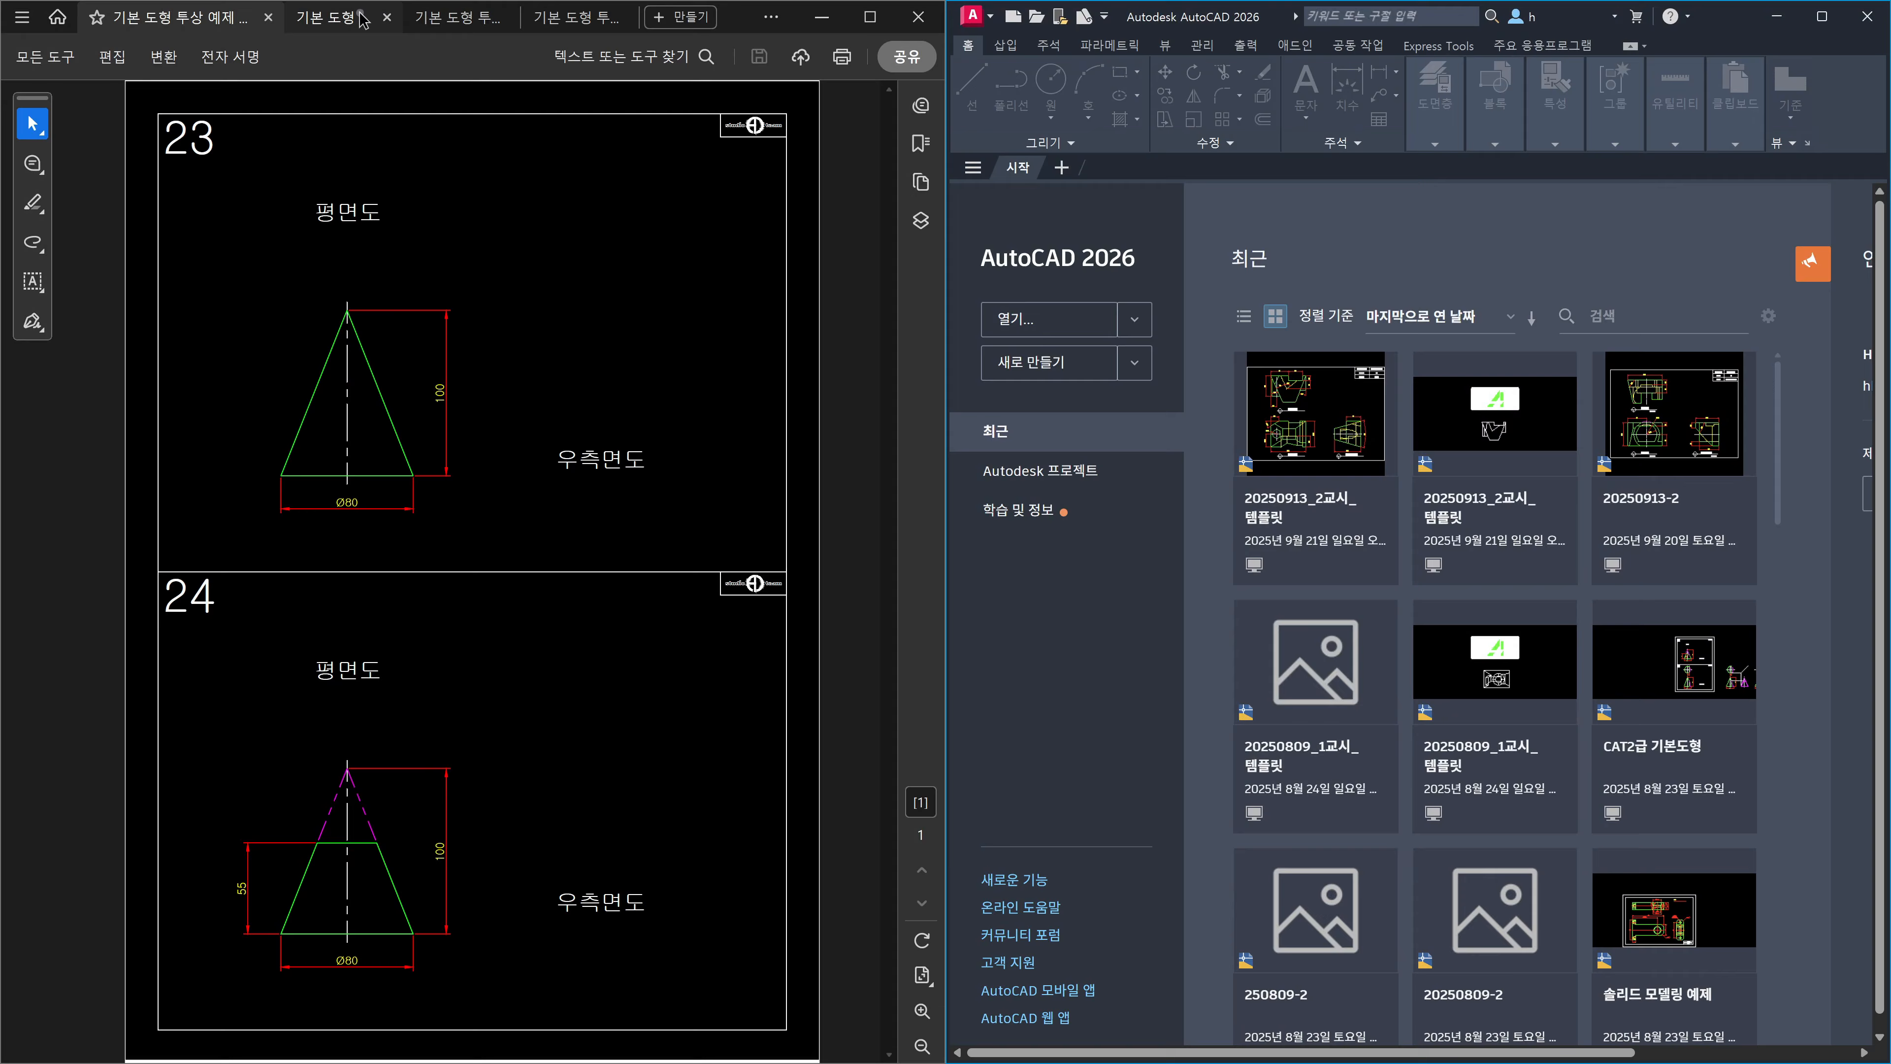
Review the projection exercise sheets numbered 25 to 30, and return to the sheet with exercises 23 and 24.
left_click(350, 28)
left_click(350, 27)
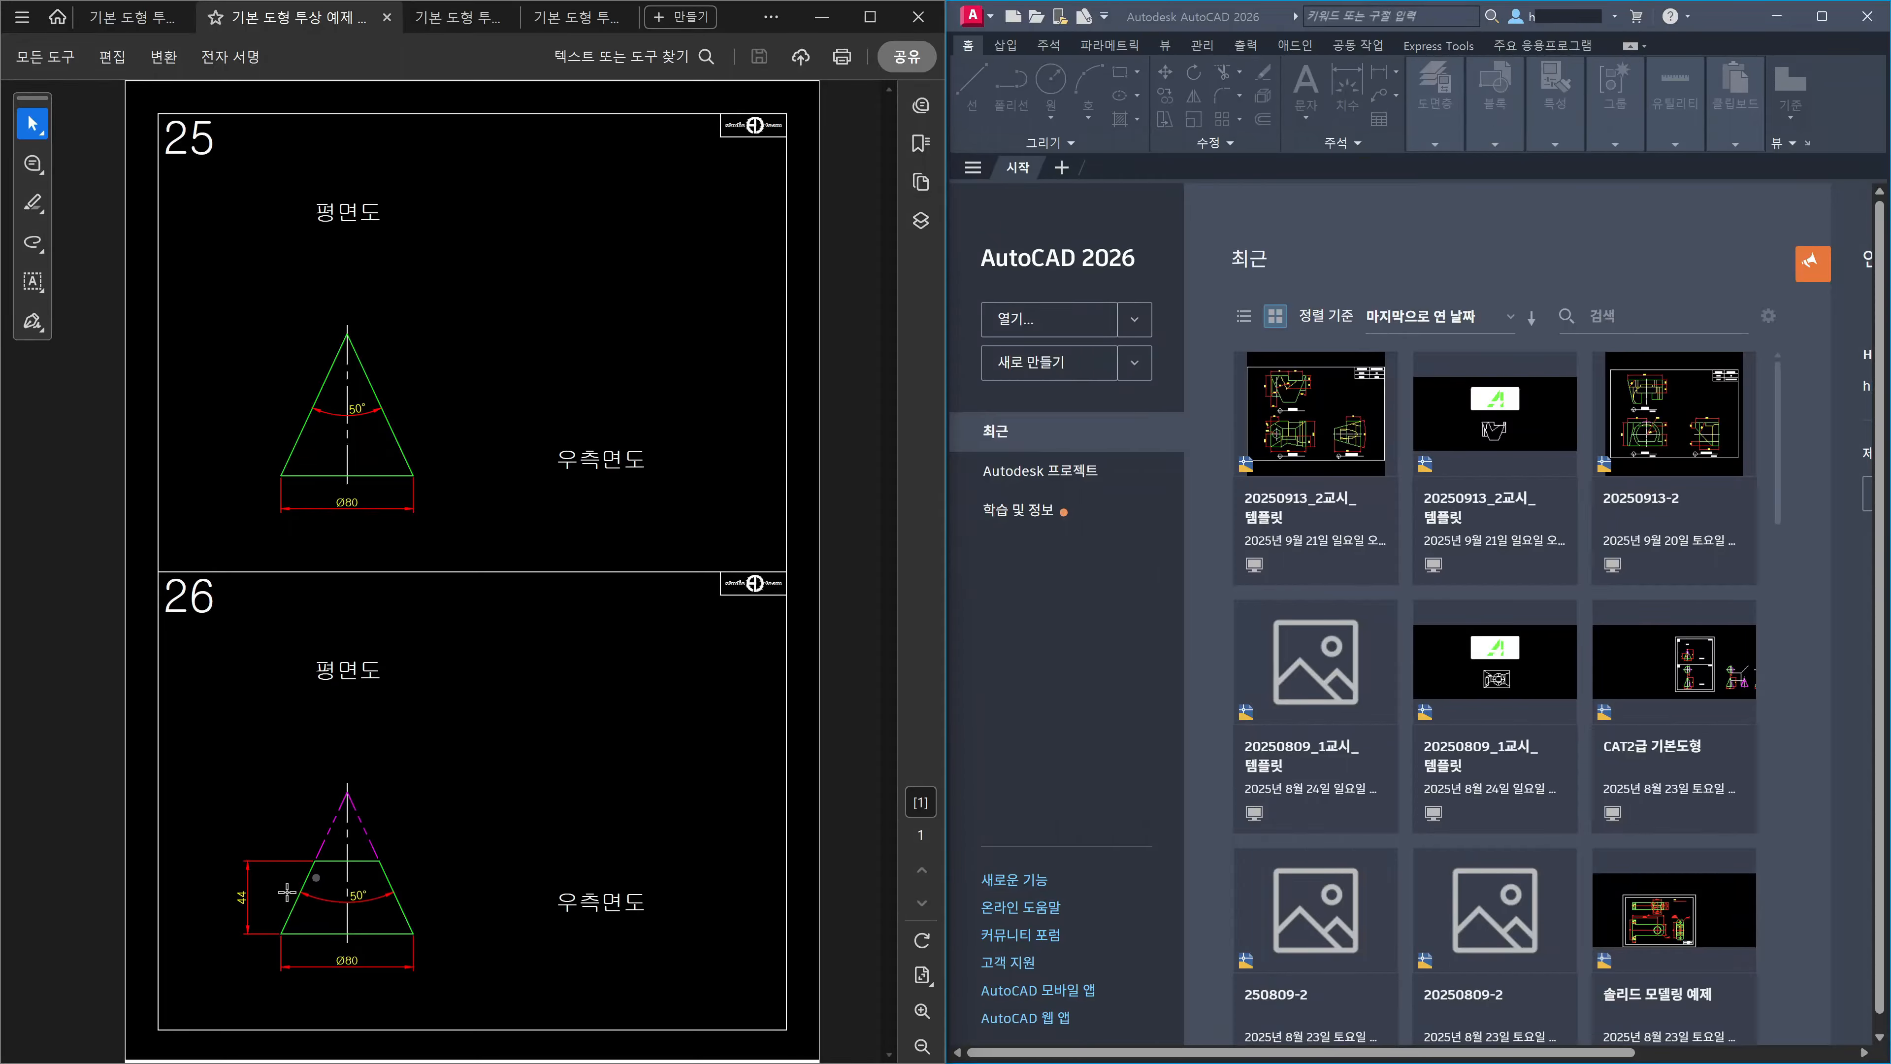
left_click(465, 17)
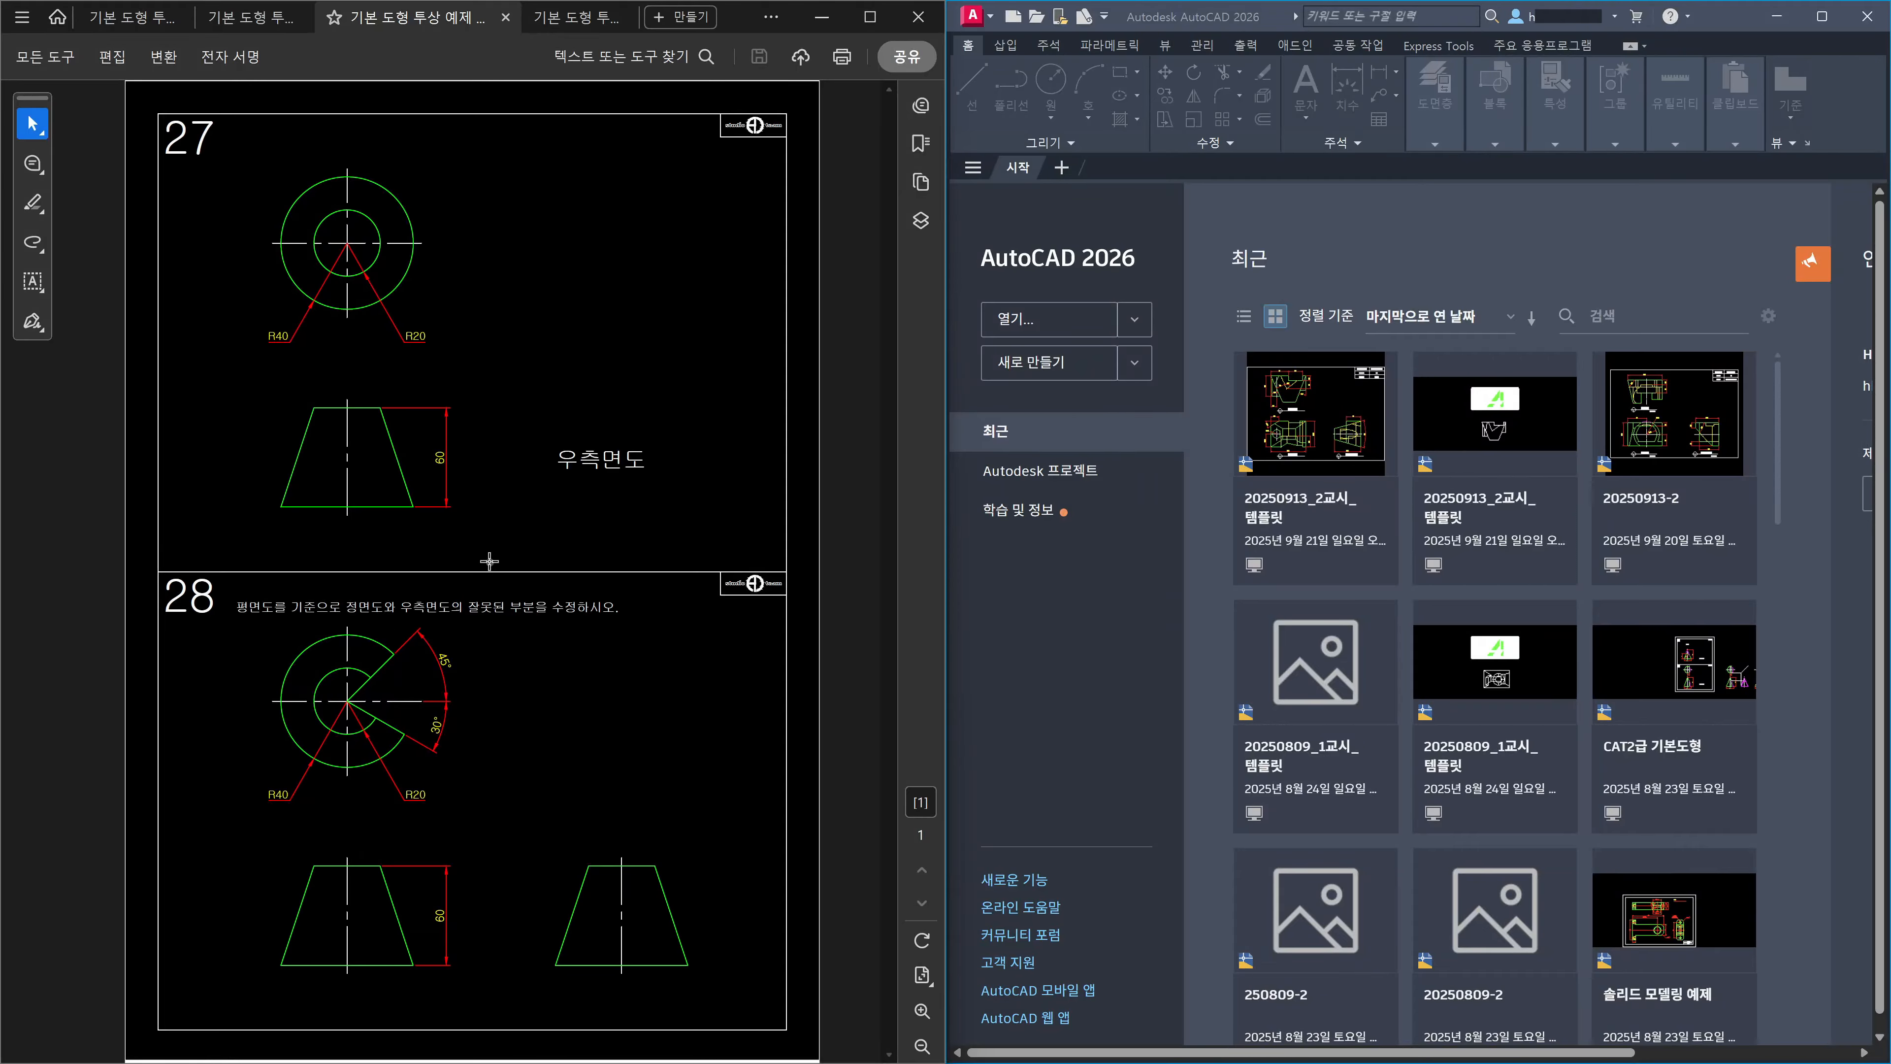
left_click(570, 17)
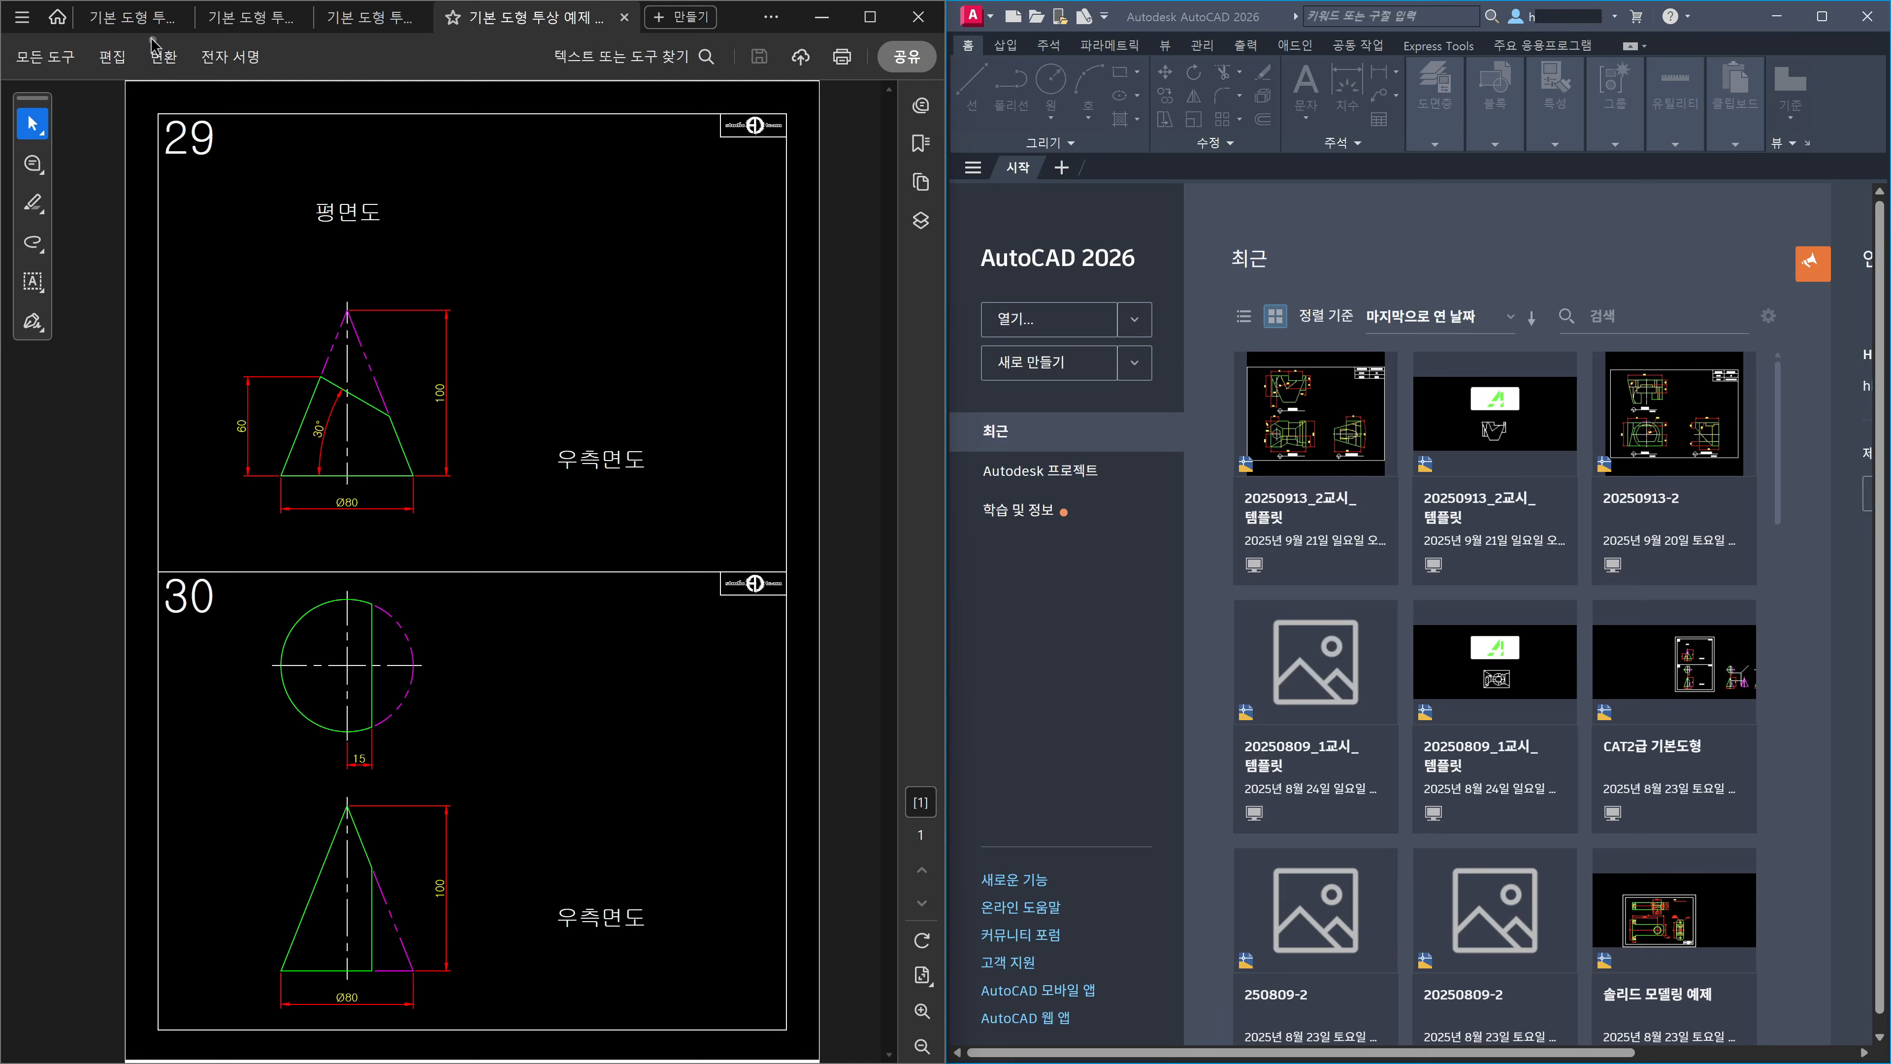
left_click(145, 22)
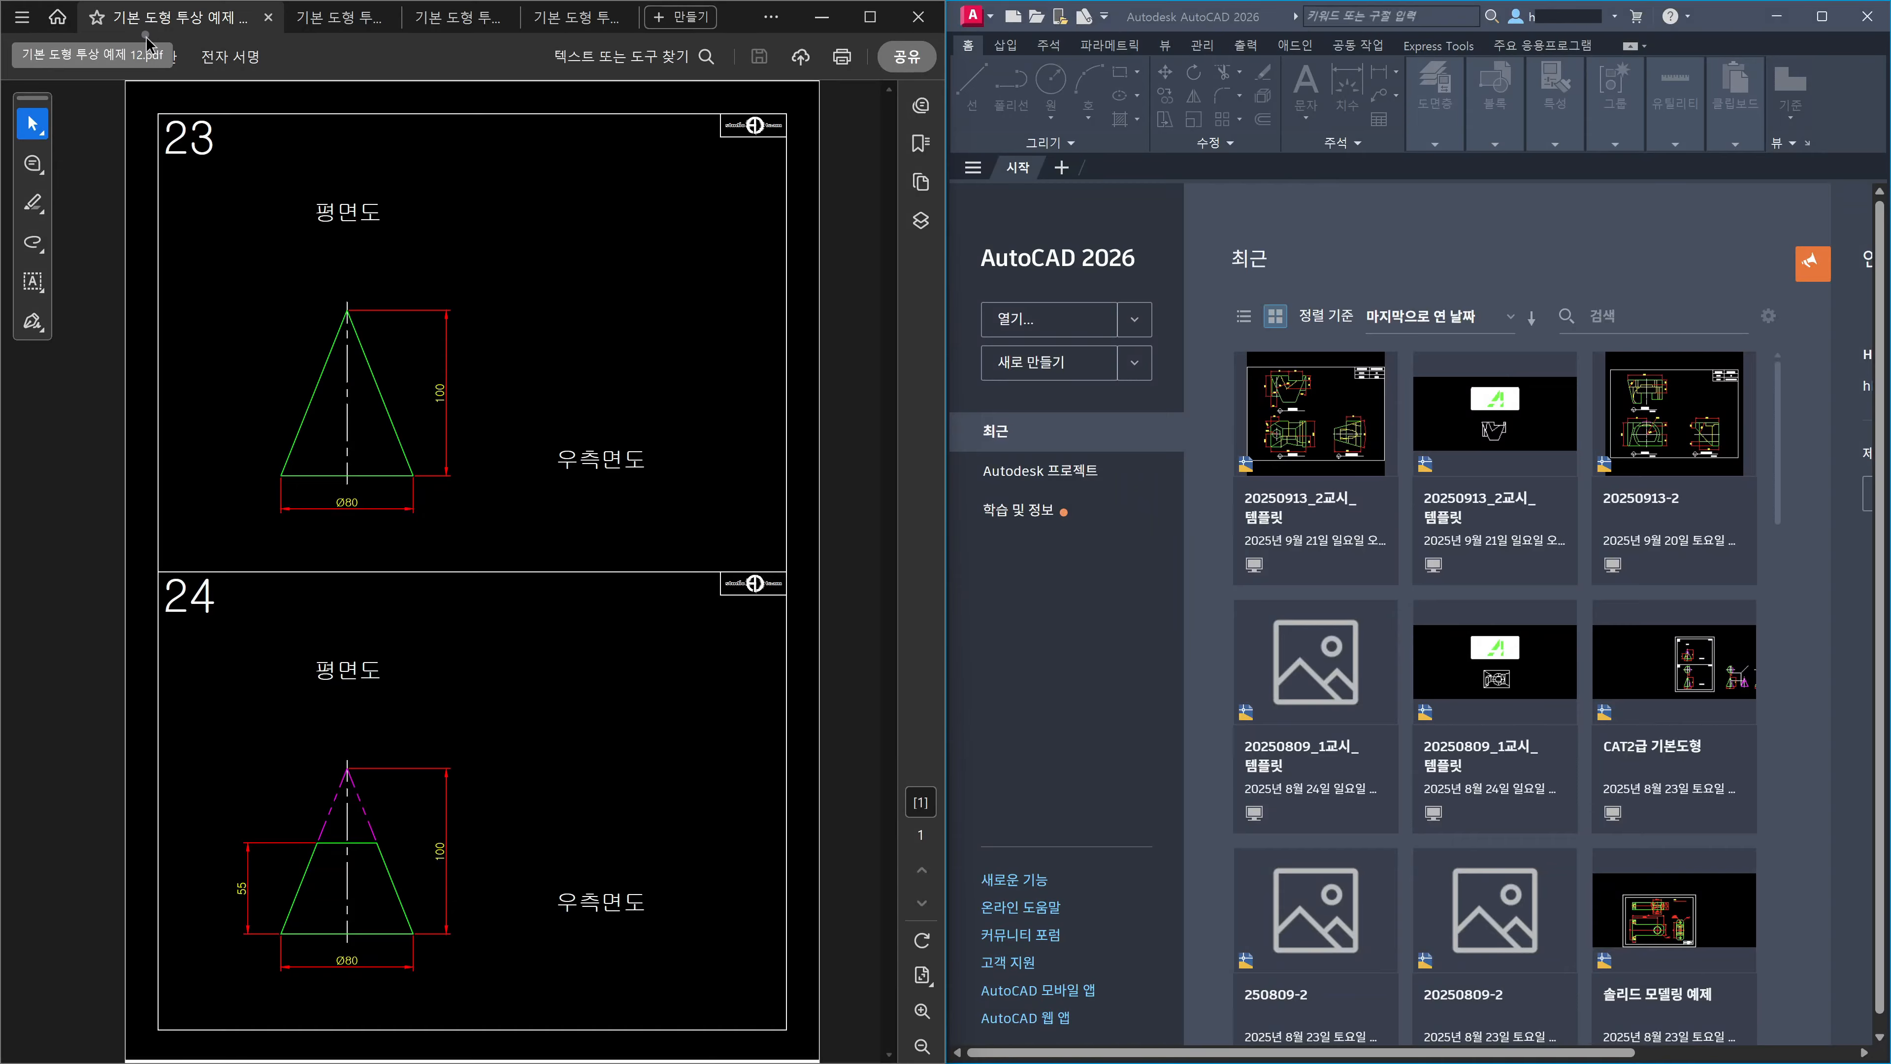
Switch to AutoCAD, preview several drawing templates, and create a new drawing from the acad.dwt template.
left_click(1665, 251)
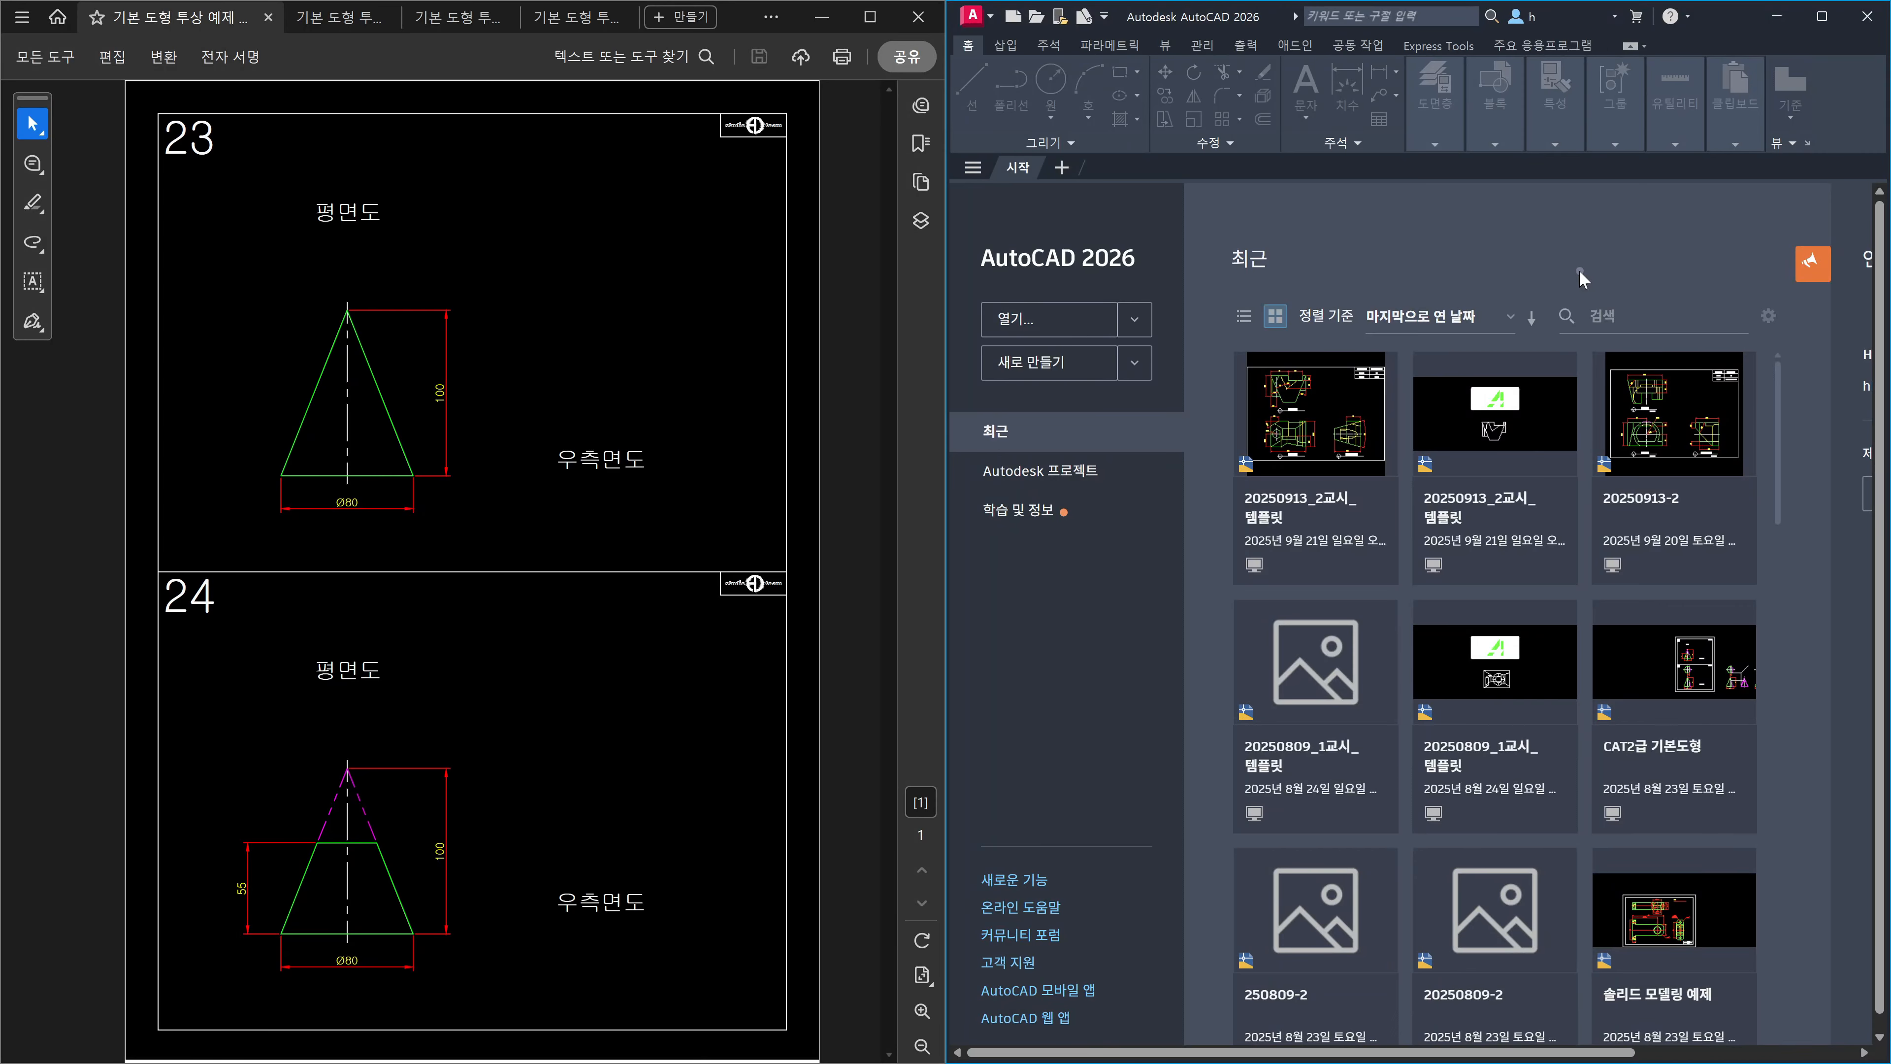
key("ctrl+n")
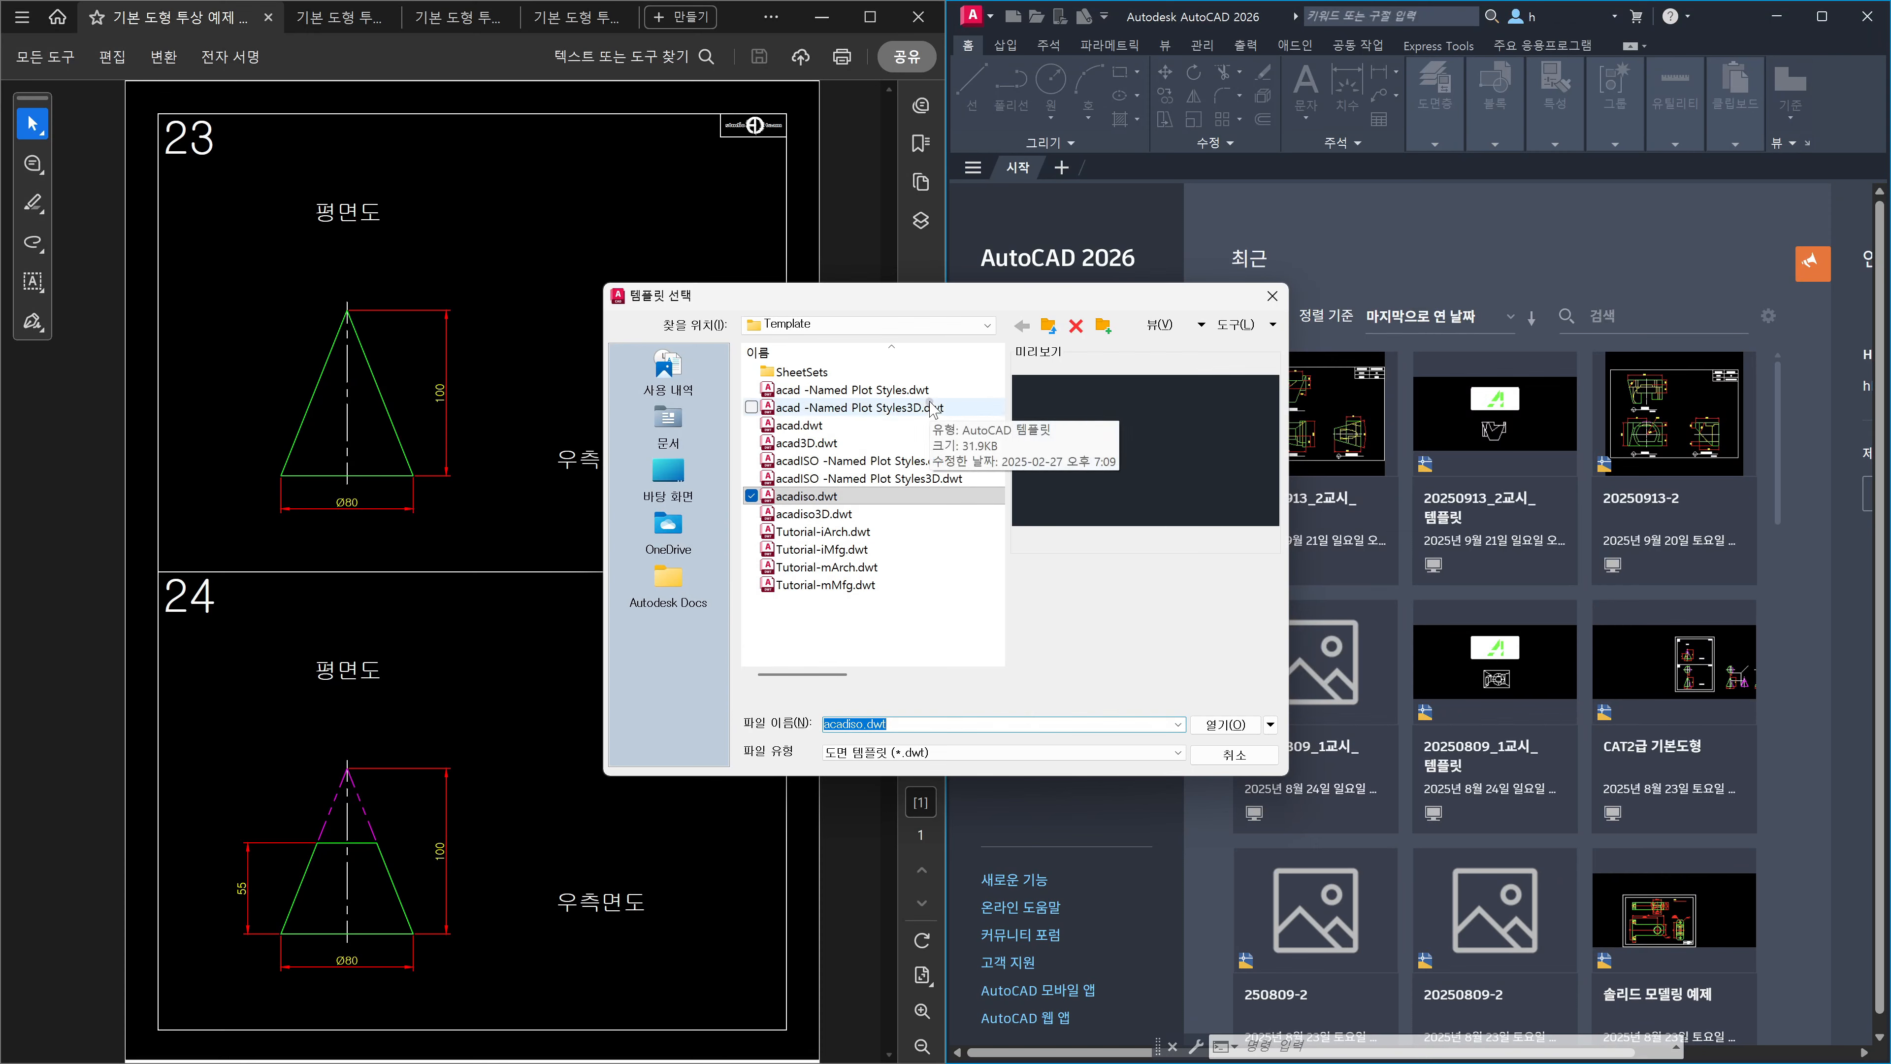
left_click(865, 389)
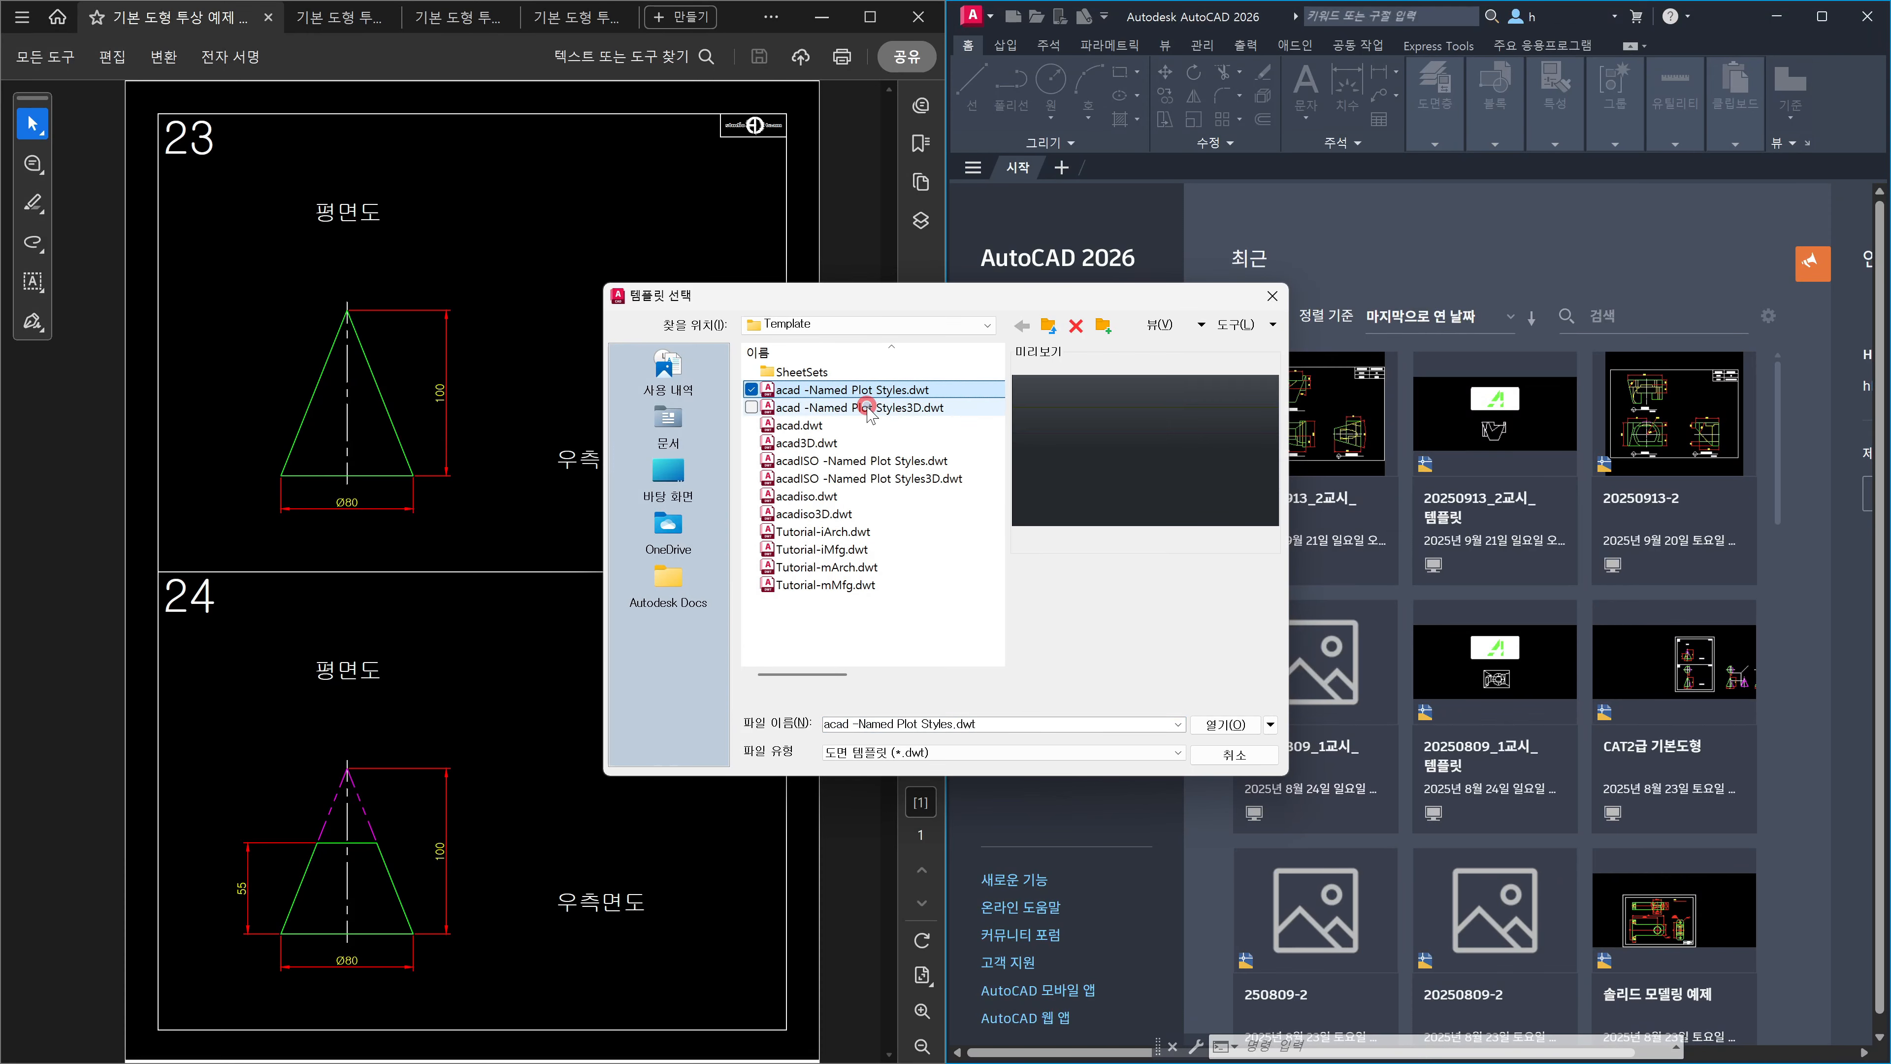
left_click(866, 407)
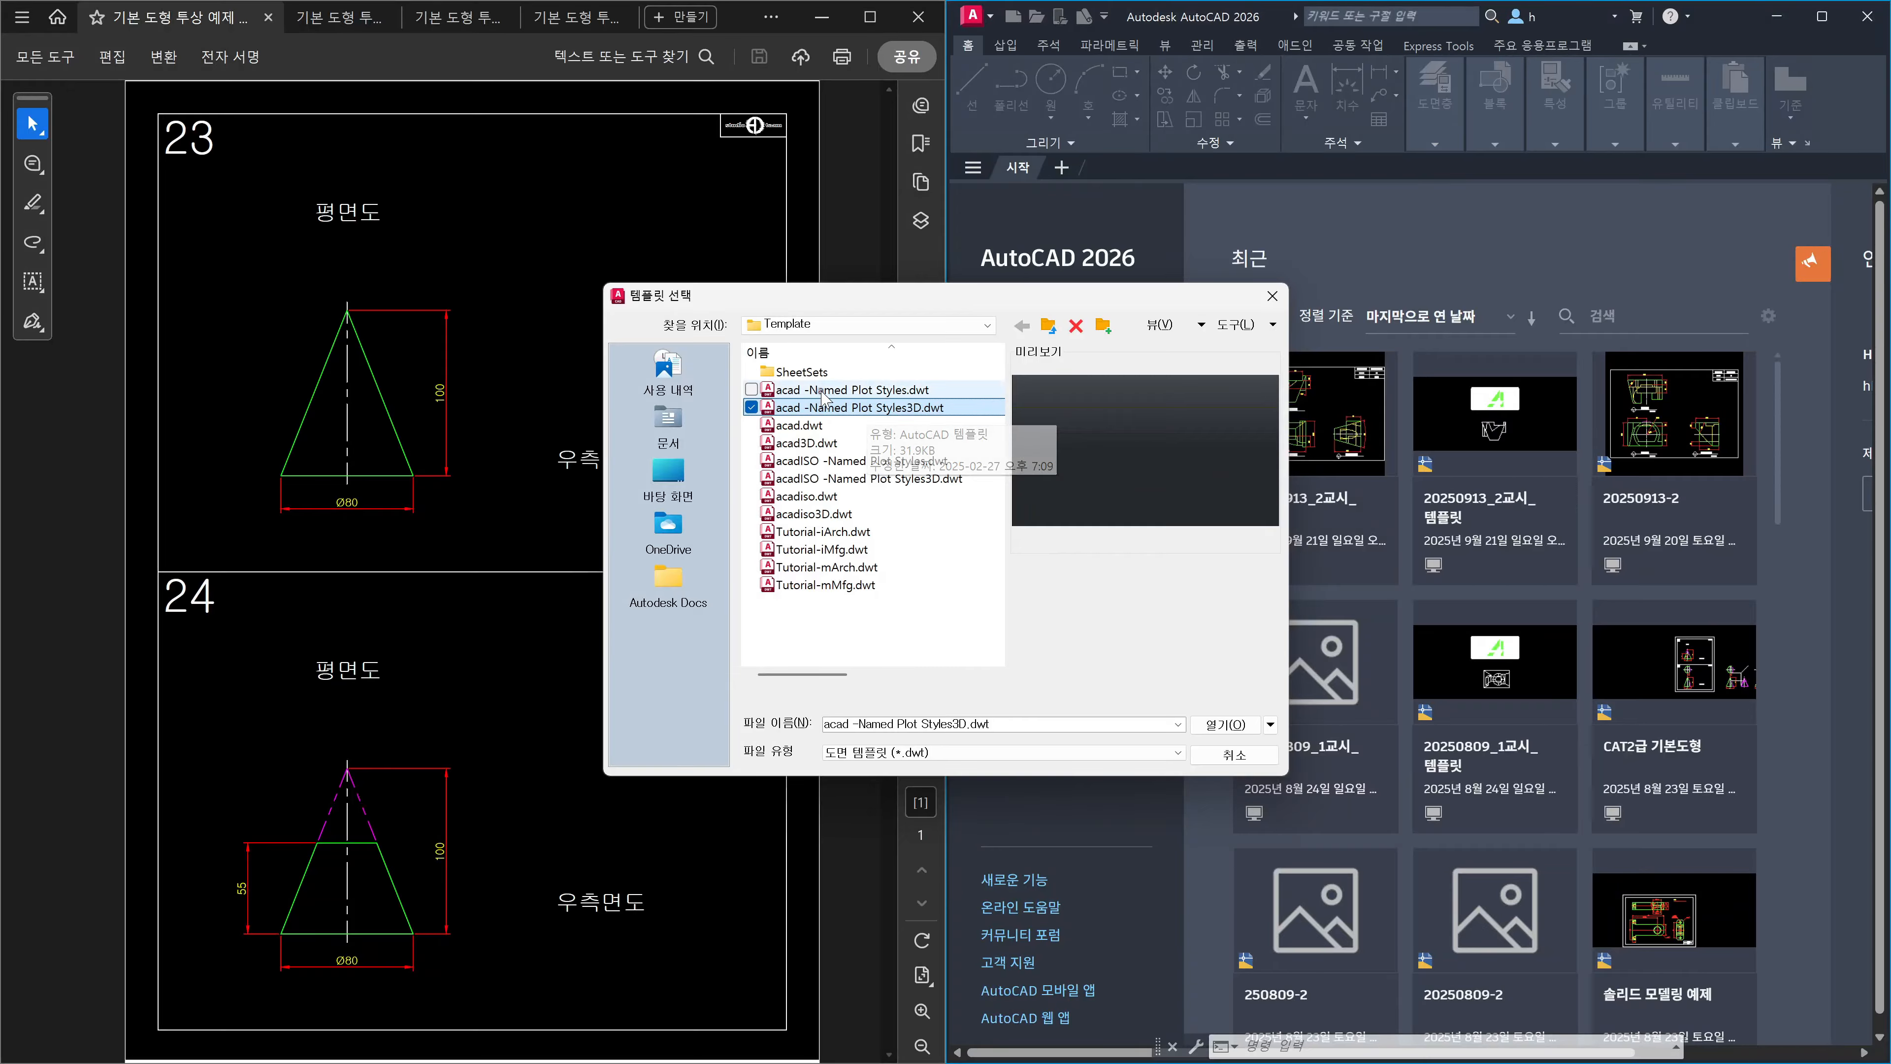
left_click(802, 460)
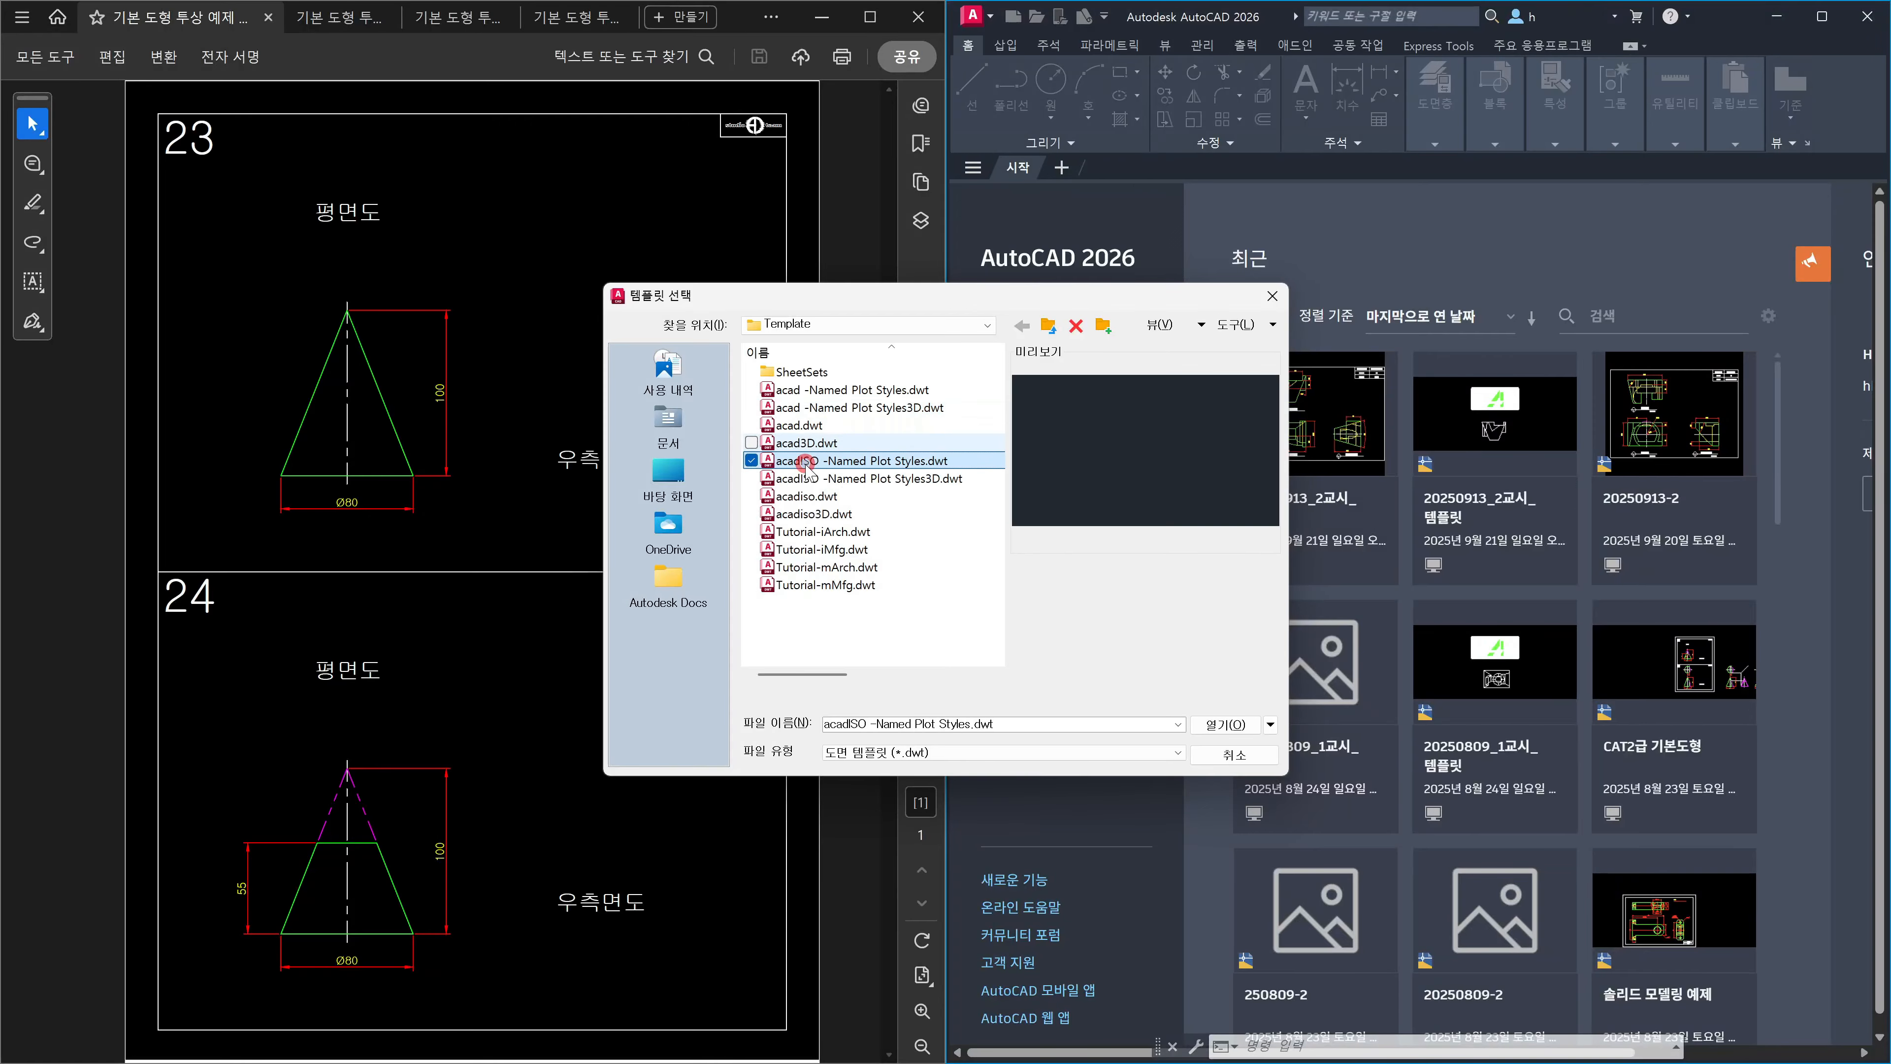
left_click(812, 478)
left_click(821, 495)
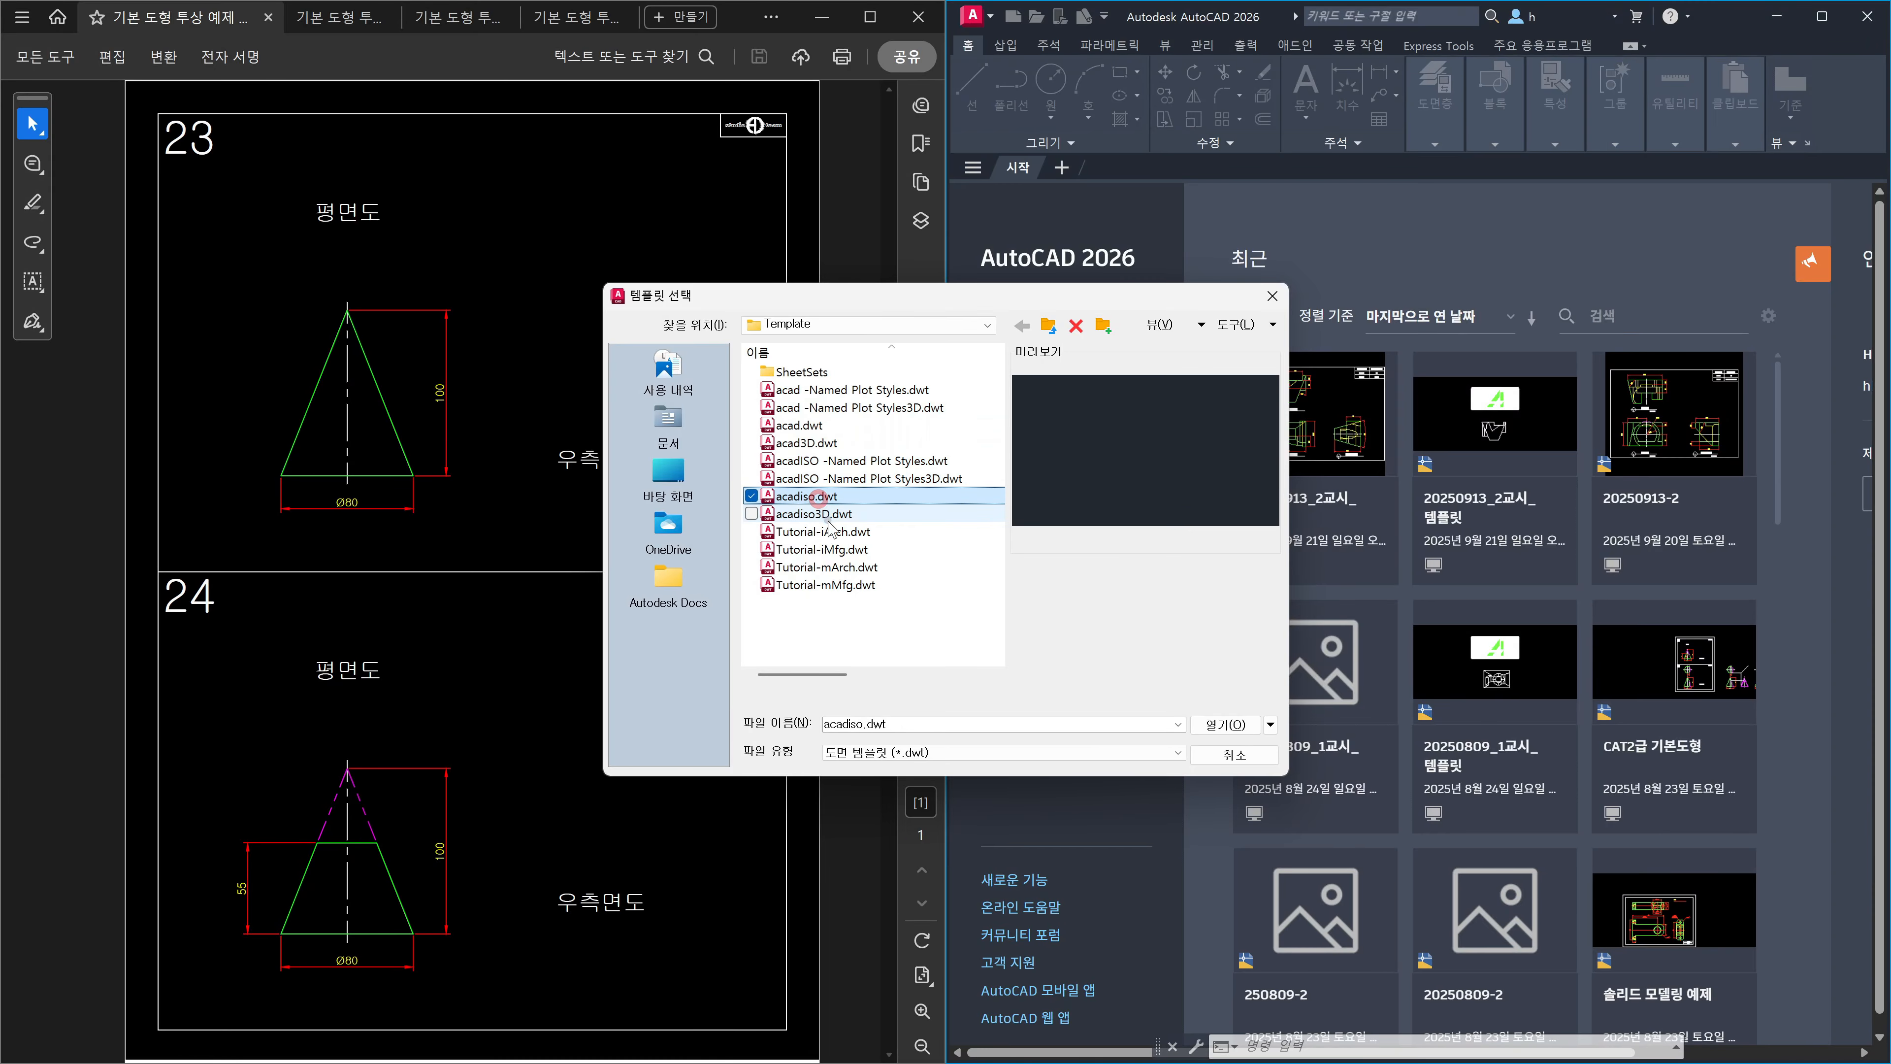
left_click(823, 514)
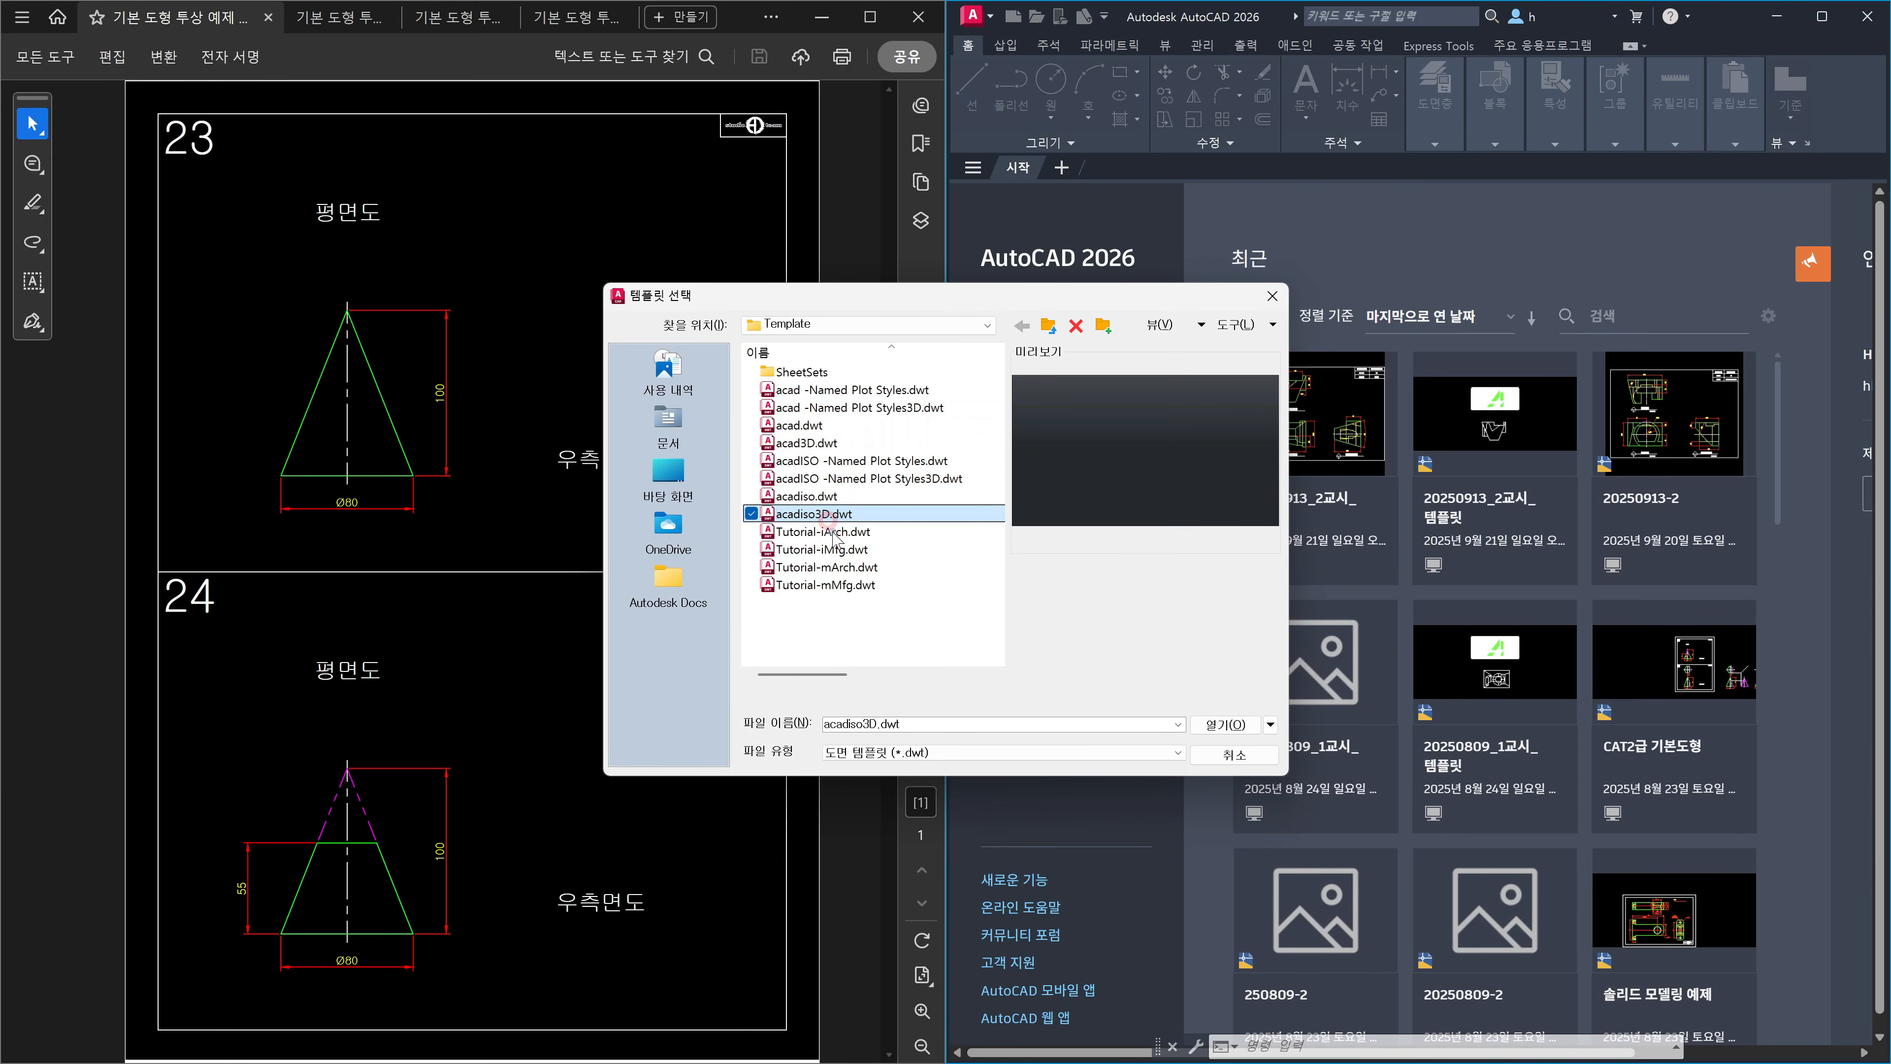
left_click(809, 427)
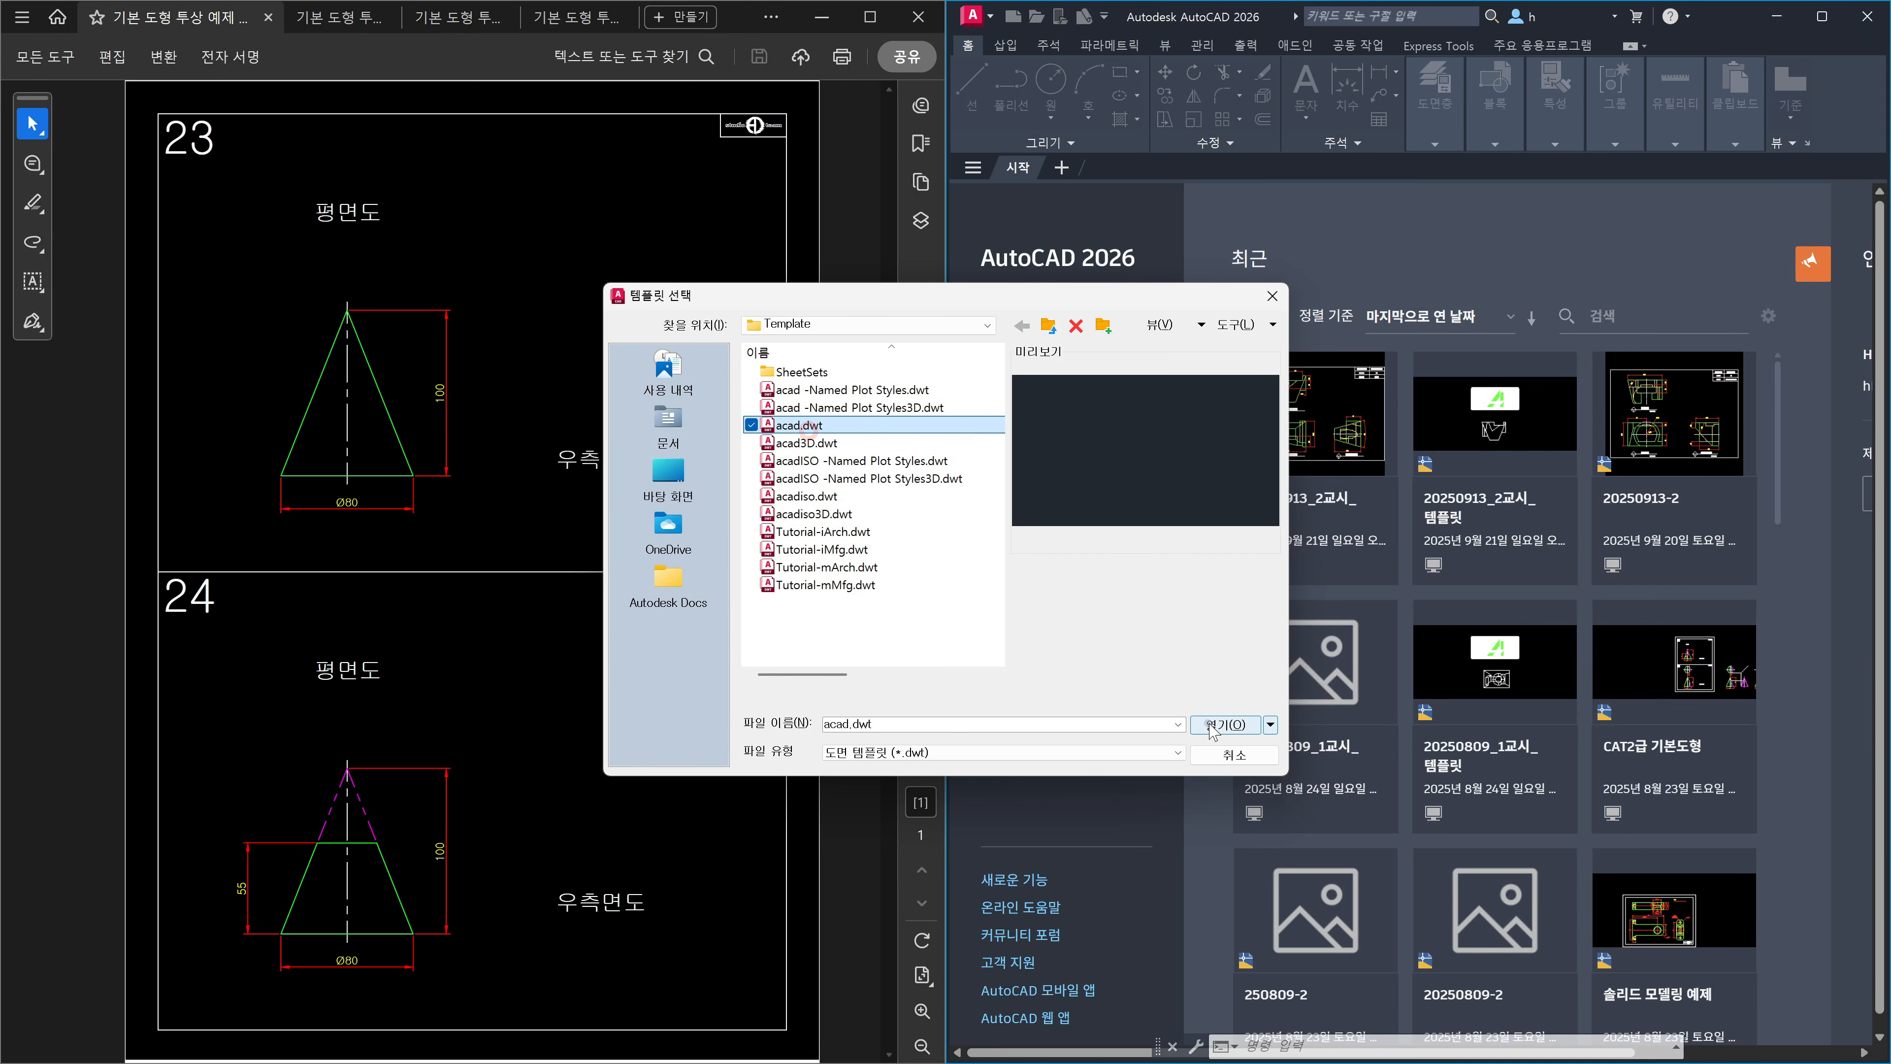
left_click(1225, 725)
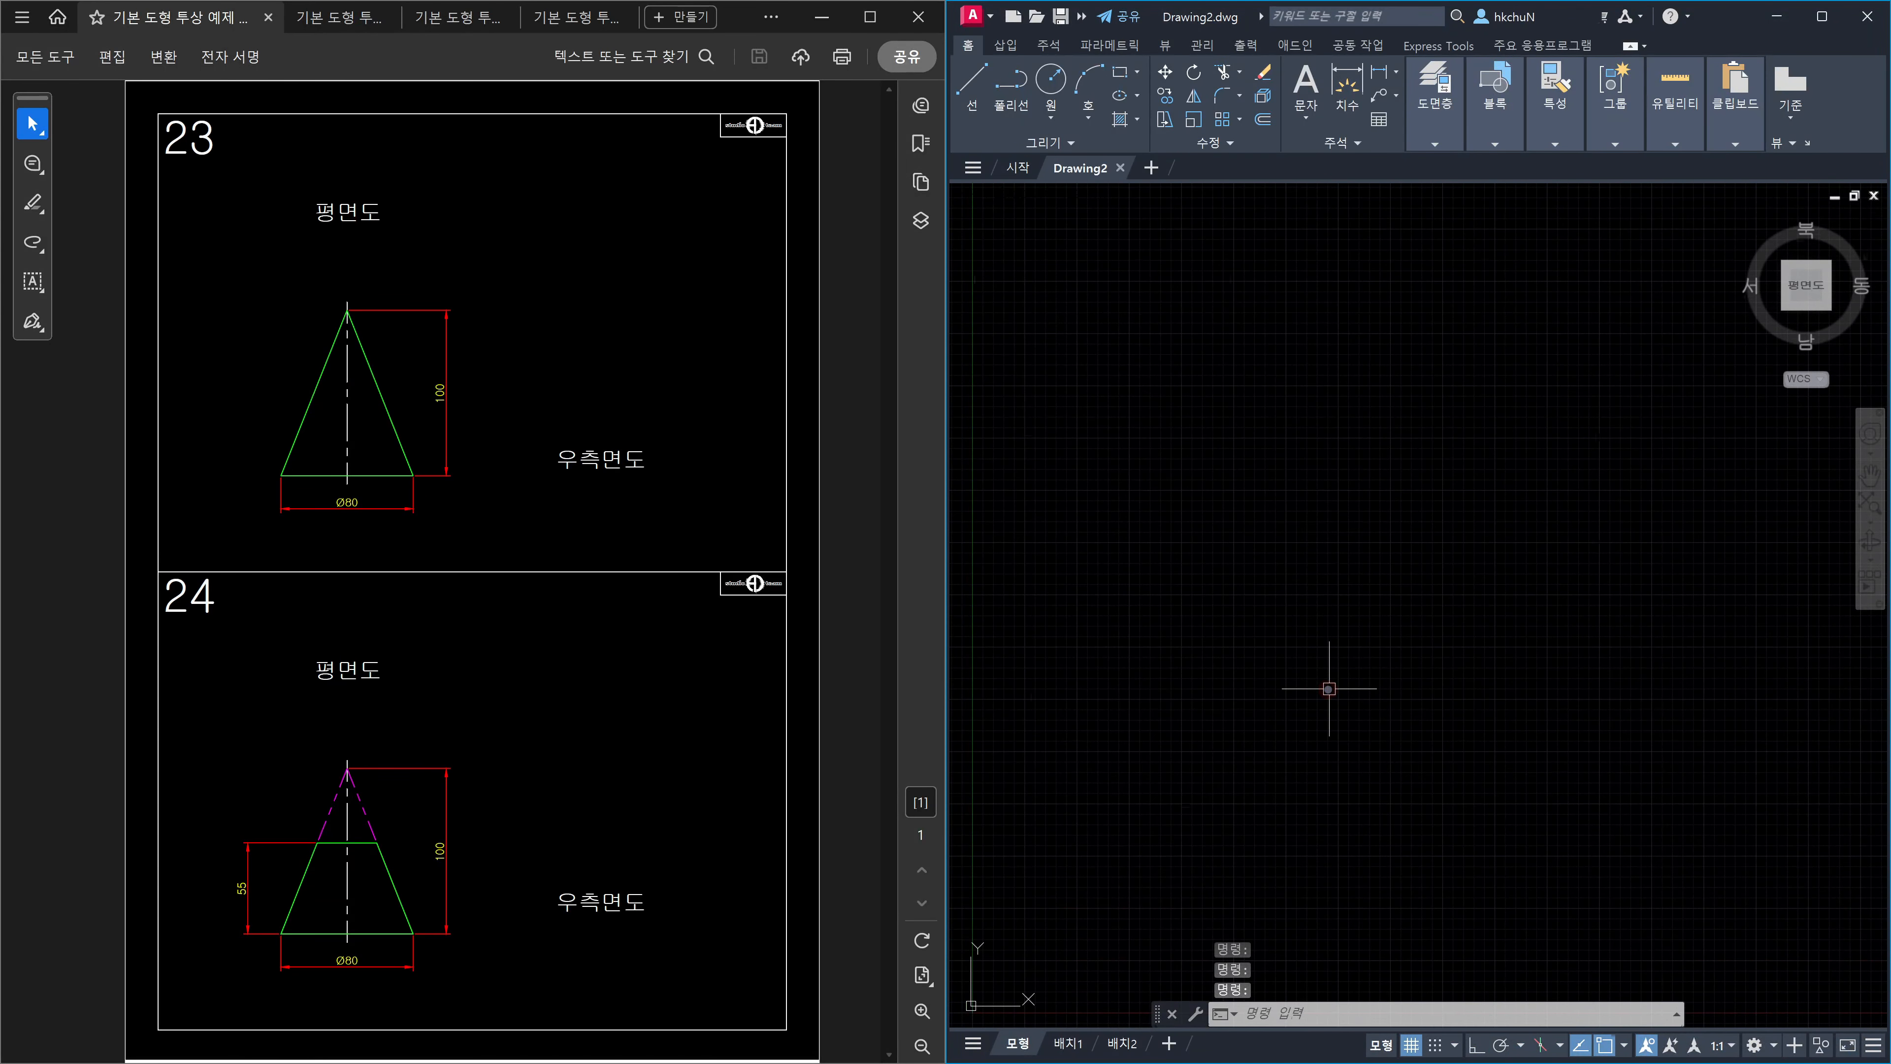
Inspect the dimension styles of the acad.dwt-based drawing, and close the drawing without saving.
type("d")
key("Return")
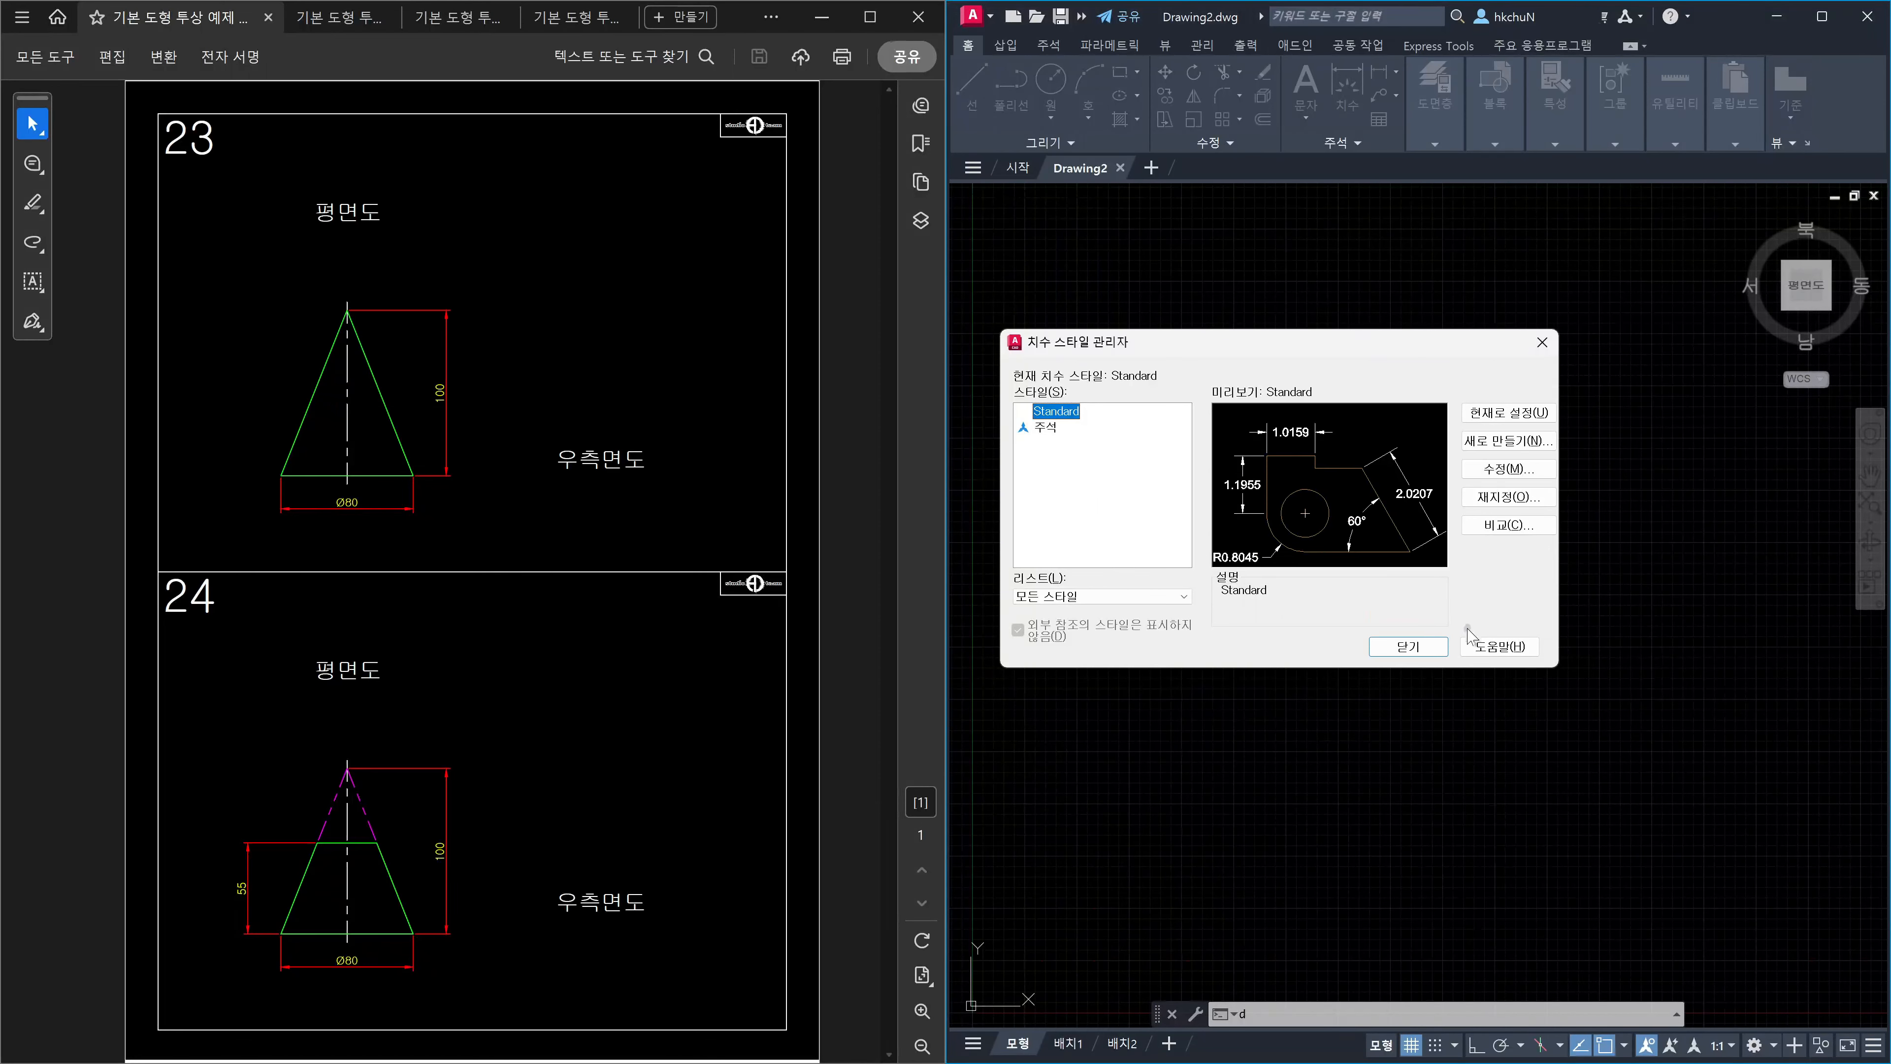
left_click(1431, 647)
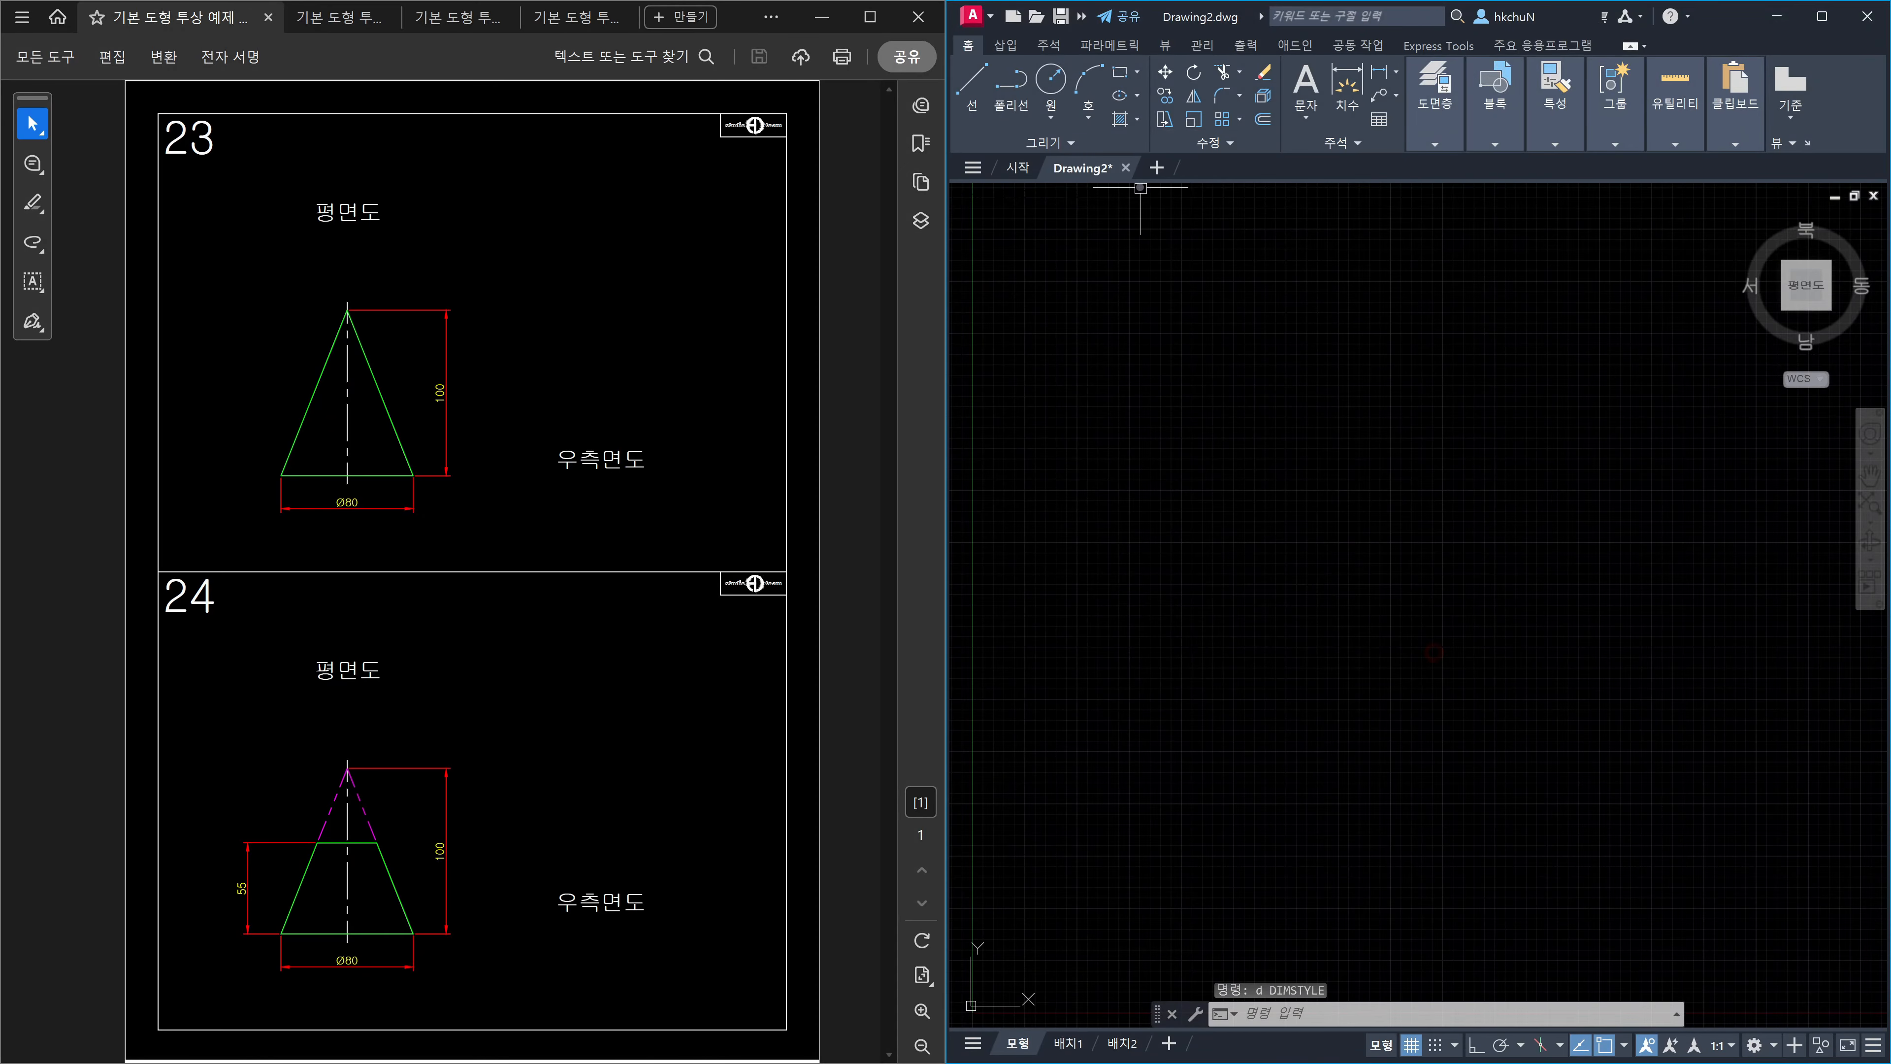
left_click(1129, 171)
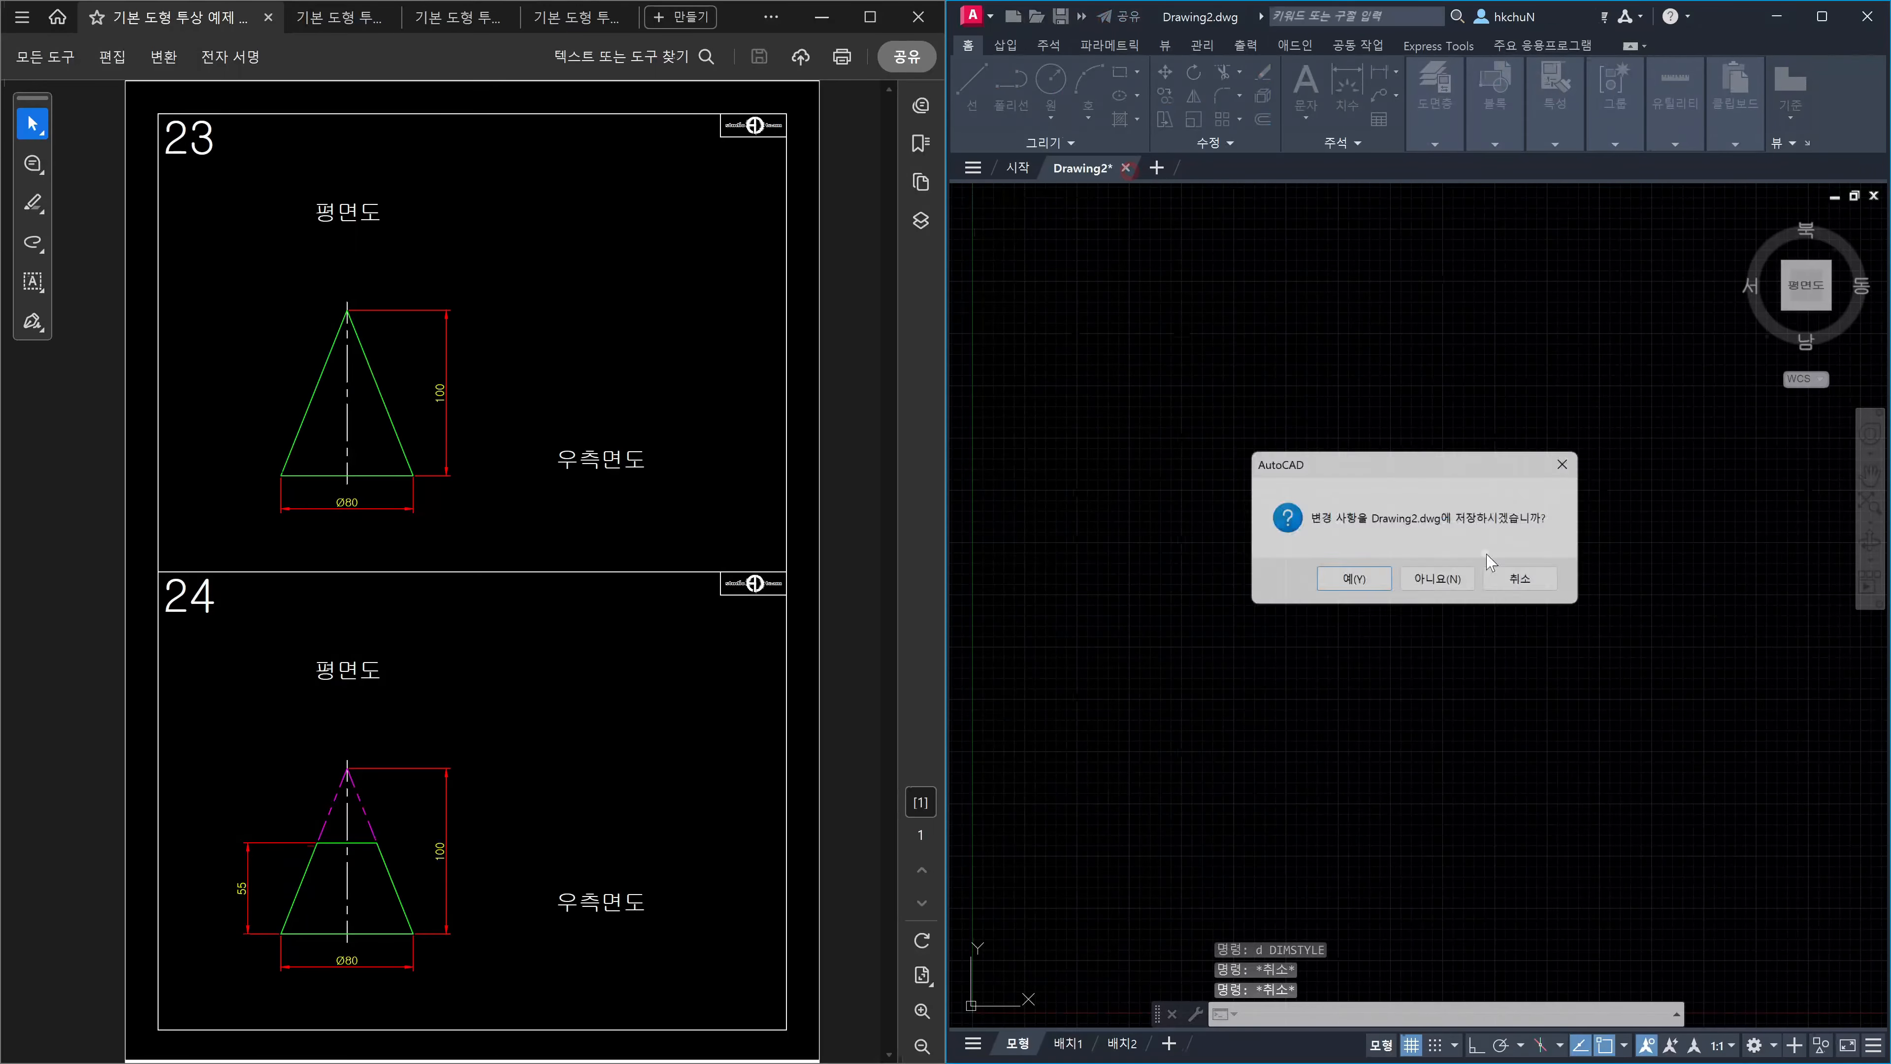
left_click(1461, 588)
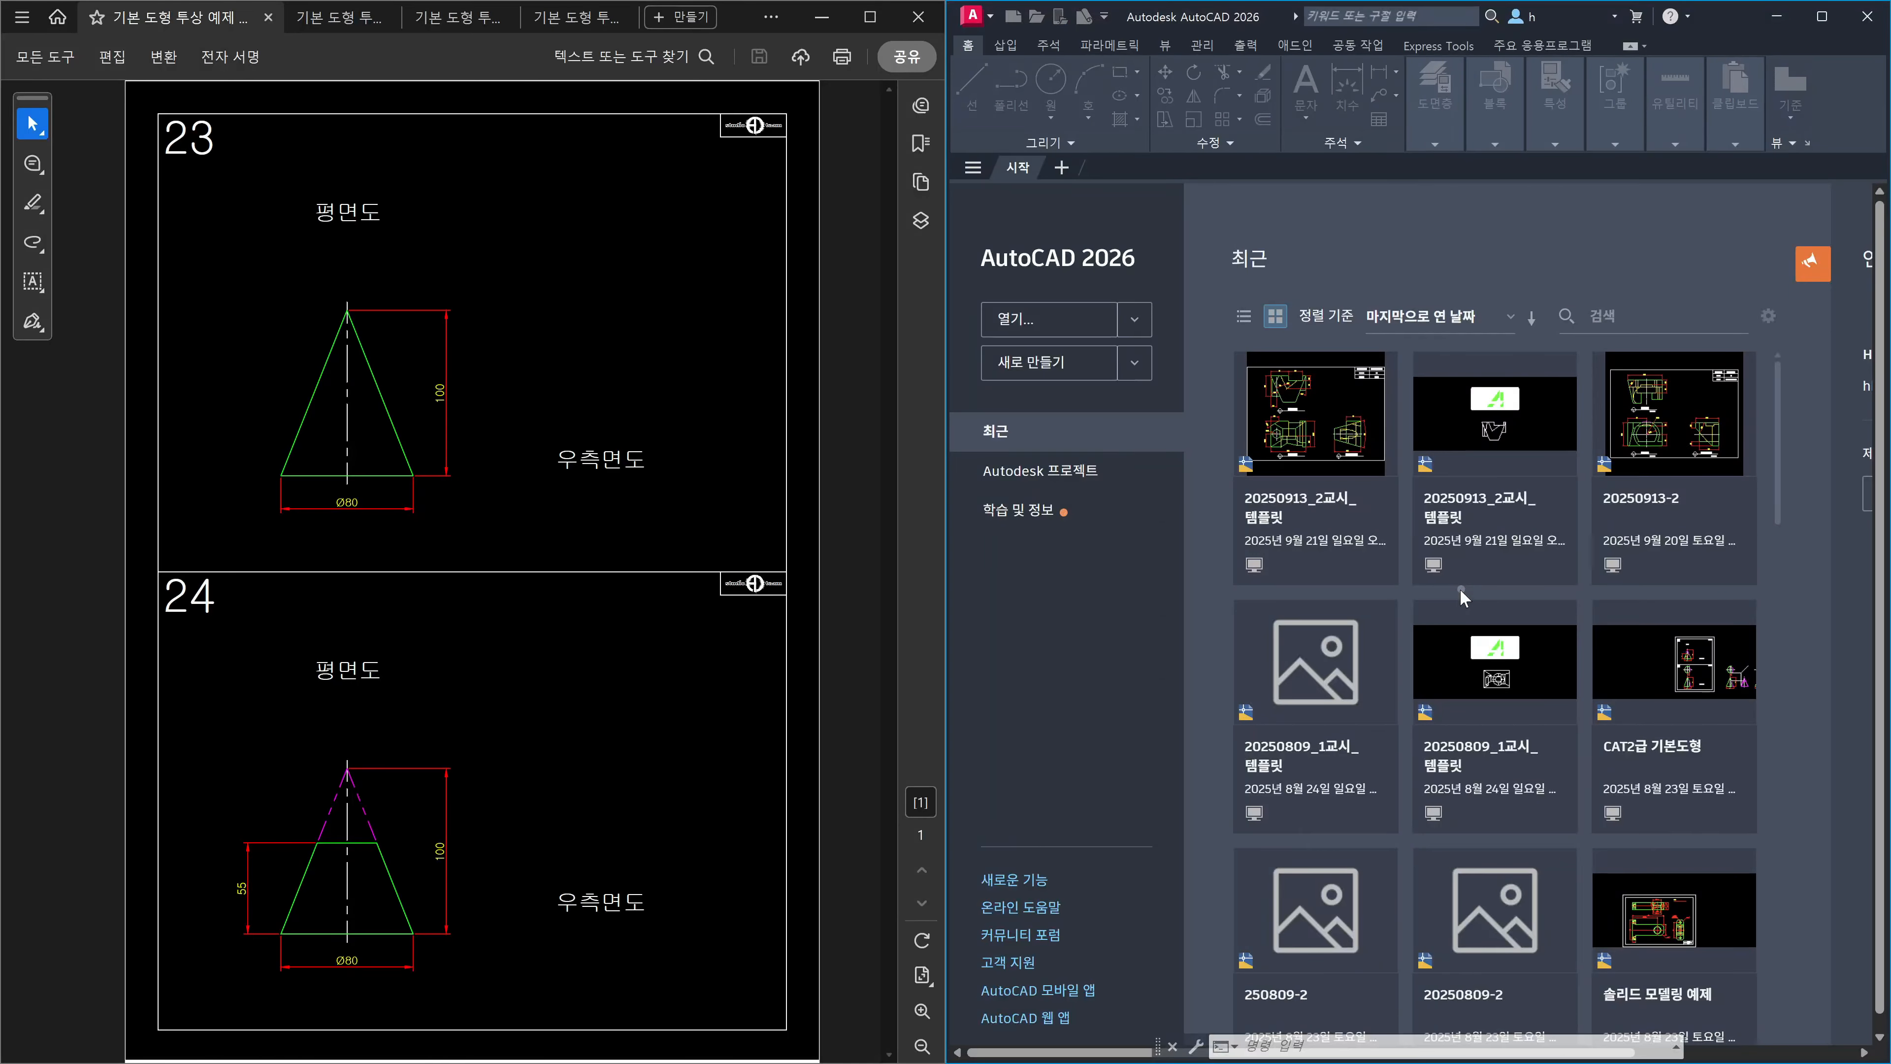
Create a new drawing from the acadiso.dwt template for comparison.
key("ctrl+n")
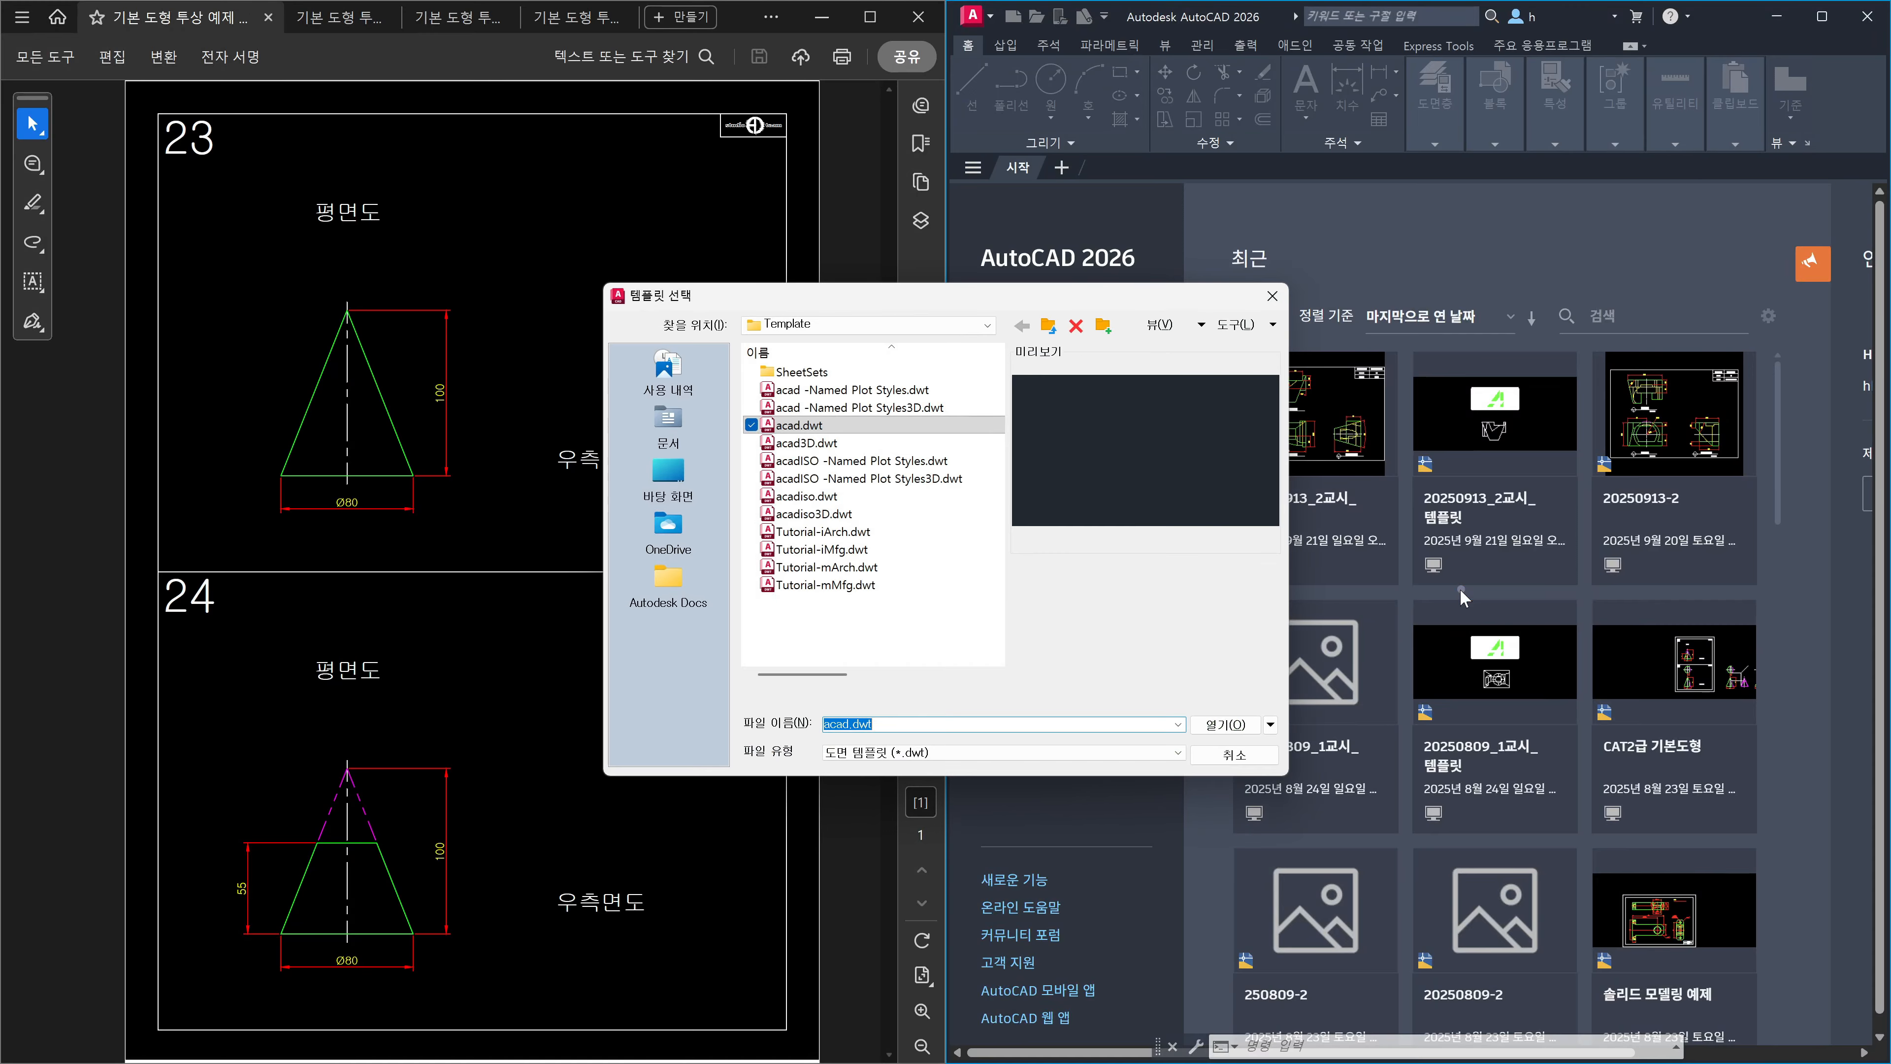
left_click(812, 501)
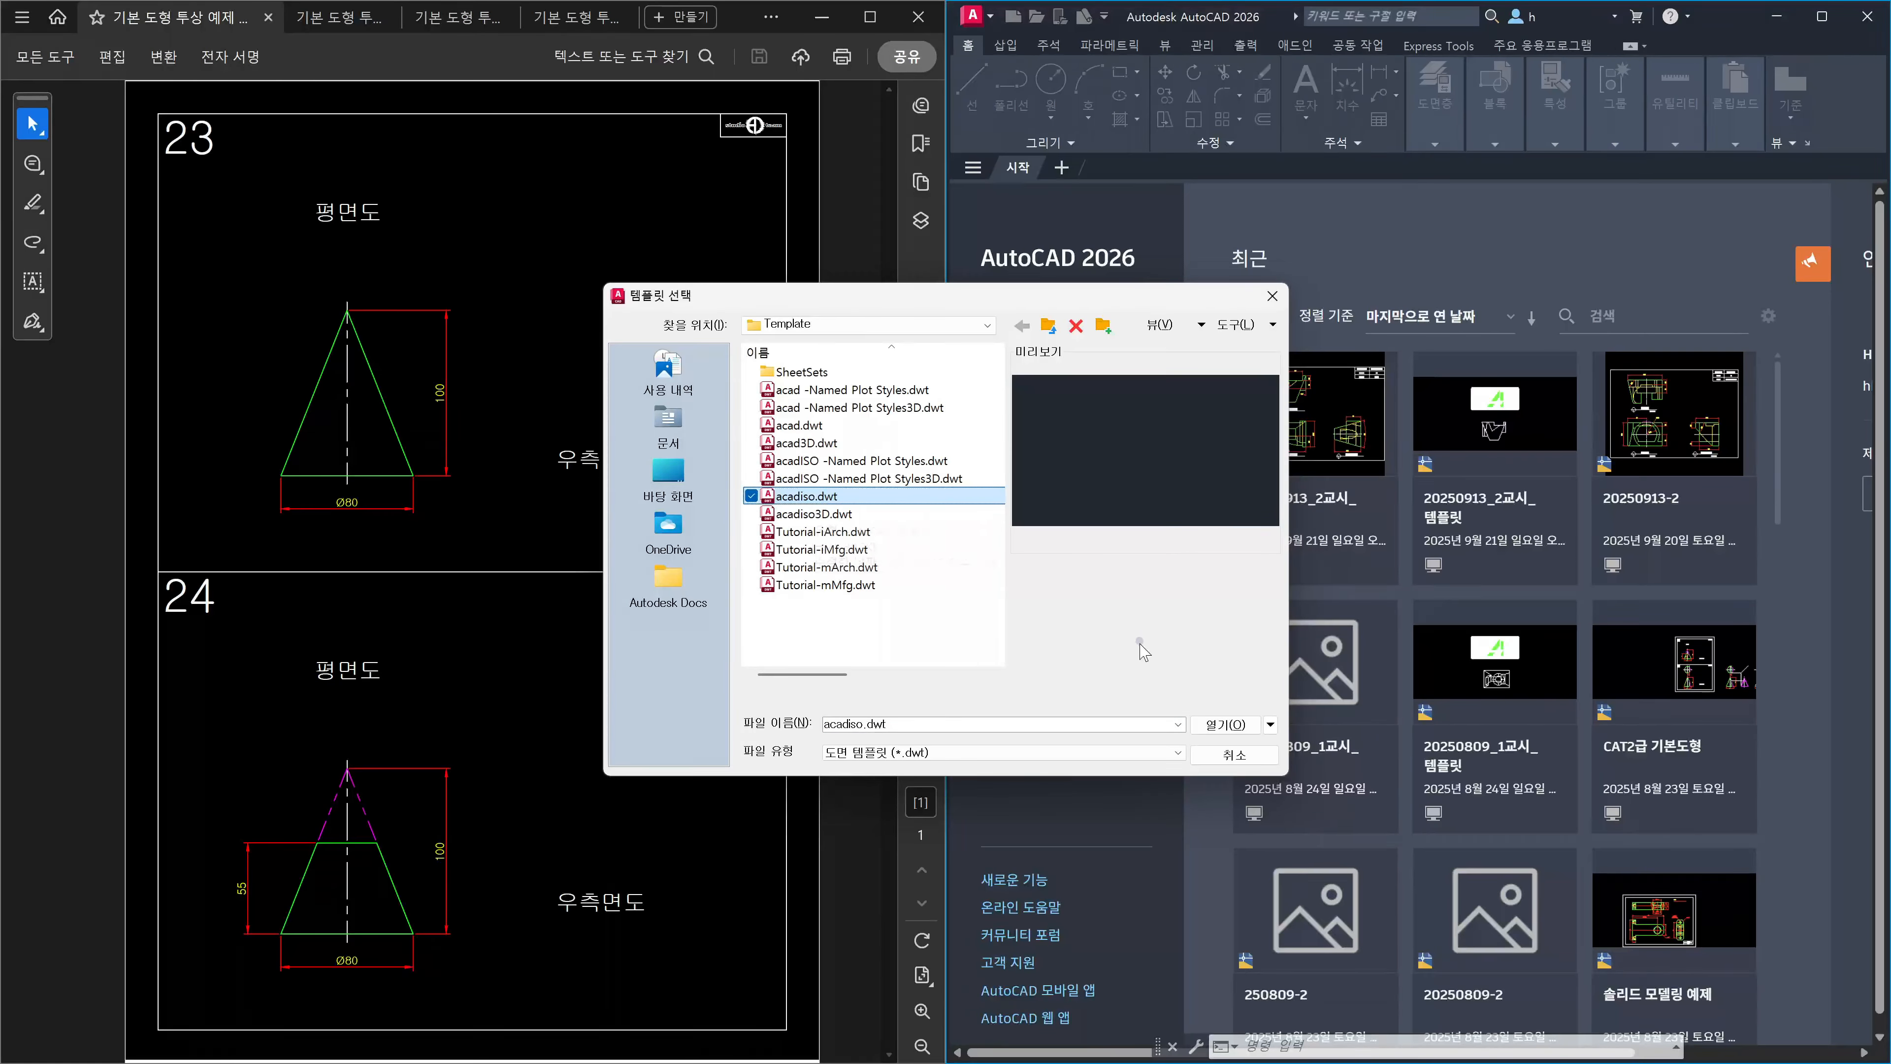
left_click(1214, 724)
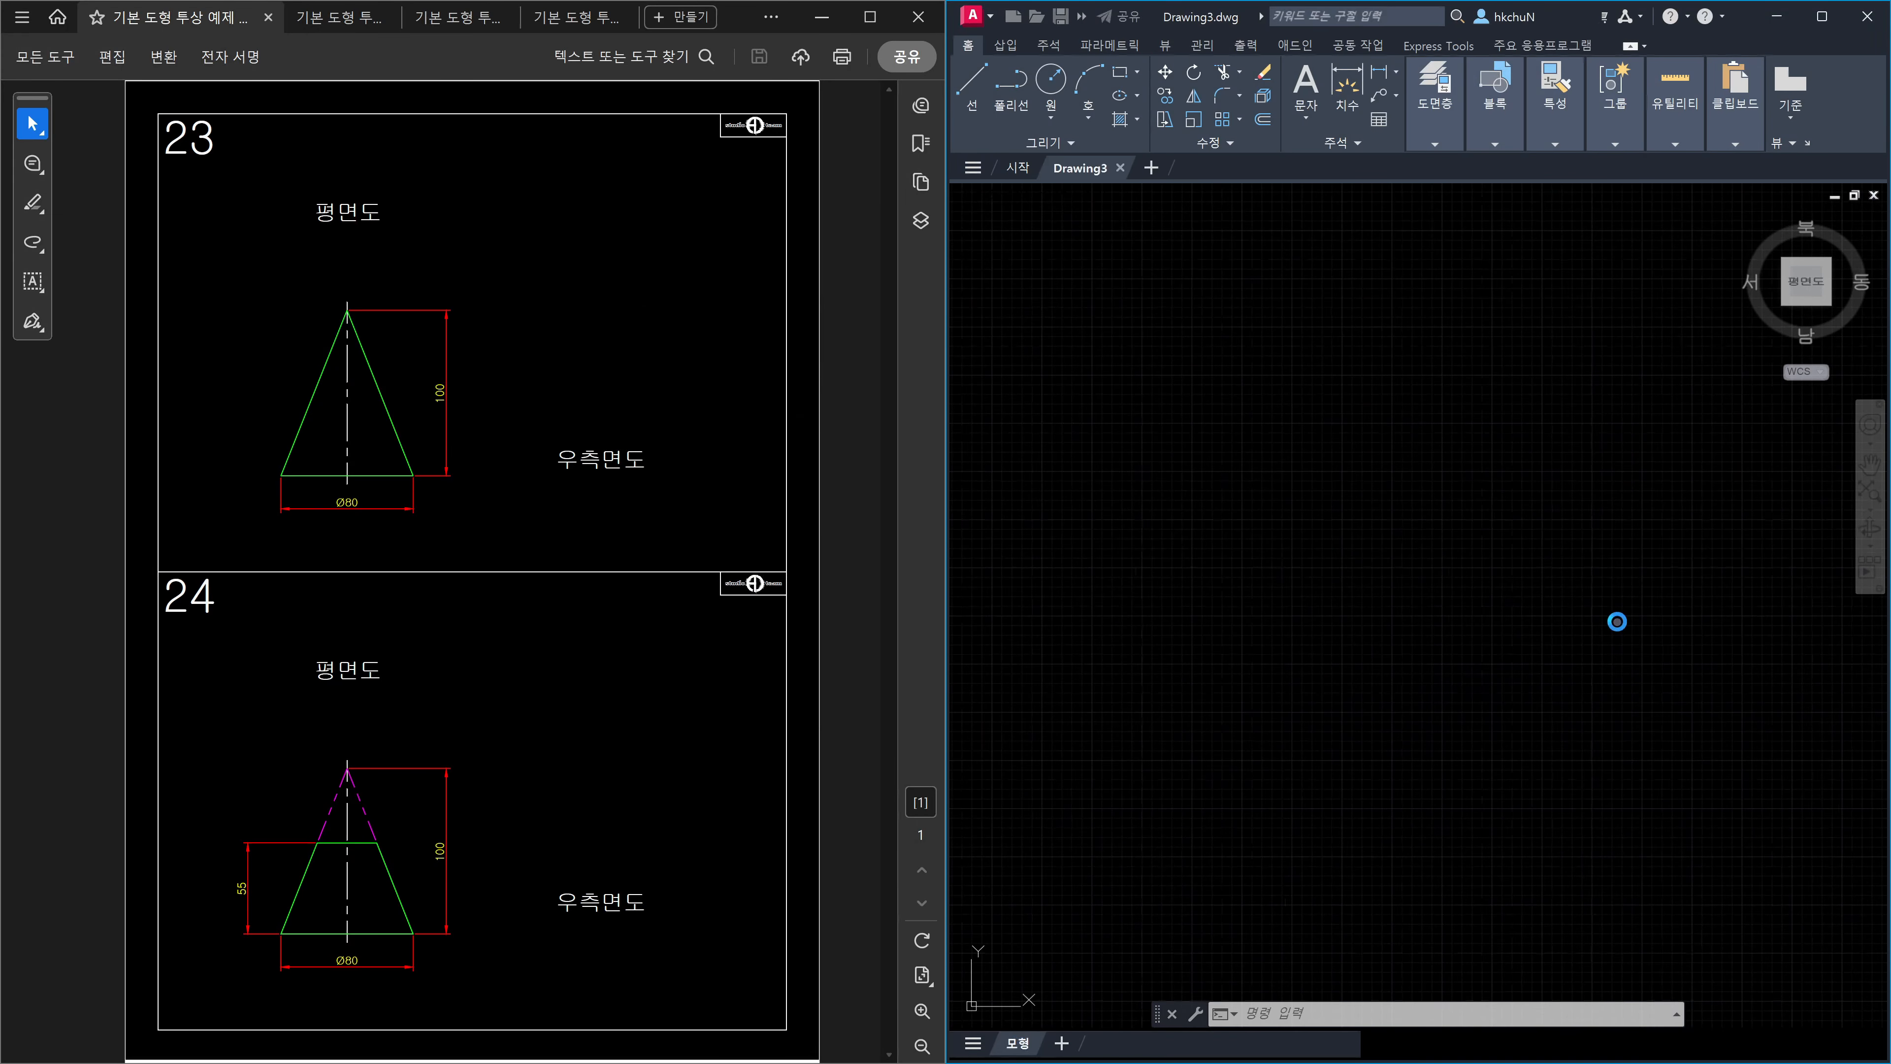
Inspect the dimension styles of the acadiso.dwt-based drawing, and close the drawing without saving.
type("d")
key("Return")
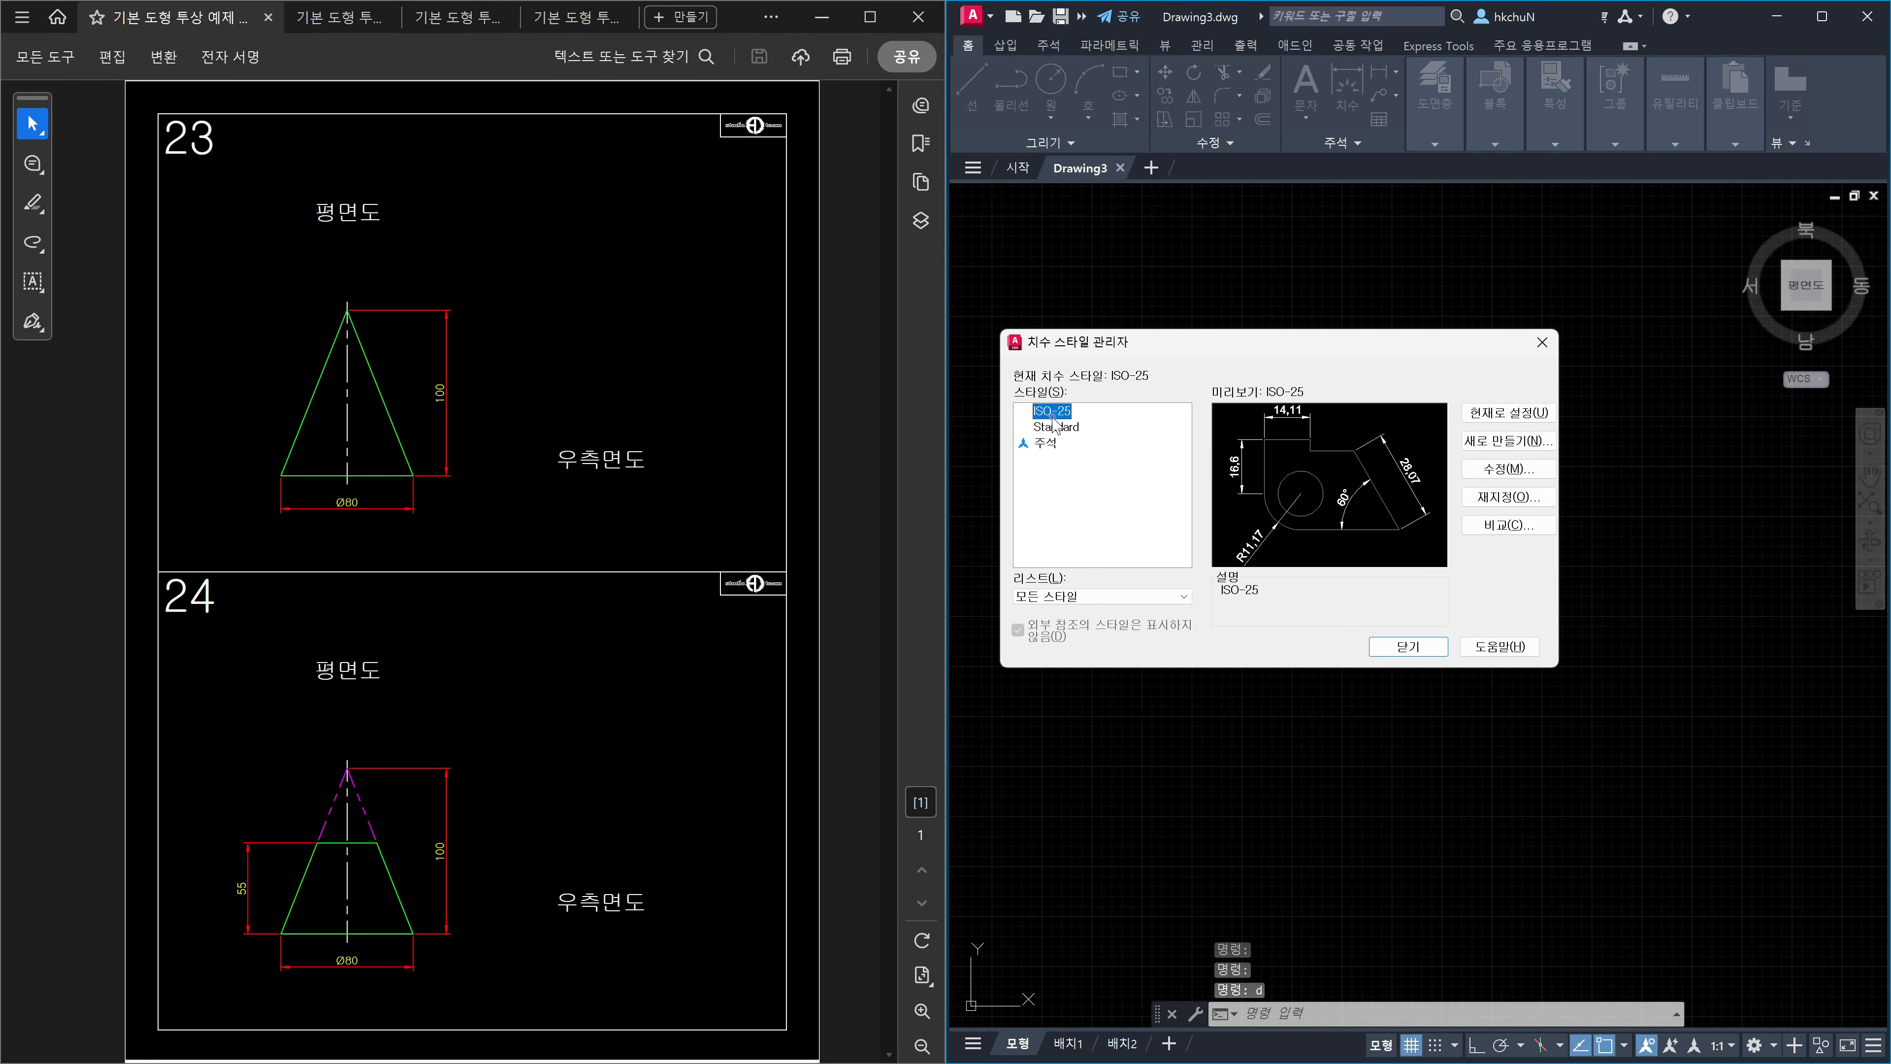
left_click(1427, 648)
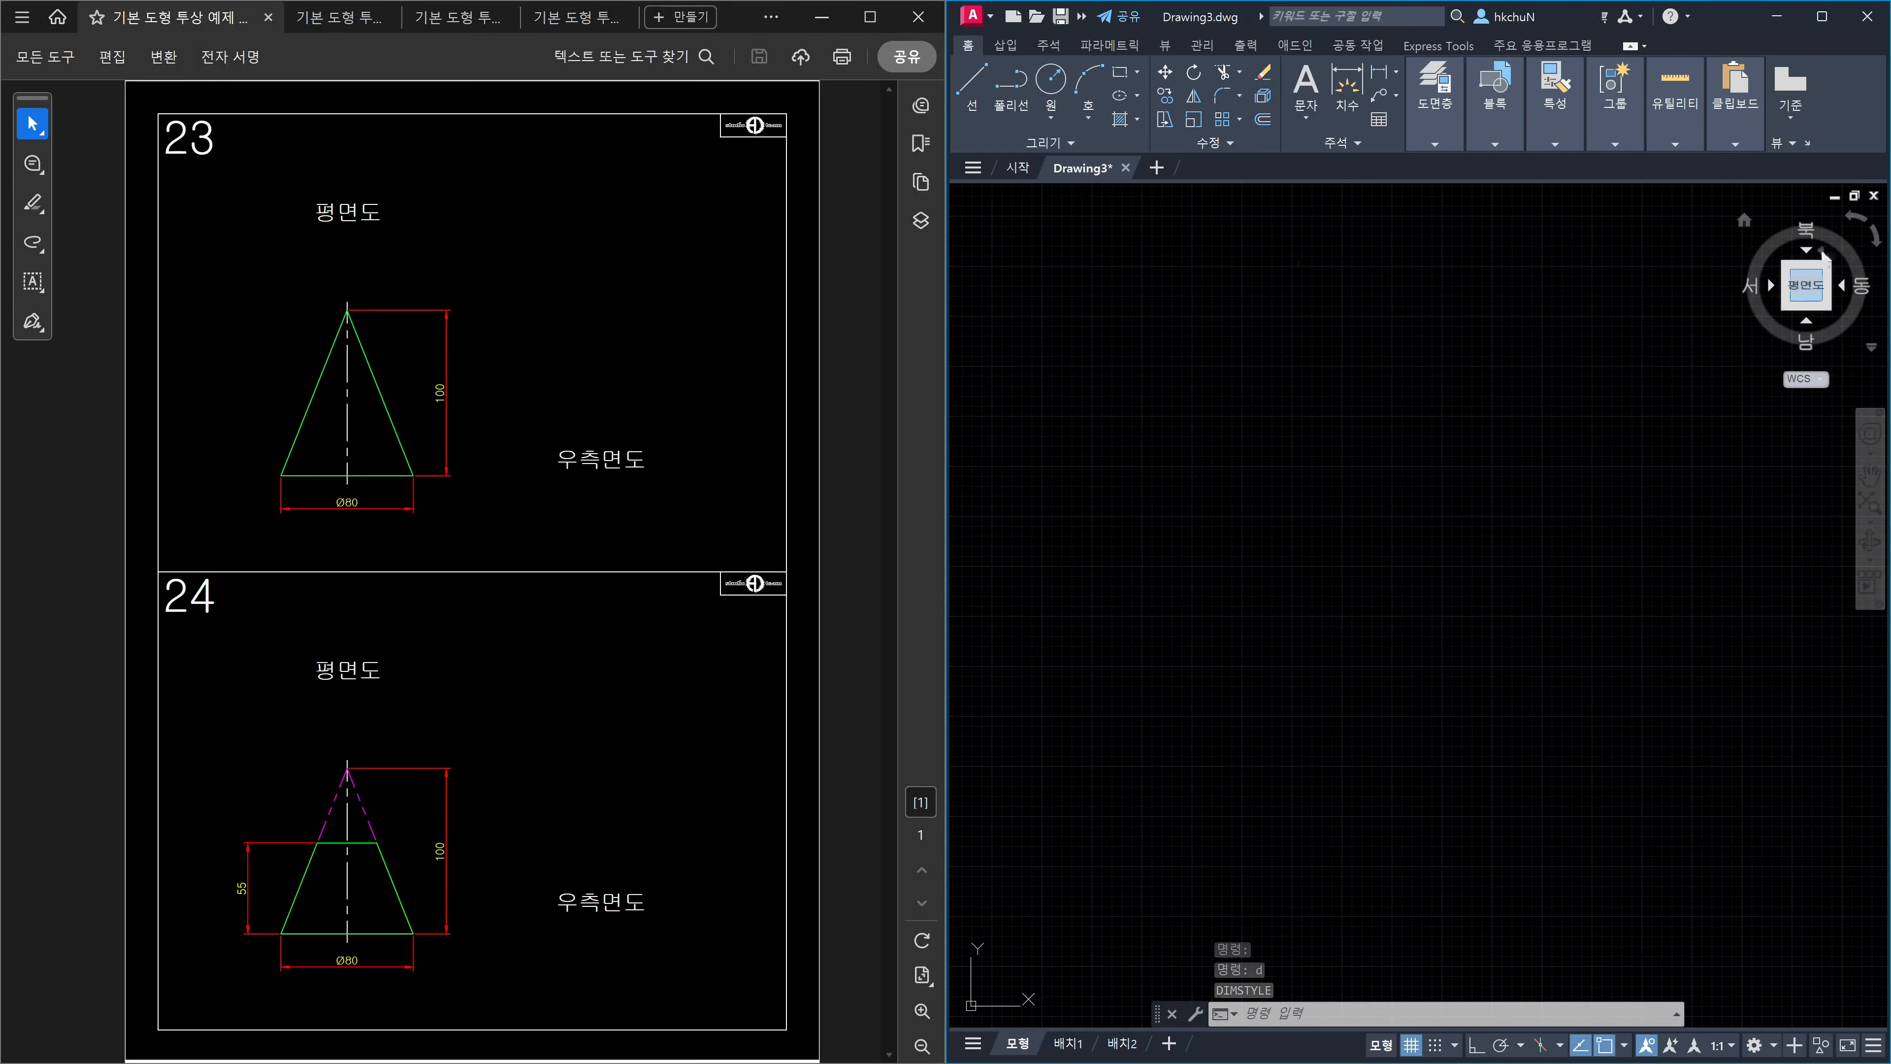
left_click(1873, 196)
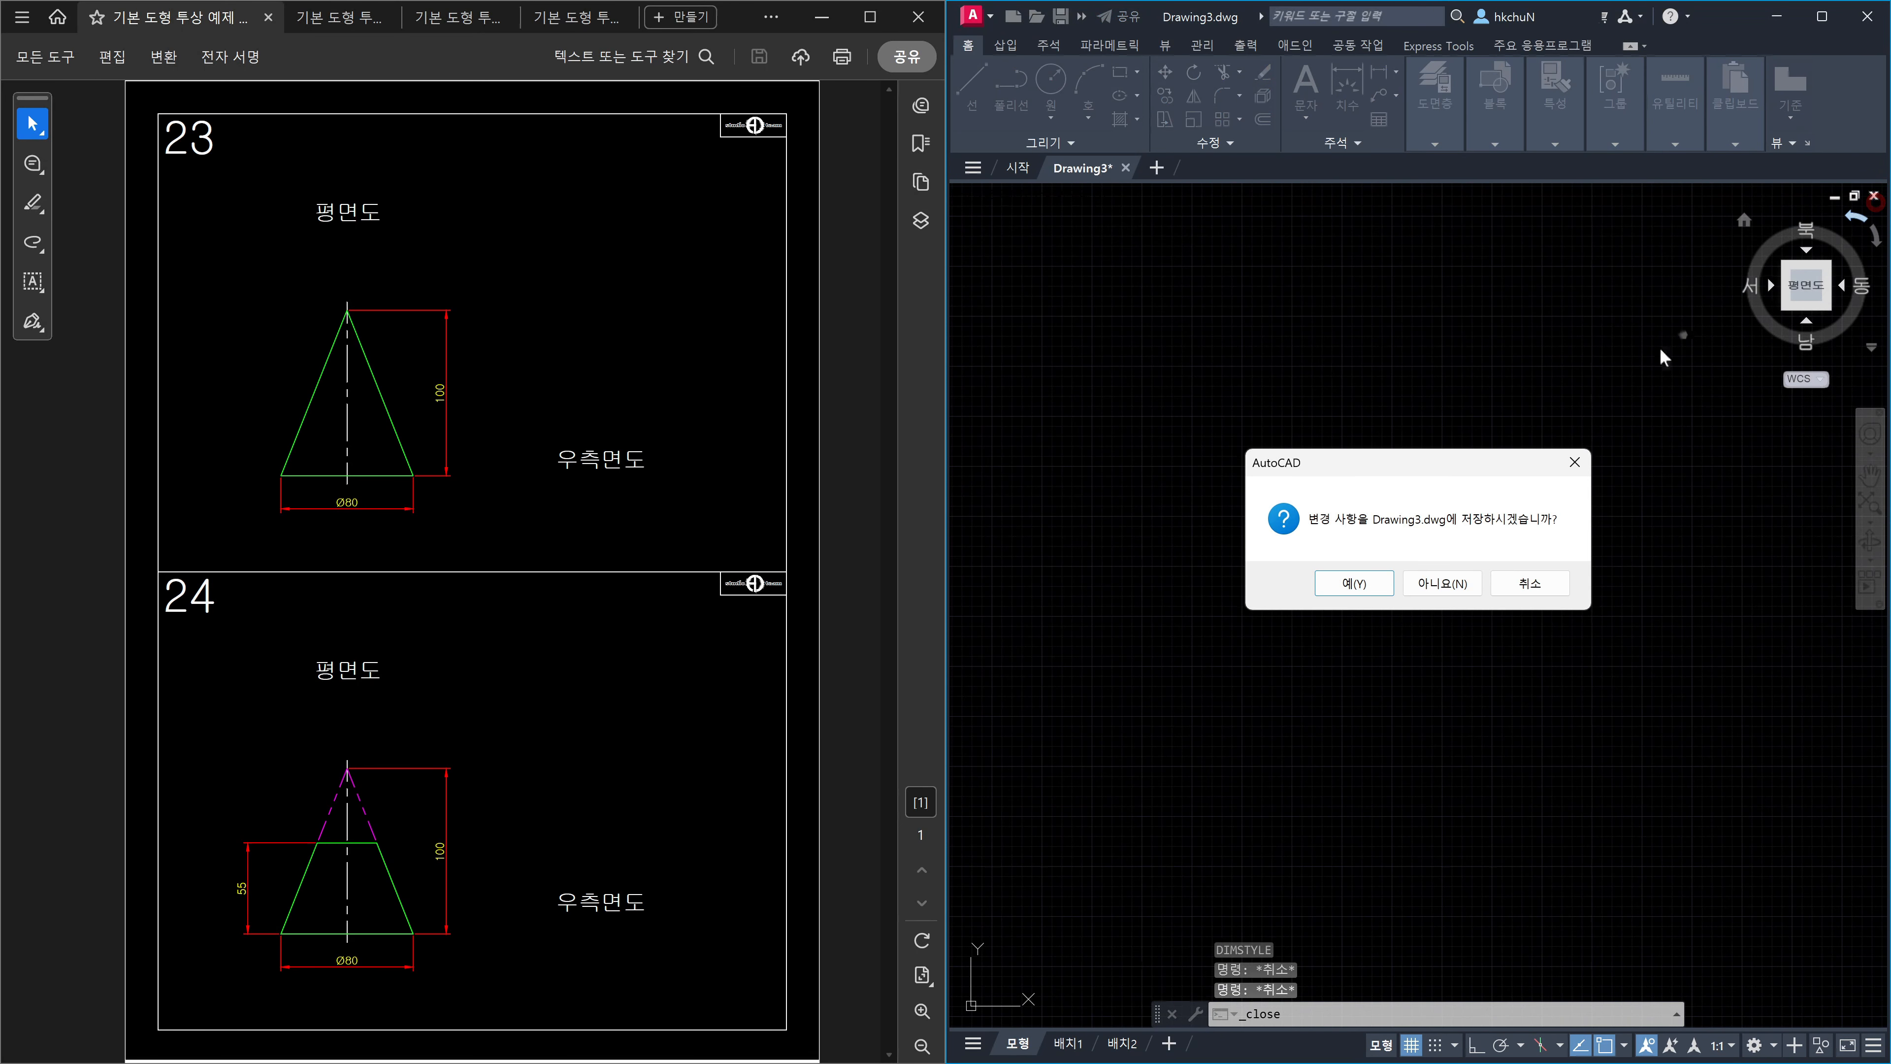
left_click(1424, 584)
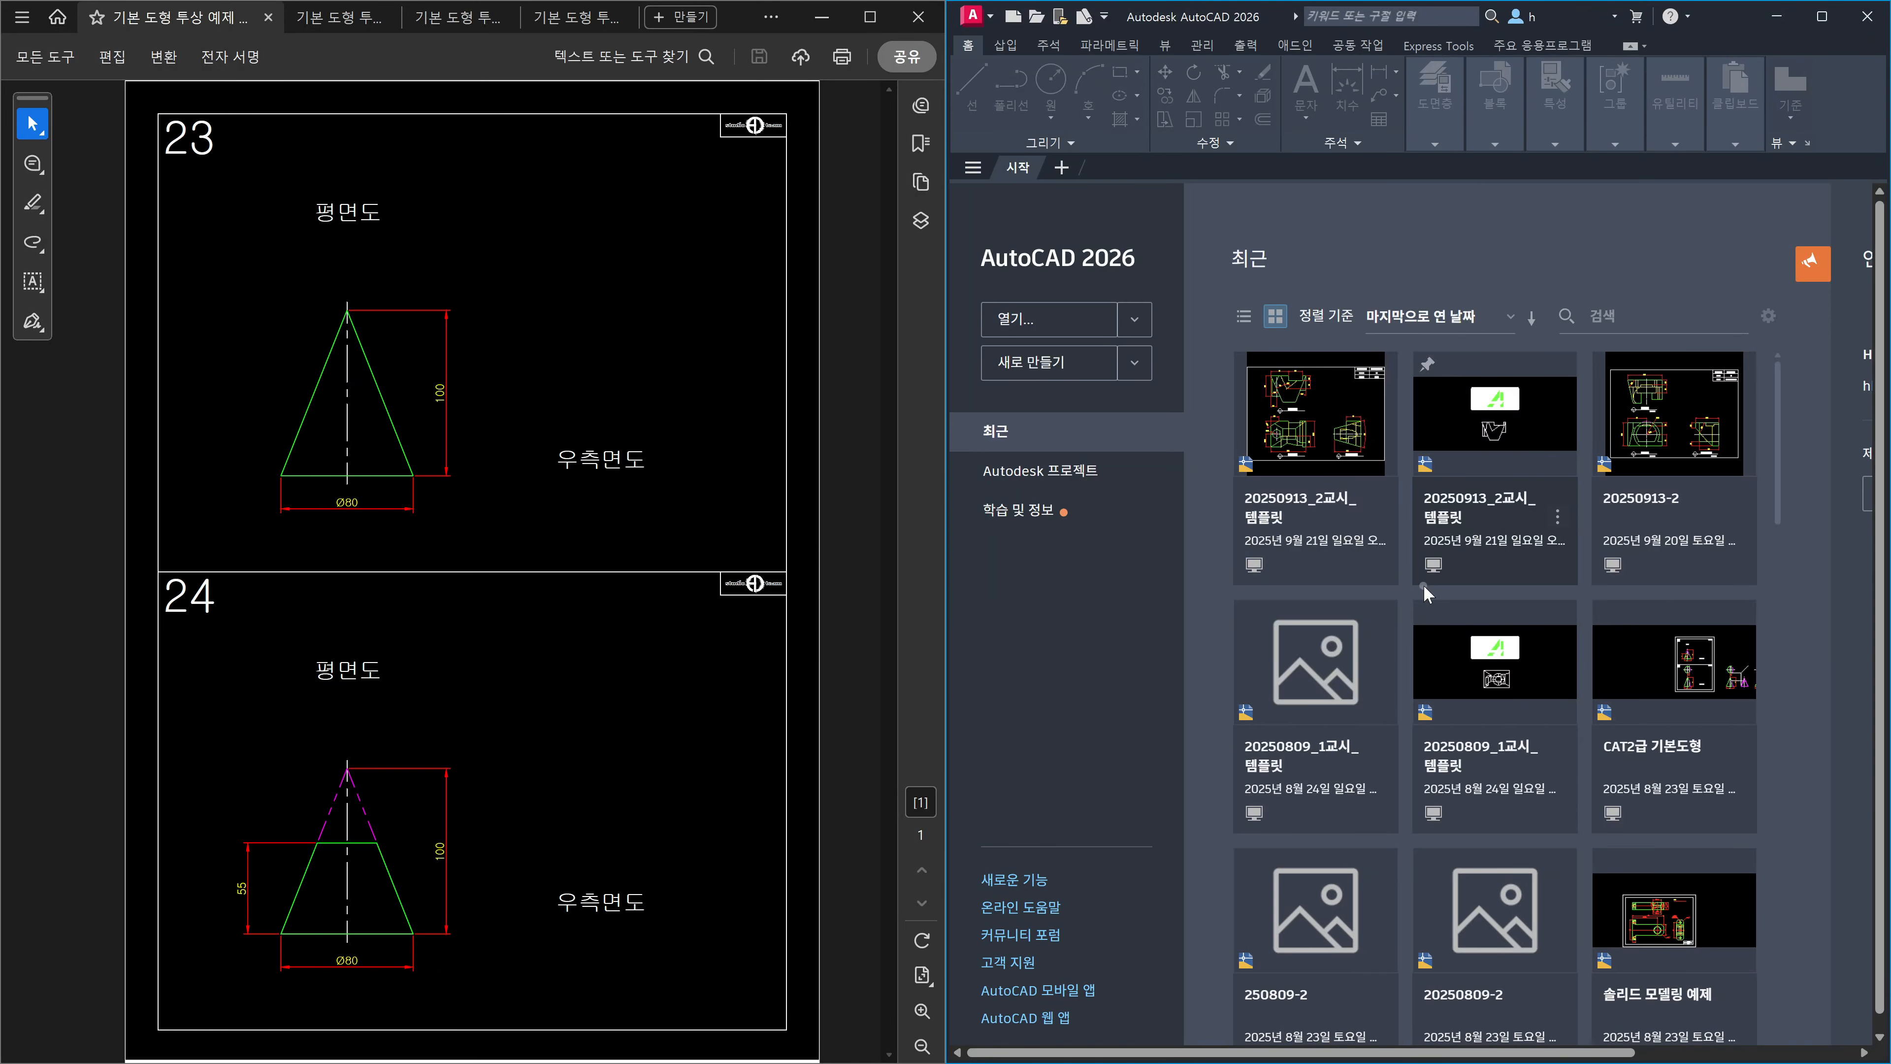
Create a new working drawing from the acadiso.dwt template.
key("ctrl+n")
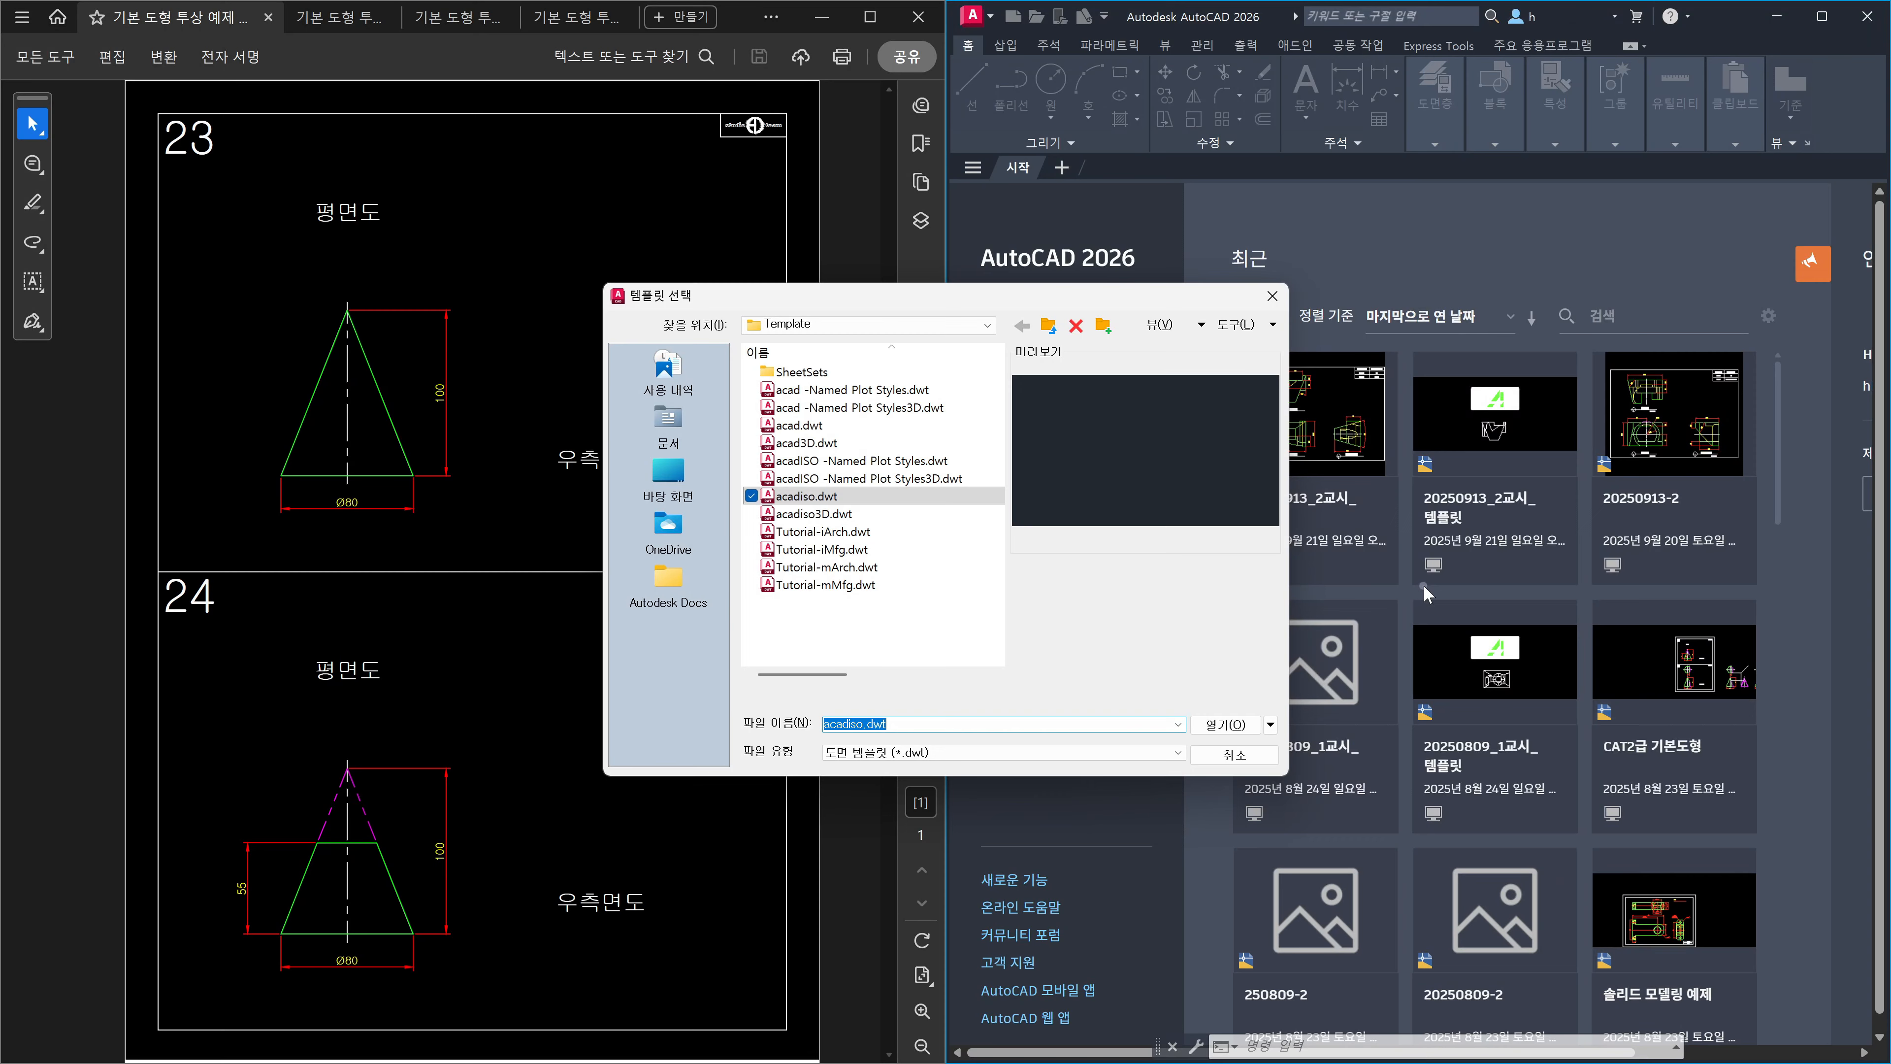
left_click(1278, 291)
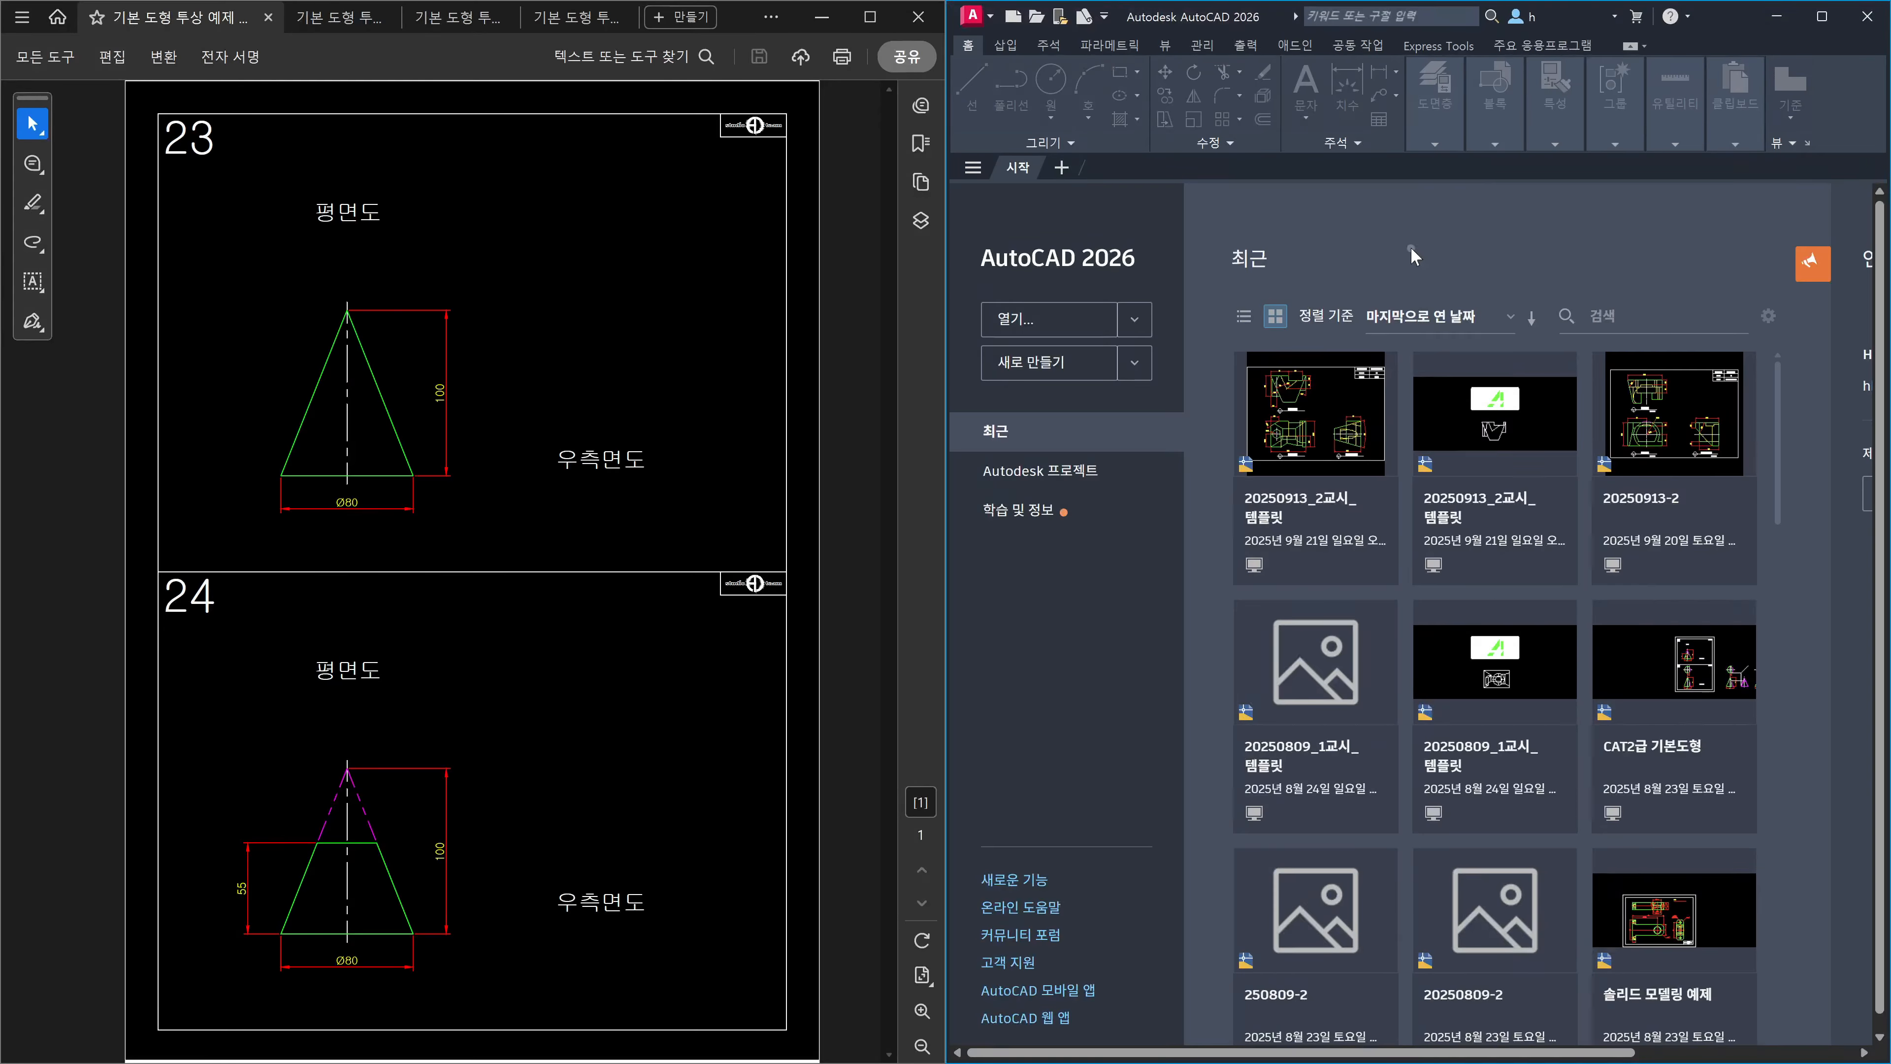
key("ctrl+n")
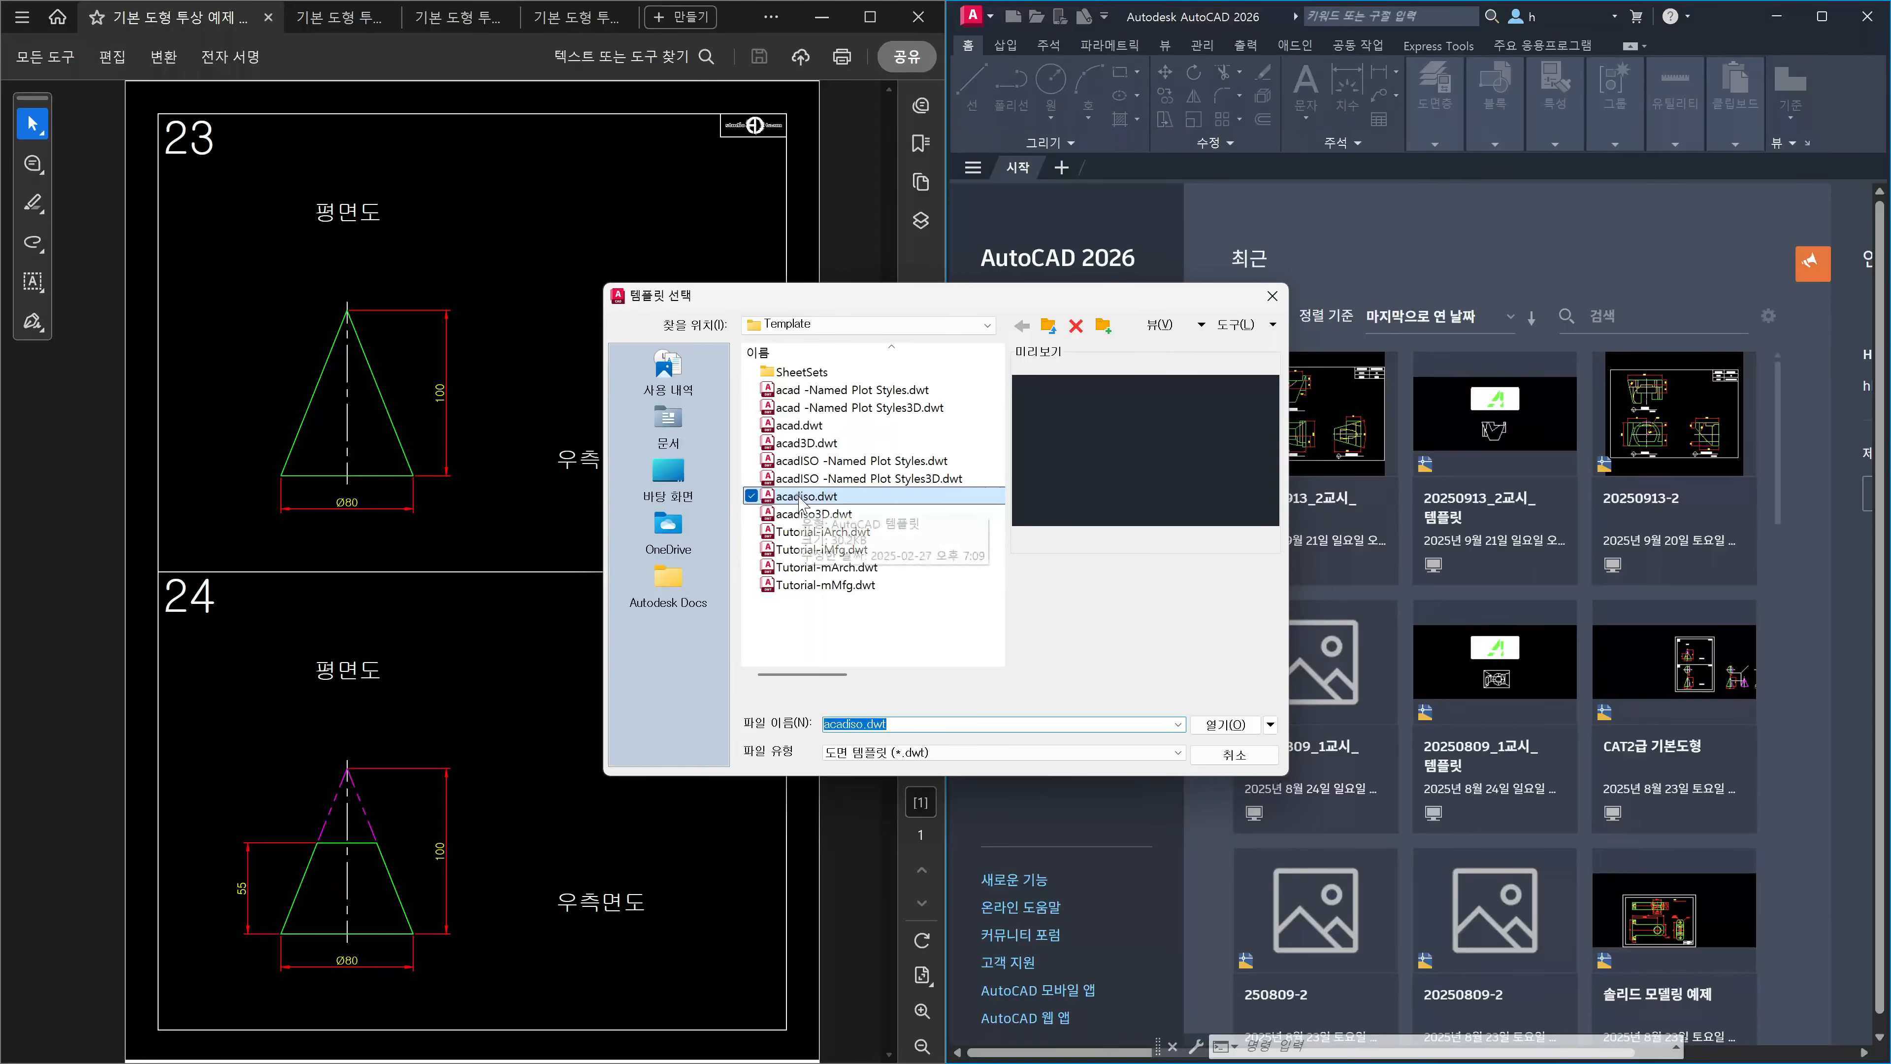
left_click(1226, 724)
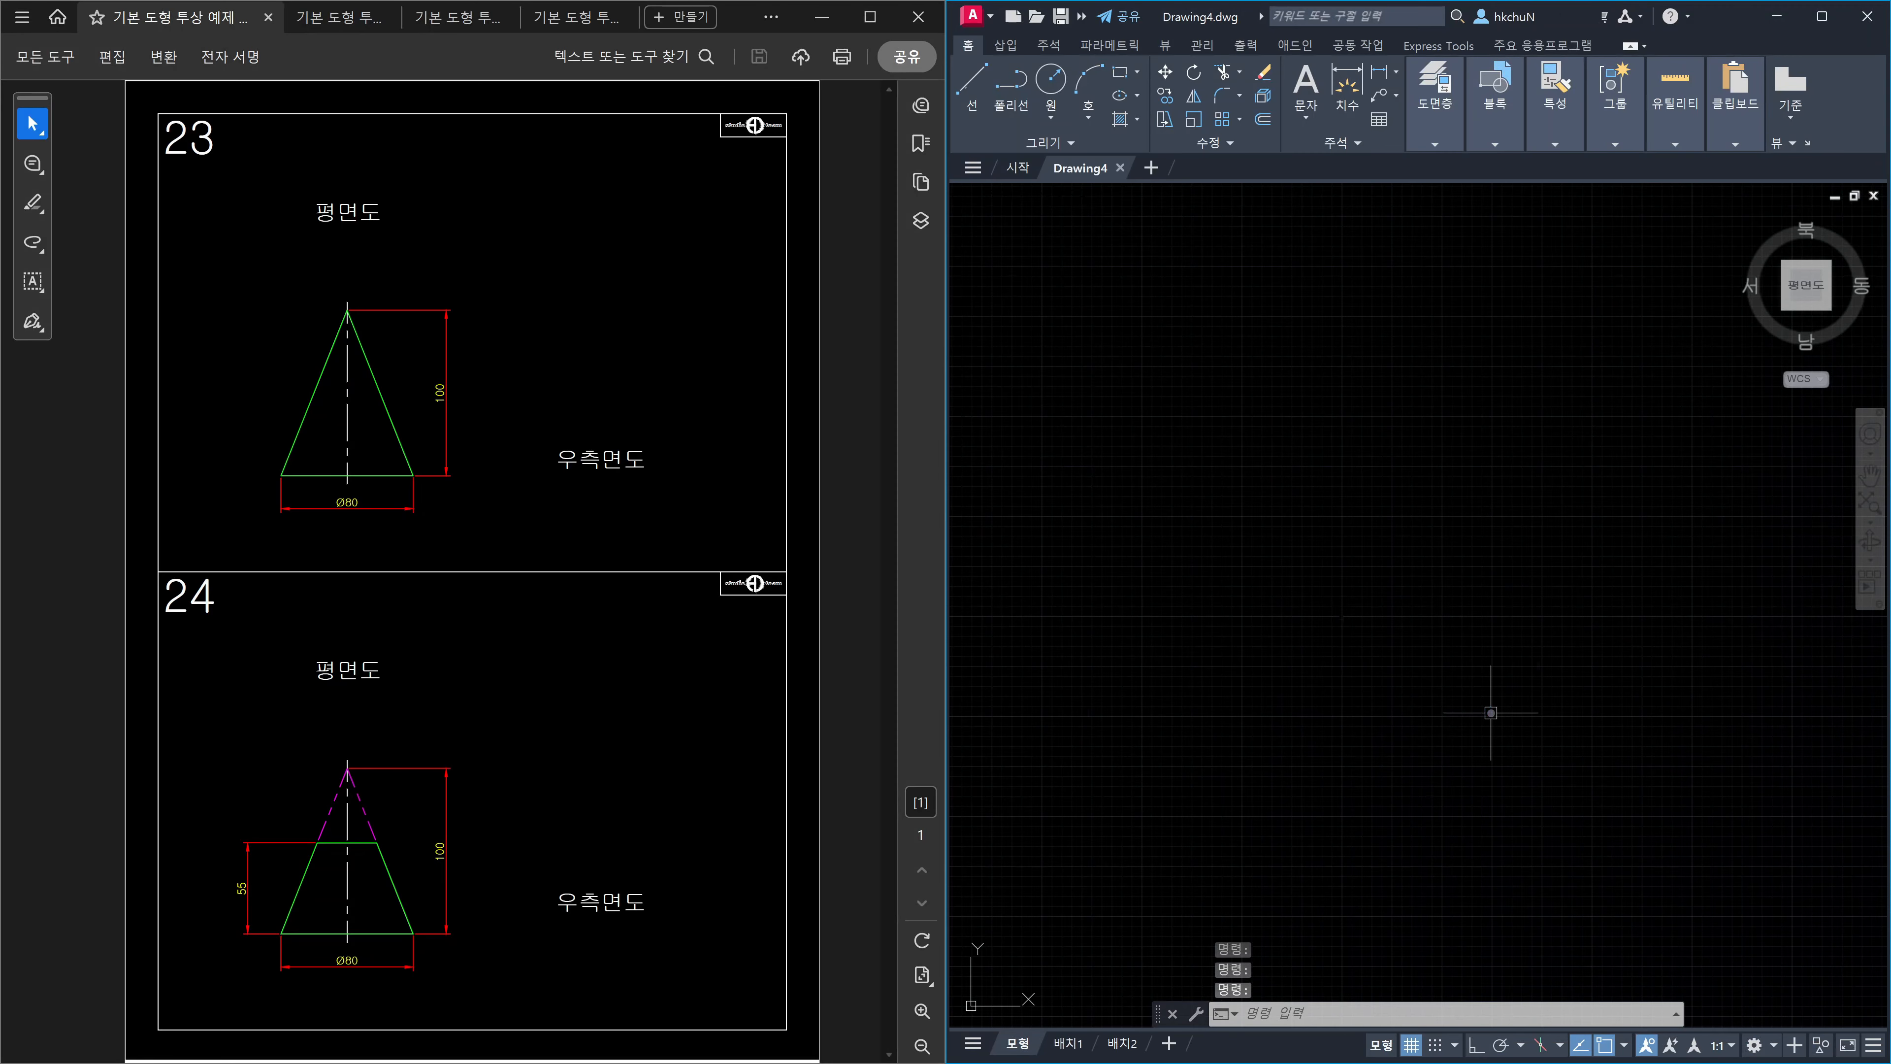
Open the layer properties and add a new layer named 외형선.
type("la")
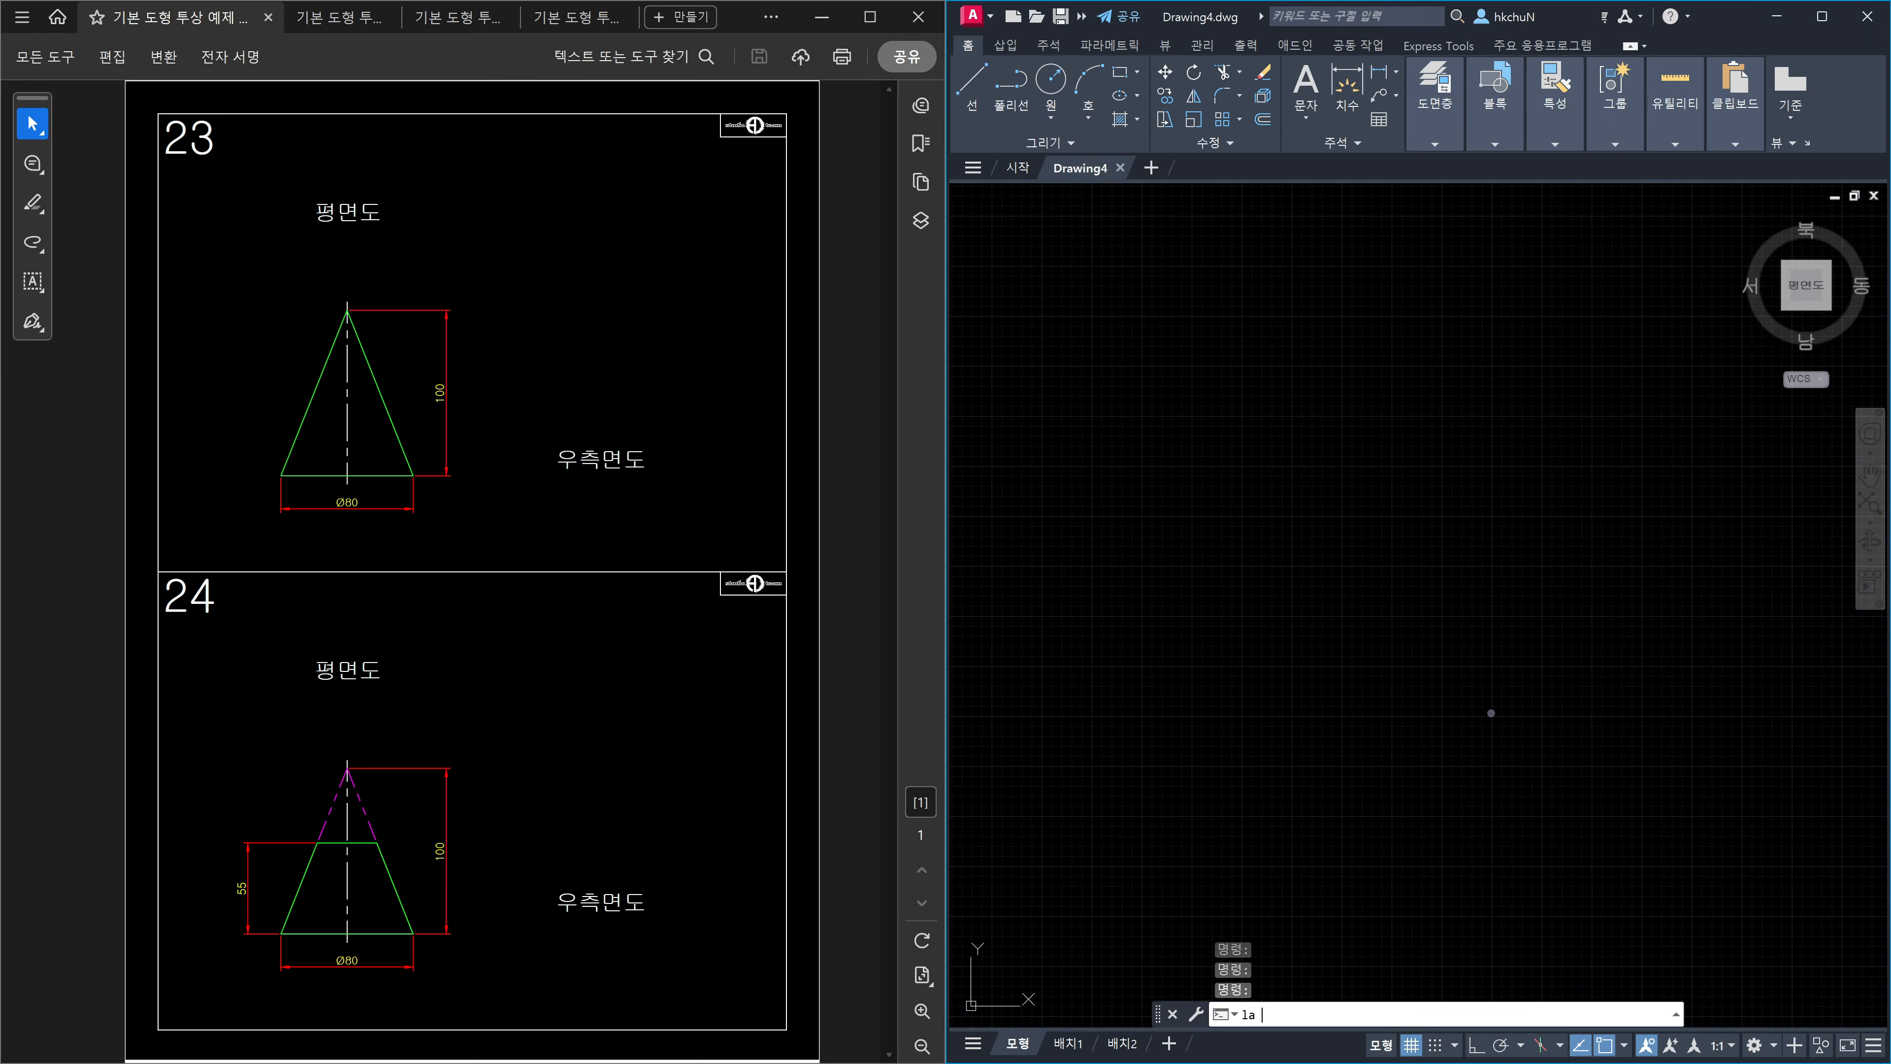
key("Return")
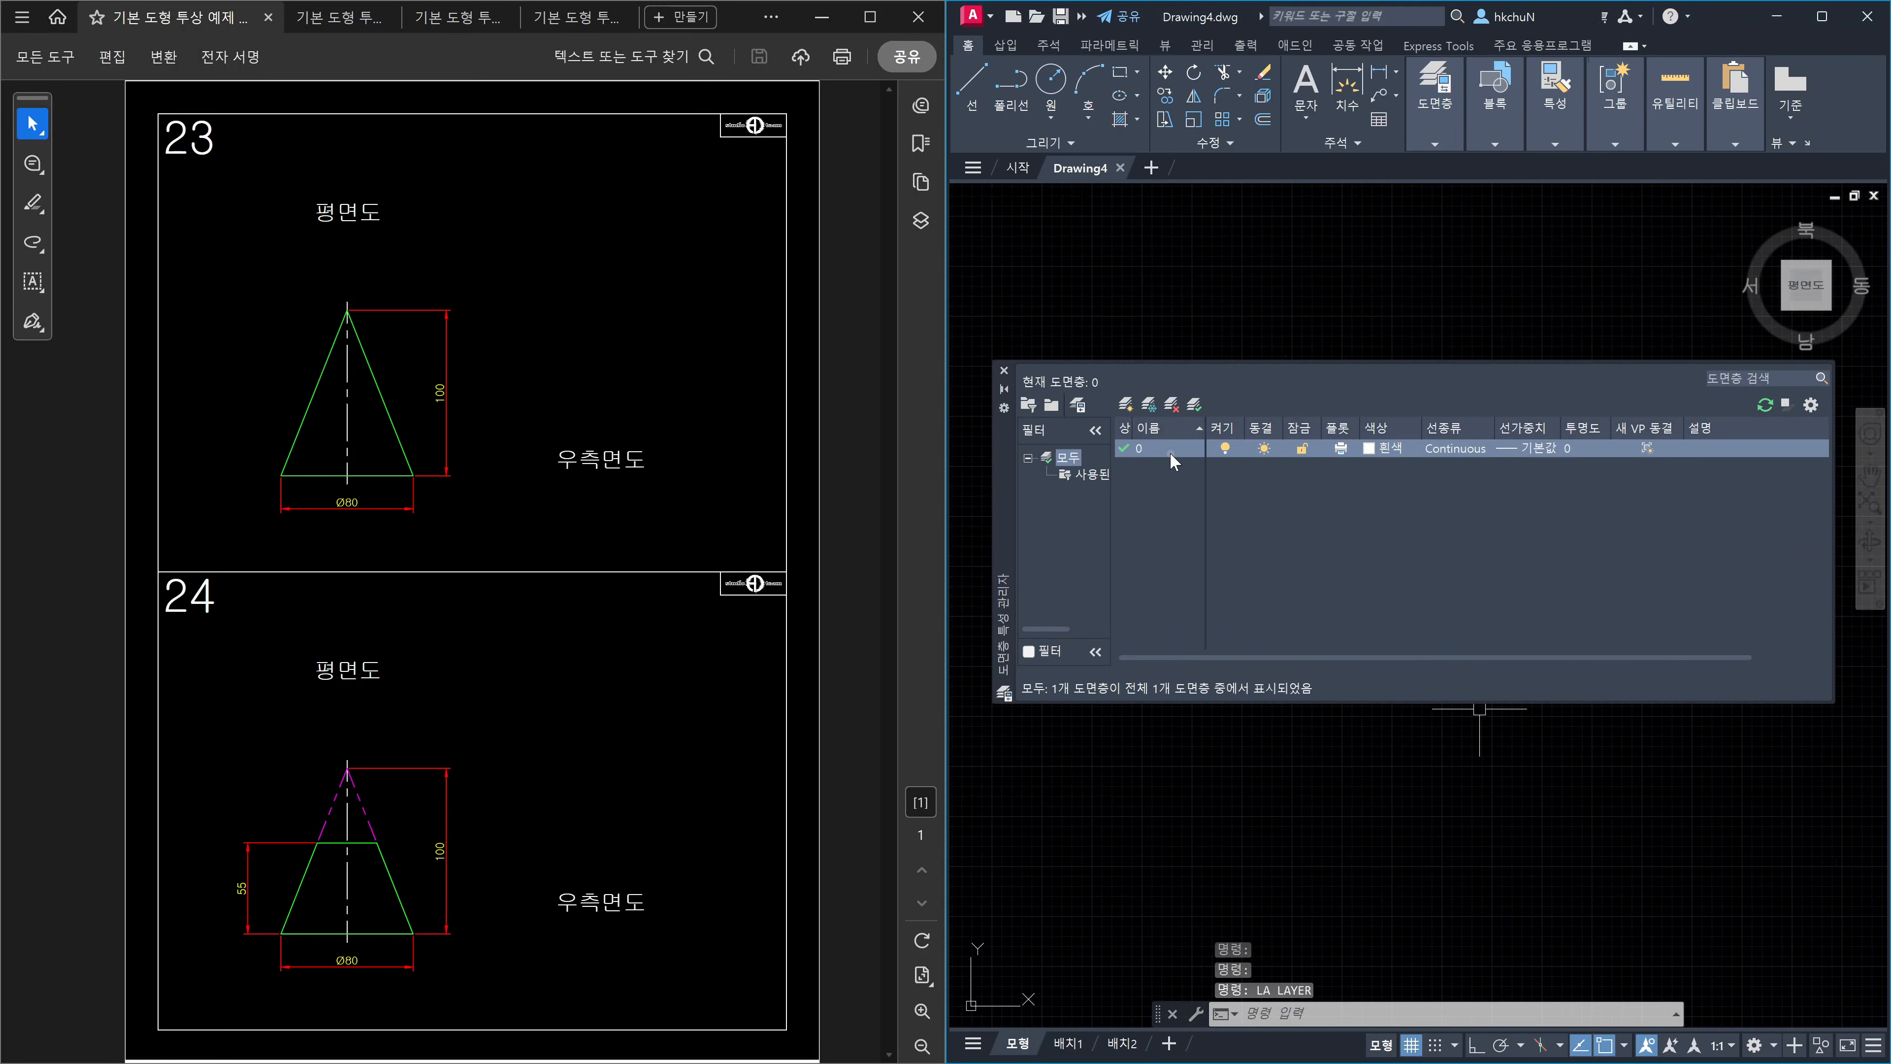
left_click(1169, 451)
key("alt+n")
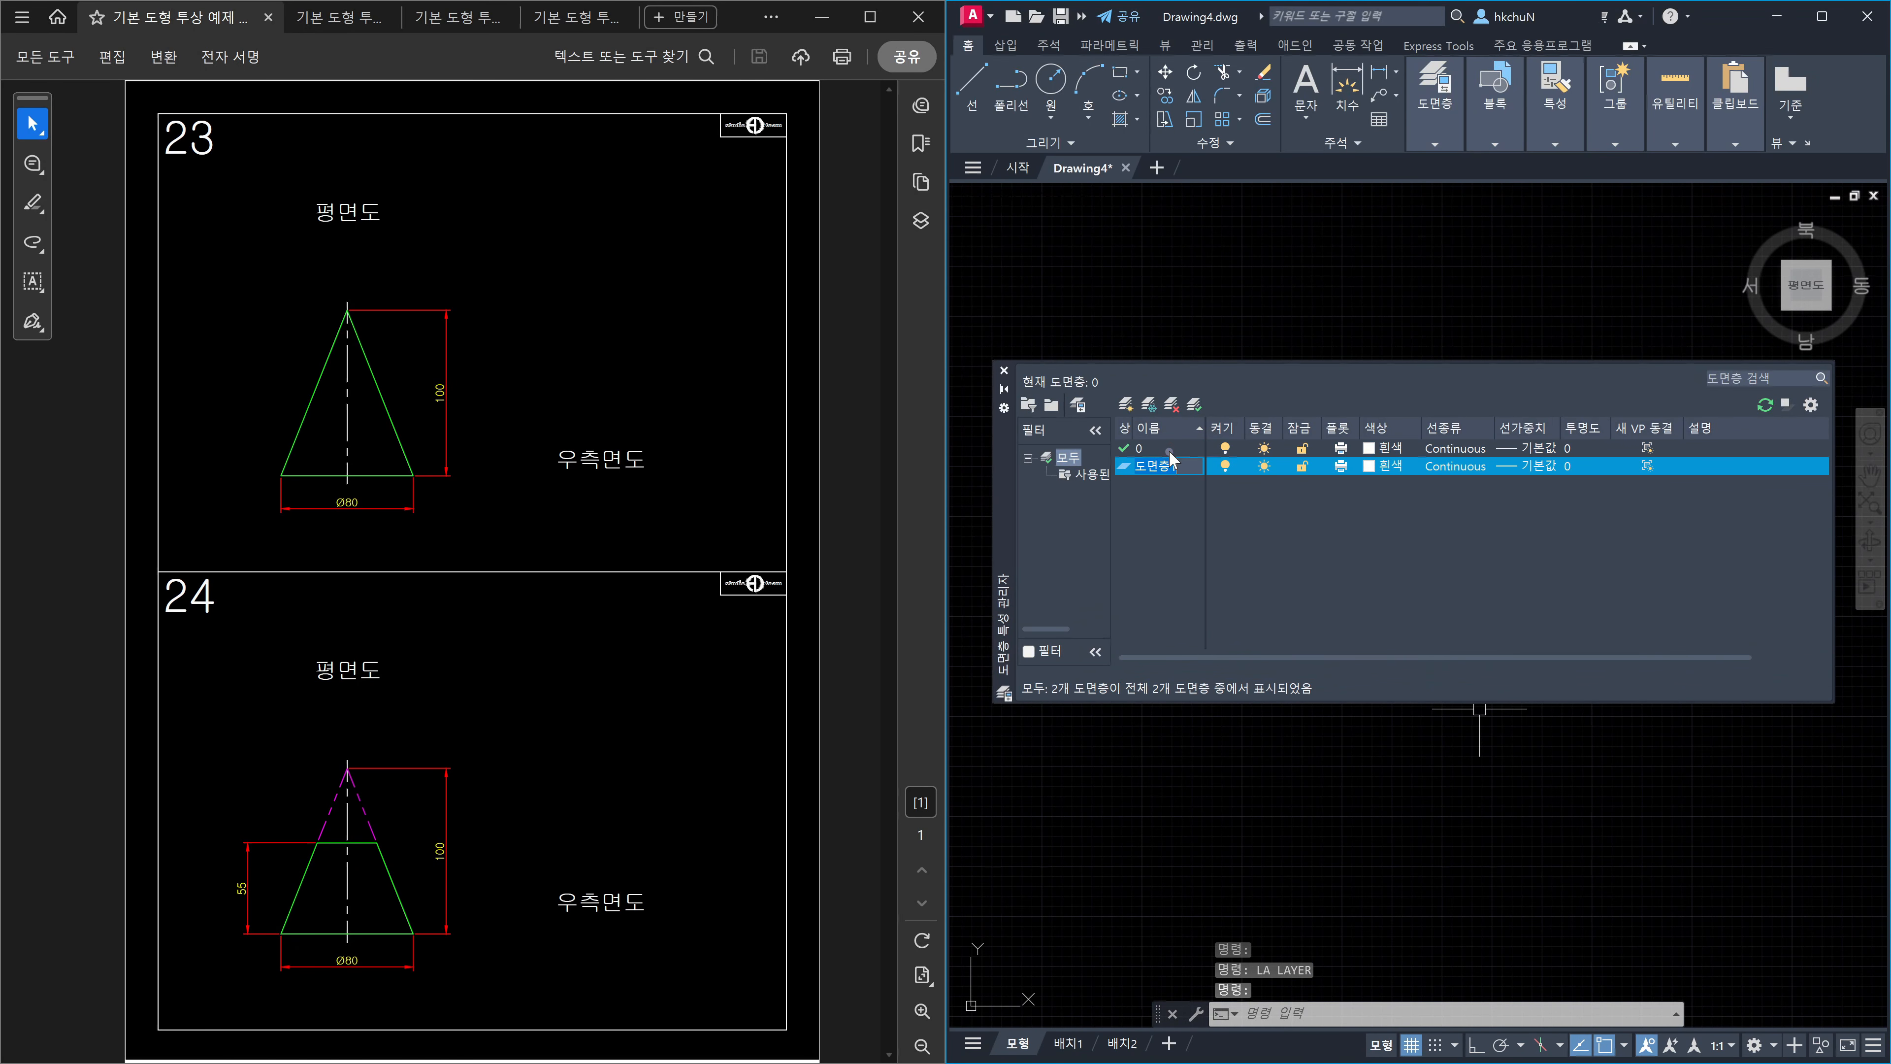
type("외형선")
key("Return")
Add two more layers to the drawing, named 숨은선 and 중심선.
key("alt+n")
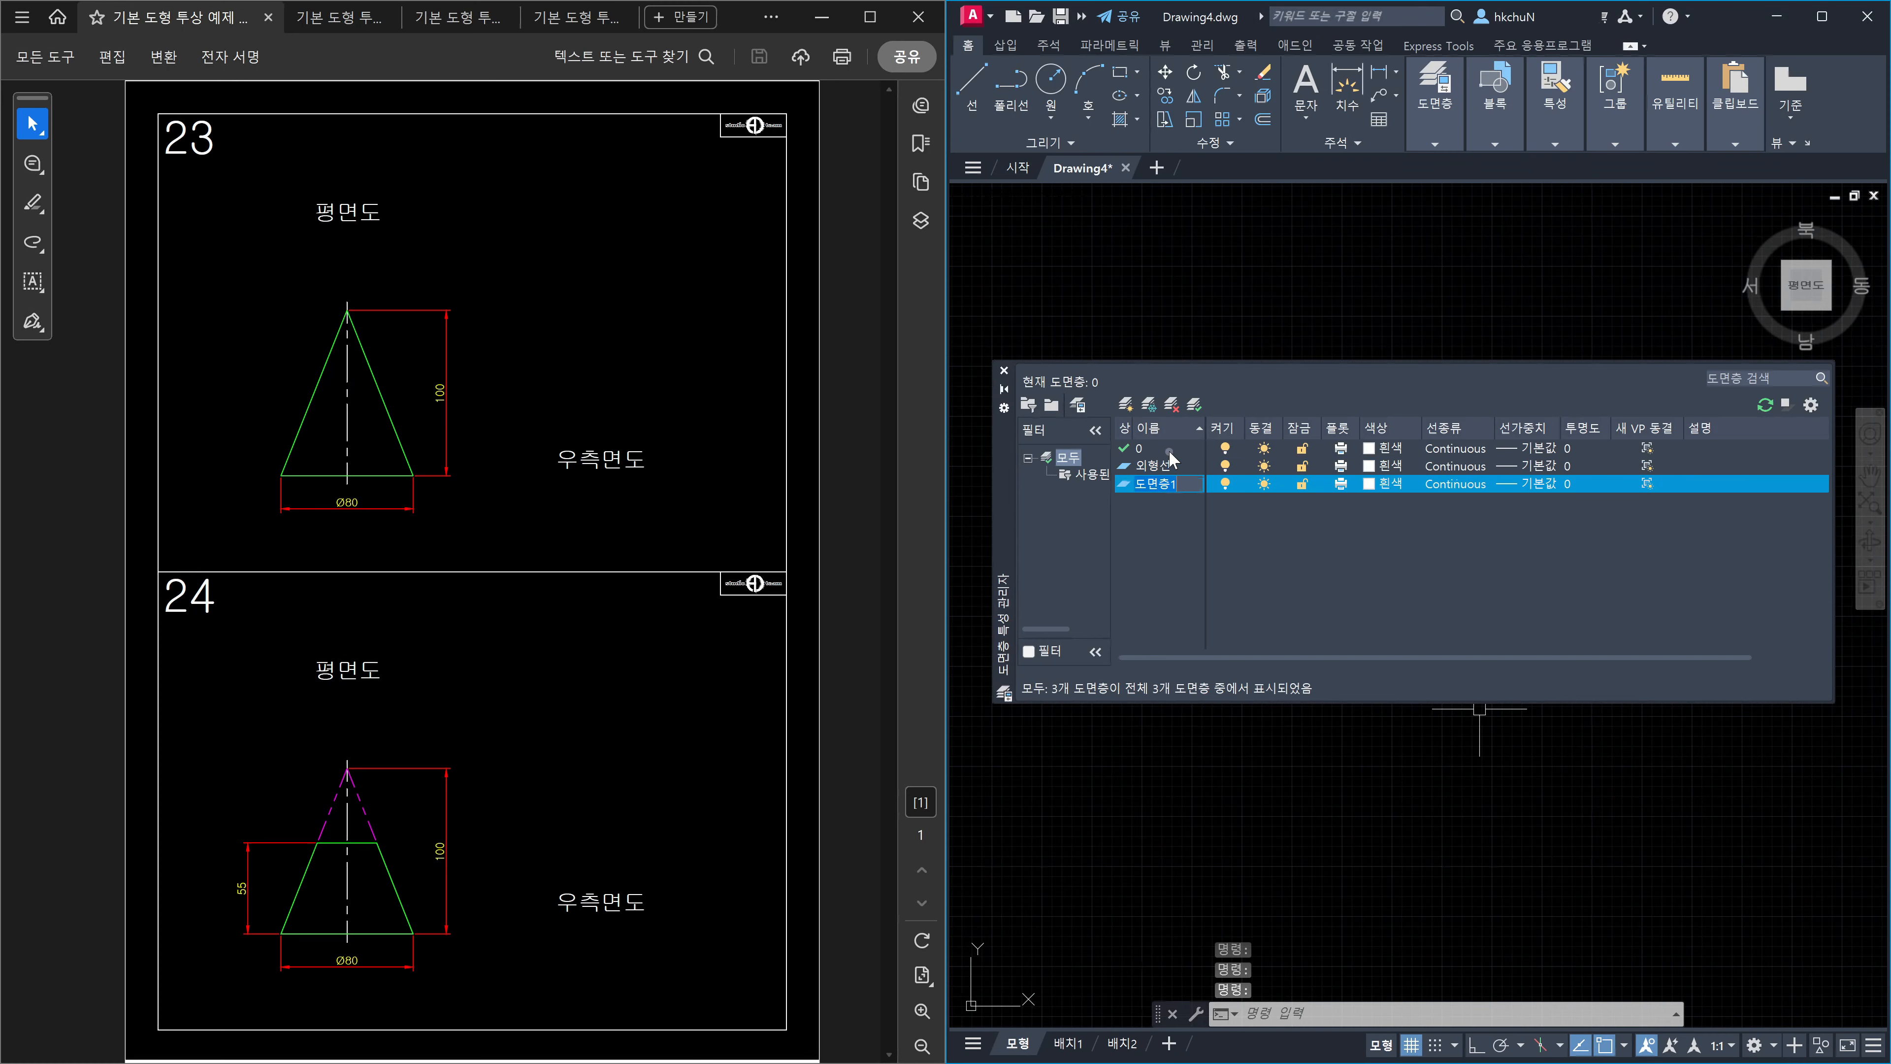
type("숨으ㄴ선")
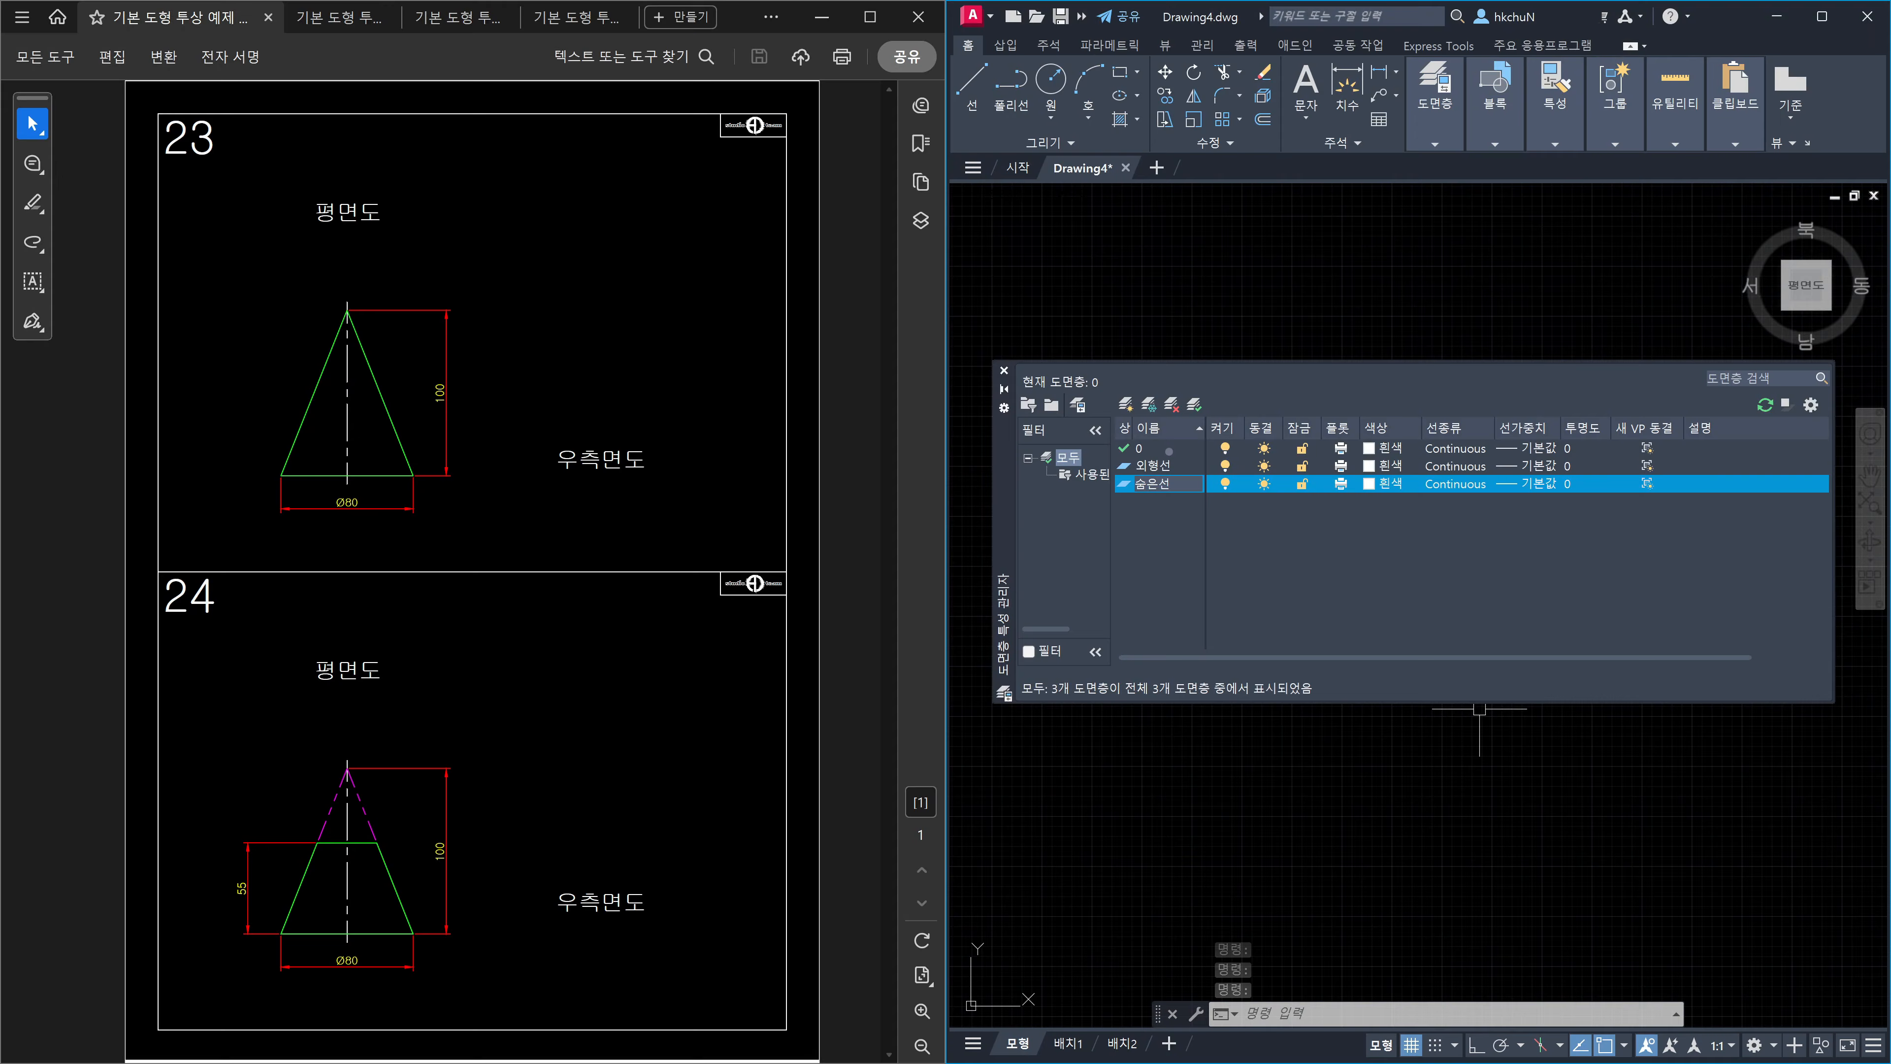
key("Return")
key("alt+n")
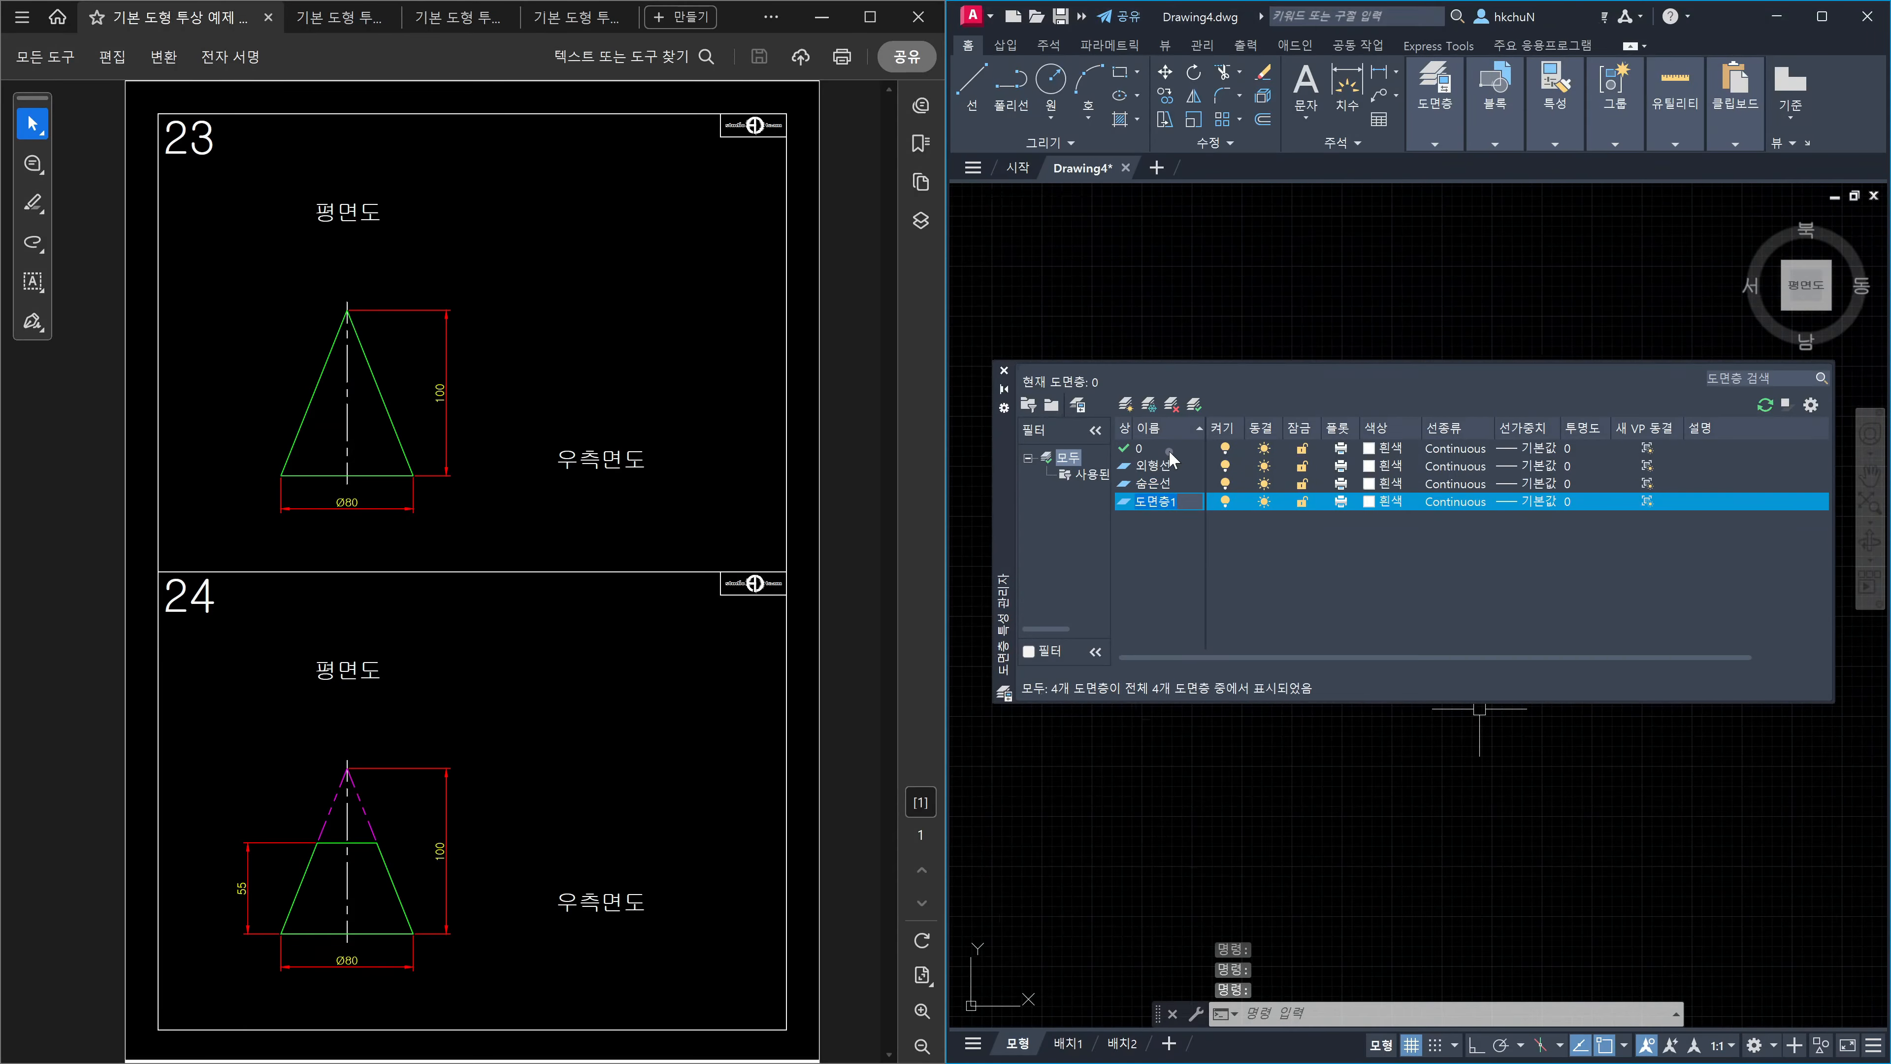
type("중심선")
key("Return")
Add two more layers to the drawing, named 가상선 and 치수.
key("alt+n")
type("가상")
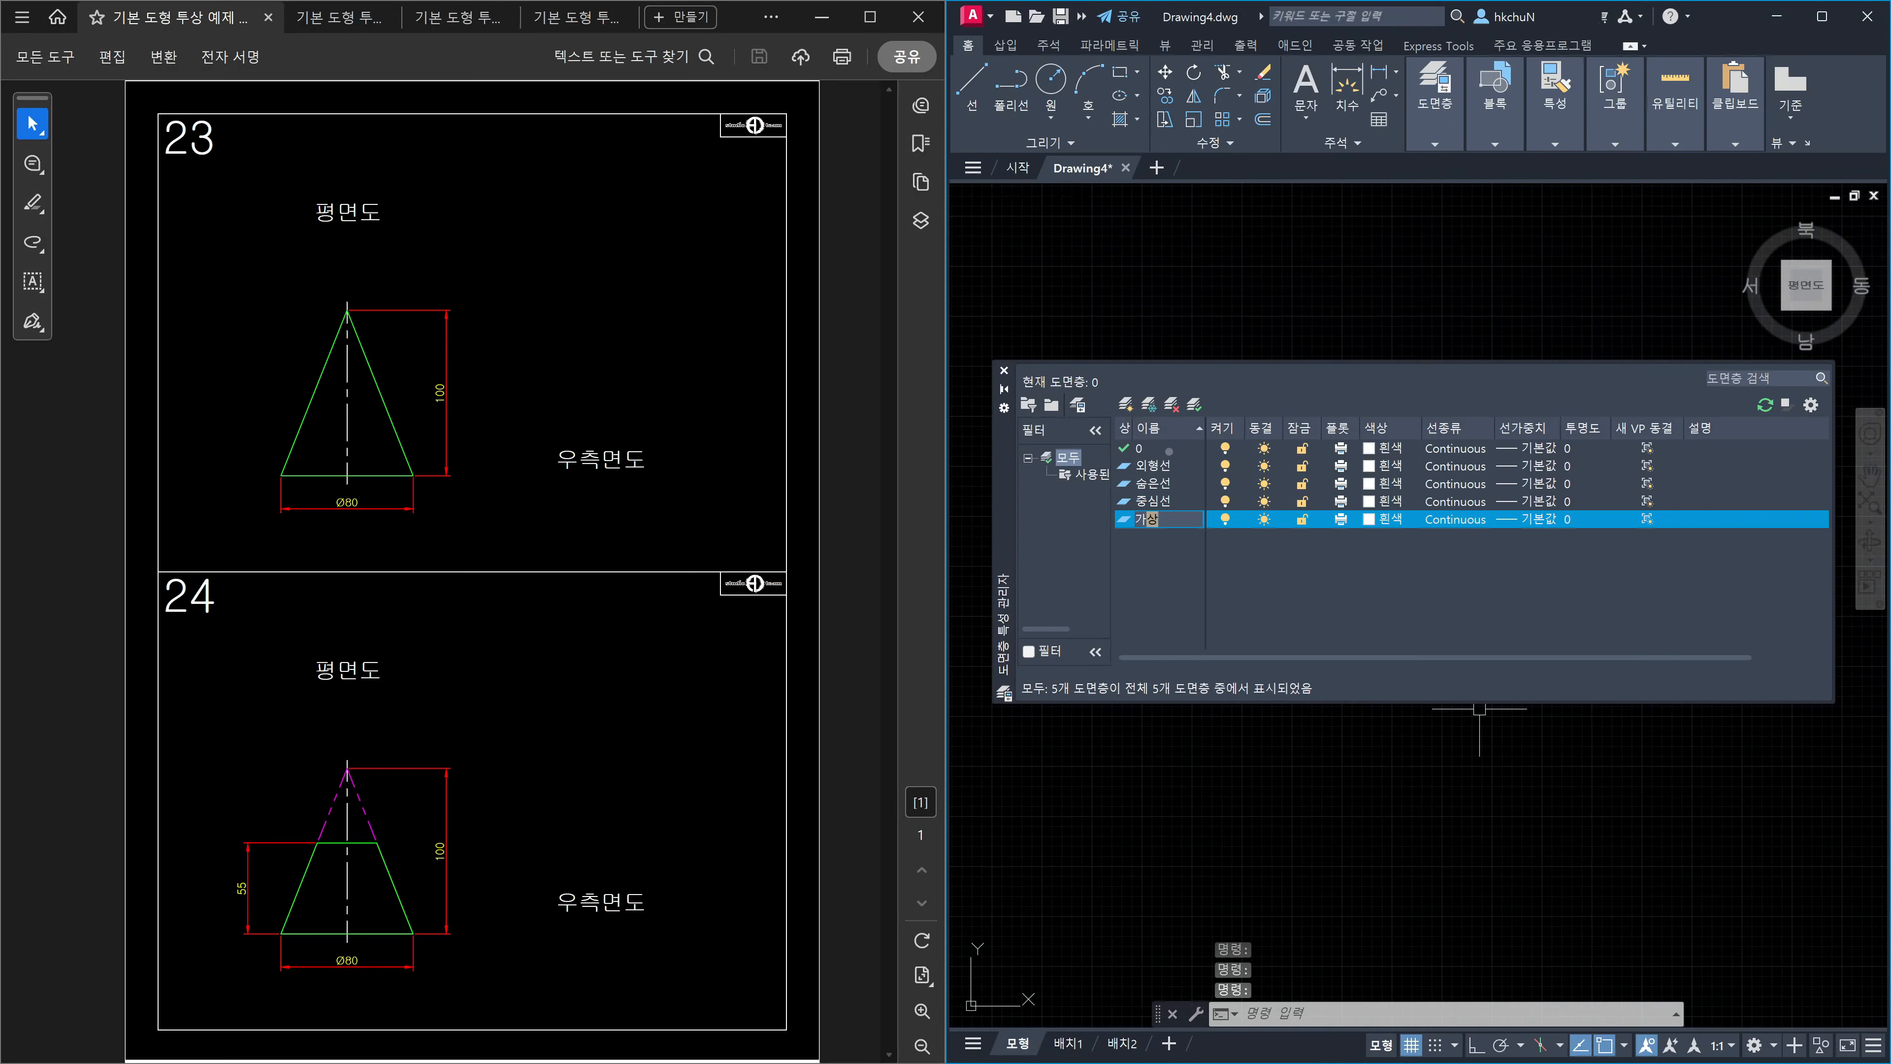
type("선")
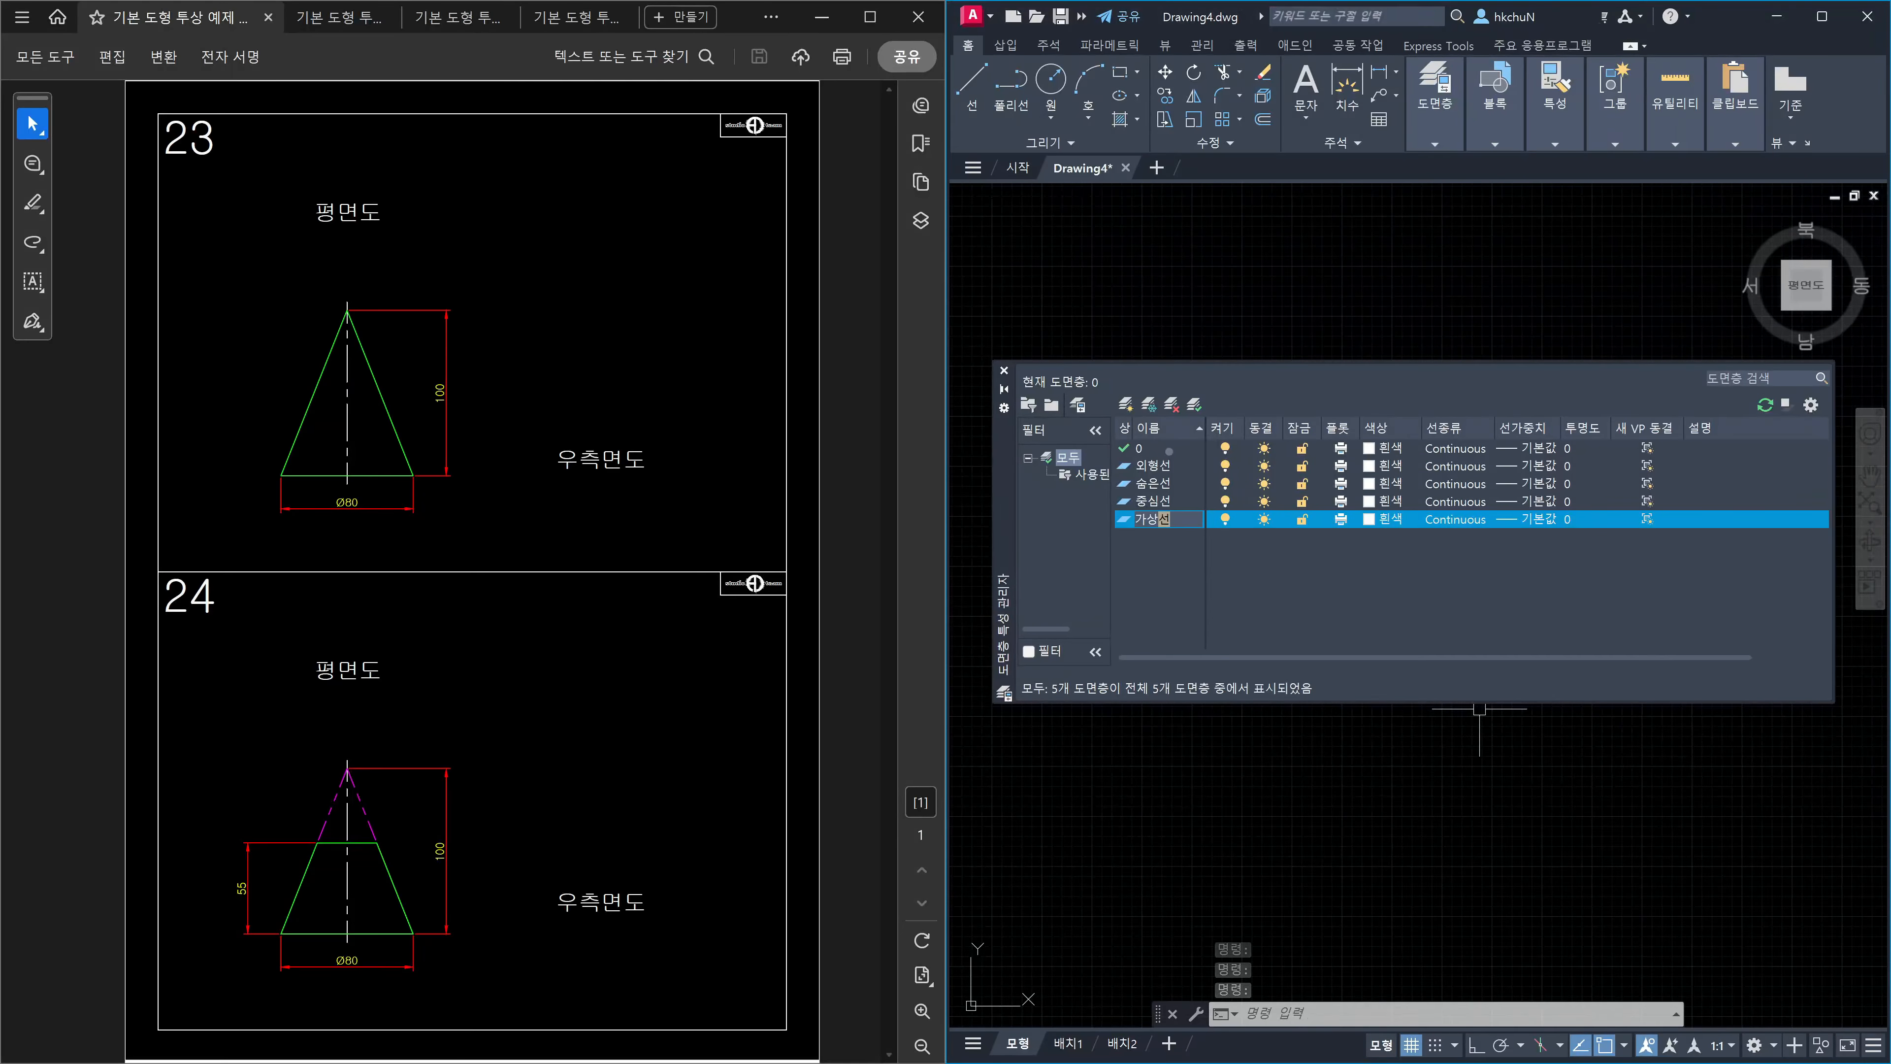
key("Return")
key("alt+n")
type("치")
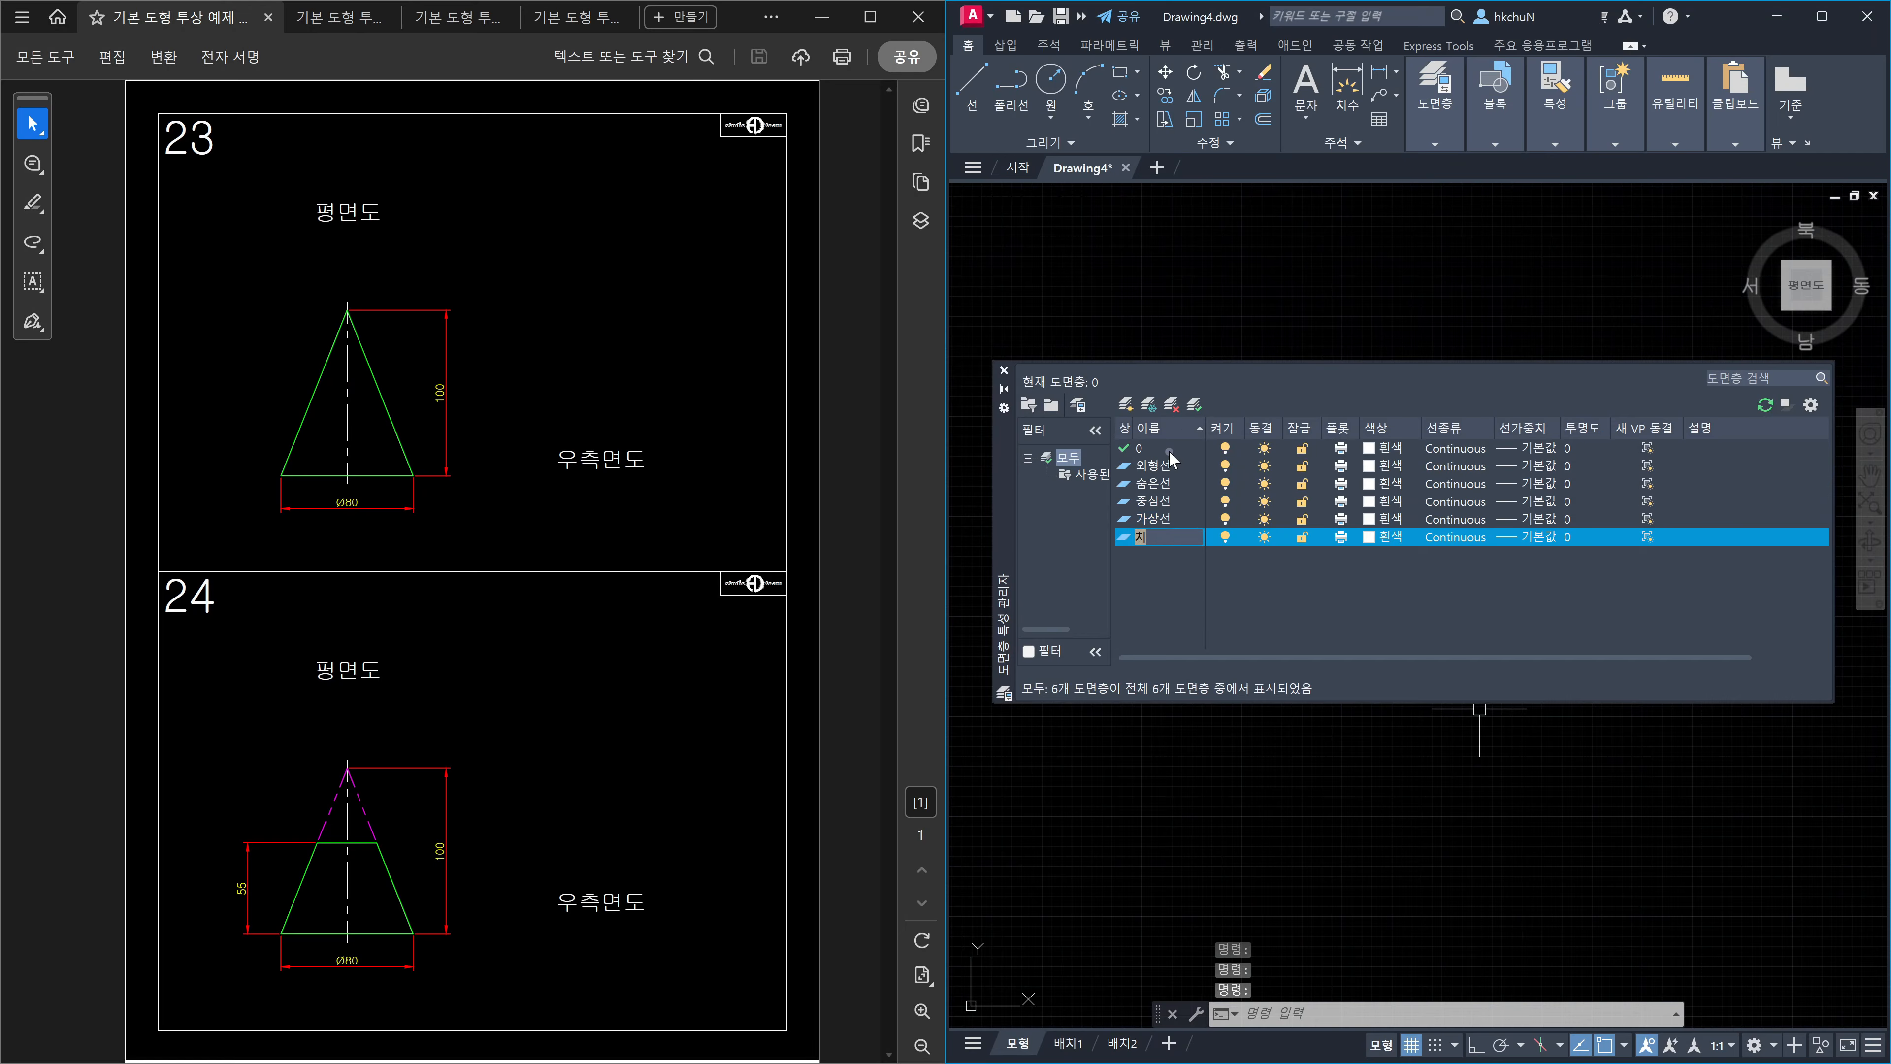
type("수")
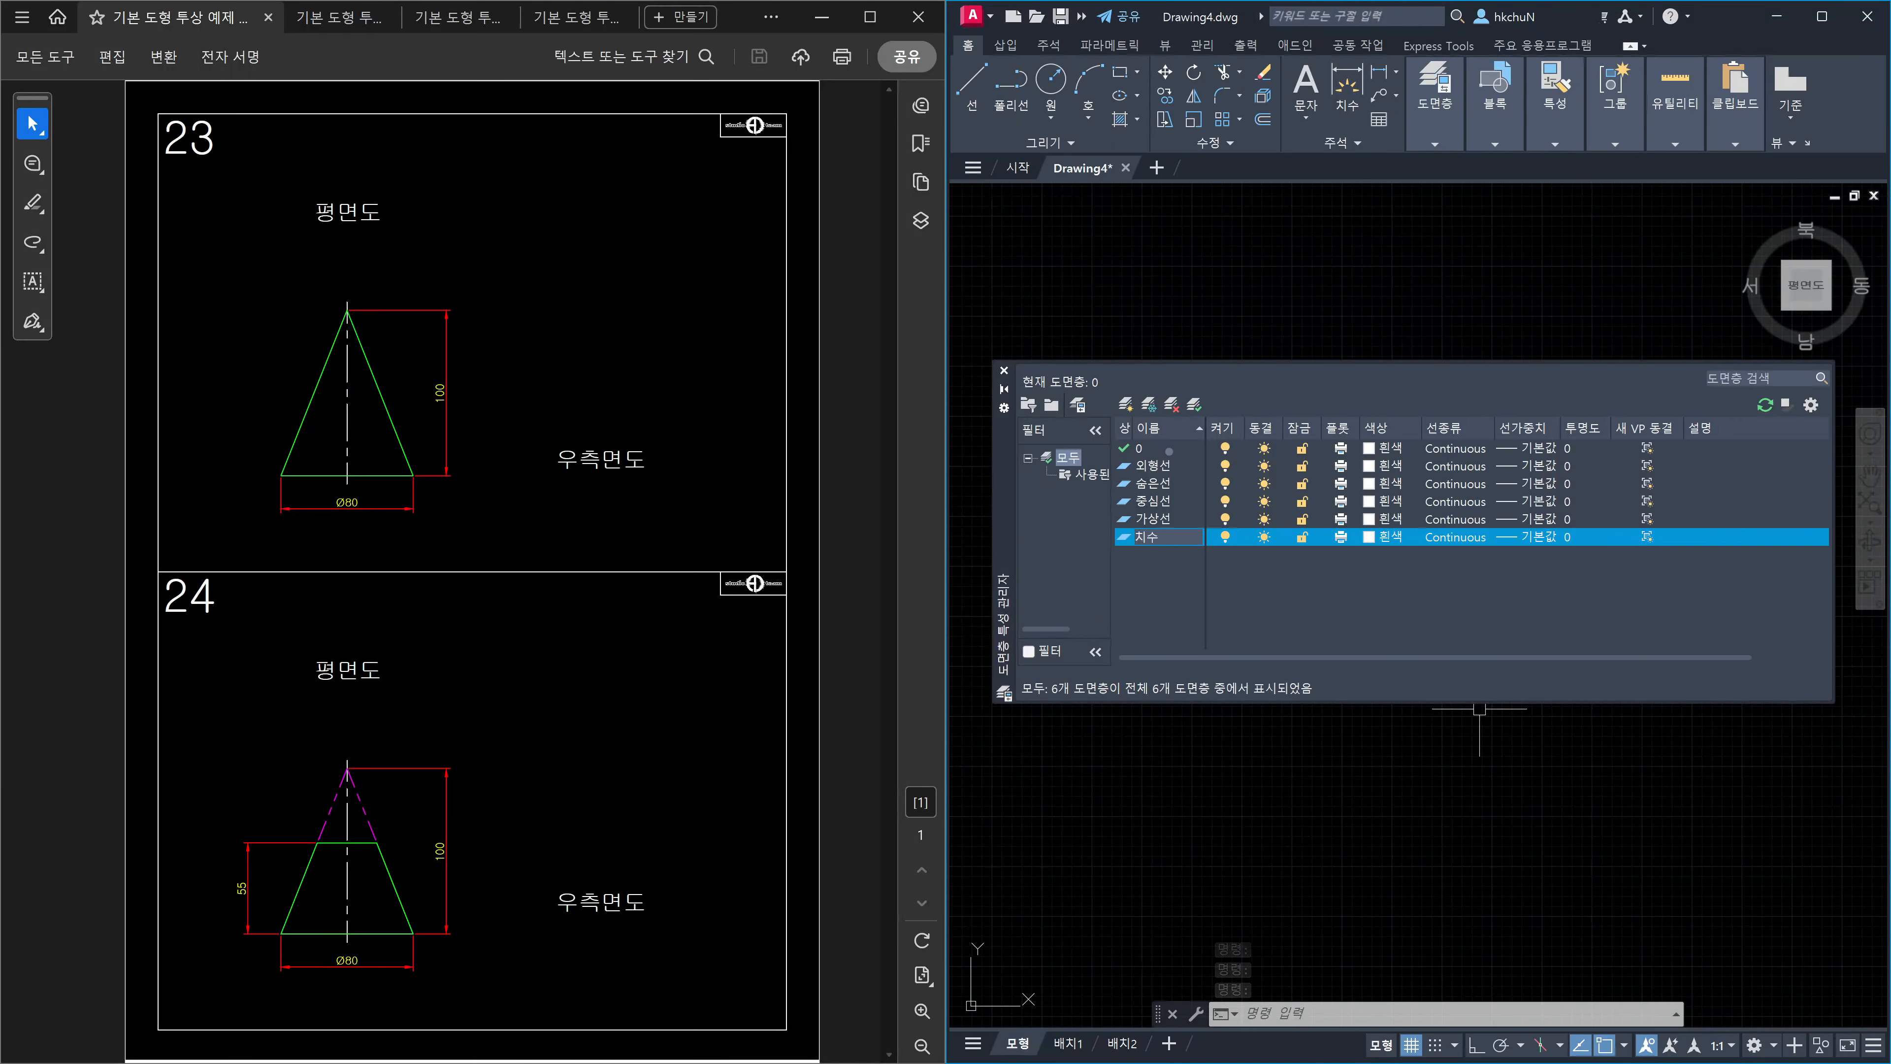
type("치수")
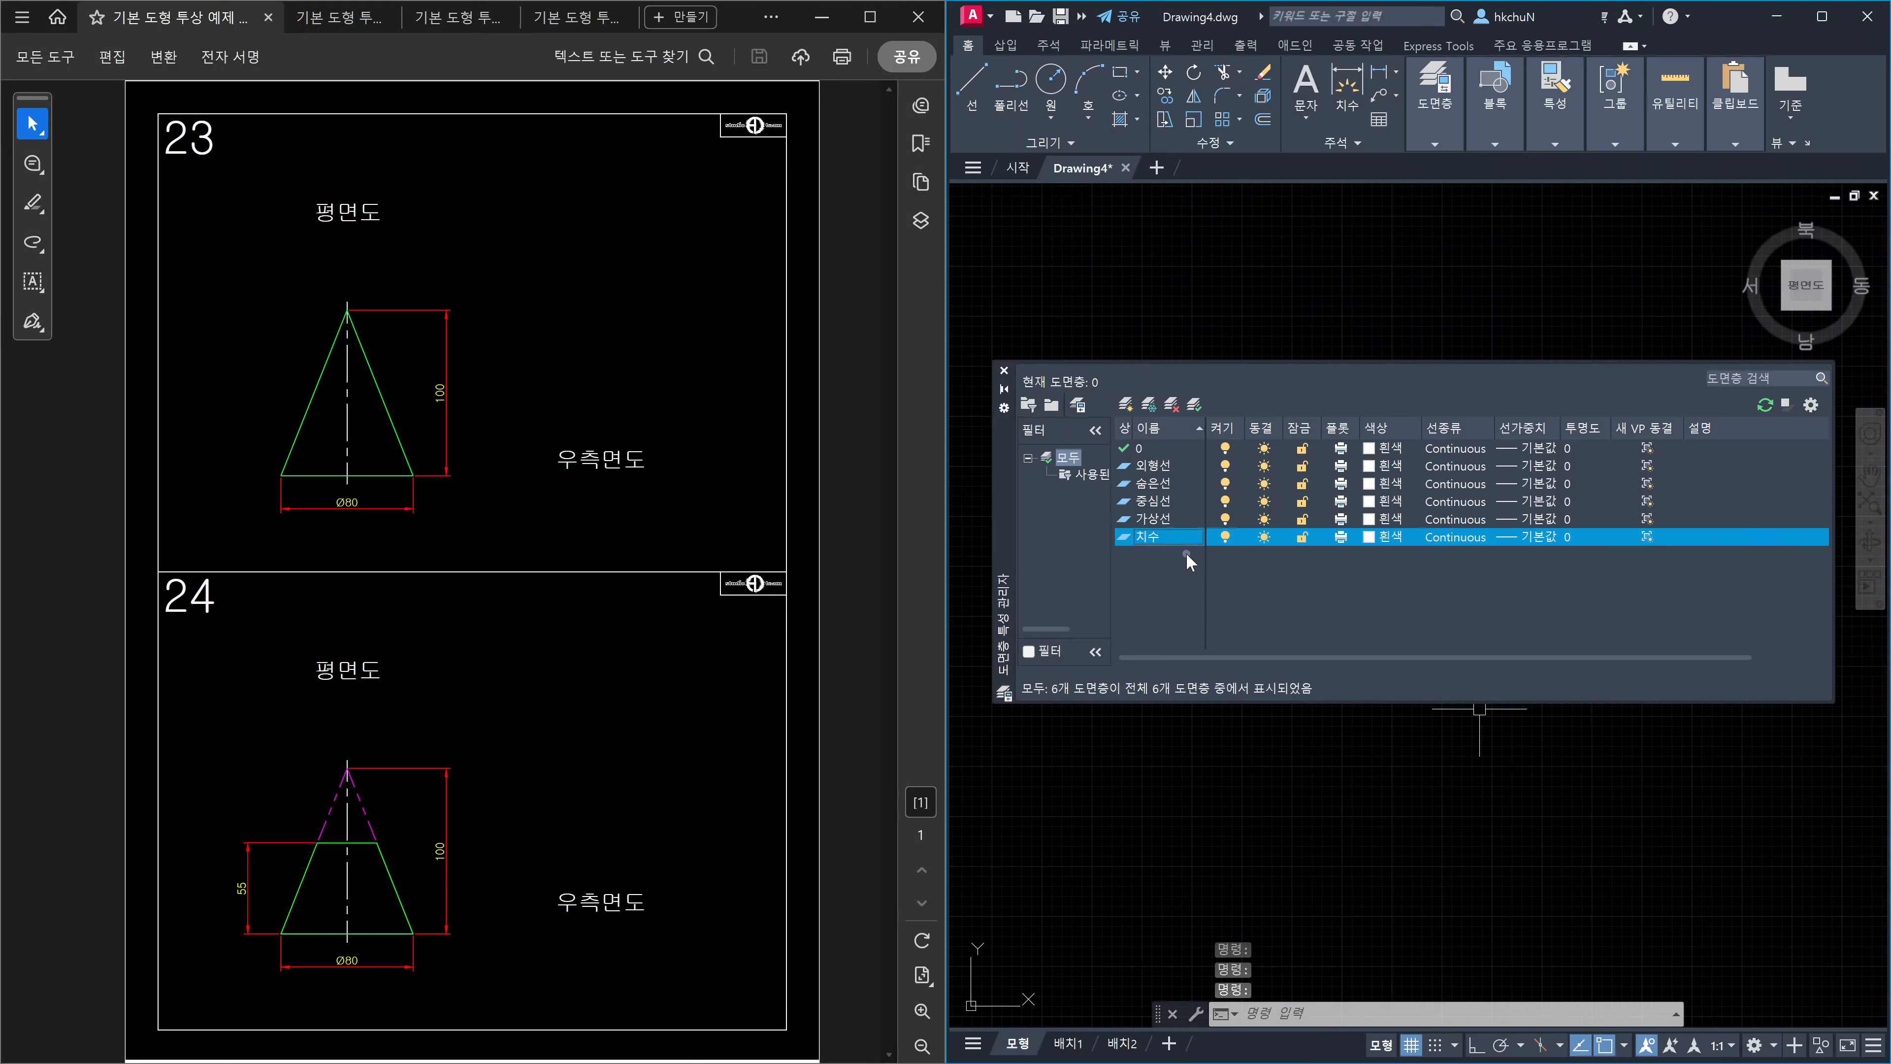
Set the colour of the 외형선 layer to 3 (green) and the 숨은선 layer to 2 (yellow).
left_click(1370, 466)
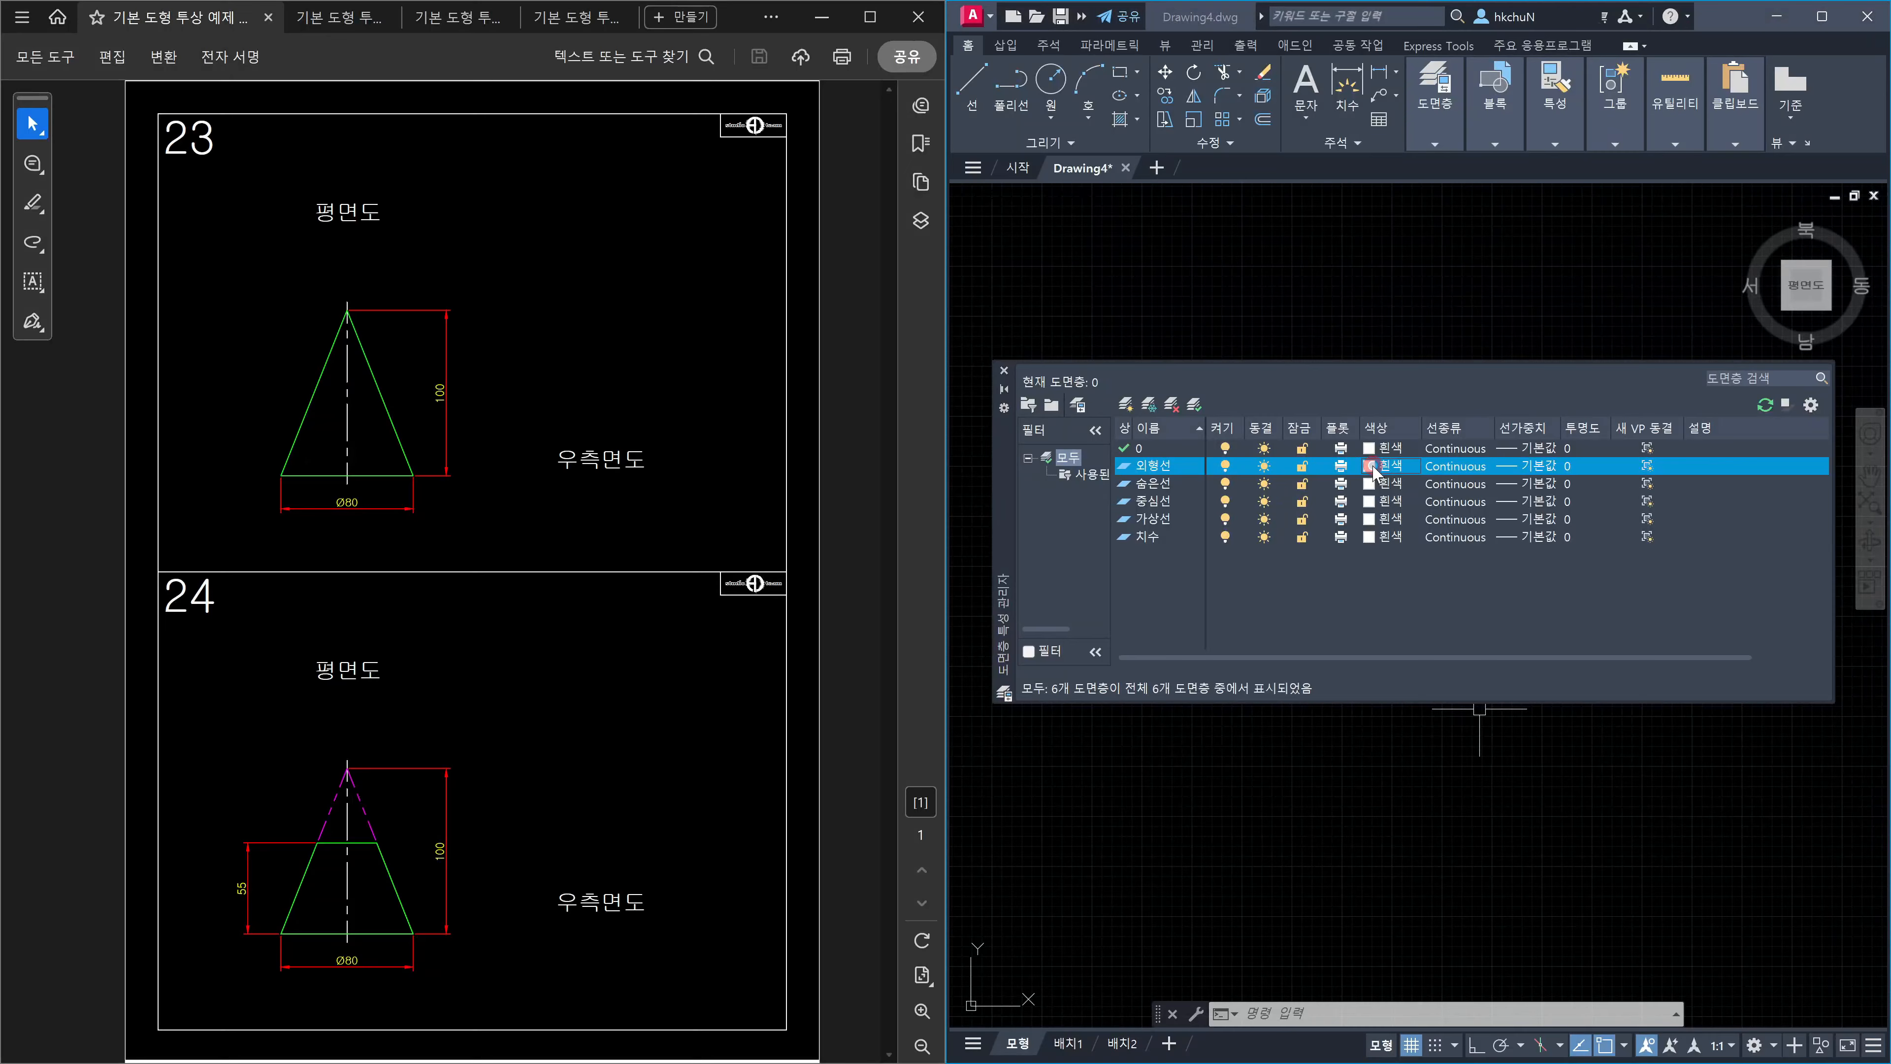
type("3")
key("Return")
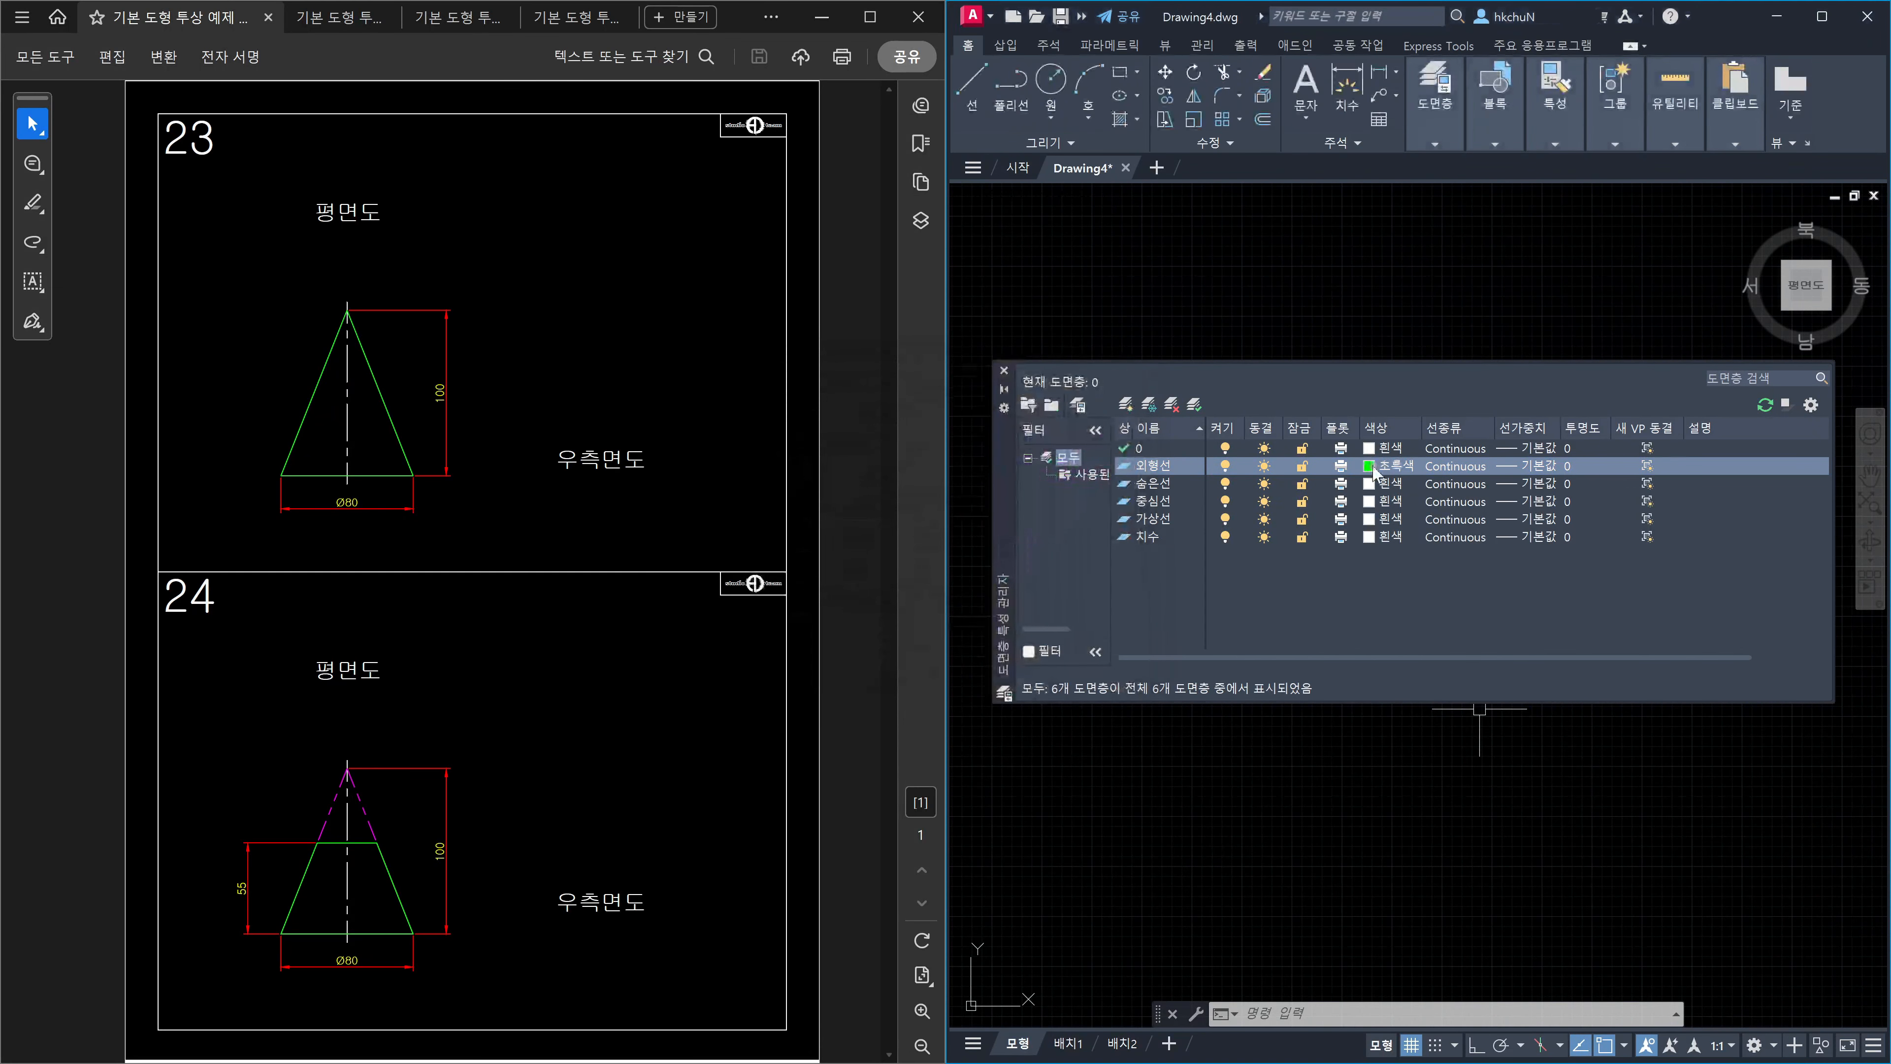
left_click(1370, 484)
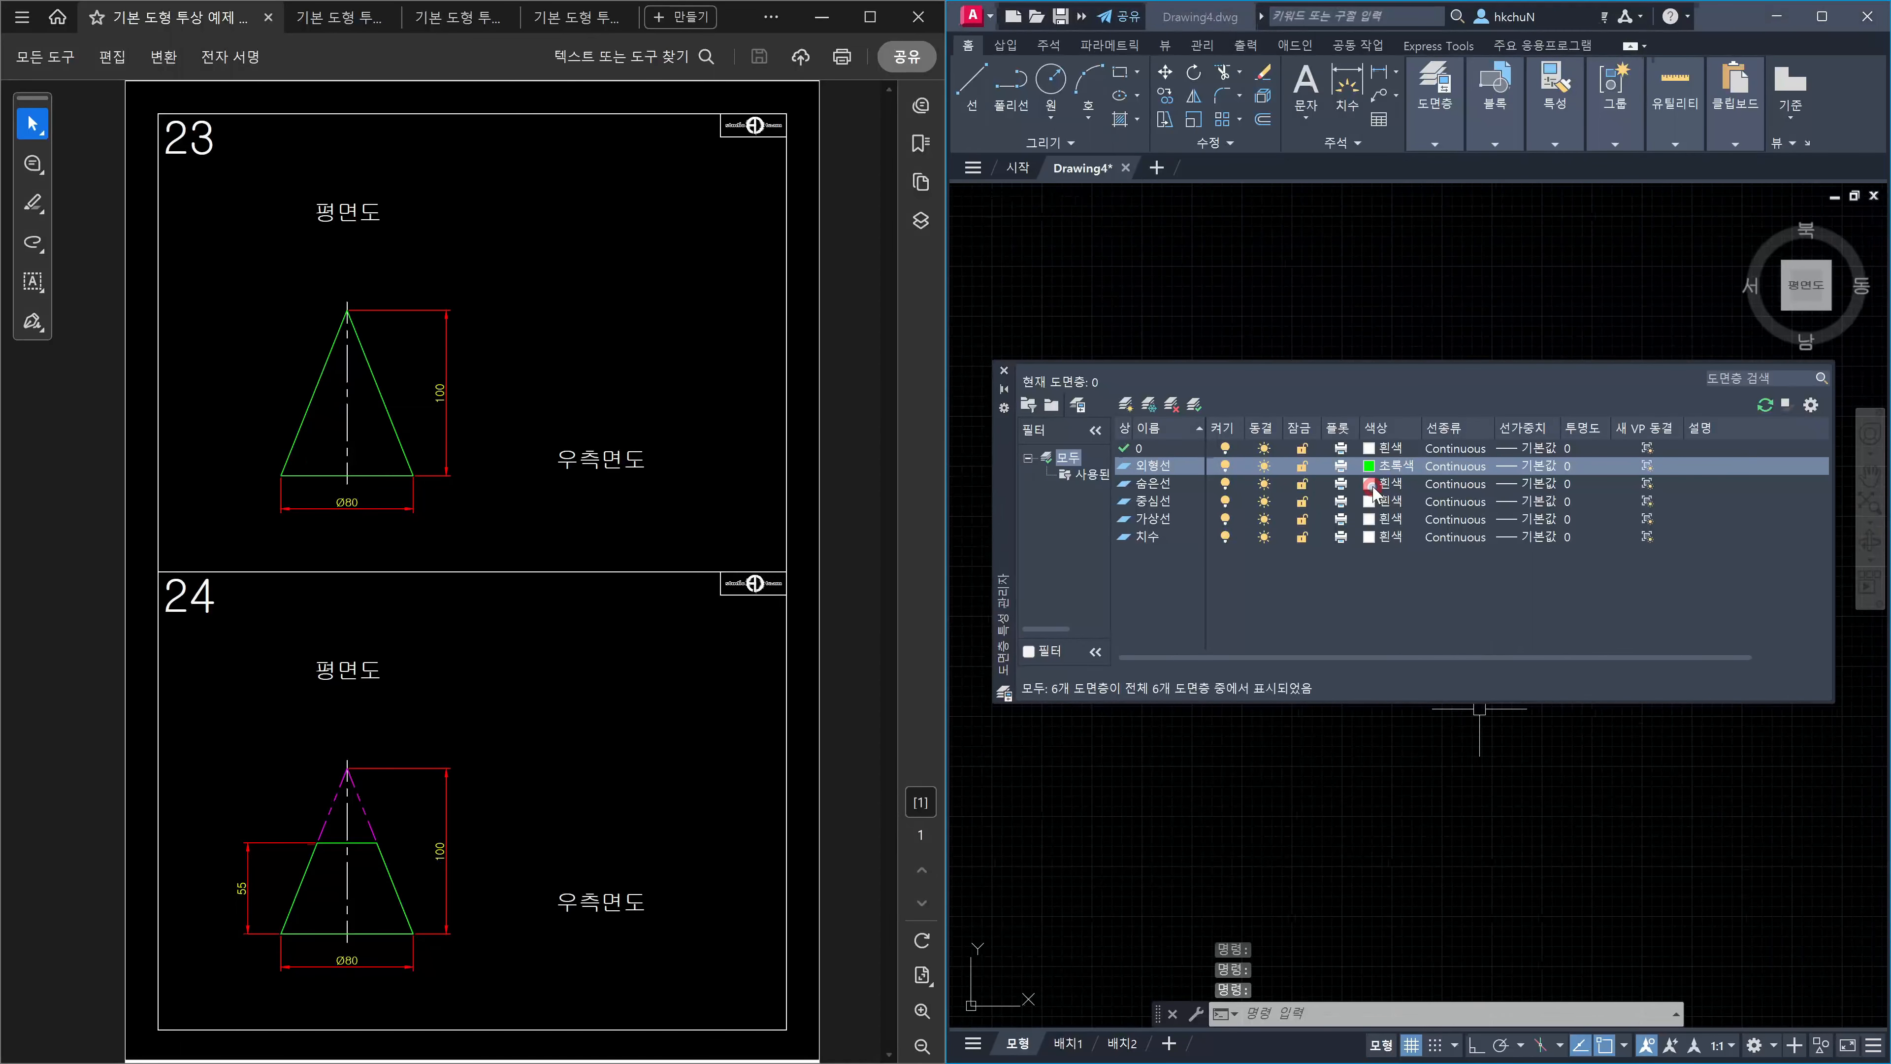
type("2")
key("Return")
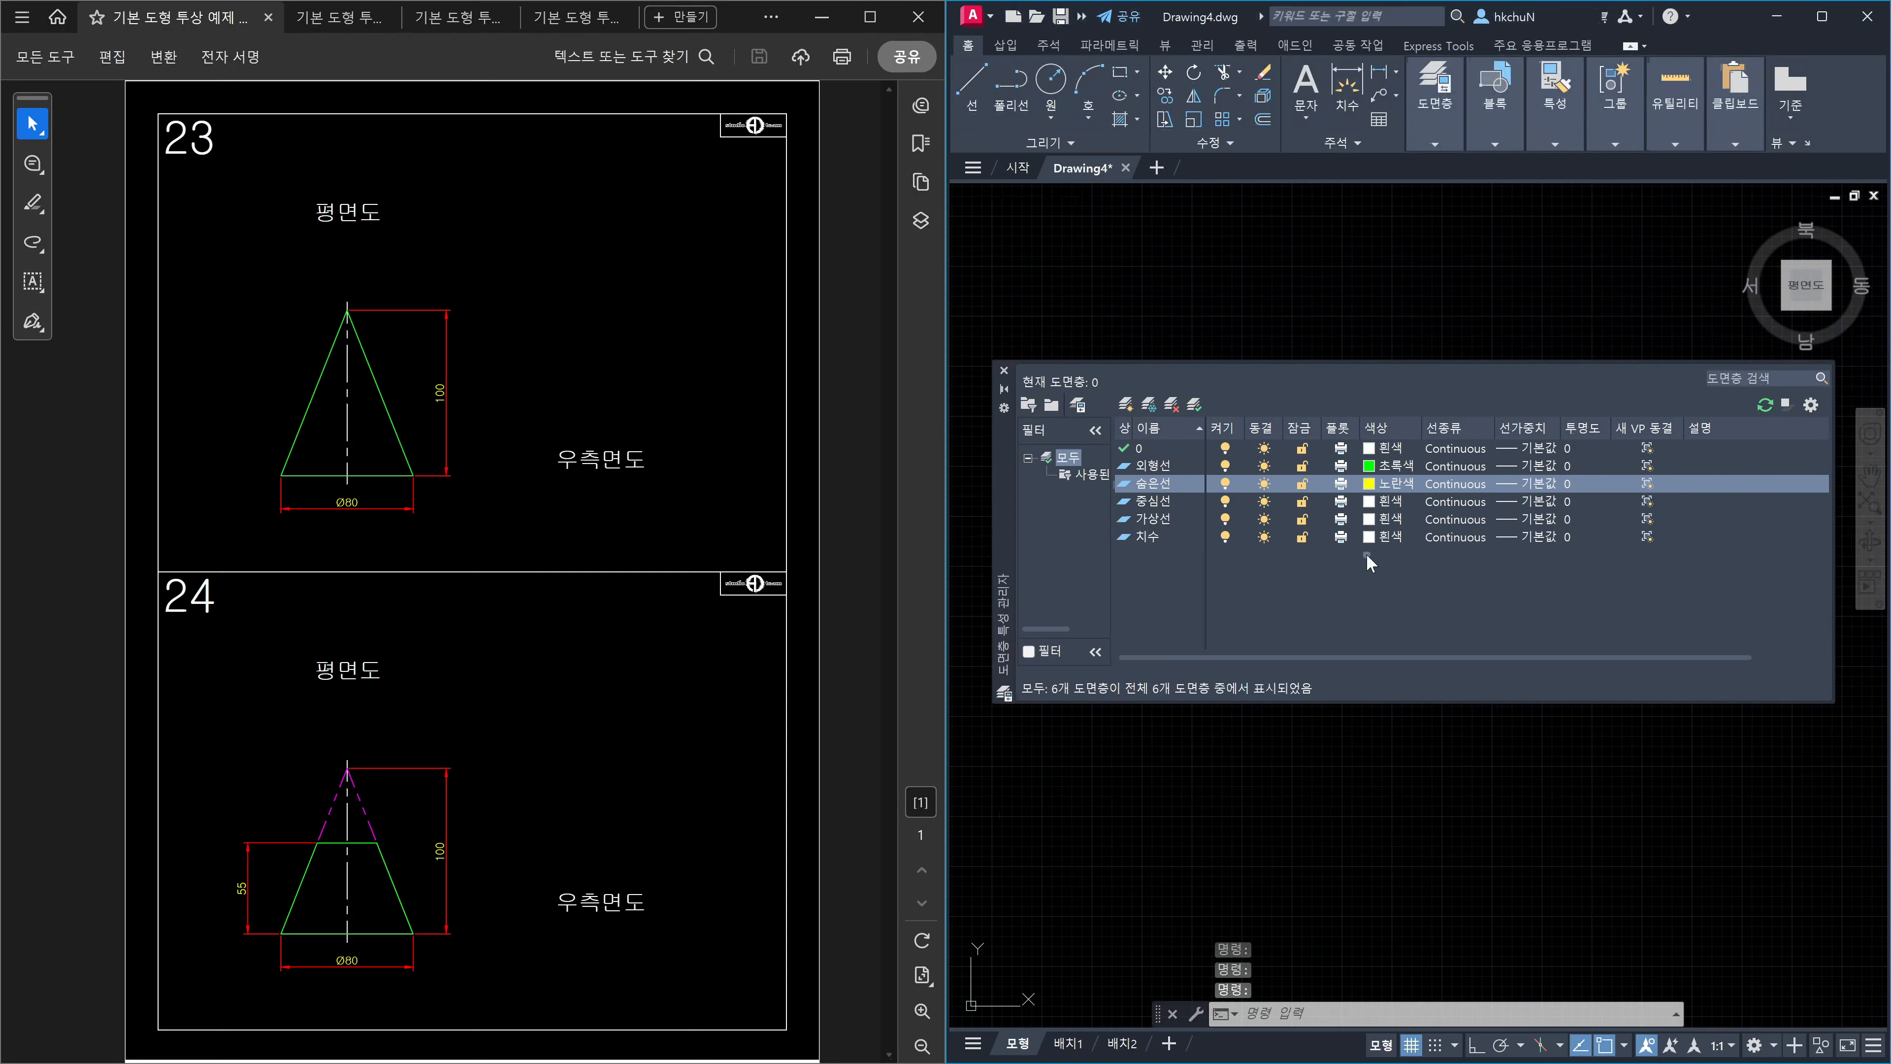
Set the colour of the 가상선 layer to 6 (magenta) and the 치수 layer to 1 (red).
left_click(1369, 520)
type("6")
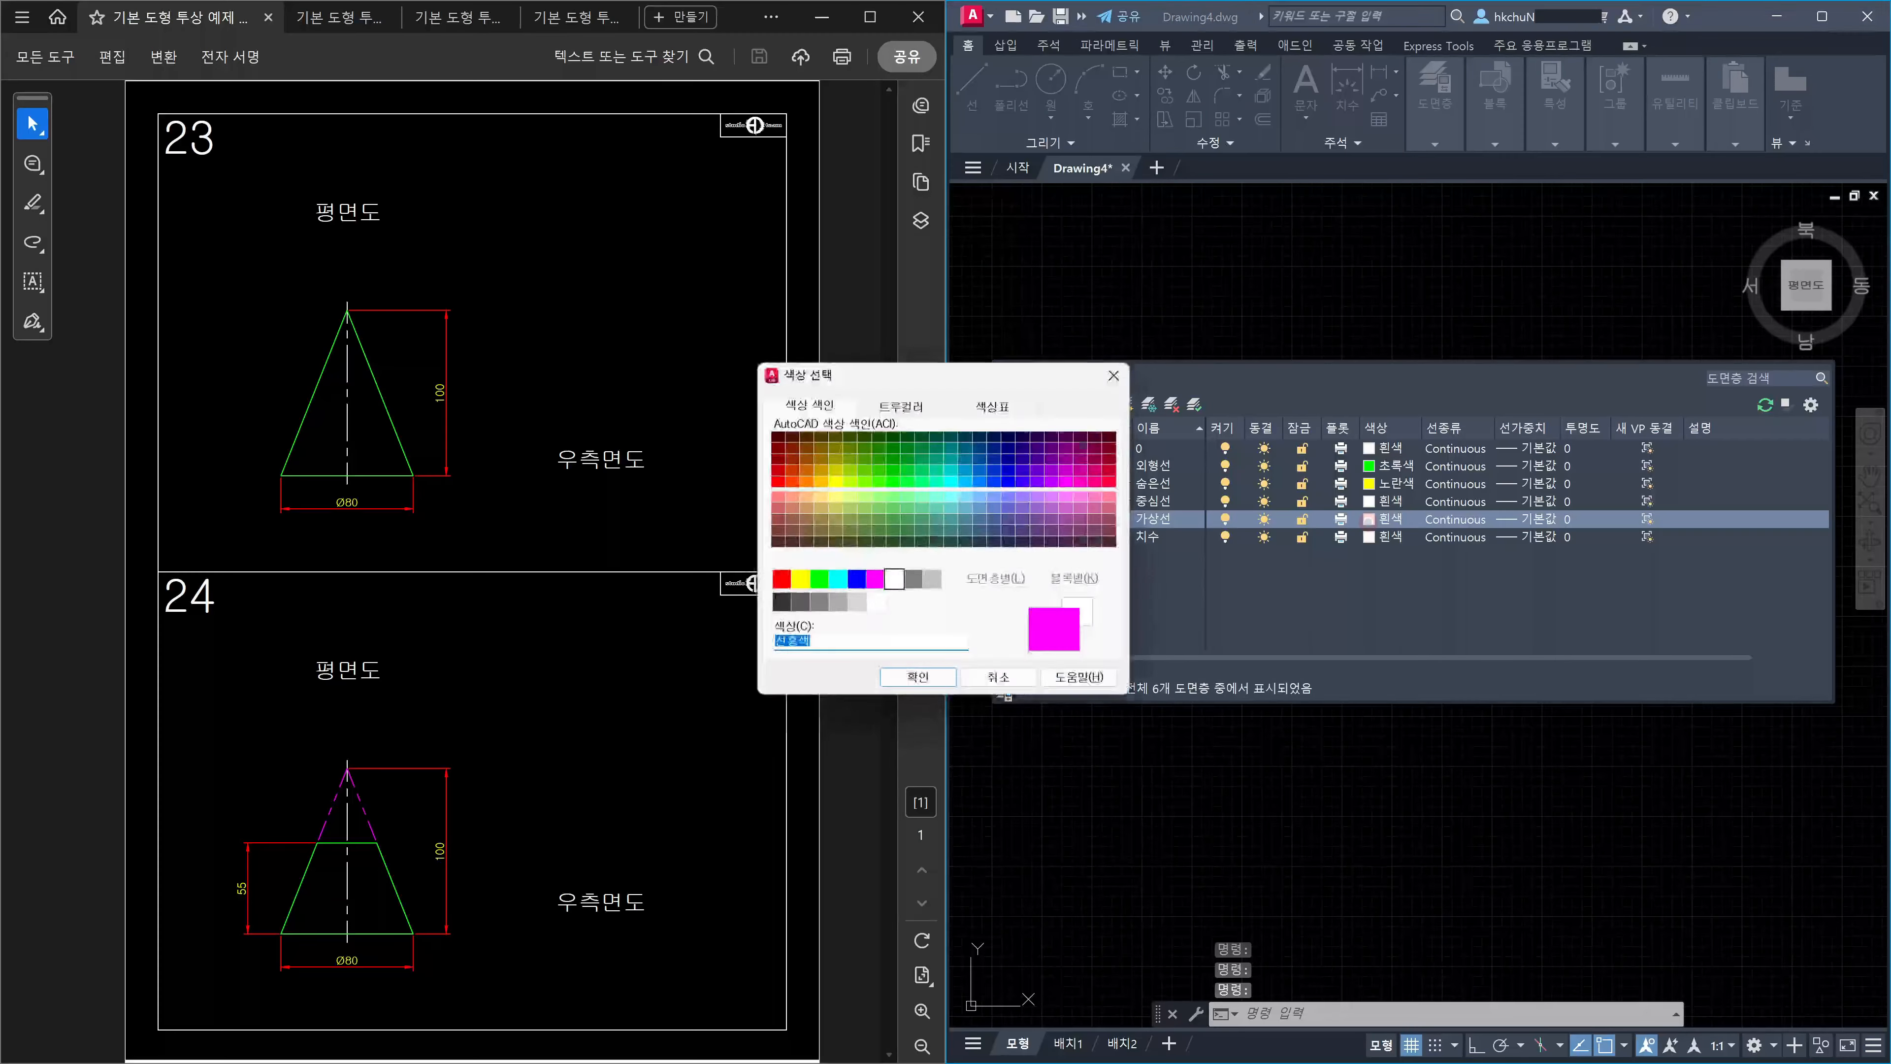
key("Return")
left_click(1368, 538)
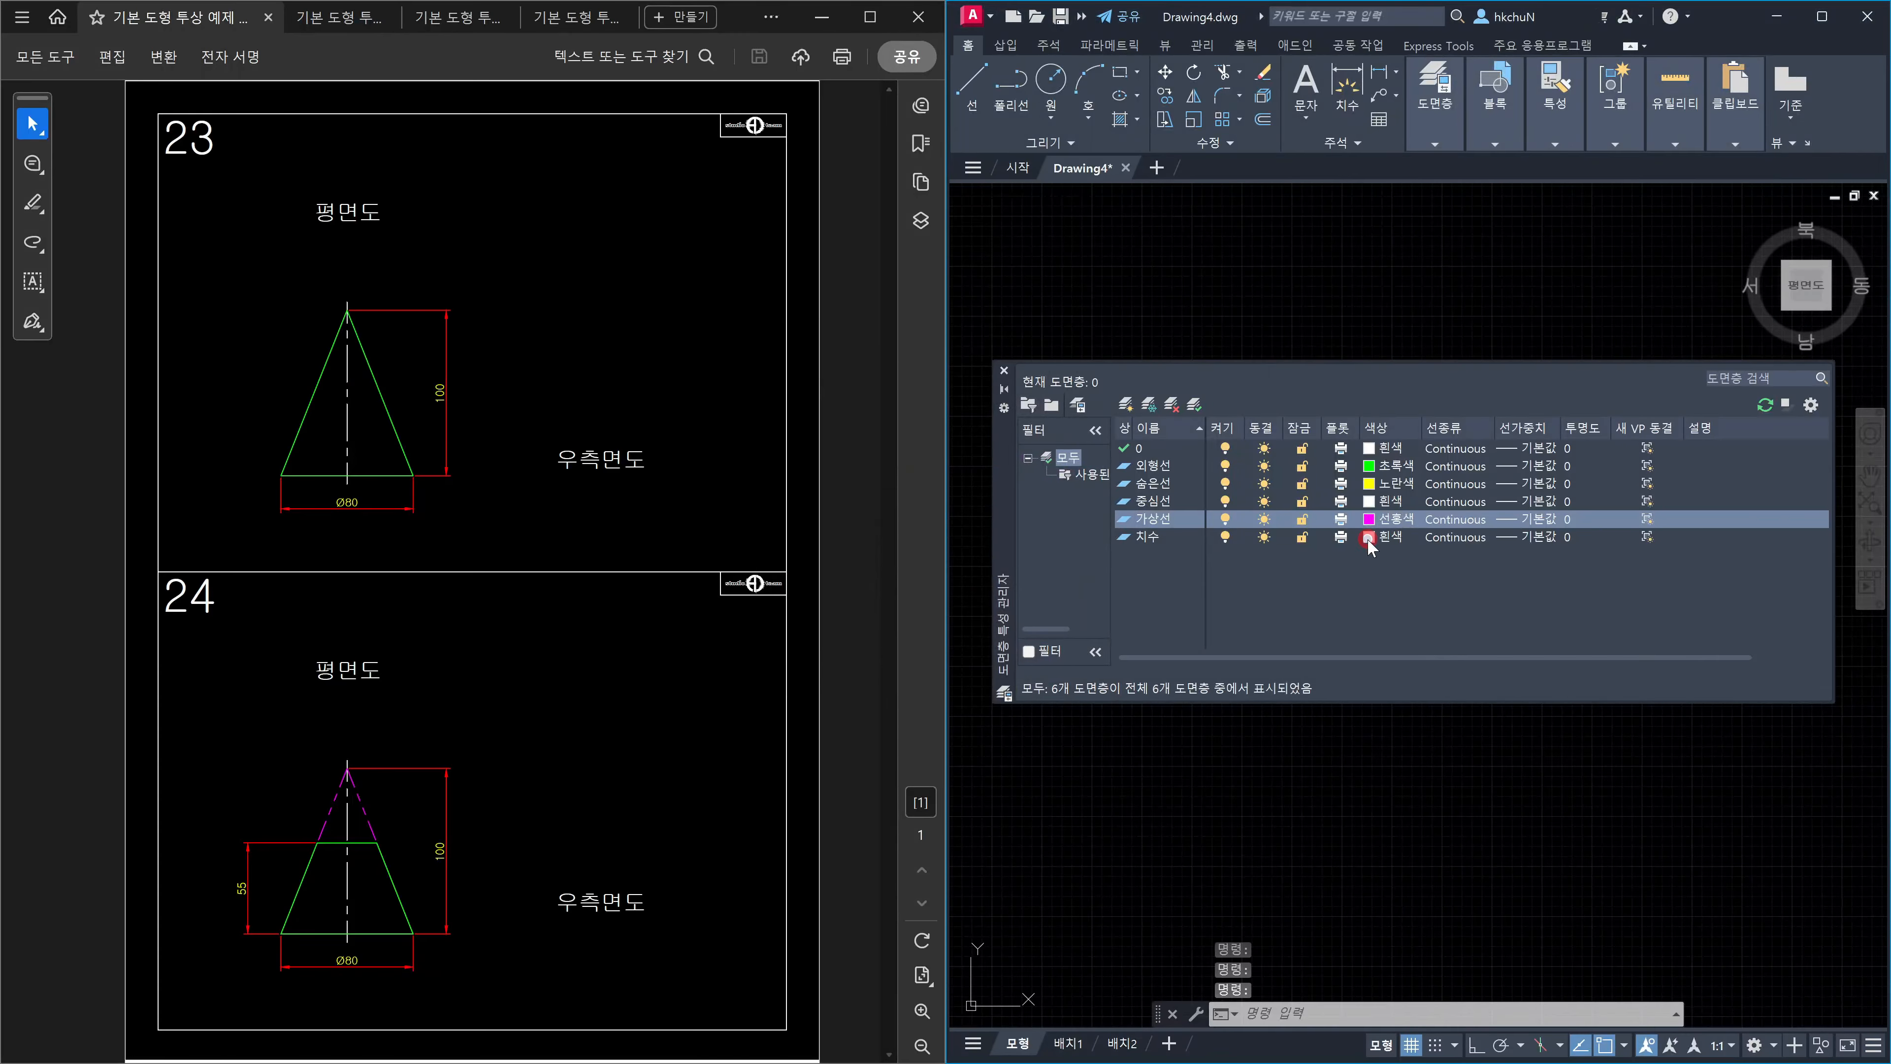
type("1")
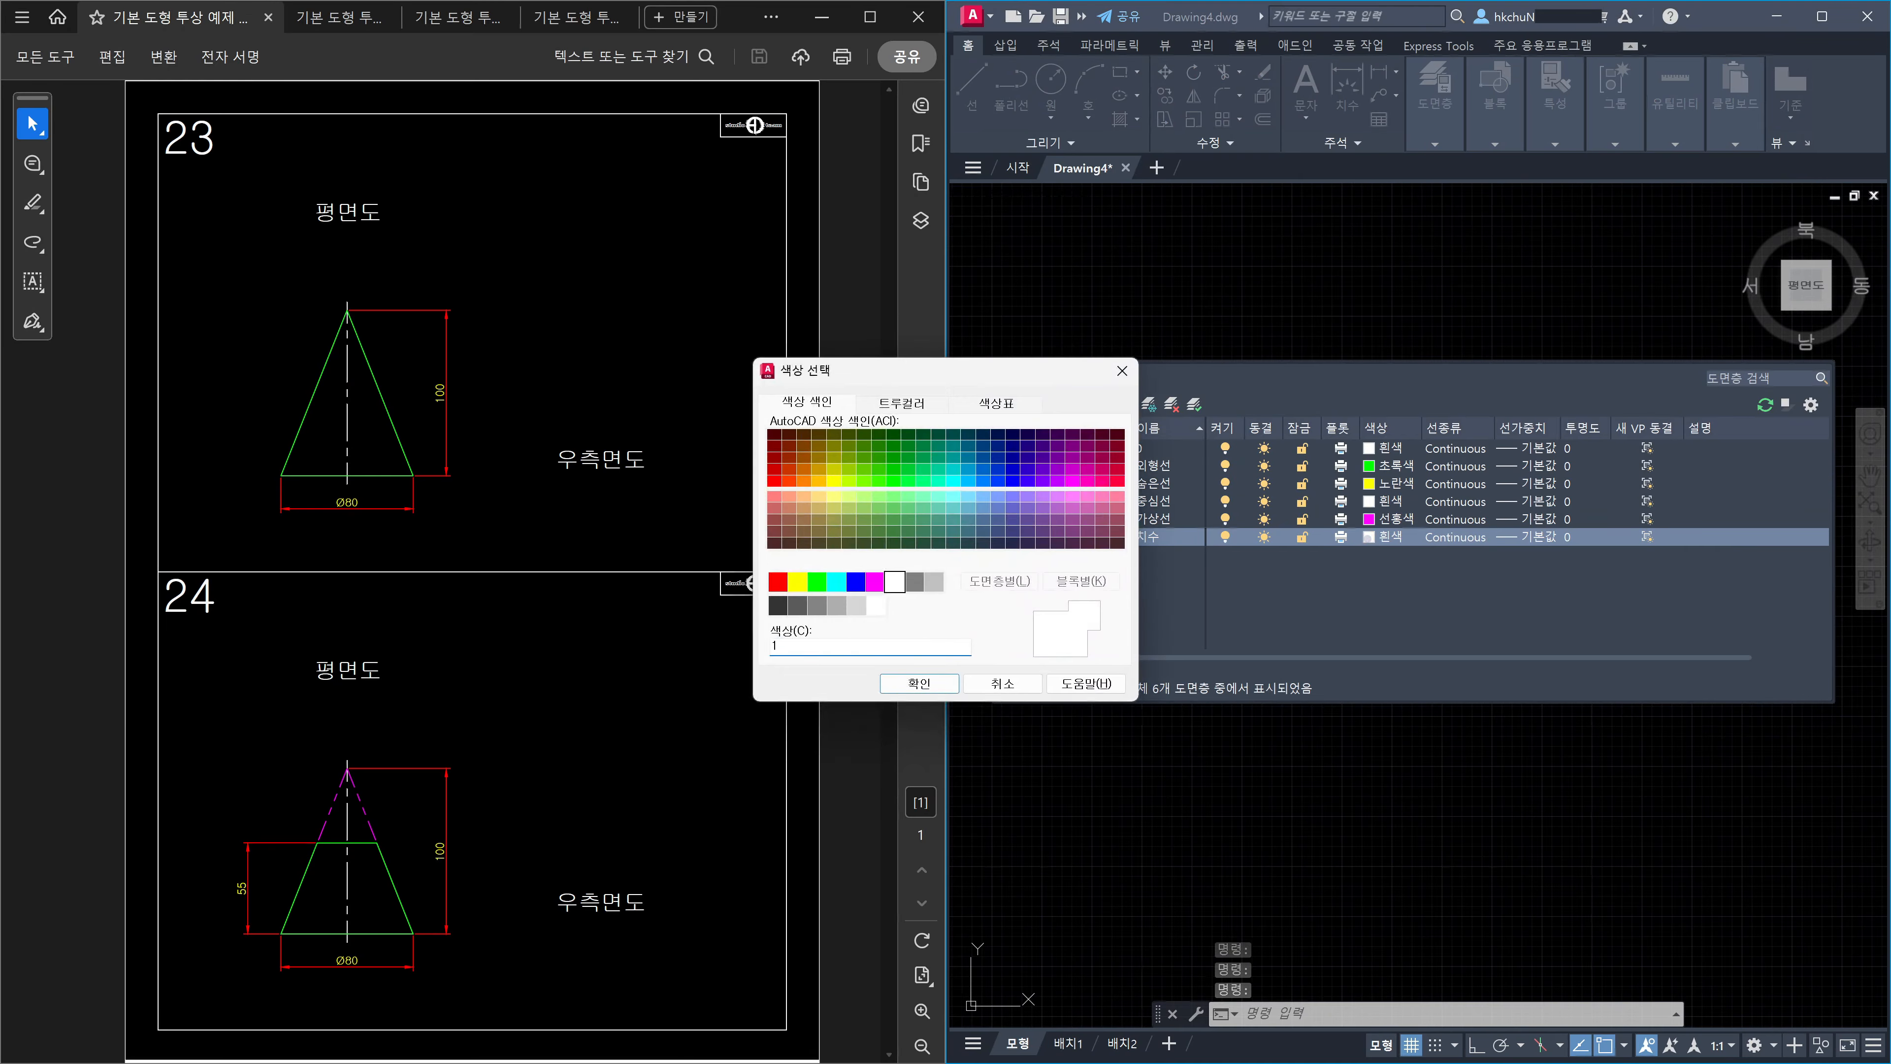
key("Return")
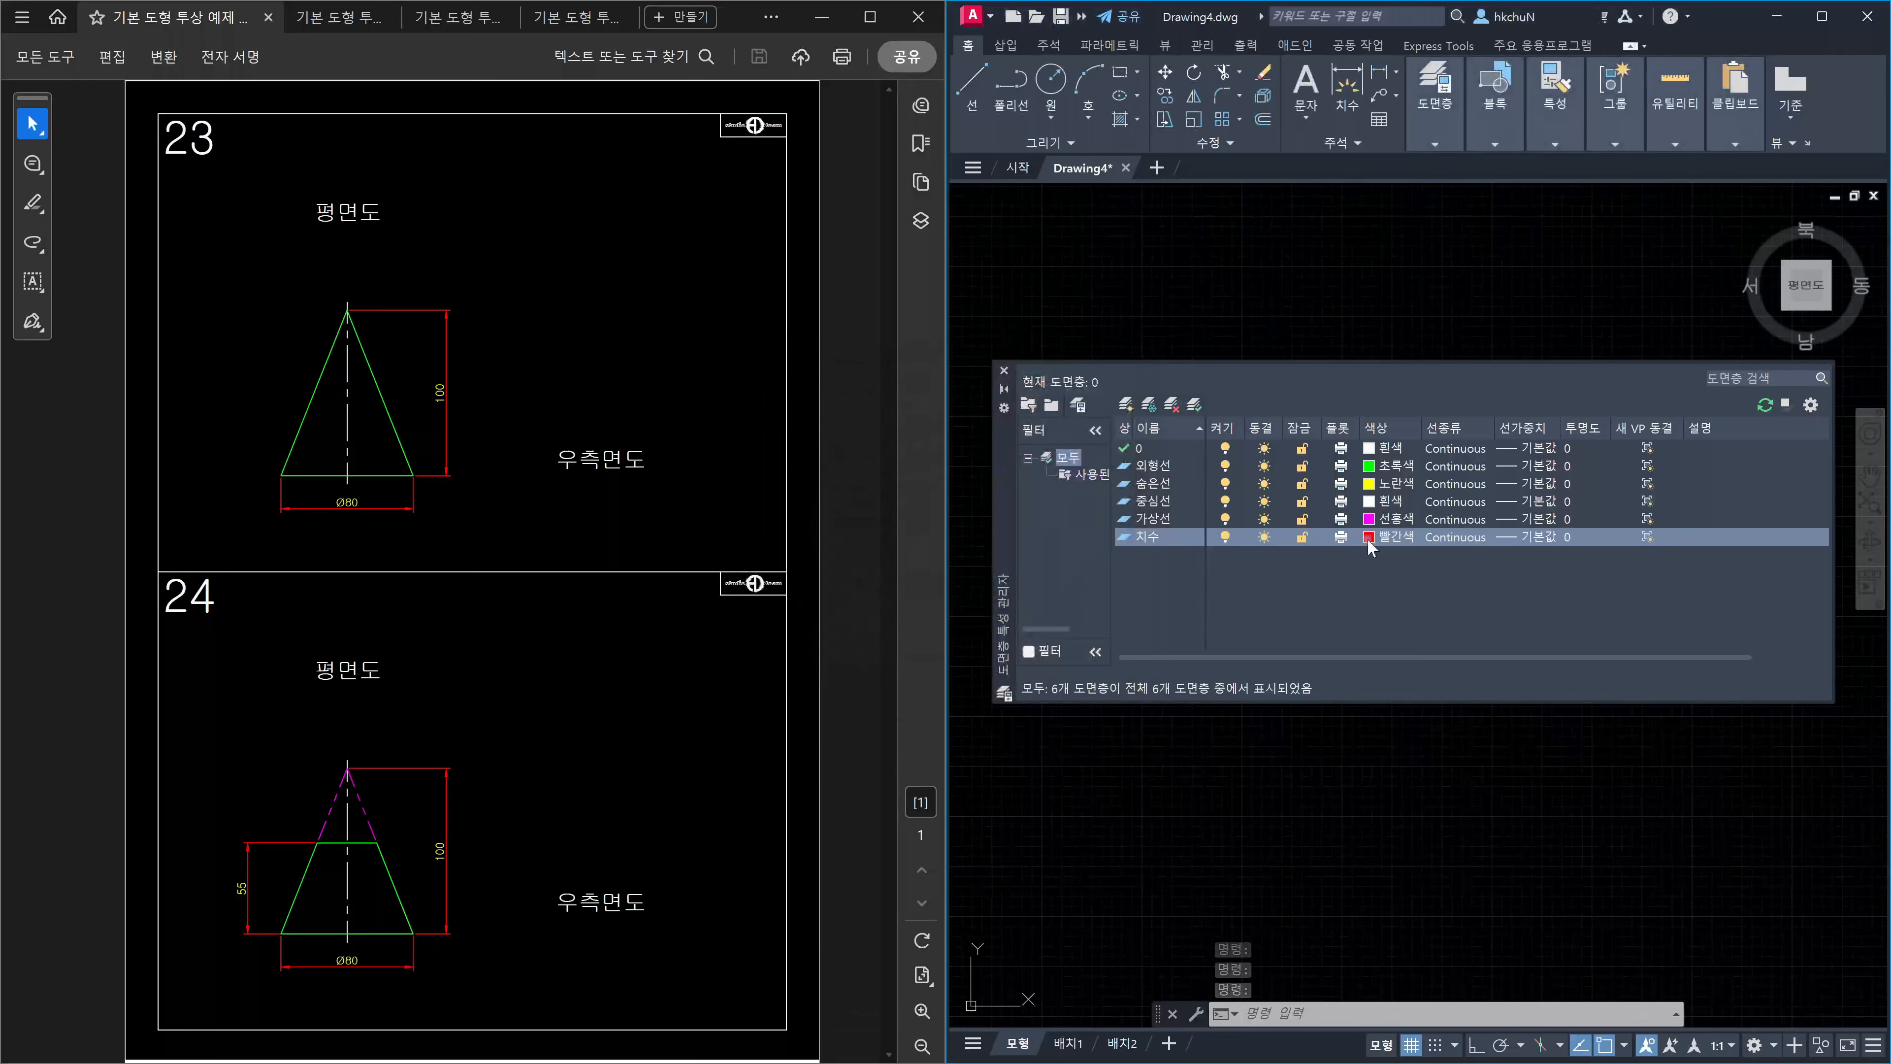
Load the CENTER, HIDDEN and PHANTOM linetypes from acadiso.lin, starting from the 숨은선 layer's linetype.
left_click(1443, 482)
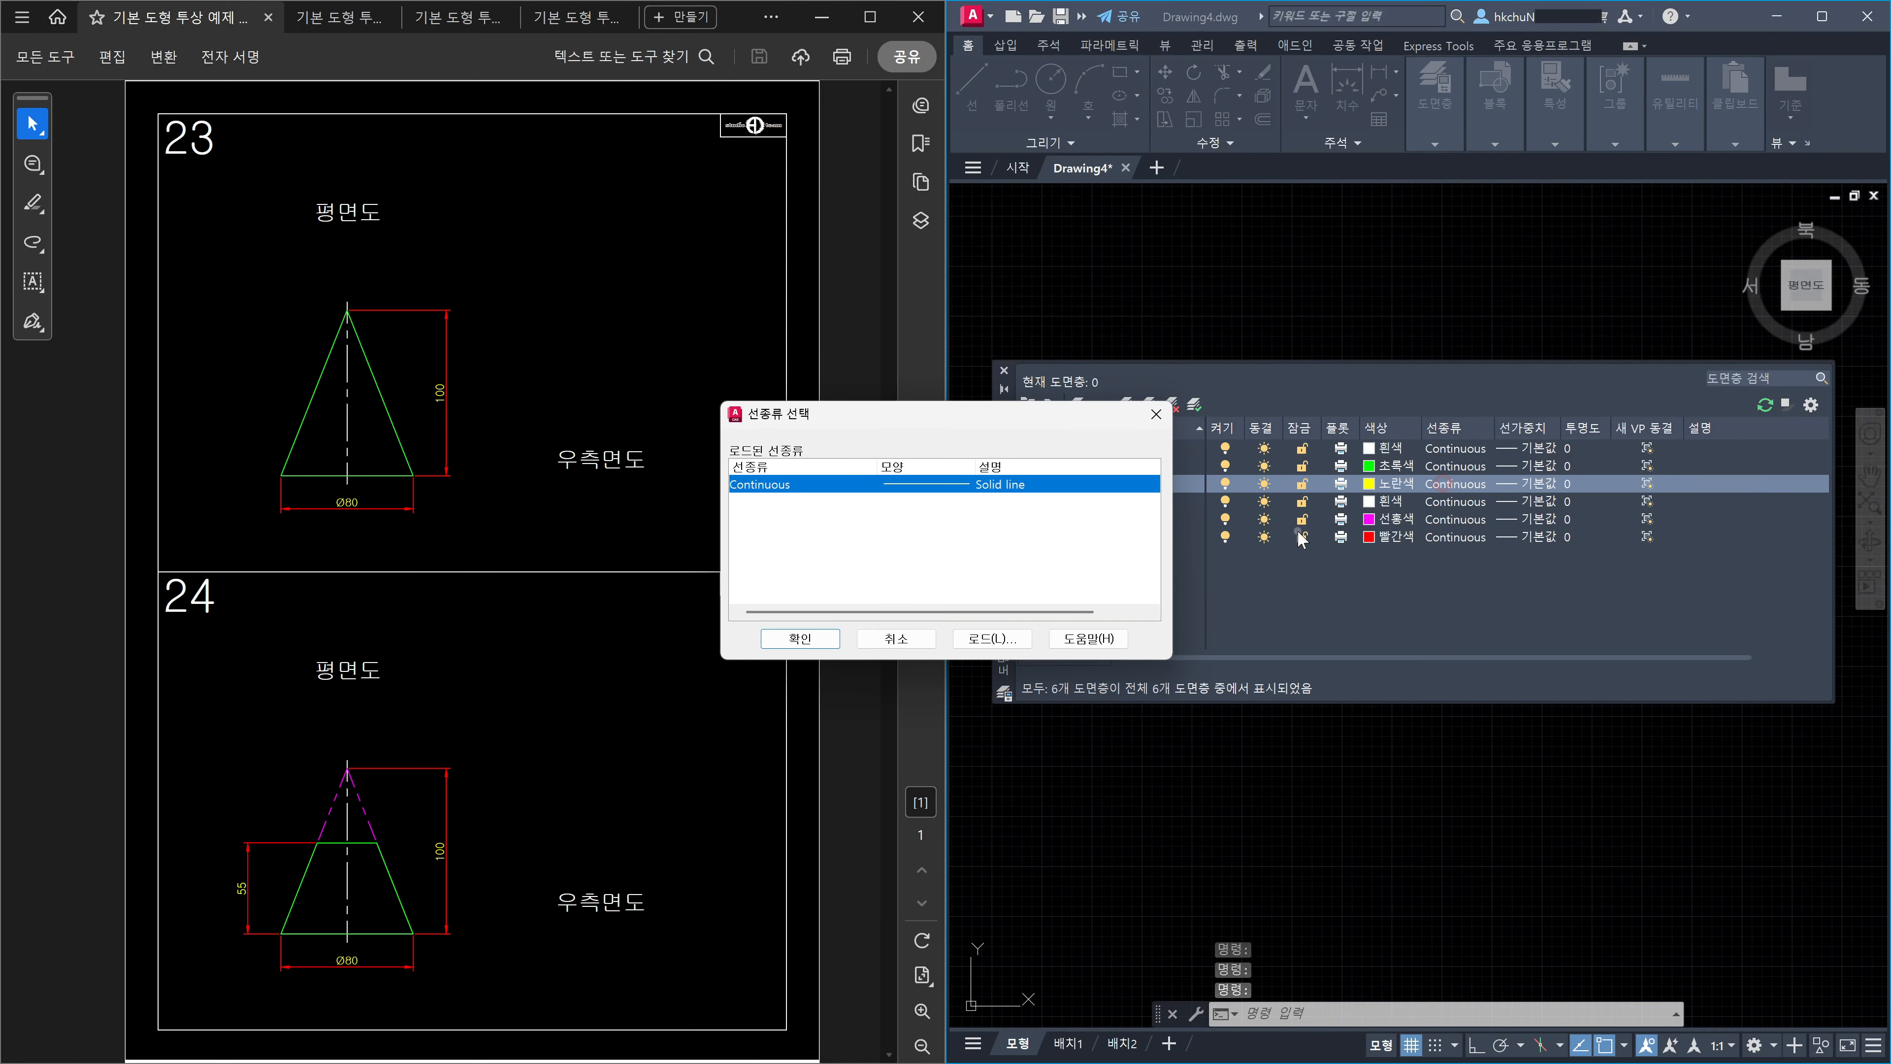
left_click(1008, 640)
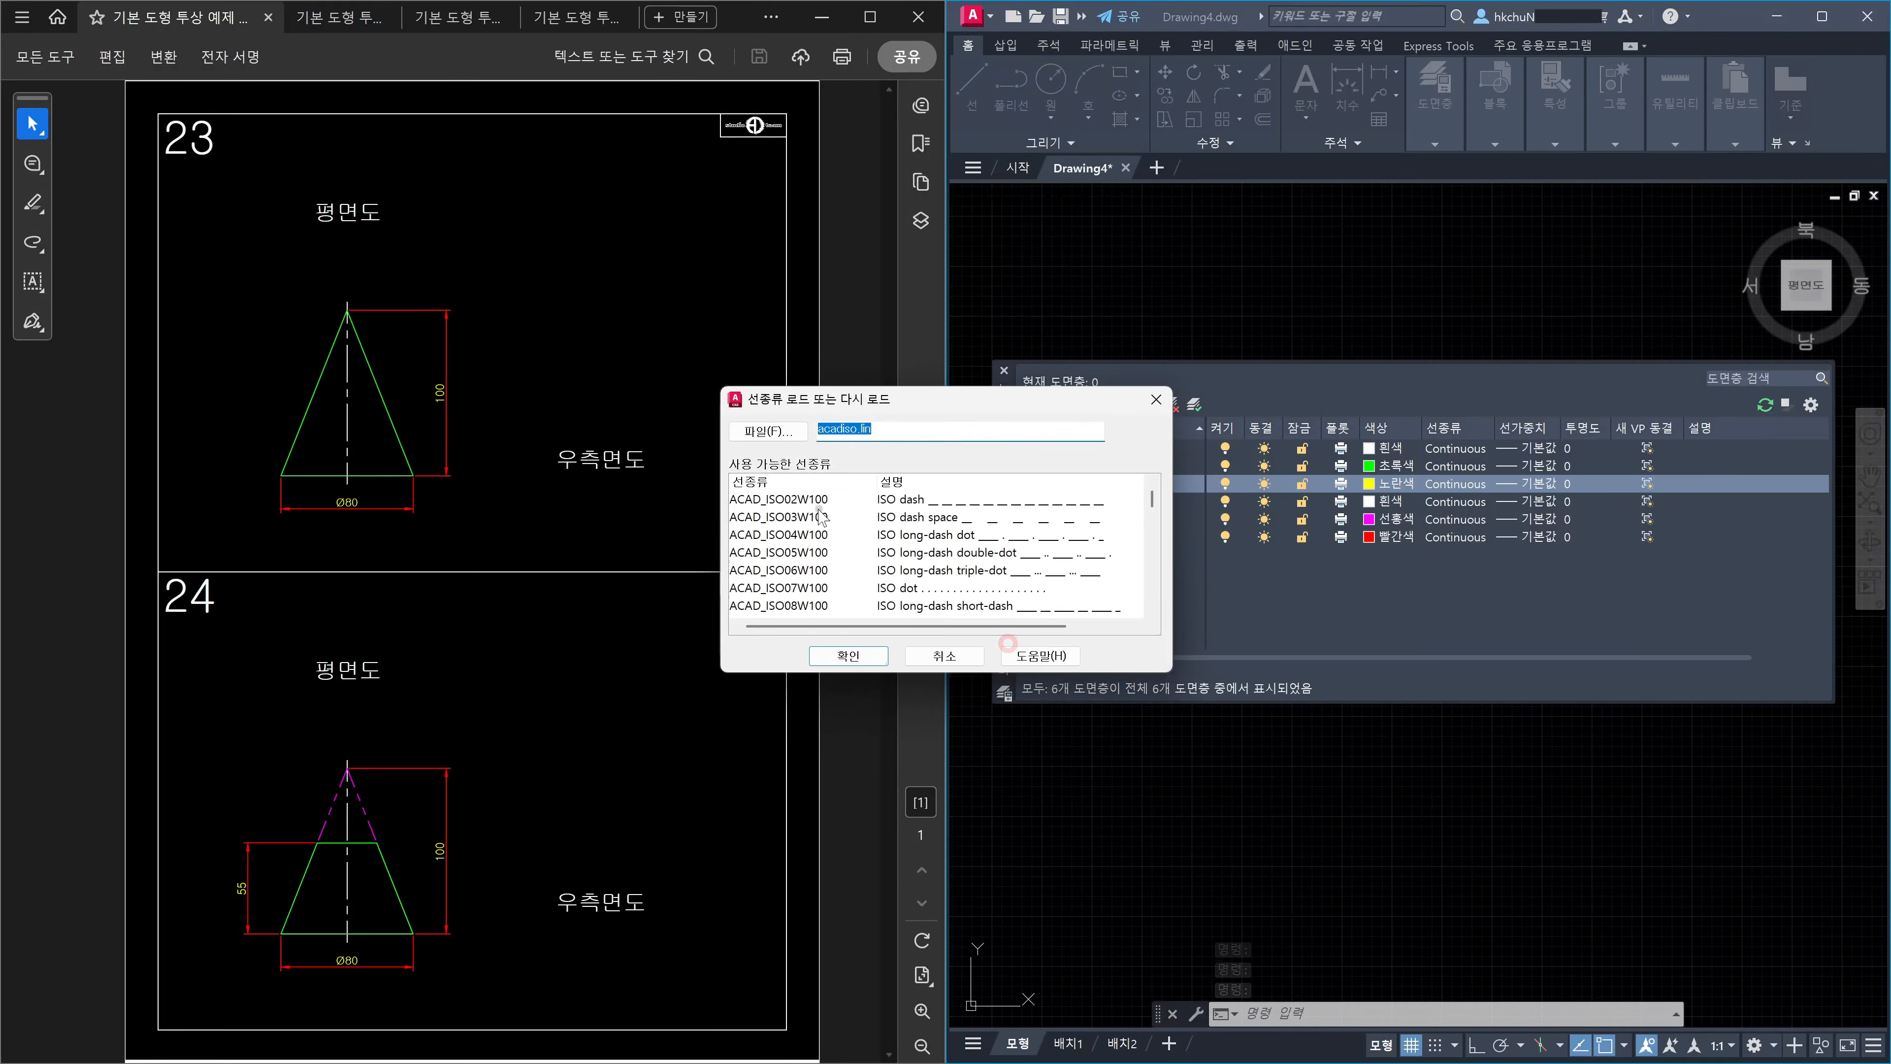
left_click(787, 517)
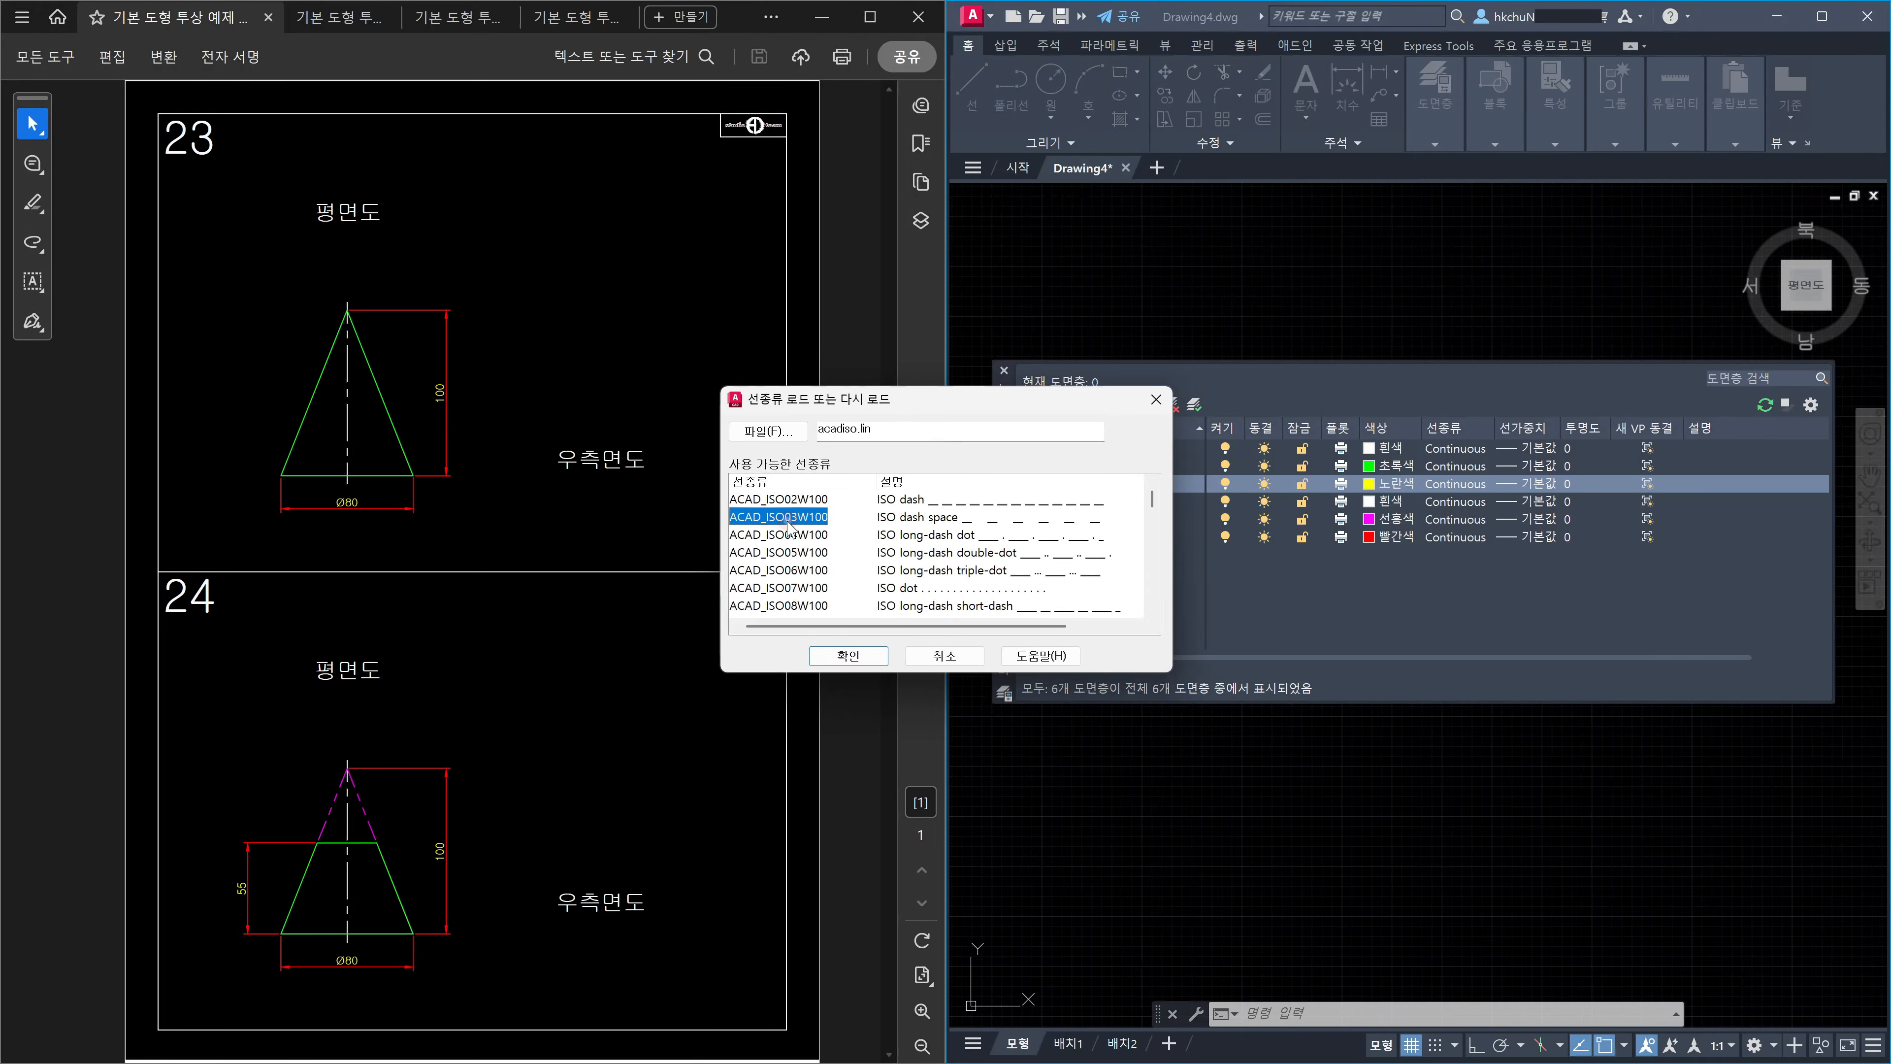
key("c")
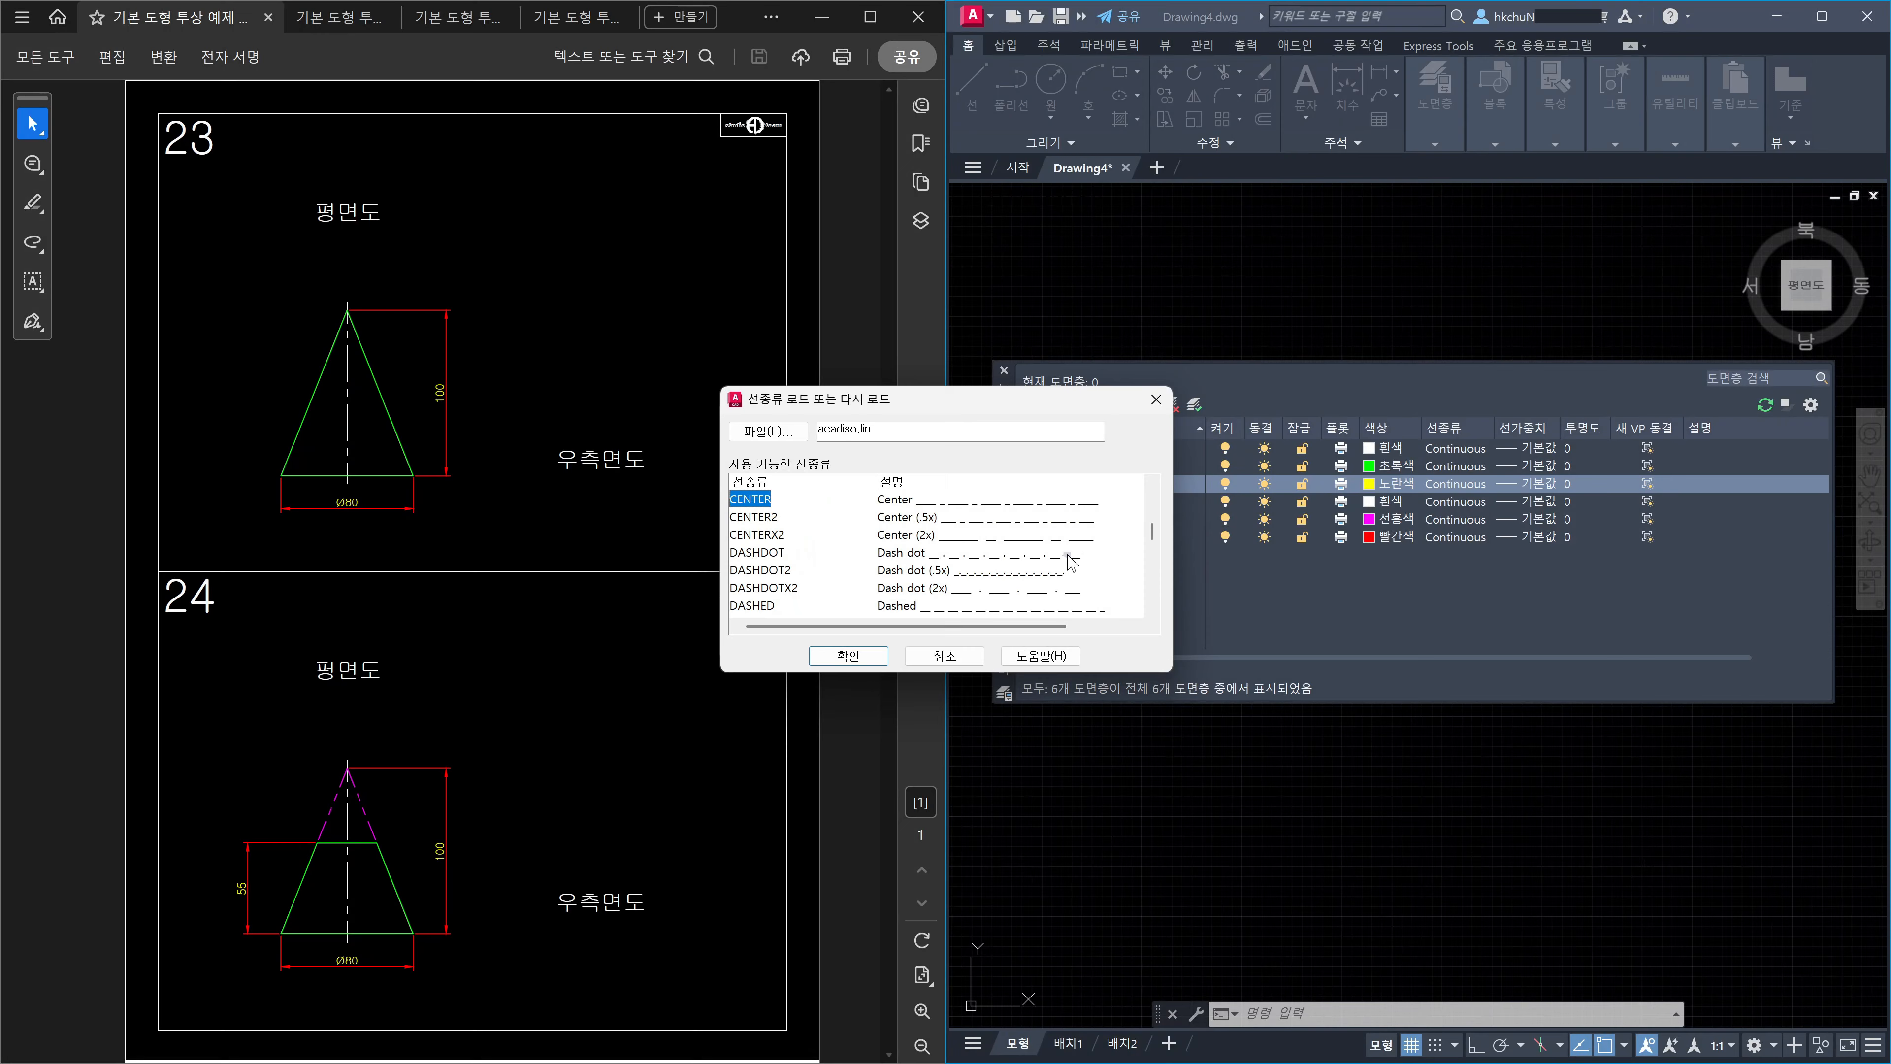
left_click(1151, 578)
left_click(1151, 578)
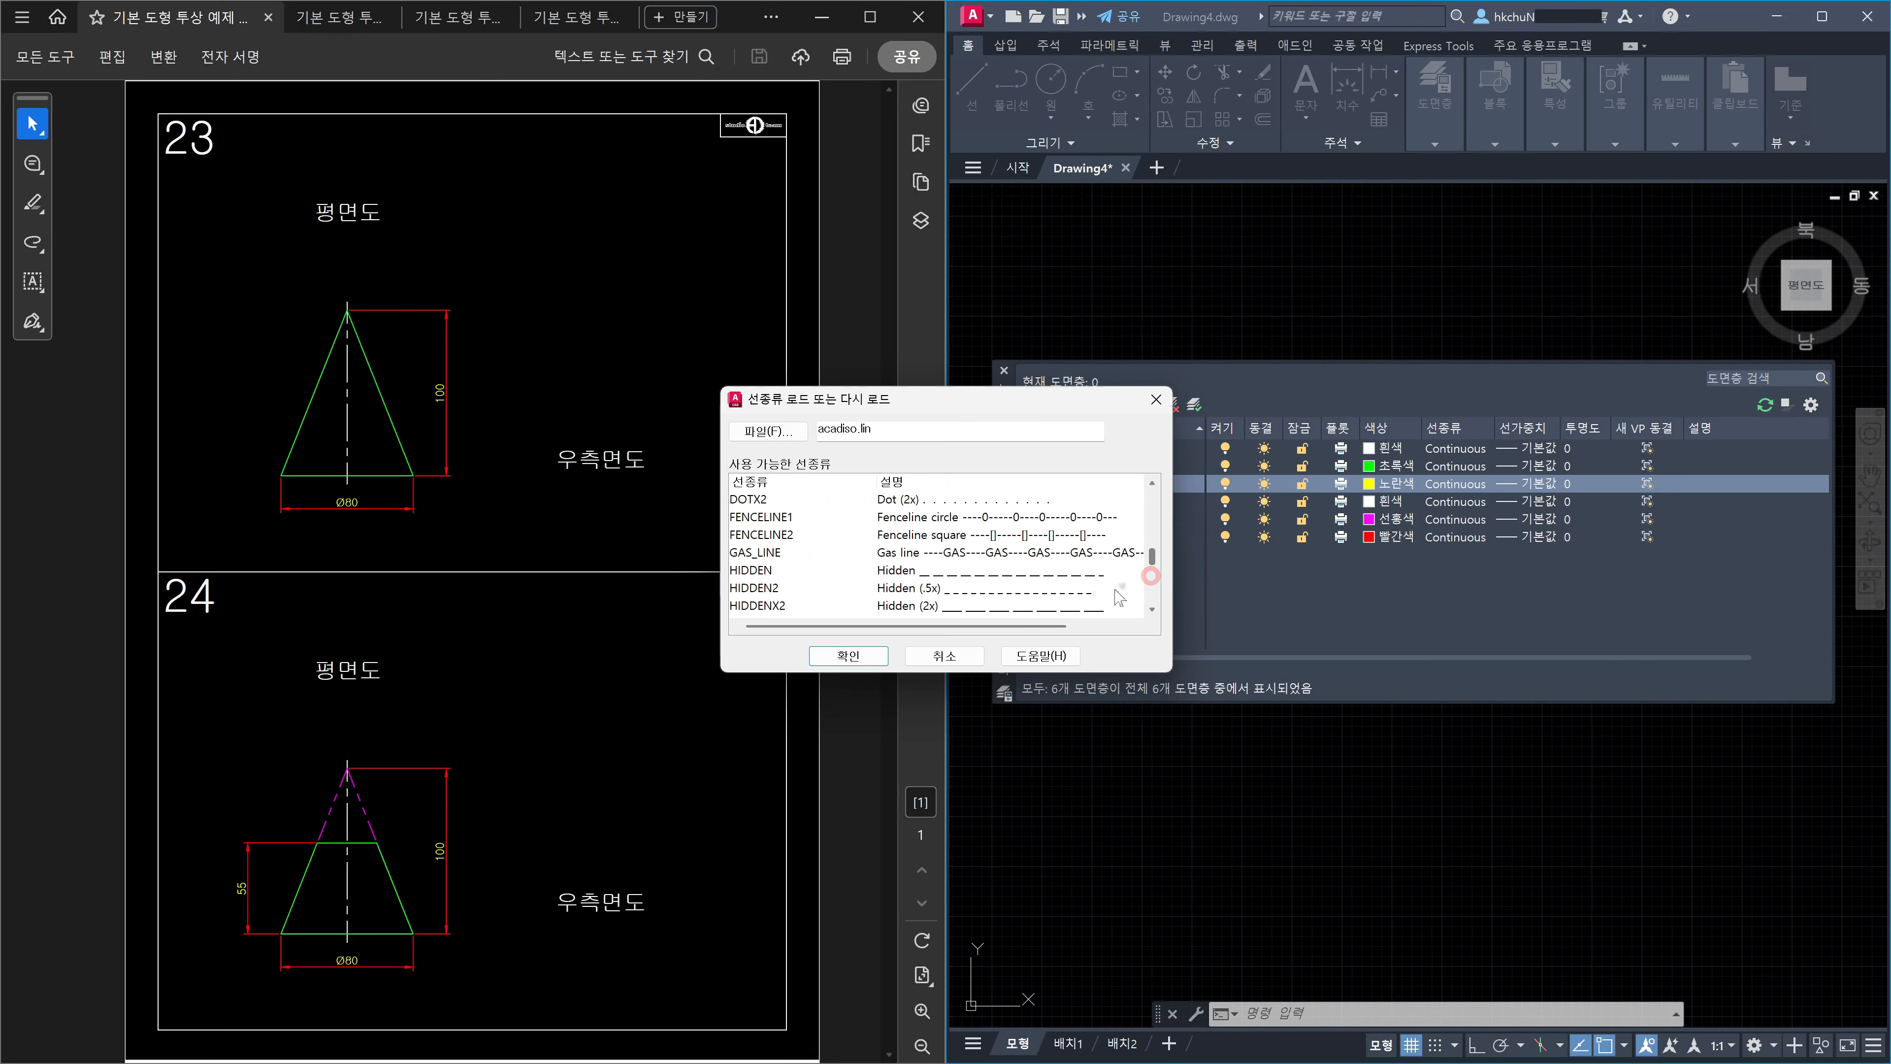
left_click(752, 571)
left_click(1151, 605)
left_click(1151, 605)
left_click(1151, 604)
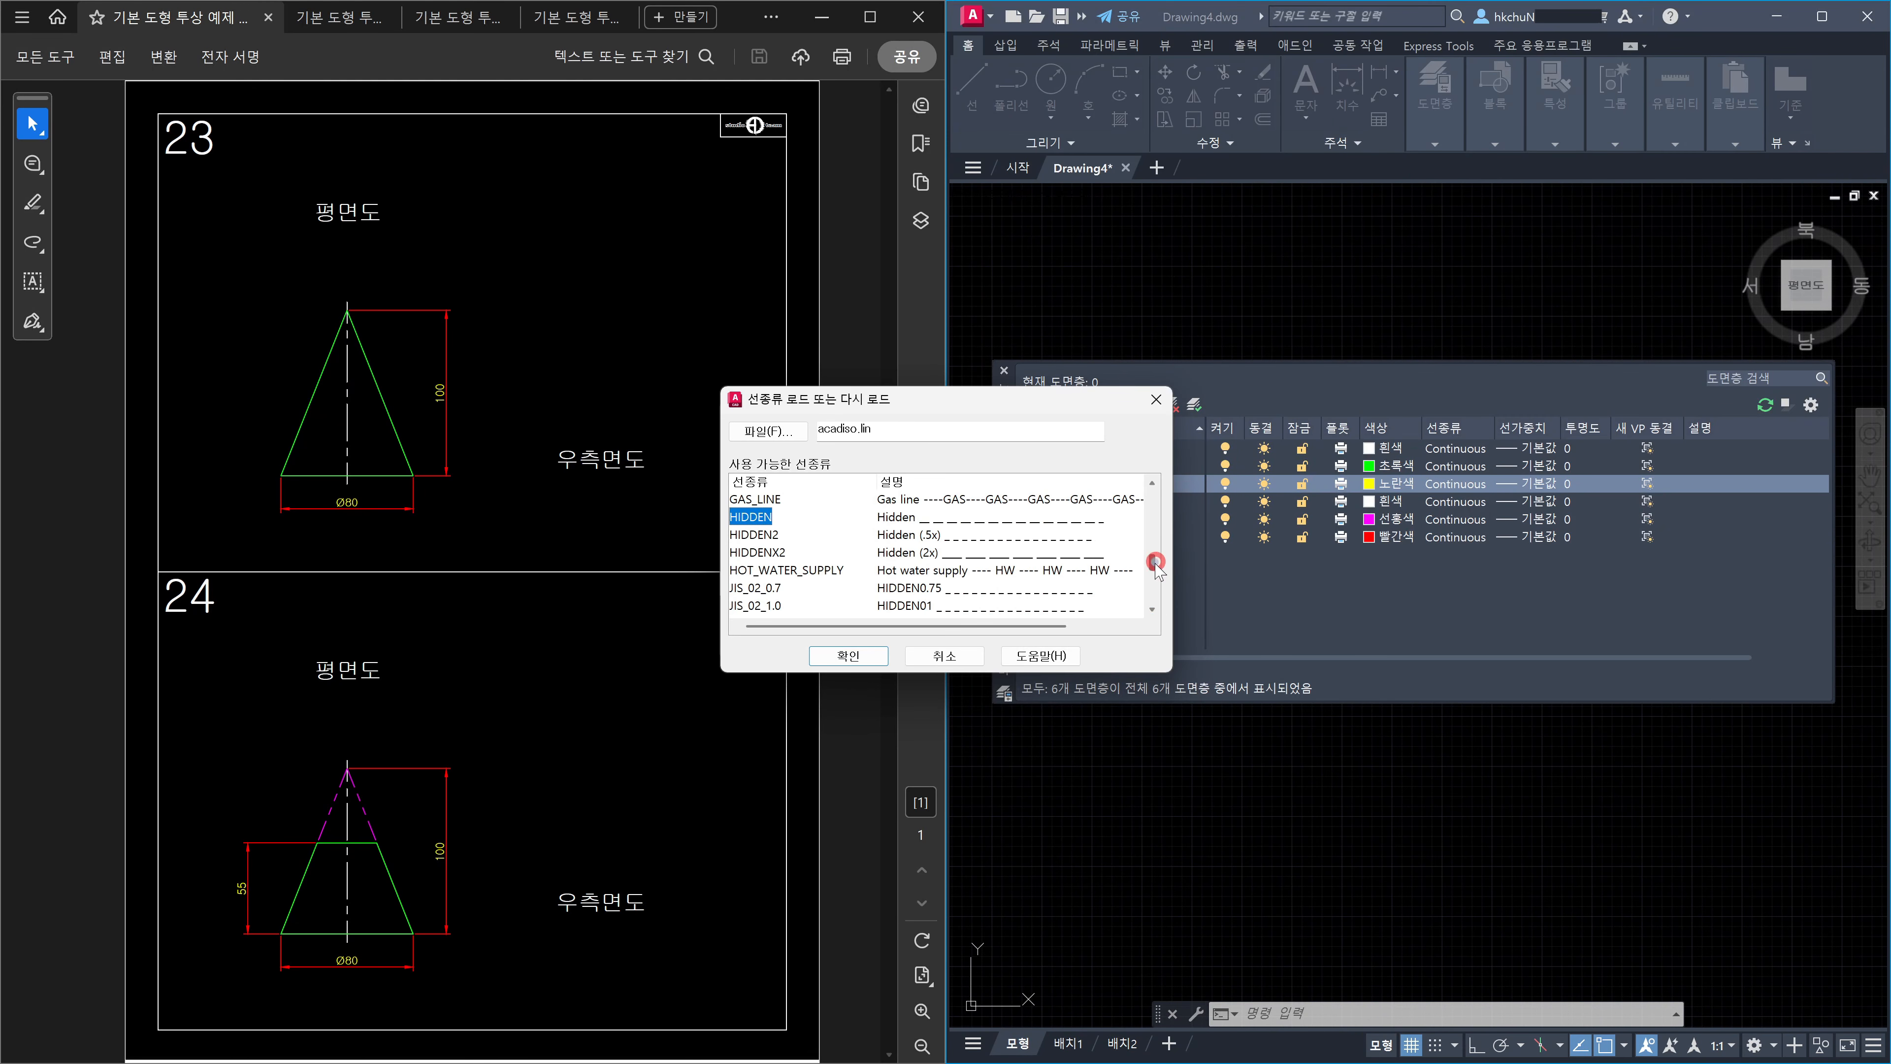
left_click_drag(1155, 564, 1158, 626)
left_click(766, 535)
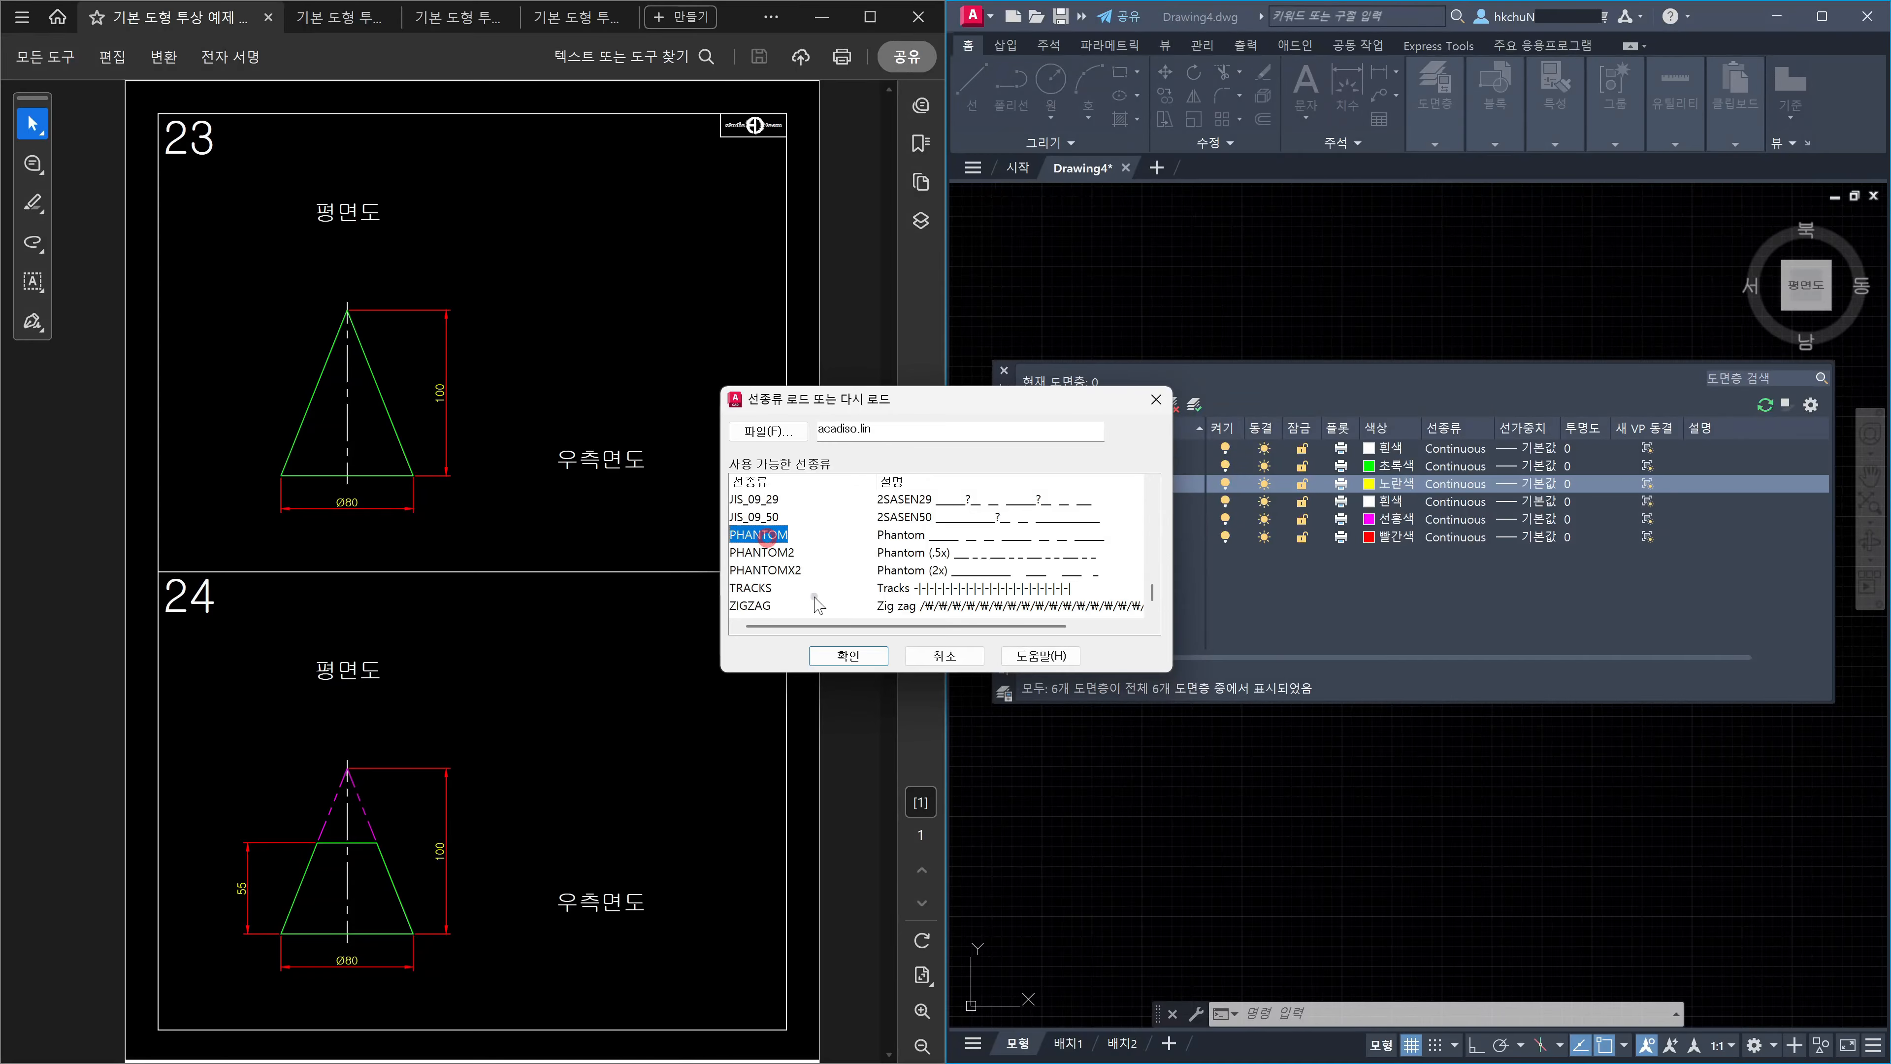
left_click(860, 655)
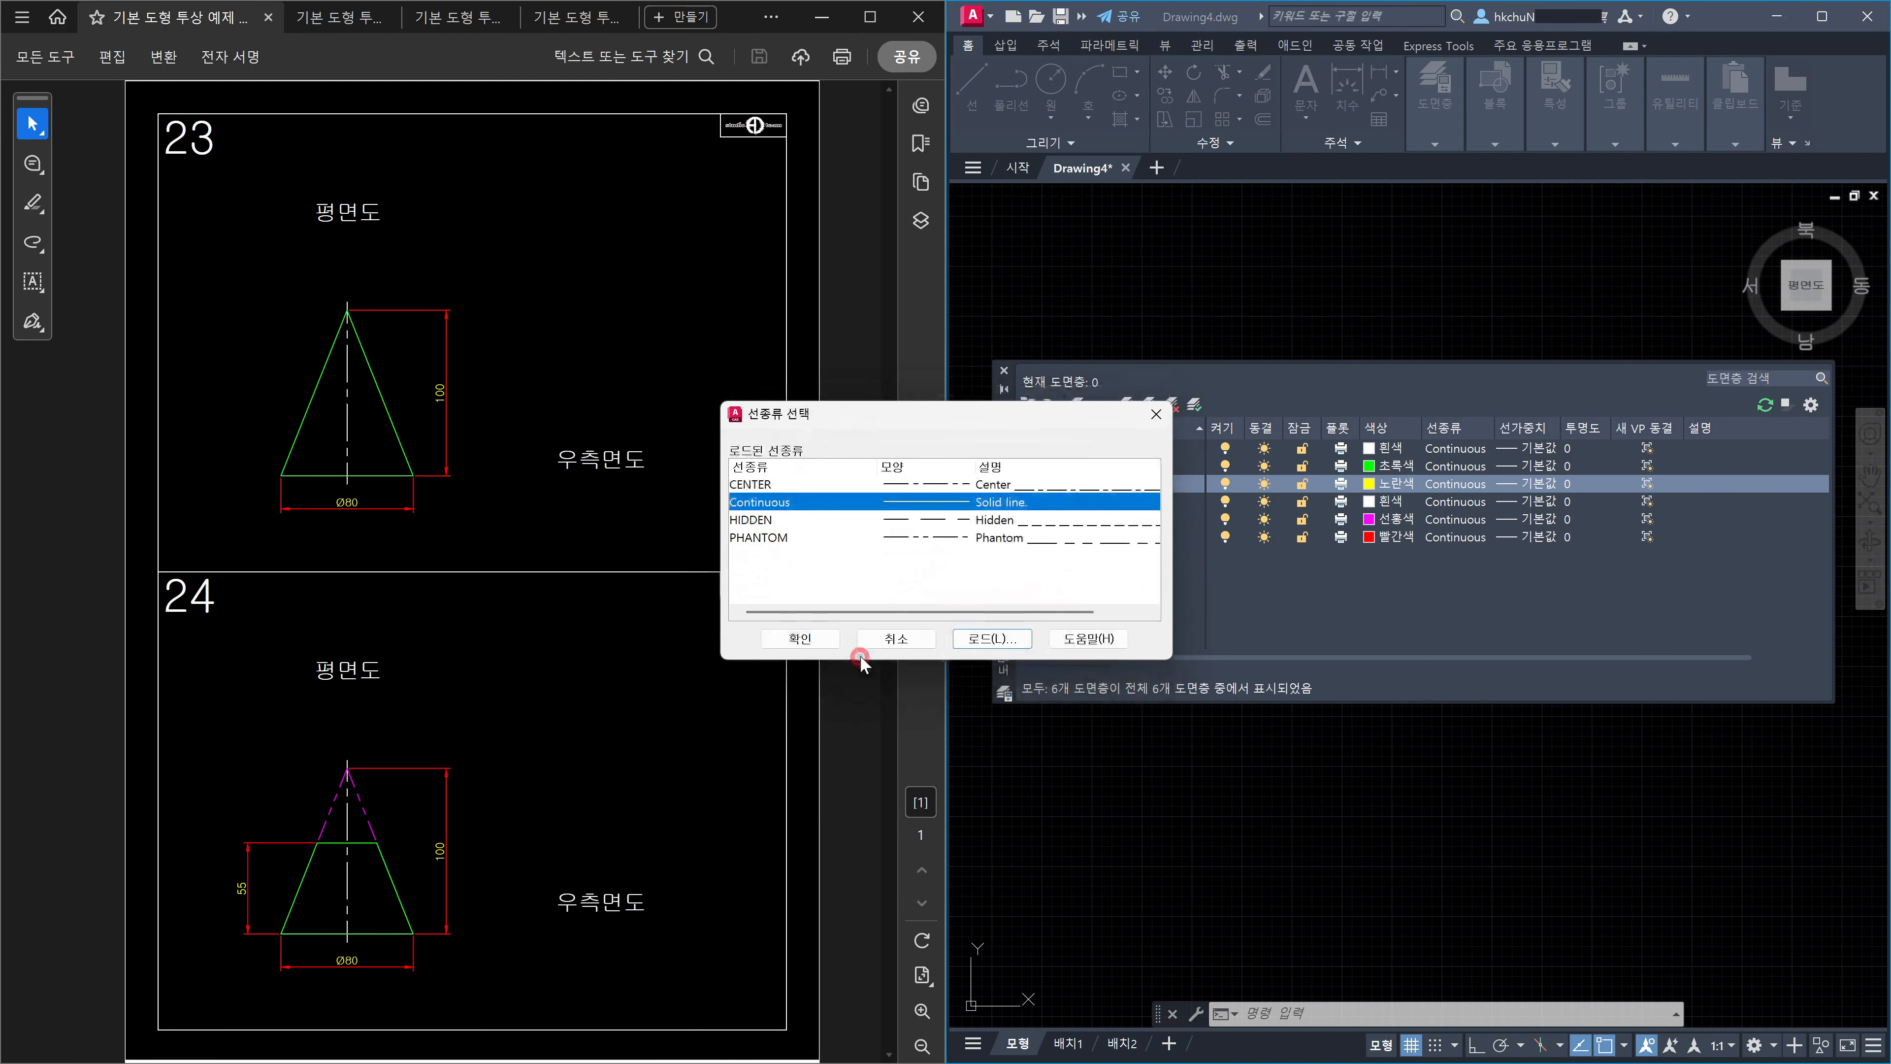
Assign the linetypes HIDDEN to the 숨은선 layer, CENTER to 중심선 and PHANTOM to 가상선.
left_click(795, 521)
left_click(801, 639)
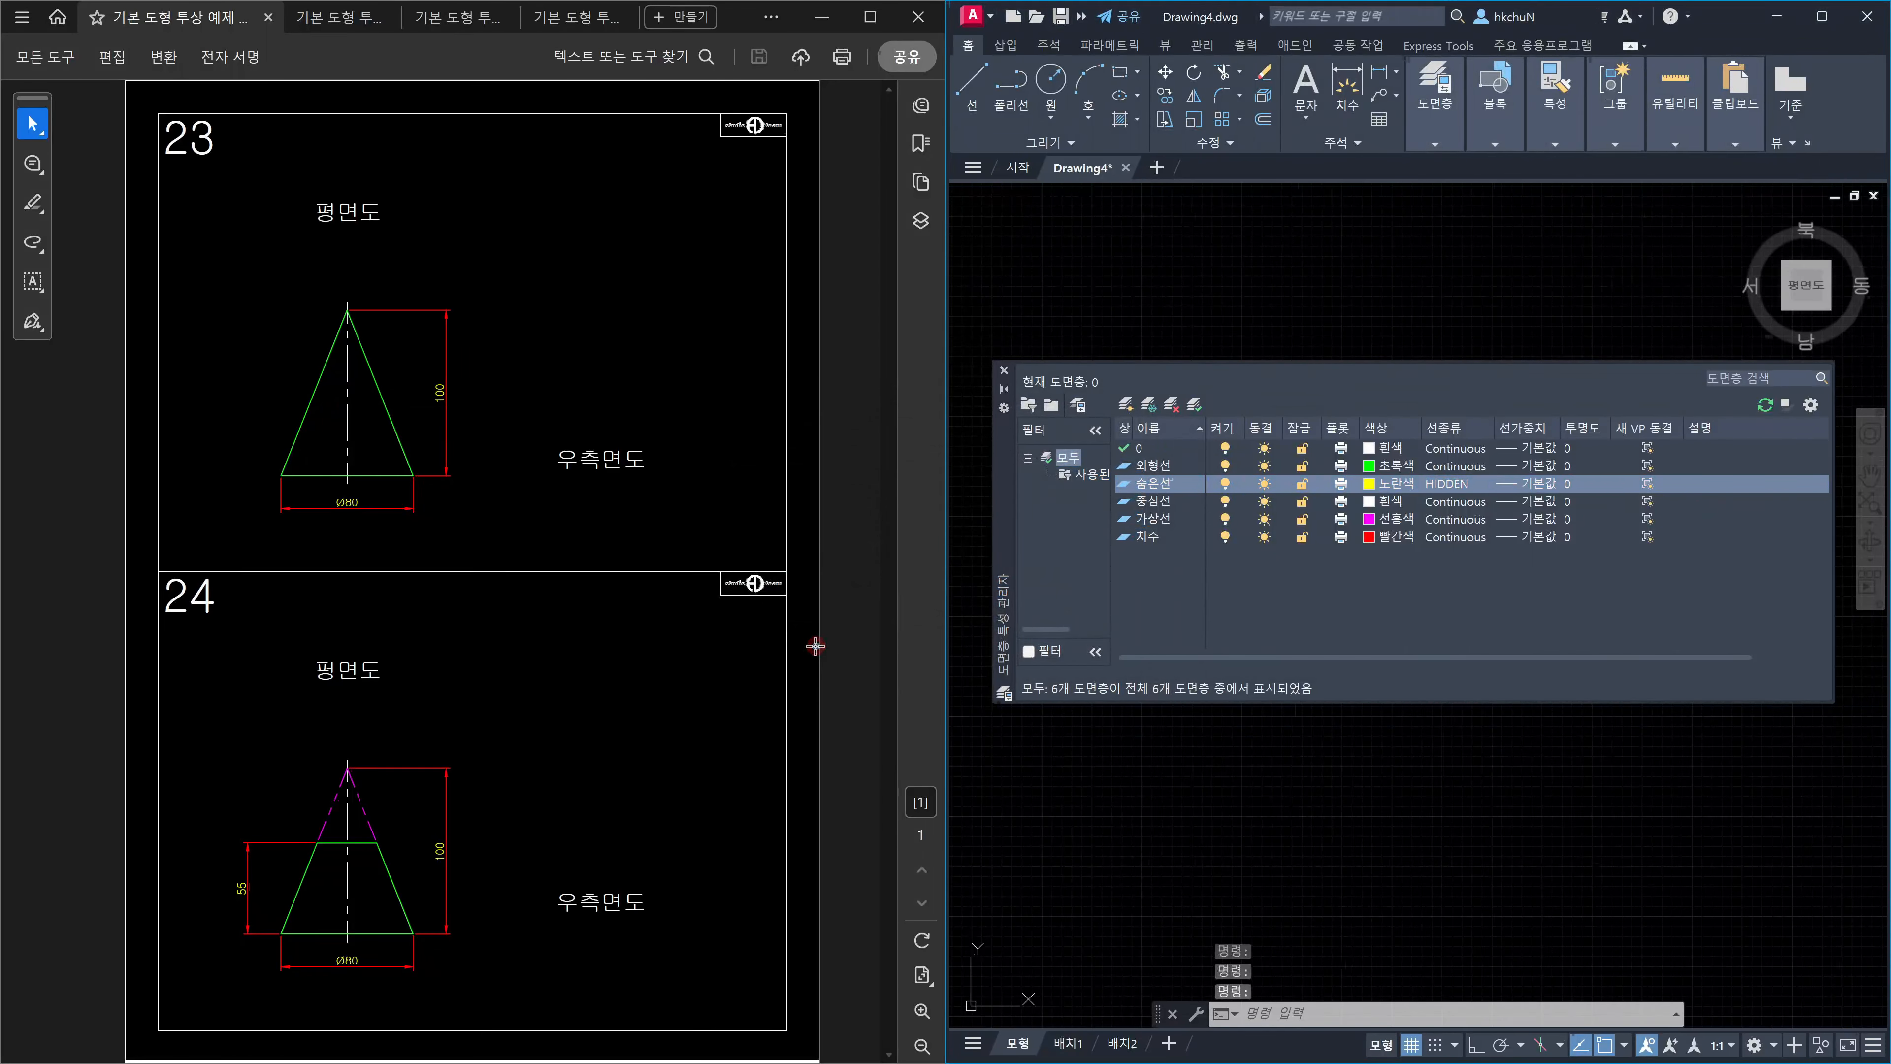
left_click(1451, 502)
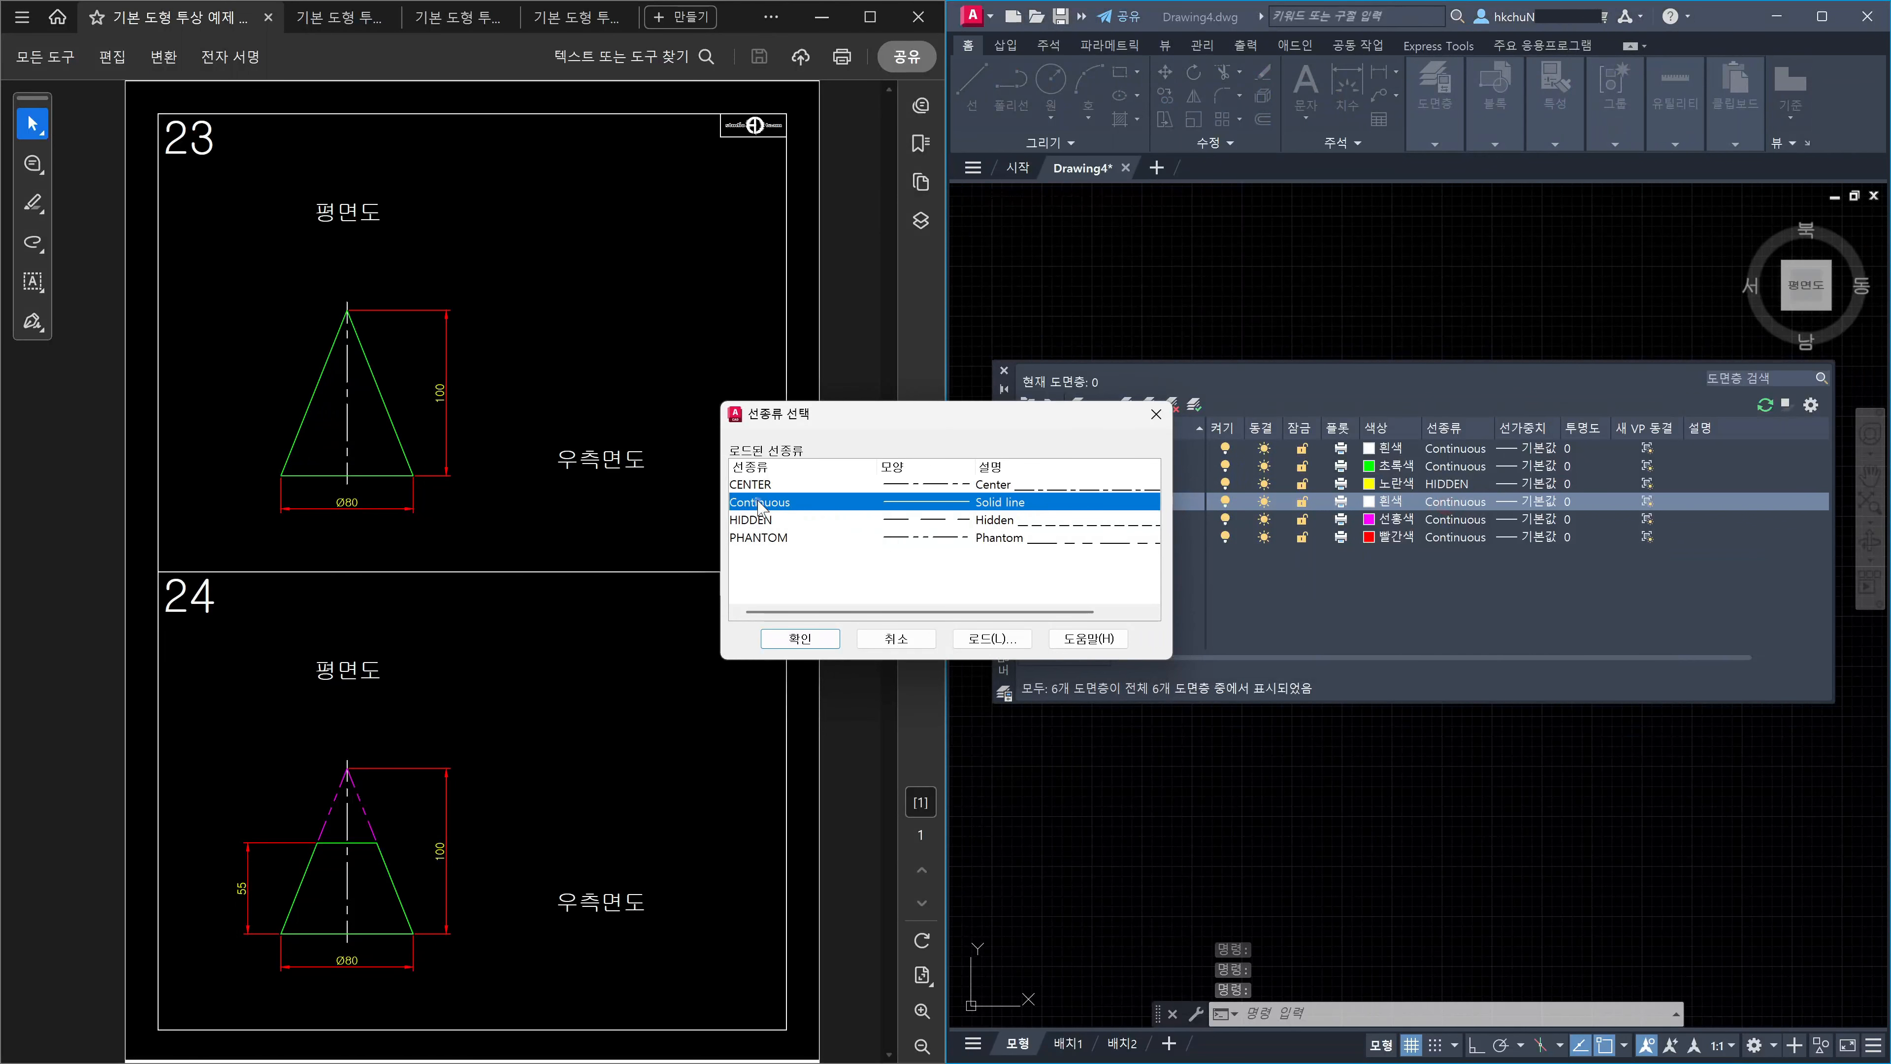
left_click(752, 484)
left_click(827, 639)
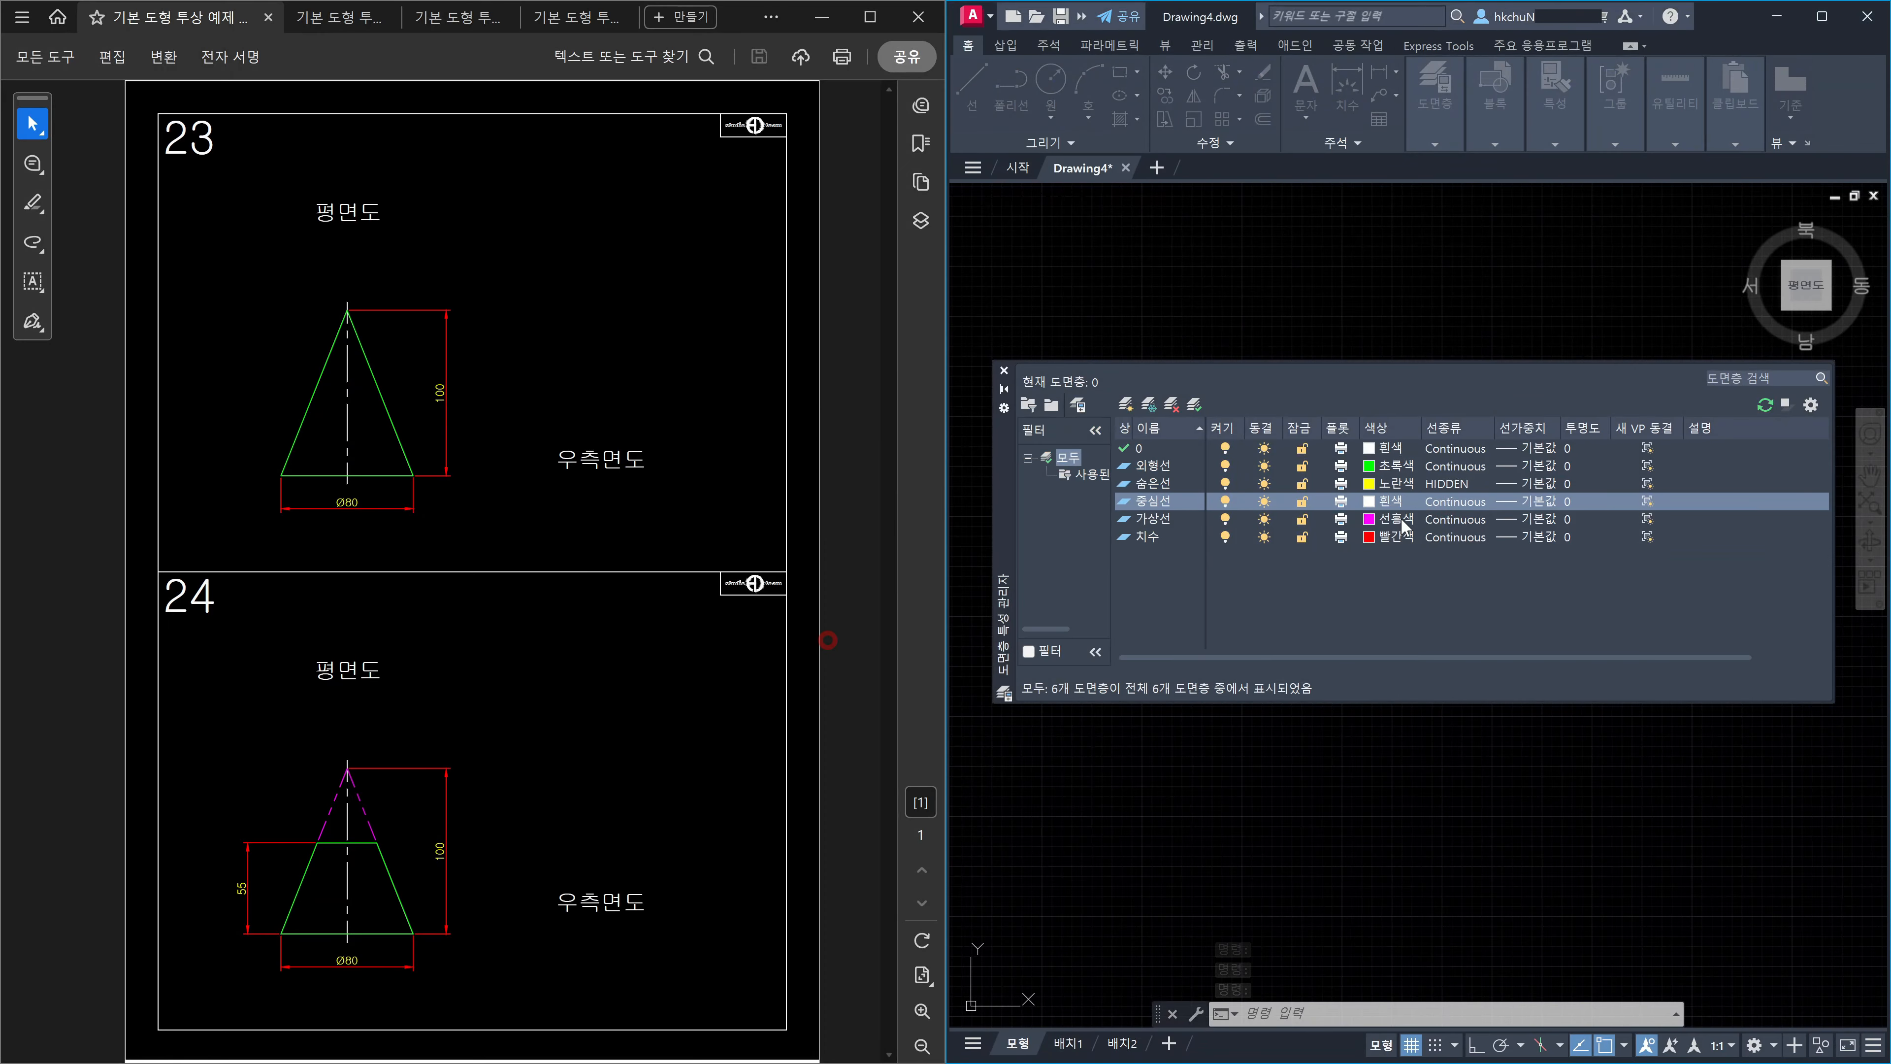
left_click(1459, 519)
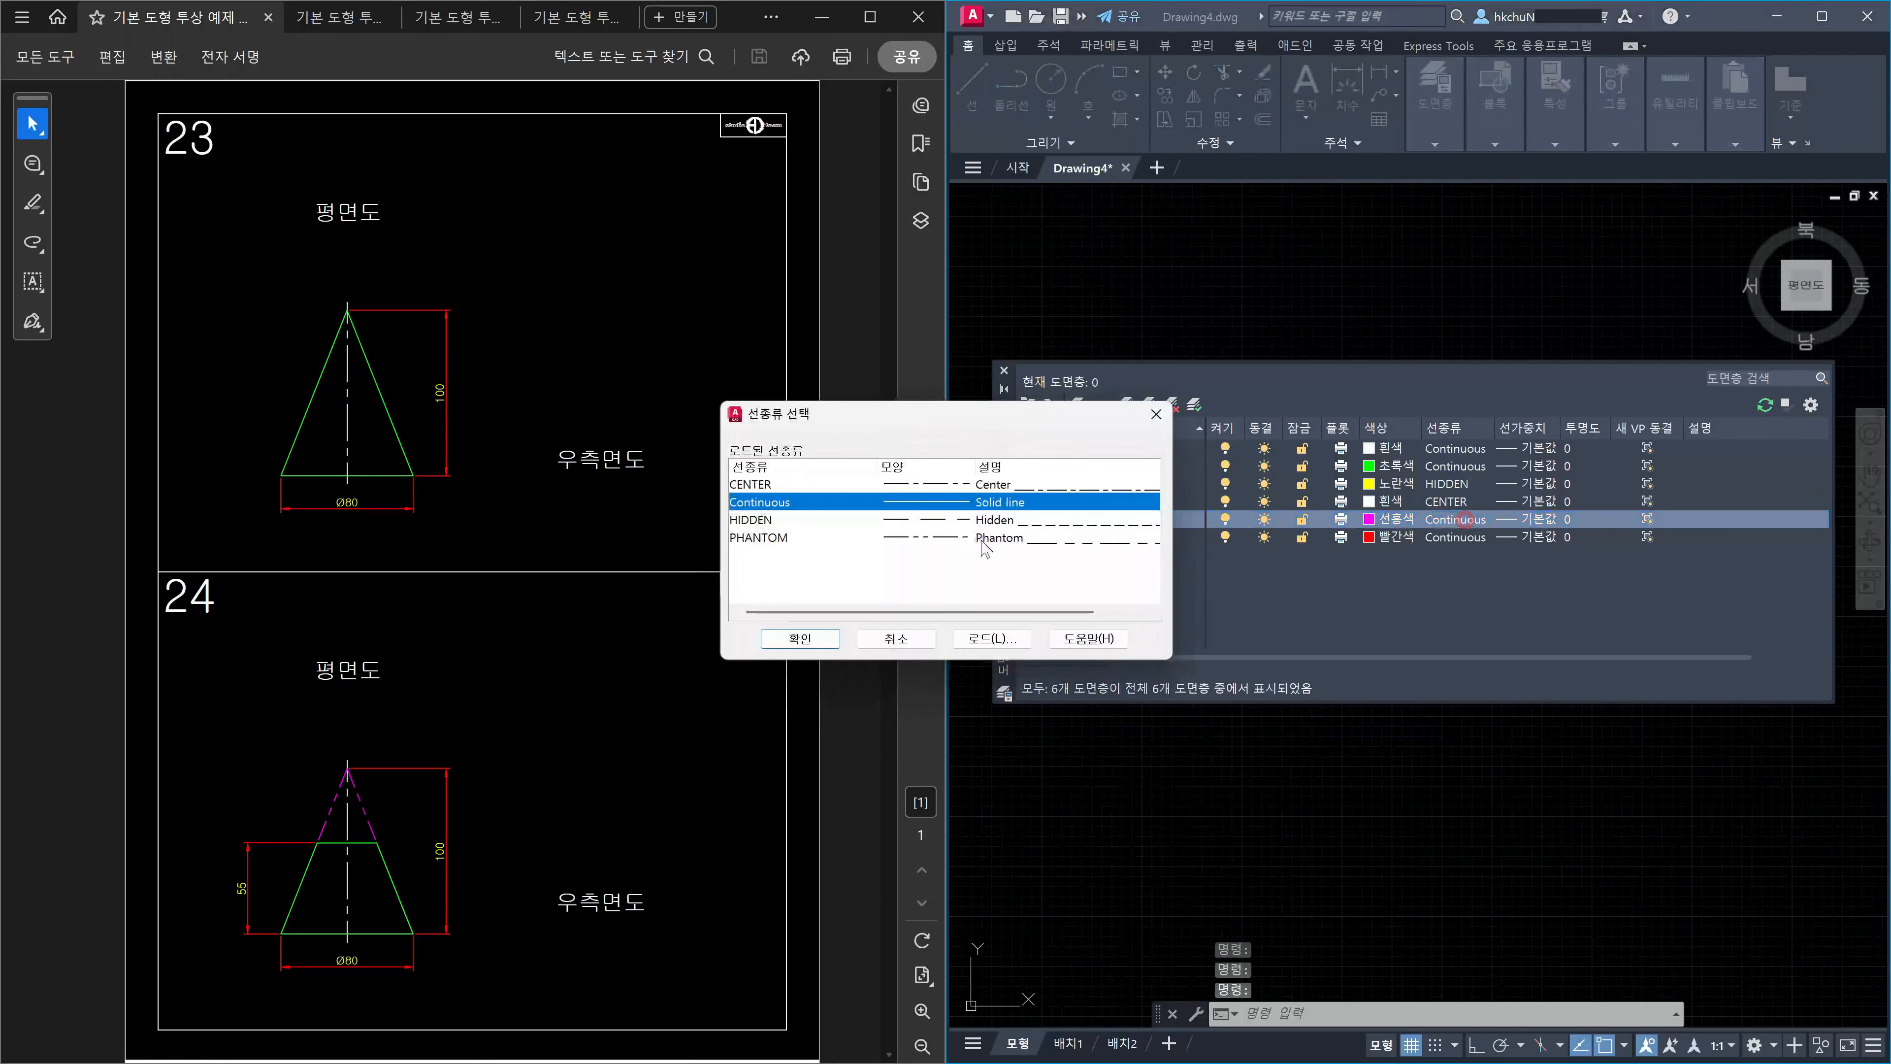
left_click(774, 537)
left_click(800, 638)
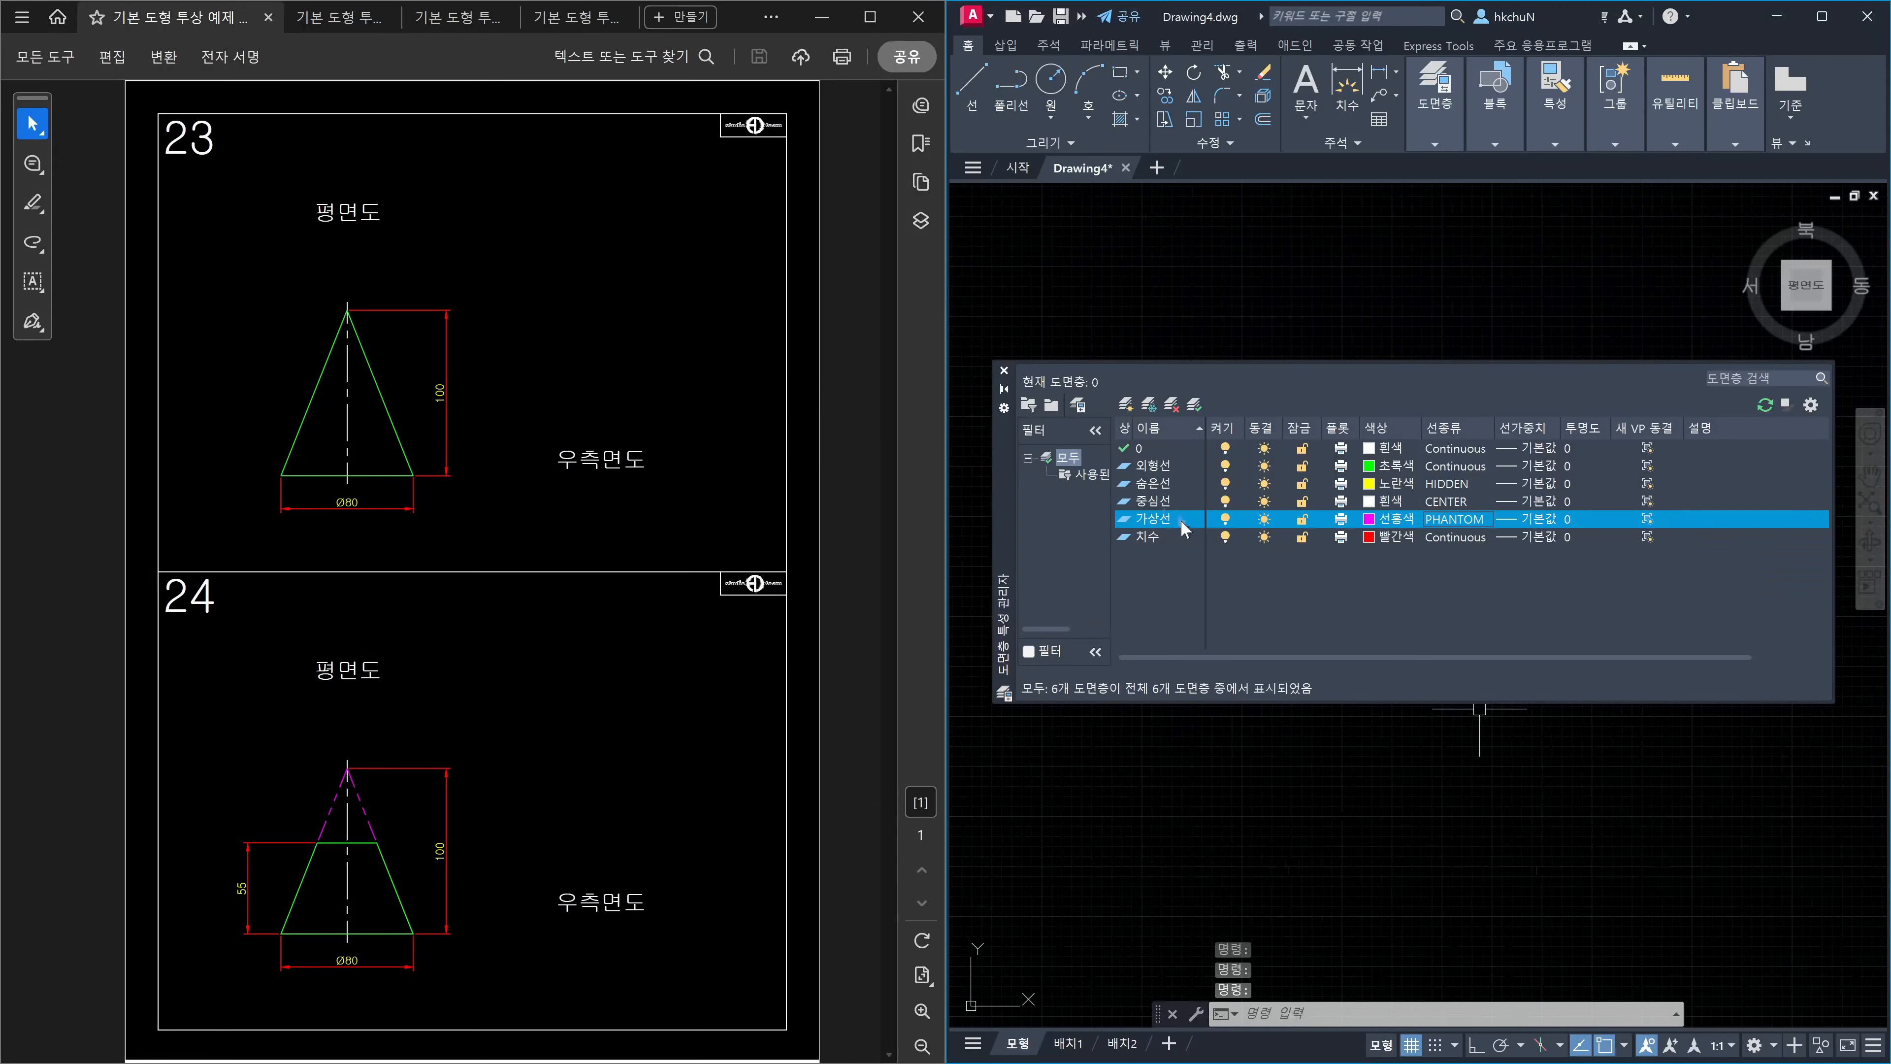
Make 외형선 the current layer and close the layer properties.
left_click(1148, 466)
double_click(1148, 466)
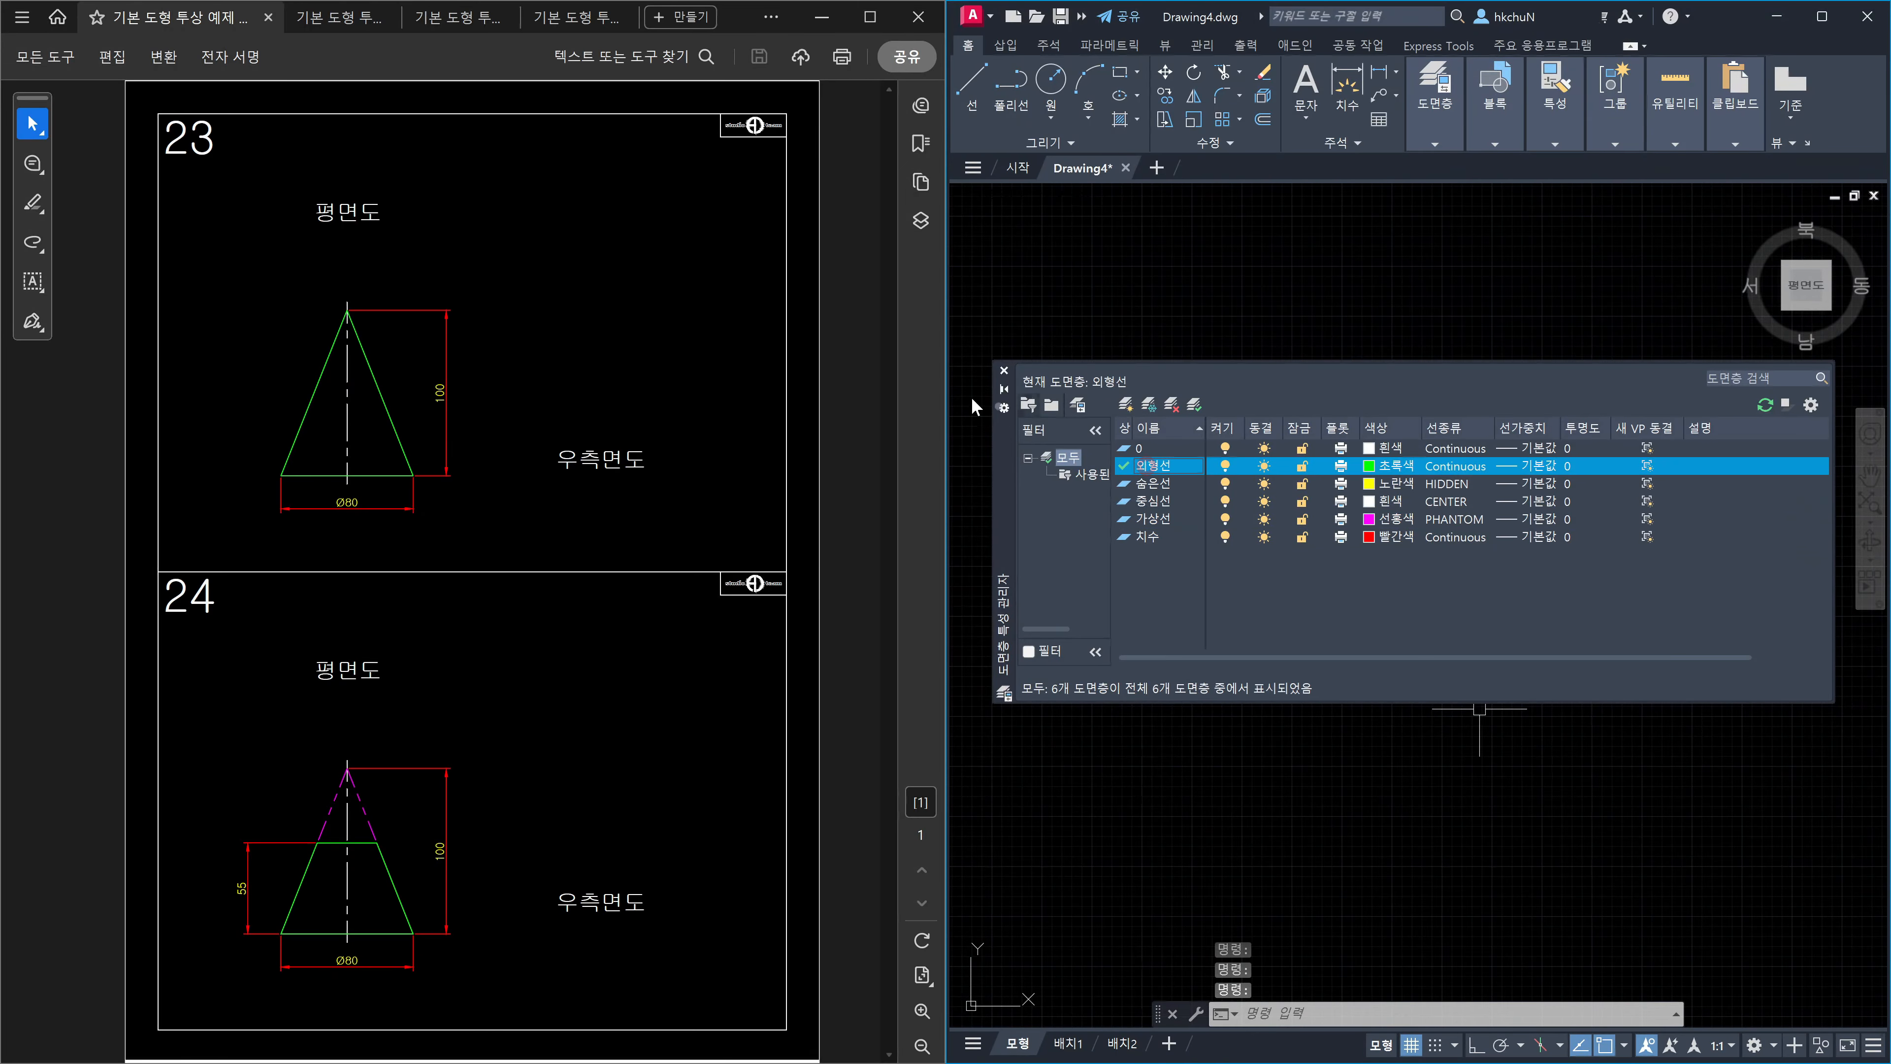
left_click(1004, 371)
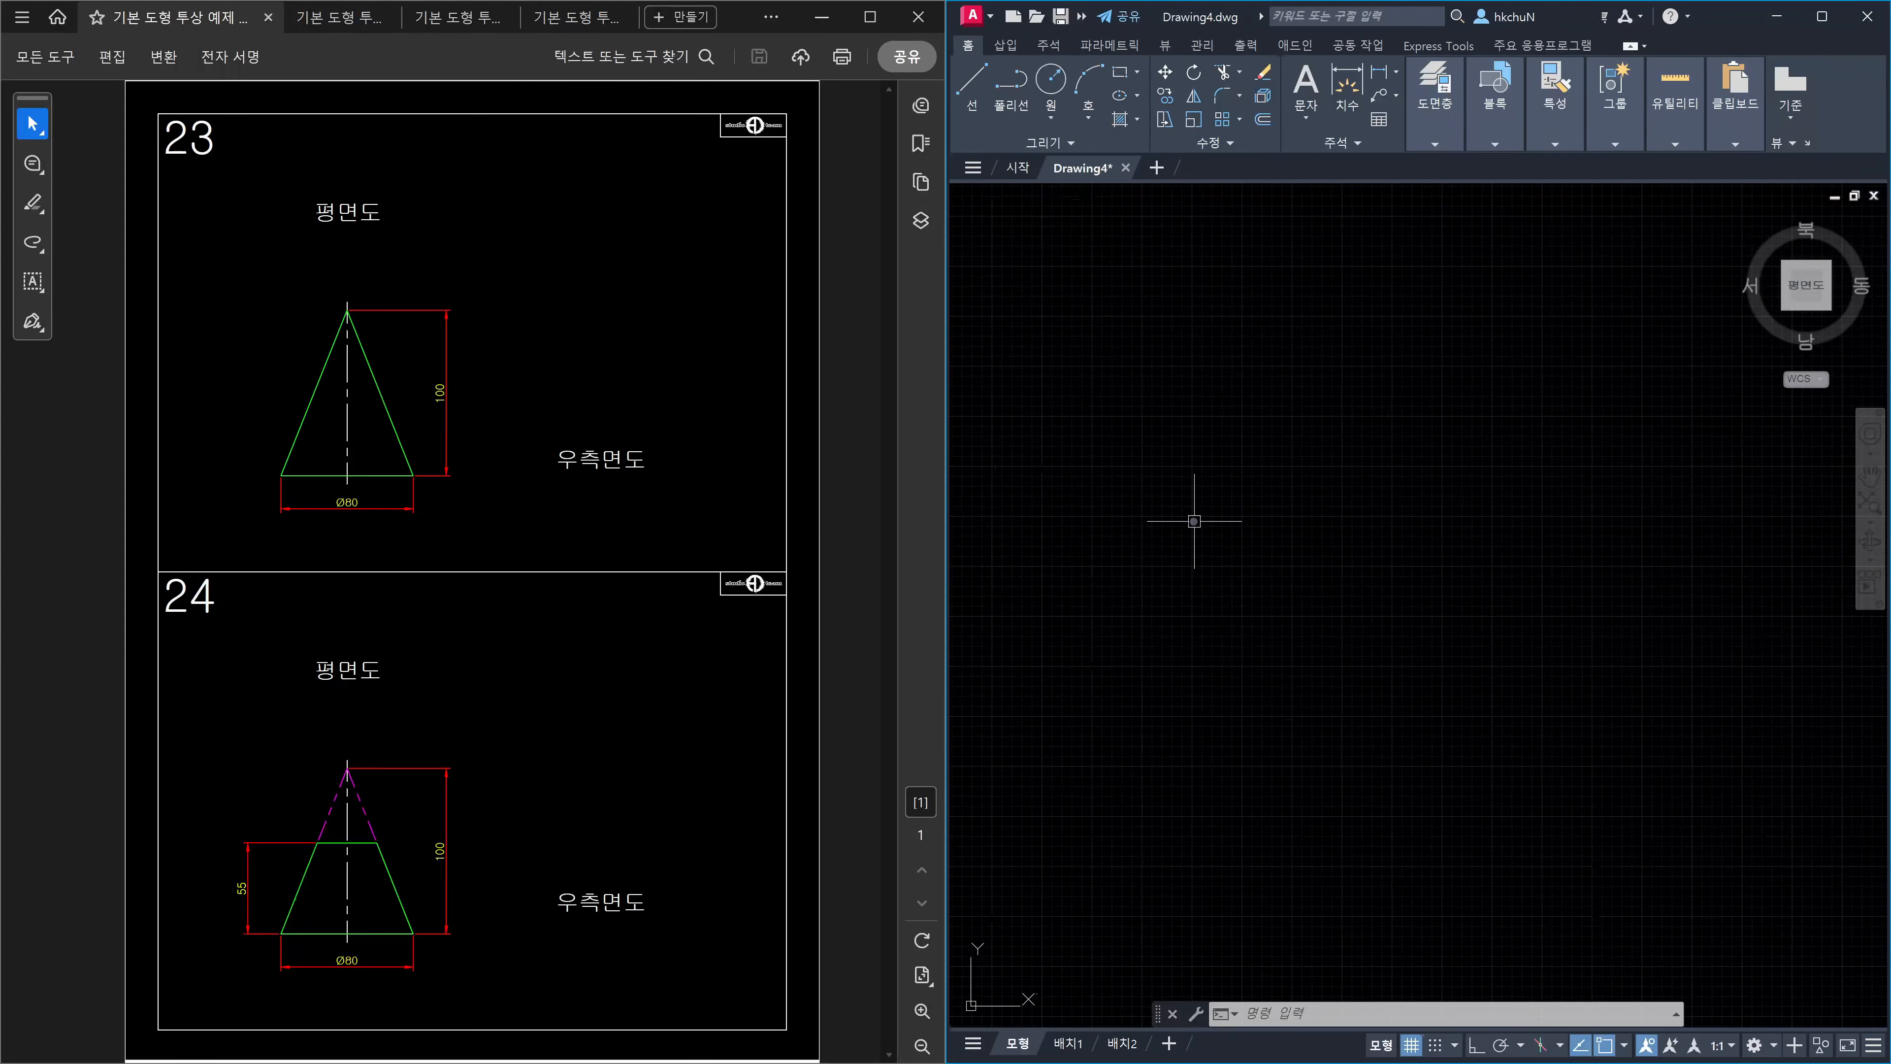
type("dim")
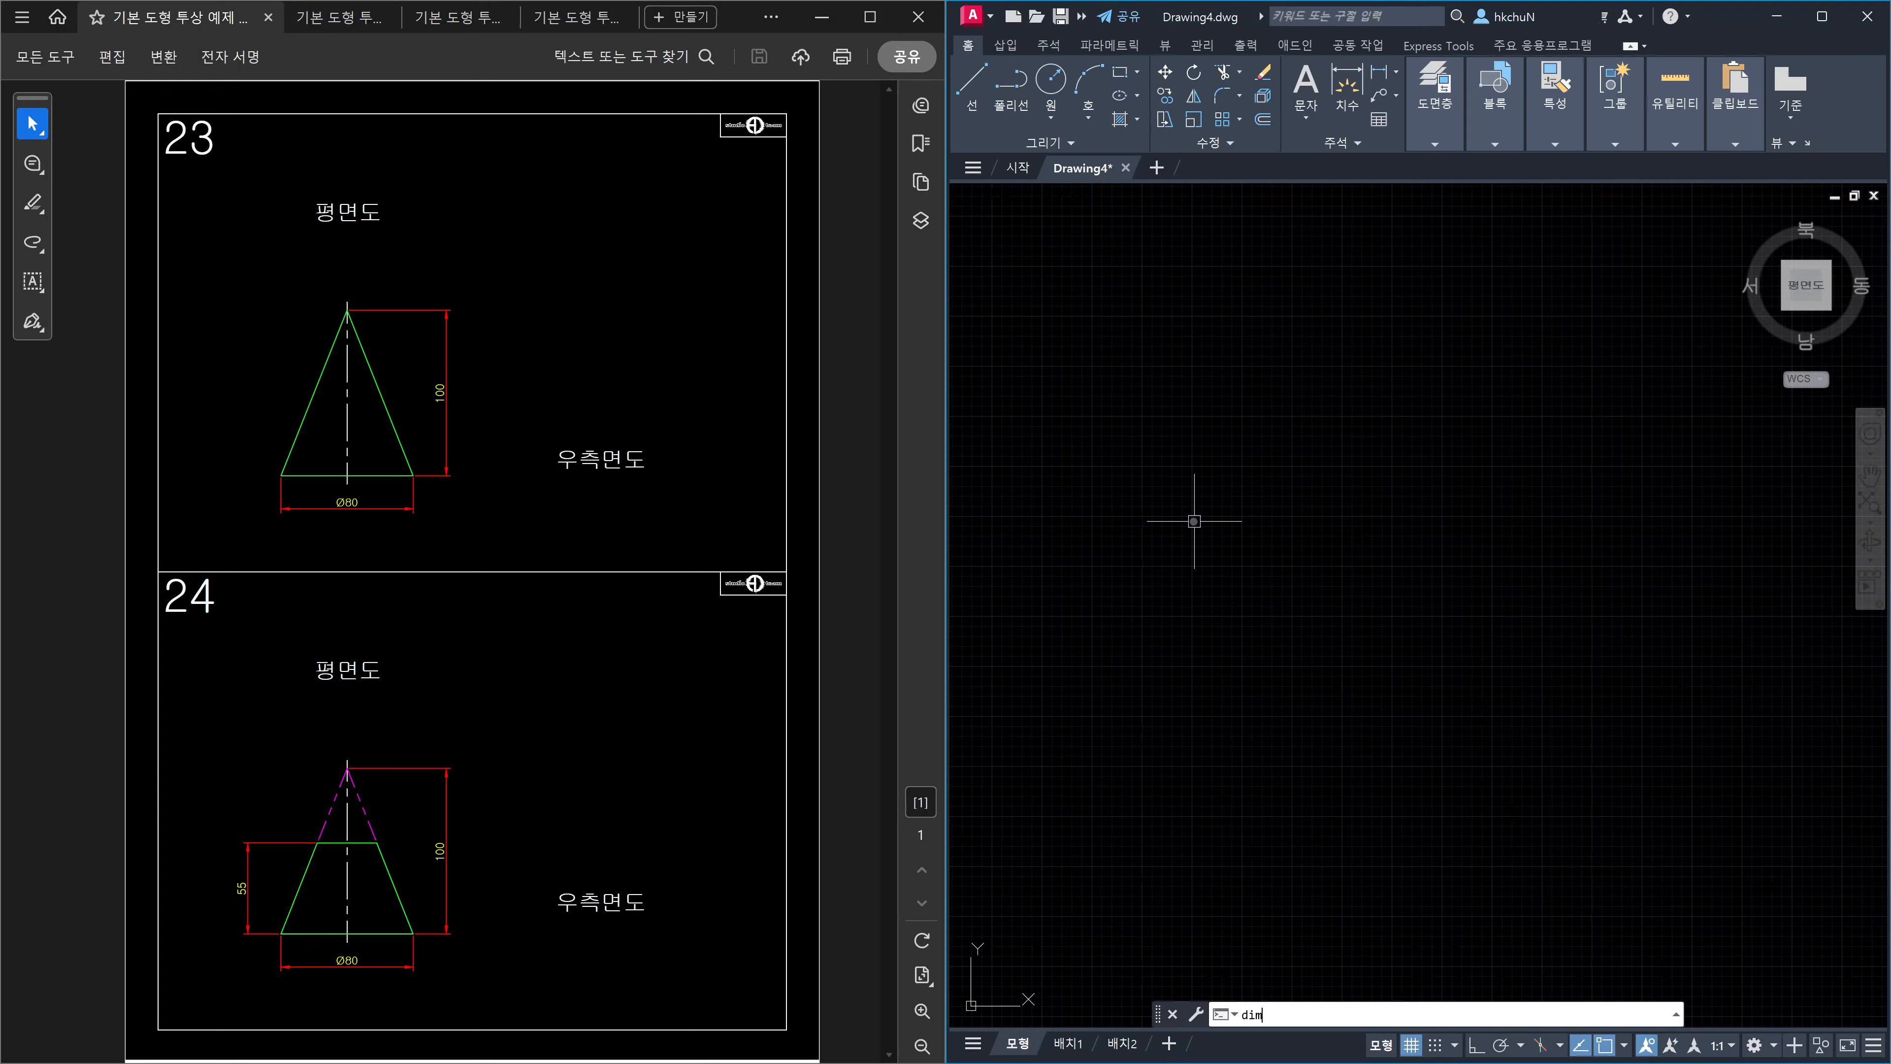
key("Return")
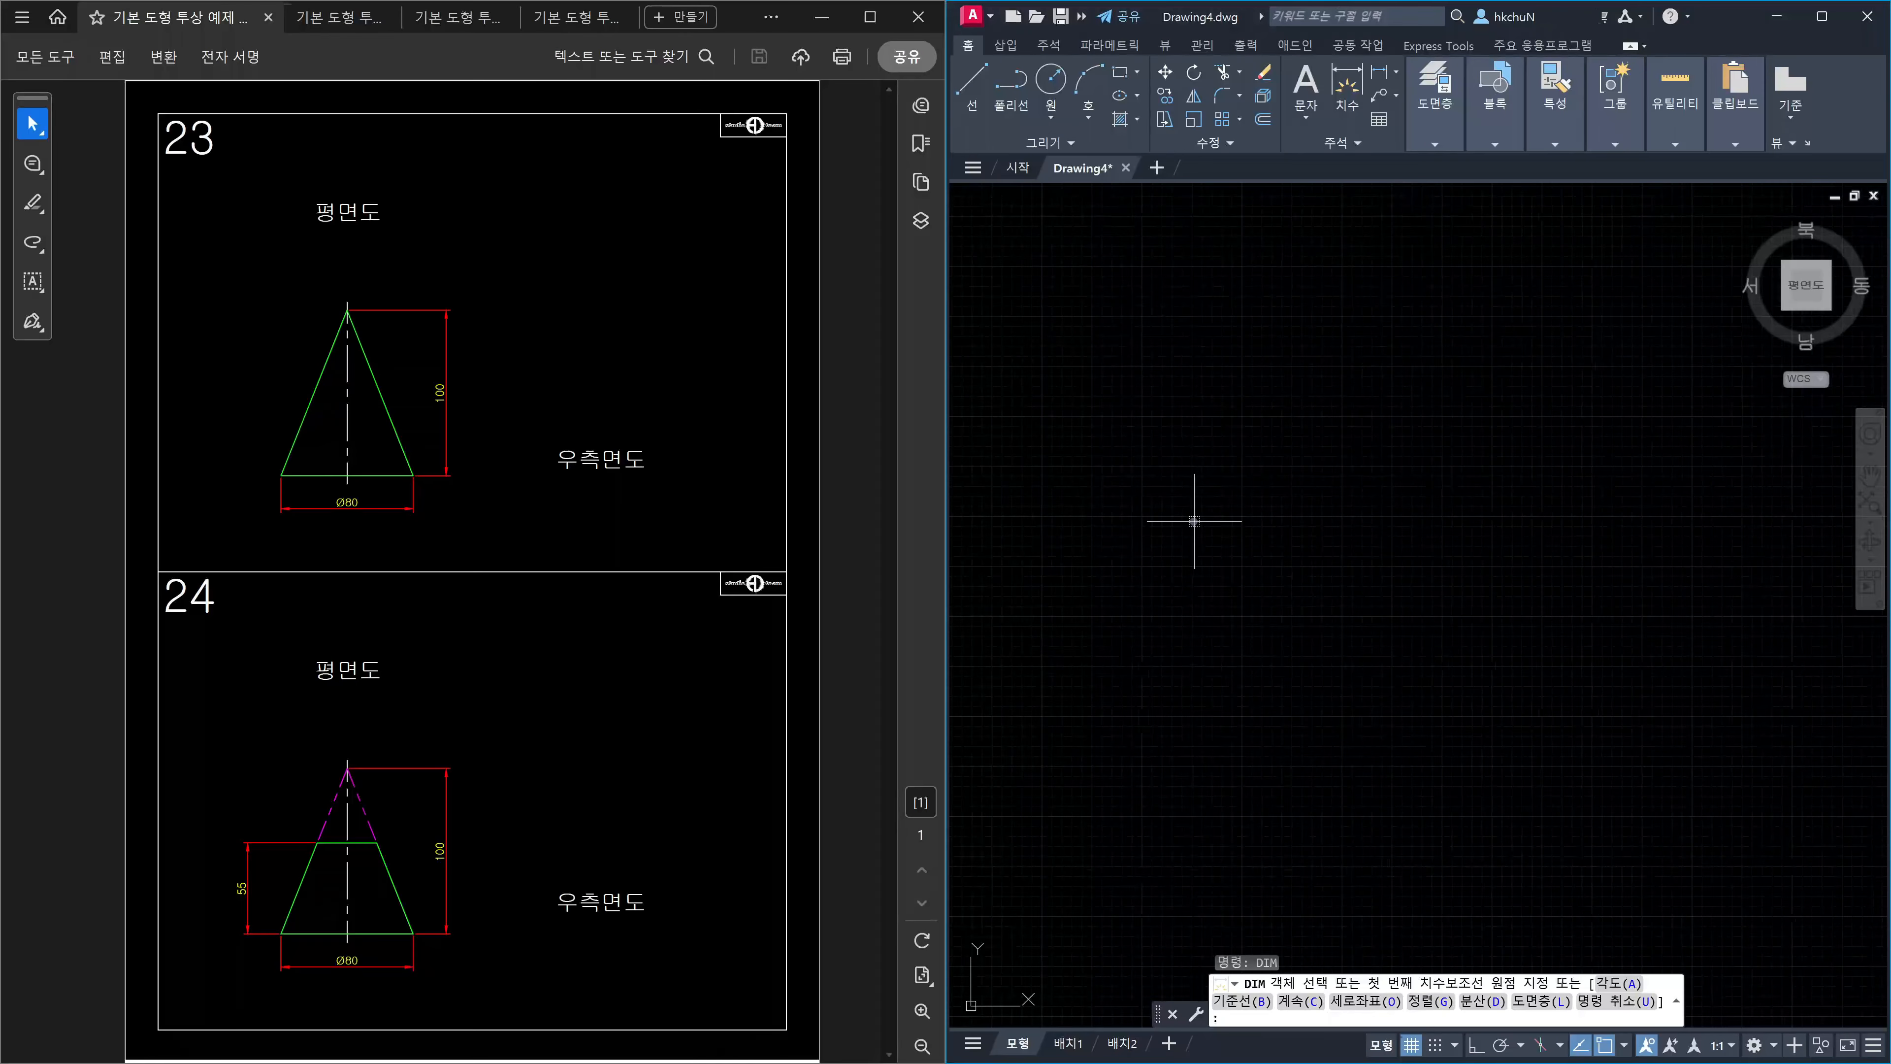
key("Escape")
Modify the ISO-25 dimension style so that its center marks are set to none (없음).
type("d")
key("Return")
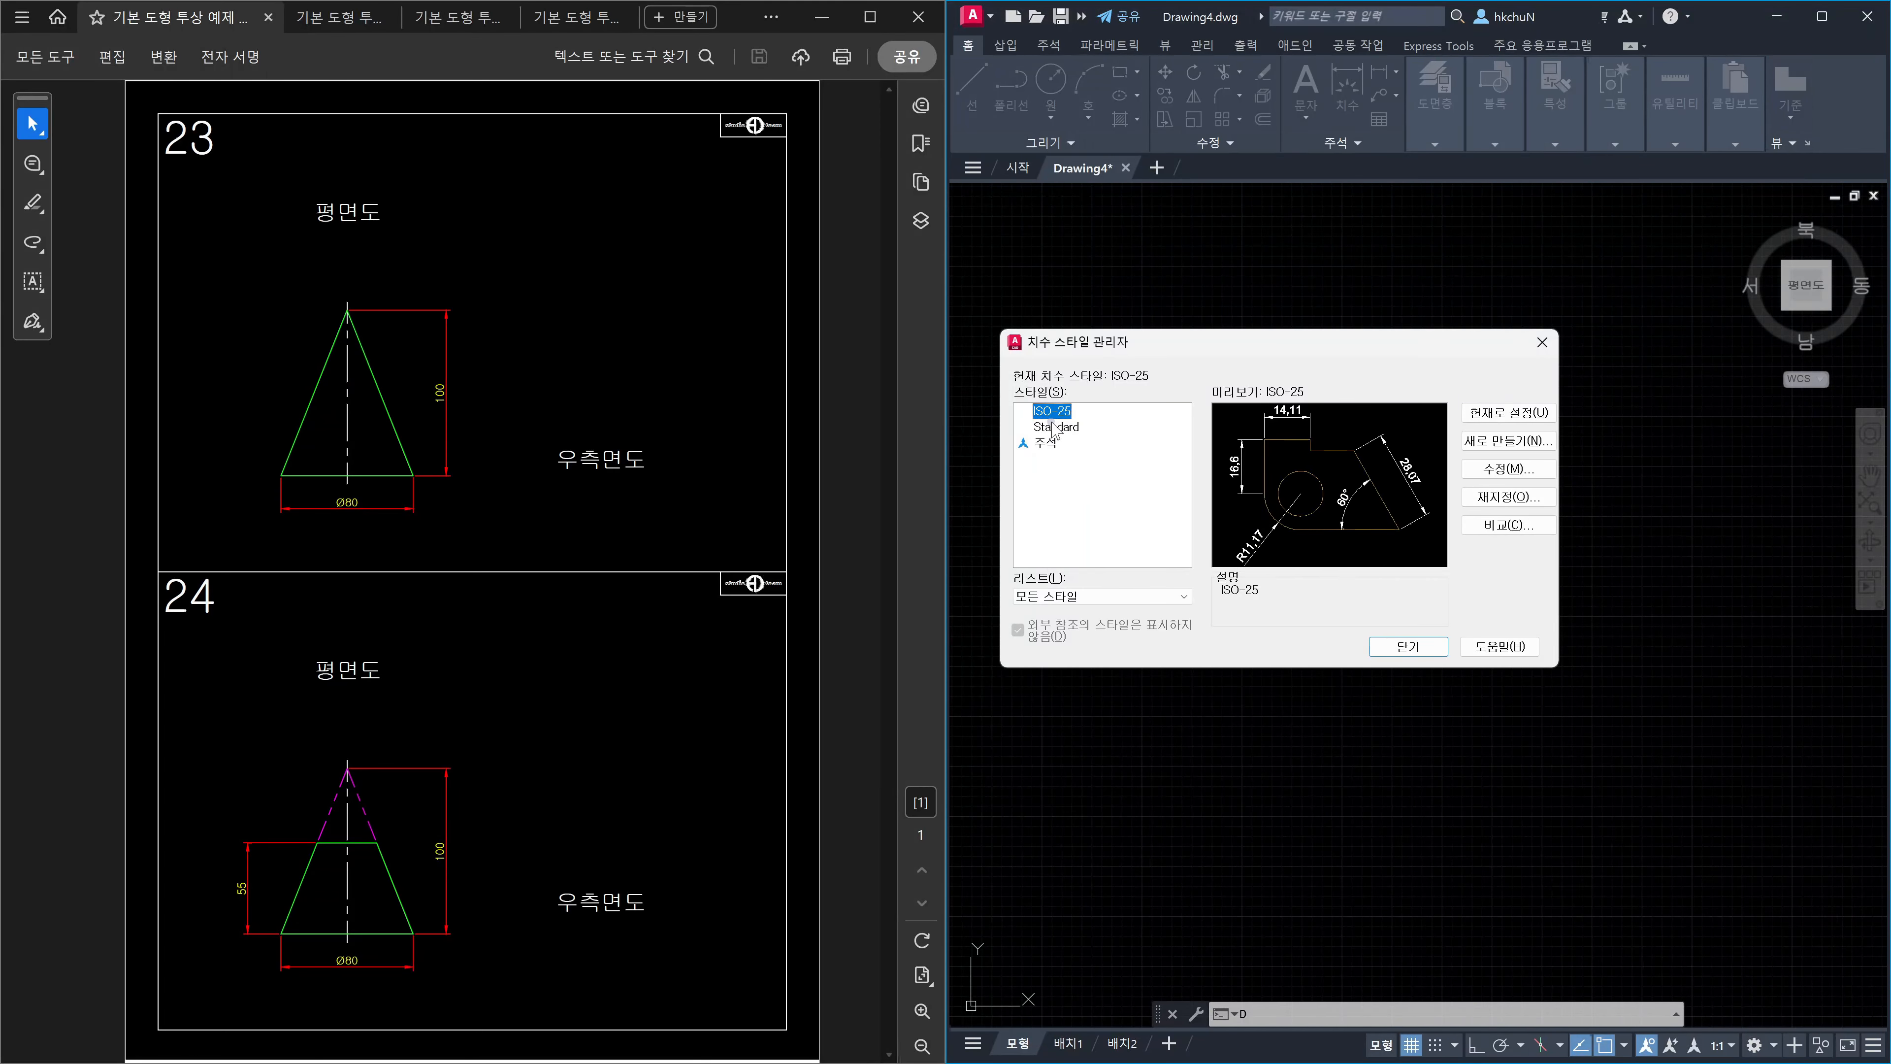
left_click(1503, 470)
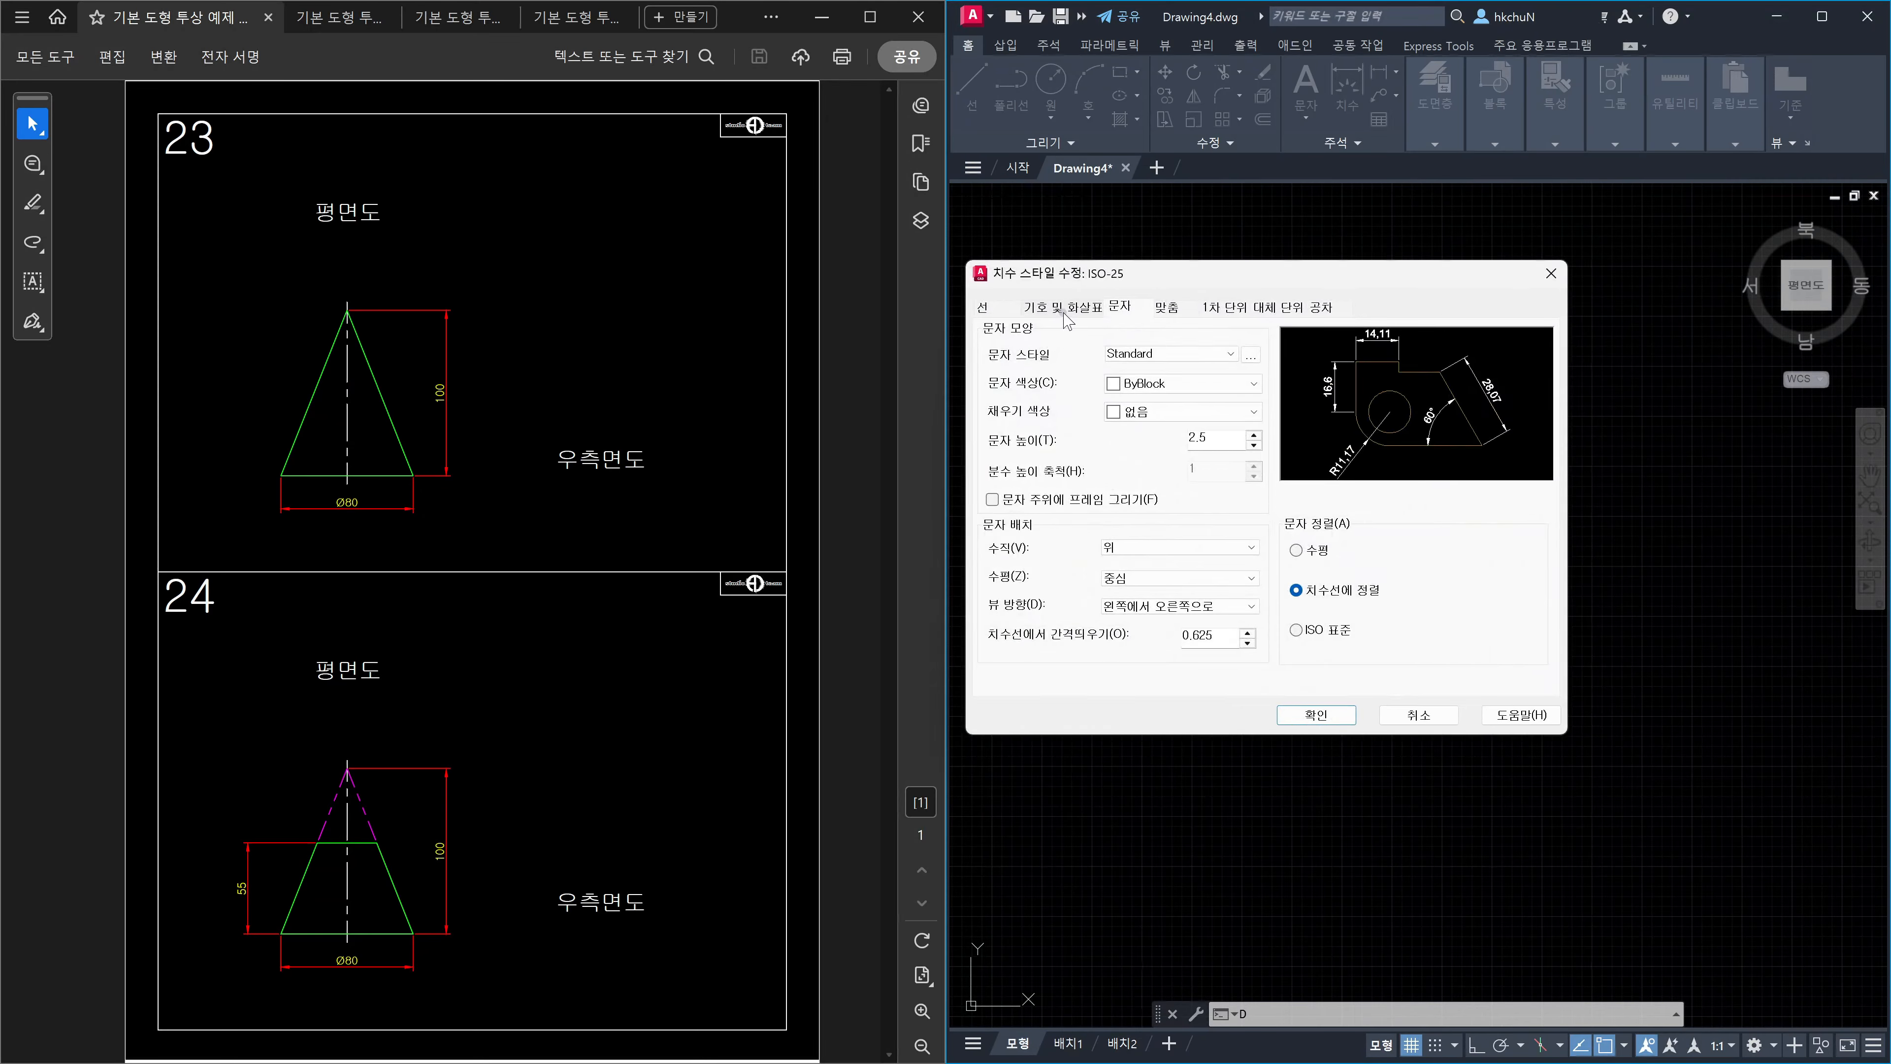
left_click(1064, 311)
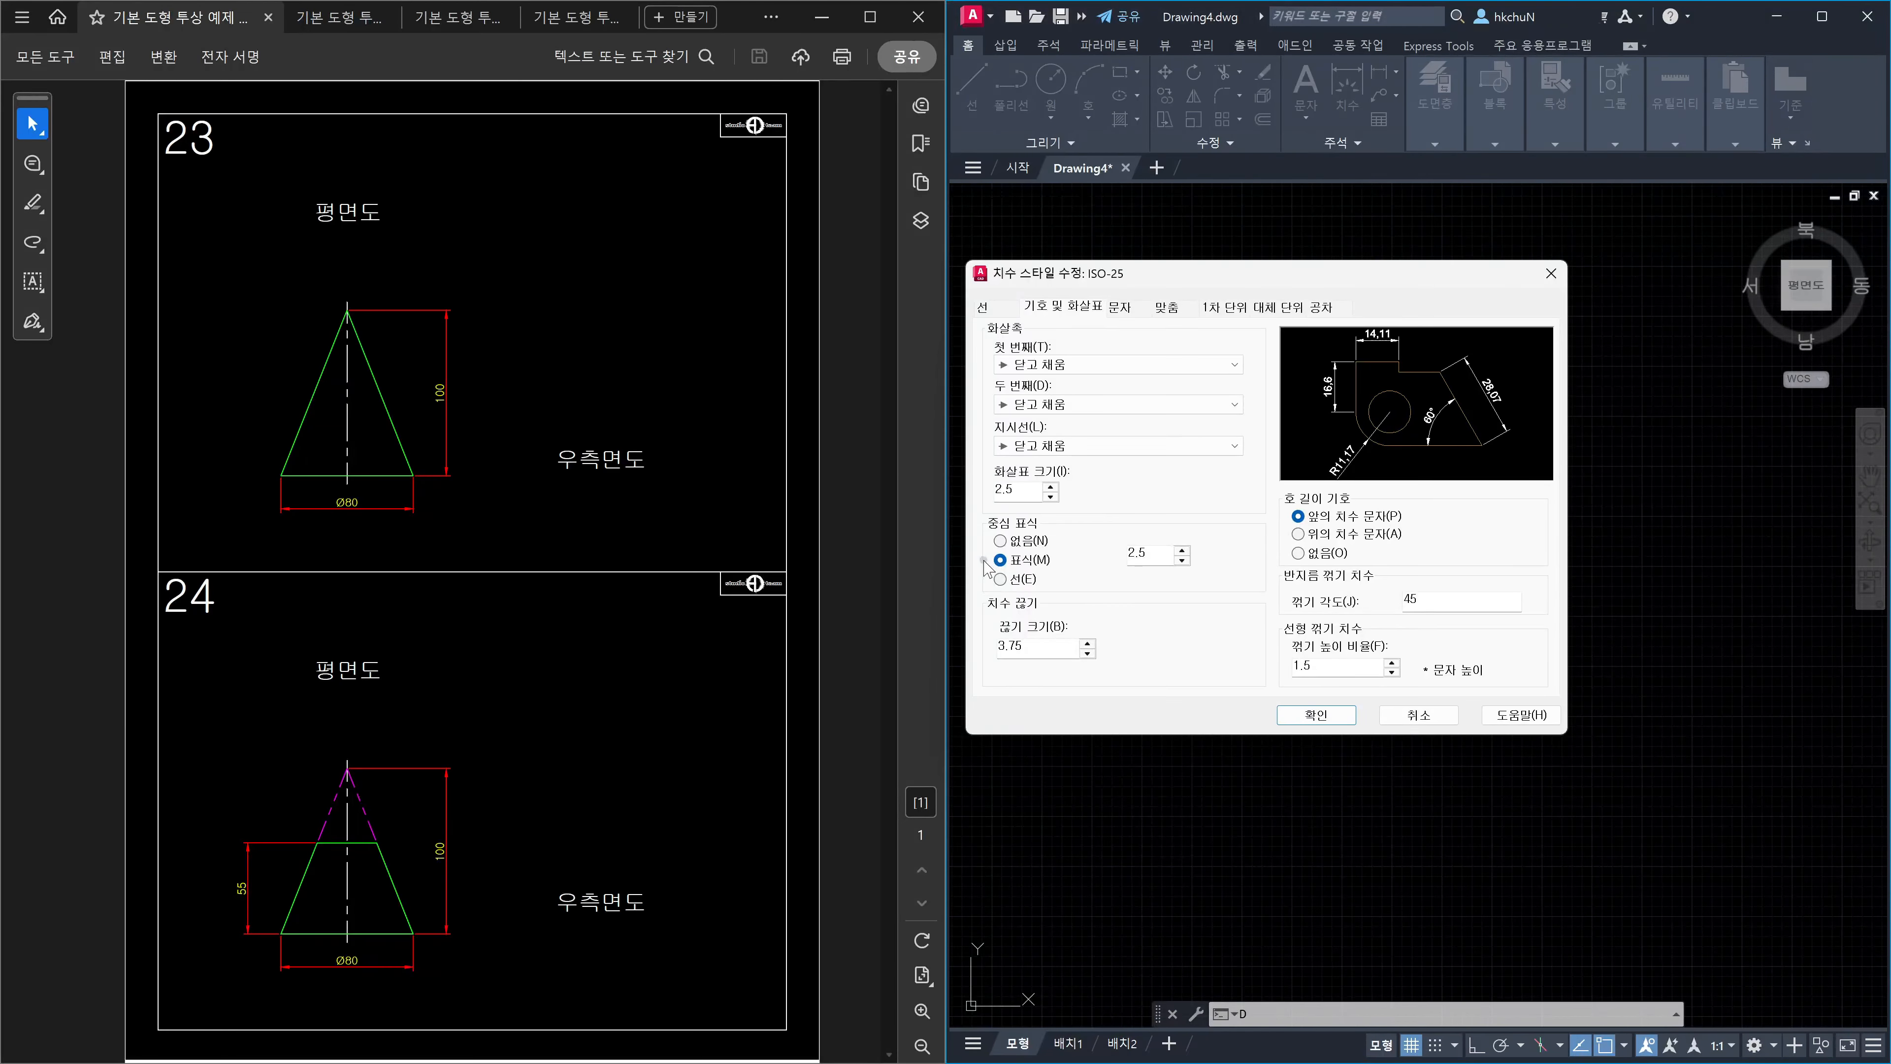
left_click(1003, 542)
Change the font of the Standard text style used by the ISO-25 dimension text to 굴림 and apply it.
left_click(1127, 316)
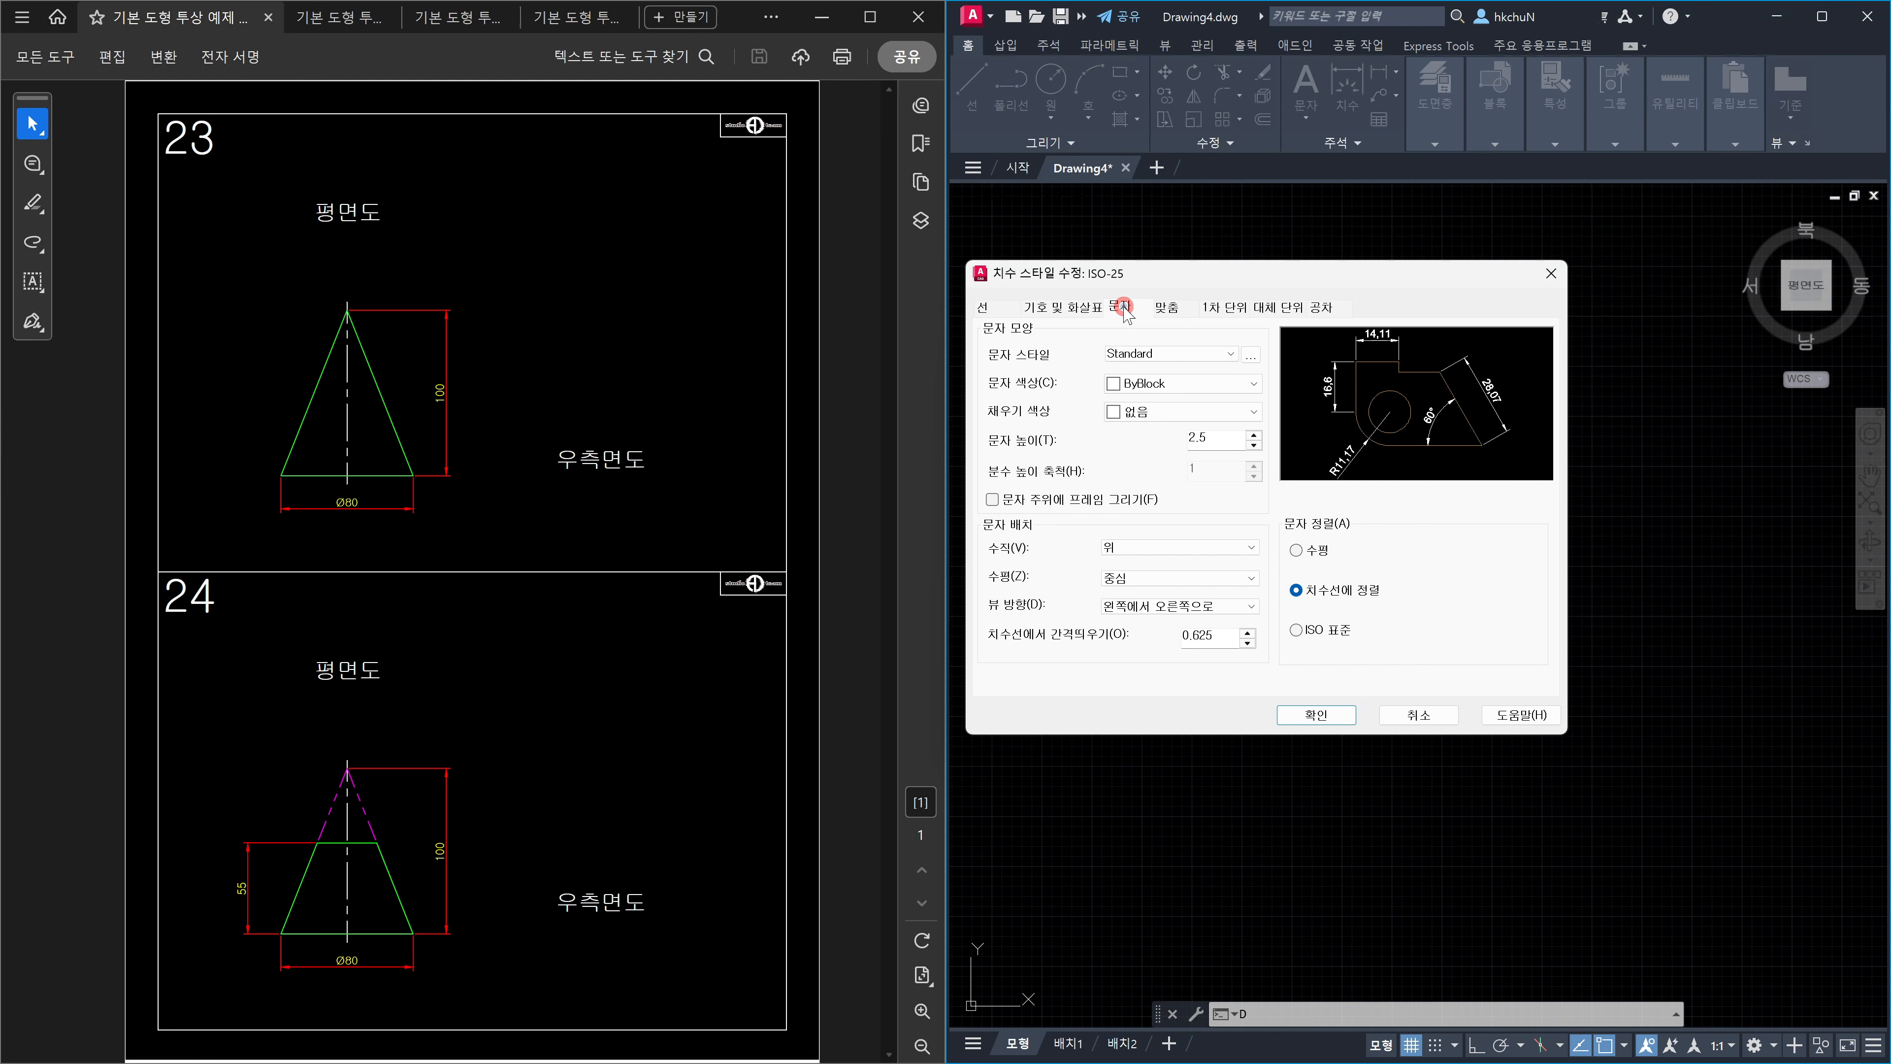
left_click(1252, 359)
left_click(1251, 354)
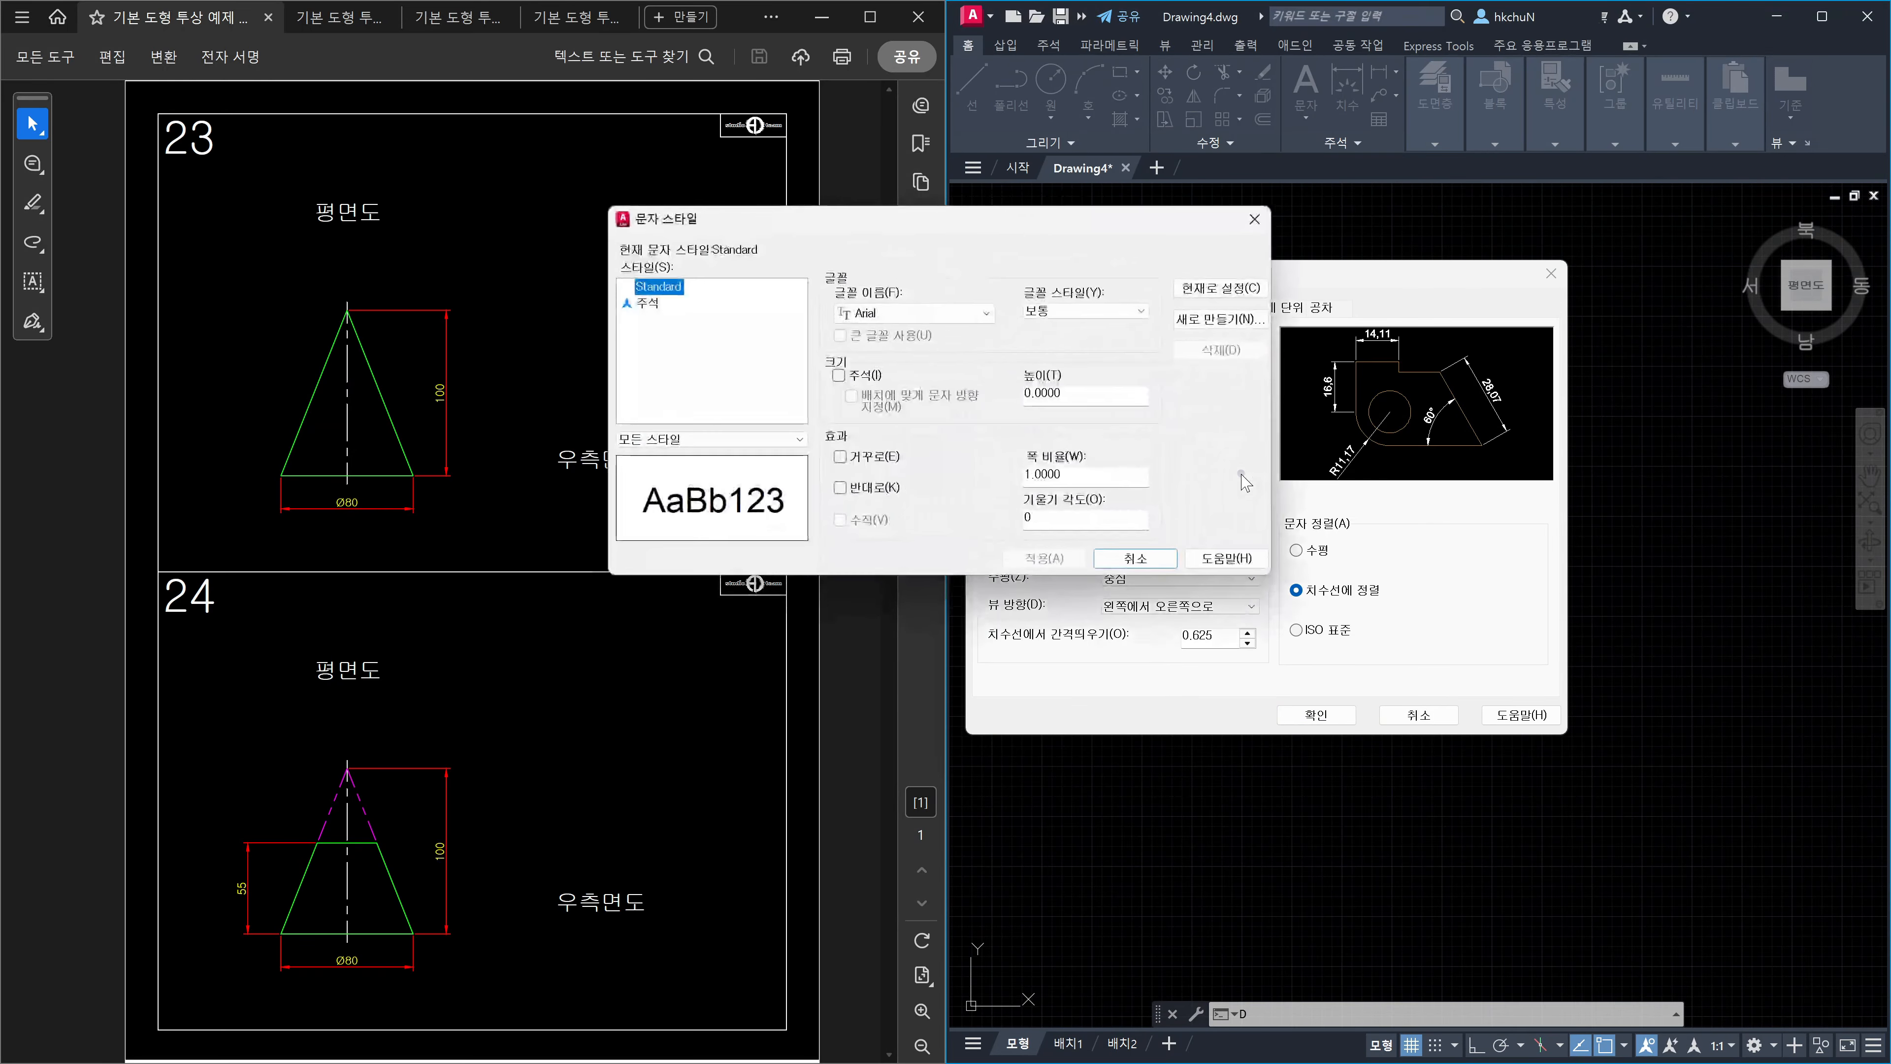
left_click(988, 313)
scroll(944, 544, "down", 5)
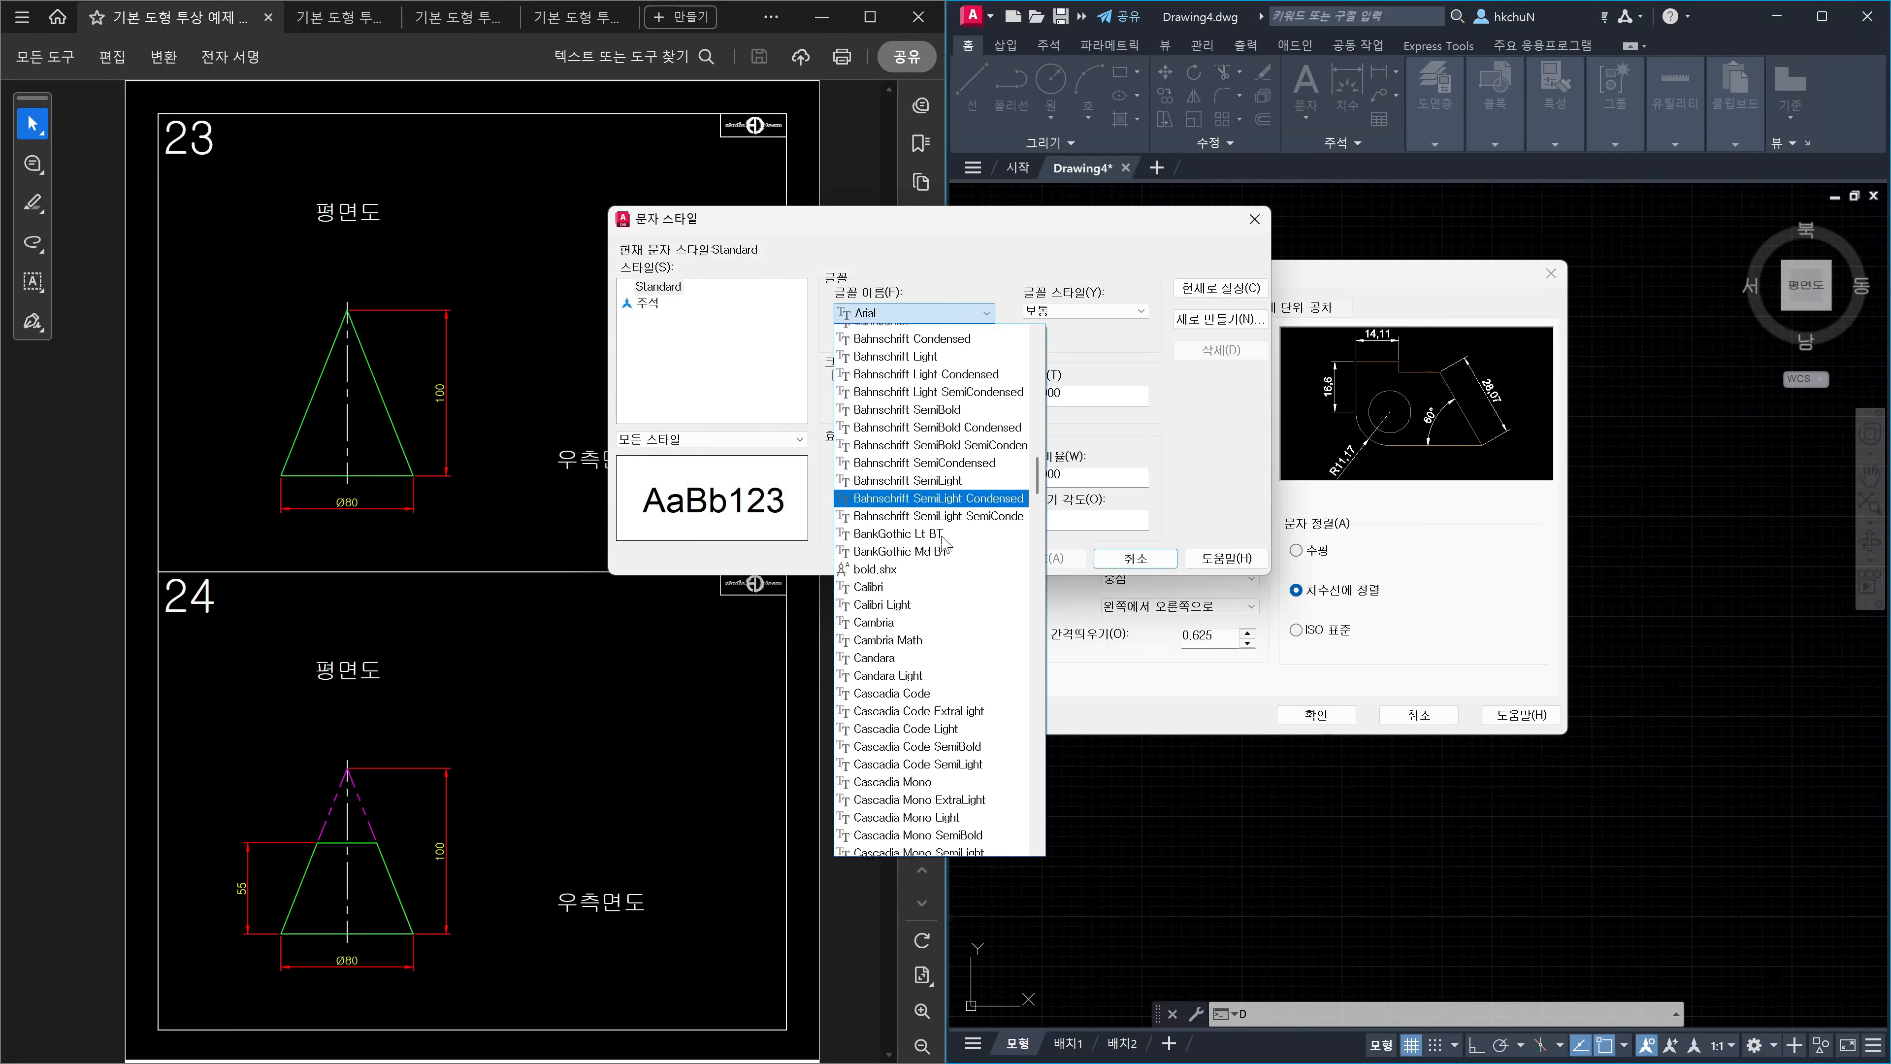
scroll(944, 543, "down", 15)
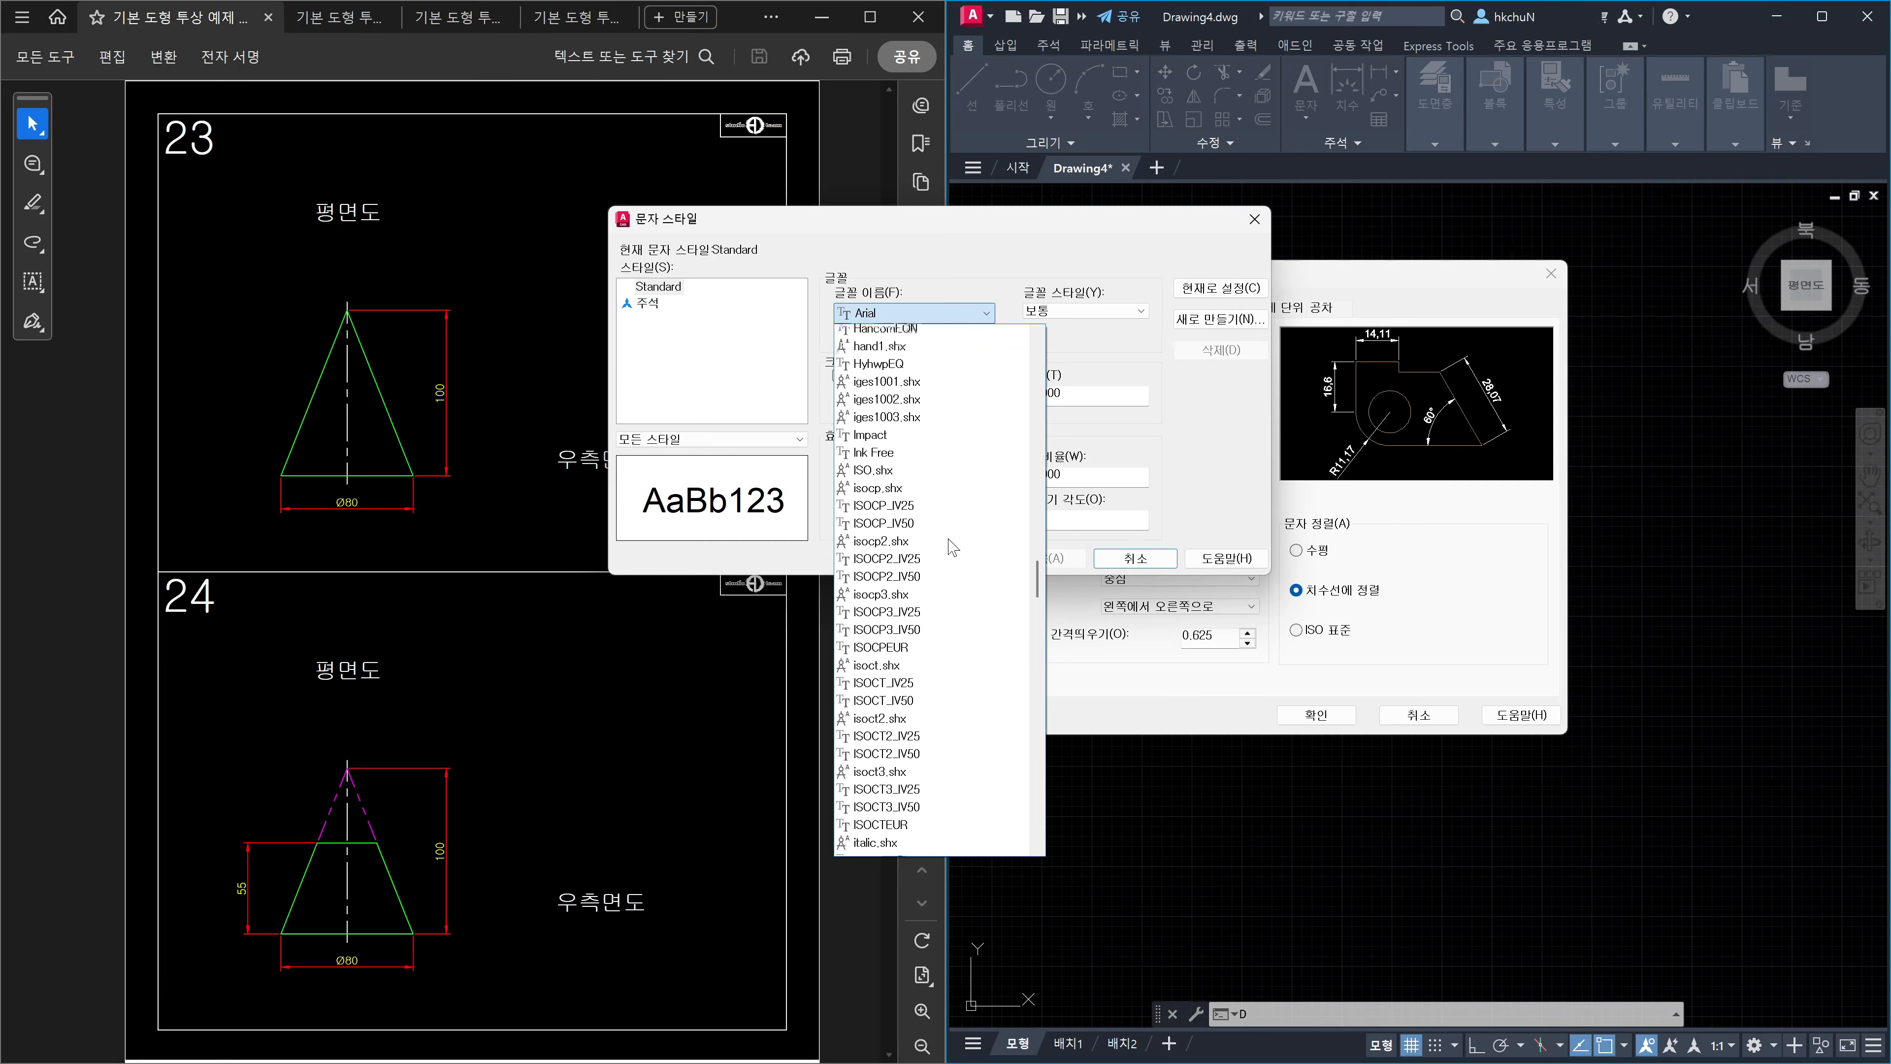
scroll(952, 546, "down", 20)
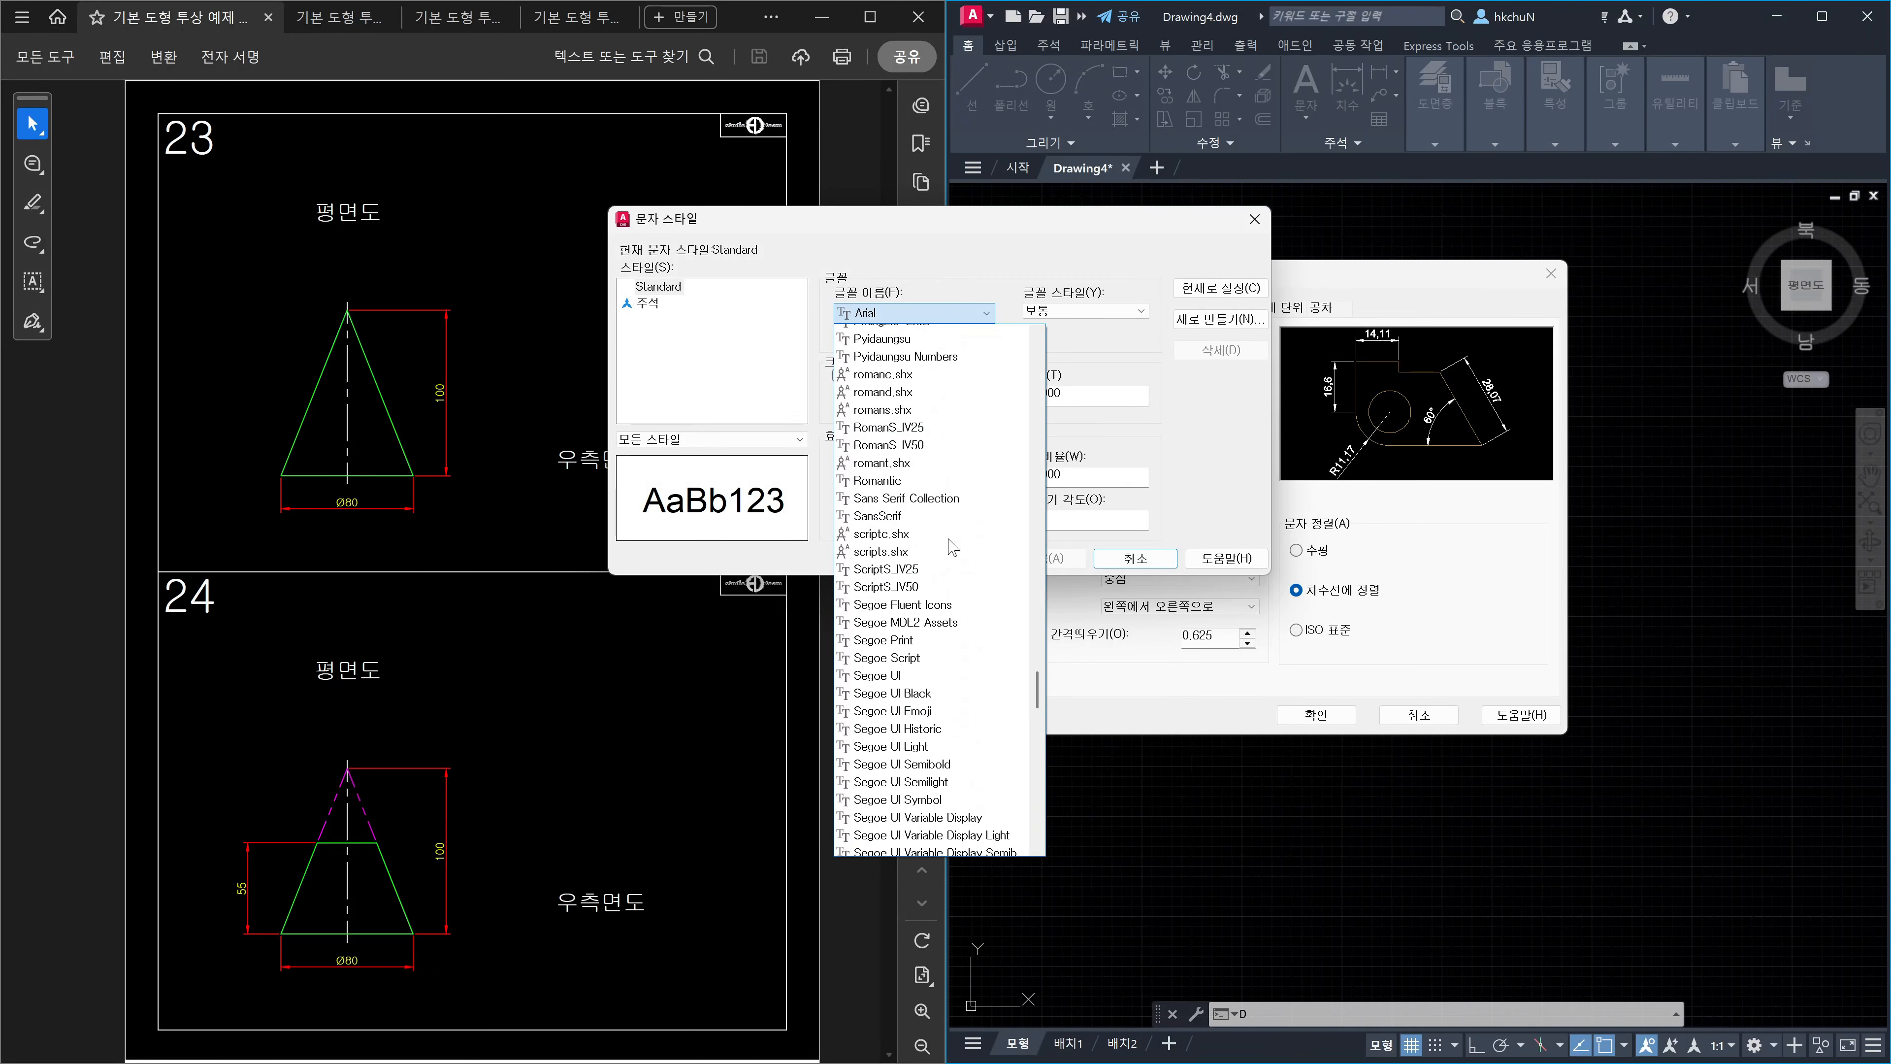
scroll(952, 546, "down", 20)
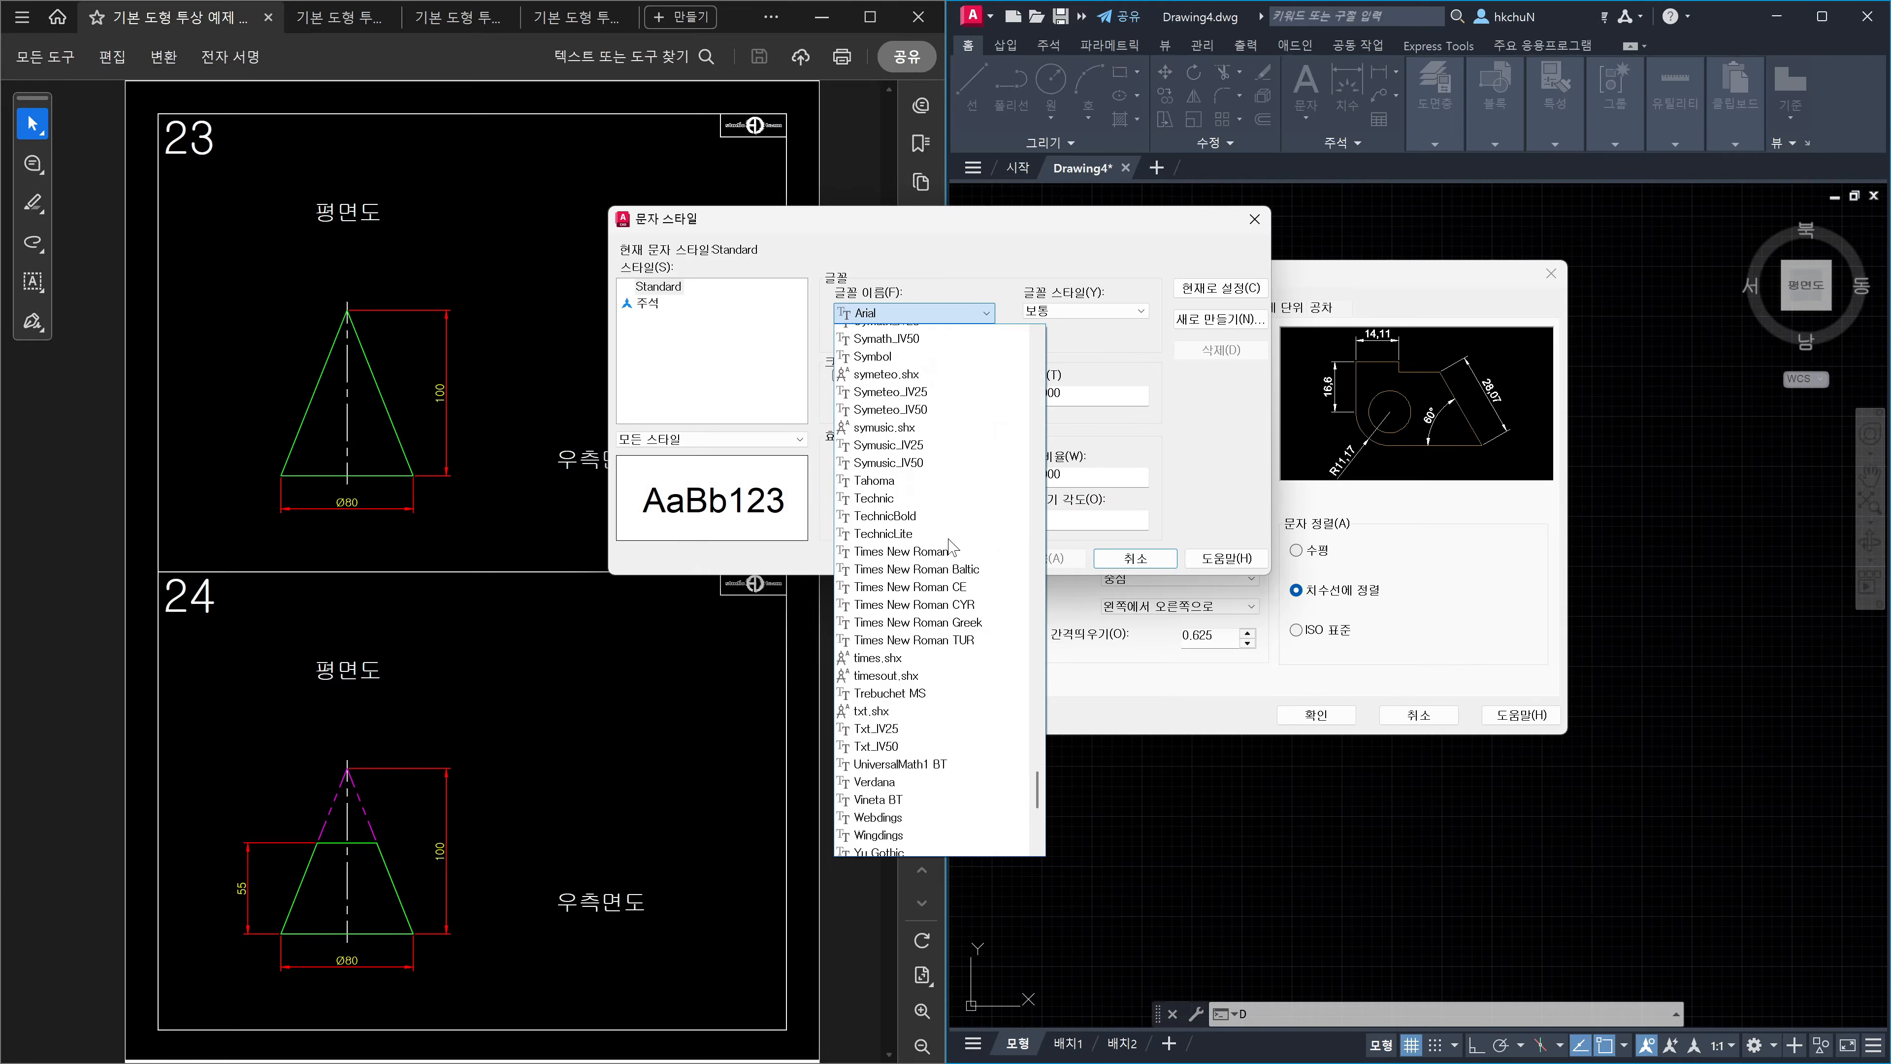
scroll(950, 549, "down", 9)
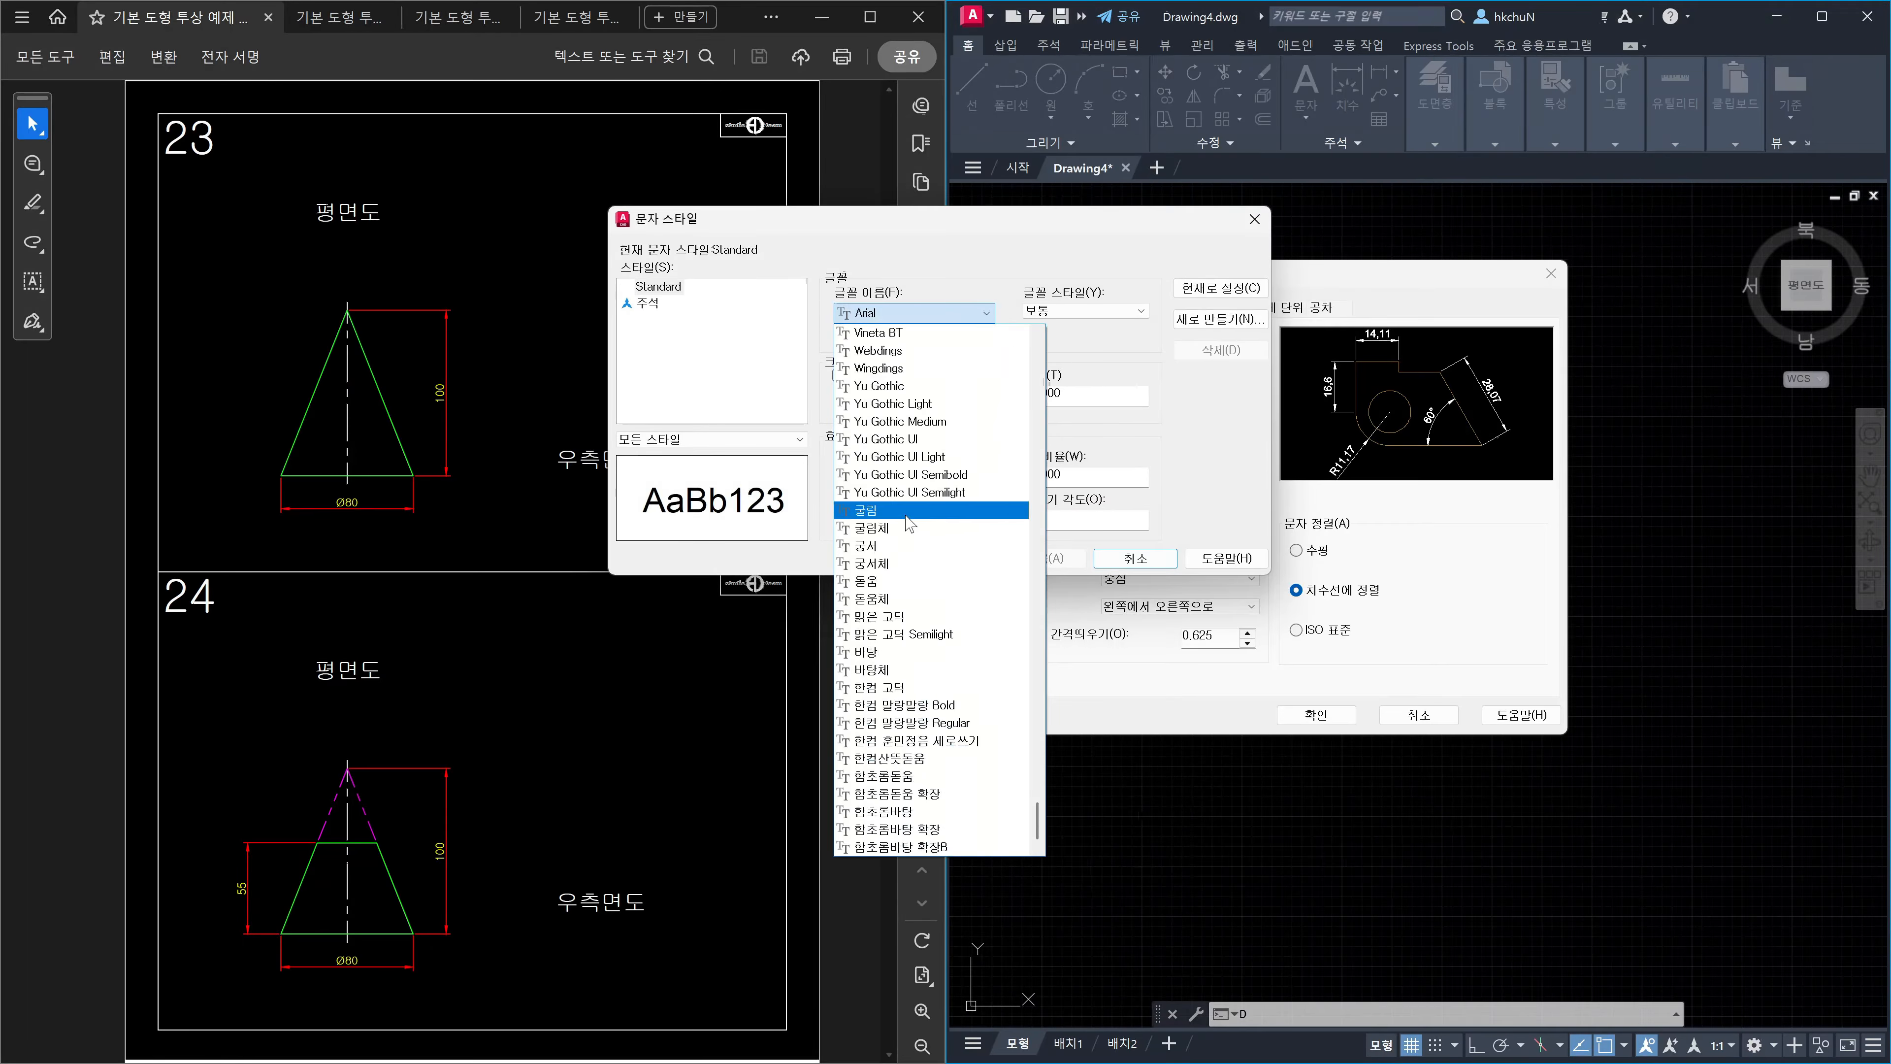
left_click(906, 514)
left_click(1051, 557)
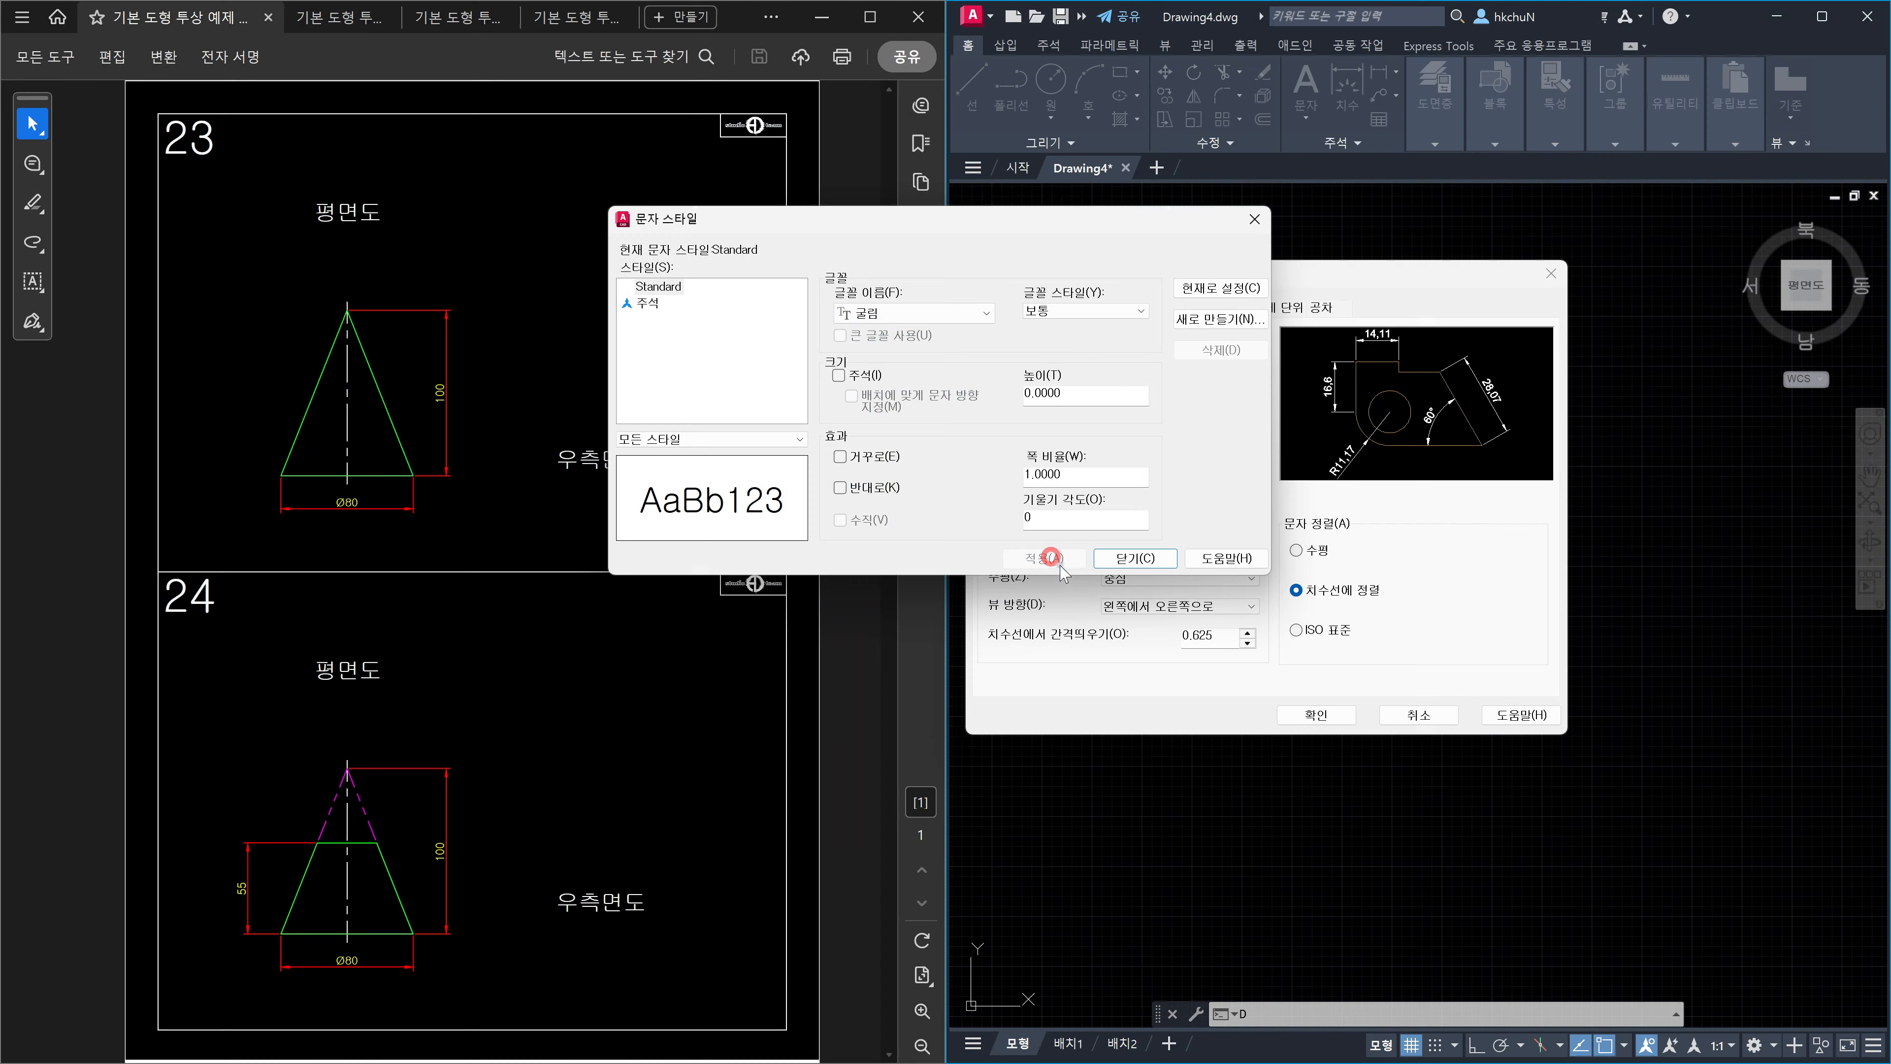
left_click(1120, 558)
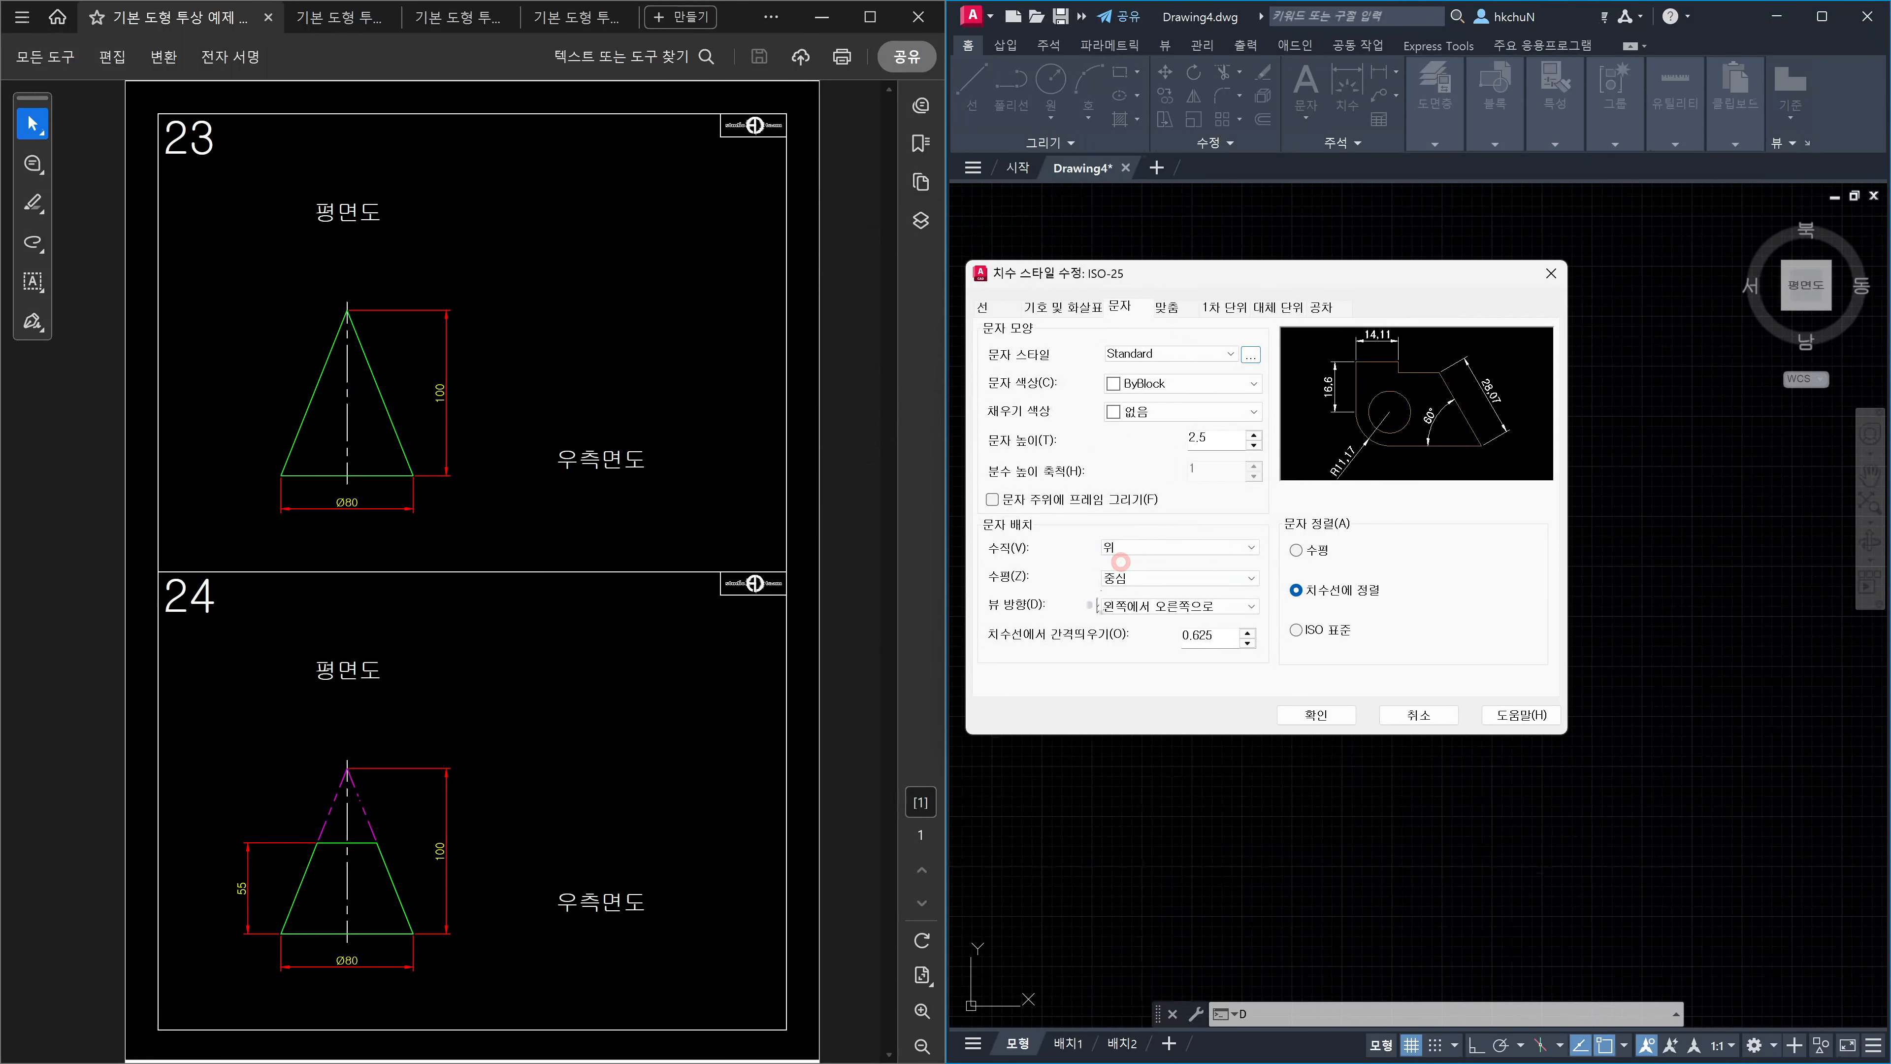
Set the ISO-25 dimension text colour to yellow (노란색) and the overall dimension scale to 2.
left_click(1209, 383)
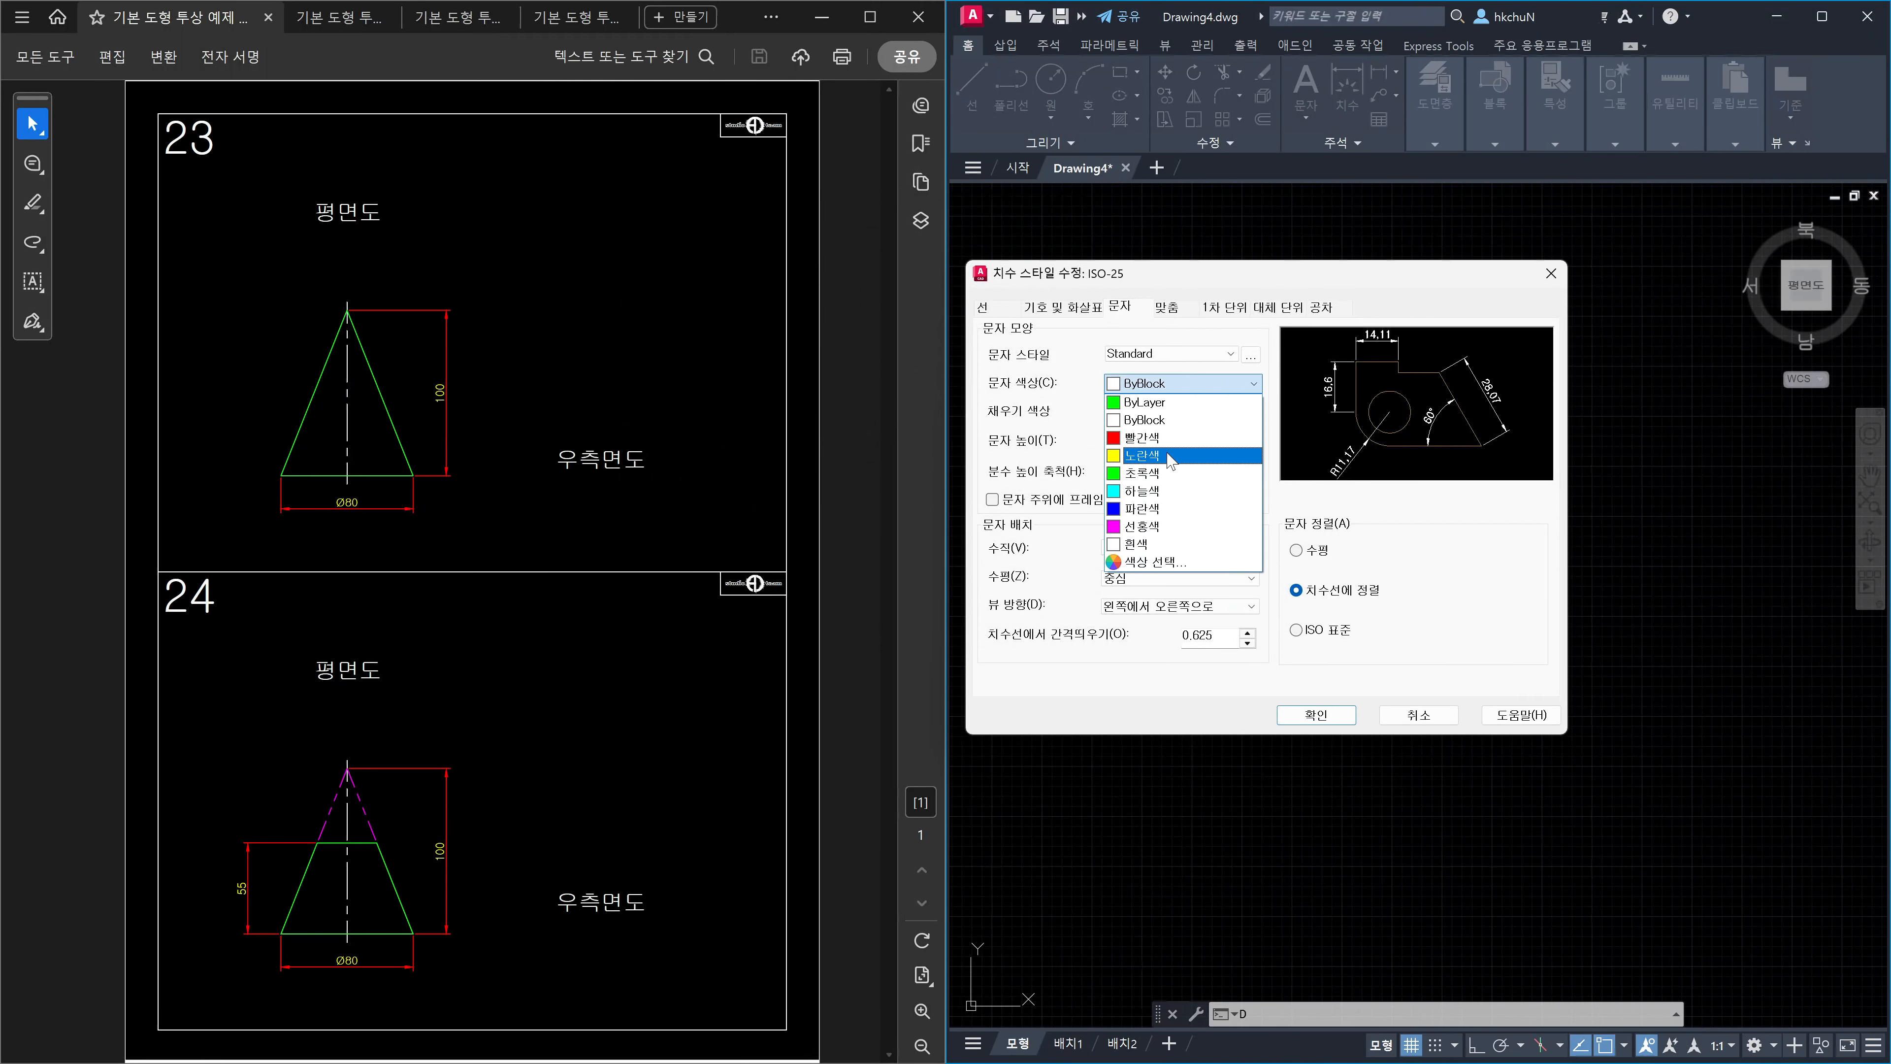
left_click(1170, 456)
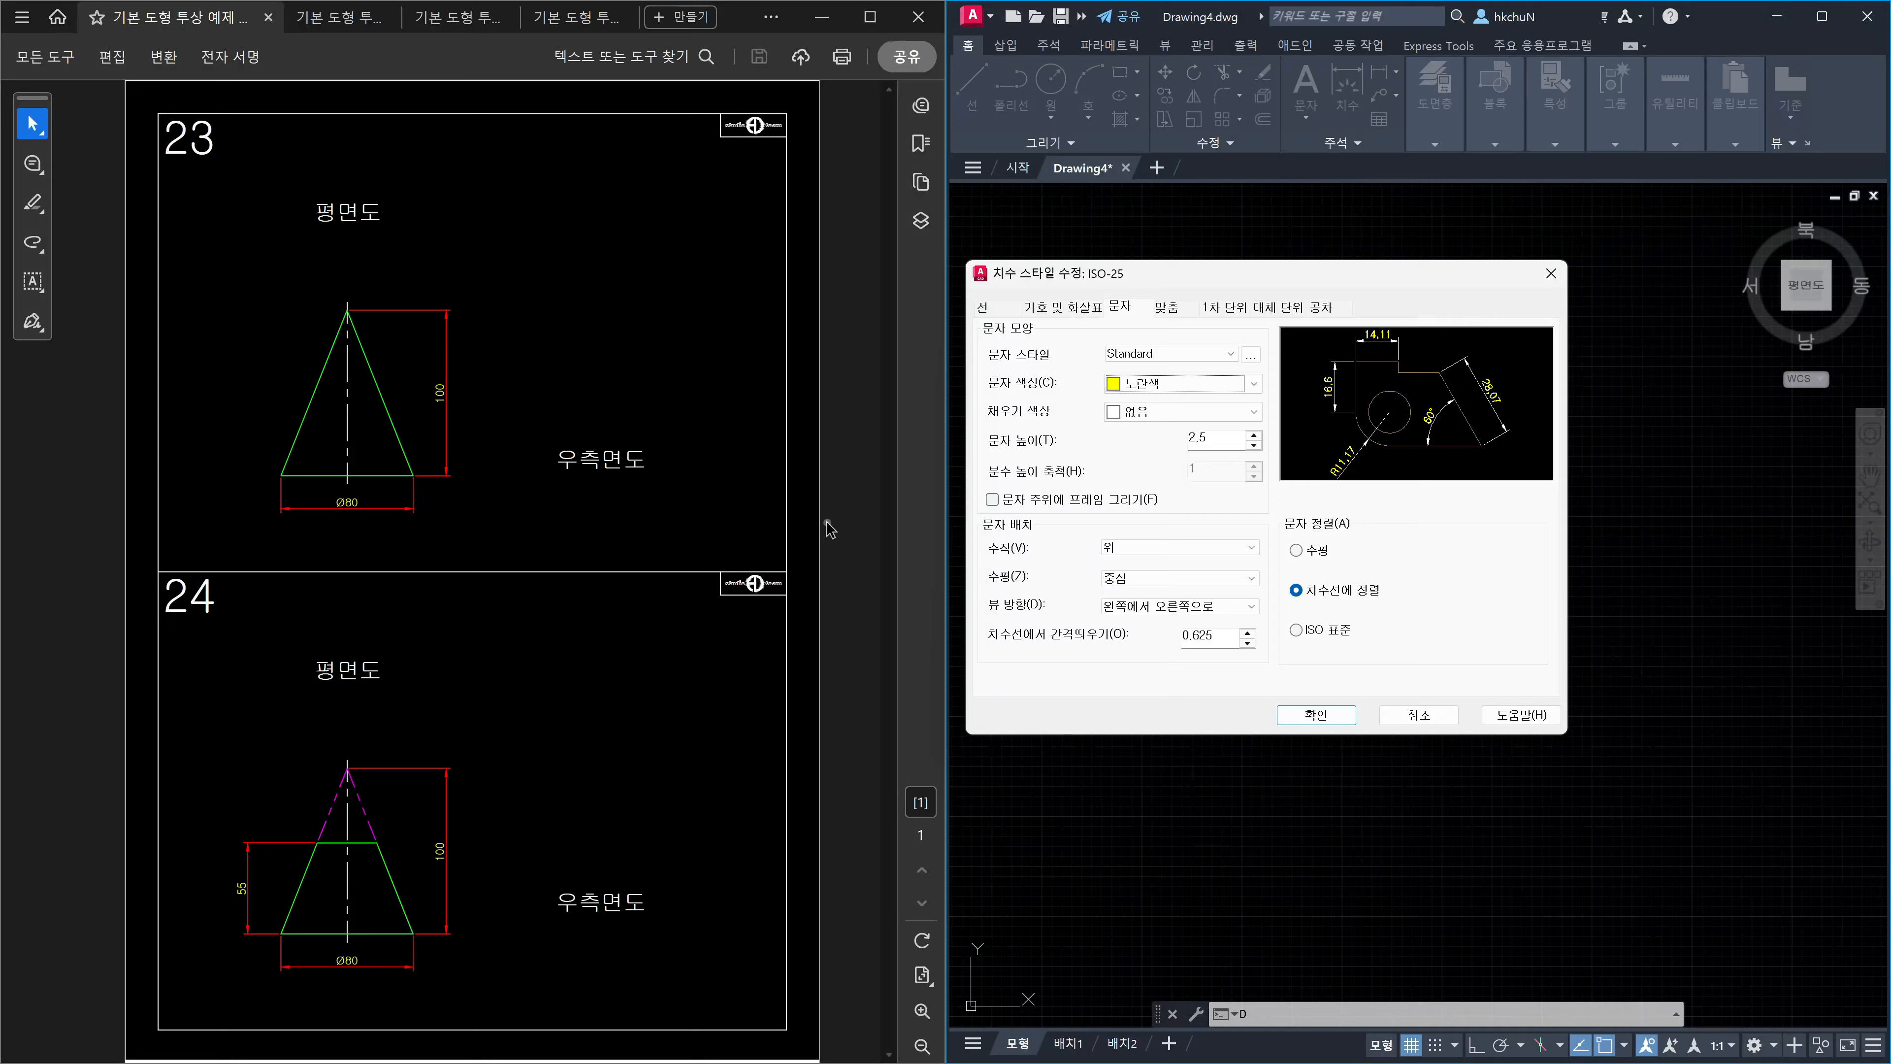
left_click(1175, 311)
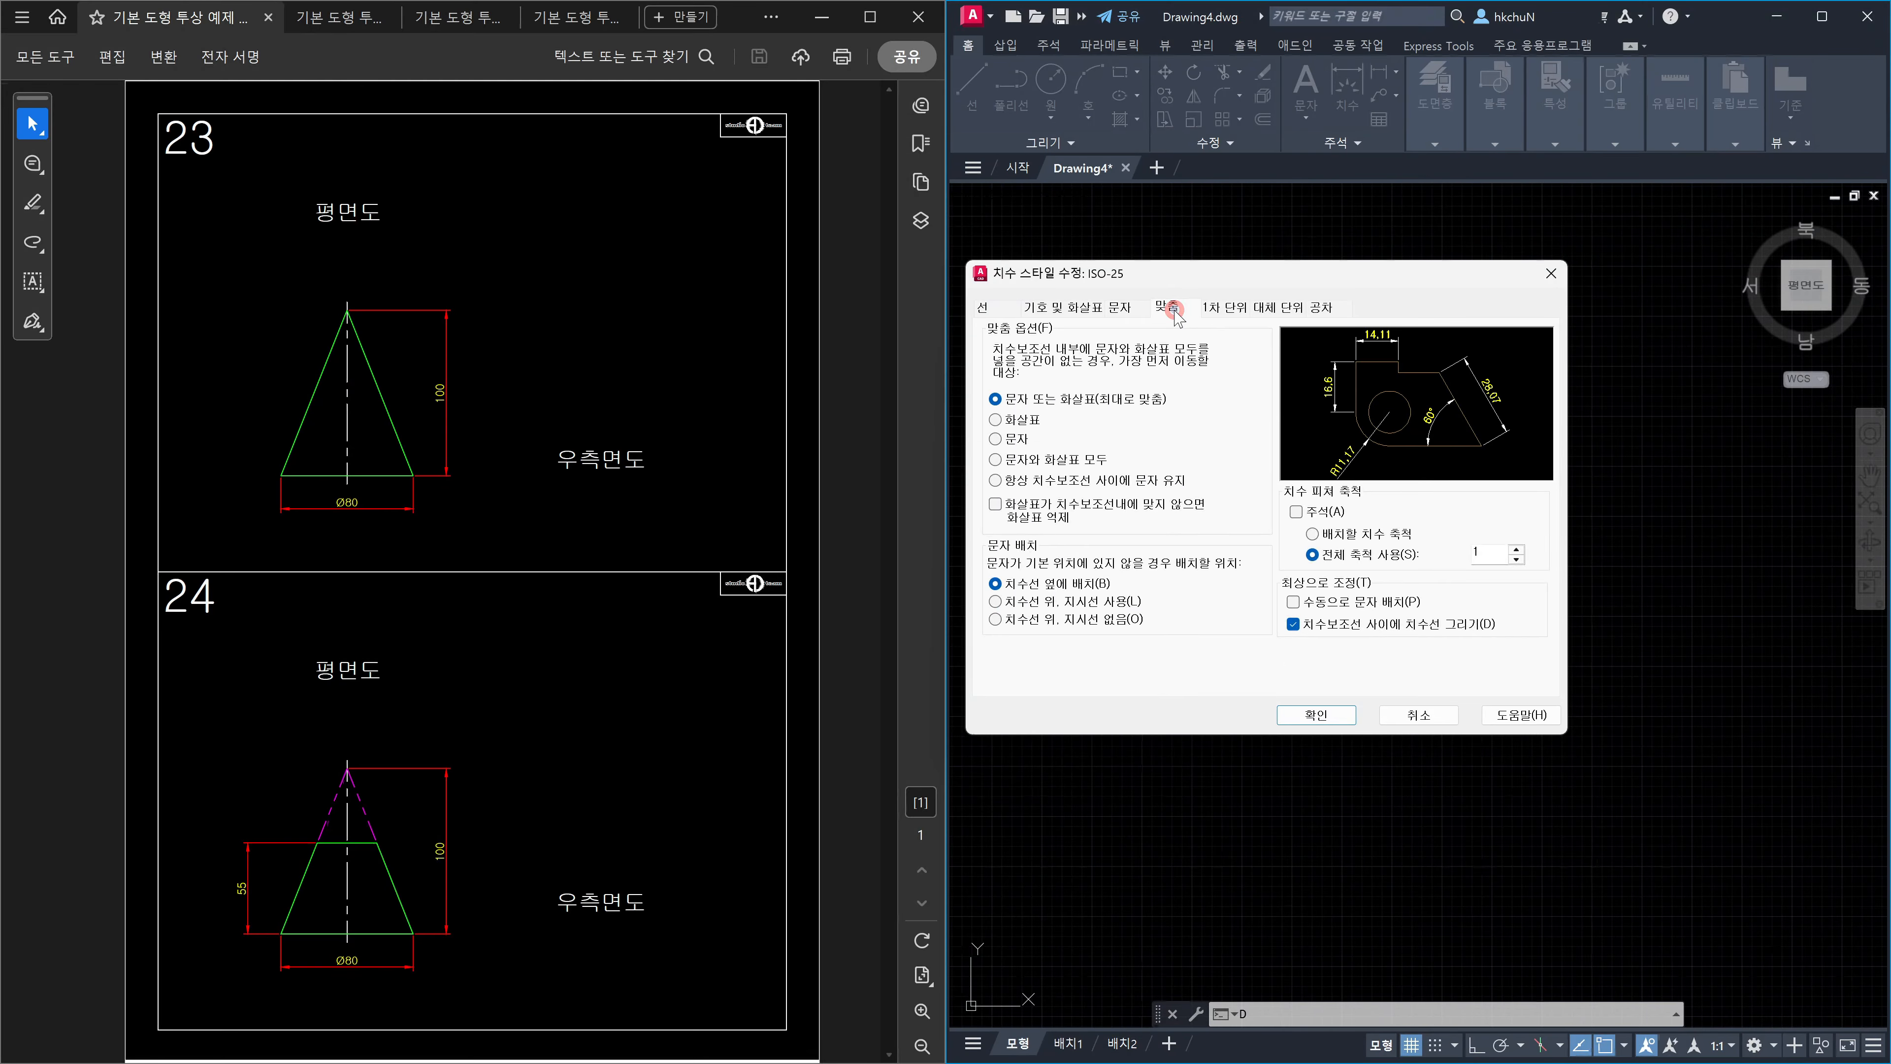
double_click(1493, 554)
type("2")
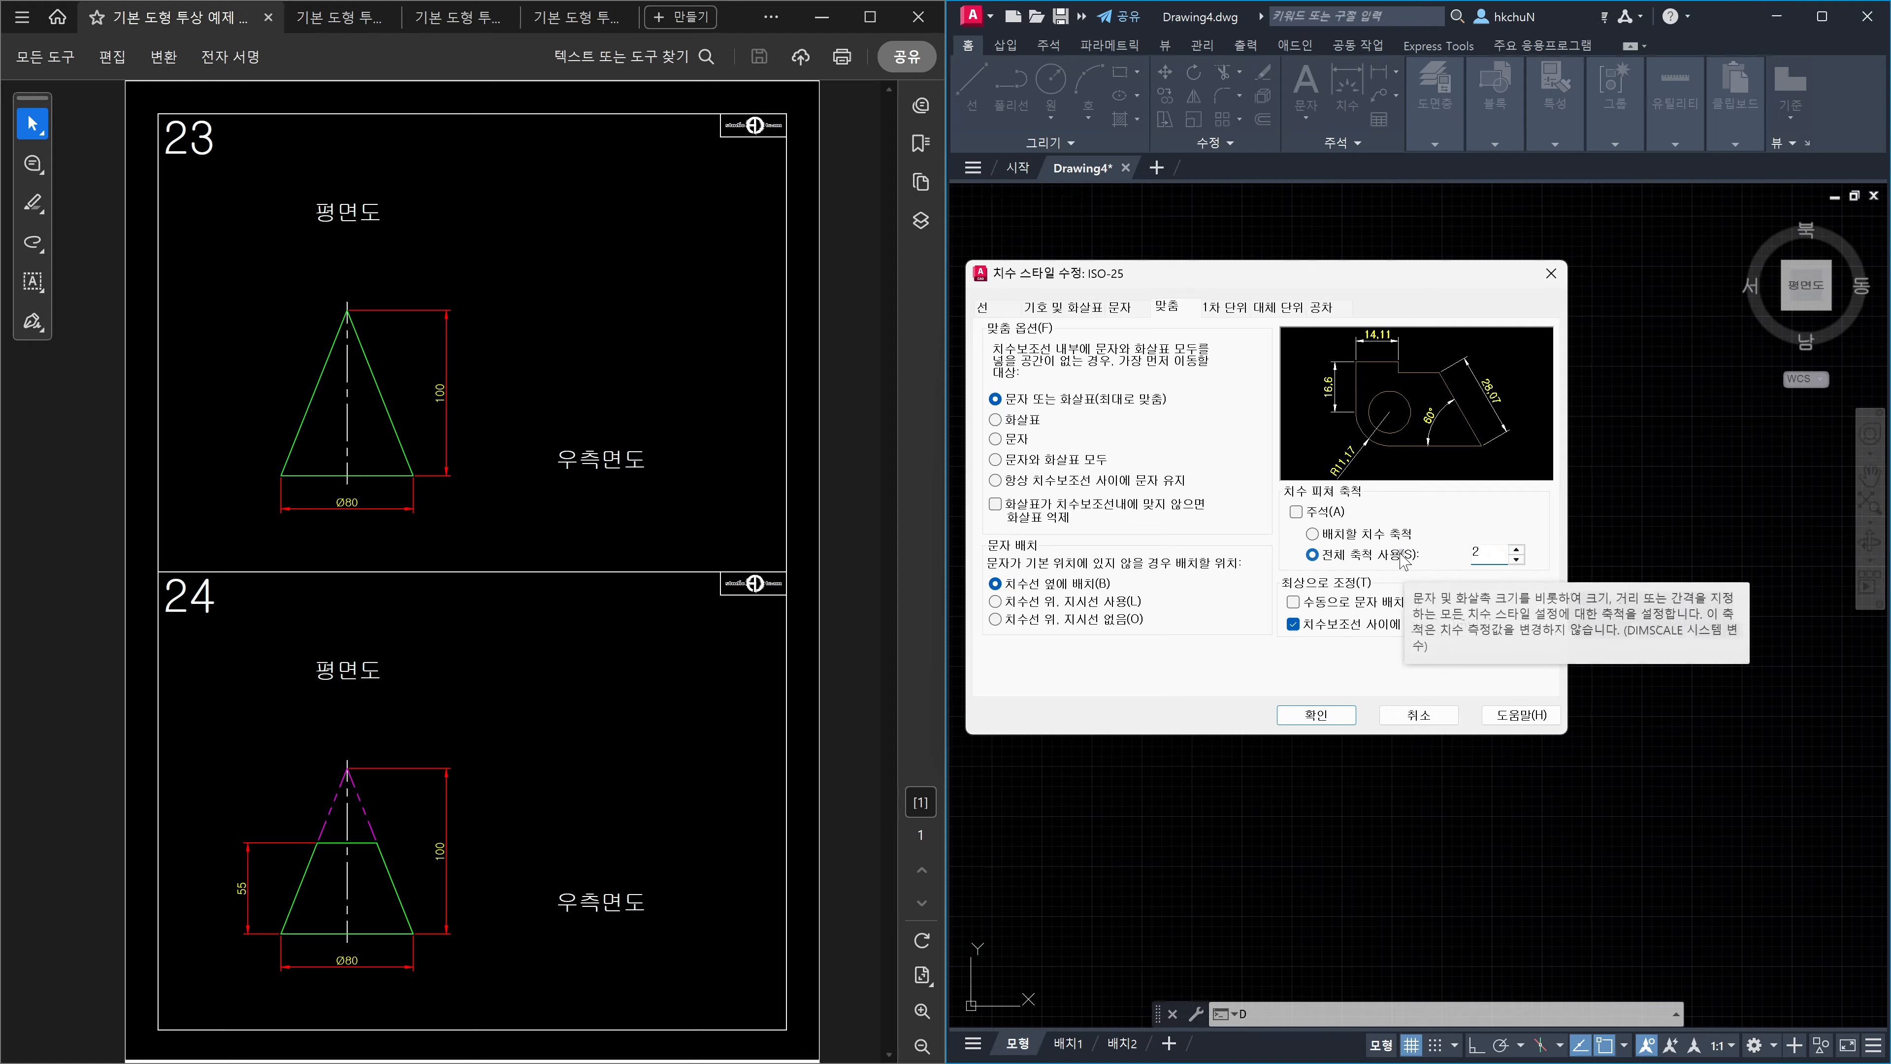
Set linear and angular dimension precision to 0.00000000, suppress trailing zeros for angles, and close the dimension style settings.
left_click(1241, 313)
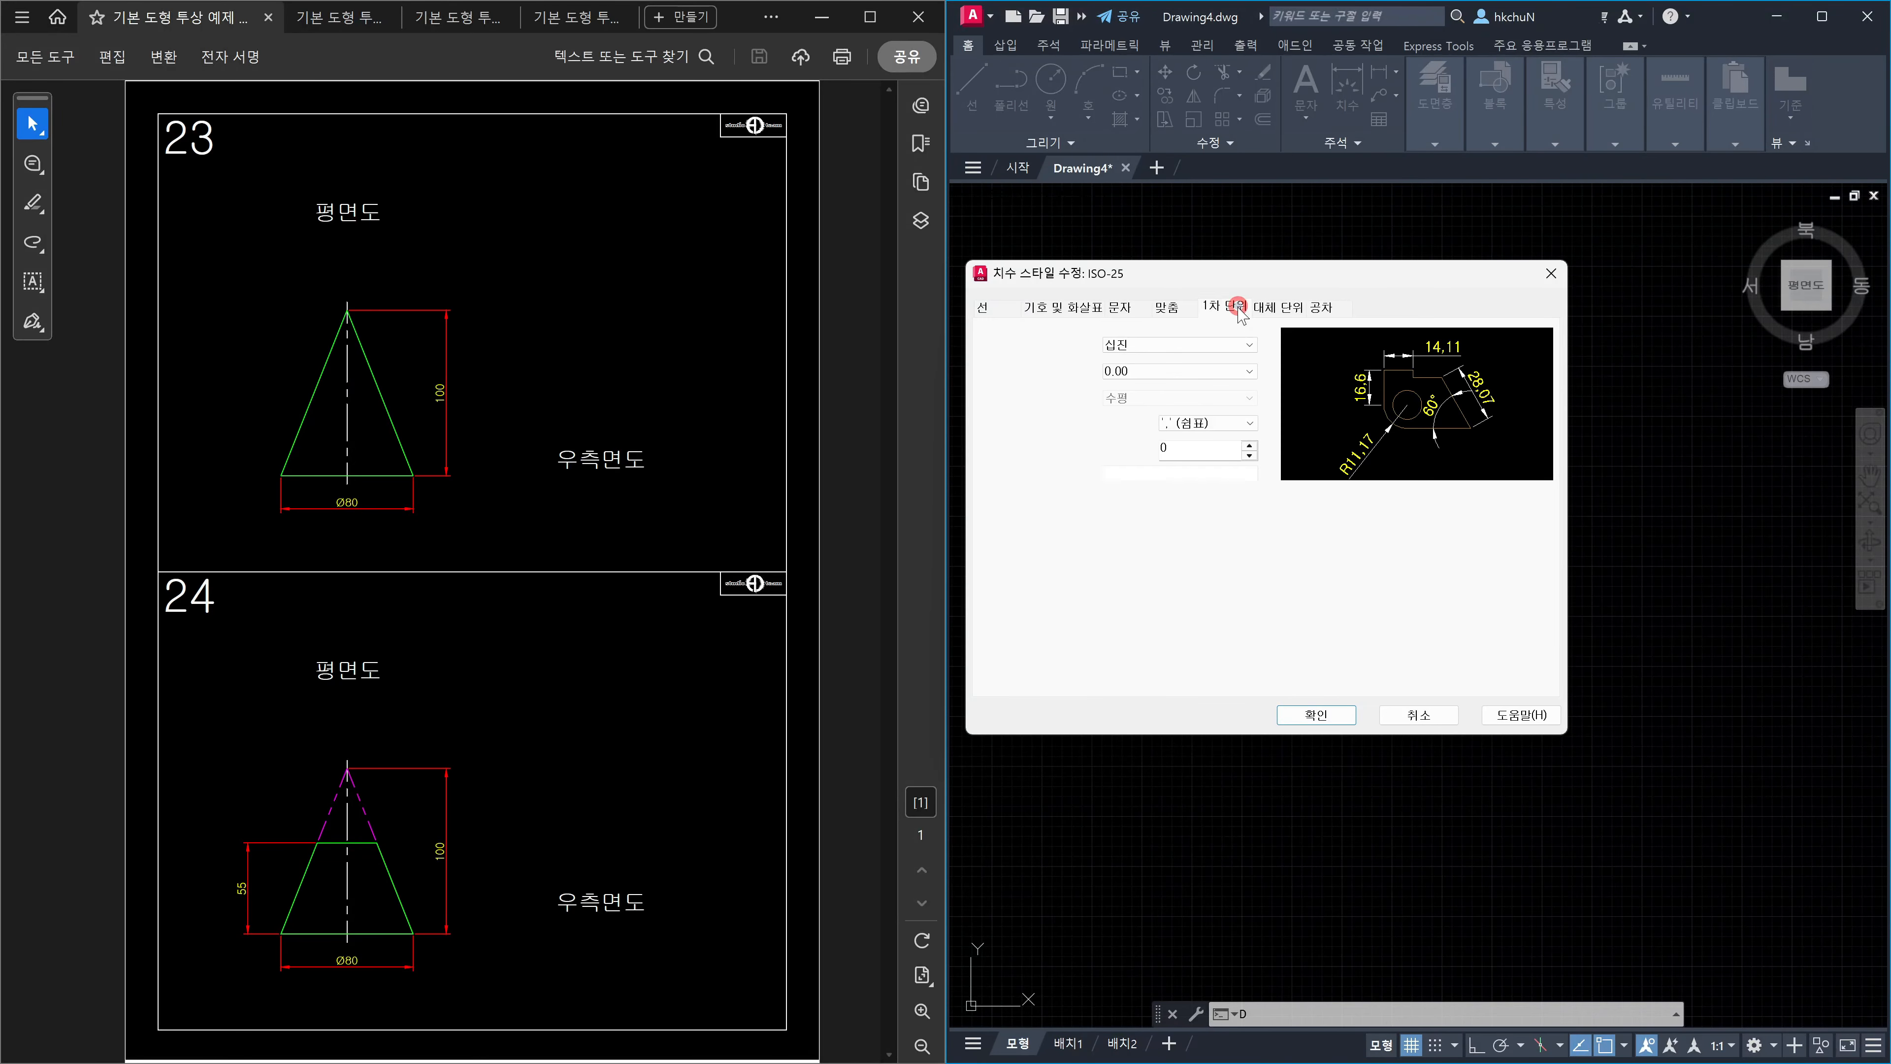
left_click(1231, 371)
left_click(1219, 480)
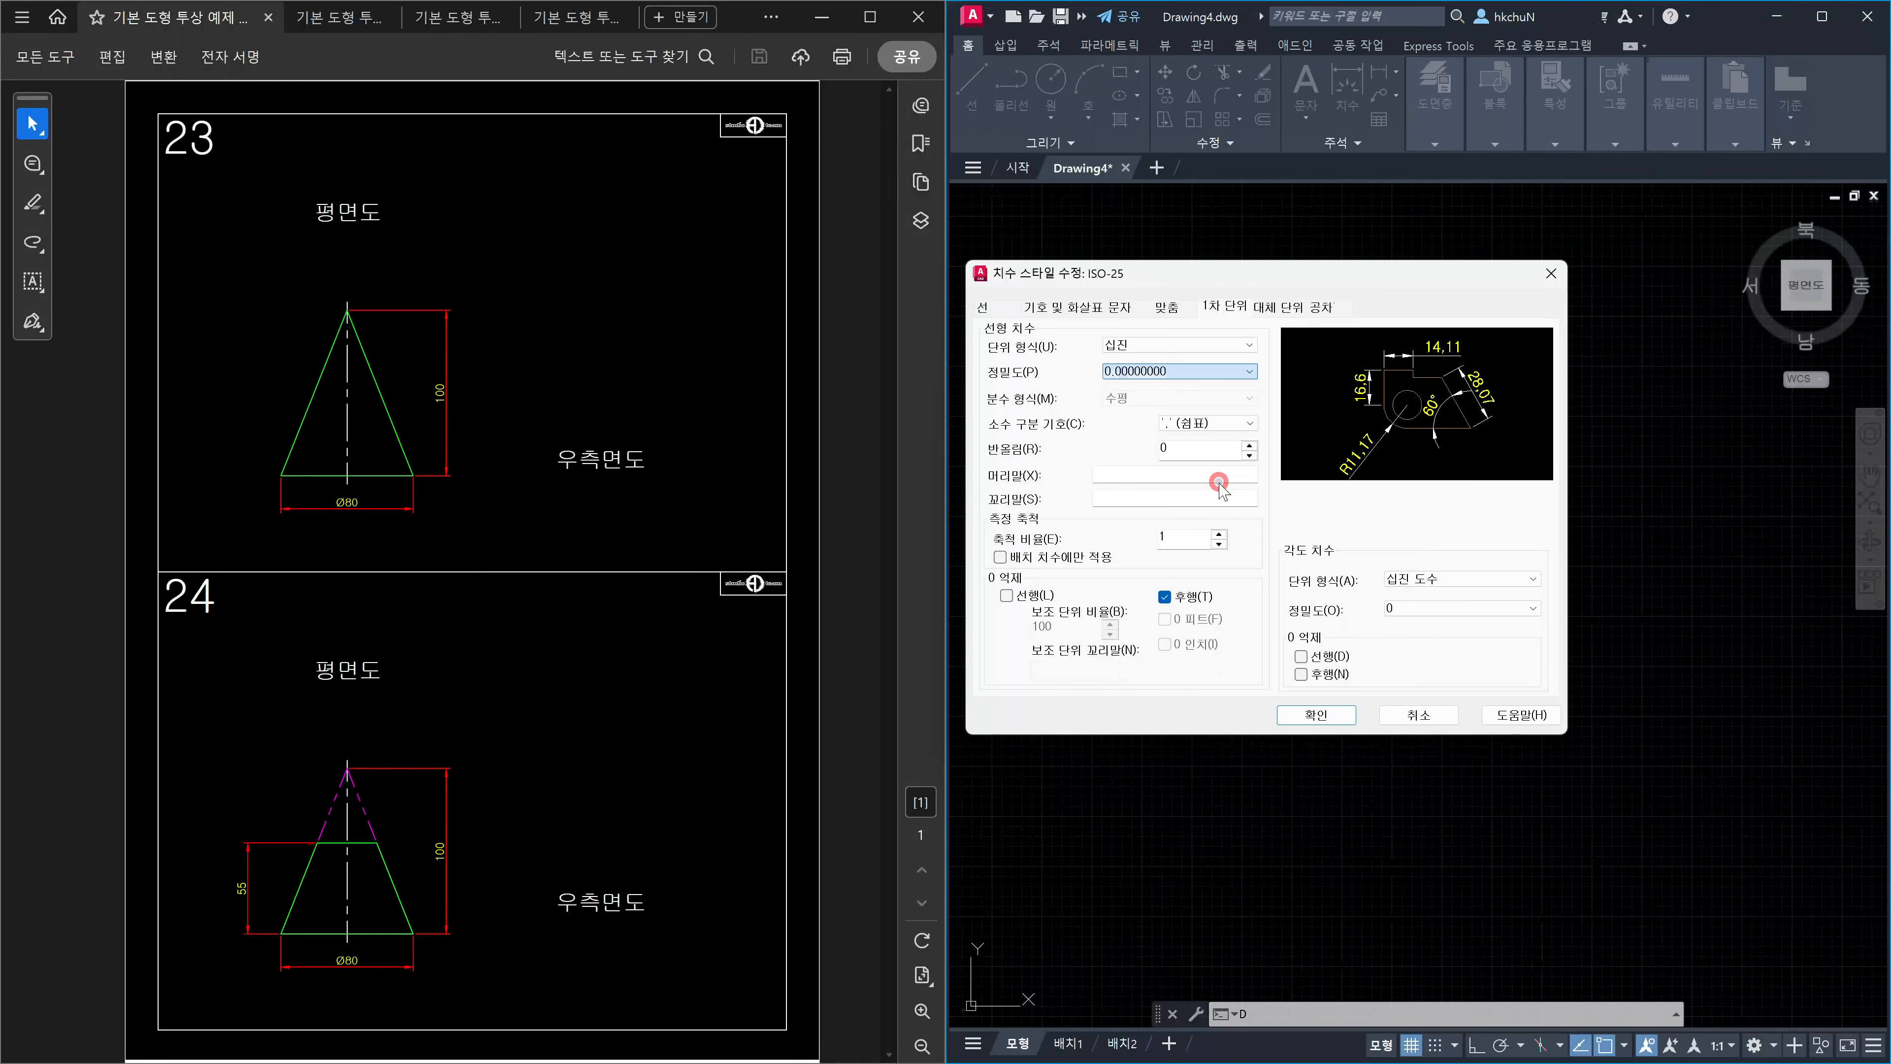
left_click(1525, 615)
left_click(1475, 712)
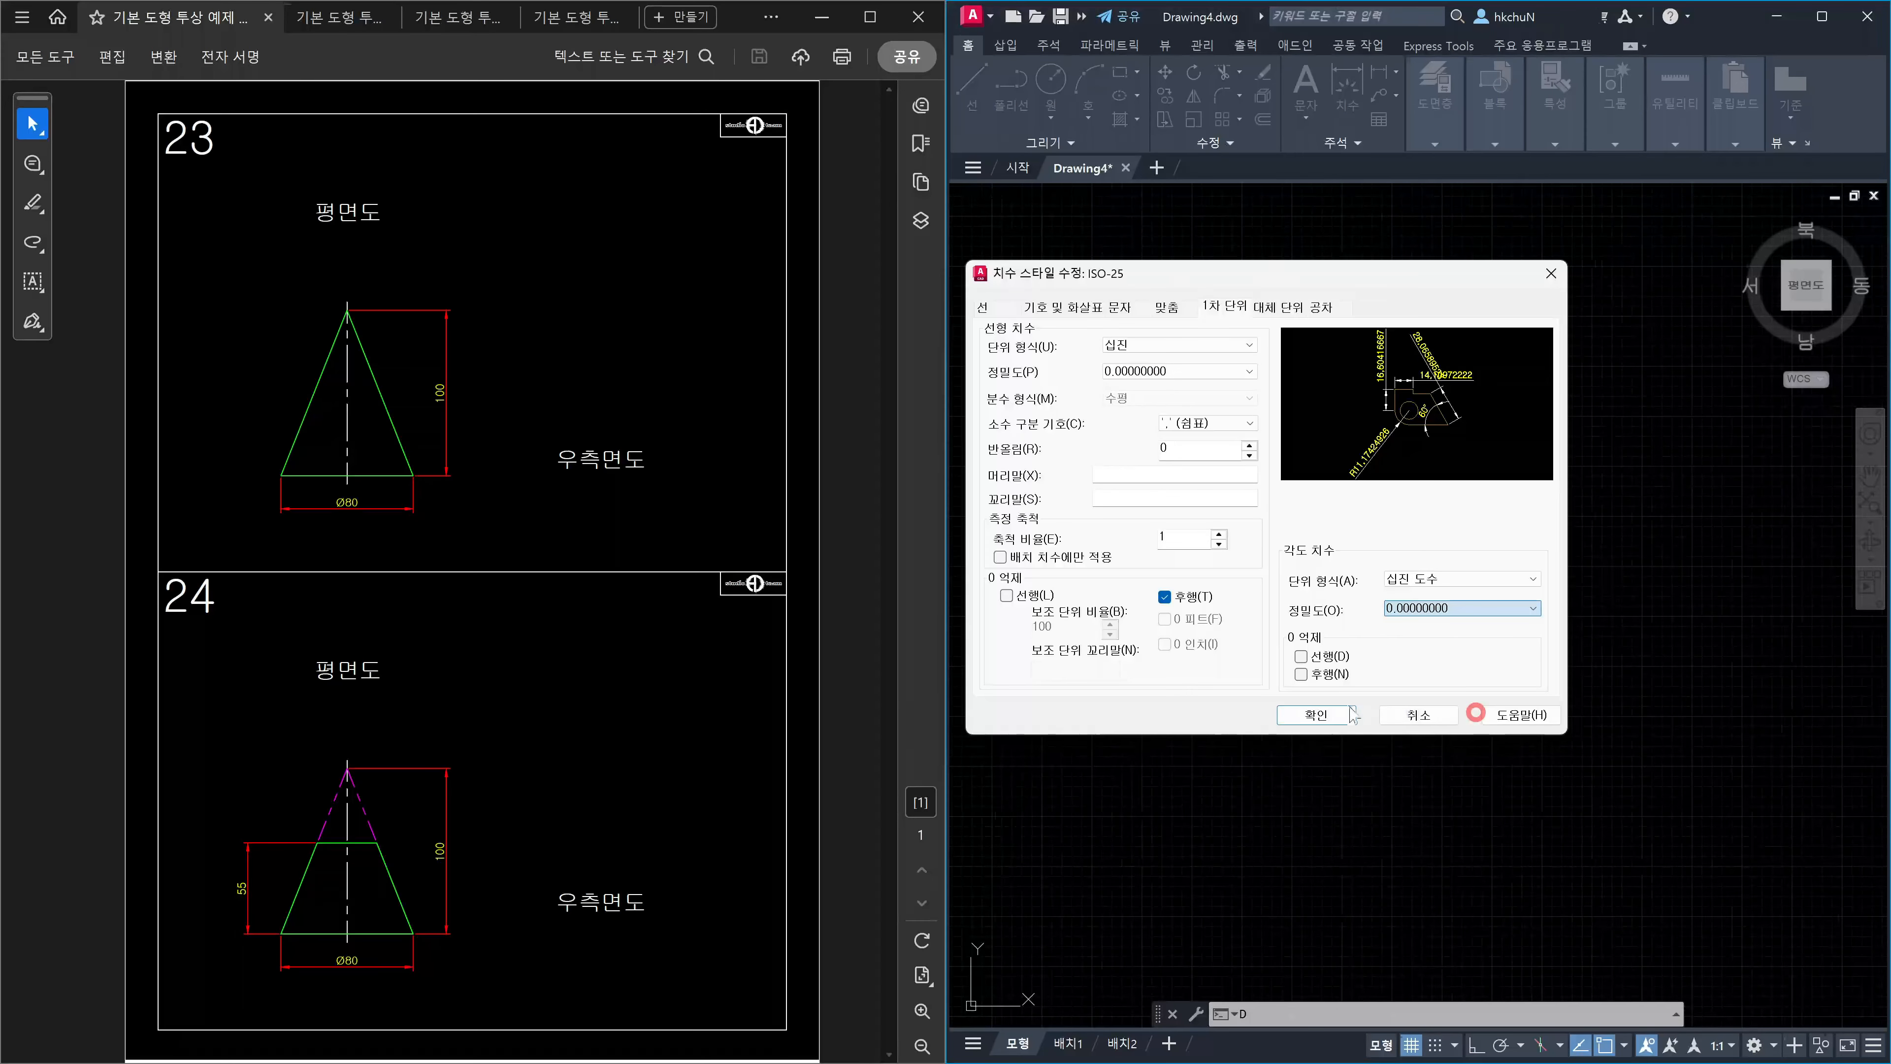
left_click(1301, 675)
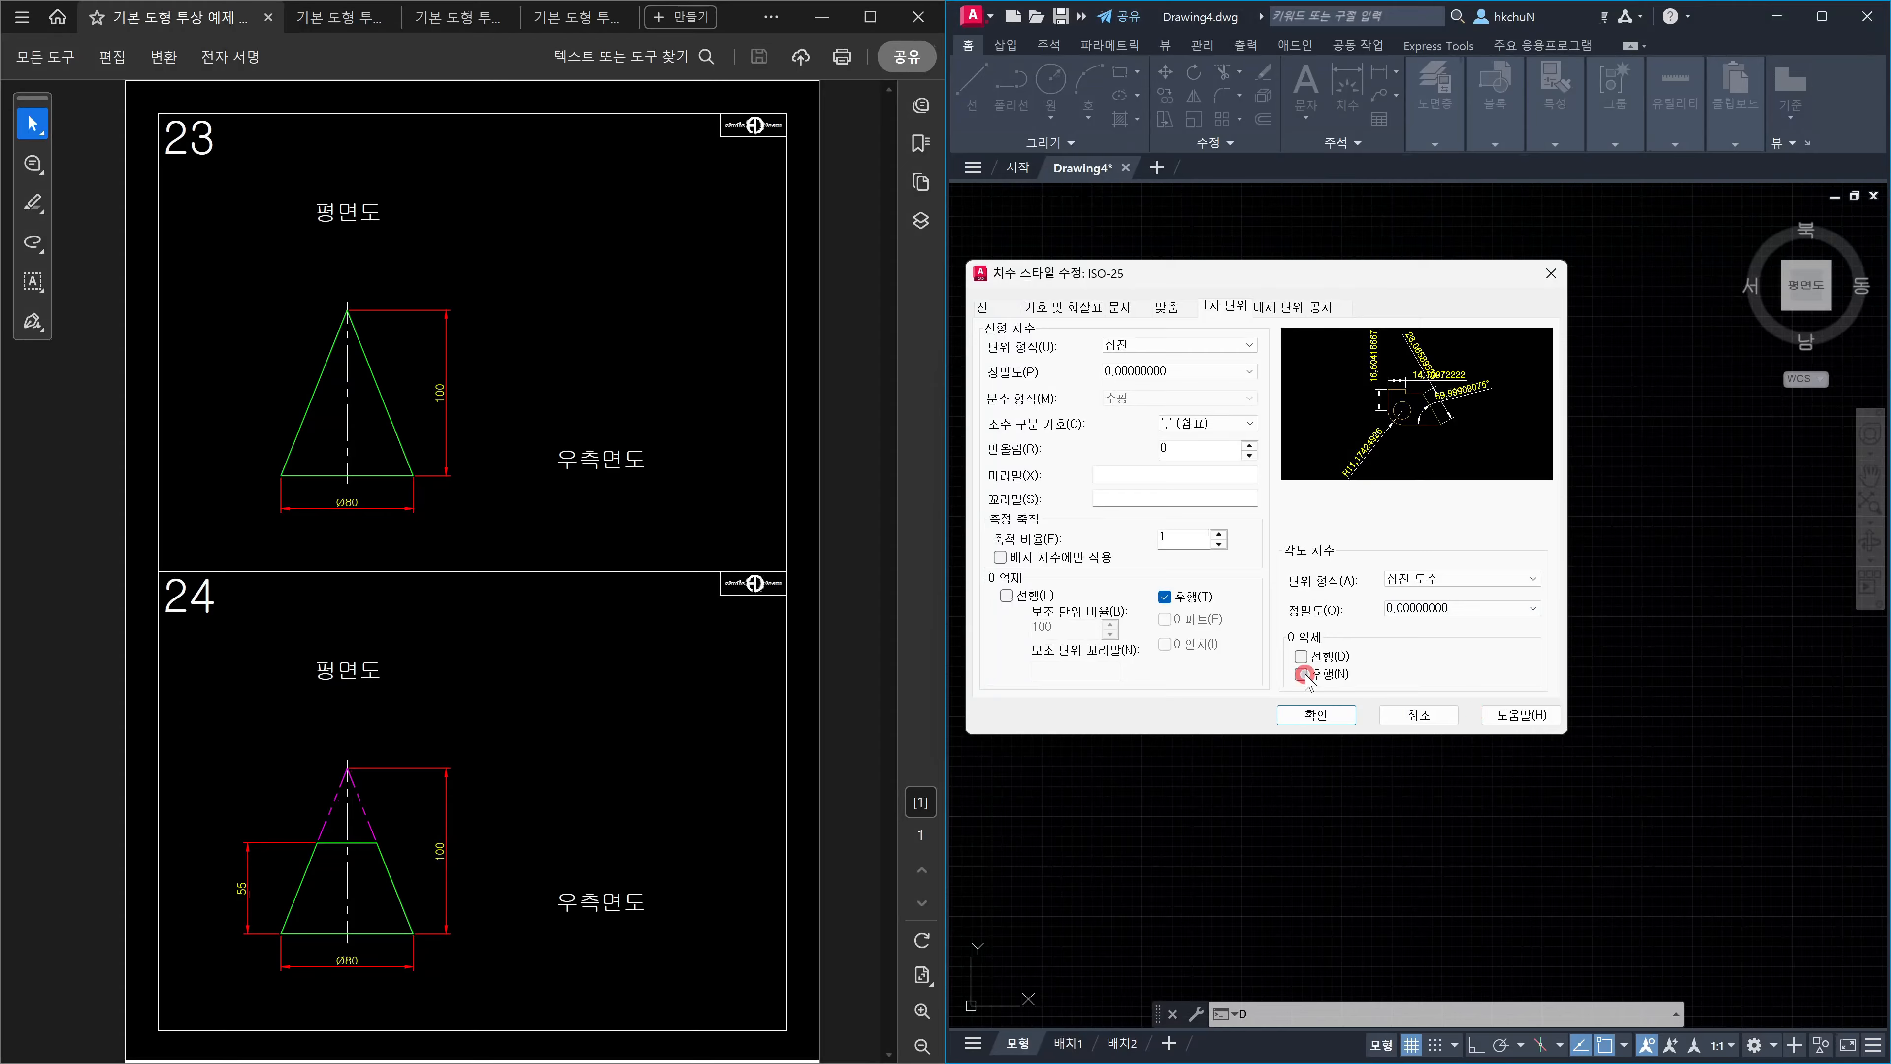
left_click(1318, 721)
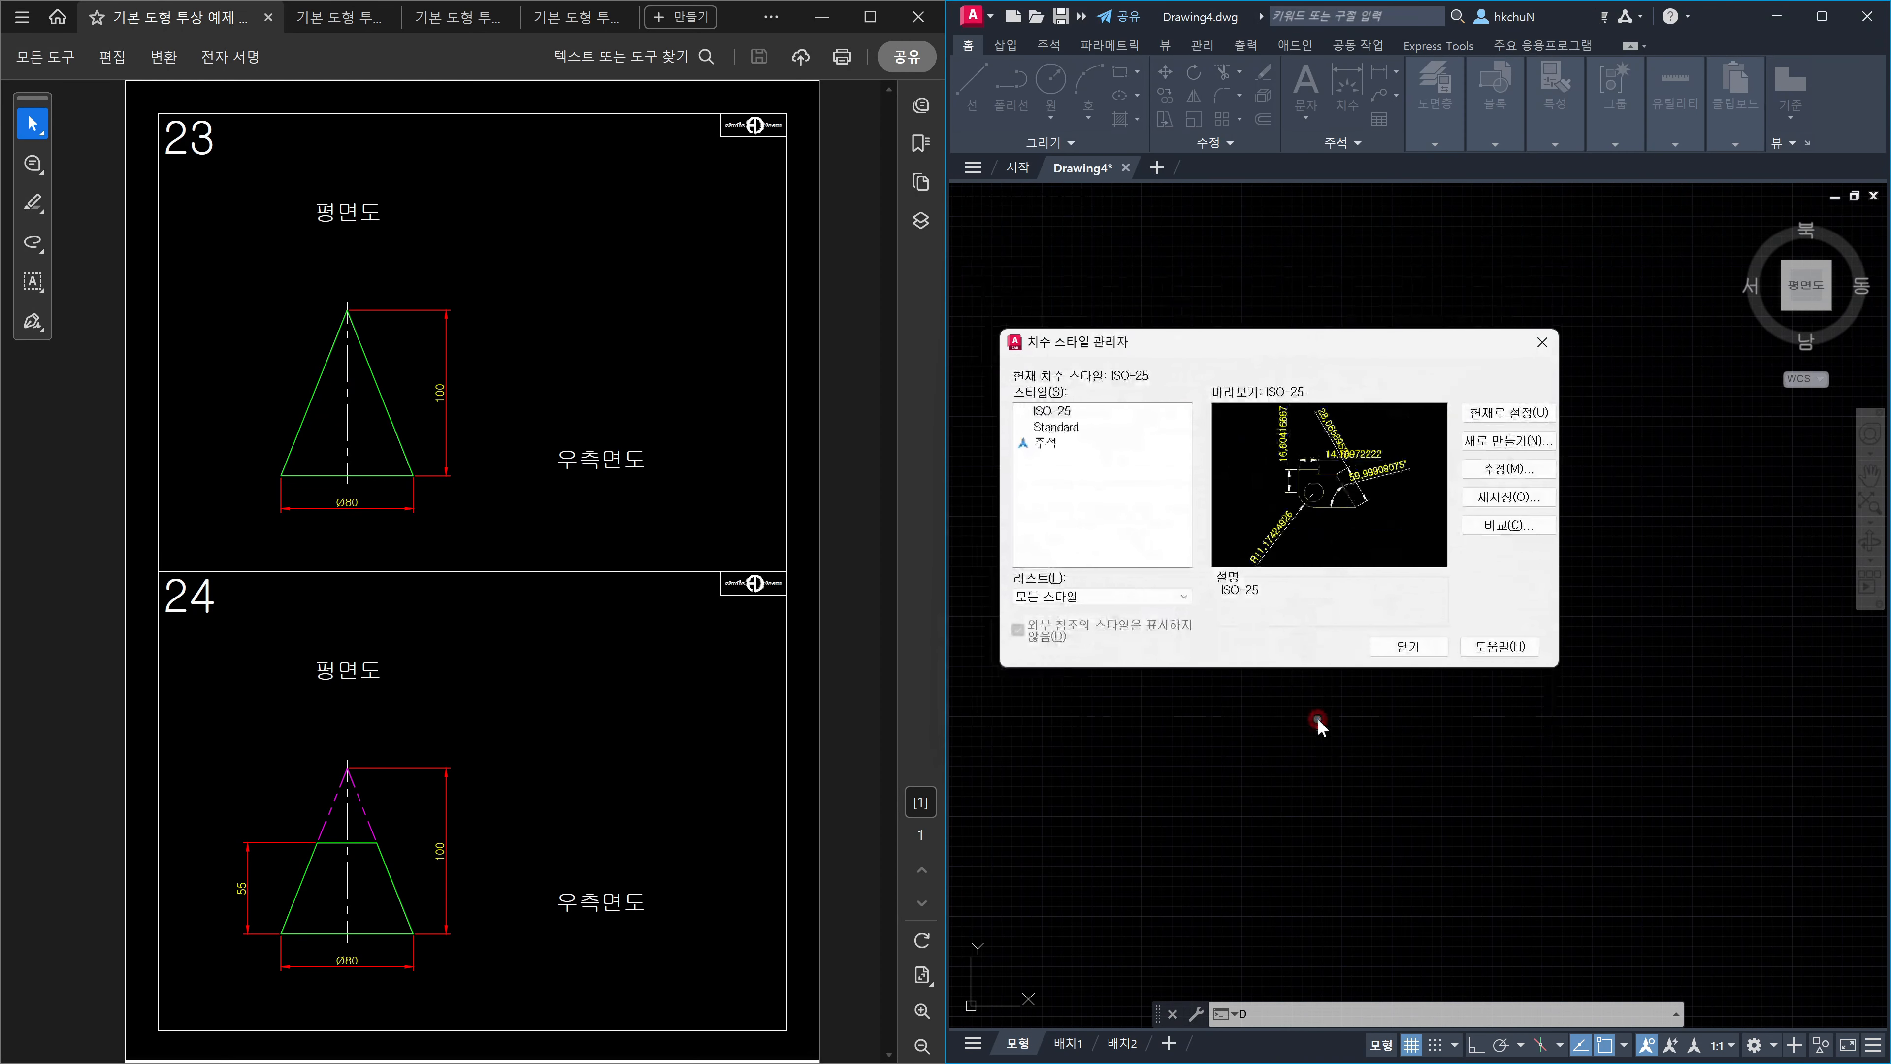
left_click(1428, 651)
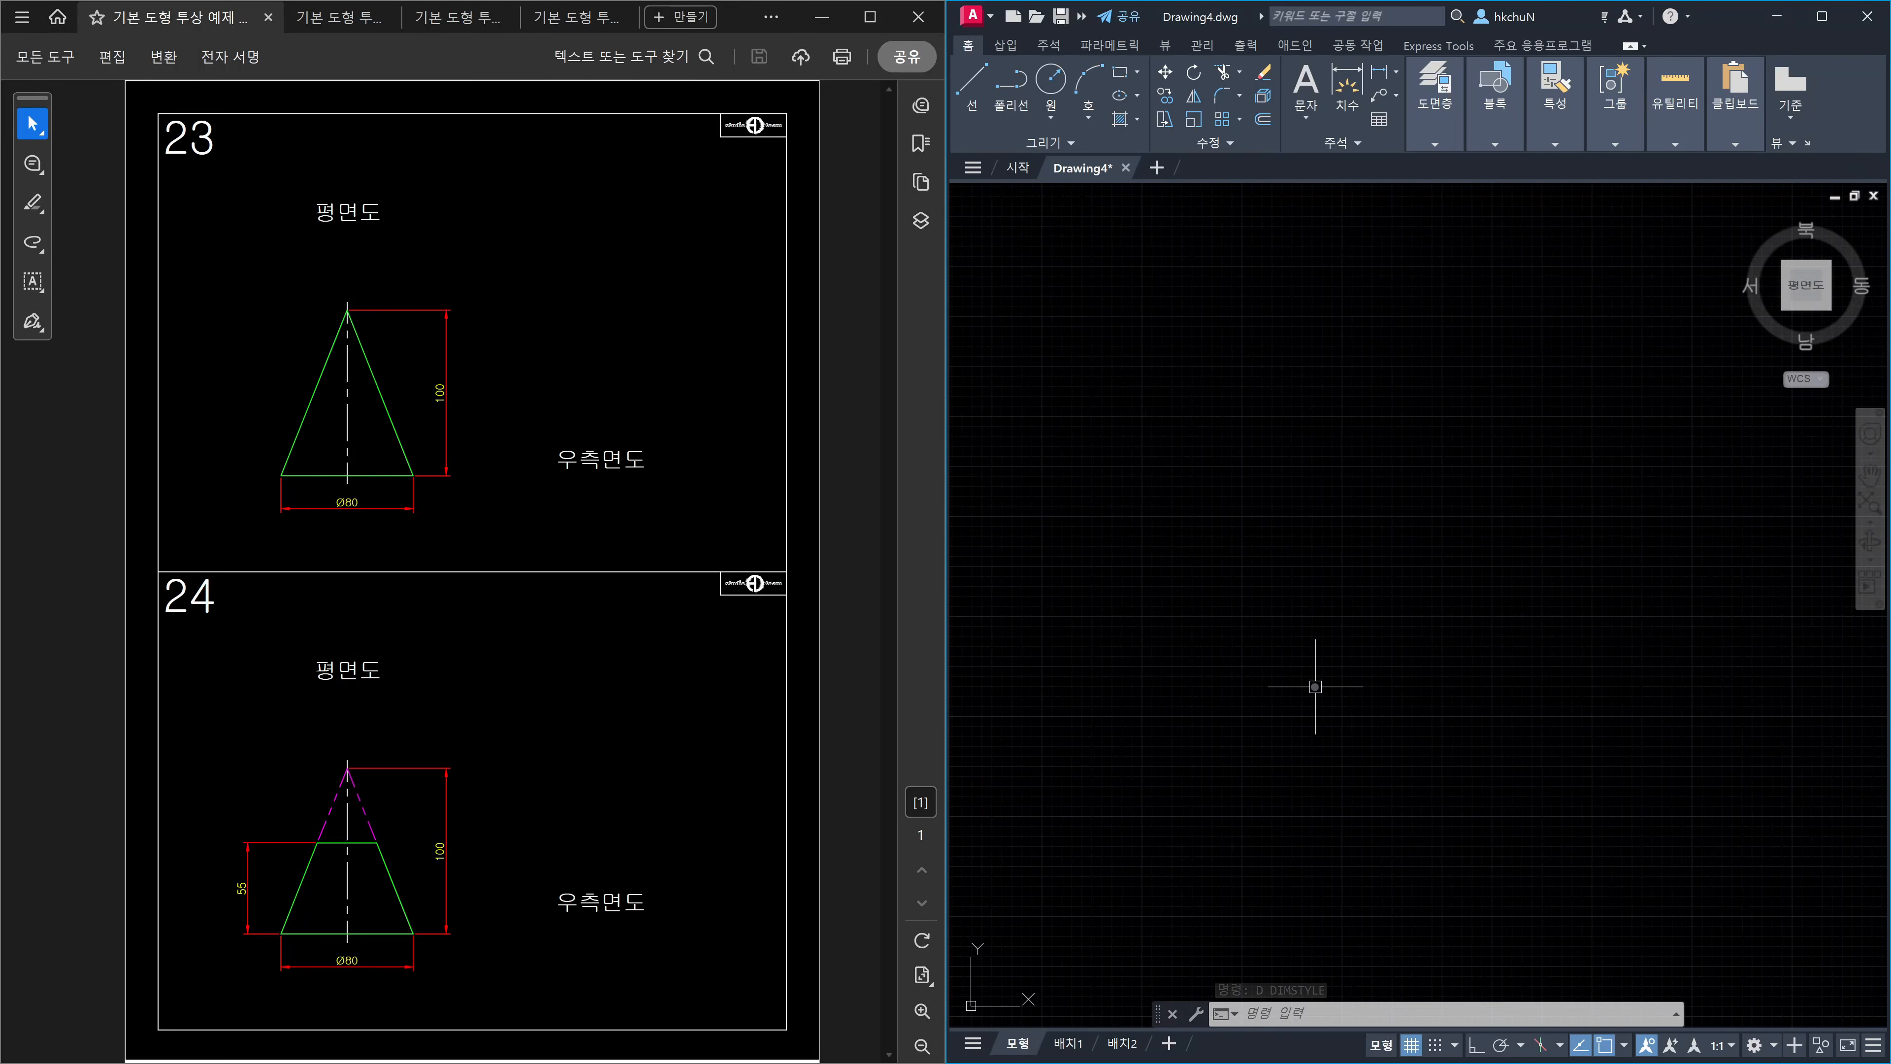
Turn off the drawing grid, switch to the PDF reader and bring exercise 23 into close view with the Hand tool.
key("F7")
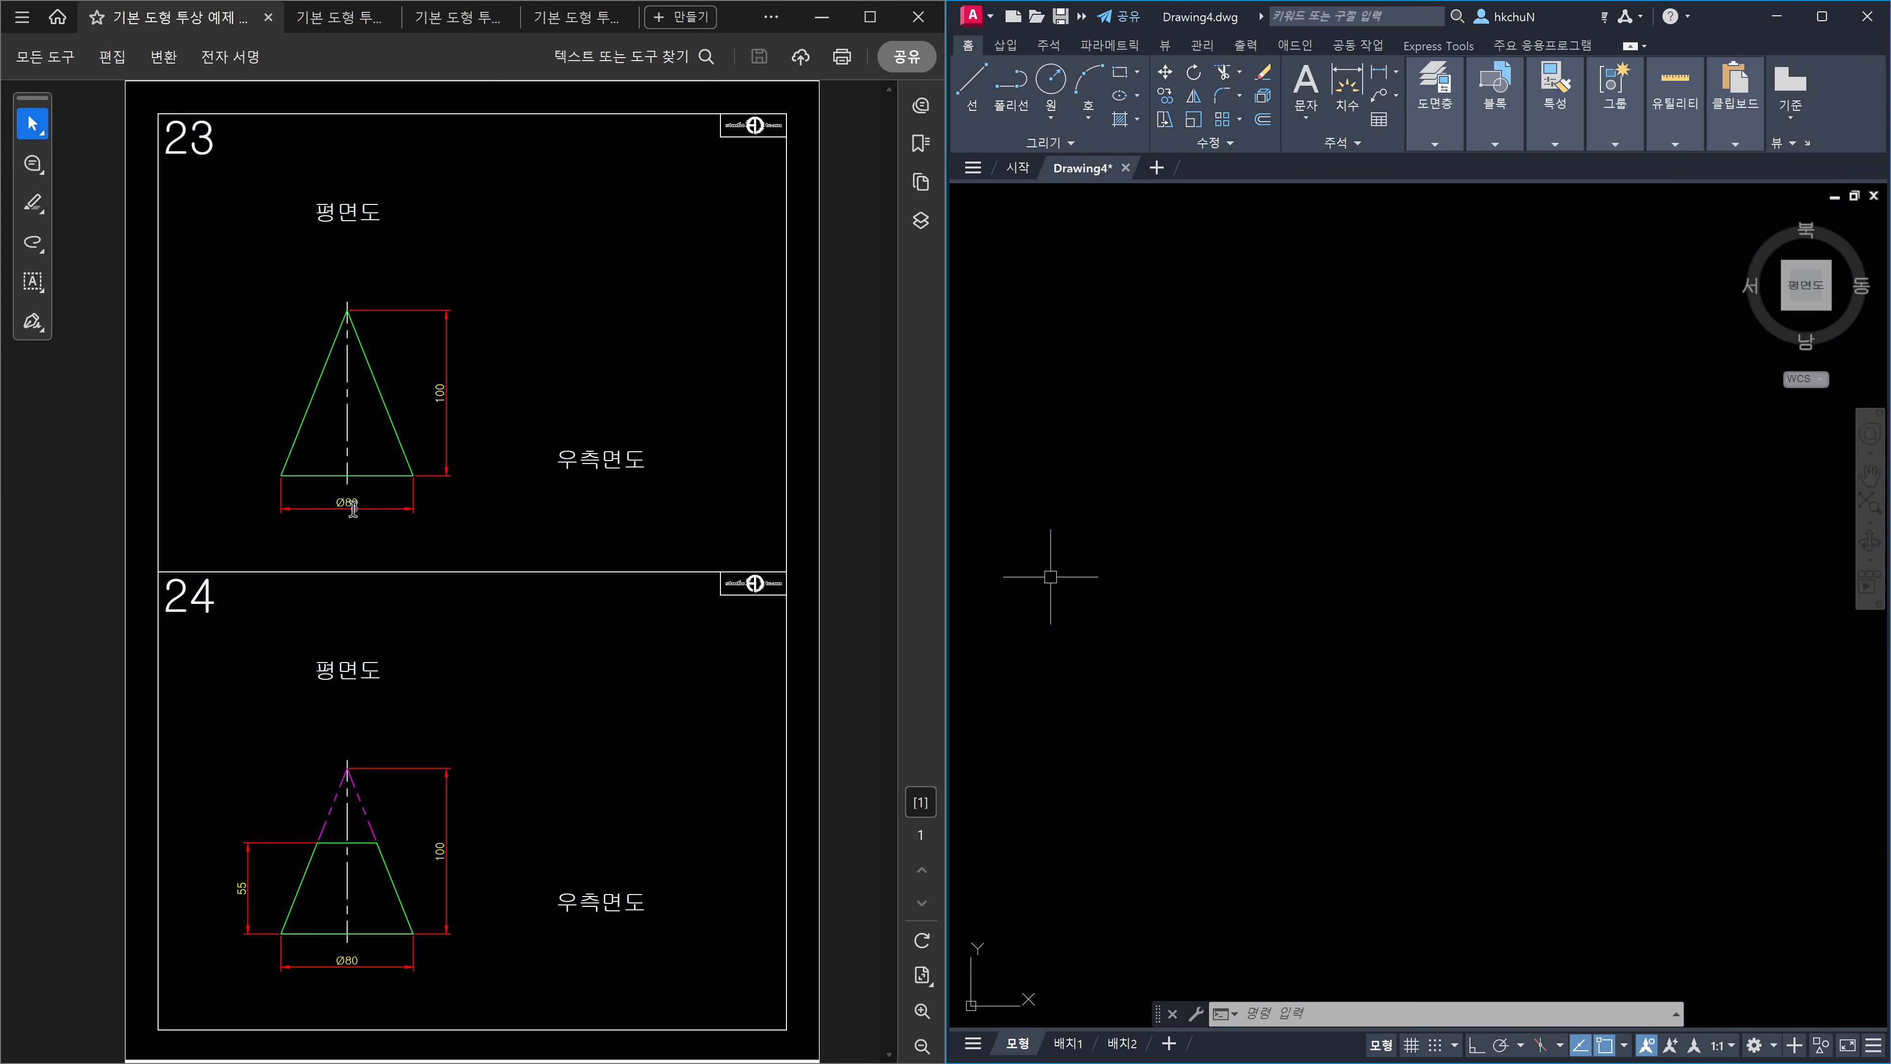
left_click(45, 134)
left_click(99, 166)
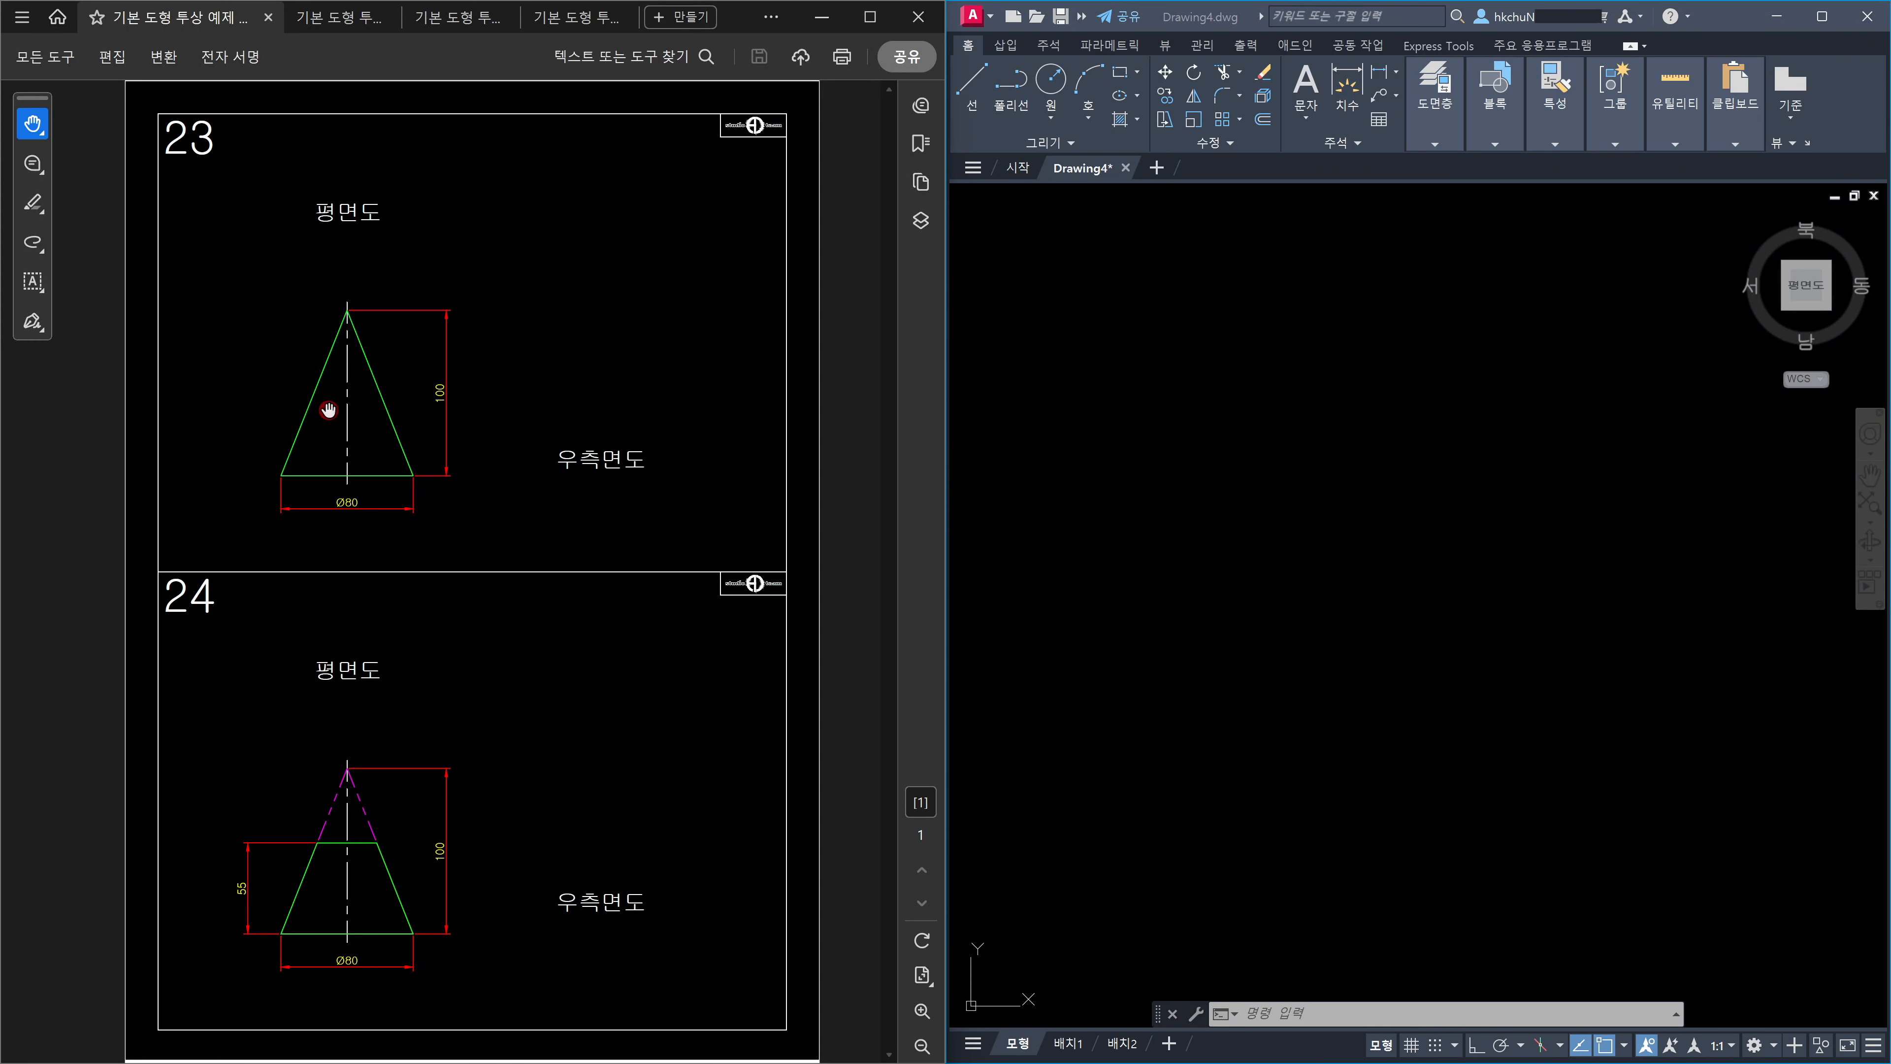
scroll(328, 409, "up", 1, "ctrl")
scroll(332, 406, "up", 2, "ctrl")
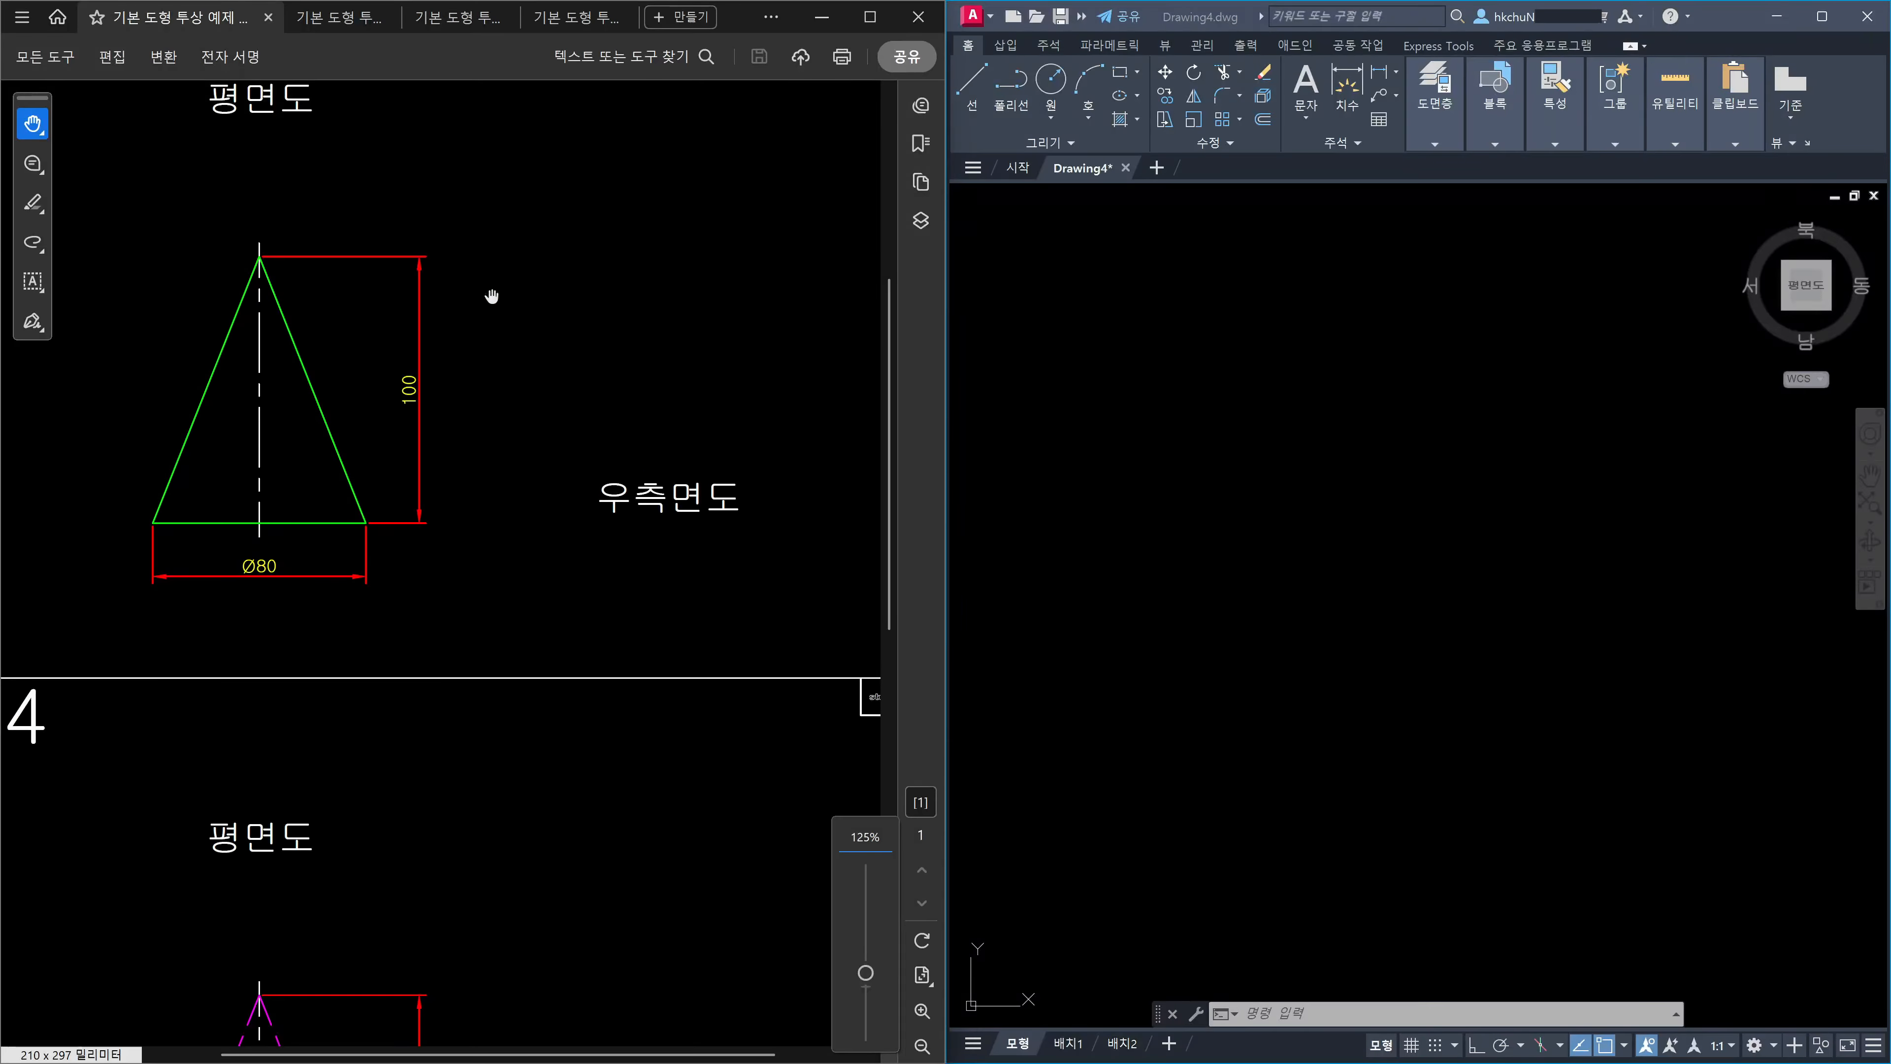
left_click_drag(492, 298, 472, 486)
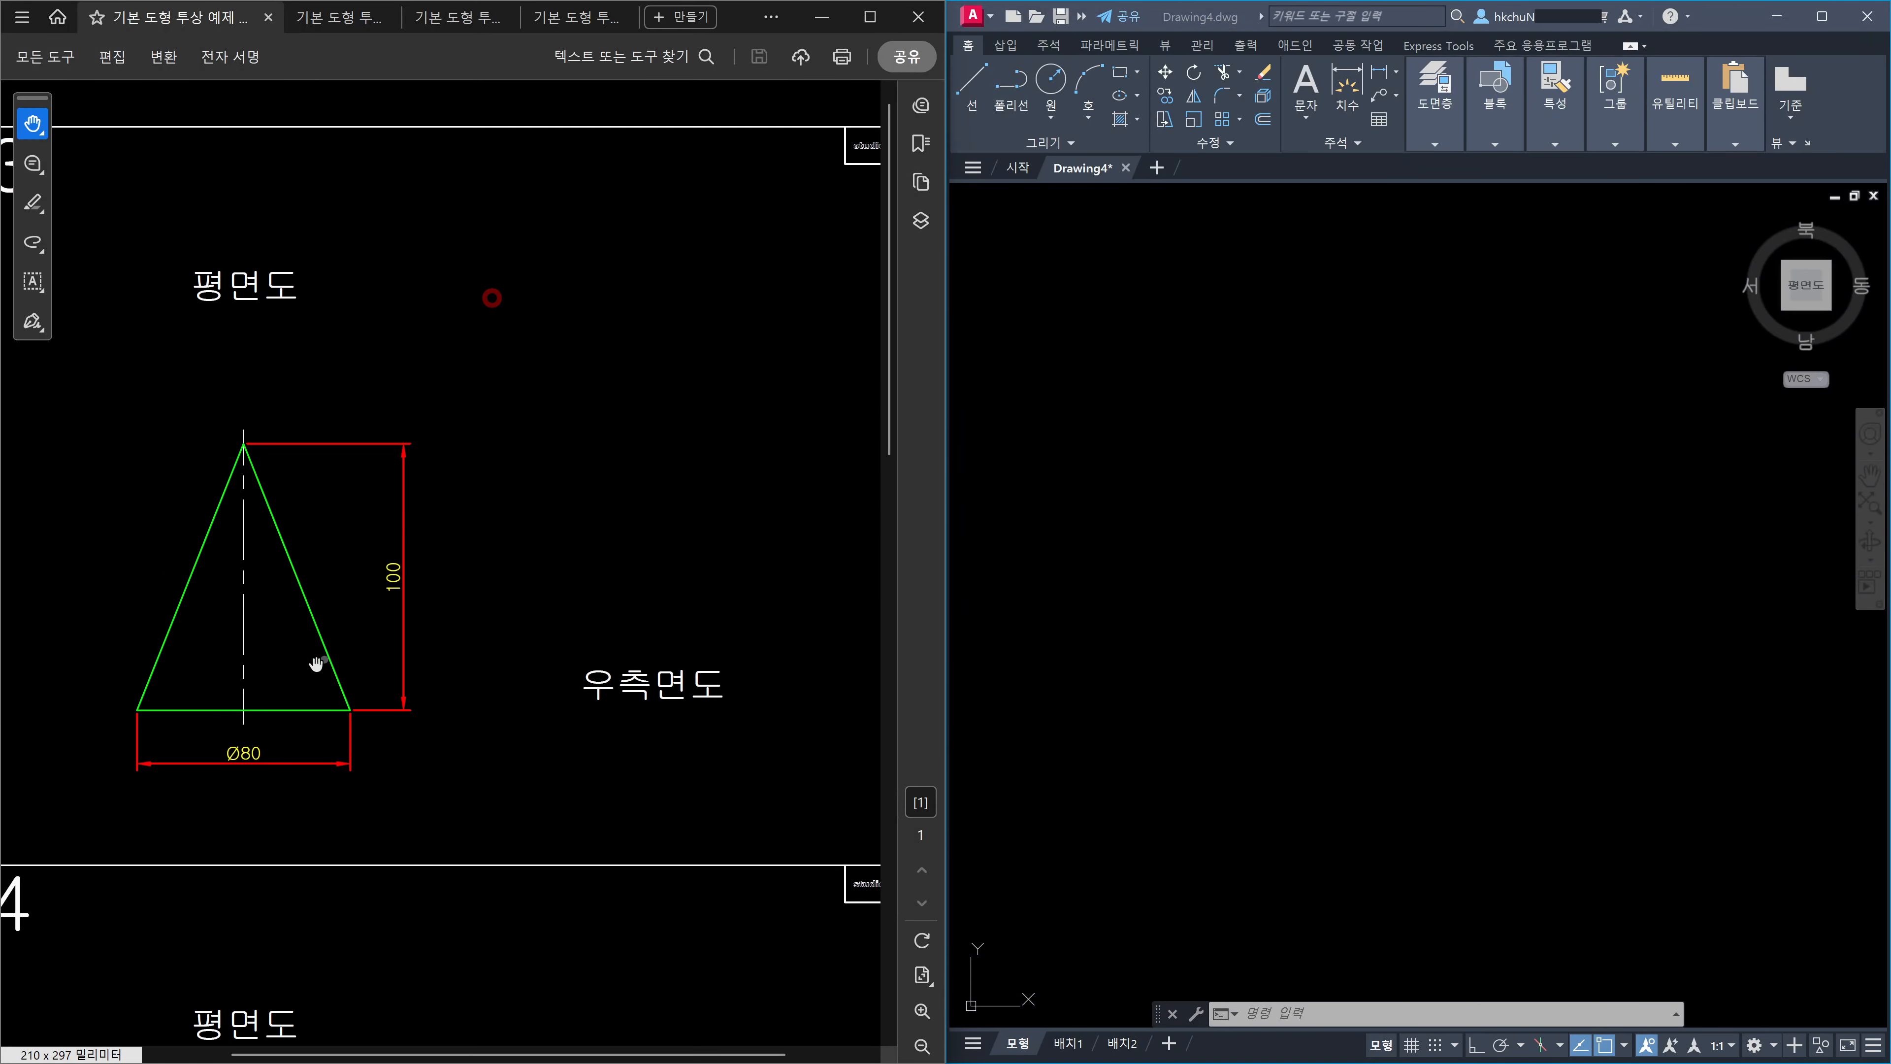
Switch to AutoCAD and, with Ortho on, draw a horizontal and a vertical construction line crossing at one point.
left_click(1331, 650)
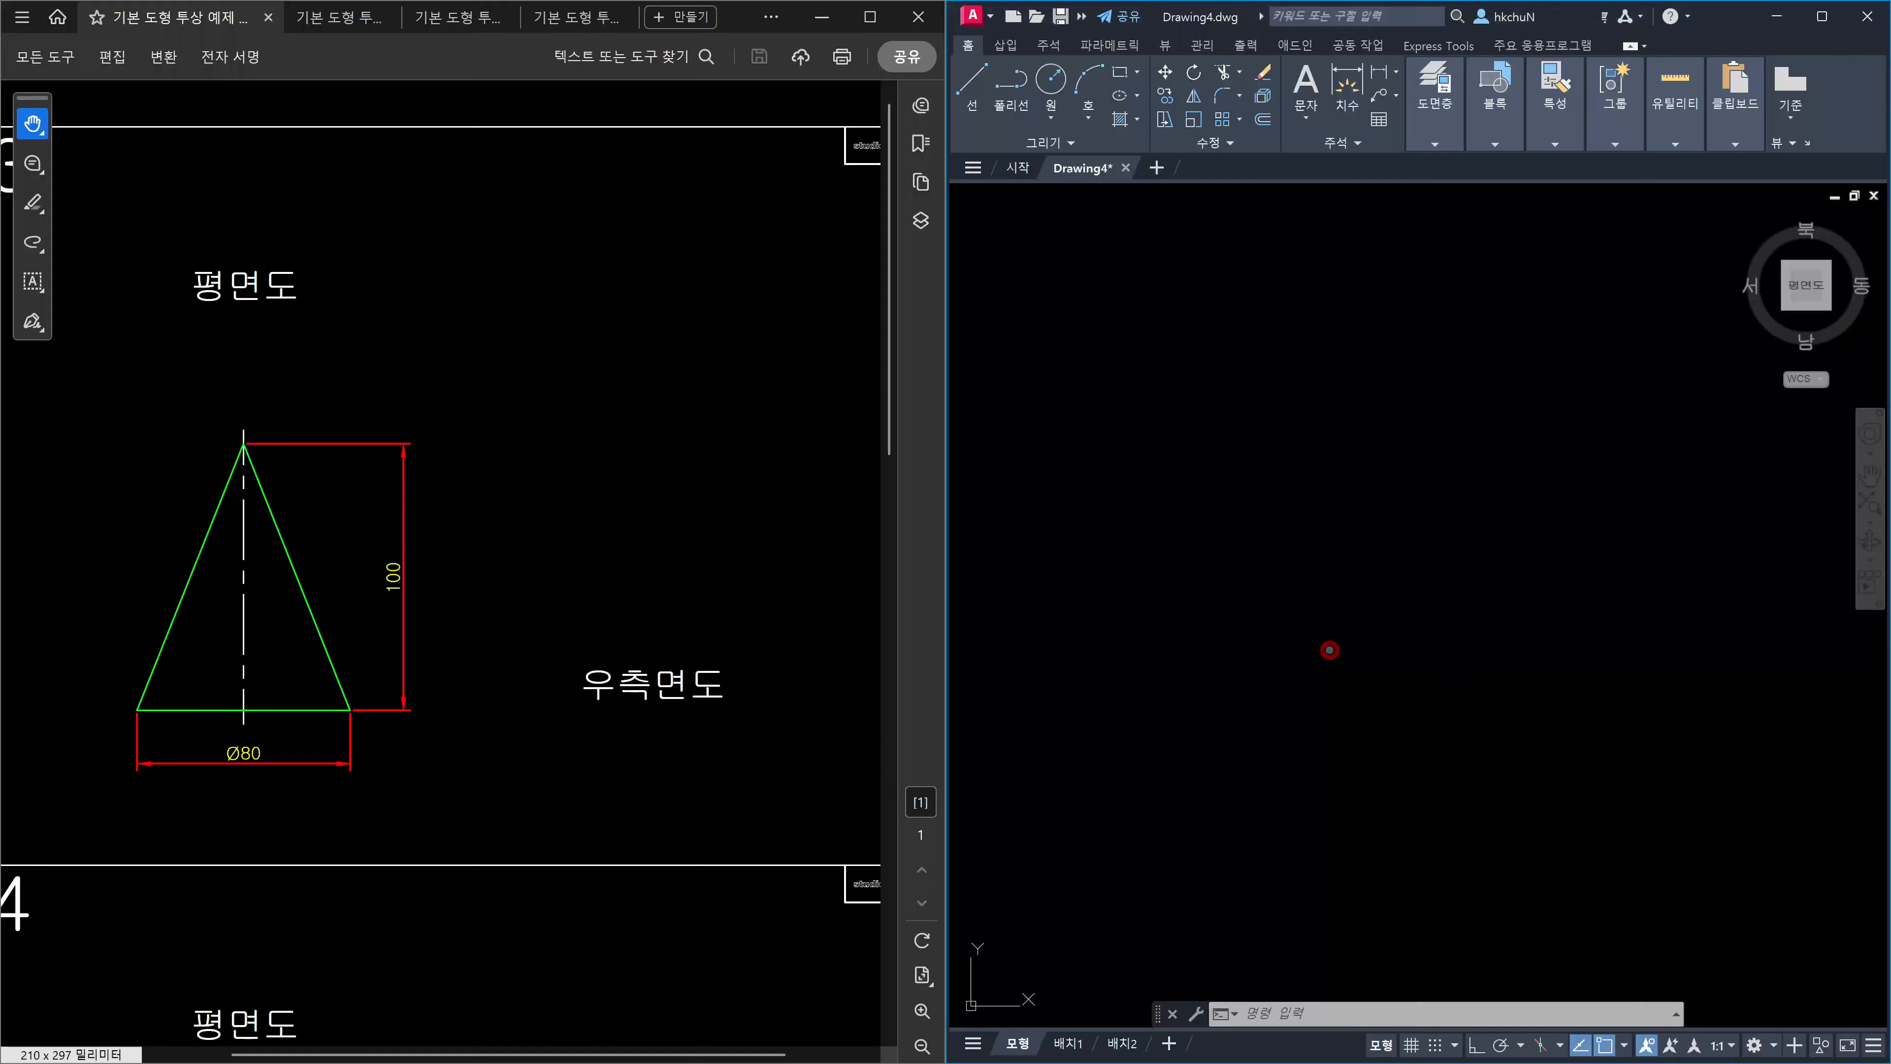
key("Escape")
type("xl")
key("Return")
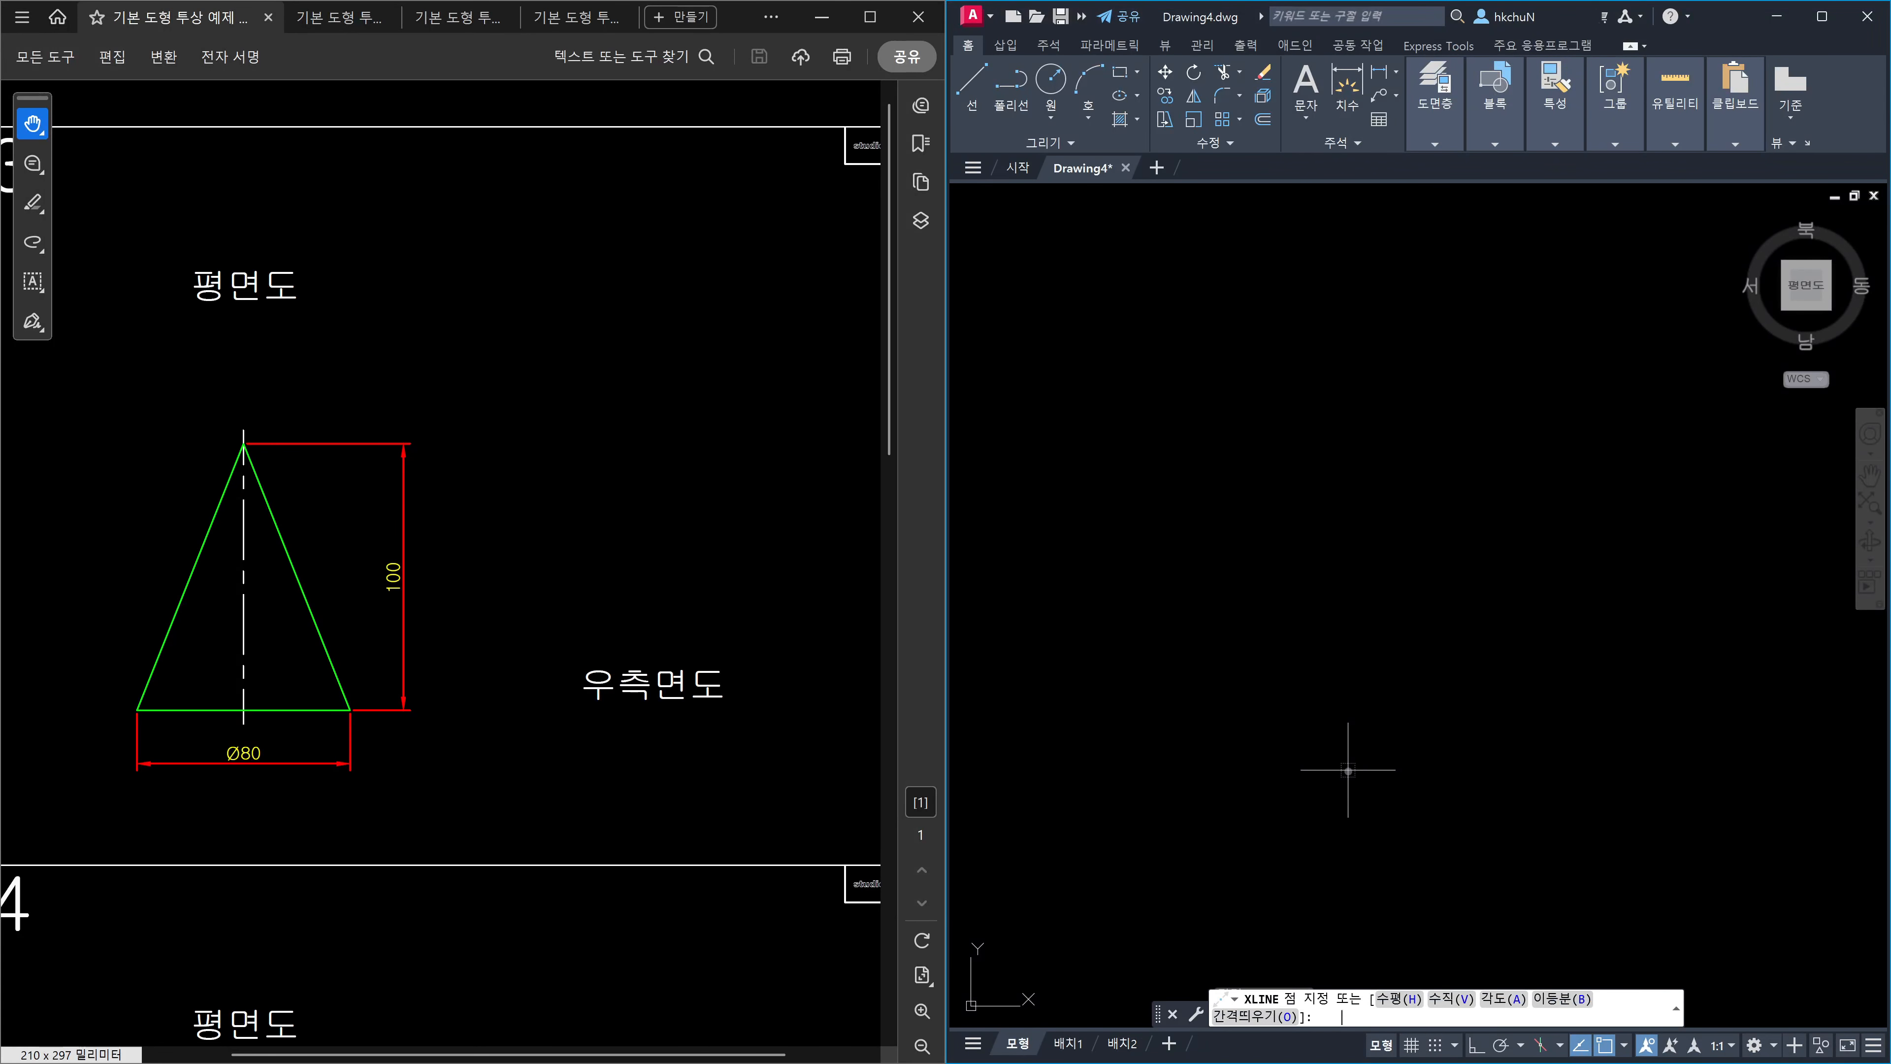
left_click(1344, 746)
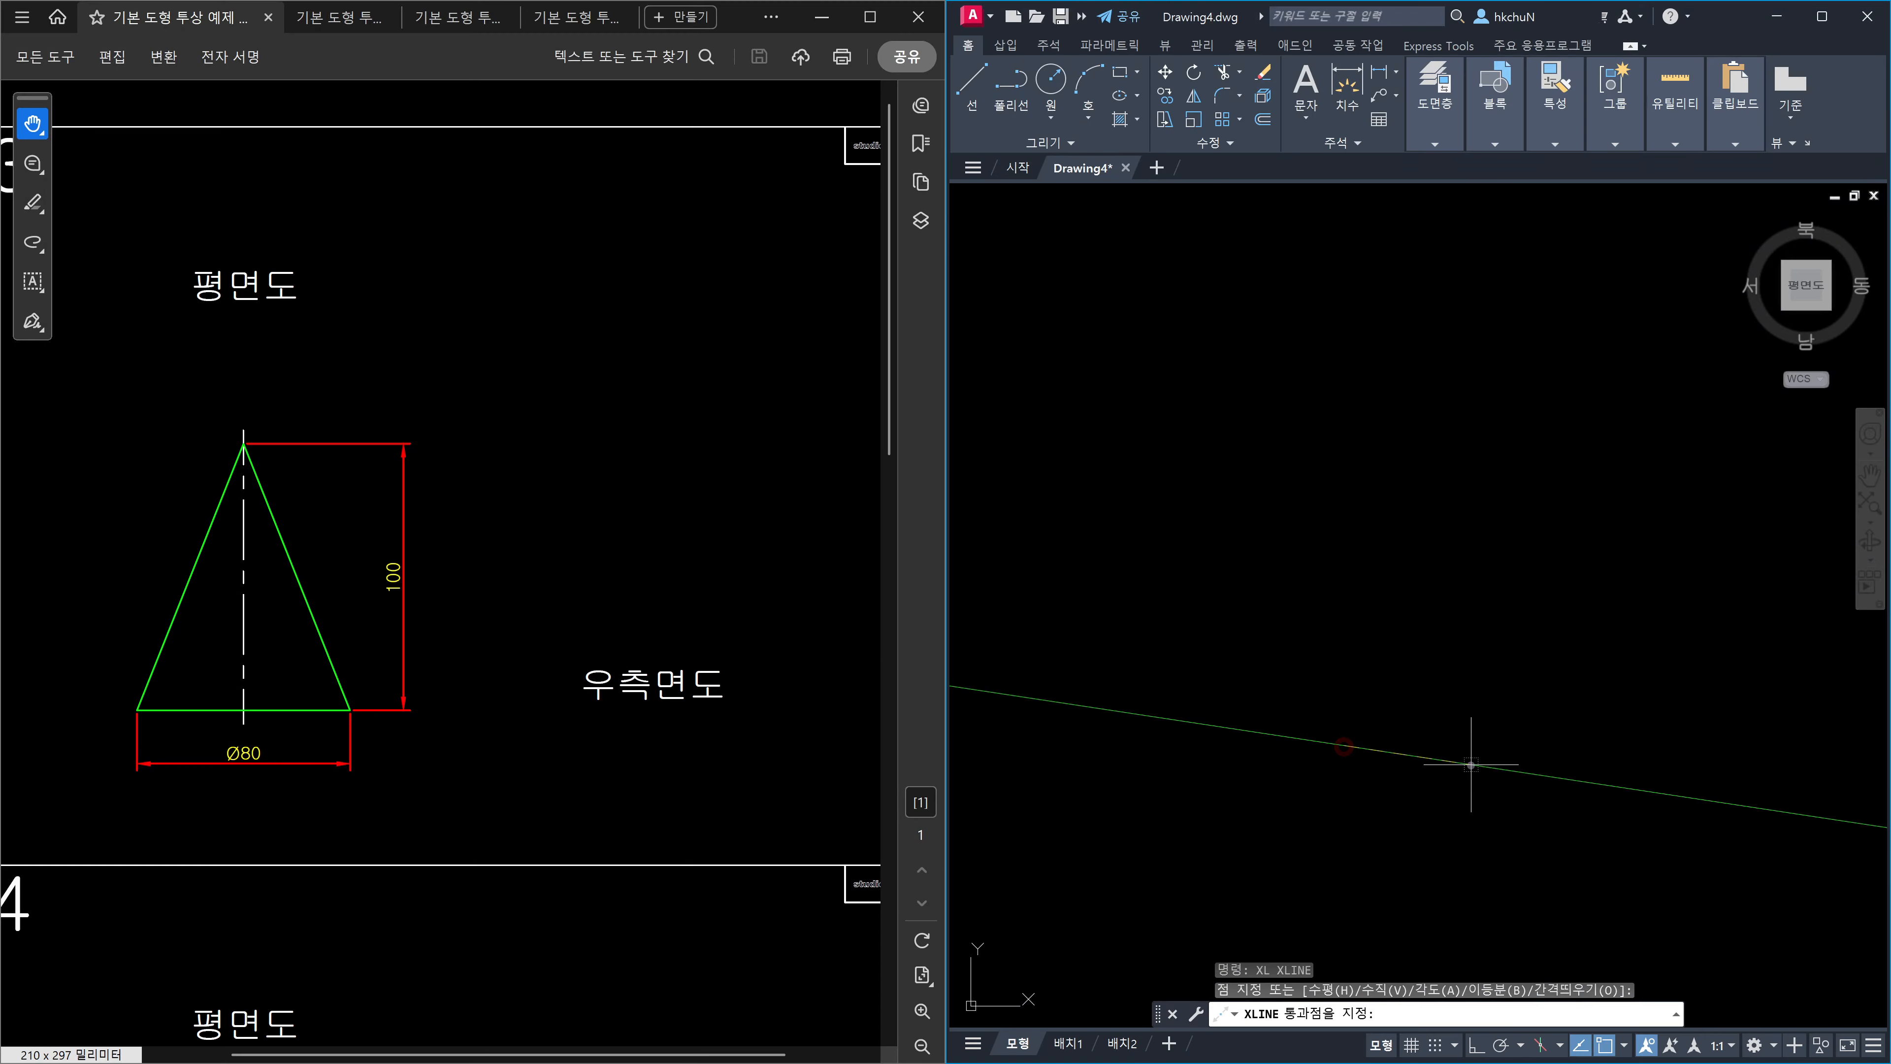
key("F8")
left_click(1507, 760)
left_click(1325, 477)
key("Escape")
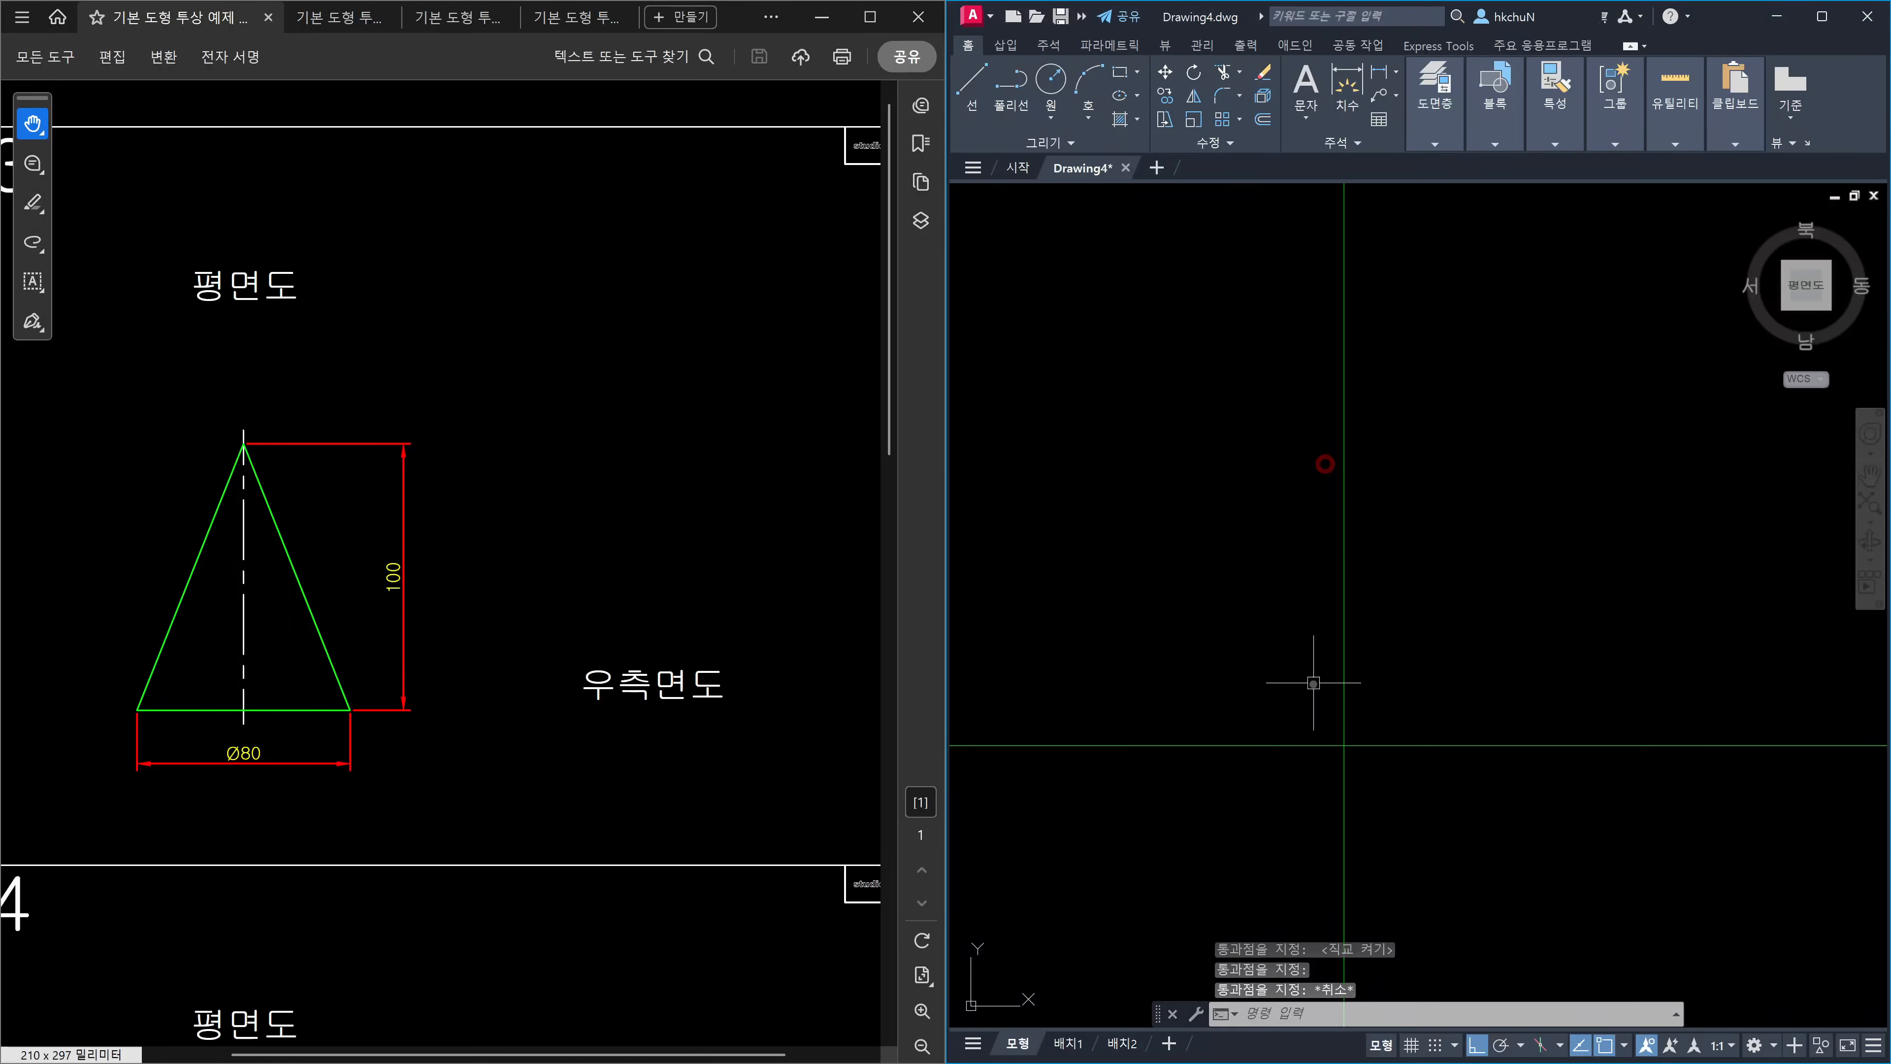
key("Escape")
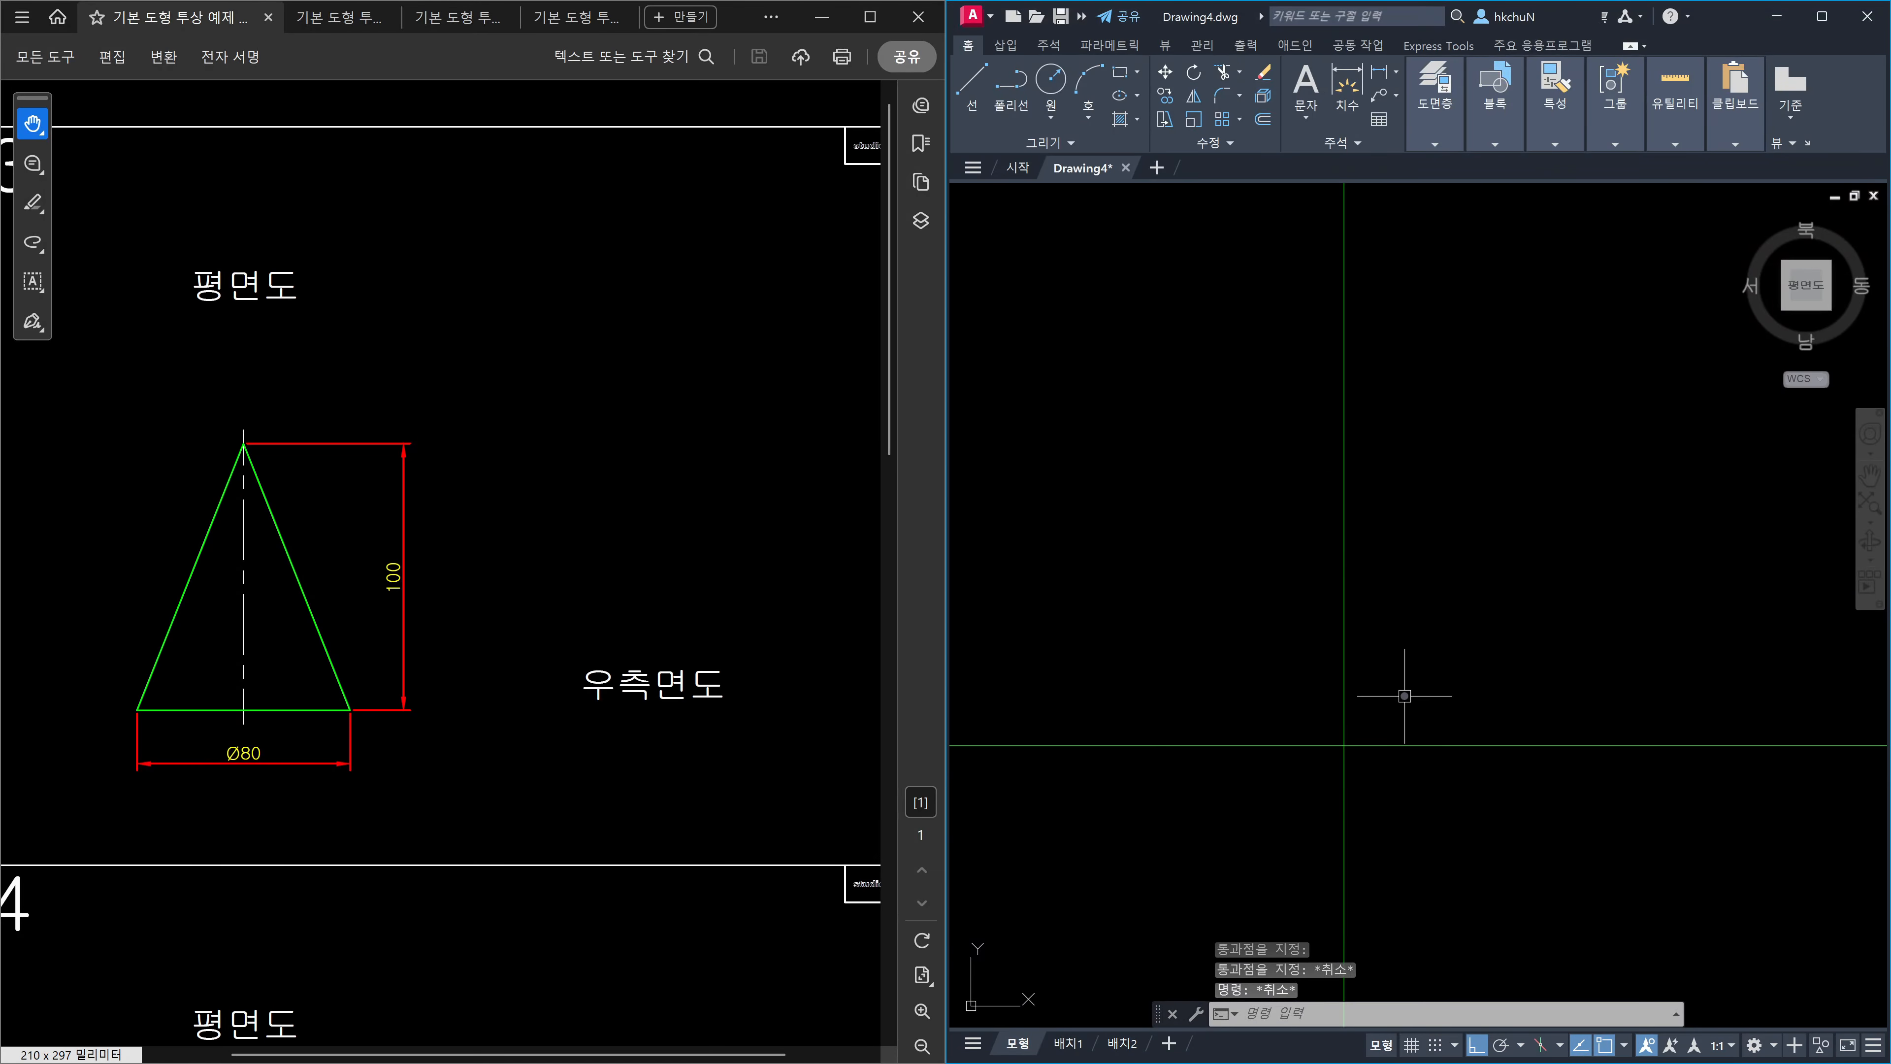
Offset the vertical construction line by 40 to its left side.
type("o")
key("Return")
type("40")
key("Return")
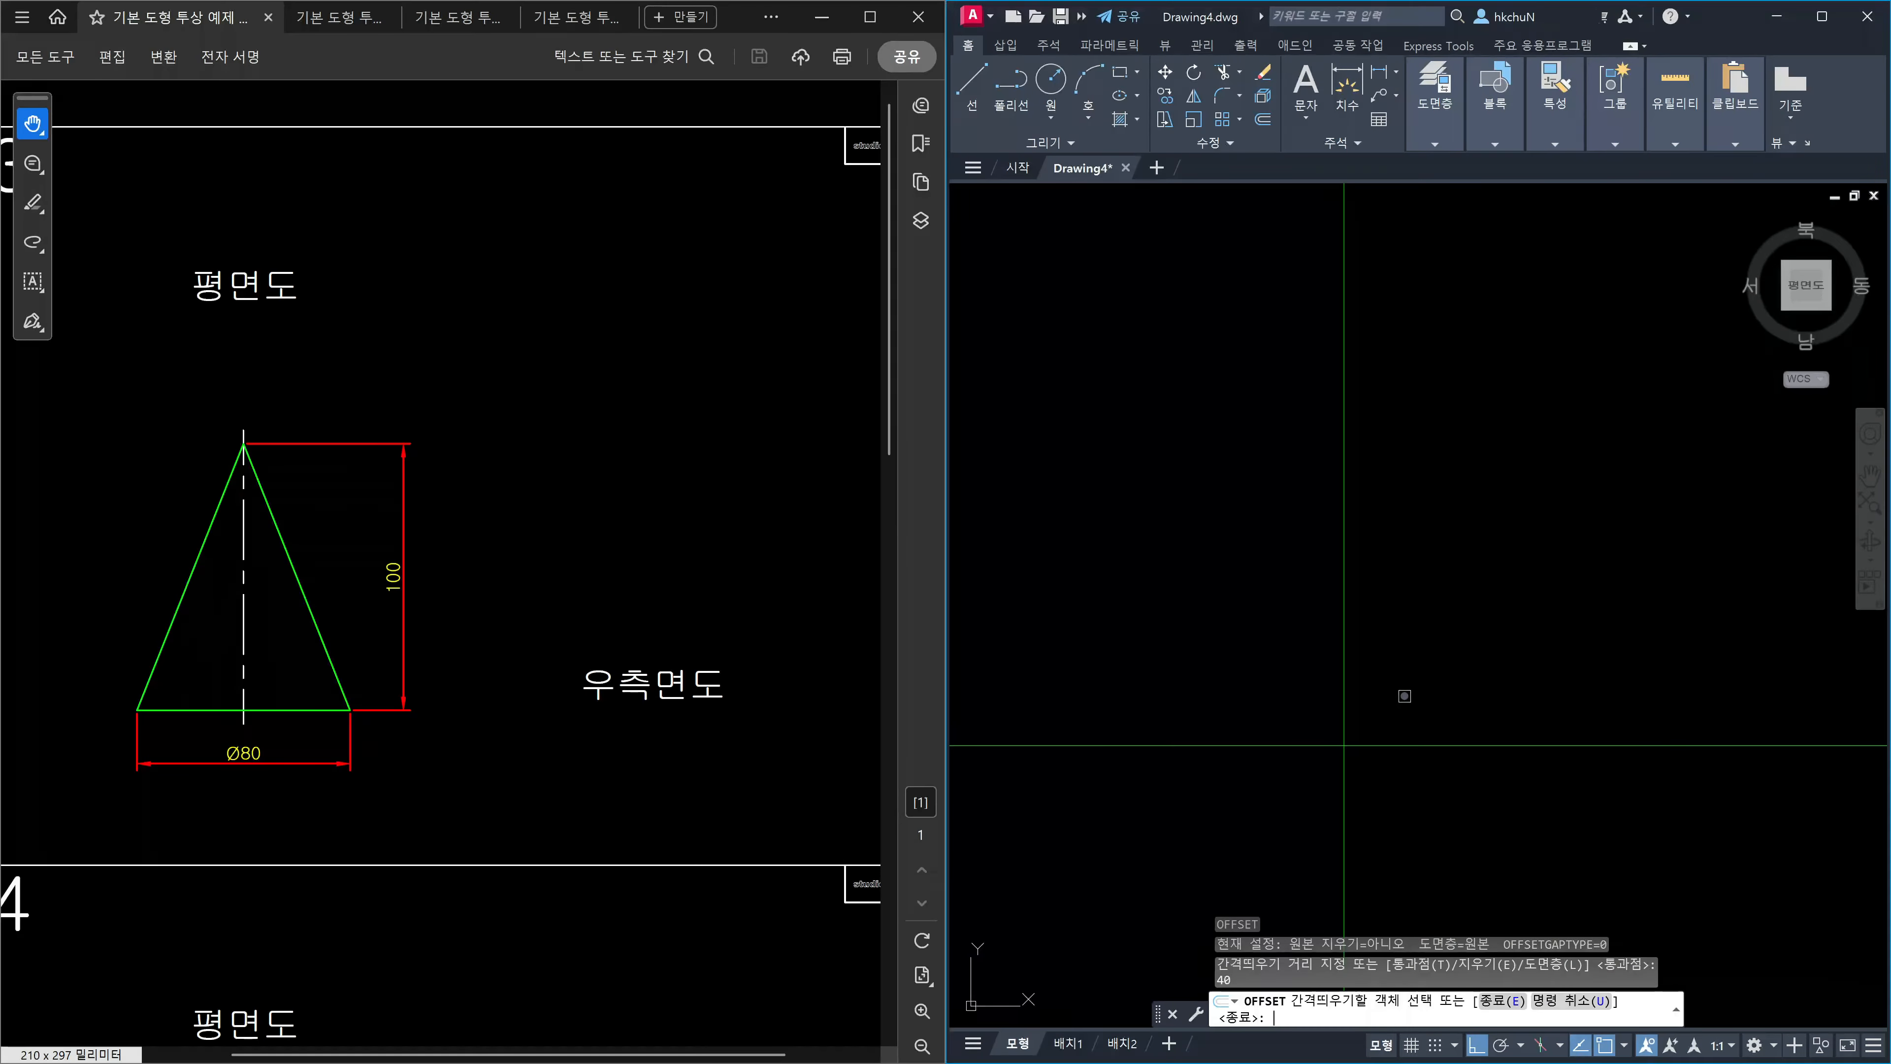
left_click(1347, 674)
left_click(1203, 669)
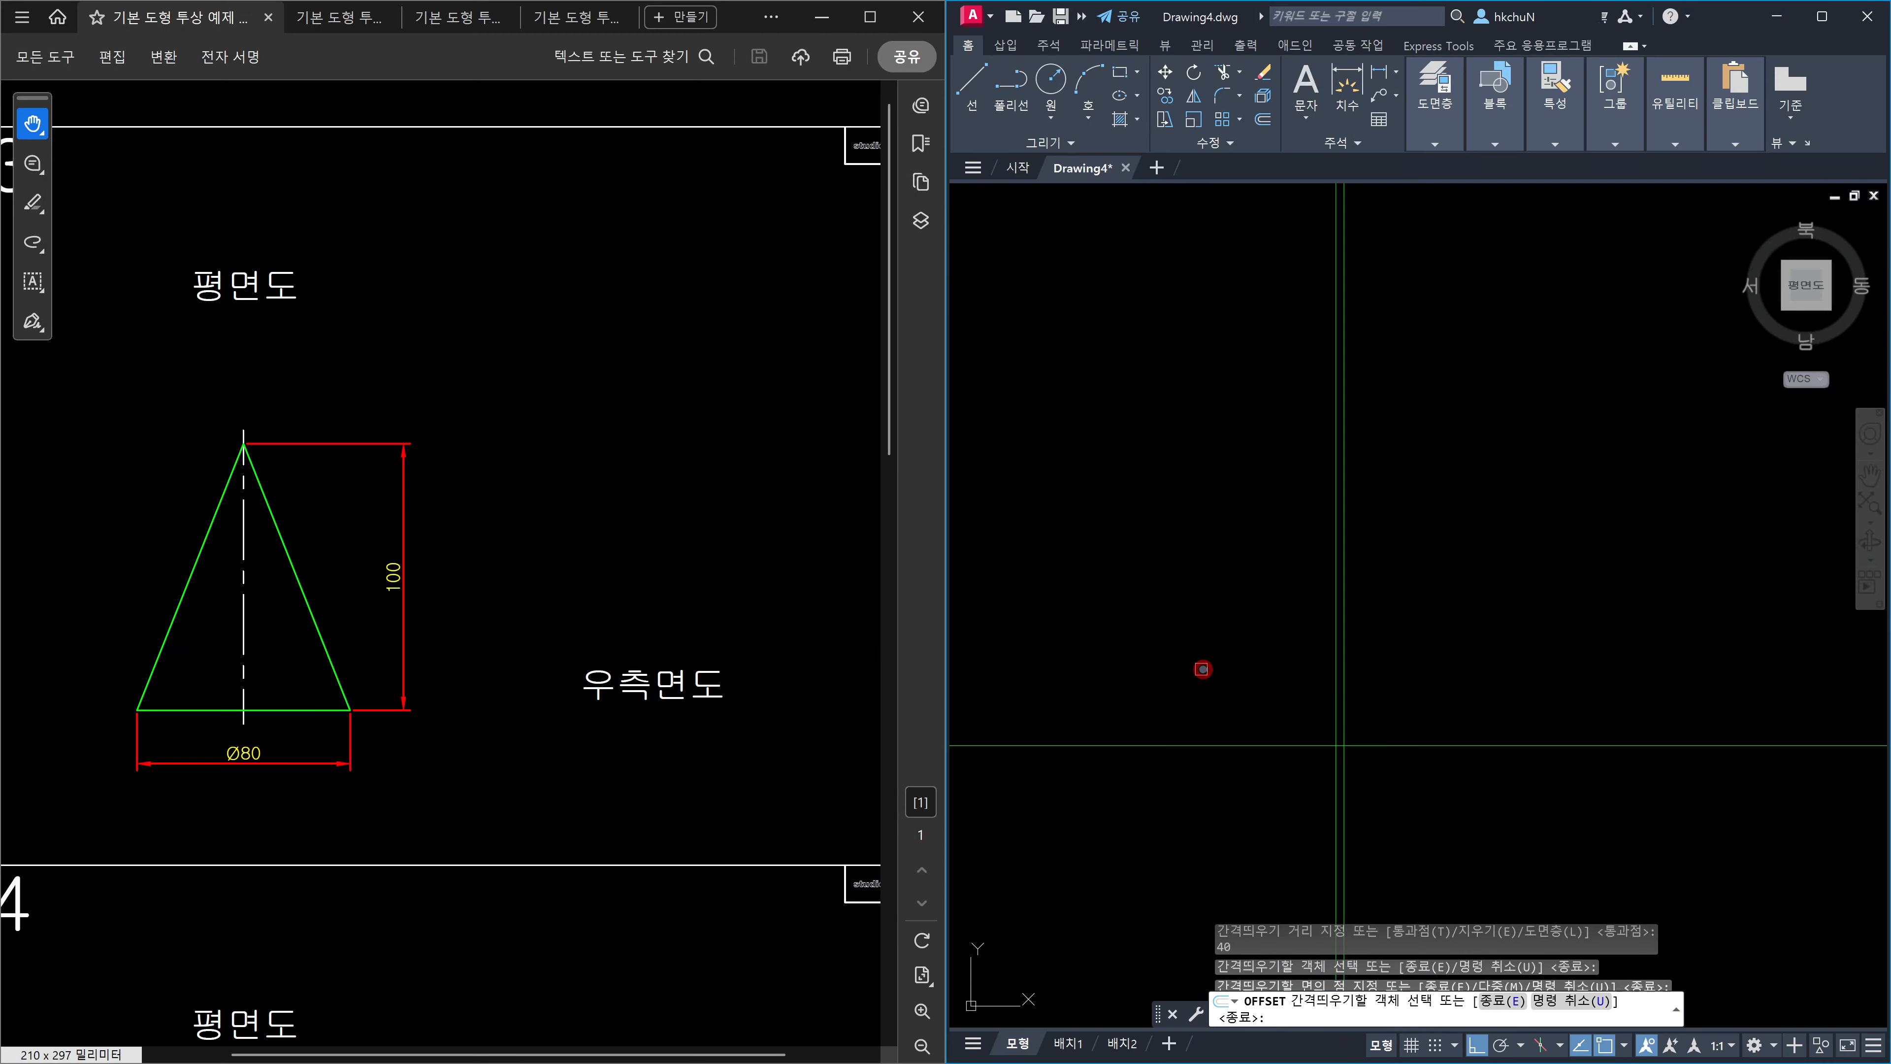
key("Escape")
scroll(1340, 745, "up", 3)
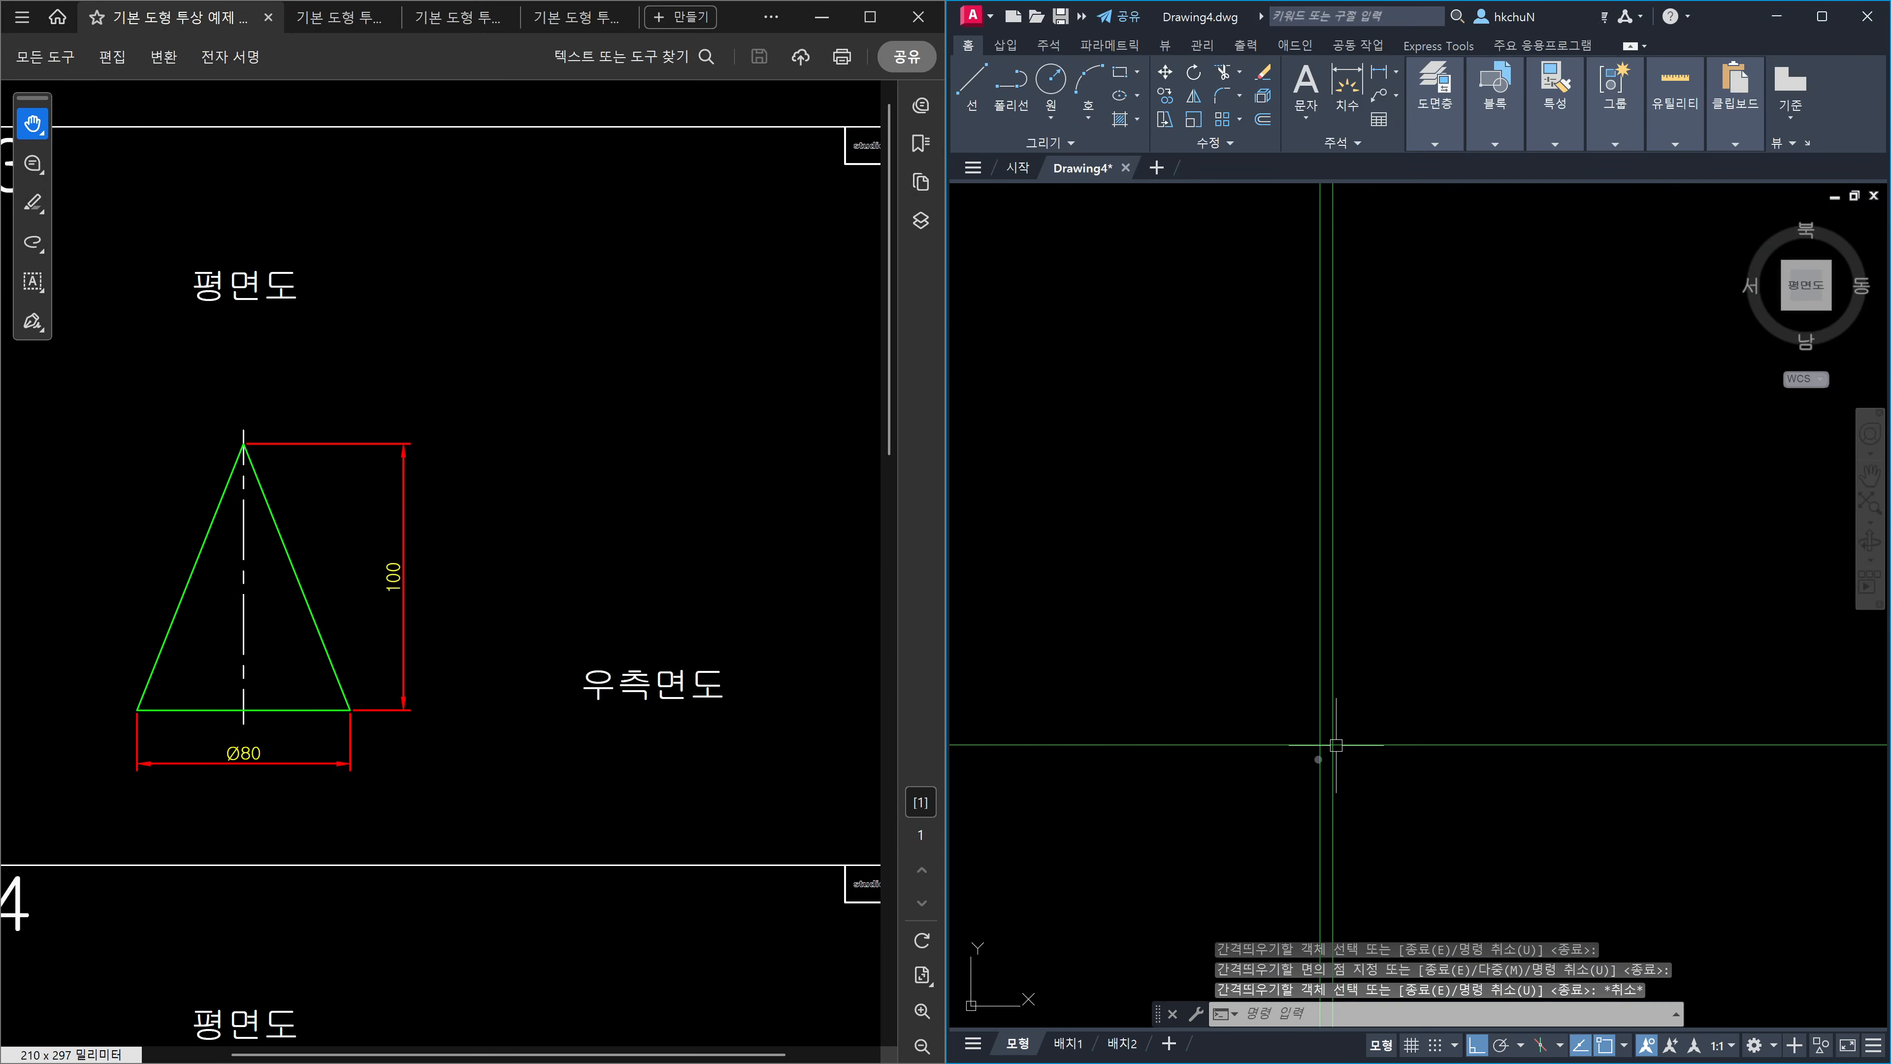
scroll(1337, 741, "up", 5)
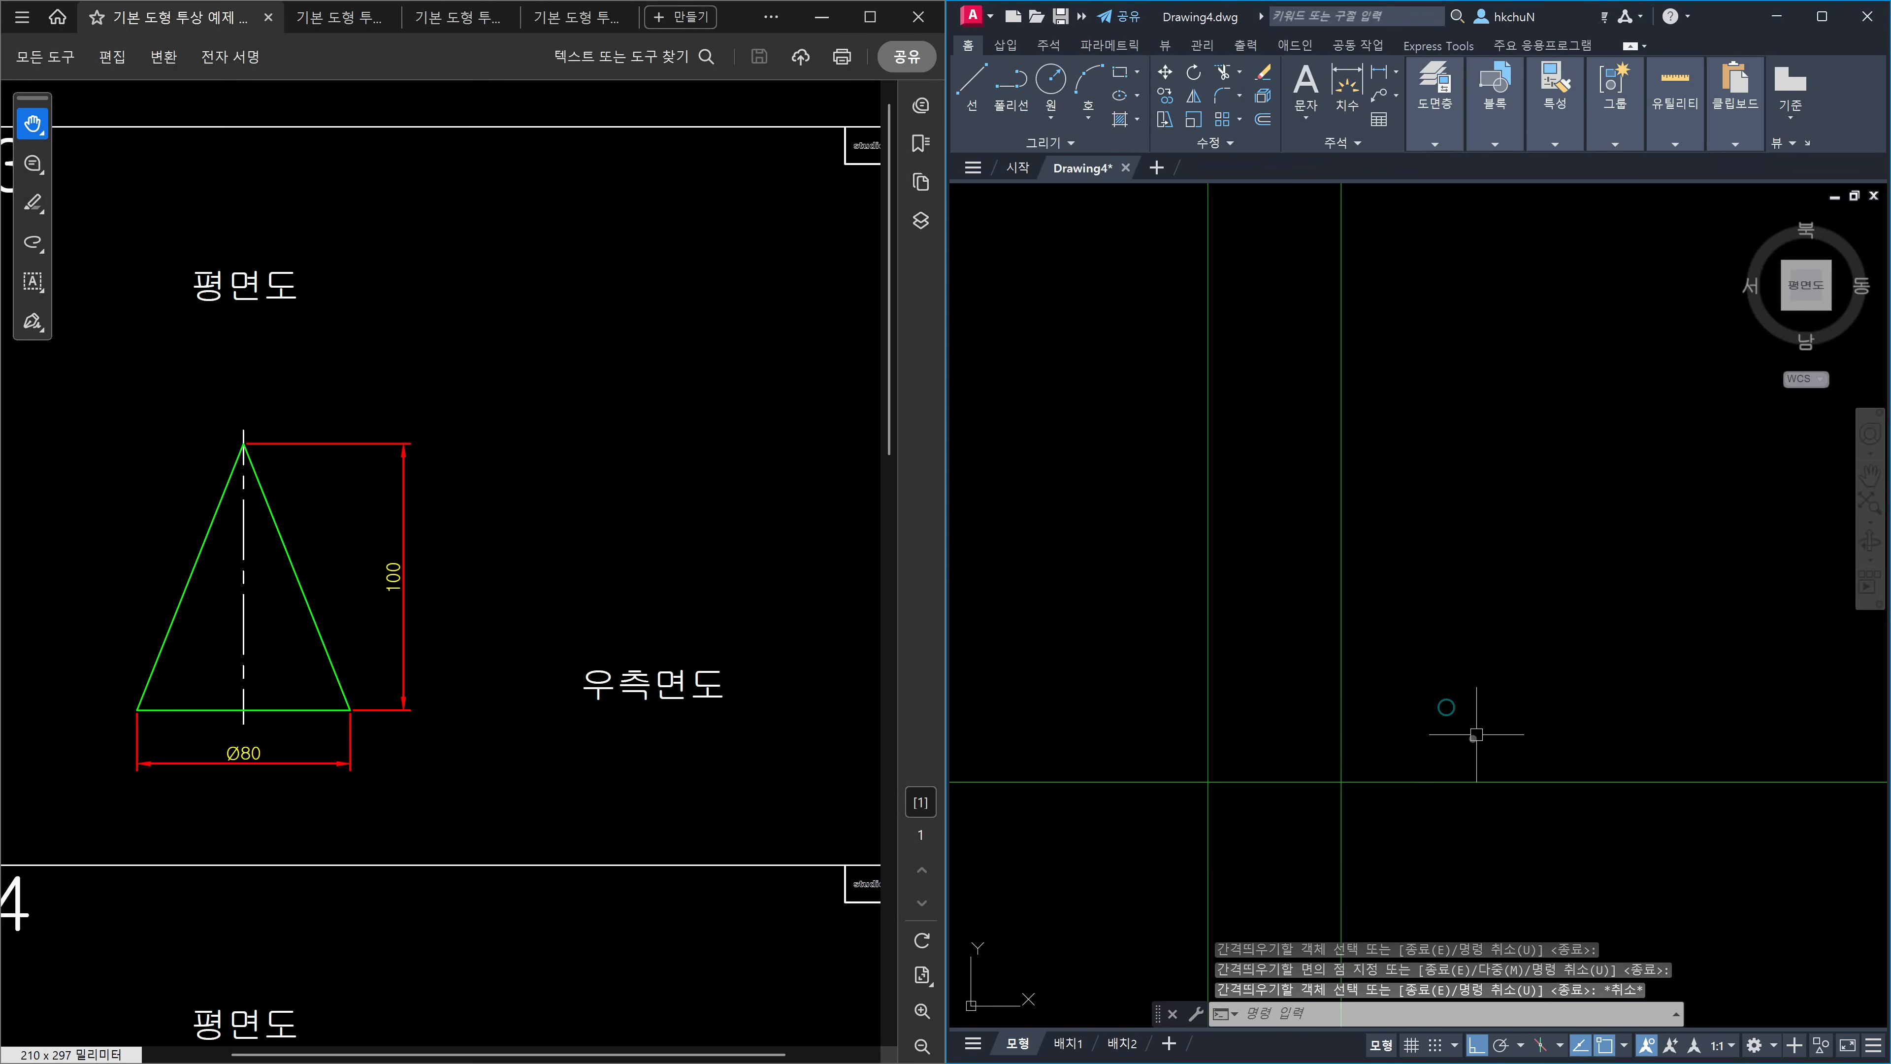
key("Escape")
key("Escape")
middle_click_drag(1482, 670, 1512, 766)
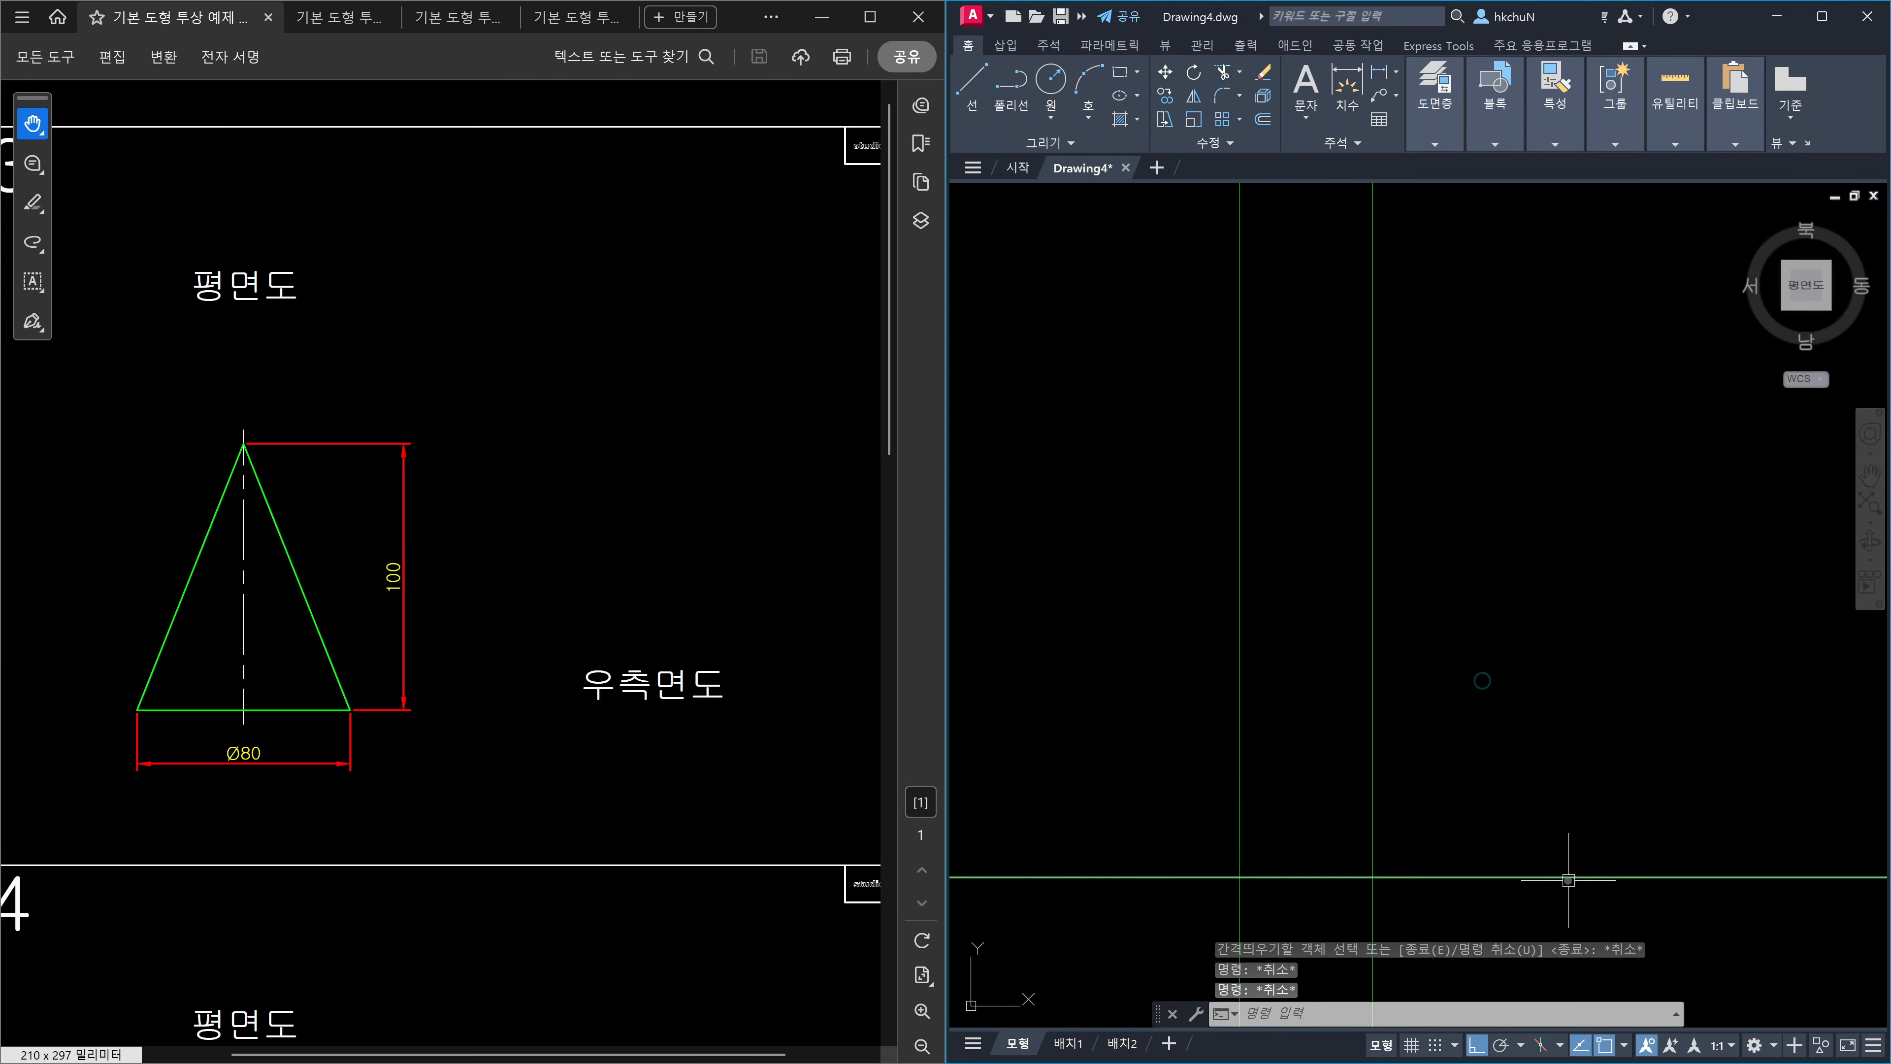
middle_click_drag(1565, 864, 1531, 782)
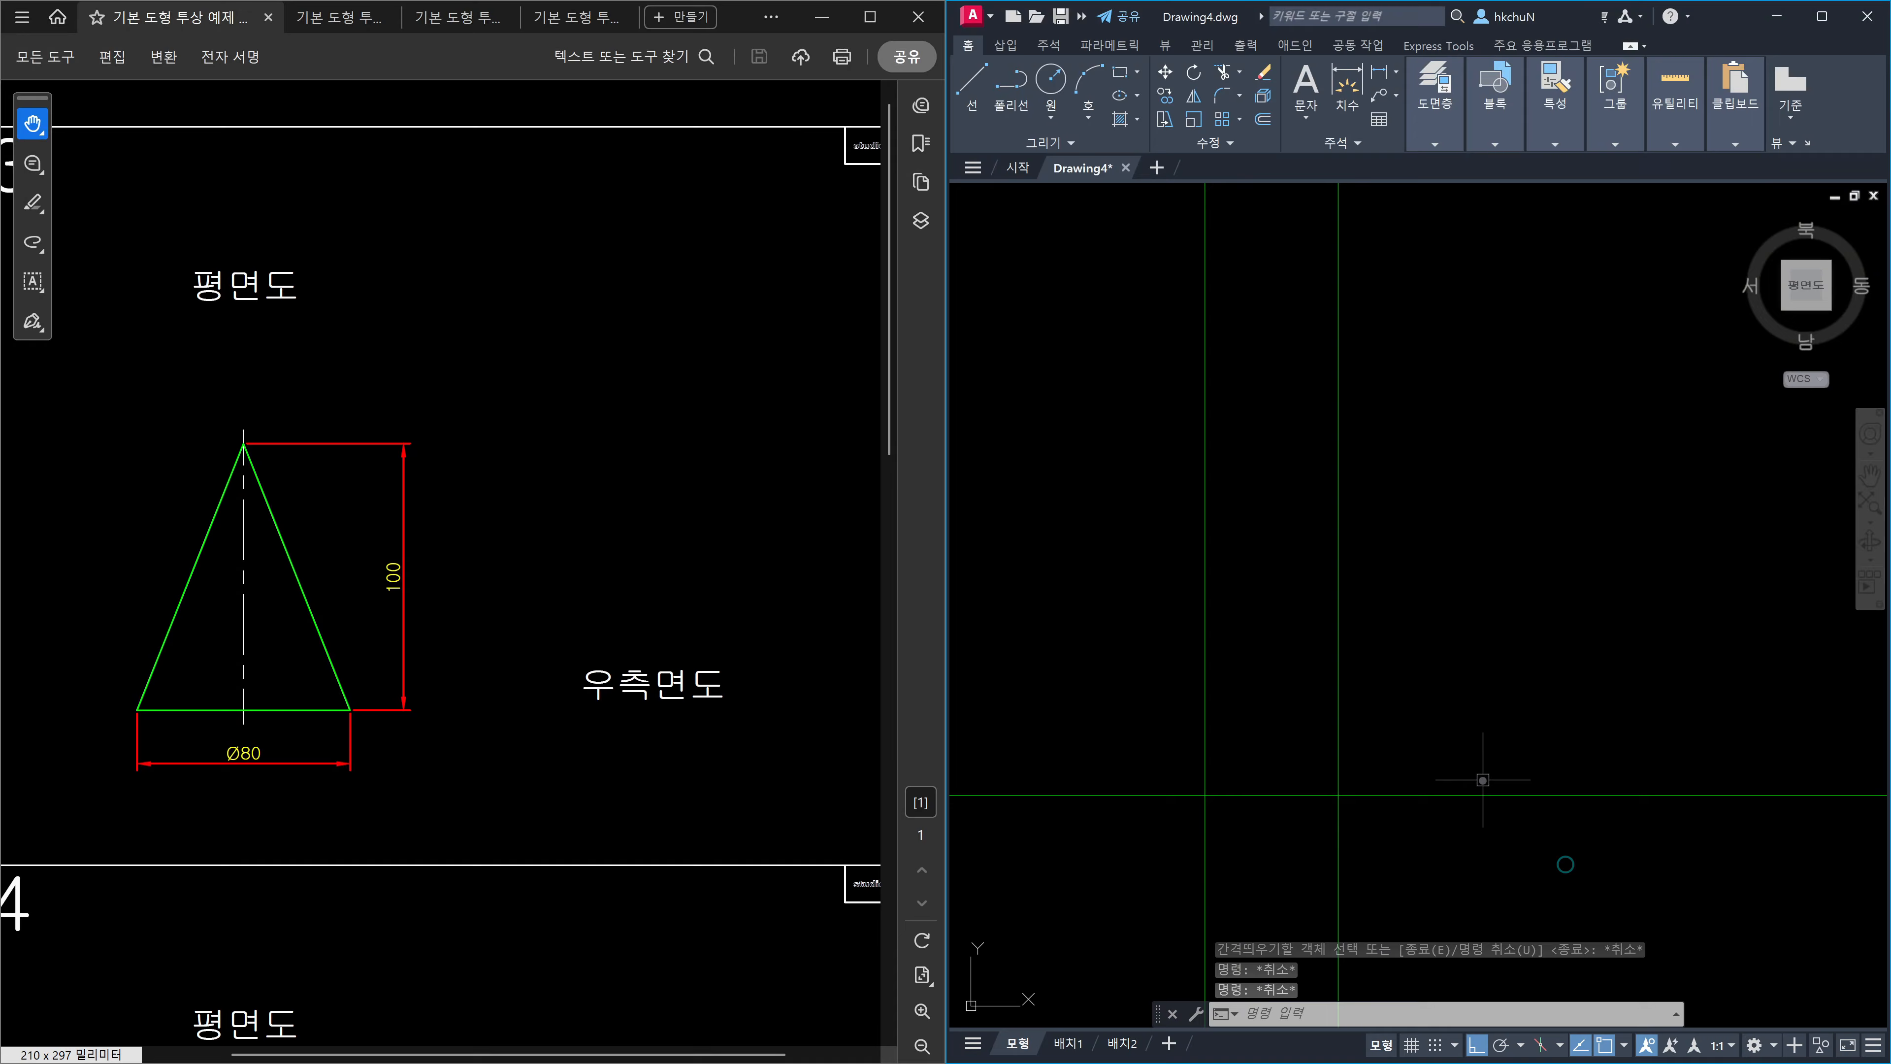
key("Escape")
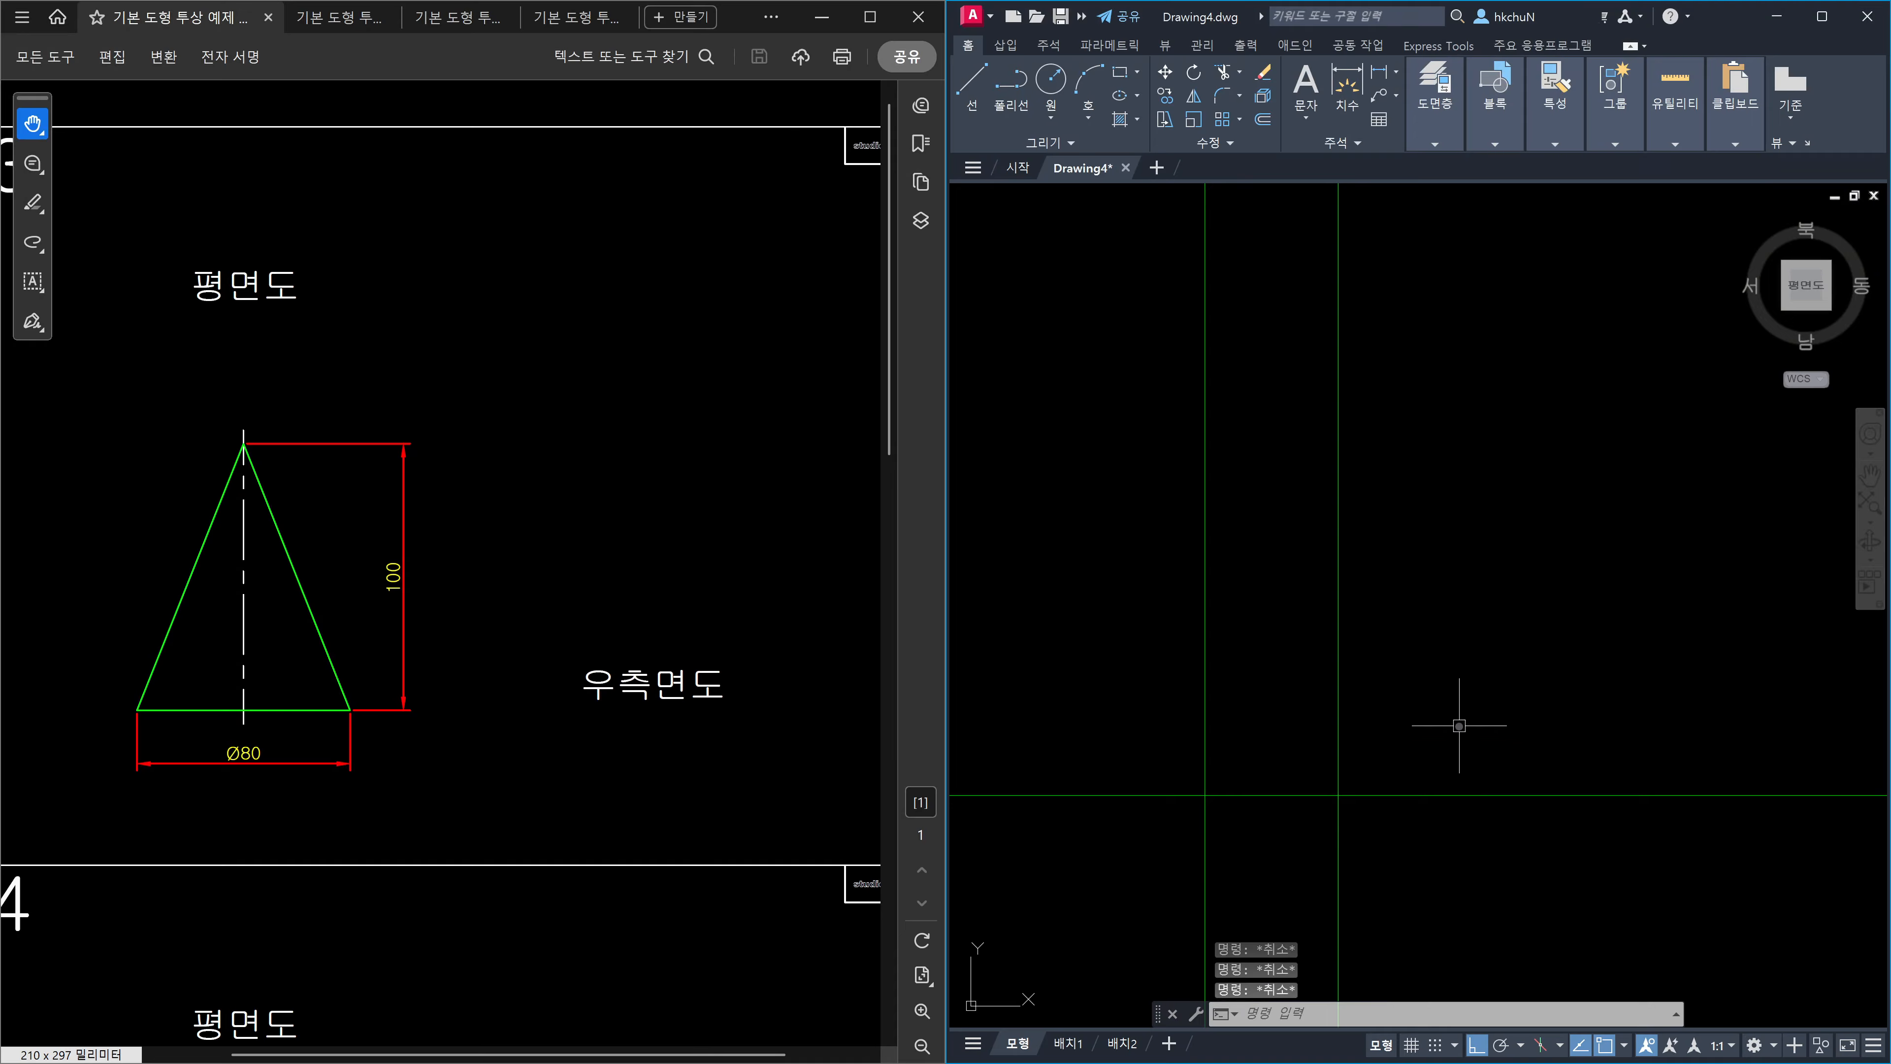
Offset the horizontal construction line upward by 100.
key("space")
type("1")
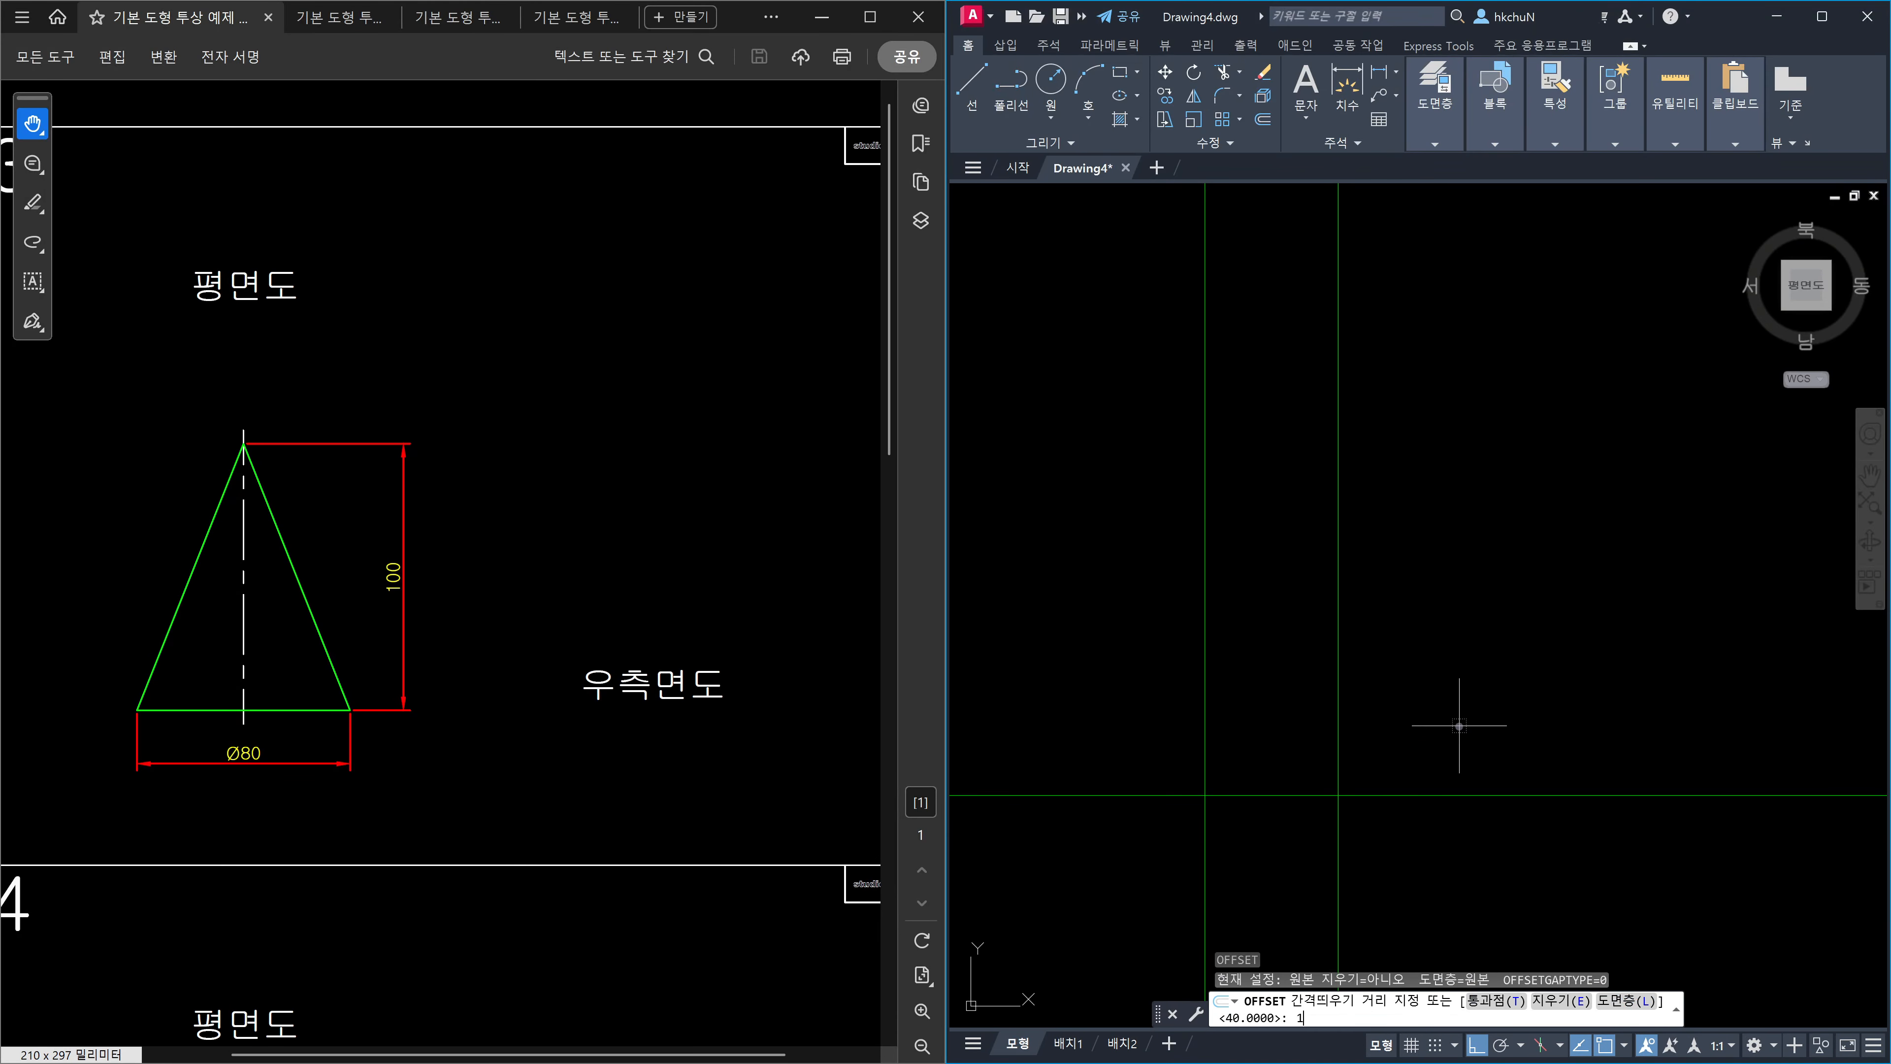
type("00")
key("space")
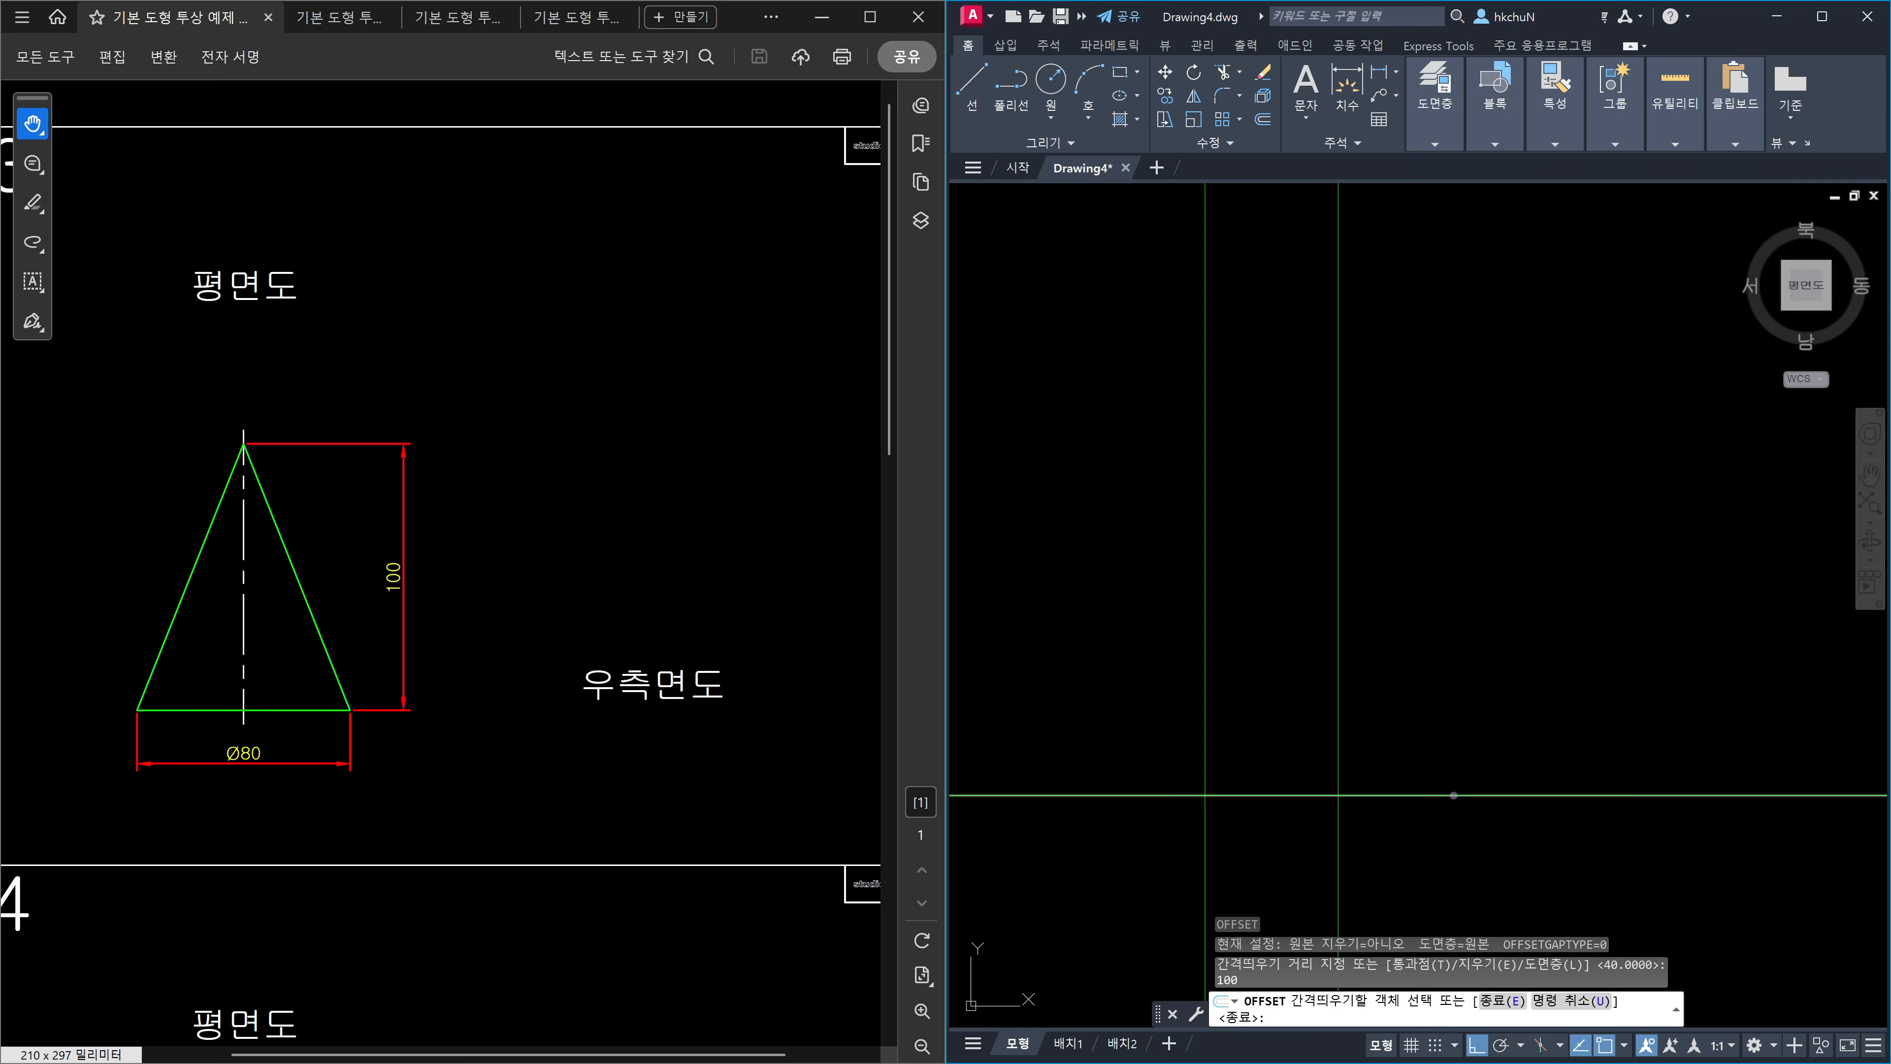
left_click(1455, 796)
left_click(1454, 656)
key("Escape")
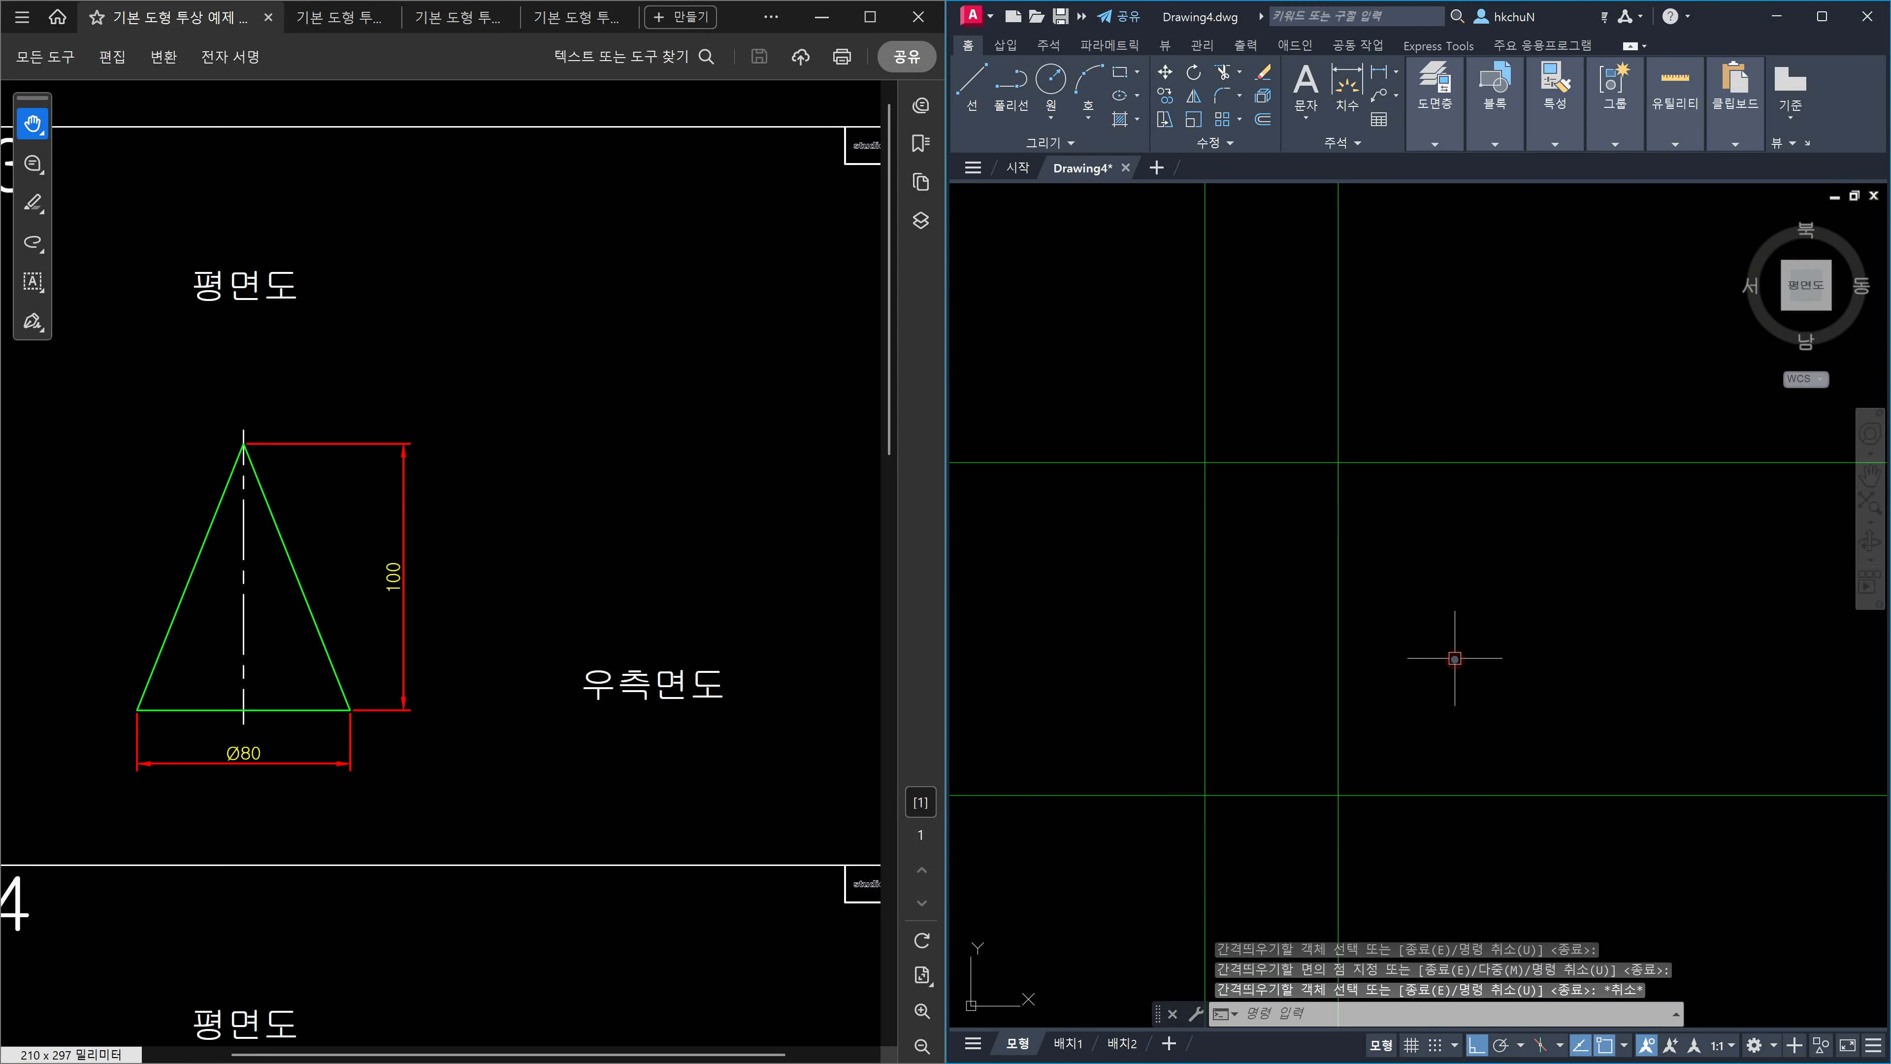
Draw the cone's left slanted edge from the lower-left construction line intersection to the apex on the central vertical line.
type("l")
key("space")
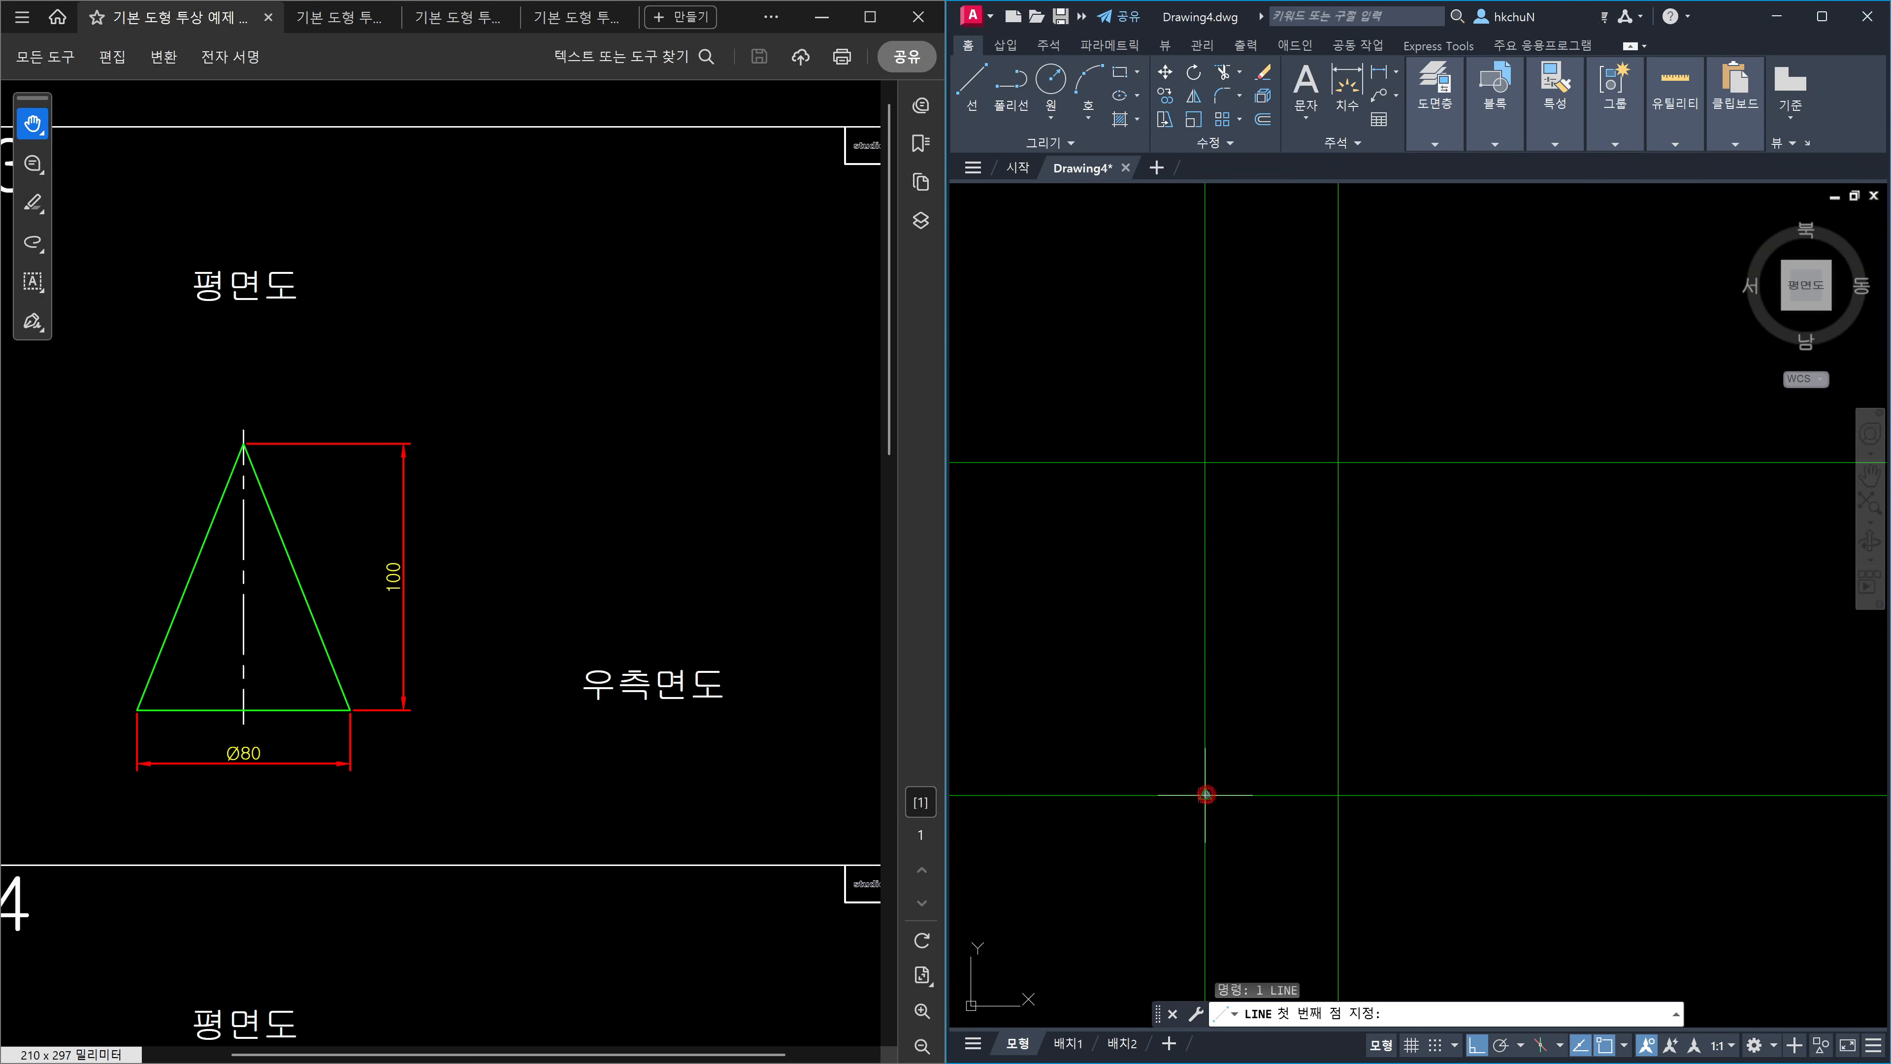
left_click(1206, 795)
left_click(1338, 463)
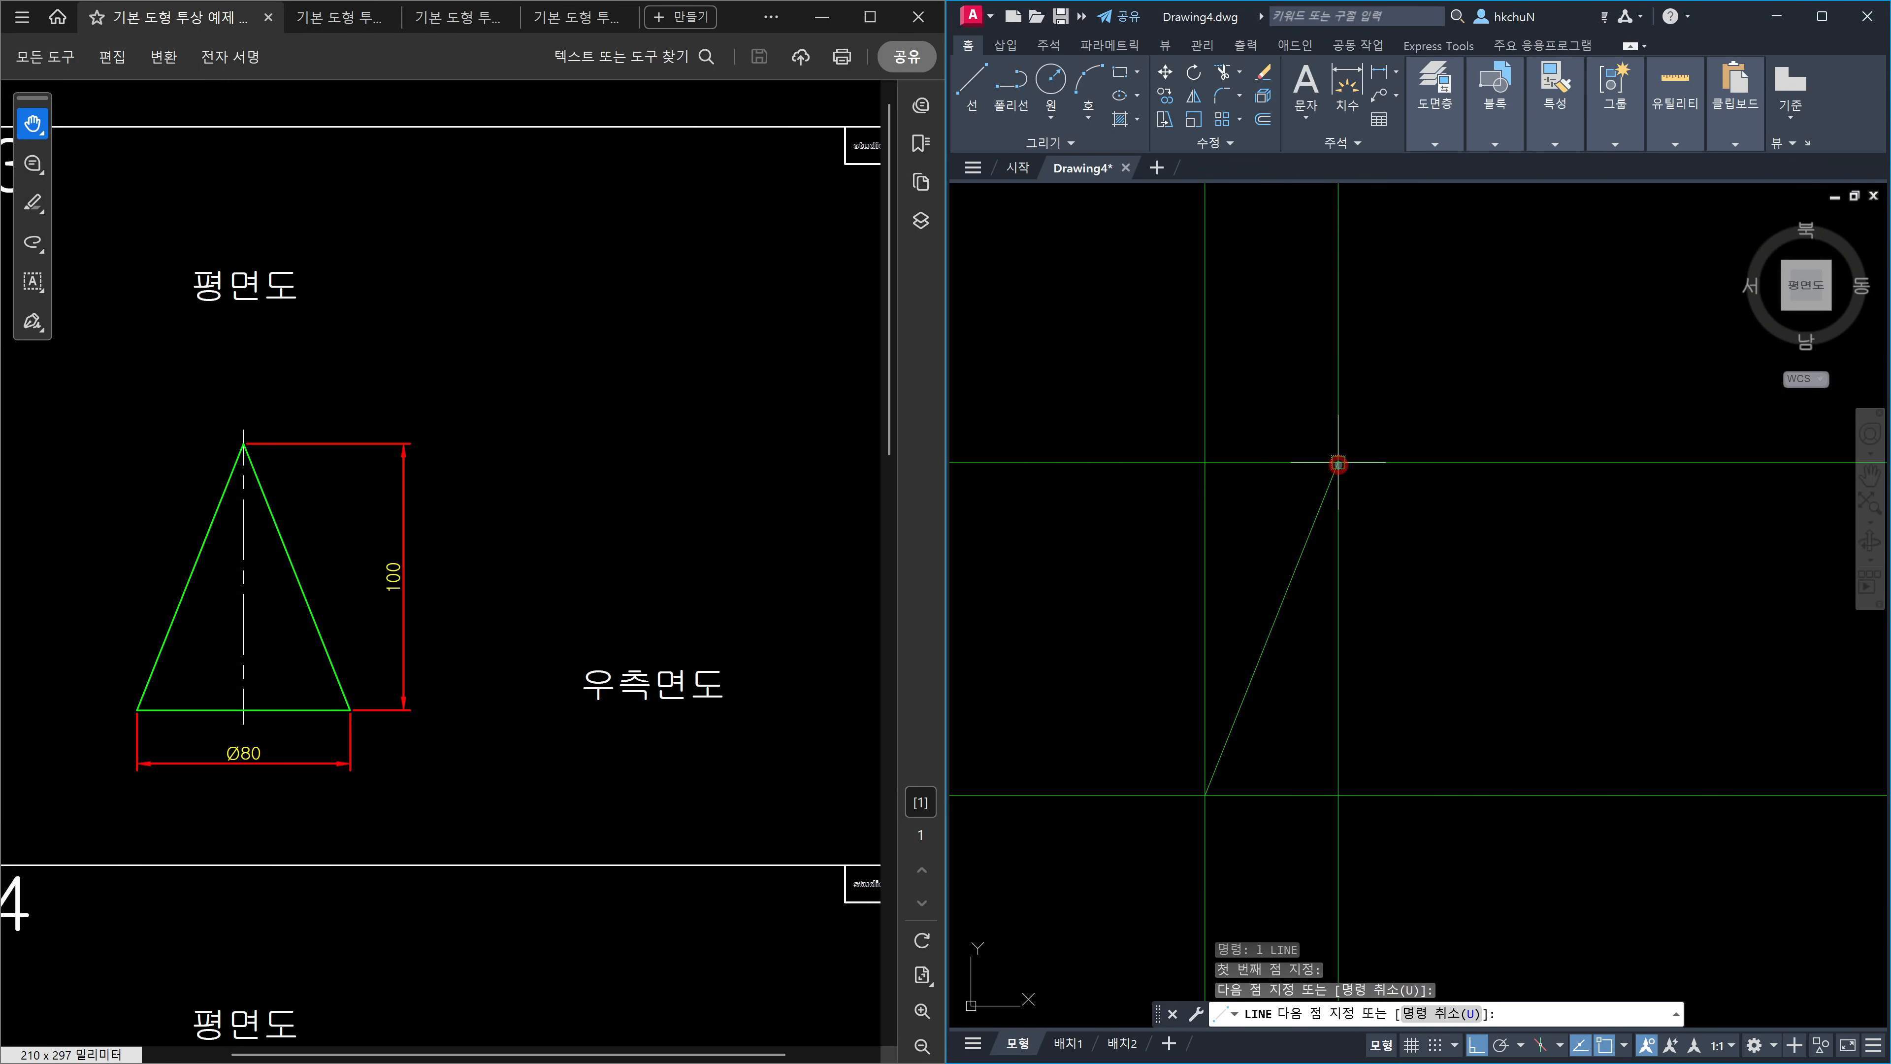
key("Escape")
Mirror the slanted edge about the central vertical construction line, keeping the original.
type("mi")
key("space")
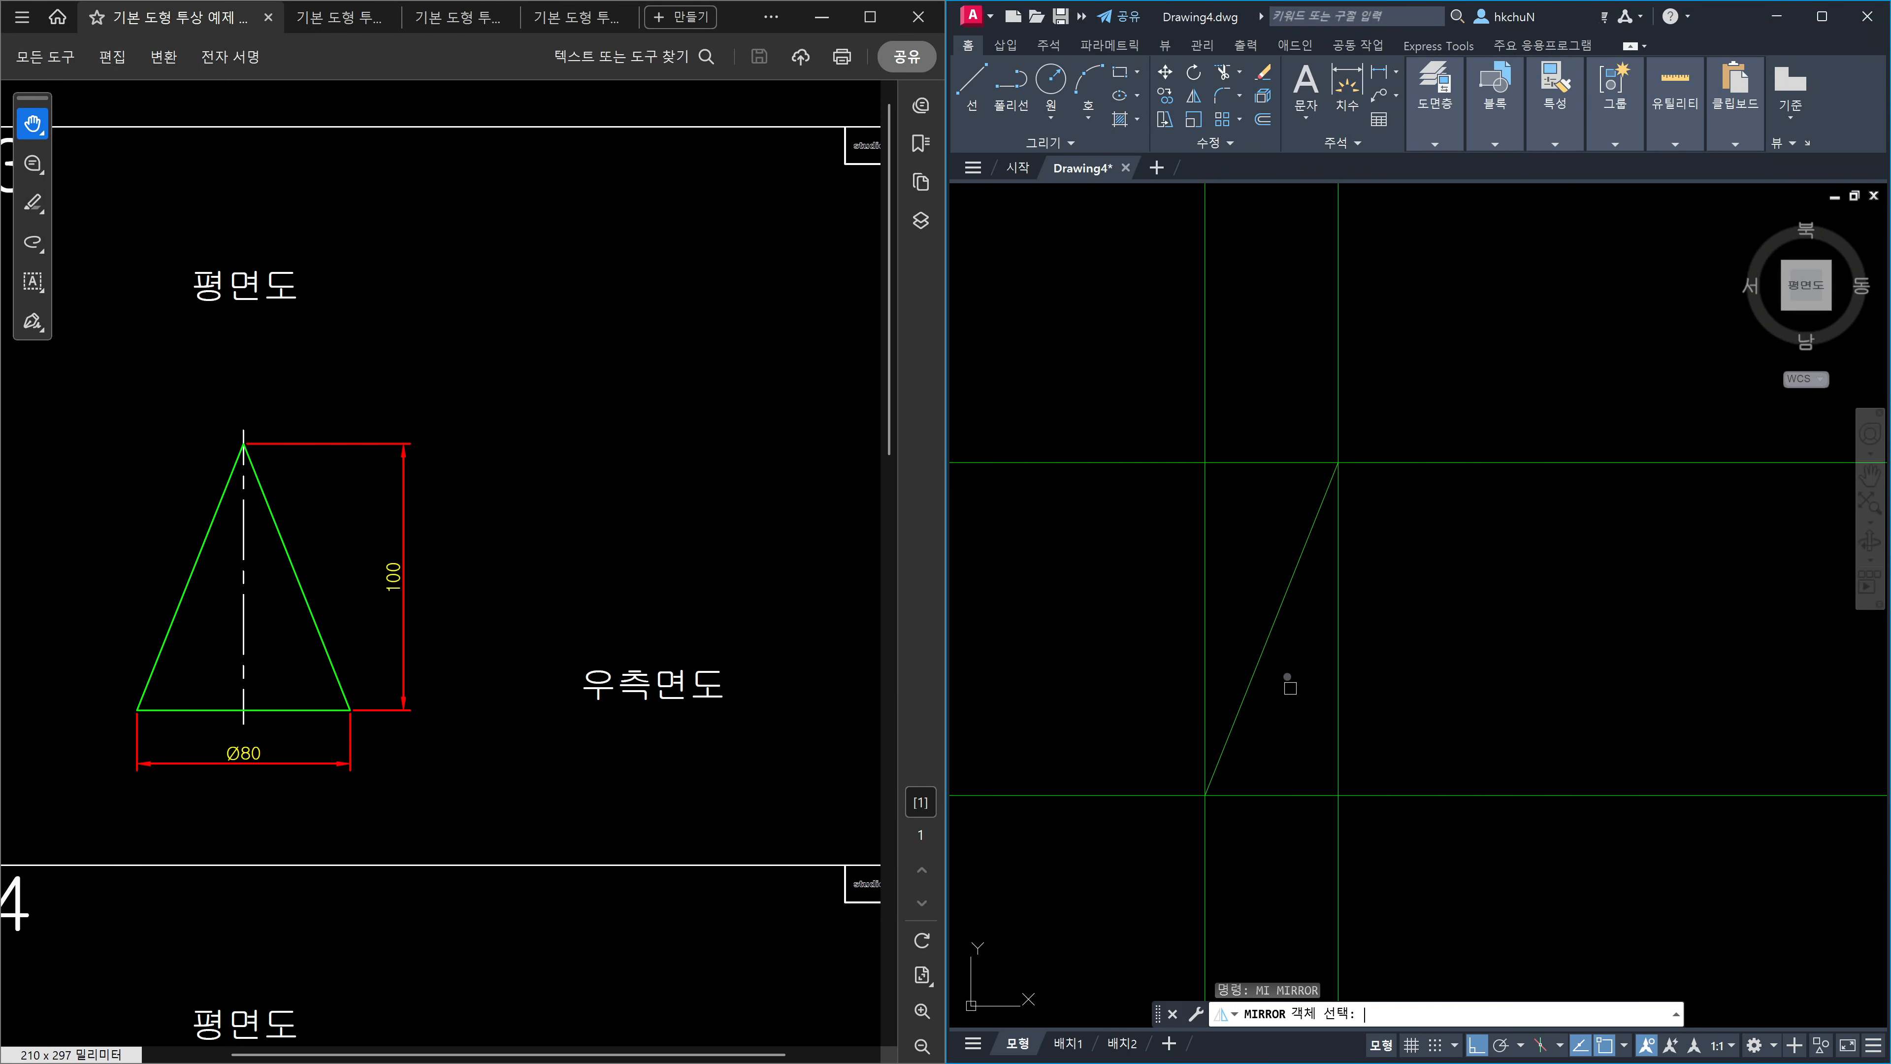
left_click(1290, 687)
left_click(1246, 574)
key("space")
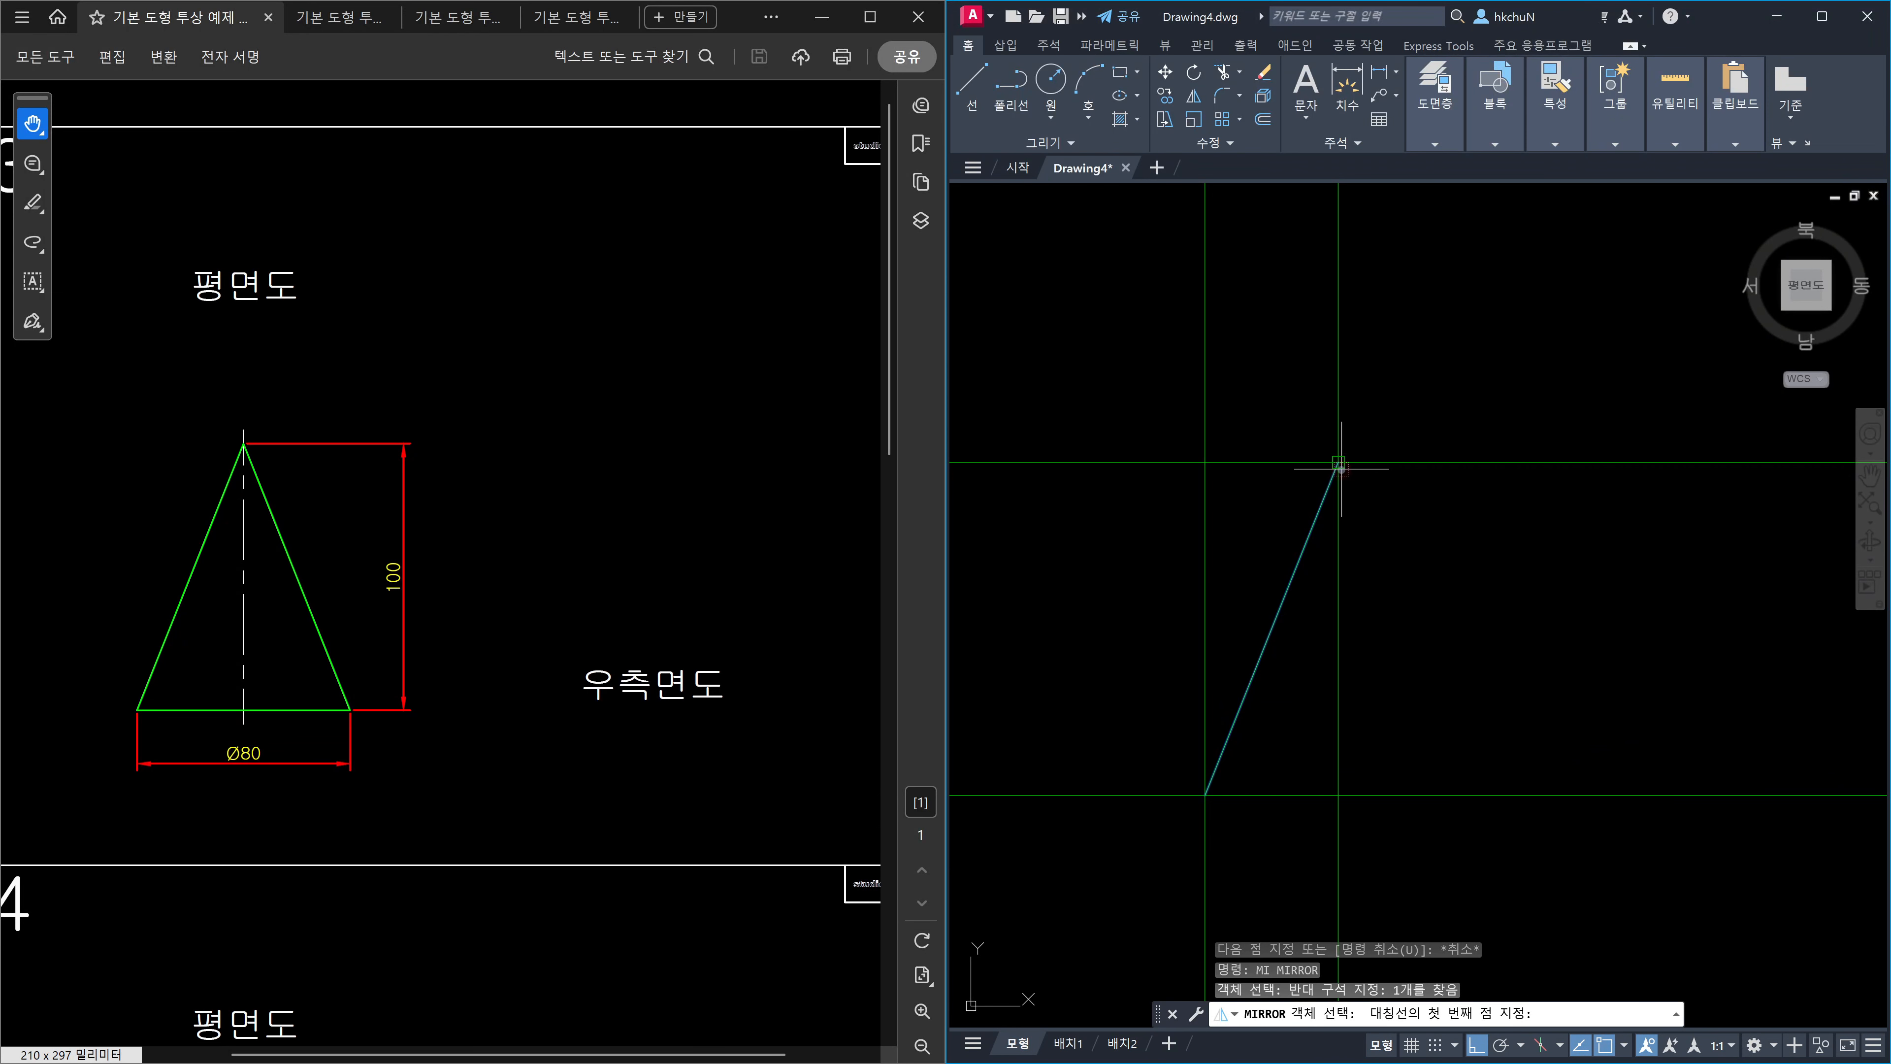
left_click(1338, 463)
left_click(1363, 847)
key("space")
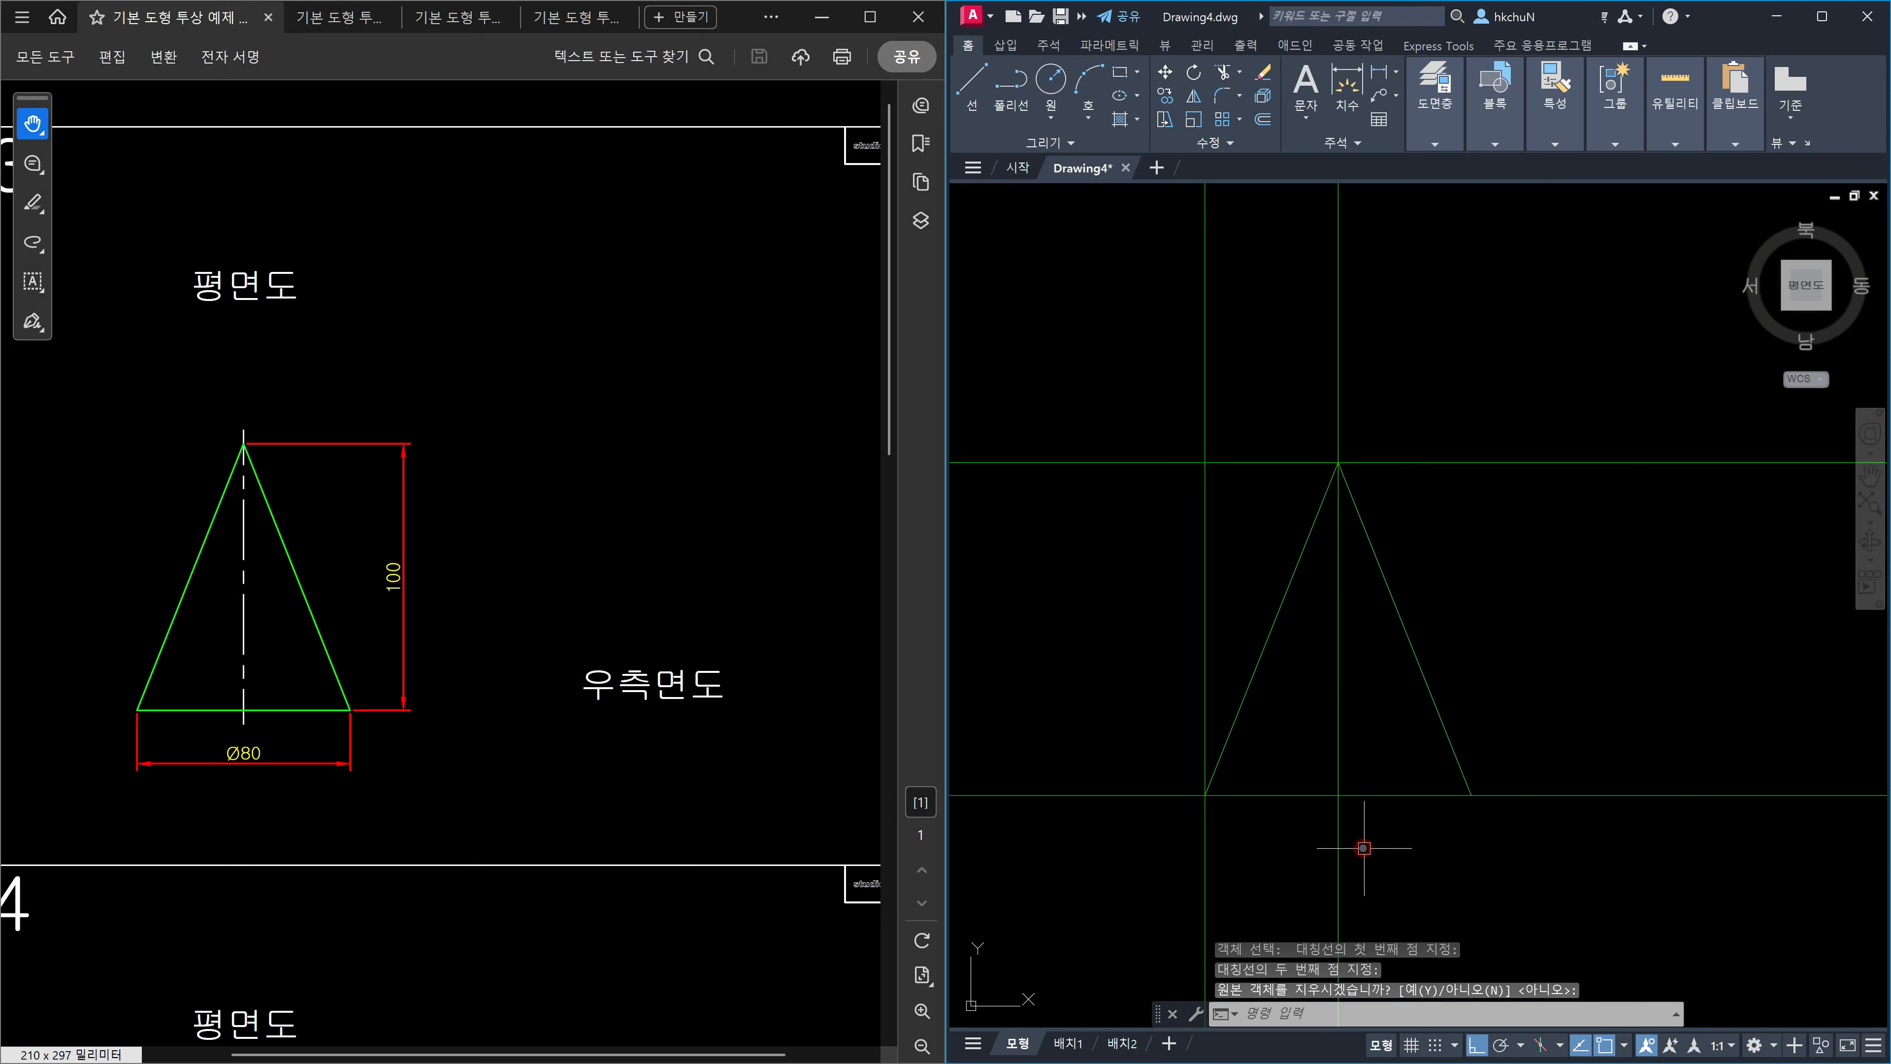
Delete the offset vertical construction line at the cone's left base corner.
left_click(1258, 551)
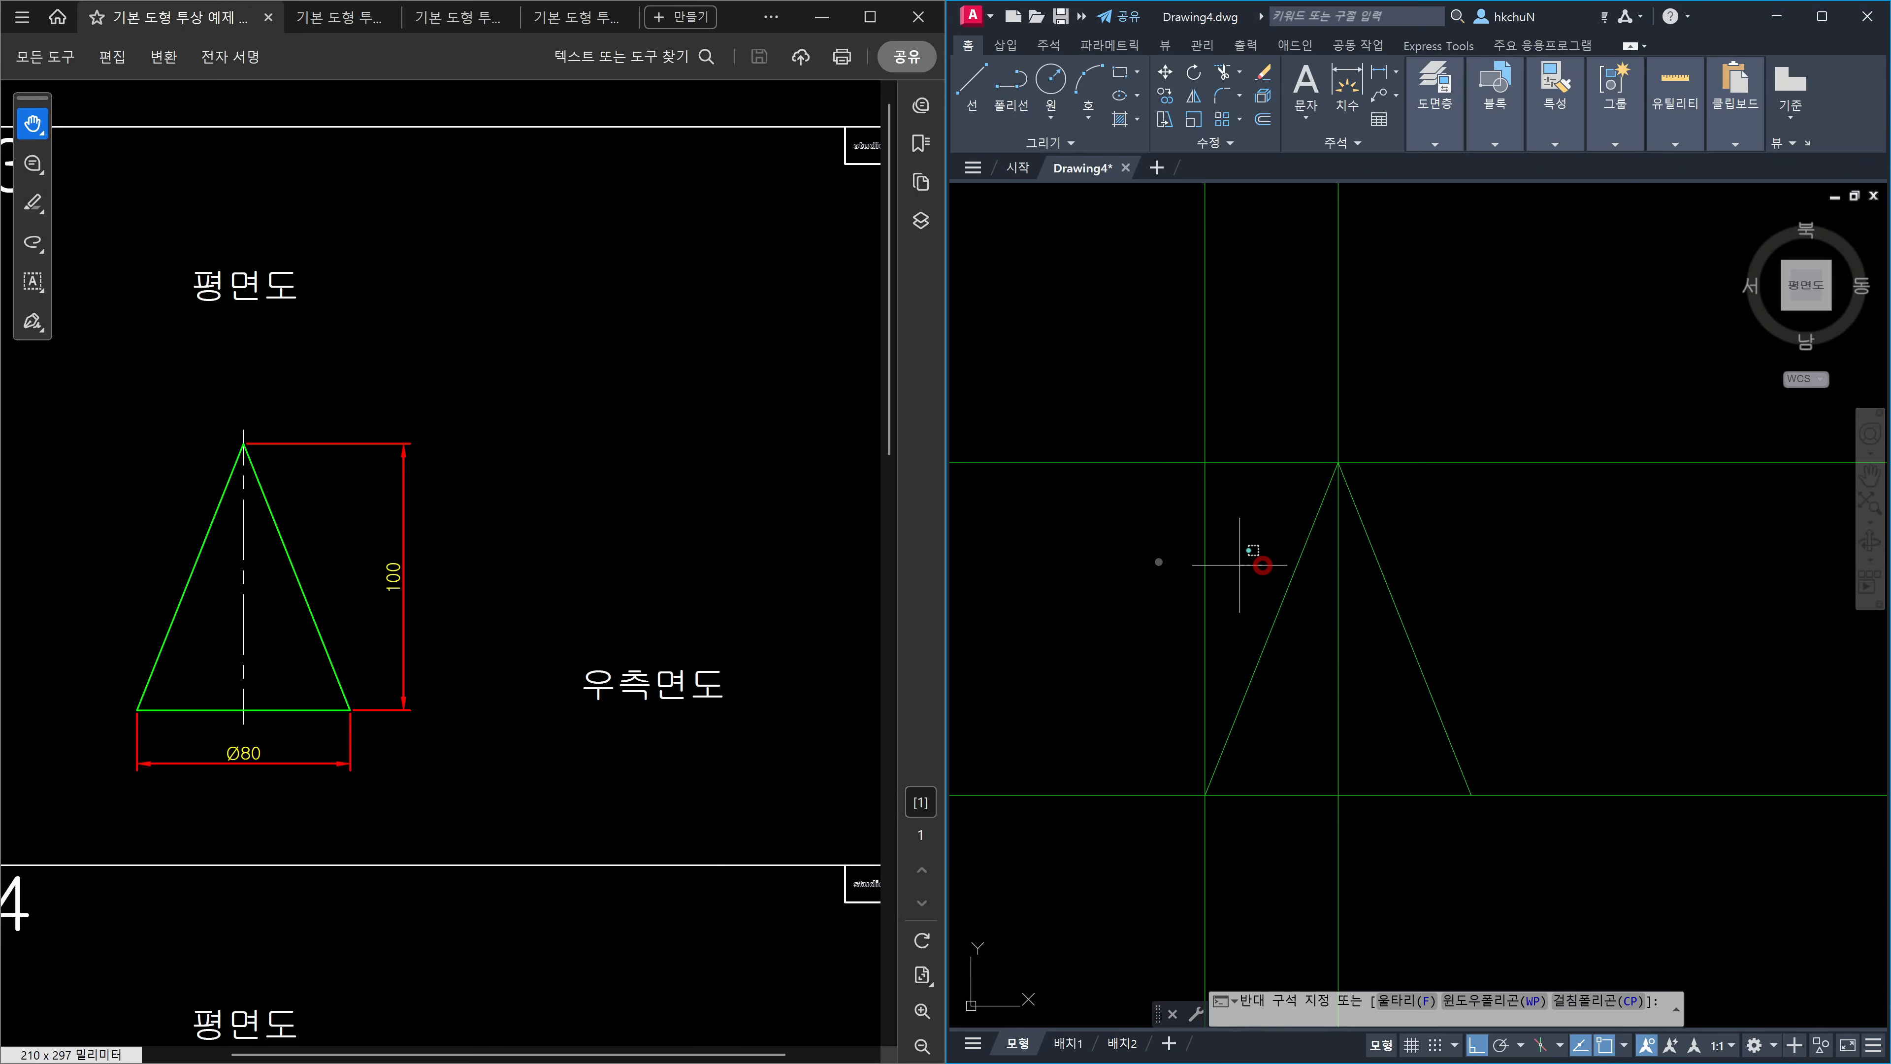
left_click(1123, 553)
key("Delete")
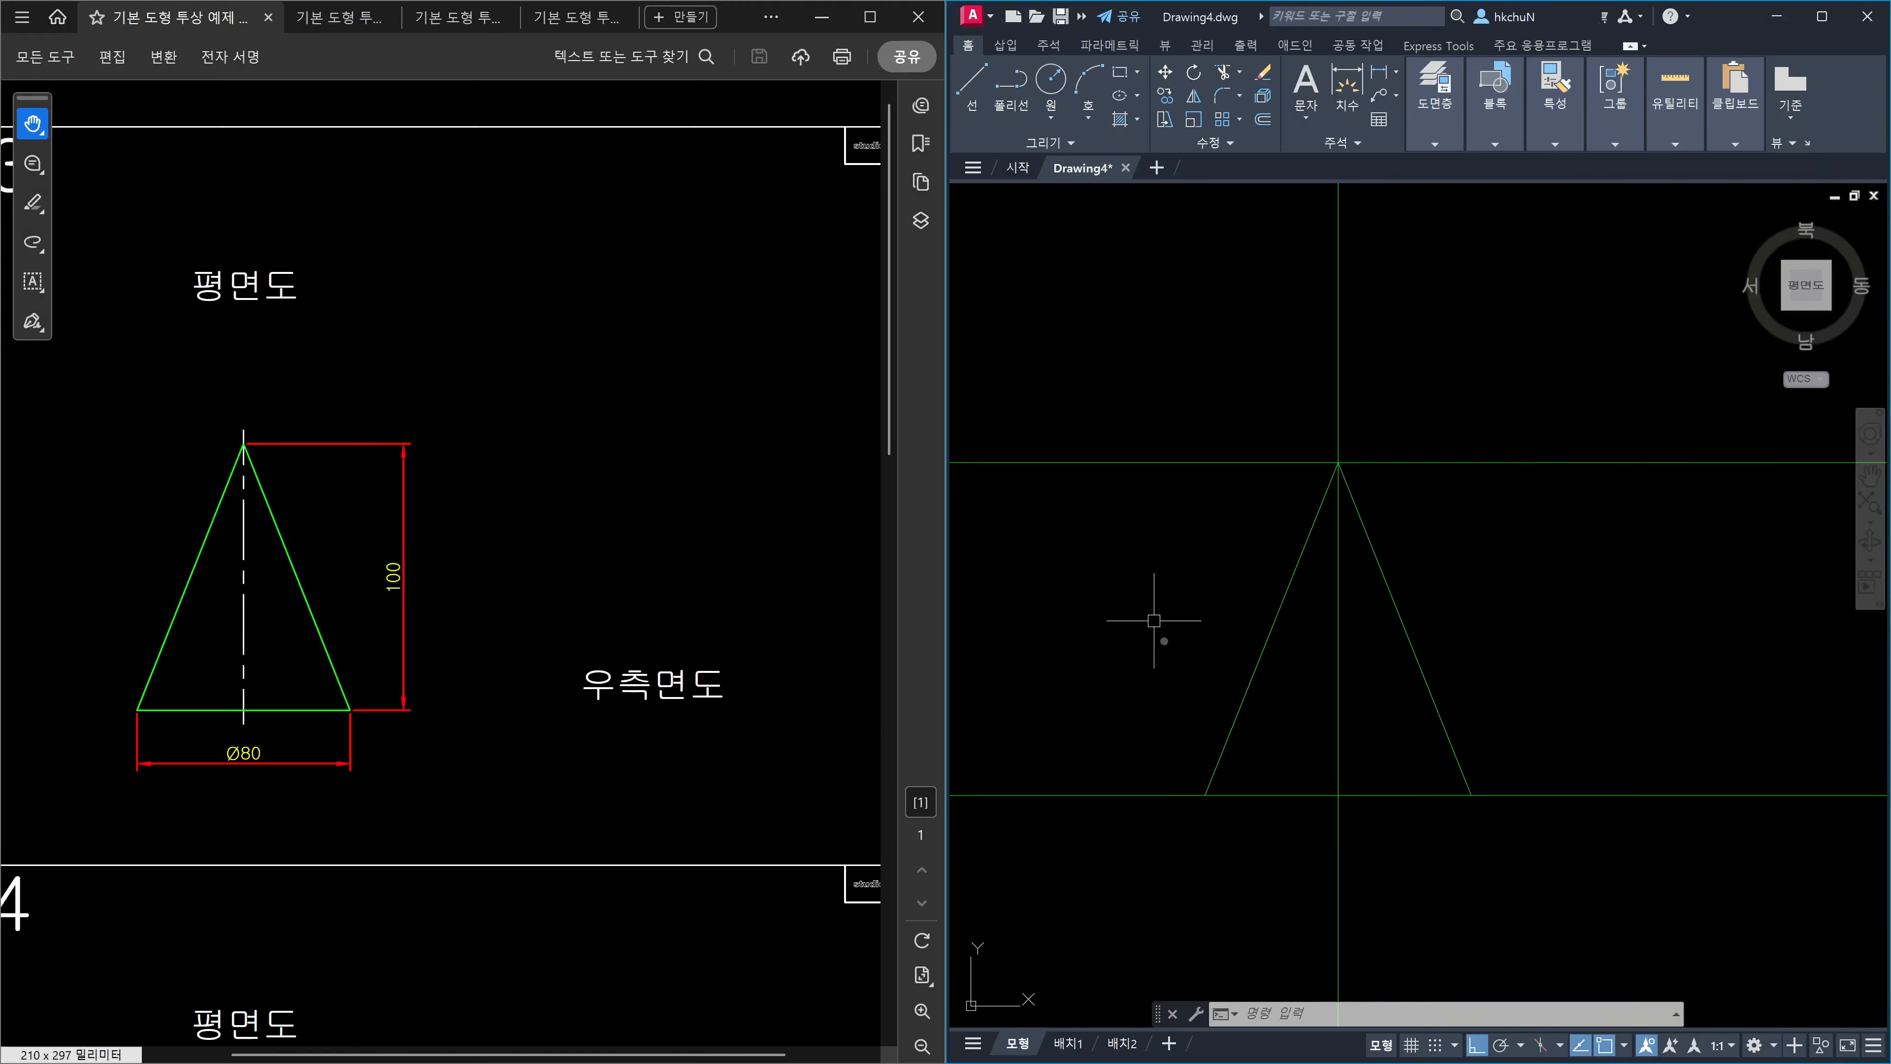
Trim the lower horizontal construction line outside both slanted edges, leaving the triangle's base.
type("tr")
key("Return")
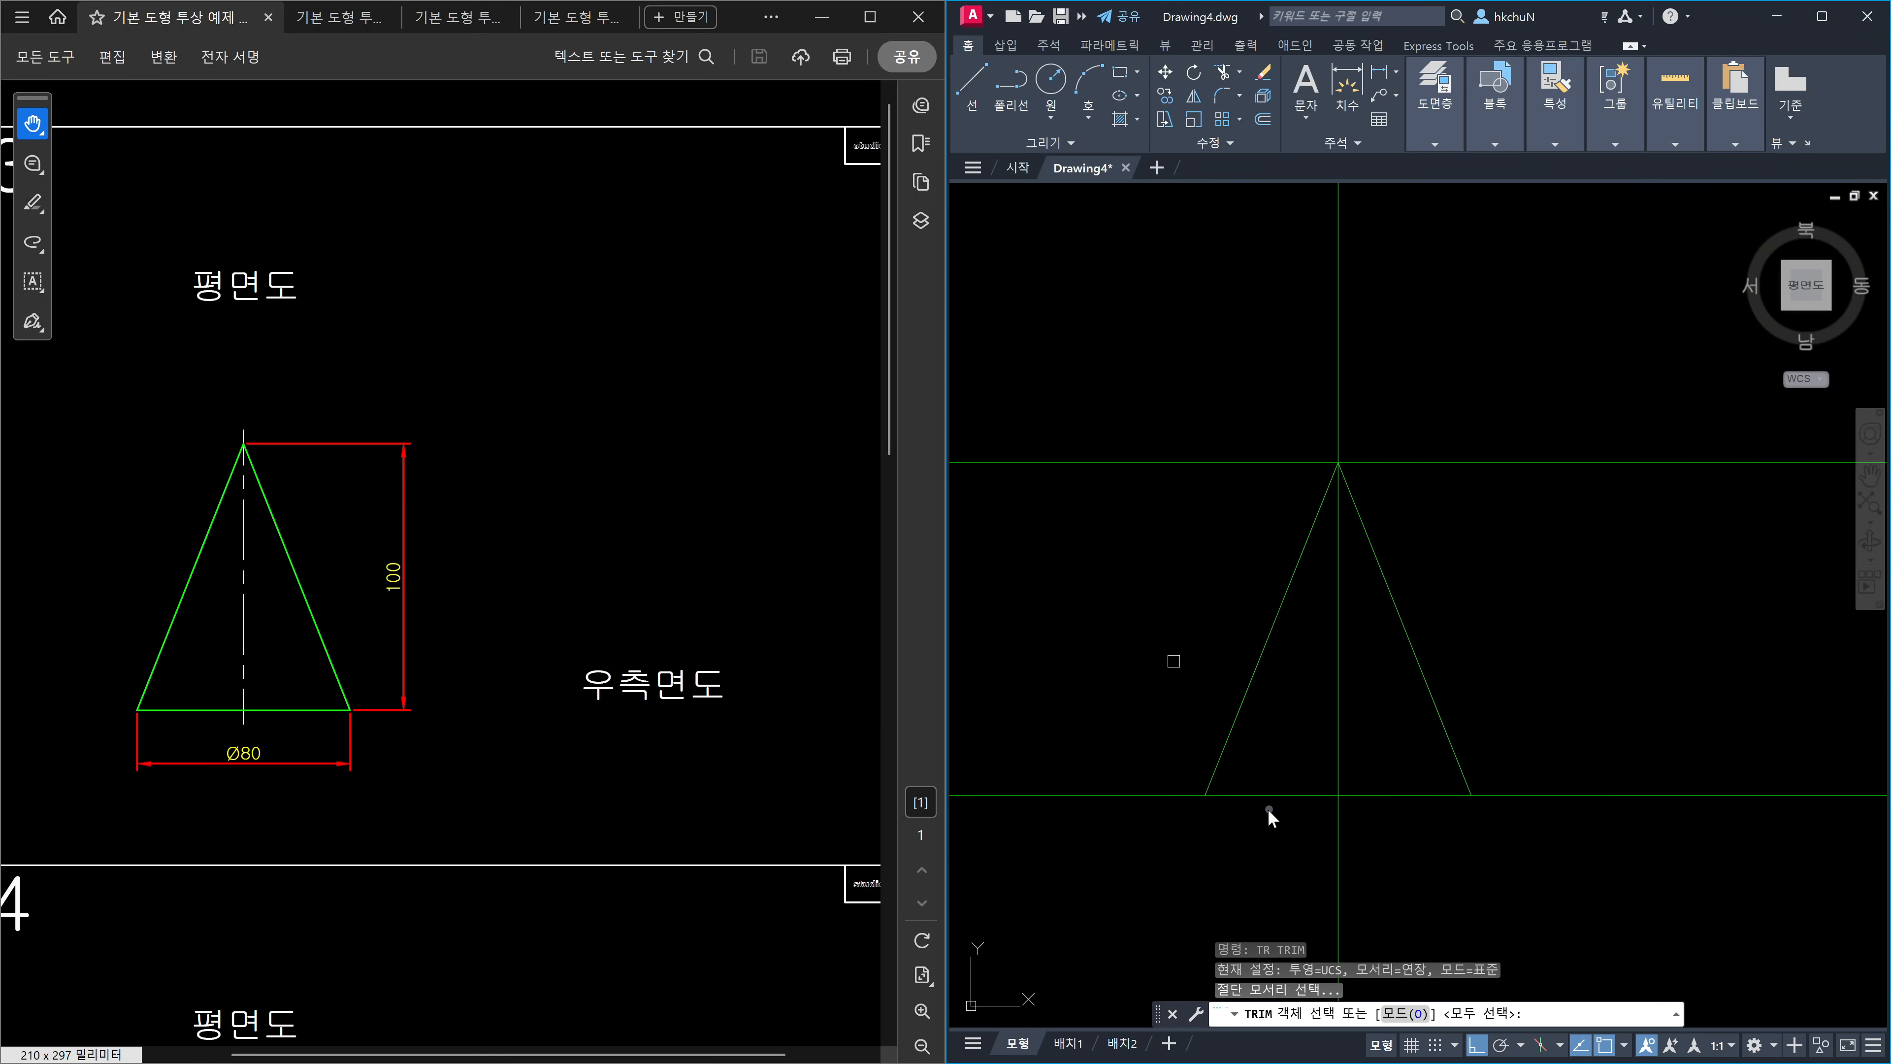
left_click(1268, 828)
left_click(1194, 718)
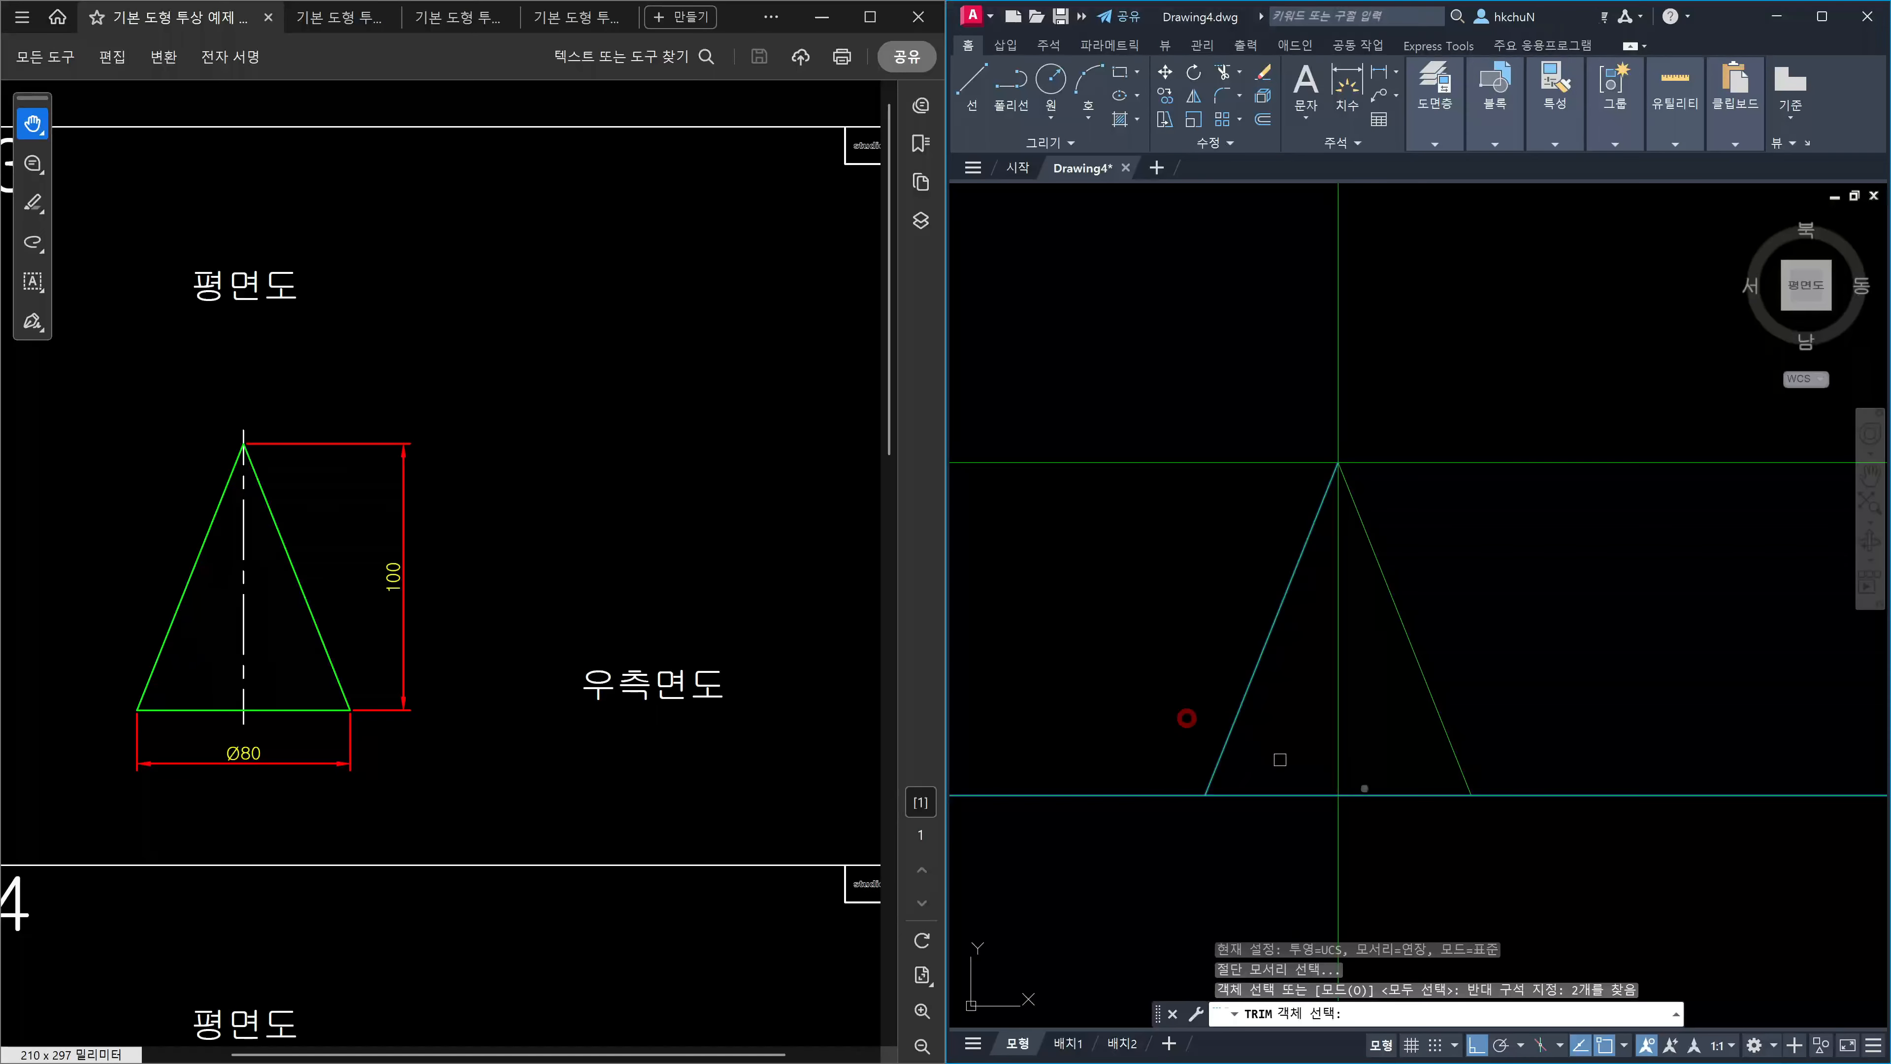
left_click(1566, 861)
left_click(1386, 689)
key("Return")
left_click(1530, 826)
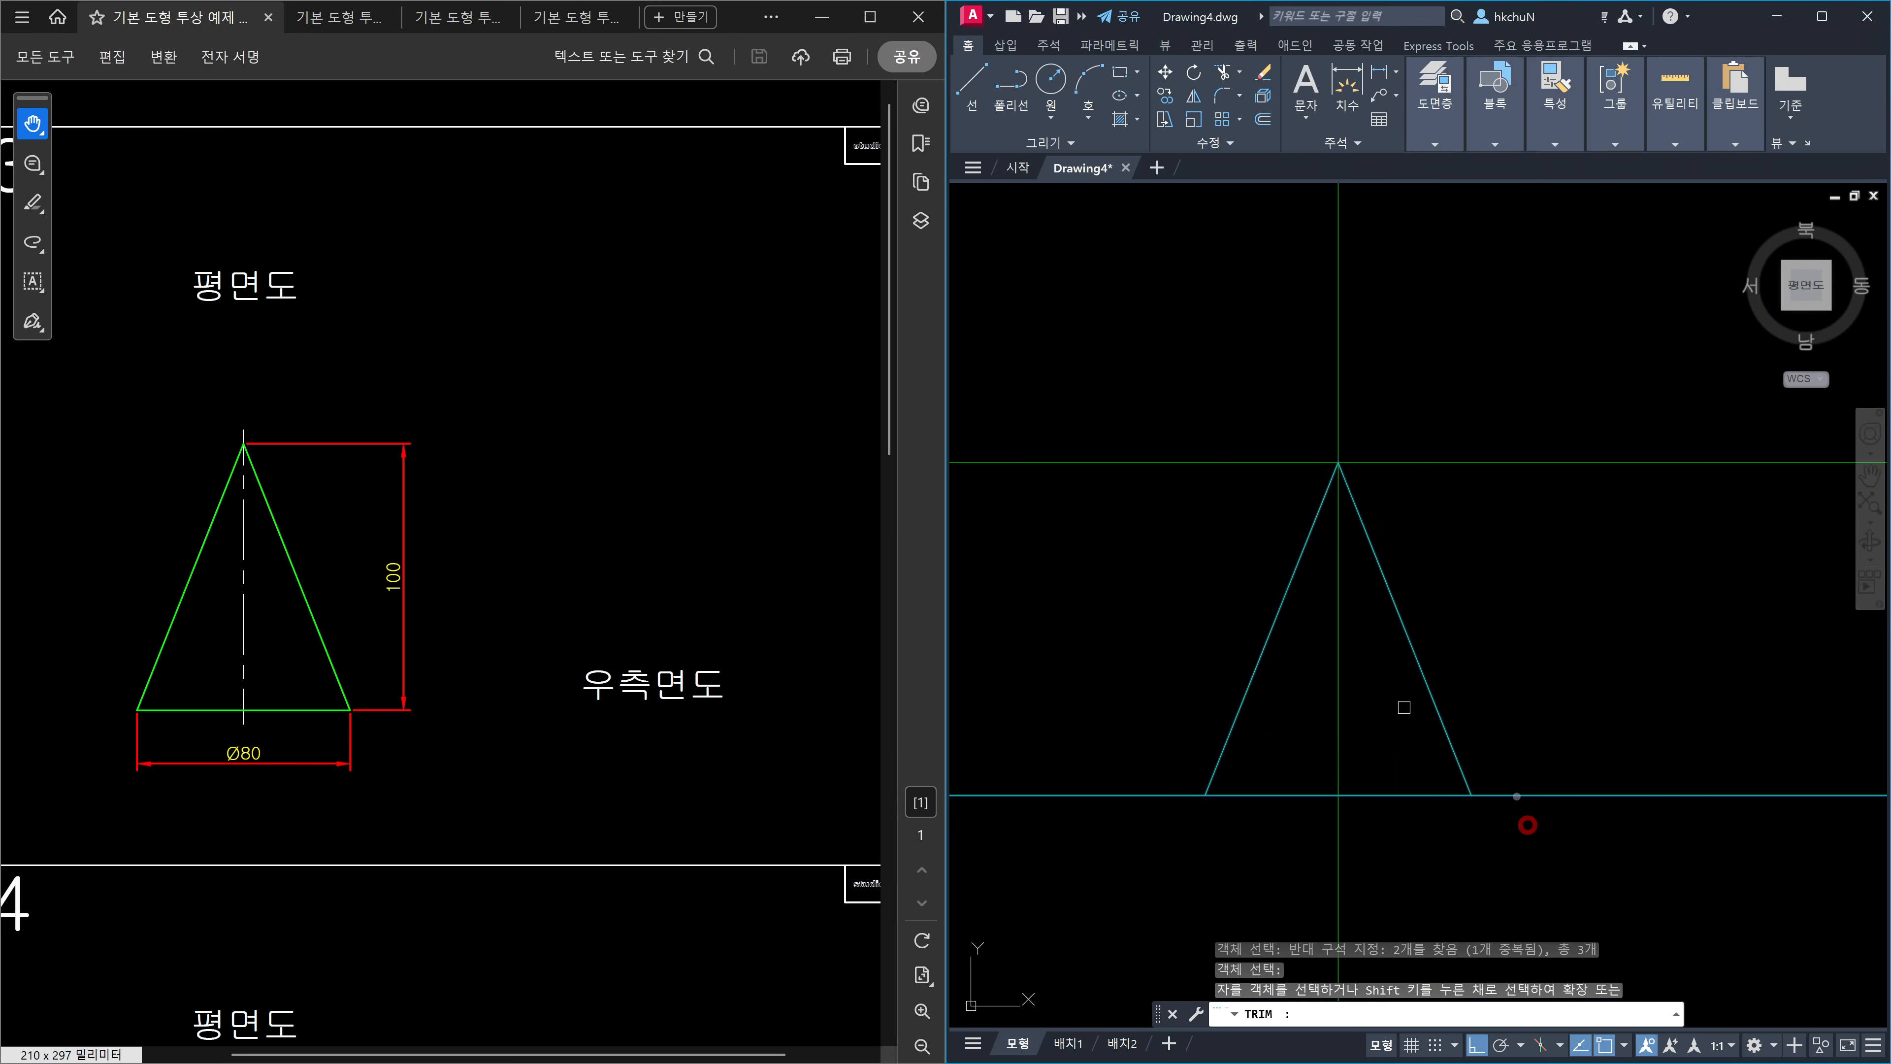
left_click(1499, 746)
left_click(1130, 829)
left_click(1085, 703)
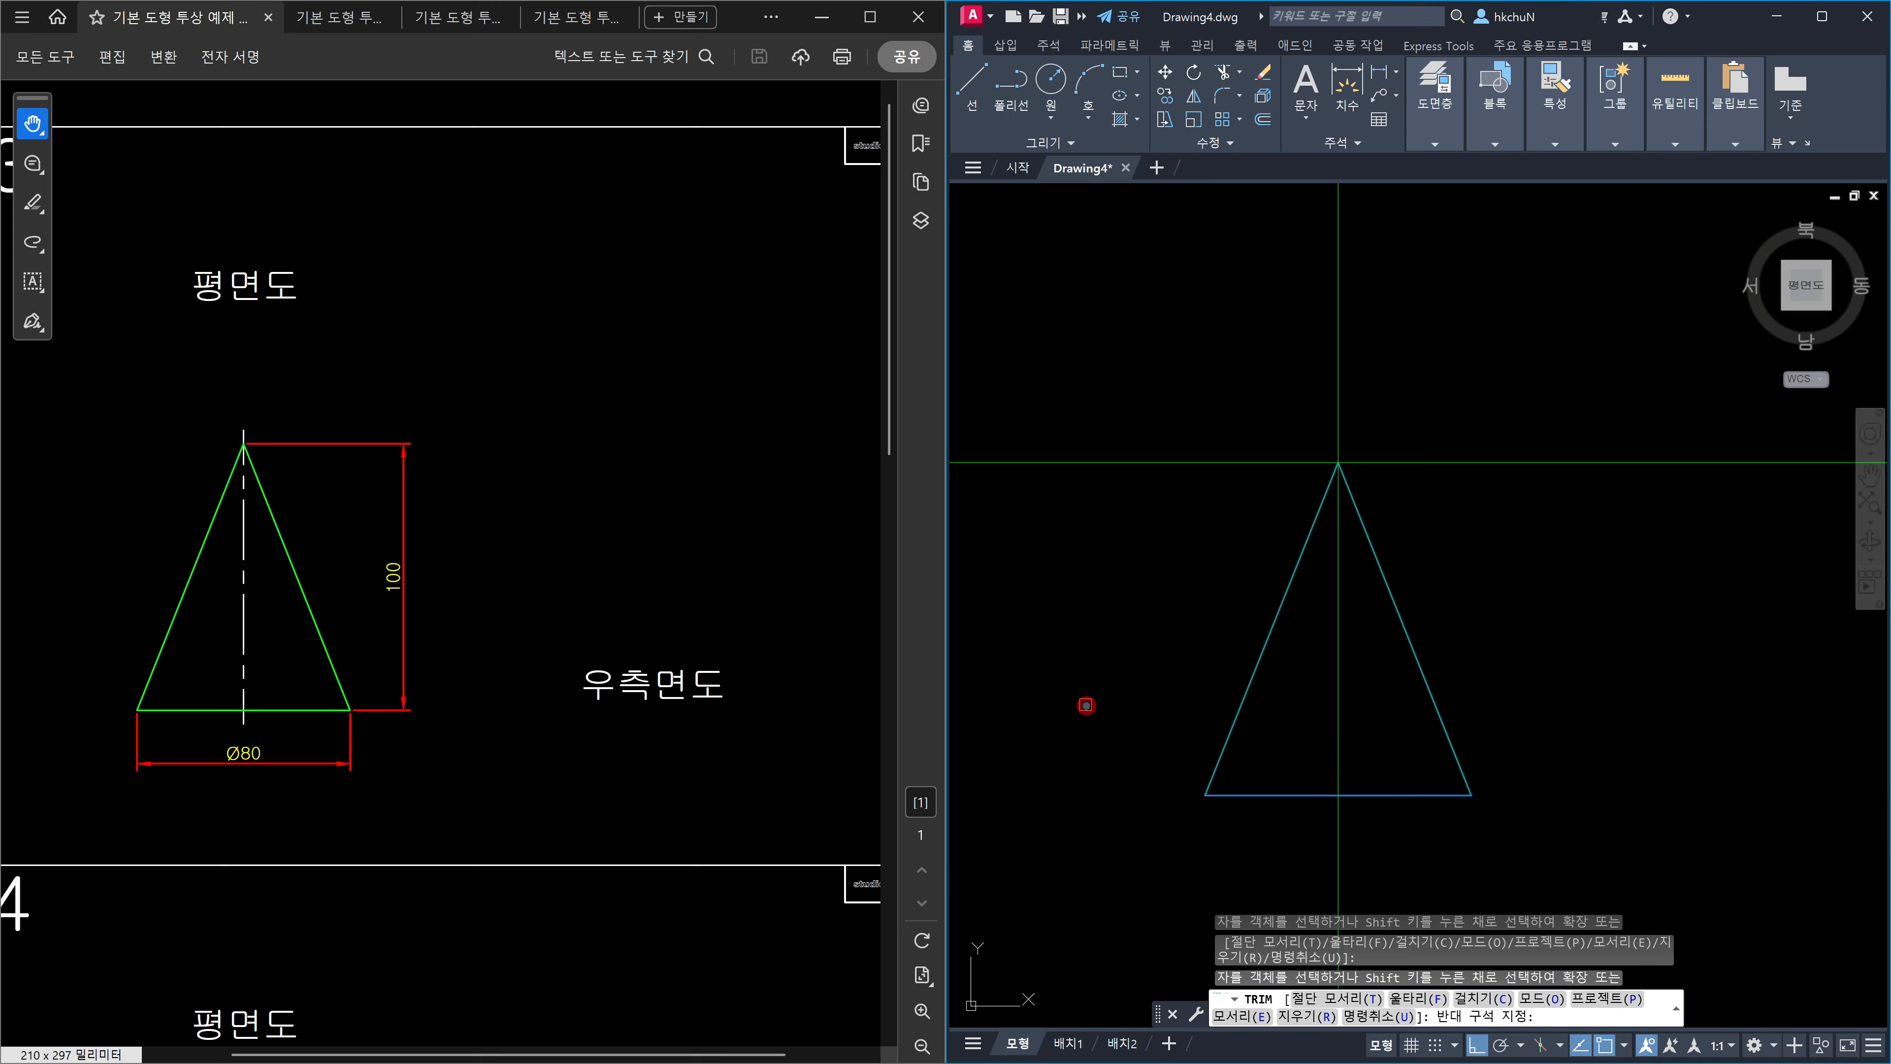
Trim the central vertical construction line above the apex and below the base.
left_click(1443, 392)
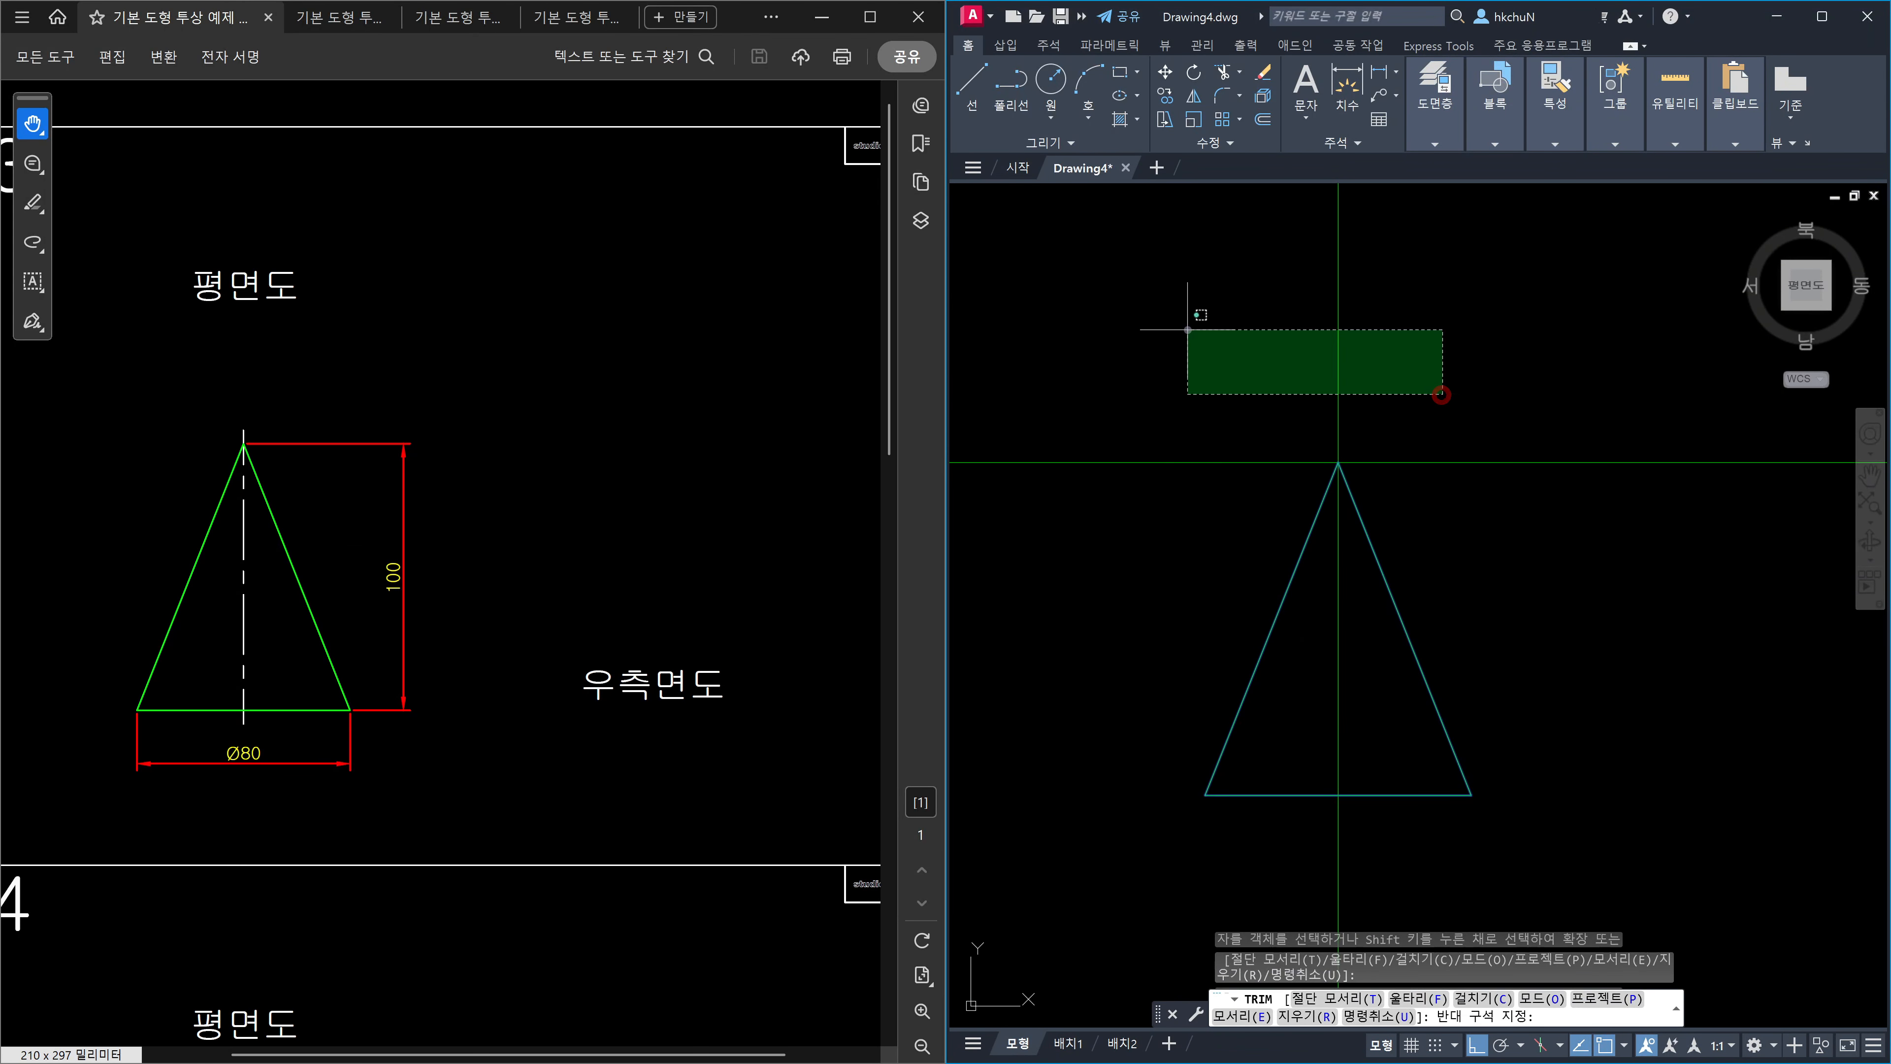
left_click(1188, 329)
middle_click_drag(1378, 573, 1407, 373)
left_click(1404, 687)
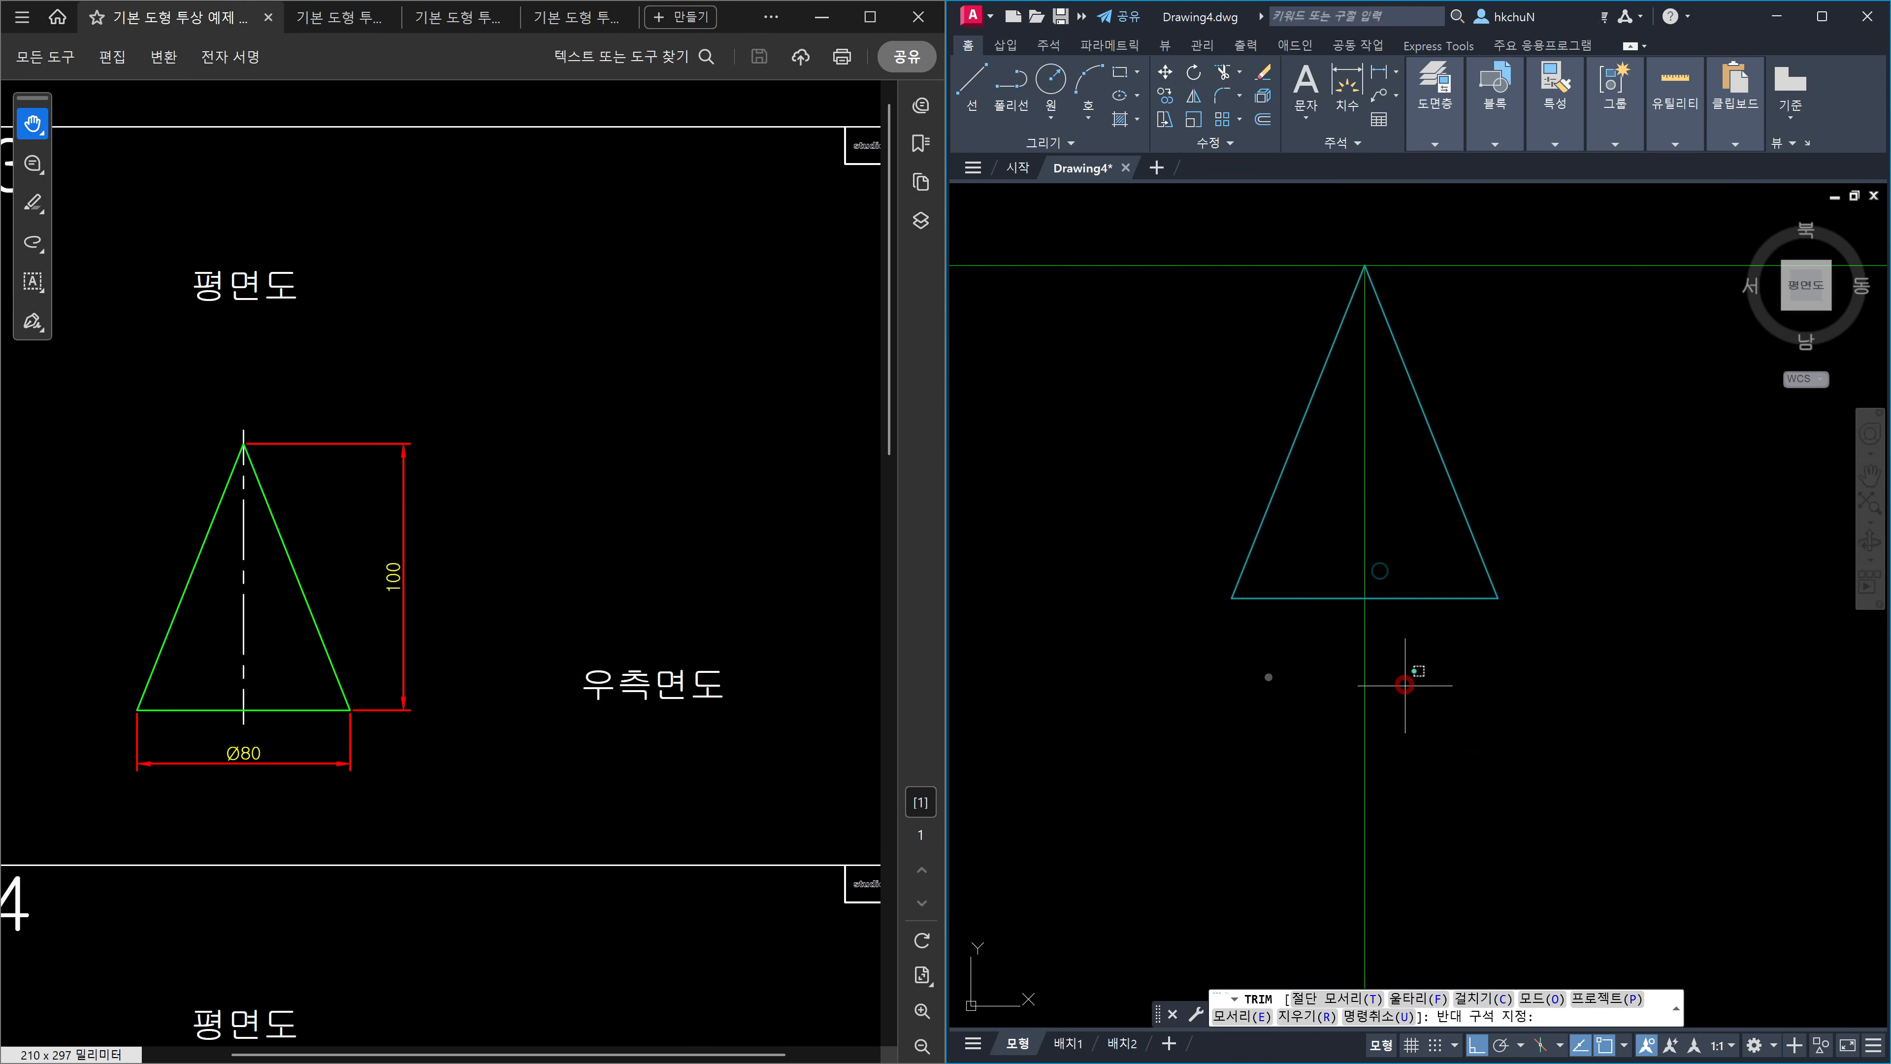
left_click(1269, 677)
middle_click_drag(1553, 512, 1440, 775)
key("Escape")
Delete the horizontal construction line passing through the apex.
left_click(1548, 604)
left_click(1436, 406)
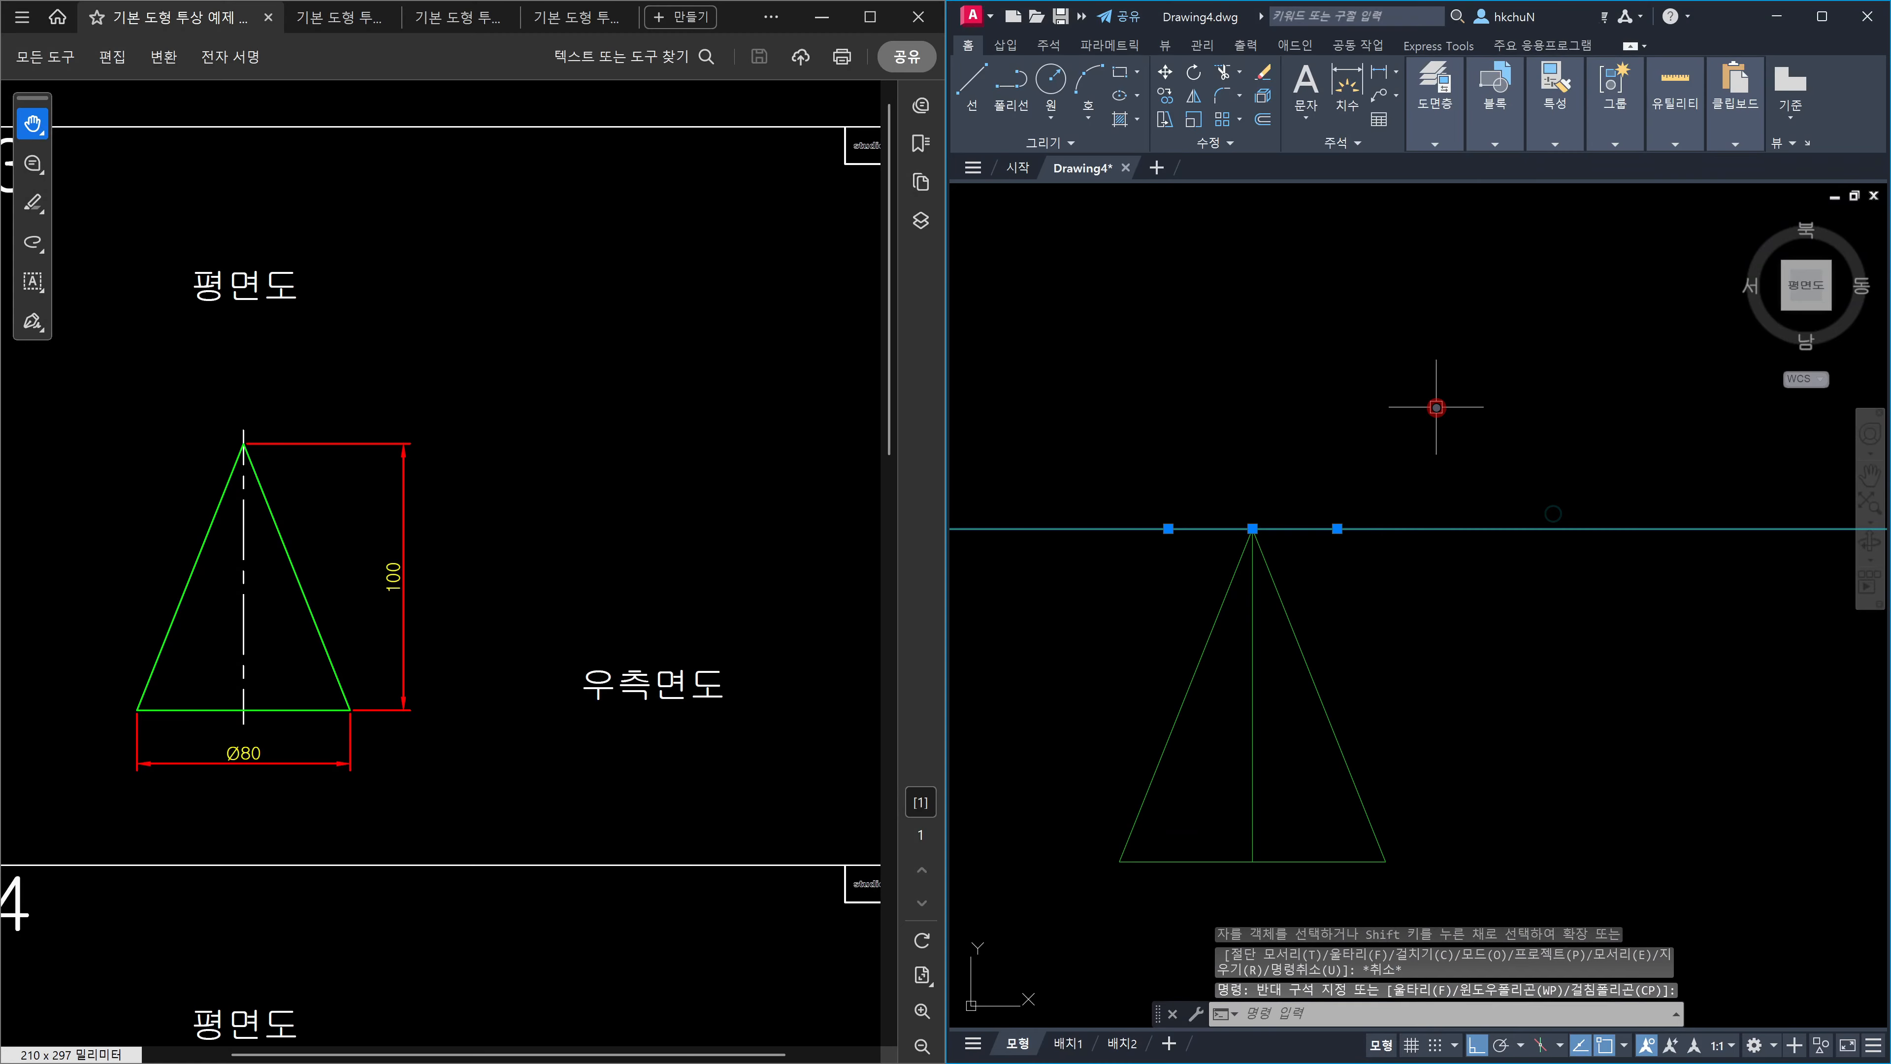
key("Delete")
key("Escape")
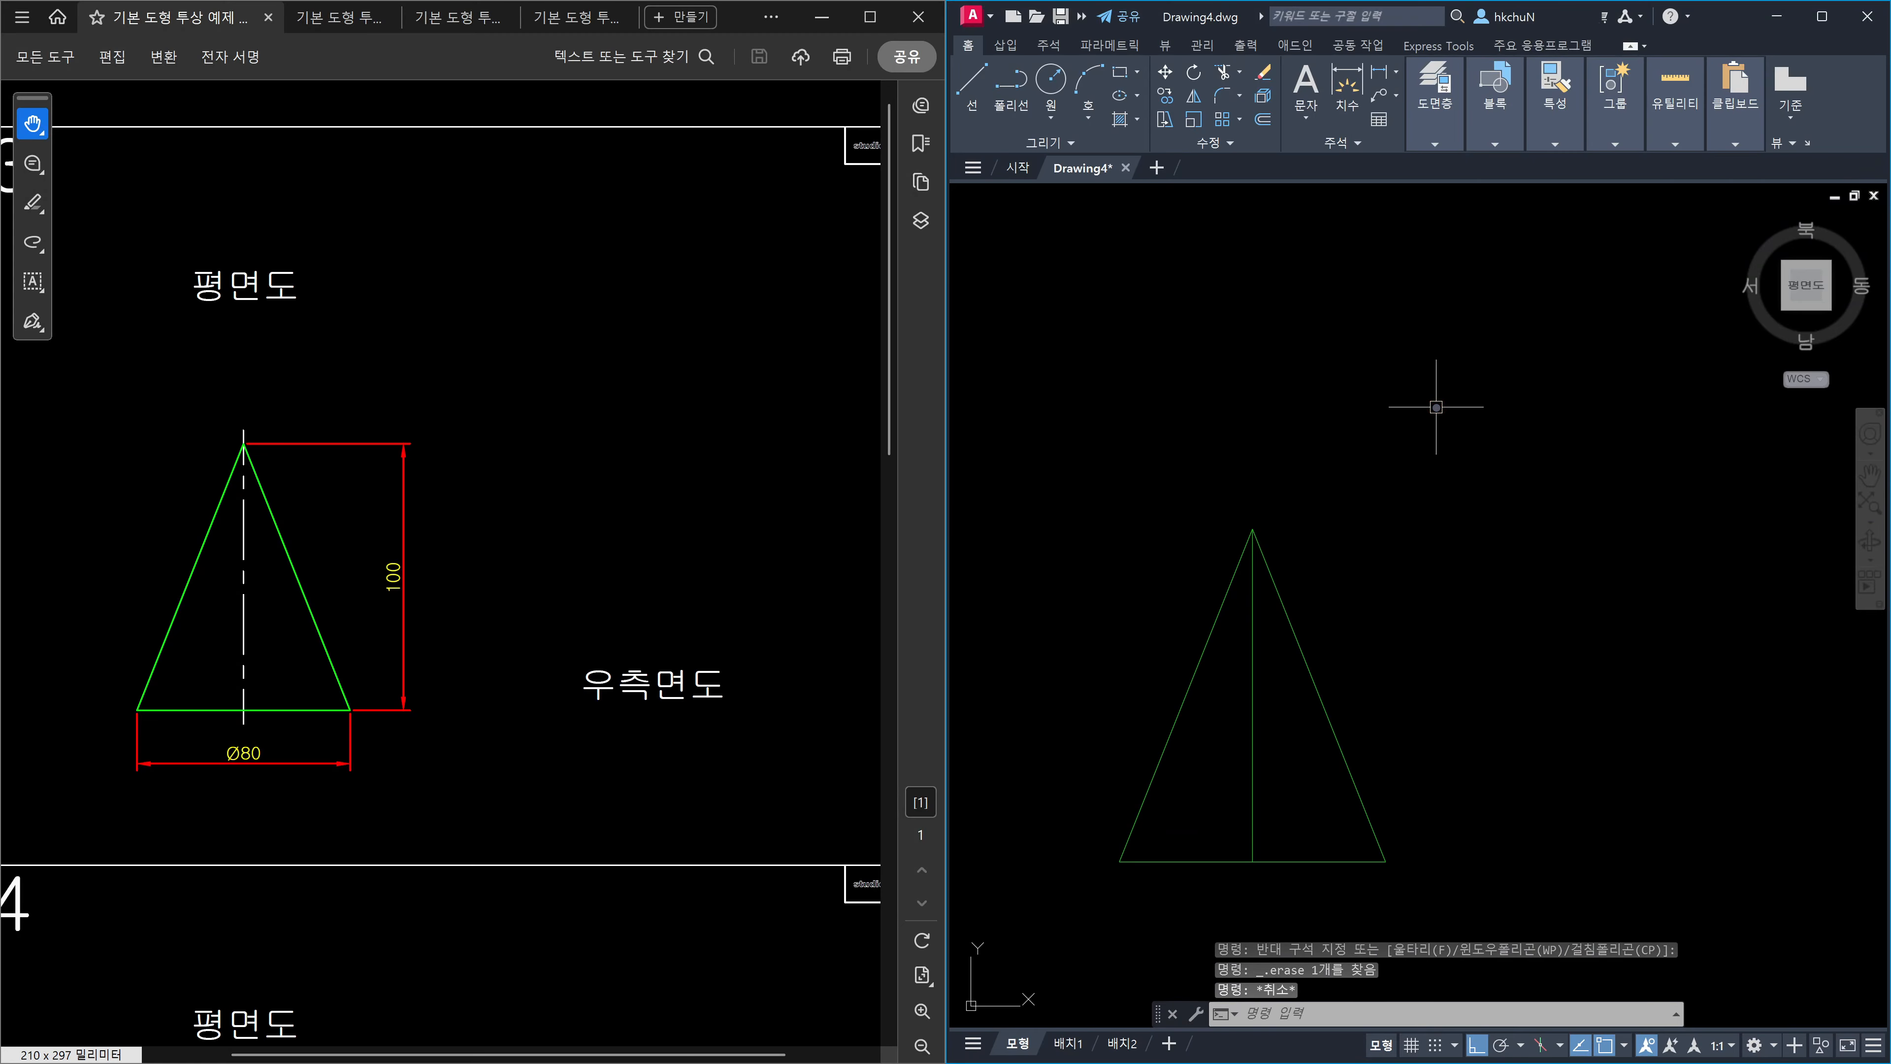
Move the triangle's central vertical line to the 중심선 layer.
left_click(1273, 777)
left_click(1234, 741)
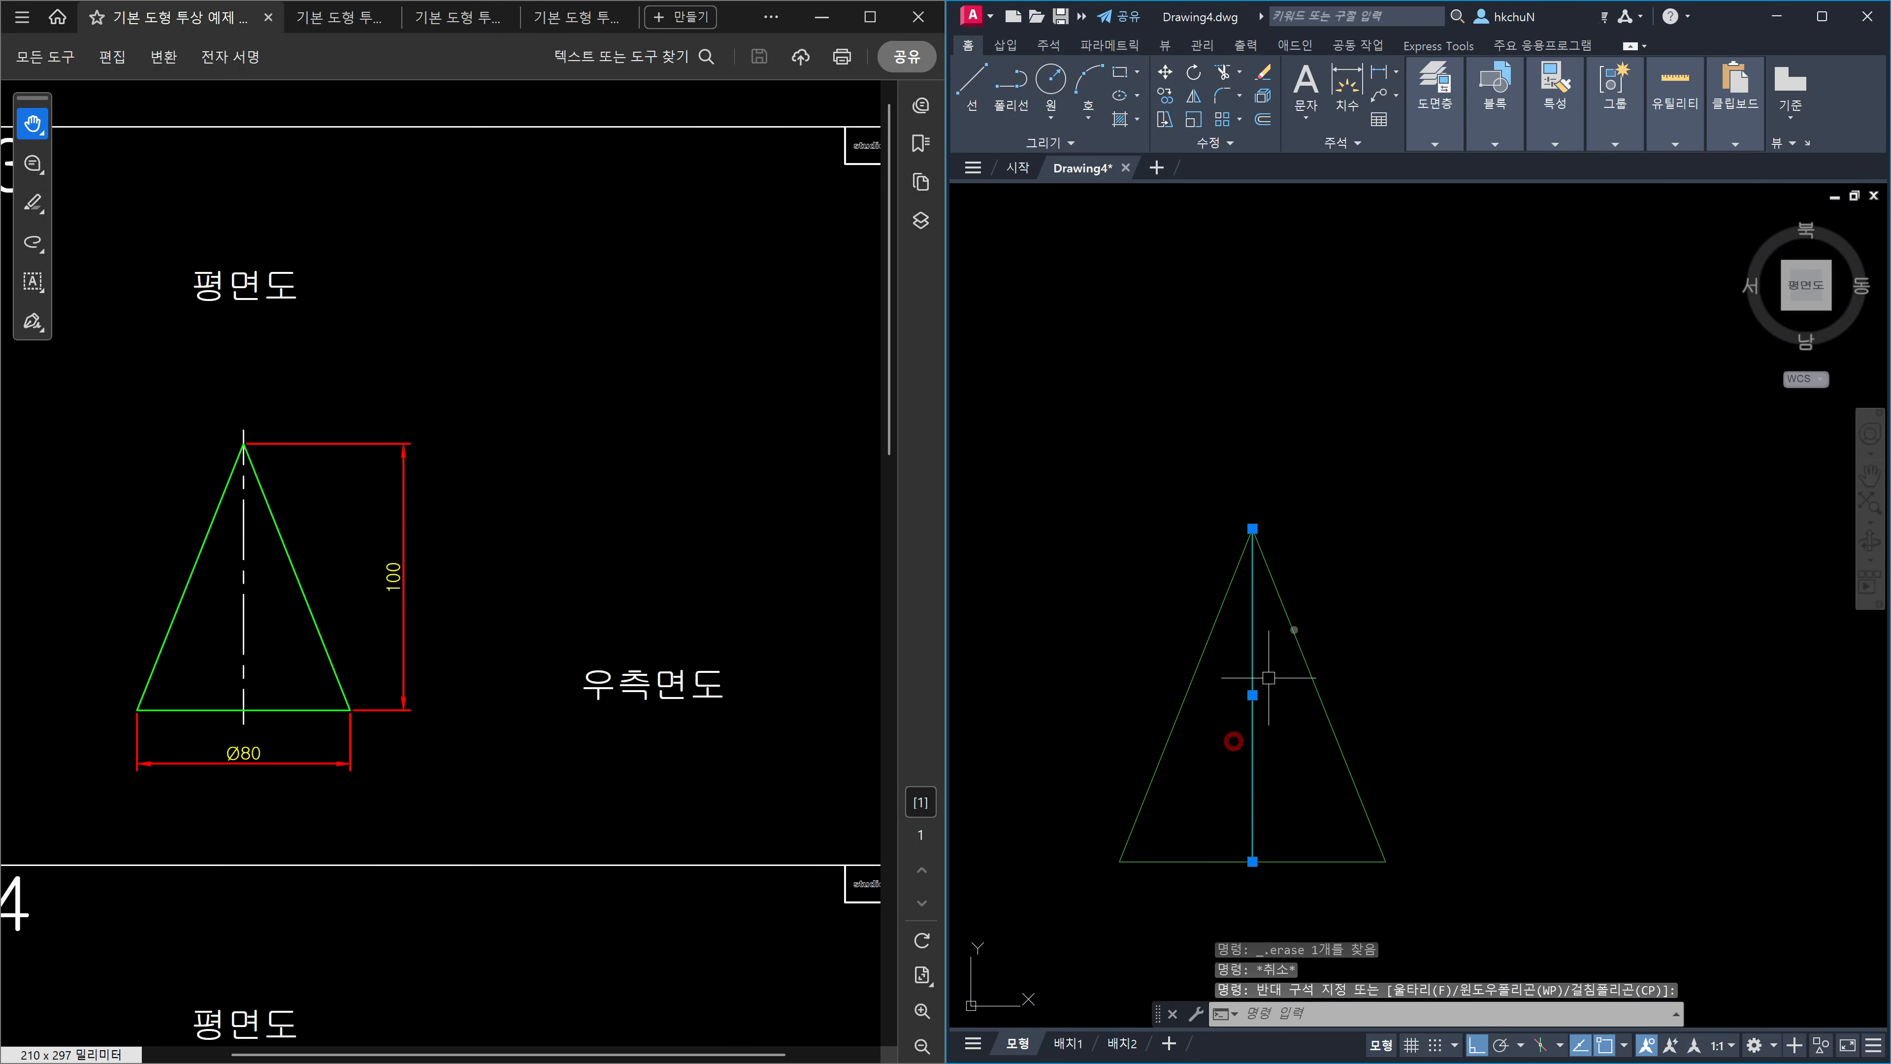
left_click(1444, 144)
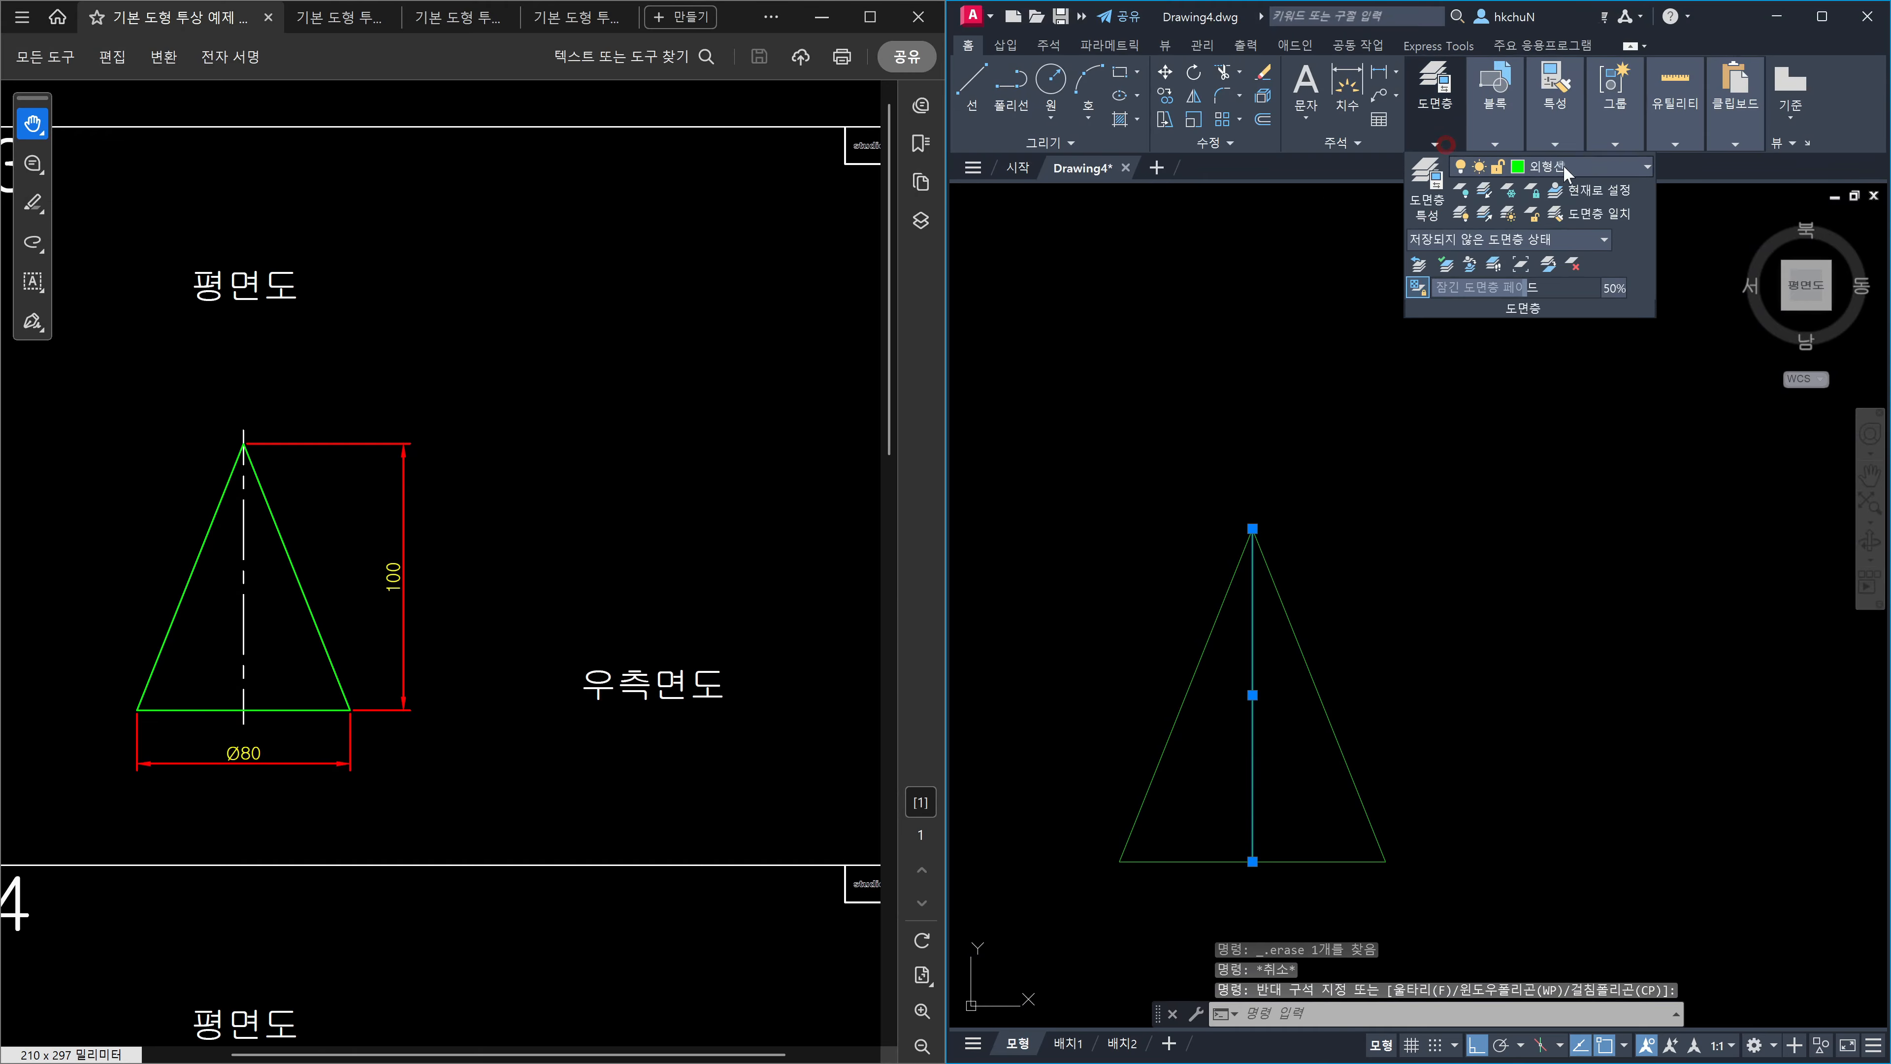
left_click(1584, 167)
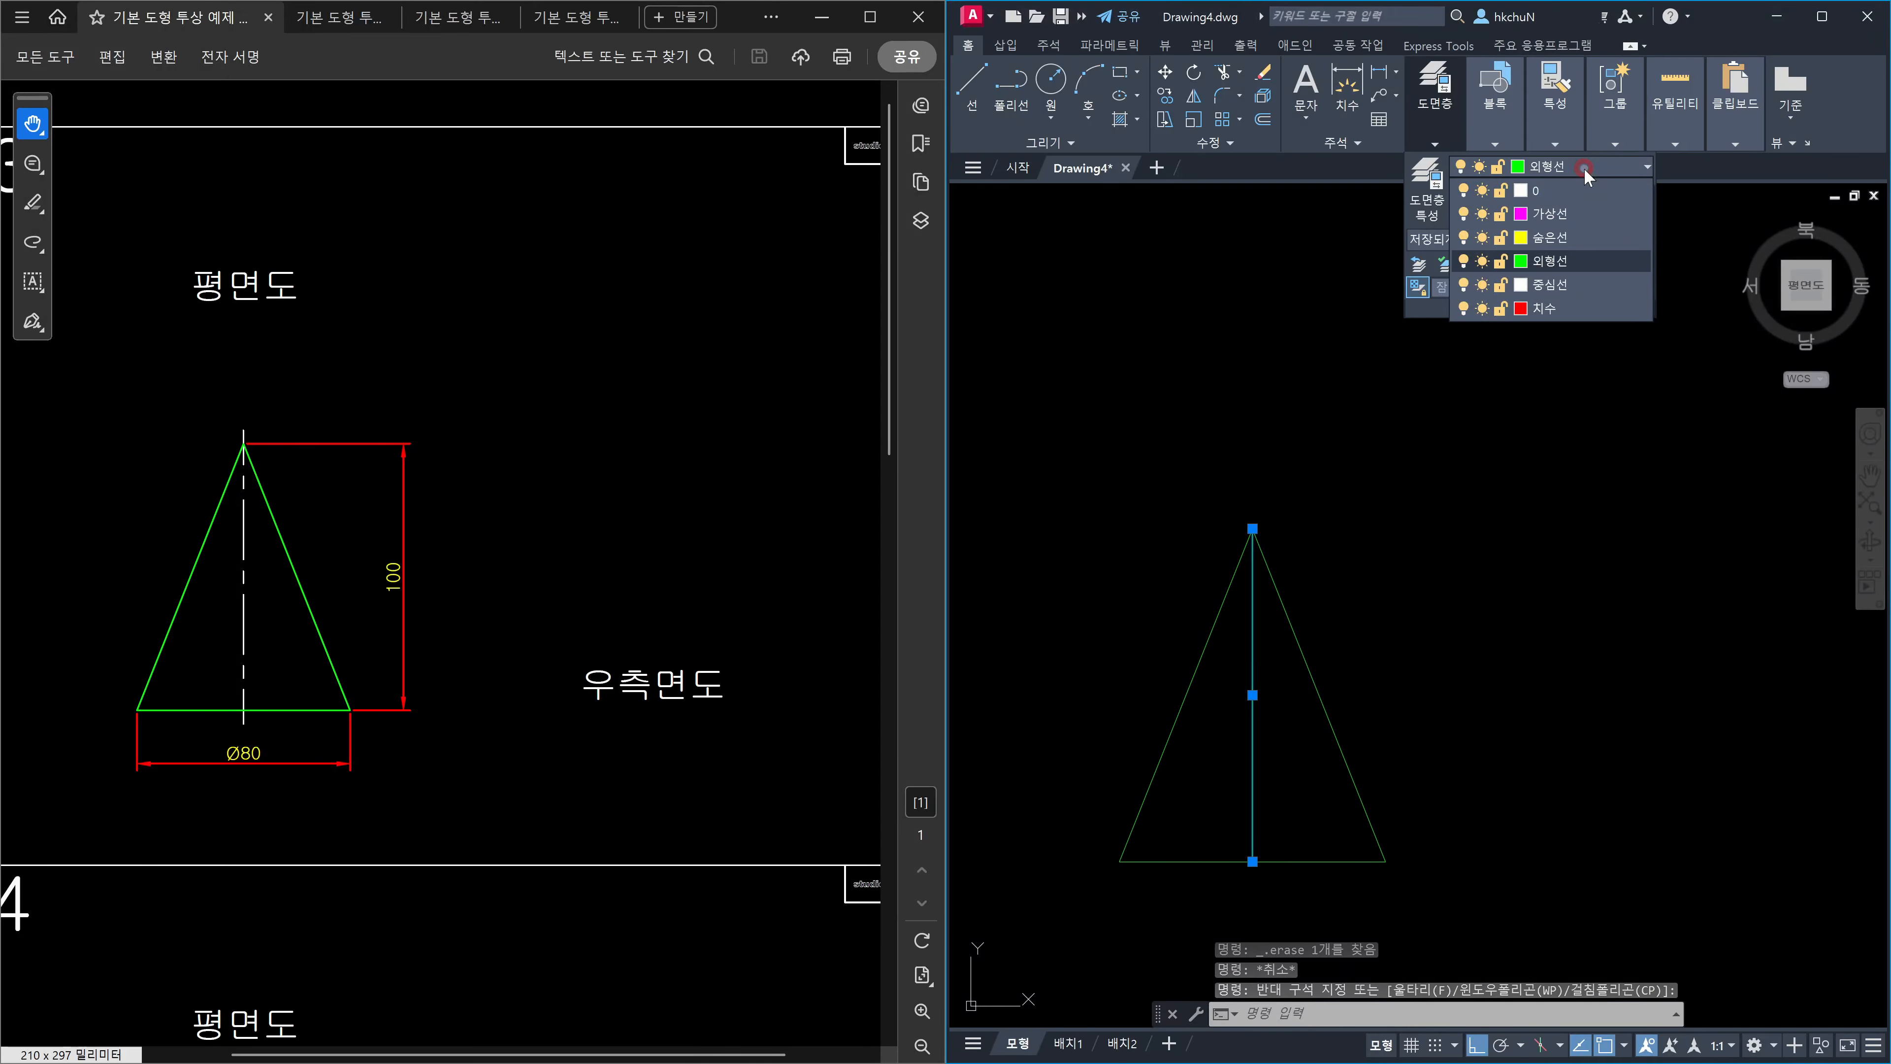
left_click(1559, 288)
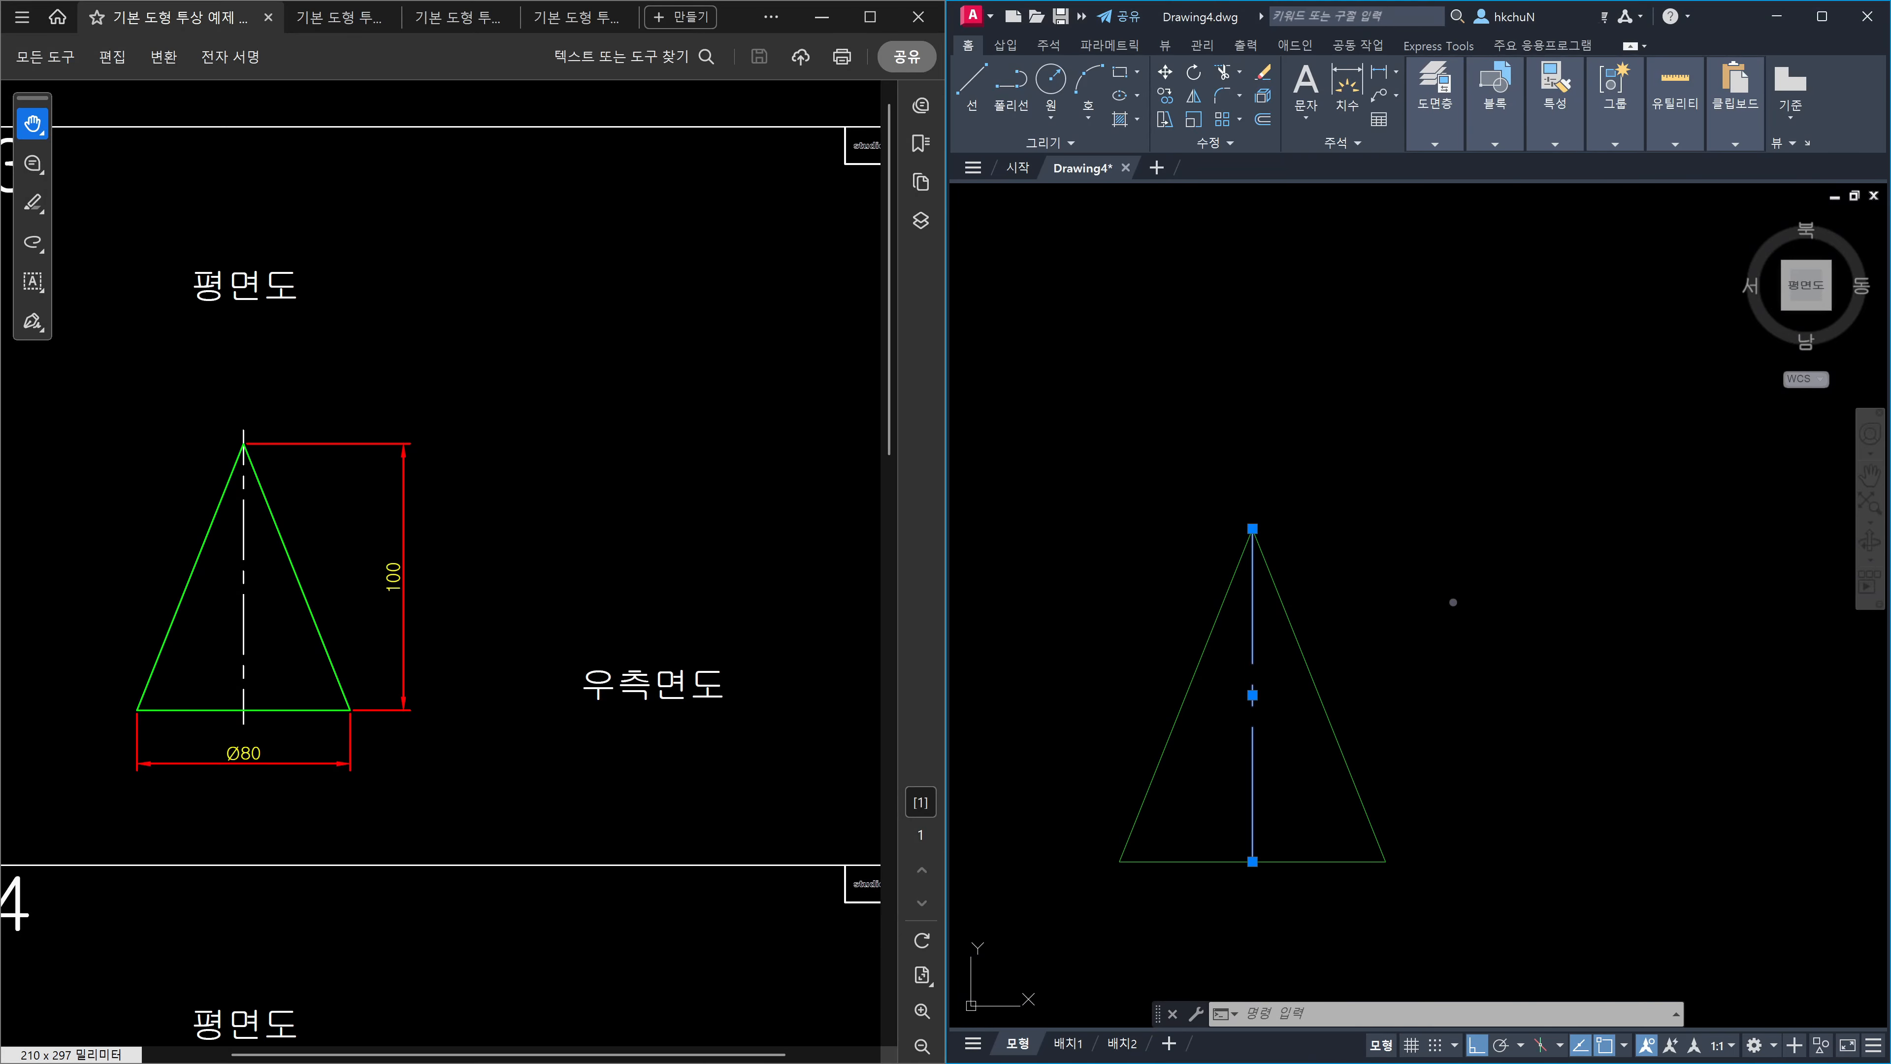
key("Escape")
key("Escape")
Lengthen the centre line by a delta of 5 at both its upper and lower ends.
type("len")
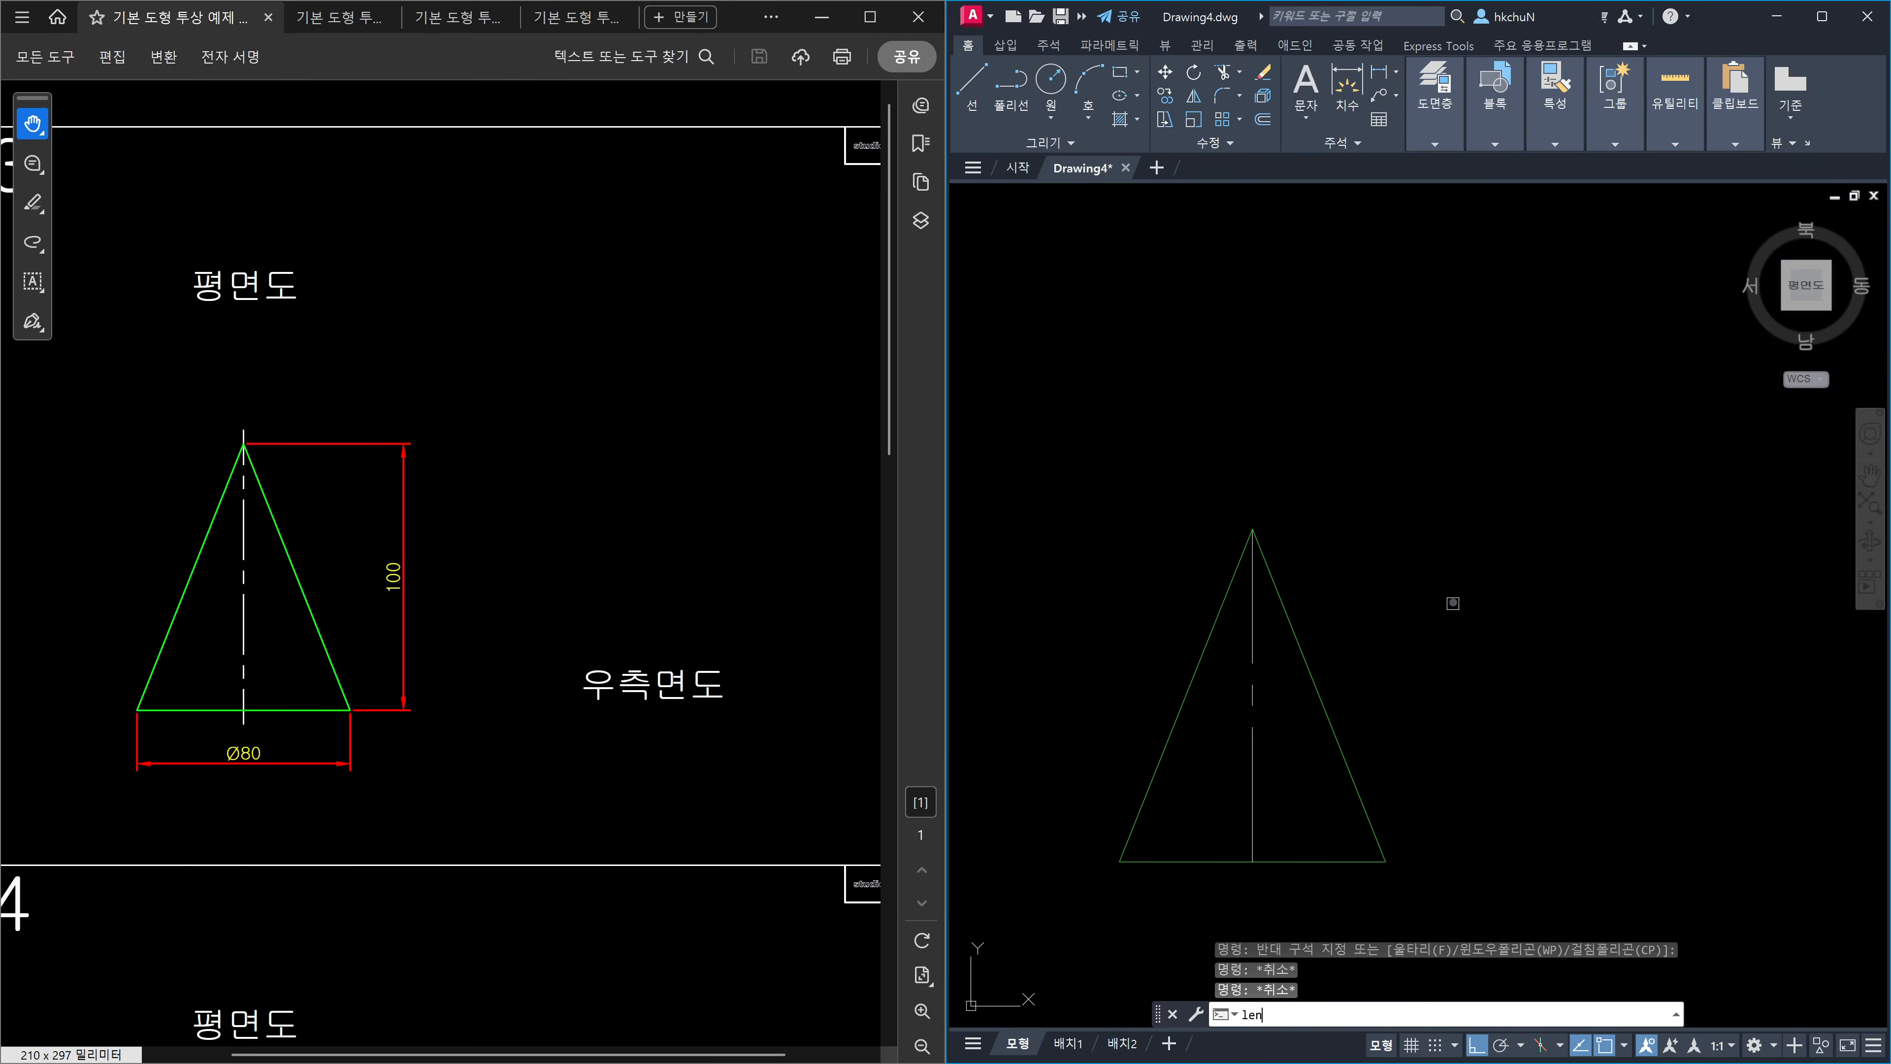
key("Return")
type("de")
key("Return")
type("5")
key("Return")
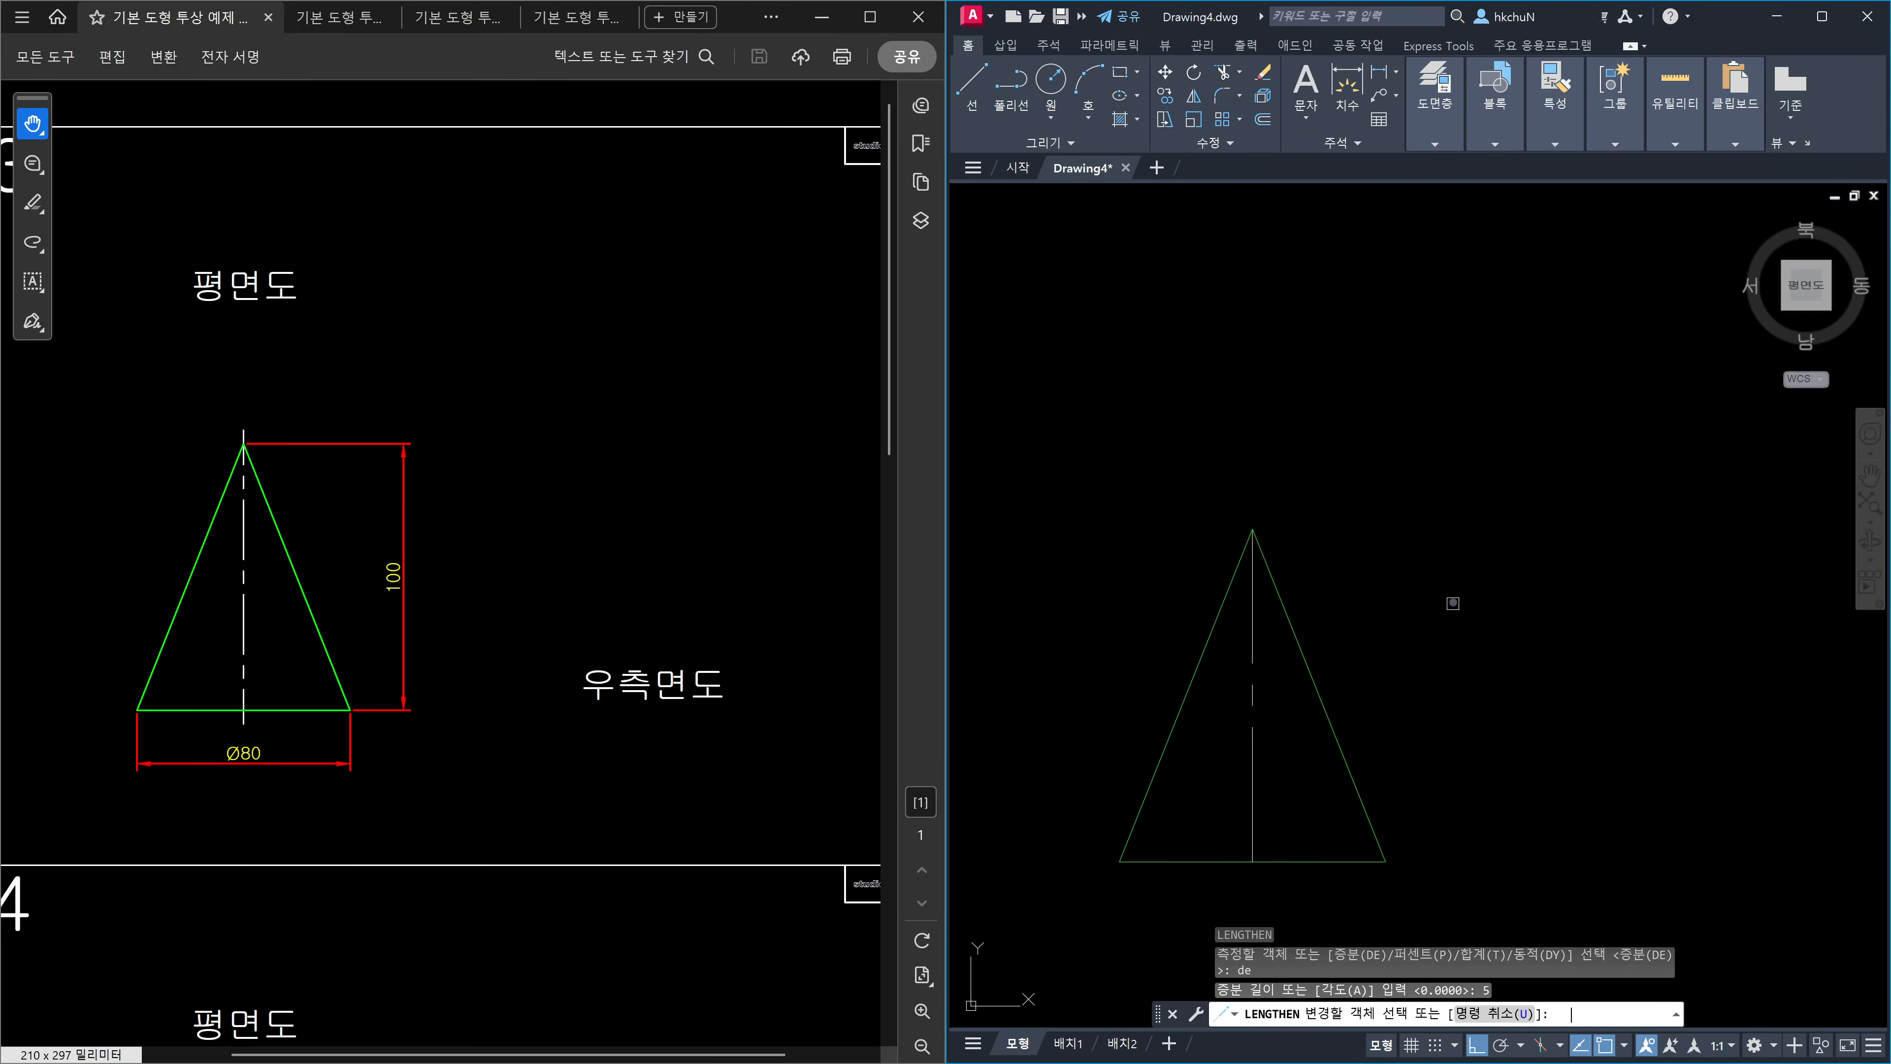
left_click(1254, 604)
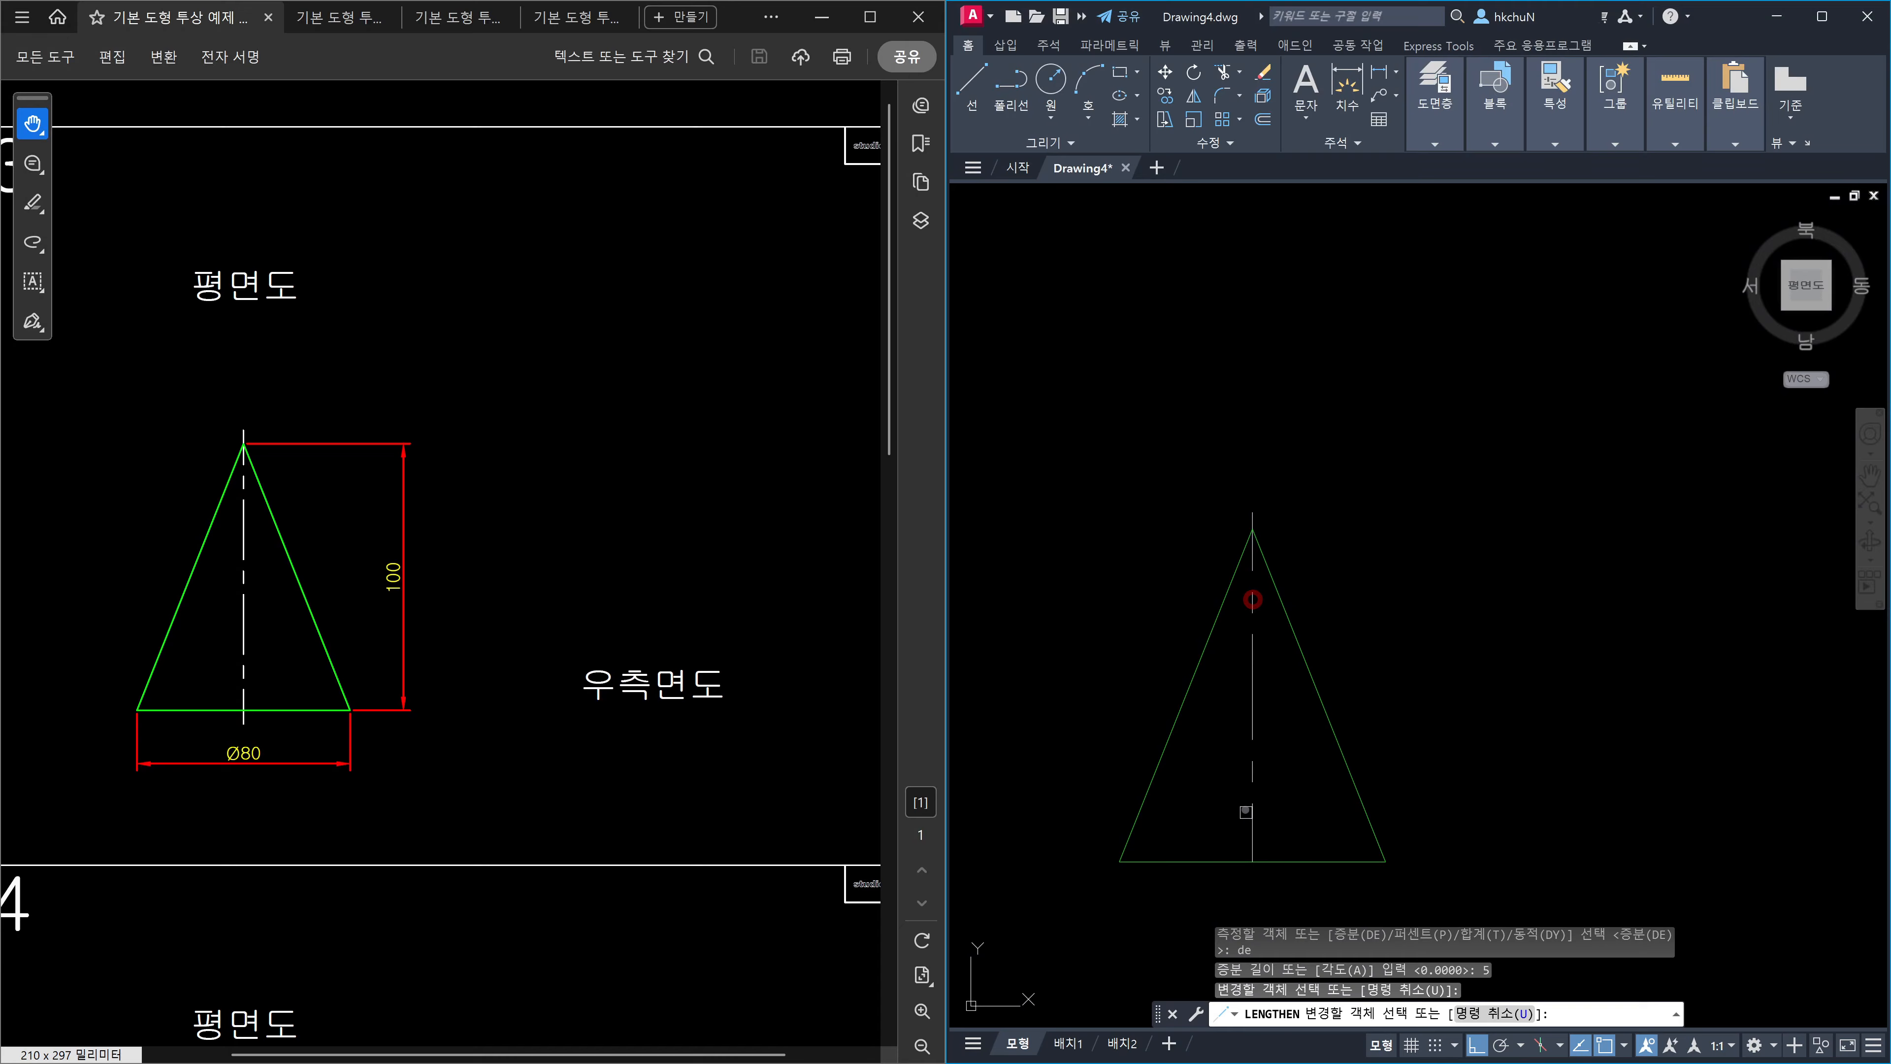
left_click(1254, 819)
key("Escape")
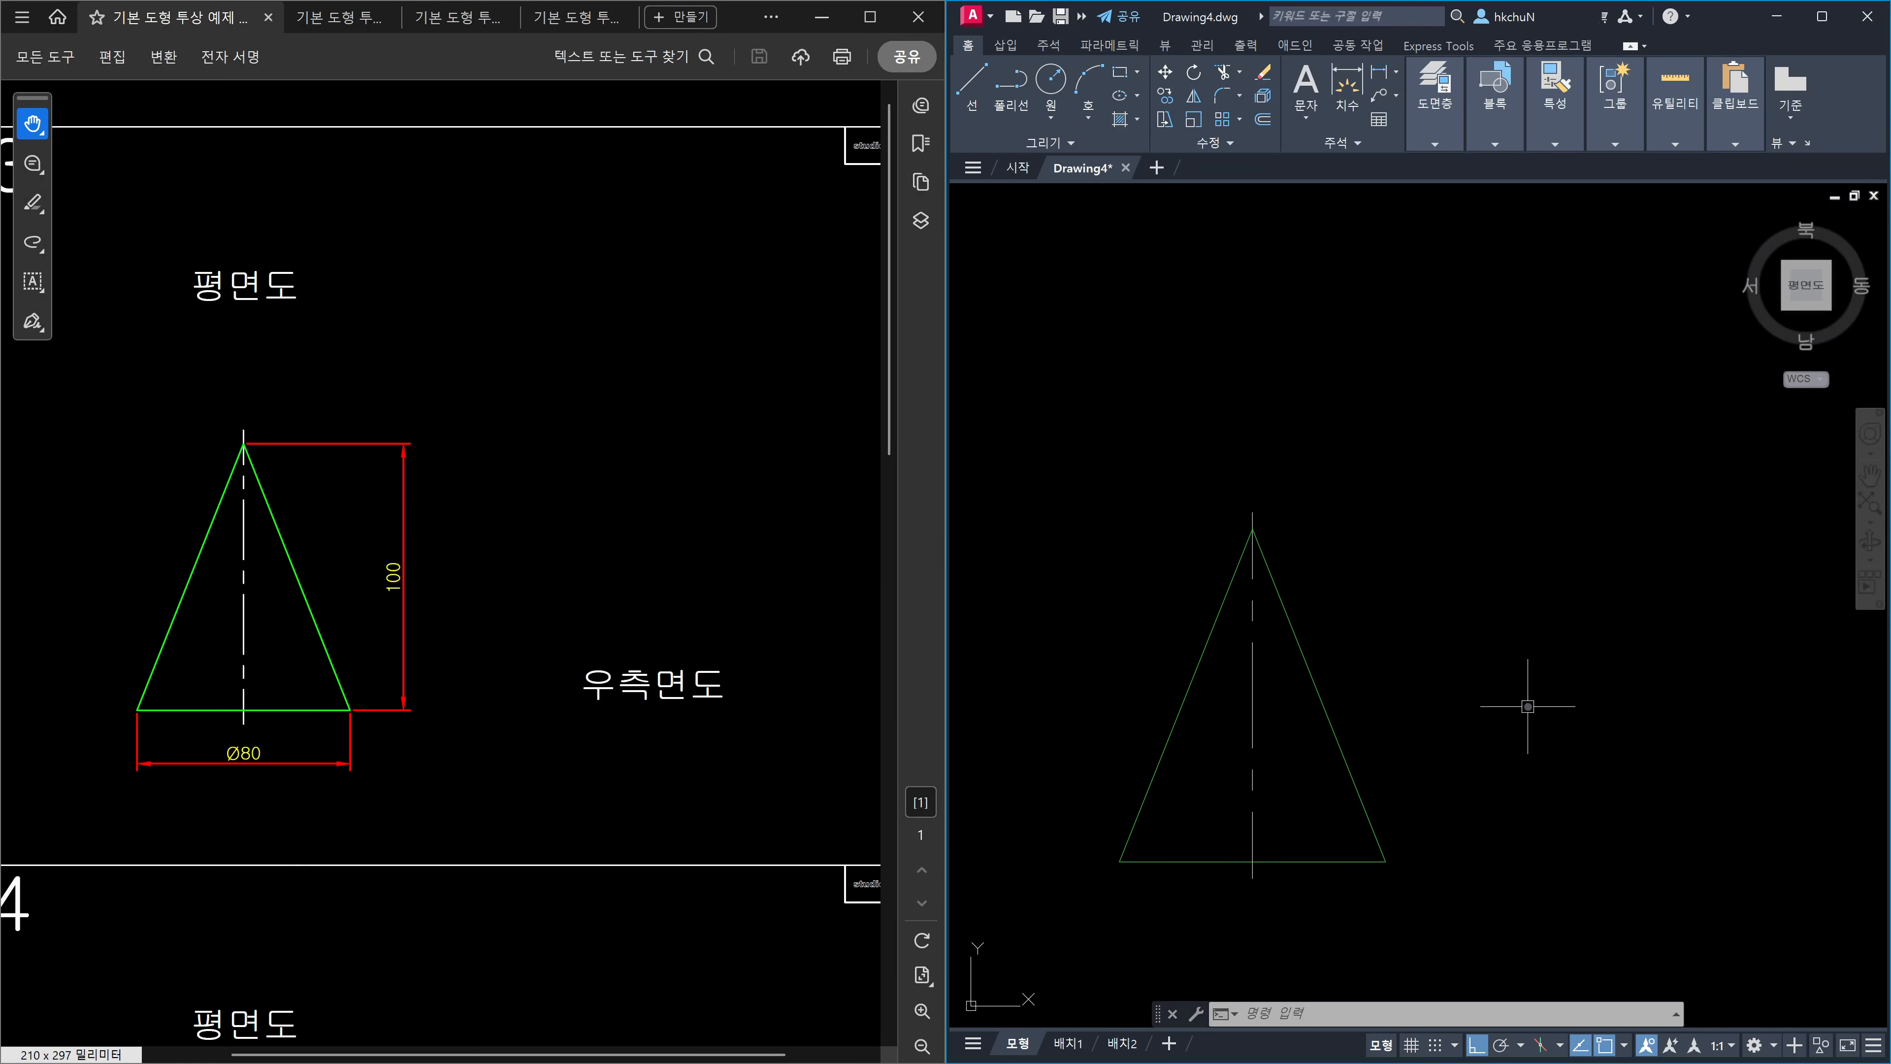
Copy the whole triangle with its centre line about 146 horizontally to the right as the side view.
scroll(1496, 782, "down", 2)
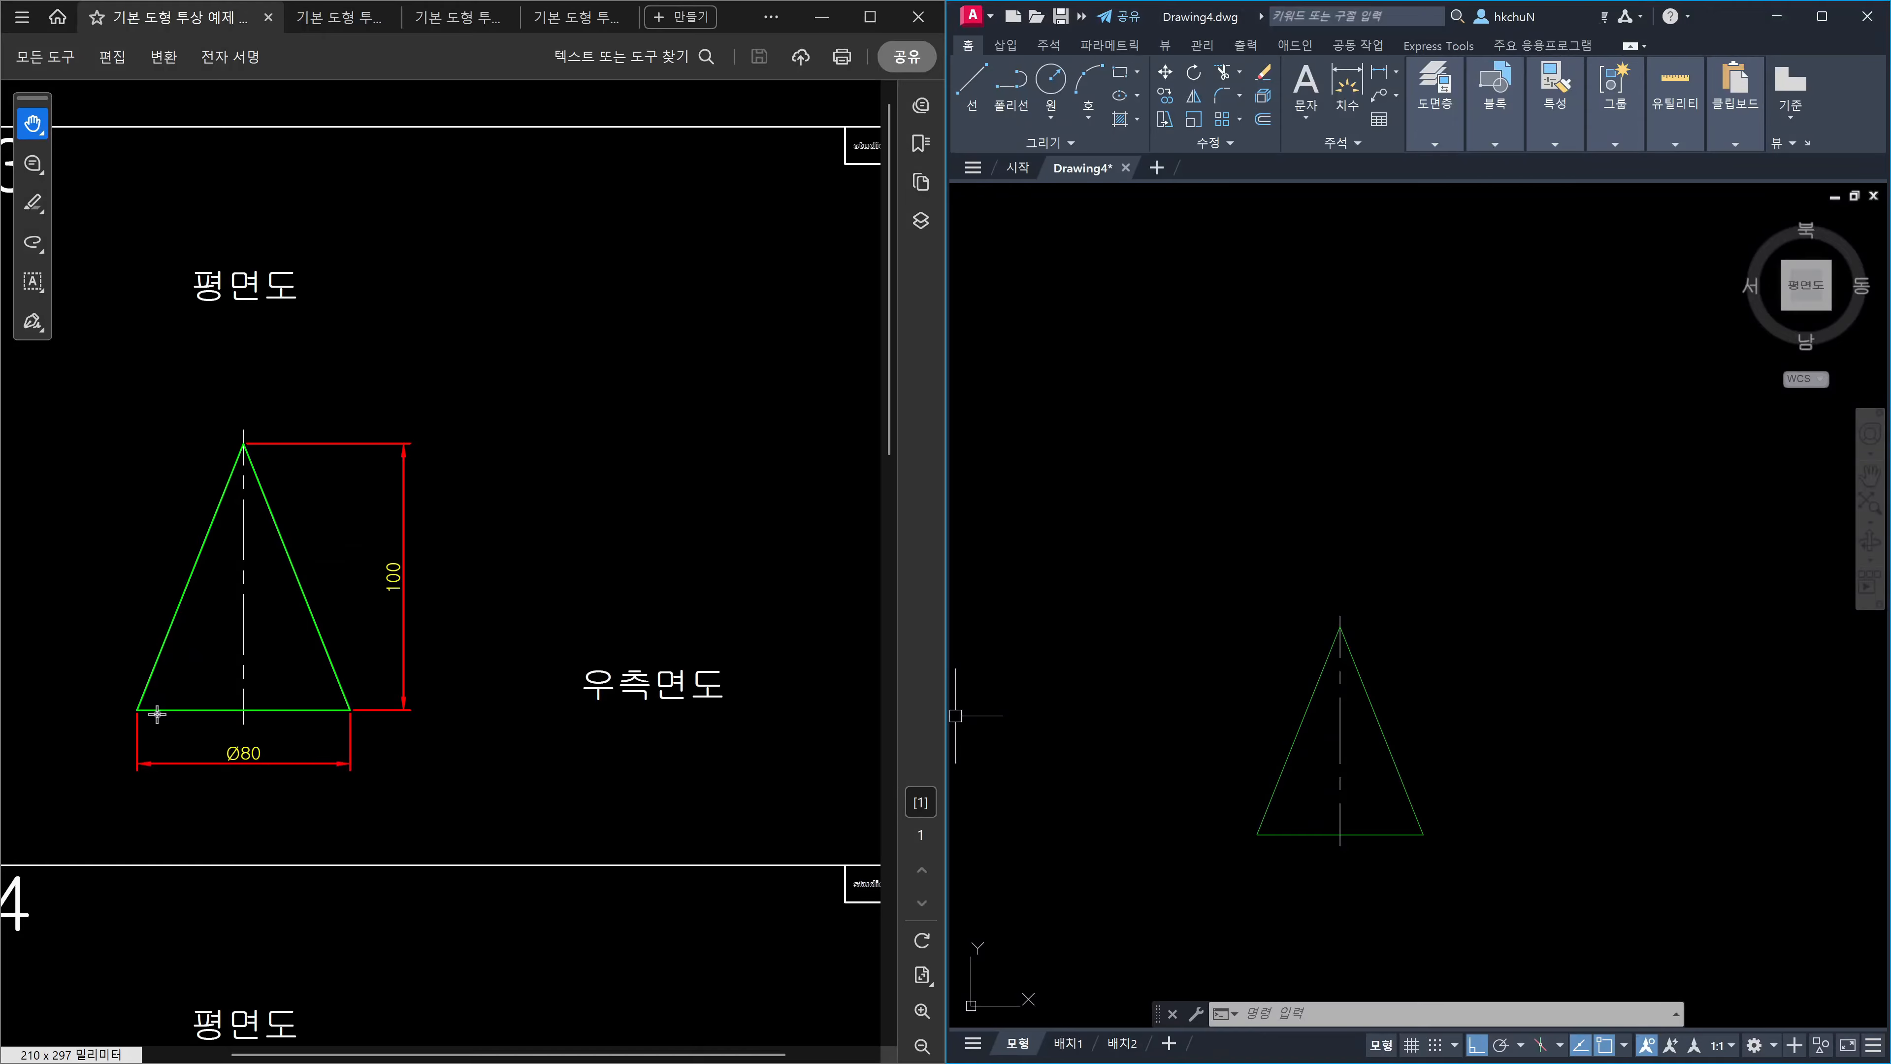
key("Escape")
key("Escape")
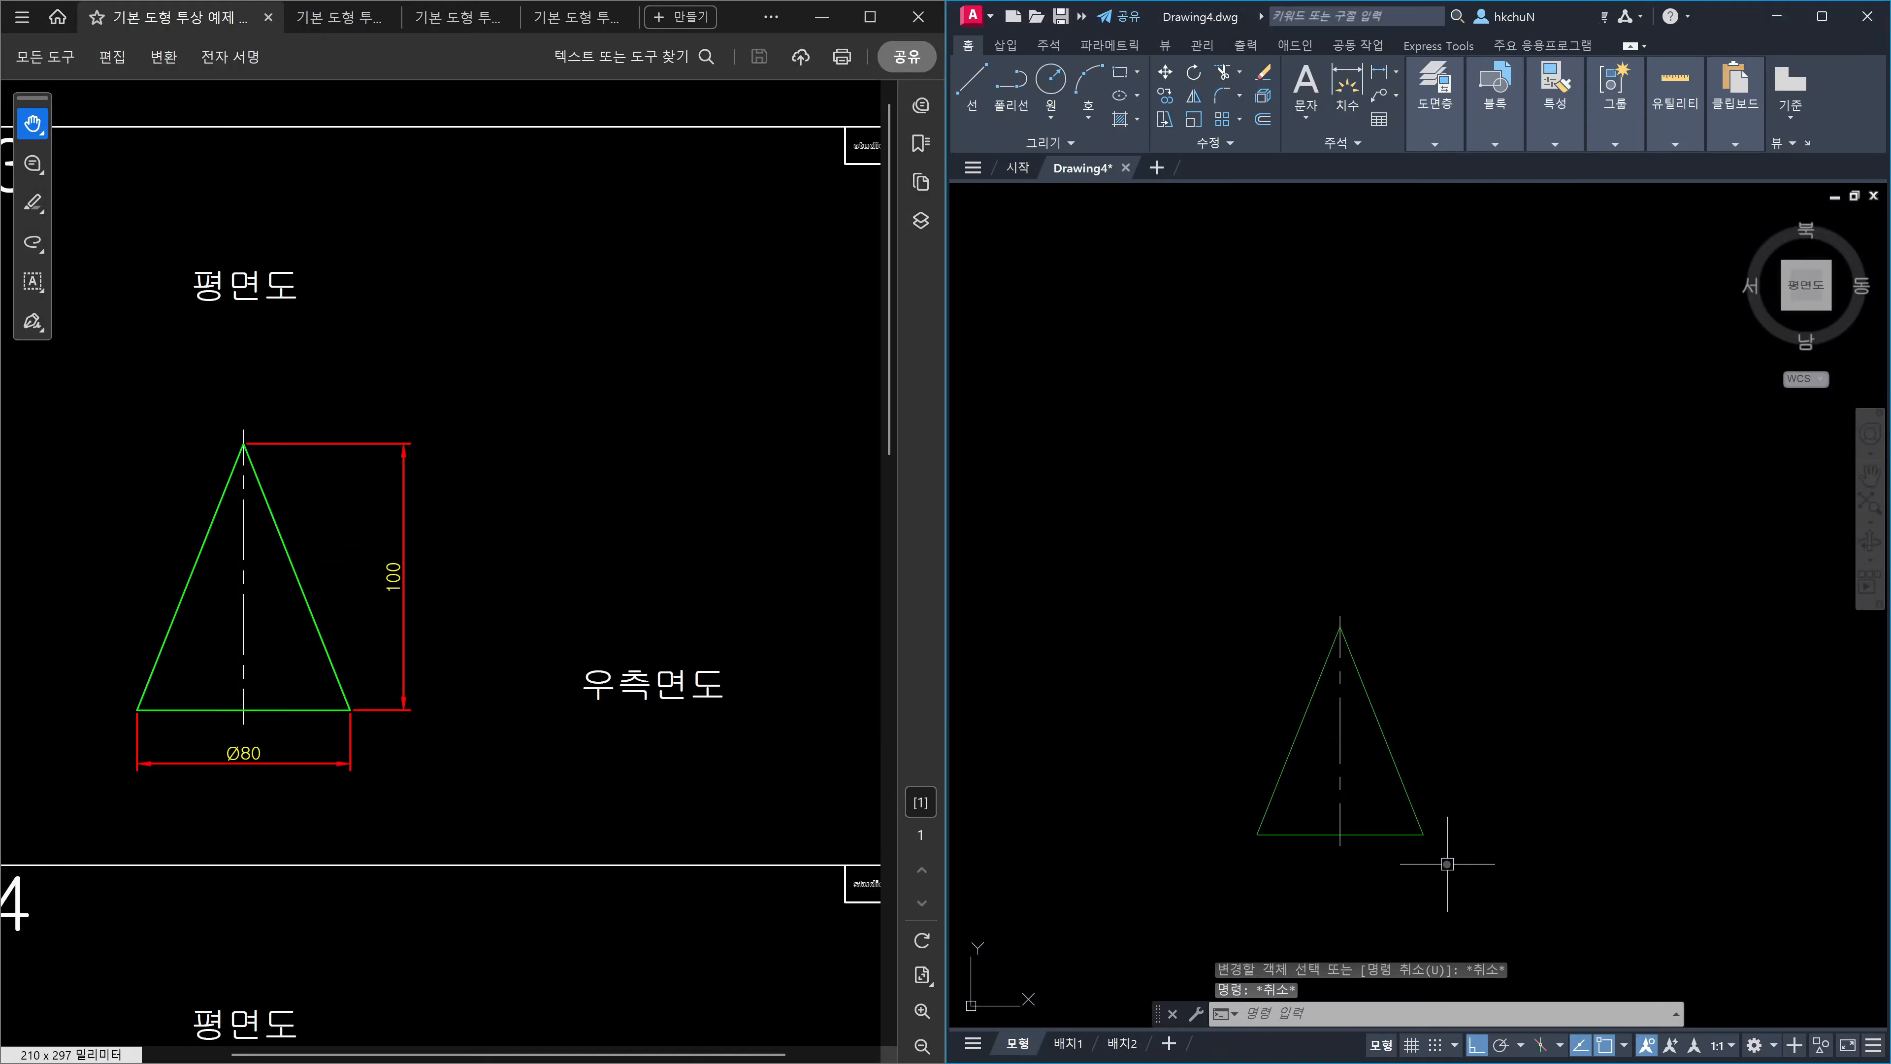
type("co")
key("Return")
left_click(1486, 868)
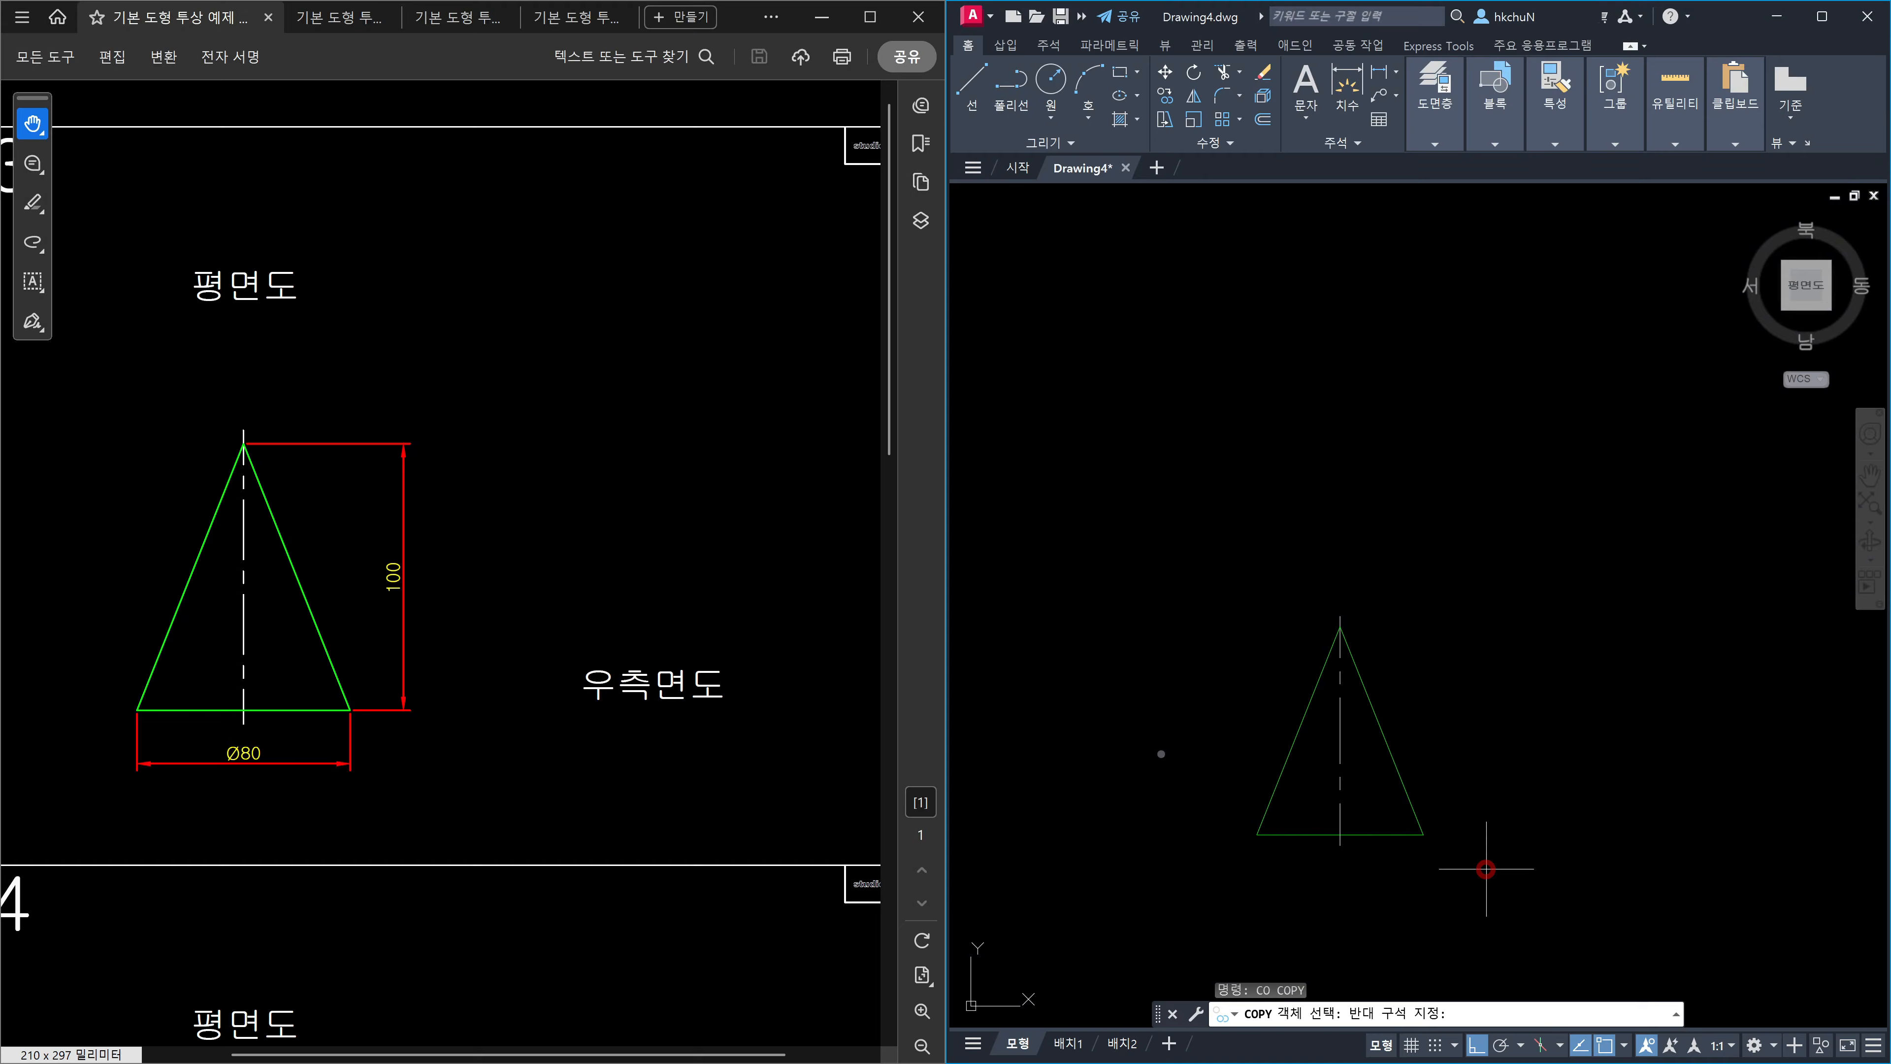
left_click(1486, 869)
left_click(1163, 572)
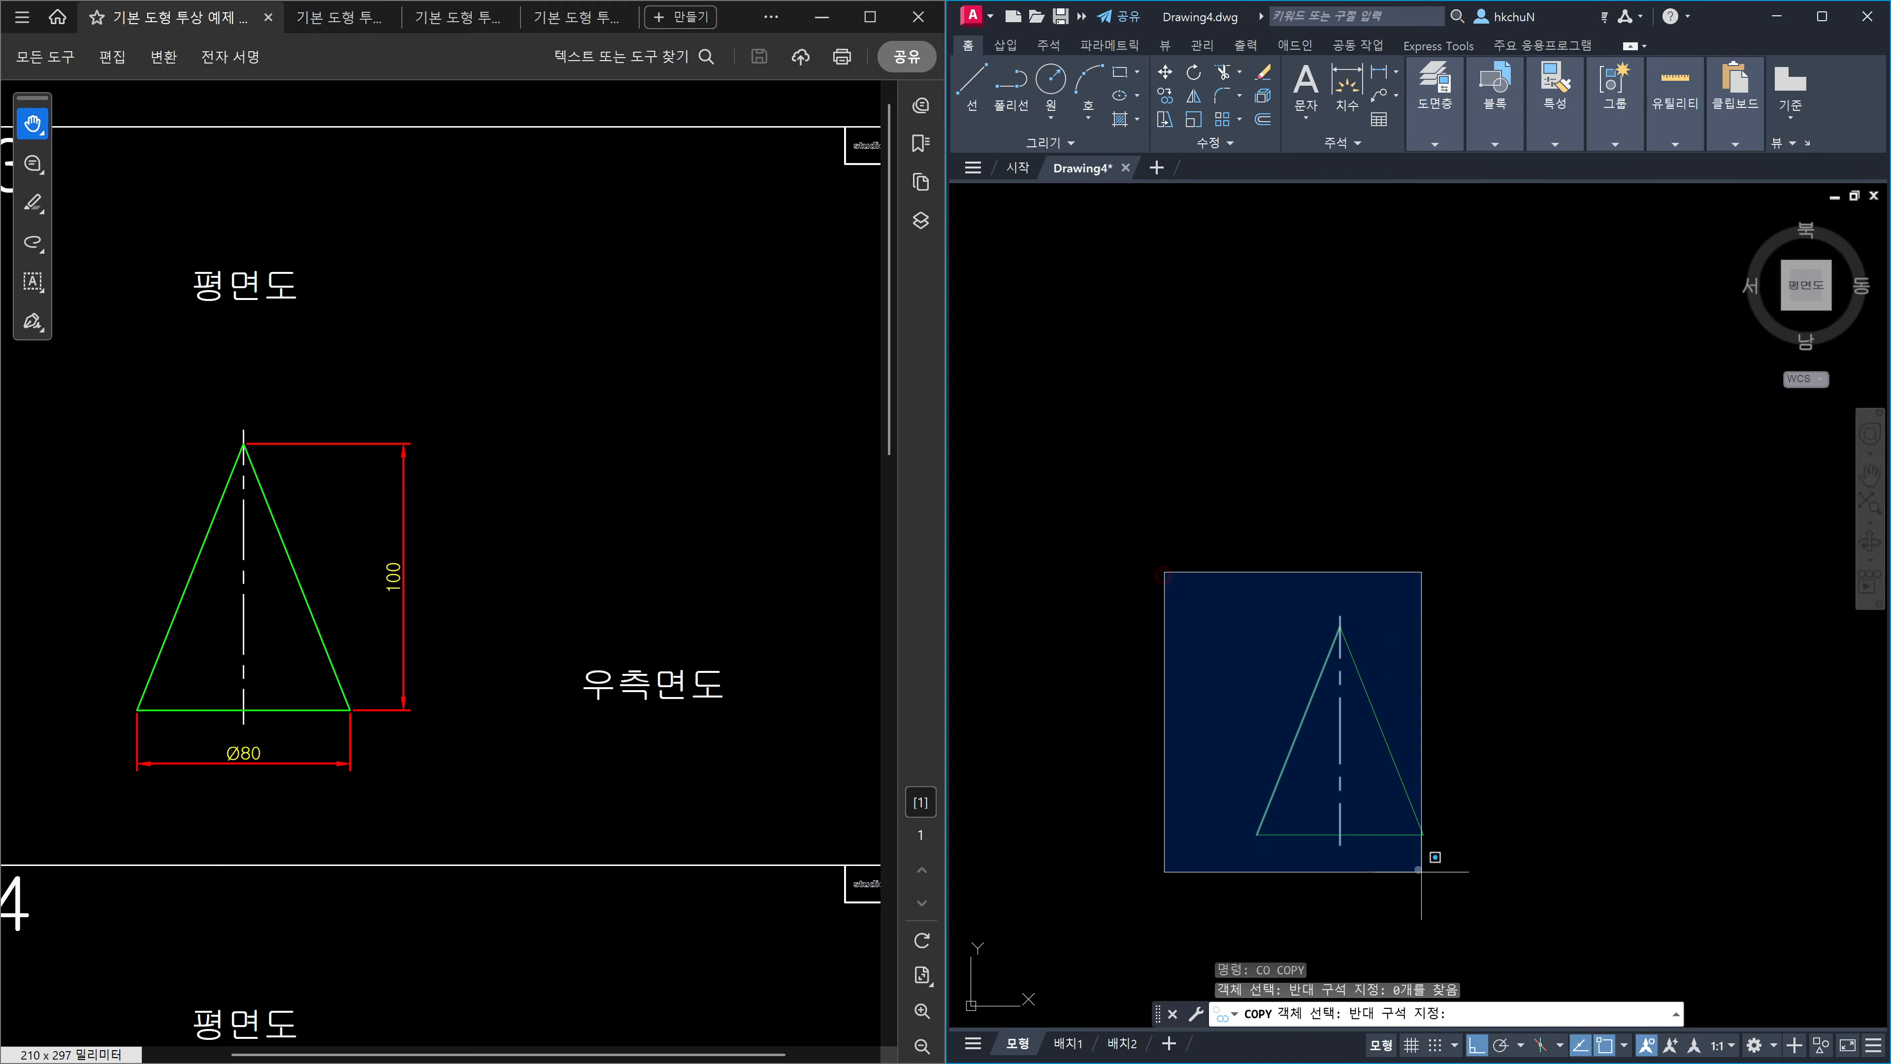
left_click(1478, 891)
key("Return")
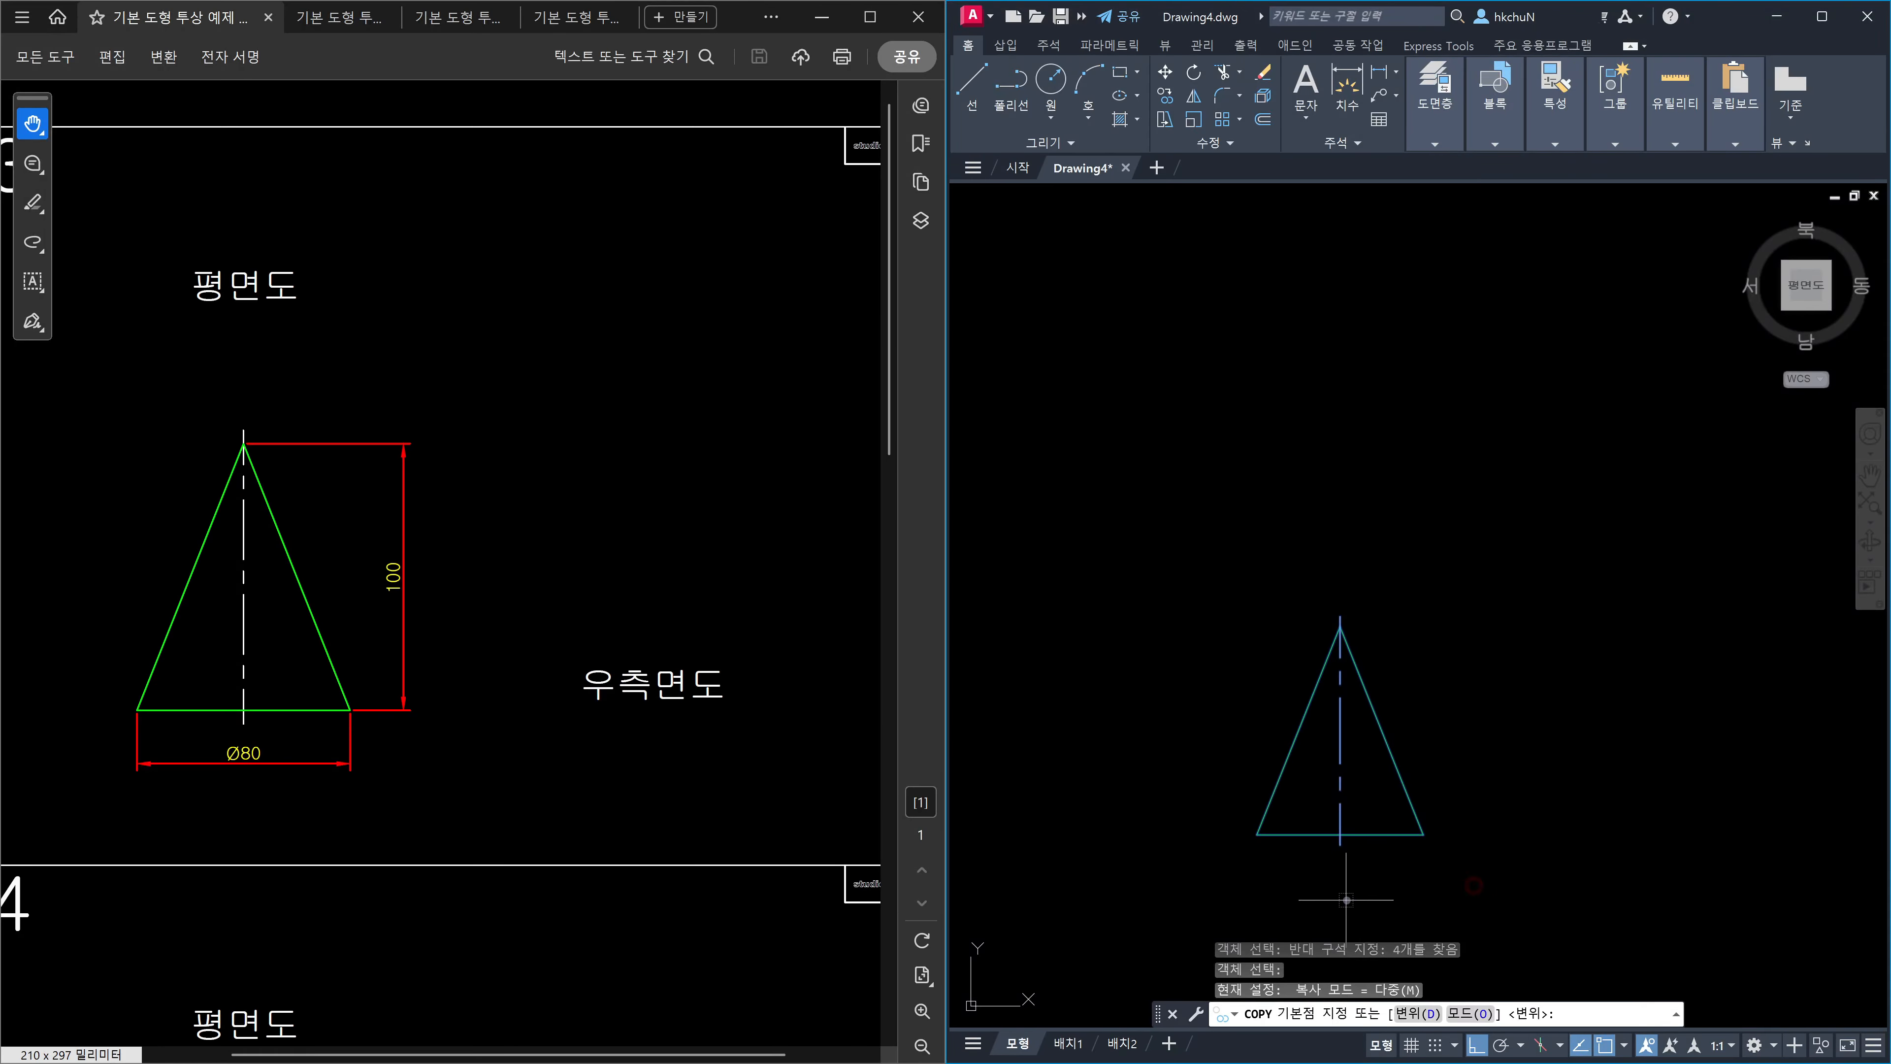
left_click(1346, 899)
left_click(1649, 889)
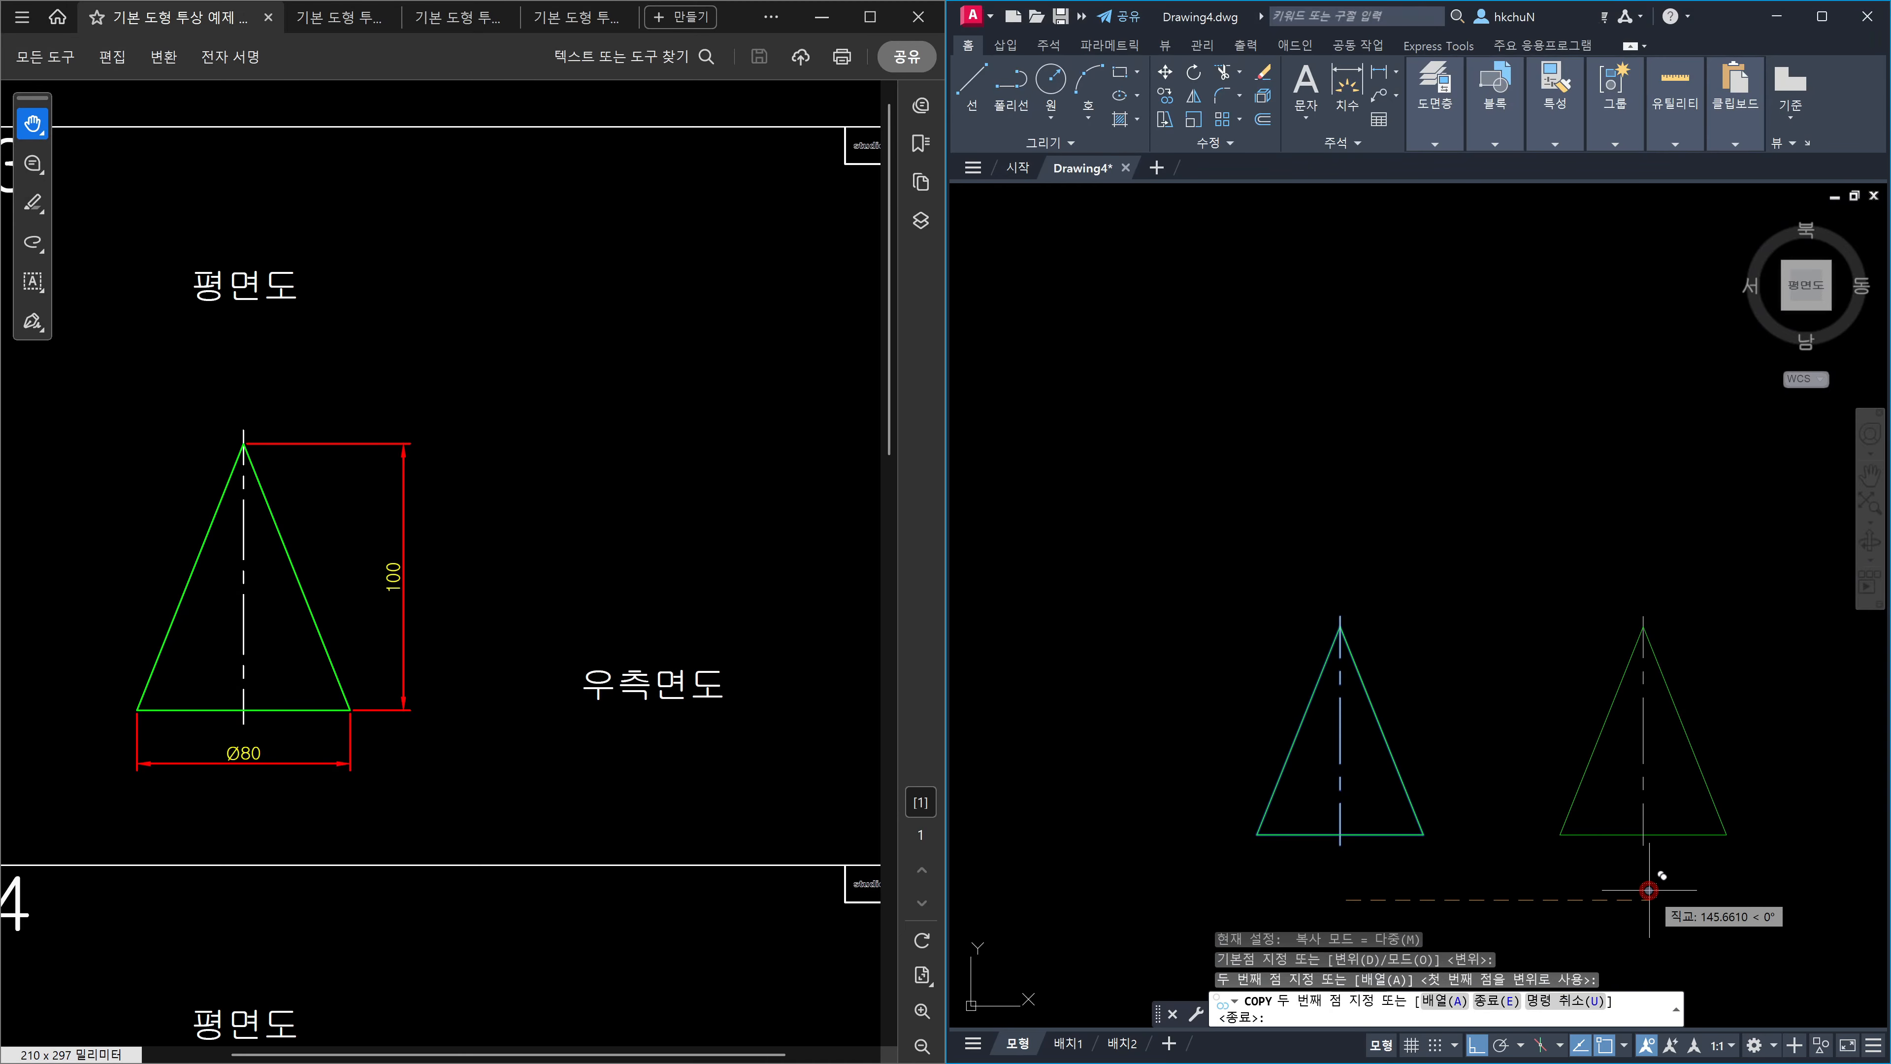
key("Escape")
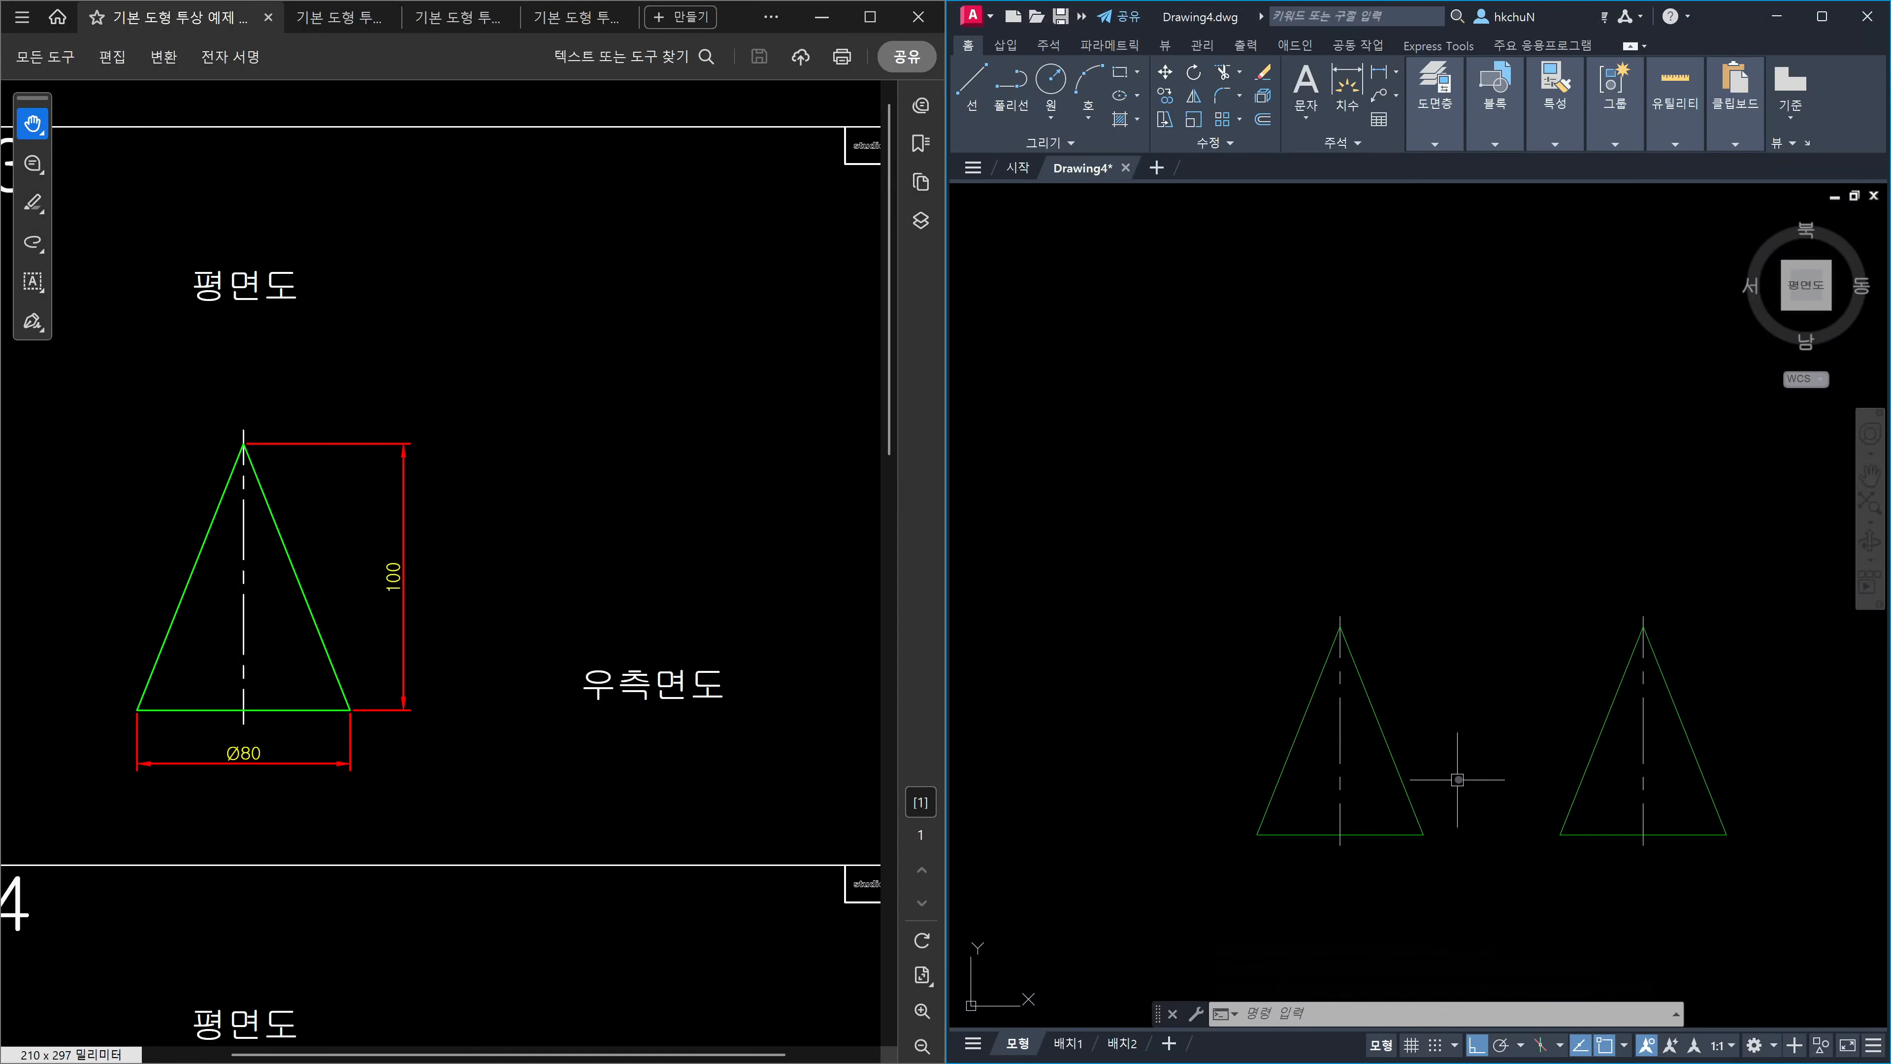
Draw a vertical construction line through the front triangle's apex and a horizontal one crossing it in the plan view area.
middle_click_drag(1373, 615, 1358, 663)
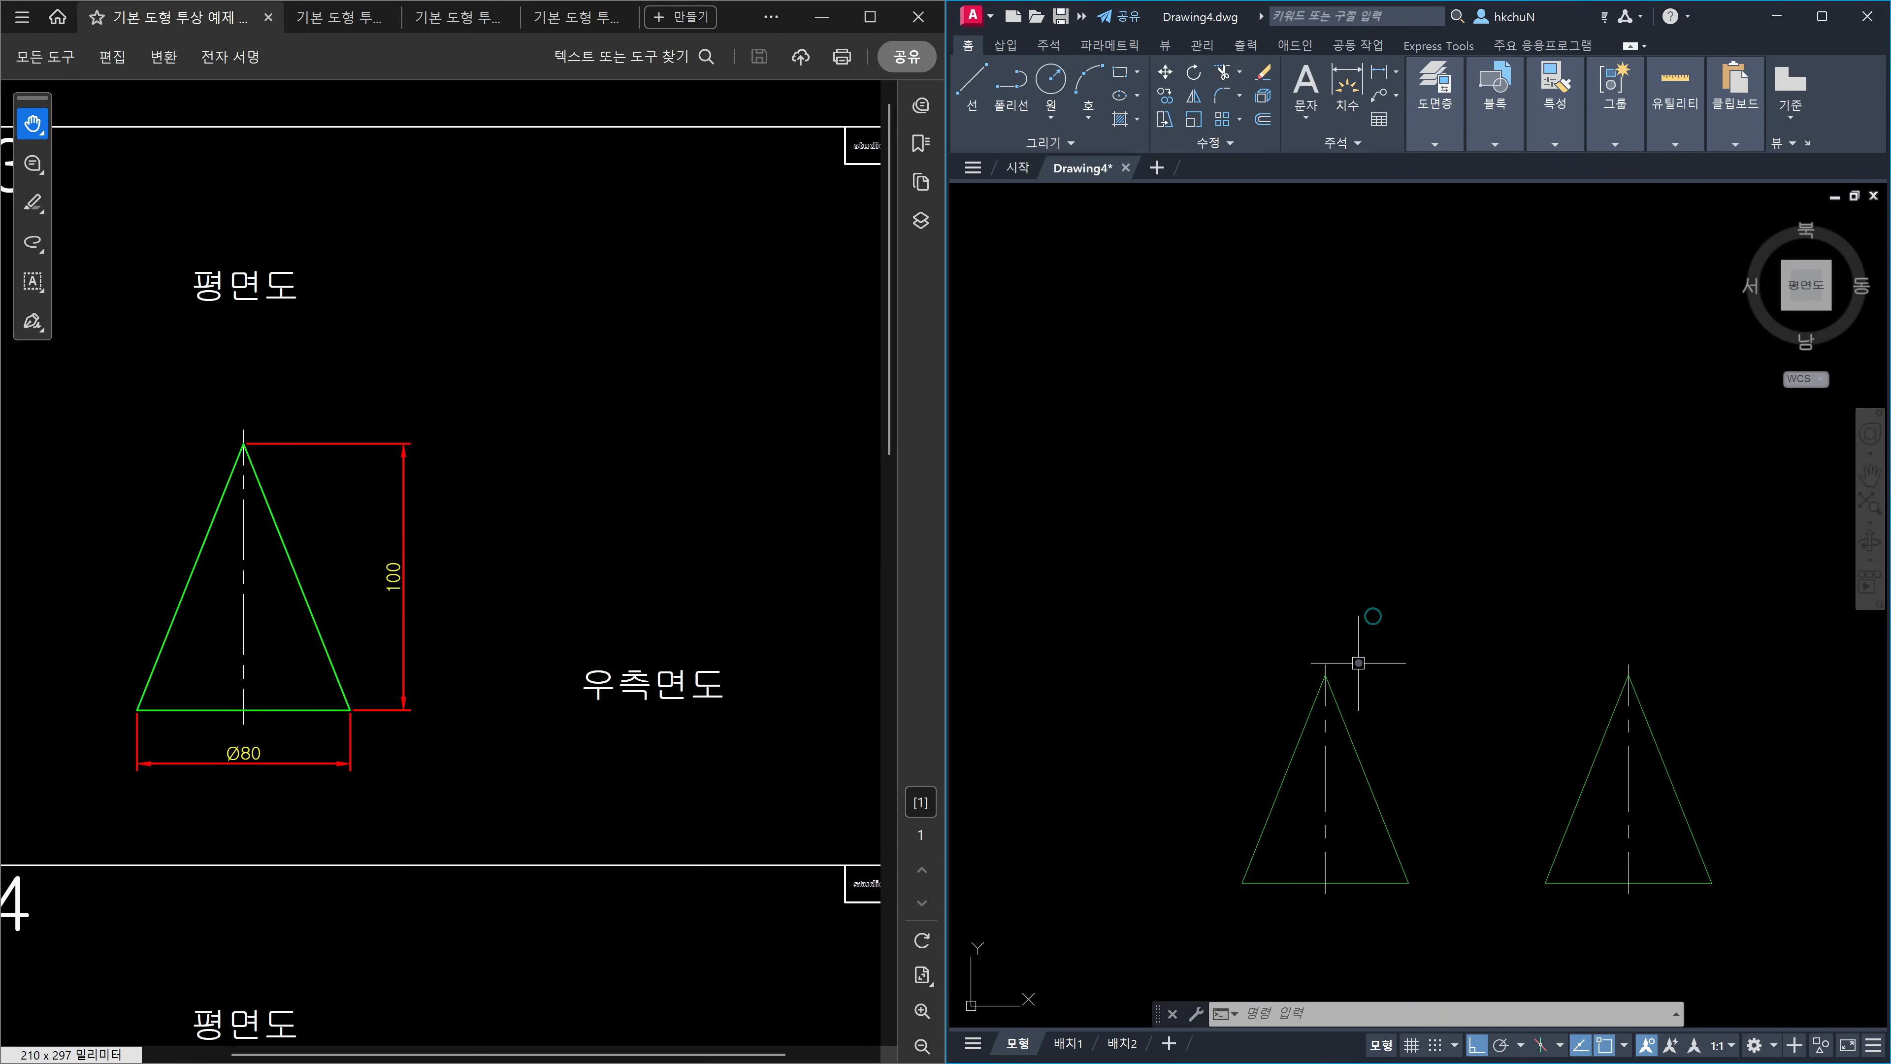
type("xl")
key("Return")
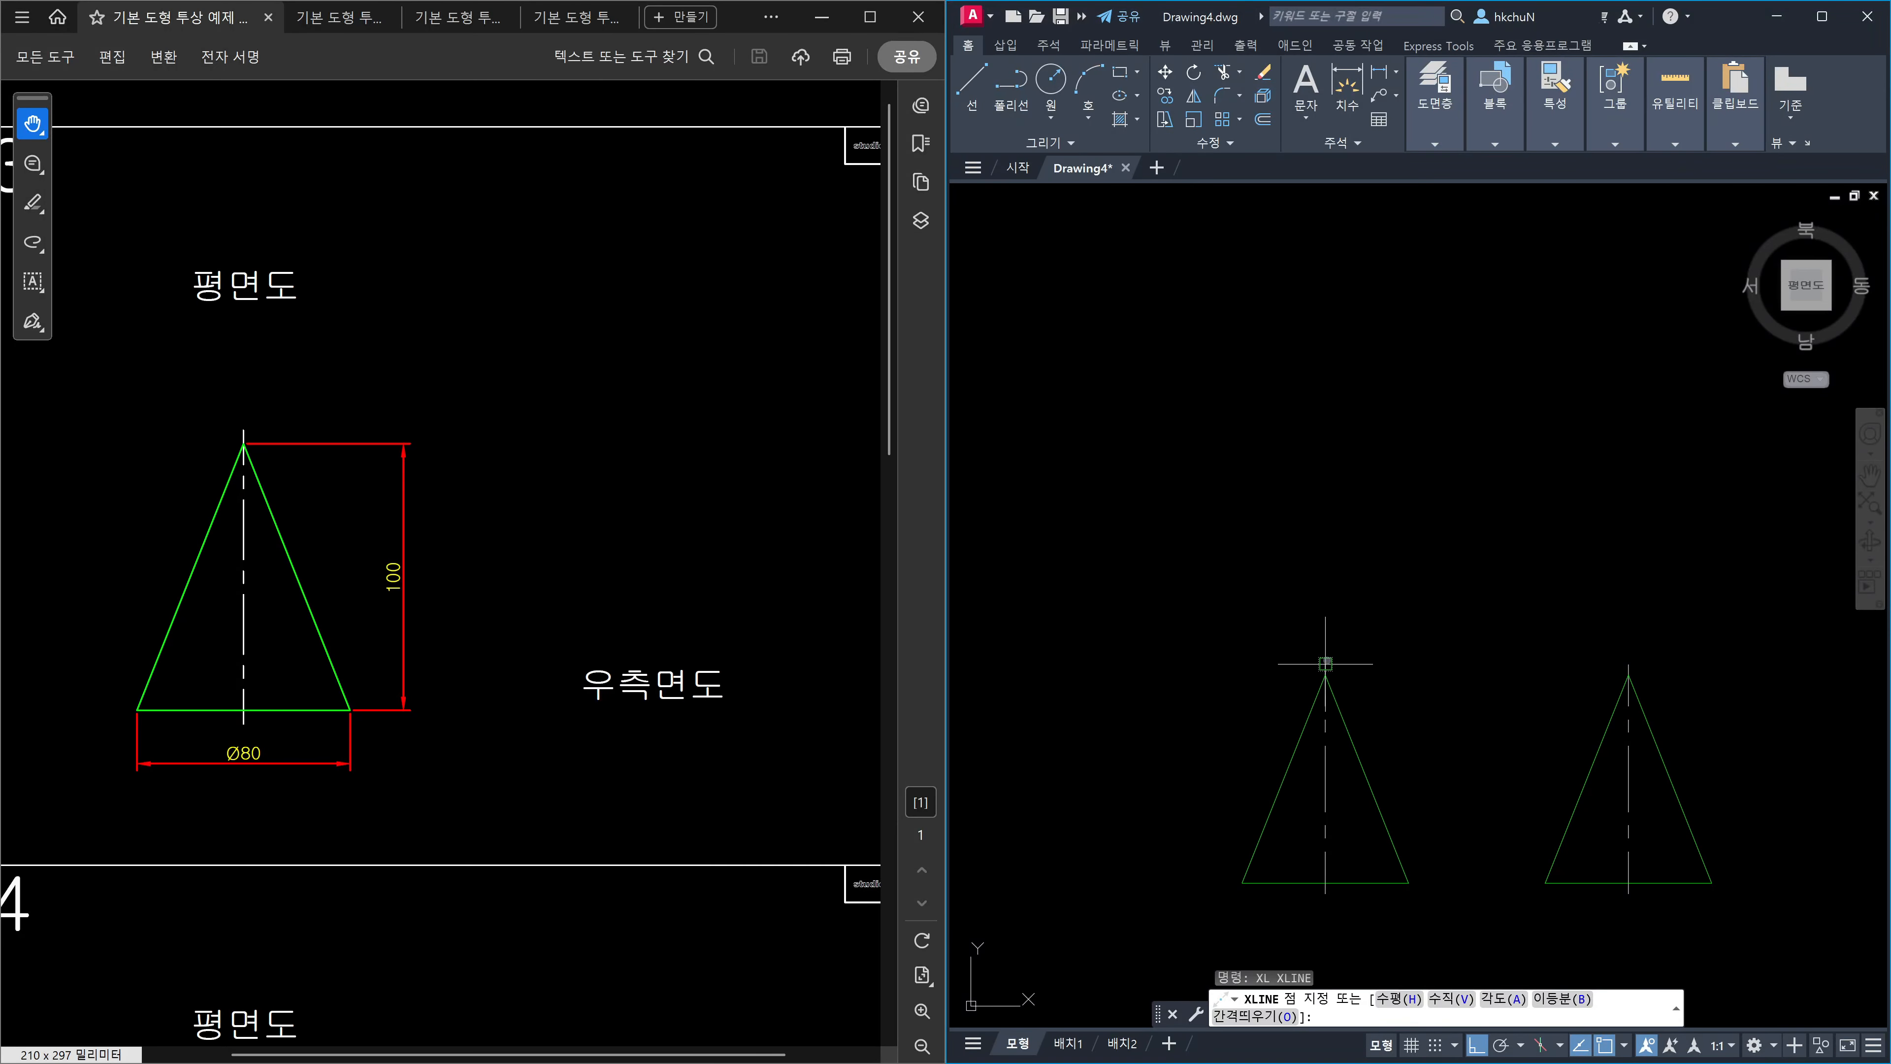
left_click(1328, 661)
left_click(1332, 530)
key("Return")
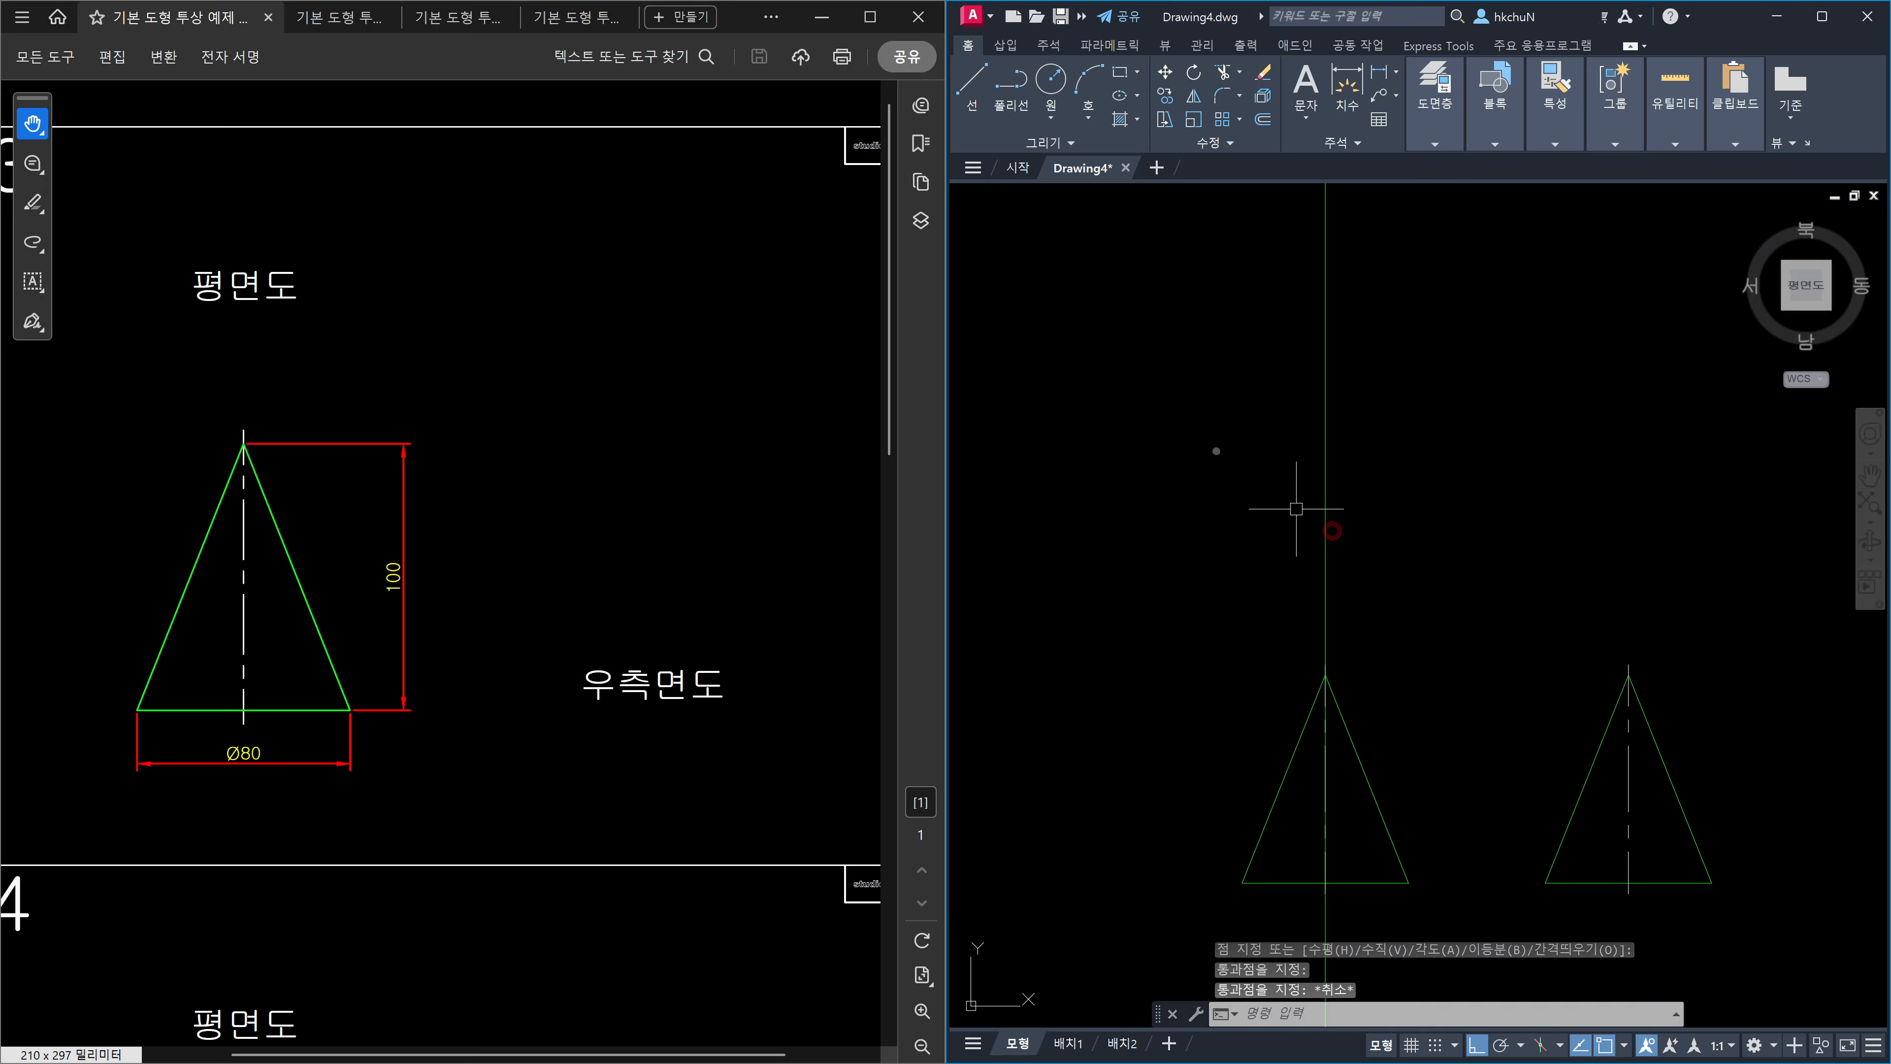
key("Return")
left_click(1233, 456)
key("Escape")
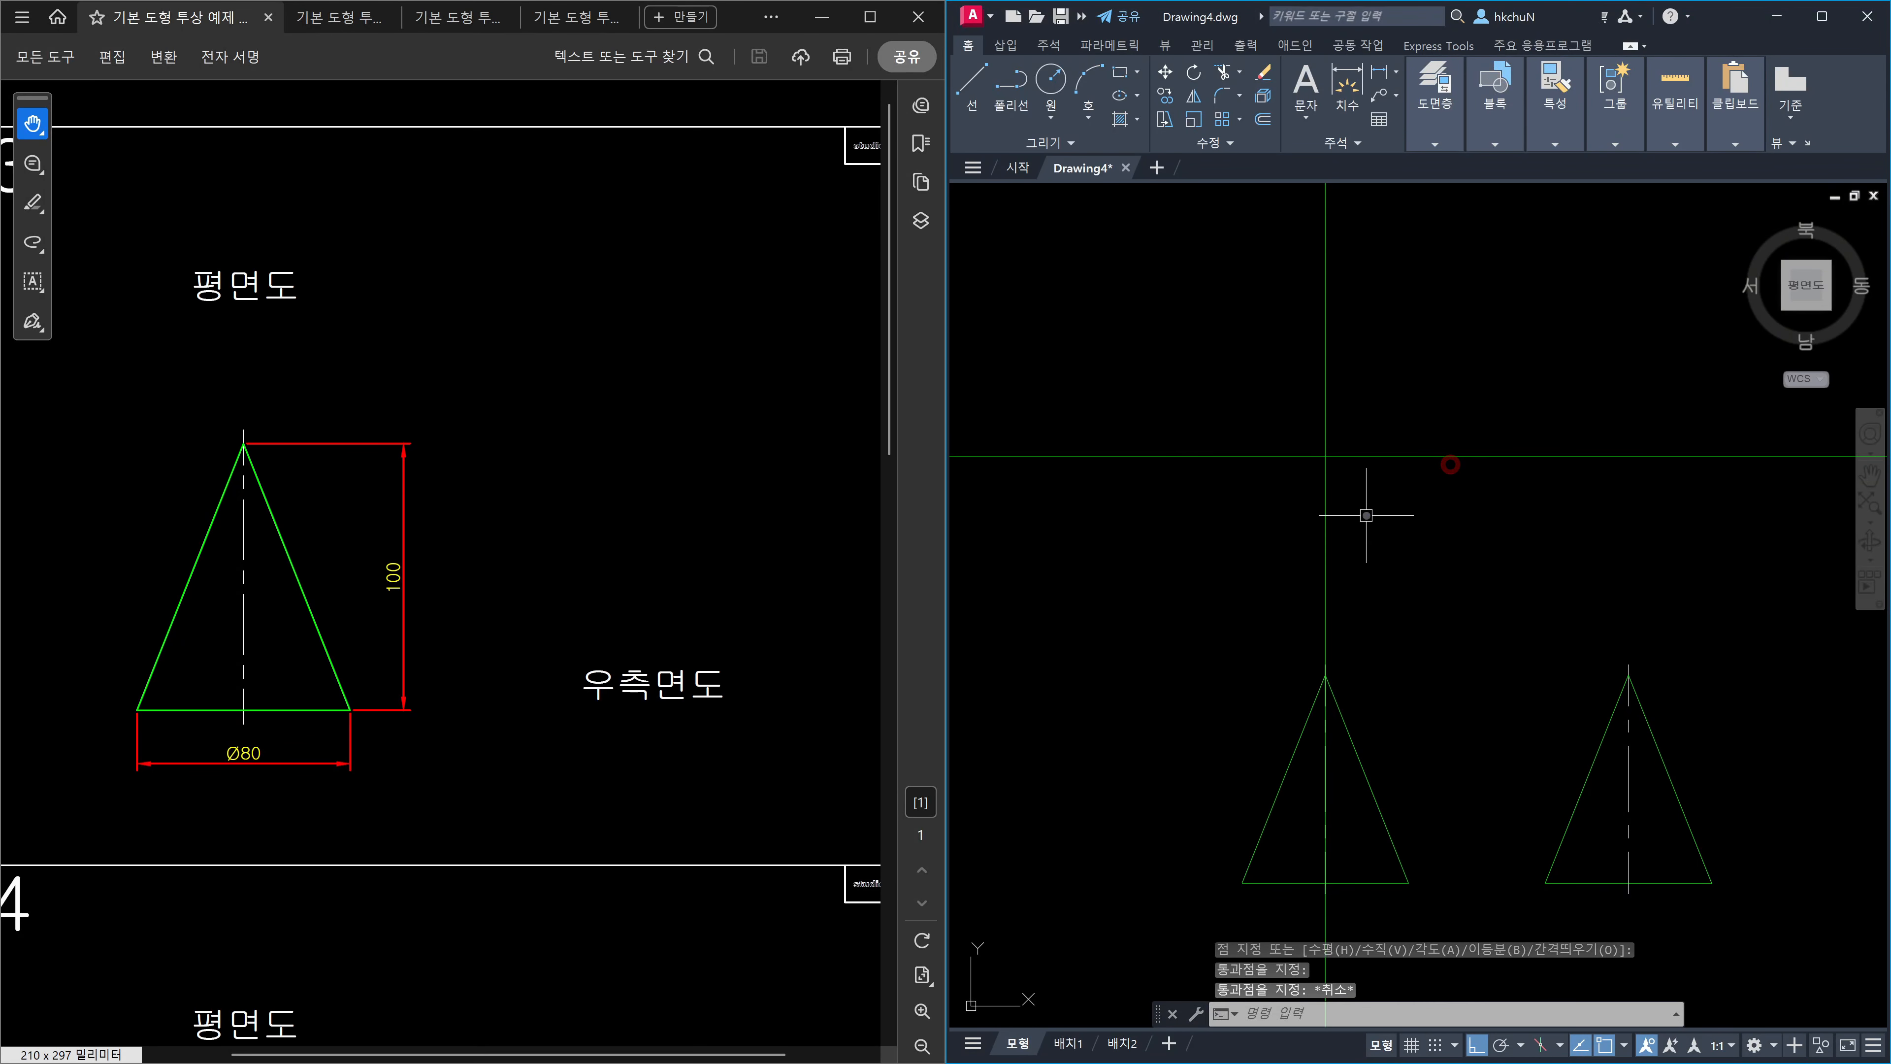
Move both construction lines to the 중심선 layer.
left_click(1360, 515)
left_click(1271, 405)
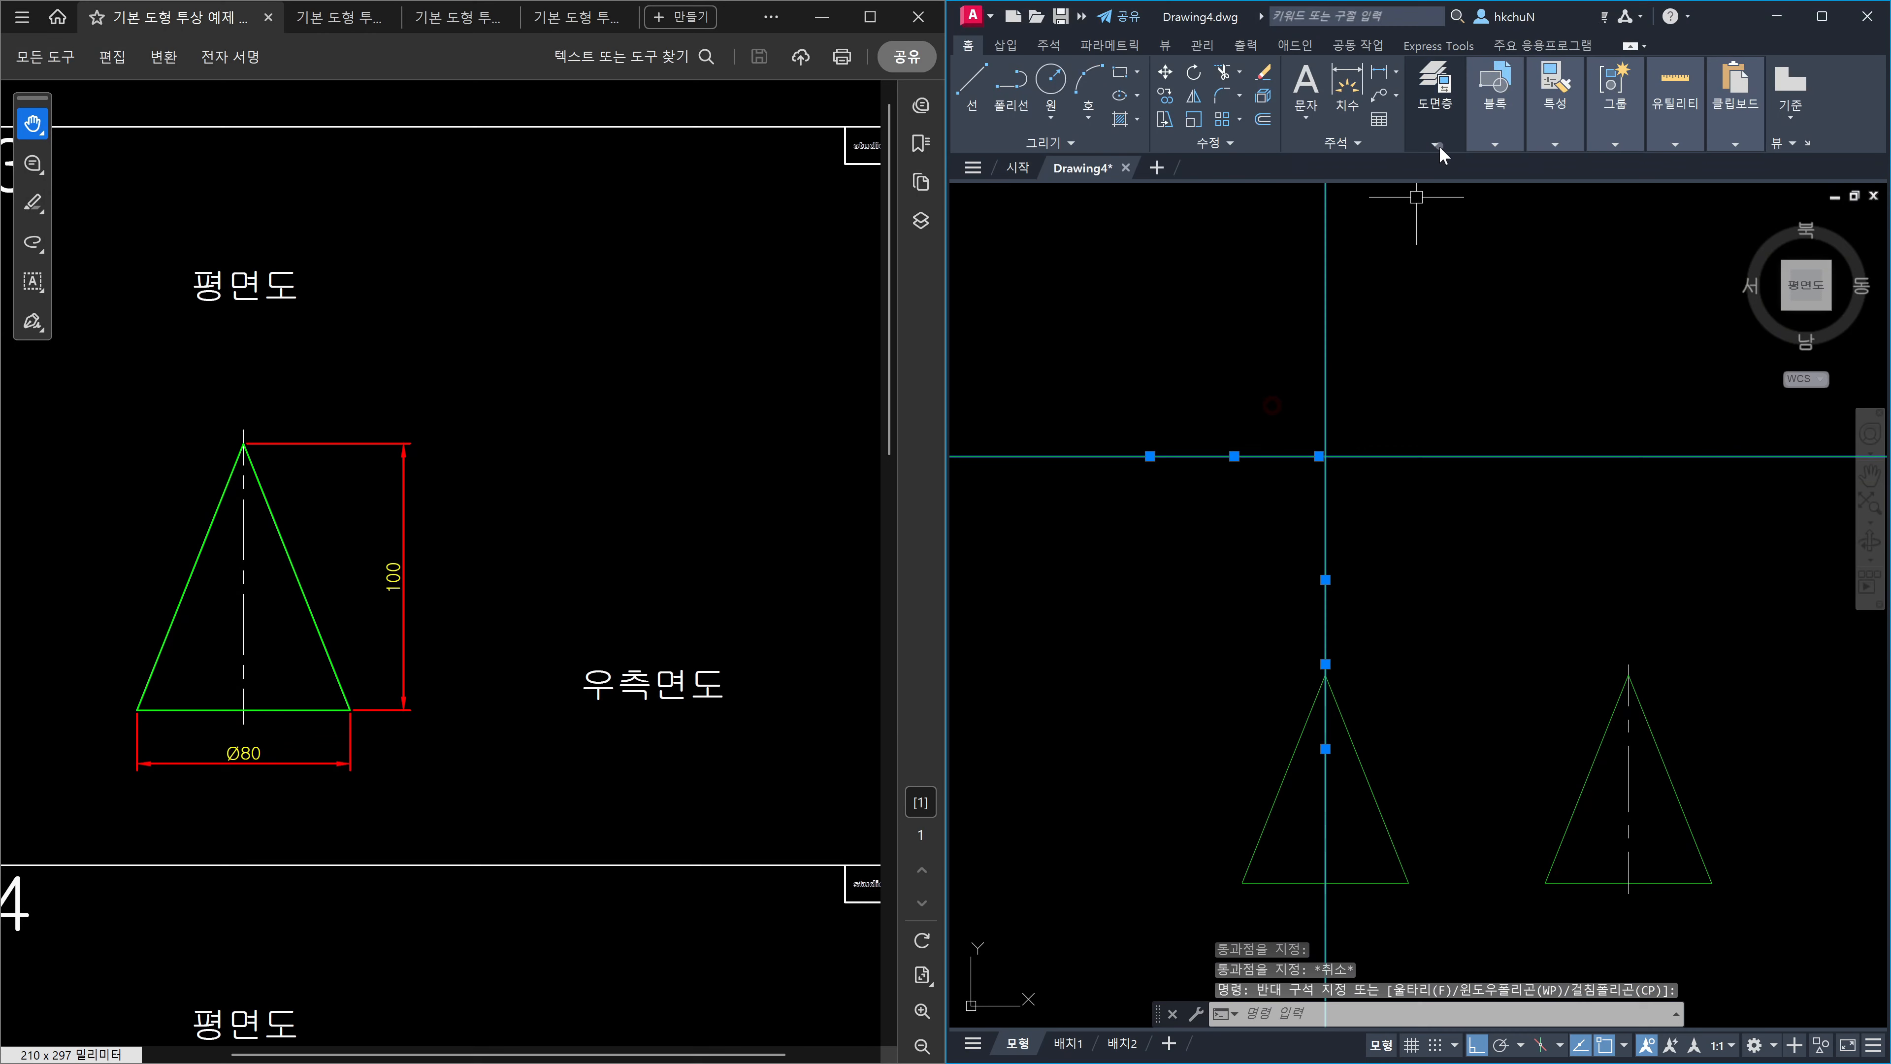
left_click(1438, 145)
left_click(1544, 167)
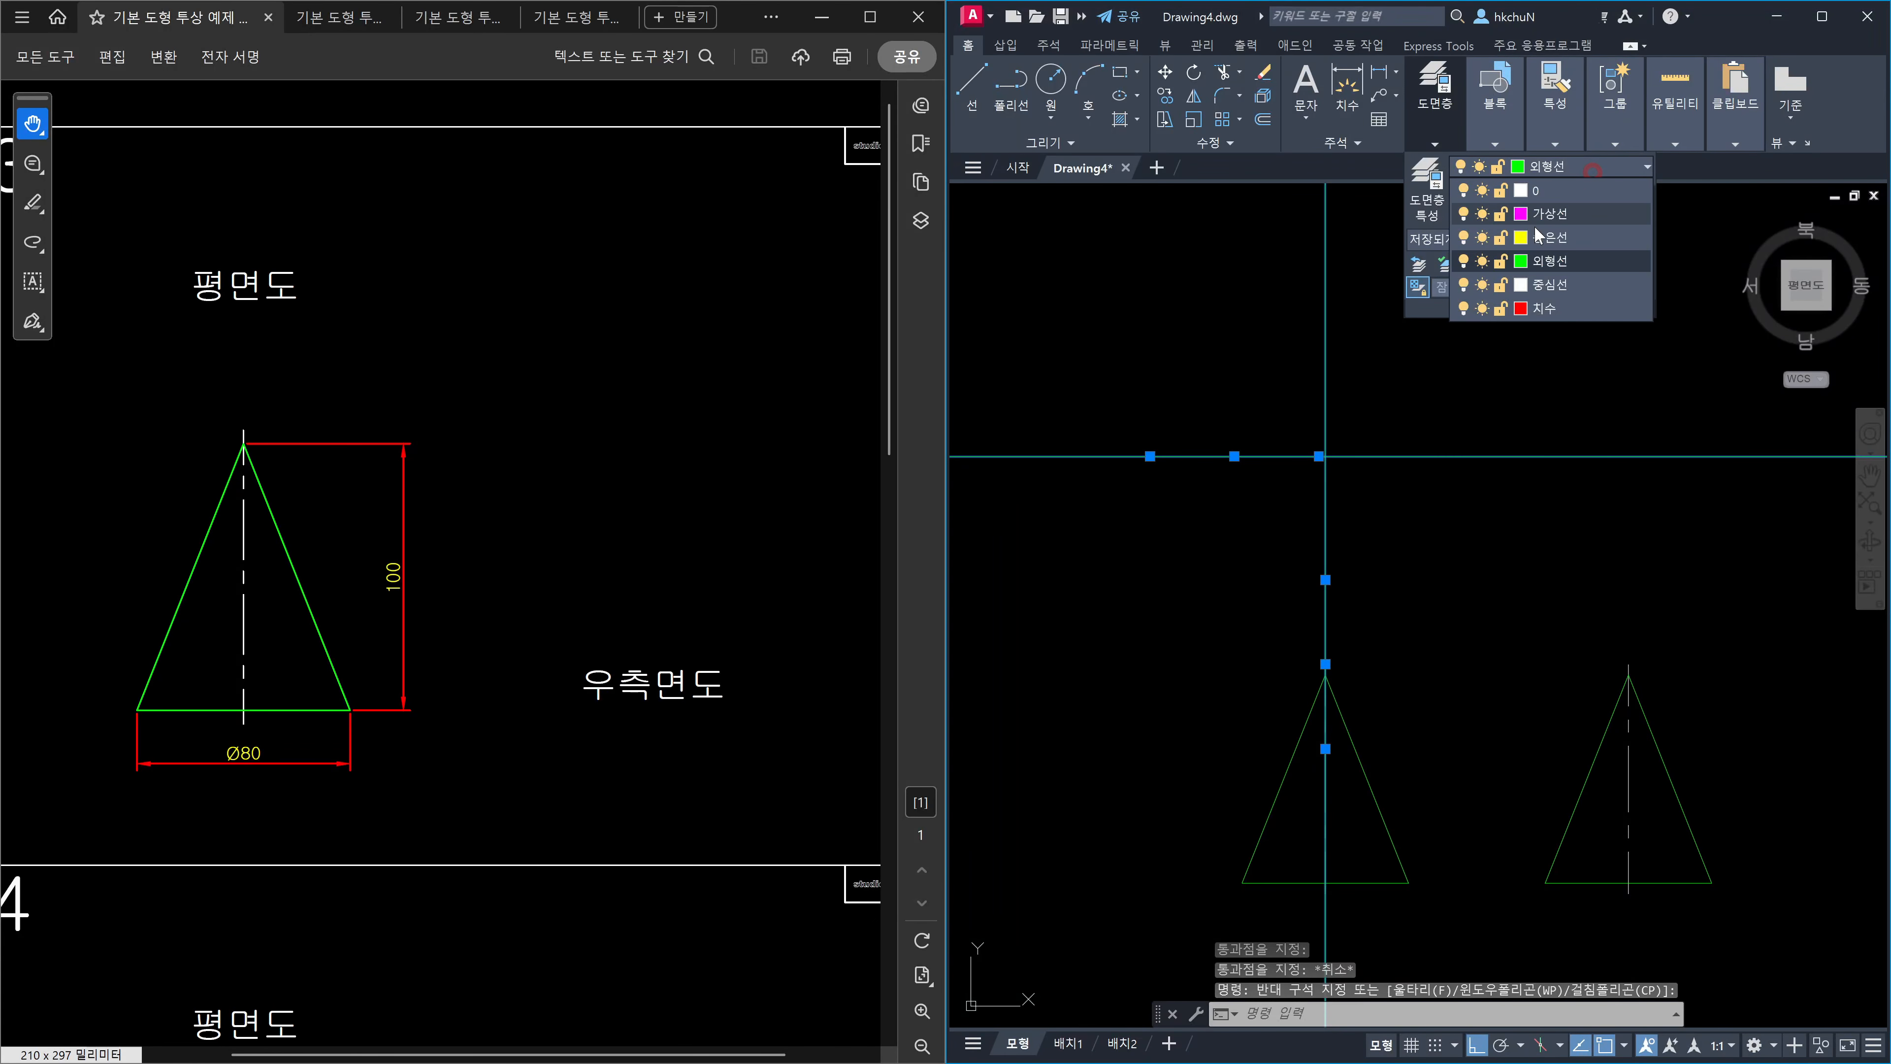
left_click(1548, 287)
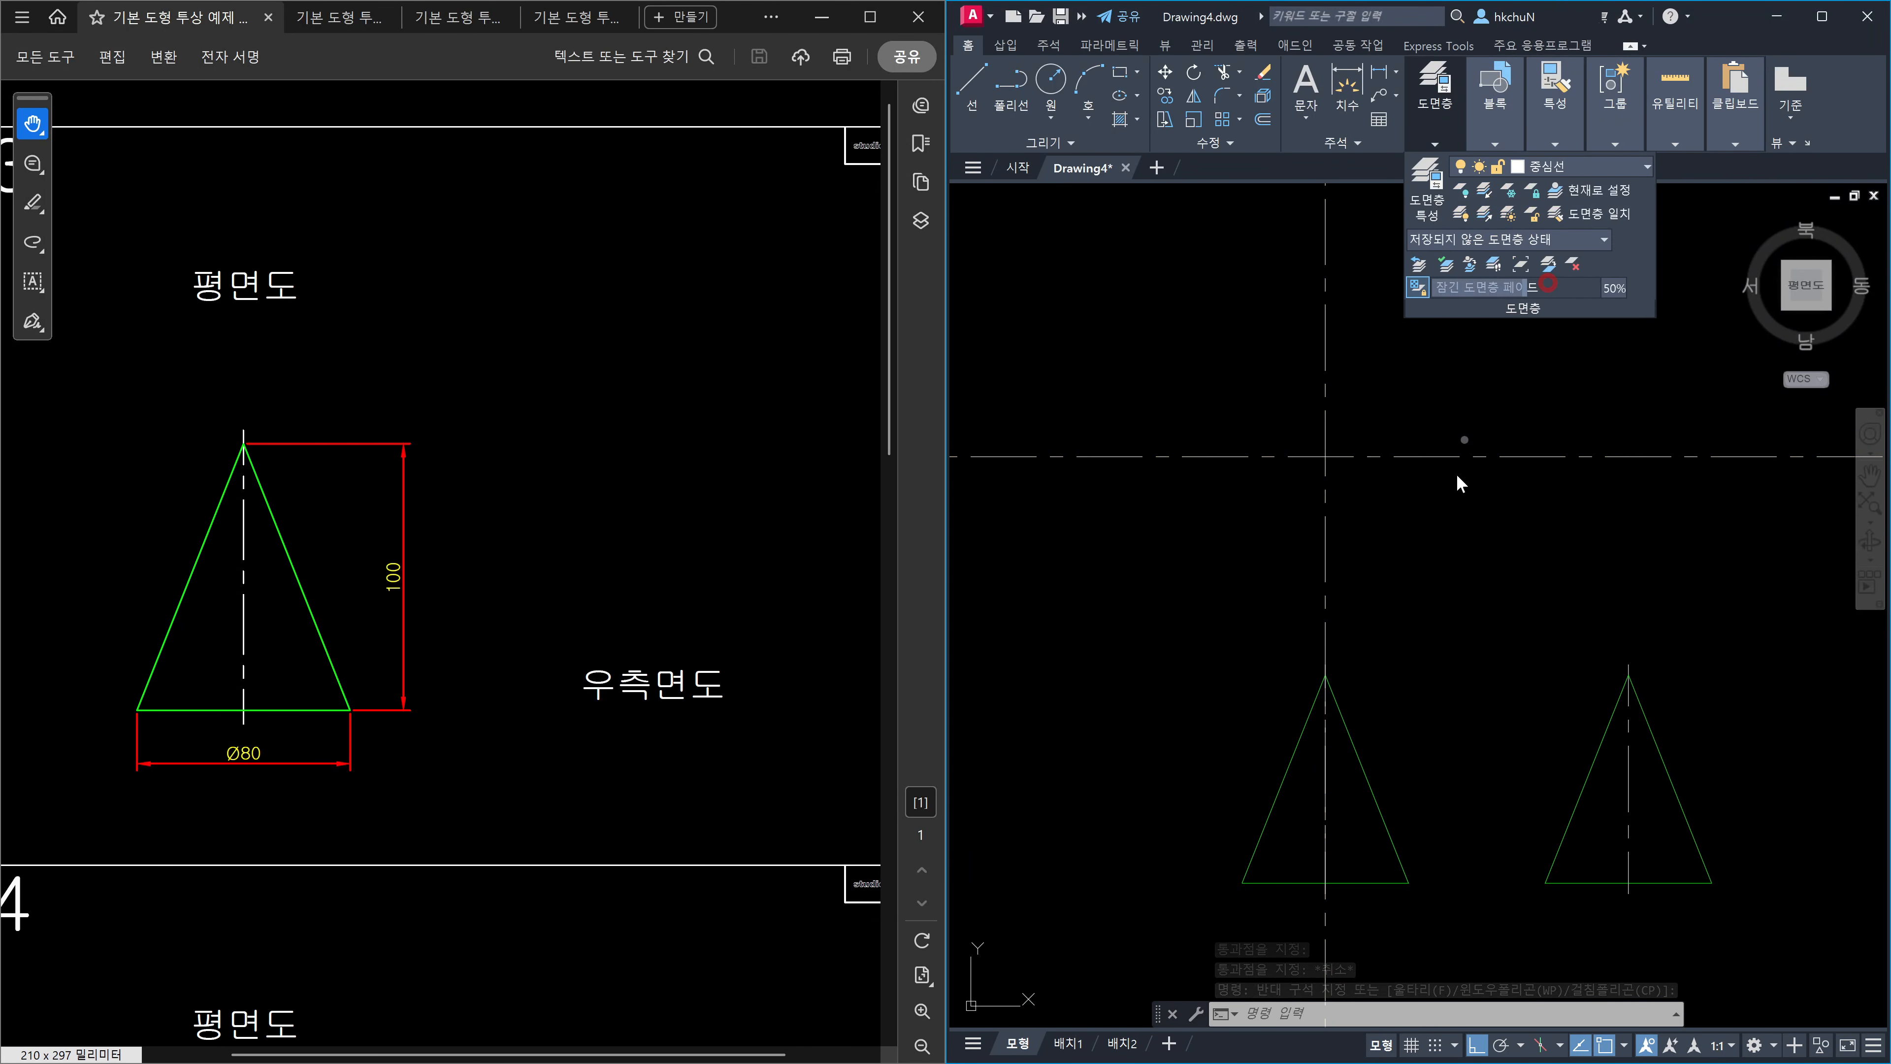
left_click(1429, 564)
key("Escape")
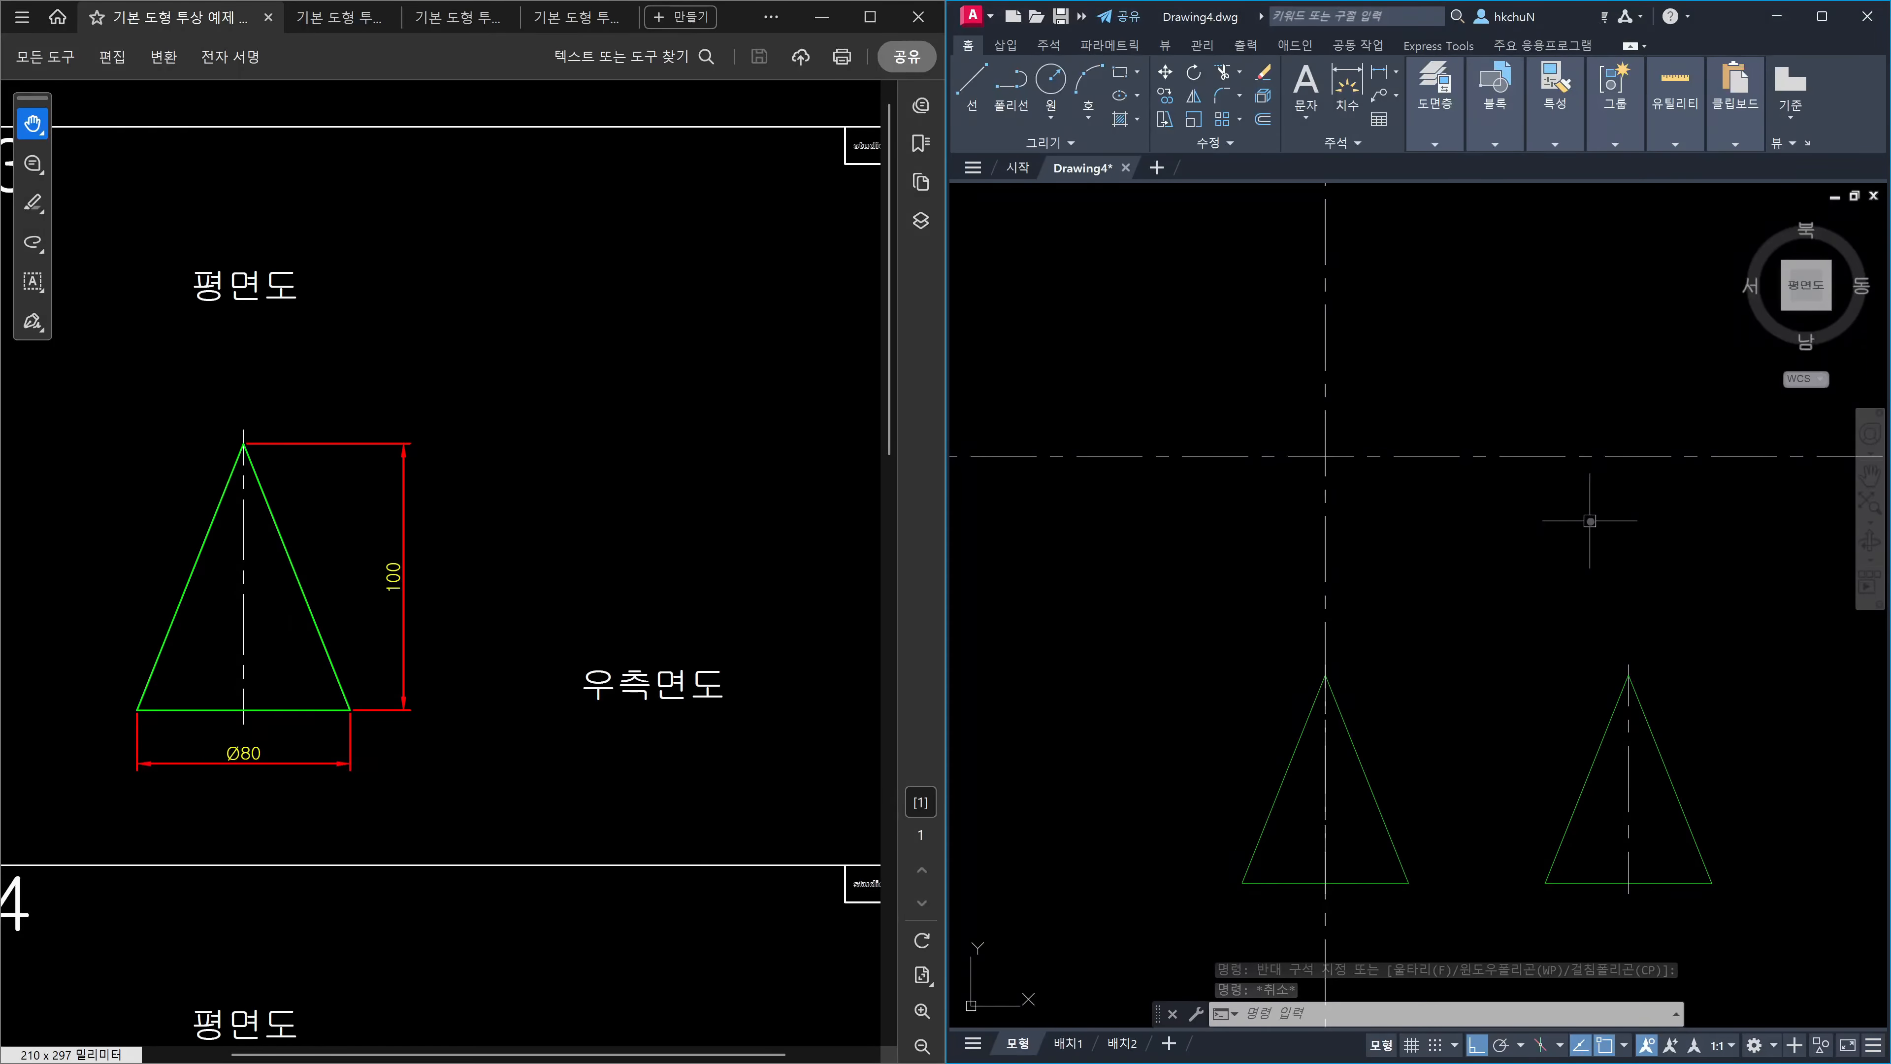
Draw an 80 mm diameter circle centred on the intersection of the two construction lines.
type("c")
key("Return")
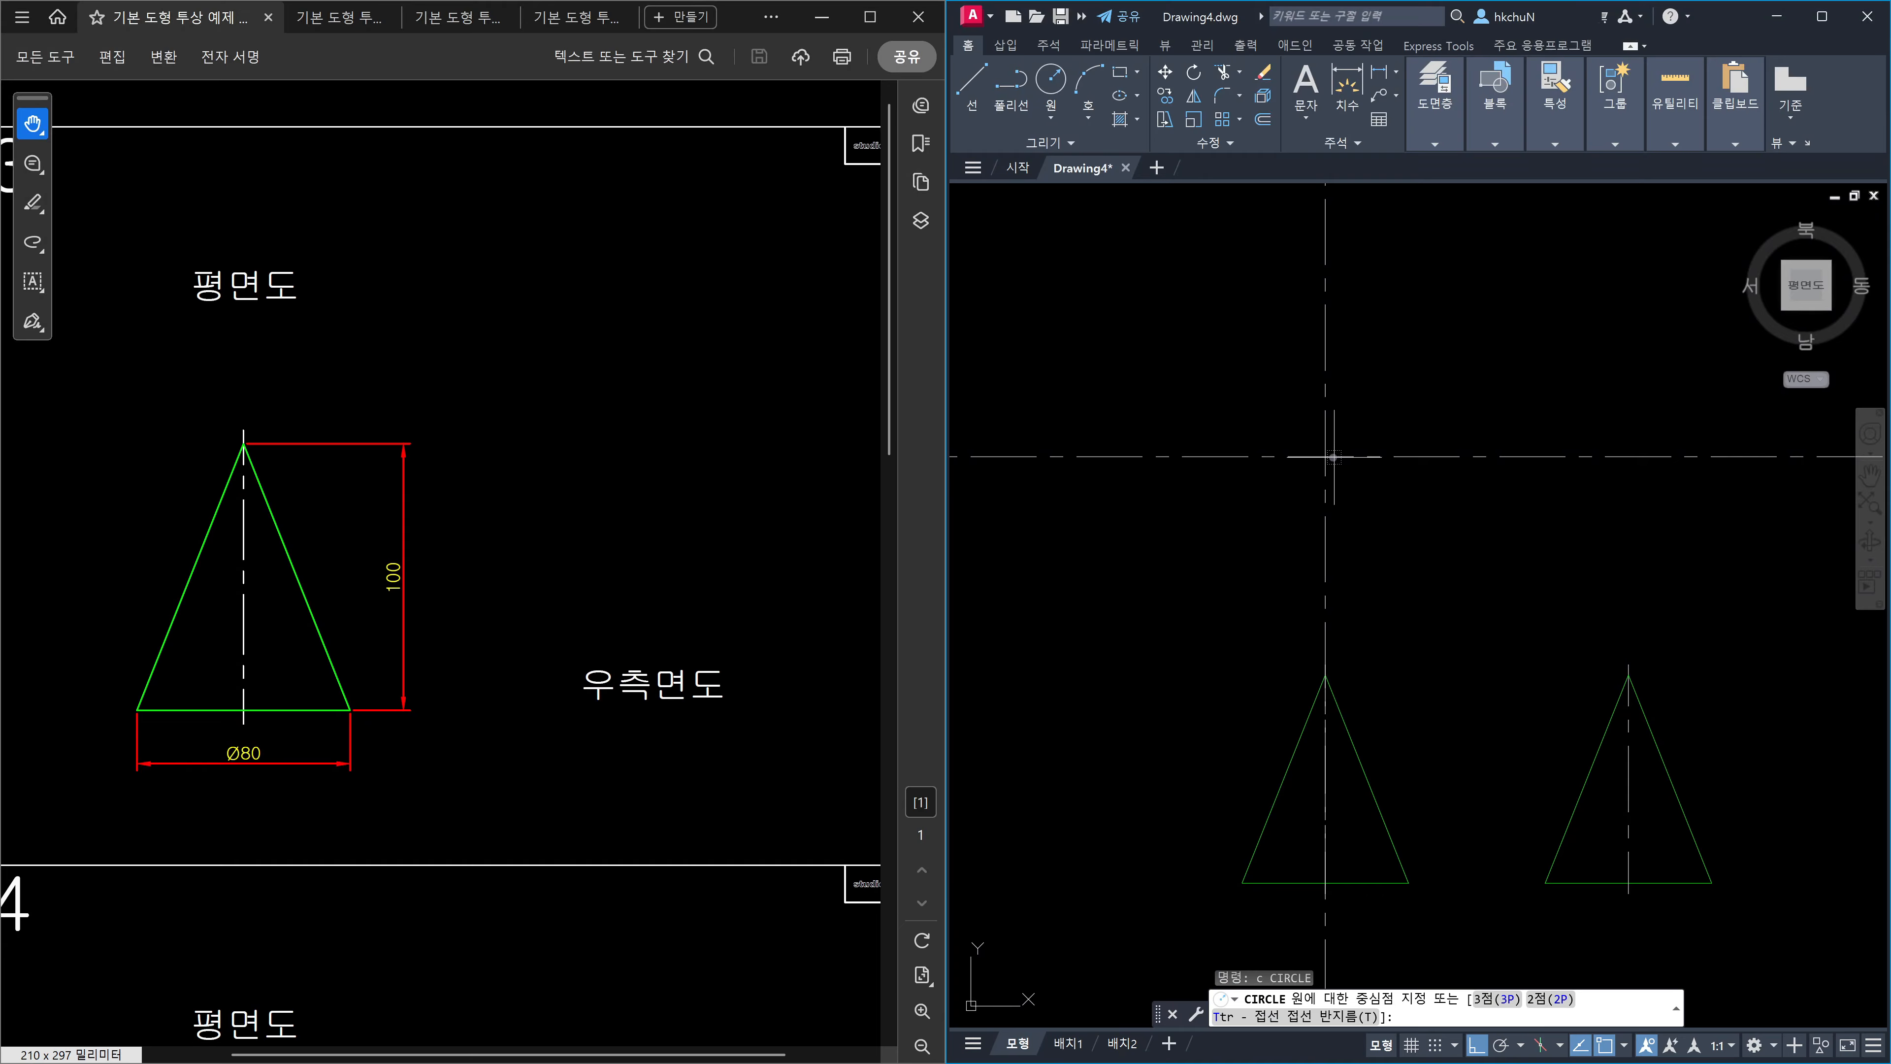
left_click(1327, 456)
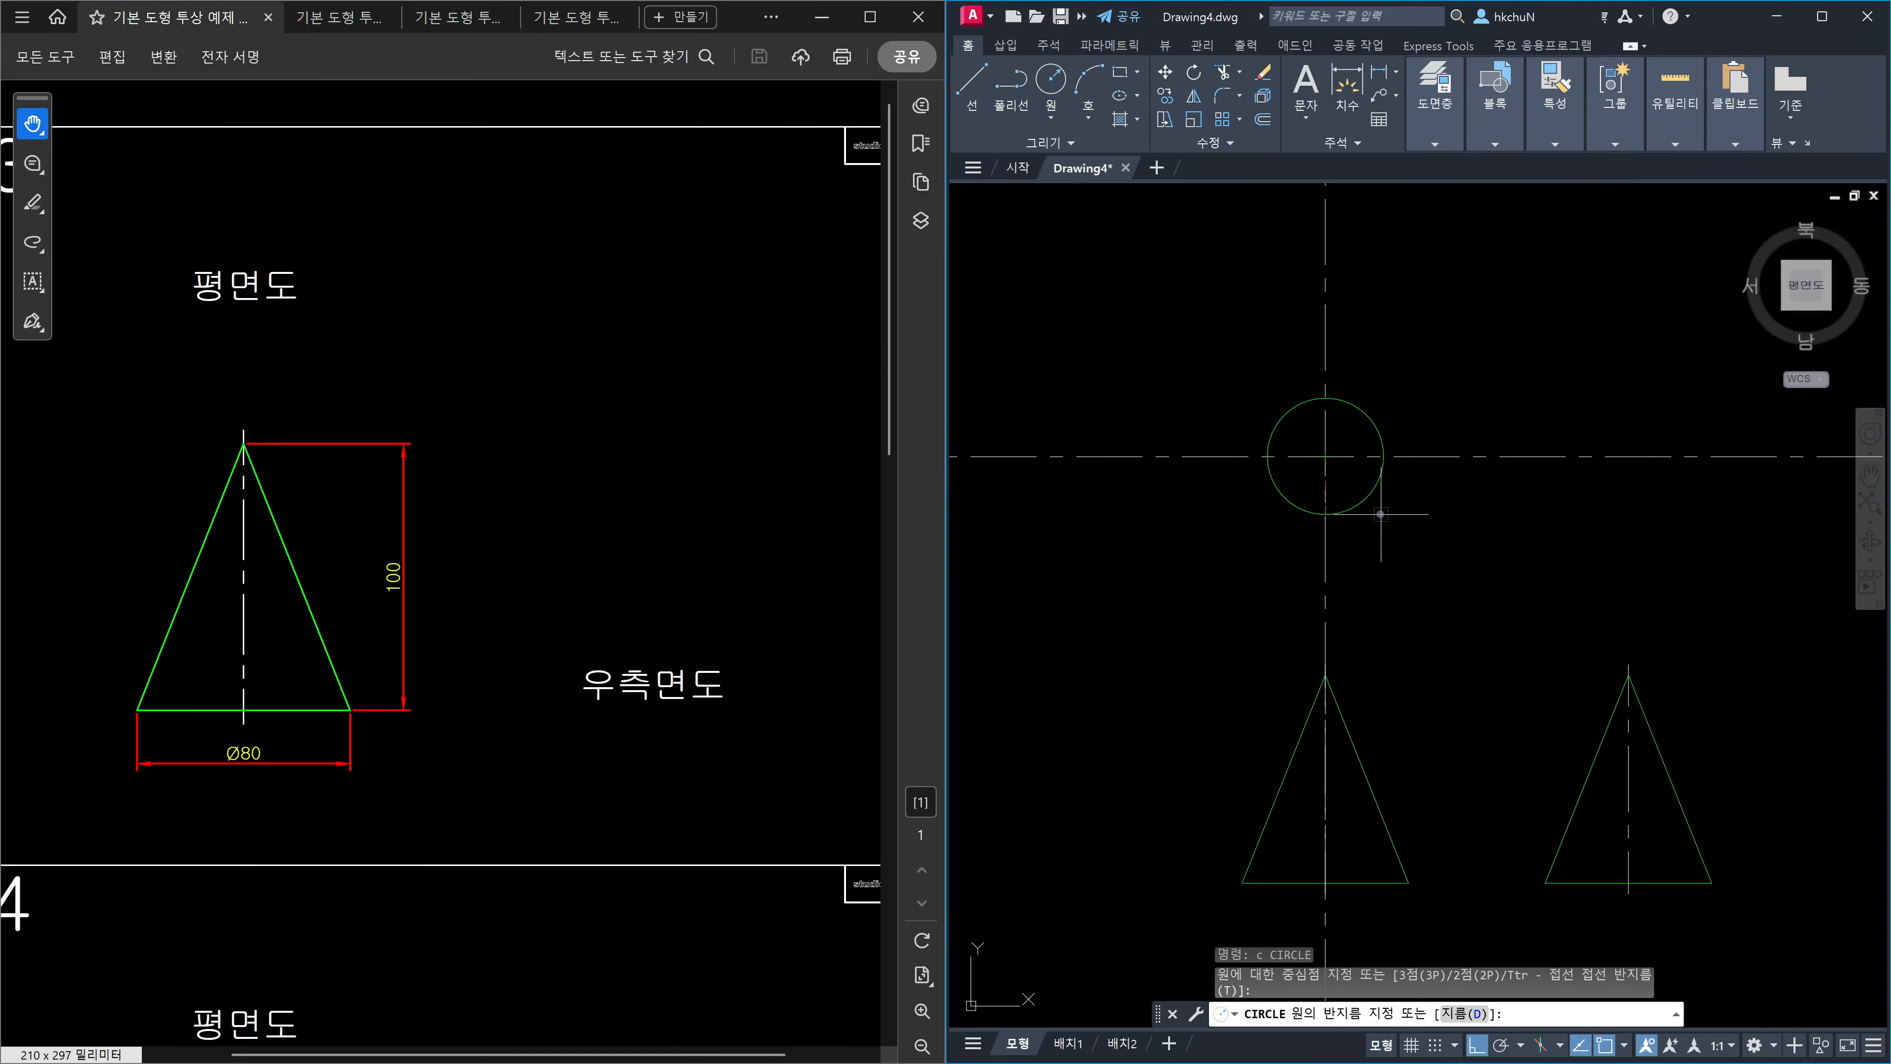
type("d80")
key("Return")
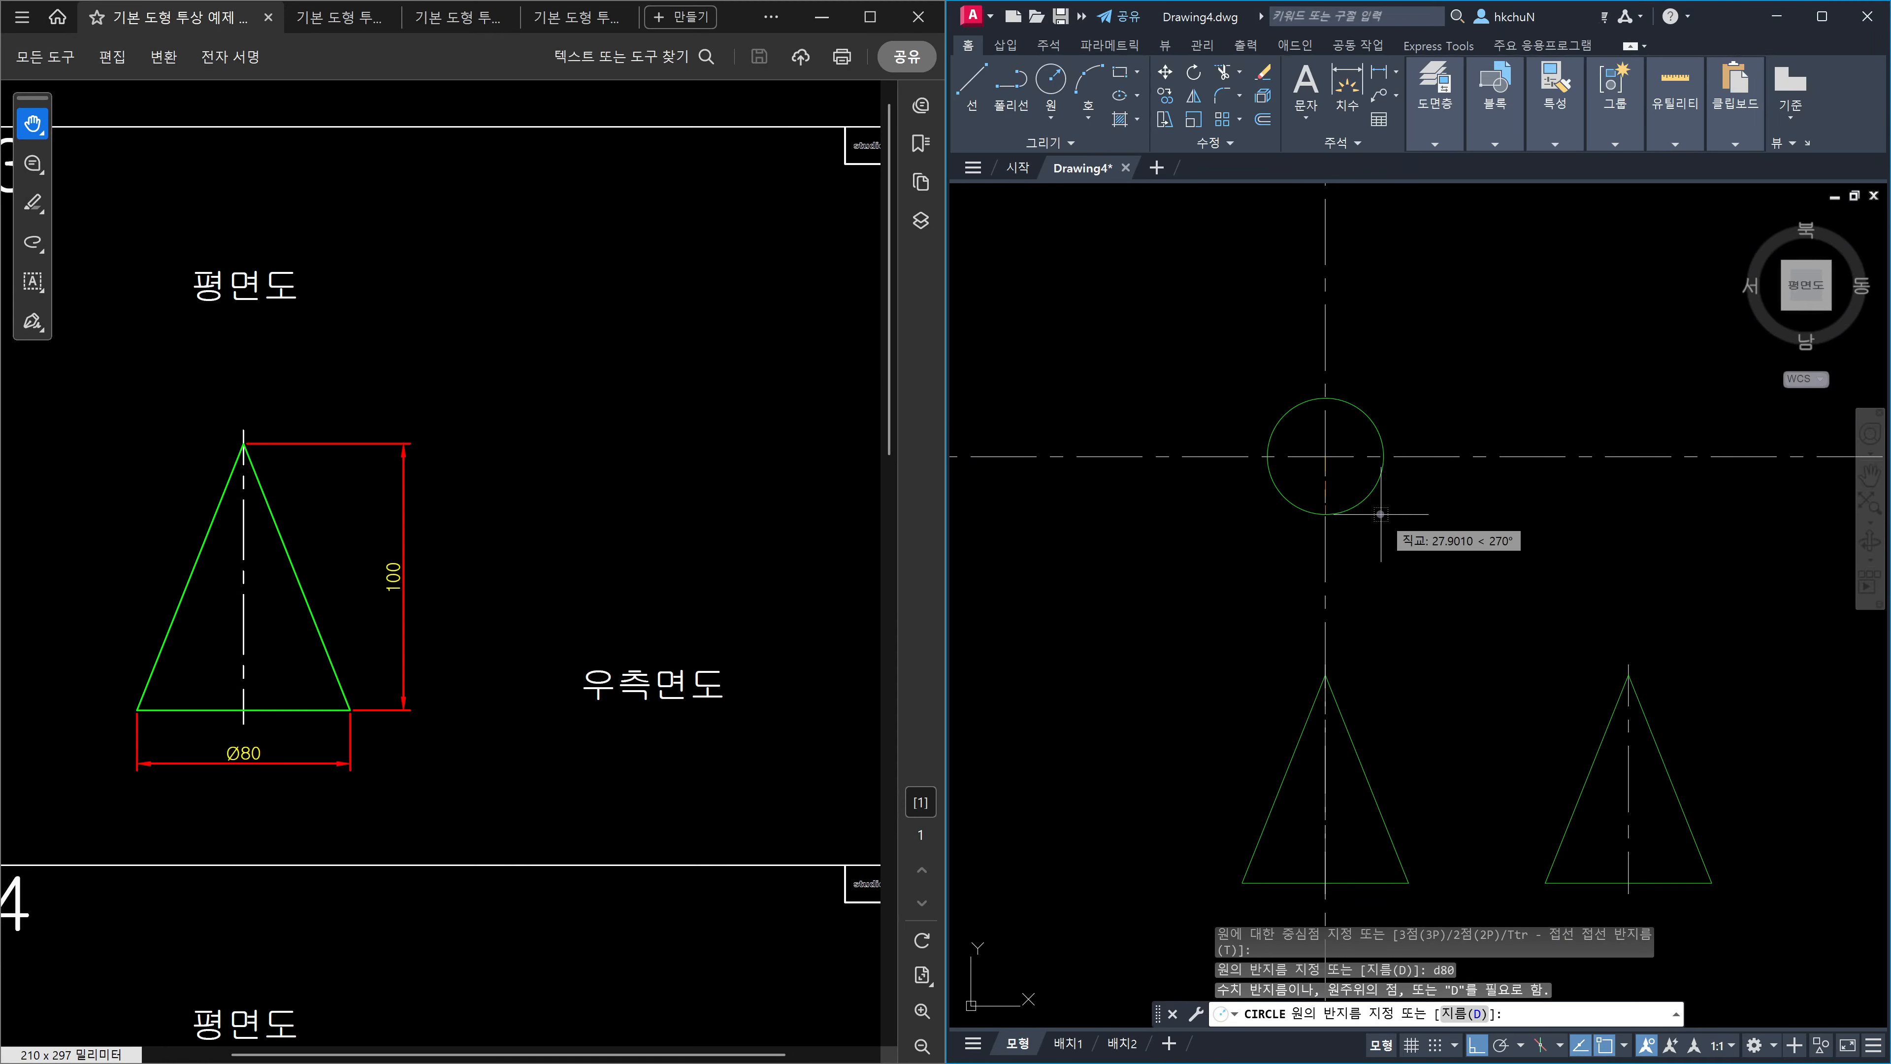
type("d")
key("Return")
type("80")
key("Return")
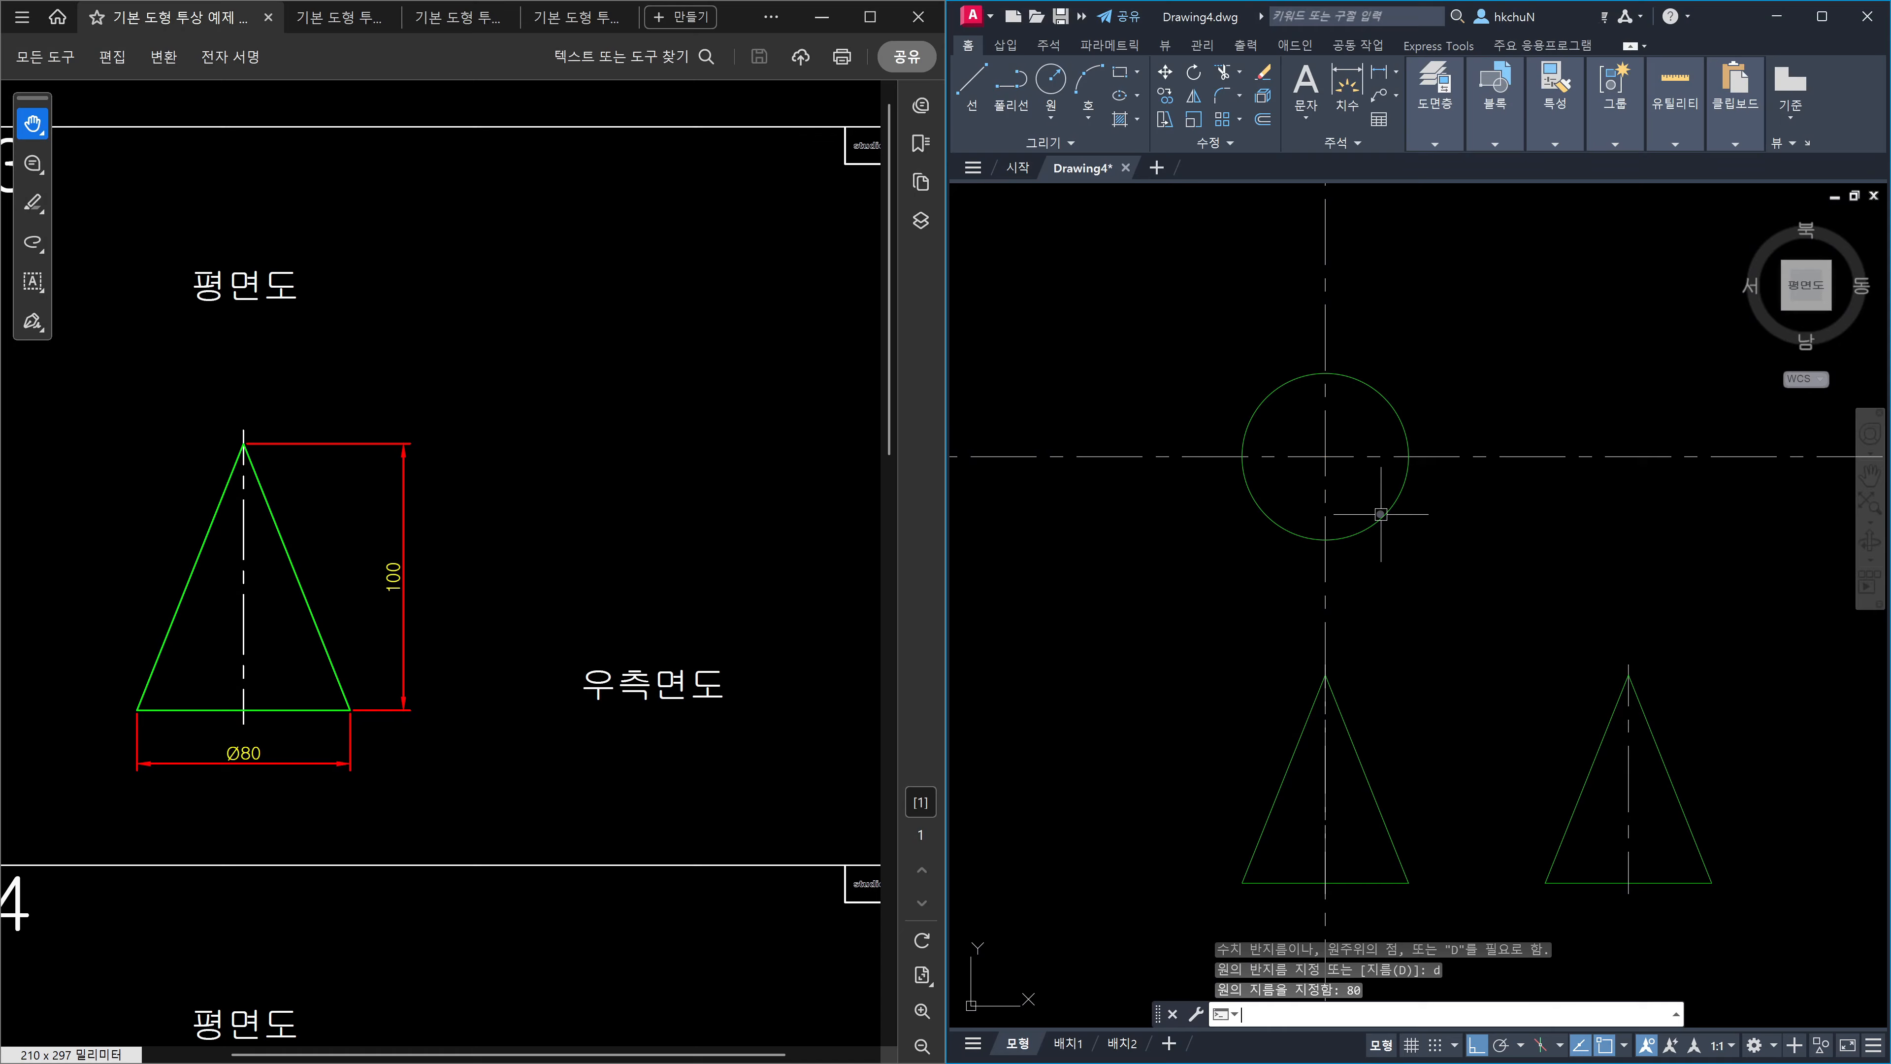
Trim both construction lines outside the plan view circle, using the circle as the cutting edge.
type("tr")
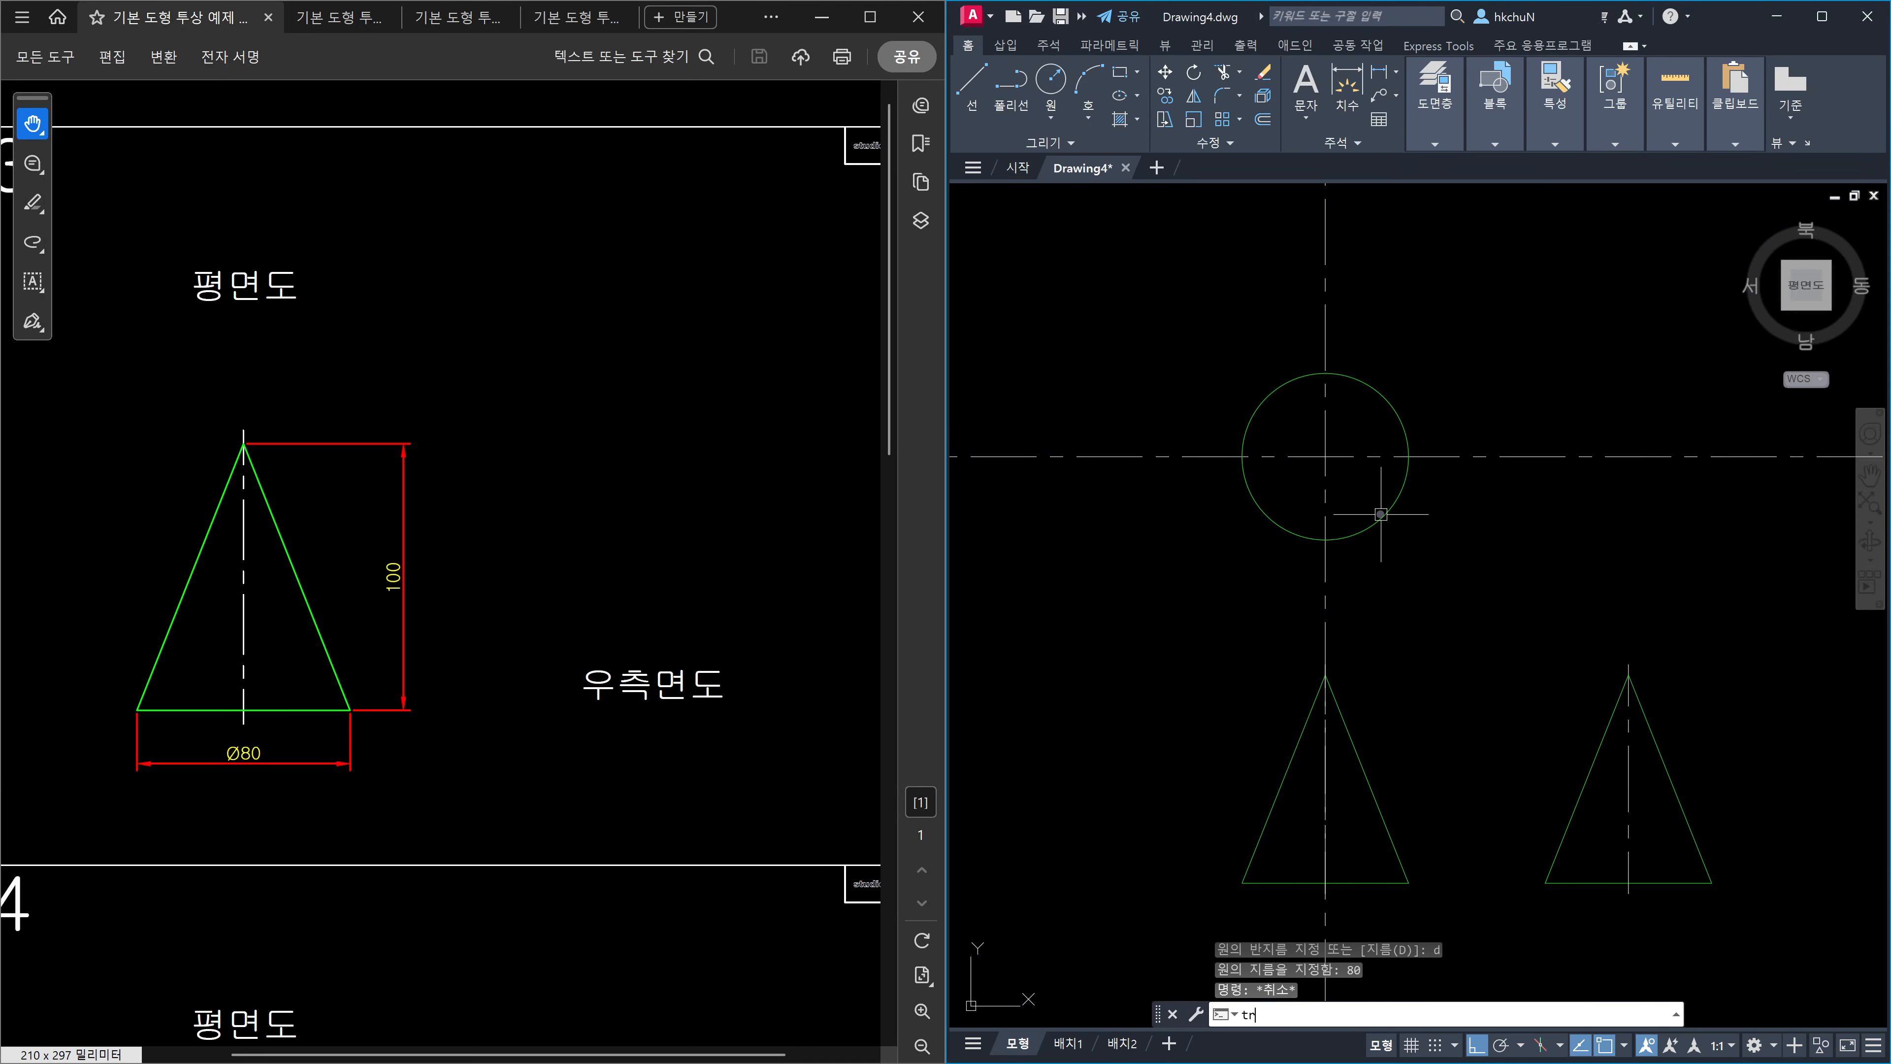
key("Return")
left_click(1385, 514)
key("Return")
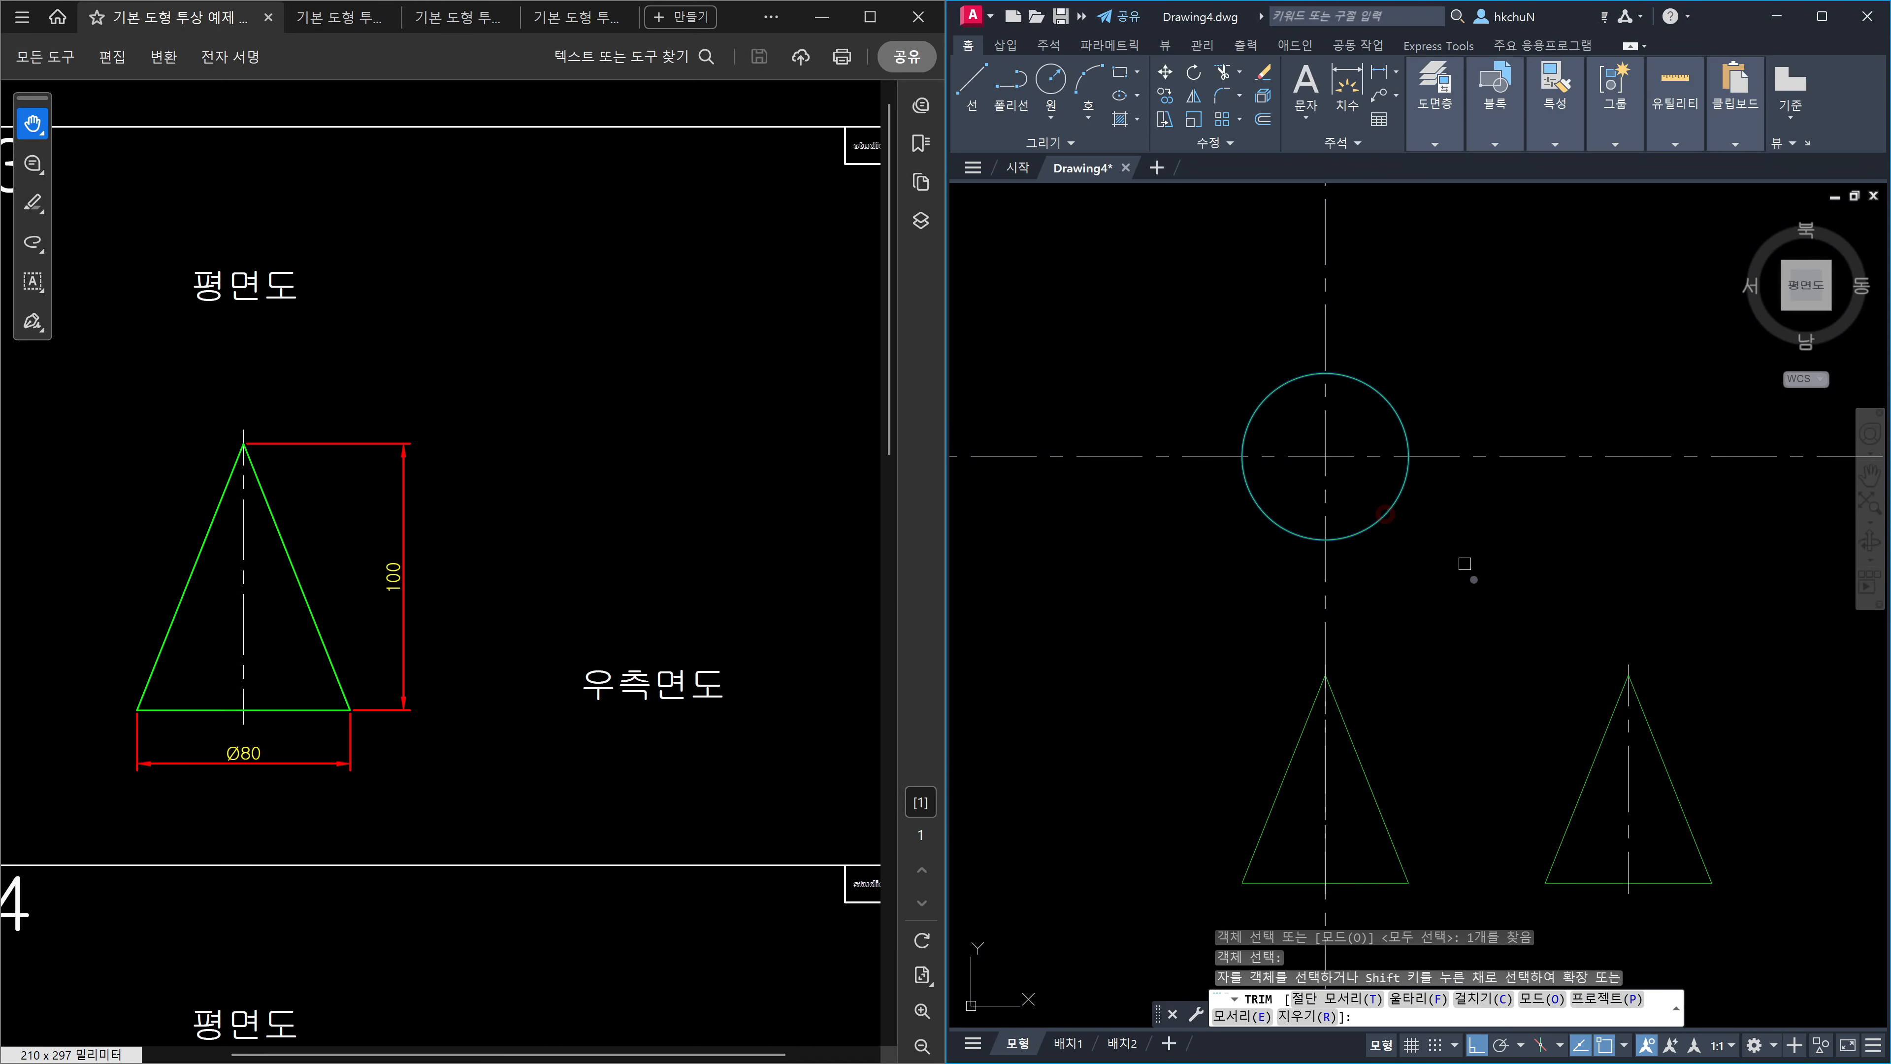
left_click(1477, 583)
left_click(1164, 350)
key("Return")
key("Escape")
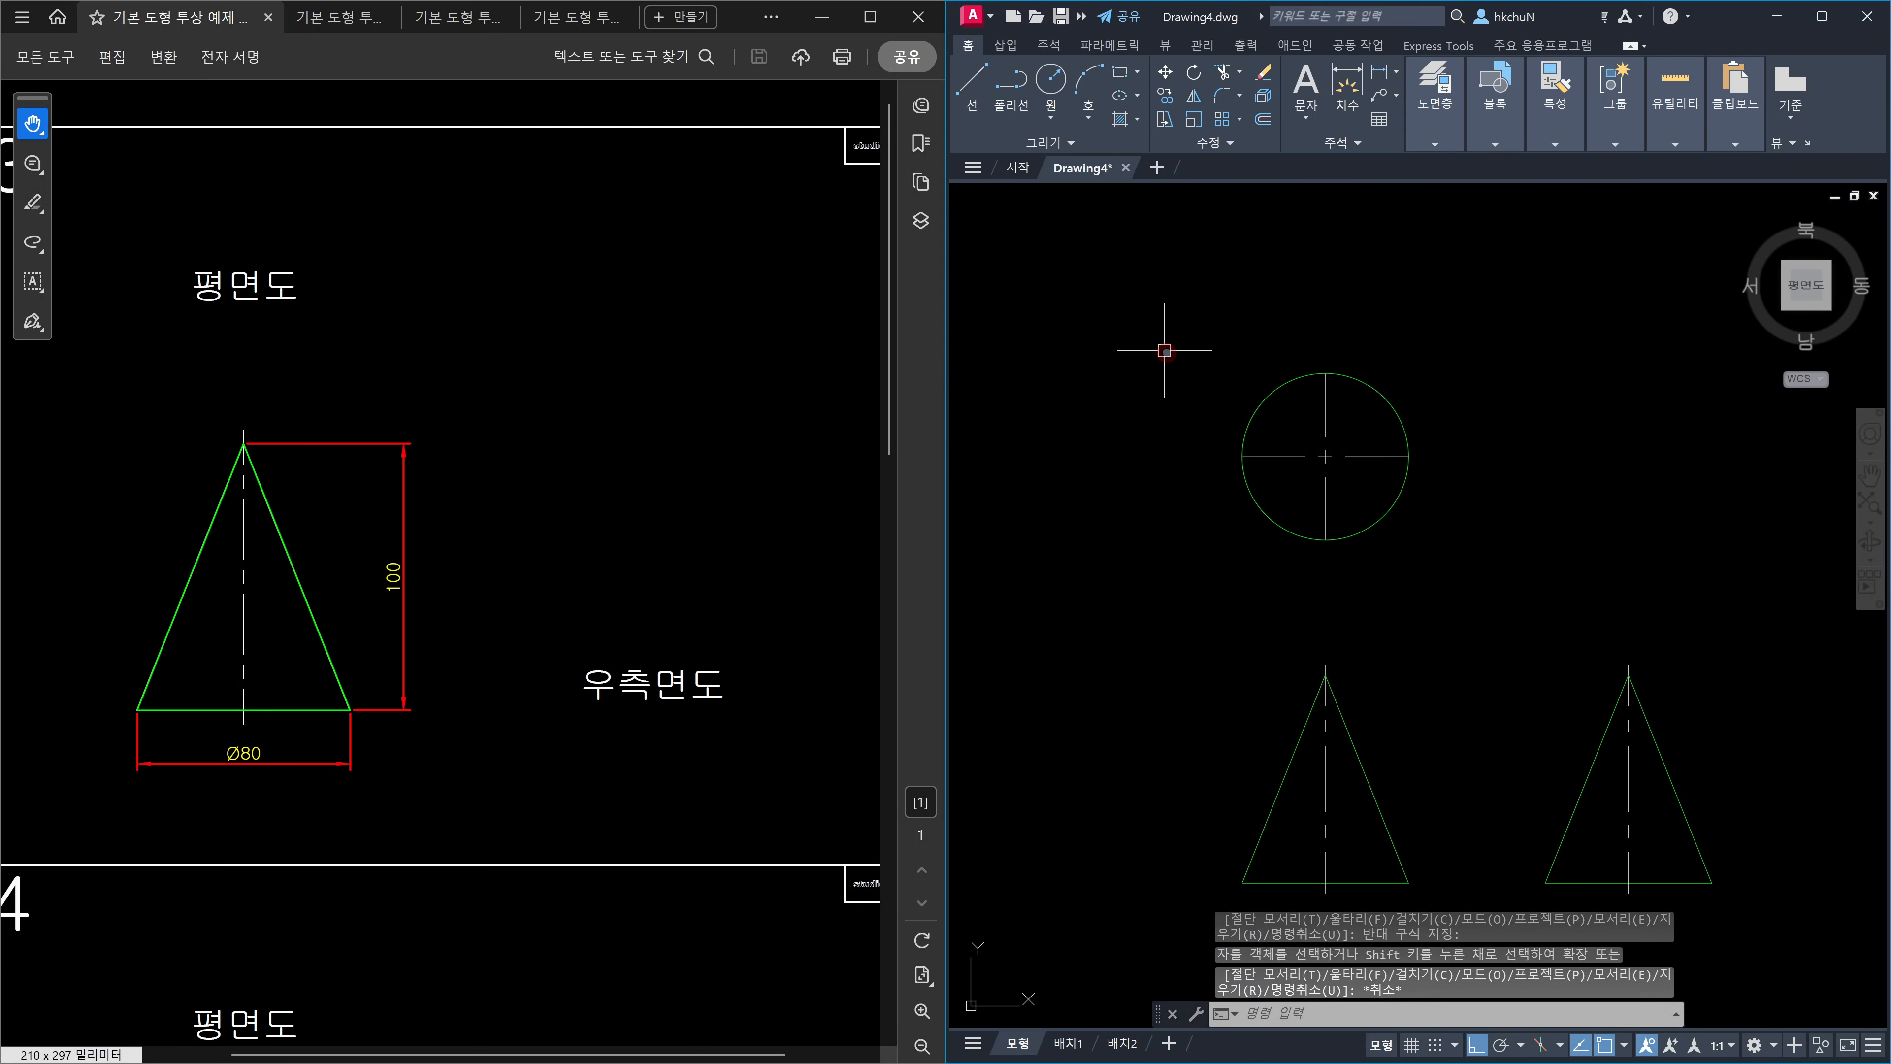
Lengthen the plan view's horizontal and vertical centre lines by a delta of 5 at each end.
type("len")
key("Return")
type("de")
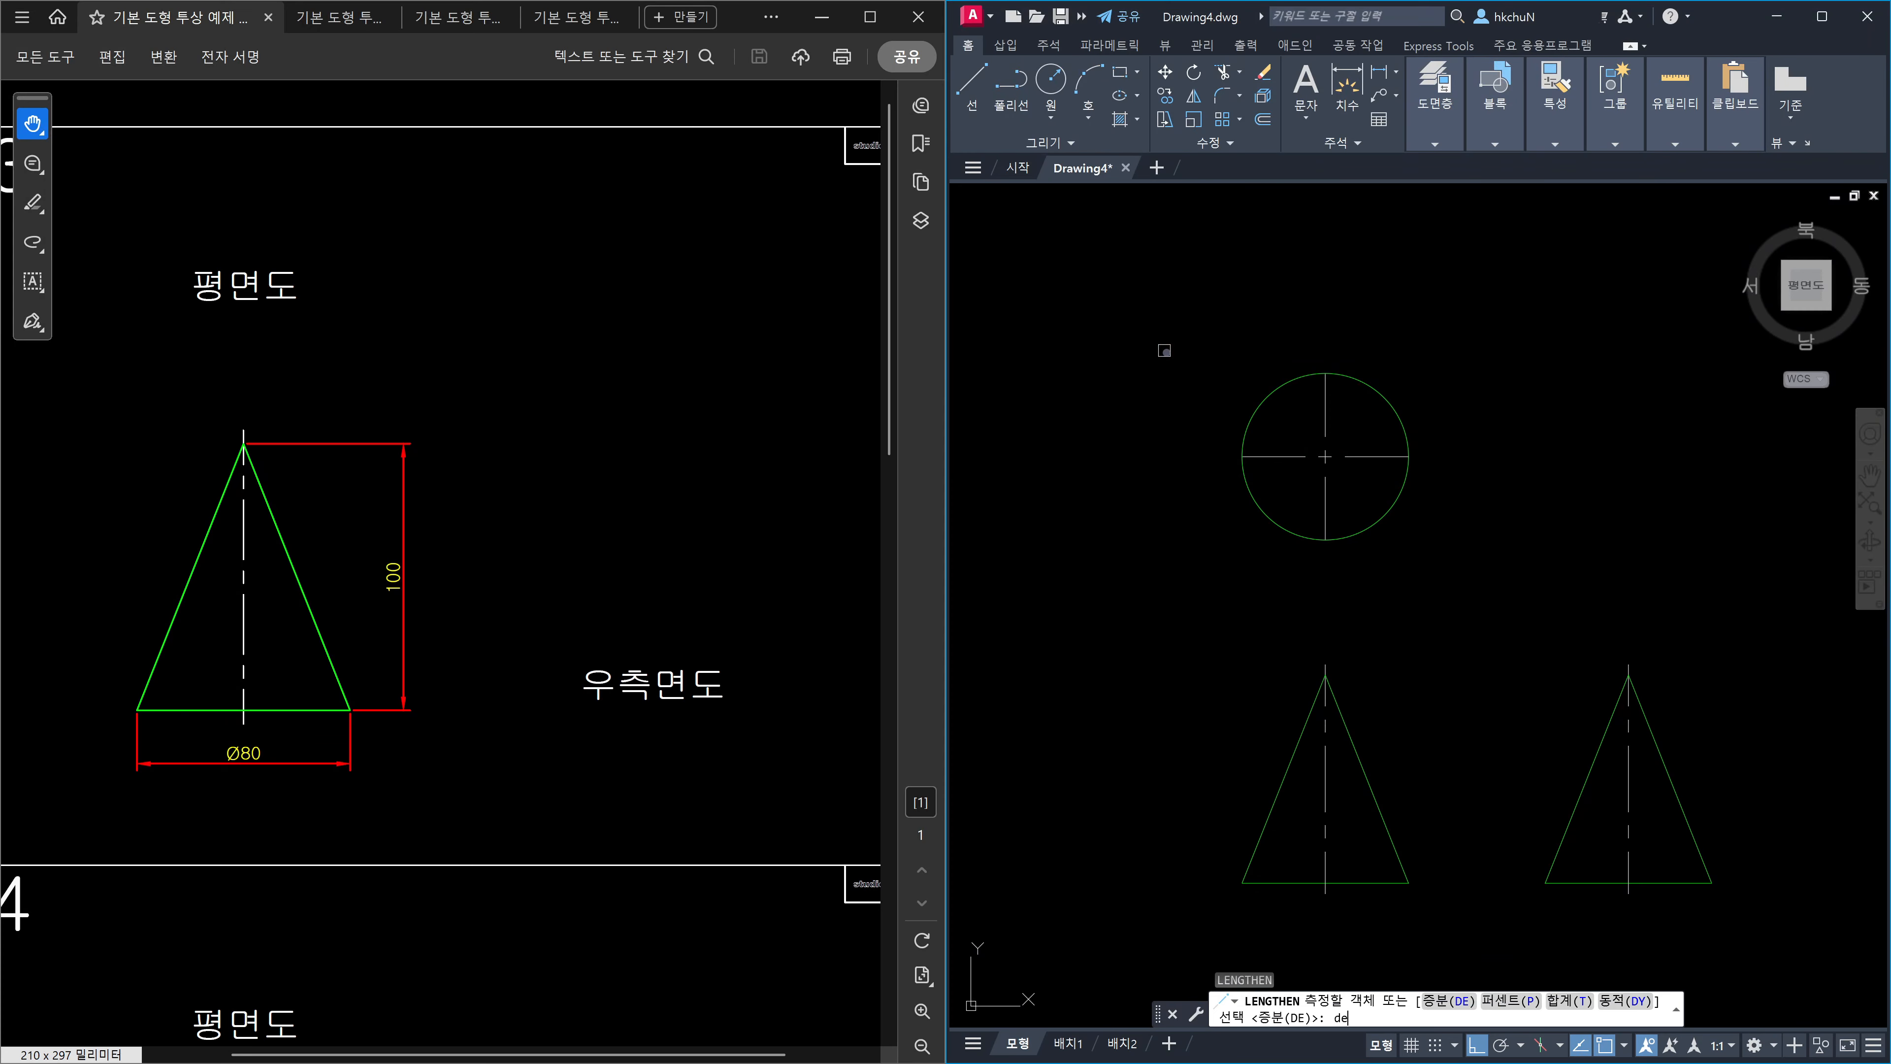
key("Return")
type("5")
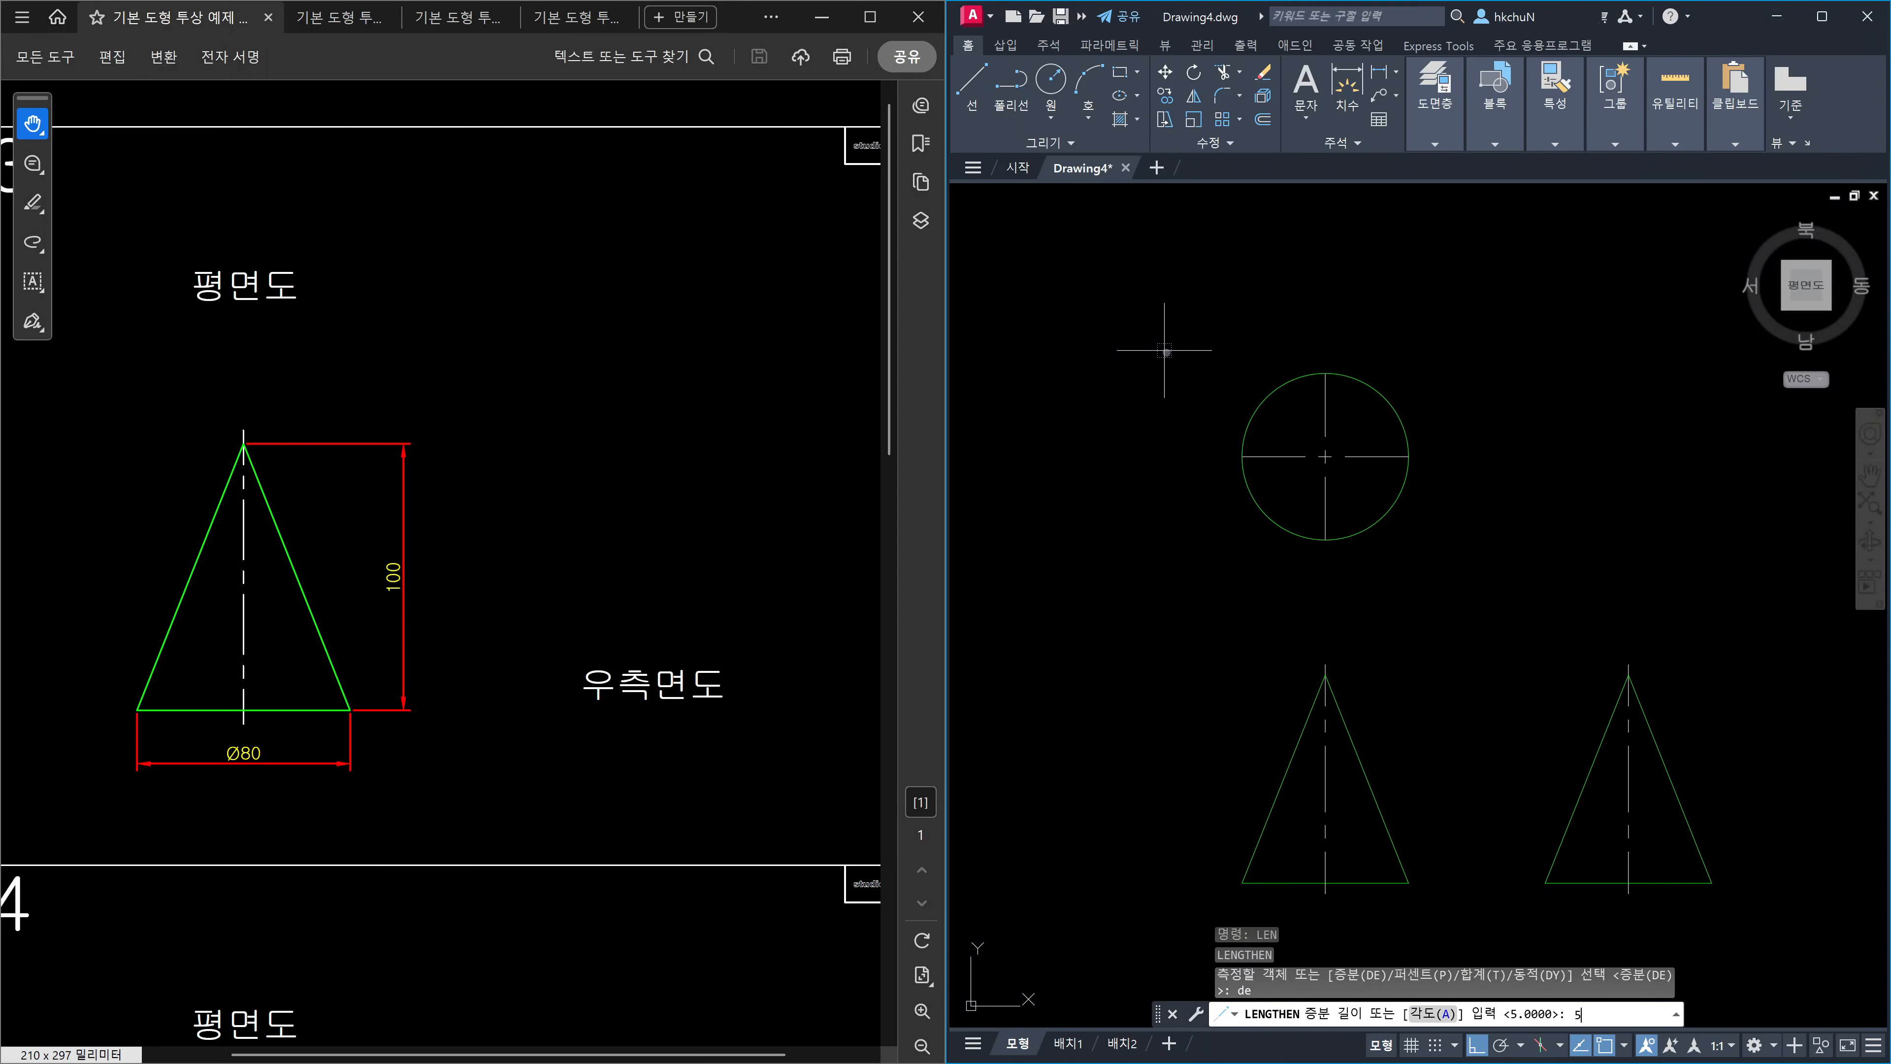
key("Return")
left_click(1274, 453)
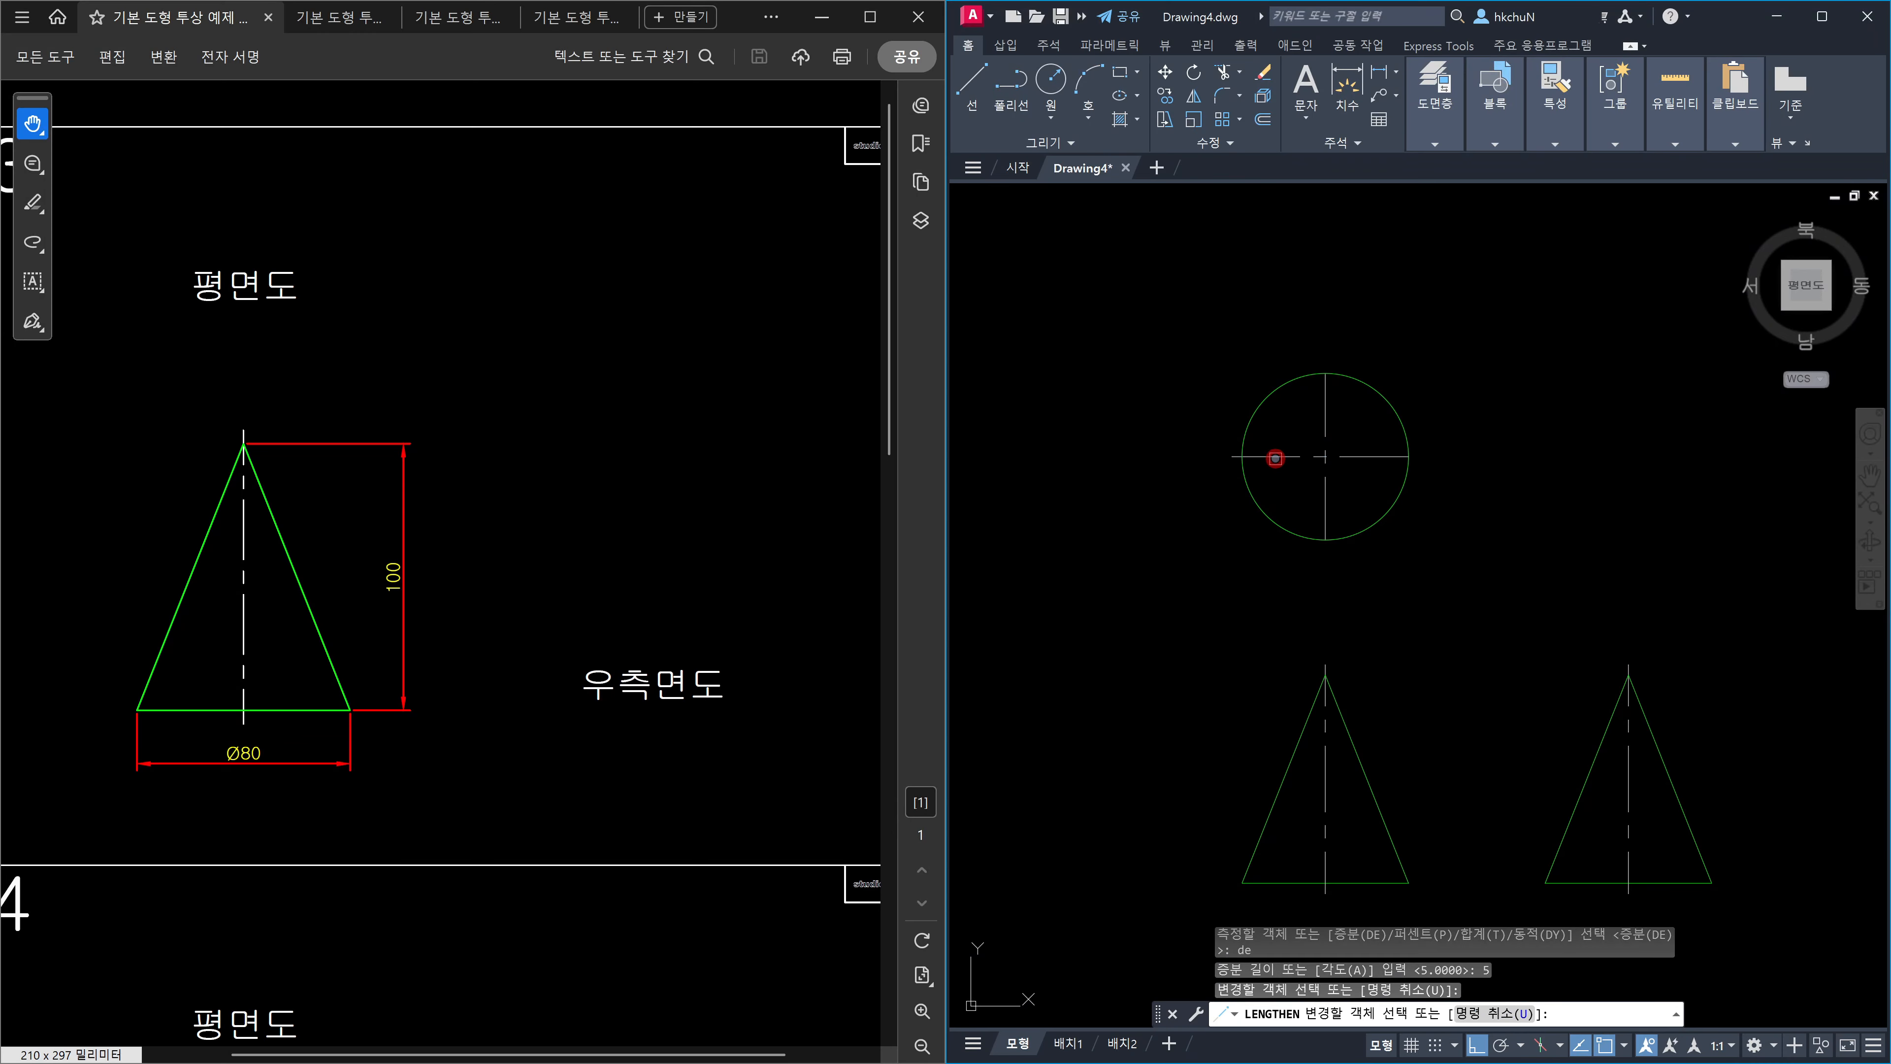
left_click(1374, 457)
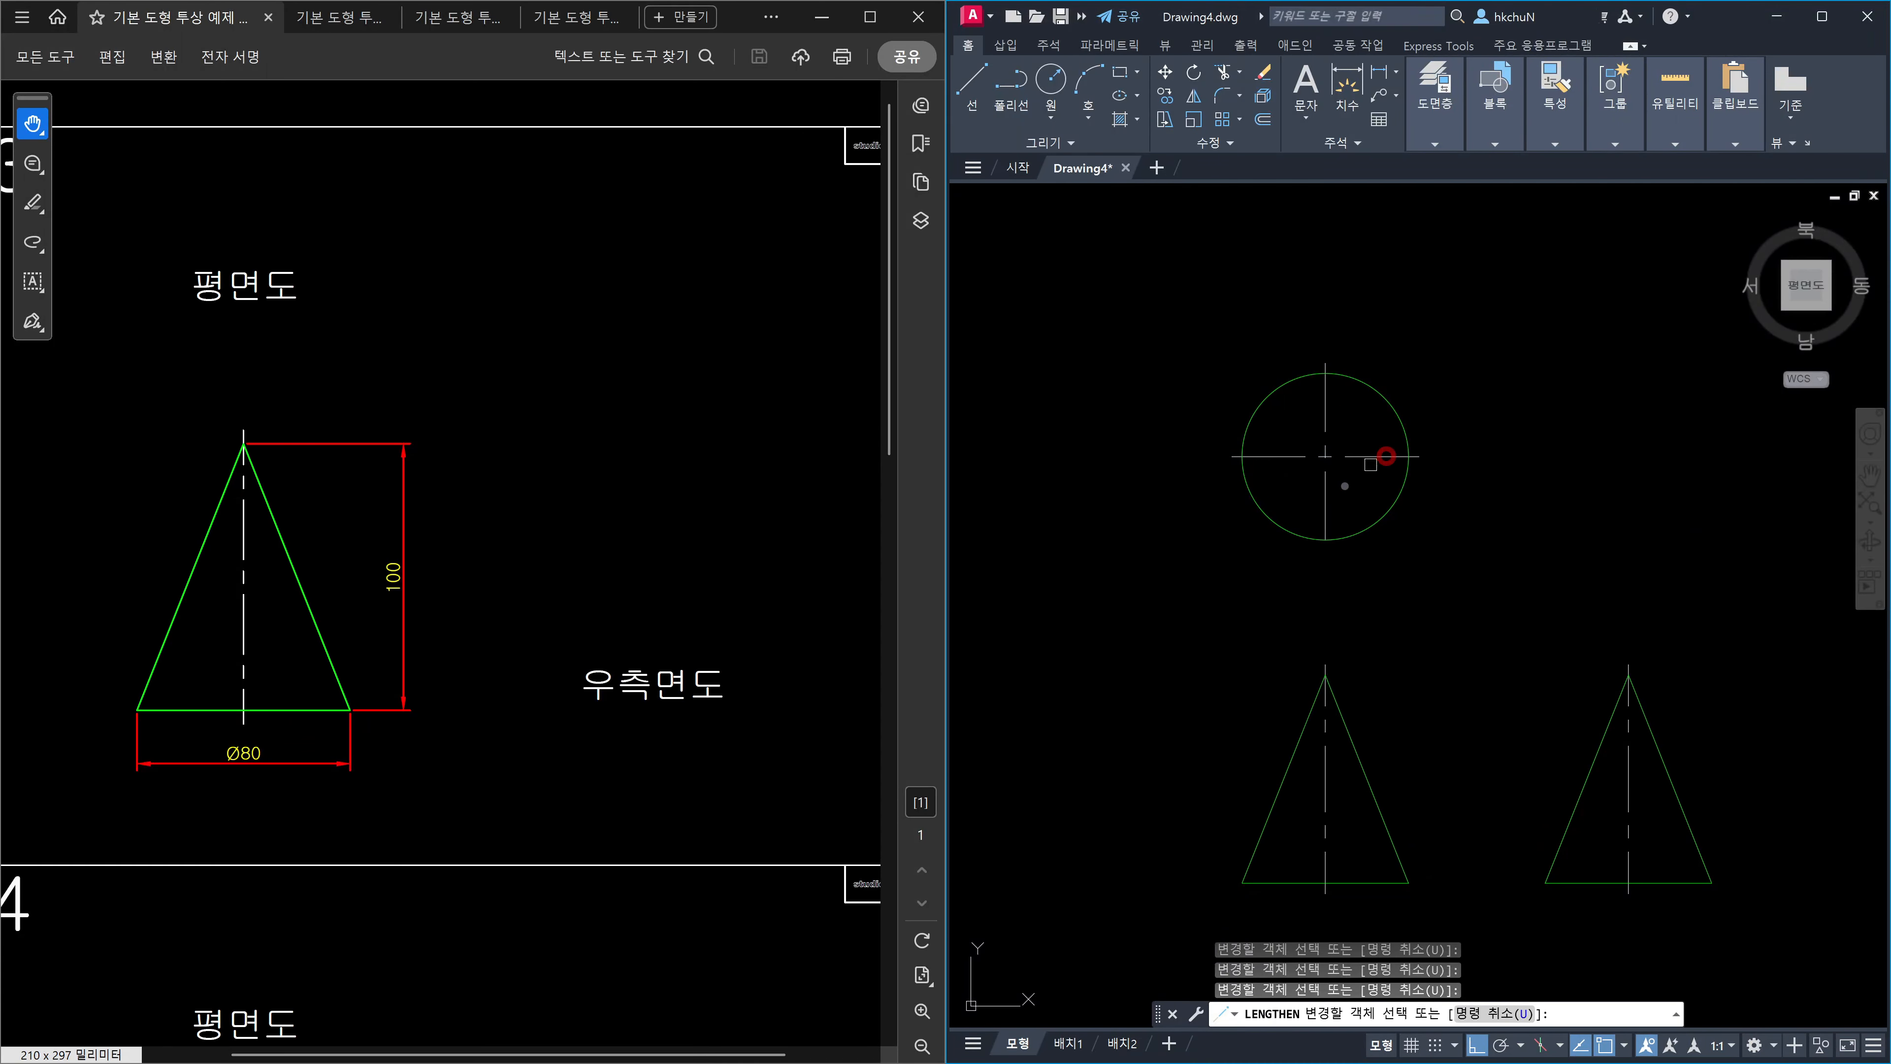
left_click(1331, 508)
left_click(1331, 509)
key("Escape")
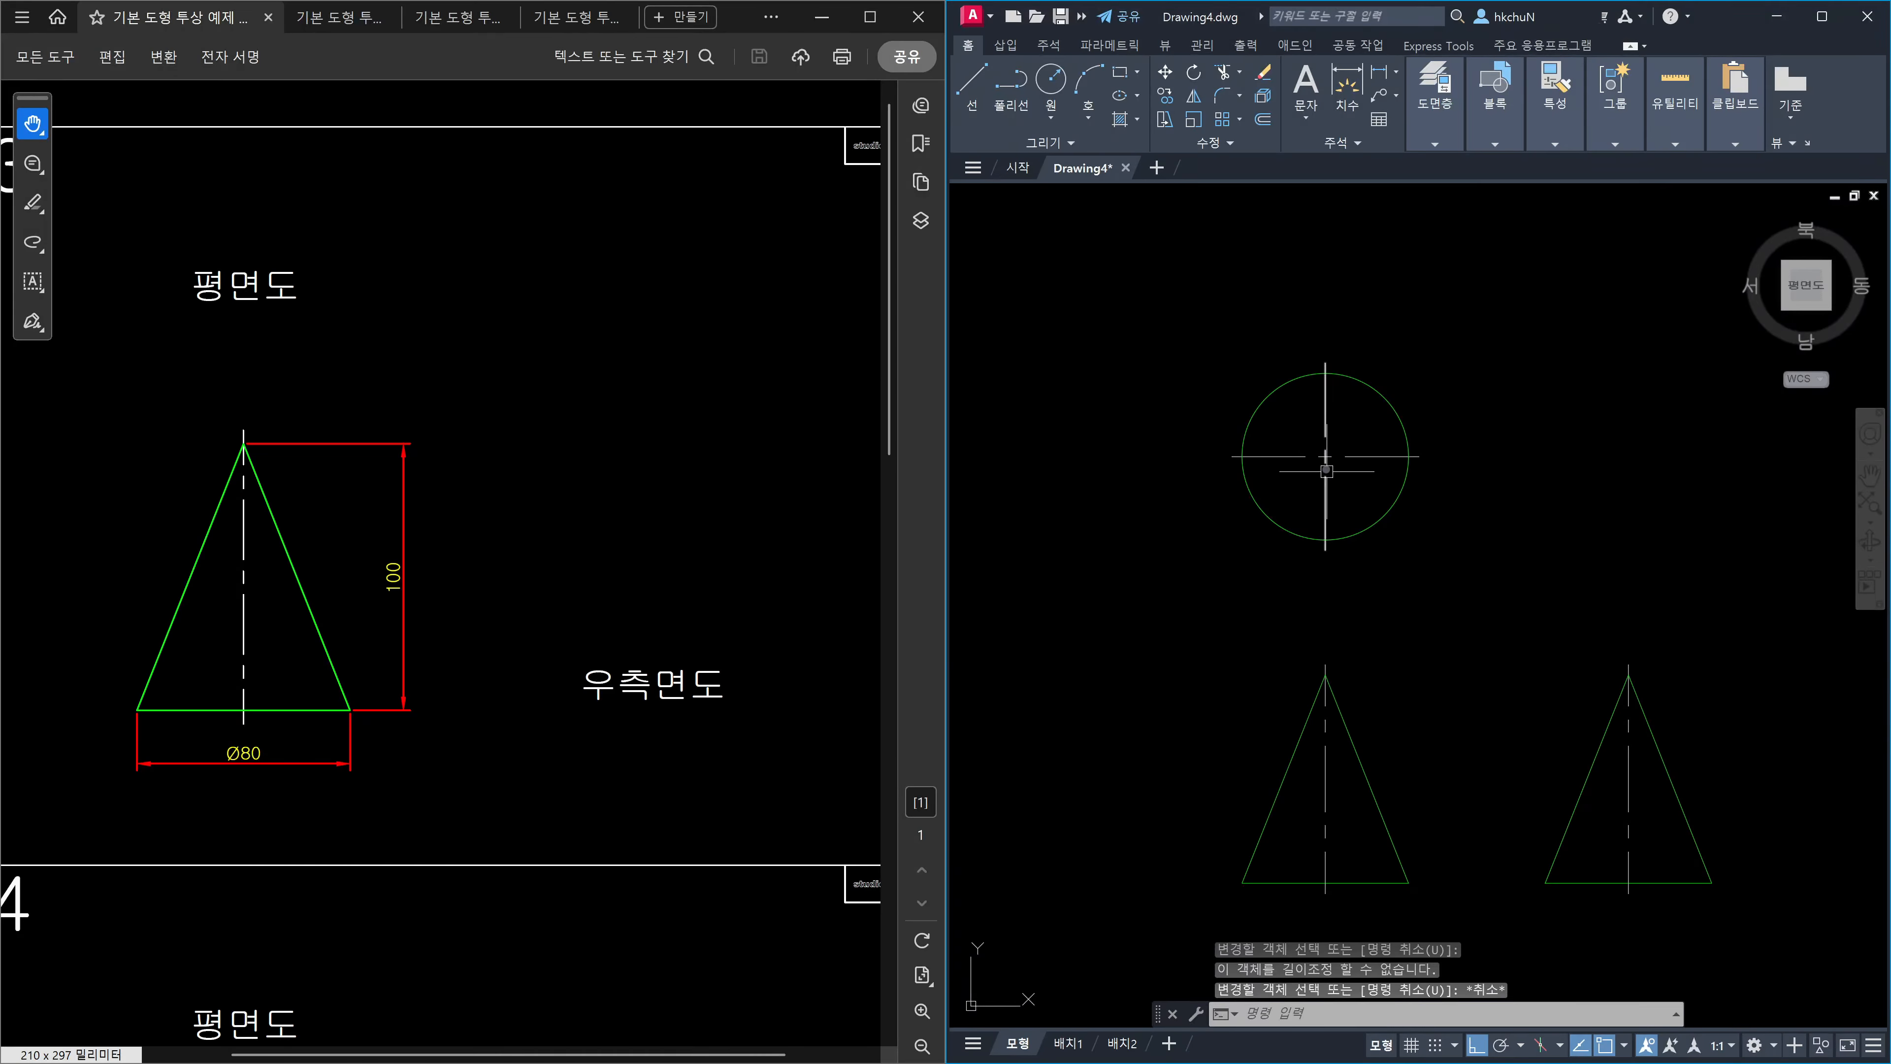
Place a point at the centre of the plan view circle to mark the cone's apex.
mouse_move(1326, 458)
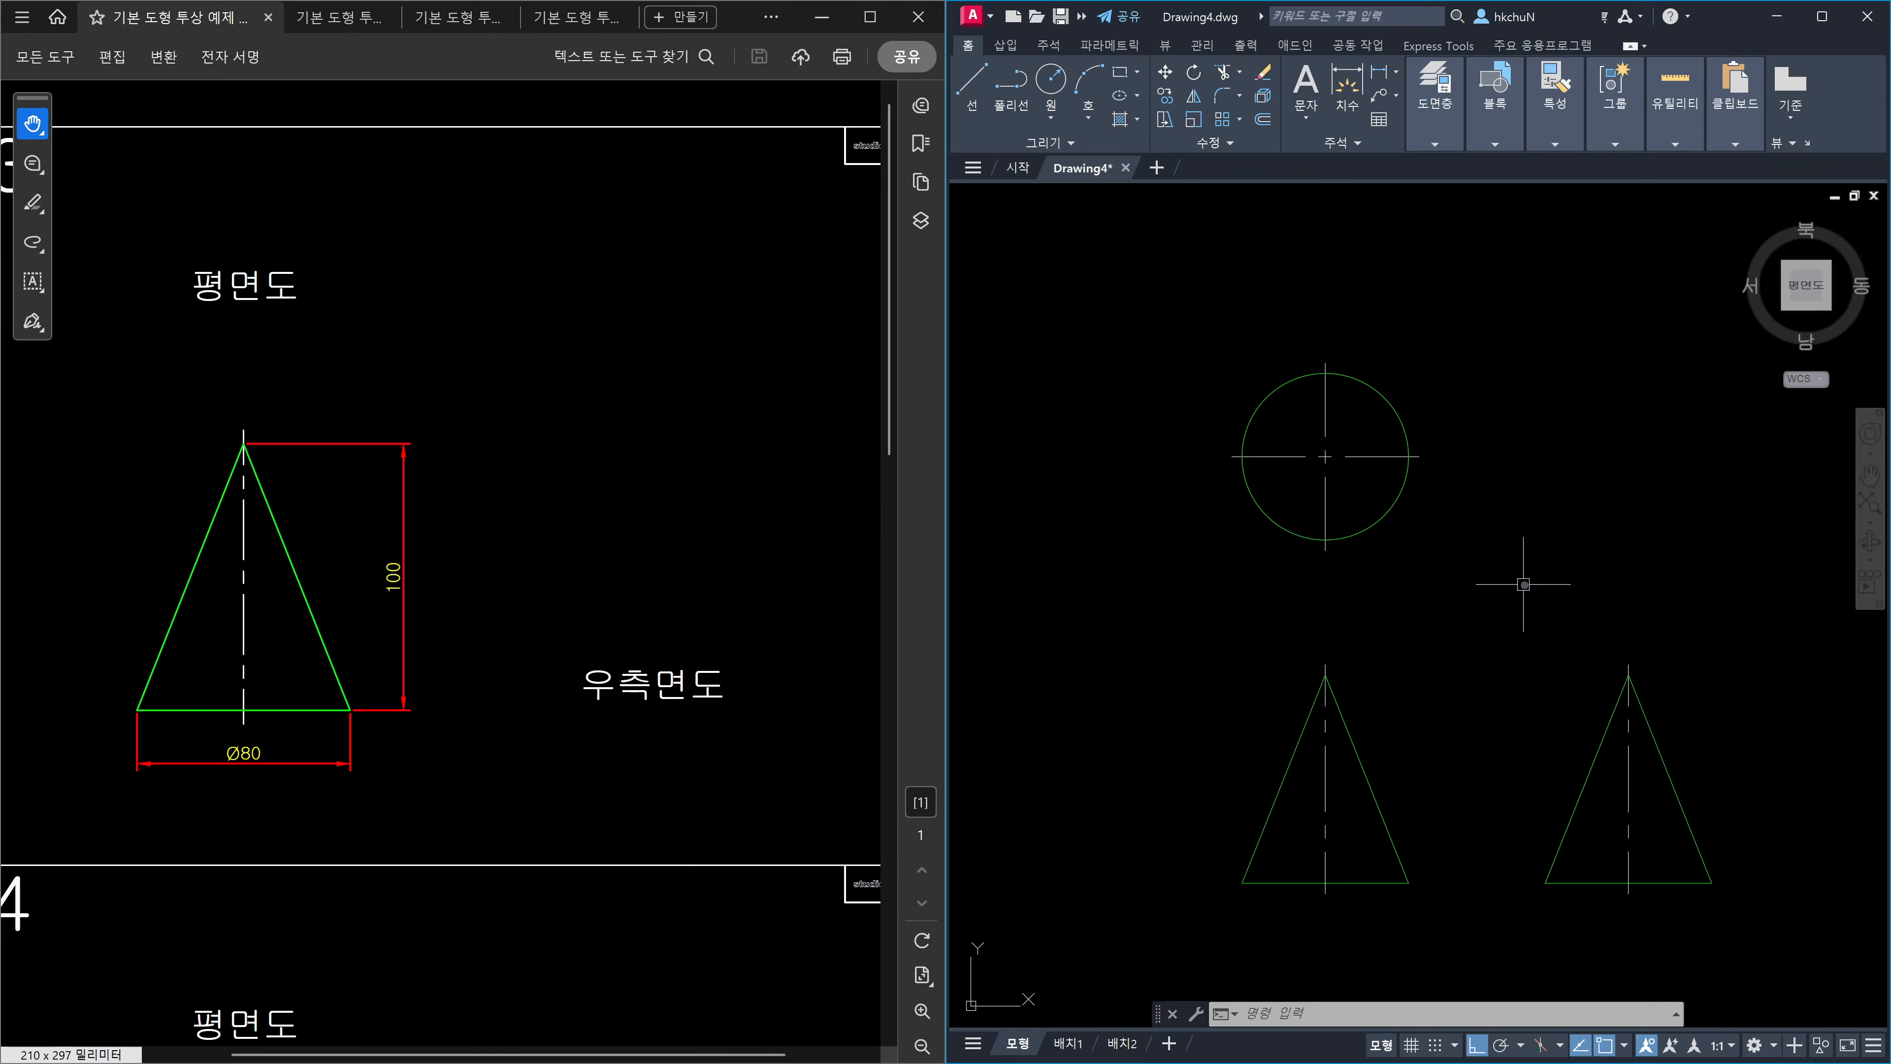
type("point")
key("Return")
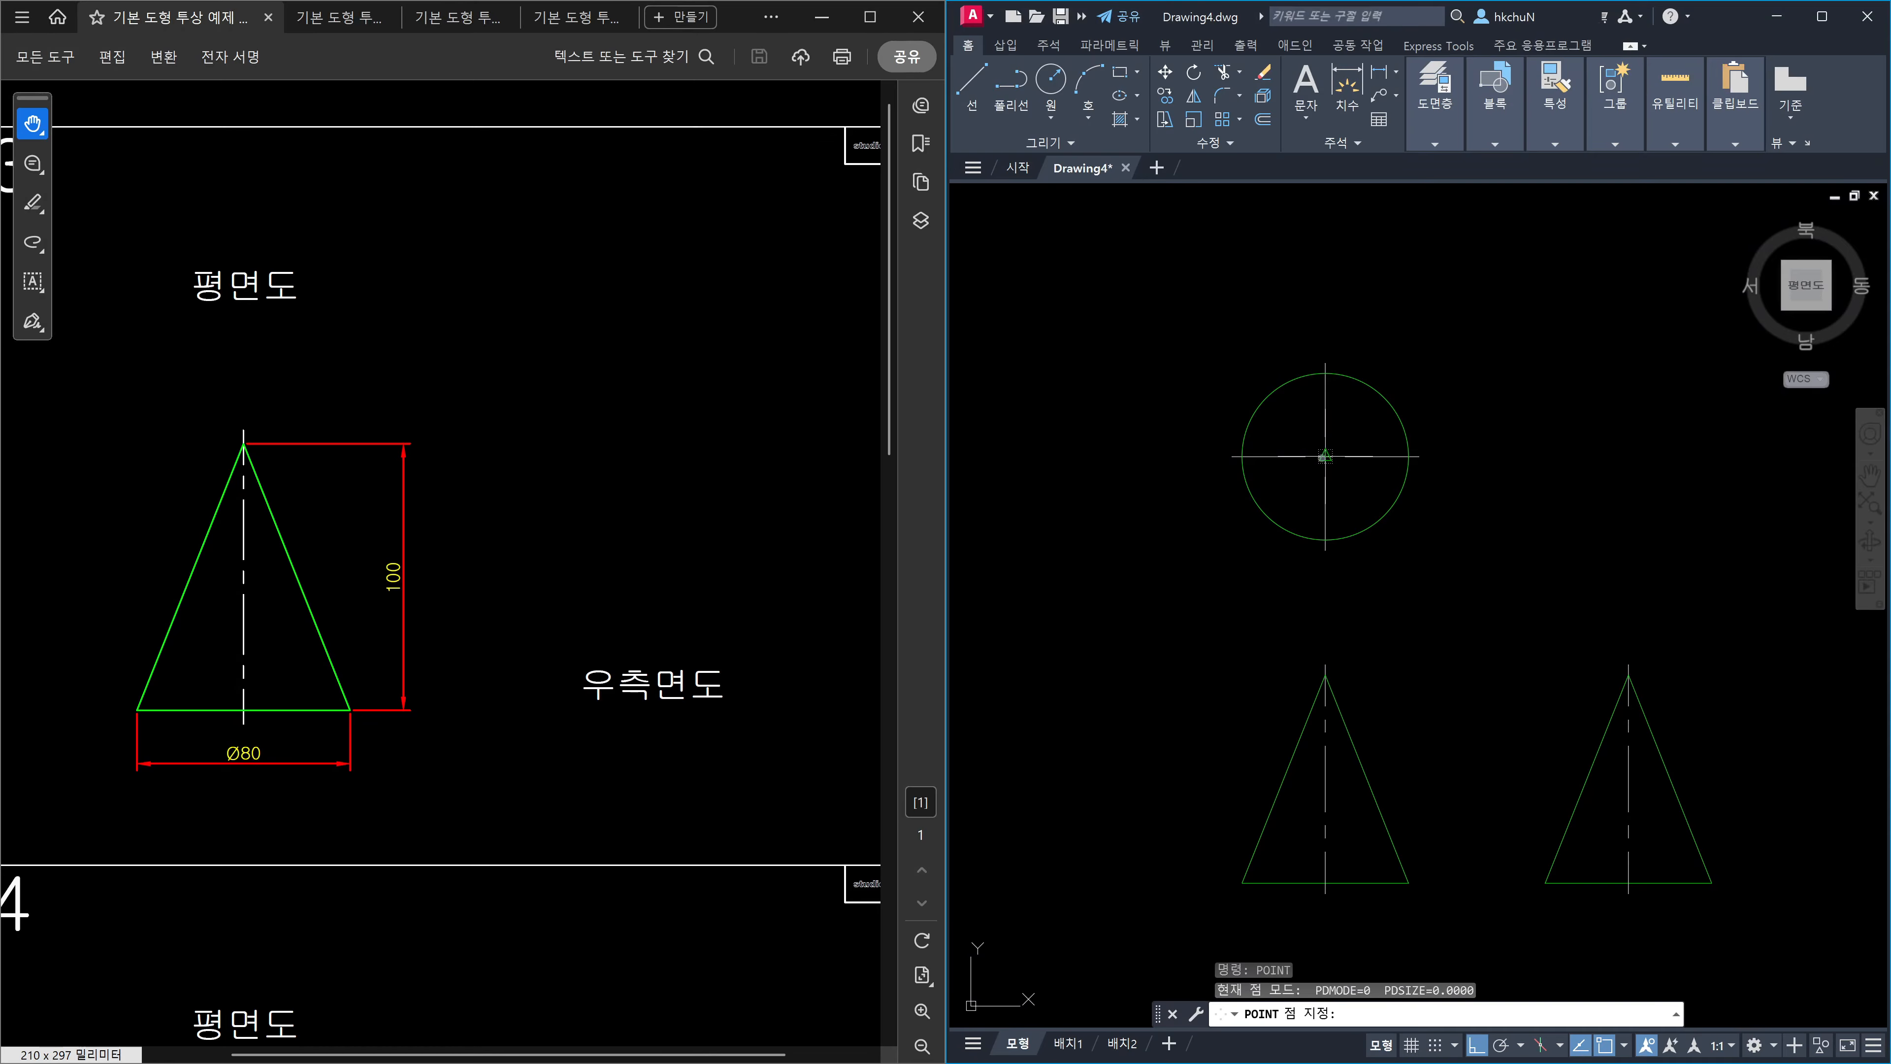
left_click(1325, 456)
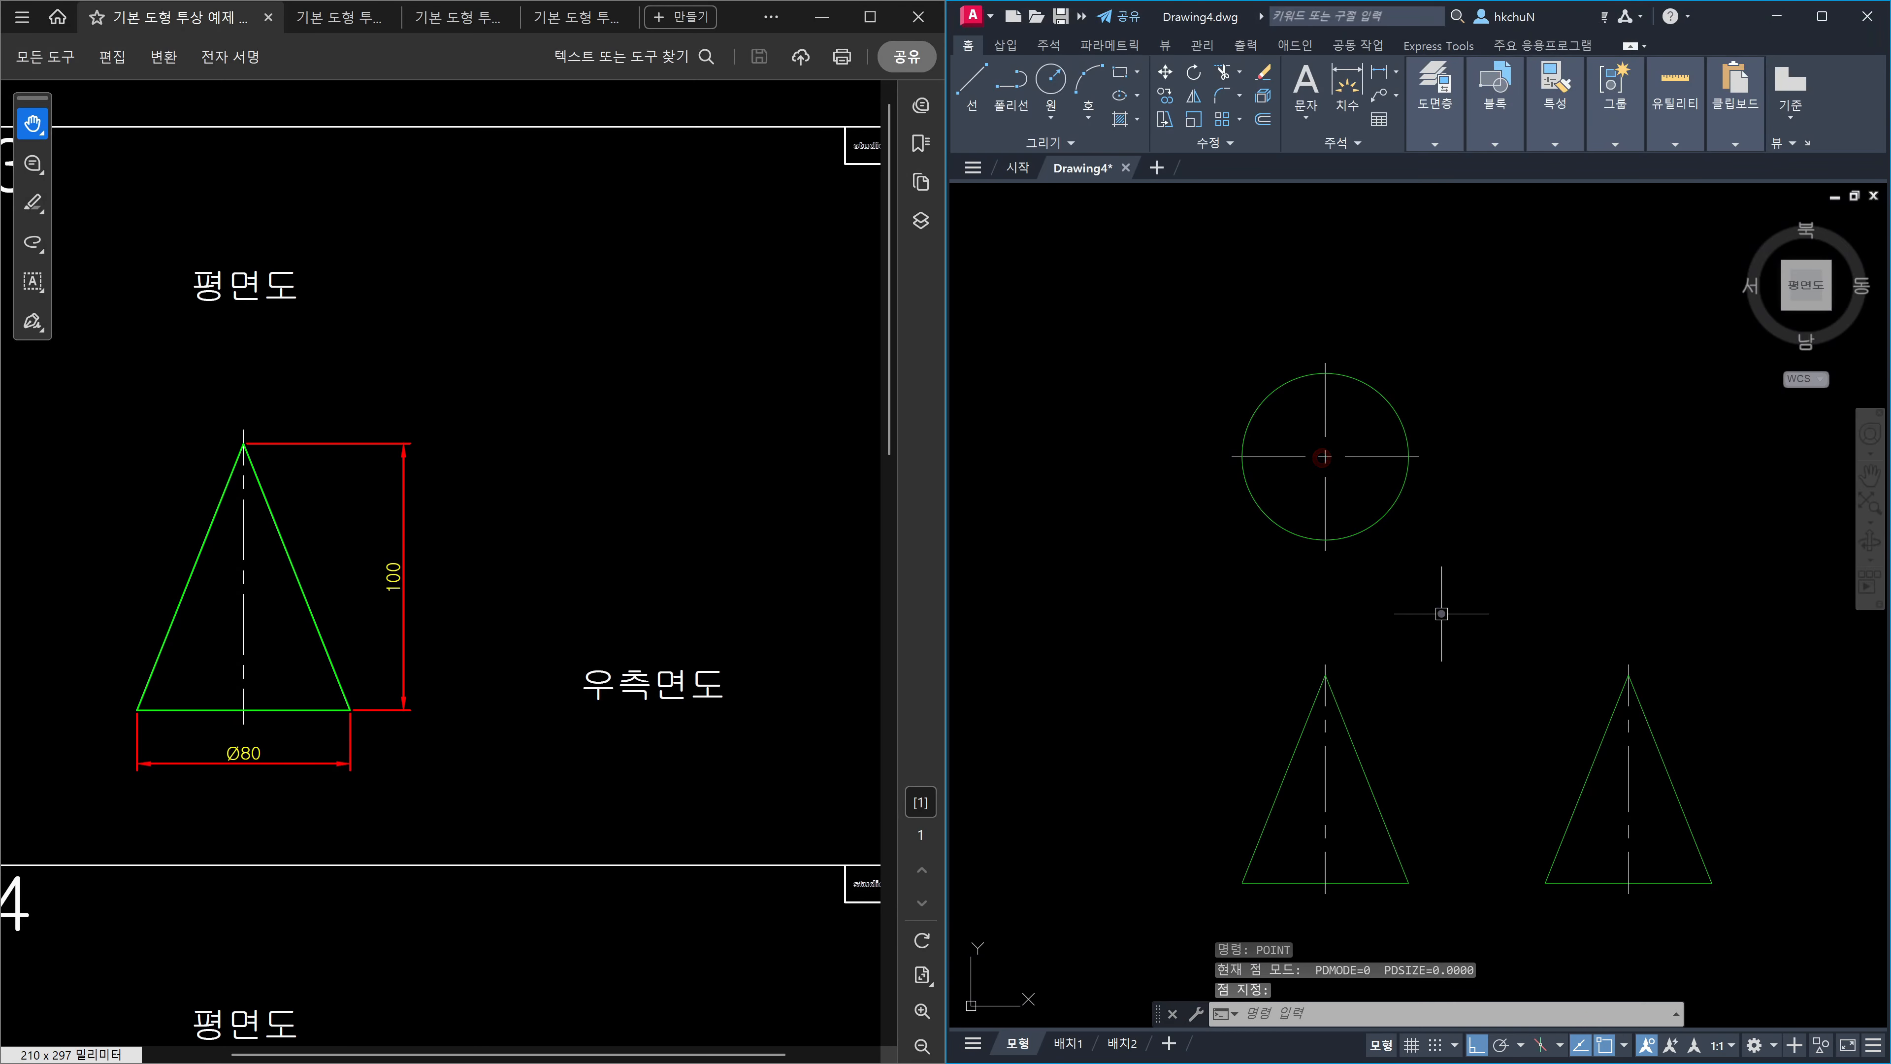
key("Escape")
Examine the plan view's centre point, circle and centre lines by selecting them.
scroll(1326, 458, "up", 6)
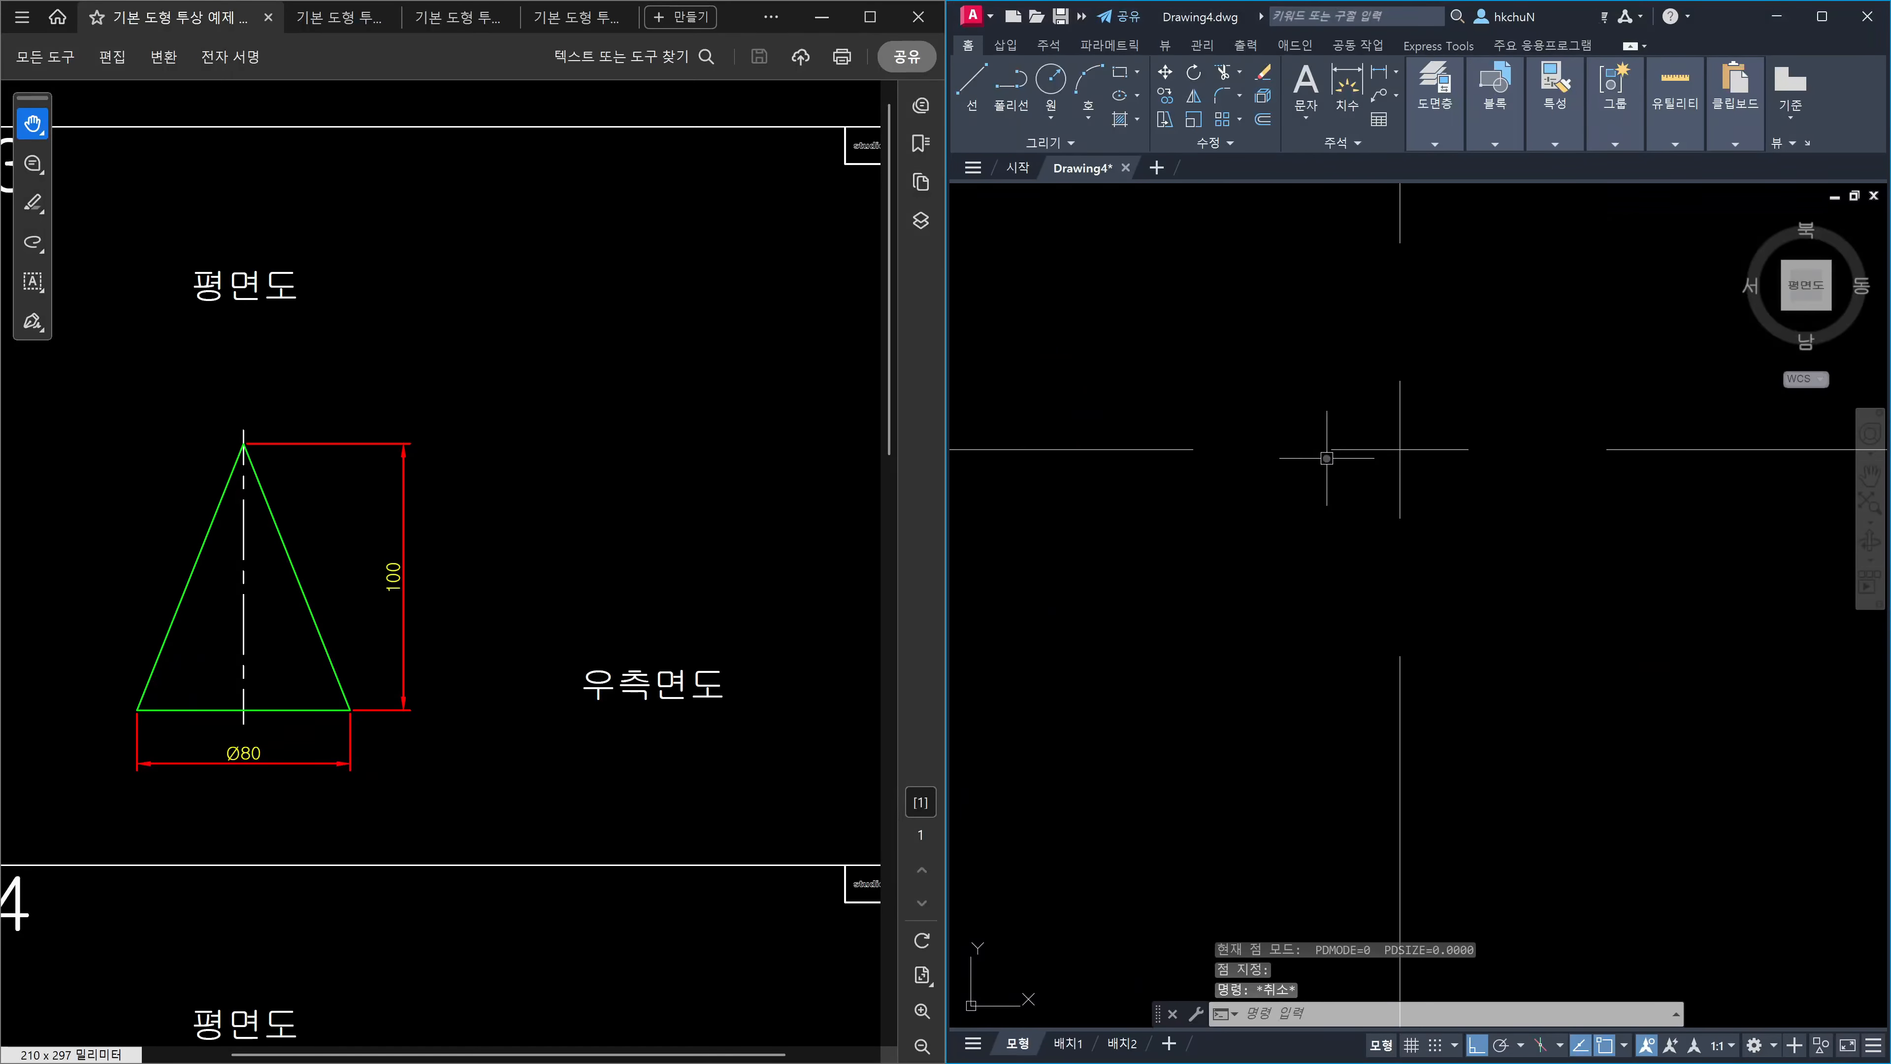
left_click(1342, 410)
left_click(1463, 520)
scroll(1553, 540, "down", 3)
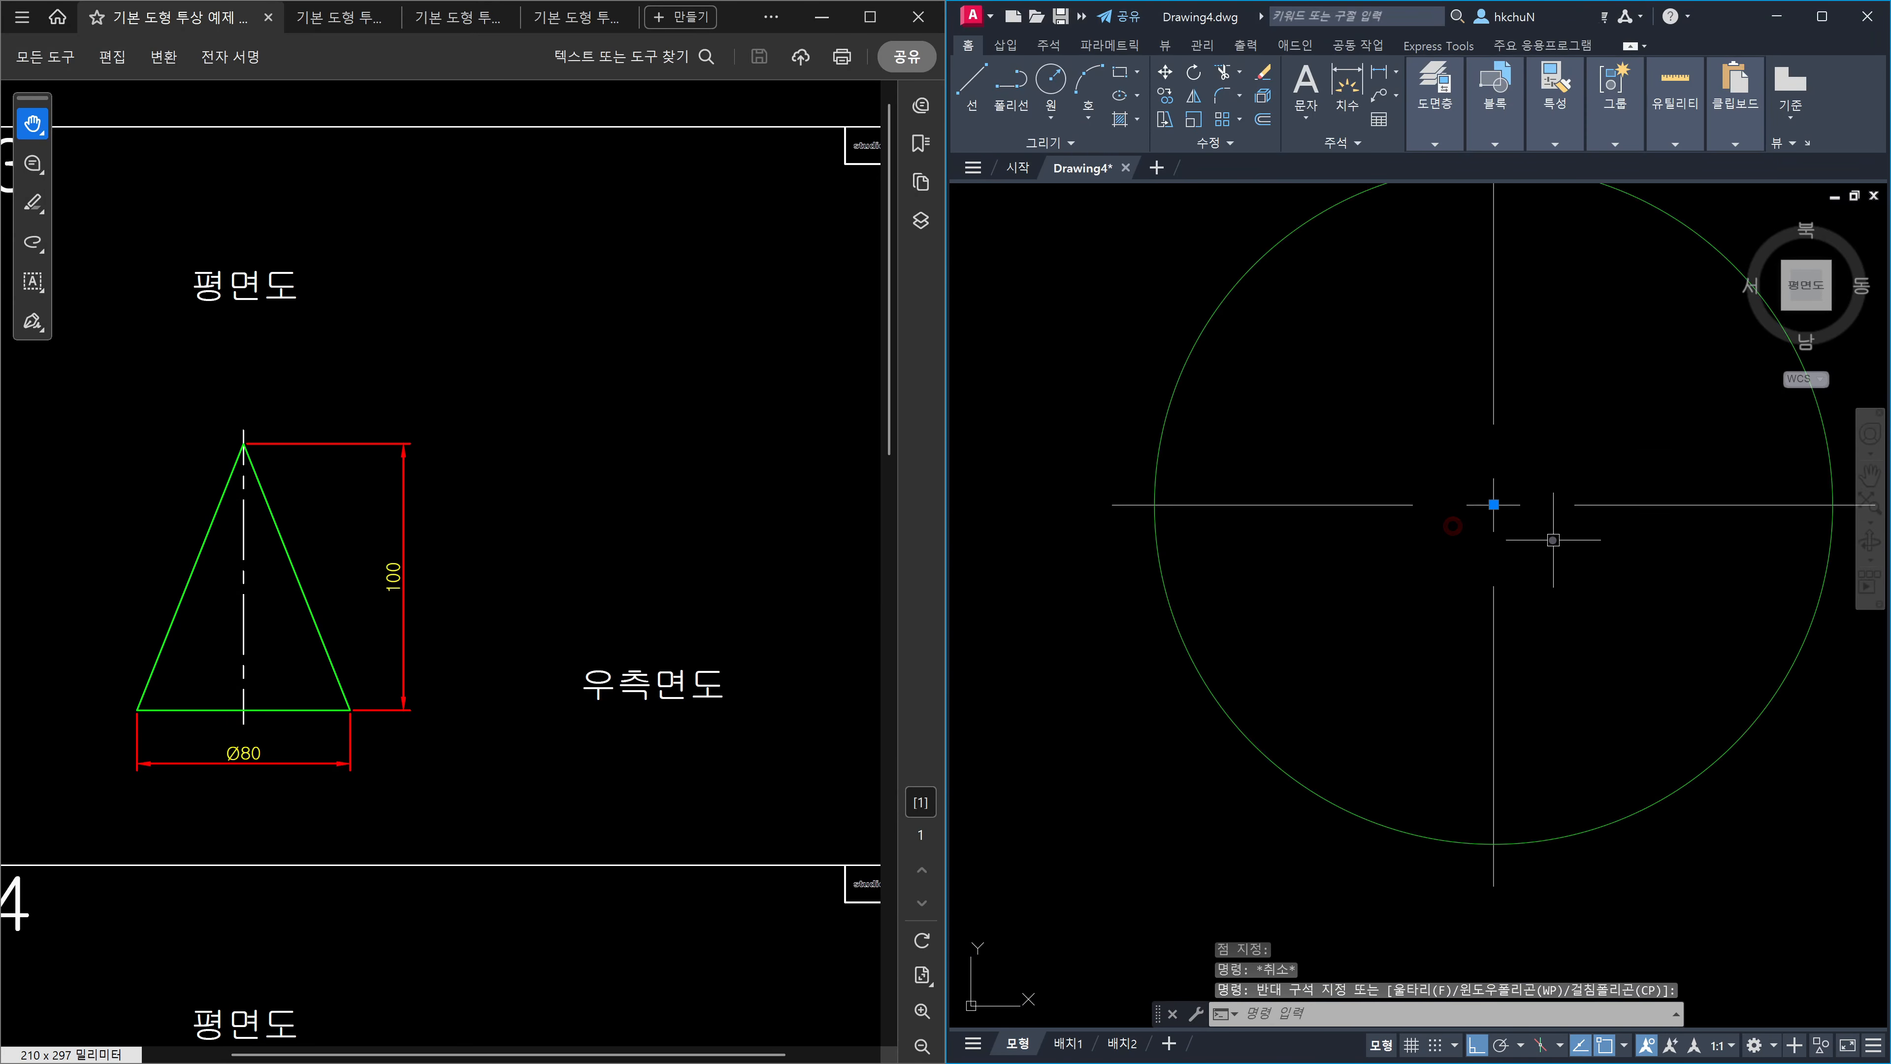
scroll(1553, 540, "down", 3)
key("Escape")
scroll(1600, 589, "down", 2)
middle_click_drag(1605, 593, 1462, 586)
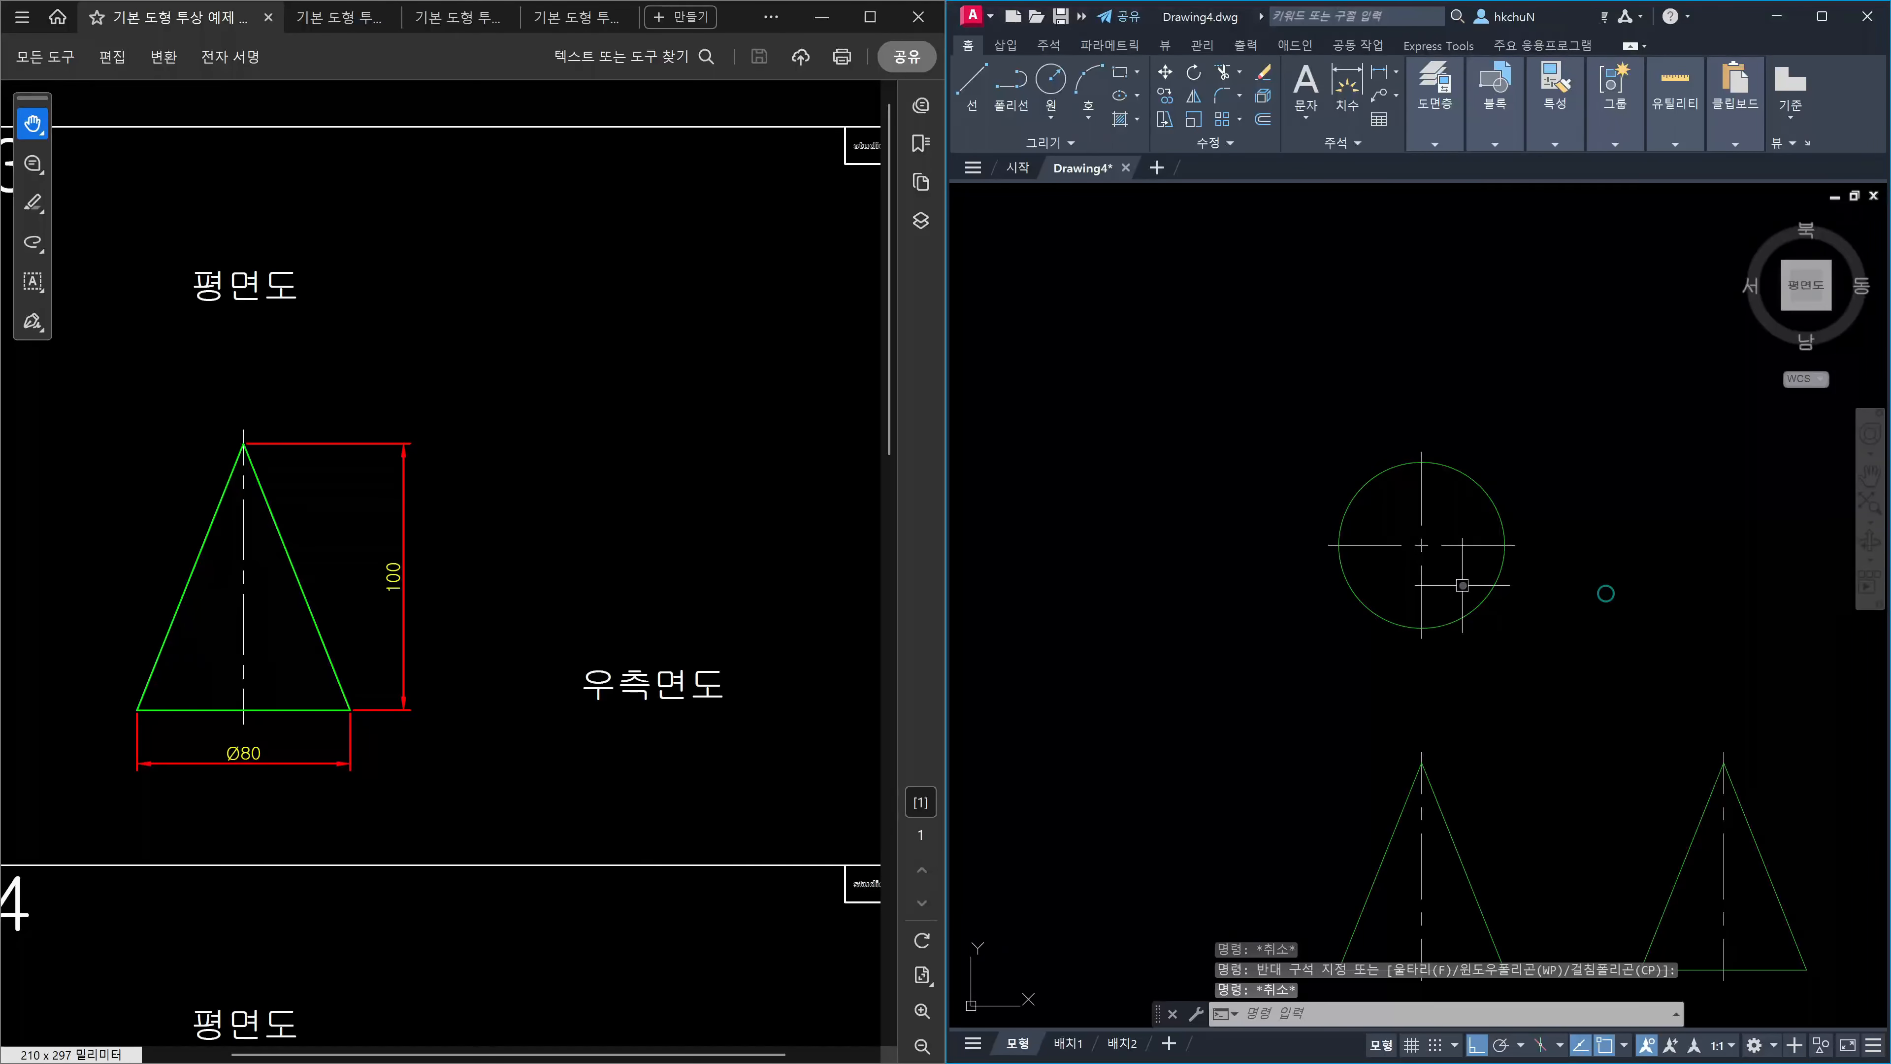
middle_click_drag(1551, 704, 1489, 645)
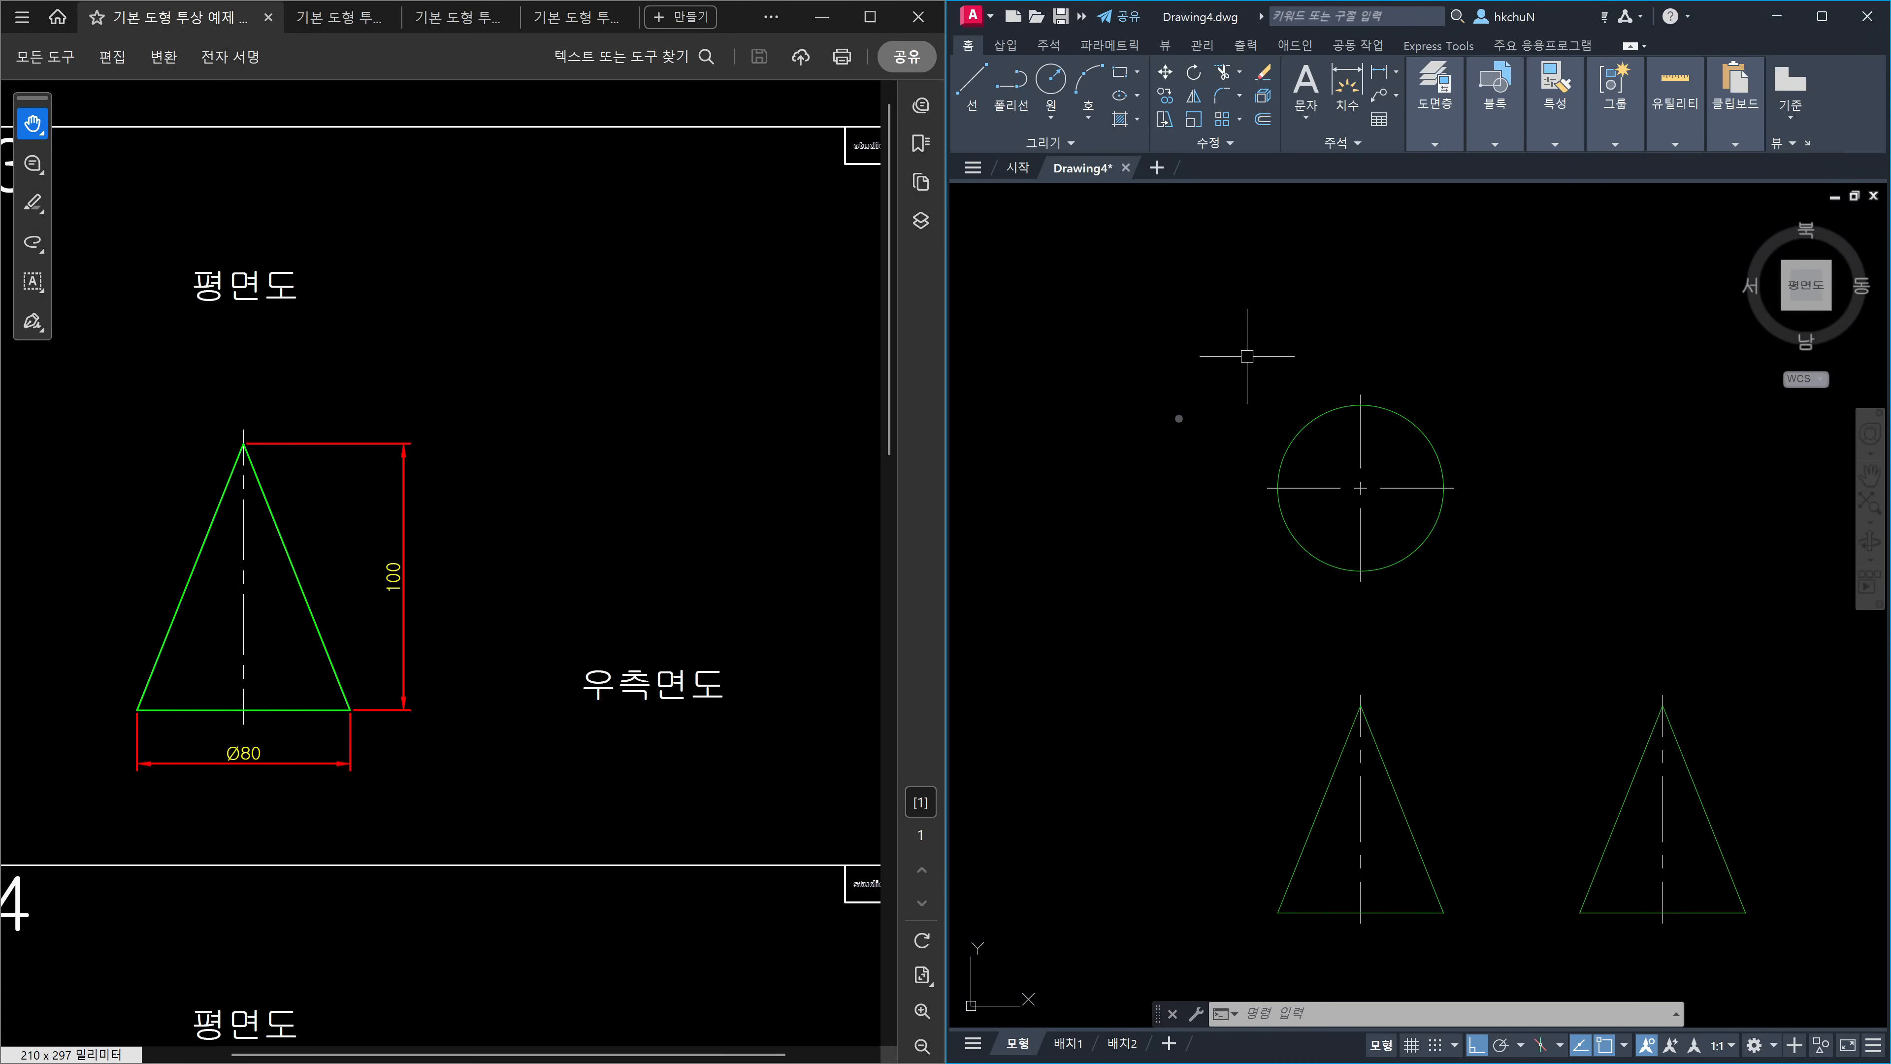
left_click(1478, 609)
left_click(1405, 521)
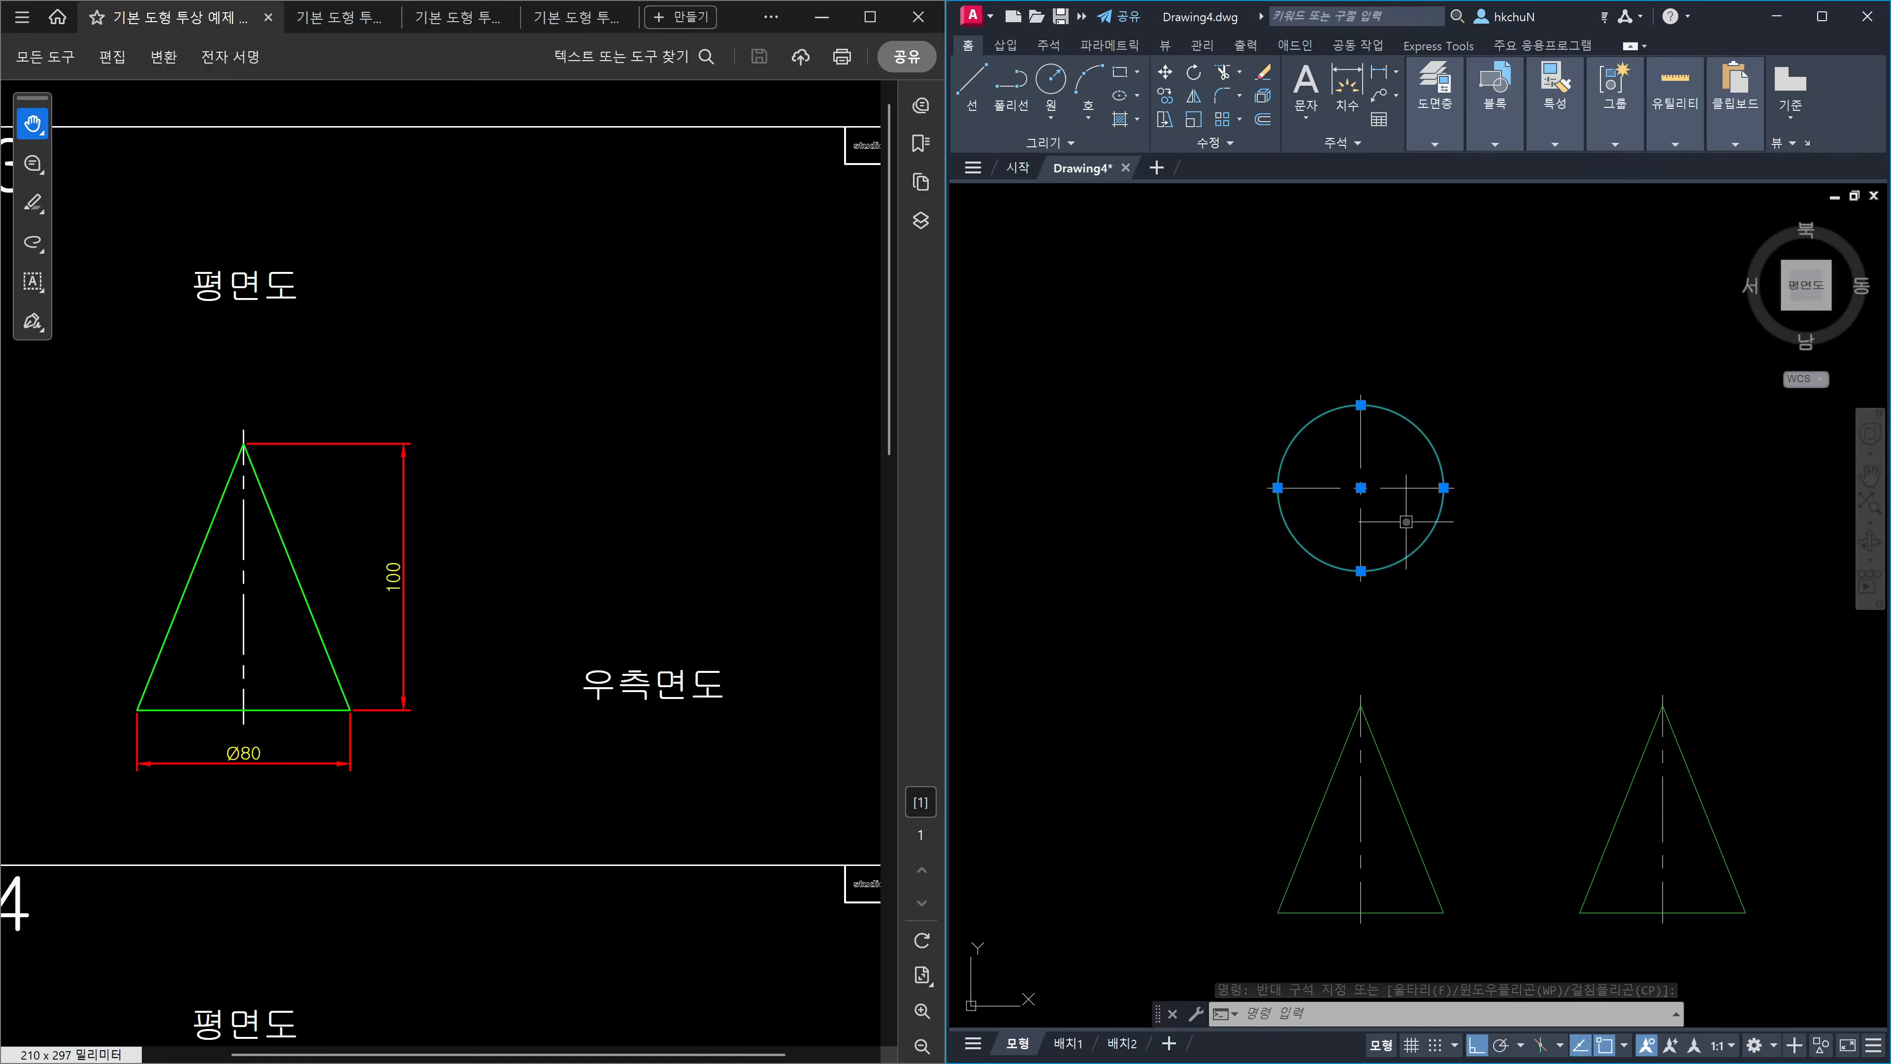
left_click(1406, 509)
left_click(1398, 478)
left_click(1379, 454)
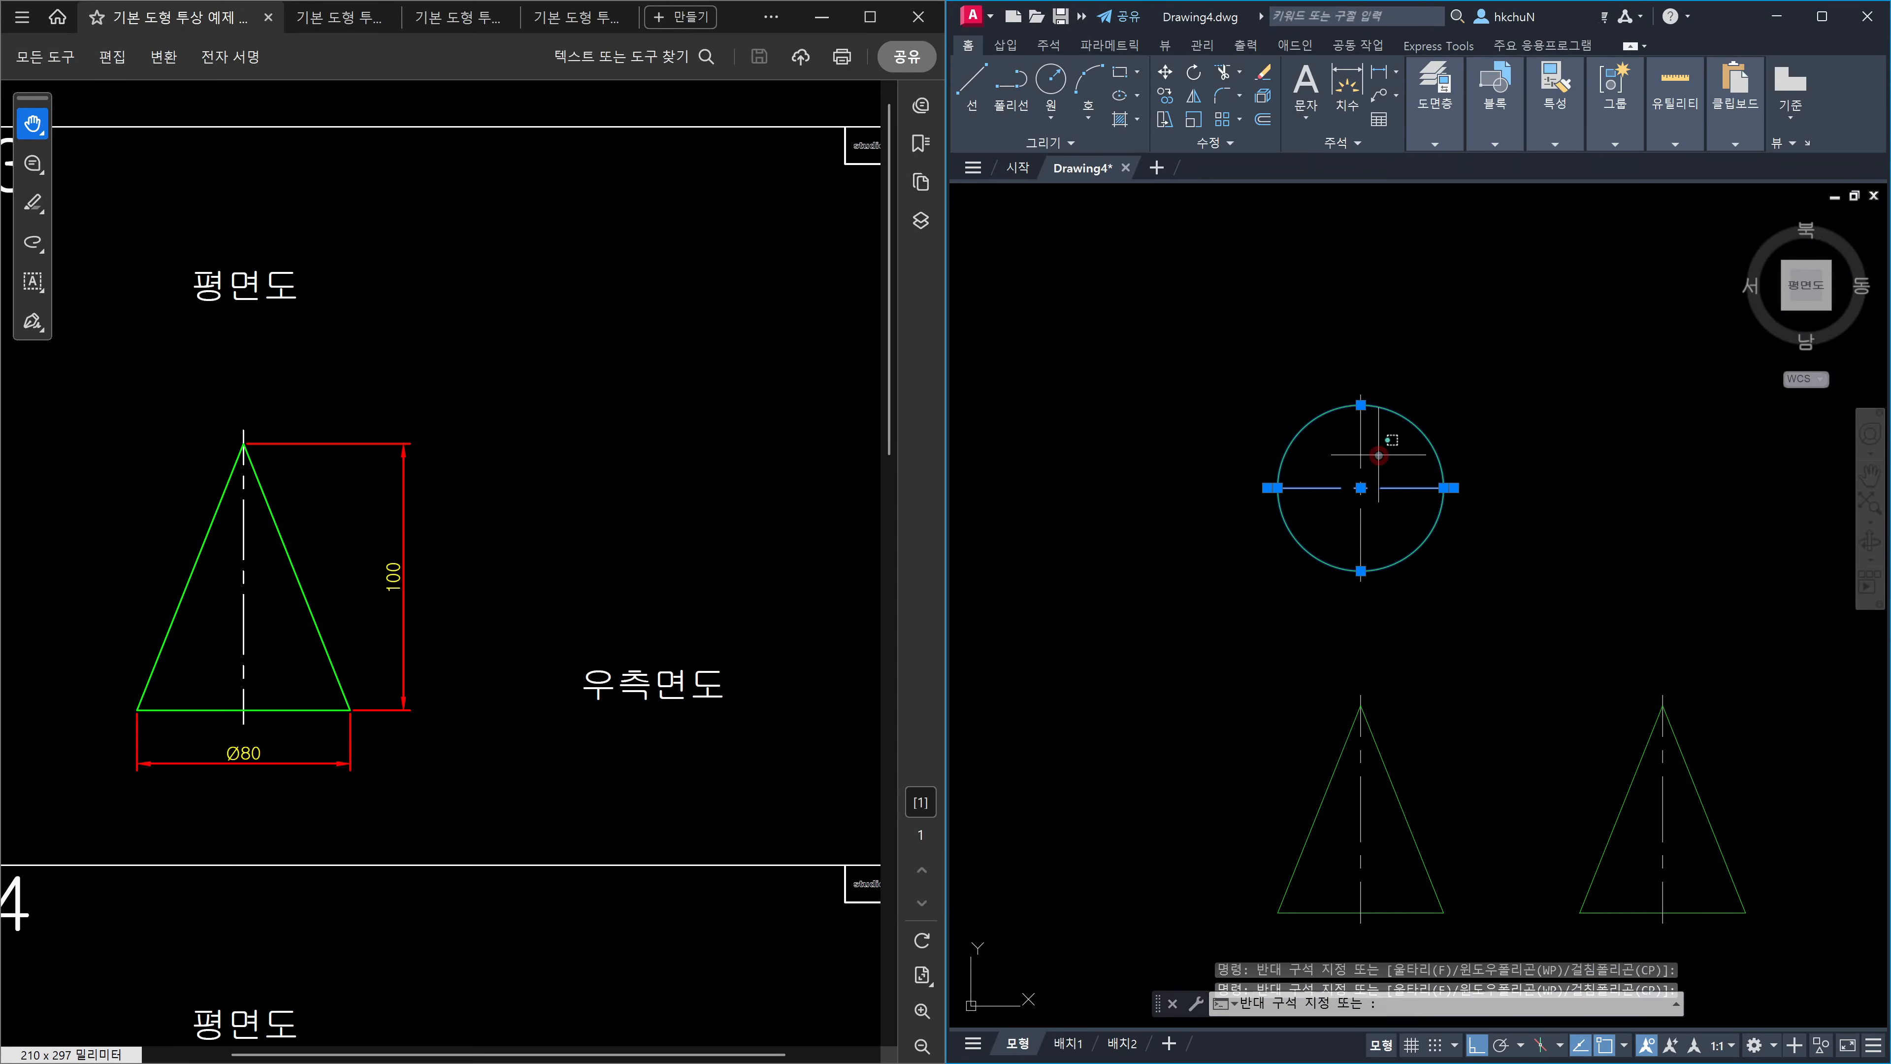
left_click(1338, 447)
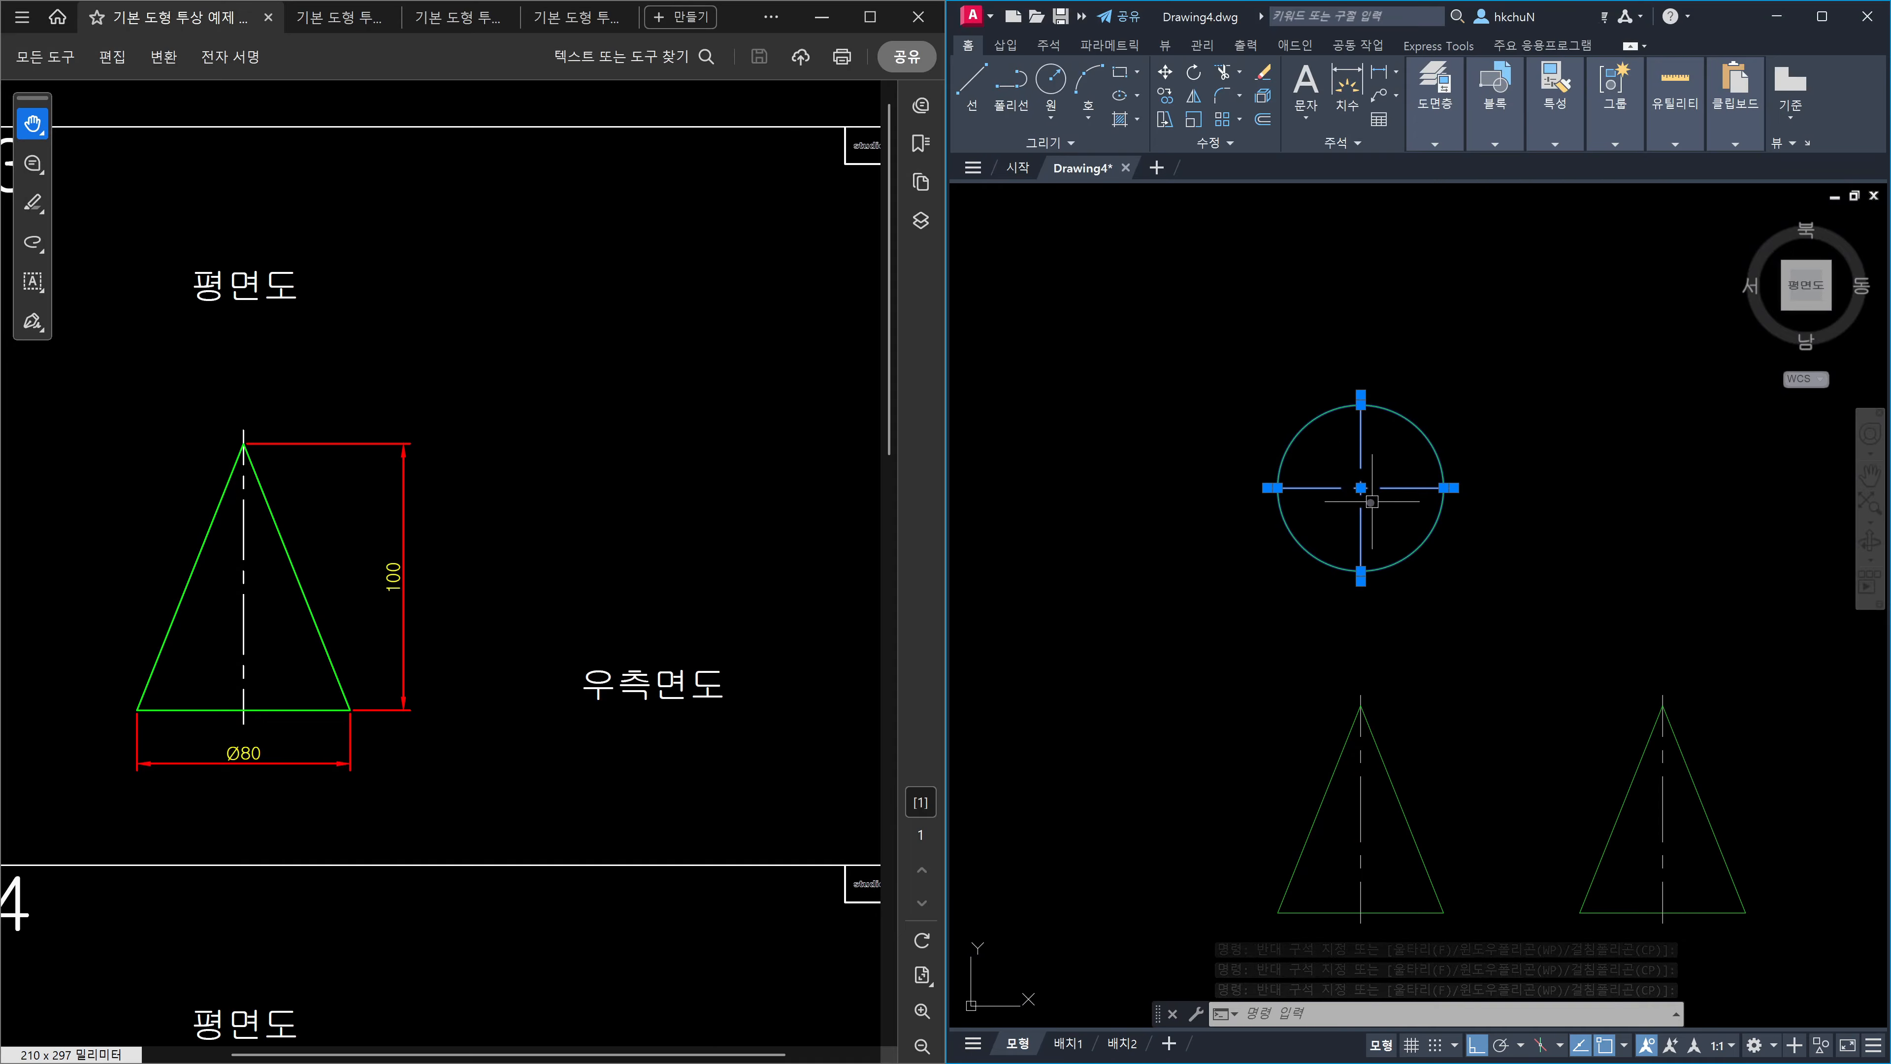
key("Escape")
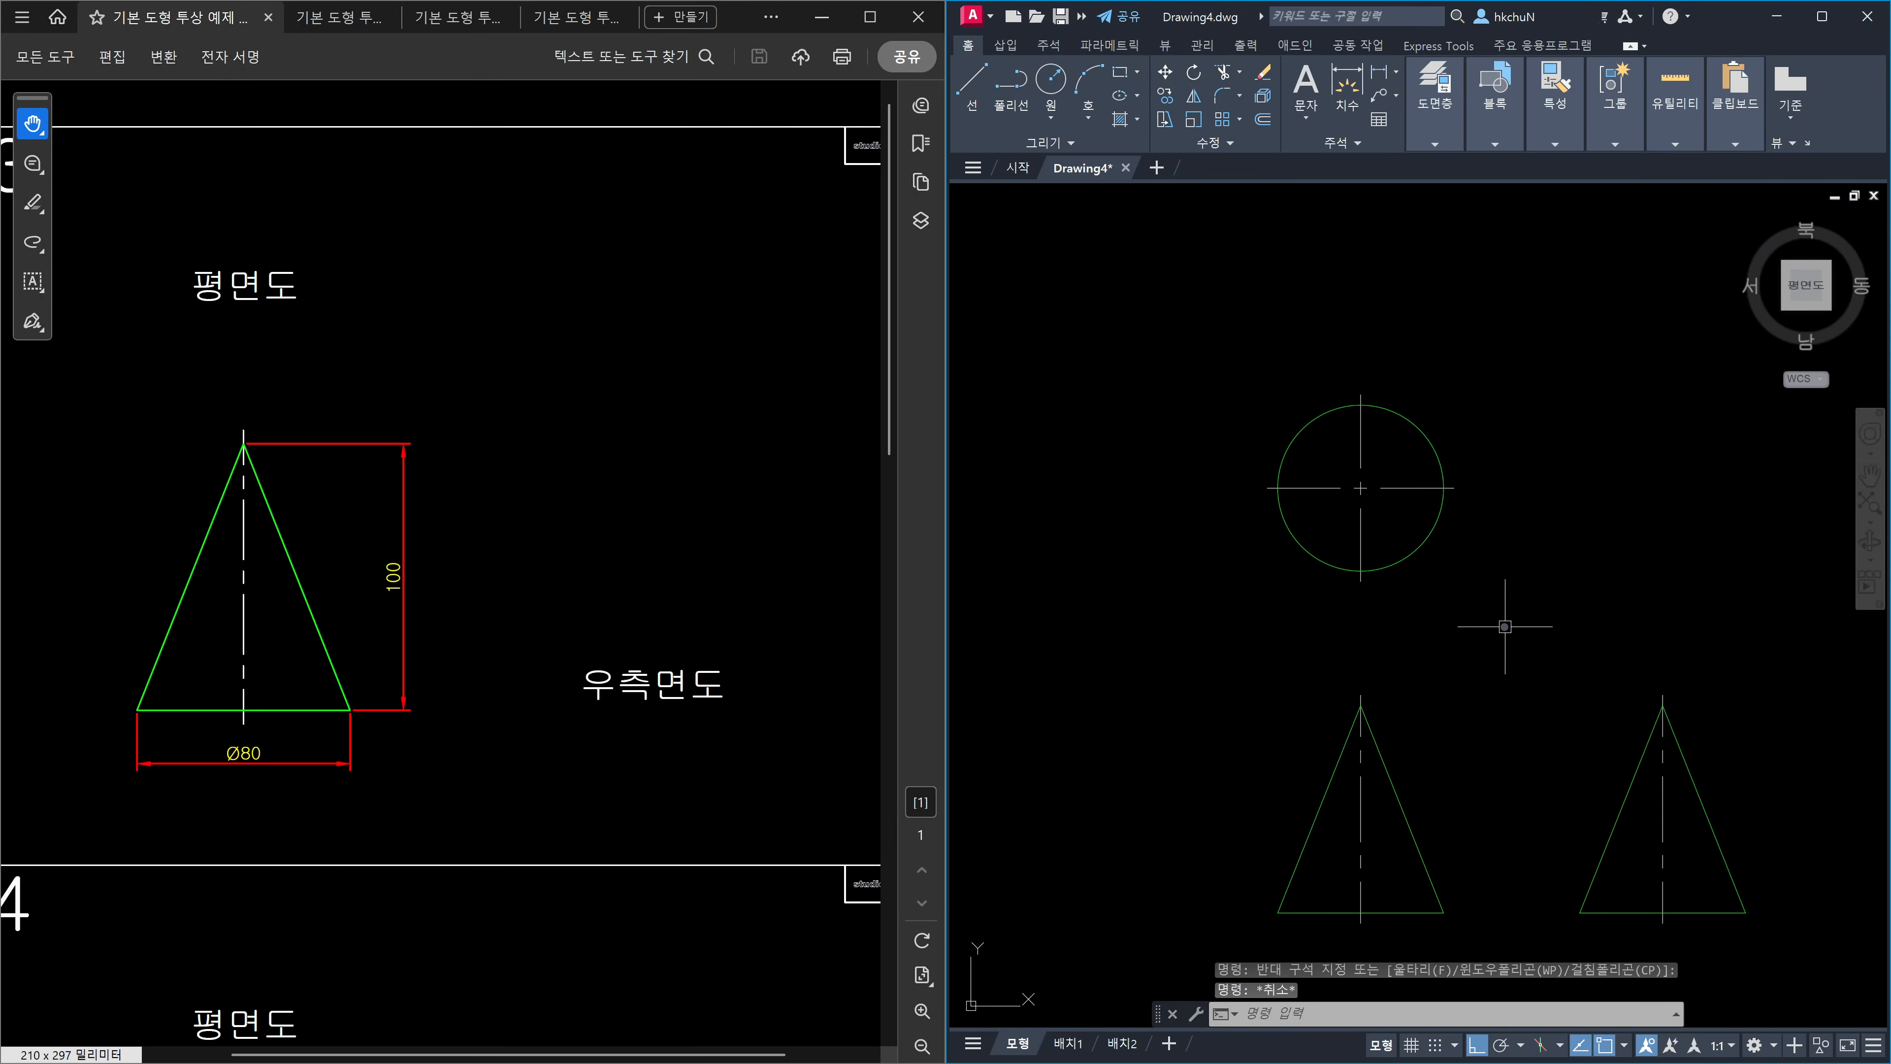
left_click(1324, 466)
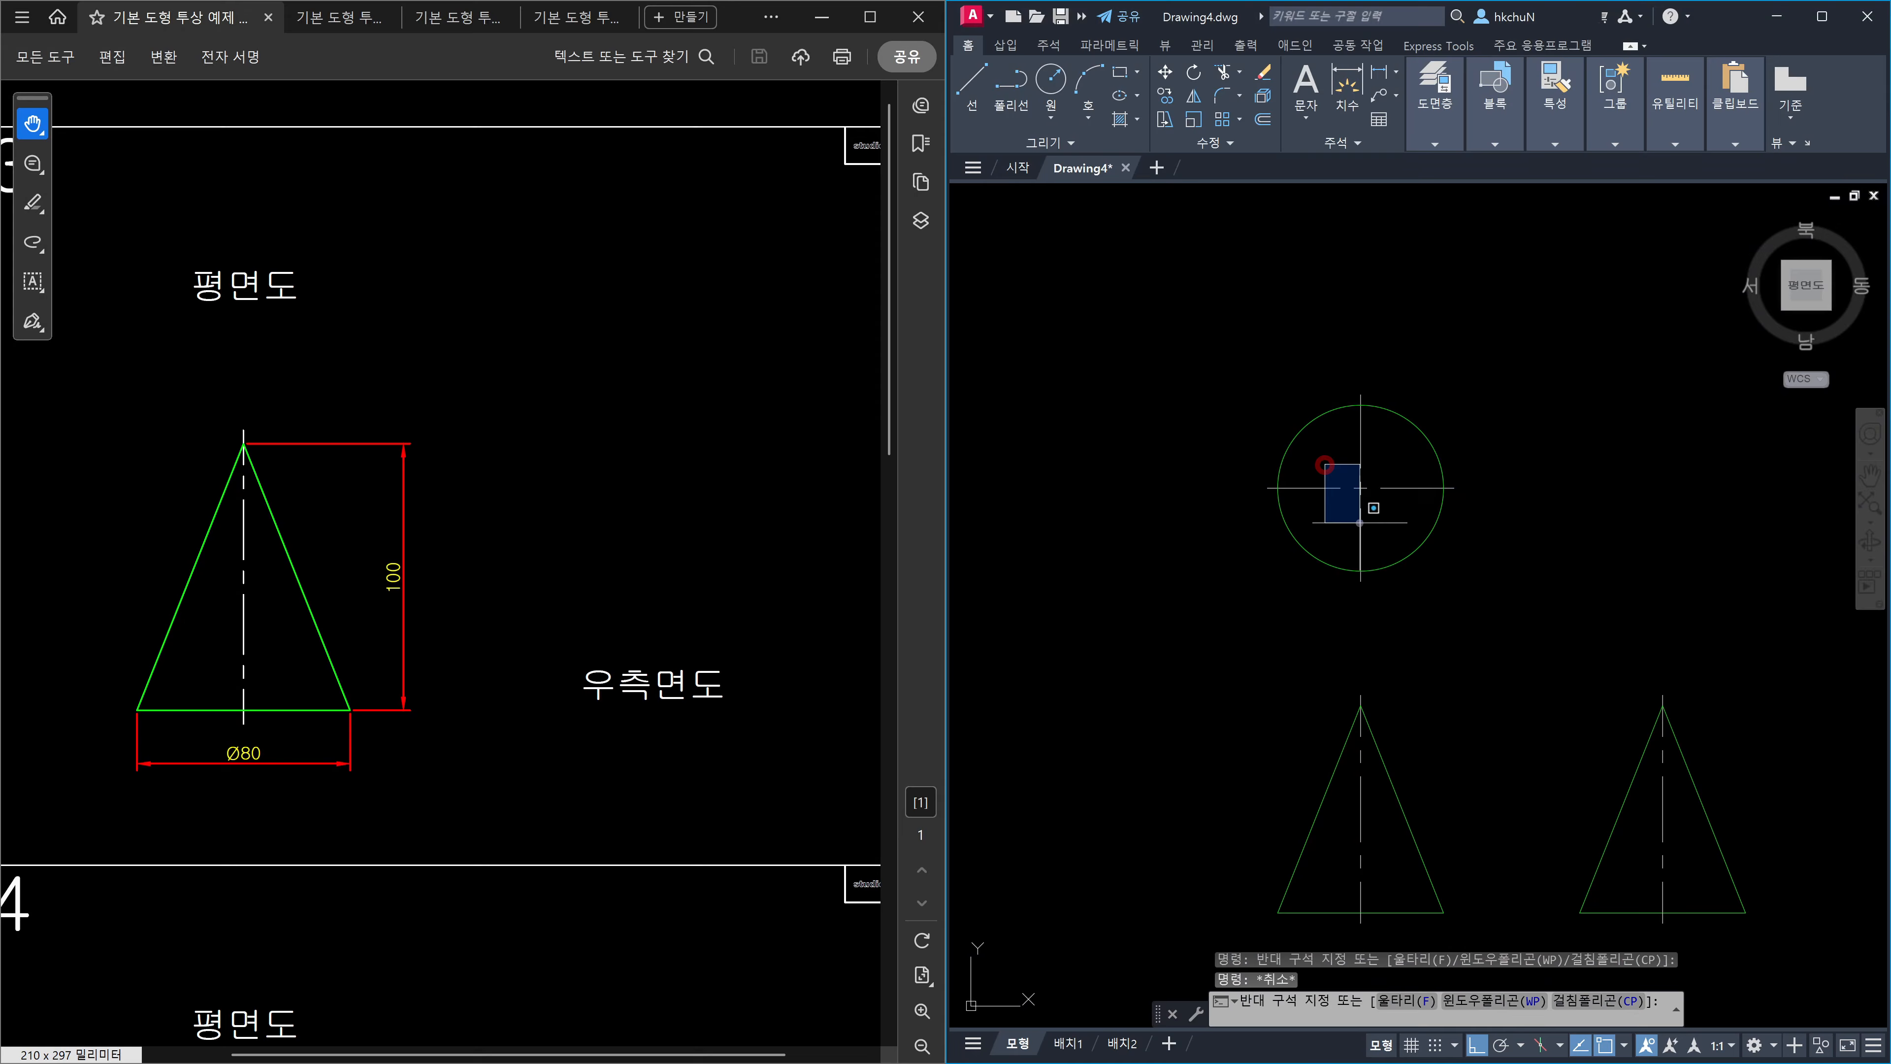
key("Delete")
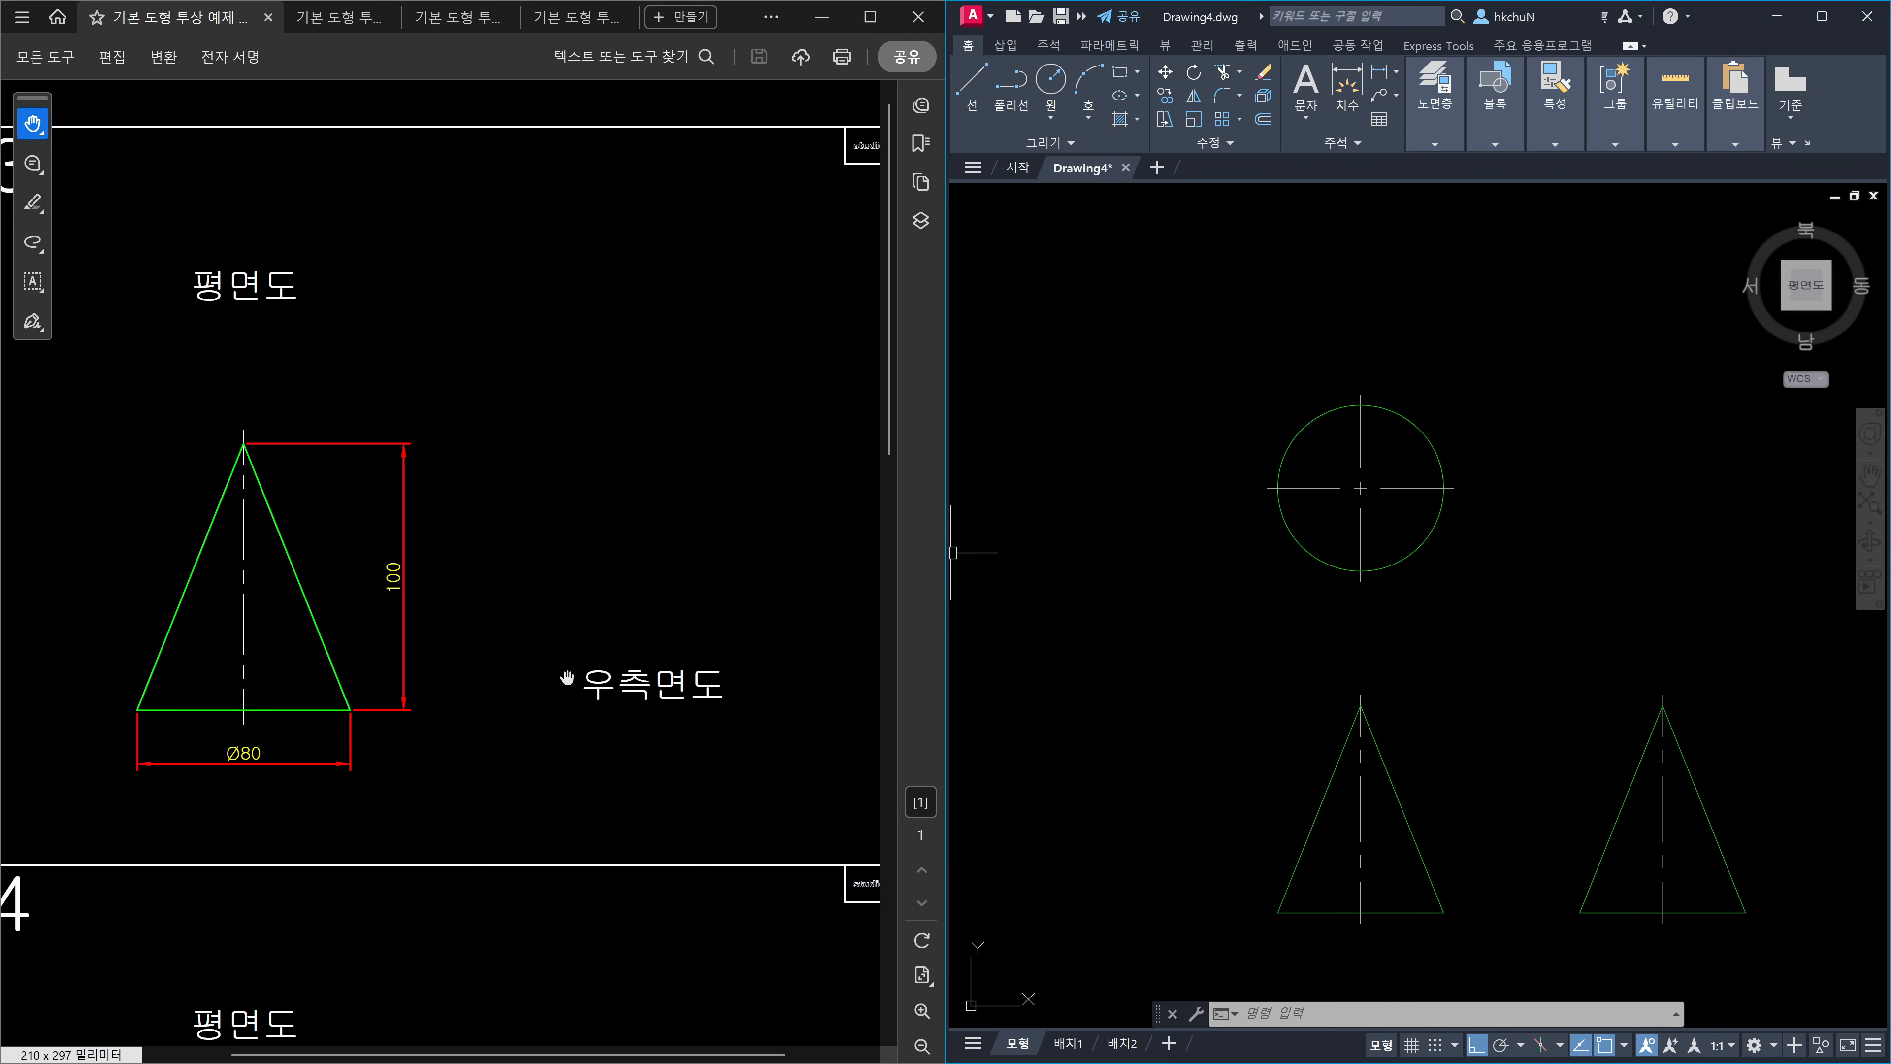
Switch to the reference PDF and bring exercise 24 into view.
left_click_drag(561, 771, 622, 217)
mouse_move(603, 605)
left_mouse_down()
mouse_move(530, 537)
mouse_move(548, 543)
left_mouse_up()
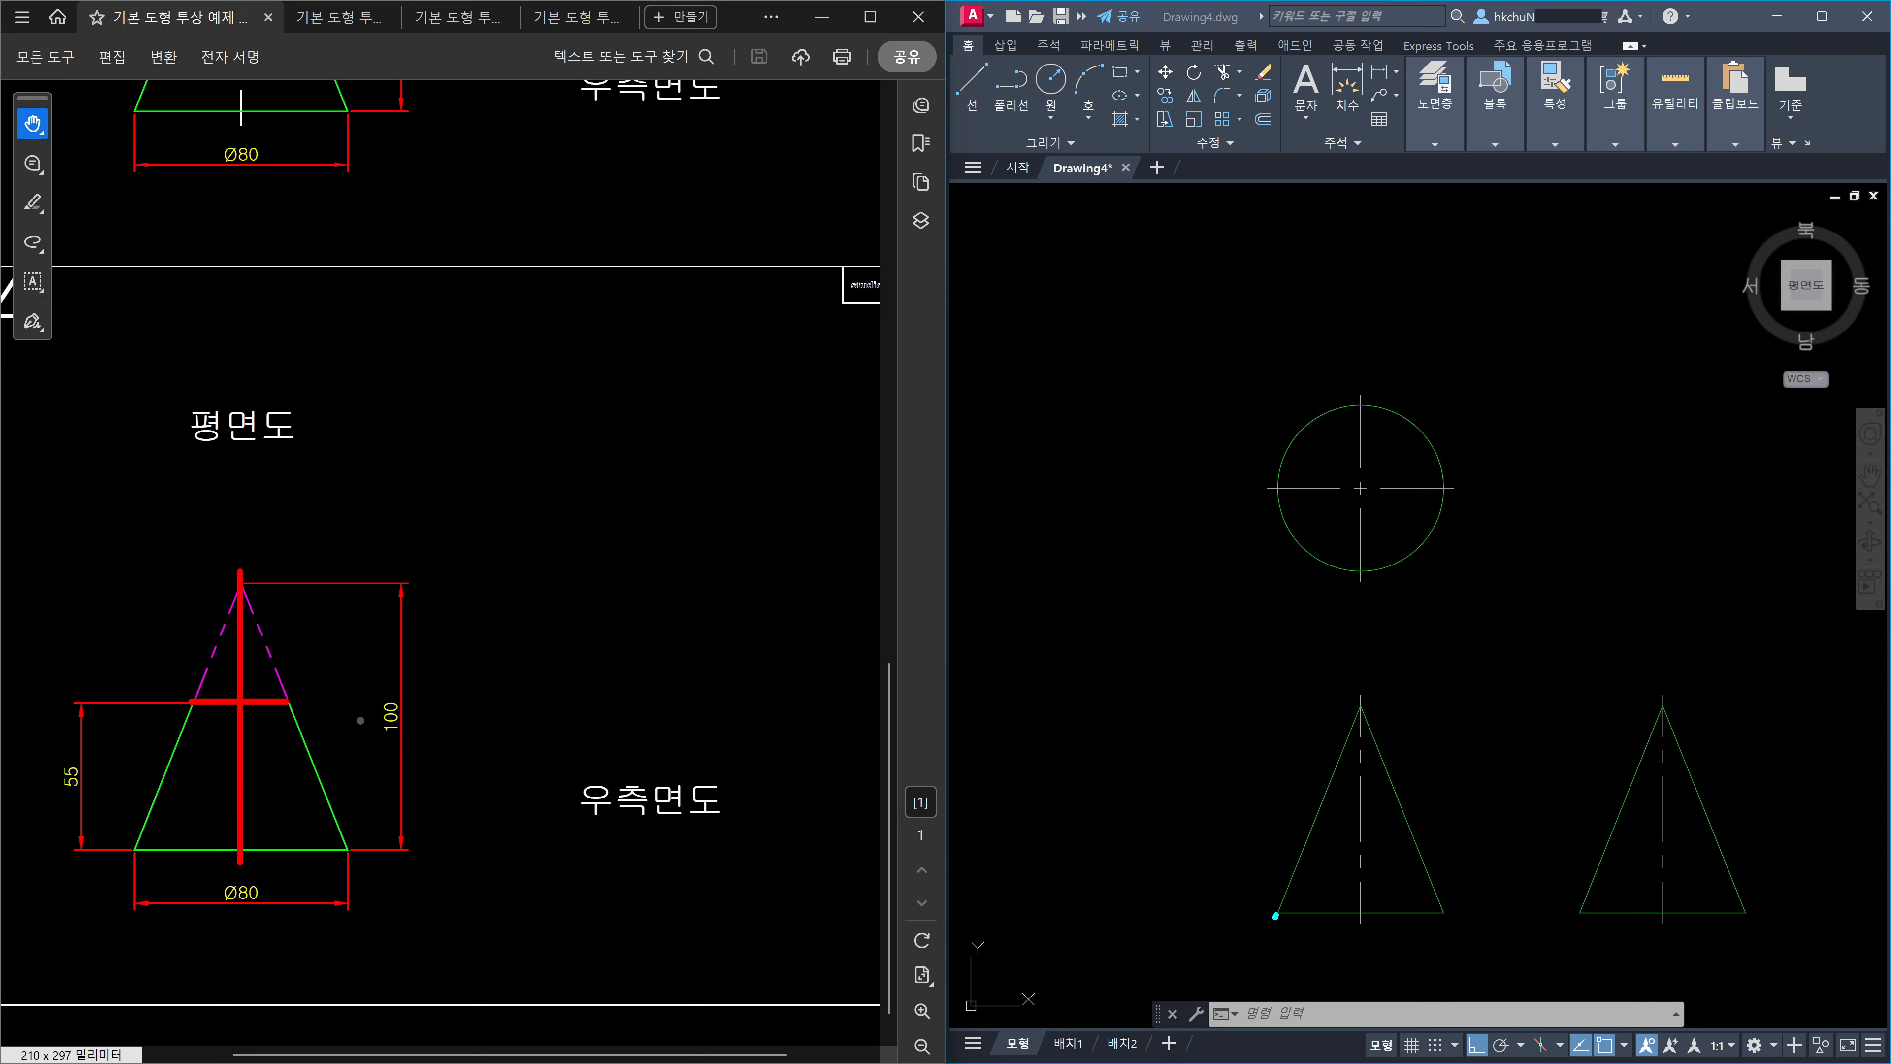
left_click_drag(1275, 915, 1246, 985)
left_click_drag(1445, 918, 1472, 976)
left_click_drag(1250, 985, 1482, 985)
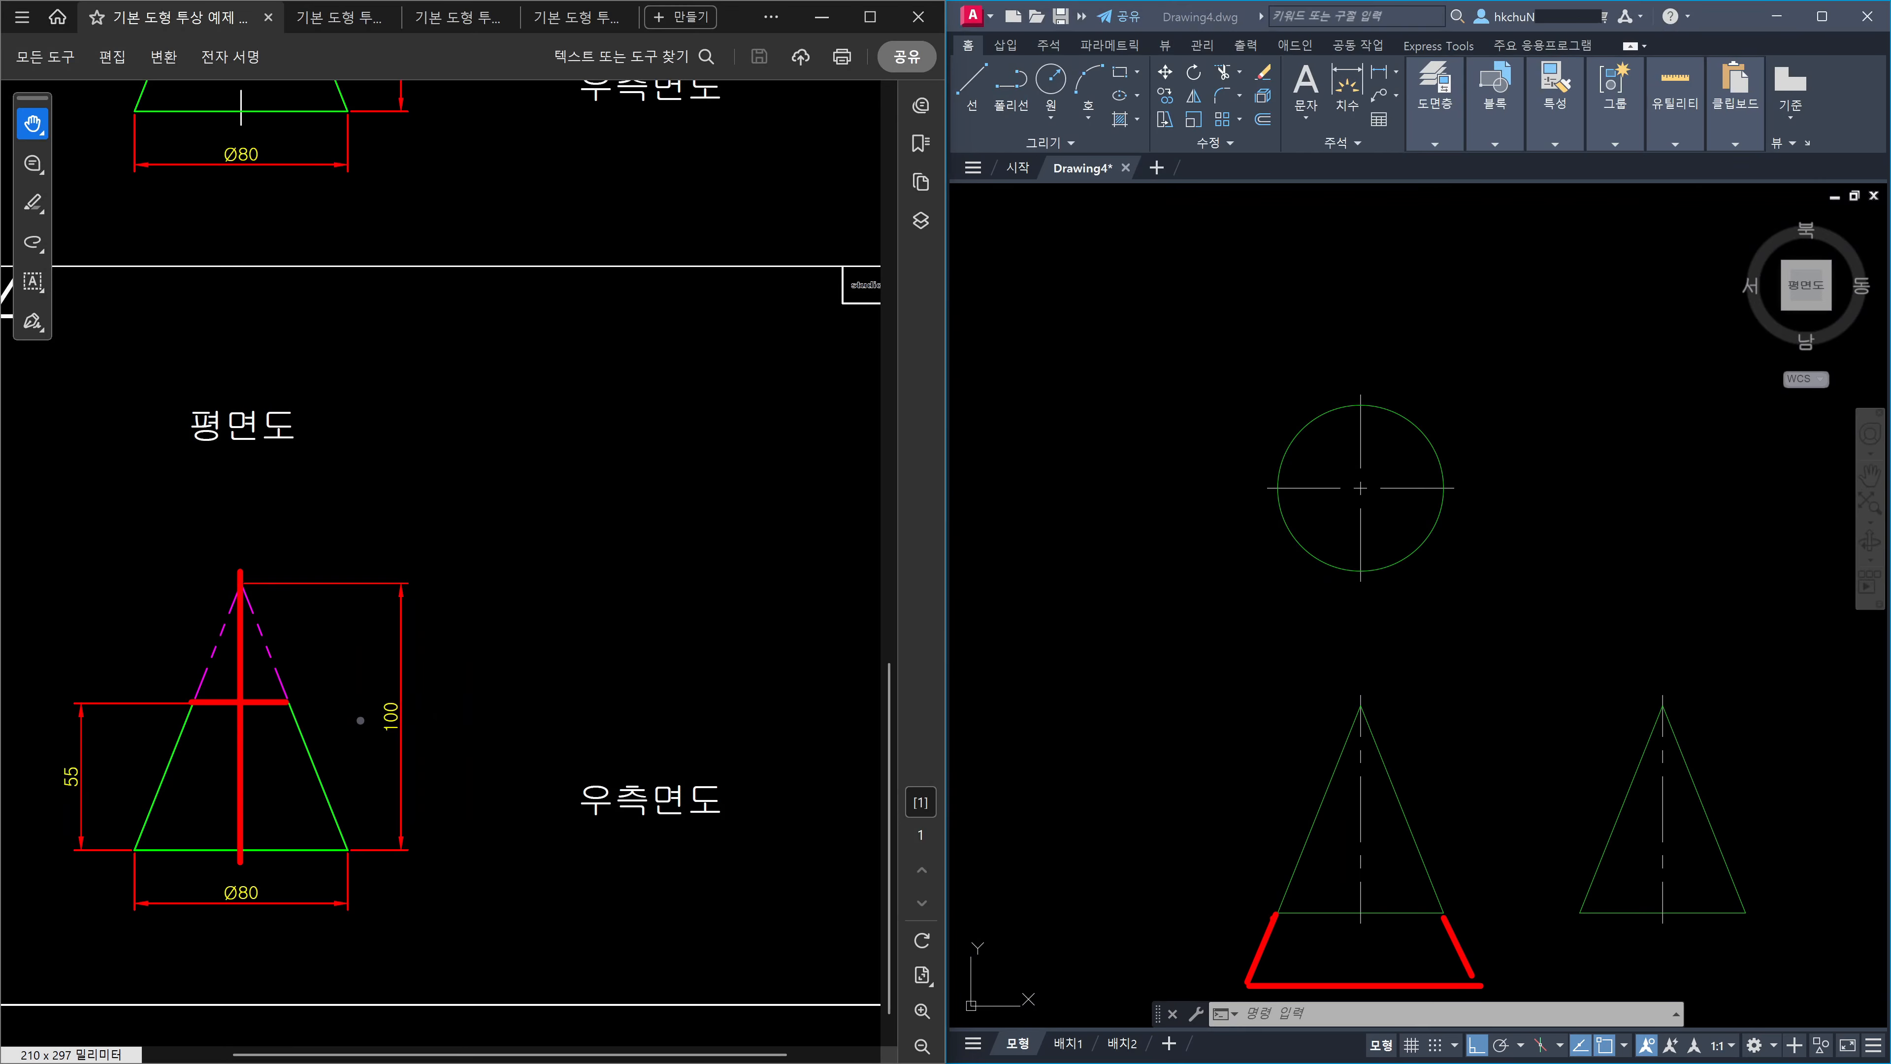
left_click_drag(1242, 919, 1472, 919)
mouse_move(1459, 584)
left_mouse_down()
mouse_move(1424, 556)
mouse_move(1461, 567)
left_mouse_up()
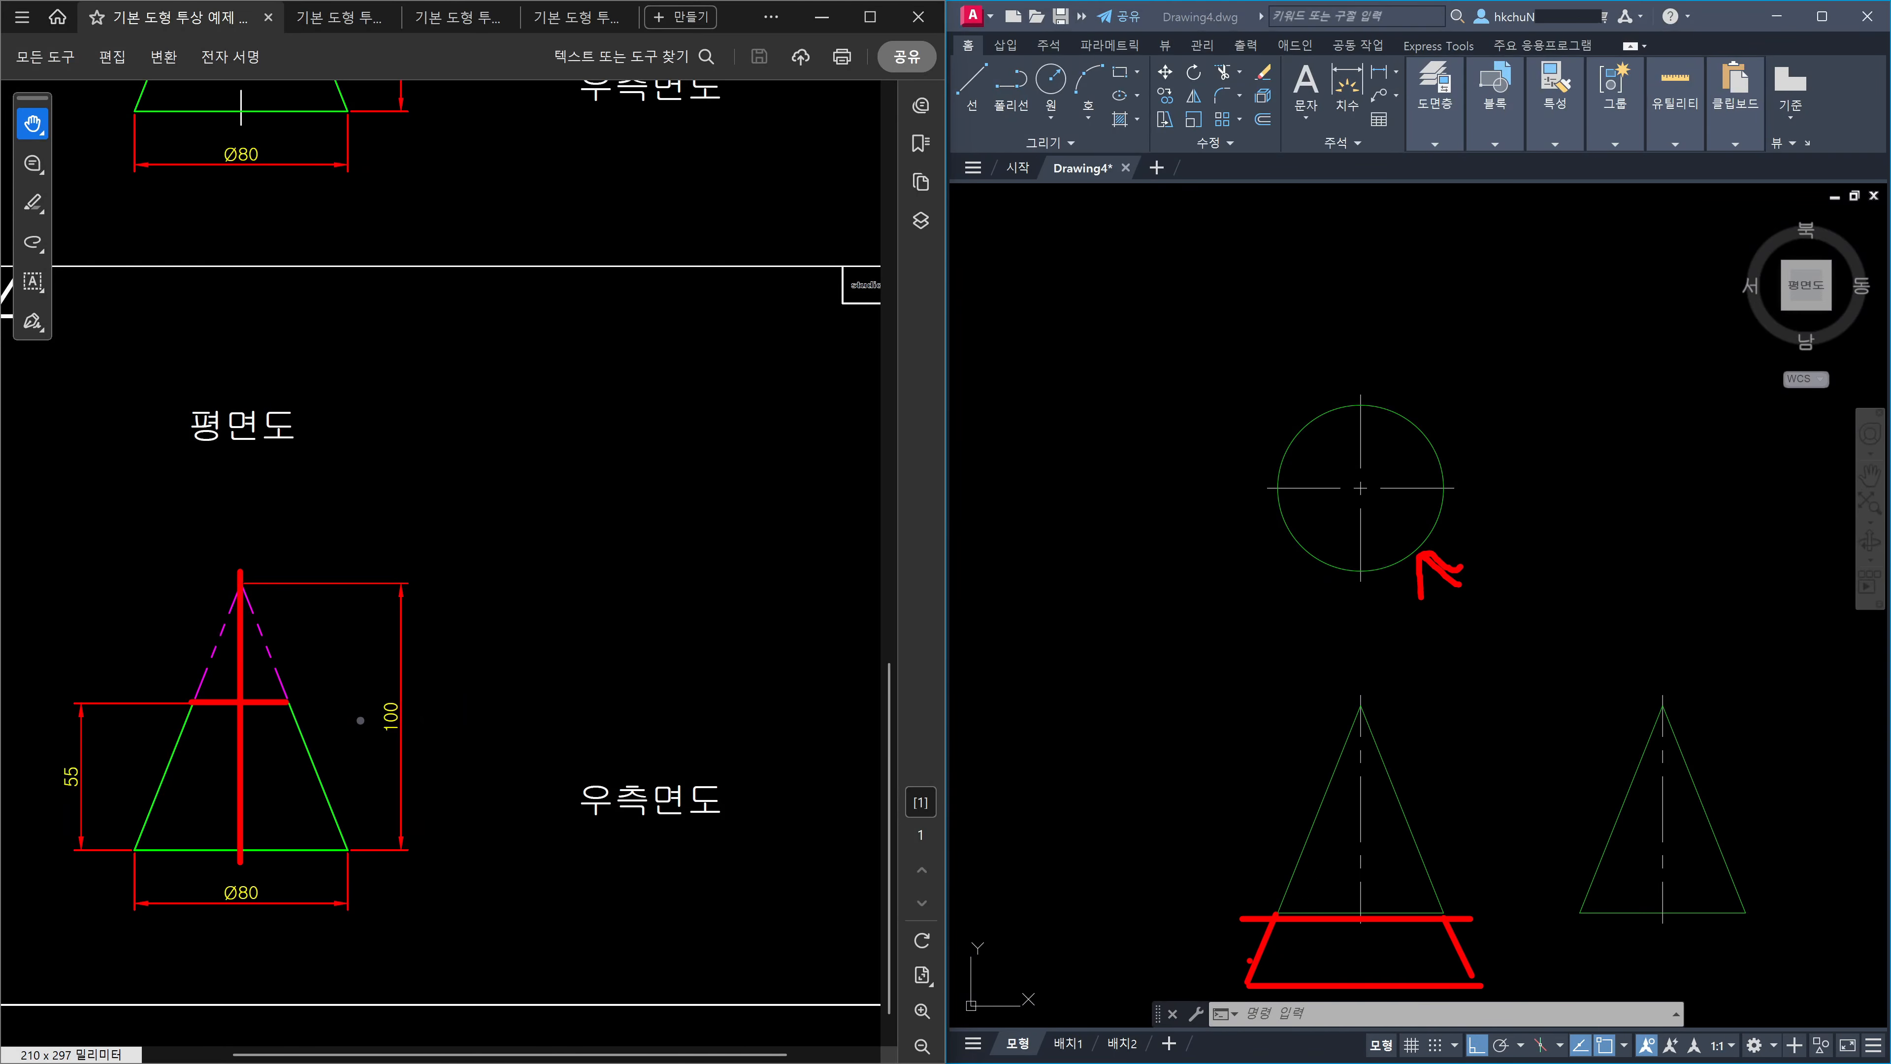
left_click_drag(1240, 915, 1482, 914)
mouse_move(90, 807)
left_mouse_down()
mouse_move(64, 808)
mouse_move(90, 795)
left_mouse_up()
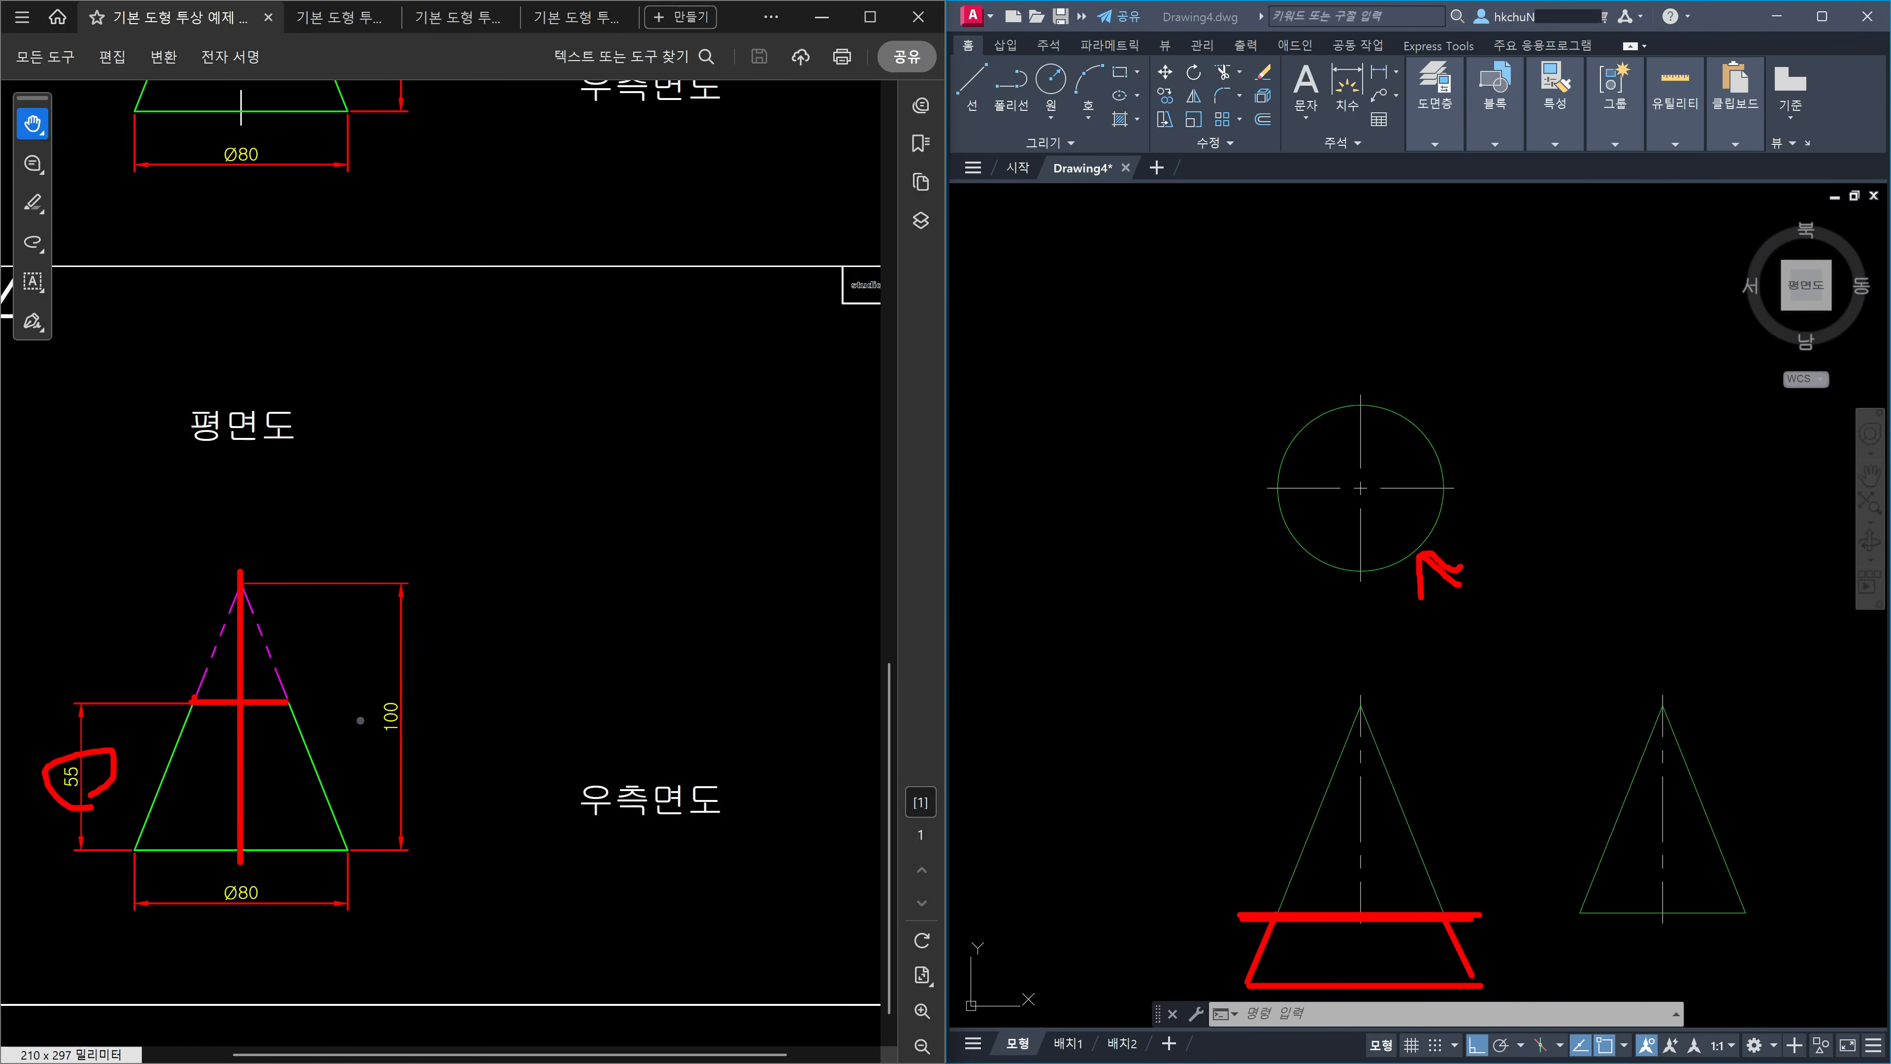
left_click_drag(213, 699, 301, 698)
mouse_move(1310, 910)
left_mouse_down()
mouse_move(1327, 825)
mouse_move(1349, 890)
mouse_move(1349, 794)
mouse_move(1392, 897)
mouse_move(1377, 806)
left_mouse_up()
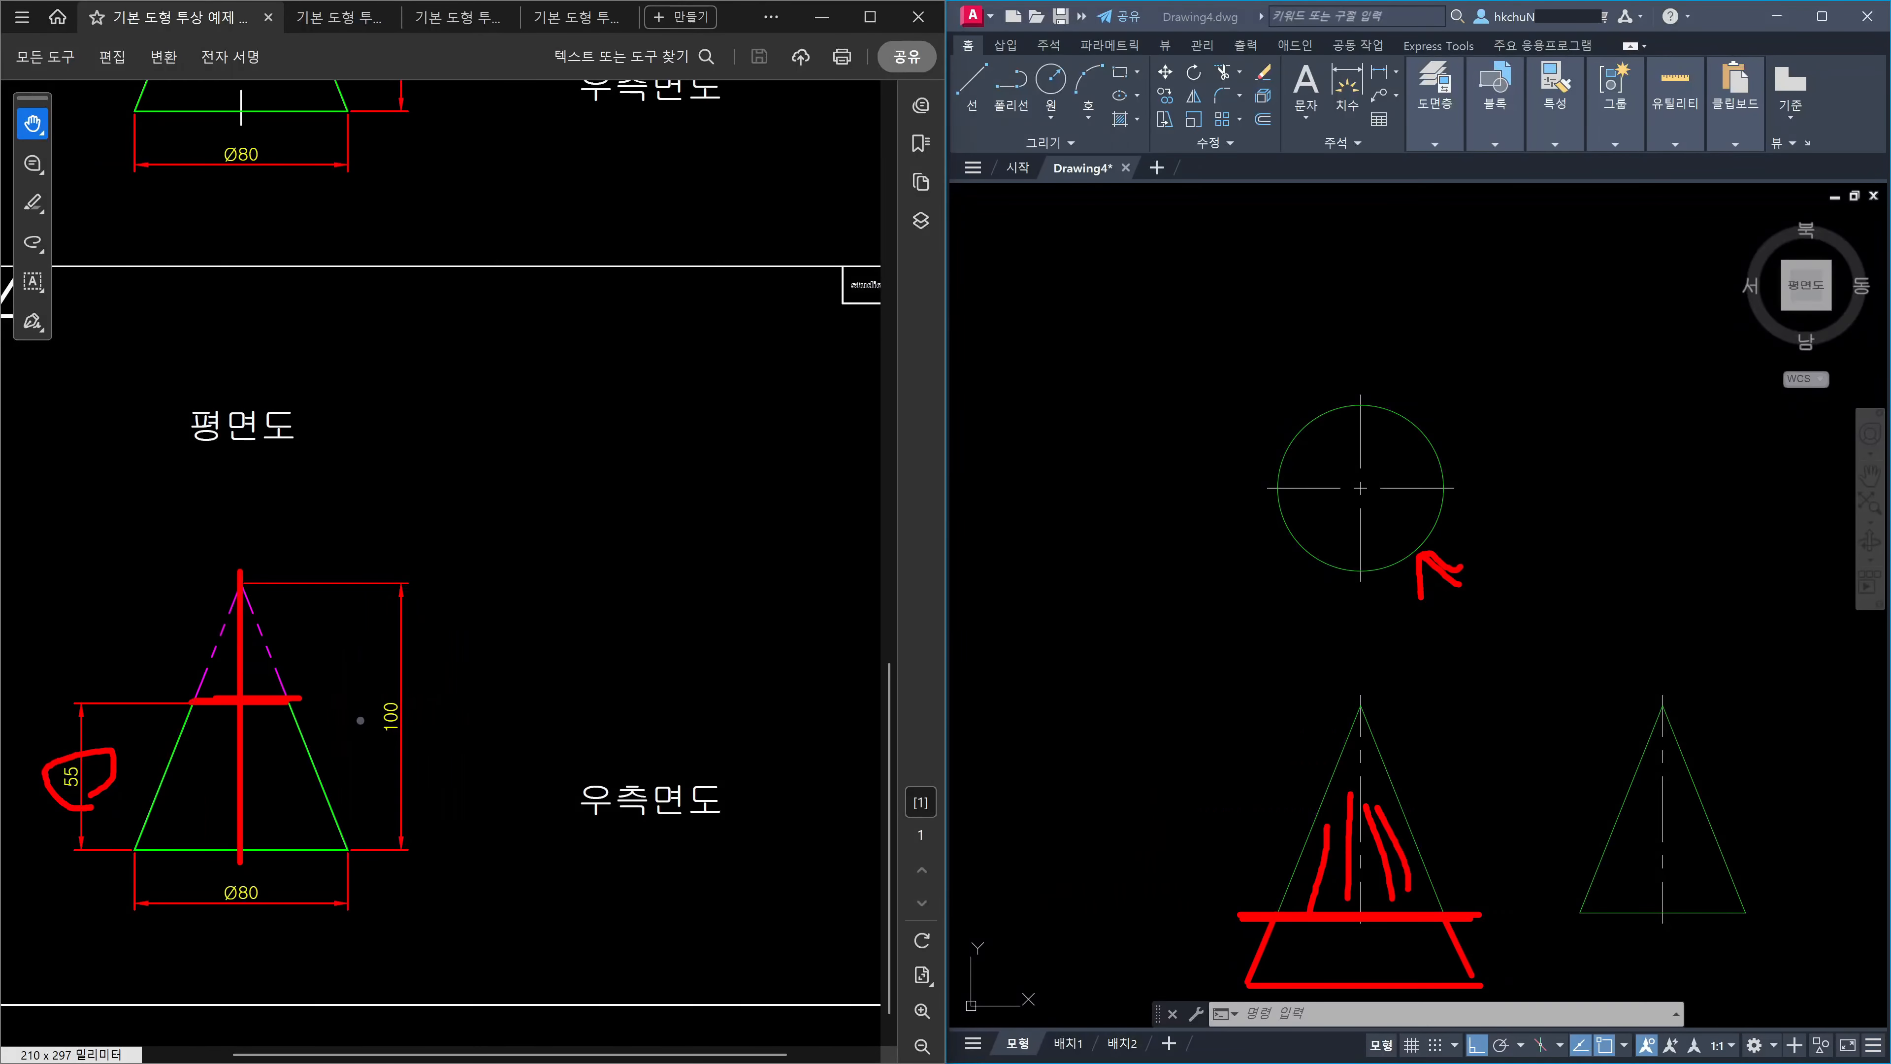
left_click_drag(1200, 915, 1490, 915)
mouse_move(1519, 634)
left_mouse_down()
mouse_move(1498, 646)
mouse_move(1520, 638)
mouse_move(1542, 671)
mouse_move(1529, 701)
left_mouse_up()
left_click_drag(1551, 684, 1627, 705)
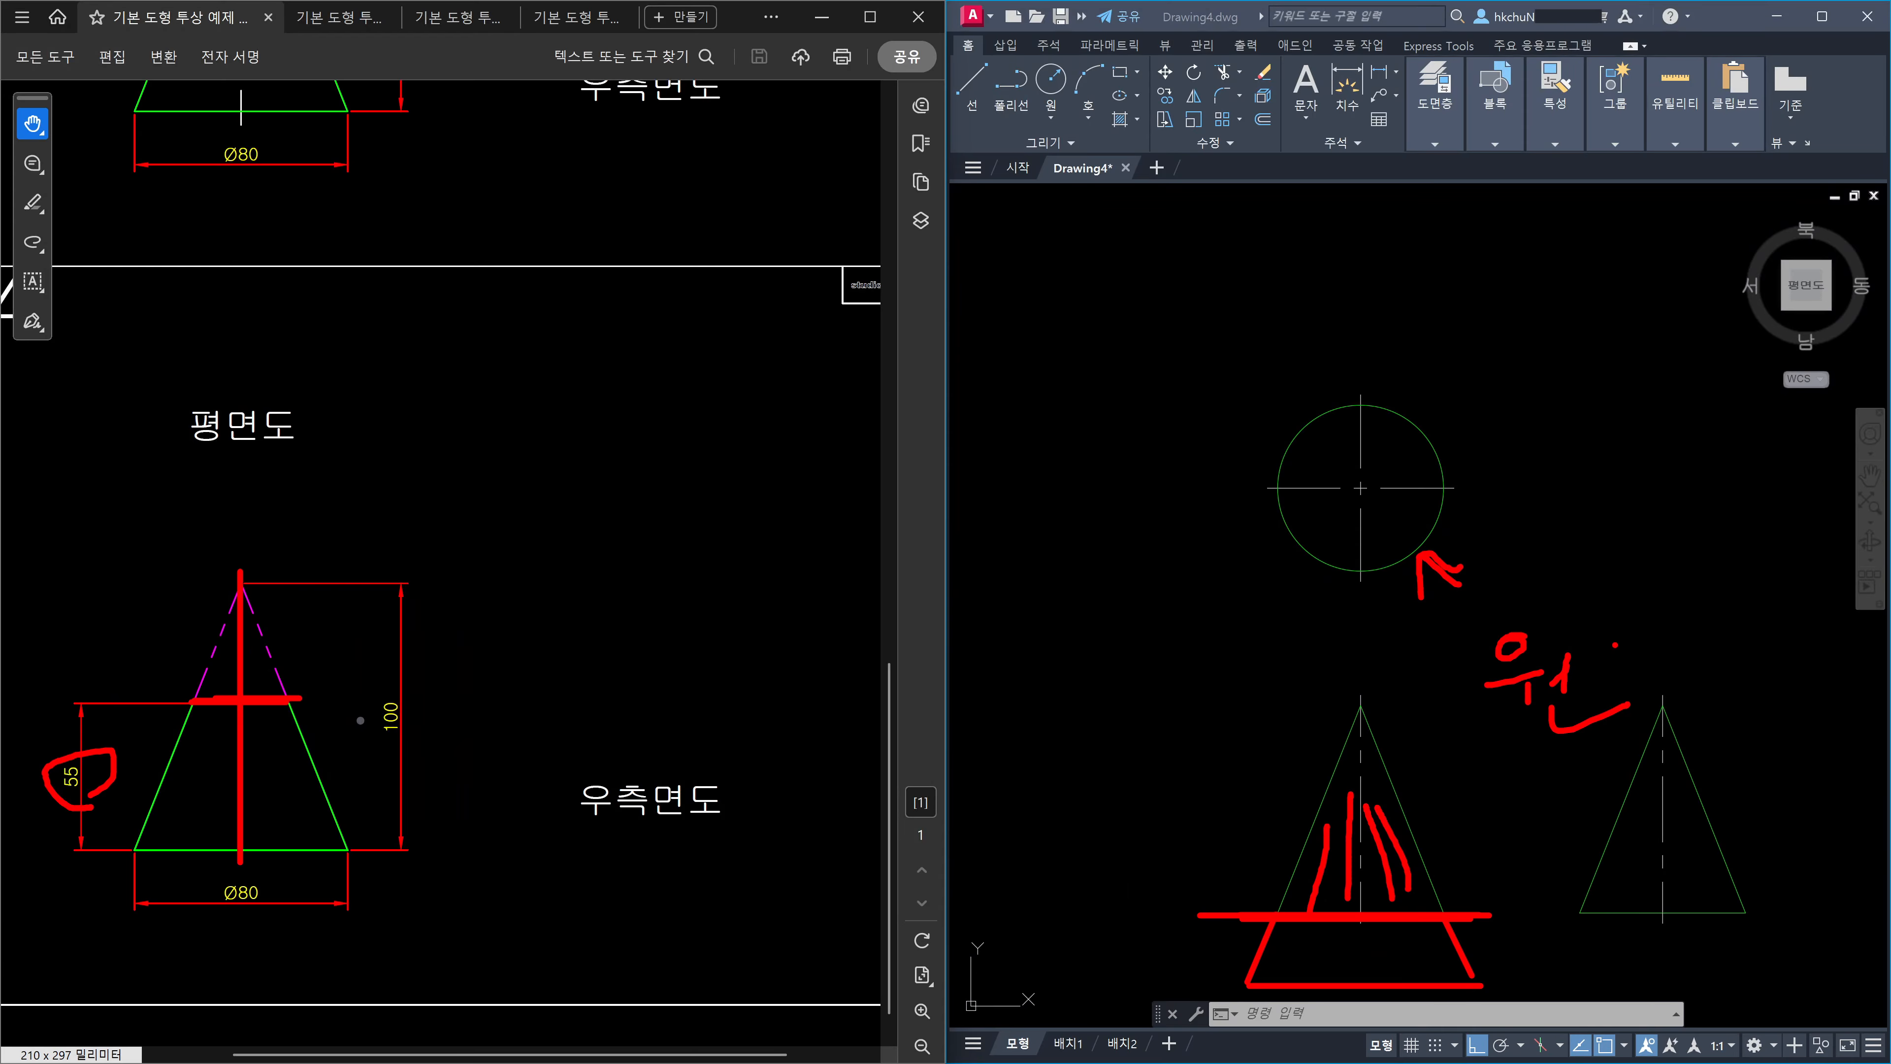
key("Escape")
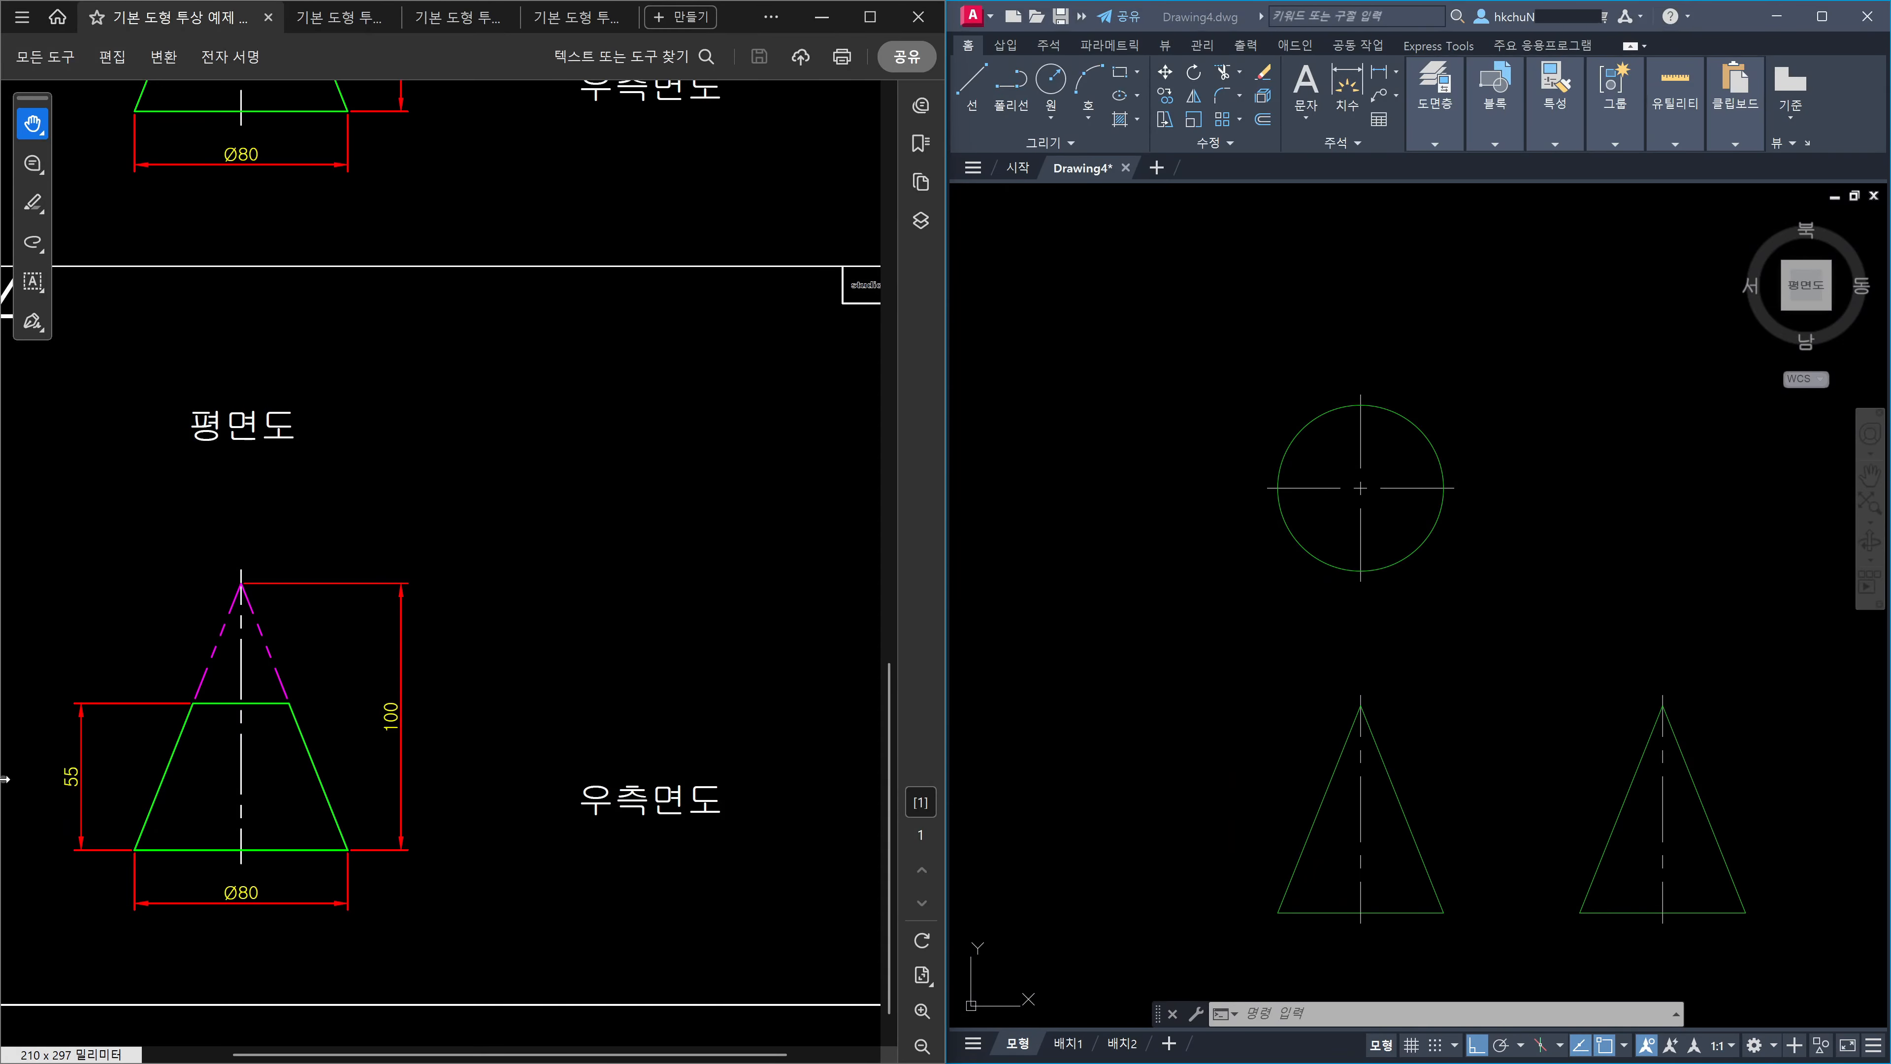
Offset the base lines of the front and right-side view triangles upward by 55 to make the truncation lines.
left_click(1515, 752)
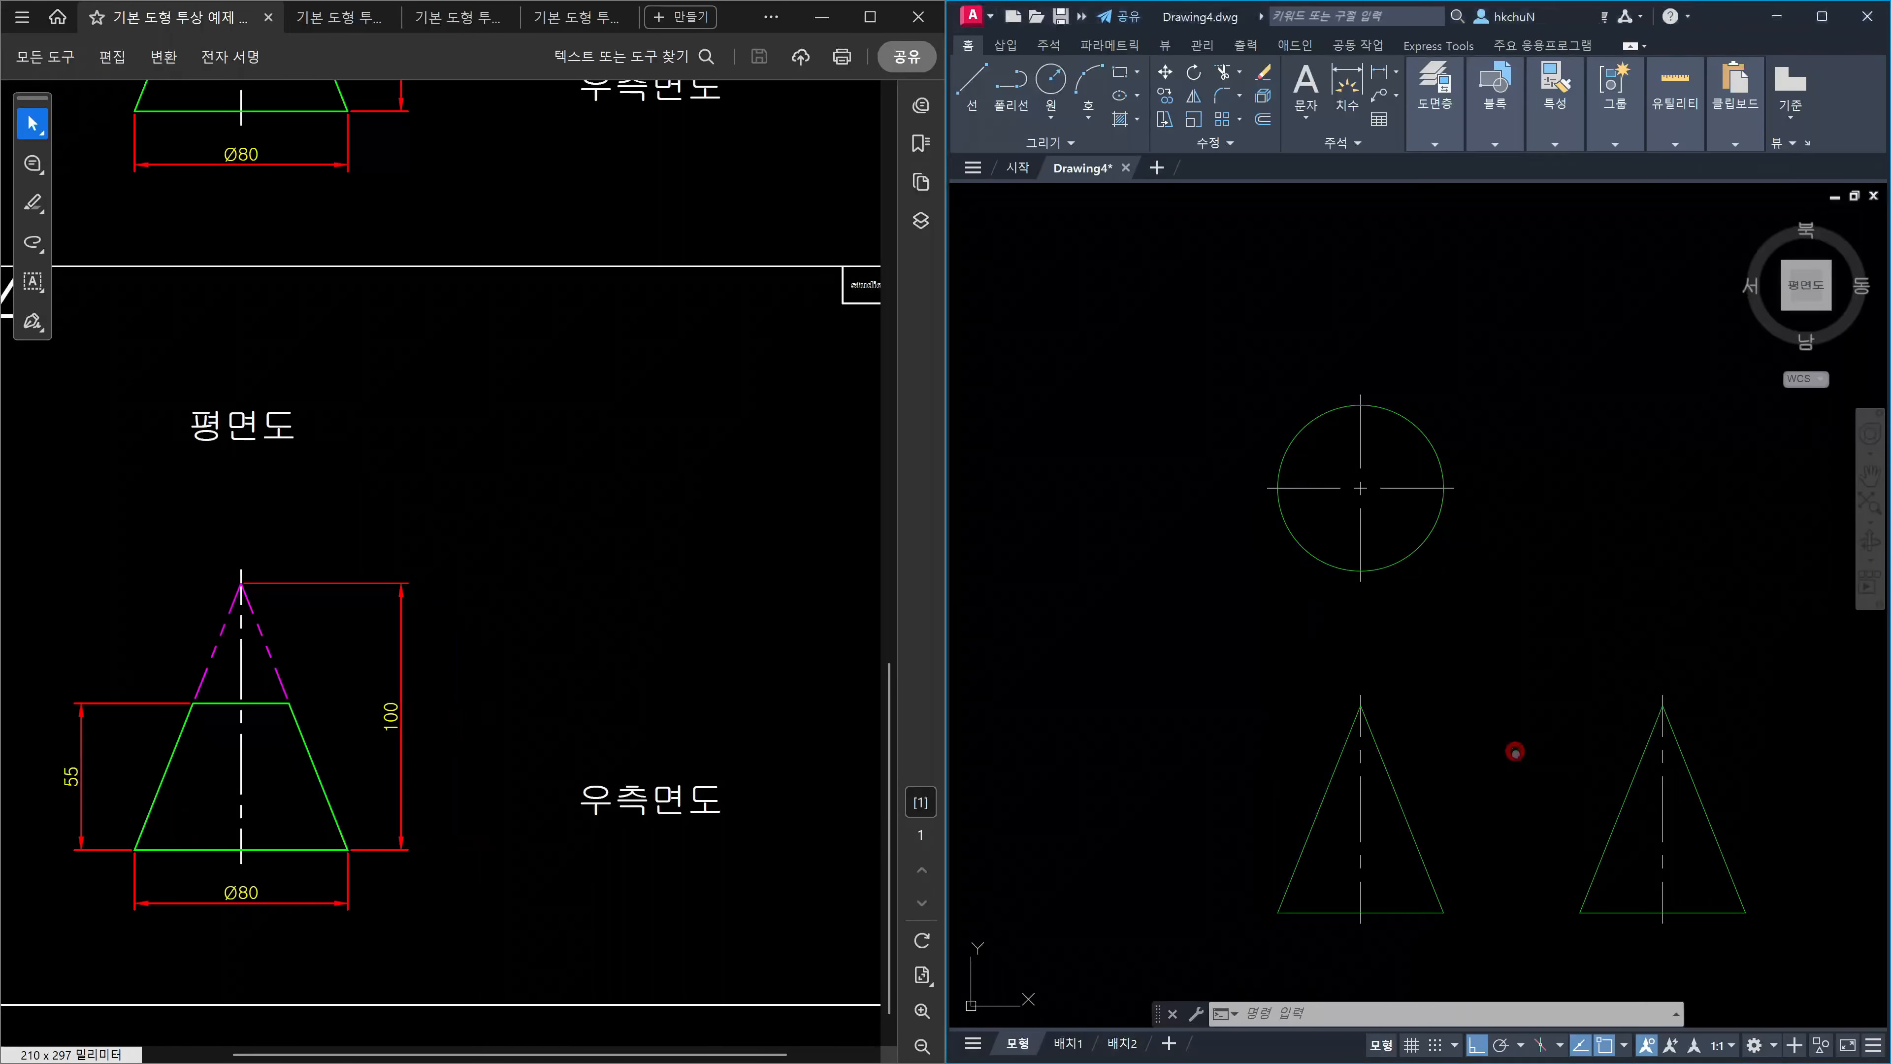
type("o")
key("Return")
type("55")
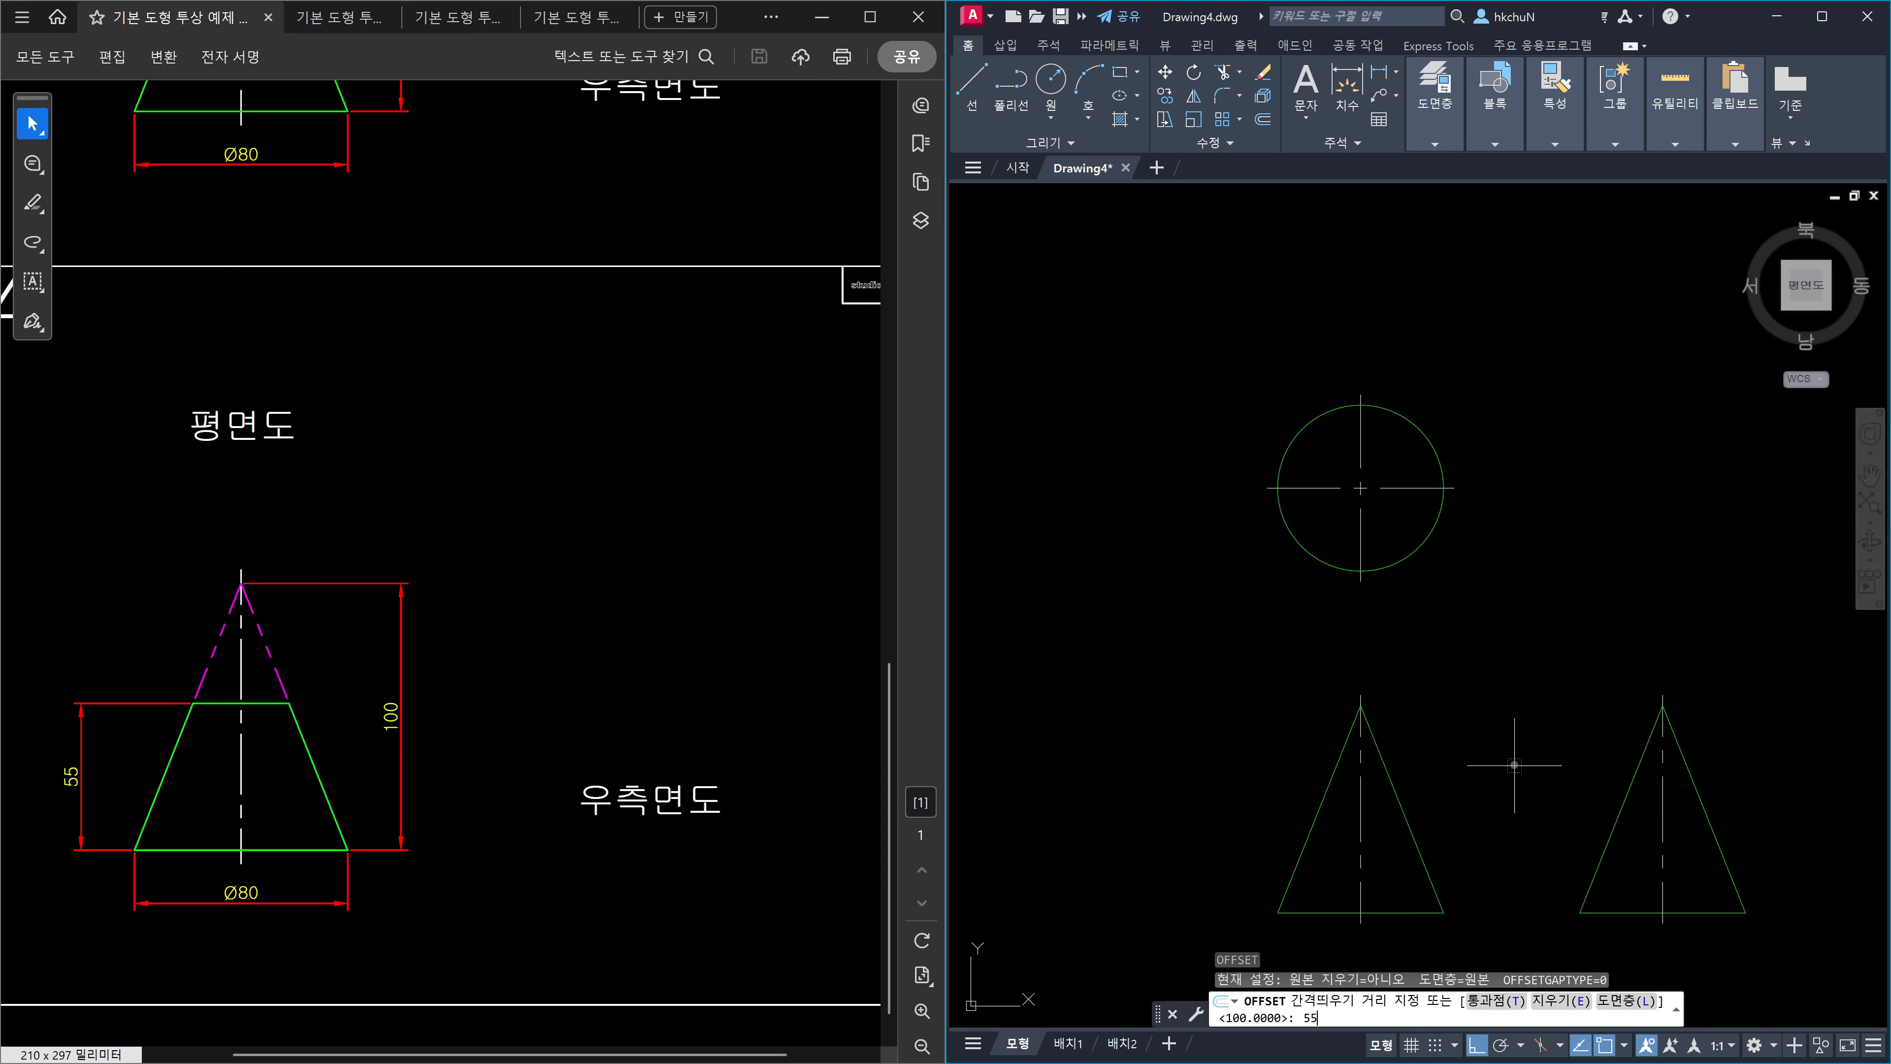
key("Return")
left_click(1411, 913)
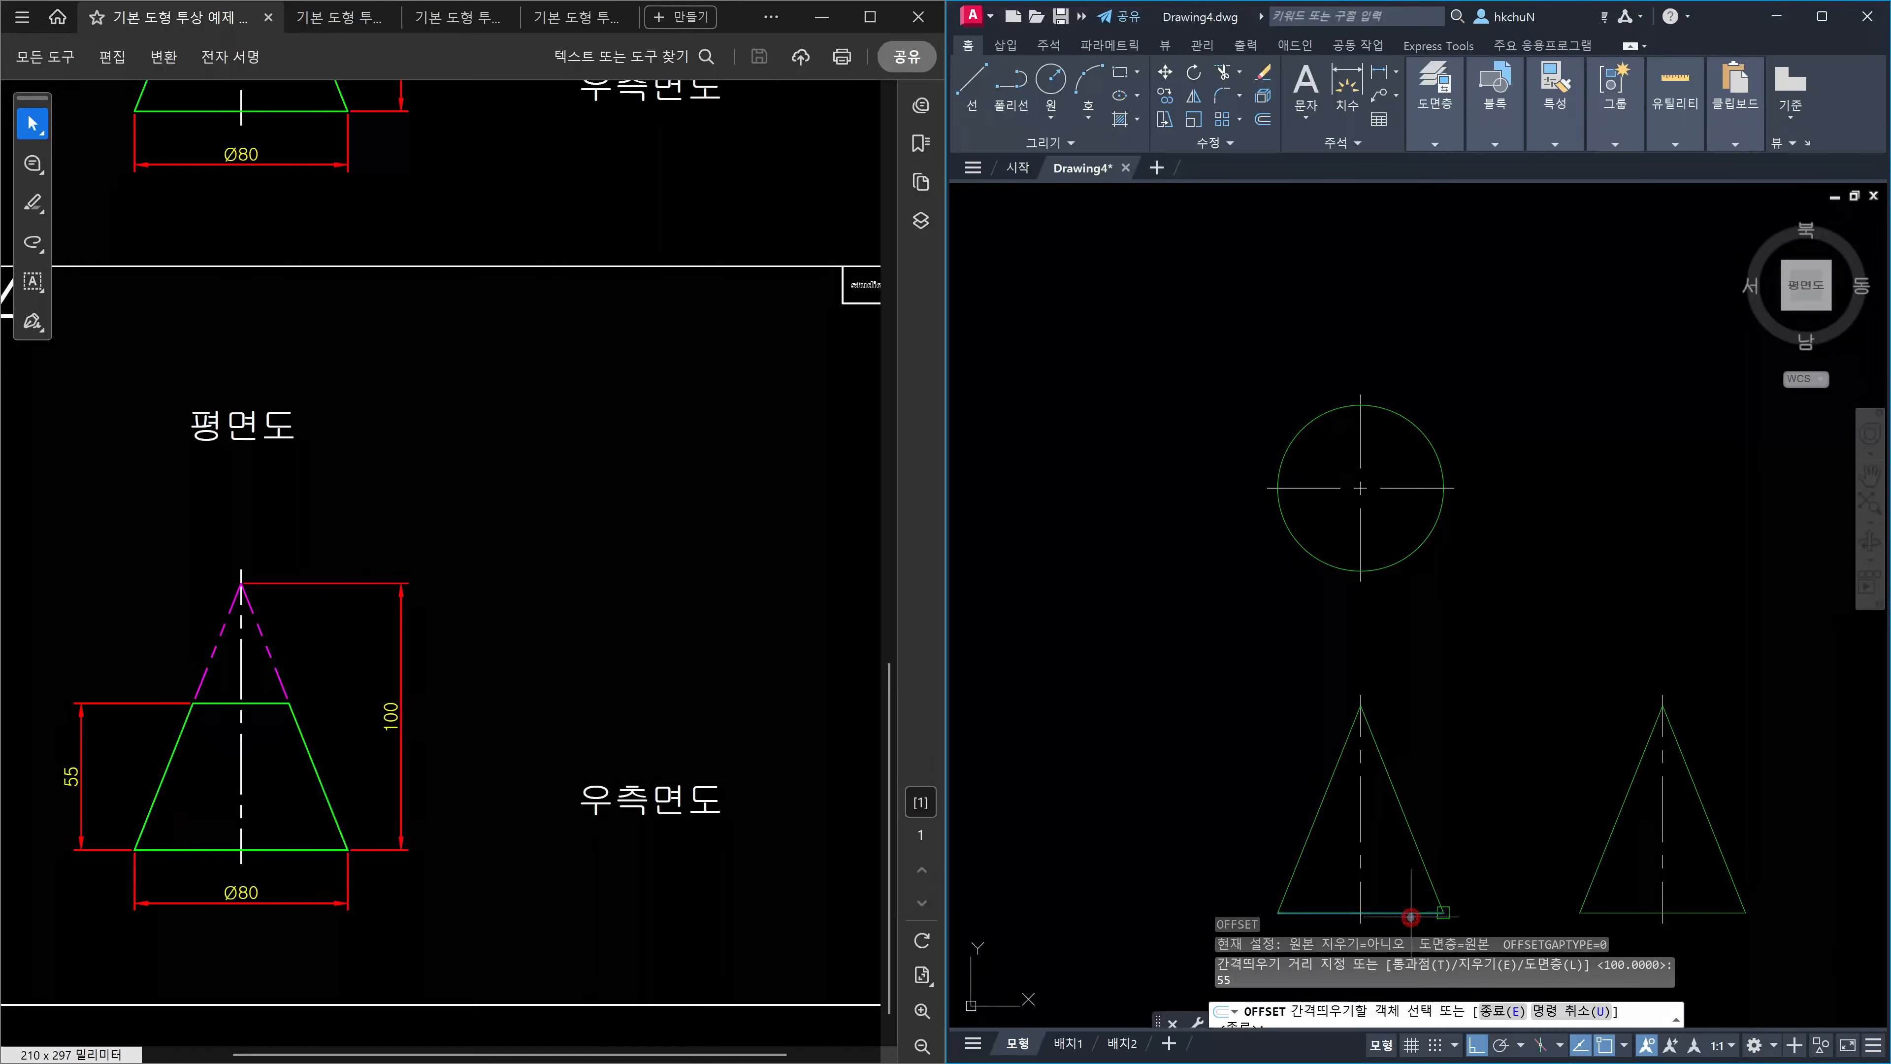
left_click(1436, 818)
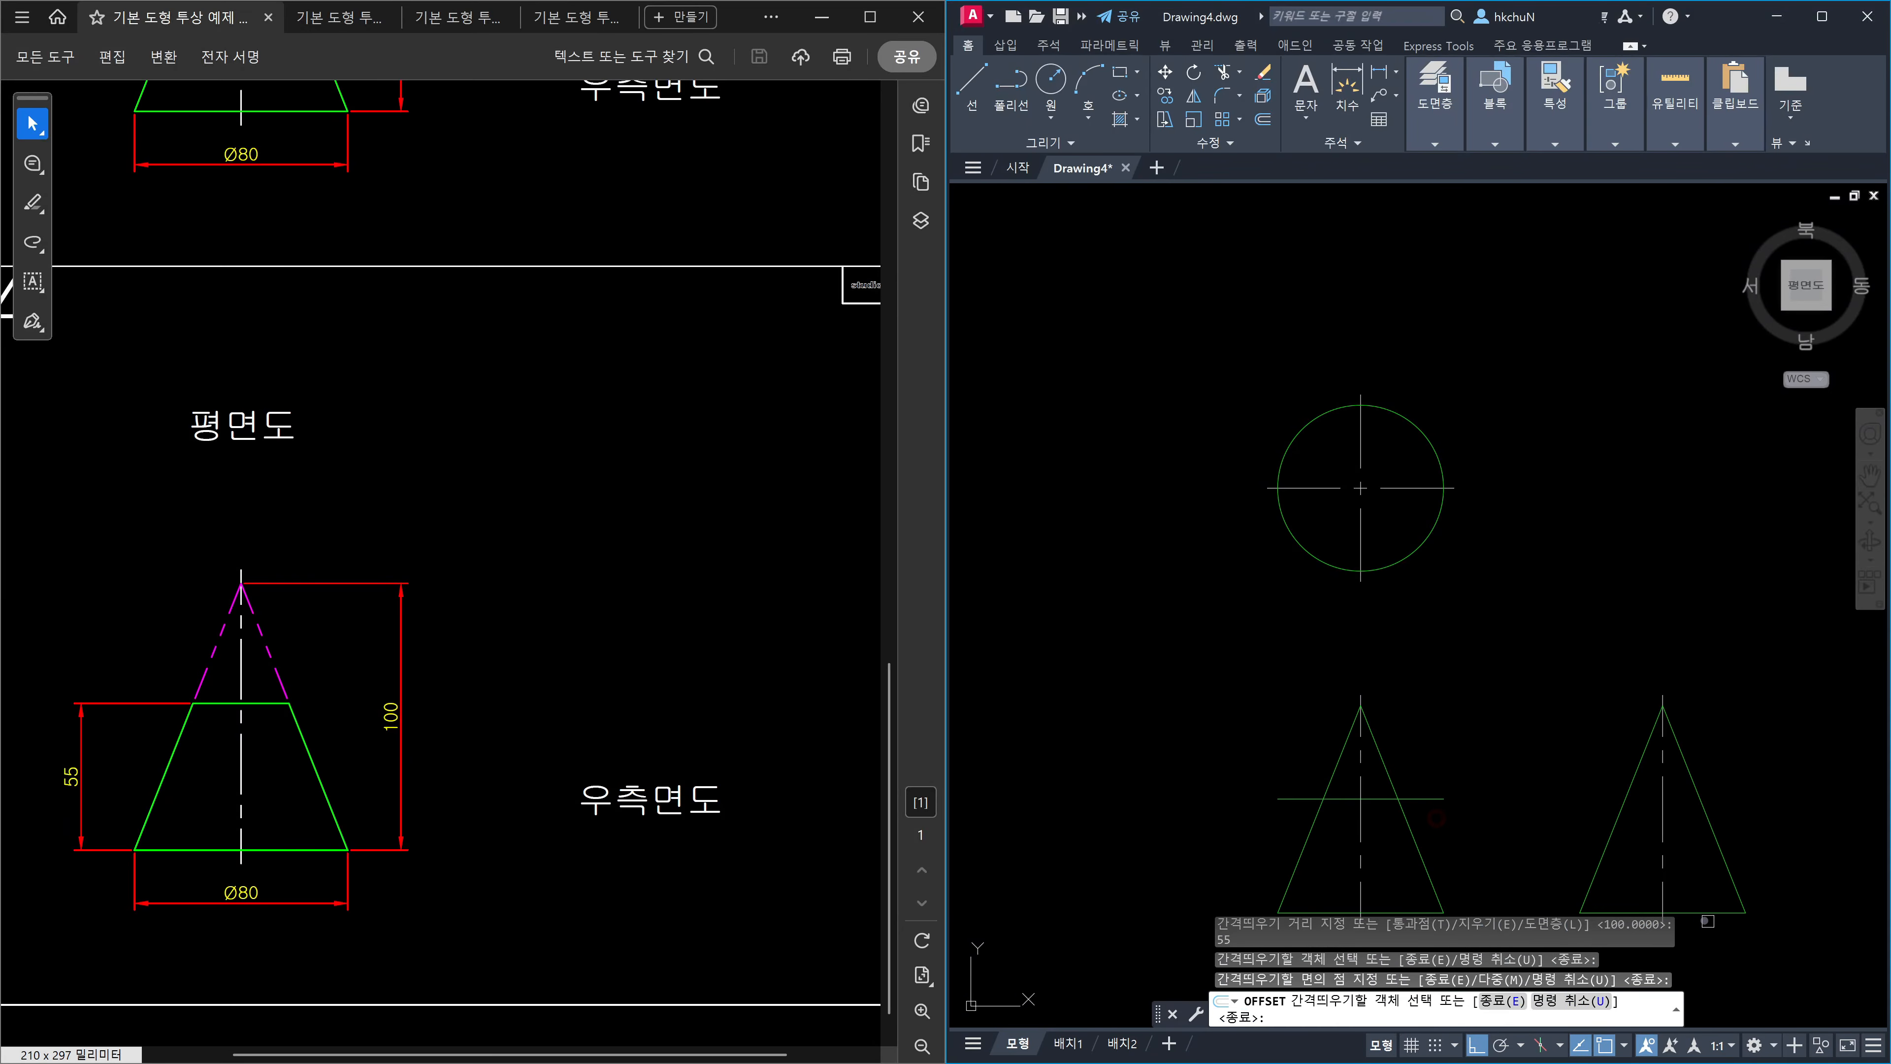
left_click(1697, 912)
left_click(1748, 760)
key("Escape")
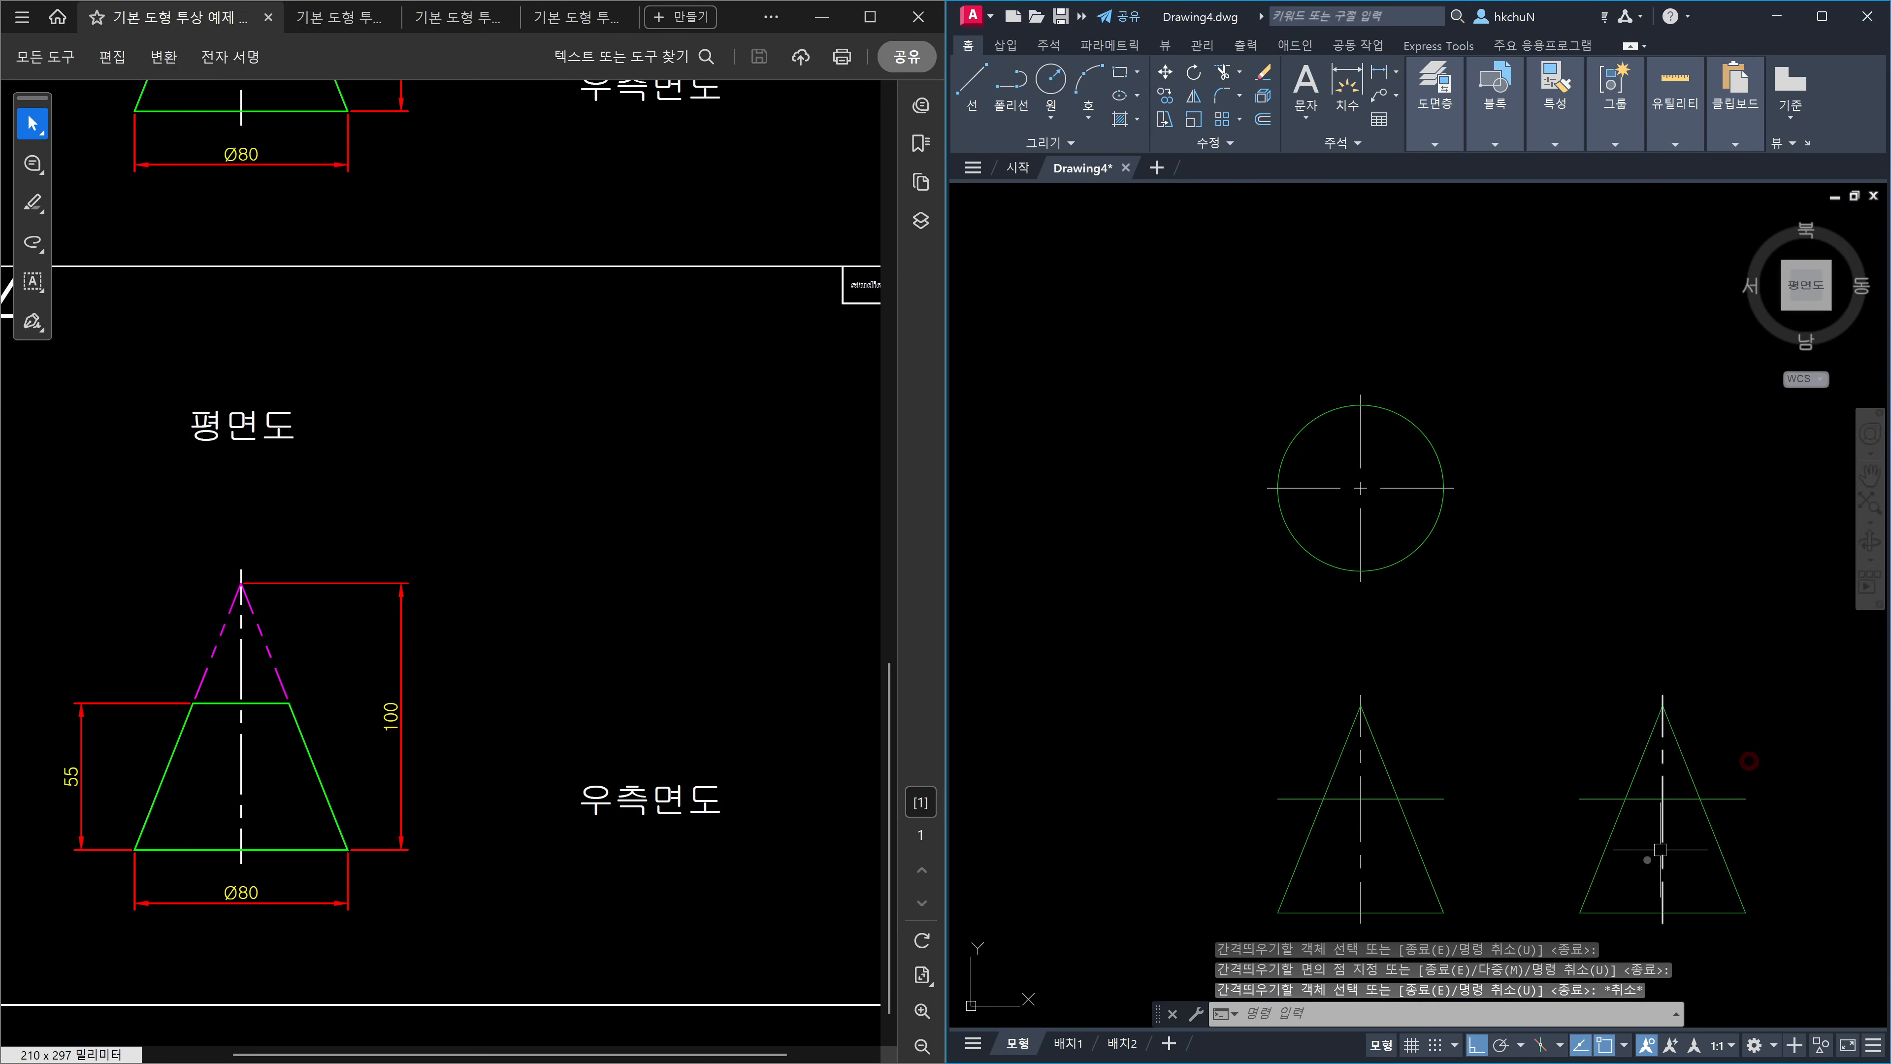
Trim both overhangs of the side view's truncation line and the right overhang of the front view's at the sloping edges.
scroll(1617, 726, "up", 3)
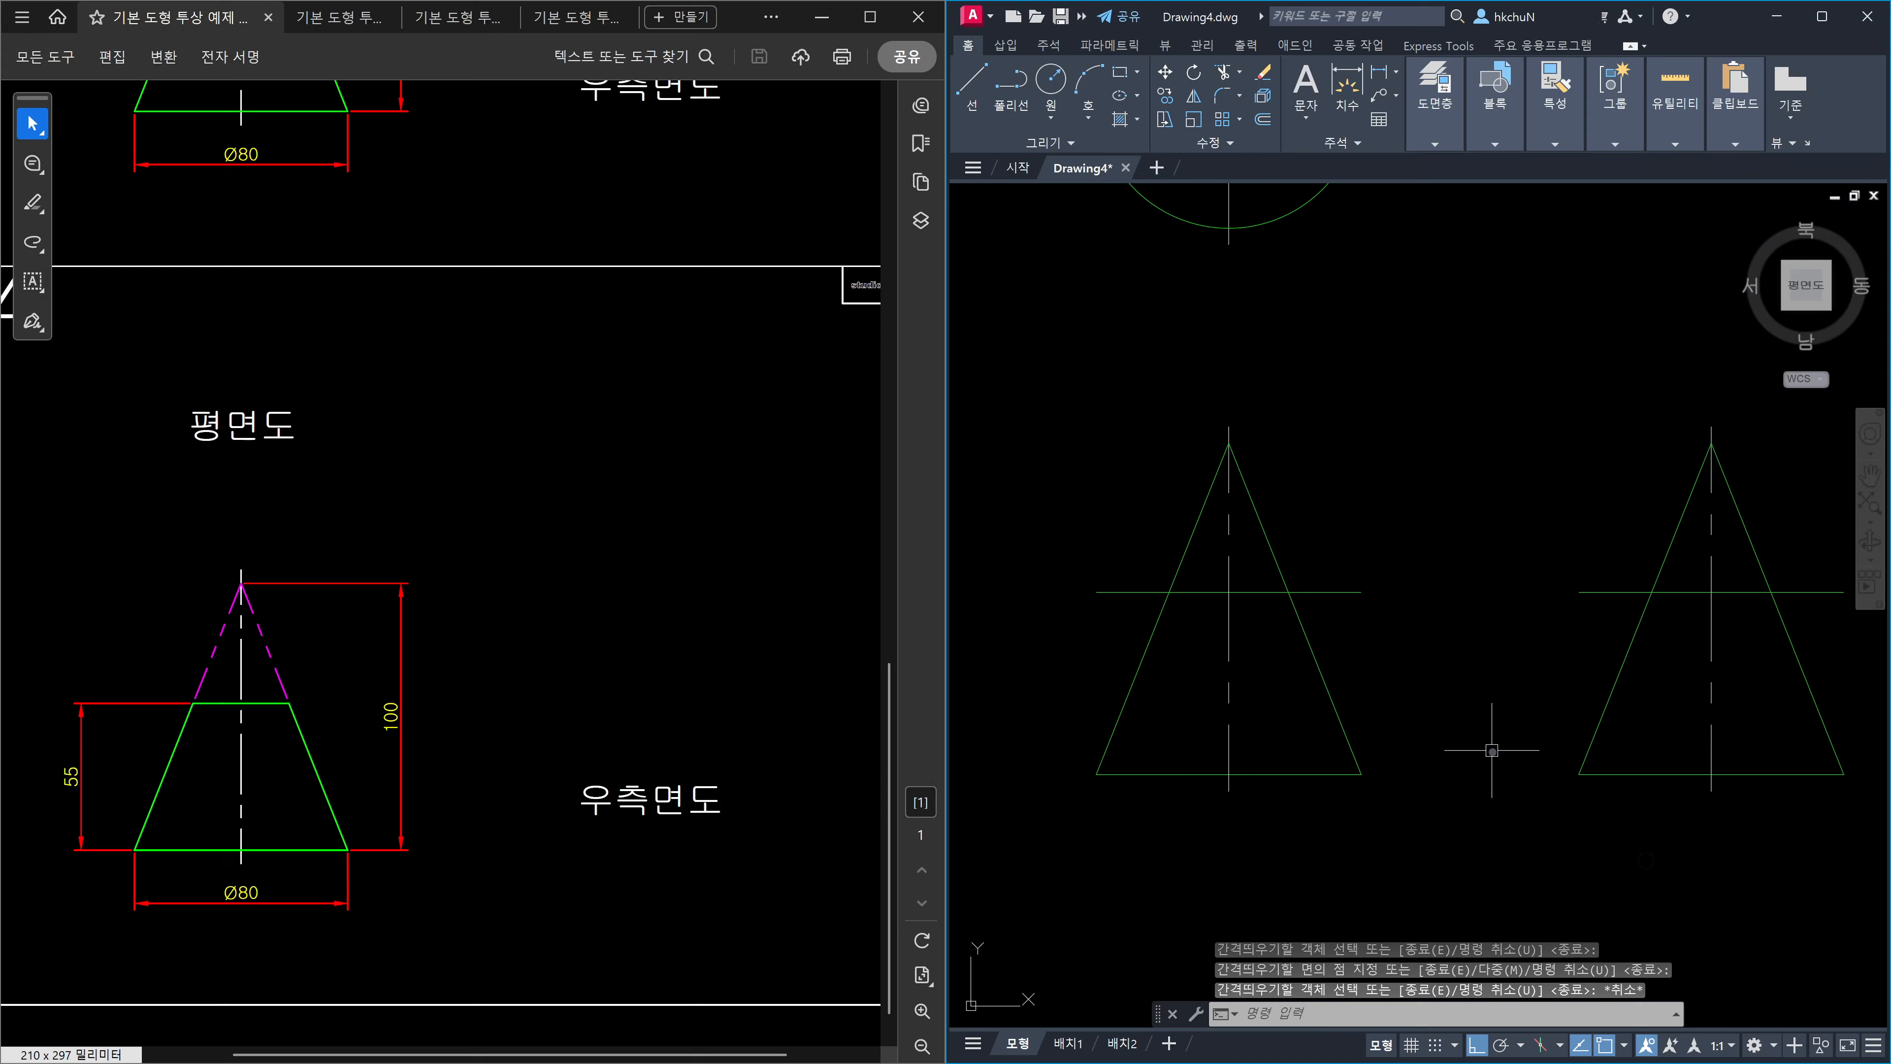
type("tr")
key("space")
left_click(1146, 635)
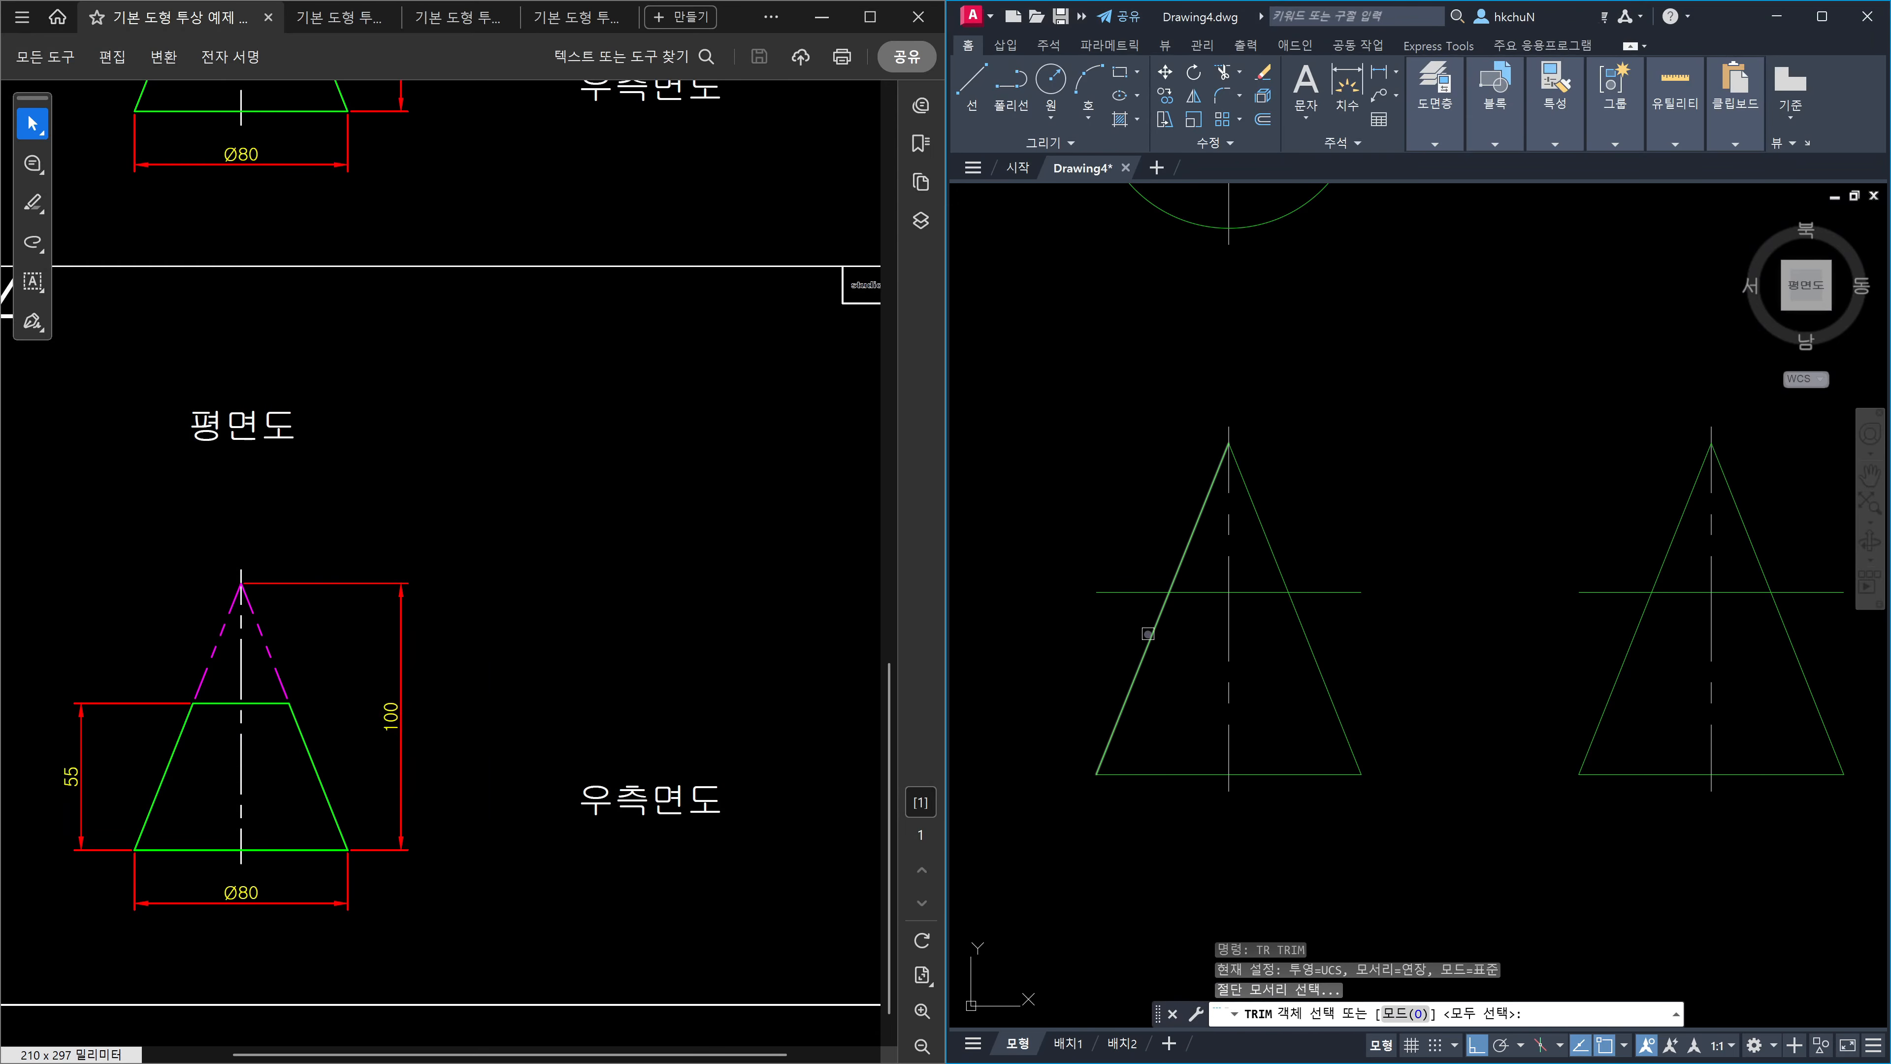
left_click(1299, 645)
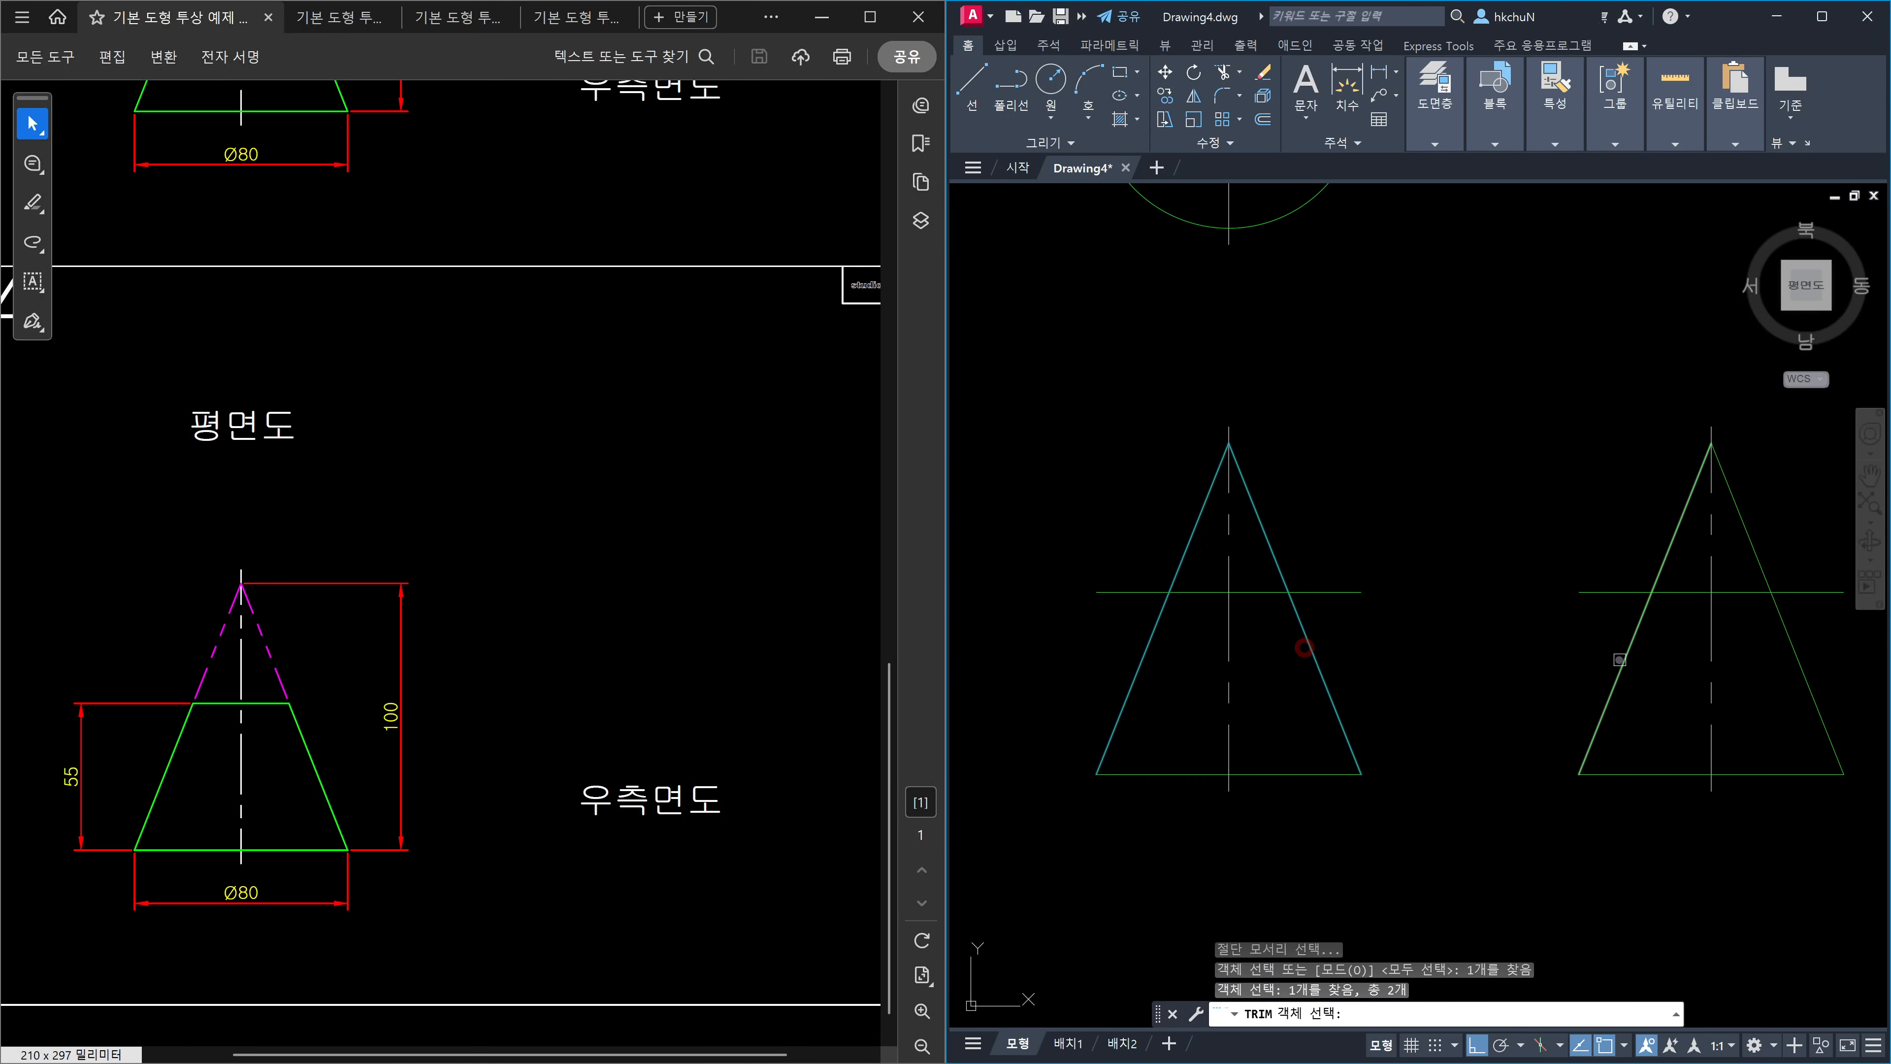
left_click(1623, 663)
key("space")
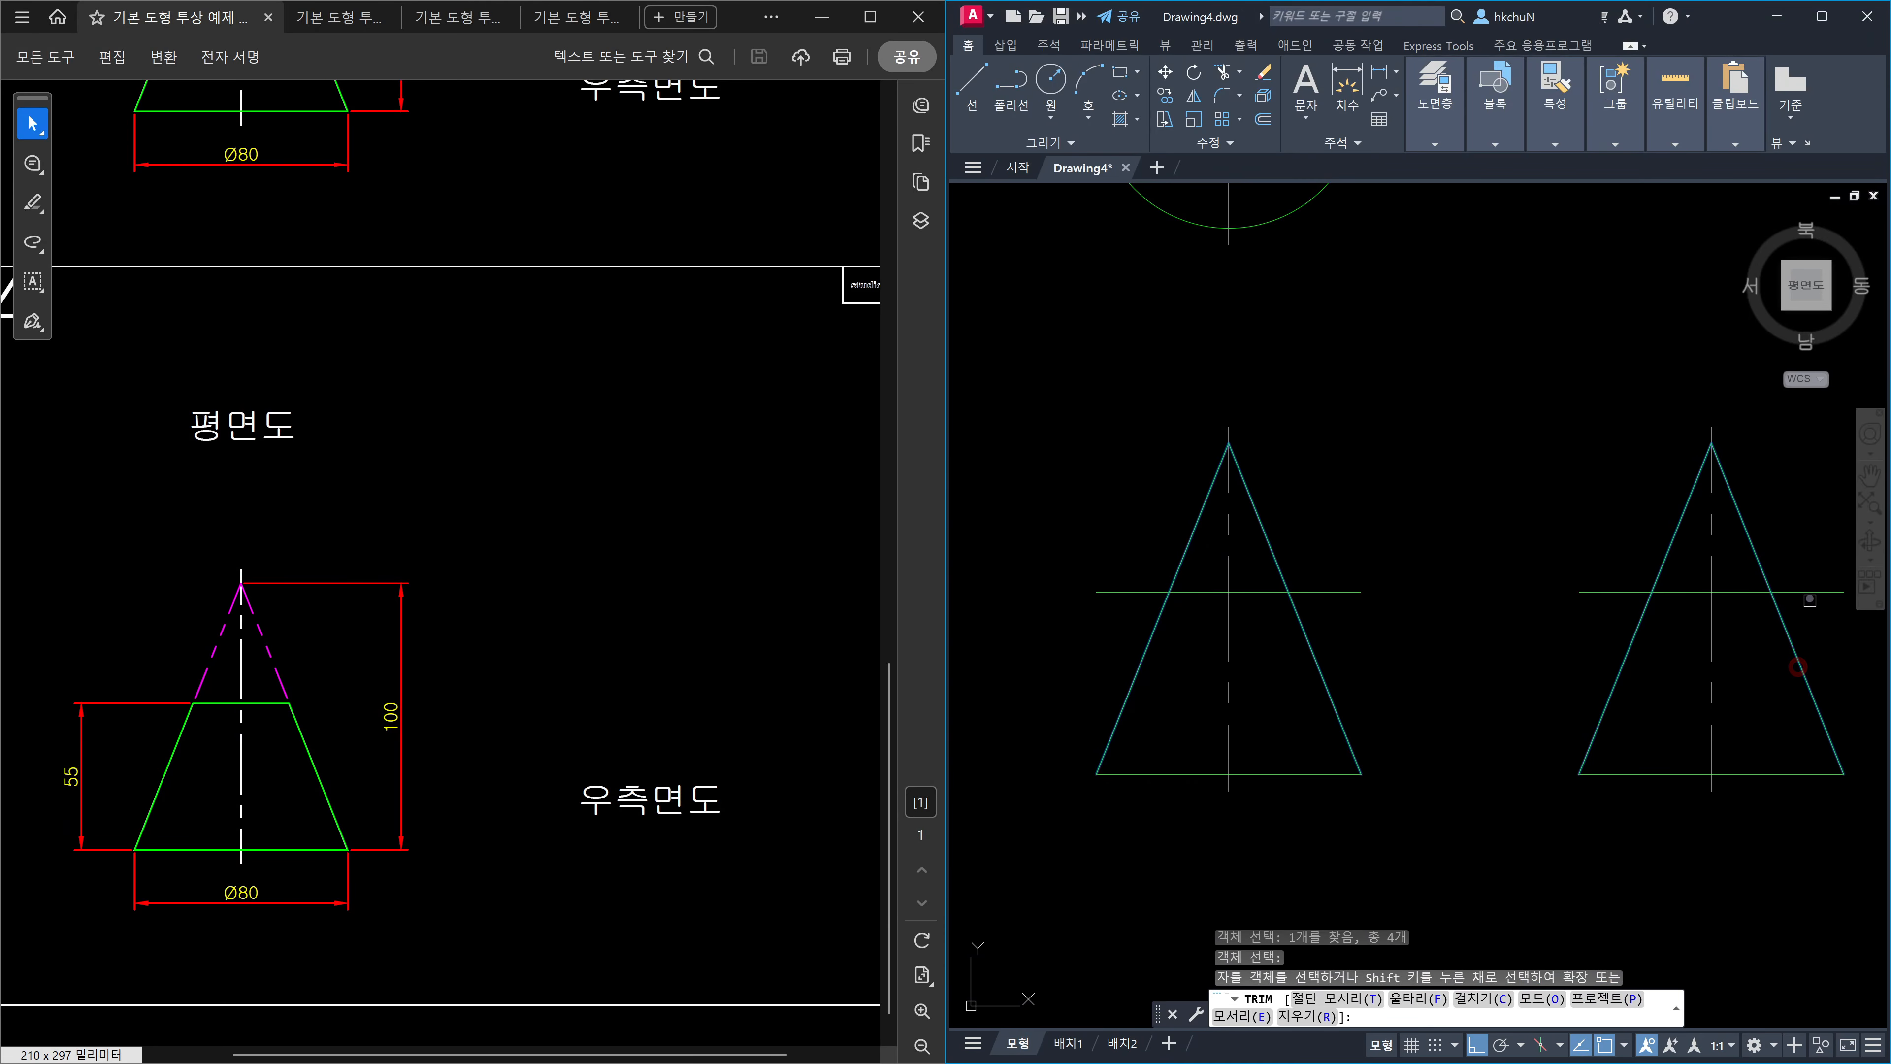
left_click(1809, 592)
left_click(1600, 593)
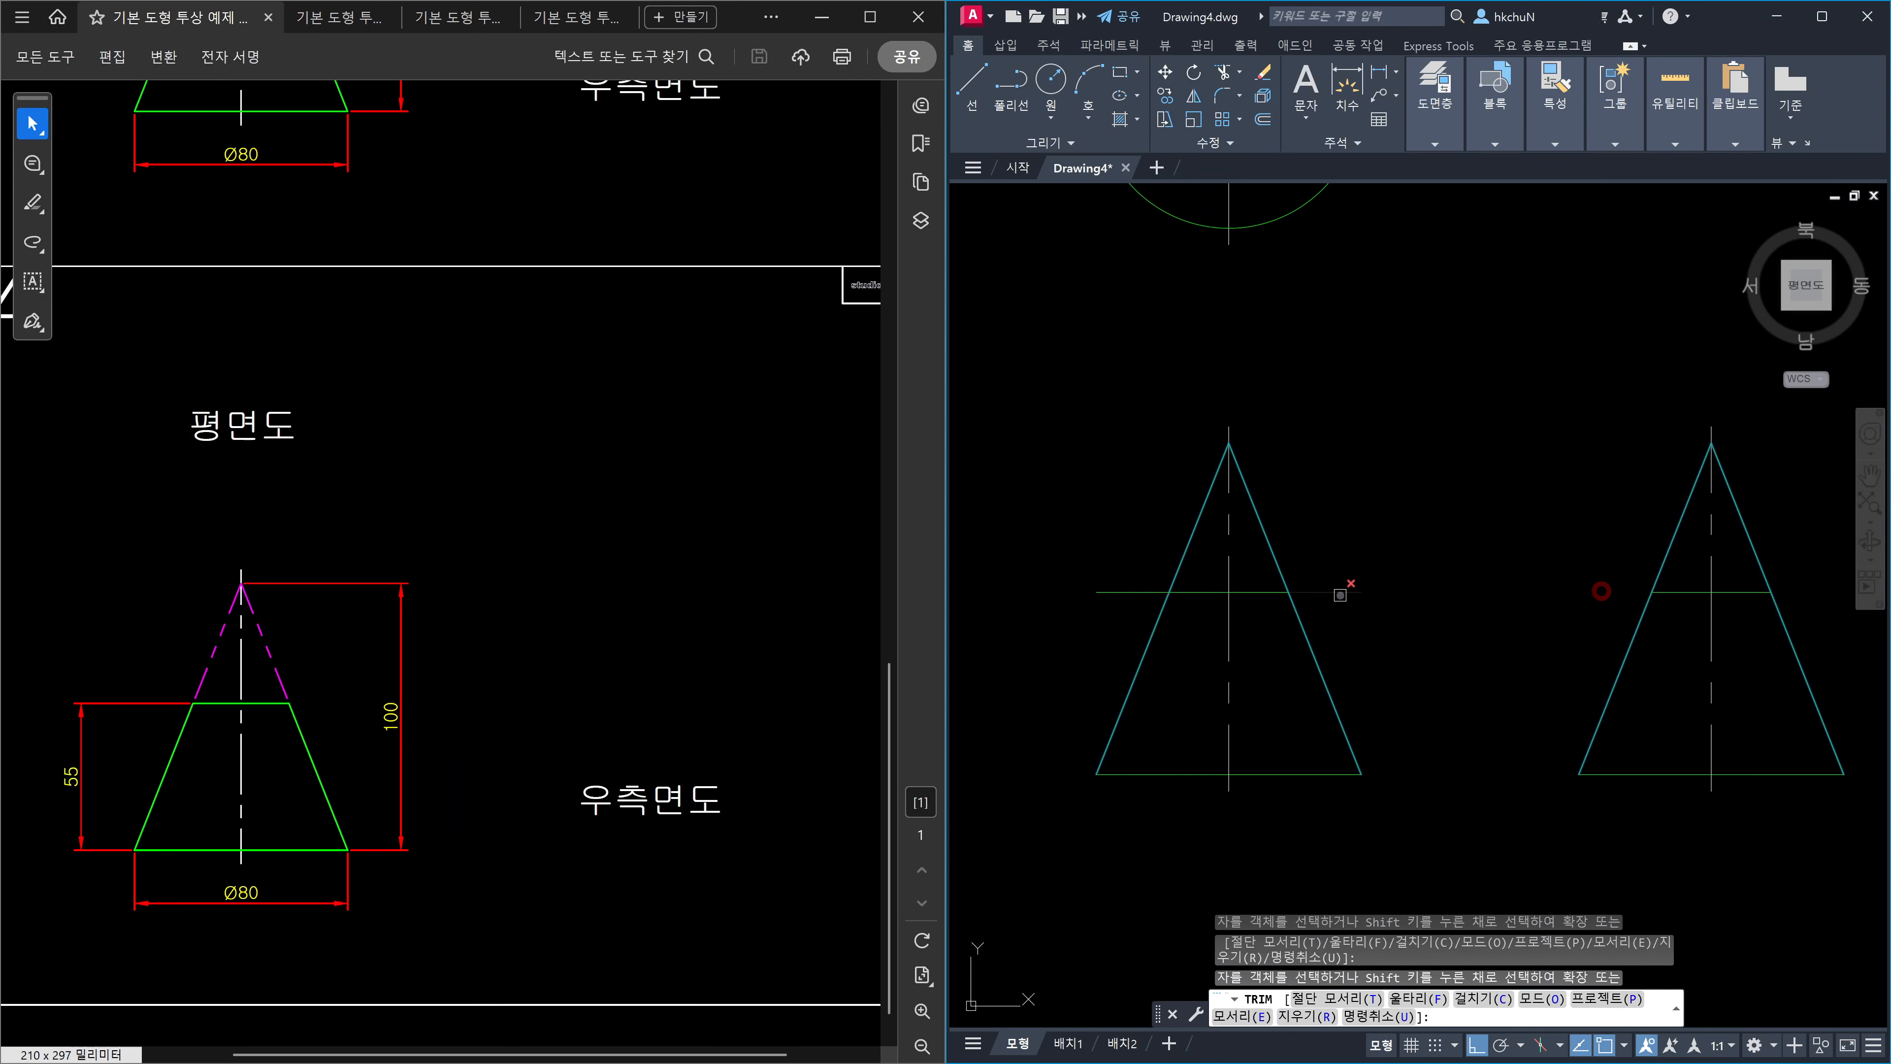
left_click(1340, 594)
key("Escape")
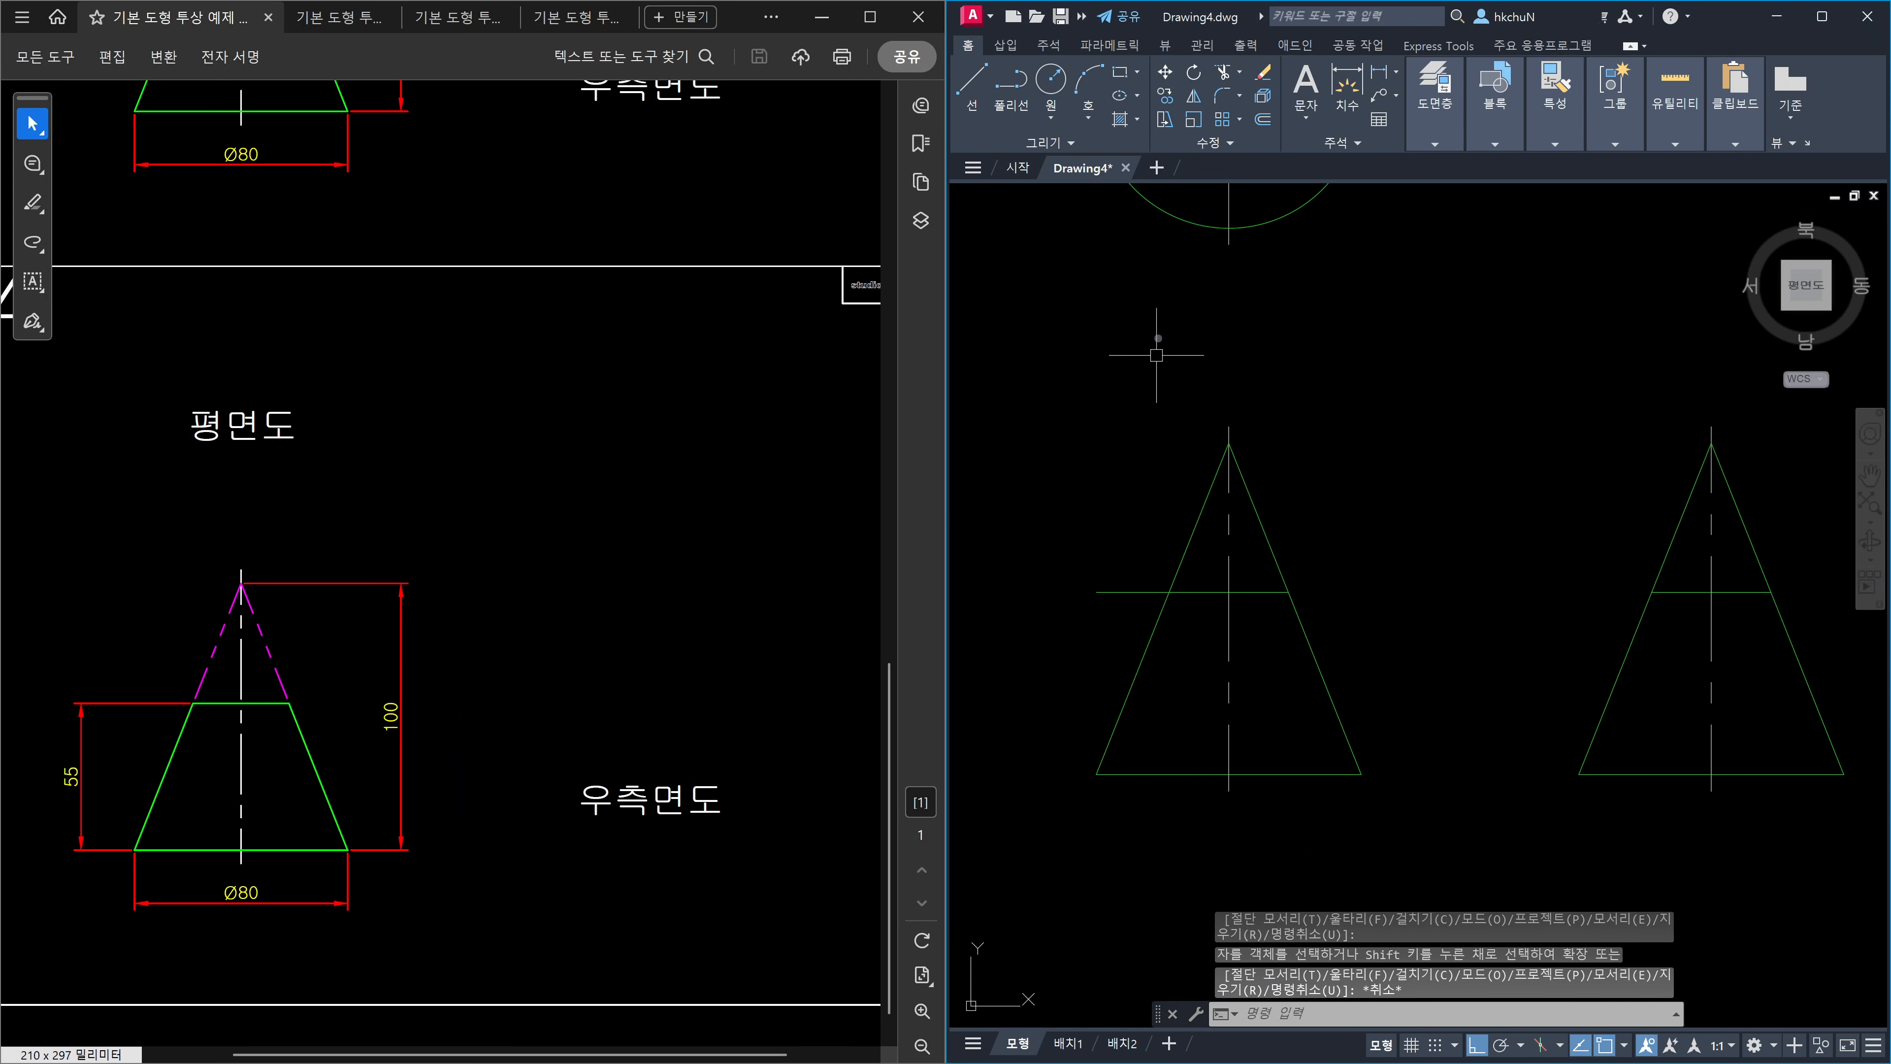
Trim the remaining left overhang of the front view's truncation line back to the cone's sloping edge.
left_click(1225, 142)
type("tr")
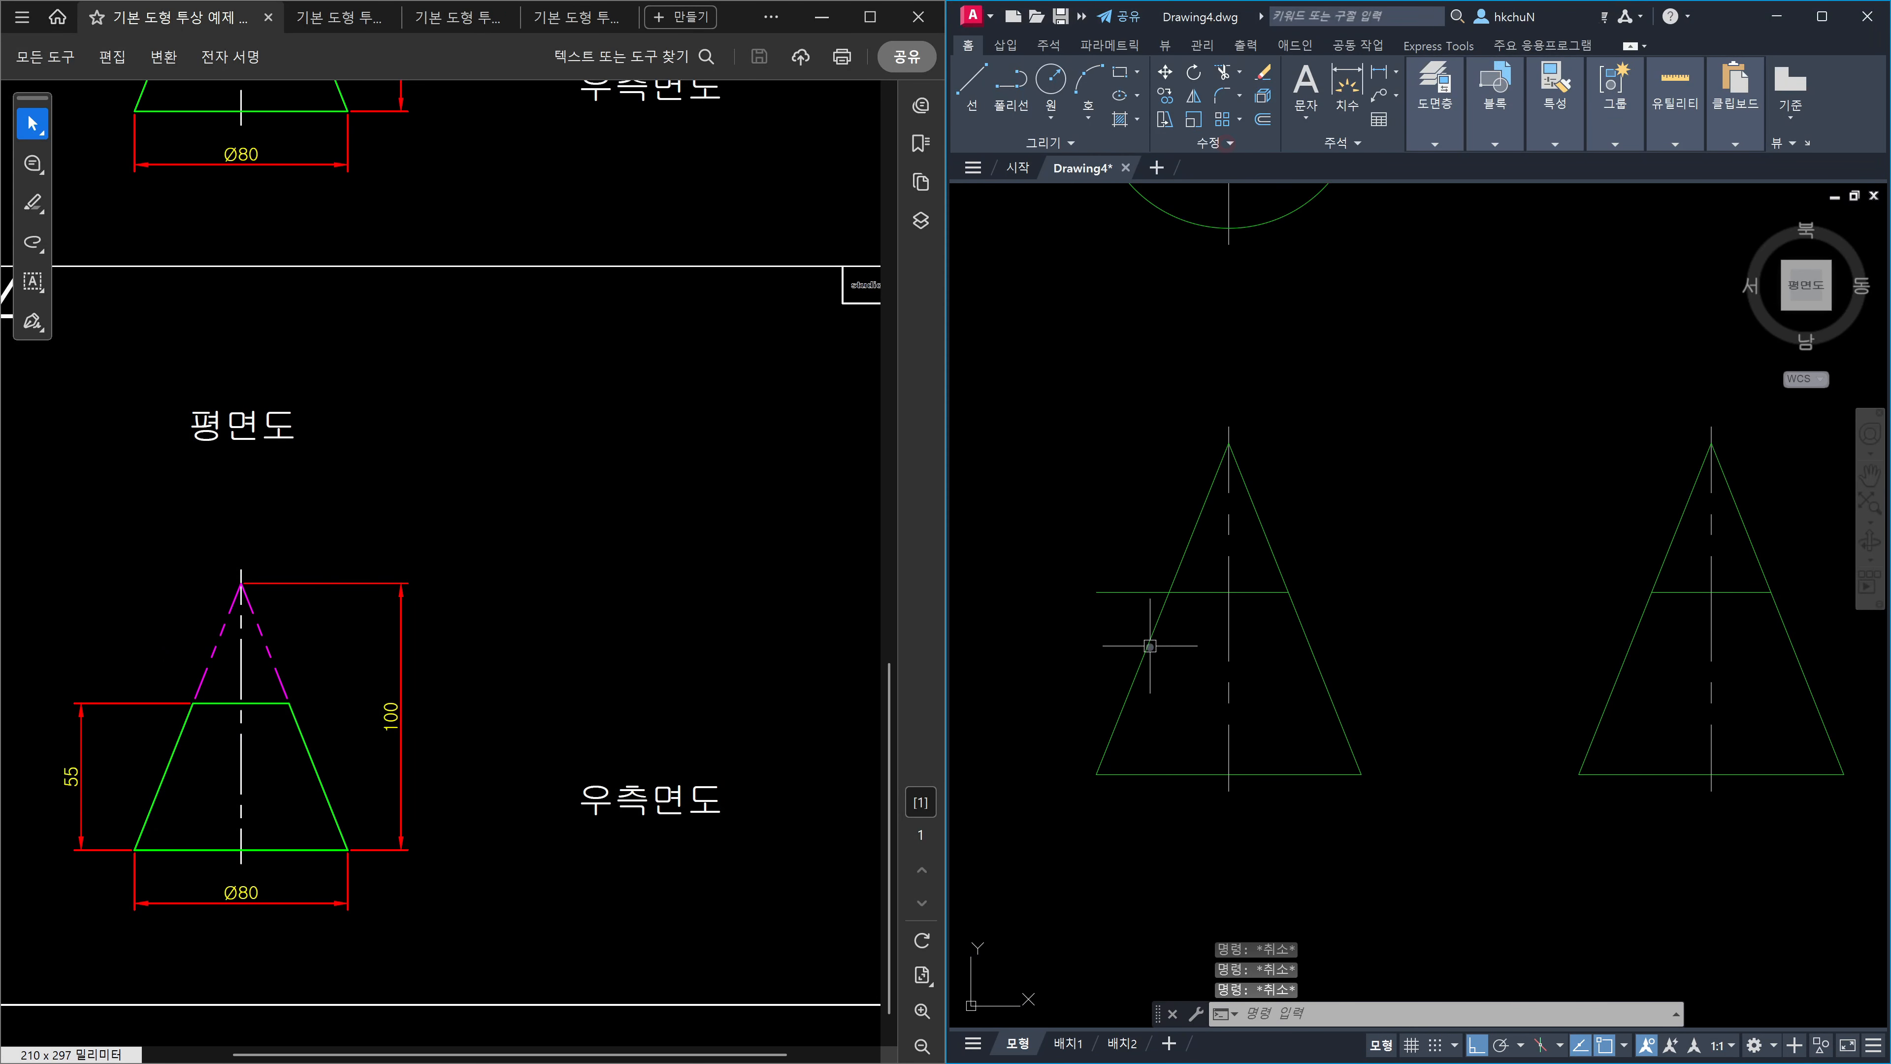
key("space")
key("space")
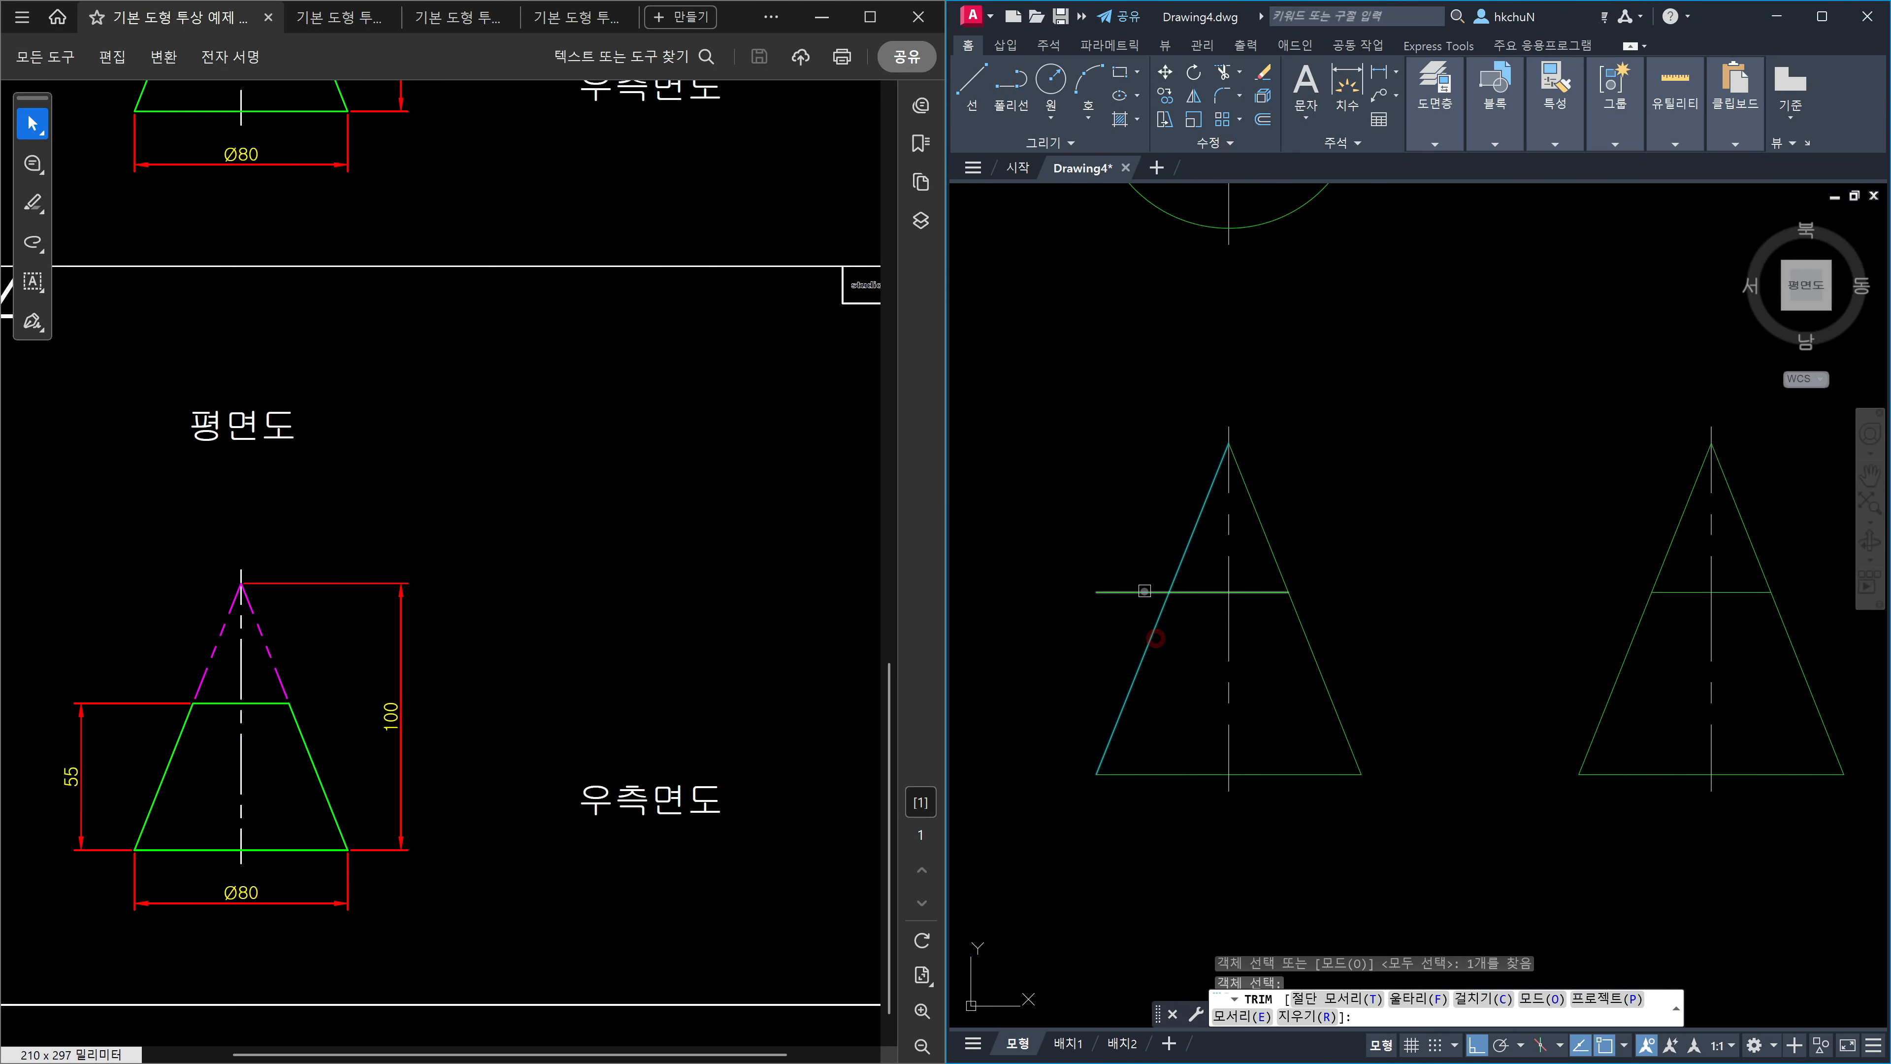
left_click(1144, 591)
key("space")
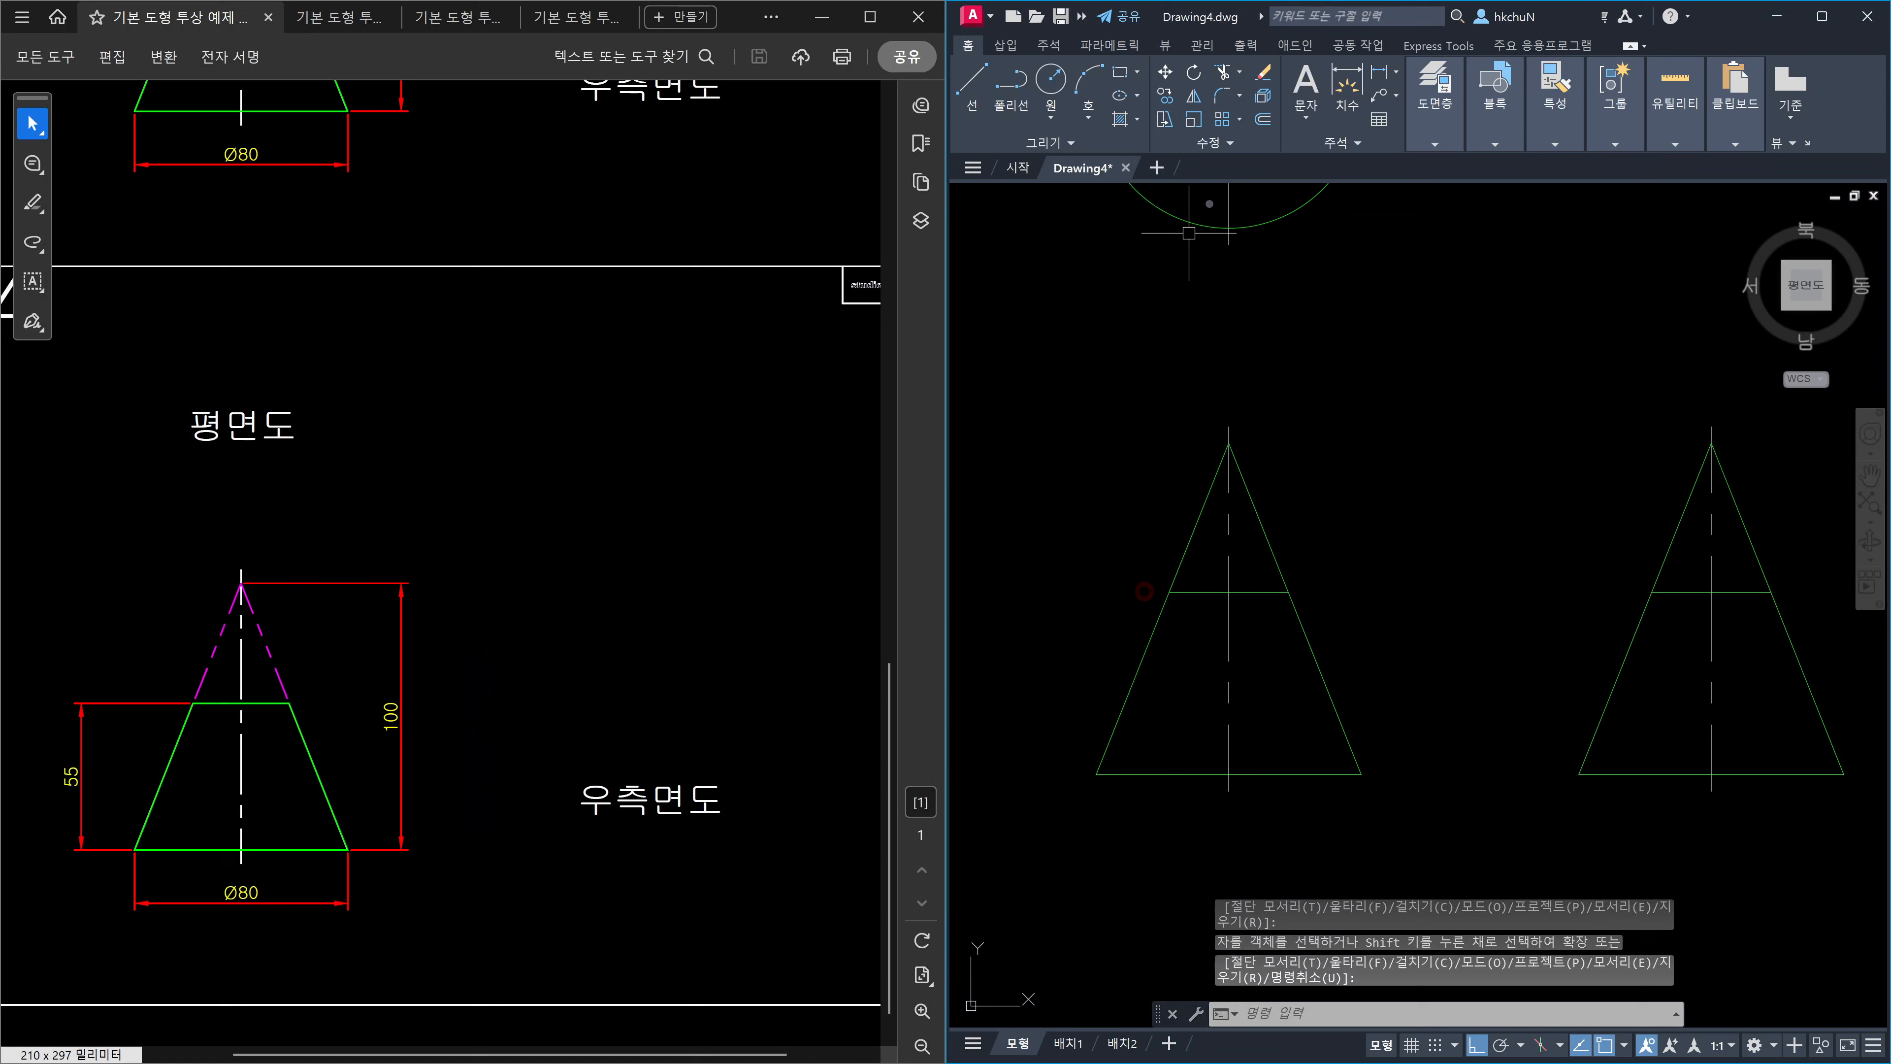
Break both sloping edges of the front view at their intersections with the truncation line using Break at Point.
left_click(1219, 144)
left_click(1213, 191)
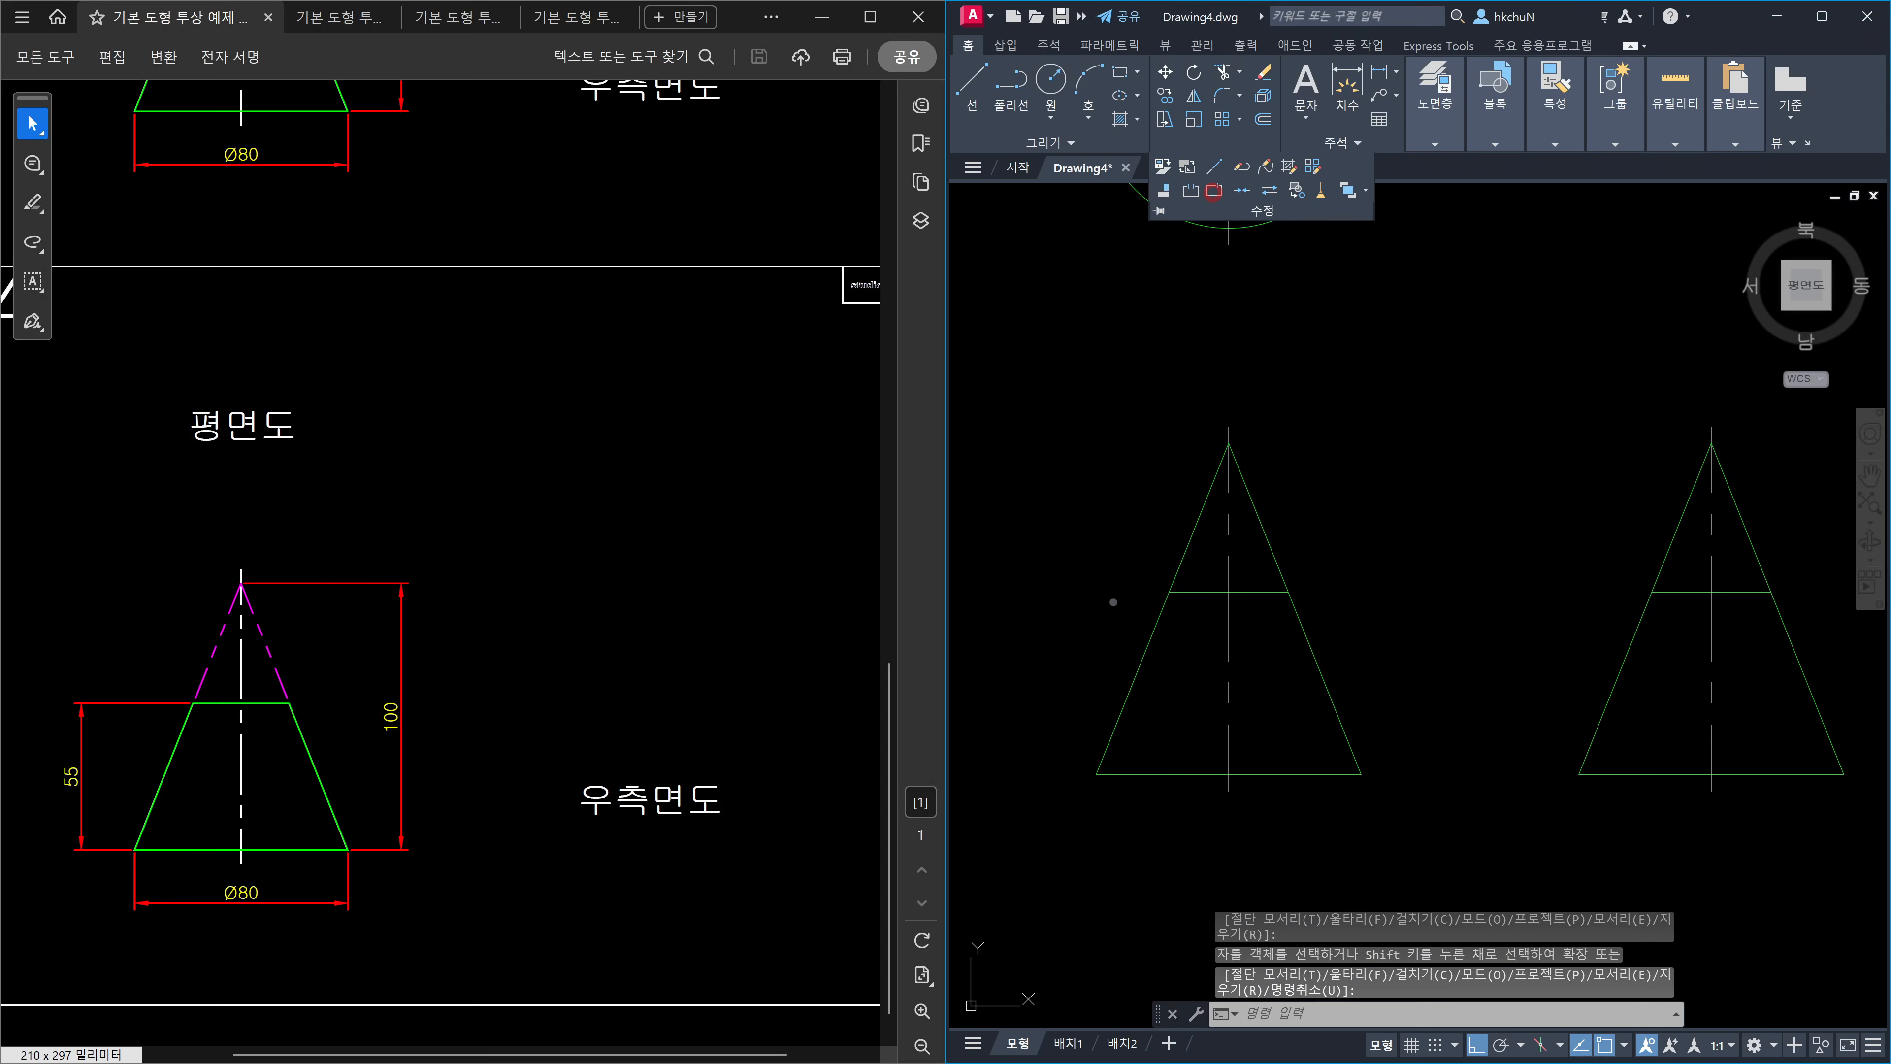
left_click(1175, 572)
left_click(1165, 592)
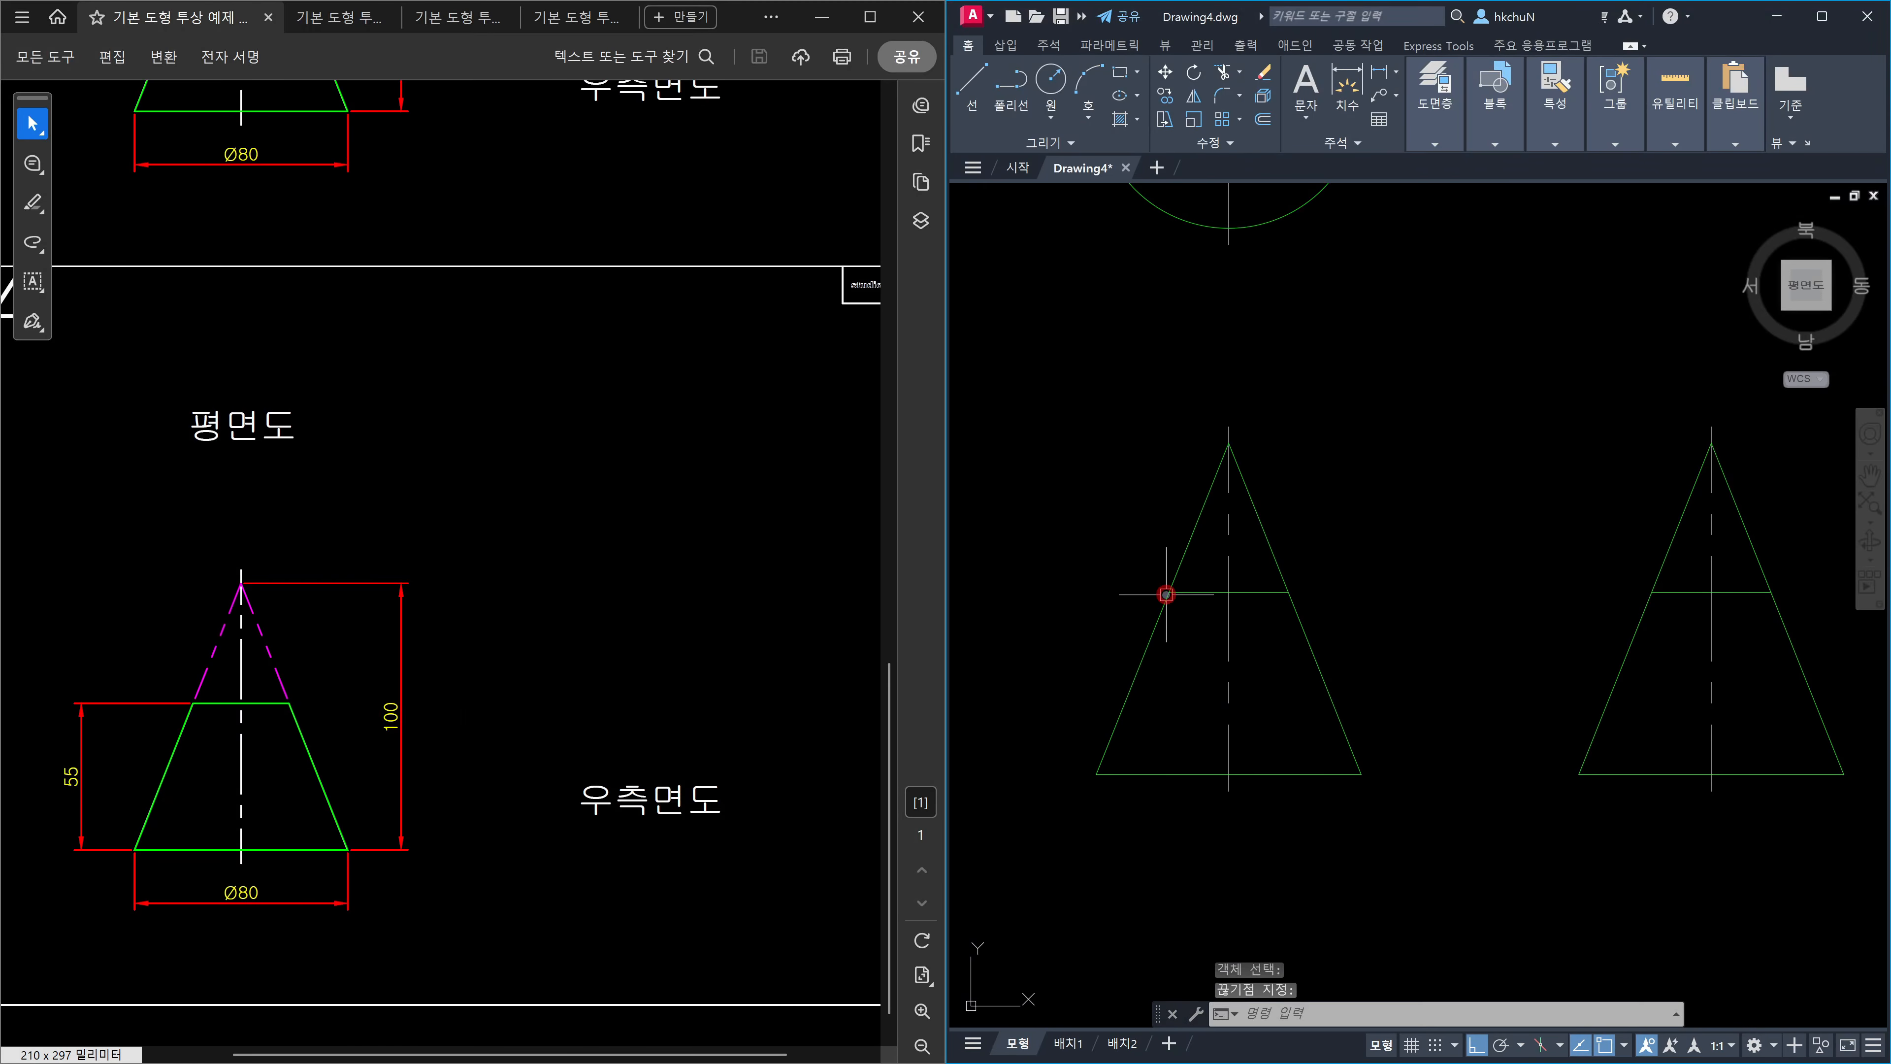
left_click(1274, 560)
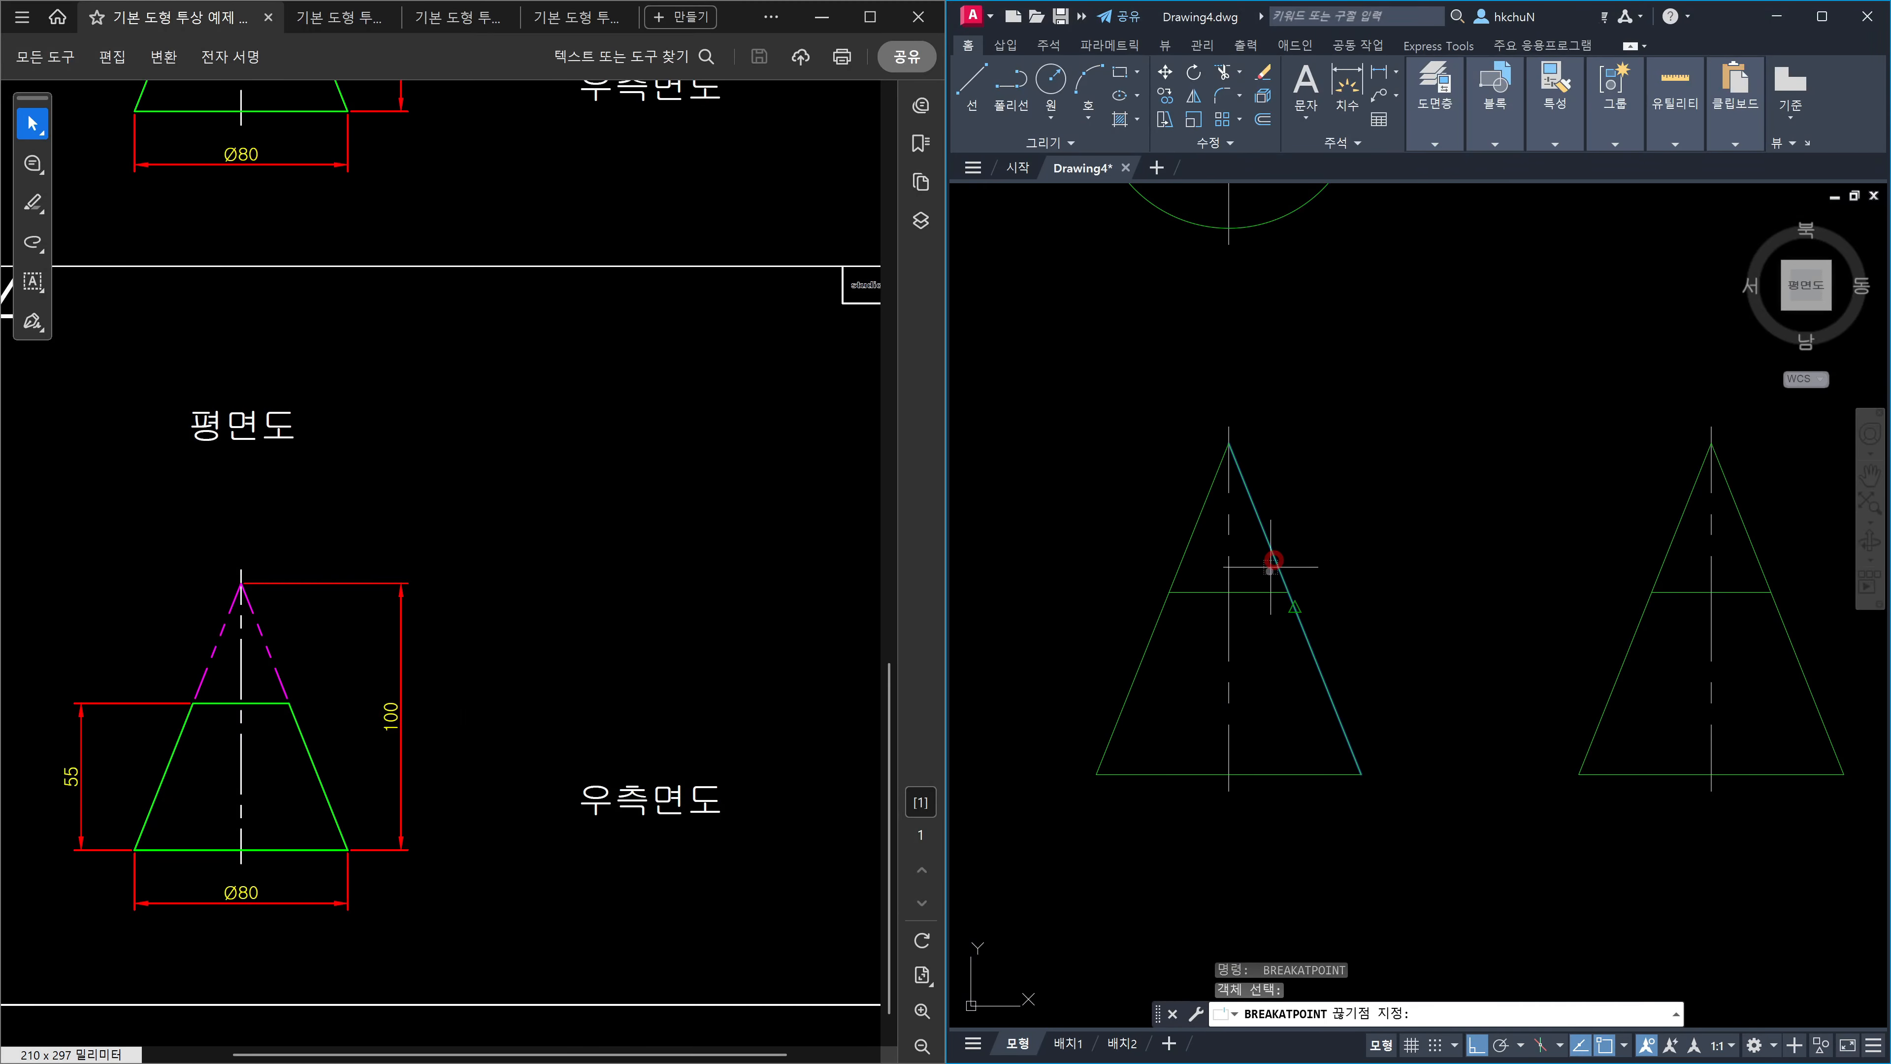
left_click(1280, 592)
Break both sloping edges of the right-side view at the ends of its truncation line.
key("Return")
left_click(1643, 590)
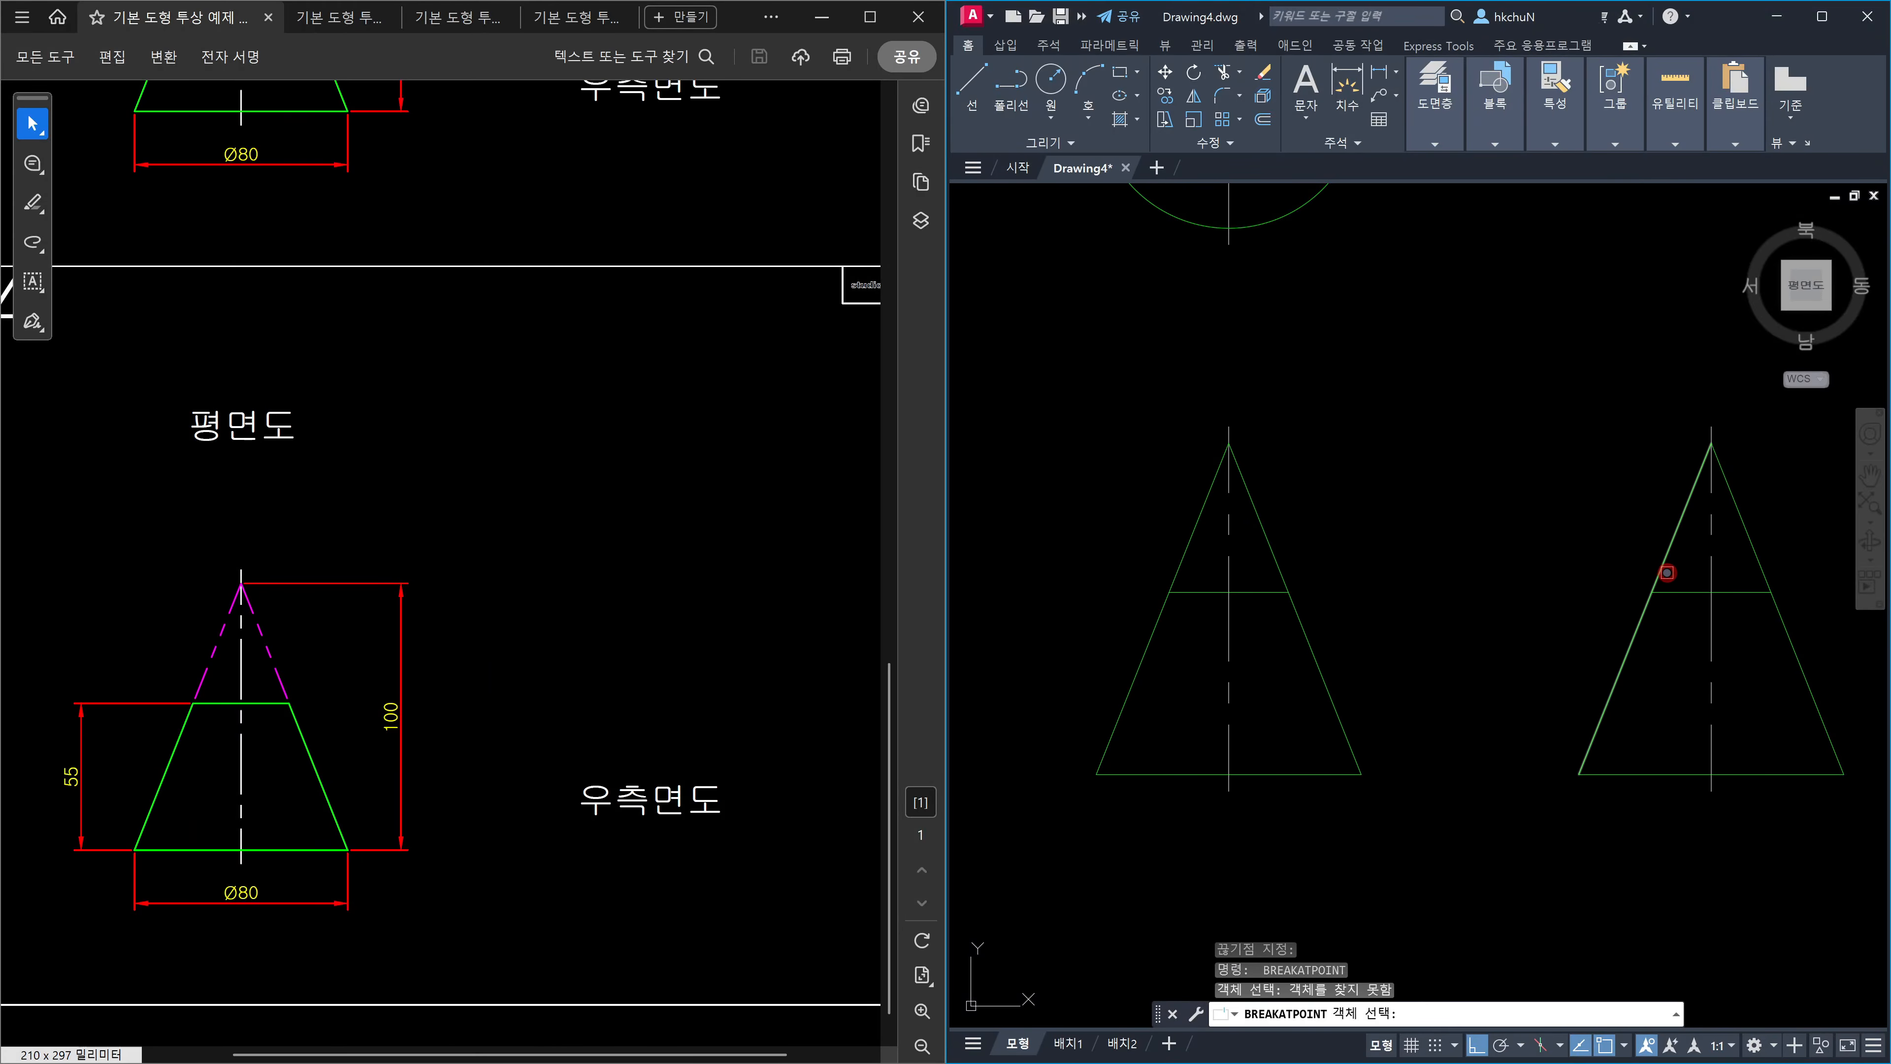
left_click(1651, 591)
left_click(1651, 593)
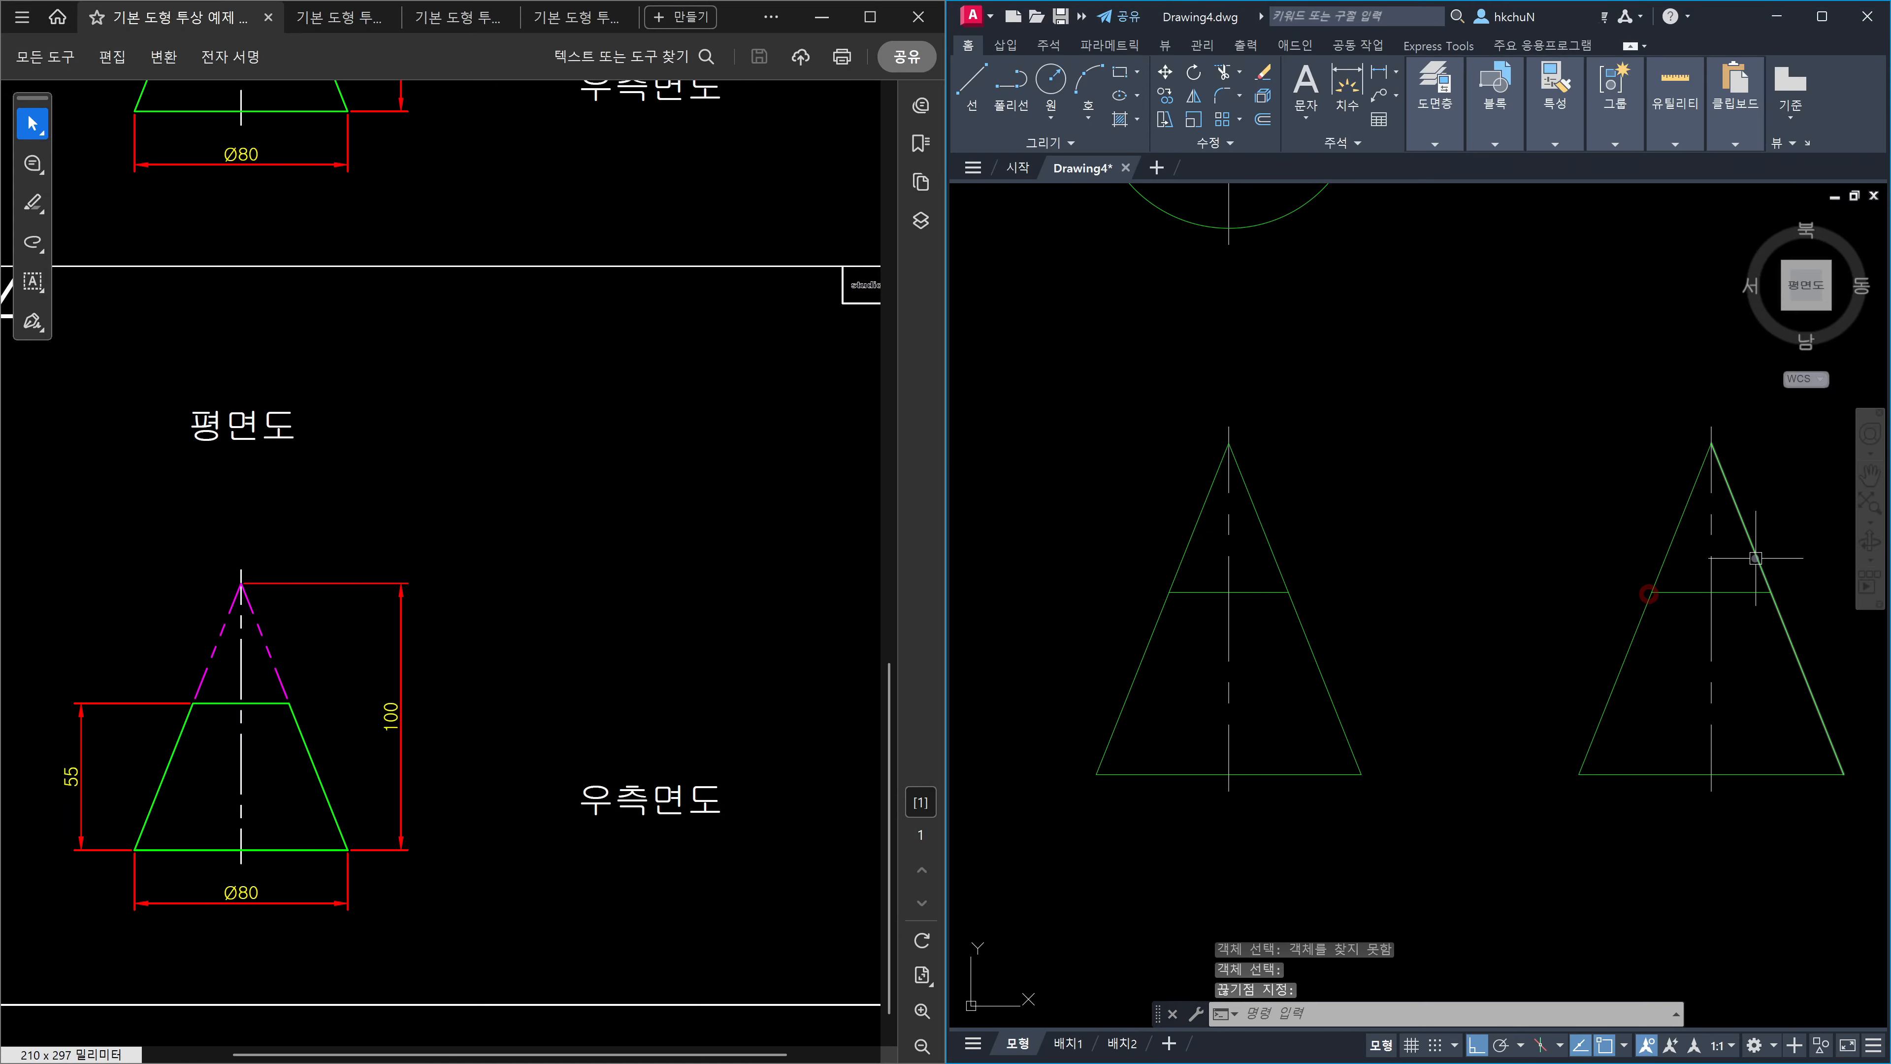
key("Return")
left_click(1766, 583)
key("Escape")
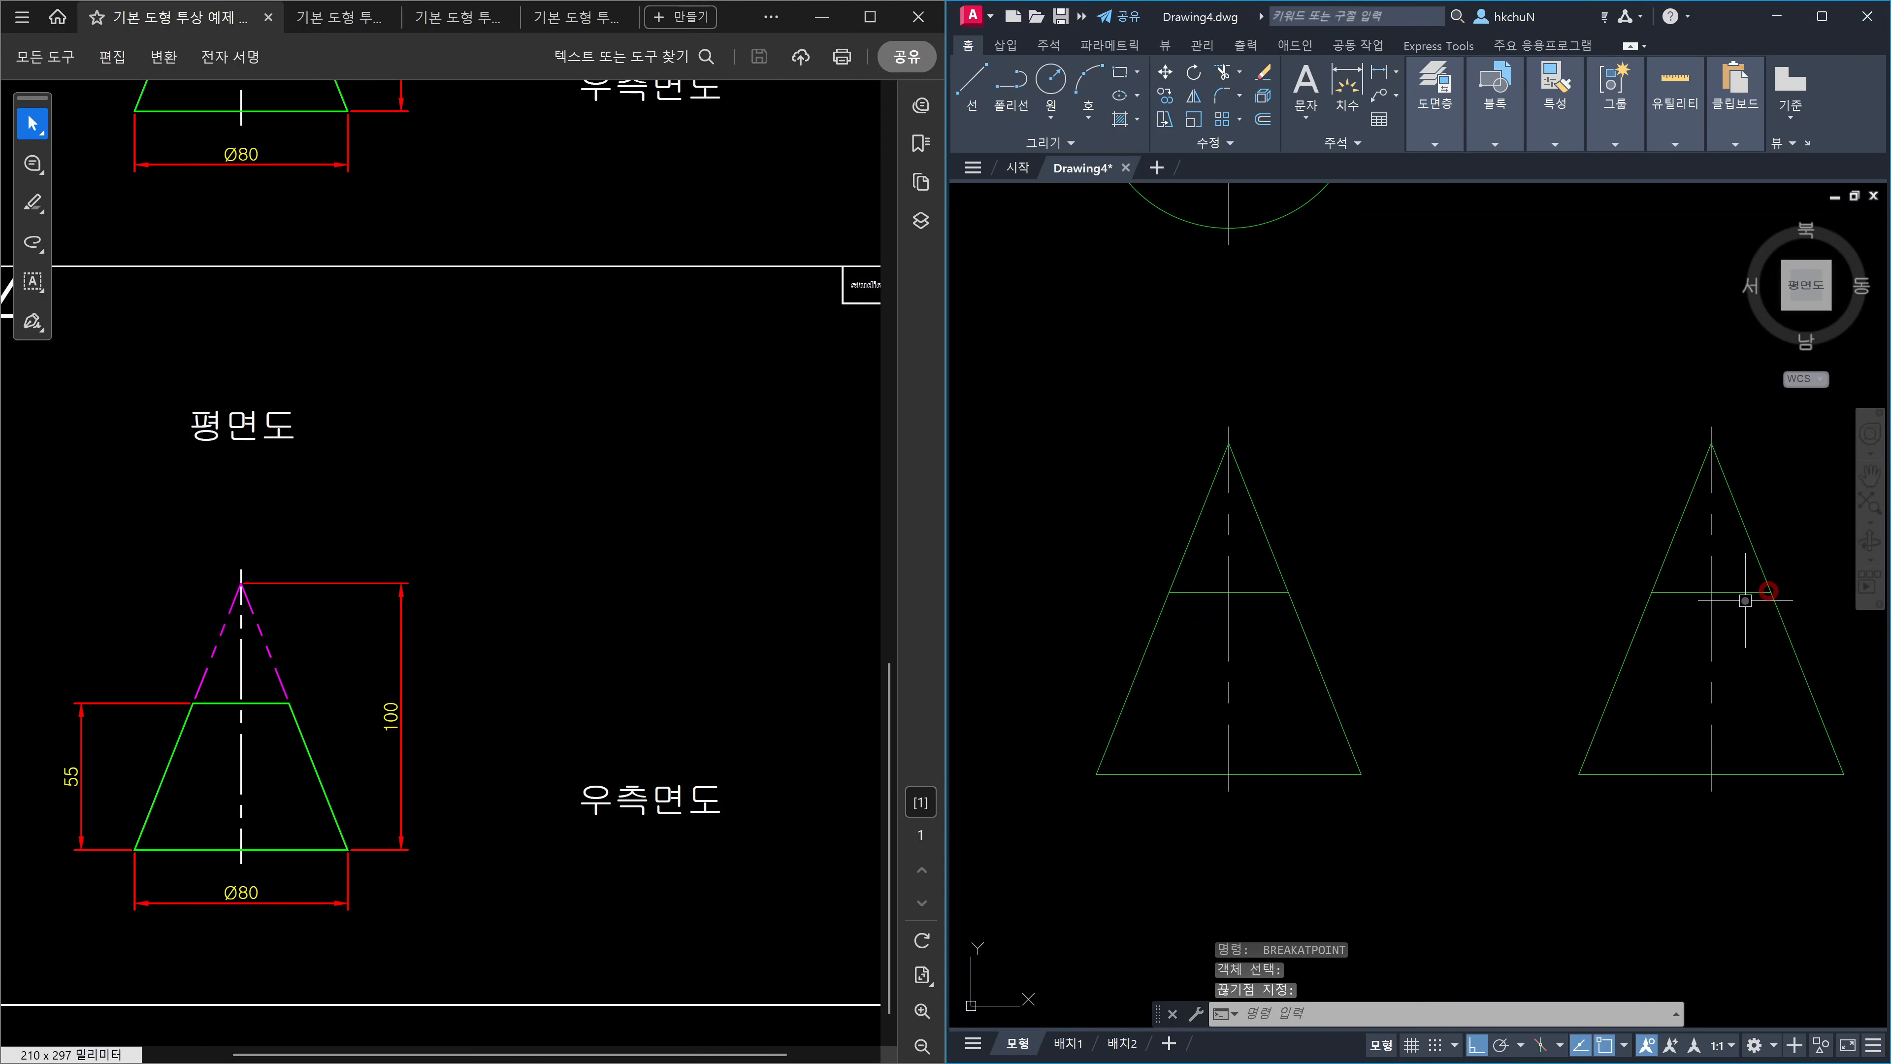
Move the four sloping segments above the truncation lines in both elevation views to the 가상선 layer.
left_click(1670, 549)
left_click(1748, 540)
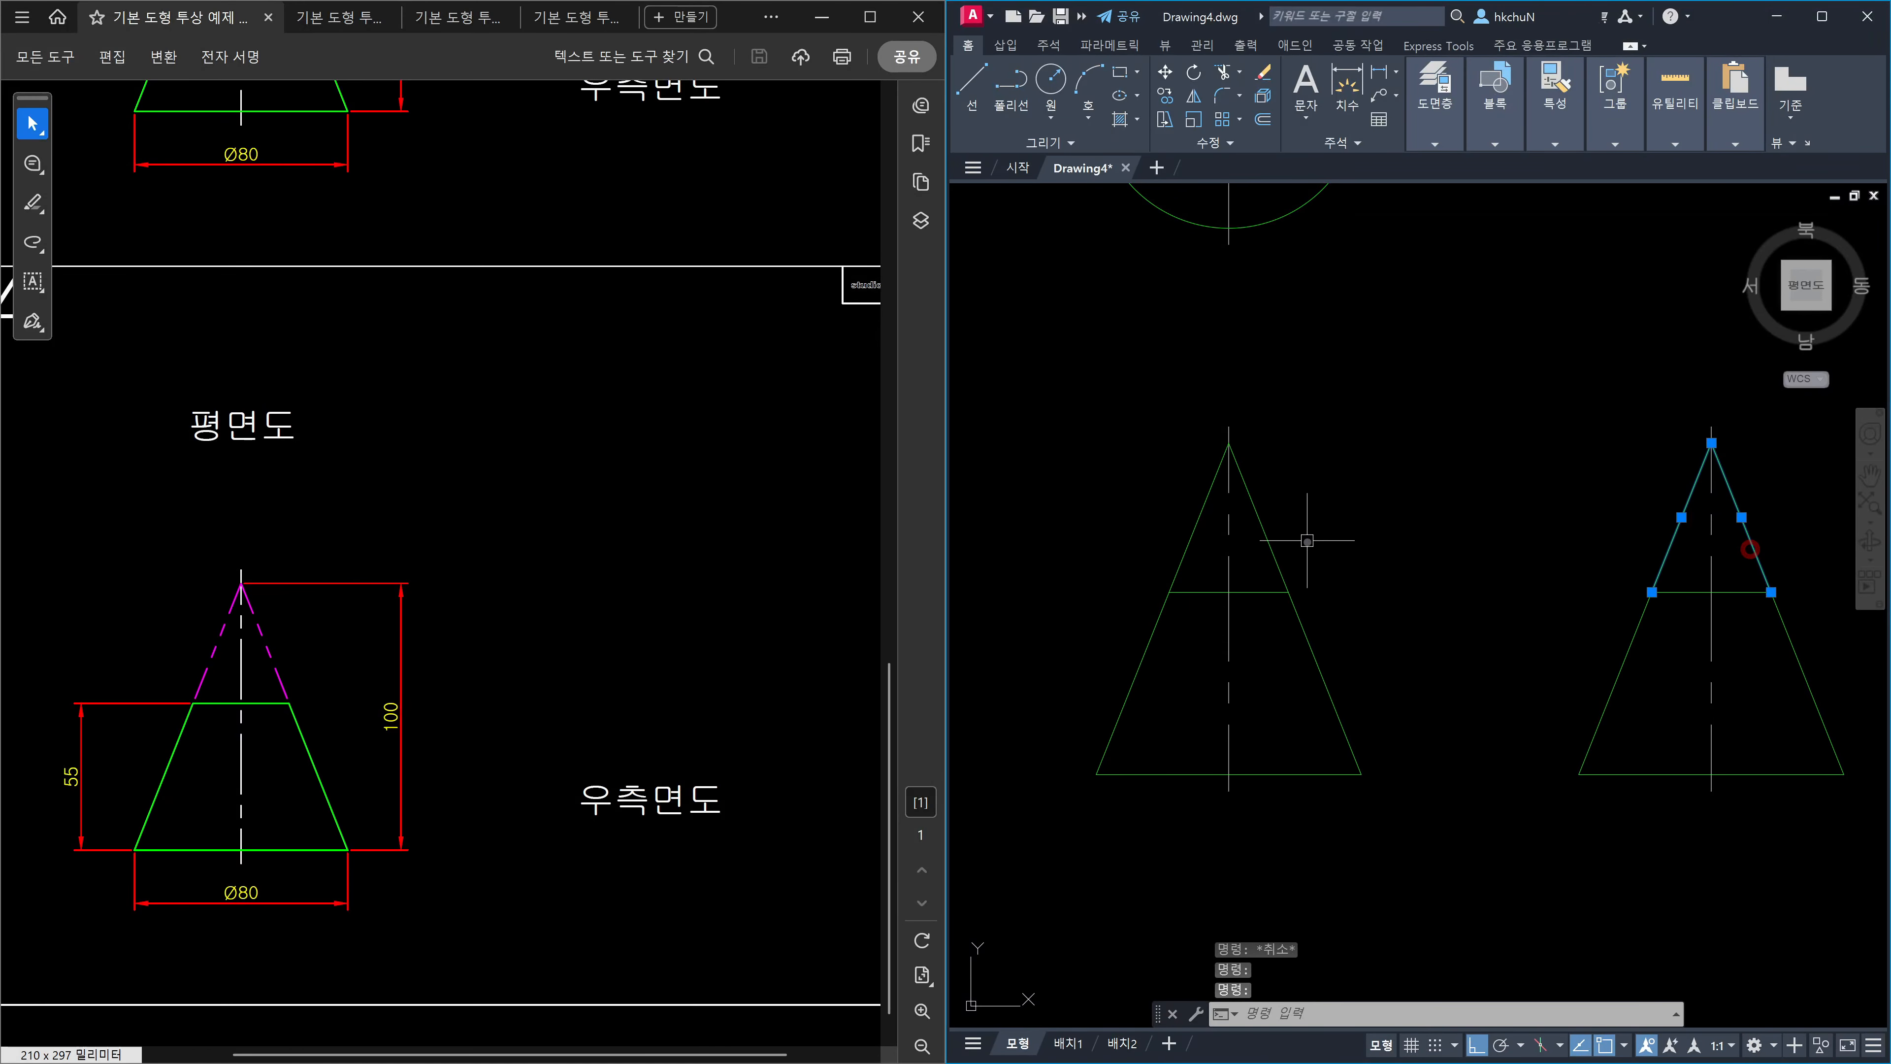
left_click(1267, 535)
left_click(1195, 528)
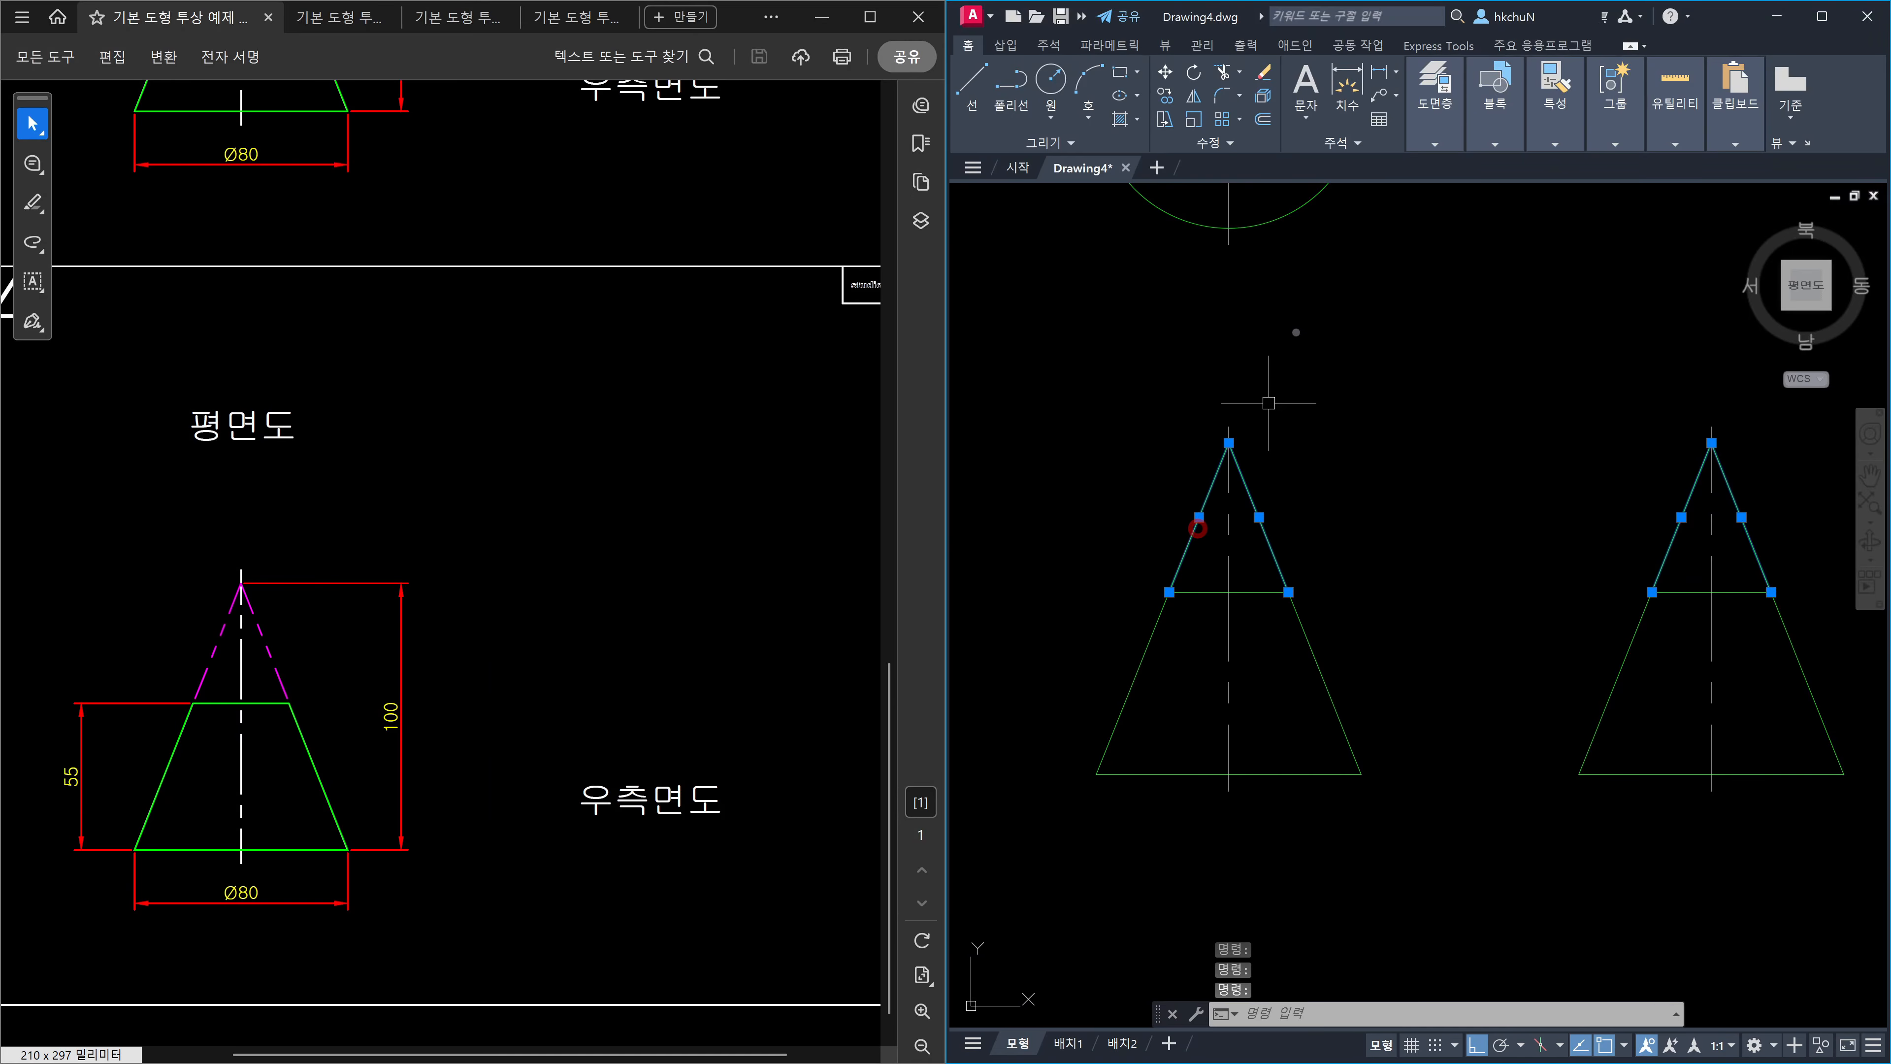
left_click(1439, 147)
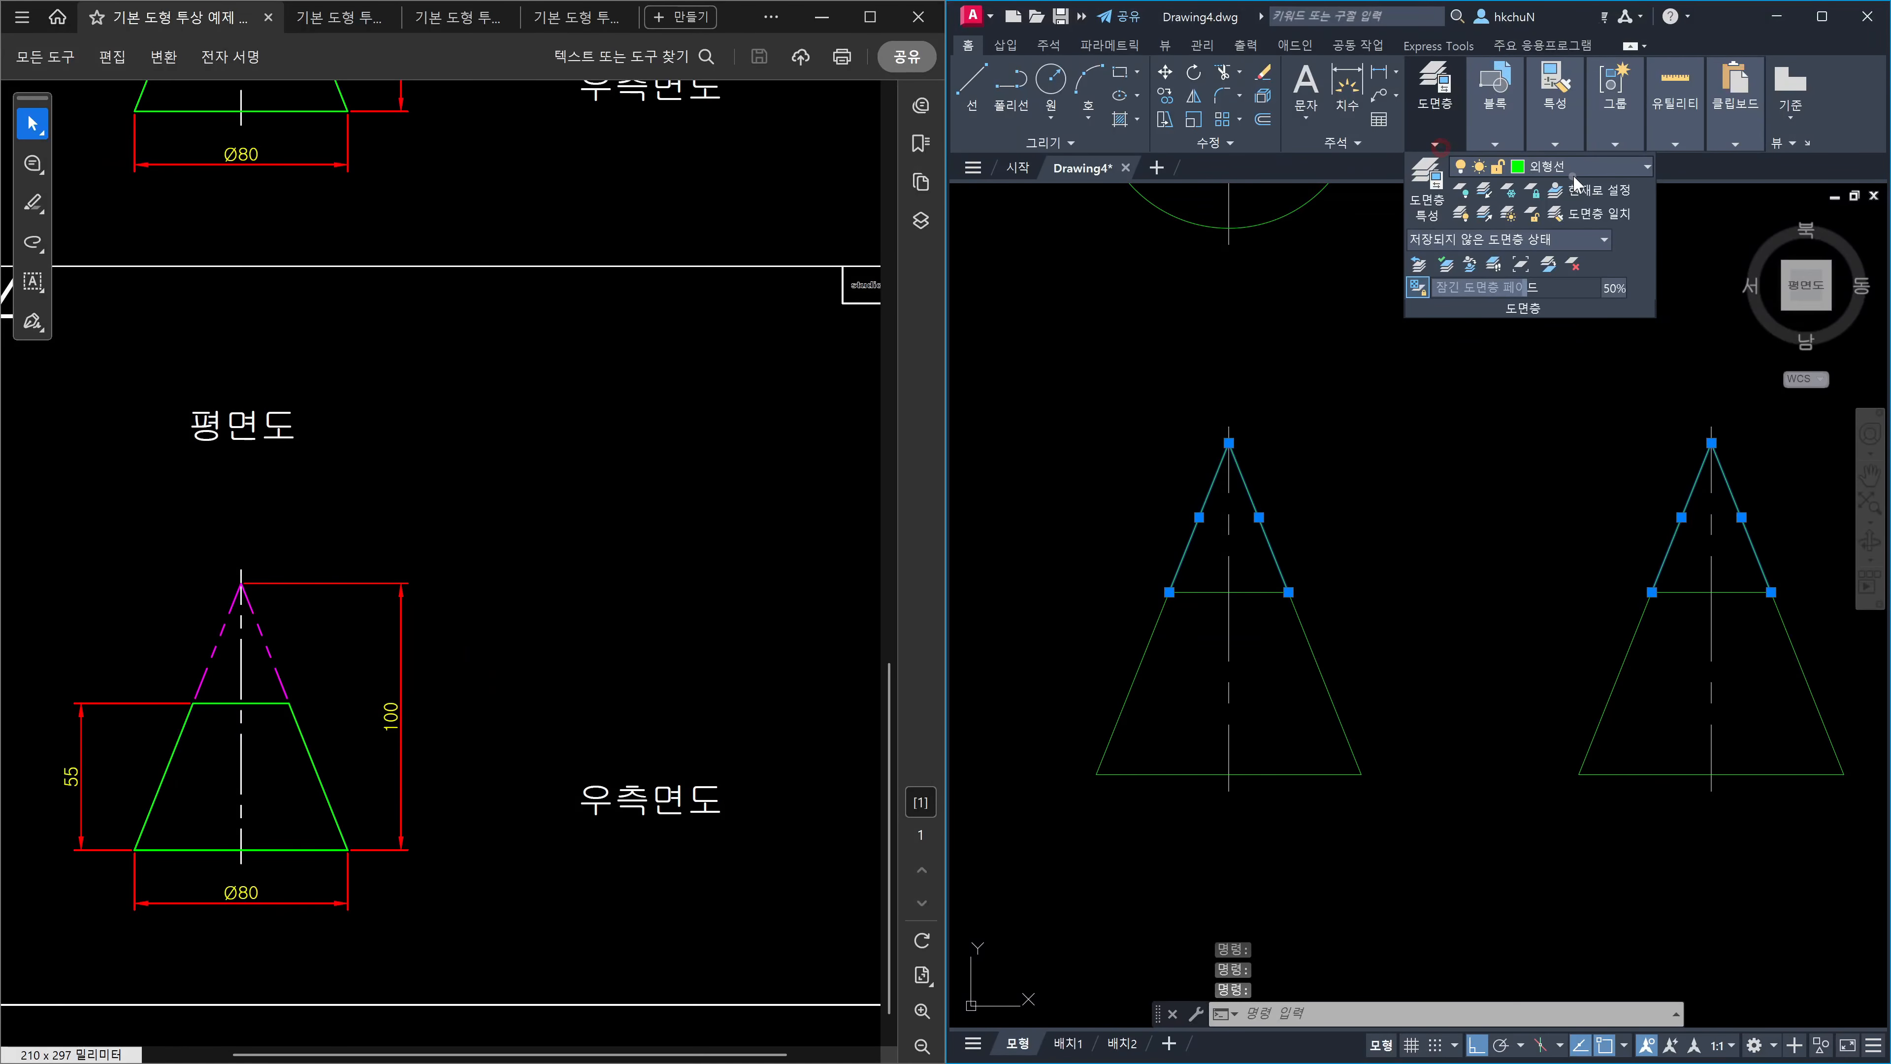
left_click(1579, 170)
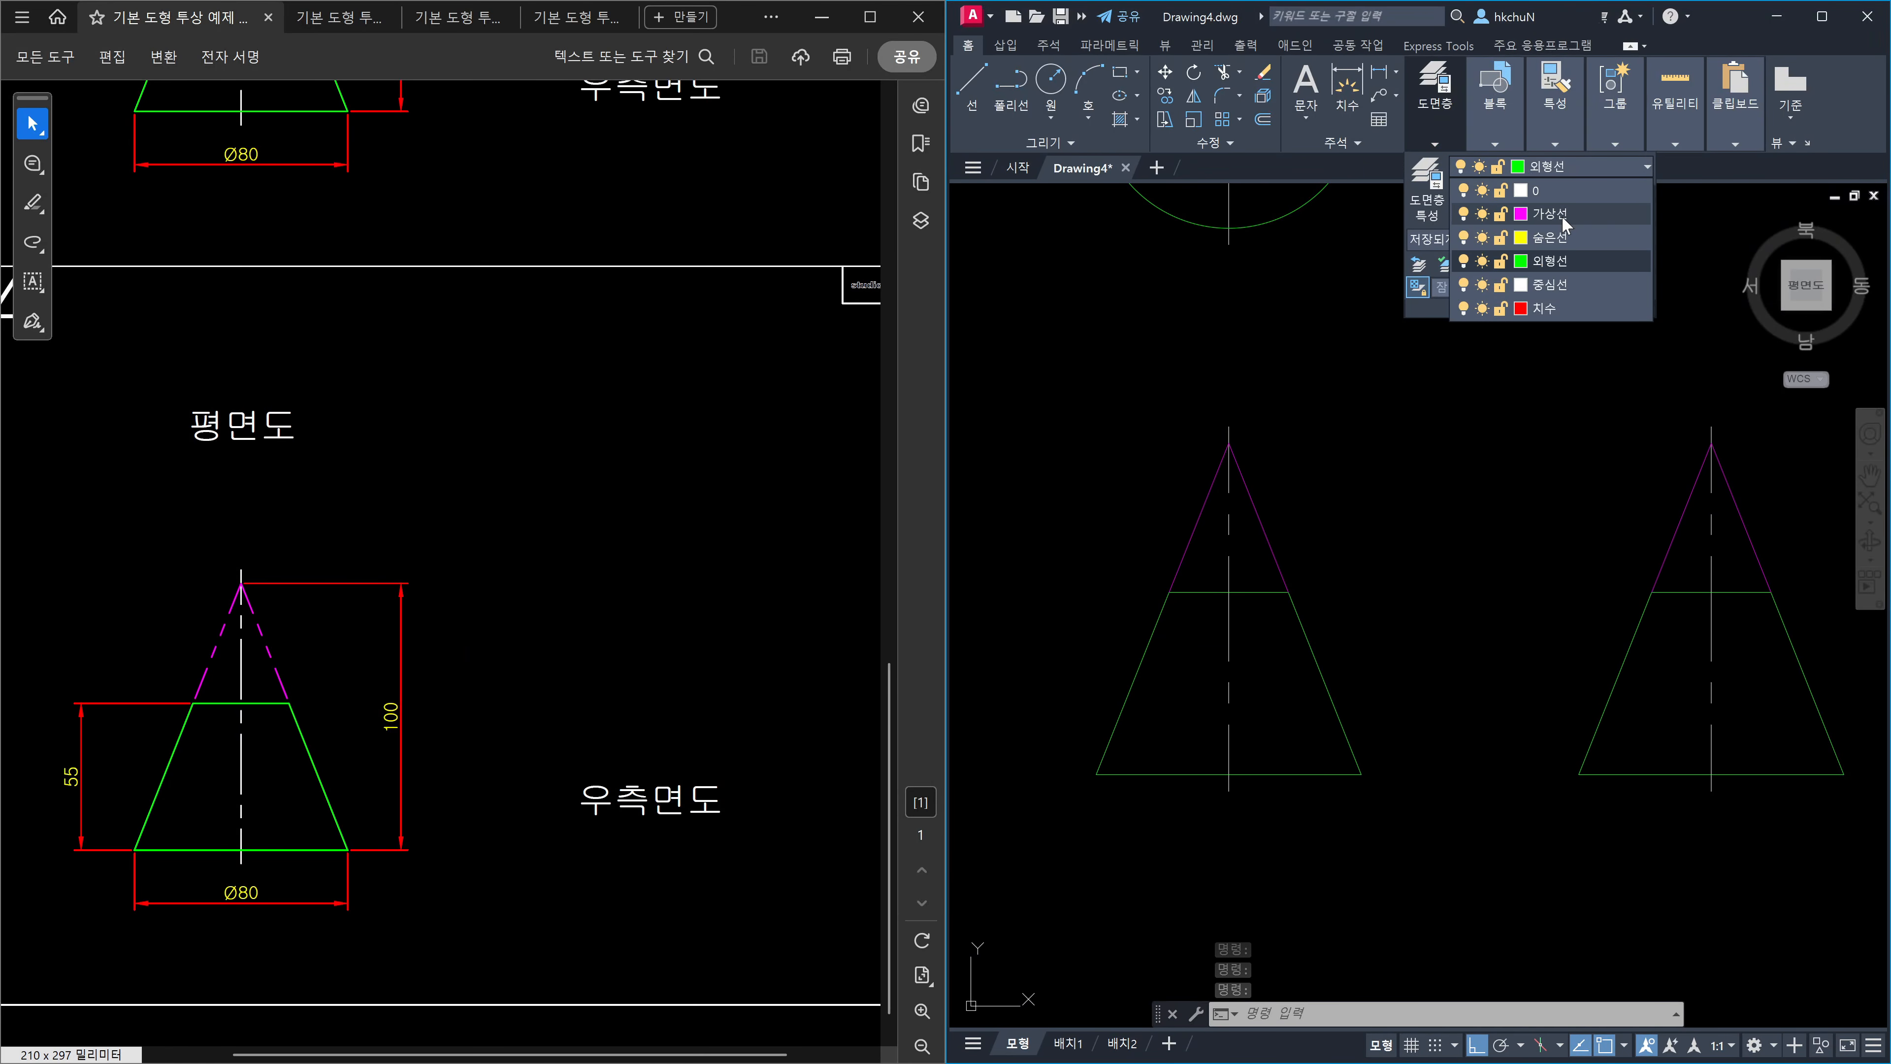
left_click(1561, 217)
key("Escape")
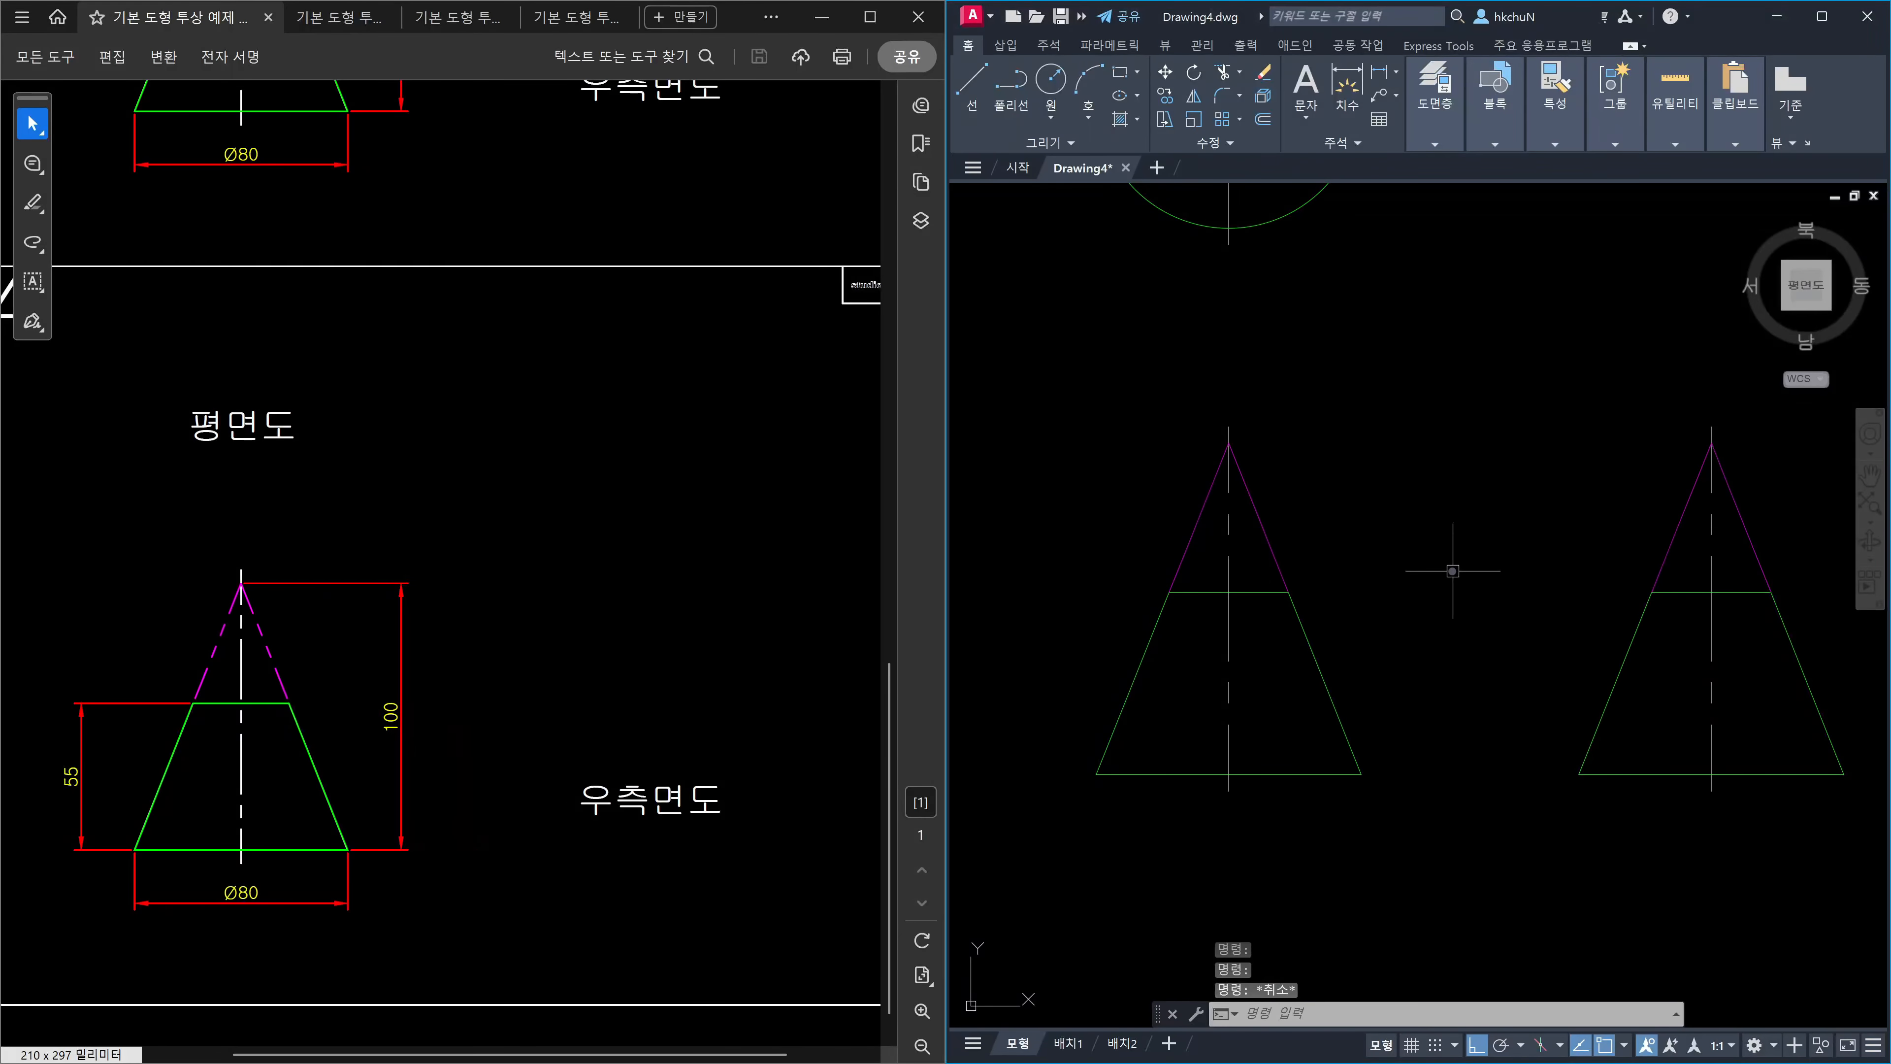
Set the global linetype scale (LTSCALE) to 0.5 for the phantom and centre lines.
middle_click_drag(1462, 549, 1451, 592)
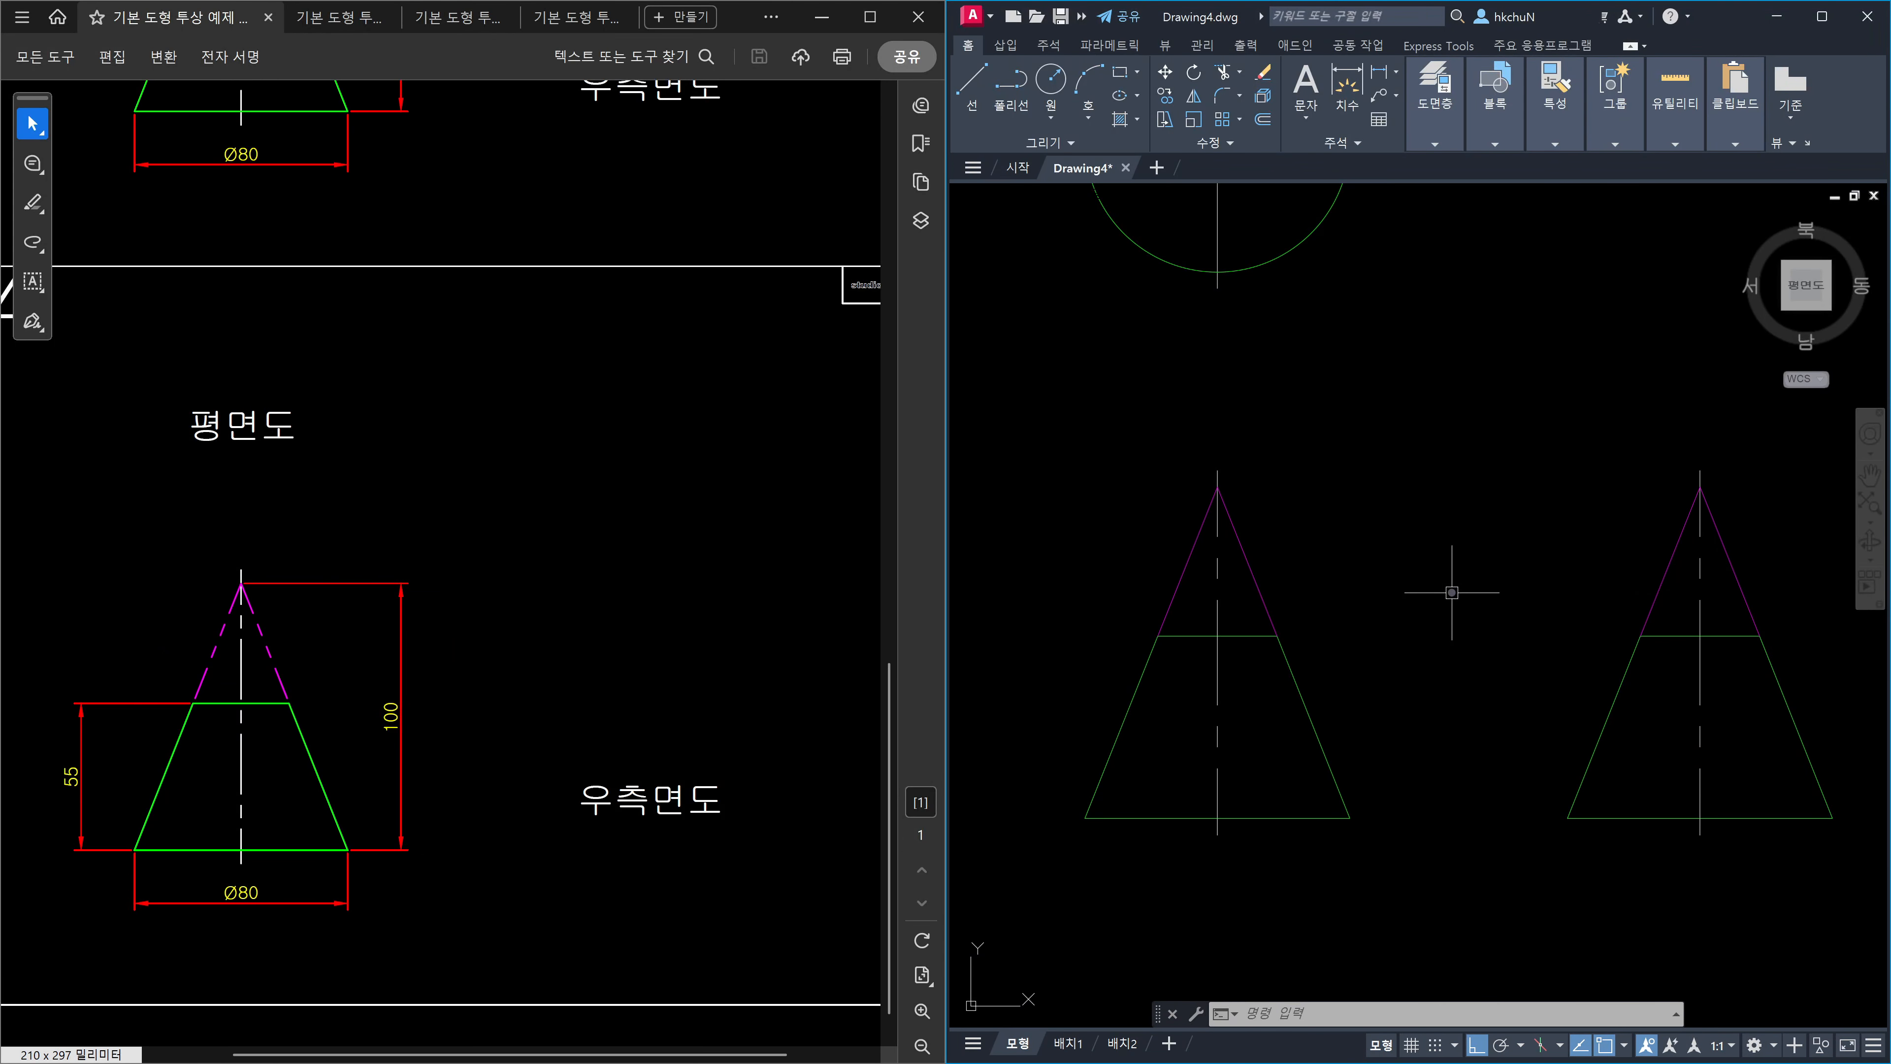
key("Return")
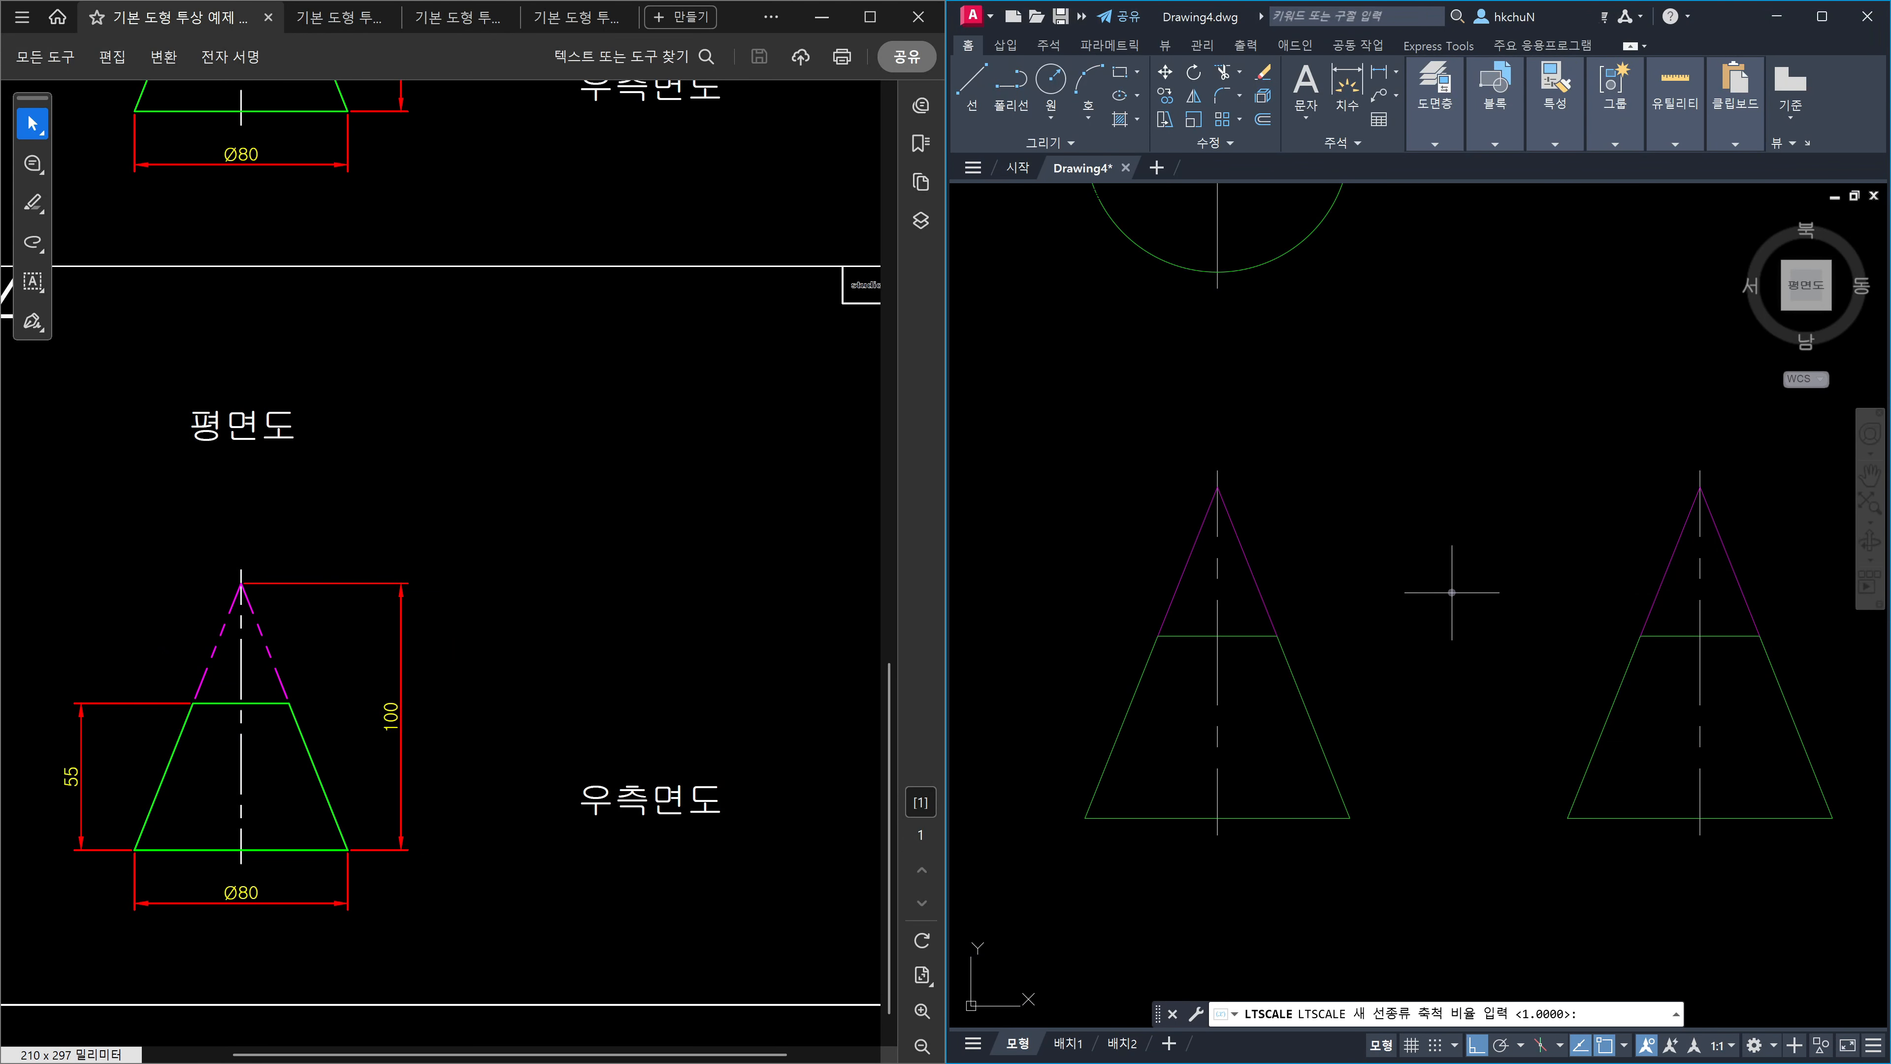
type("0.5")
key("Return")
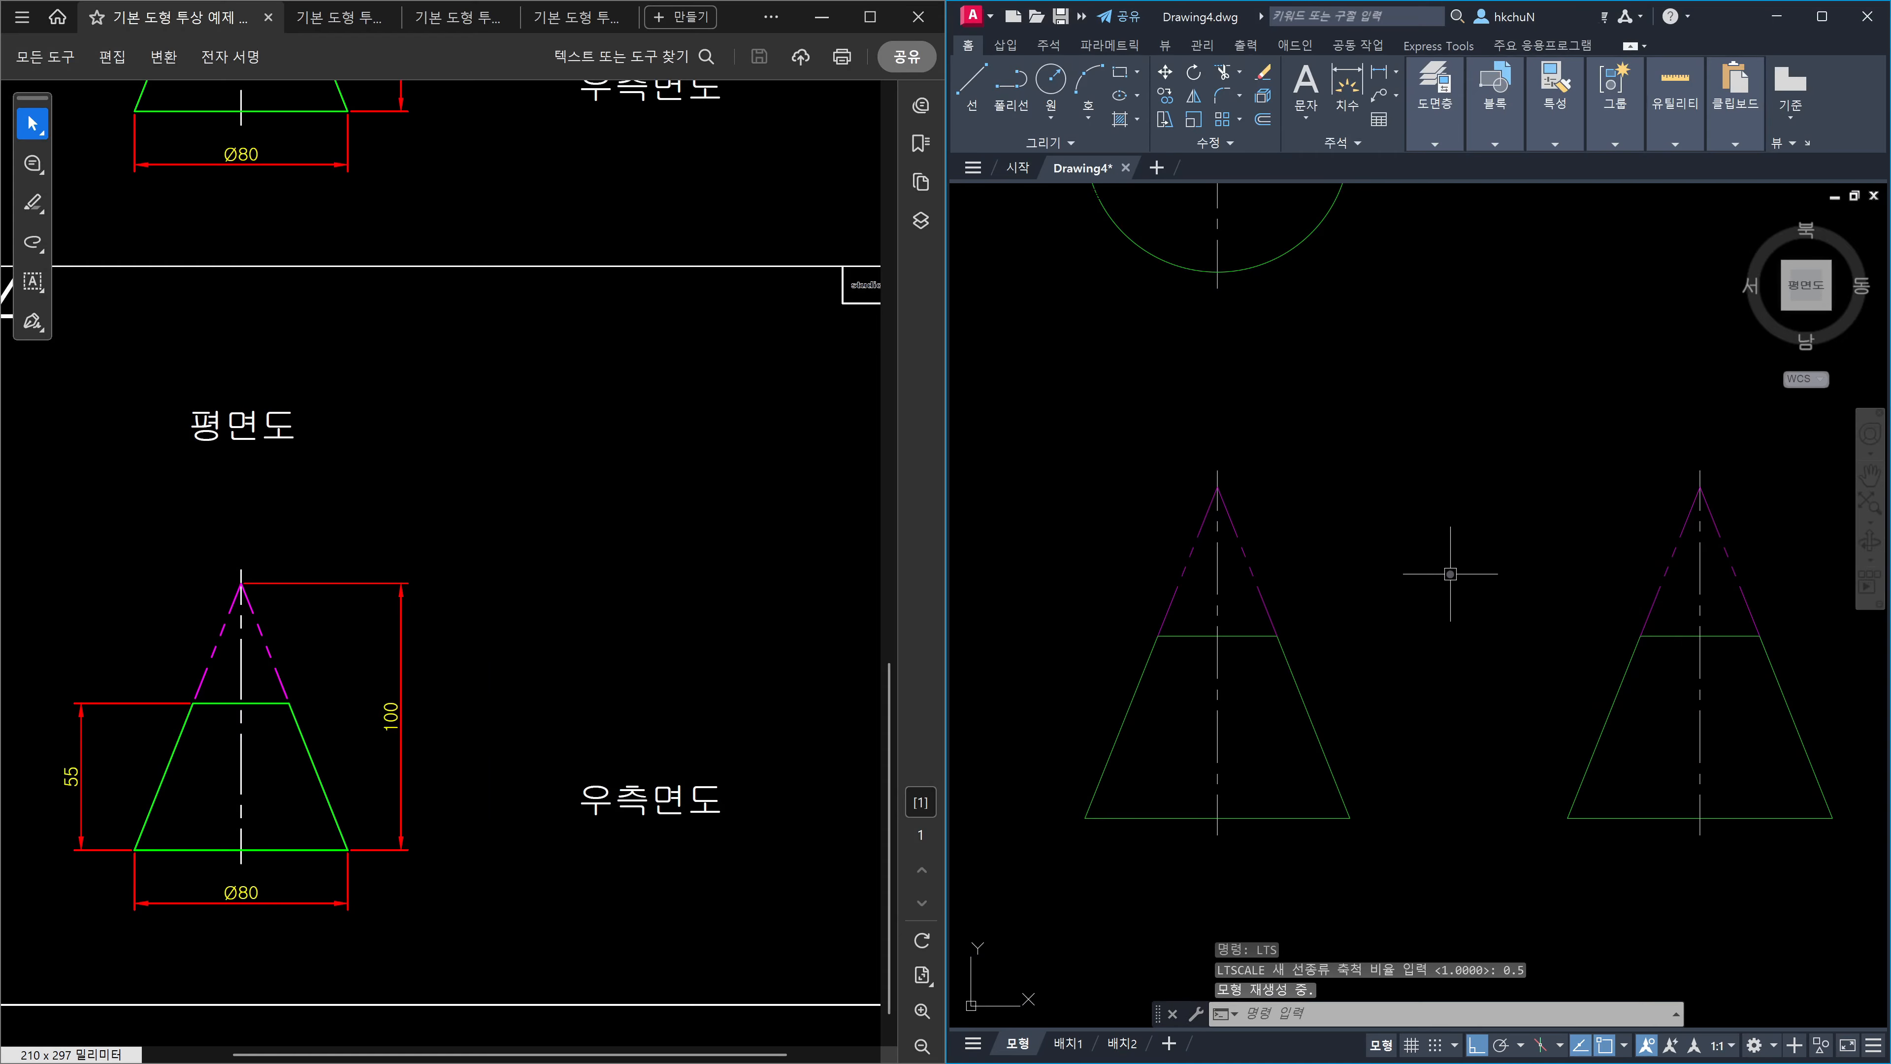
scroll(1450, 572, "down", 2)
scroll(1451, 532, "up", 1)
scroll(1414, 547, "up", 1)
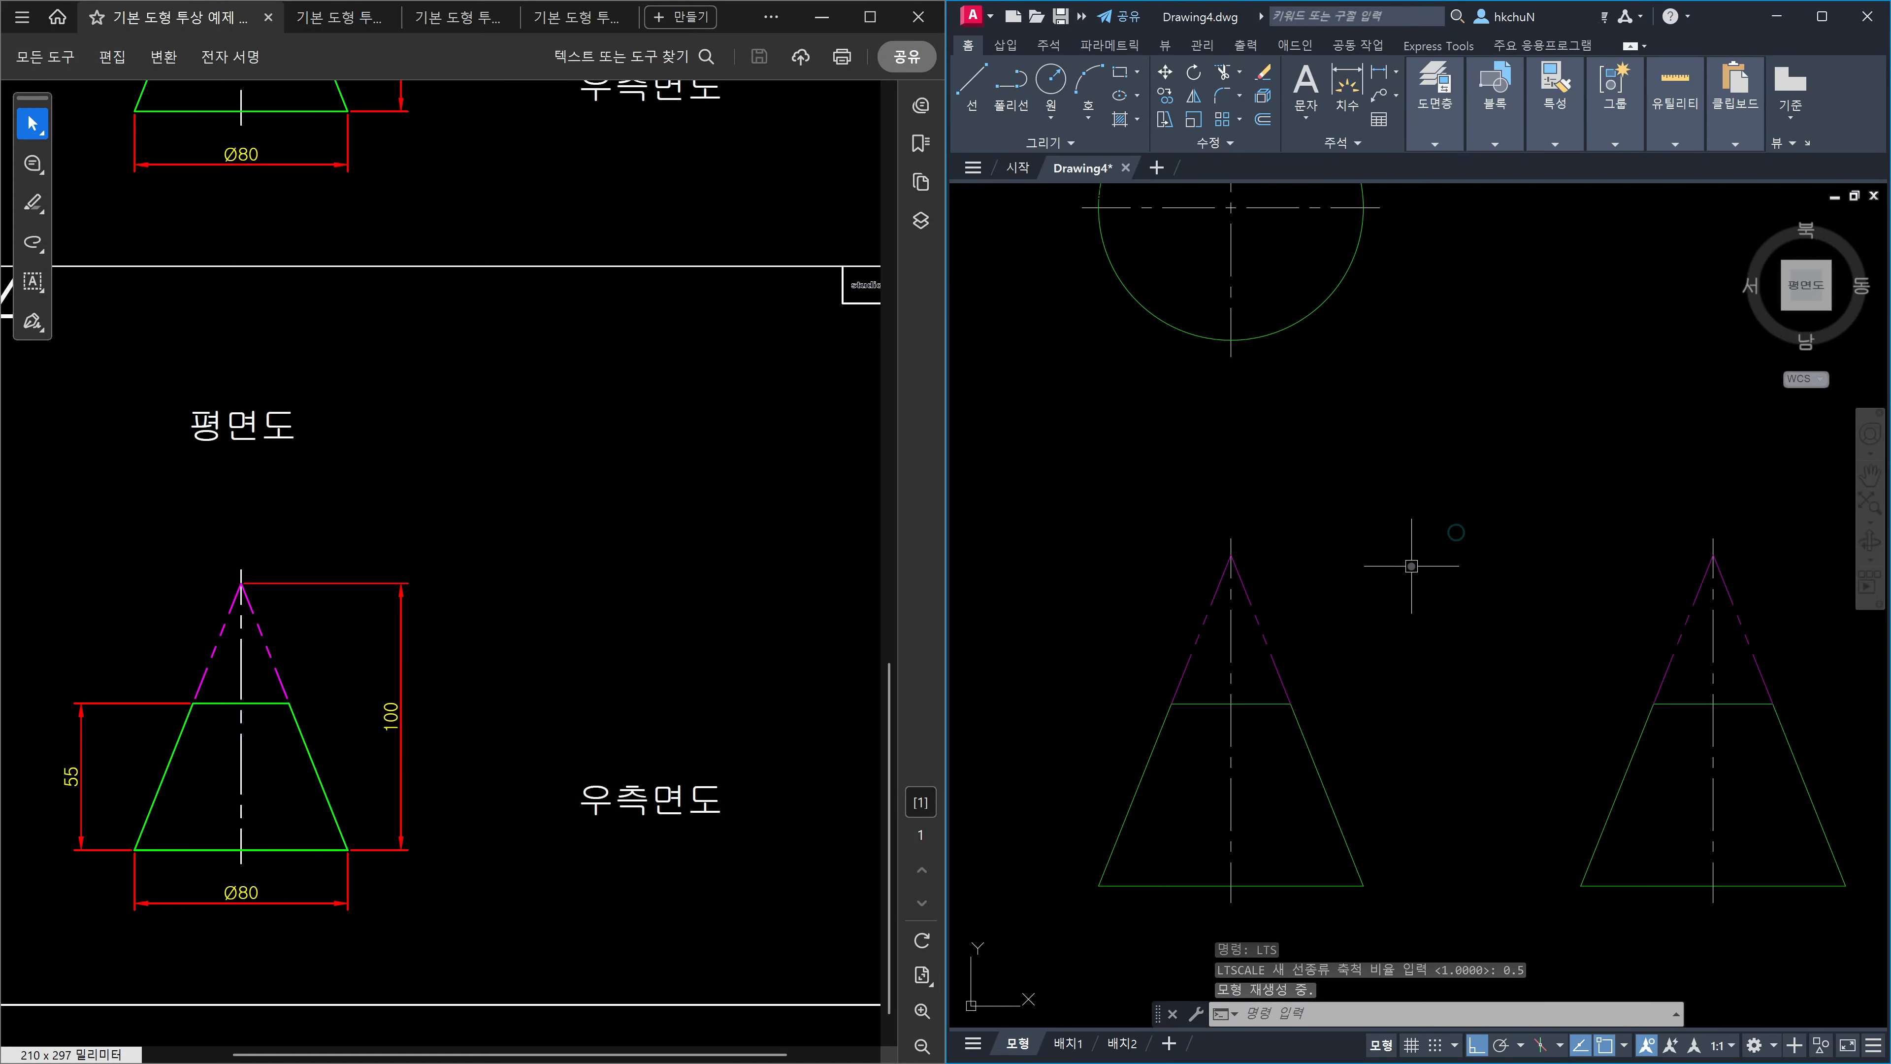
middle_click_drag(1397, 549, 1454, 700)
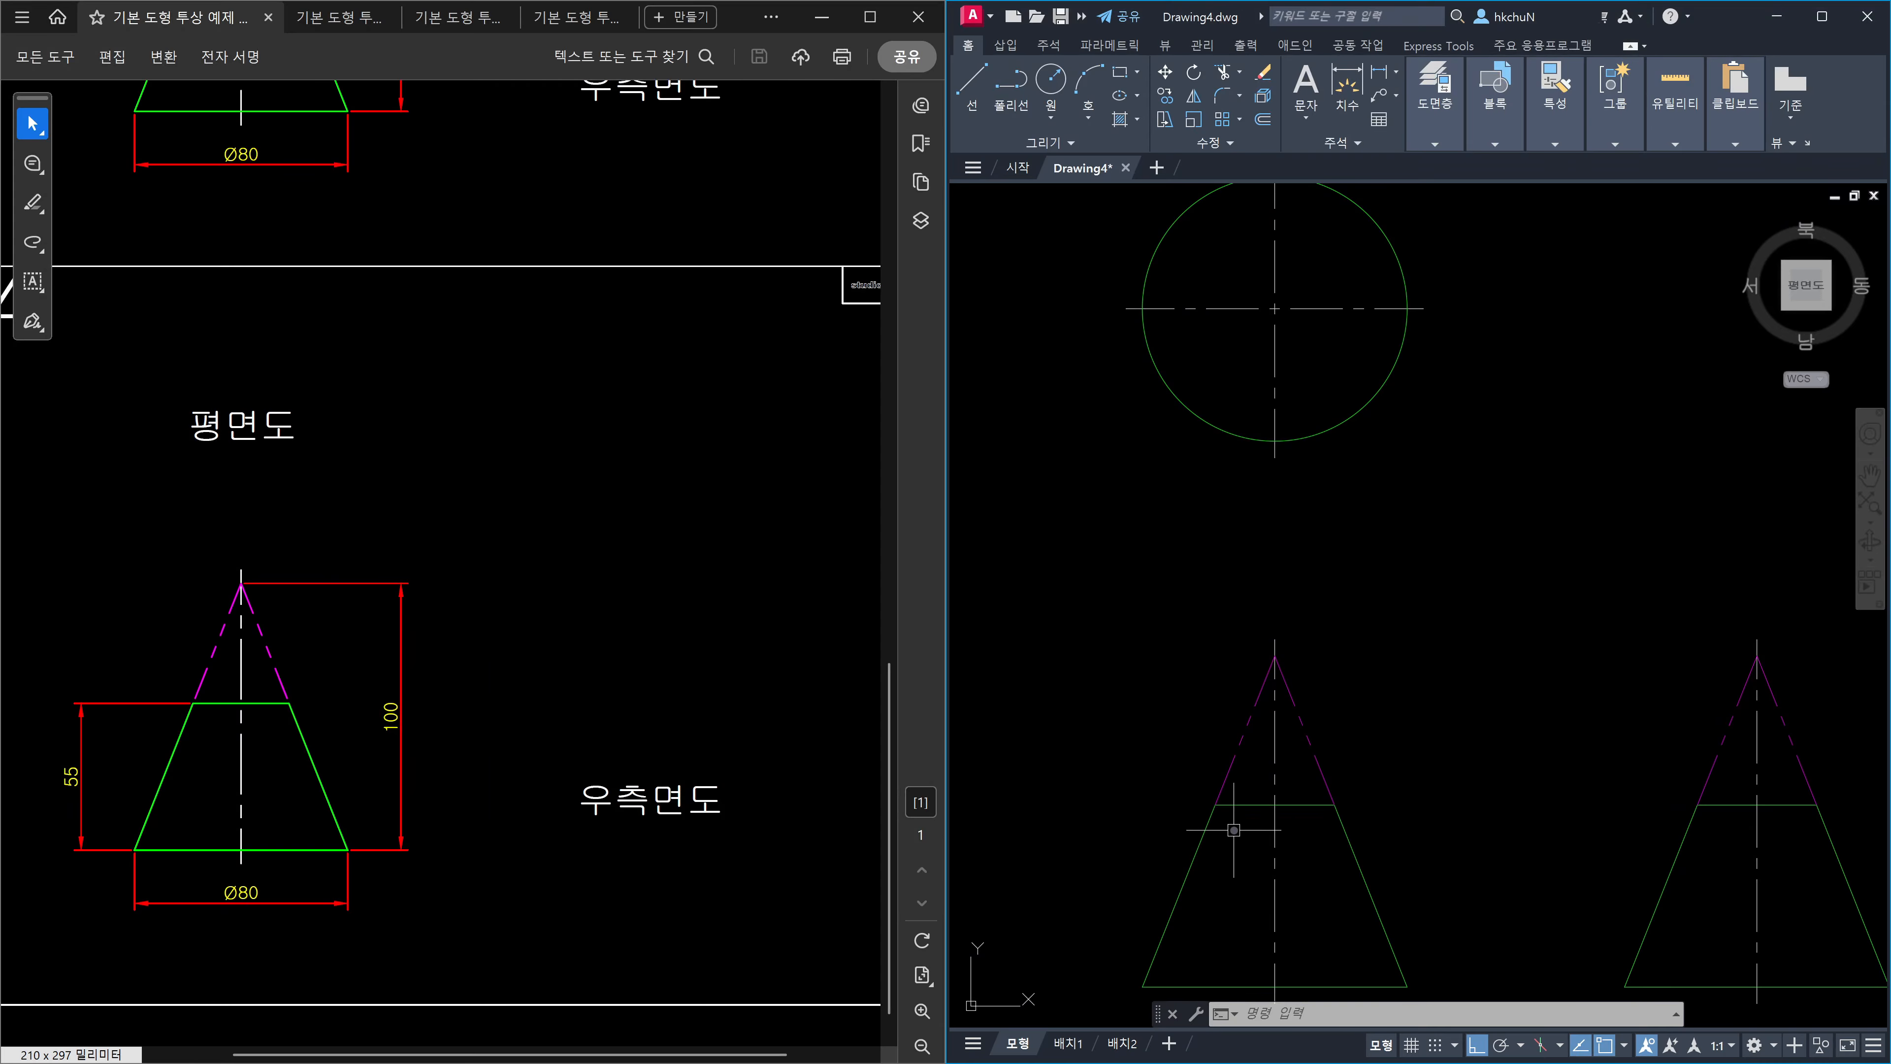
scroll(1233, 829, "up", 4)
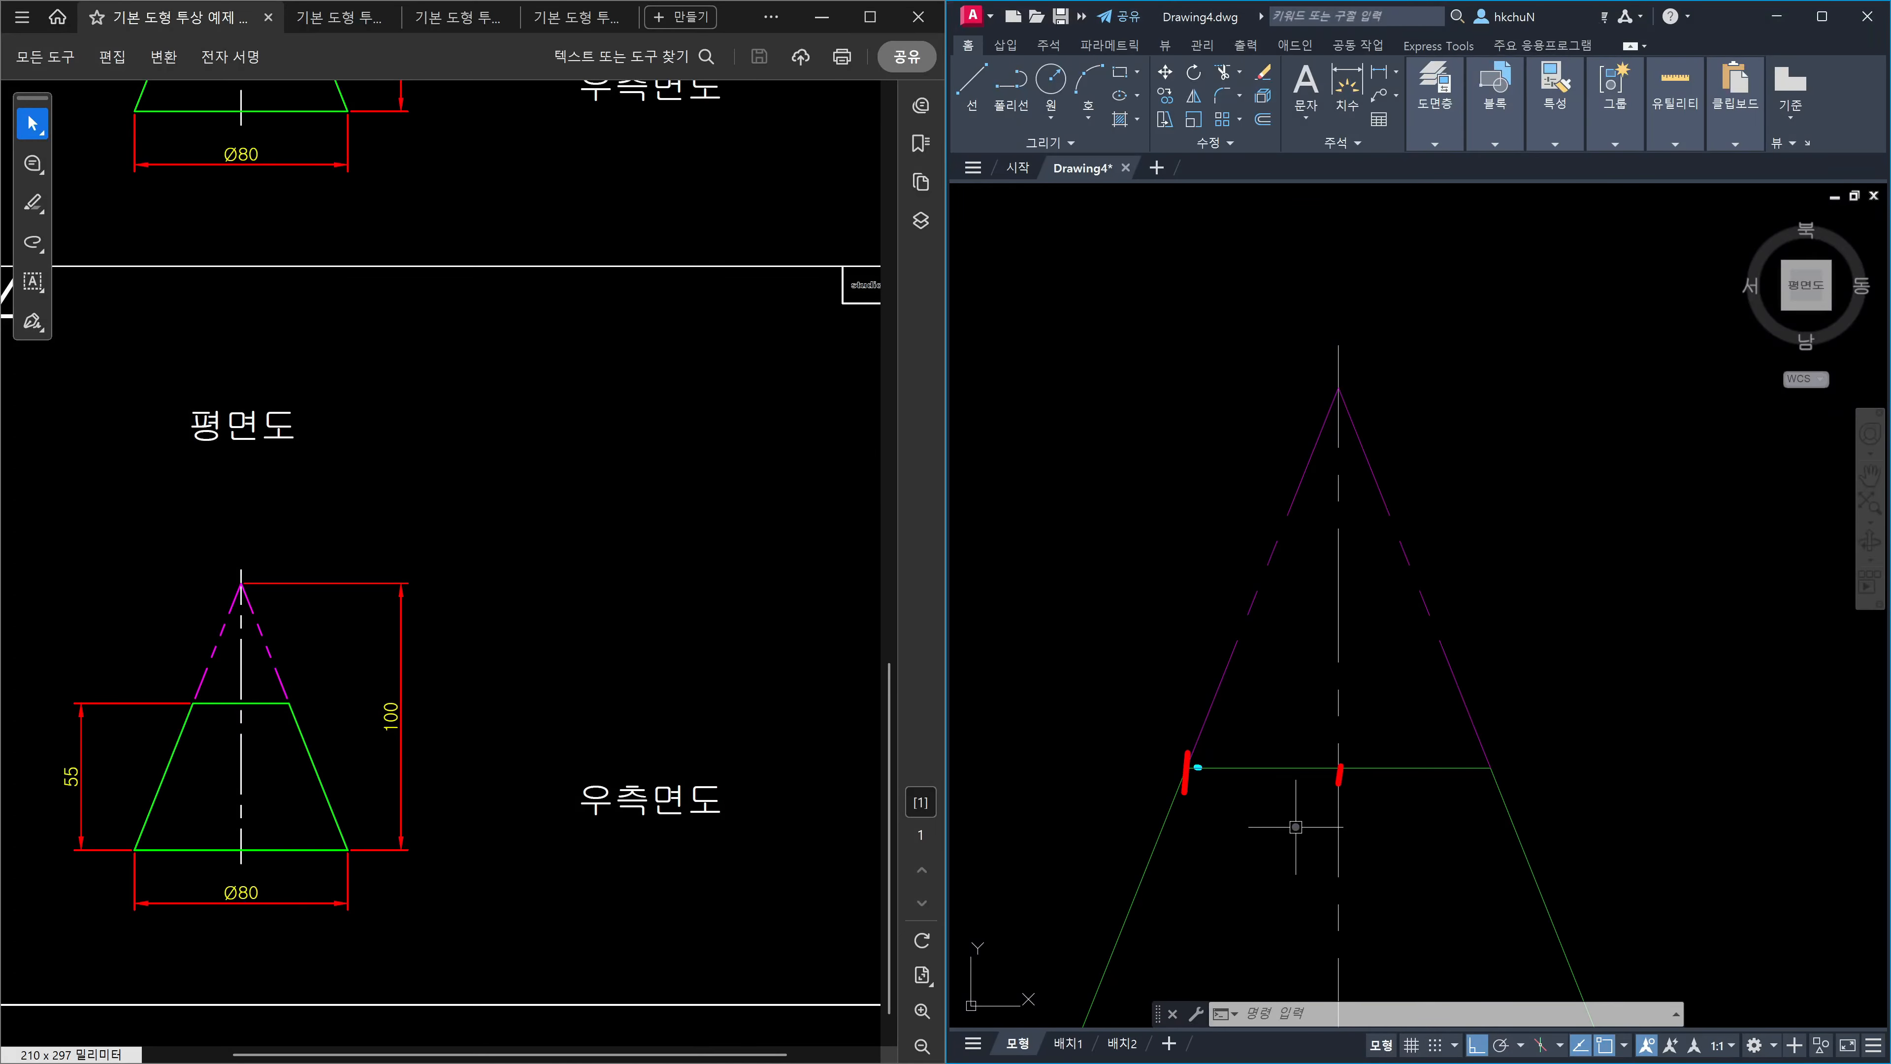
left_click_drag(1197, 767, 1489, 765)
type("l")
key("Return")
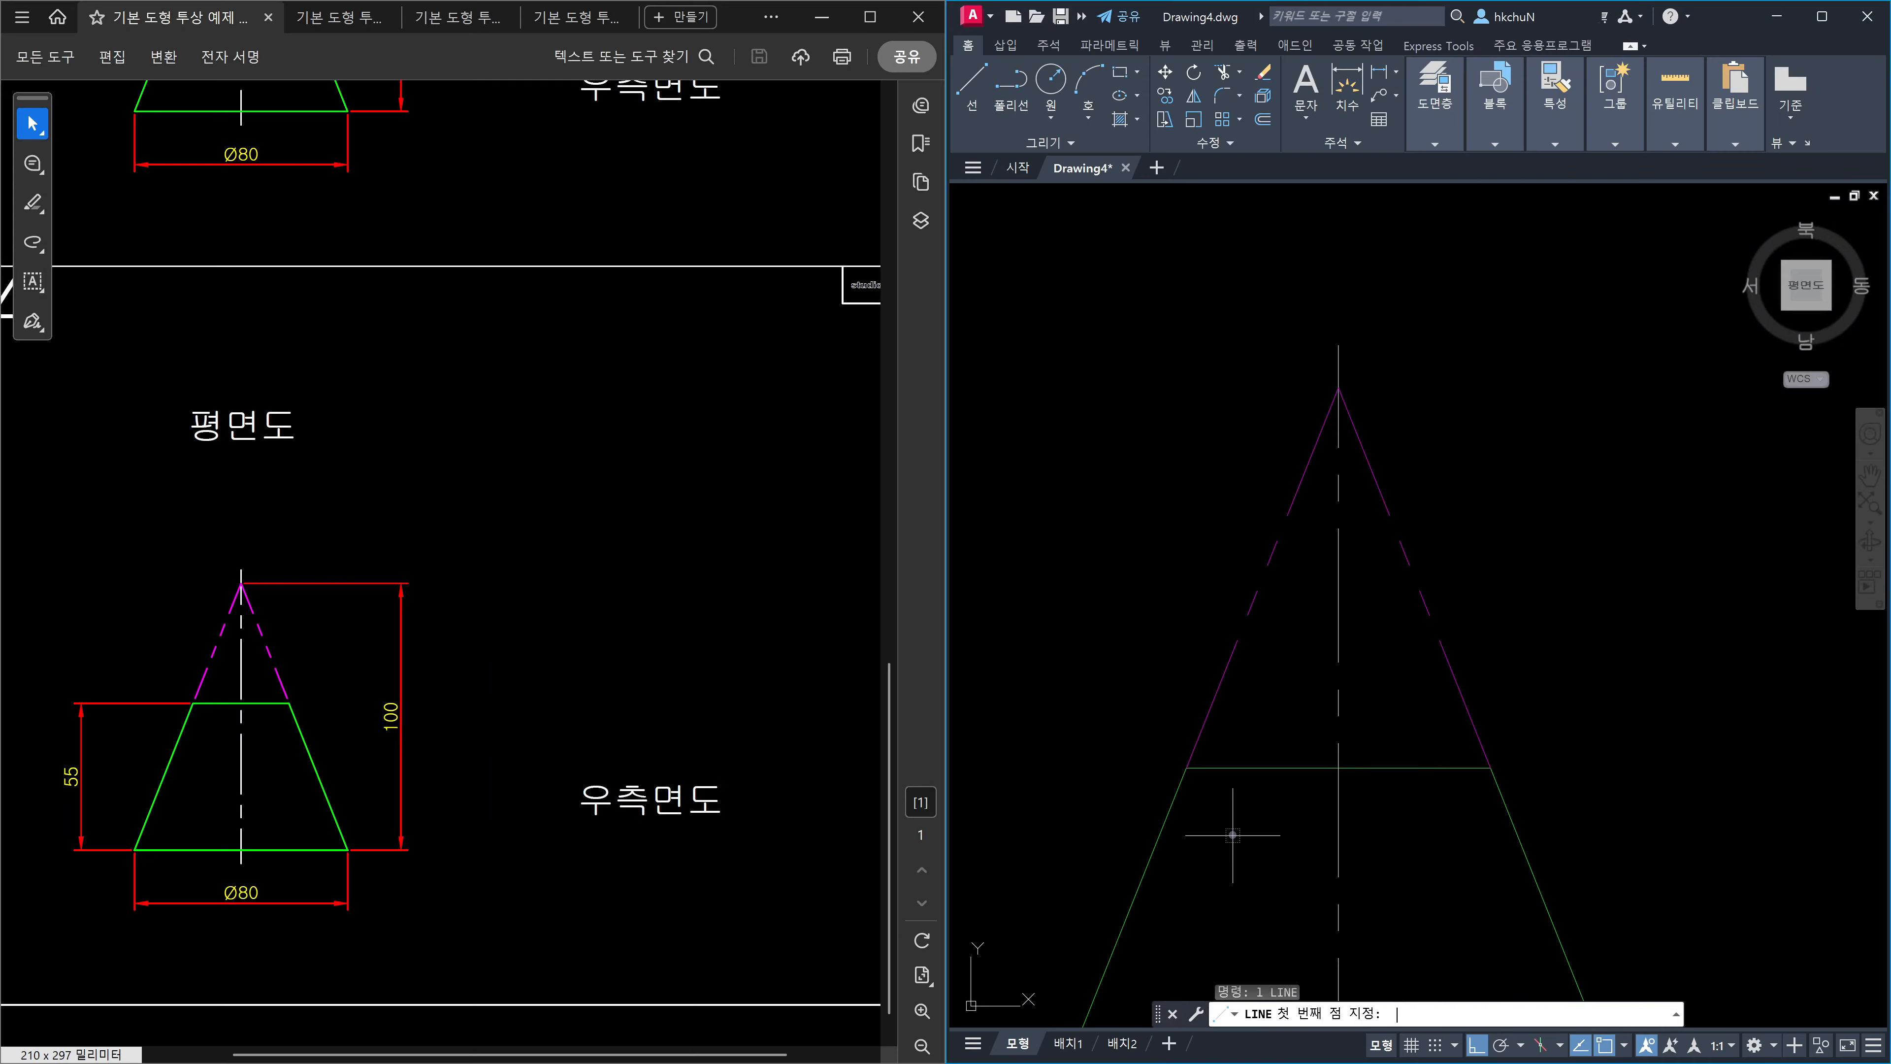
left_click(1211, 770)
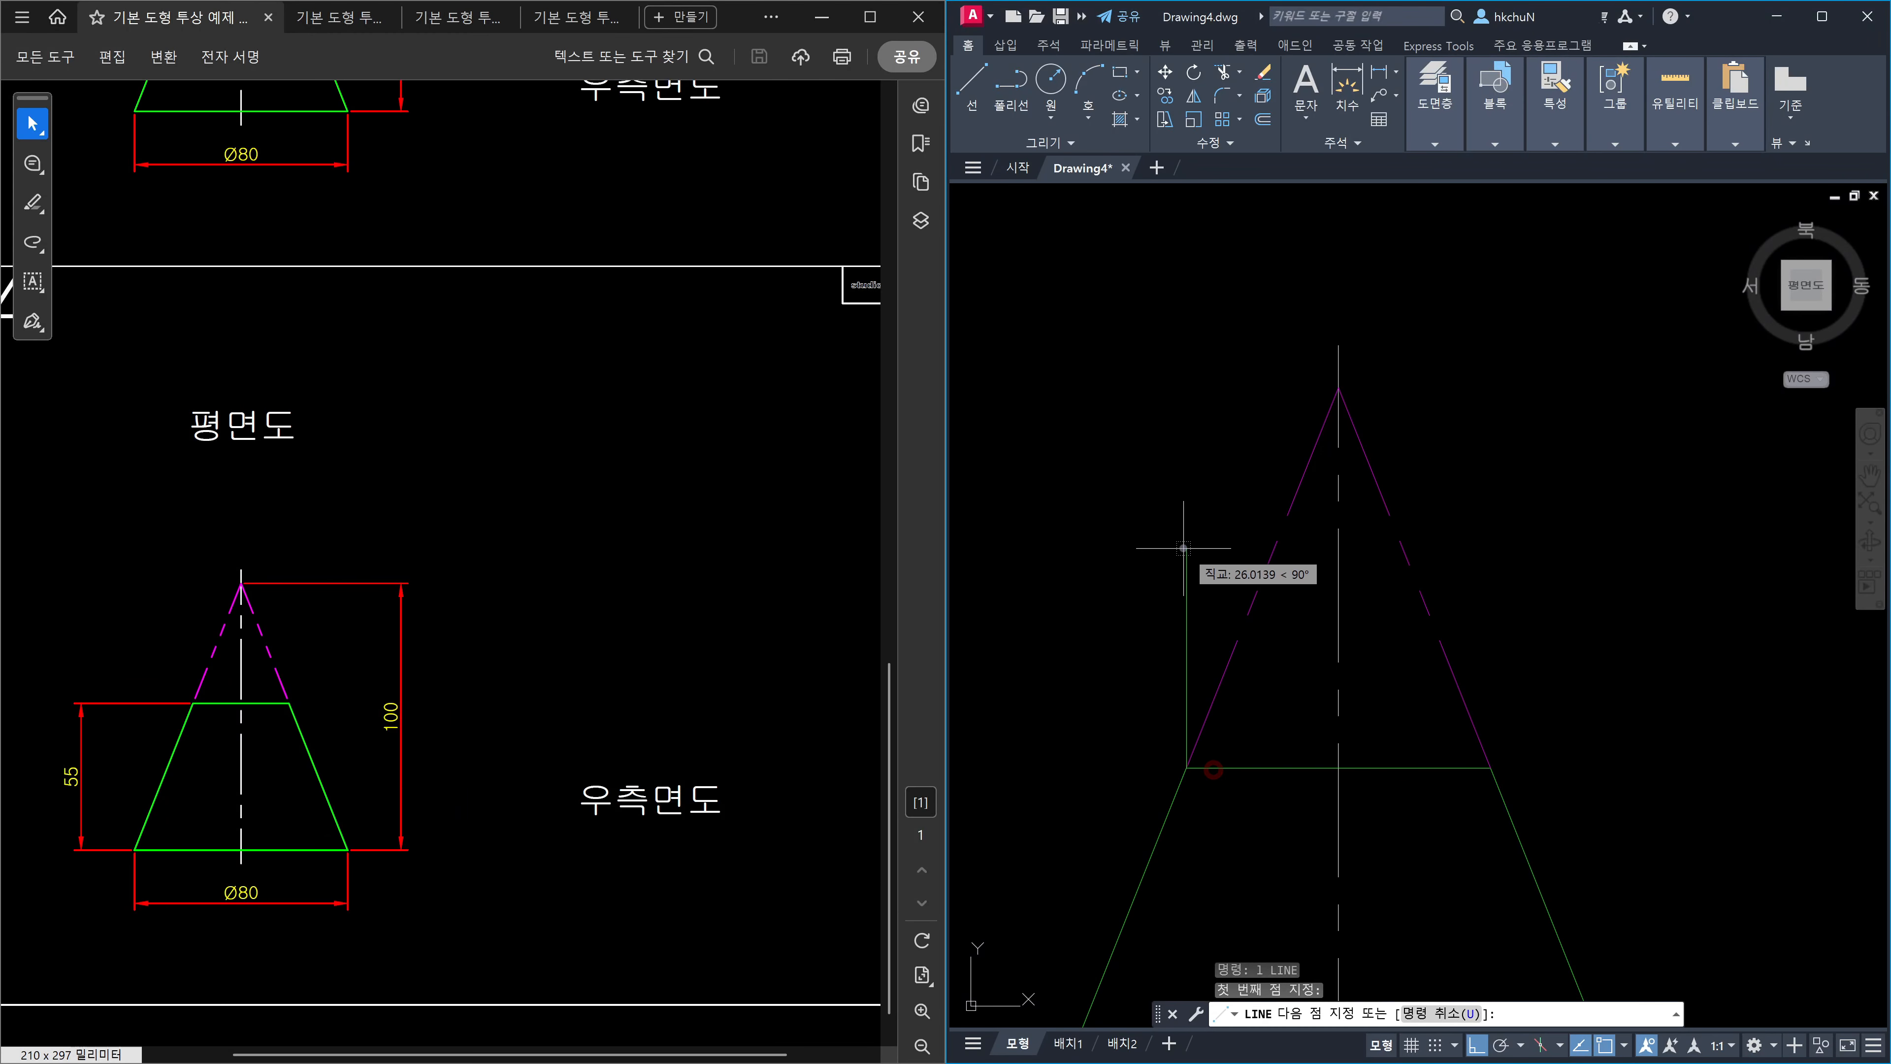
key("Escape")
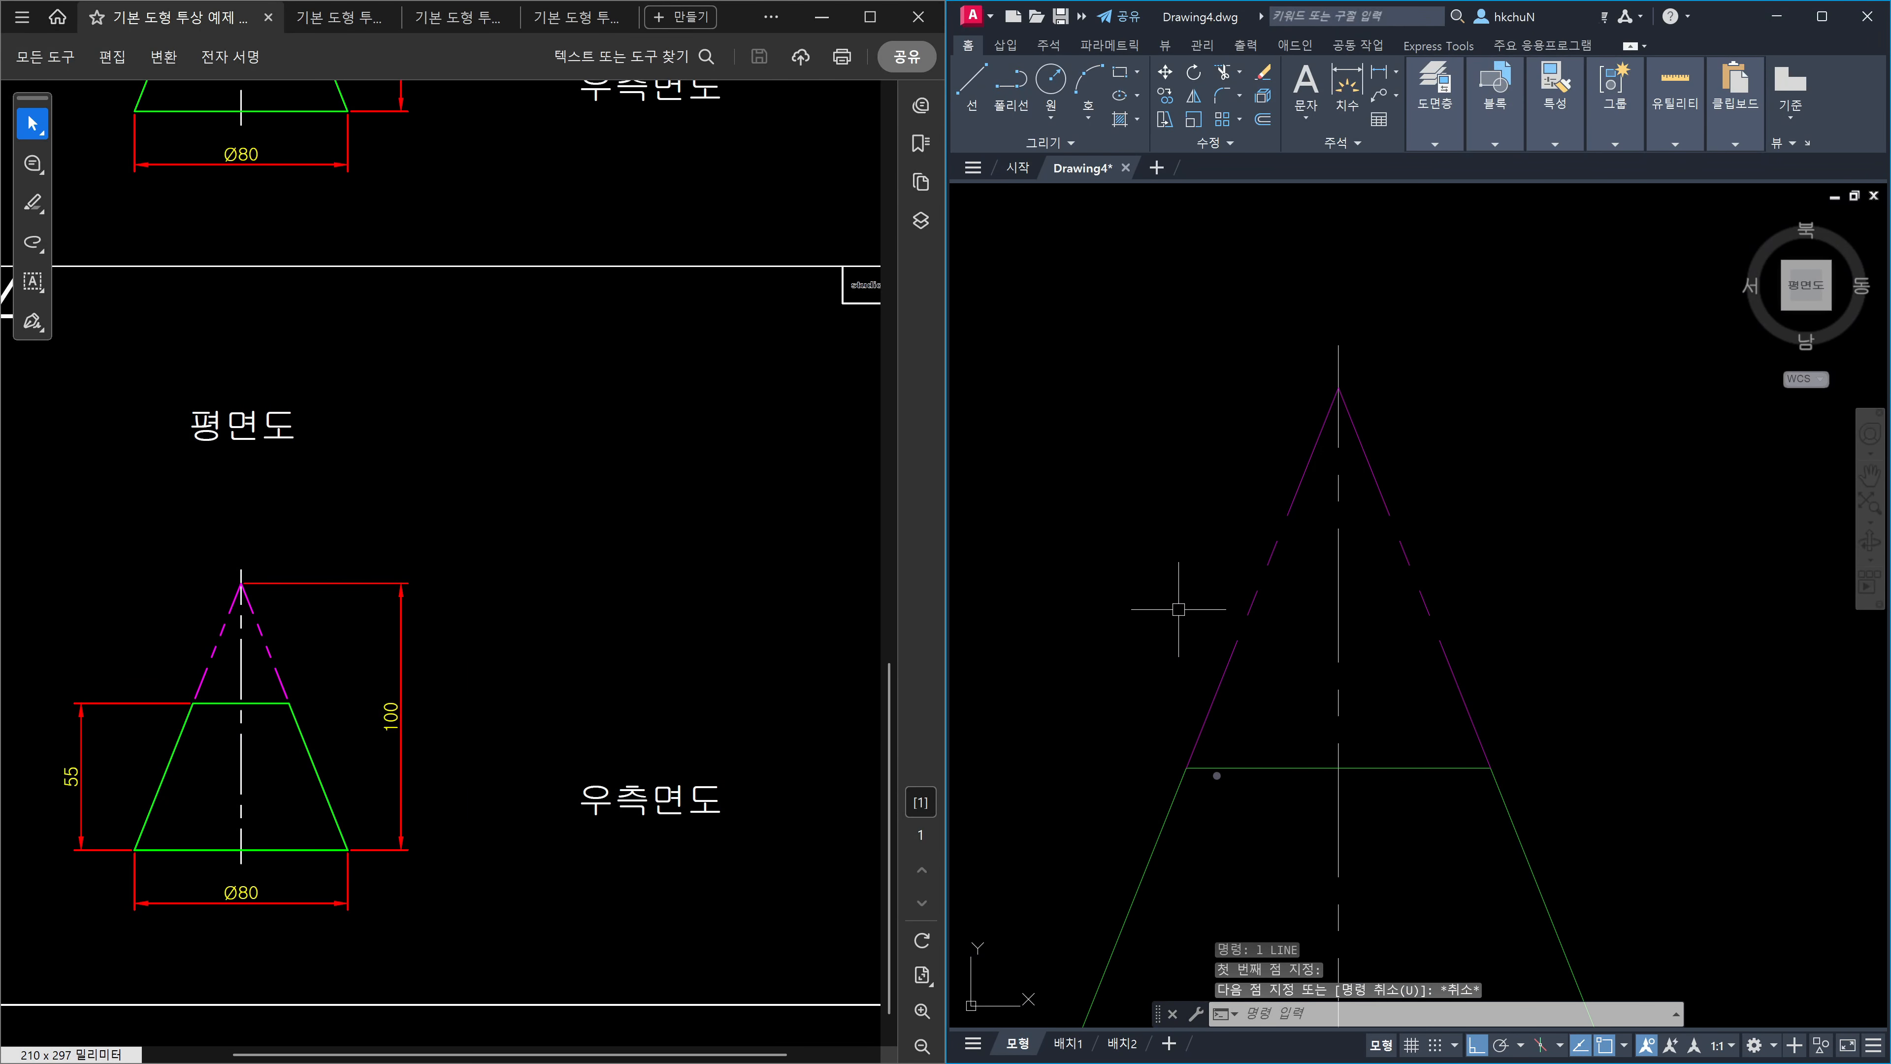
Draw a vertical projection line from the left end of the front view's truncation line up to the plan view's horizontal centre line, using polar tracking.
type("l")
key("Return")
left_click(1213, 769)
scroll(1193, 539, "down", 4)
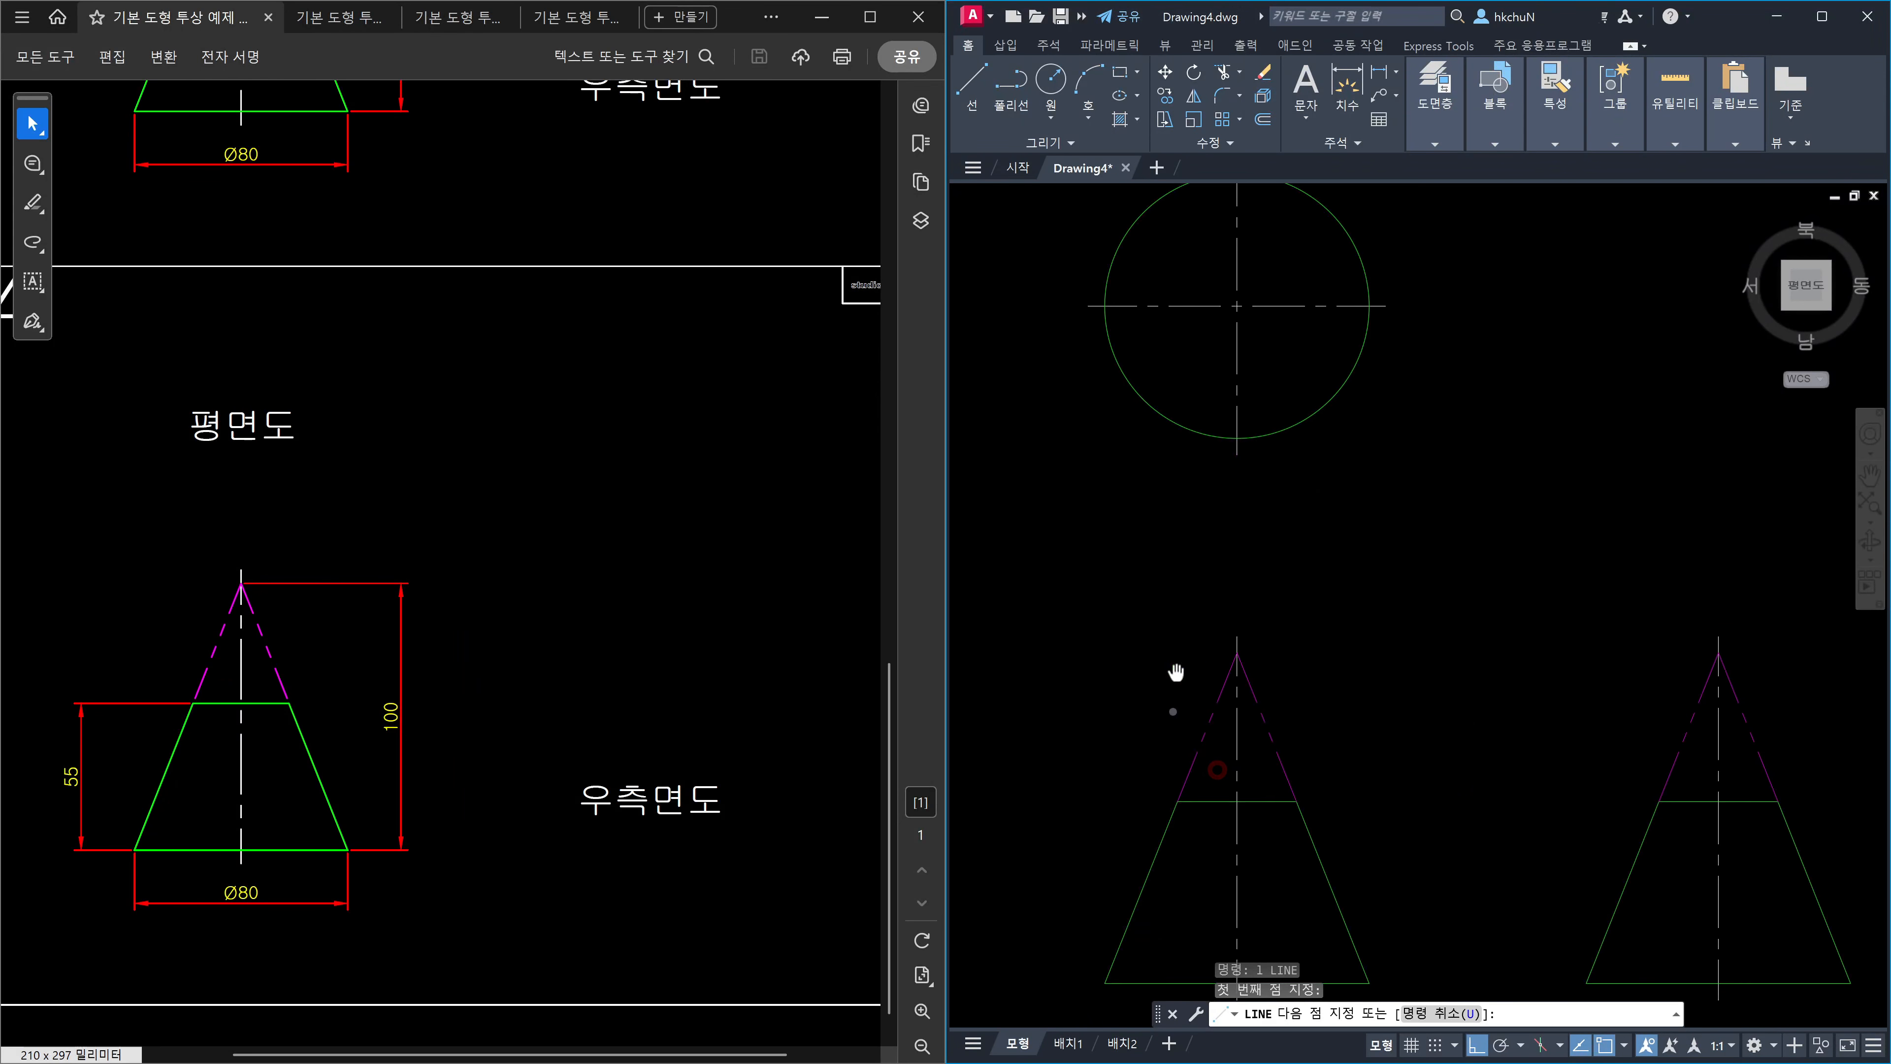
key("F10")
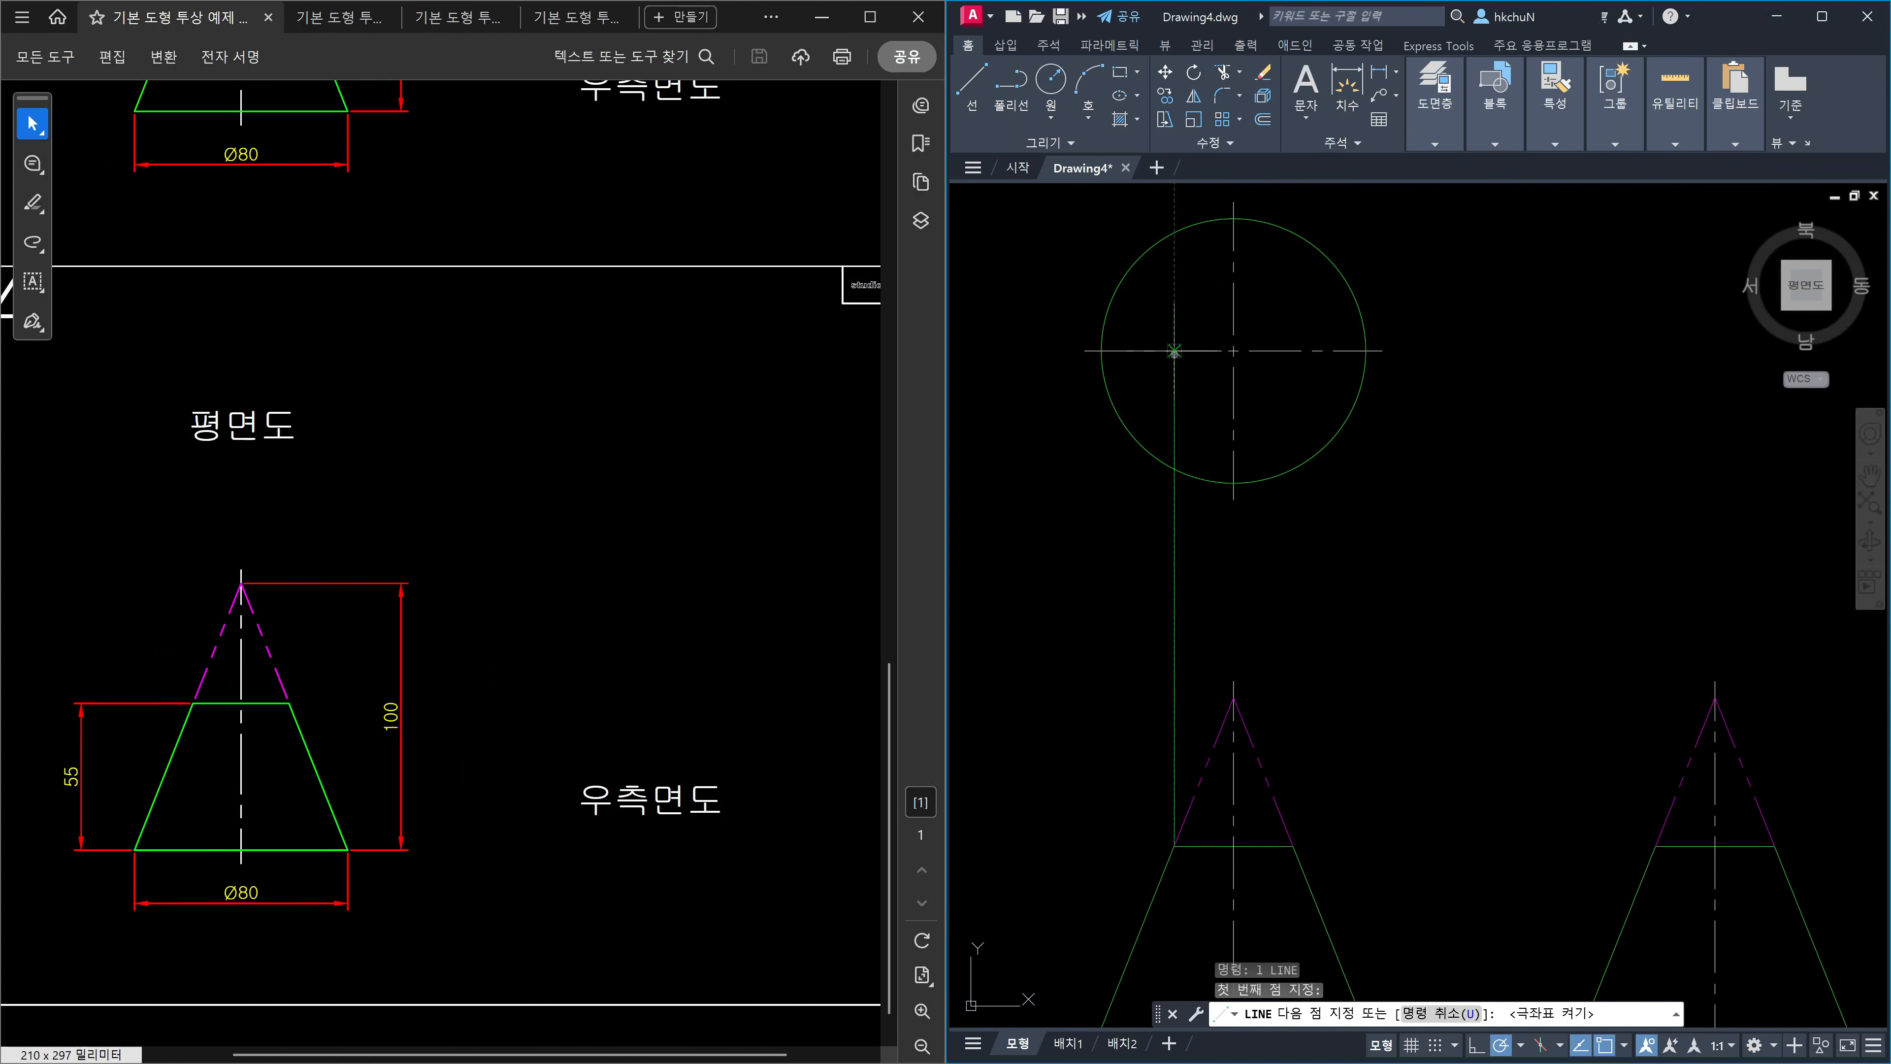
left_click(1173, 351)
key("Escape")
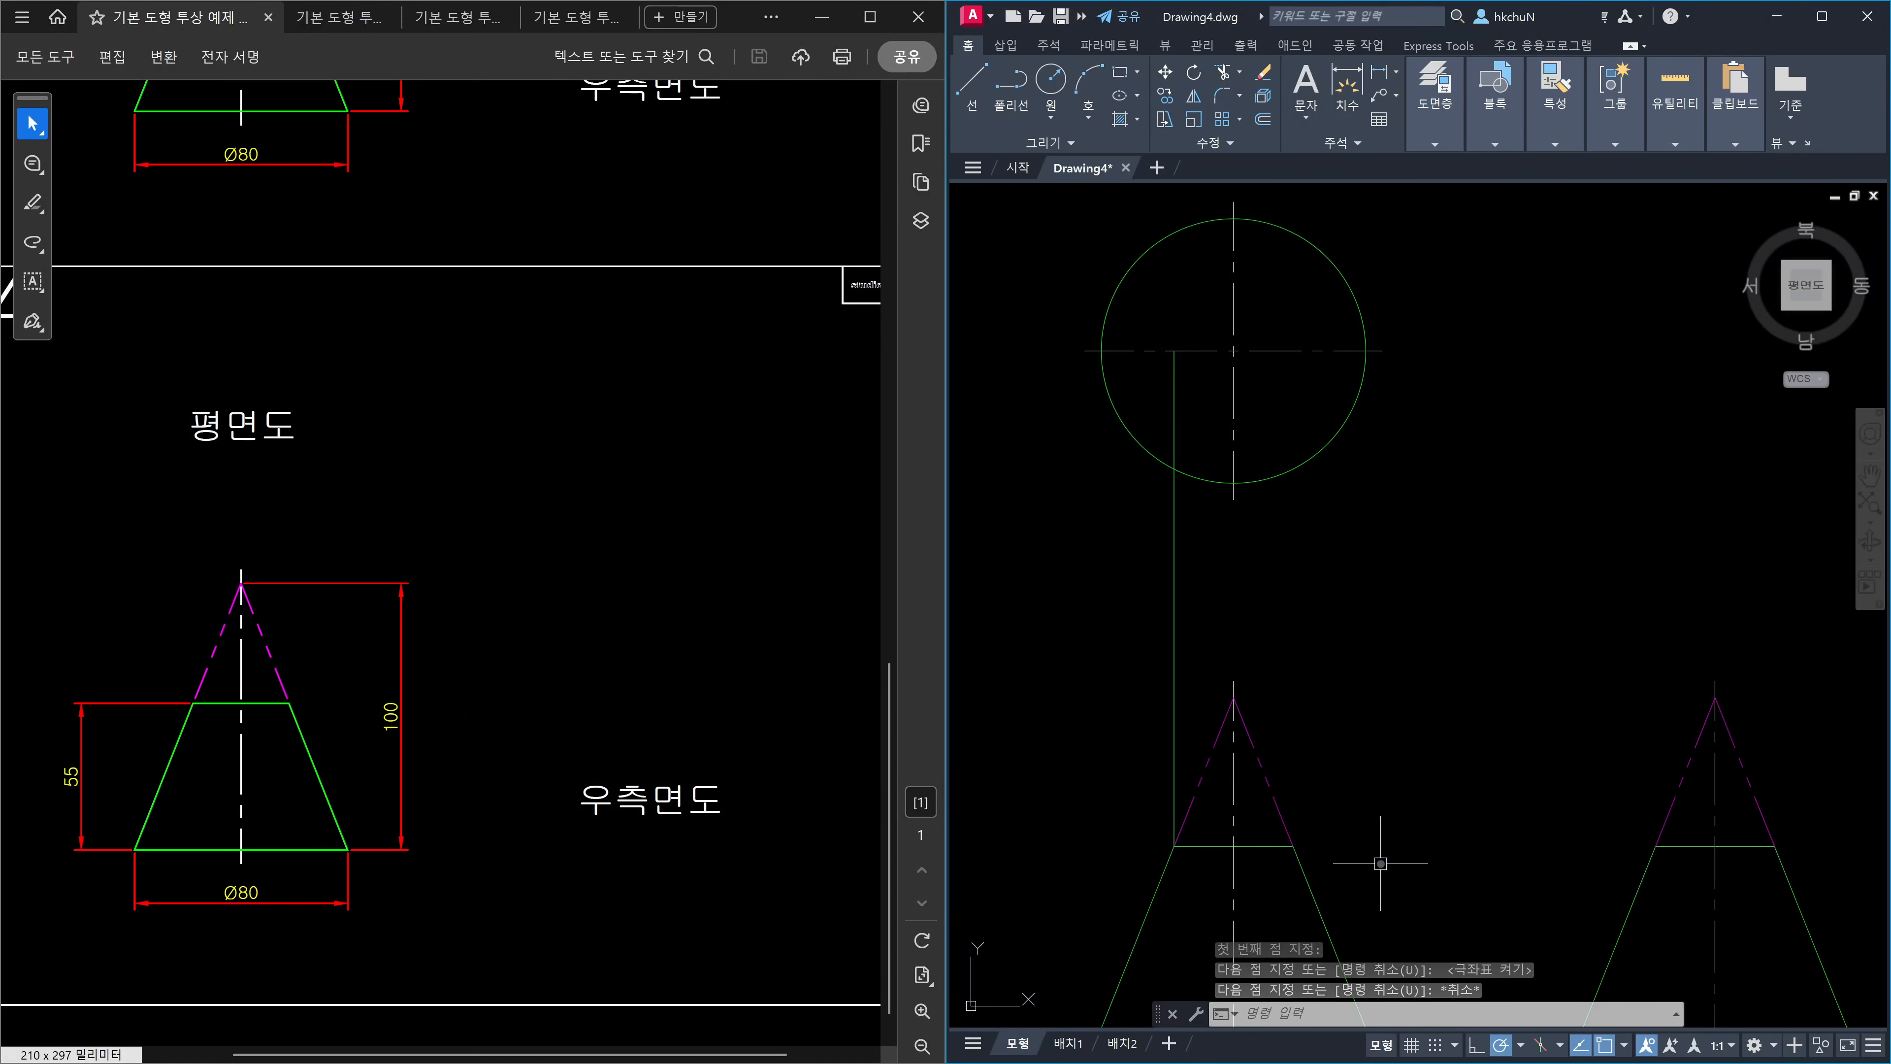
Draw the truncated top's circle in the plan view, centred on the centre-line intersection and reaching the projection line's upper end.
left_click(1174, 385)
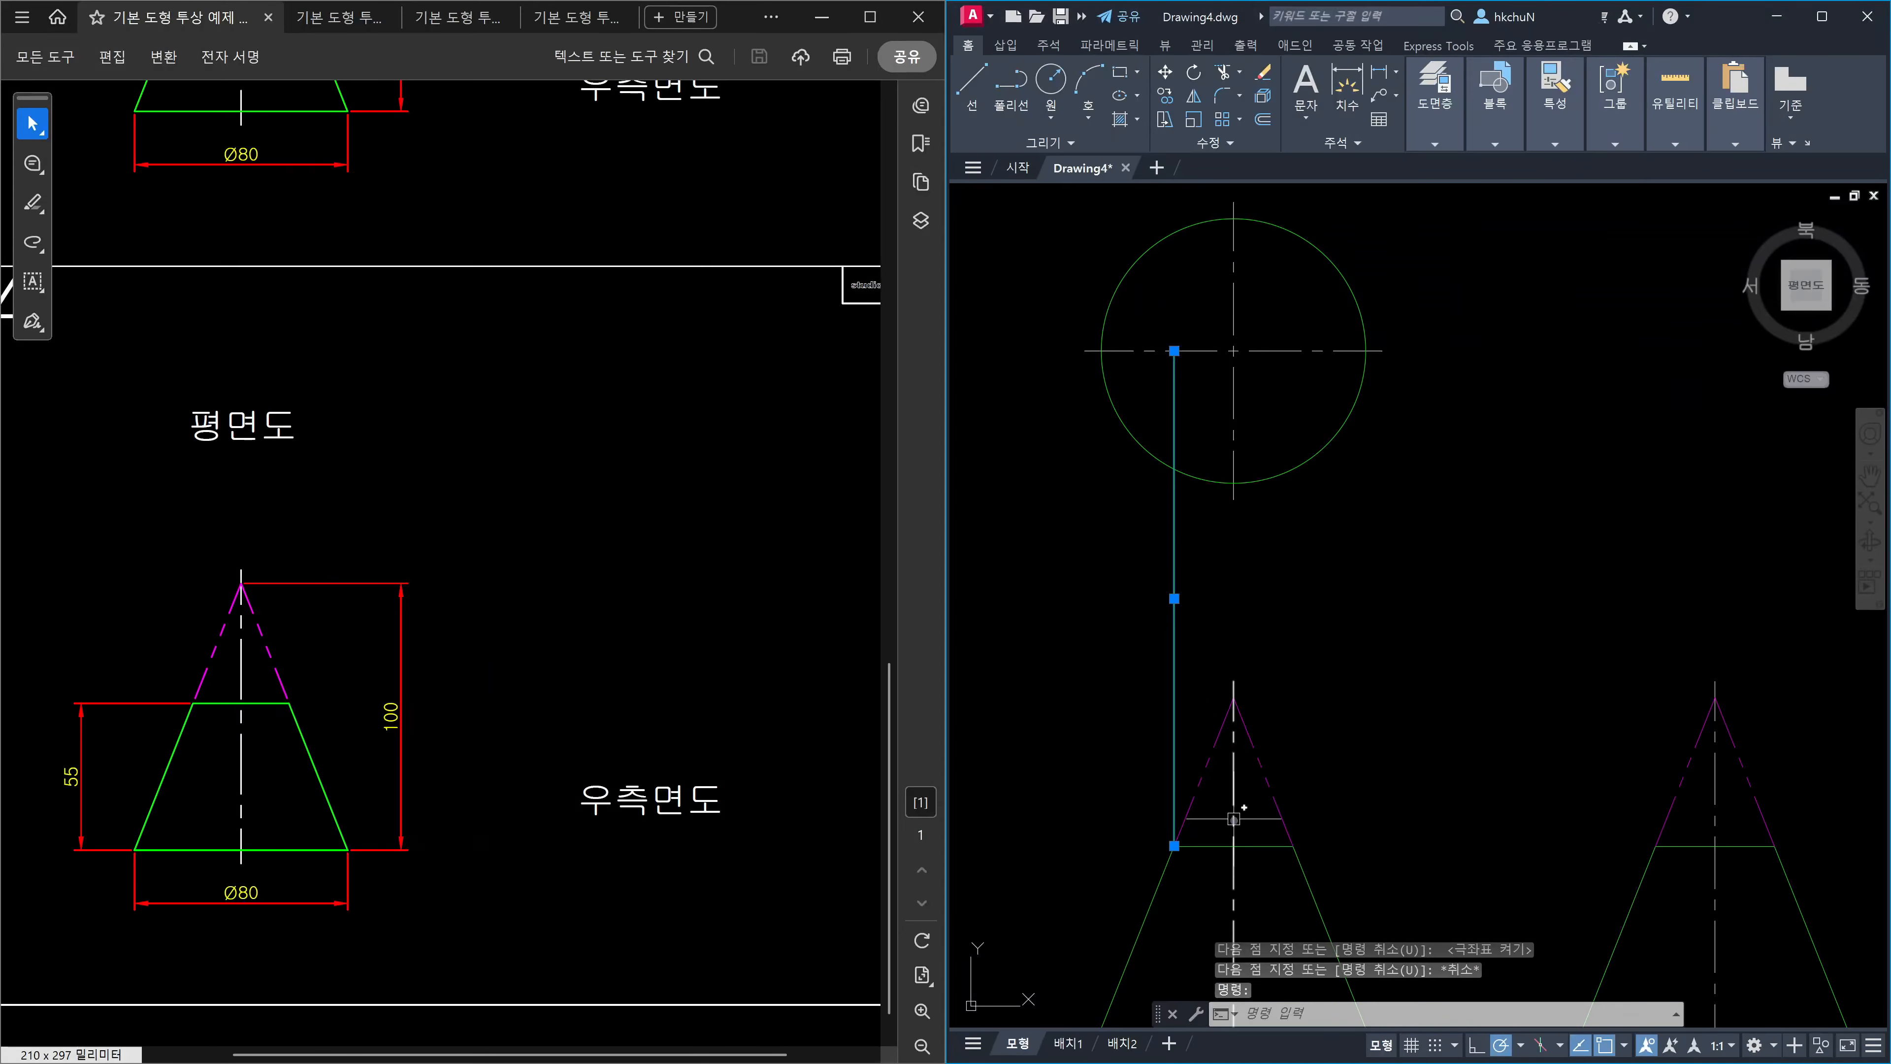
left_click(1234, 819)
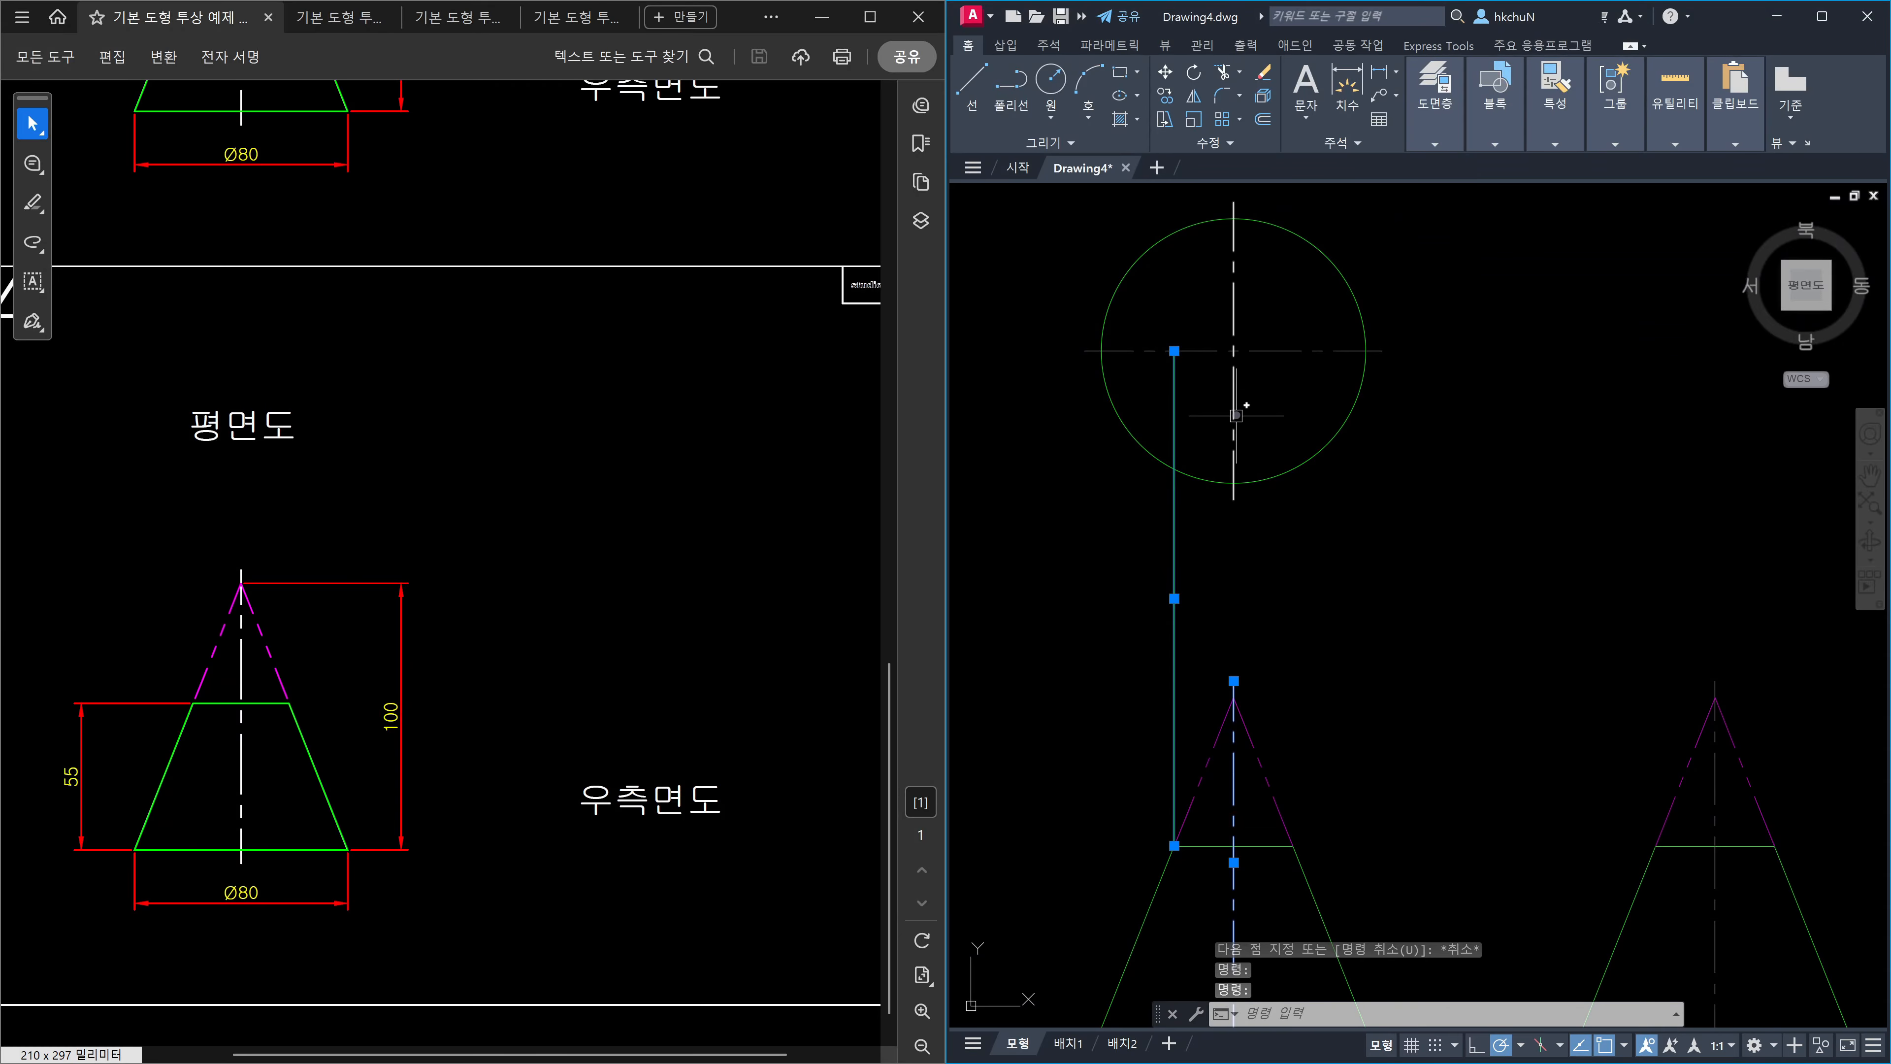
key("Escape")
key("Escape")
type("c")
key("Return")
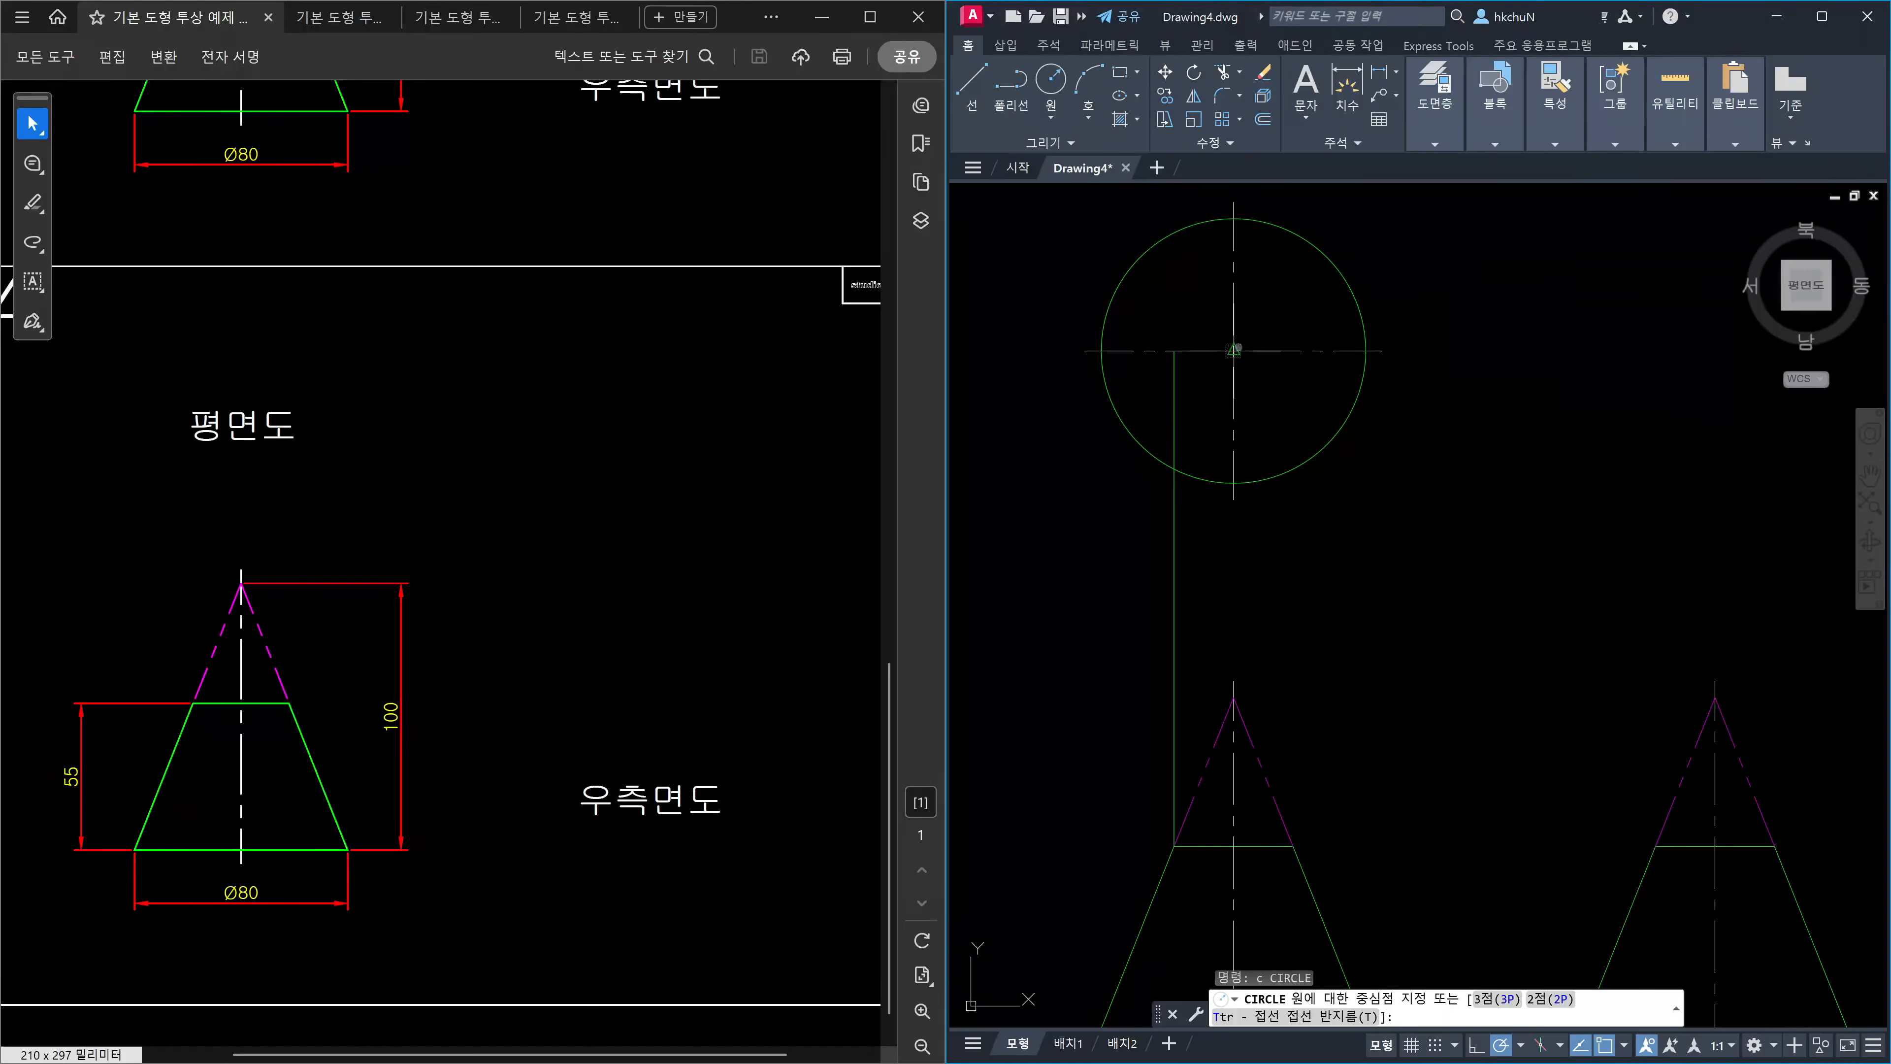
left_click(1233, 350)
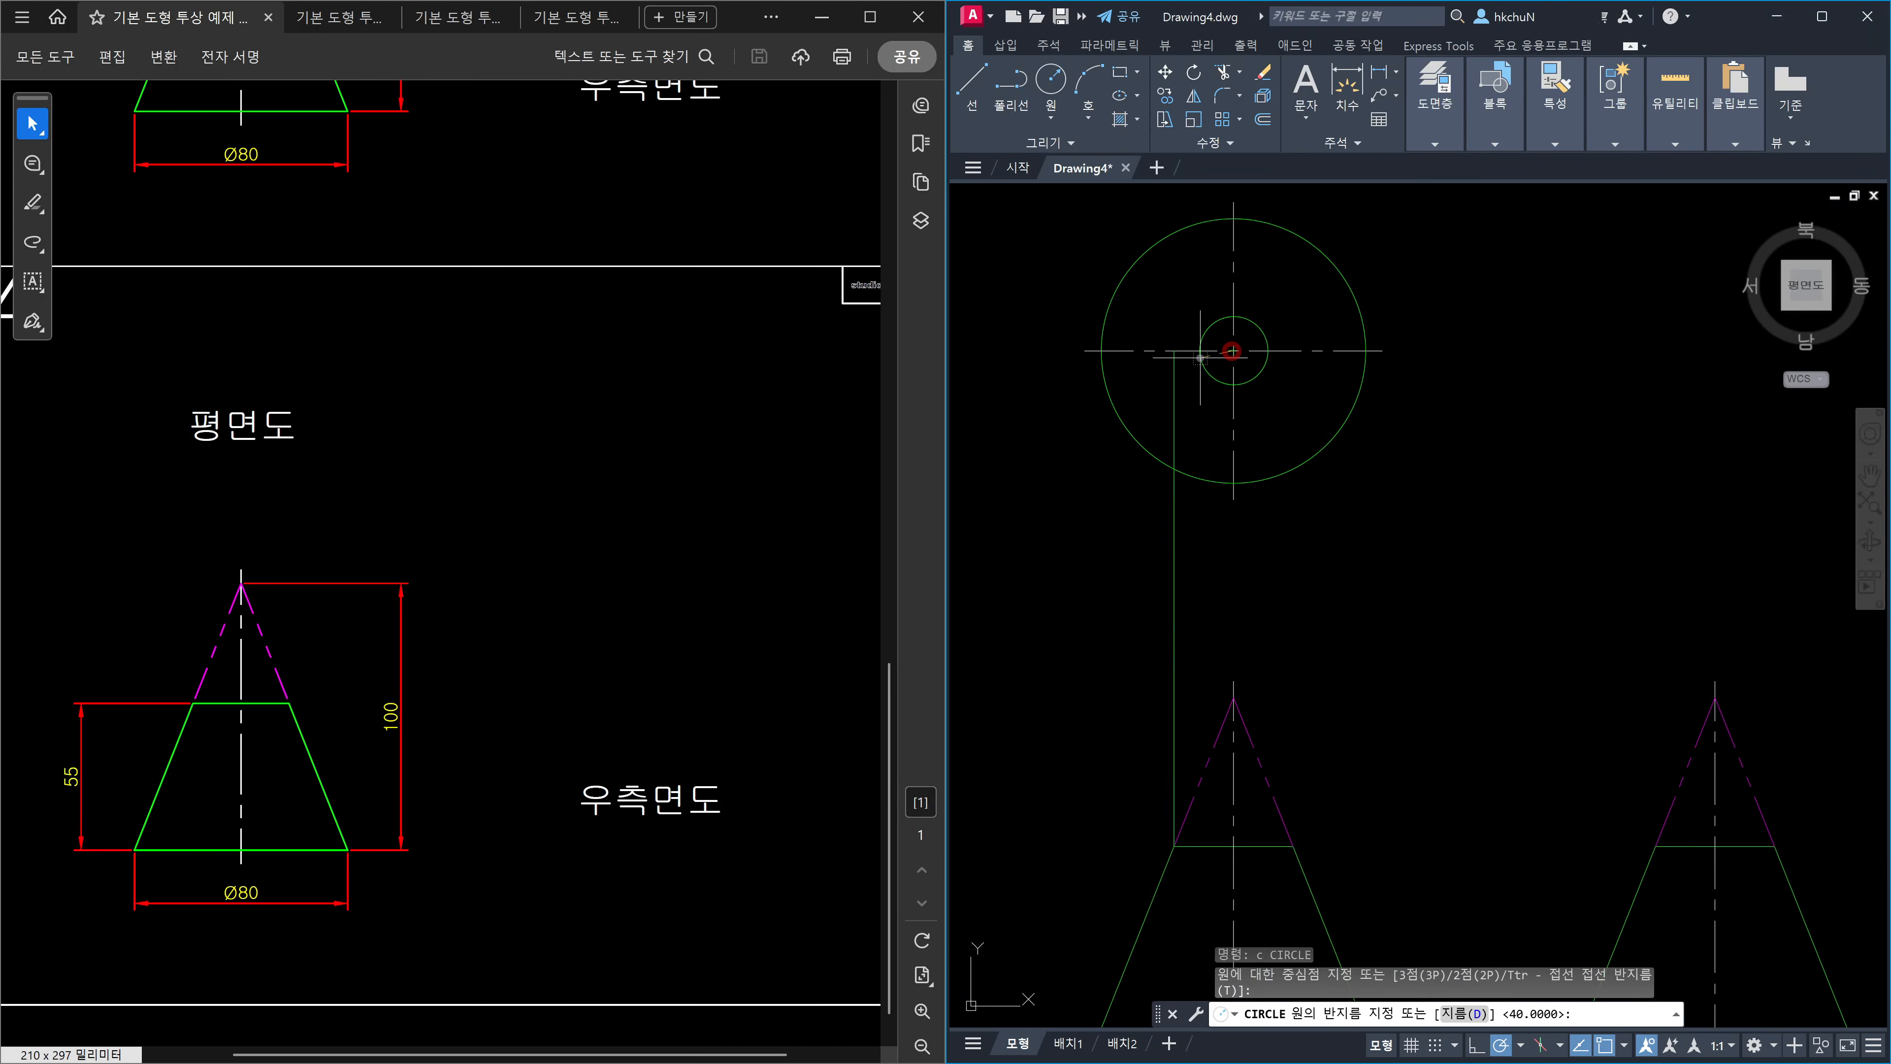
left_click(1174, 350)
key("Escape")
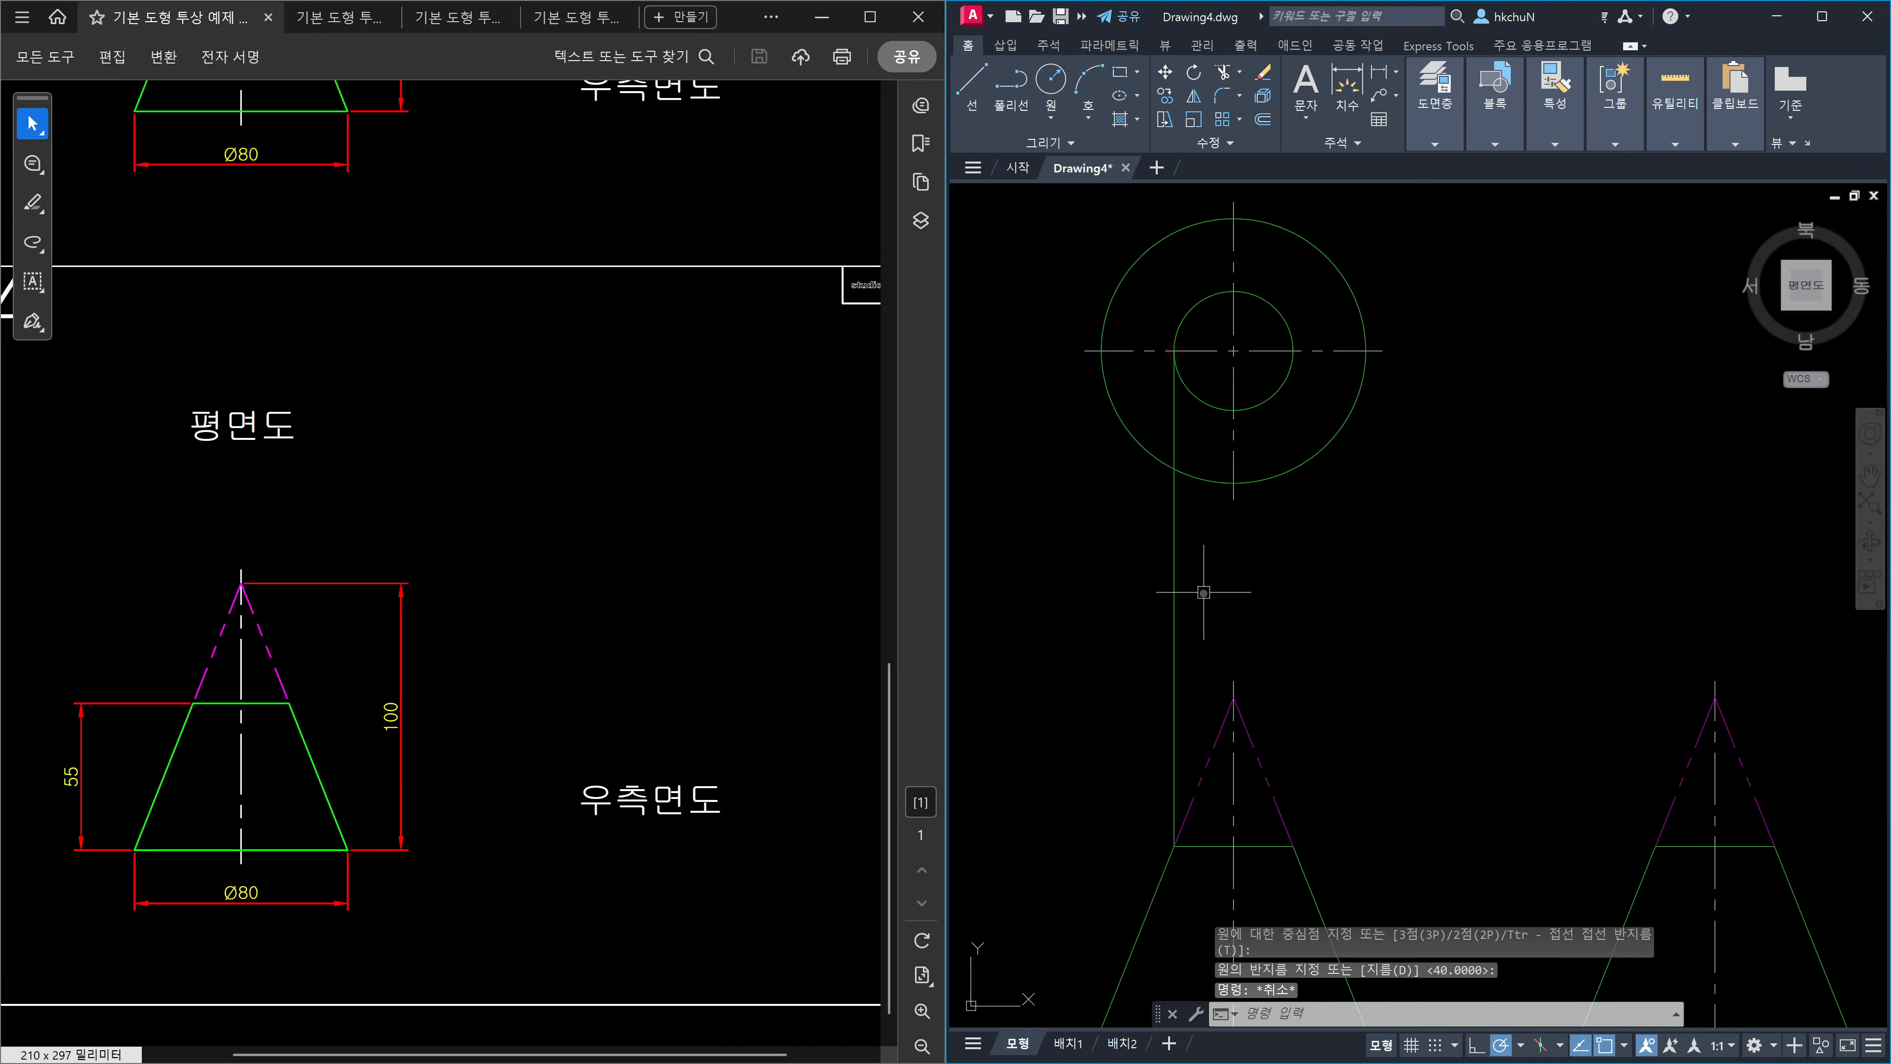
Add a horizontal linear dimension above the front view from the truncation line's left end to the cone axis.
scroll(1158, 855, "up", 4)
type("DLI")
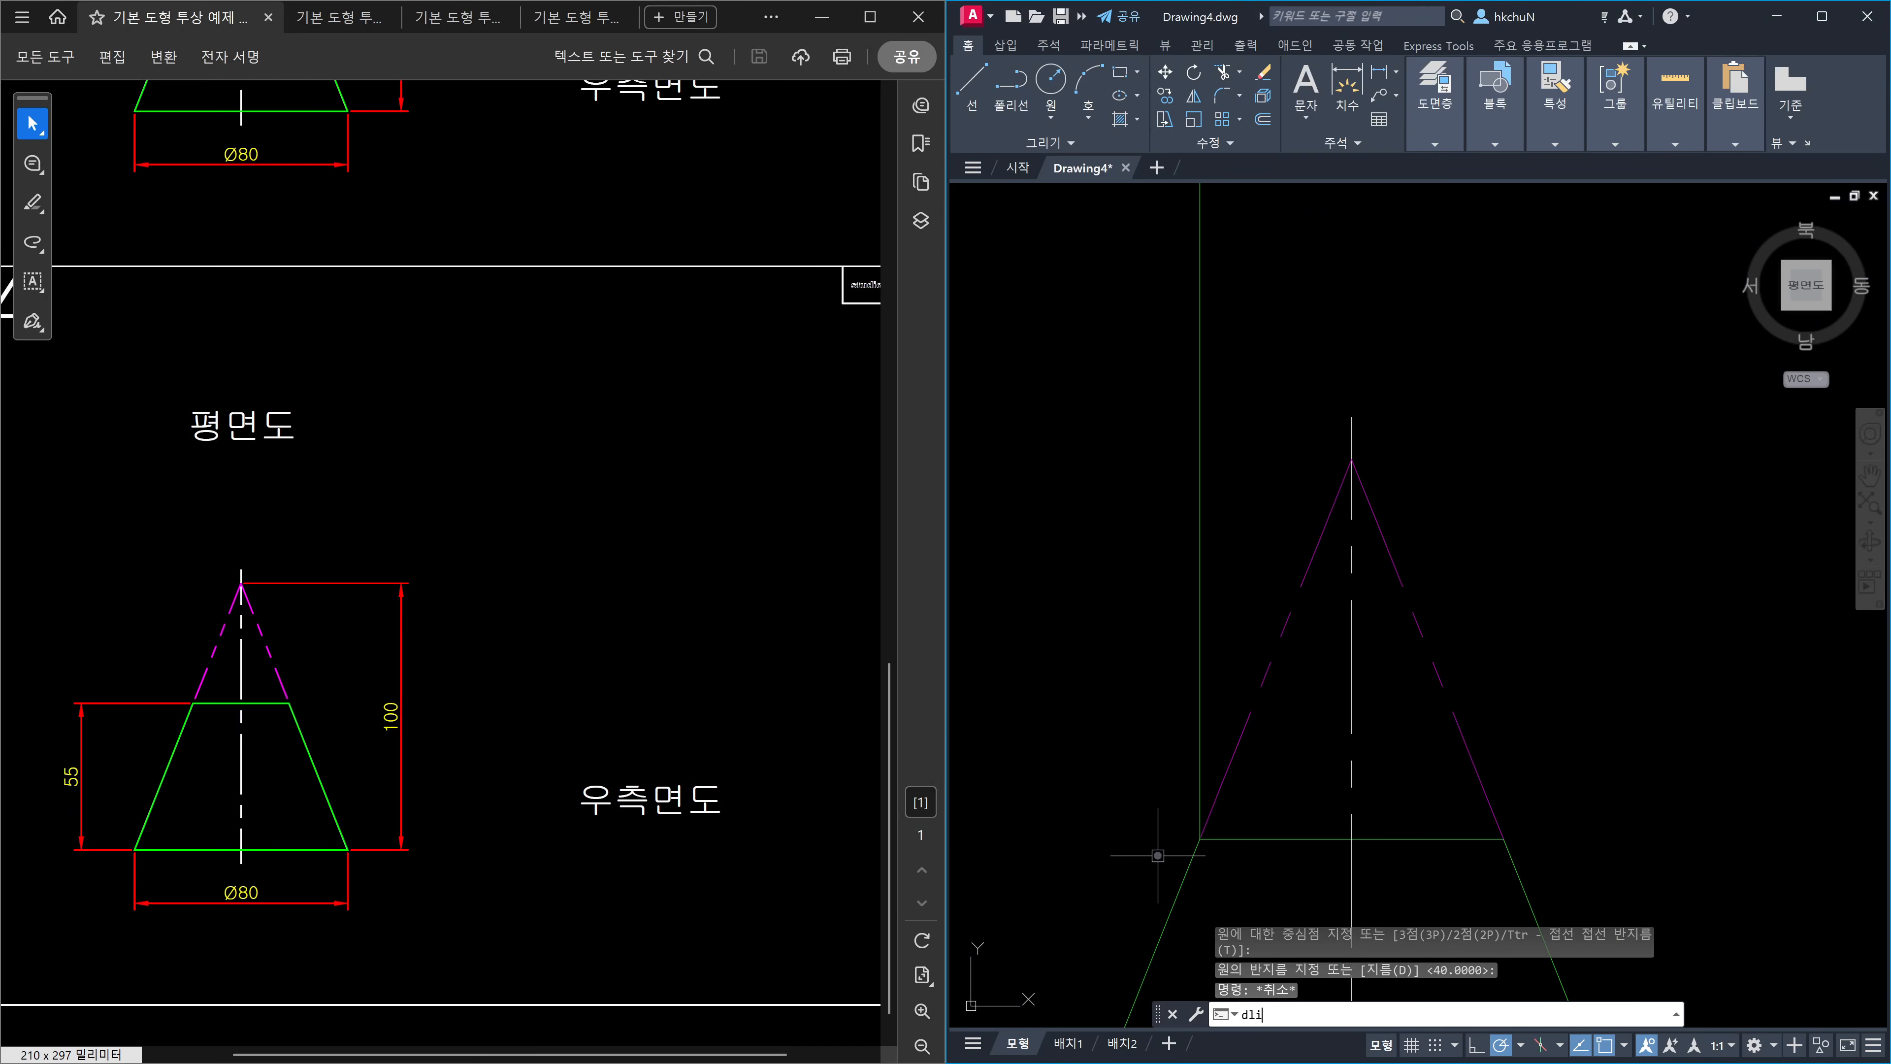
key("Return")
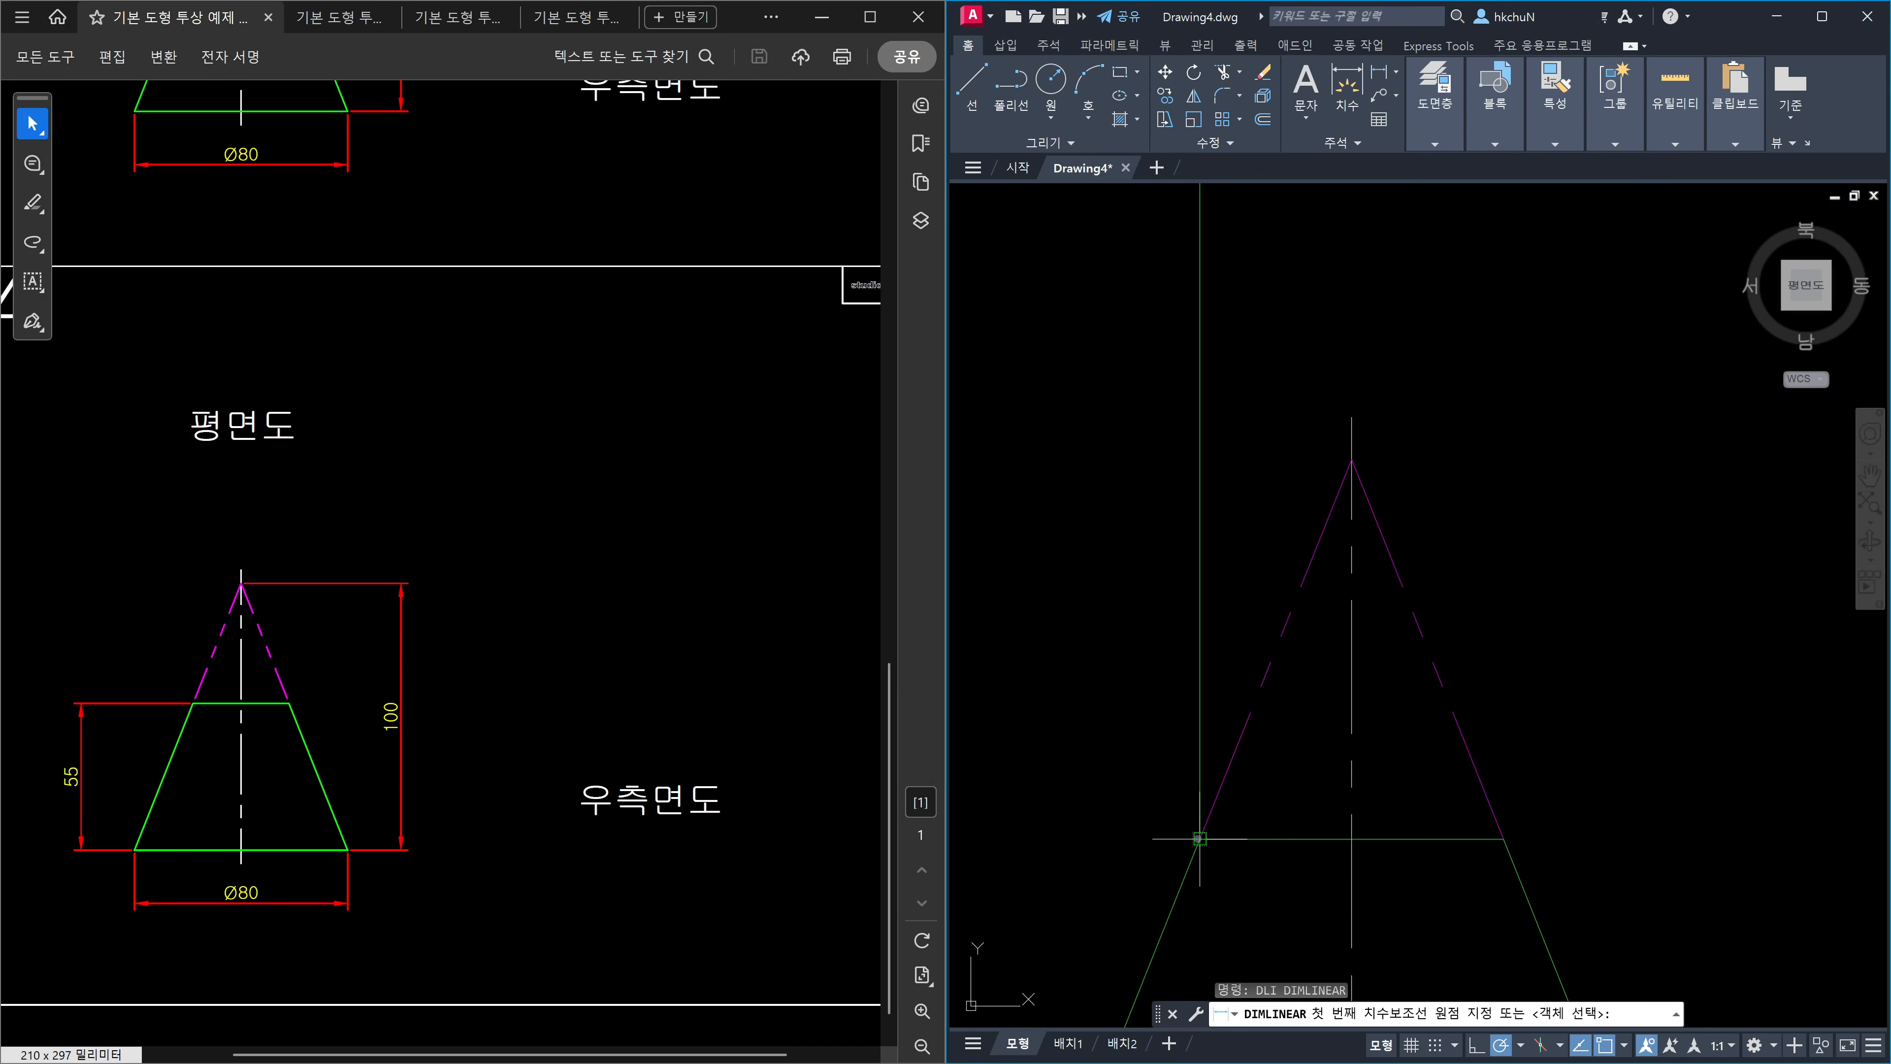
left_click(1199, 838)
left_click(1352, 417)
scroll(1349, 406, "down", 2)
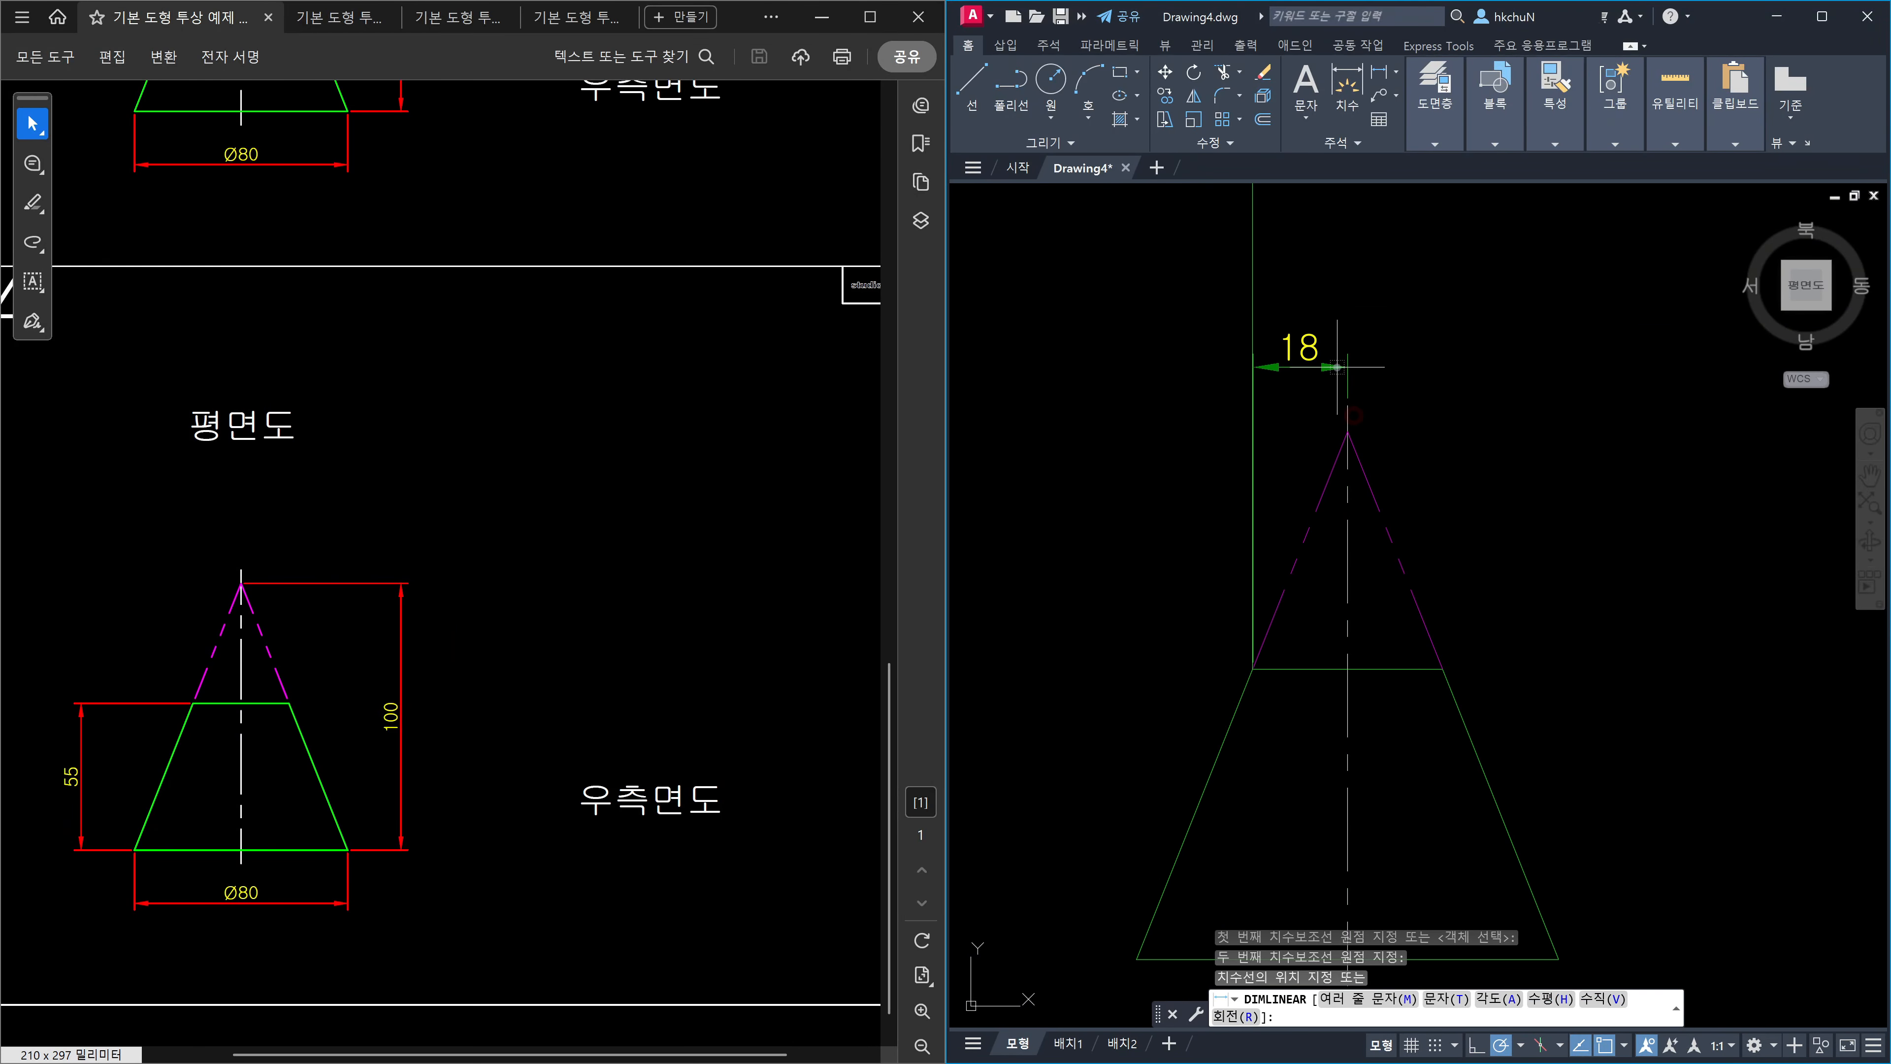
left_click(1346, 332)
key("Escape")
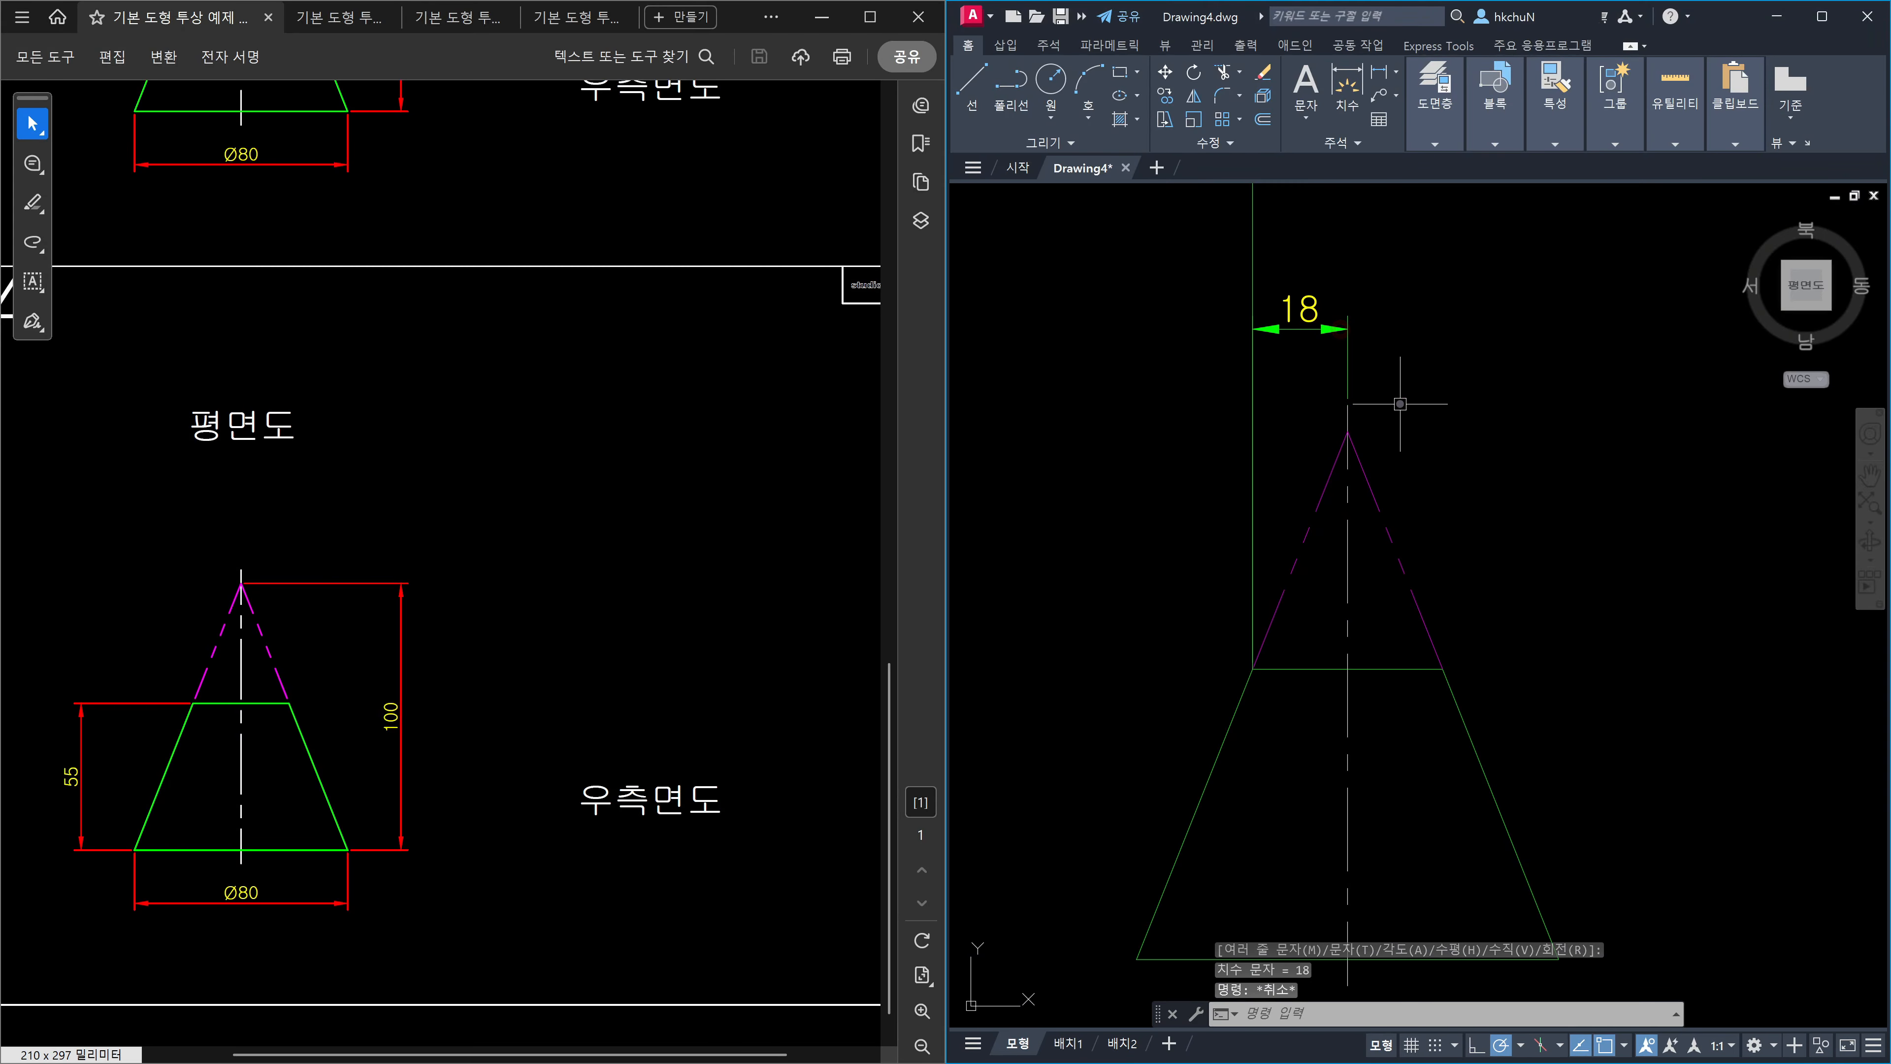
Inspect the horizontal dimension's properties, checking its measured value and primary-unit precision.
left_click(1389, 370)
left_click(1316, 341)
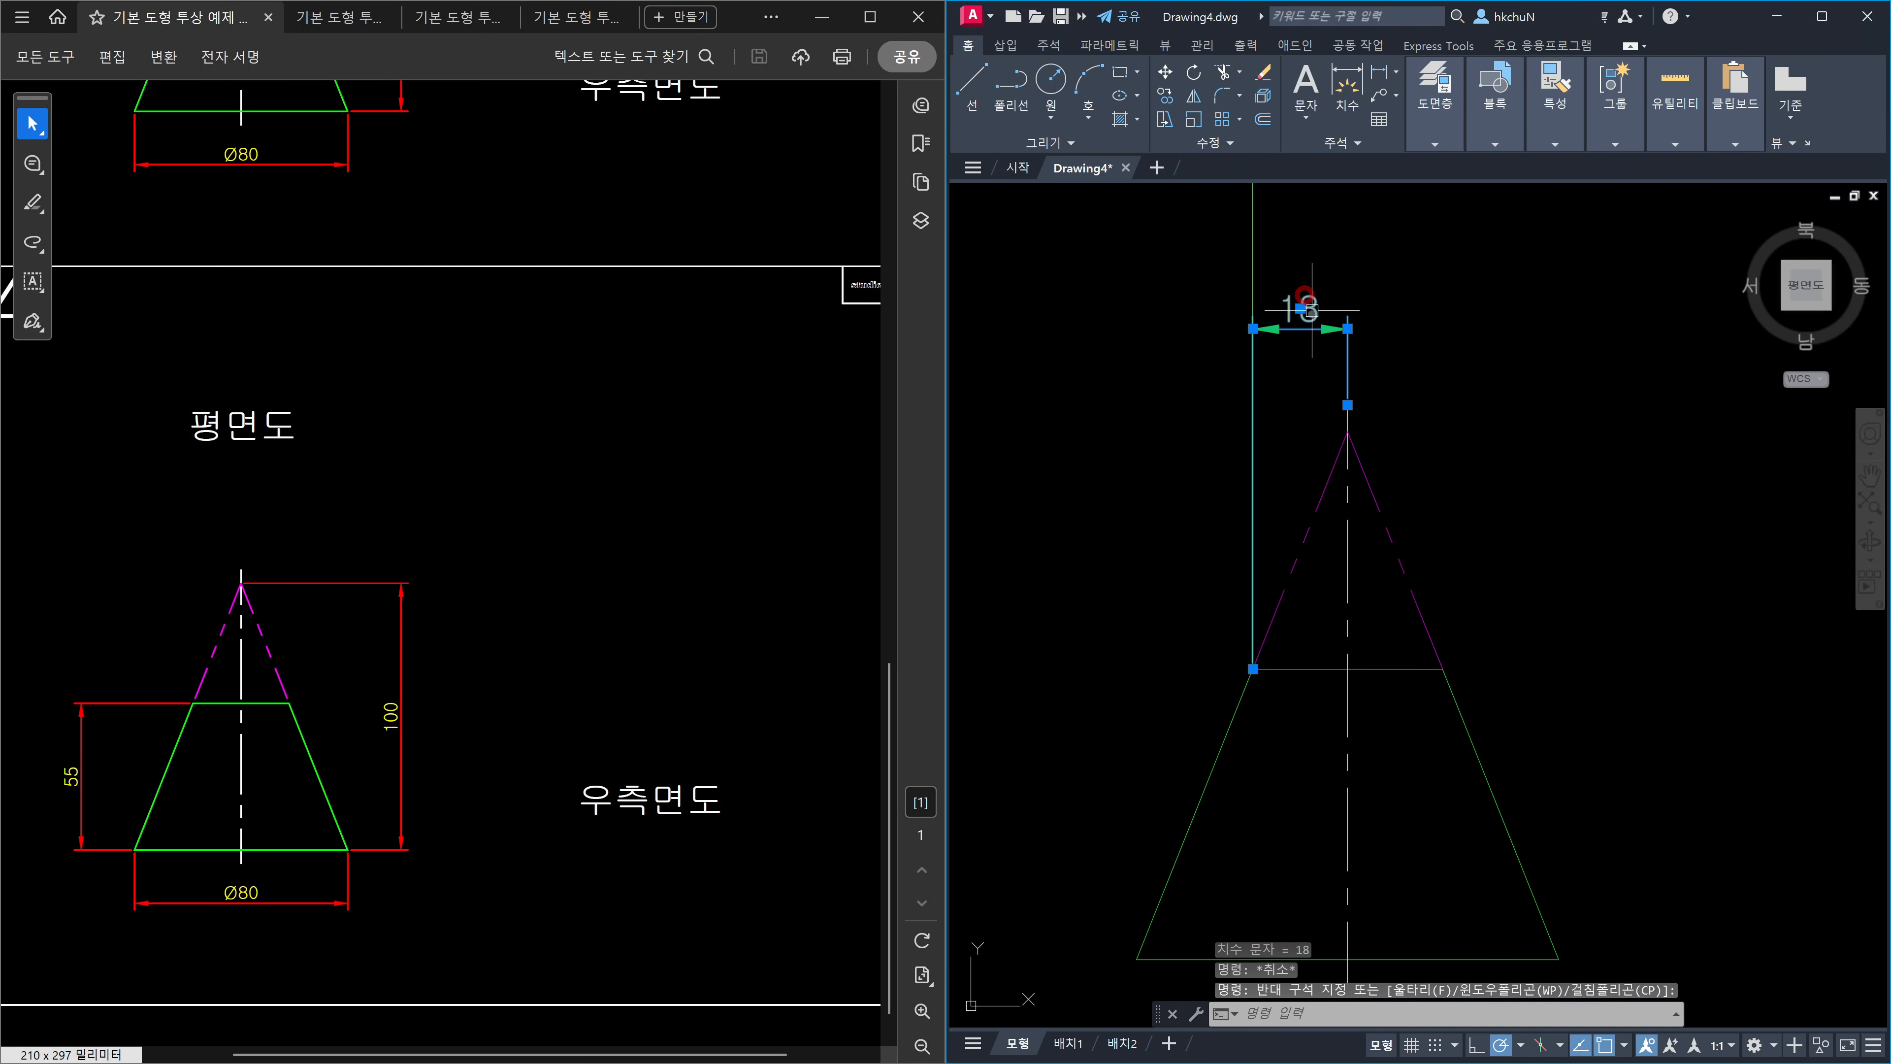
key("ctrl+1")
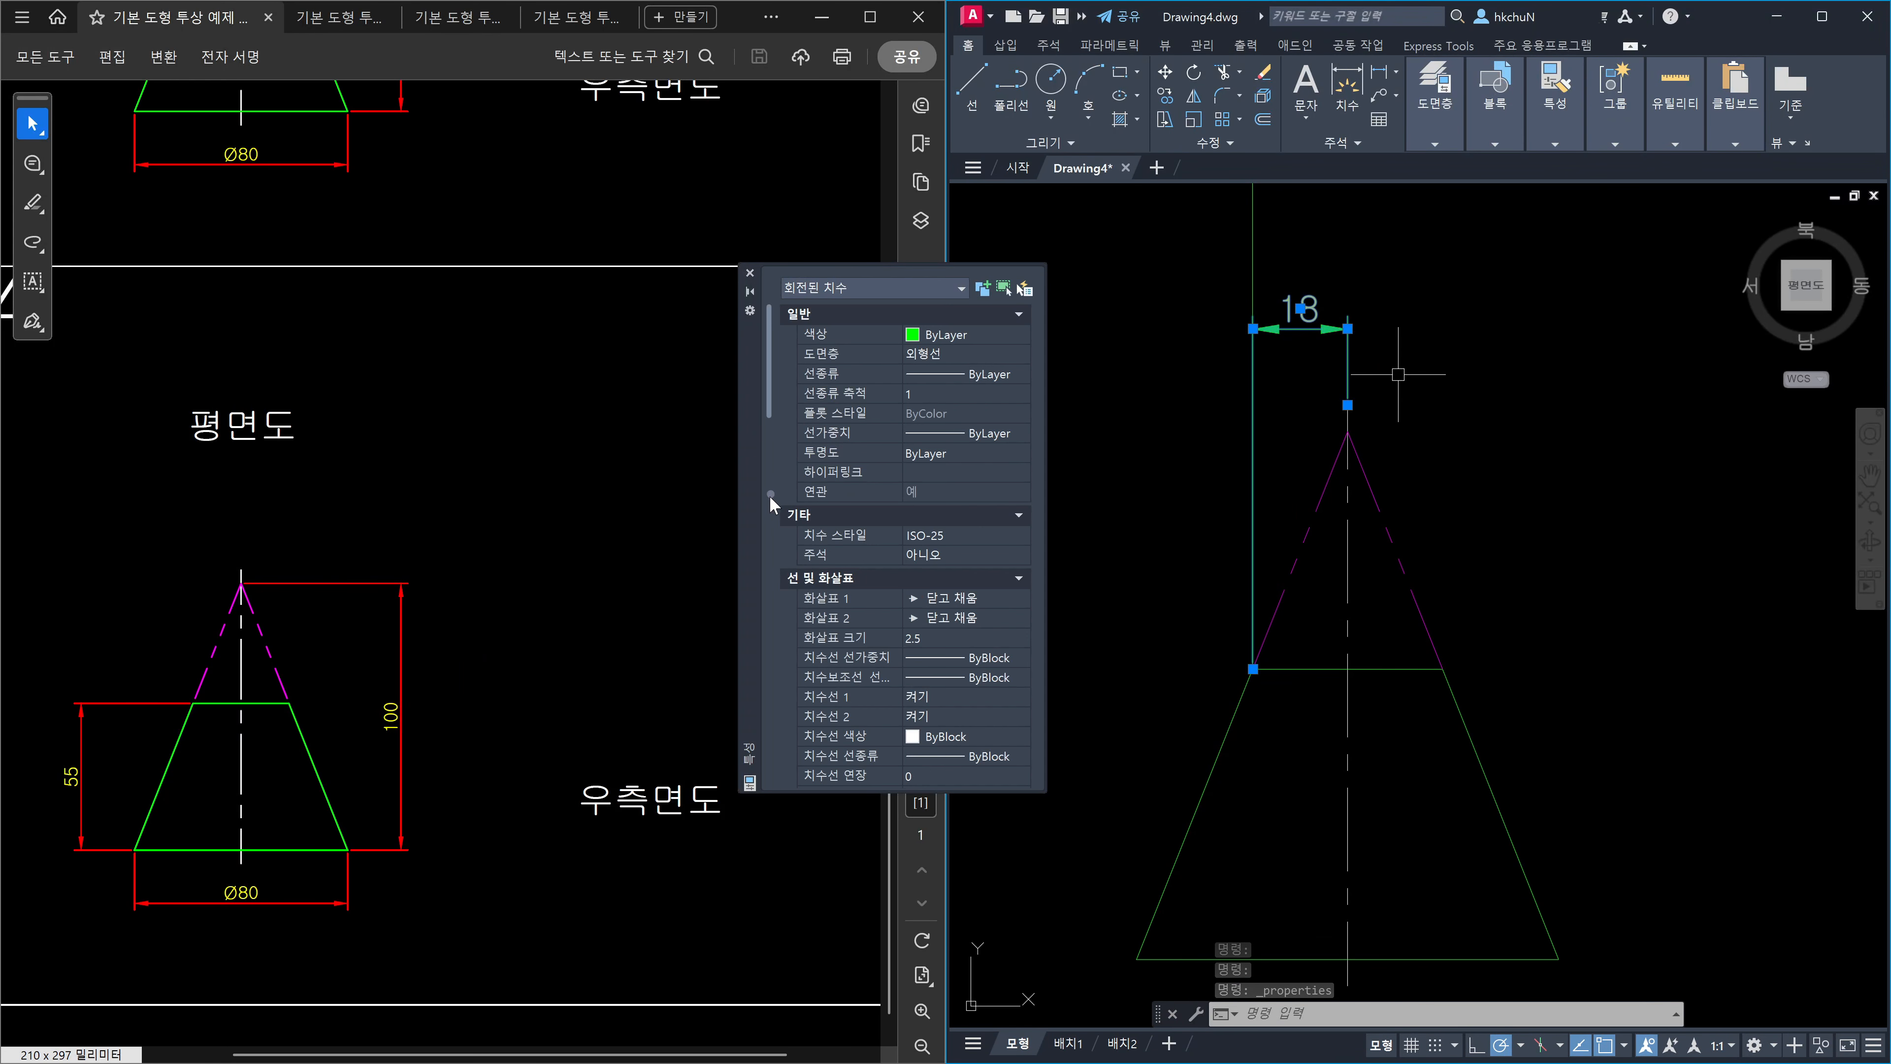
left_click(768, 499)
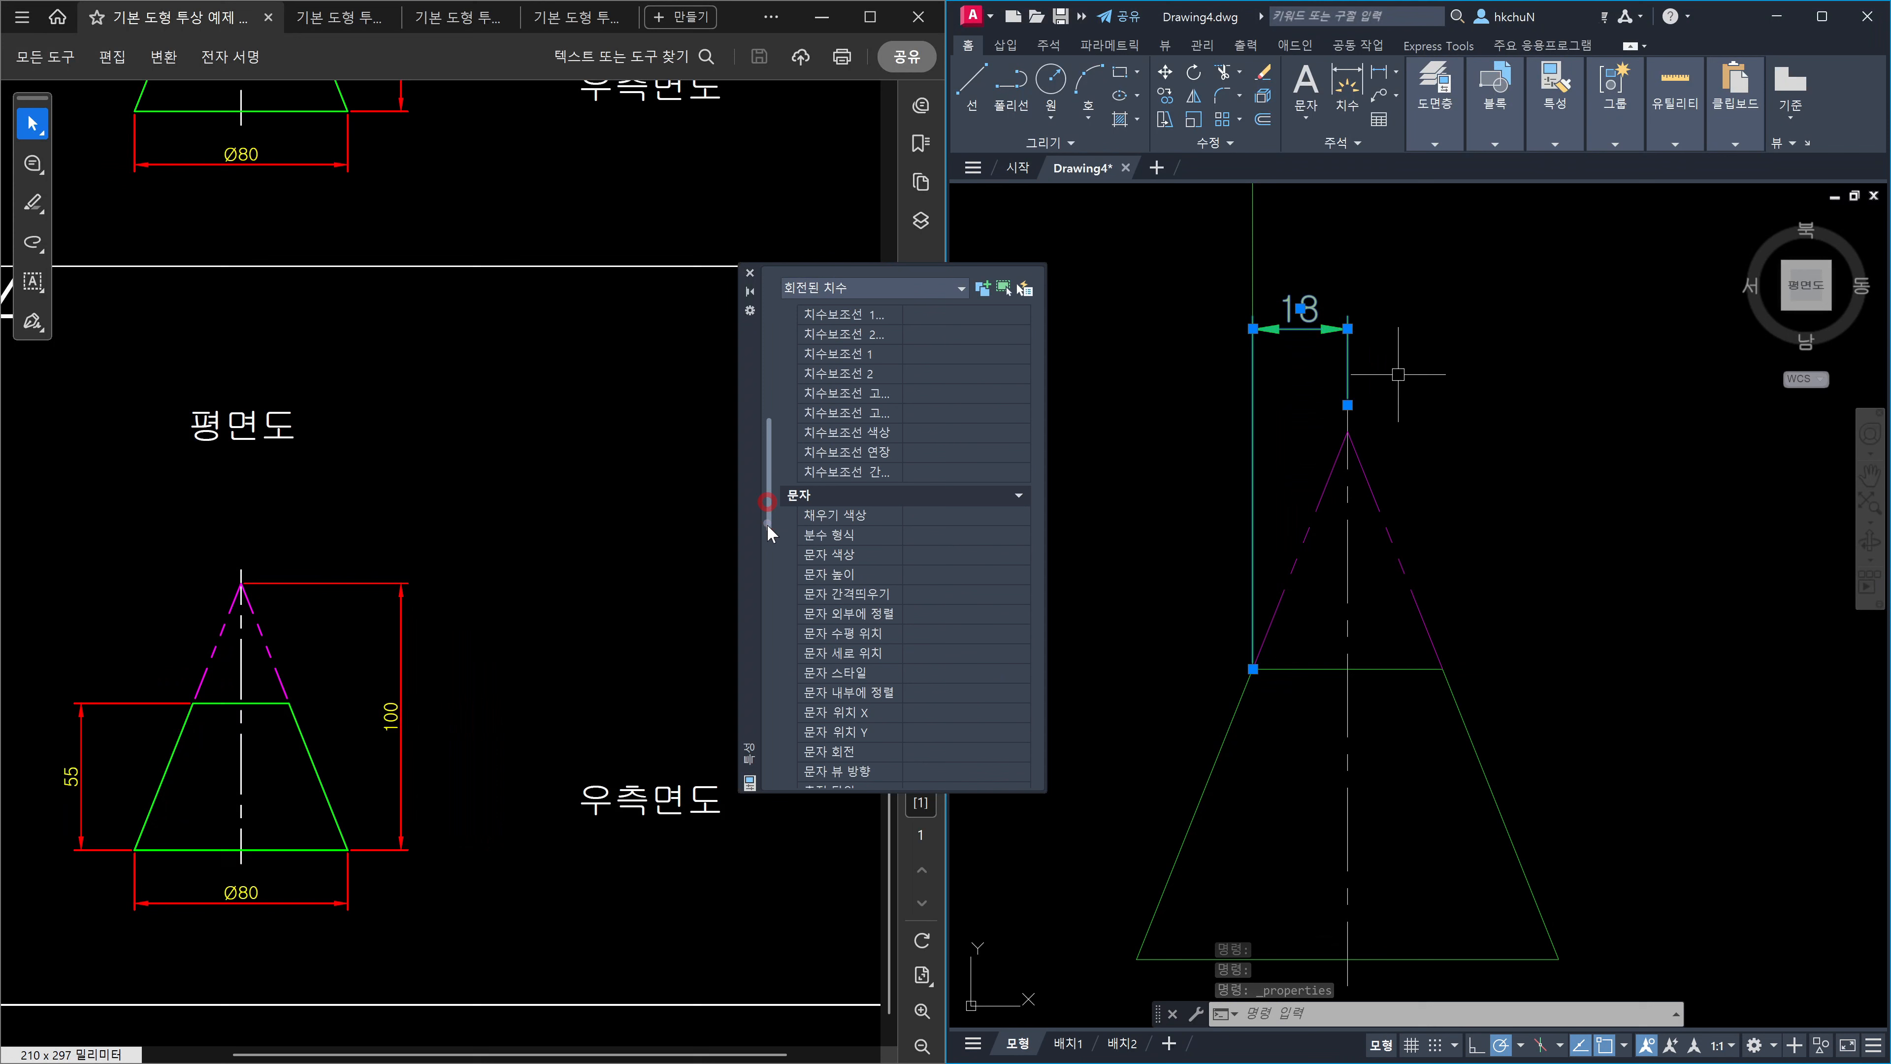
left_click(772, 612)
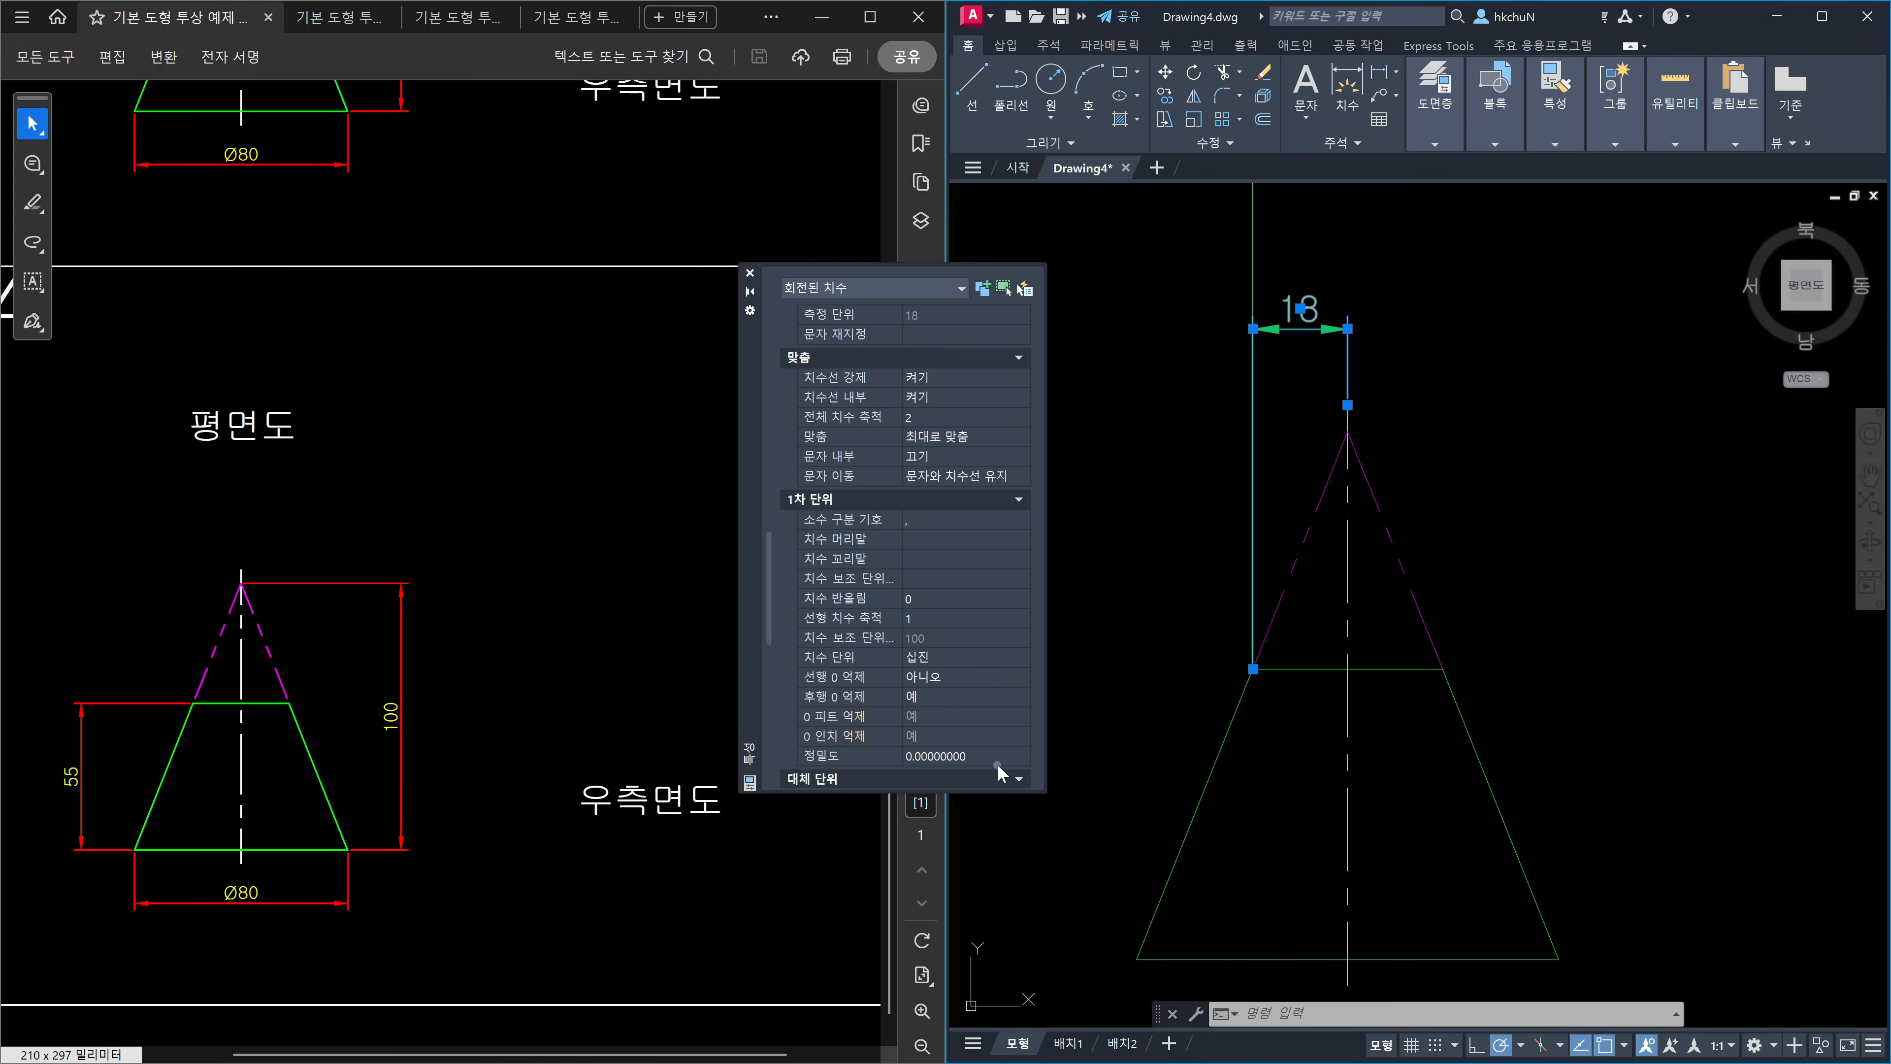
left_click(751, 272)
key("Escape")
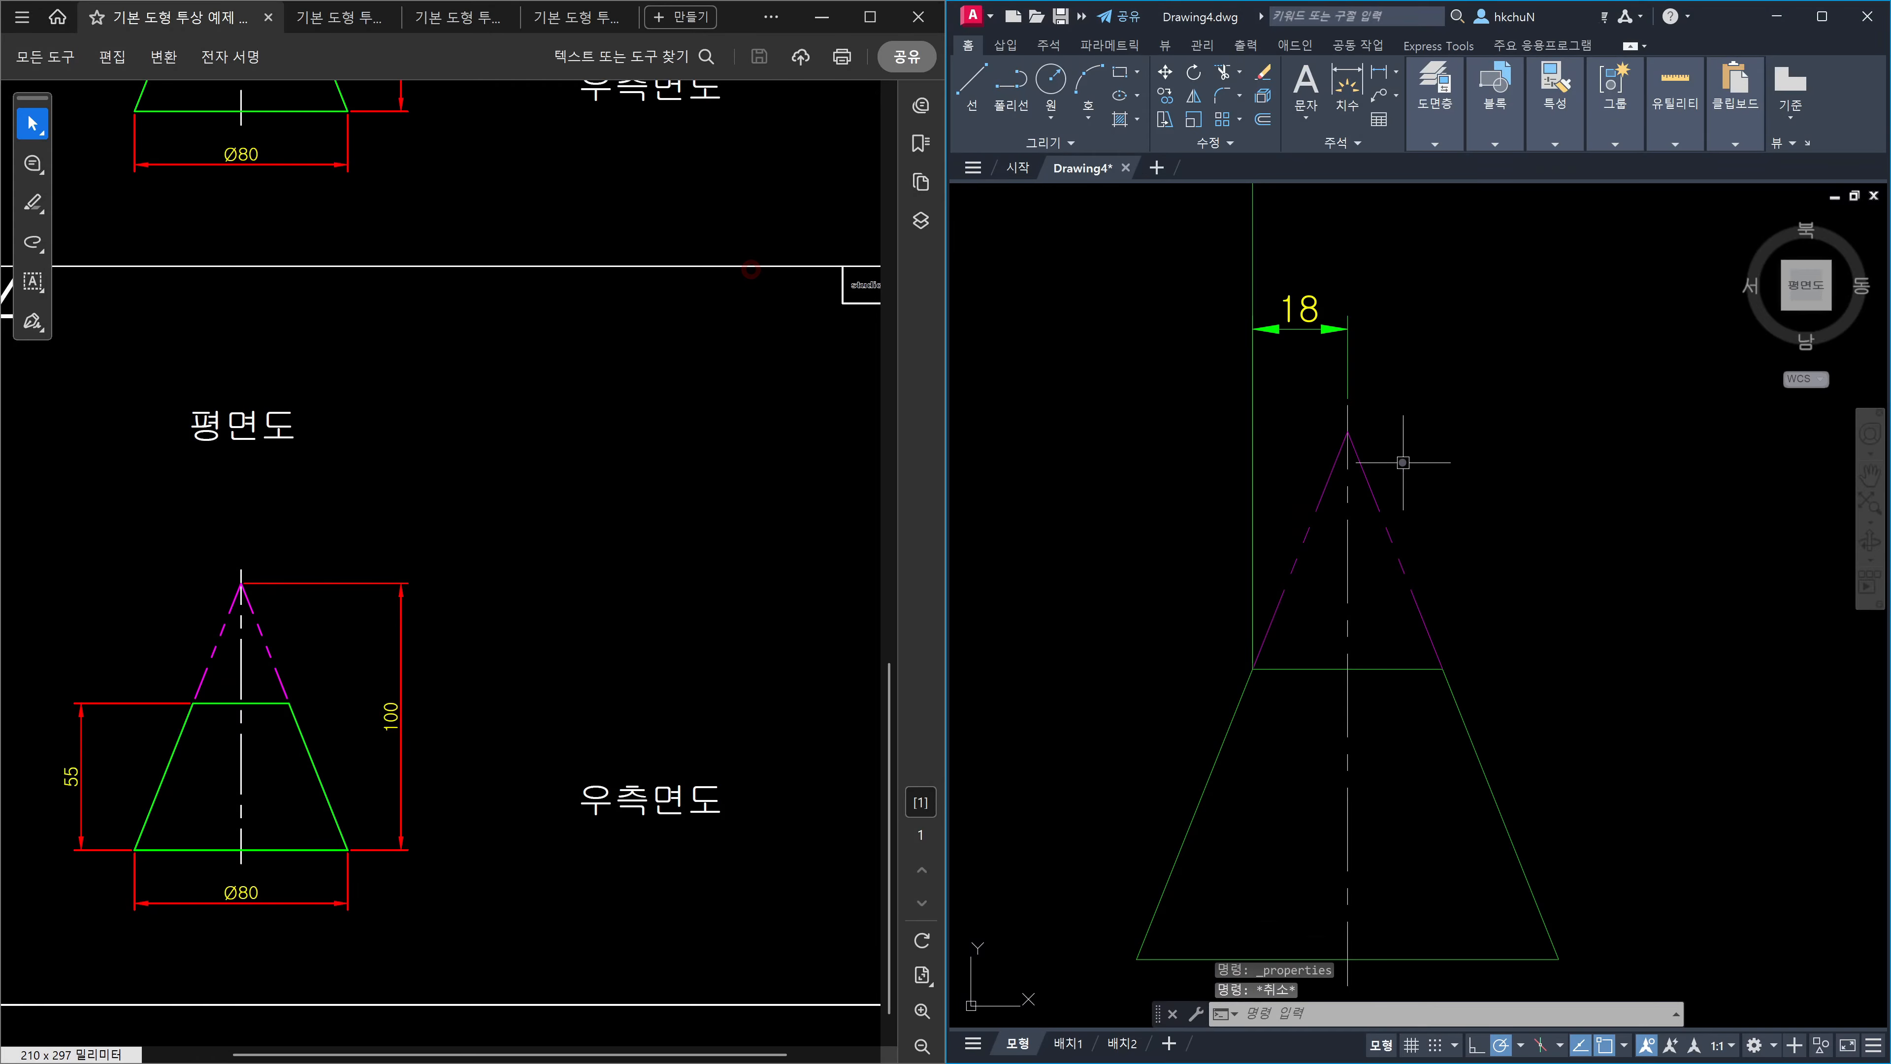
Delete the vertical projection line and the horizontal dimension above the front view.
scroll(1486, 461, "down", 2)
middle_click_drag(1496, 422, 1401, 654)
scroll(1494, 552, "down", 2)
scroll(1413, 553, "up", 4)
left_click(1400, 654)
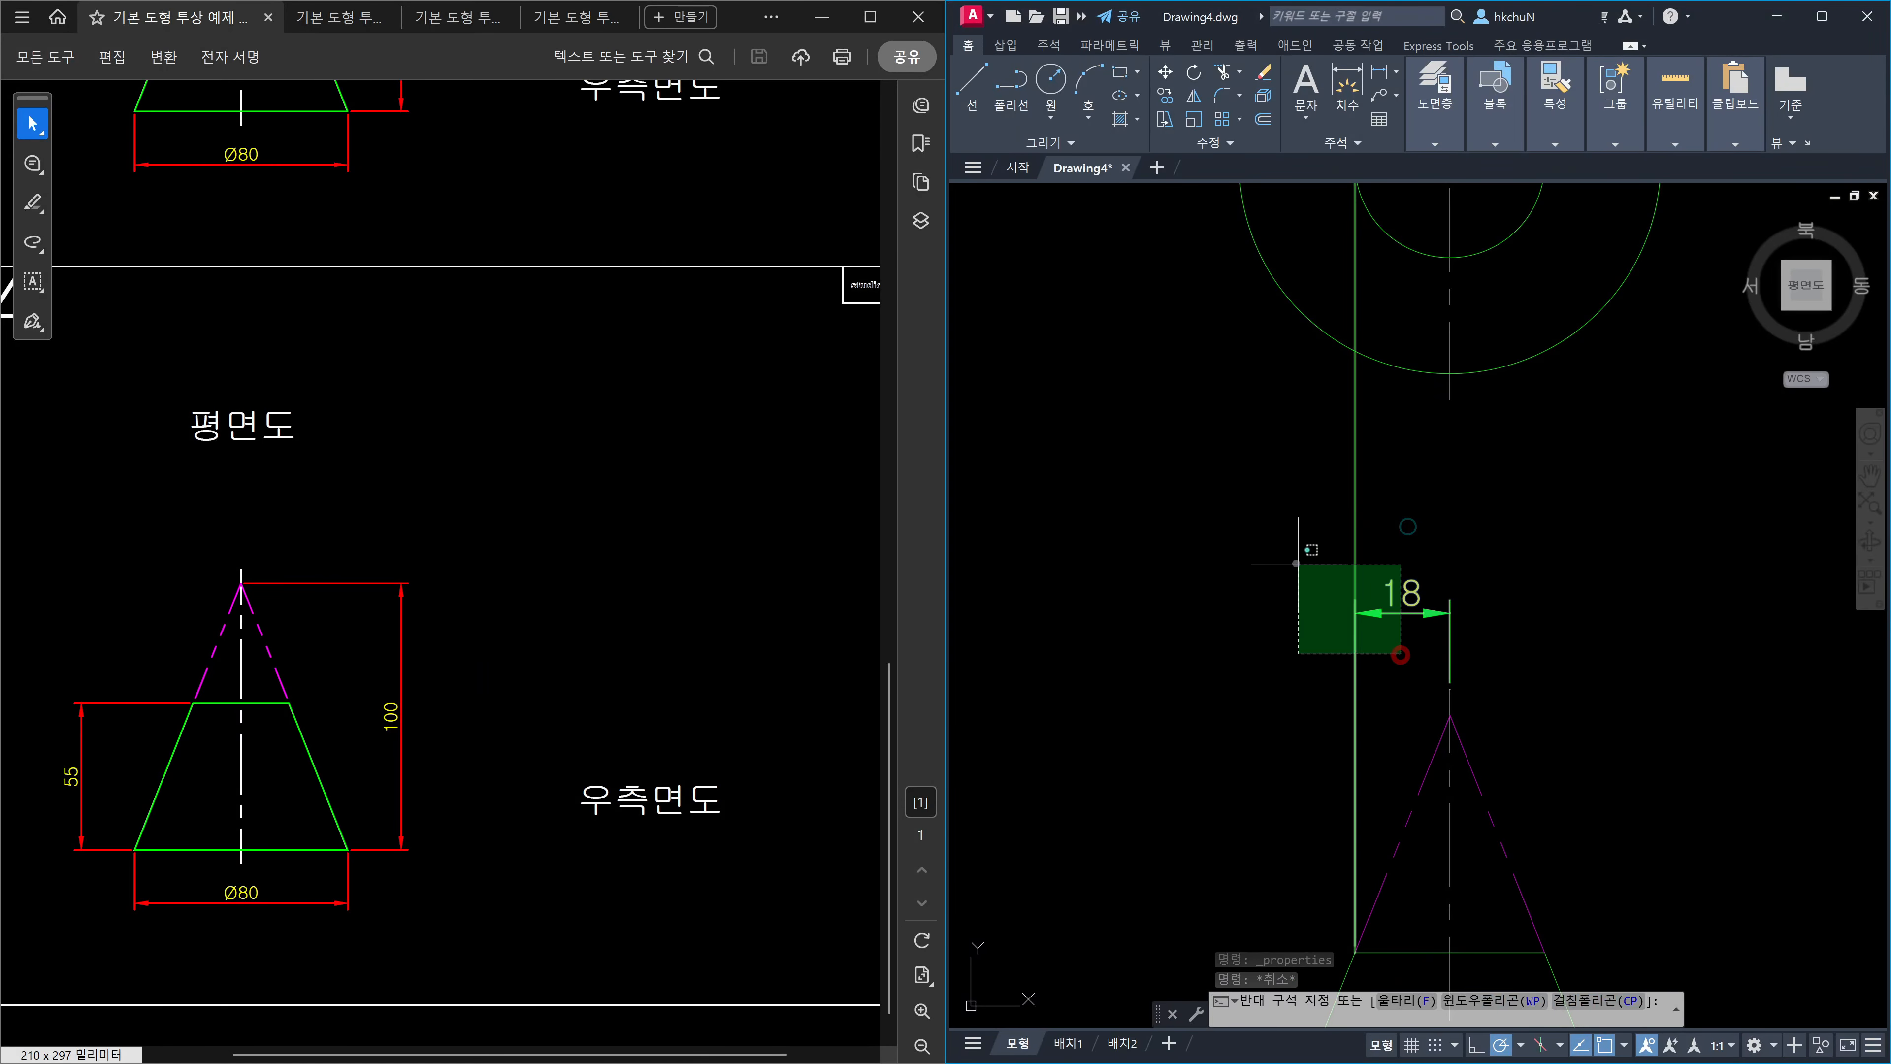
left_click(1300, 568)
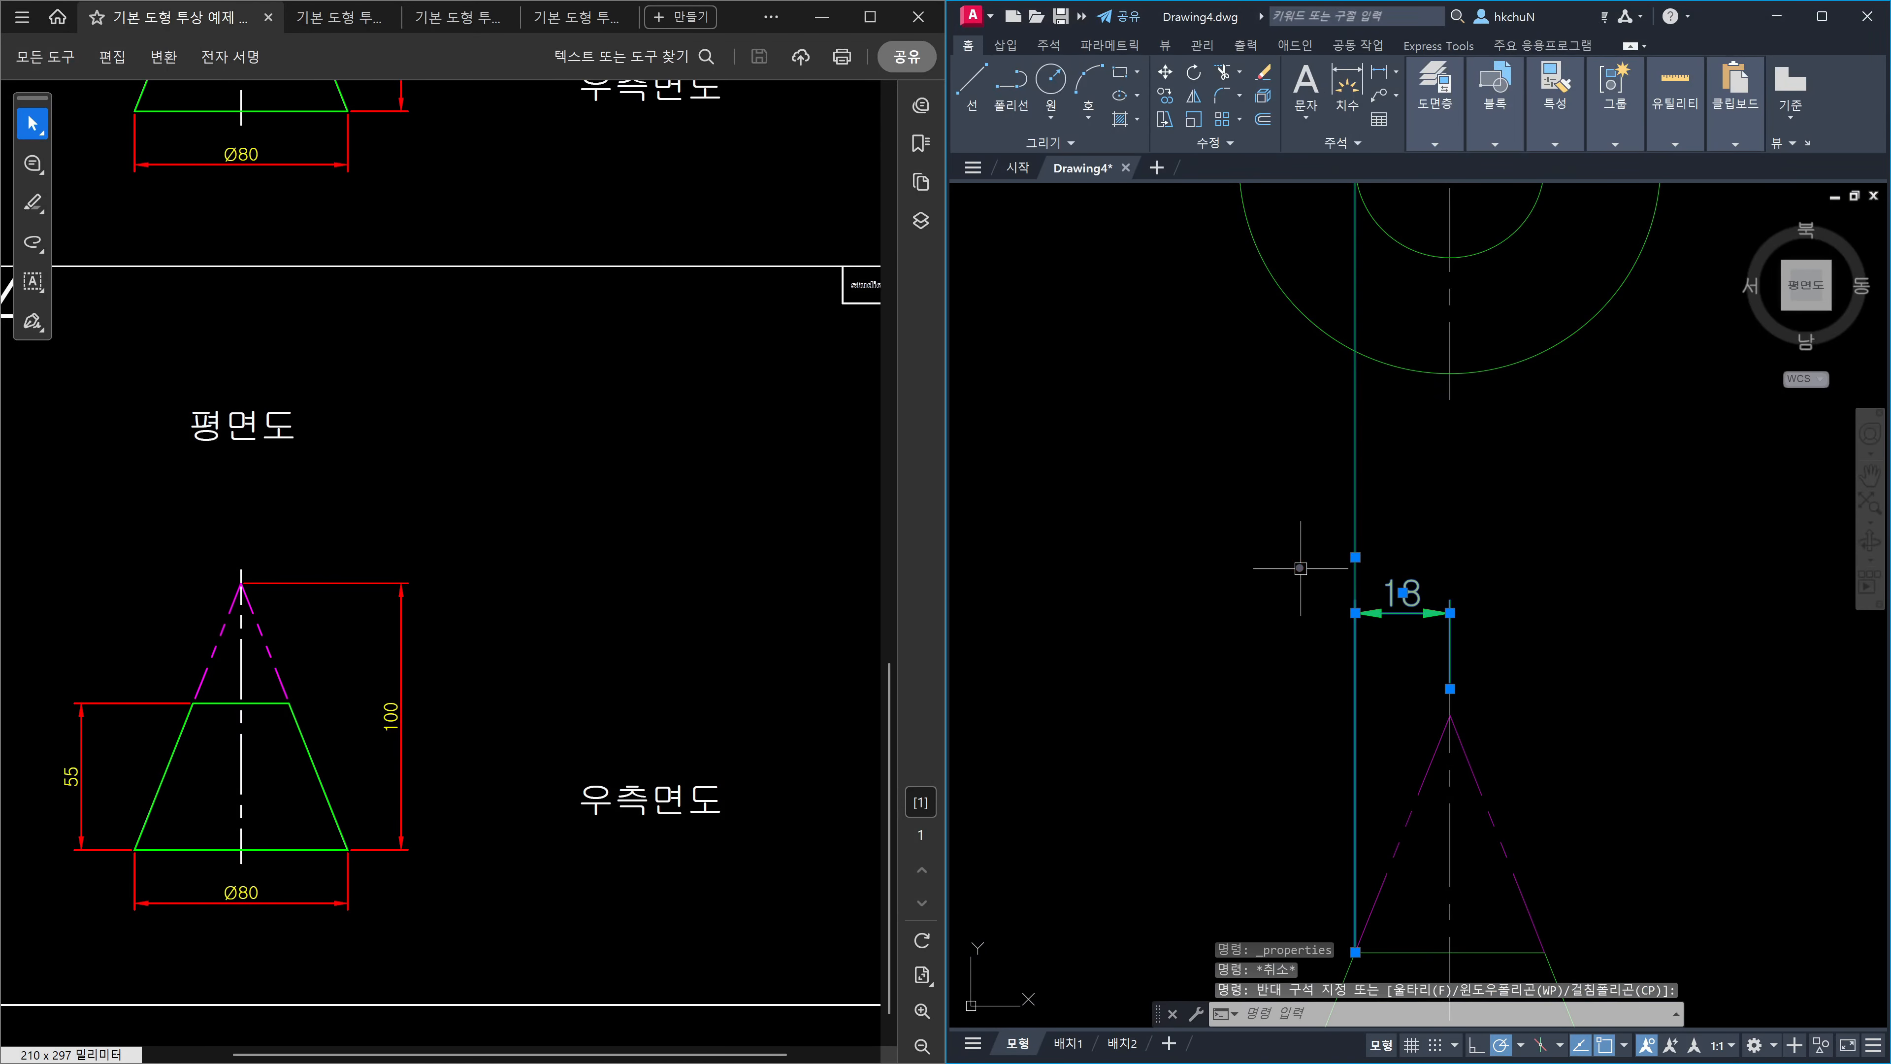
key("Delete")
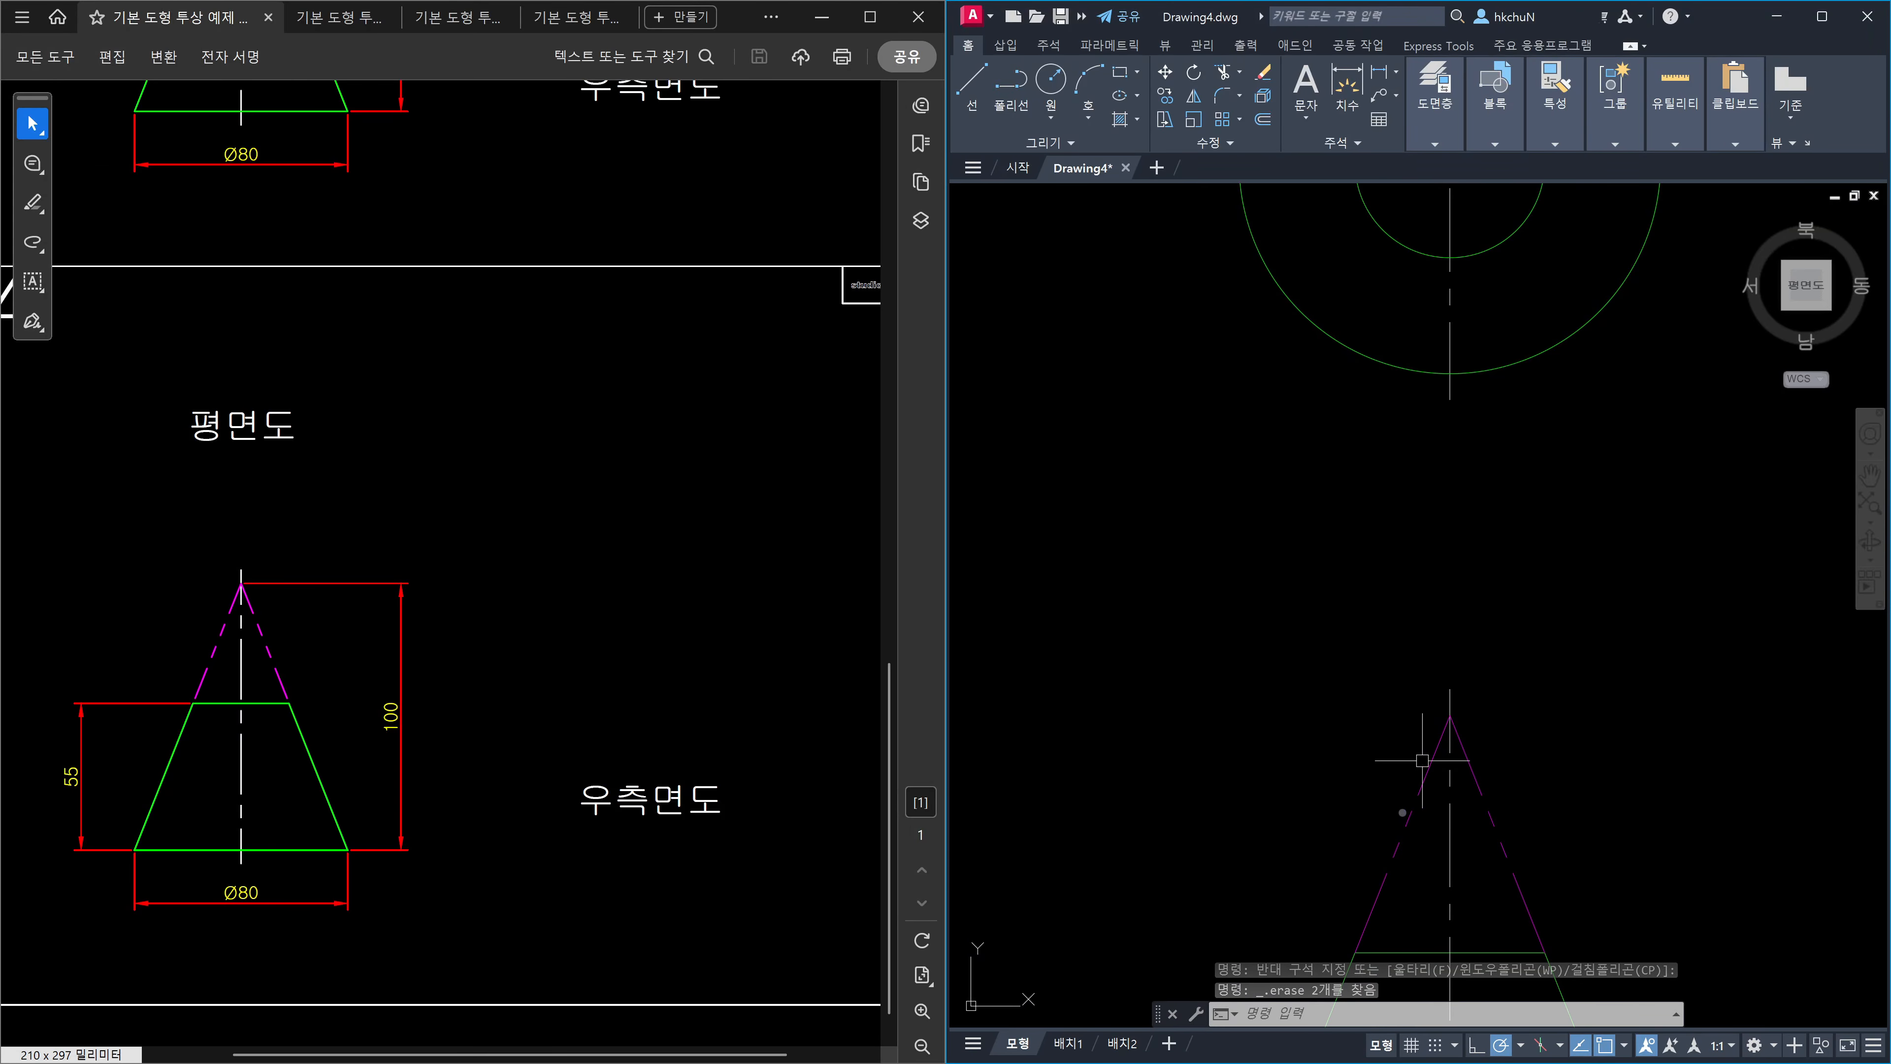
Shorten the lower ends of the four phantom sloping lines in both elevation views using Lengthen with a delta of -2.
scroll(1525, 636, "down", 4)
middle_click_drag(1608, 658, 1266, 686)
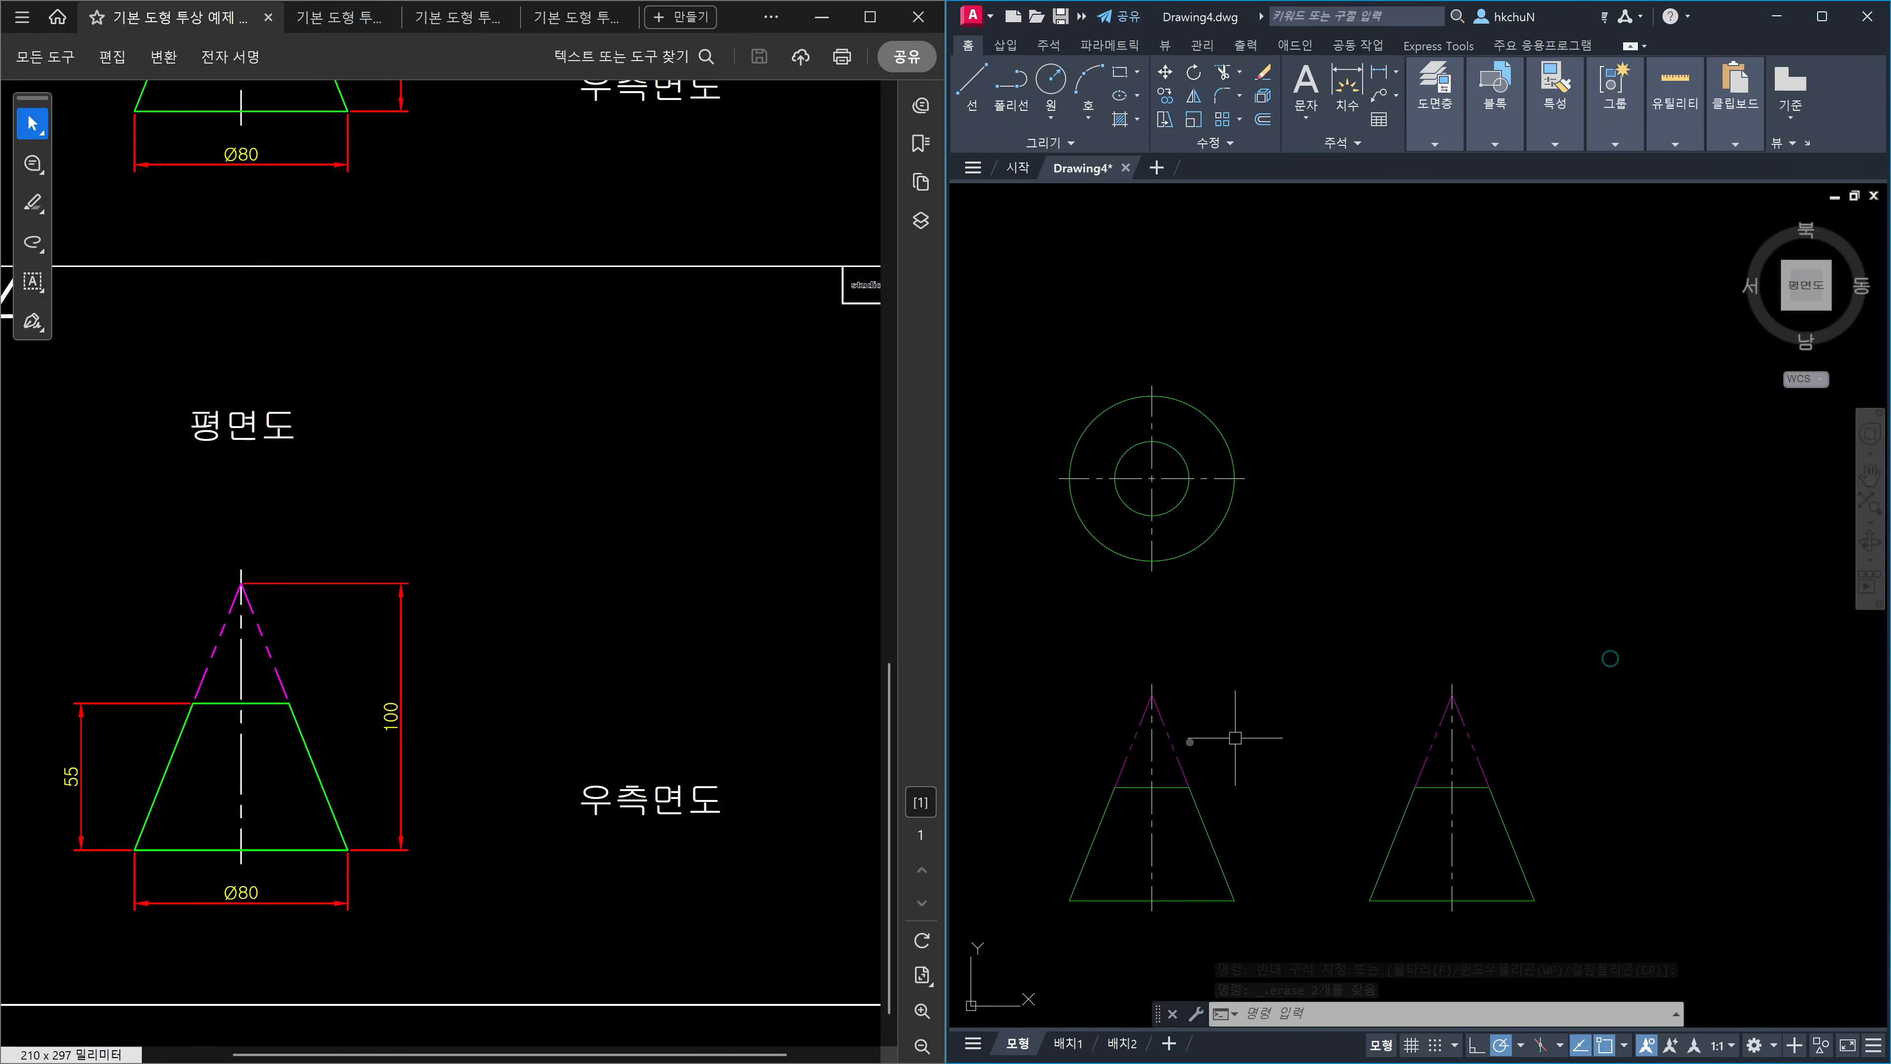
scroll(1120, 783, "up", 2)
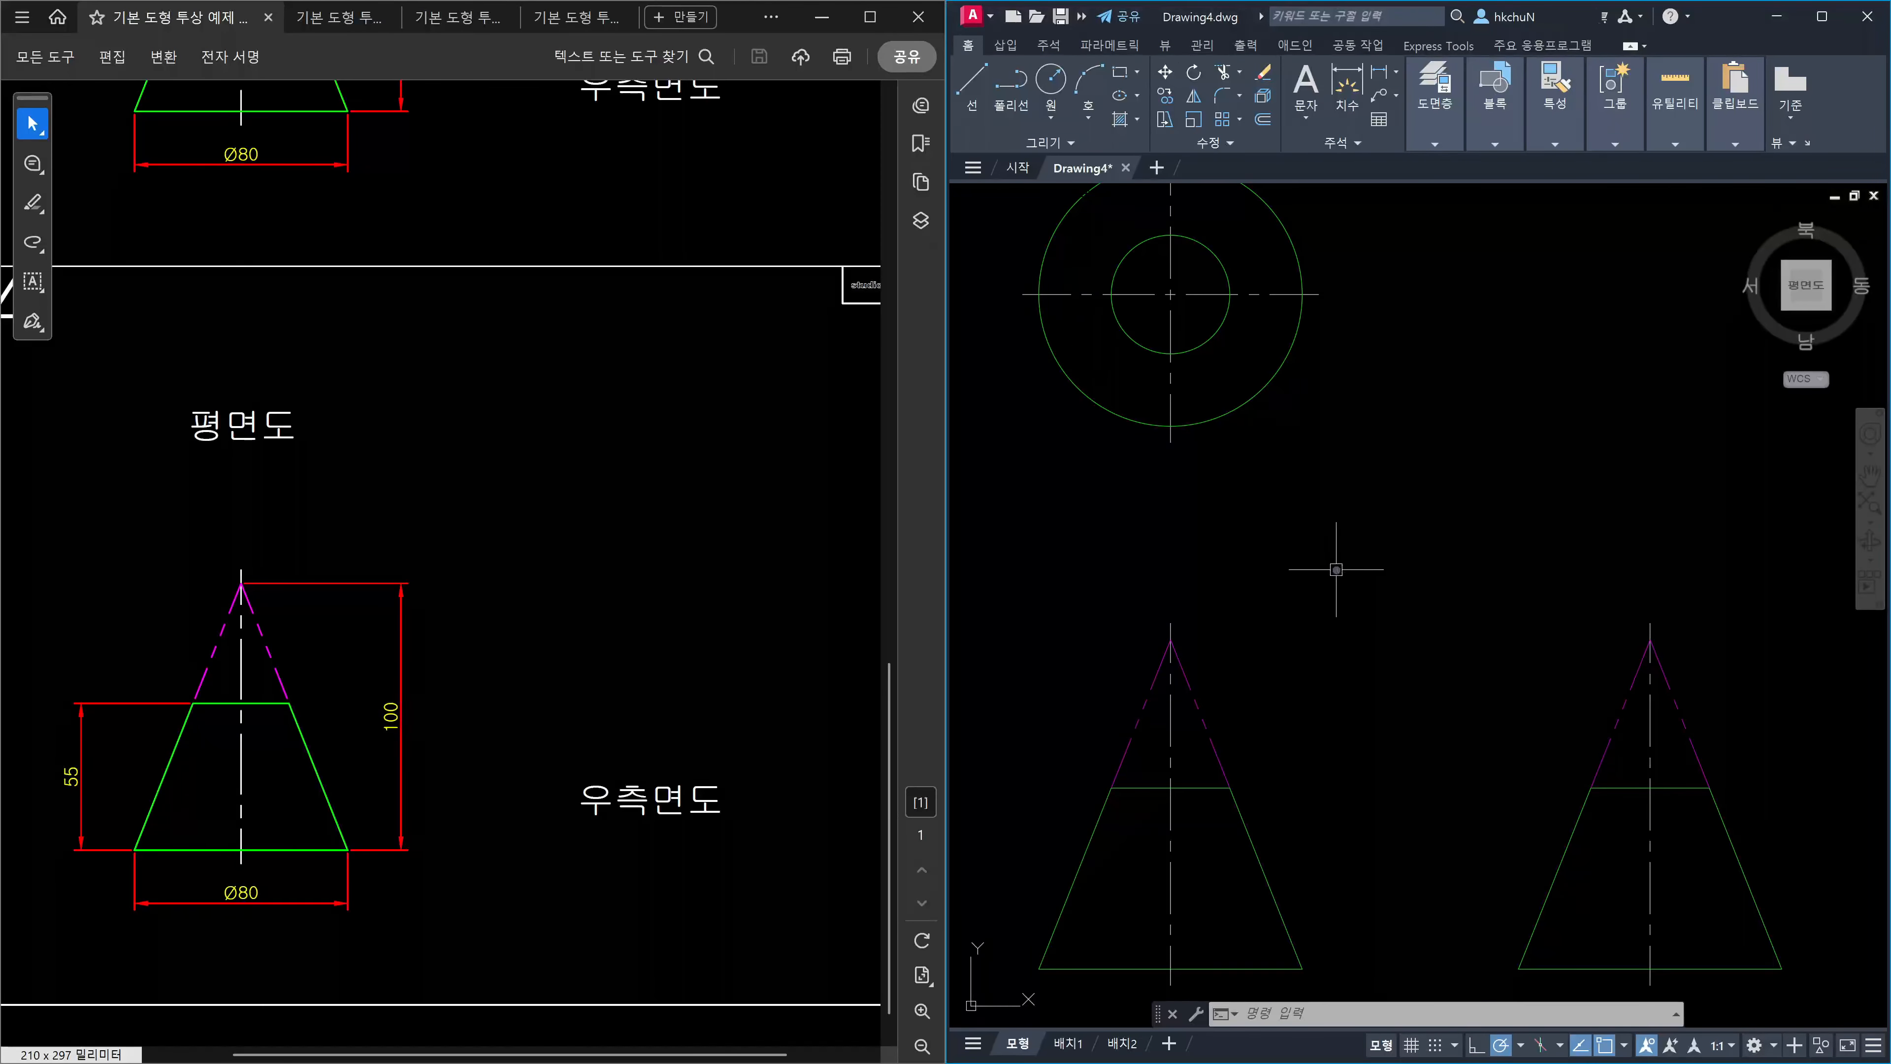
scroll(1340, 574, "down", 2)
scroll(1337, 608, "up", 2)
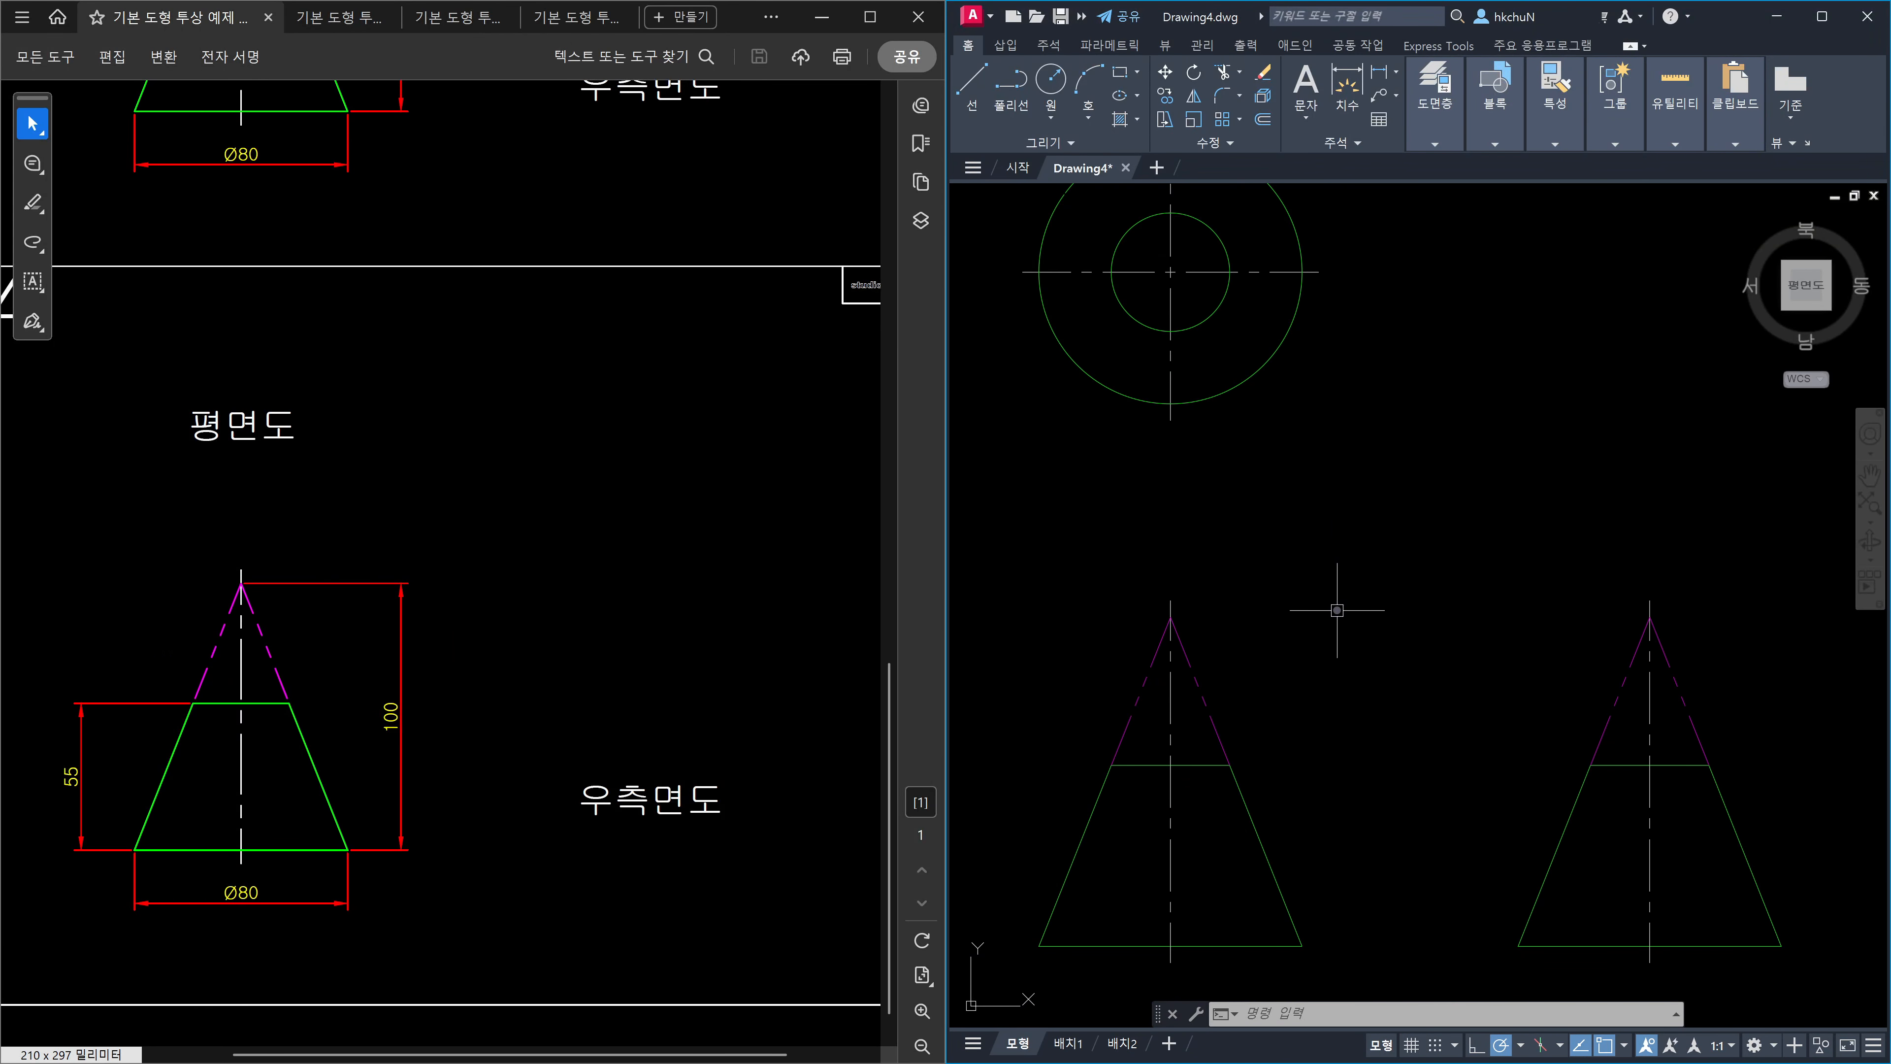
type("len")
key("Return")
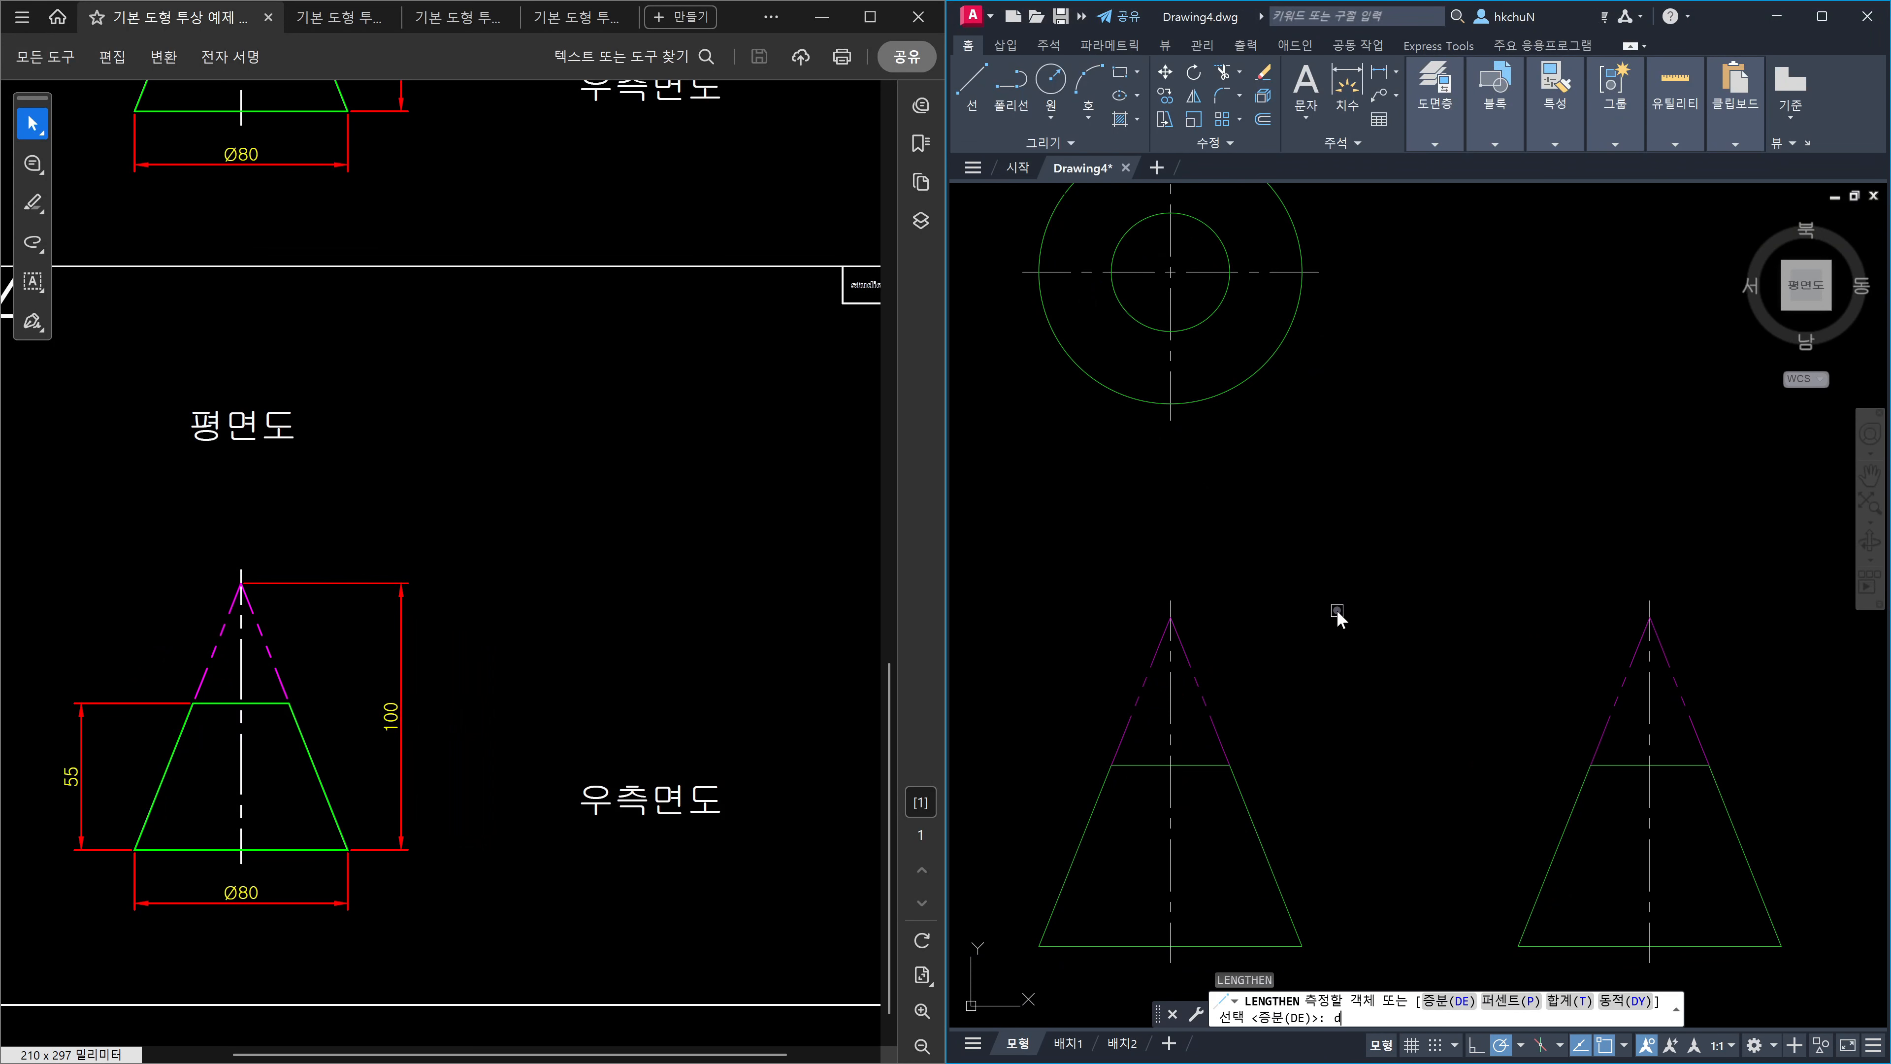
type("de")
key("Return")
type("-2")
key("Return")
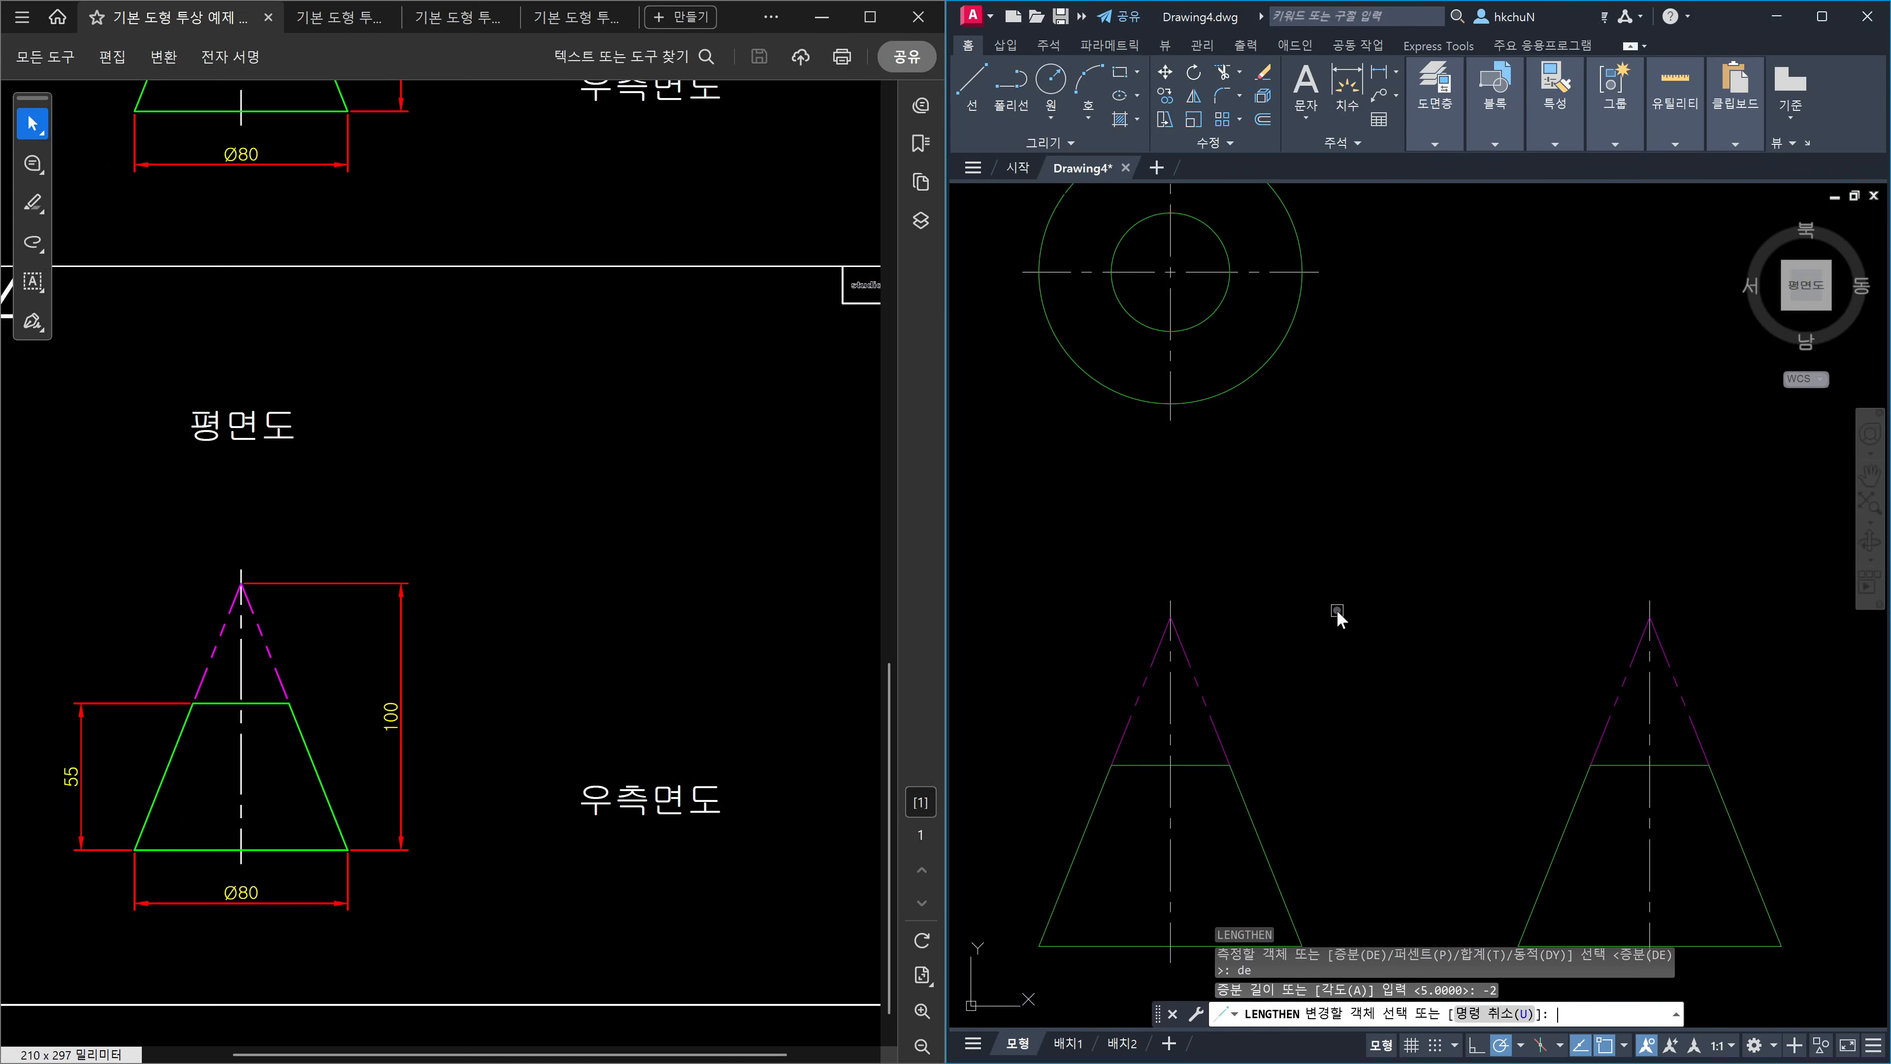
left_click(1119, 746)
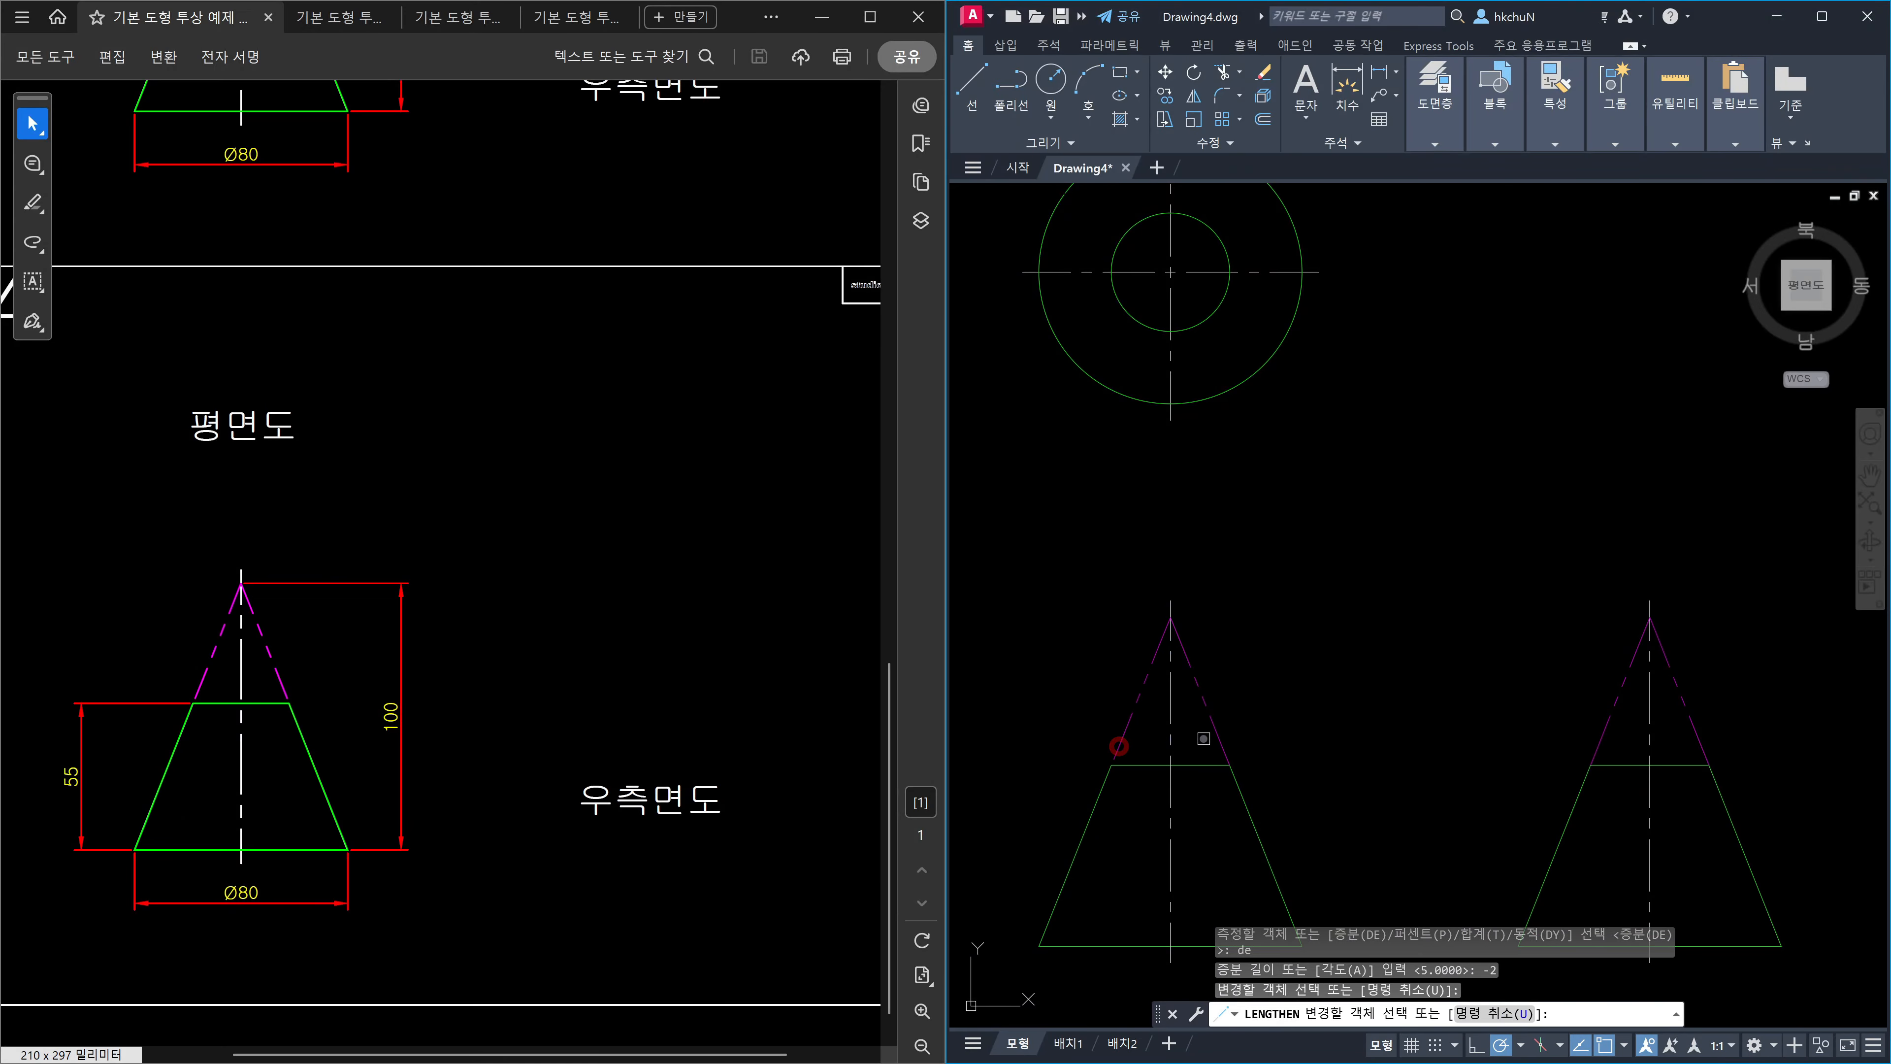
left_click(1219, 739)
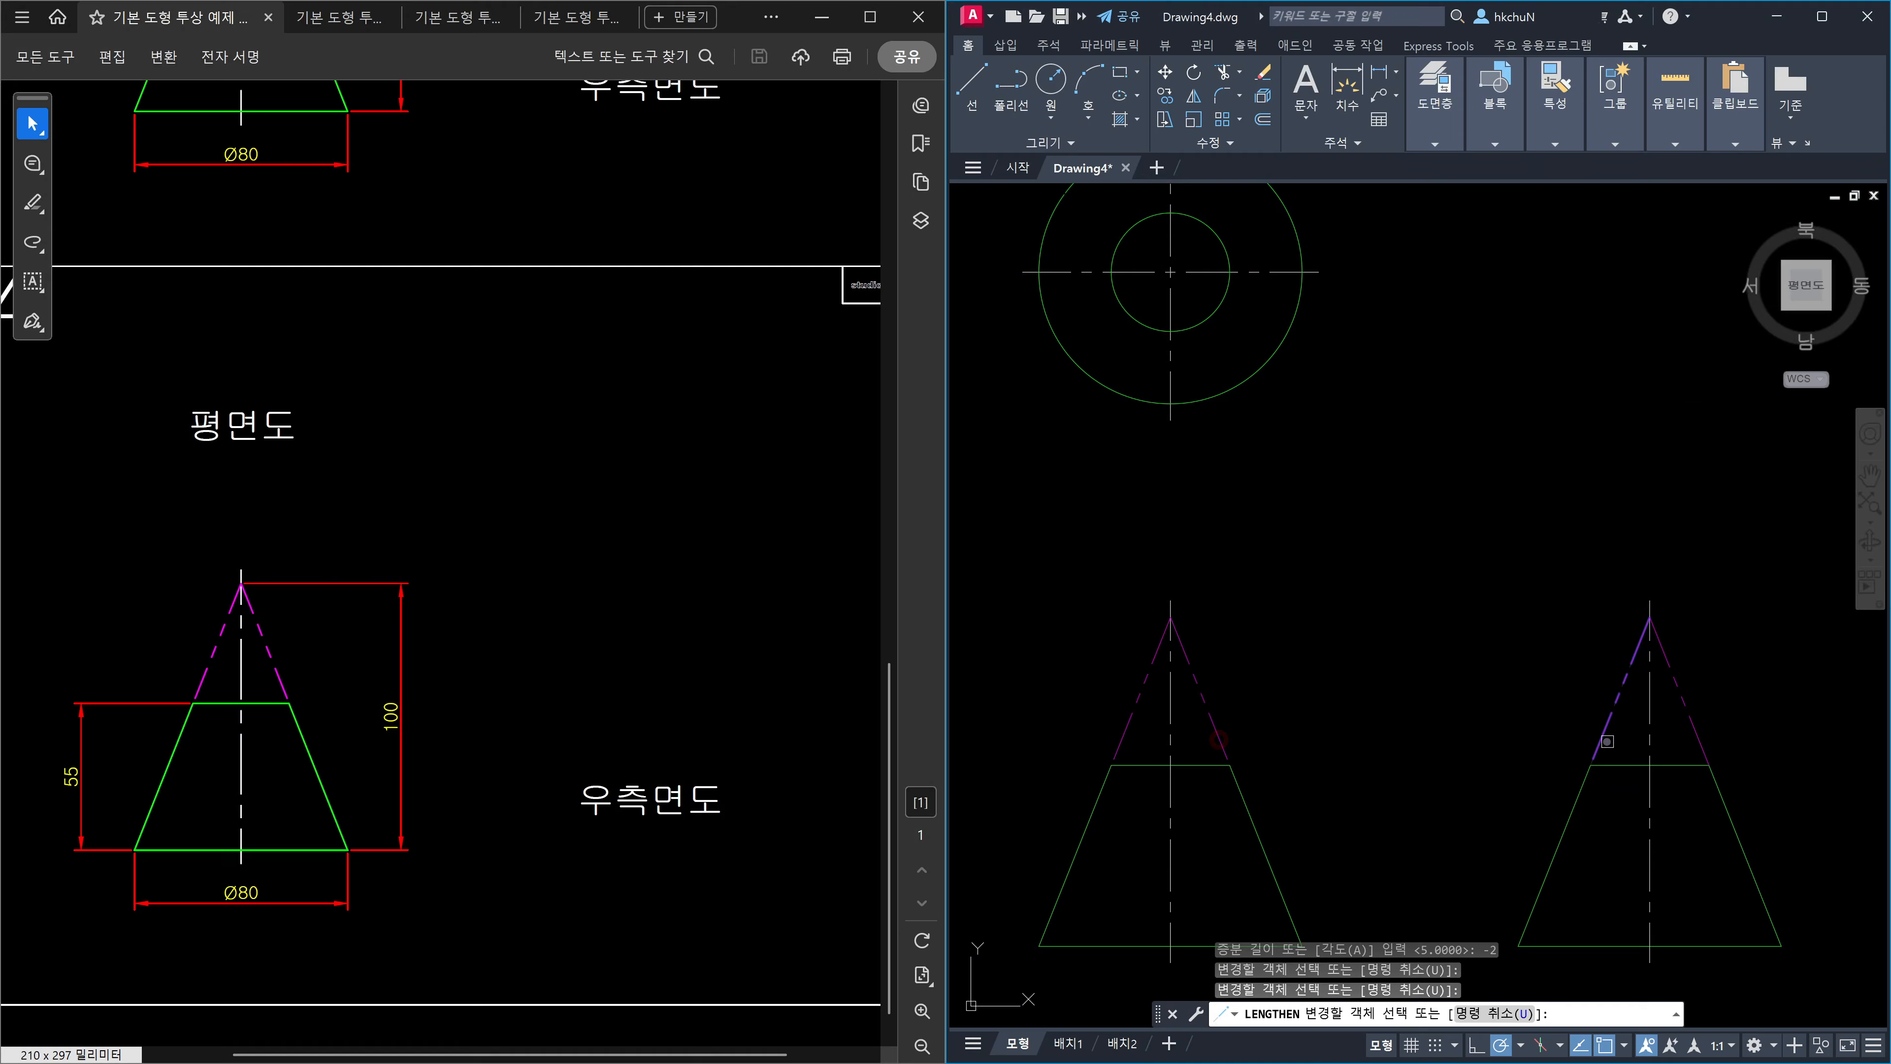
left_click(1601, 741)
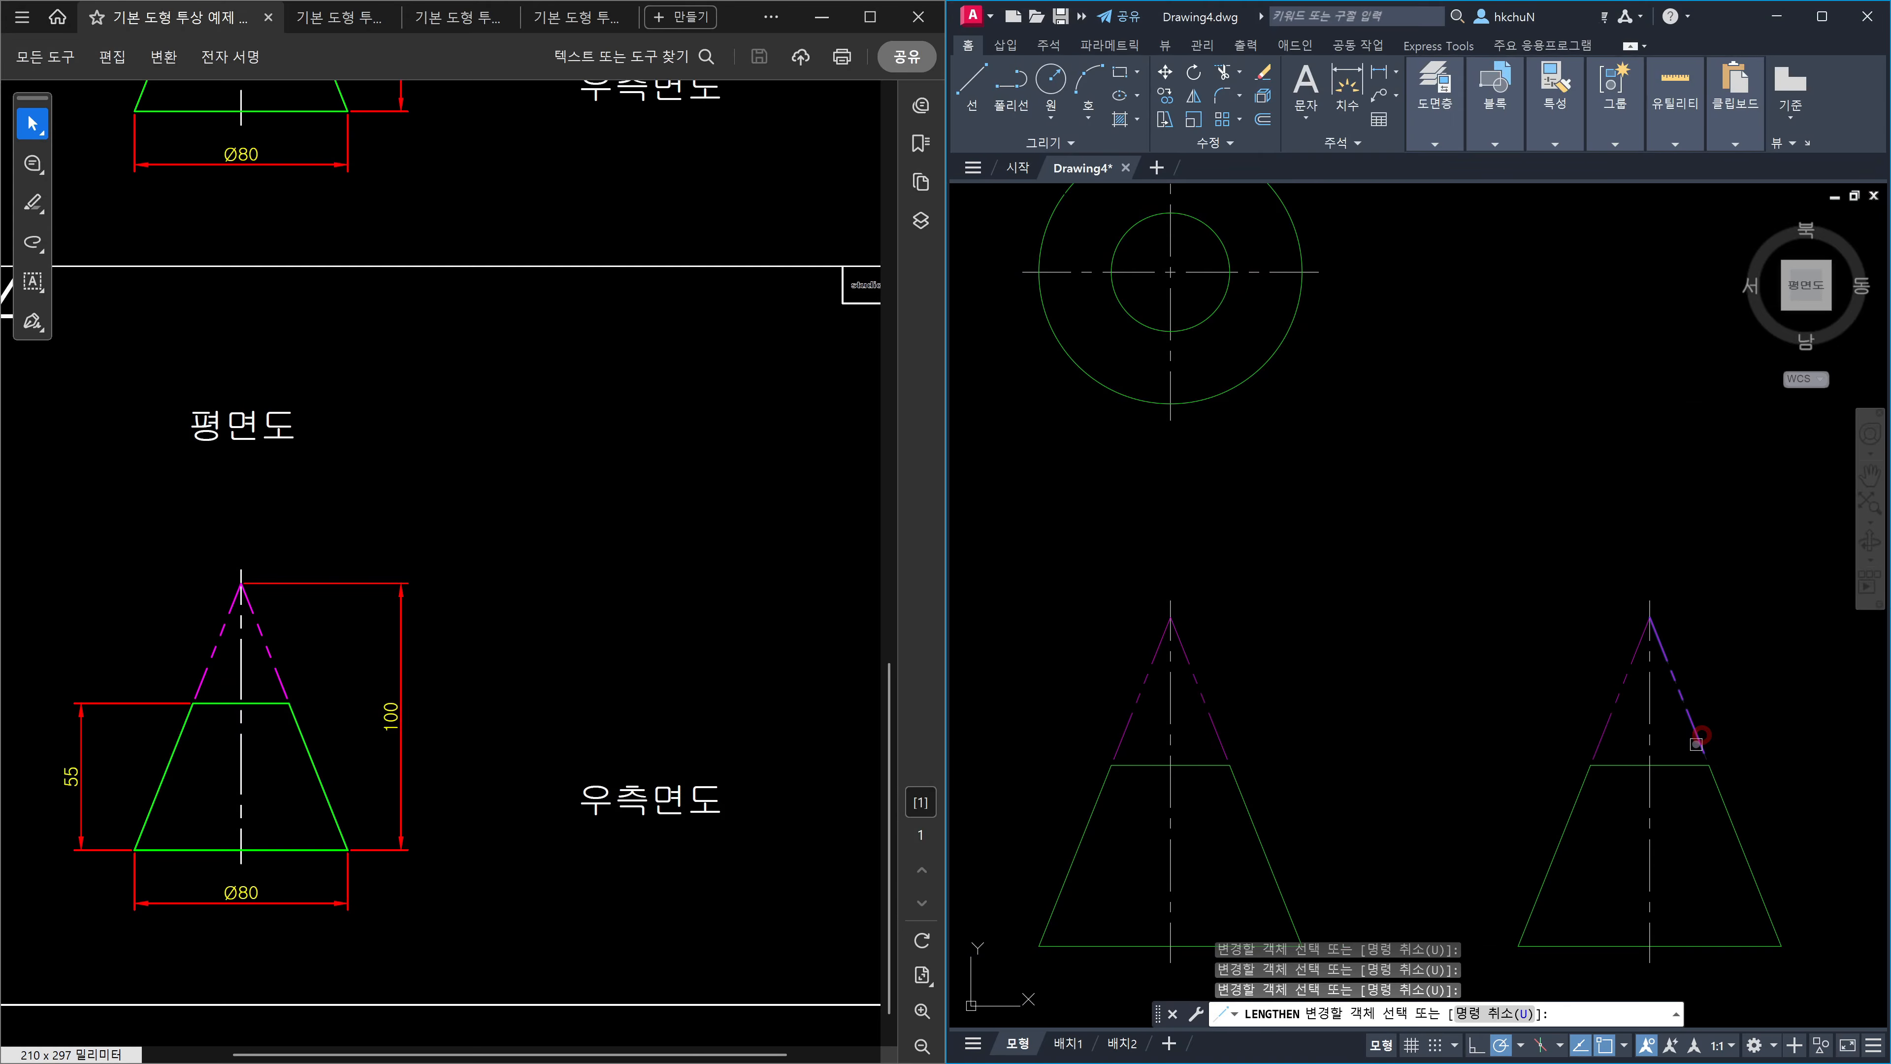
key("Escape")
Switch to the PDF exercise sheet in Acrobat and change from the selection tool to the Hand tool.
left_click(568, 573)
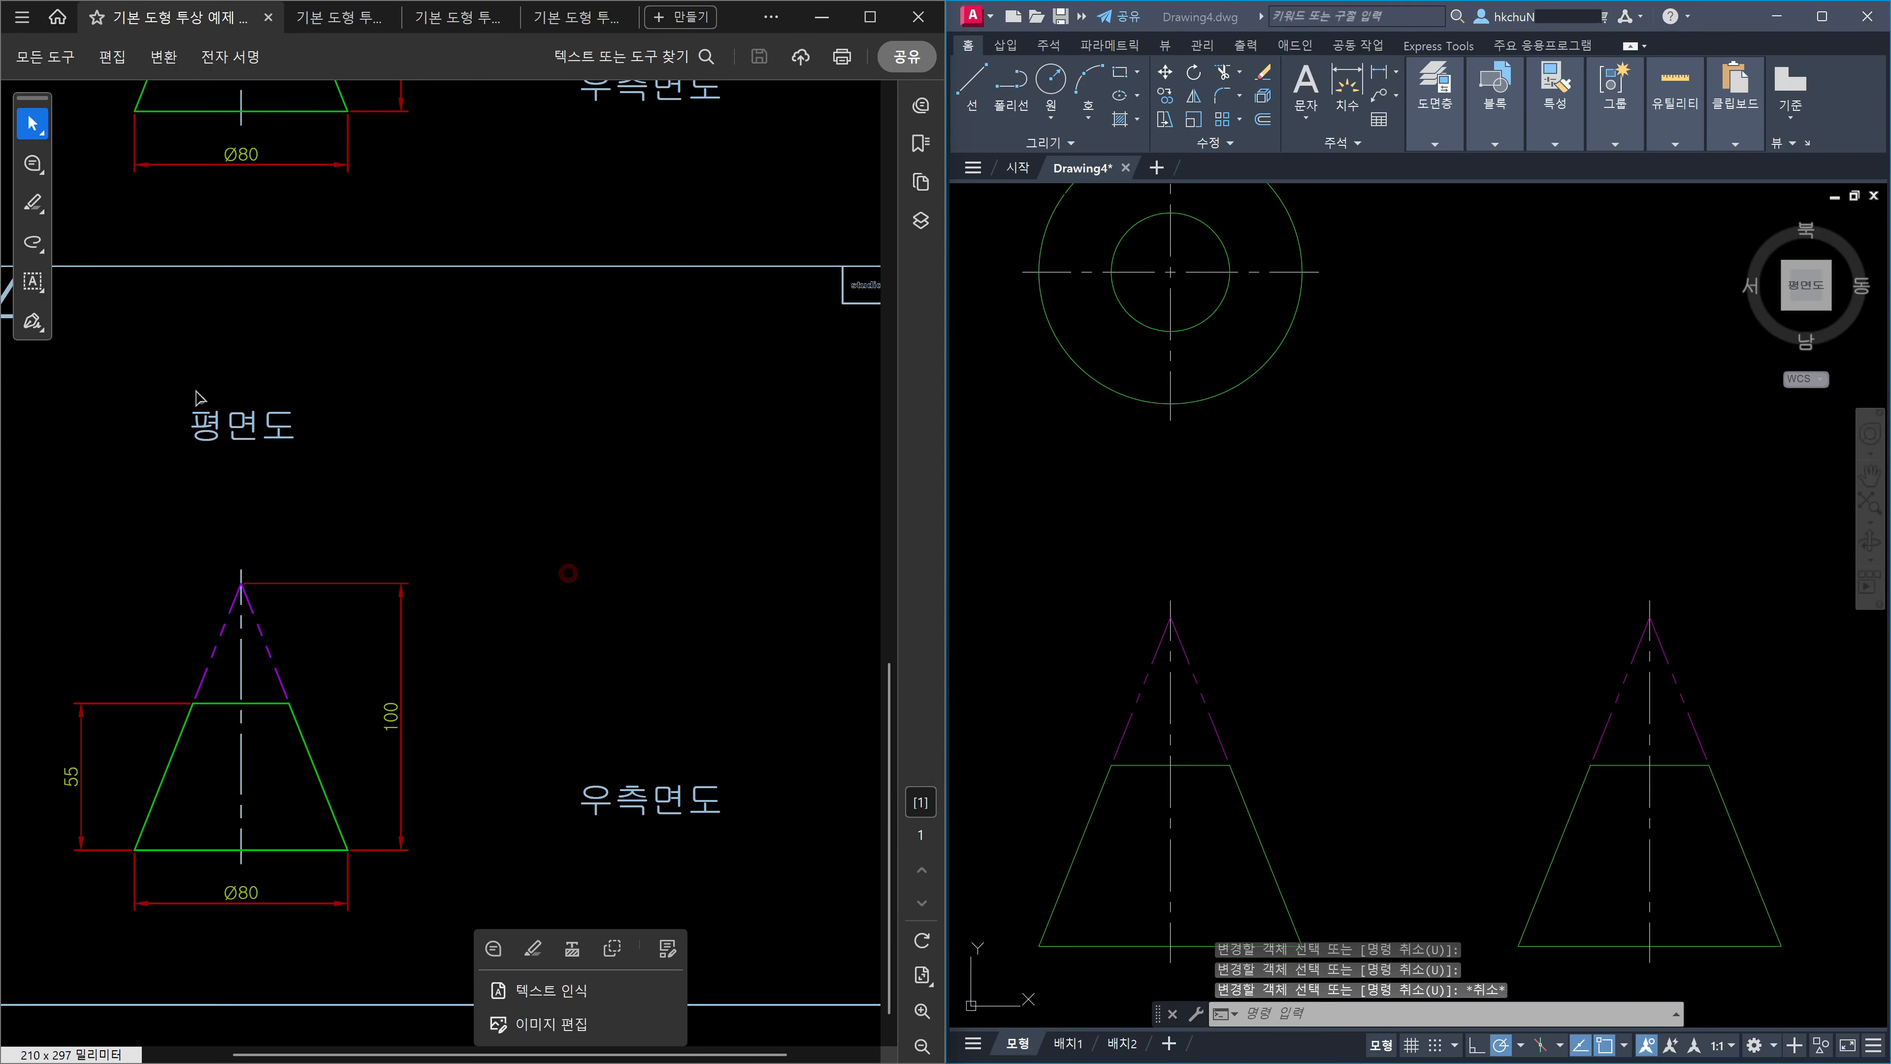
left_click(31, 126)
left_click(101, 169)
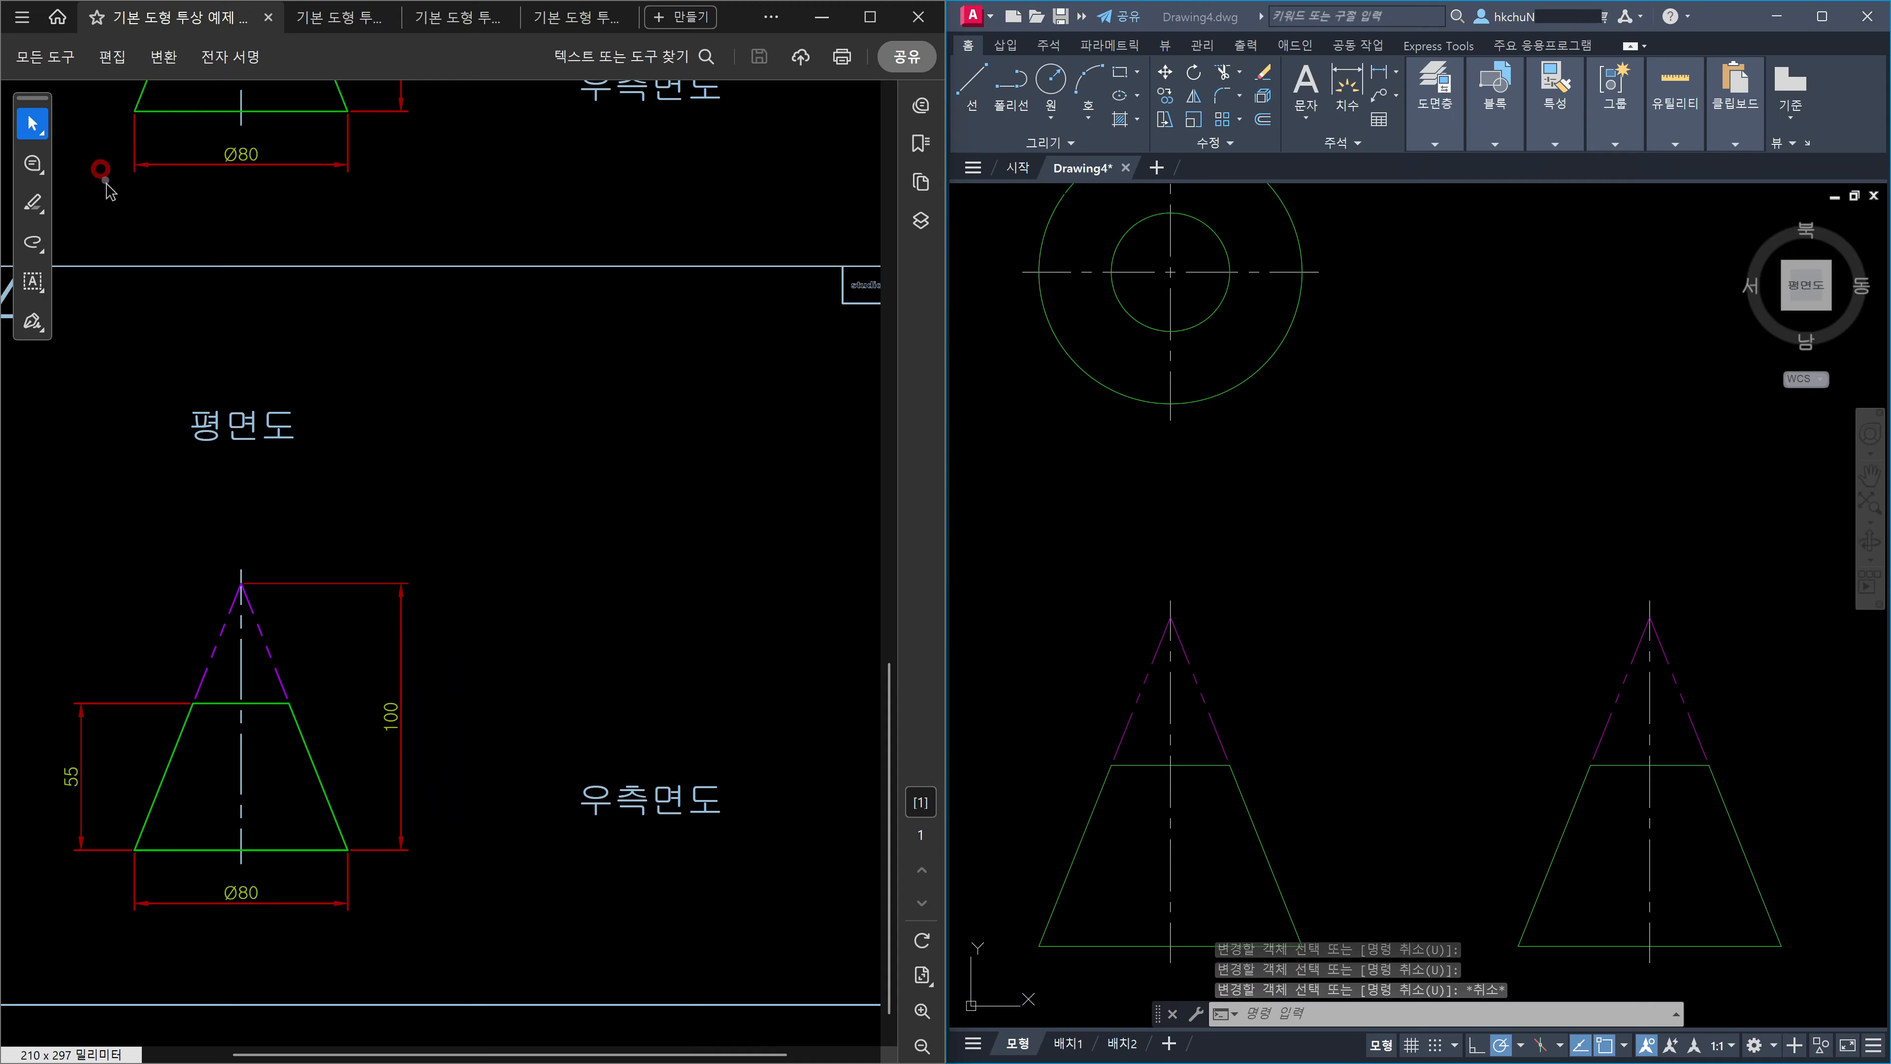
left_click(233, 493)
left_click(352, 530)
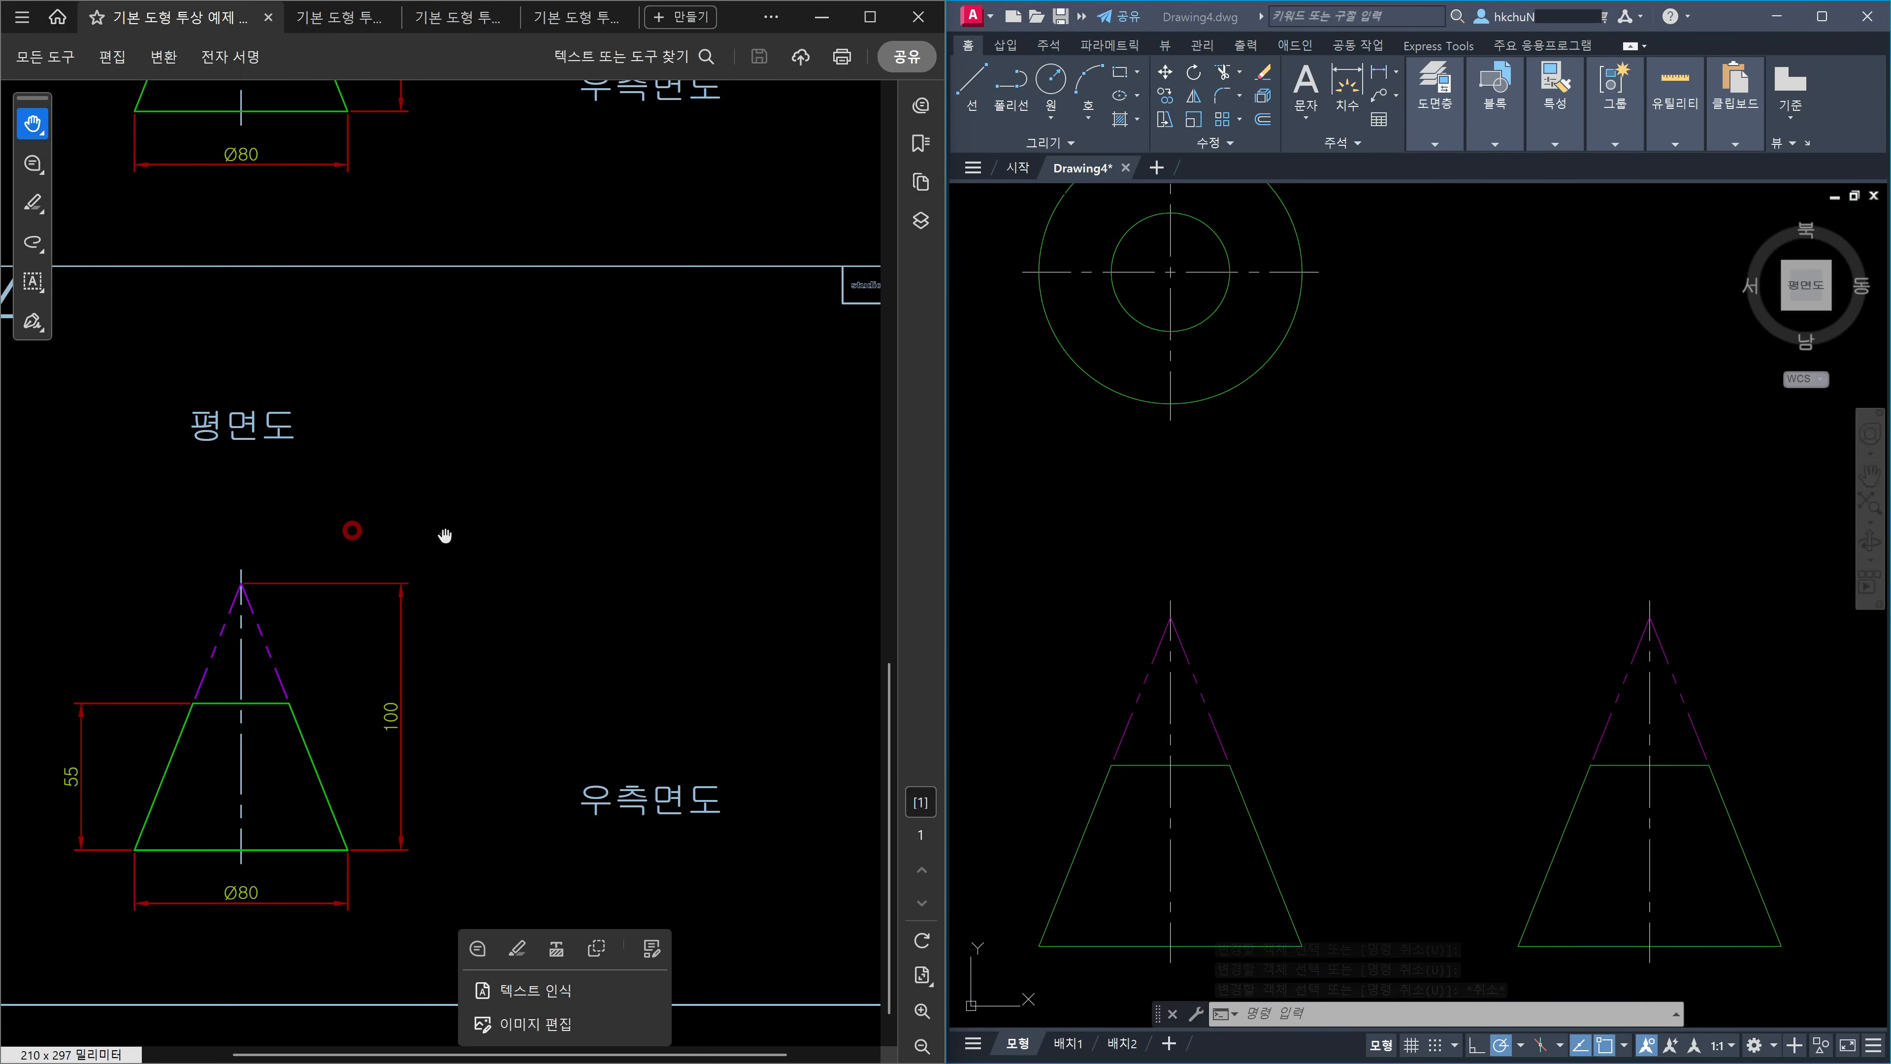
Bring exercise 24 into view on the PDF sheet with the Hand tool, and return to AutoCAD to see all three views.
key("v")
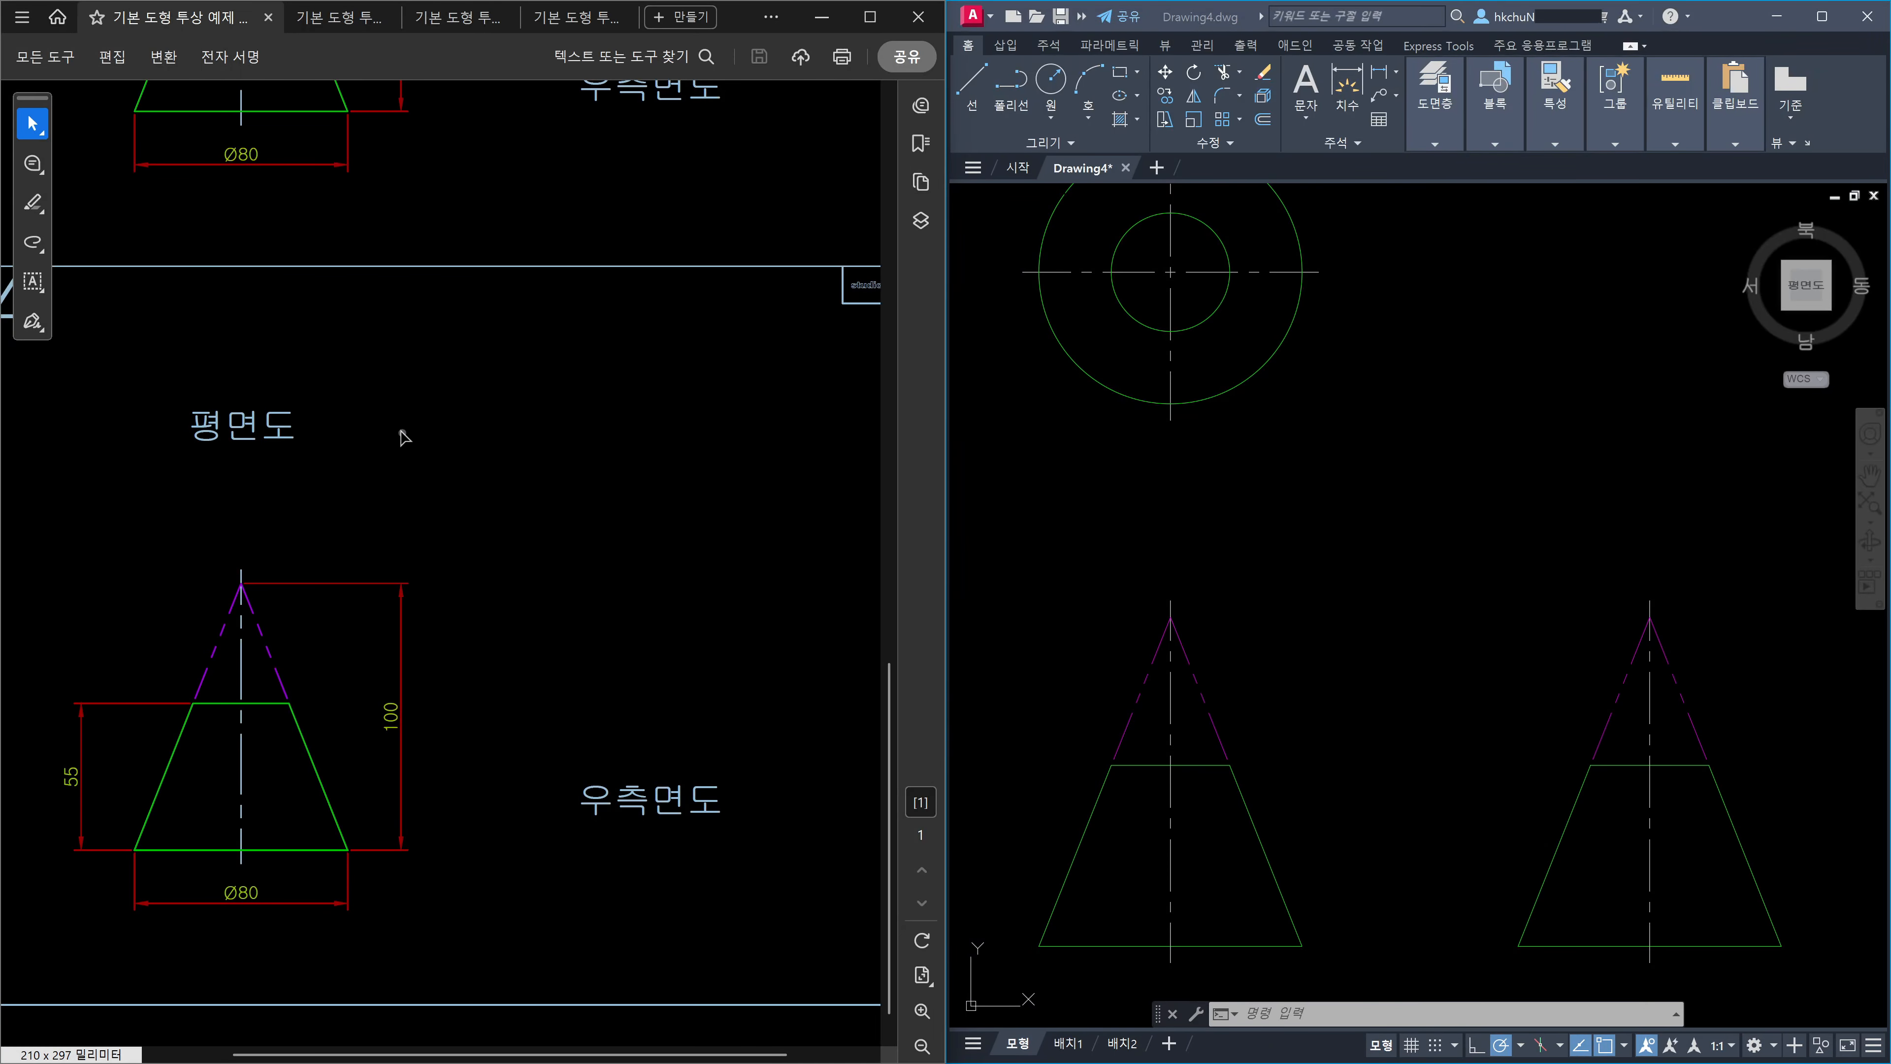
left_click(22, 134)
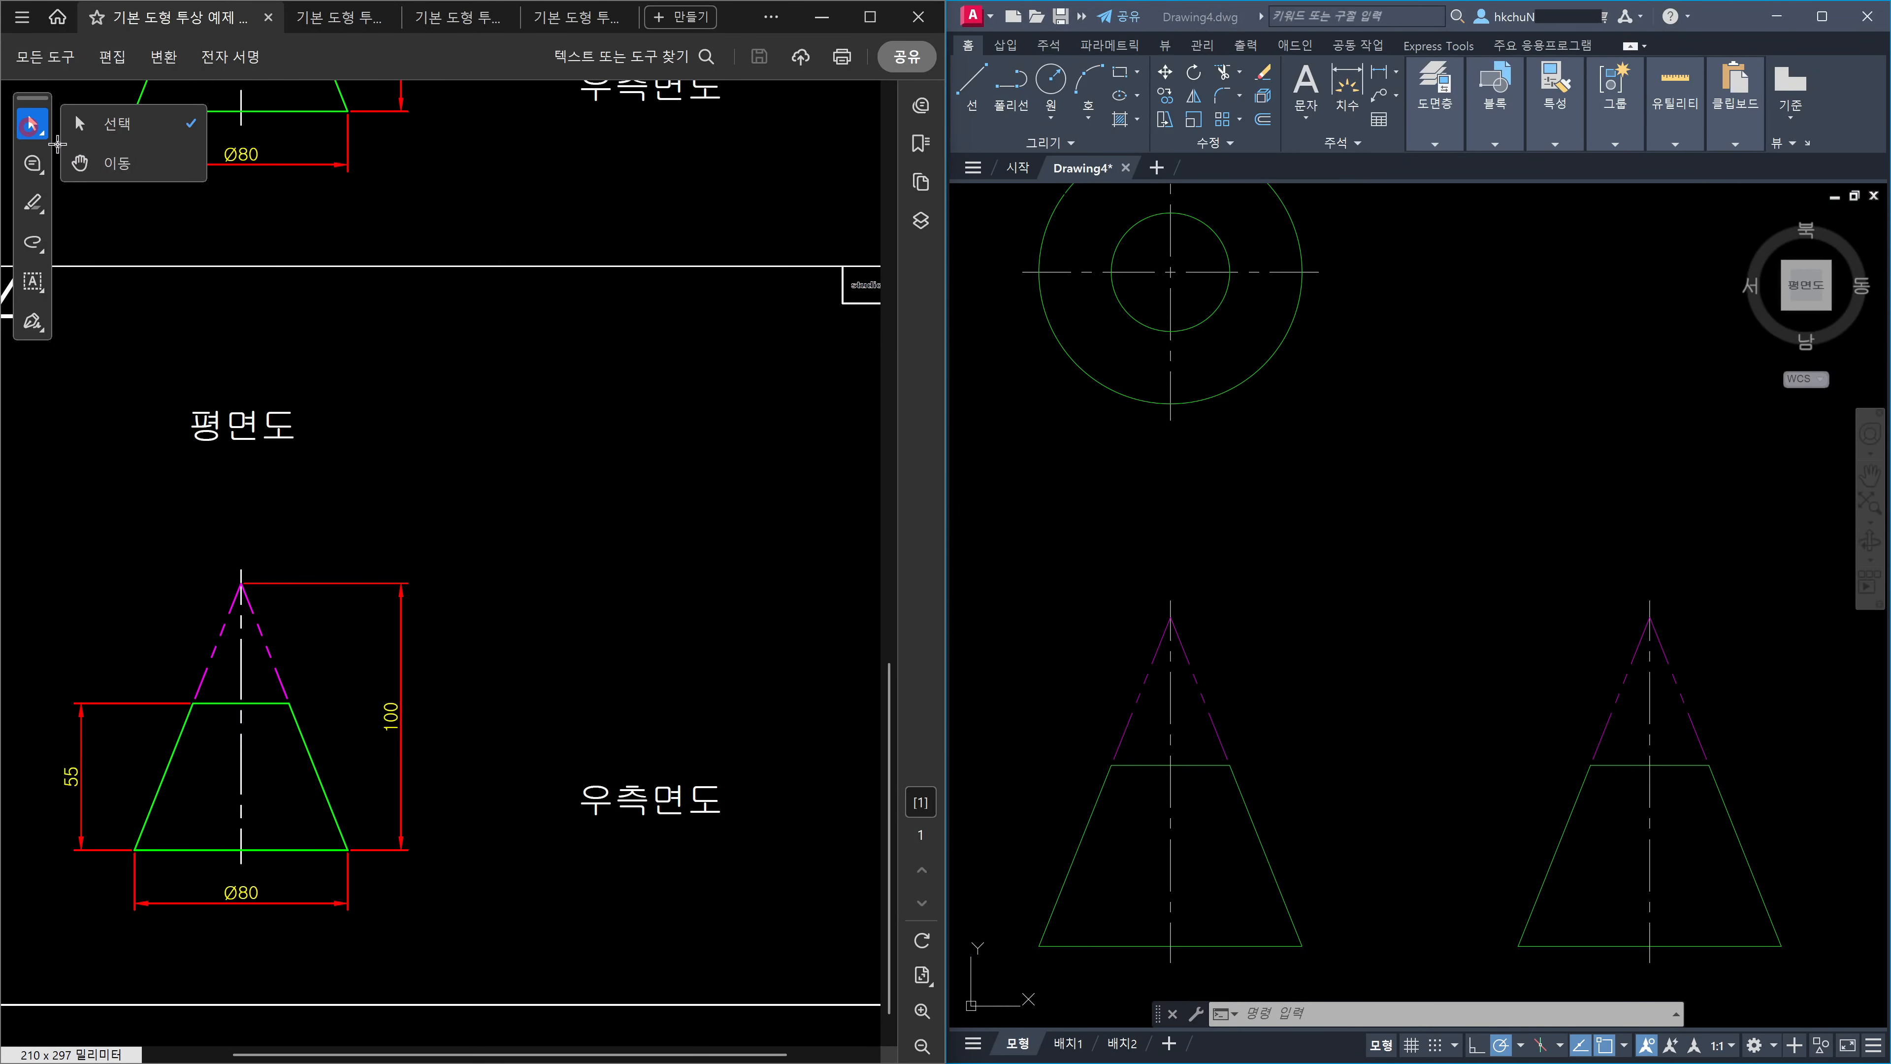
left_click(113, 162)
left_click_drag(459, 312, 701, 330)
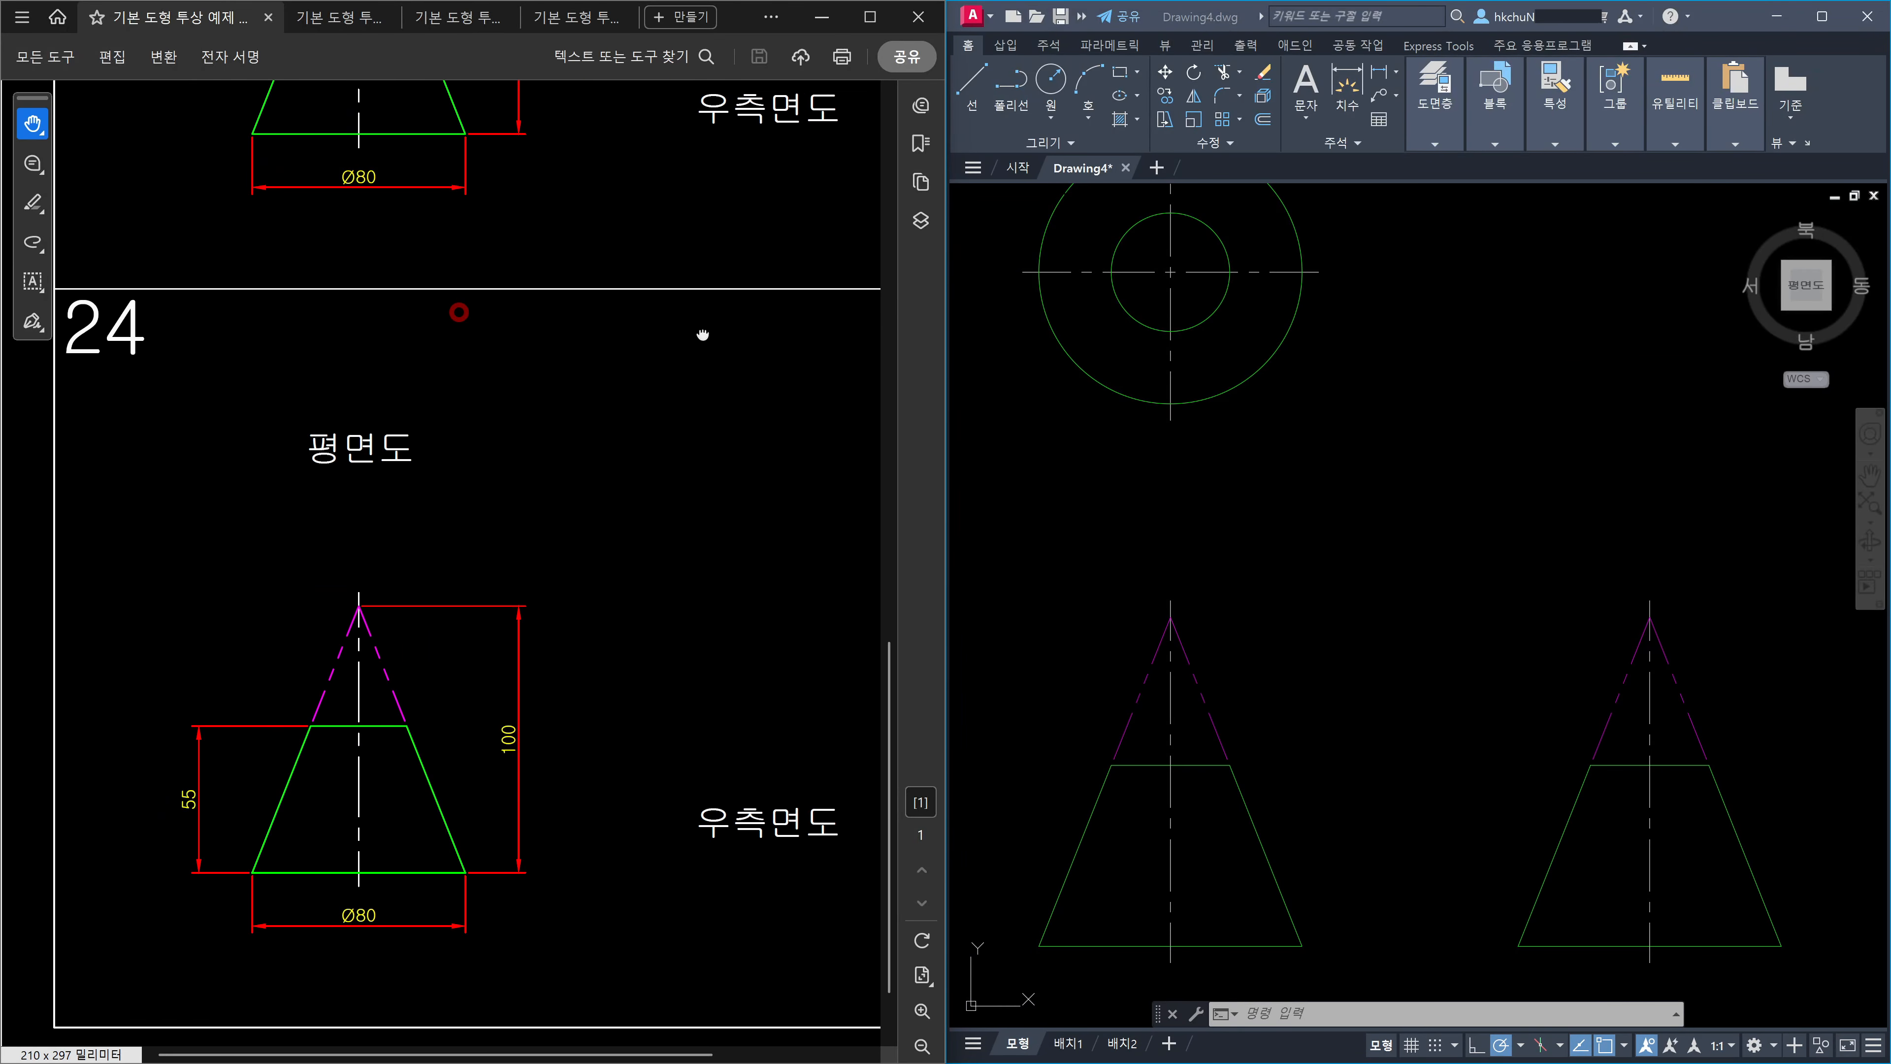
left_click(1385, 515)
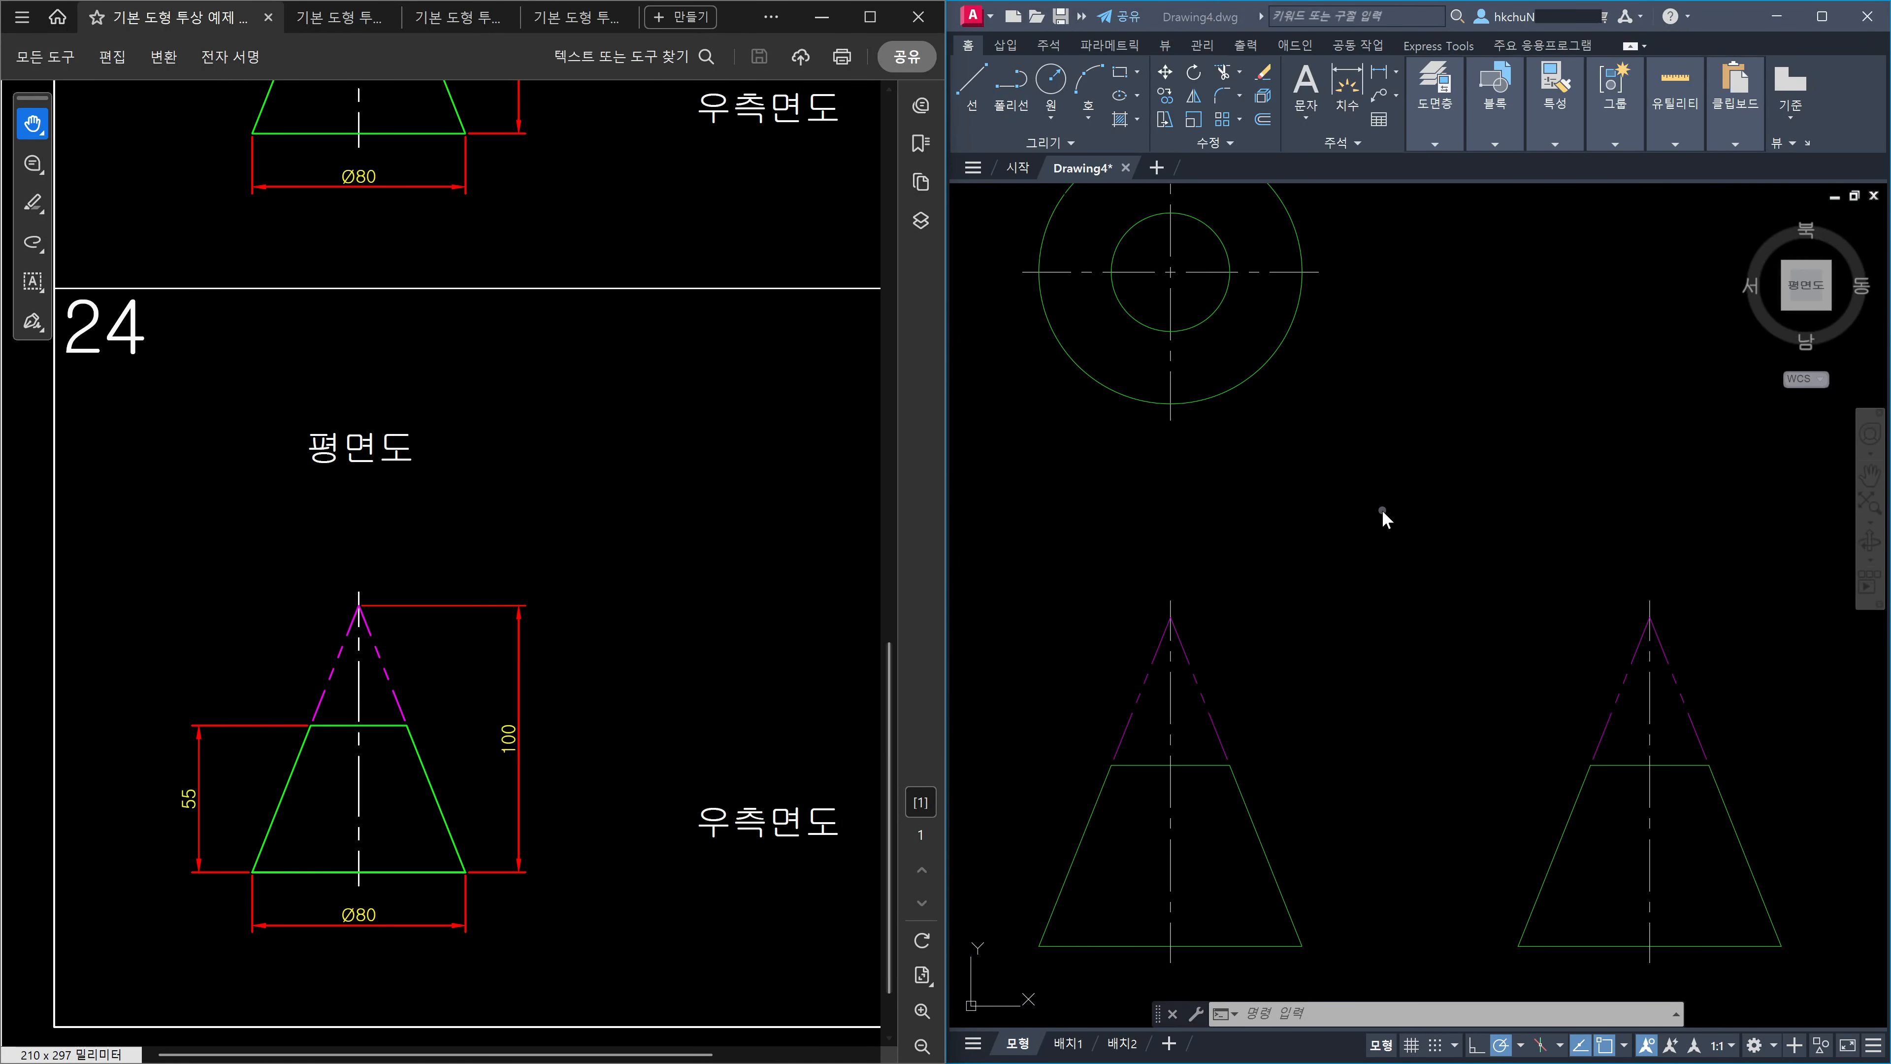
scroll(1431, 568, "down", 2)
middle_click_drag(1430, 570, 1451, 600)
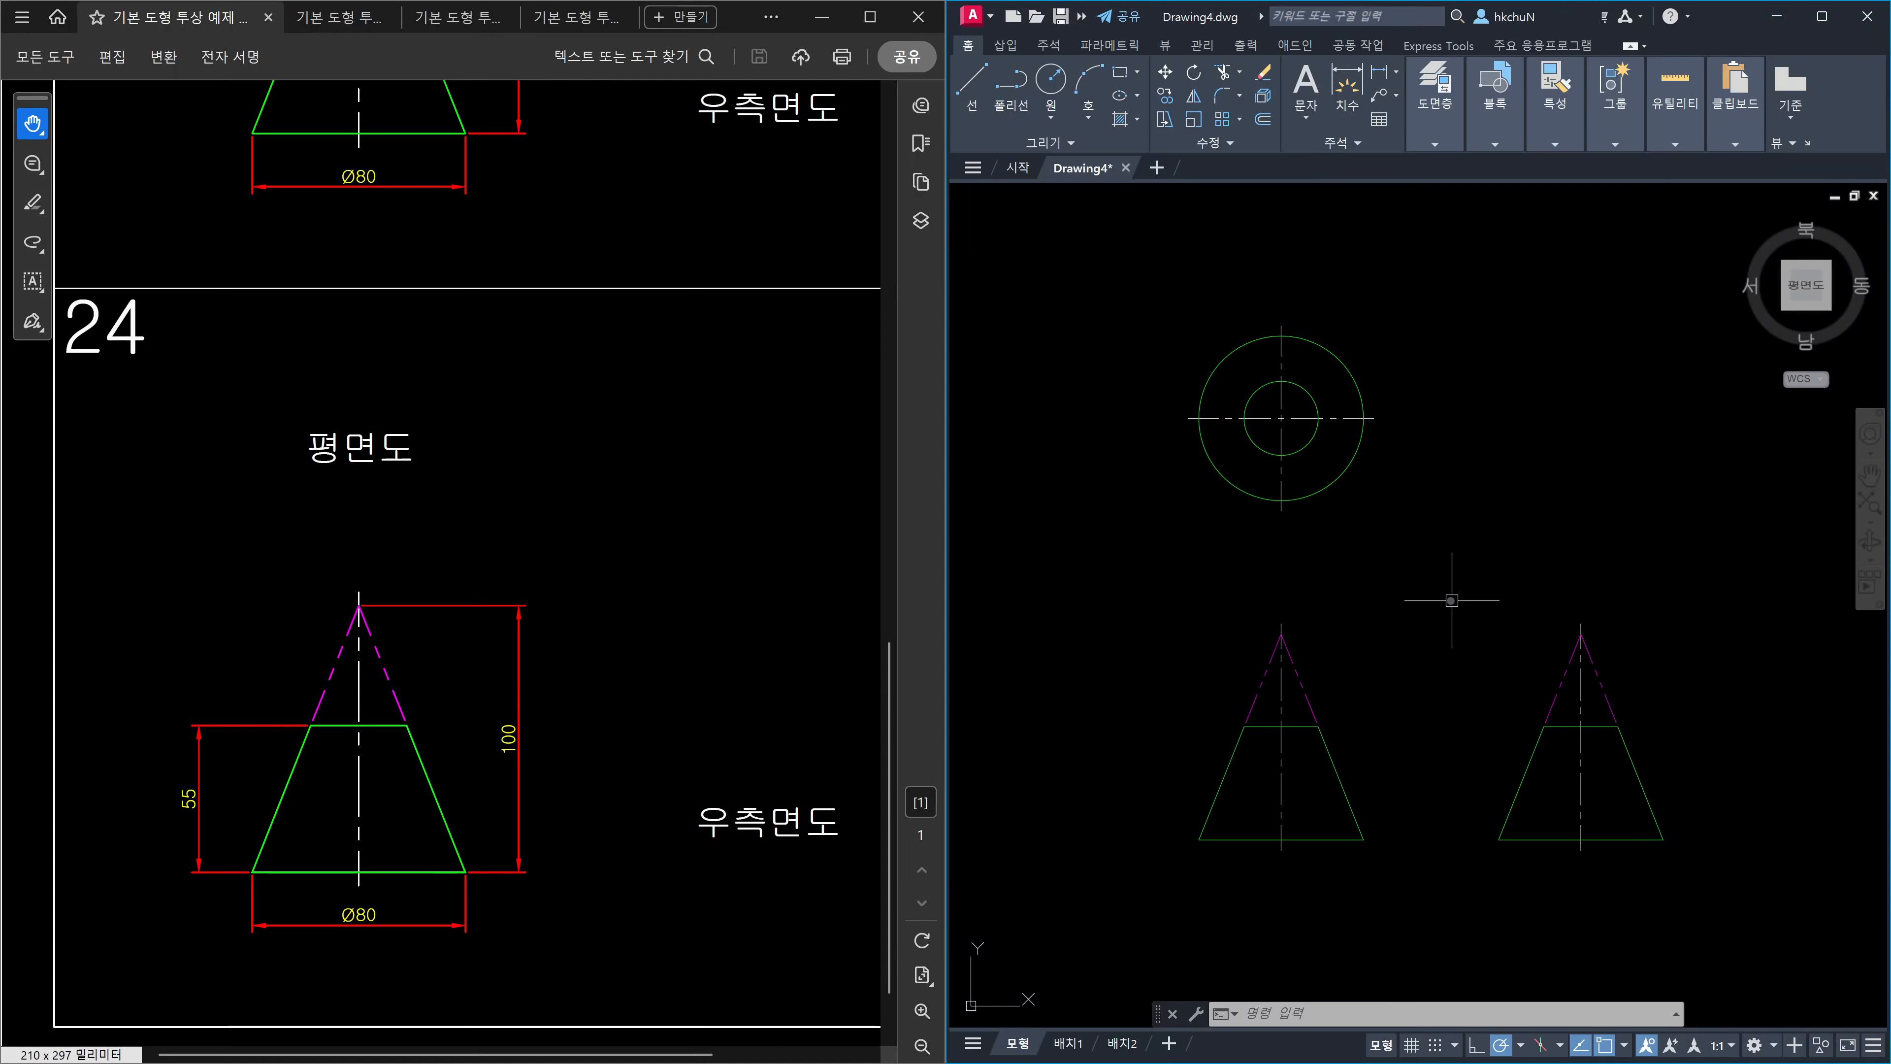
type("l")
key("Return")
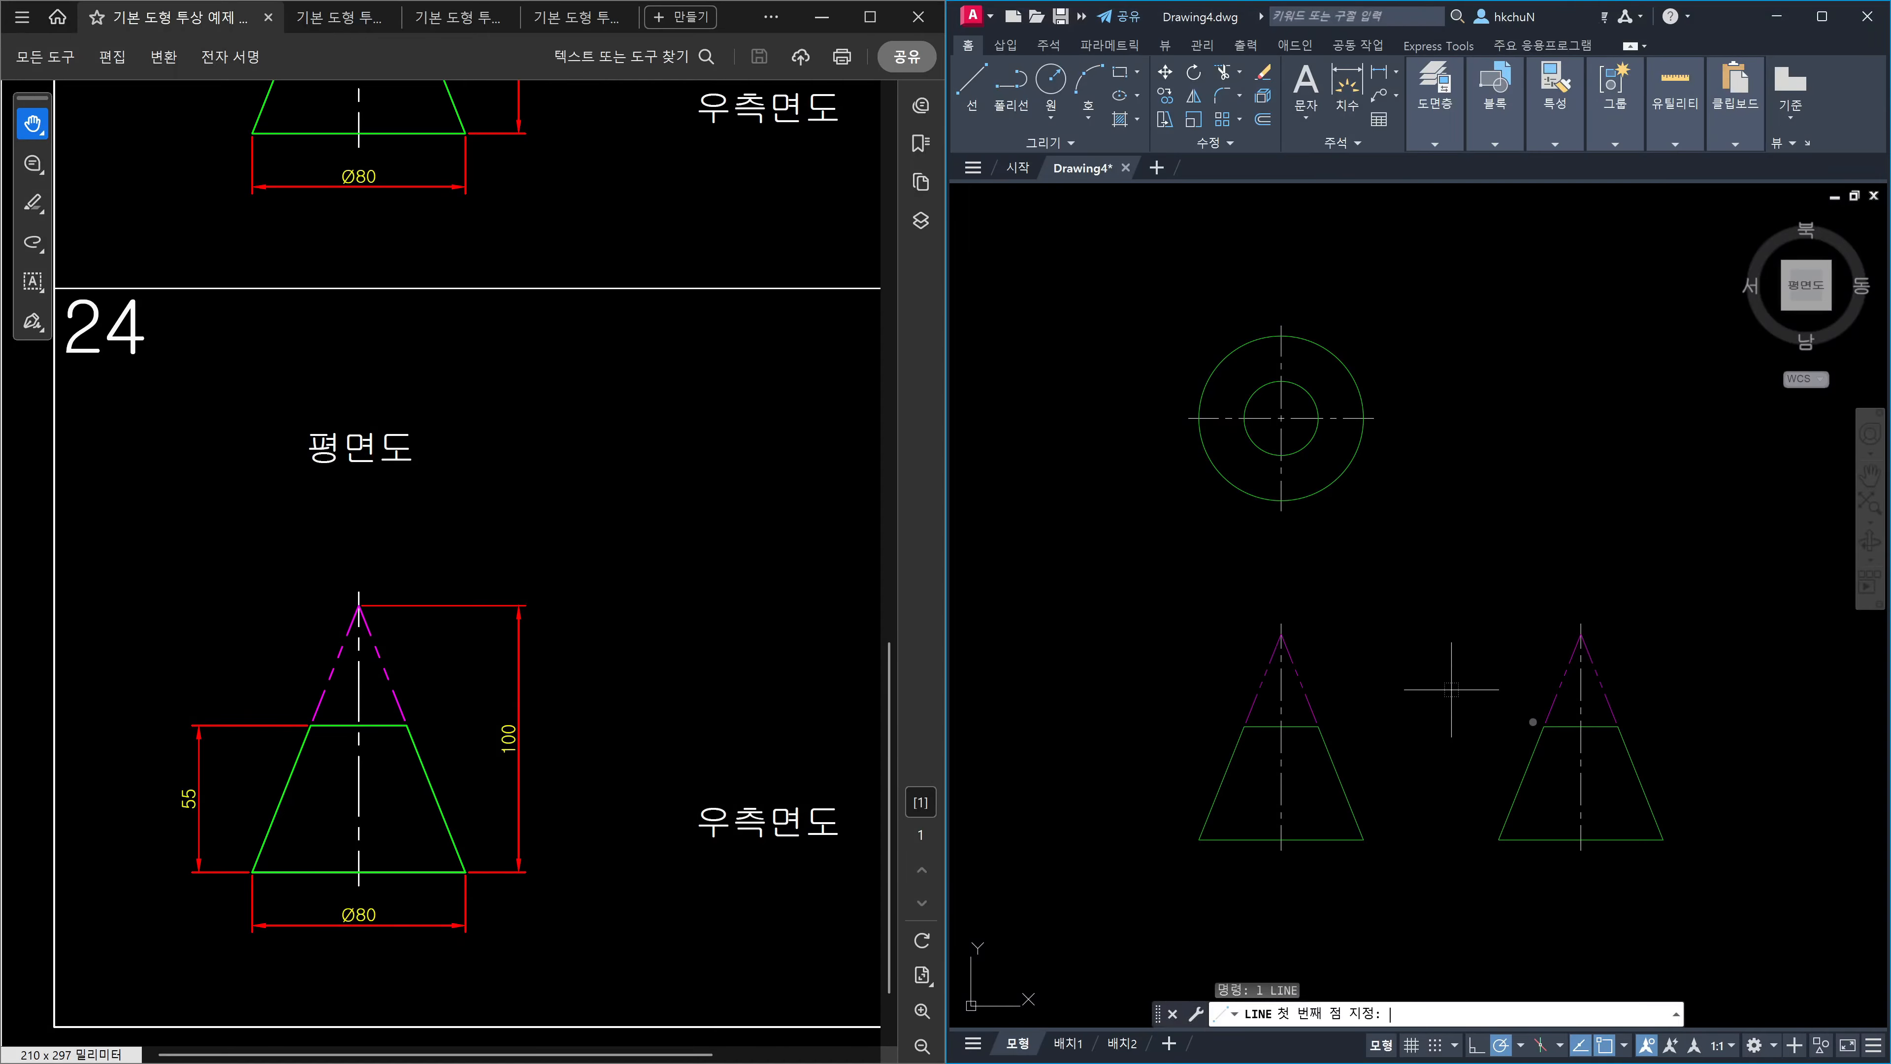
scroll(1459, 708, "up", 2)
middle_click_drag(1586, 753, 1688, 549)
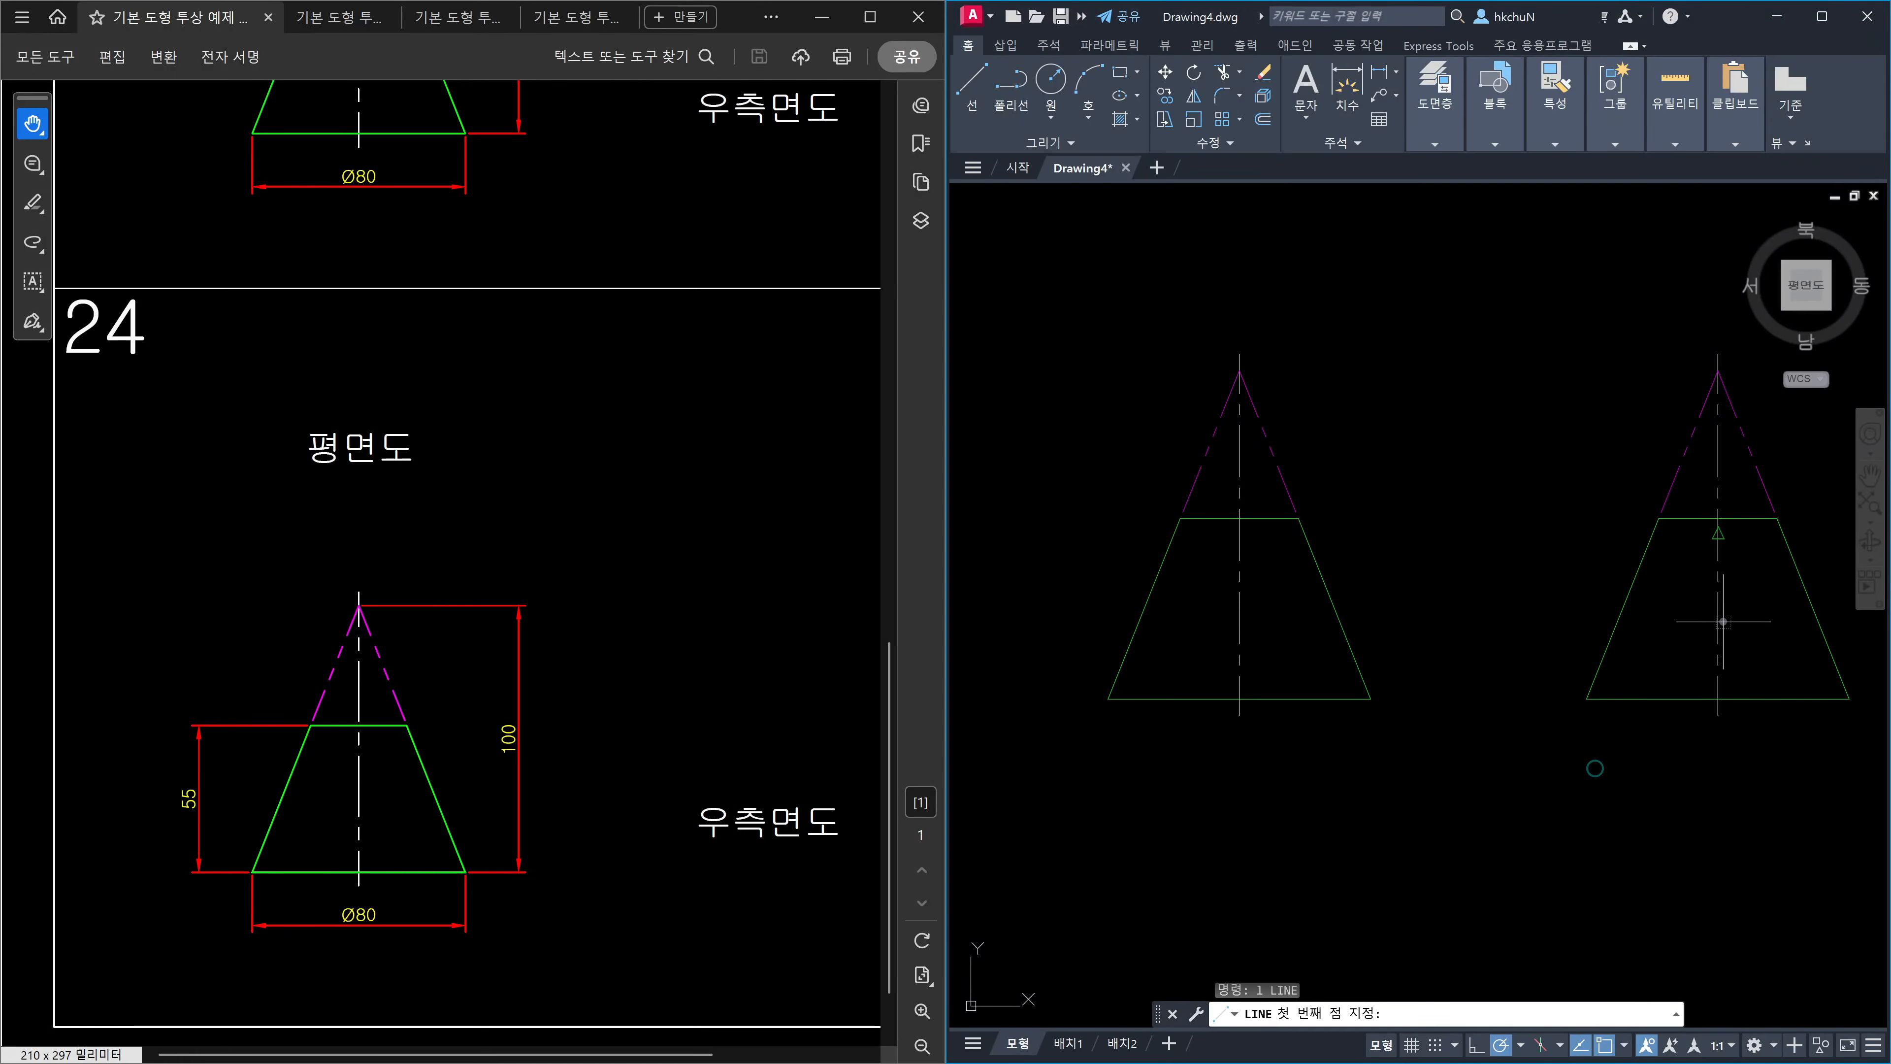
left_click(1719, 617)
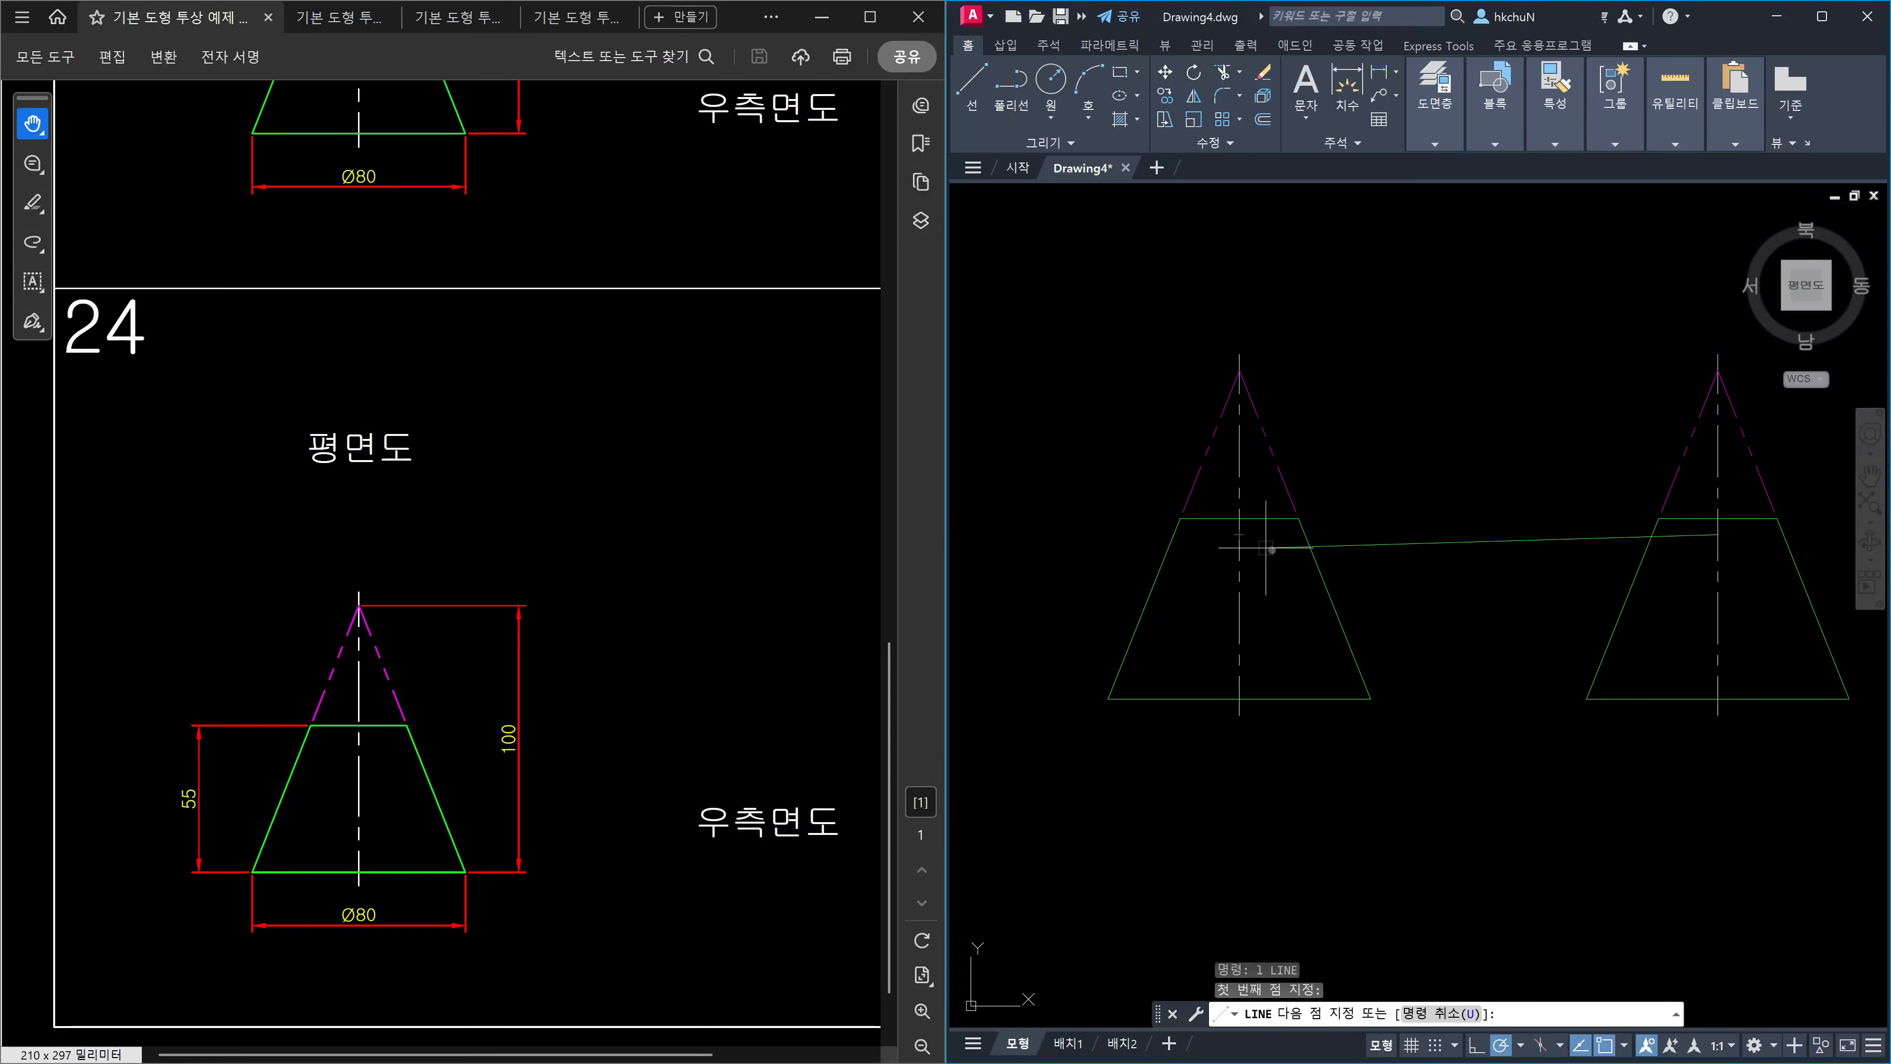
key("Escape")
key("Return")
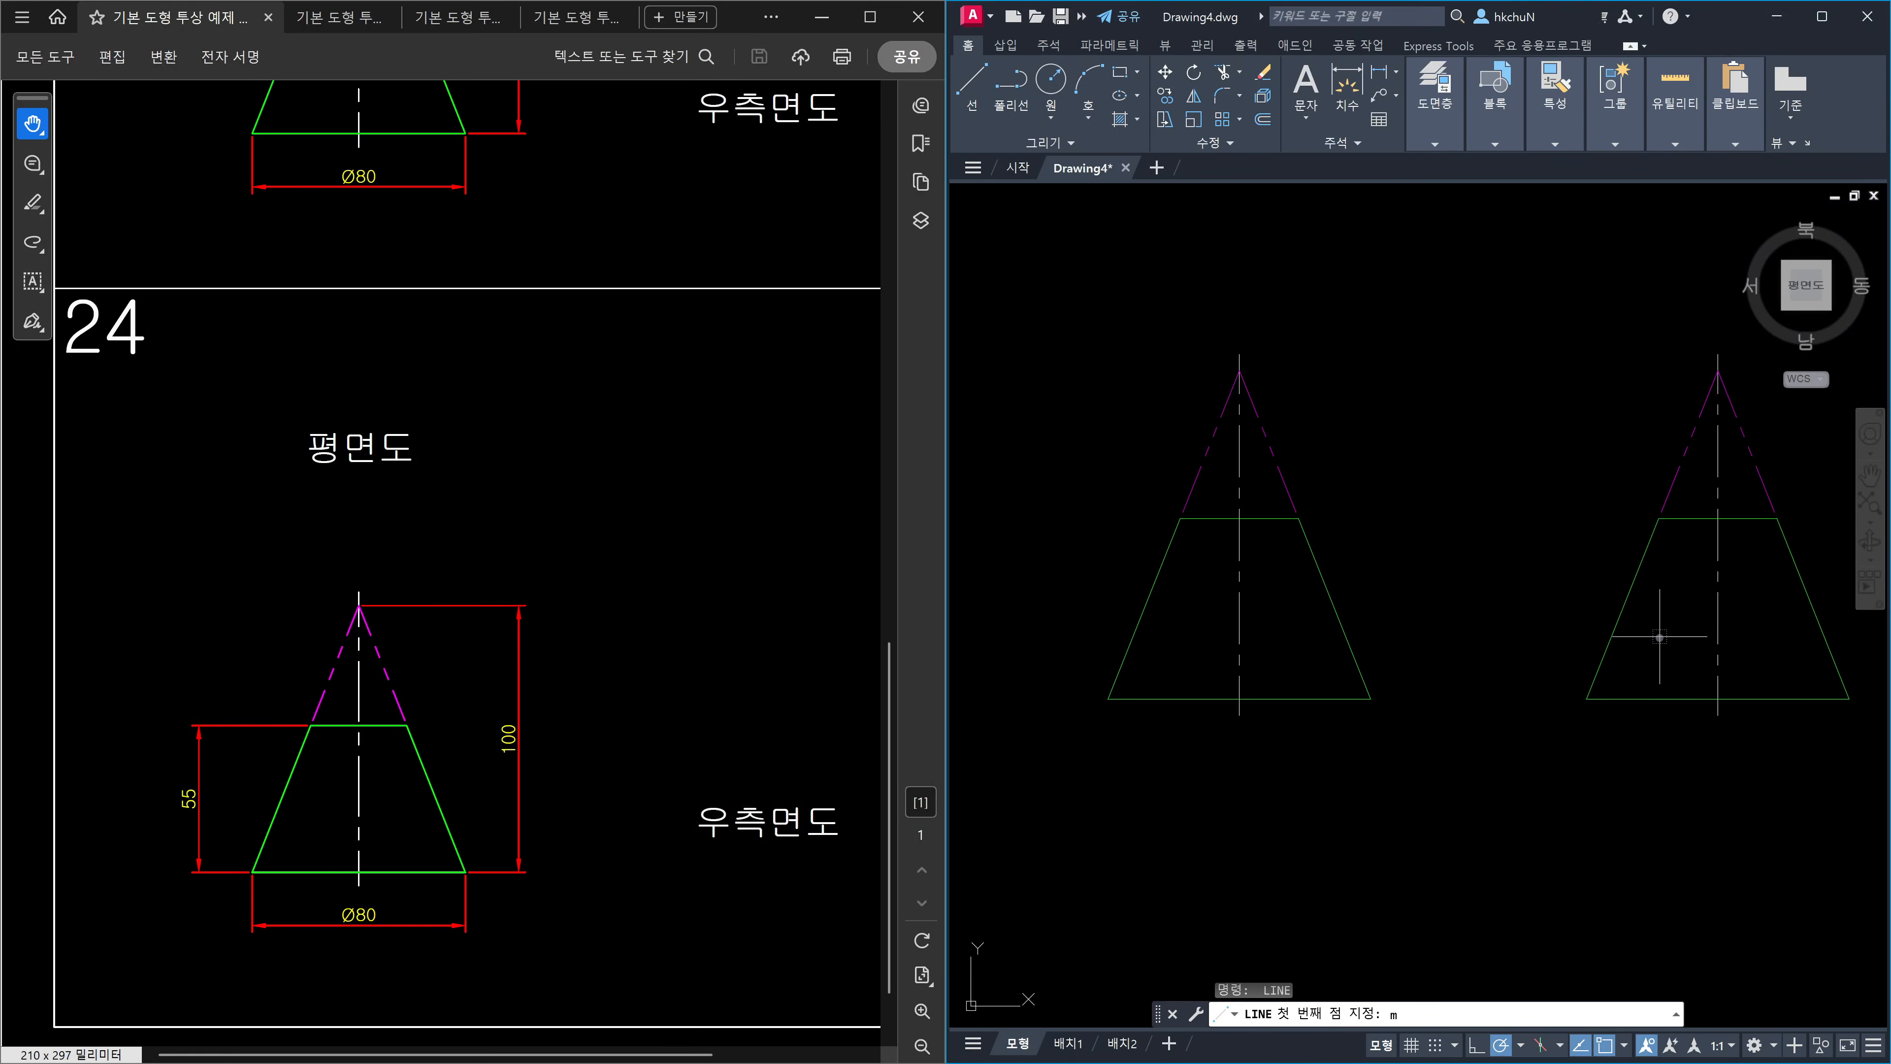
key("Escape")
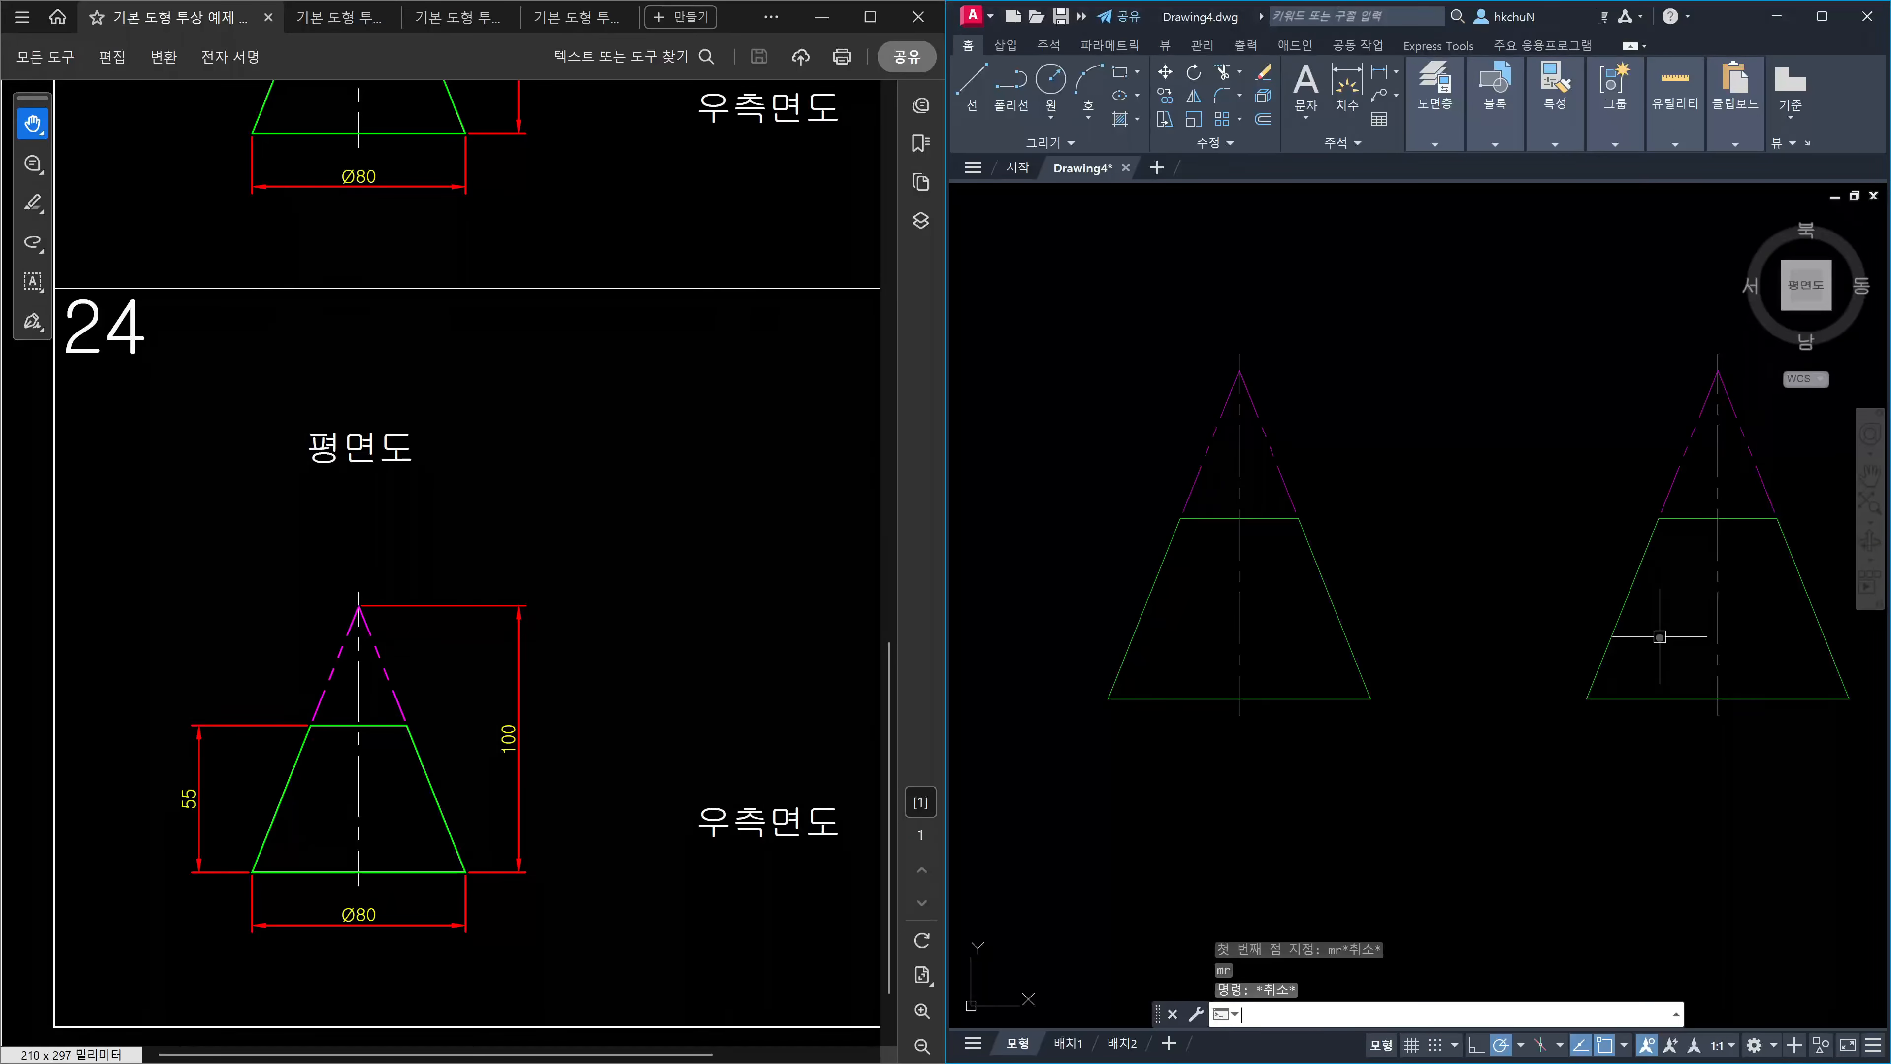
key("Escape")
key("Escape")
Try to draw a horizontal line from a Nearest-snapped point on the side view's center axis to the front view's center axis.
type("l")
key("Return")
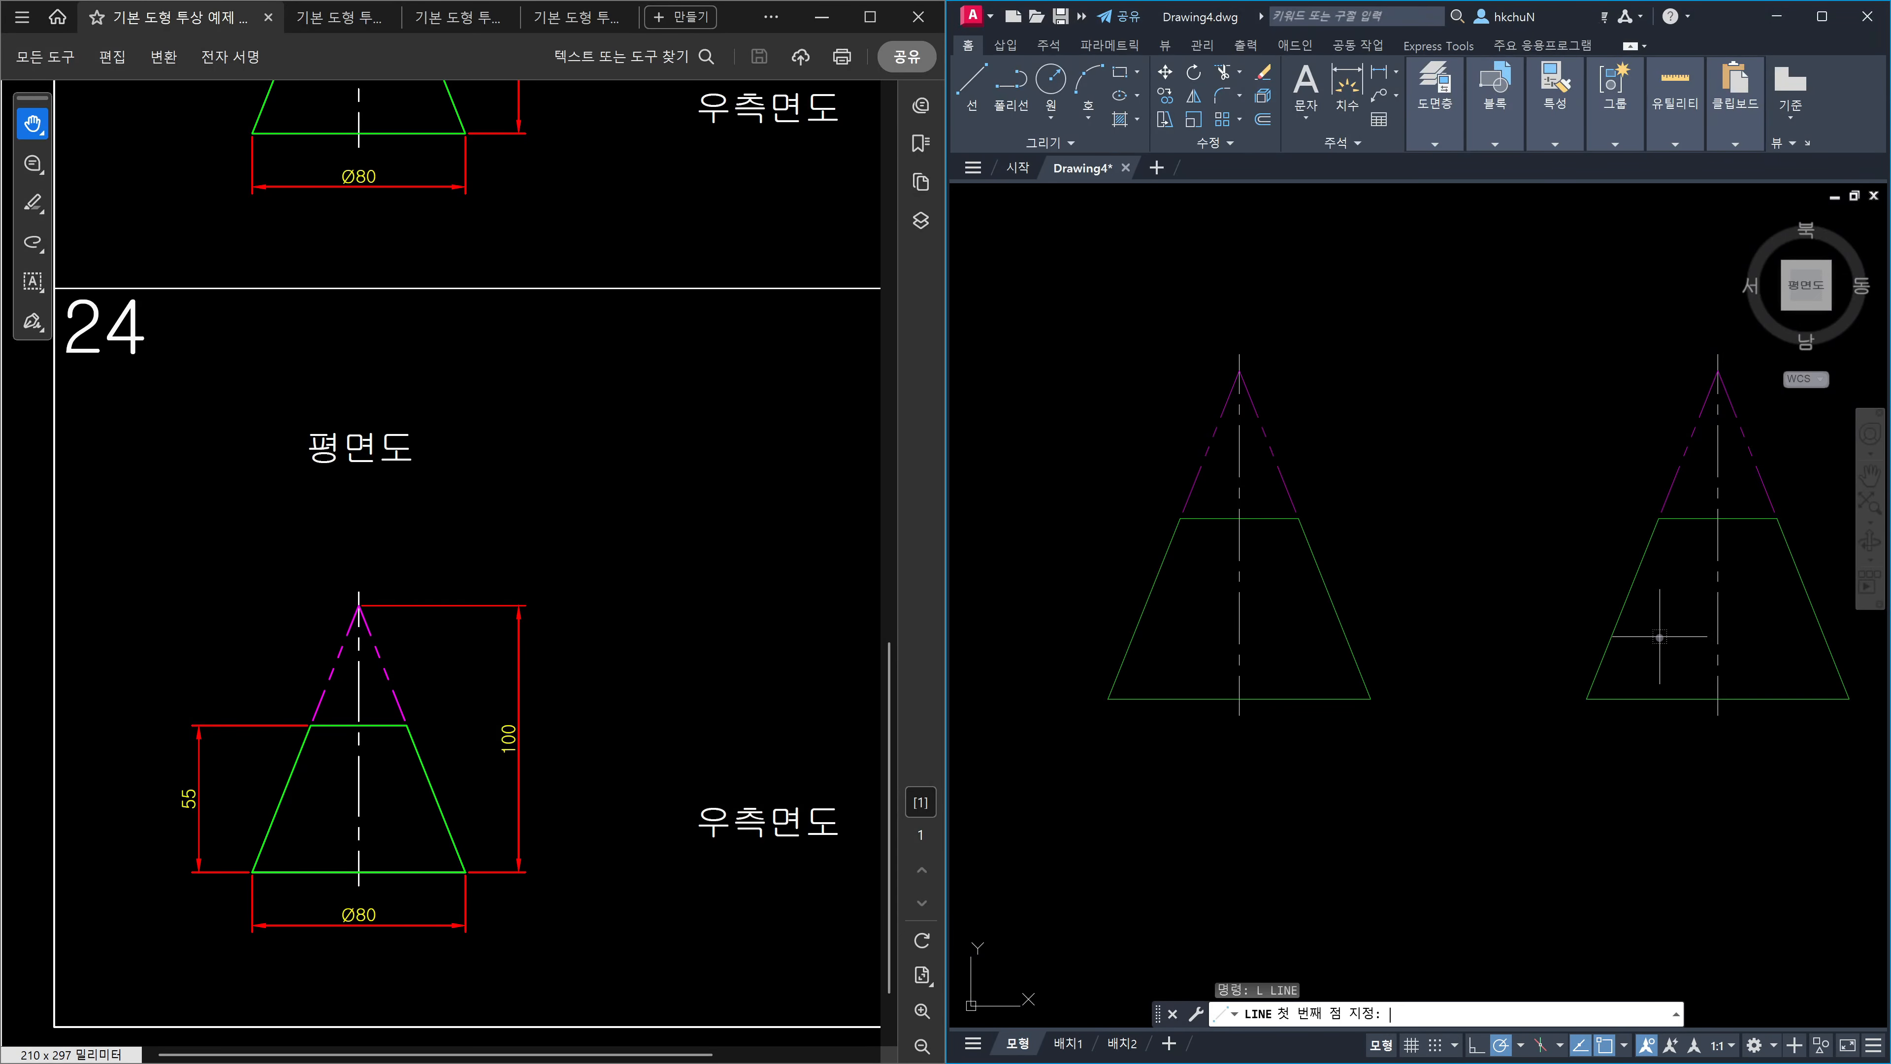
type("nea")
key("Return")
left_click(1716, 625)
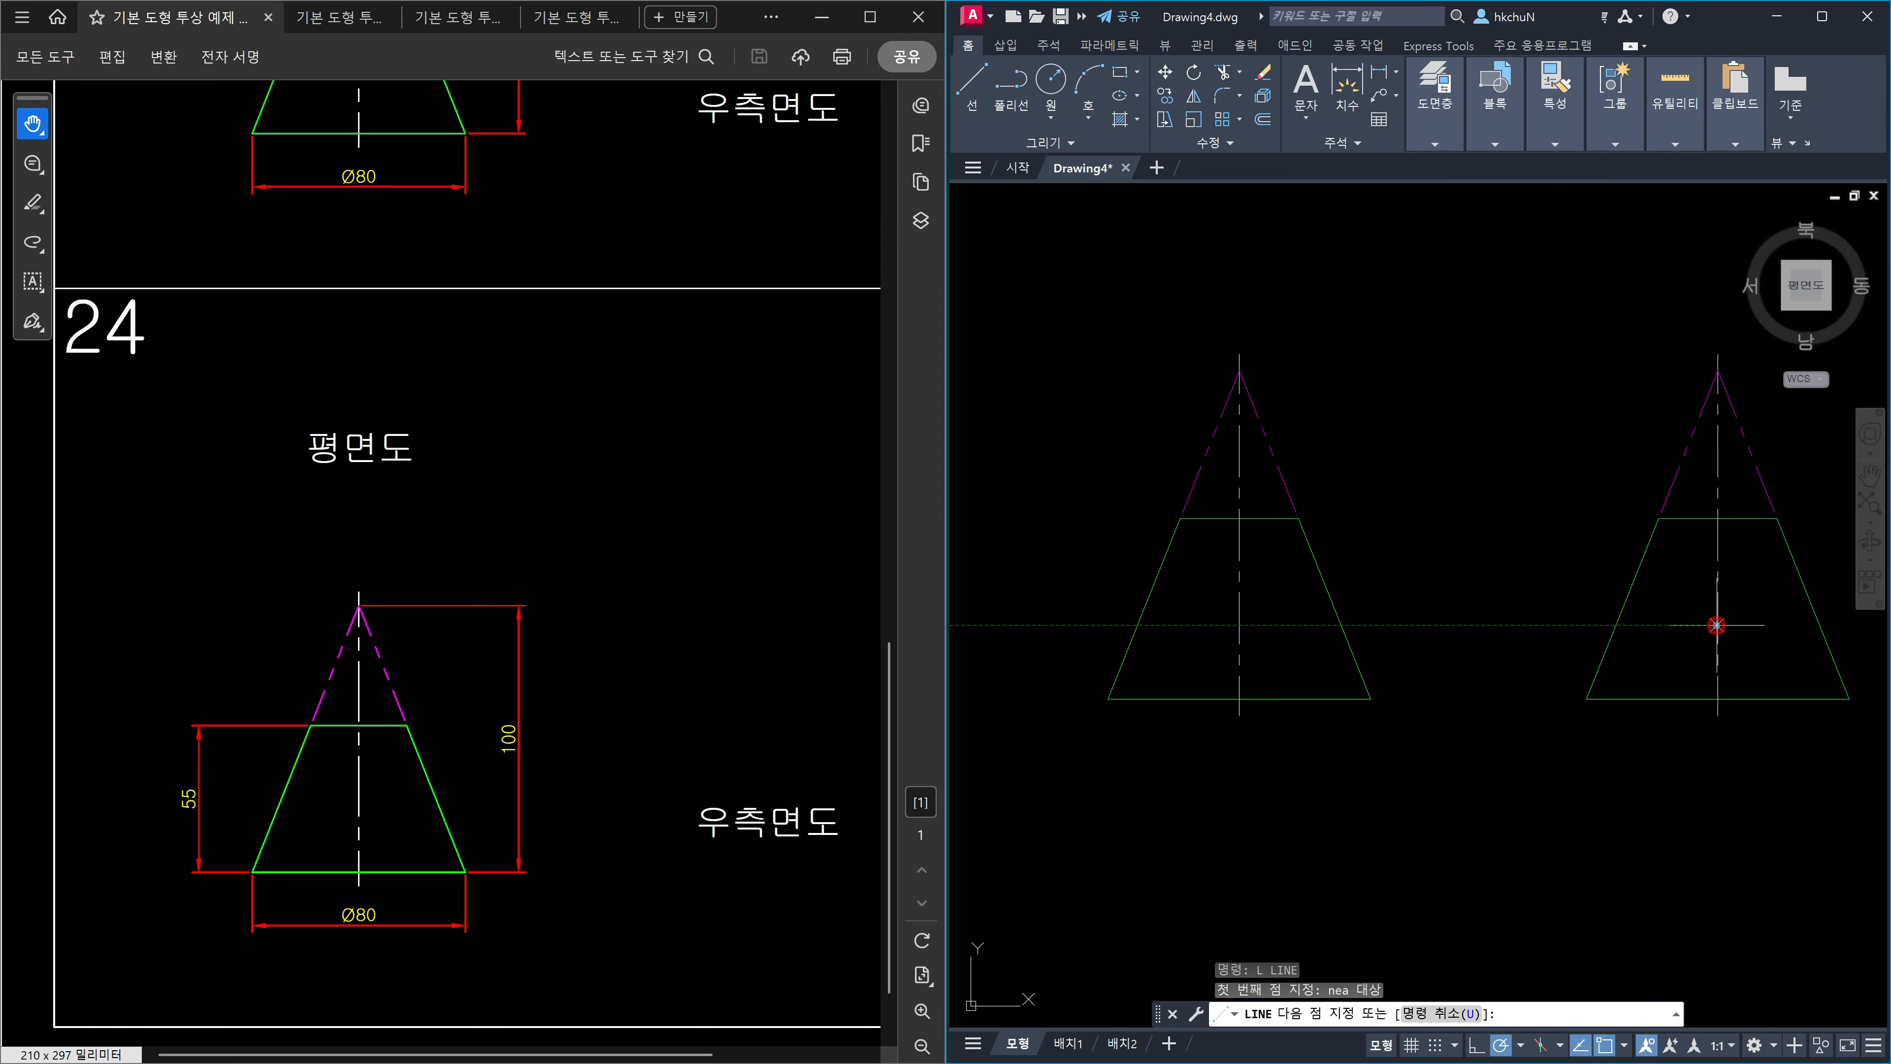
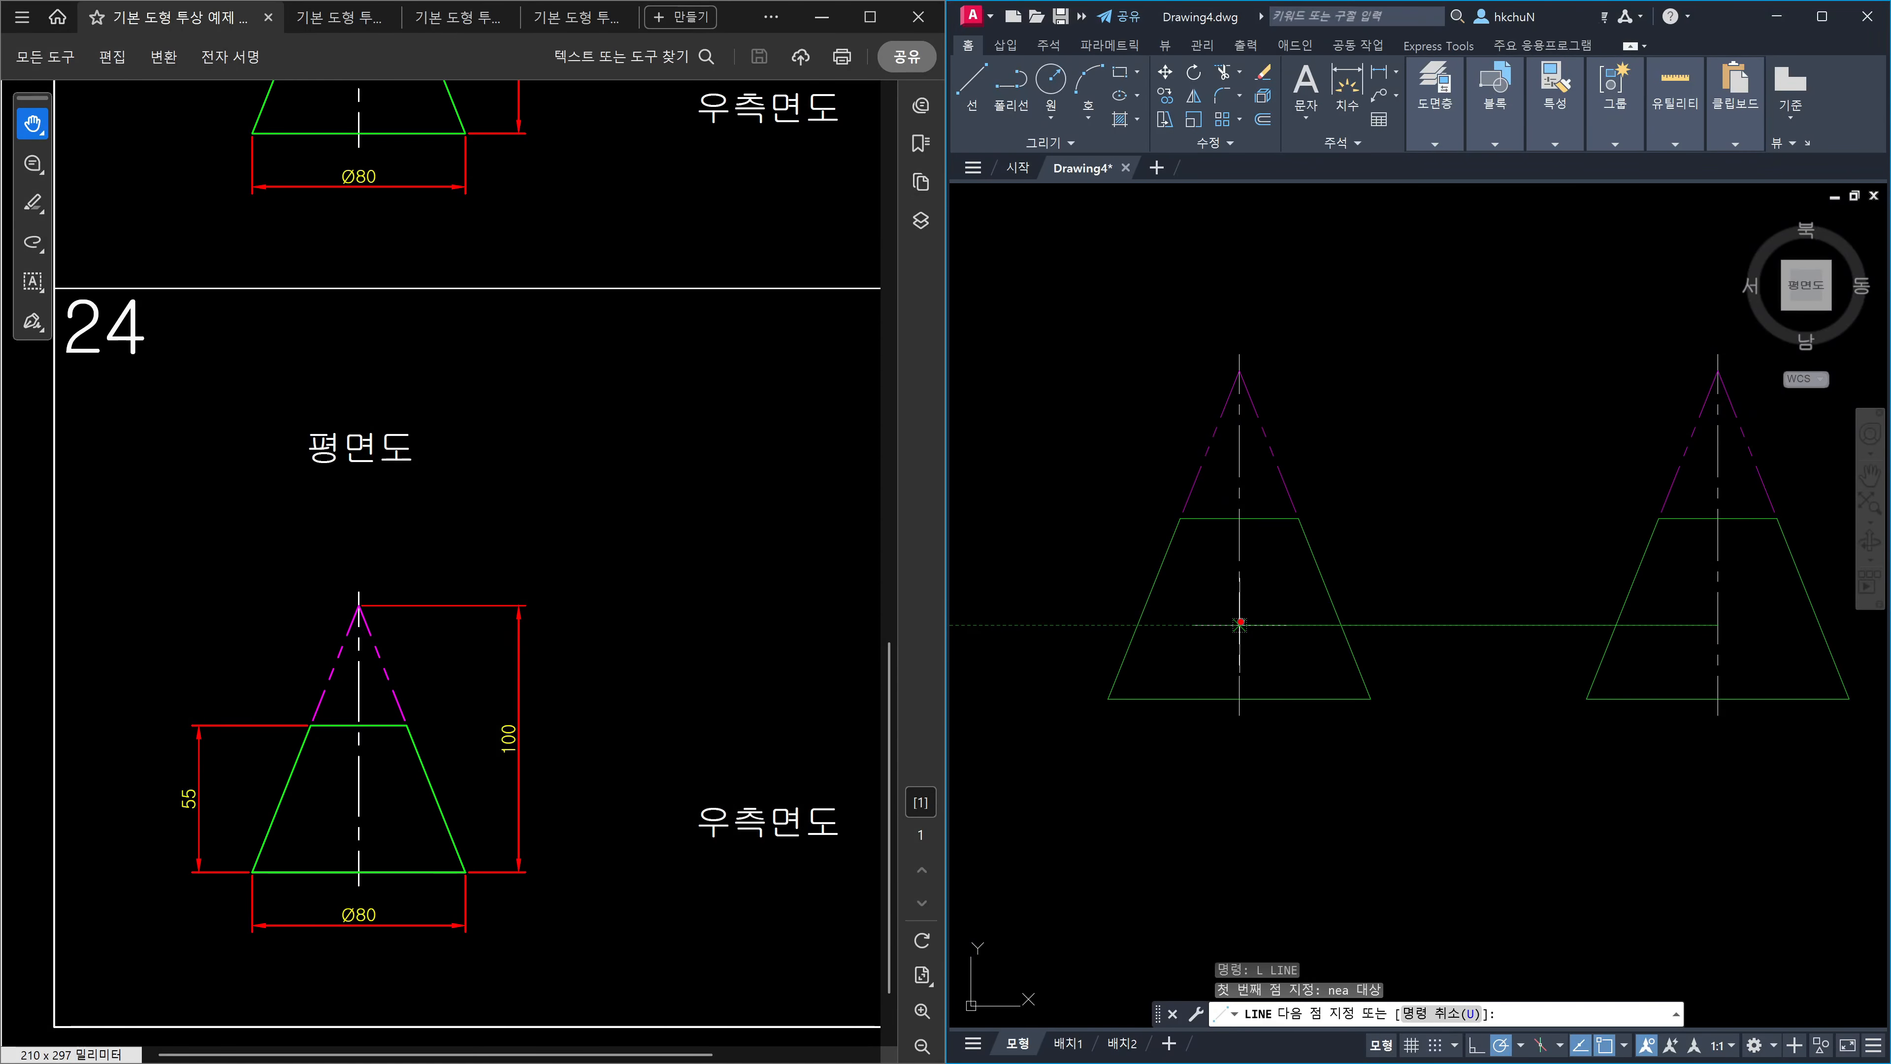
mouse_move(1228, 669)
left_mouse_down()
mouse_move(1218, 655)
mouse_move(1277, 660)
mouse_move(1244, 677)
left_mouse_up()
mouse_move(1436, 762)
left_mouse_down()
mouse_move(1438, 856)
mouse_move(1521, 867)
left_mouse_up()
left_click_drag(1441, 806, 1492, 867)
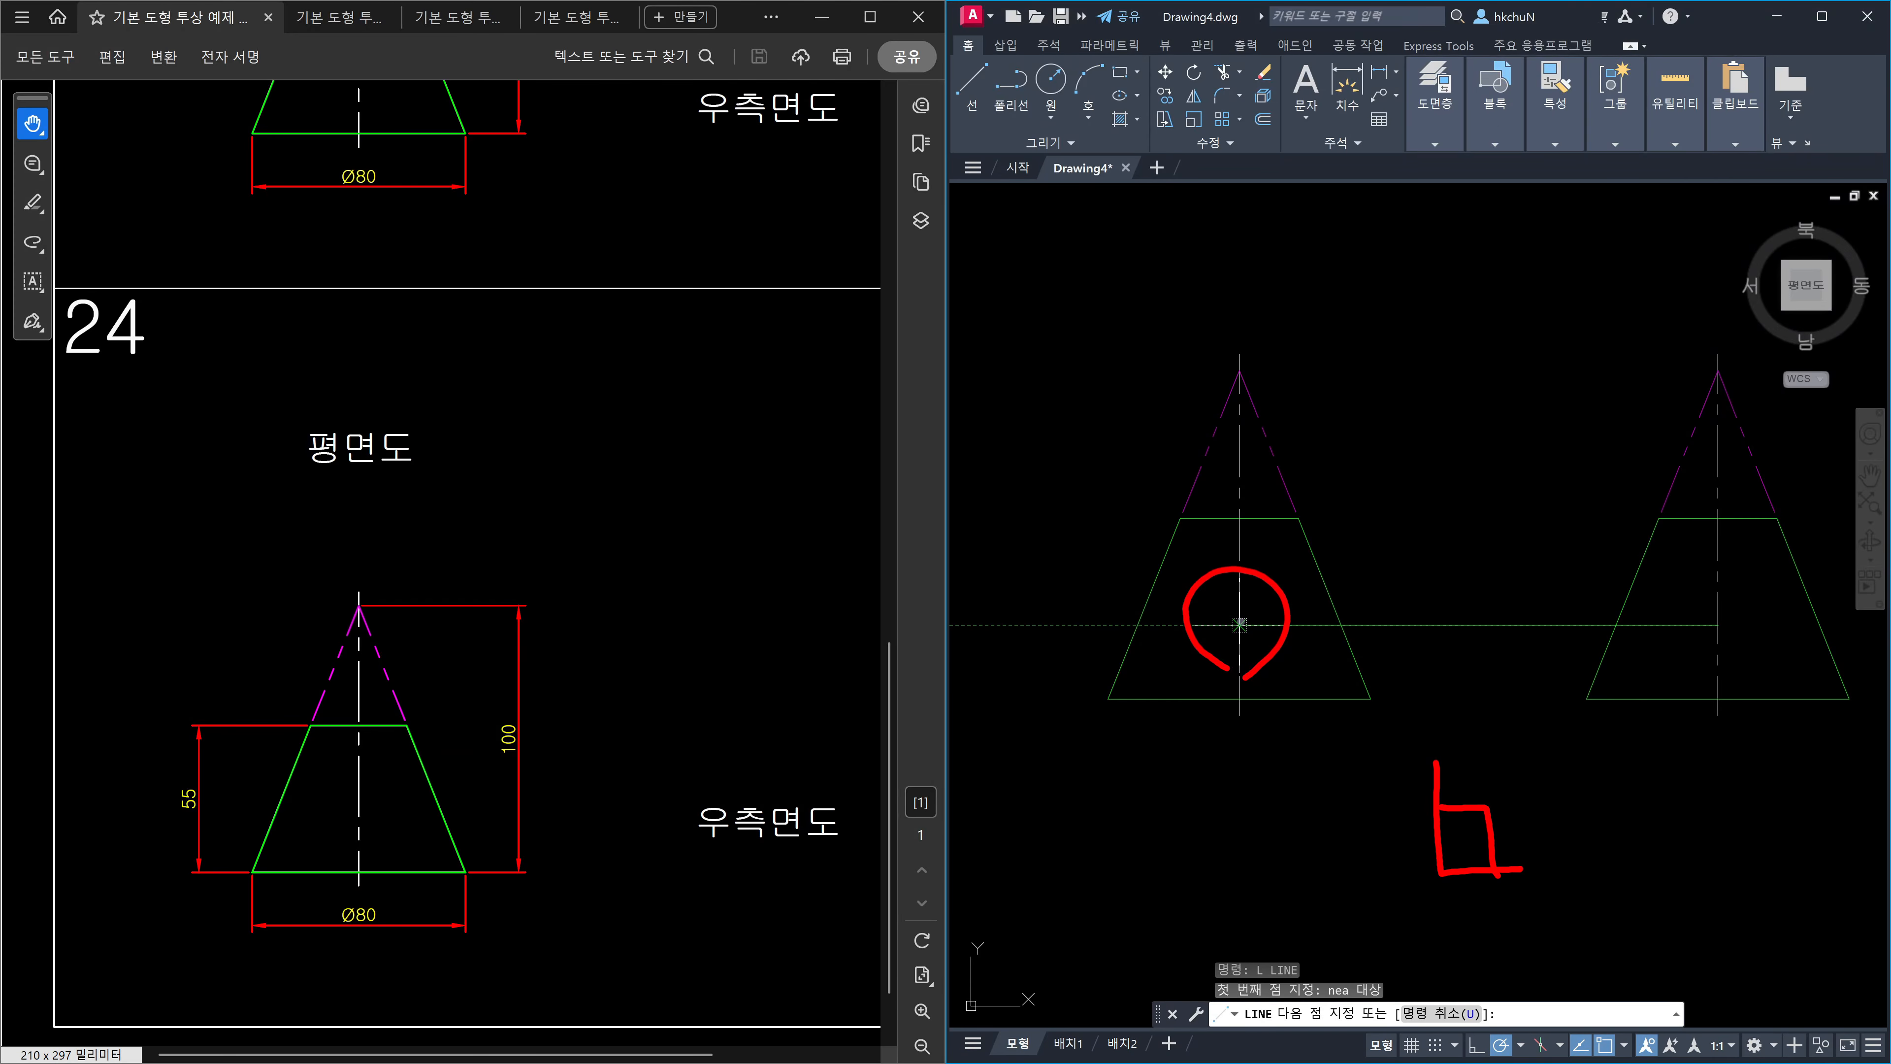
mouse_move(1600, 703)
left_mouse_down()
mouse_move(1567, 782)
mouse_move(1605, 779)
left_mouse_up()
mouse_move(1310, 560)
left_mouse_down()
mouse_move(1261, 601)
mouse_move(1271, 622)
mouse_move(1282, 607)
left_mouse_up()
left_click_drag(1386, 469, 1445, 507)
left_click_drag(1456, 431, 1367, 567)
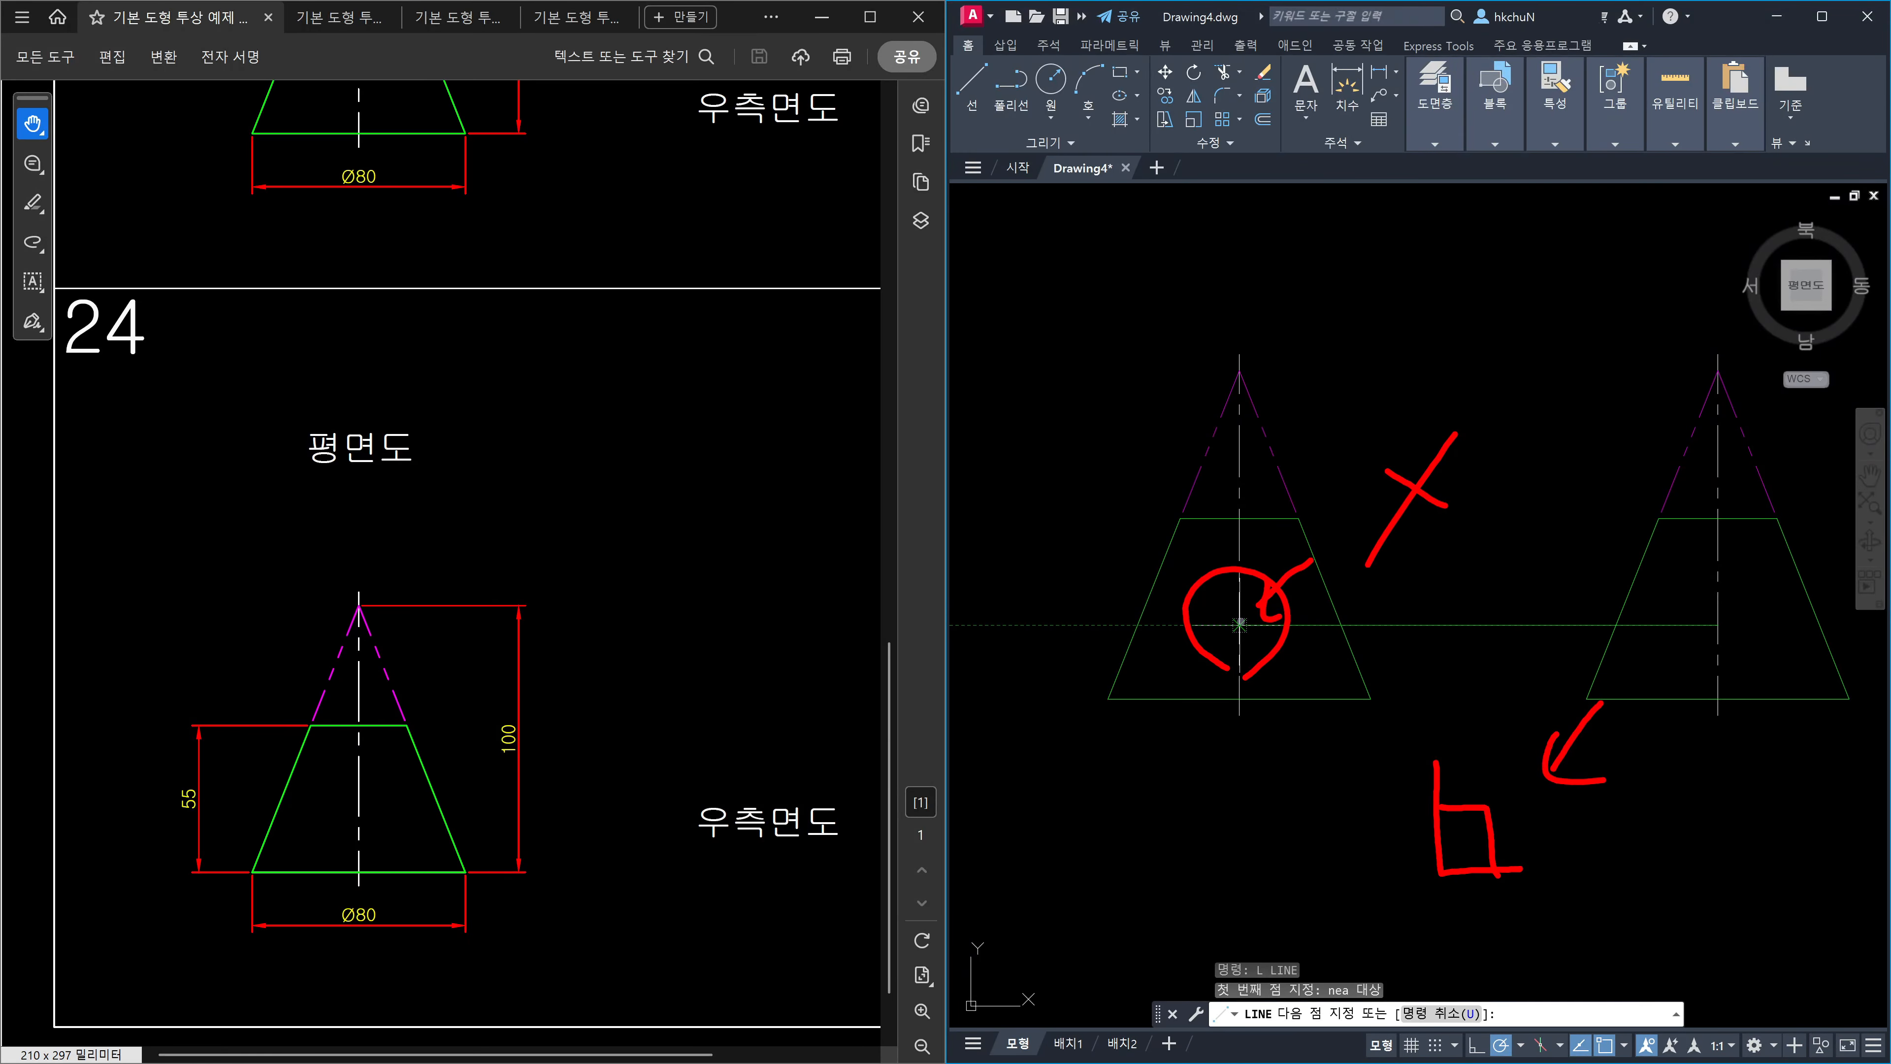
mouse_move(1302, 834)
left_mouse_down()
mouse_move(1398, 819)
mouse_move(1373, 856)
left_mouse_up()
mouse_move(1448, 570)
left_mouse_down()
mouse_move(1329, 488)
mouse_move(1414, 600)
left_mouse_up()
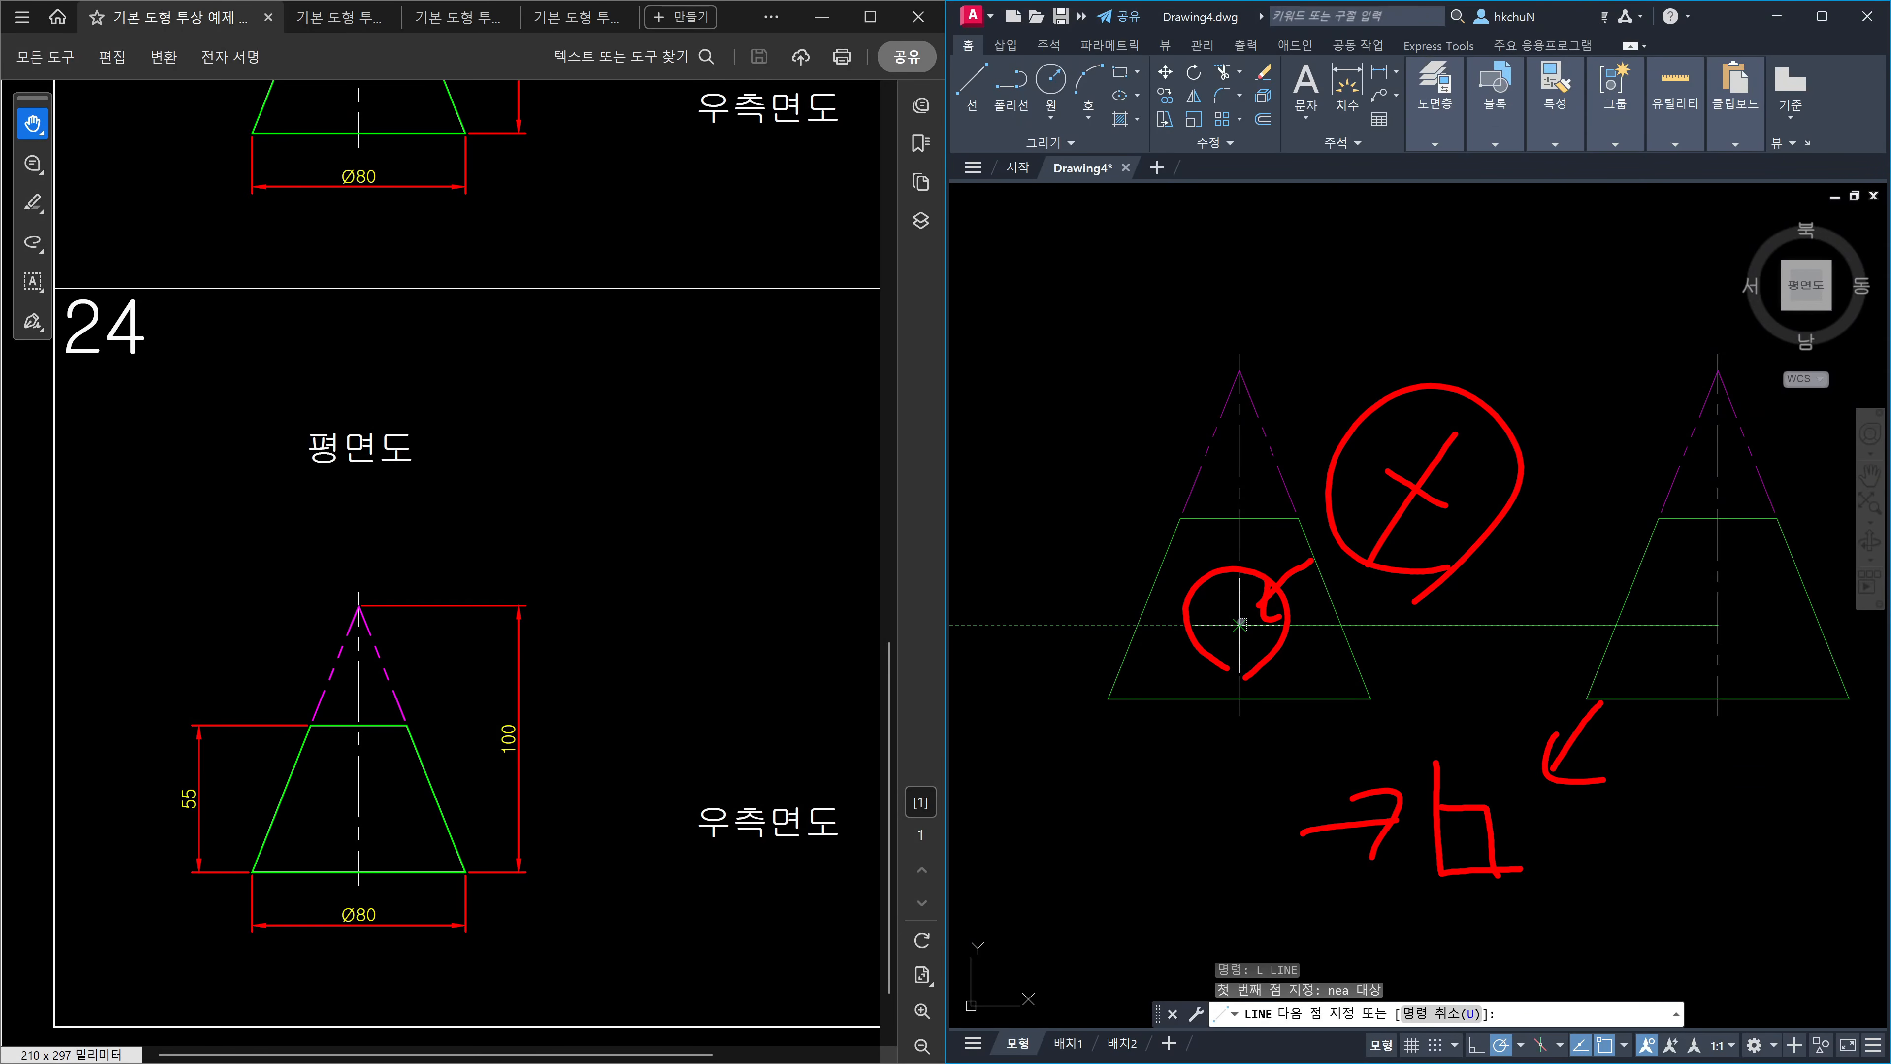
left_click_drag(1239, 326, 1232, 693)
left_click_drag(1234, 626, 1364, 615)
mouse_move(1240, 588)
left_mouse_down()
mouse_move(1297, 633)
mouse_move(1233, 670)
mouse_move(1325, 618)
mouse_move(1258, 702)
left_mouse_up()
mouse_move(1540, 901)
left_mouse_down()
mouse_move(1407, 751)
mouse_move(1463, 762)
left_mouse_up()
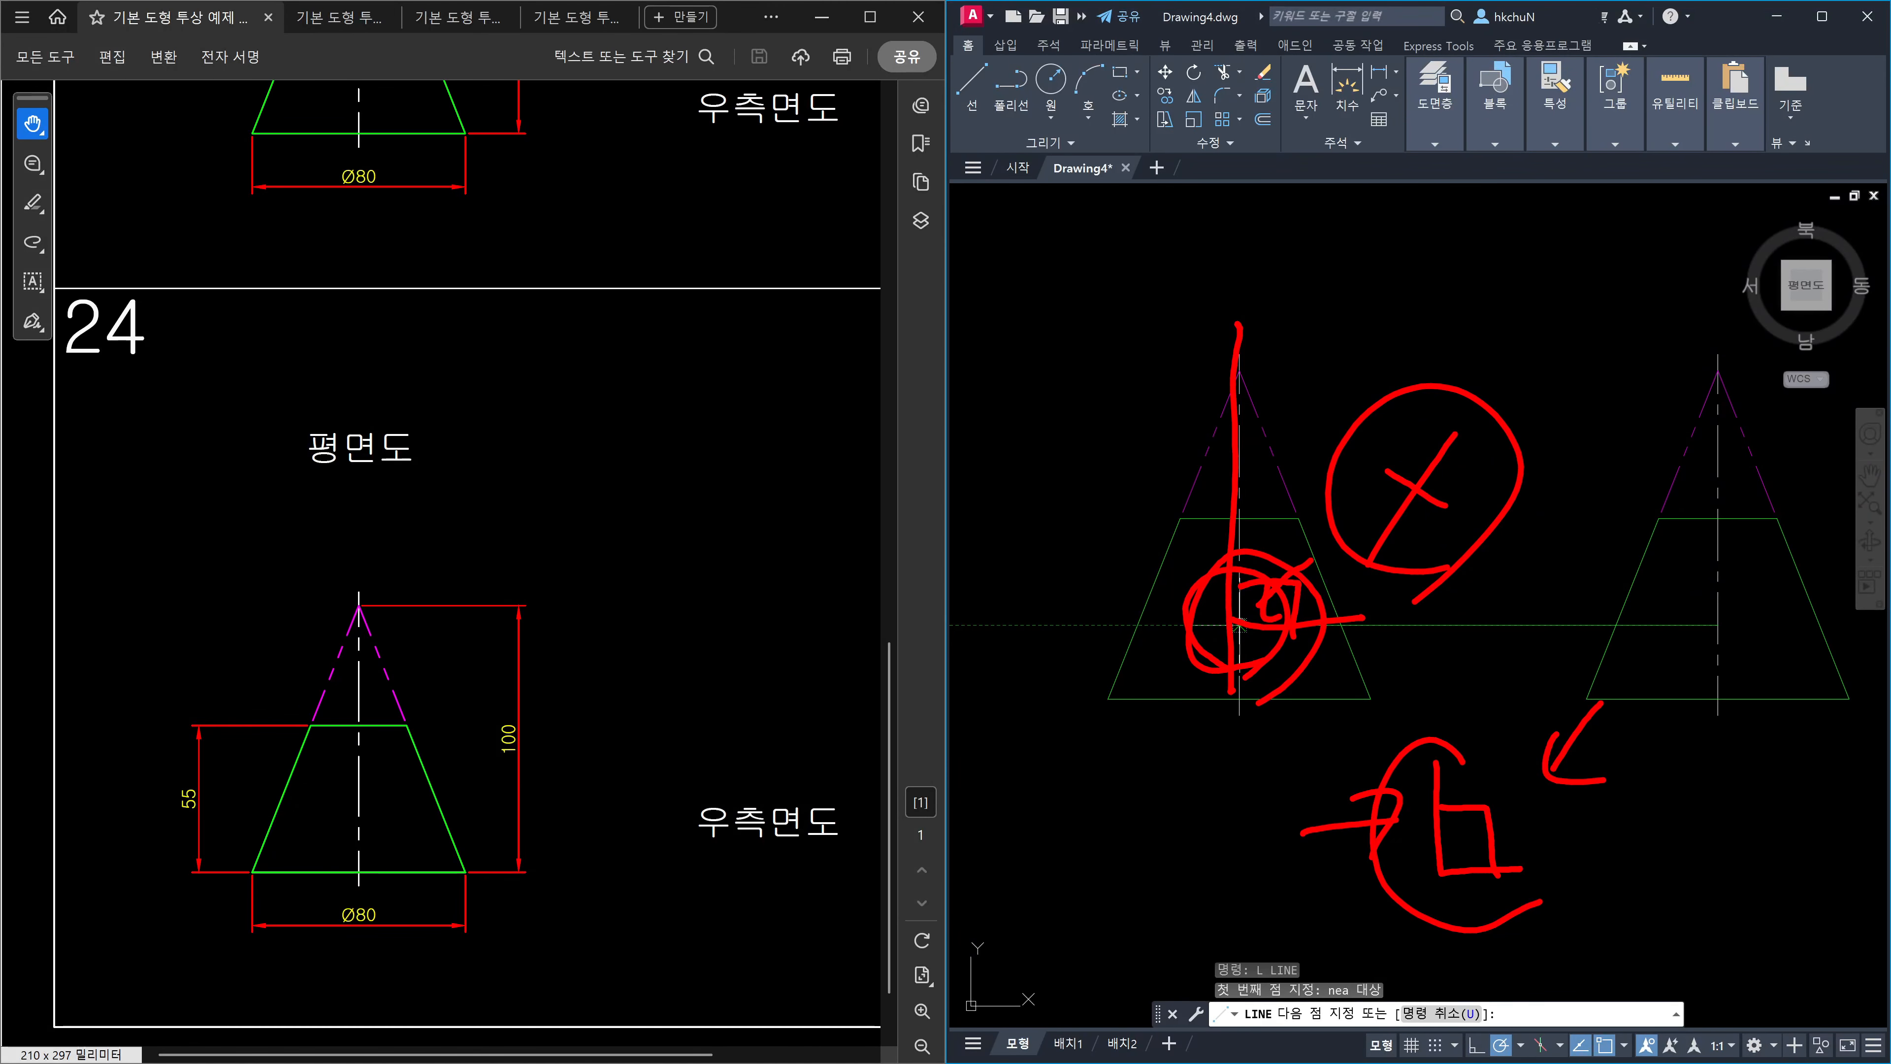
mouse_move(1494, 955)
left_mouse_down()
mouse_move(1376, 873)
mouse_move(1482, 925)
left_mouse_up()
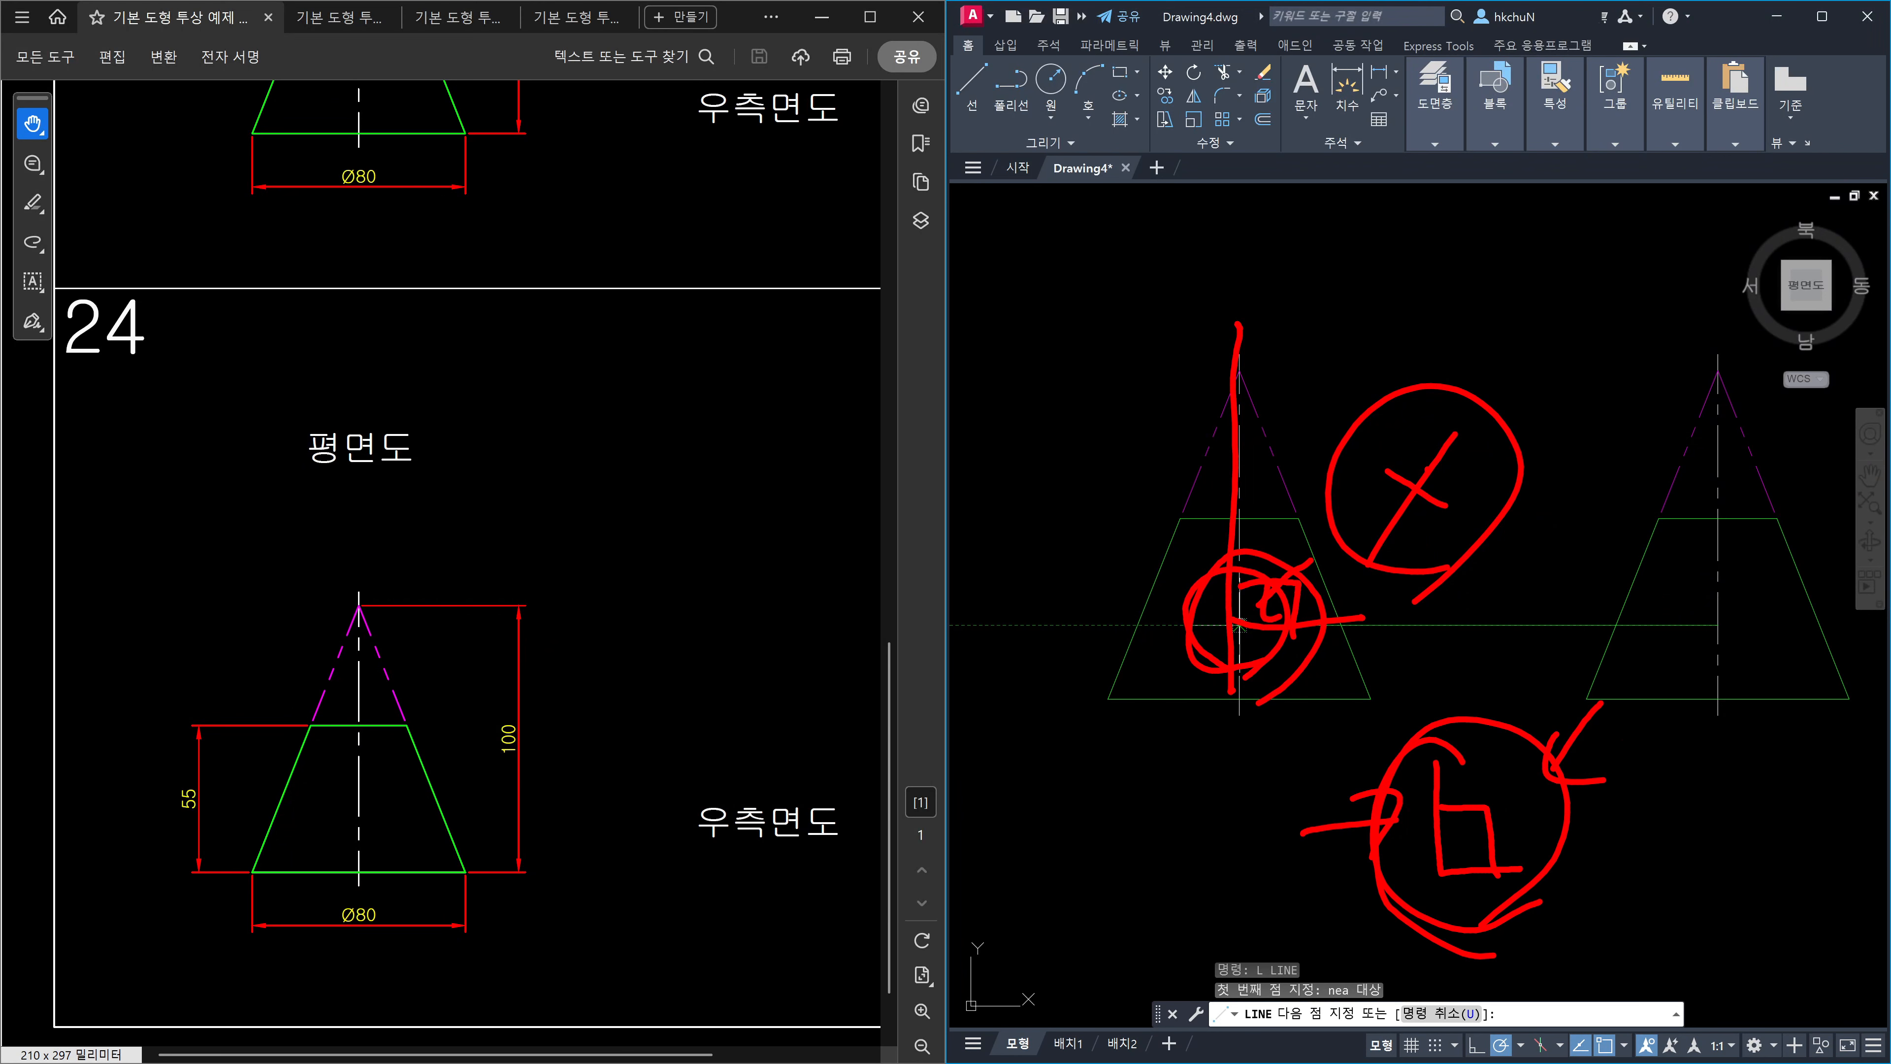
mouse_move(1548, 496)
left_mouse_down()
mouse_move(1584, 531)
mouse_move(1543, 801)
left_mouse_up()
left_click_drag(1530, 302, 1632, 284)
left_click_drag(1537, 344, 1625, 333)
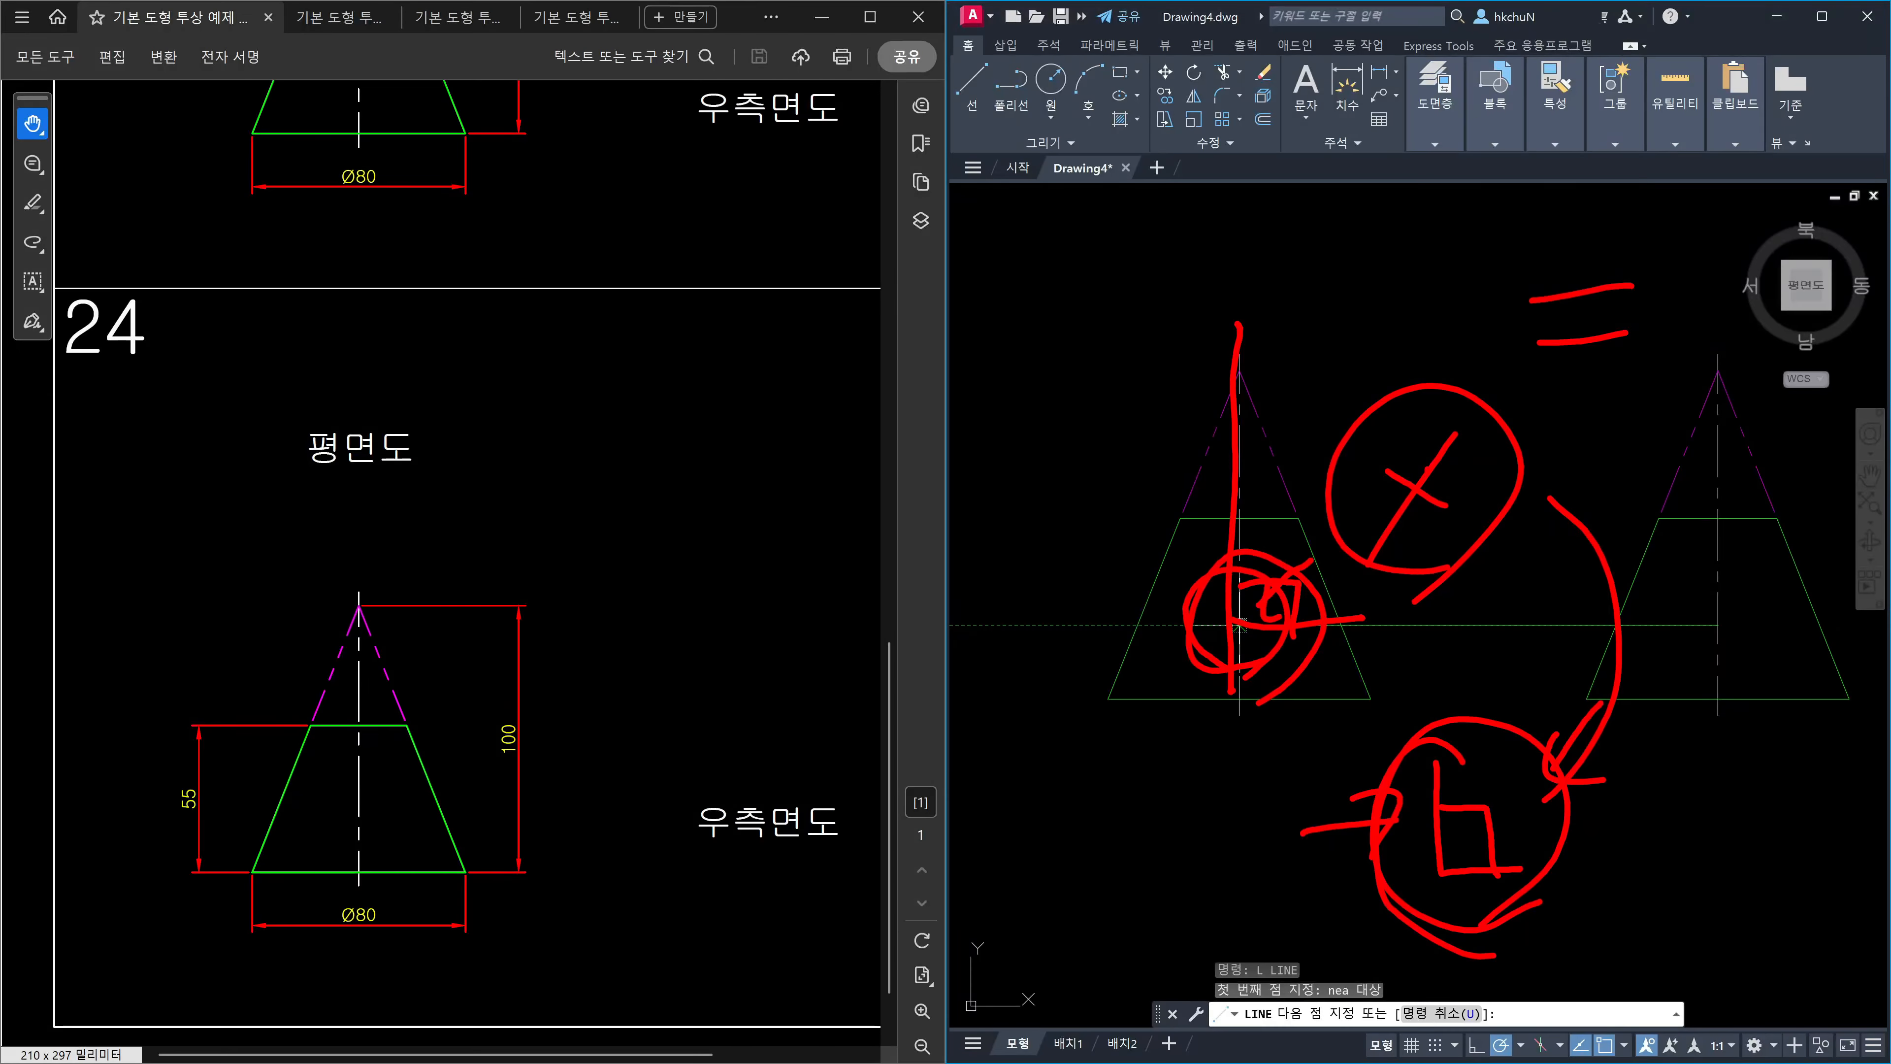
mouse_move(1525, 902)
left_mouse_down()
mouse_move(1506, 913)
mouse_move(1496, 689)
mouse_move(1492, 954)
left_mouse_up()
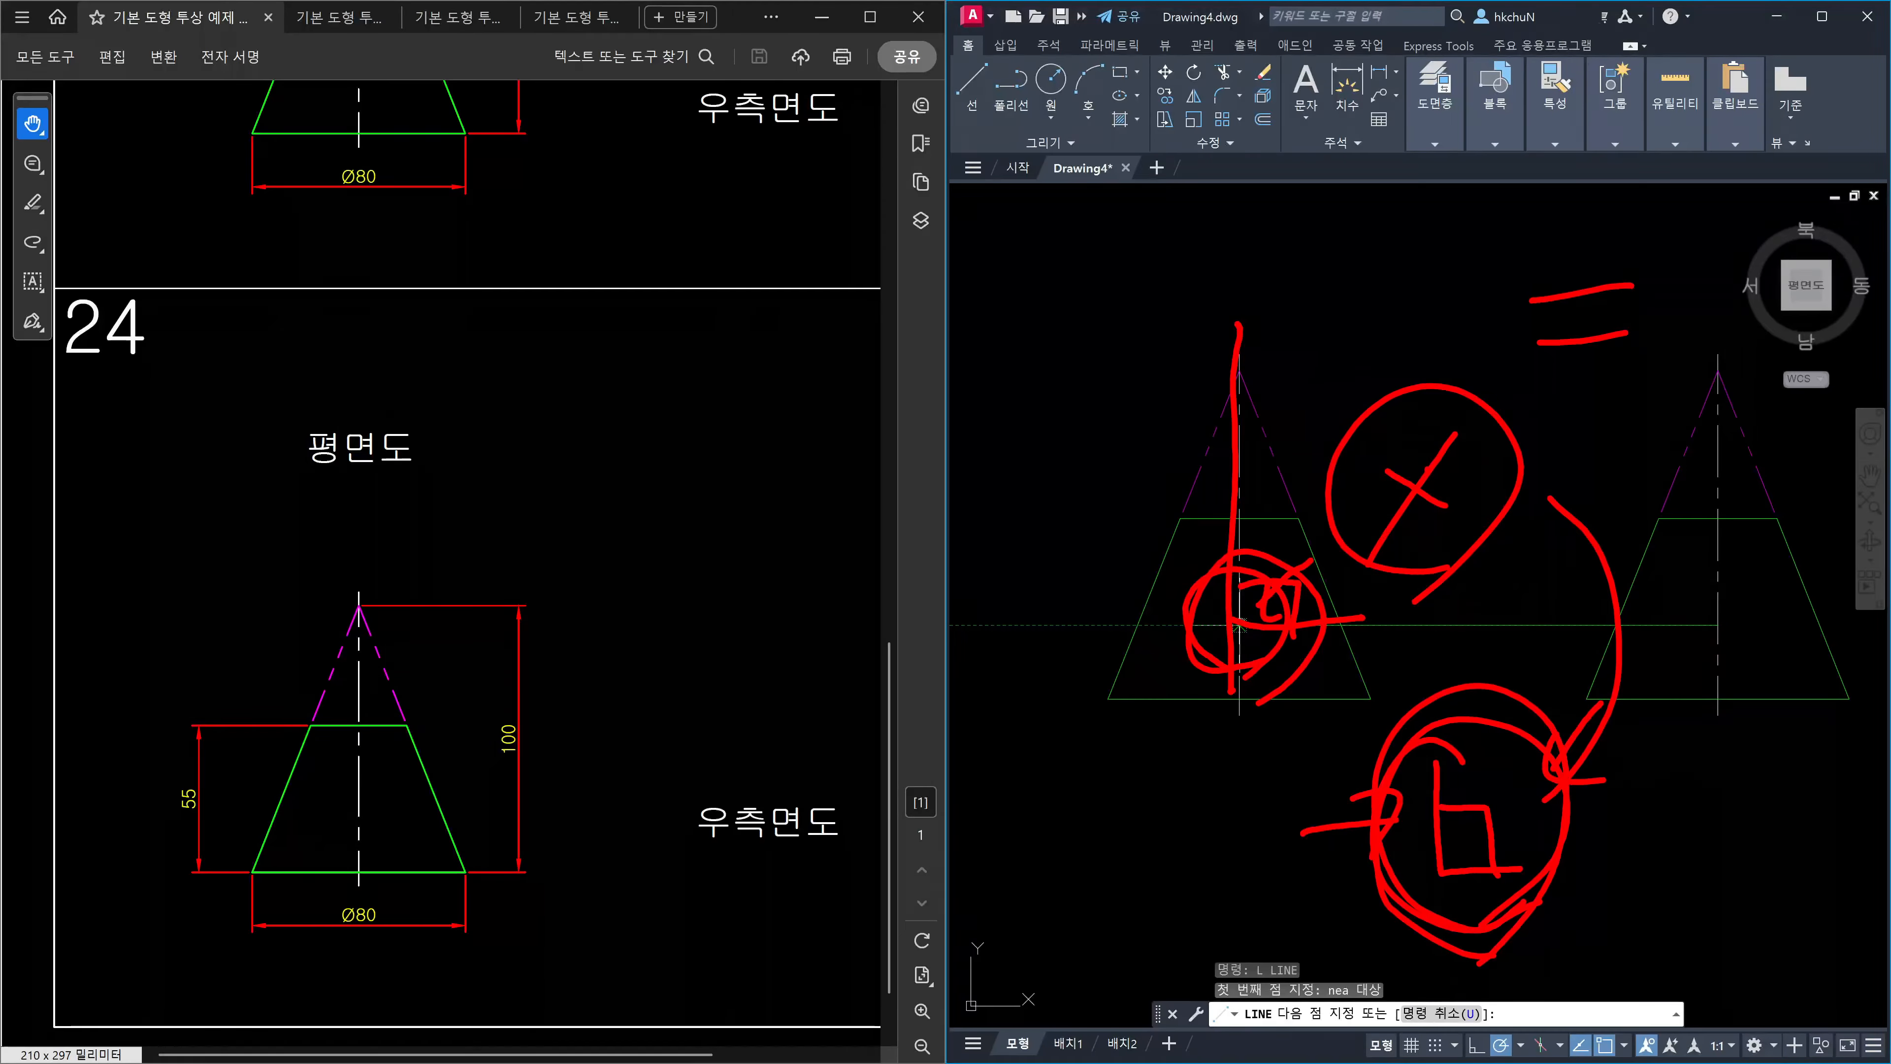
left_click_drag(1699, 822, 1599, 841)
mouse_move(1642, 812)
left_mouse_down()
mouse_move(1601, 840)
mouse_move(1672, 855)
left_mouse_up()
left_click_drag(1406, 482, 1463, 537)
left_click_drag(1446, 447, 1393, 532)
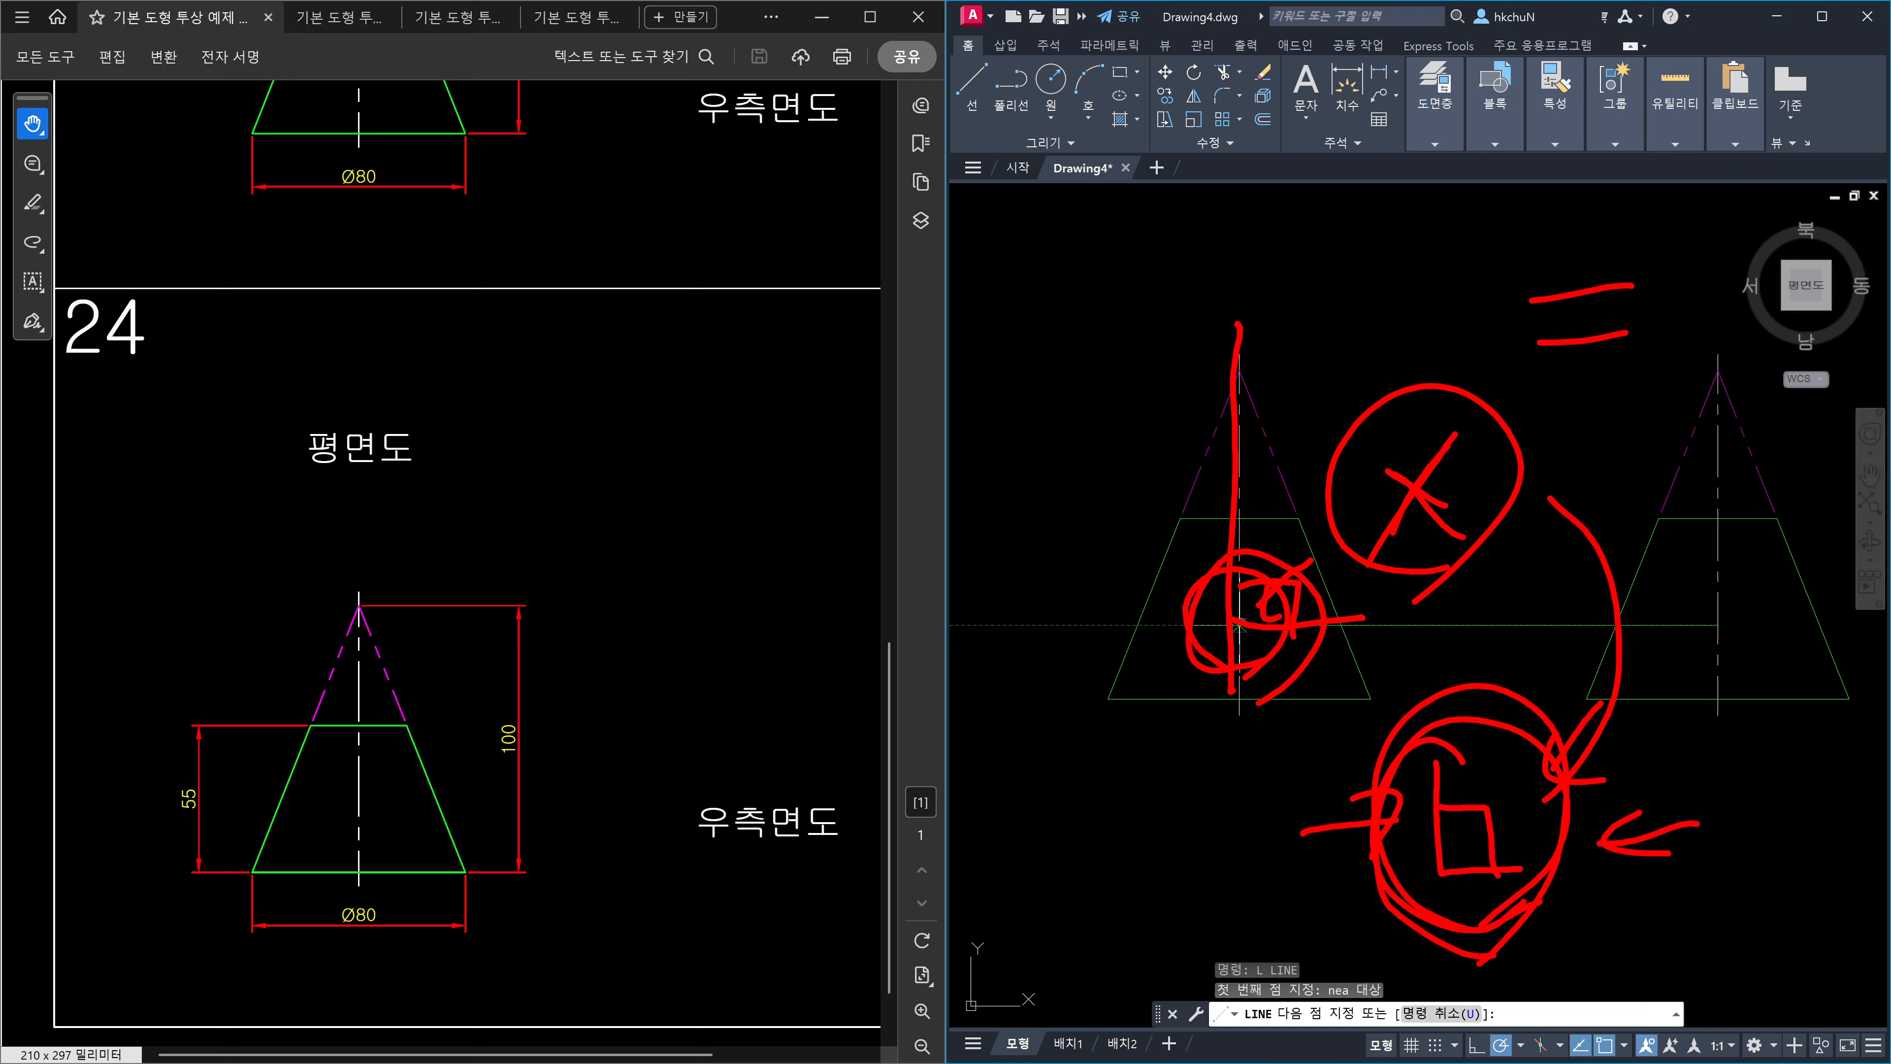
key("Escape")
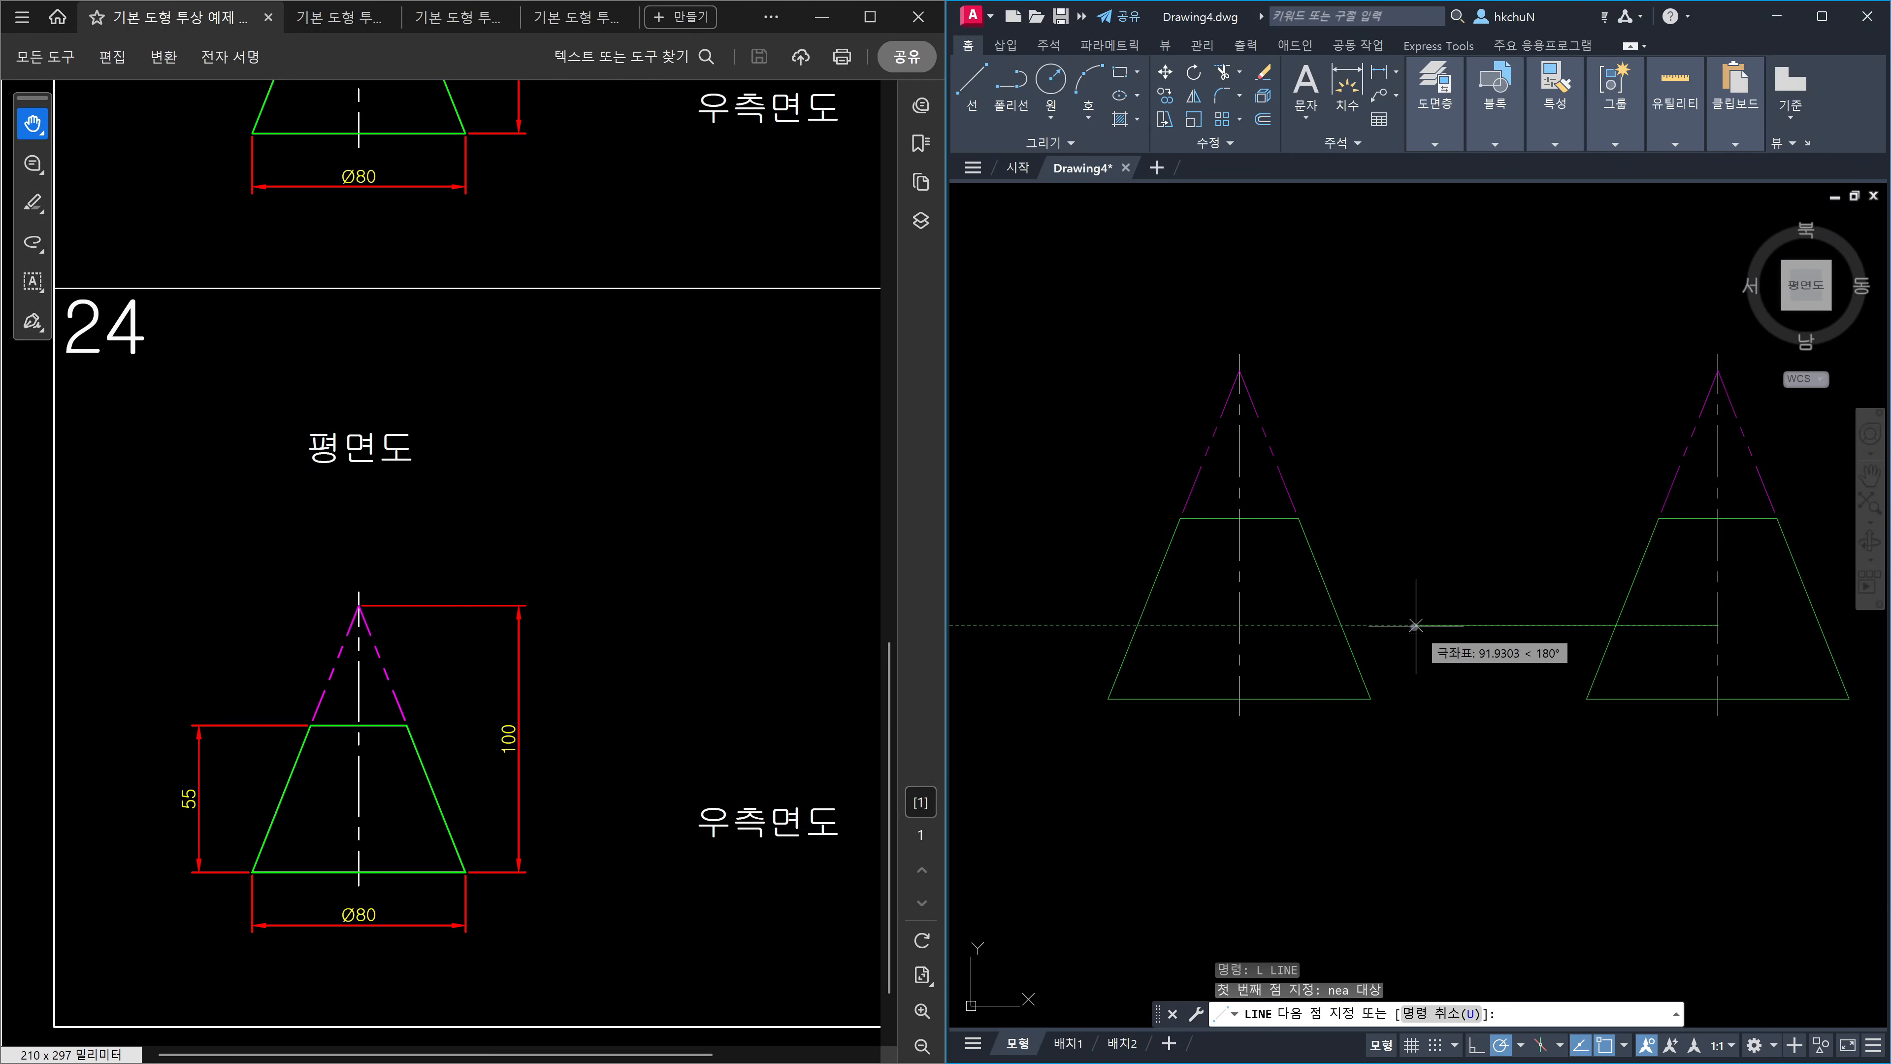
Cancel the unfinished line and enable the Perpendicular object snap mode in the drafting settings.
key("Escape")
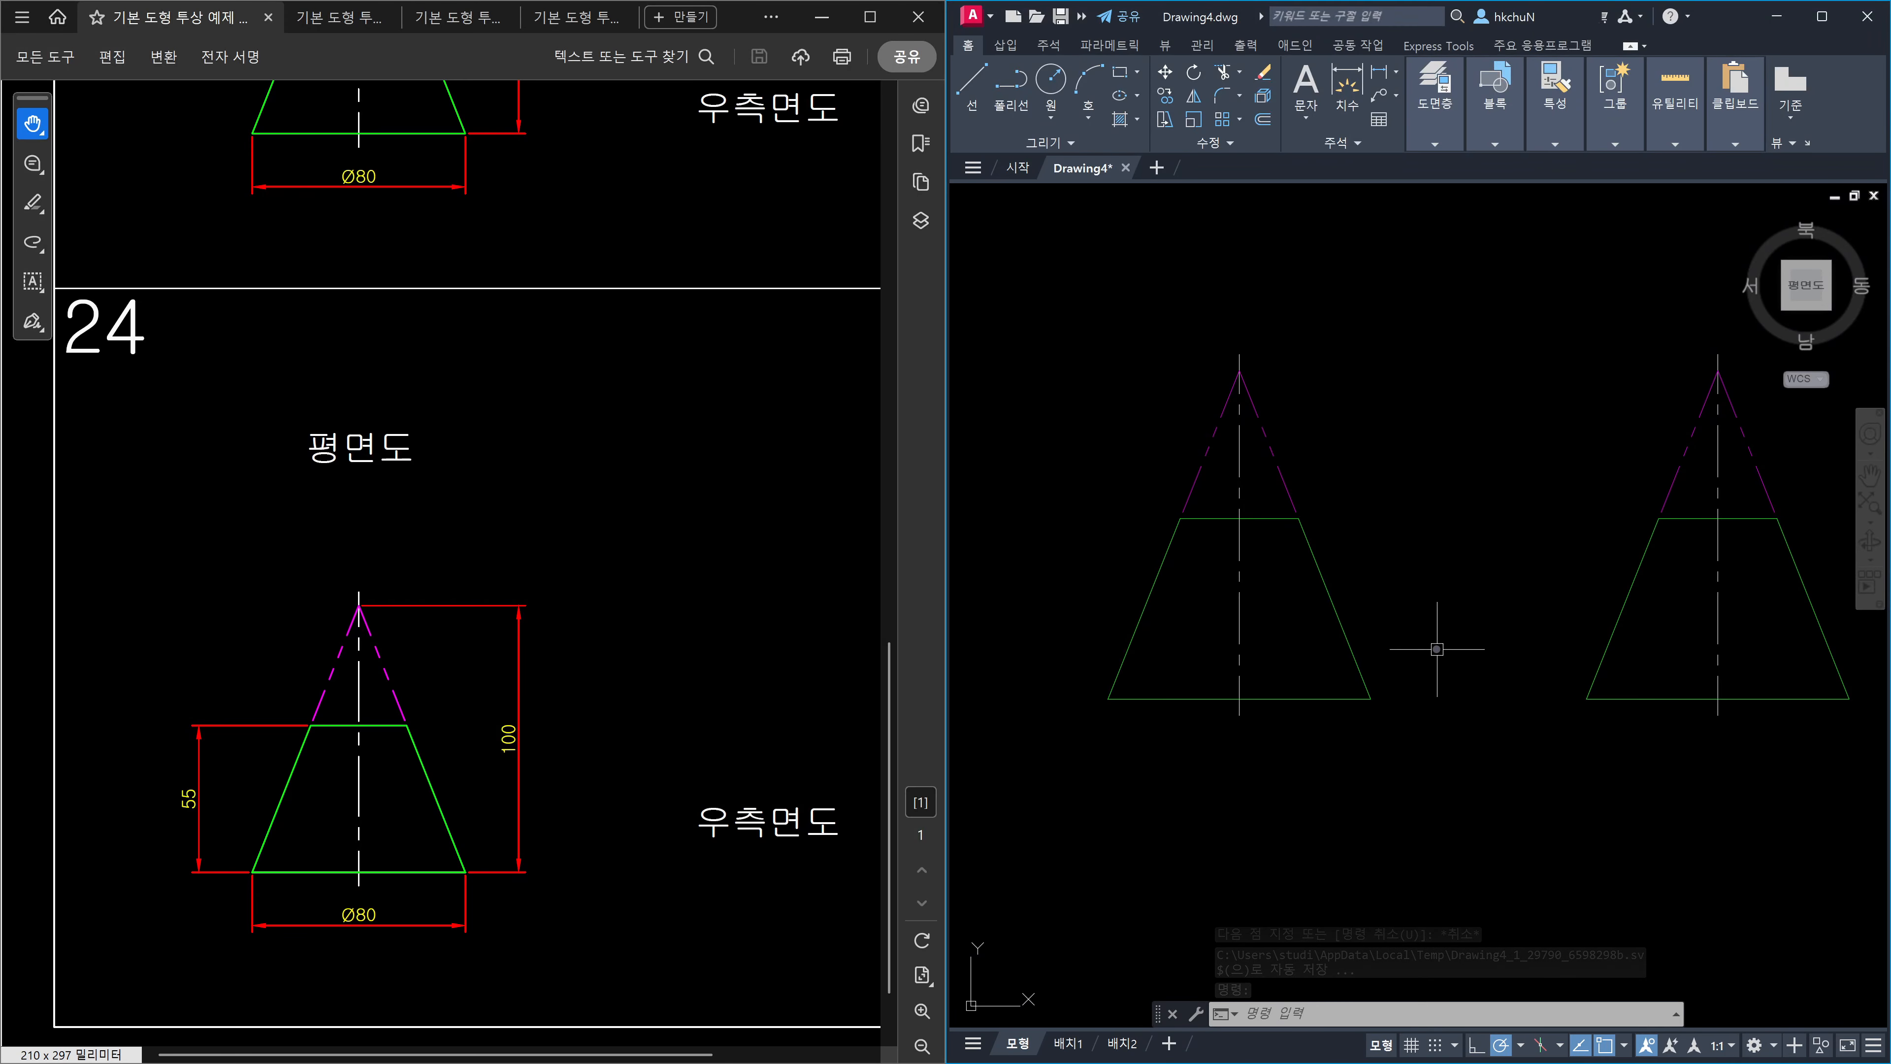
type("os")
key("Return")
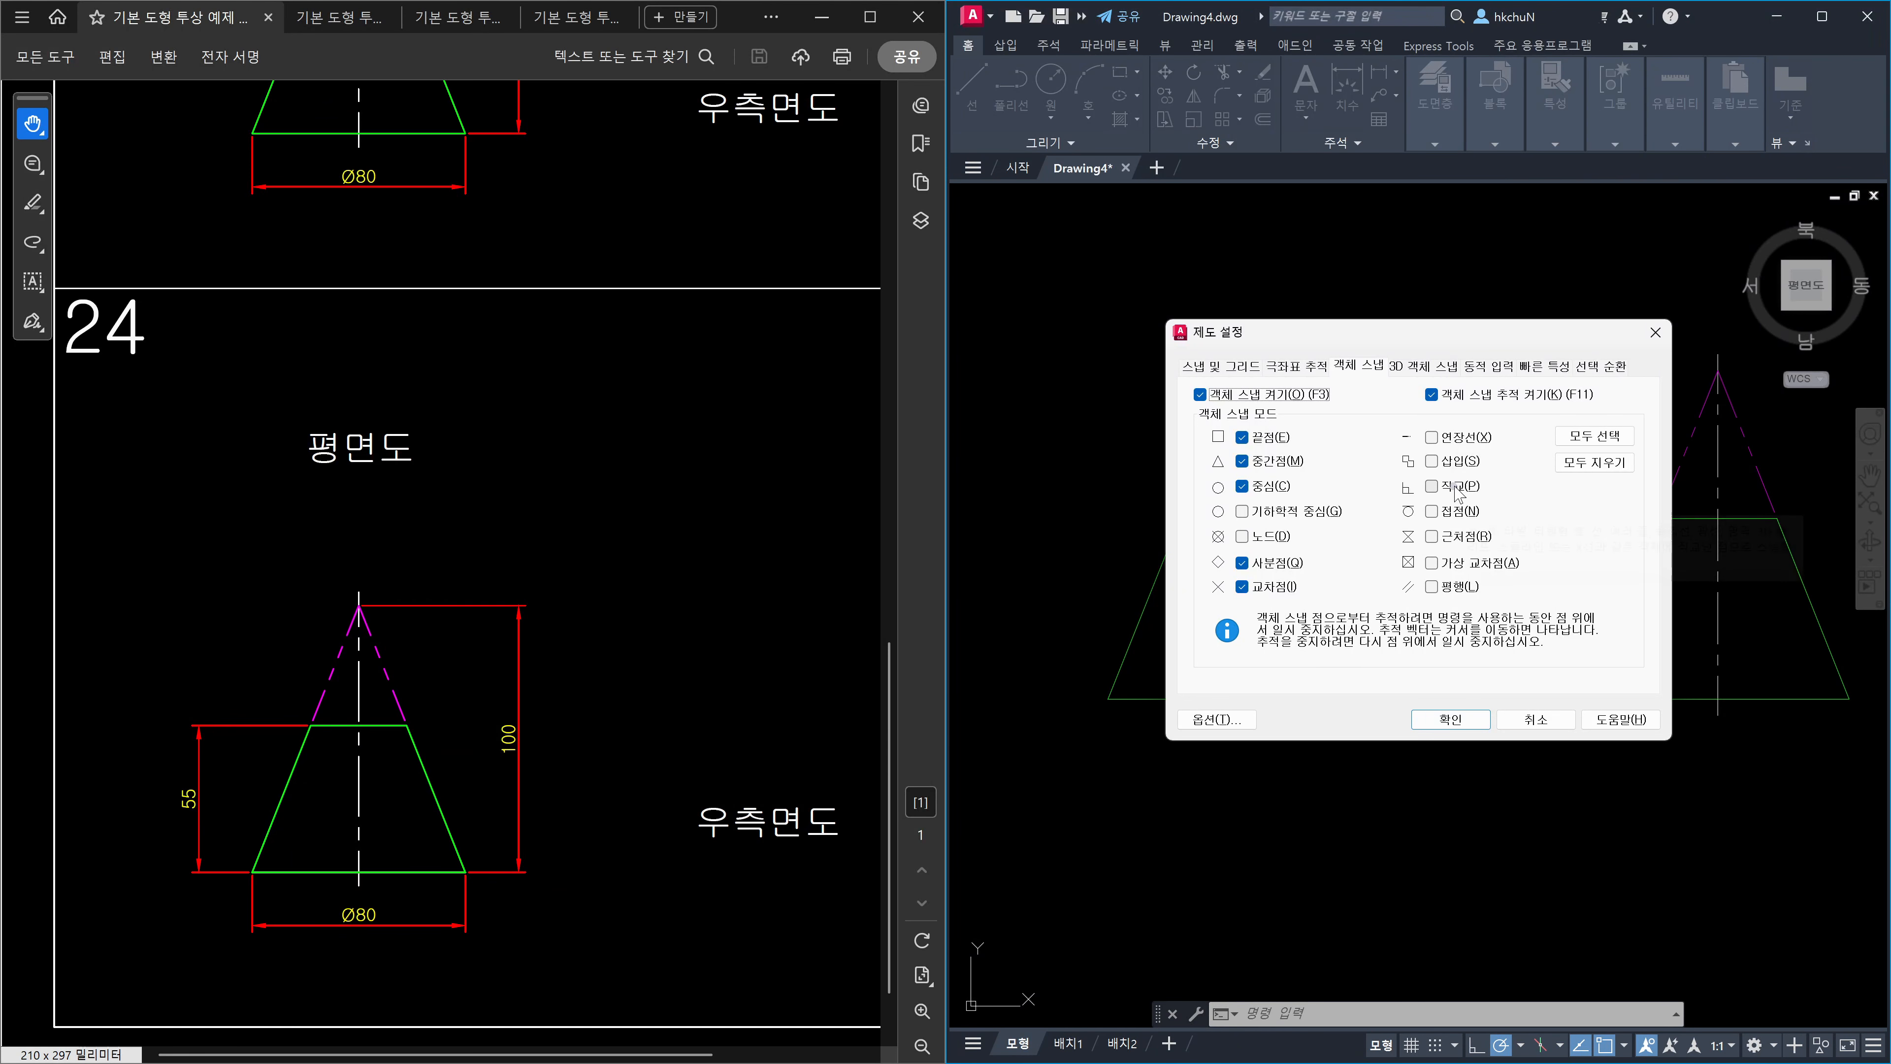
left_click(1430, 486)
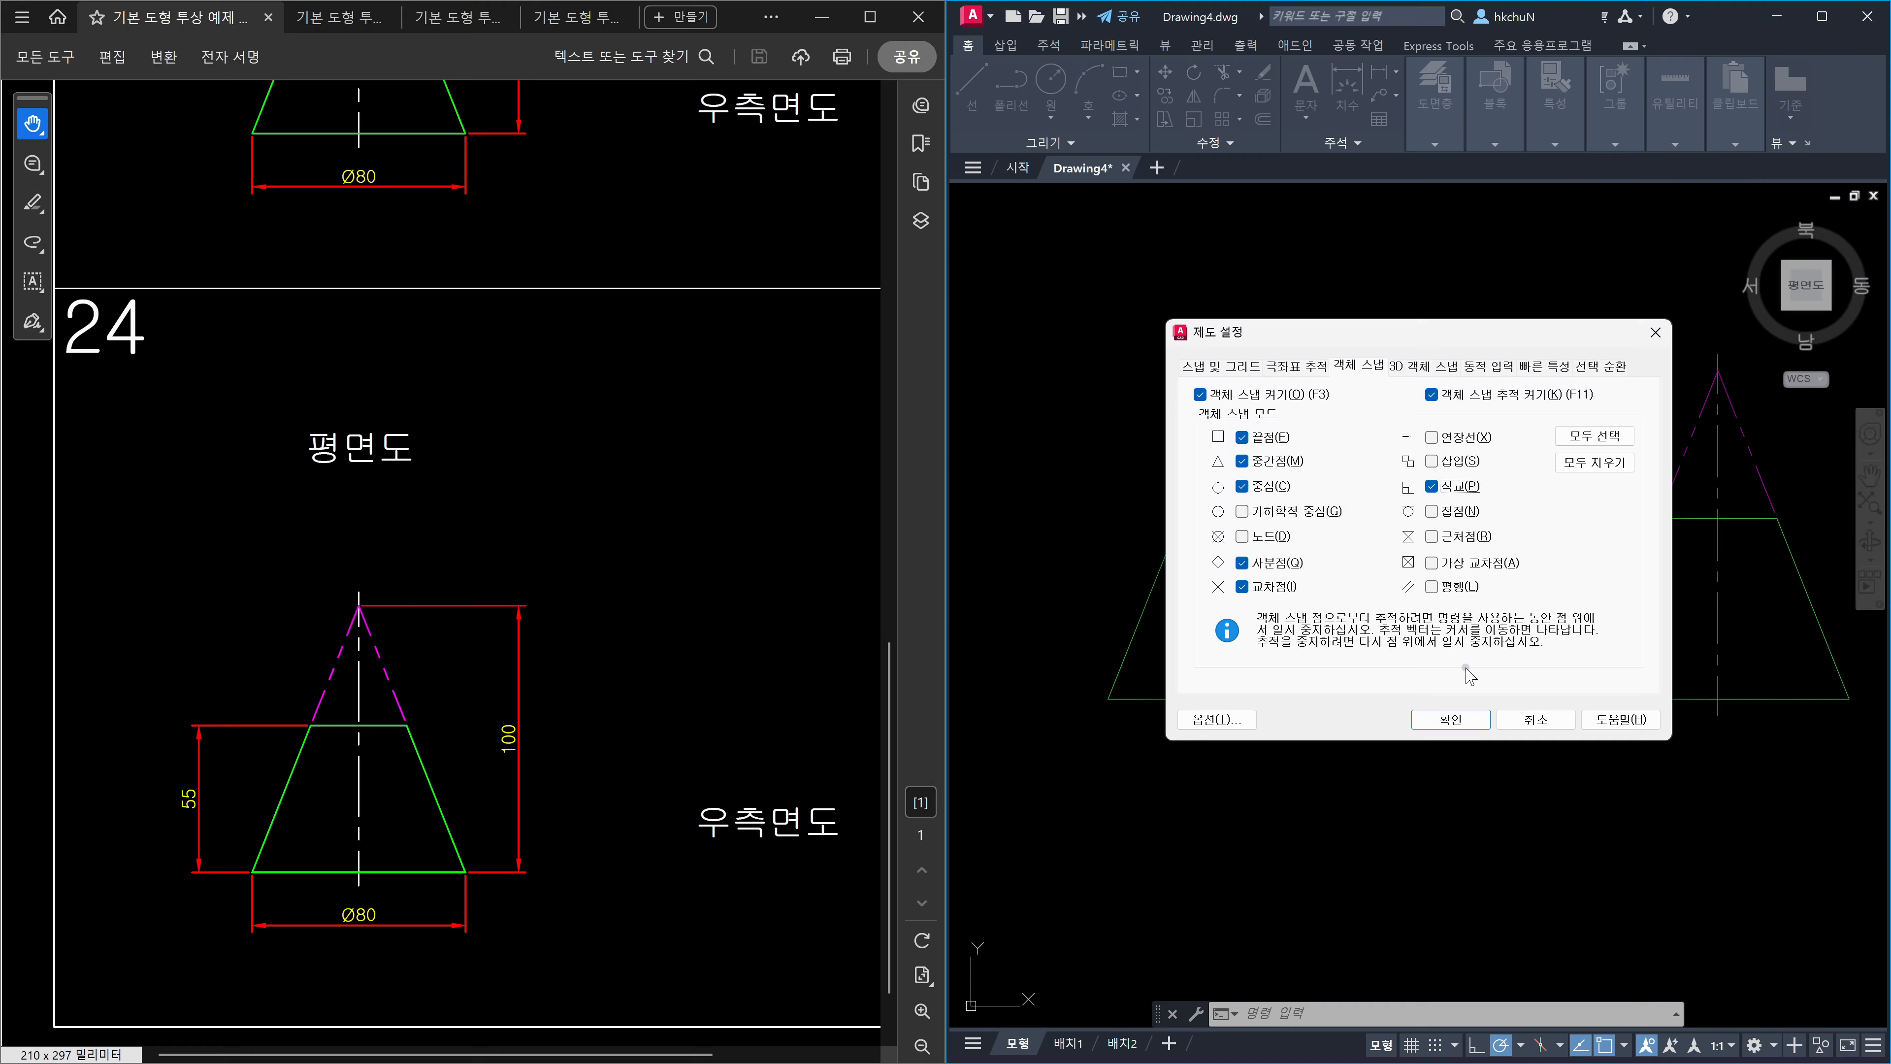
left_click(1459, 718)
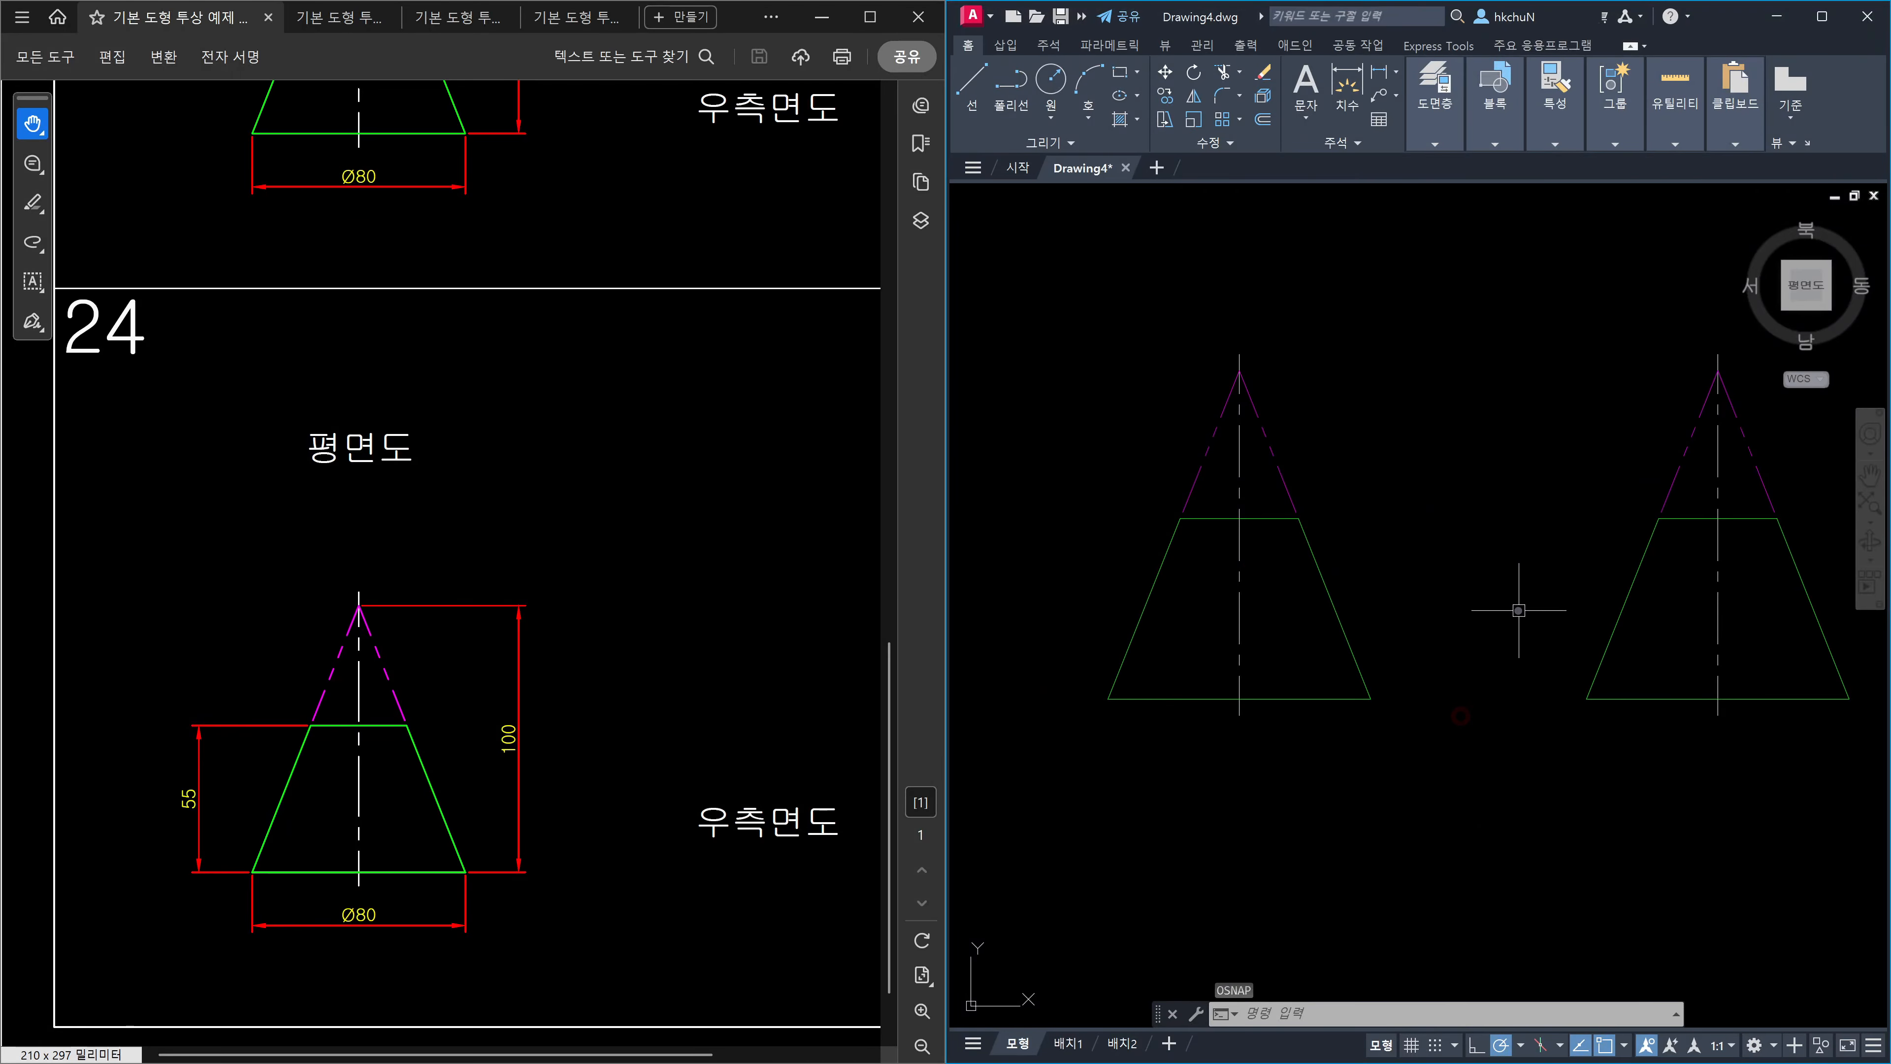
Try a line from a Nearest-snapped point on the side view's center axis, perpendicular to the front view's center axis.
type("l")
key("Return")
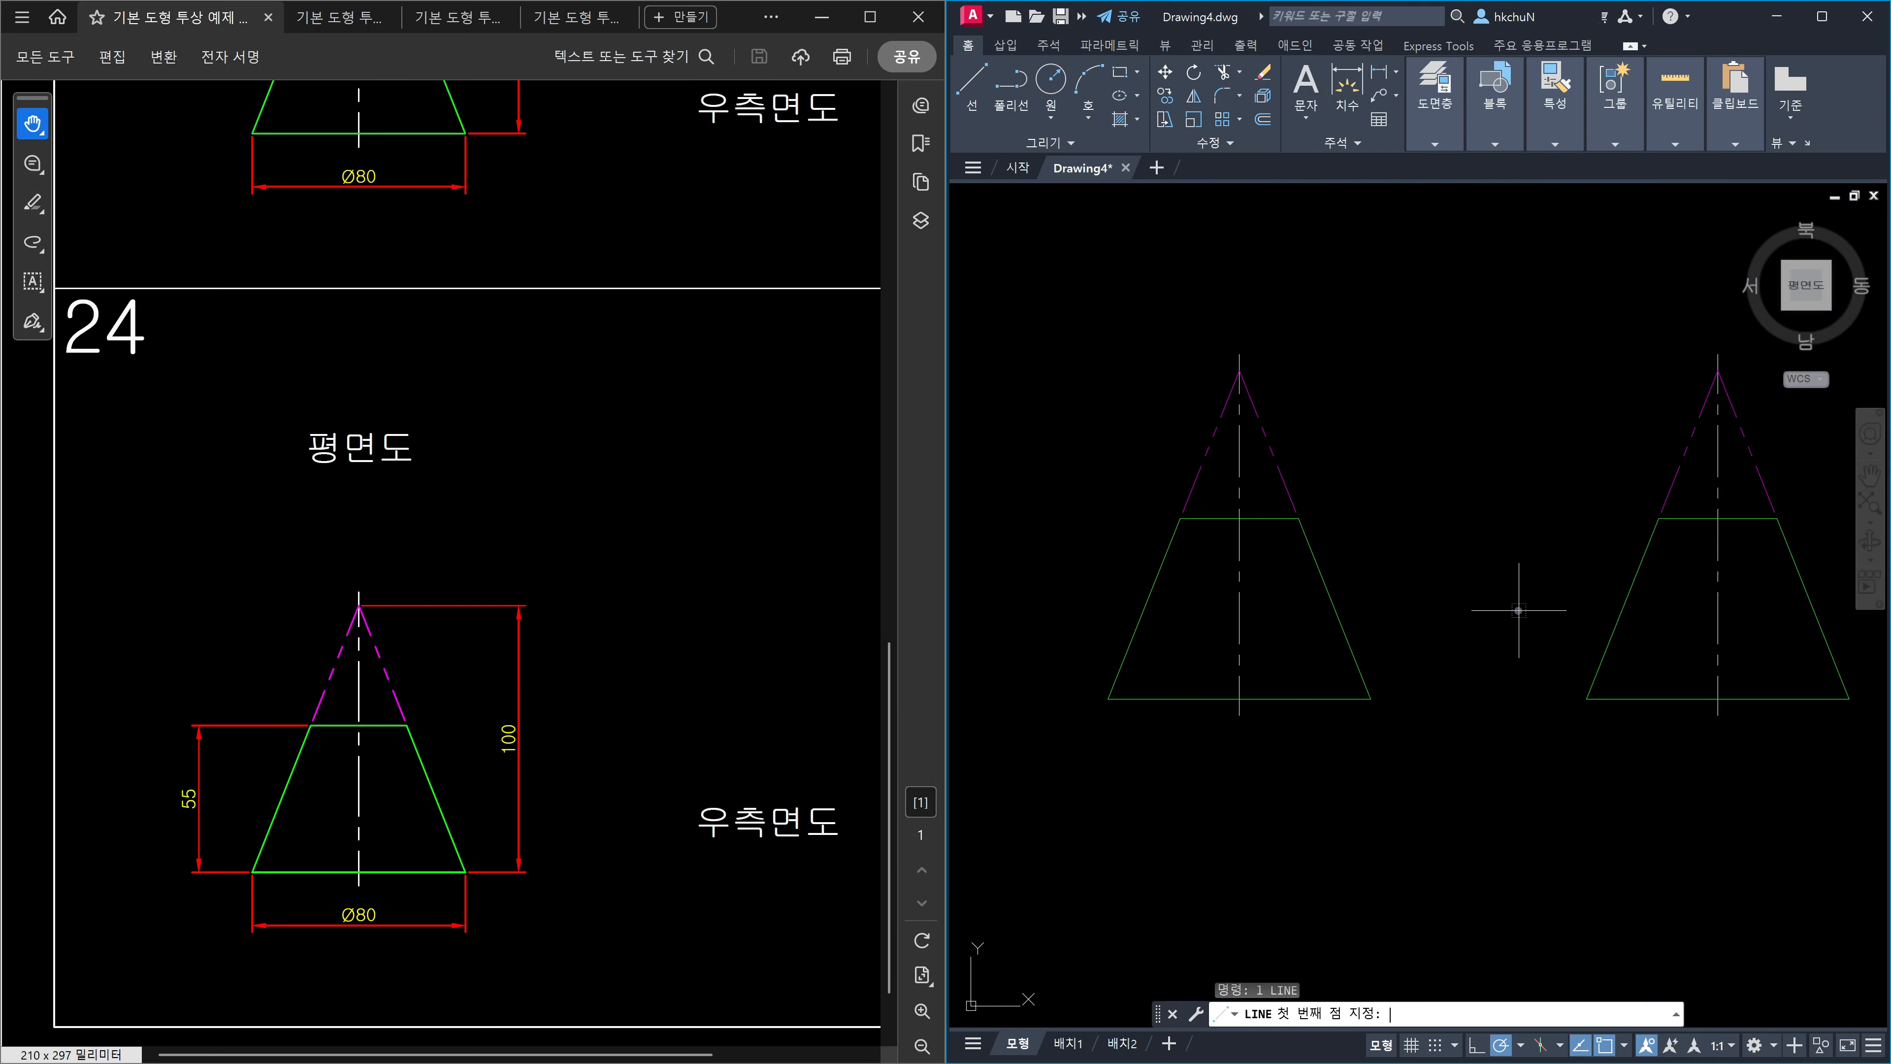
type("nea")
key("Return")
left_click(1717, 627)
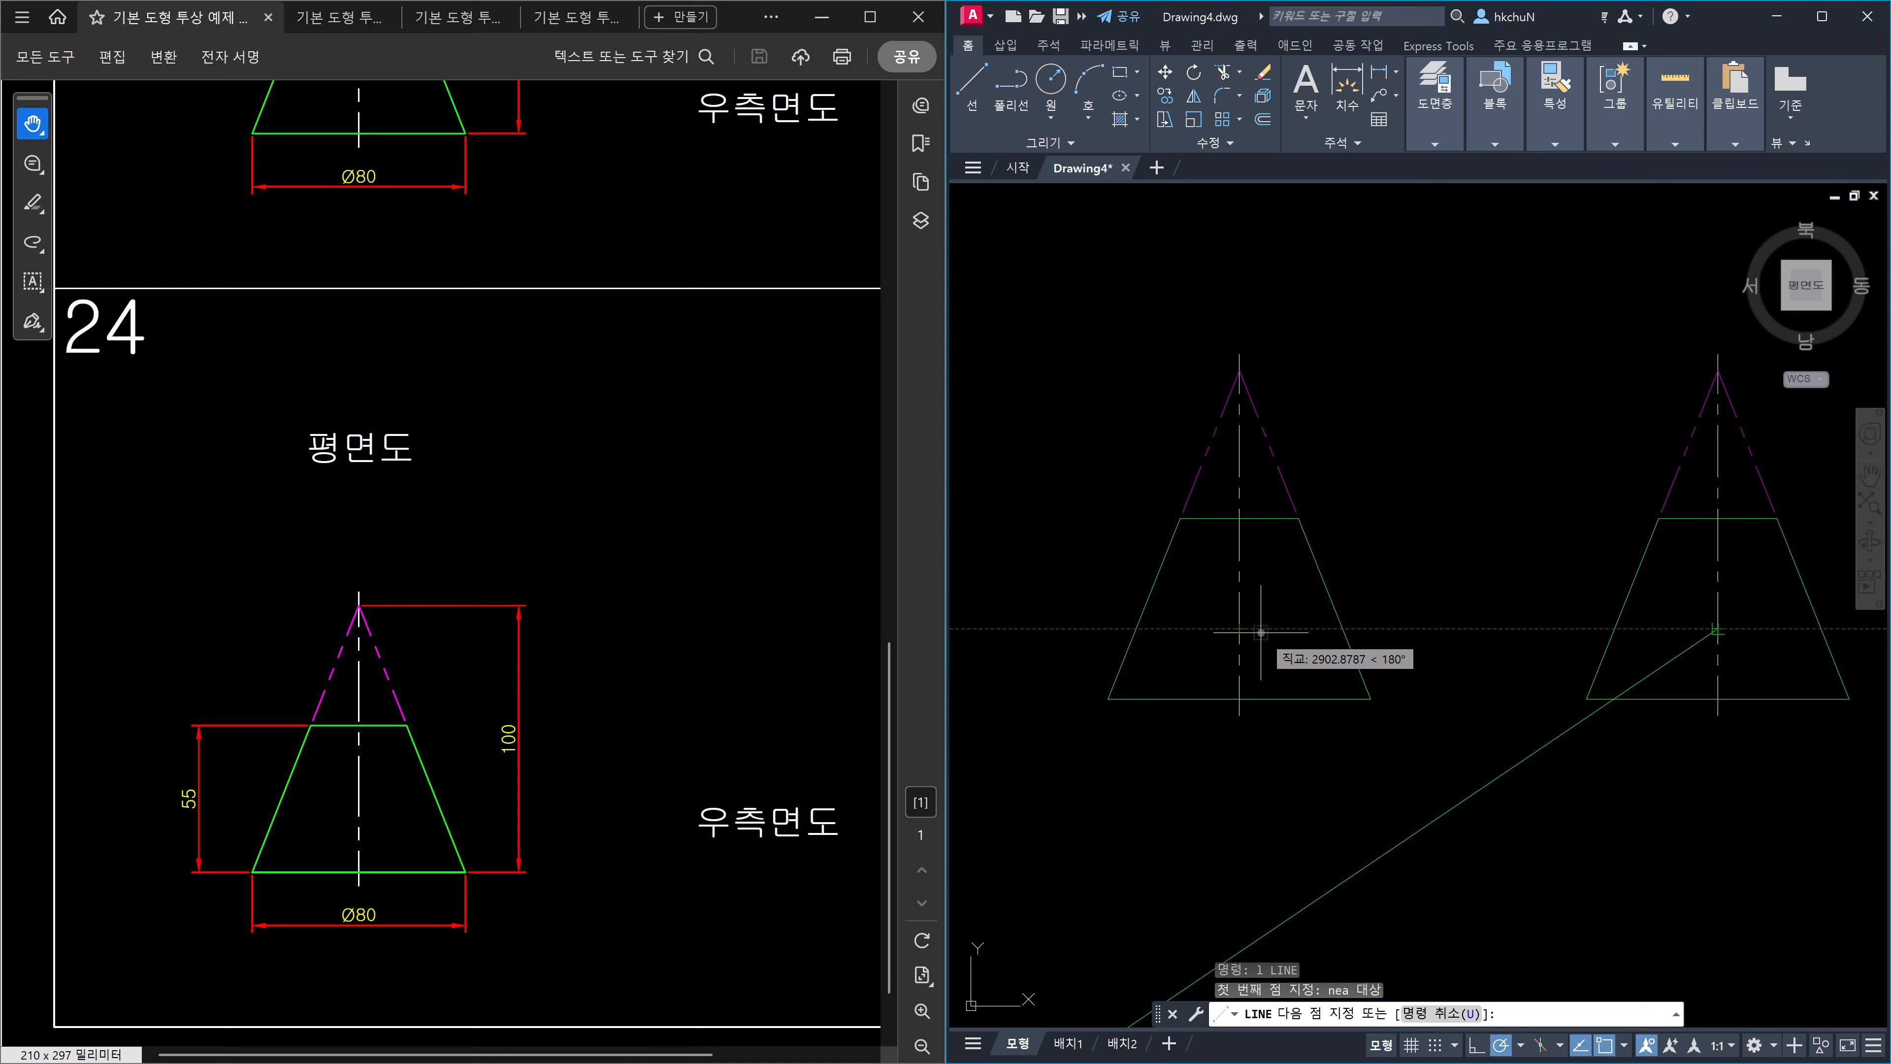
key("Escape")
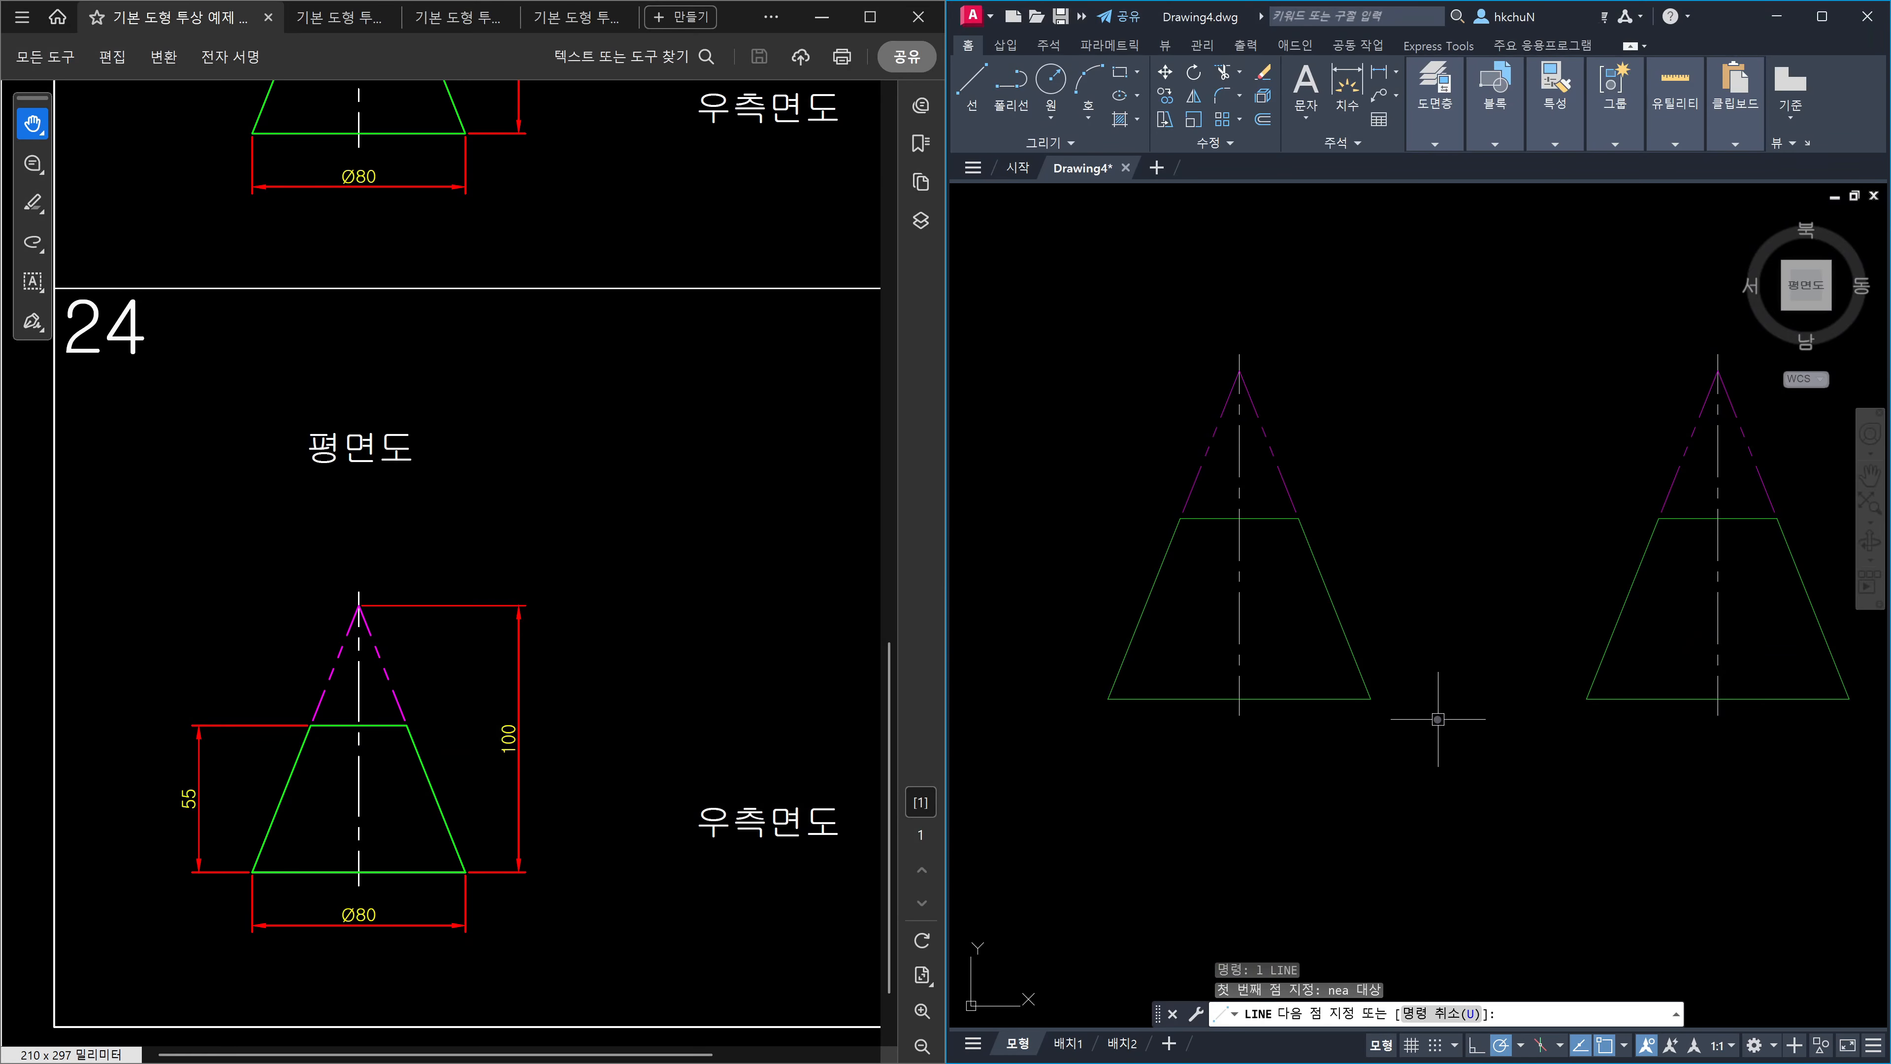
type("l")
key("Return")
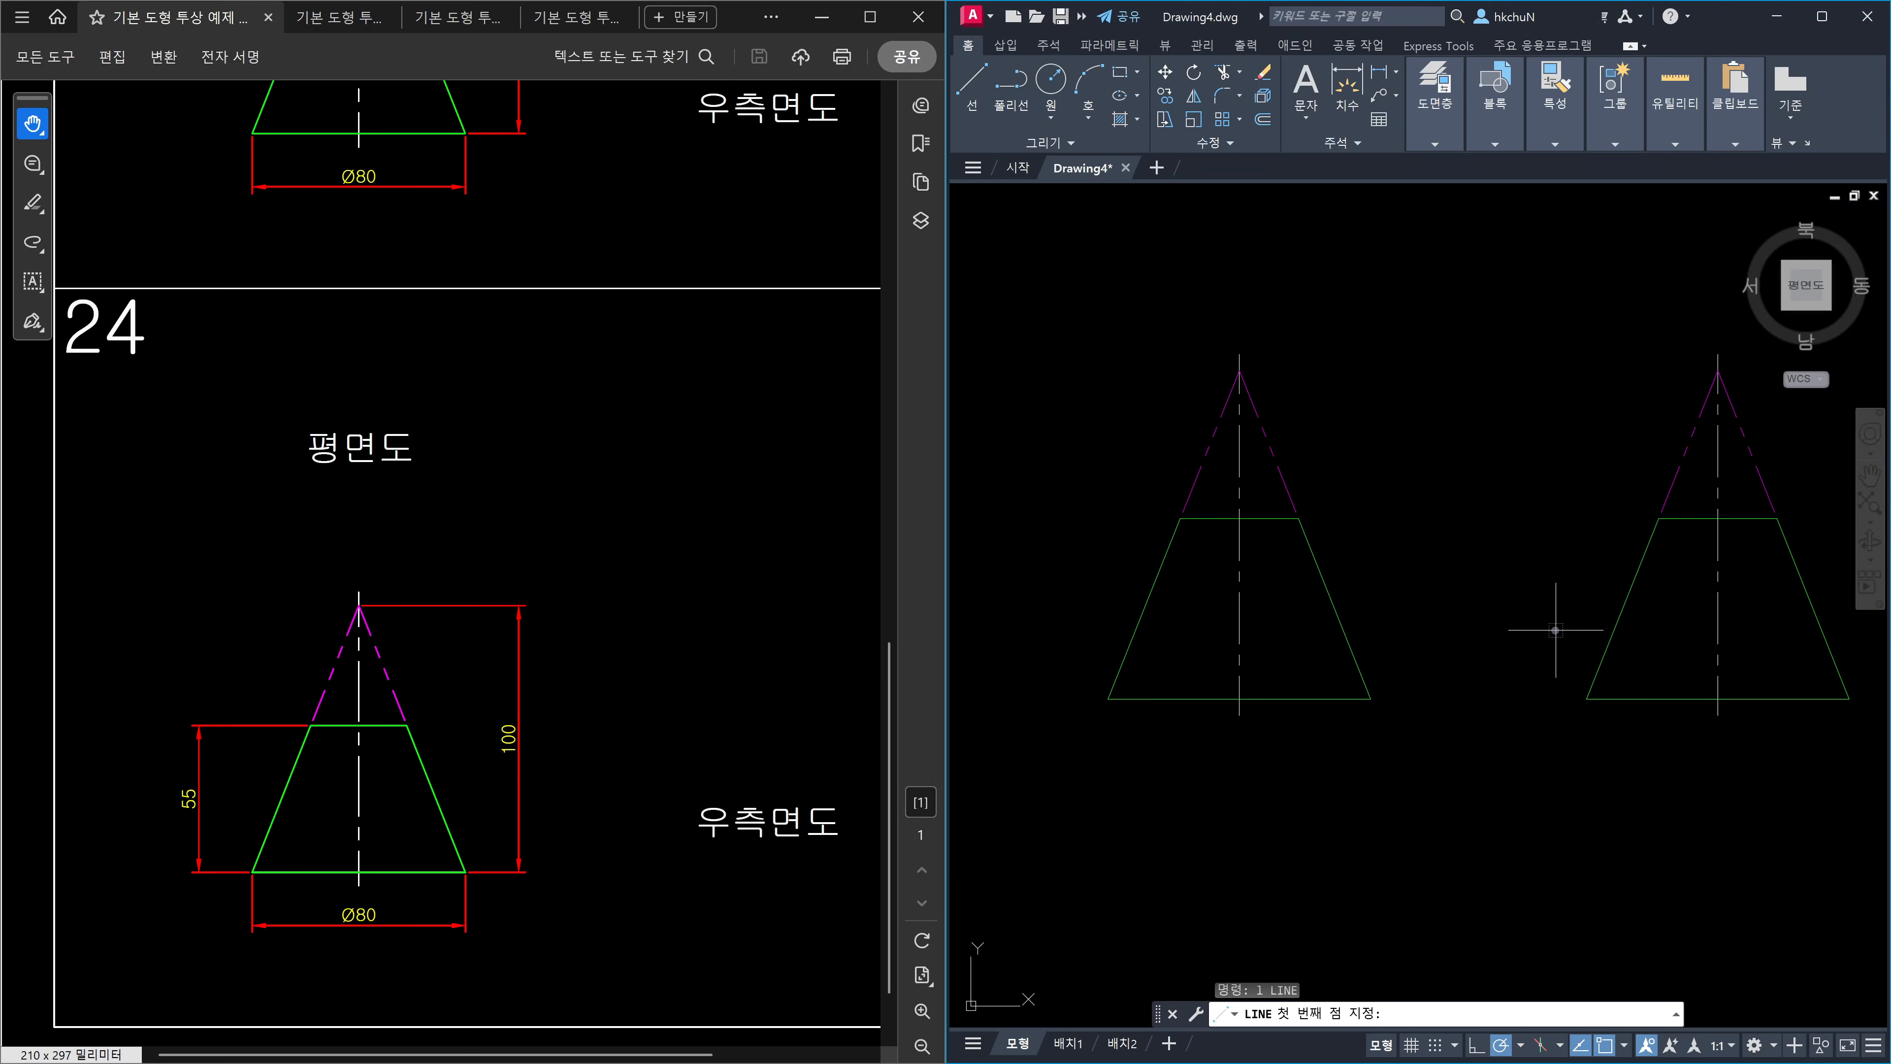
type("nea")
key("space")
left_click(1716, 610)
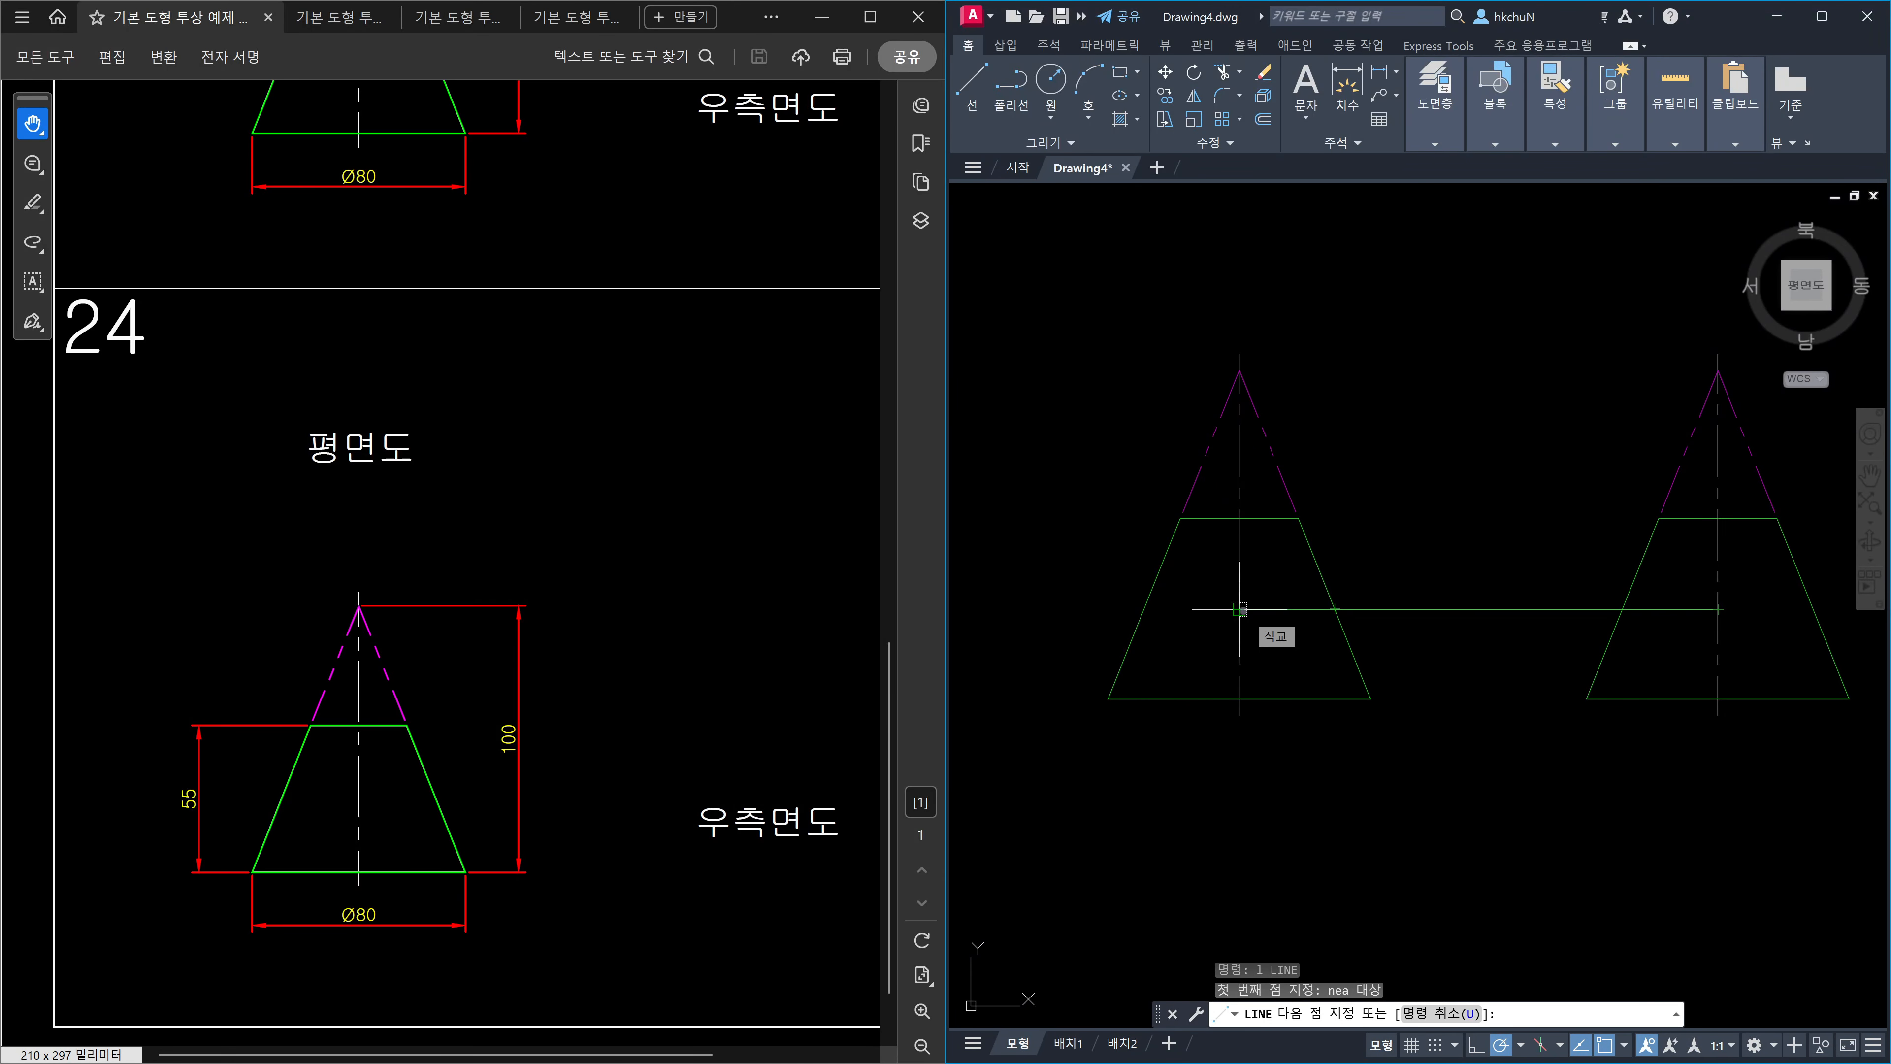
key("Escape")
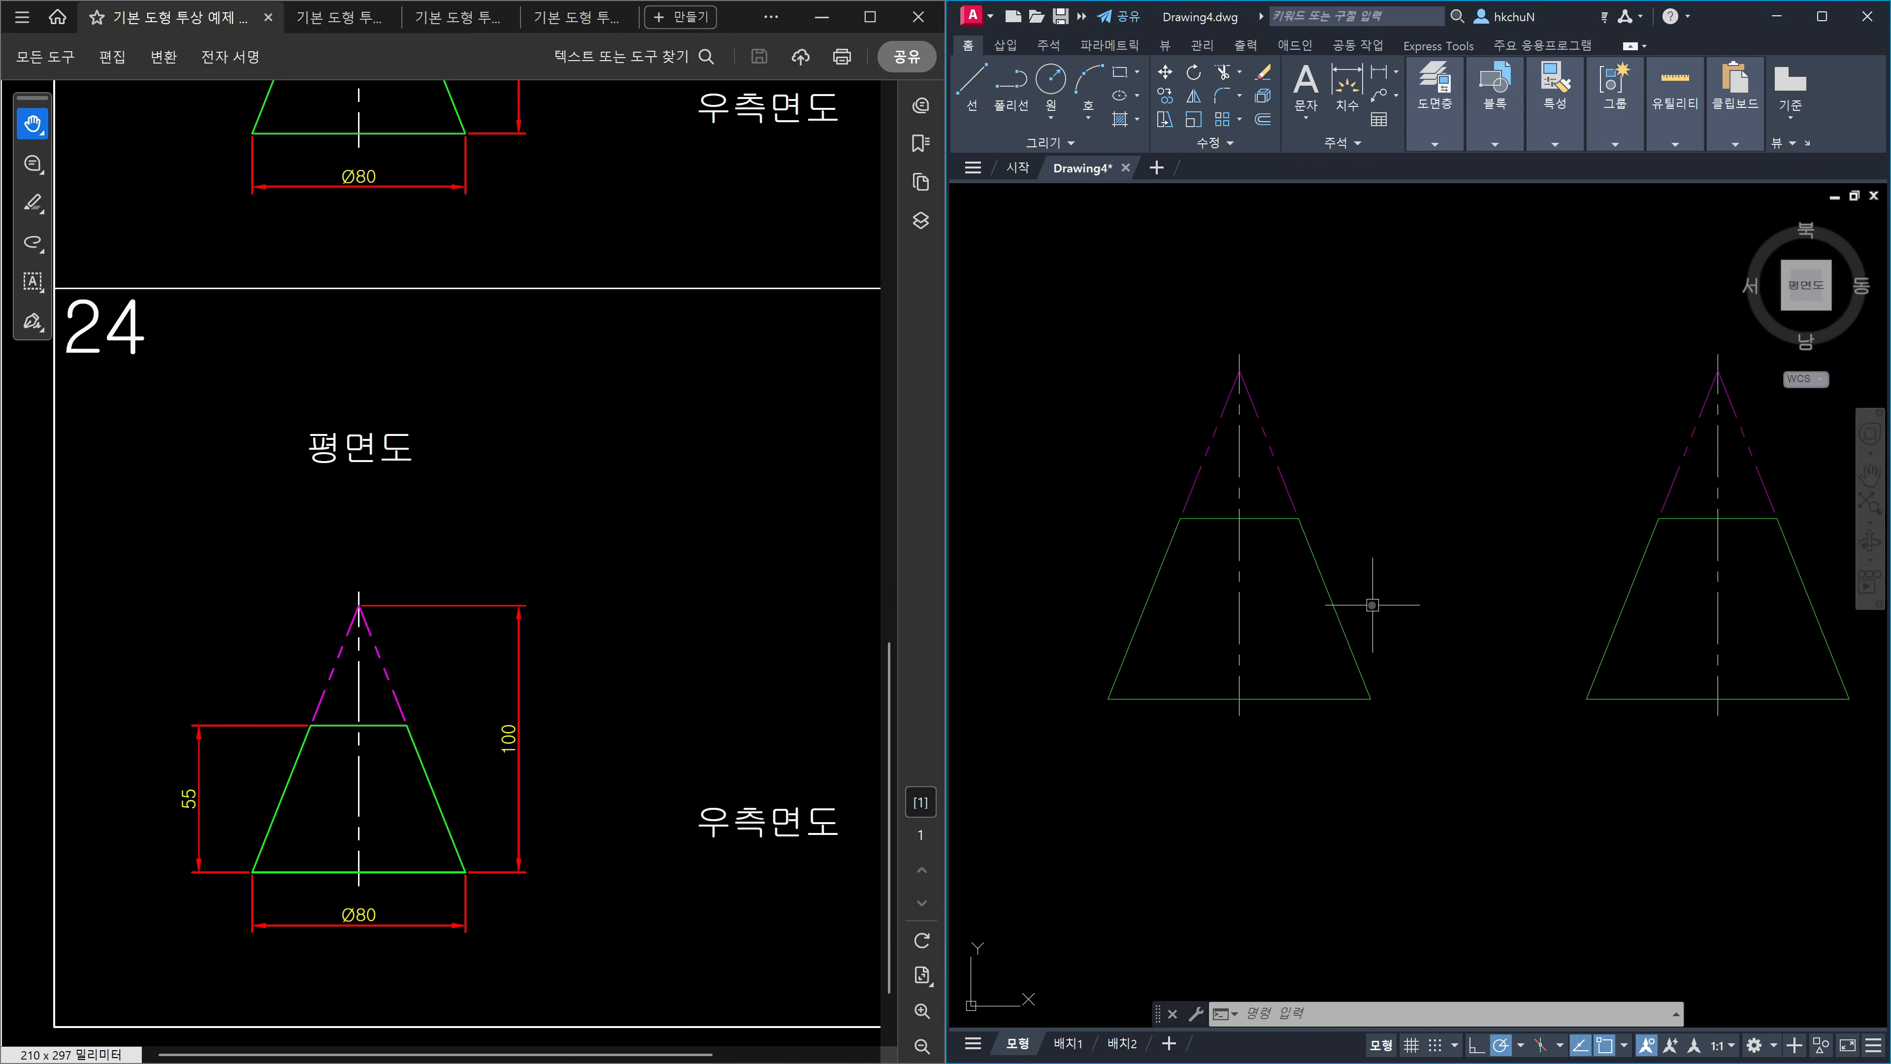
Try a line from the midpoint of the side view's center axis to the midpoint of the front view's center axis.
type("l")
key("Return")
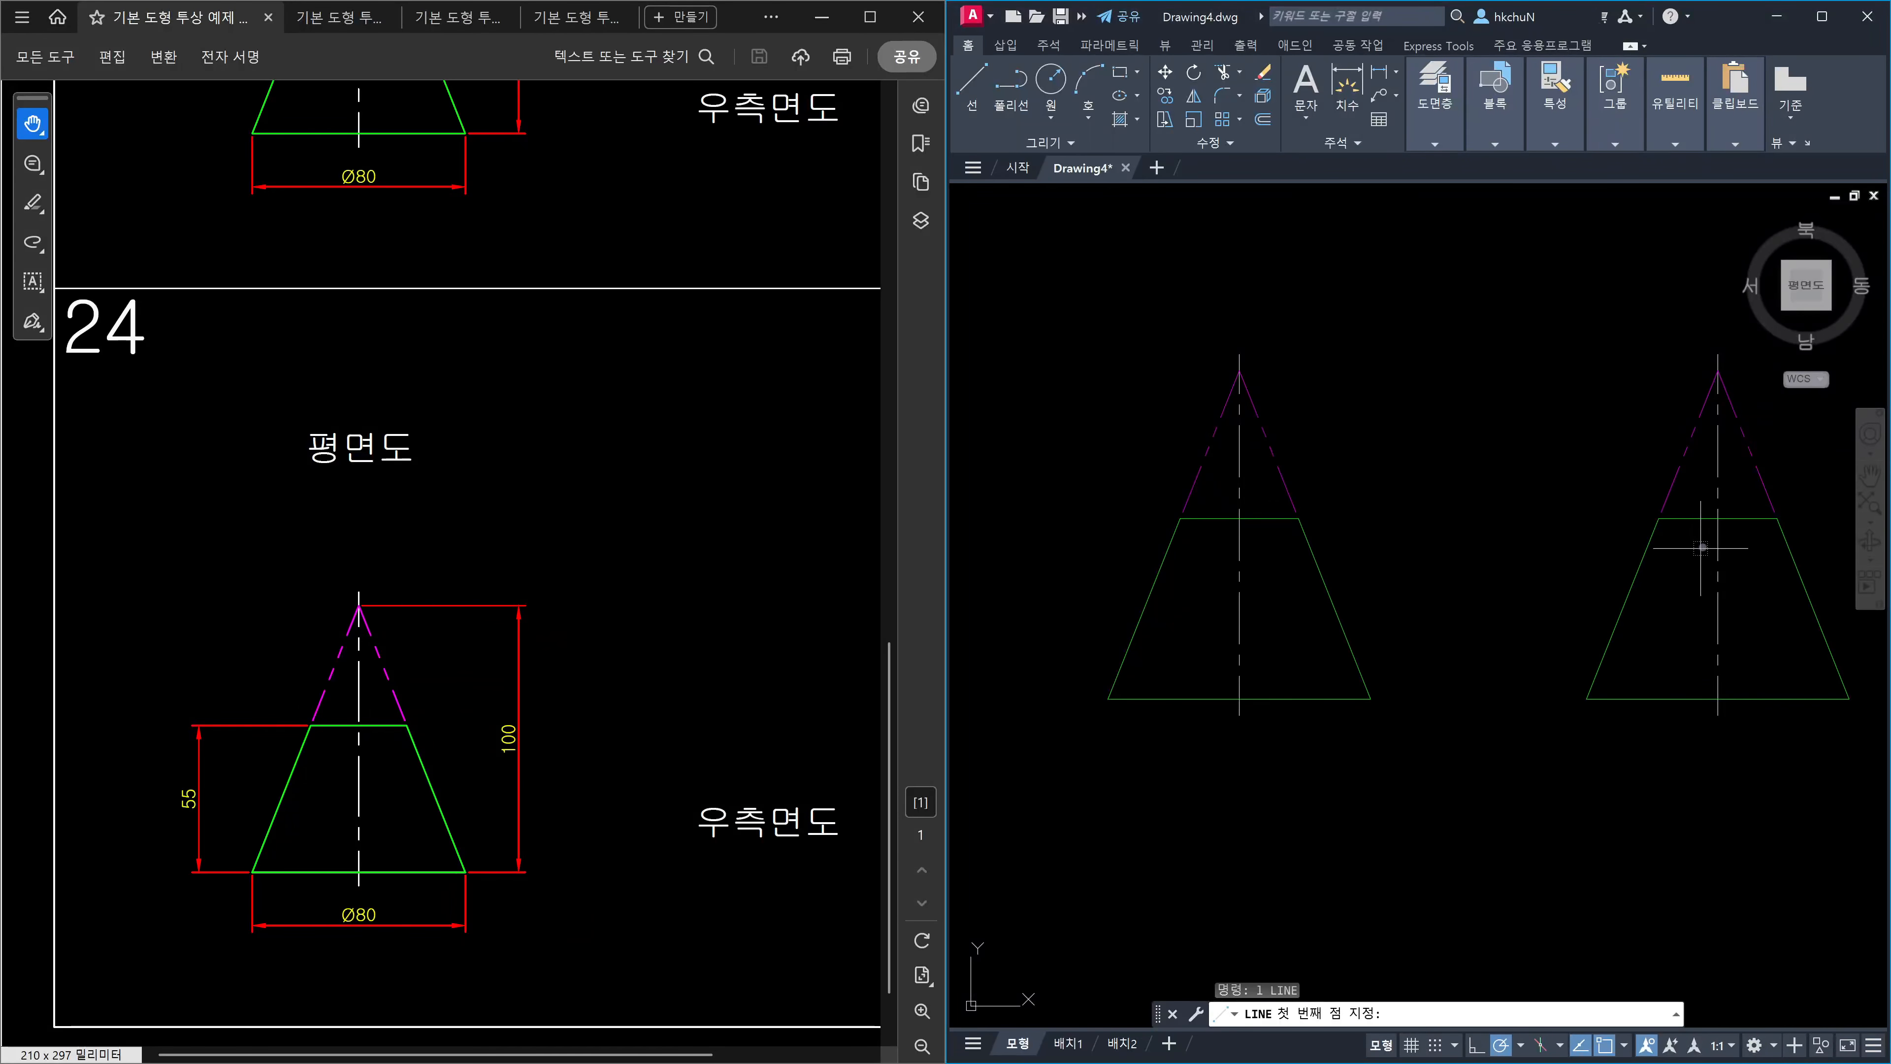
left_click(1717, 539)
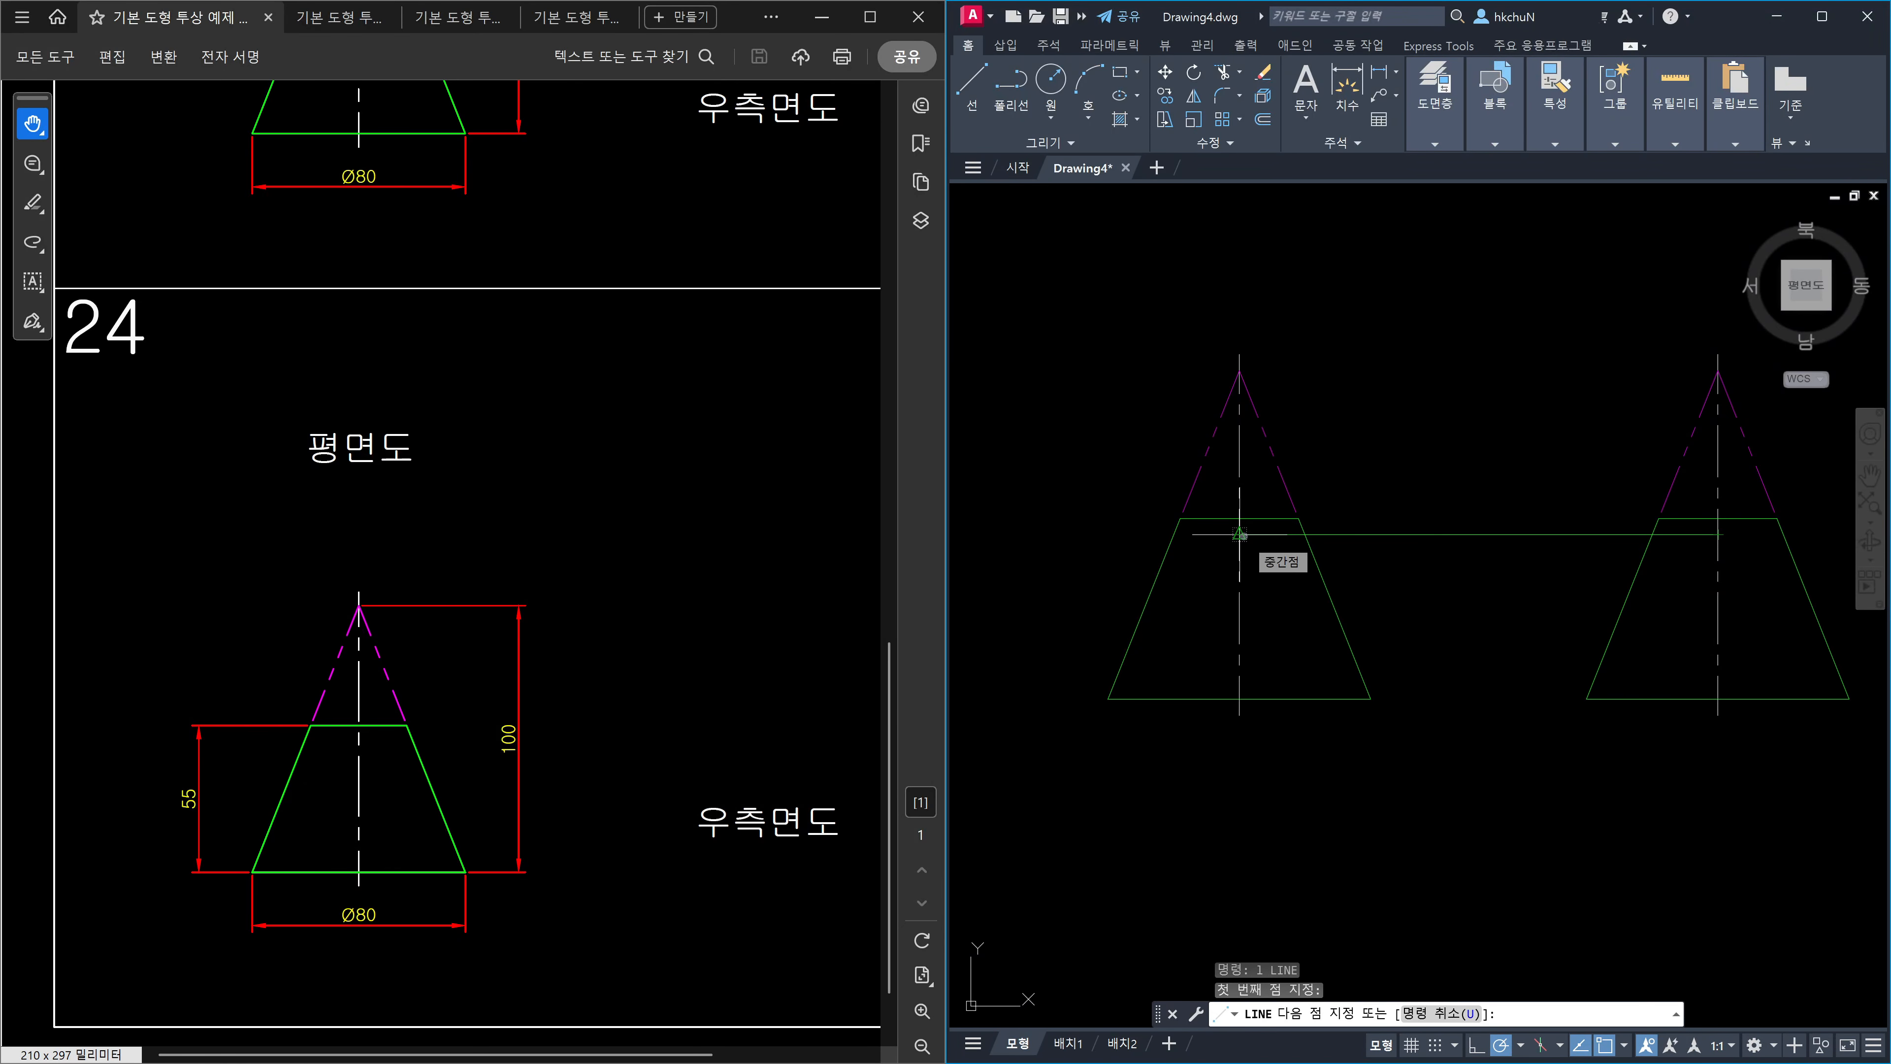
key("Escape")
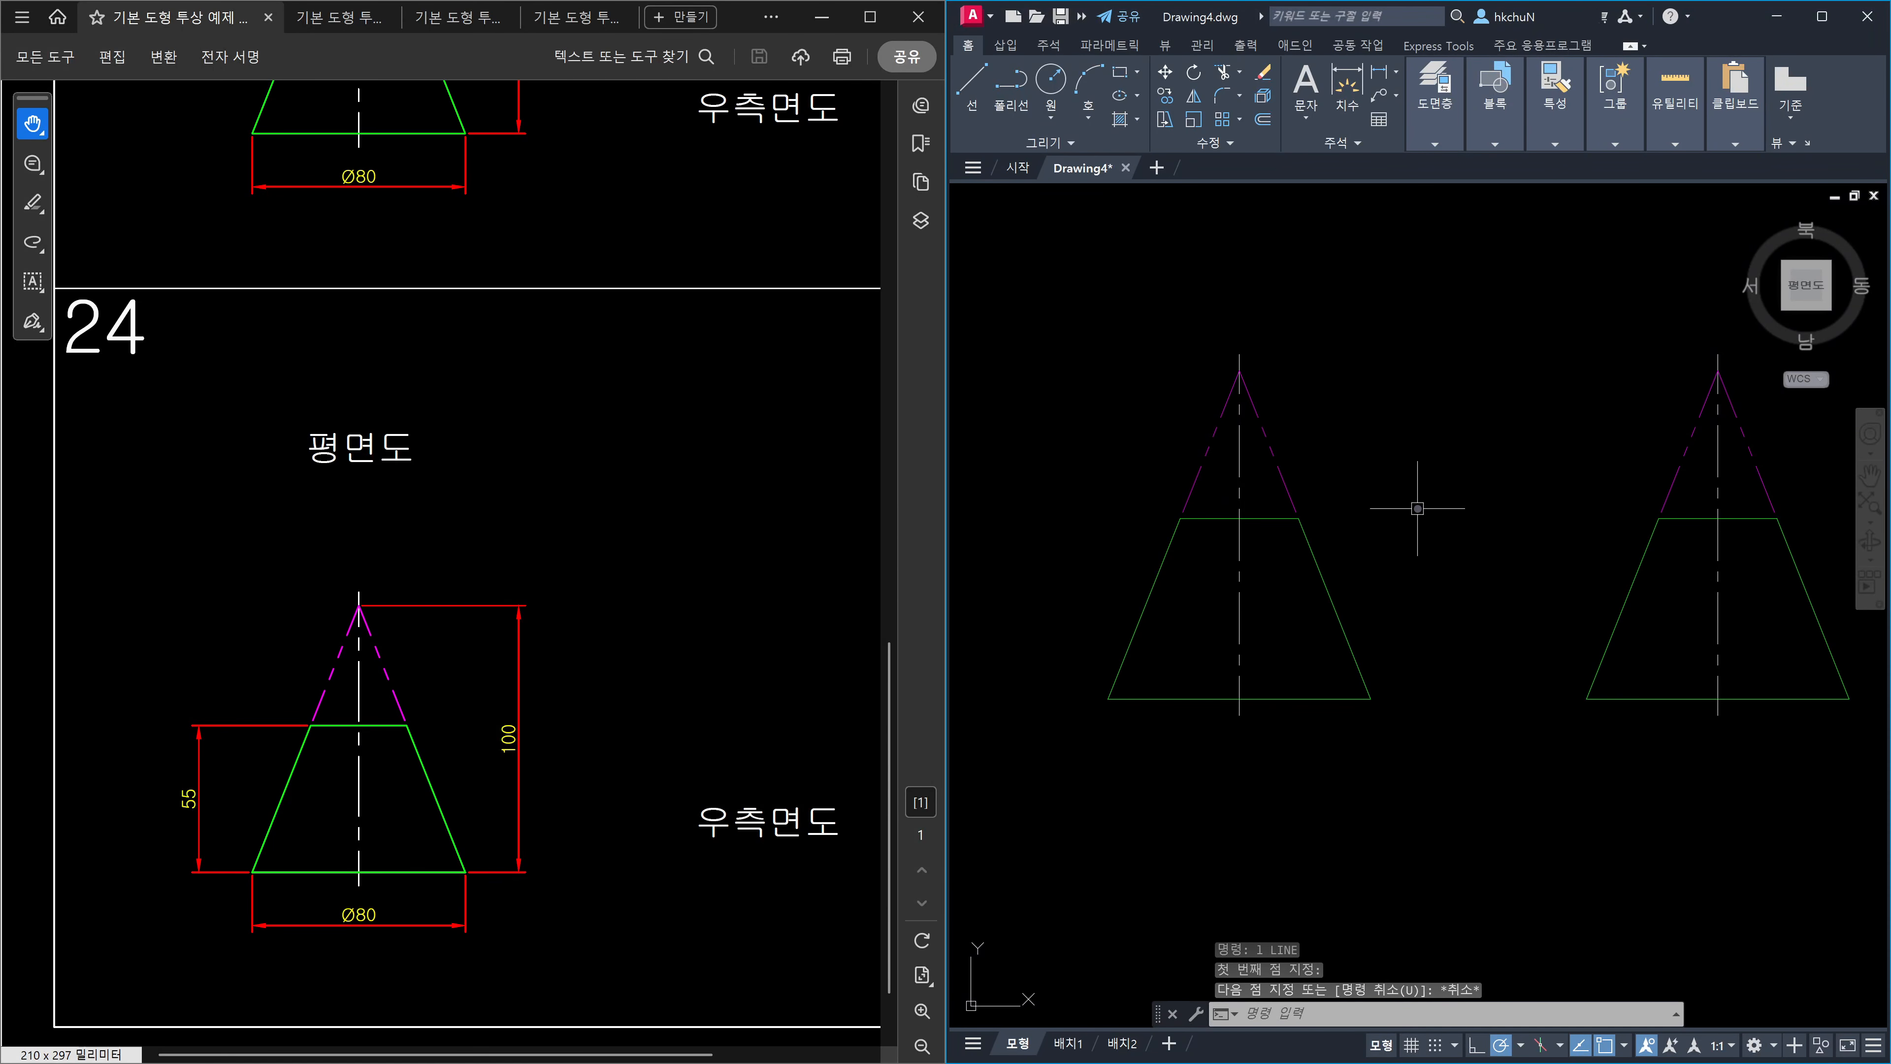
Bring all of exercise 24's views into sight and open the PDF sheet containing exercises 25 and 26.
scroll(1452, 549, "down", 4)
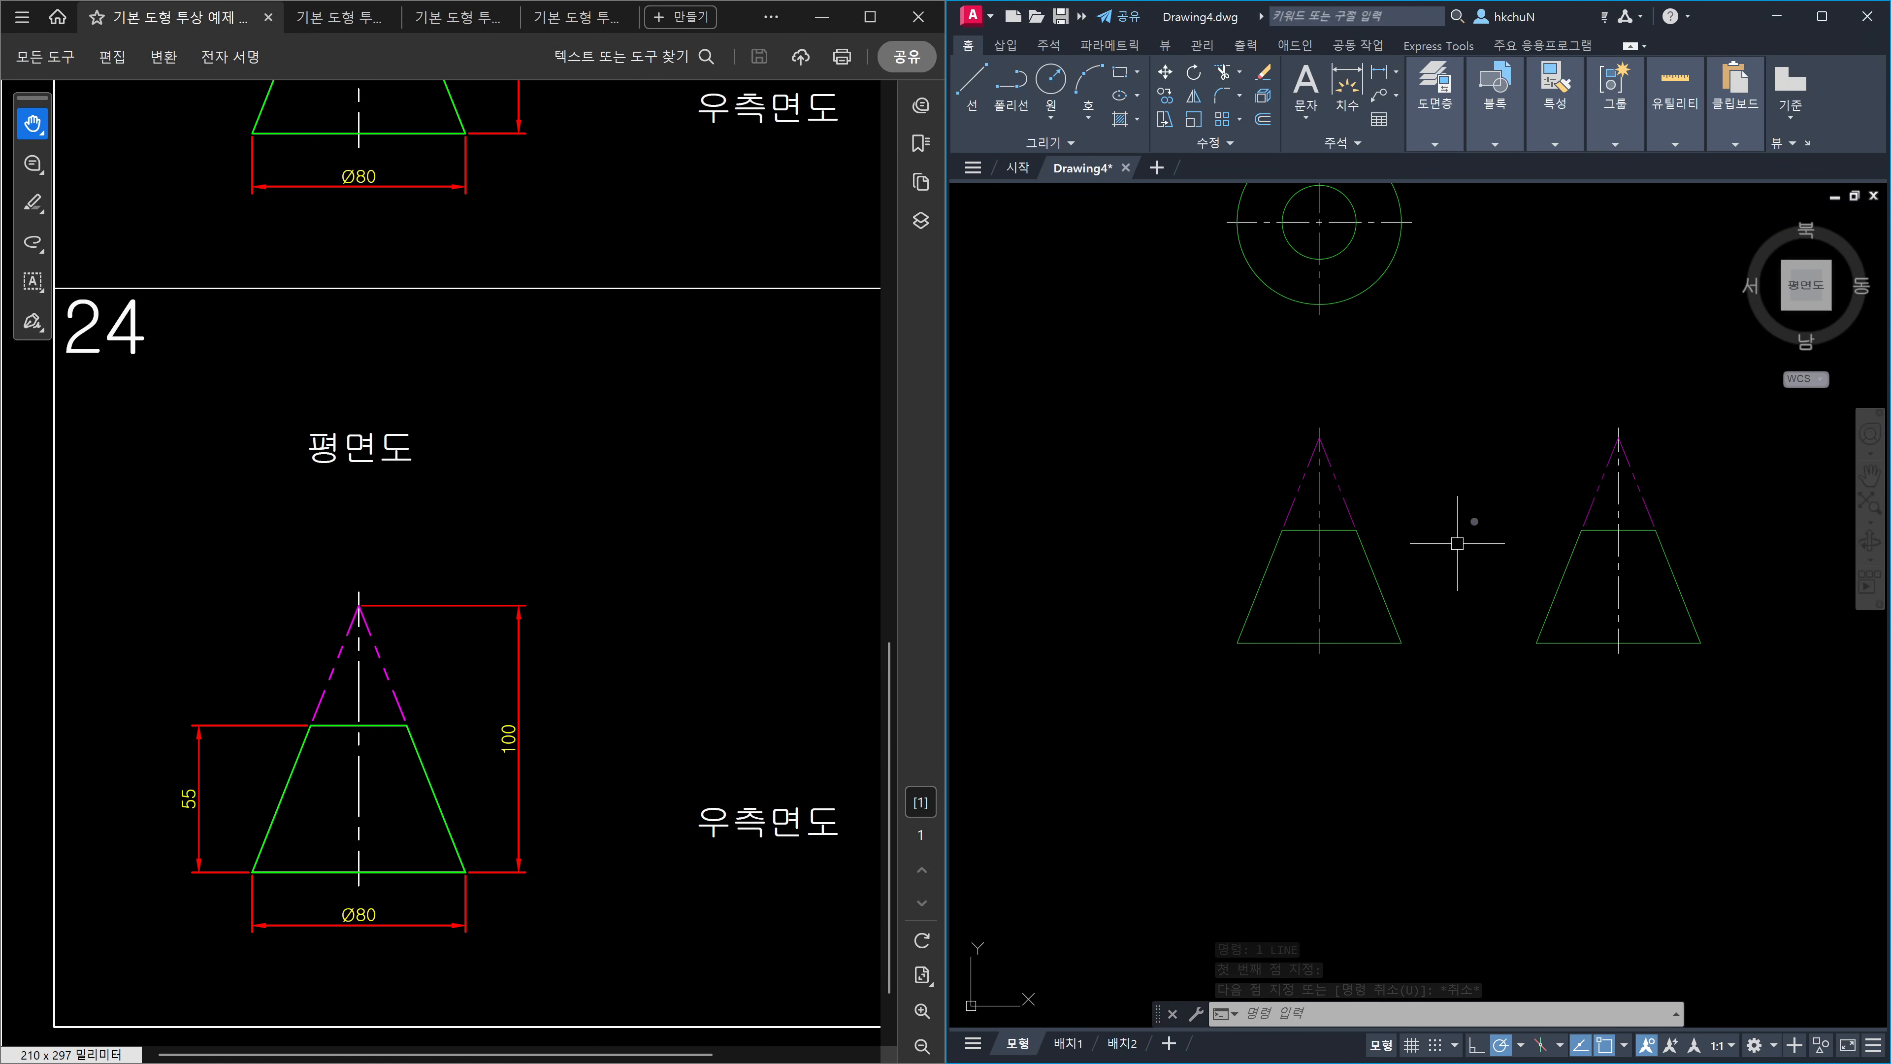
middle_click_drag(1526, 451, 1408, 542)
scroll(1330, 562, "up", 3)
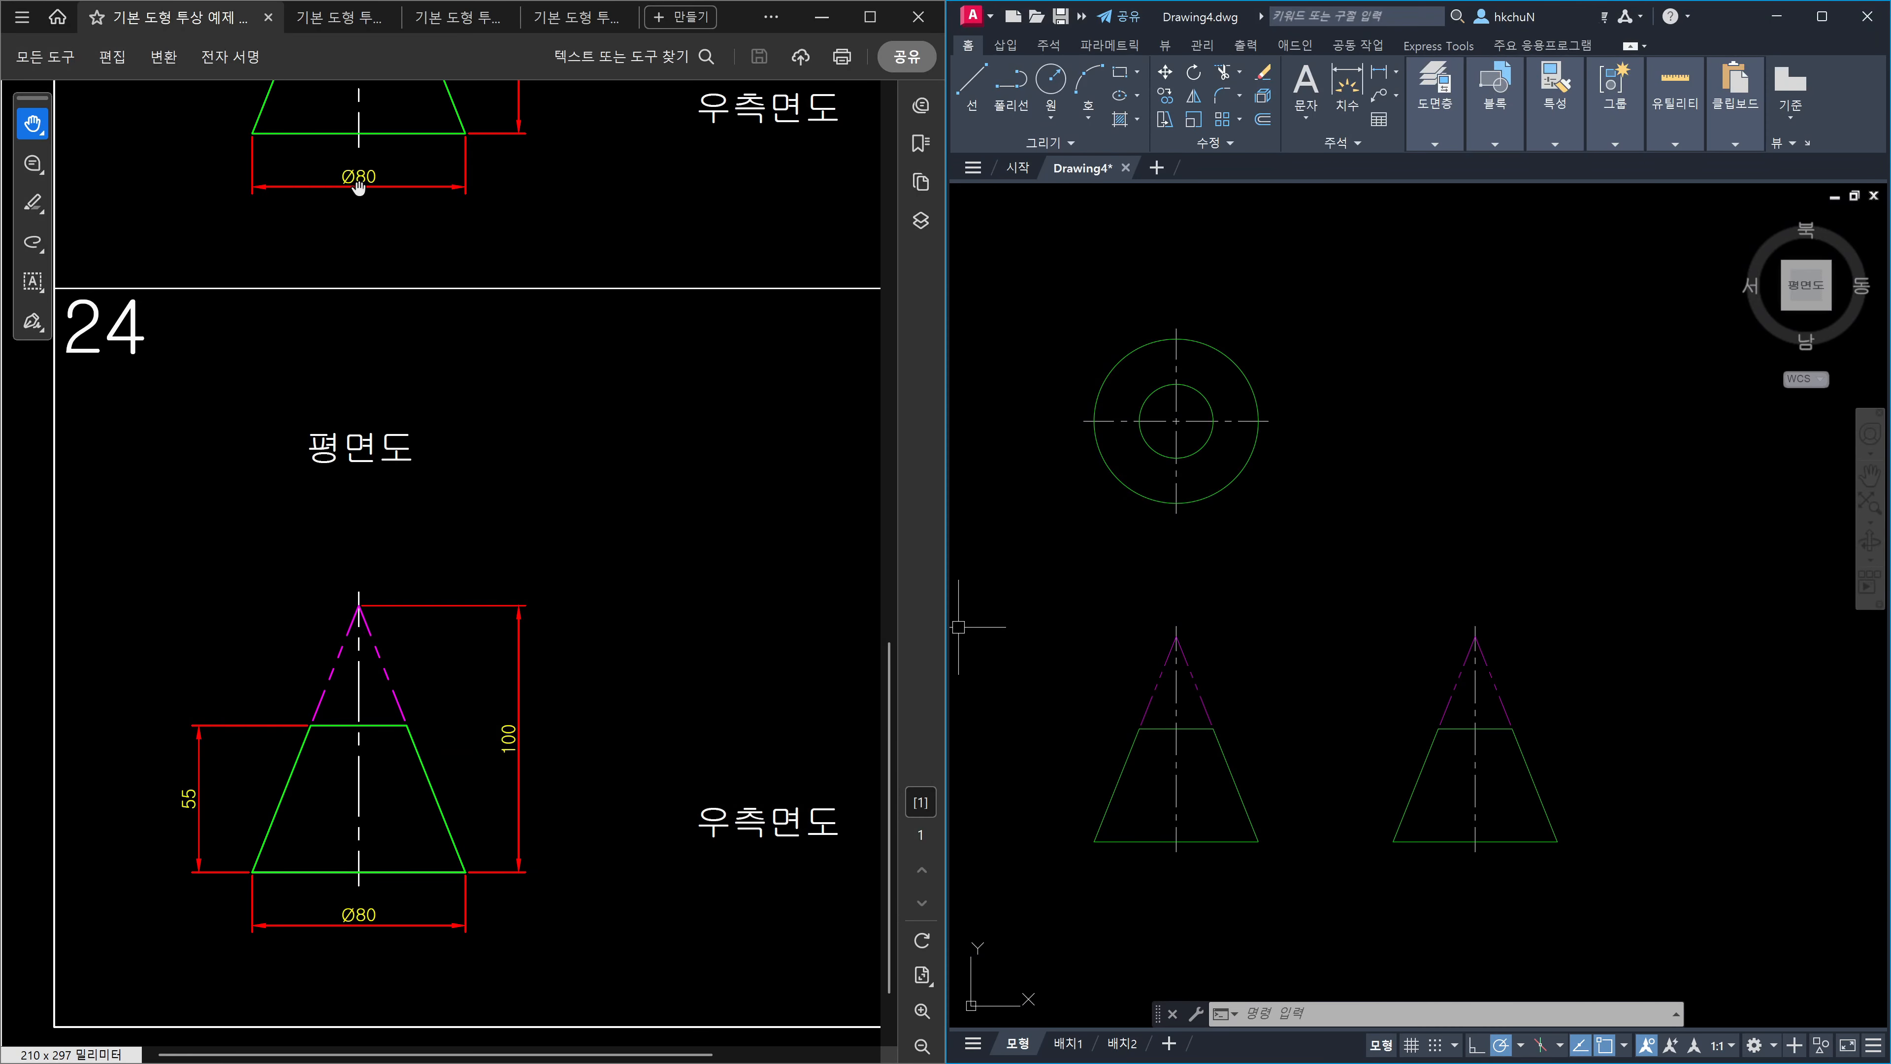
left_click(337, 18)
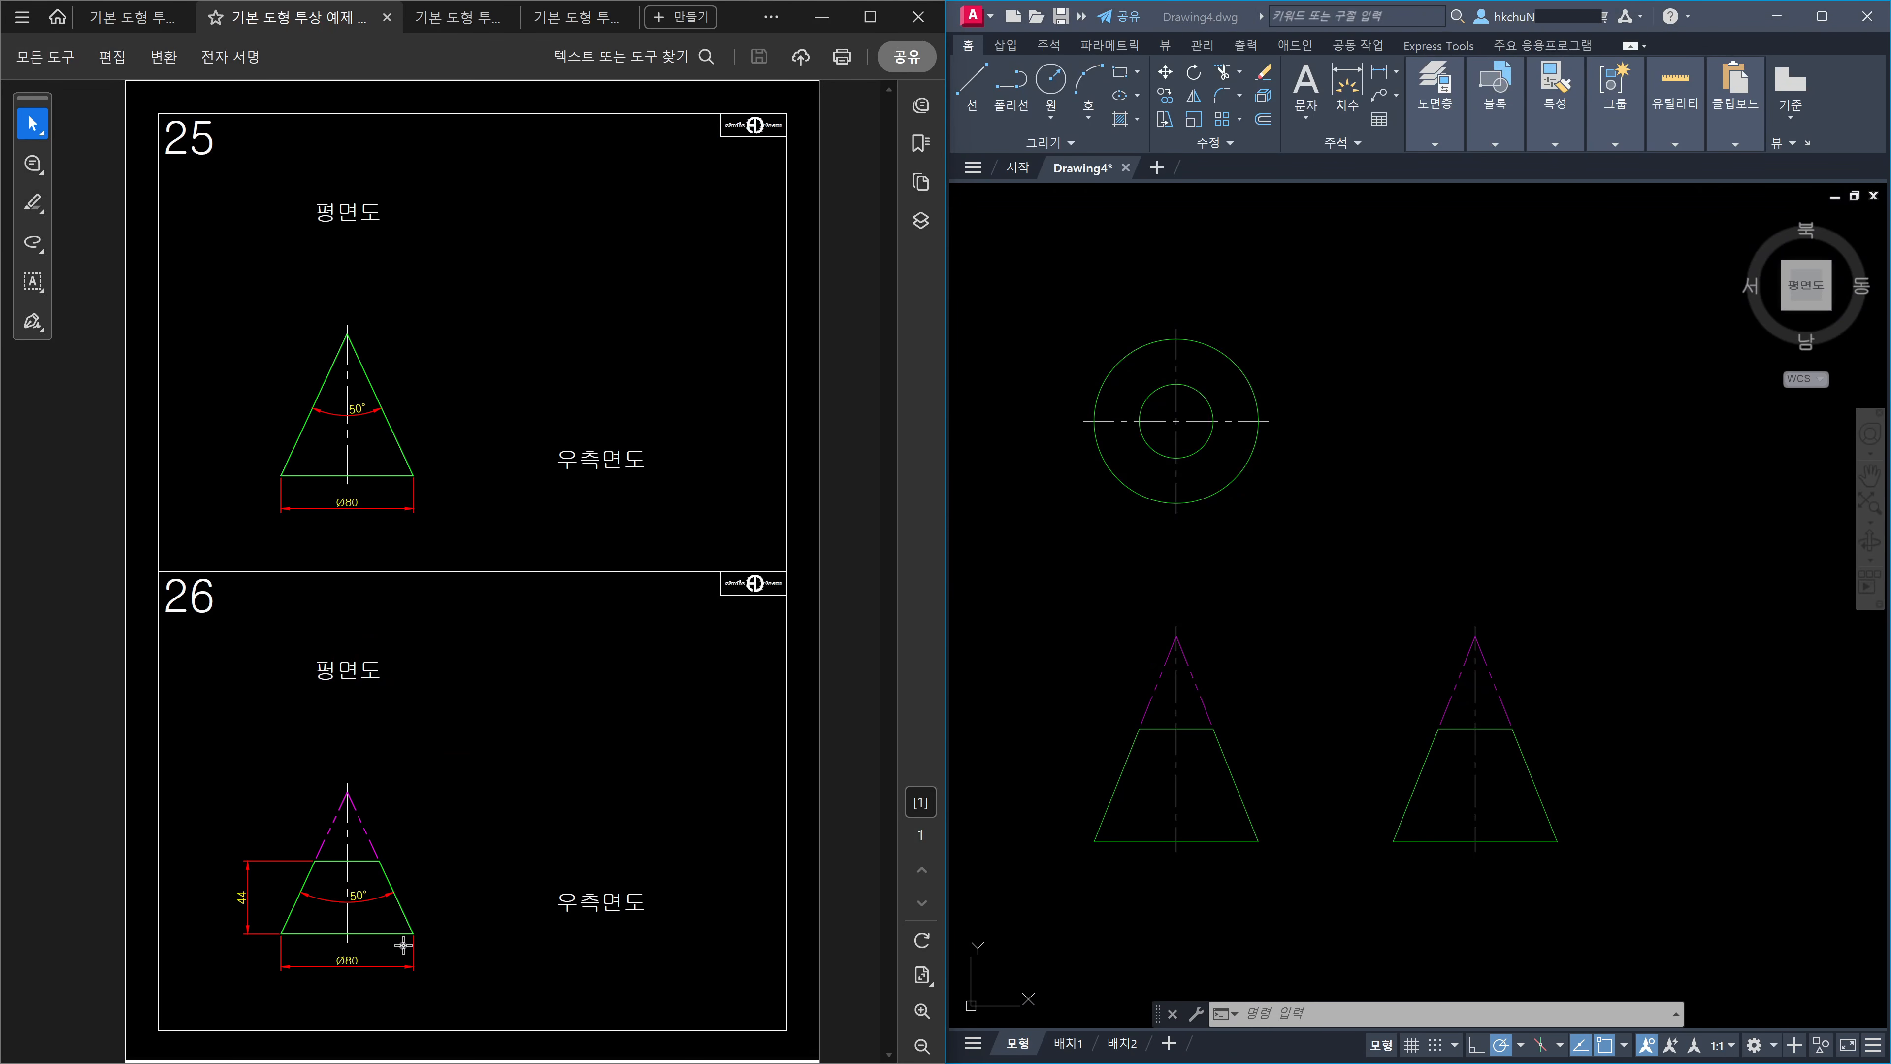
Add a linear dimension for the base width below exercise 24's front view.
left_click(1297, 690)
type("dli")
key("Return")
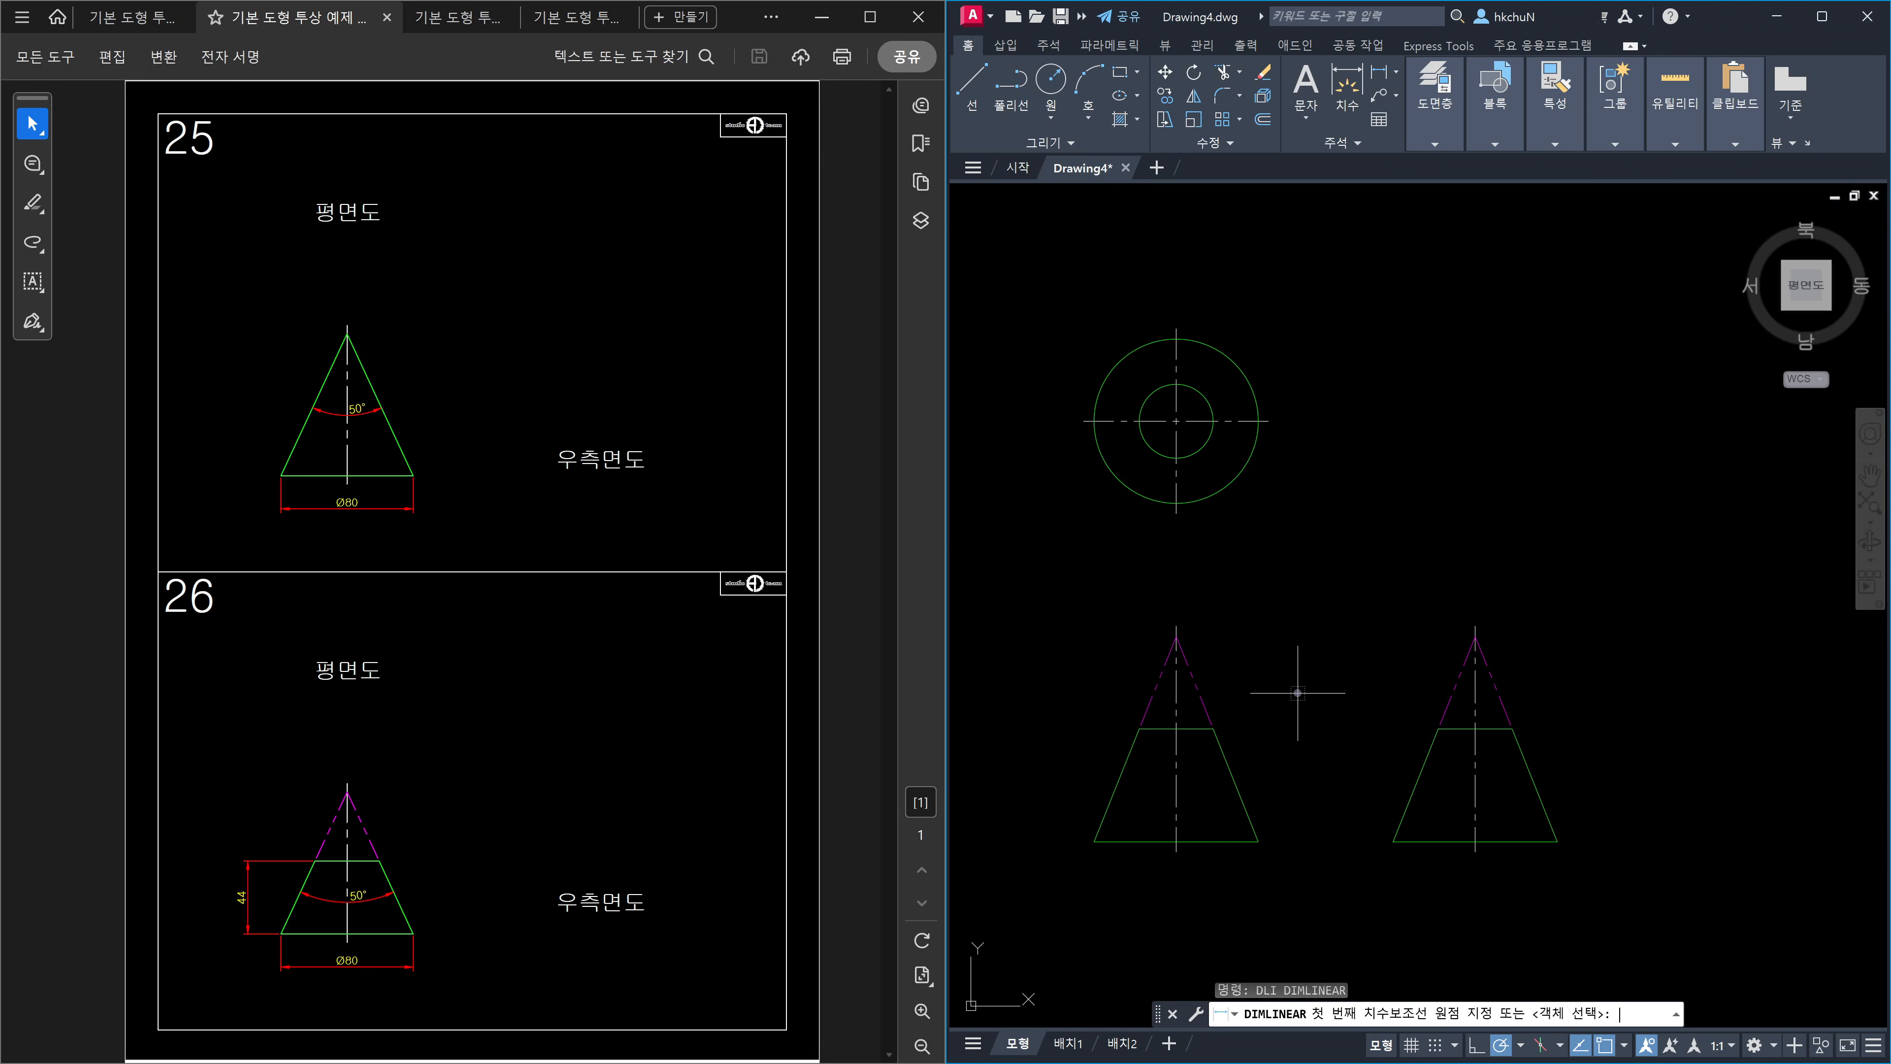
left_click(1094, 842)
left_click(1266, 841)
scroll(1221, 864, "up", 4)
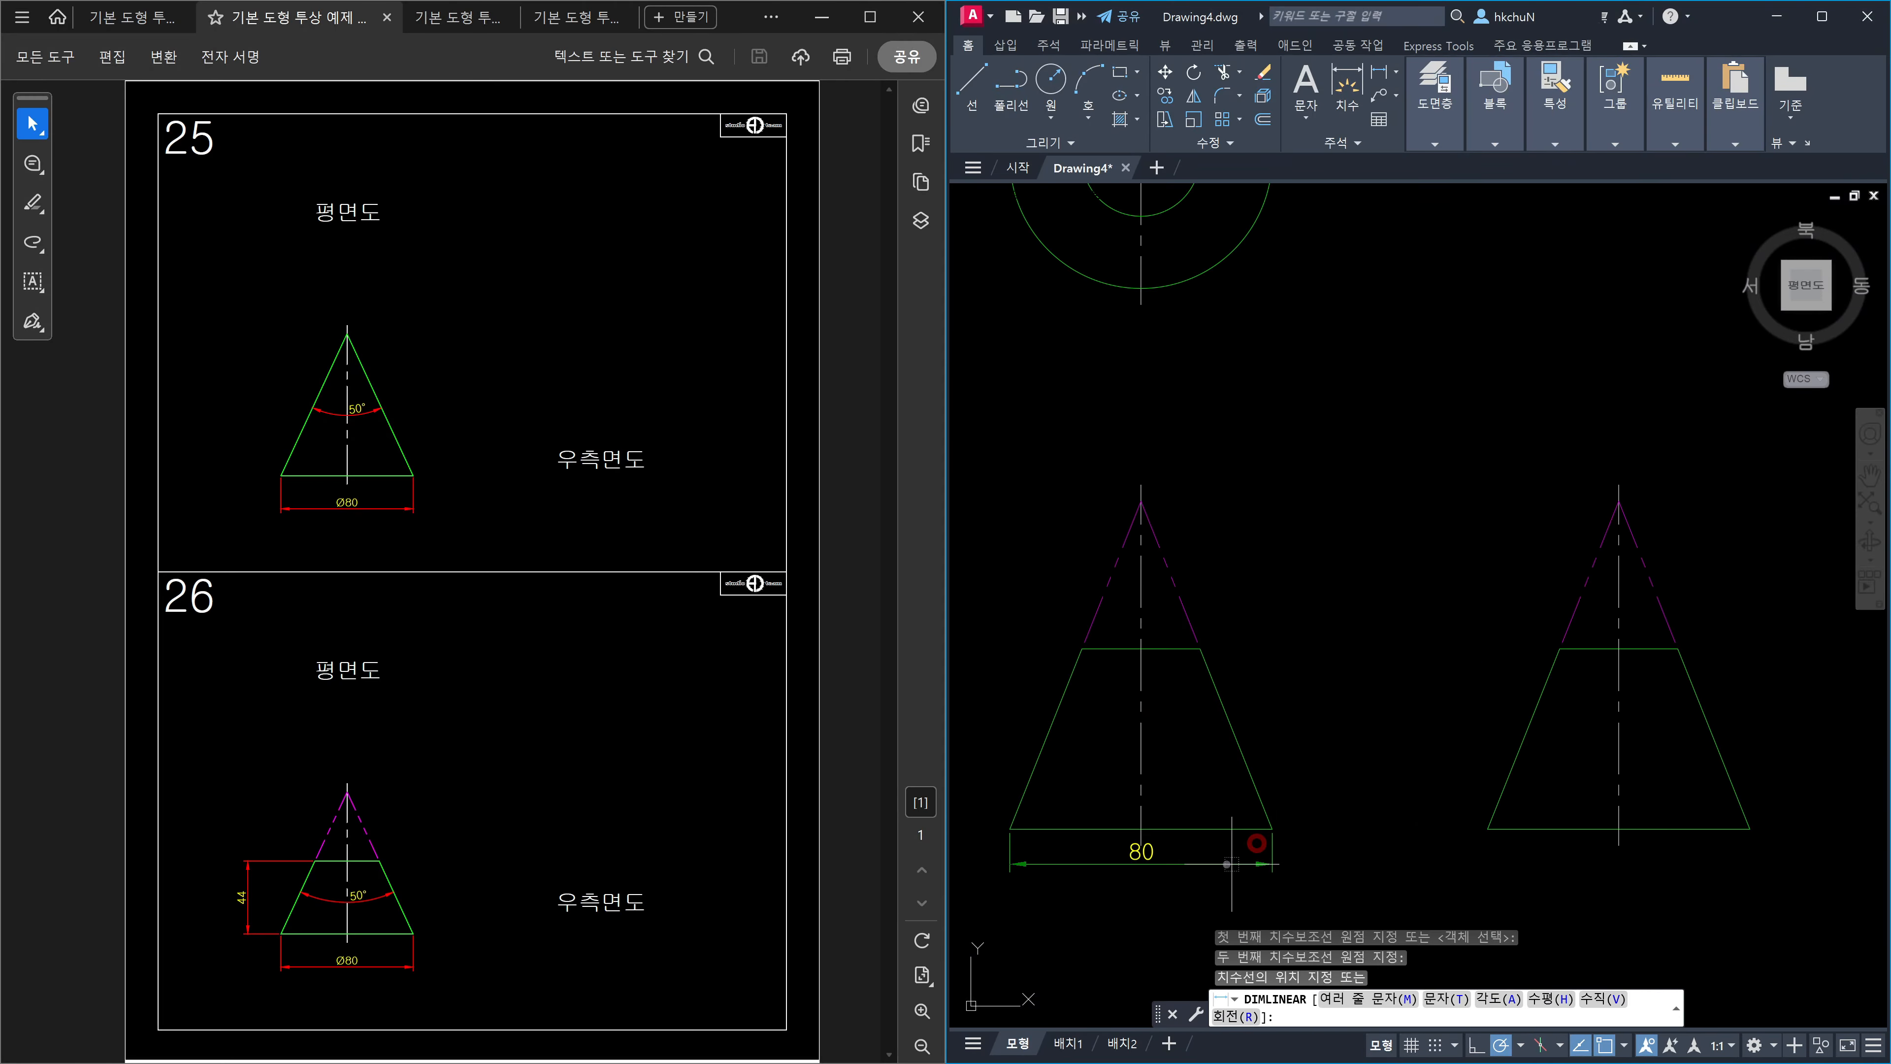
scroll(1200, 870, "down", 2)
middle_click_drag(1200, 871, 1209, 802)
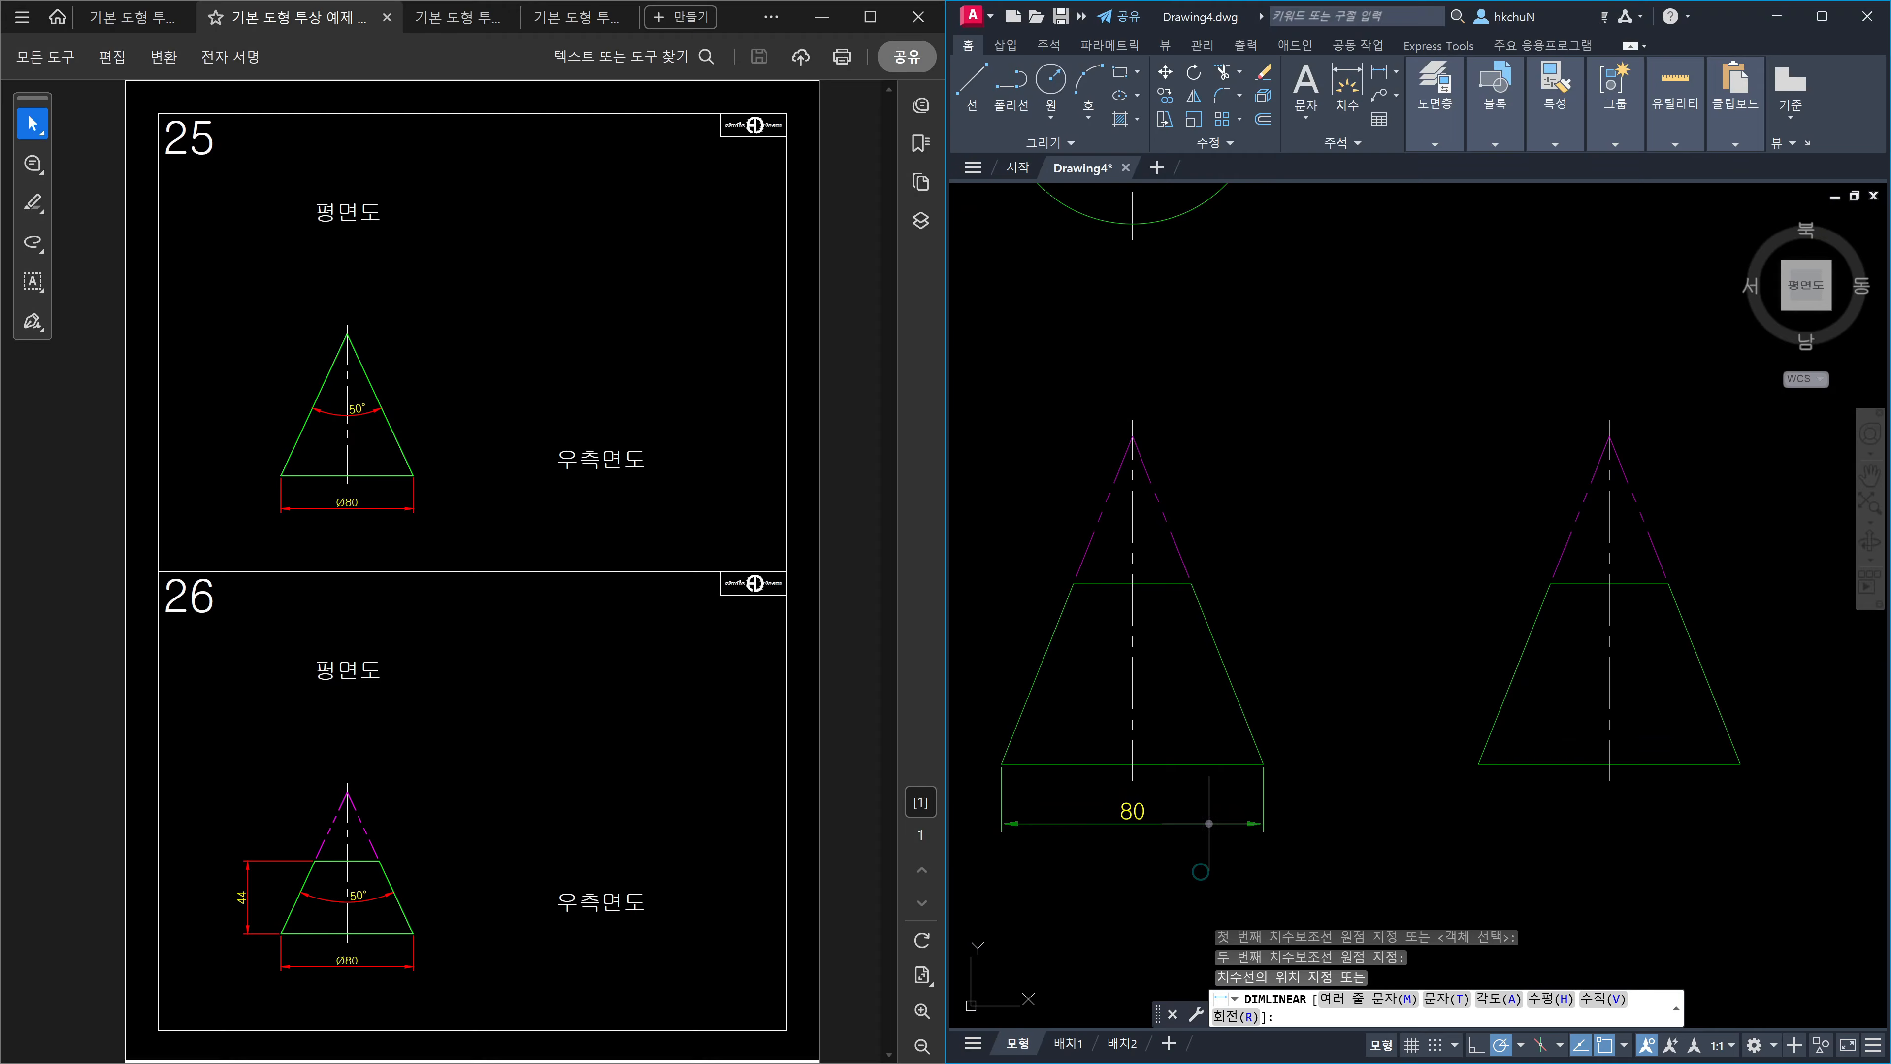
left_click(1208, 823)
Add a vertical linear dimension from the base corner to the apex beside exercise 24's front view.
key("Return")
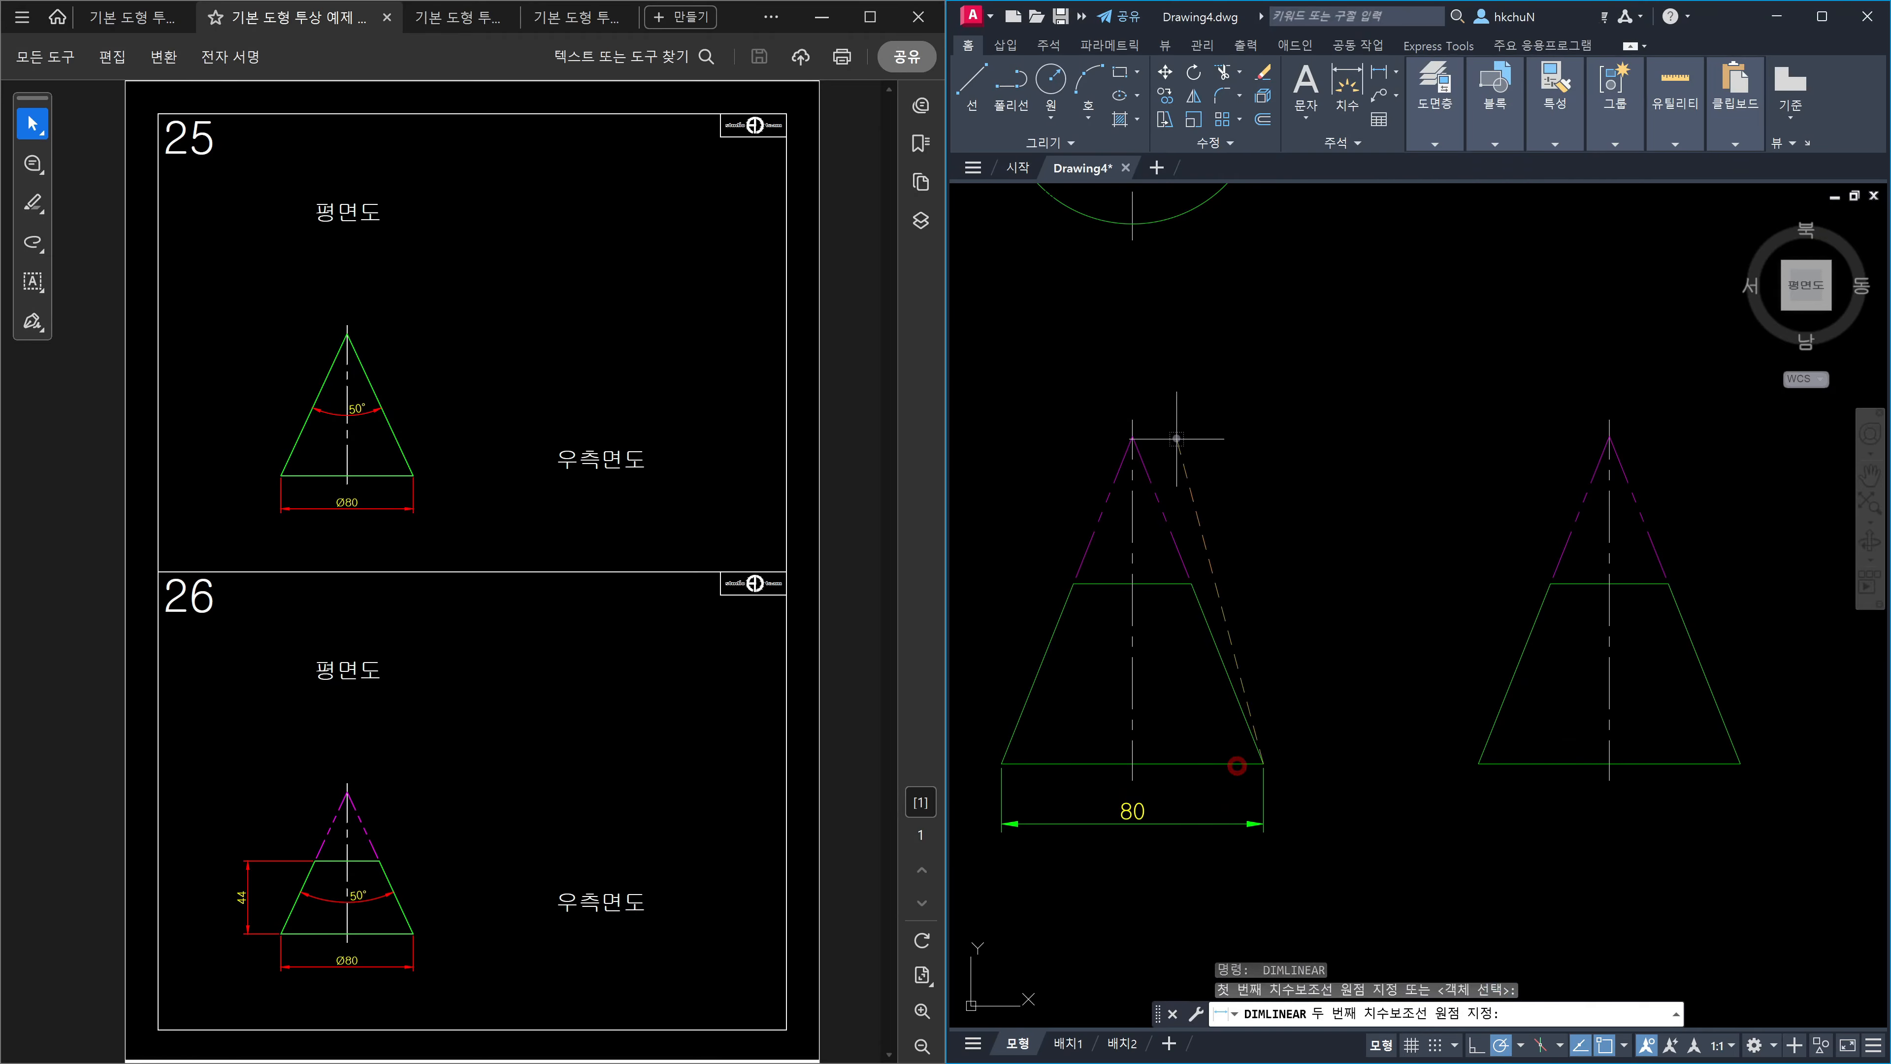
left_click(1132, 436)
left_click(1263, 762)
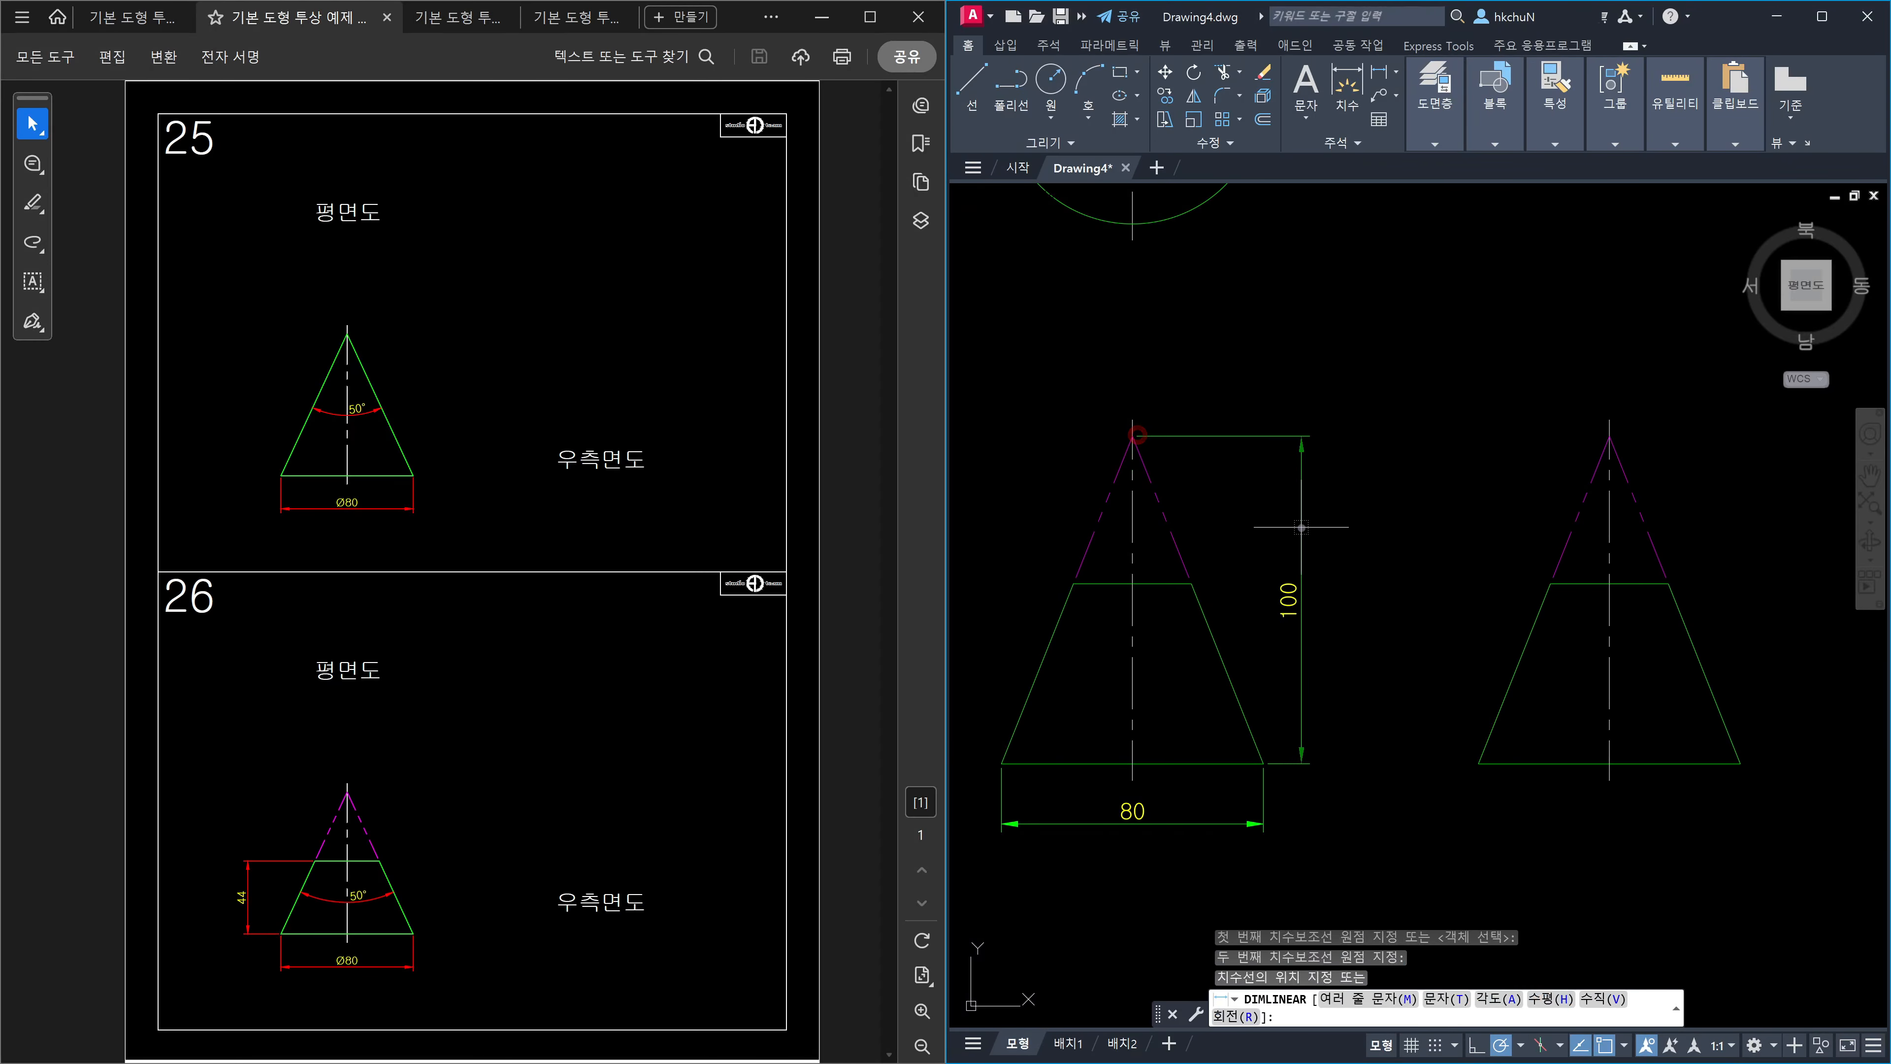
left_click(1321, 532)
middle_click_drag(1203, 549, 1298, 564)
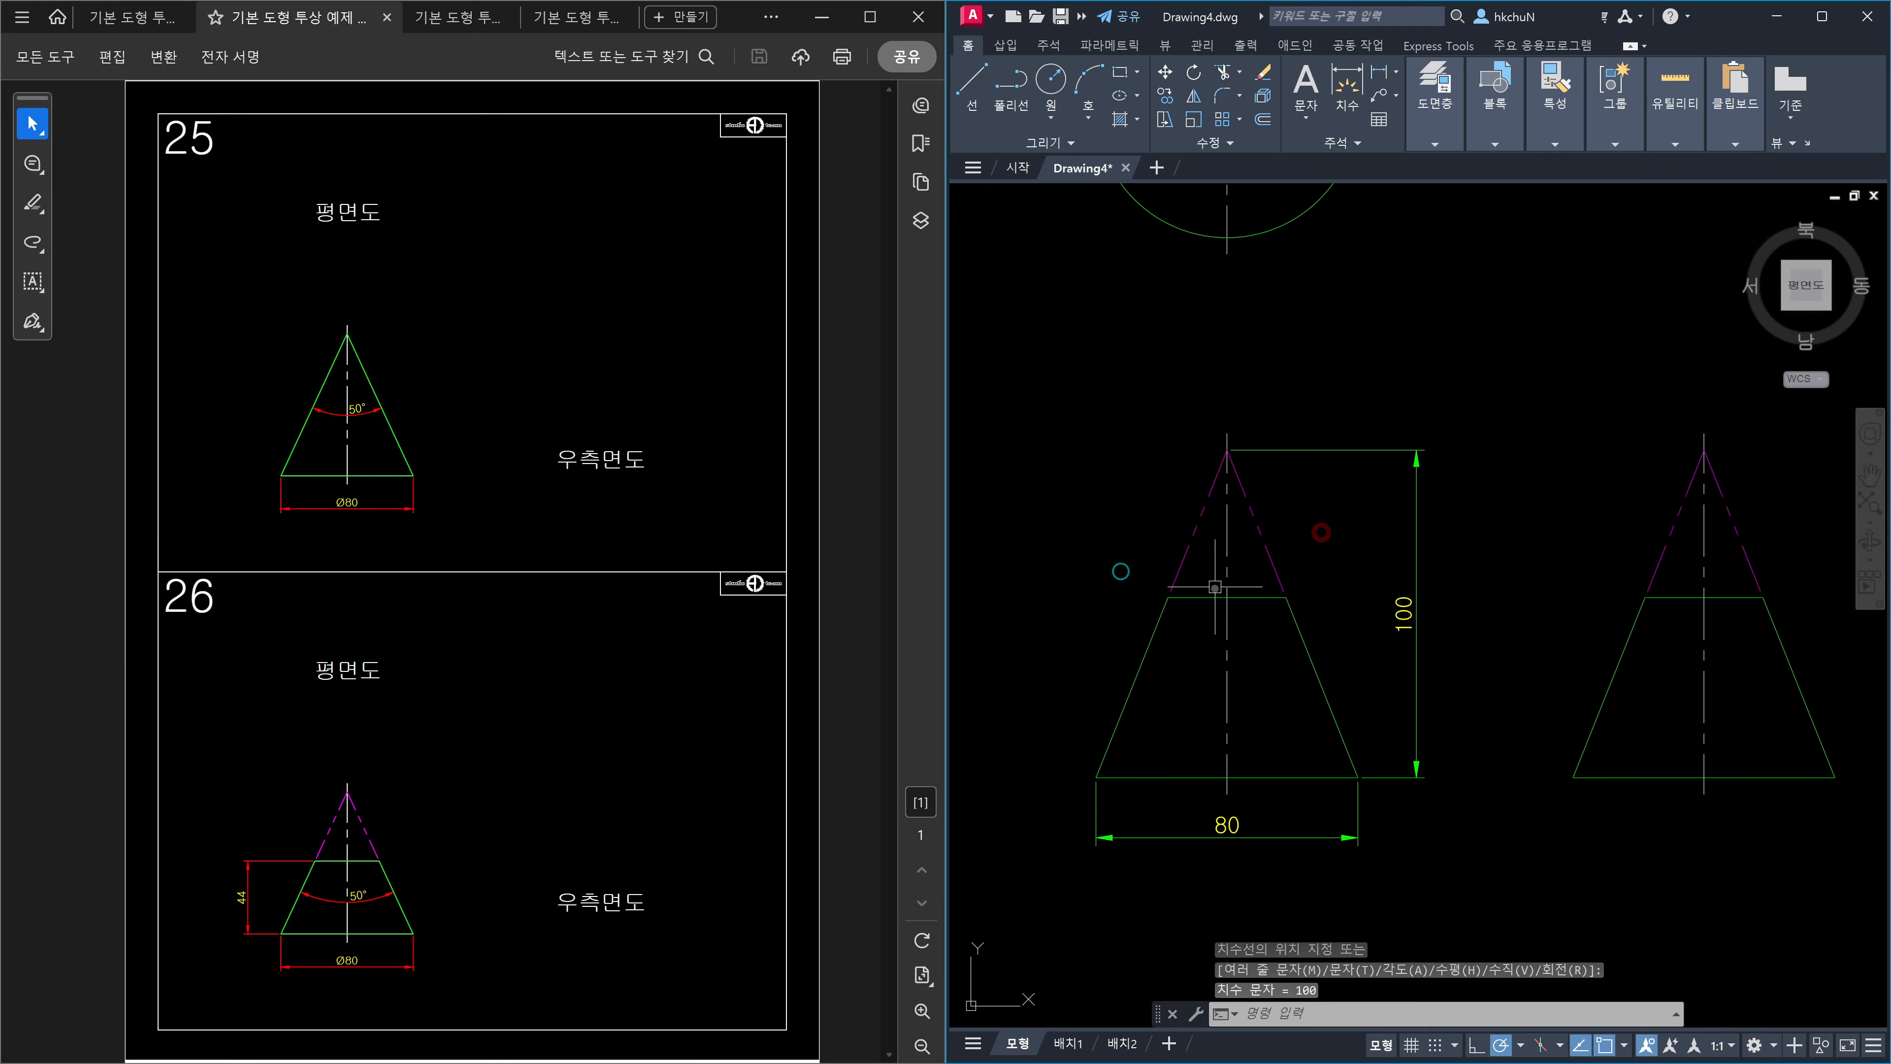
Dimension the truncated cone's height vertically on the left side of exercise 24's front view.
key("Return")
left_click(1099, 767)
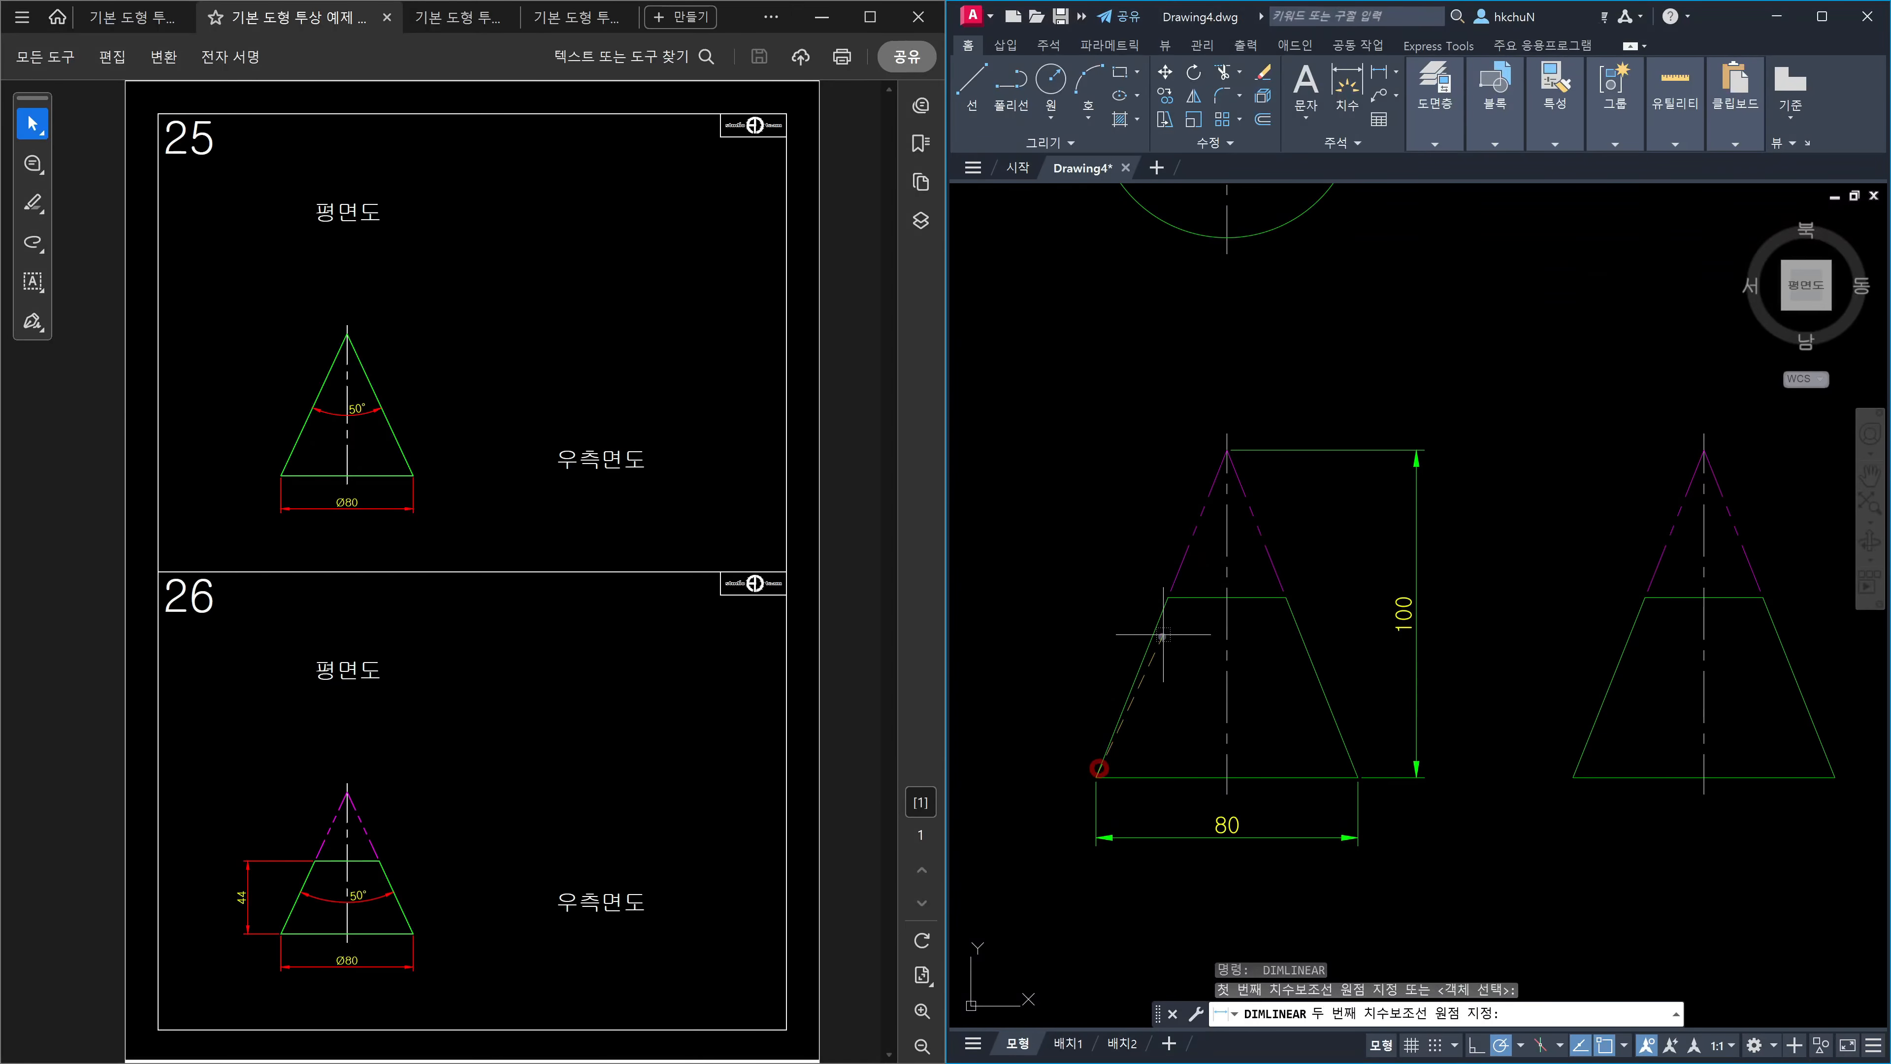
left_click(1167, 600)
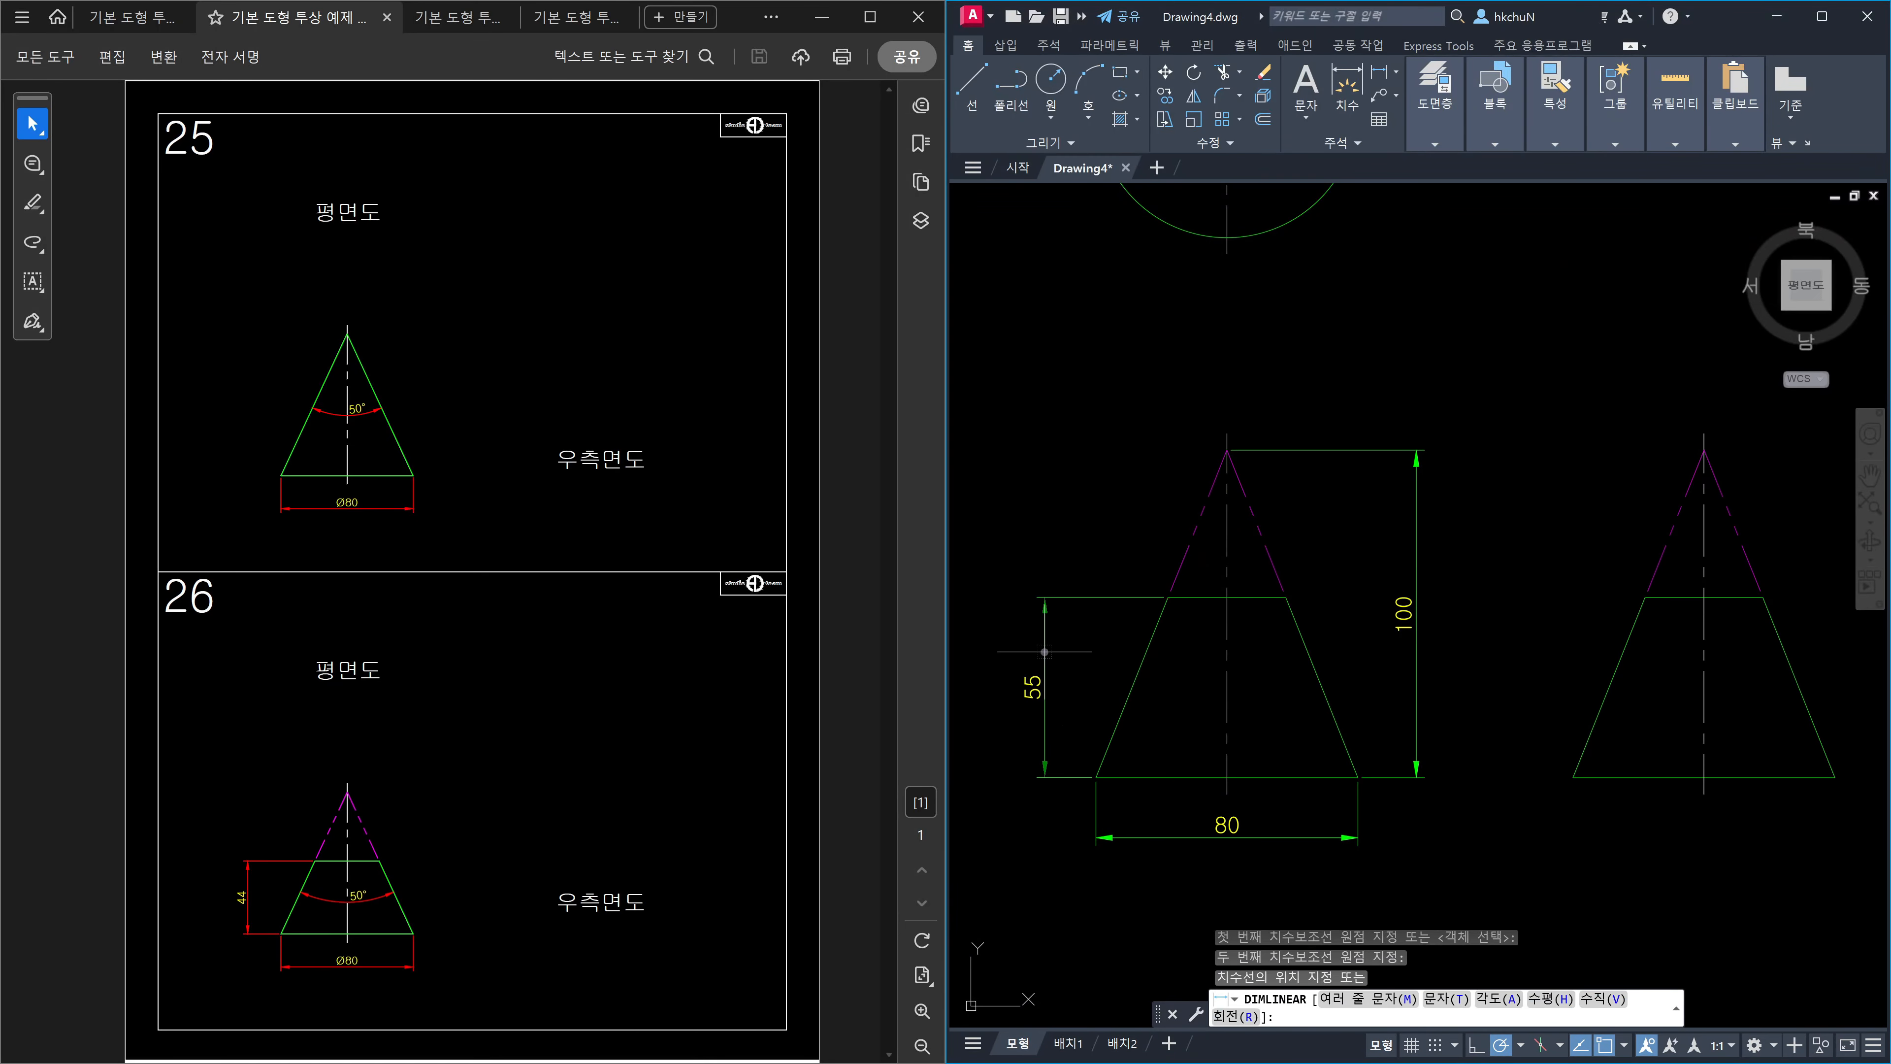
left_click(1045, 760)
Assign the three linear dimensions on exercise 24's front view to the 치수 layer.
left_click(1048, 830)
left_click(1039, 762)
left_click(1406, 856)
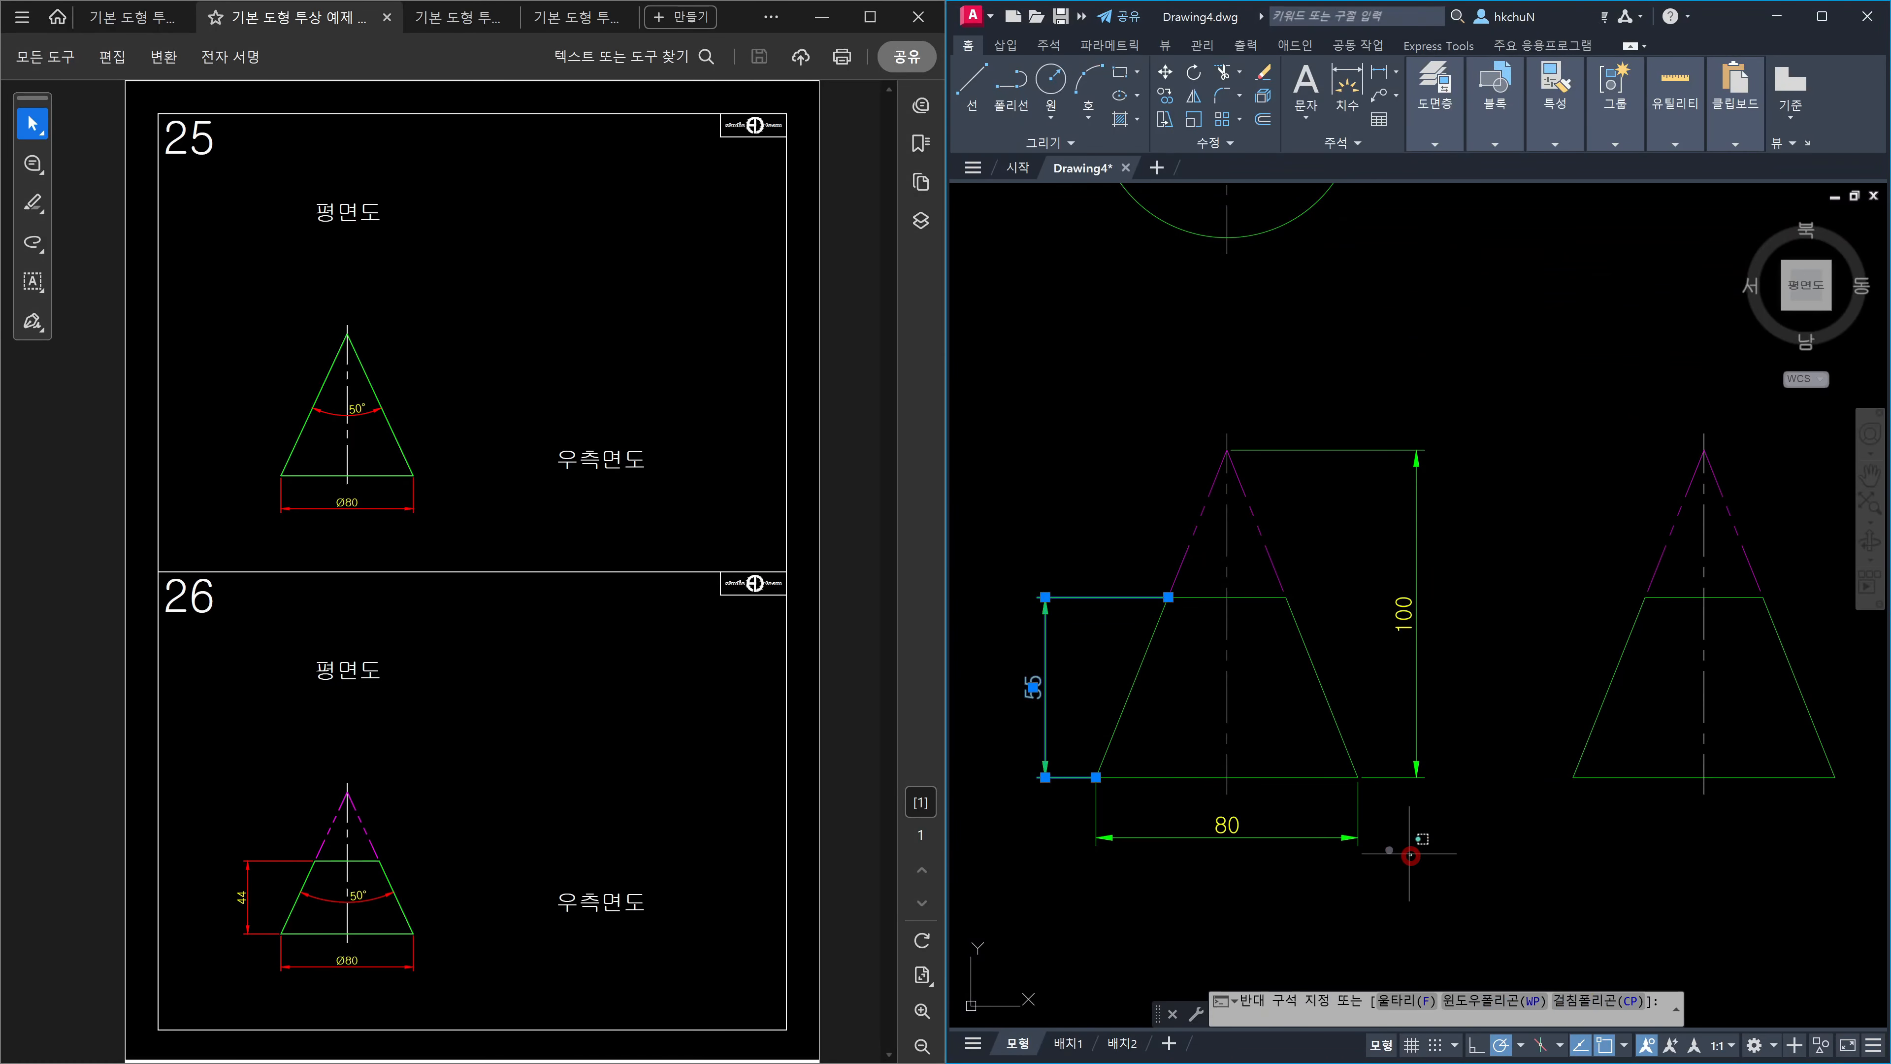
left_click(1296, 811)
left_click(1443, 809)
left_click(1398, 734)
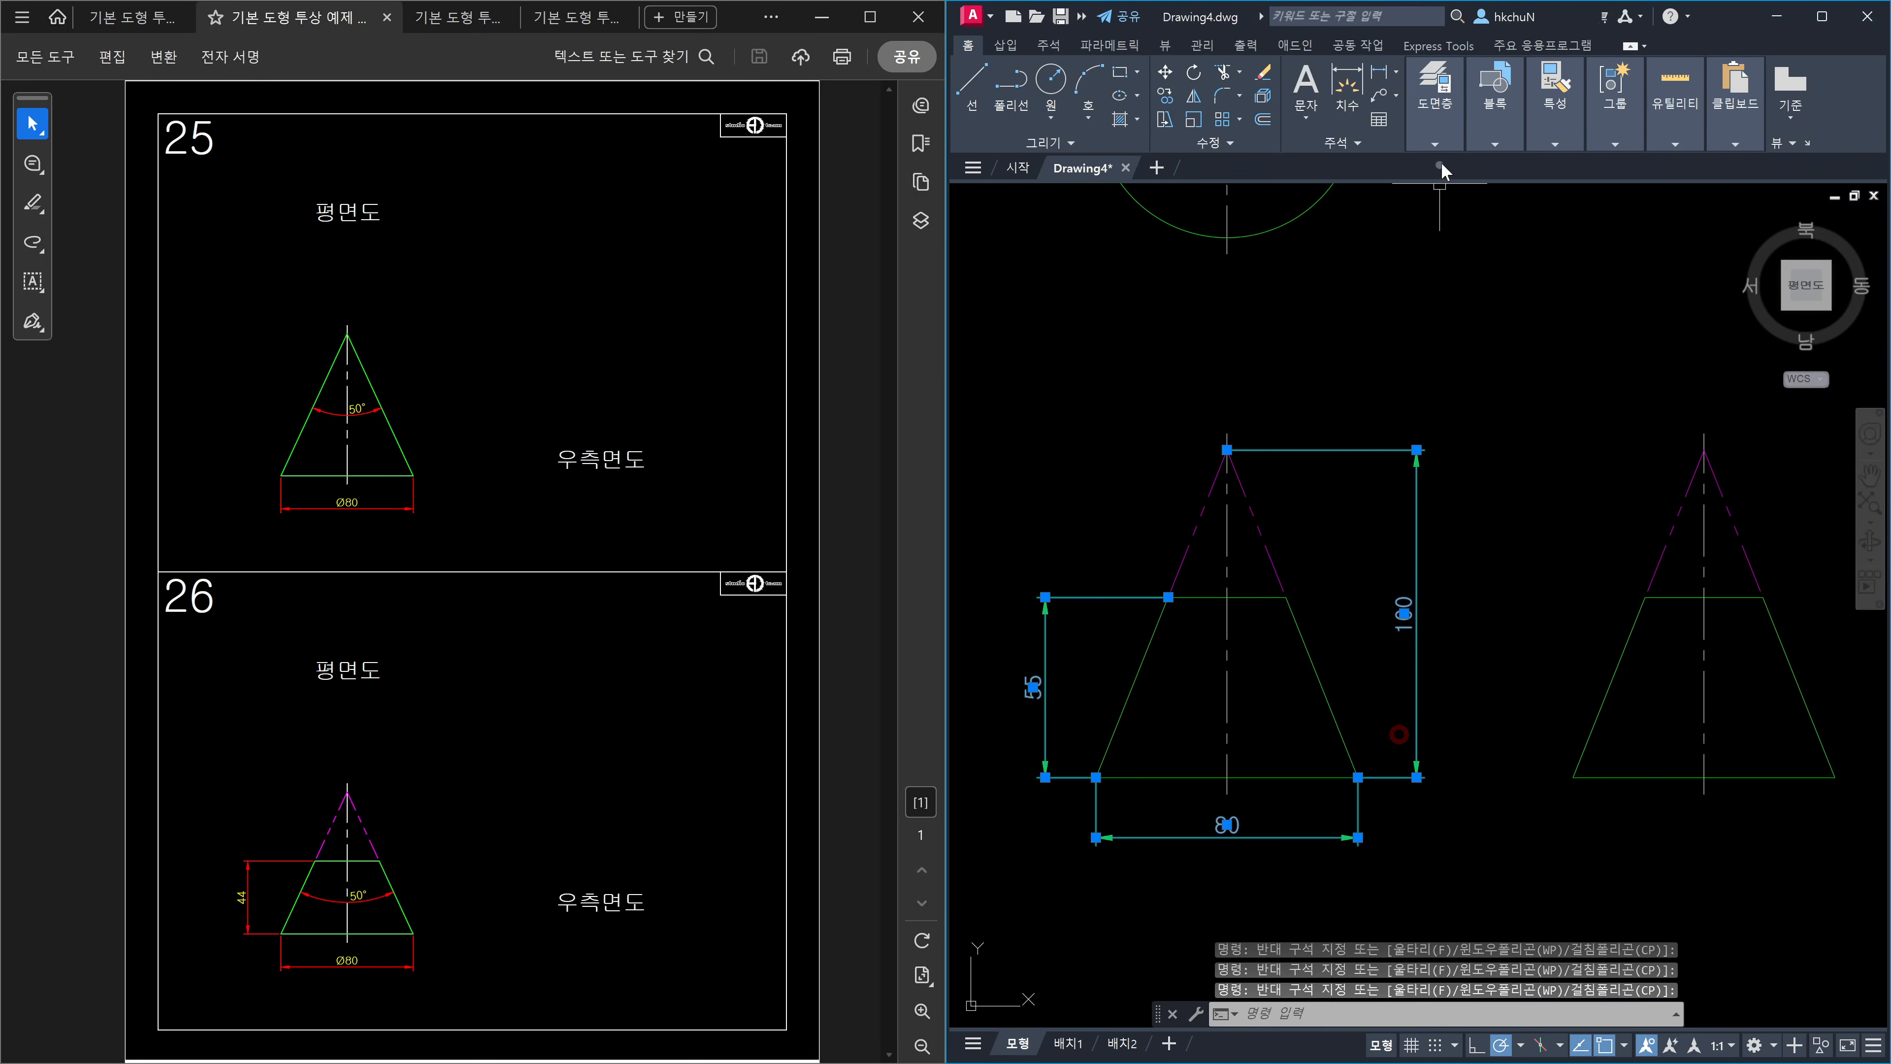
left_click(1434, 143)
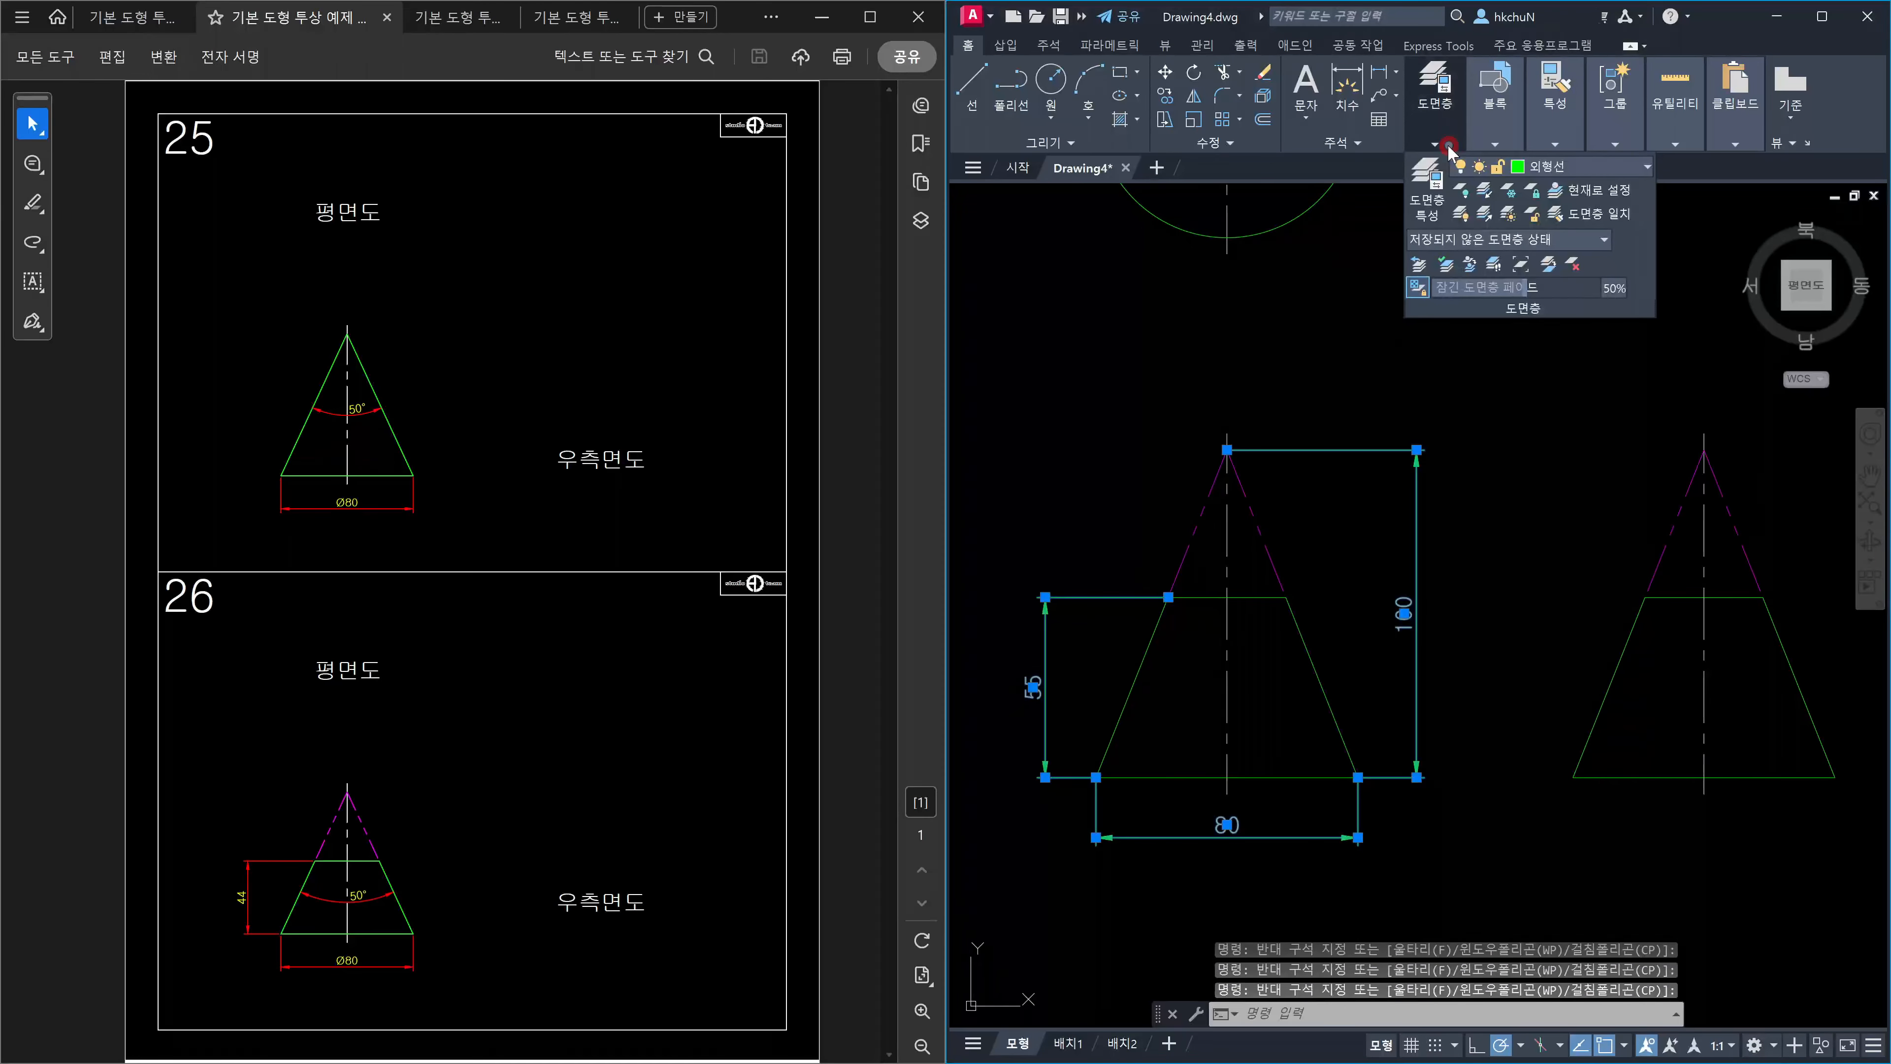
left_click(1596, 177)
left_click(1556, 325)
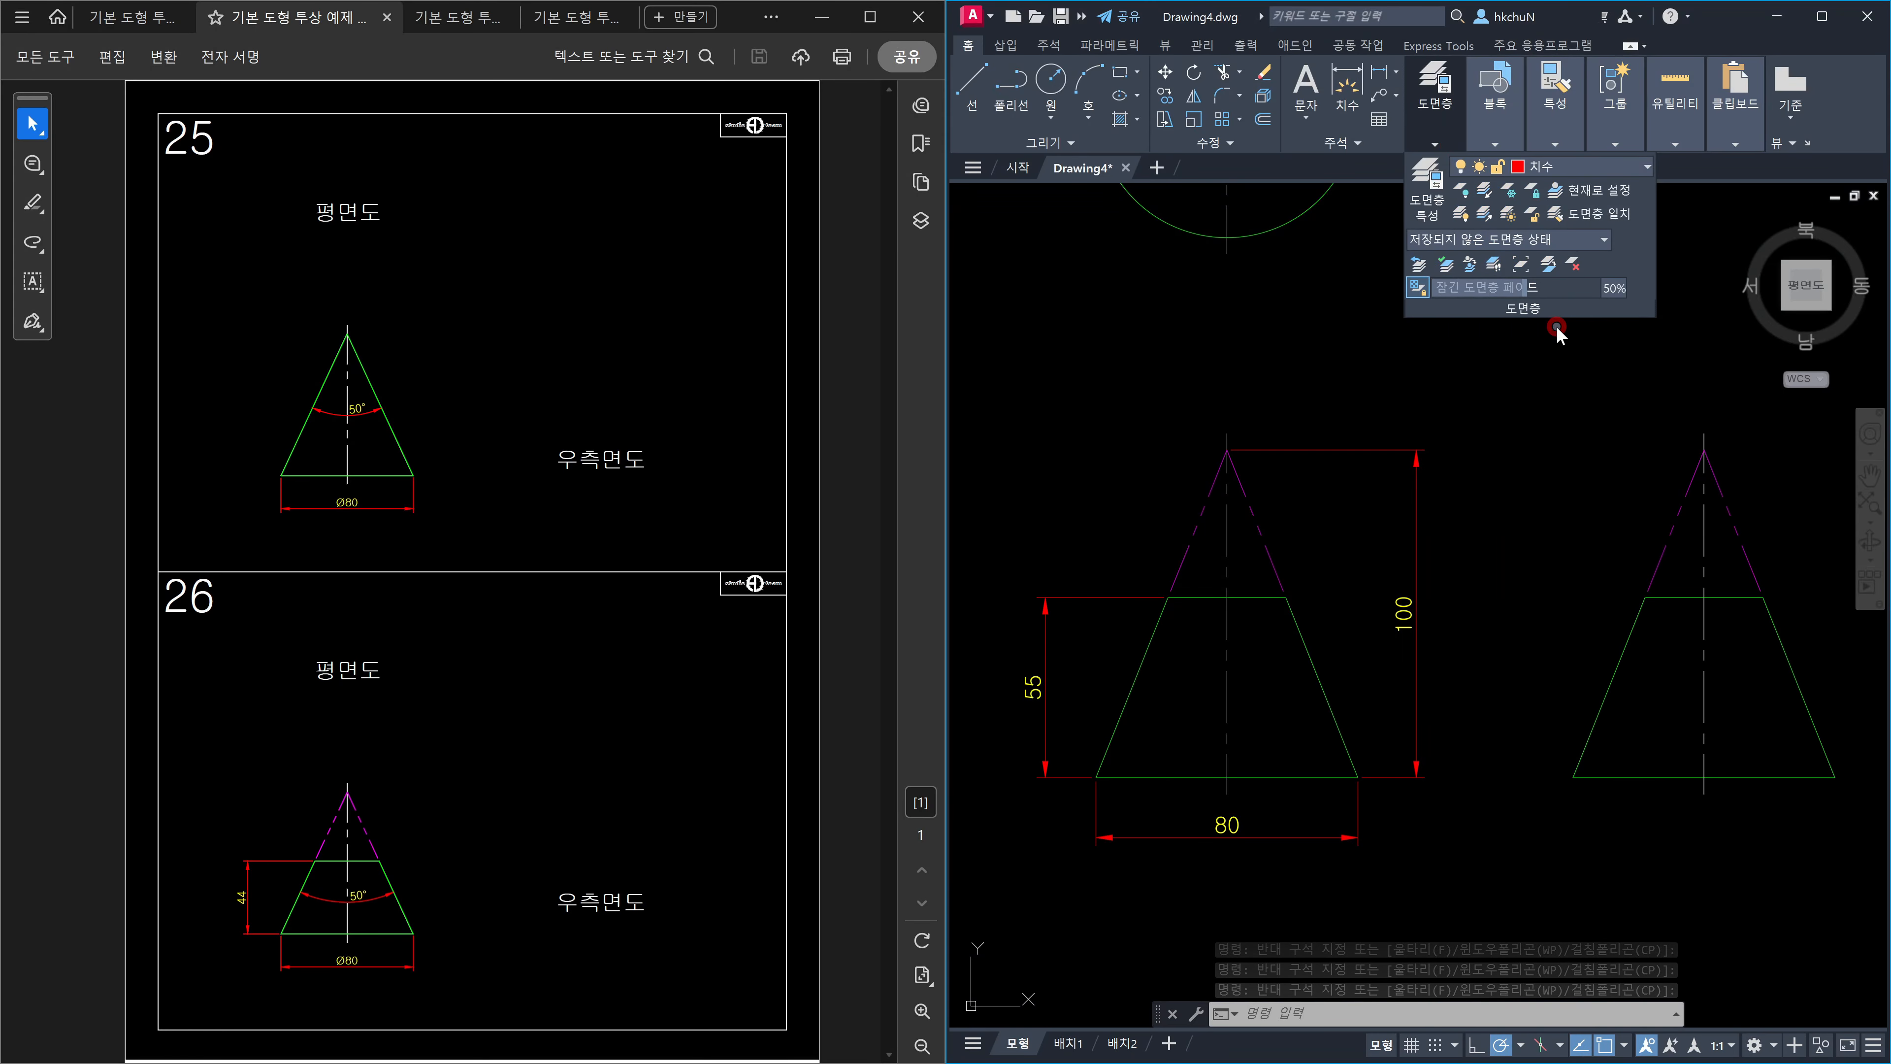
key("Escape")
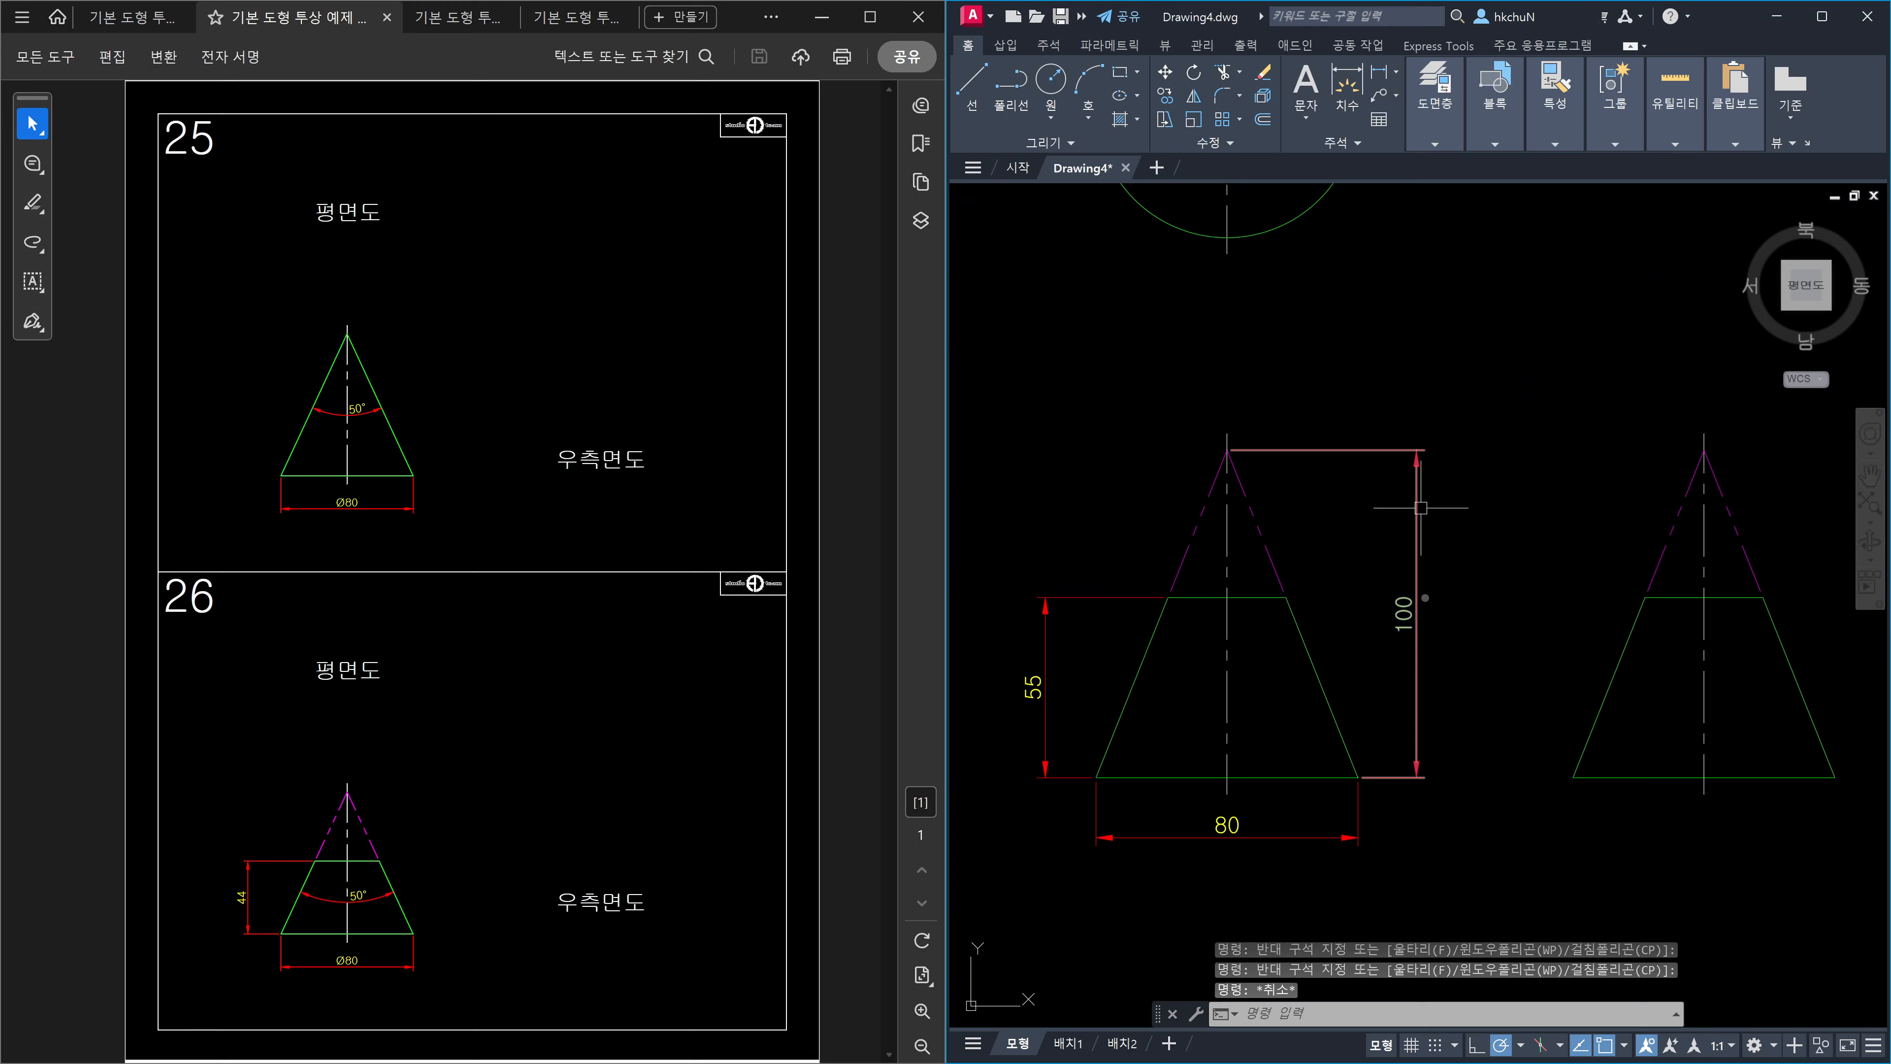
Set the PDF viewer to the 이동 (hand) tool and enlarge exercise 25 of the reference sheet.
middle_click_drag(1399, 639, 1330, 589)
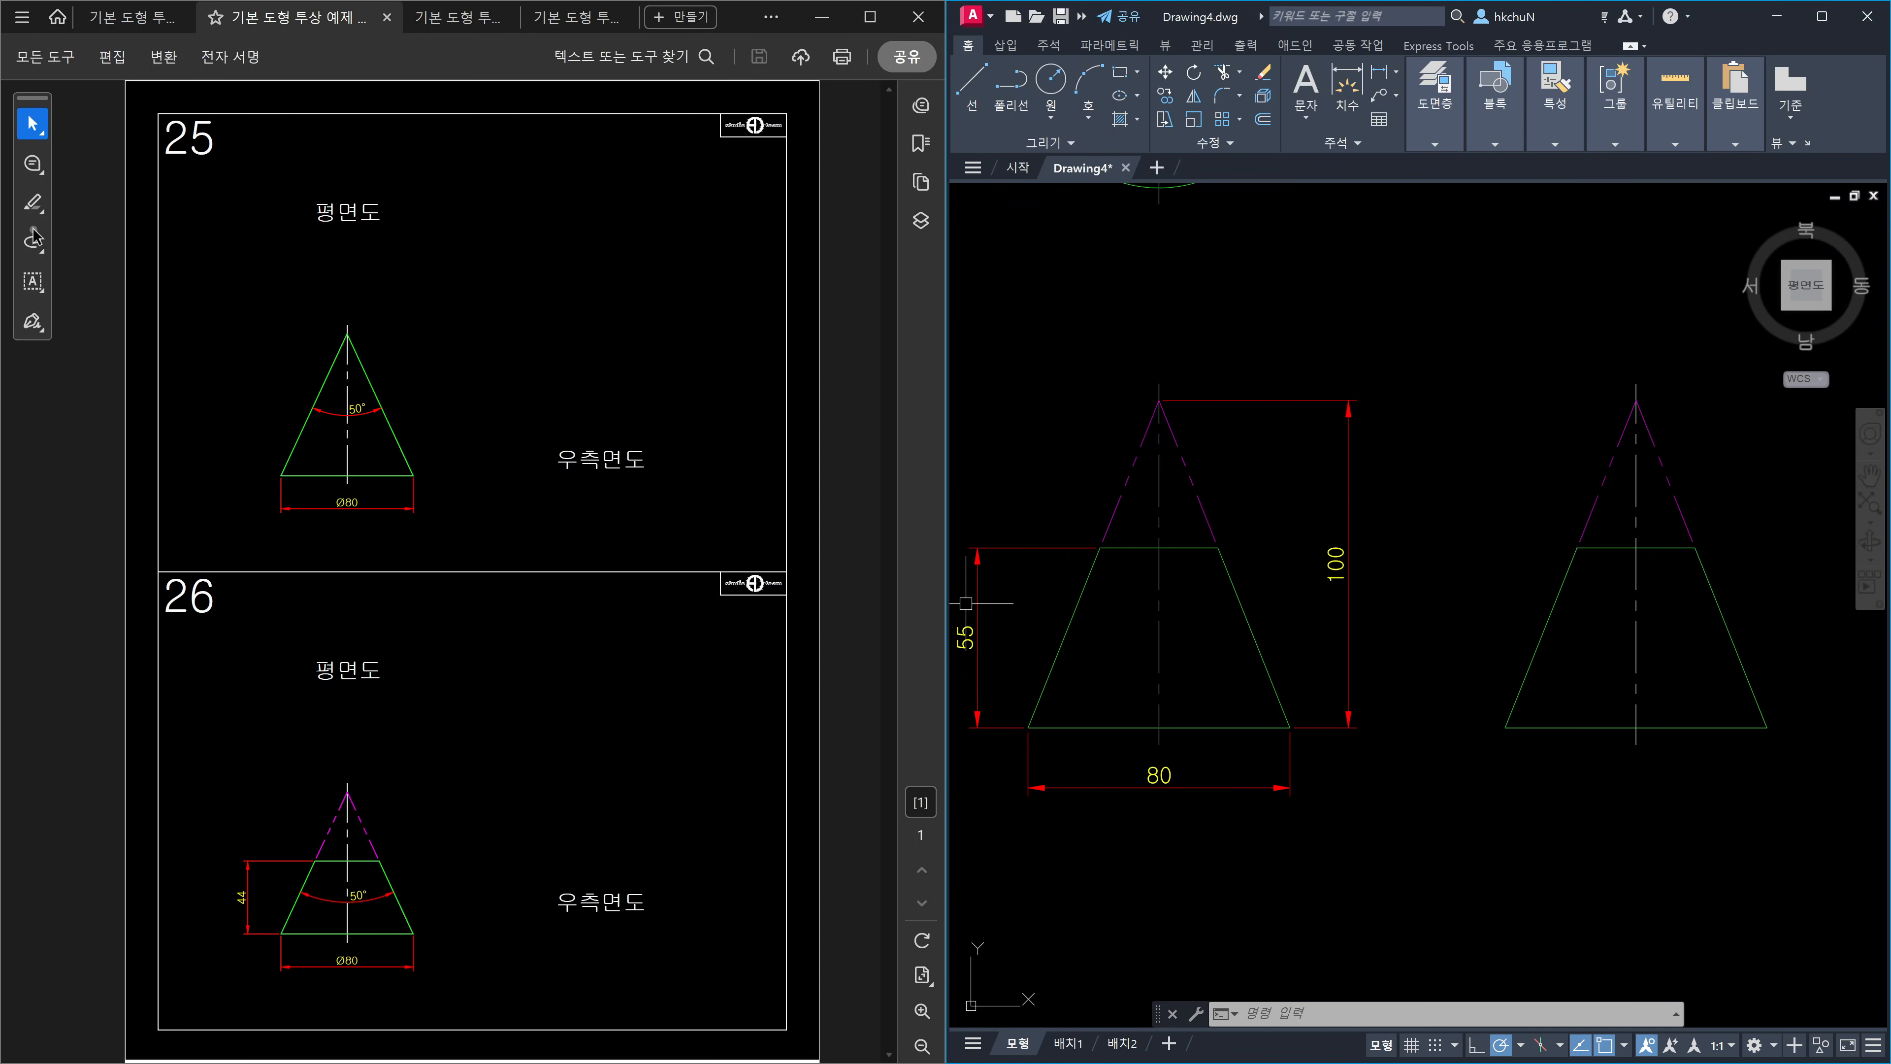
left_click(32, 123)
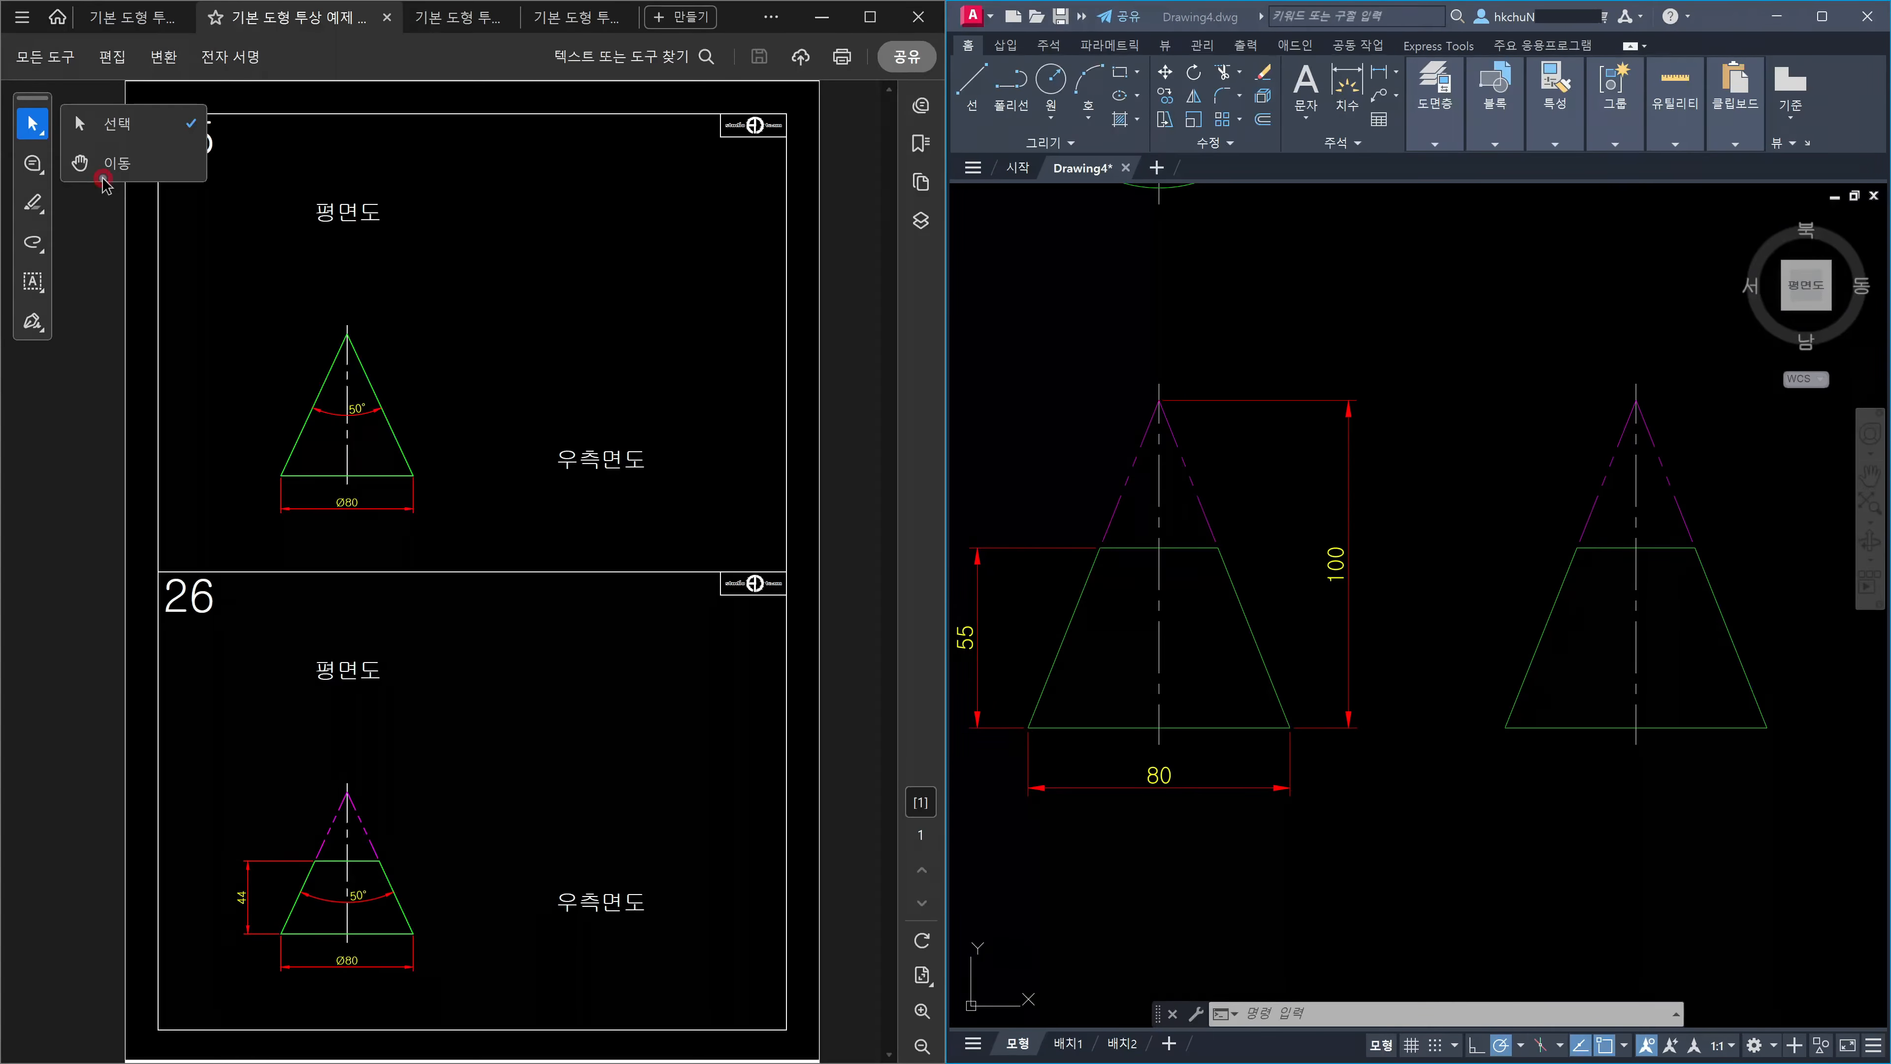
left_click(120, 167)
scroll(452, 406, "up", 2, "ctrl")
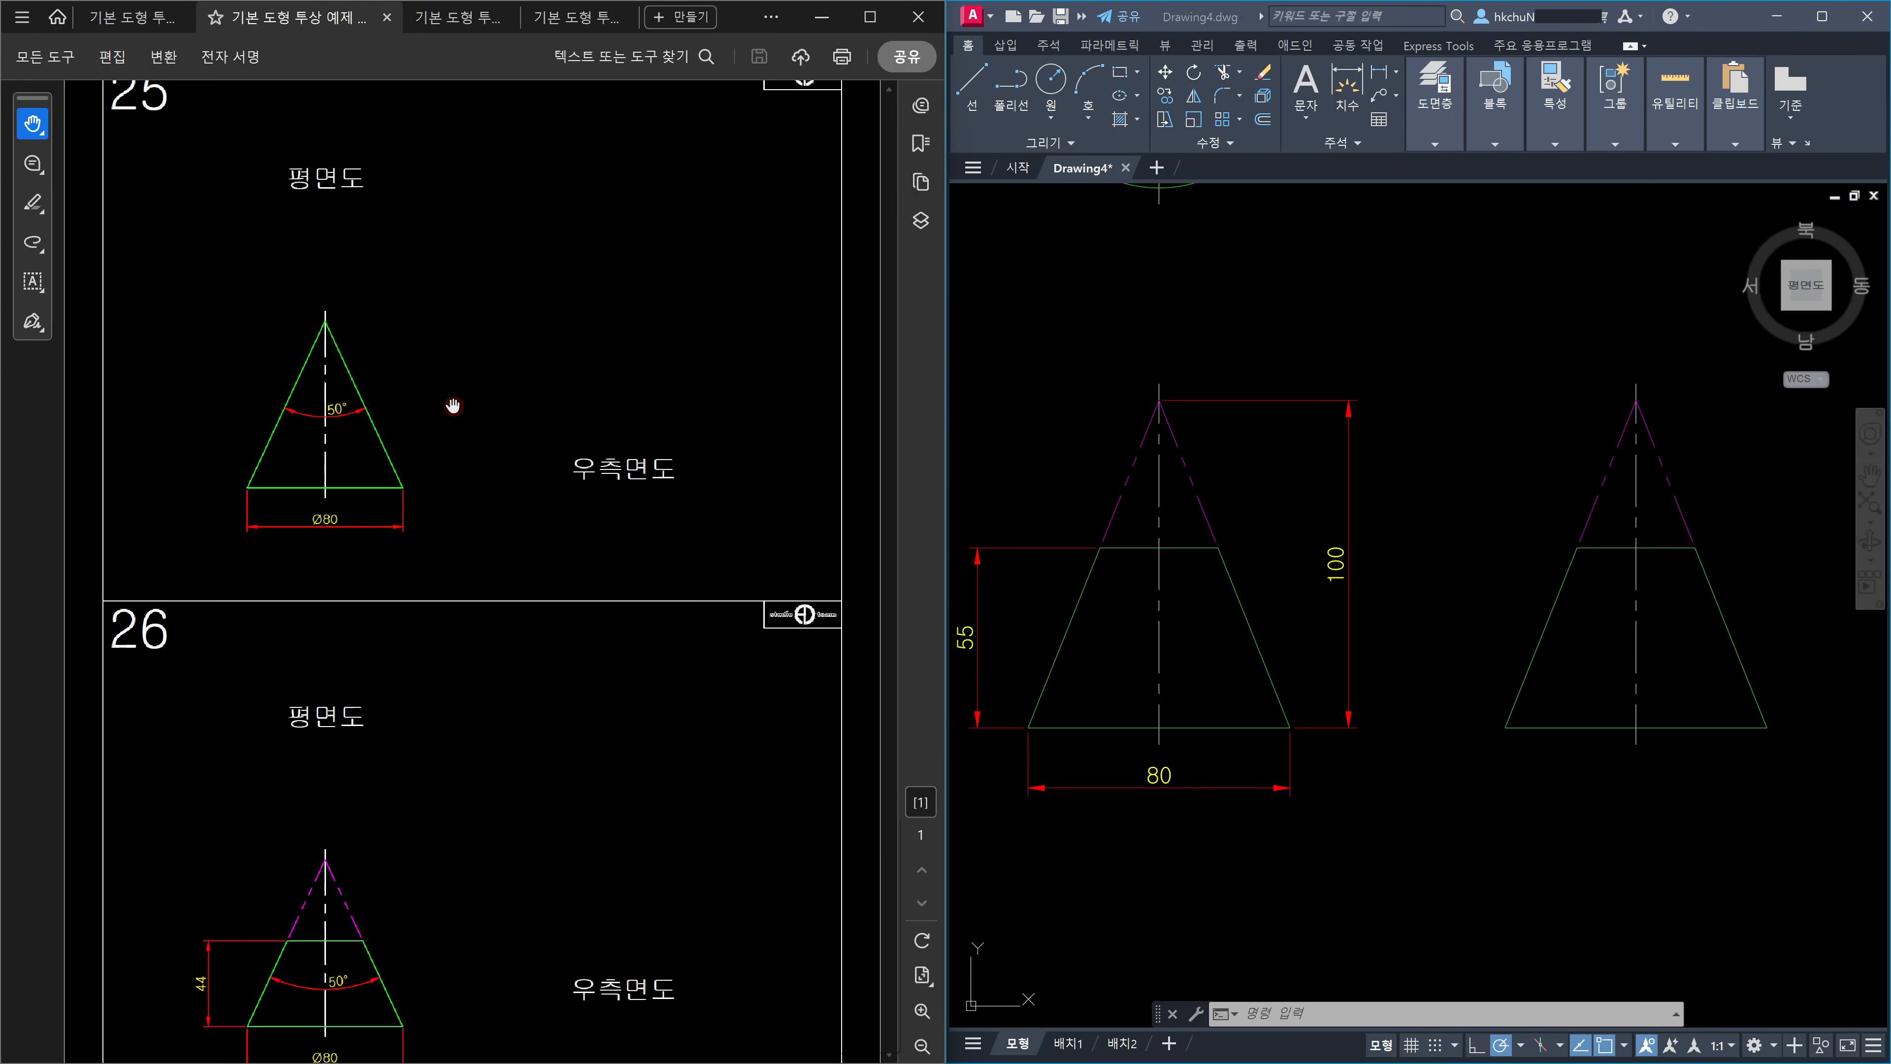
left_click_drag(491, 281, 500, 530)
Draw crossing horizontal and vertical construction lines in the empty area to the right of exercise 24's views.
left_click(1383, 593)
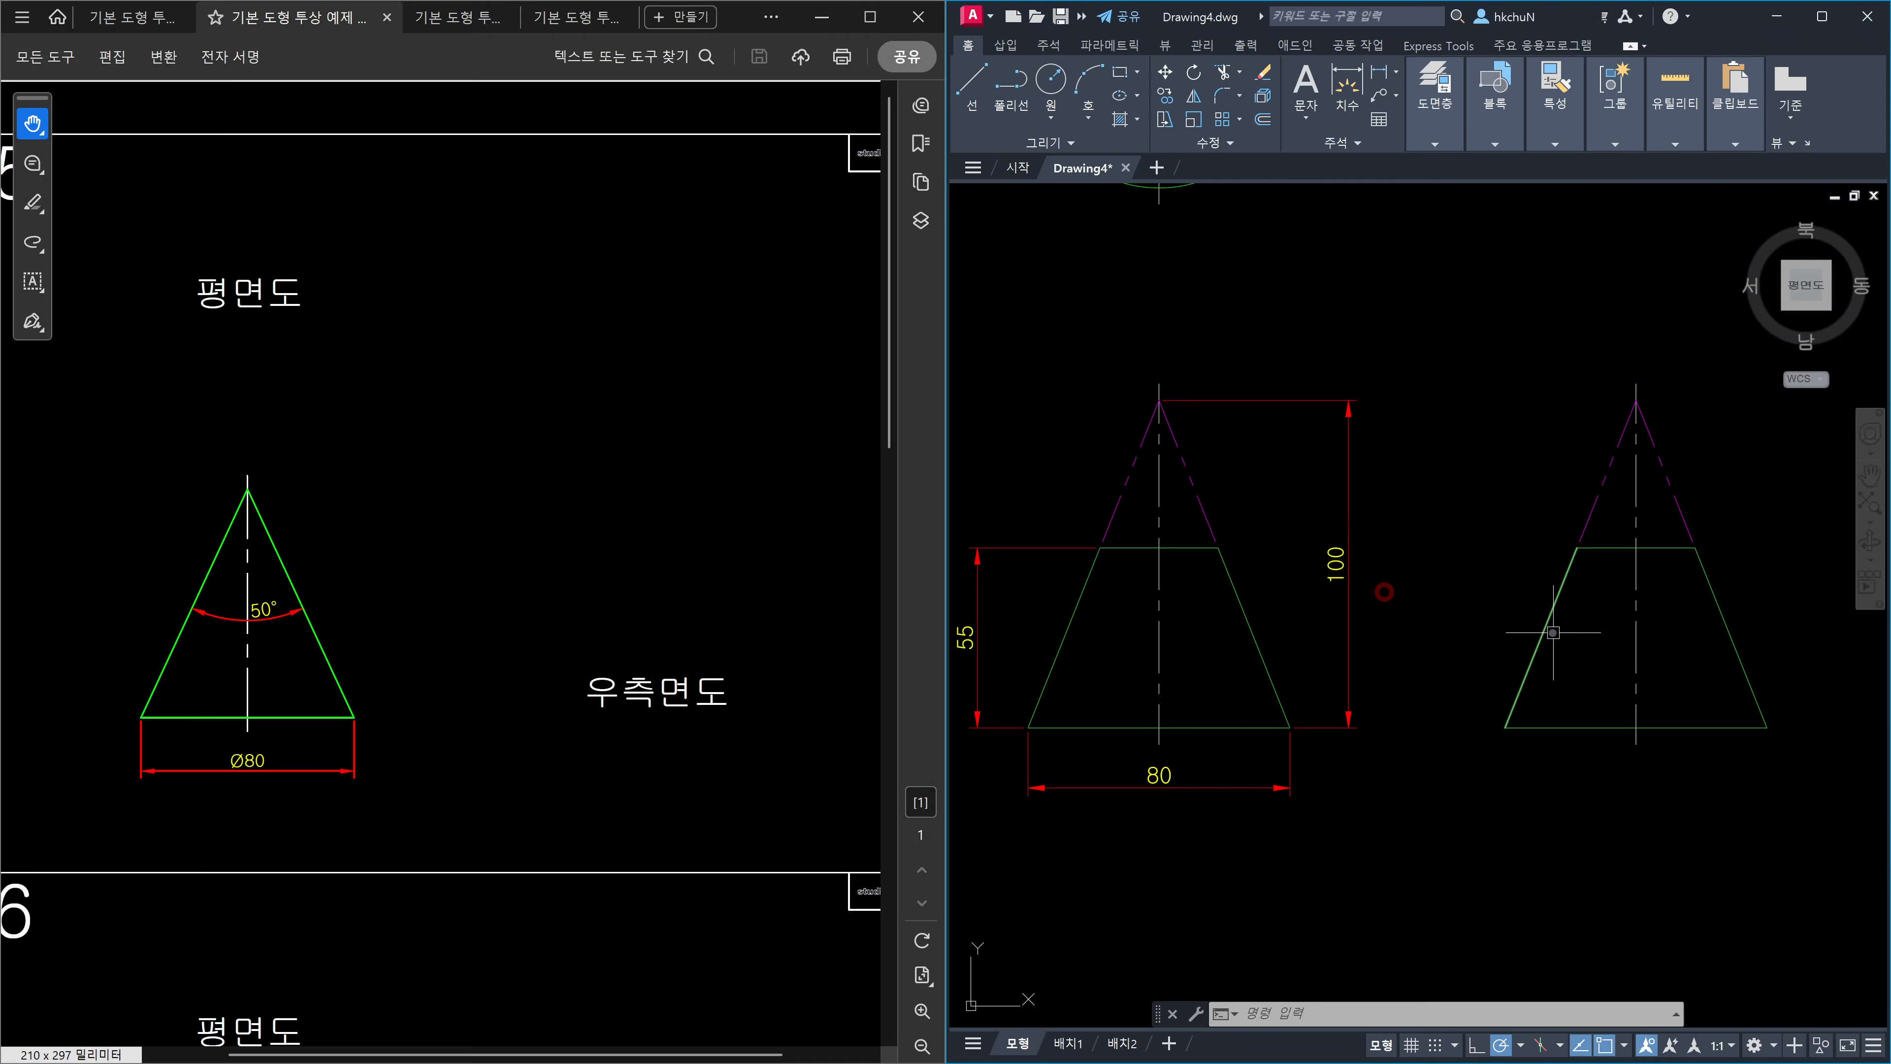
middle_click_drag(1591, 627, 1255, 607)
scroll(1372, 591, "down", 4)
key("Escape")
key("Escape")
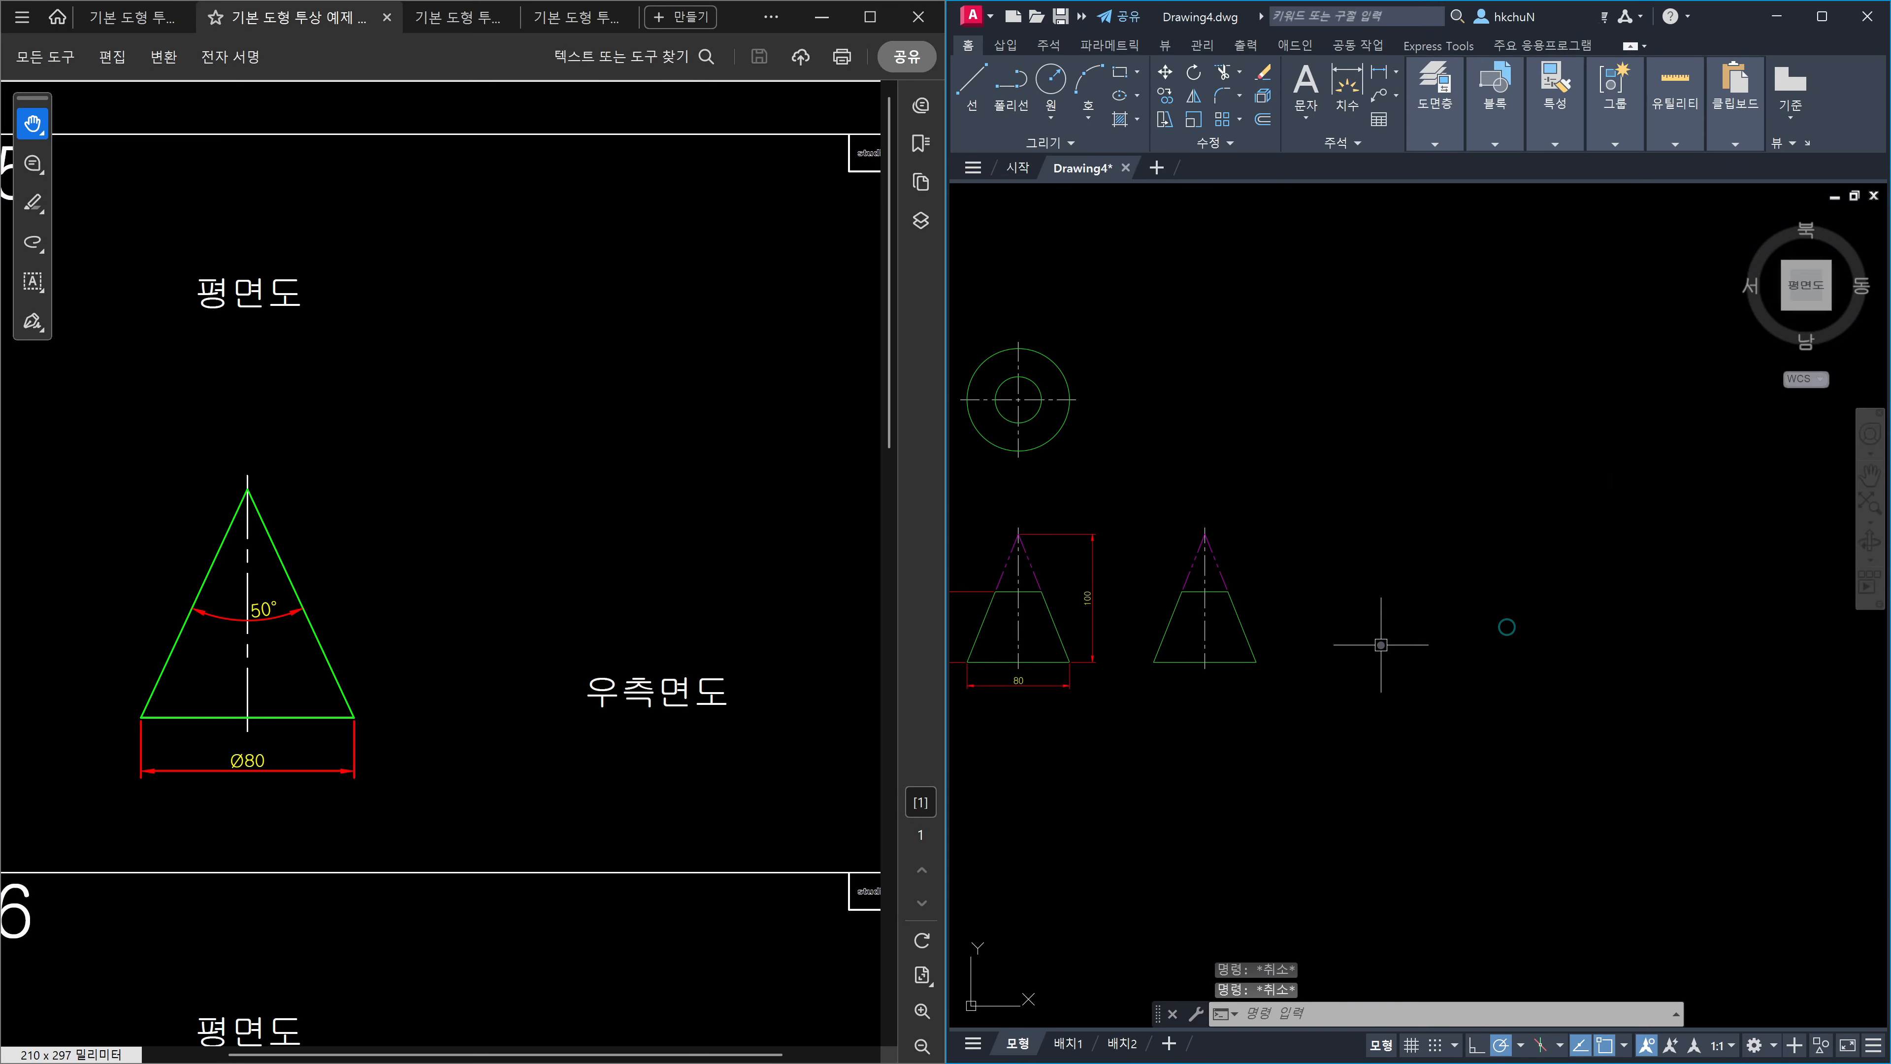
type("xl")
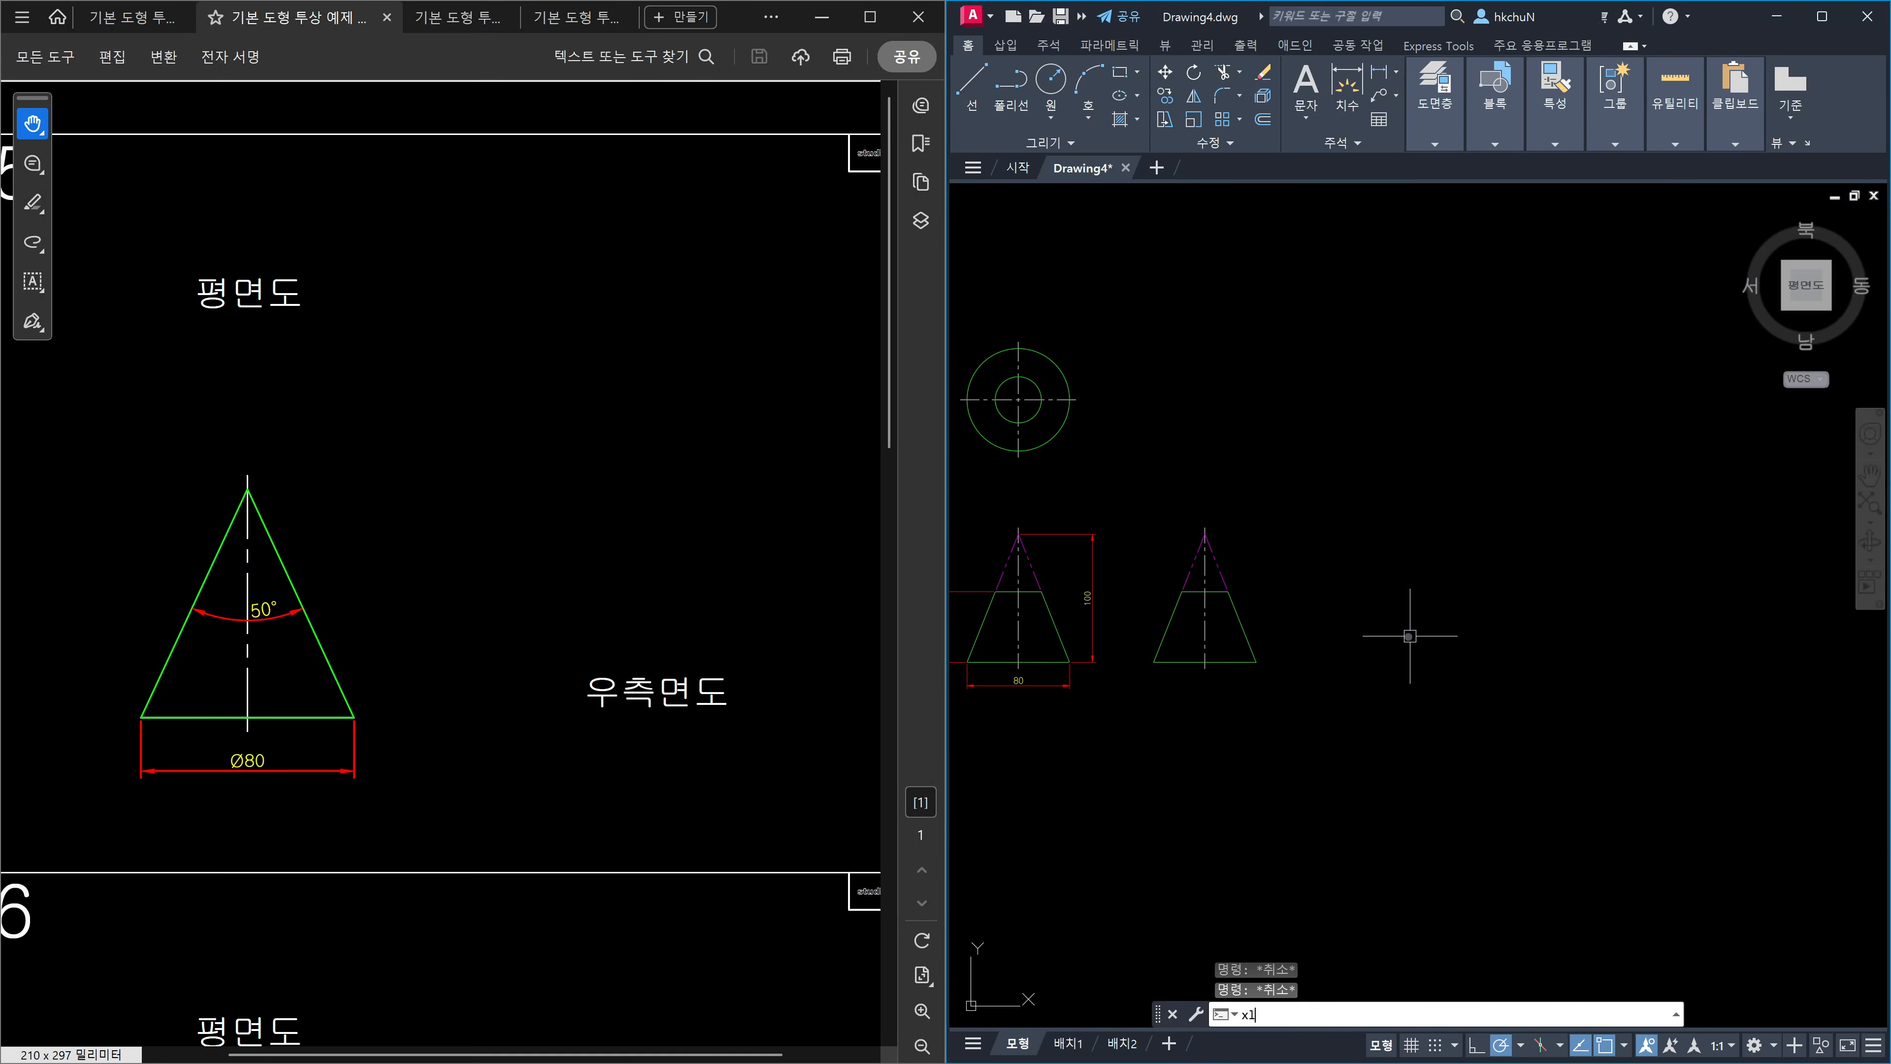
key("Return")
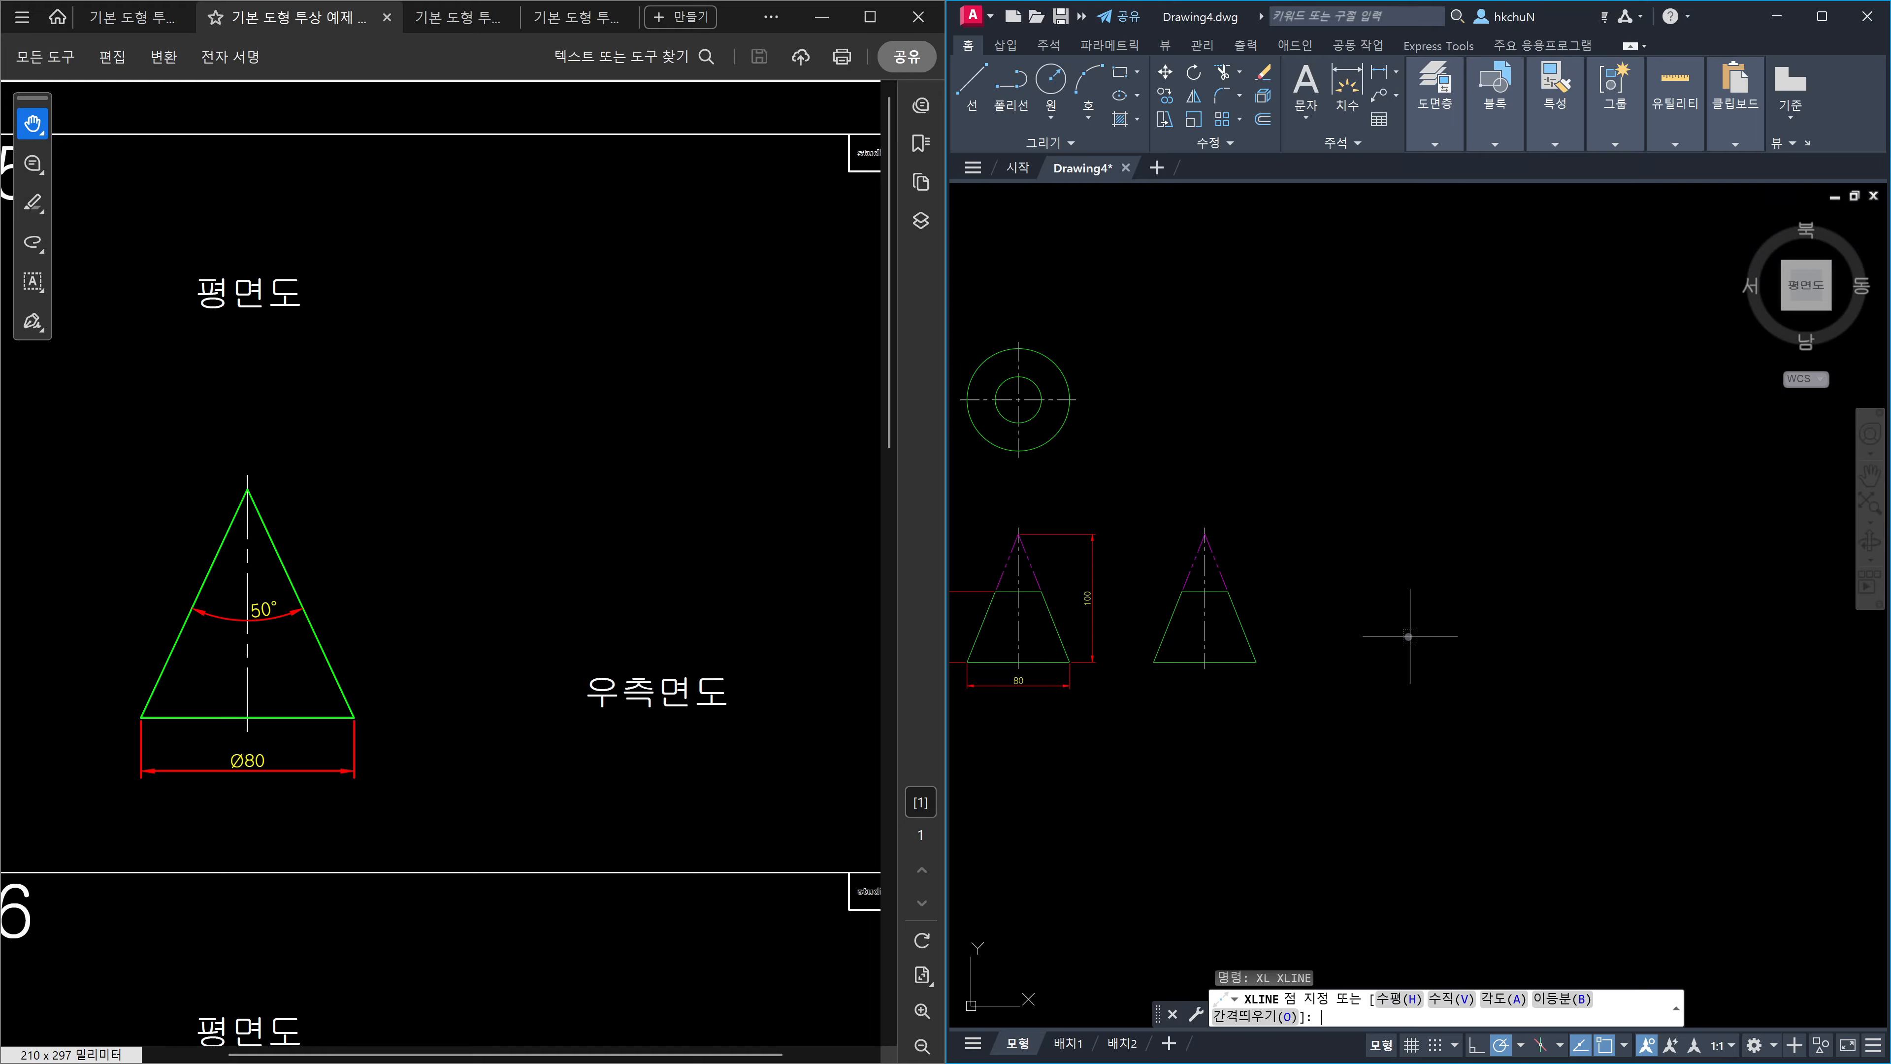
left_click(1486, 656)
left_click(1593, 656)
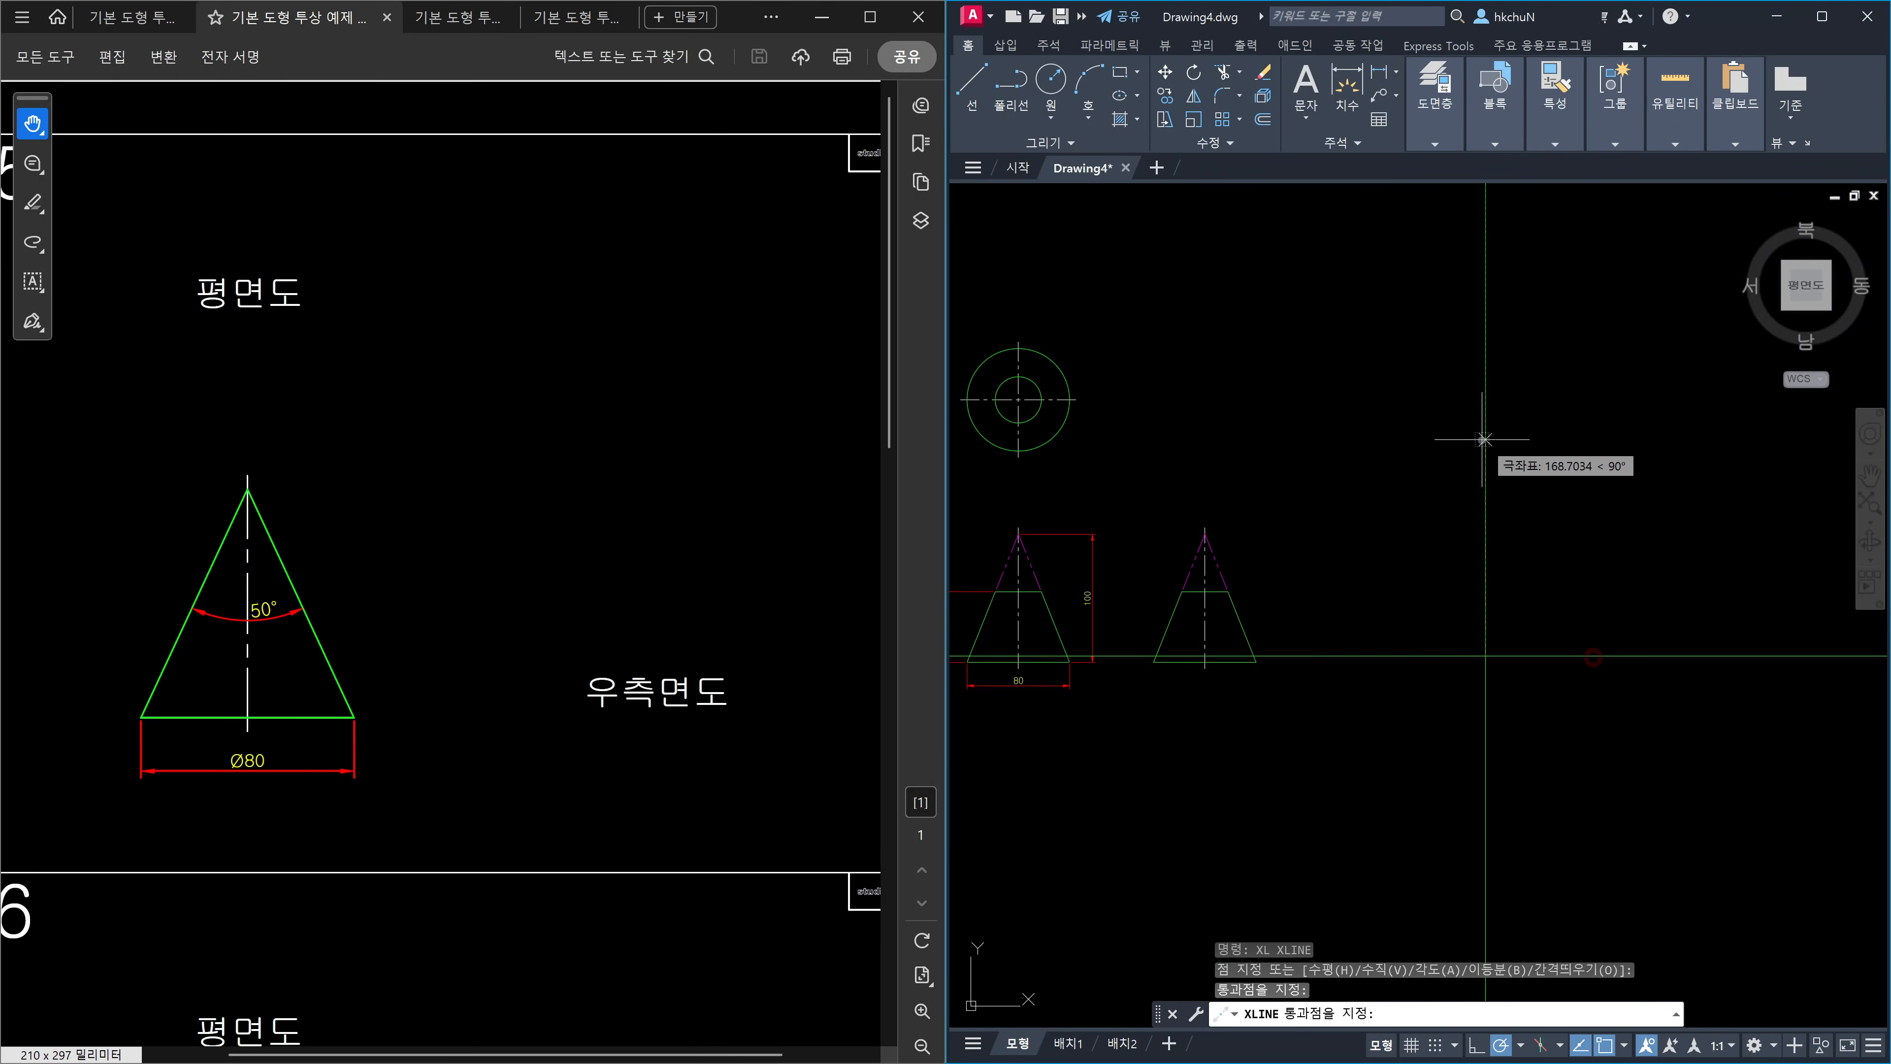
left_click(1481, 454)
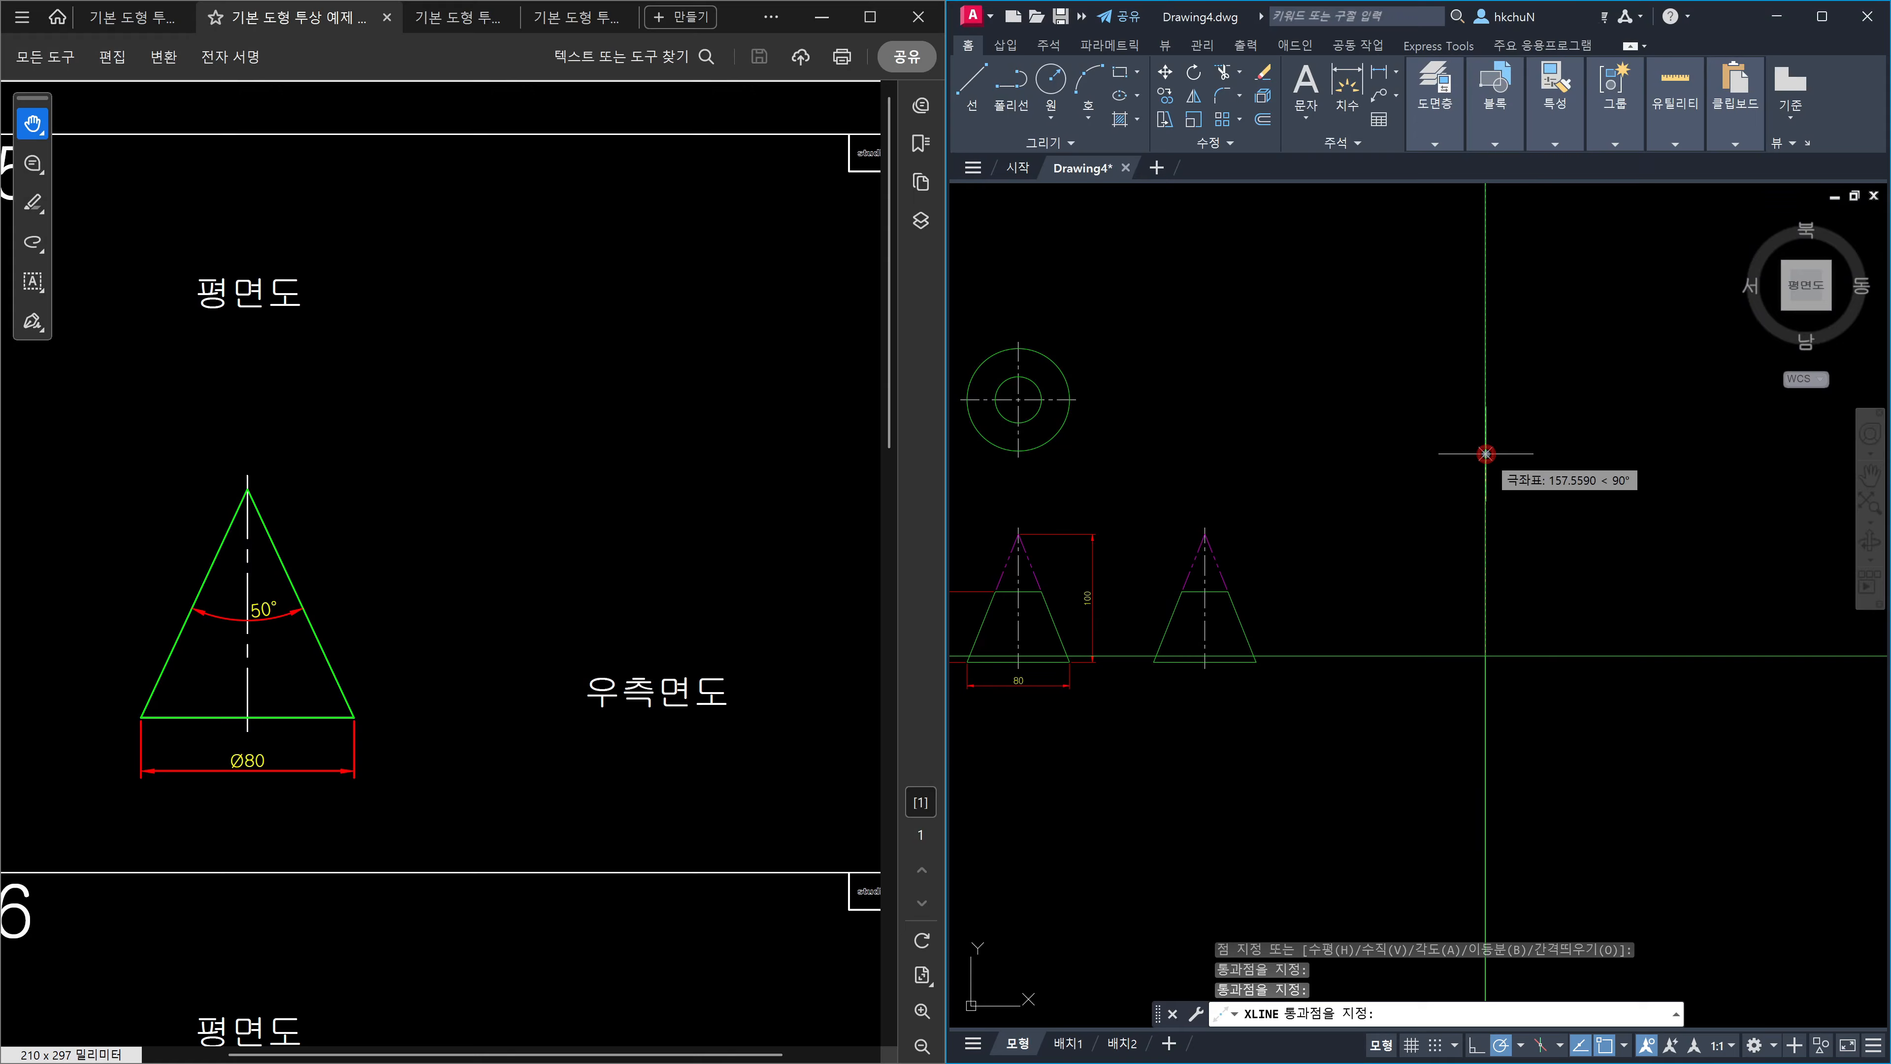
key("Escape")
Offset the vertical construction line 40 mm to the left.
scroll(1489, 715, "up", 5)
middle_click_drag(1505, 561, 1414, 739)
left_click(1498, 765)
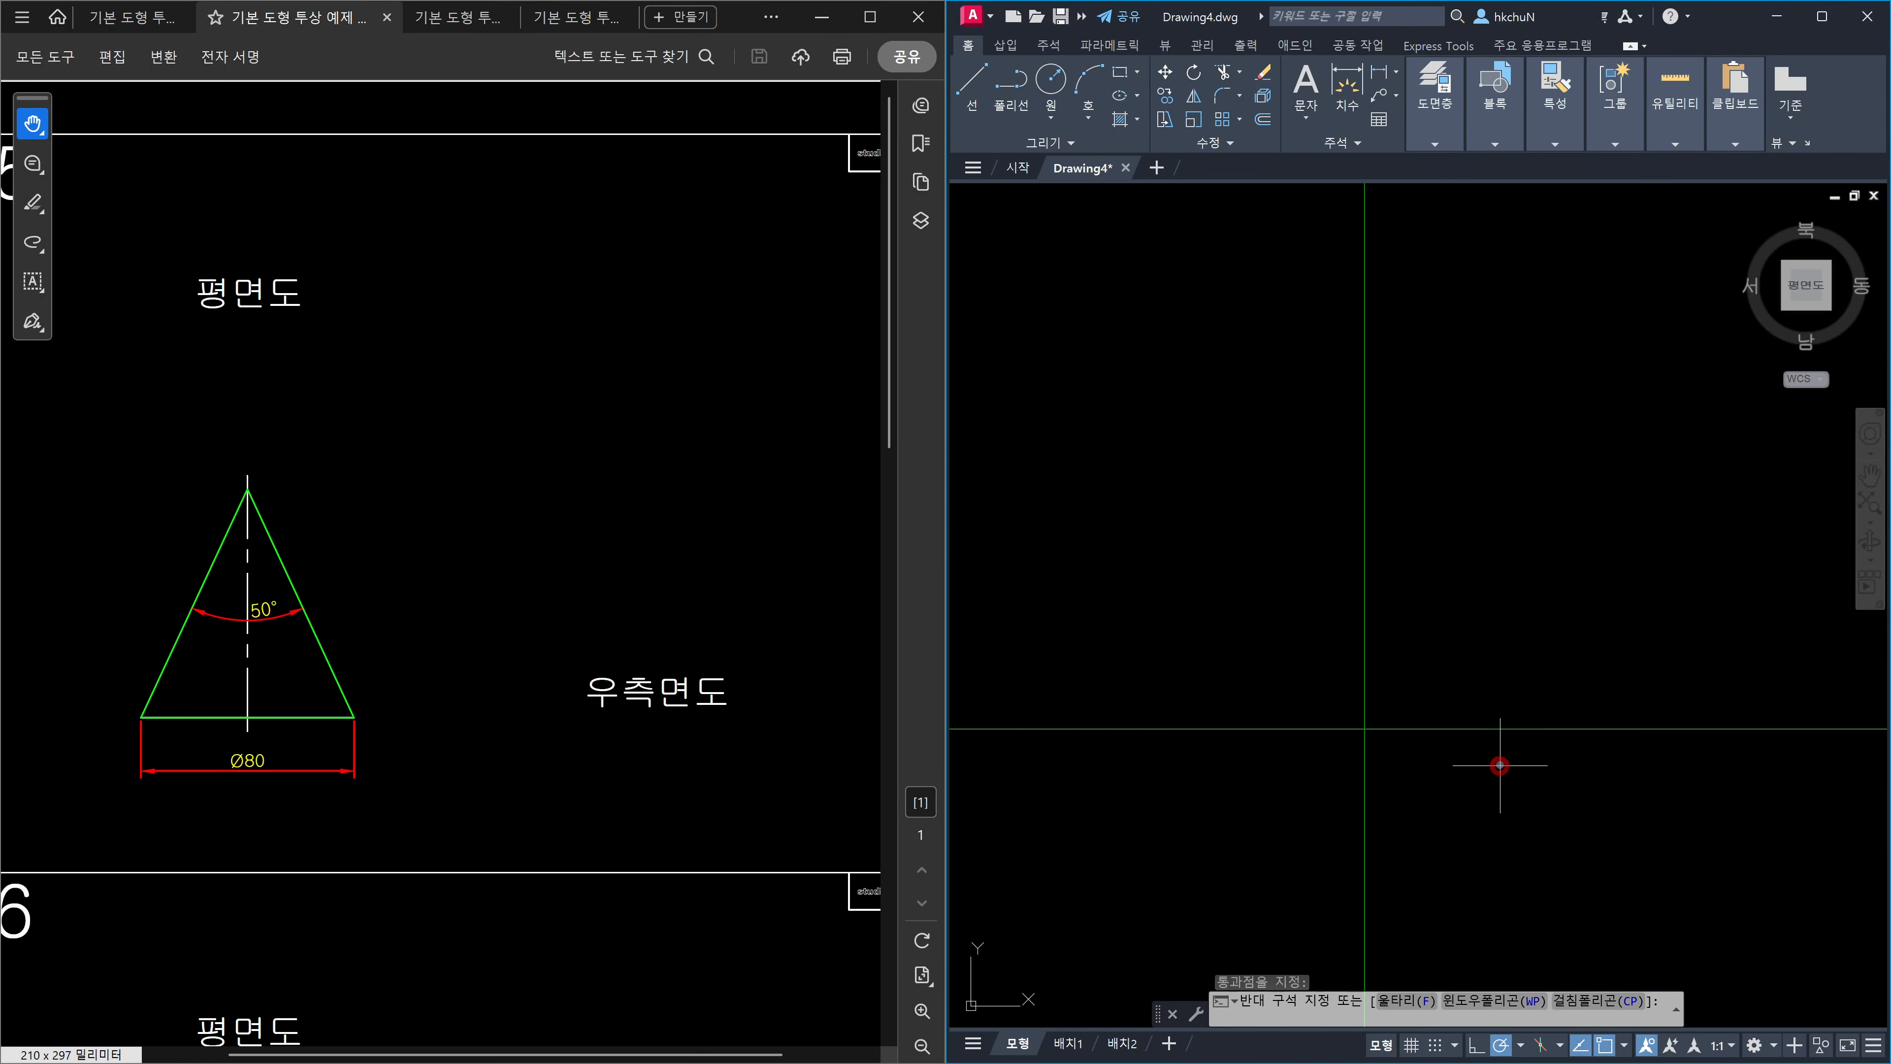
left_click(1457, 658)
key("Escape")
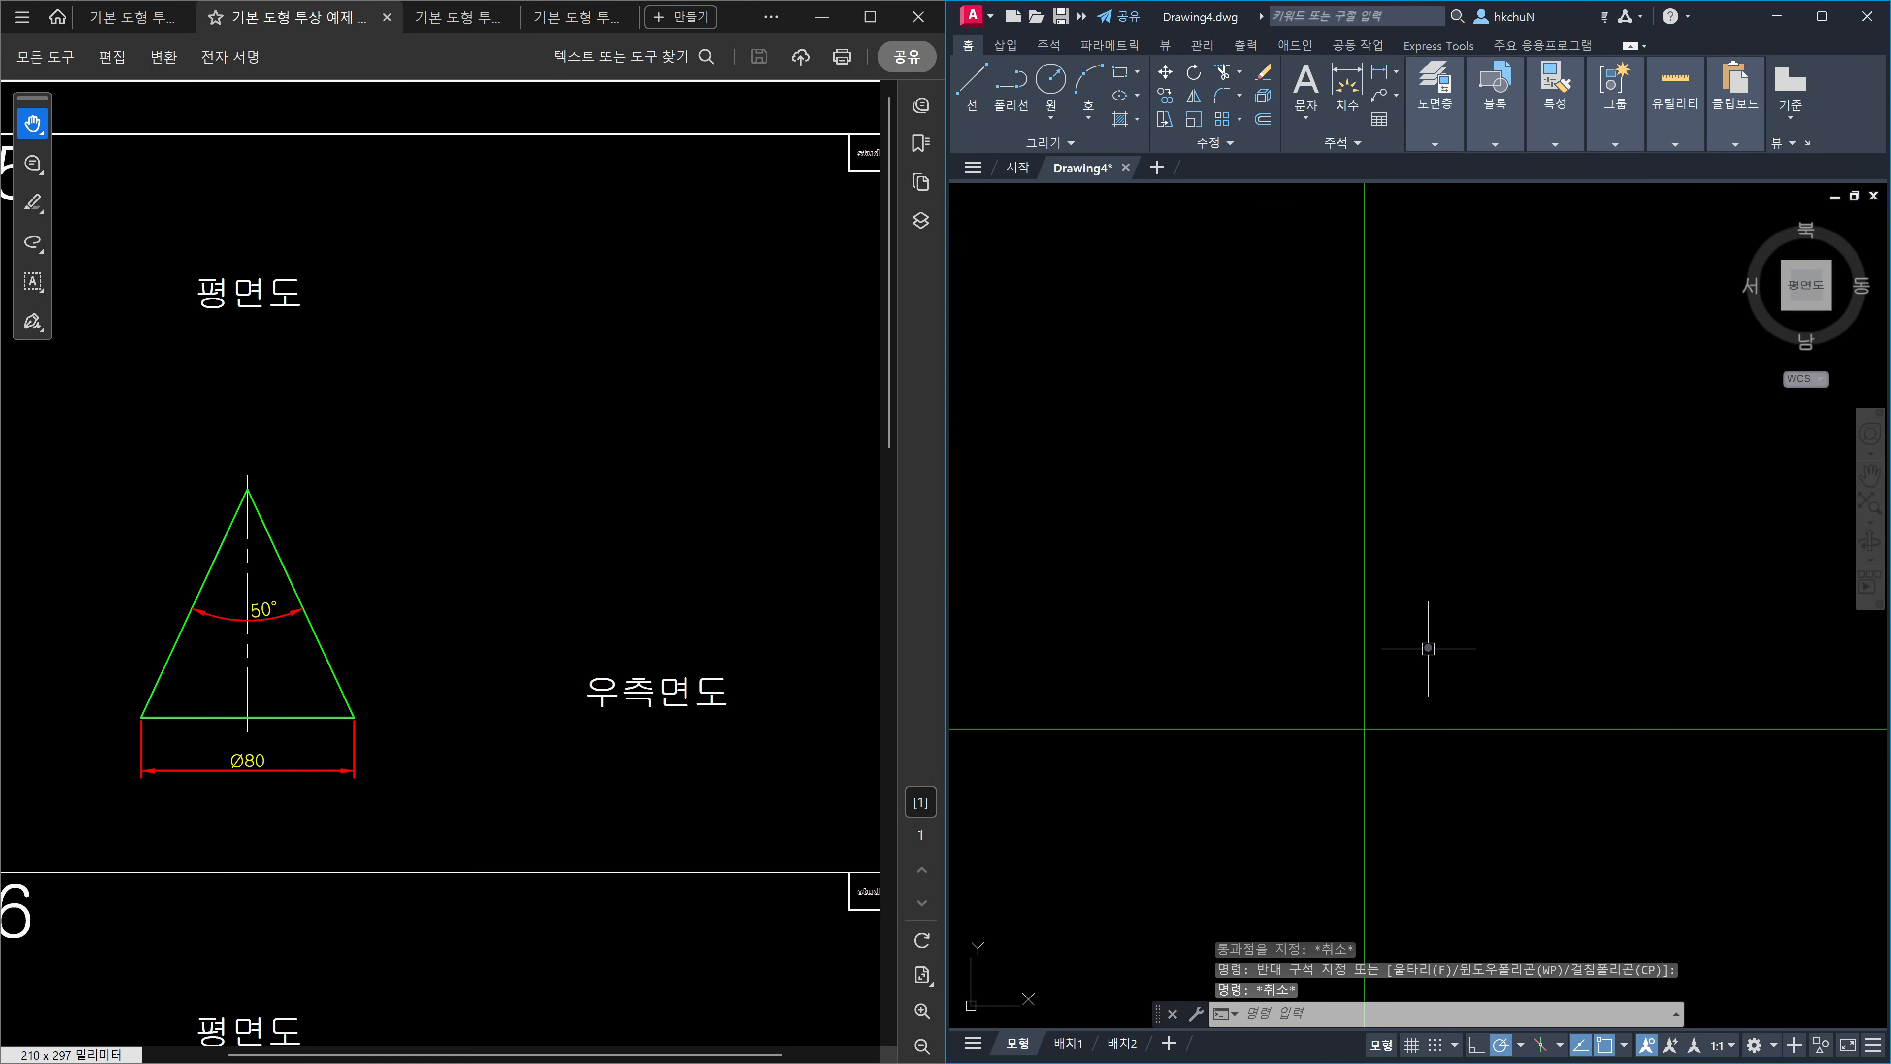
type("o")
key("Return")
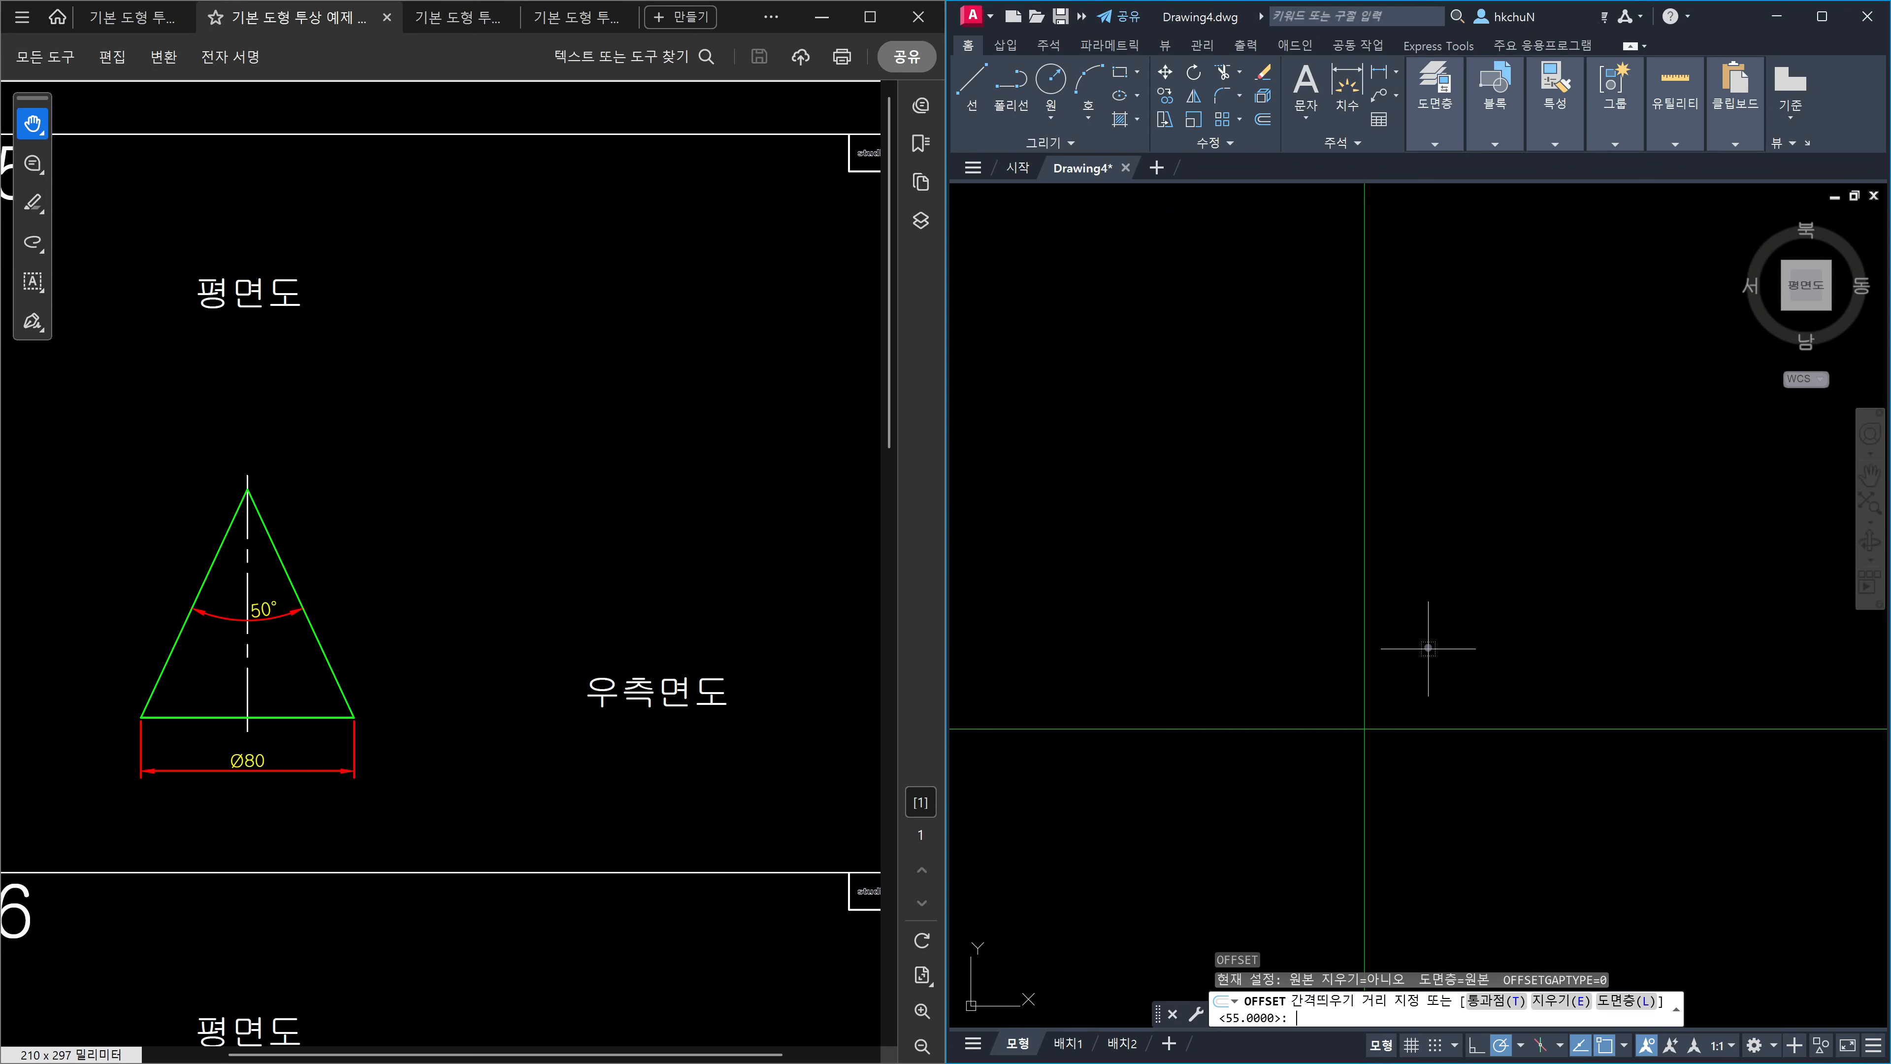
type("40")
key("Return")
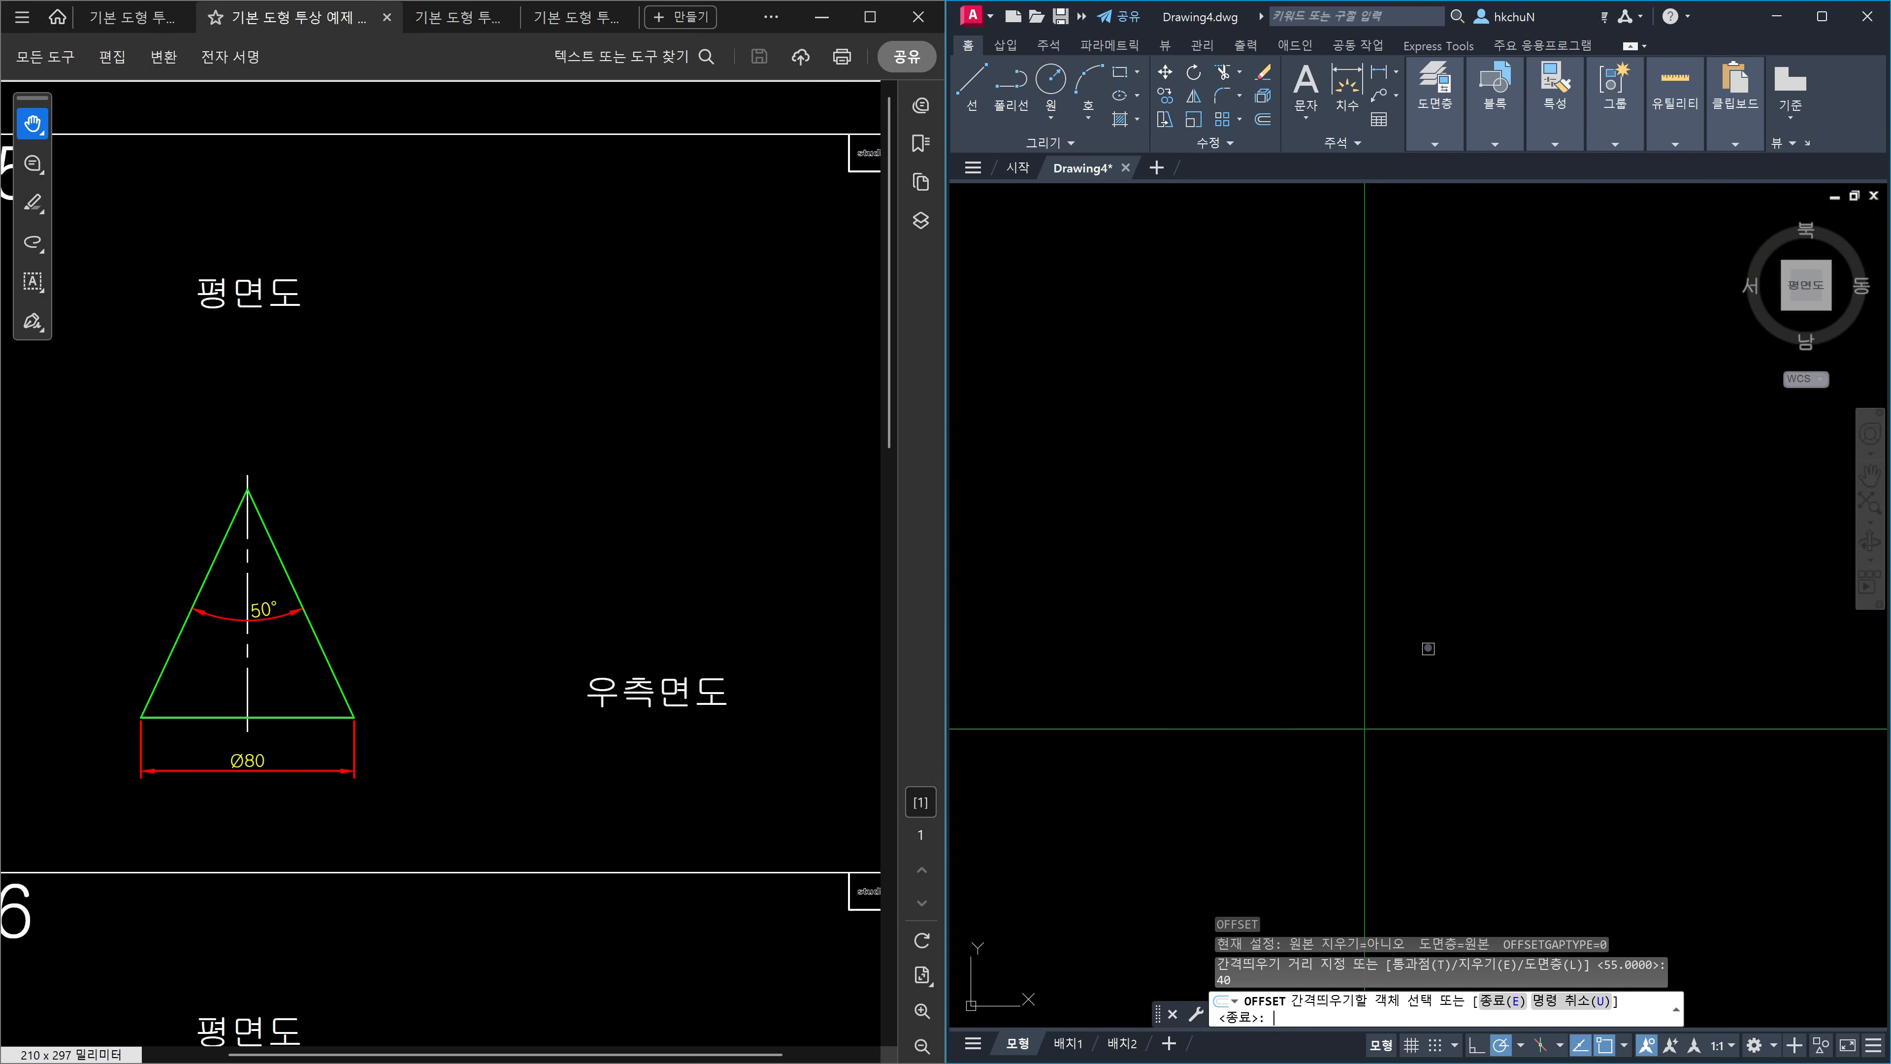
left_click(1364, 634)
left_click(1248, 632)
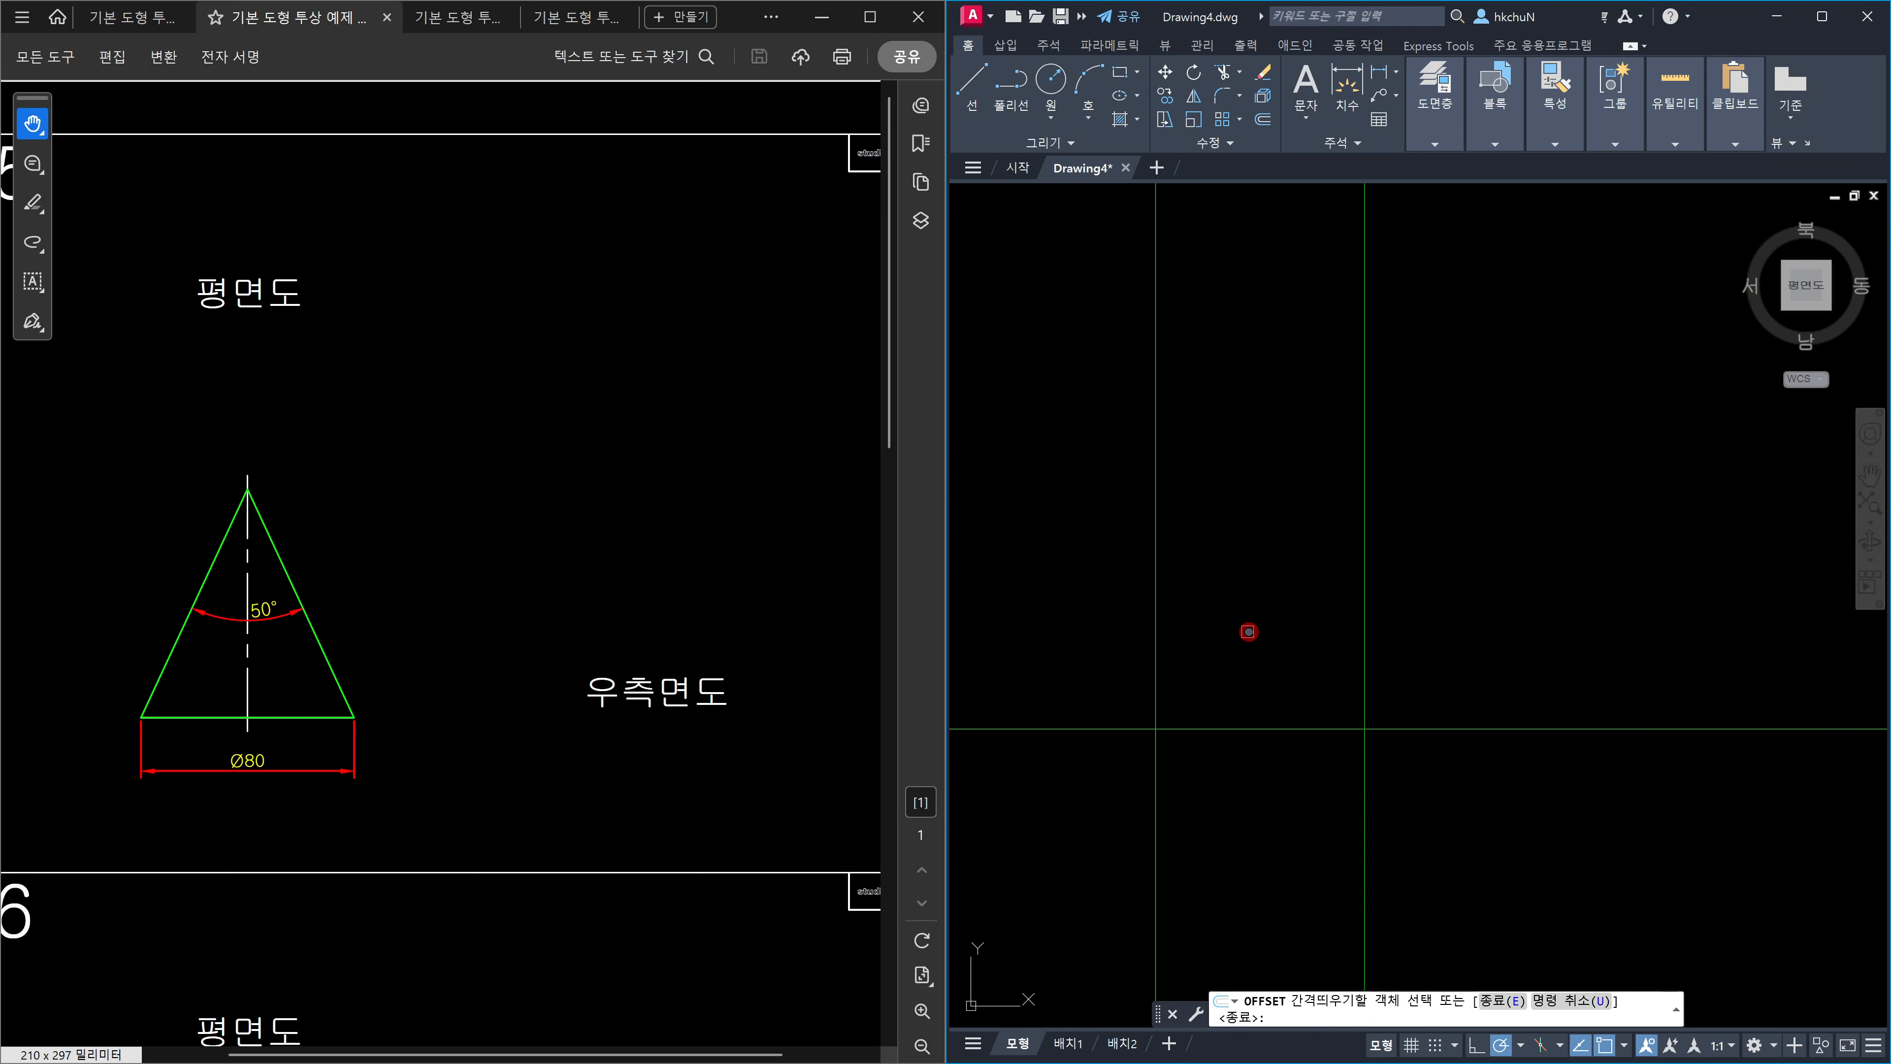
key("Escape")
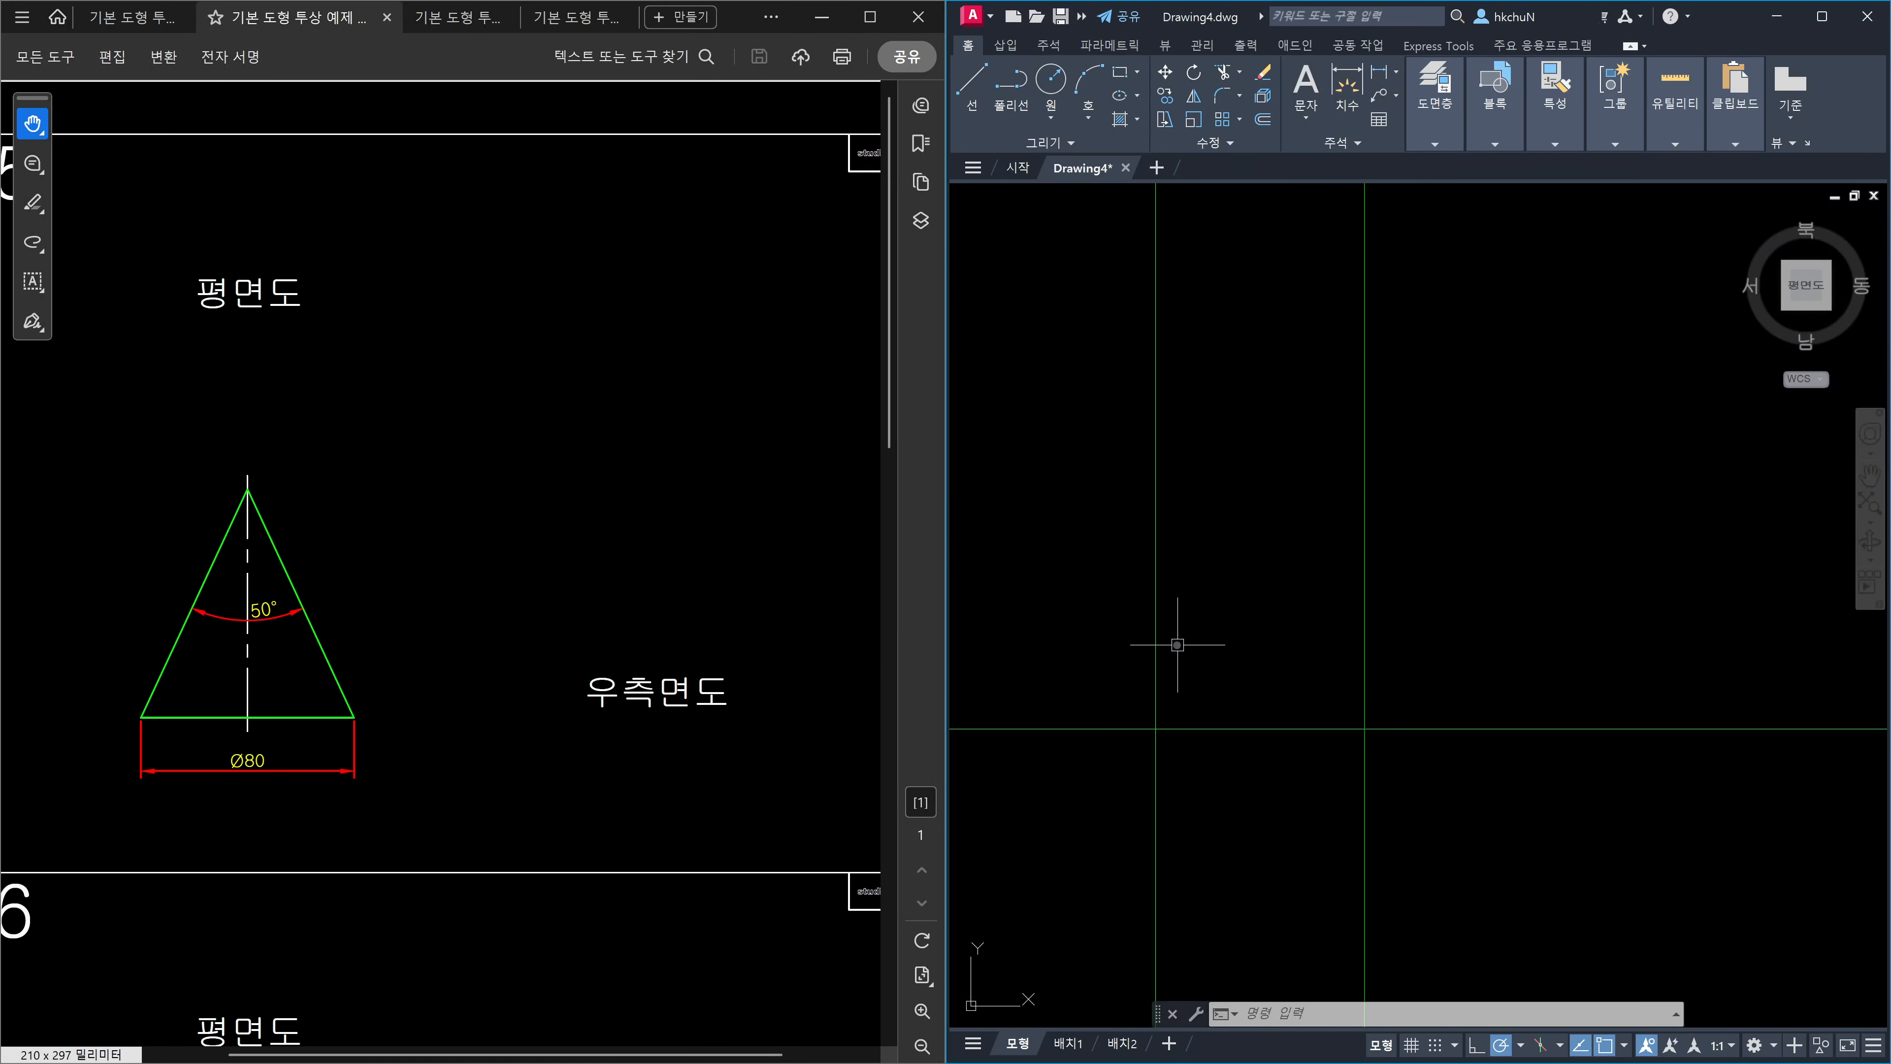
Rotate the offset vertical line by -25° about its intersection with the horizontal construction line.
key("Escape")
type("ro")
key("Return")
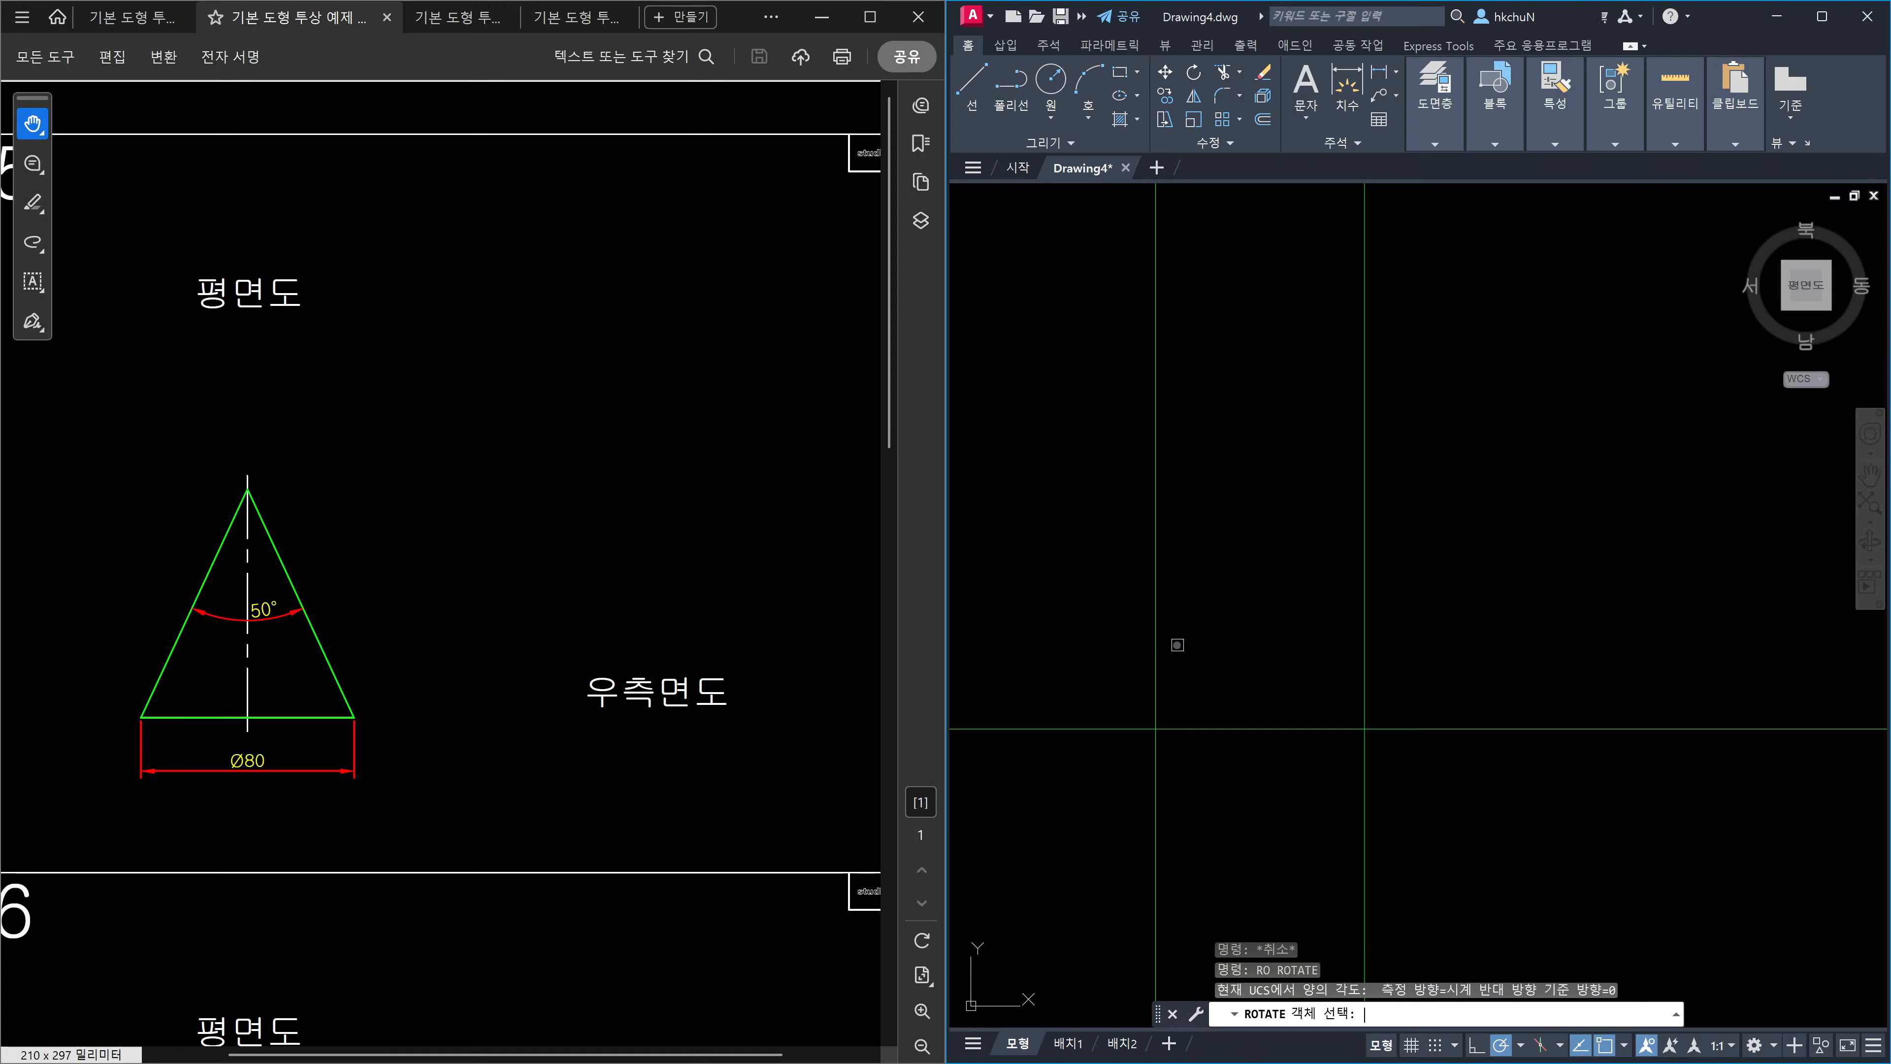
left_click(1177, 644)
left_click(1091, 630)
key("Return")
left_click(1155, 728)
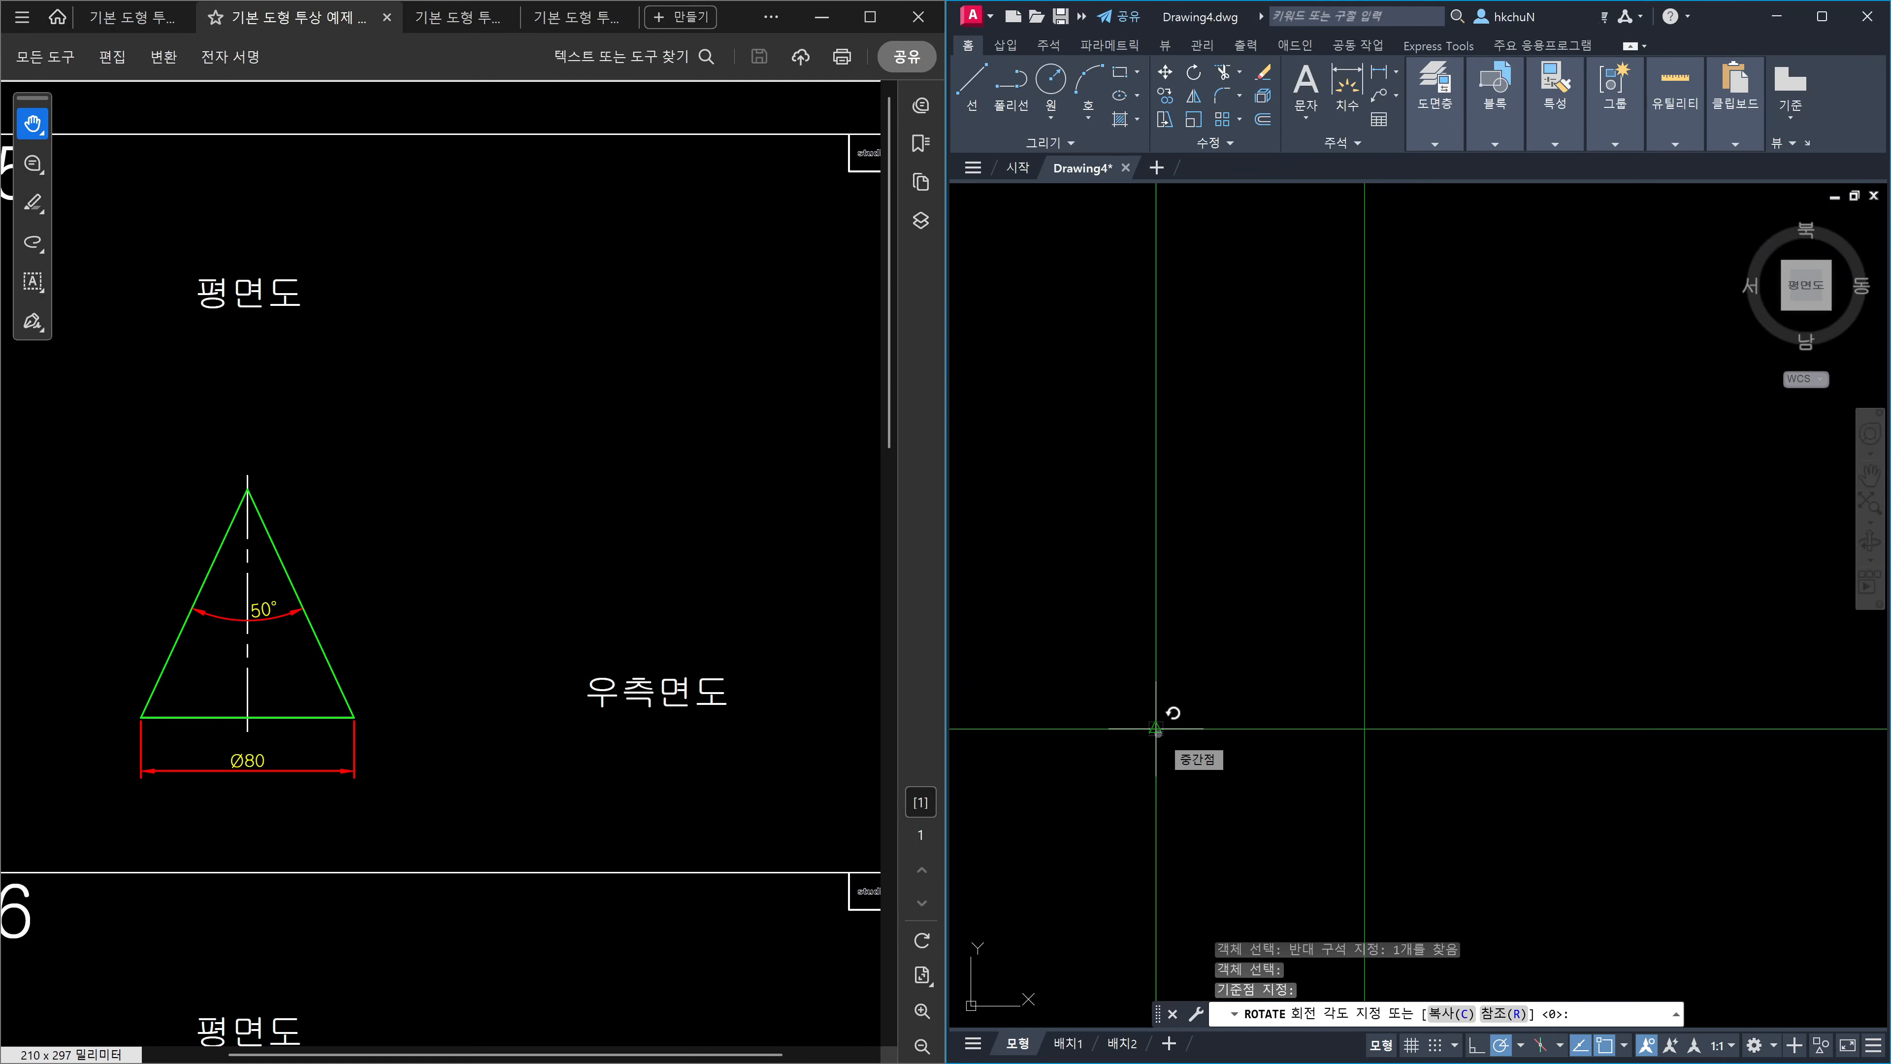
type("-25")
key("Return")
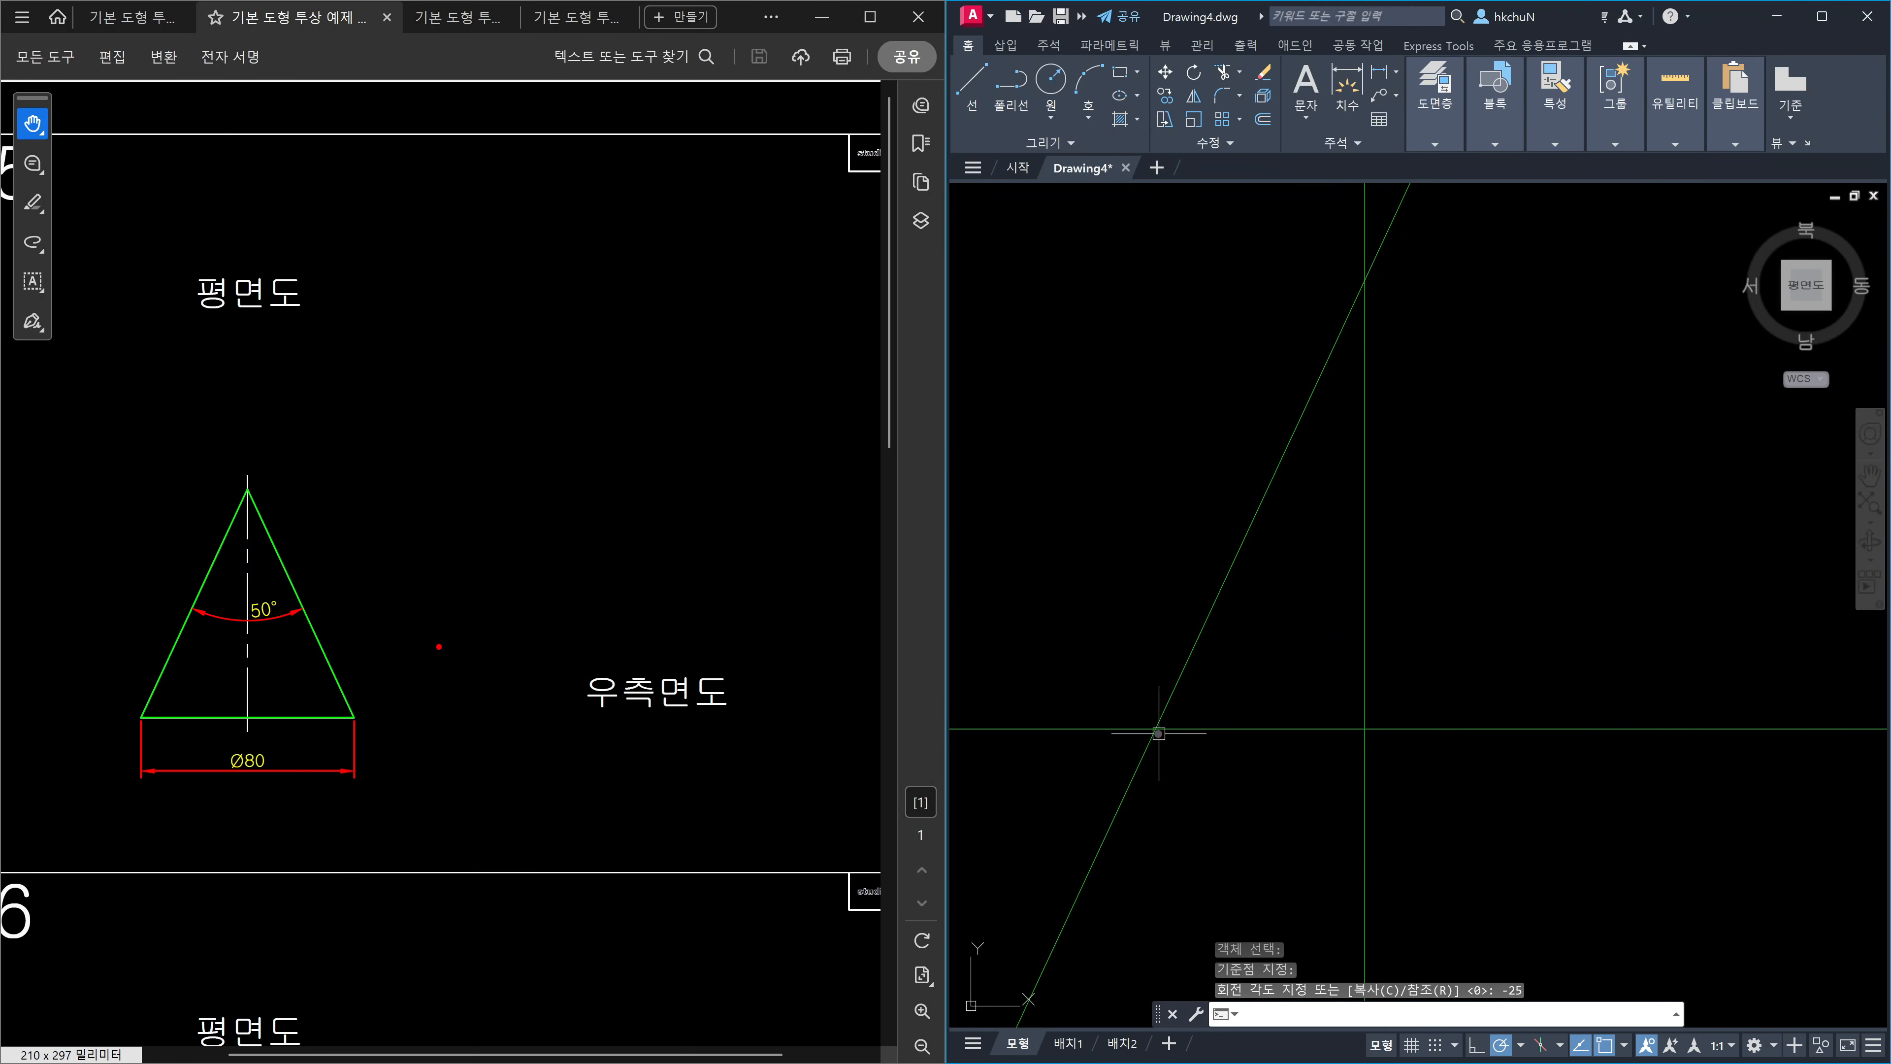
left_click_drag(140, 715, 149, 436)
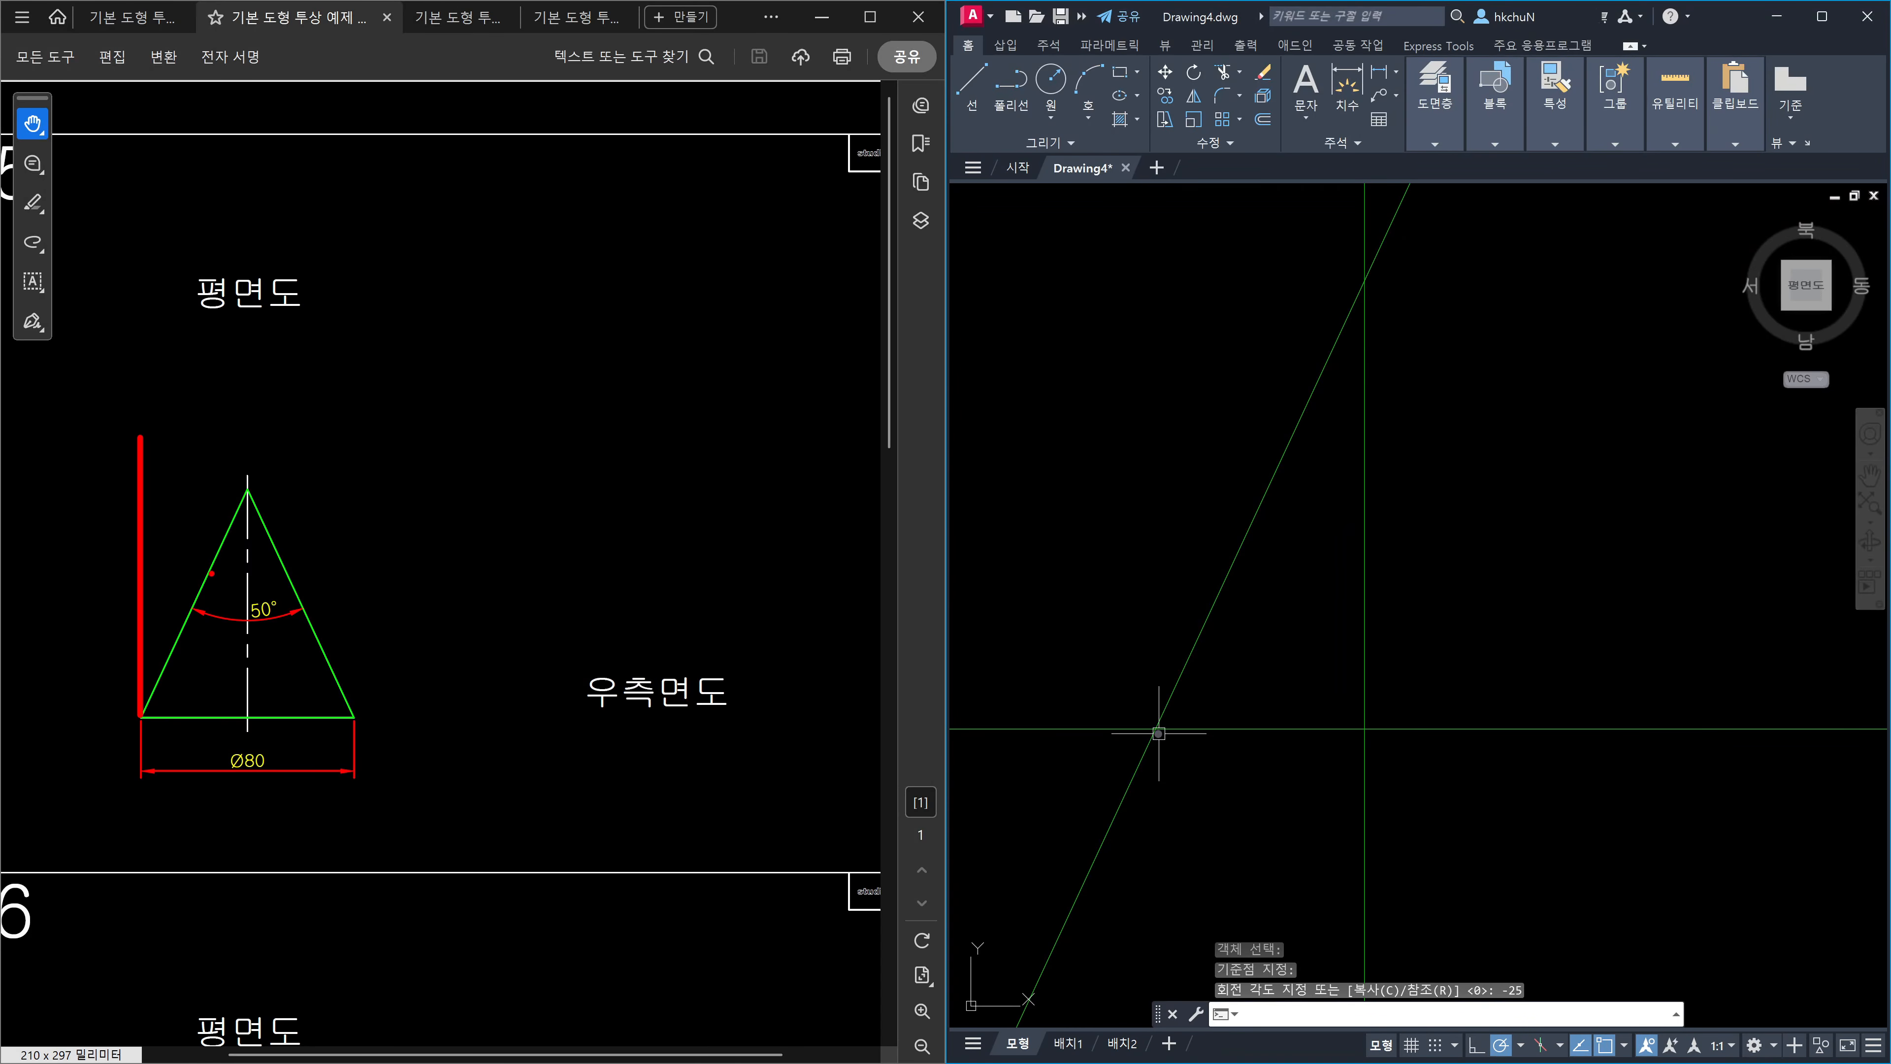
mouse_move(208, 584)
left_mouse_down()
mouse_move(241, 589)
mouse_move(226, 658)
mouse_move(252, 633)
left_mouse_up()
left_click_drag(149, 525, 214, 551)
mouse_move(170, 488)
left_mouse_down()
mouse_move(209, 504)
mouse_move(234, 470)
left_mouse_up()
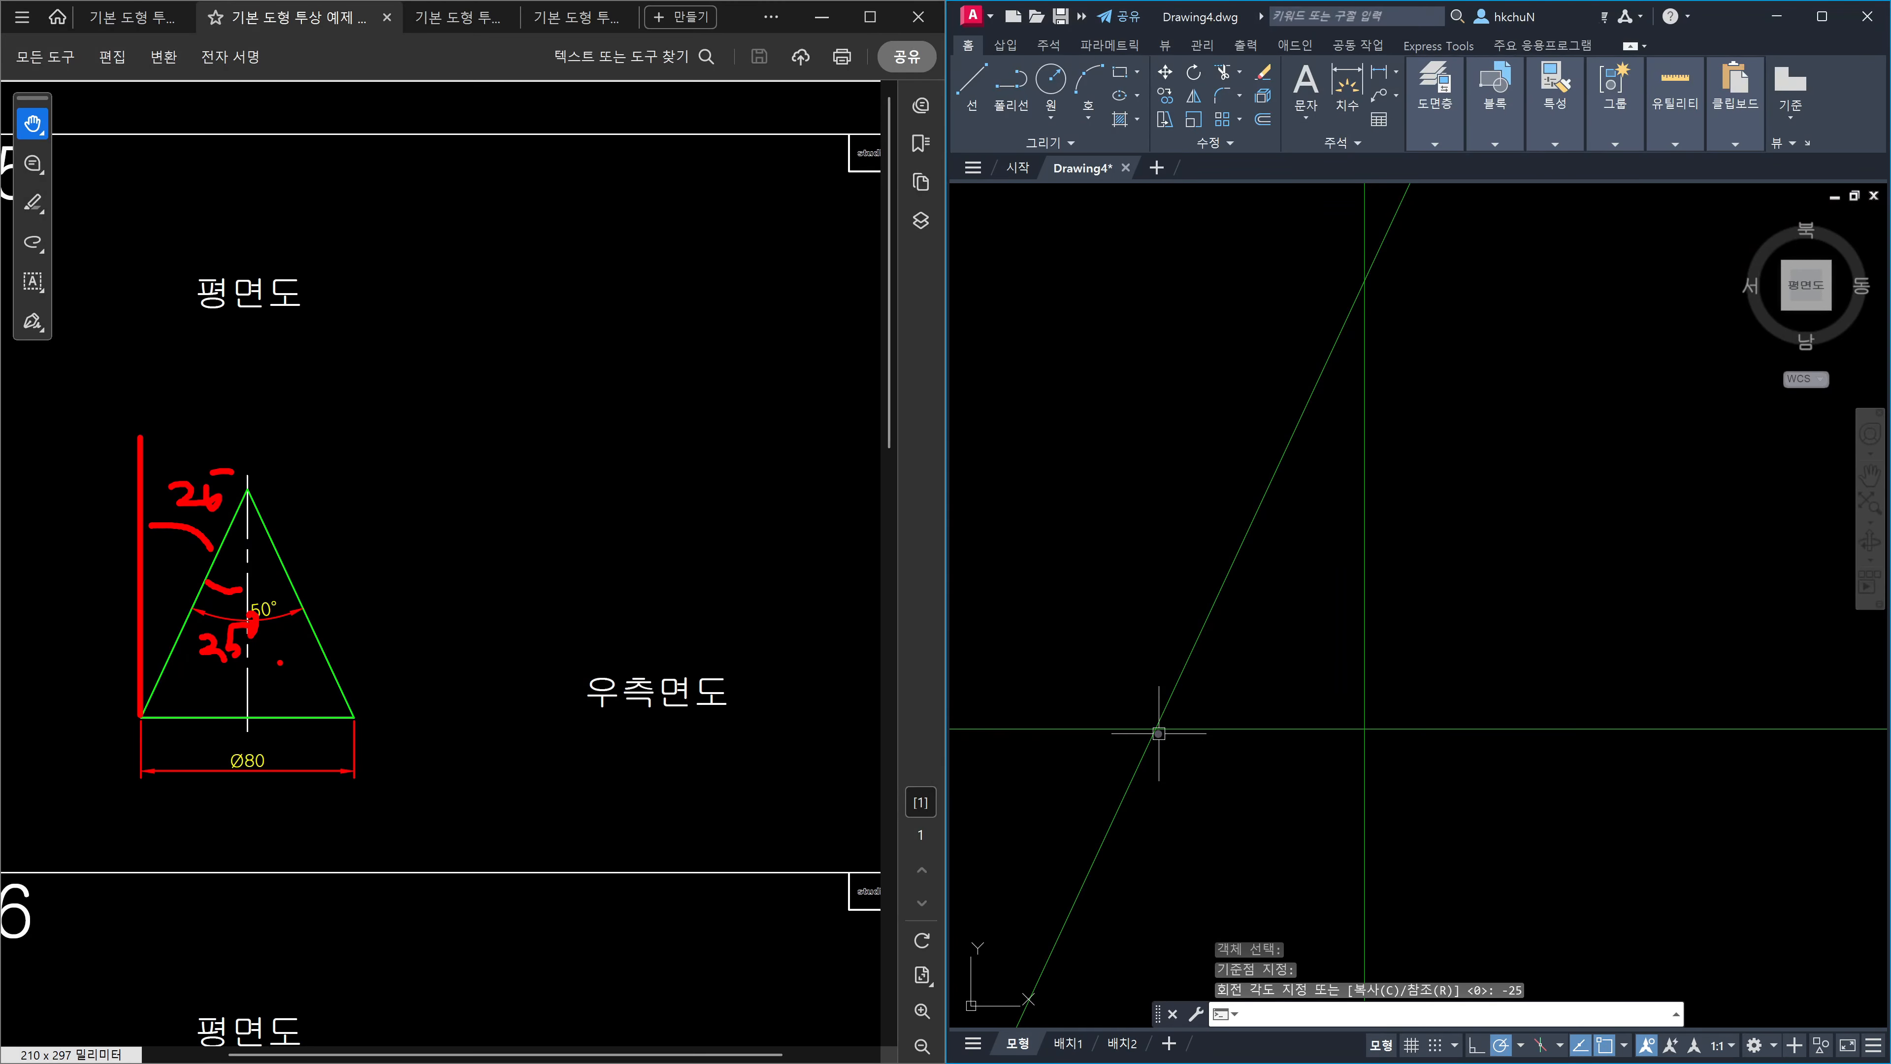
mouse_move(228, 651)
left_mouse_down()
mouse_move(211, 731)
mouse_move(183, 704)
left_mouse_up()
mouse_move(186, 400)
left_mouse_down()
mouse_move(178, 439)
mouse_move(233, 409)
left_mouse_up()
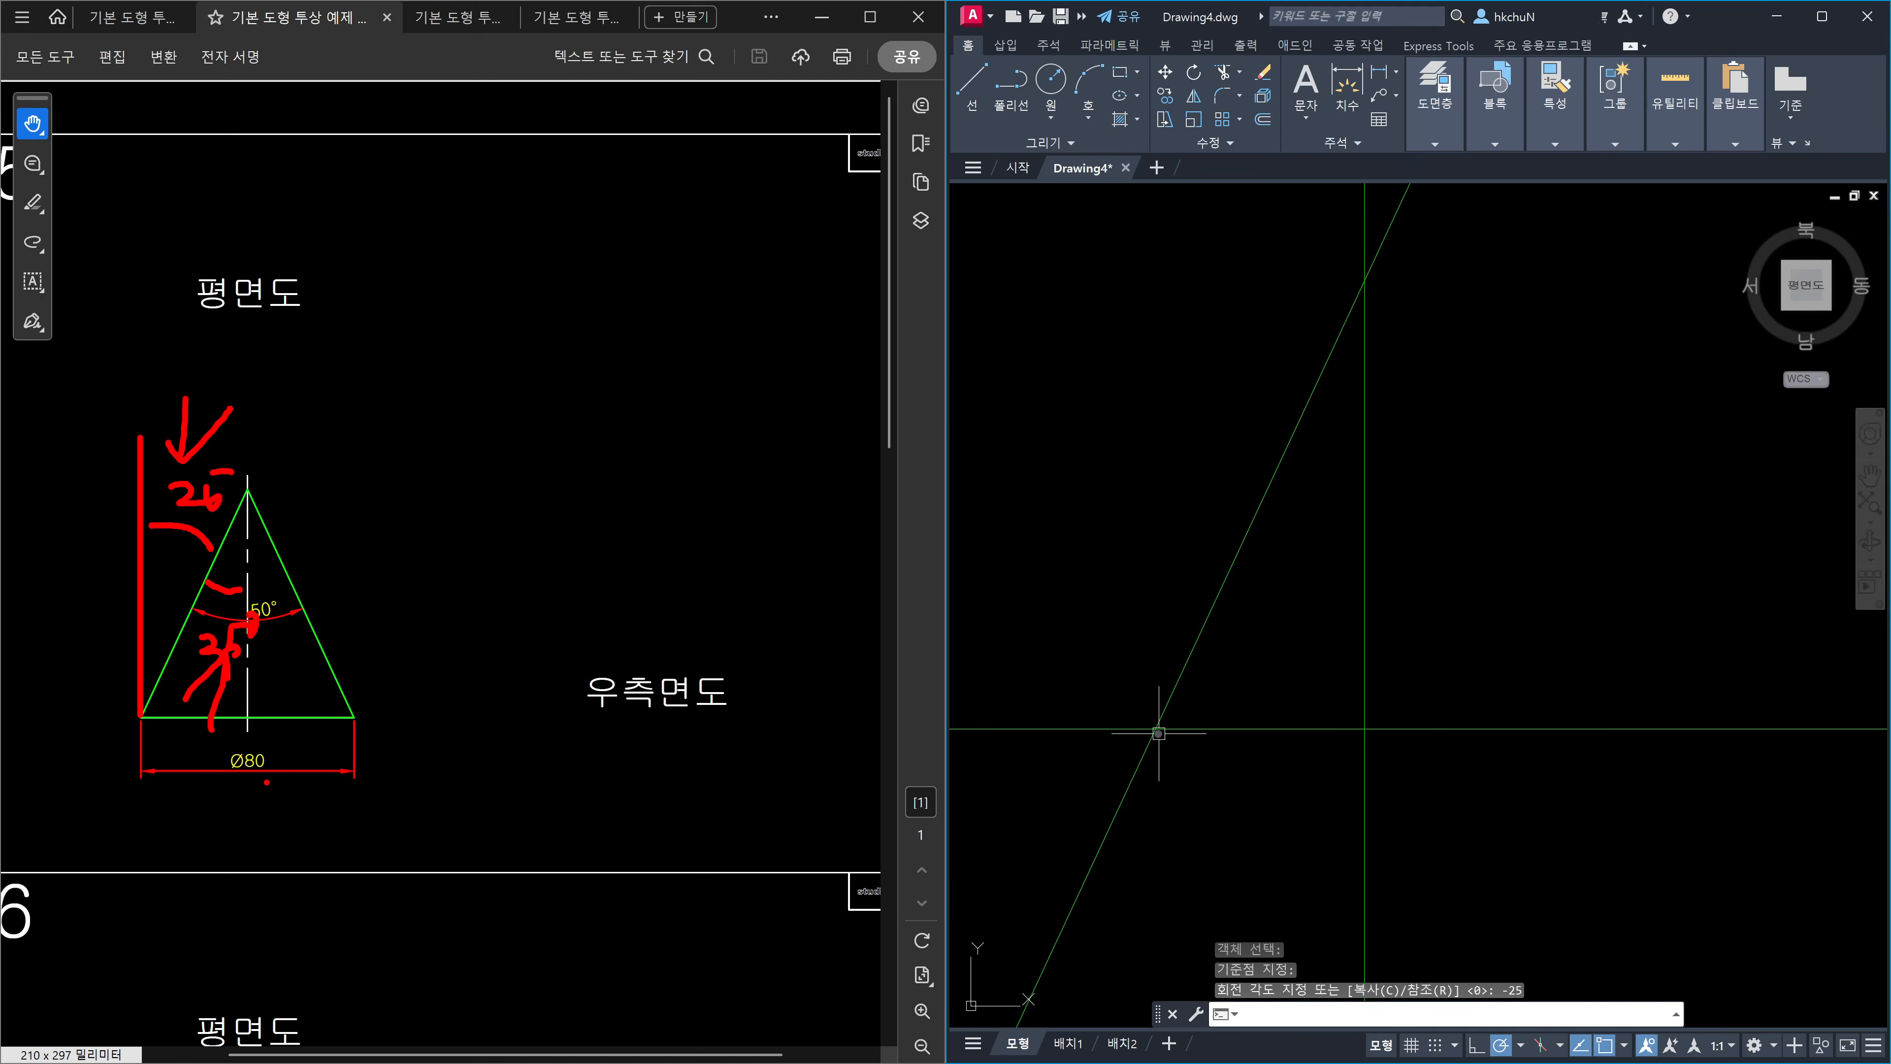
key("Escape")
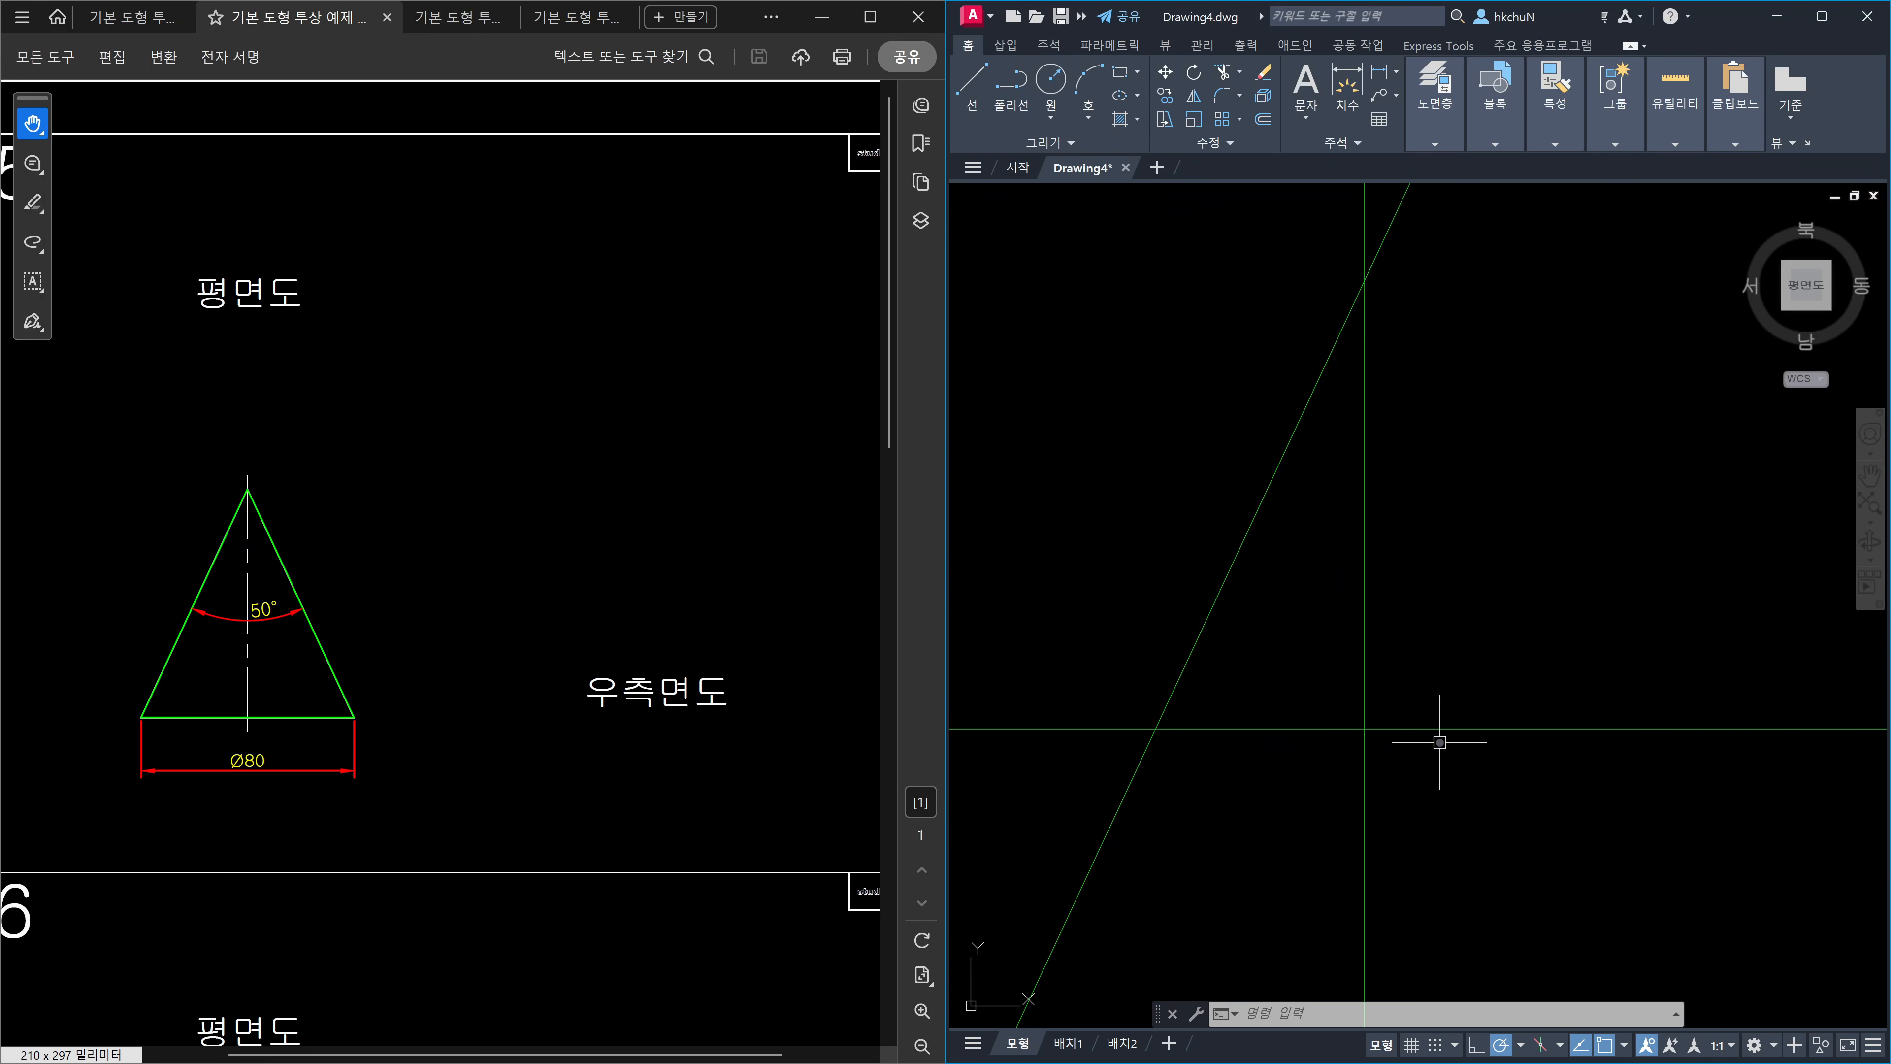
Trim the slanted line and the horizontal construction line where they cross, leaving a sharp lower-left corner for the cone.
scroll(1268, 797, "down", 4)
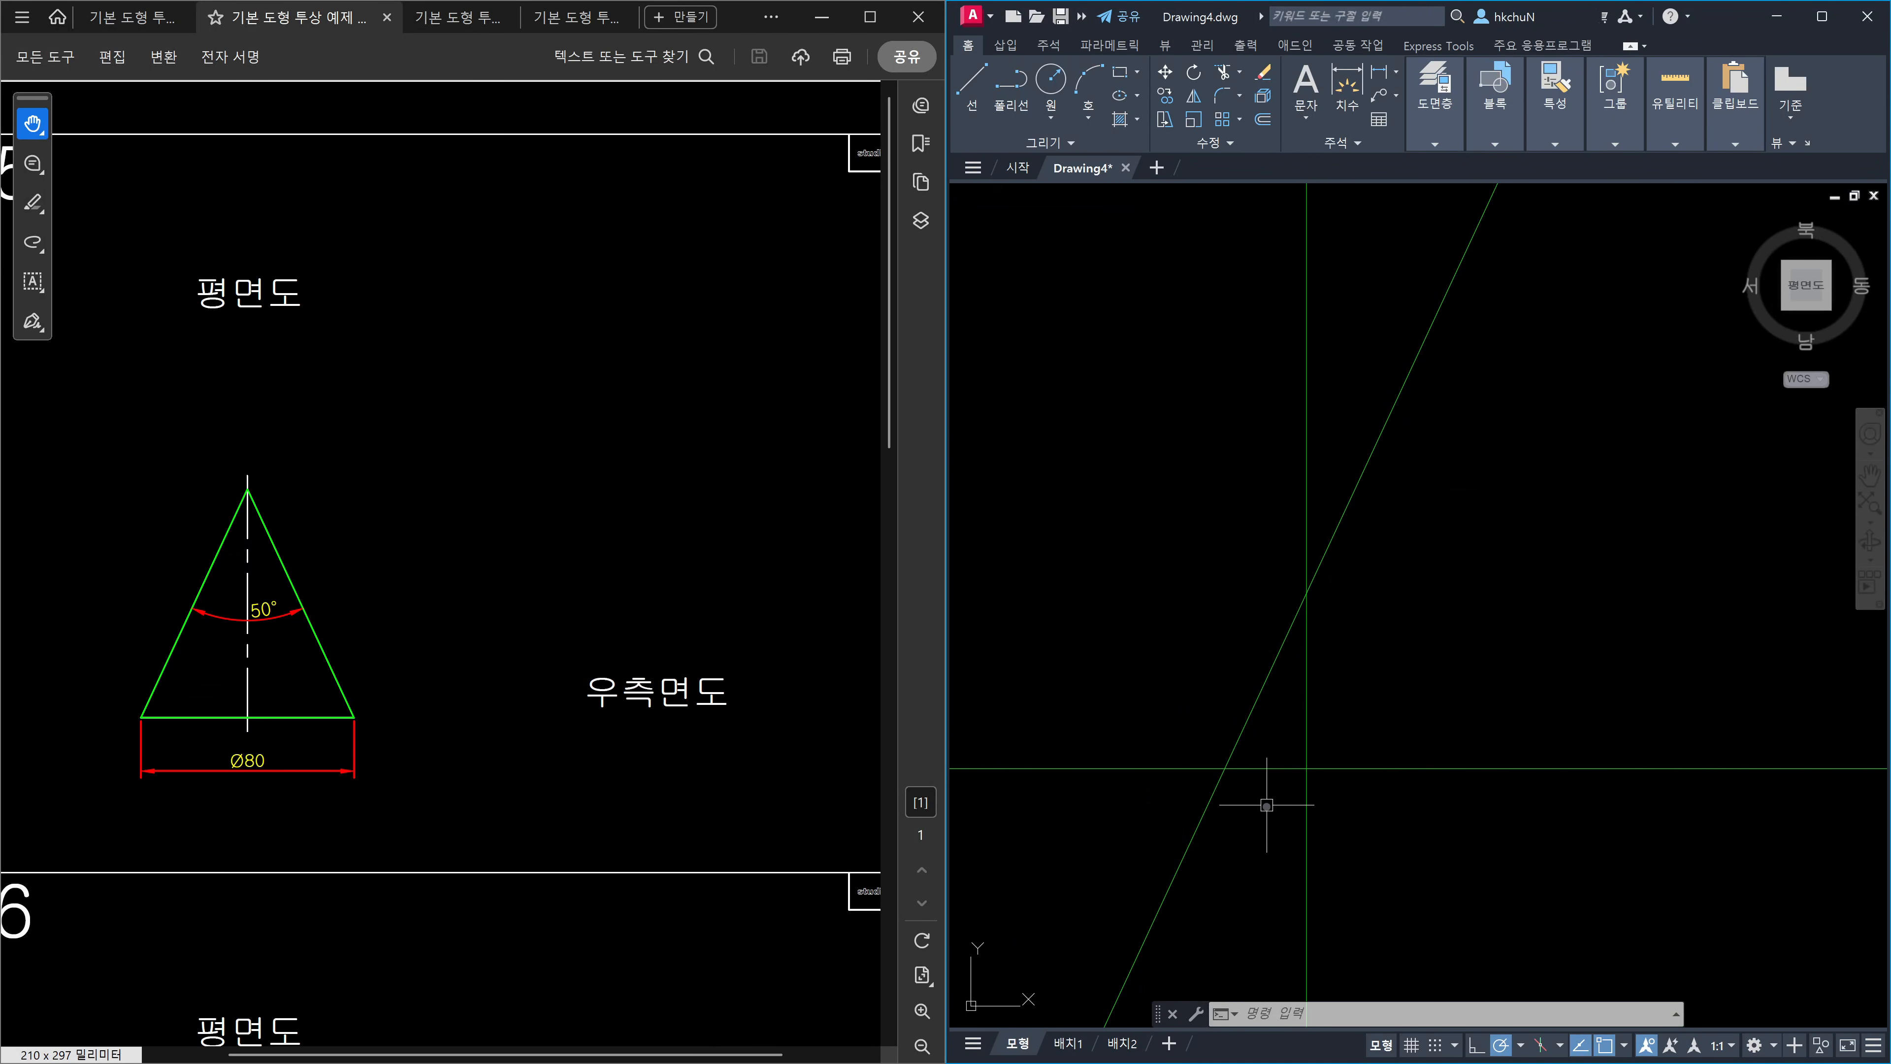
type("tr")
key("Return")
left_click(1270, 812)
left_click(1198, 725)
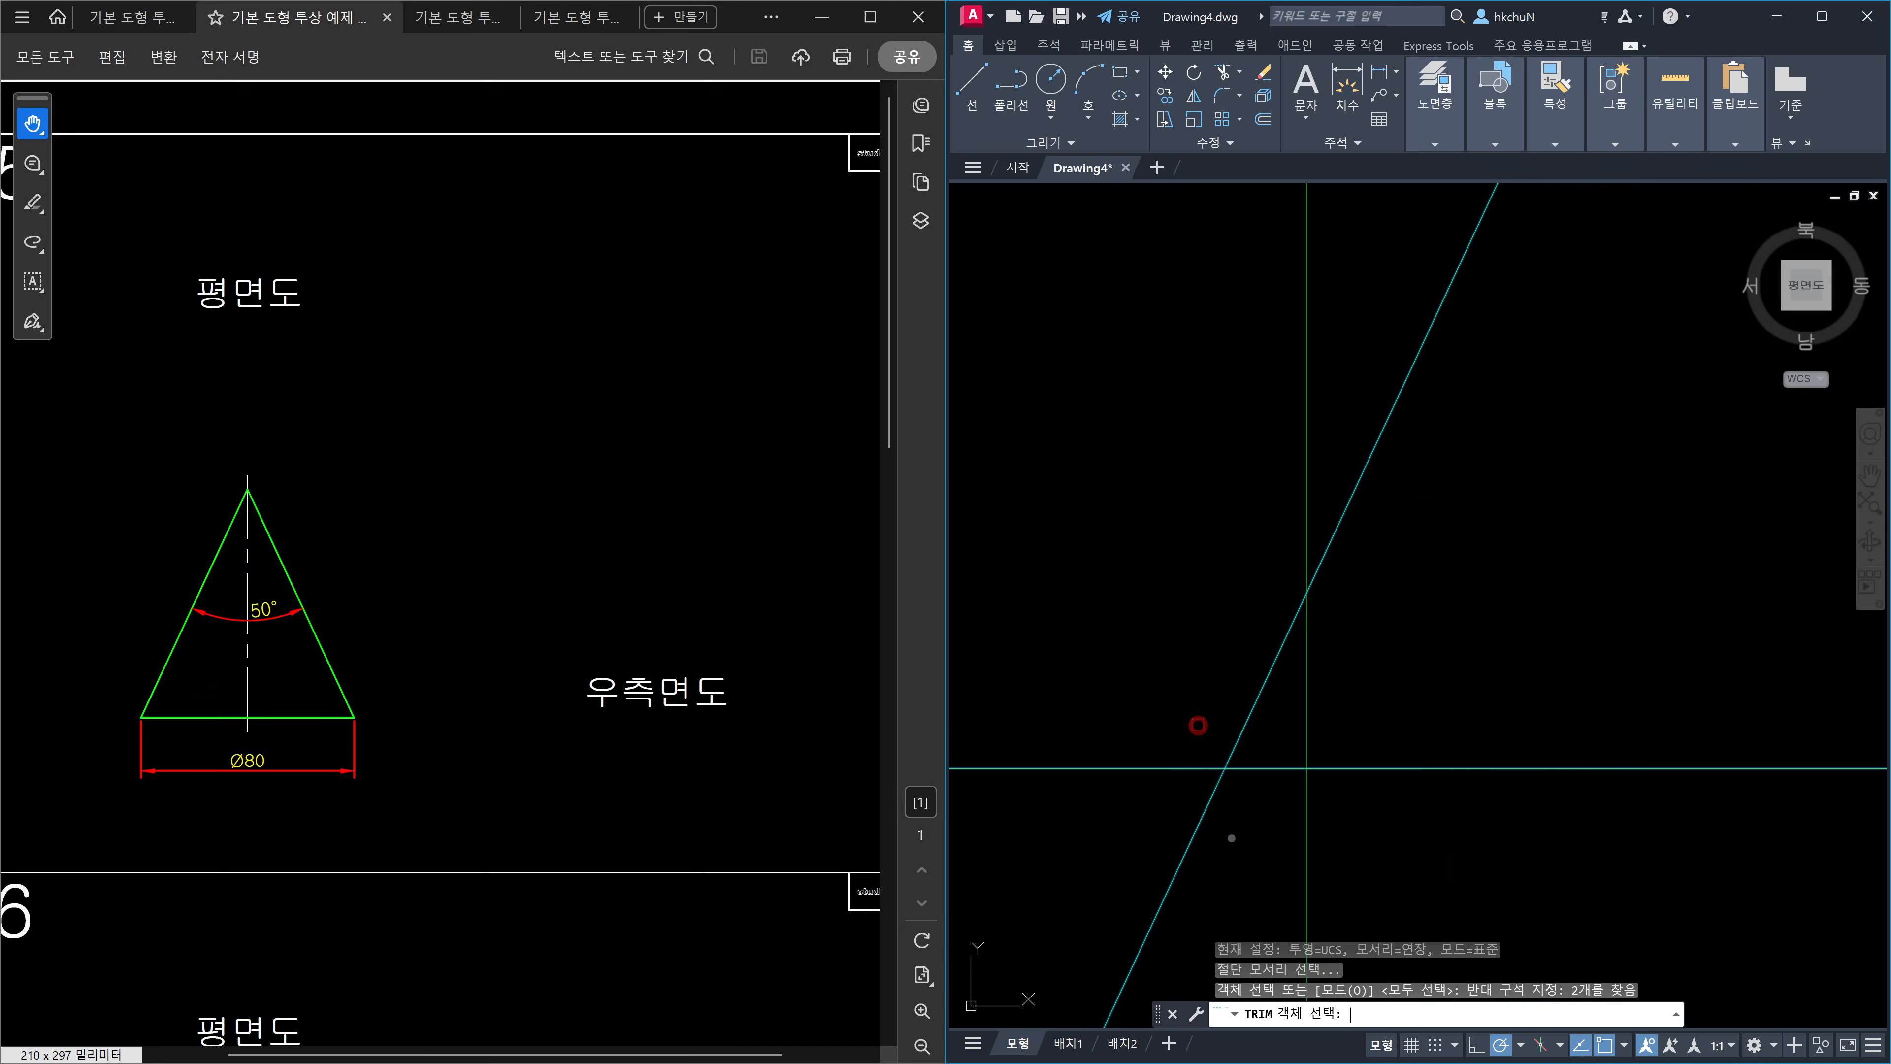
key("Return")
left_click(1206, 868)
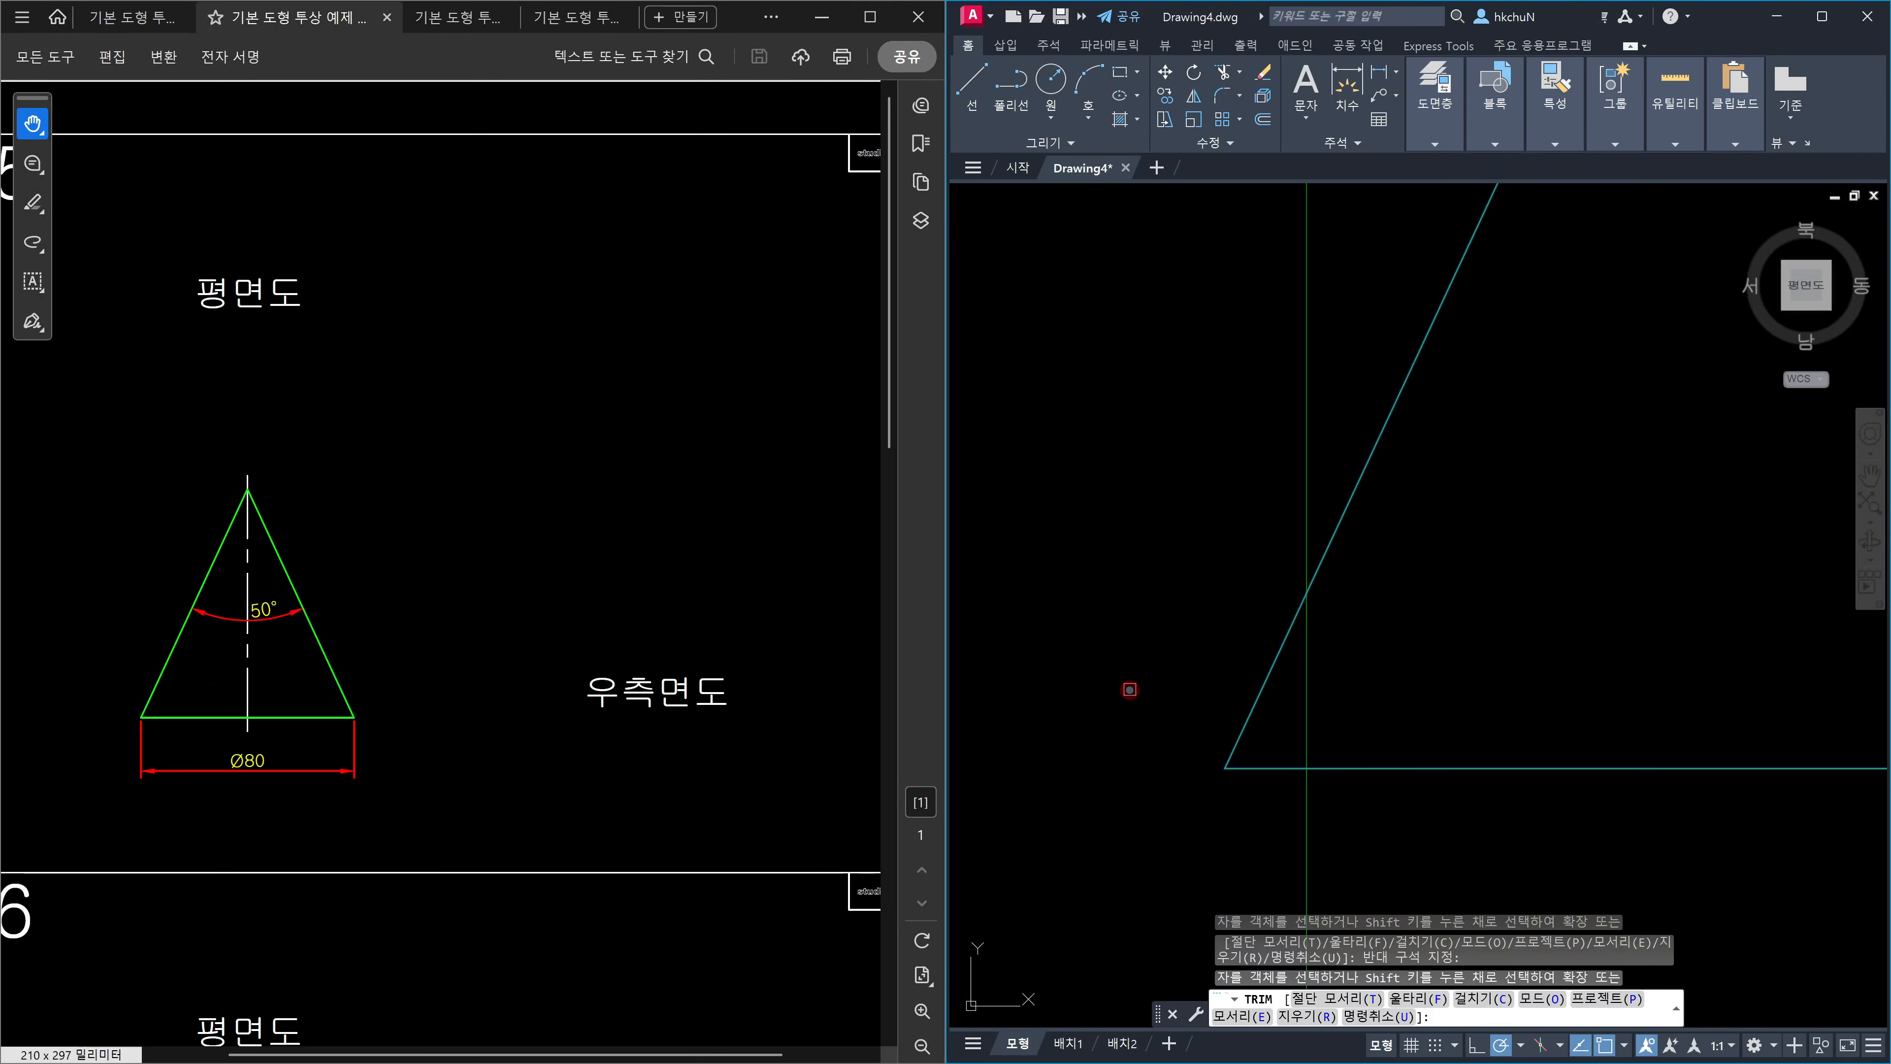
Trim the slanted line's portion beyond the vertical construction line so that it ends at the cone's apex.
type("t")
key("Return")
left_click(1309, 678)
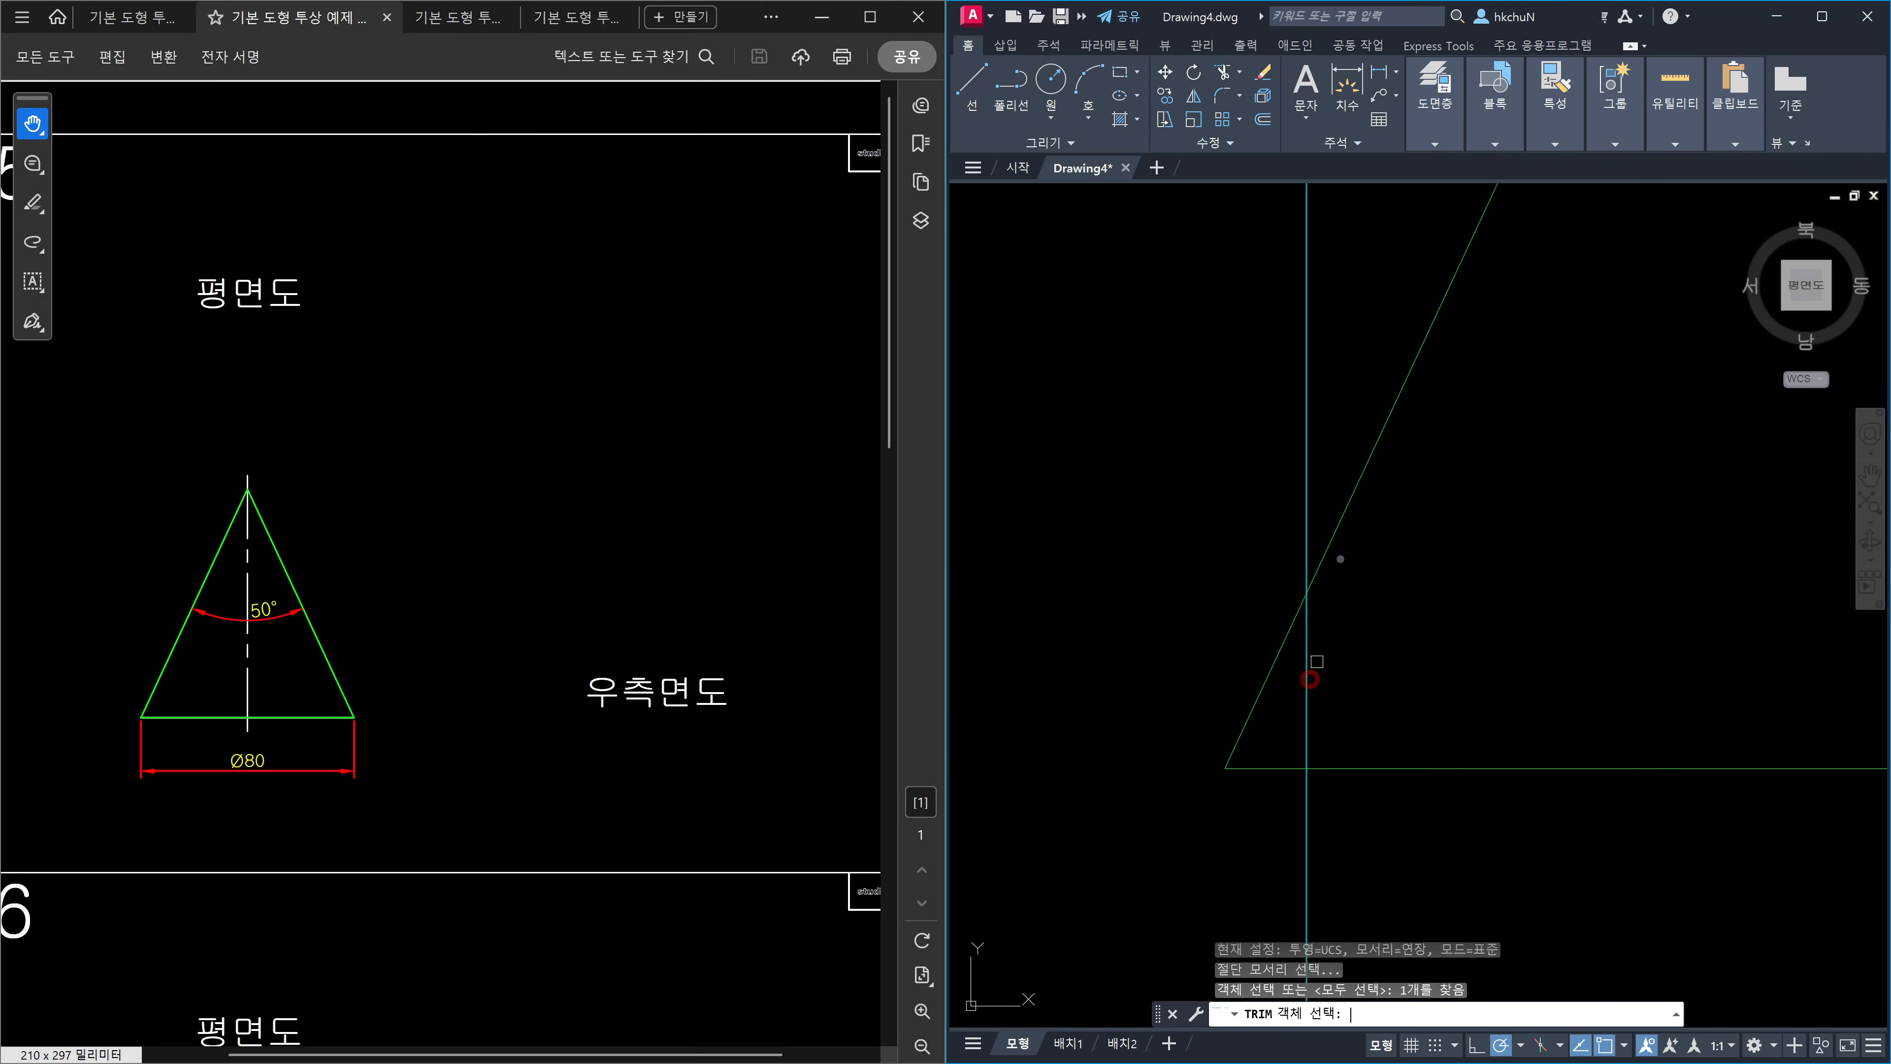
key("Return")
left_click(1334, 544)
key("Escape")
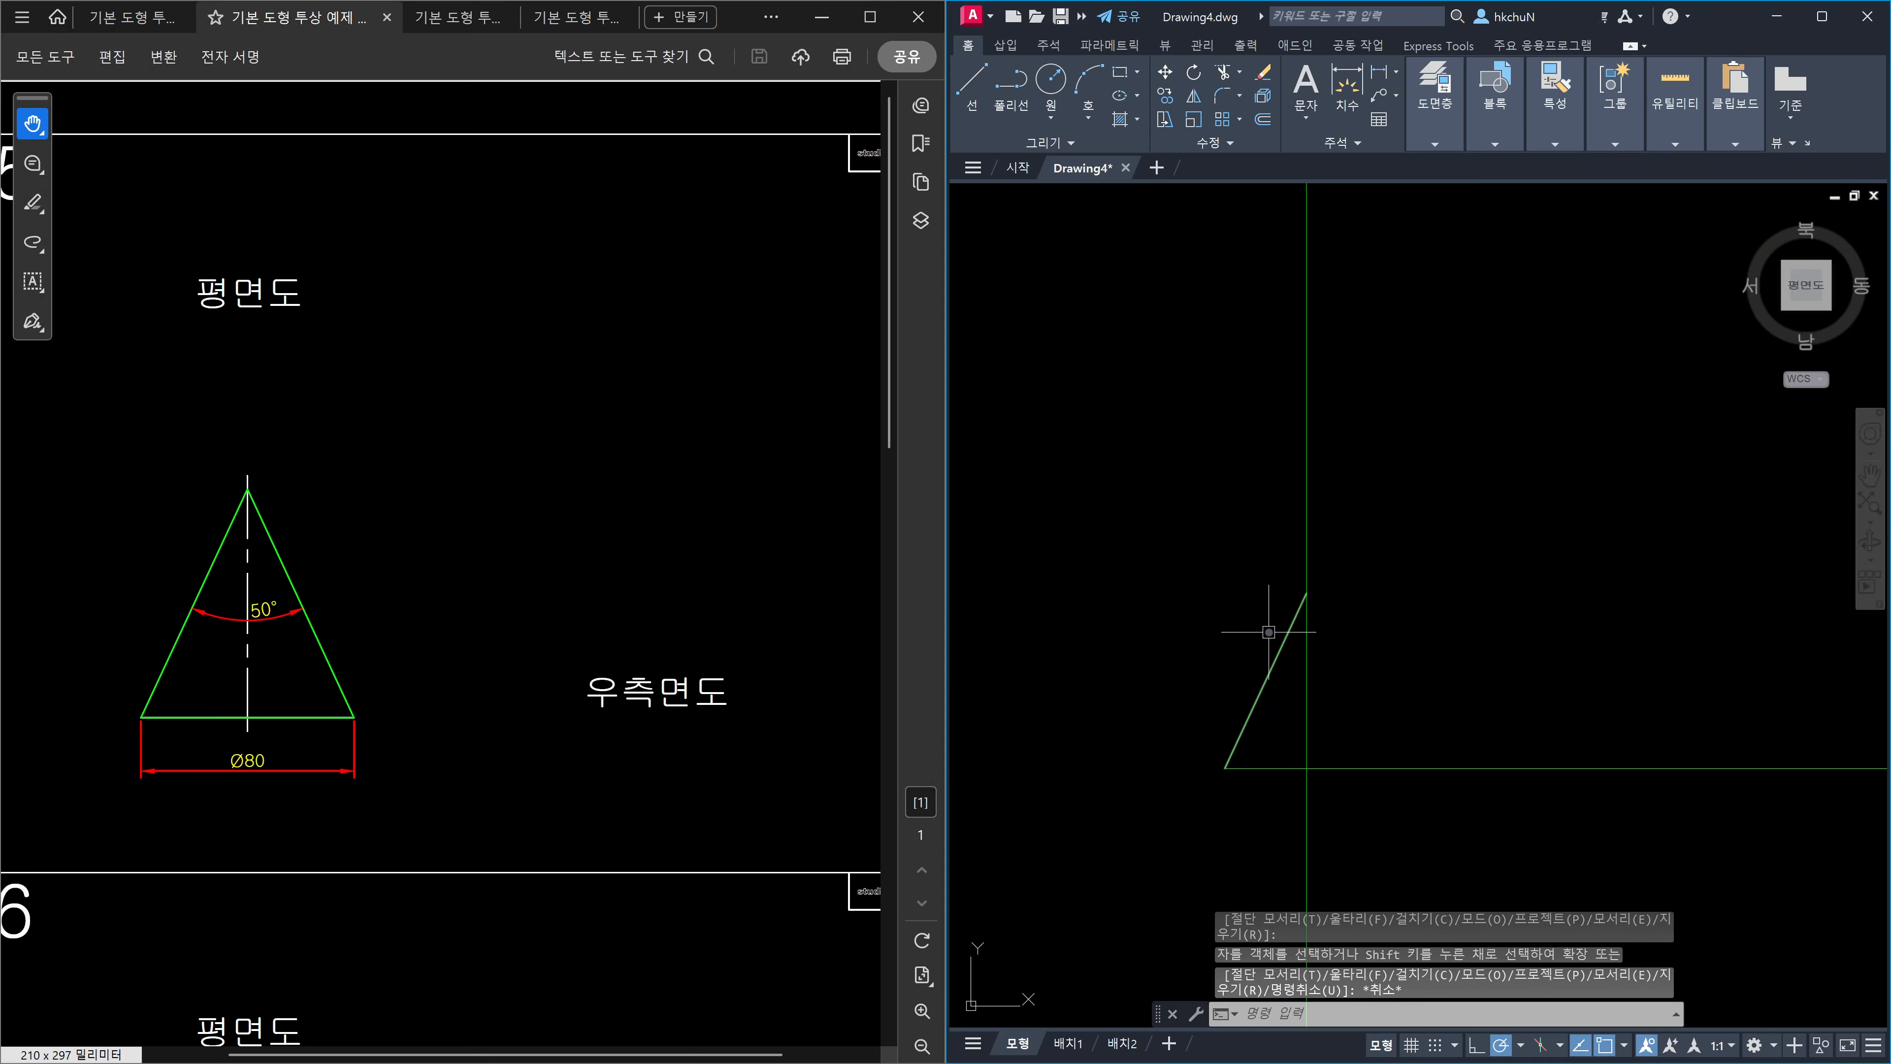
Add a linear dimension for the vertical height of the slanted line, placed to its left.
type("dli")
key("Return")
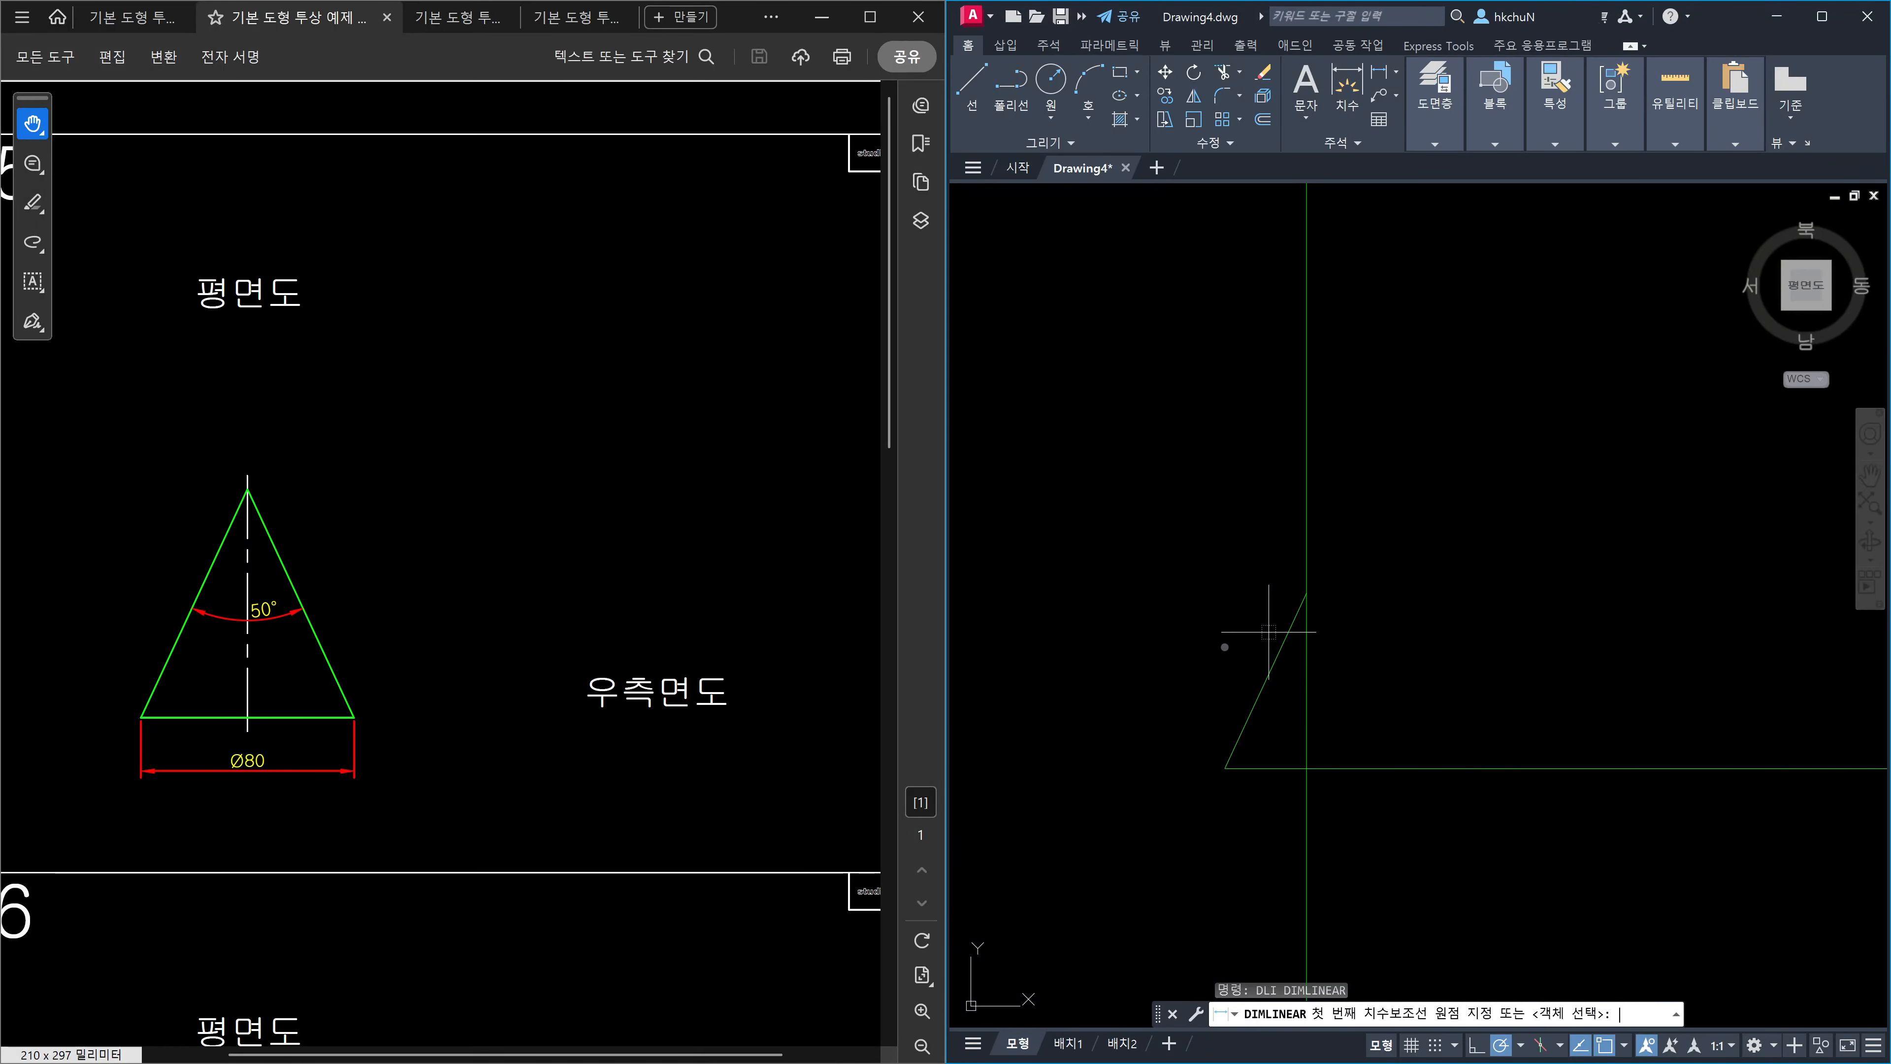
left_click(1226, 754)
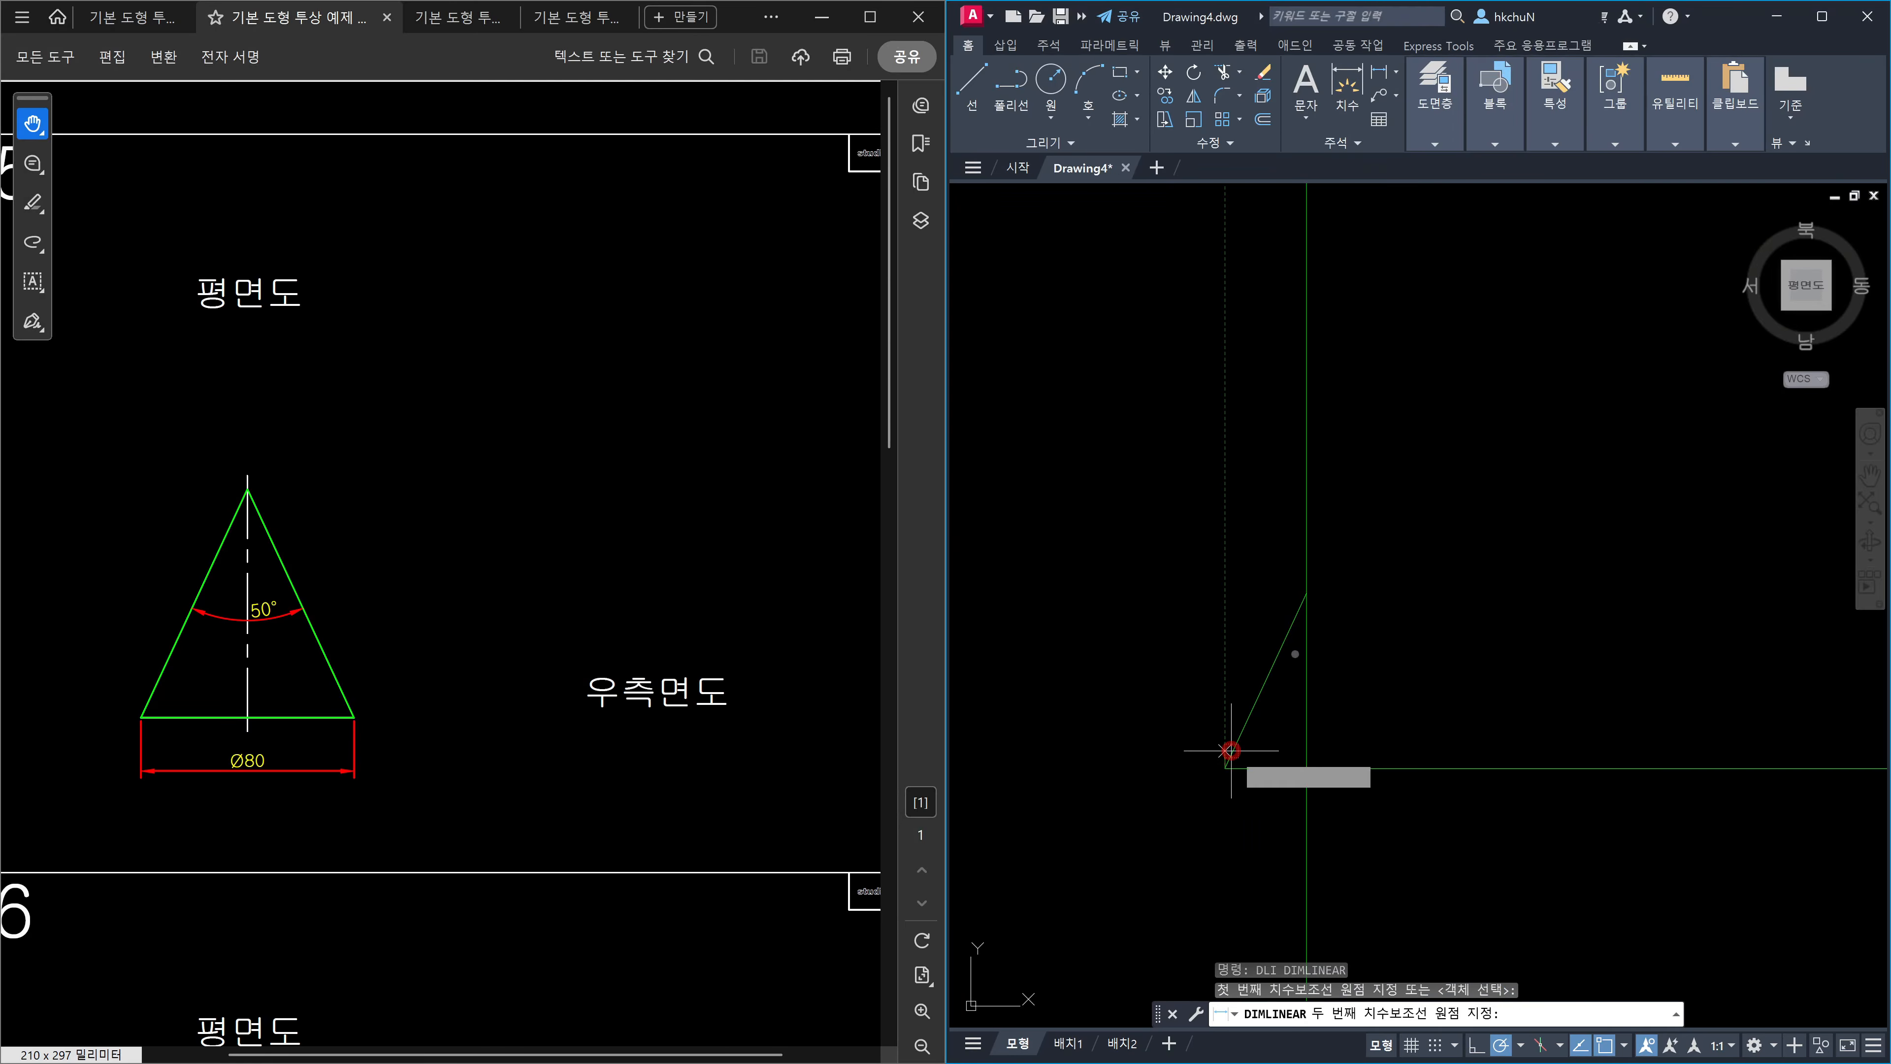
left_click(1303, 597)
left_click(1172, 673)
scroll(1164, 737, "up", 4)
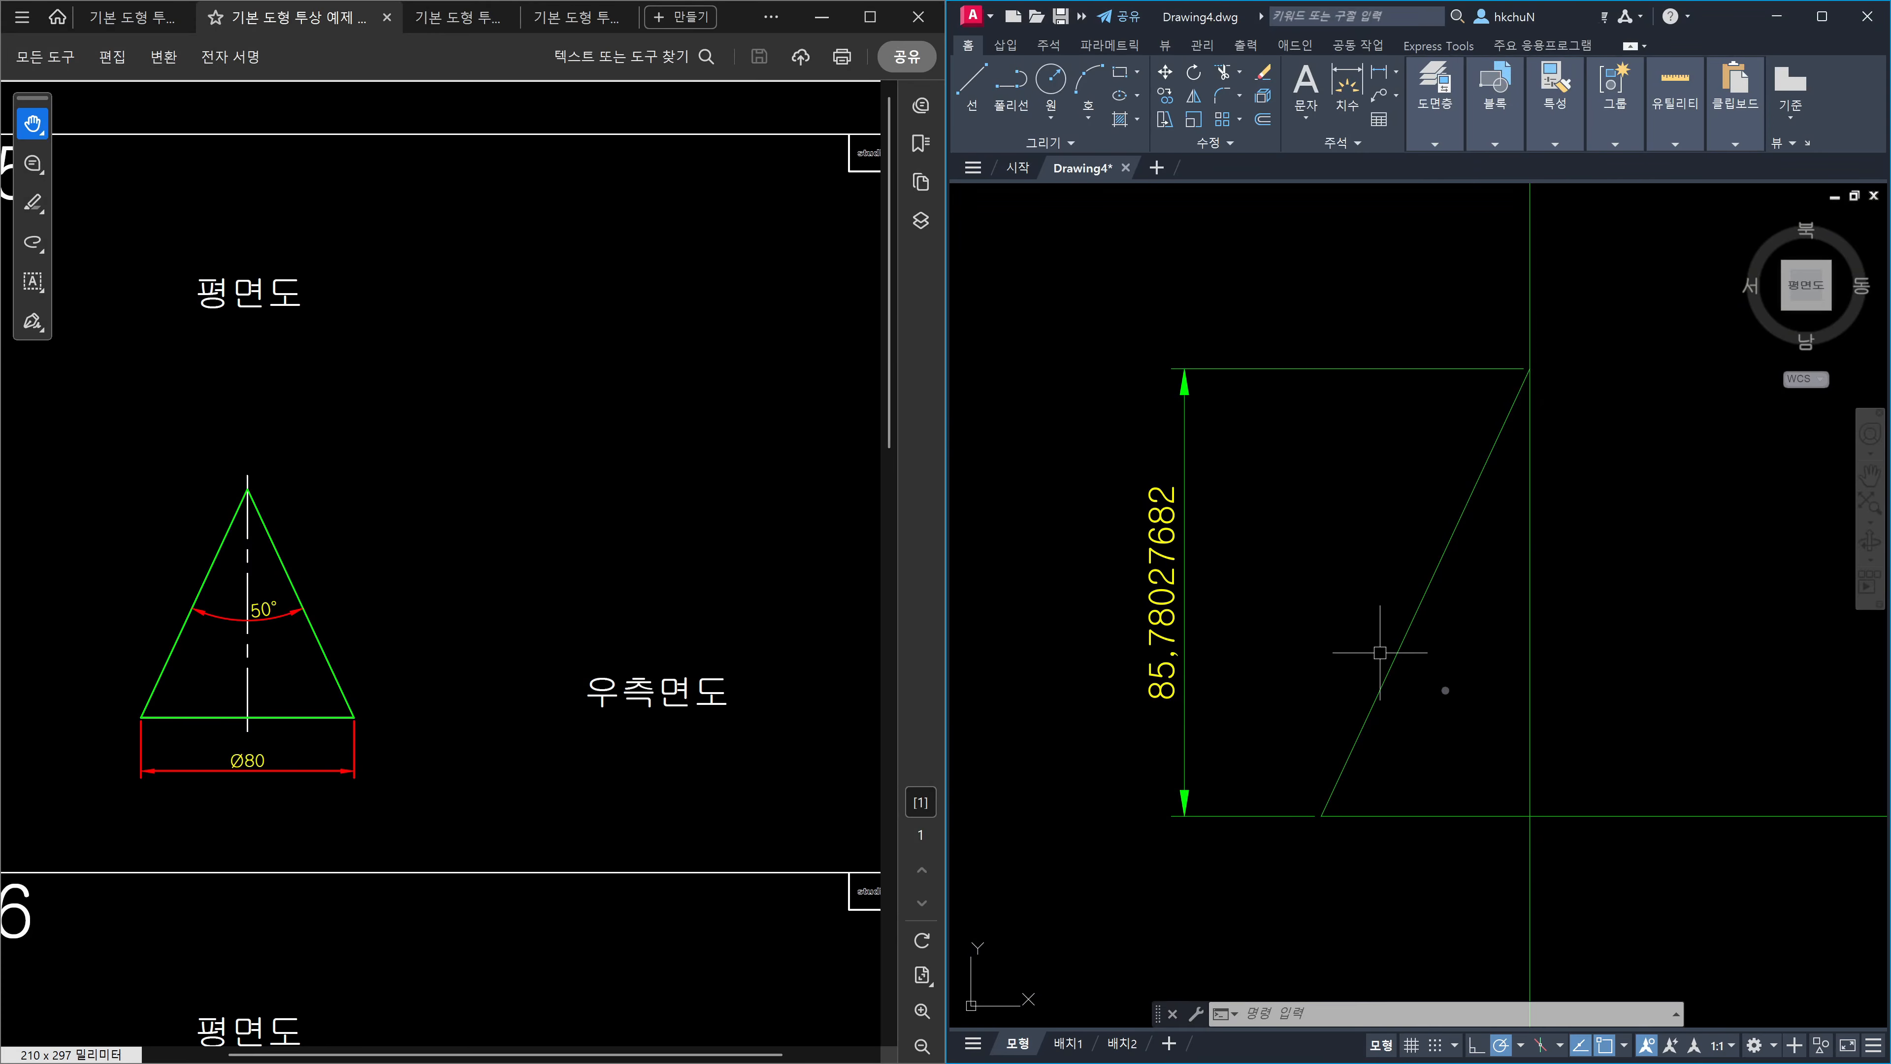
Add an angular dimension between the two sloping sides of exercise 24's front view.
scroll(1445, 691, "down", 4)
middle_click_drag(1111, 576, 1556, 689)
scroll(1216, 790, "up", 4)
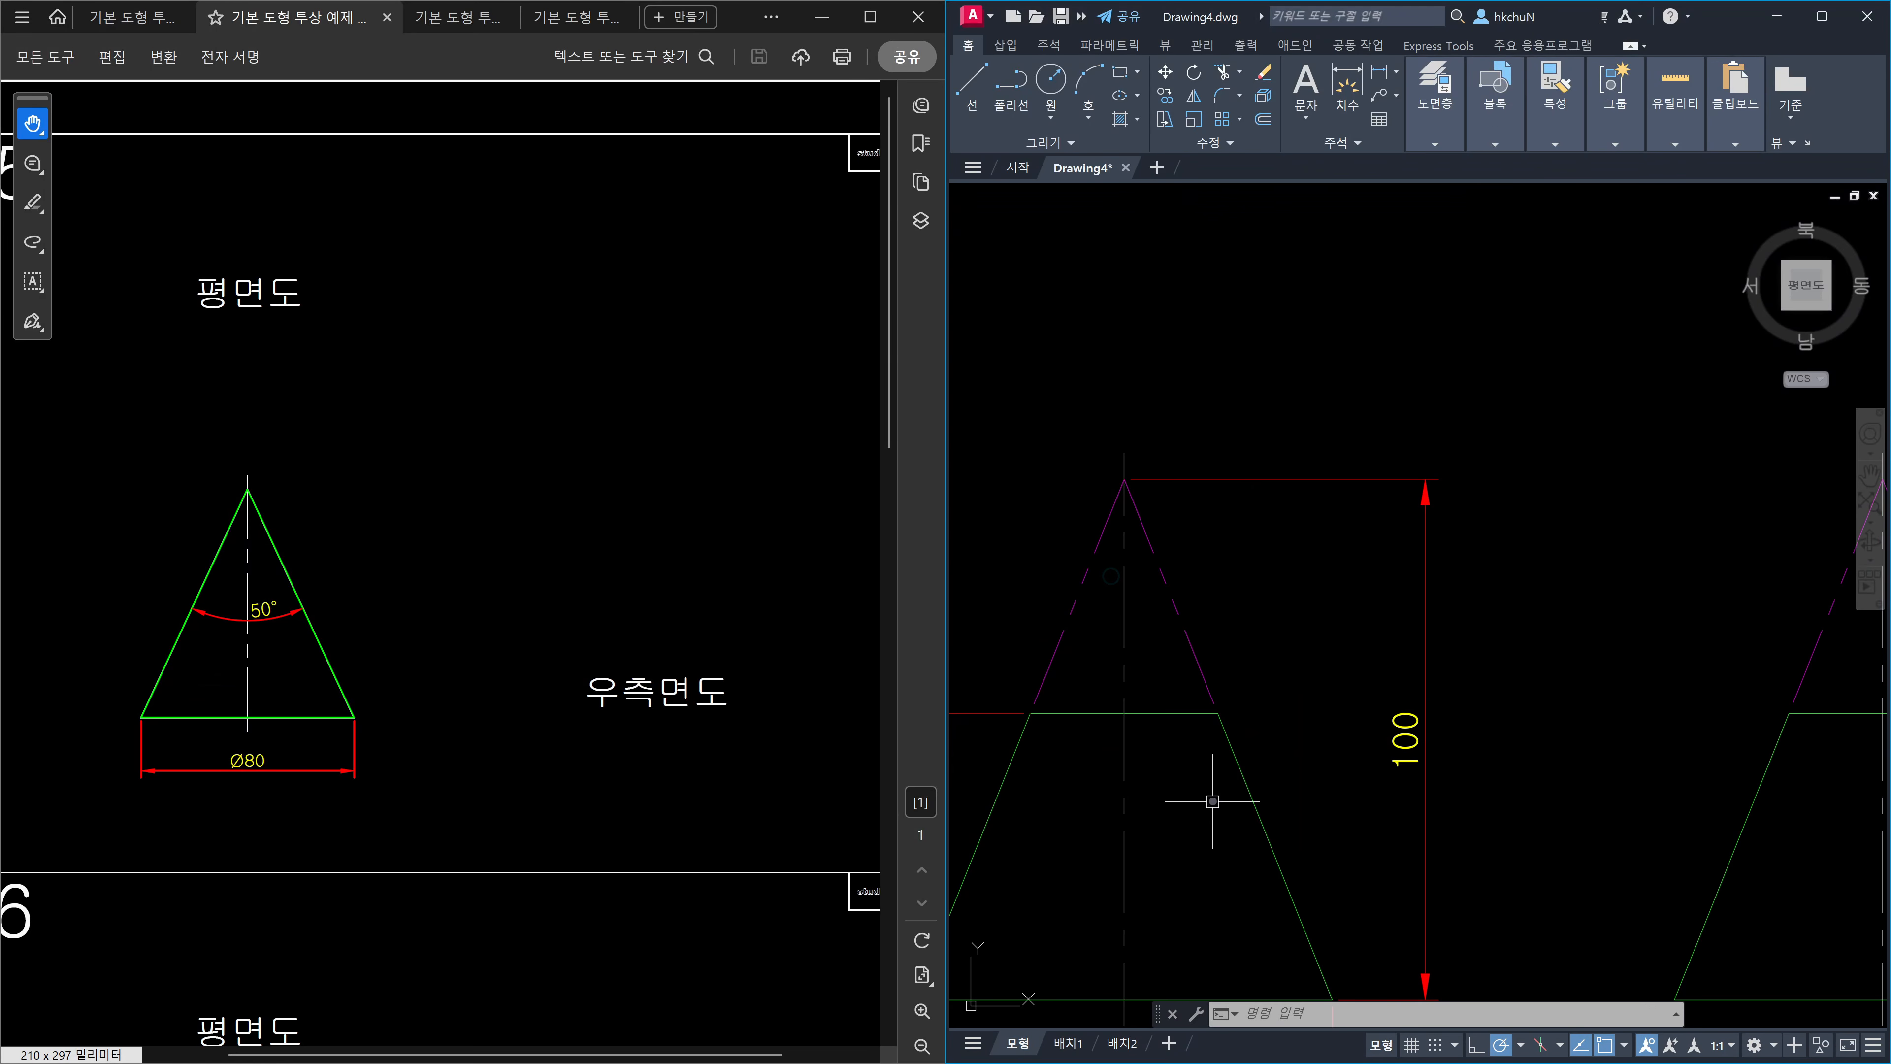
type("DAN")
key("Return")
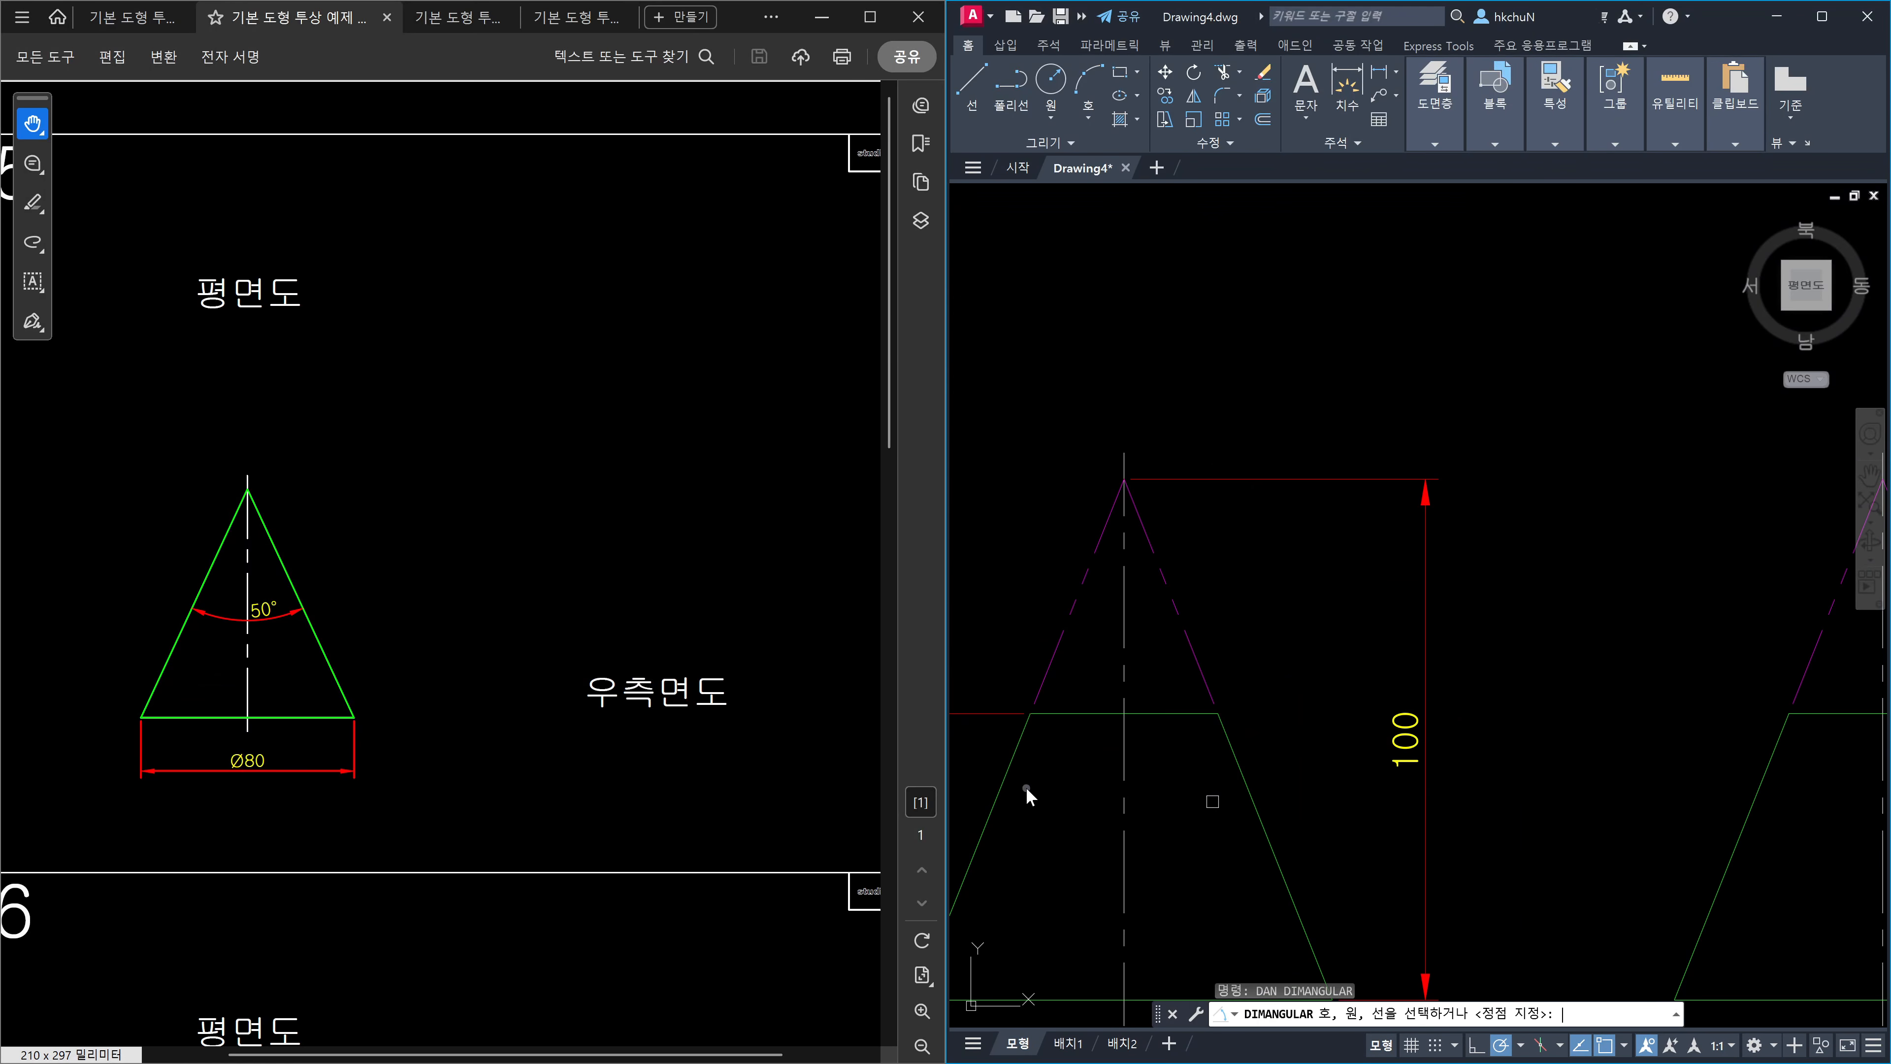
left_click(1026, 788)
left_click(1249, 796)
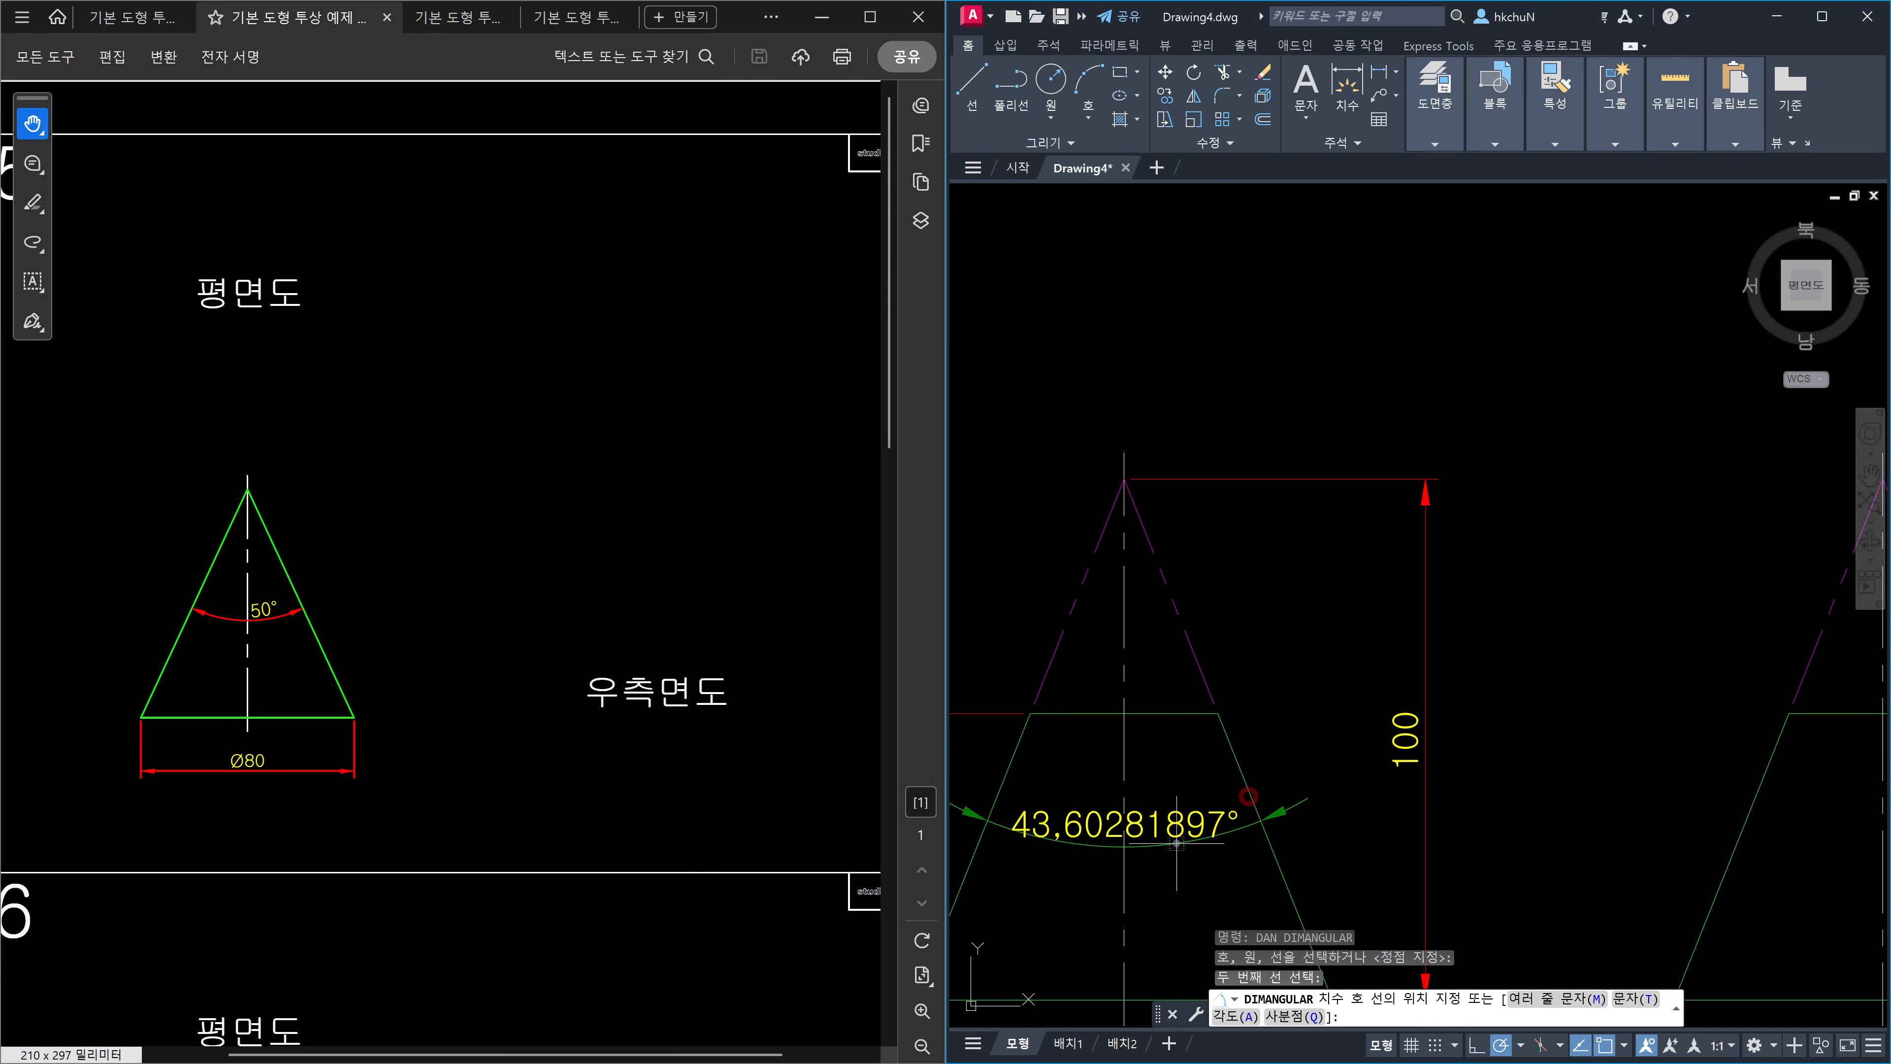
left_click(1177, 843)
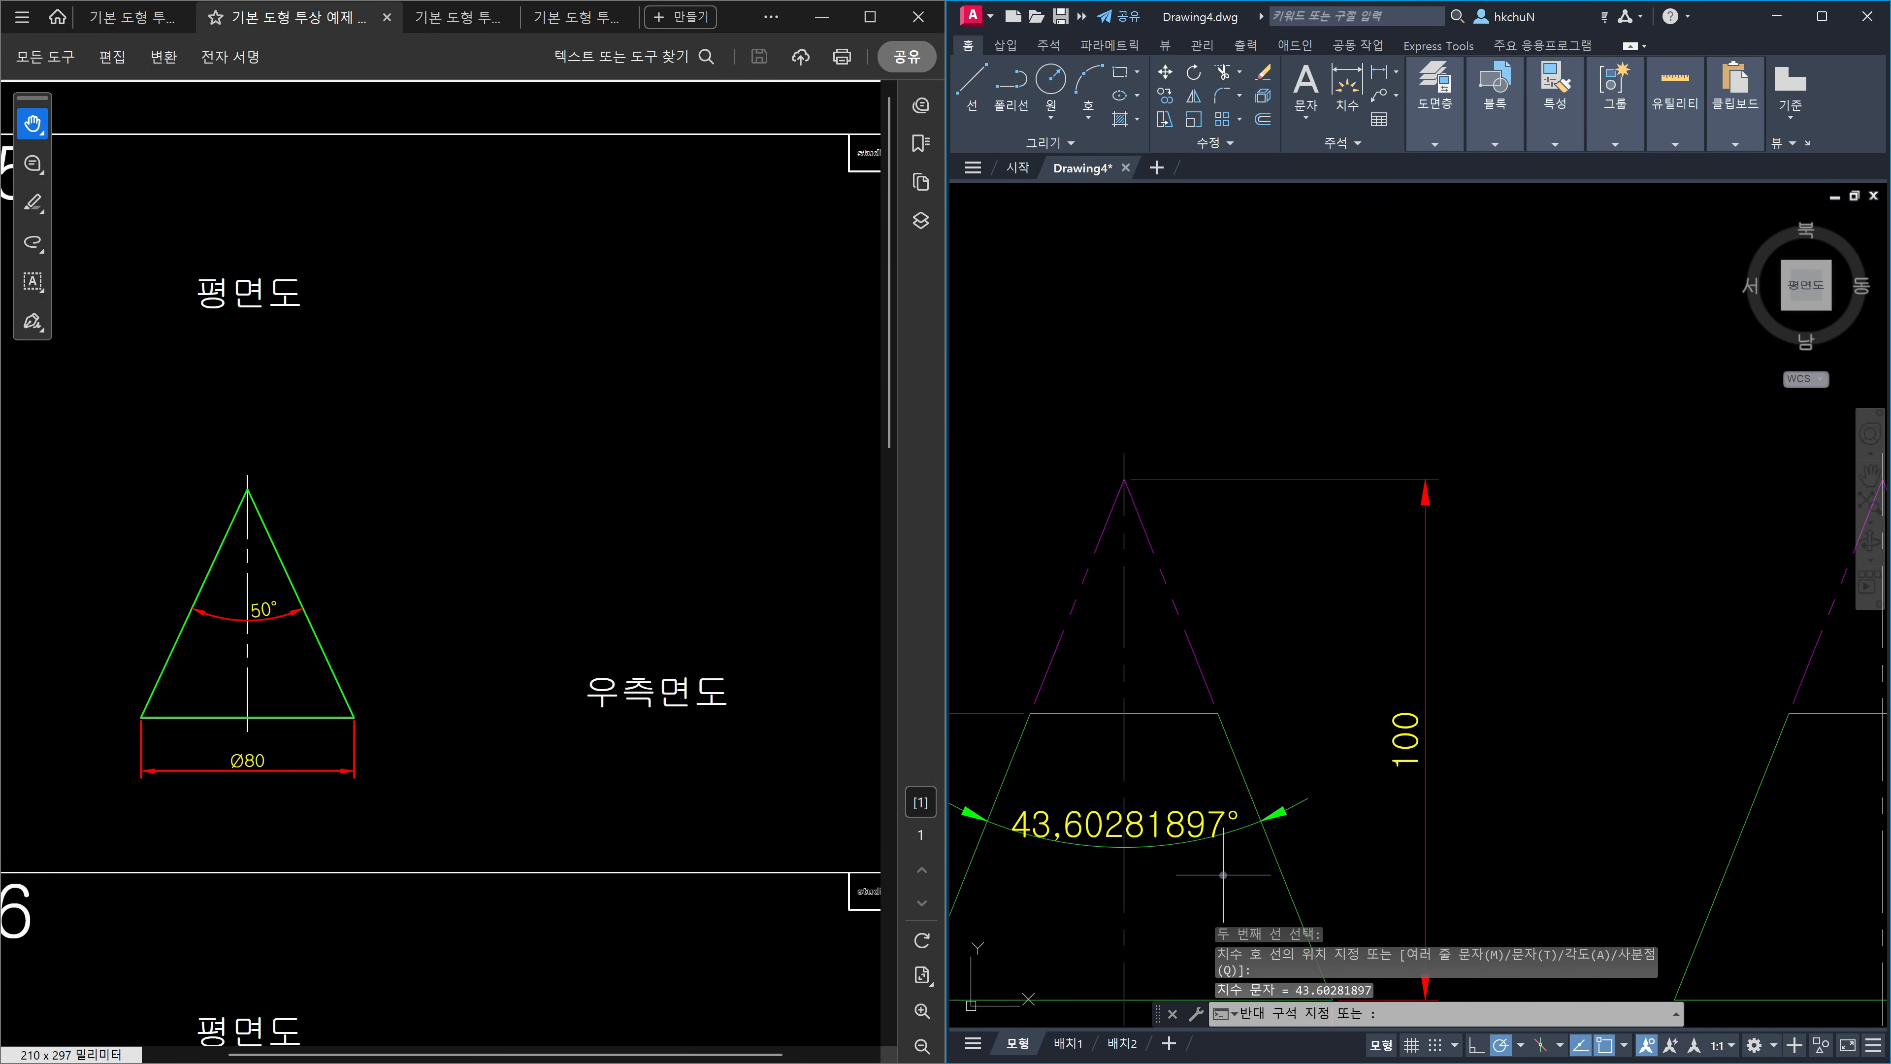
Delete the angular dimension on exercise 24's front view and the vertical height dimension beside the new slanted line.
left_click(1196, 816)
scroll(1280, 798, "down", 5)
middle_click_drag(1515, 800, 1315, 782)
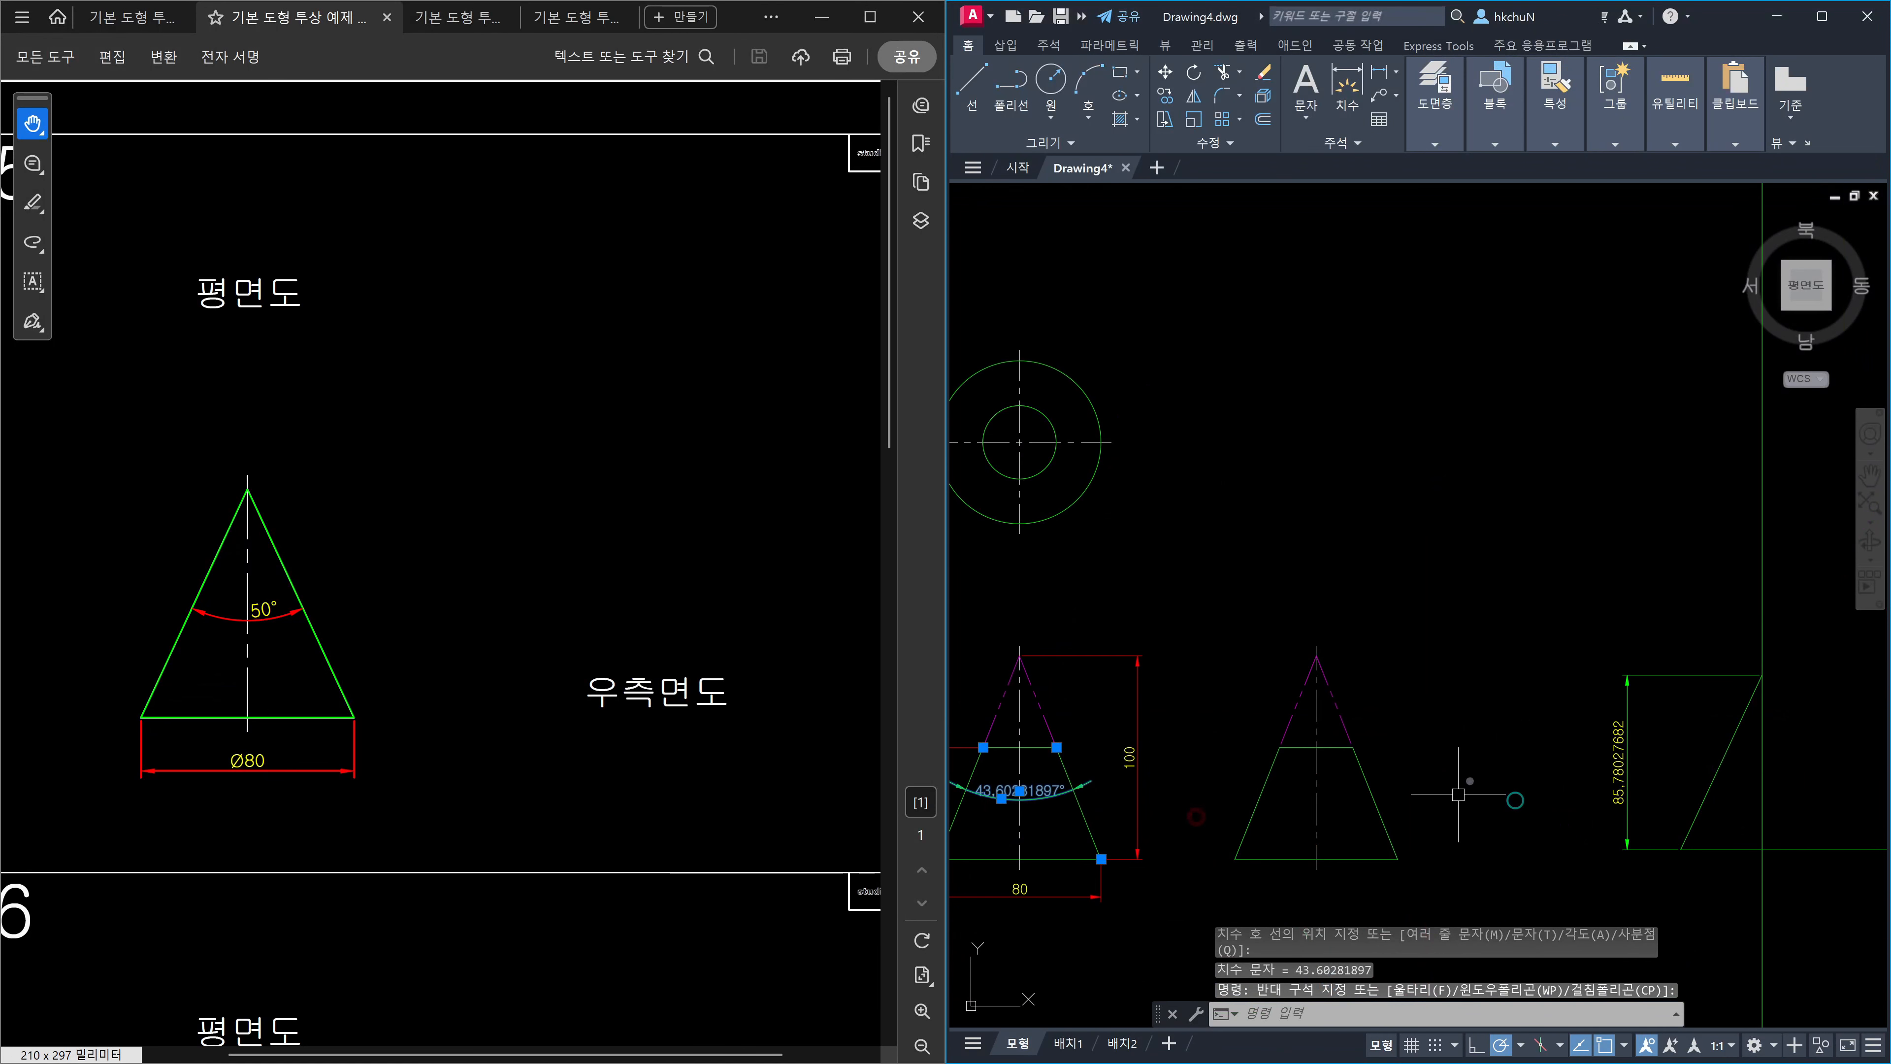
scroll(1567, 768, "up", 2)
left_click(1697, 763)
left_click(1614, 754)
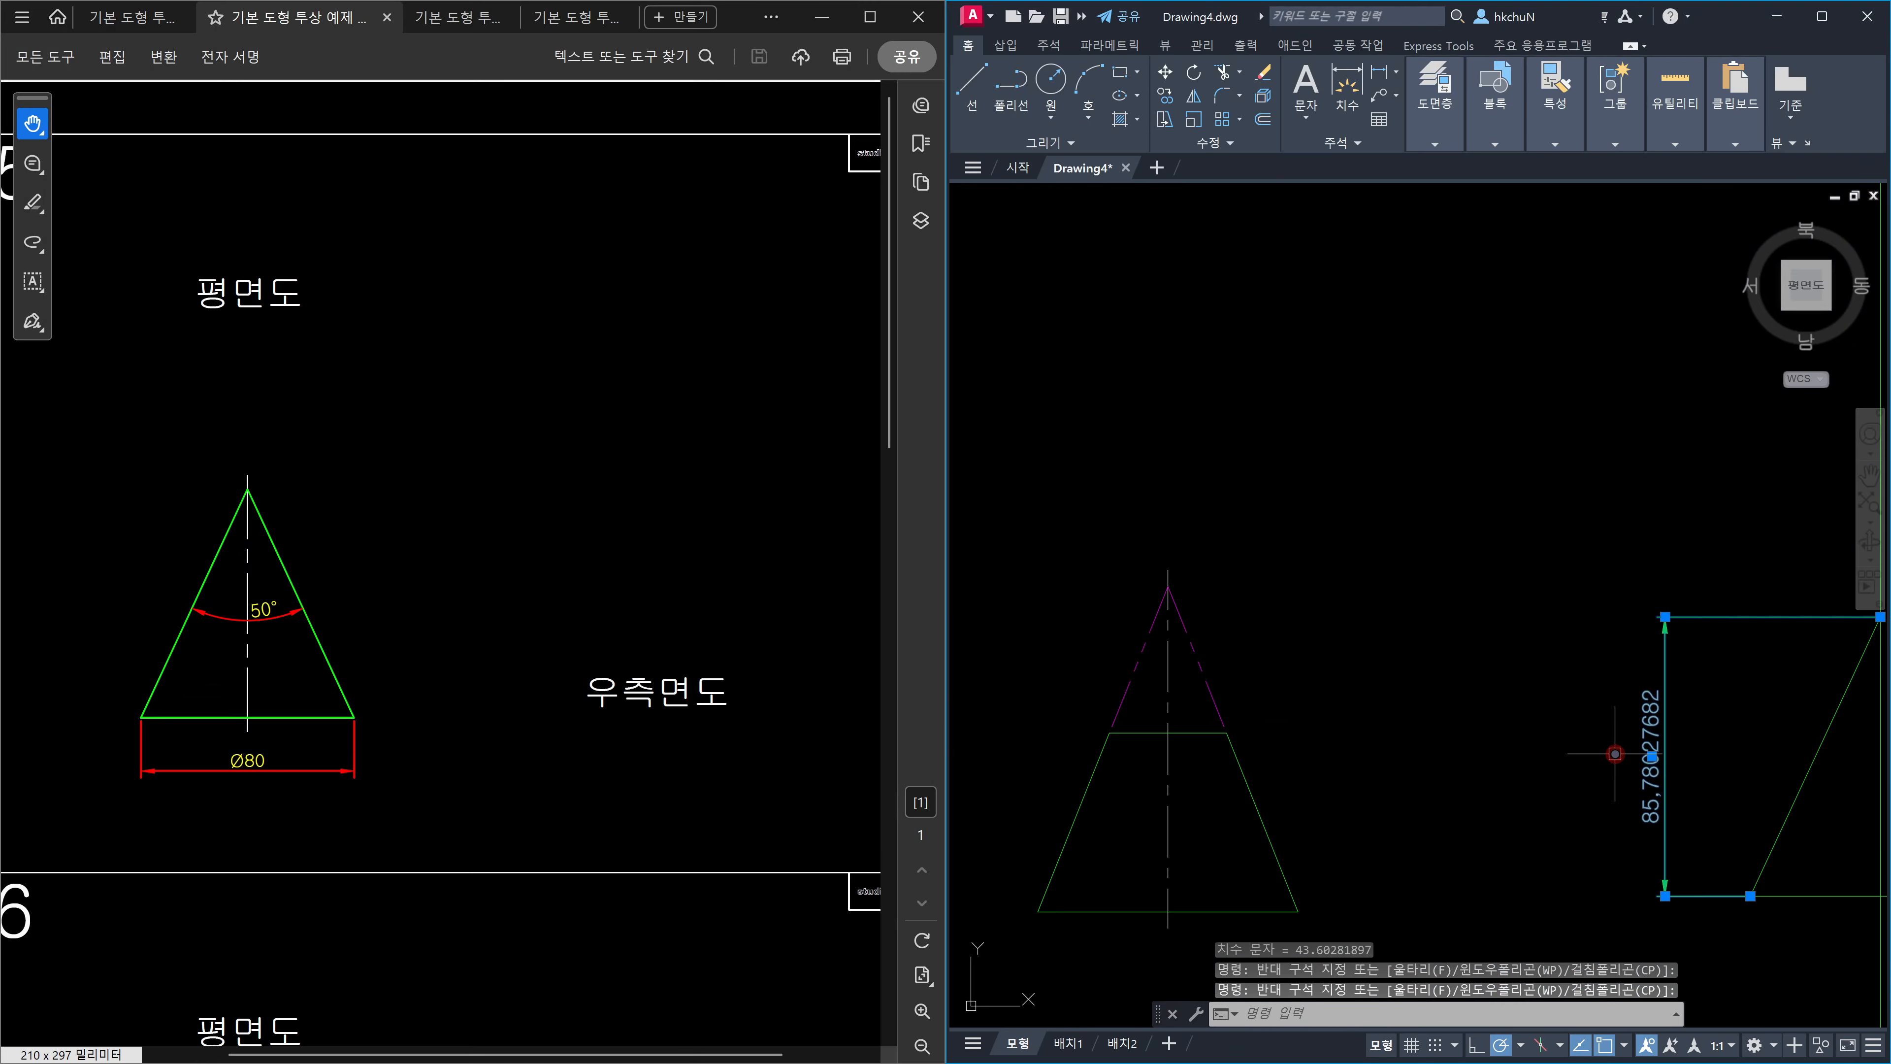
key("Delete")
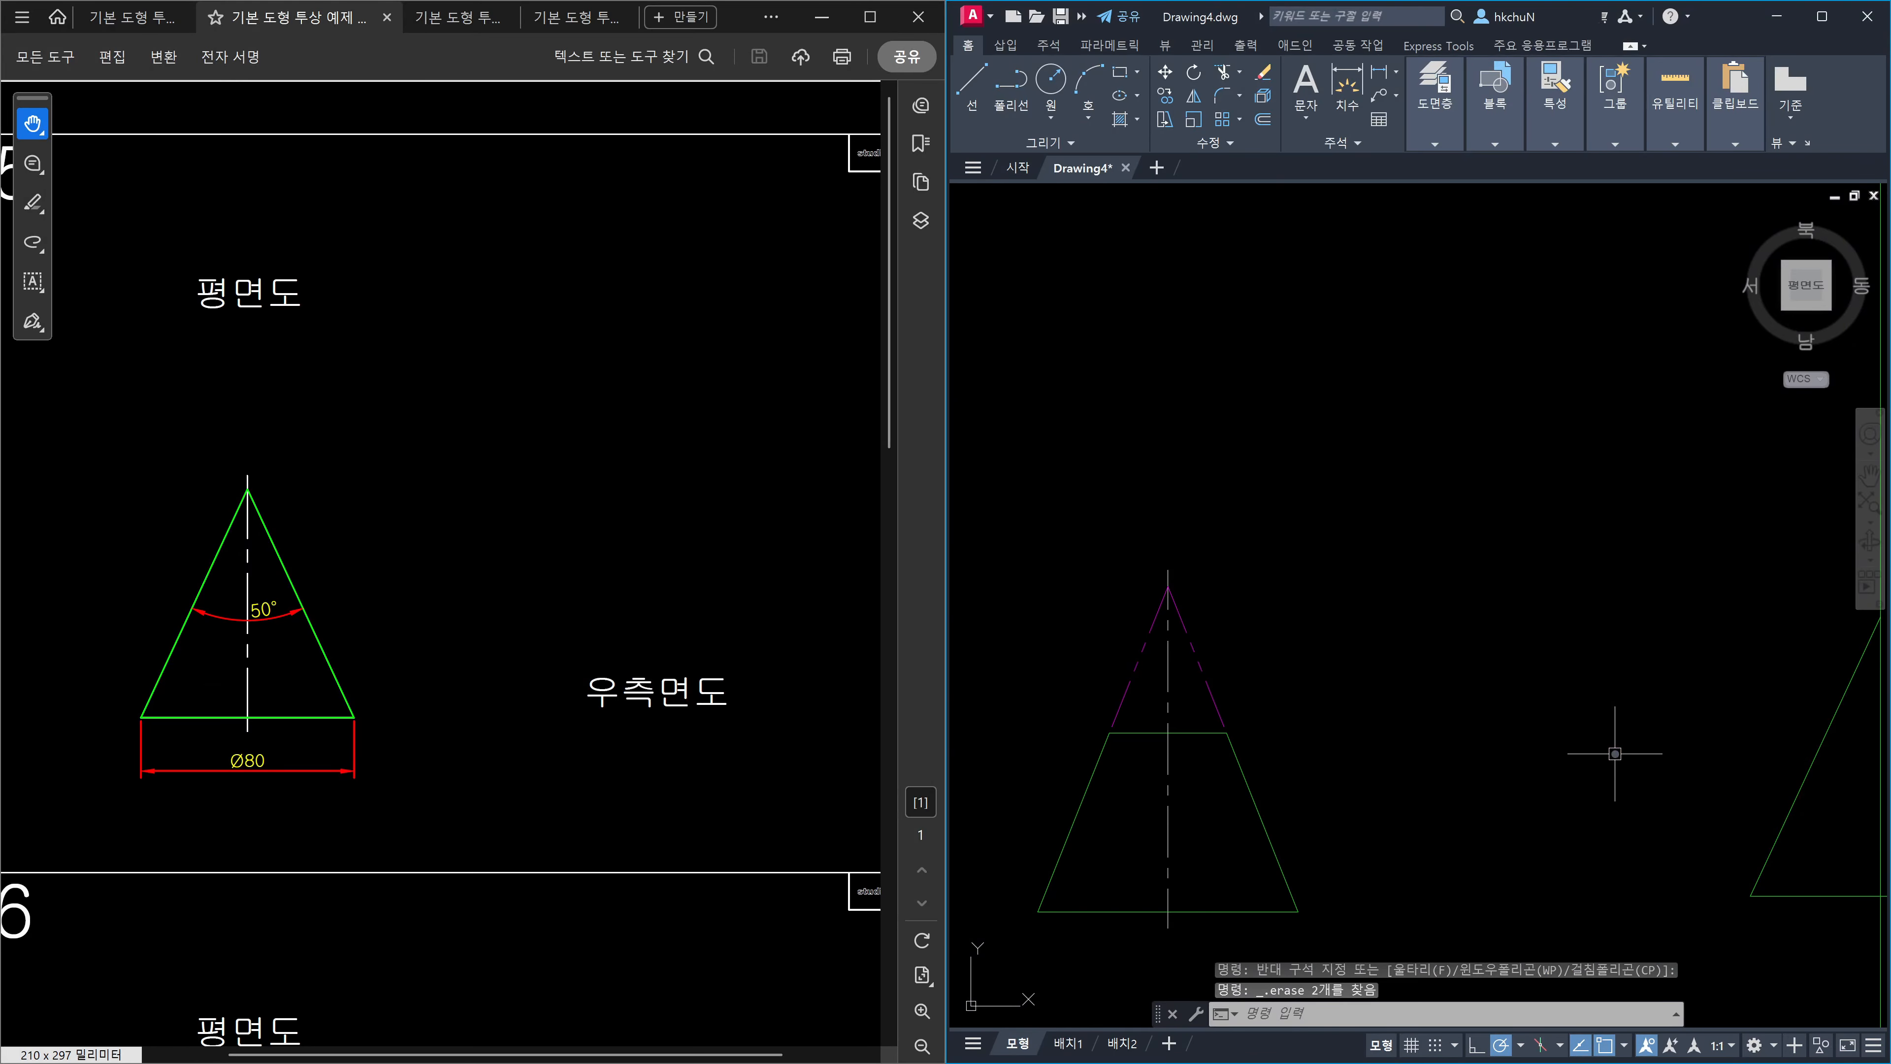
Mirror the slanted line about the vertical construction line, keeping the original, to form the cone's other side.
middle_click_drag(1689, 882, 1426, 814)
scroll(1608, 765, "down", 2)
middle_click_drag(1607, 765, 1479, 763)
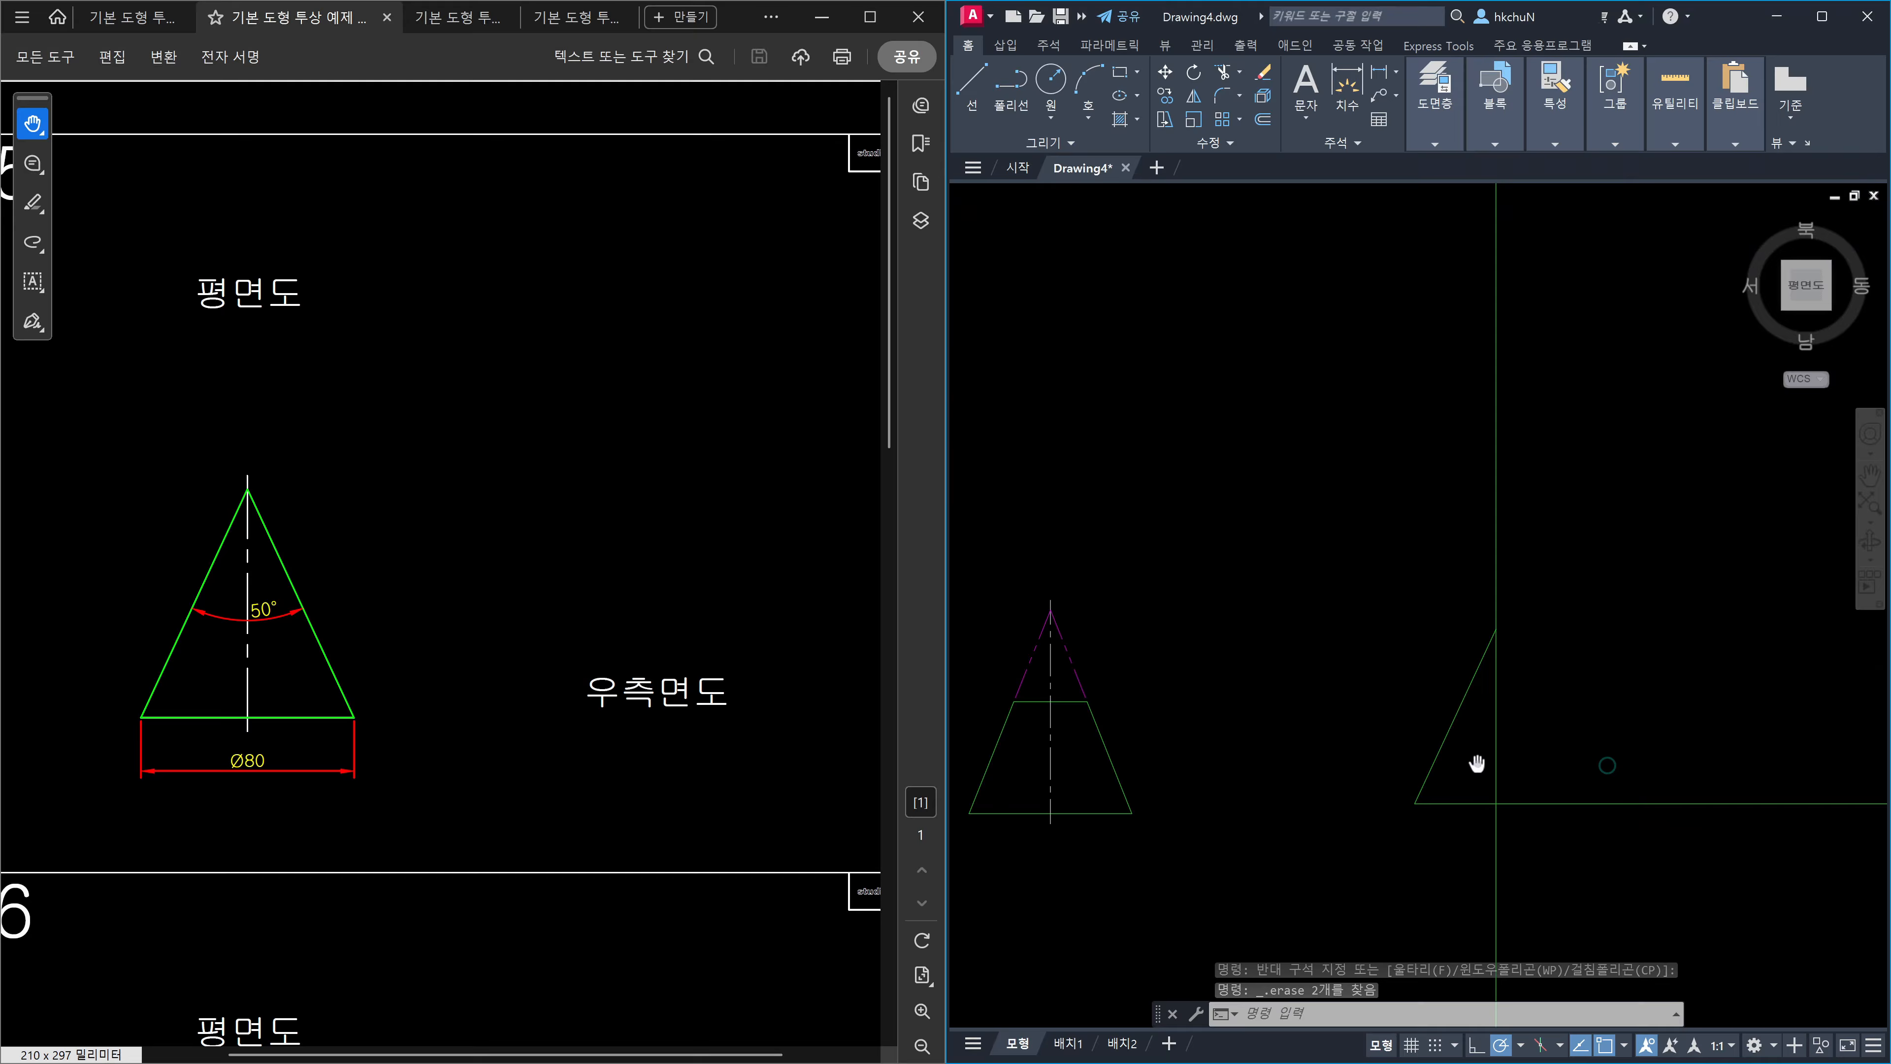
type("mi")
key("space")
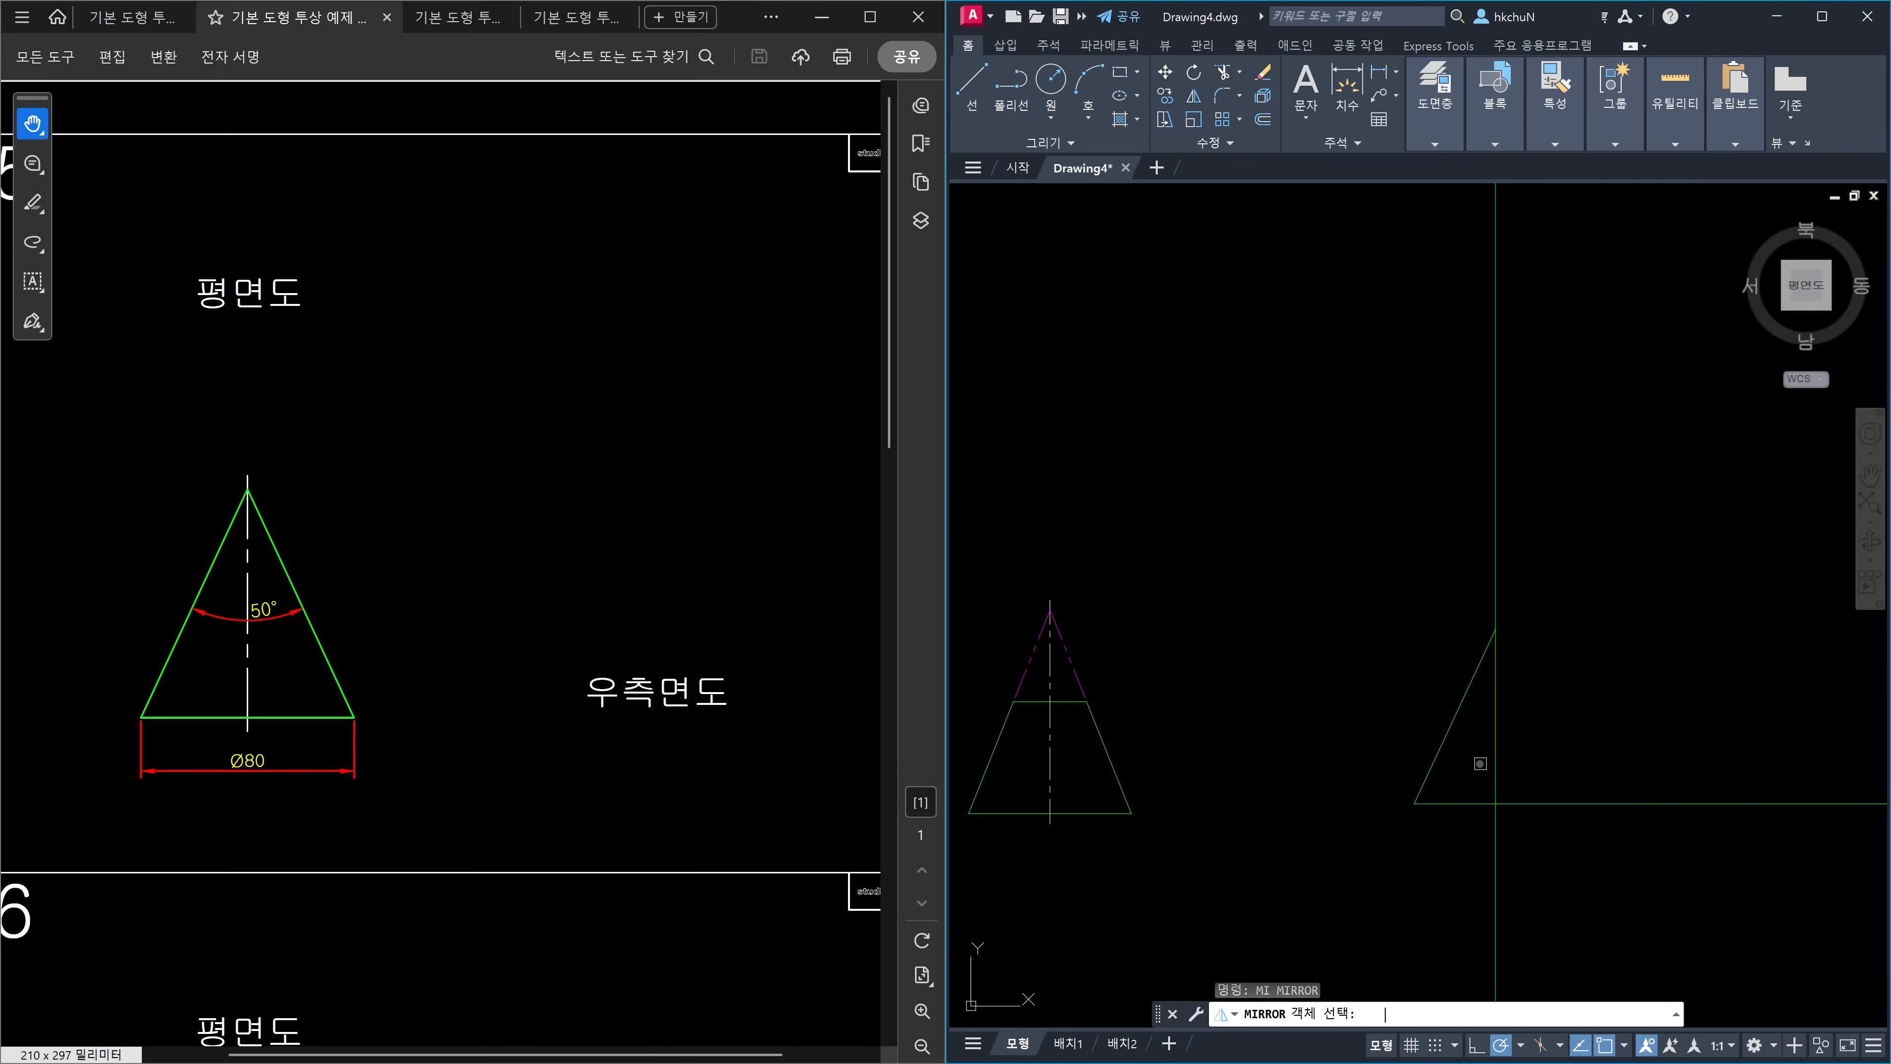
left_click(1479, 763)
left_click(1387, 667)
key("space")
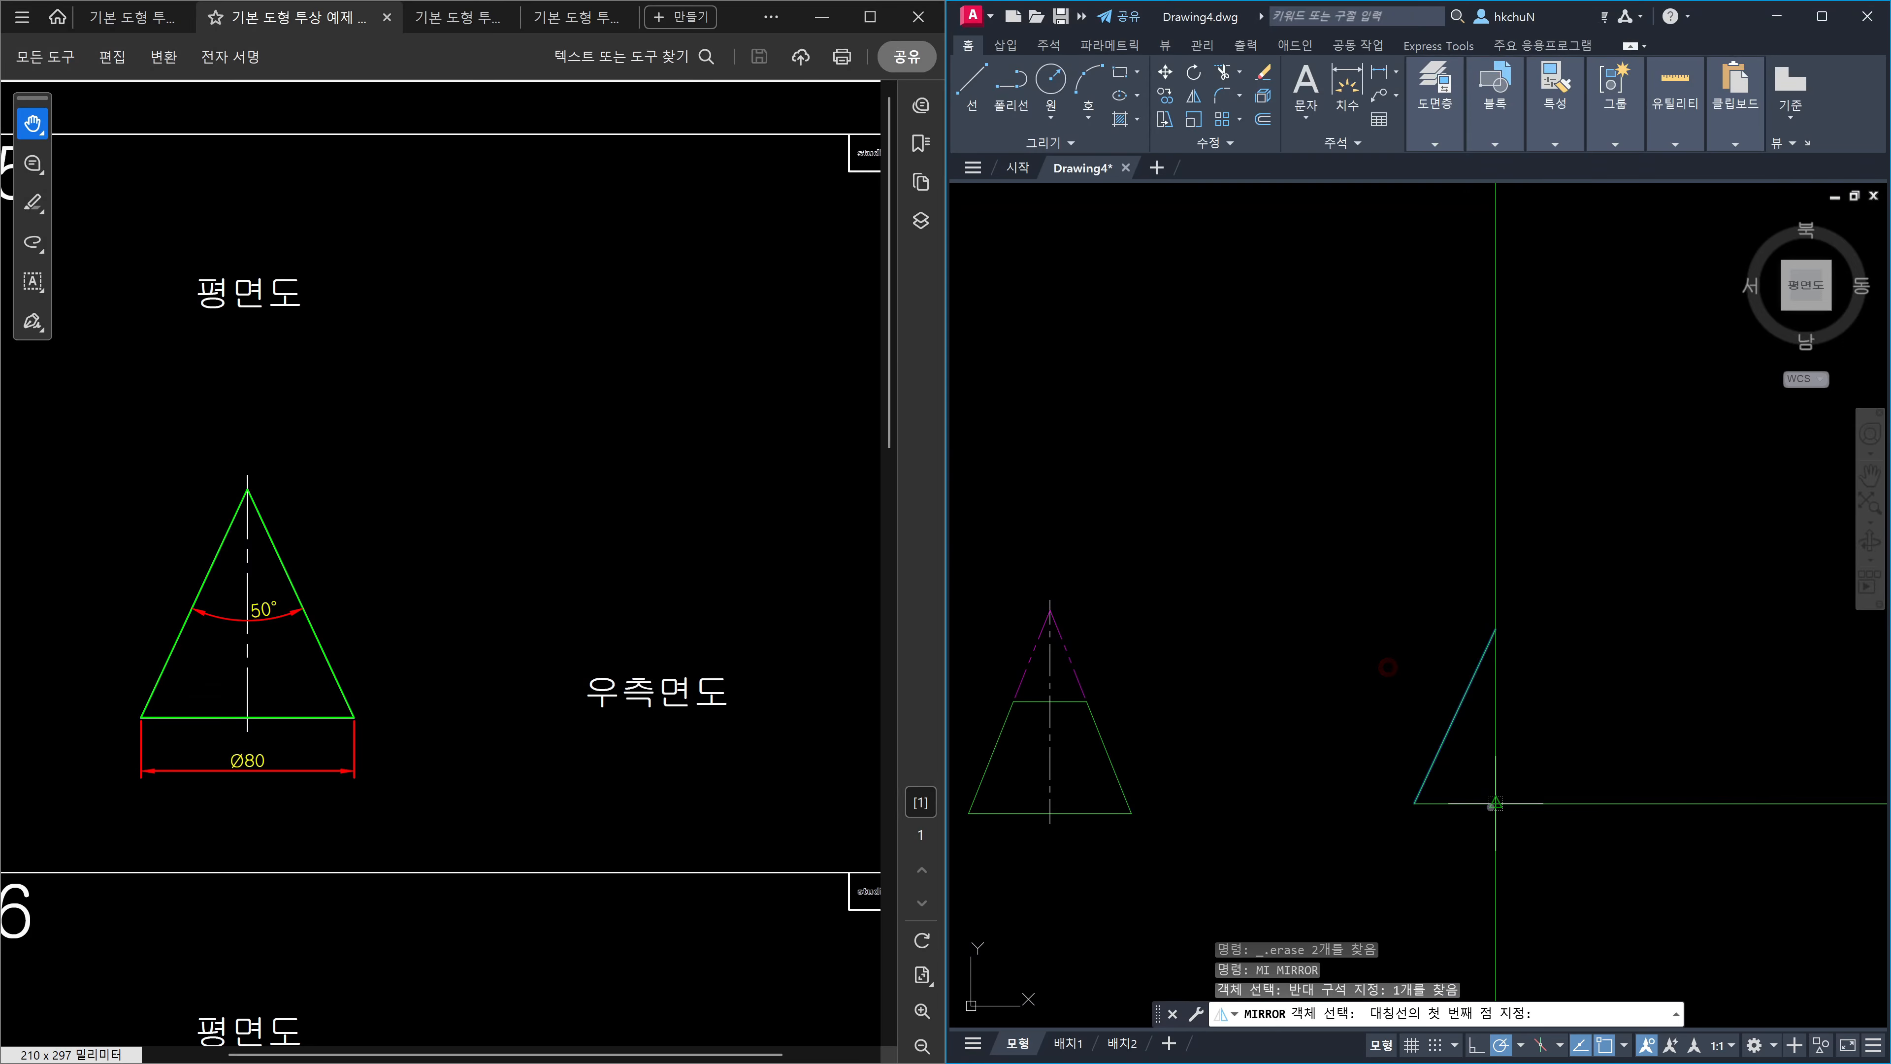
left_click(1492, 802)
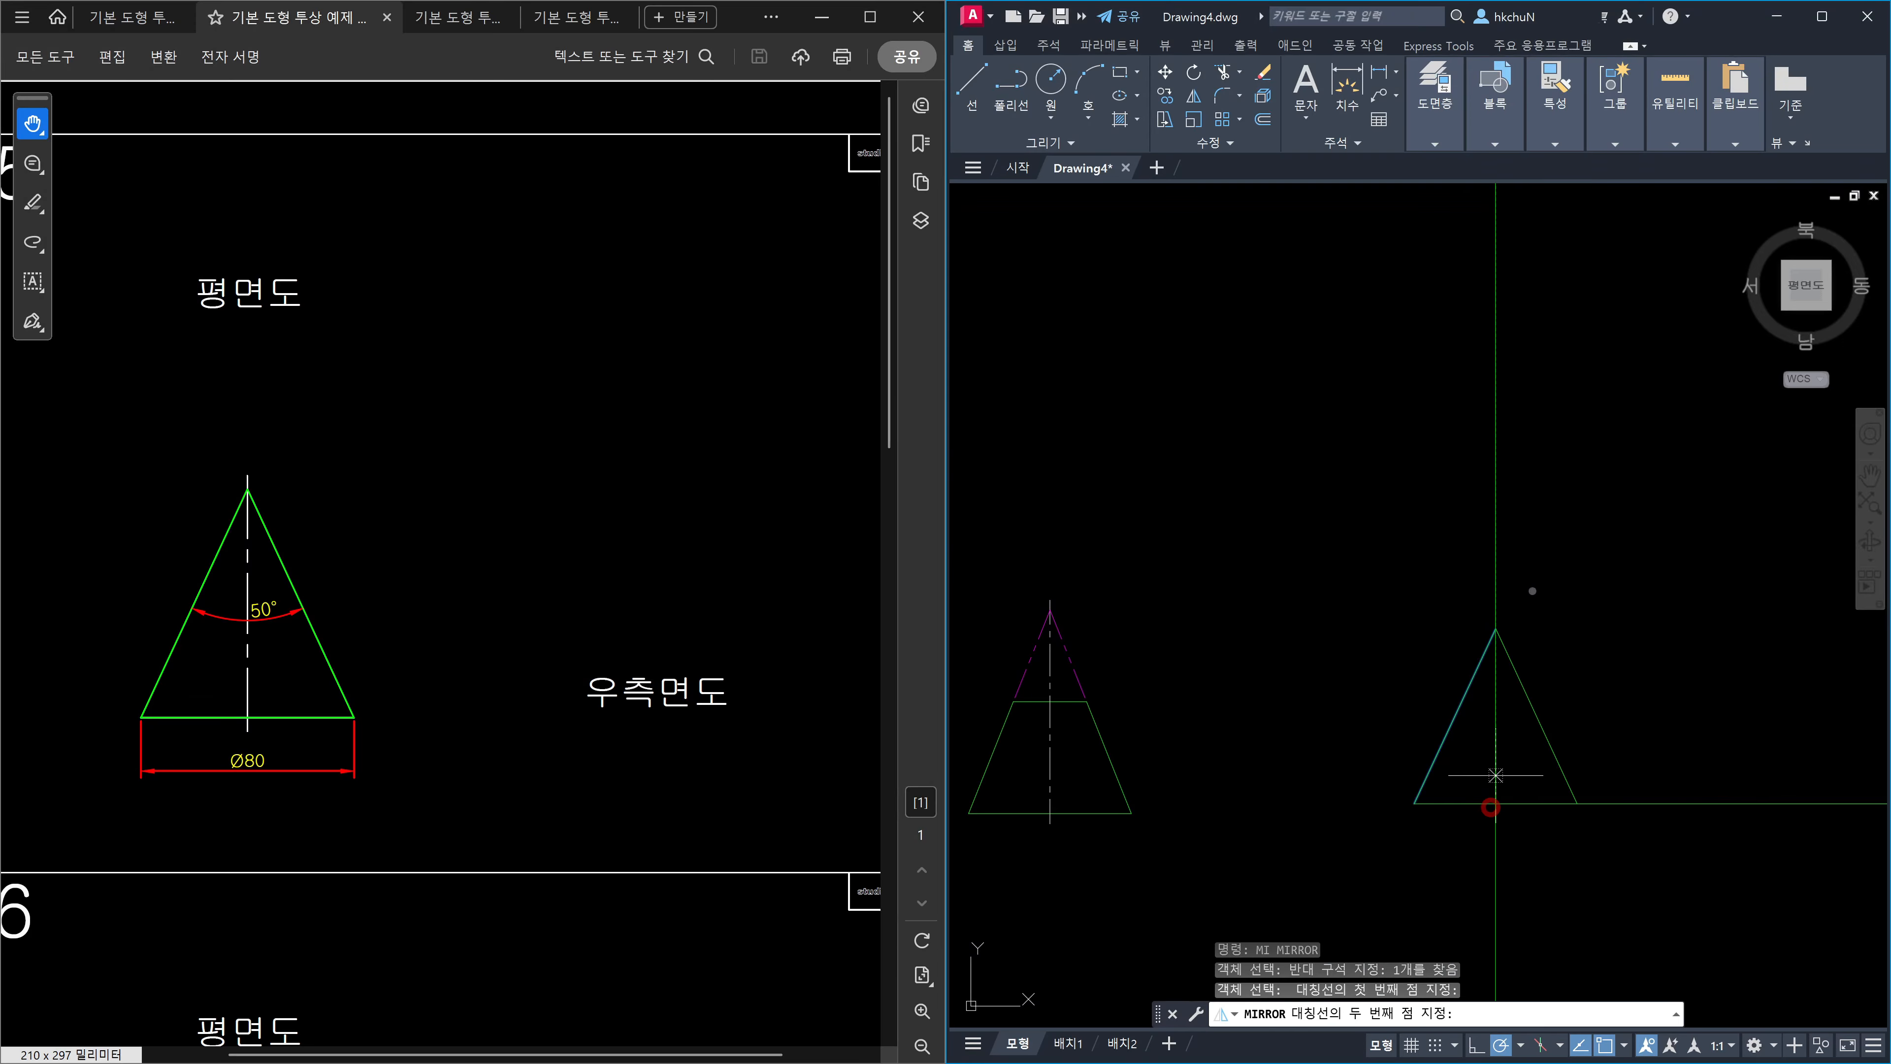
left_click(1495, 541)
key("Escape")
Trim the base line beyond the mirrored side to close the cone's triangular front view.
scroll(1393, 696, "up", 2)
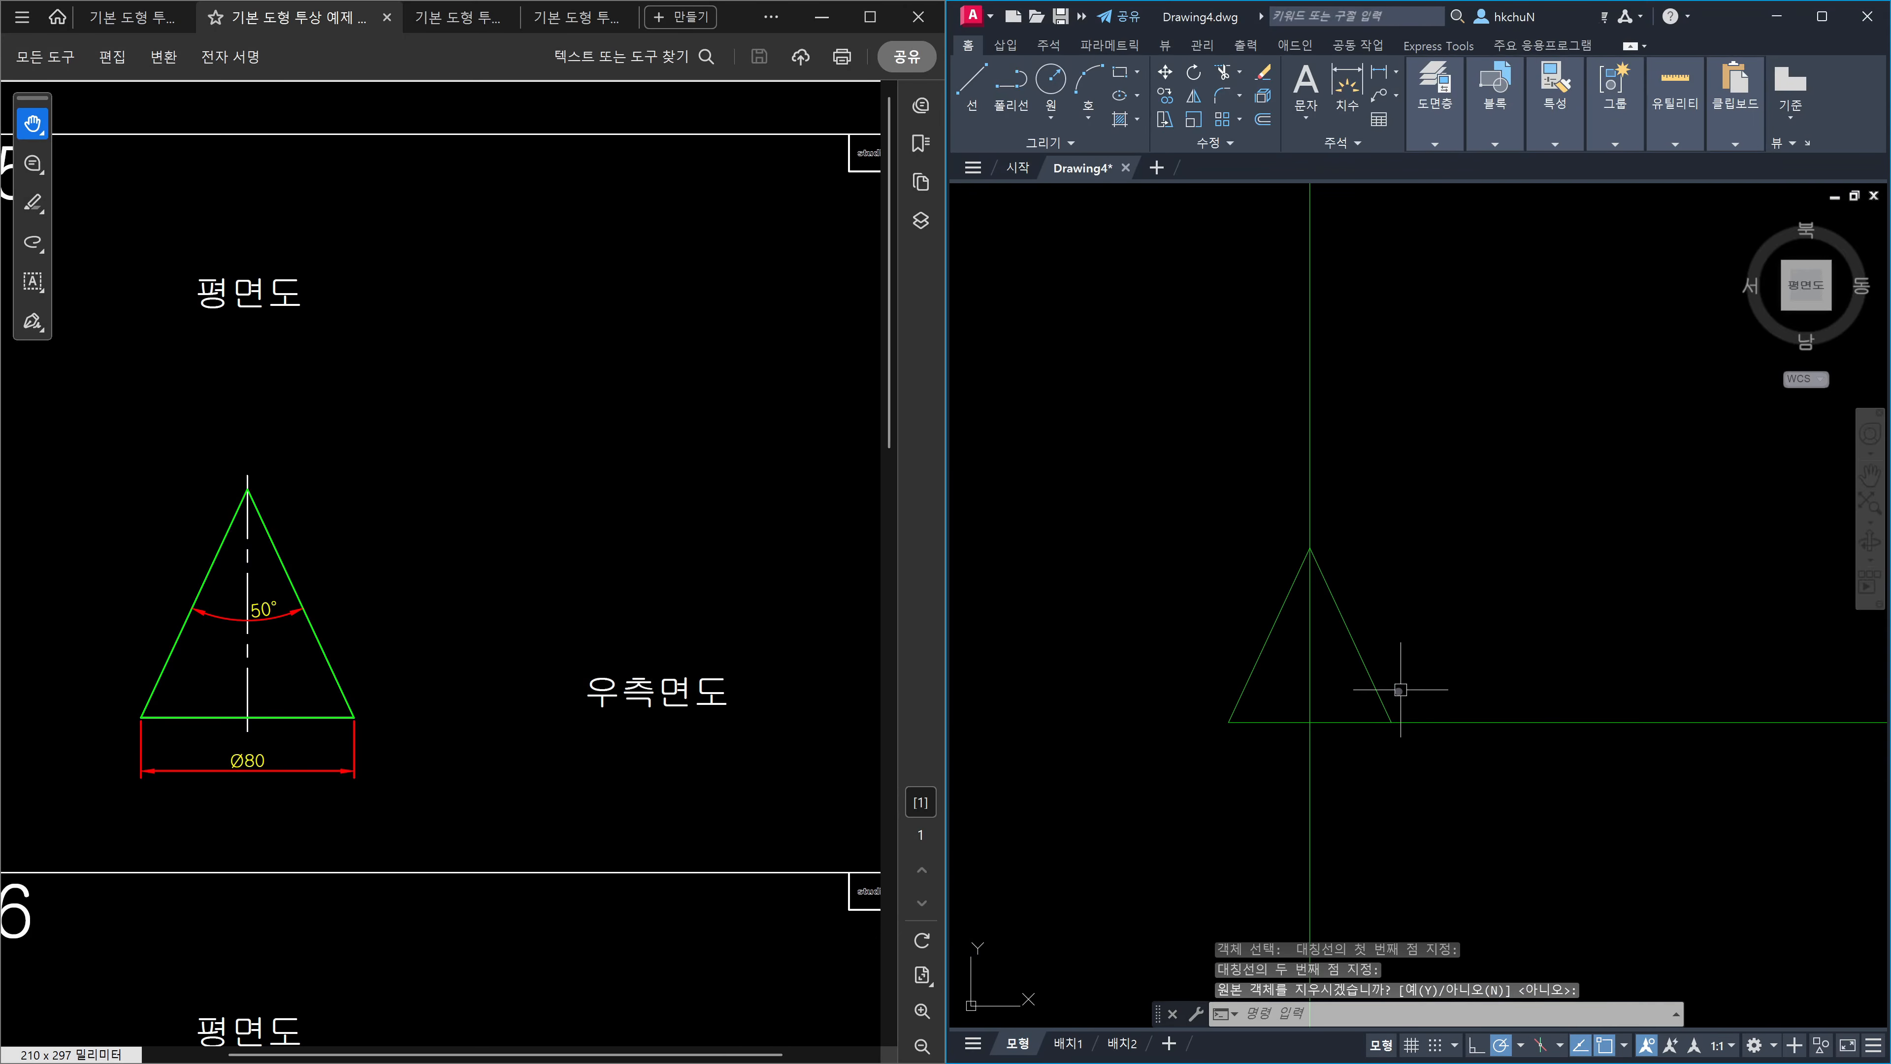
type("tr")
key("space")
left_click(1399, 694)
left_click(1348, 684)
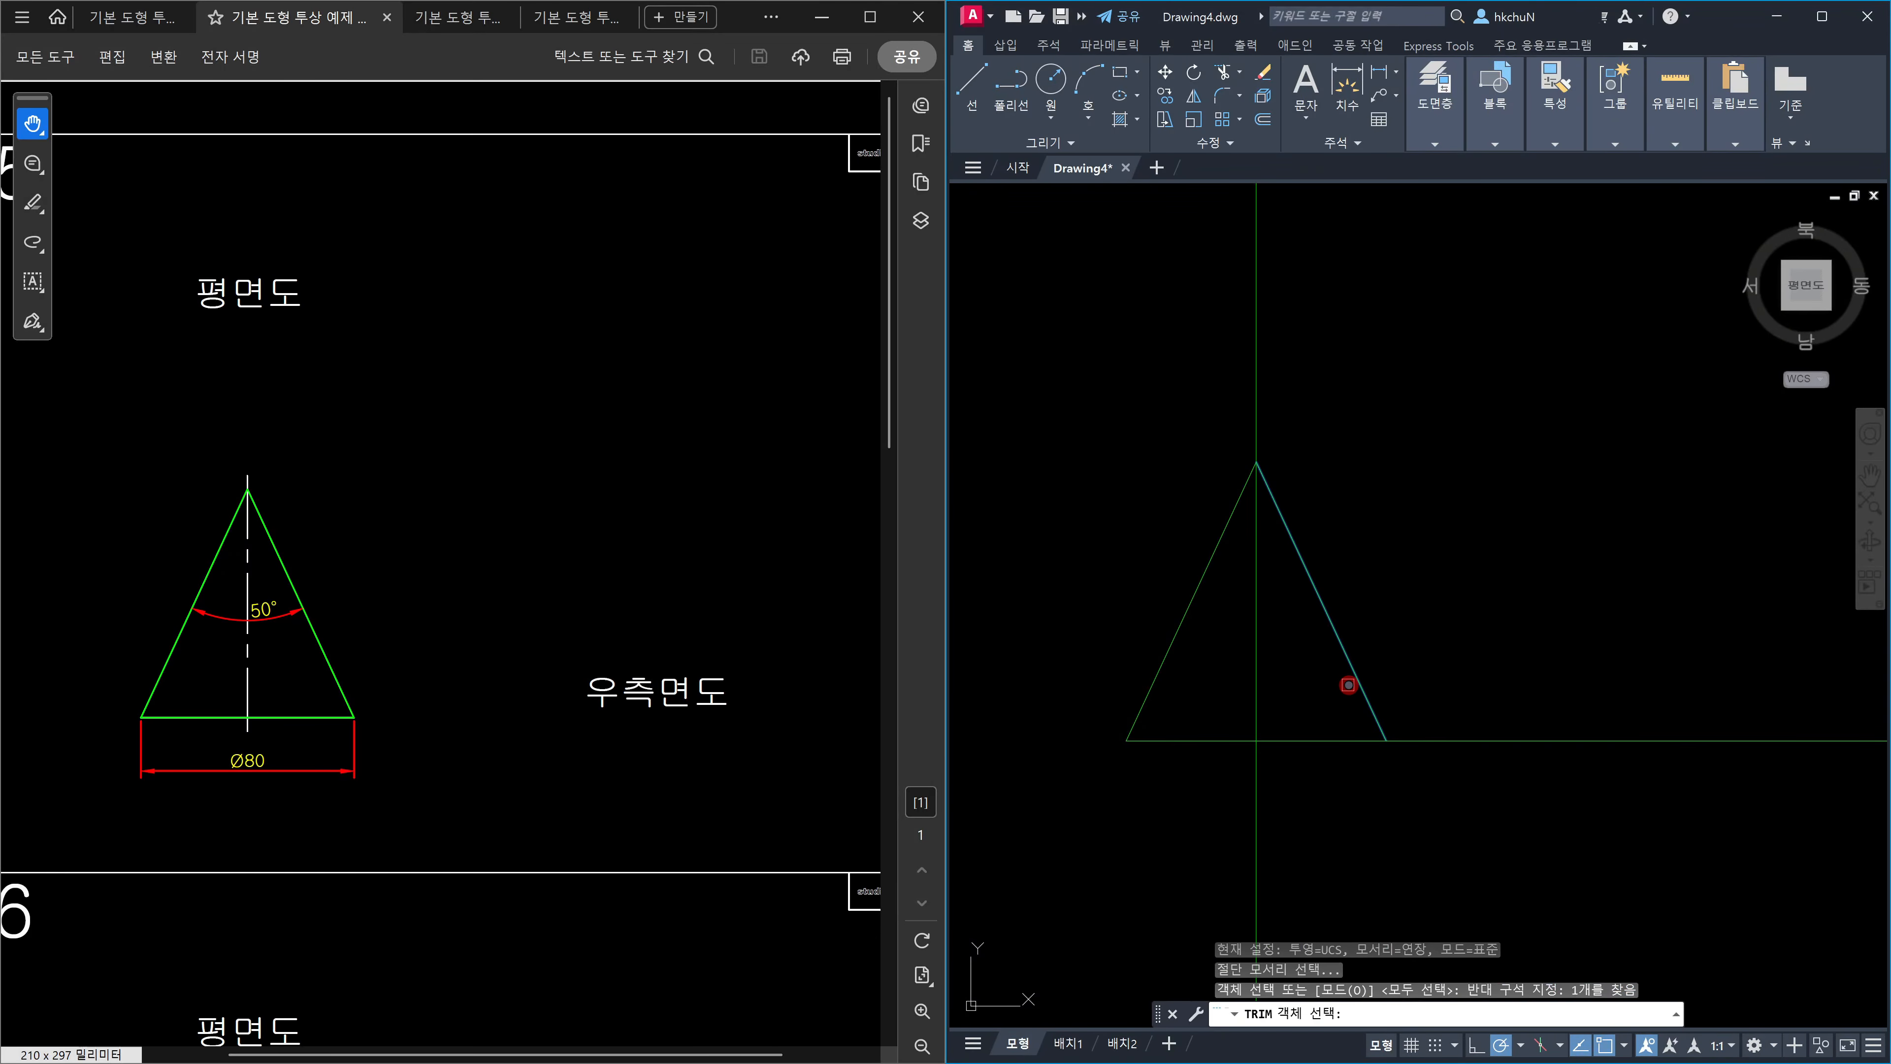
key("space")
left_click(1505, 790)
left_click(1476, 667)
key("Escape")
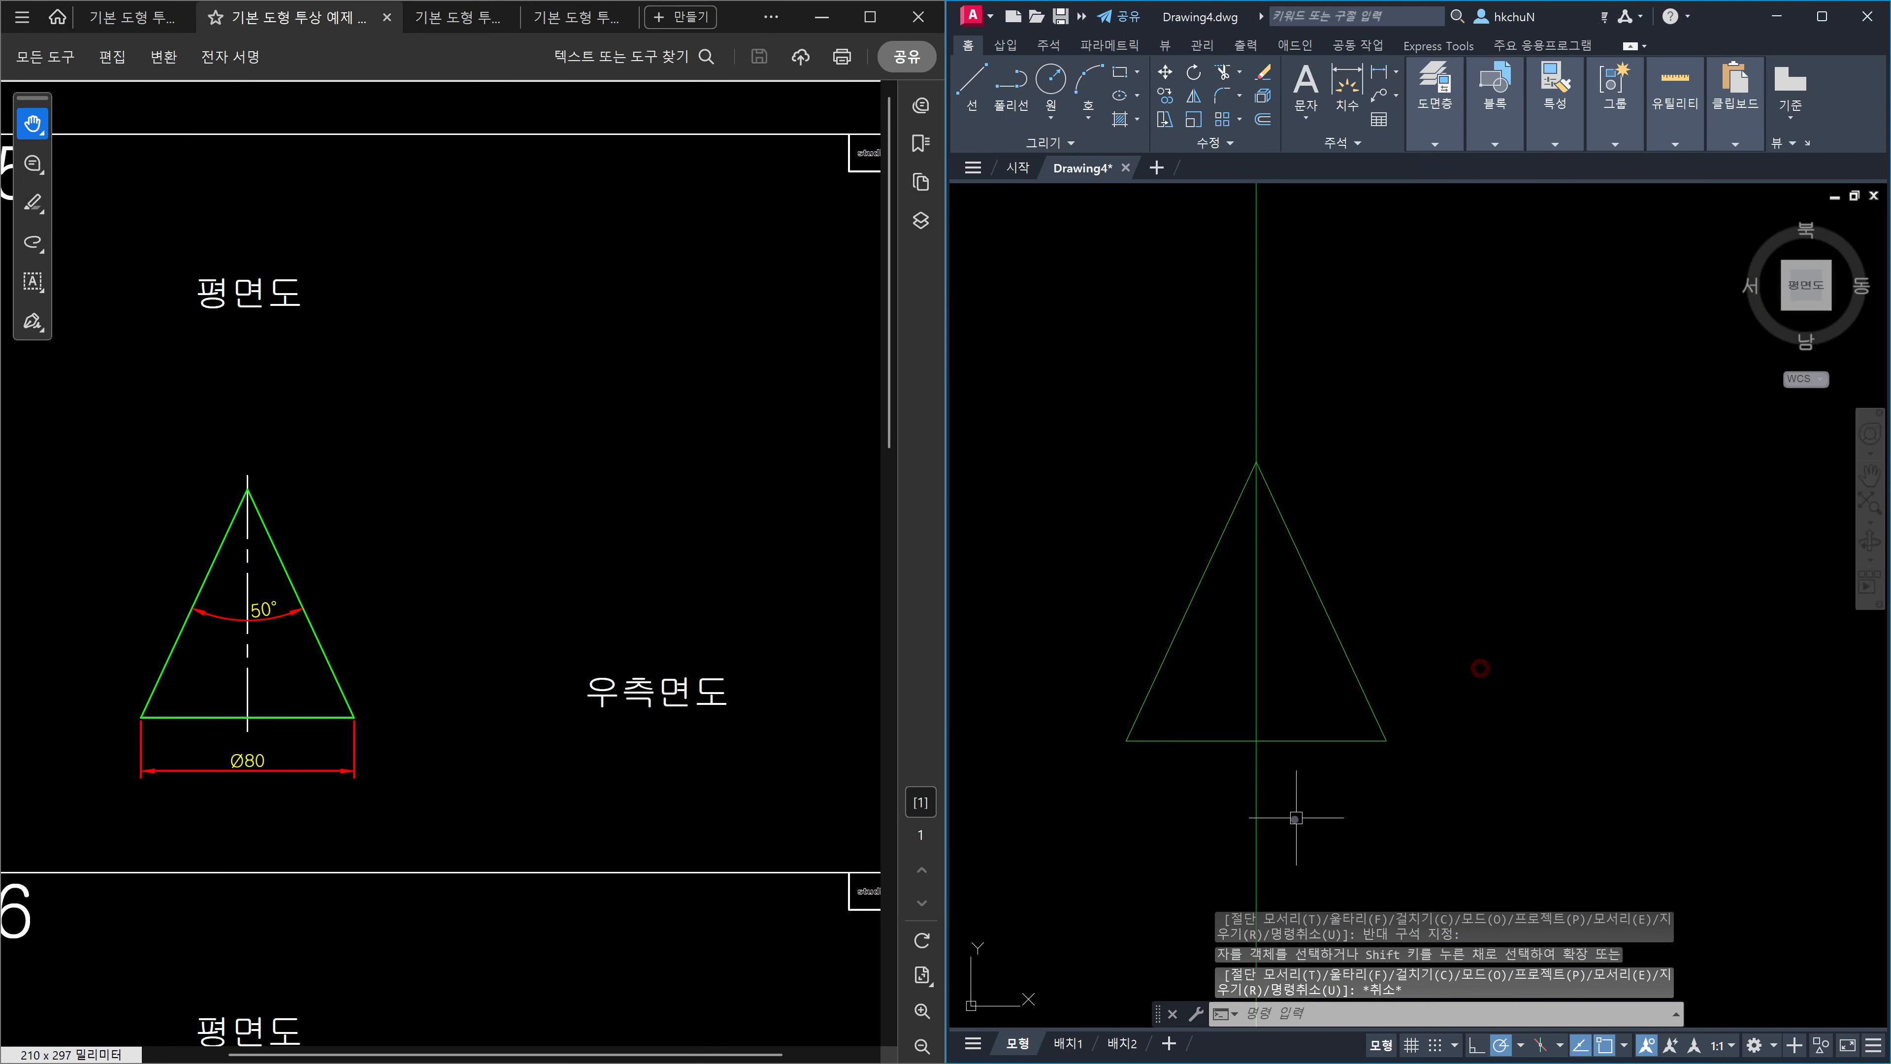
Match the cone's vertical construction line to the properties of the centerline in exercise 24's side view.
left_click(1283, 834)
left_click(1204, 817)
key("Escape")
type("ma")
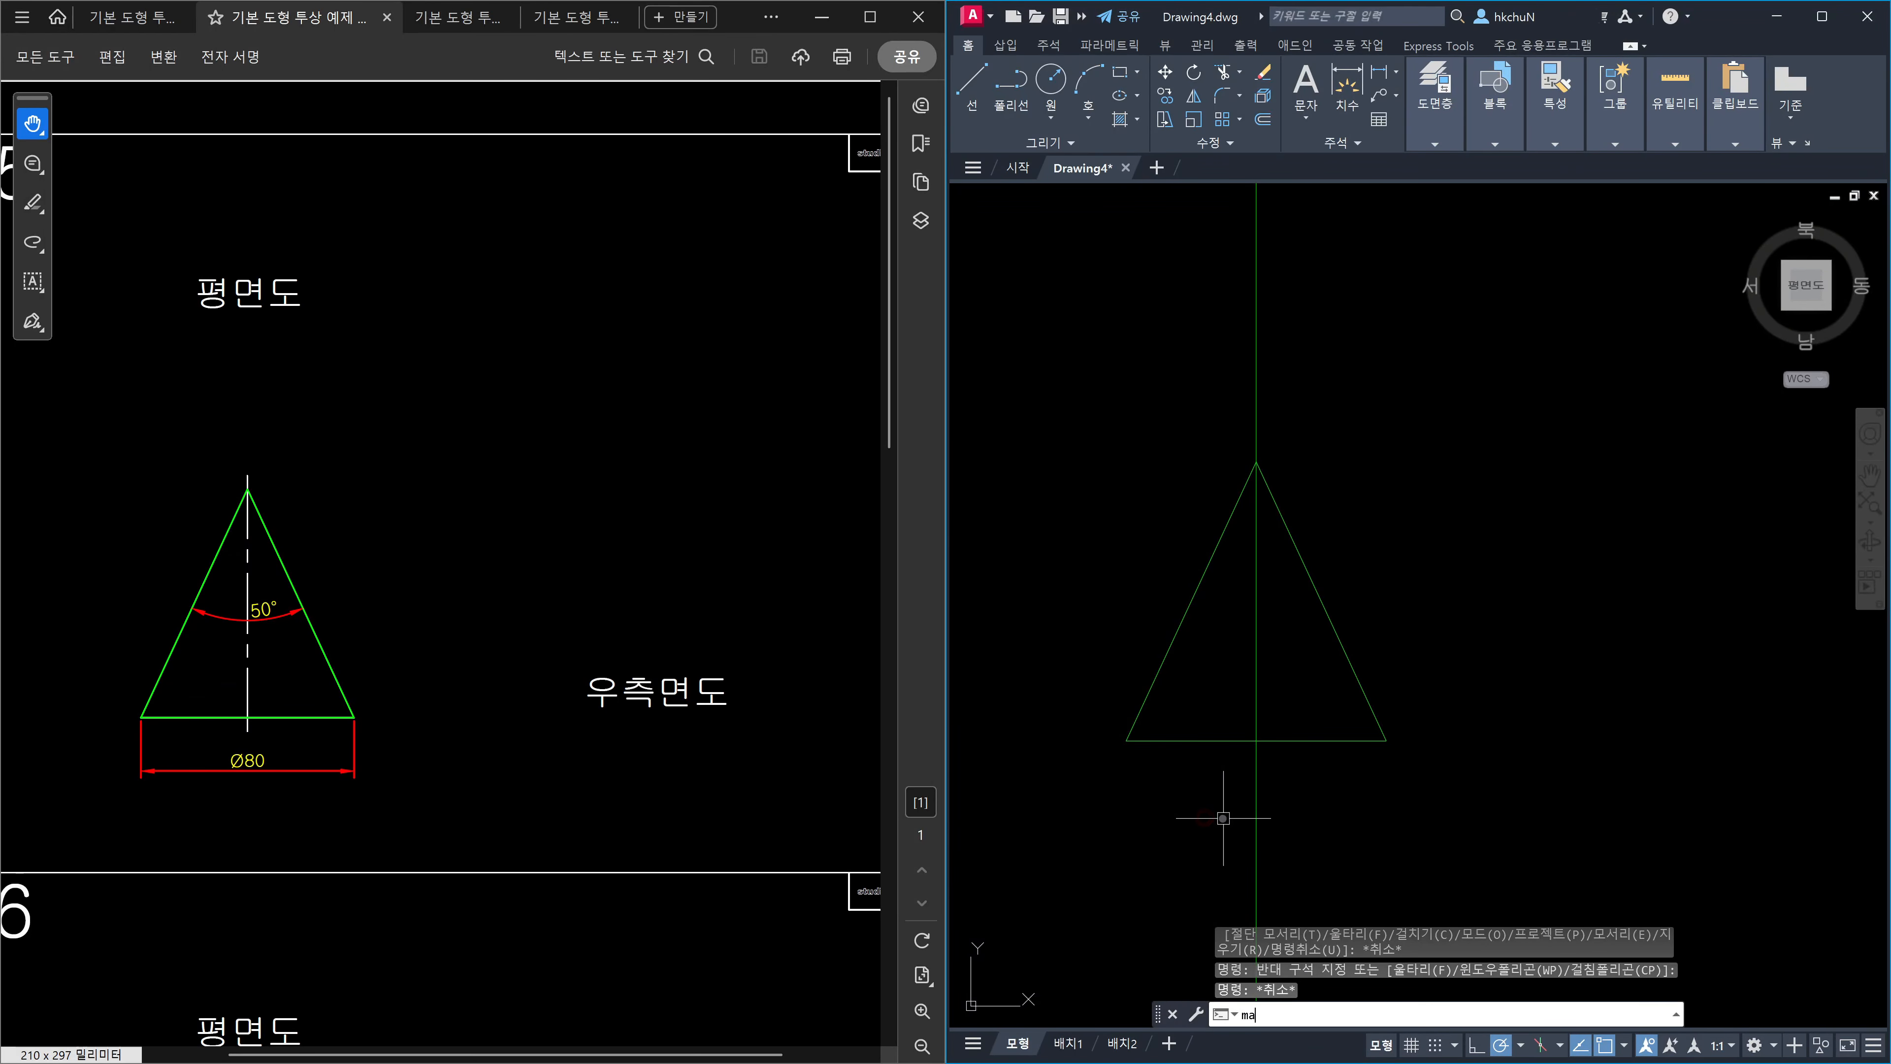
key("space")
scroll(1169, 798, "down", 5)
middle_click_drag(1148, 770, 1479, 724)
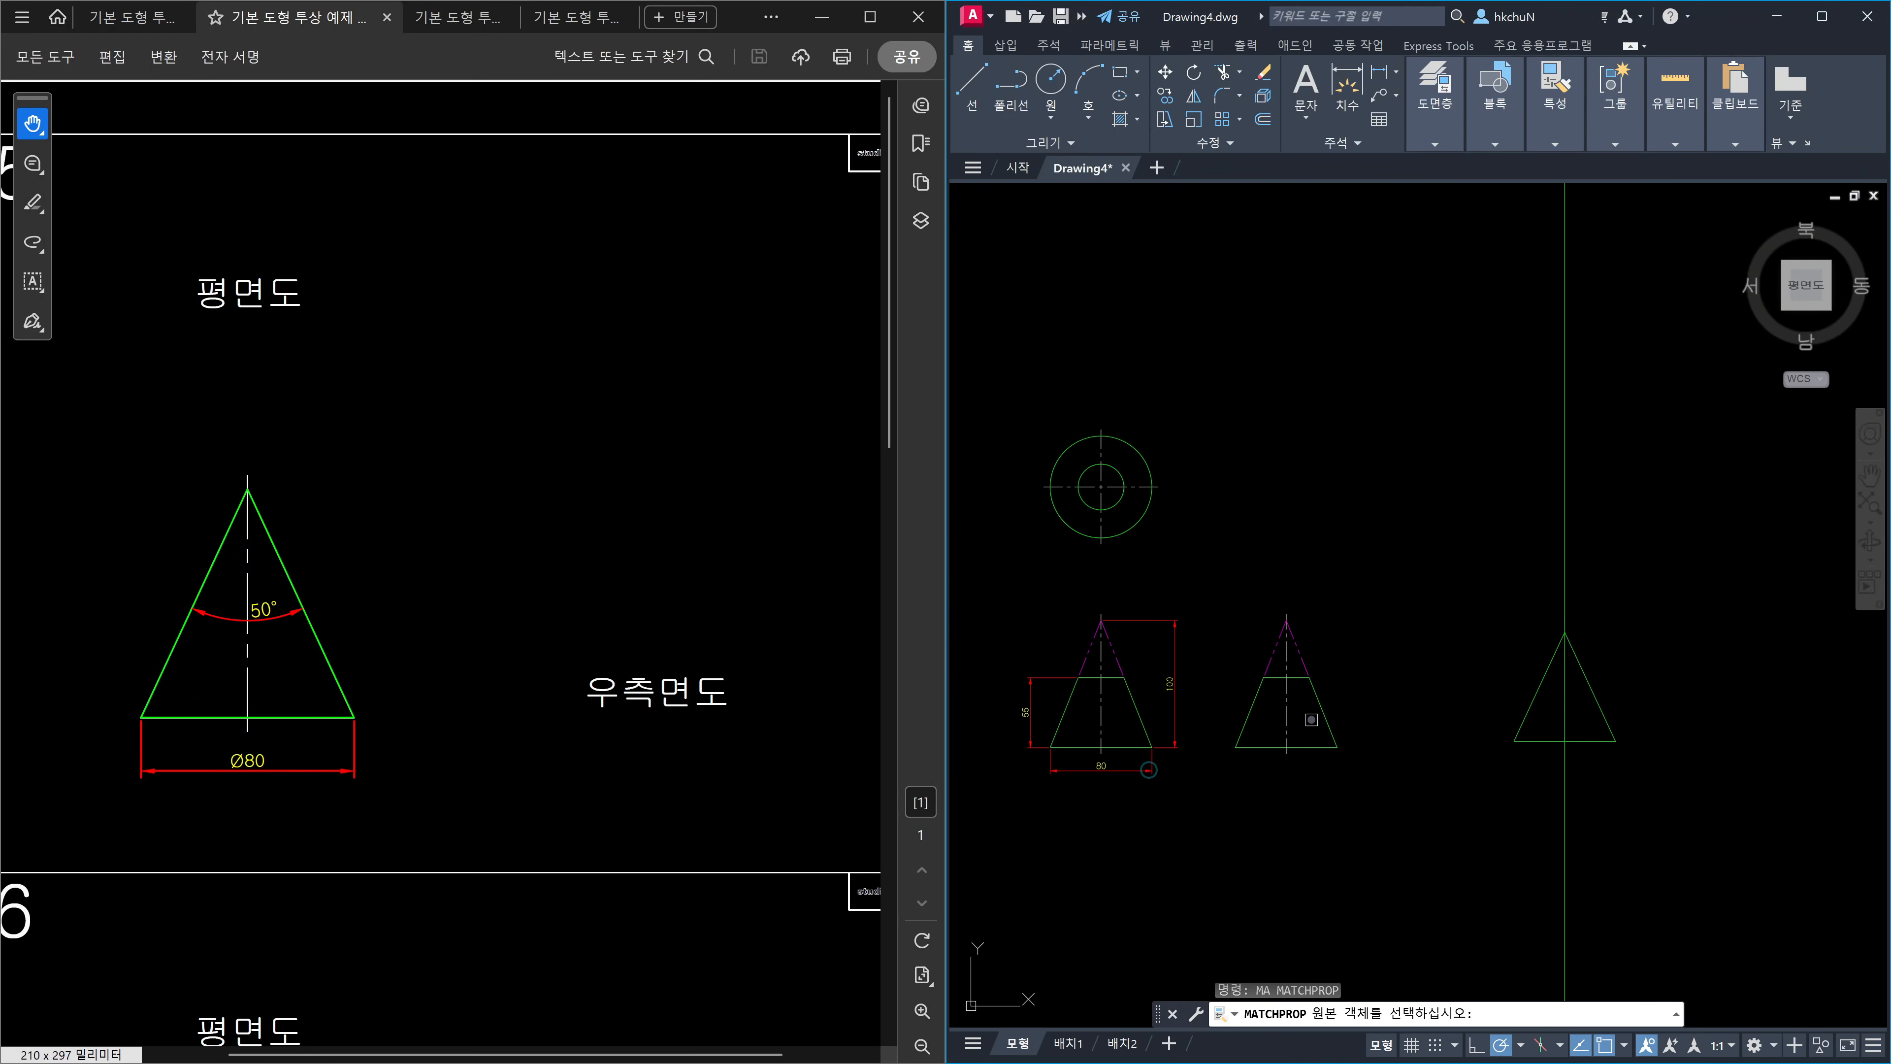
left_click(1284, 712)
left_click(1564, 789)
key("Escape")
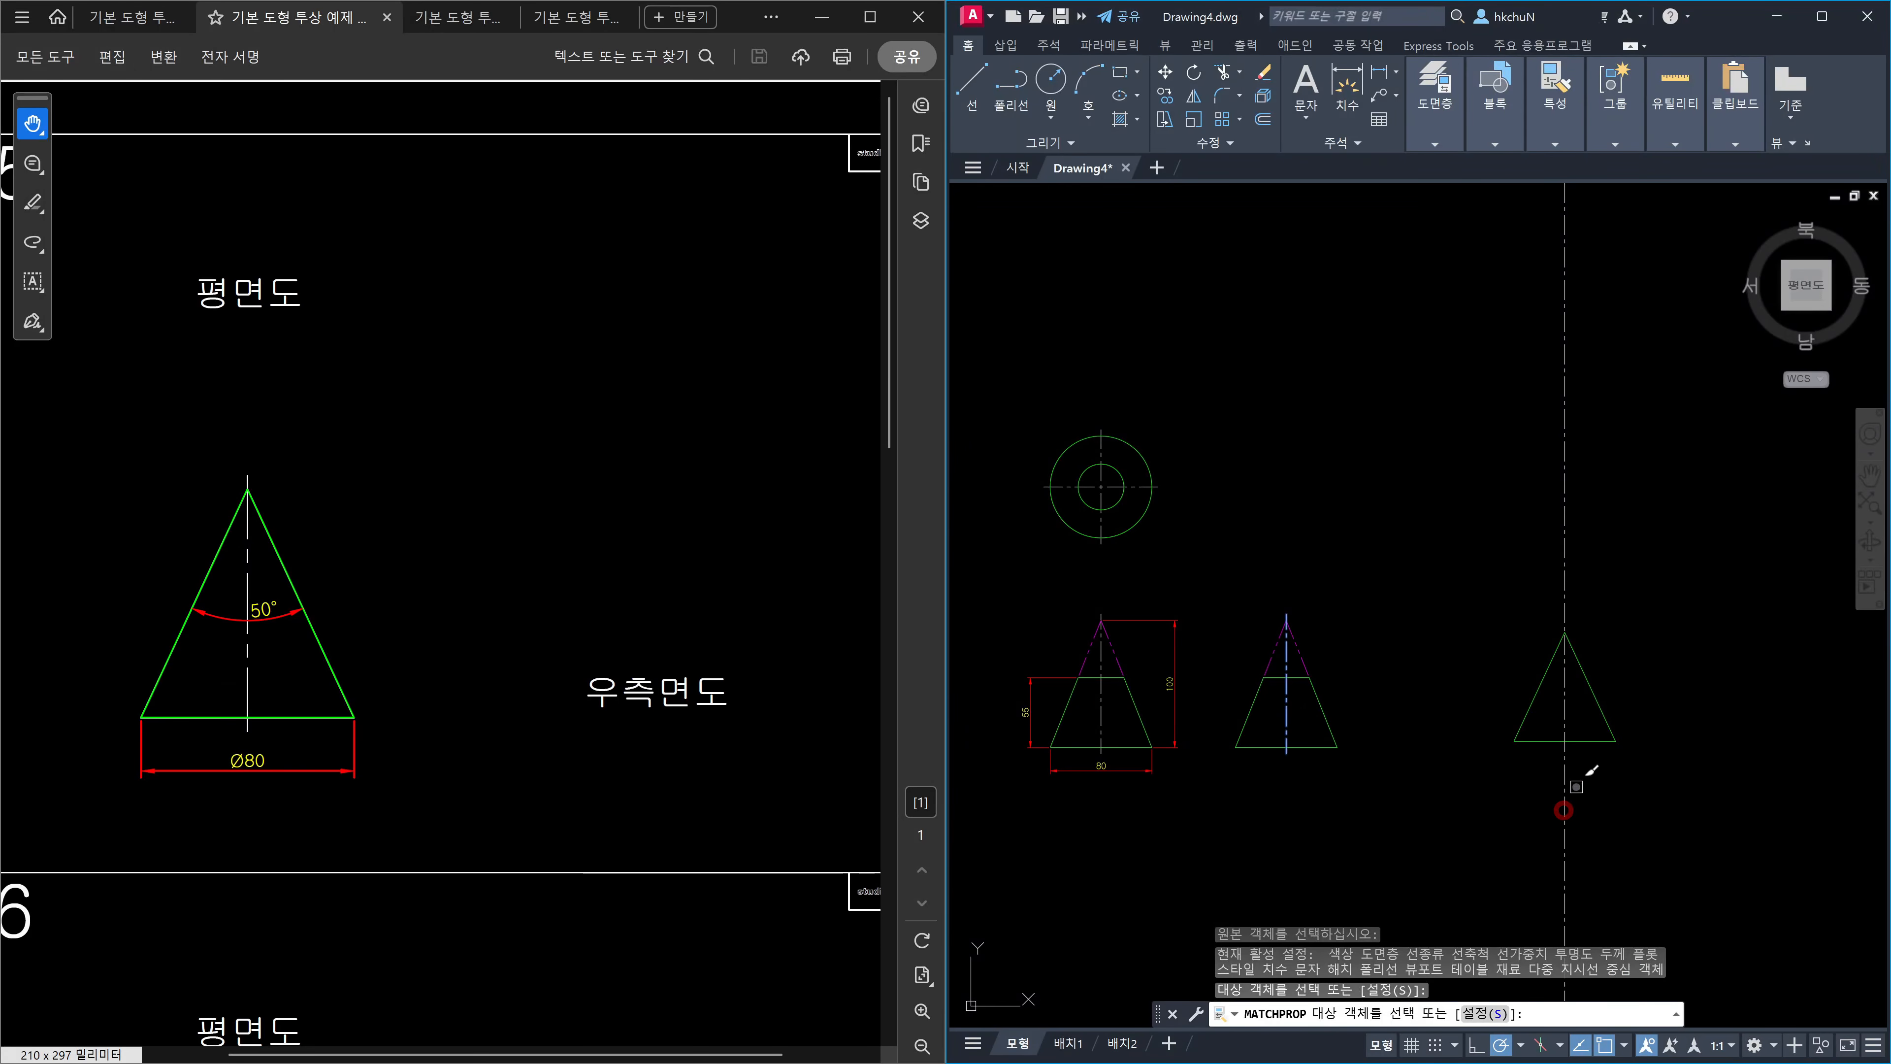
Trim the cone's centerline above the apex and below the base line.
scroll(1590, 754, "up", 4)
middle_click_drag(1591, 757, 1569, 849)
type("tr")
key("space")
left_click(1574, 868)
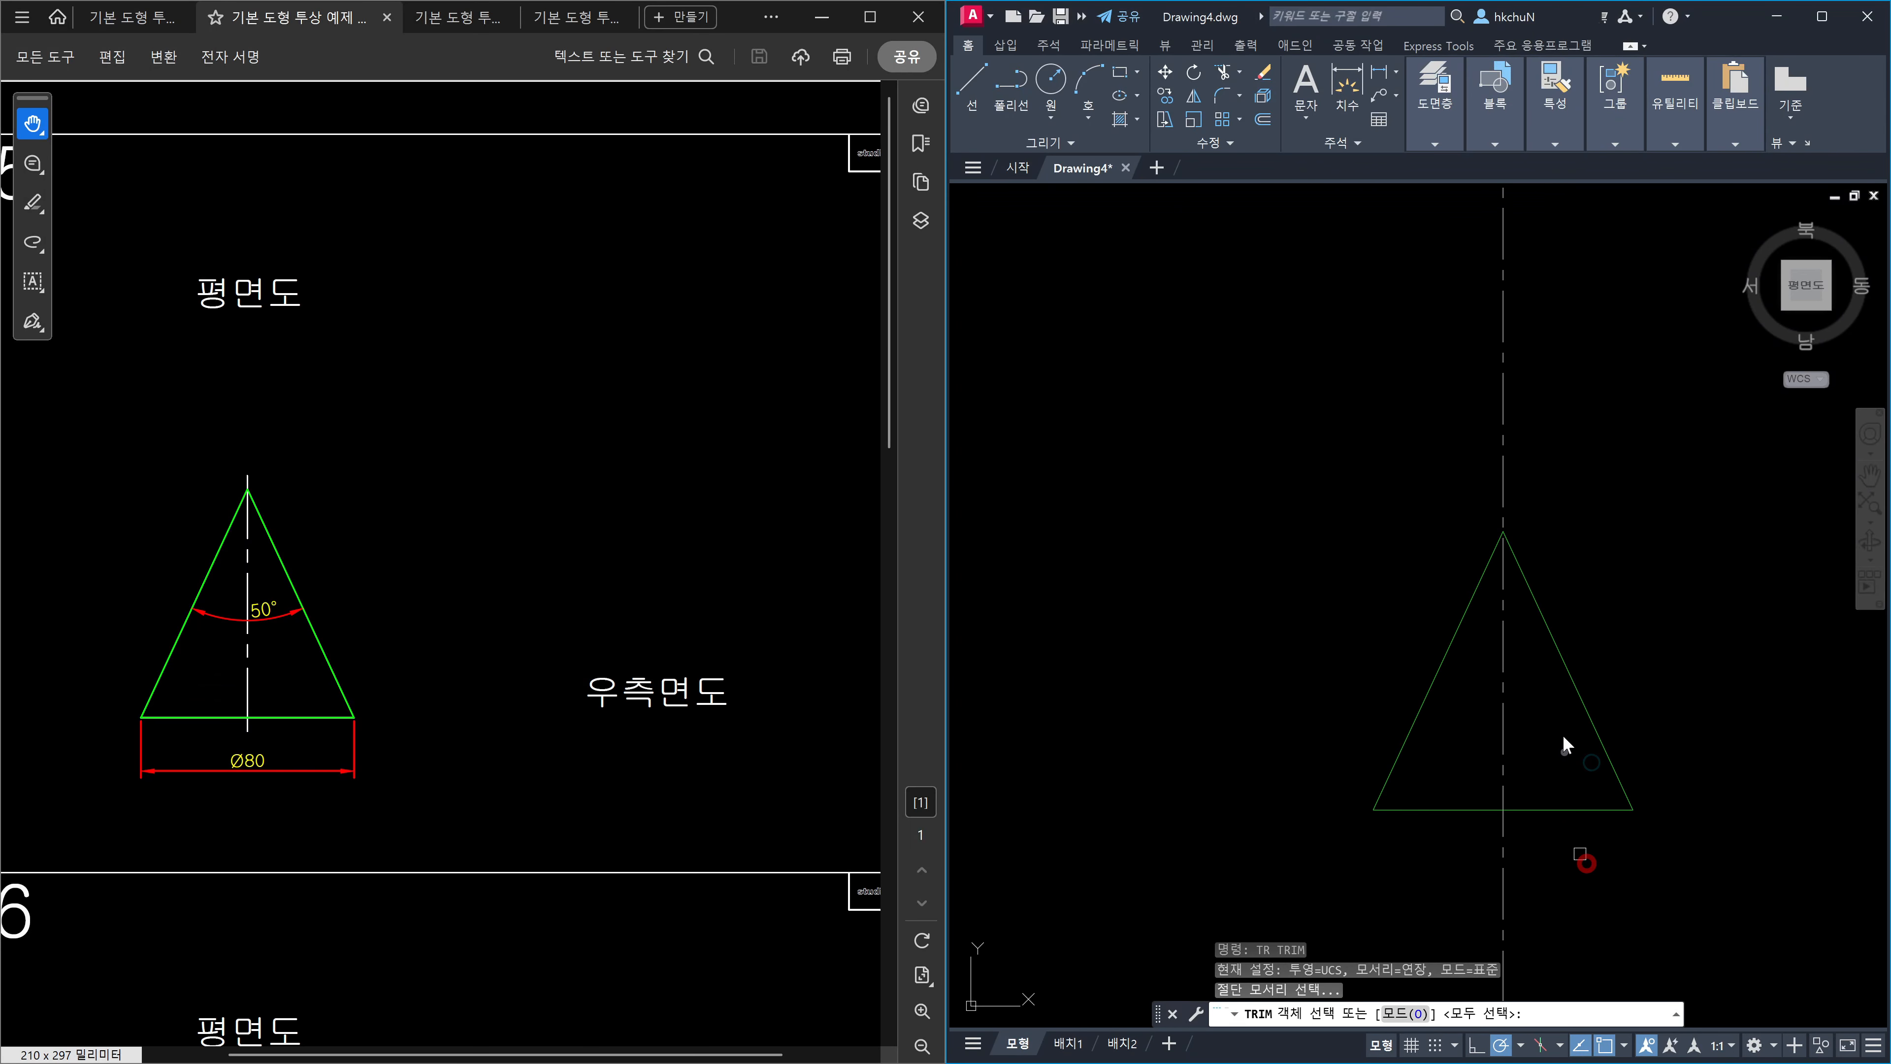
left_click(1549, 634)
key("space")
left_click(1567, 496)
left_click(1476, 468)
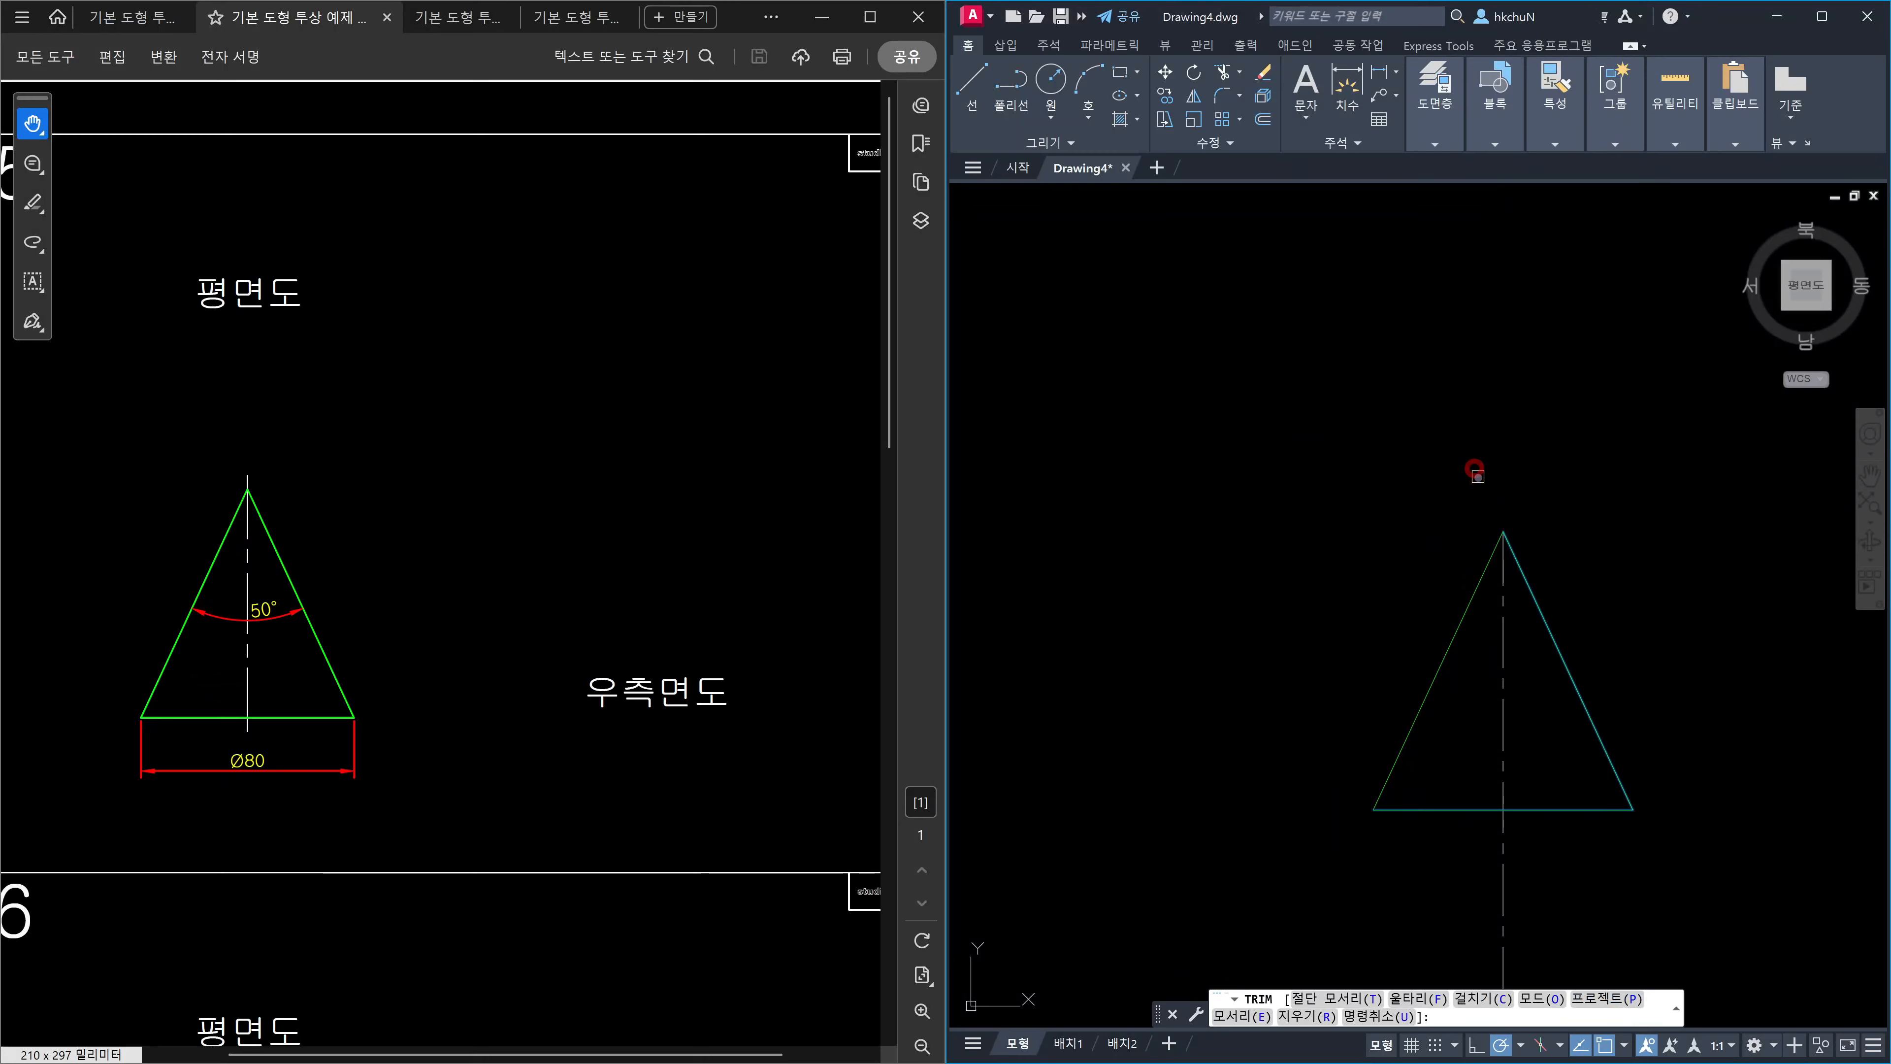
left_click(1554, 874)
left_click(1467, 853)
key("Escape")
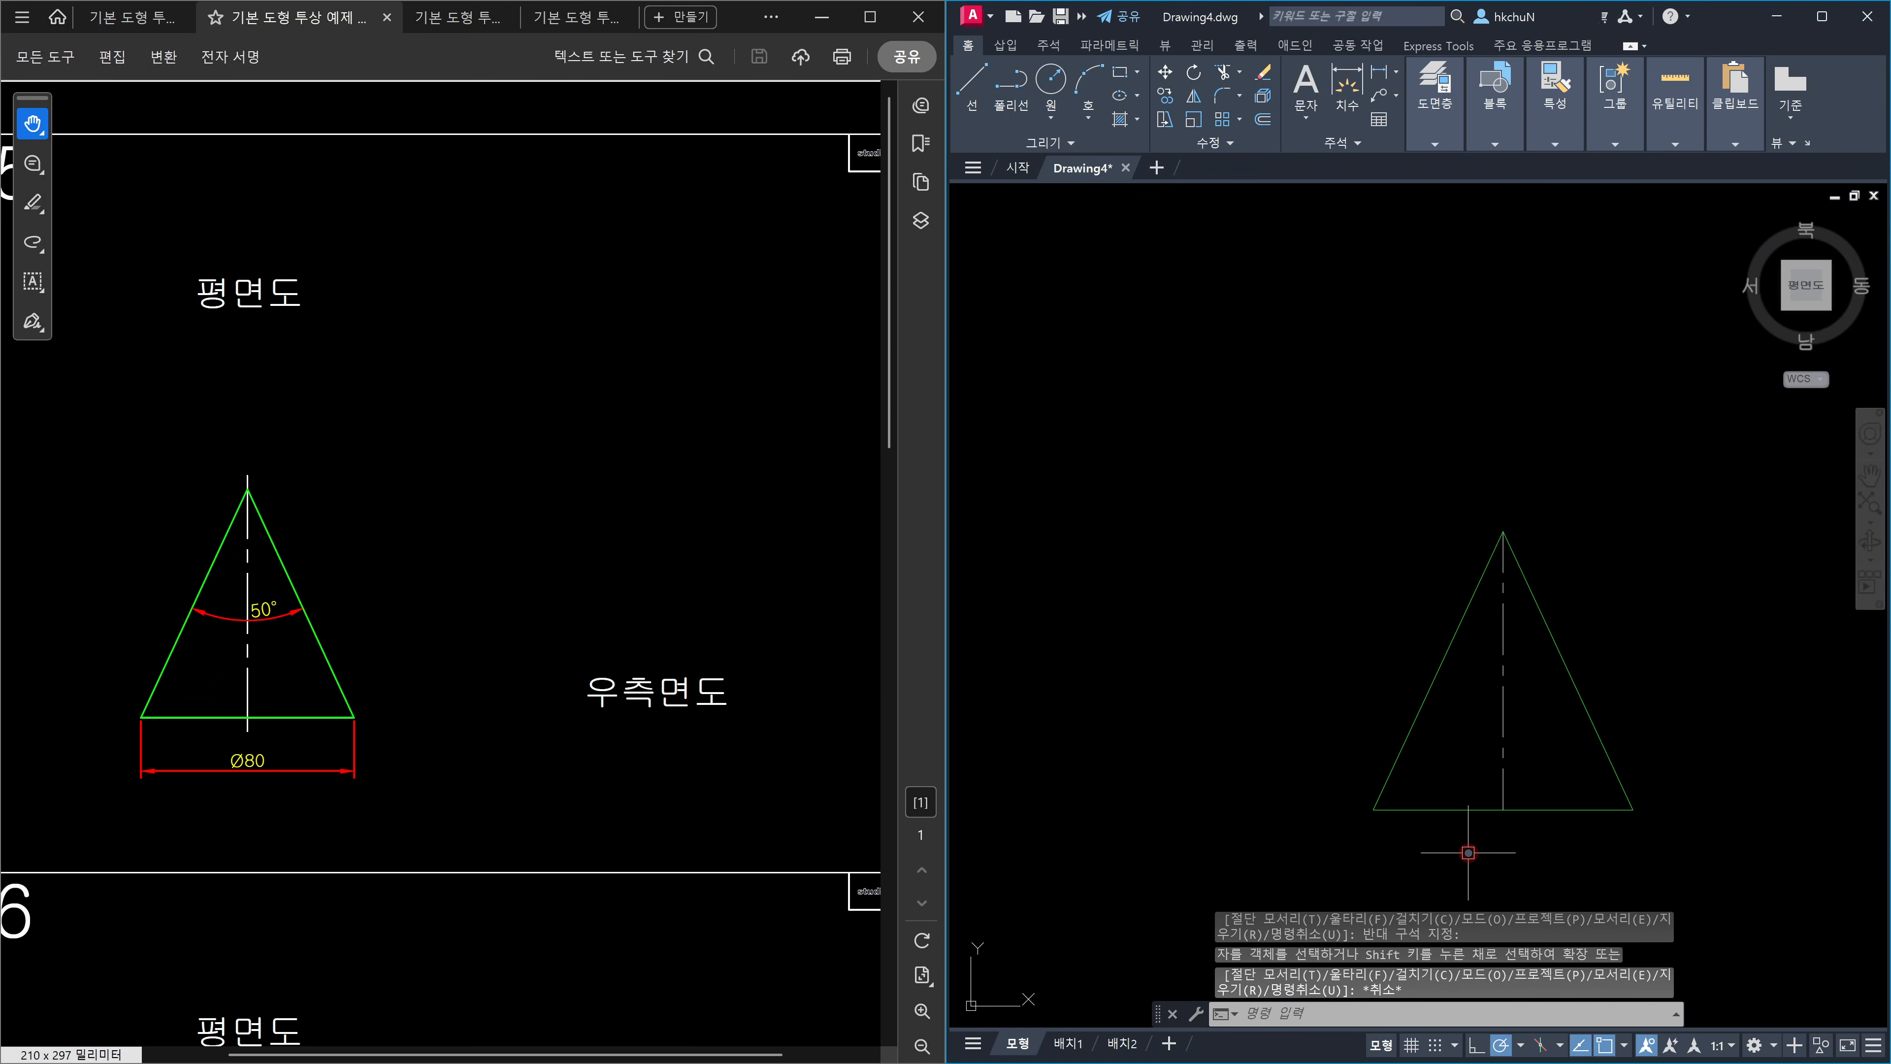
Lengthen the cone's centerline at both ends by a delta of 5 mm.
type("len")
key("Return")
type("de")
key("Return")
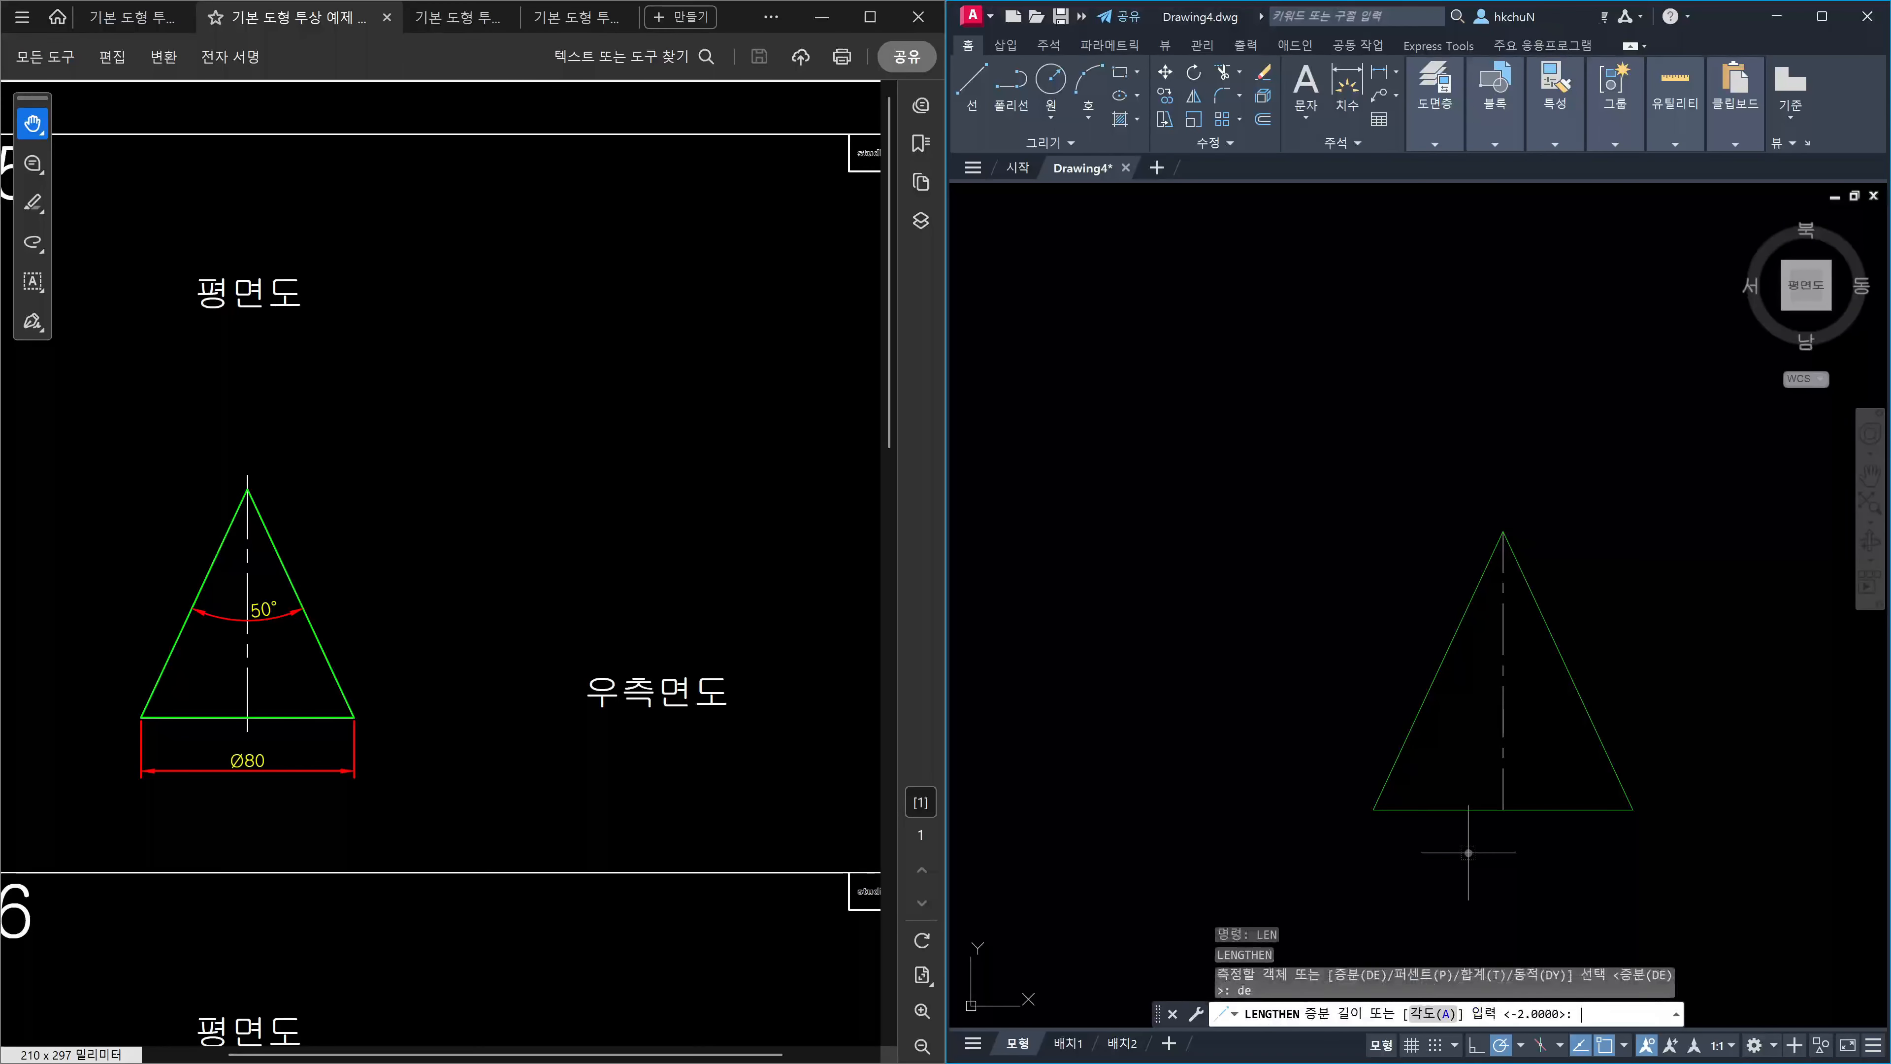
type("5")
key("Return")
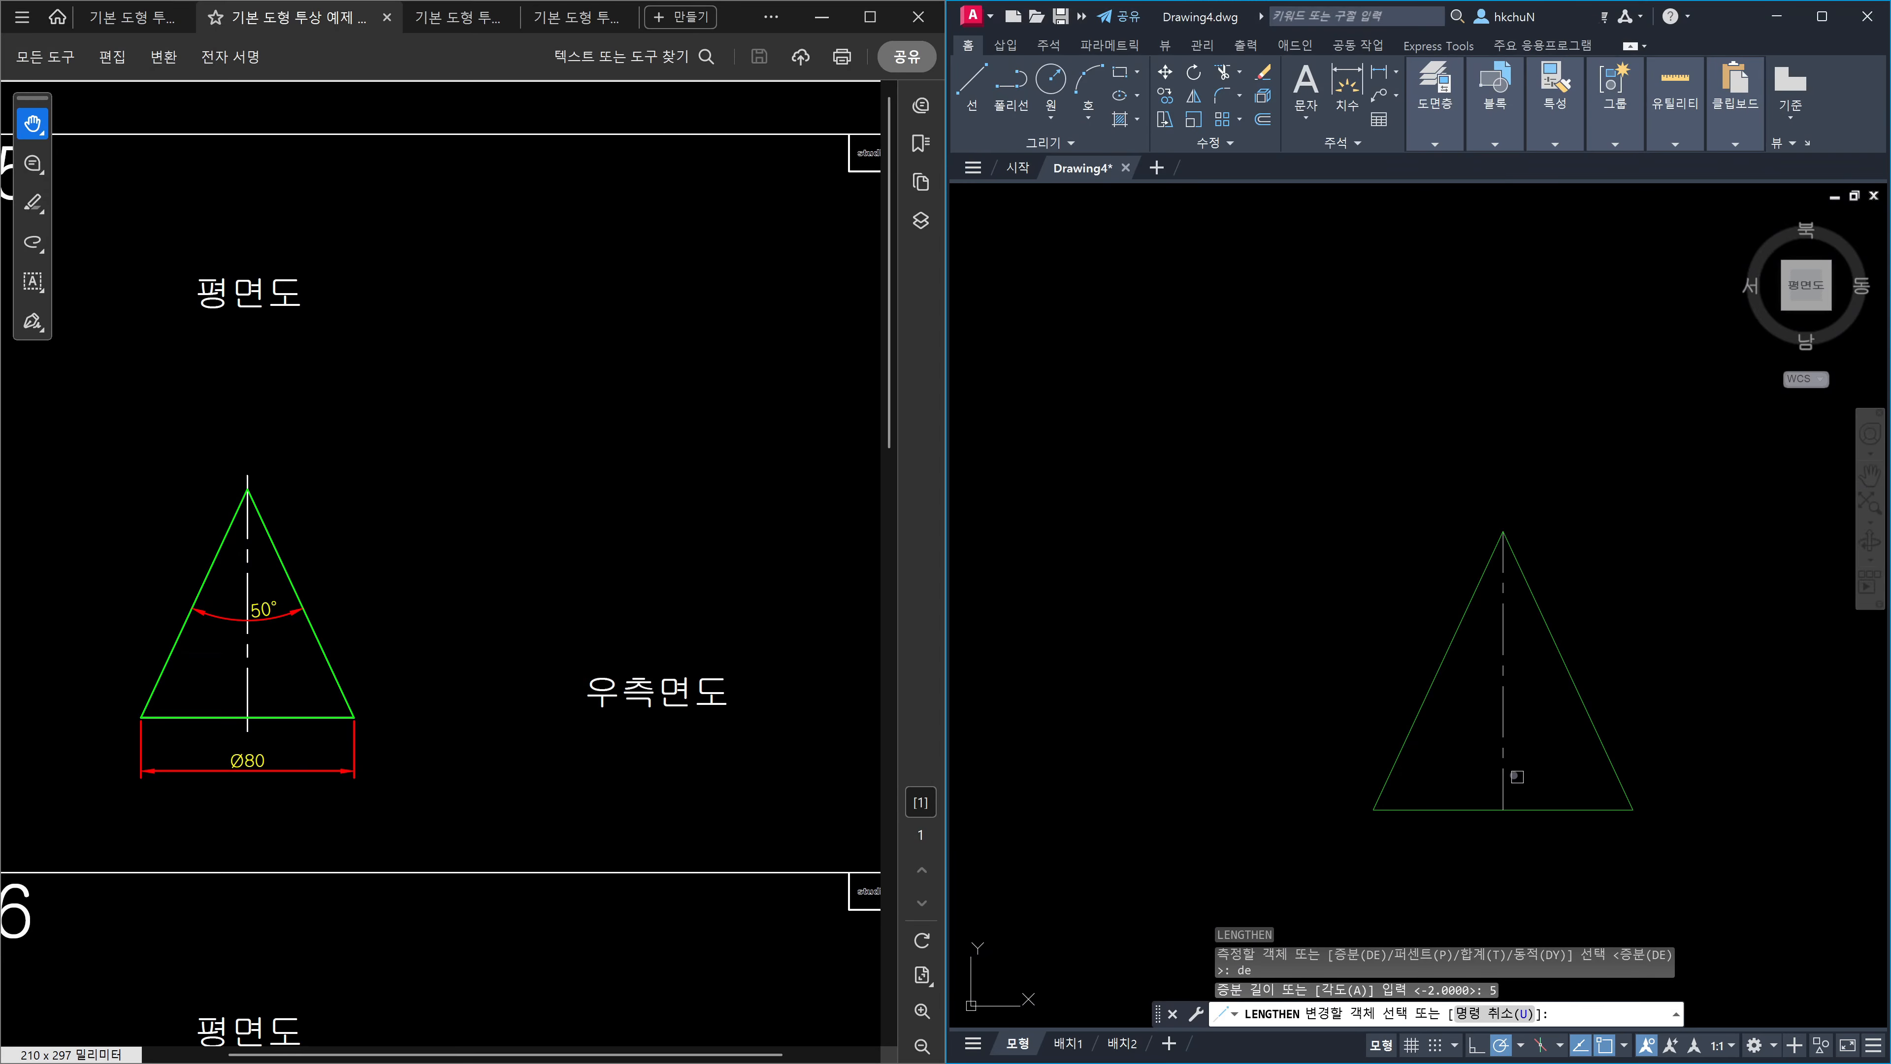
left_click(1502, 622)
key("Escape")
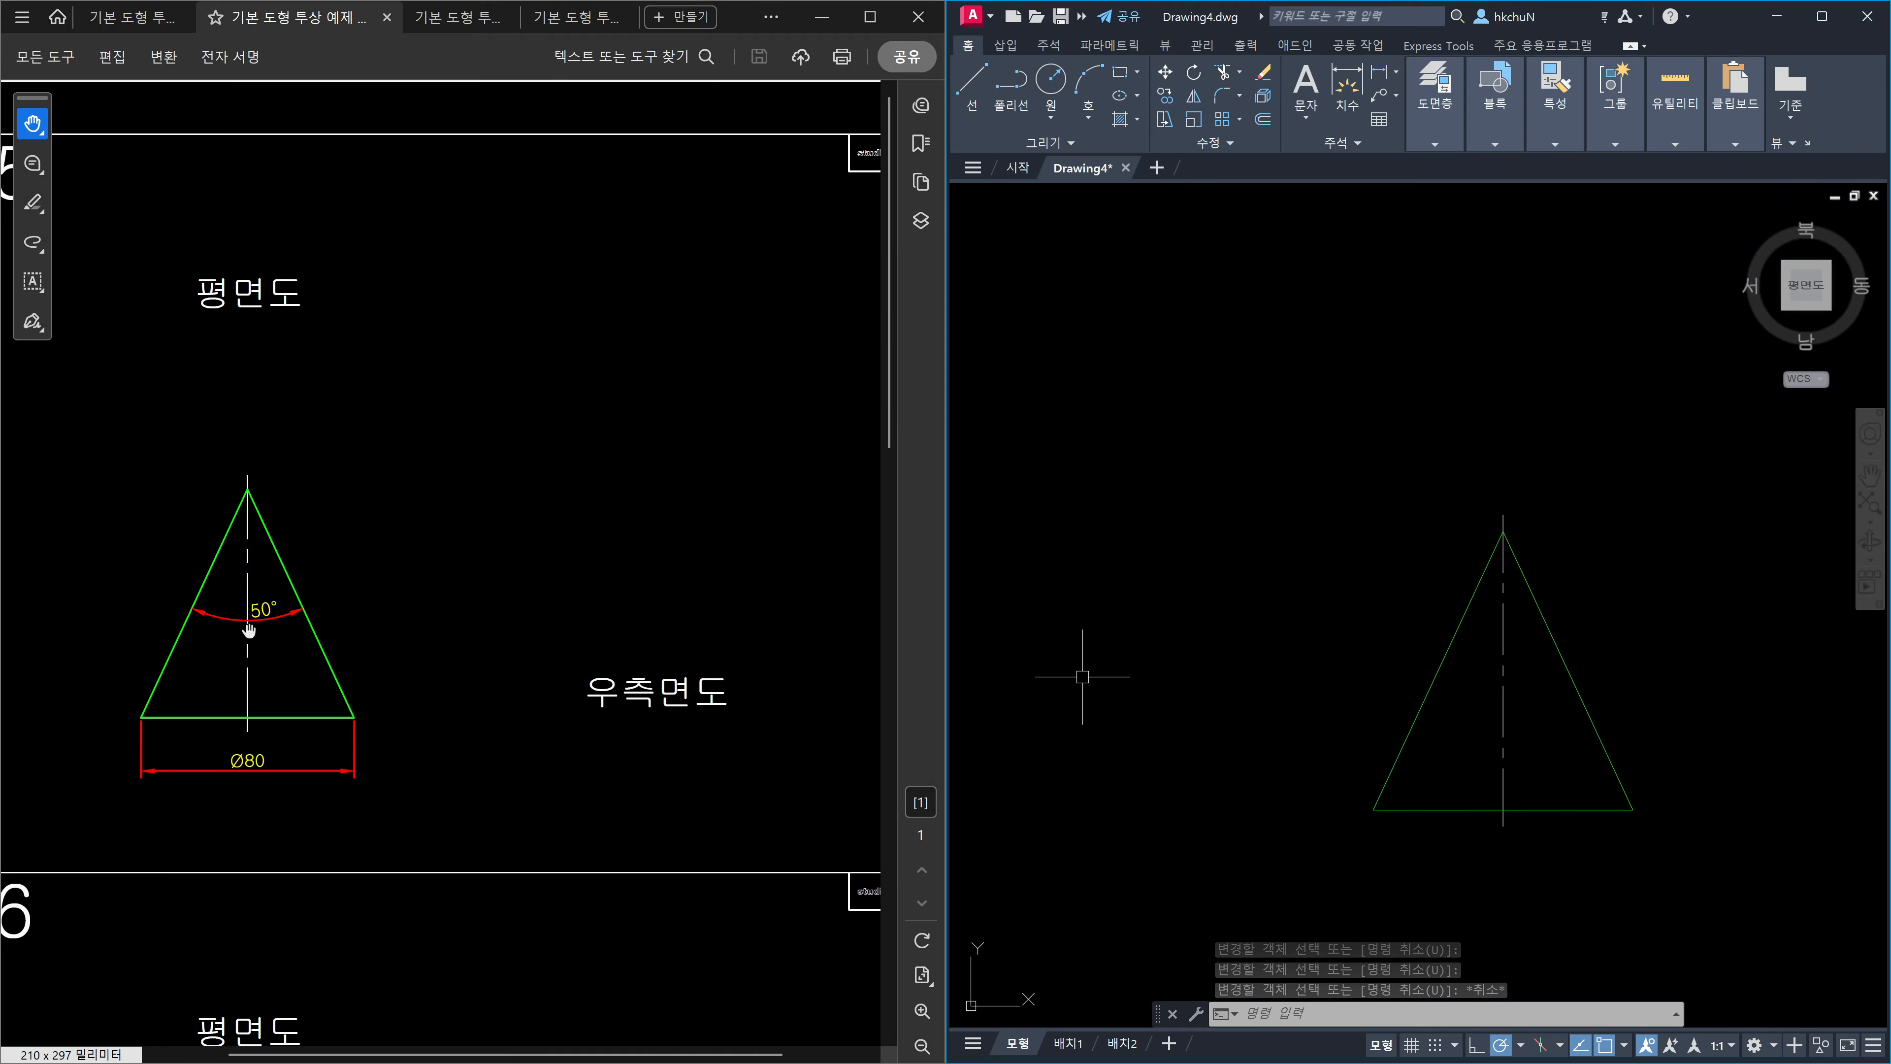
key("Escape")
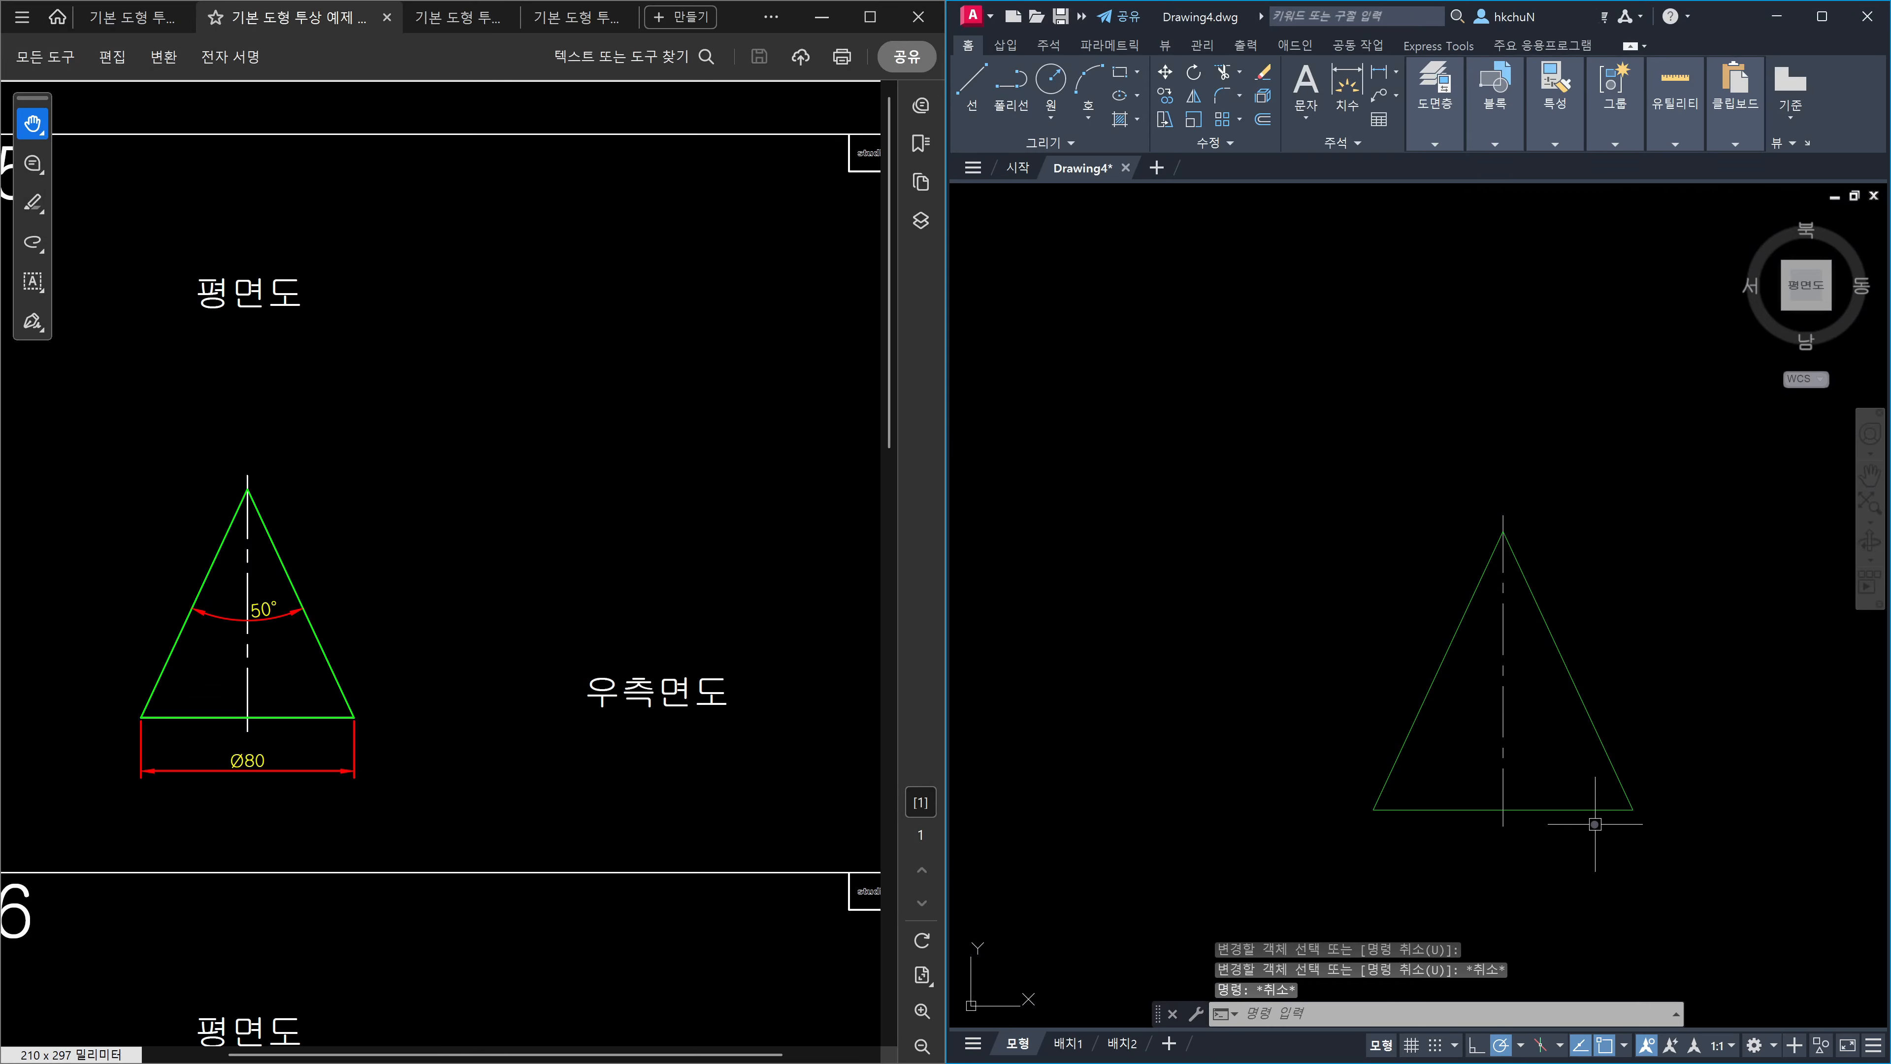
Copy the cone's front view with its centerline about 148 mm horizontally to the right as the side view.
type("co")
key("Return")
left_click(1705, 871)
left_click(1278, 514)
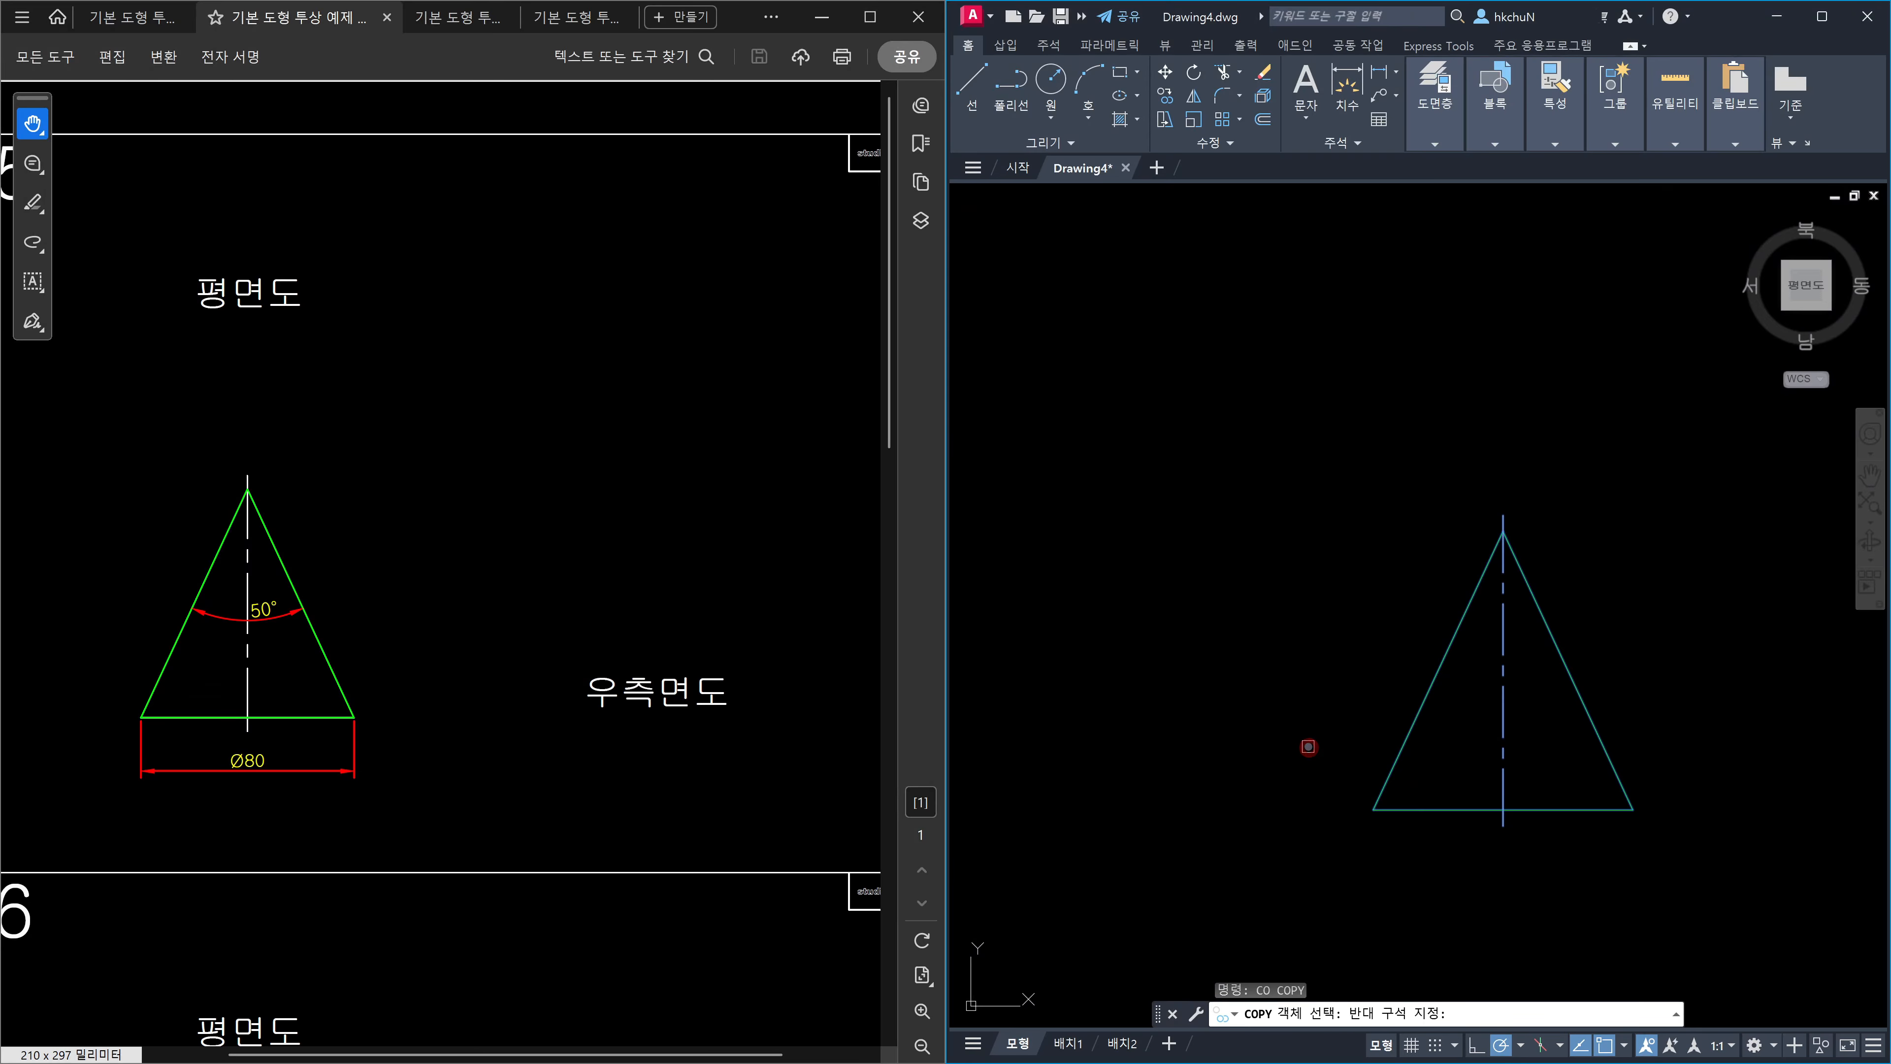
key("Return")
scroll(1308, 751, "down", 4)
left_click(1389, 844)
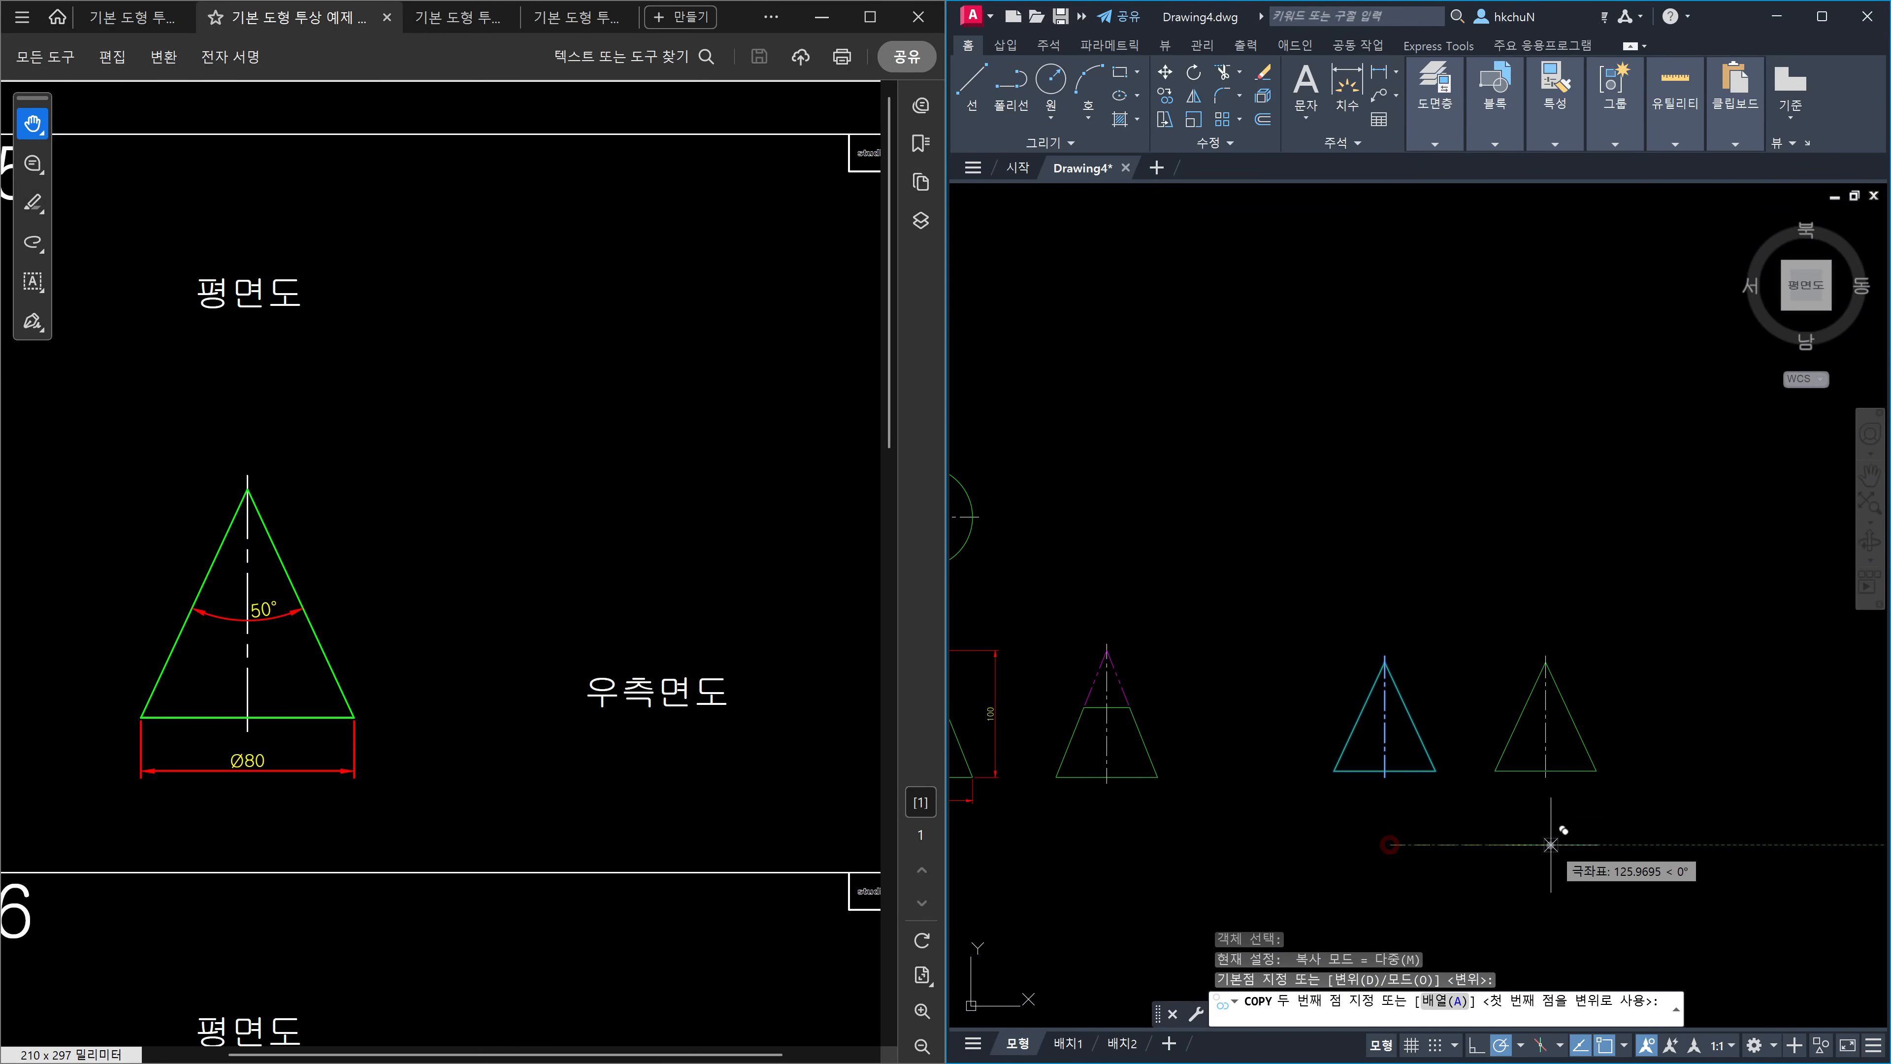
left_click(1577, 844)
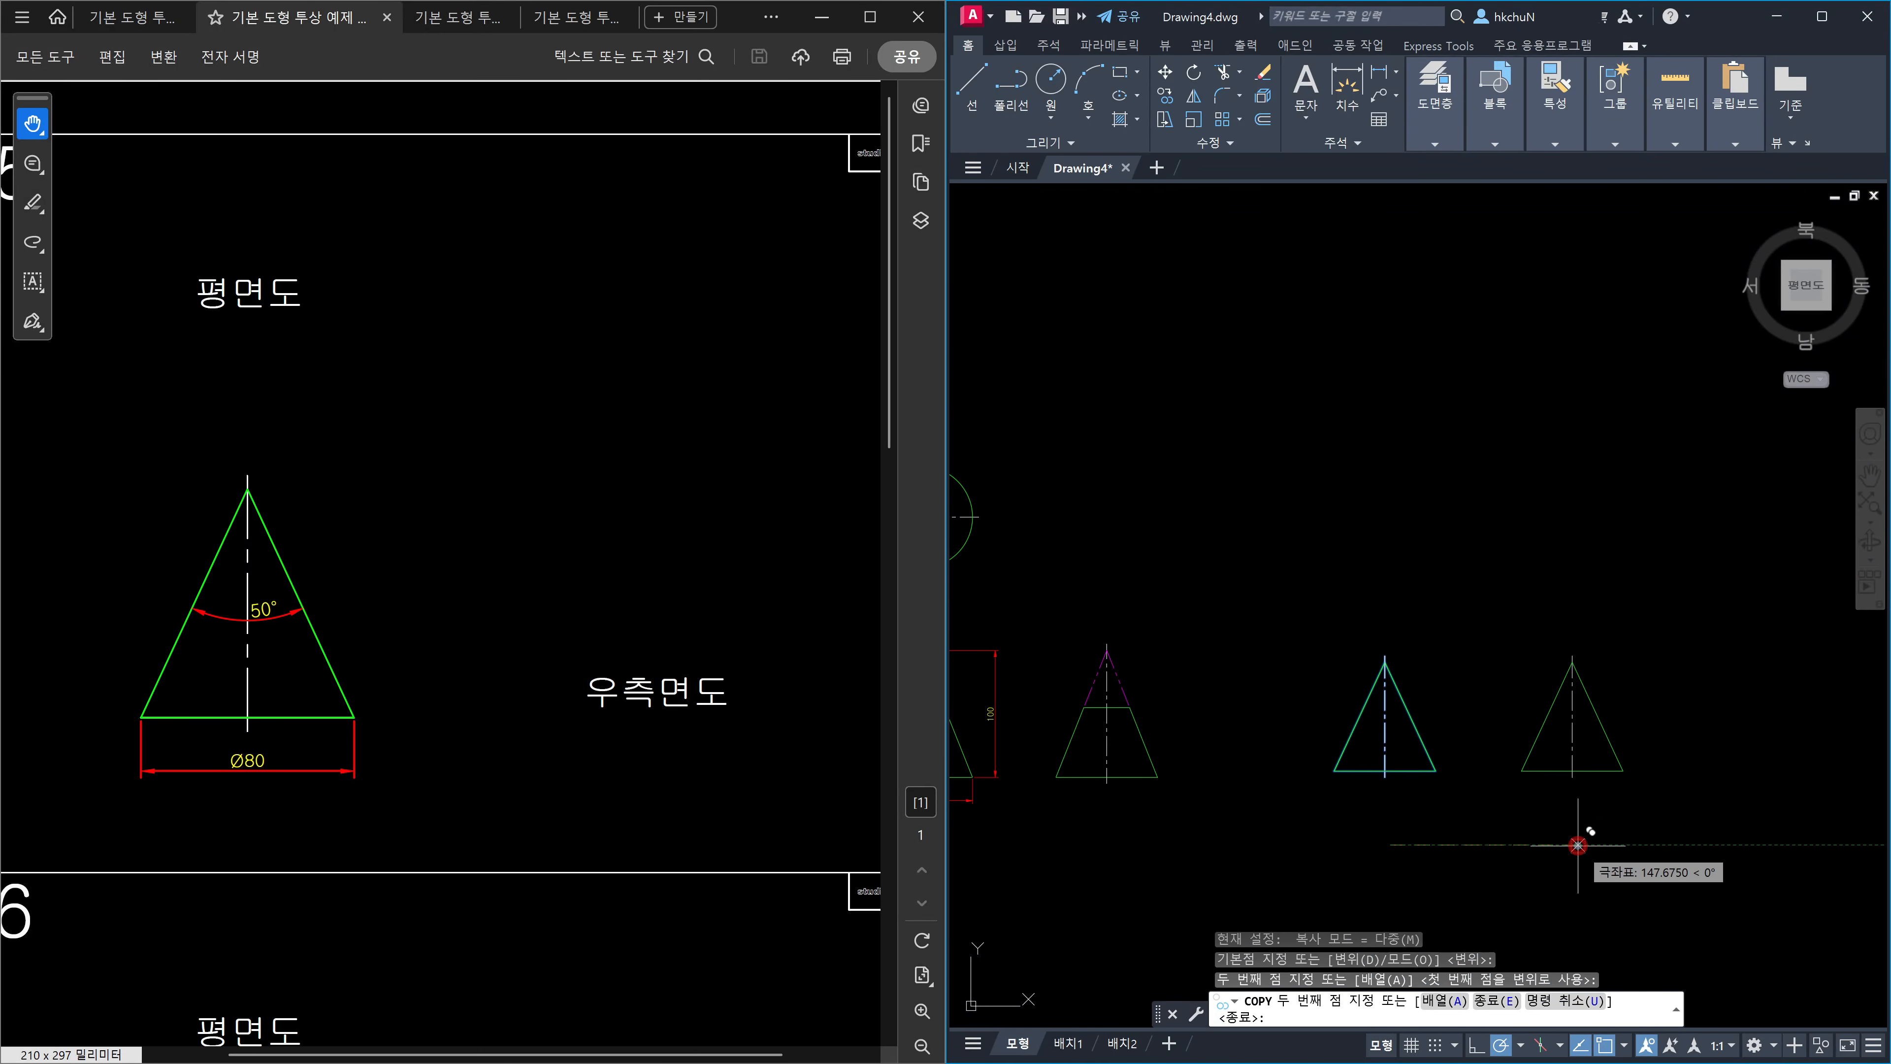
key("Escape")
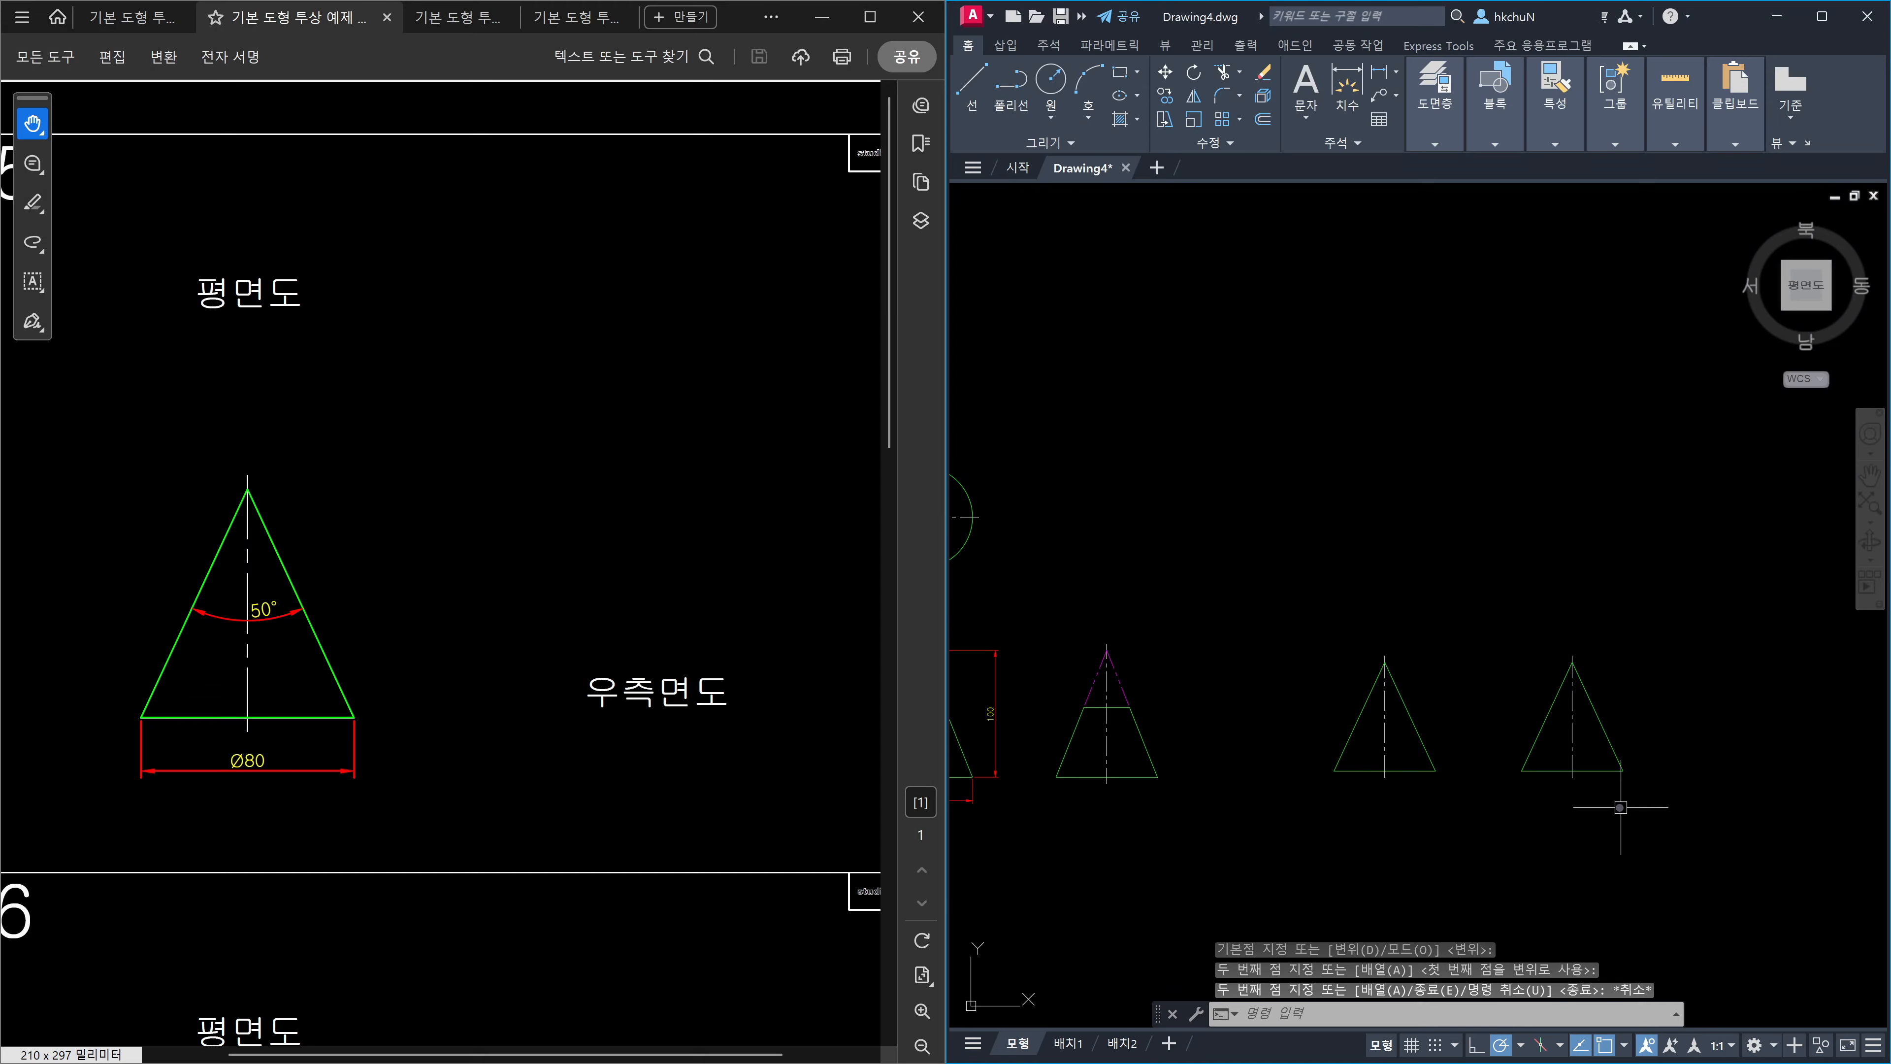
scroll(1419, 724, "up", 2)
middle_click_drag(1427, 668, 1542, 700)
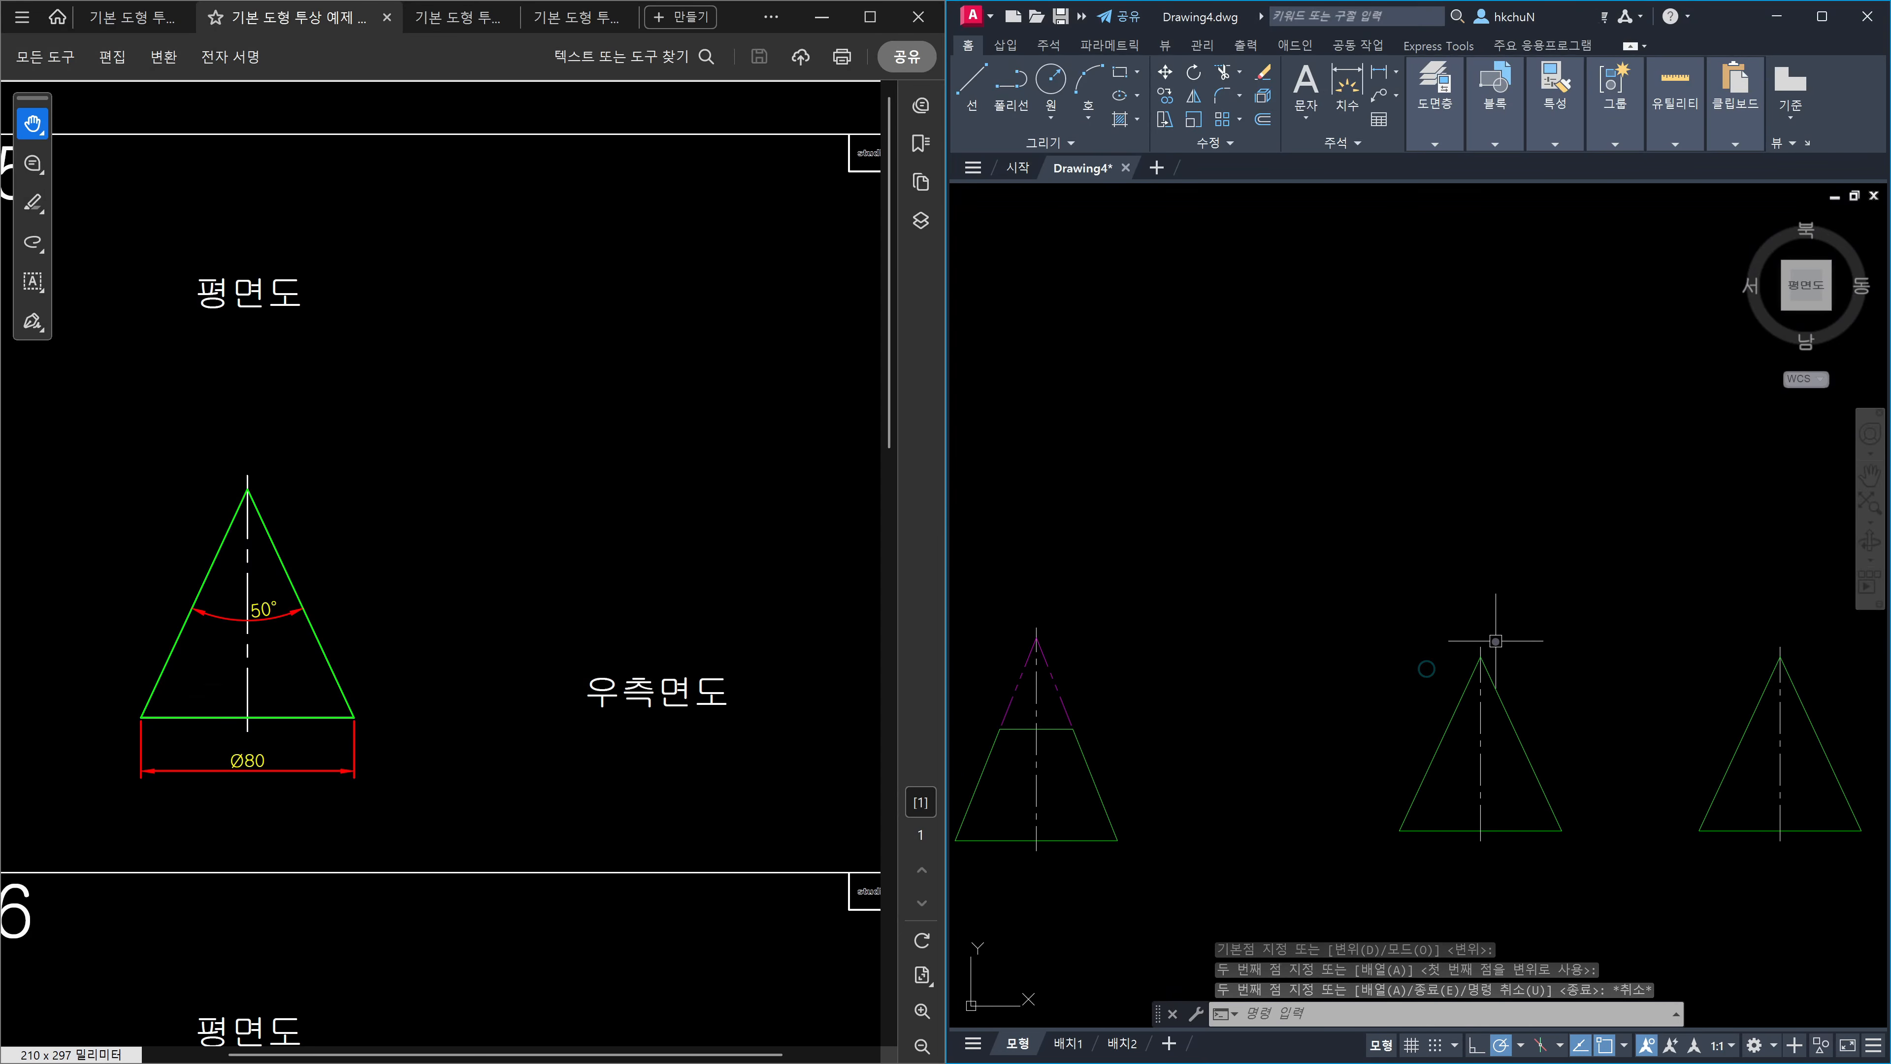
Draw a vertical construction line through the centreline of the middle cone view and delete the stray slanted construction line.
type("xl")
key("Return")
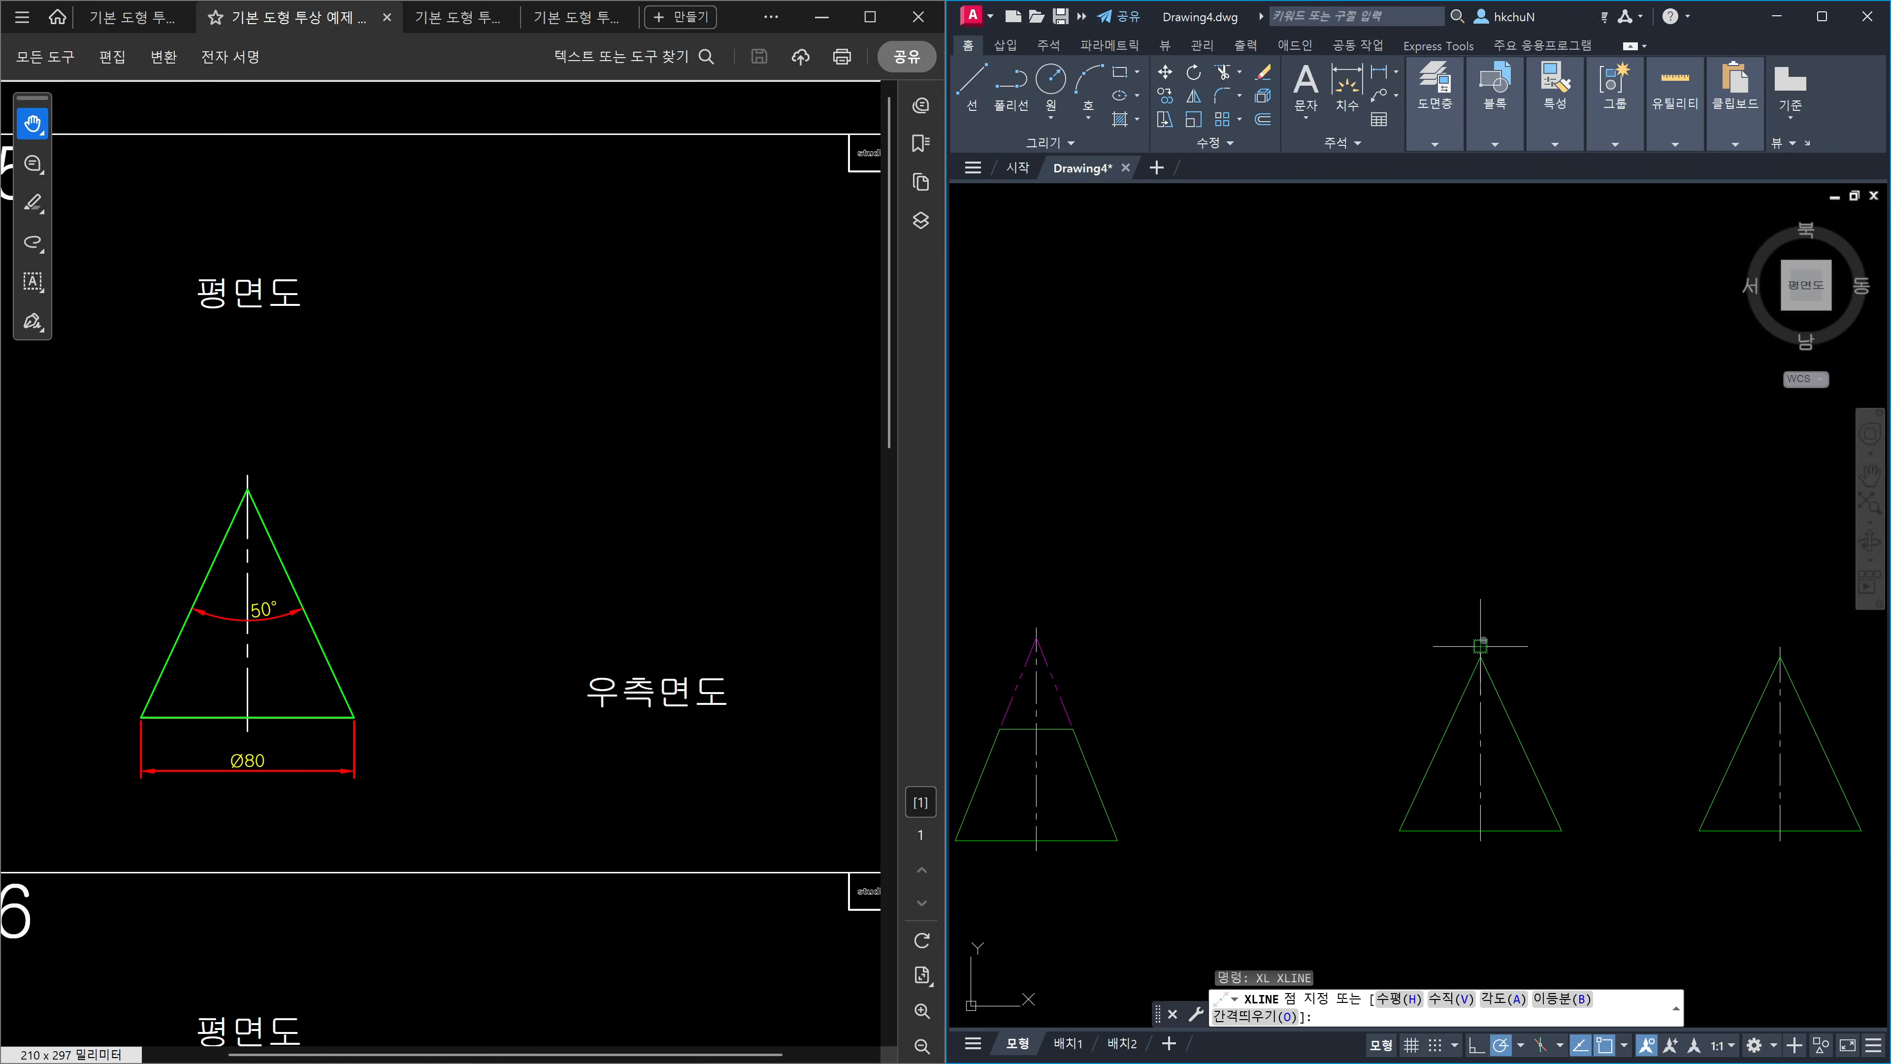
key("Escape")
type("xl")
key("Return")
left_click(1482, 643)
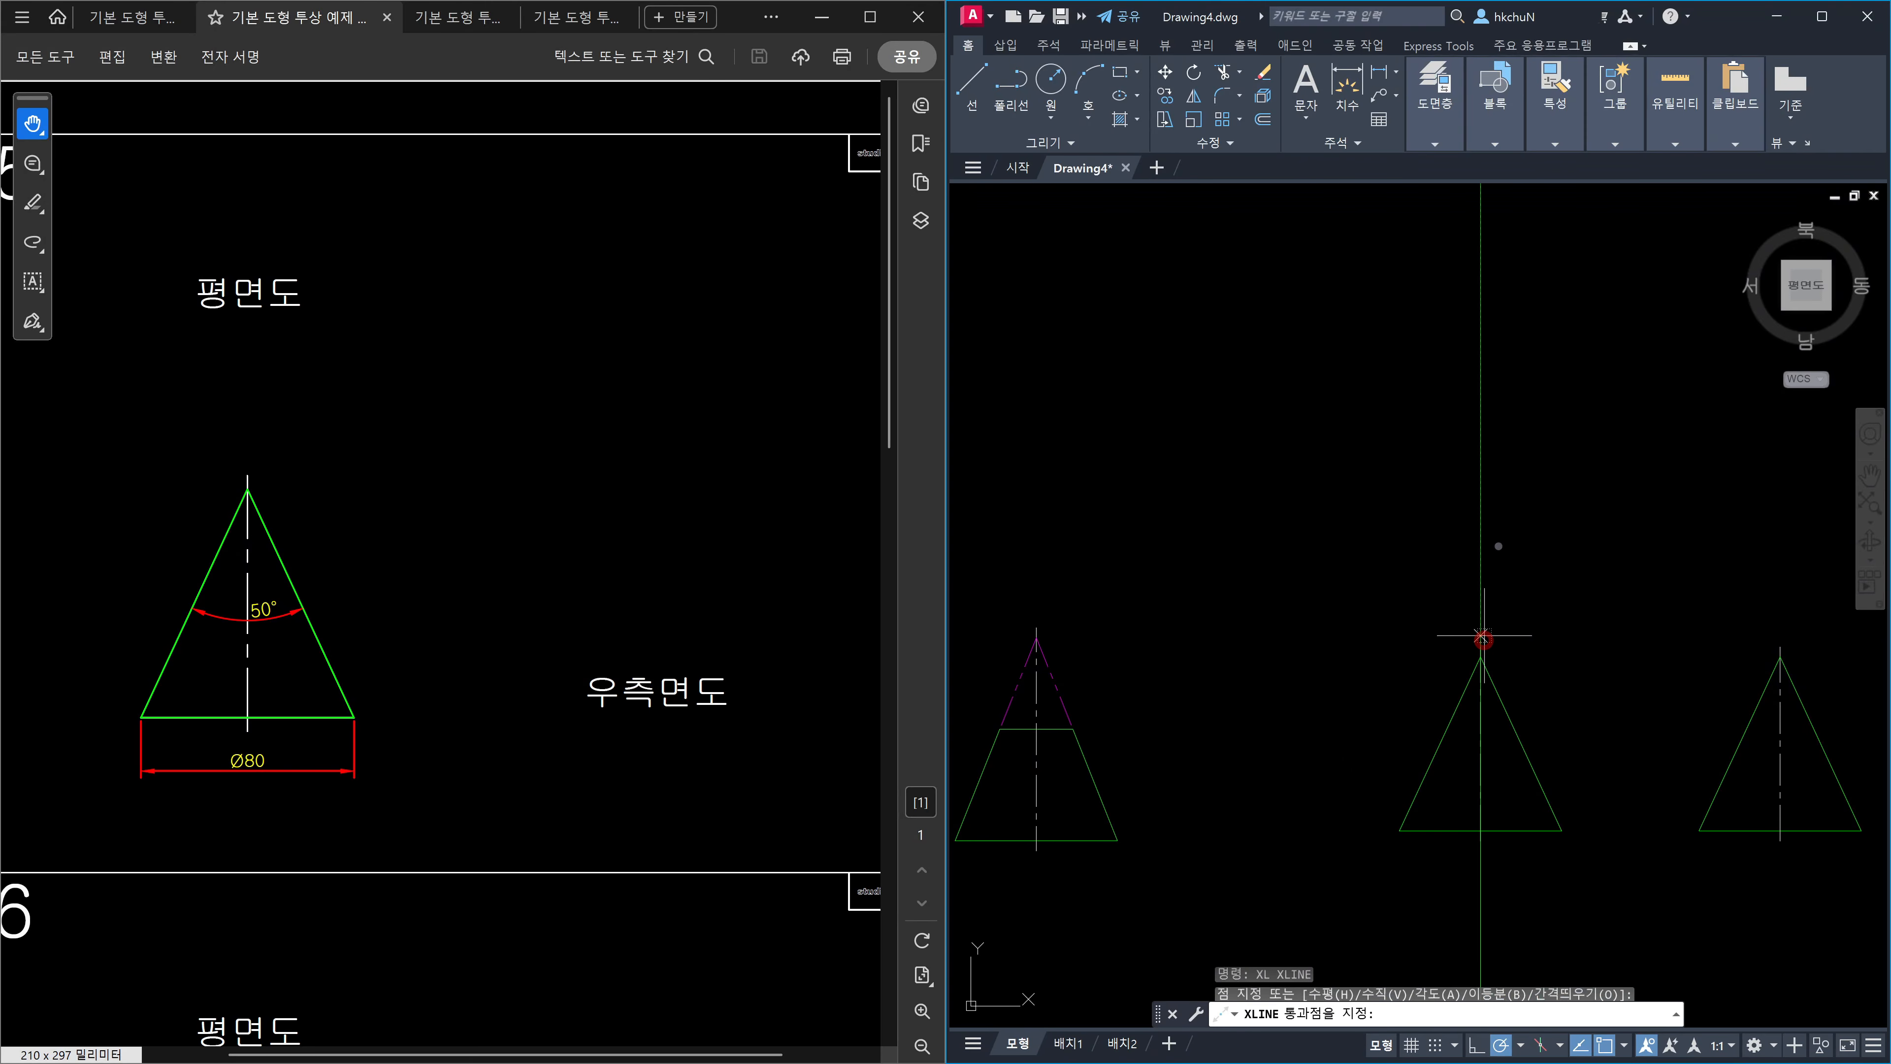
left_click(1480, 467)
key("Escape")
left_click(1548, 438)
left_click(1510, 404)
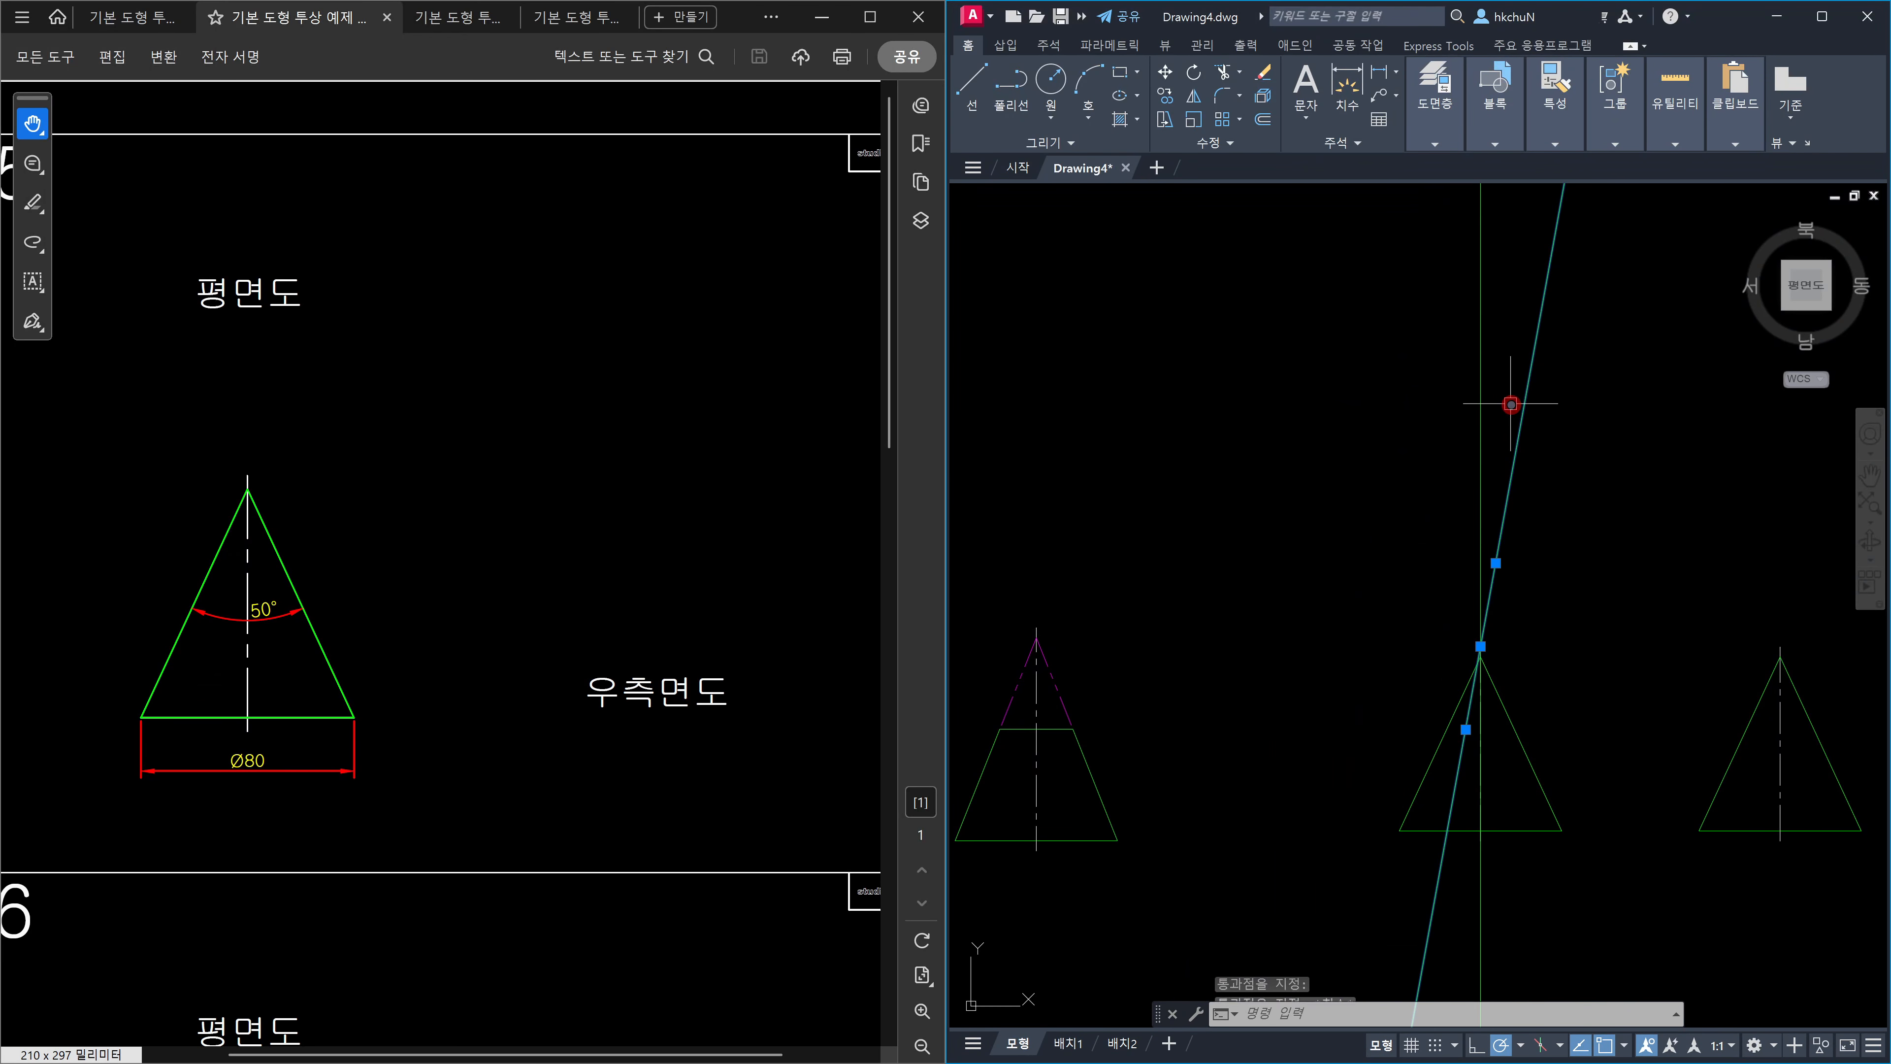
key("Delete")
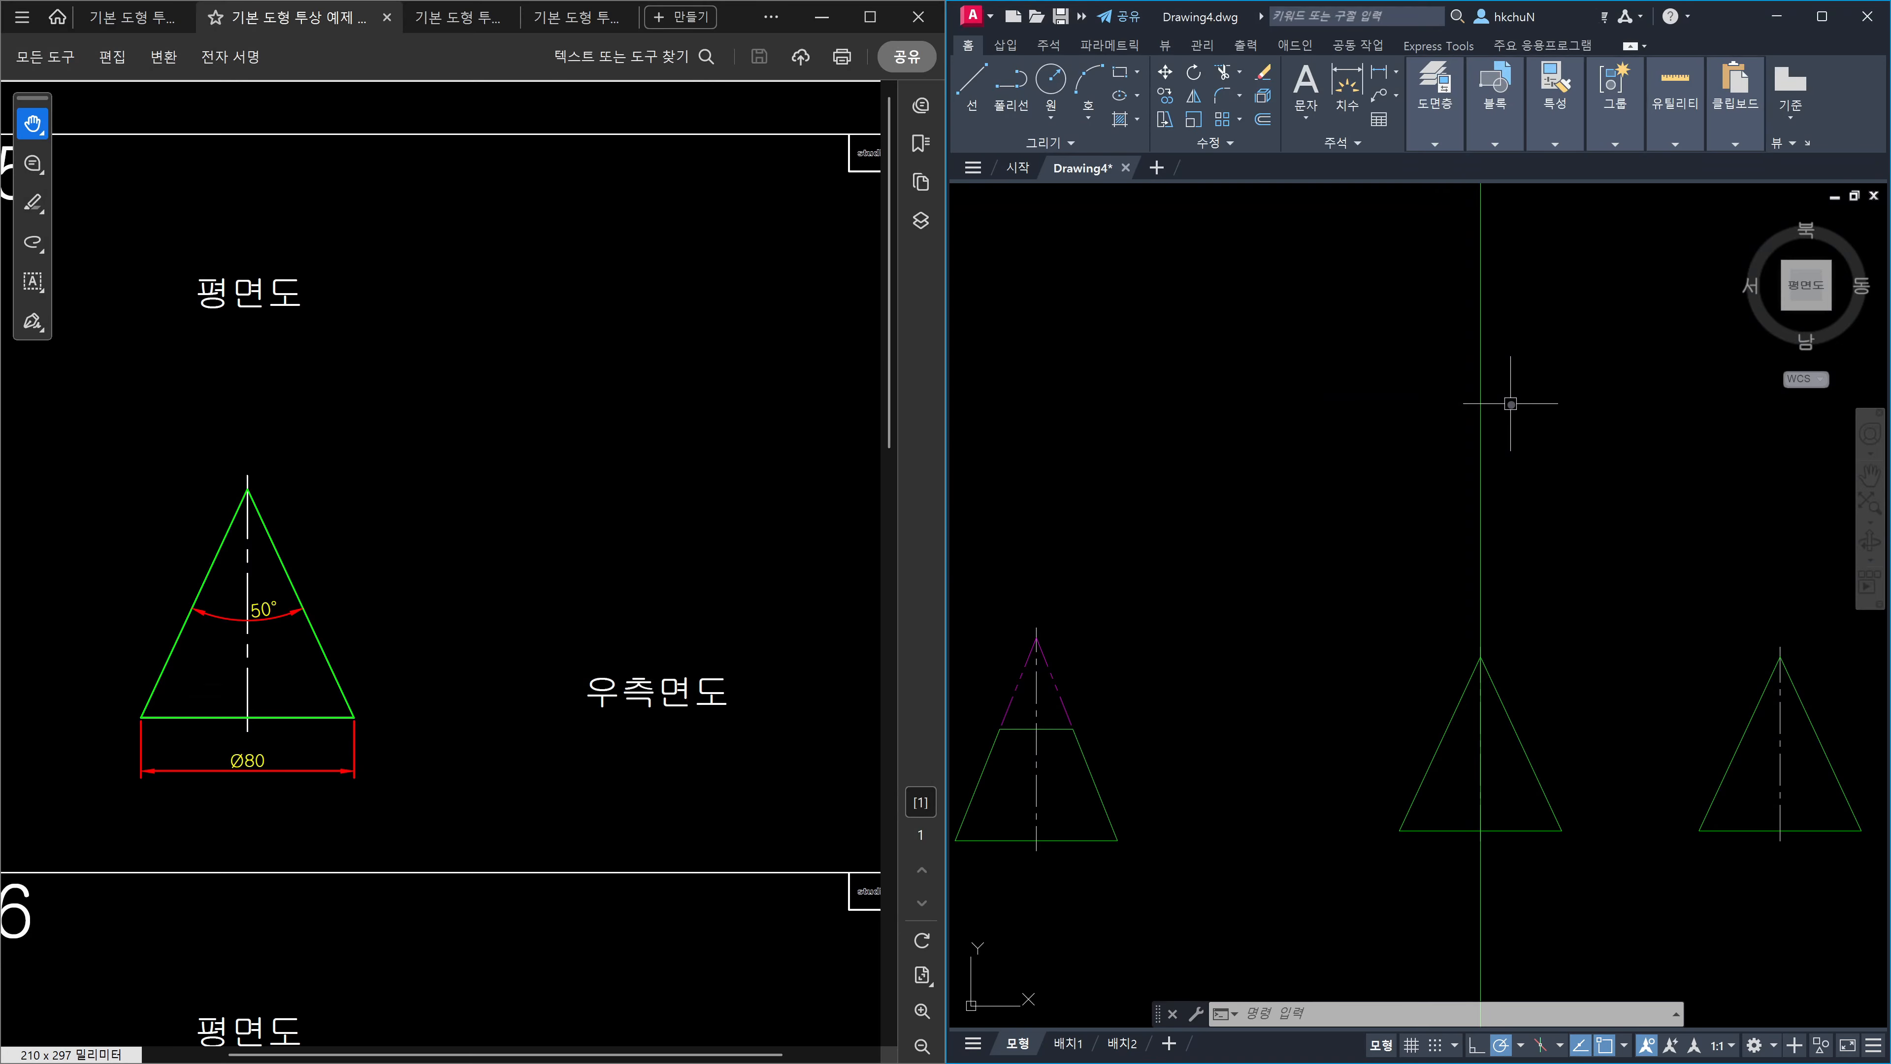
scroll(1513, 406, "down", 2)
mouse_move(1393, 485)
middle_mouse_down()
mouse_move(1485, 491)
mouse_move(1550, 523)
mouse_move(1523, 531)
middle_mouse_up()
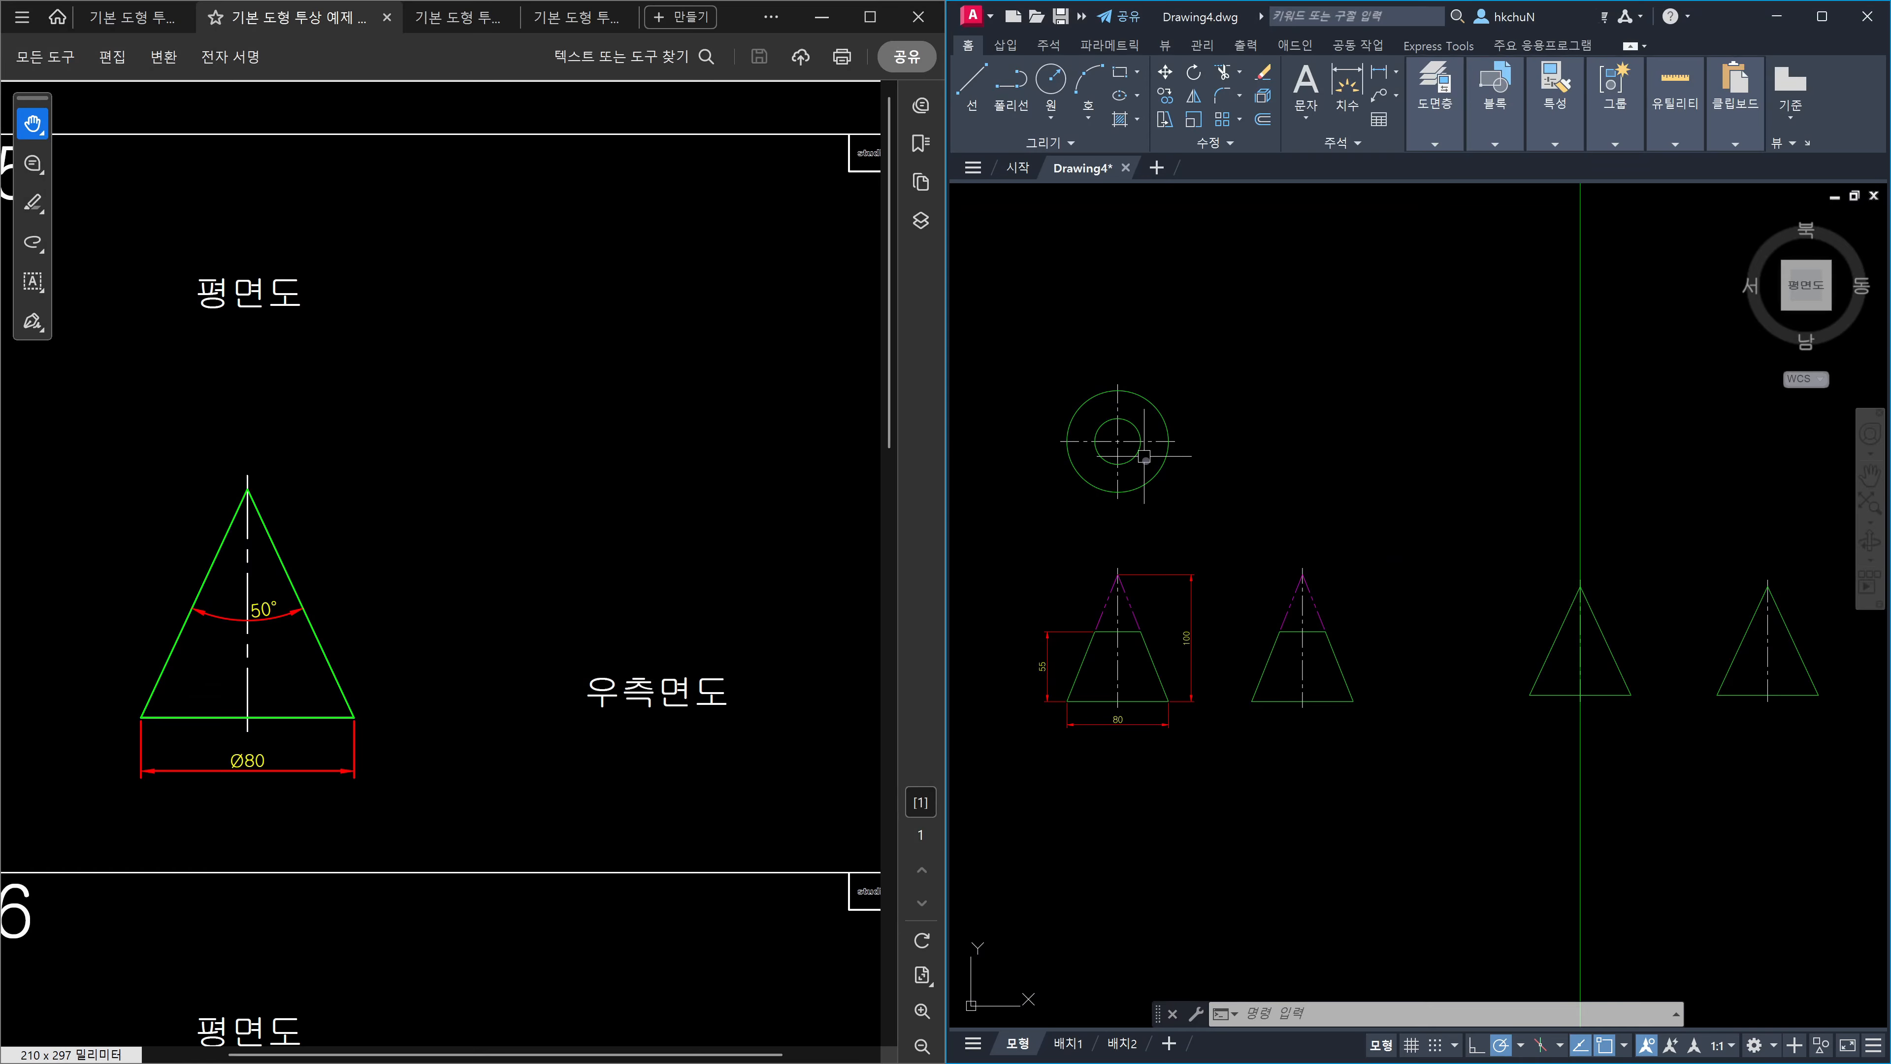
key("Escape")
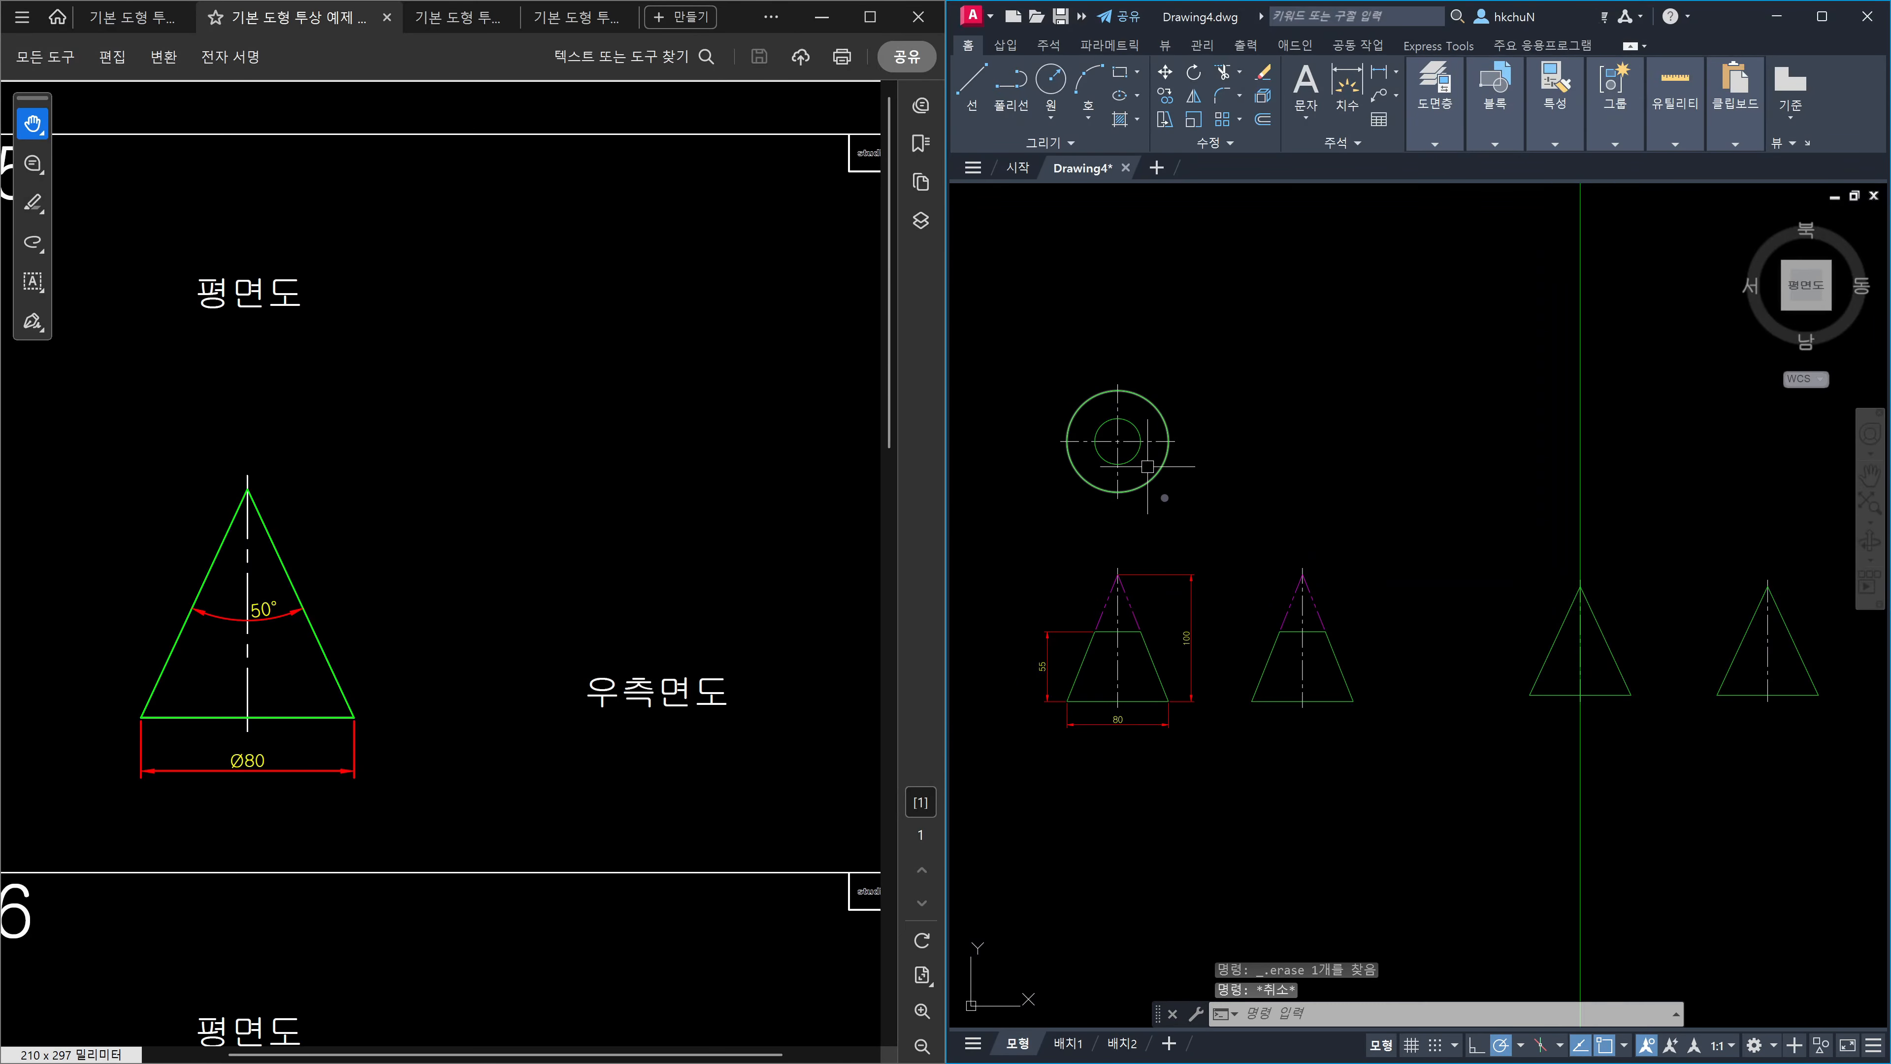
type("co")
scroll(1152, 484, "up", 2)
key("Return")
type("co")
key("Return")
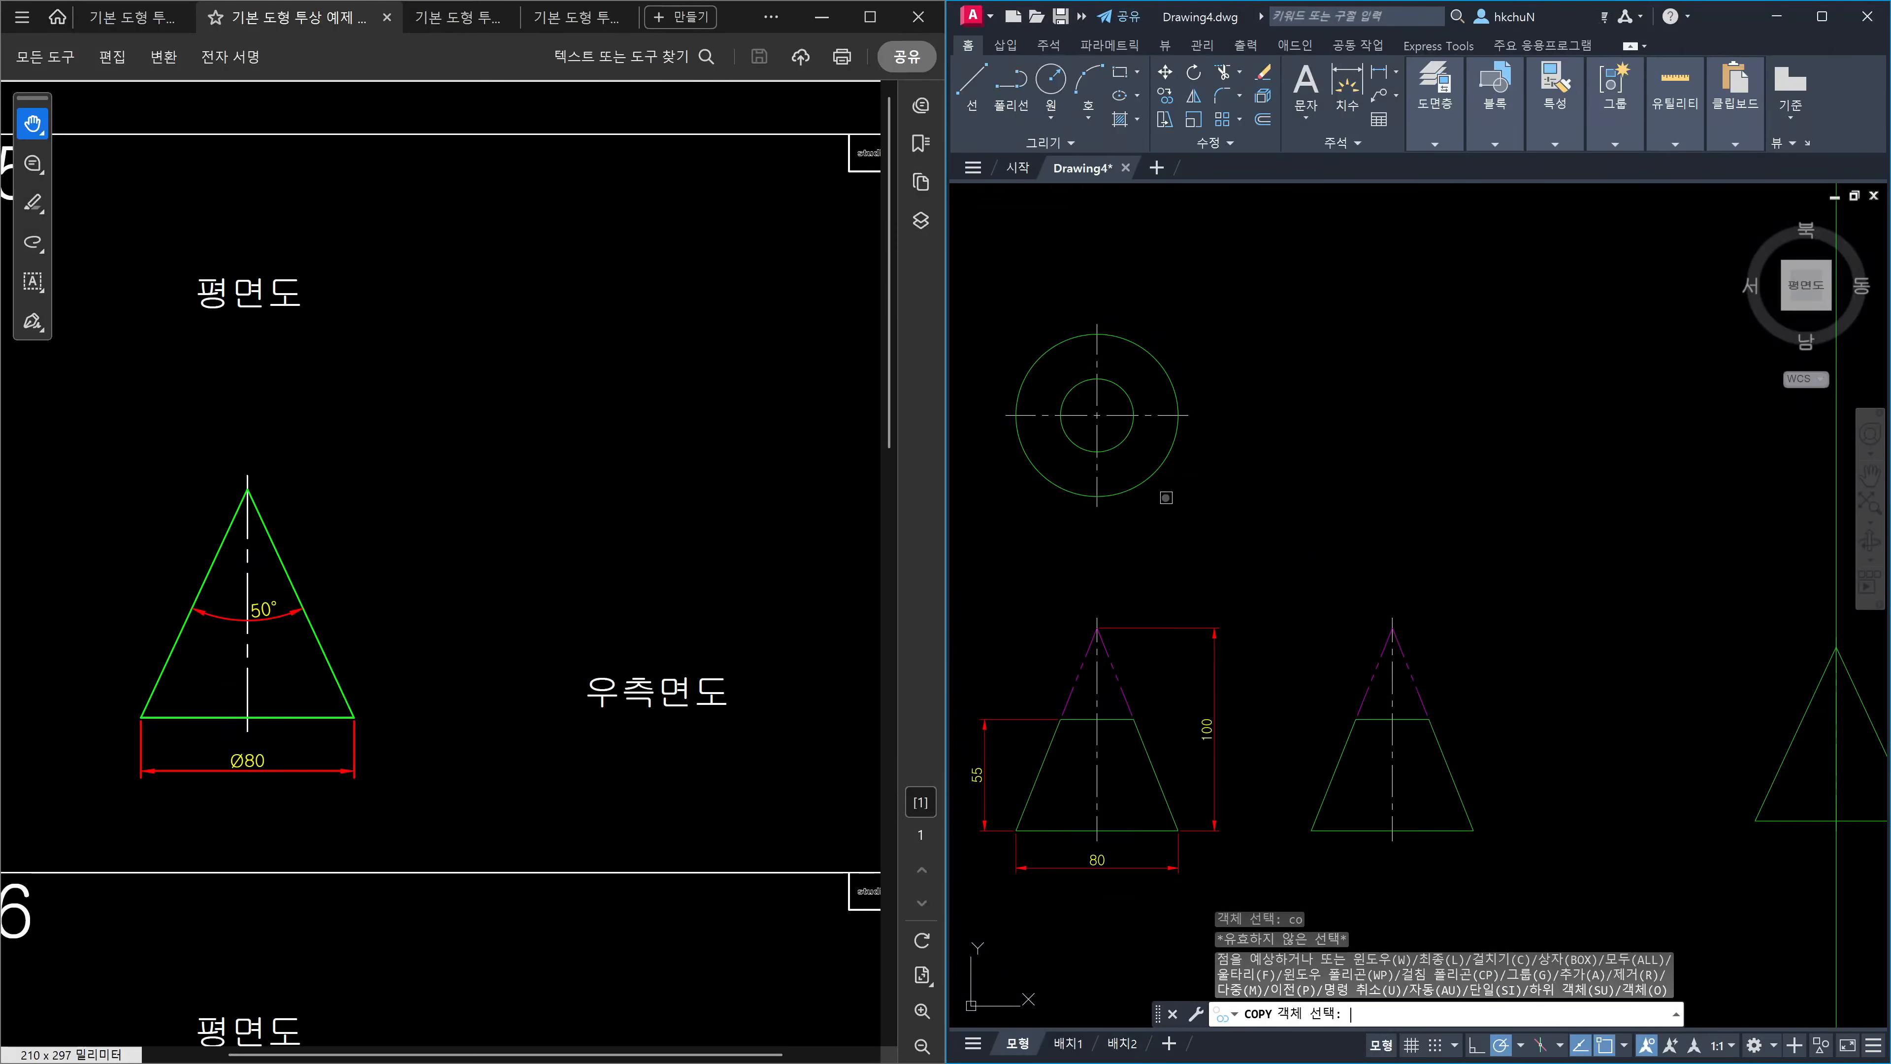
left_click(1157, 526)
left_click(1034, 471)
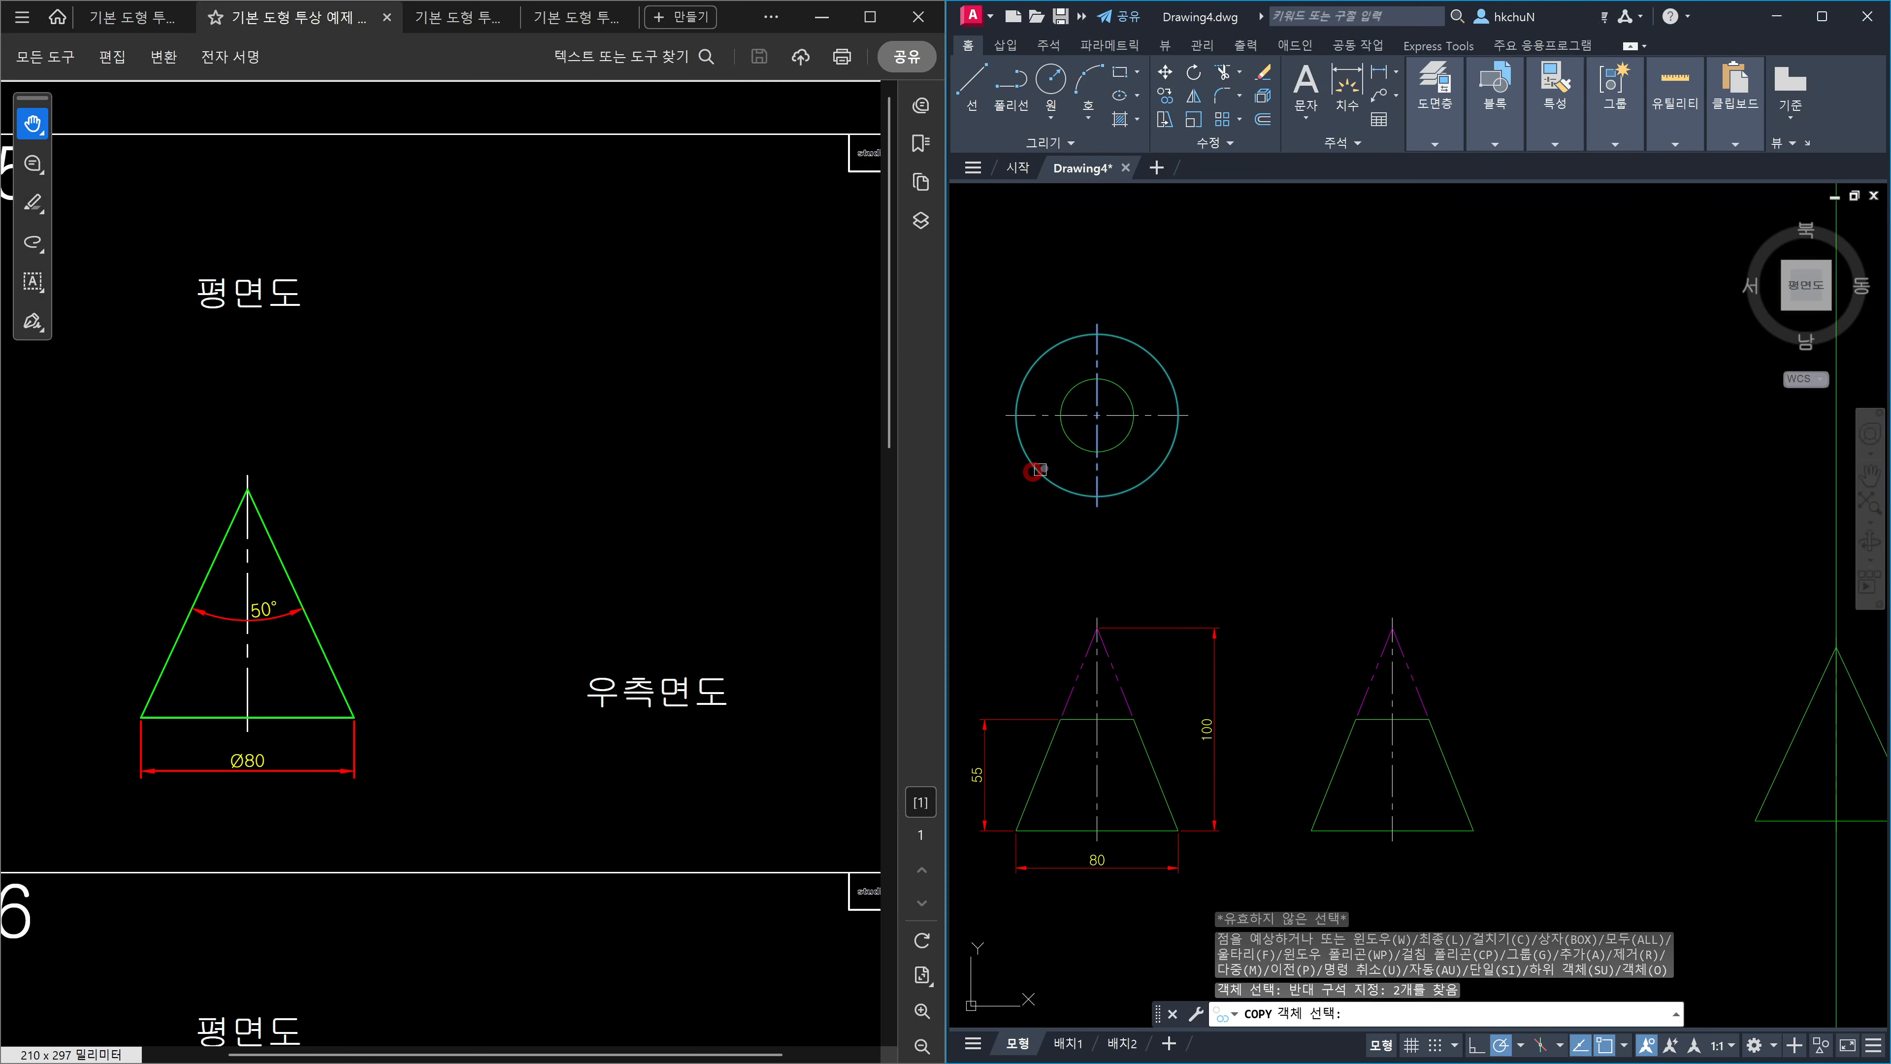
left_click(1133, 418)
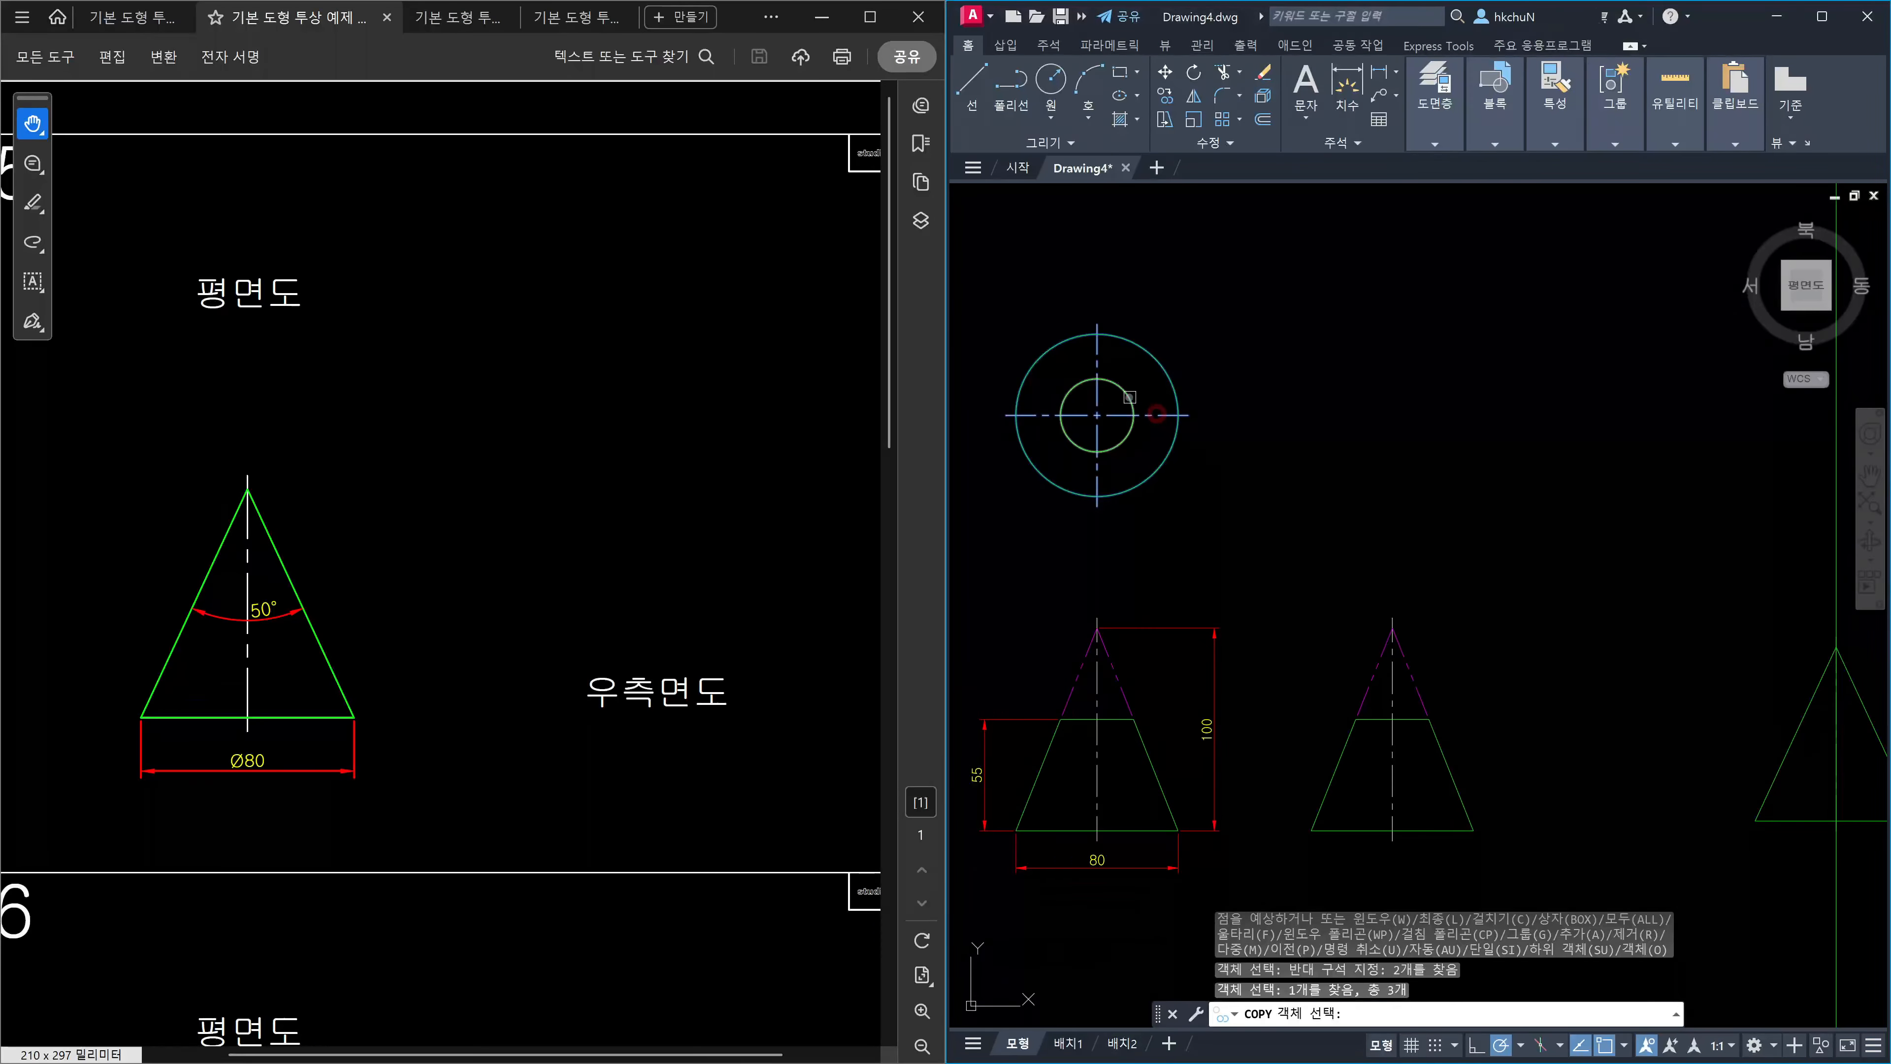
key("Return")
left_click(1096, 414)
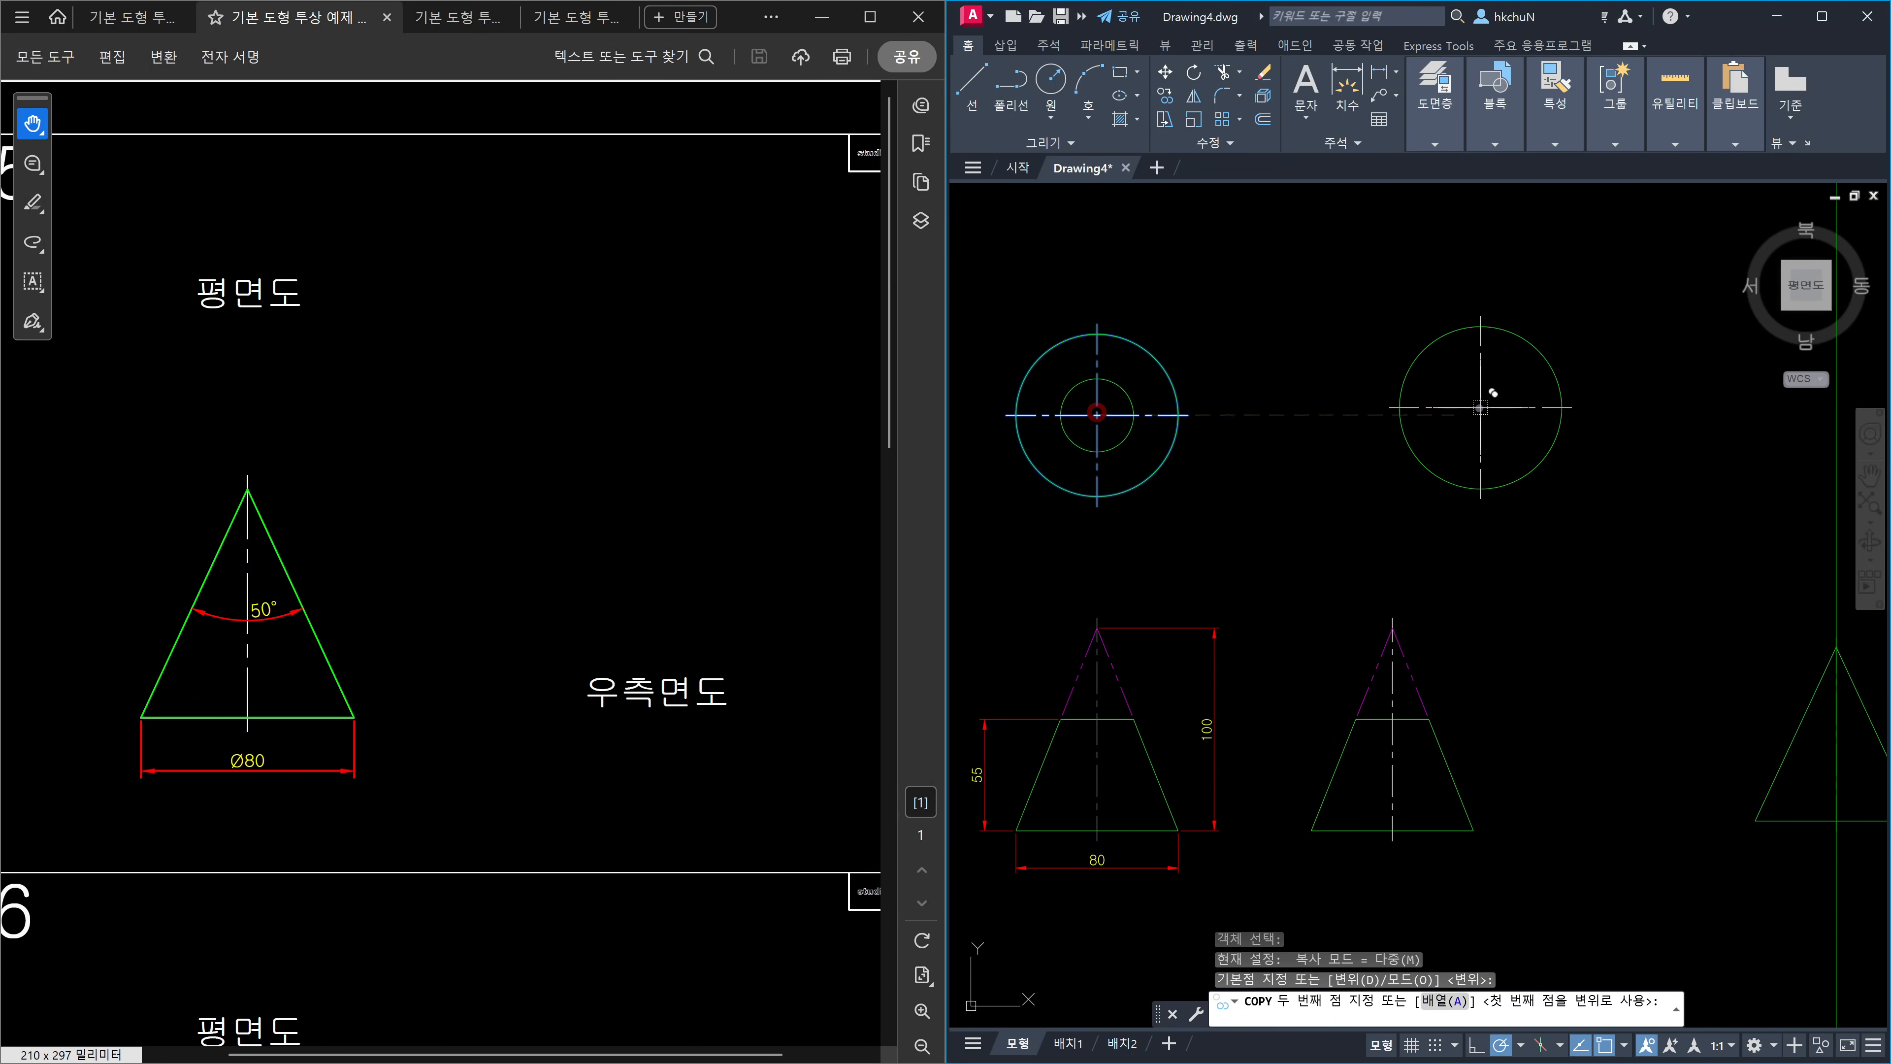
middle_click_drag(1512, 415, 1221, 432)
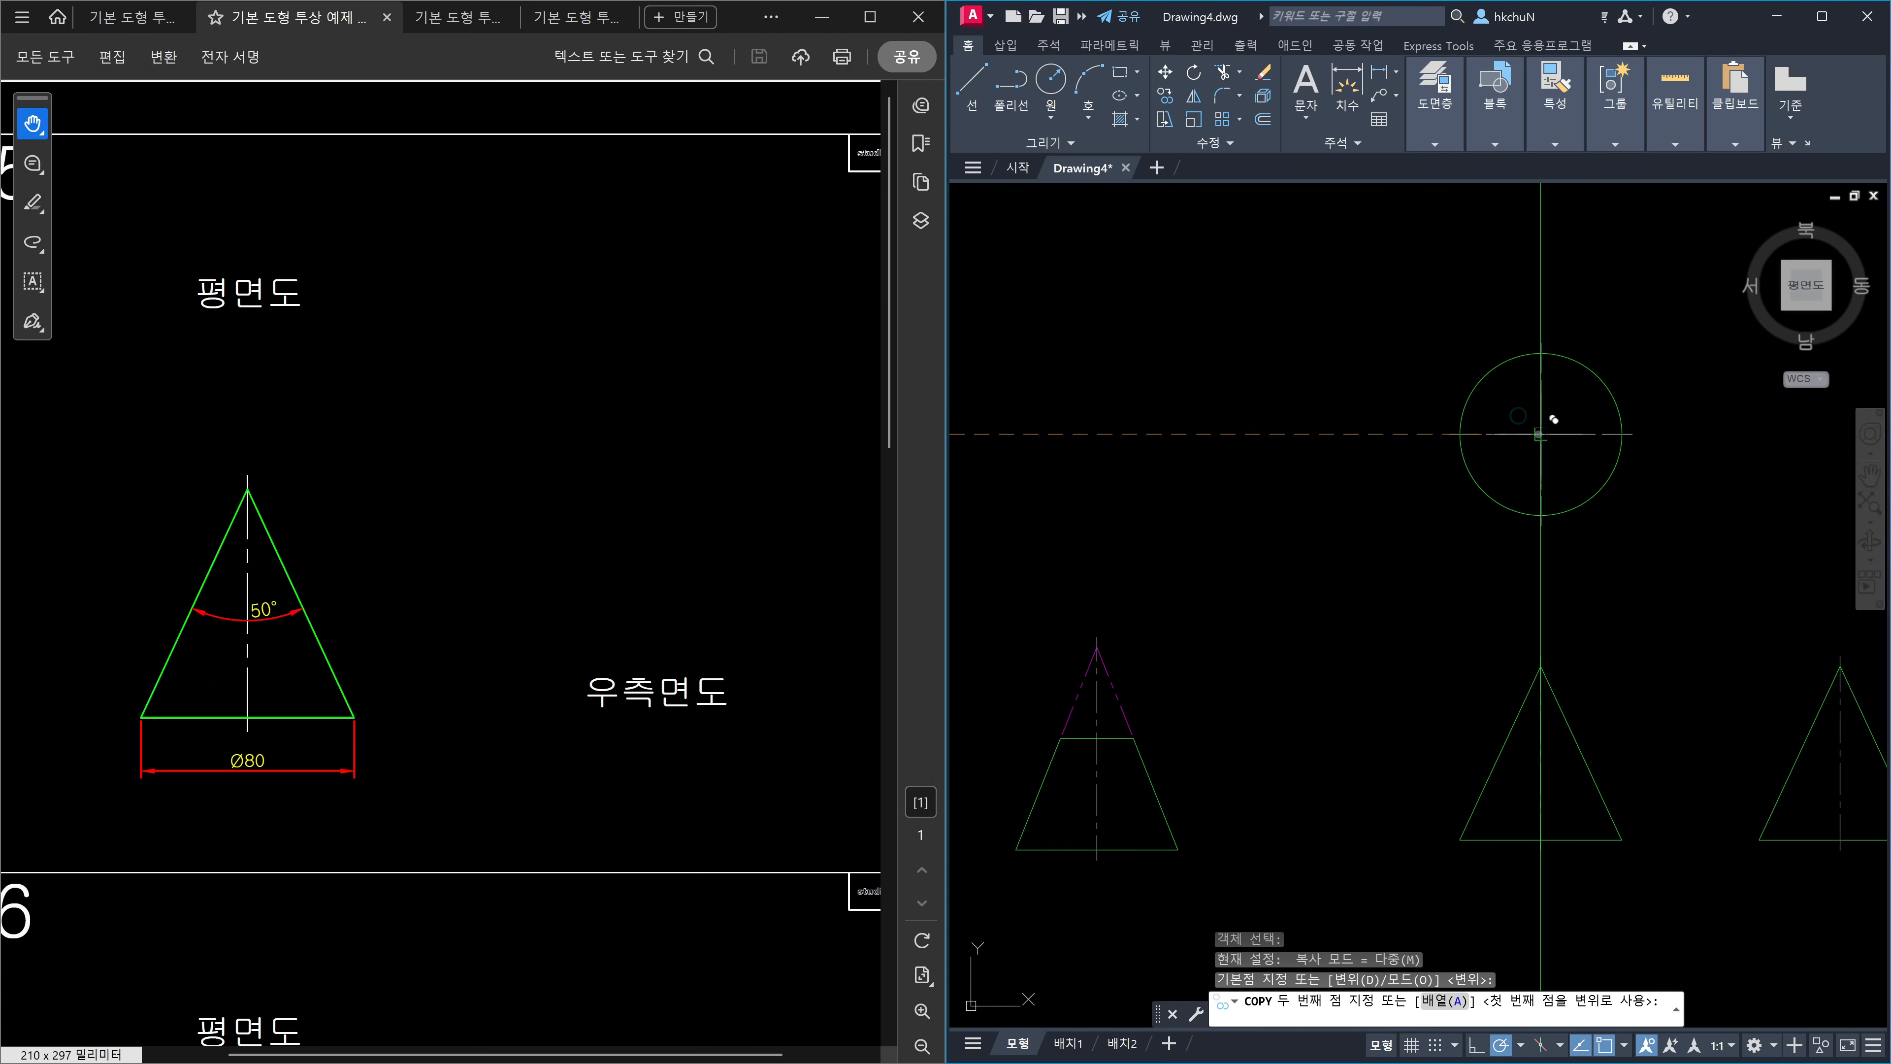
key("Escape")
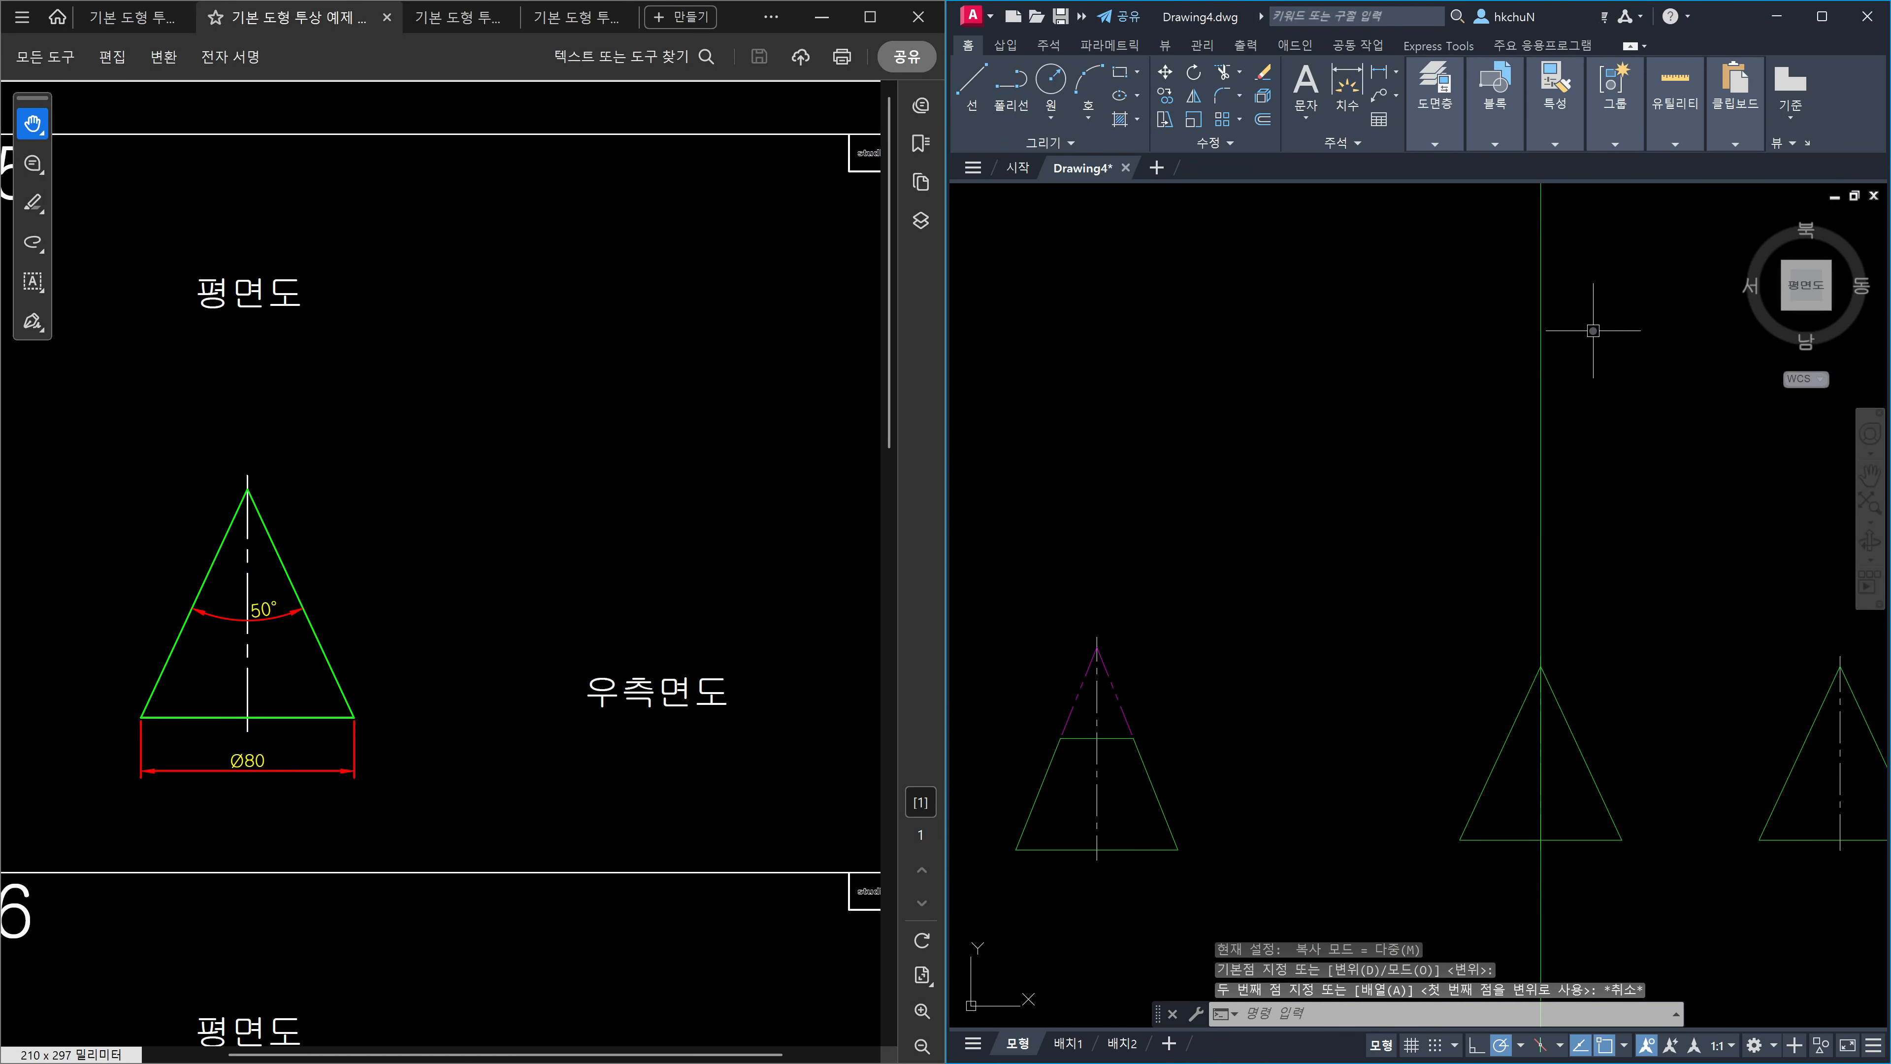
Copy the concentric-circle top view with its centre lines from their centre straight across onto the vertical construction line.
scroll(1533, 410, "down", 5)
scroll(1474, 410, "up", 3)
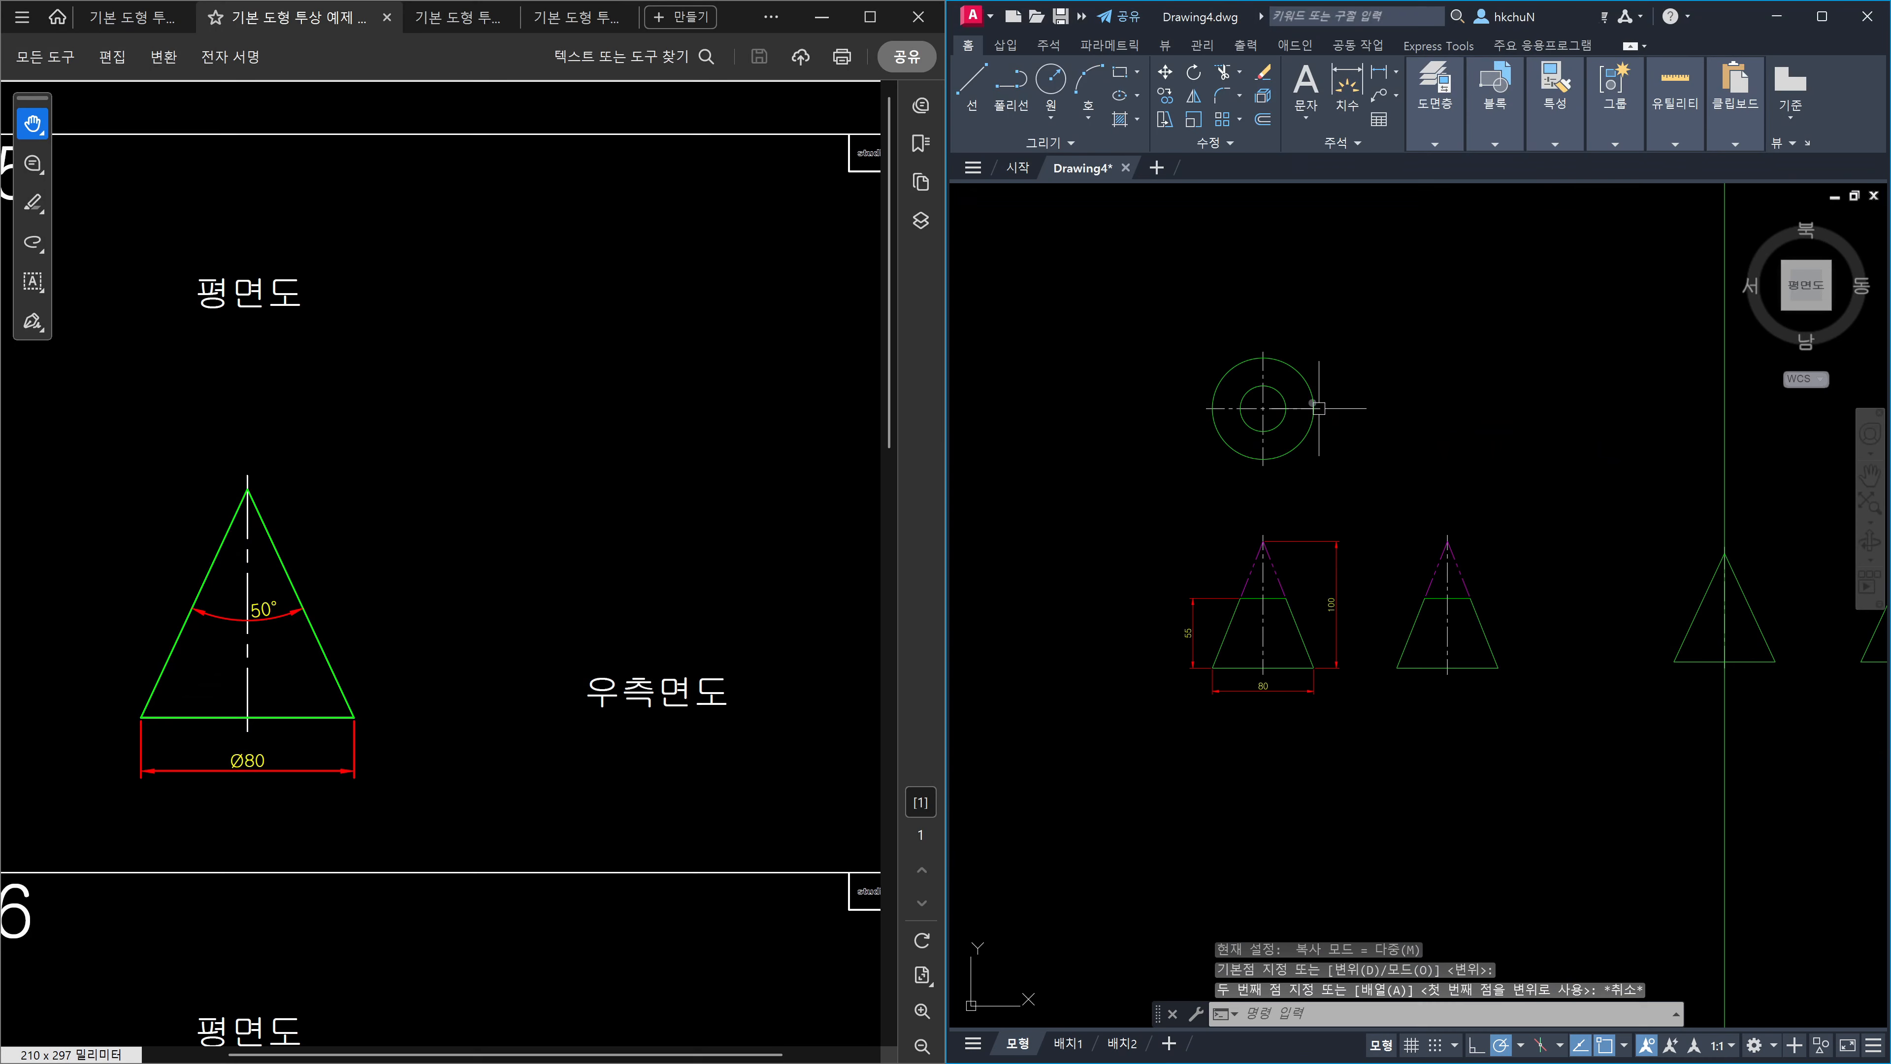
middle_click_drag(1300, 411, 1285, 481)
type("co")
key("Return")
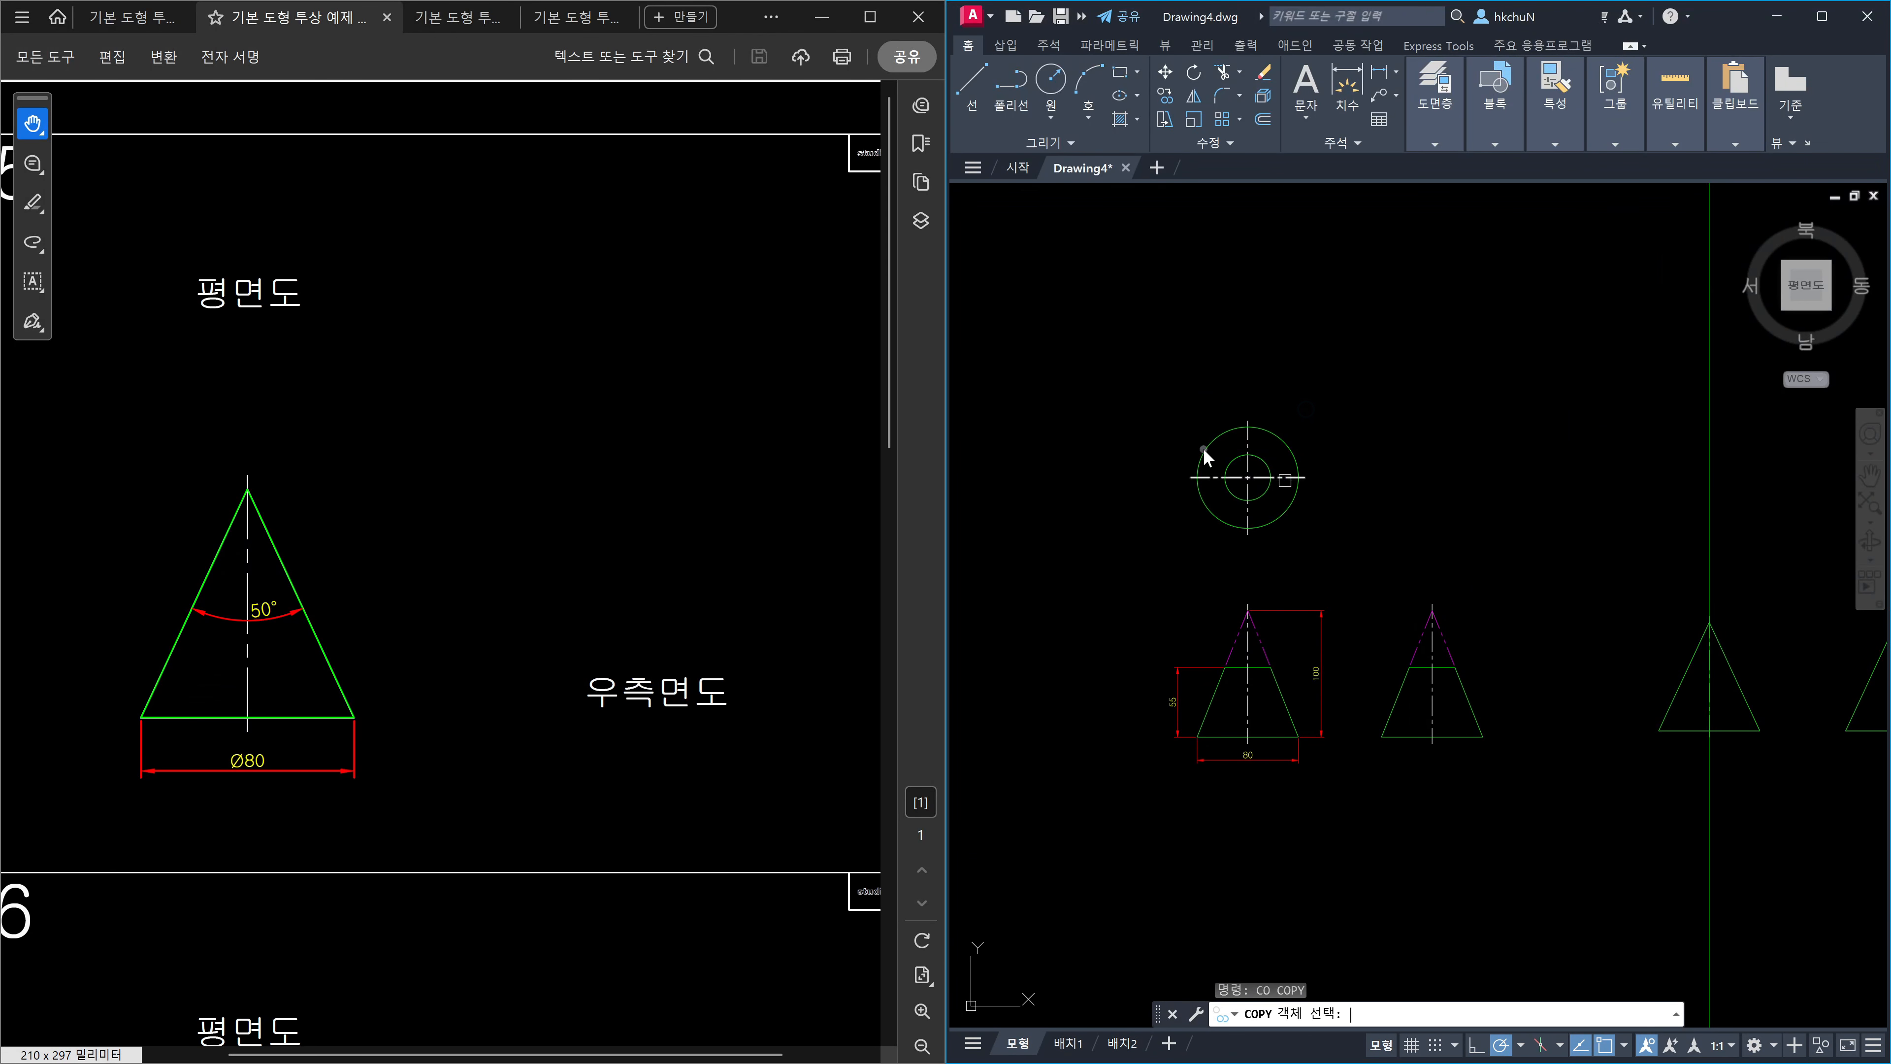
left_click(1152, 400)
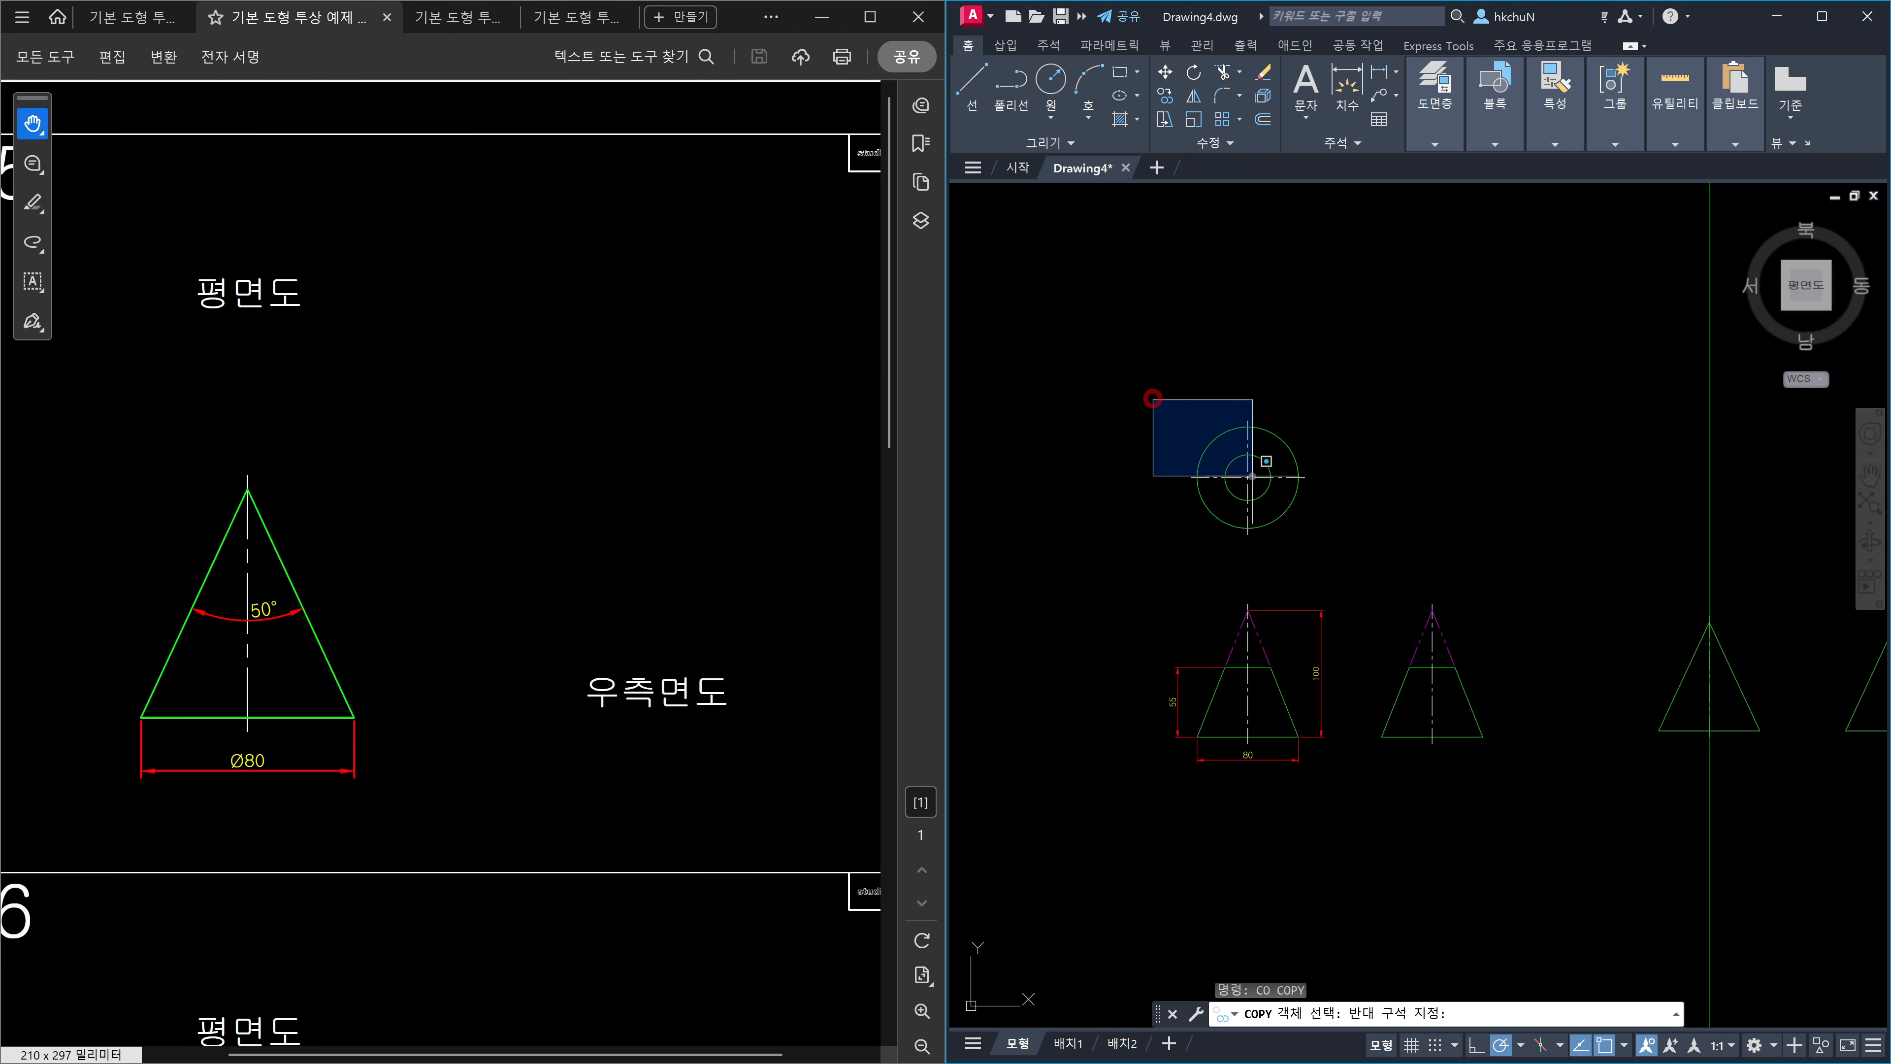
left_click(1376, 564)
key("Return")
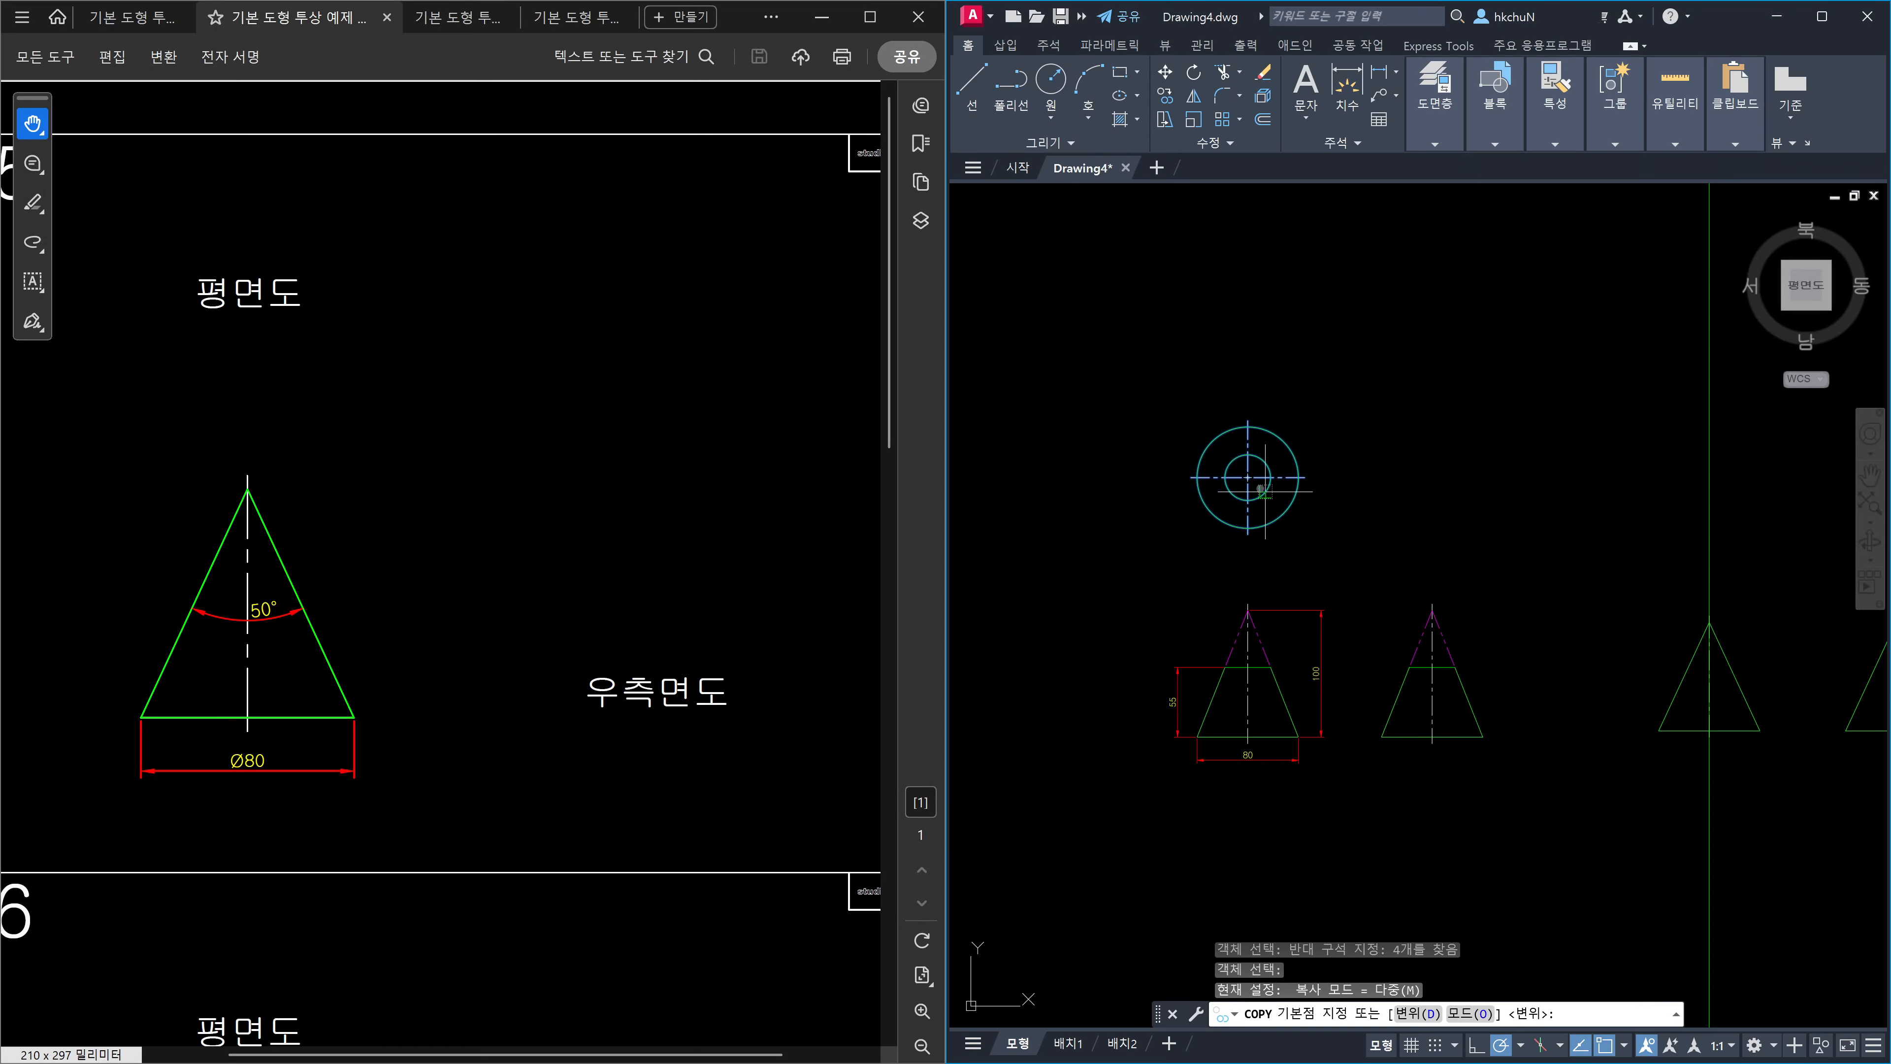
left_click(1247, 478)
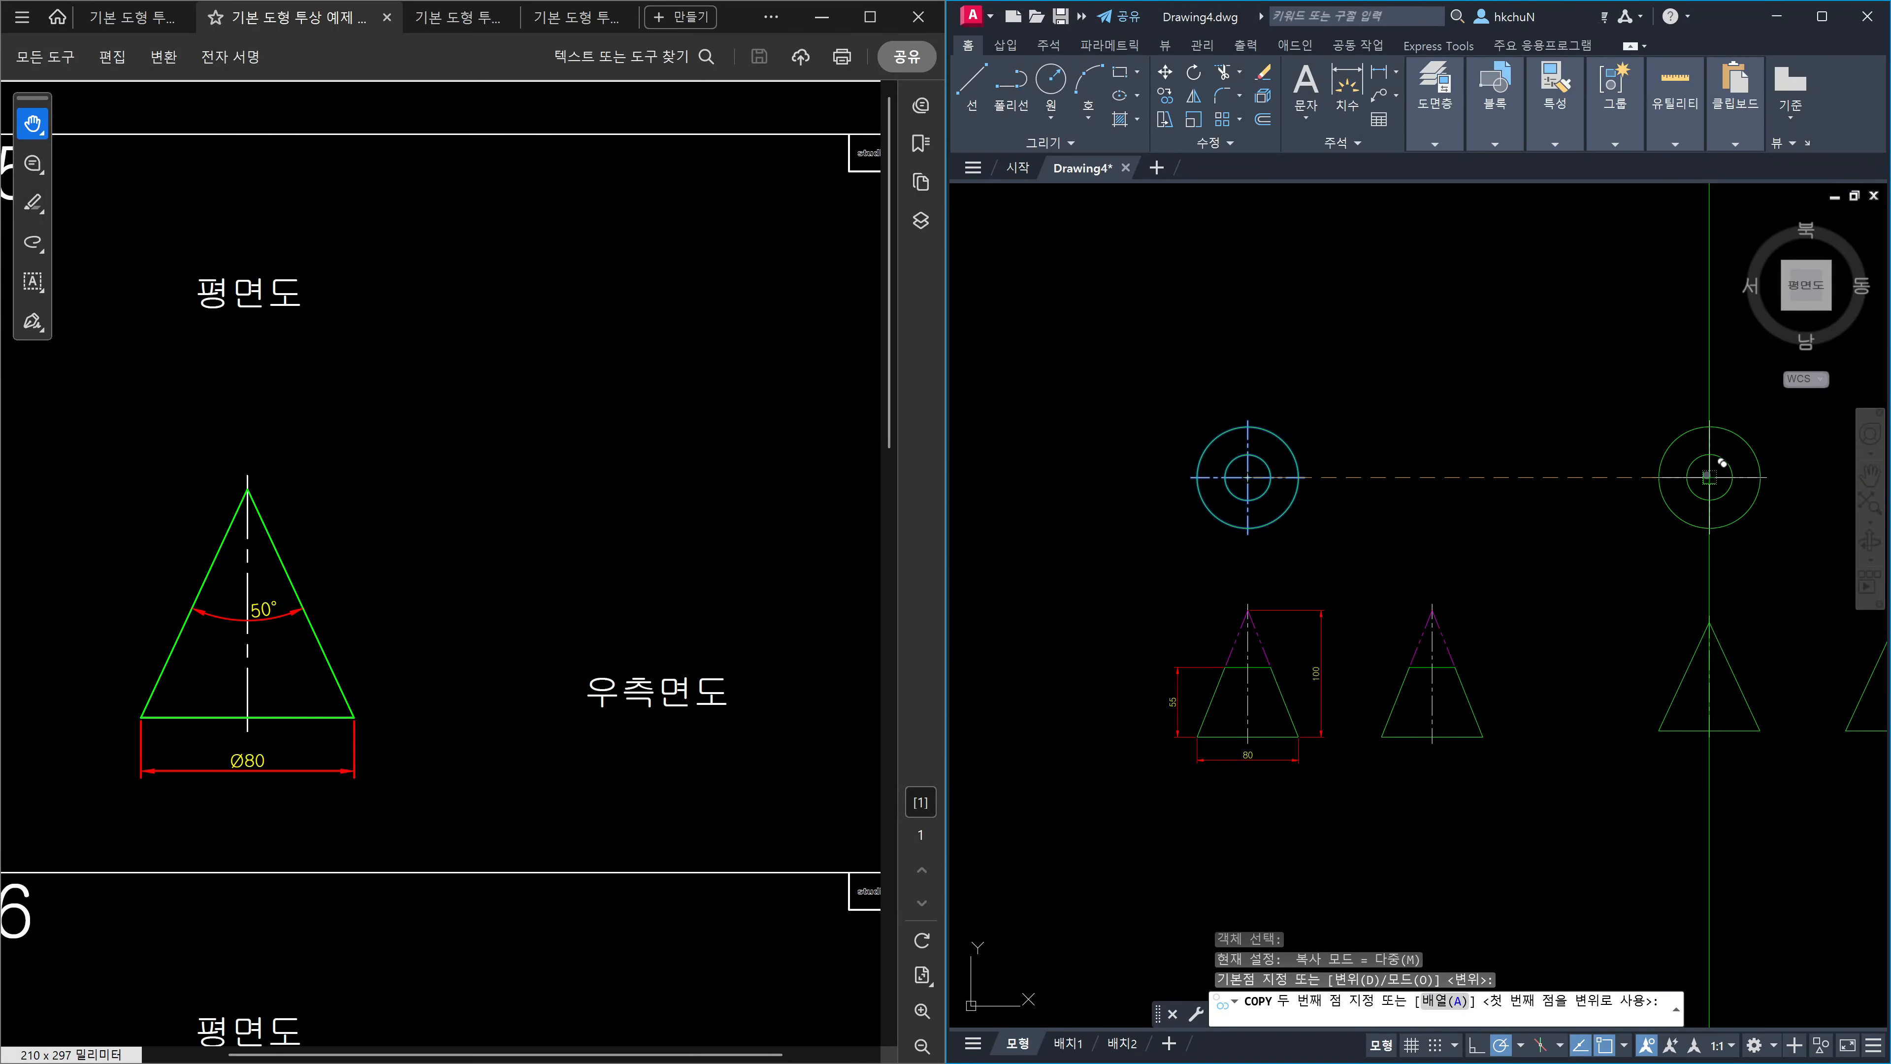
left_click(1708, 476)
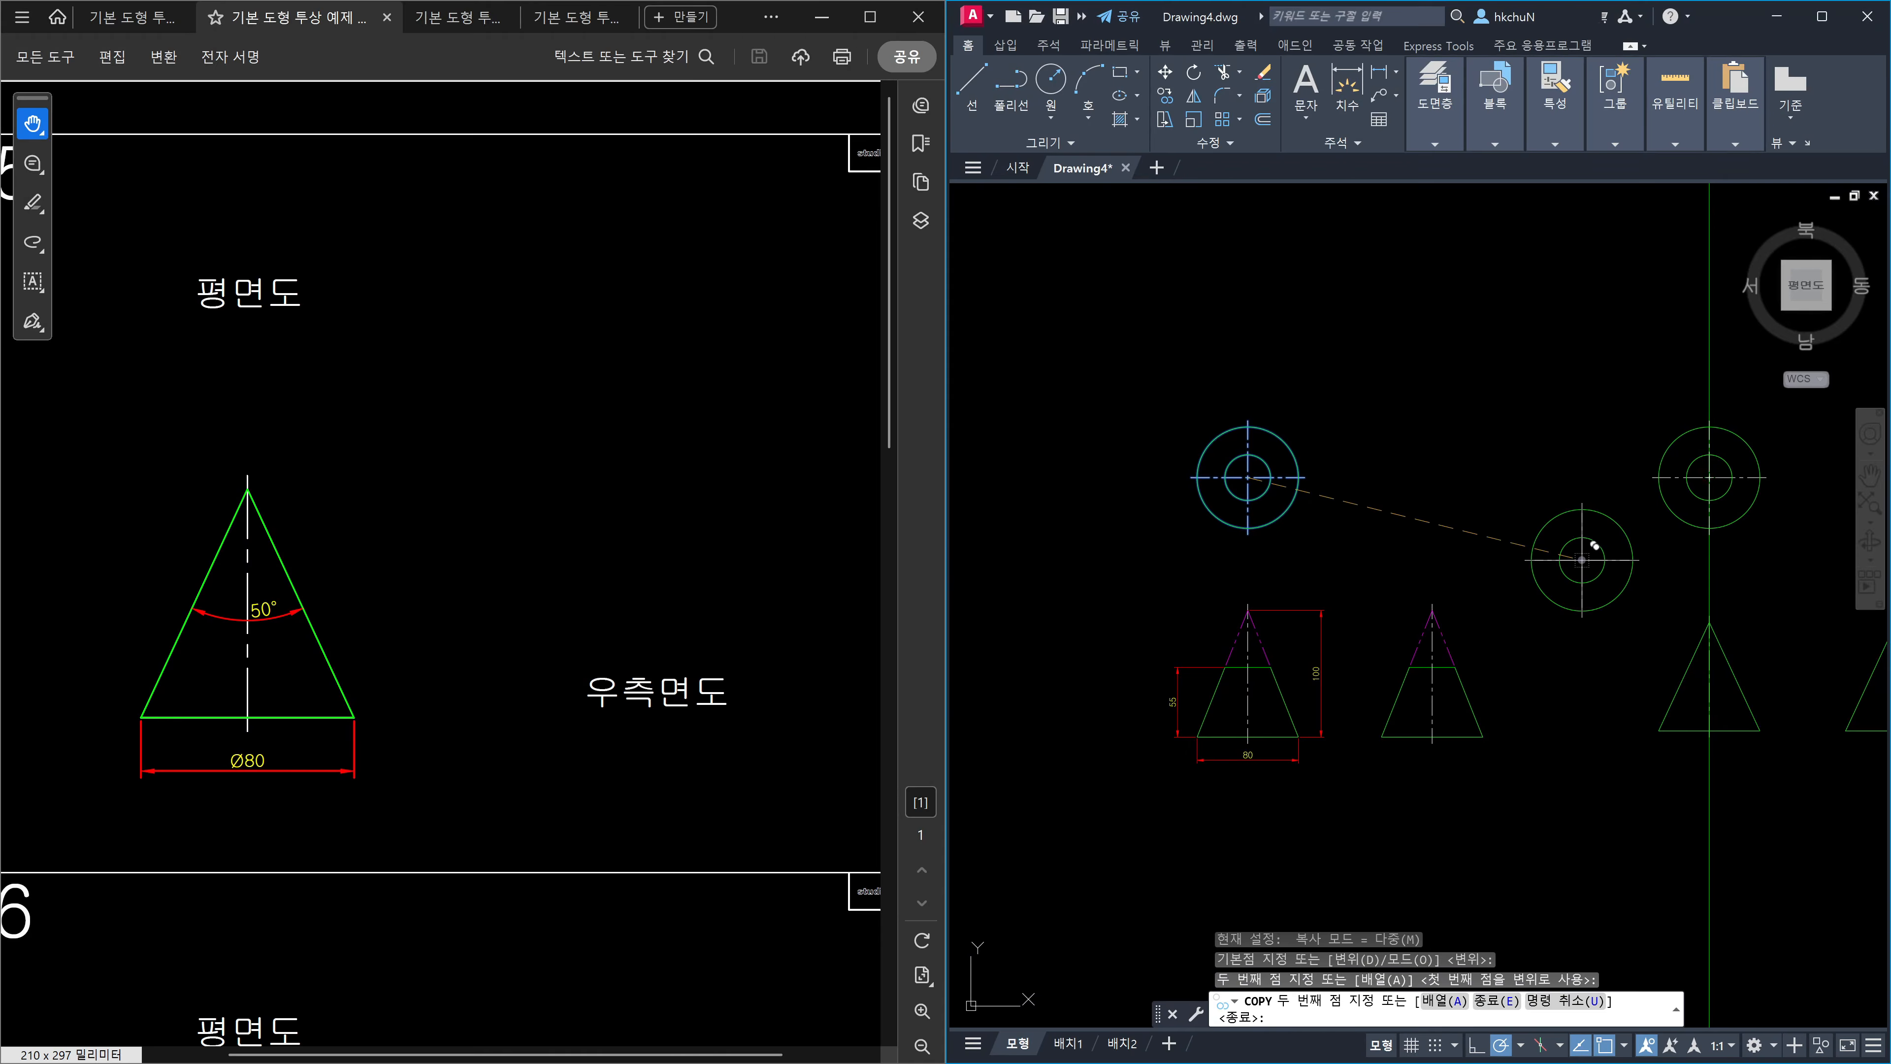
key("Escape")
Delete the vertical construction line running through the copied top view and the cone below it.
middle_click_drag(1698, 455, 1448, 527)
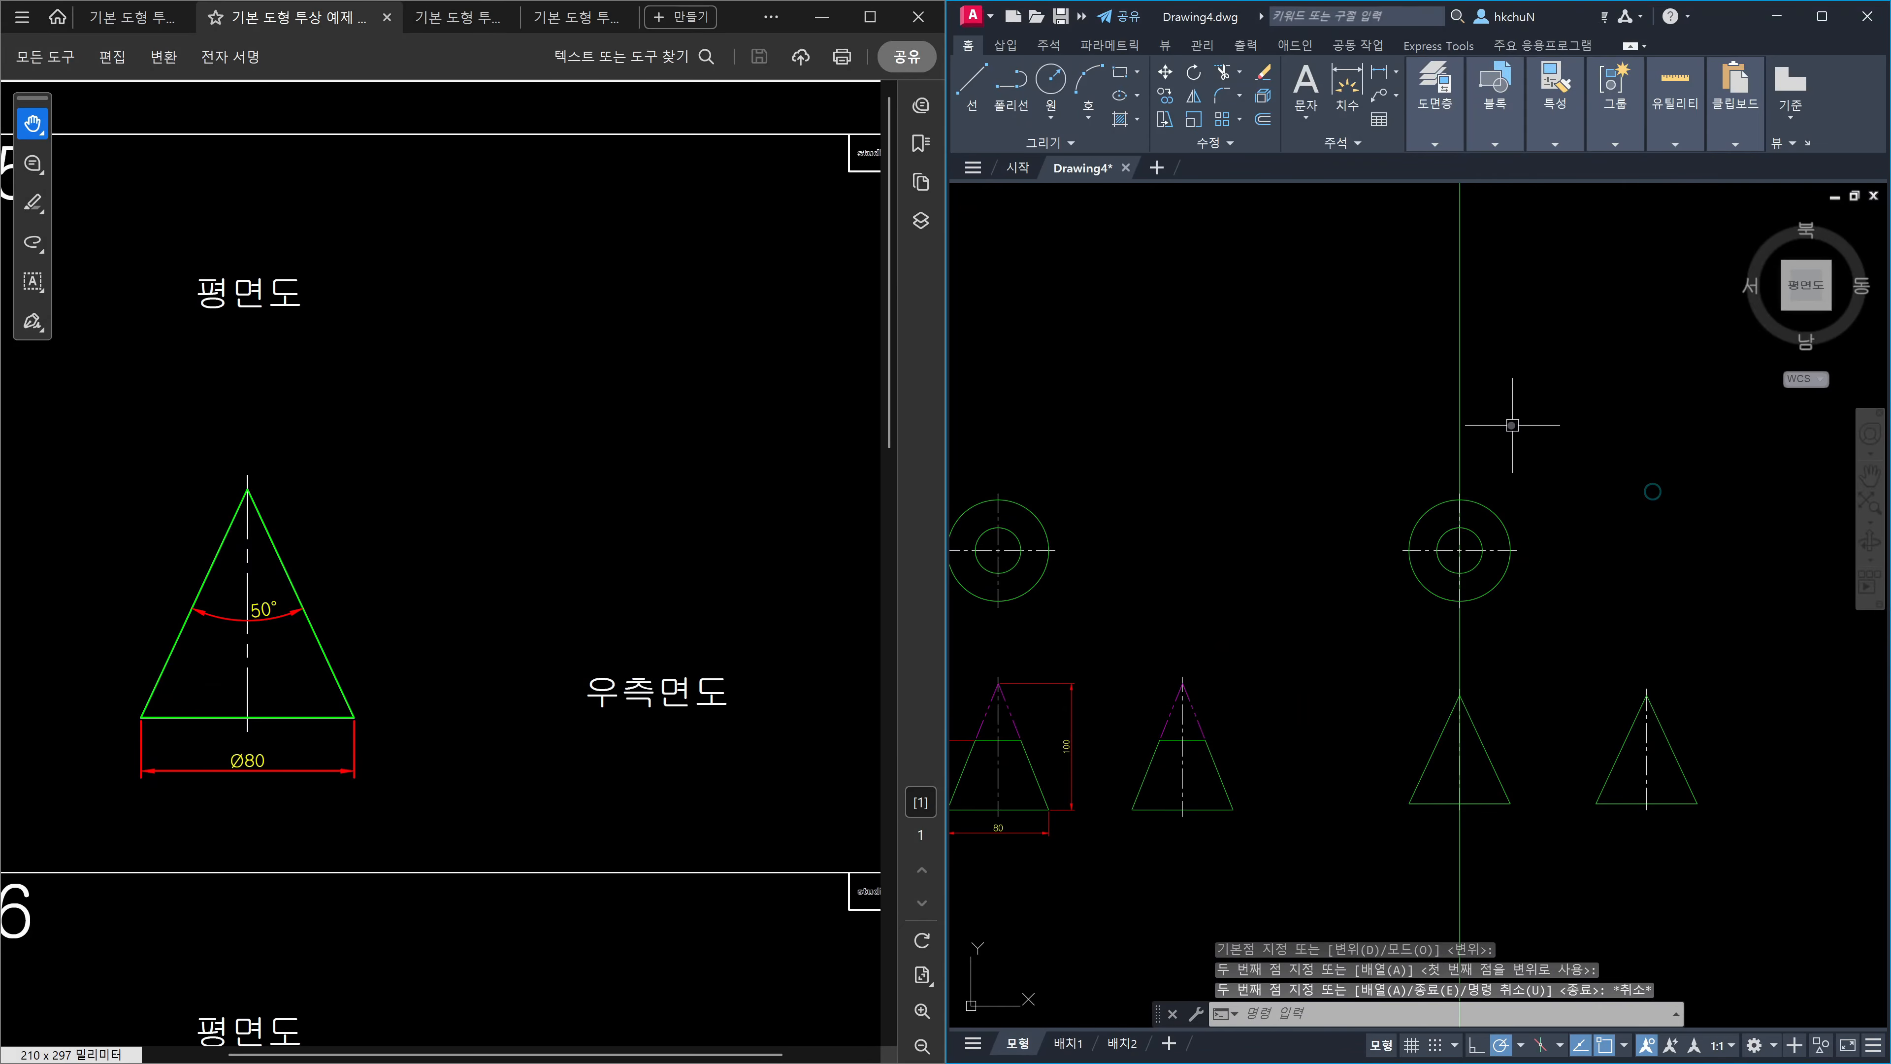
left_click(1511, 425)
left_click(1431, 415)
key("Delete")
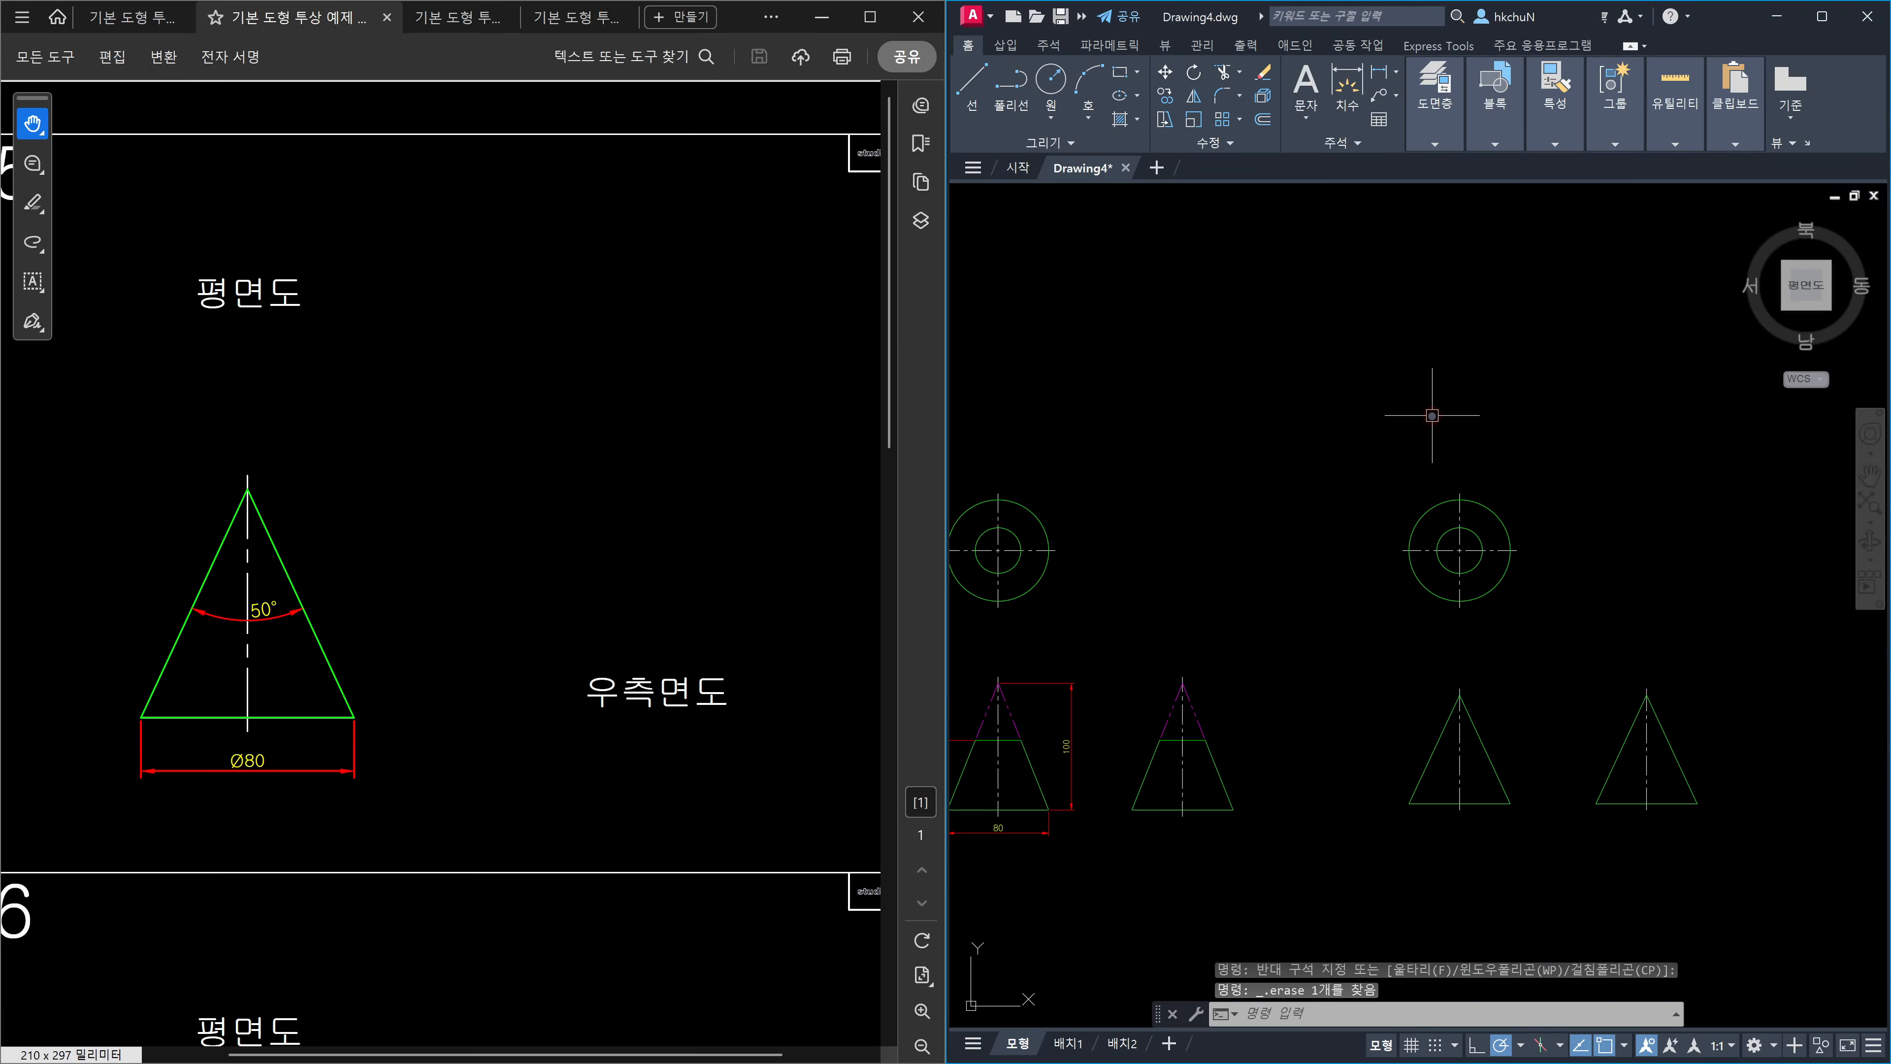
Delete the inner circle from the copied top view.
mouse_move(1498, 654)
middle_mouse_down()
mouse_move(1303, 657)
mouse_move(1267, 597)
middle_mouse_up()
scroll(1303, 657, "up", 2)
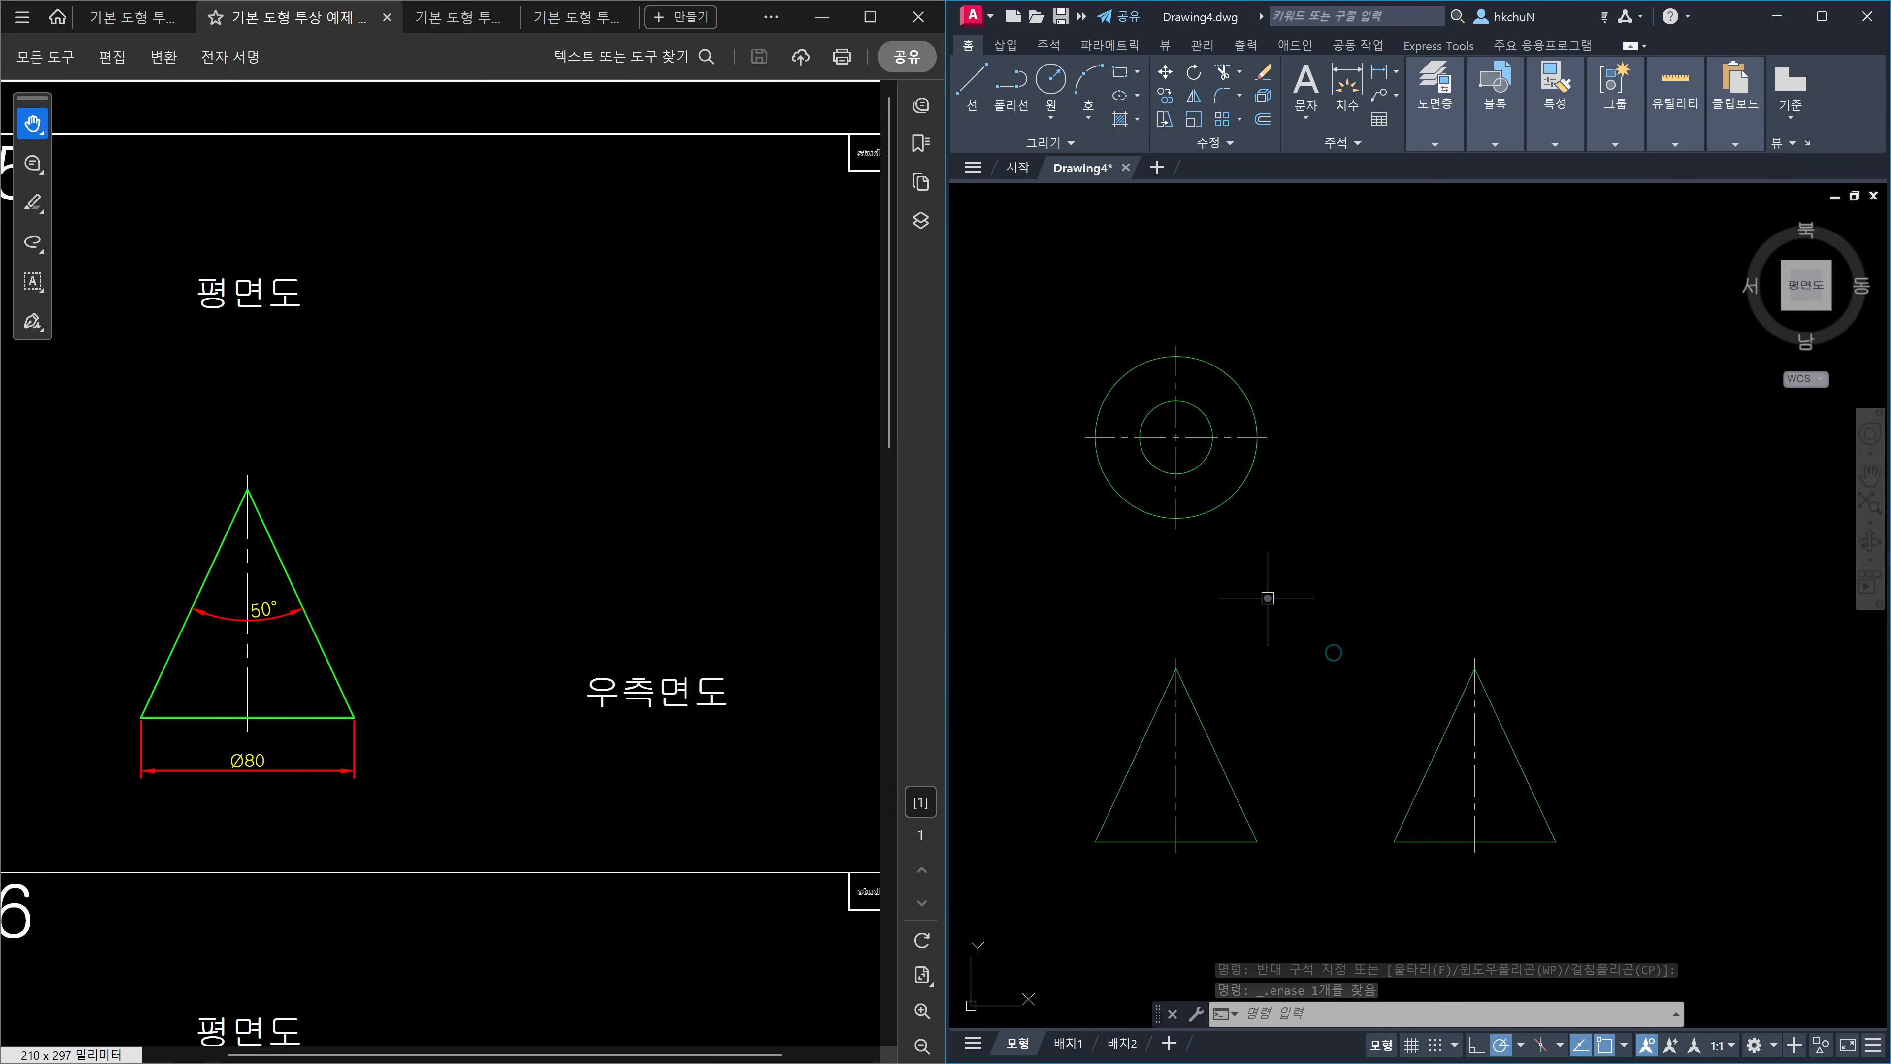
left_click(1203, 464)
key("Delete")
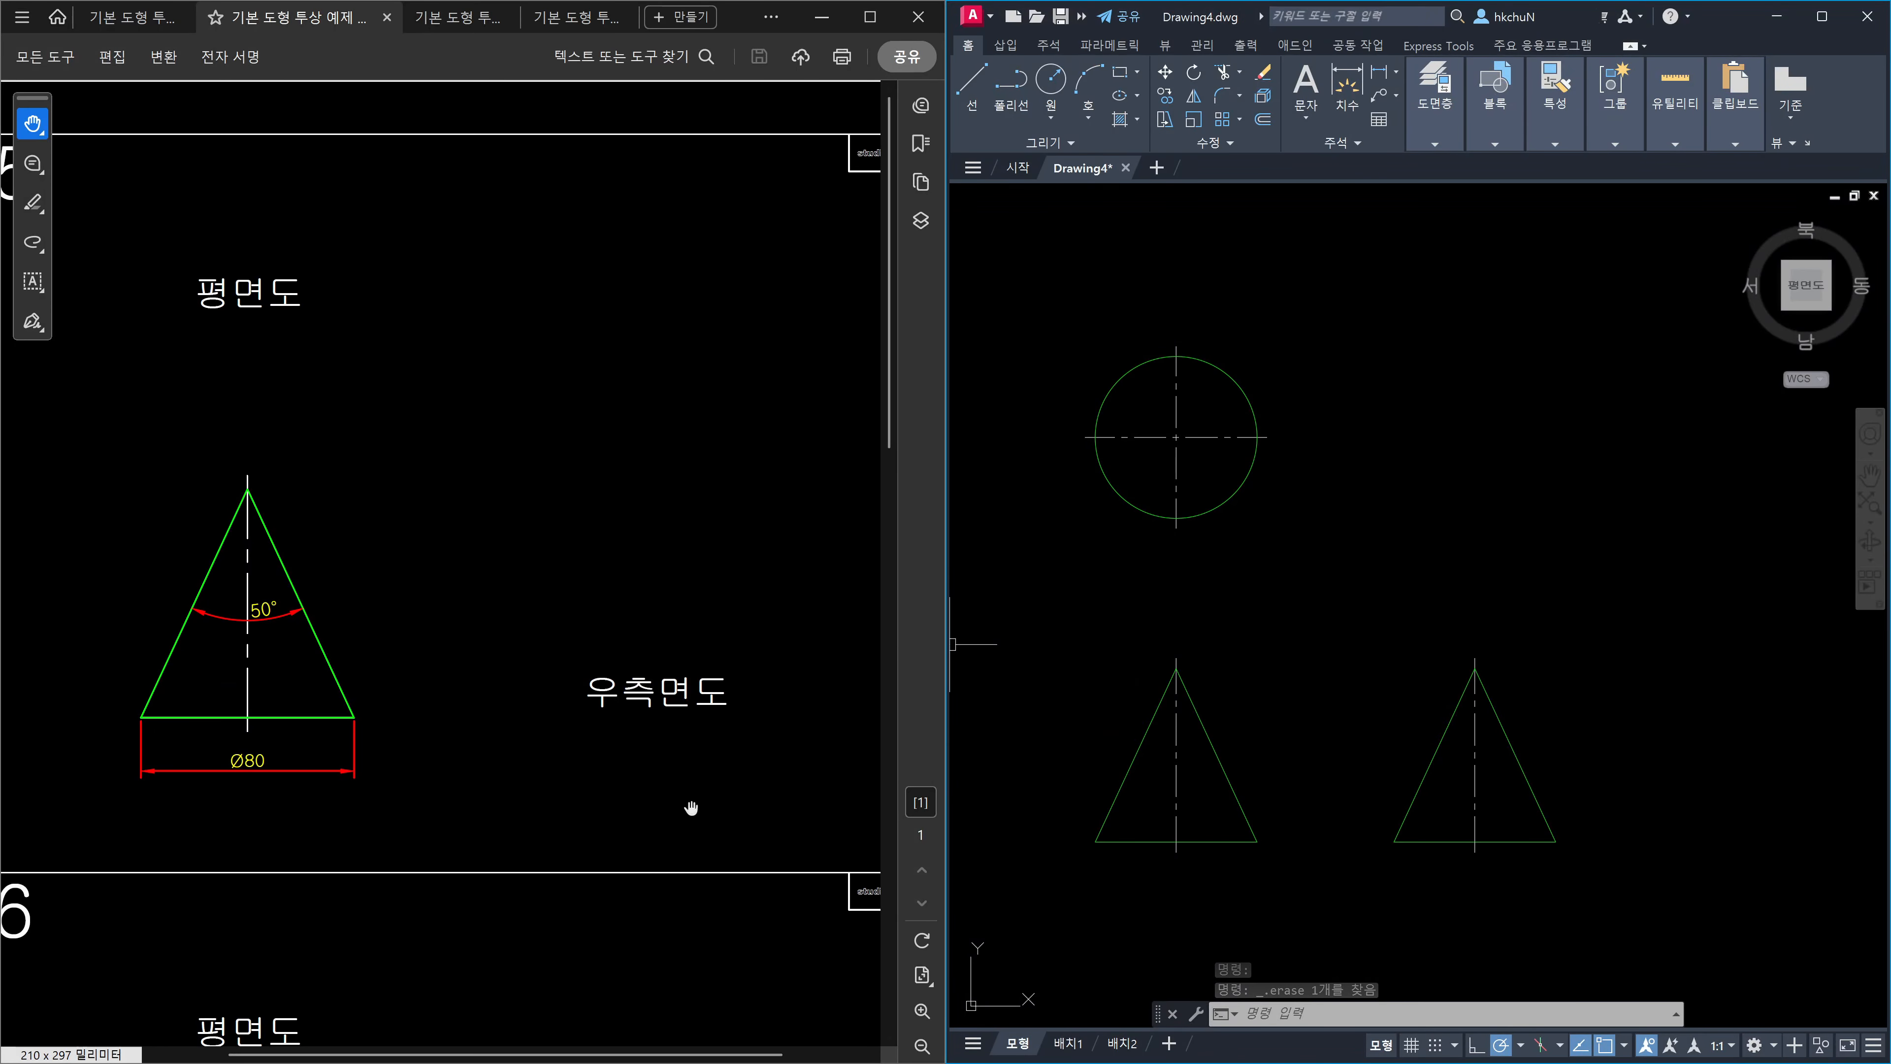
Examine the truncated cone of problem 26 on the reference sheet and compare it with the views already drawn.
left_click(648, 949)
scroll(648, 950, "down", 10)
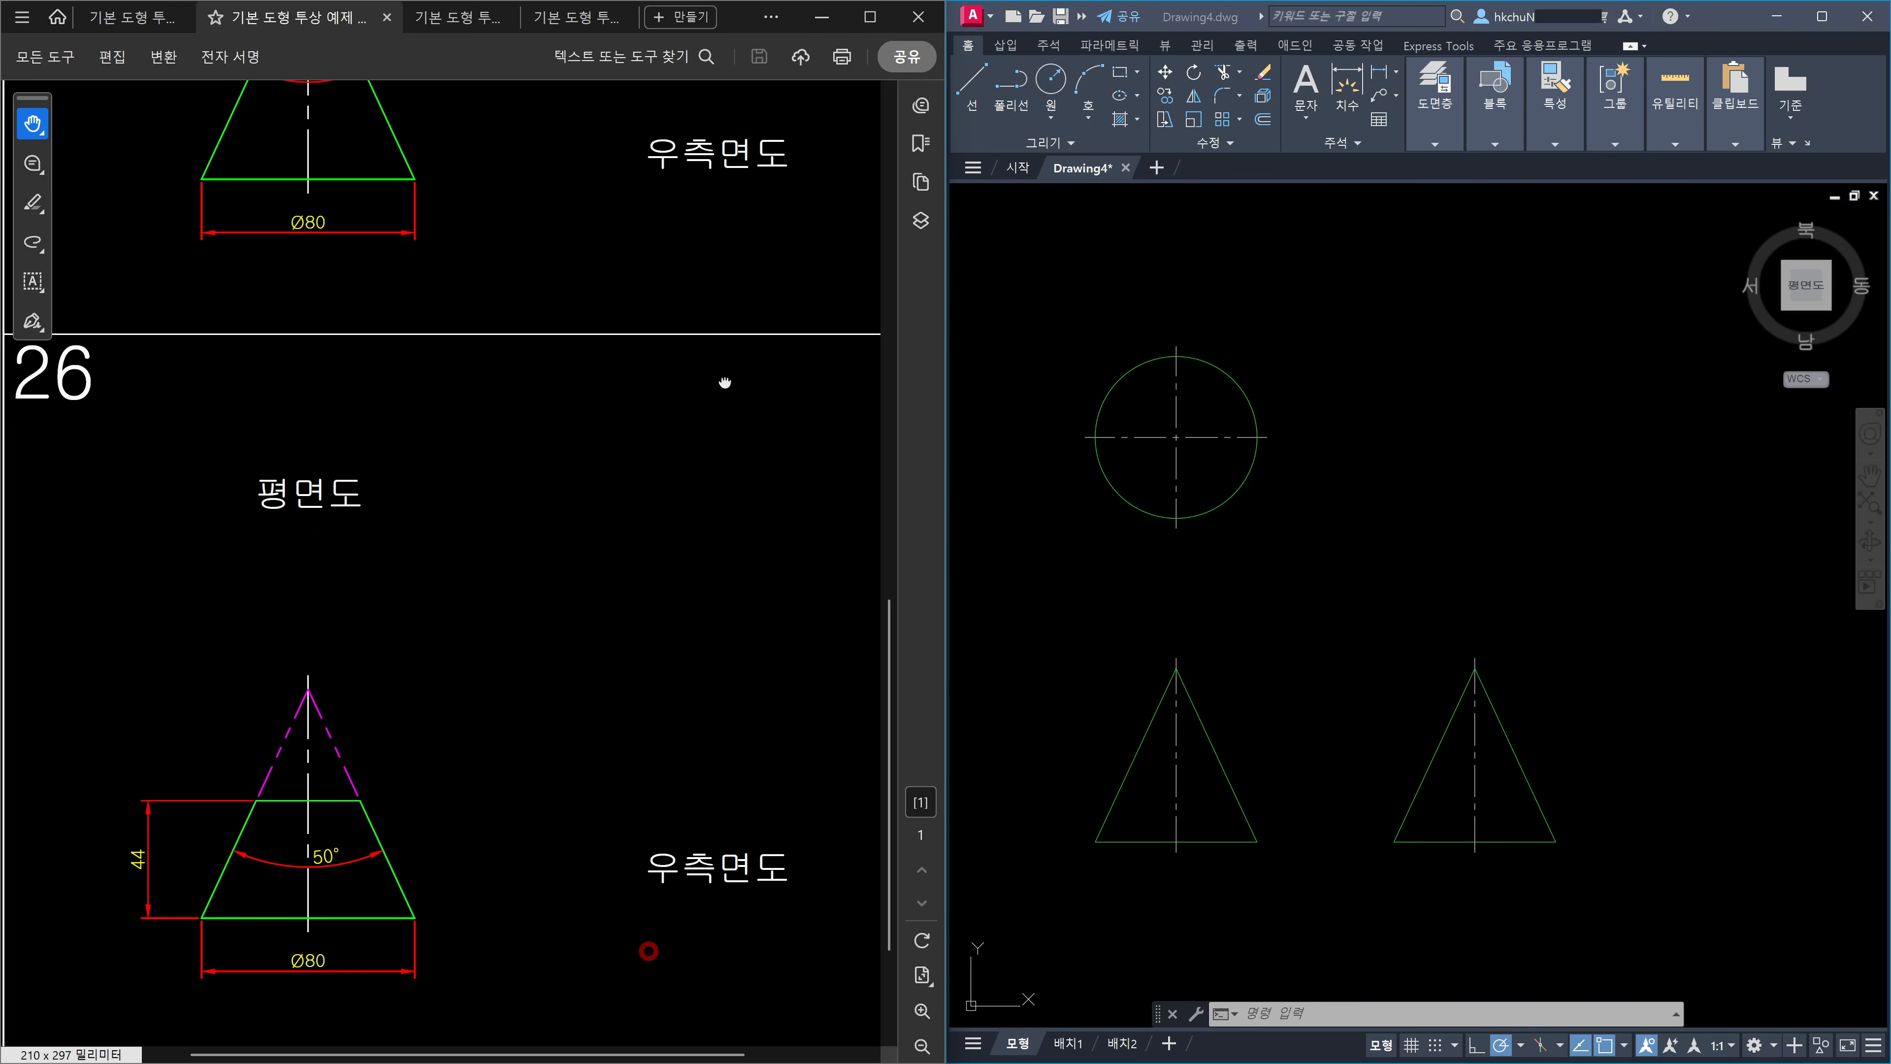
left_click_drag(677, 604, 652, 570)
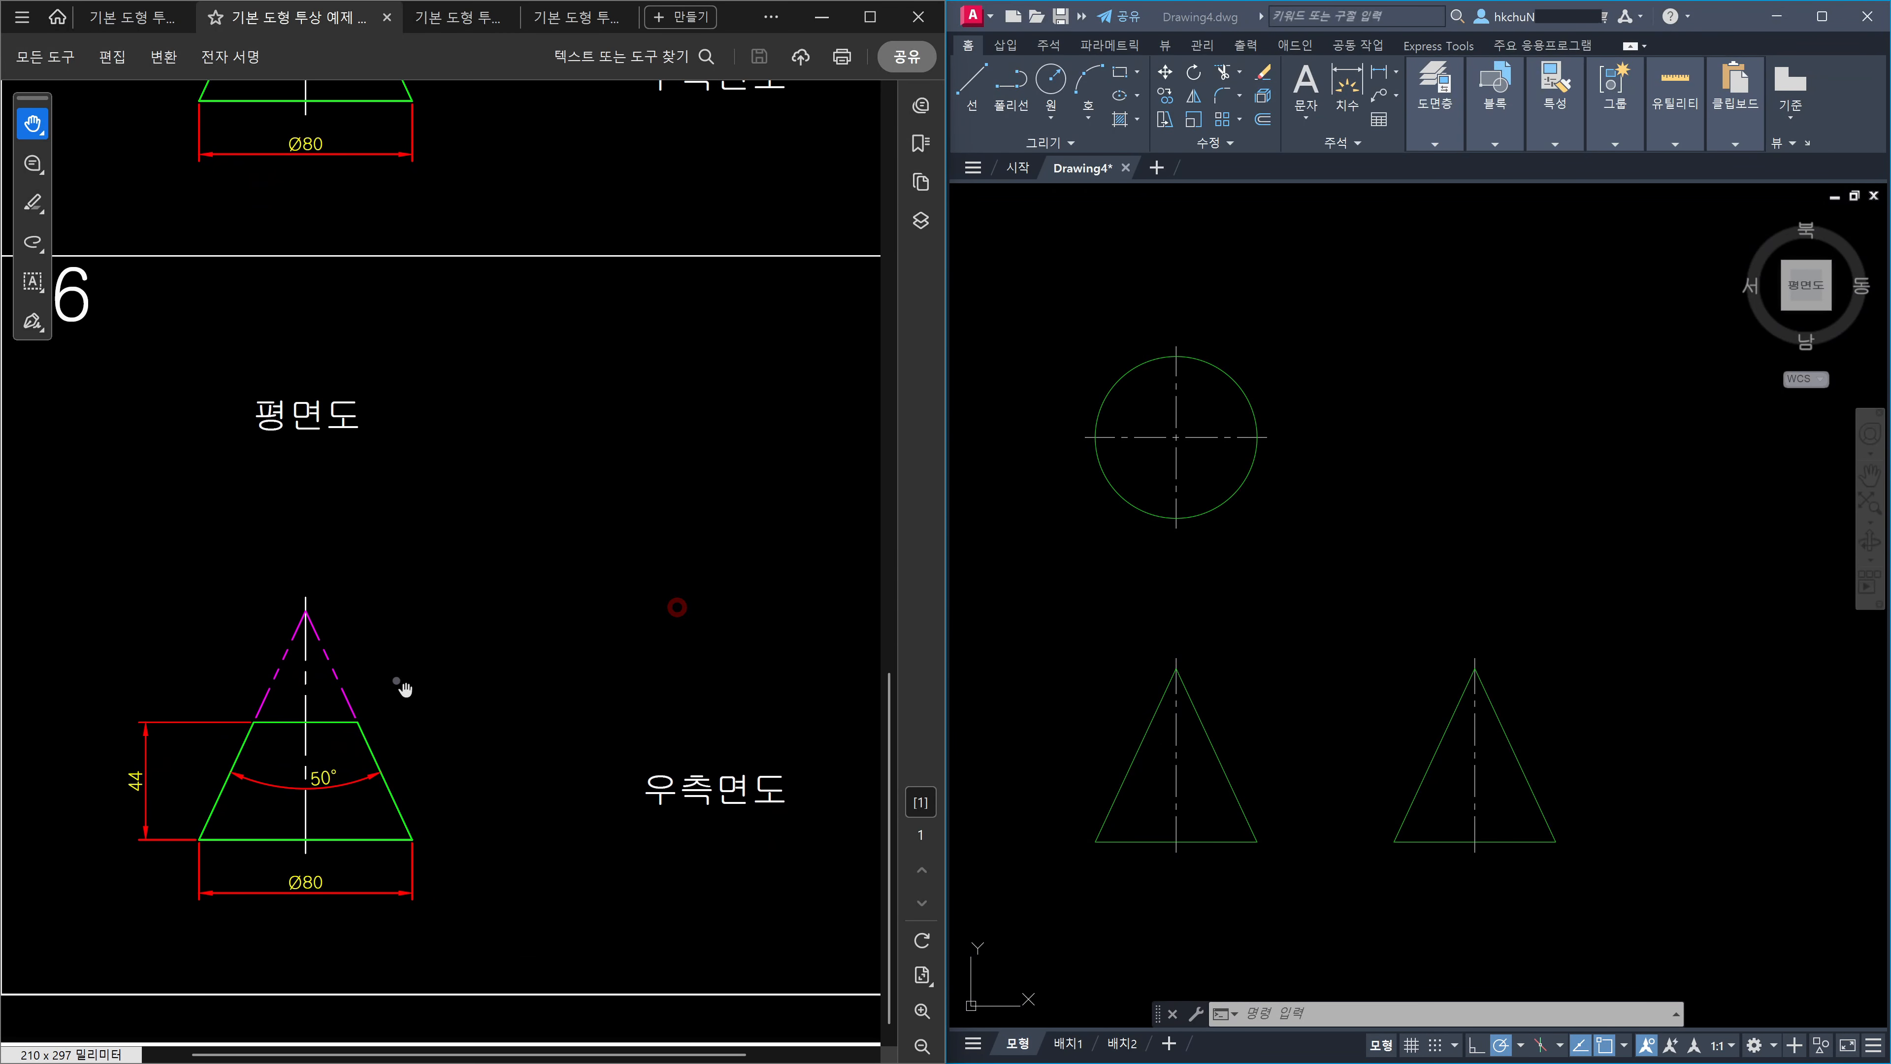
left_click(1245, 578)
middle_click_drag(1157, 618, 1743, 603)
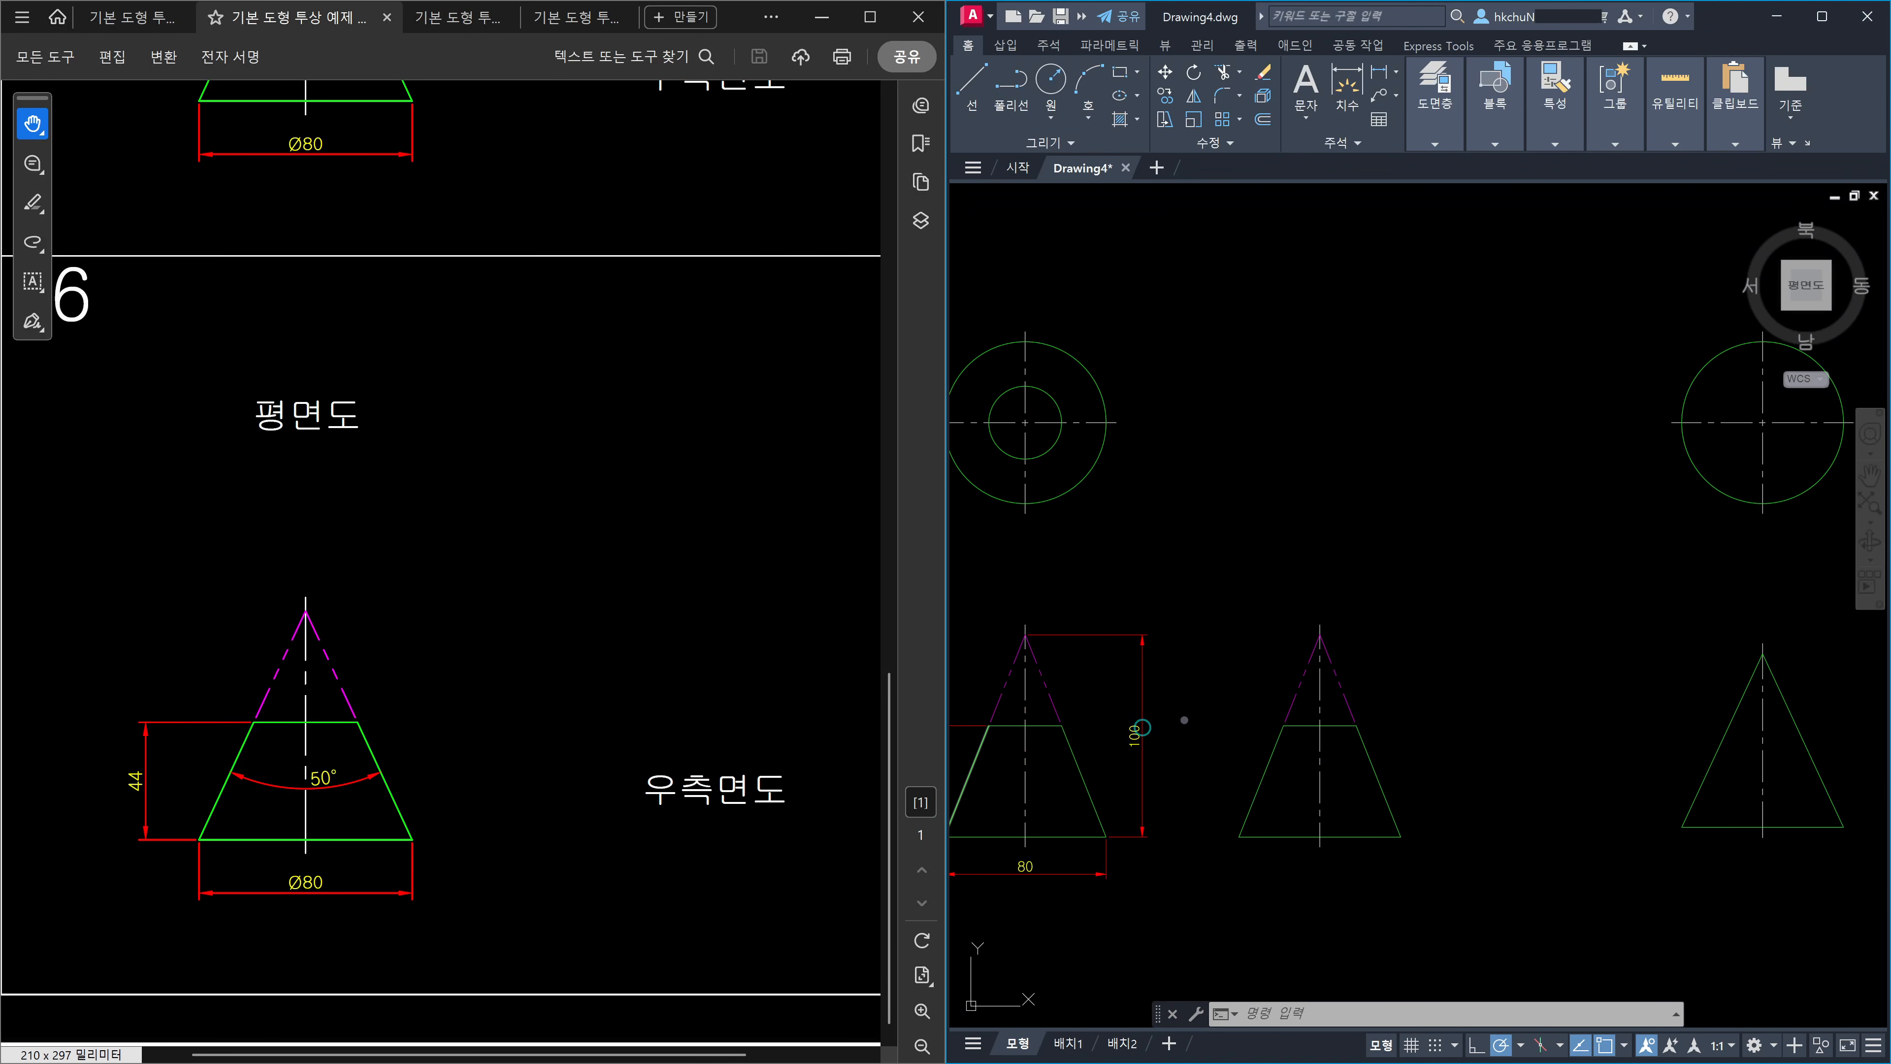
middle_click_drag(1094, 684, 1288, 637)
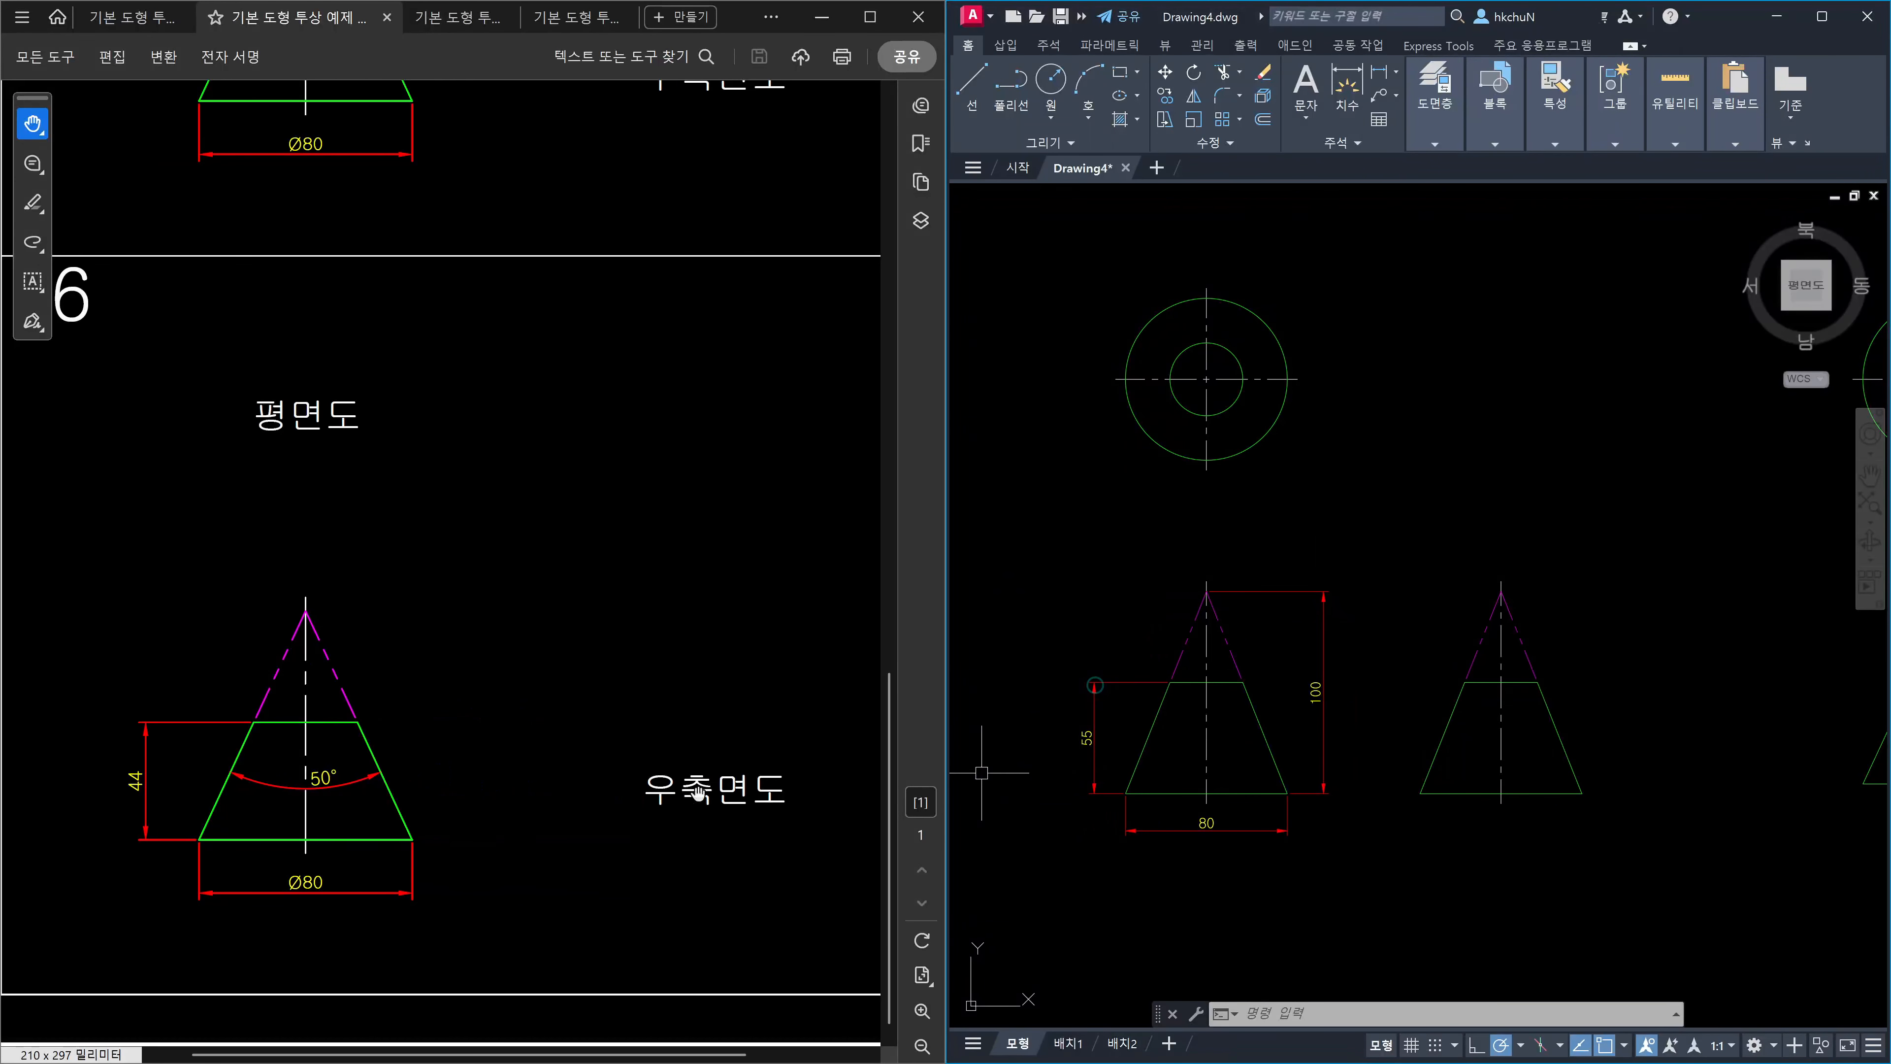
scroll(1415, 767, "up", 3)
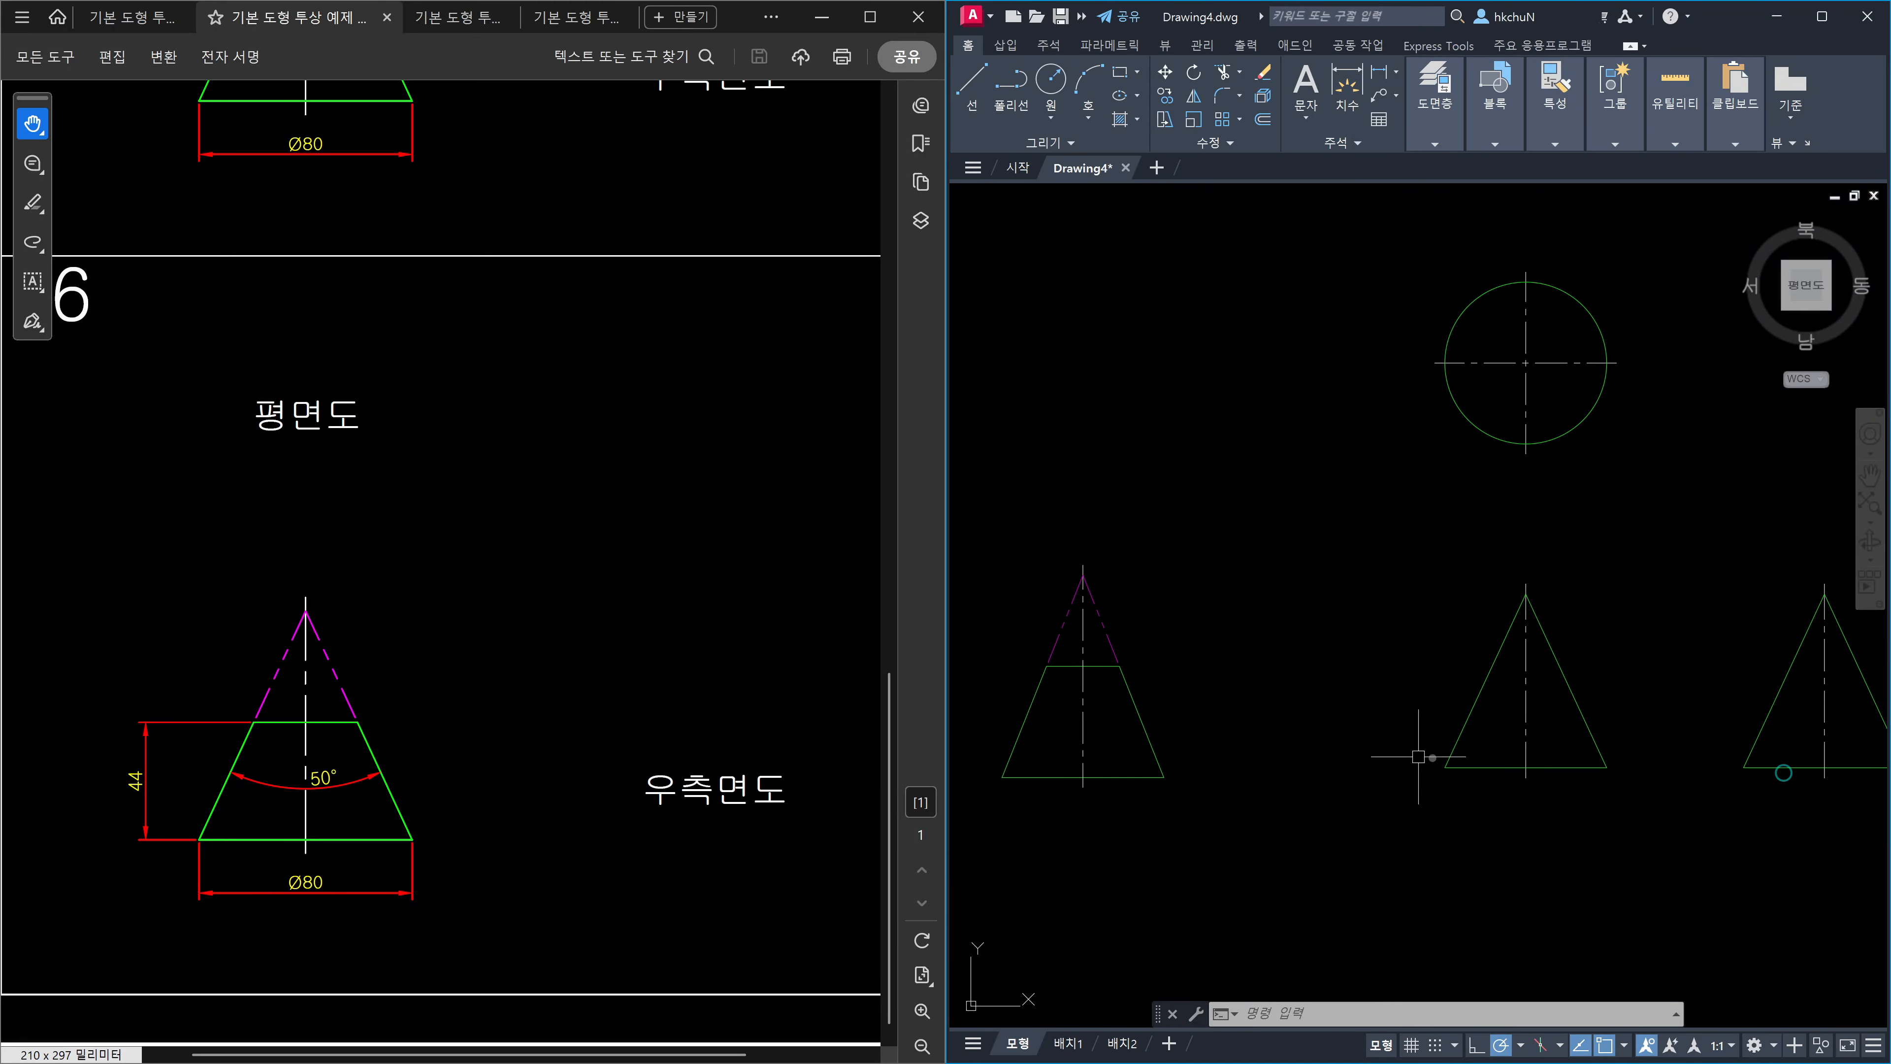
middle_click_drag(1511, 788, 1318, 767)
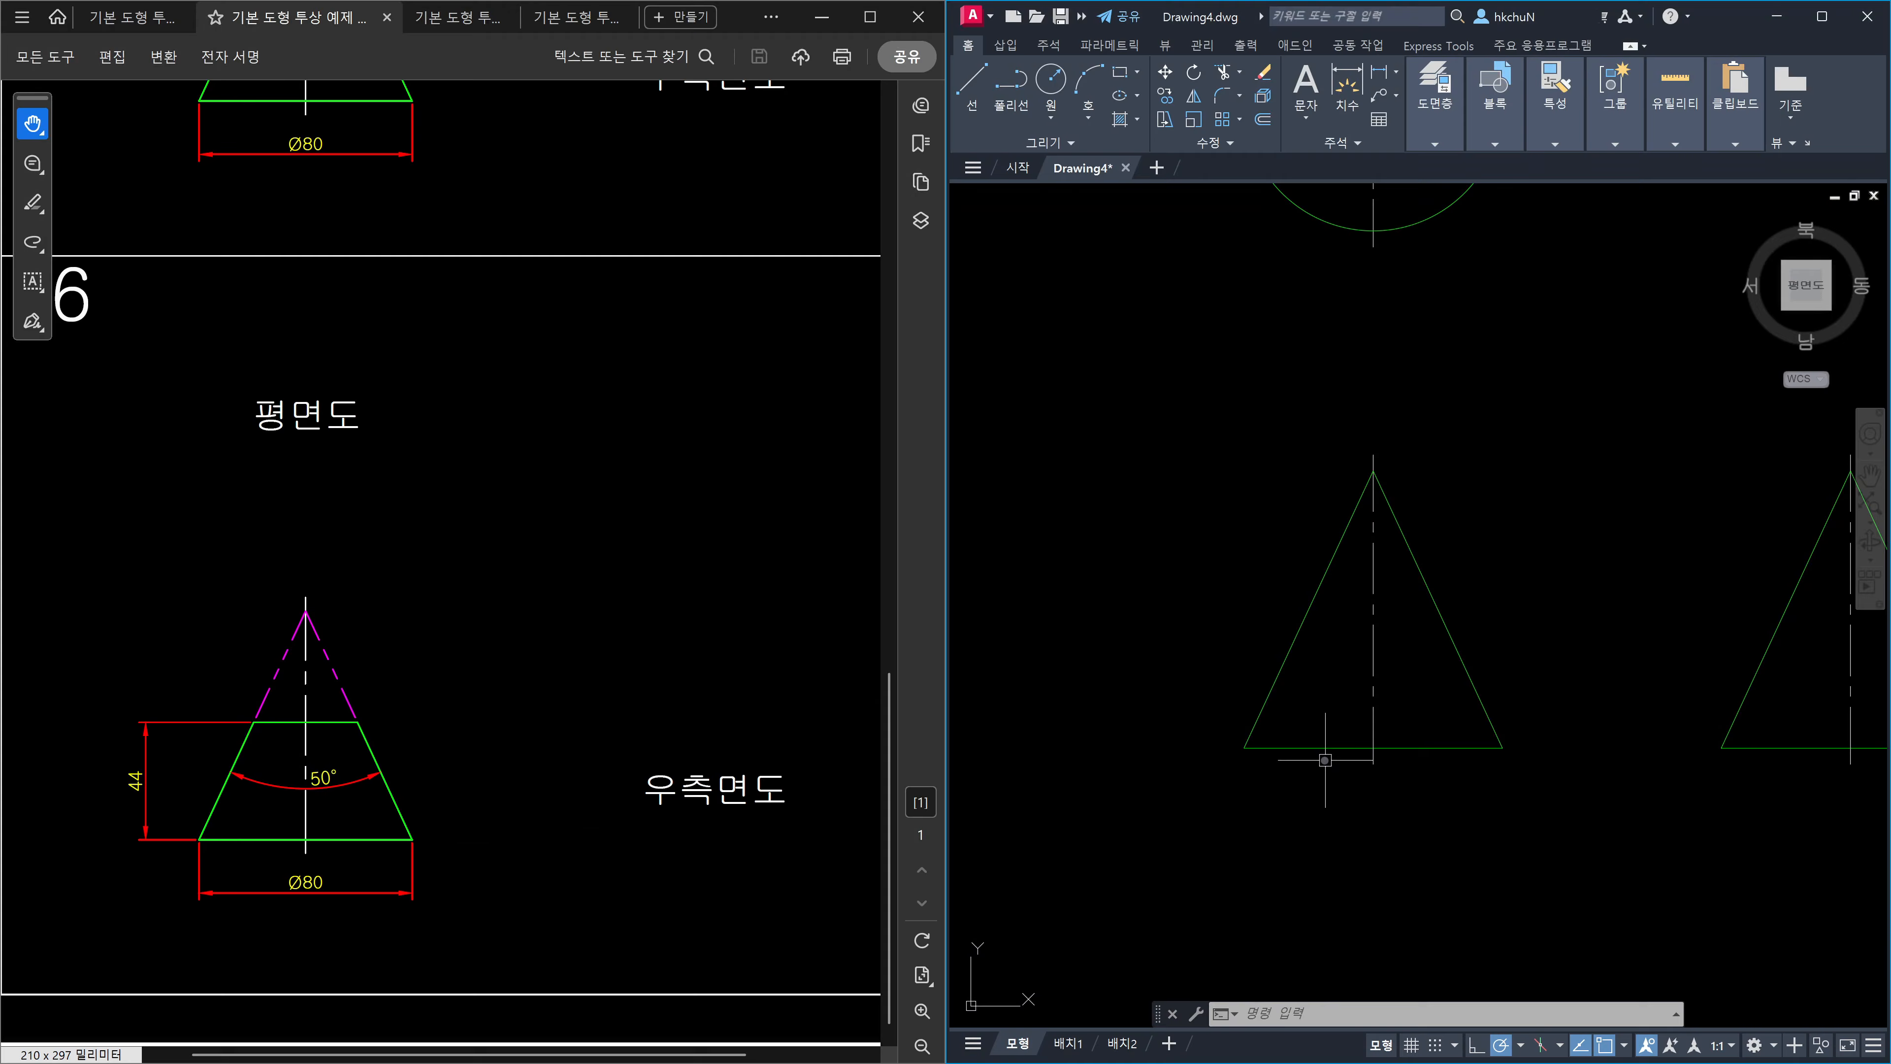
Offset the base line of both cone views upward by 44.
type("o")
key("Return")
type("4")
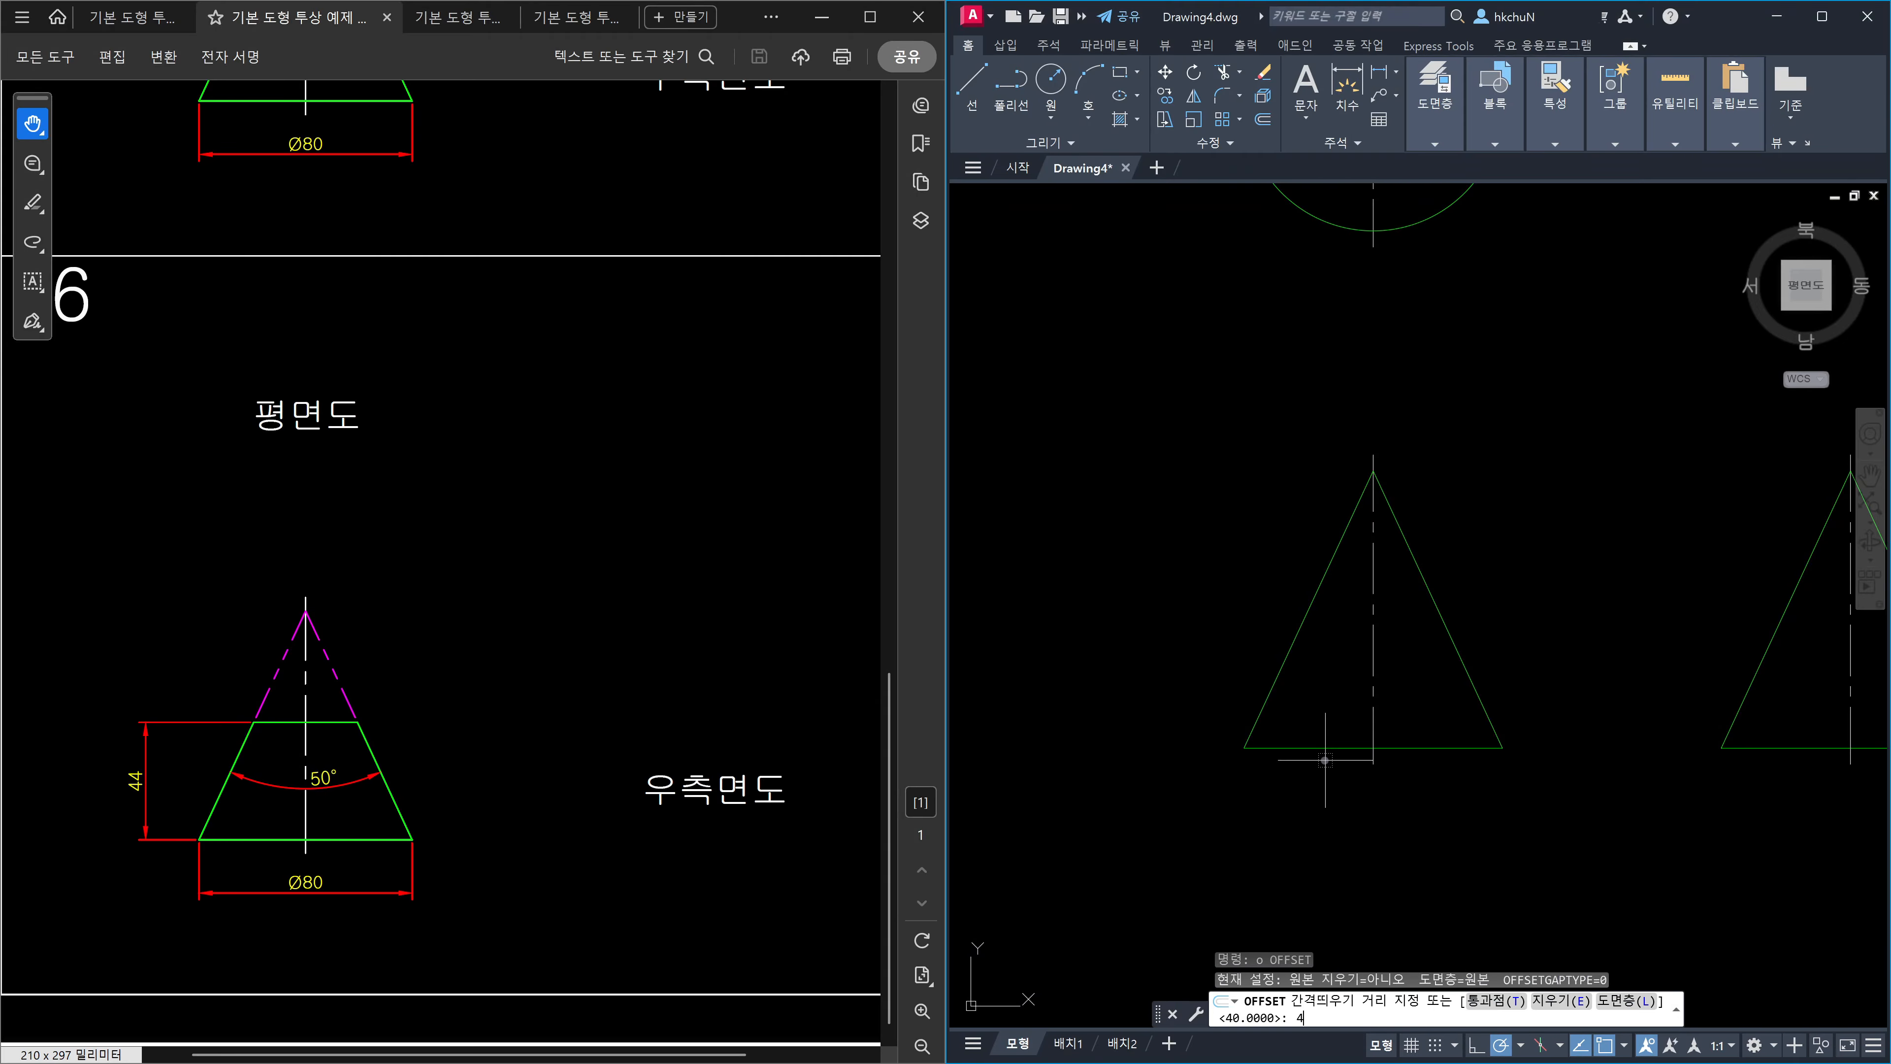
type("4")
key("Return")
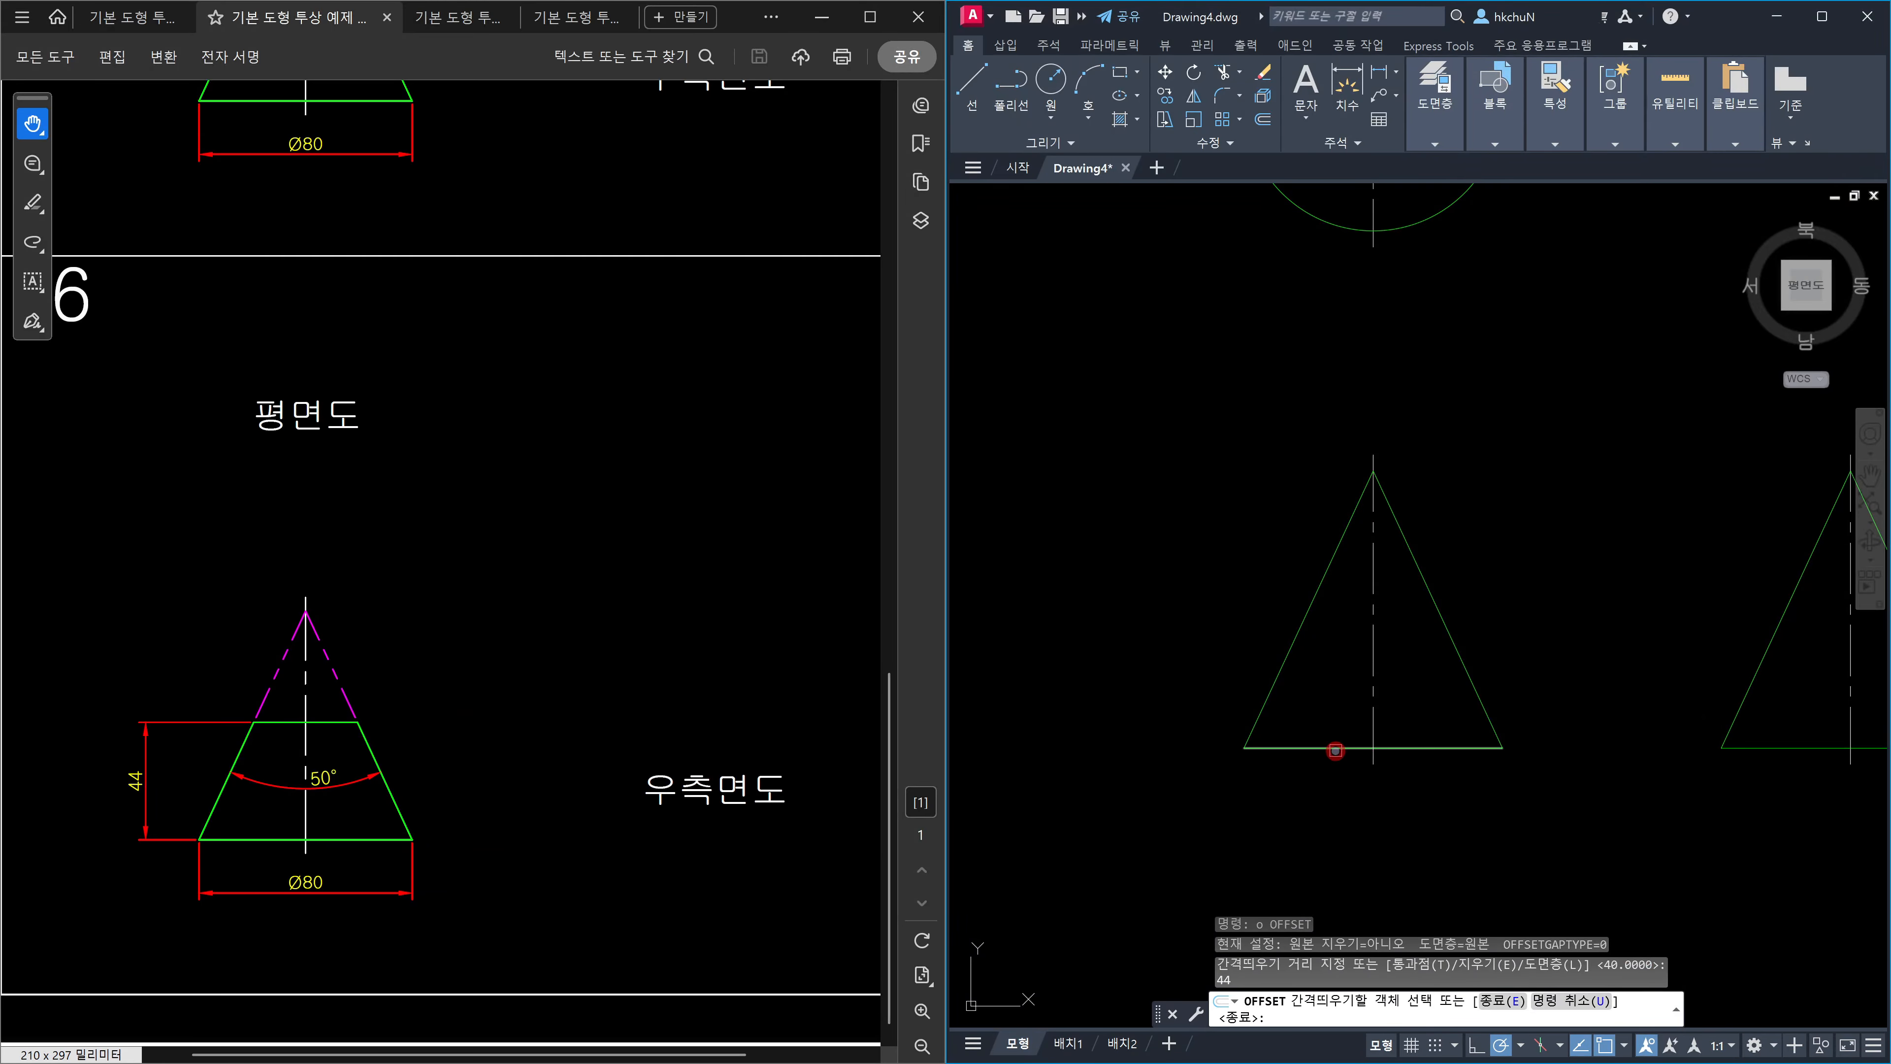
left_click(1335, 748)
left_click(1341, 683)
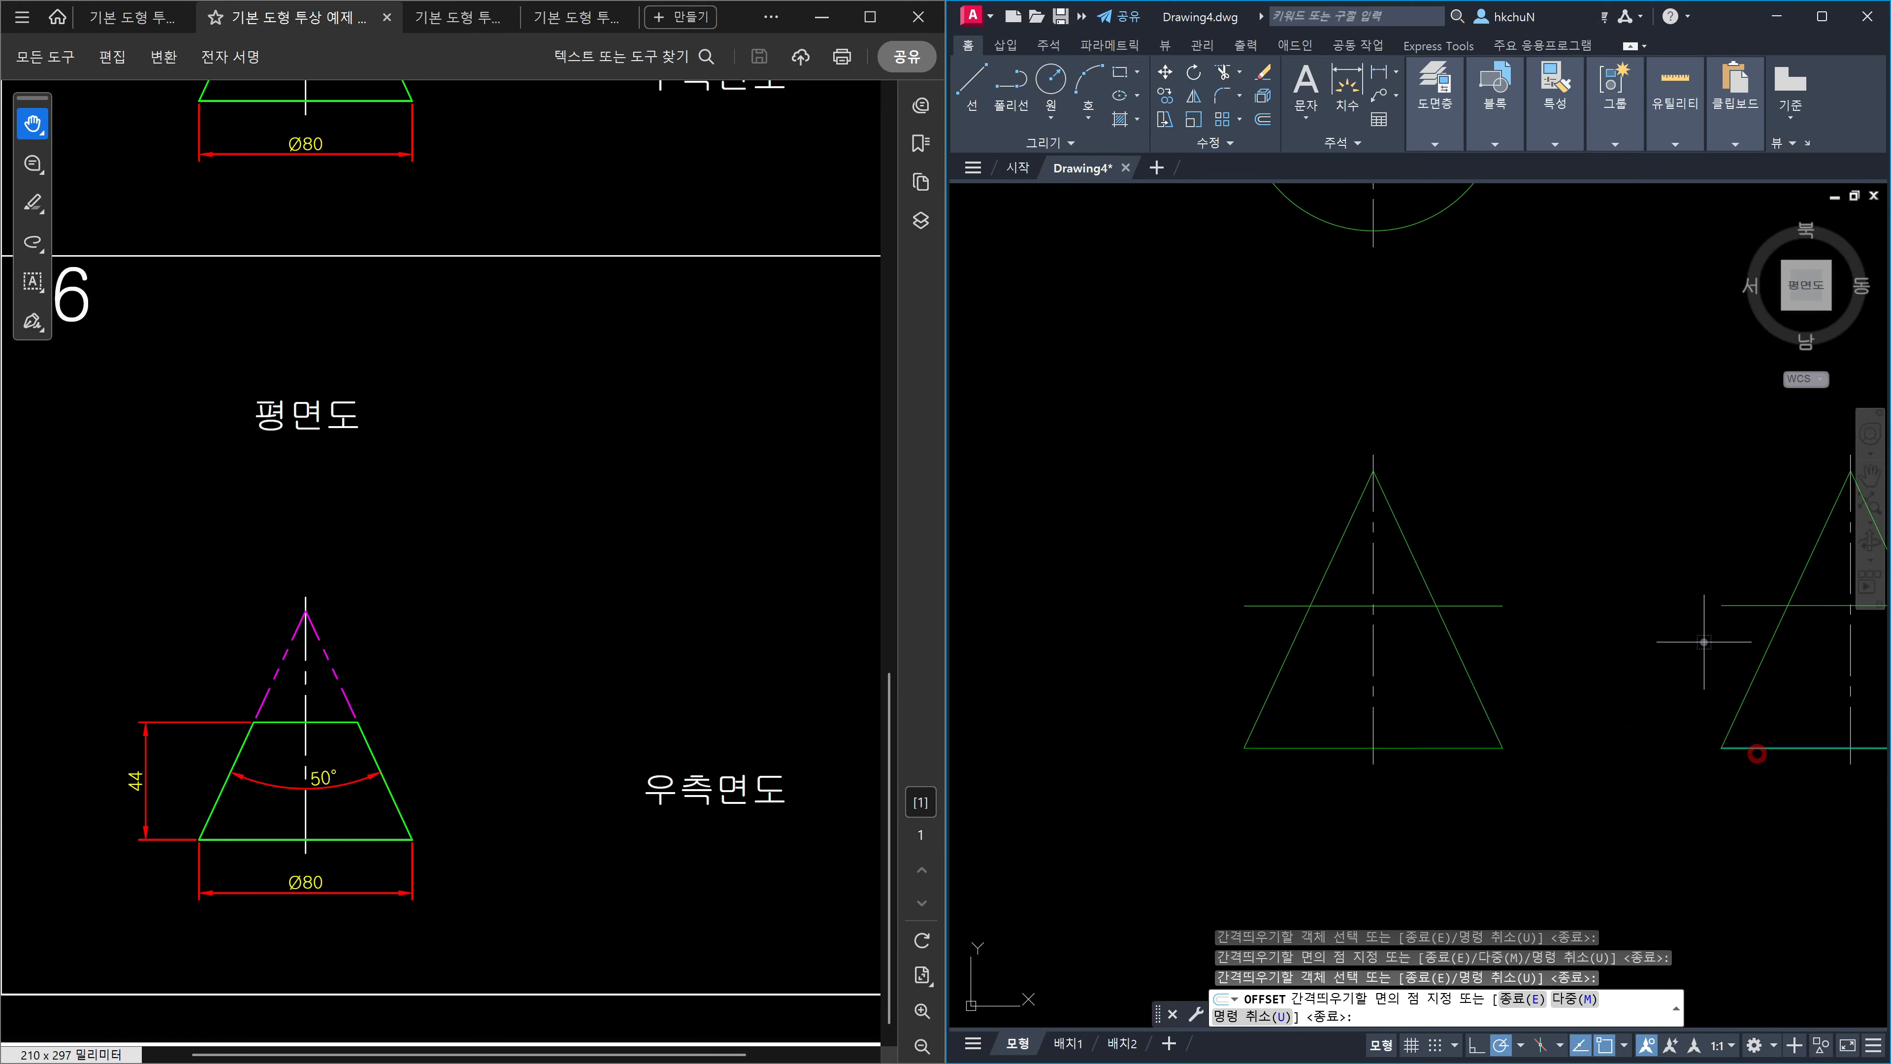
key("Escape")
middle_click_drag(1700, 635, 1511, 683)
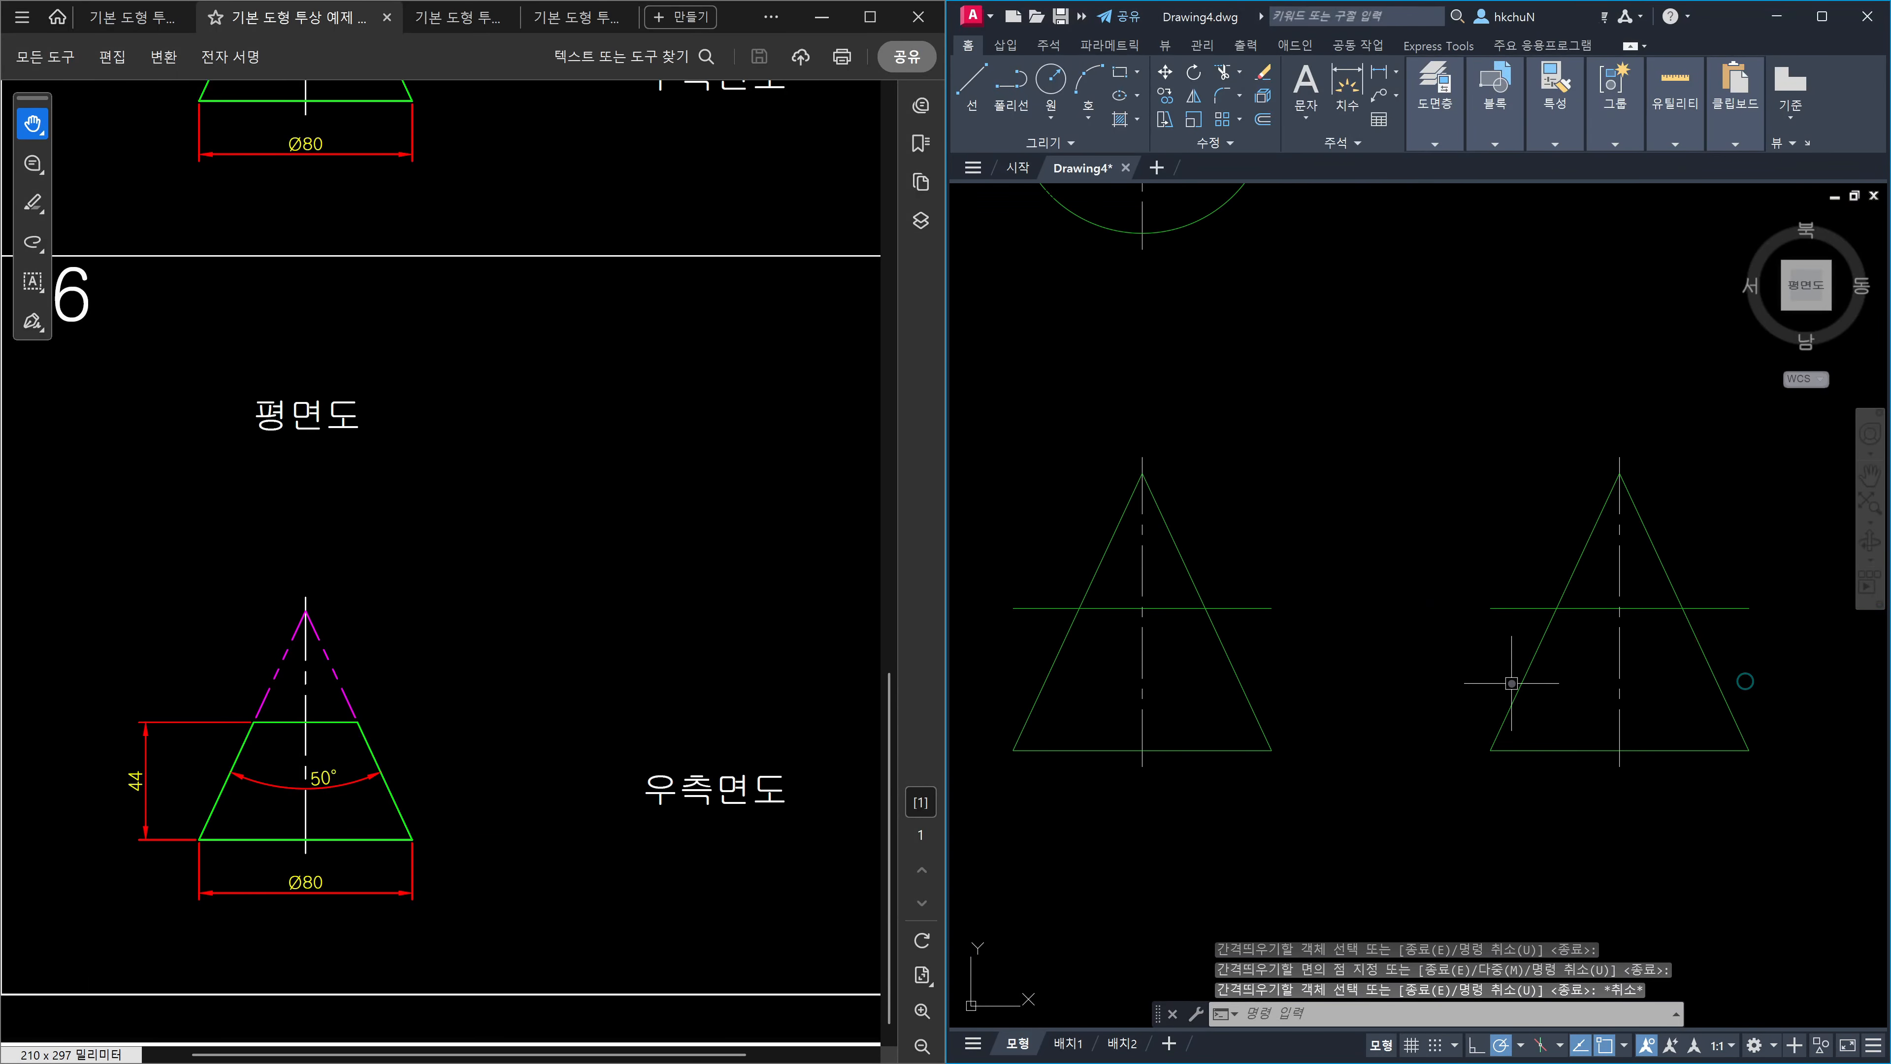
Trim the overhanging ends of the offset horizontal lines in both cone views back to the slanted edges.
type("tr")
key("Return")
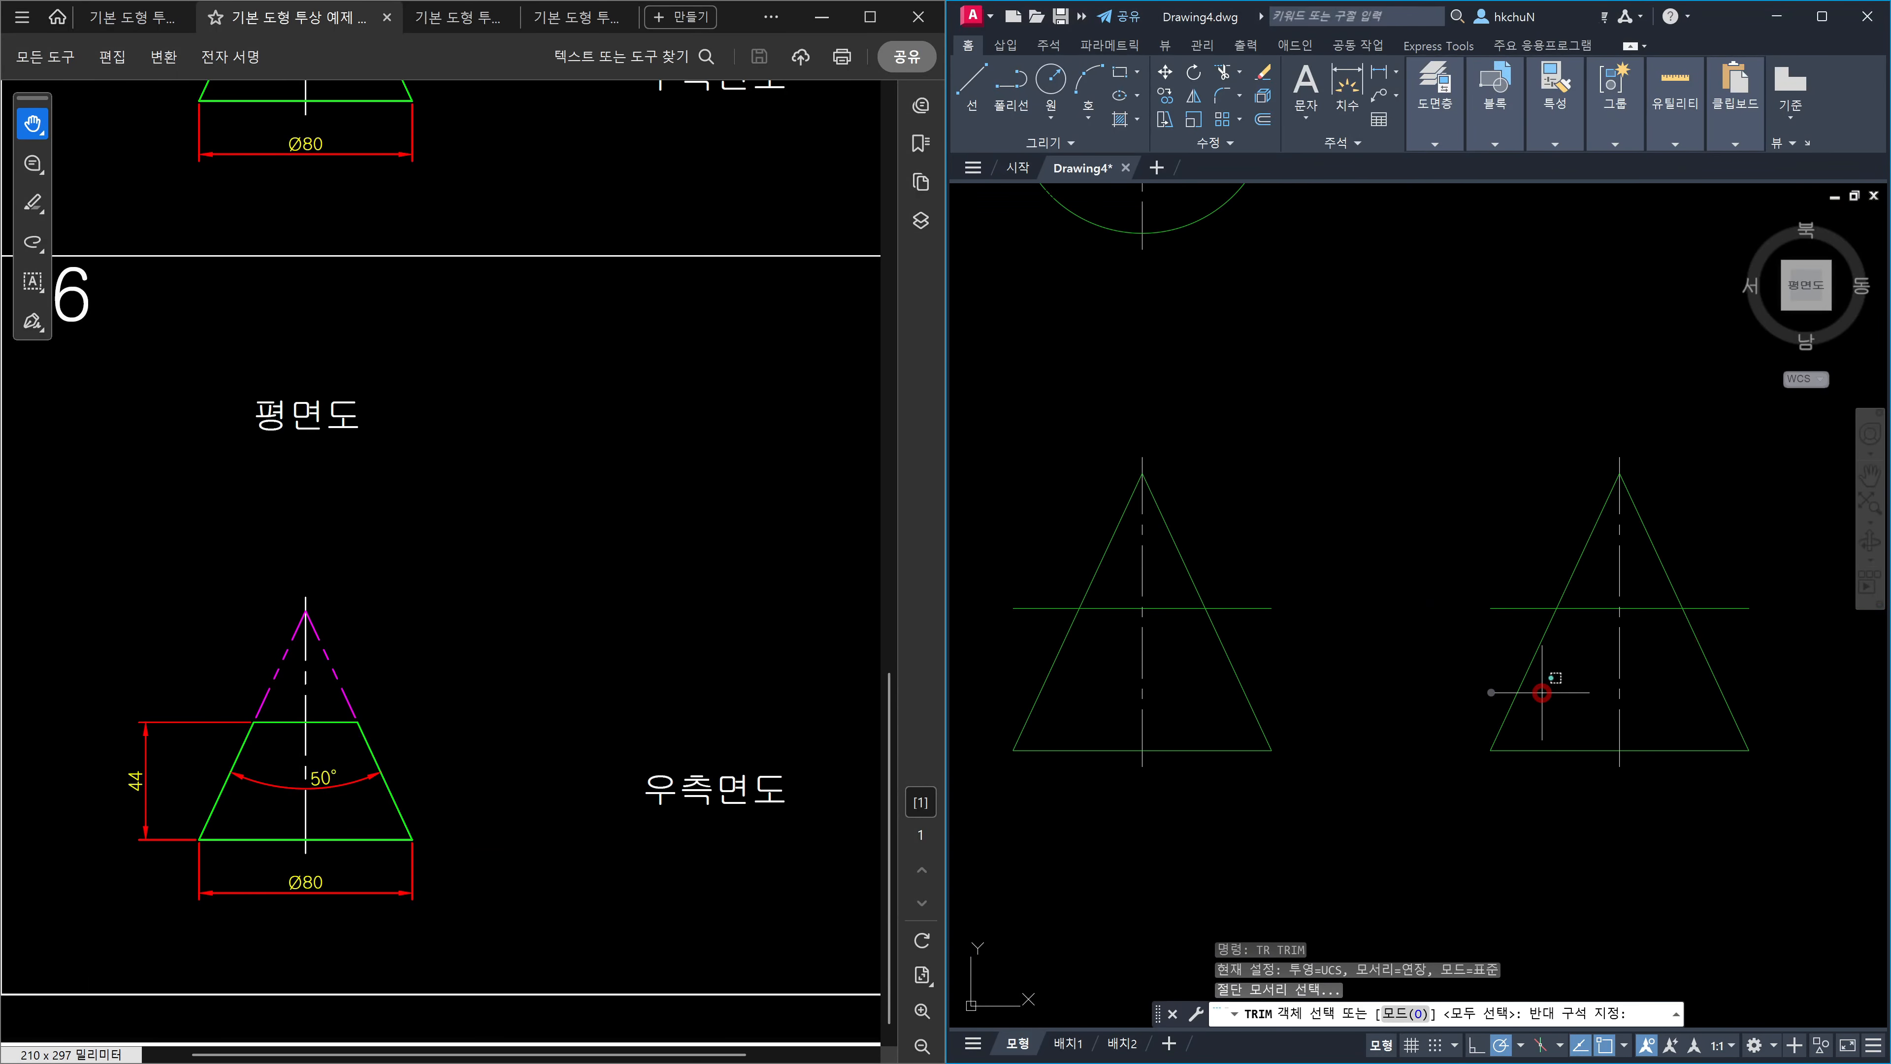
left_click(1191, 659)
left_click(1083, 679)
left_click(1001, 649)
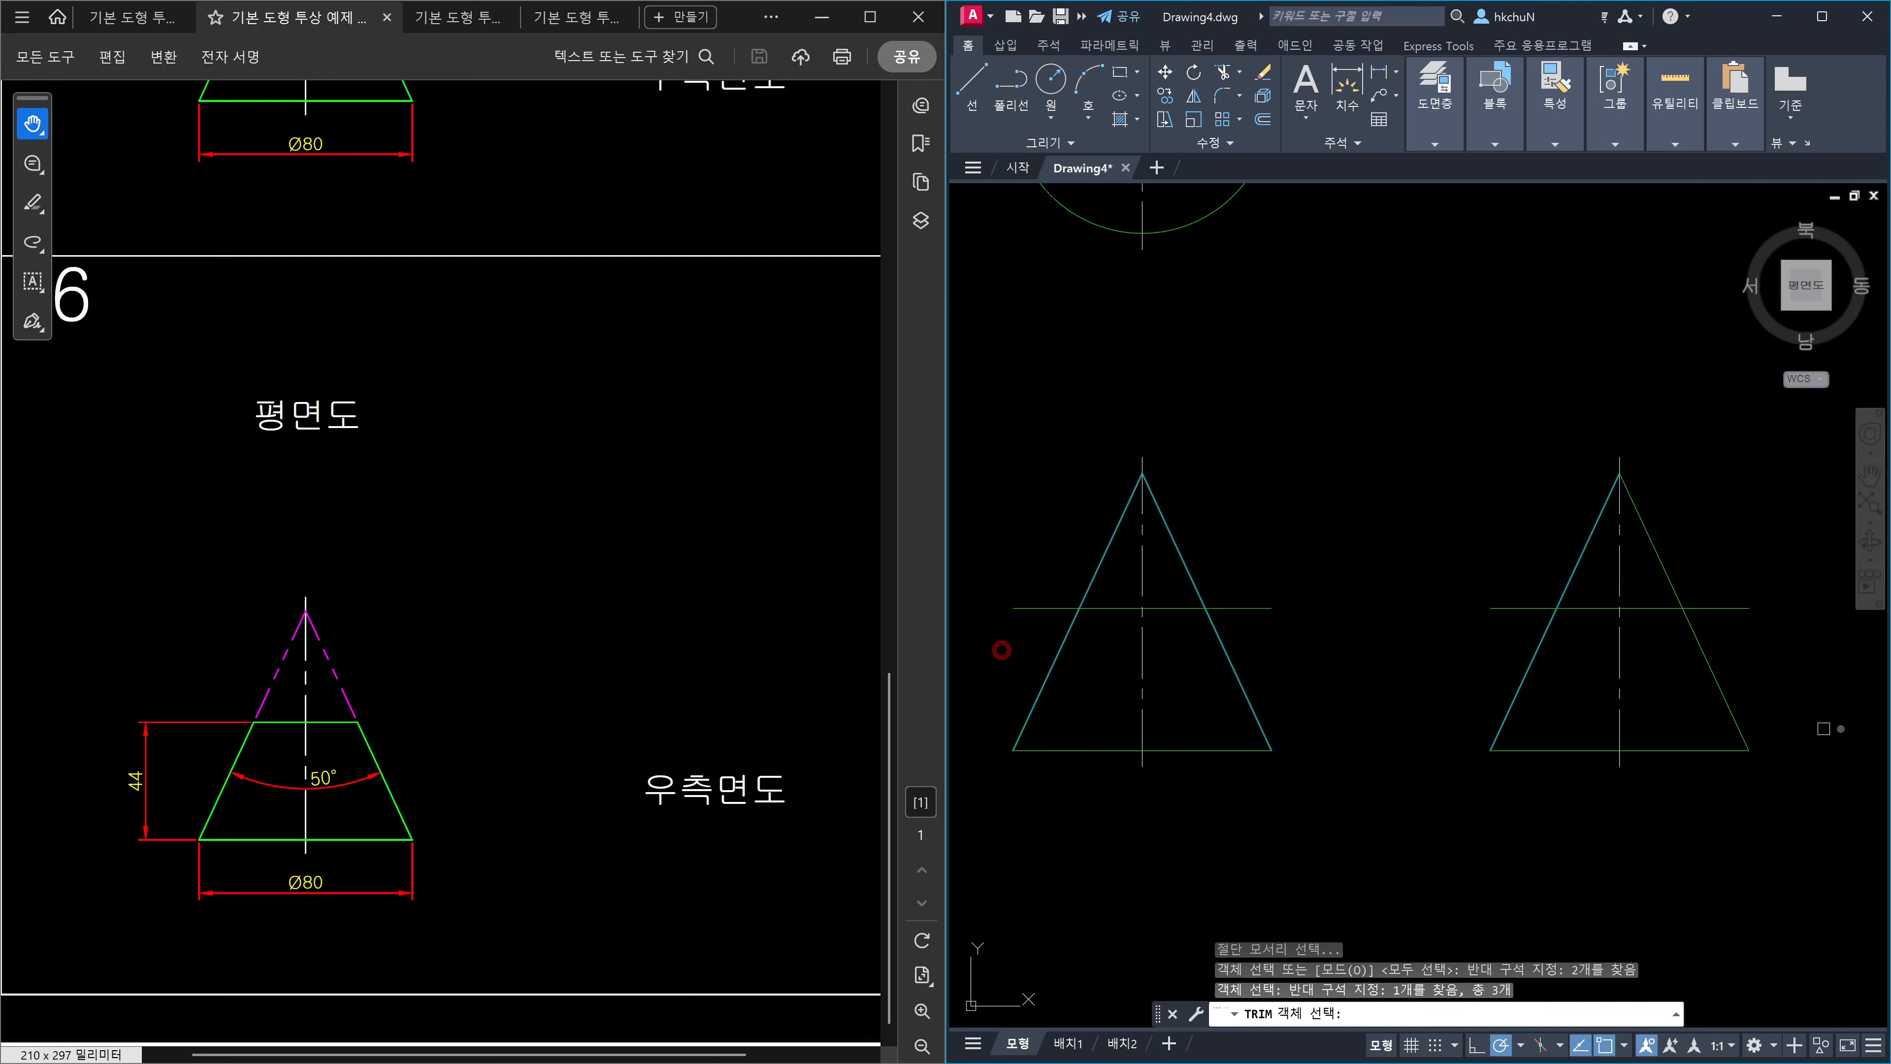
key("Return")
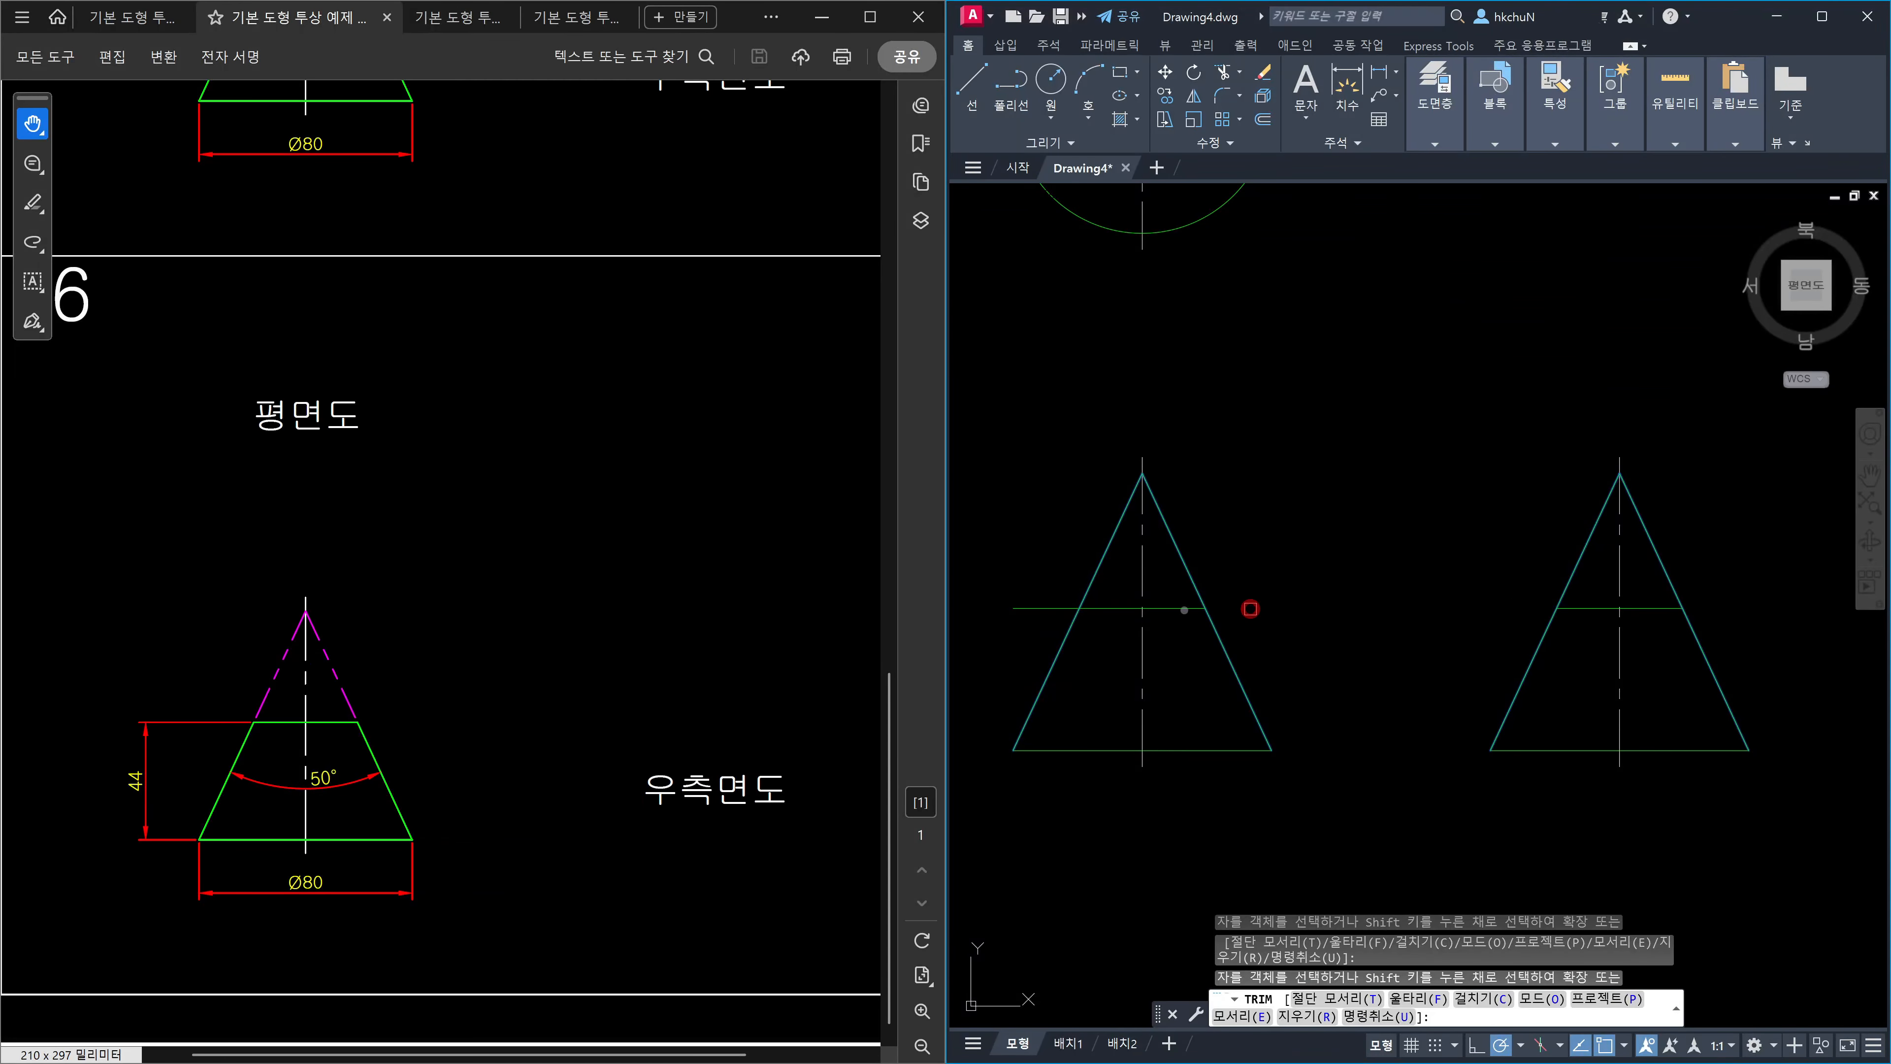
key("Escape")
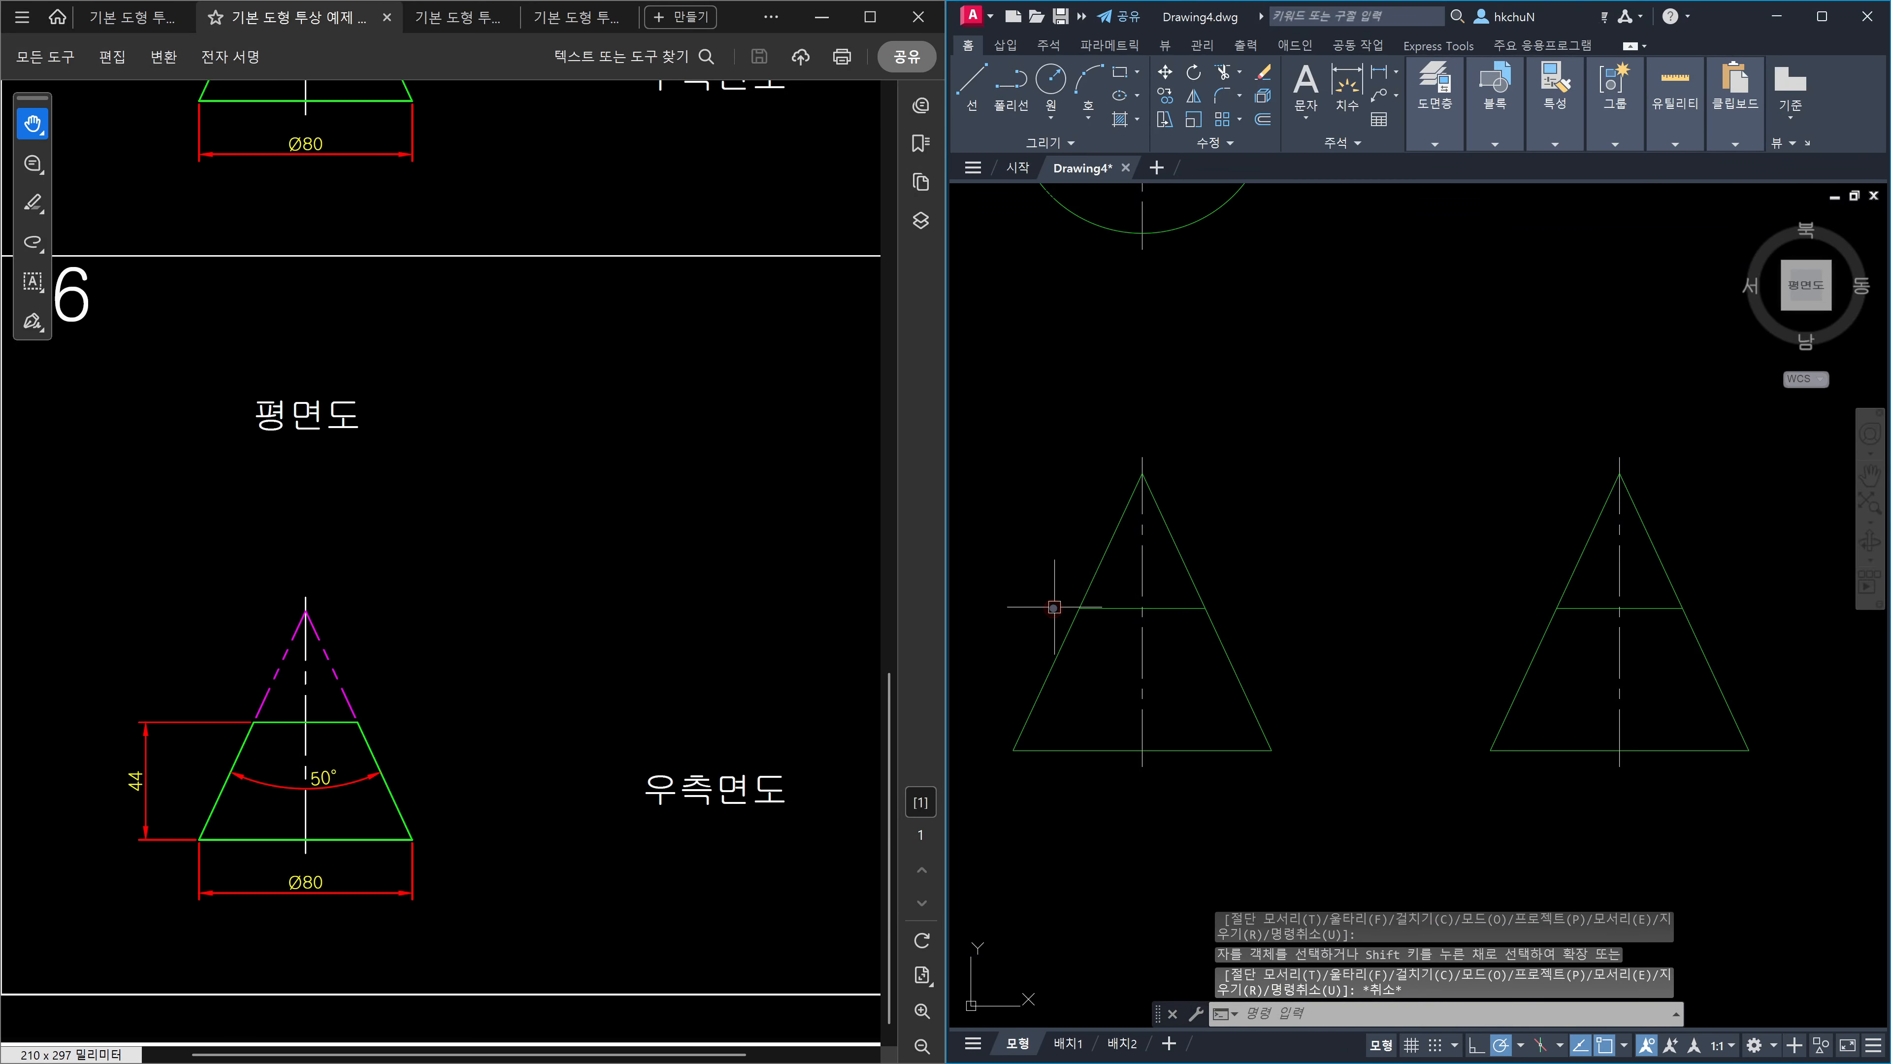
Break both slanted edges of the front view at their intersections with the horizontal cut line, using Break at Point.
left_click(1200, 147)
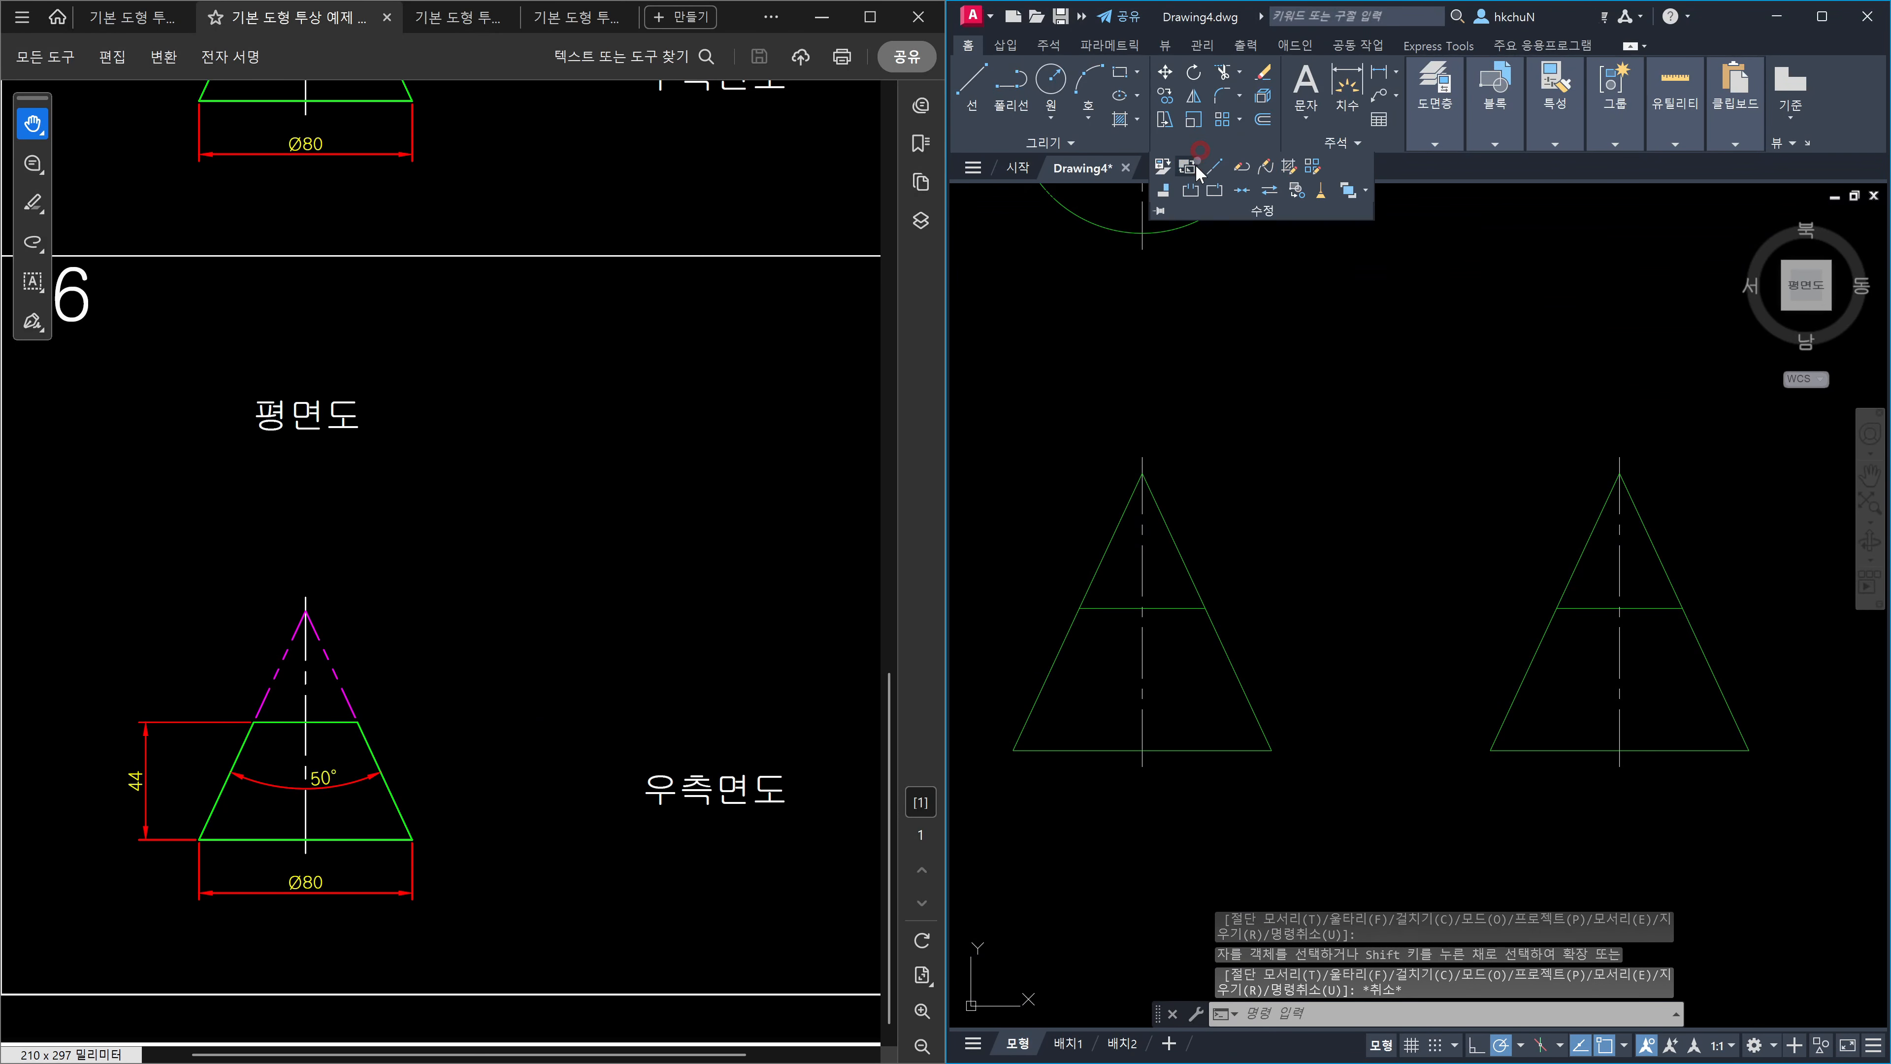
left_click(1217, 191)
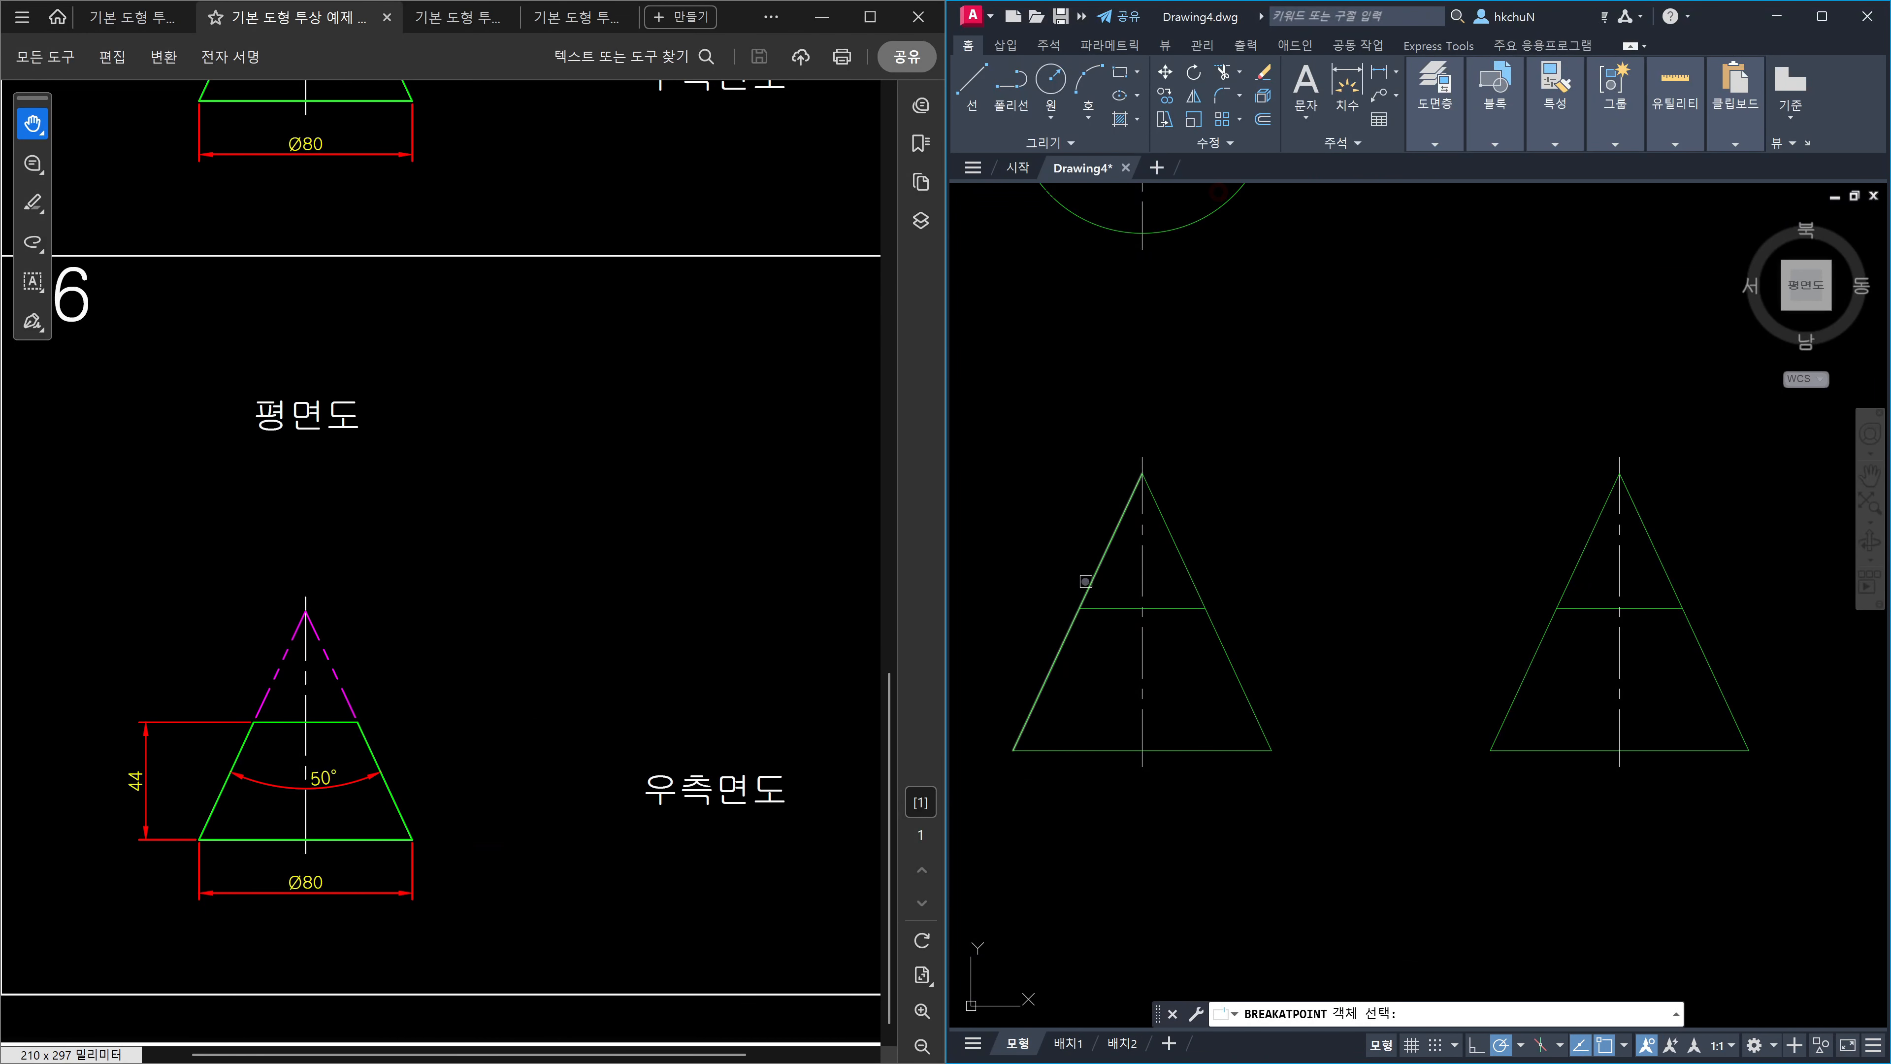
left_click(1080, 596)
left_click(1079, 607)
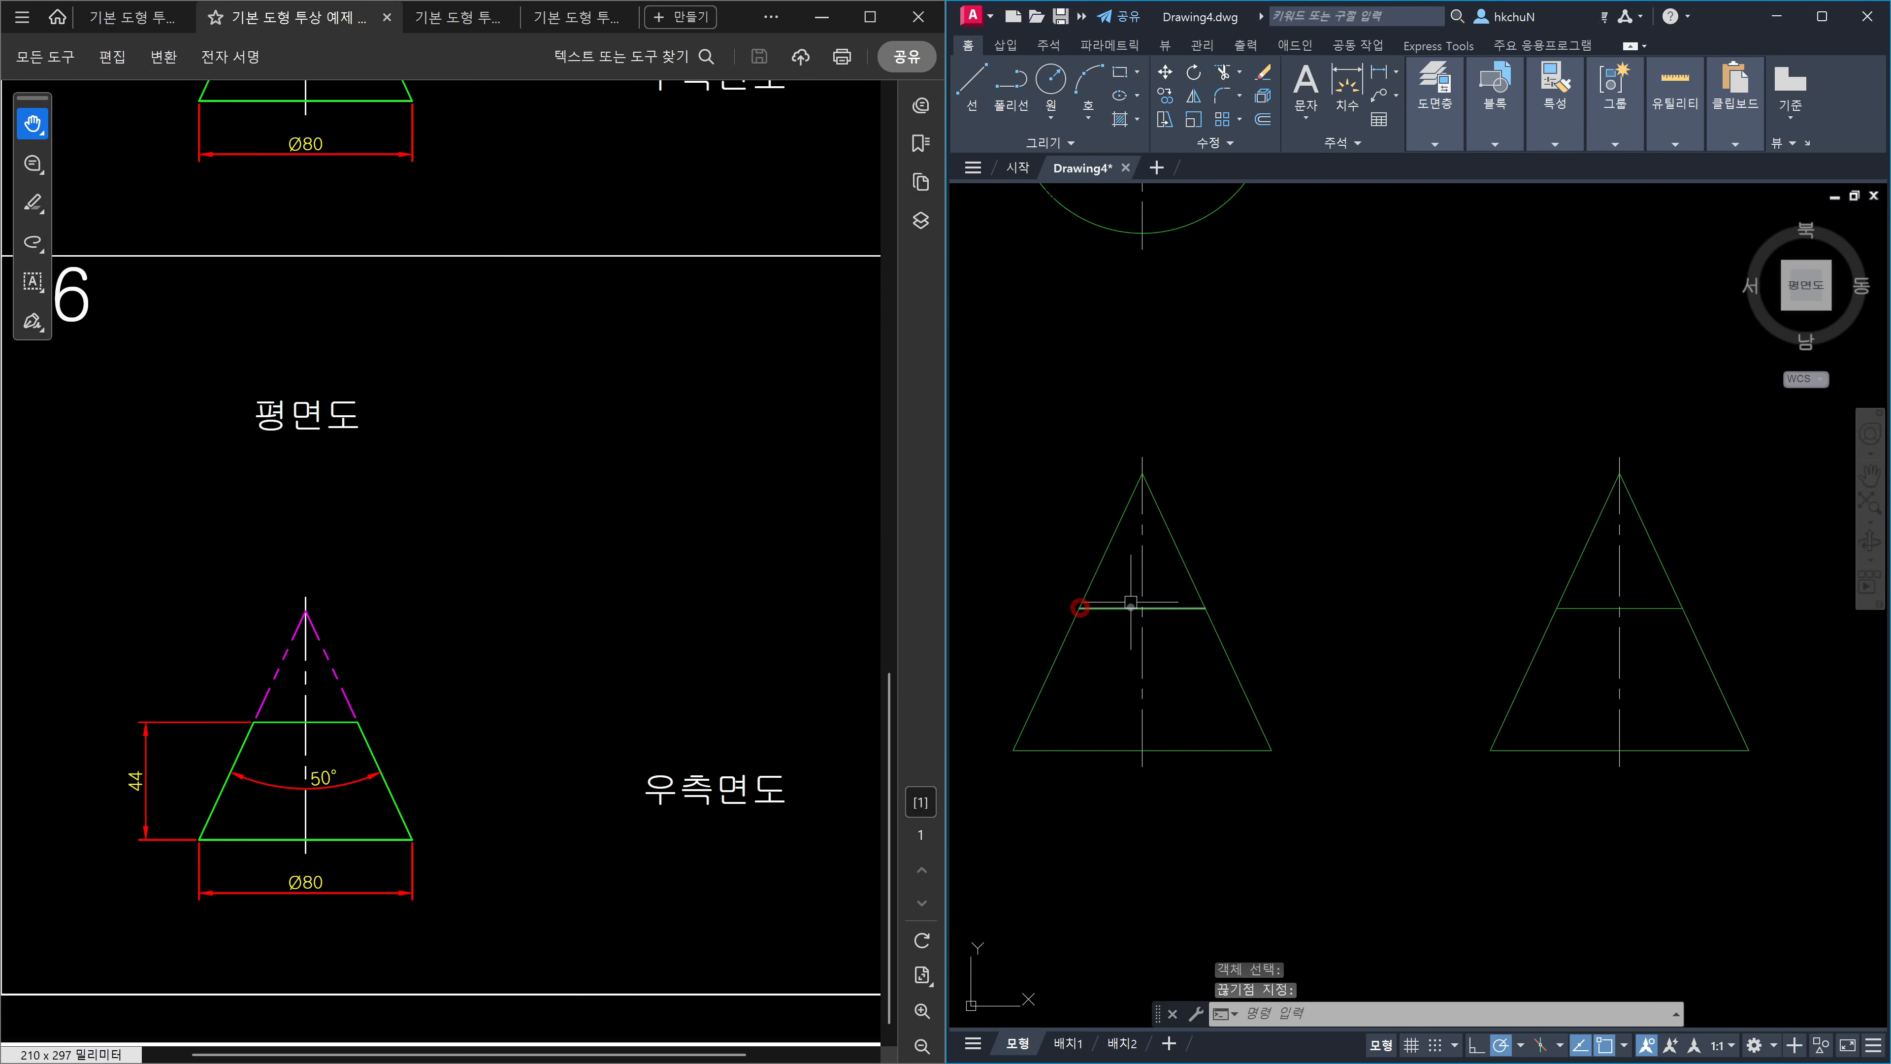
key("space")
left_click(1191, 590)
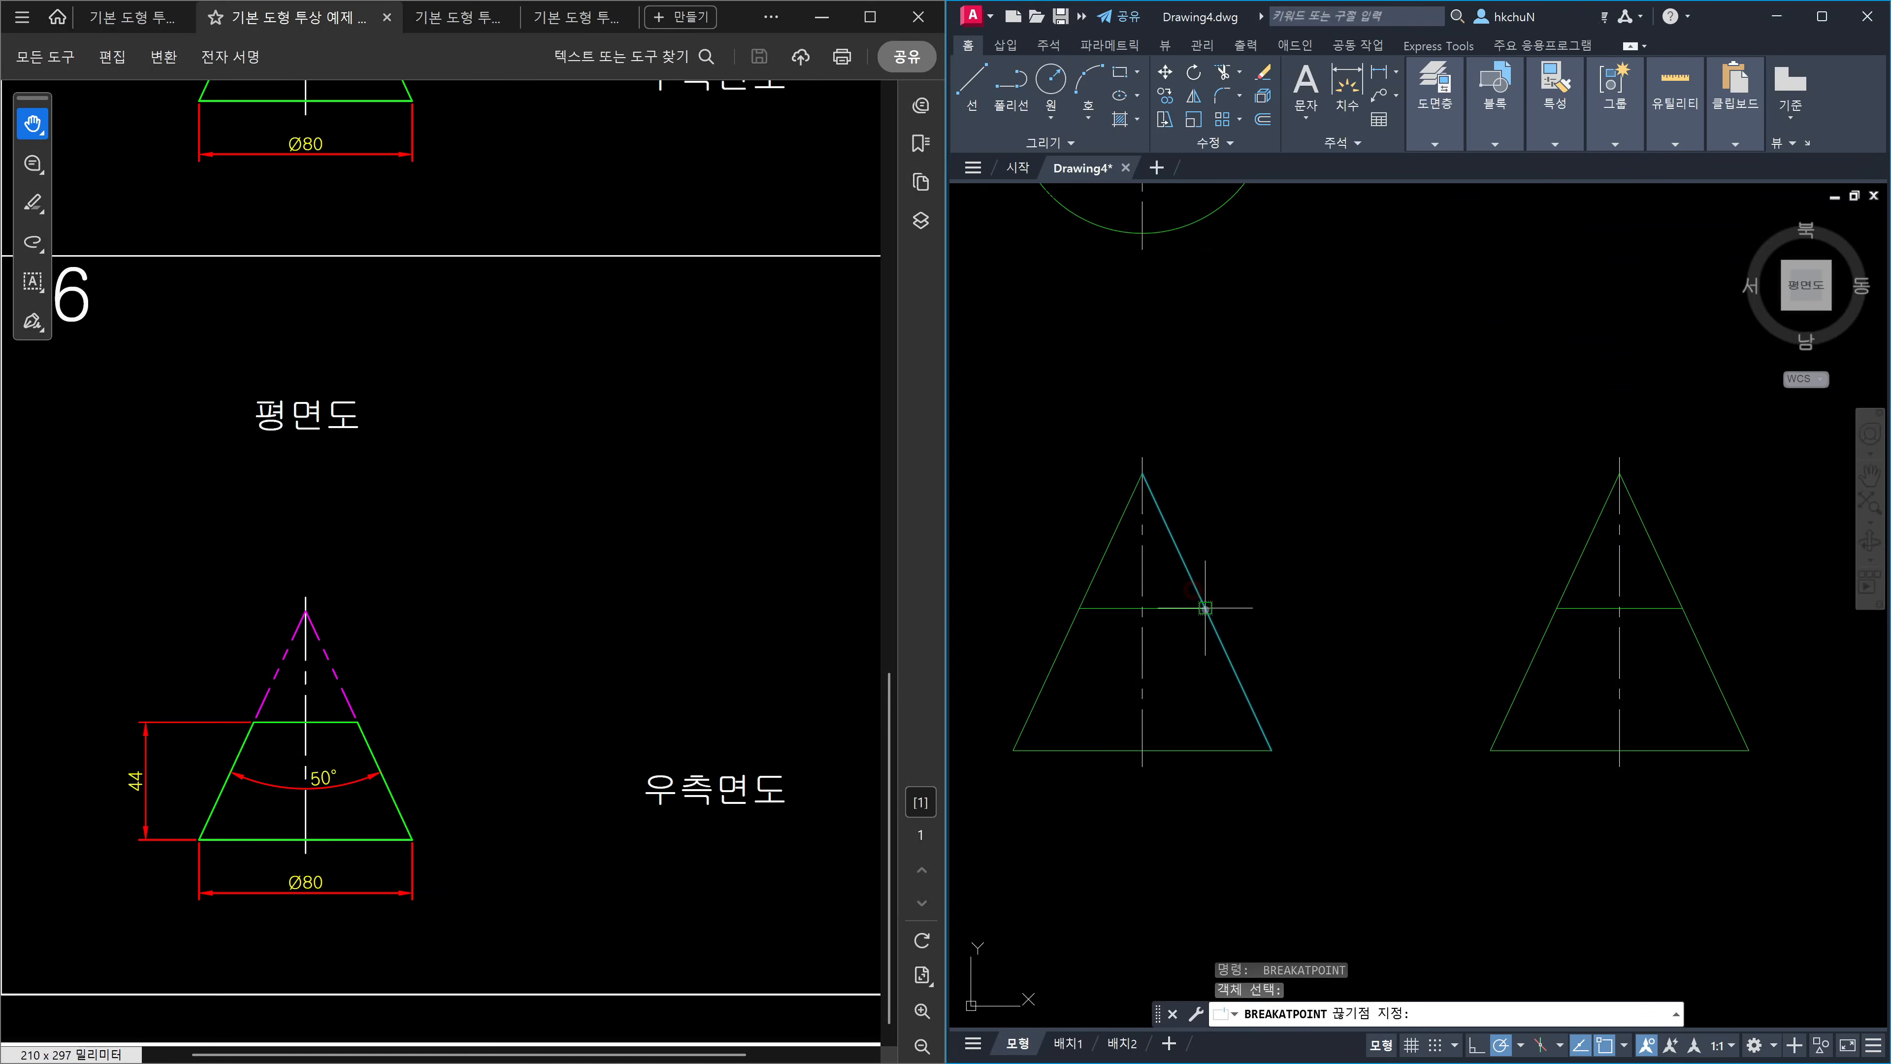
left_click(1204, 608)
Break both slanted edges of the right side view at their intersections with the horizontal cut line.
key("space")
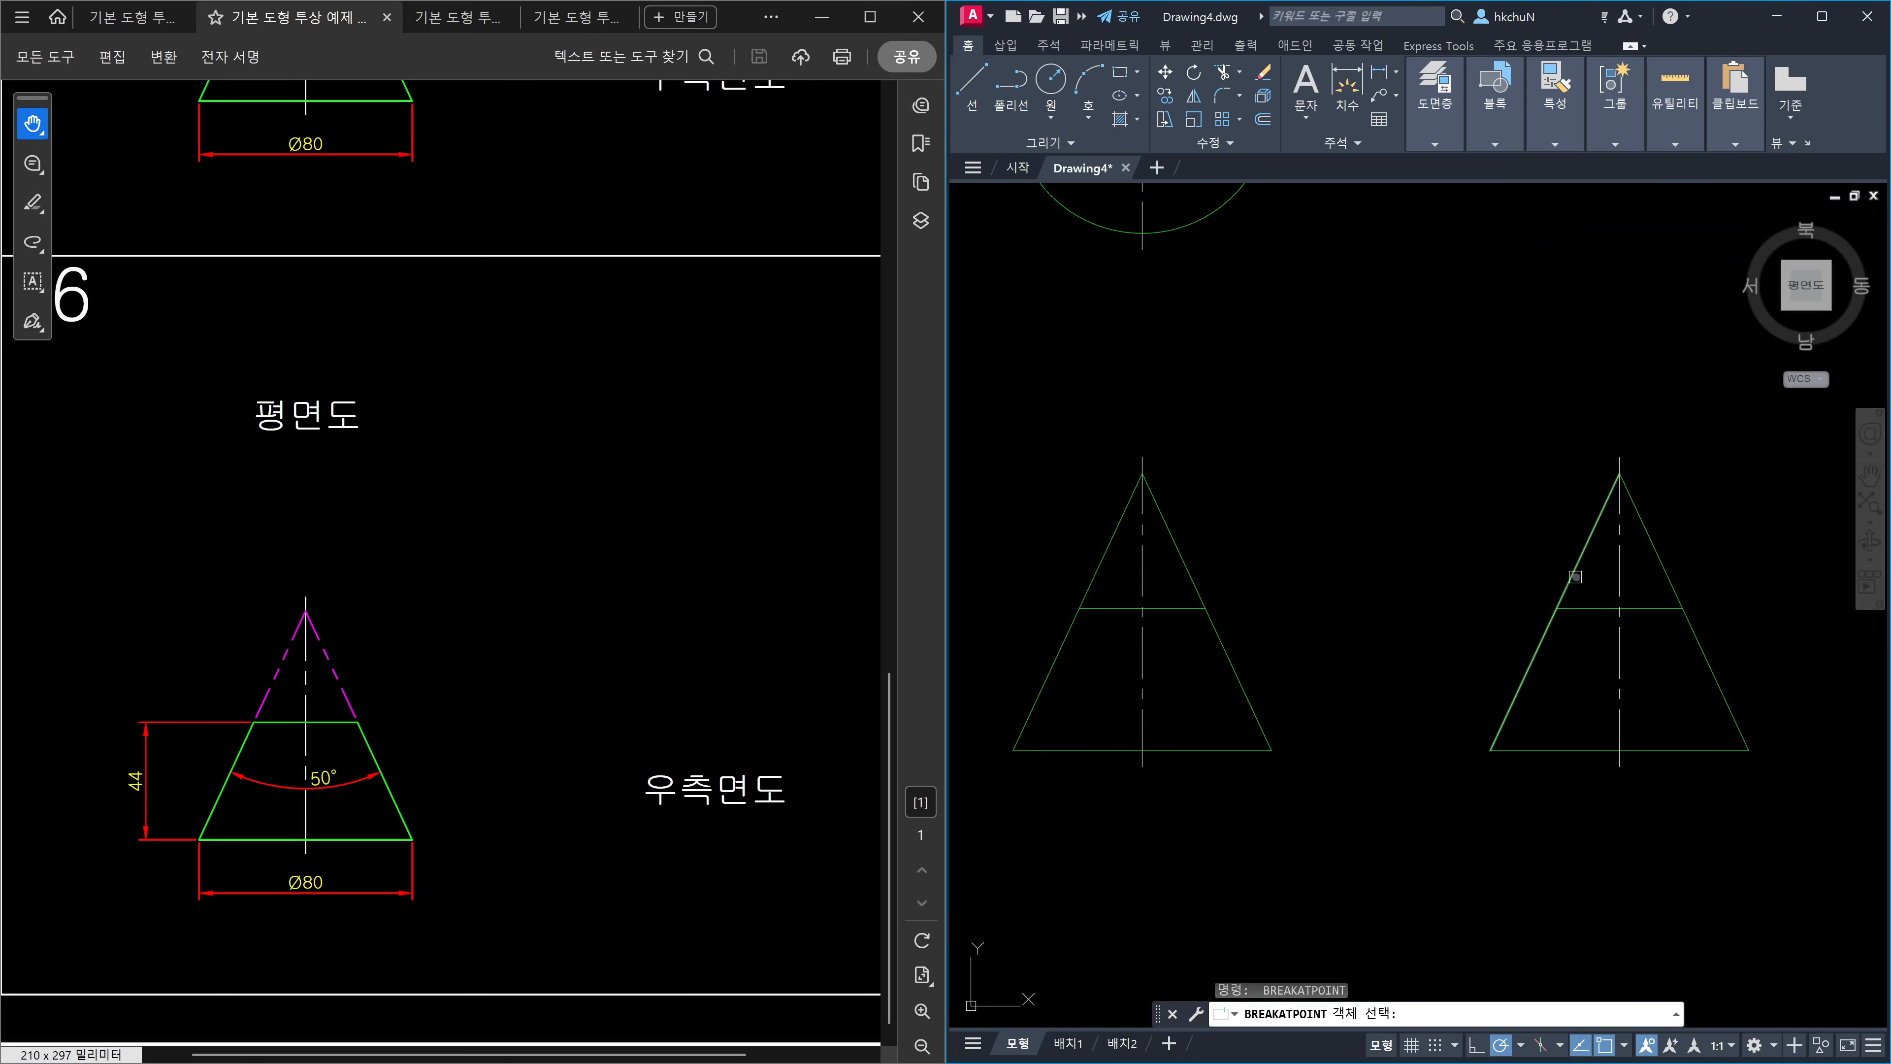
left_click(1575, 577)
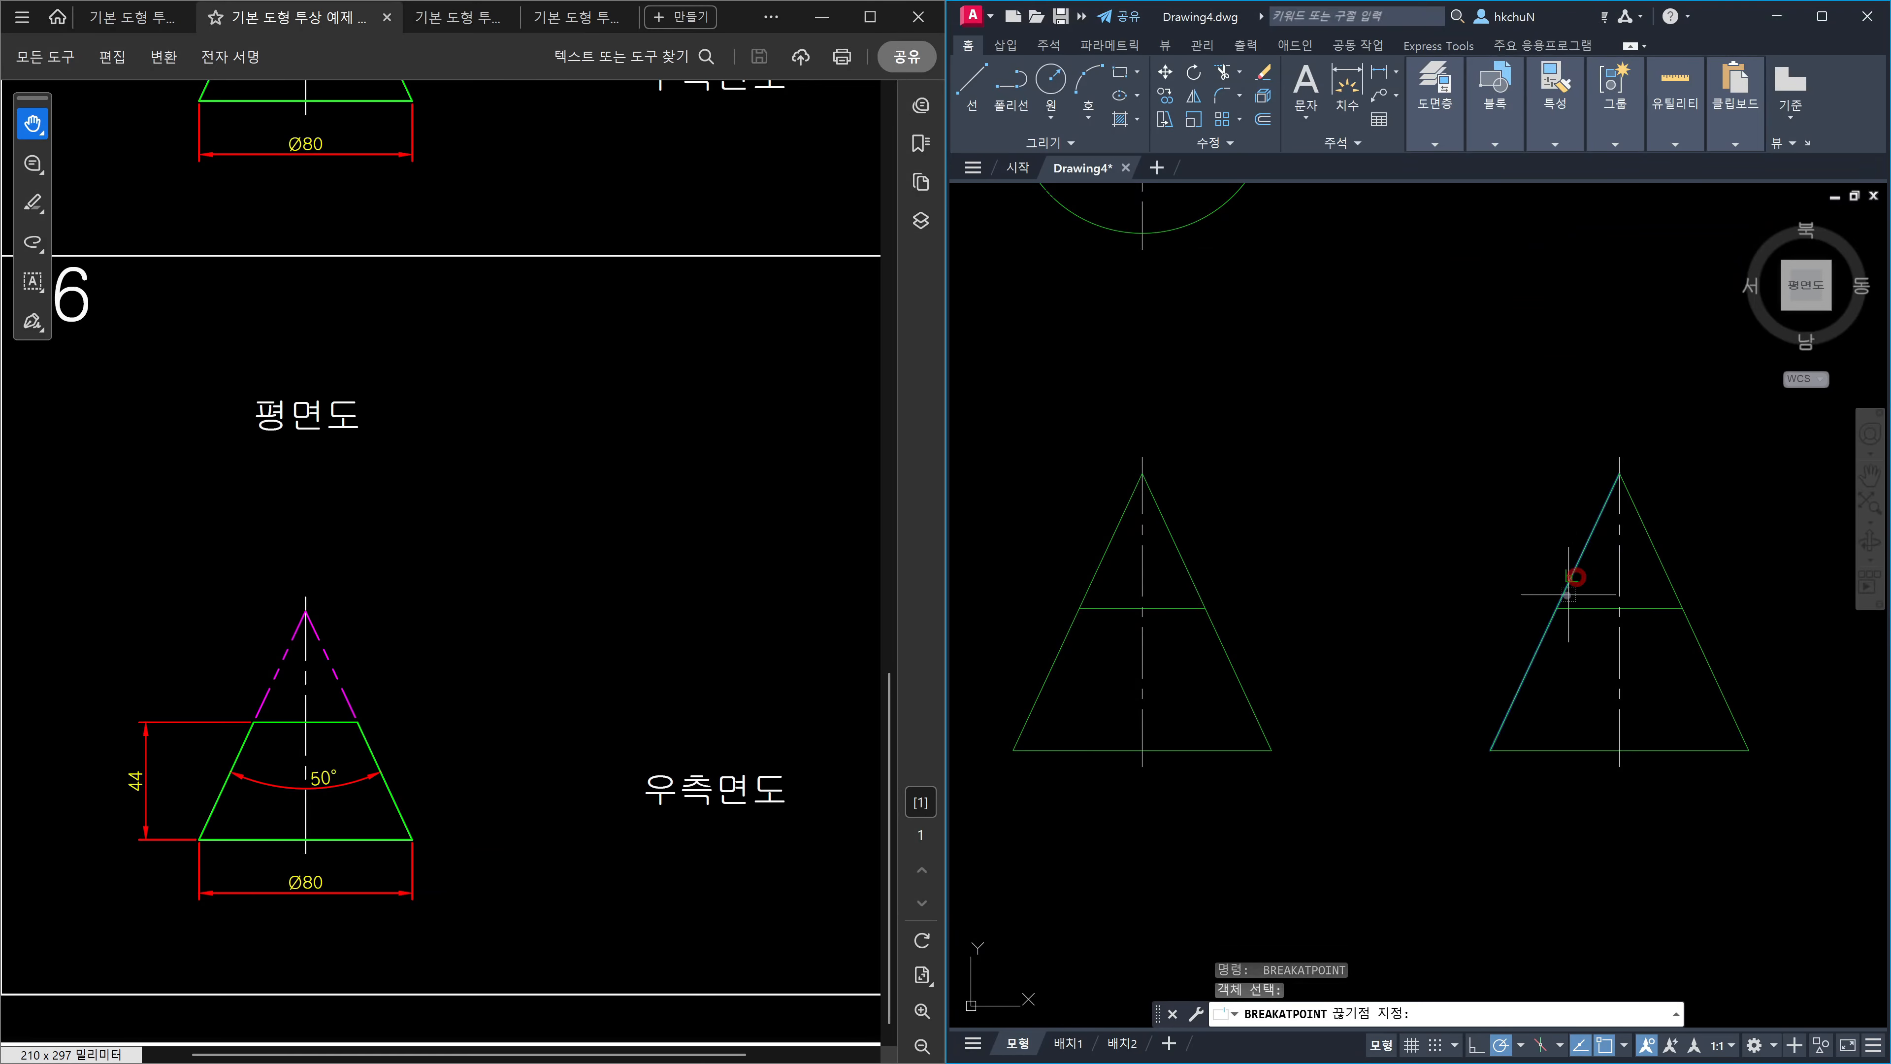
key("Return")
left_click(1671, 592)
left_click(1681, 608)
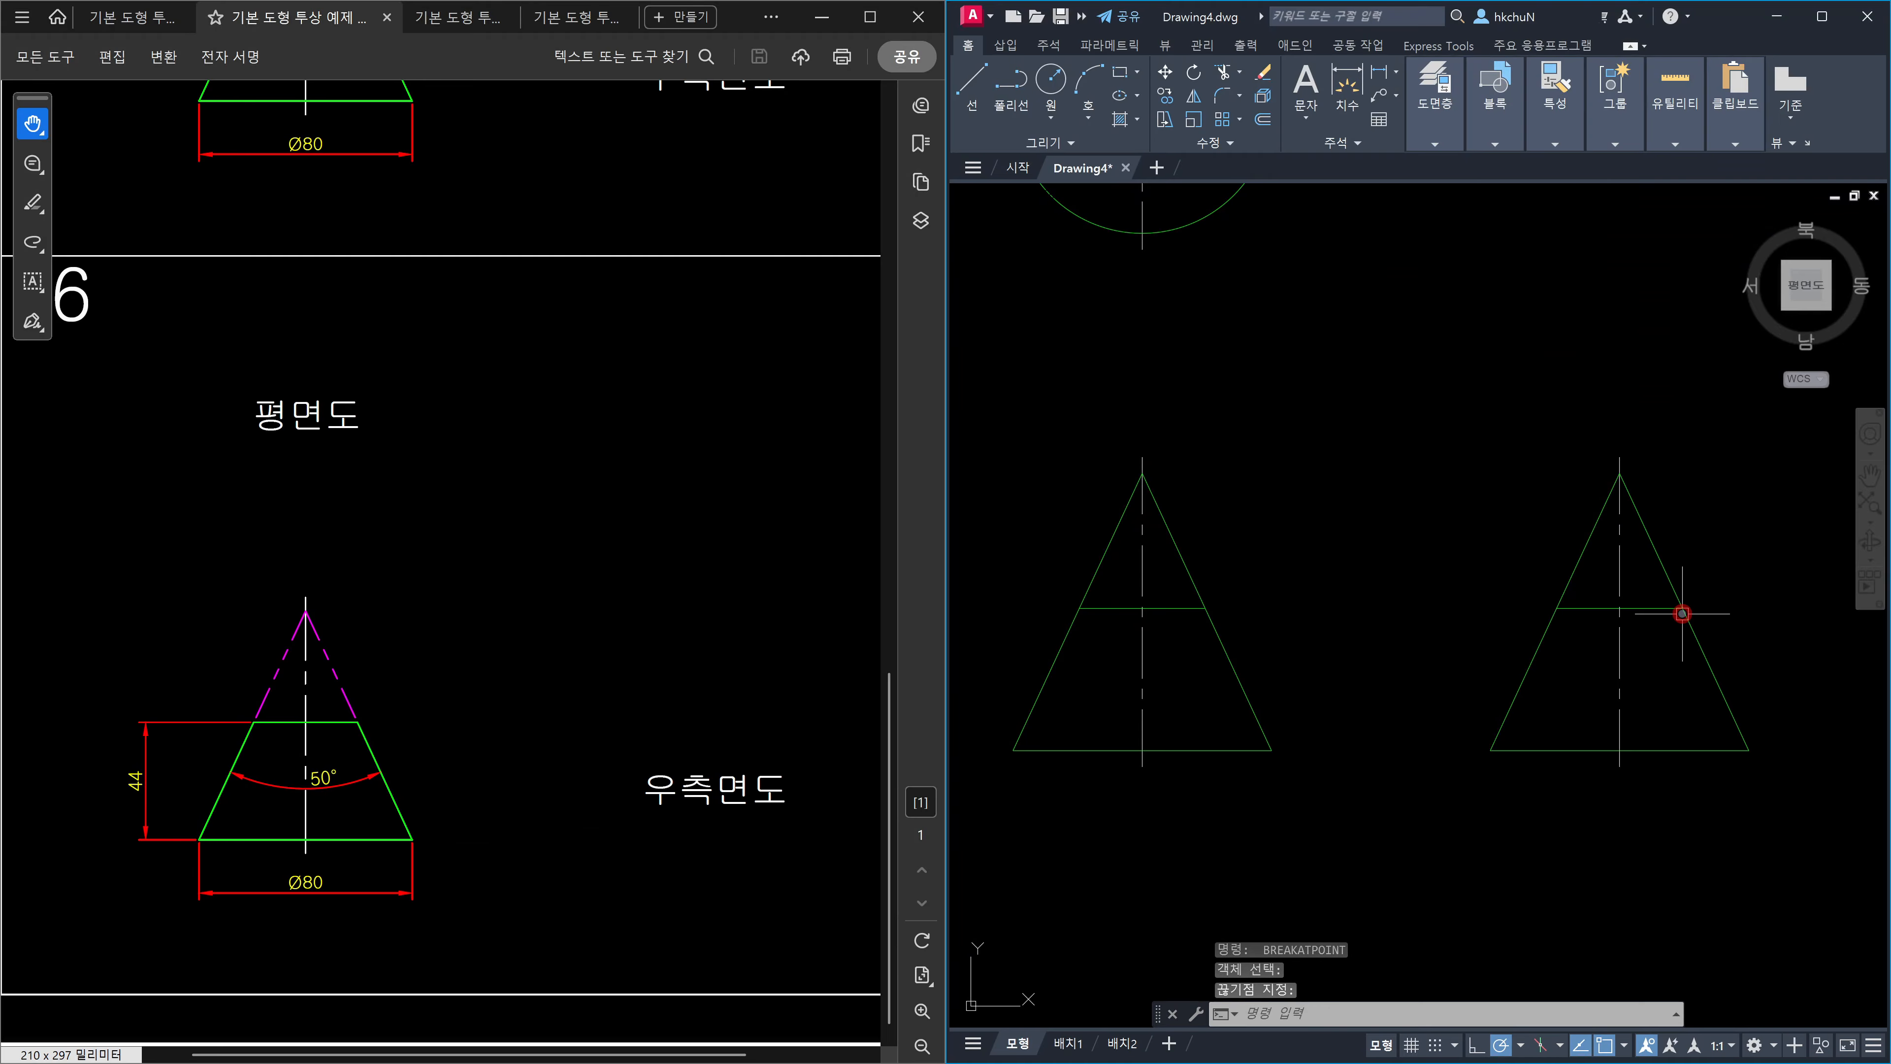
key("Escape")
Move the four slanted segments above the cut lines in both views to the 가상선 layer.
left_click(1666, 562)
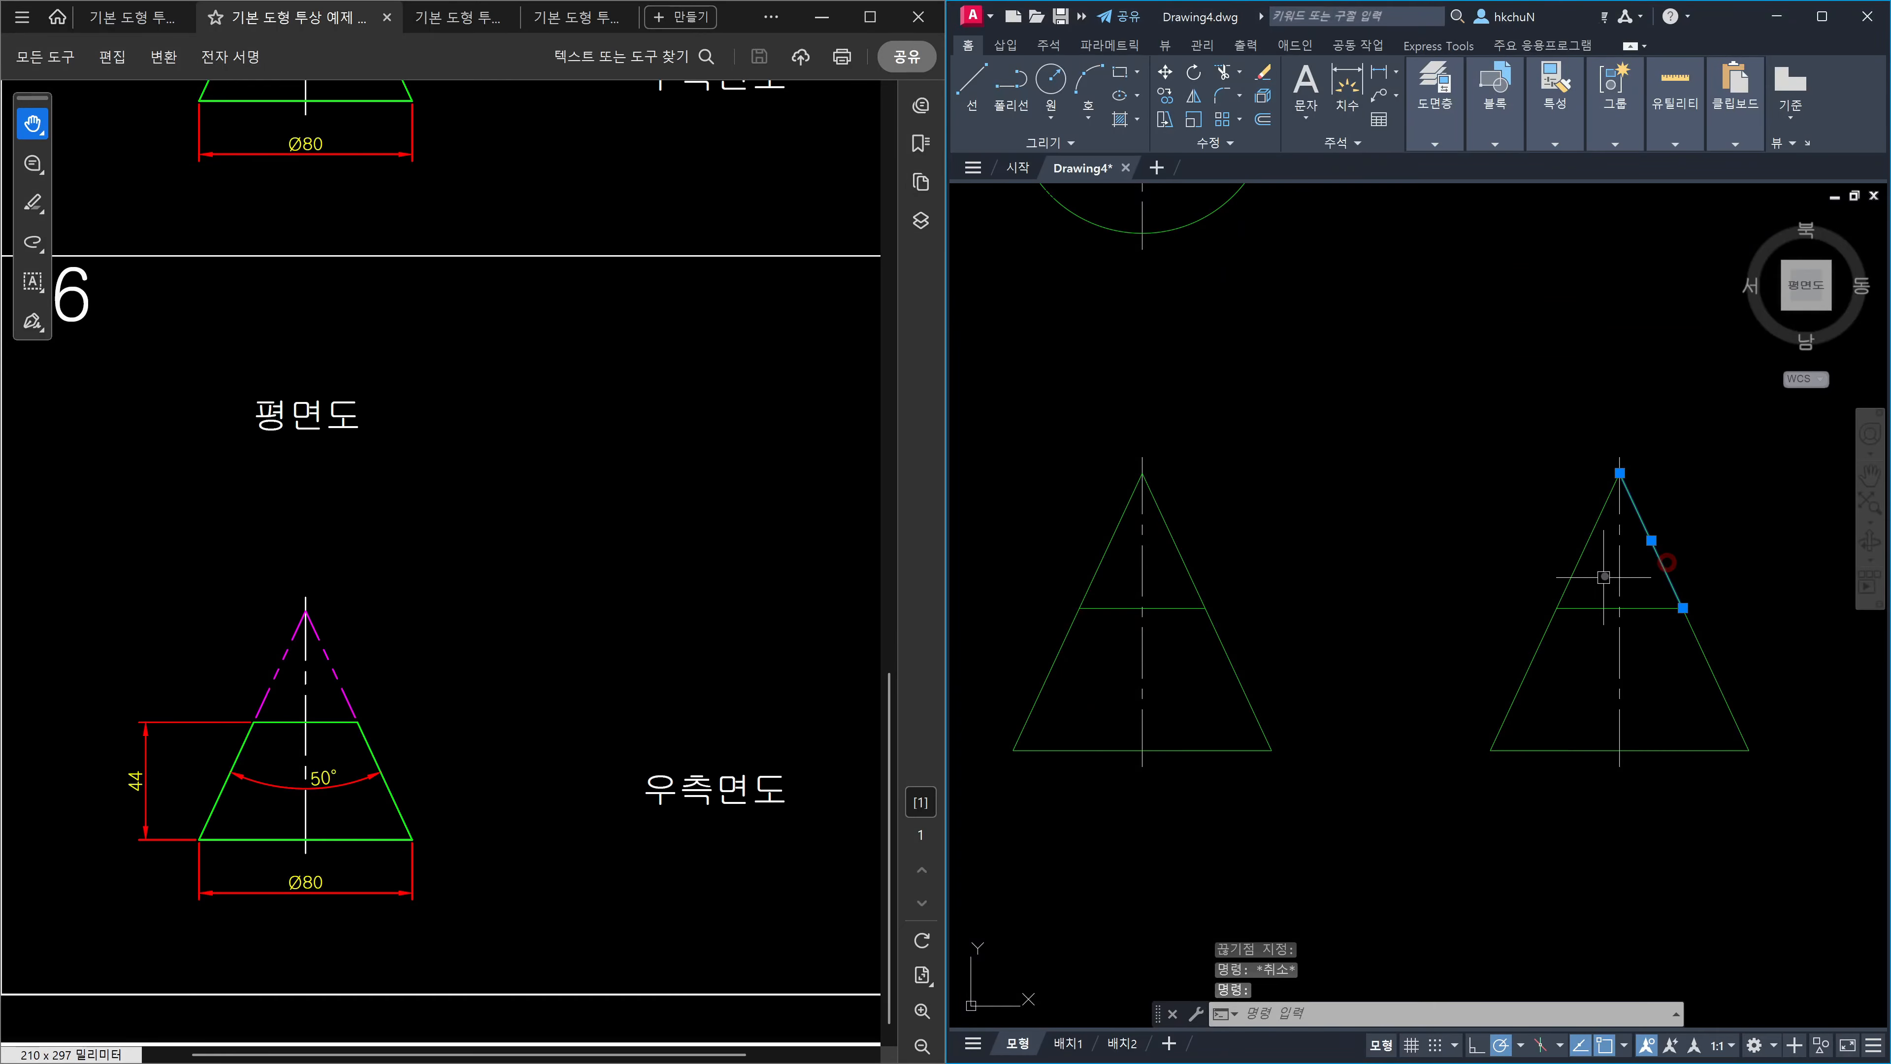
left_click(1617, 578)
left_click(1176, 491)
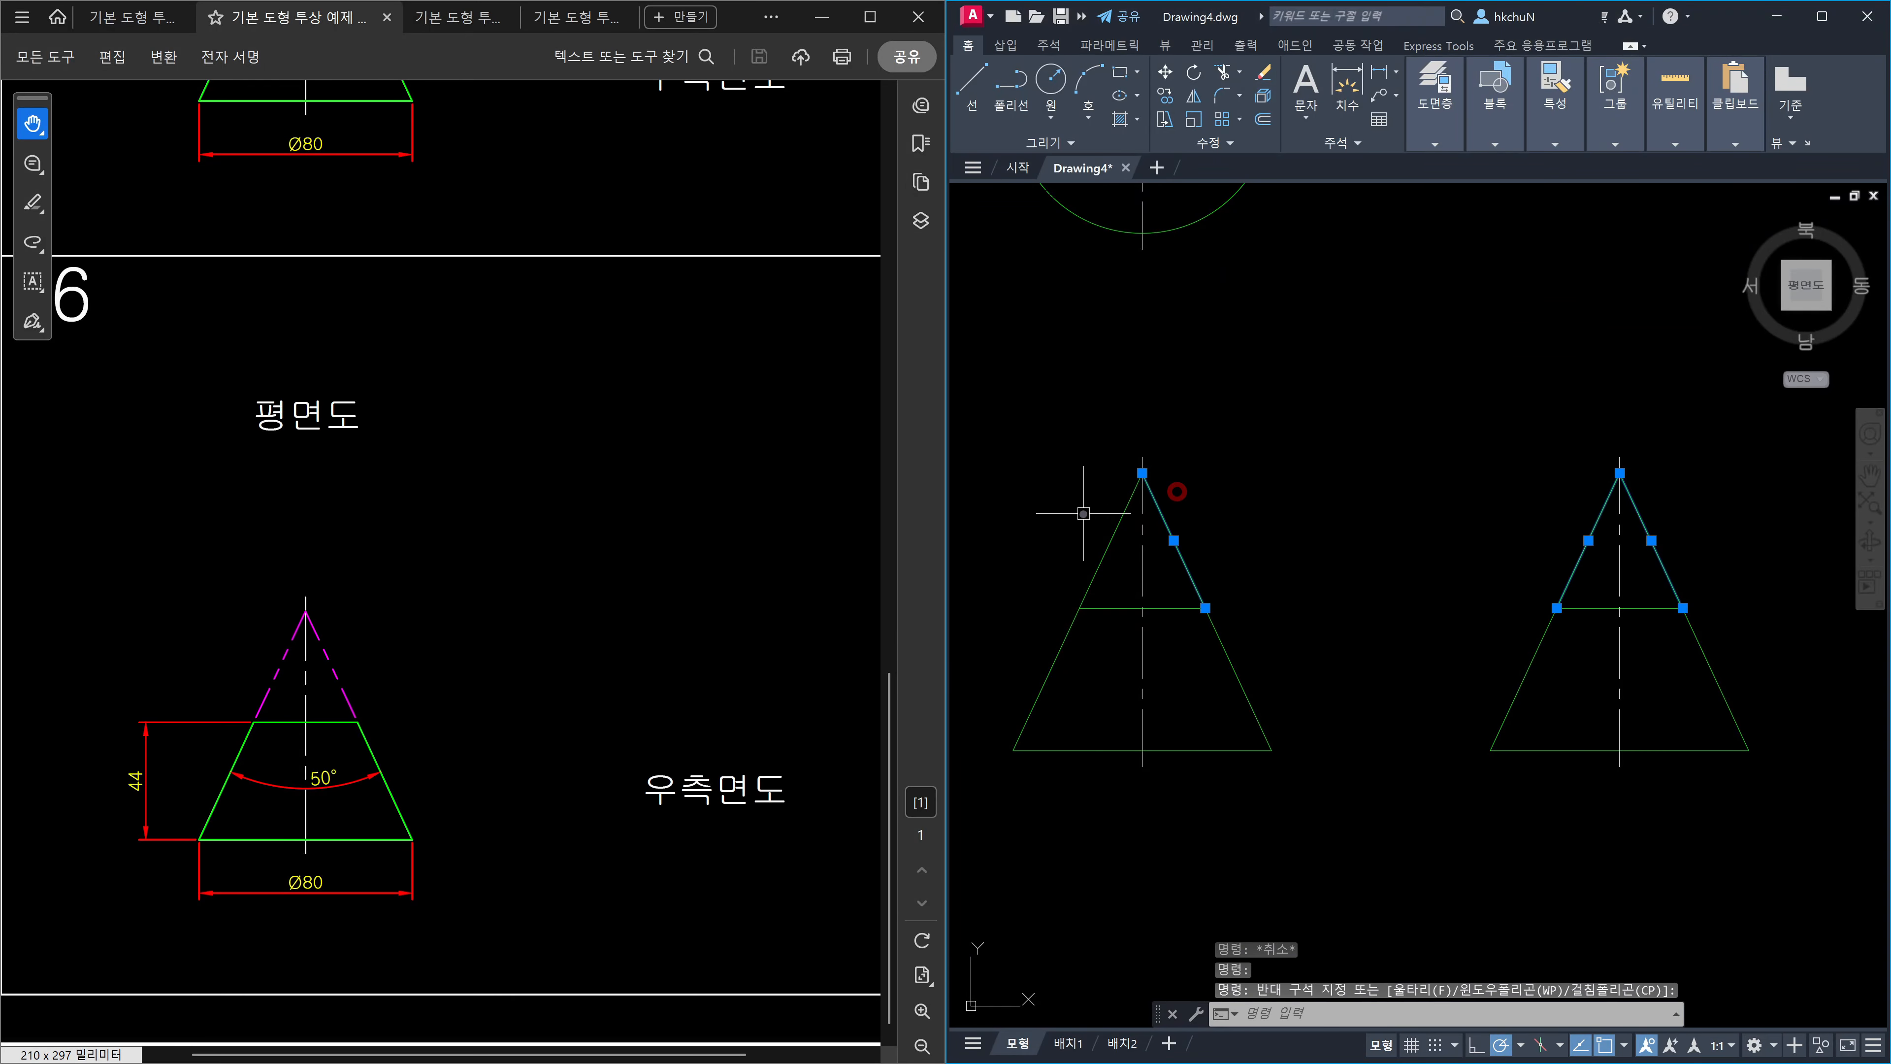
left_click(1109, 525)
left_click(1435, 145)
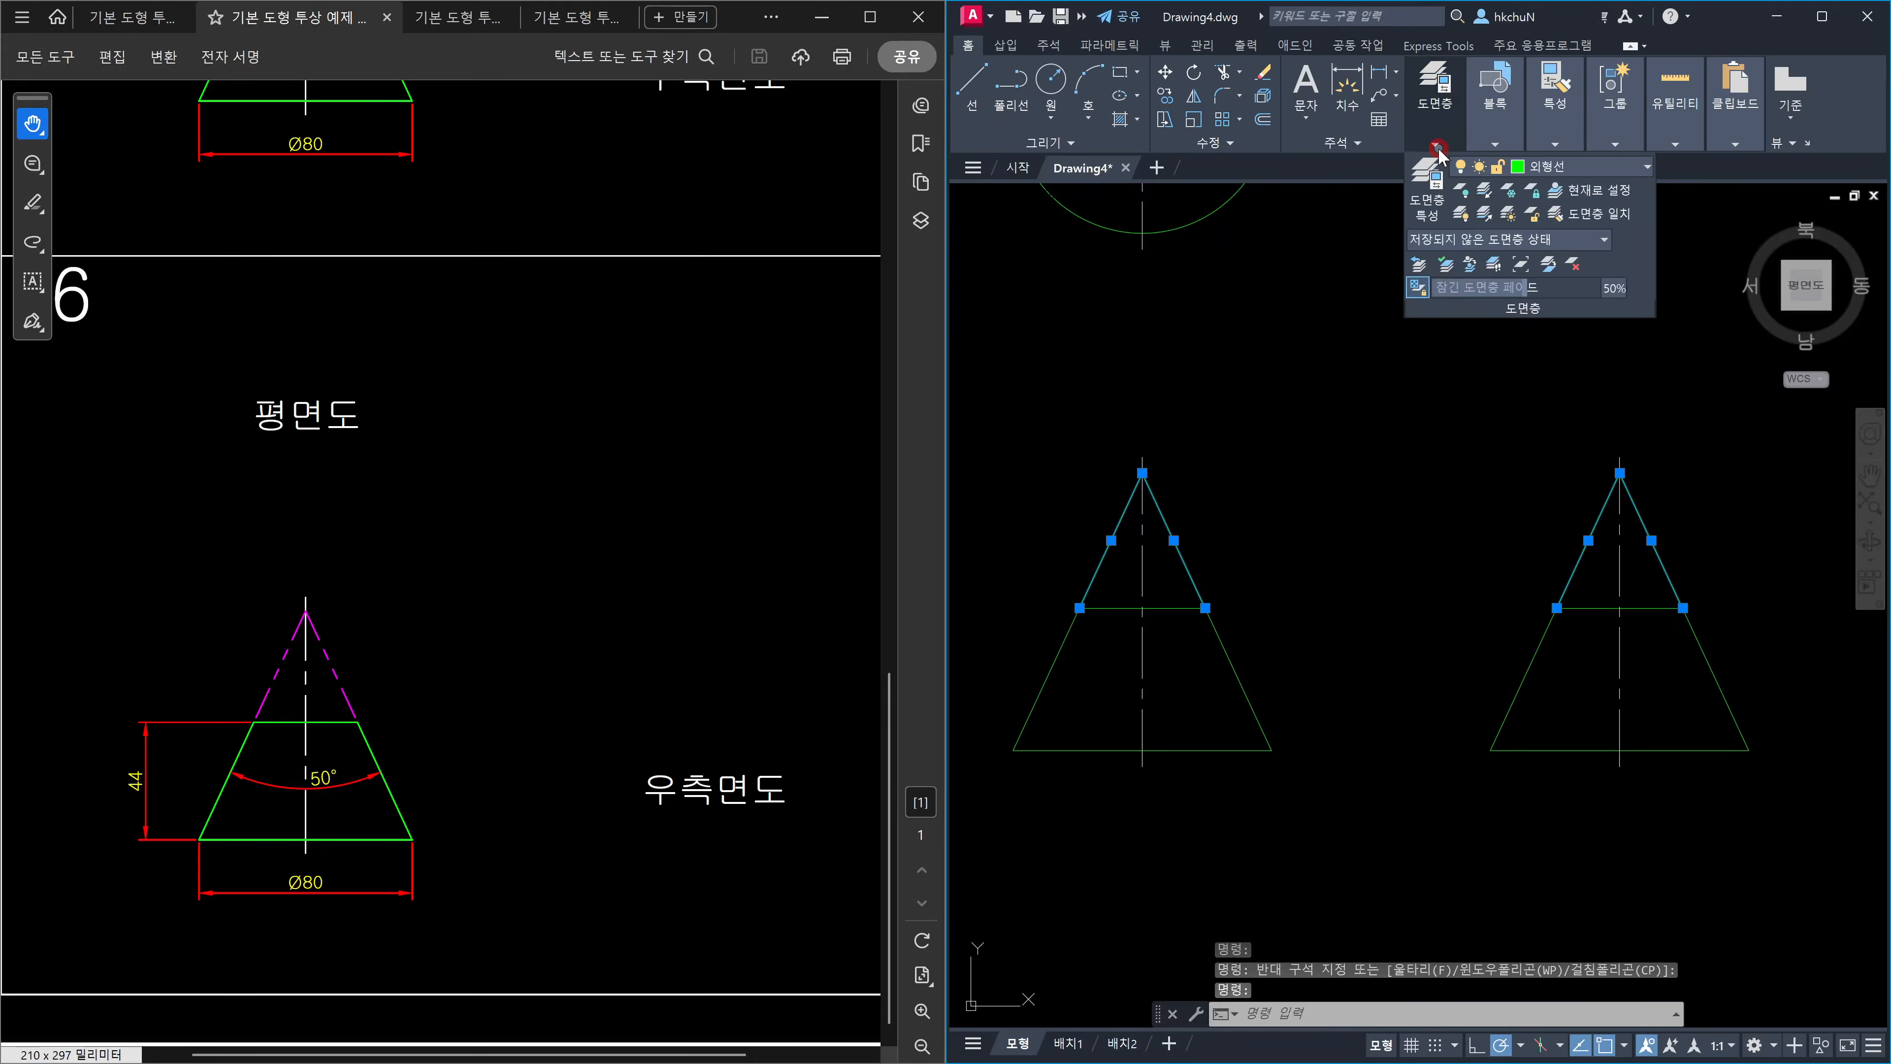
left_click(1585, 165)
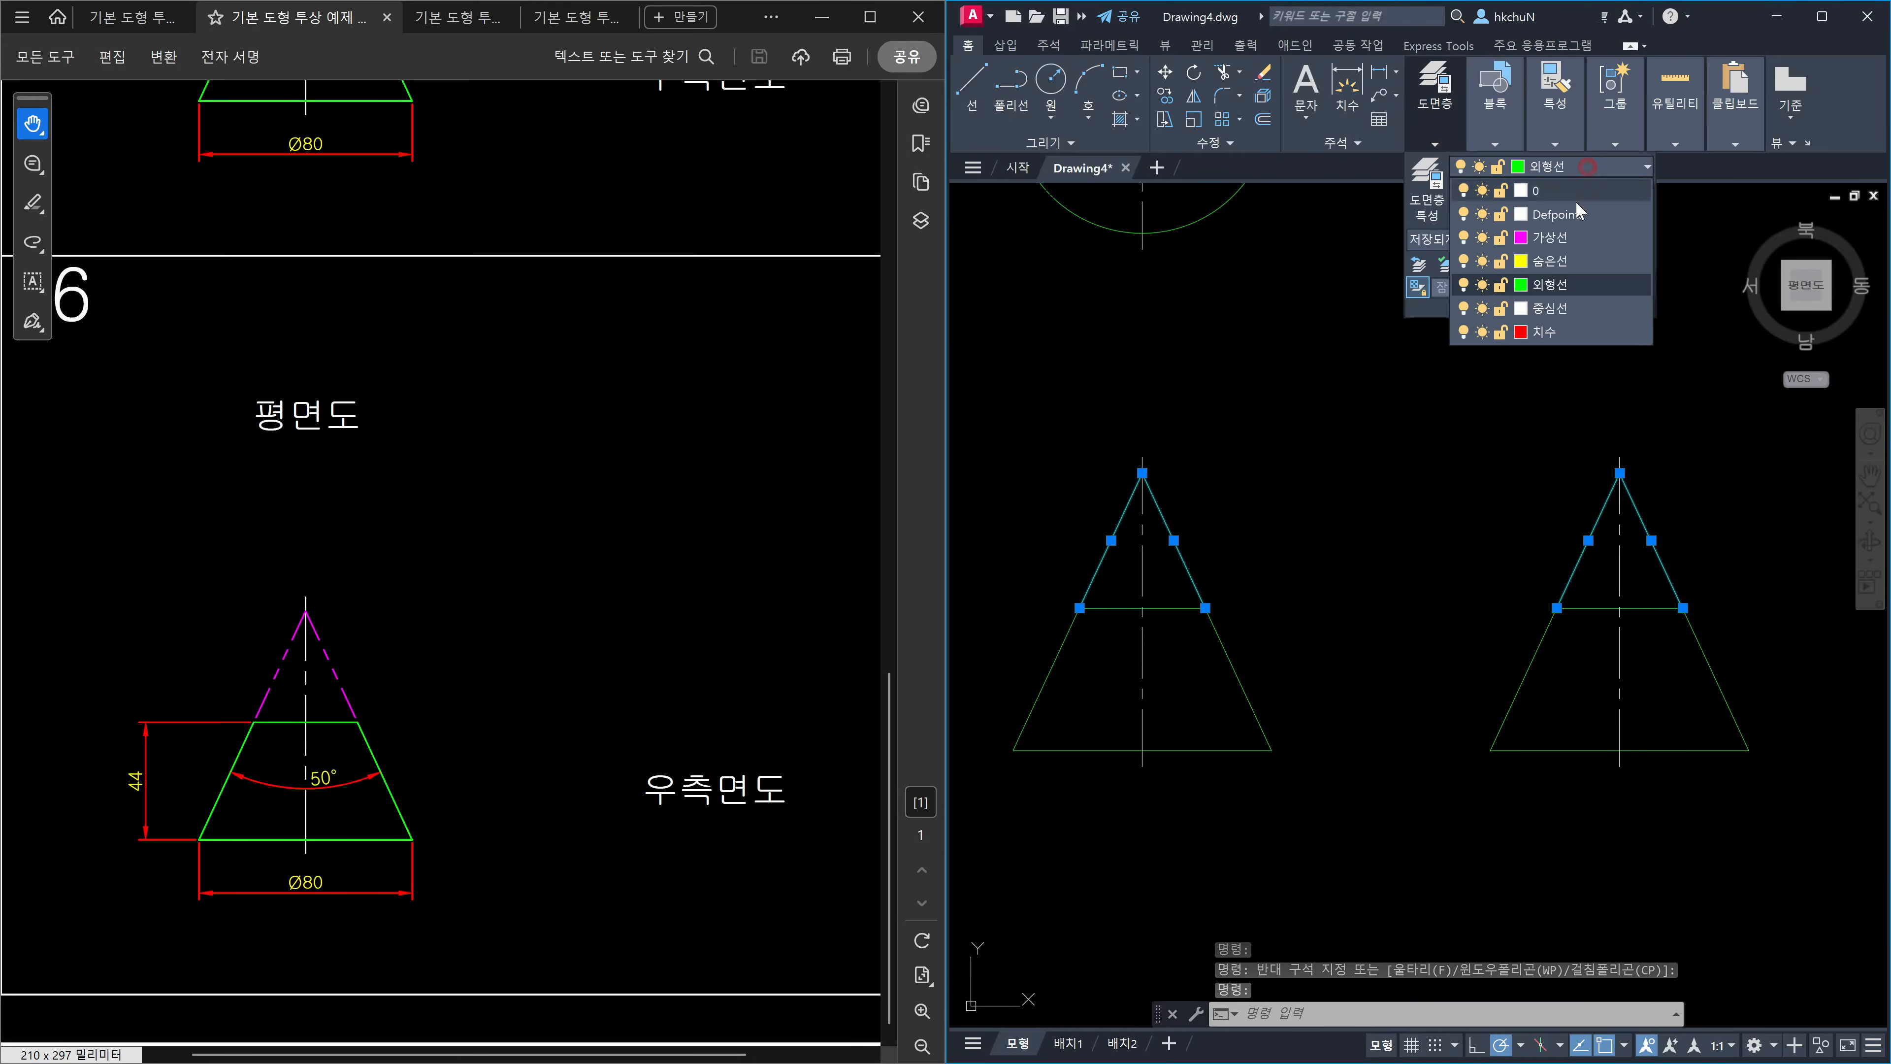
left_click(1563, 237)
key("Escape")
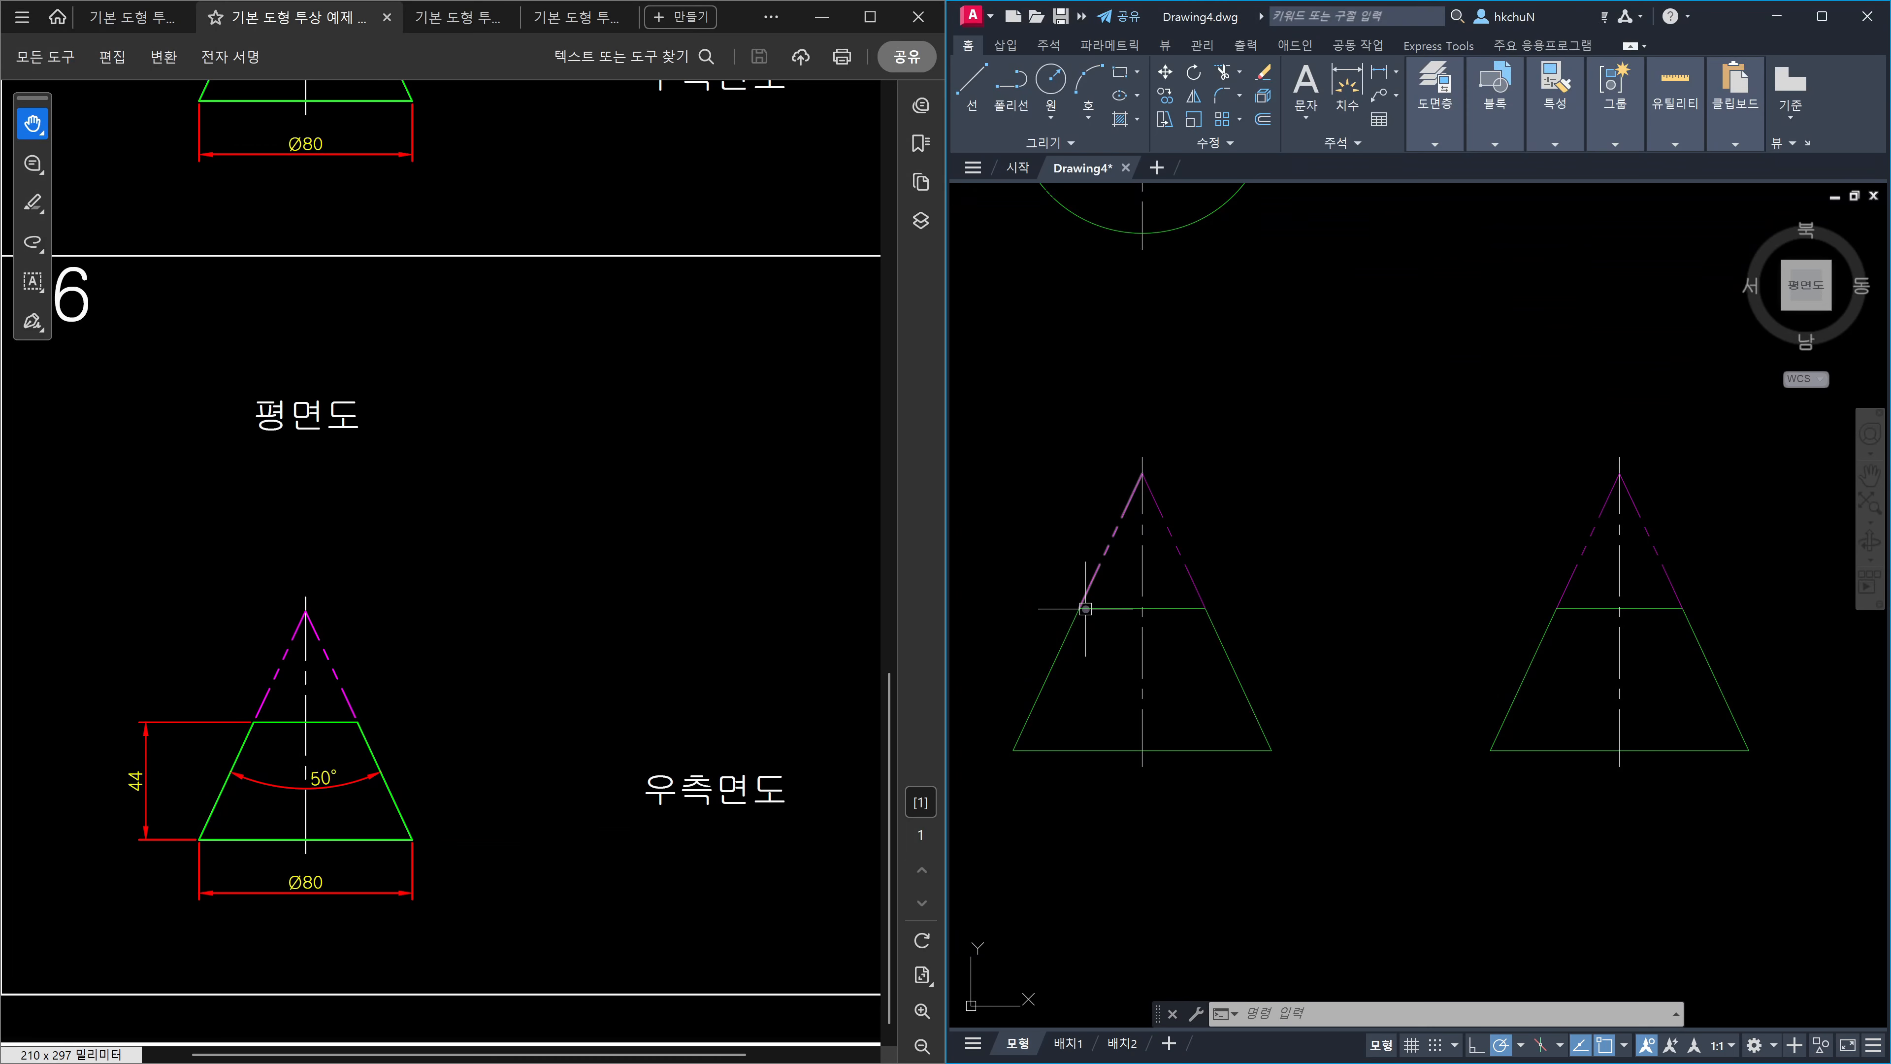
Add a horizontal linear dimension from the front view's vertical centre line to the left end of the cut line.
left_click(1233, 750)
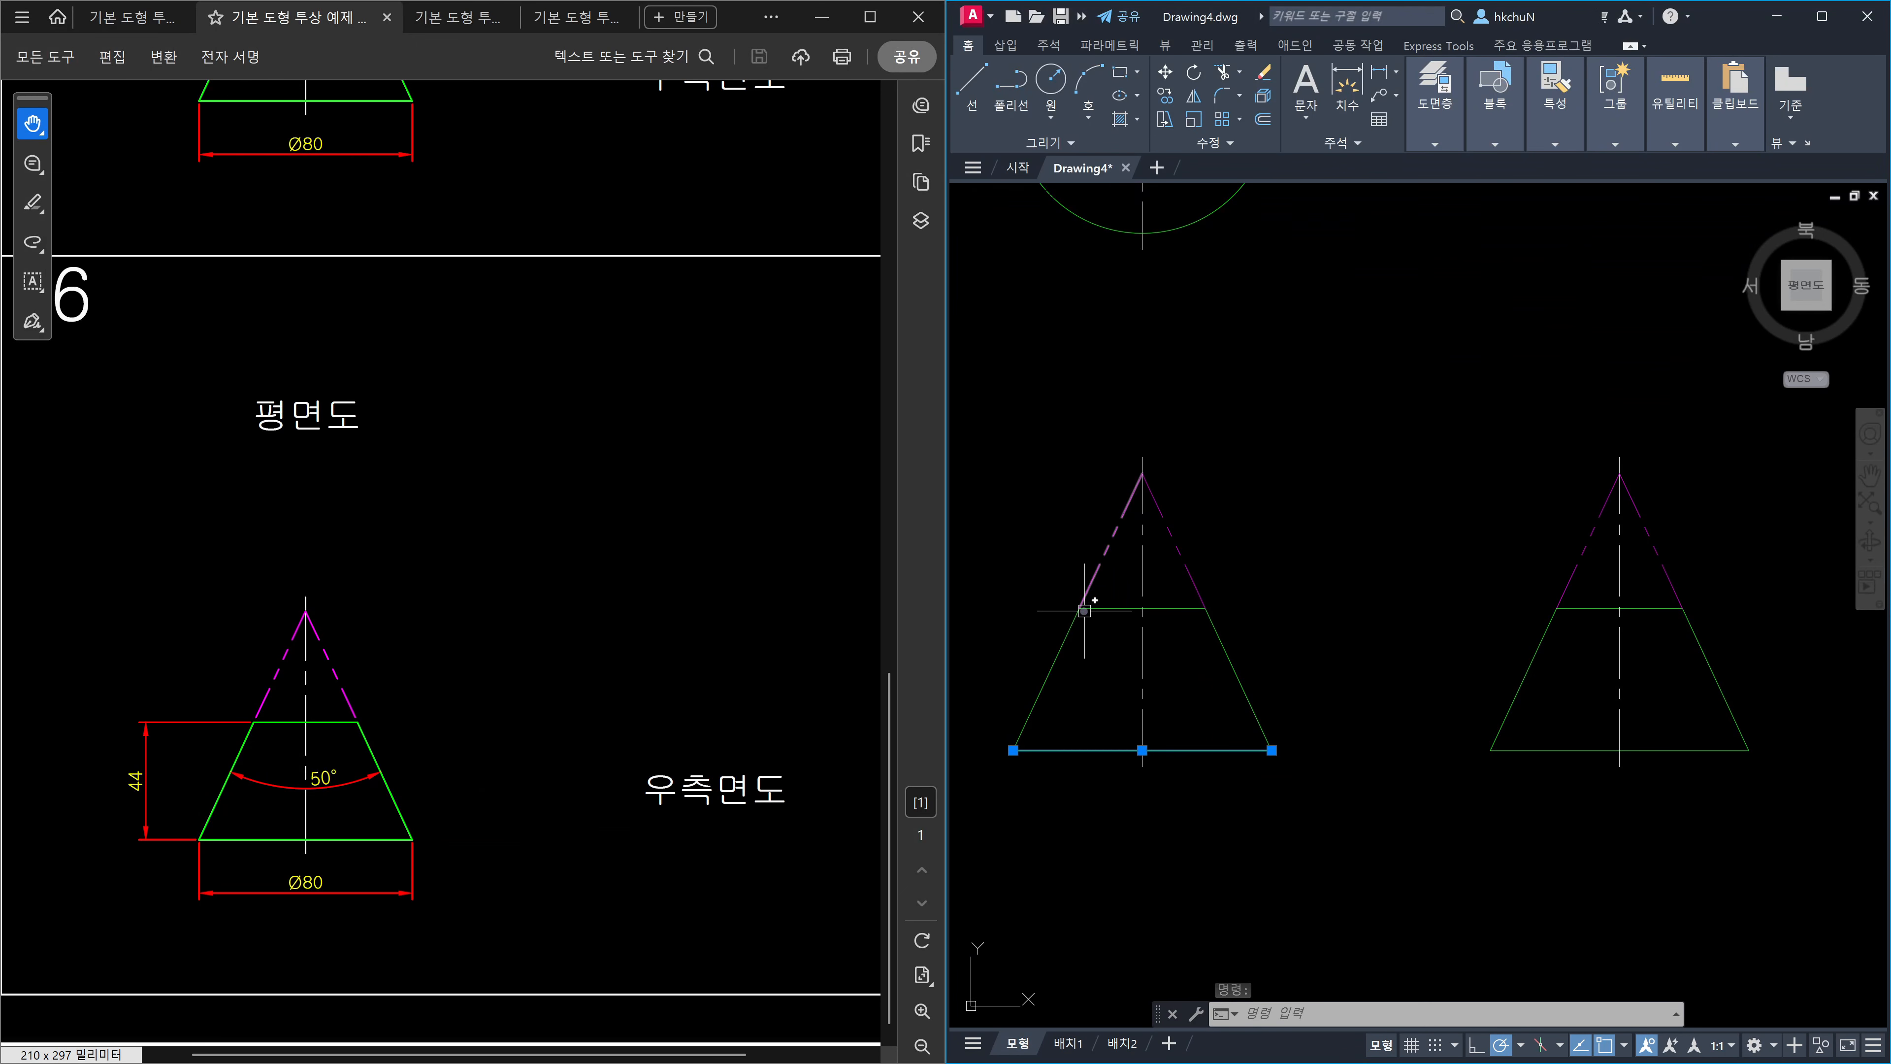
key("Escape")
type("dli")
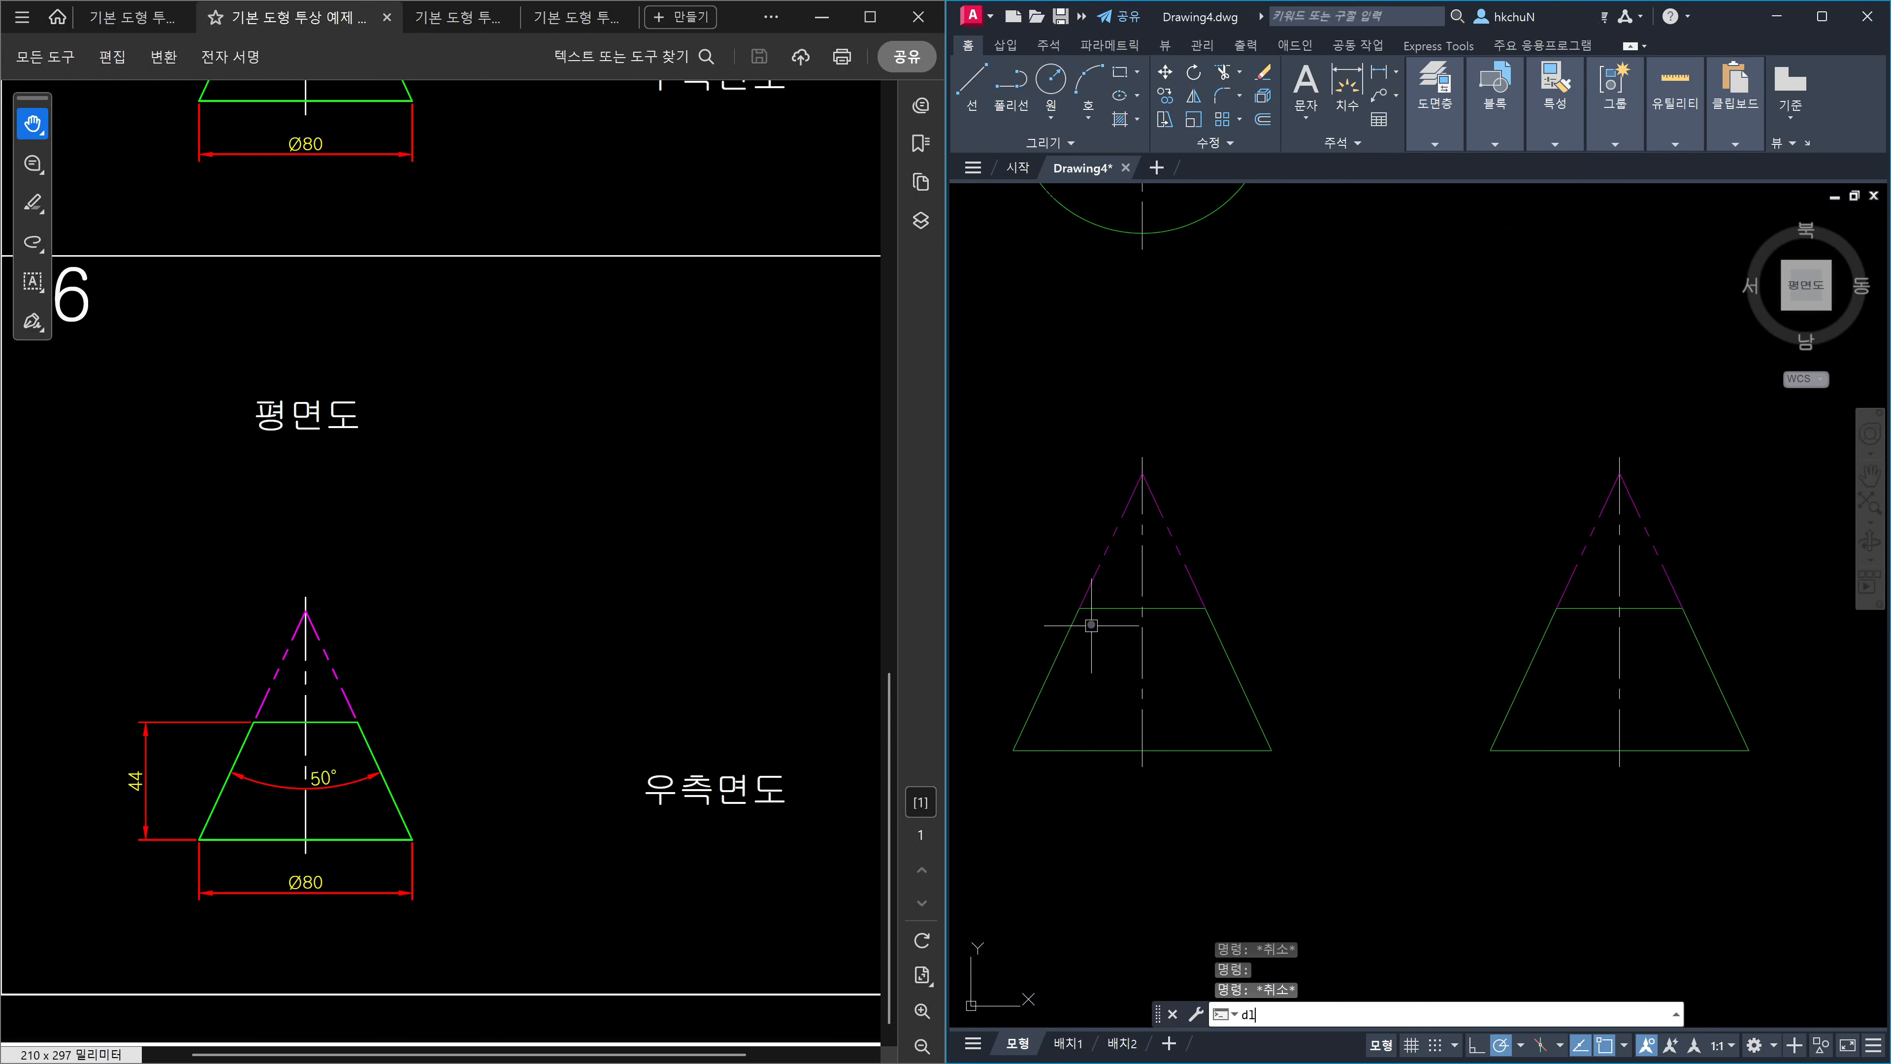
key("Return")
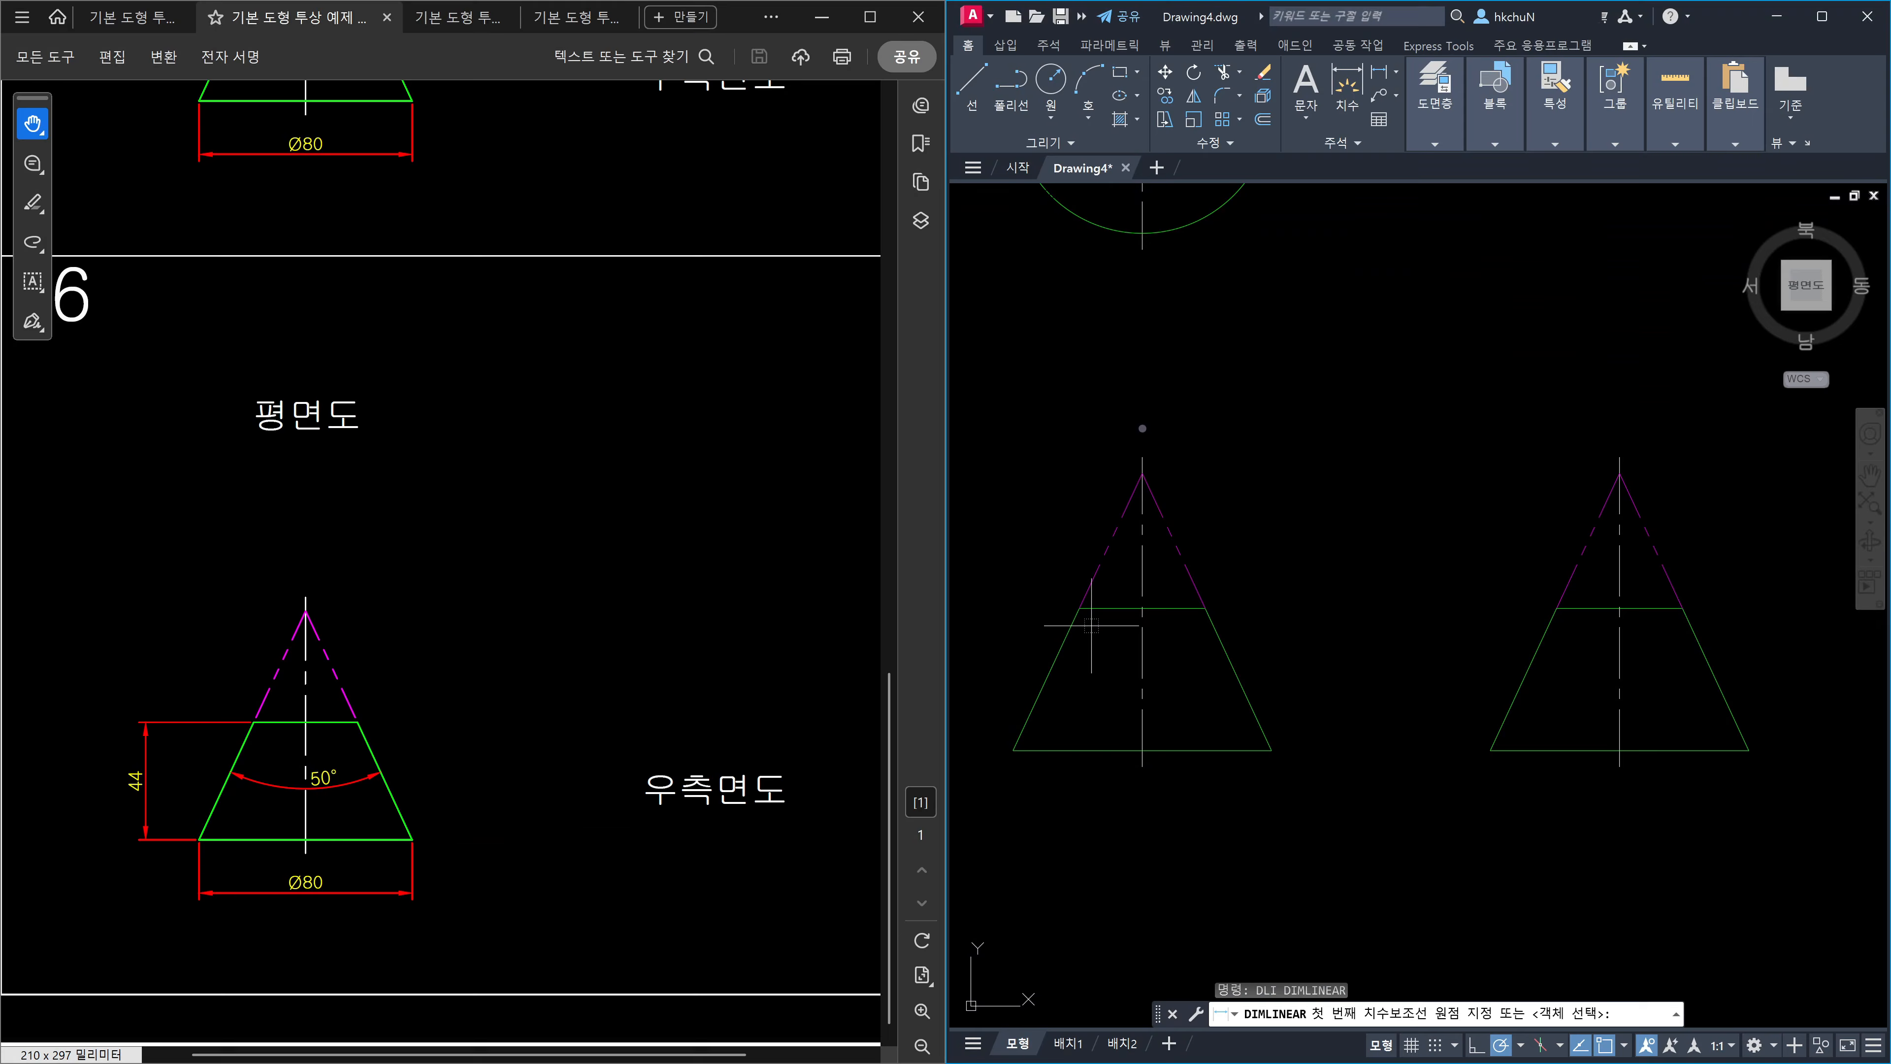
left_click(1141, 458)
left_click(1078, 609)
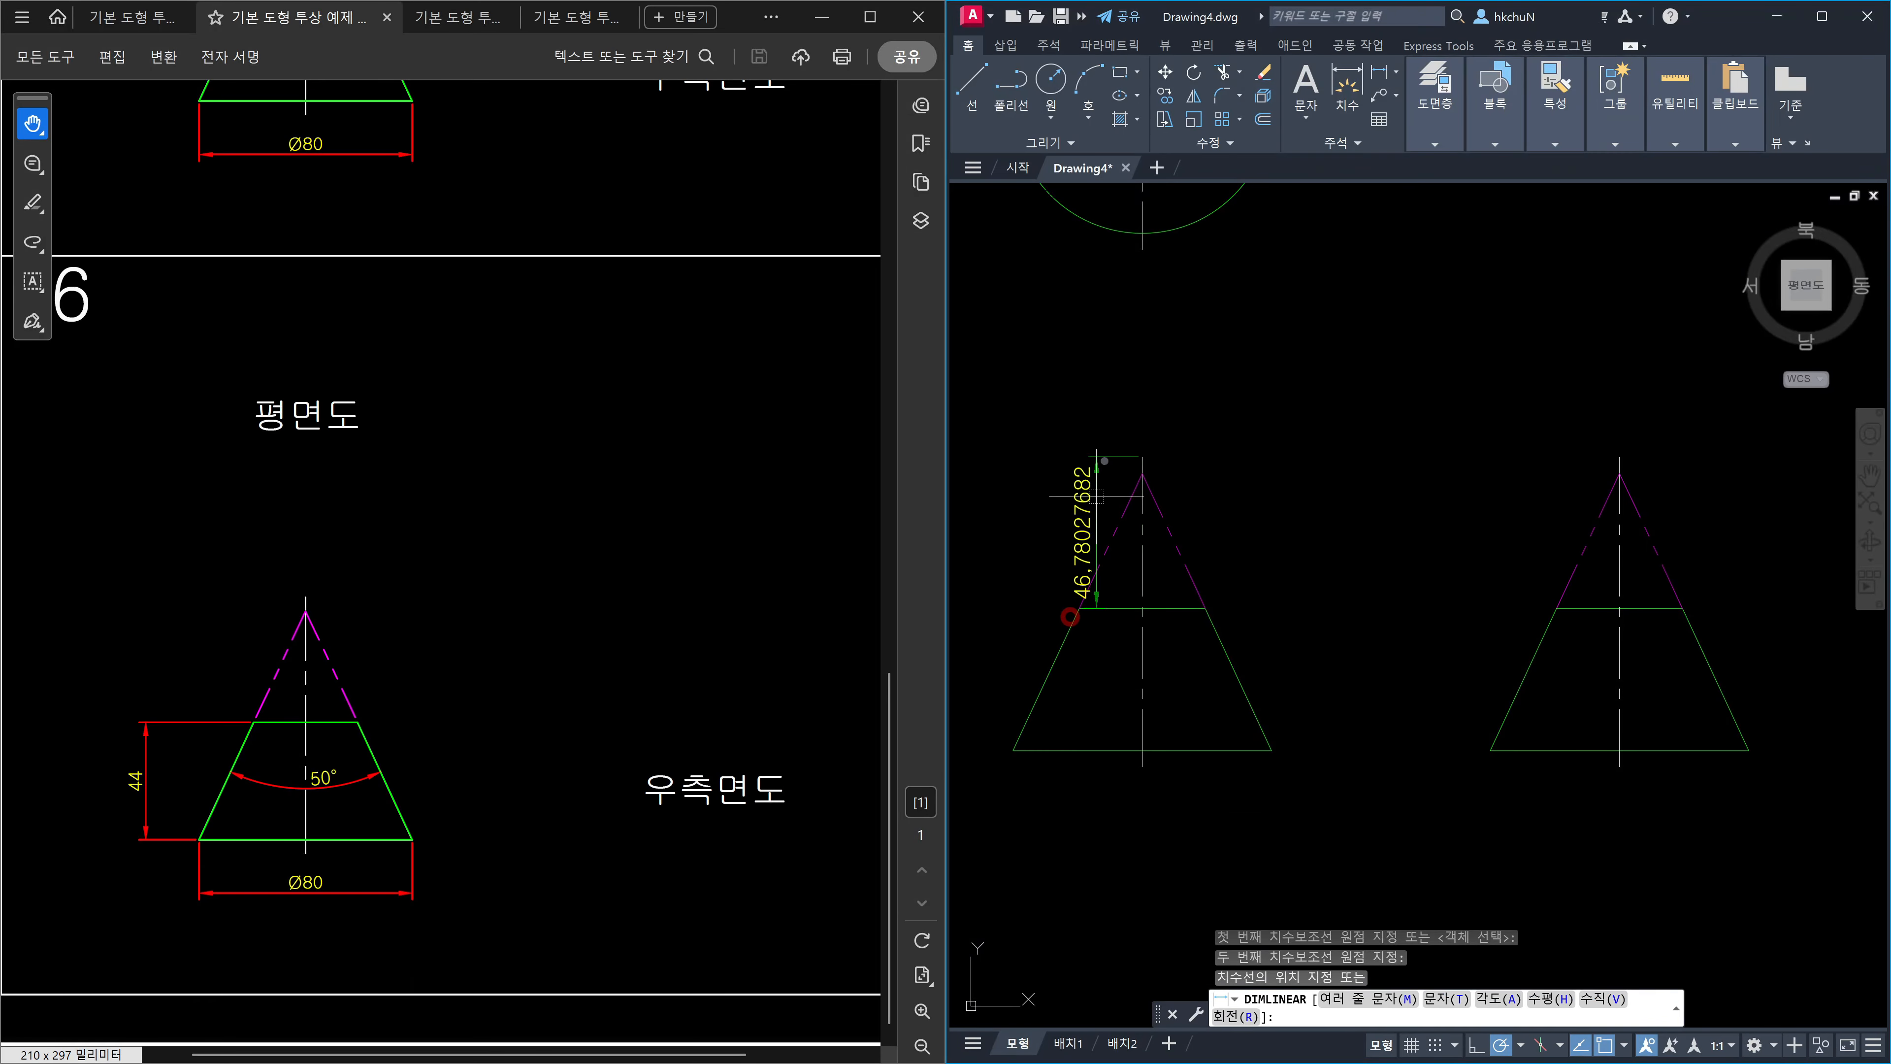
left_click(1102, 404)
middle_click_drag(1159, 411, 1299, 503)
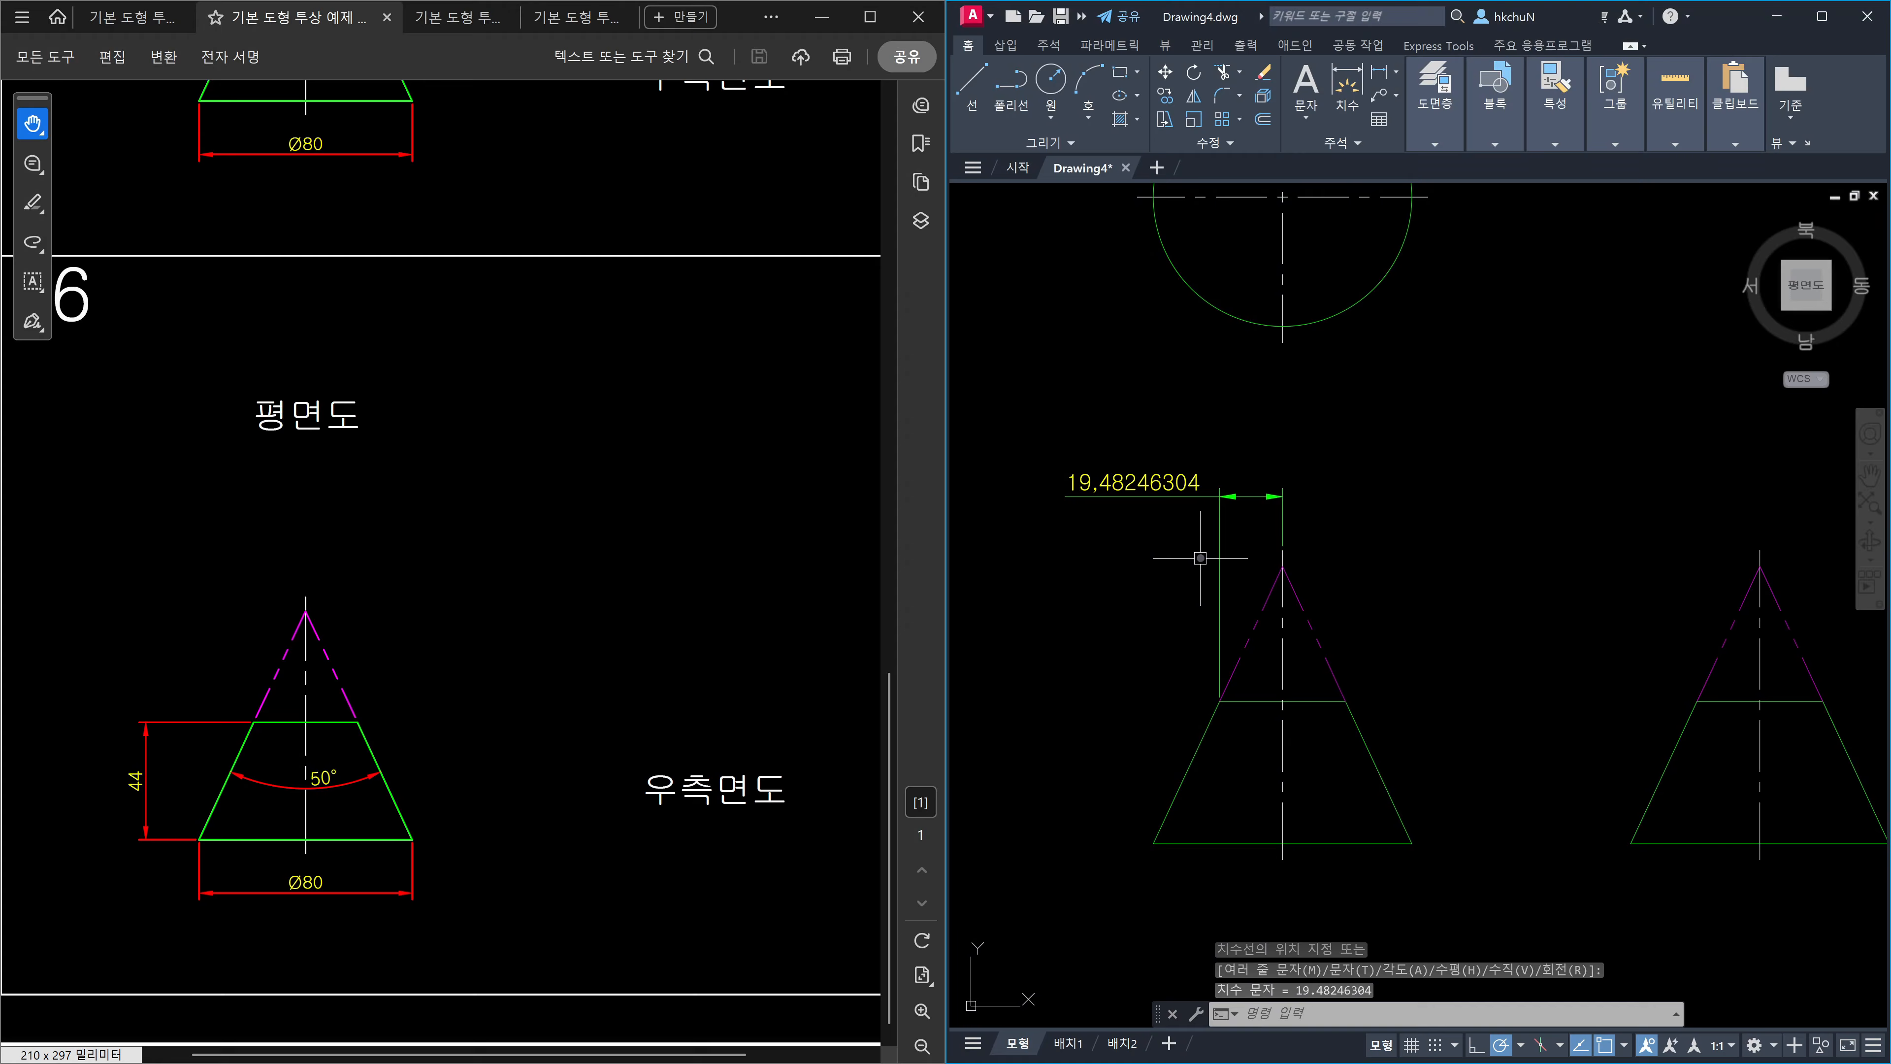
Delete the horizontal dimension above the front view.
left_click(1338, 516)
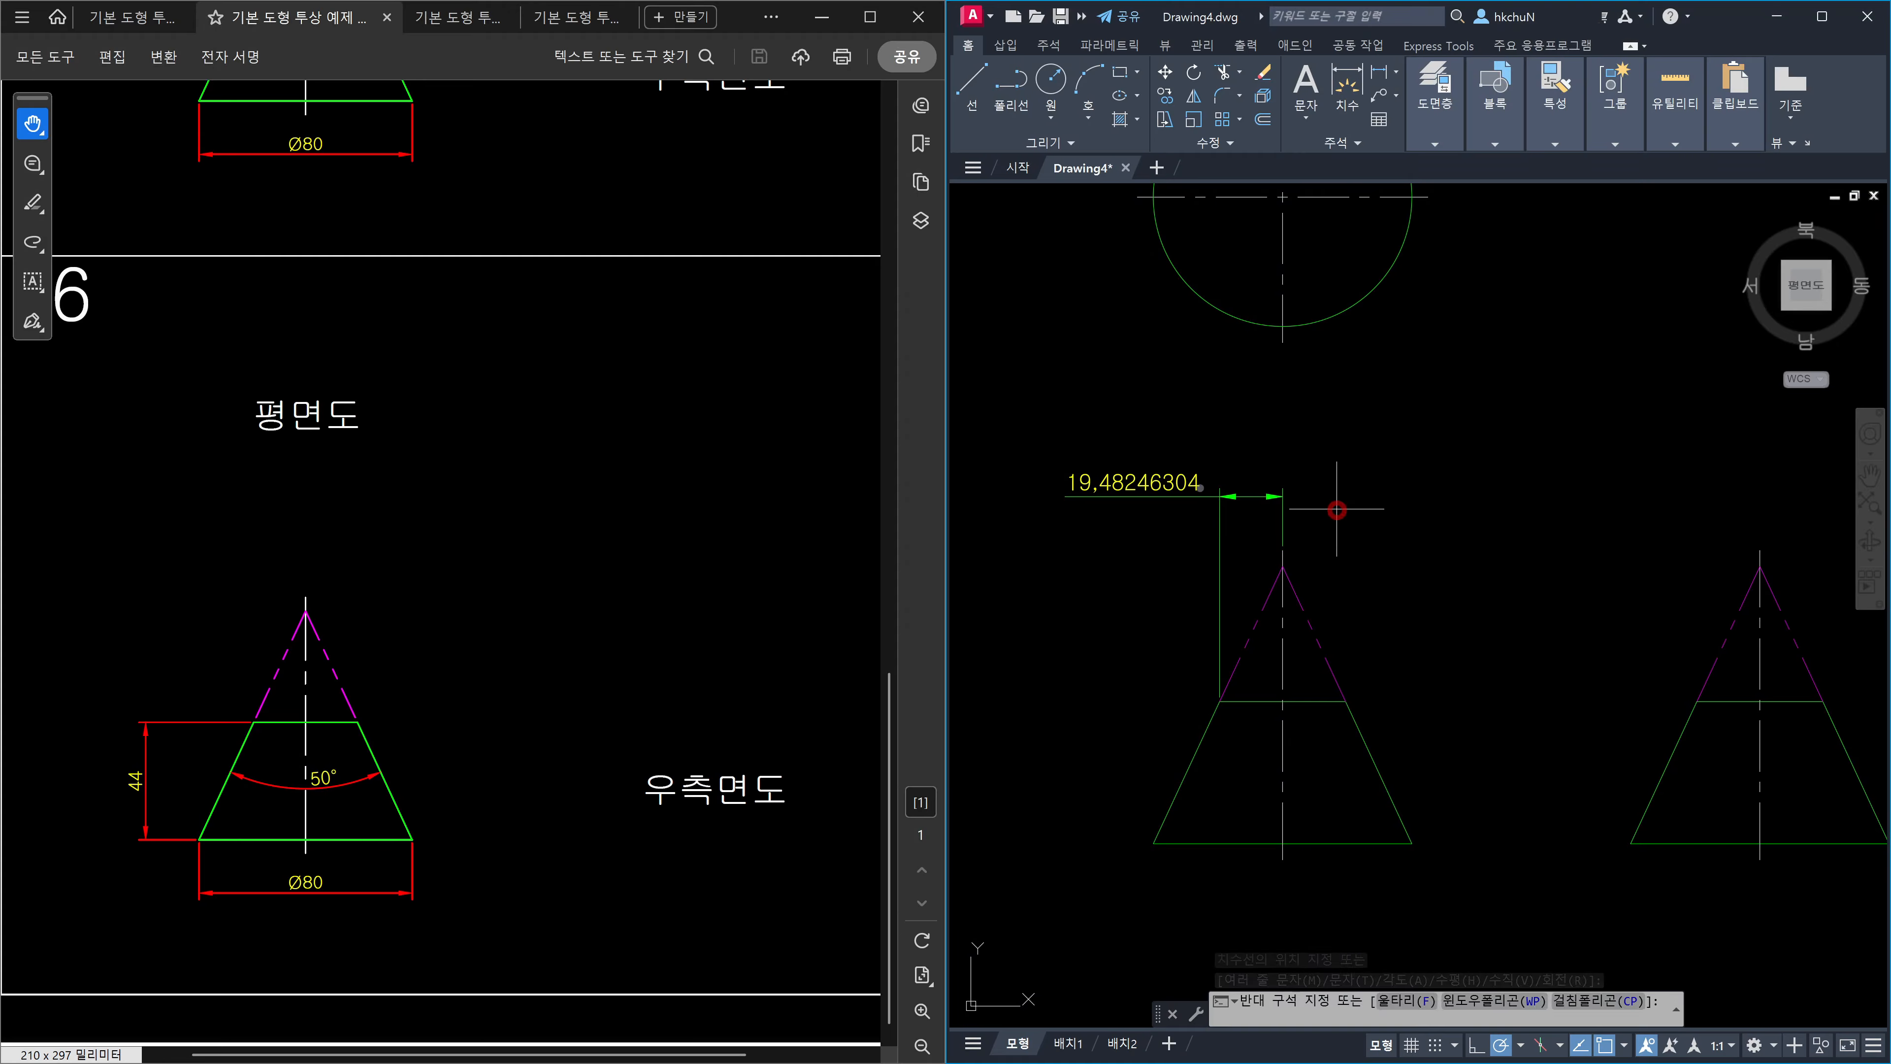
left_click(1189, 487)
key("Delete")
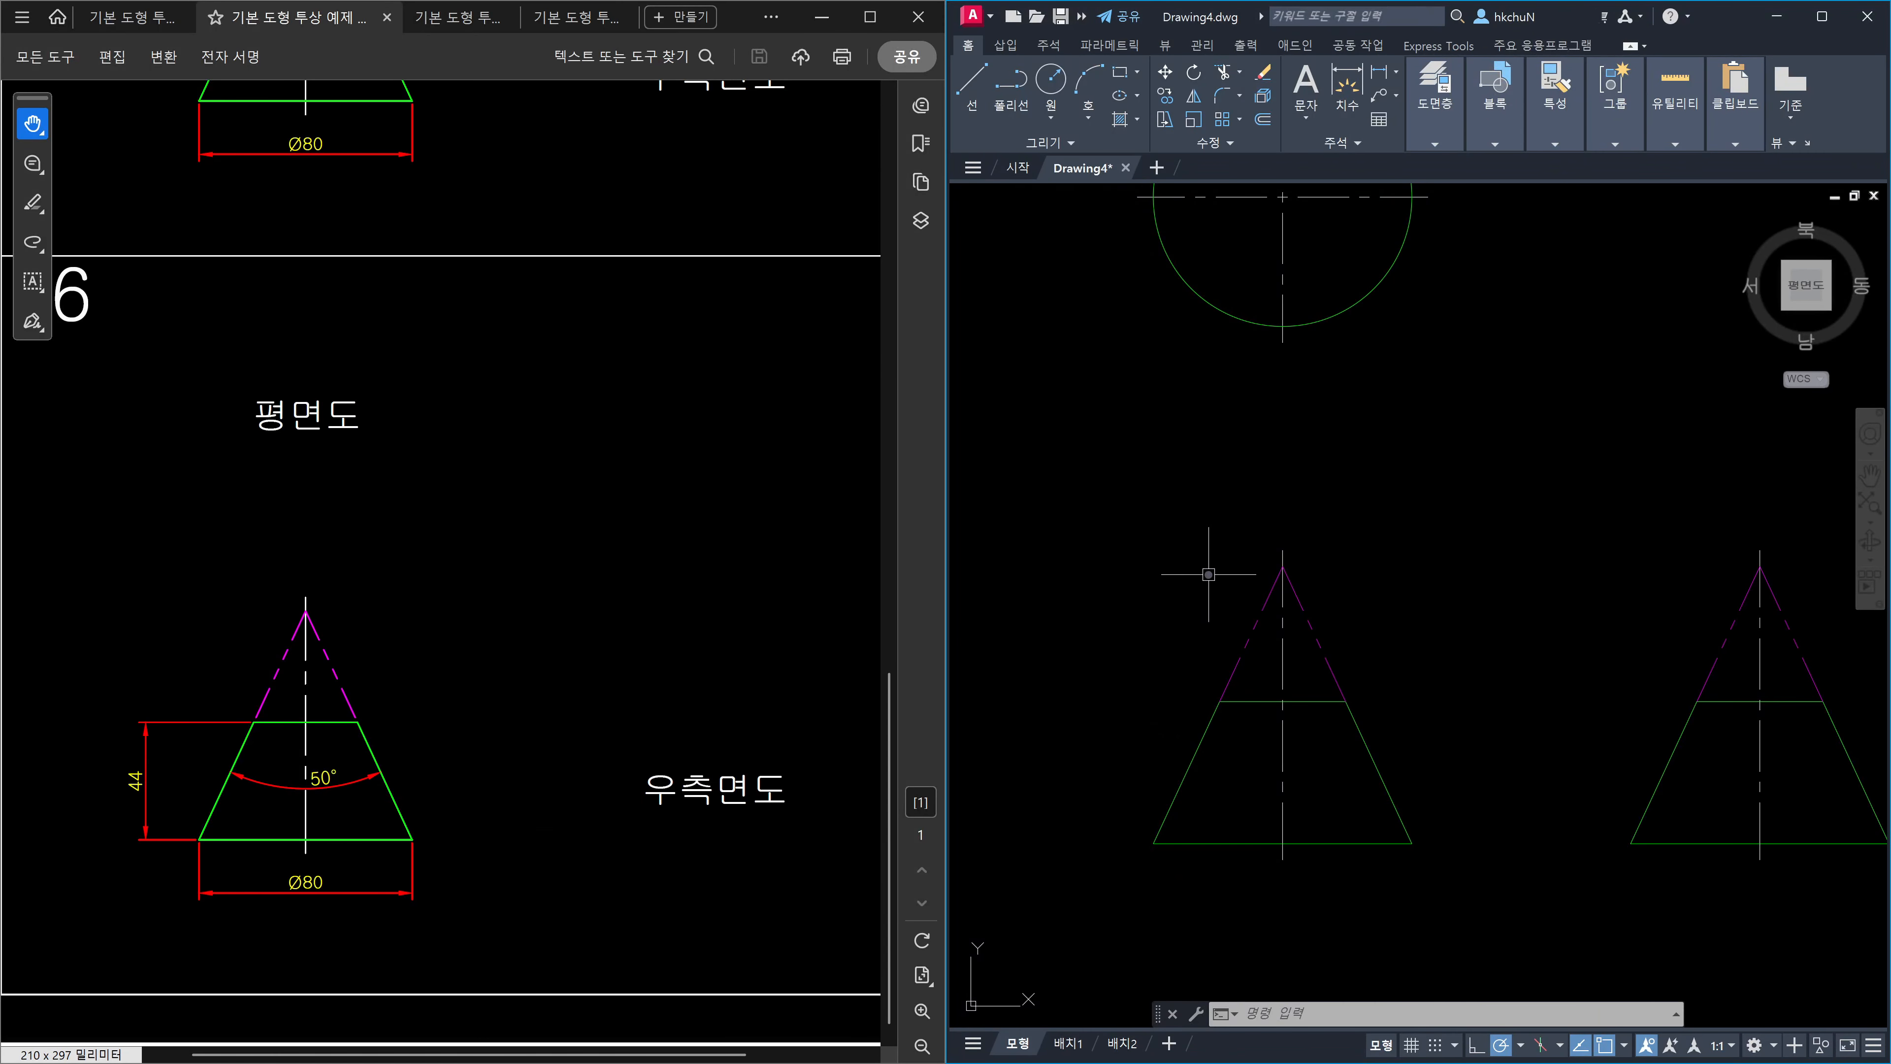
middle_click_drag(1209, 578, 1206, 654)
key("Escape")
type("l")
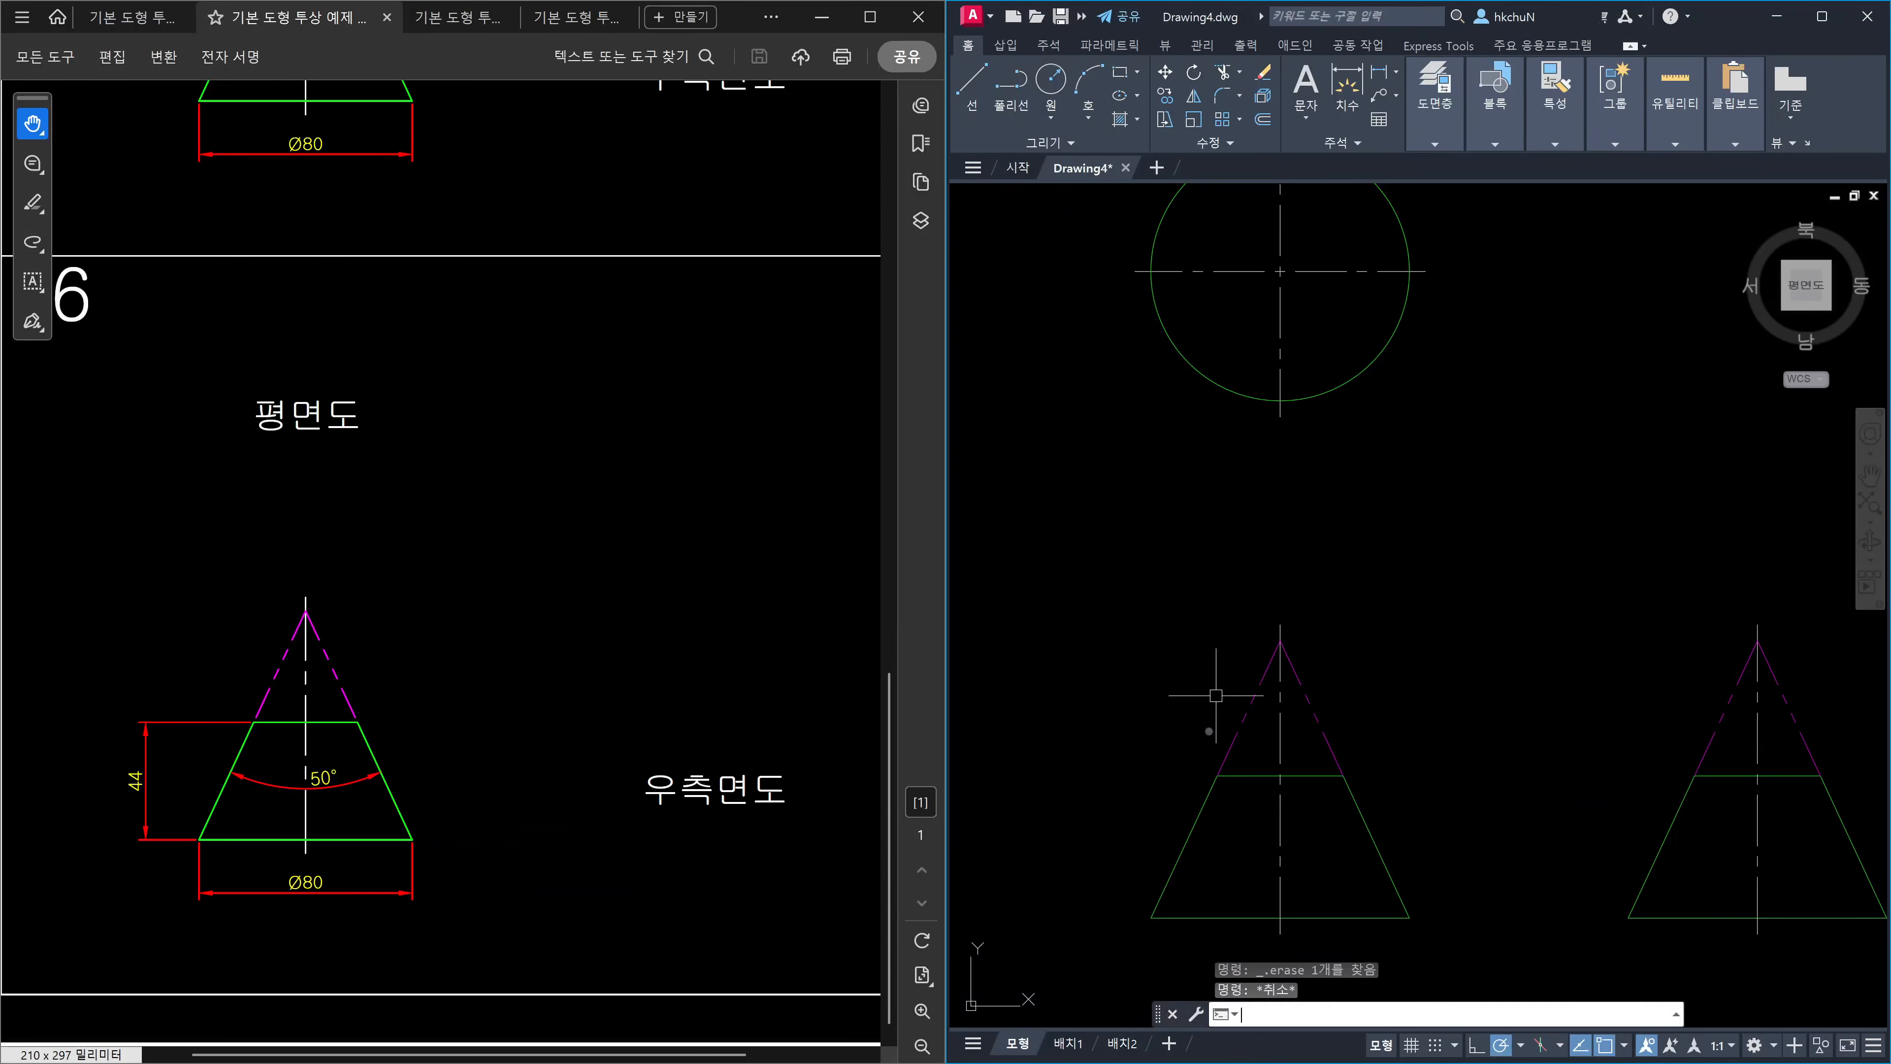
key("Return")
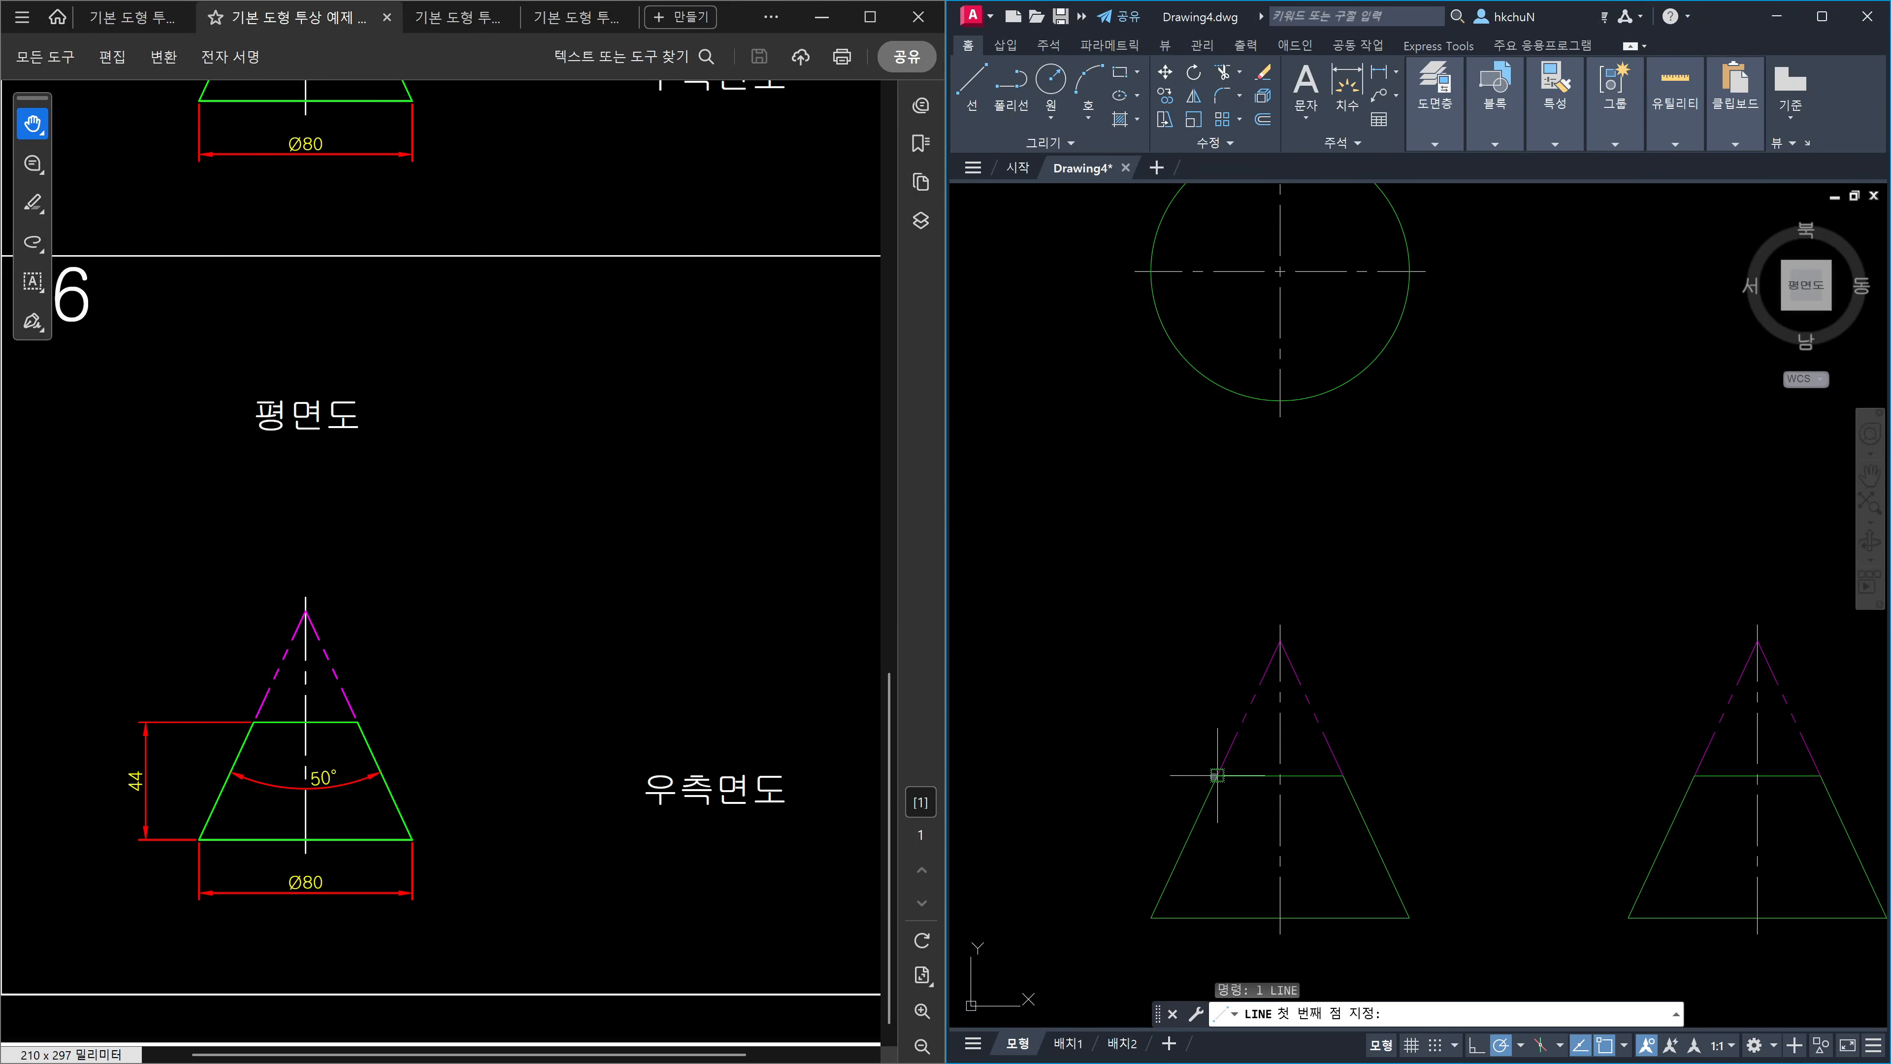
left_click(1216, 774)
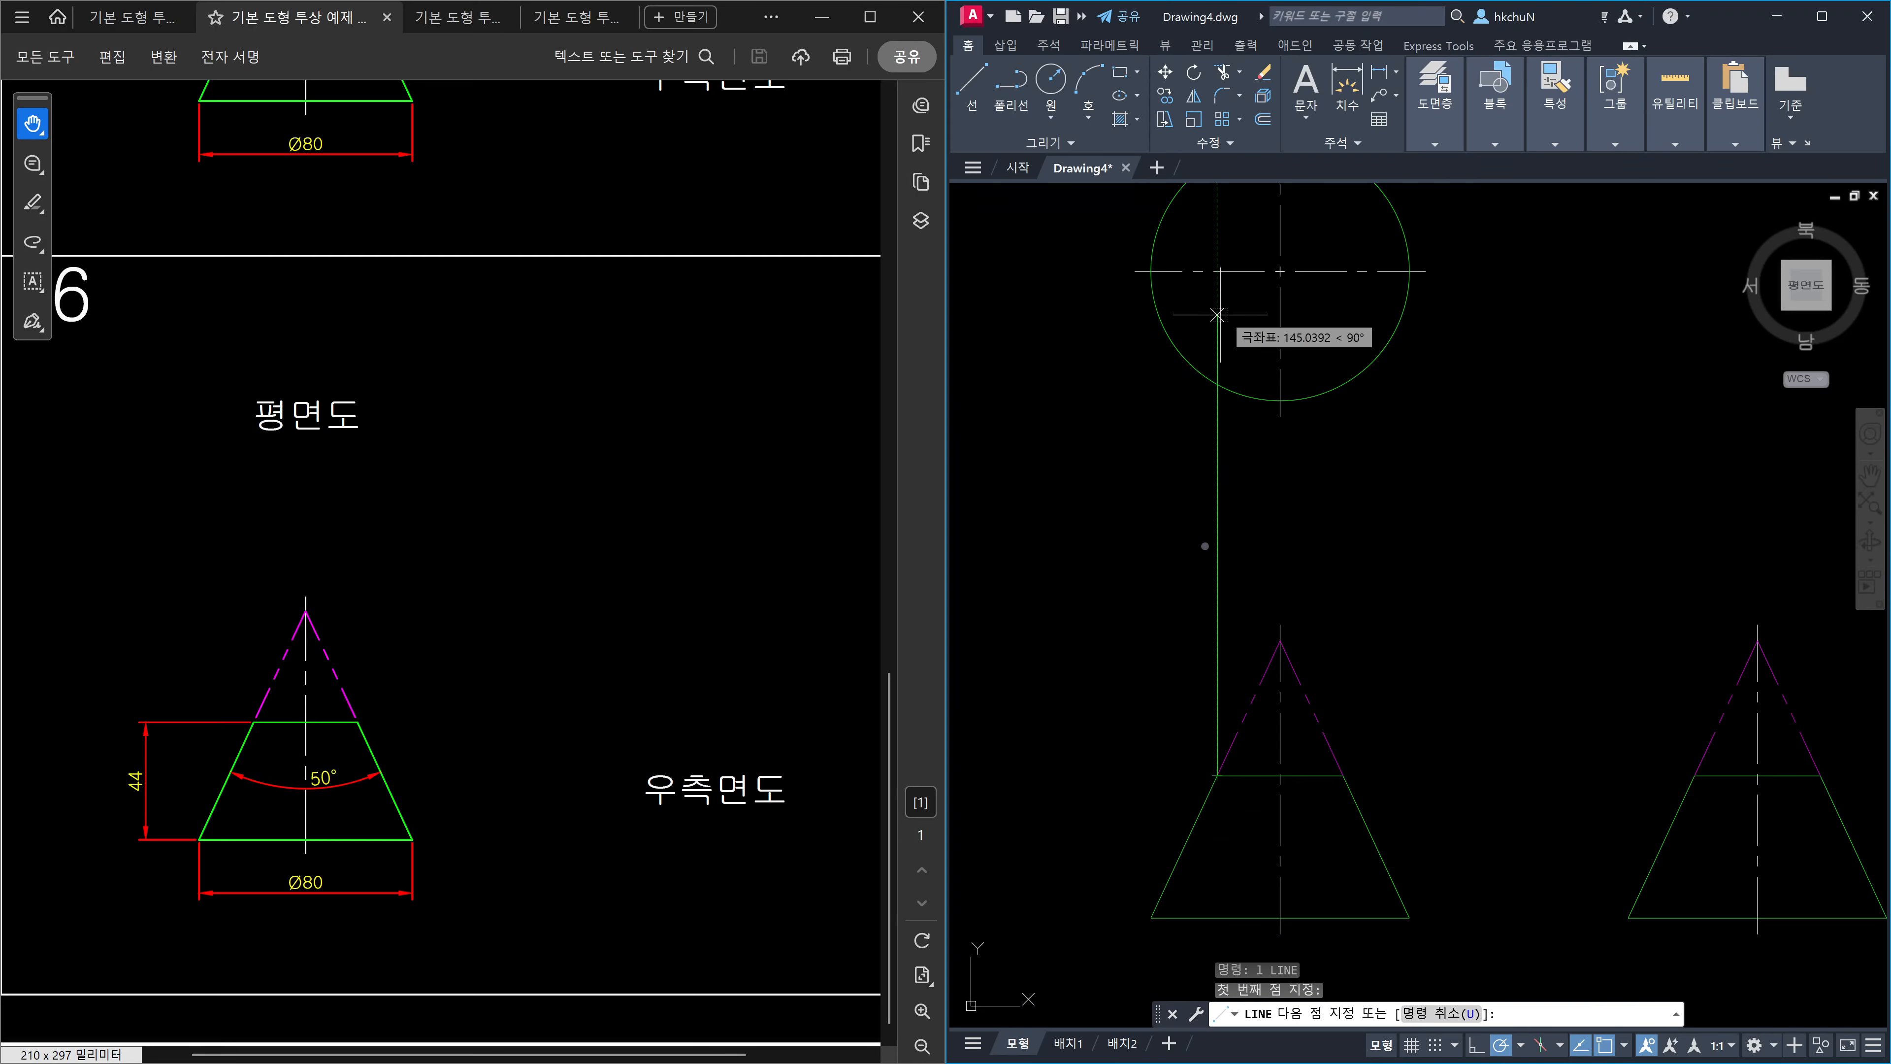
key("Escape")
Enable the perpendicular (직교) object snap in the drafting settings and apply the settings.
type("os")
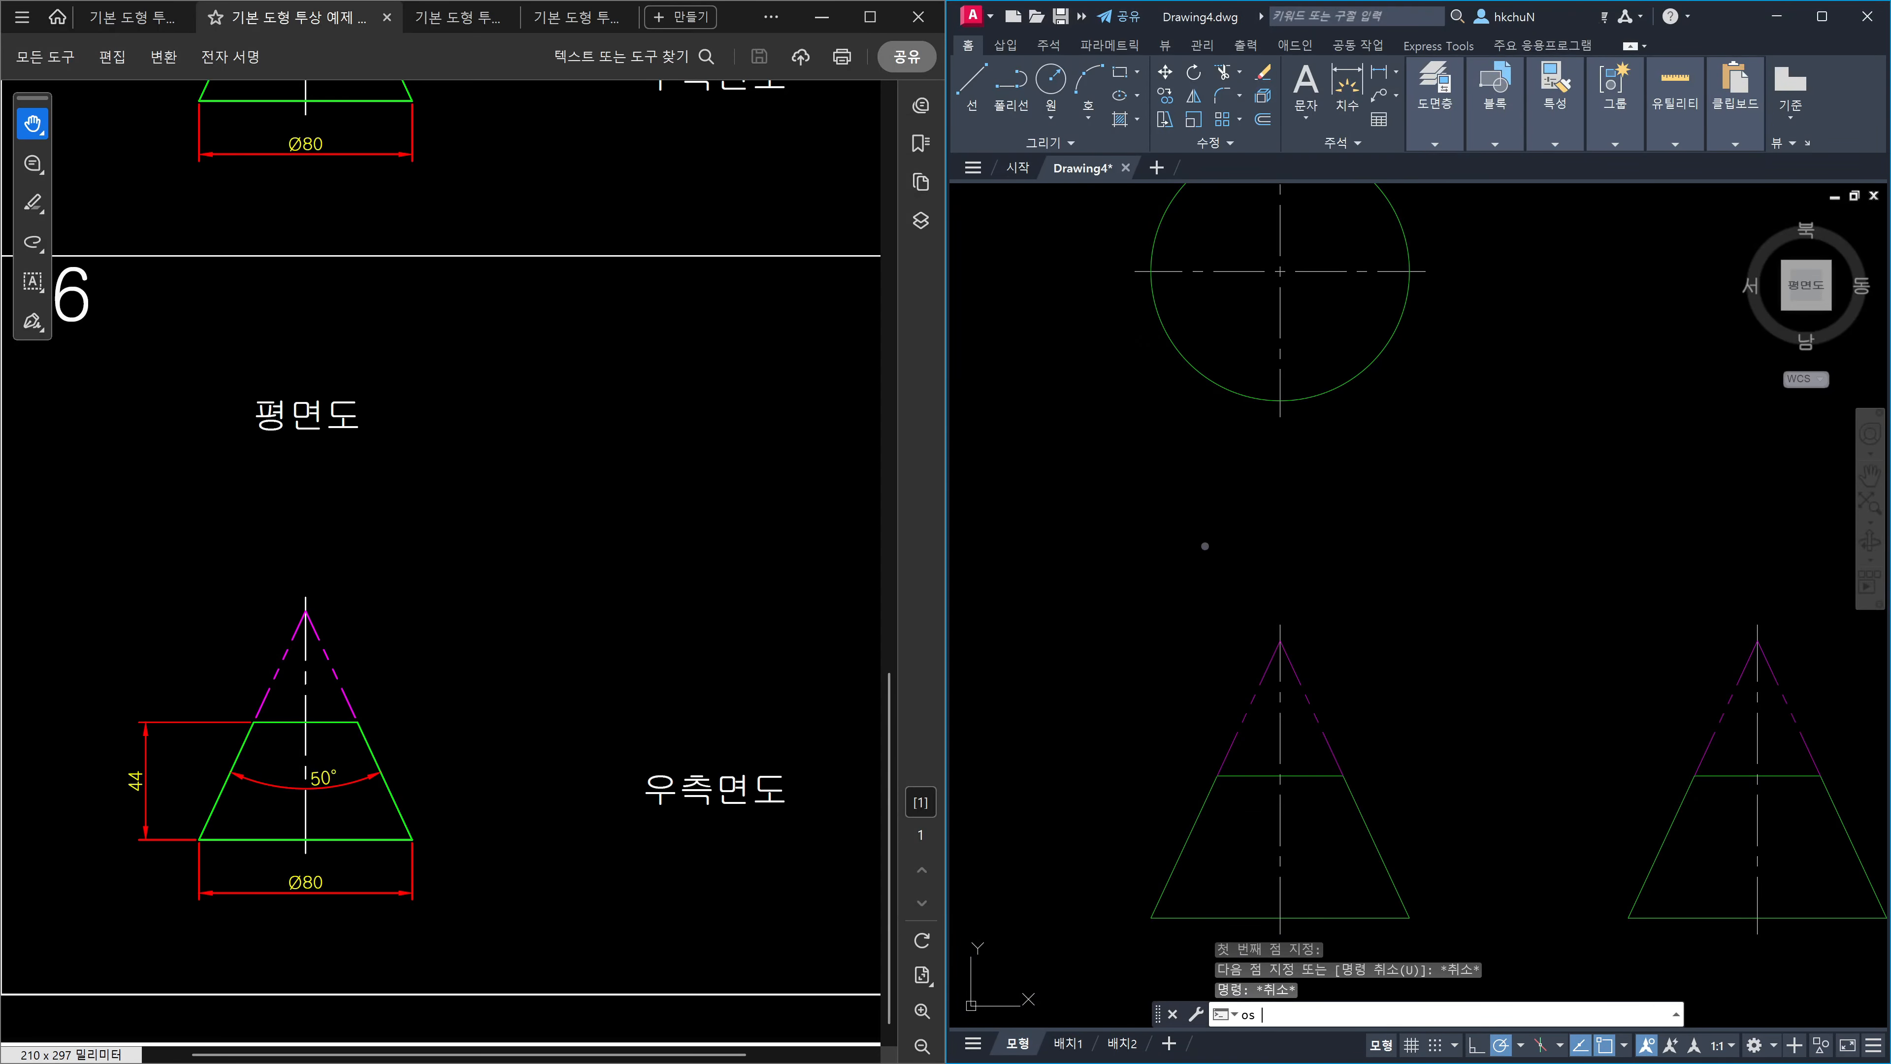
key("Return")
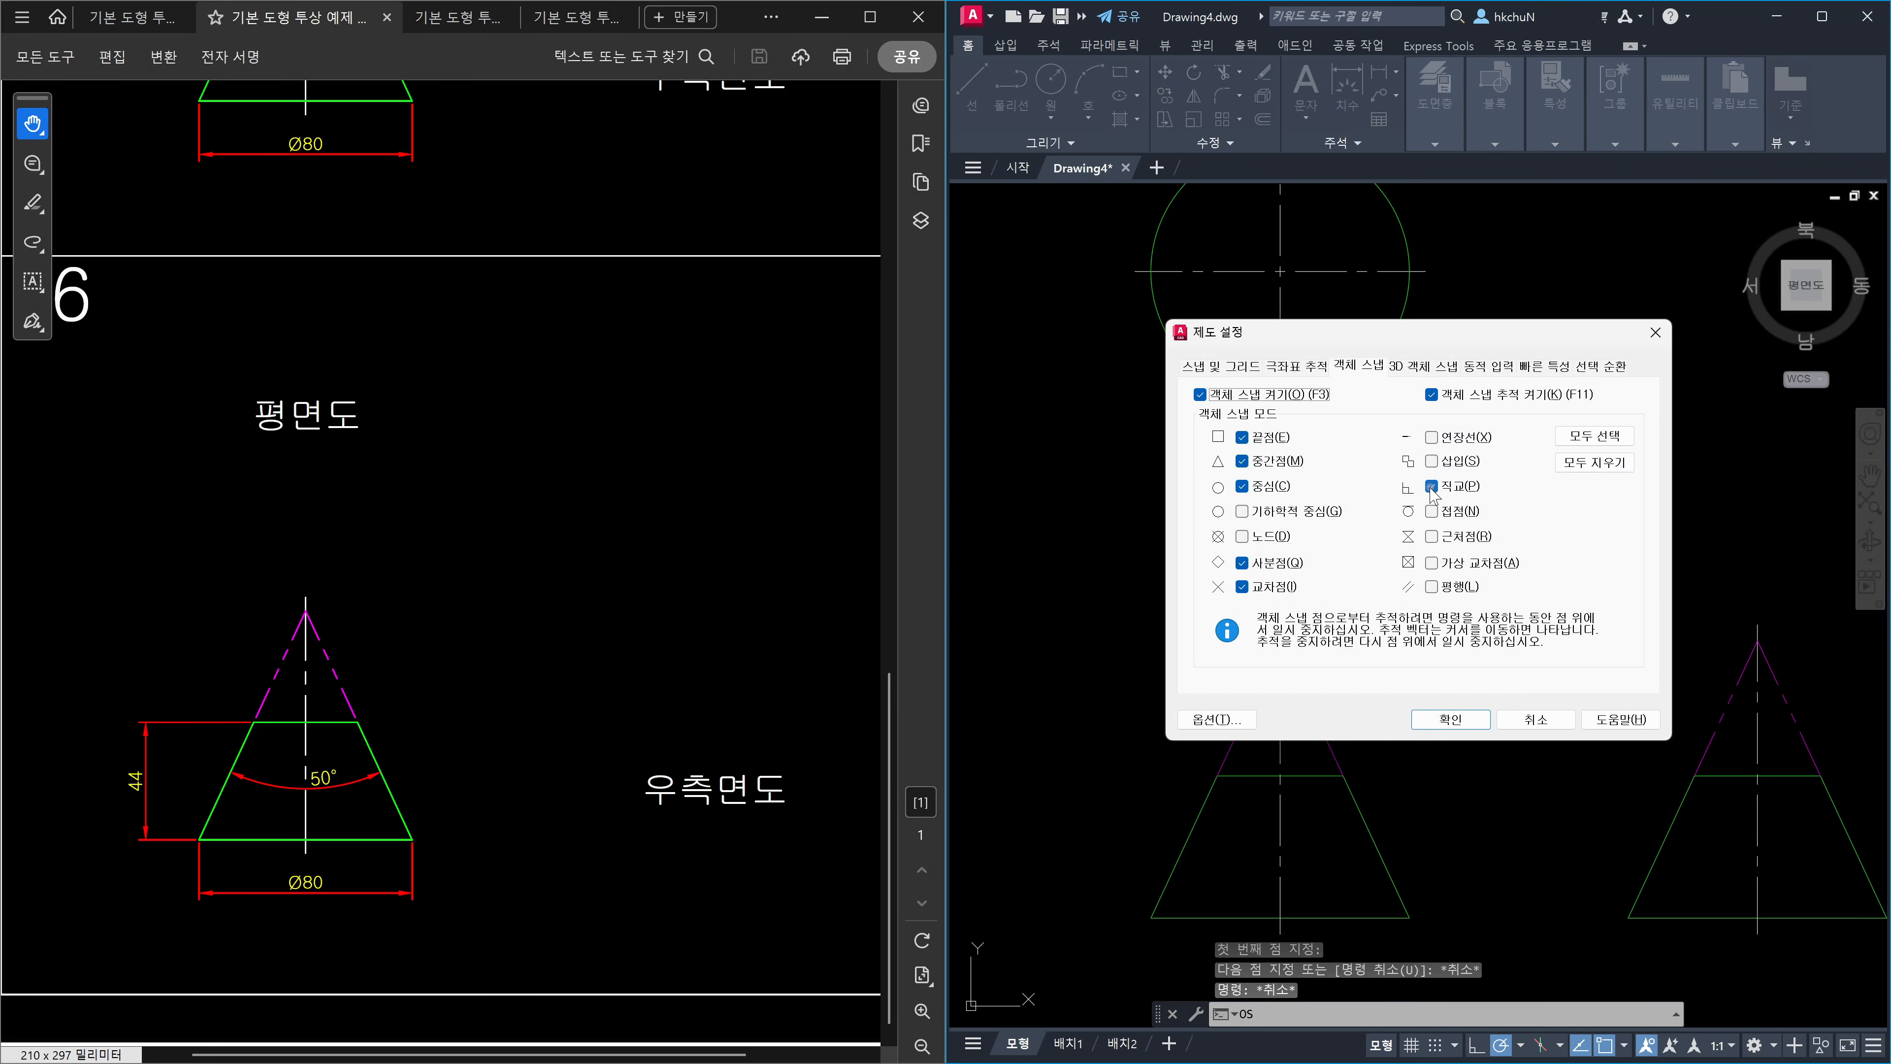
left_click(1431, 487)
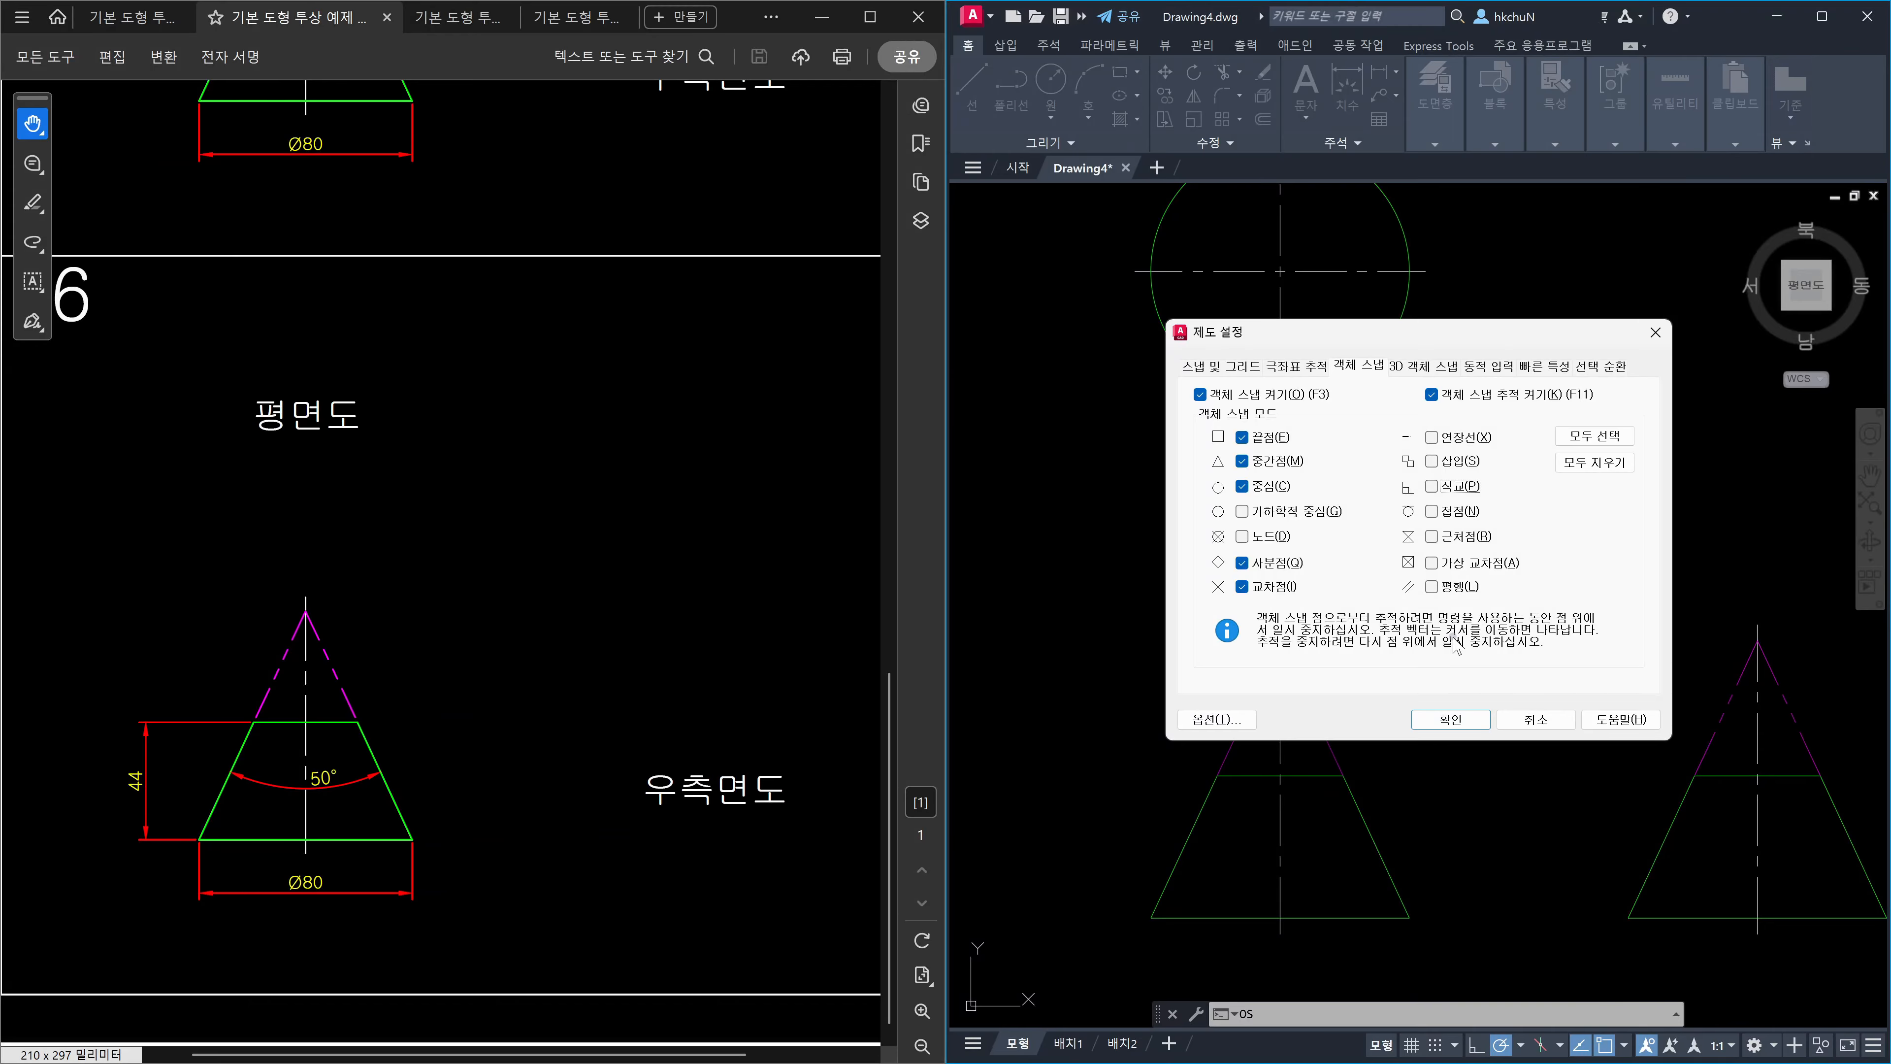
left_click(1432, 487)
left_click(1432, 487)
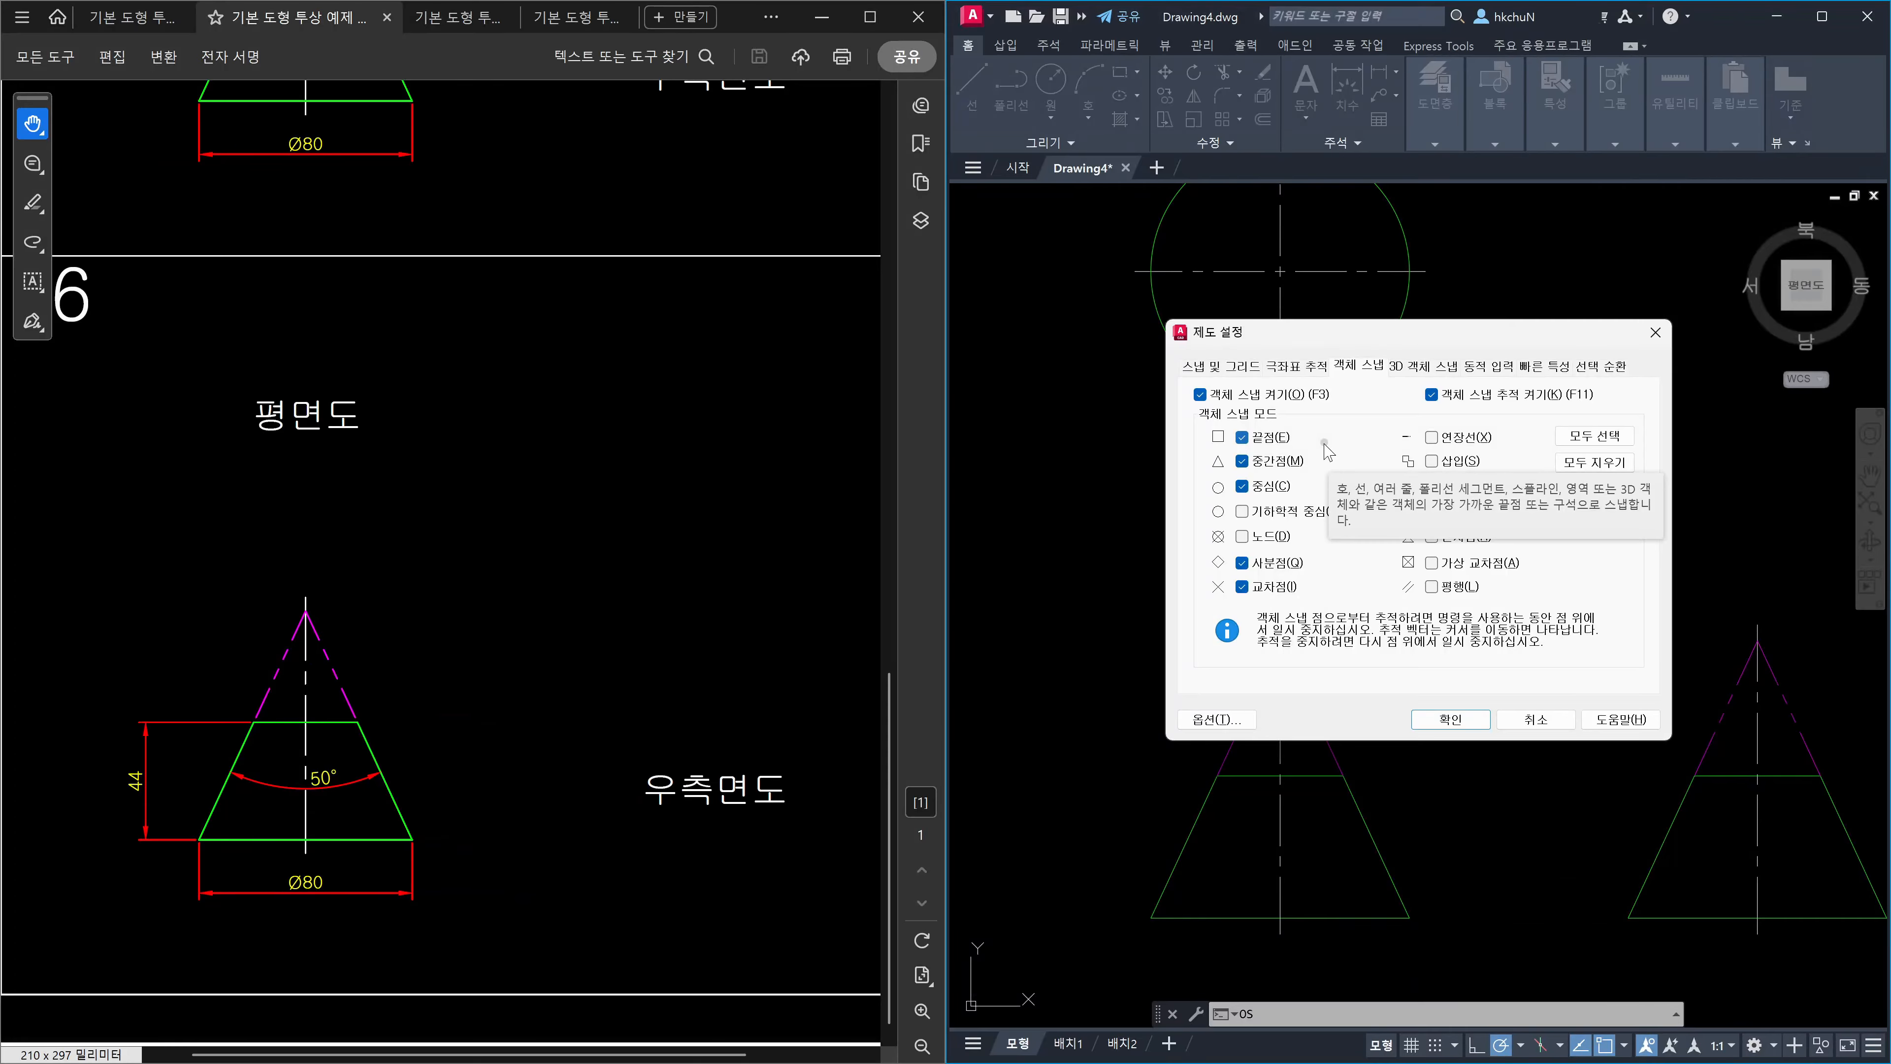
left_click(1448, 726)
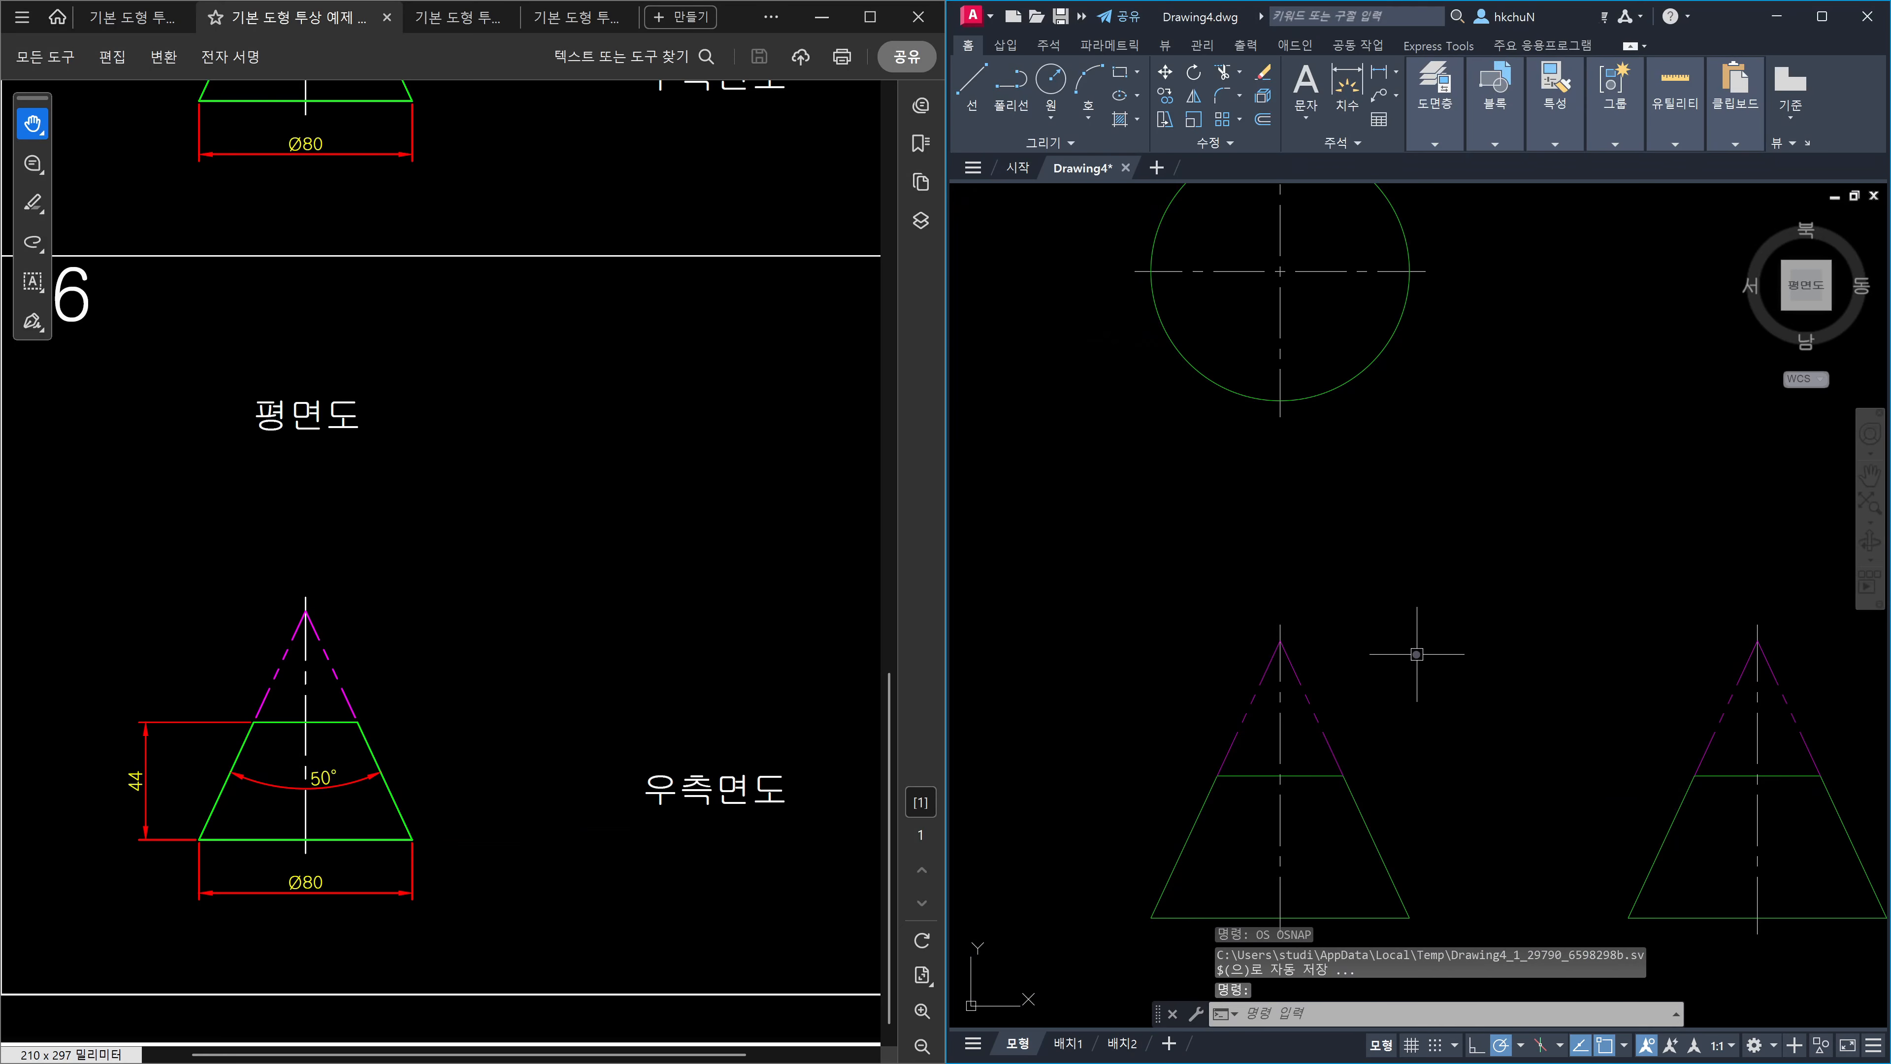
Draw a vertical projection line from the left end of the front view's cut line to the top view's horizontal centre line.
type("l")
key("Return")
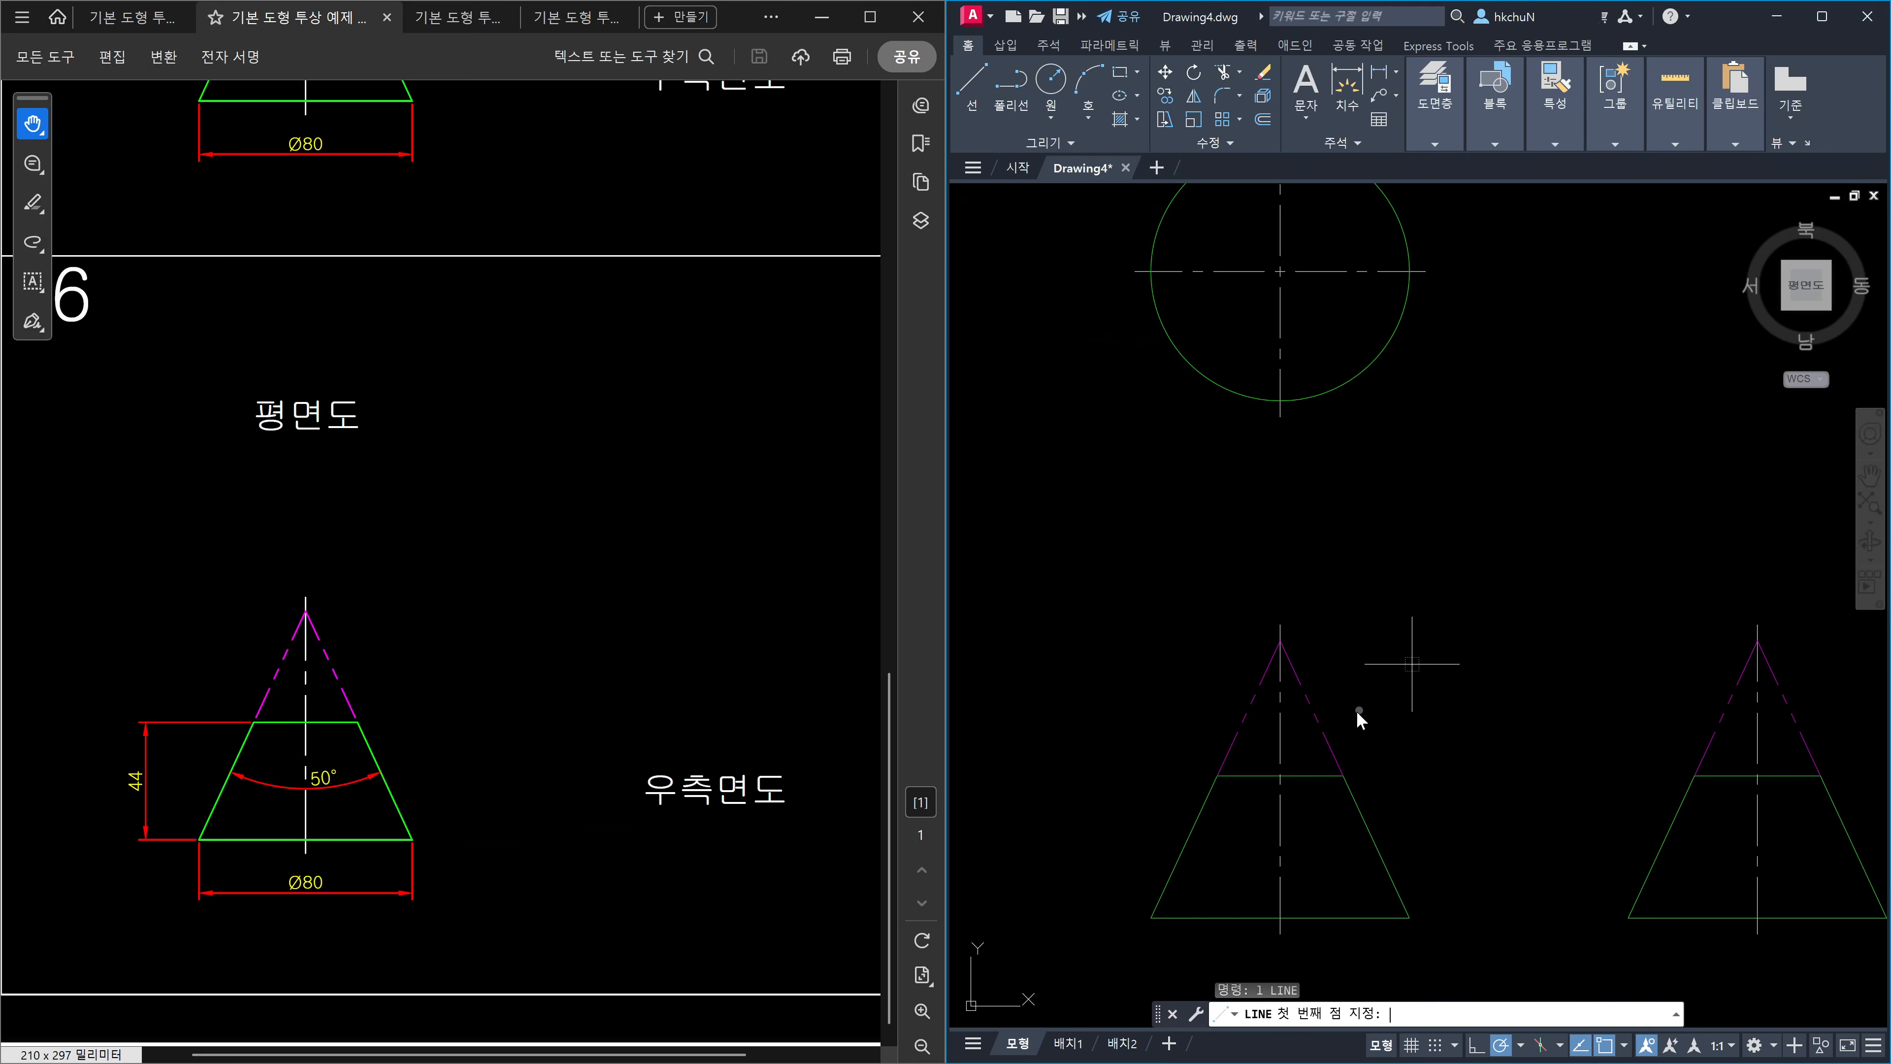
left_click(1211, 788)
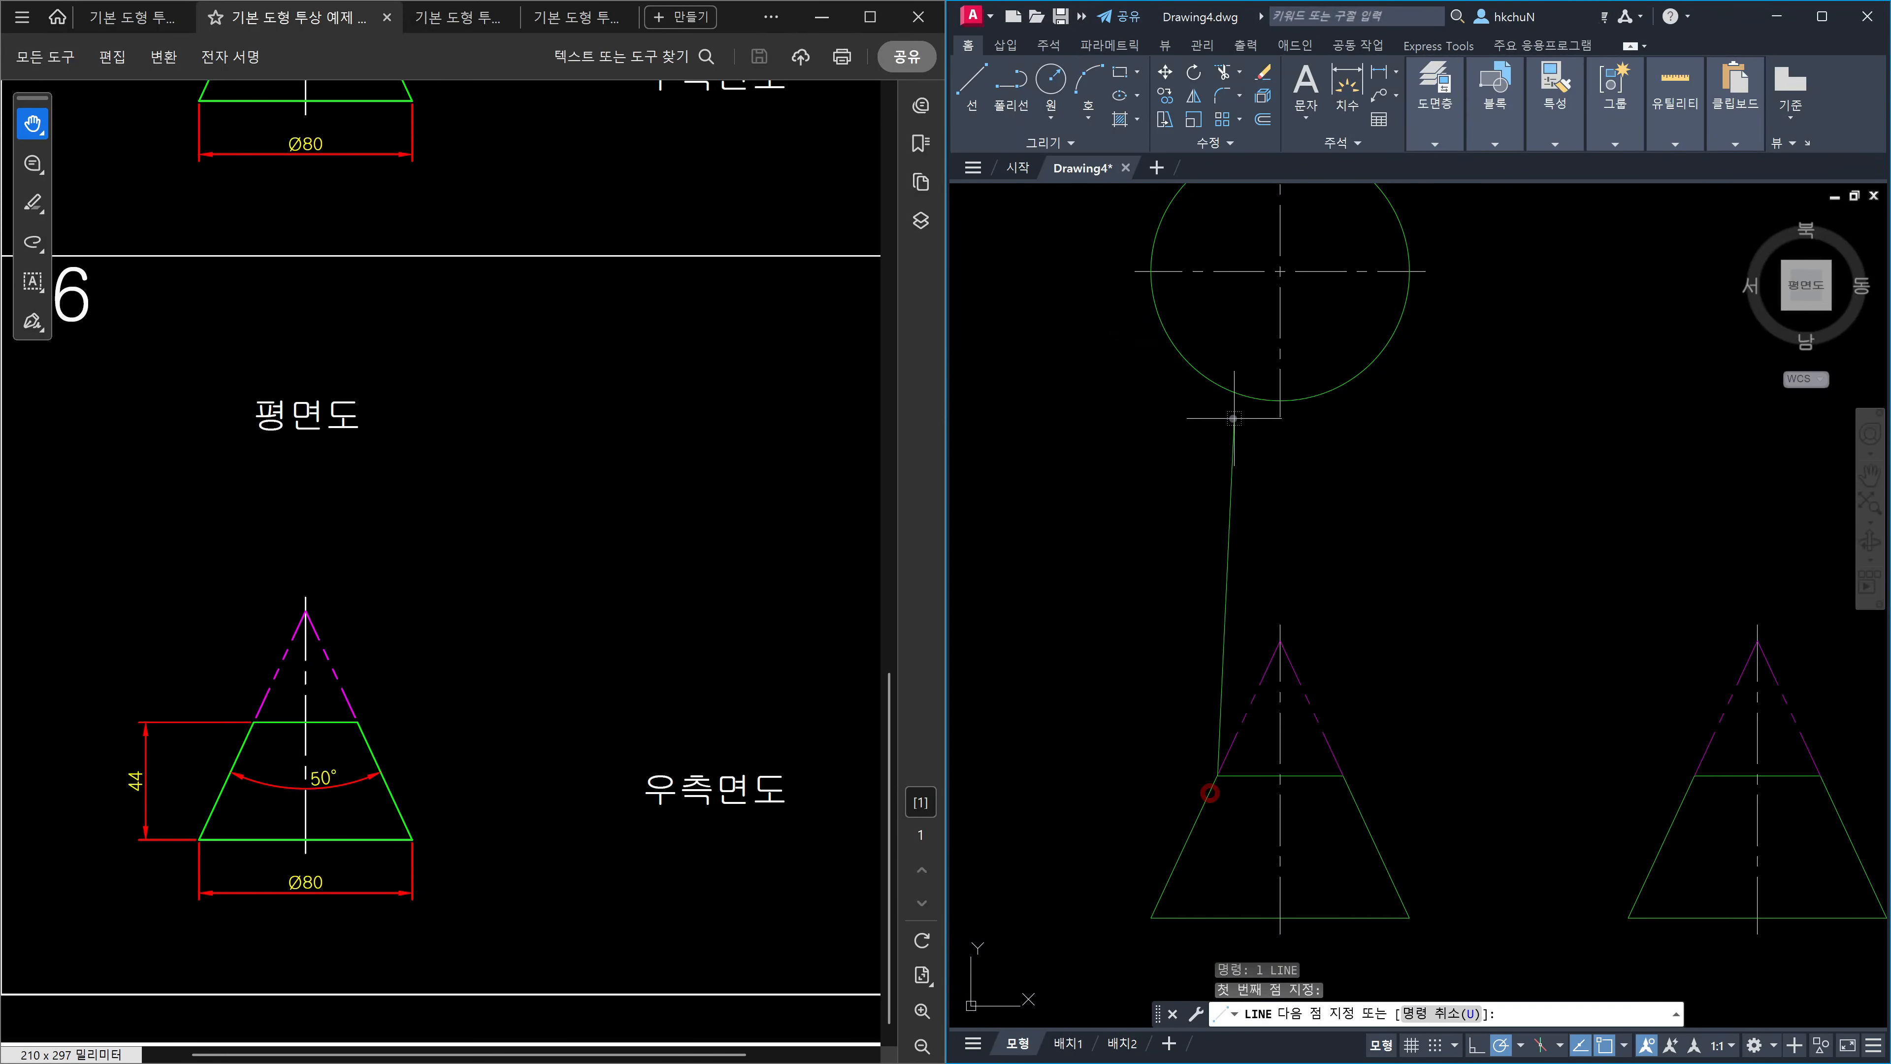
left_click(1217, 271)
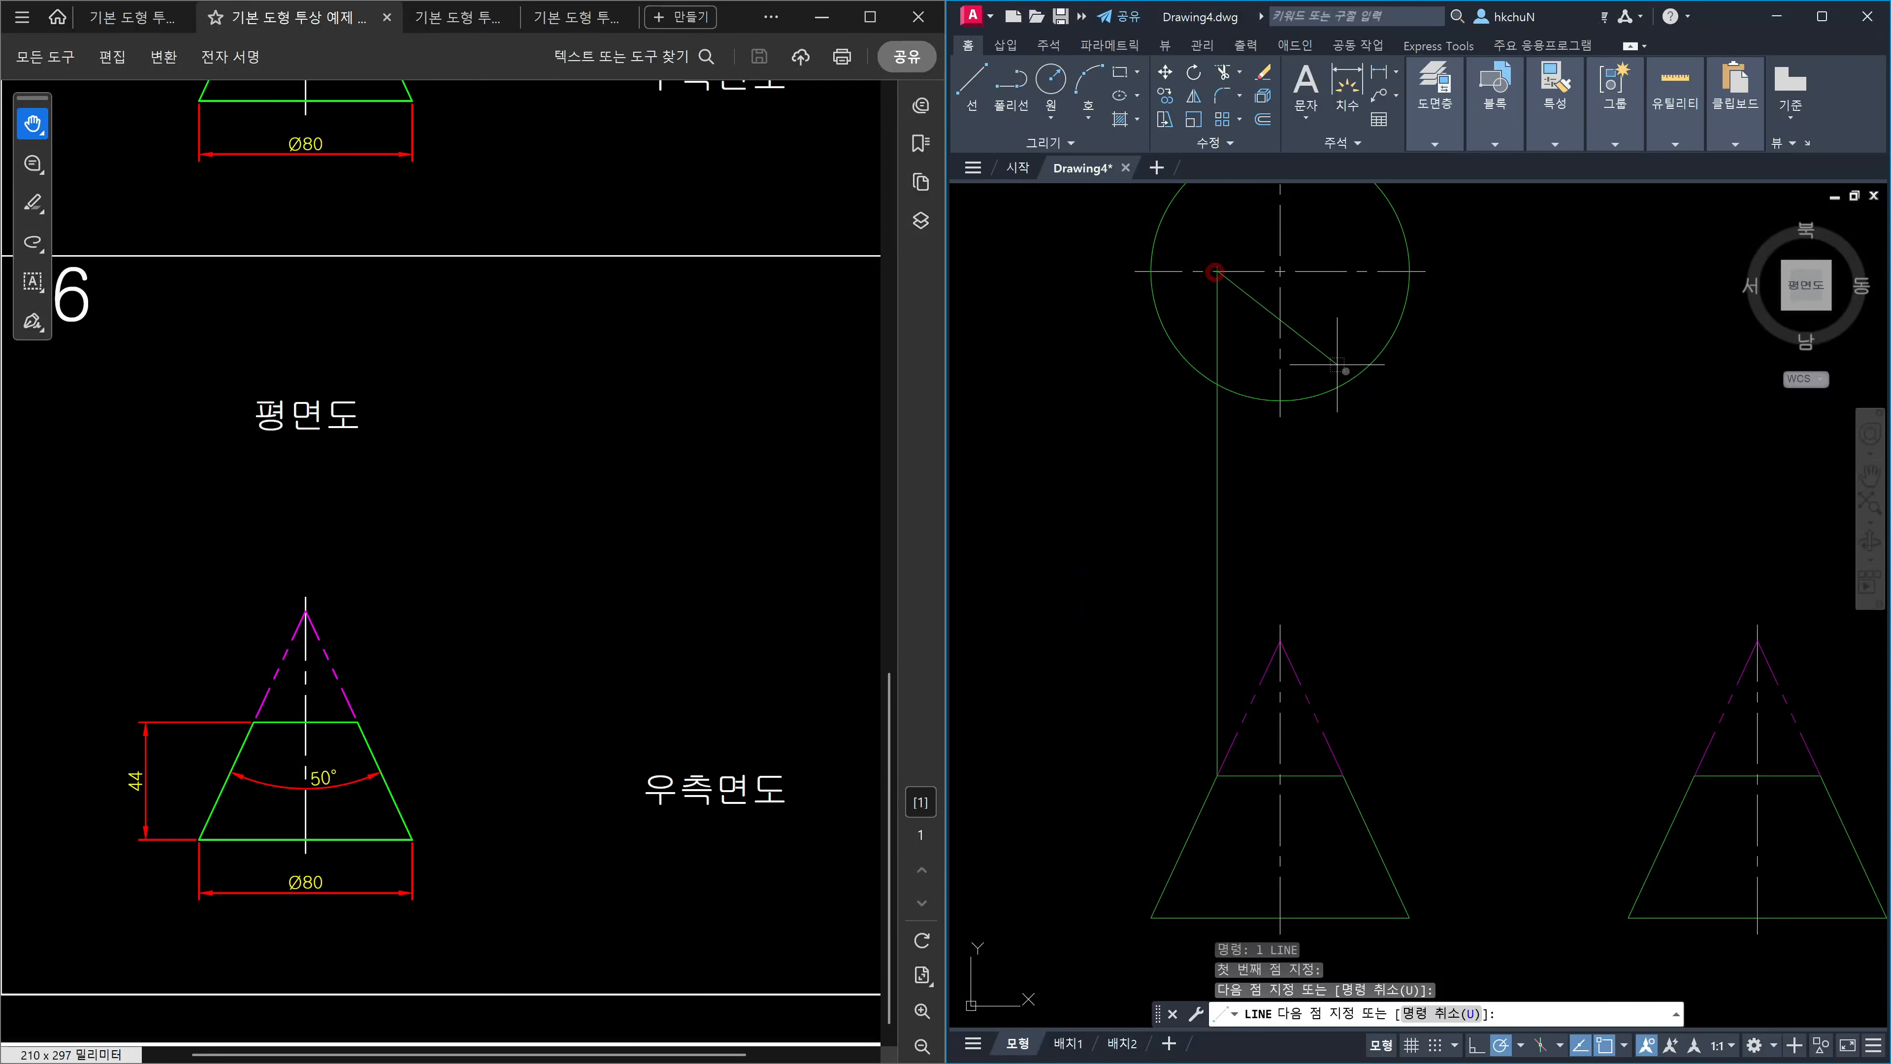
key("Escape")
Draw the cut-face circle in the top view, centred on the centre lines' intersection and reaching the projection line's upper end.
middle_click_drag(1360, 401, 1352, 517)
type("c")
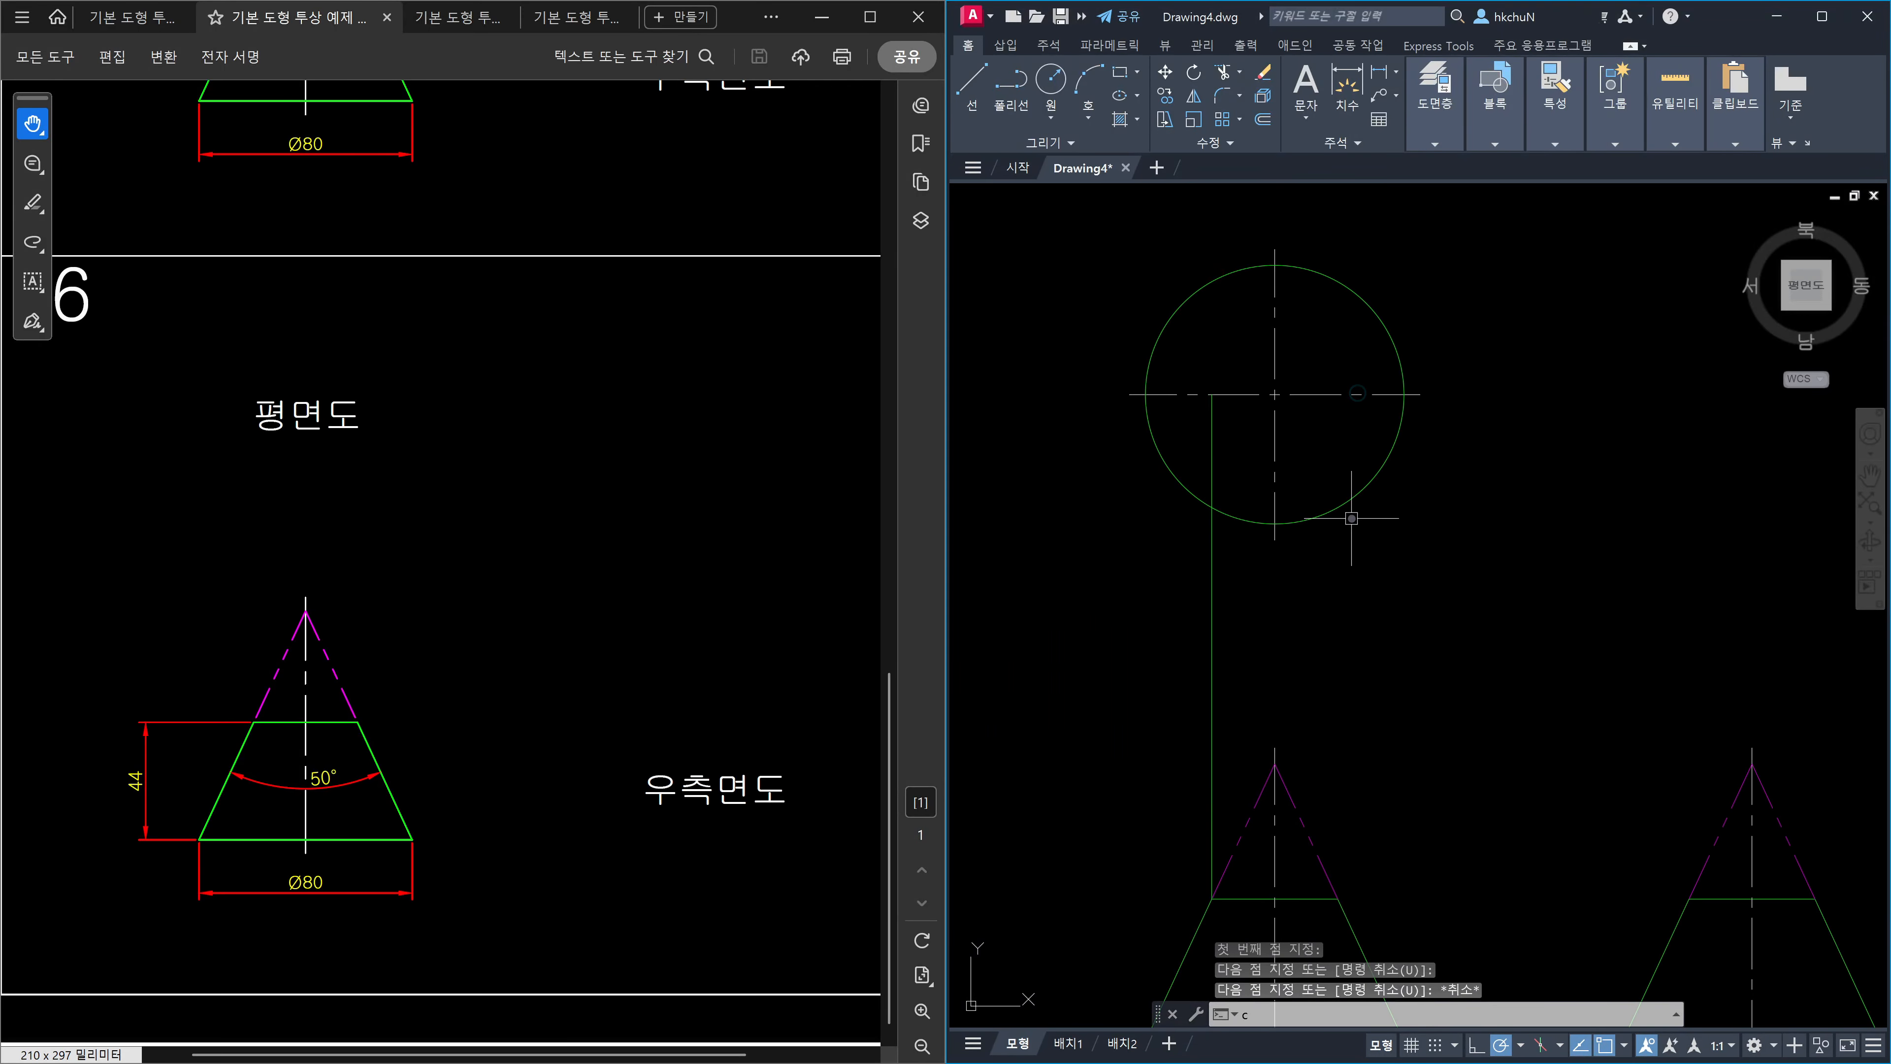
key("Return")
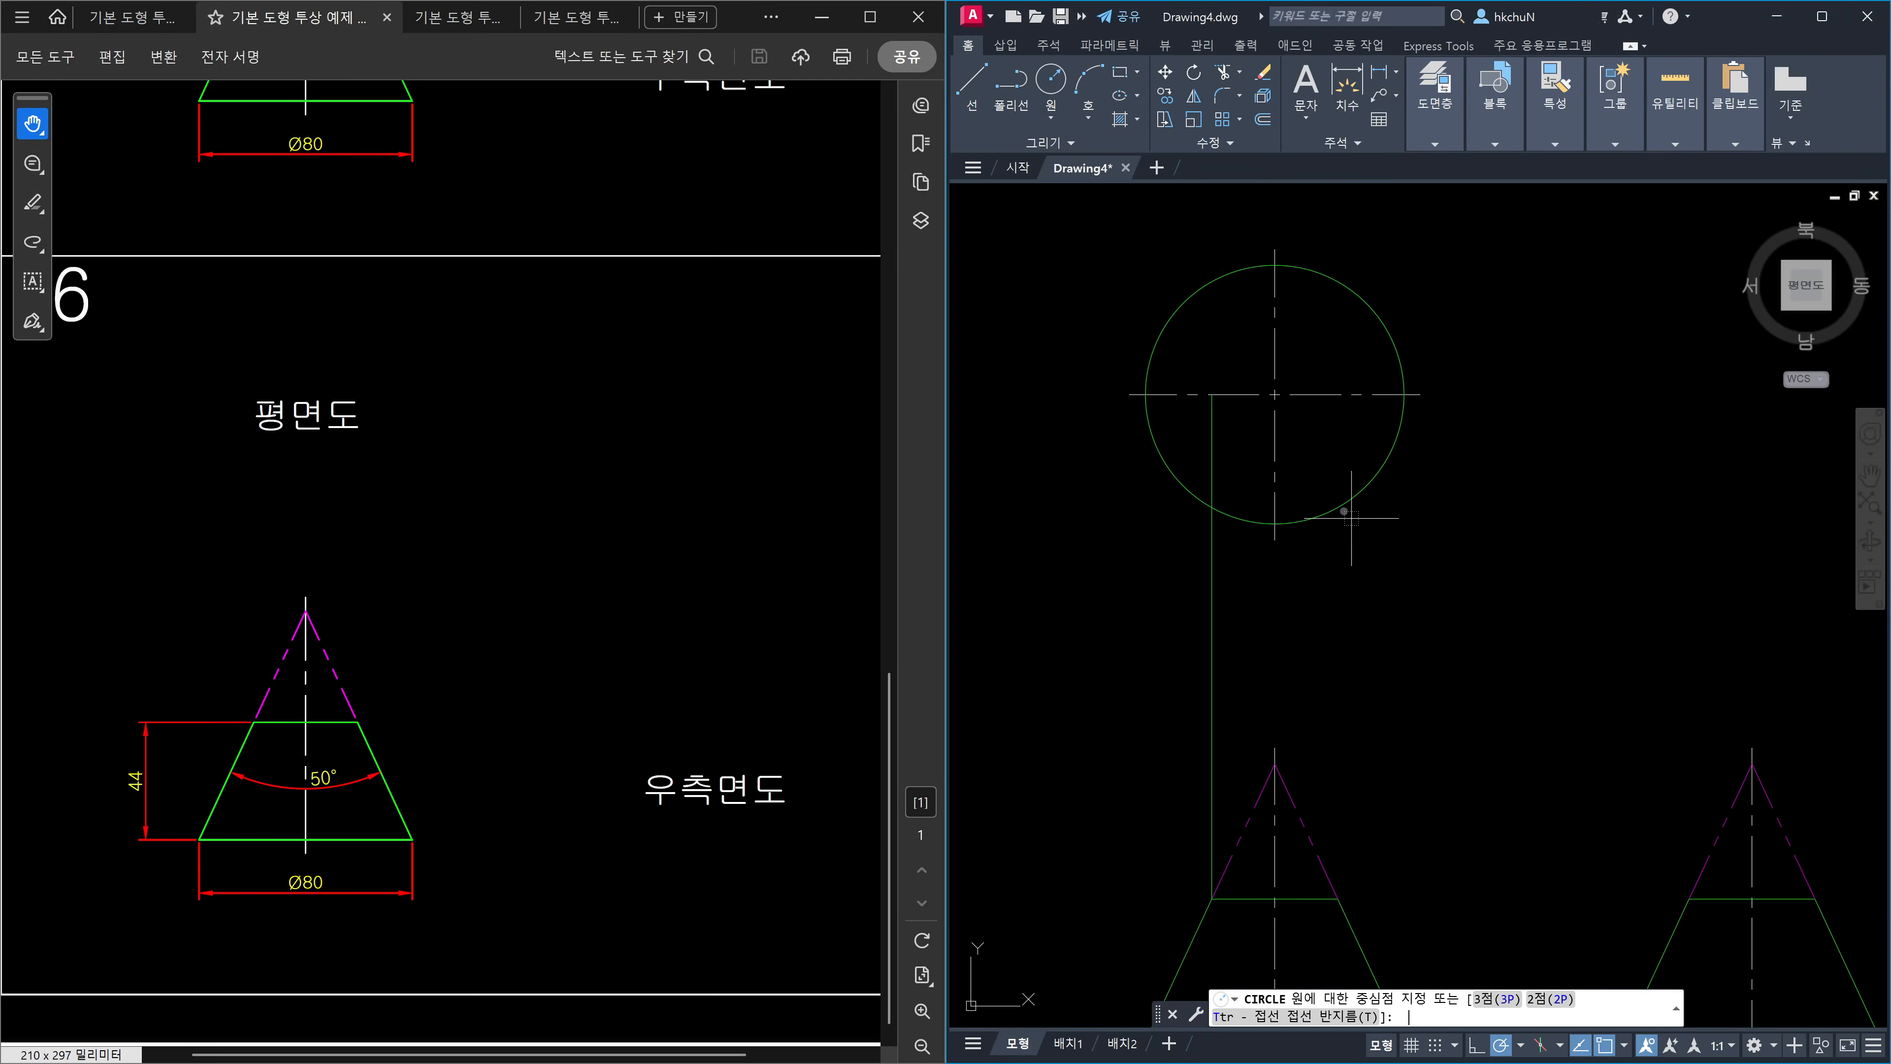
left_click(1275, 394)
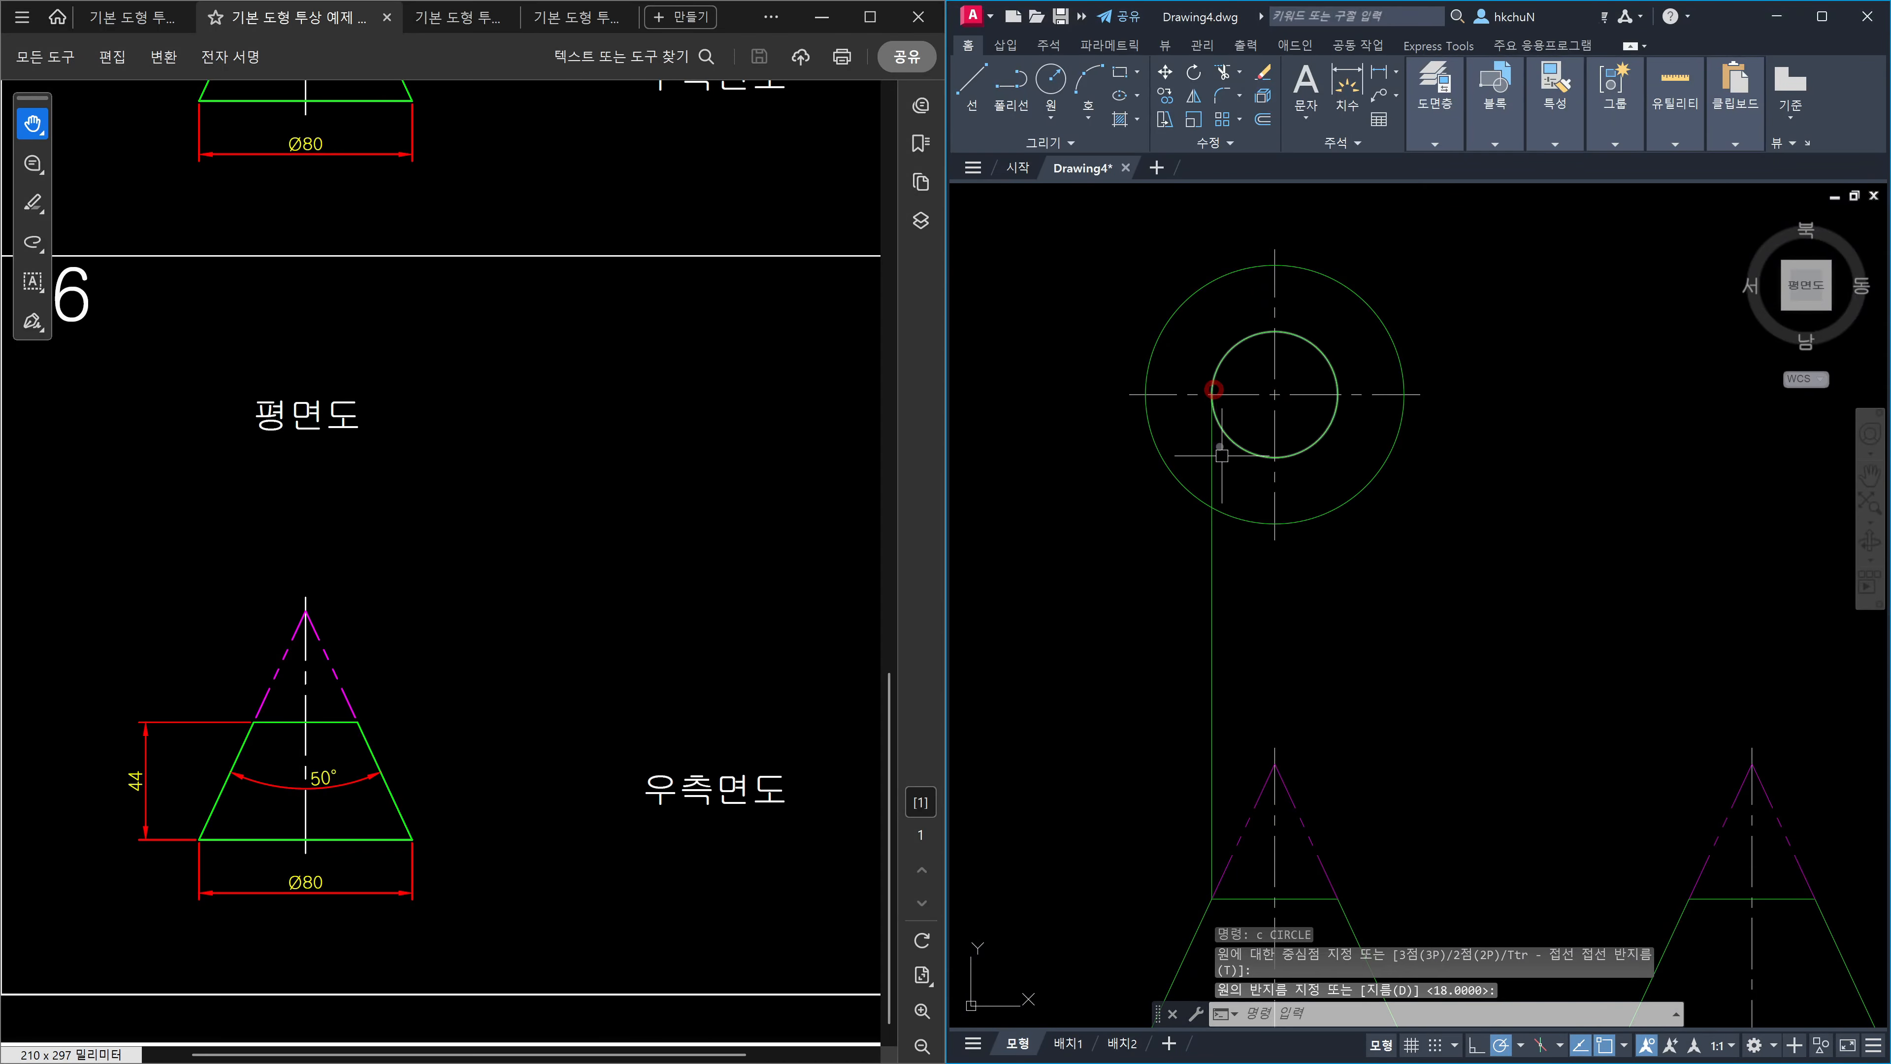
key("Escape")
Delete the vertical projection line between the front view and the top view.
left_click(1245, 633)
left_click(1161, 612)
key("Delete")
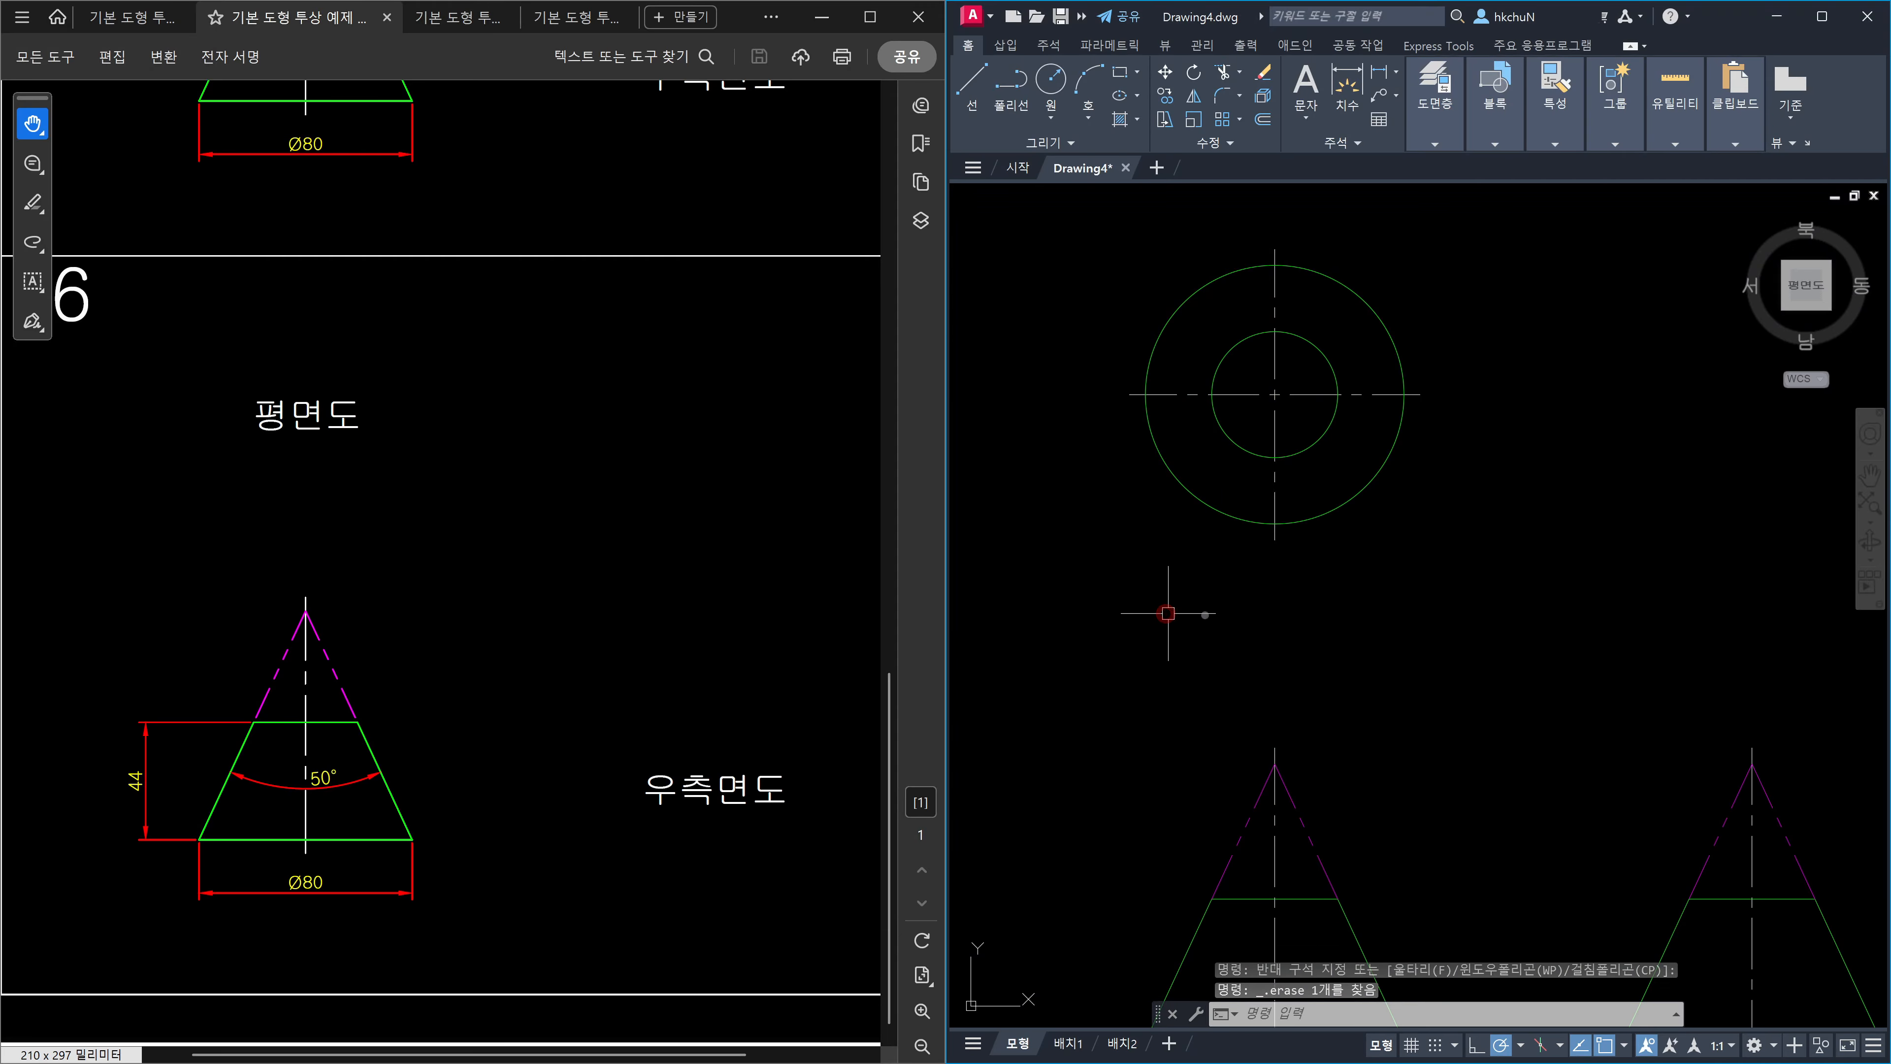
Add a horizontal linear dimension below problem 26's front view across the full width of the cone base.
scroll(1340, 603, "down", 5)
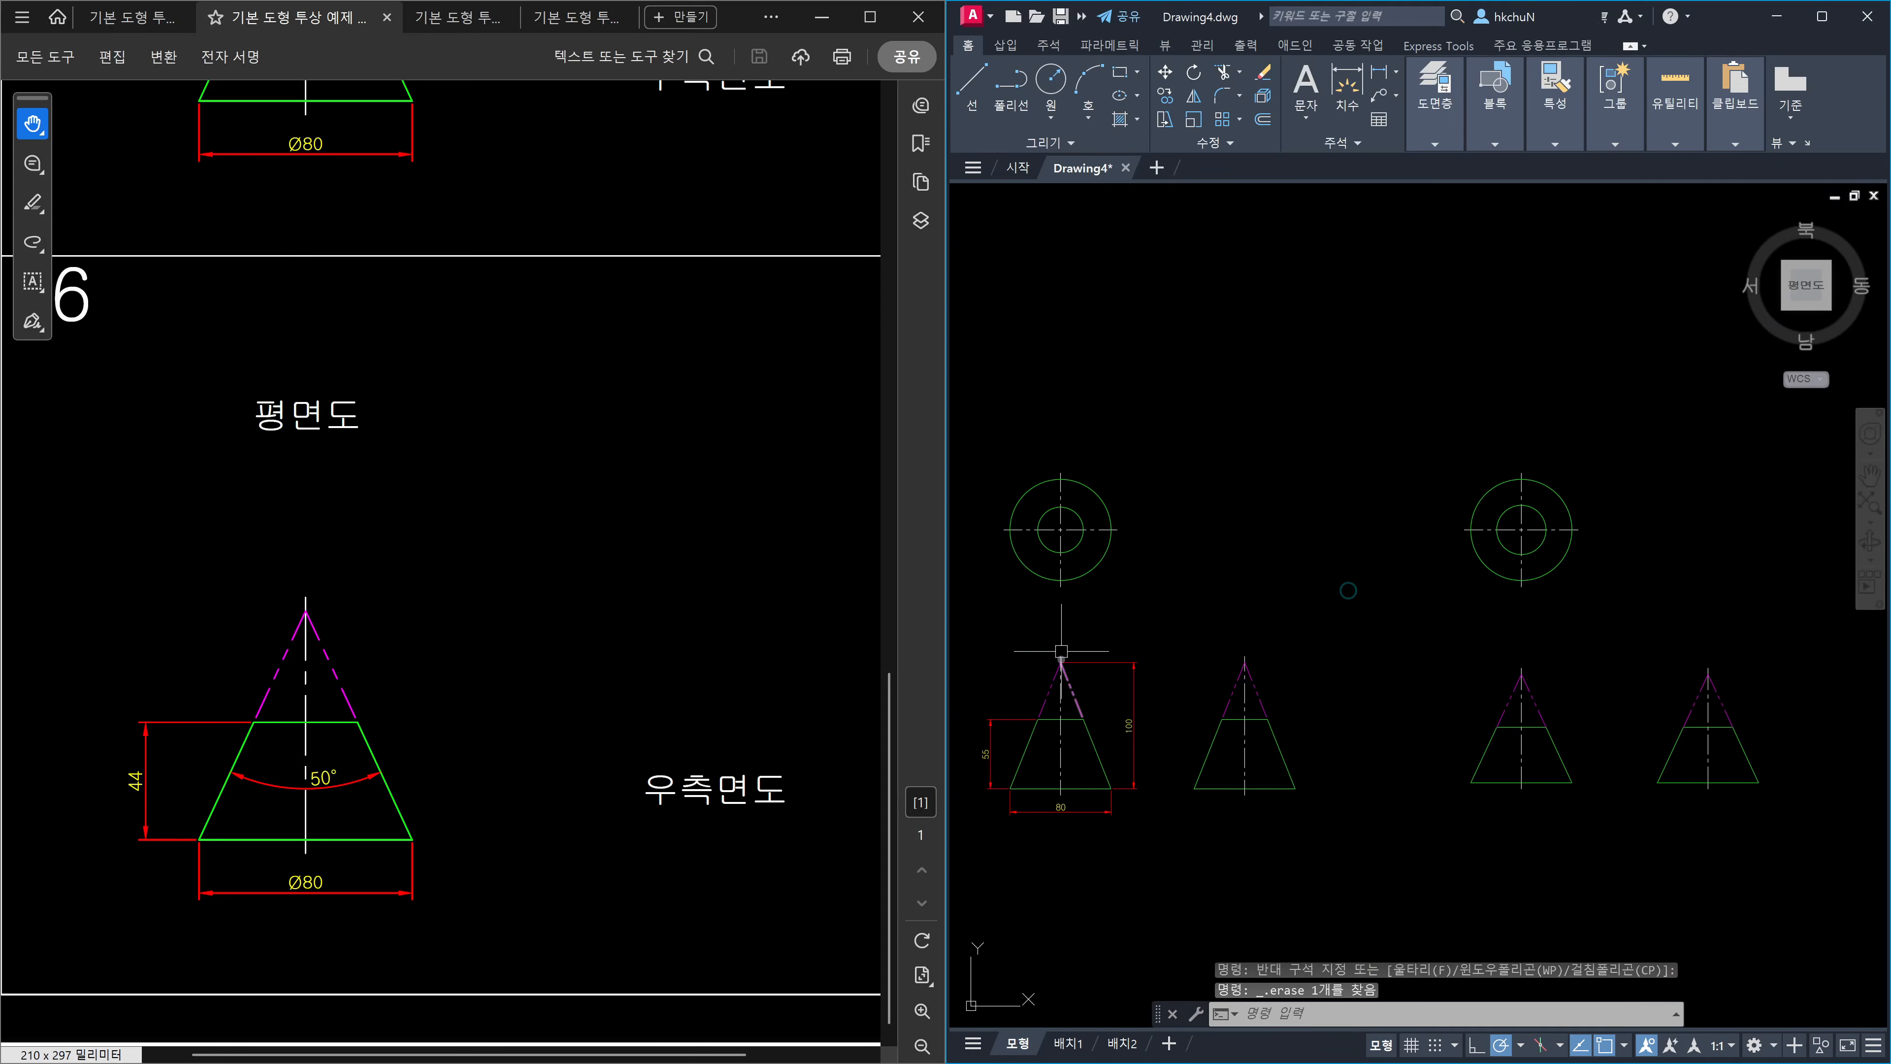
scroll(1462, 778, "up", 4)
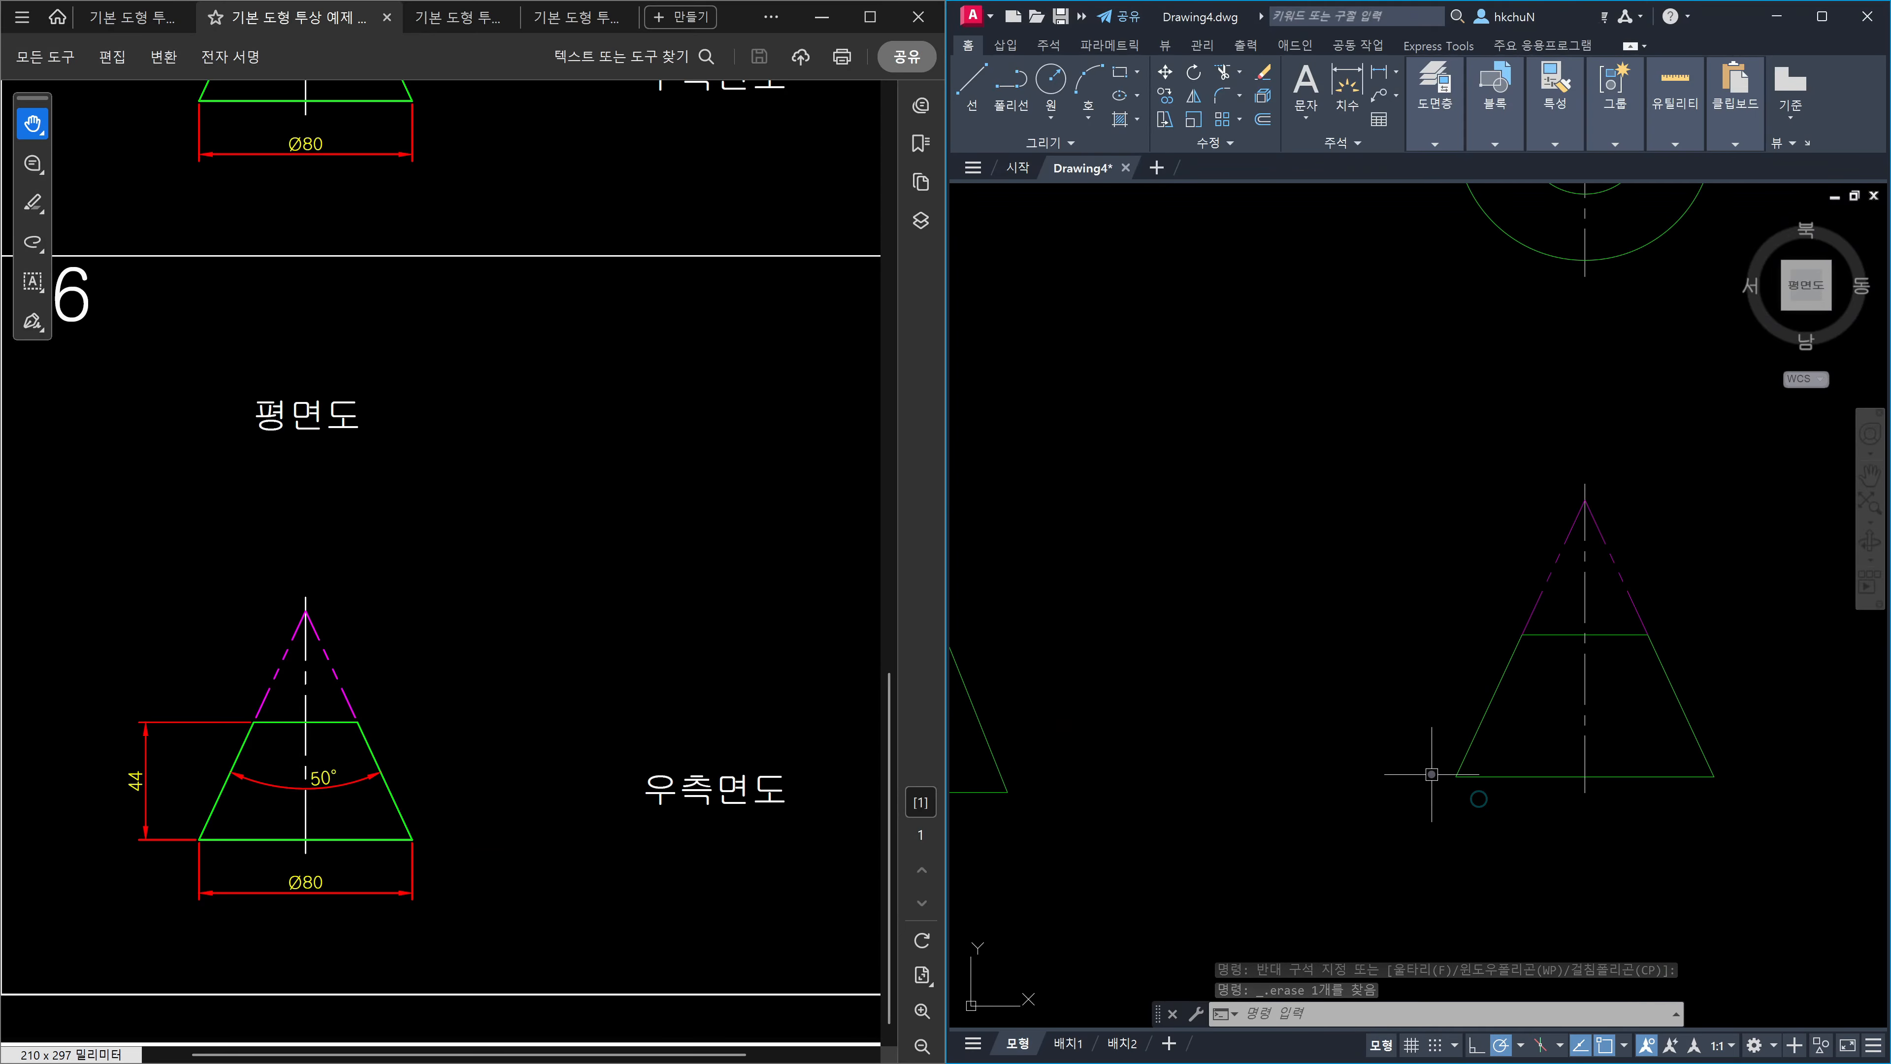
type("dli")
key("Return")
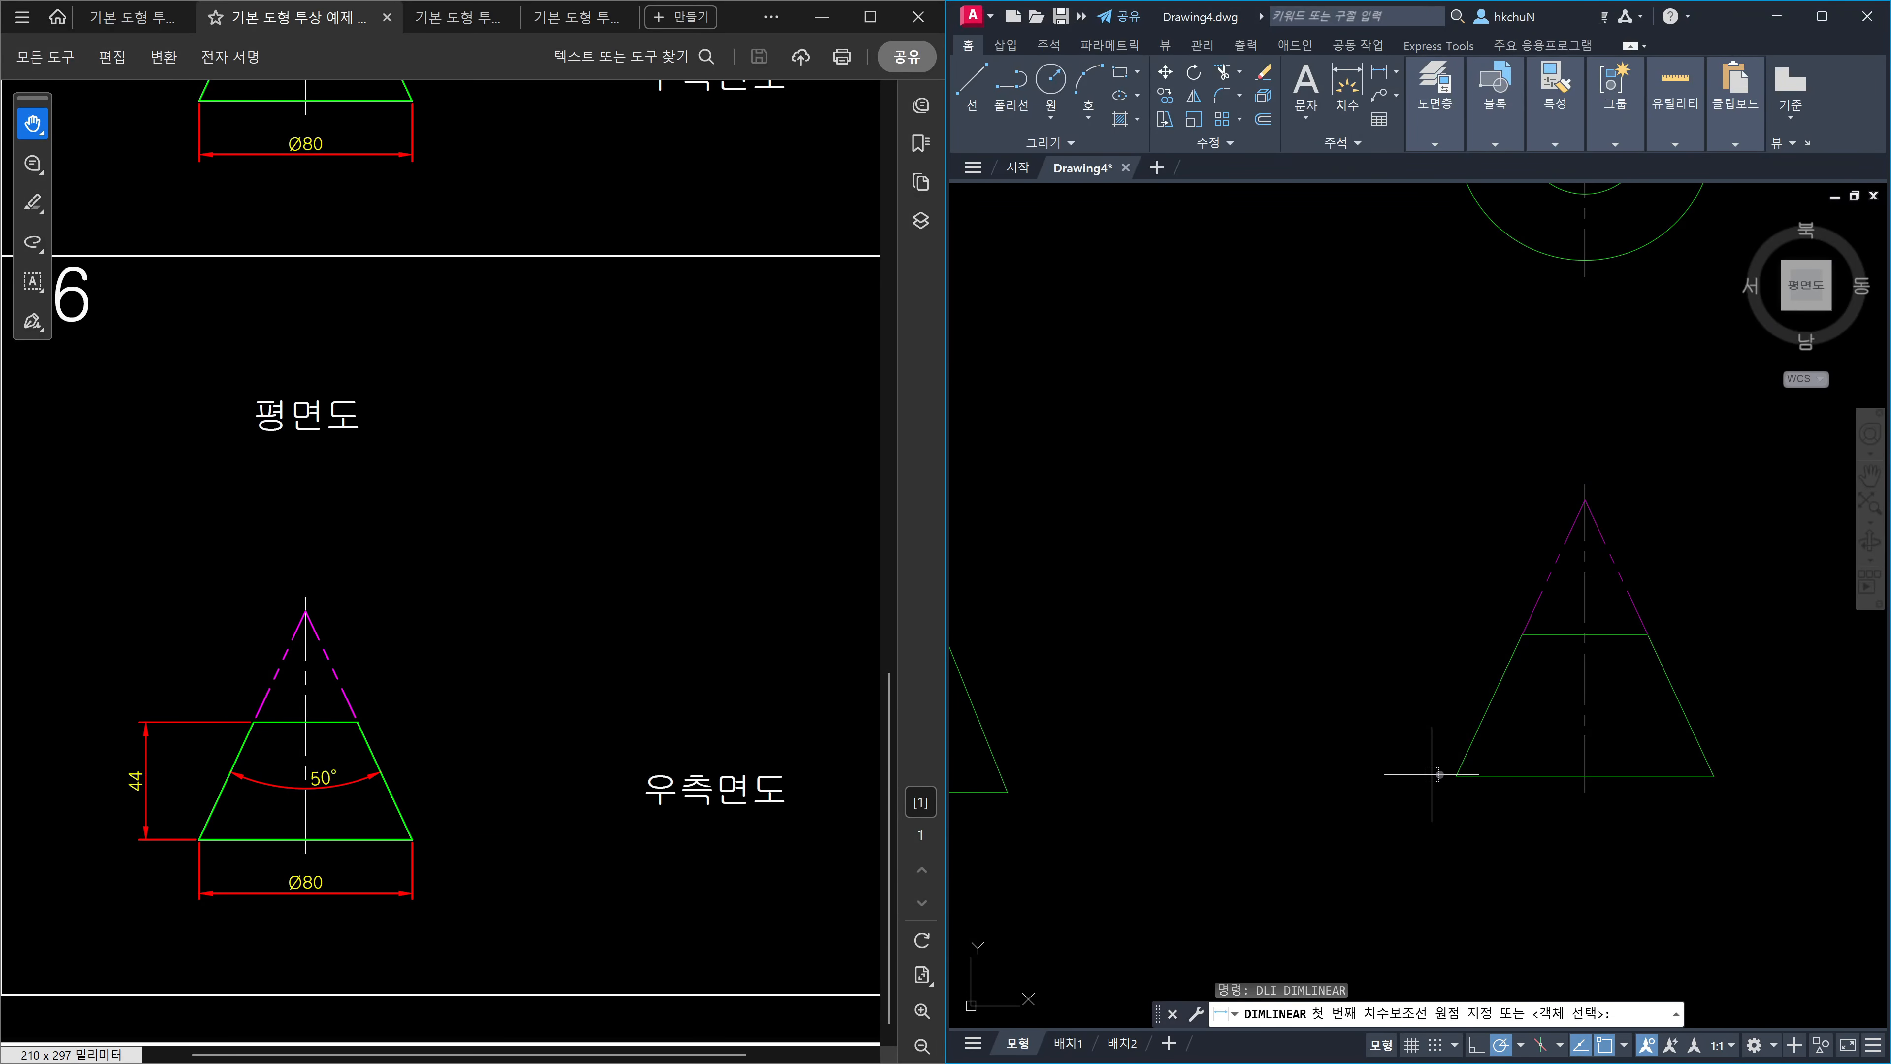
left_click(1457, 776)
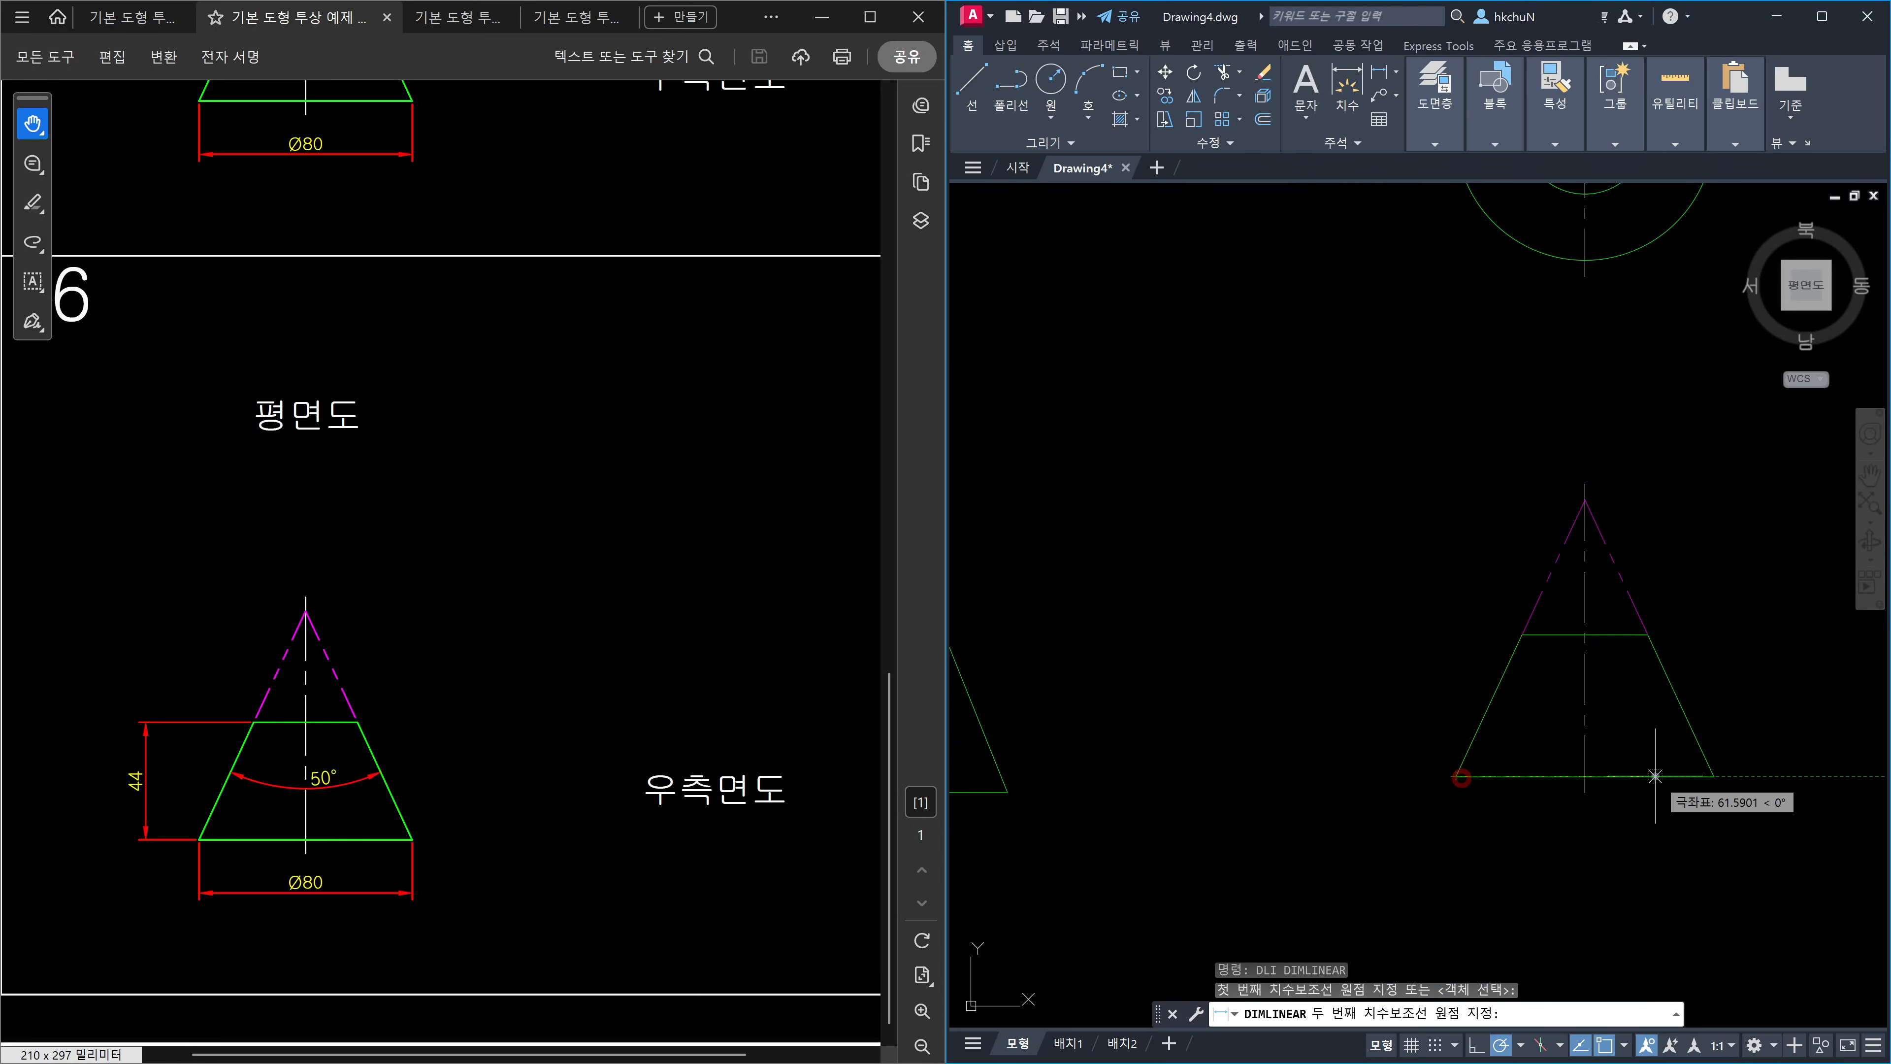
left_click(1708, 776)
left_click(1657, 835)
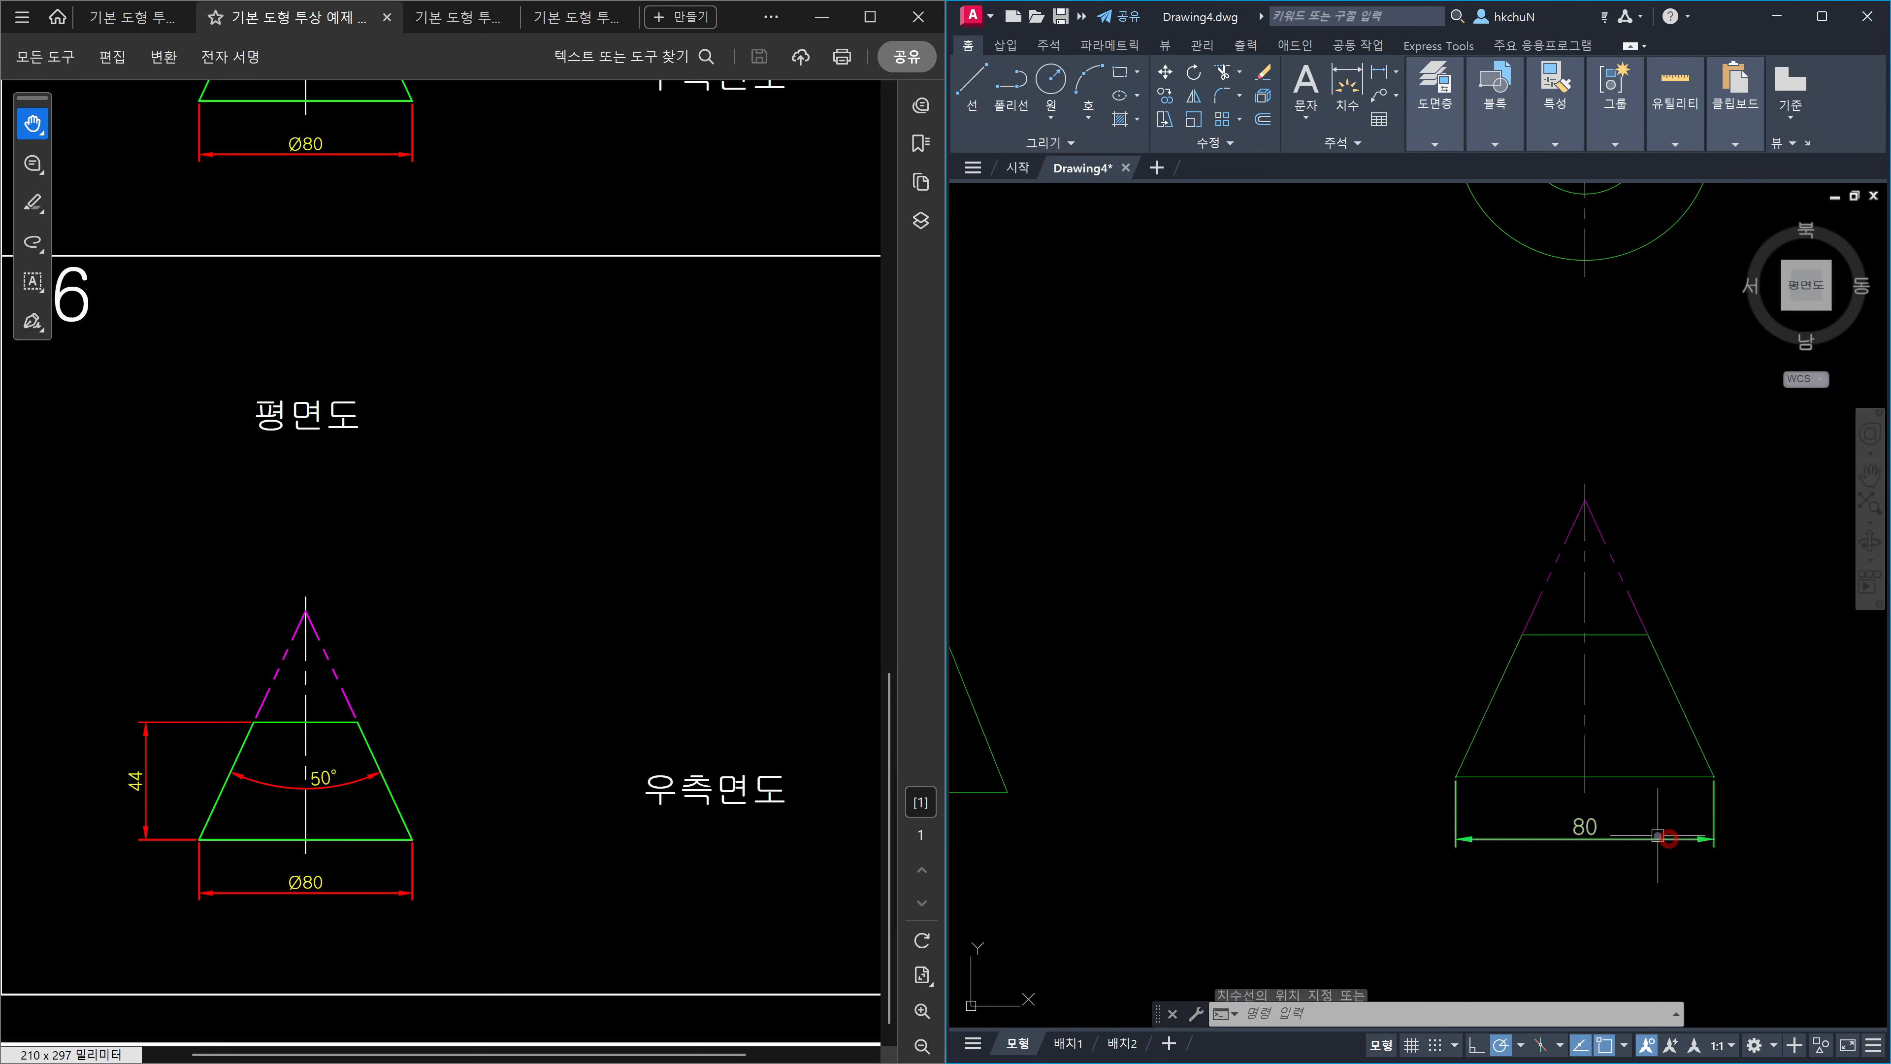
Add a vertical linear dimension left of the front view from the base corner to the cut line's left end.
key("Return")
left_click(1463, 776)
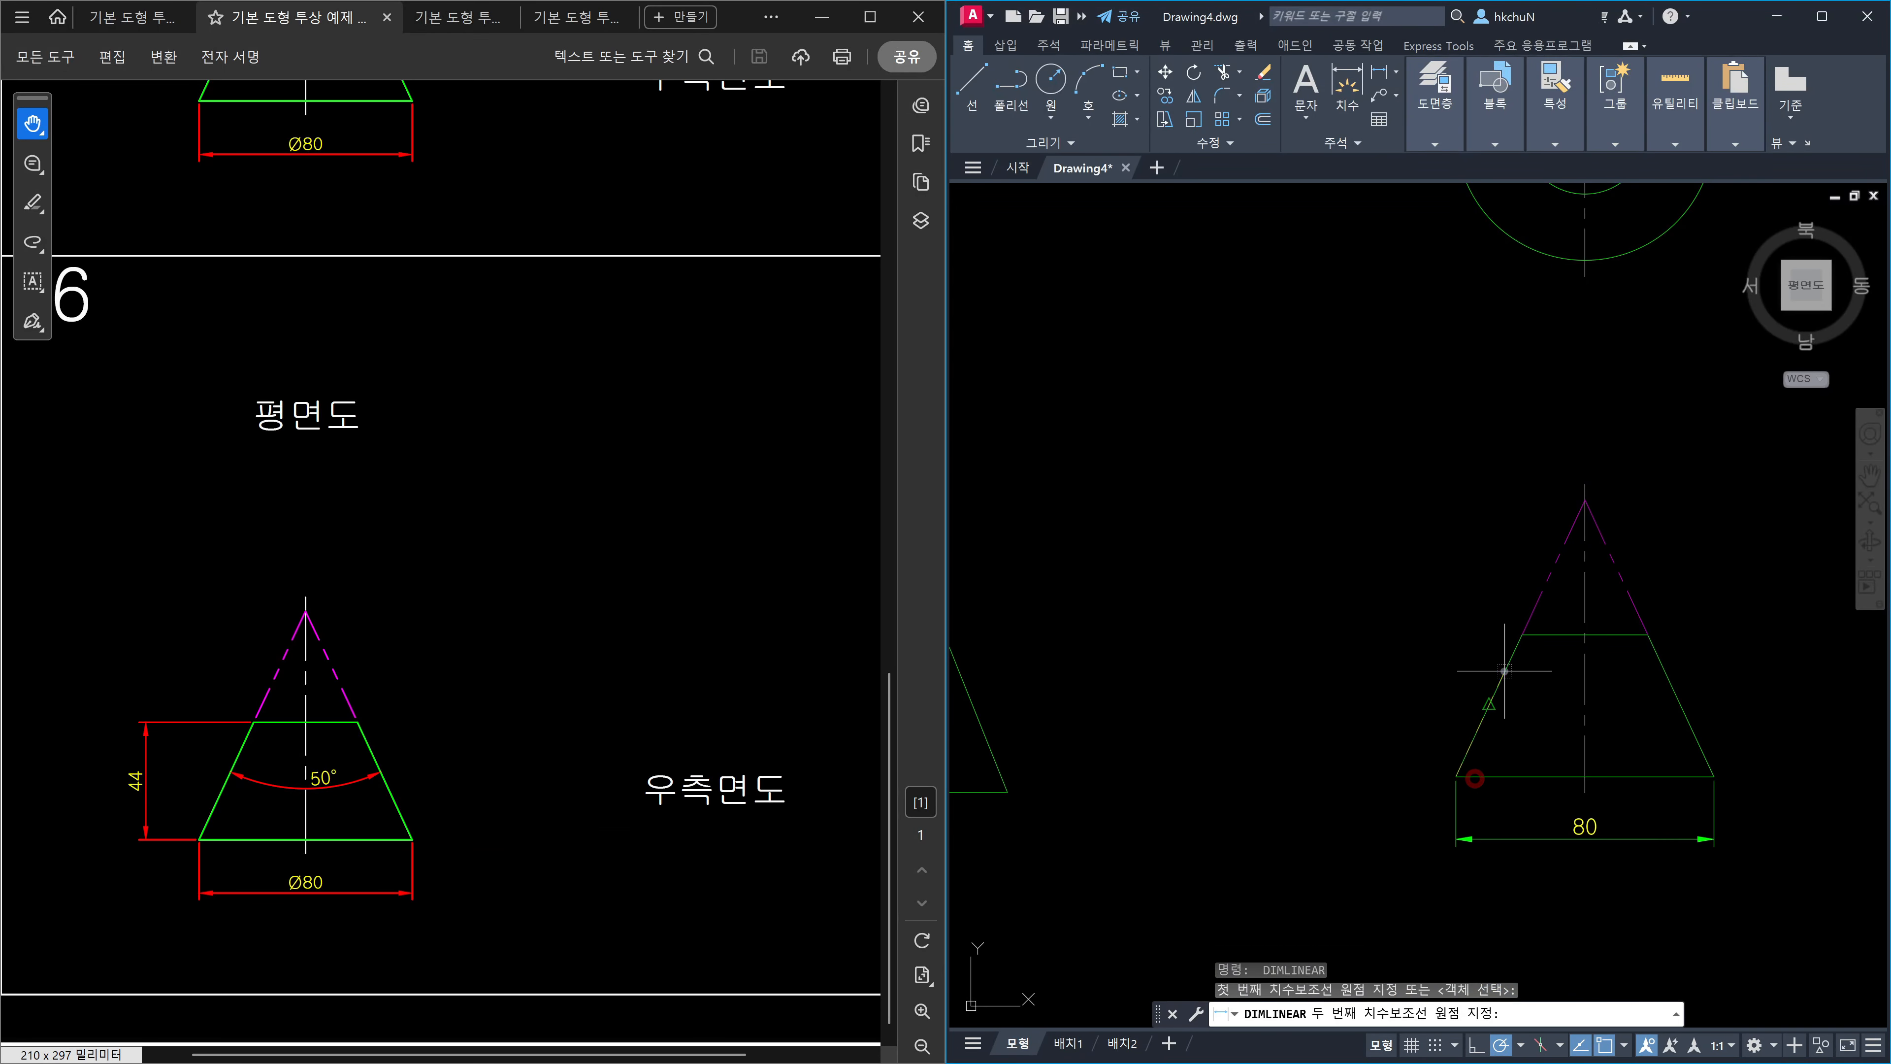
left_click(1521, 633)
left_click(1400, 692)
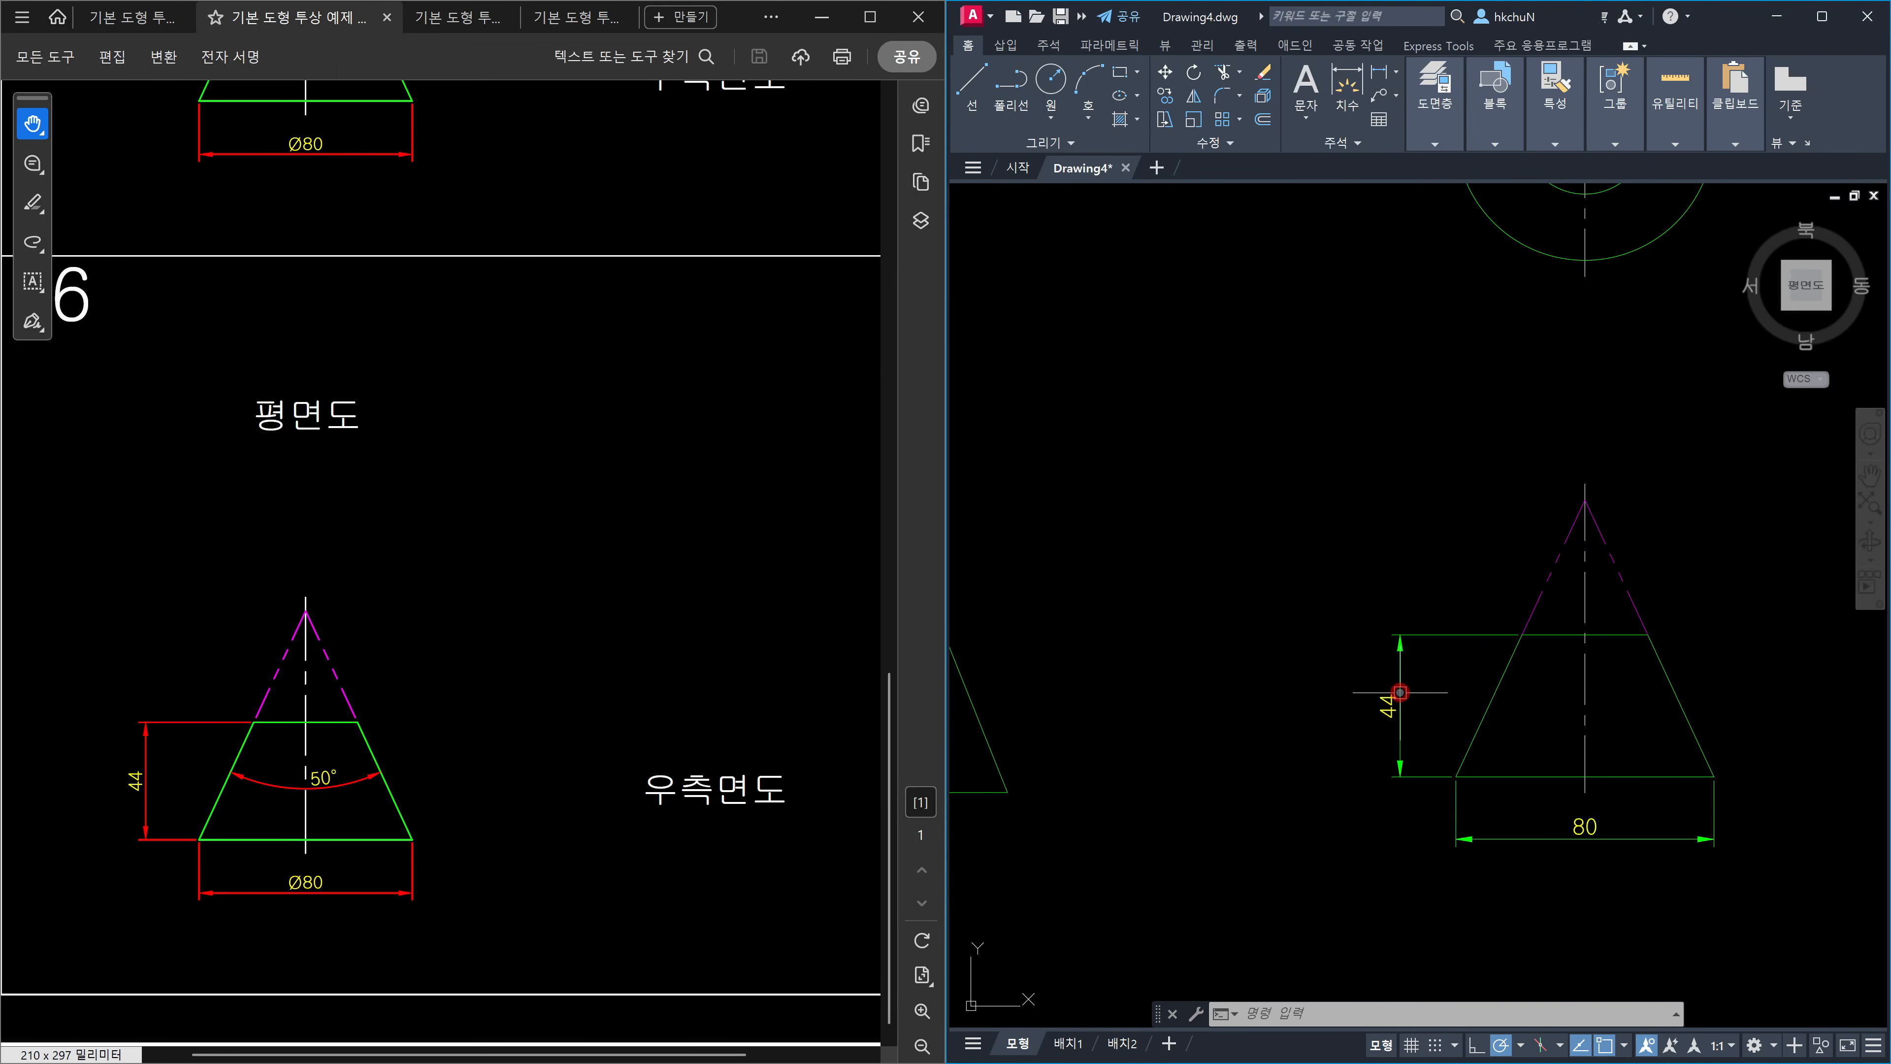
key("Escape")
Add an angular dimension between the front view's two slanted edges, placing its arc inside the truncated cone.
type("dan")
key("Return")
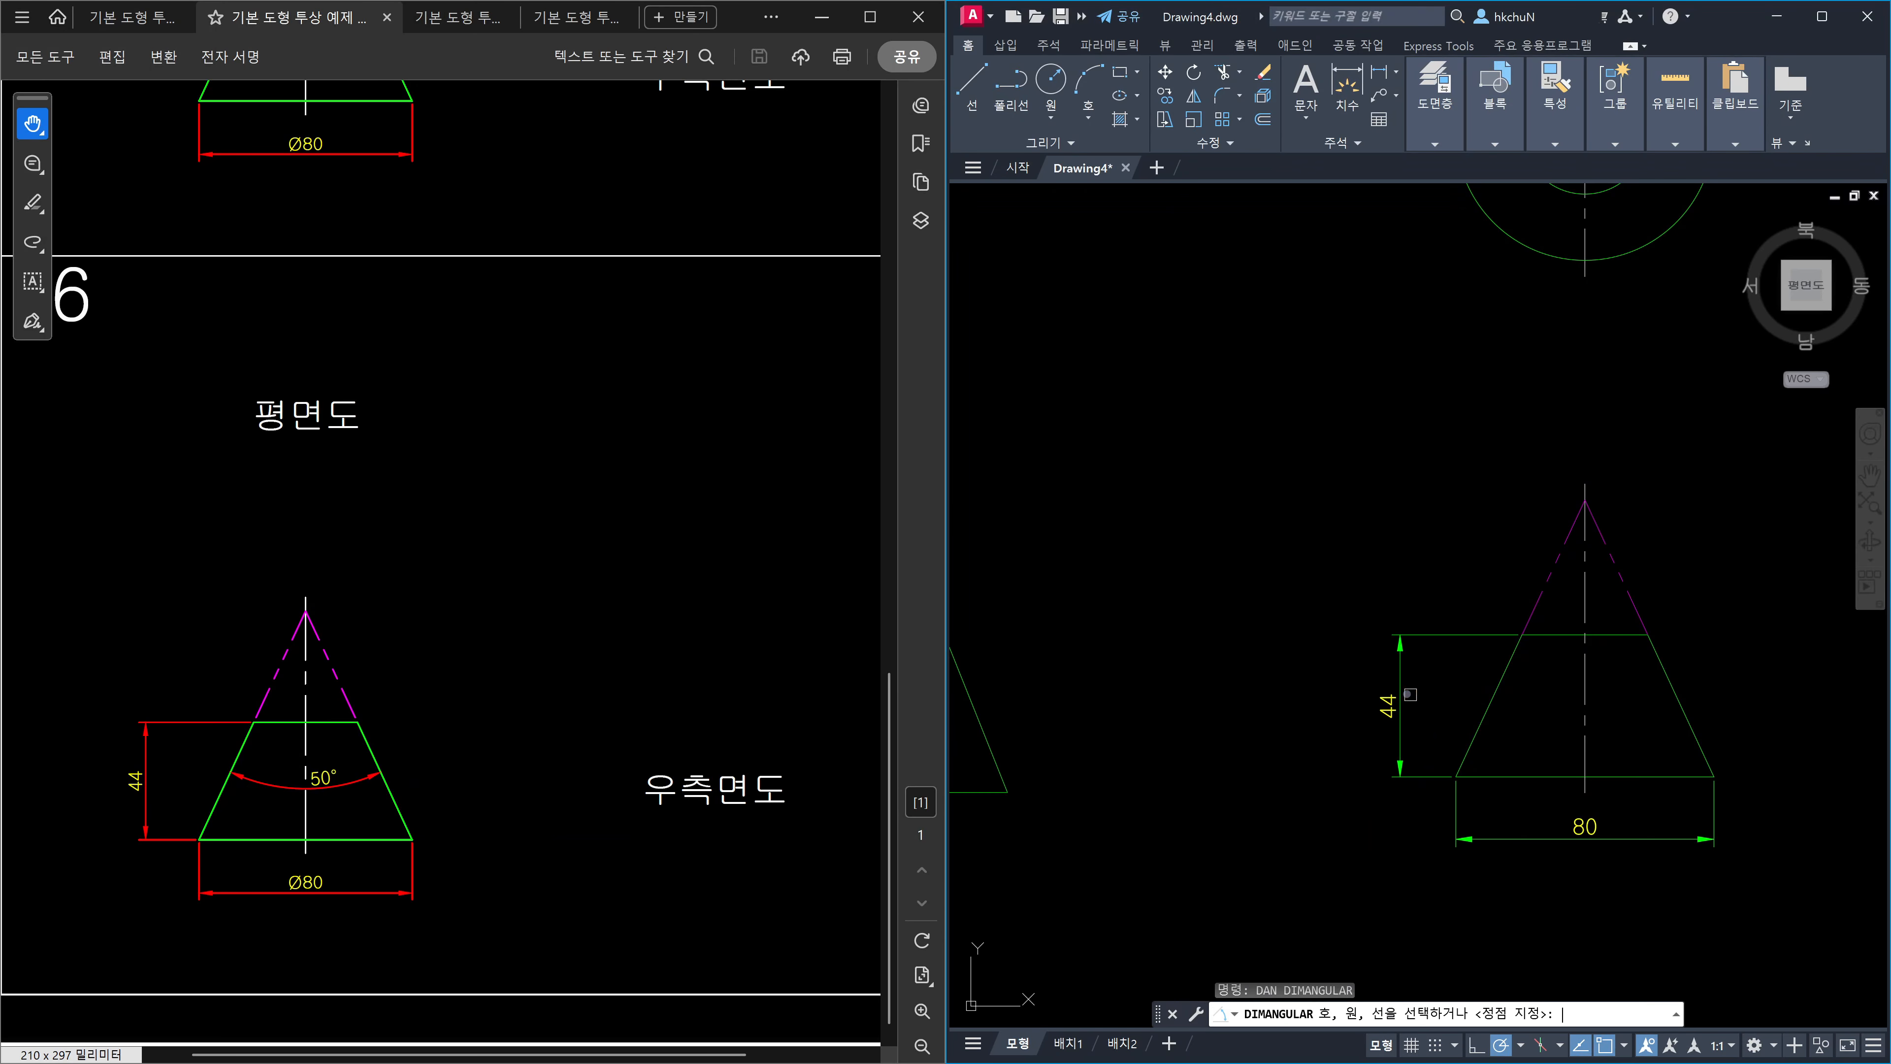
left_click(1502, 691)
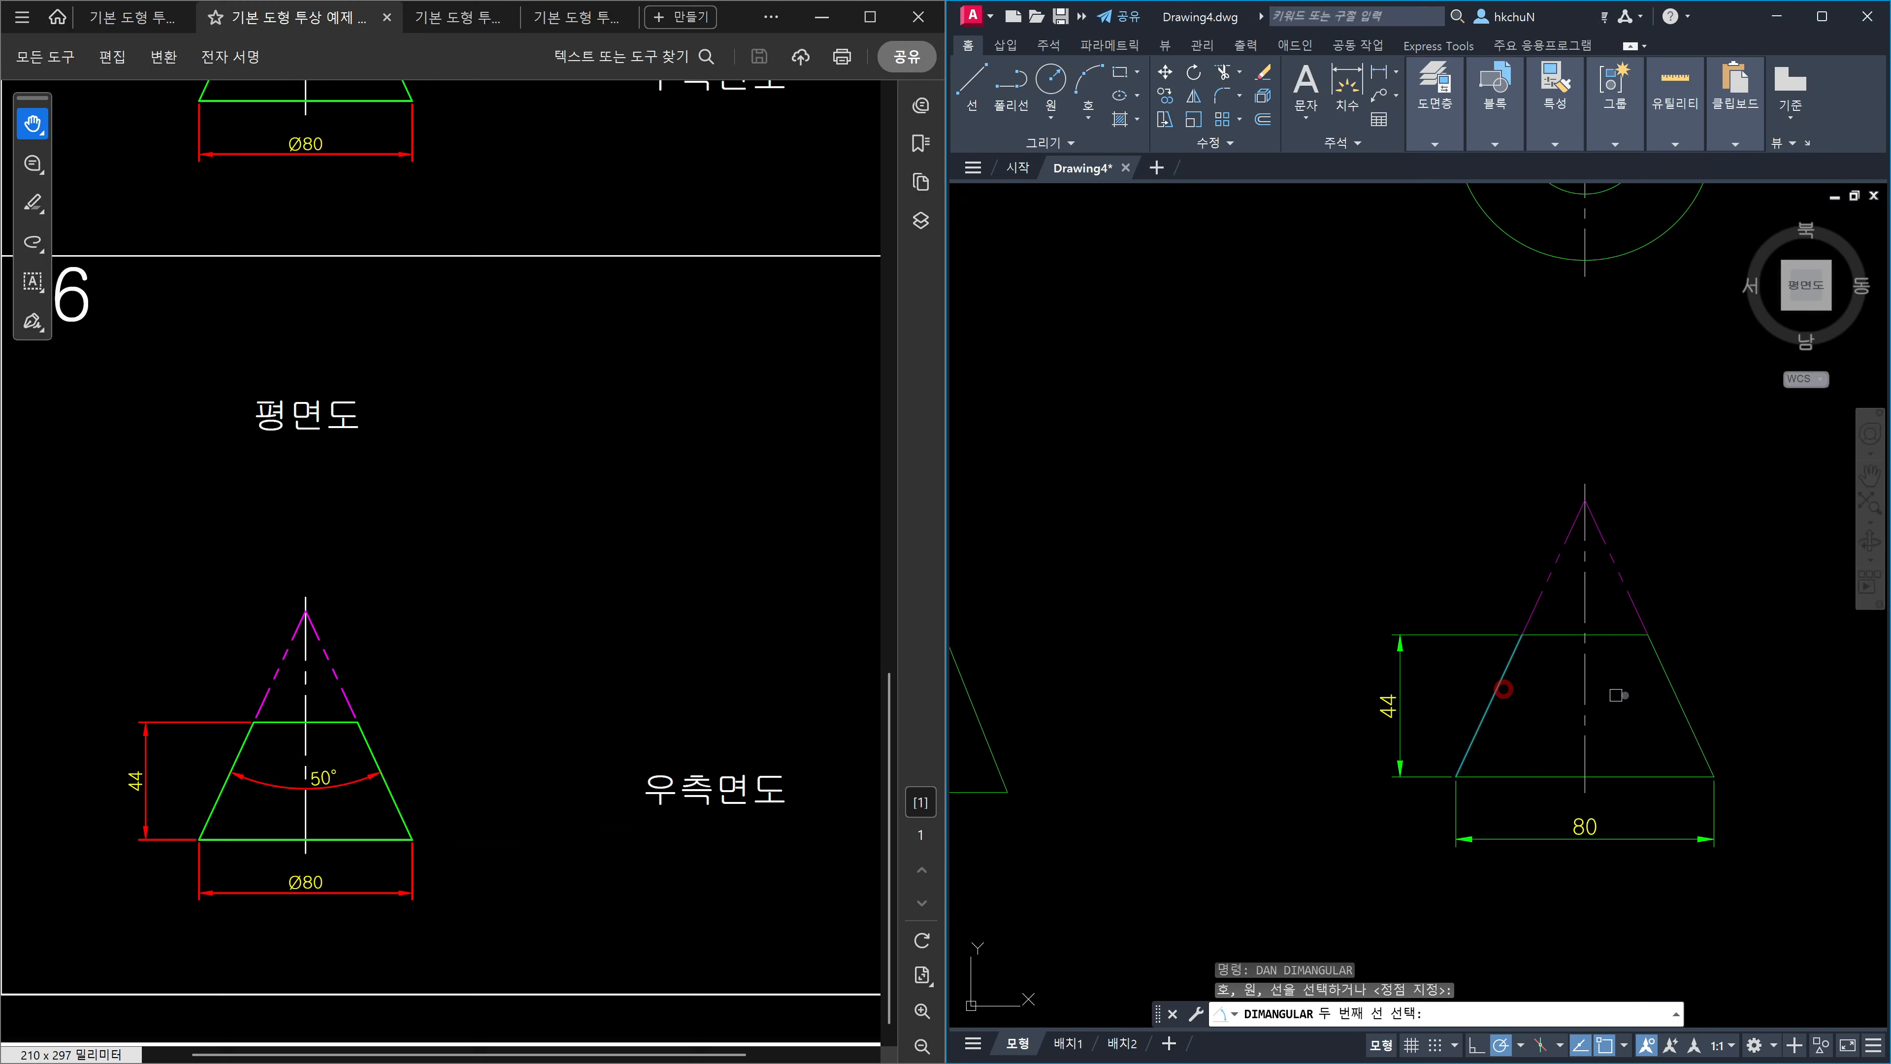
left_click(1674, 693)
scroll(1641, 704, "up", 2)
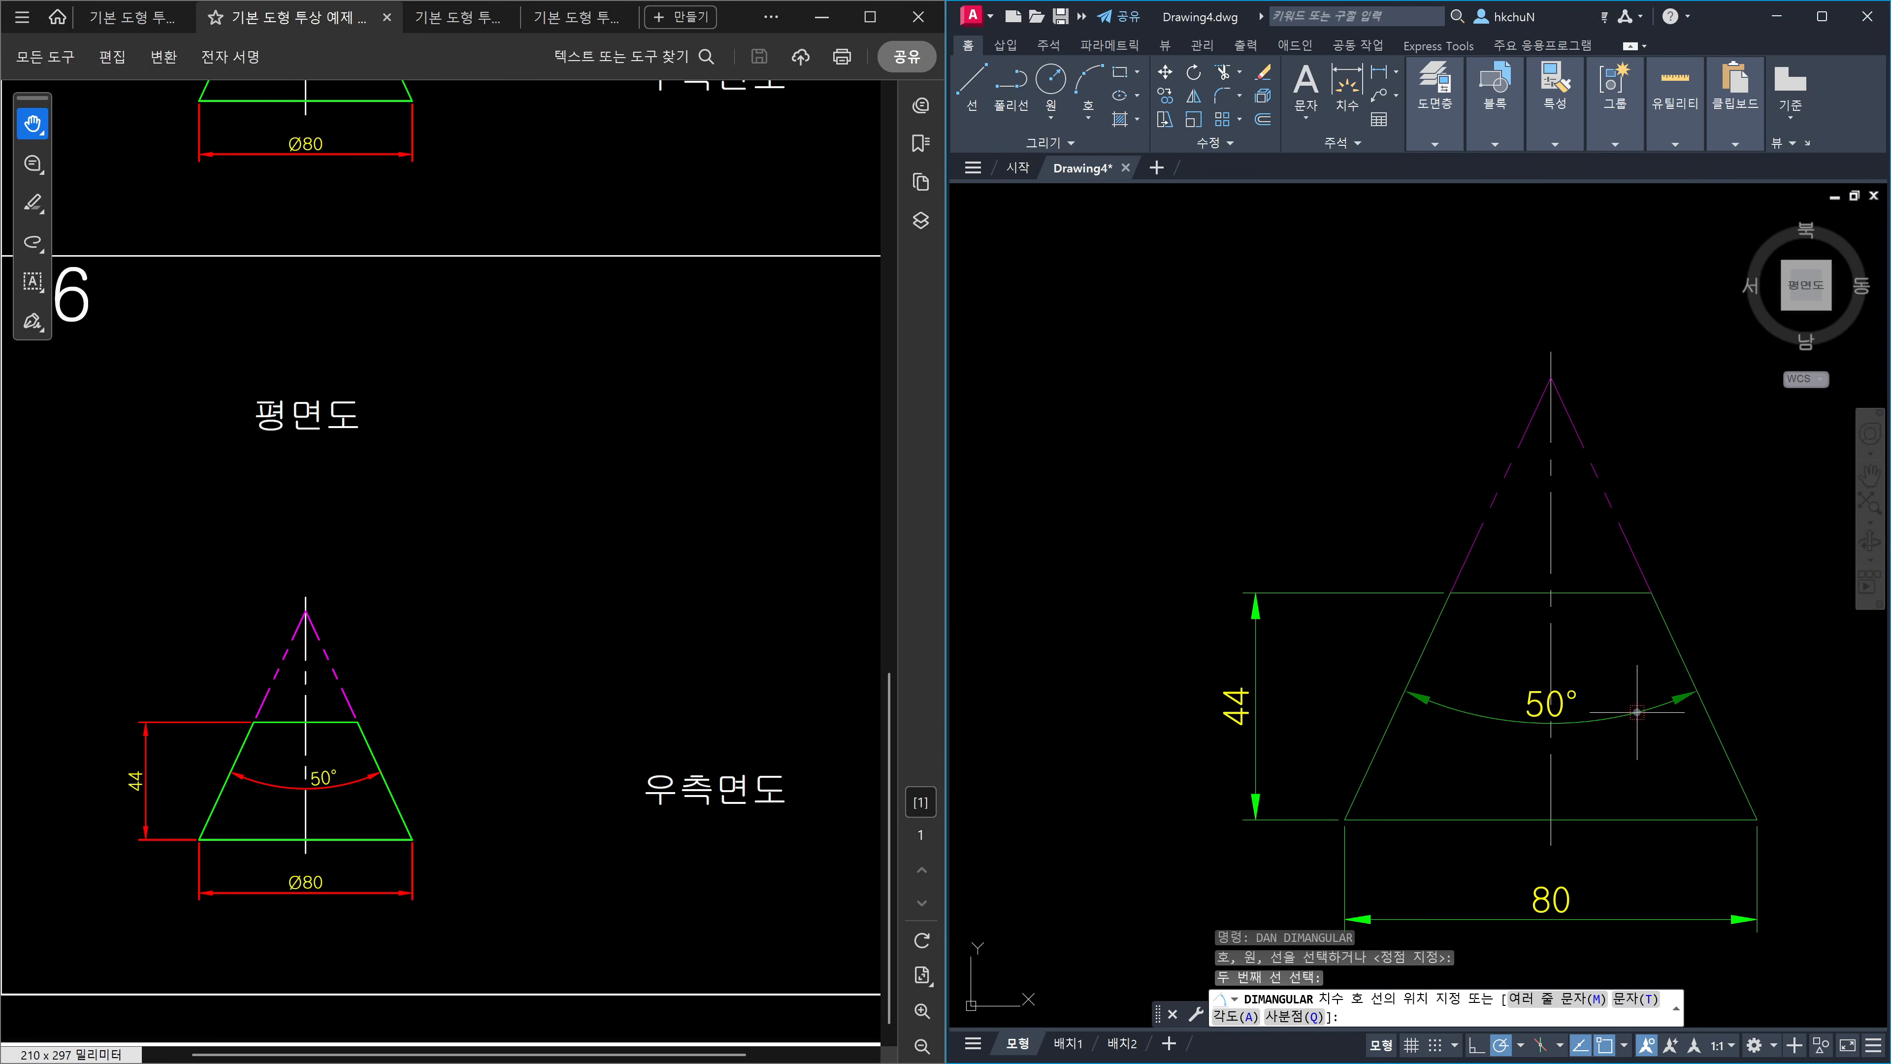
left_click(1578, 684)
Move the angular dimension's text to the right of the vertical centre line and its arc slightly upward.
left_click(1579, 684)
left_click(1550, 703)
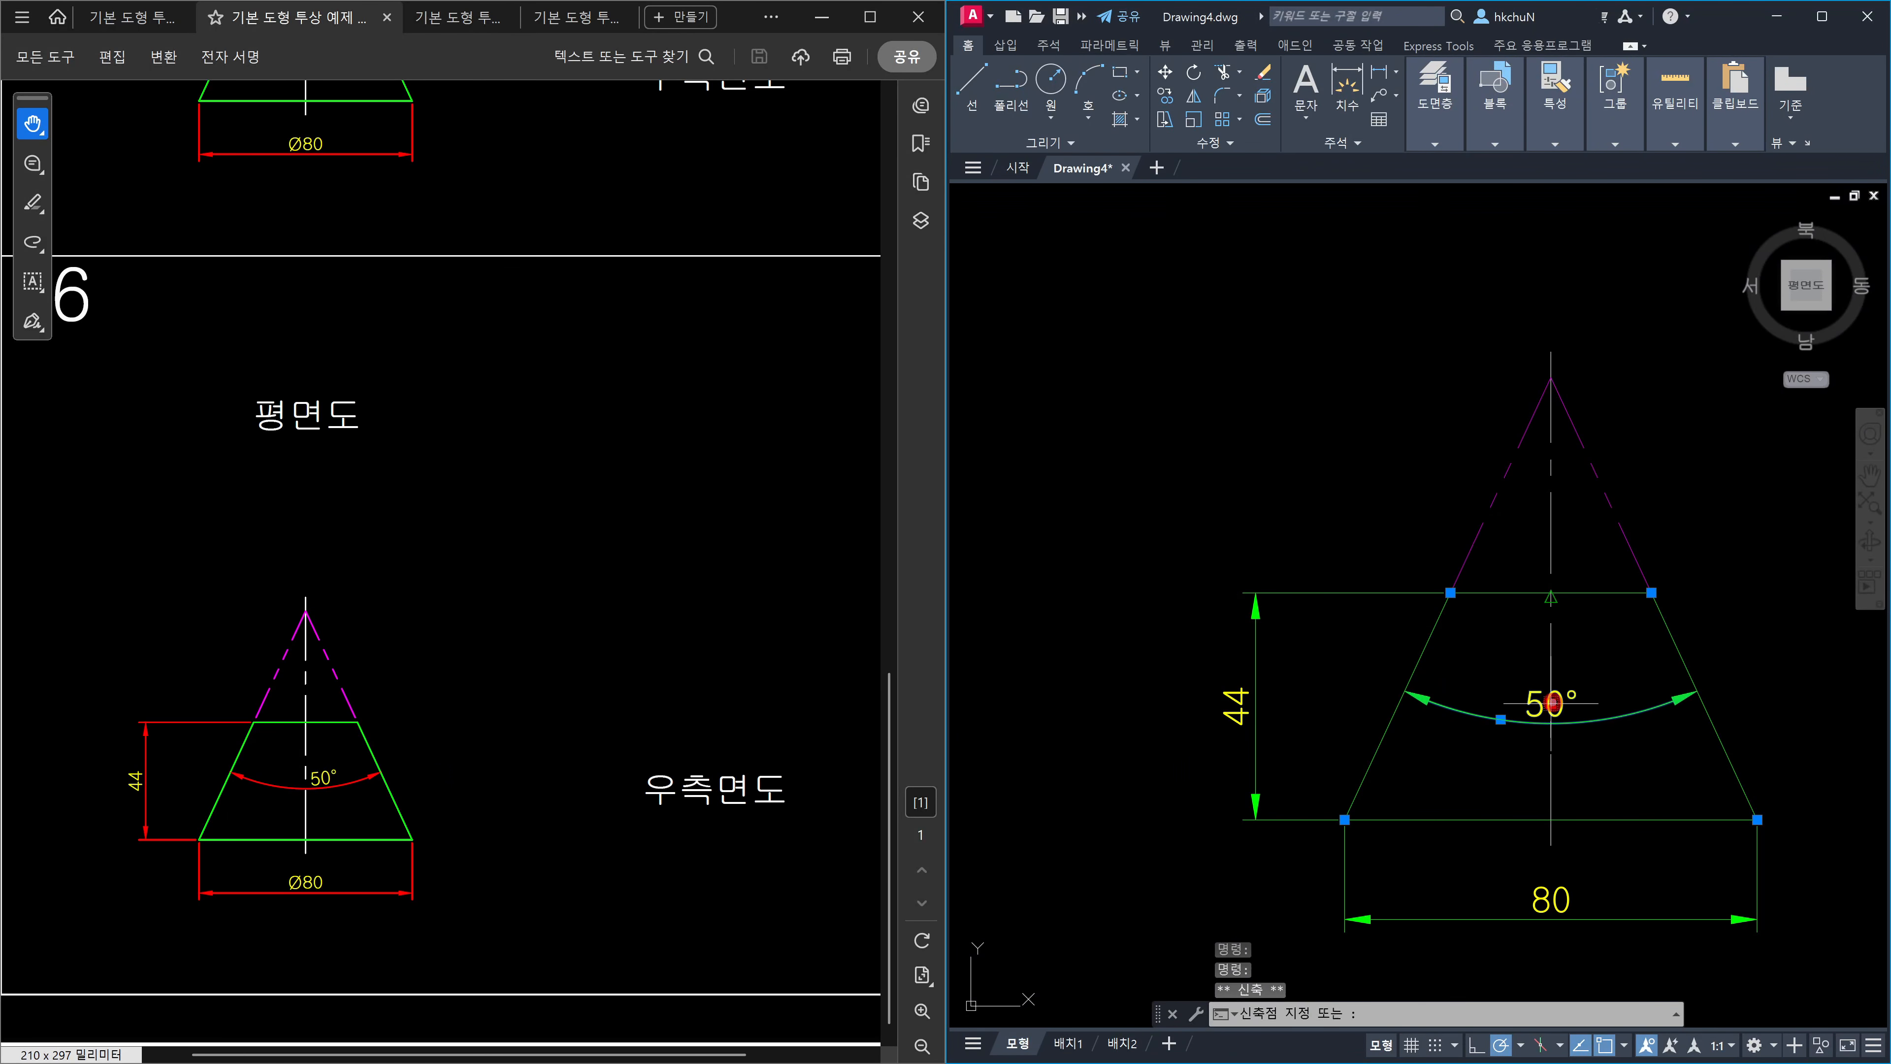
scroll(1579, 719, "up", 2)
scroll(1604, 712, "up", 2)
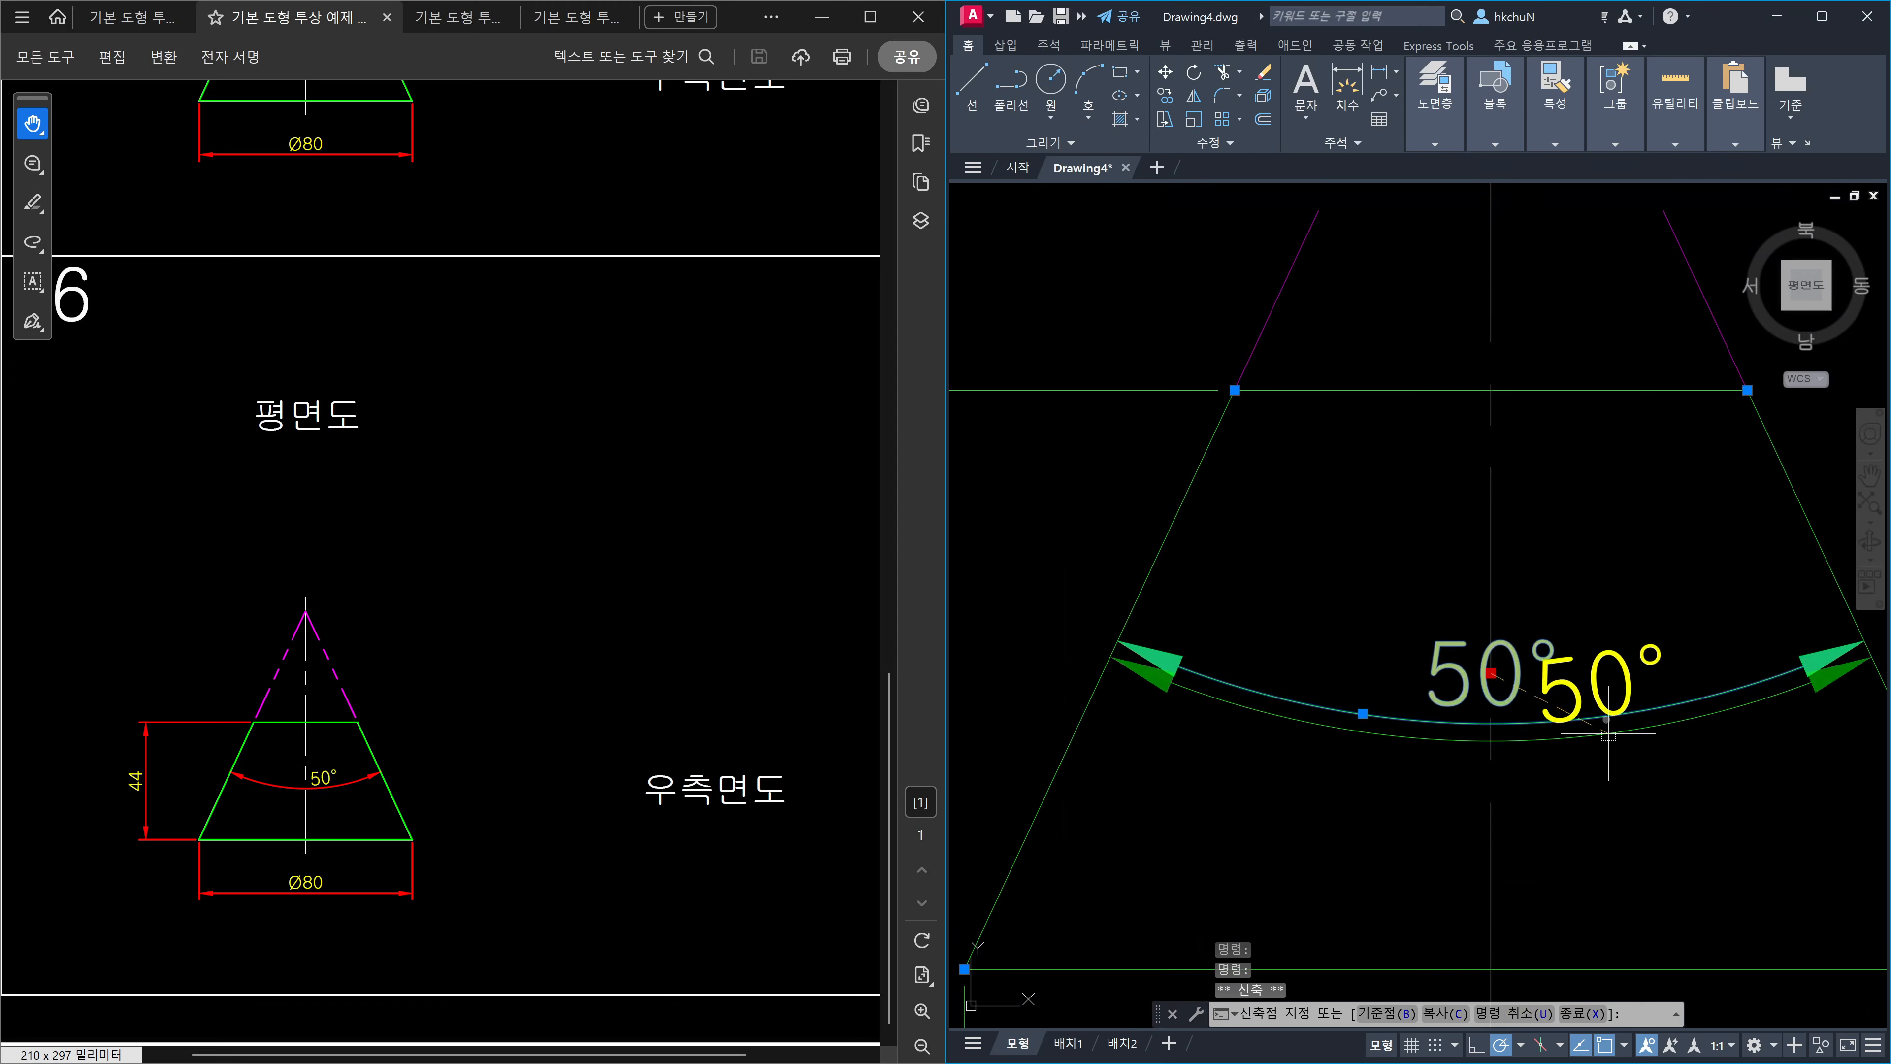
left_click(1604, 696)
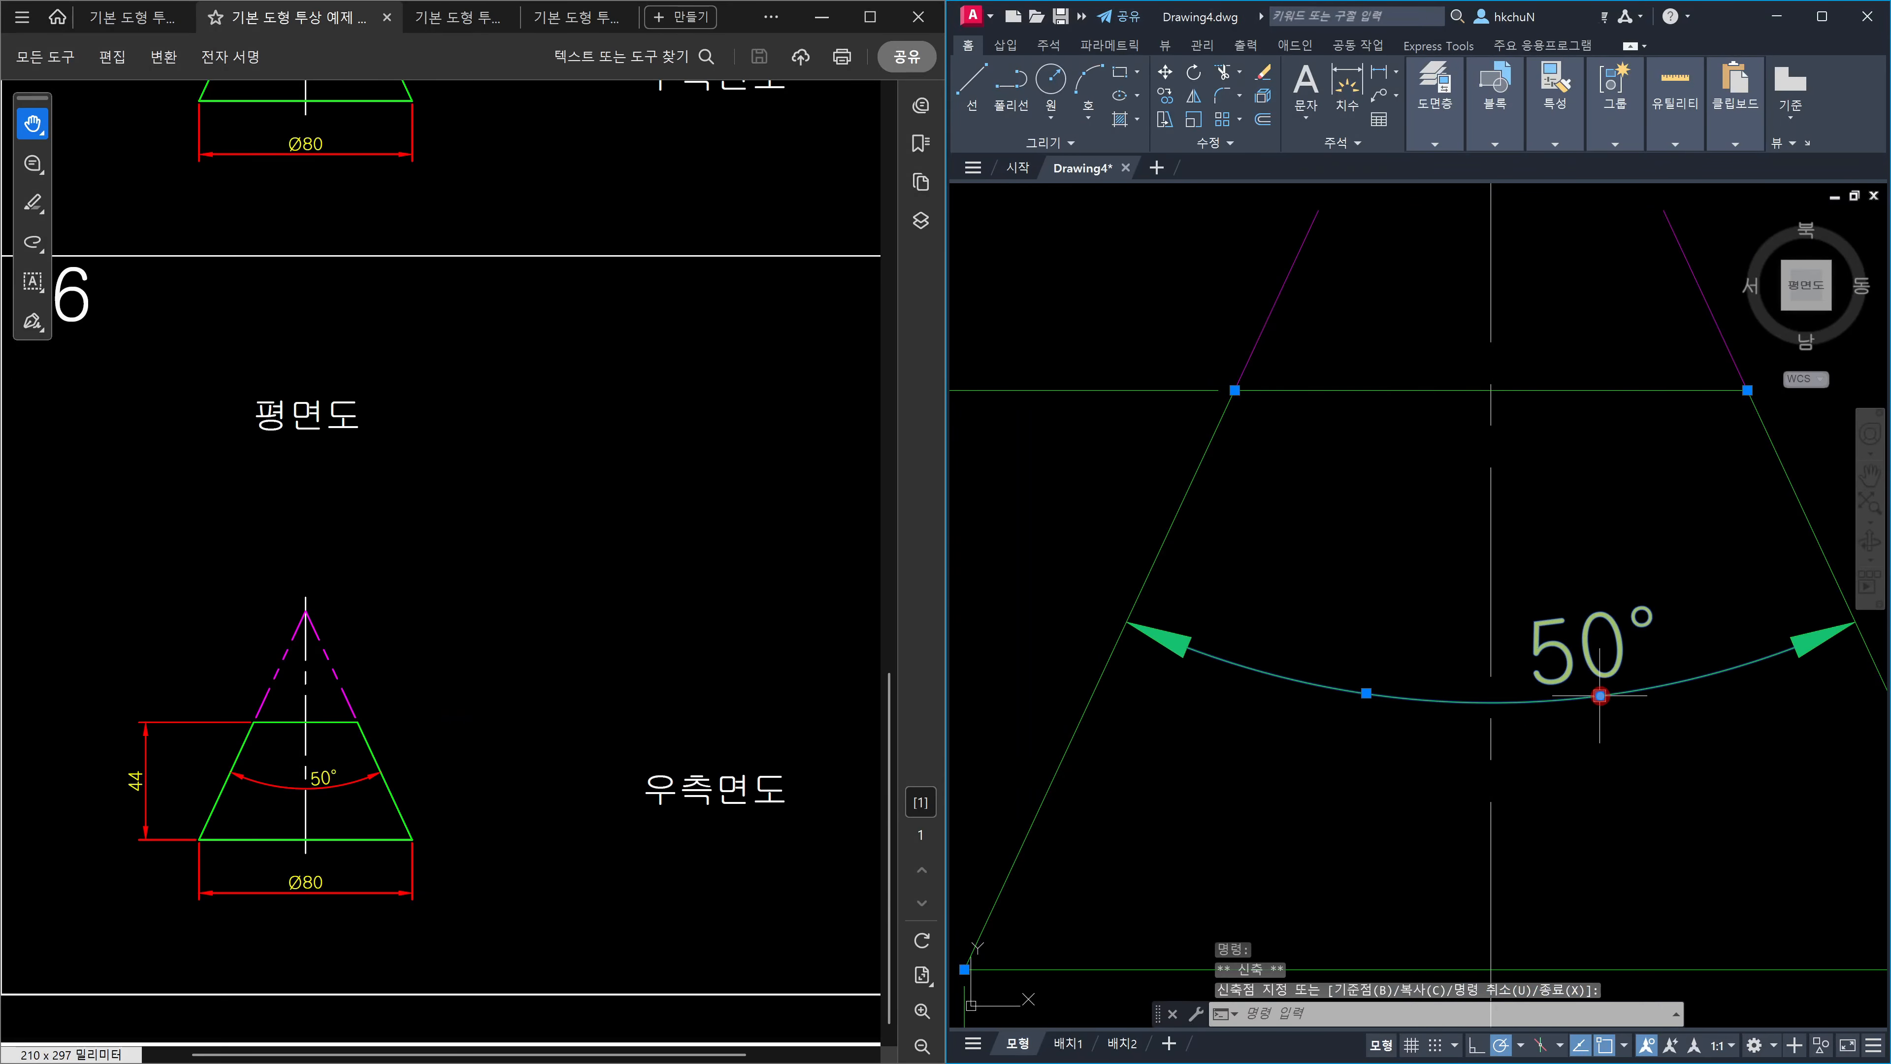
scroll(1671, 720, "down", 4)
key("Escape")
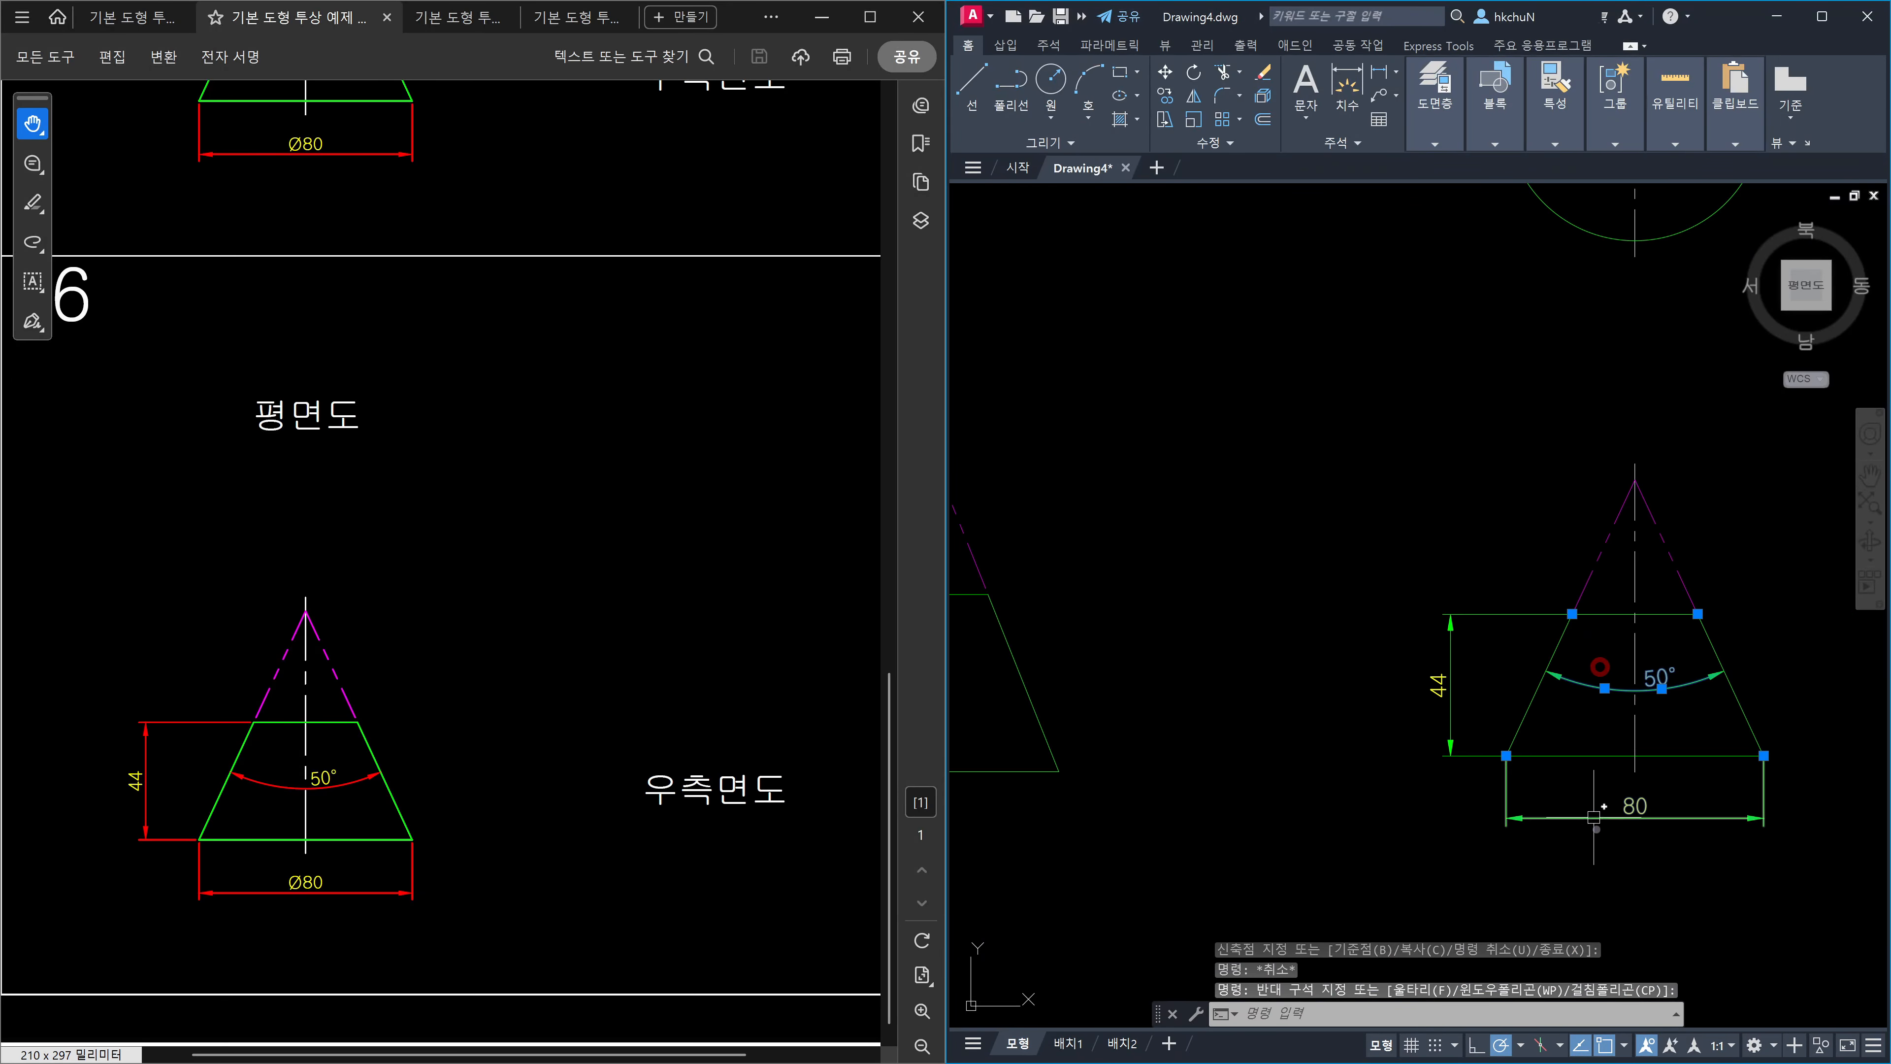
Assign the front view's angular, base-width and height dimensions to the 치수 layer.
left_click(1591, 822)
left_click(1578, 803)
left_click(1504, 734)
left_click(1390, 675)
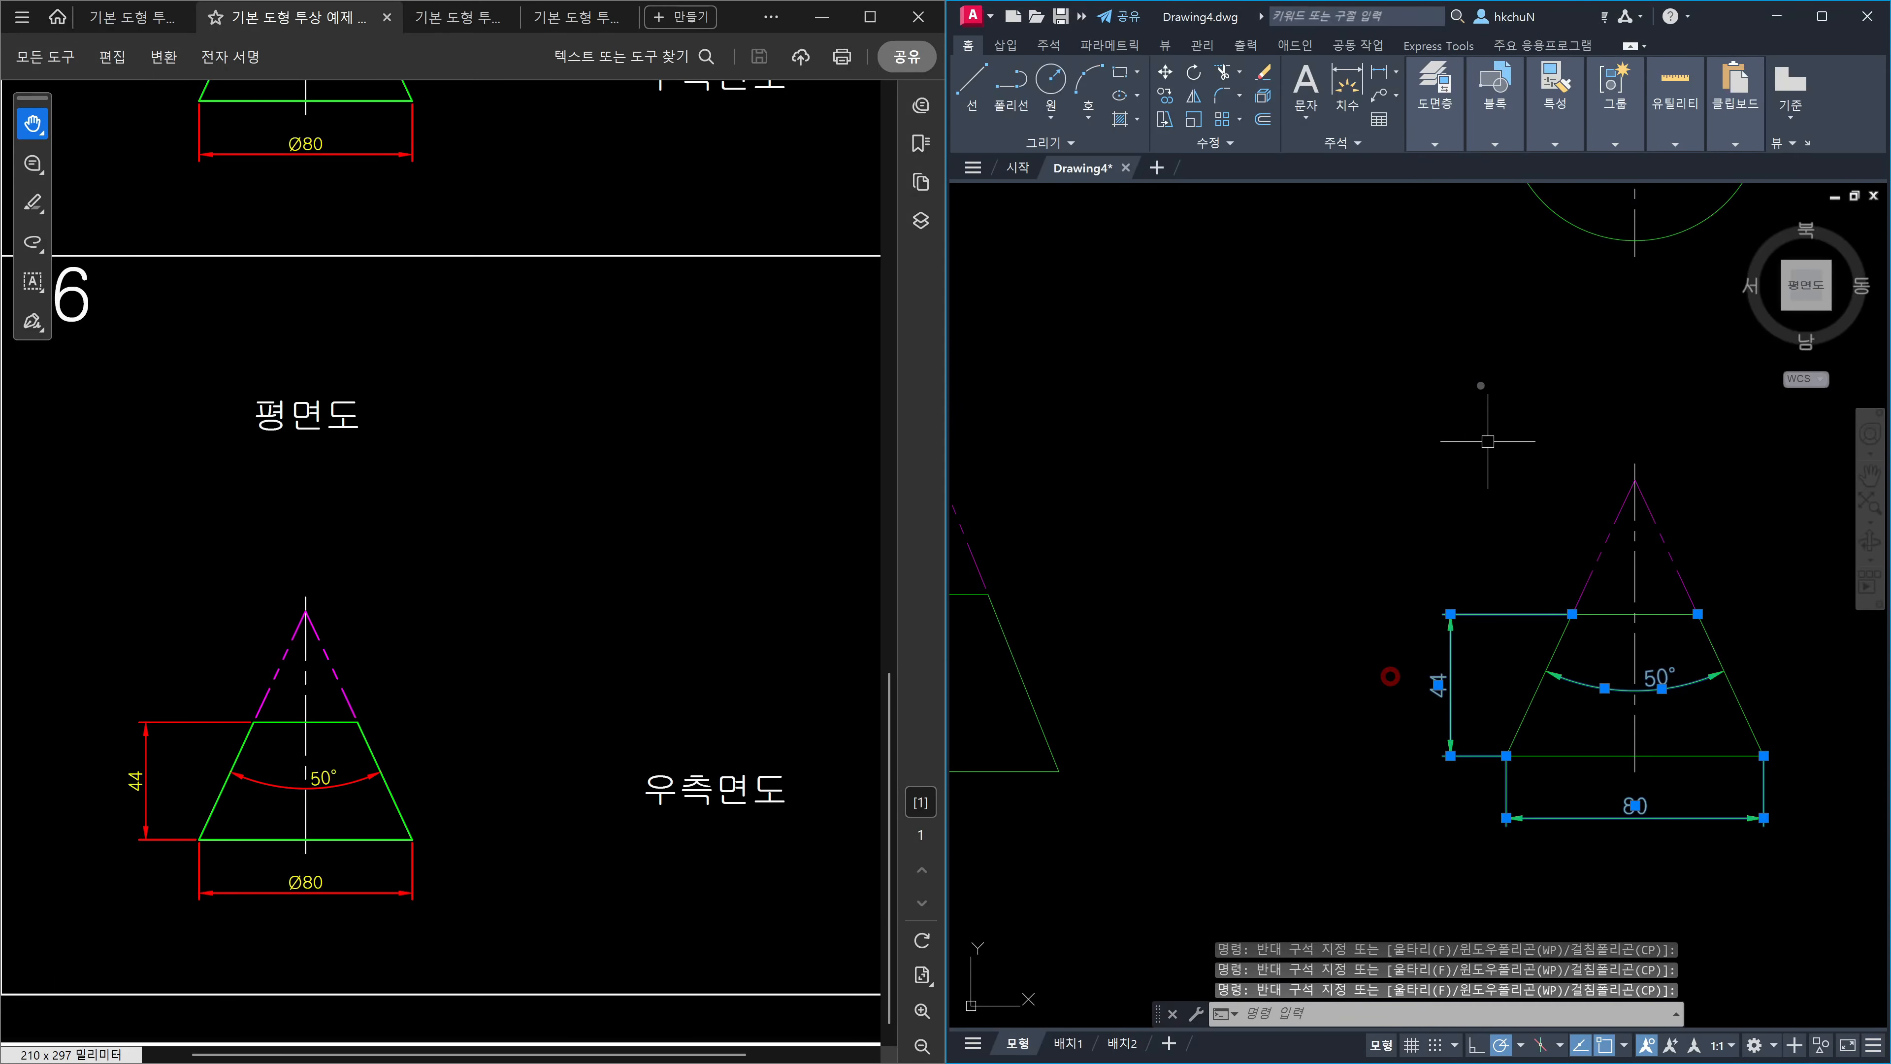
left_click(1434, 147)
left_click(1592, 166)
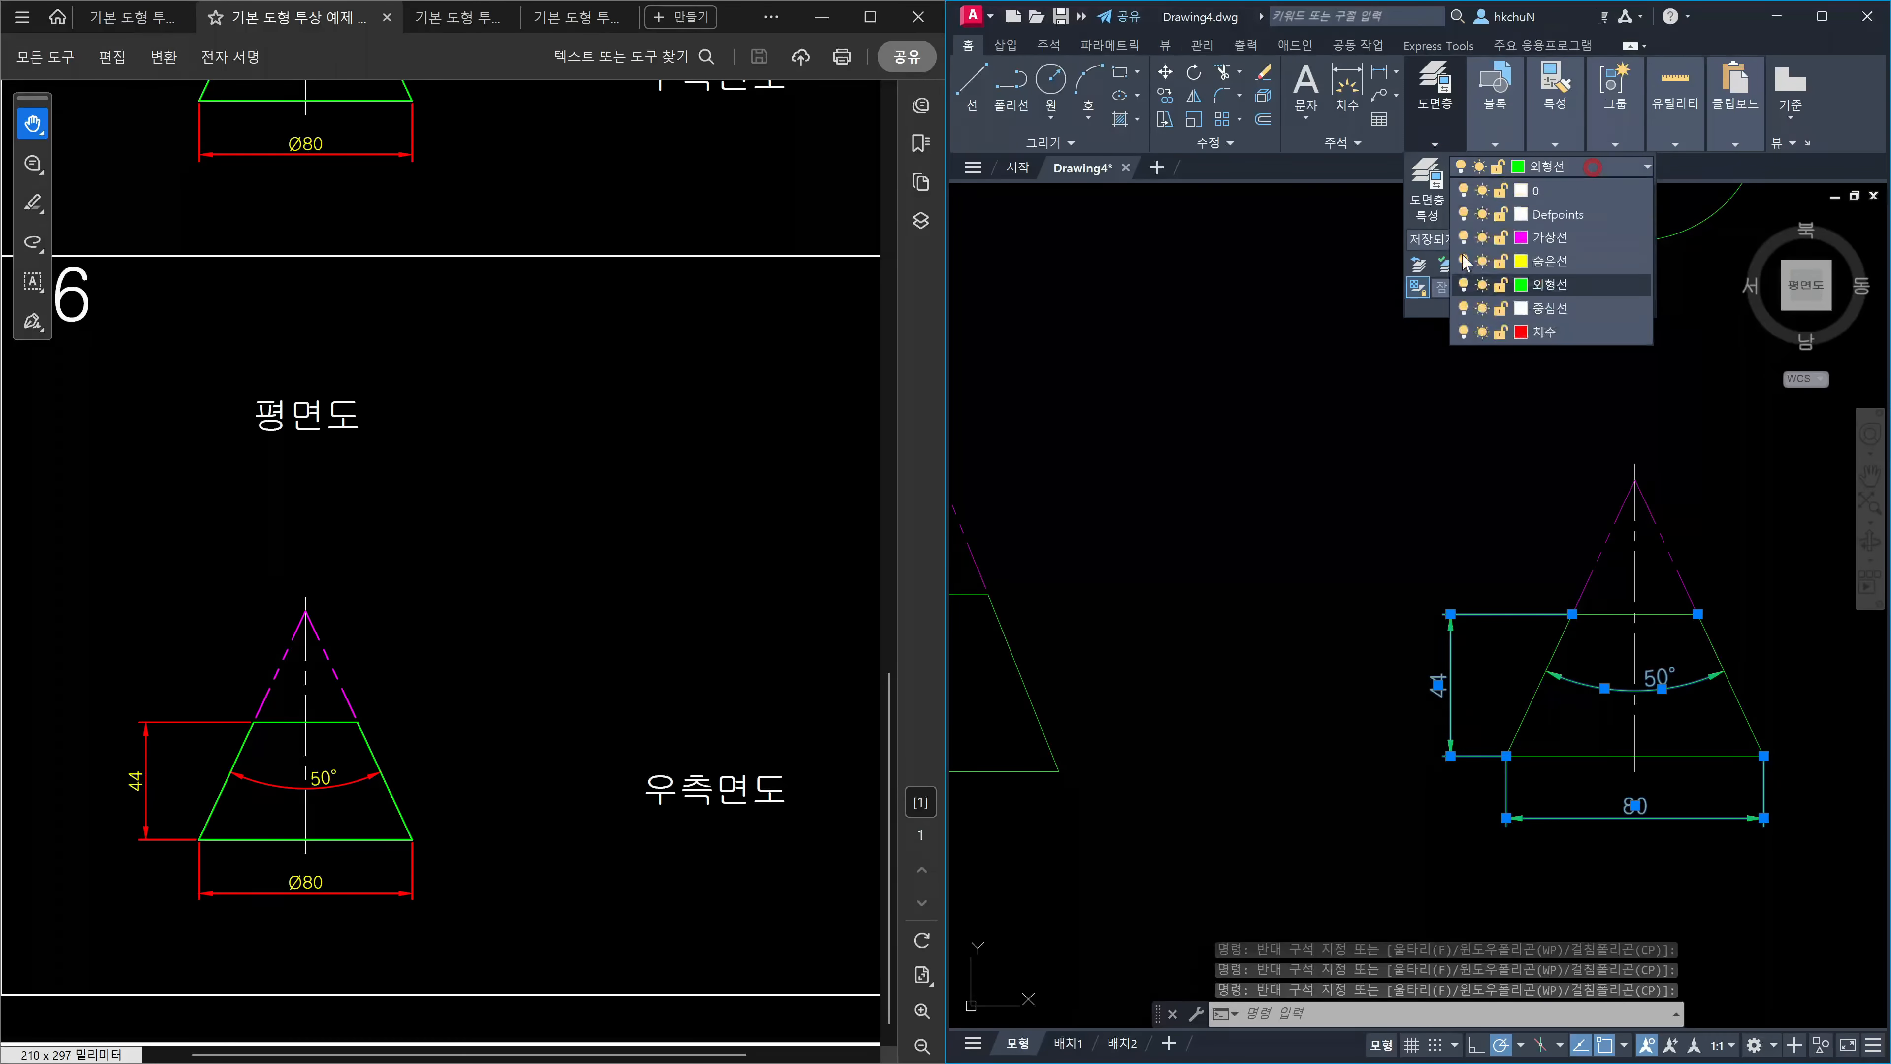
left_click(1518, 332)
key("Escape")
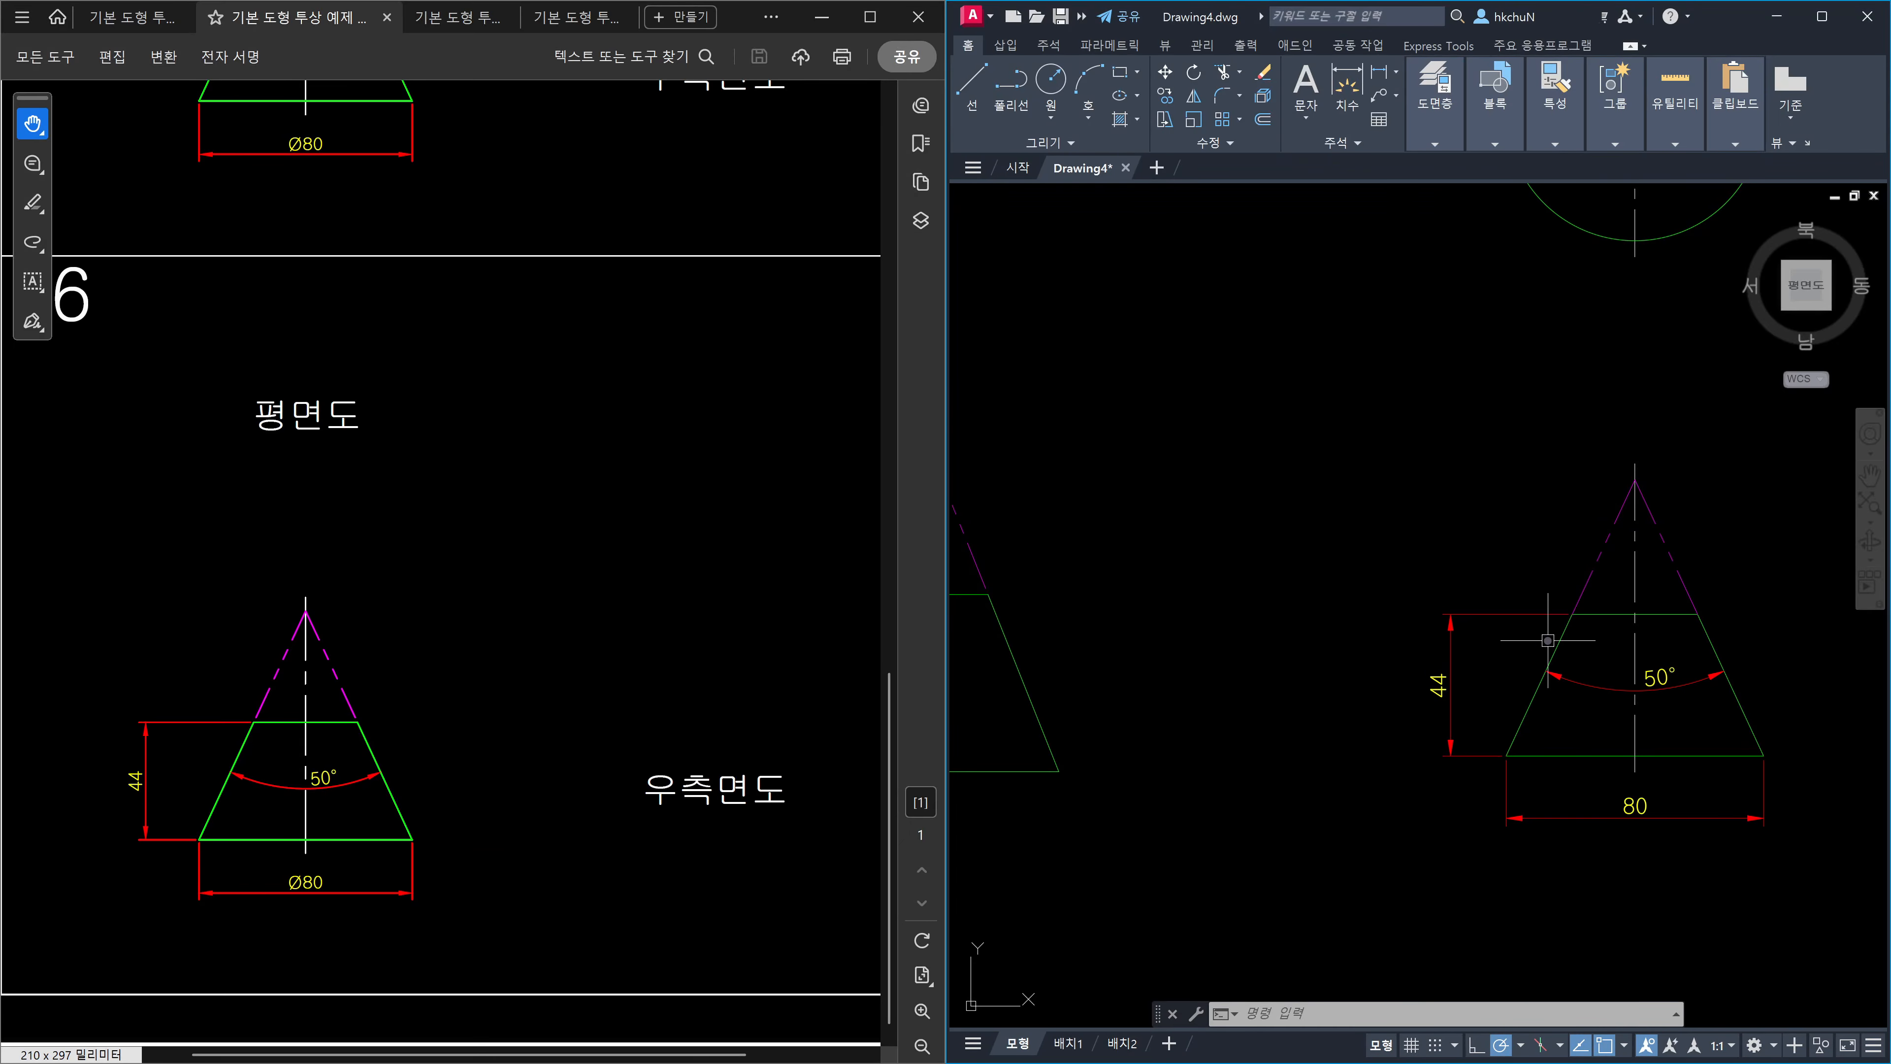
Compare the two front views' base-width and cut-height dimensions, and the first cone's full-height dimension with the second cone's apex angle.
scroll(1462, 638, "down", 1)
middle_click_drag(1463, 638, 1564, 620)
scroll(1550, 623, "down", 1)
scroll(1358, 647, "up", 1)
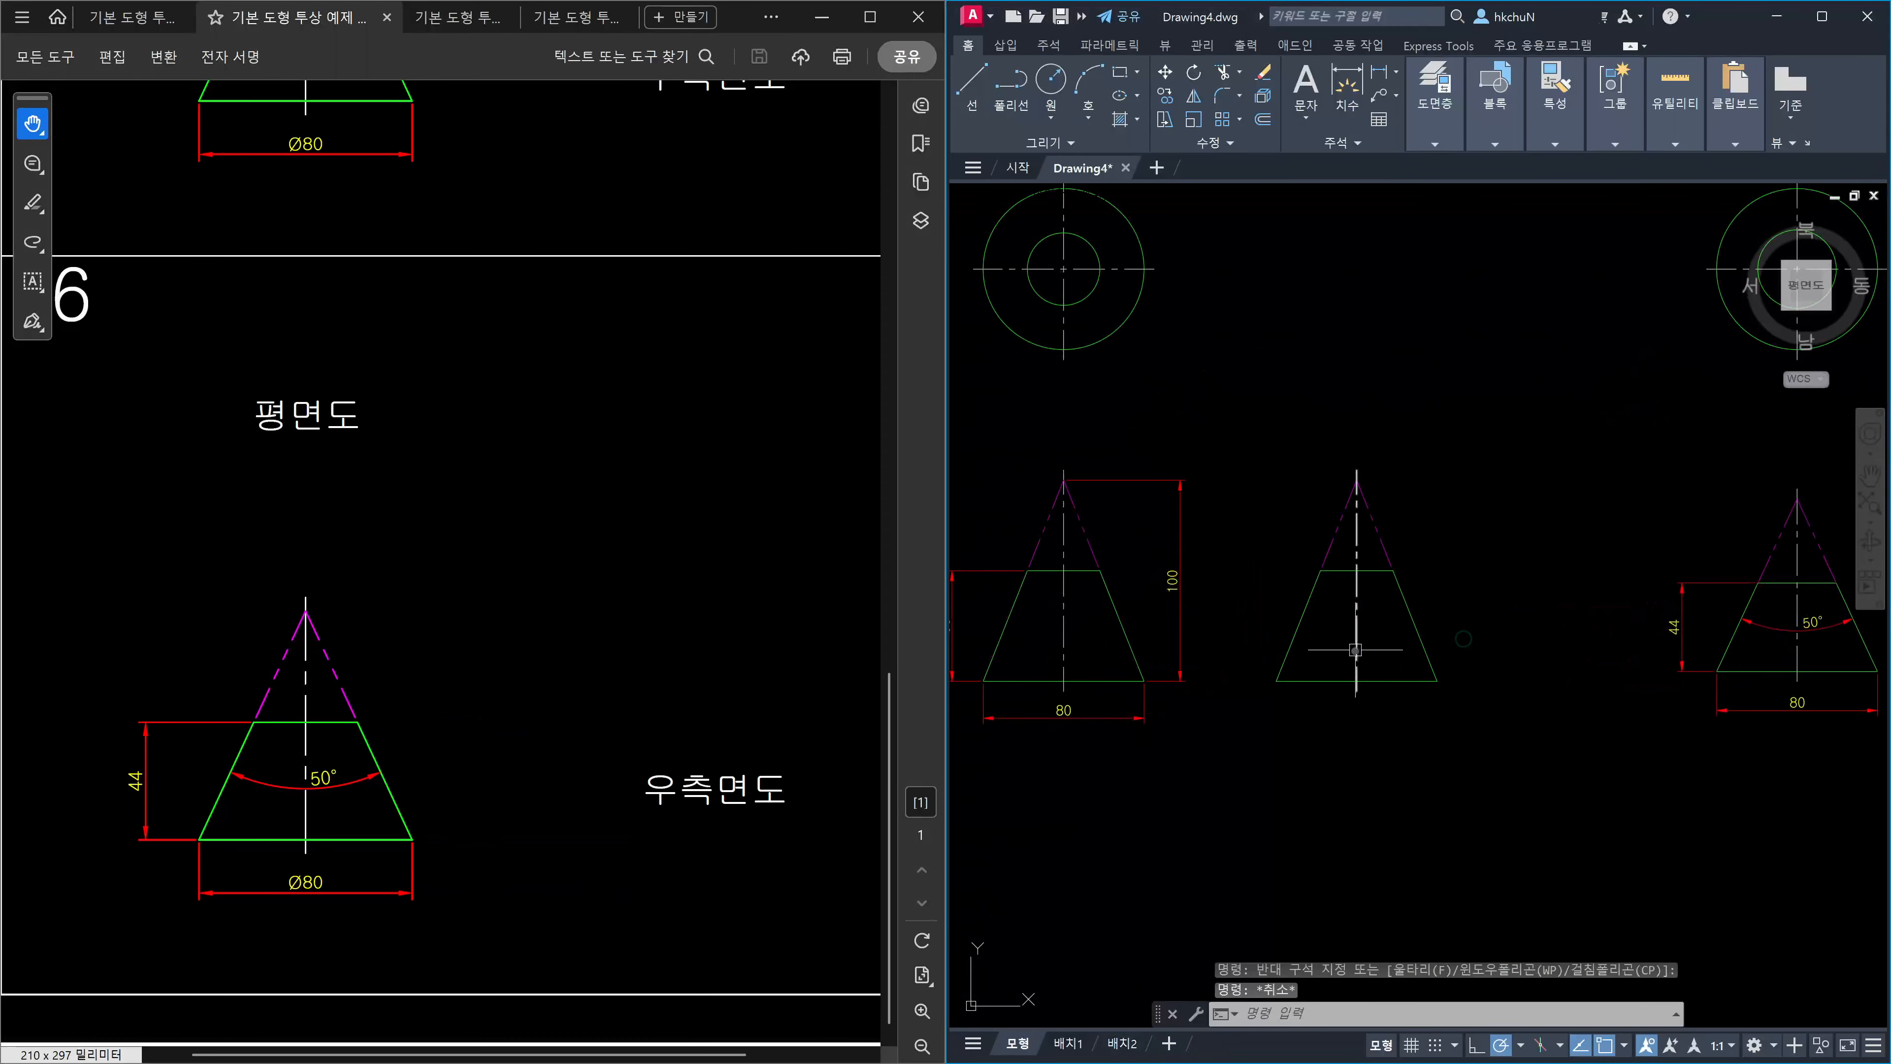
middle_click_drag(1325, 656, 1360, 689)
left_click(1158, 752)
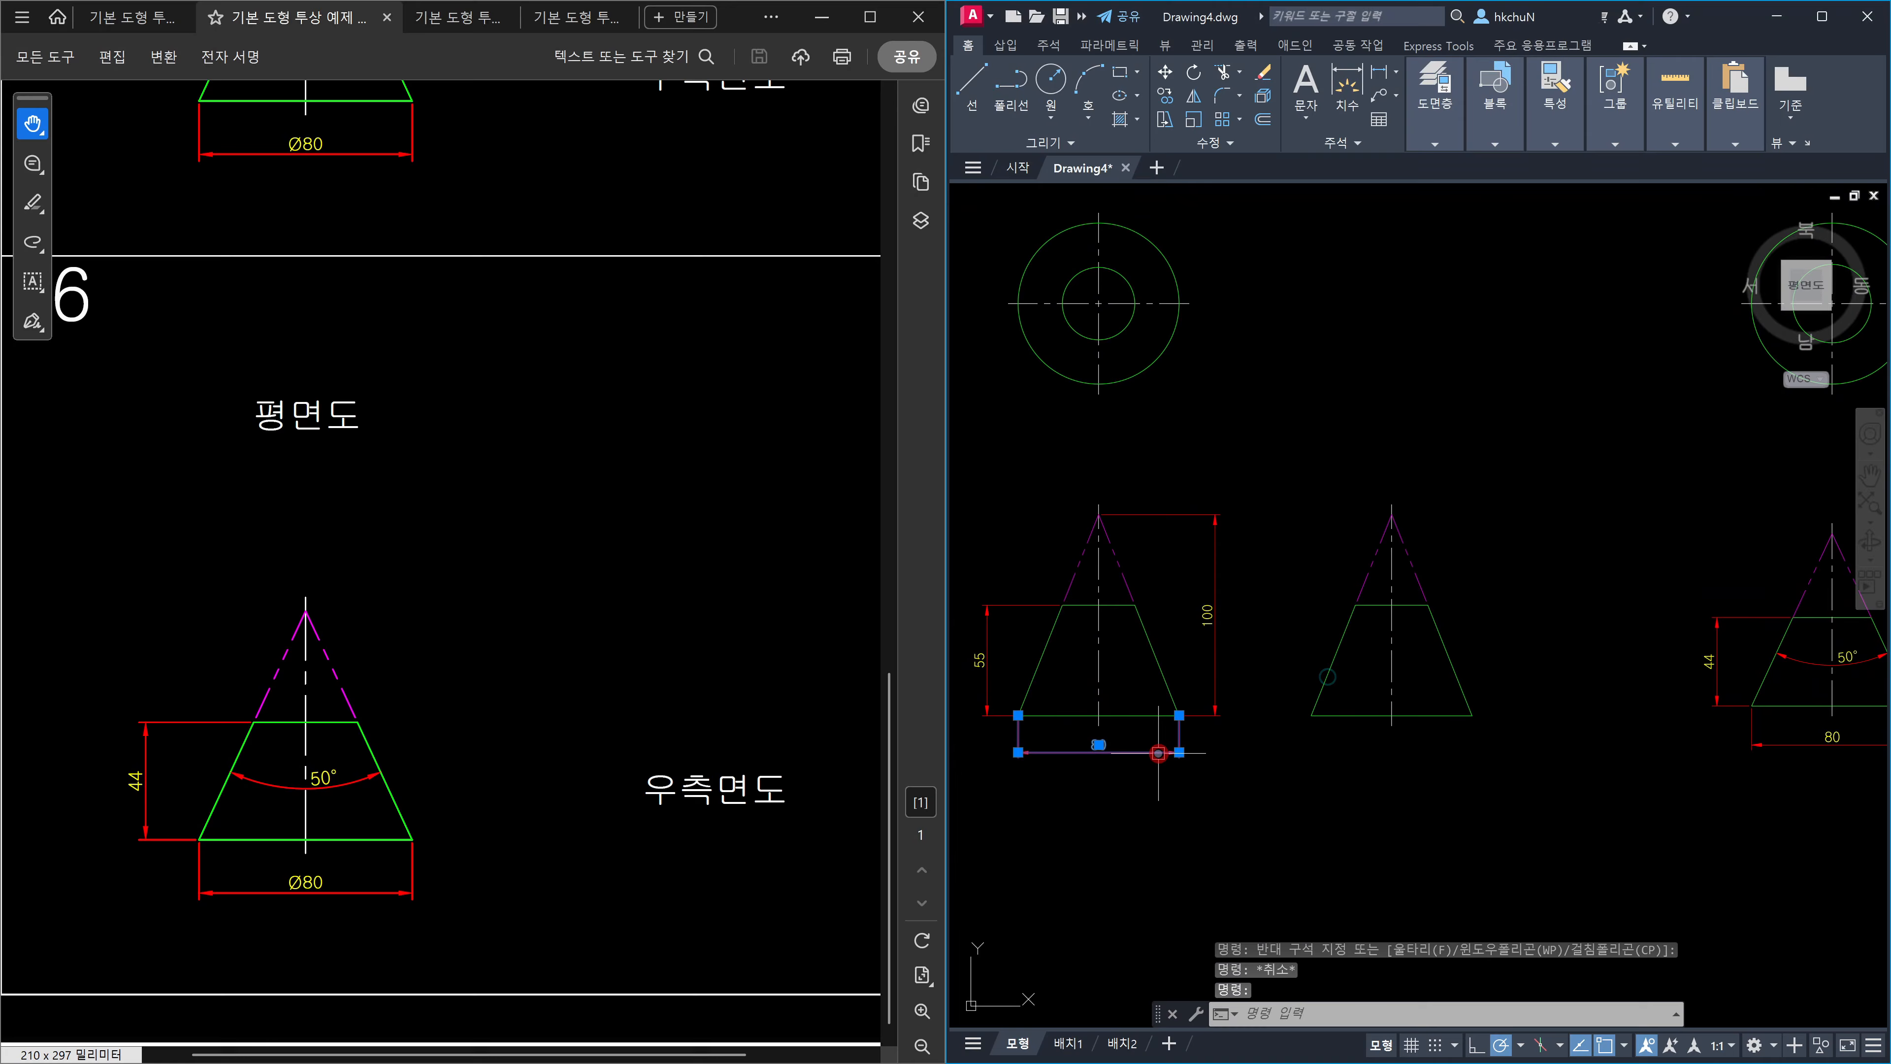
left_click(986, 678)
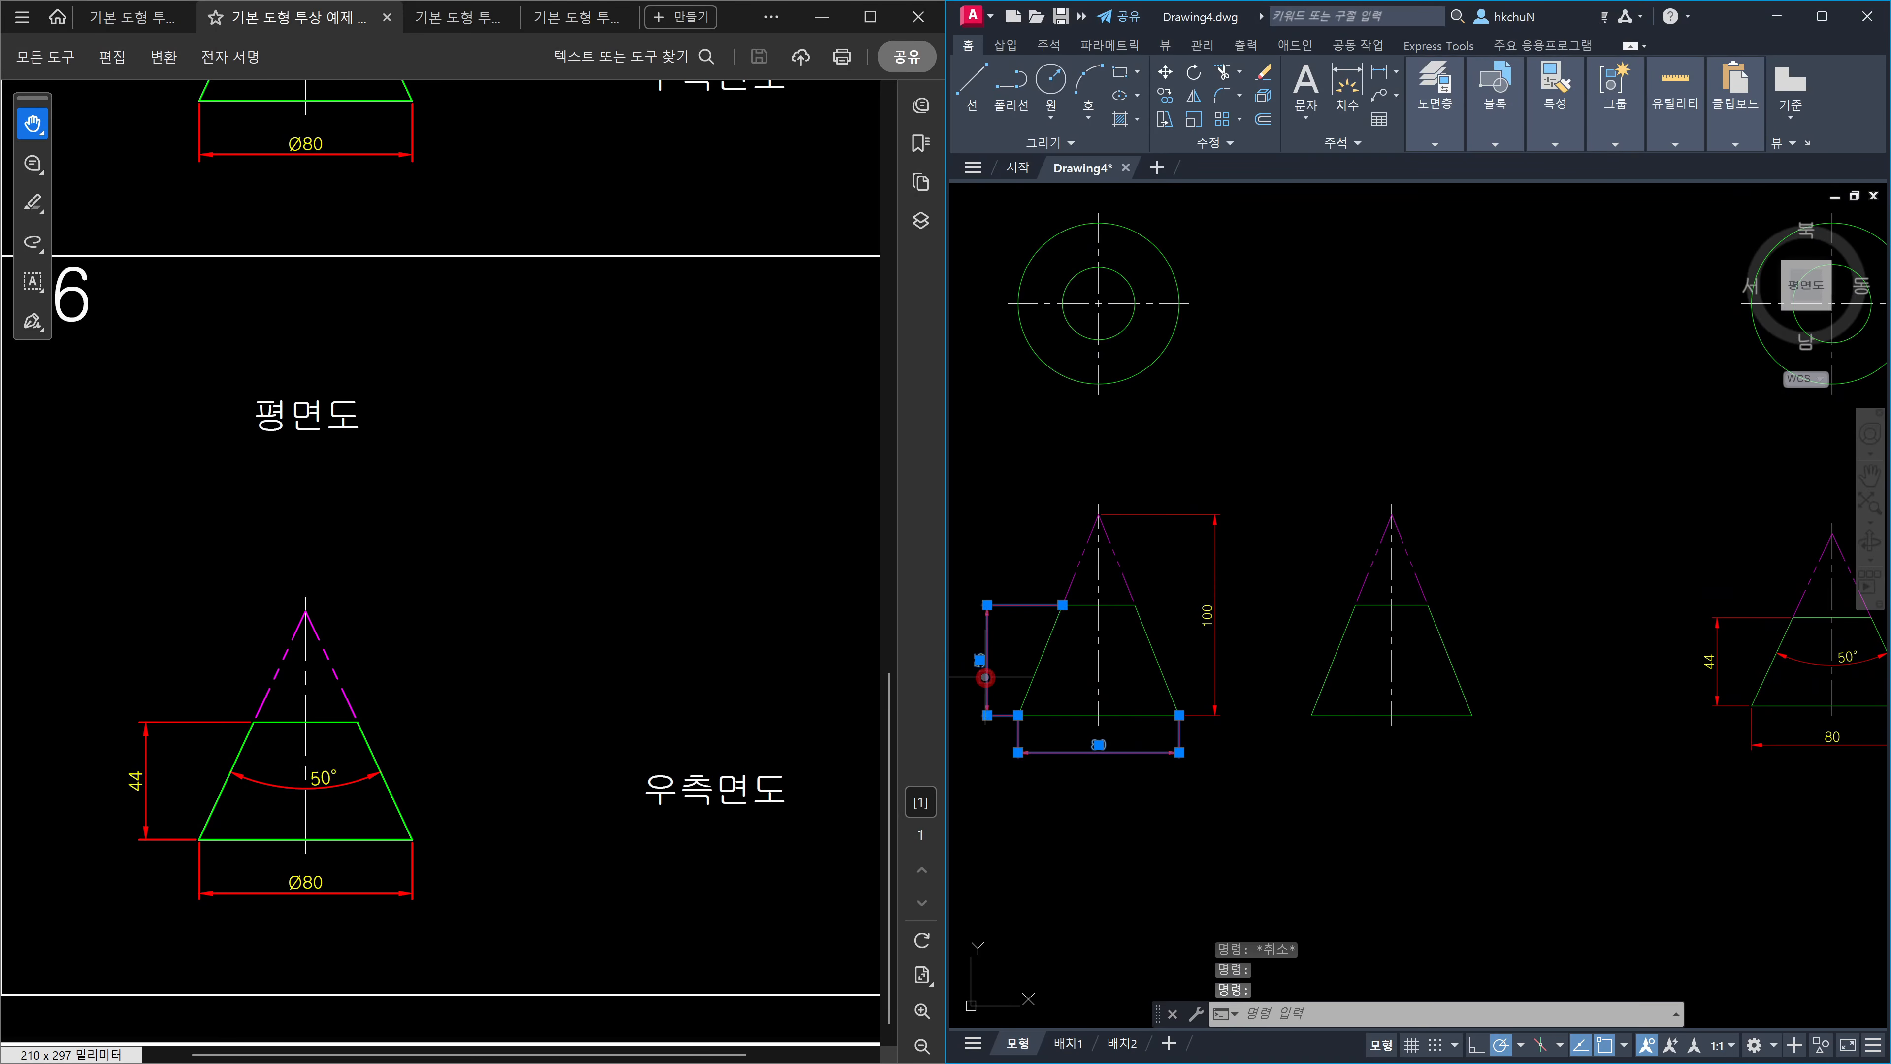
left_click(1712, 681)
left_click(1782, 745)
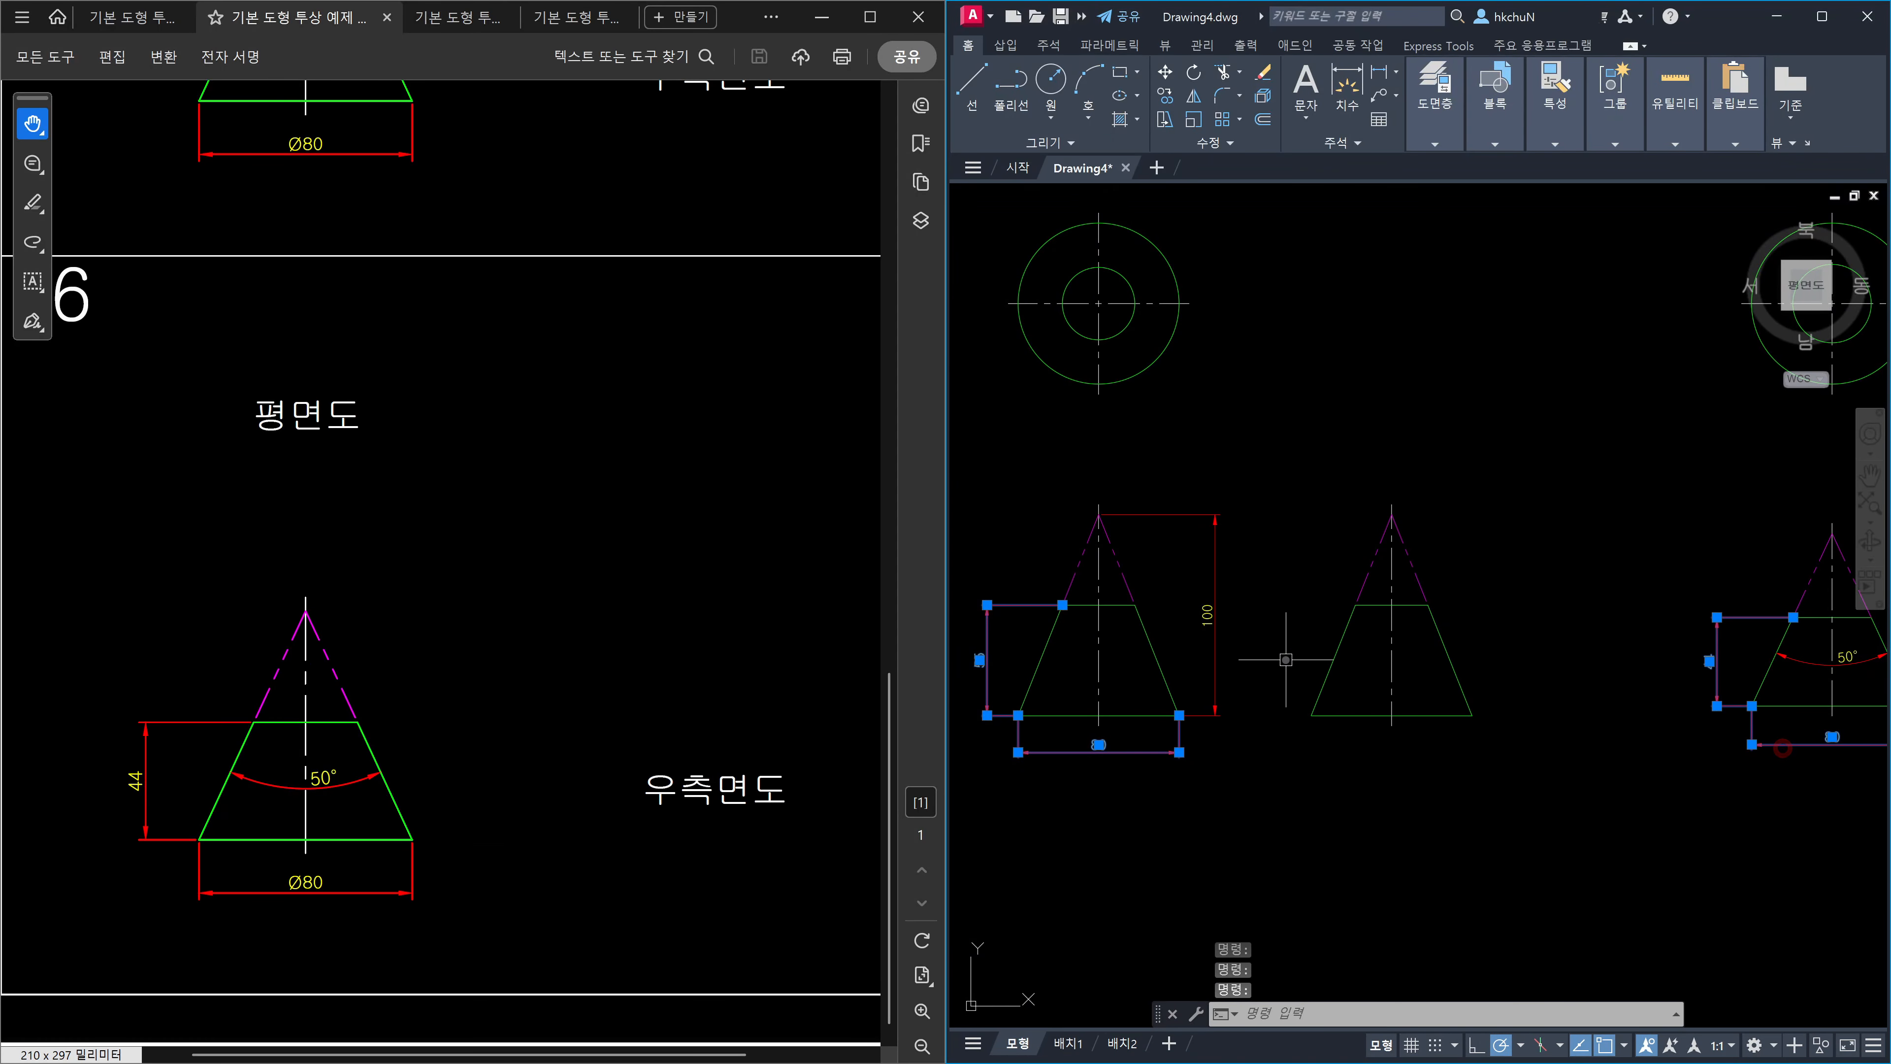
key("Escape")
left_click(1228, 618)
left_click(1200, 582)
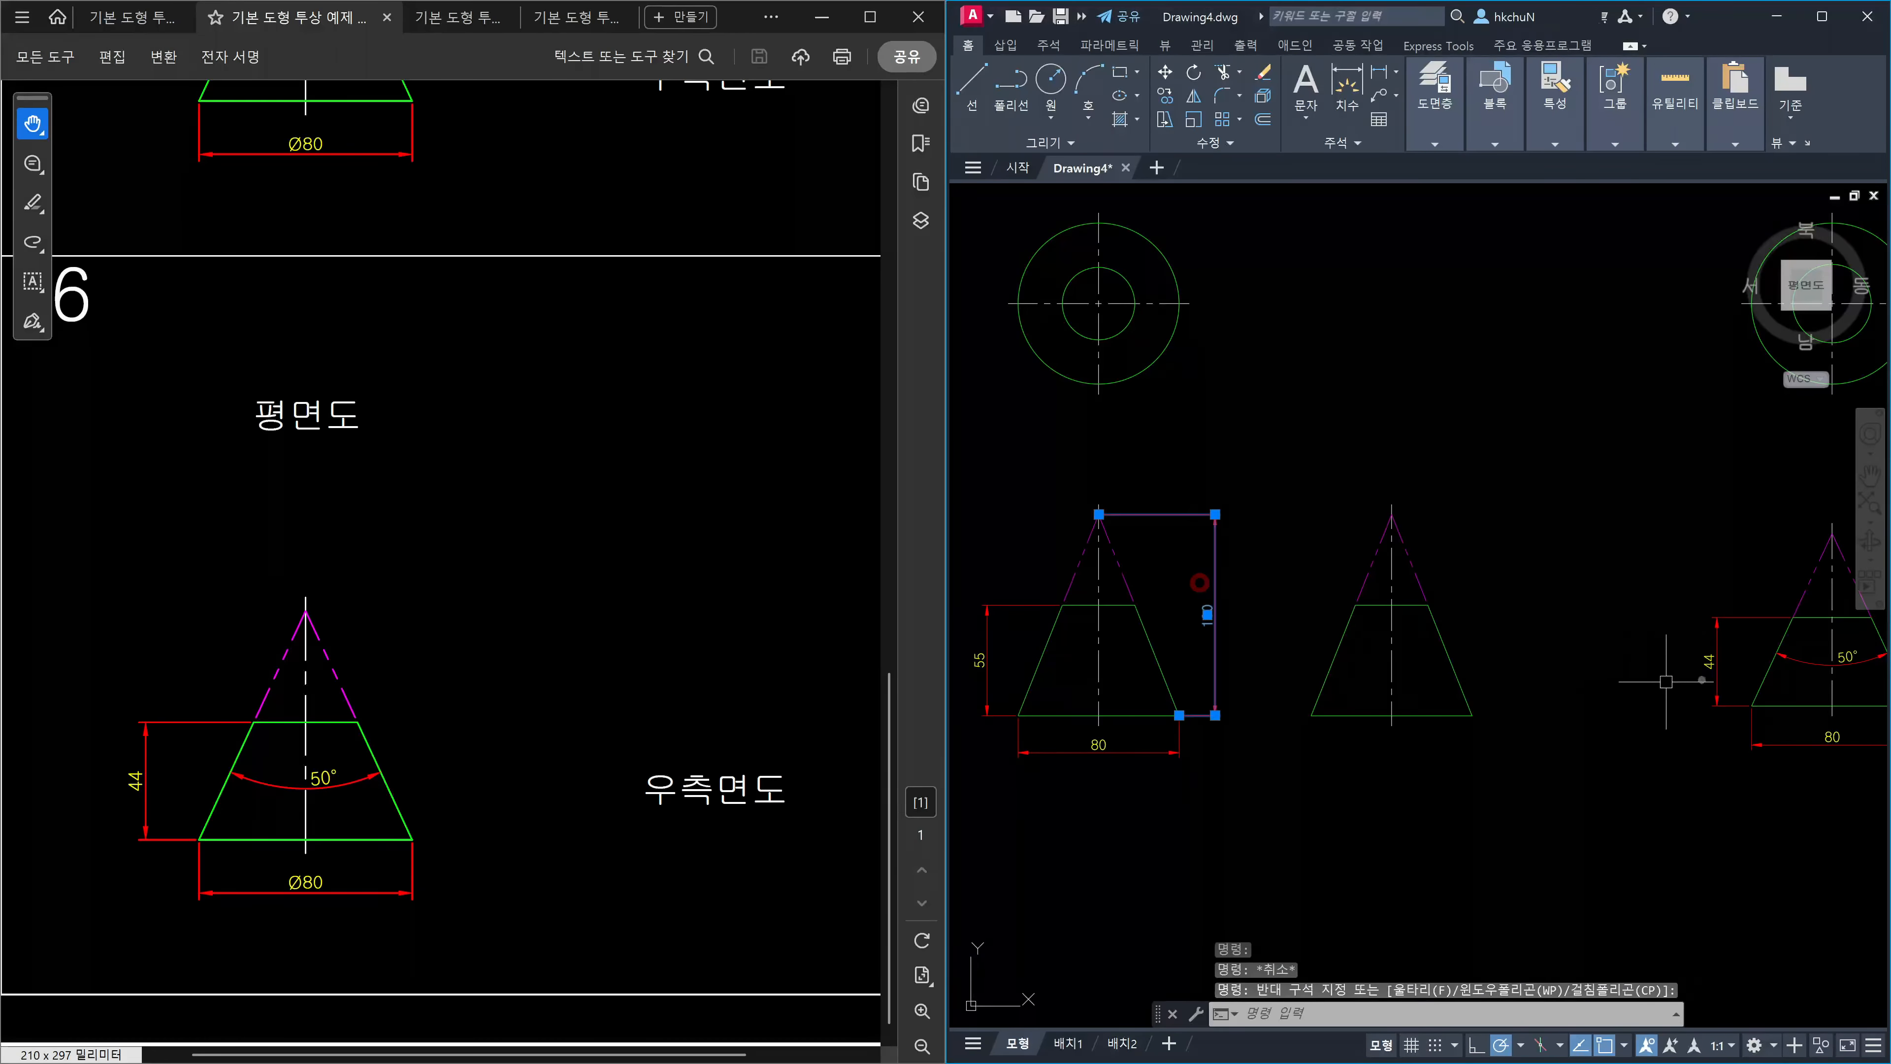
key("Escape")
left_click(1795, 656)
key("Escape")
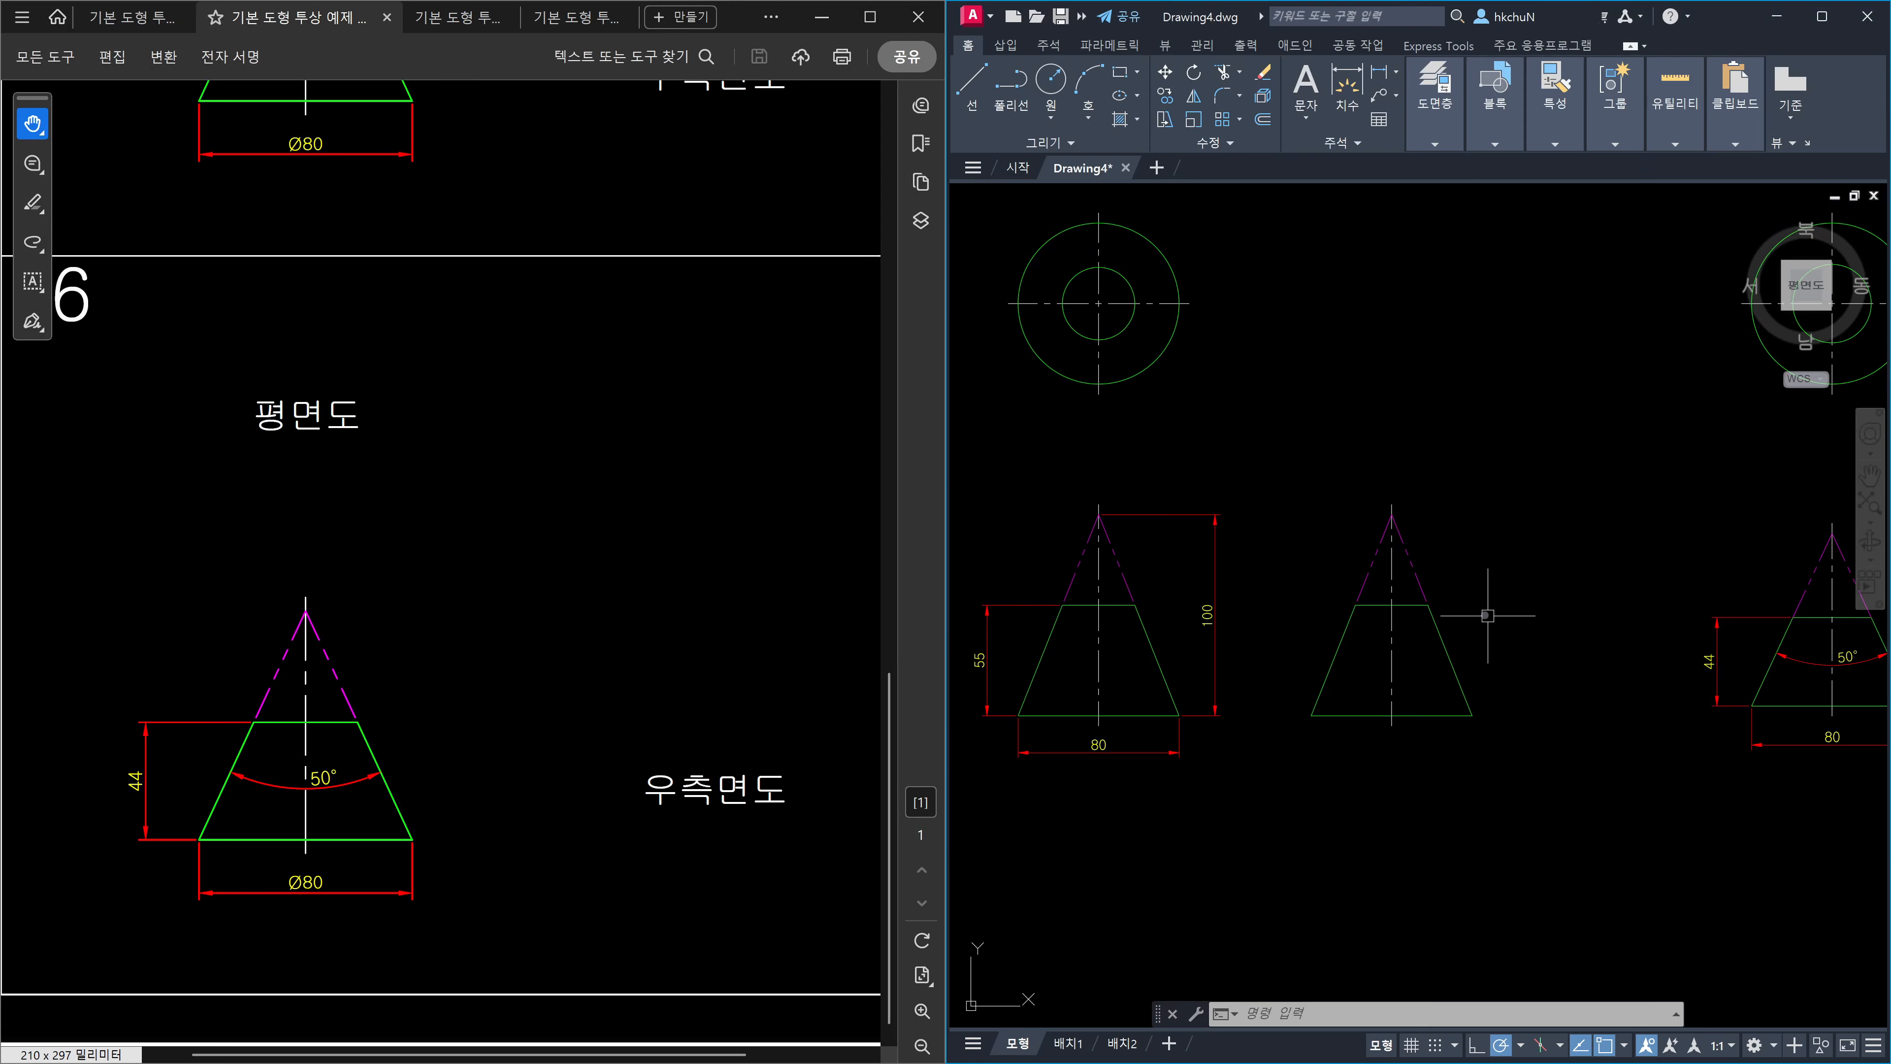
Switch to the PDF viewer, open the sheet with problems 27 and 28, enable the hand tool and enlarge problem 27.
left_click(452, 21)
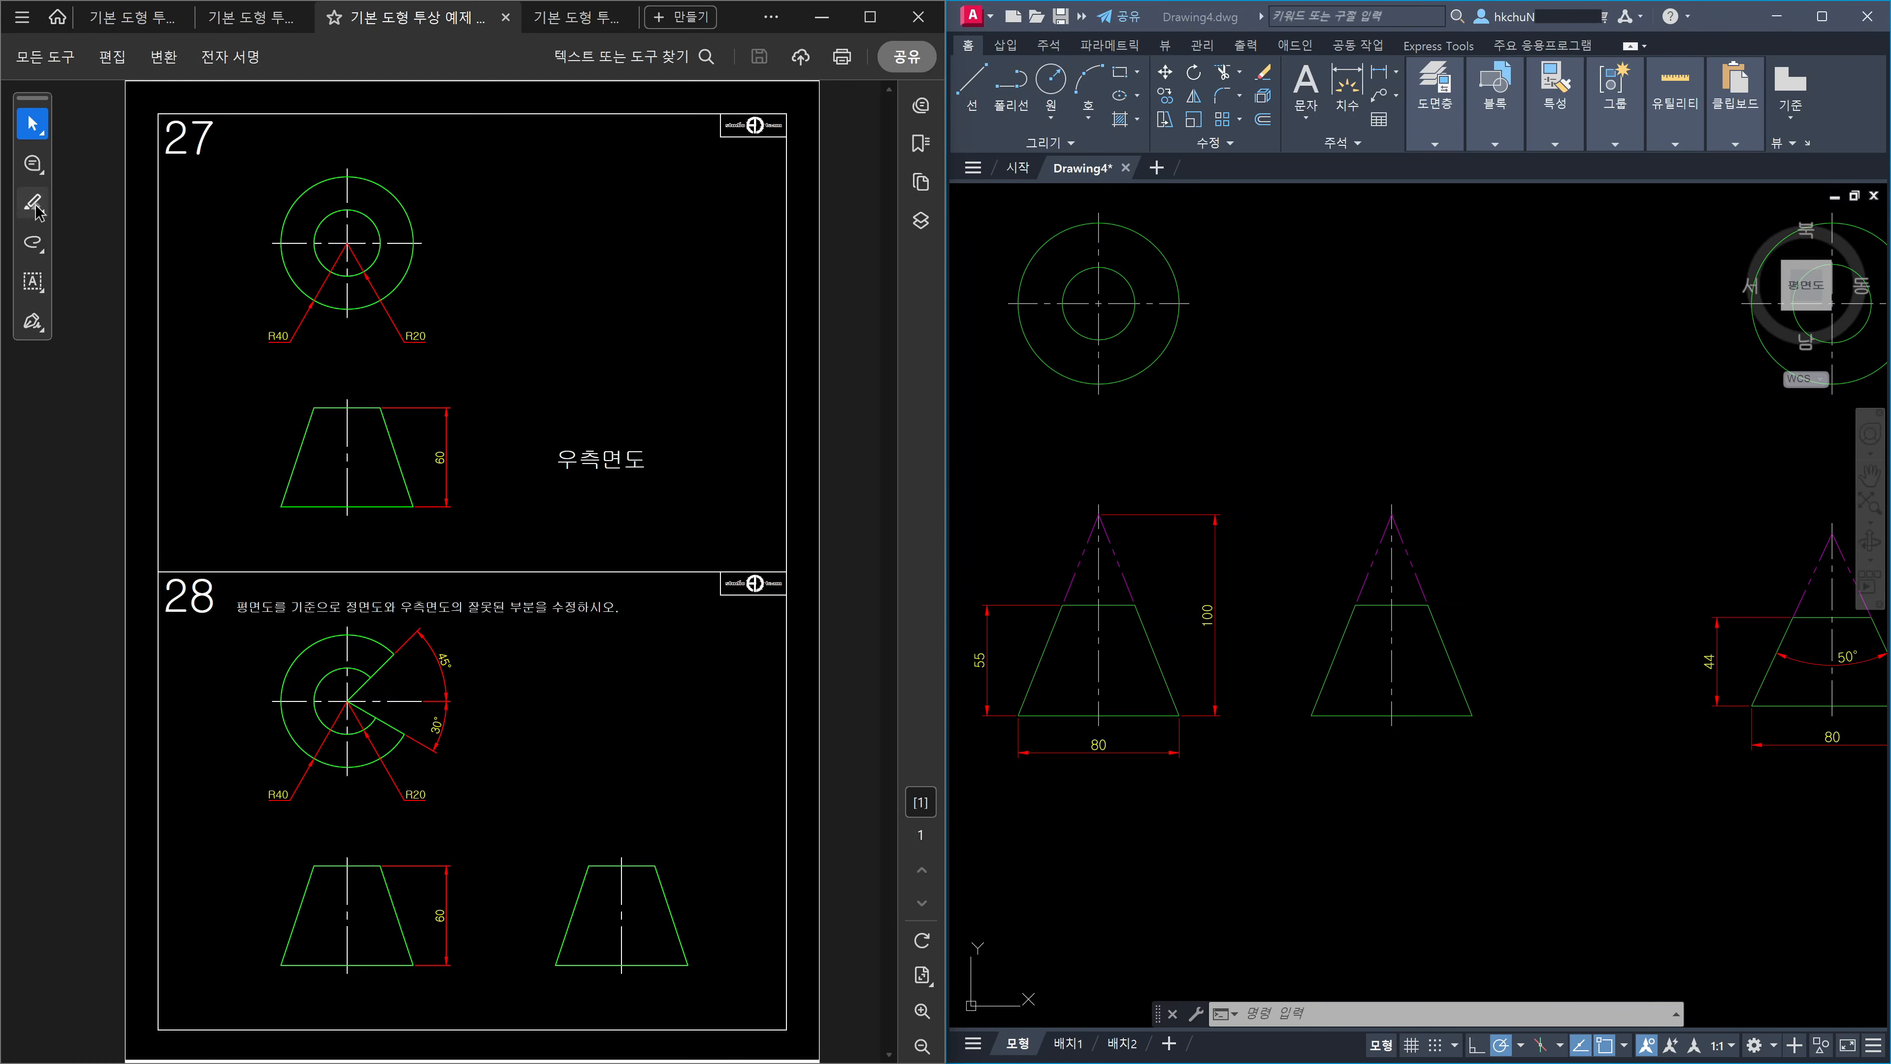
left_click(33, 125)
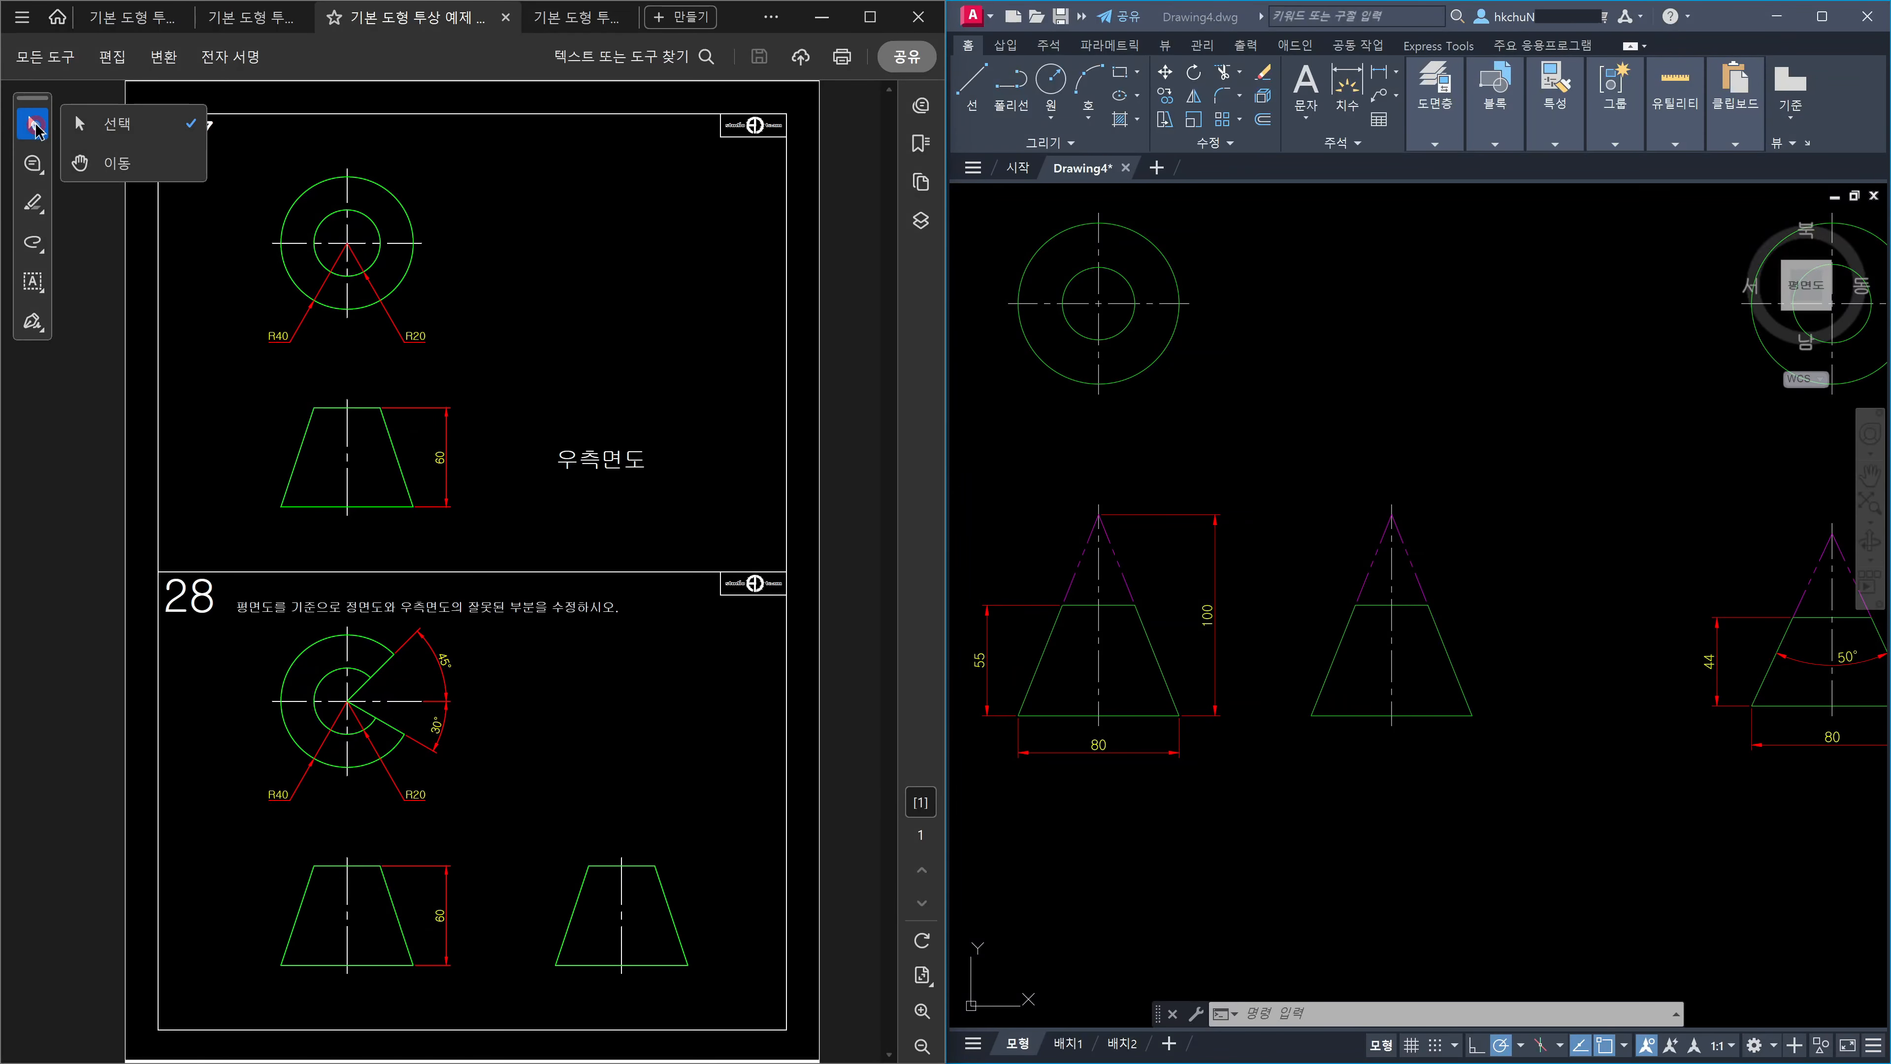
left_click(108, 170)
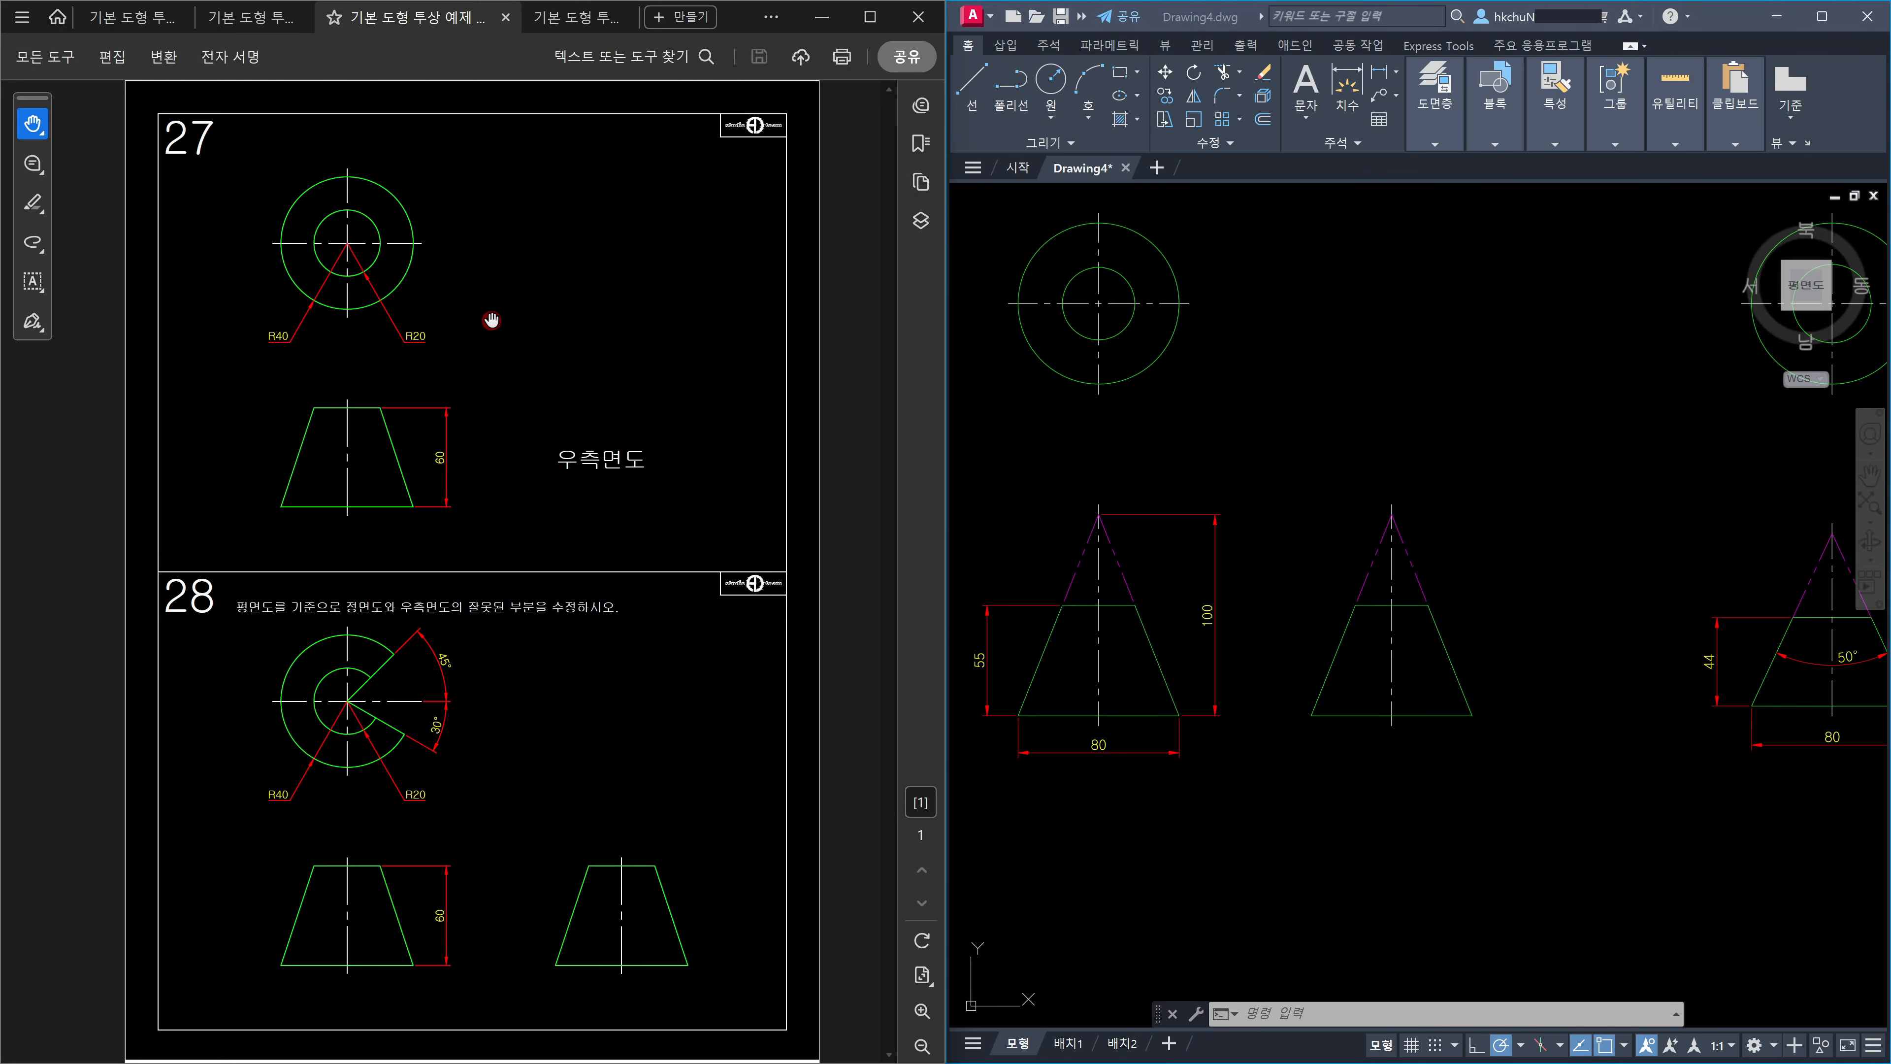
scroll(543, 346, "up", 1, "ctrl")
scroll(542, 347, "up", 3, "ctrl")
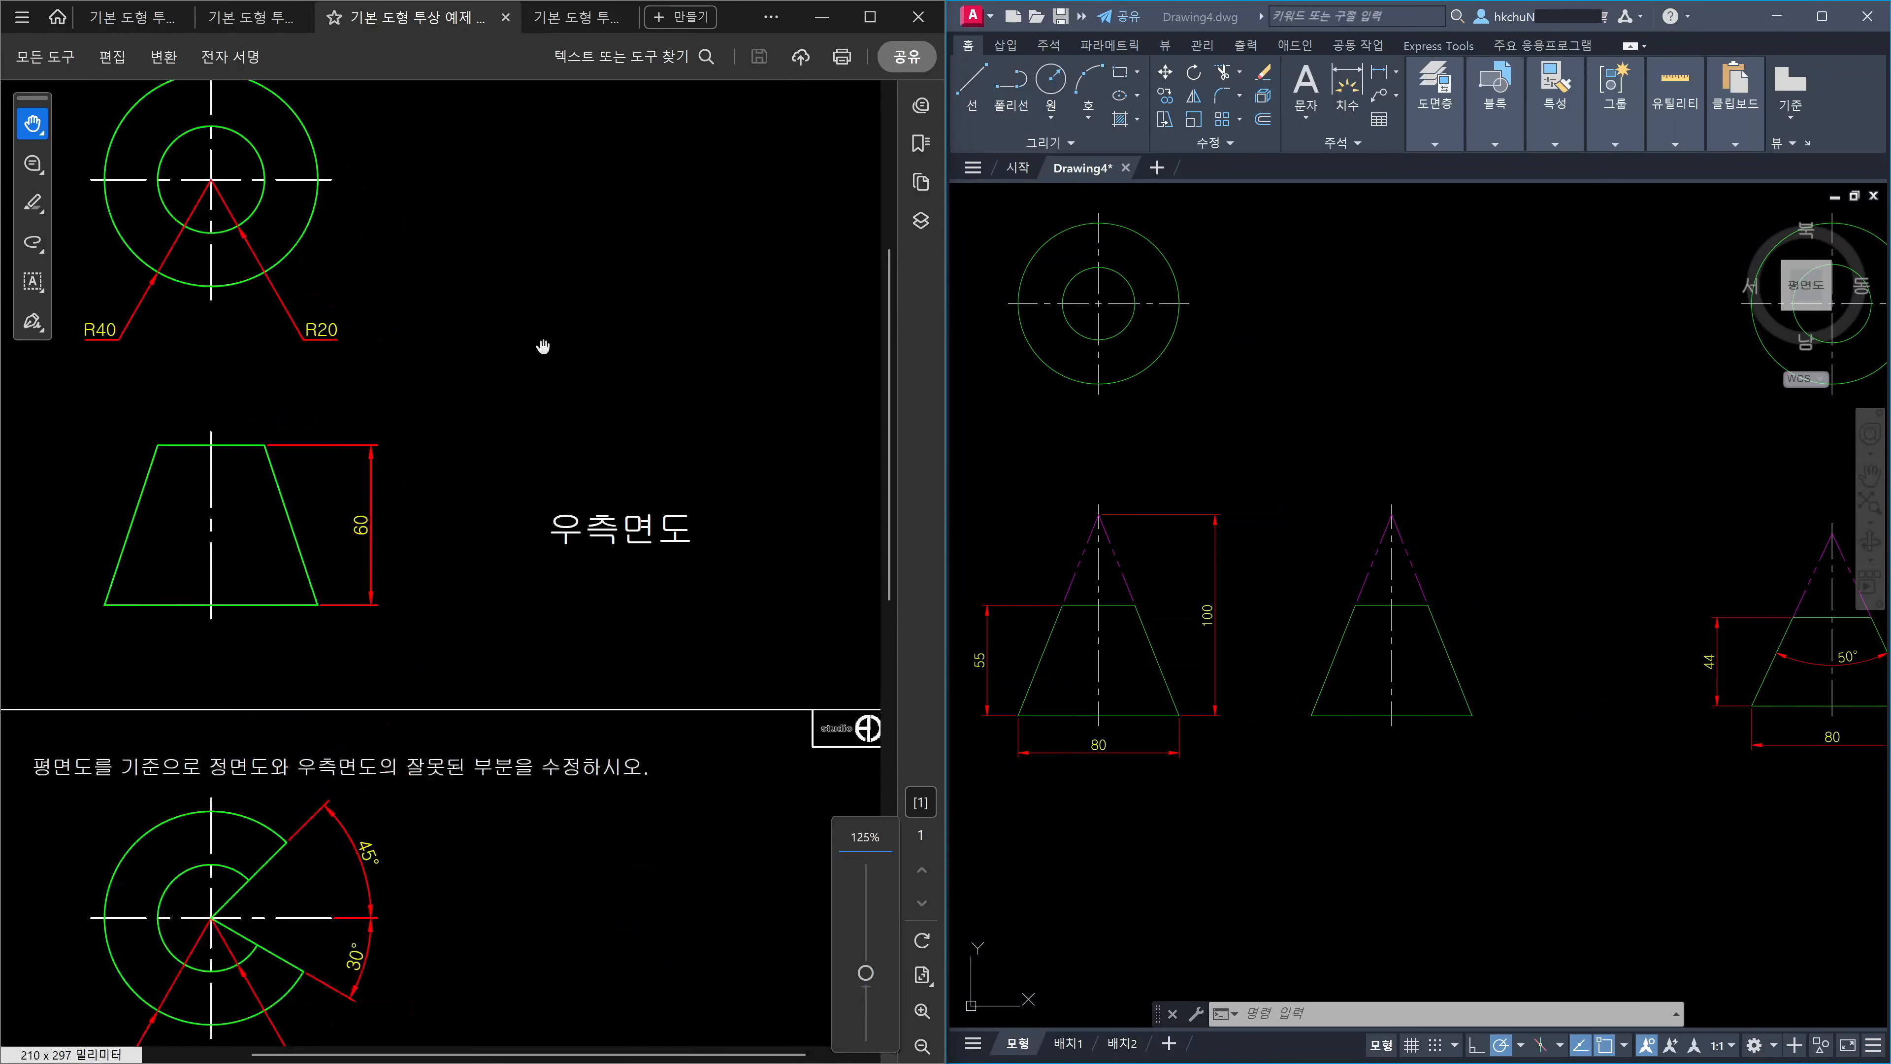
left_click_drag(532, 403, 569, 519)
scroll(573, 490, "up", 1, "ctrl")
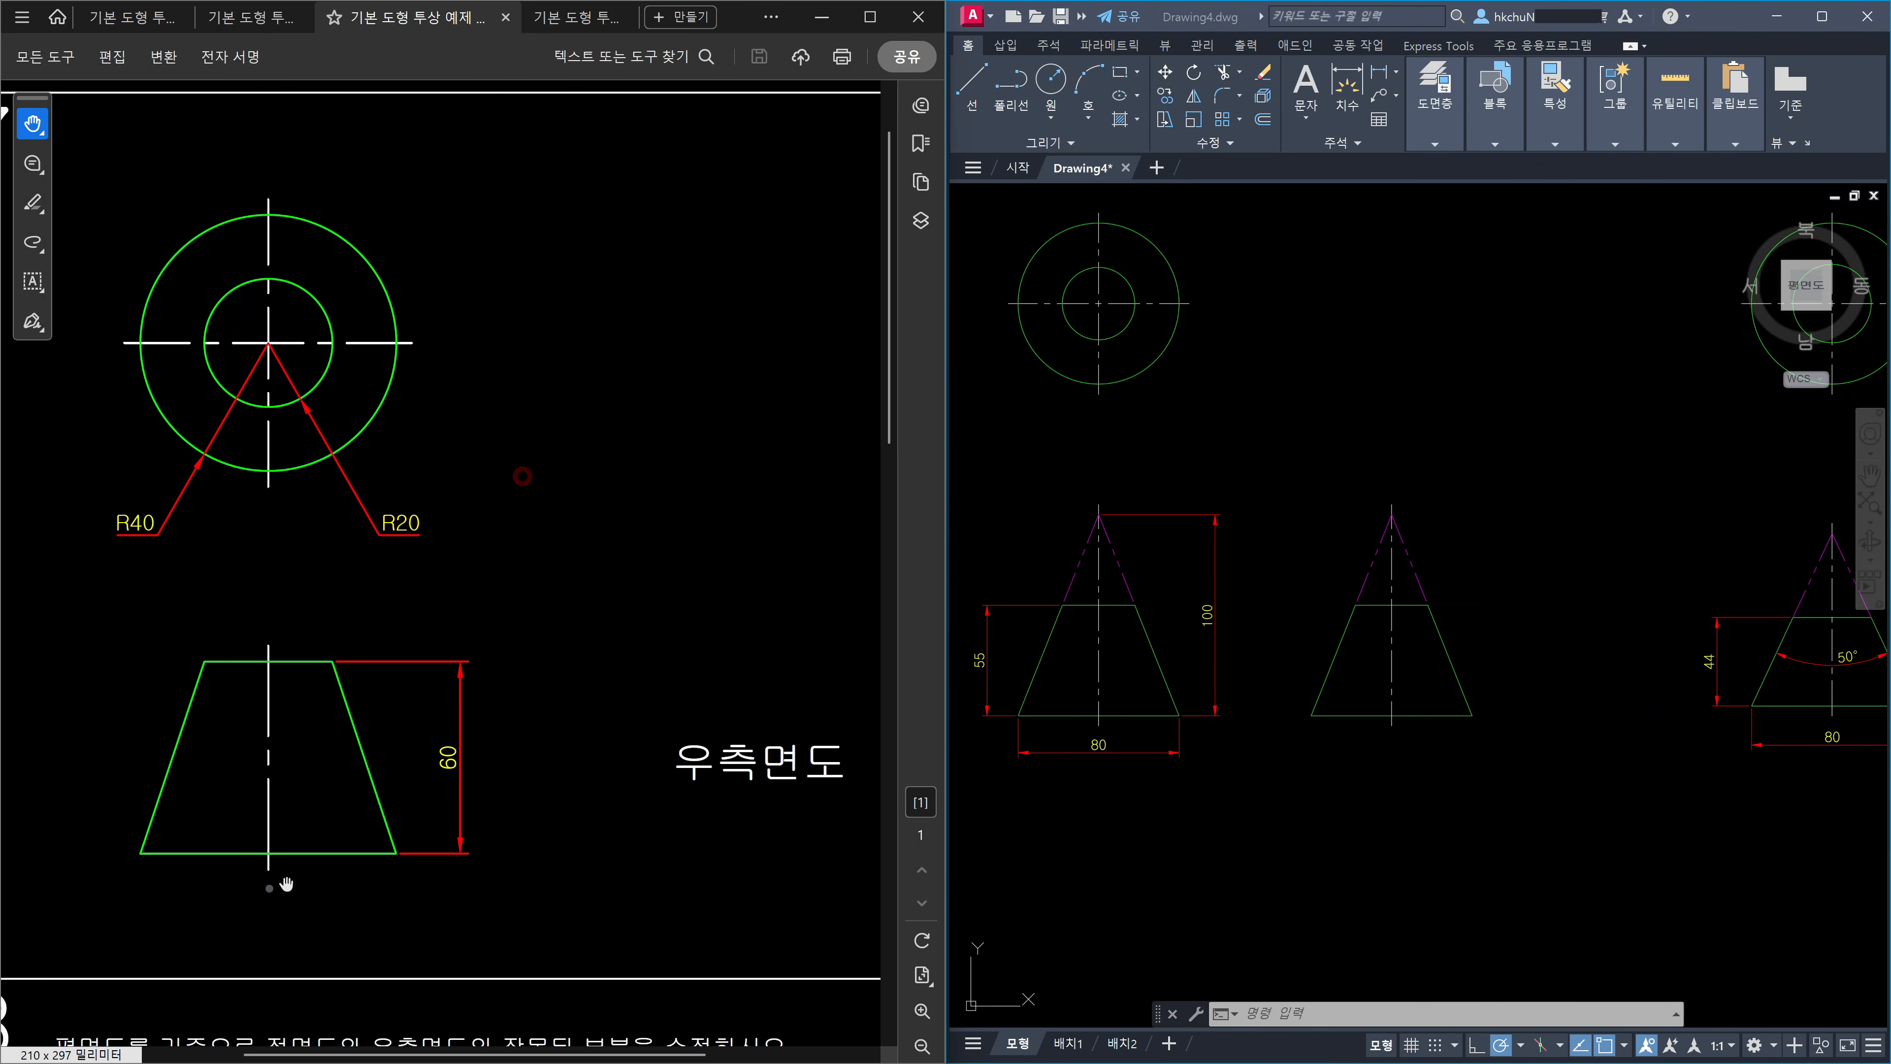
Add a diameter symbol with %%c before the base-width dimension text of the first cone's front view.
left_click(1116, 760)
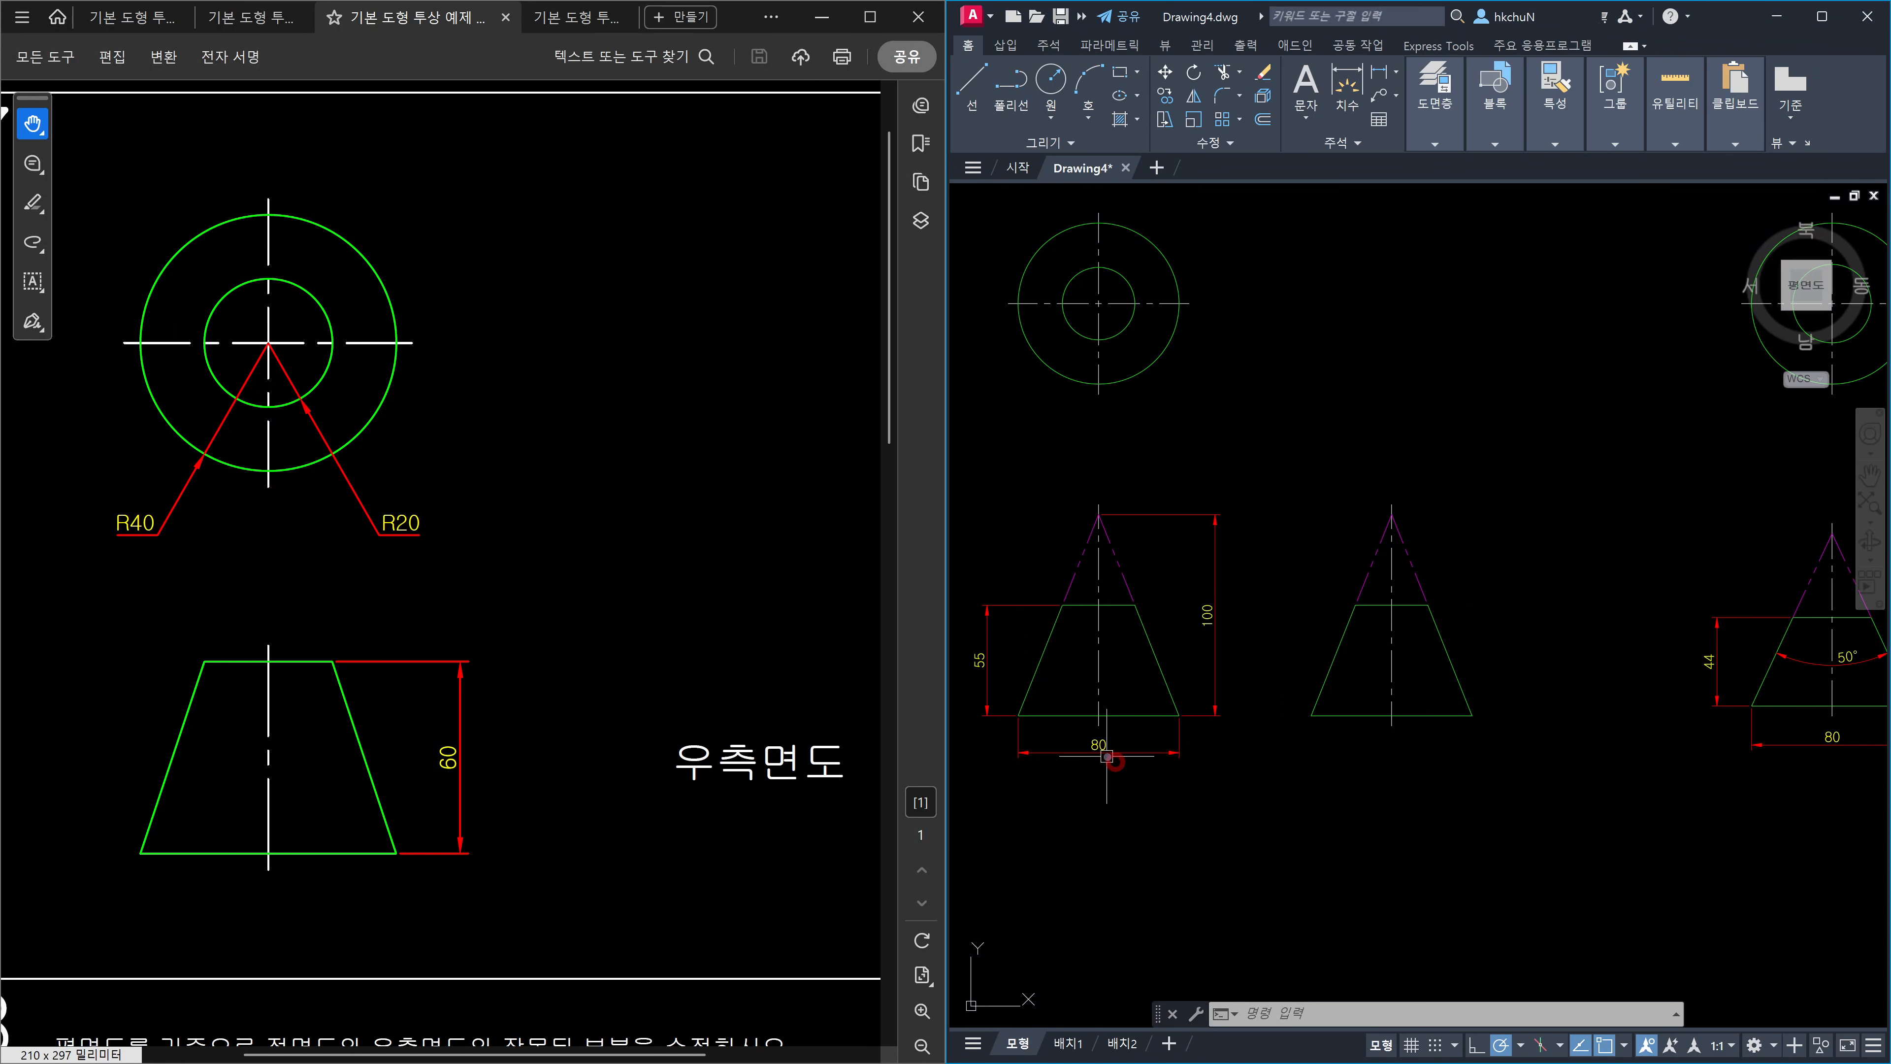
scroll(1097, 744, "up", 6)
left_click(1094, 743)
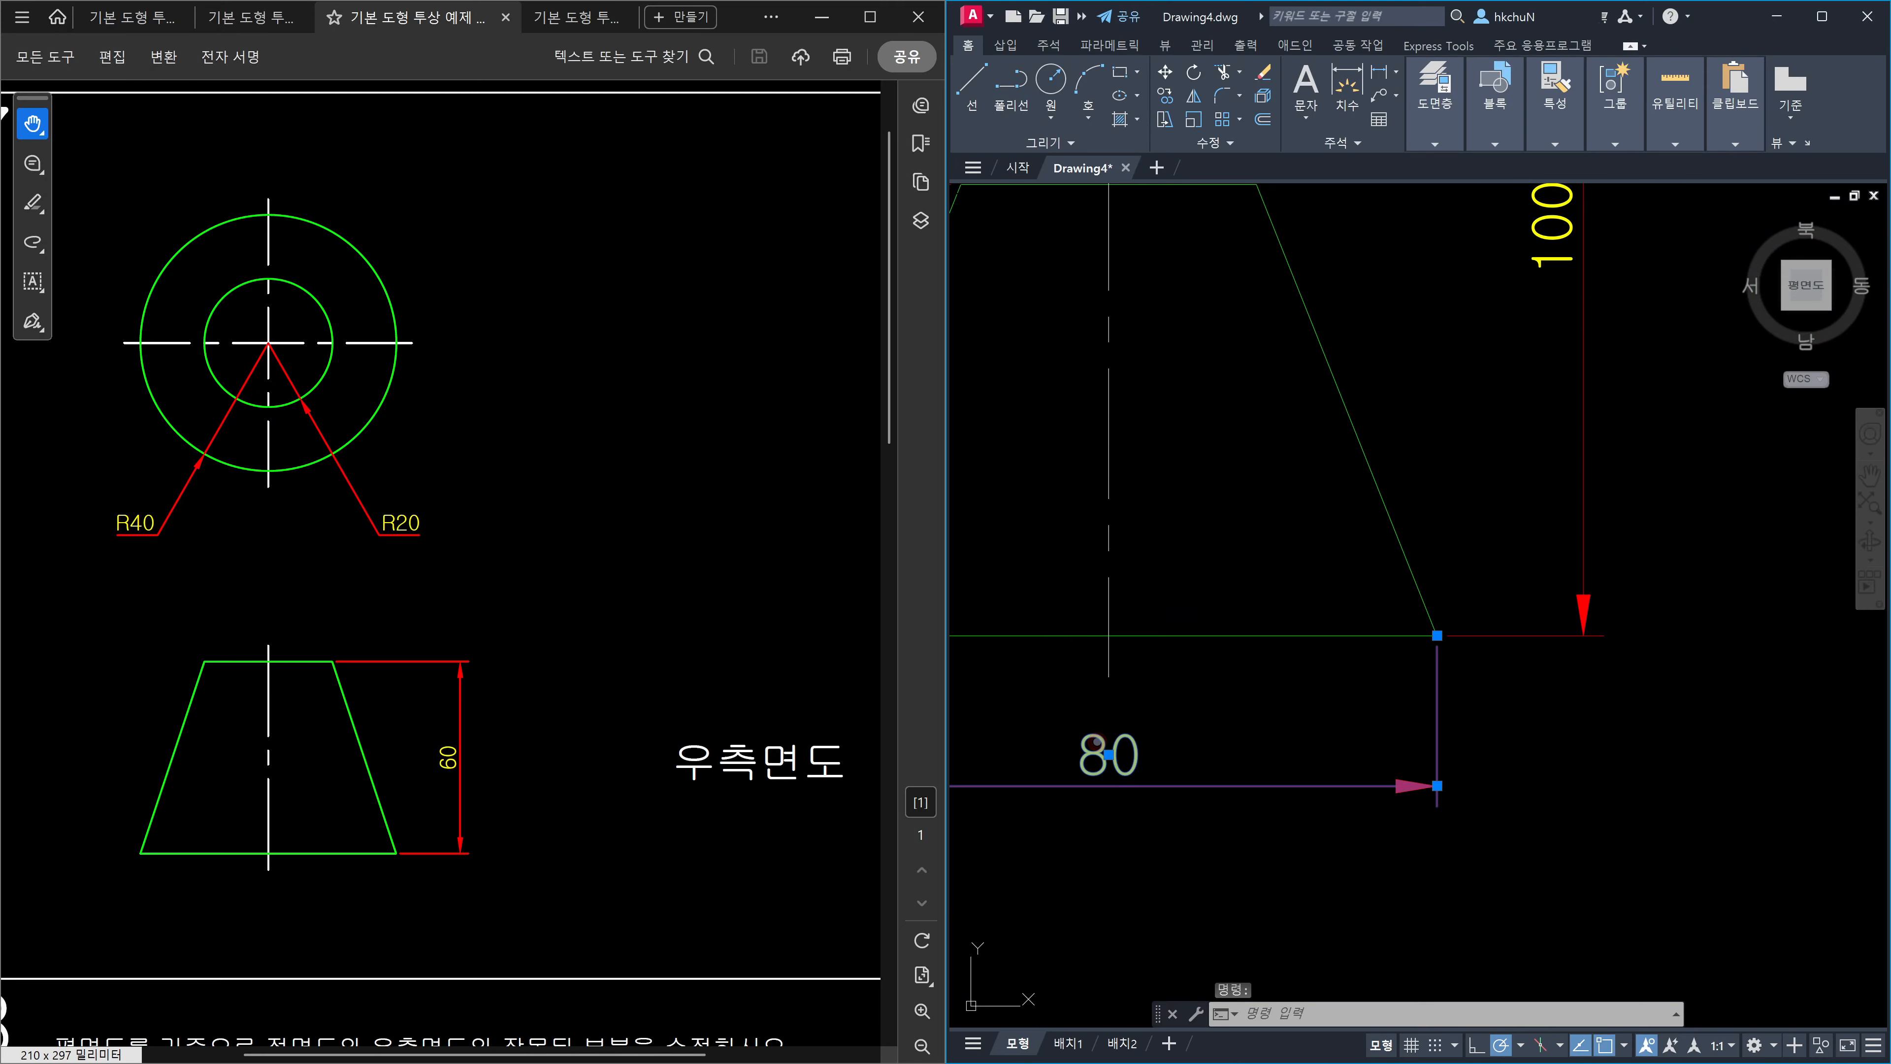
double_click(1094, 743)
type("%%")
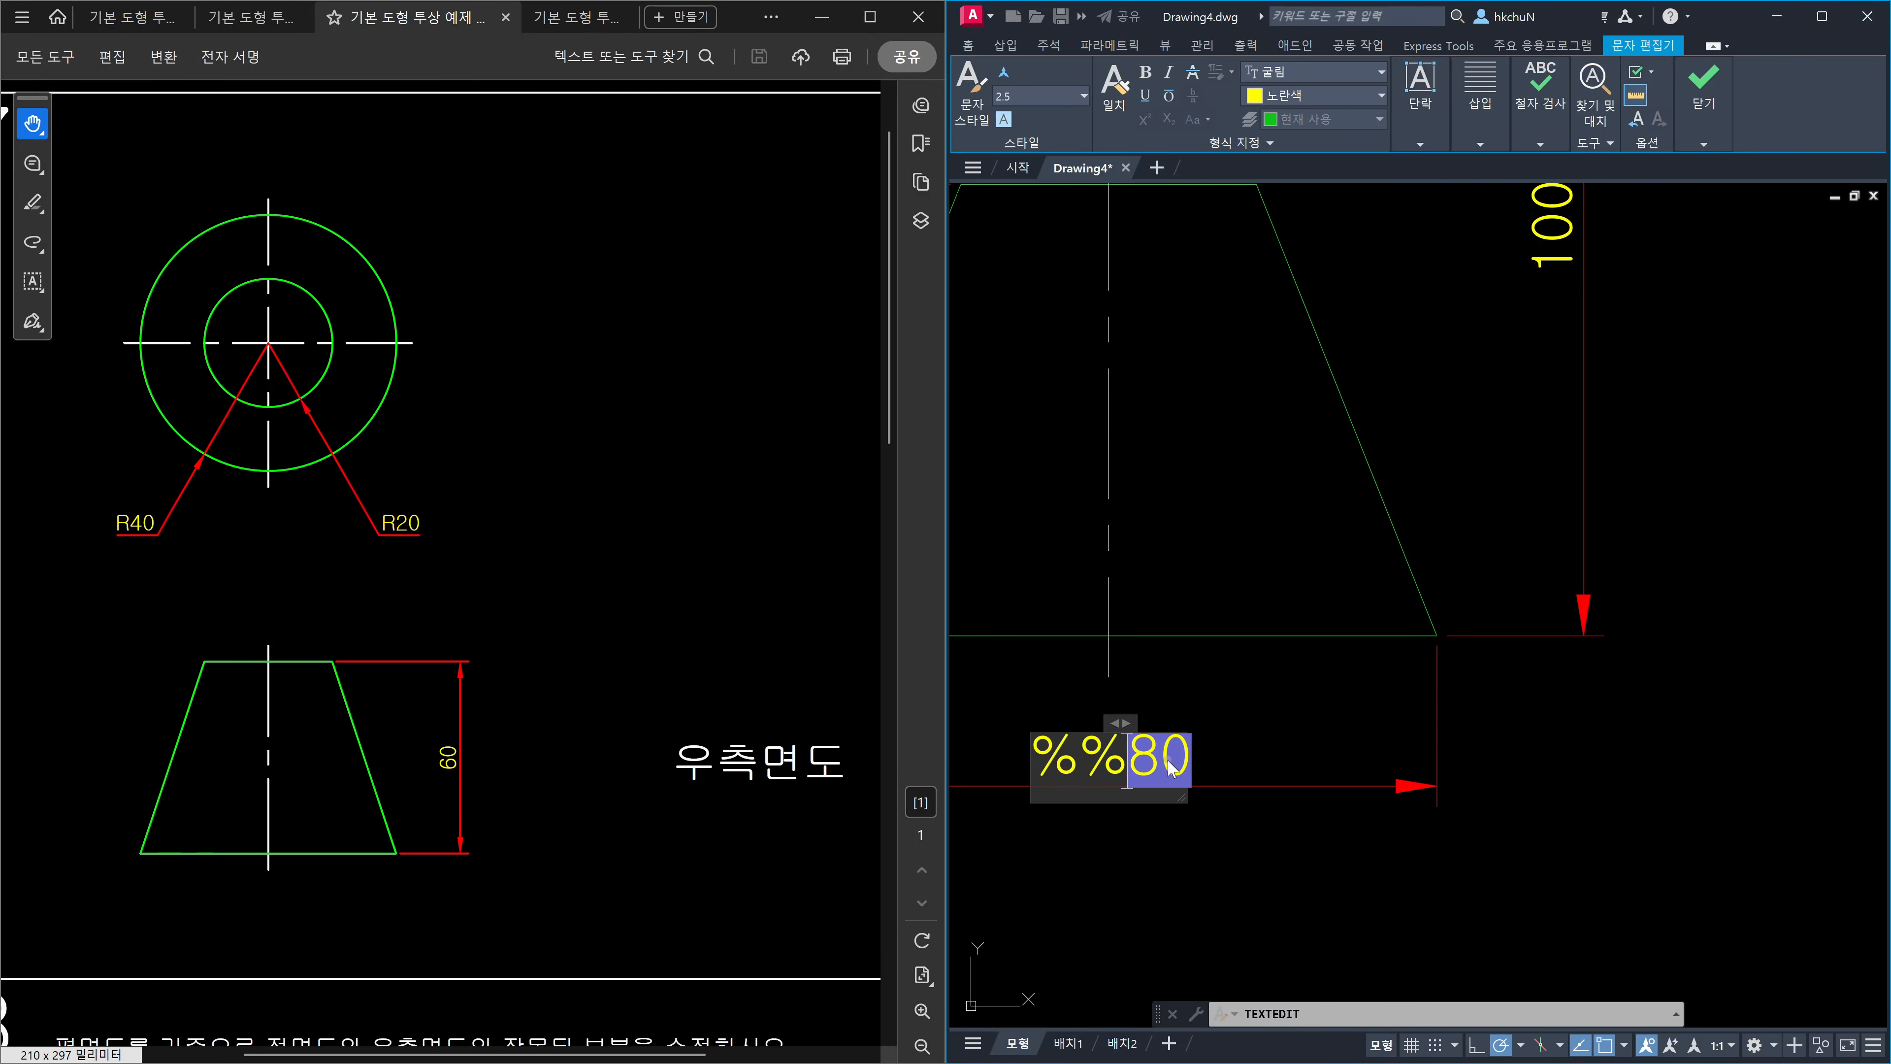
type("c")
left_click(1296, 743)
Insert the %%c diameter symbol before the second cone's base-width dimension text and end text editing.
scroll(1465, 726, "down", 6)
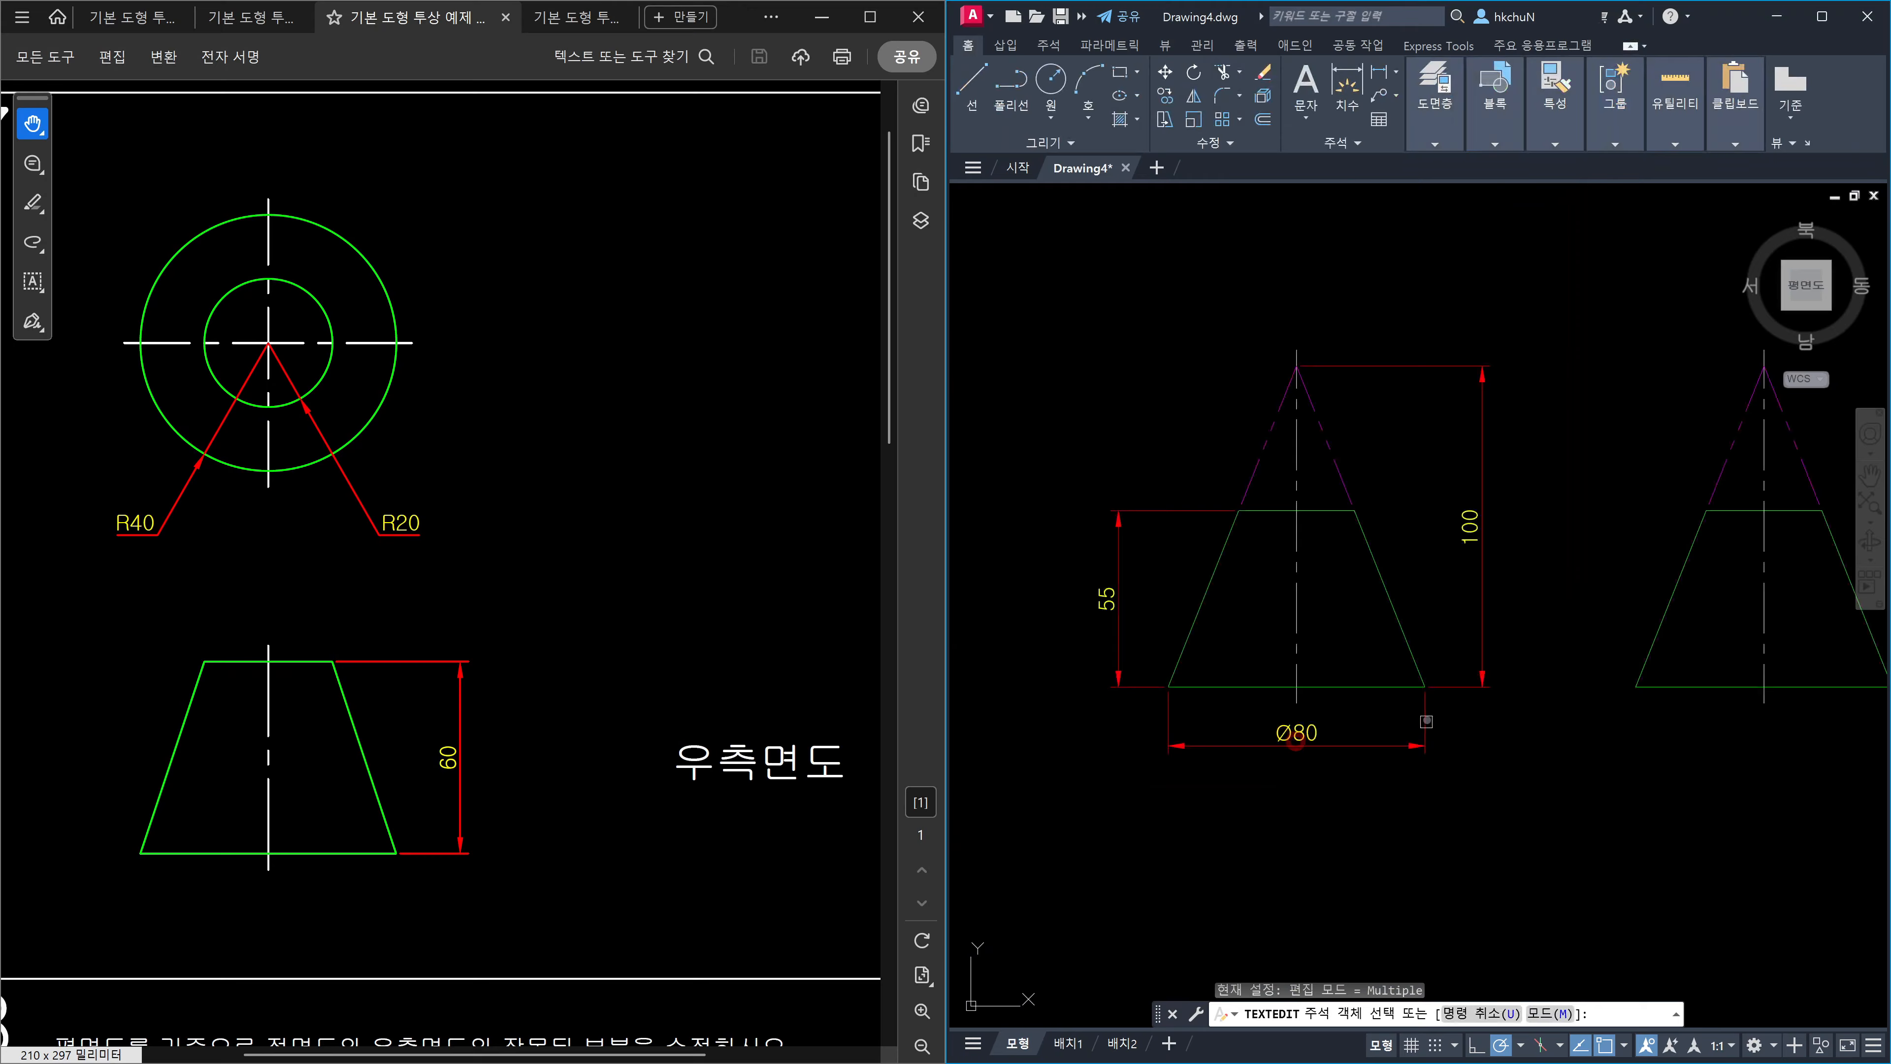
scroll(1563, 728, "up", 4)
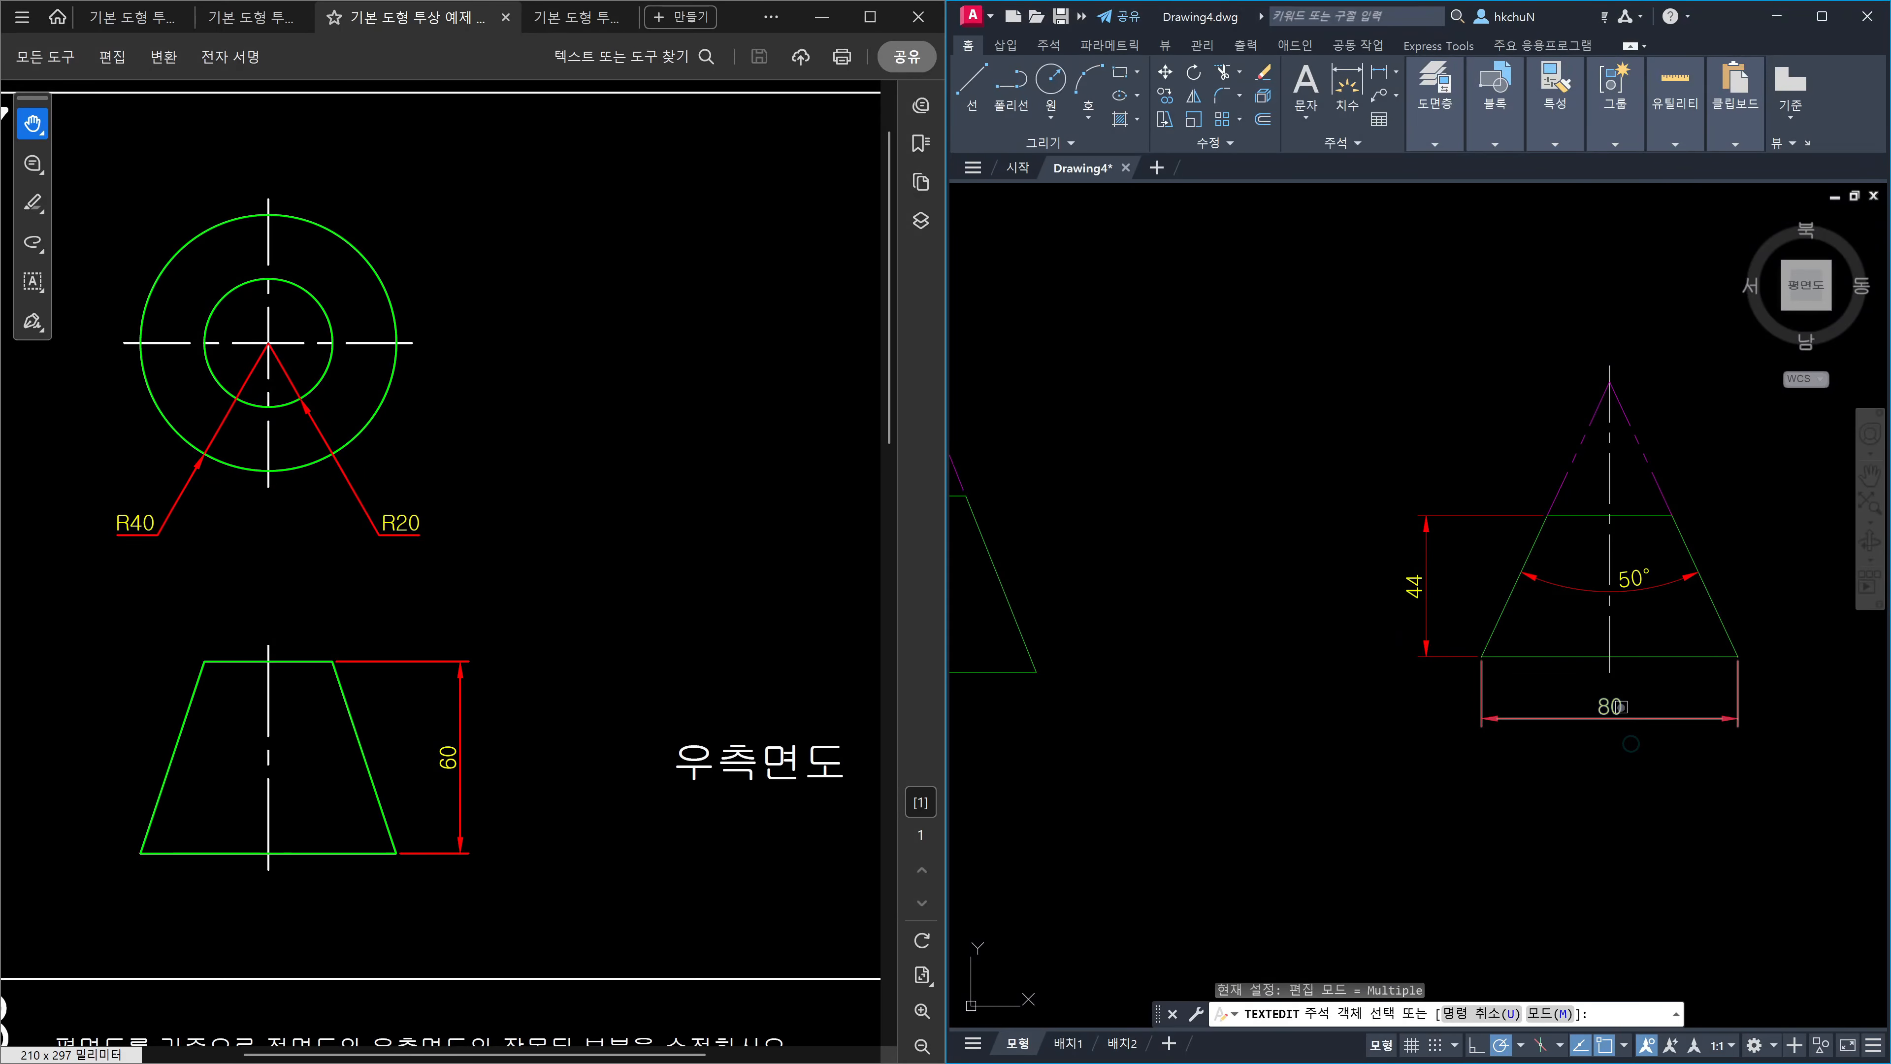
scroll(1601, 711, "up", 2)
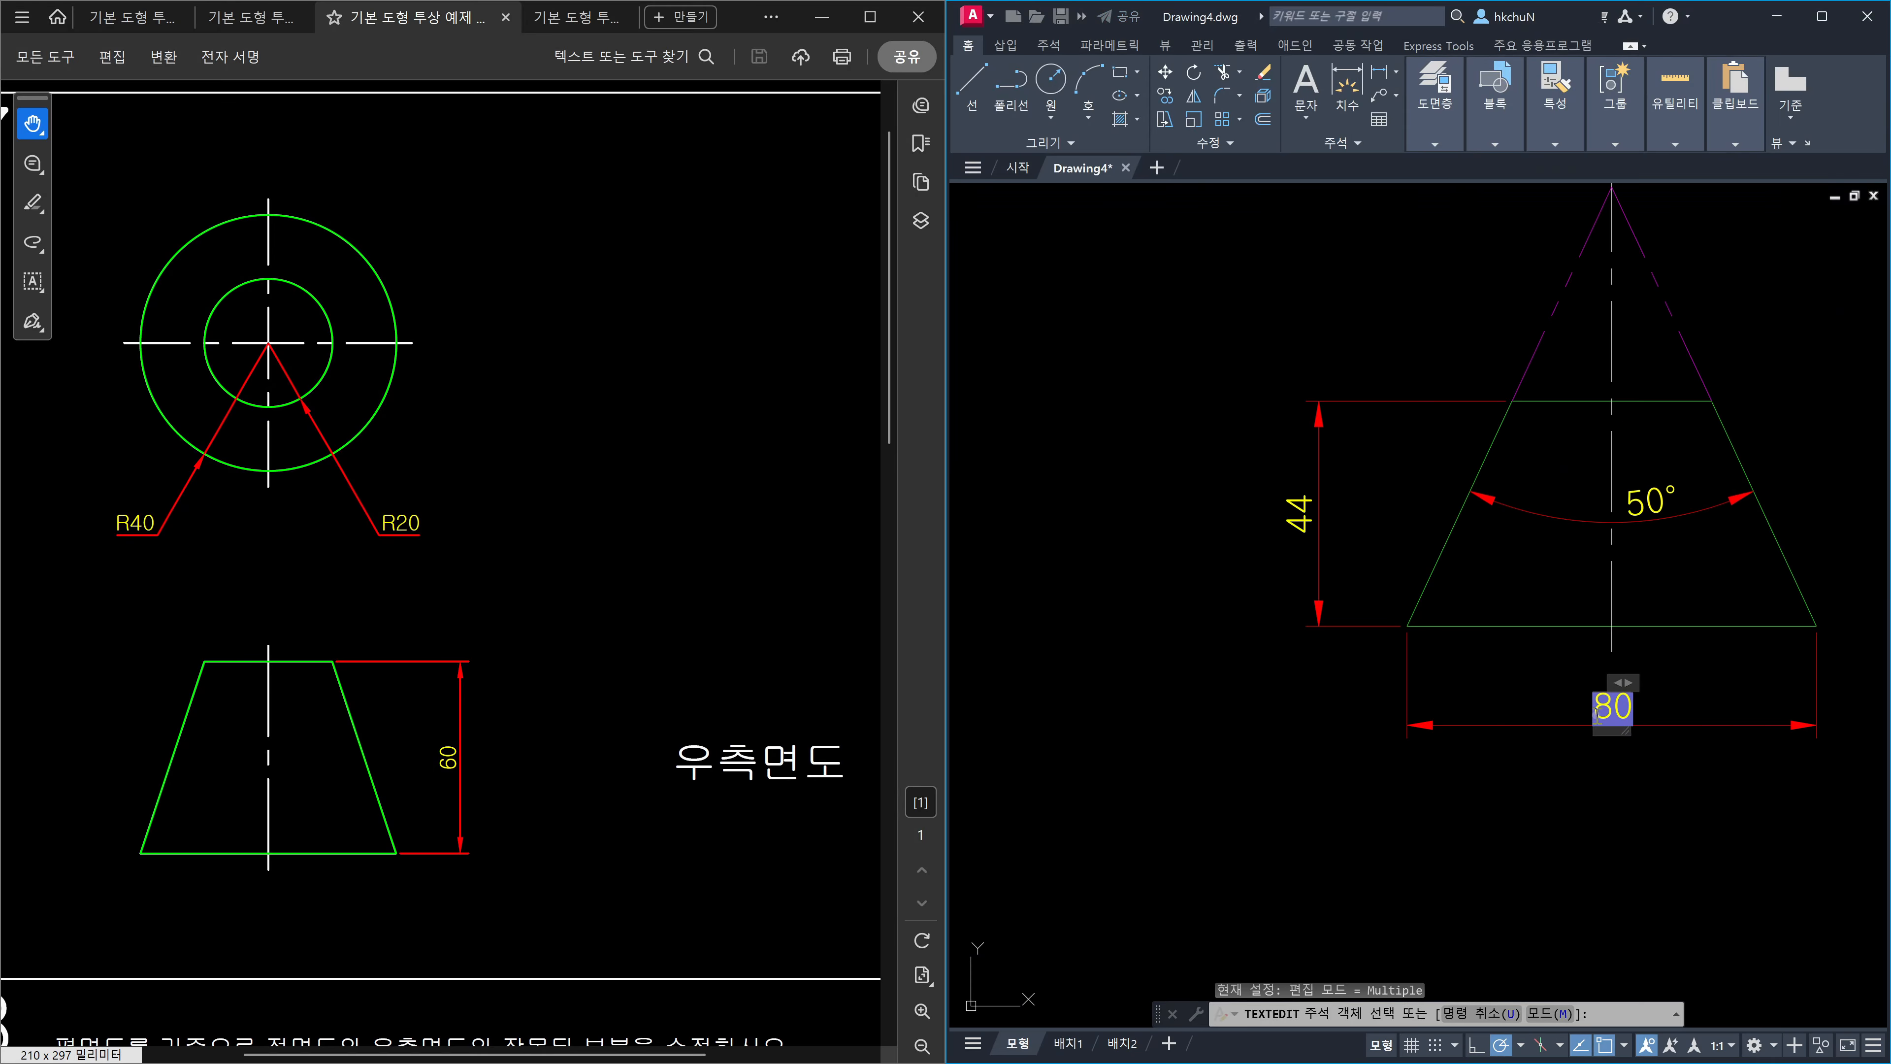
left_click(1597, 711)
type("%%c")
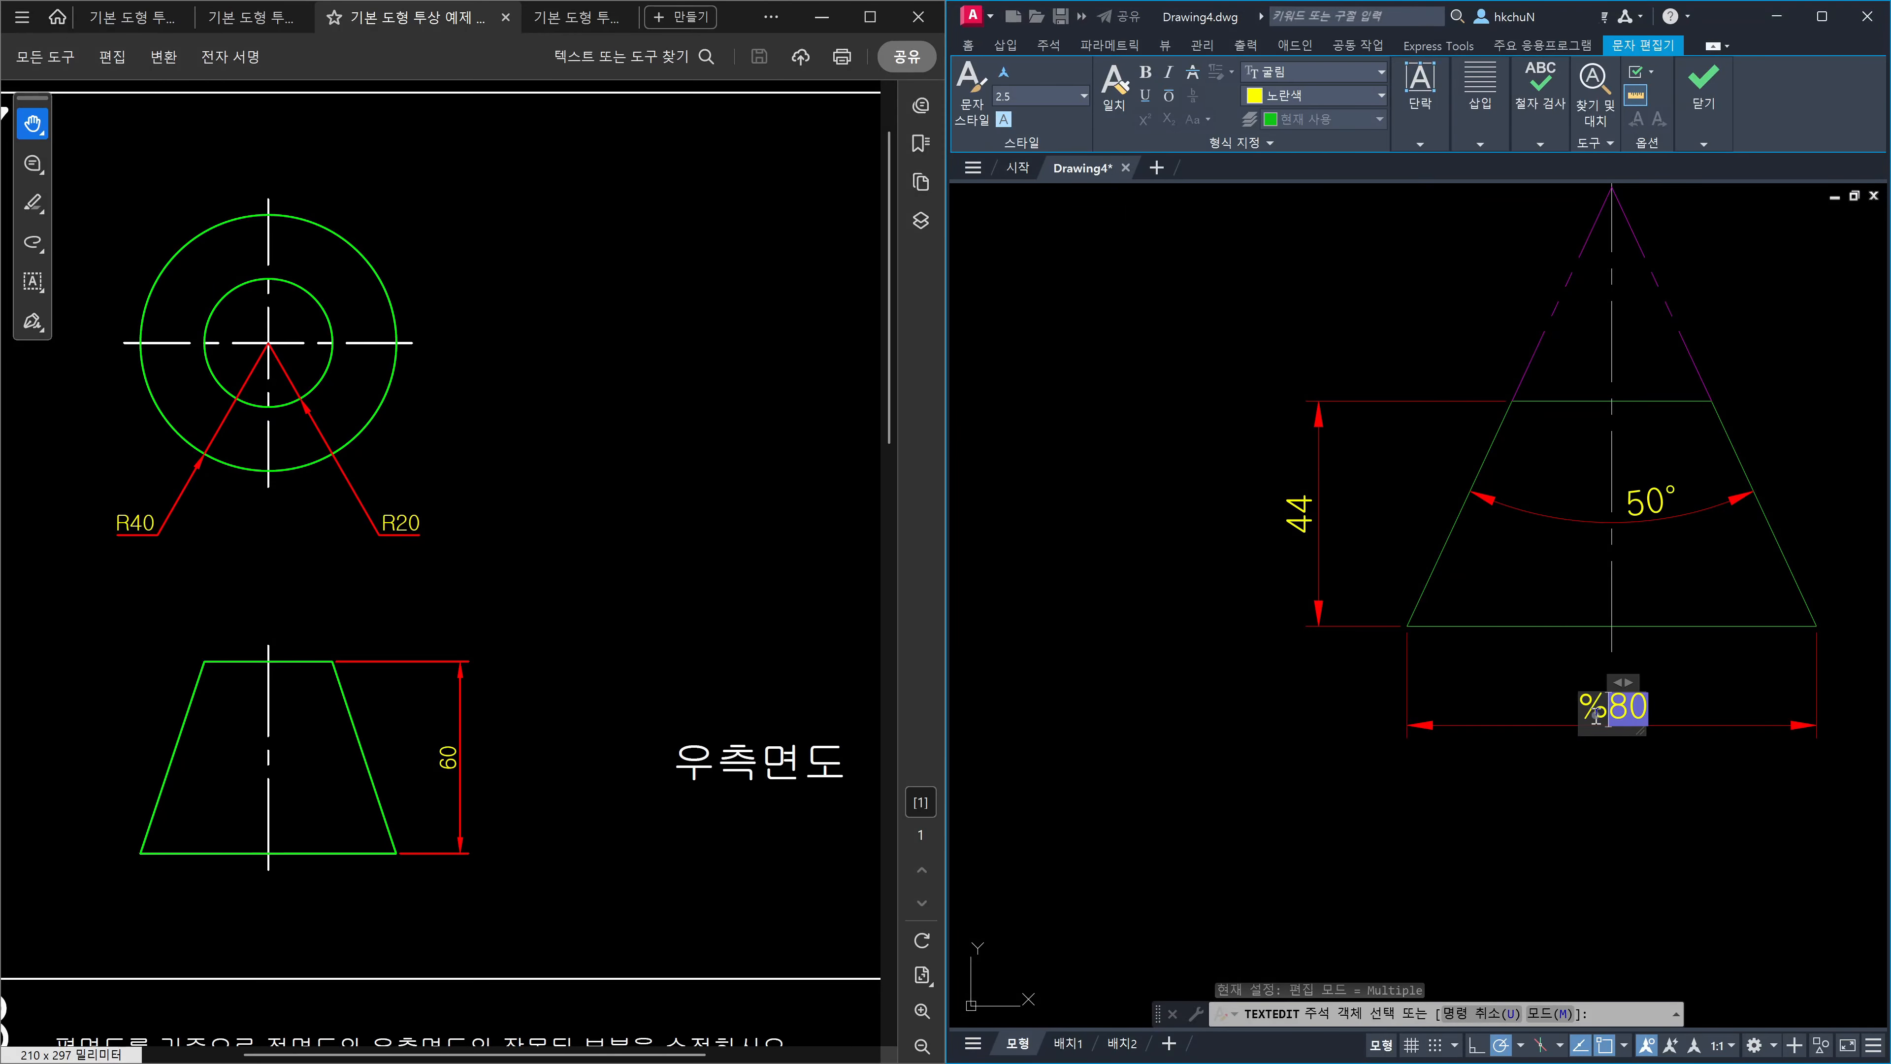
left_click(1512, 892)
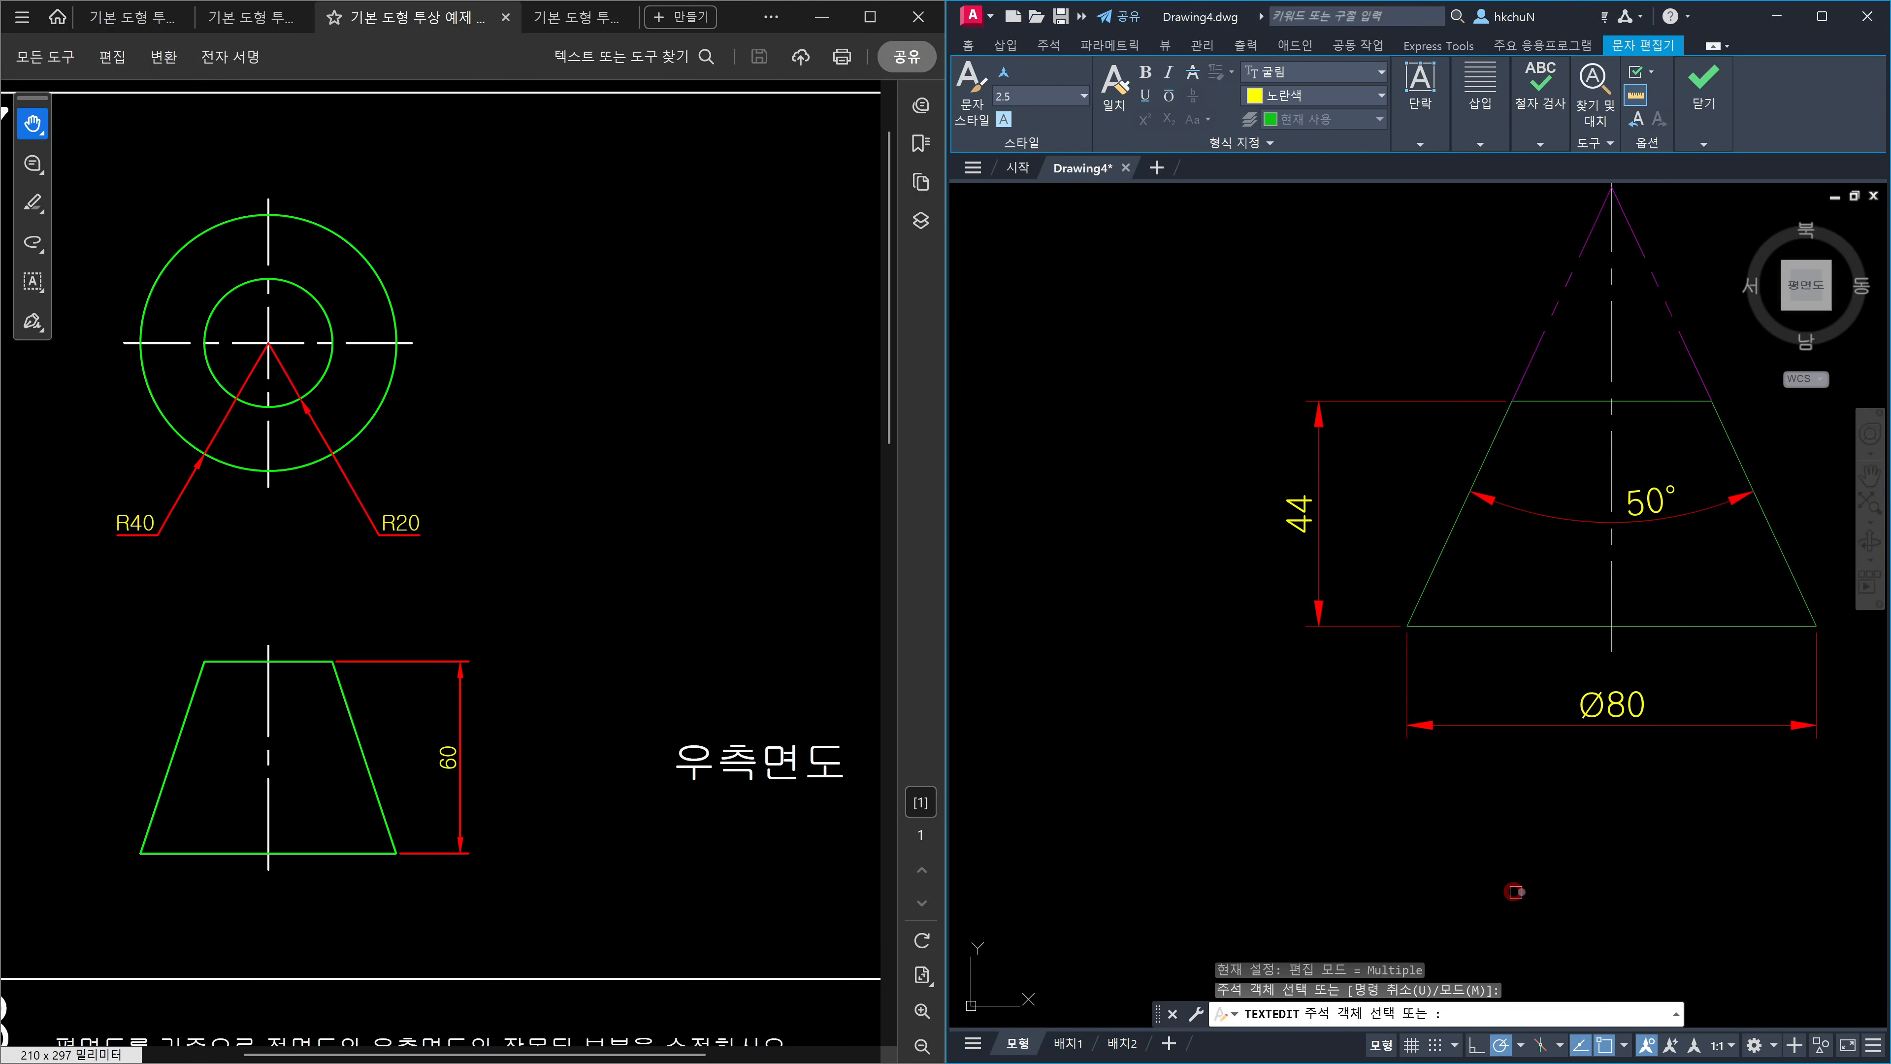
key("Escape")
scroll(1620, 718, "down", 6)
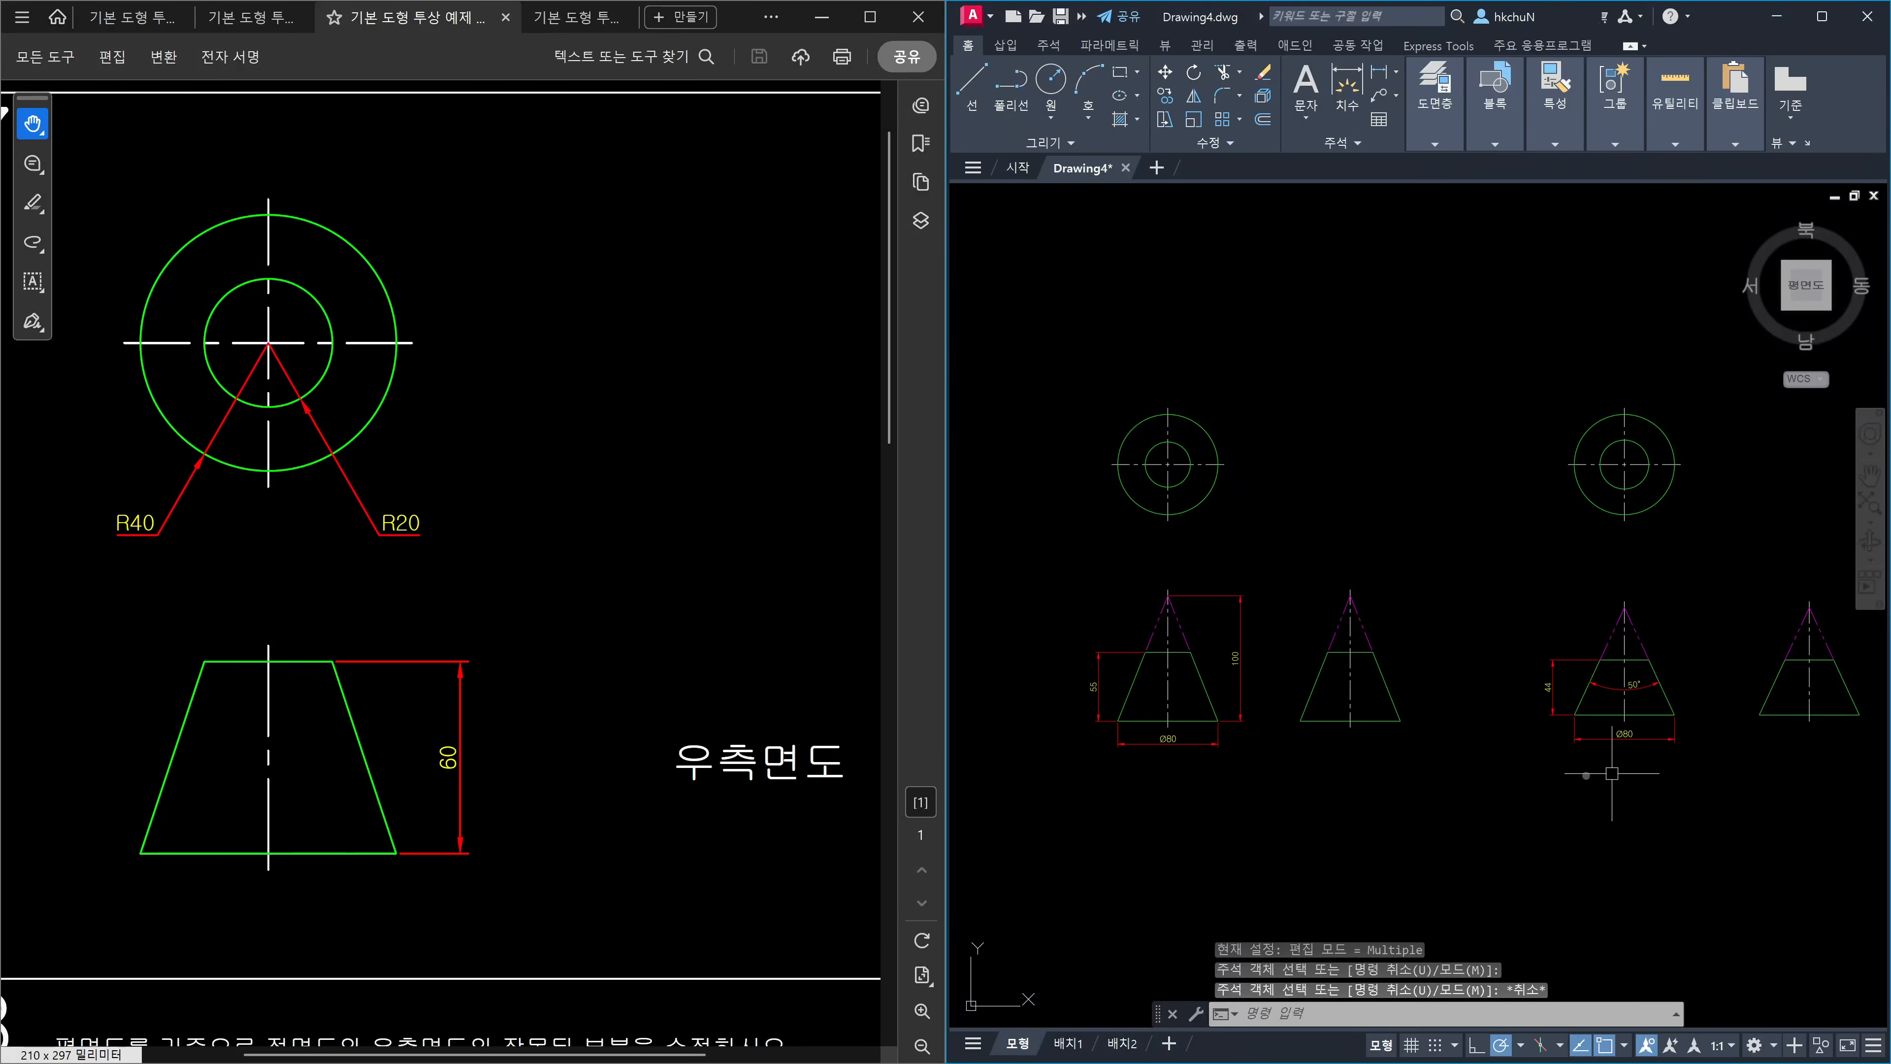
Examine the second cone's dimensioned front view, checking its diameter, apex-angle and cut-height dimensions.
middle_click_drag(1556, 771, 1407, 790)
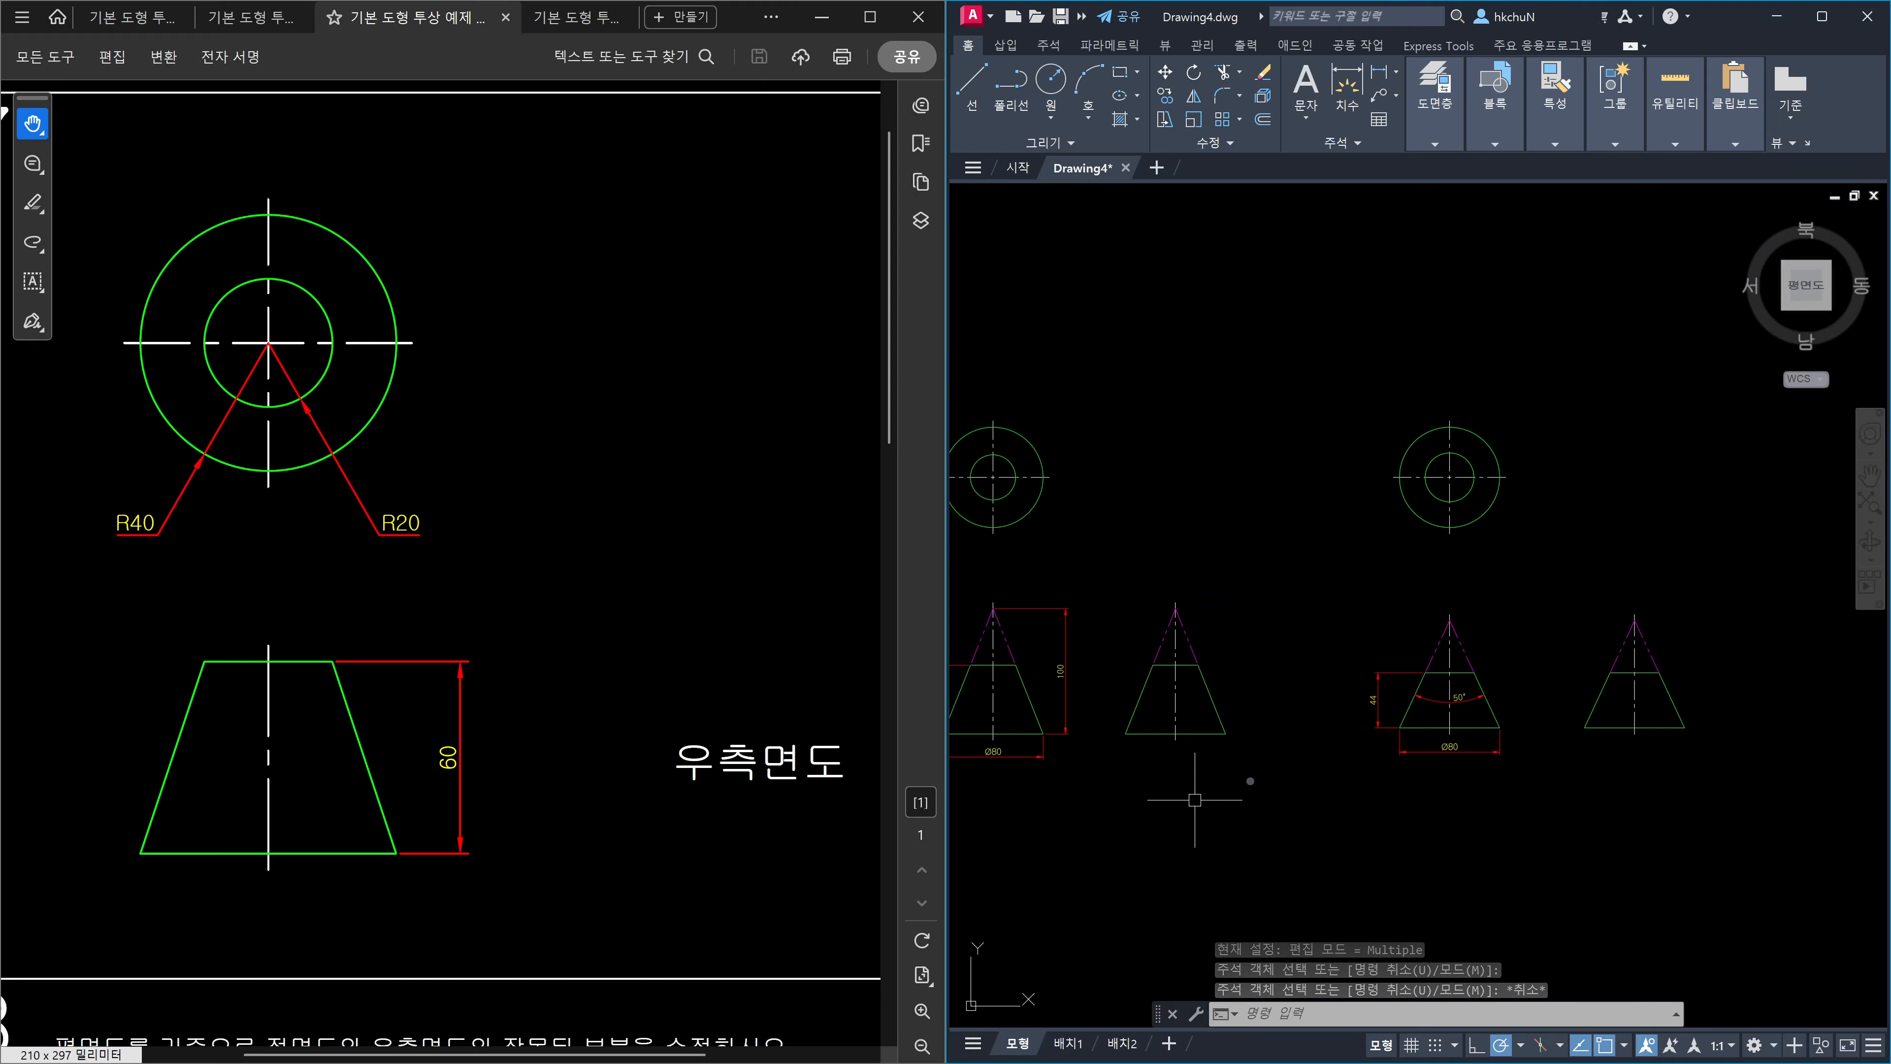
scroll(1445, 759, "up", 2)
scroll(1445, 759, "up", 5)
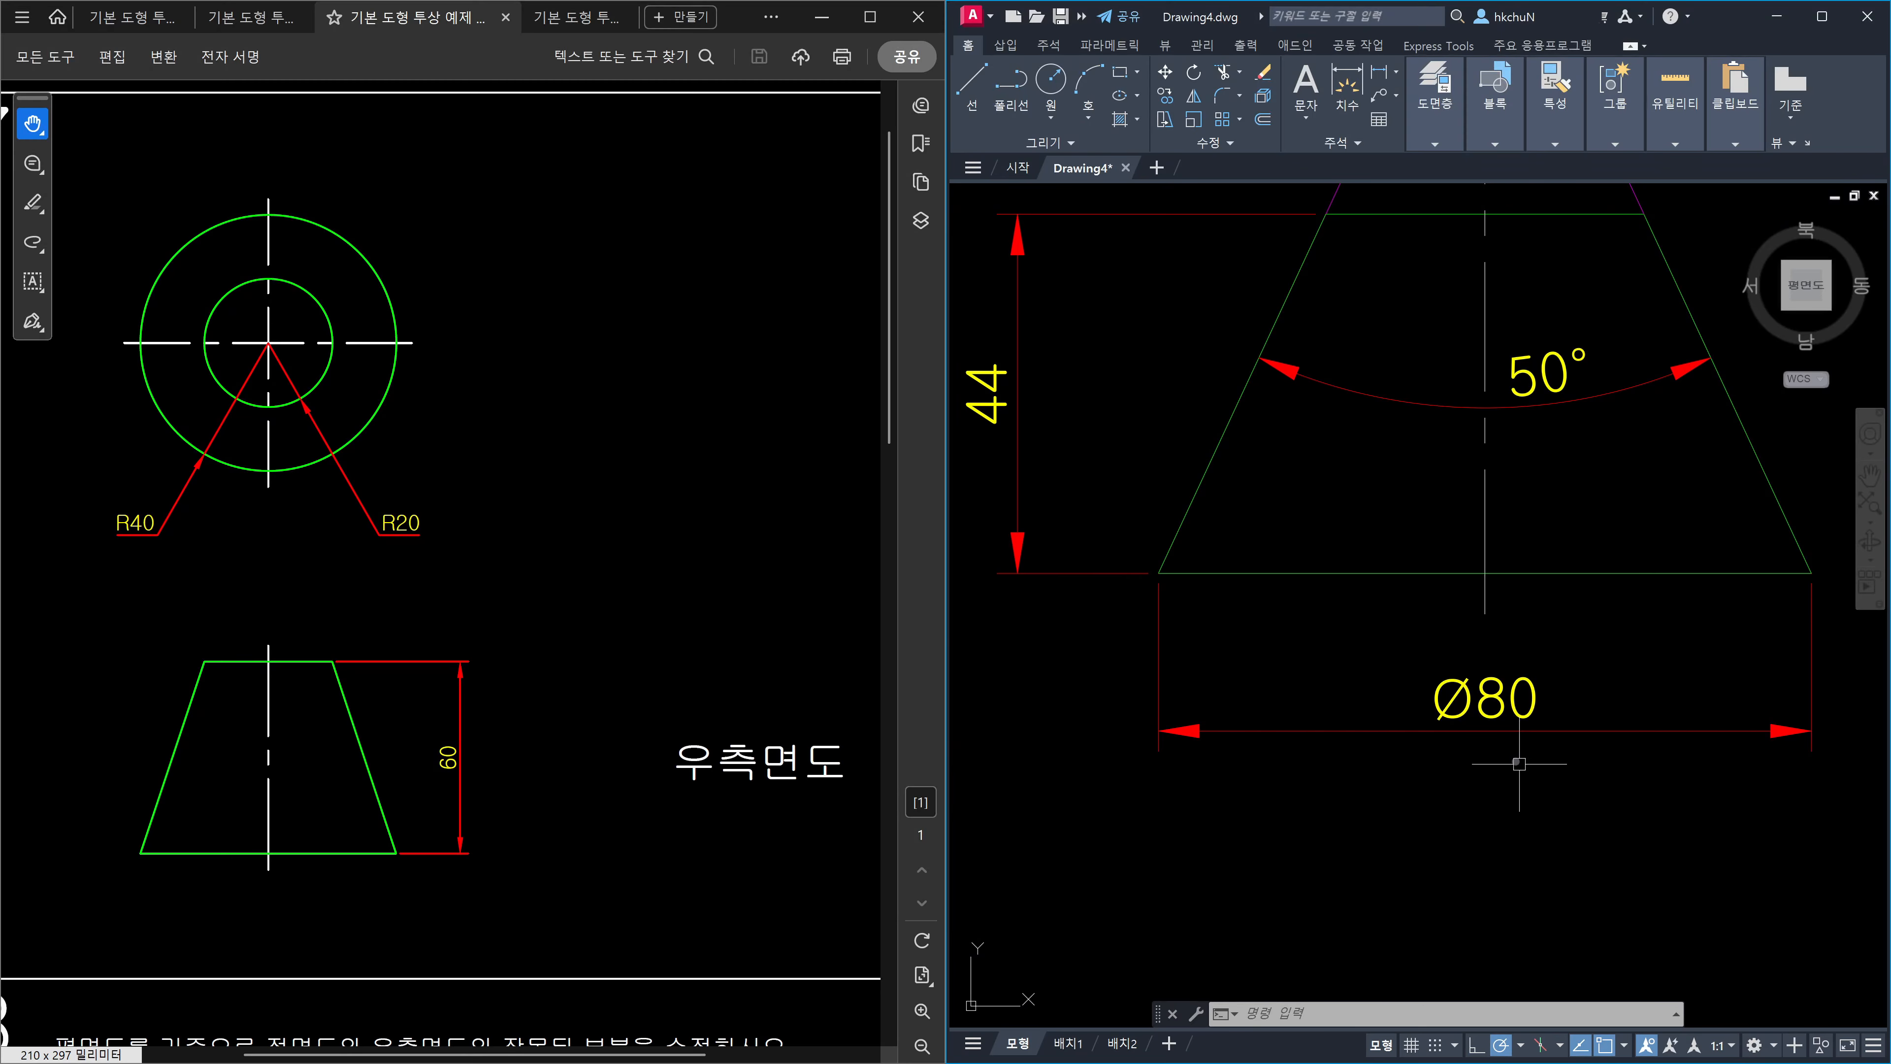
scroll(1519, 763, "down", 5)
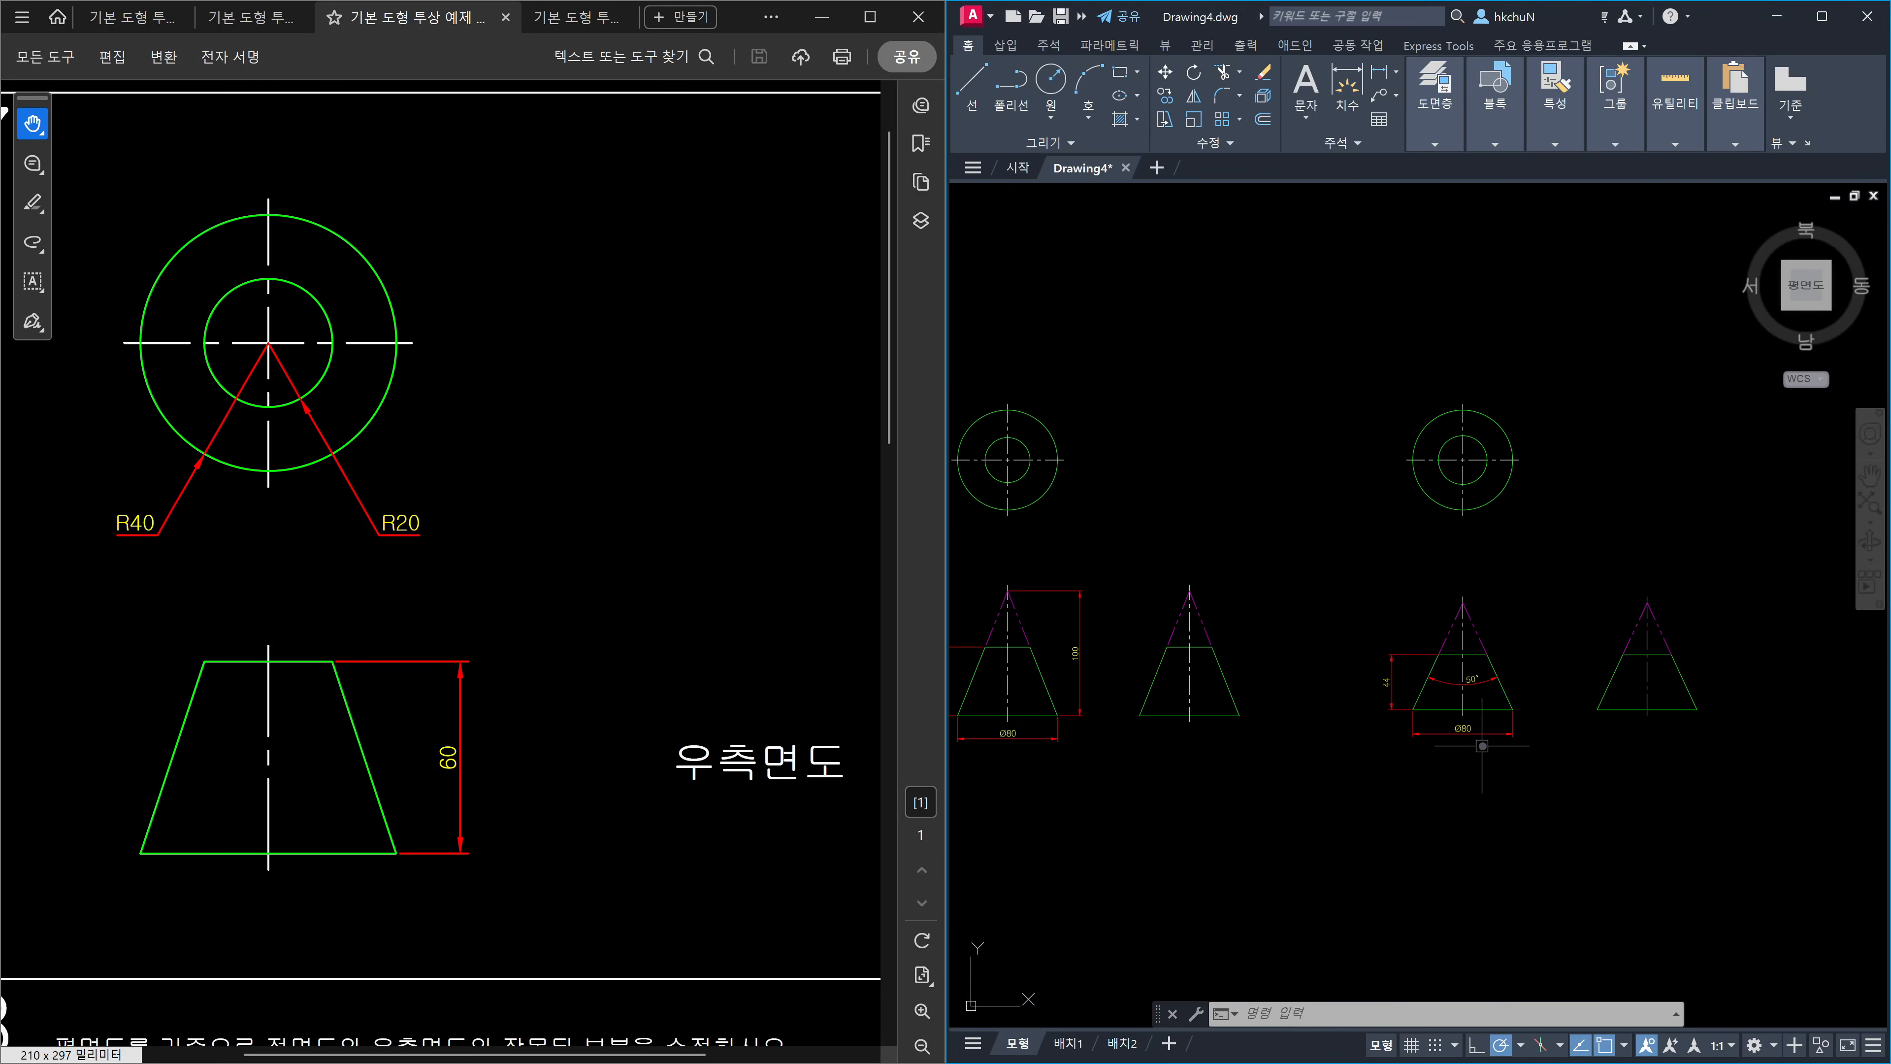
scroll(1482, 745, "up", 2)
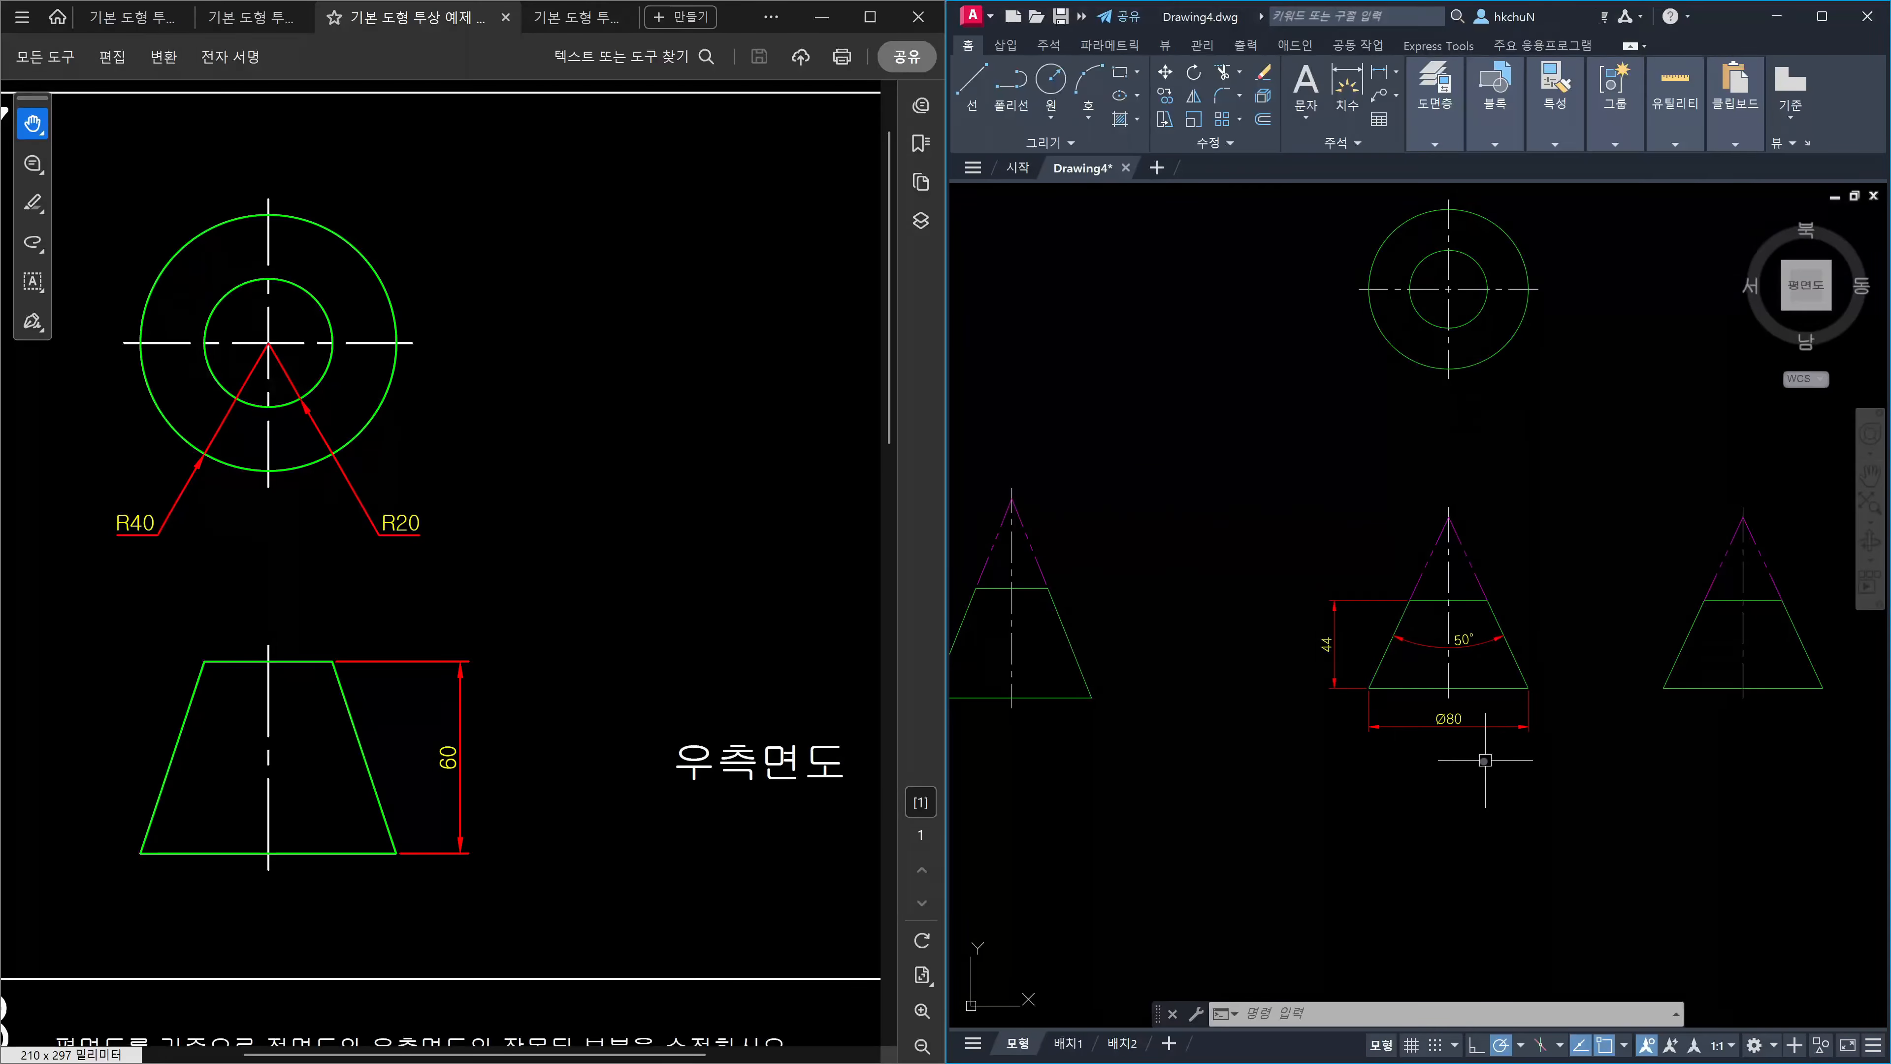
scroll(1478, 763, "down", 4)
middle_click_drag(1559, 785, 1356, 743)
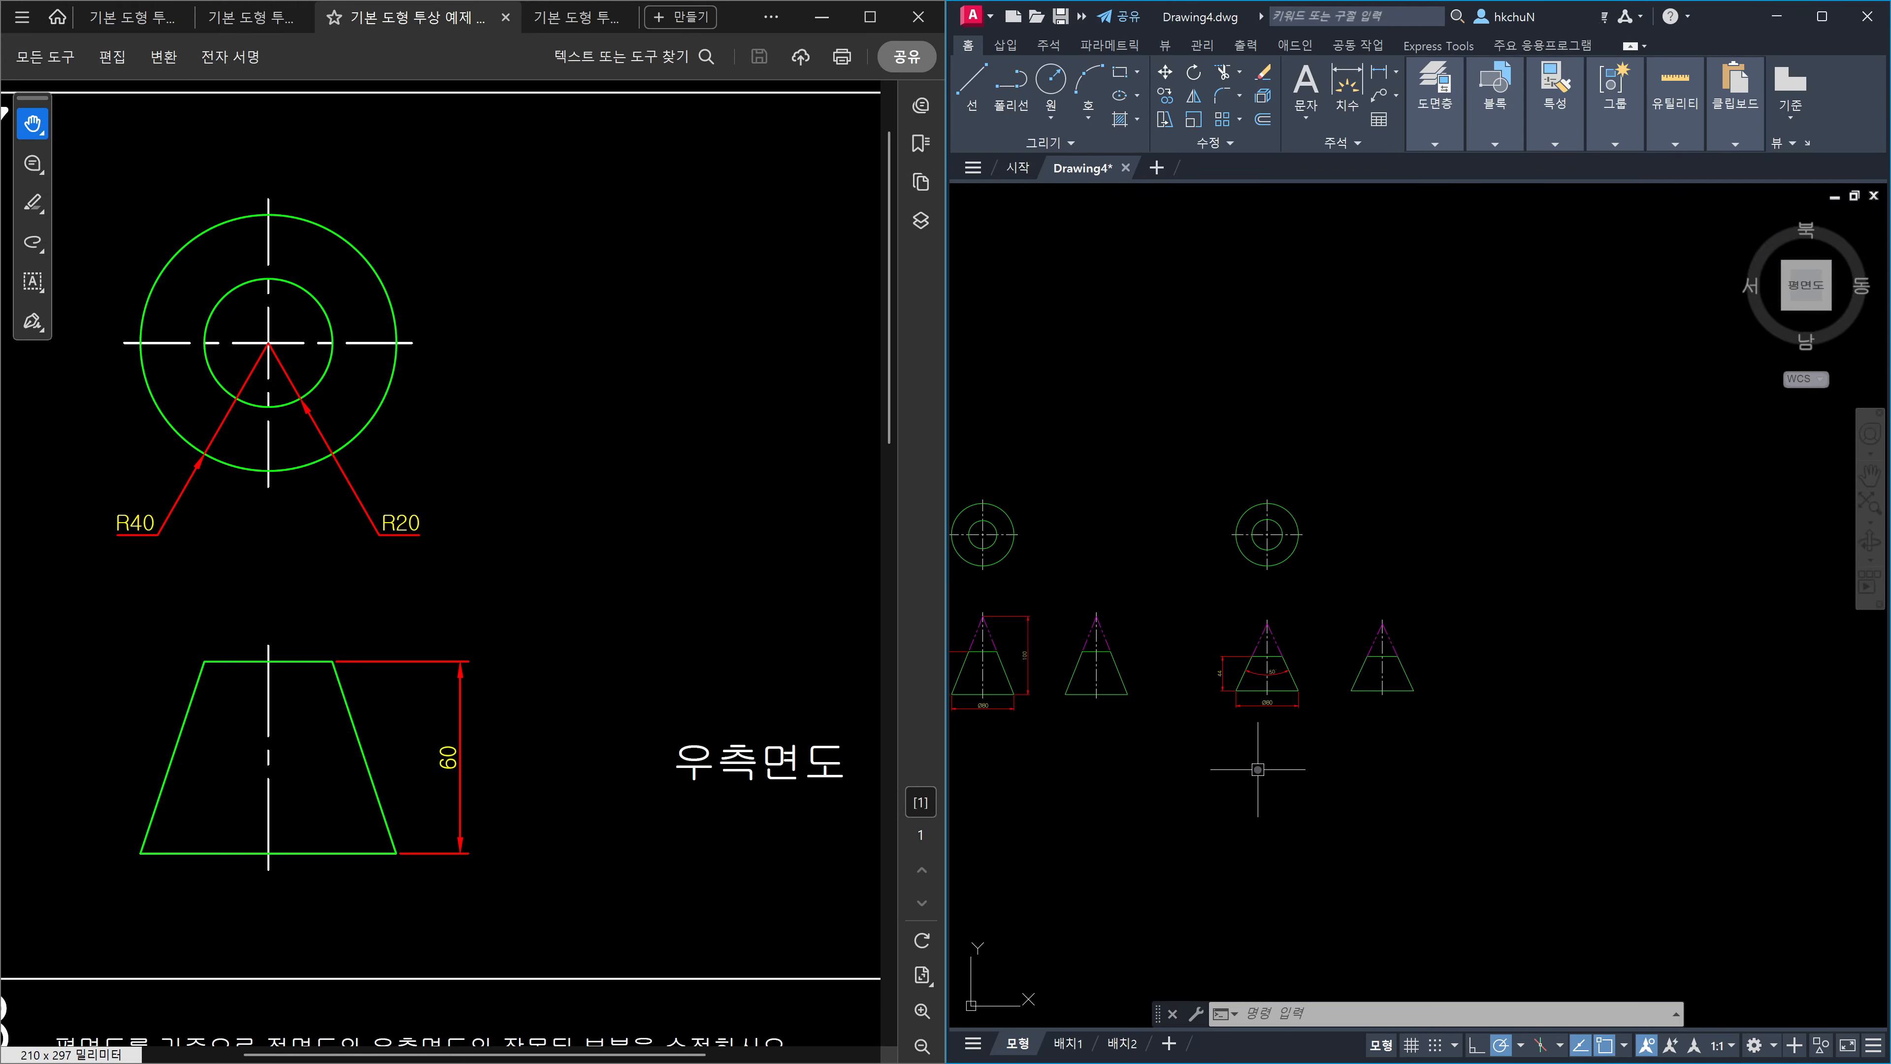
scroll(1509, 683, "up", 2)
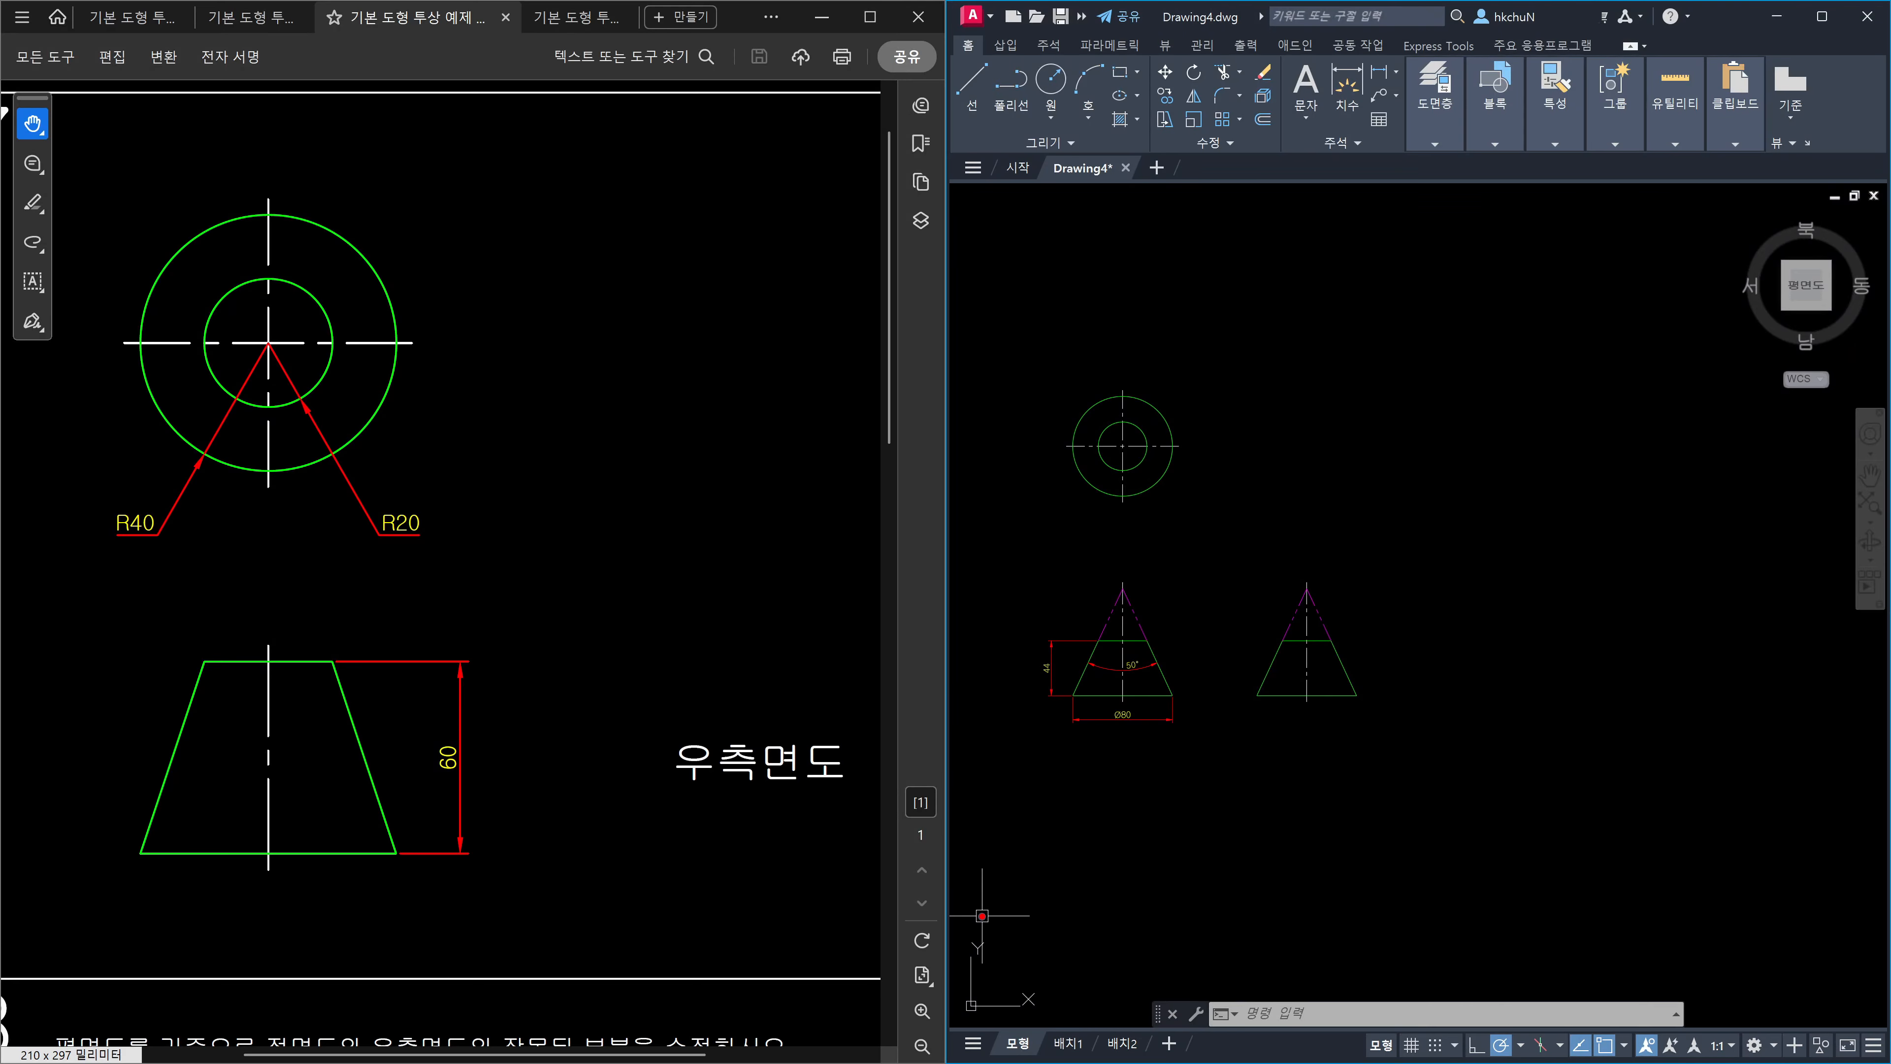
left_click_drag(147, 897, 142, 1007)
left_click_drag(408, 903, 401, 946)
left_click_drag(213, 957, 269, 979)
left_click_drag(281, 899, 300, 991)
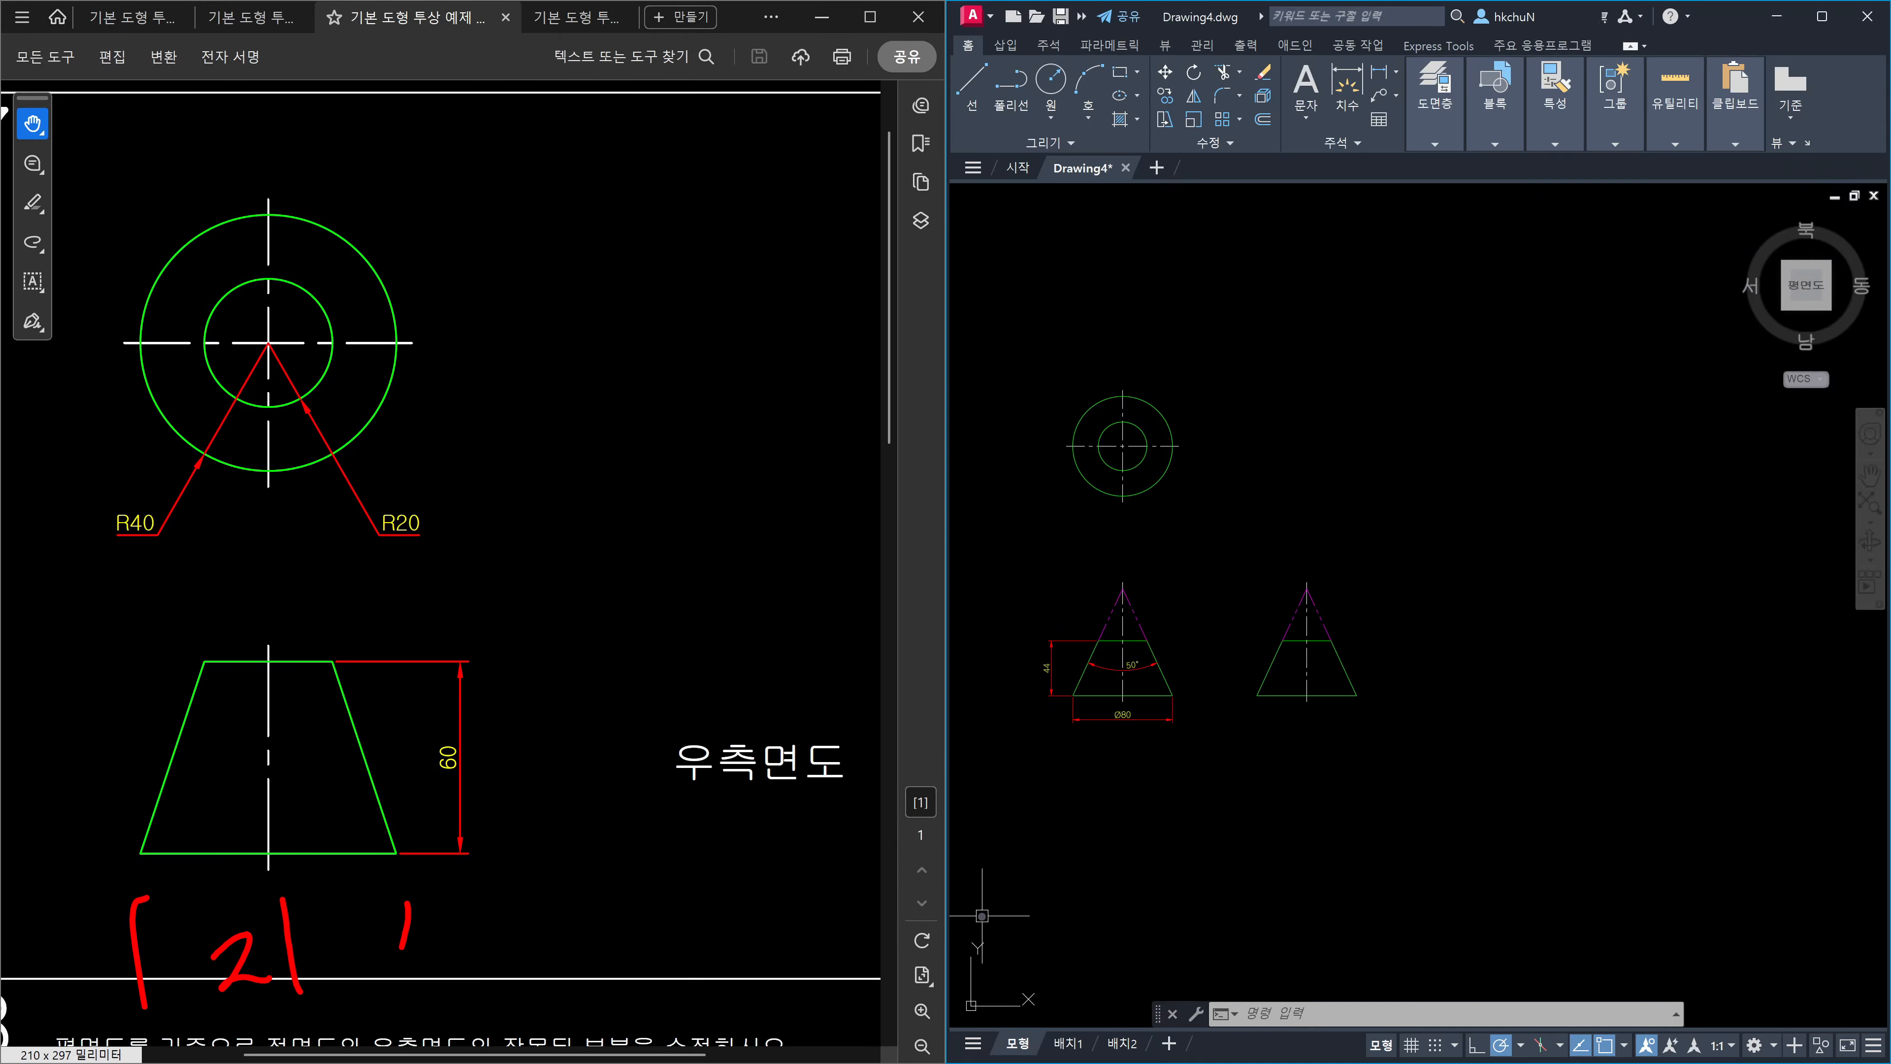
left_click_drag(217, 583, 222, 664)
left_click_drag(339, 561, 325, 639)
left_click_drag(236, 571, 249, 602)
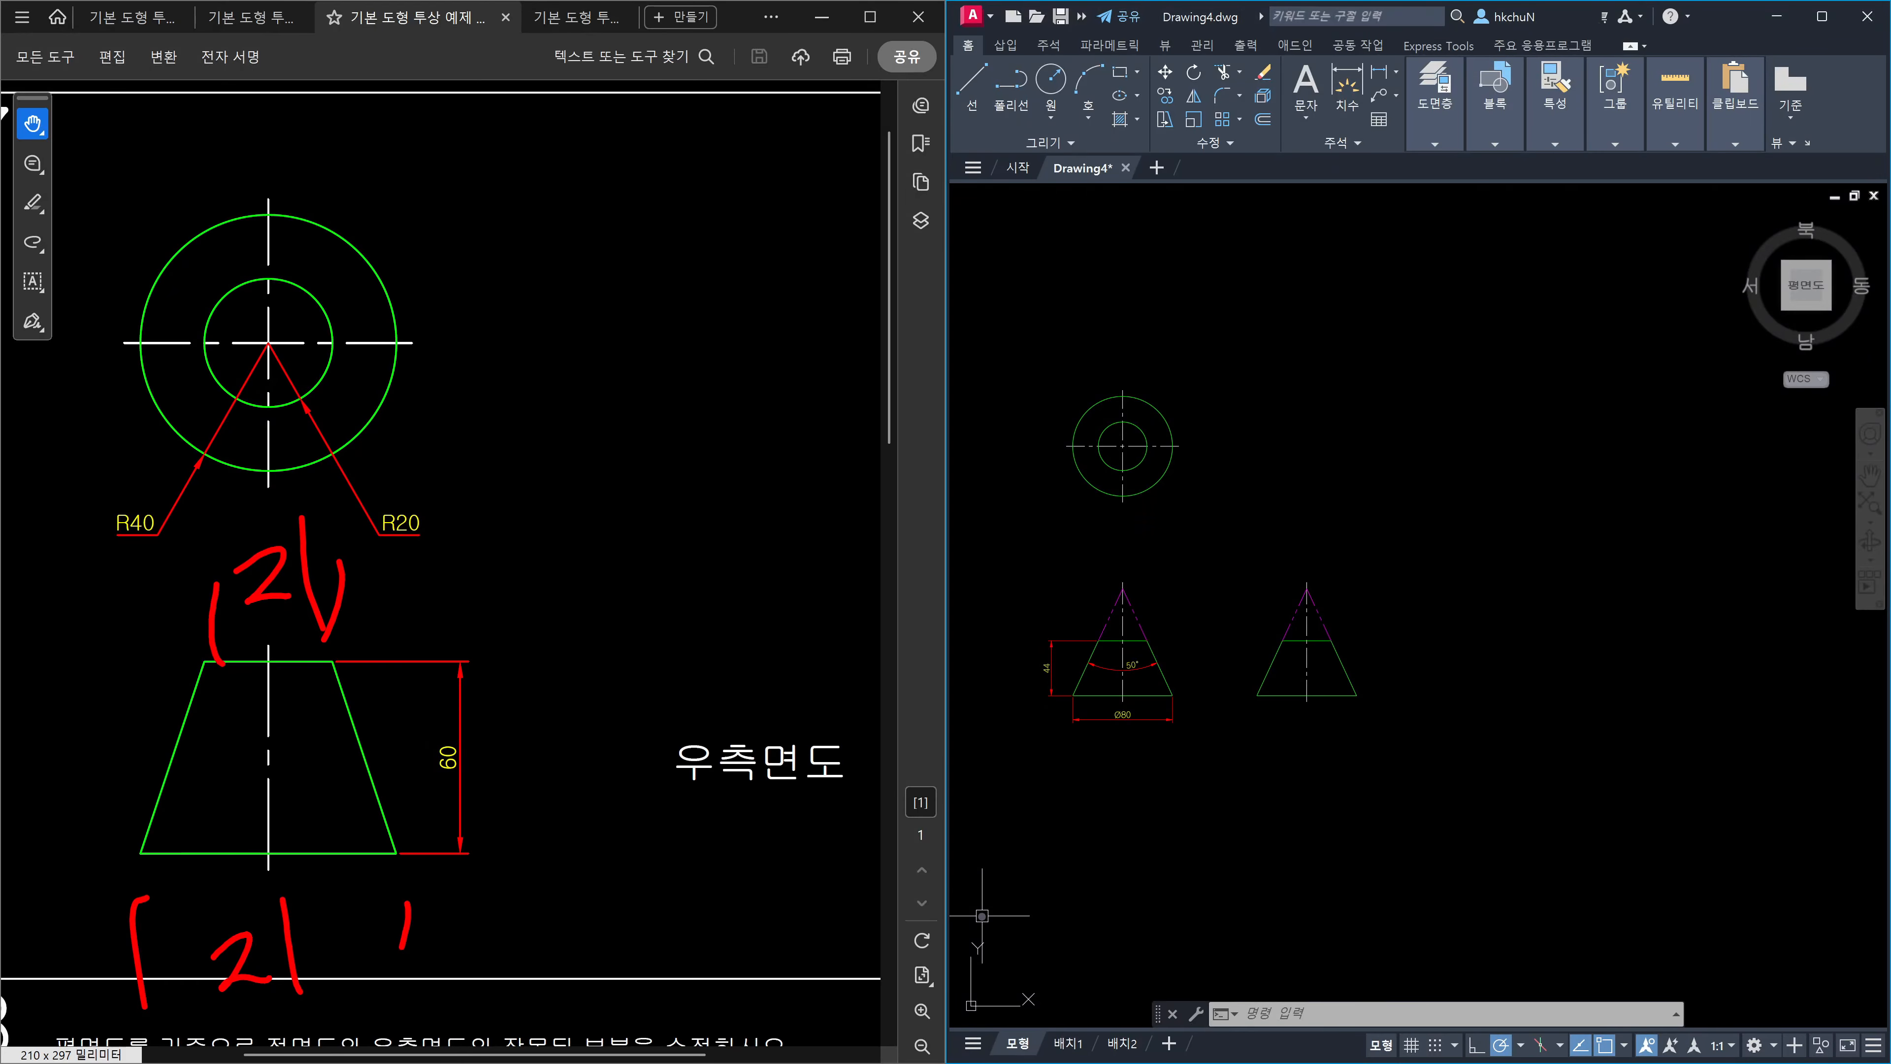
left_click_drag(174, 257, 362, 445)
mouse_move(385, 188)
left_mouse_down()
mouse_move(227, 370)
mouse_move(58, 663)
left_mouse_up()
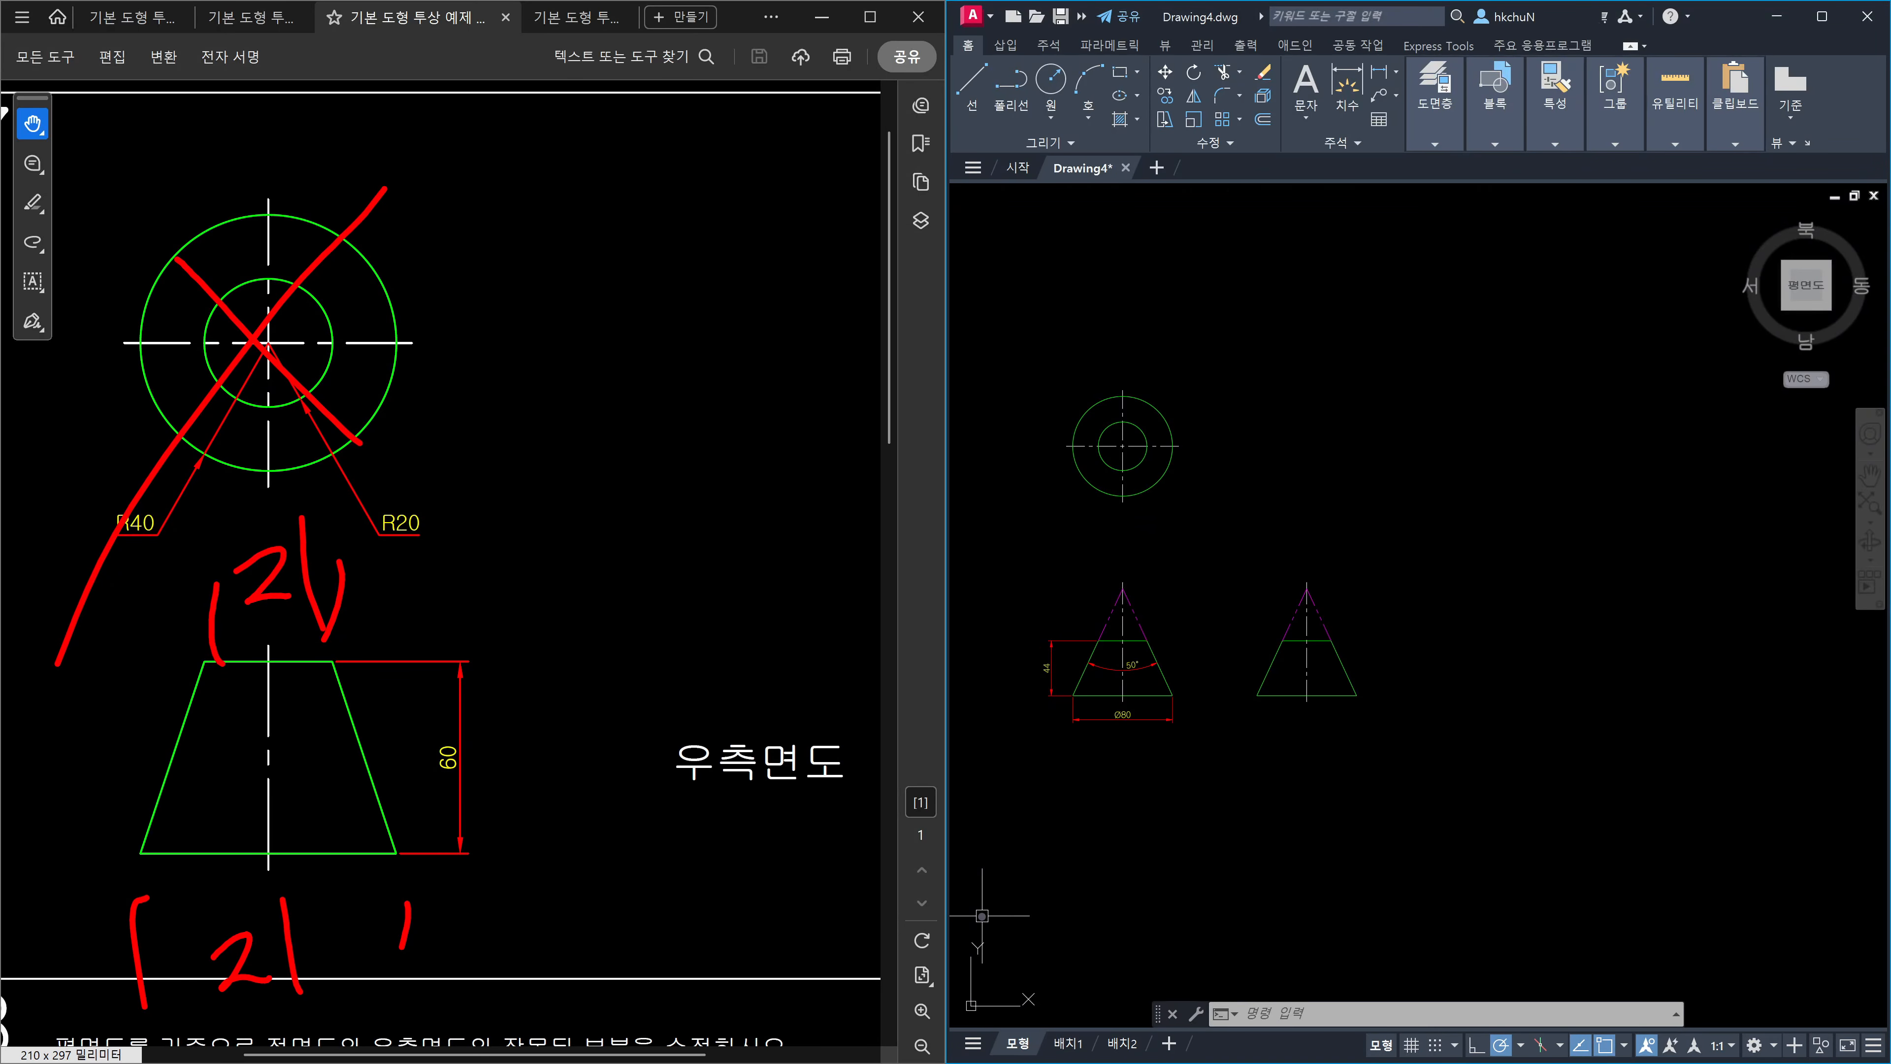
mouse_move(1155, 237)
left_mouse_down()
mouse_move(1076, 313)
mouse_move(1154, 313)
left_mouse_up()
left_click_drag(1050, 317, 1151, 267)
left_click_drag(1064, 403, 1178, 449)
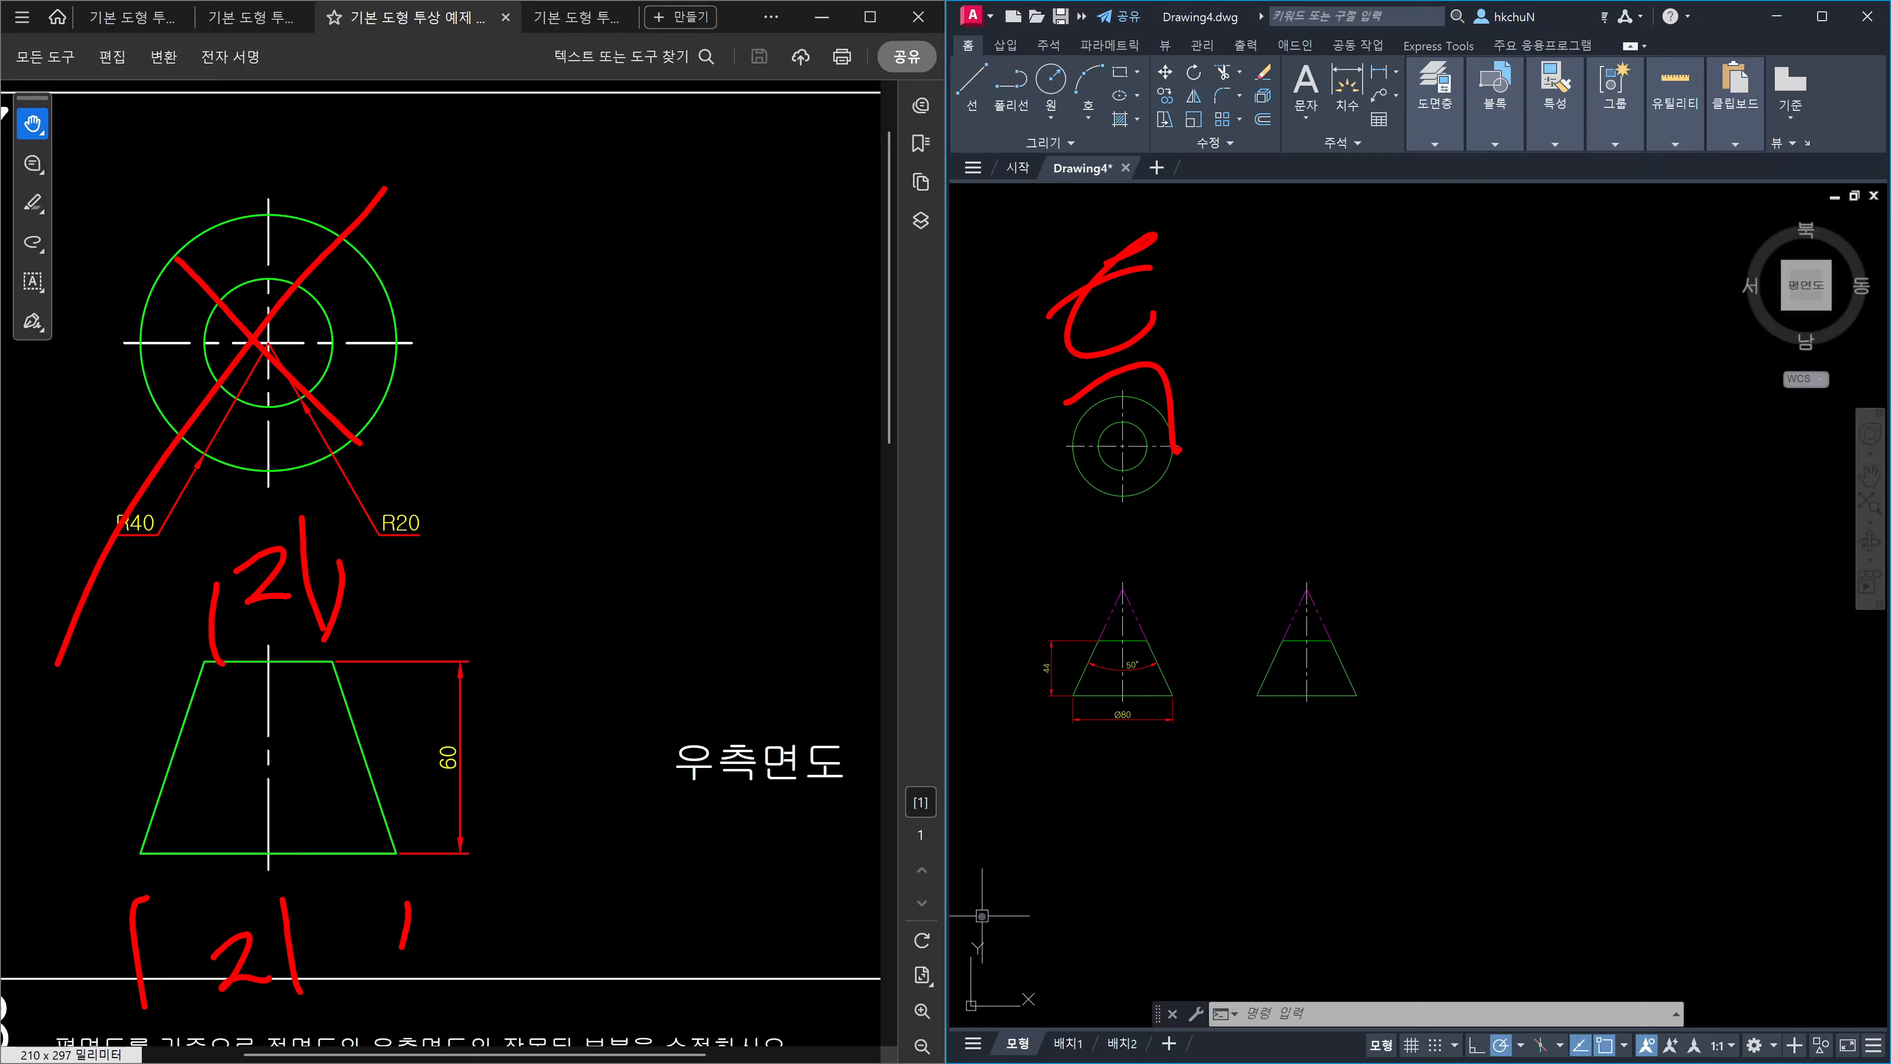
left_click_drag(1284, 223, 1213, 321)
left_click_drag(1239, 276, 1332, 300)
mouse_move(1365, 204)
left_mouse_down()
mouse_move(1376, 356)
mouse_move(1392, 315)
left_mouse_up()
mouse_move(1485, 202)
left_mouse_down()
mouse_move(1509, 261)
mouse_move(1533, 257)
left_mouse_up()
mouse_move(1523, 240)
left_mouse_down()
mouse_move(1546, 229)
mouse_move(1561, 263)
left_mouse_up()
mouse_move(1601, 216)
left_mouse_down()
mouse_move(1610, 316)
mouse_move(1586, 365)
left_mouse_up()
mouse_move(1610, 316)
left_mouse_down()
mouse_move(1568, 375)
mouse_move(1657, 361)
left_mouse_up()
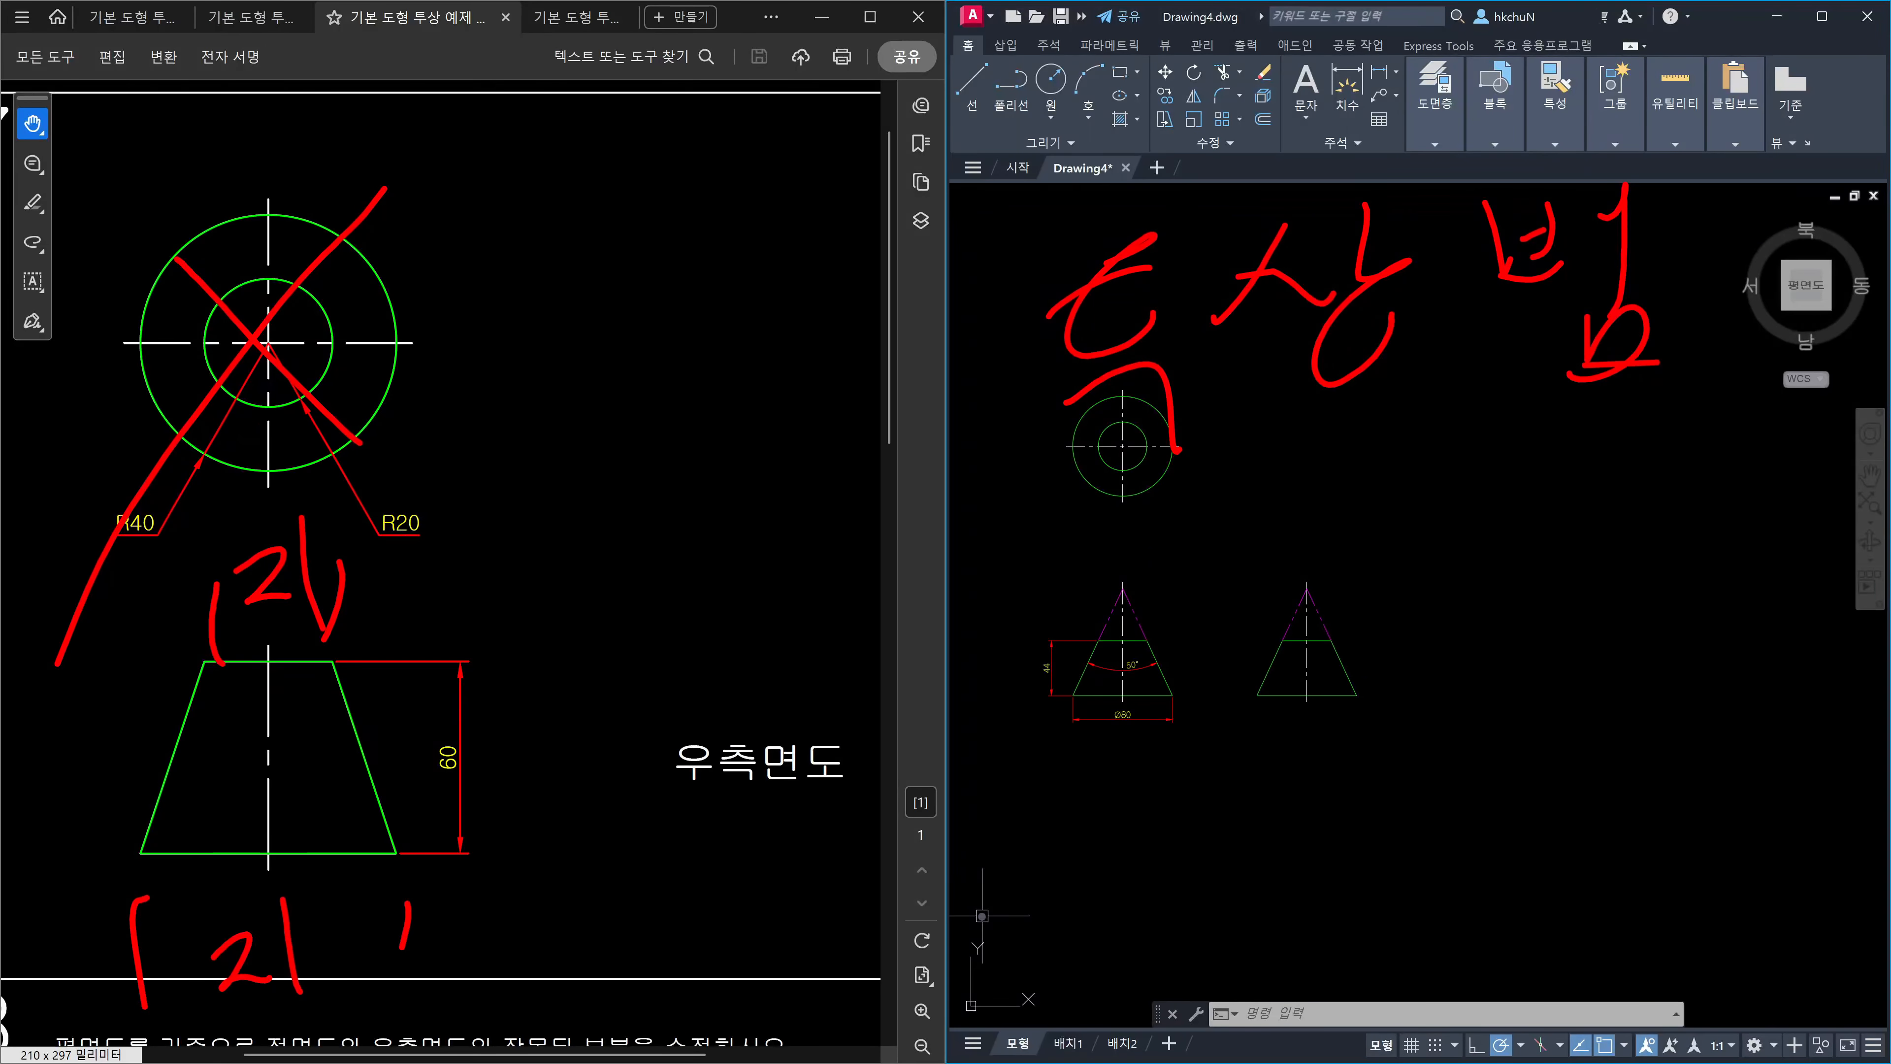
left_click_drag(1148, 792, 1232, 916)
left_click_drag(1317, 763, 1319, 797)
left_click_drag(1365, 707, 1418, 755)
mouse_move(1424, 711)
left_mouse_down()
mouse_move(1447, 706)
mouse_move(1498, 878)
left_mouse_up()
mouse_move(1540, 675)
left_mouse_down()
mouse_move(1582, 816)
mouse_move(1705, 802)
left_mouse_up()
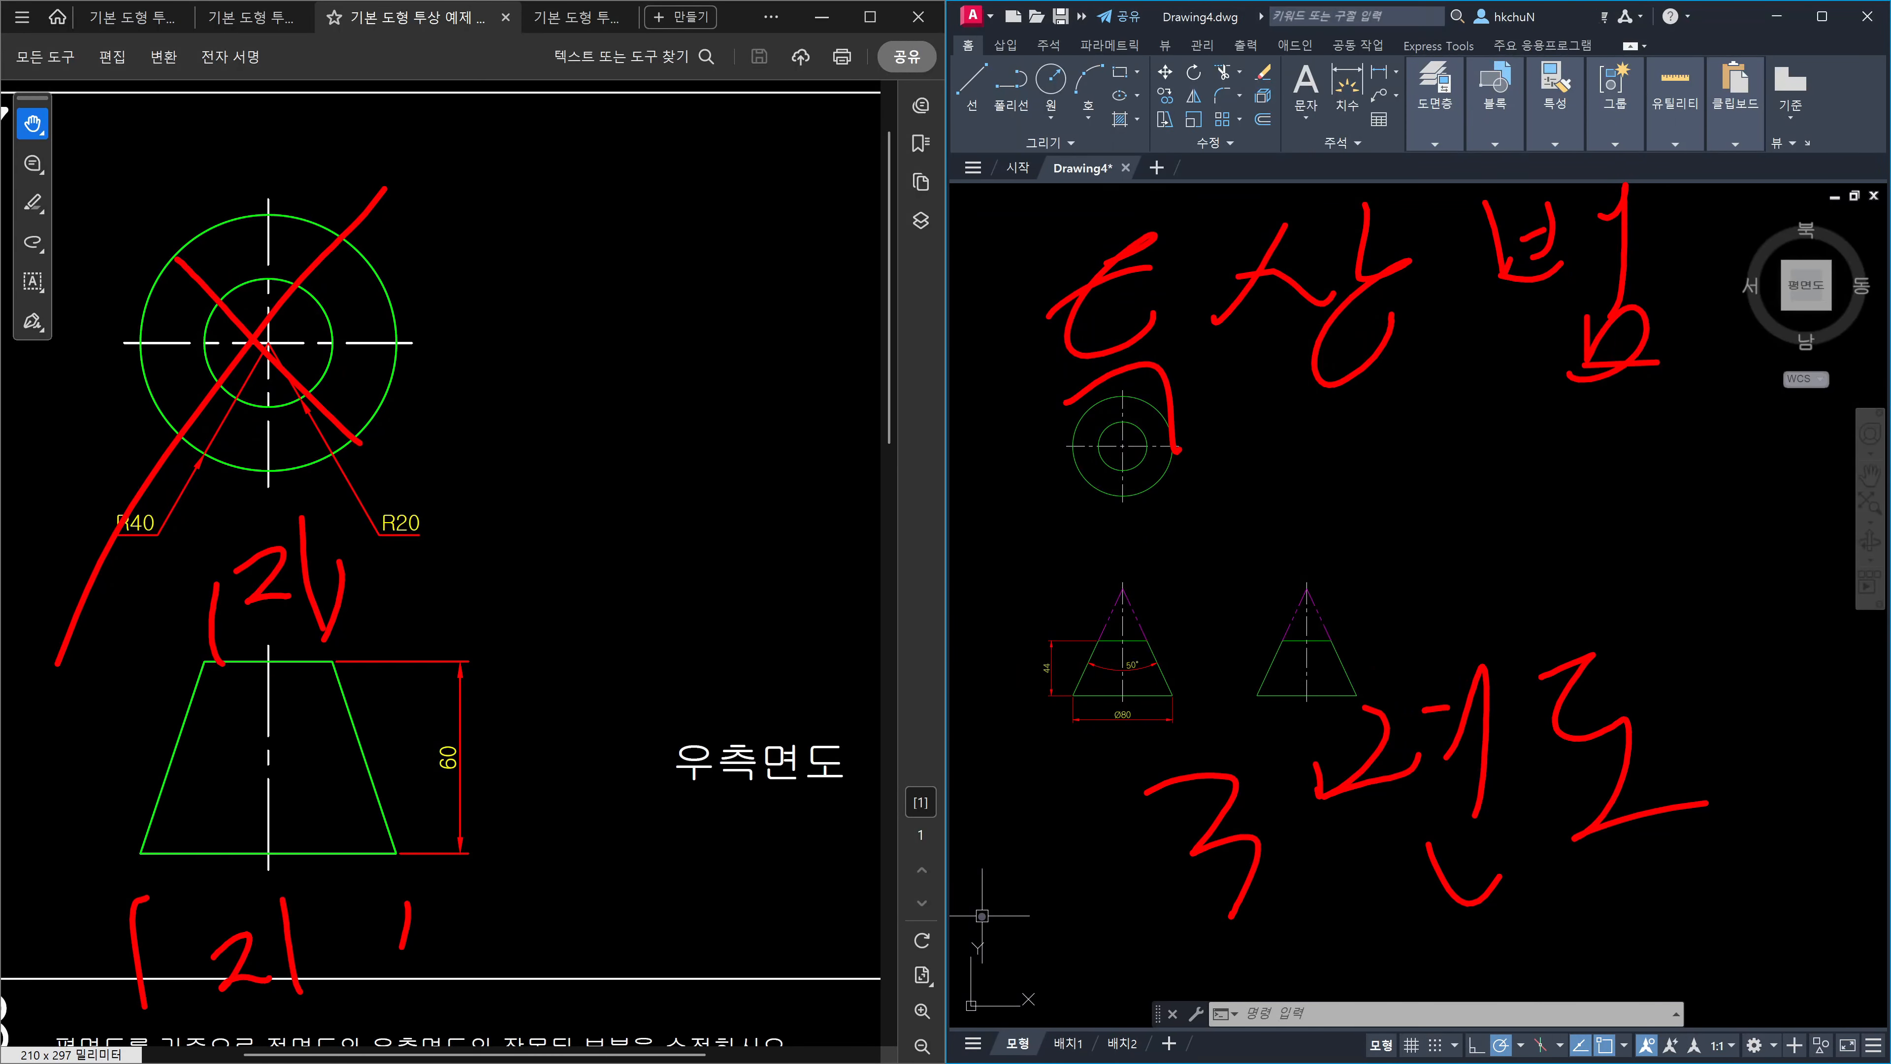
mouse_move(742, 156)
left_mouse_down()
mouse_move(778, 133)
mouse_move(809, 289)
left_mouse_up()
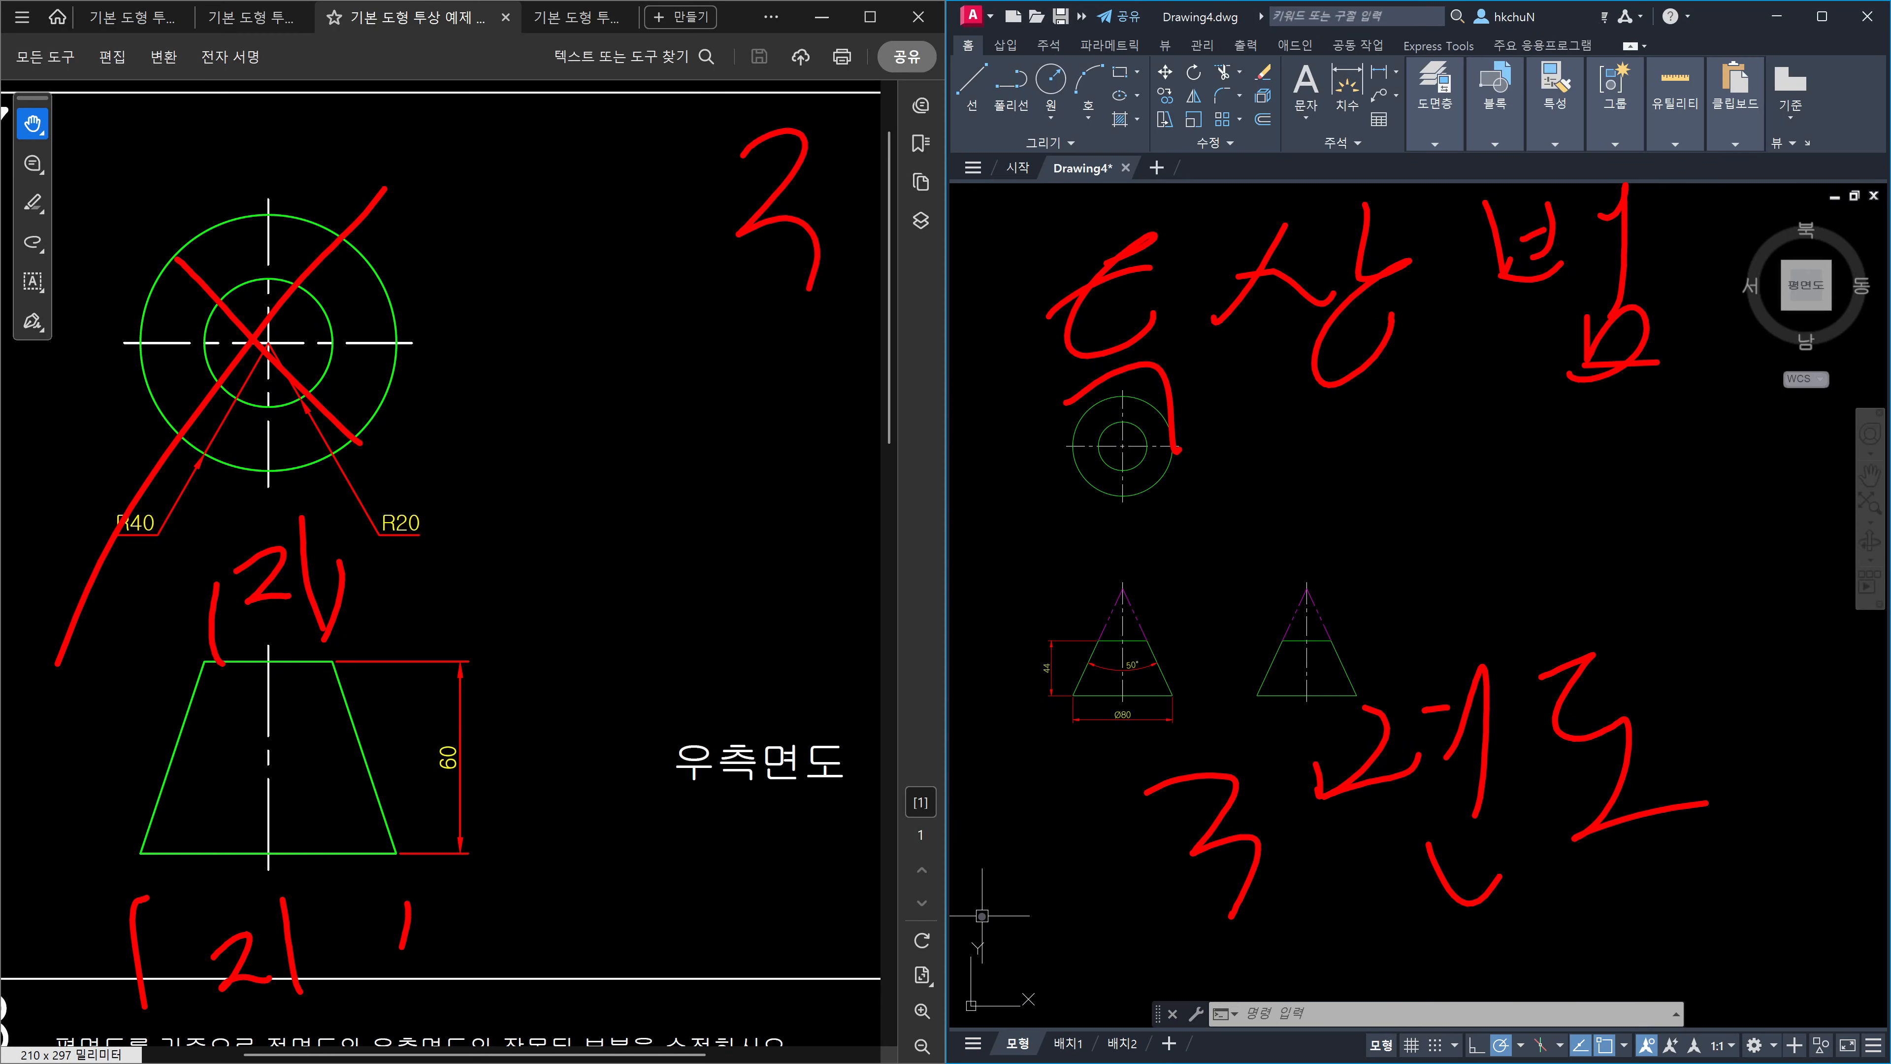
mouse_move(870, 116)
left_mouse_down()
mouse_move(907, 197)
mouse_move(970, 251)
mouse_move(999, 249)
left_mouse_up()
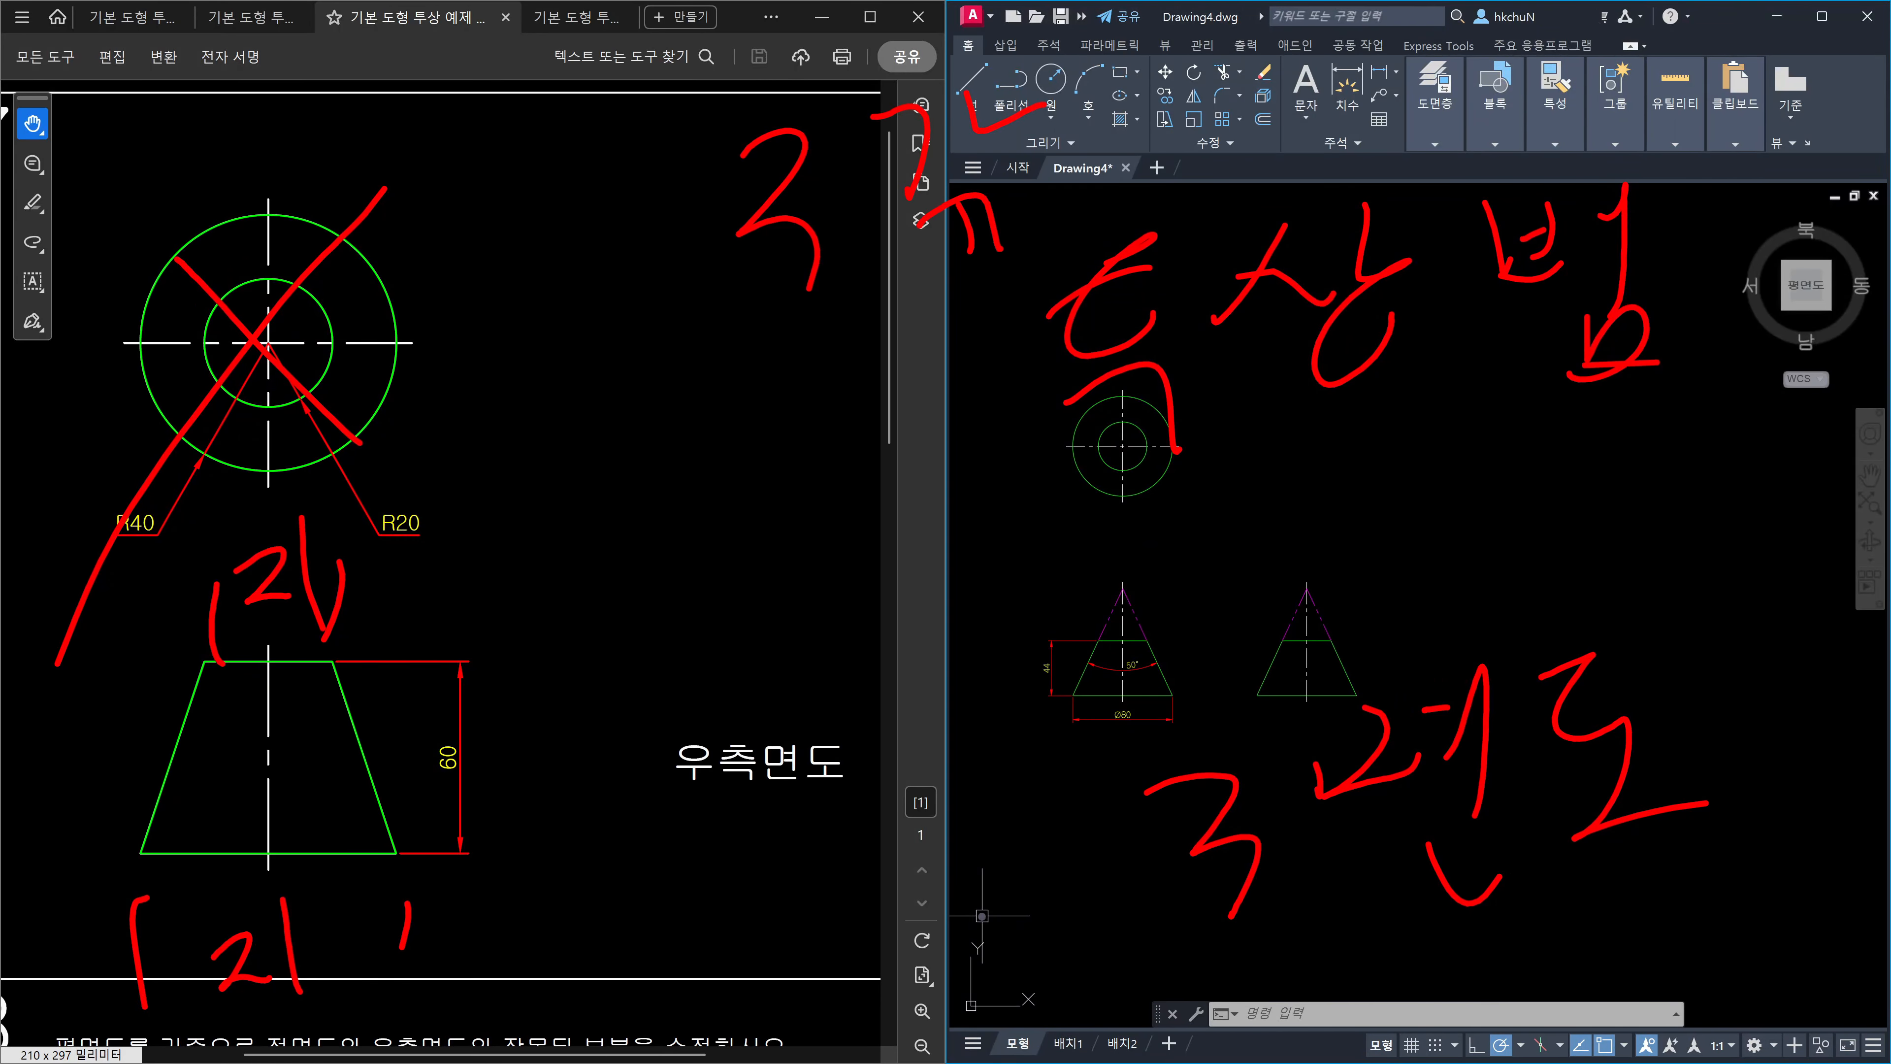
mouse_move(1190, 77)
left_mouse_down()
mouse_move(1221, 132)
mouse_move(1195, 193)
left_mouse_up()
left_click_drag(1259, 140, 1236, 173)
left_click_drag(1199, 158, 1238, 151)
left_click_drag(1211, 191, 1255, 192)
mouse_move(1308, 77)
left_mouse_down()
mouse_move(1709, 175)
mouse_move(1617, 605)
left_mouse_up()
left_click_drag(1608, 533, 1725, 591)
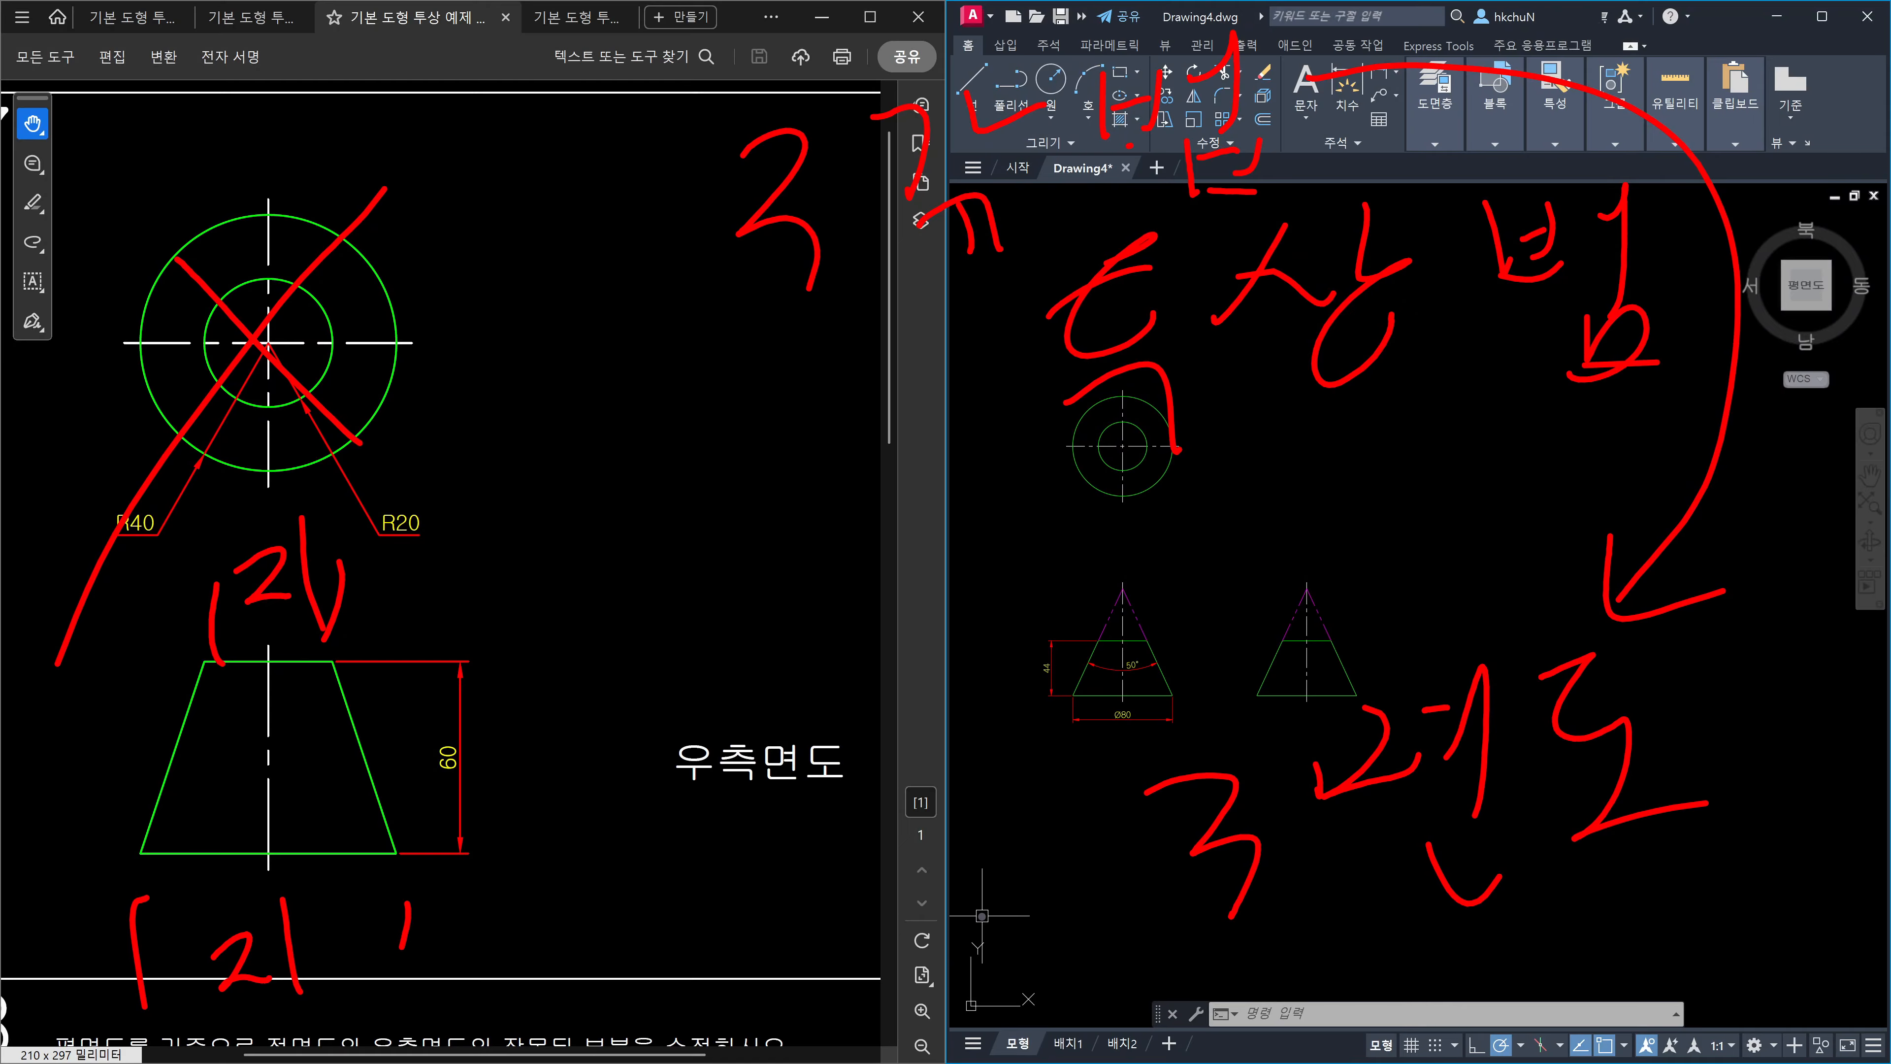
mouse_move(1221, 986)
left_mouse_down()
mouse_move(1803, 849)
mouse_move(1718, 926)
left_mouse_up()
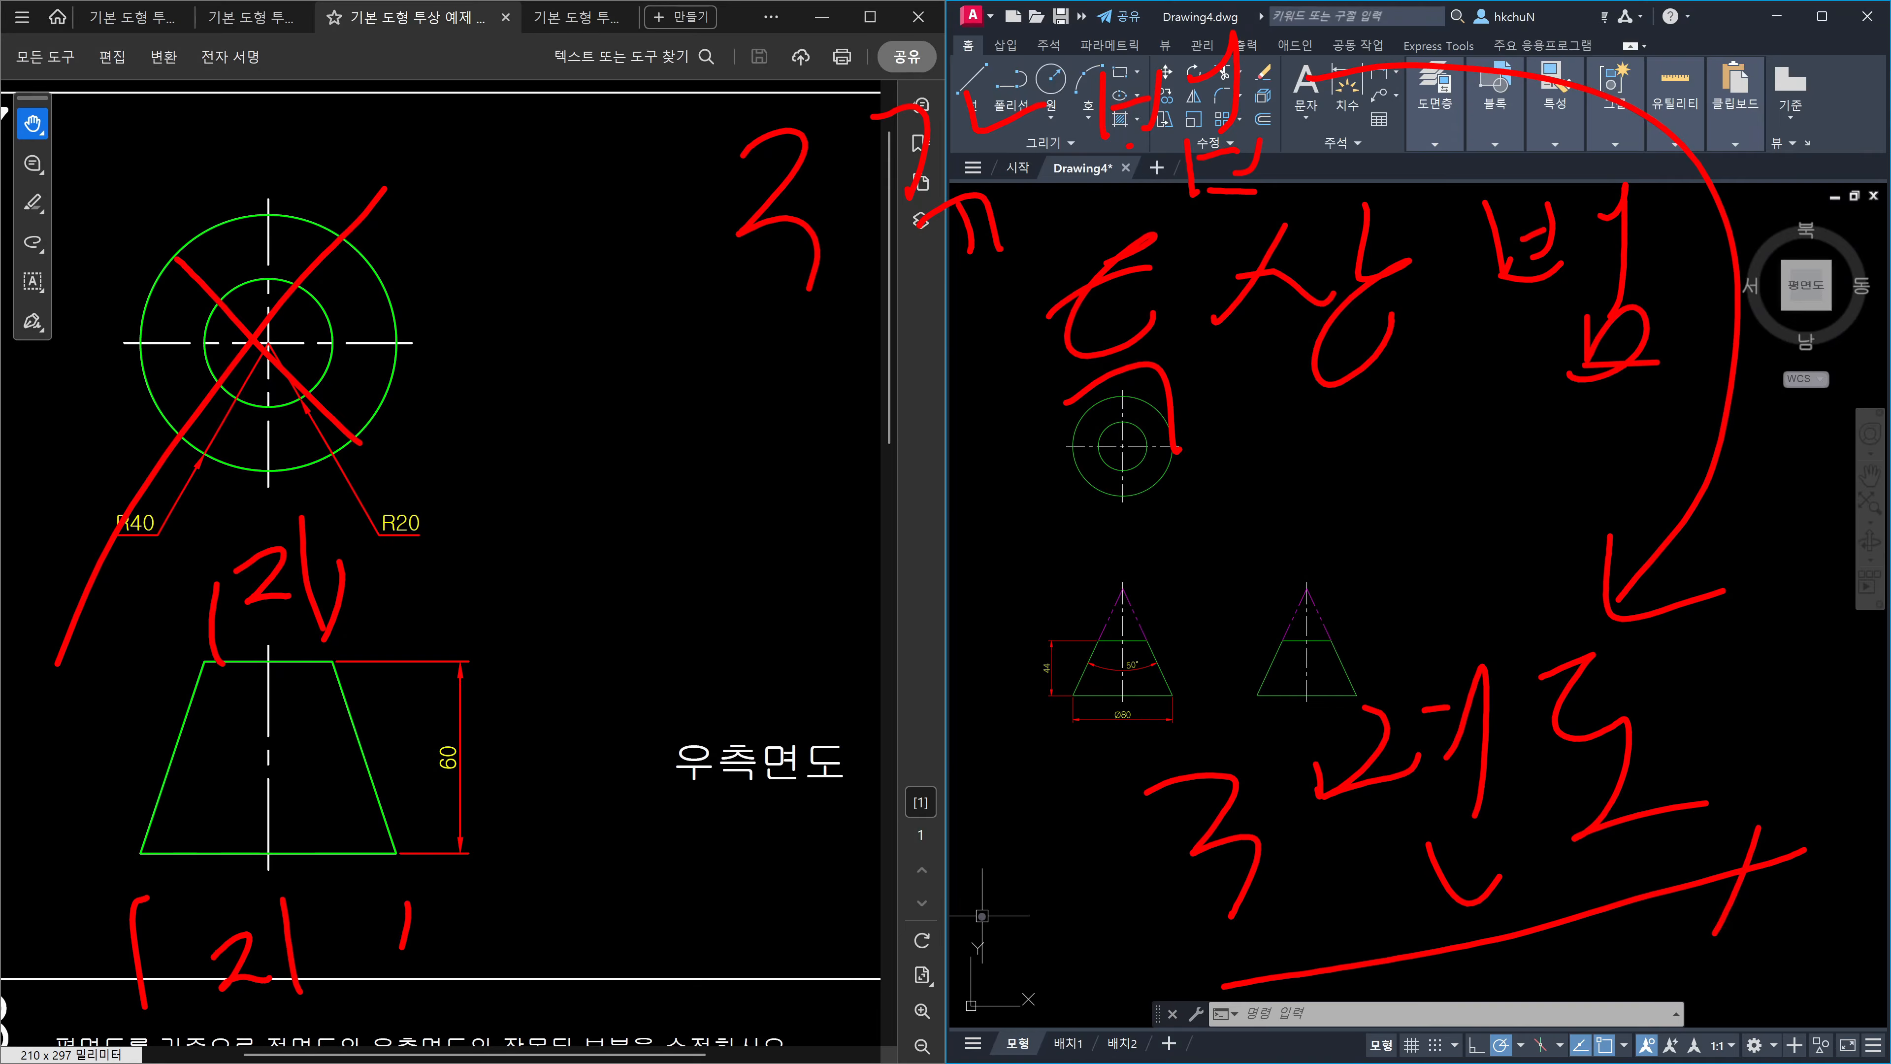
mouse_move(527, 681)
left_mouse_down()
mouse_move(538, 761)
mouse_move(613, 732)
left_mouse_up()
mouse_move(617, 674)
left_mouse_down()
mouse_move(653, 619)
mouse_move(655, 728)
left_mouse_up()
mouse_move(633, 774)
left_mouse_down()
mouse_move(640, 803)
mouse_move(646, 754)
left_mouse_up()
left_click_drag(699, 644, 723, 698)
left_click_drag(773, 632, 808, 628)
left_click_drag(826, 596, 811, 701)
left_click_drag(793, 726, 867, 737)
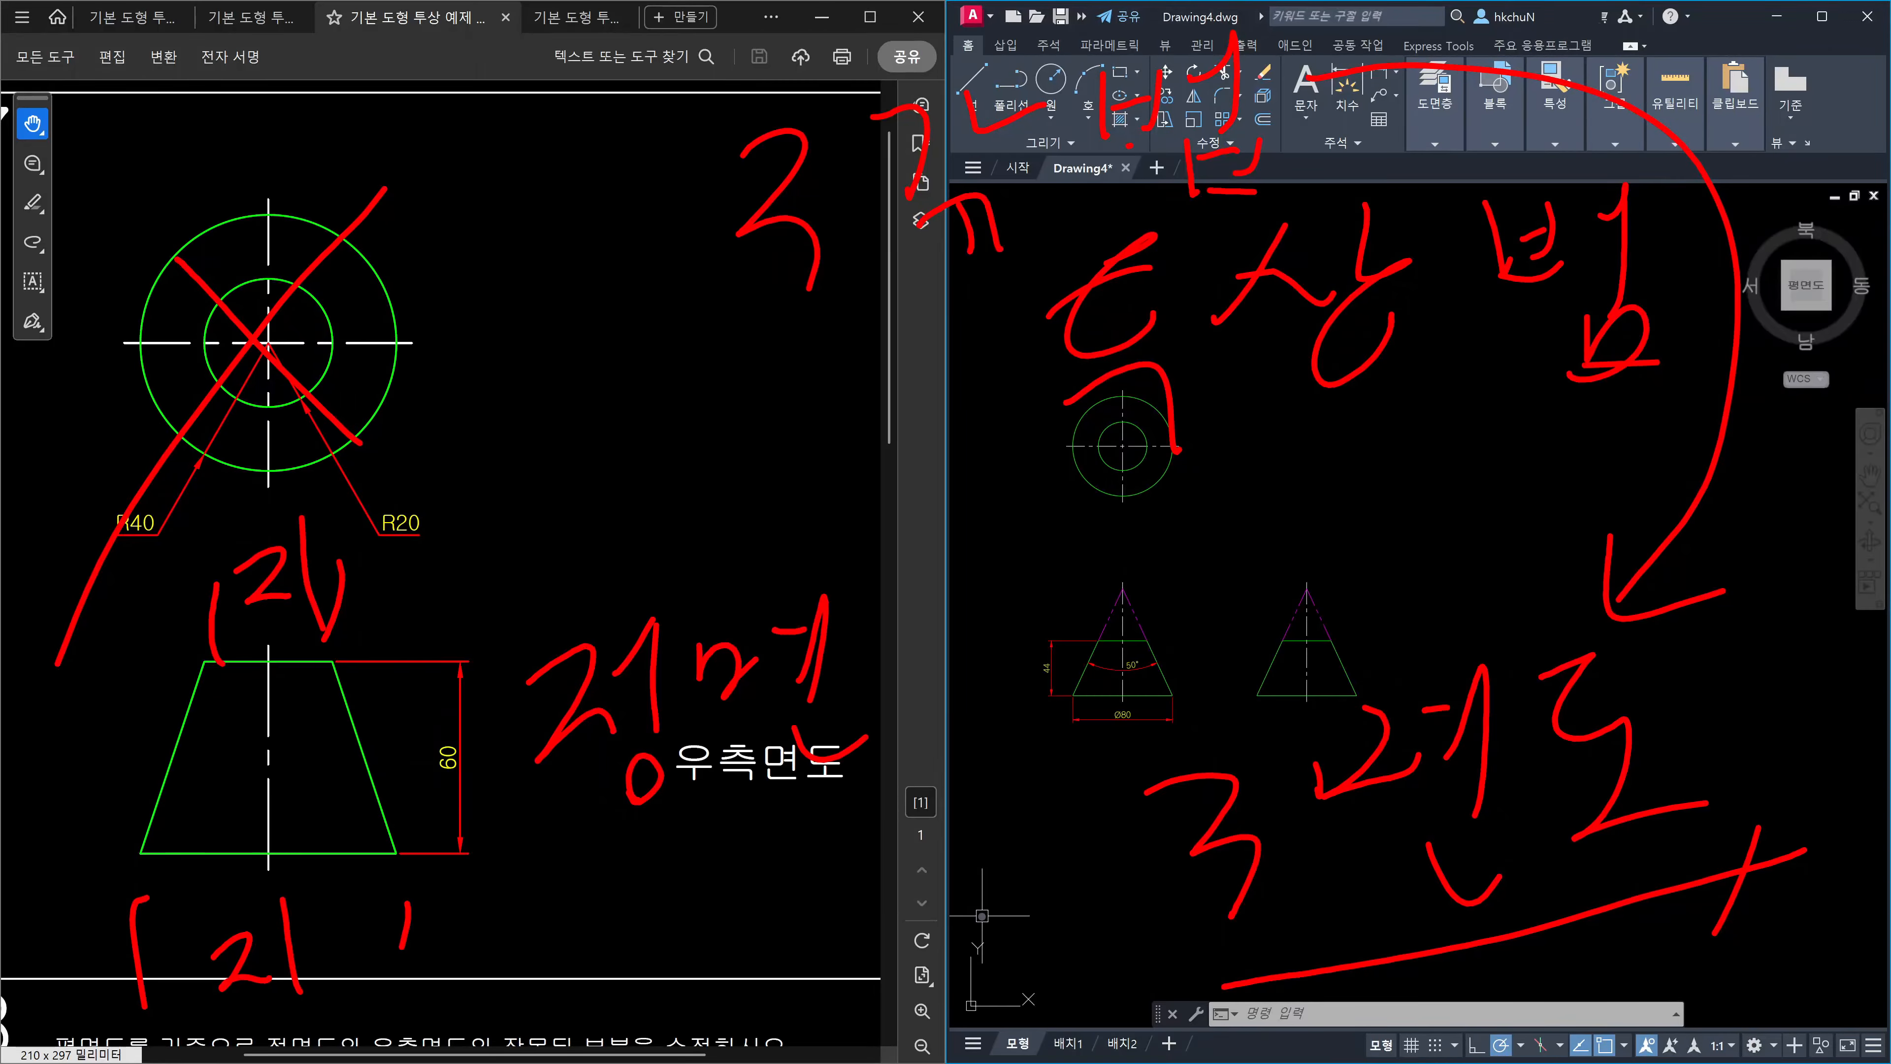
mouse_move(888, 663)
left_mouse_down()
mouse_move(911, 653)
mouse_move(919, 594)
left_mouse_up()
left_click_drag(896, 606, 968, 691)
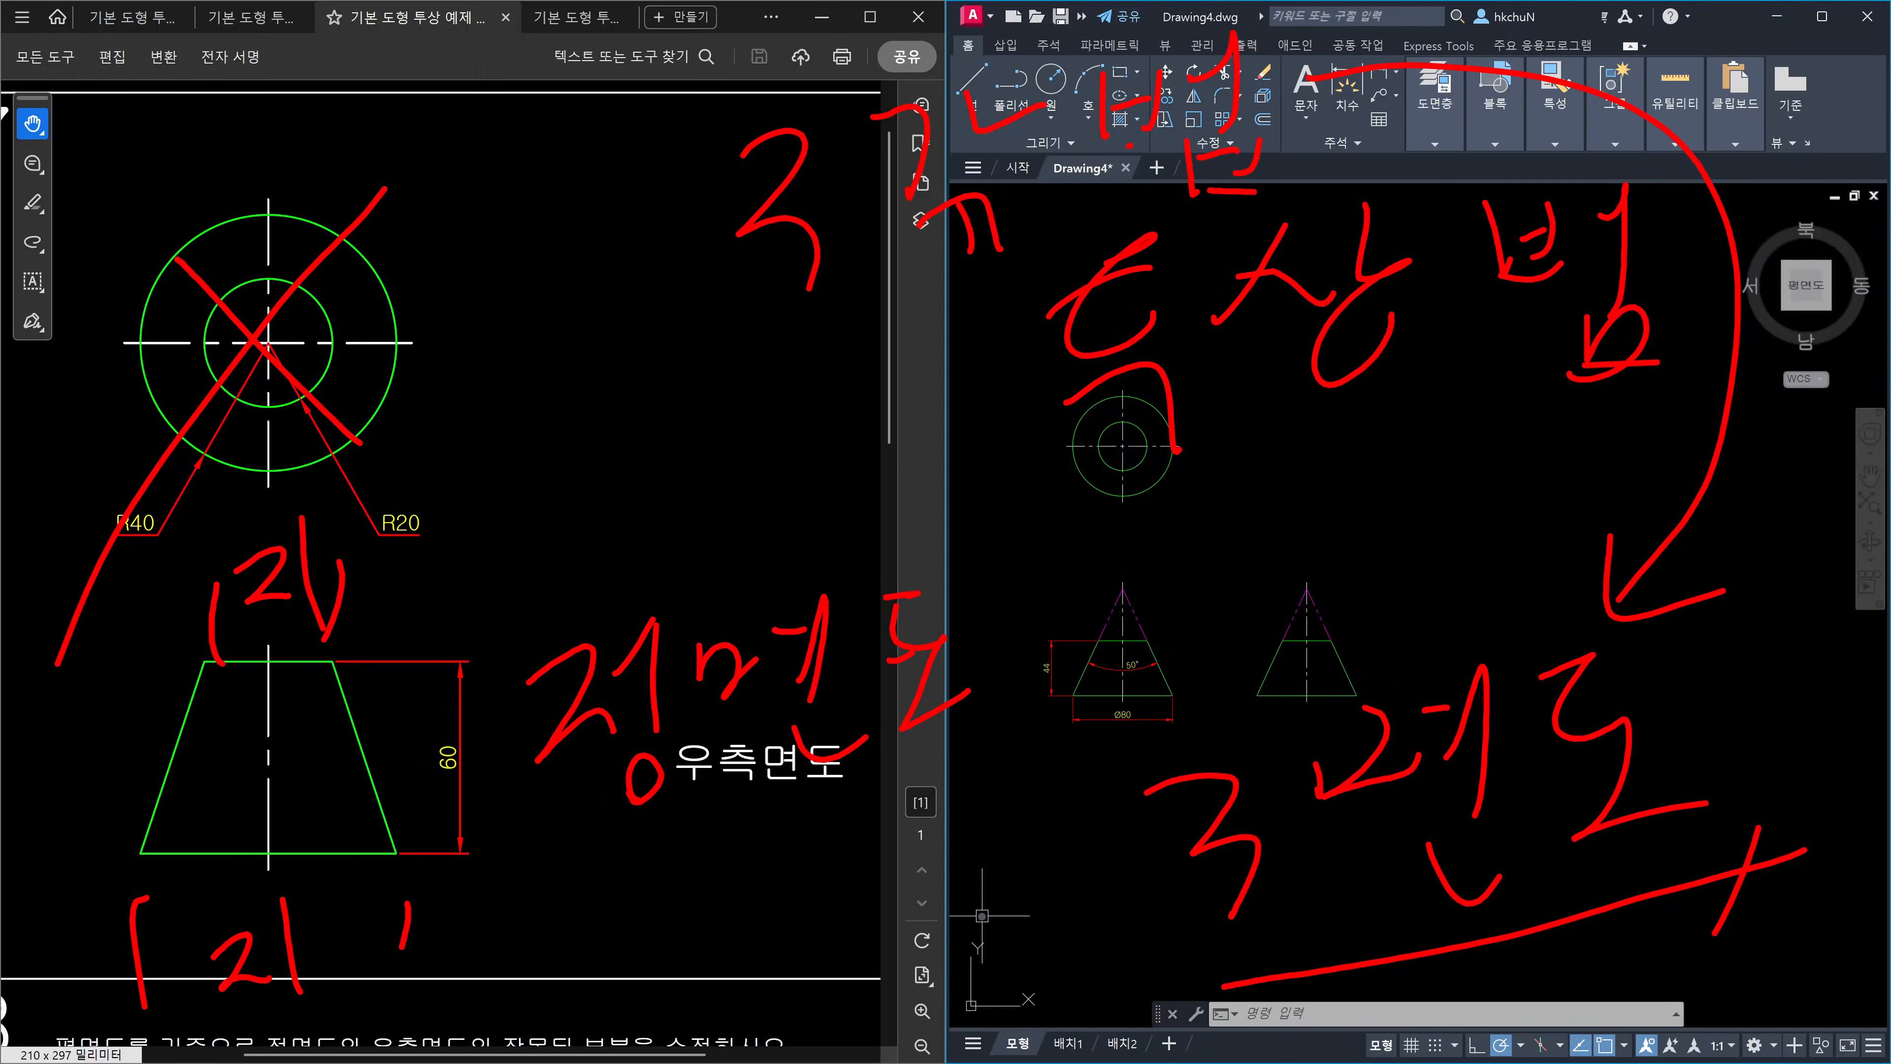
mouse_move(1132, 542)
left_mouse_down()
mouse_move(1165, 558)
mouse_move(1116, 554)
left_mouse_up()
left_click_drag(1121, 634, 1191, 685)
left_click_drag(1228, 521, 1259, 546)
mouse_move(1217, 574)
left_mouse_down()
mouse_move(1282, 549)
mouse_move(1313, 571)
left_mouse_up()
left_click_drag(1235, 642, 1292, 673)
mouse_move(1392, 516)
left_mouse_down()
mouse_move(1371, 566)
mouse_move(1425, 535)
left_mouse_up()
mouse_move(1425, 507)
left_mouse_down()
mouse_move(1454, 497)
mouse_move(1449, 563)
mouse_move(1403, 631)
left_mouse_up()
left_click_drag(1509, 474, 1489, 590)
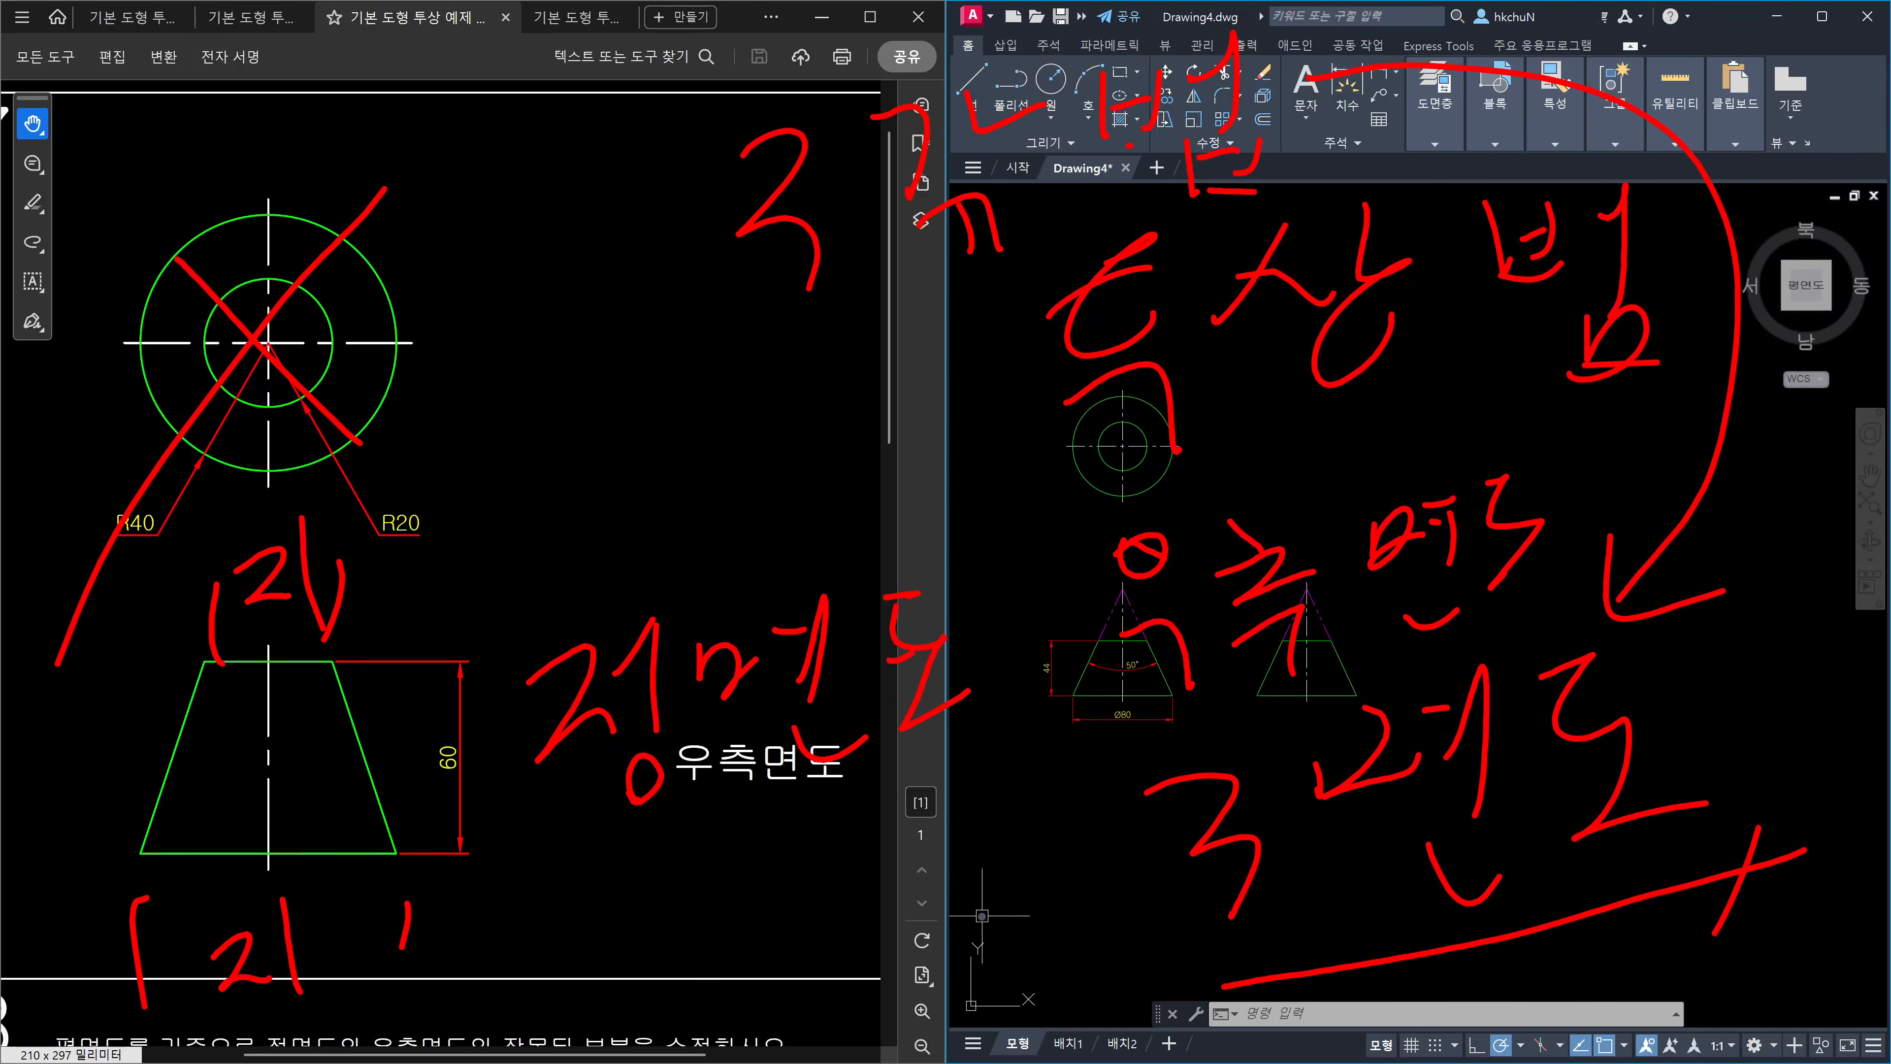
mouse_move(513, 357)
left_mouse_down()
mouse_move(575, 341)
mouse_move(550, 439)
left_mouse_up()
left_click_drag(587, 376, 565, 431)
left_click_drag(633, 353, 668, 347)
mouse_move(652, 394)
left_mouse_down()
mouse_move(693, 309)
mouse_move(701, 433)
left_mouse_up()
left_click_drag(741, 388, 681, 471)
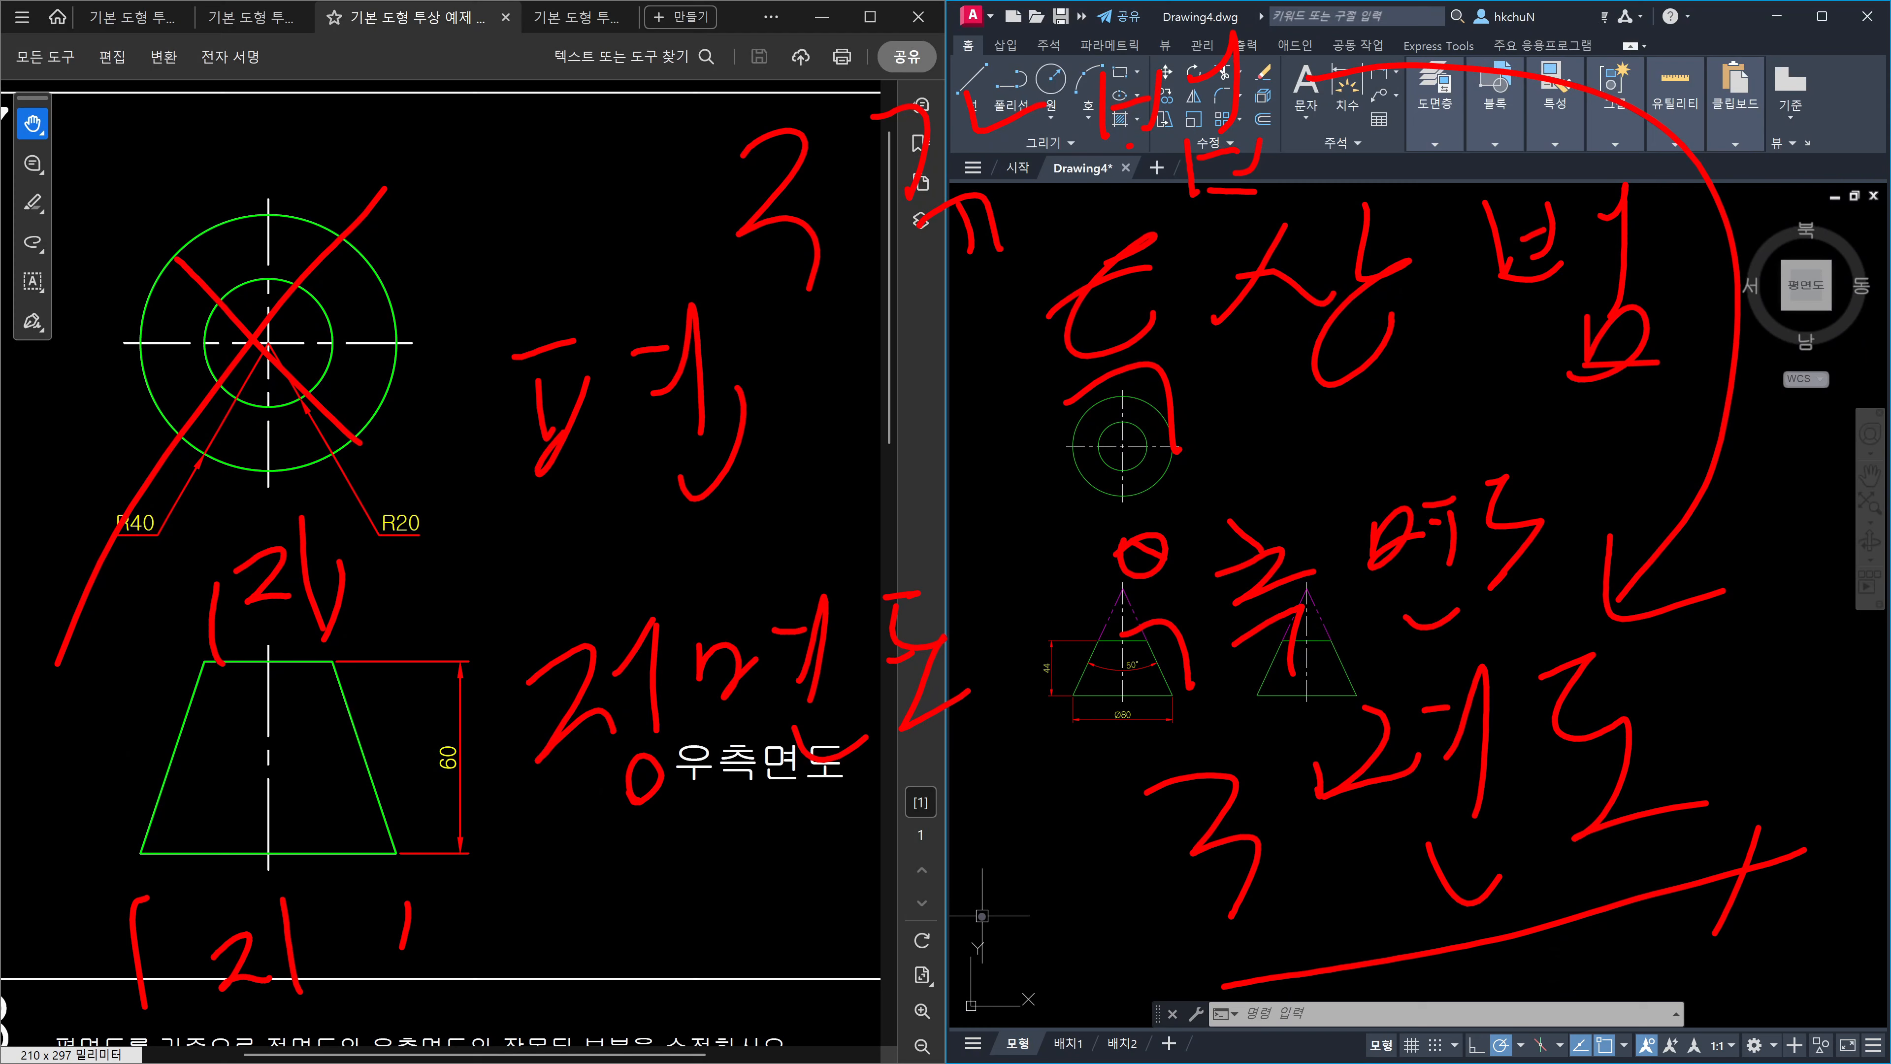
left_click_drag(779, 312, 787, 366)
left_click_drag(846, 314, 871, 328)
mouse_move(881, 290)
left_mouse_down()
mouse_move(873, 376)
mouse_move(930, 401)
left_mouse_up()
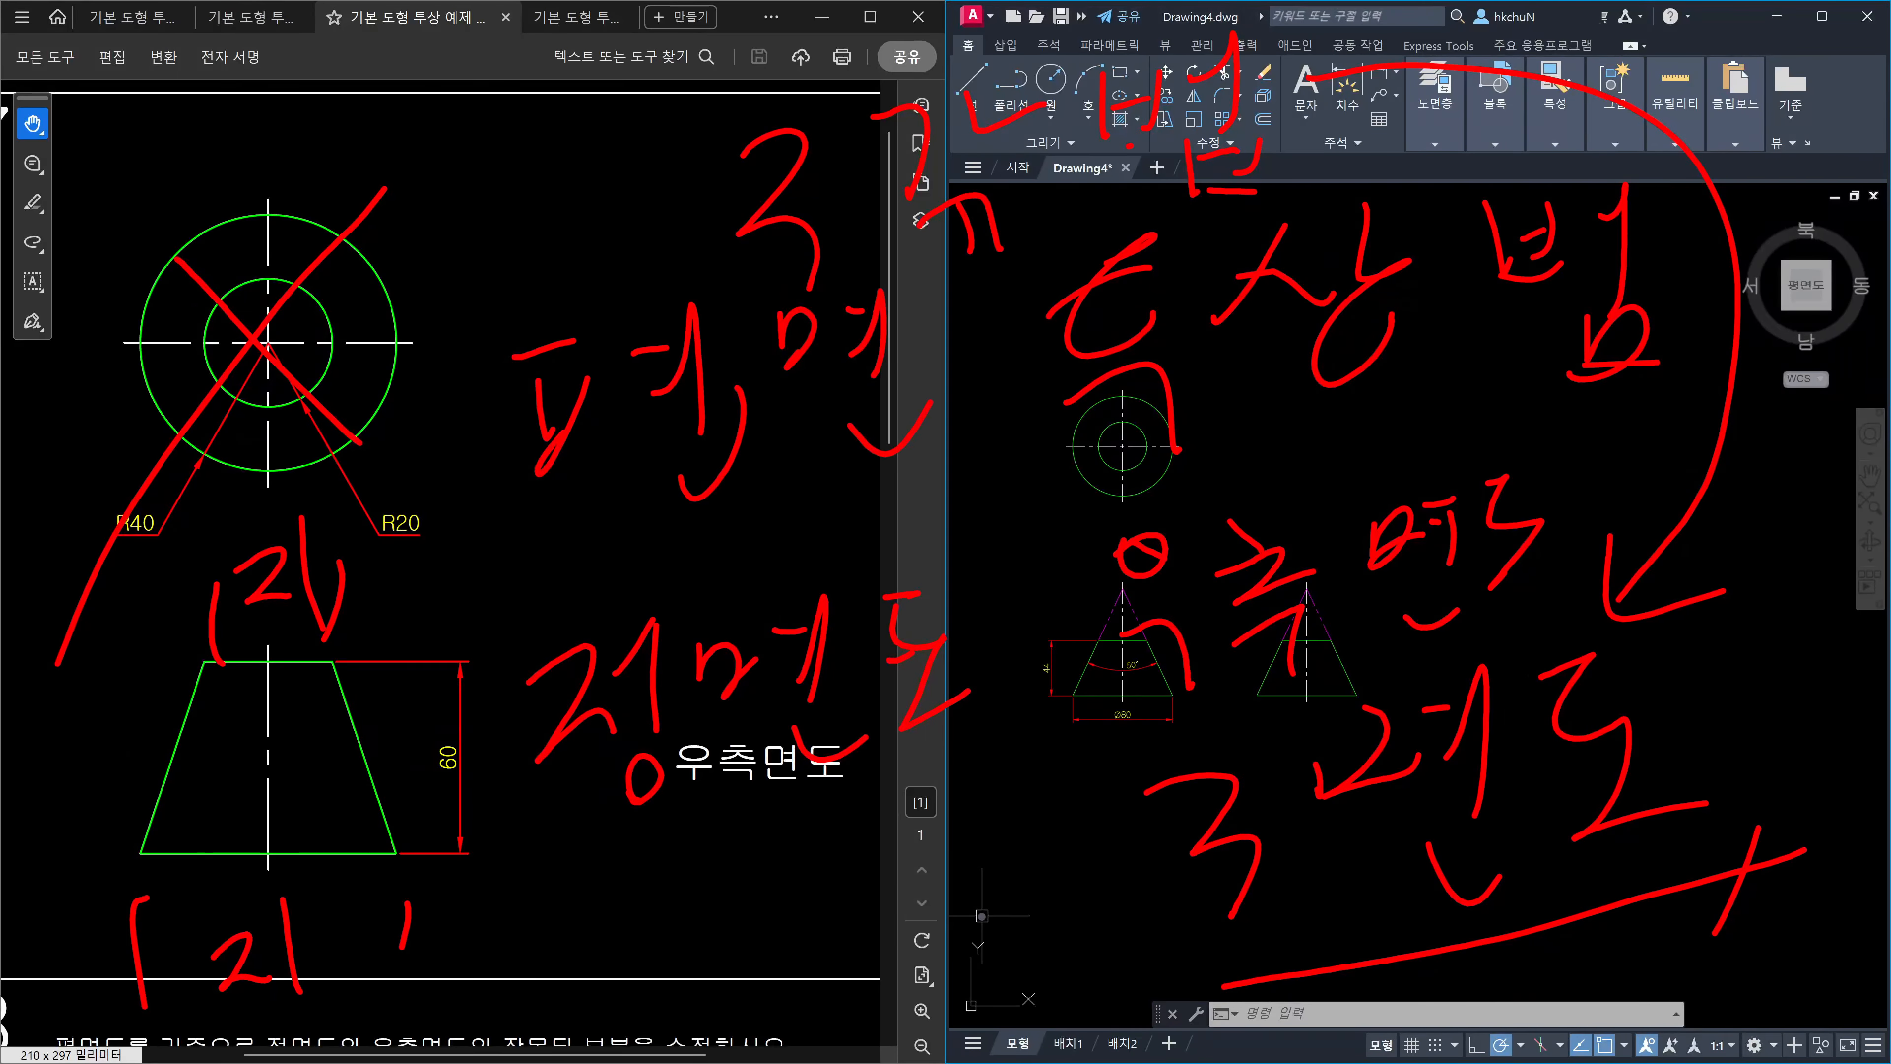
left_click_drag(943, 288, 961, 277)
left_click_drag(943, 319, 967, 438)
left_click_drag(510, 360, 896, 473)
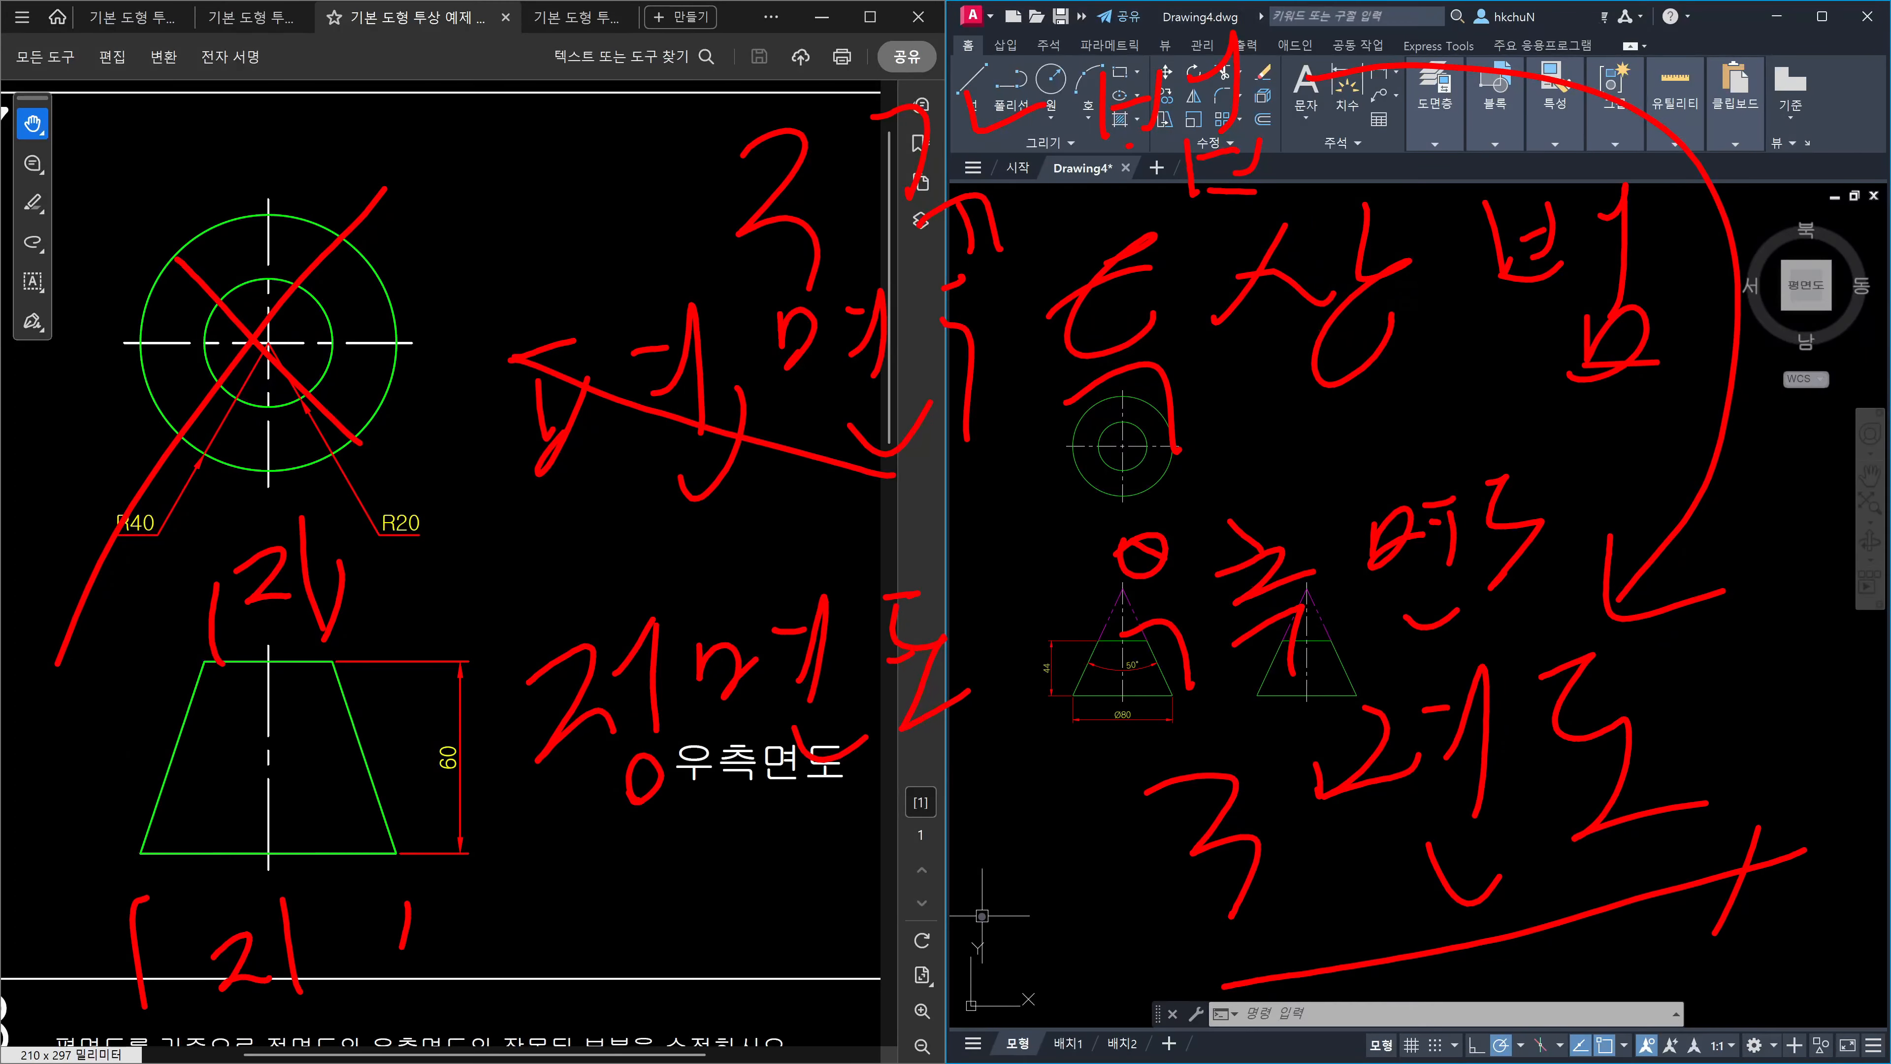
left_click_drag(879, 298, 582, 622)
mouse_move(599, 965)
left_mouse_down()
mouse_move(686, 931)
mouse_move(661, 1005)
left_mouse_up()
left_click_drag(700, 961, 778, 998)
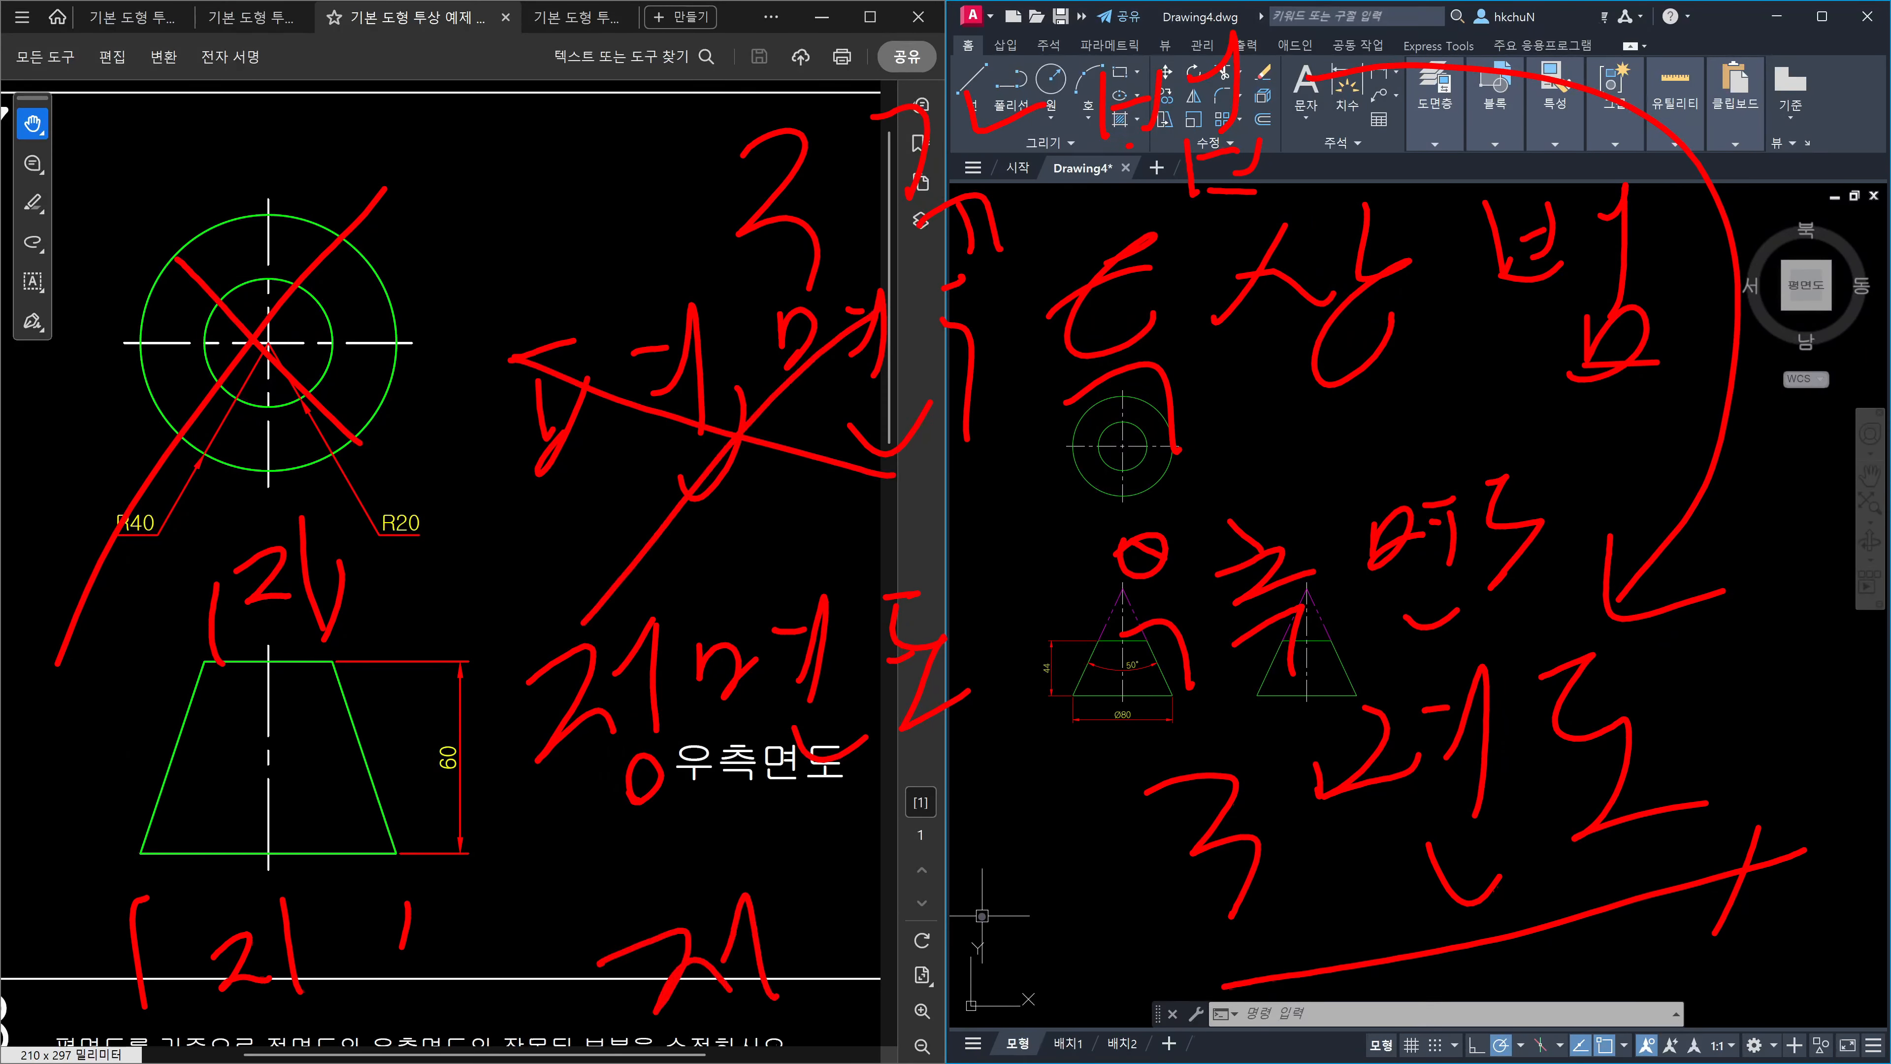
mouse_move(813, 931)
left_mouse_down()
mouse_move(864, 886)
mouse_move(824, 918)
left_mouse_up()
mouse_move(893, 856)
left_mouse_down()
mouse_move(919, 850)
mouse_move(923, 920)
mouse_move(972, 943)
left_mouse_up()
left_click_drag(980, 834, 1049, 947)
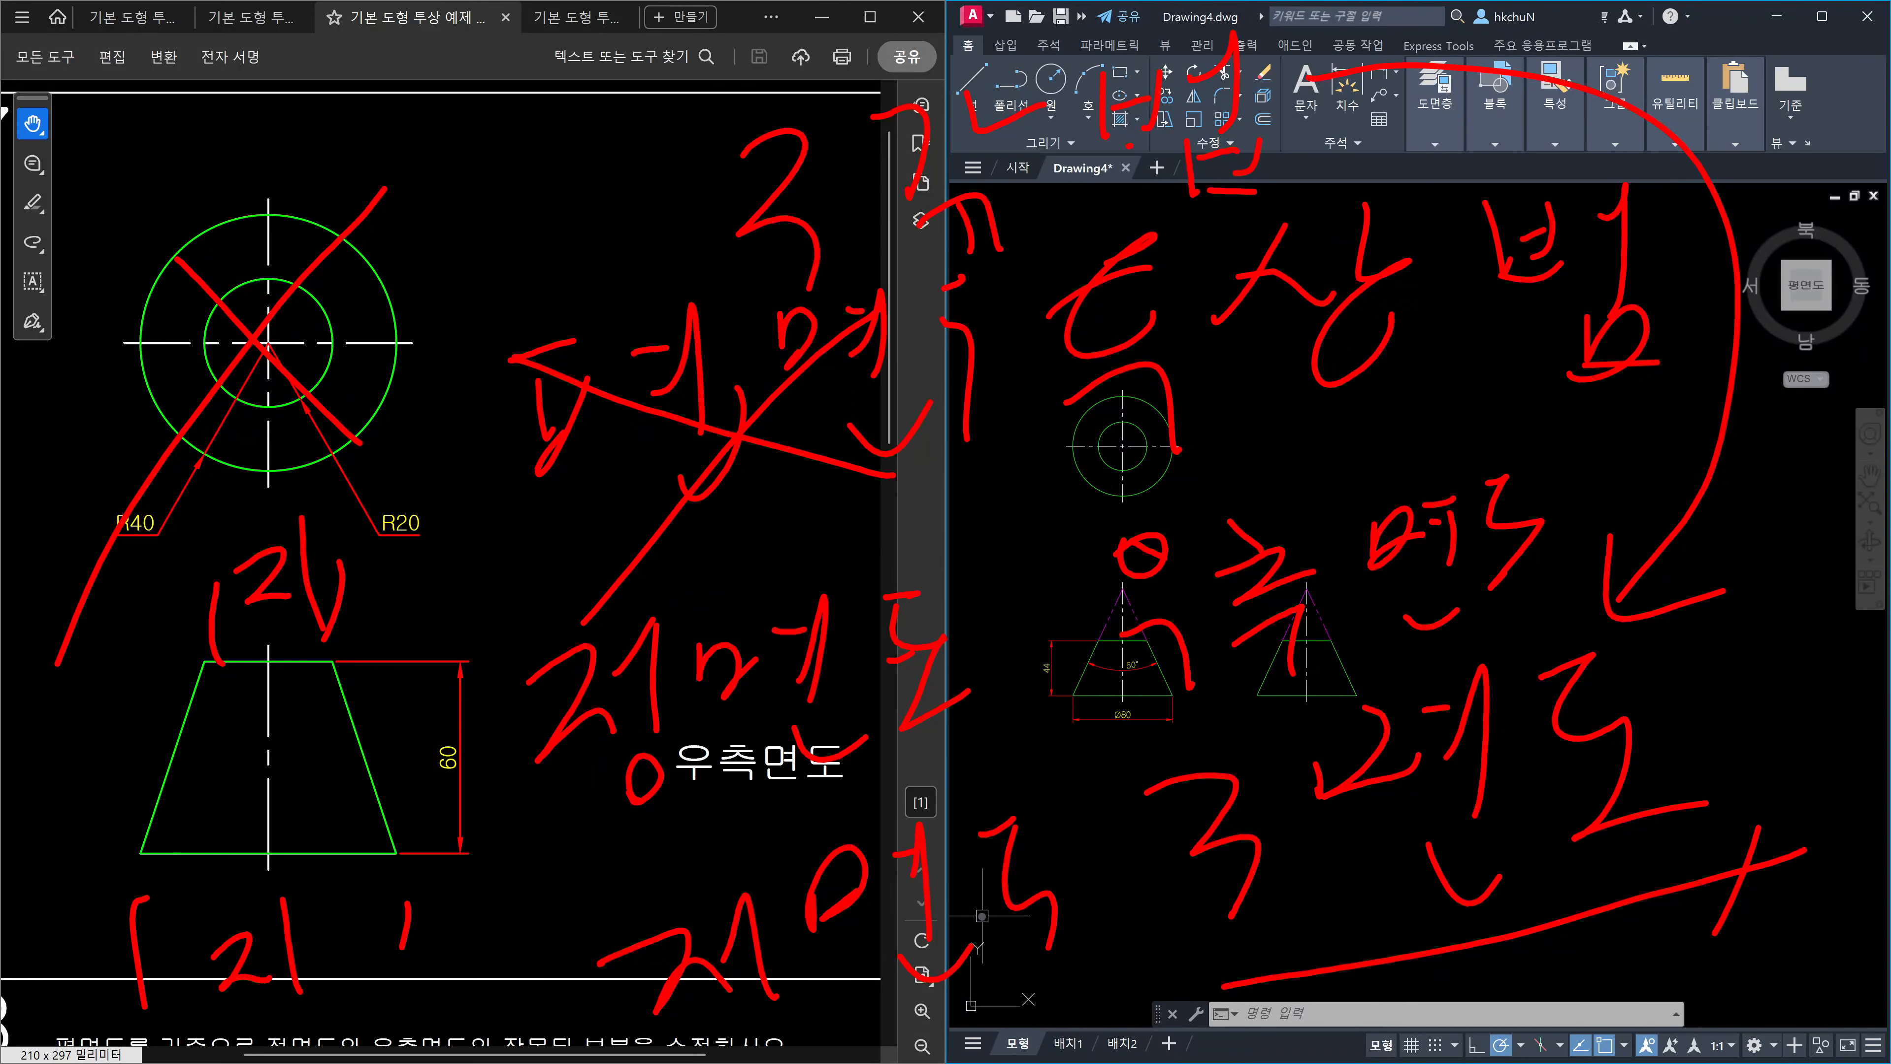
left_click_drag(266, 349, 365, 447)
left_click_drag(328, 269, 181, 467)
left_click_drag(48, 700, 149, 766)
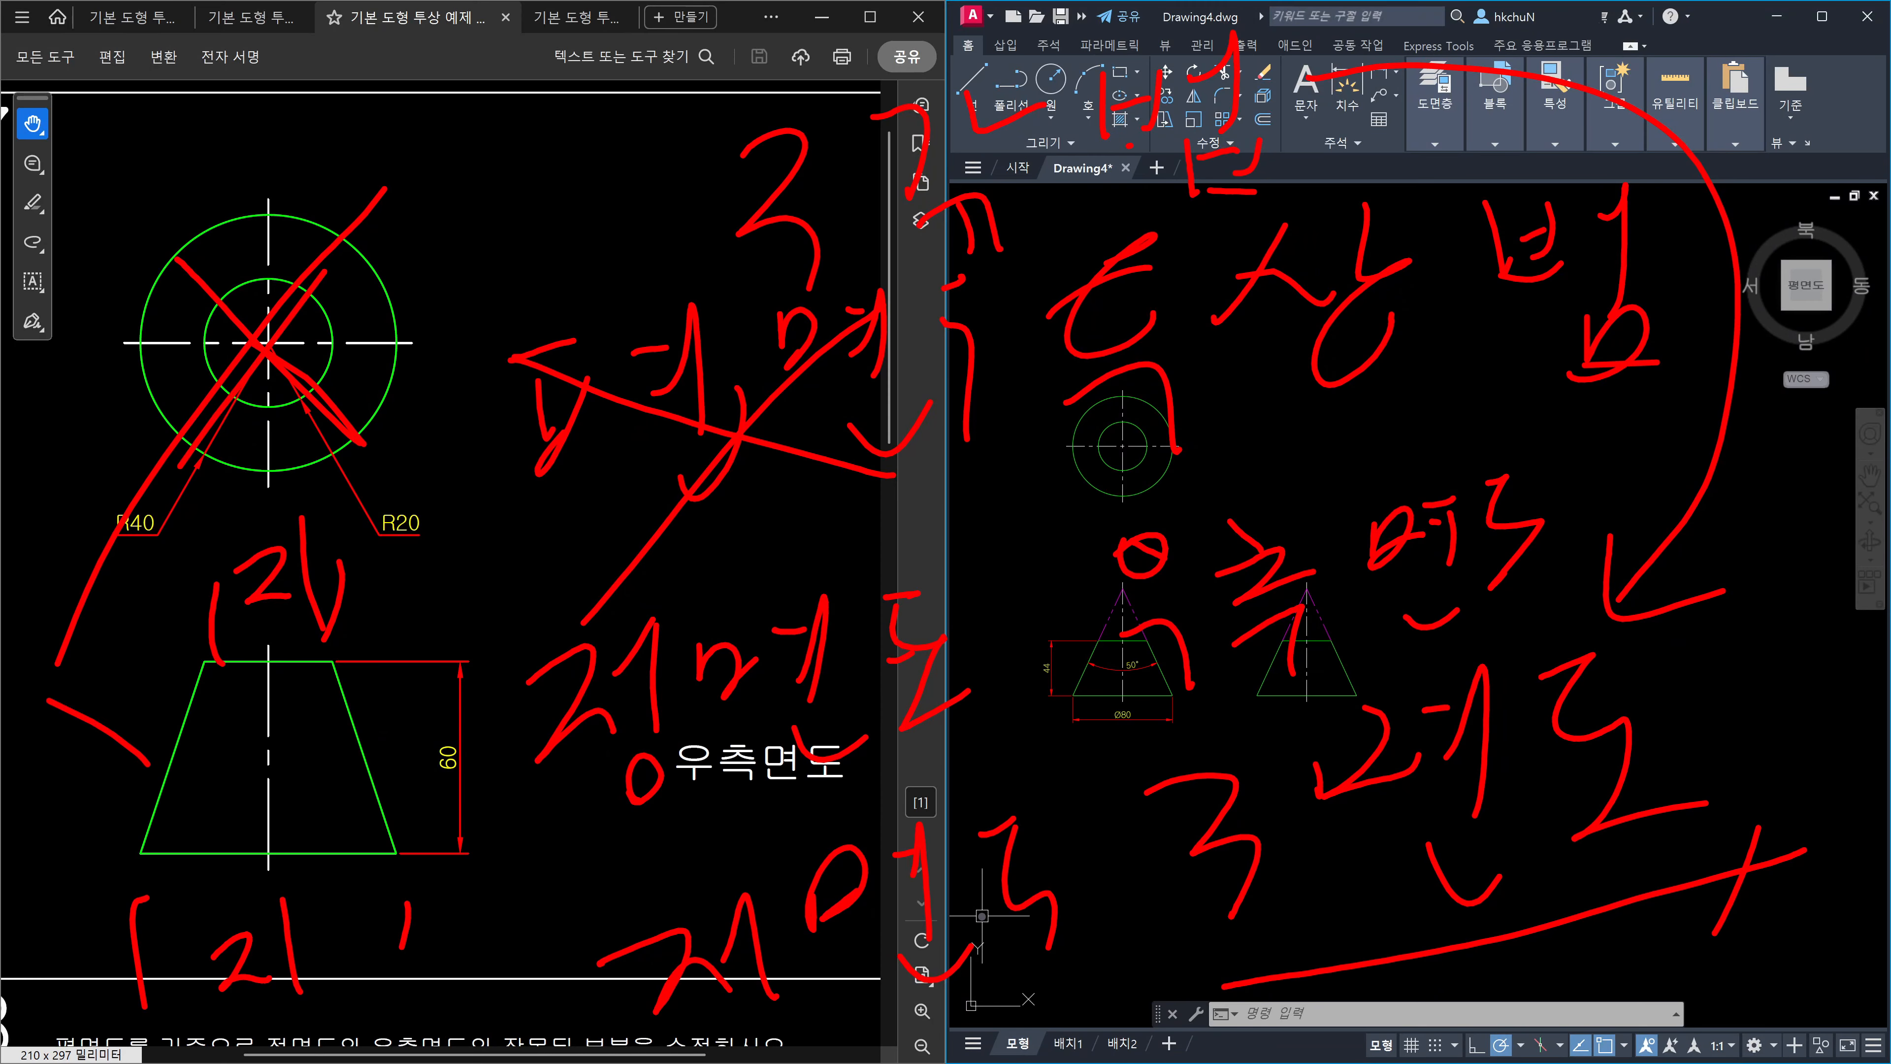
left_click_drag(69, 825, 139, 685)
left_click_drag(517, 533, 426, 635)
mouse_move(417, 604)
left_mouse_down()
mouse_move(416, 642)
mouse_move(479, 630)
left_mouse_up()
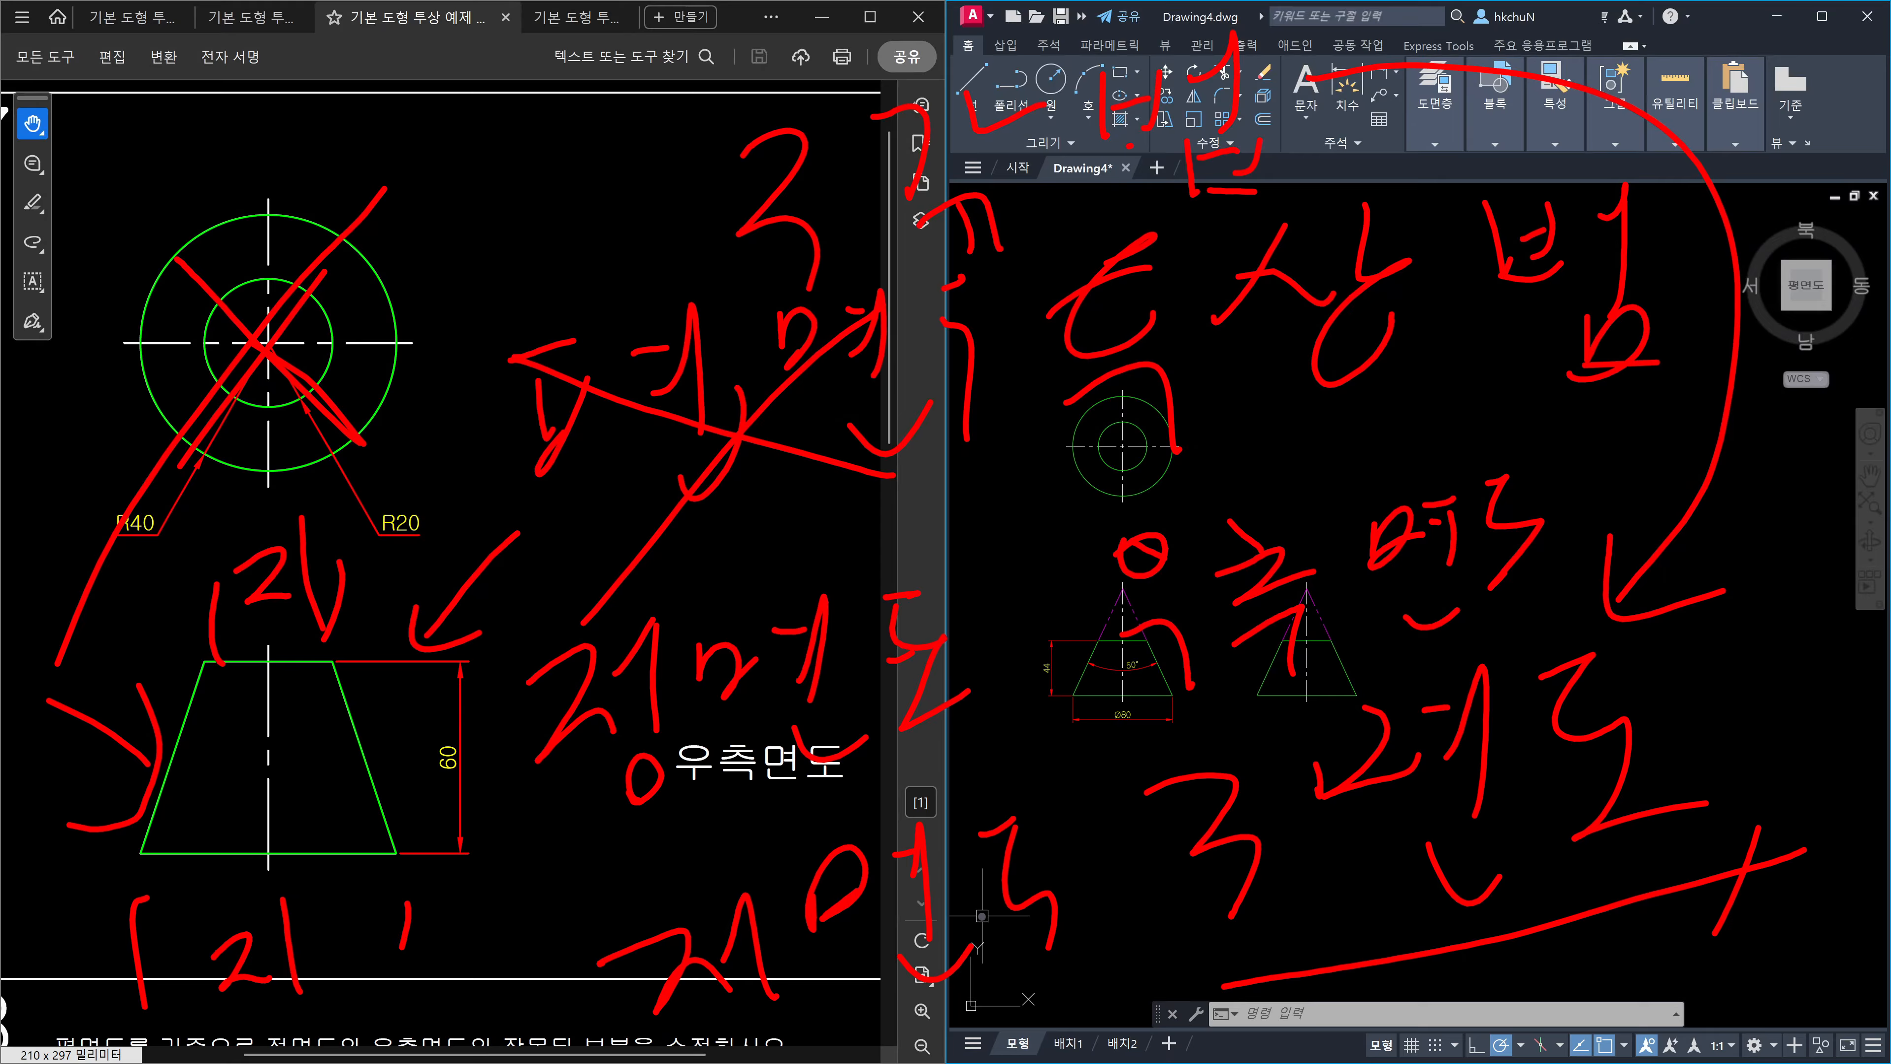
mouse_move(496, 130)
left_mouse_down()
mouse_move(403, 215)
mouse_move(489, 219)
left_mouse_up()
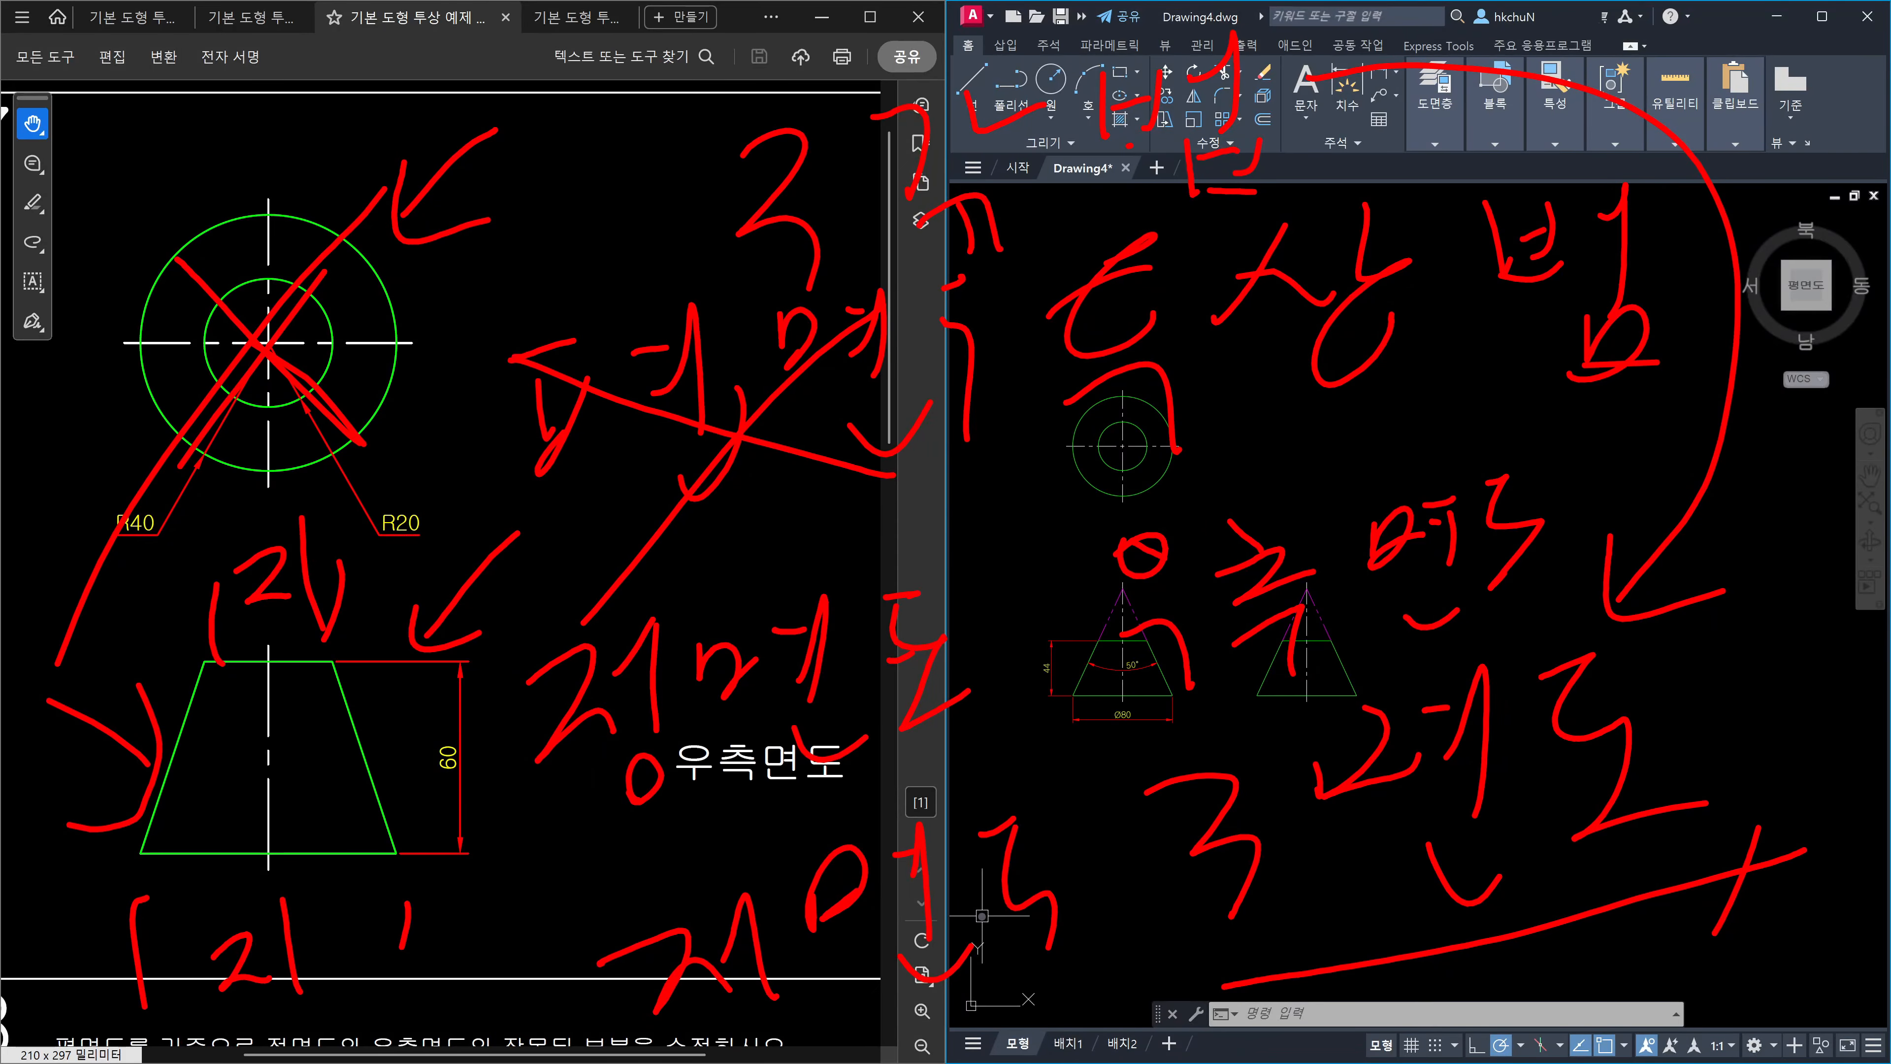
key("Escape")
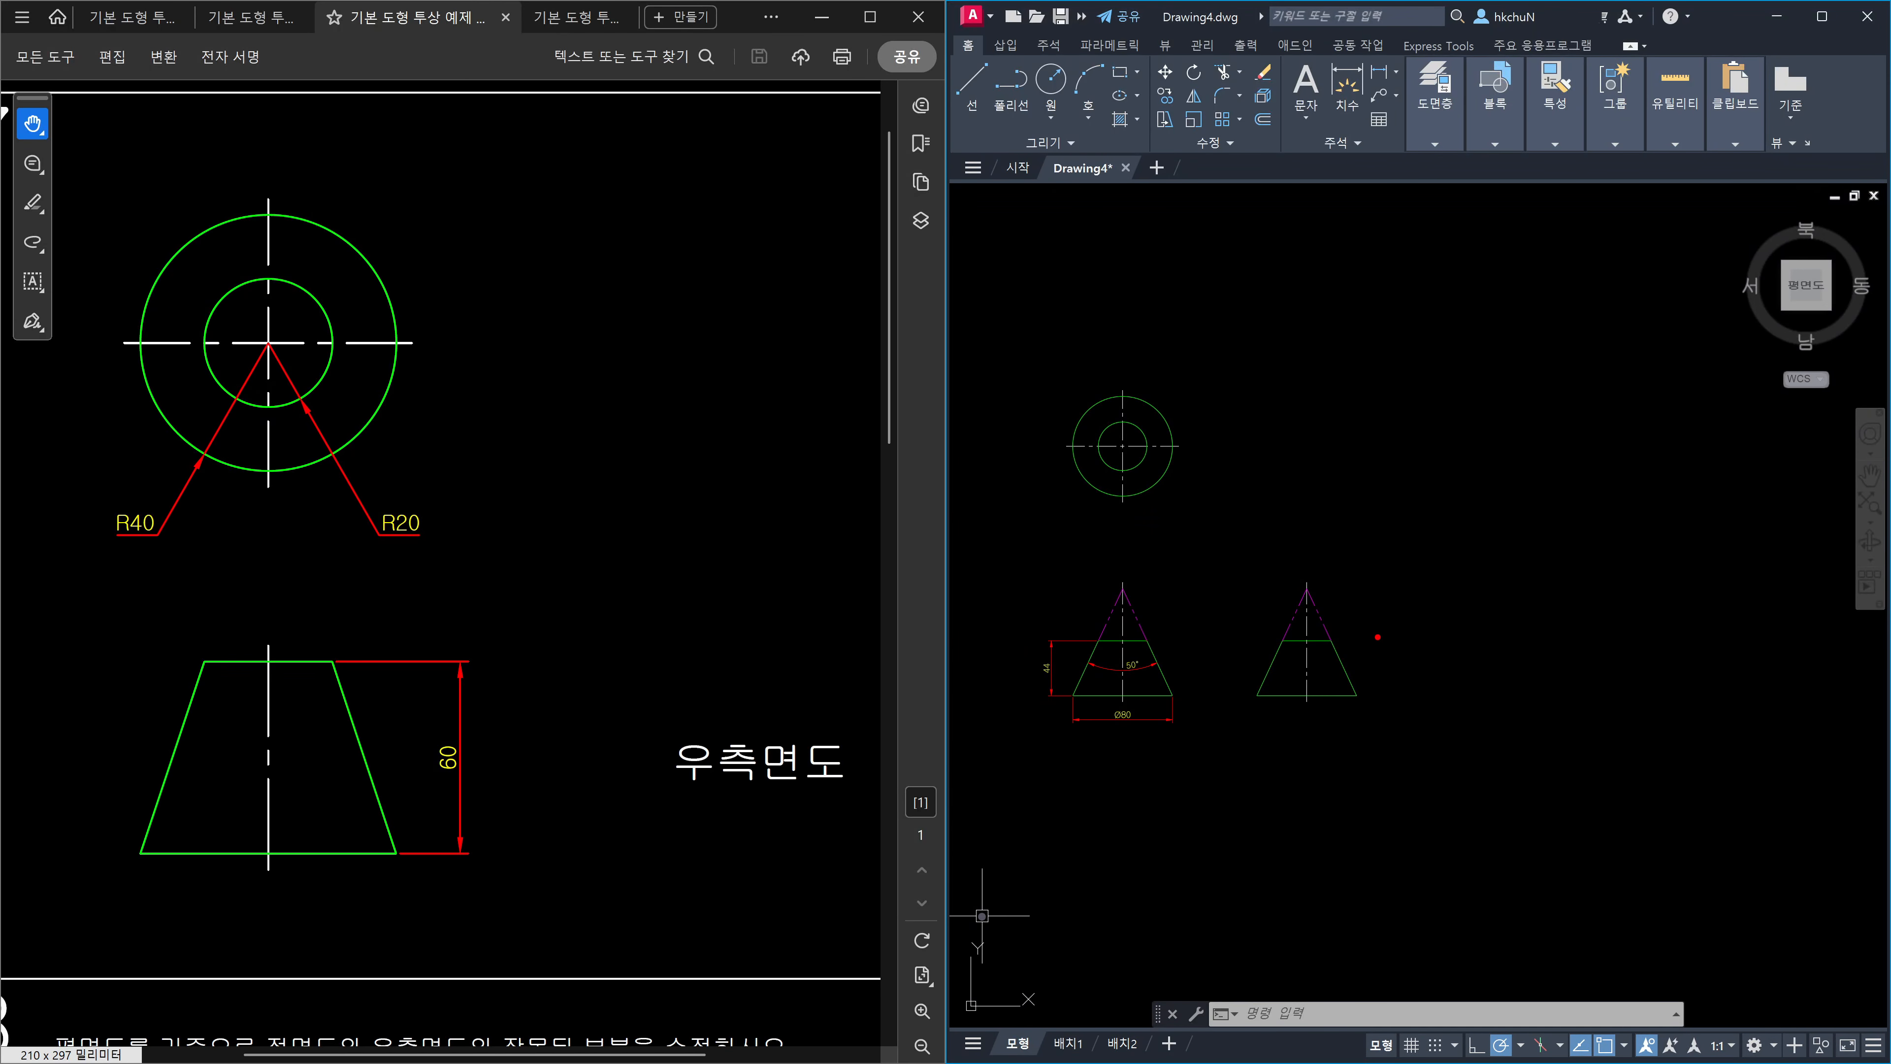
mouse_move(465, 240)
left_mouse_down()
mouse_move(480, 372)
mouse_move(552, 339)
left_mouse_up()
mouse_move(571, 240)
left_mouse_down()
mouse_move(600, 231)
mouse_move(601, 300)
left_mouse_up()
left_click_drag(637, 203, 644, 332)
left_click_drag(701, 216, 740, 207)
mouse_move(717, 227)
left_mouse_down()
mouse_move(719, 276)
mouse_move(746, 273)
left_mouse_up()
left_click_drag(779, 220, 781, 267)
mouse_move(836, 209)
left_mouse_down()
mouse_move(857, 197)
mouse_move(810, 218)
left_mouse_up()
left_click_drag(845, 222, 868, 177)
left_click_drag(920, 144, 935, 263)
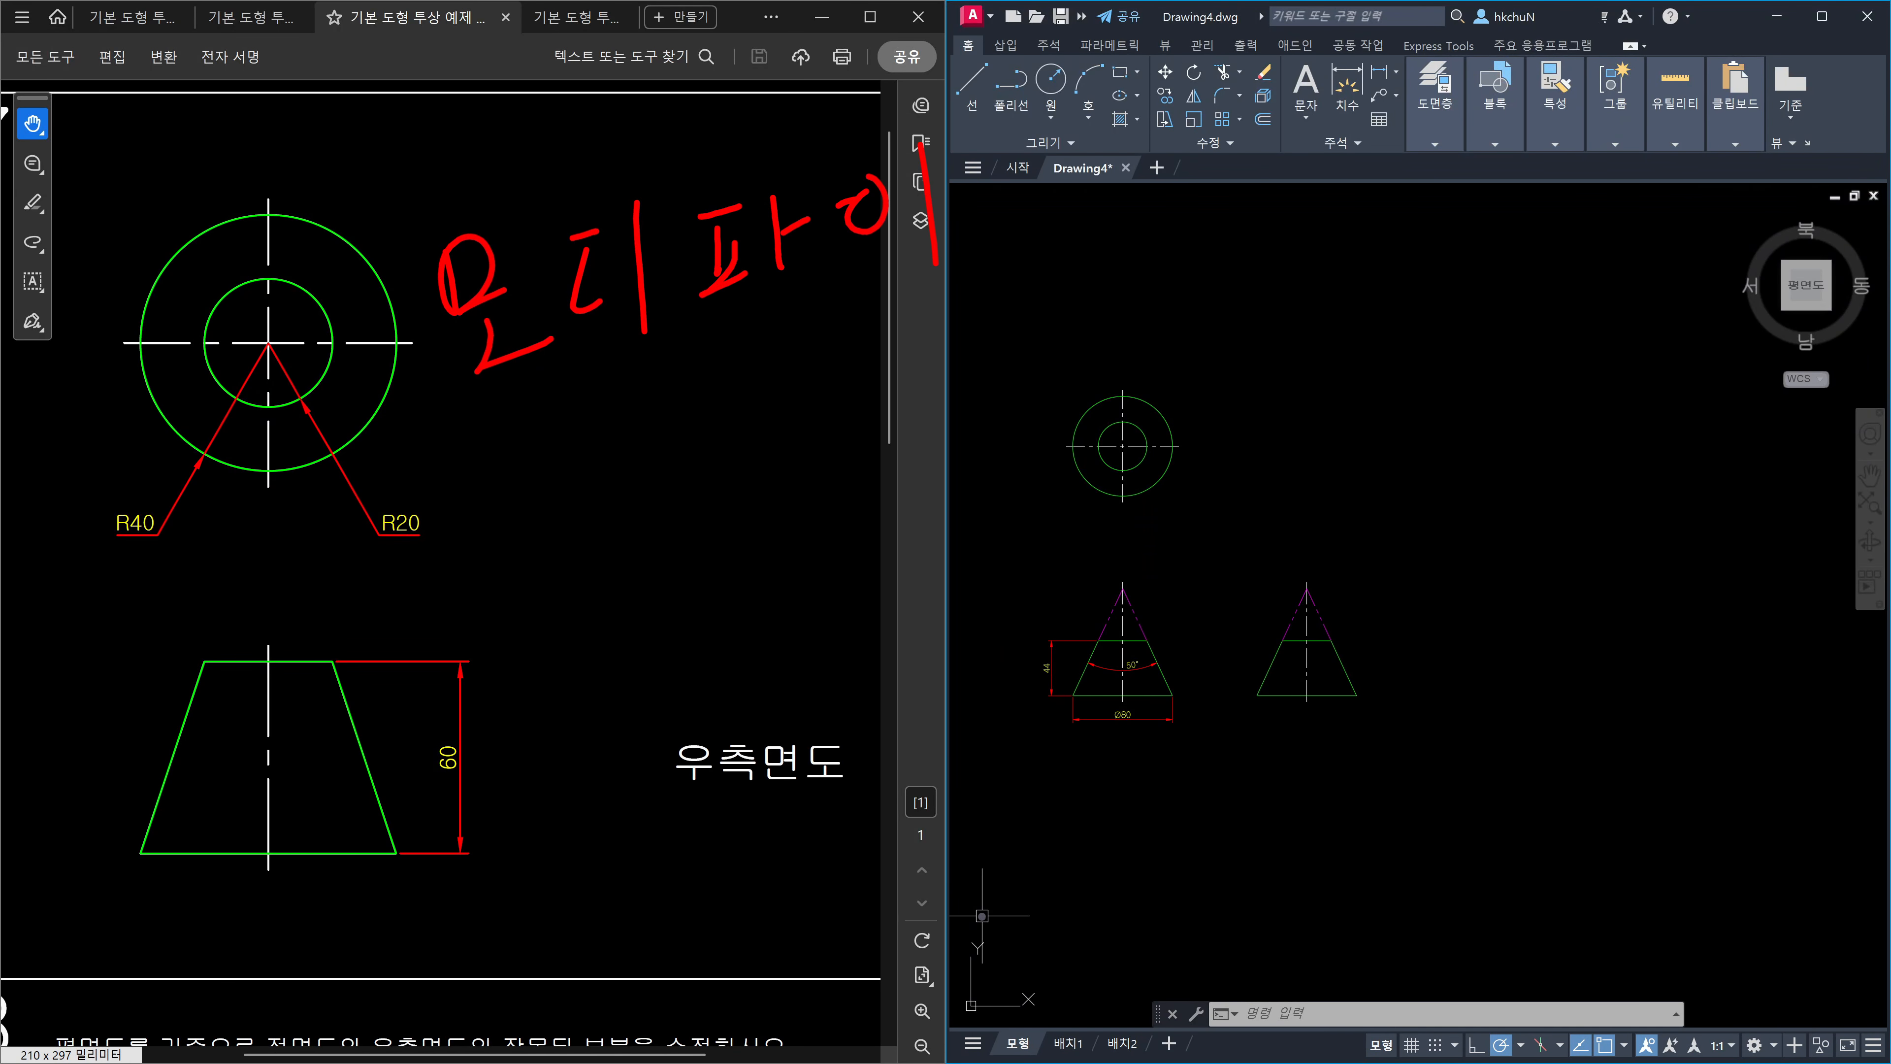
left_click_drag(1040, 143, 999, 196)
mouse_move(1027, 170)
left_mouse_down()
mouse_move(1116, 196)
mouse_move(1118, 251)
left_mouse_up()
mouse_move(1178, 143)
left_mouse_down()
mouse_move(1204, 141)
mouse_move(1213, 169)
left_mouse_up()
left_click_drag(1244, 125, 1235, 210)
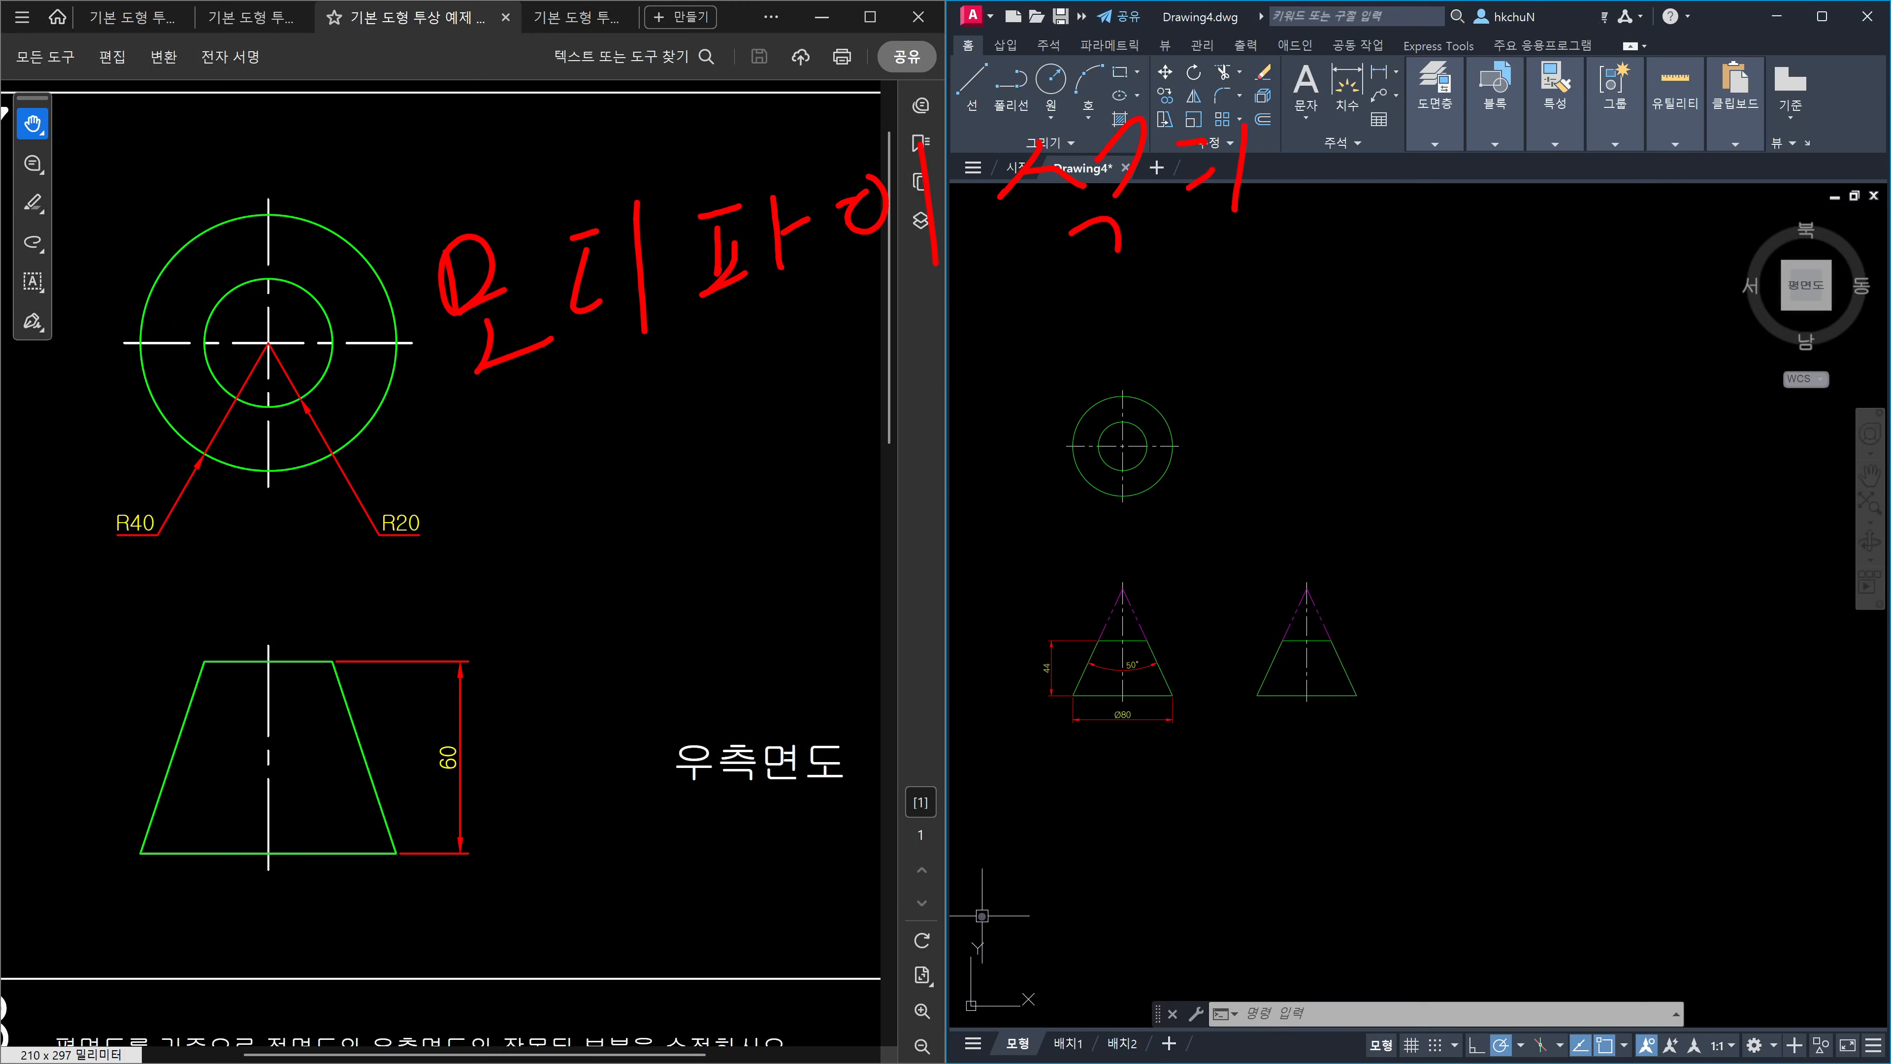
left_click_drag(1185, 123, 1163, 216)
mouse_move(1260, 123)
left_mouse_down()
mouse_move(1254, 217)
mouse_move(1370, 166)
left_mouse_up()
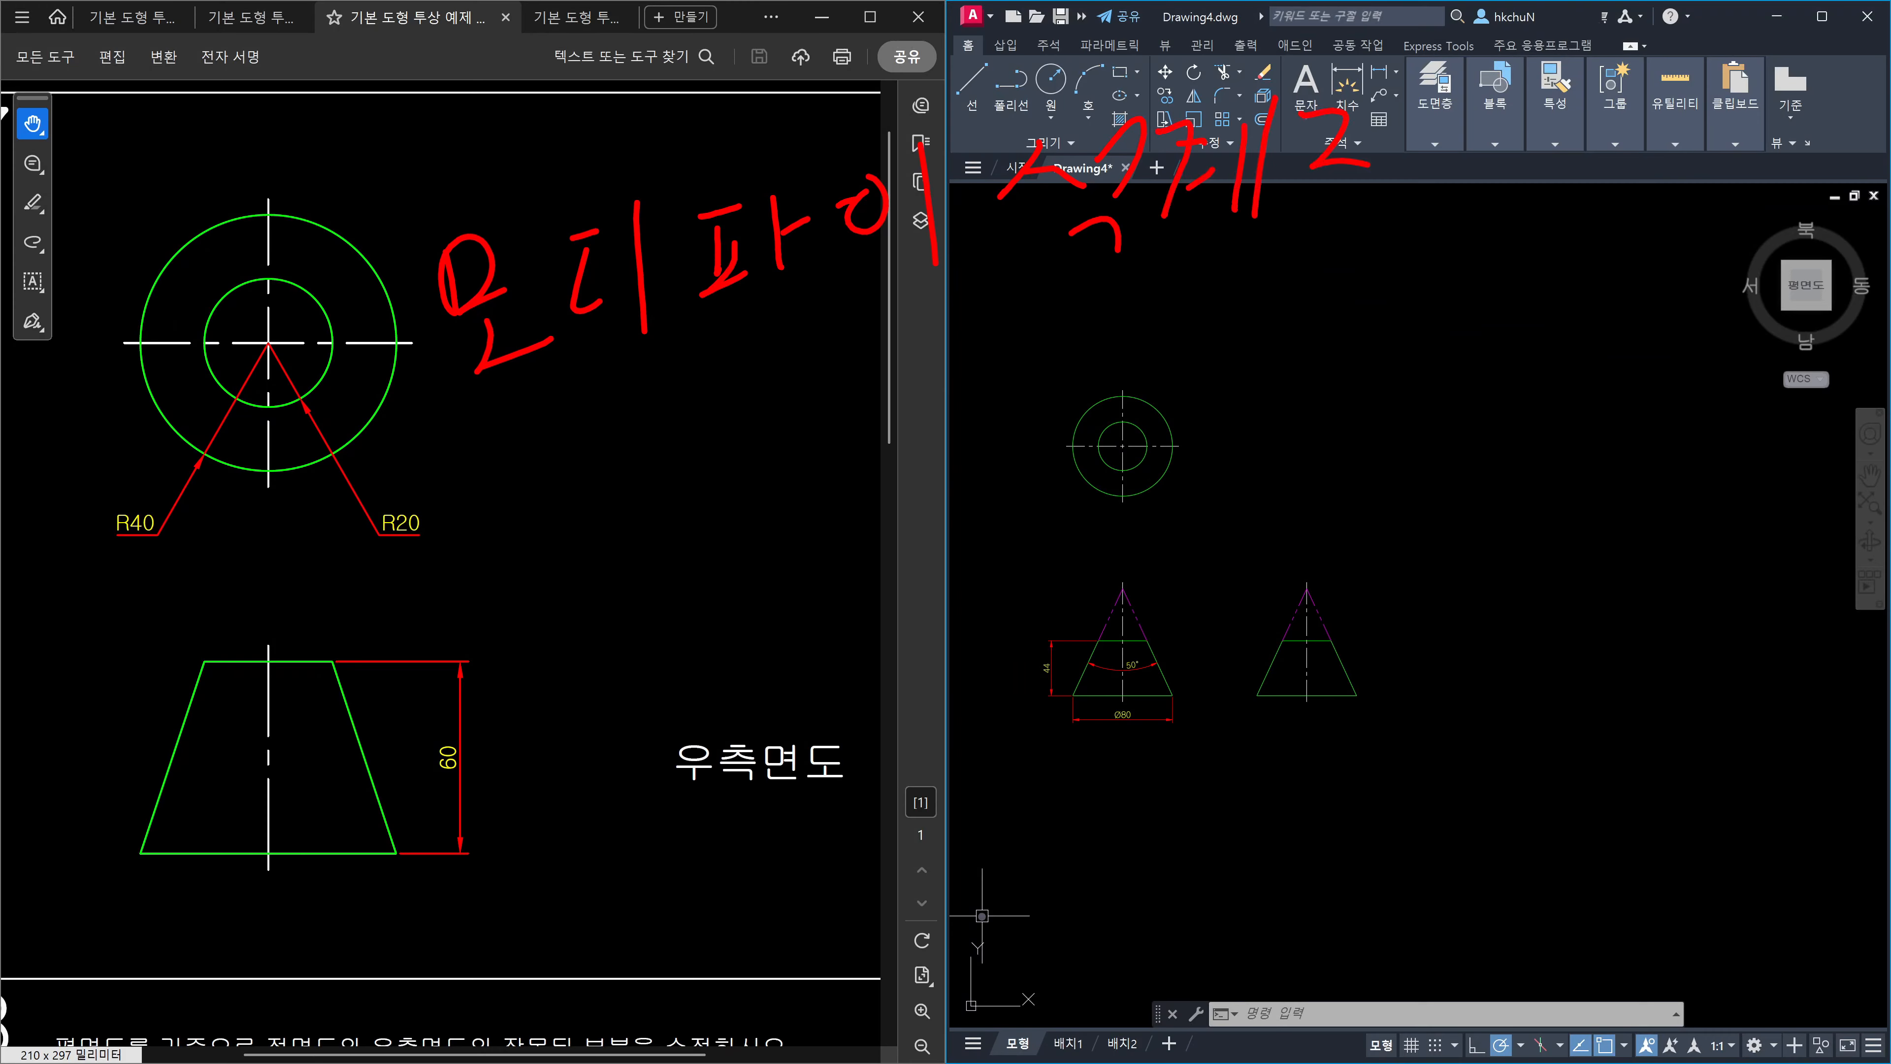
mouse_move(1393, 82)
left_mouse_down()
mouse_move(1424, 153)
mouse_move(1480, 140)
left_mouse_up()
mouse_move(533, 635)
left_mouse_down()
mouse_move(551, 676)
mouse_move(542, 794)
mouse_move(570, 796)
left_mouse_up()
mouse_move(638, 665)
left_mouse_down()
mouse_move(609, 706)
mouse_move(665, 692)
left_mouse_up()
left_click_drag(602, 753, 668, 797)
mouse_move(797, 616)
left_mouse_down()
mouse_move(748, 712)
mouse_move(820, 684)
left_mouse_up()
left_click_drag(824, 655, 871, 665)
left_click_drag(824, 734, 876, 764)
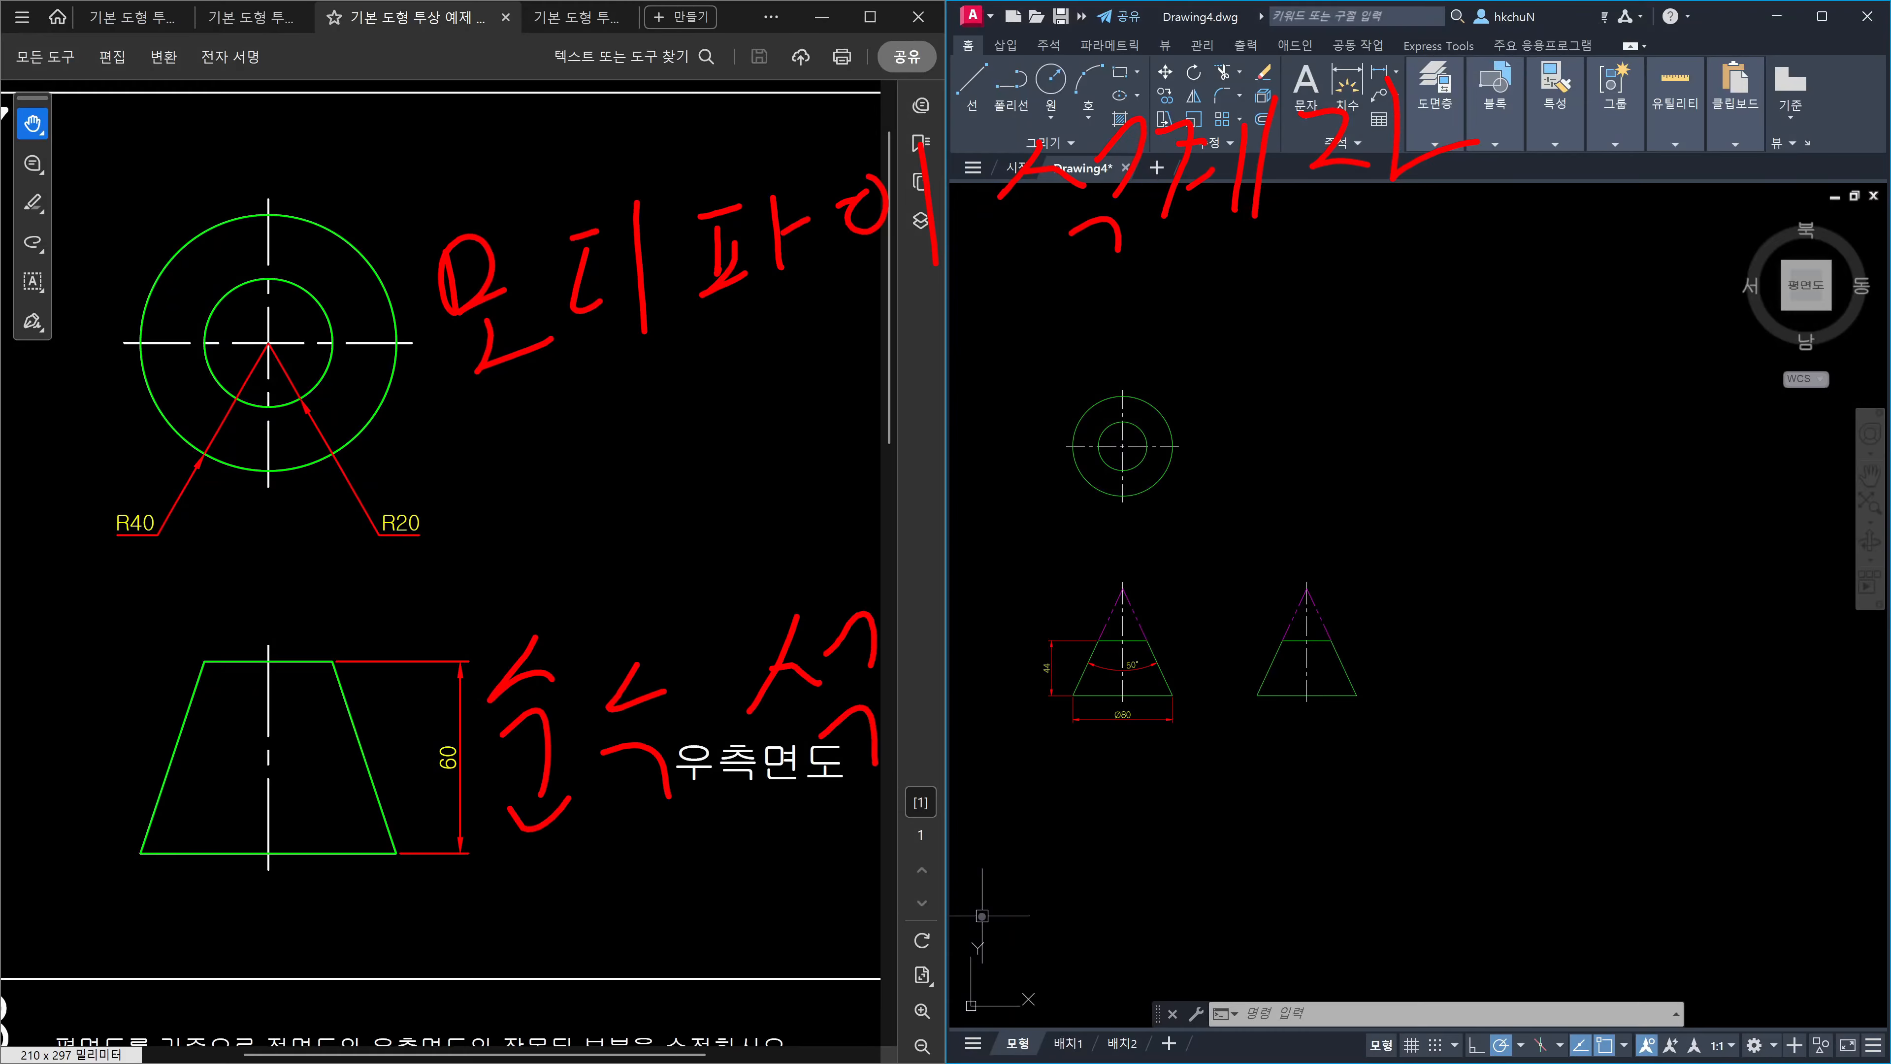
left_click_drag(928, 638, 954, 620)
left_click(976, 608)
mouse_move(959, 637)
left_mouse_down()
mouse_move(935, 673)
mouse_move(969, 706)
left_mouse_up()
left_click_drag(889, 638, 900, 628)
mouse_move(1052, 588)
left_mouse_down()
mouse_move(1094, 604)
mouse_move(1116, 677)
left_mouse_up()
mouse_move(1150, 544)
left_mouse_down()
mouse_move(1155, 627)
mouse_move(1234, 632)
left_mouse_up()
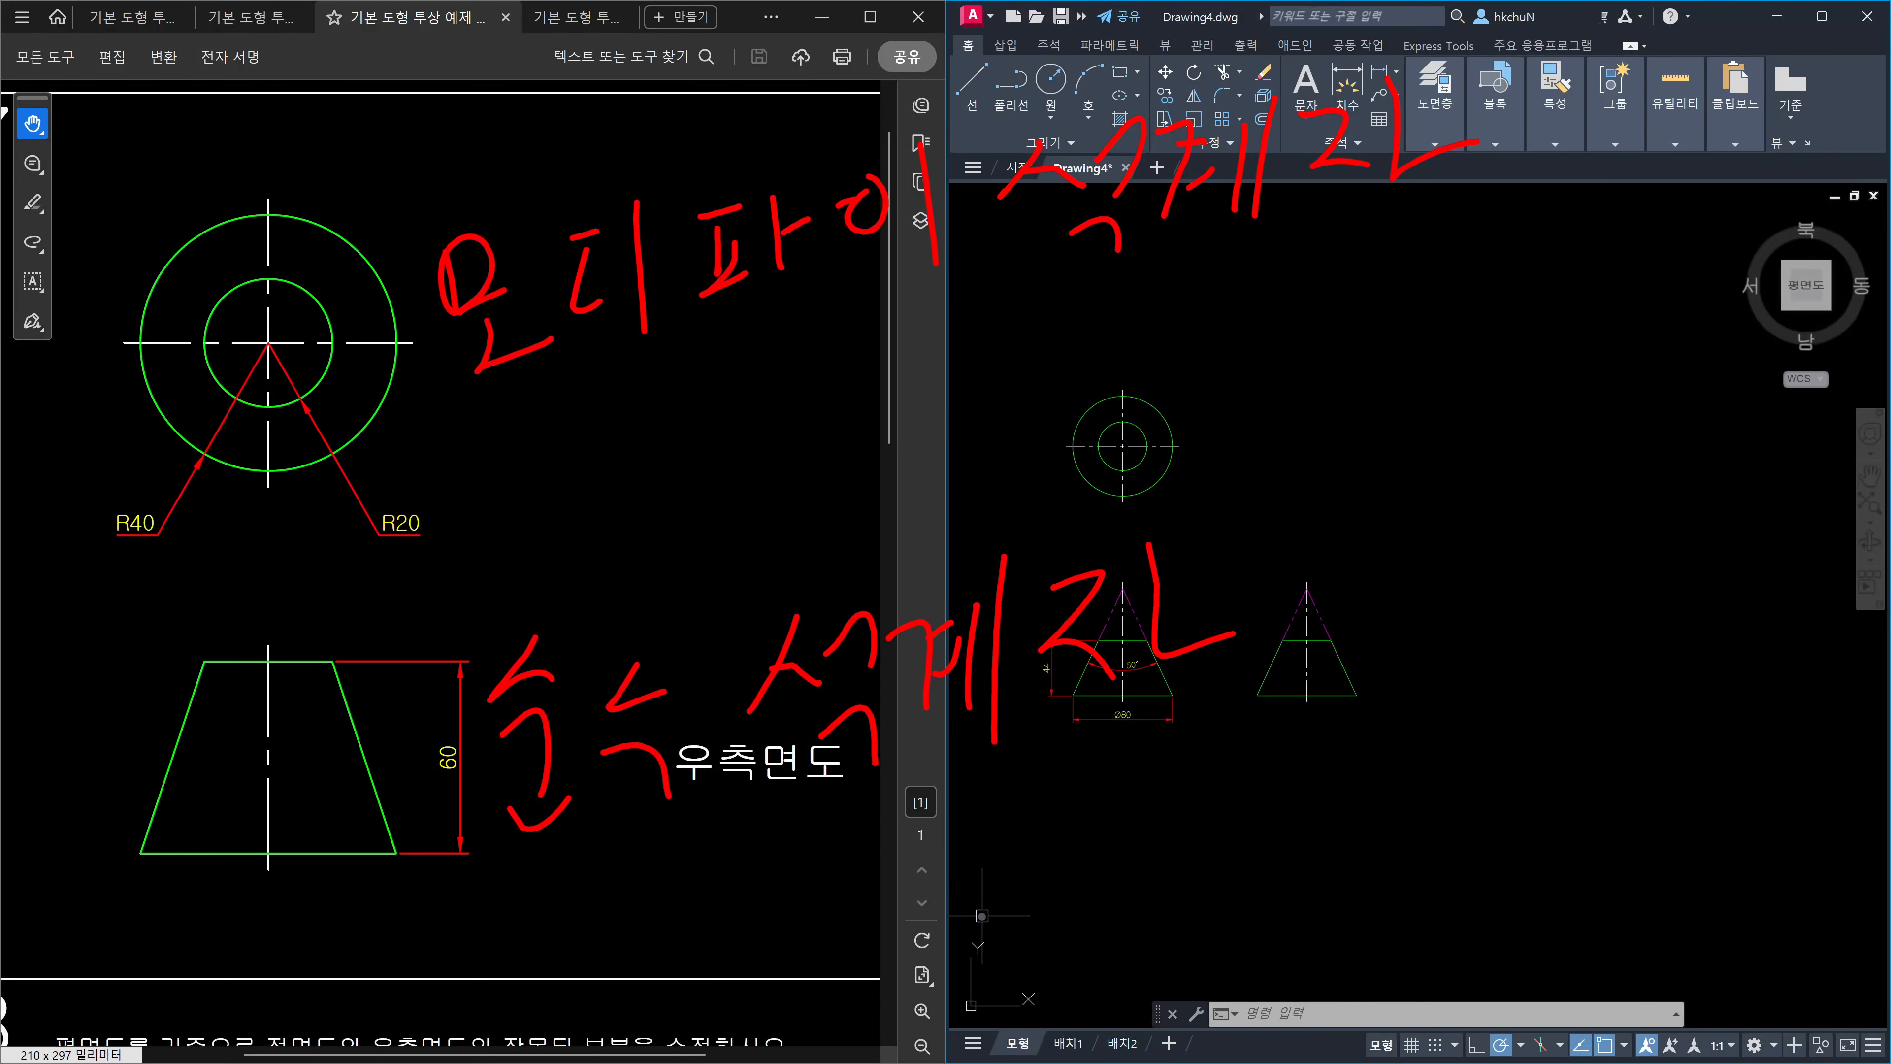
left_click_drag(472, 406, 1463, 190)
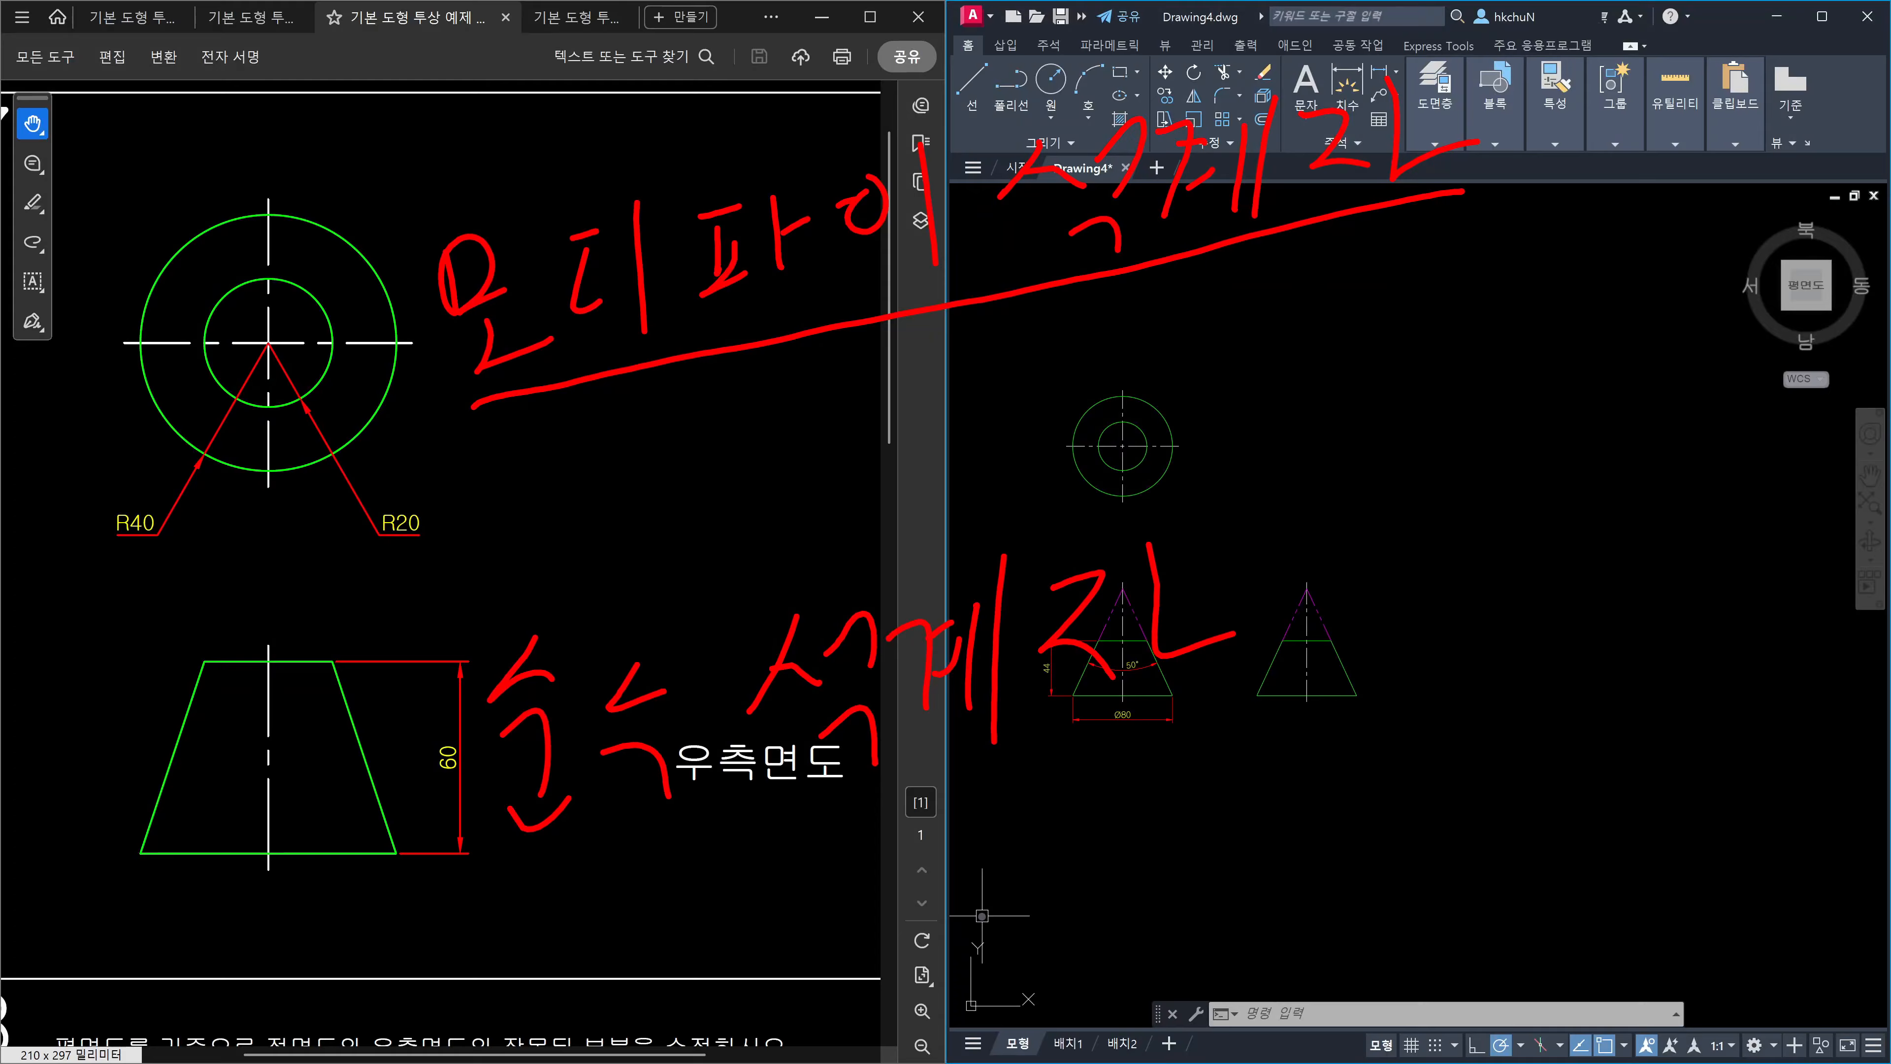
mouse_move(590, 403)
left_mouse_down()
mouse_move(595, 439)
mouse_move(709, 525)
left_mouse_up()
left_click_drag(754, 429, 740, 514)
left_click_drag(753, 482, 780, 466)
left_click_drag(784, 427, 787, 519)
mouse_move(839, 393)
left_mouse_down()
mouse_move(837, 468)
mouse_move(869, 459)
left_mouse_up()
mouse_move(871, 405)
left_mouse_down()
mouse_move(892, 402)
mouse_move(897, 425)
left_mouse_up()
left_click_drag(899, 380, 904, 507)
mouse_move(973, 369)
left_mouse_down()
mouse_move(986, 423)
mouse_move(1010, 365)
left_mouse_up()
left_click_drag(1027, 368, 1008, 431)
mouse_move(970, 460)
left_mouse_down()
mouse_move(995, 450)
mouse_move(1005, 497)
left_mouse_up()
mouse_move(1053, 381)
left_mouse_down()
mouse_move(1064, 420)
mouse_move(1092, 418)
left_mouse_up()
mouse_move(1114, 364)
left_mouse_down()
mouse_move(1110, 420)
mouse_move(1135, 469)
left_mouse_up()
left_click_drag(1227, 332, 1258, 358)
left_click_drag(1224, 398, 1294, 394)
mouse_move(1298, 342)
left_mouse_down()
mouse_move(1289, 372)
mouse_move(1333, 370)
left_mouse_up()
mouse_move(1277, 421)
left_mouse_down()
mouse_move(1309, 412)
mouse_move(1325, 454)
left_mouse_up()
mouse_move(1380, 351)
left_mouse_down()
mouse_move(1403, 353)
mouse_move(1383, 426)
left_mouse_up()
left_click_drag(1352, 436, 1463, 394)
left_click_drag(1438, 350, 1485, 388)
left_click_drag(1524, 302, 1510, 401)
left_click_drag(1511, 388, 1560, 372)
left_click_drag(1601, 296, 1642, 347)
mouse_move(1612, 368)
left_mouse_down()
mouse_move(1628, 372)
mouse_move(1600, 391)
left_mouse_up()
left_click_drag(1625, 391, 1678, 388)
left_click_drag(655, 557, 1675, 387)
mouse_move(1379, 458)
left_mouse_down()
mouse_move(1470, 570)
mouse_move(1444, 608)
left_mouse_up()
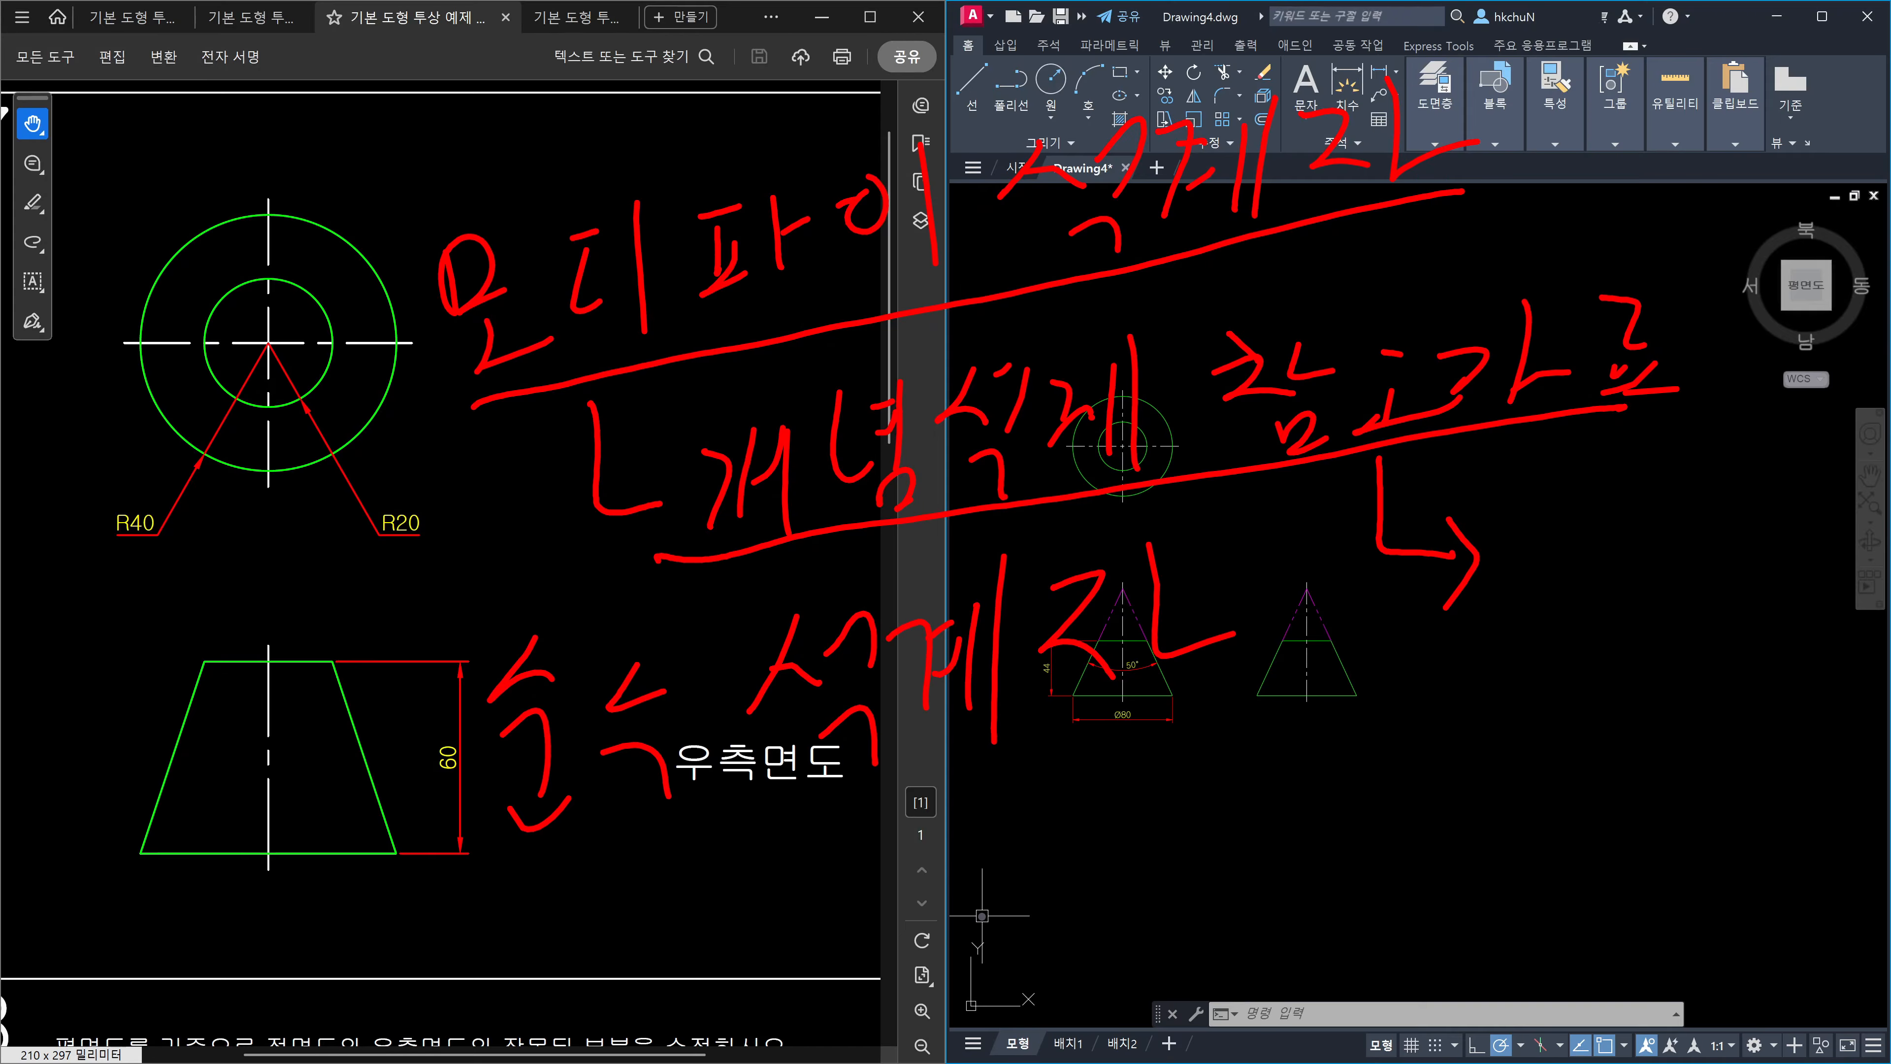
left_click_drag(480, 408, 1429, 190)
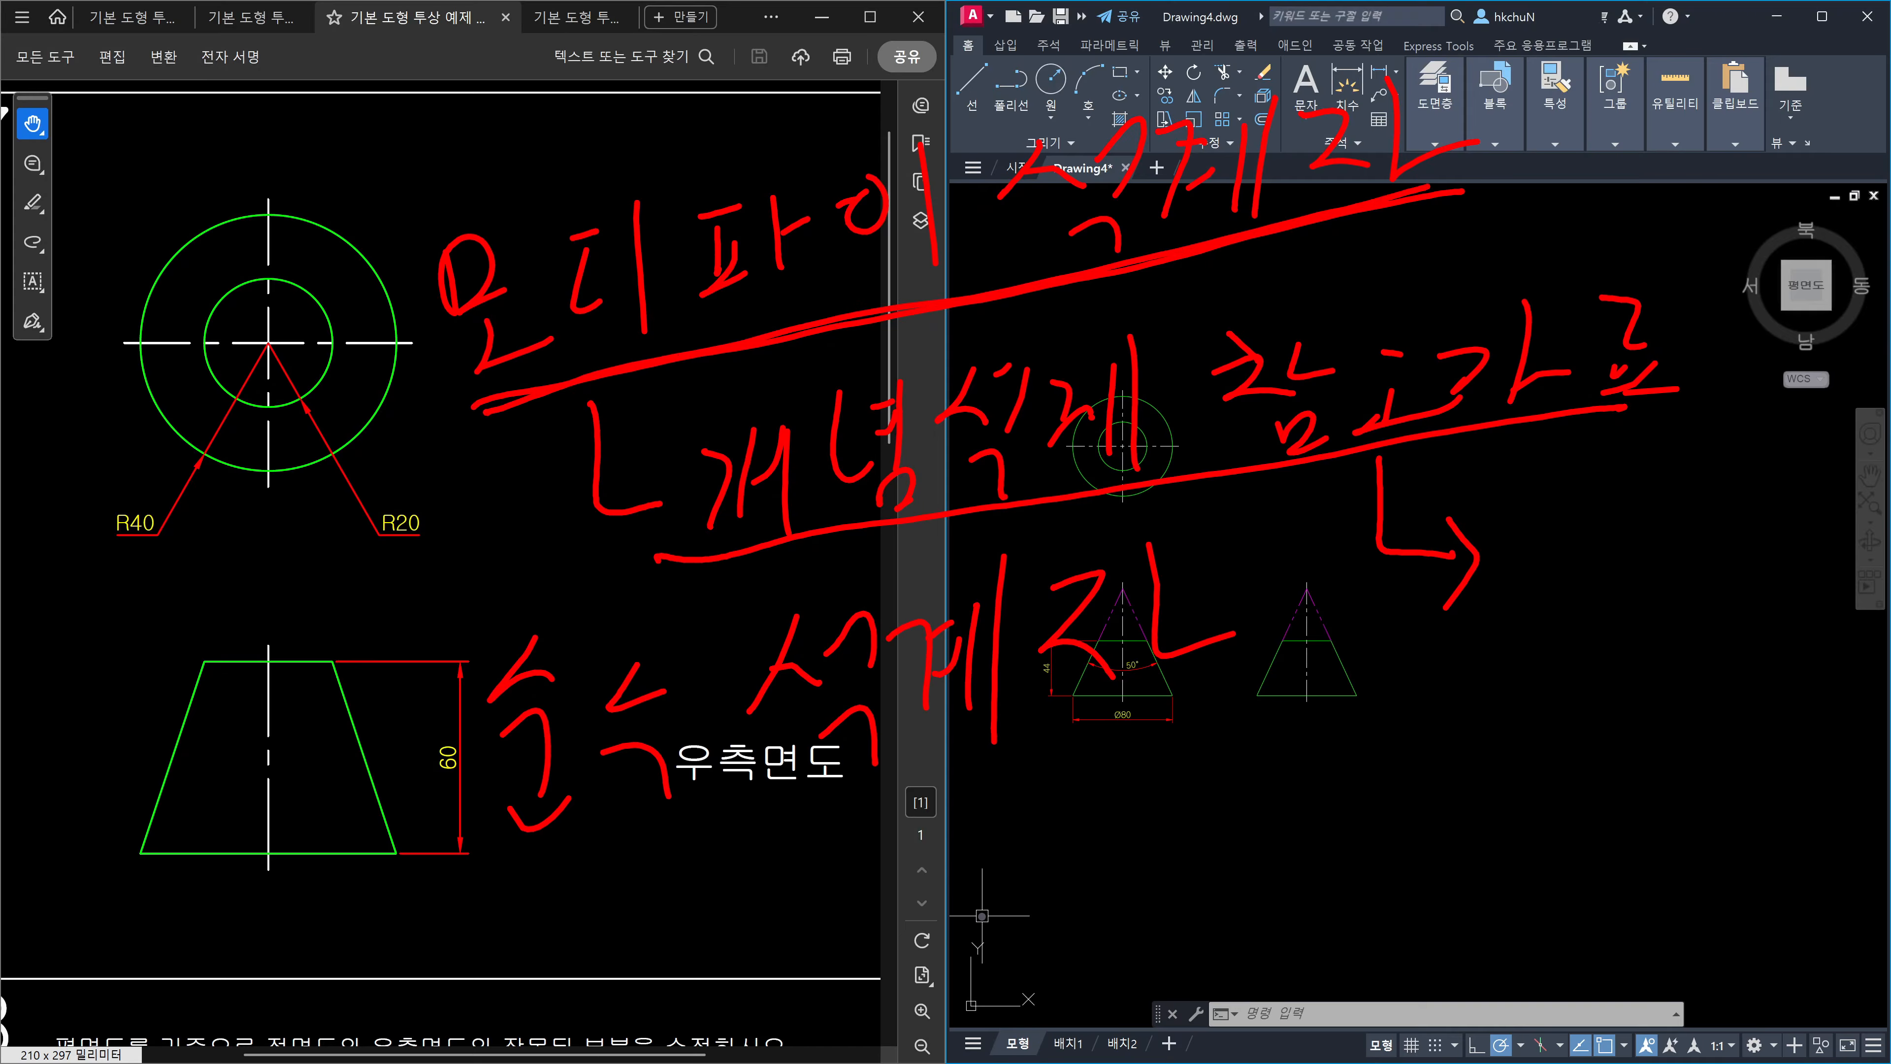
left_click_drag(330, 159, 432, 222)
mouse_move(335, 256)
left_mouse_down()
mouse_move(409, 237)
mouse_move(425, 152)
left_mouse_up()
left_click_drag(170, 438, 216, 483)
left_click_drag(249, 378, 243, 480)
left_click_drag(262, 428, 313, 489)
left_click_drag(343, 347, 346, 418)
mouse_move(365, 362)
left_mouse_down()
mouse_move(371, 389)
mouse_move(339, 431)
left_mouse_up()
left_click_drag(336, 420, 430, 402)
left_click_drag(358, 481, 441, 564)
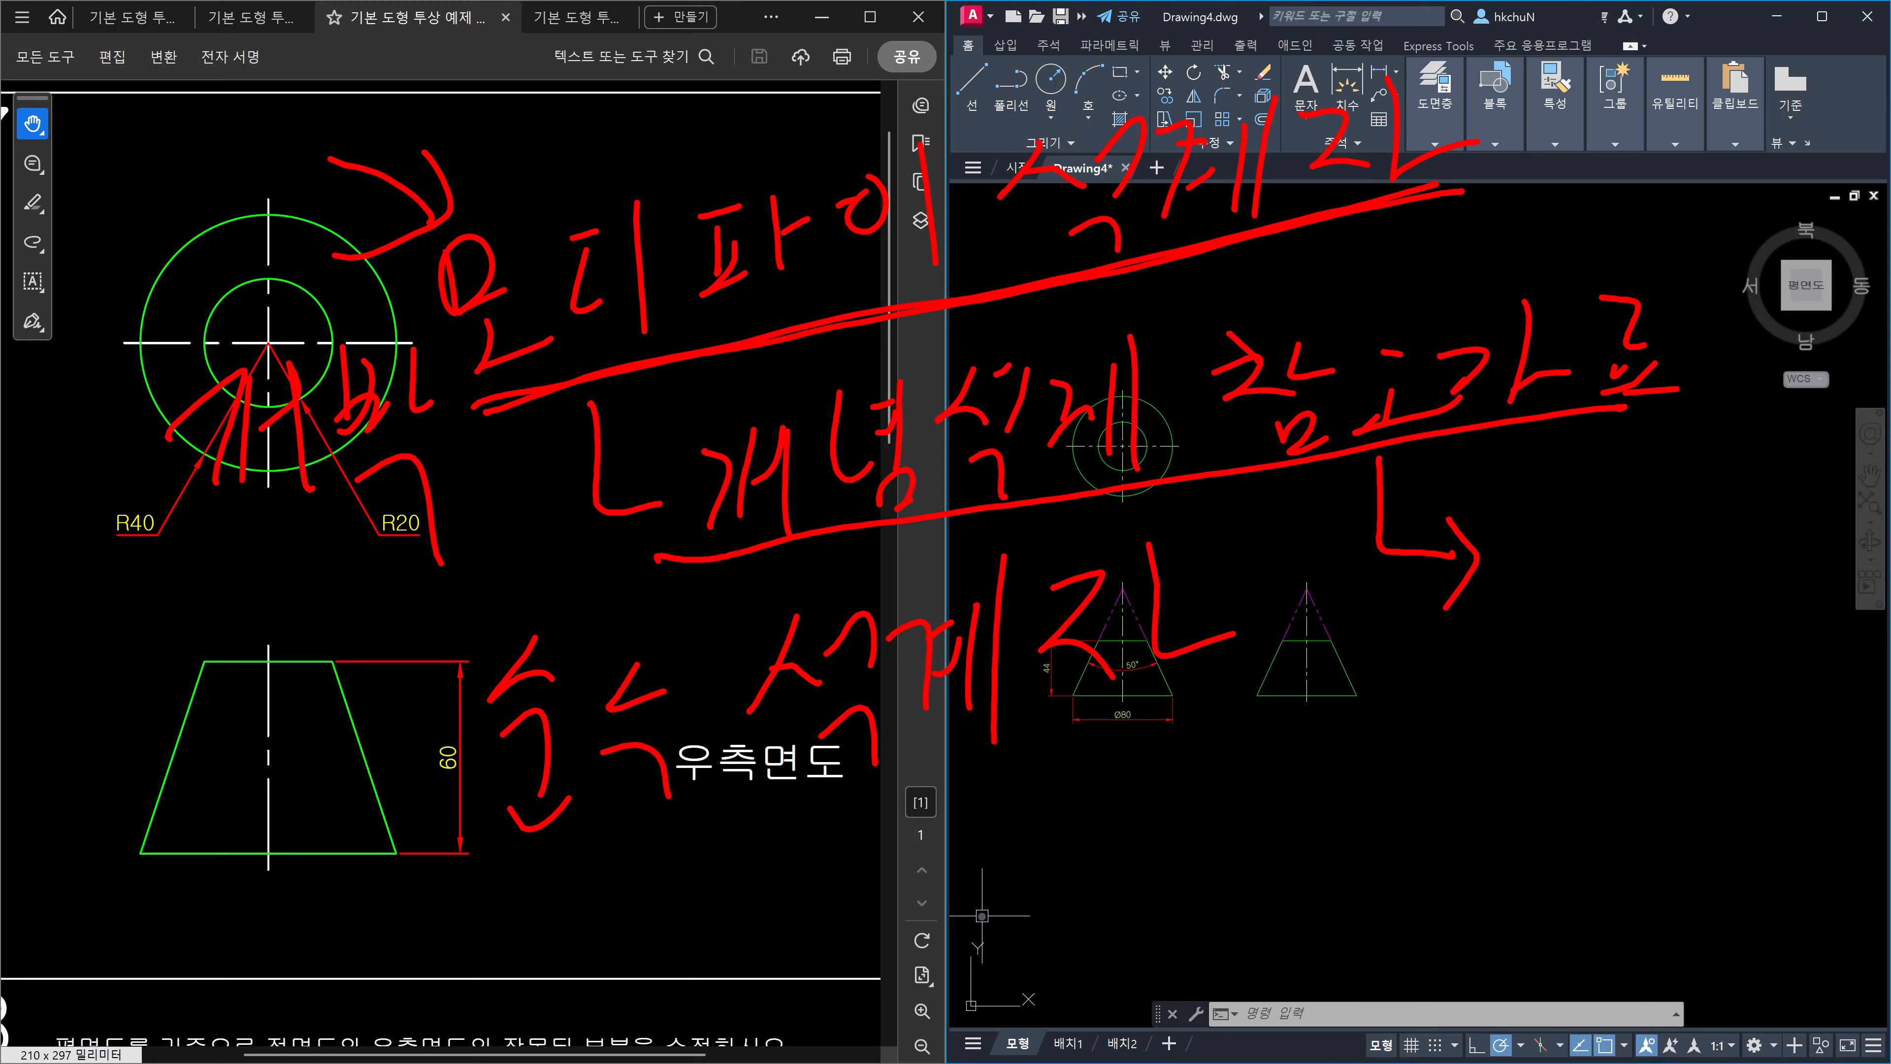
mouse_move(1554, 72)
left_mouse_down()
mouse_move(1553, 180)
mouse_move(1614, 160)
left_mouse_up()
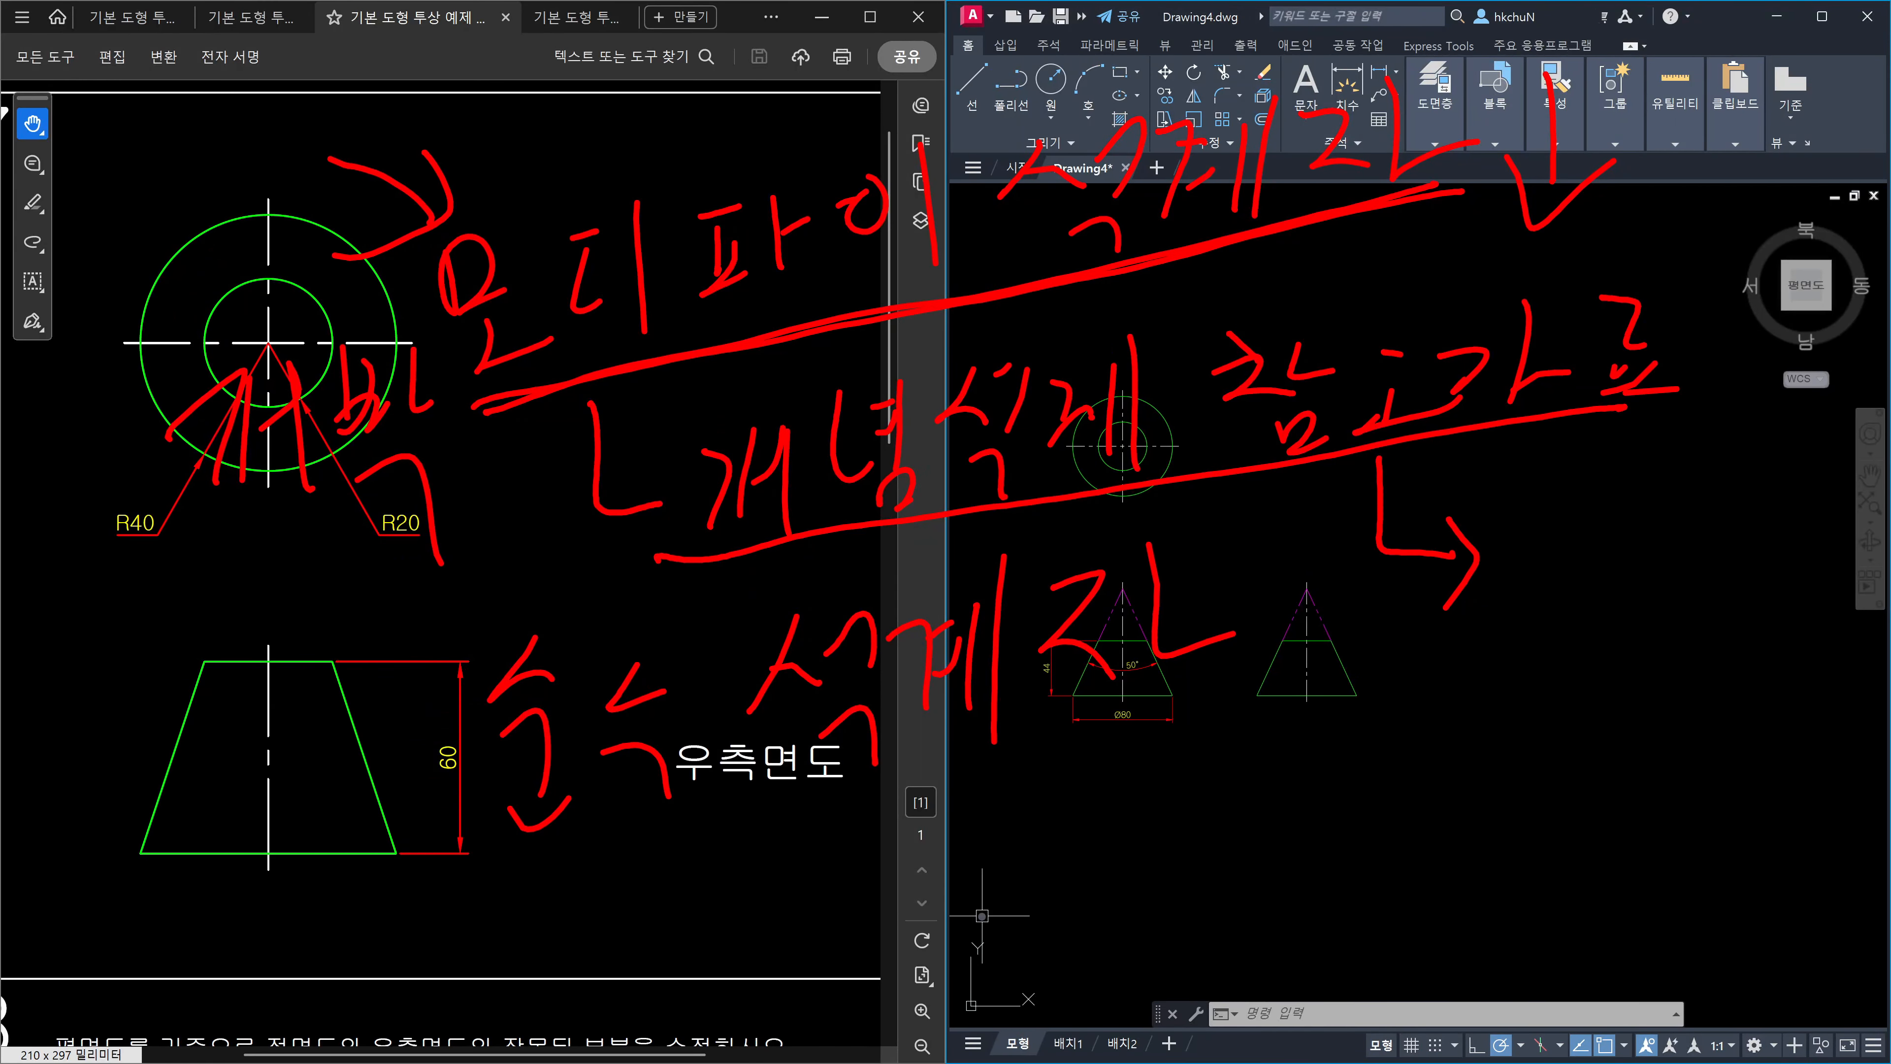
left_click_drag(177, 600, 482, 596)
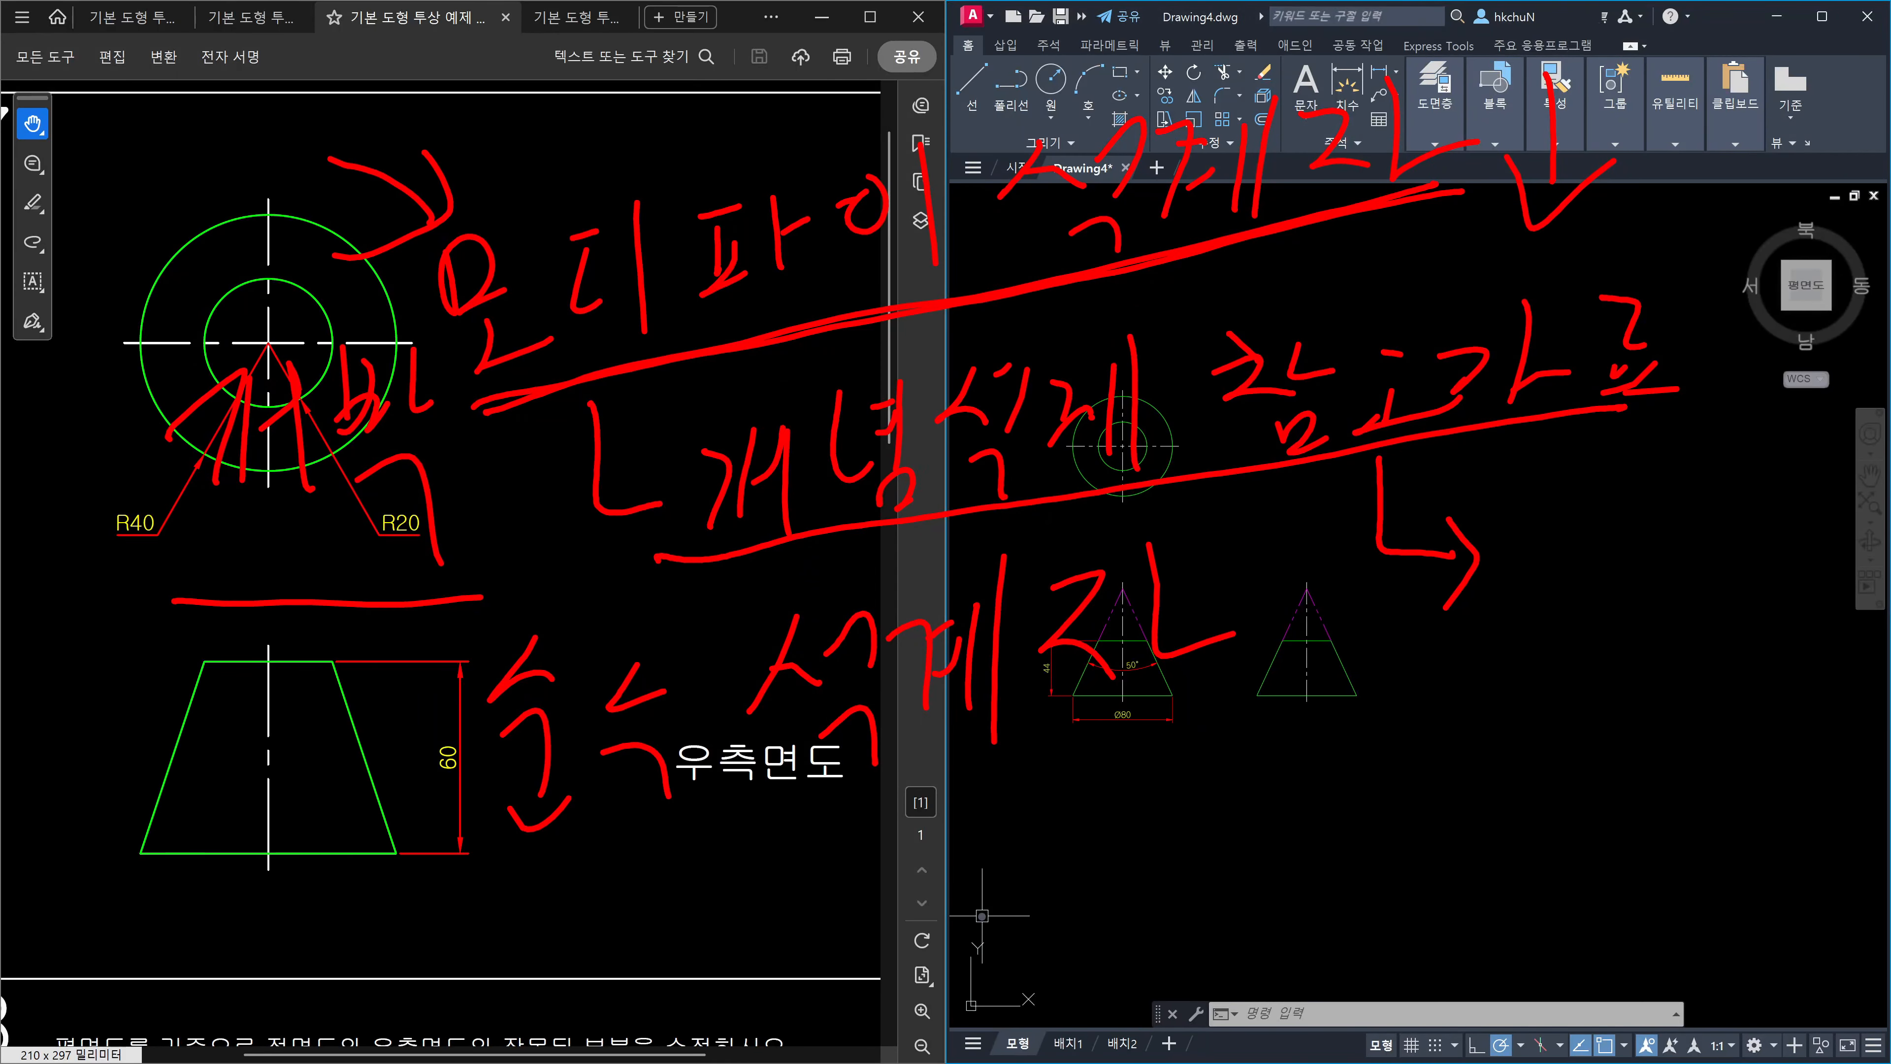
left_click_drag(682, 834, 731, 909)
left_click_drag(713, 884, 748, 939)
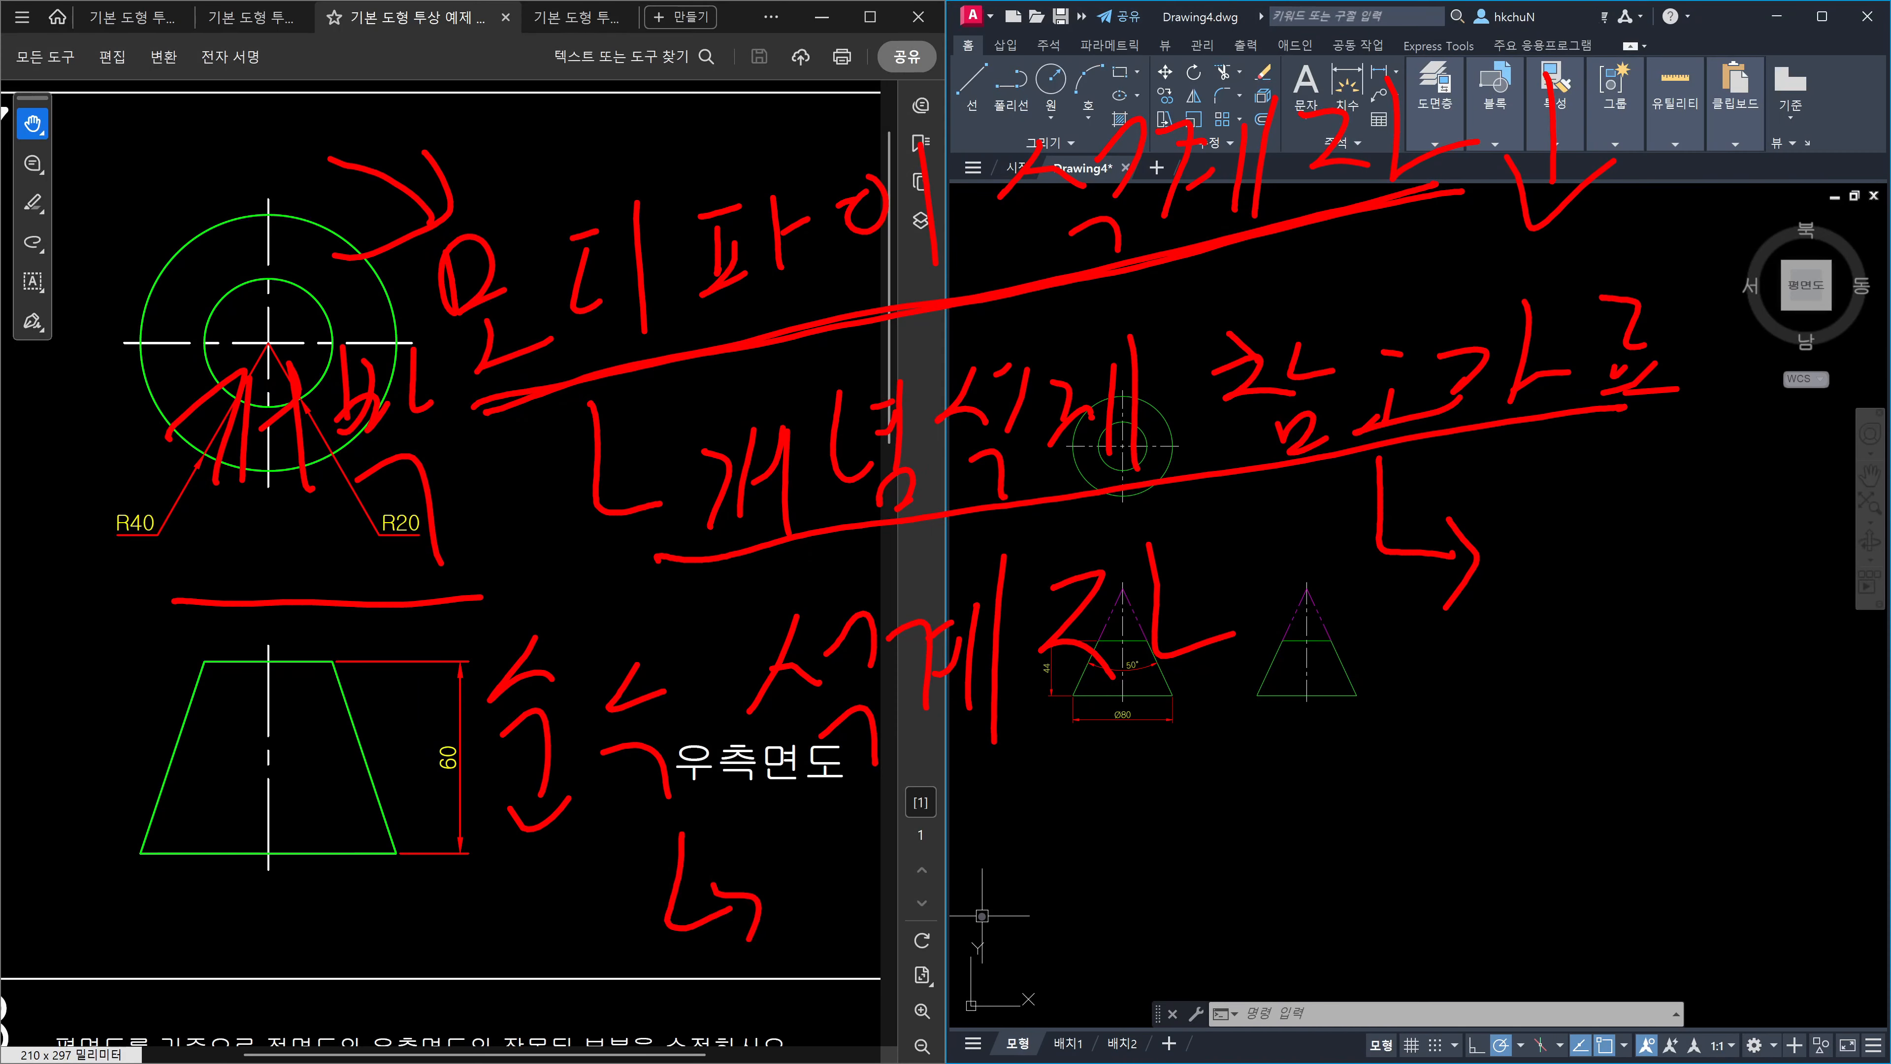
left_click_drag(743, 860, 750, 868)
mouse_move(722, 645)
left_mouse_down()
mouse_move(766, 542)
mouse_move(781, 585)
left_mouse_up()
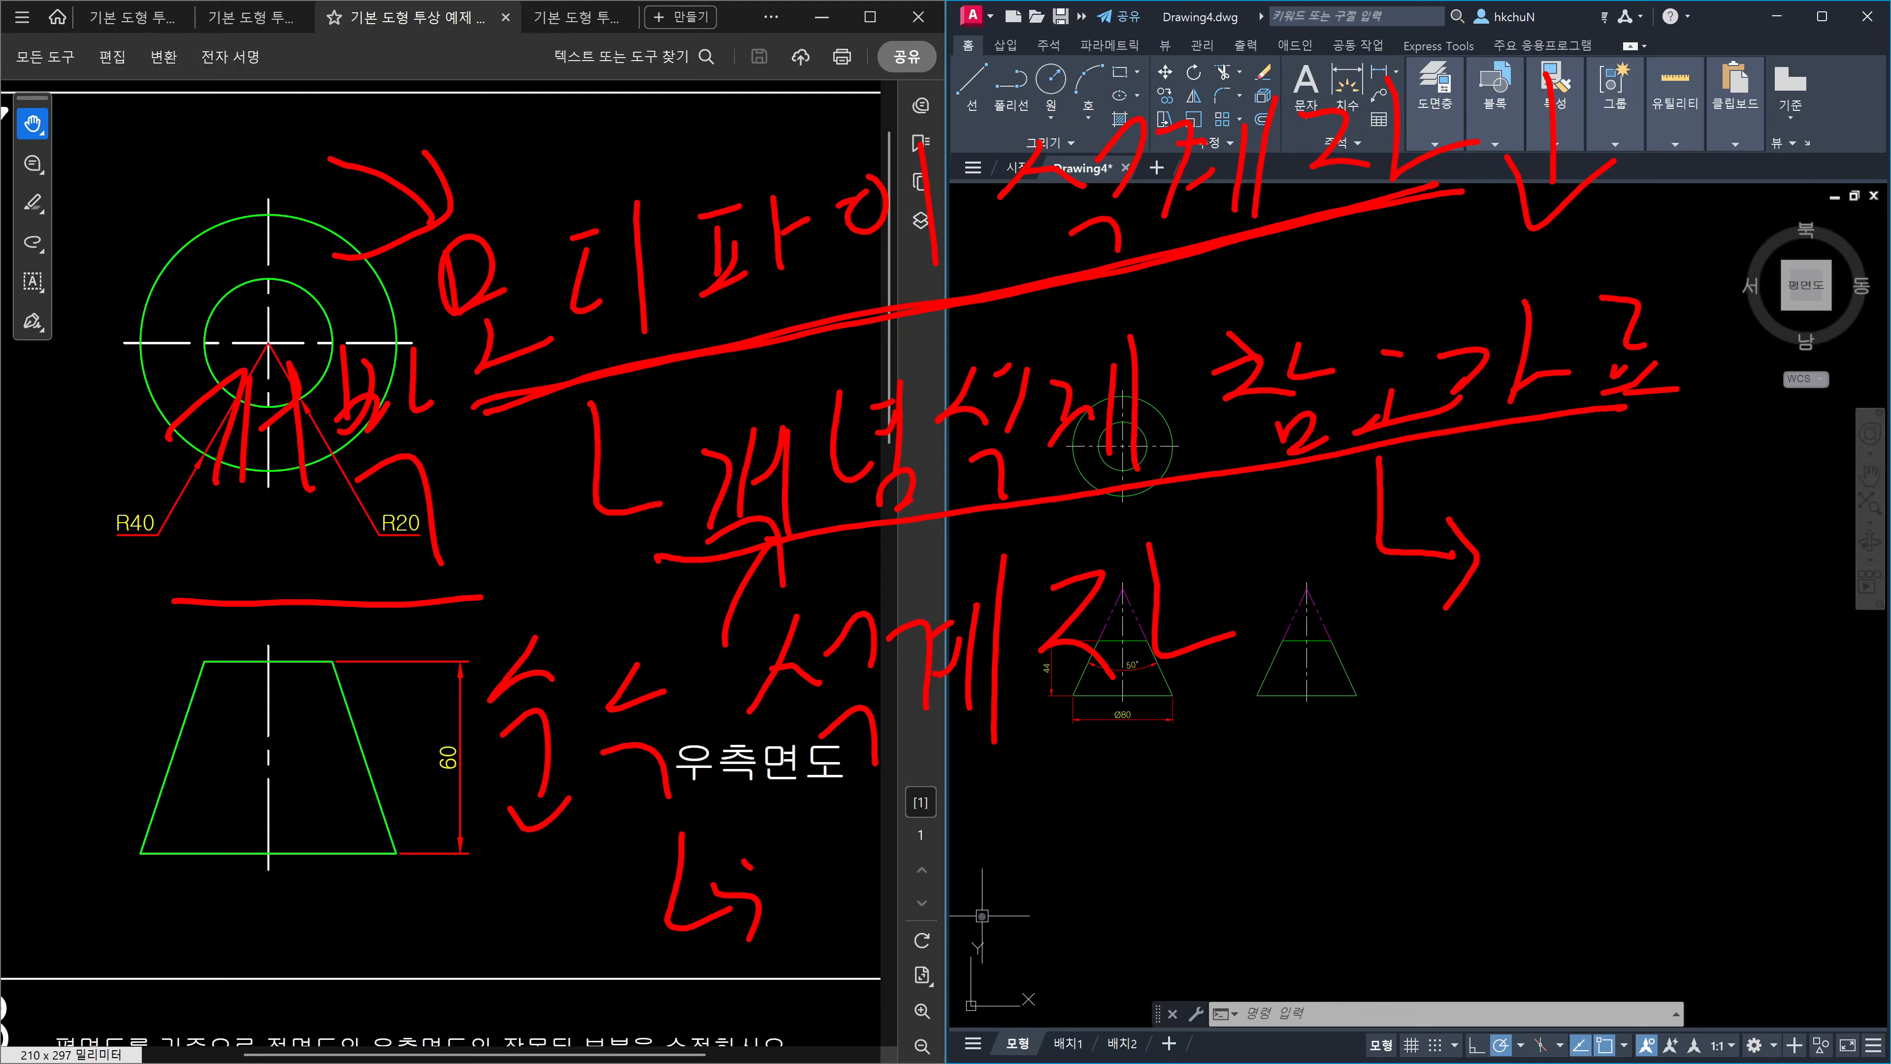
mouse_move(265, 727)
left_mouse_down()
mouse_move(439, 741)
mouse_move(394, 808)
left_mouse_up()
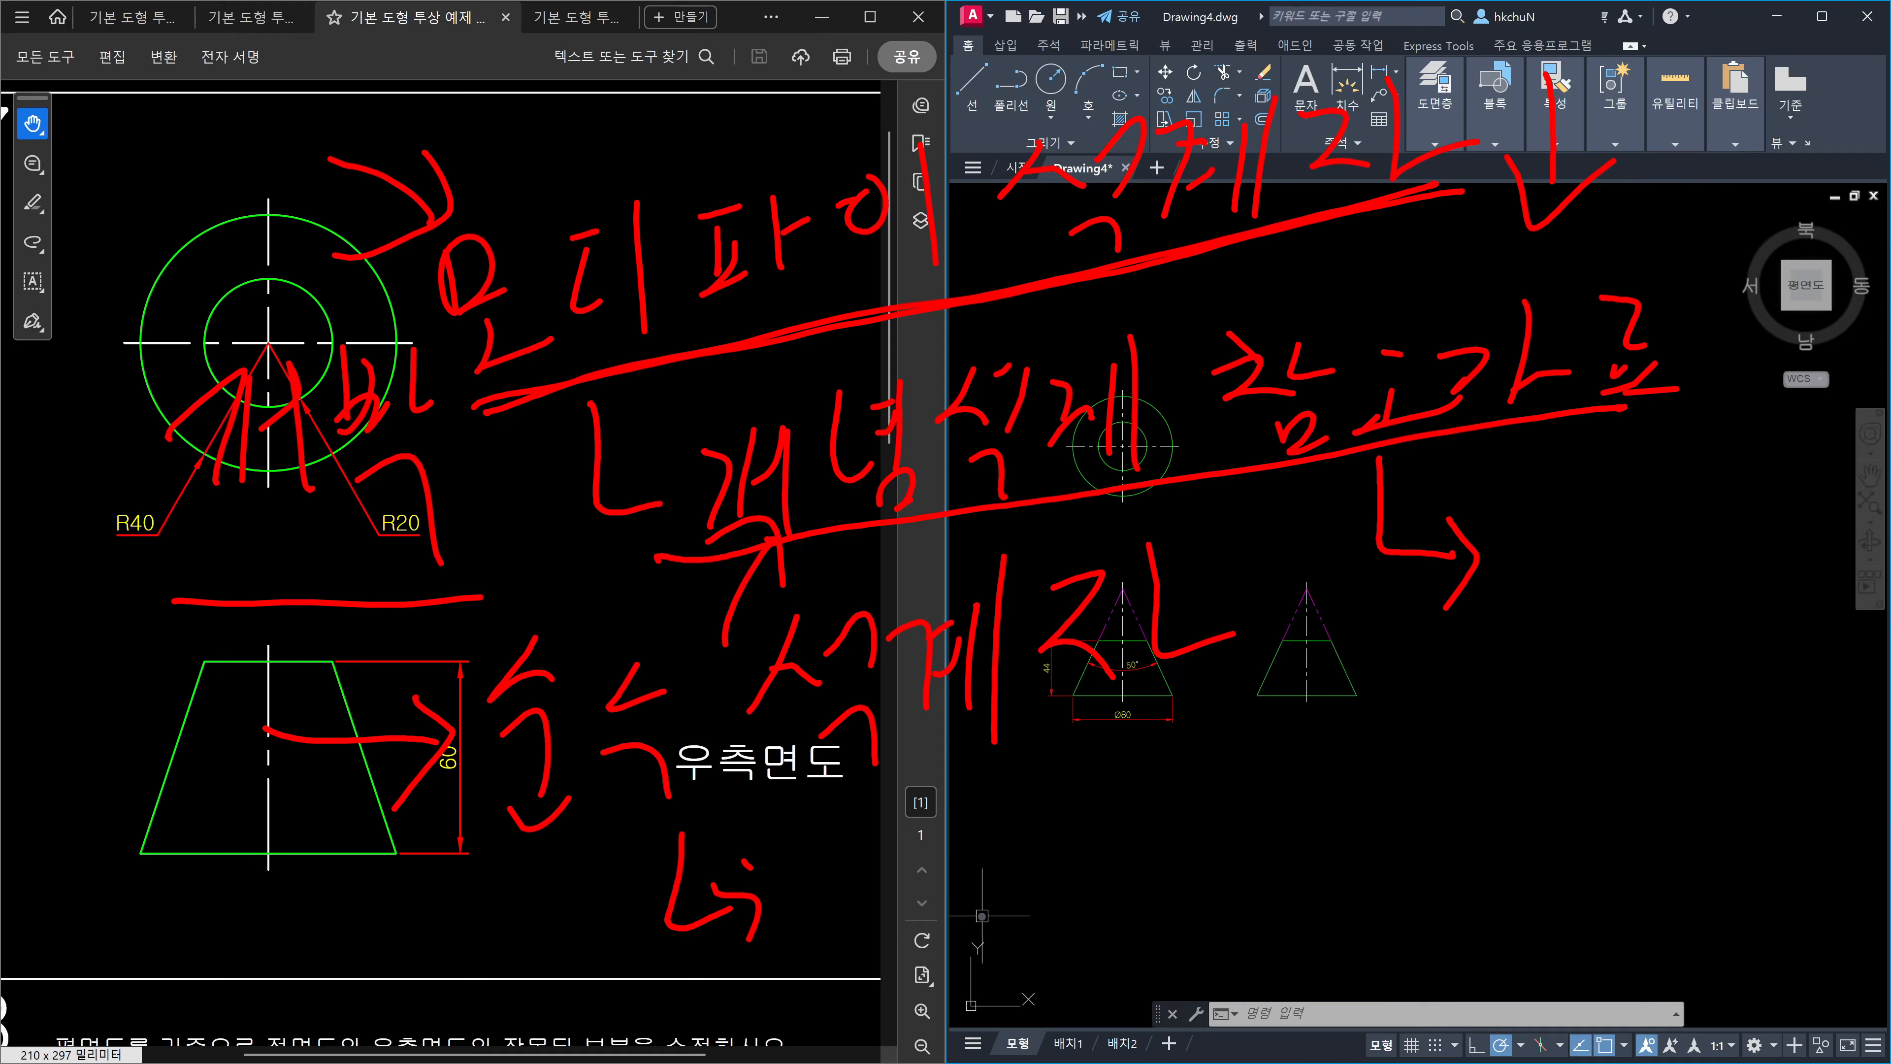
mouse_move(536, 445)
left_mouse_down()
mouse_move(1389, 219)
mouse_move(1270, 278)
mouse_move(1455, 245)
left_mouse_up()
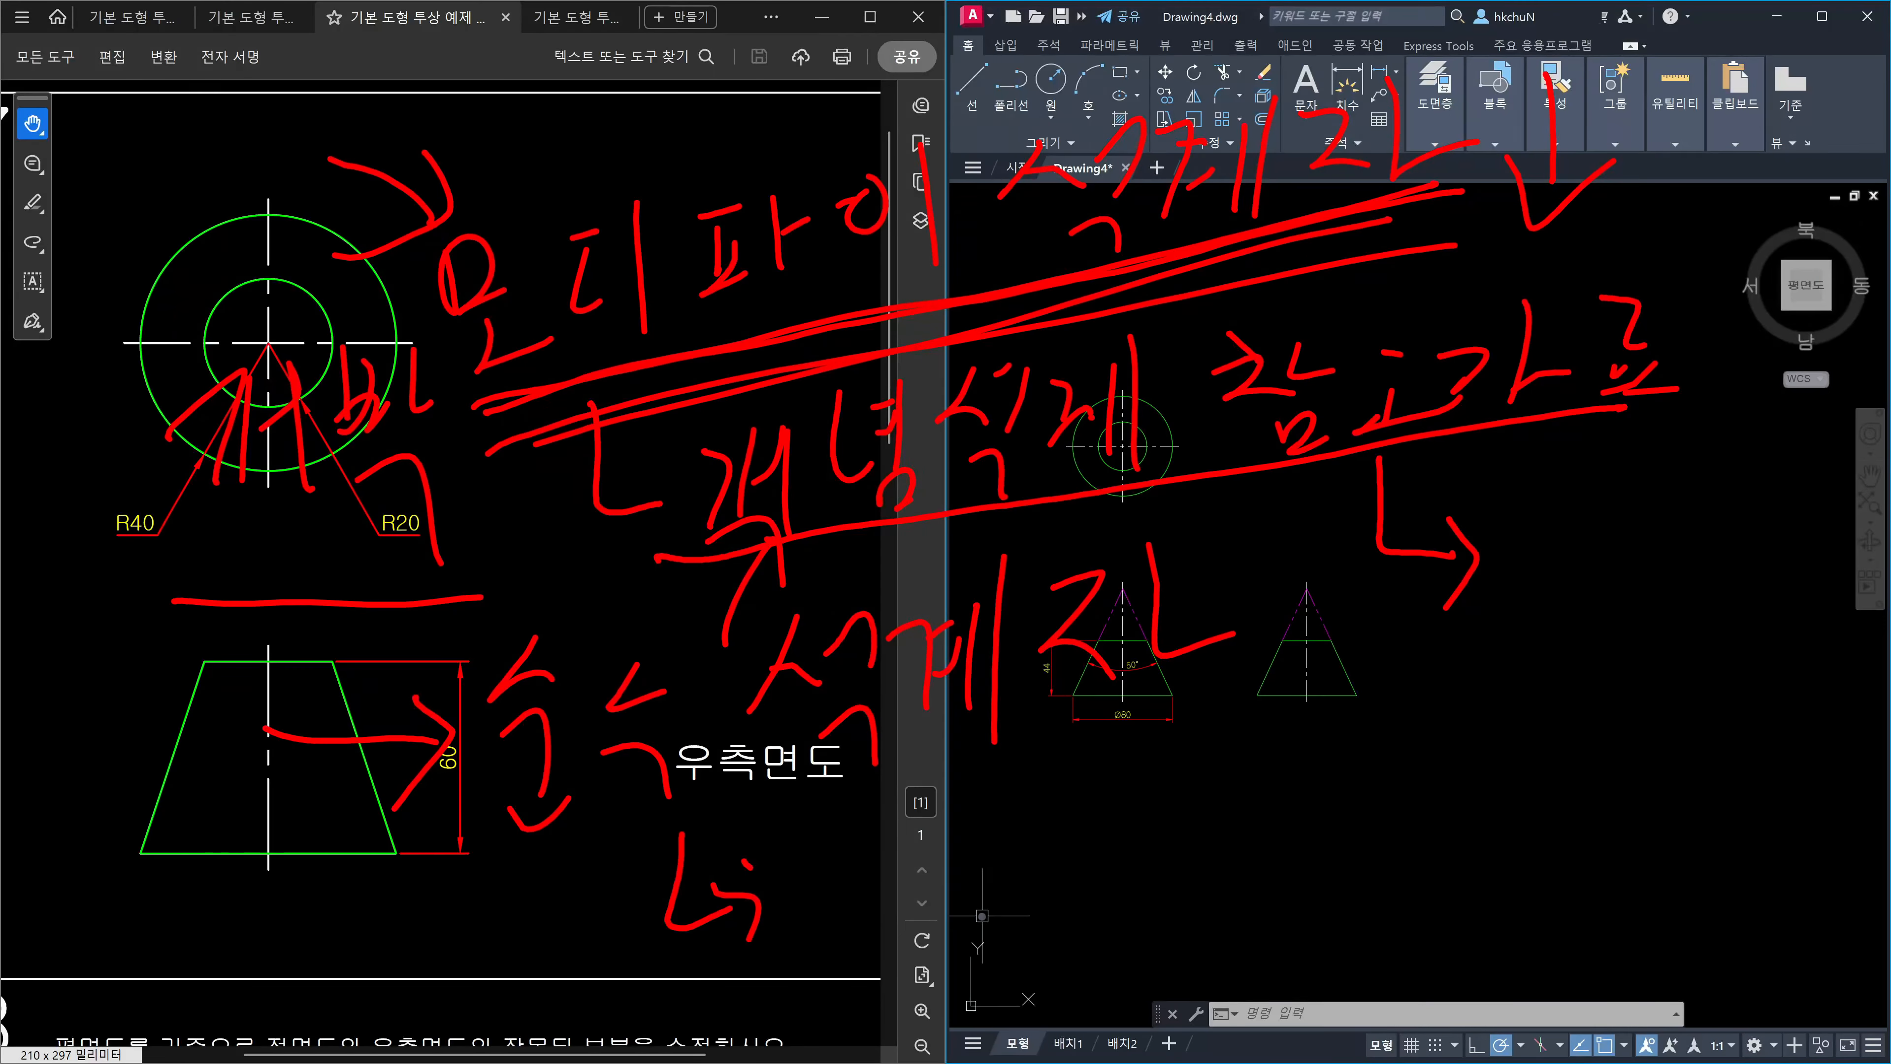
left_click_drag(714, 71, 764, 123)
mouse_move(699, 147)
left_mouse_down()
mouse_move(783, 117)
mouse_move(812, 71)
left_mouse_up()
mouse_move(1576, 45)
left_mouse_down()
mouse_move(1491, 138)
mouse_move(1520, 170)
left_mouse_up()
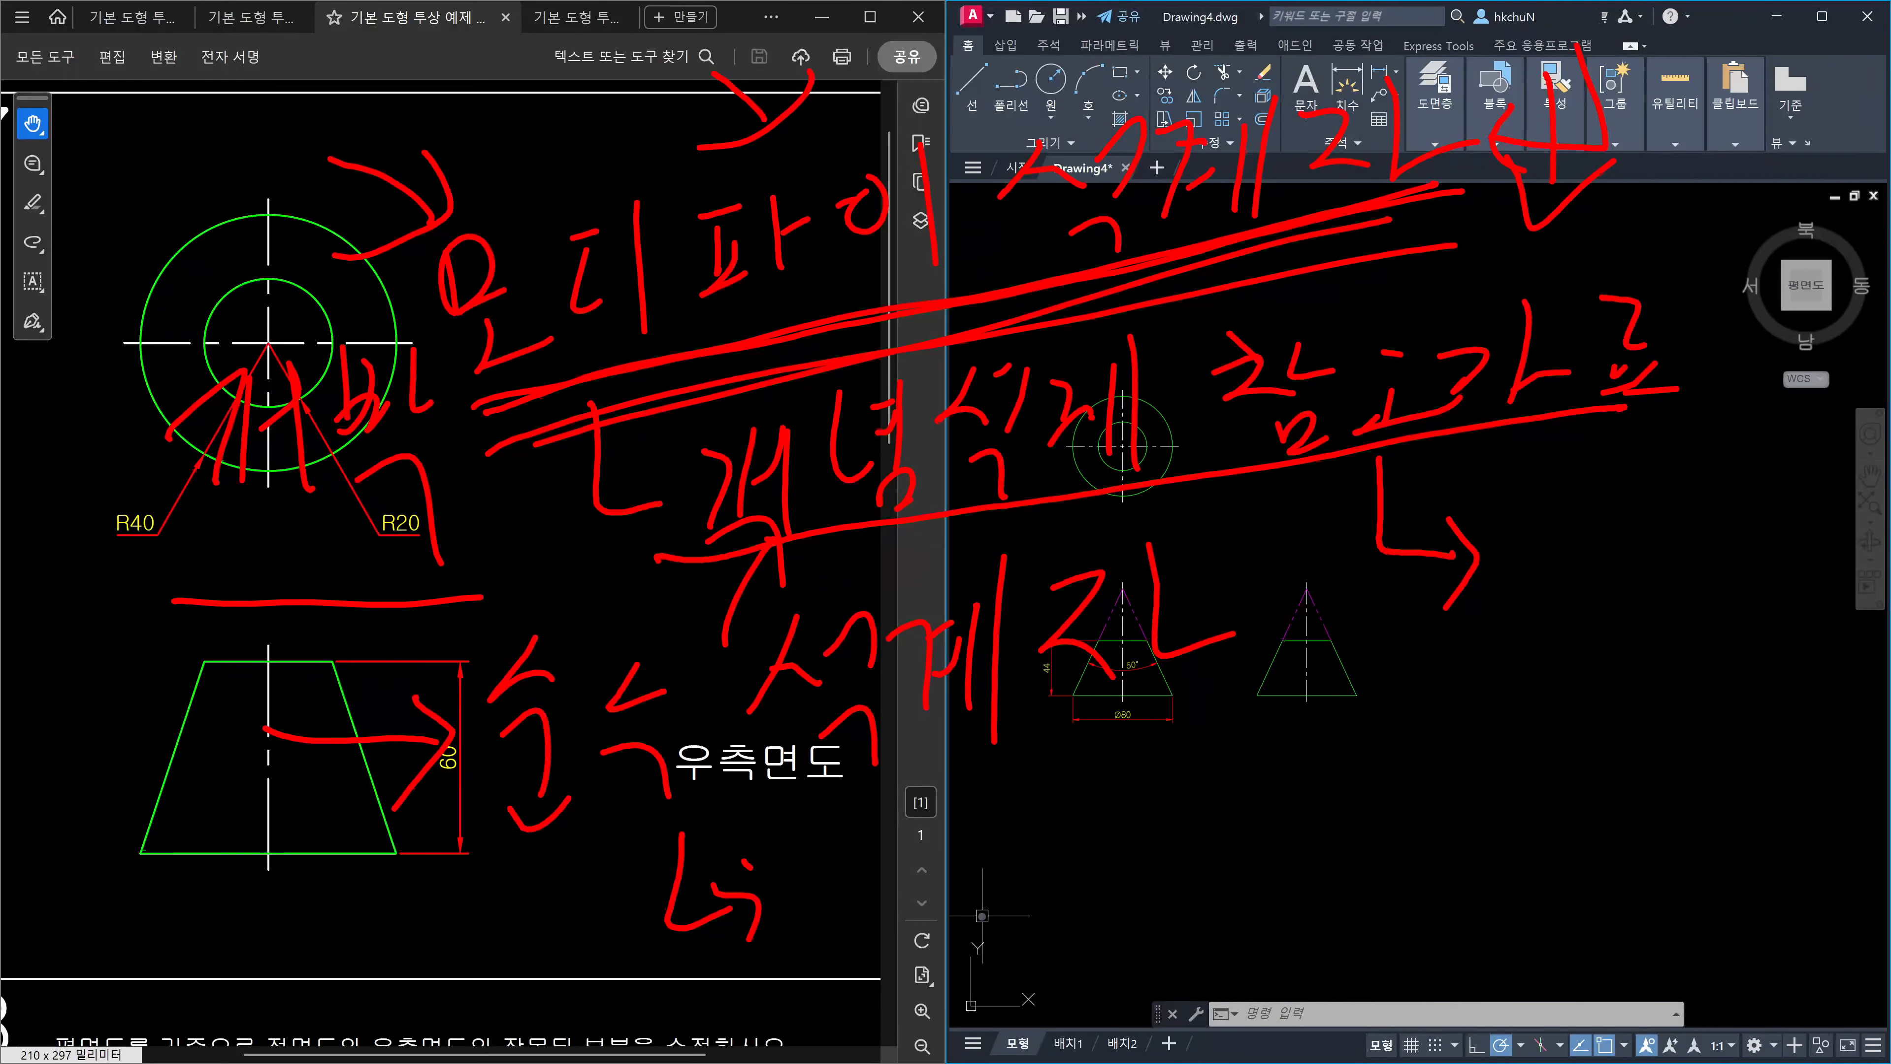
left_click_drag(1601, 45, 1631, 157)
left_click_drag(552, 393, 1040, 302)
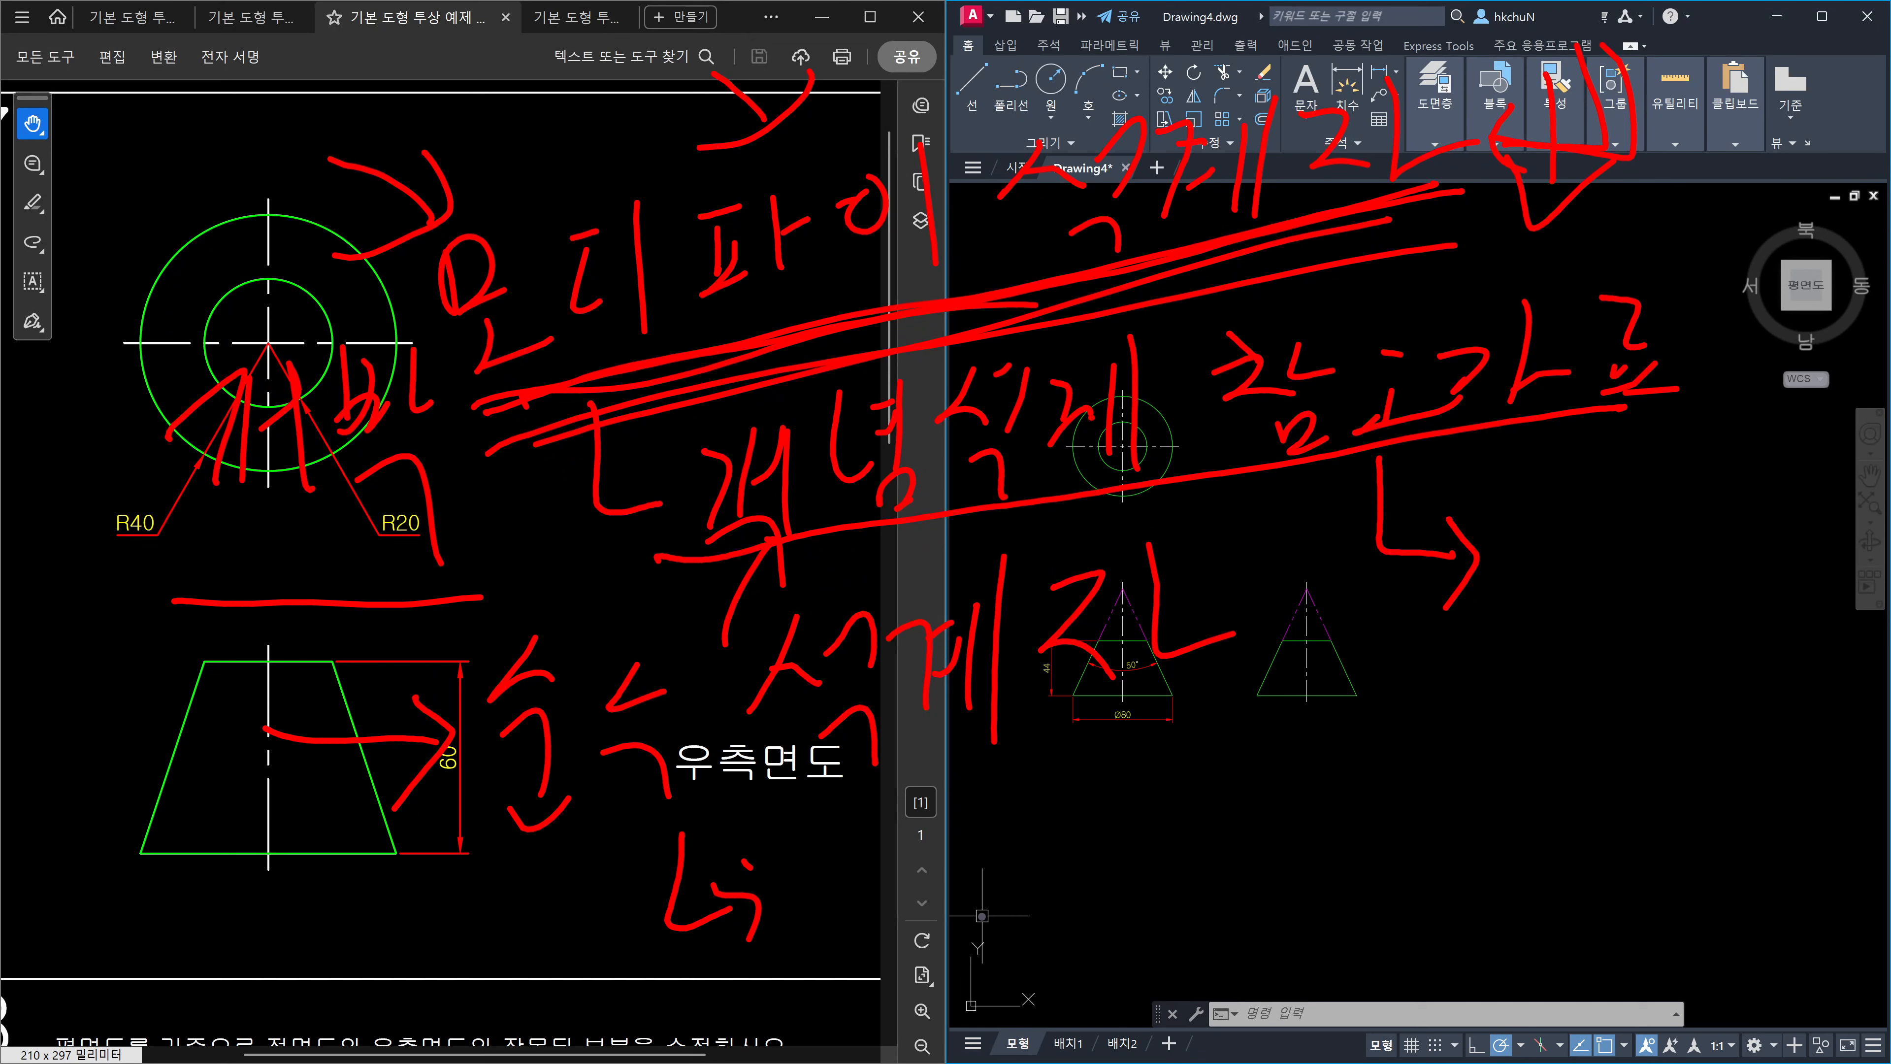
mouse_move(1131, 488)
left_mouse_down()
mouse_move(859, 568)
mouse_move(1146, 480)
mouse_move(1088, 516)
mouse_move(1399, 555)
mouse_move(1542, 648)
left_mouse_up()
left_click_drag(1507, 659, 1579, 642)
mouse_move(1496, 694)
left_mouse_down()
mouse_move(1526, 749)
mouse_move(1565, 739)
left_mouse_up()
mouse_move(1610, 646)
left_mouse_down()
mouse_move(1638, 679)
mouse_move(1627, 694)
left_mouse_up()
left_click_drag(1652, 647, 1697, 687)
left_click_drag(1713, 616, 1715, 708)
left_click_drag(1771, 579, 1758, 716)
left_click_drag(1664, 635, 1712, 634)
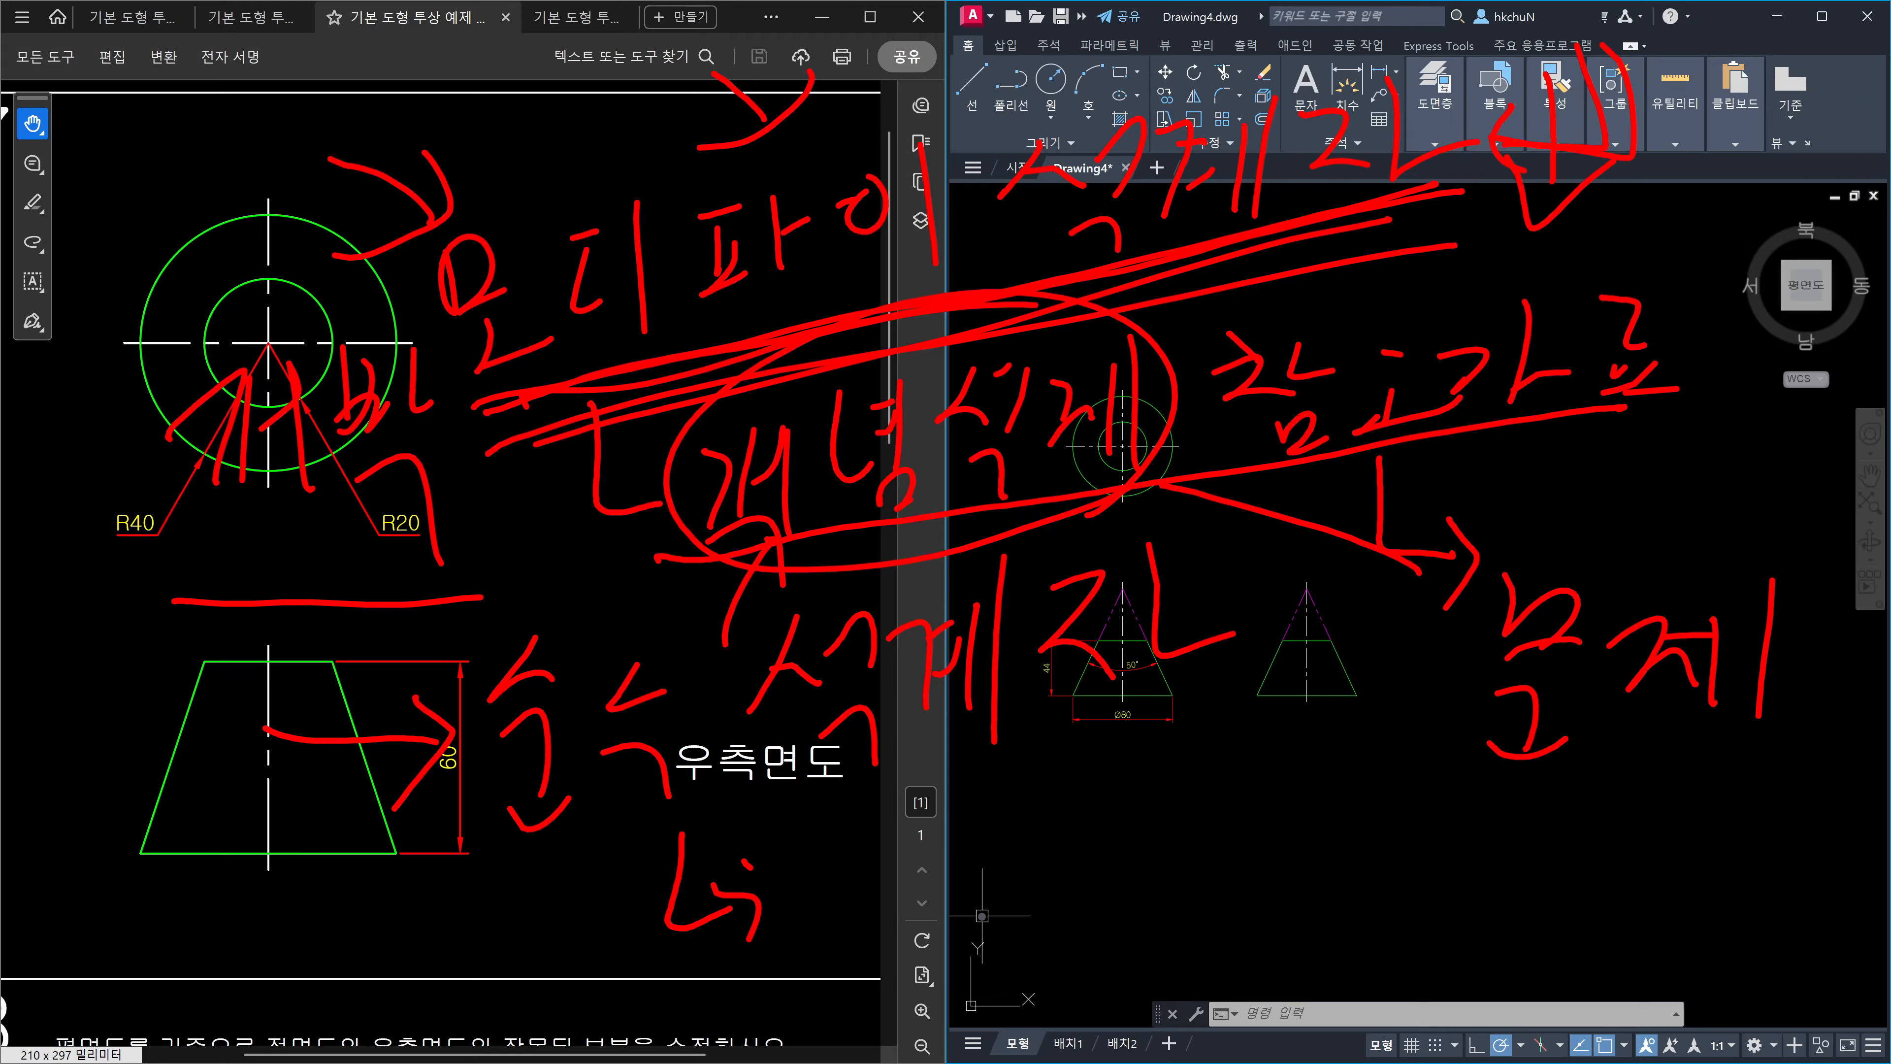
left_click_drag(1313, 803, 1373, 849)
mouse_move(1288, 873)
left_mouse_down()
mouse_move(1364, 862)
mouse_move(1376, 888)
left_mouse_up()
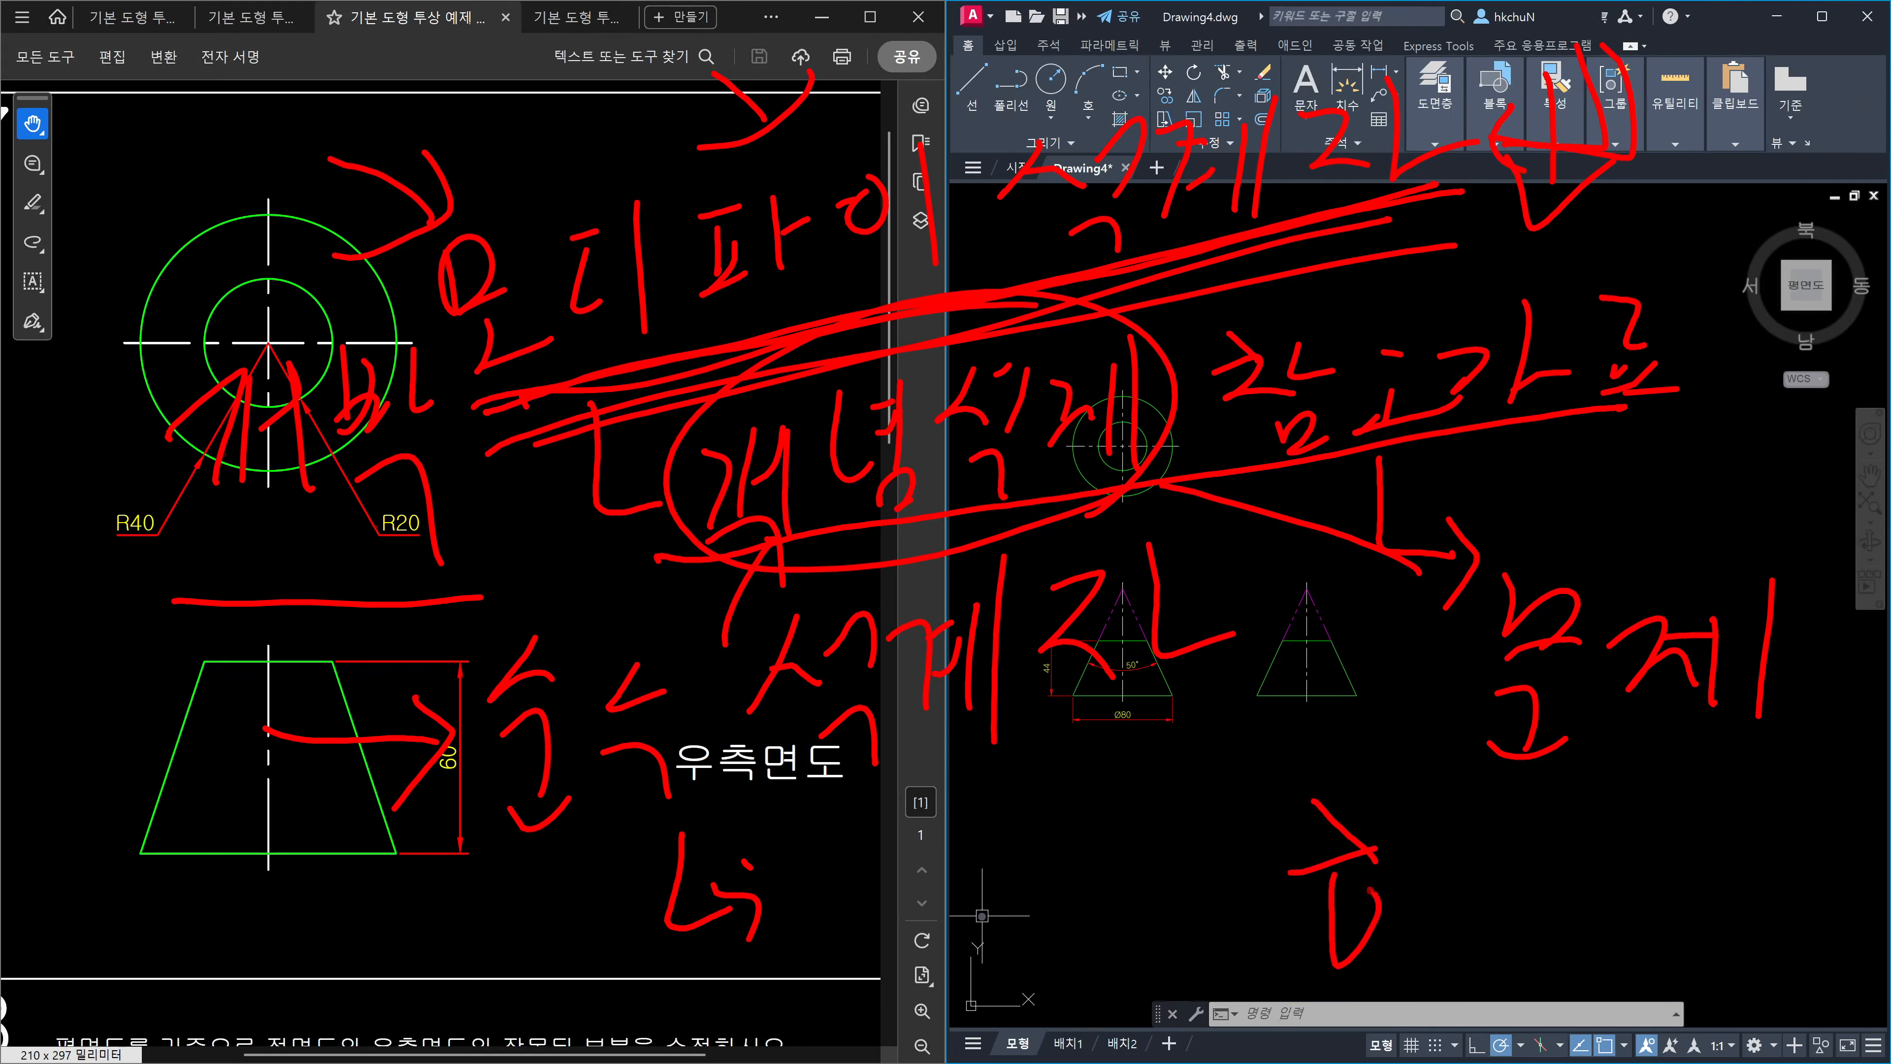
mouse_move(1429, 822)
left_mouse_down()
mouse_move(1432, 938)
mouse_move(1482, 859)
left_mouse_up()
mouse_move(1501, 821)
left_mouse_down()
mouse_move(1509, 988)
mouse_move(1577, 906)
left_mouse_up()
mouse_move(1633, 816)
left_mouse_down()
mouse_move(1658, 809)
mouse_move(1639, 875)
left_mouse_up()
mouse_move(1678, 791)
left_mouse_down()
mouse_move(1666, 934)
mouse_move(1680, 907)
left_mouse_up()
left_click_drag(1280, 747, 1679, 985)
left_click_drag(1675, 774, 1228, 1058)
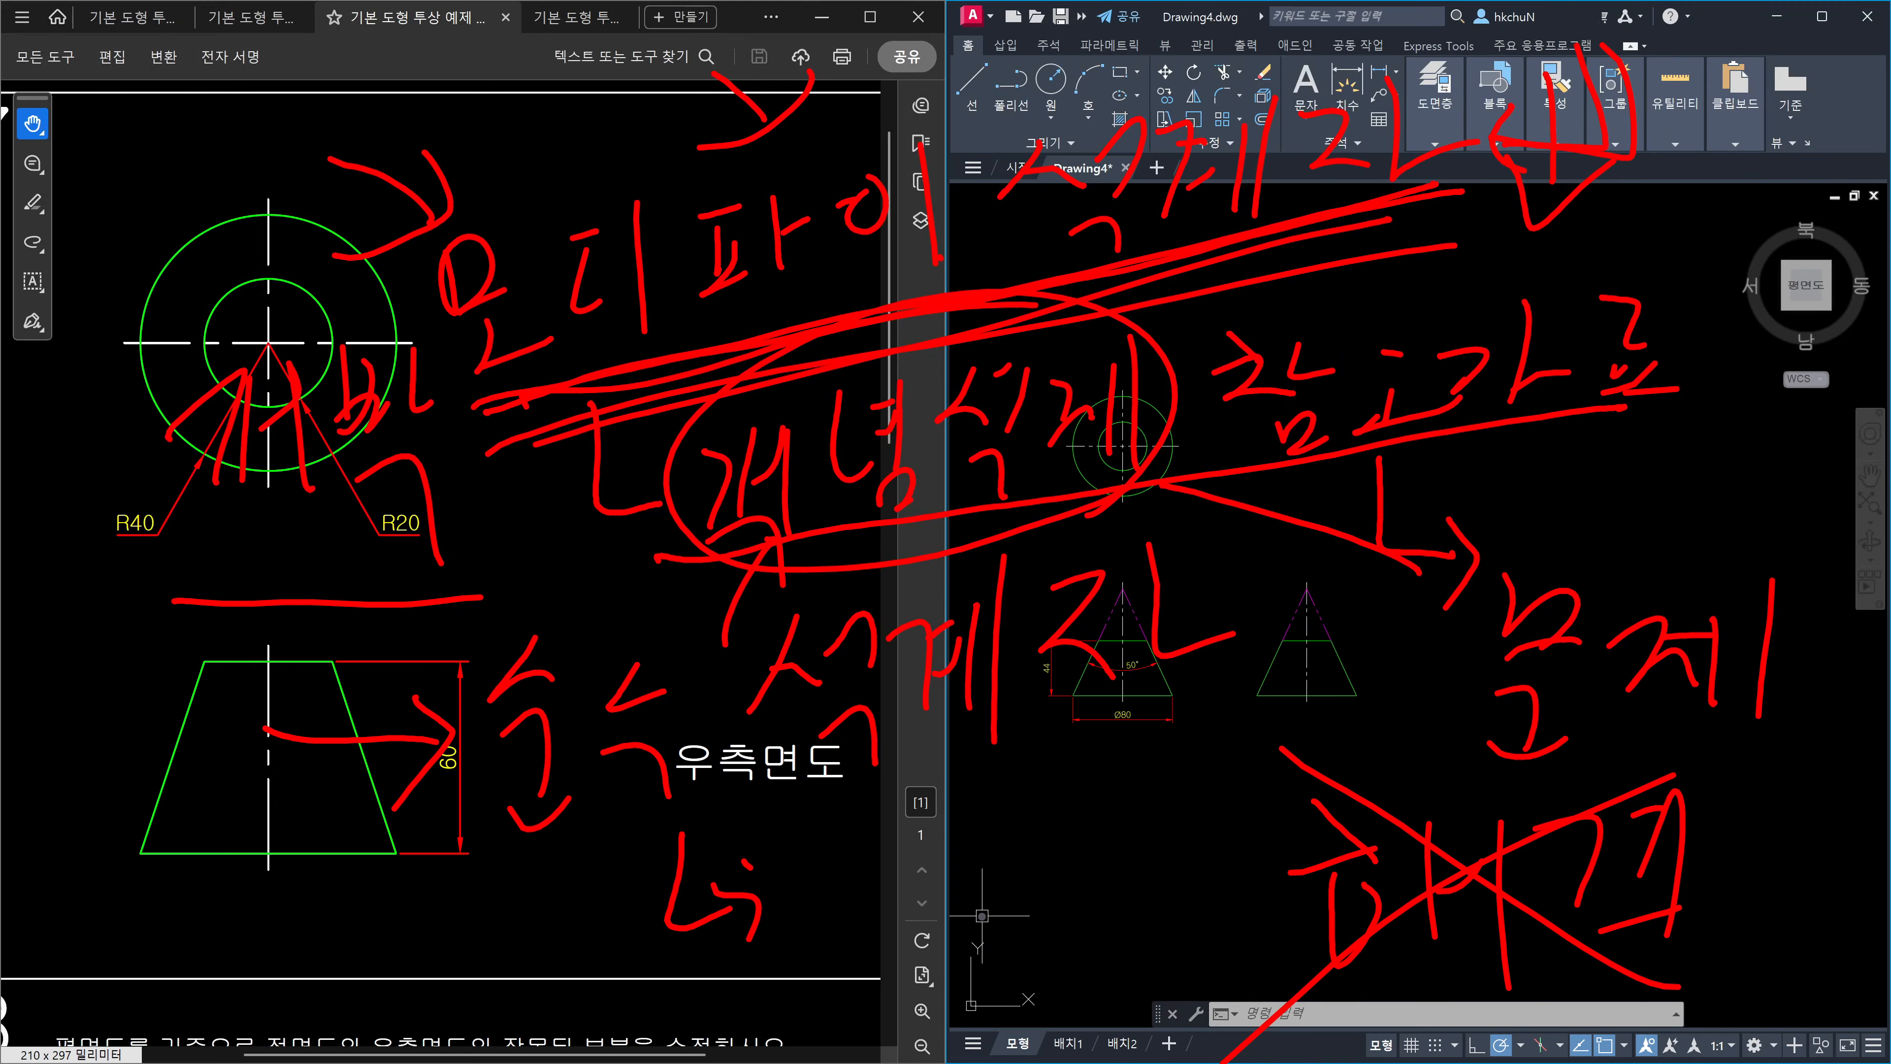
mouse_move(1049, 734)
left_mouse_down()
mouse_move(1046, 815)
mouse_move(1257, 858)
mouse_move(1210, 913)
left_mouse_up()
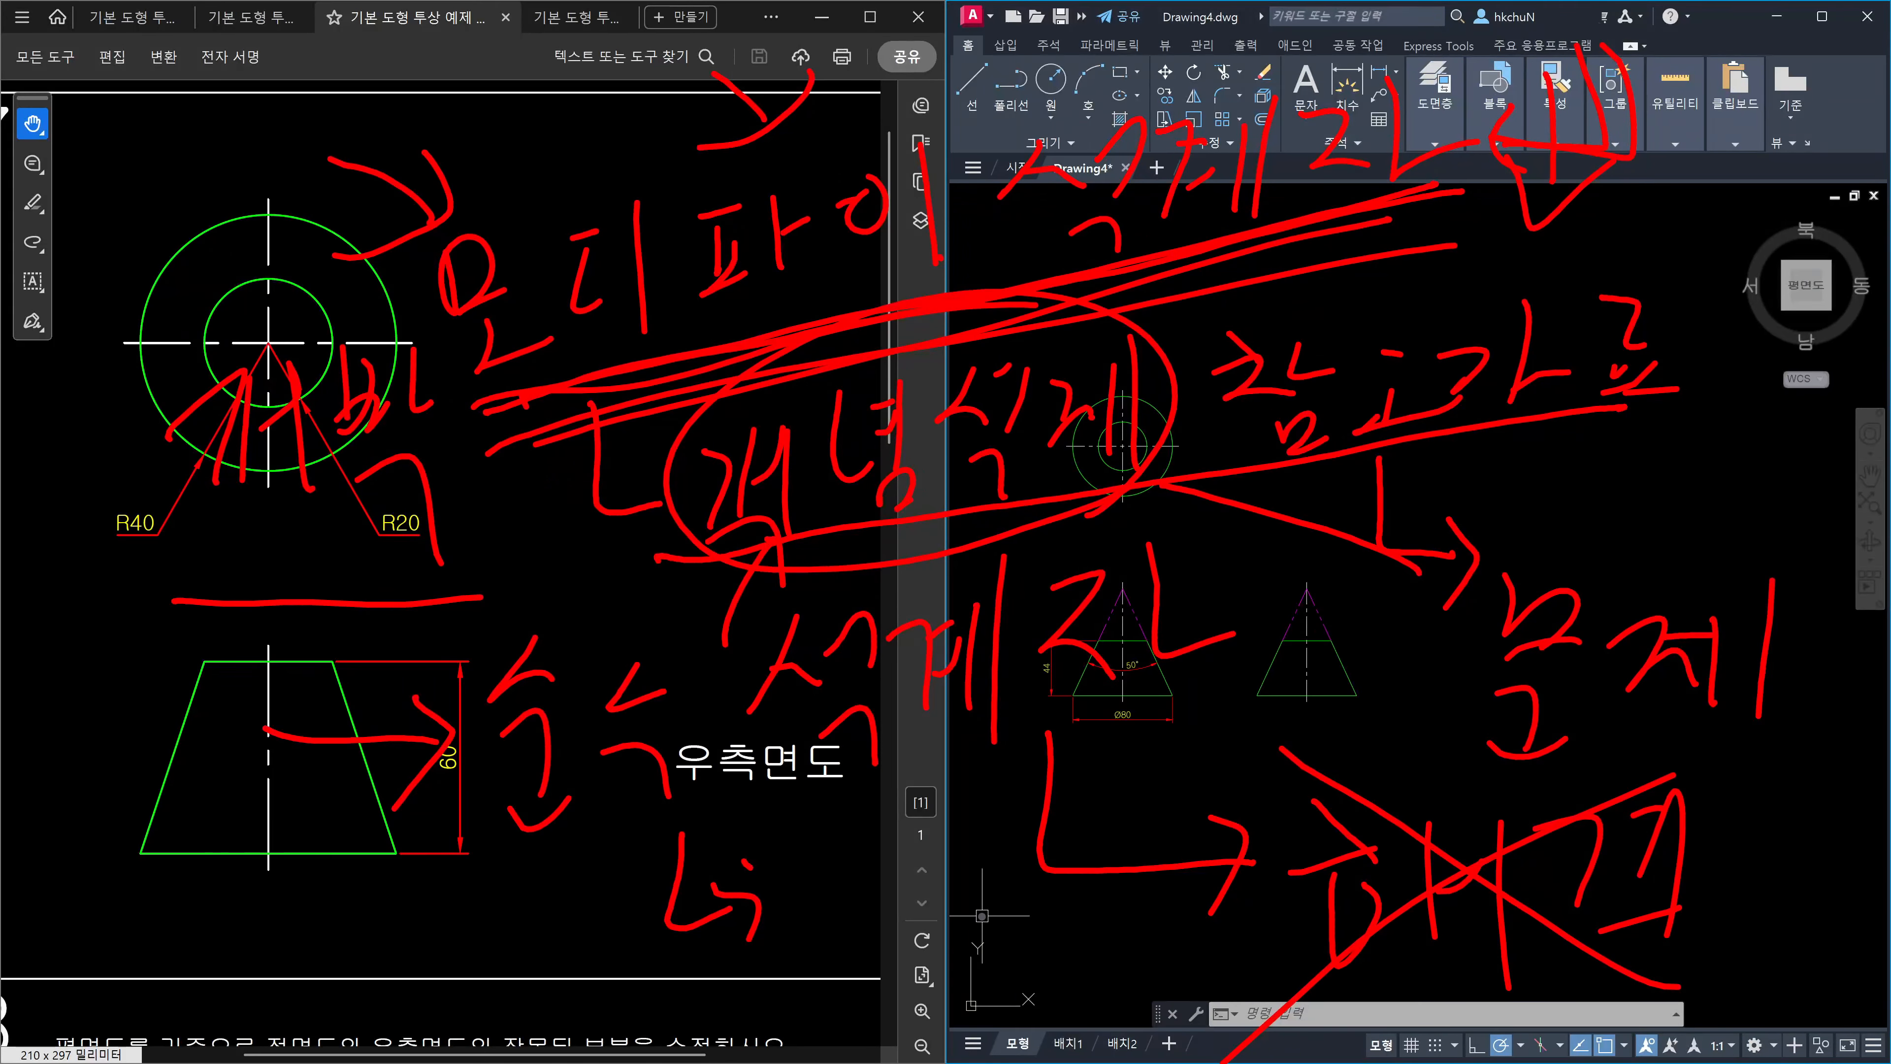
left_click_drag(485, 886, 1244, 721)
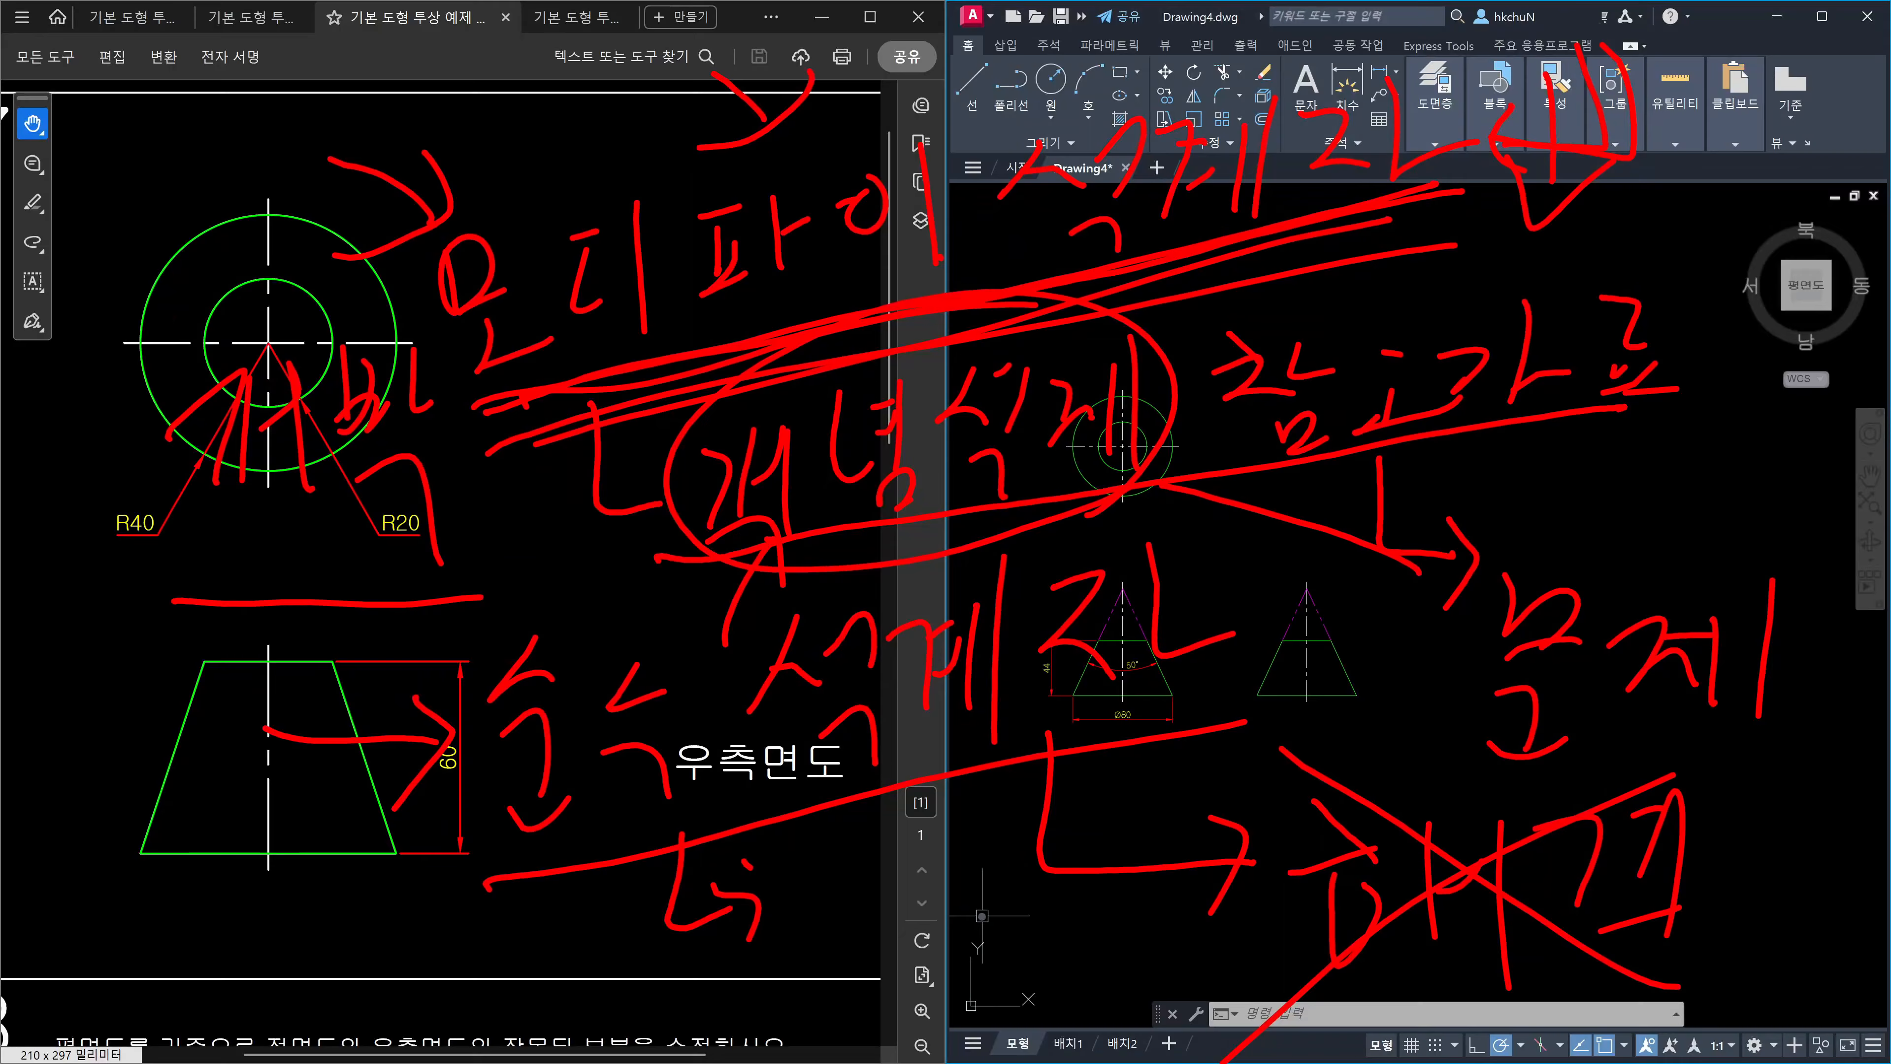
key("Escape")
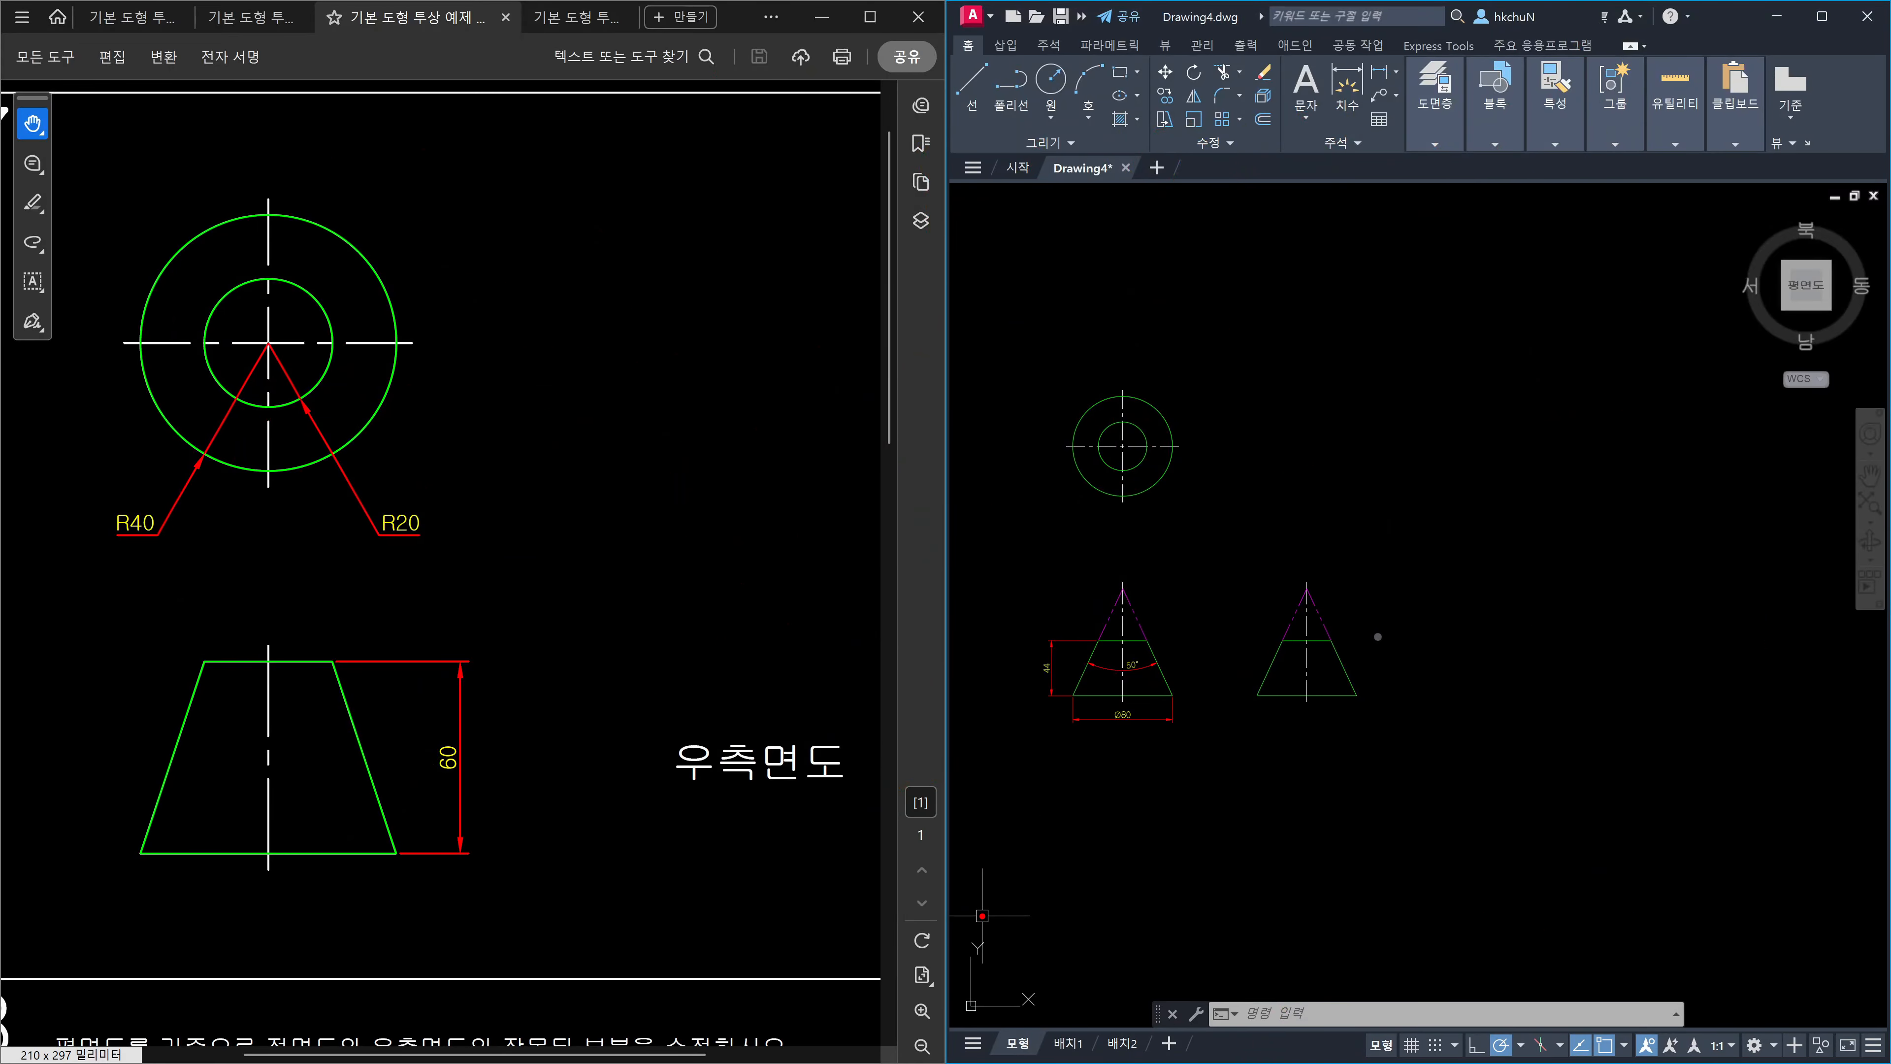
mouse_move(422, 211)
left_mouse_down()
mouse_move(486, 182)
mouse_move(488, 253)
left_mouse_up()
mouse_move(463, 252)
left_mouse_down()
mouse_move(439, 318)
mouse_move(549, 281)
left_mouse_up()
mouse_move(572, 192)
left_mouse_down()
mouse_move(588, 227)
mouse_move(639, 221)
mouse_move(560, 336)
left_mouse_up()
left_click_drag(550, 240, 579, 233)
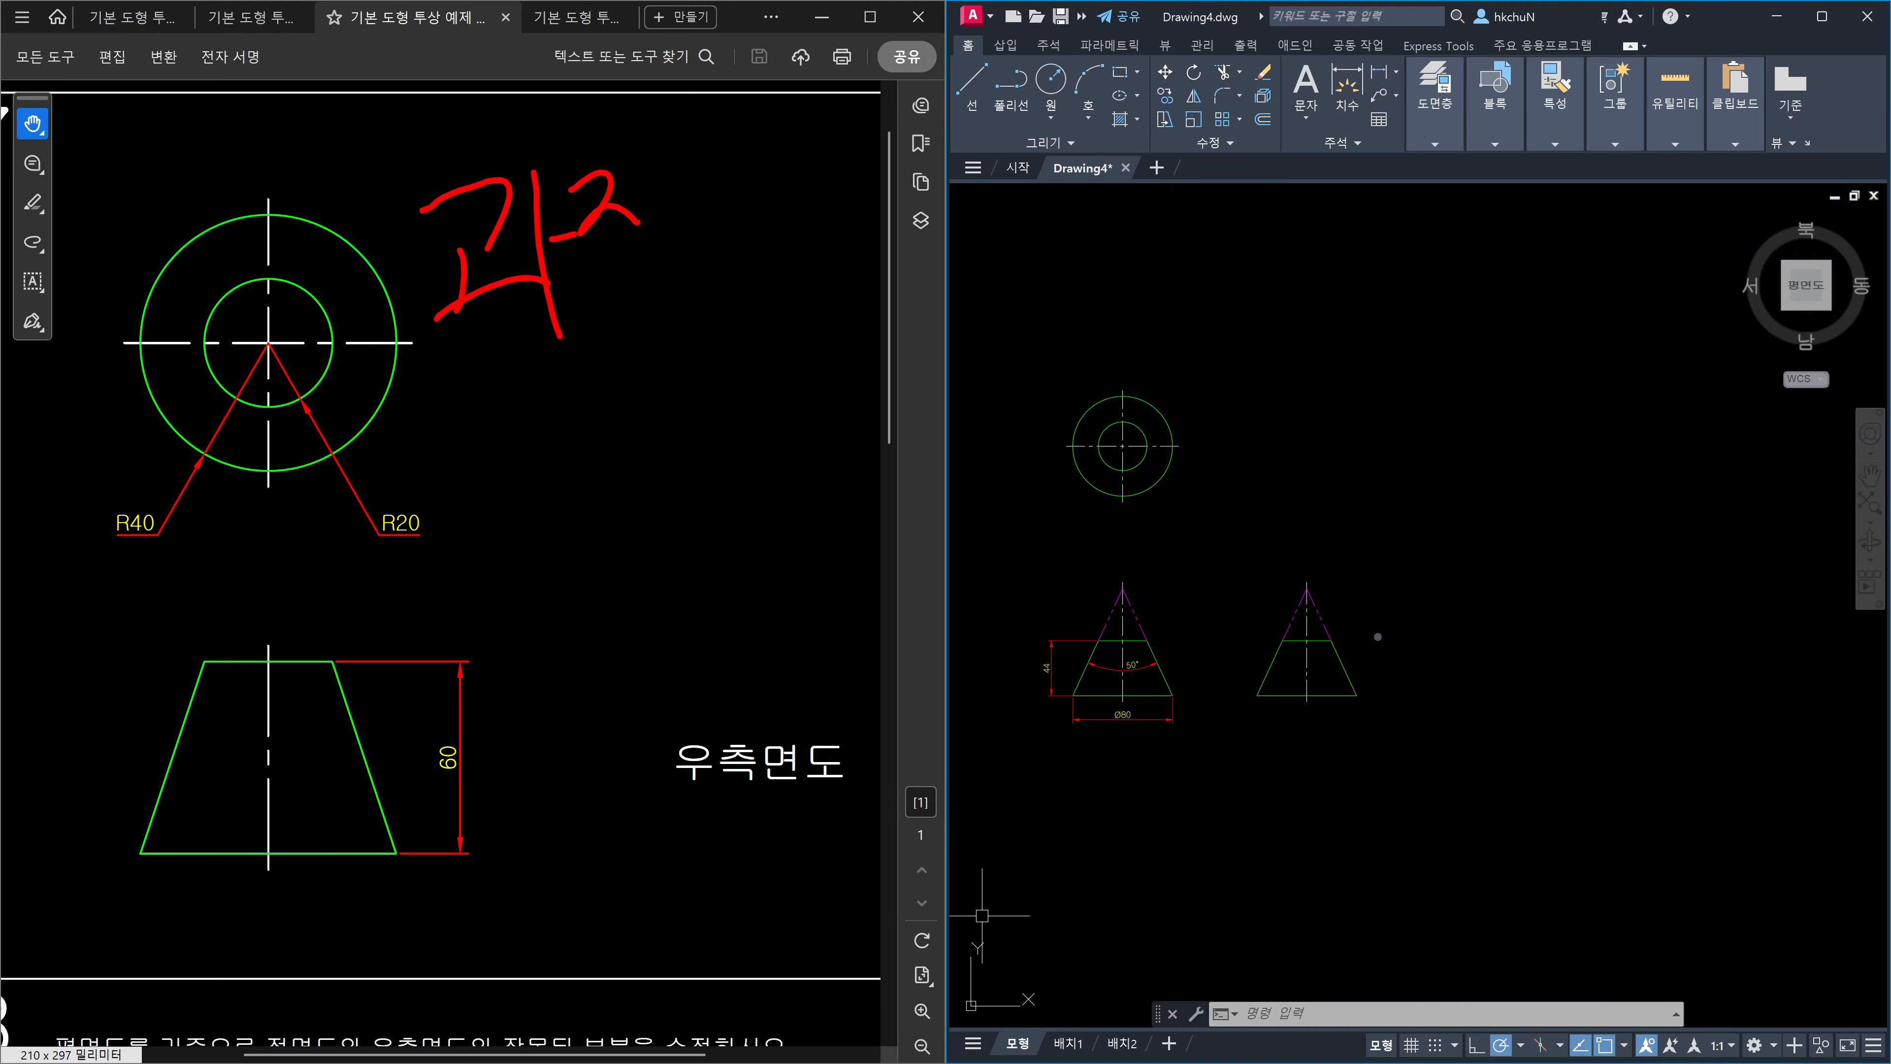
left_click_drag(655, 180, 696, 164)
left_click_drag(719, 108, 710, 210)
left_click_drag(677, 244, 656, 276)
left_click_drag(788, 145, 838, 123)
left_click_drag(802, 158, 785, 237)
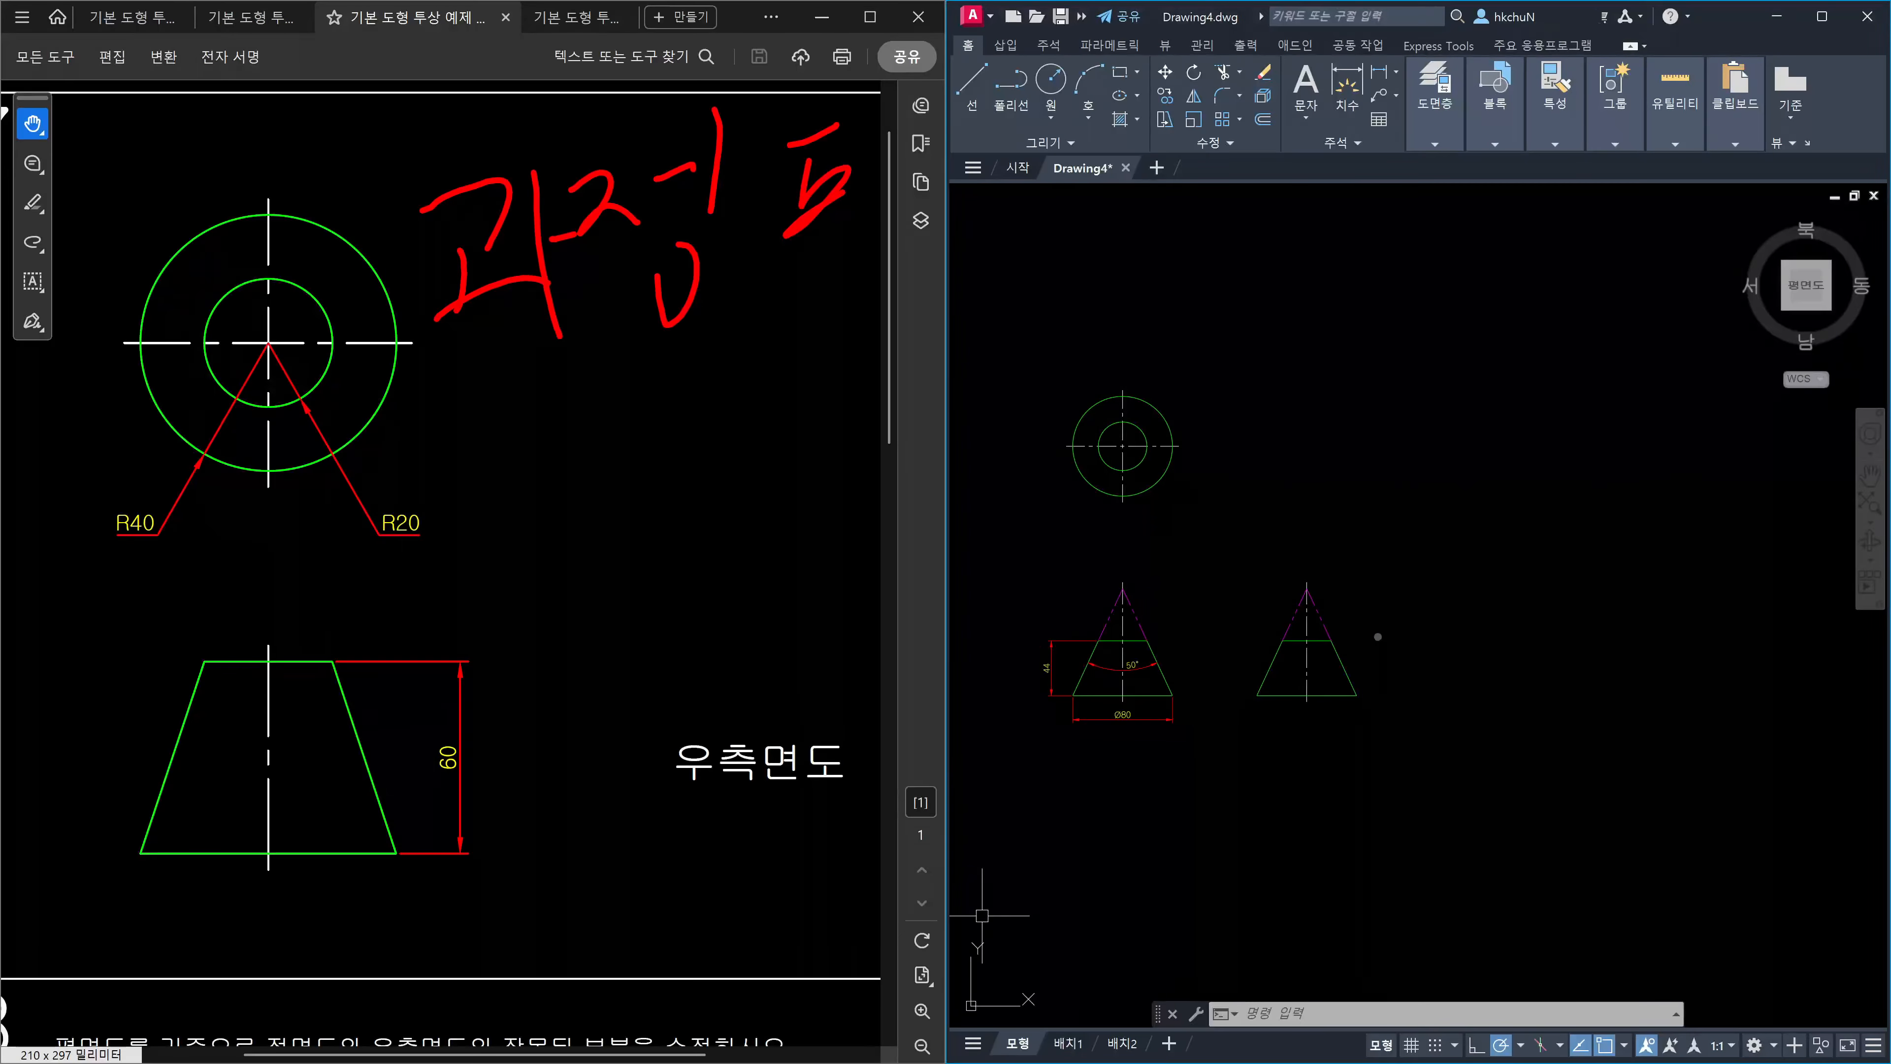
left_click_drag(887, 144, 919, 138)
left_click_drag(923, 99, 882, 274)
left_click_drag(977, 143, 1024, 205)
left_click_drag(1069, 101, 1077, 225)
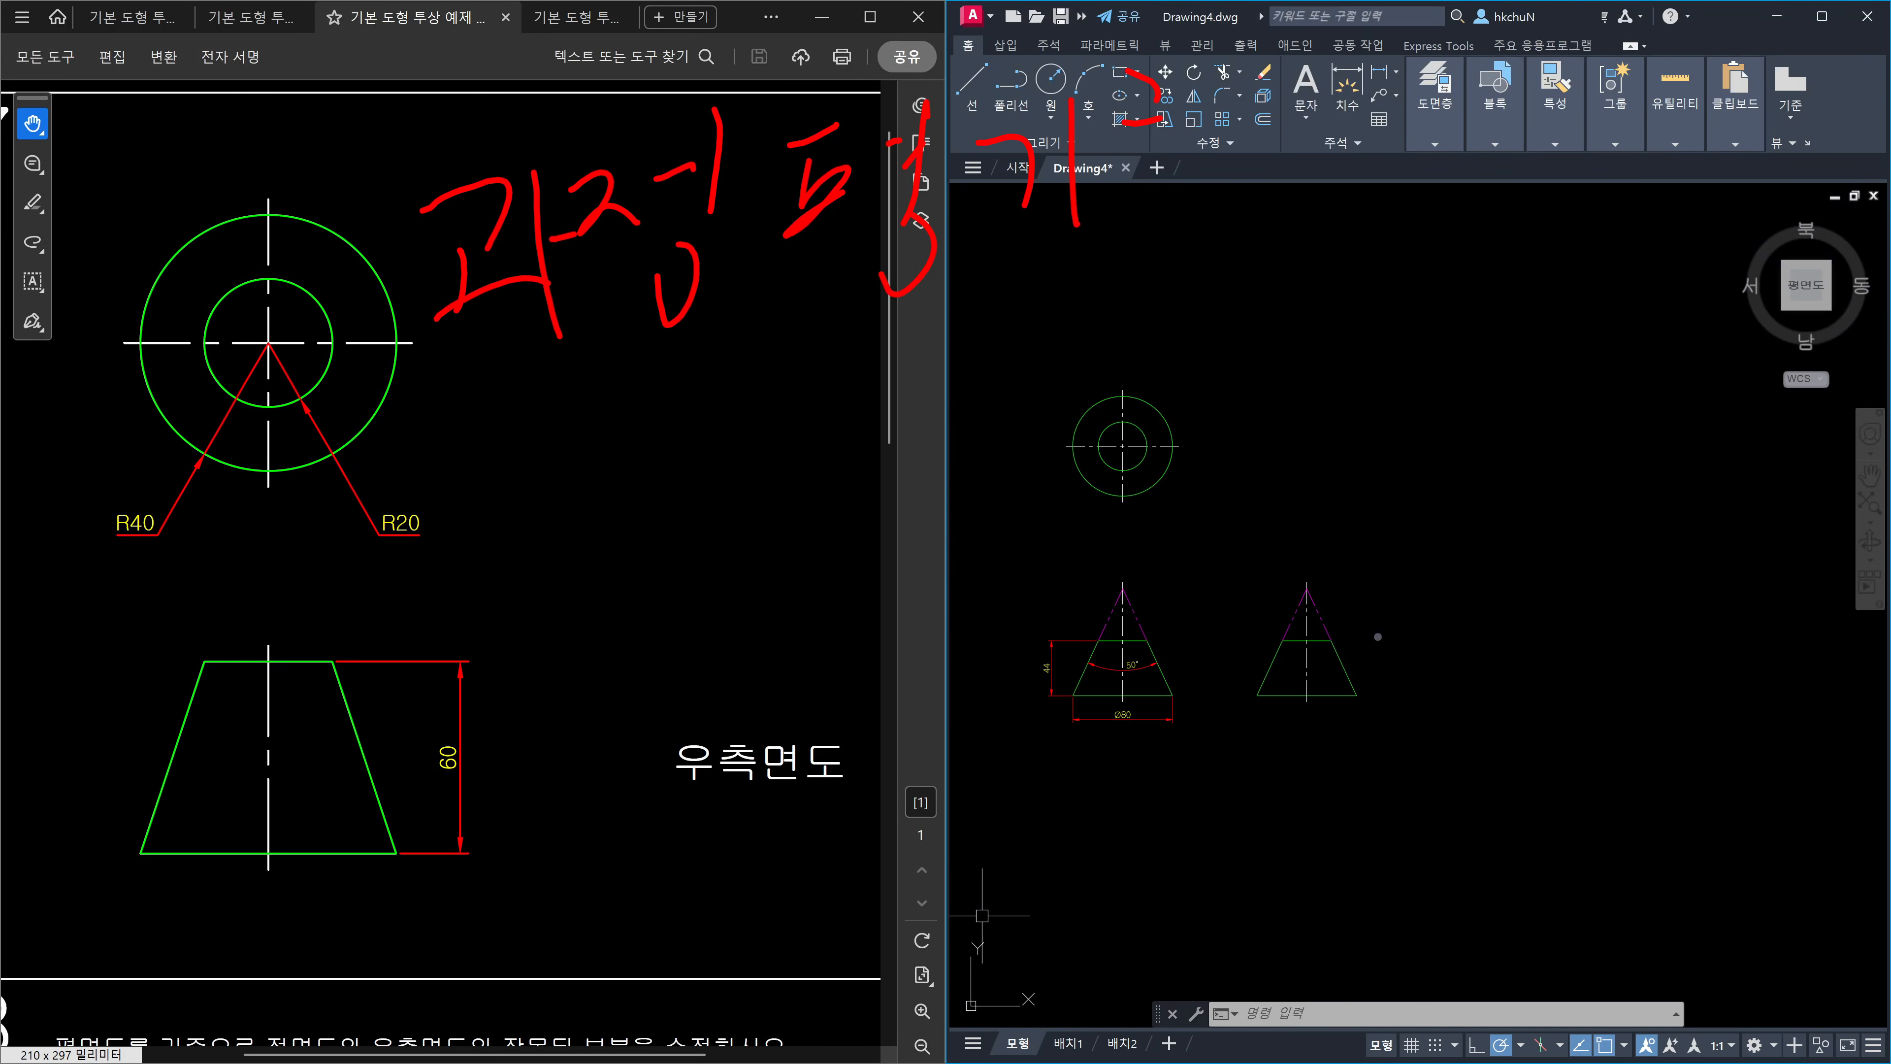
left_click_drag(1158, 96, 1180, 180)
left_click_drag(1210, 104, 1206, 179)
left_click_drag(1263, 67, 1245, 179)
left_click_drag(1220, 195, 1232, 195)
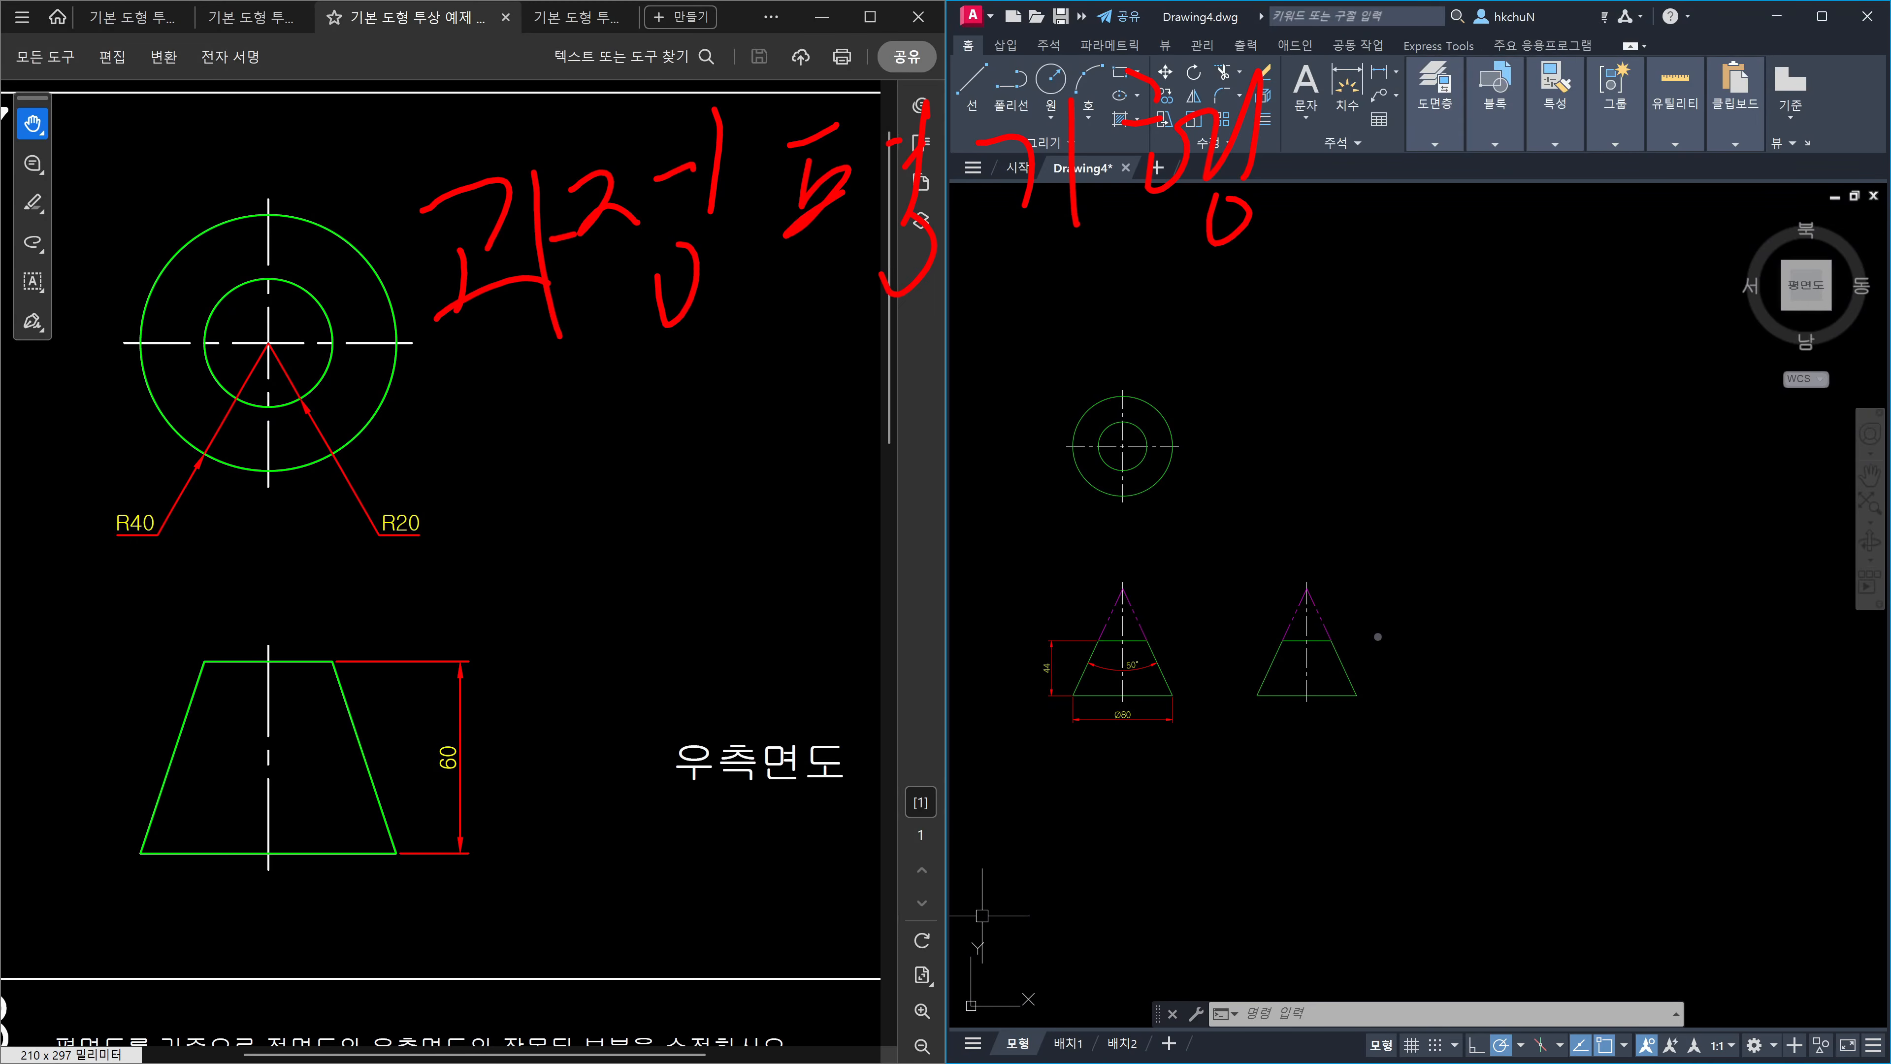
left_click_drag(1079, 169, 1114, 168)
left_click_drag(442, 366, 1274, 250)
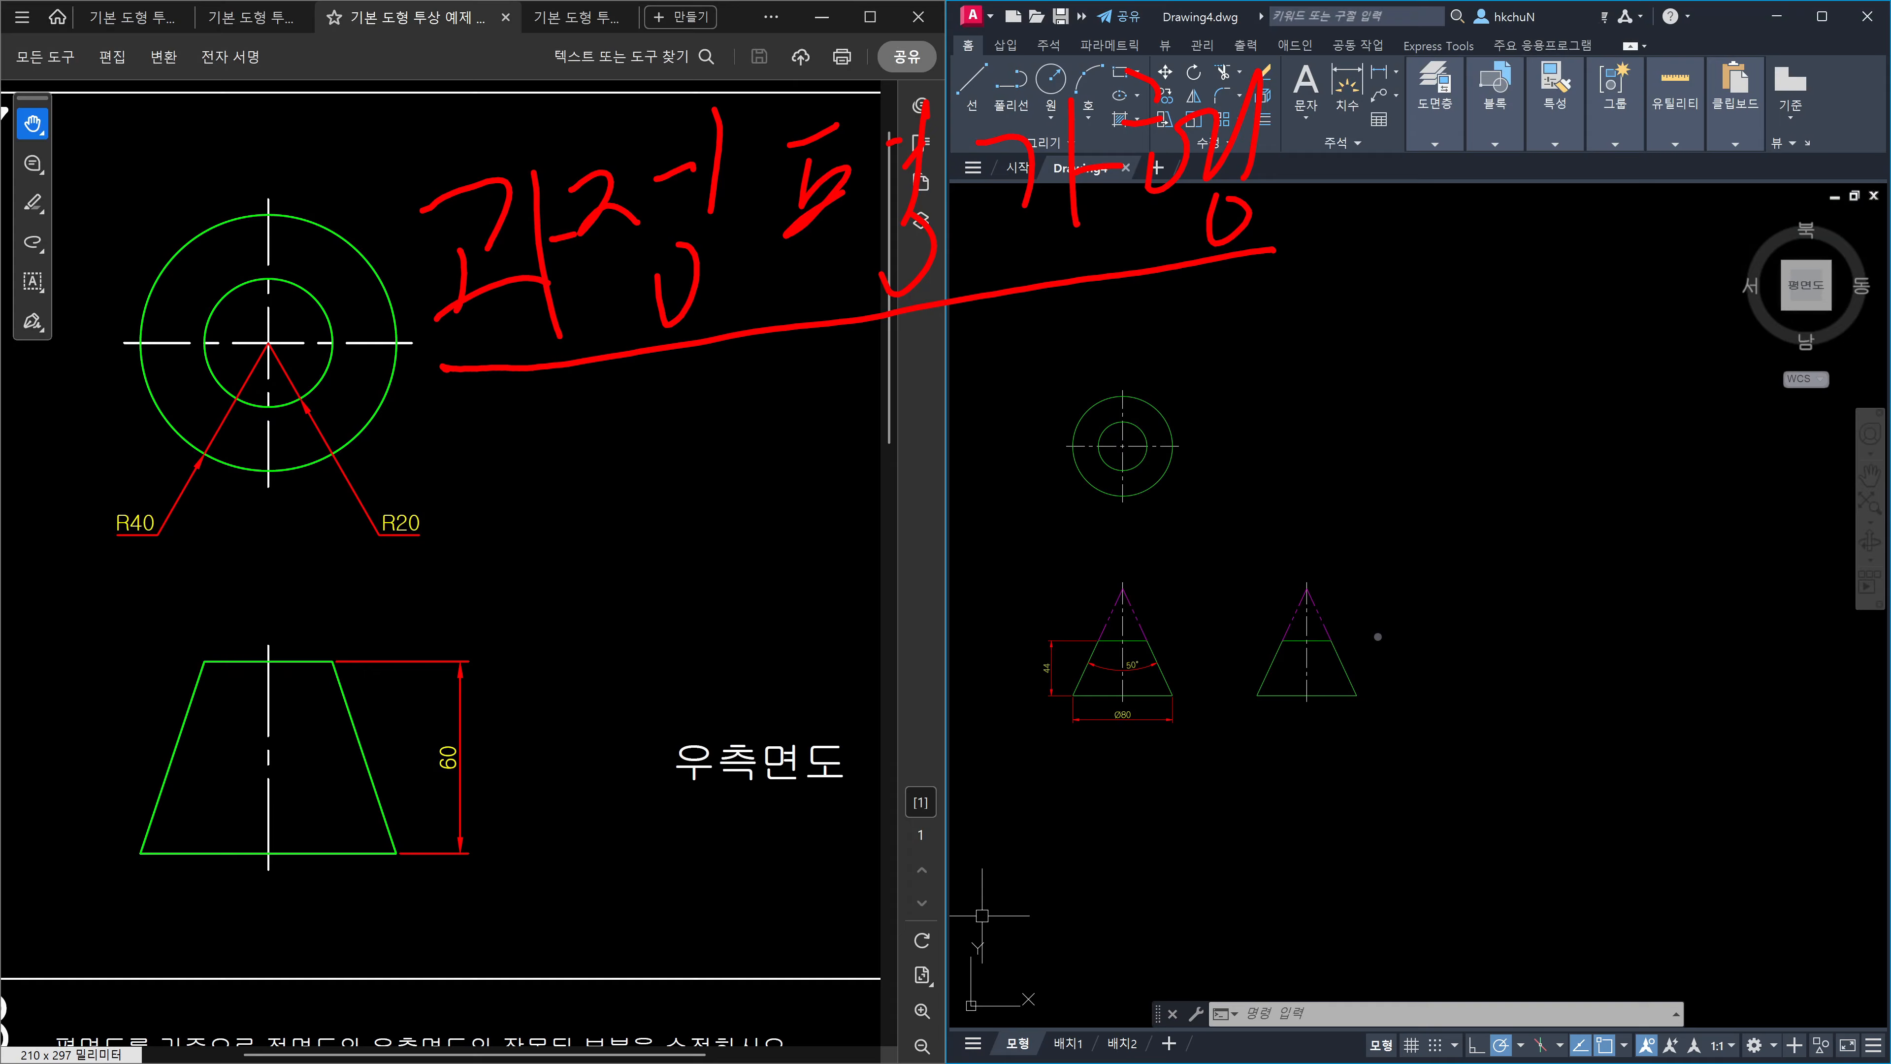
left_click_drag(1386, 396, 1382, 568)
mouse_move(1453, 409)
left_mouse_down()
mouse_move(1433, 461)
mouse_move(1458, 425)
left_mouse_up()
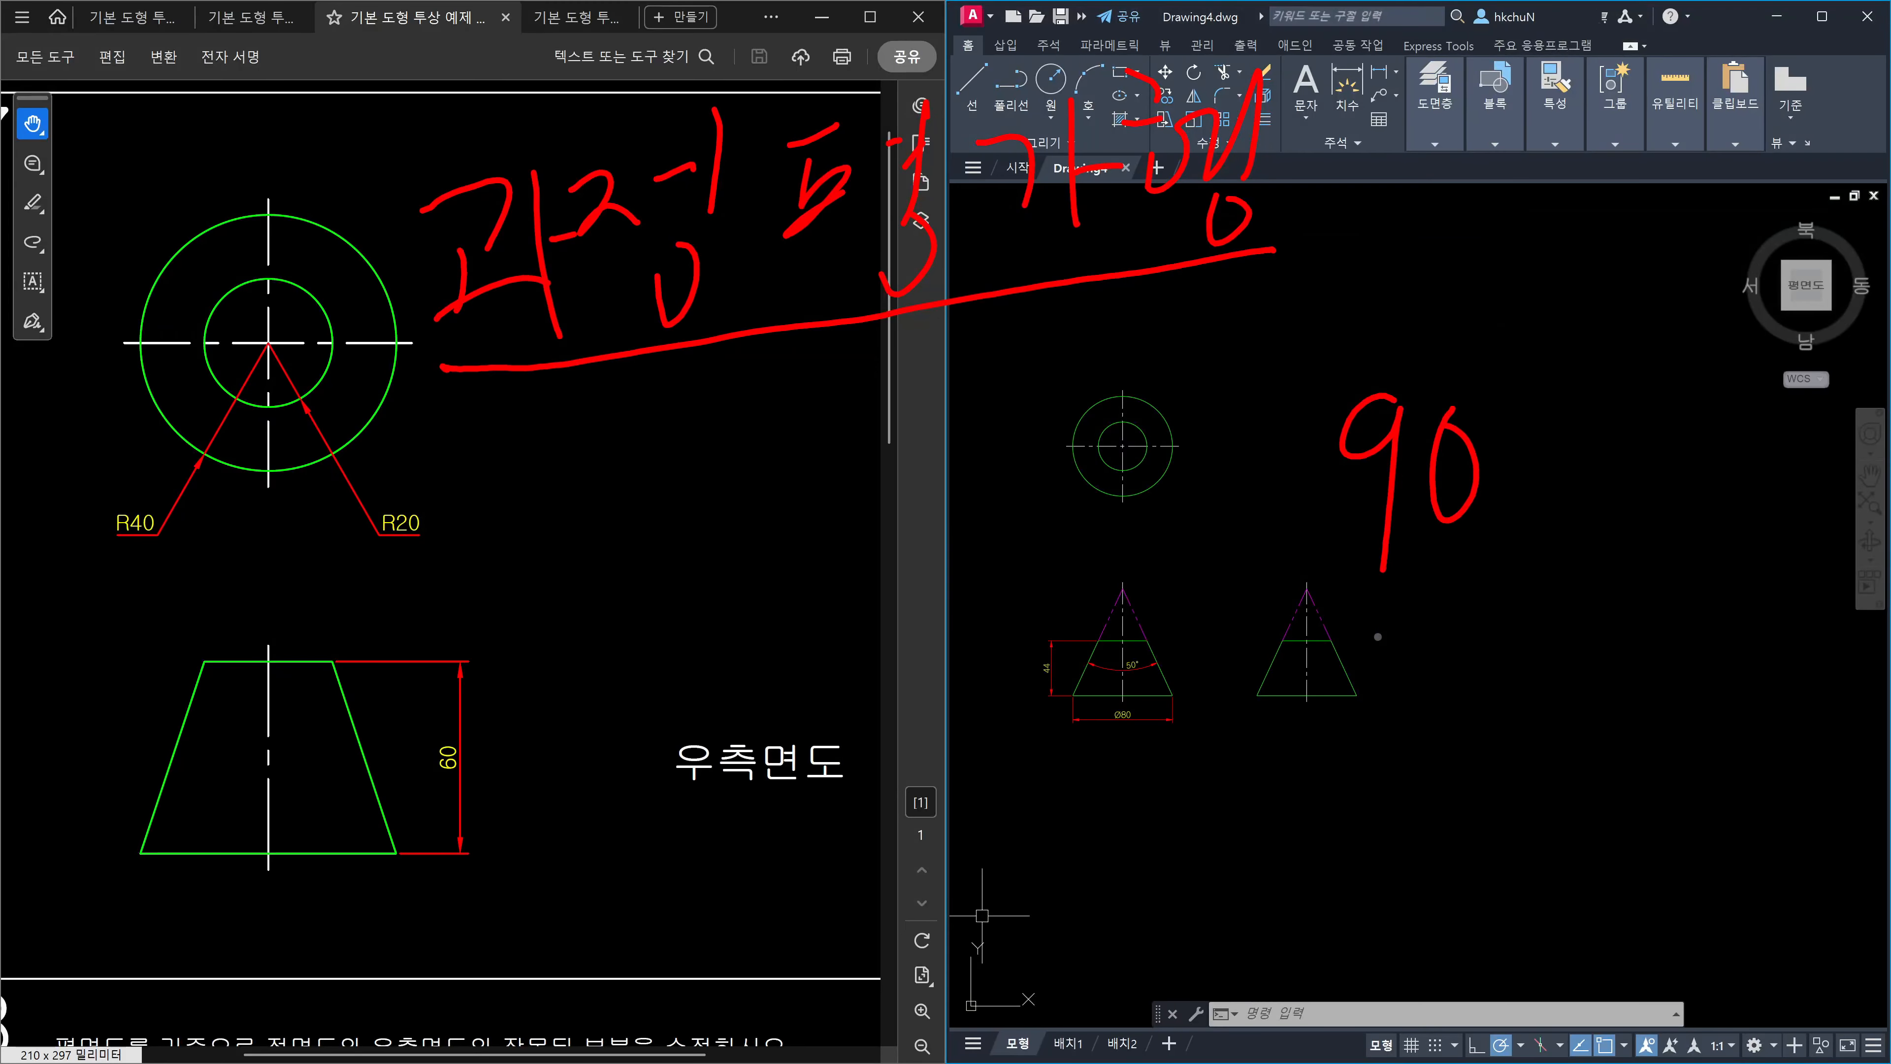
left_click_drag(1597, 404, 1531, 530)
left_click_drag(1523, 430, 1518, 433)
mouse_move(1587, 484)
left_mouse_down()
mouse_move(1591, 502)
mouse_move(1578, 456)
left_mouse_up()
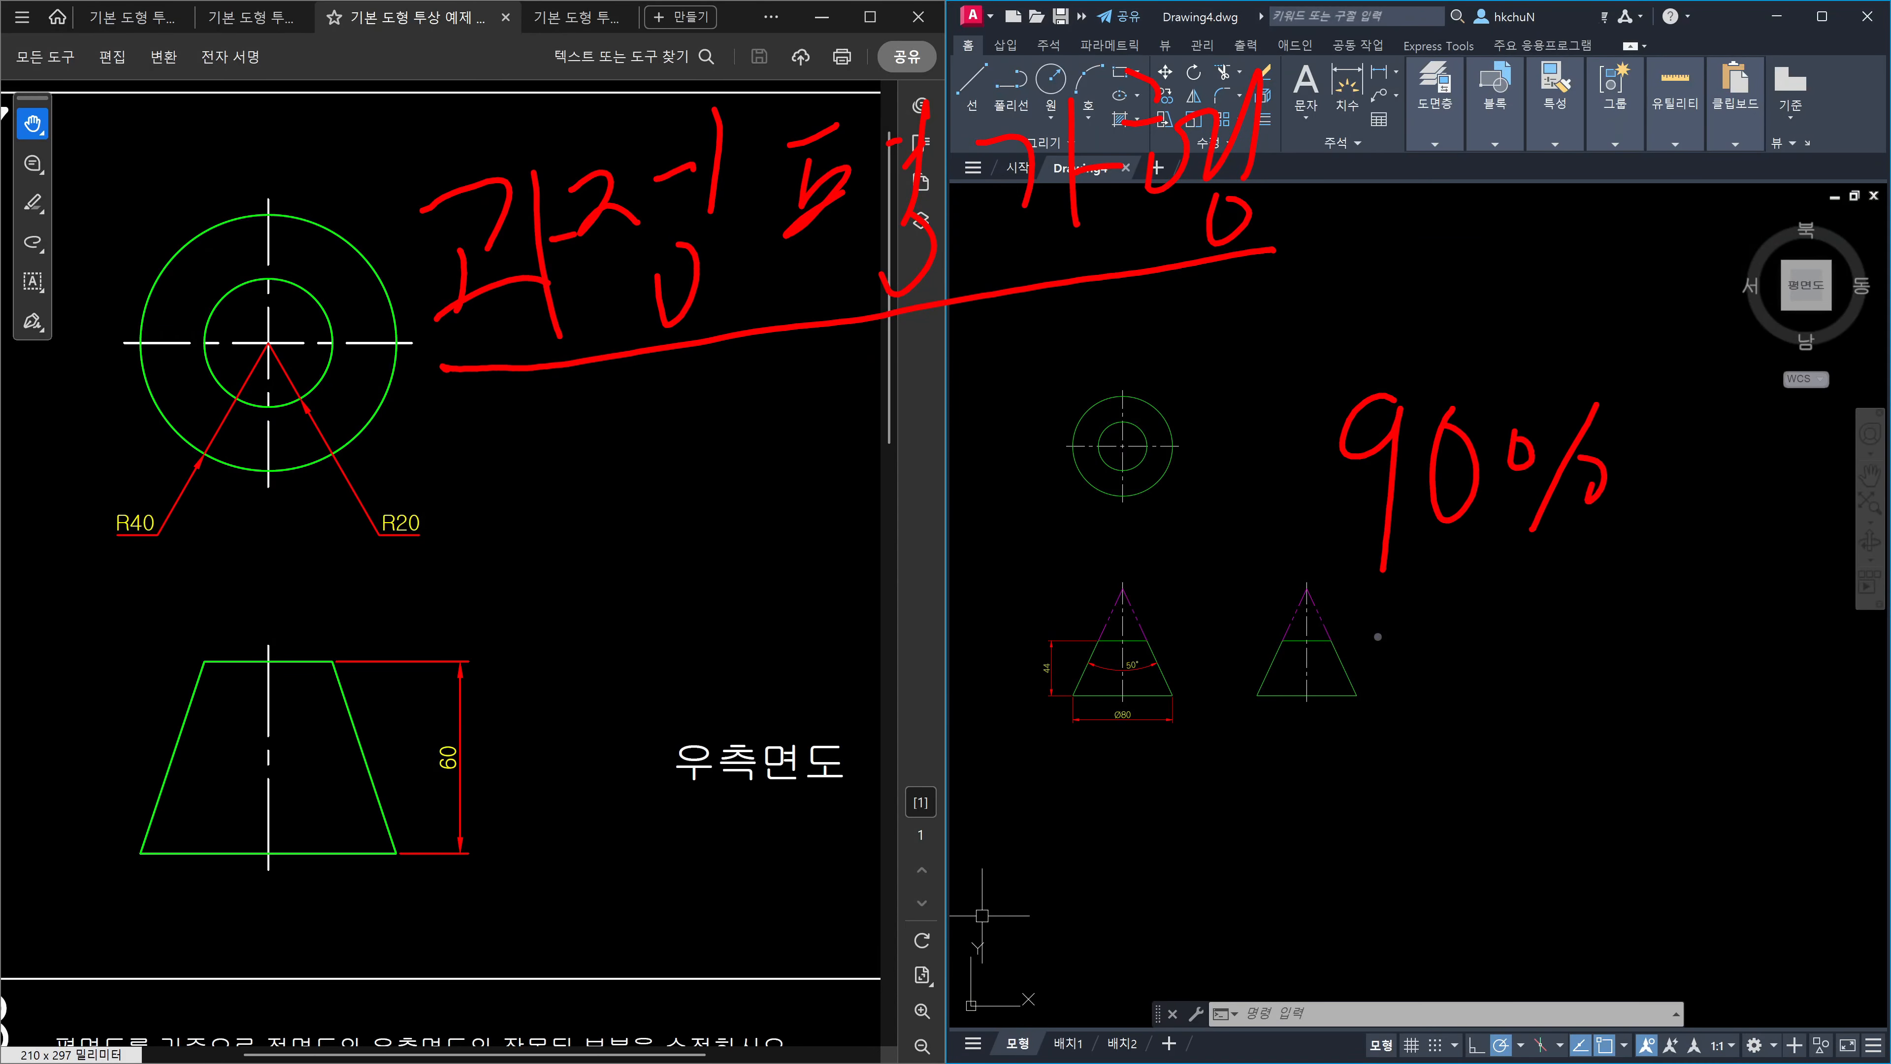
mouse_move(1479, 259)
left_mouse_down()
mouse_move(1483, 344)
mouse_move(1555, 298)
left_mouse_up()
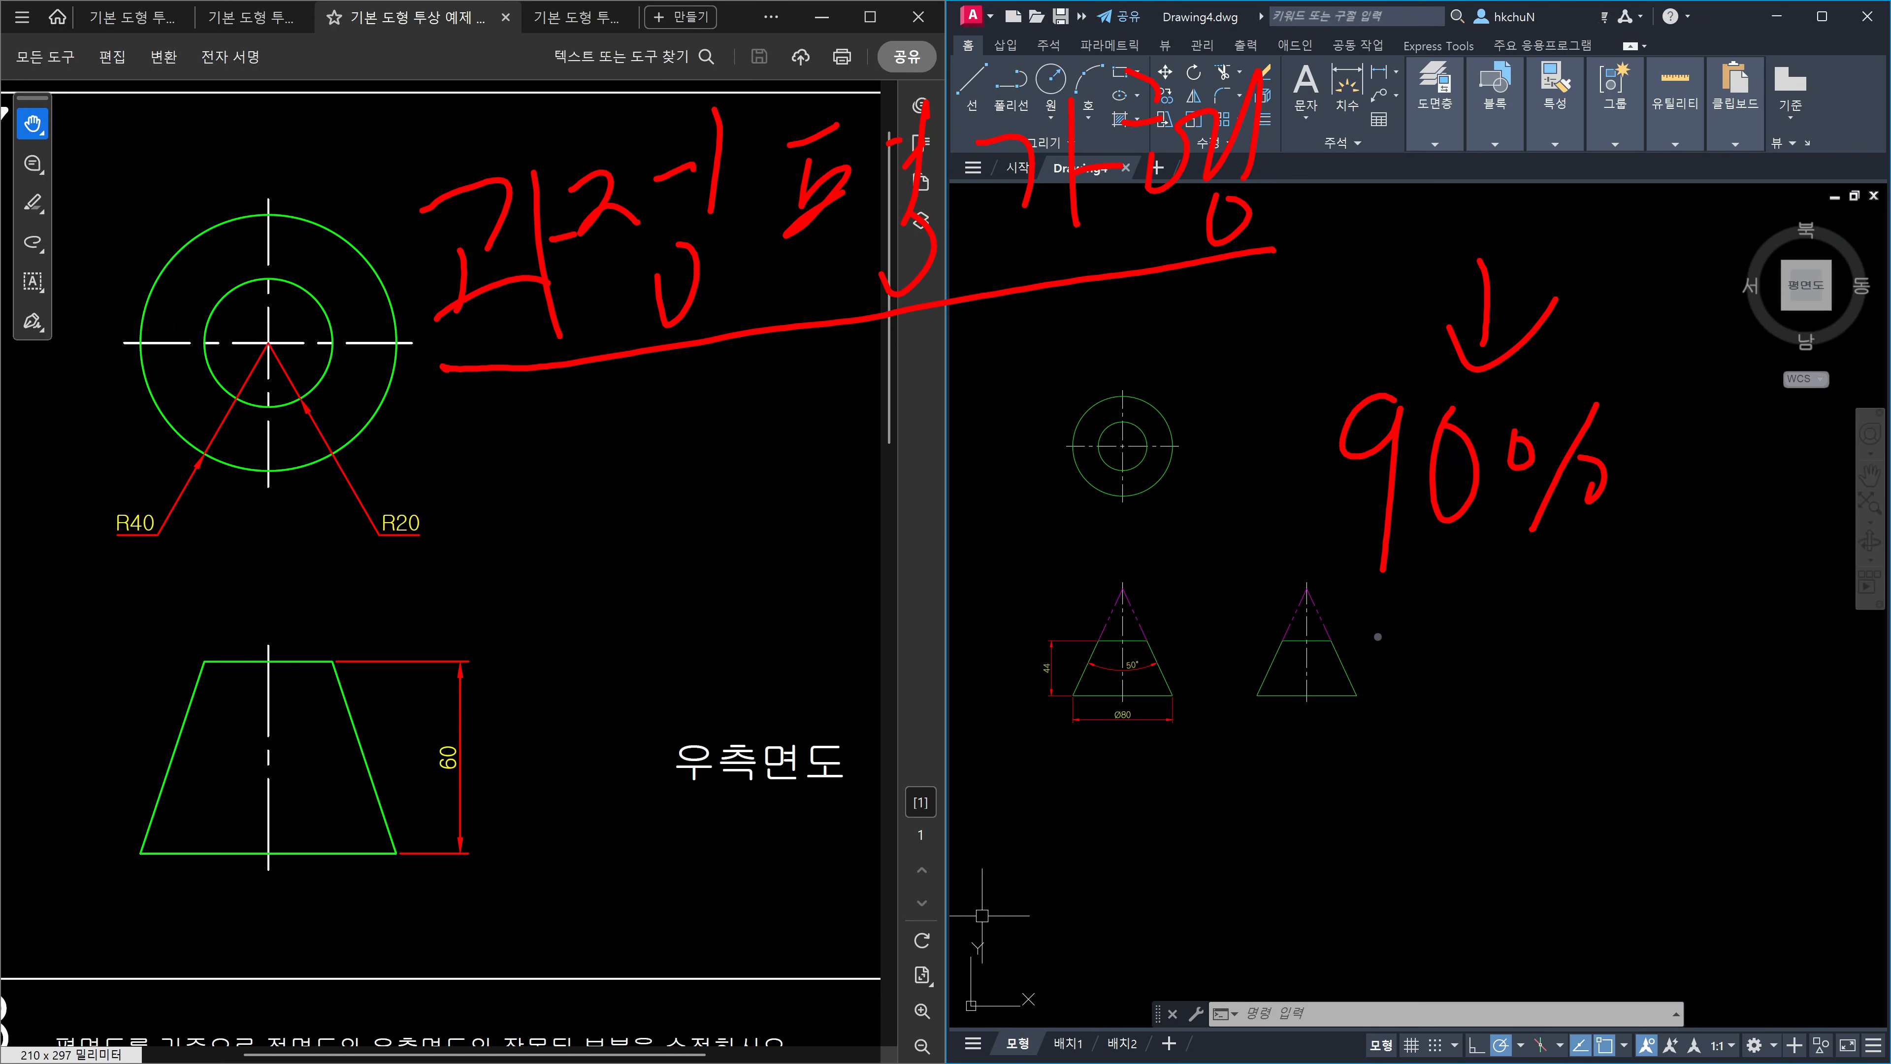
mouse_move(1301, 406)
left_mouse_down()
mouse_move(1293, 552)
mouse_move(1663, 584)
left_mouse_up()
left_click_drag(1679, 454, 1657, 615)
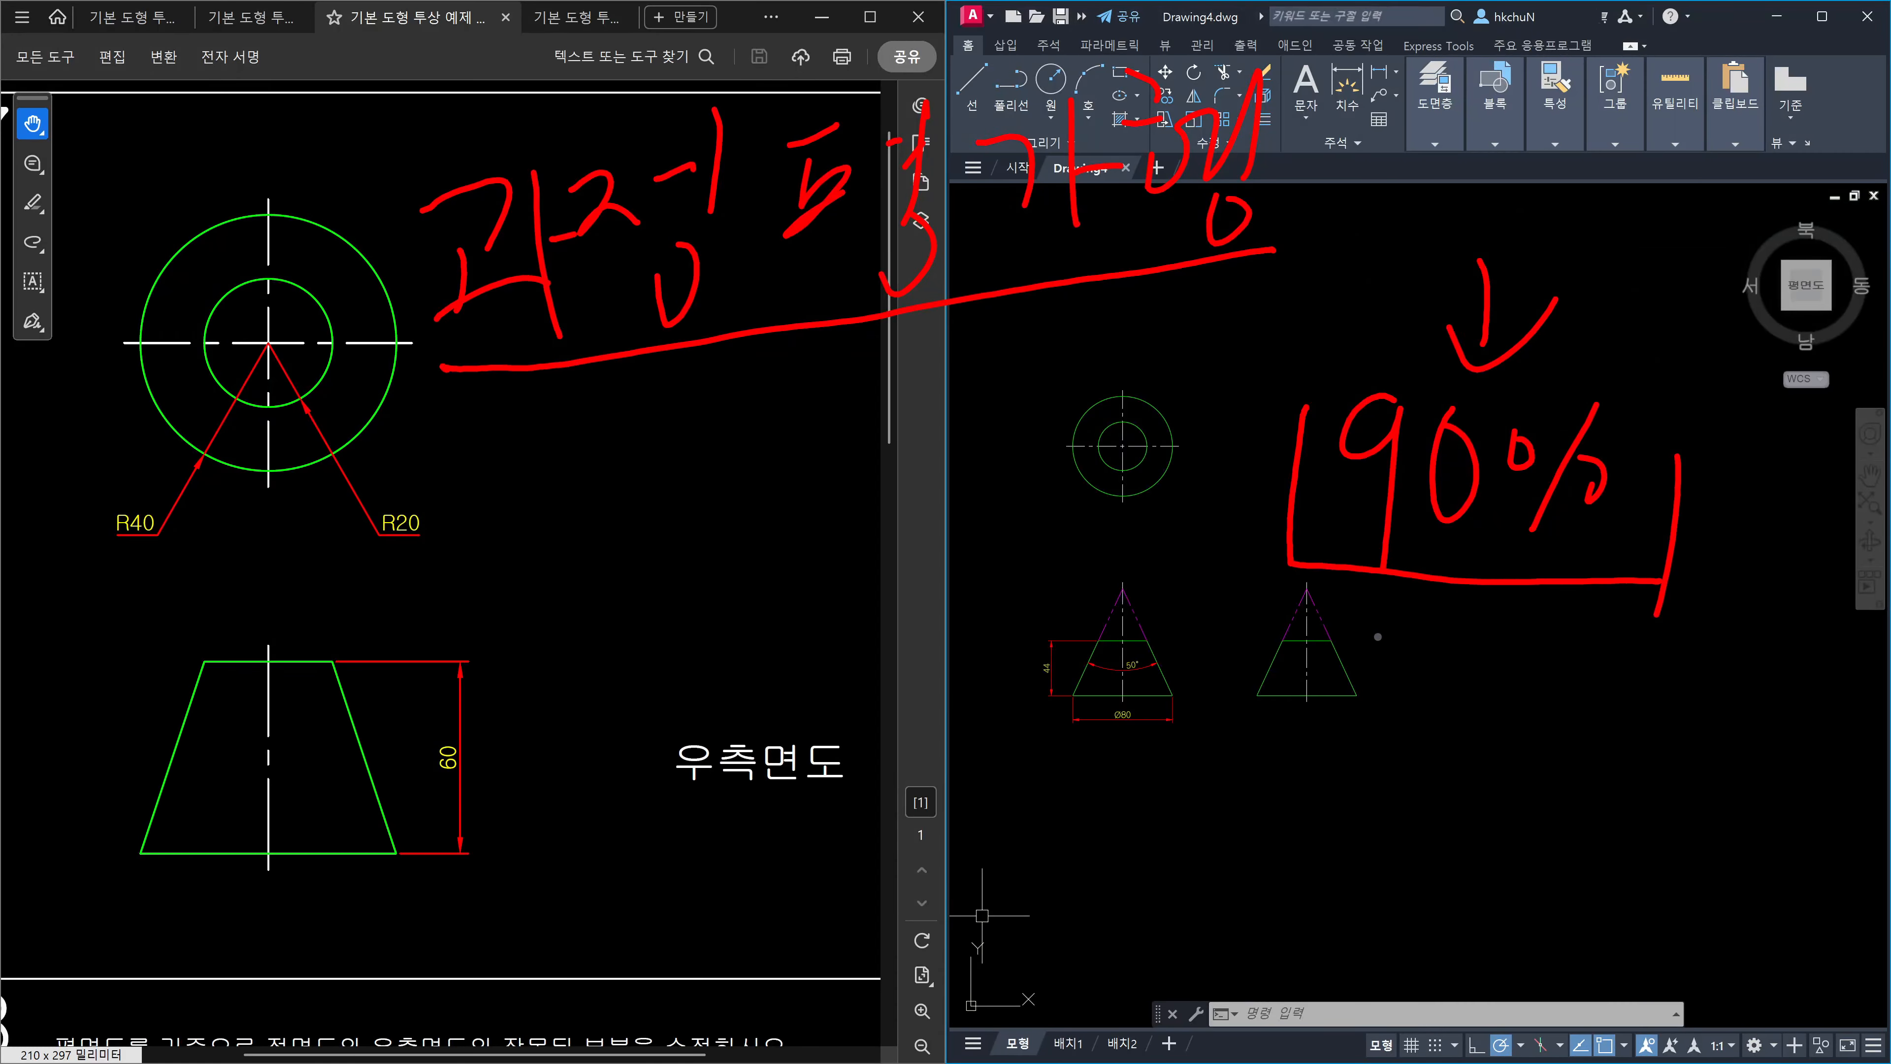
left_click_drag(368, 309, 461, 393)
left_click_drag(356, 341, 446, 408)
left_click_drag(1250, 271, 1346, 170)
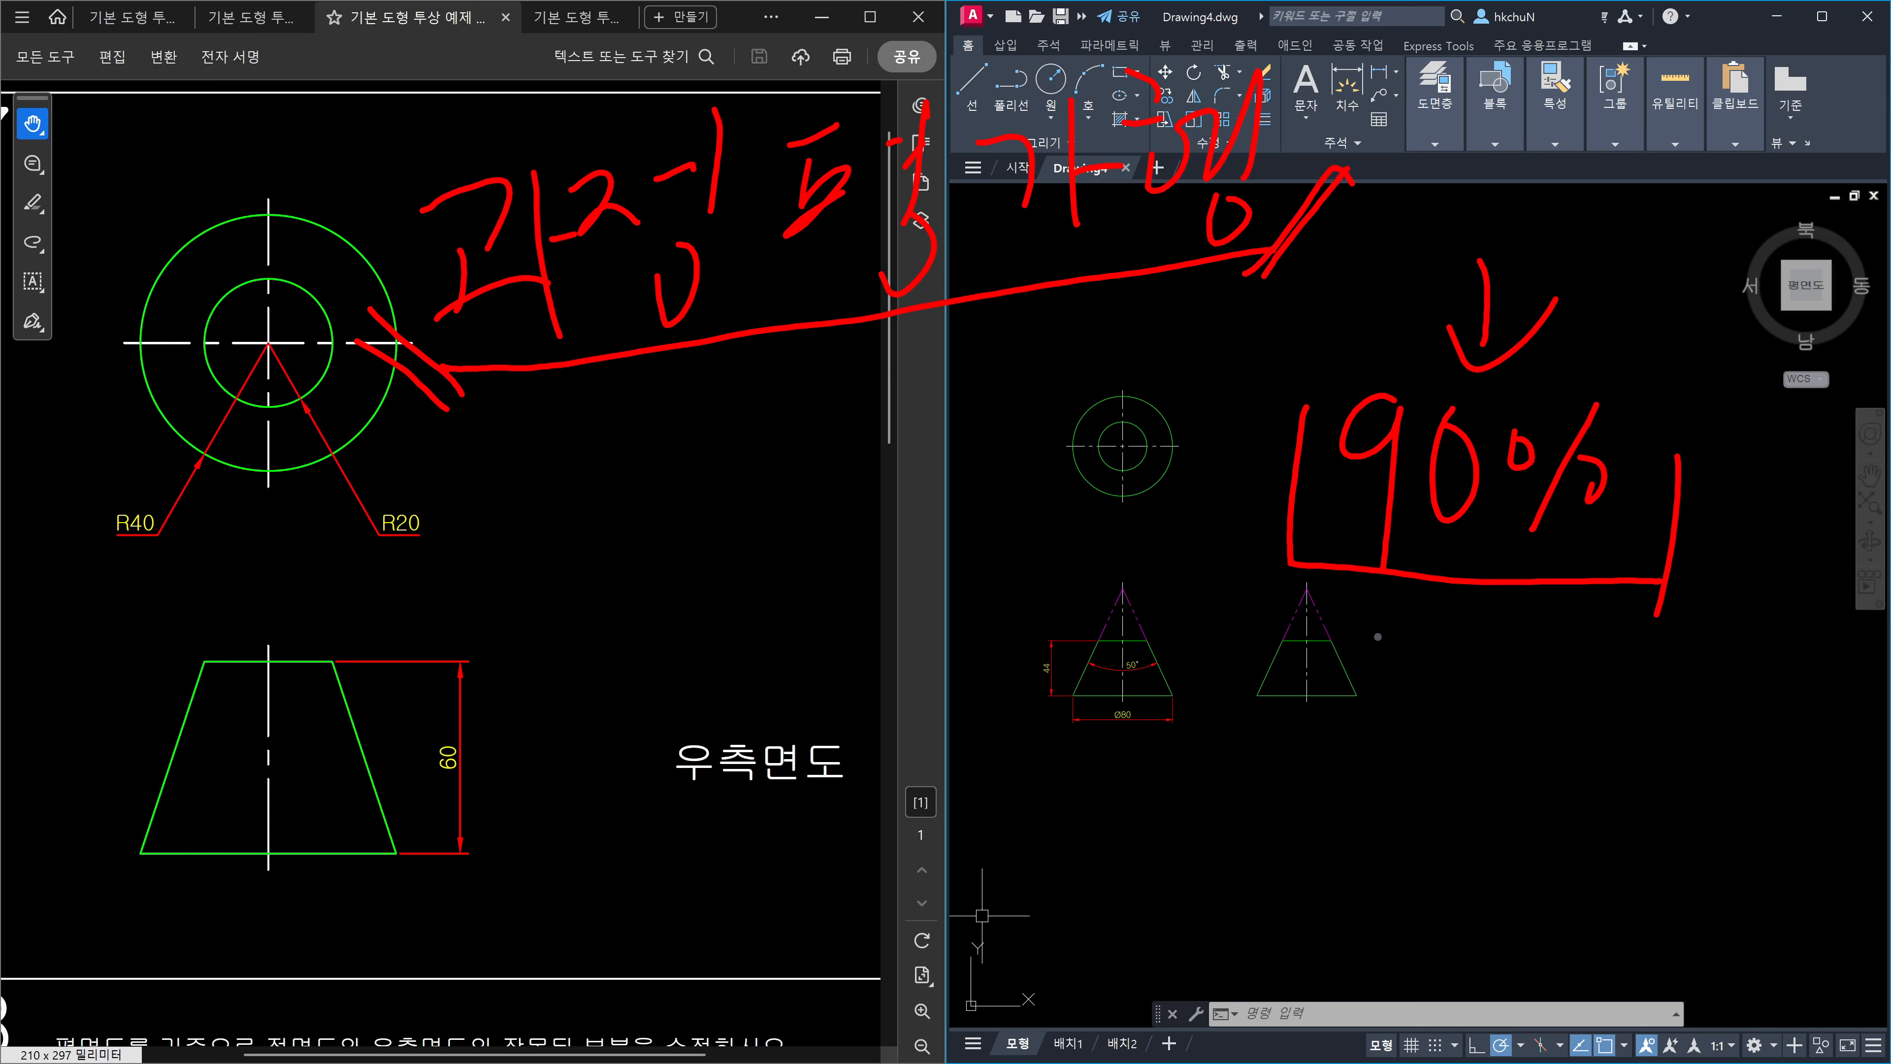
left_click_drag(455, 388, 1277, 284)
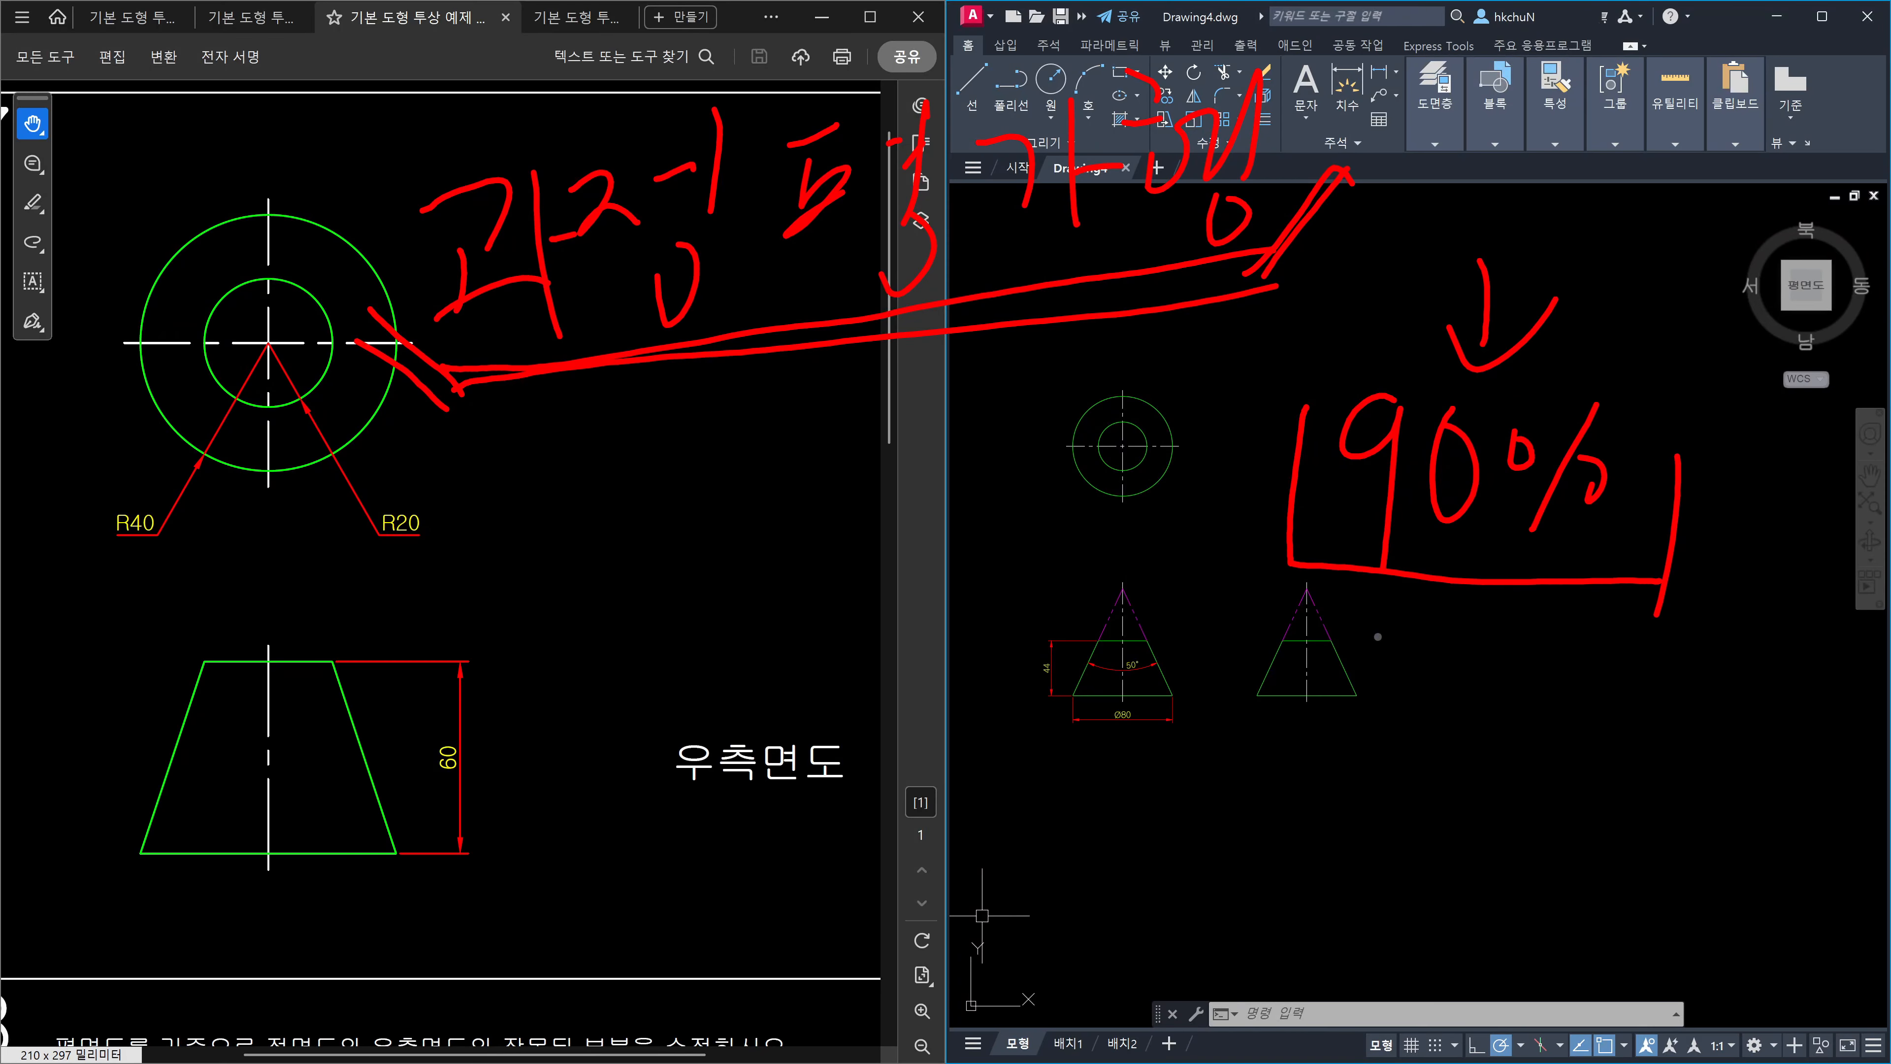
left_click_drag(561, 378, 1258, 260)
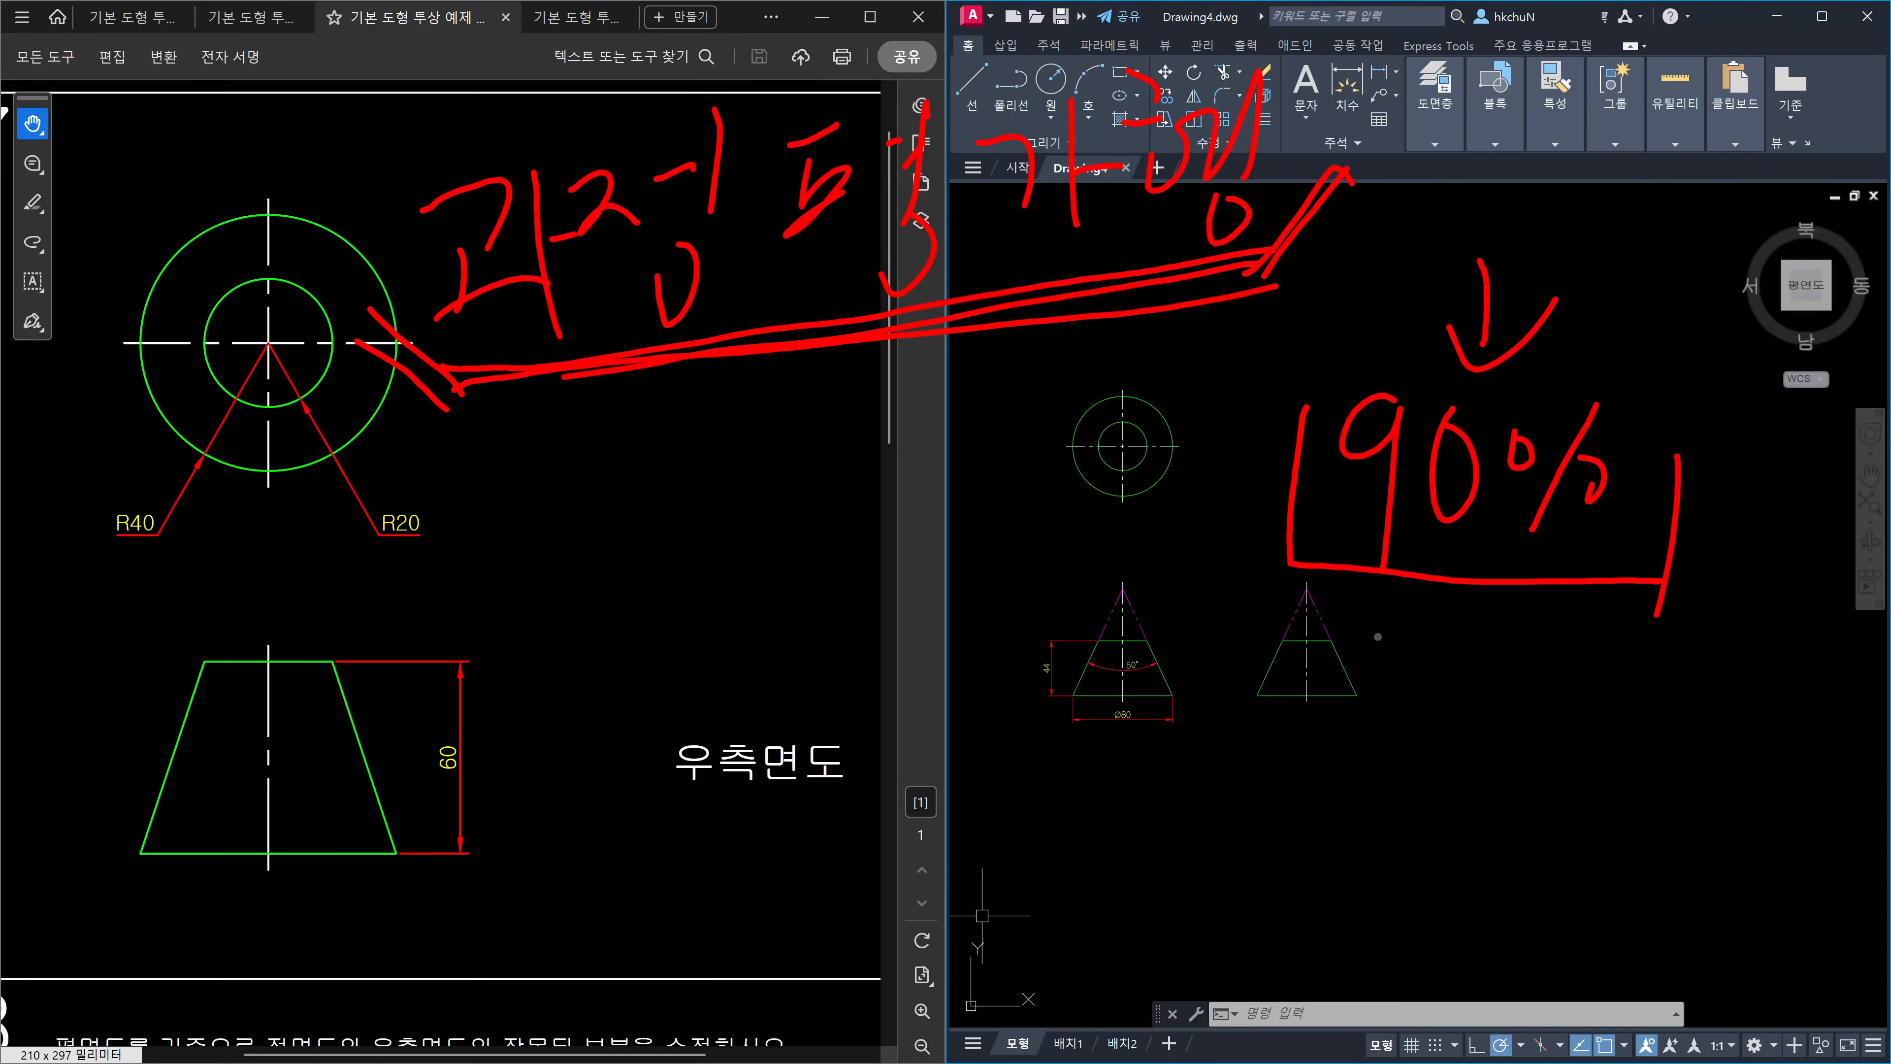
mouse_move(260, 558)
left_mouse_down()
mouse_move(284, 609)
mouse_move(358, 579)
left_mouse_up()
mouse_move(352, 556)
left_mouse_down()
mouse_move(363, 526)
mouse_move(353, 609)
left_mouse_up()
left_click_drag(333, 637, 383, 651)
left_click_drag(456, 517, 473, 499)
left_click_drag(447, 594, 508, 567)
left_click_drag(484, 596, 462, 641)
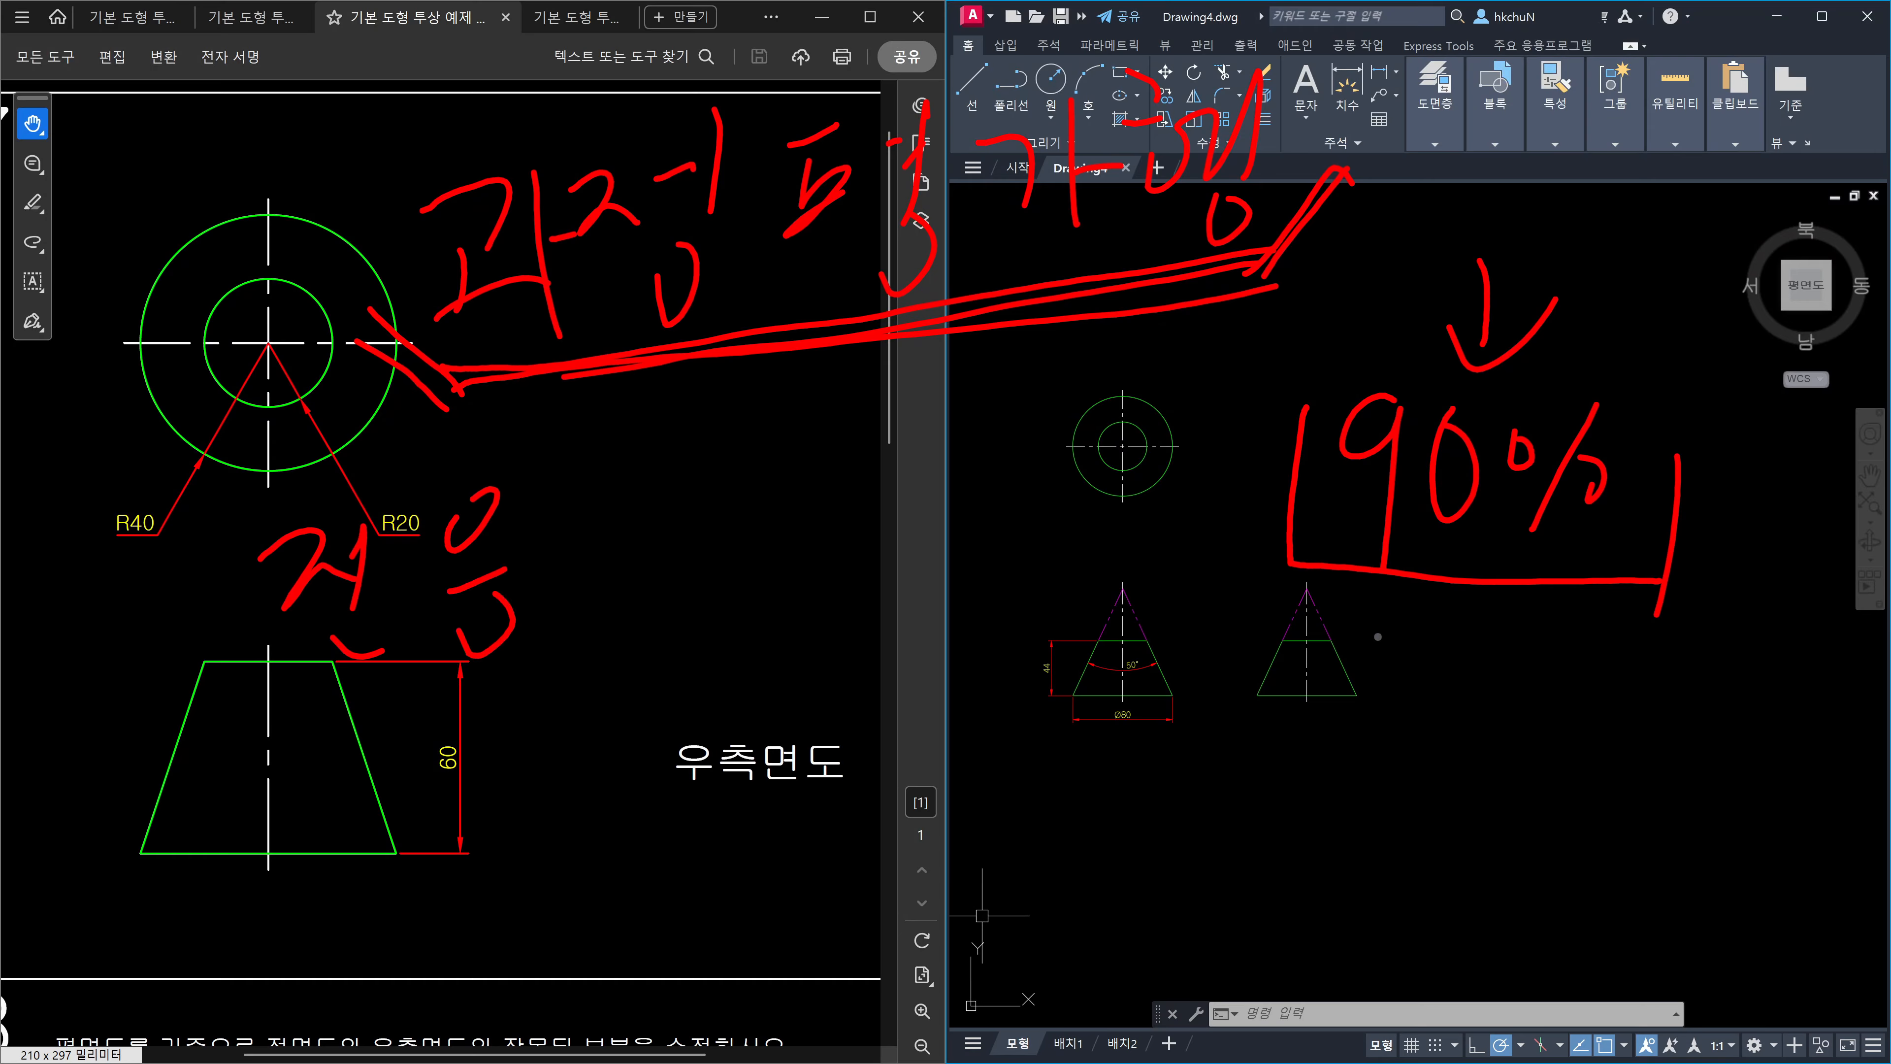
left_click_drag(560, 518, 597, 589)
left_click_drag(640, 458, 655, 632)
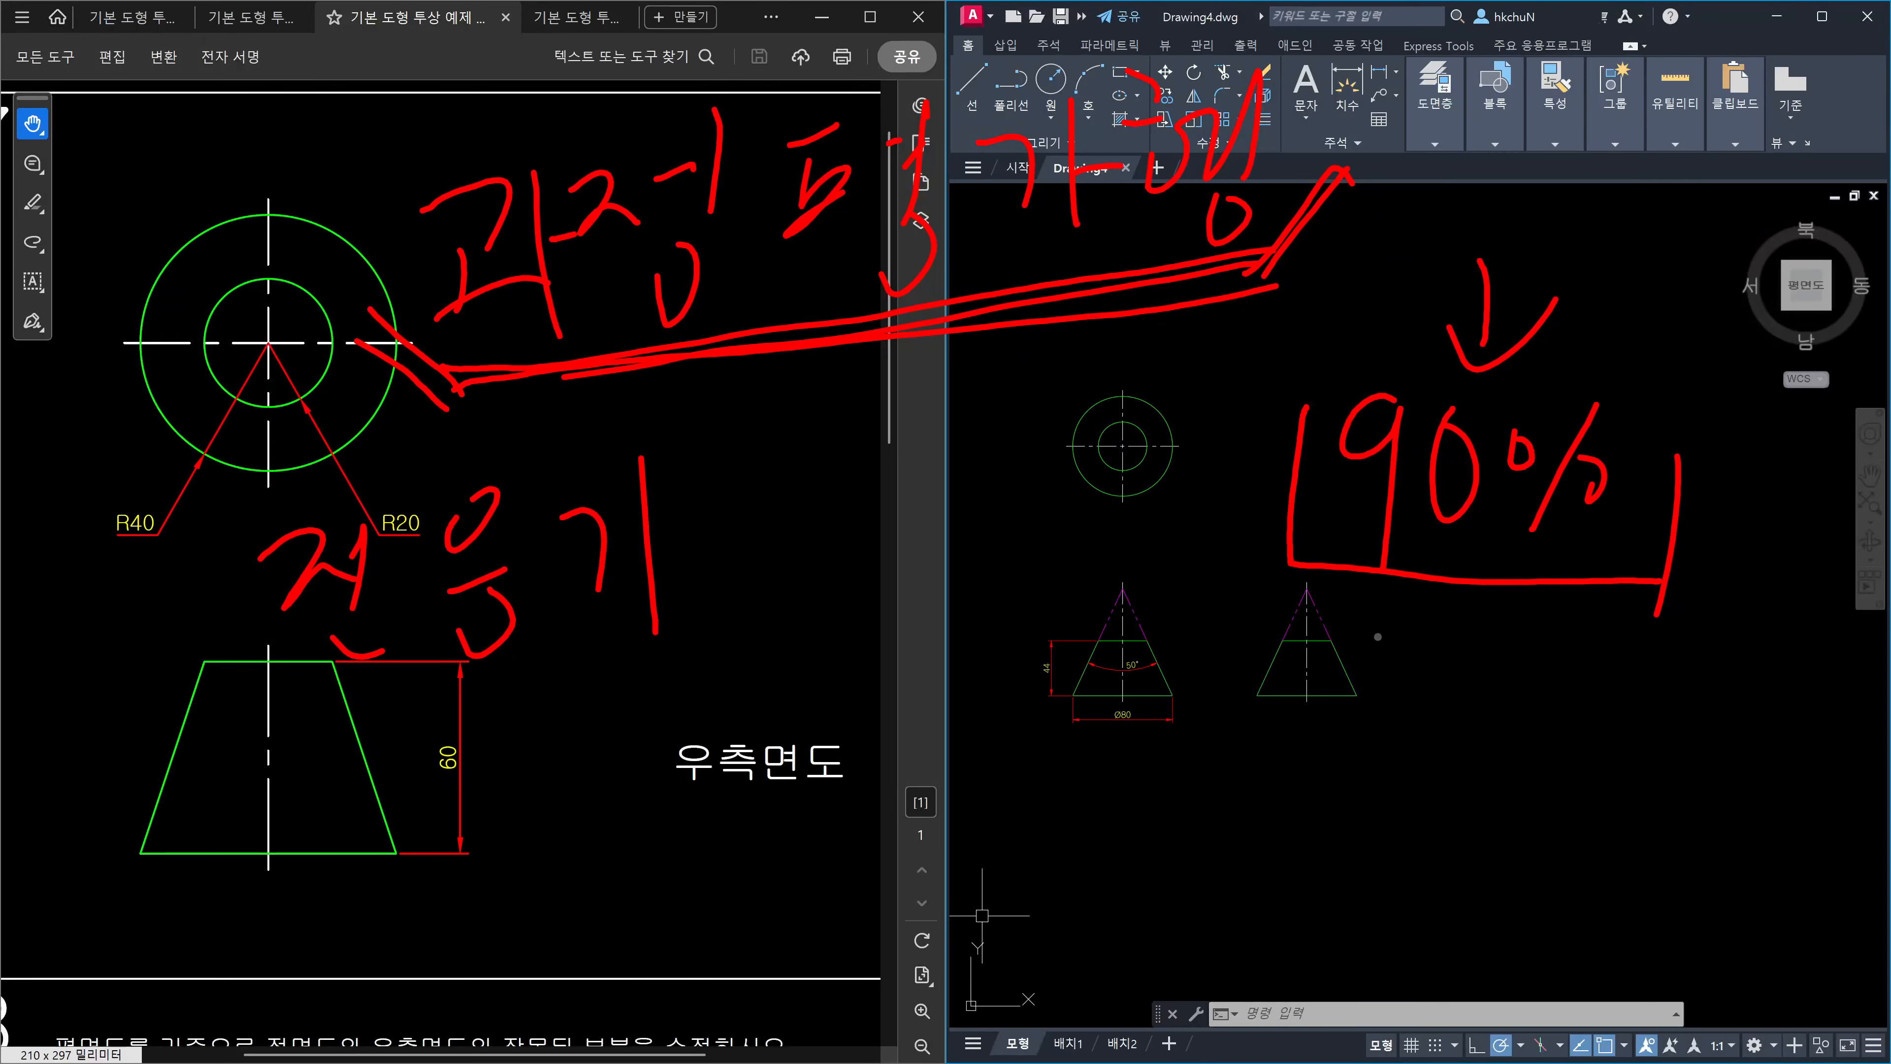
left_click_drag(507, 710, 527, 793)
left_click_drag(575, 710, 558, 765)
left_click_drag(513, 744, 583, 730)
left_click_drag(528, 793, 562, 788)
left_click_drag(572, 796, 556, 841)
mouse_move(530, 864)
left_mouse_down()
mouse_move(601, 846)
mouse_move(615, 931)
left_mouse_up()
left_click_drag(633, 730, 655, 751)
mouse_move(640, 785)
left_mouse_down()
mouse_move(671, 830)
mouse_move(721, 821)
left_mouse_up()
mouse_move(725, 773)
left_mouse_down()
mouse_move(747, 737)
mouse_move(755, 861)
left_mouse_up()
left_click_drag(776, 723, 810, 845)
left_click_drag(1079, 714, 1041, 894)
mouse_move(1161, 758)
left_mouse_down()
mouse_move(1173, 792)
mouse_move(1329, 761)
left_mouse_up()
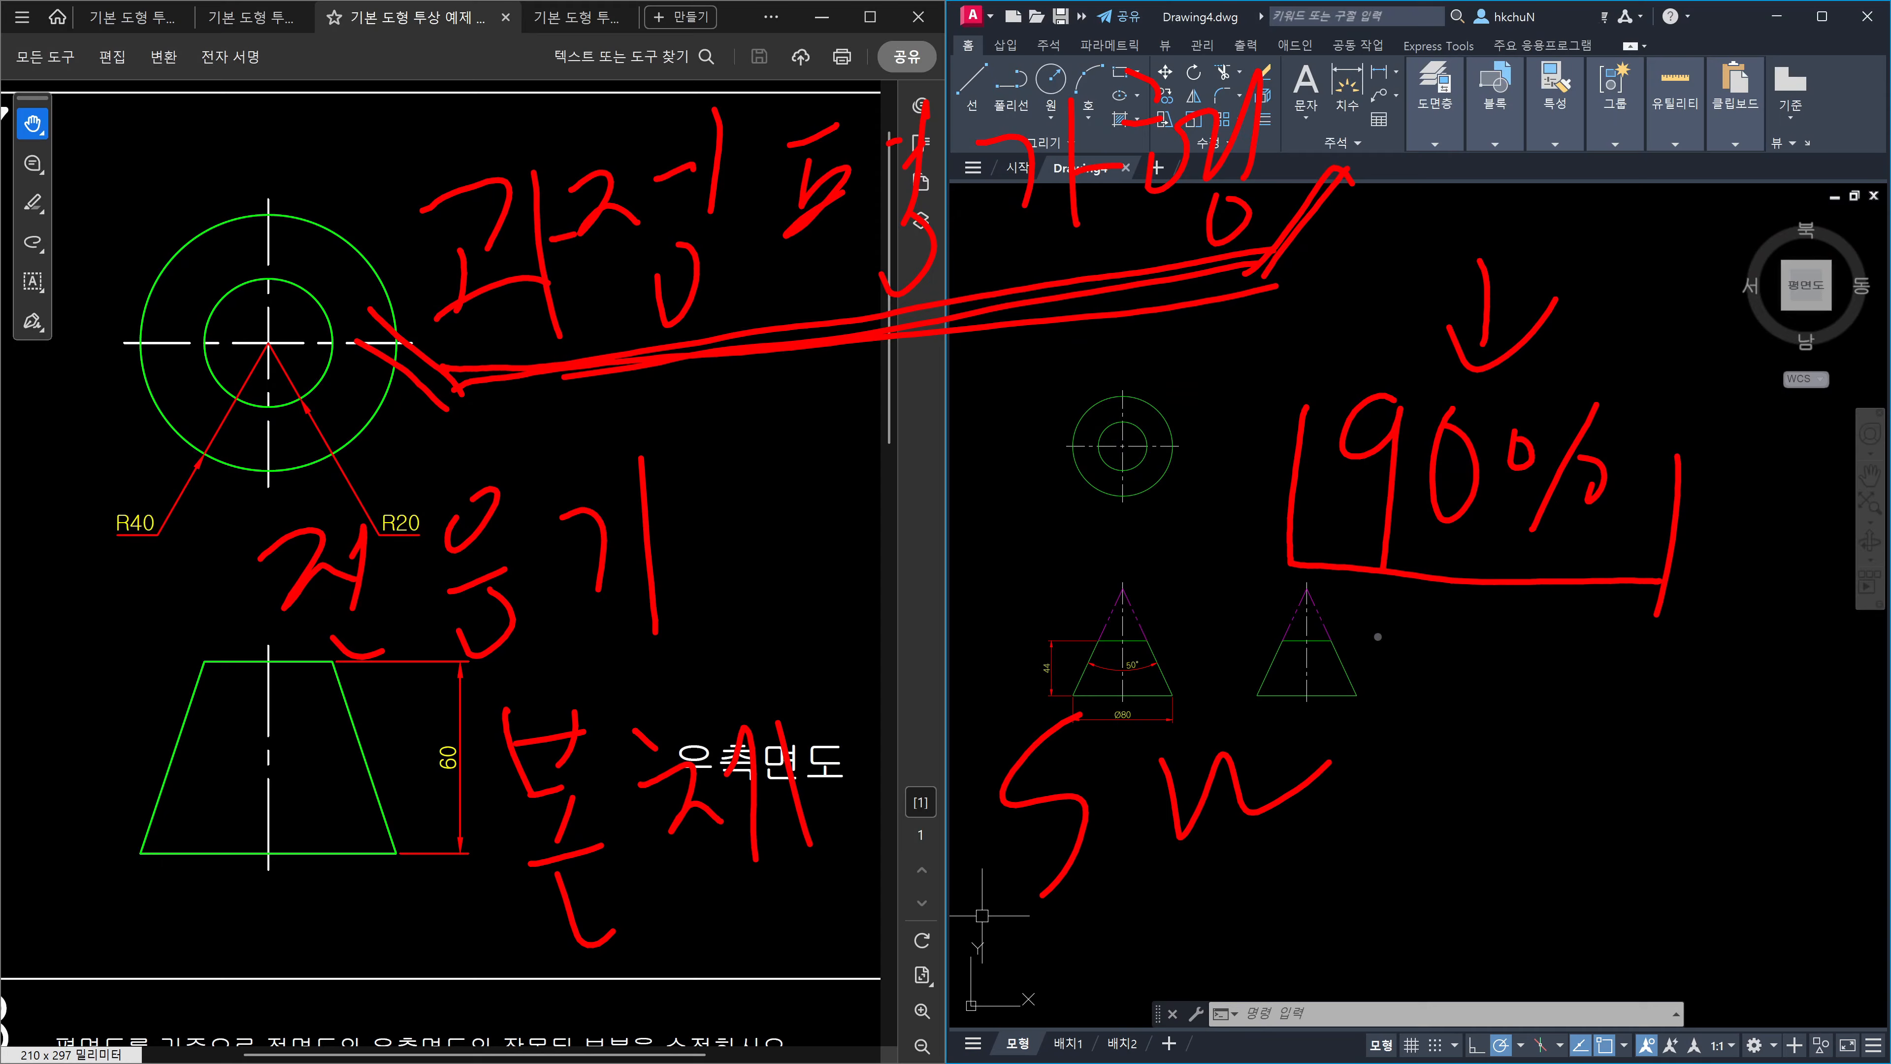
mouse_move(1508, 753)
left_mouse_down()
mouse_move(1506, 787)
mouse_move(1533, 787)
left_mouse_up()
mouse_move(1491, 794)
left_mouse_down()
mouse_move(1582, 784)
mouse_move(1620, 854)
left_mouse_up()
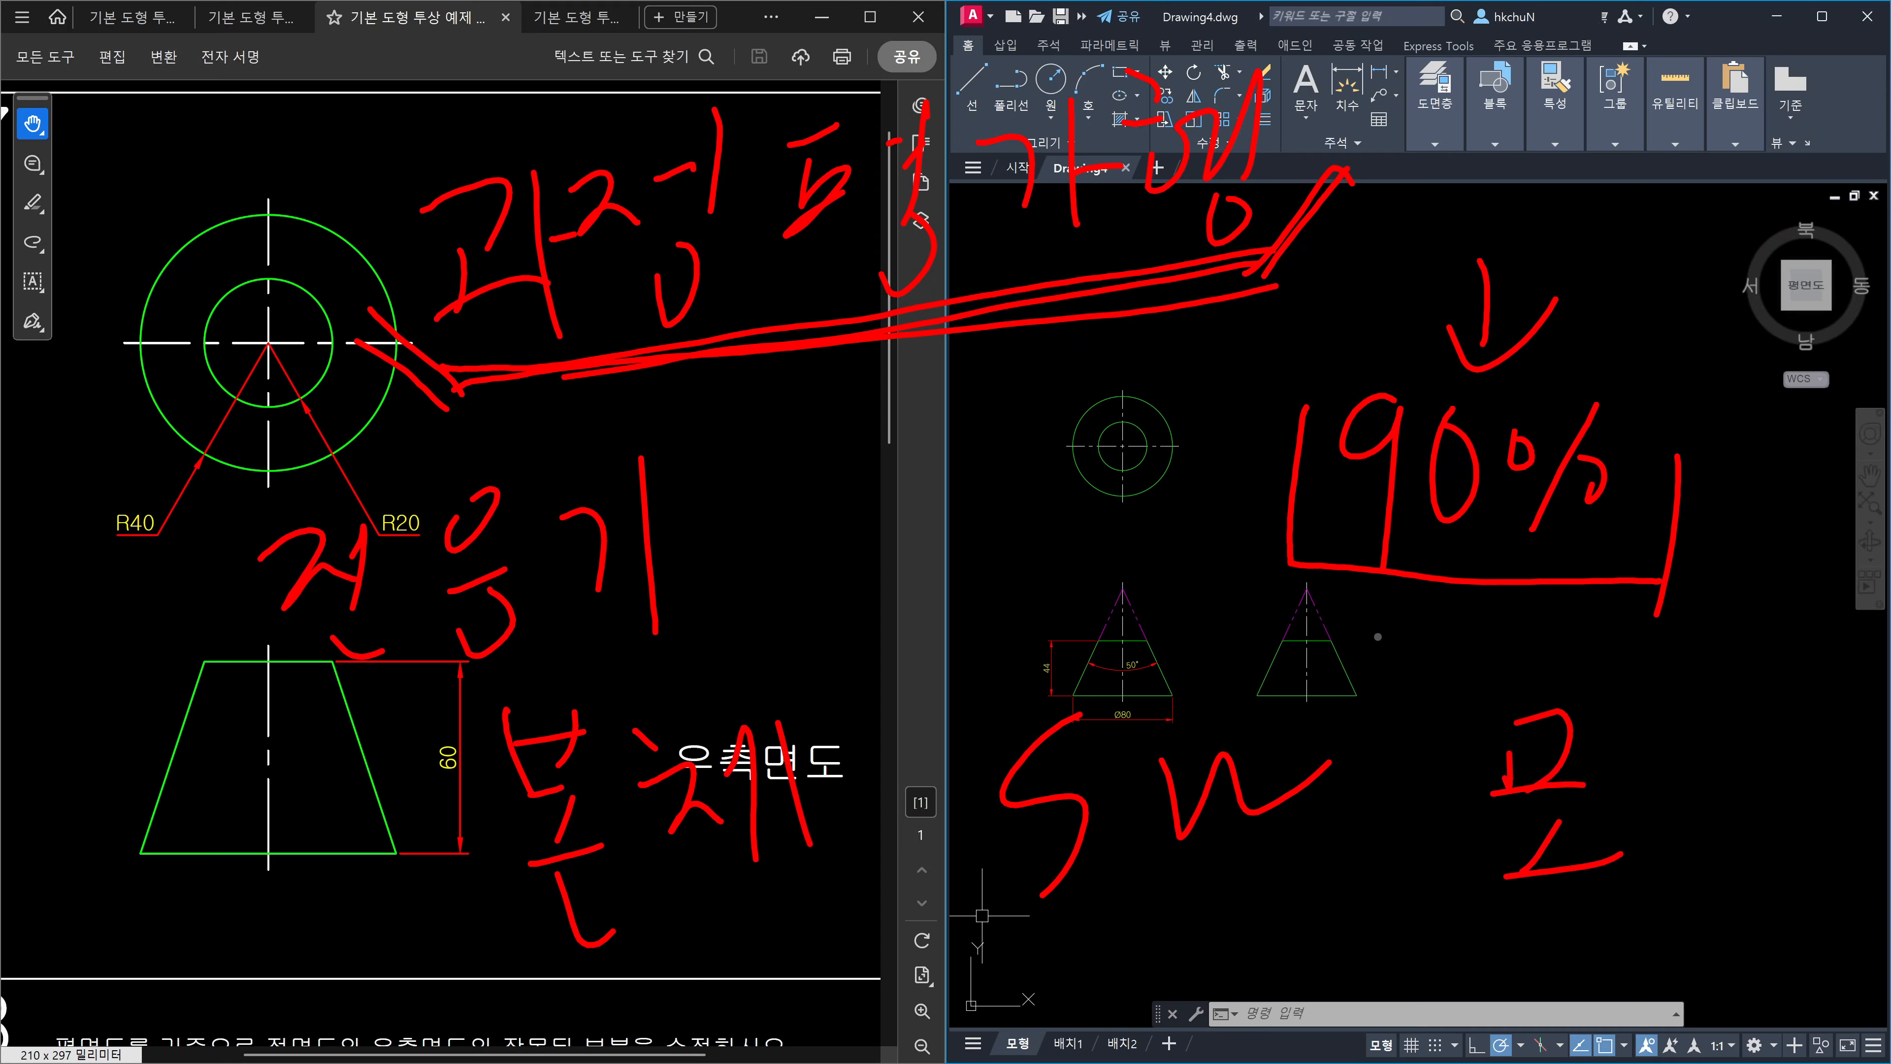
left_click_drag(1642, 737, 1683, 724)
left_click_drag(1671, 744, 1698, 795)
mouse_move(1725, 730)
left_mouse_down()
mouse_move(1704, 752)
mouse_move(1733, 799)
left_mouse_up()
mouse_move(1782, 700)
left_mouse_down()
mouse_move(1755, 898)
mouse_move(1825, 779)
left_mouse_up()
left_click_drag(1862, 720, 1843, 888)
left_click_drag(1345, 647, 1526, 869)
left_click_drag(1502, 675, 1280, 897)
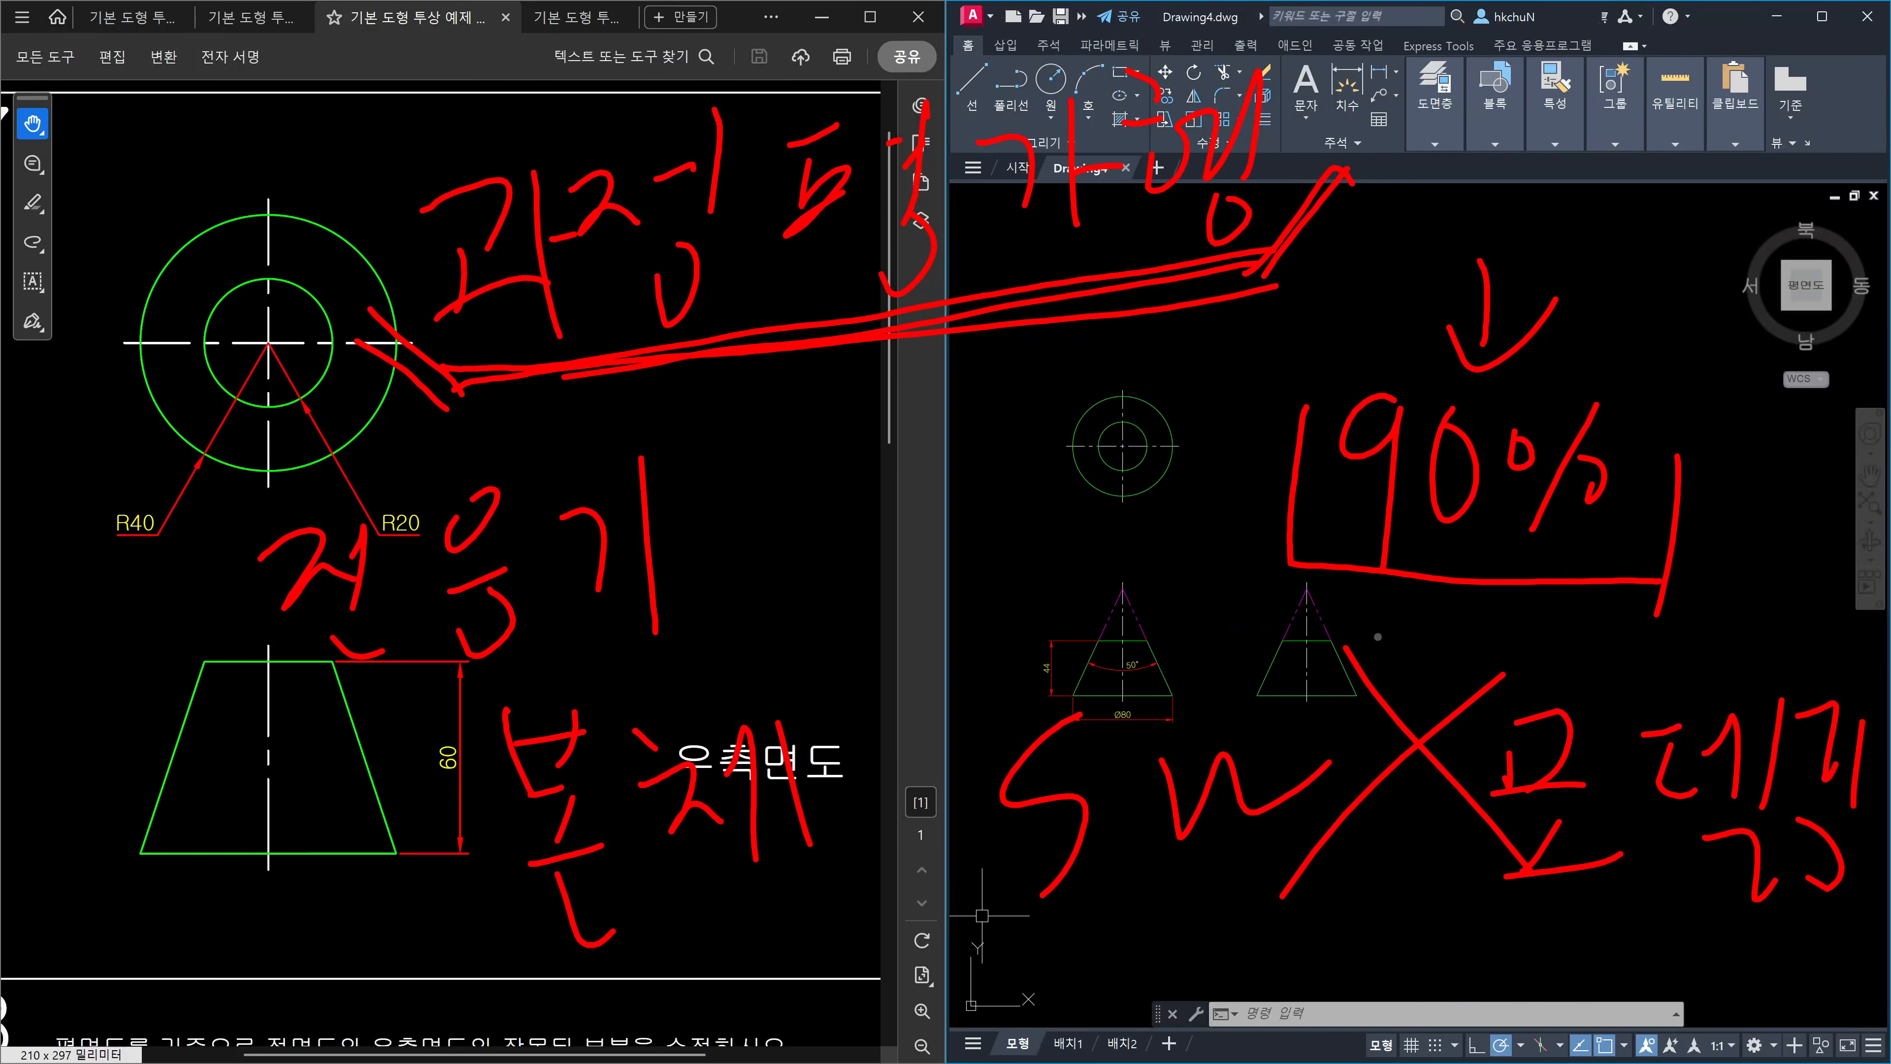
left_click_drag(381, 343, 441, 401)
left_click_drag(402, 399, 1124, 279)
left_click_drag(622, 405, 643, 402)
left_click_drag(704, 390, 784, 374)
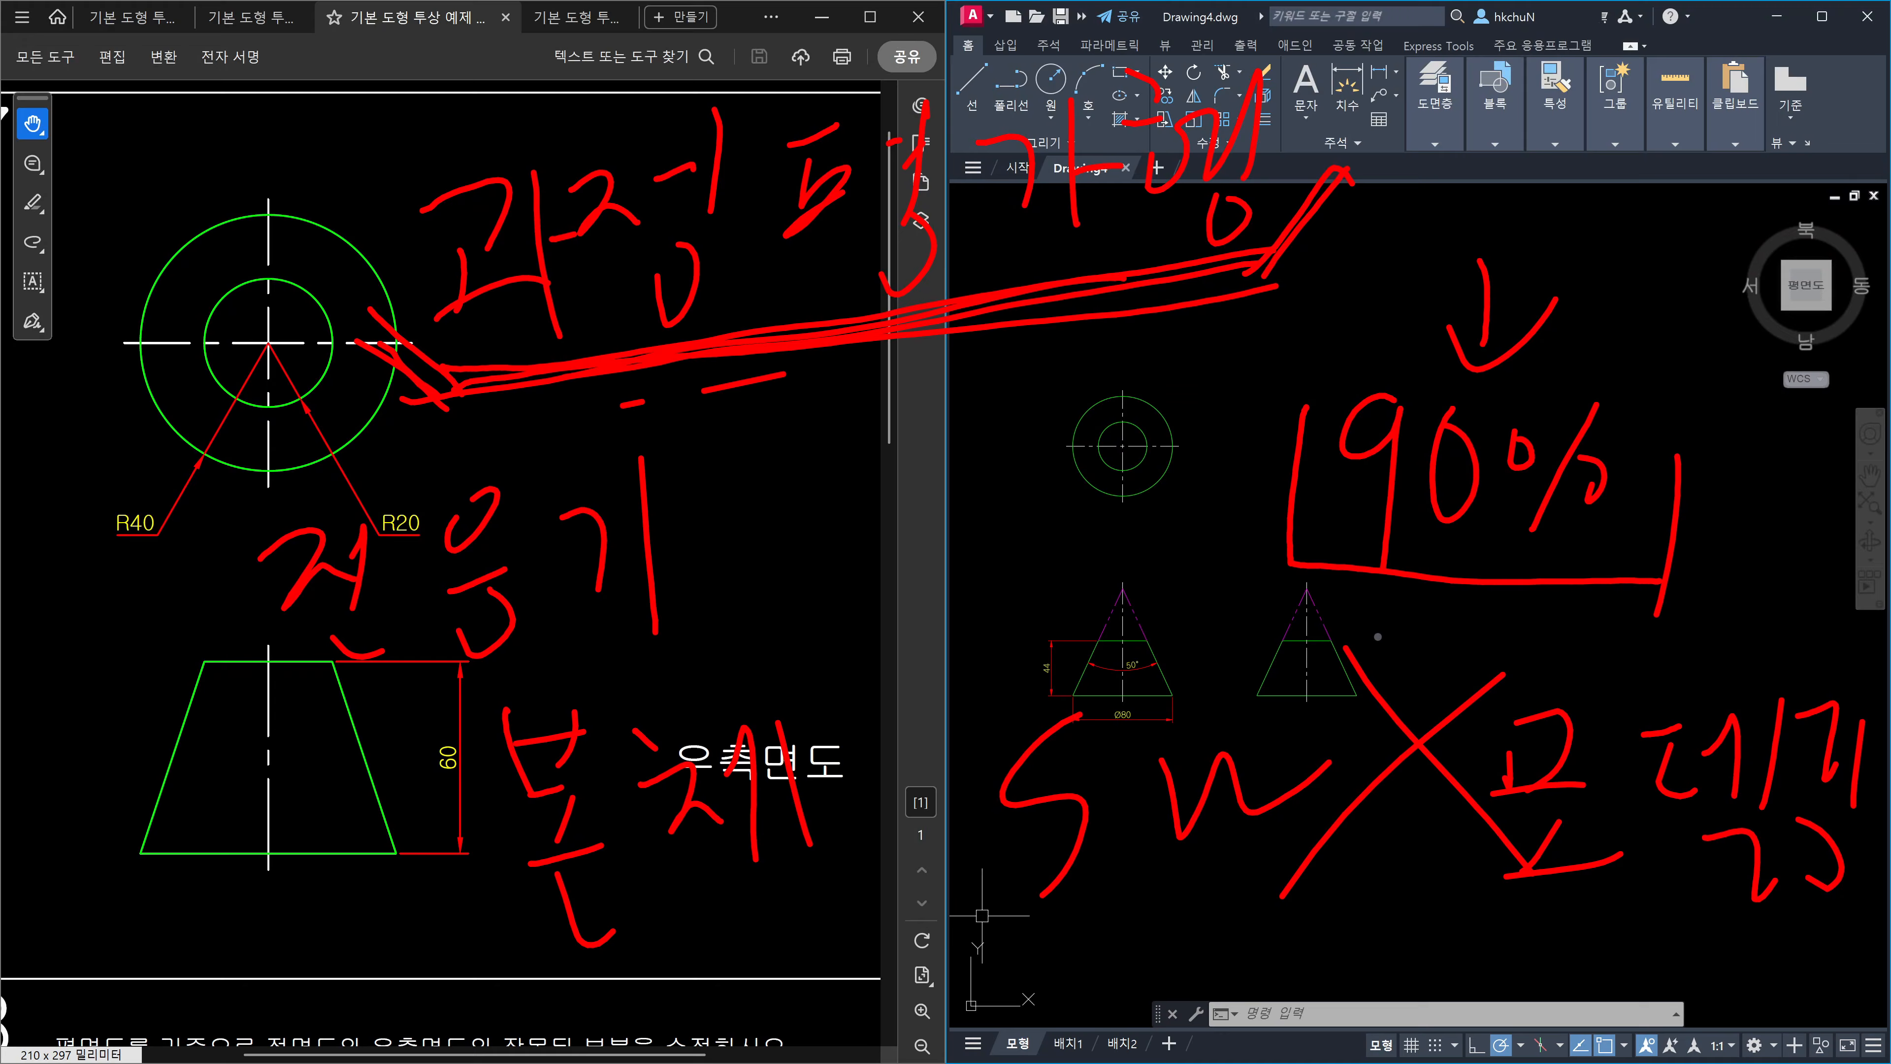
mouse_move(773, 466)
left_mouse_down()
mouse_move(808, 449)
mouse_move(816, 498)
left_mouse_up()
mouse_move(797, 504)
left_mouse_down()
mouse_move(798, 534)
mouse_move(860, 517)
left_mouse_up()
mouse_move(888, 431)
left_mouse_down()
mouse_move(910, 410)
mouse_move(953, 450)
left_mouse_up()
mouse_move(967, 412)
left_mouse_down()
mouse_move(999, 405)
mouse_move(953, 522)
left_mouse_up()
mouse_move(1075, 365)
left_mouse_down()
mouse_move(1051, 409)
mouse_move(1072, 389)
left_mouse_up()
left_click_drag(1111, 359, 1122, 471)
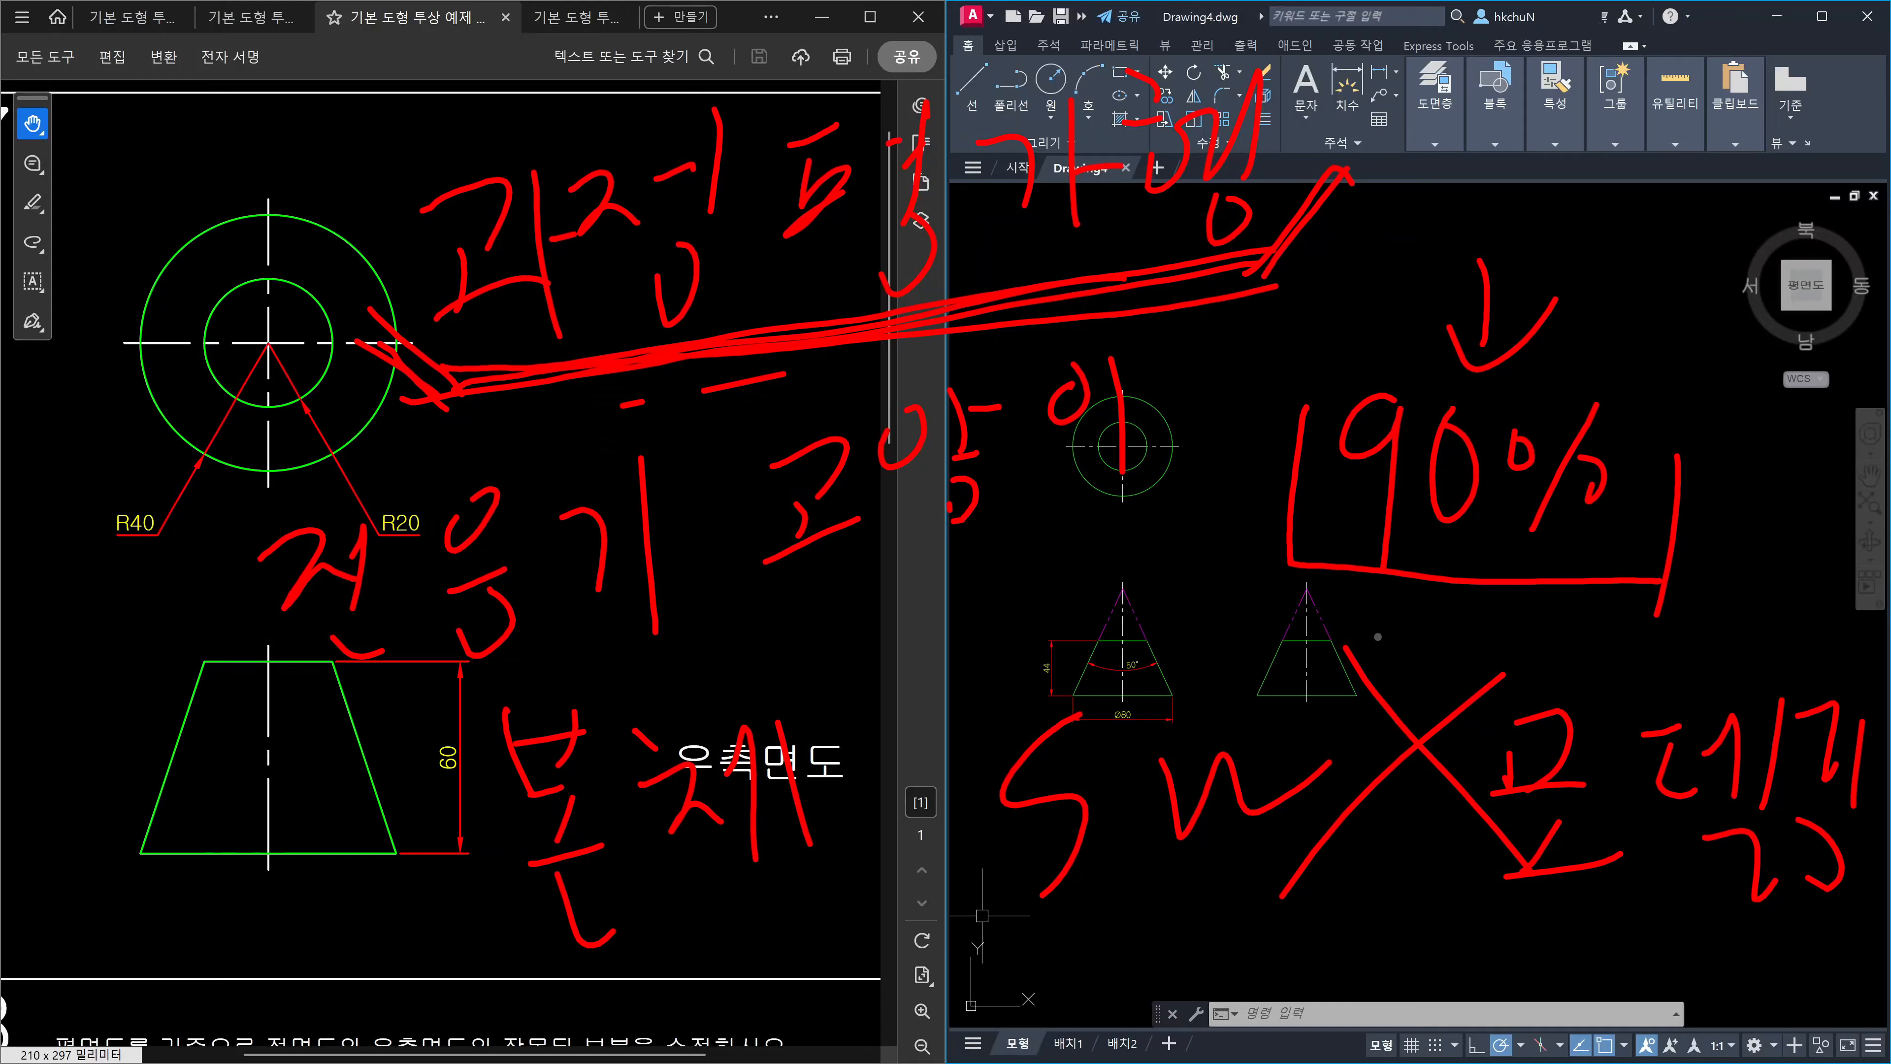
left_click_drag(1446, 58, 1324, 166)
left_click_drag(500, 411, 1176, 309)
left_click_drag(639, 407, 1196, 281)
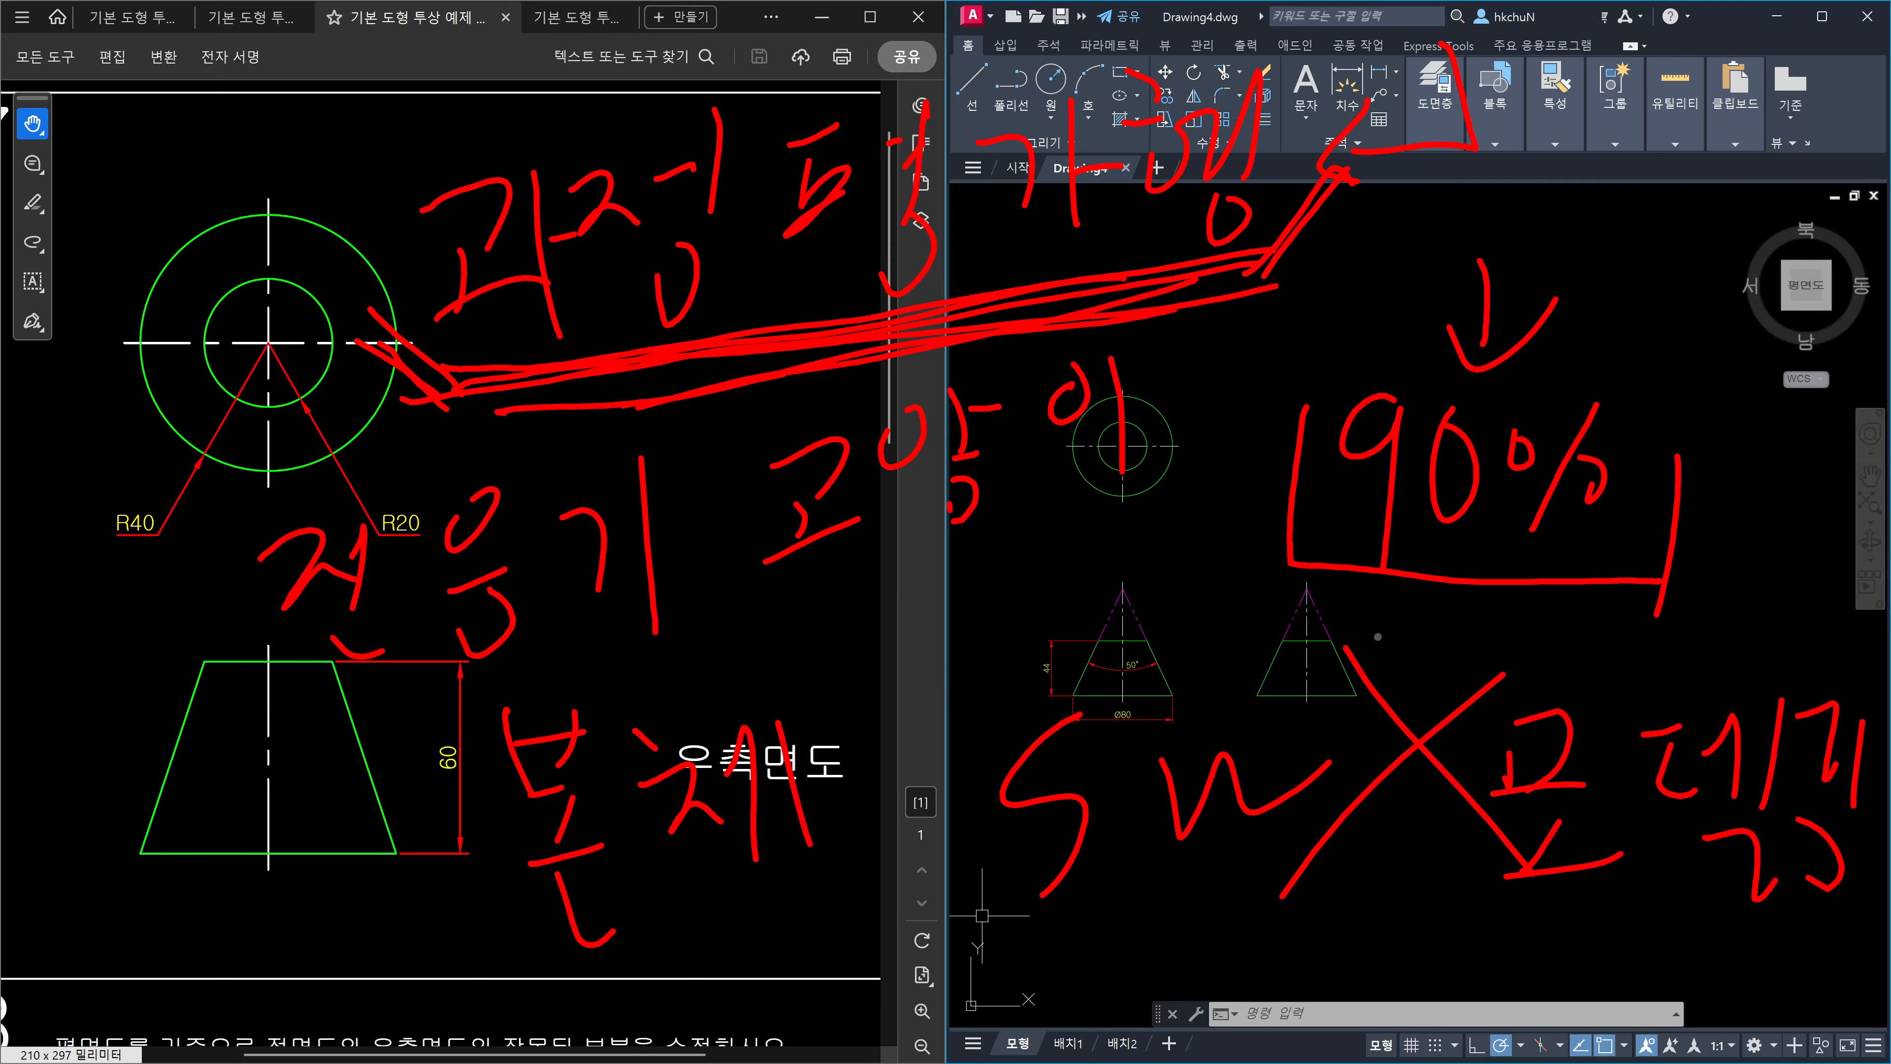
left_click_drag(875, 345, 1105, 308)
mouse_move(570, 384)
left_mouse_down()
mouse_move(1031, 334)
mouse_move(1129, 296)
left_mouse_up()
left_click_drag(1472, 110, 1351, 154)
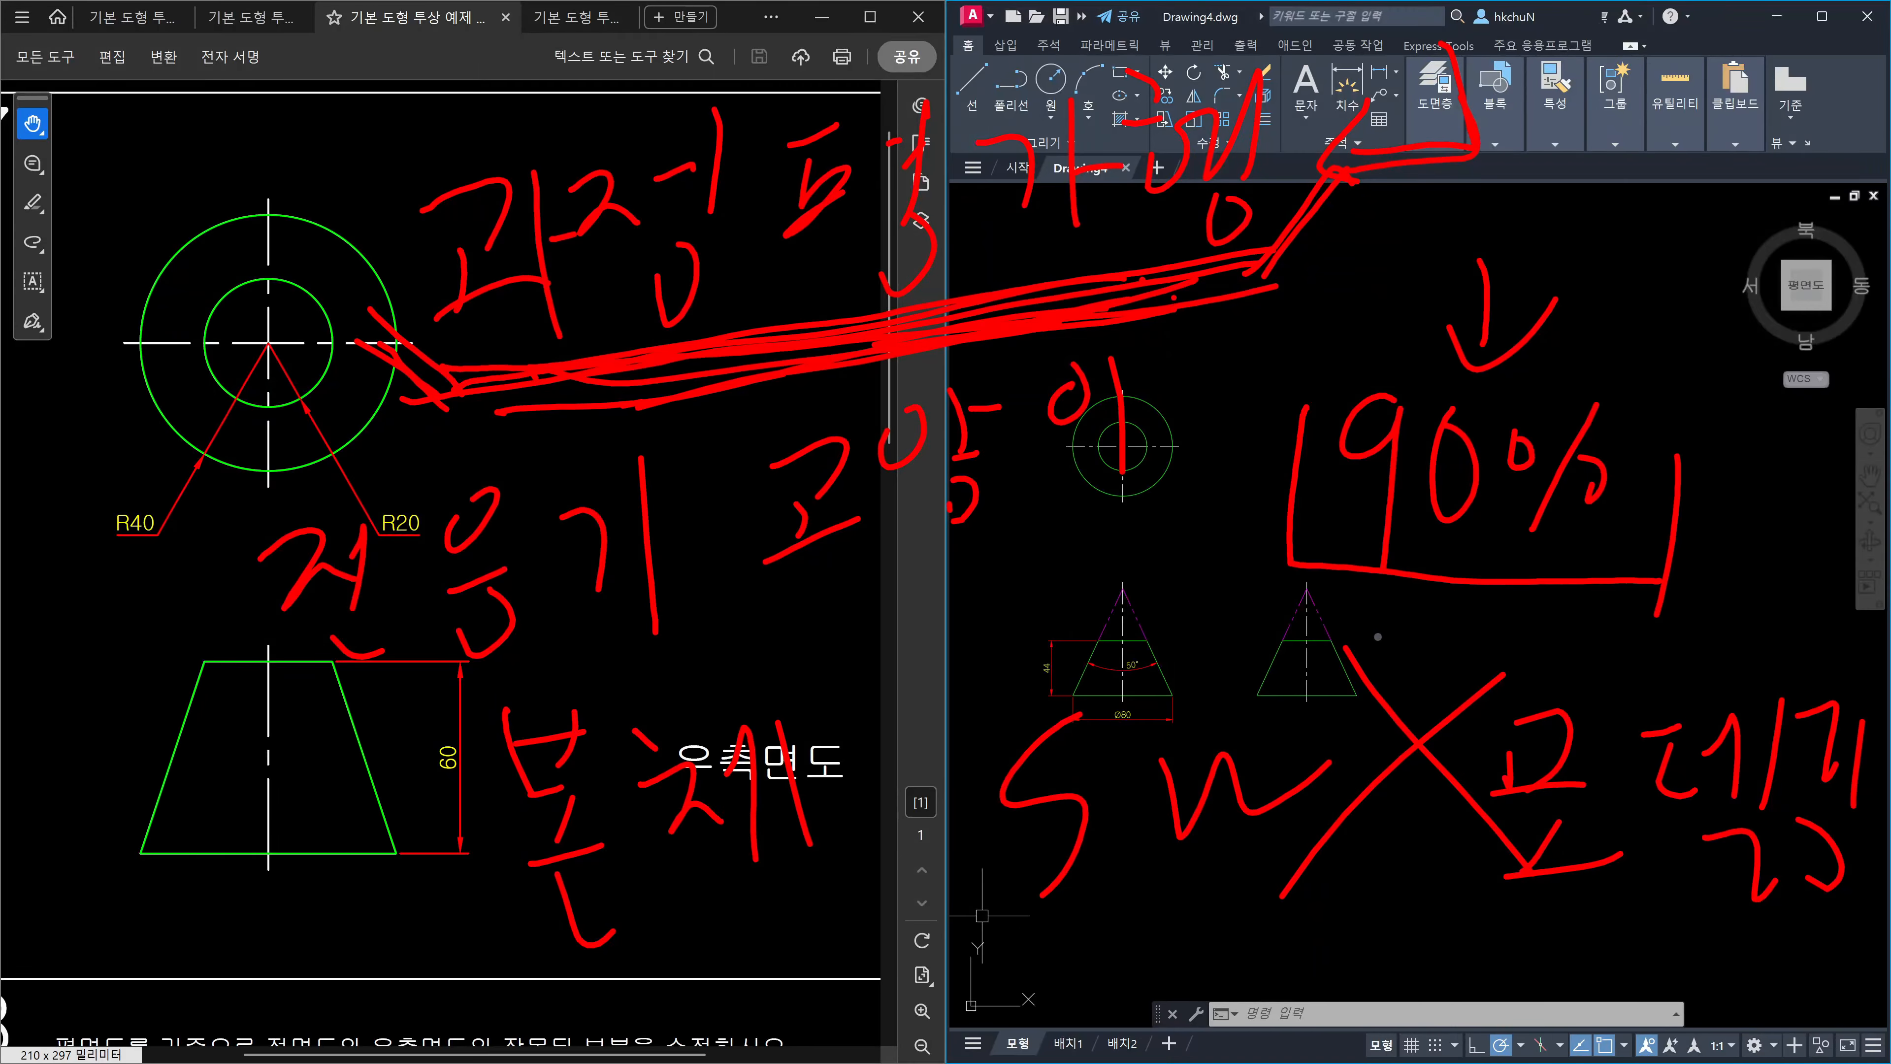
mouse_move(1412, 229)
left_mouse_down()
mouse_move(1550, 225)
mouse_move(1526, 301)
left_mouse_up()
left_click_drag(1425, 194, 1361, 270)
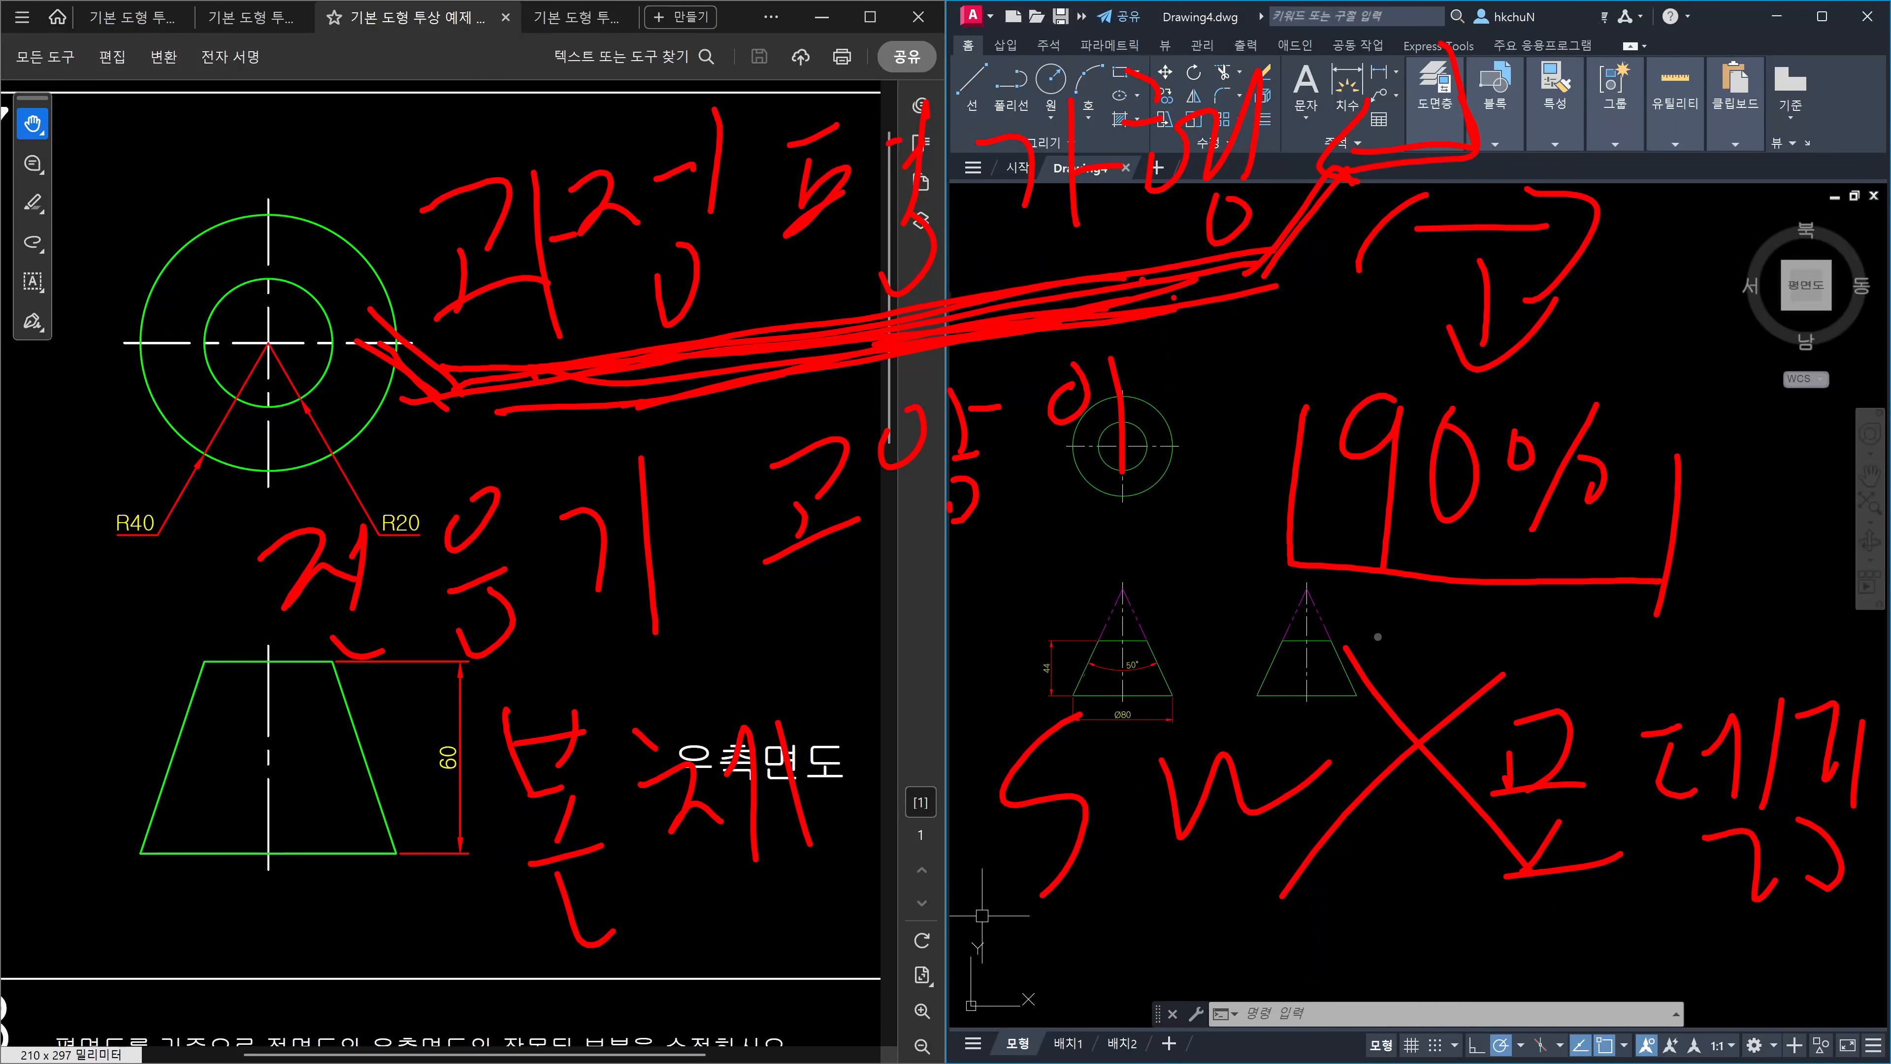
left_click_drag(493, 429, 931, 337)
left_click_drag(550, 396, 1208, 262)
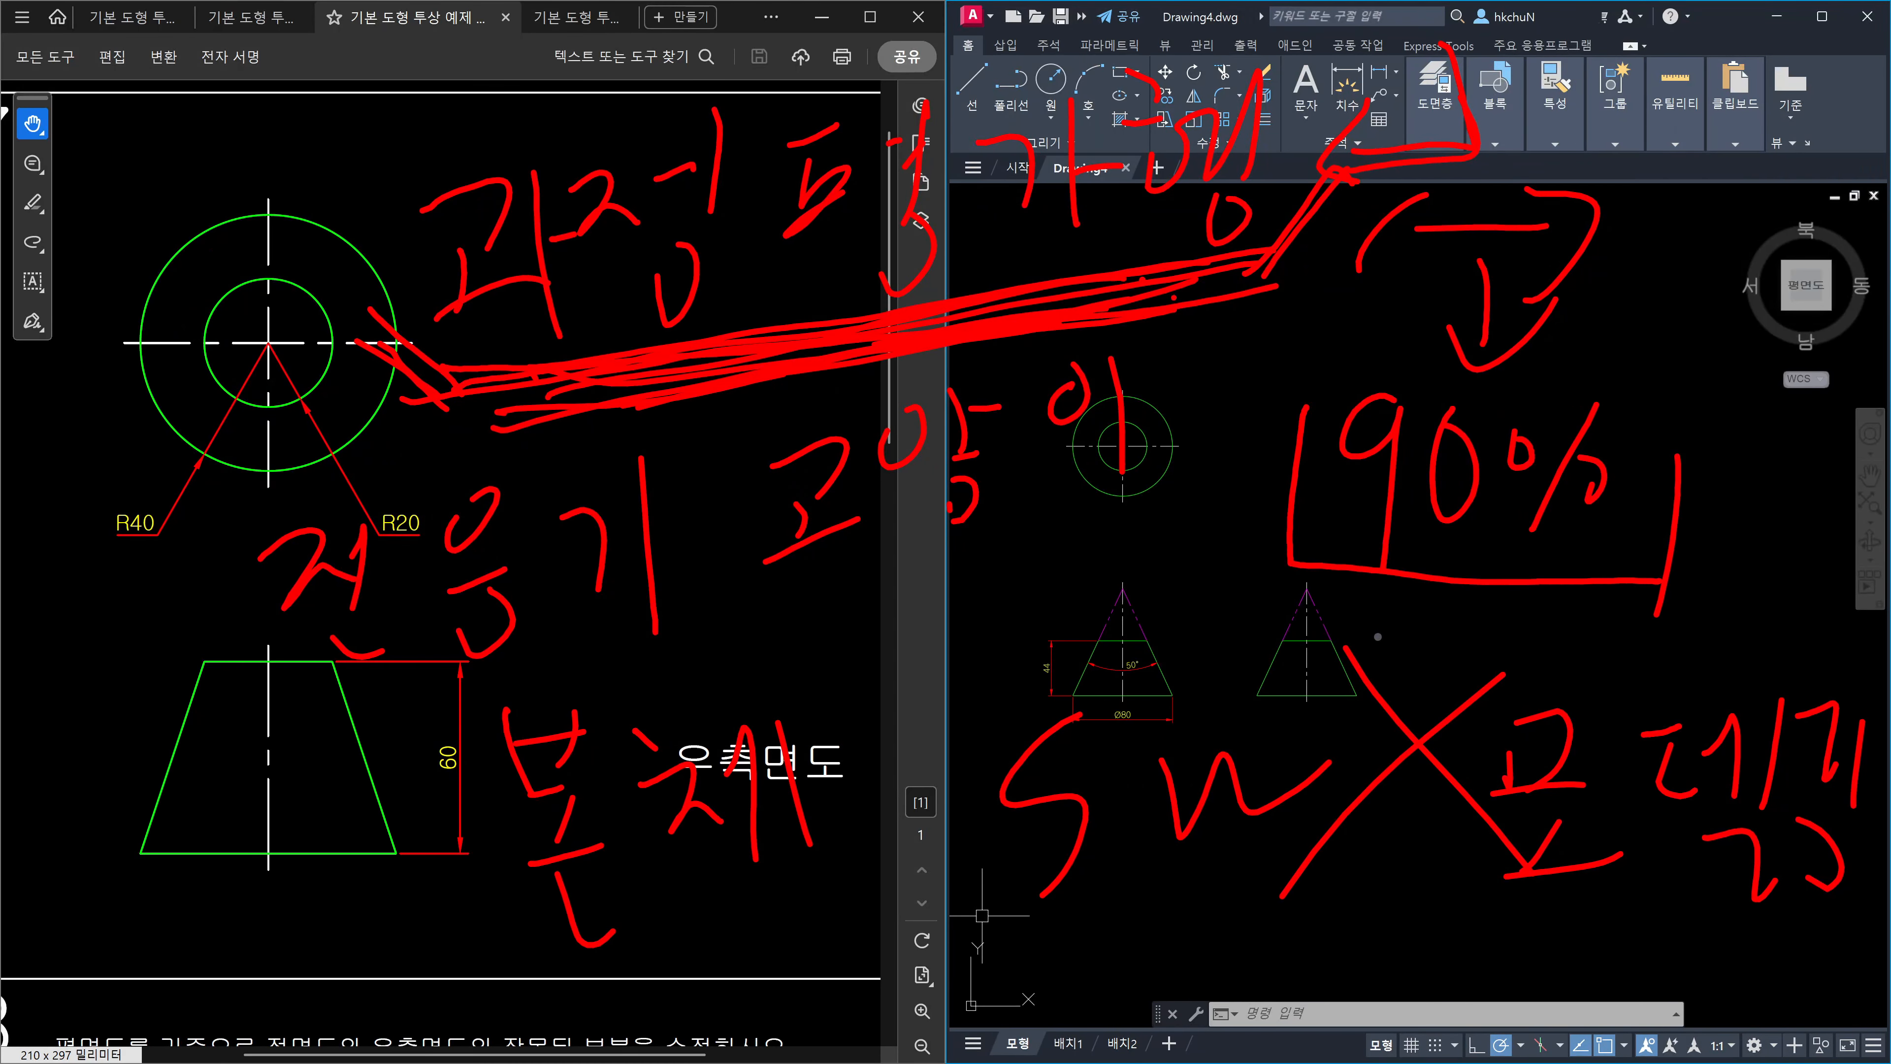
left_click_drag(123, 168, 156, 218)
left_click_drag(172, 143, 166, 193)
mouse_move(140, 191)
left_mouse_down()
mouse_move(167, 182)
mouse_move(193, 218)
left_mouse_up()
left_click_drag(201, 116, 256, 176)
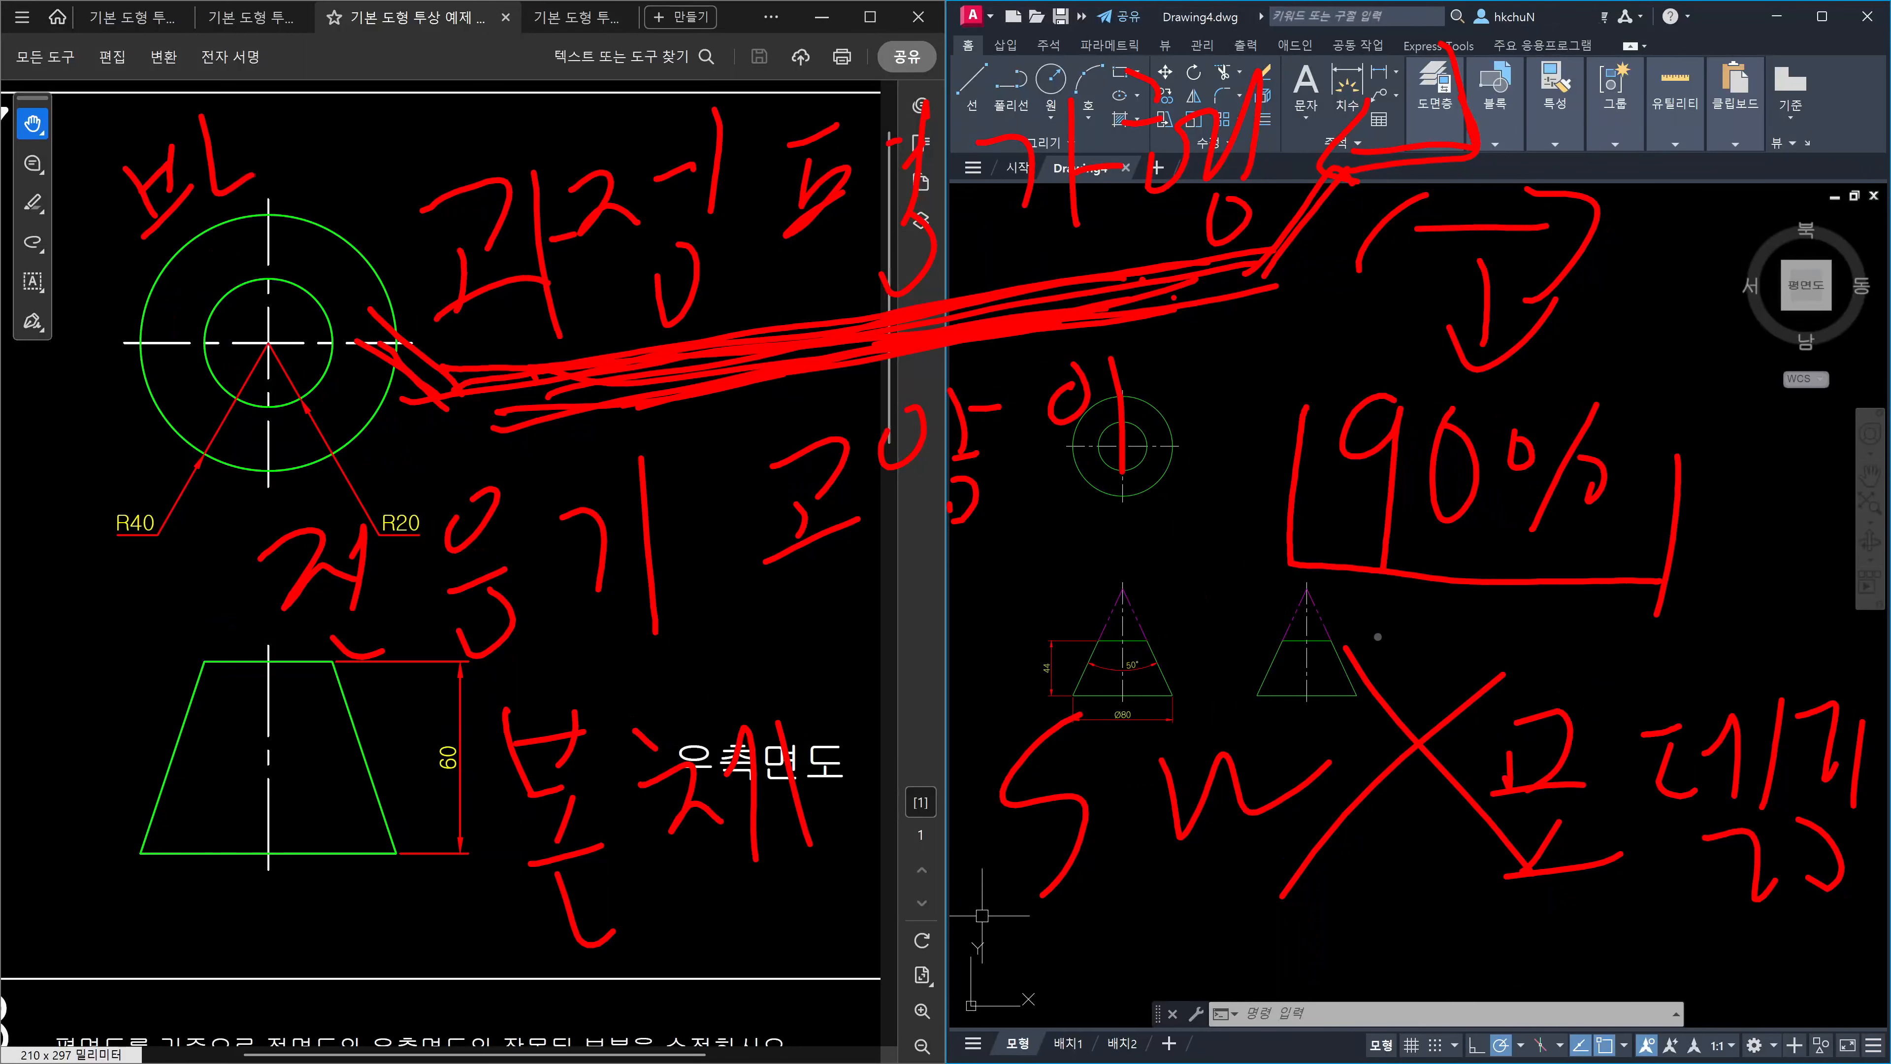
left_click_drag(206, 267, 261, 296)
mouse_move(302, 115)
left_mouse_down()
mouse_move(360, 137)
mouse_move(315, 168)
mouse_move(357, 261)
left_mouse_up()
mouse_move(396, 91)
left_mouse_down()
mouse_move(429, 96)
mouse_move(424, 135)
left_mouse_up()
left_click_drag(419, 158, 448, 133)
mouse_move(451, 123)
left_mouse_down()
mouse_move(483, 71)
mouse_move(504, 145)
left_mouse_up()
left_click_drag(531, 114, 534, 184)
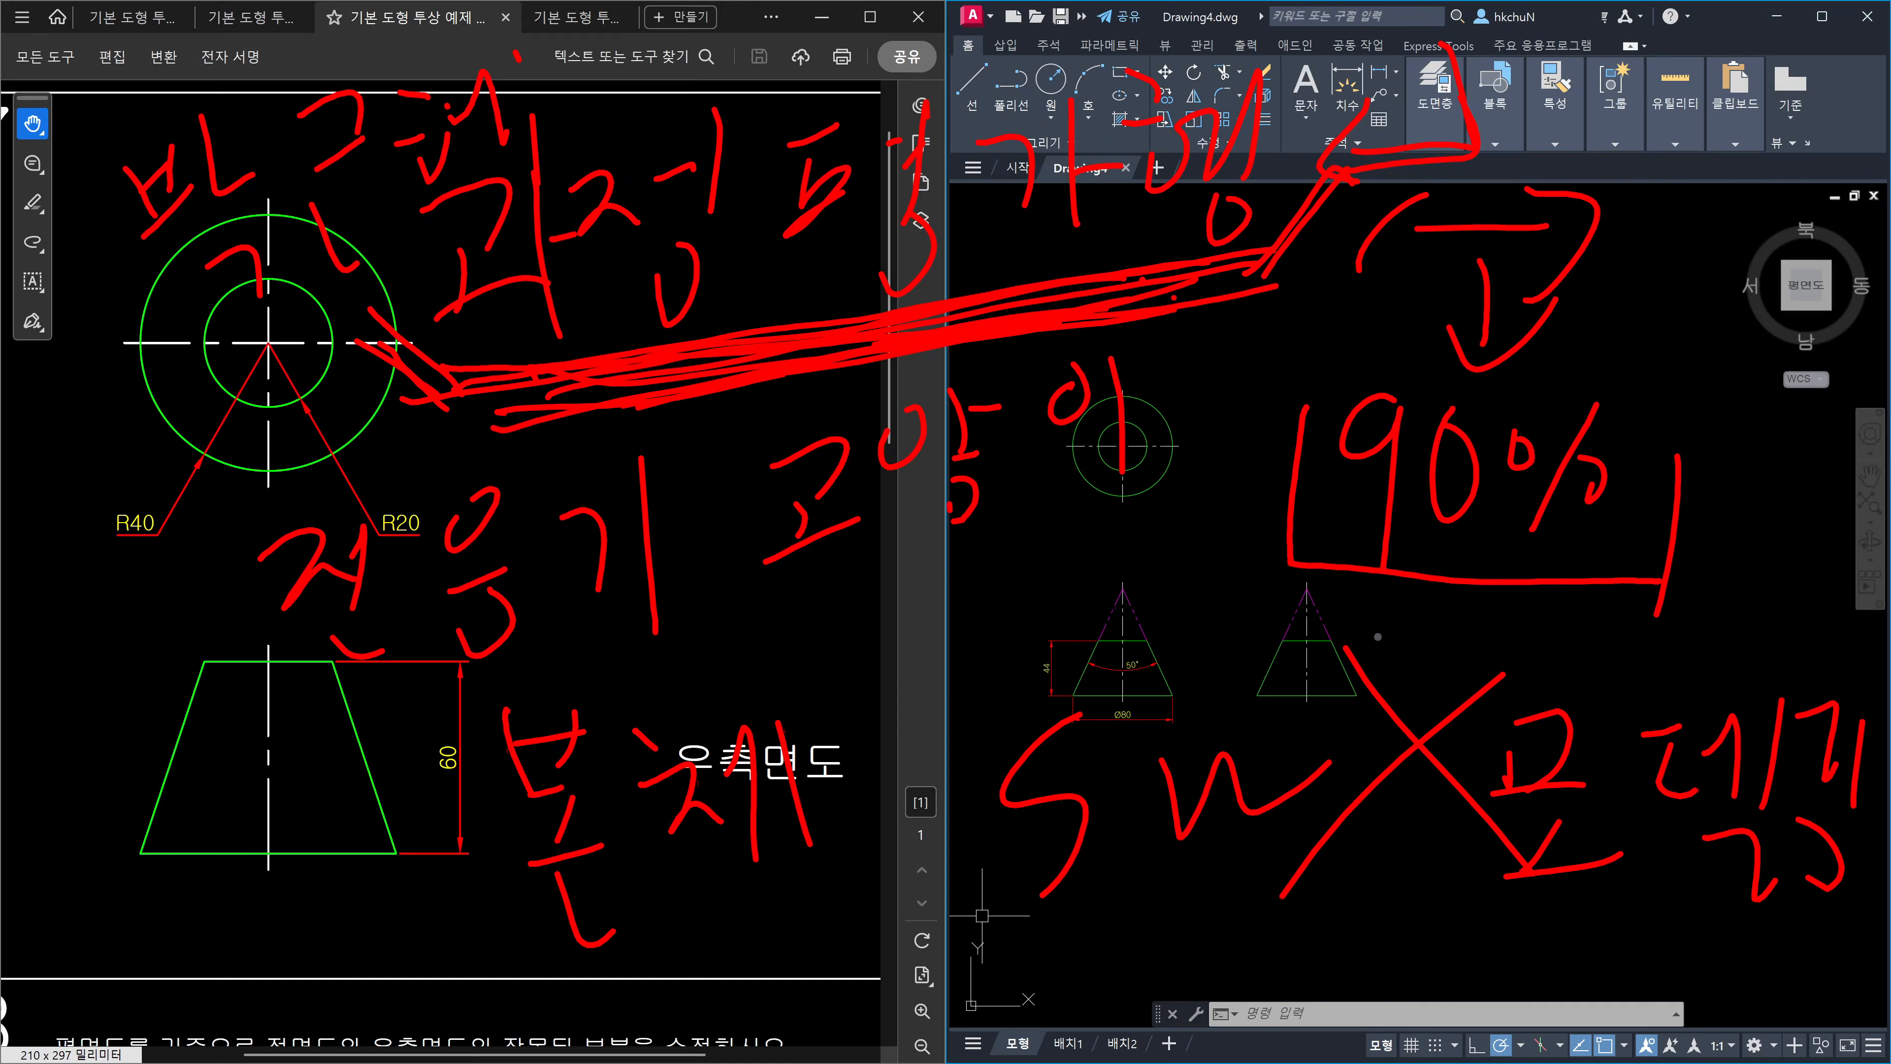
left_click_drag(516, 53, 566, 179)
left_click_drag(126, 707, 186, 901)
left_click_drag(138, 745, 202, 661)
left_click_drag(202, 661, 264, 896)
mouse_move(308, 655)
left_mouse_down()
mouse_move(291, 660)
mouse_move(353, 806)
left_mouse_up()
left_click_drag(332, 637, 381, 649)
mouse_move(375, 625)
left_mouse_down()
mouse_move(354, 676)
mouse_move(383, 812)
left_mouse_up()
mouse_move(149, 967)
left_mouse_down()
mouse_move(495, 822)
mouse_move(490, 858)
left_mouse_up()
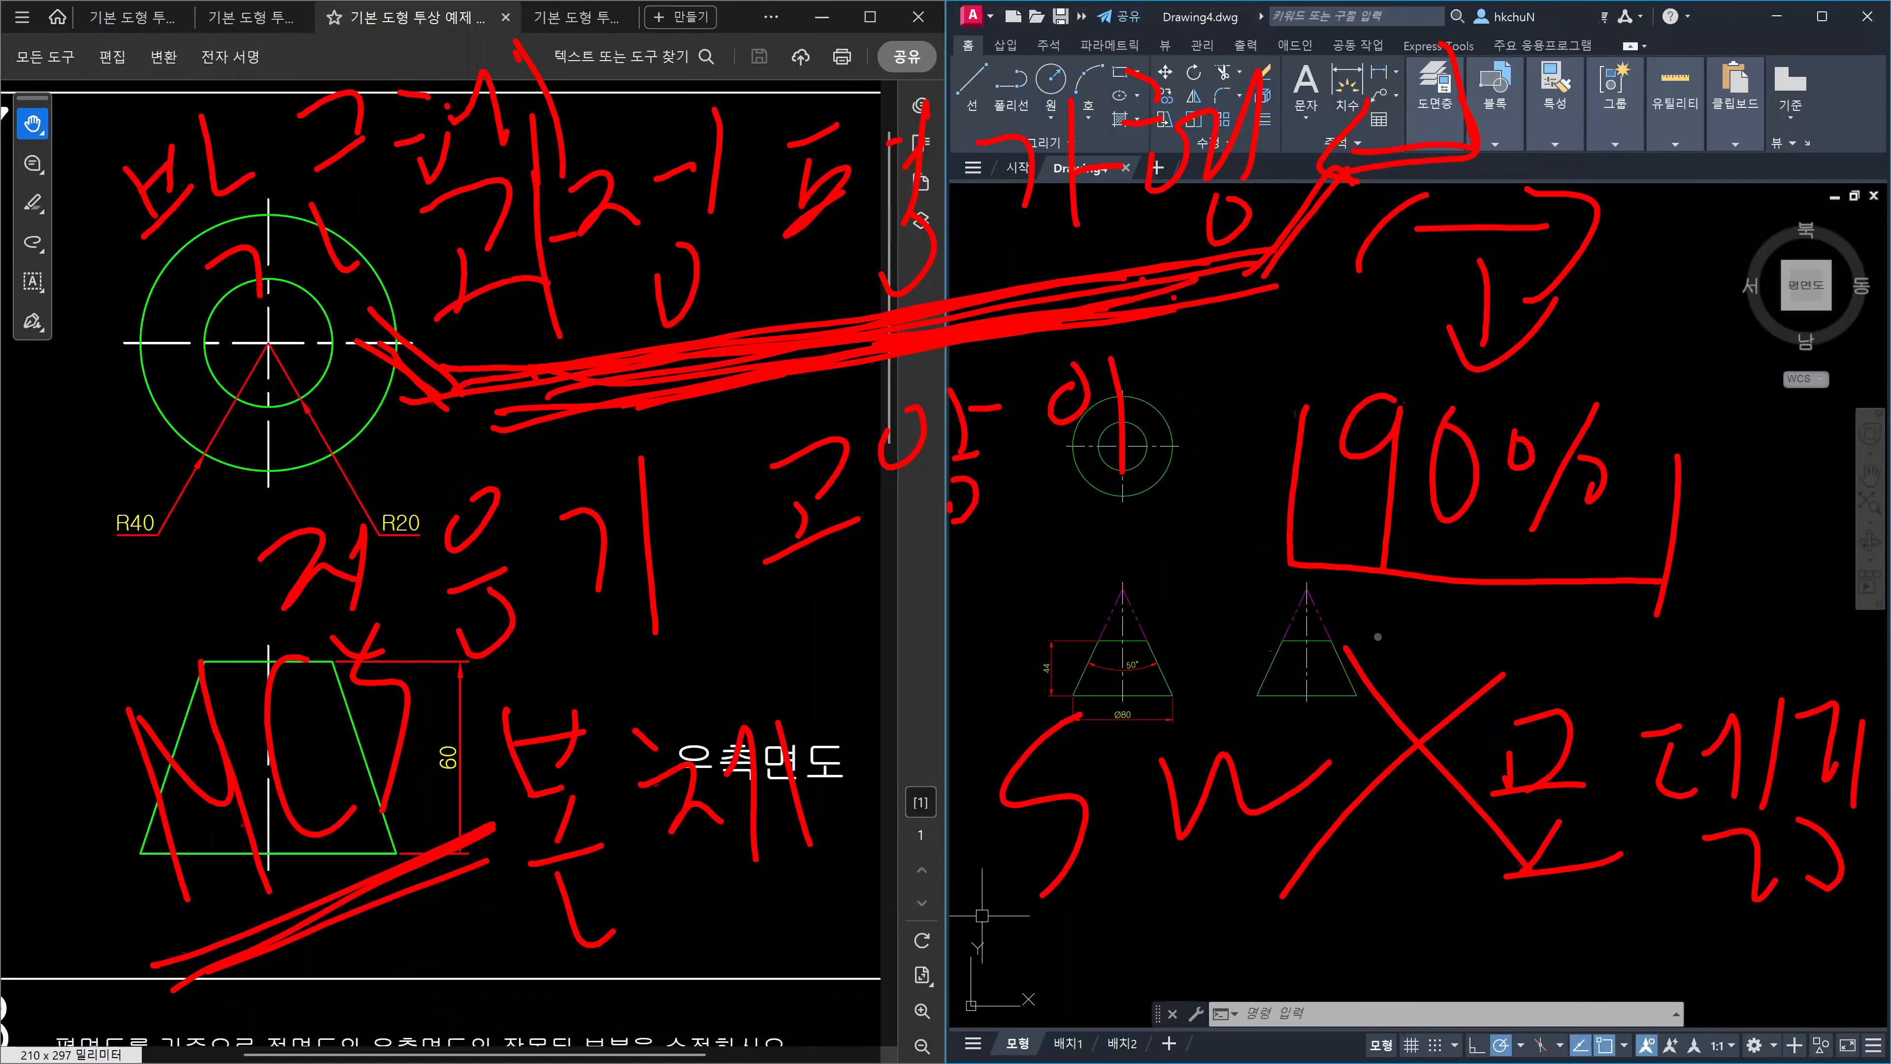
left_click_drag(592, 497, 455, 707)
left_click_drag(462, 629, 519, 670)
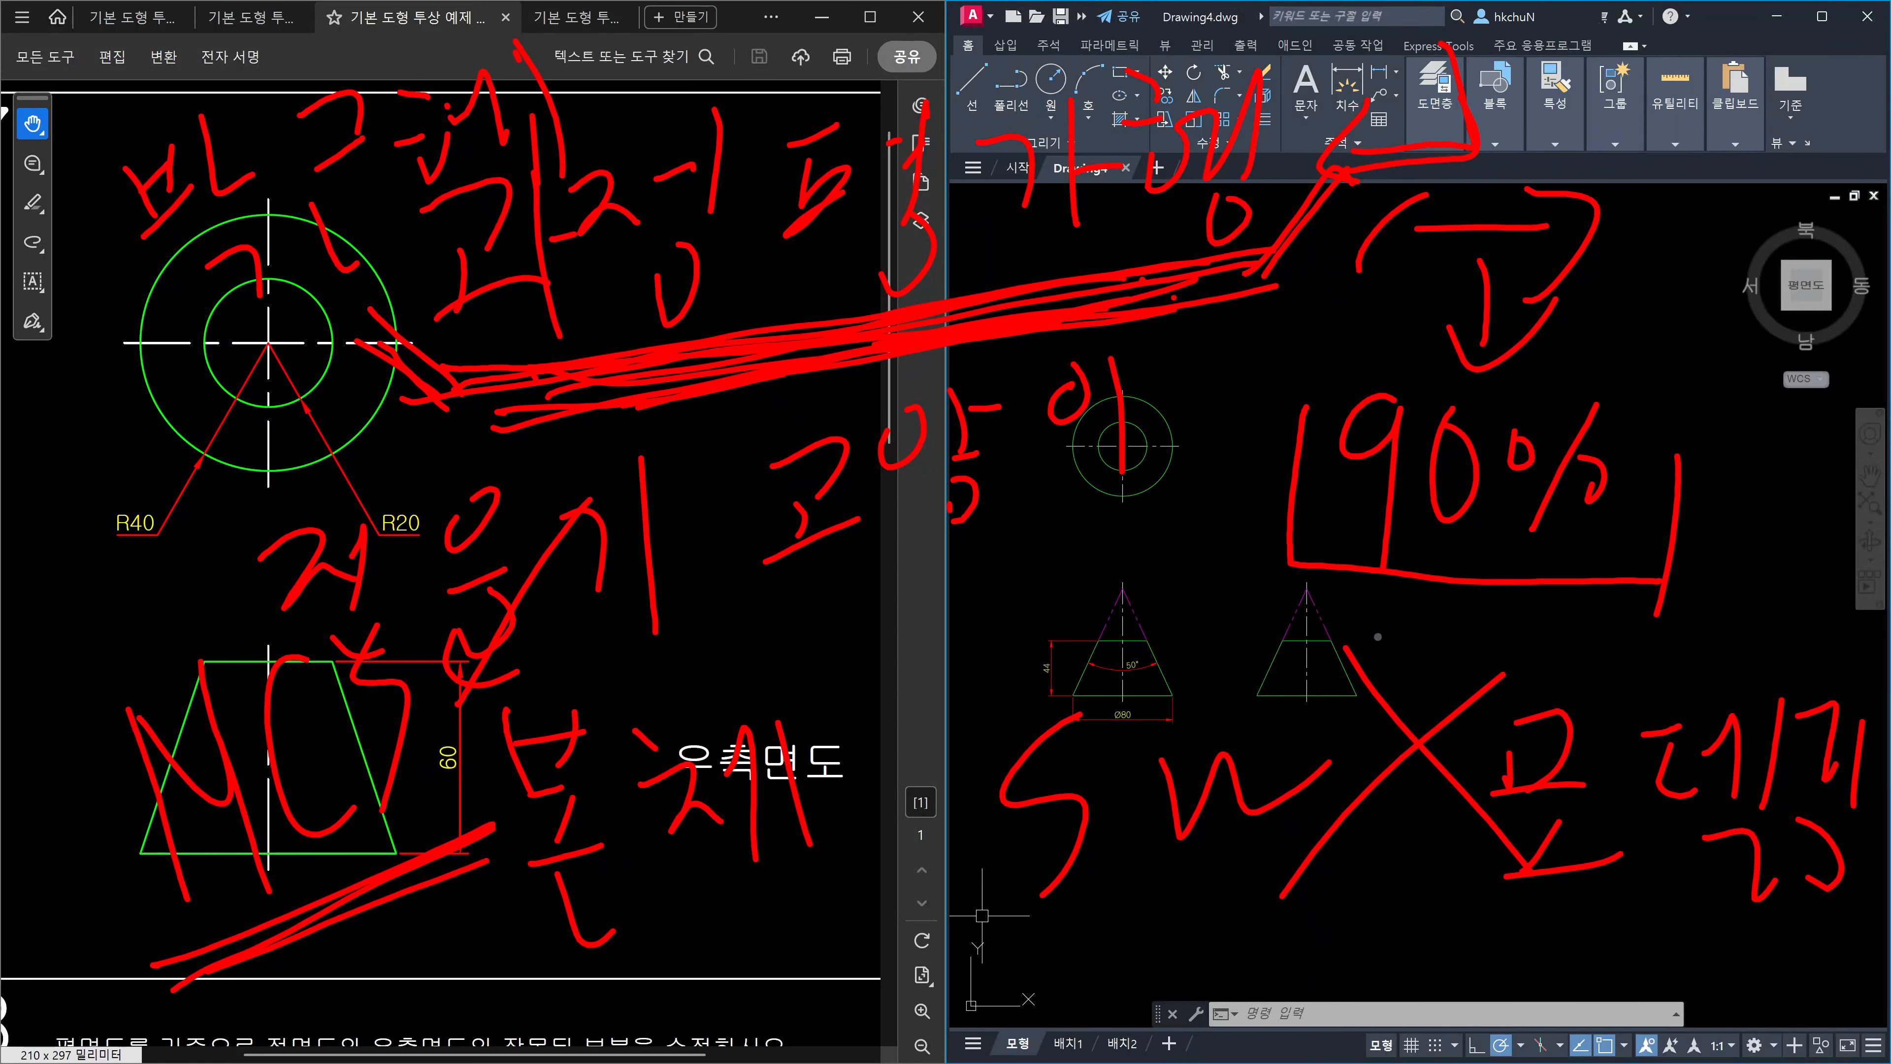
mouse_move(327, 304)
left_mouse_down()
mouse_move(428, 395)
mouse_move(544, 402)
mouse_move(1255, 298)
mouse_move(1333, 183)
mouse_move(1265, 285)
left_mouse_up()
mouse_move(1309, 269)
left_mouse_down()
mouse_move(1184, 288)
mouse_move(1250, 319)
left_mouse_up()
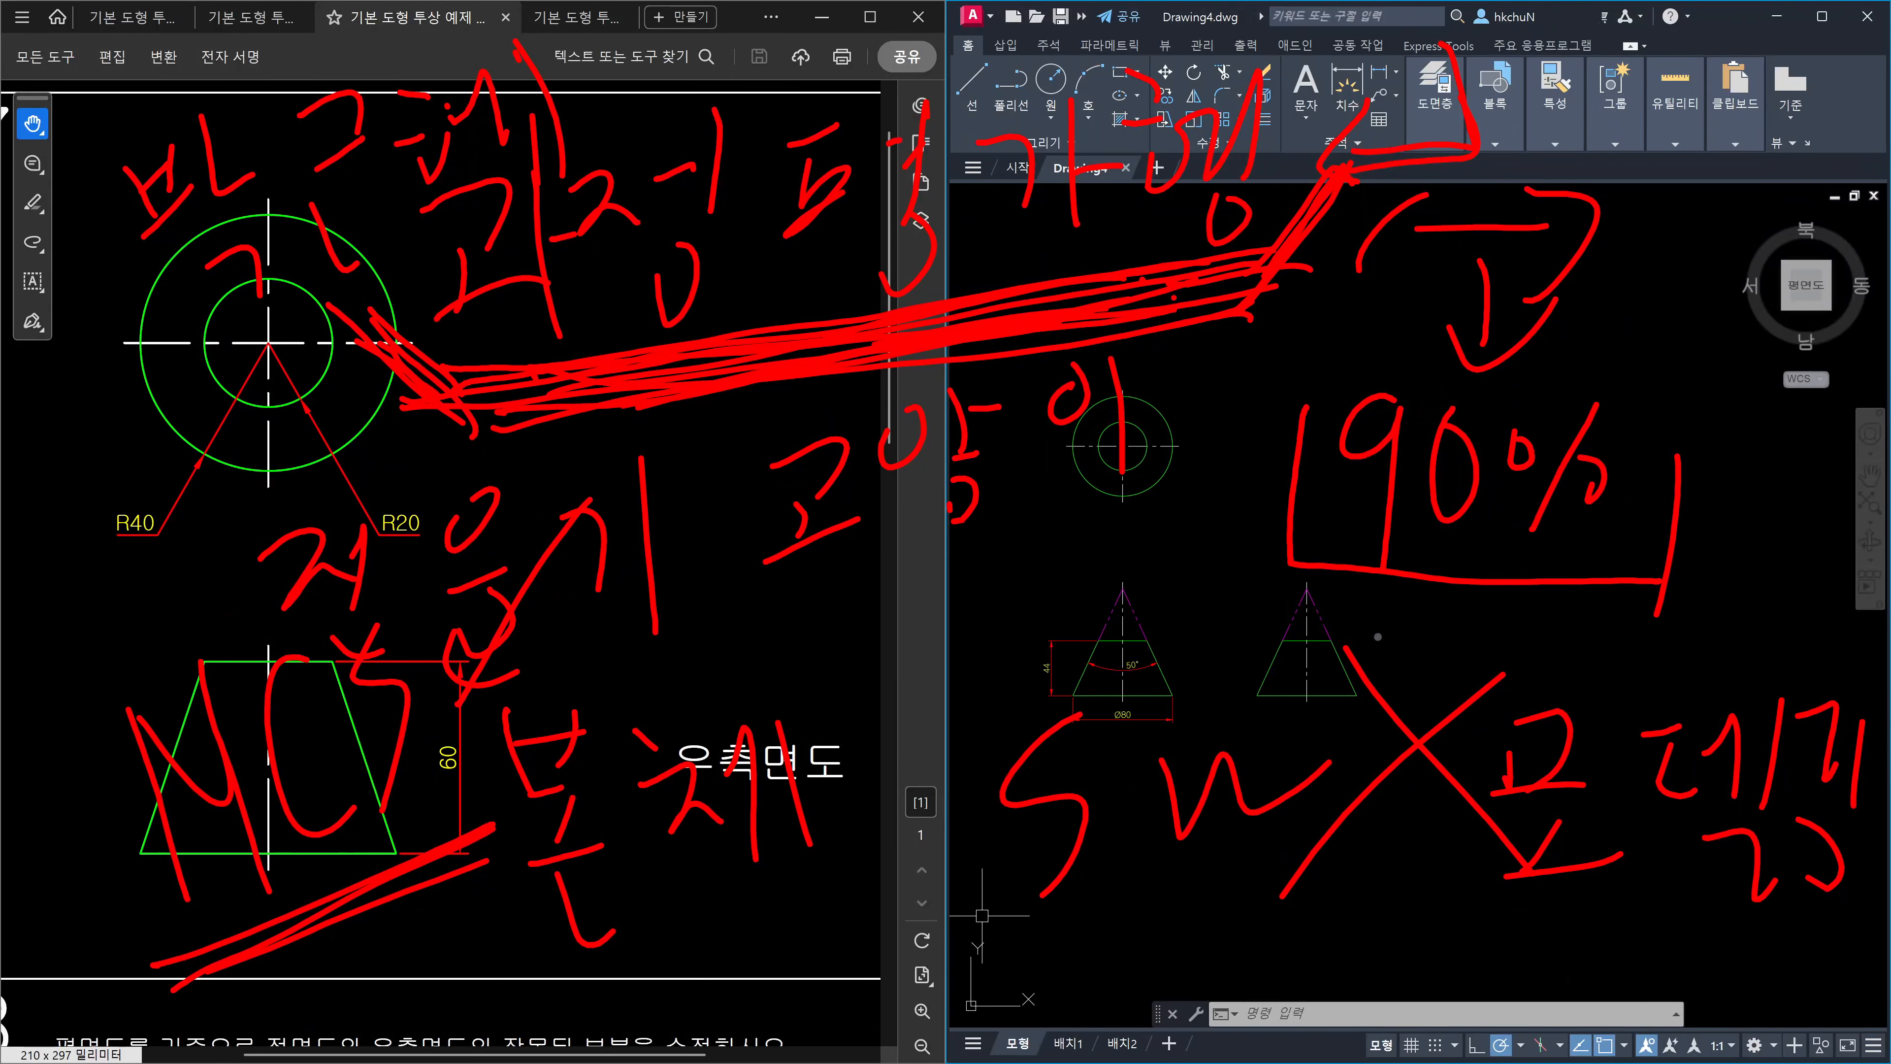
mouse_move(1559, 72)
left_mouse_down()
mouse_move(1596, 99)
mouse_move(1593, 173)
mouse_move(1660, 109)
mouse_move(1645, 202)
mouse_move(1689, 145)
left_mouse_up()
left_click_drag(1609, 216, 1612, 257)
left_click_drag(1636, 219, 1636, 270)
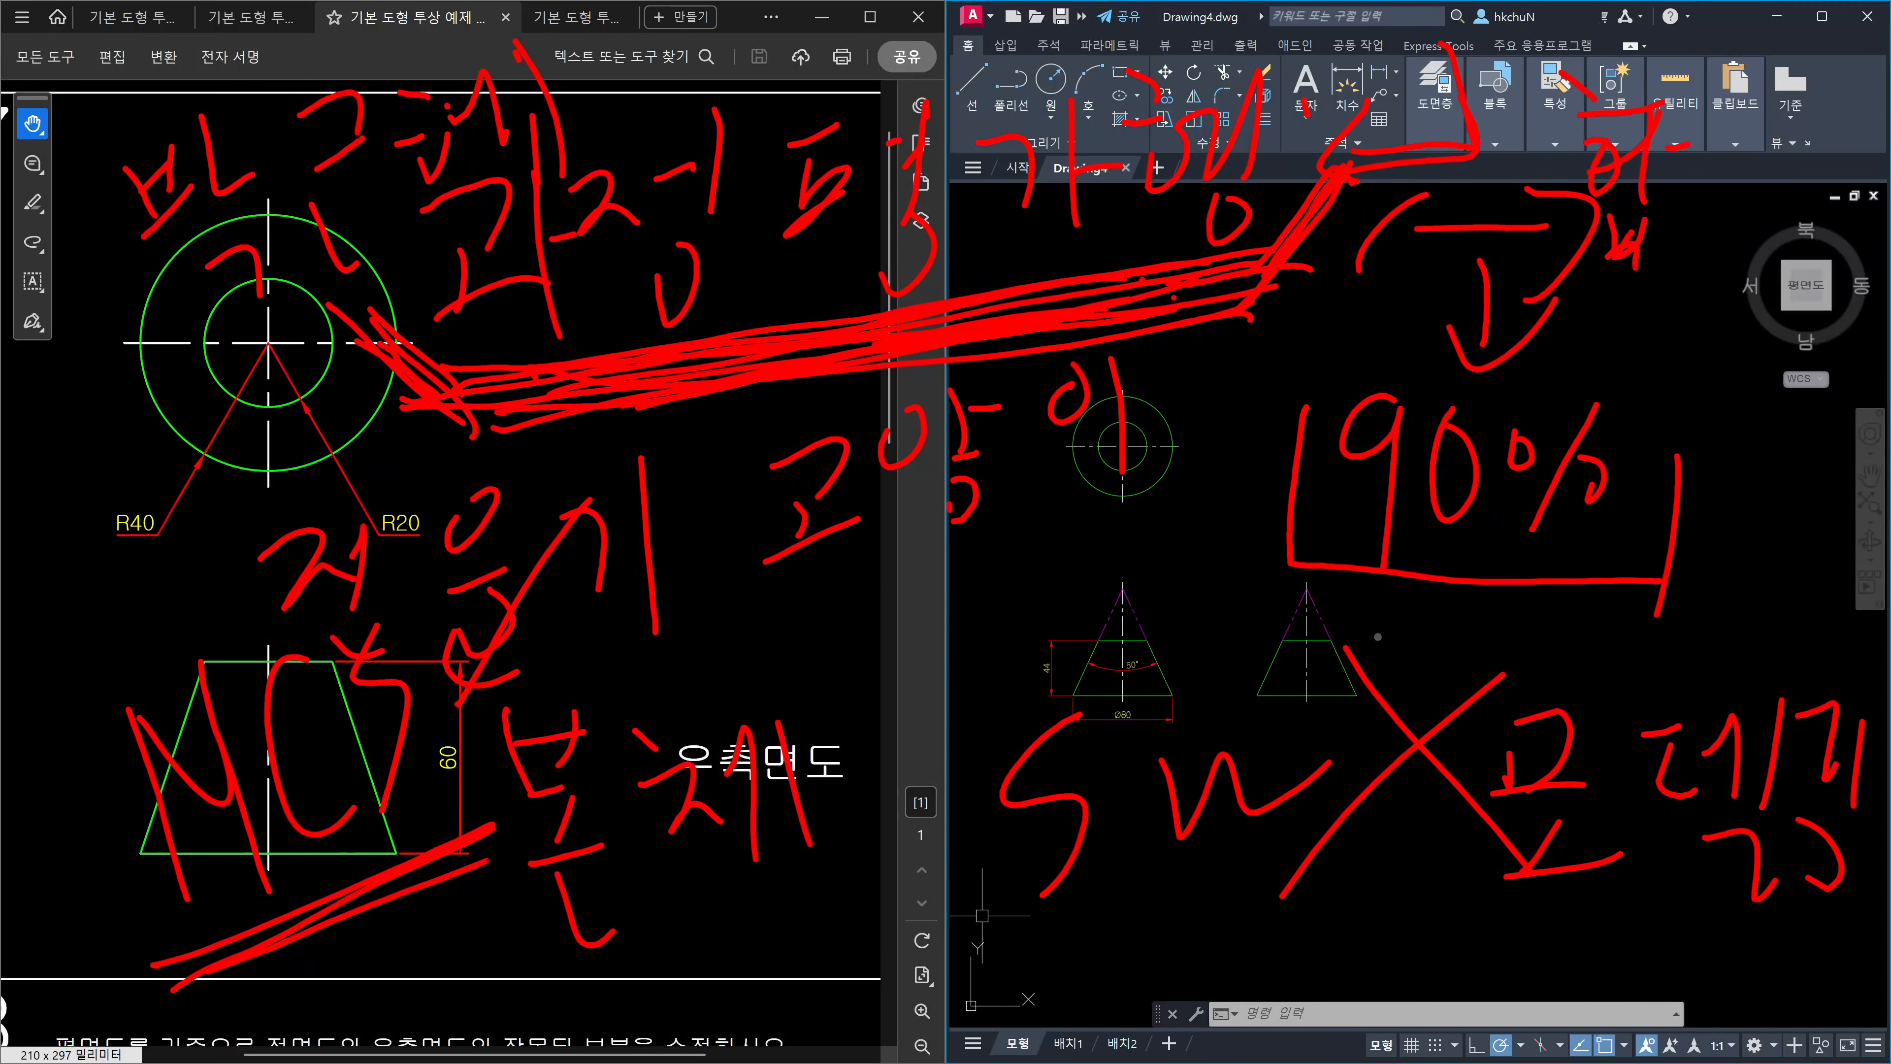
left_click_drag(1721, 119, 1762, 209)
left_click_drag(1695, 235, 1757, 293)
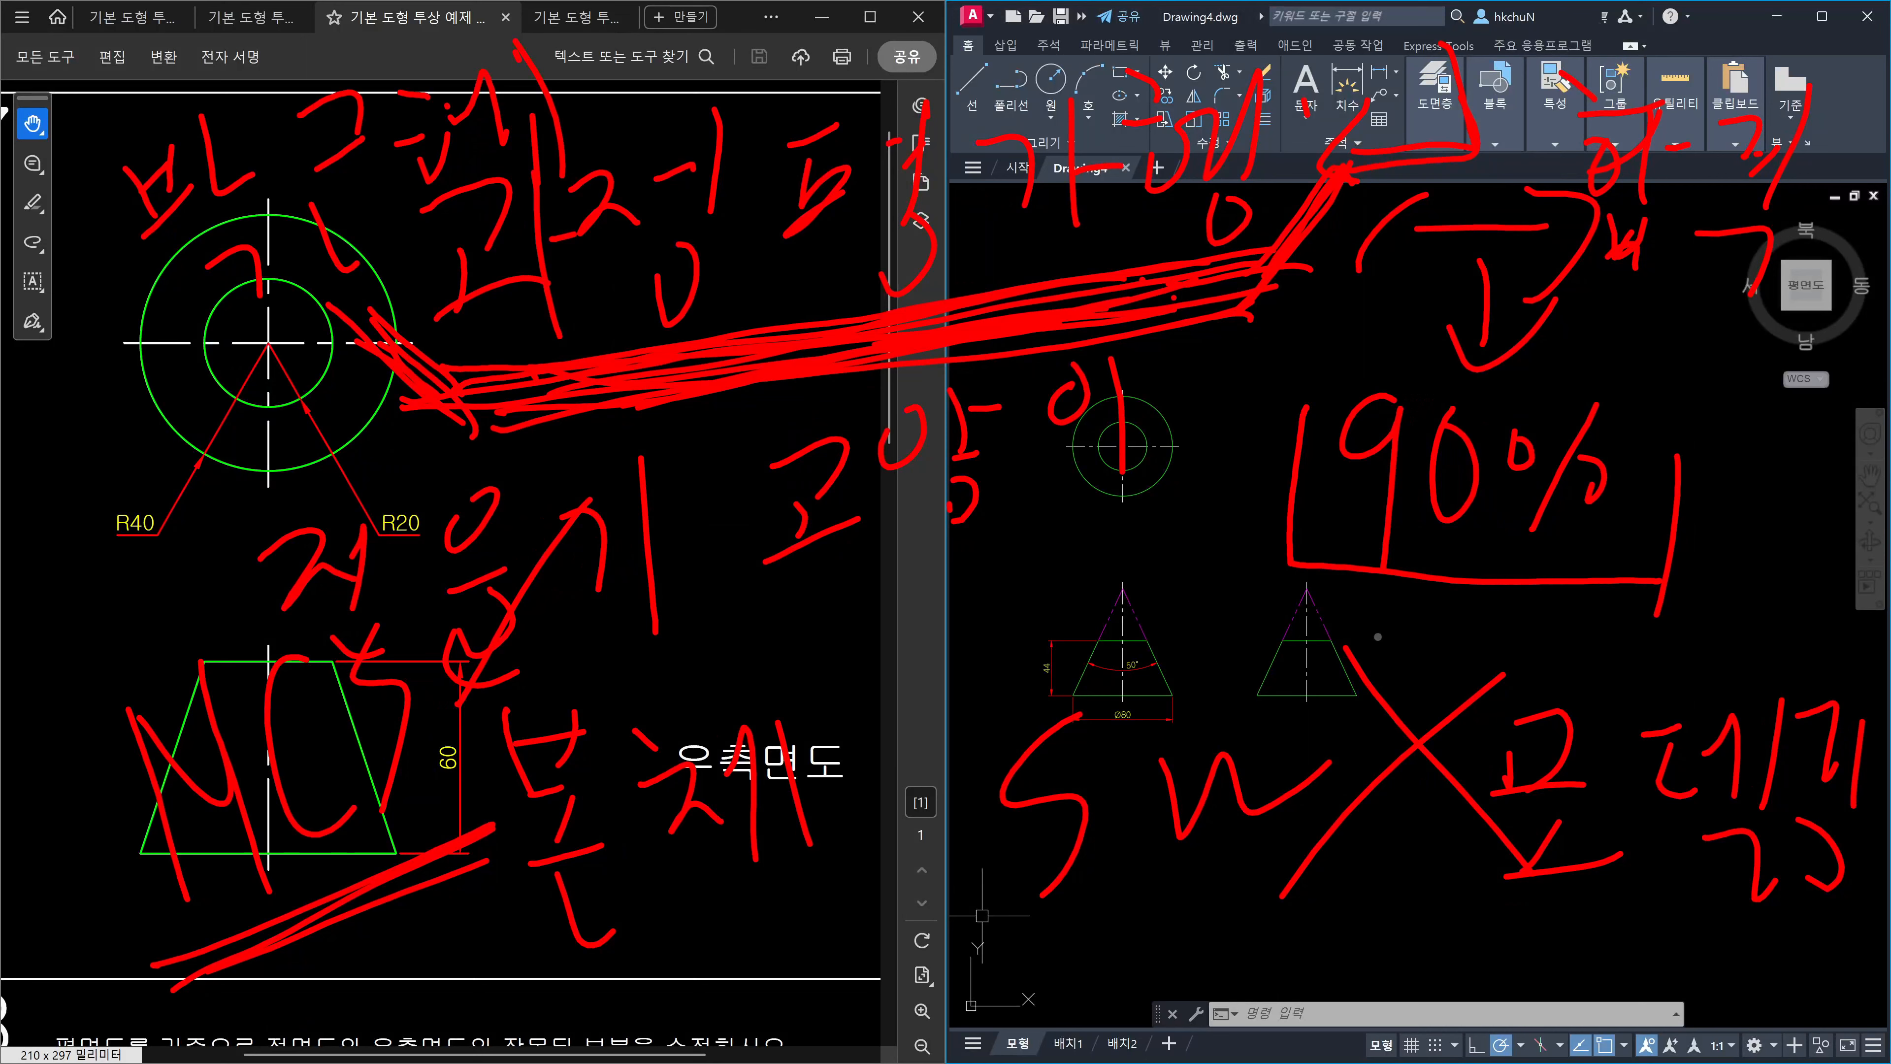
left_click_drag(826, 618, 890, 715)
left_click_drag(975, 532, 975, 659)
left_click_drag(998, 575, 1032, 551)
left_click_drag(1039, 494, 1047, 676)
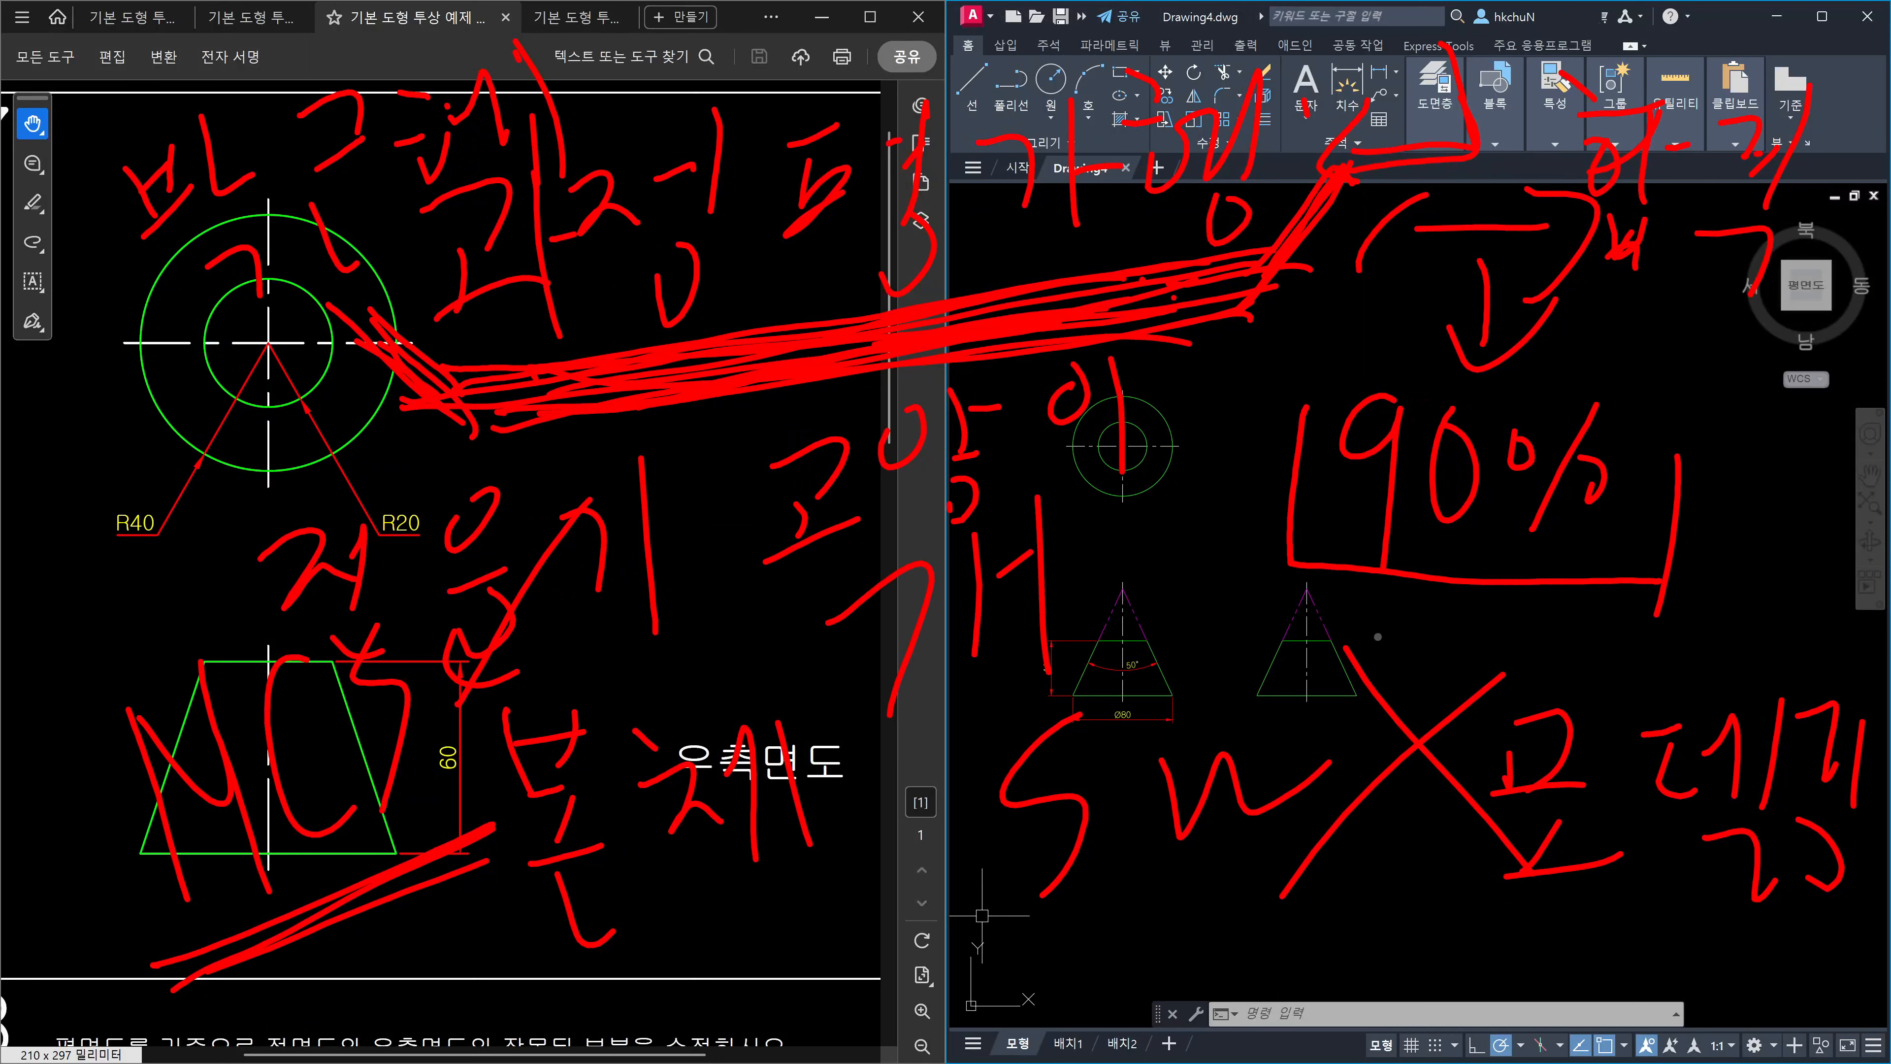
left_click_drag(1099, 520, 1159, 496)
mouse_move(1114, 544)
left_mouse_down()
mouse_move(1120, 590)
mouse_move(1225, 536)
left_mouse_up()
left_click_drag(1097, 606, 1228, 574)
left_click_drag(1226, 485, 1262, 575)
left_click_drag(1174, 644, 1266, 639)
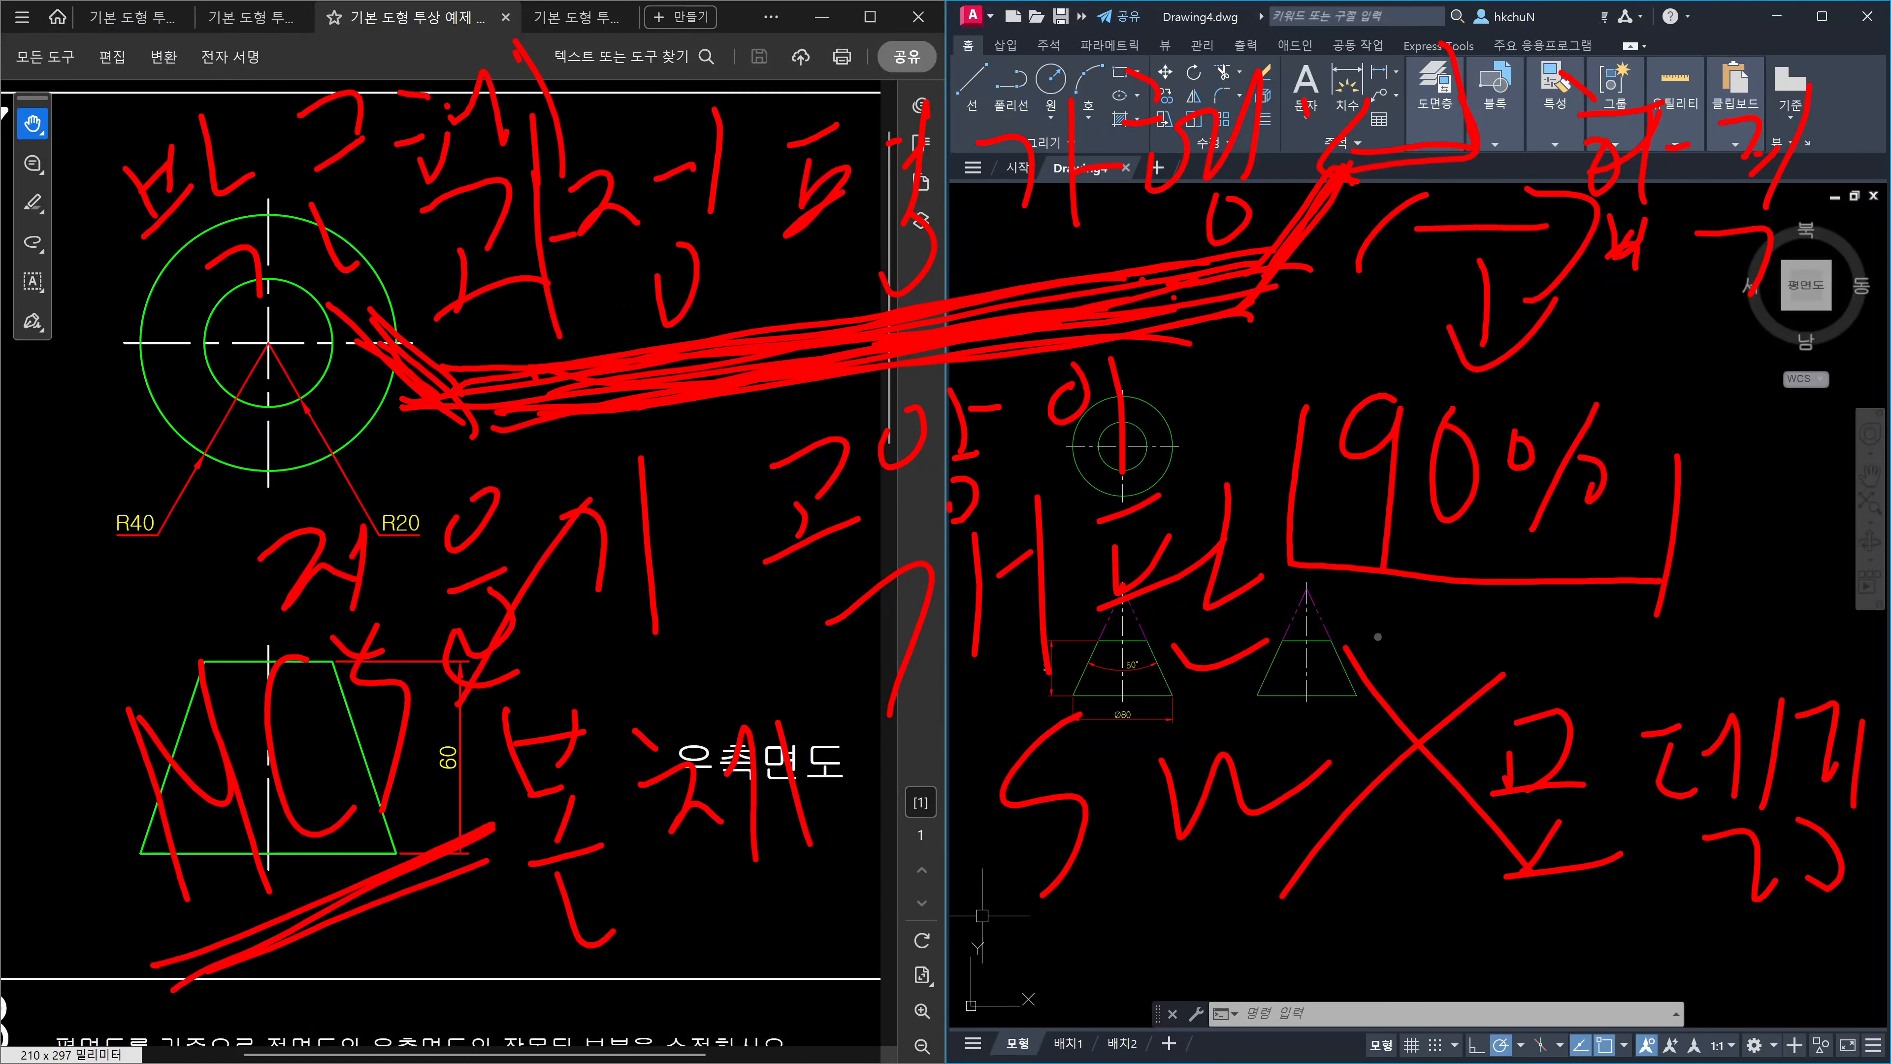
left_click_drag(1742, 374, 1692, 476)
key("e")
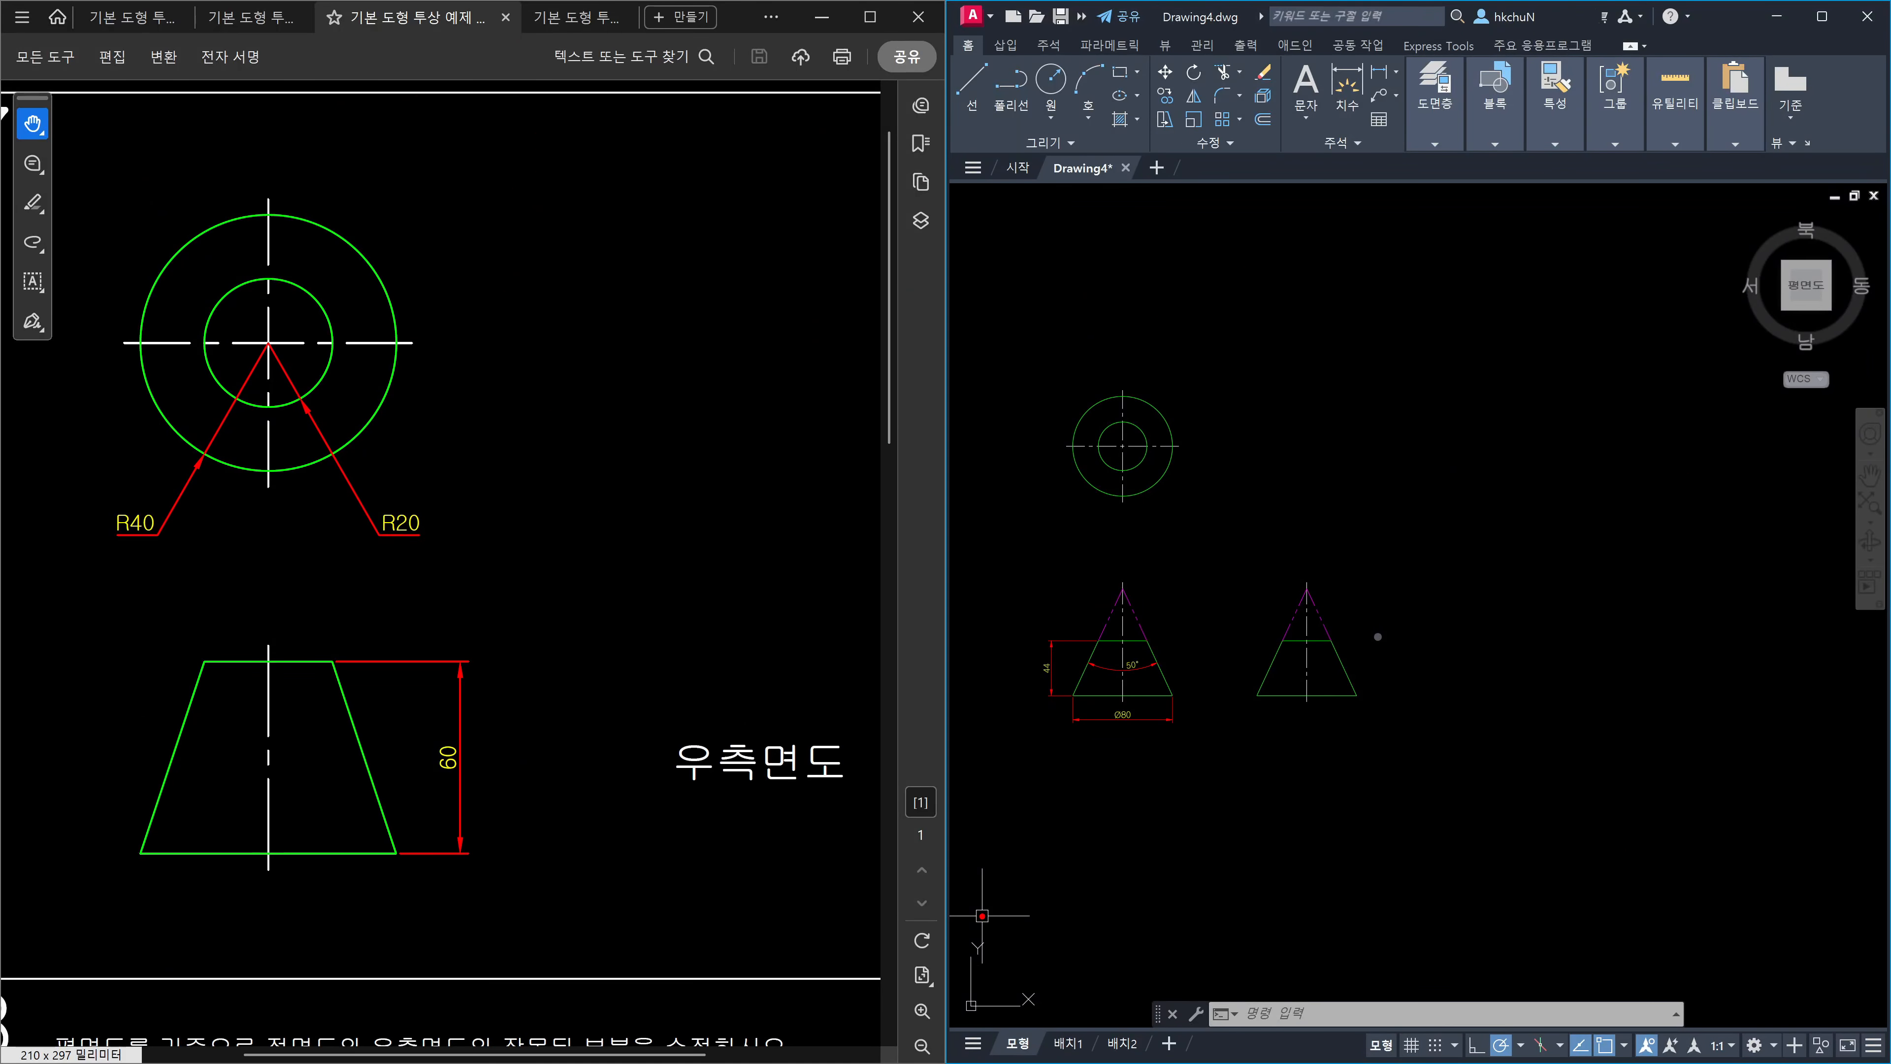
mouse_move(380, 260)
left_mouse_down()
mouse_move(402, 223)
mouse_move(402, 314)
left_mouse_up()
mouse_move(455, 246)
left_mouse_down()
mouse_move(507, 254)
mouse_move(532, 300)
left_mouse_up()
left_click_drag(498, 329, 569, 328)
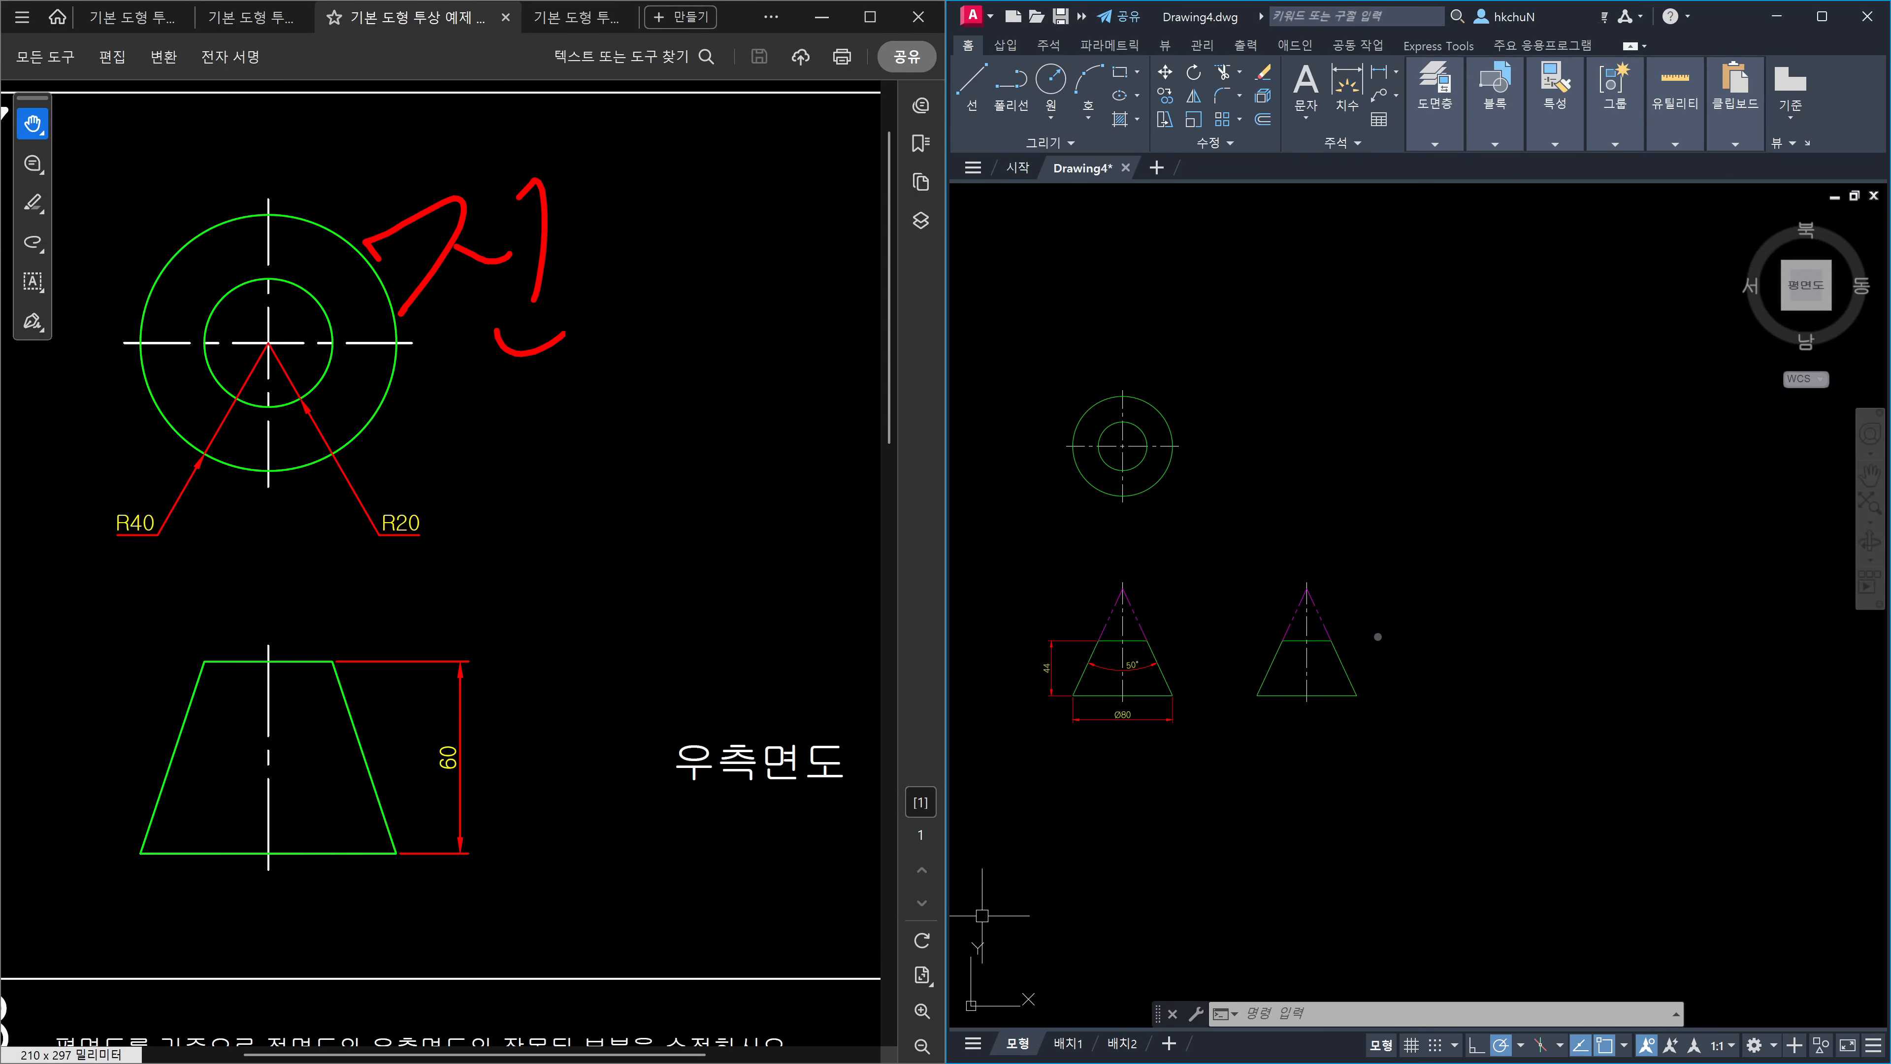
mouse_move(640, 168)
left_mouse_down()
mouse_move(622, 199)
mouse_move(687, 232)
left_mouse_up()
left_click_drag(649, 274, 697, 262)
left_click_drag(768, 150, 827, 237)
left_click_drag(861, 89, 877, 262)
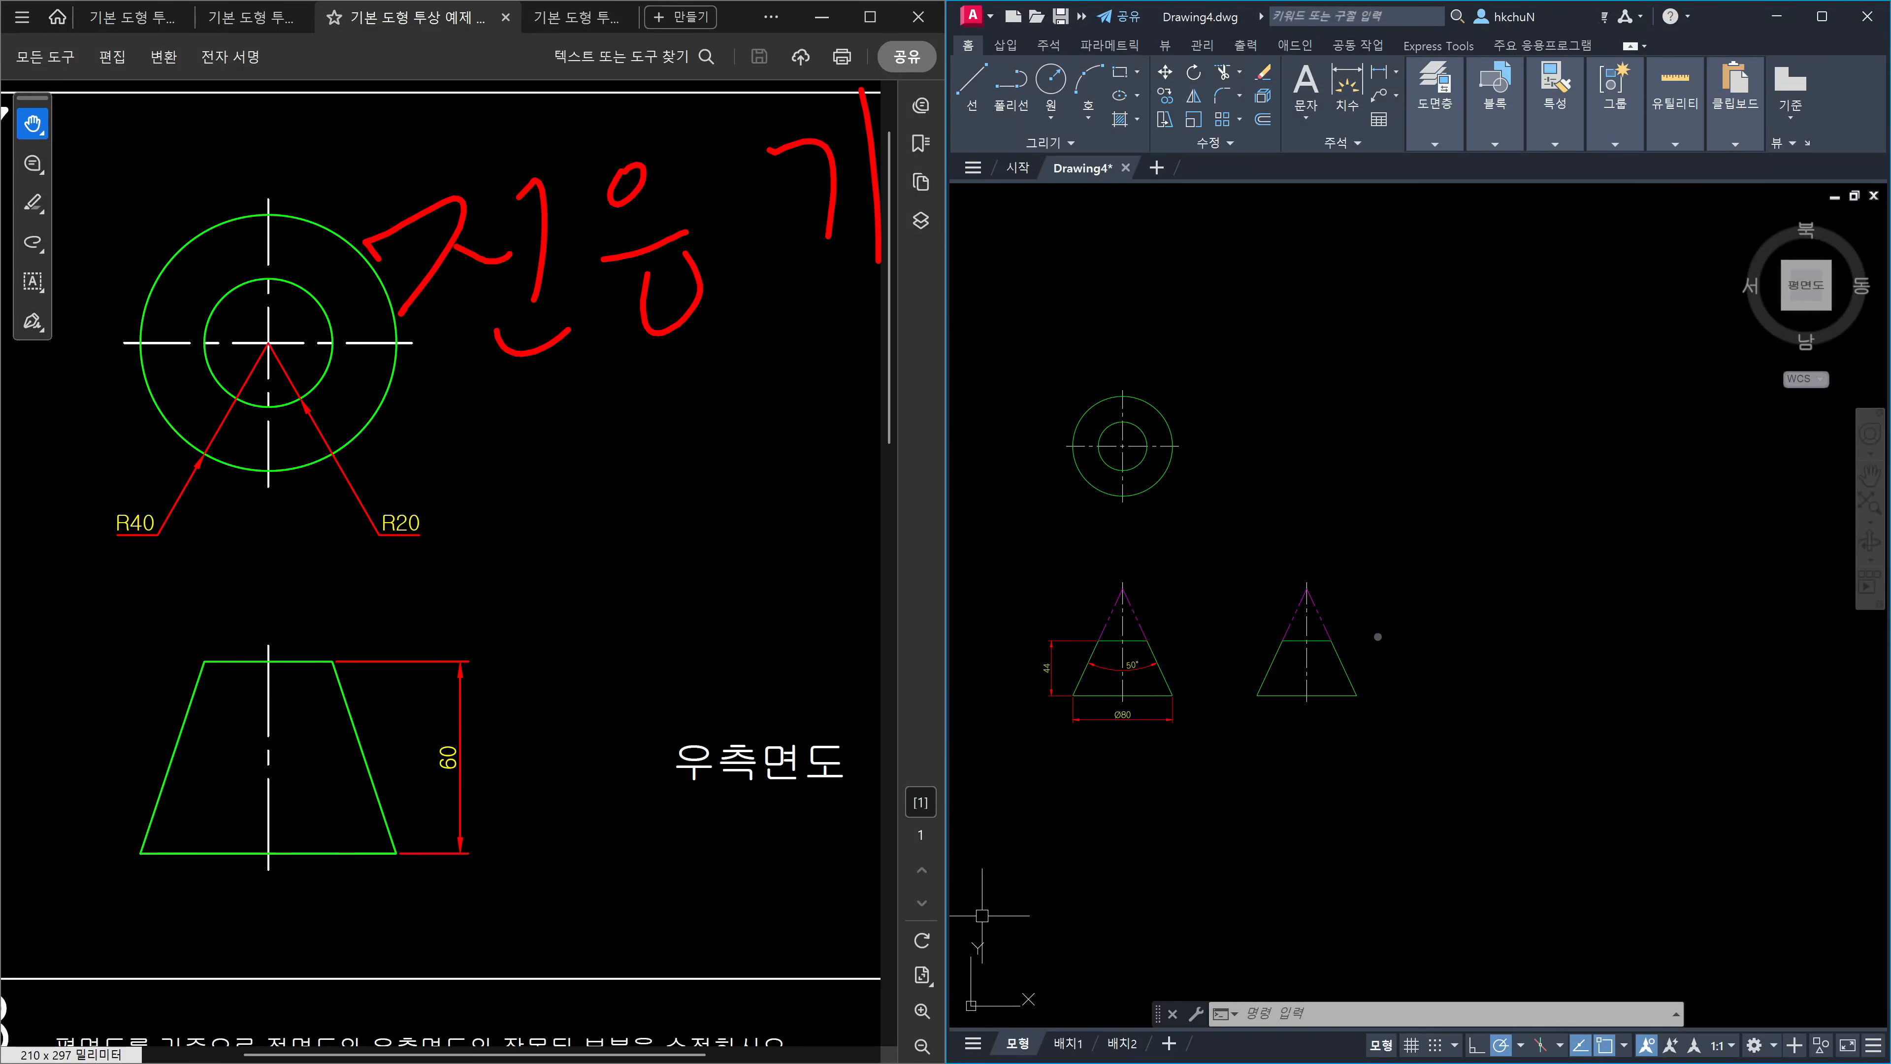
mouse_move(283, 513)
left_mouse_down()
mouse_move(350, 505)
mouse_move(323, 585)
left_mouse_up()
left_click_drag(336, 580, 310, 617)
left_click_drag(267, 632, 374, 594)
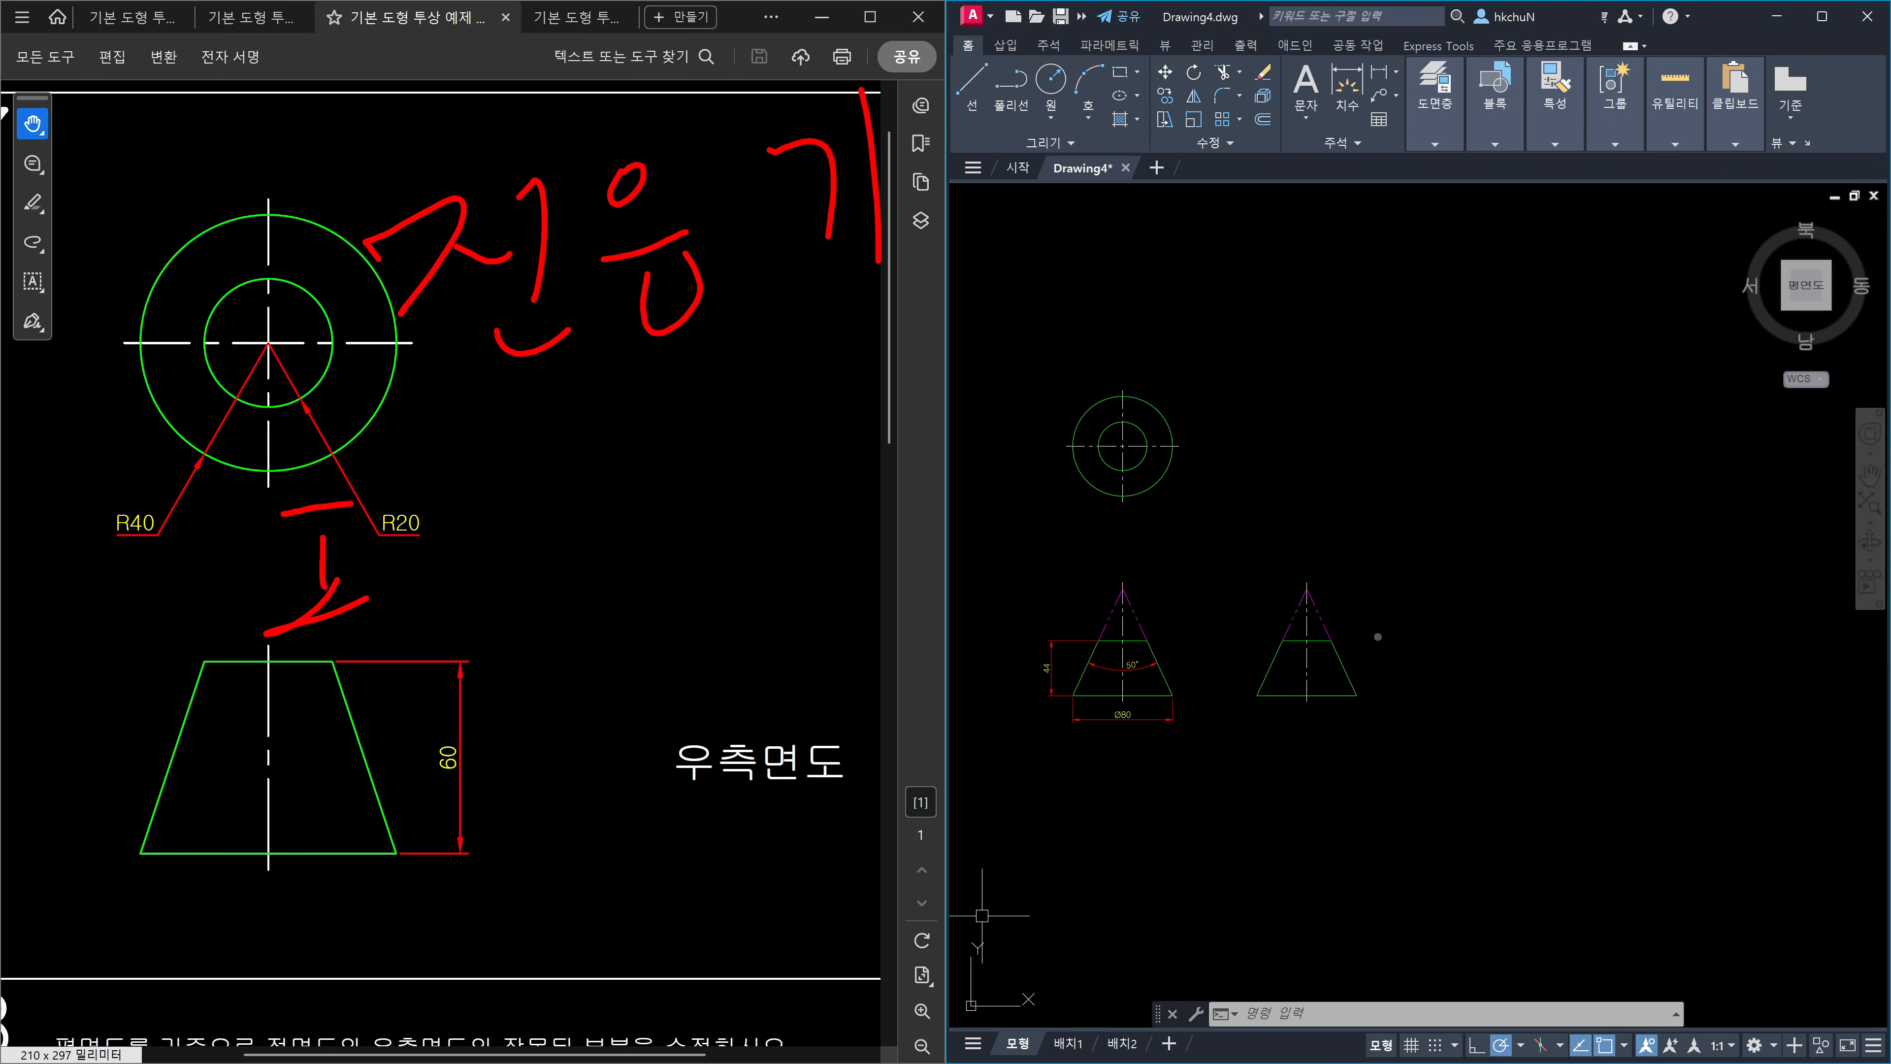
left_click_drag(417, 484, 422, 607)
mouse_move(391, 670)
left_mouse_down()
mouse_move(409, 699)
mouse_move(408, 647)
mouse_move(425, 658)
left_mouse_up()
left_click_drag(433, 659, 481, 707)
mouse_move(473, 531)
left_mouse_down()
mouse_move(528, 522)
mouse_move(541, 635)
left_mouse_up()
left_click_drag(561, 477, 613, 659)
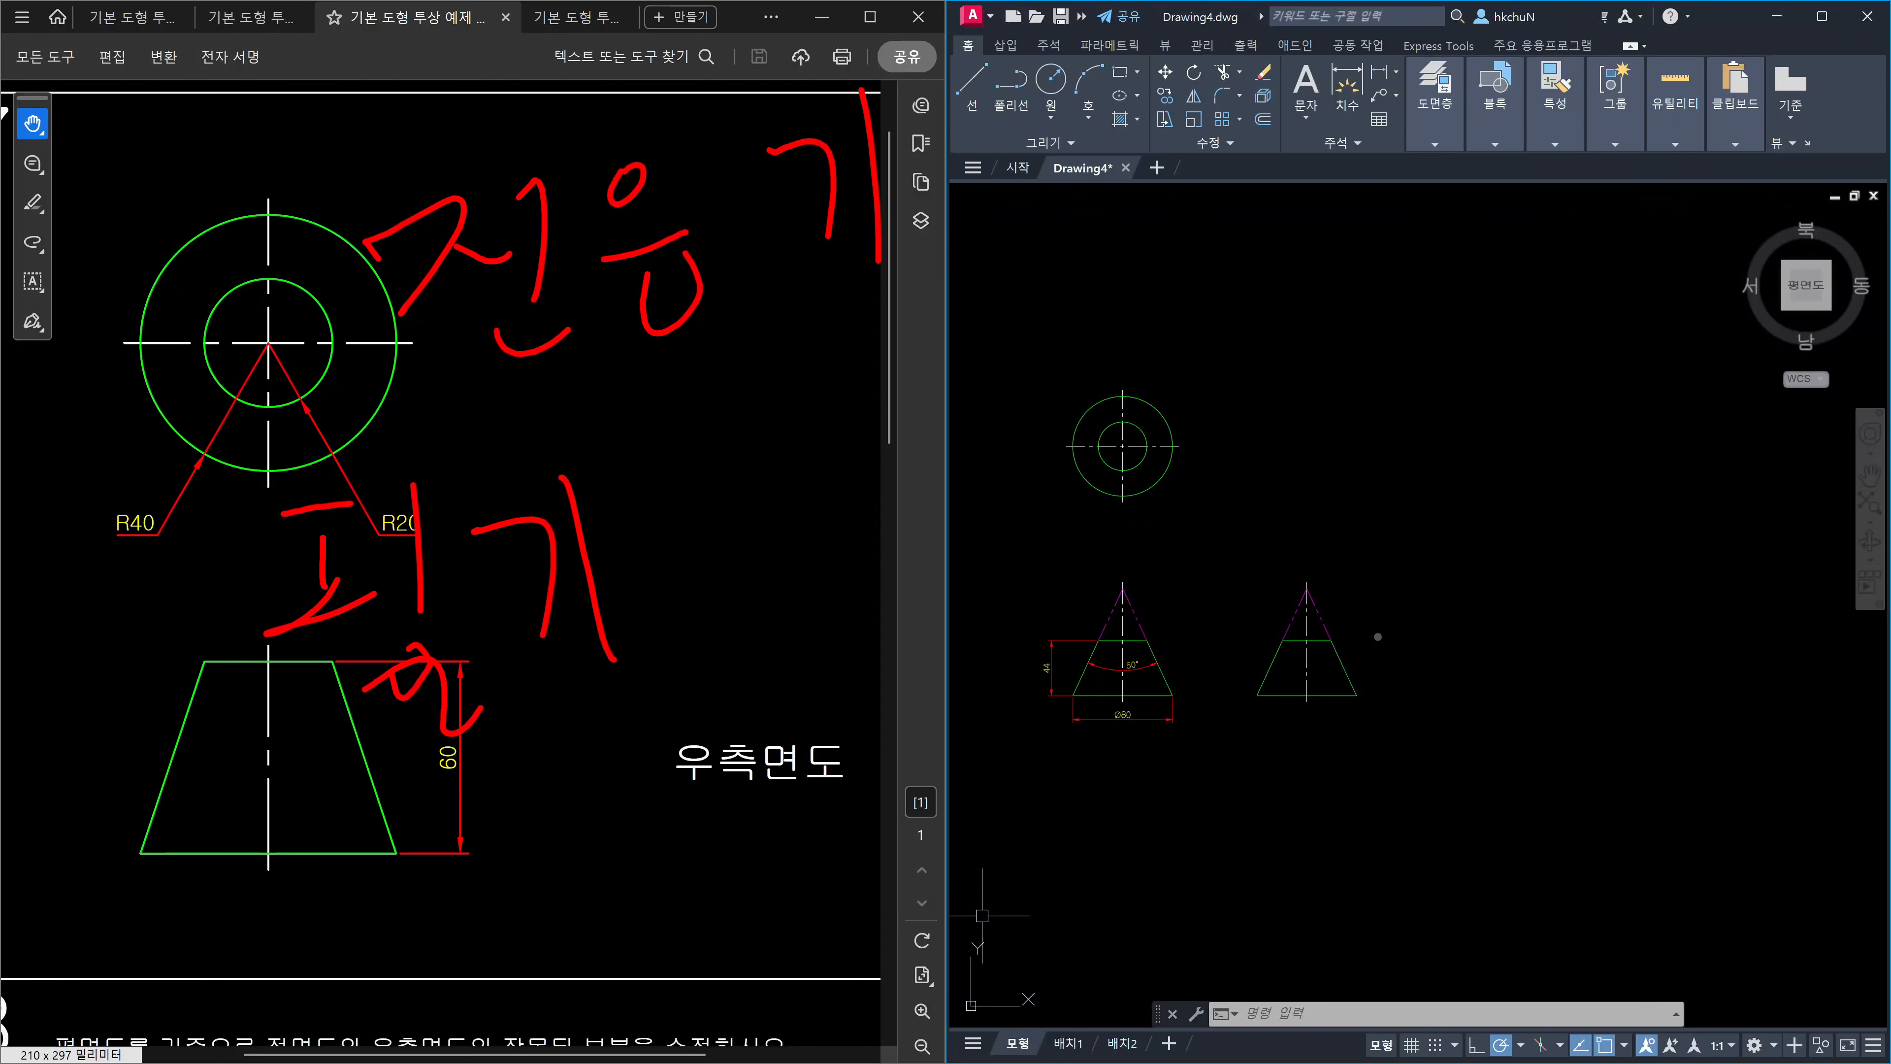
left_click_drag(687, 497, 690, 509)
left_click_drag(697, 613, 701, 625)
mouse_move(786, 456)
left_mouse_down()
mouse_move(825, 590)
mouse_move(869, 455)
left_mouse_up()
mouse_move(941, 447)
left_mouse_down()
mouse_move(982, 471)
mouse_move(951, 454)
left_mouse_up()
left_click_drag(1085, 409, 1032, 531)
left_click_drag(1031, 438, 1131, 513)
left_click_drag(1299, 317, 1235, 409)
left_click_drag(1333, 298, 1377, 482)
left_click_drag(1277, 361, 1317, 390)
left_click_drag(1414, 327, 1465, 346)
left_click_drag(1464, 346, 1447, 423)
left_click_drag(1513, 281, 1528, 421)
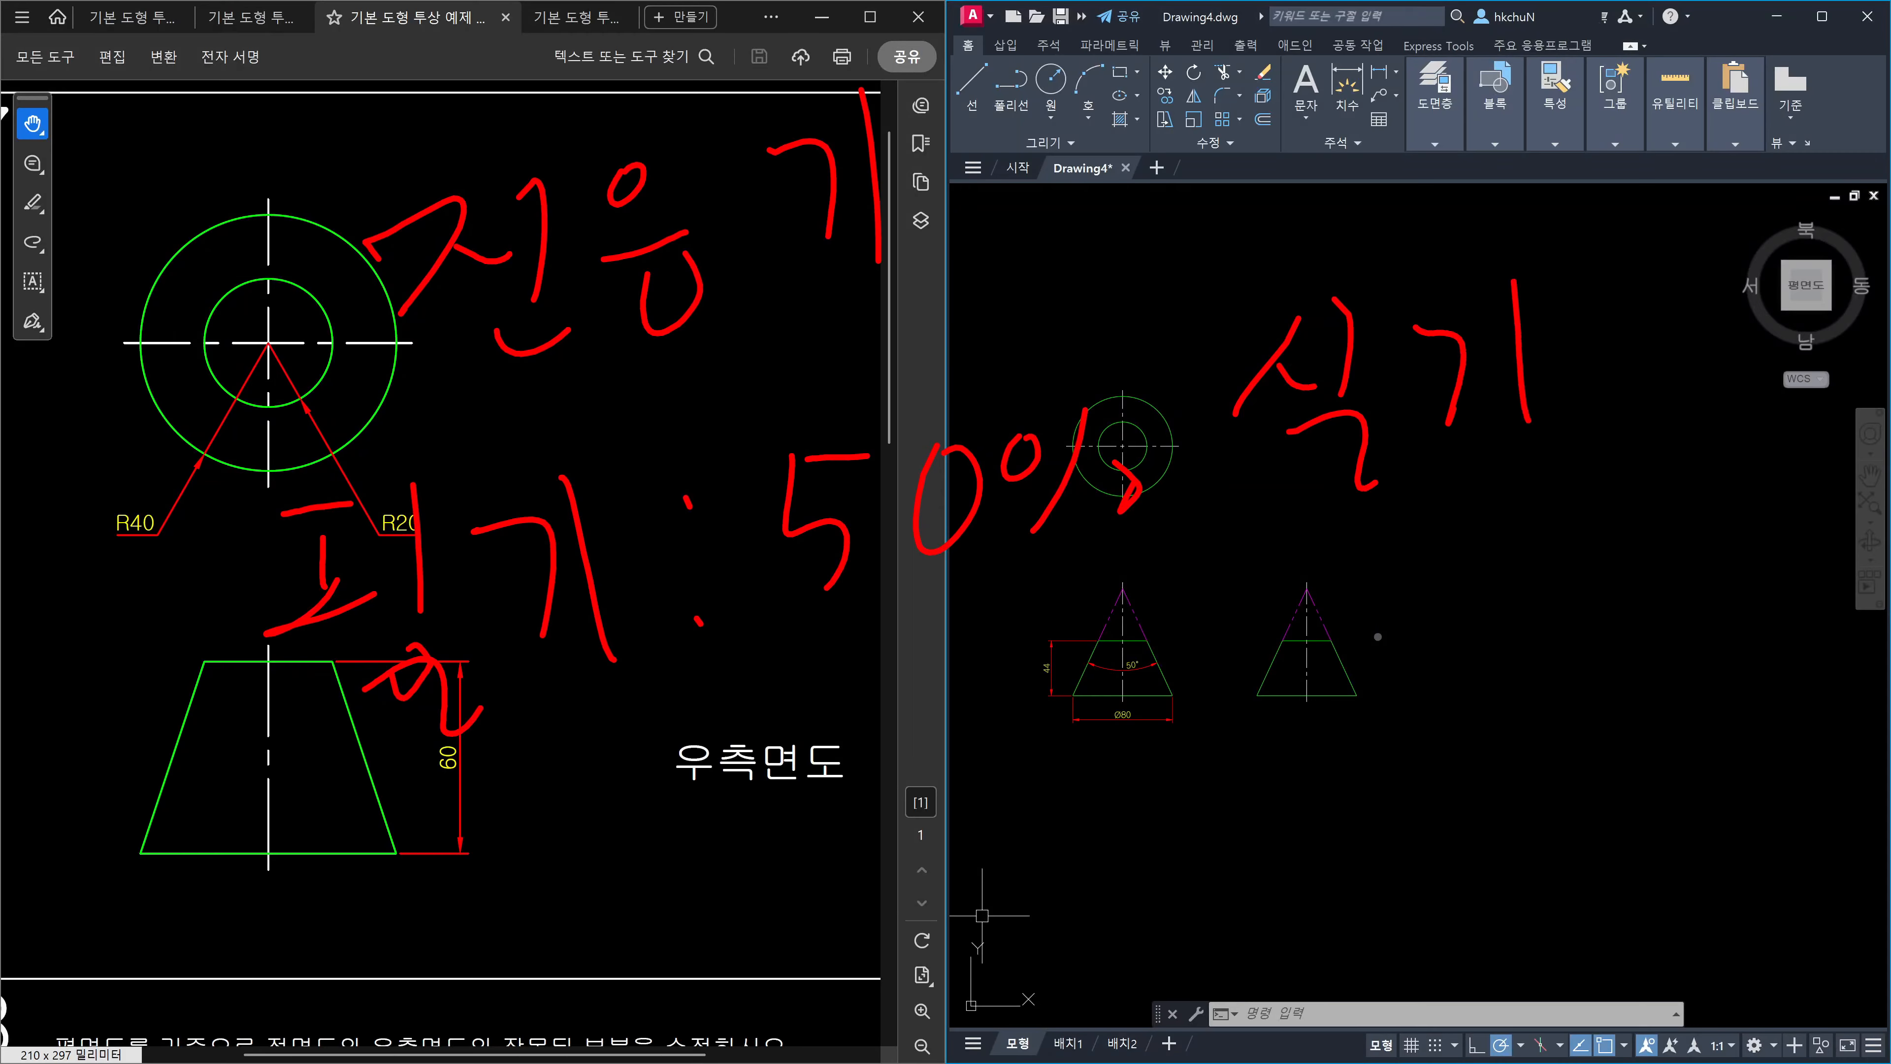
left_click_drag(1616, 283, 1618, 292)
left_click_drag(1604, 384, 1608, 389)
mouse_move(1702, 250)
left_mouse_down()
mouse_move(1705, 383)
mouse_move(1770, 233)
left_mouse_up()
left_click_drag(1756, 311, 1801, 327)
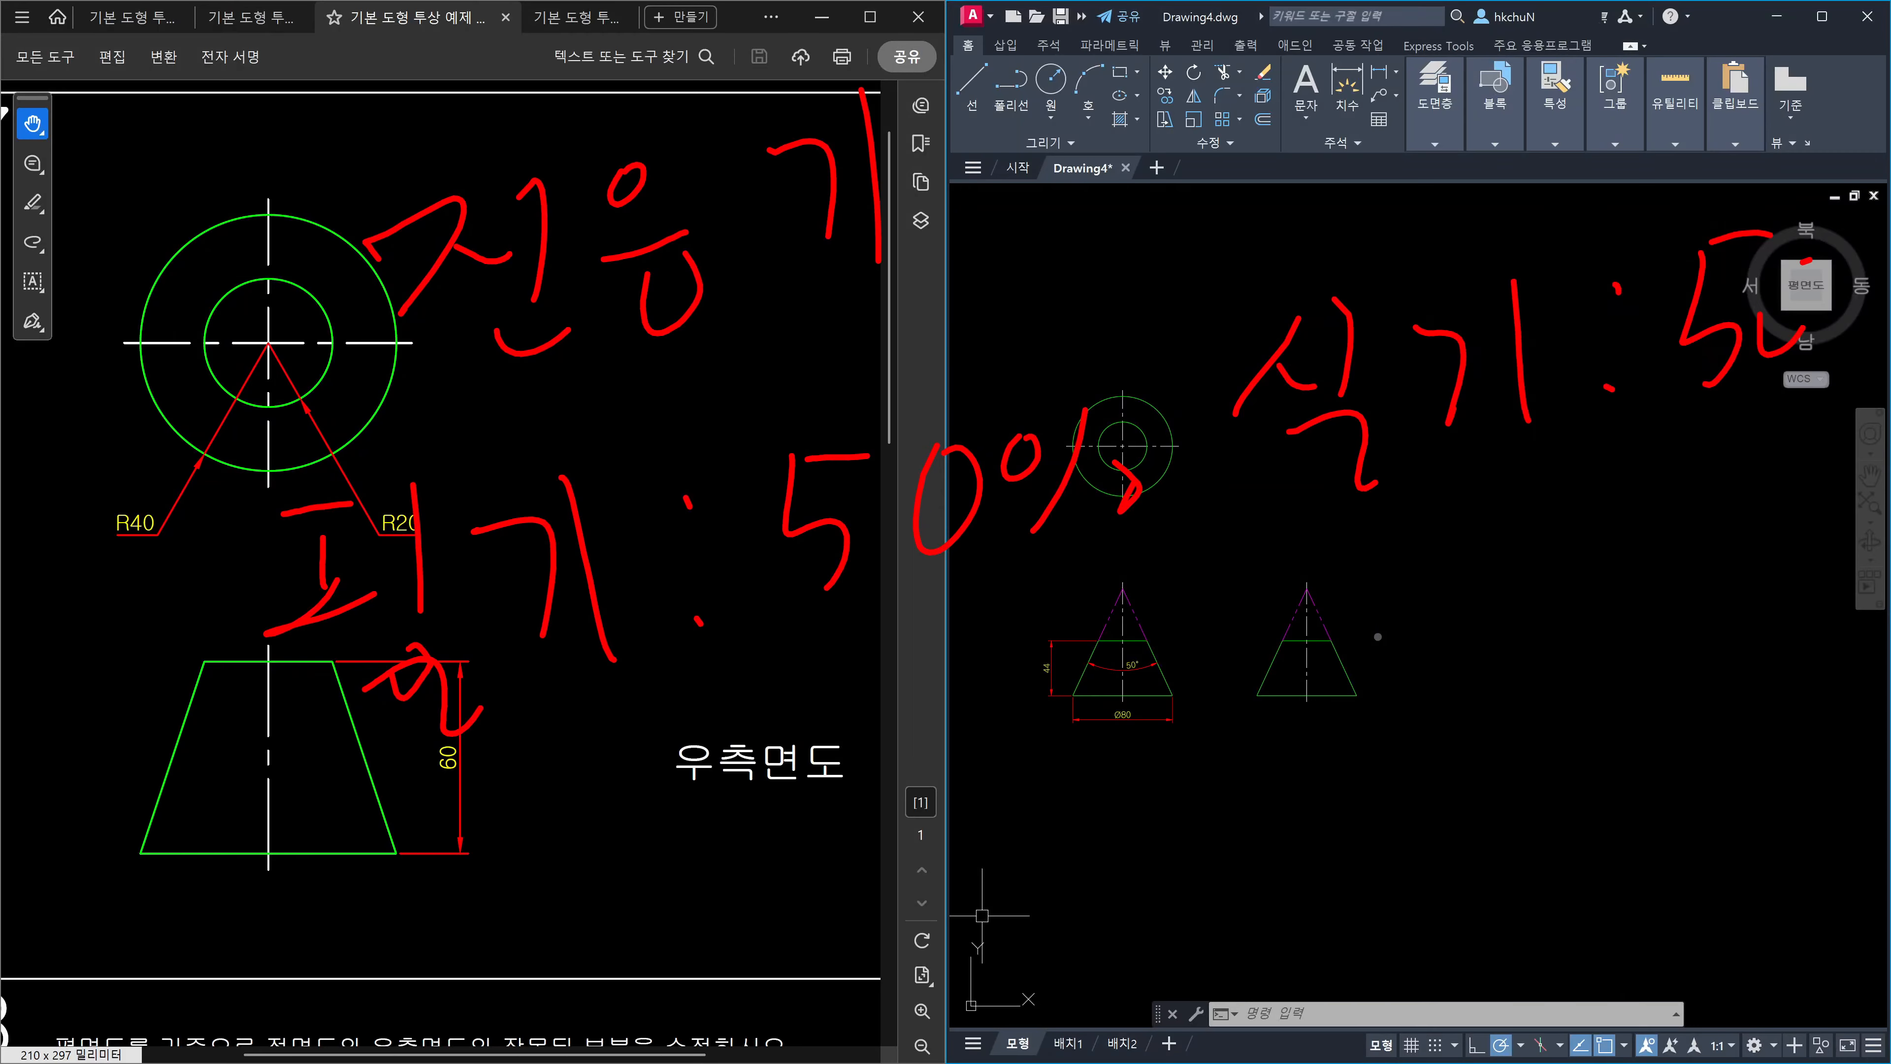
left_click_drag(1811, 257, 1758, 388)
left_click_drag(748, 655, 1054, 575)
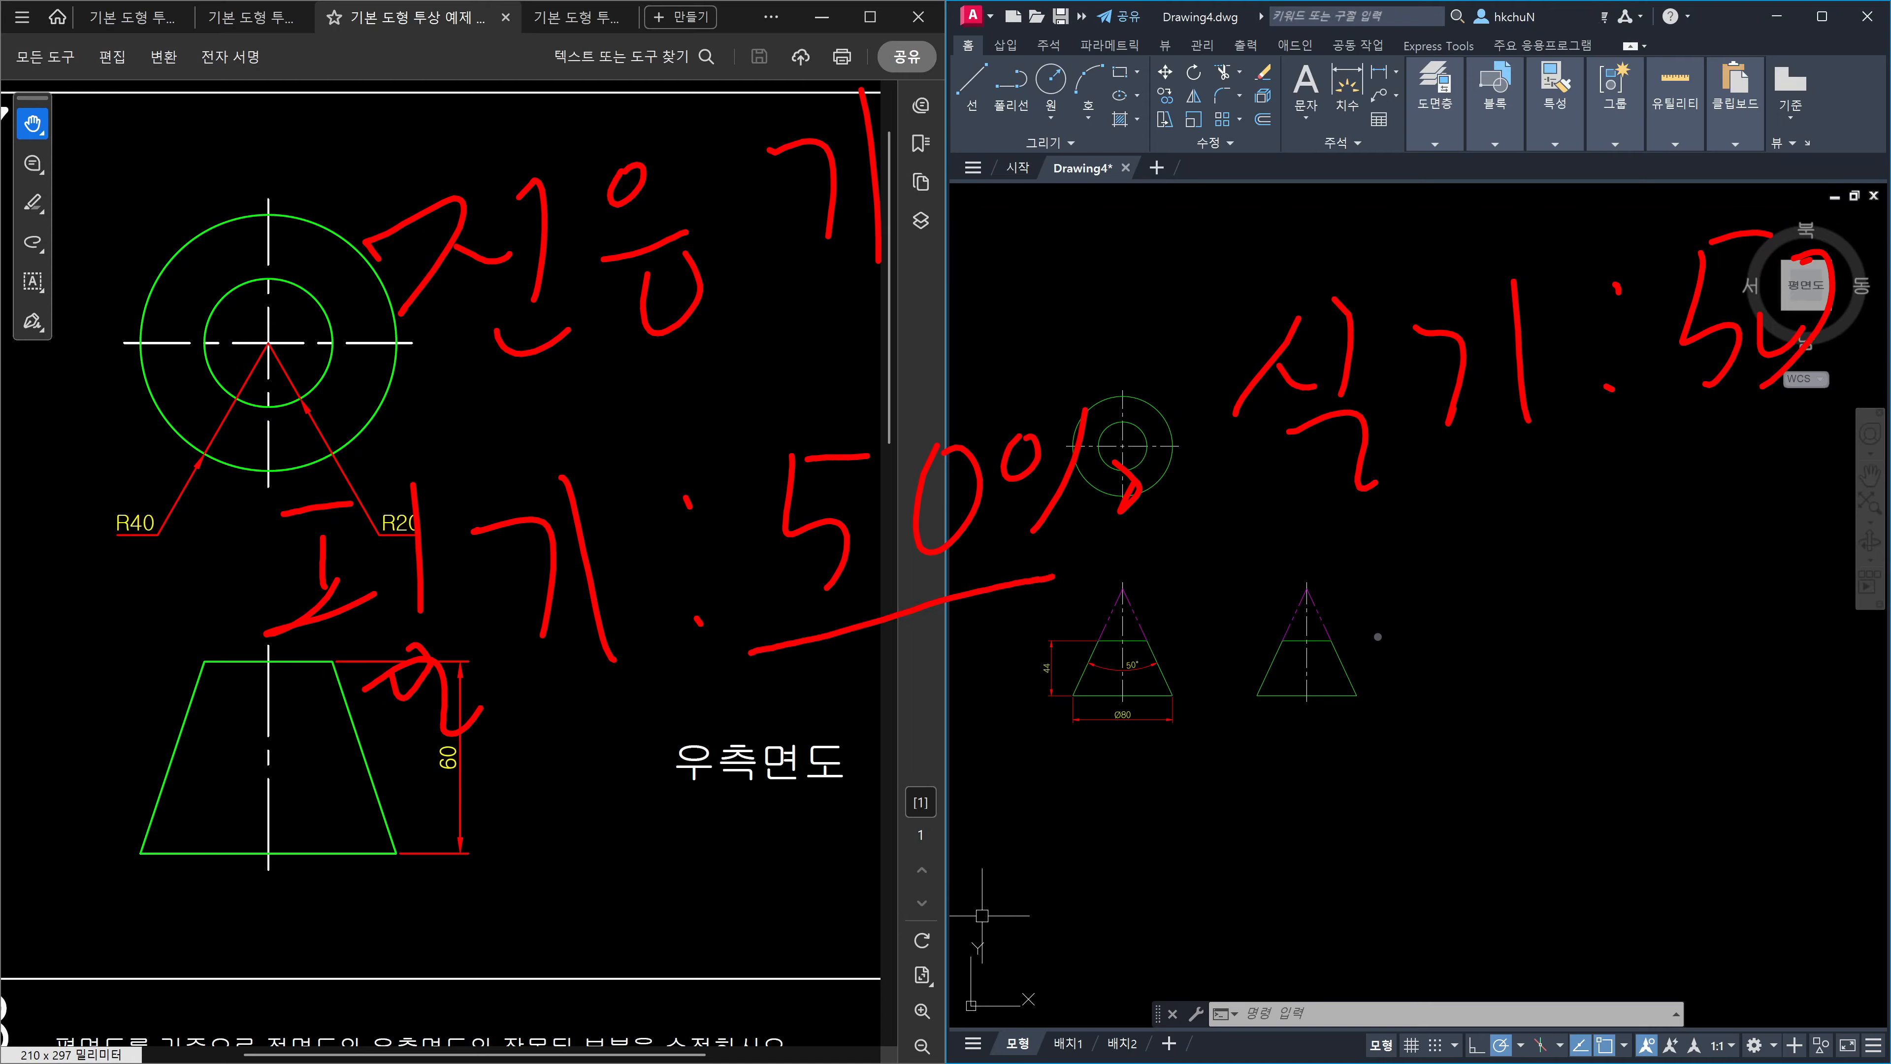
mouse_move(956, 613)
left_mouse_down()
mouse_move(1542, 546)
mouse_move(1664, 563)
left_mouse_up()
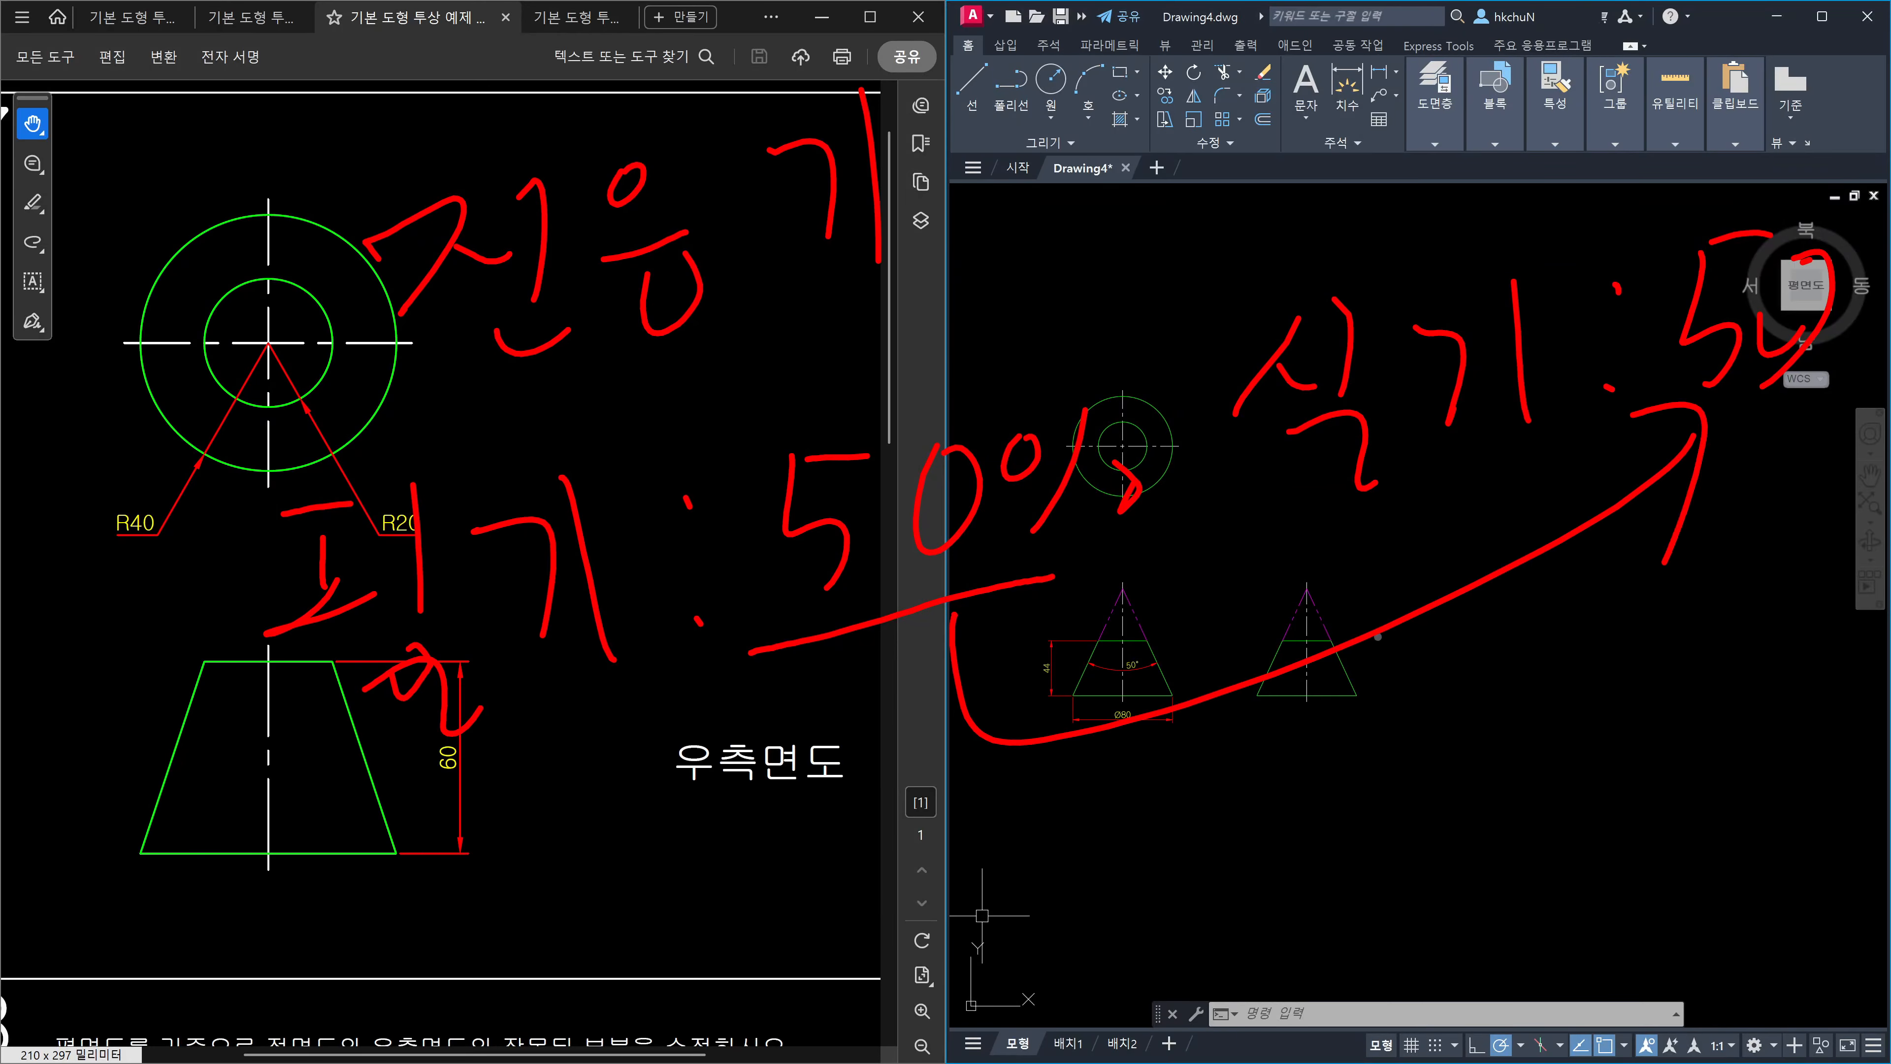
mouse_move(1273, 796)
left_mouse_down()
mouse_move(1357, 856)
mouse_move(1408, 849)
left_mouse_up()
left_click_drag(1432, 738, 1448, 876)
left_click_drag(1452, 745, 1522, 740)
left_click_drag(1638, 748, 1560, 855)
mouse_move(1552, 762)
left_mouse_down()
mouse_move(1535, 793)
mouse_move(1572, 764)
left_mouse_up()
left_click_drag(1656, 805, 1647, 843)
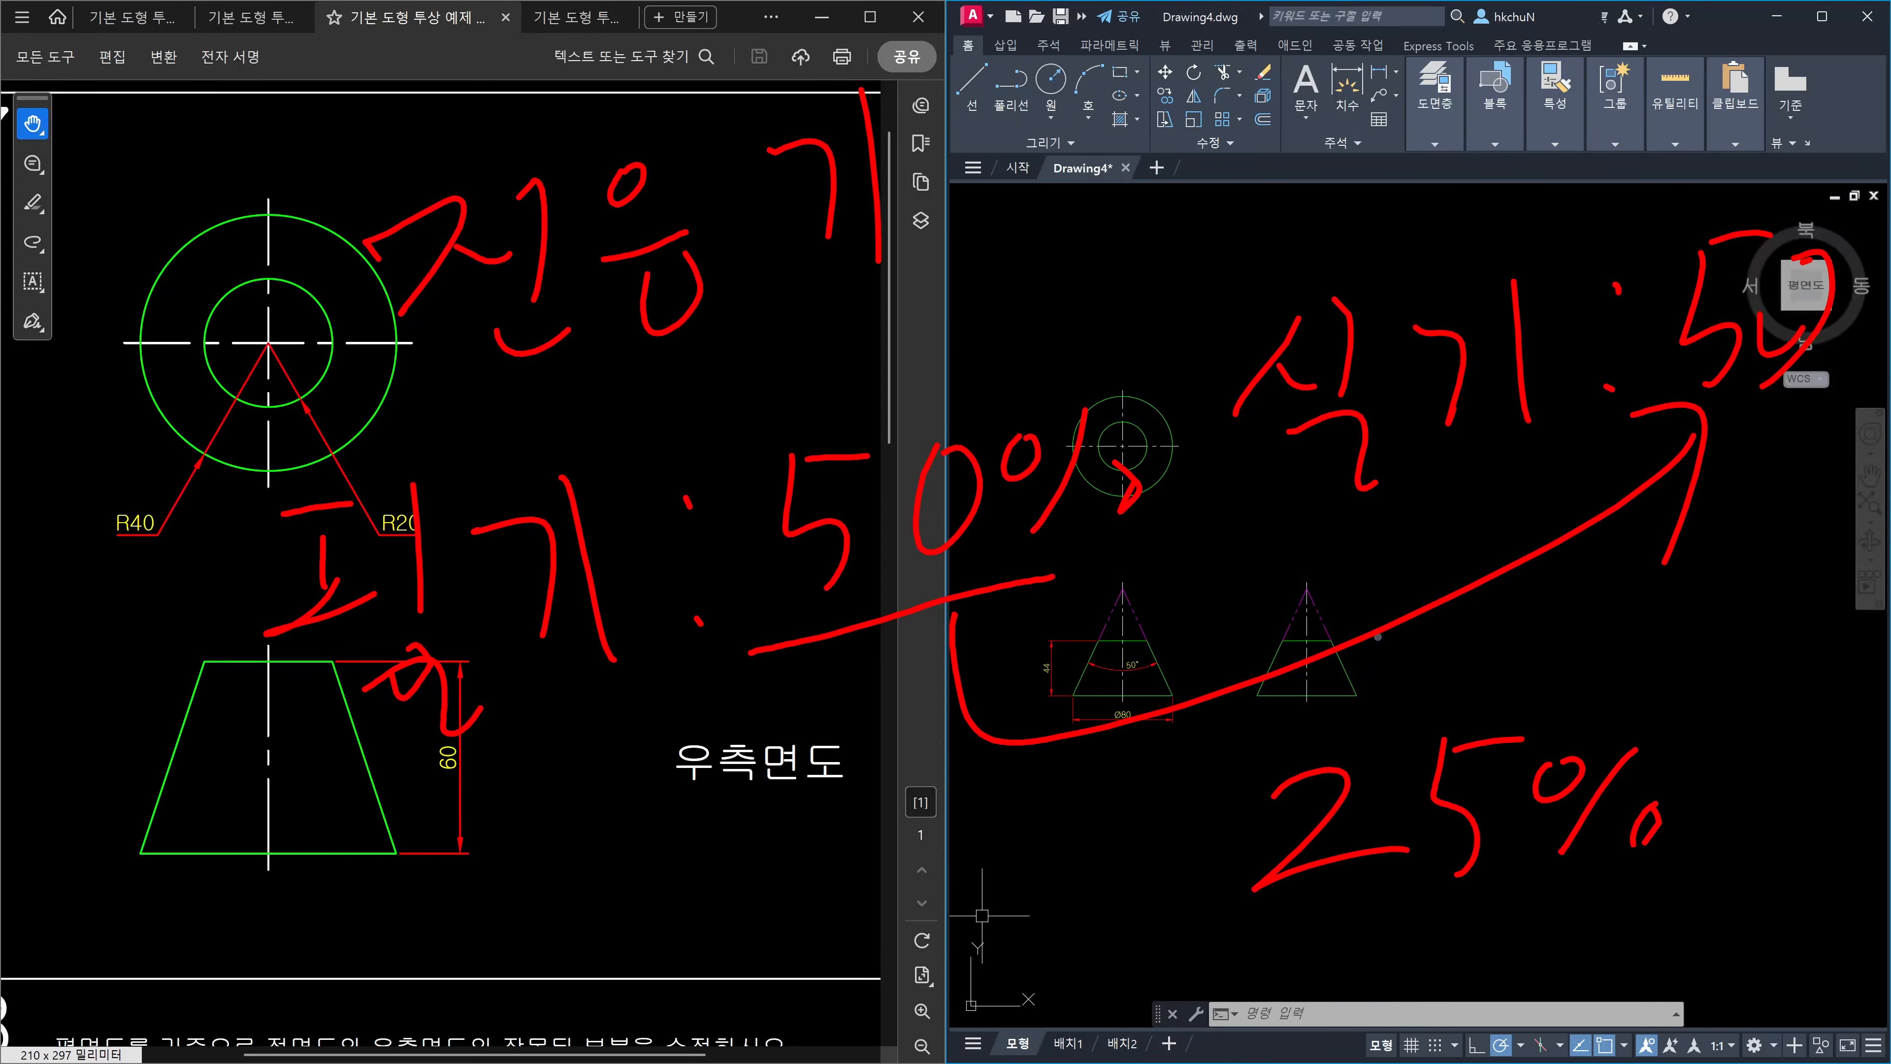
mouse_move(784, 782)
left_mouse_down()
mouse_move(748, 898)
mouse_move(757, 869)
left_mouse_up()
mouse_move(855, 797)
left_mouse_down()
mouse_move(838, 890)
mouse_move(873, 815)
left_mouse_up()
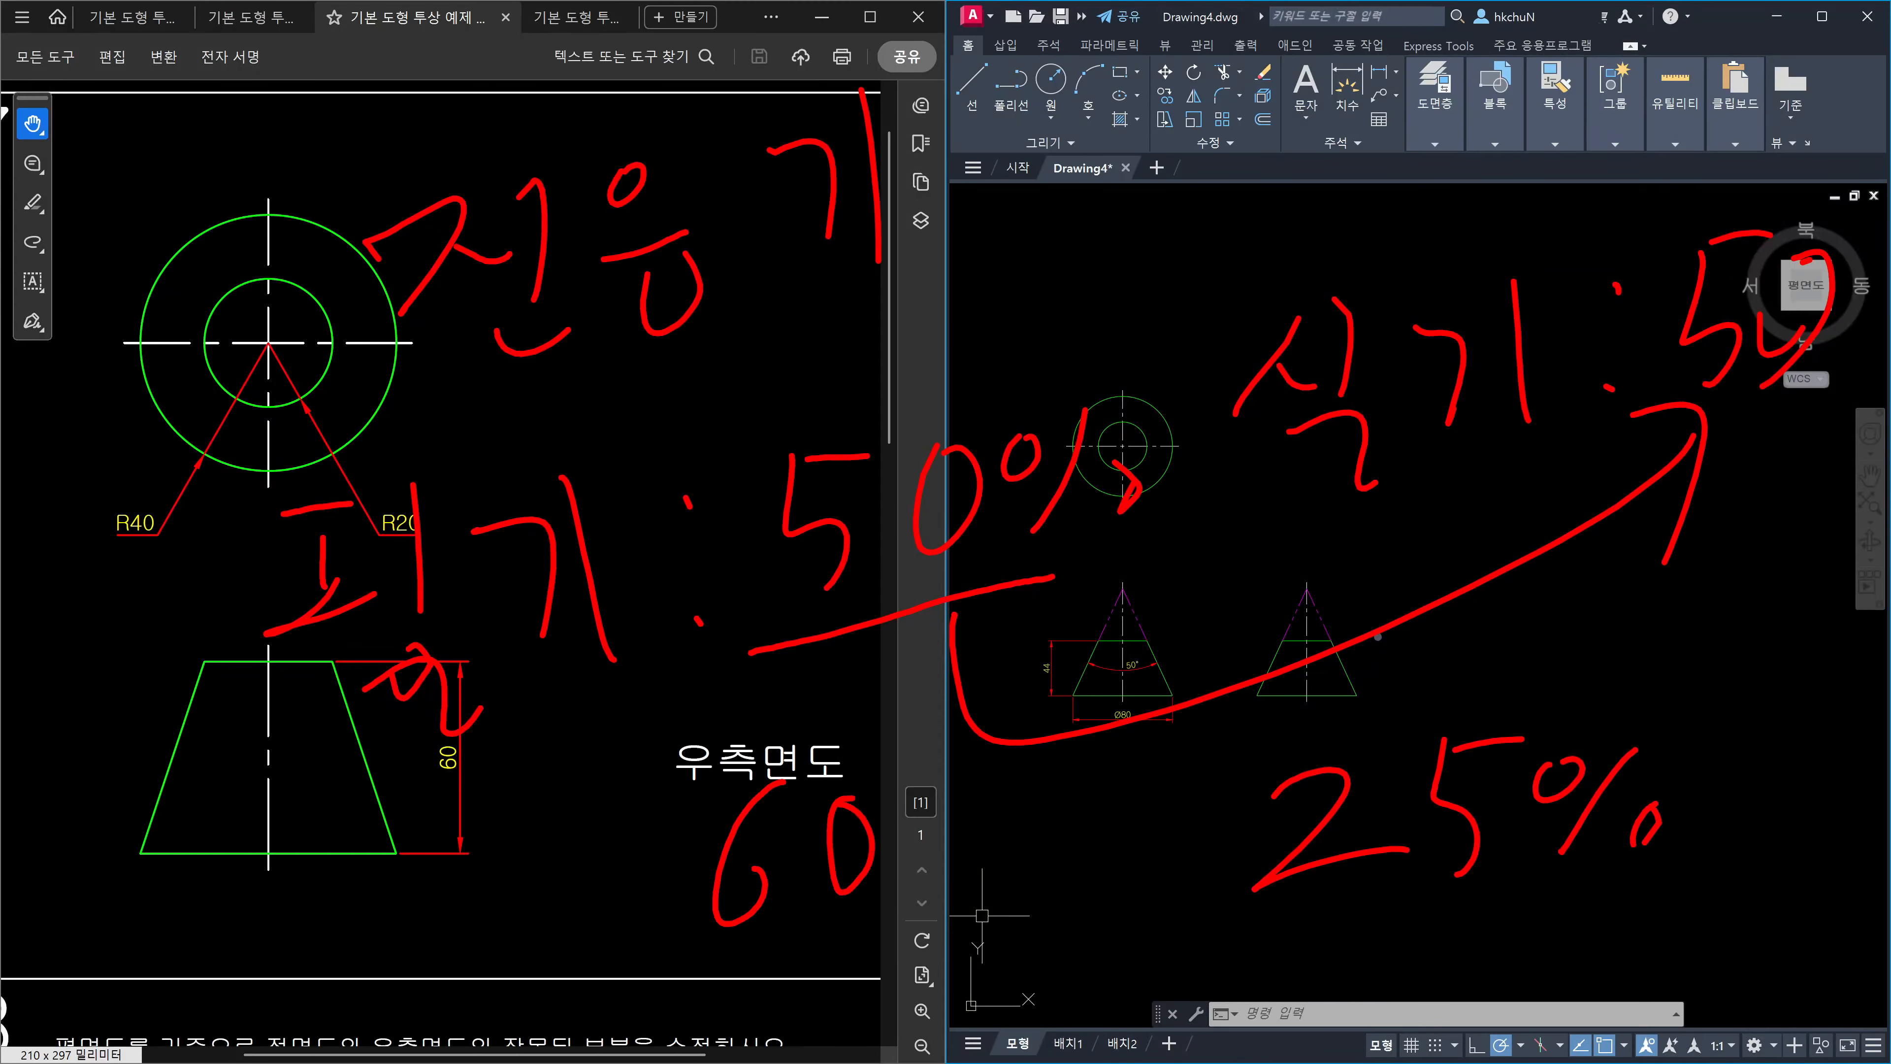
mouse_move(644, 960)
left_mouse_down()
mouse_move(684, 959)
mouse_move(662, 782)
mouse_move(606, 819)
left_mouse_up()
mouse_move(1191, 815)
left_mouse_down()
mouse_move(952, 819)
mouse_move(1031, 879)
left_mouse_up()
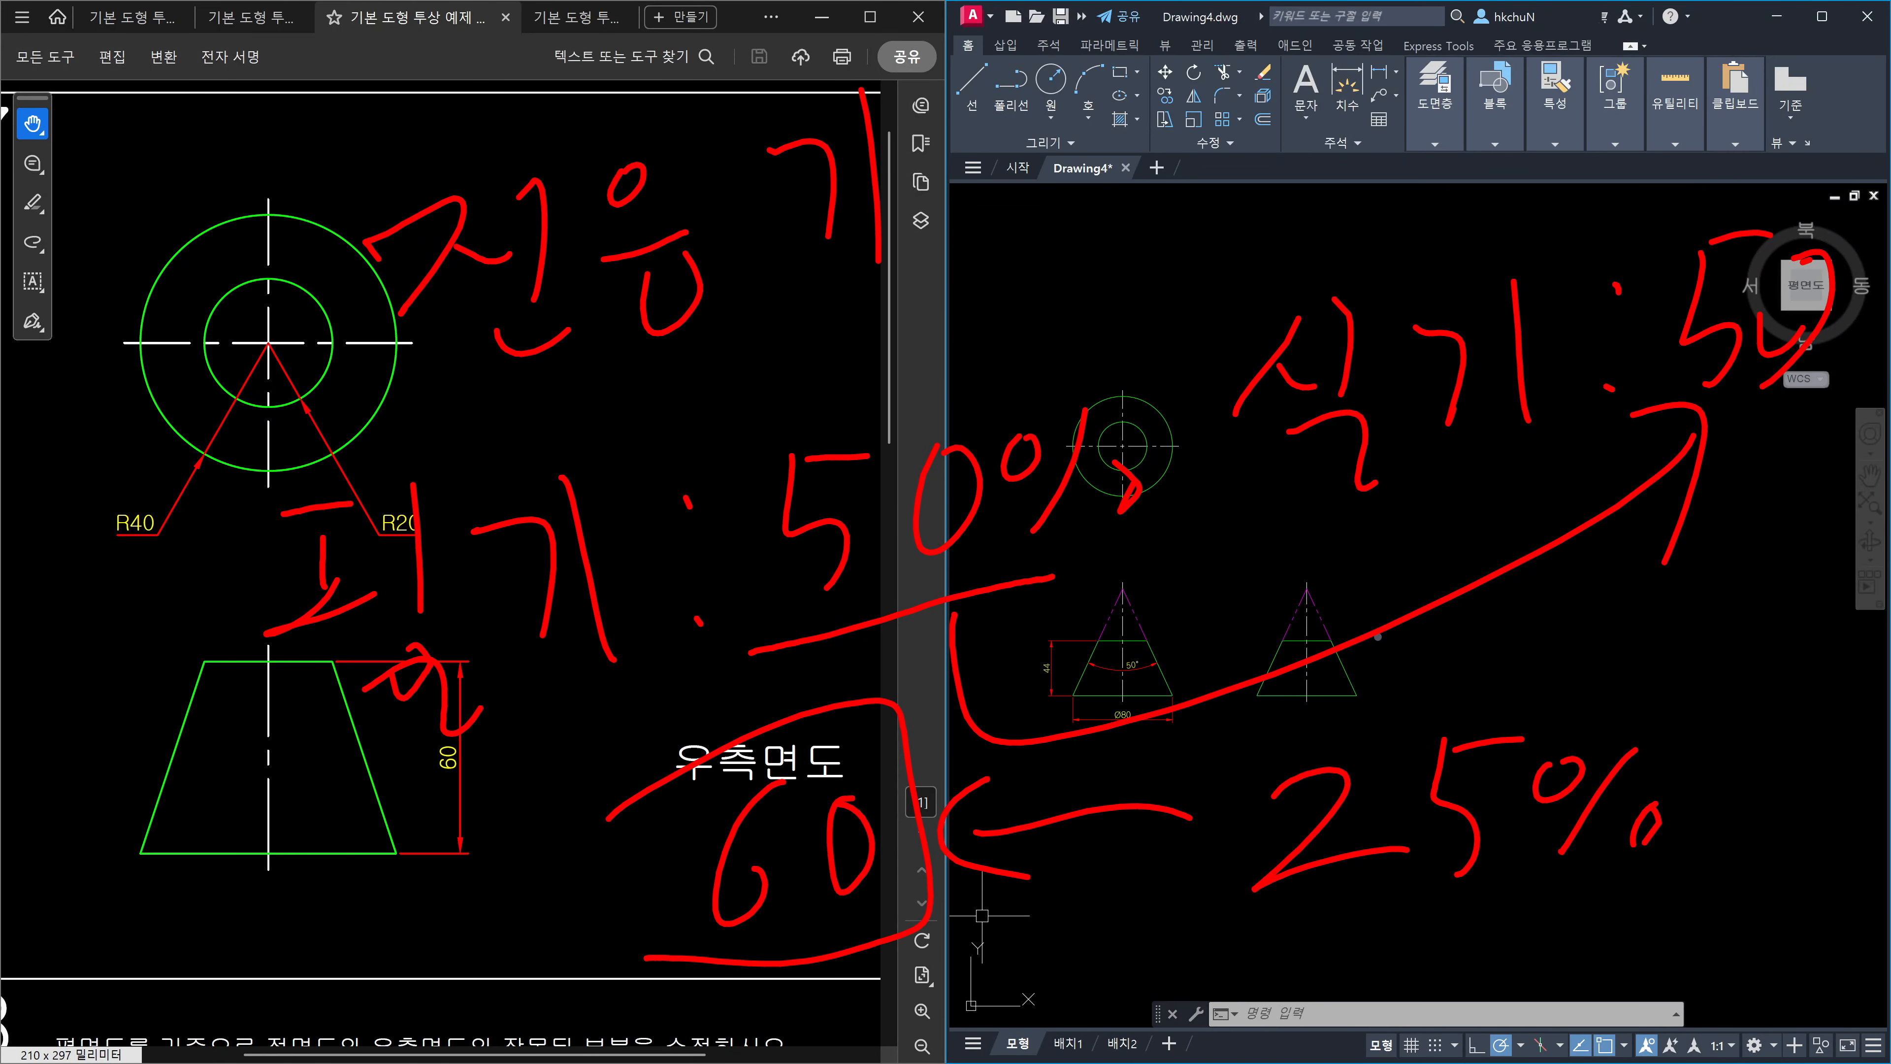
key("Escape")
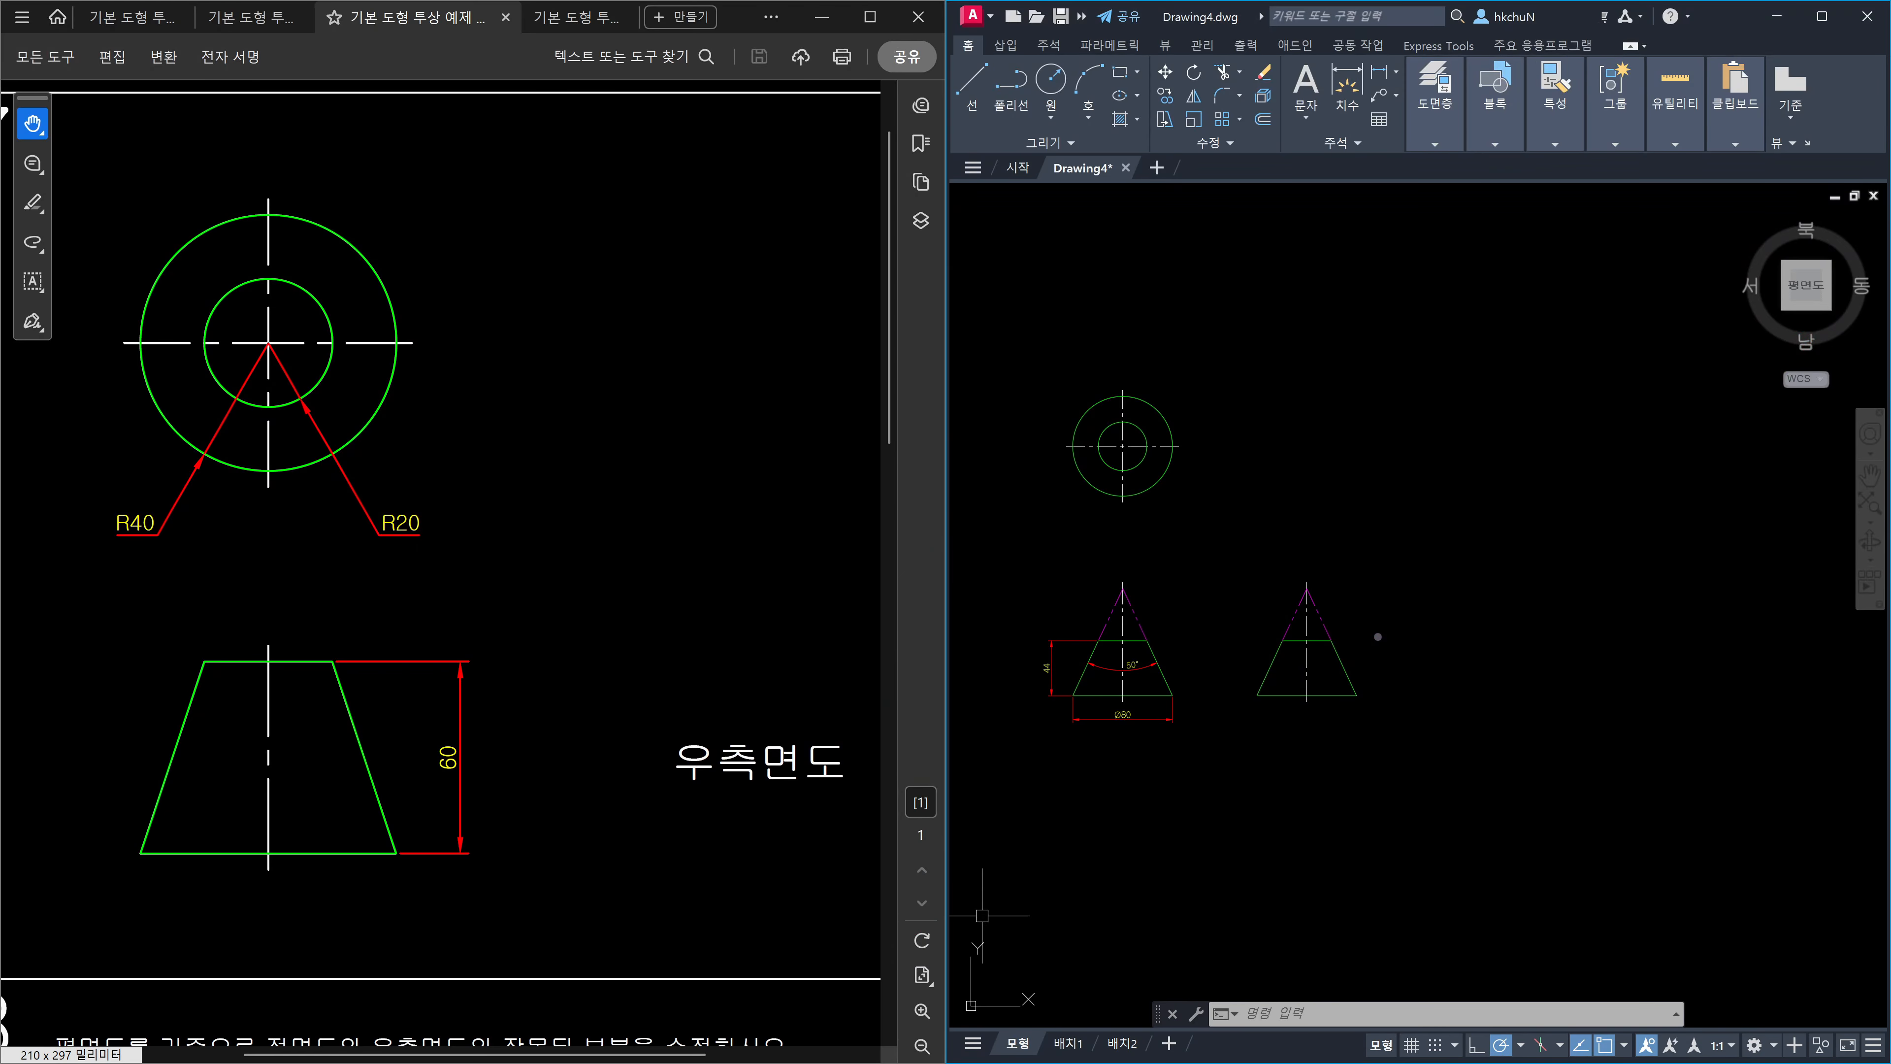
mouse_move(411, 190)
left_mouse_down()
mouse_move(431, 173)
mouse_move(474, 231)
left_mouse_up()
mouse_move(436, 235)
left_mouse_down()
mouse_move(419, 304)
mouse_move(506, 270)
left_mouse_up()
mouse_move(557, 144)
left_mouse_down()
mouse_move(546, 257)
mouse_move(612, 232)
left_mouse_up()
left_click_drag(708, 127, 742, 195)
mouse_move(738, 169)
left_mouse_down()
mouse_move(771, 125)
mouse_move(777, 196)
left_mouse_up()
left_click_drag(645, 141, 685, 120)
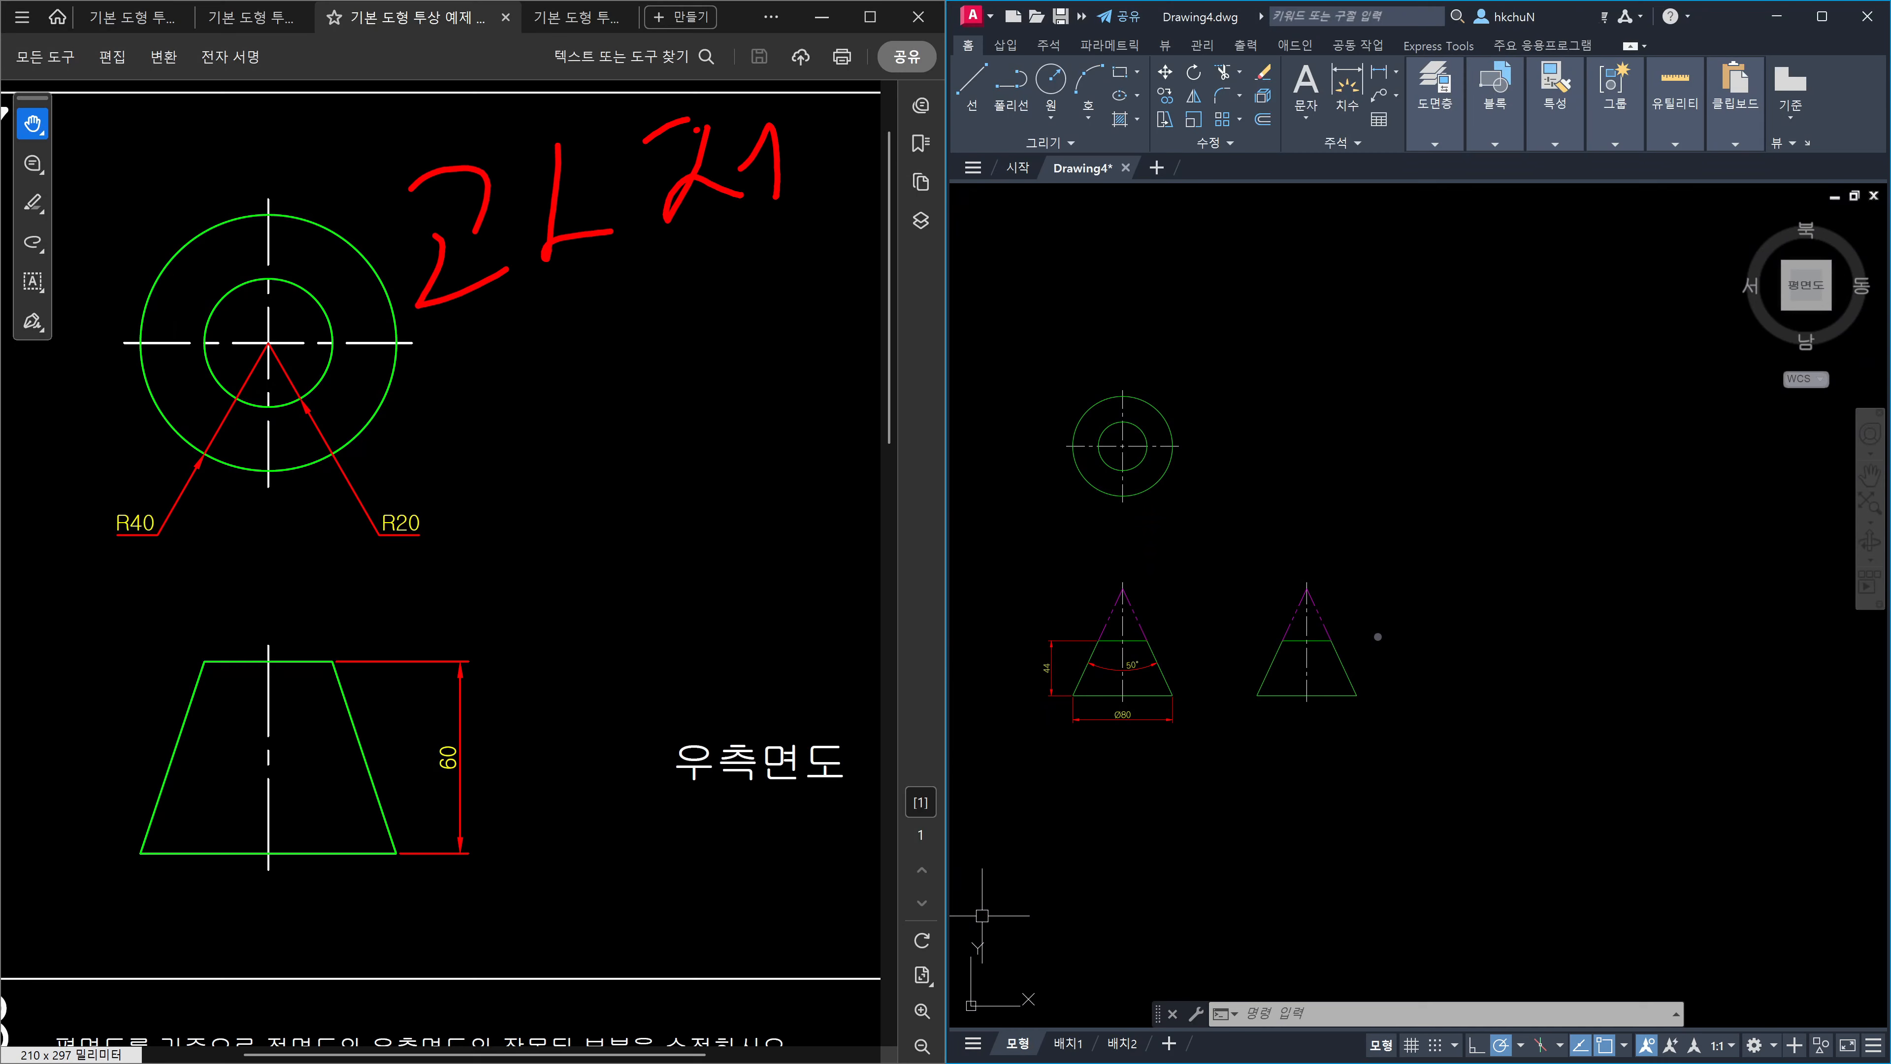
left_click_drag(761, 231, 773, 236)
mouse_move(942, 113)
left_mouse_down()
mouse_move(882, 207)
mouse_move(899, 216)
left_mouse_up()
left_click_drag(973, 186, 861, 235)
left_click_drag(1033, 120, 1000, 266)
left_click_drag(1137, 179, 1118, 240)
left_click_drag(1181, 131, 1219, 222)
left_click_drag(1296, 80, 1302, 218)
left_click_drag(1407, 143, 1385, 212)
left_click_drag(1425, 112, 1400, 242)
mouse_move(1391, 245)
left_mouse_down()
mouse_move(1367, 277)
mouse_move(1389, 262)
left_mouse_up()
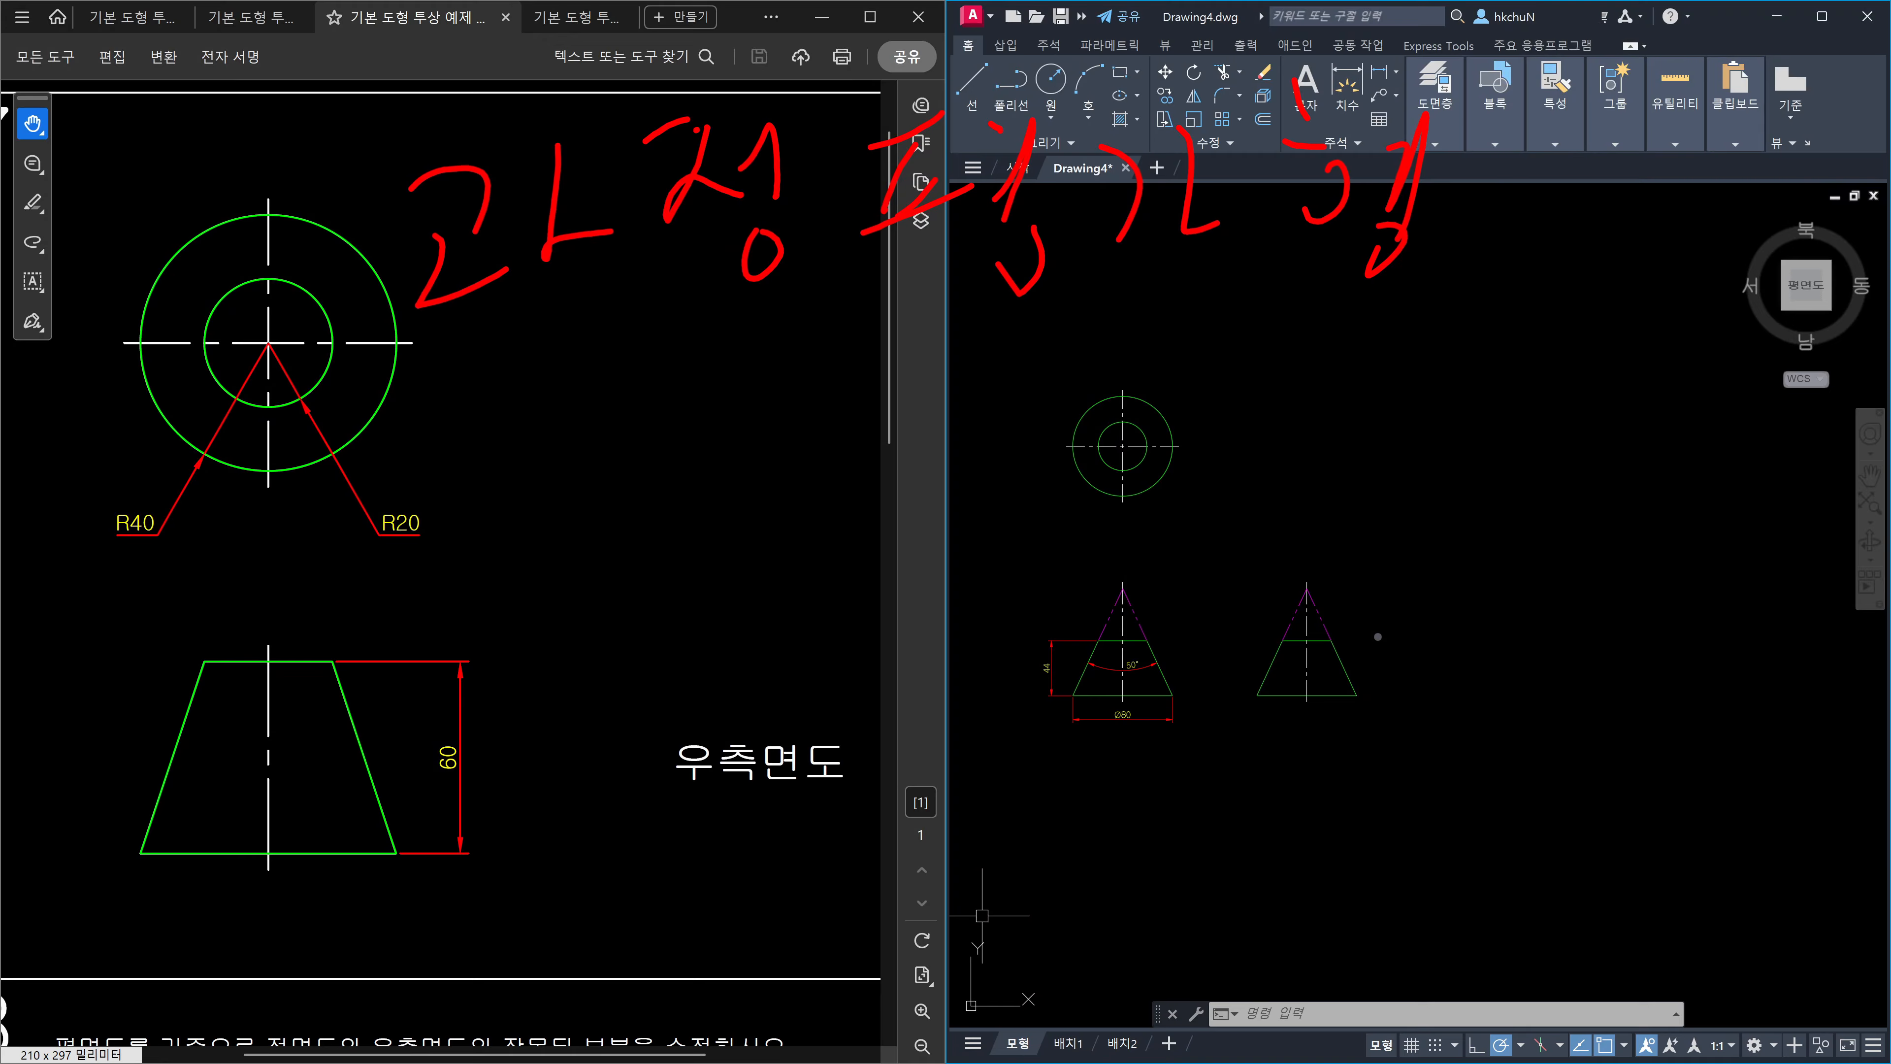
mouse_move(281, 418)
left_mouse_down()
mouse_move(257, 465)
mouse_move(283, 590)
left_mouse_up()
left_click_drag(262, 552, 264, 570)
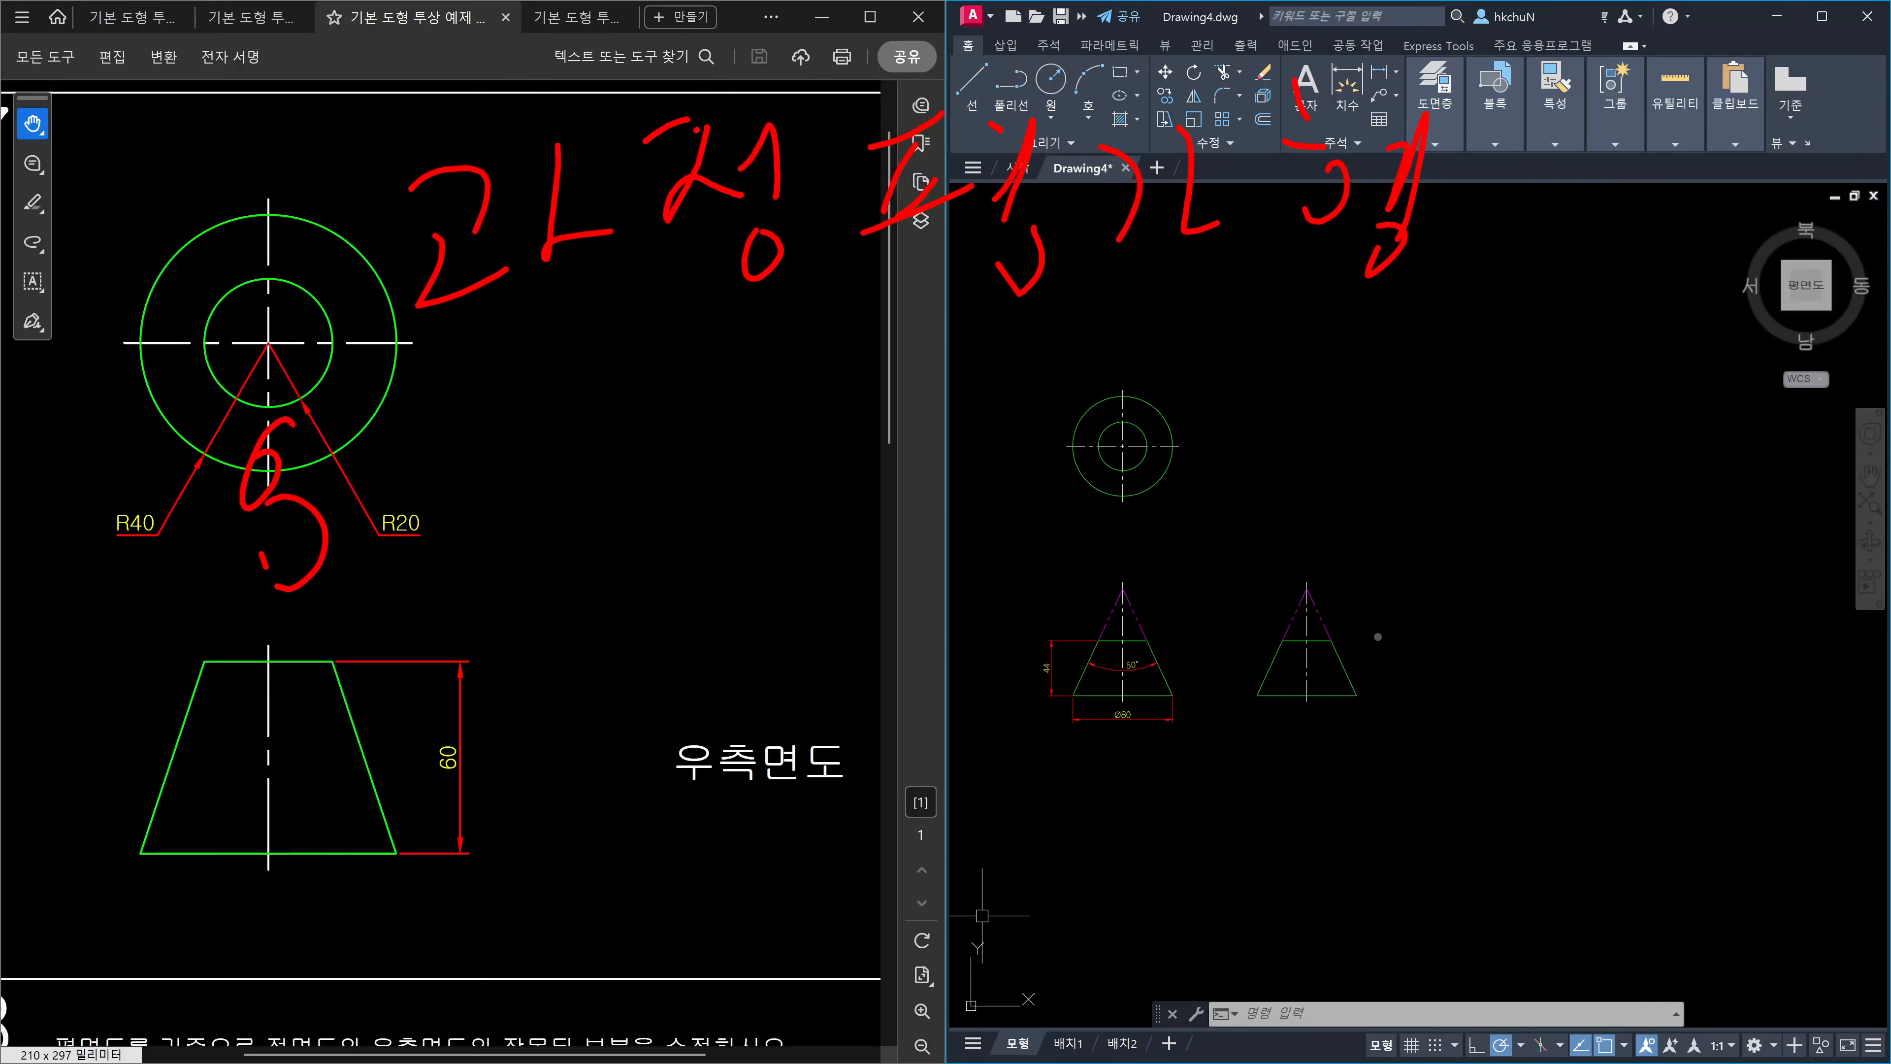
left_click_drag(394, 402, 376, 462)
left_click_drag(151, 634, 461, 580)
left_click_drag(505, 440, 466, 627)
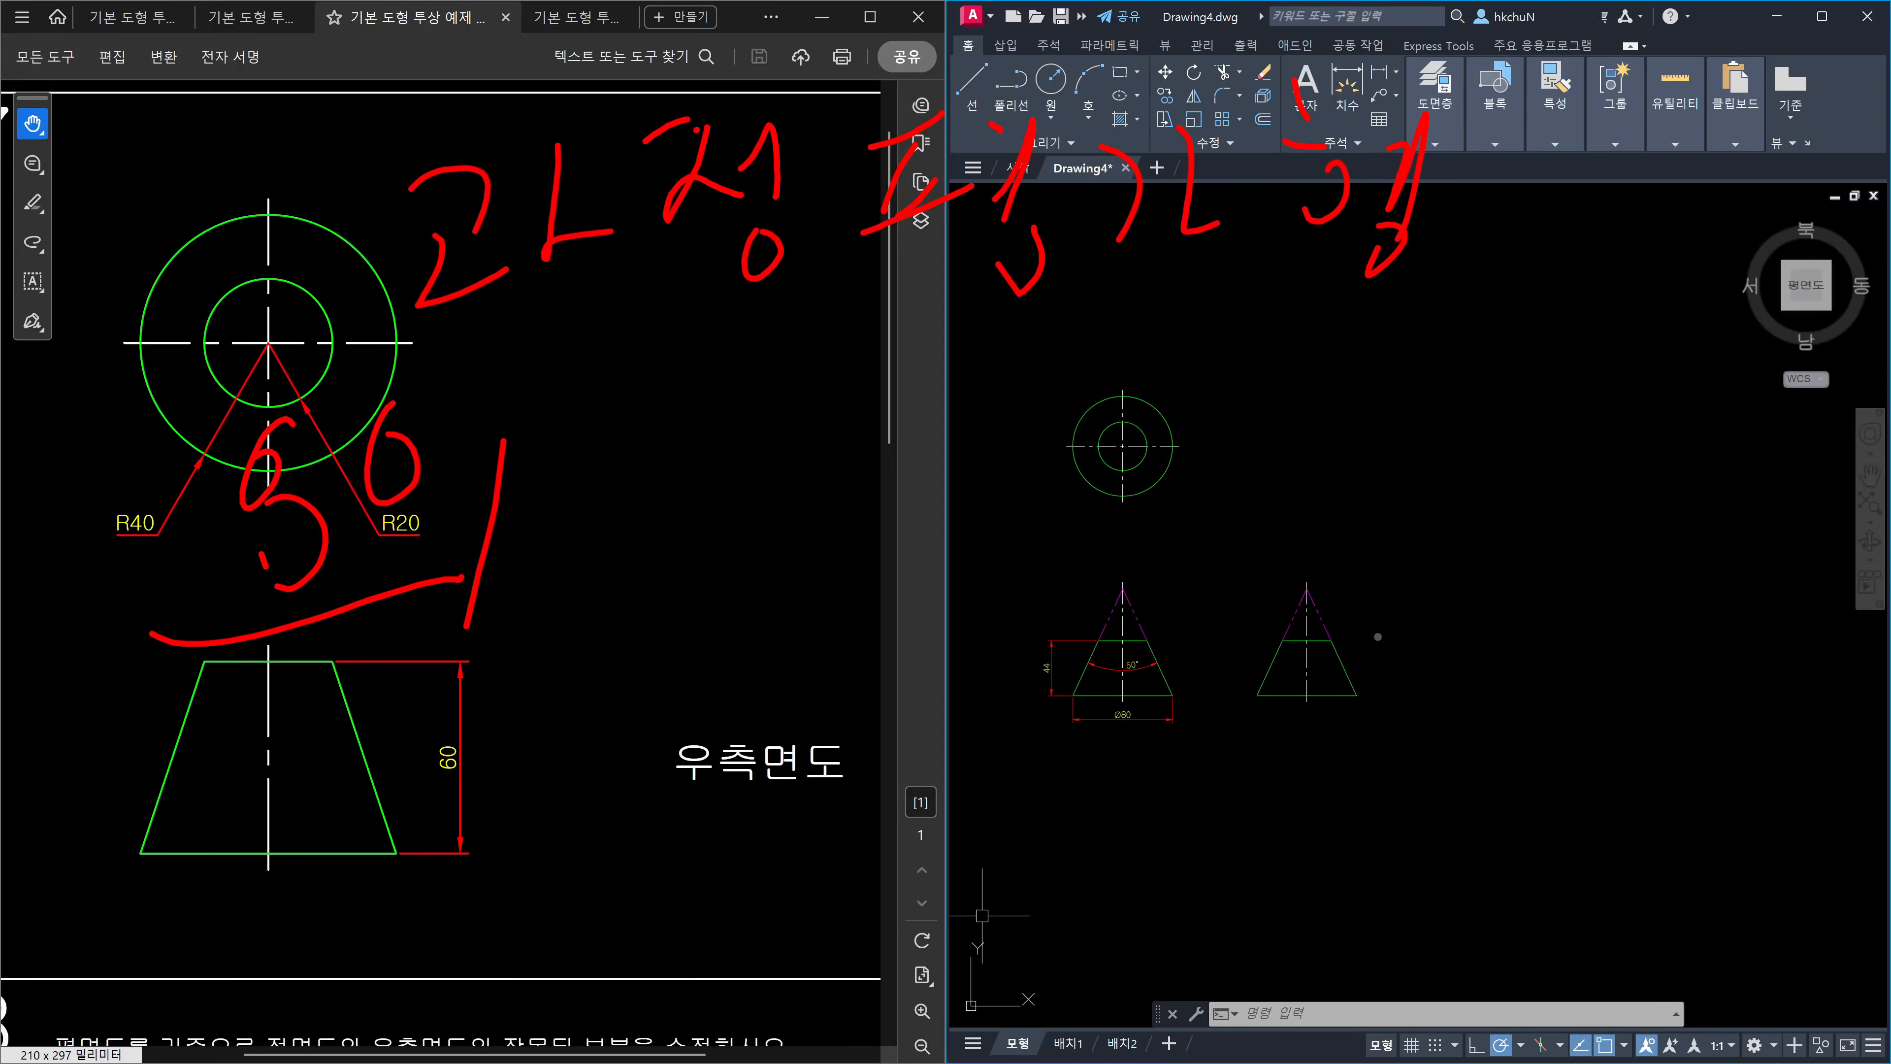
left_click_drag(614, 507, 803, 476)
left_click_drag(802, 476, 753, 570)
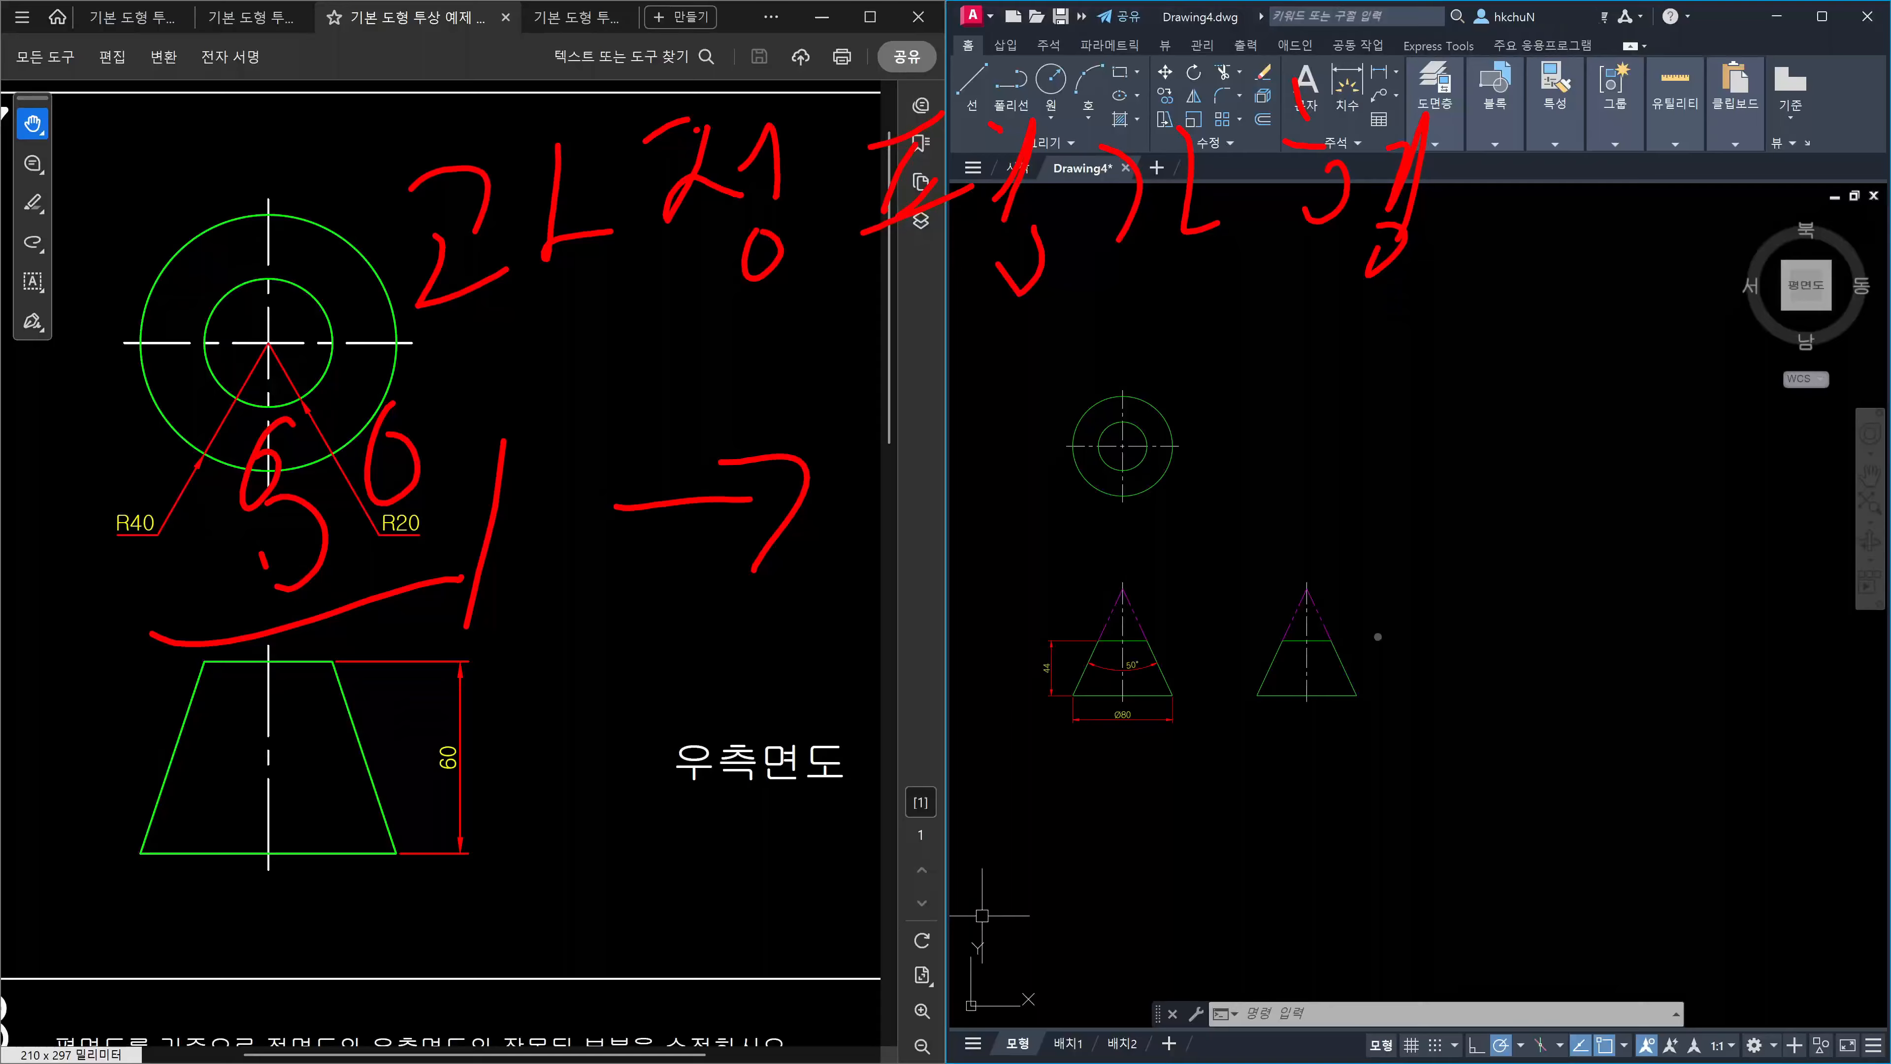
mouse_move(1046, 391)
left_mouse_down()
mouse_move(1071, 476)
mouse_move(1050, 585)
left_mouse_up()
mouse_move(1161, 408)
left_mouse_down()
mouse_move(1160, 515)
mouse_move(1178, 406)
left_mouse_up()
left_click_drag(1353, 404, 1259, 563)
left_click_drag(1241, 420, 1270, 421)
left_click_drag(1348, 471, 1349, 501)
left_click_drag(1341, 467, 1367, 481)
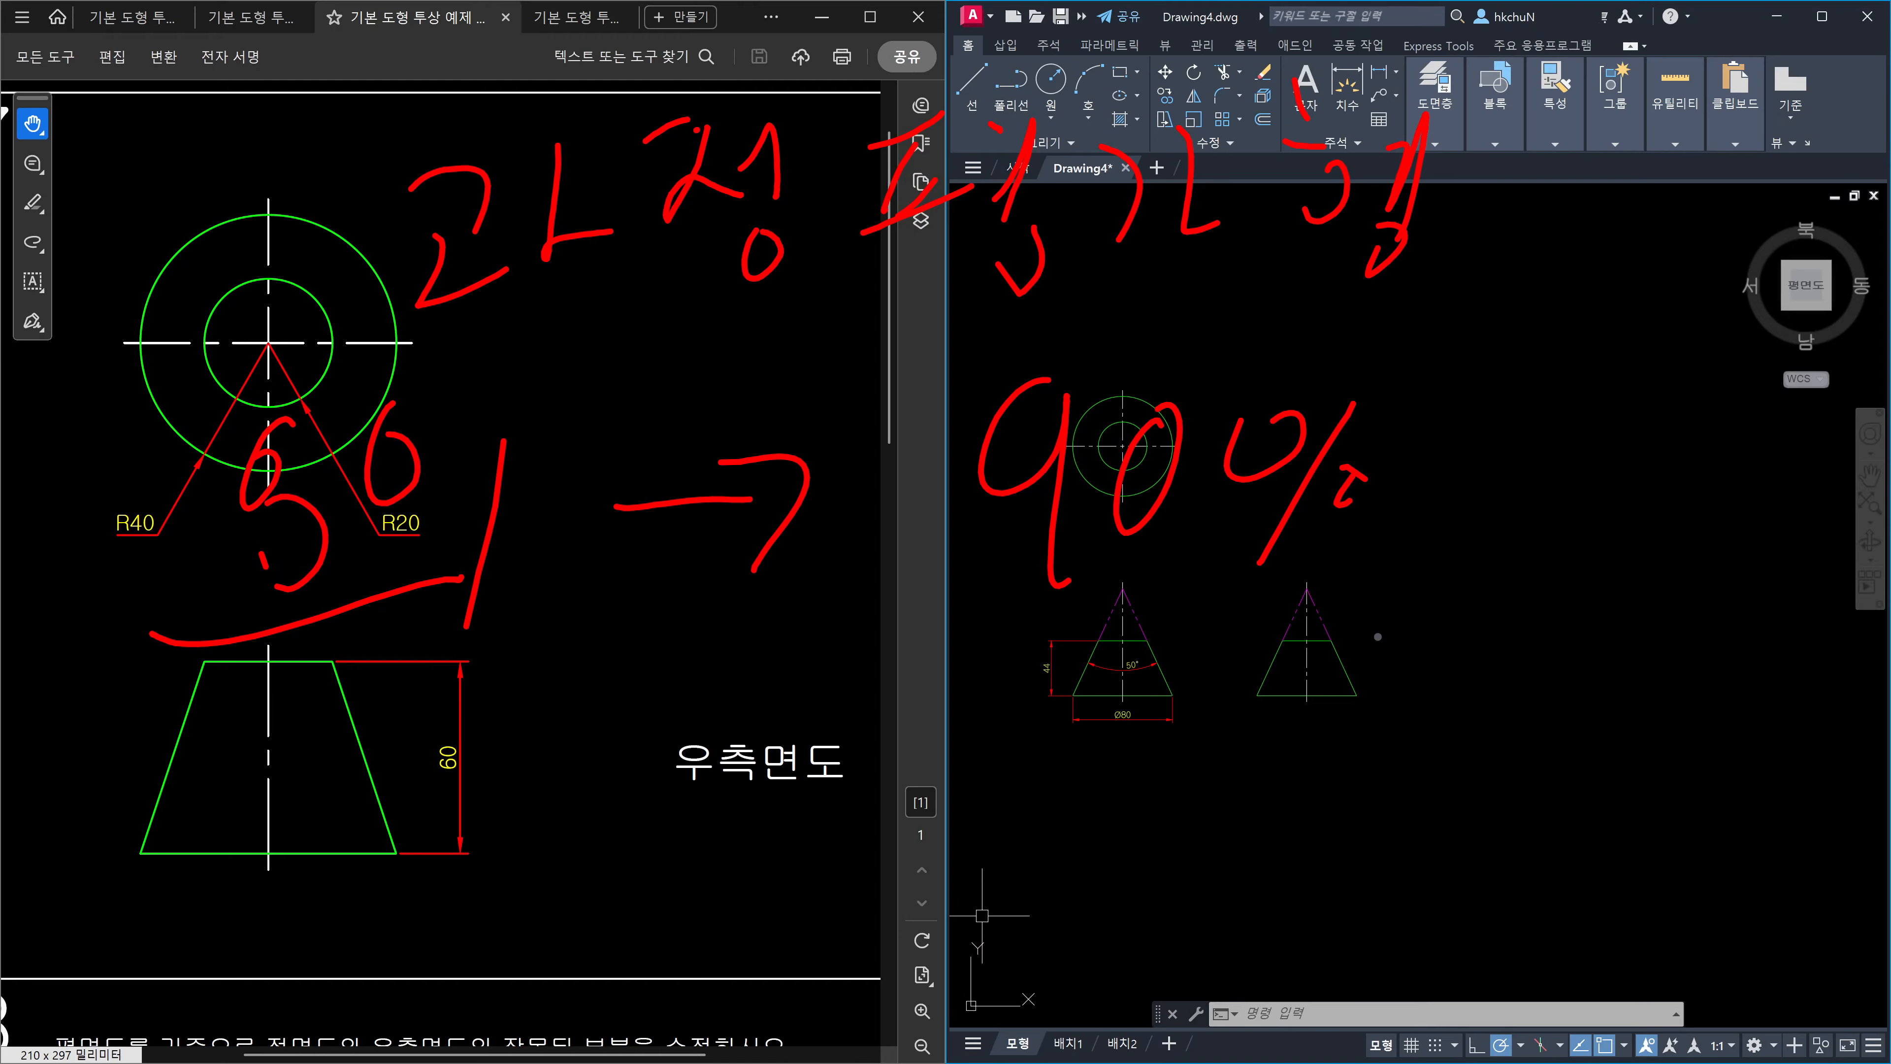
mouse_move(311, 823)
left_mouse_down()
mouse_move(385, 819)
mouse_move(450, 873)
left_mouse_up()
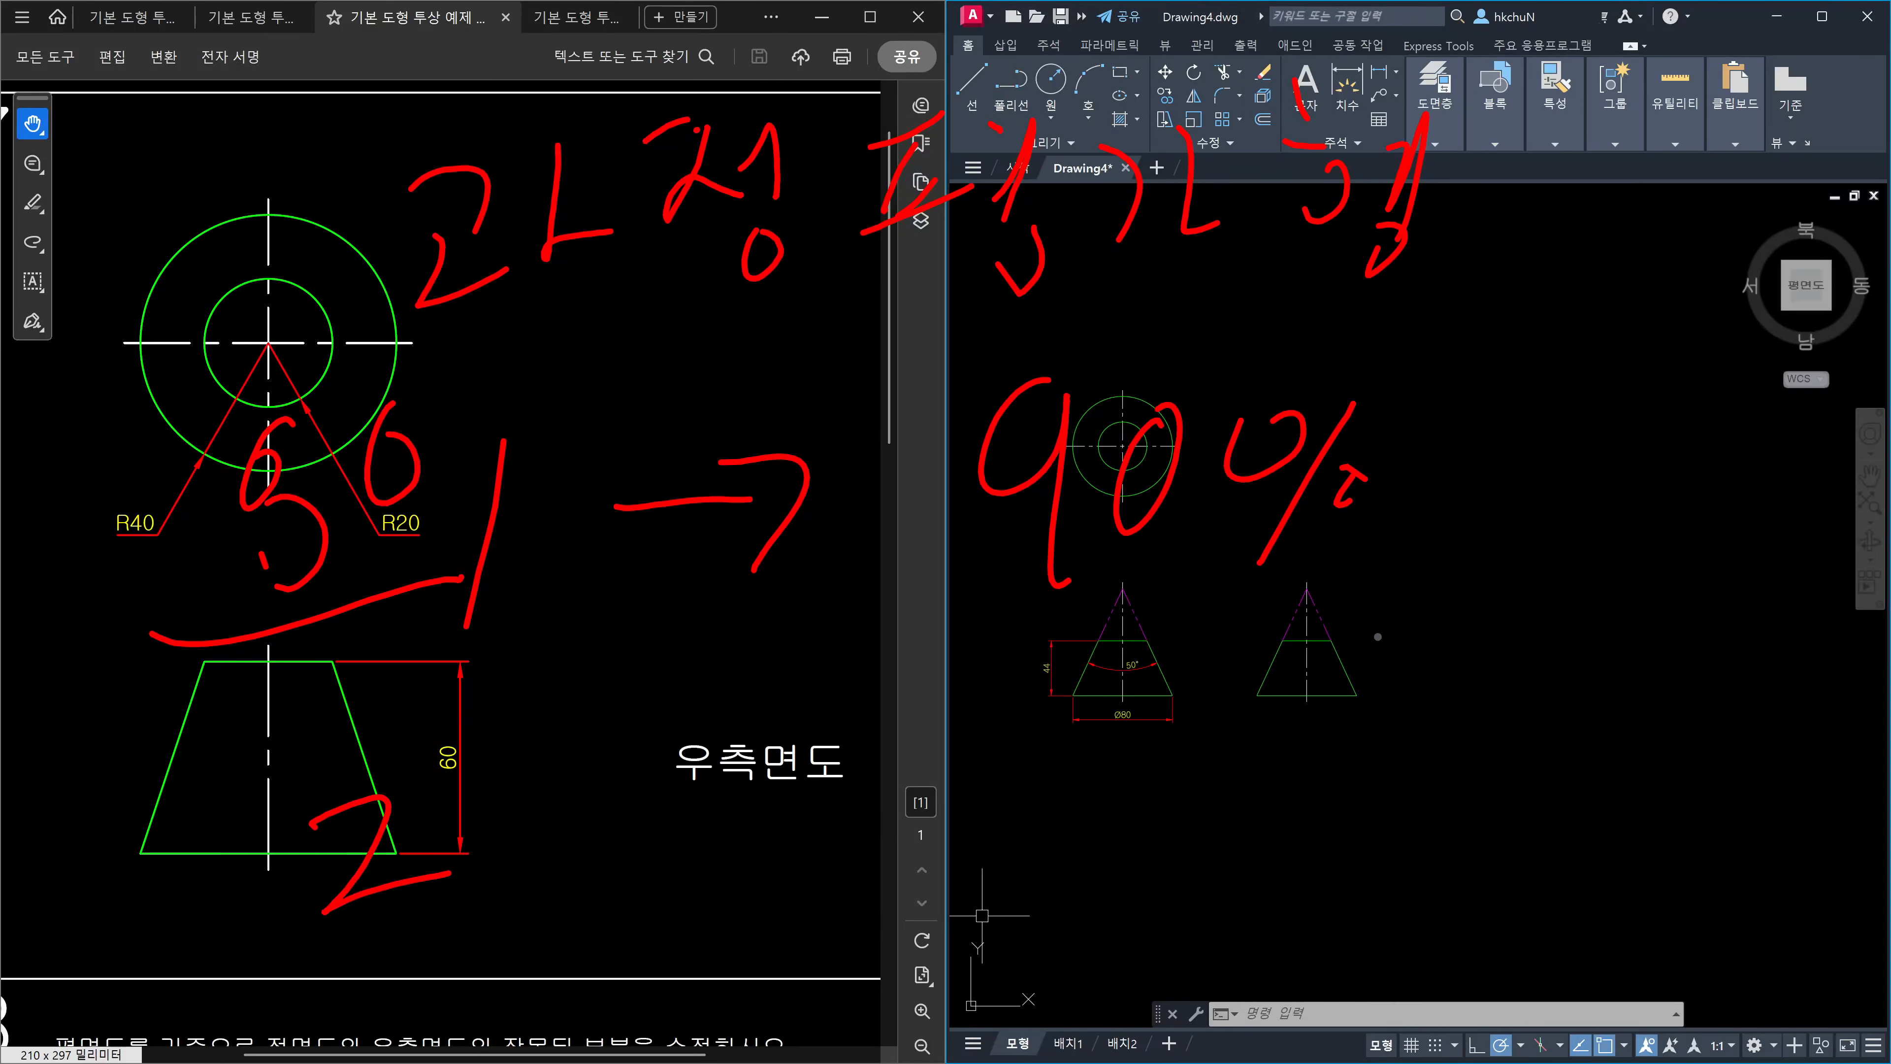
left_click_drag(454, 803, 488, 888)
mouse_move(466, 801)
left_mouse_down()
mouse_move(513, 775)
mouse_move(585, 847)
left_mouse_up()
left_click_drag(540, 784, 643, 771)
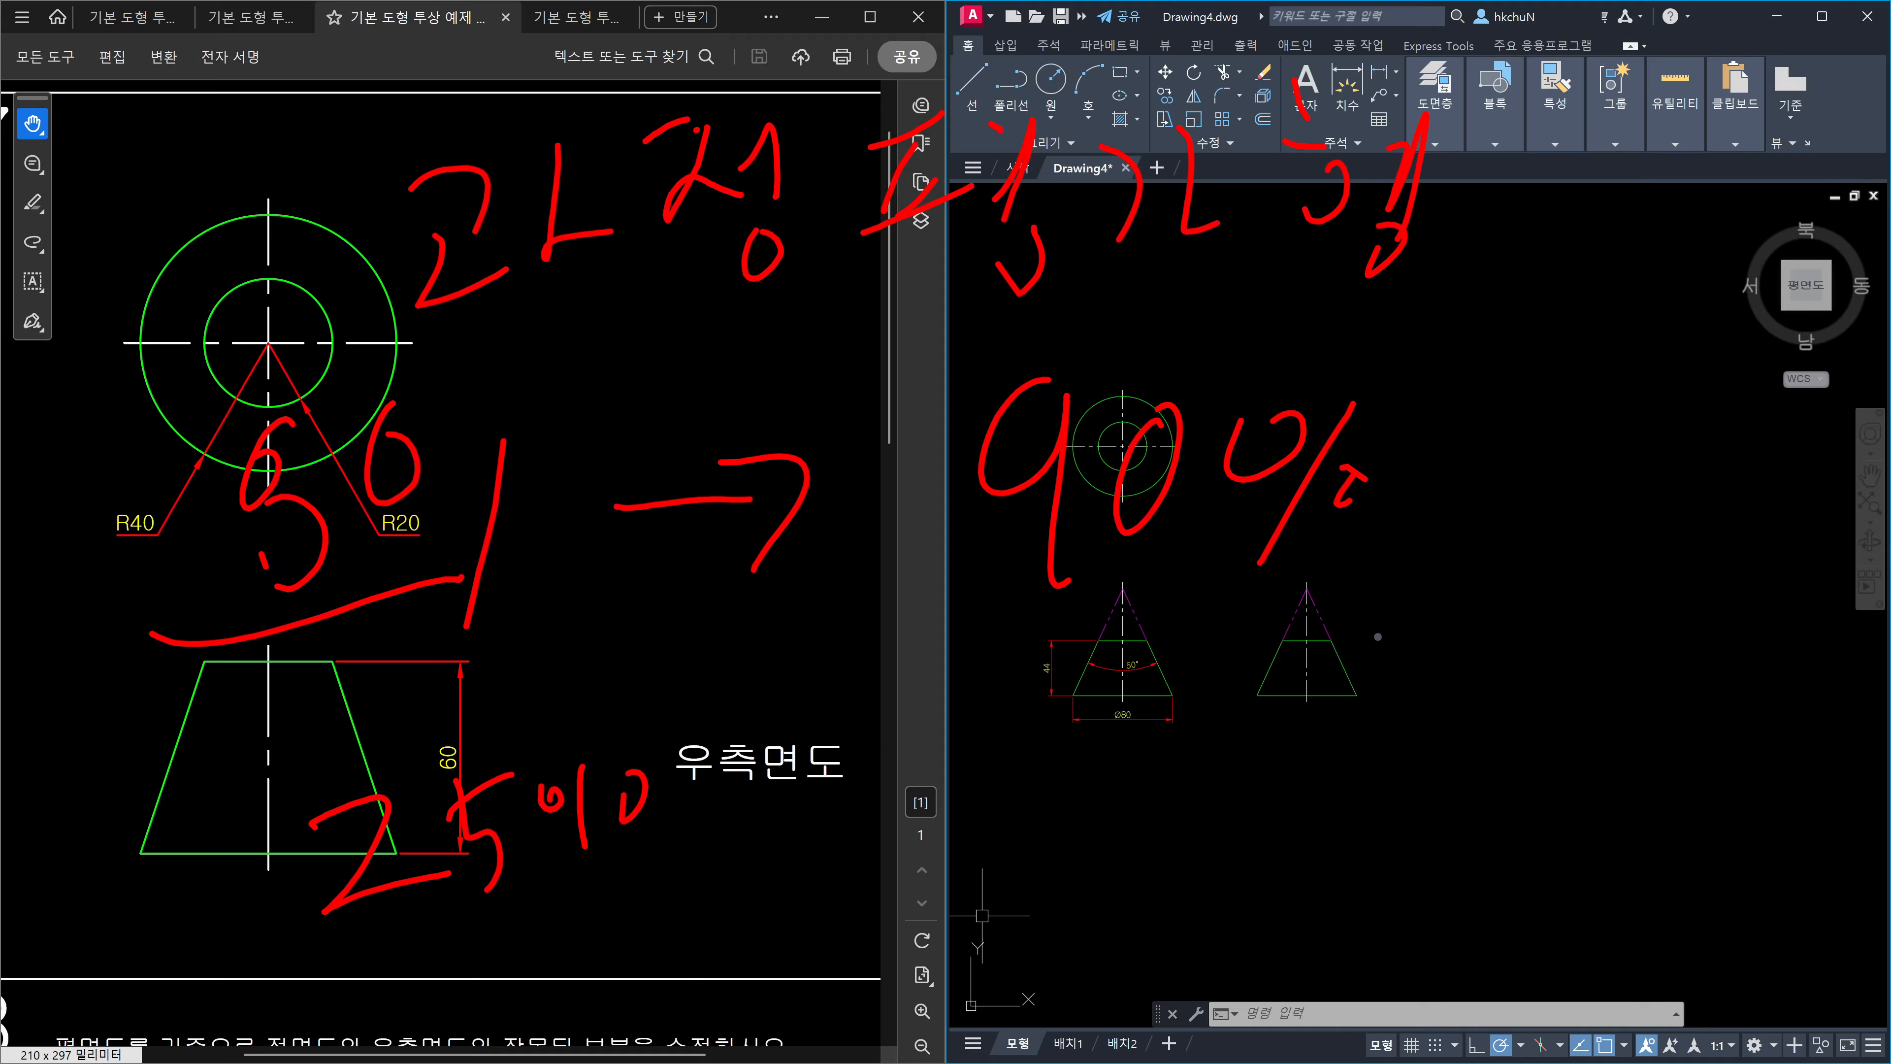
left_click_drag(944, 615, 1417, 567)
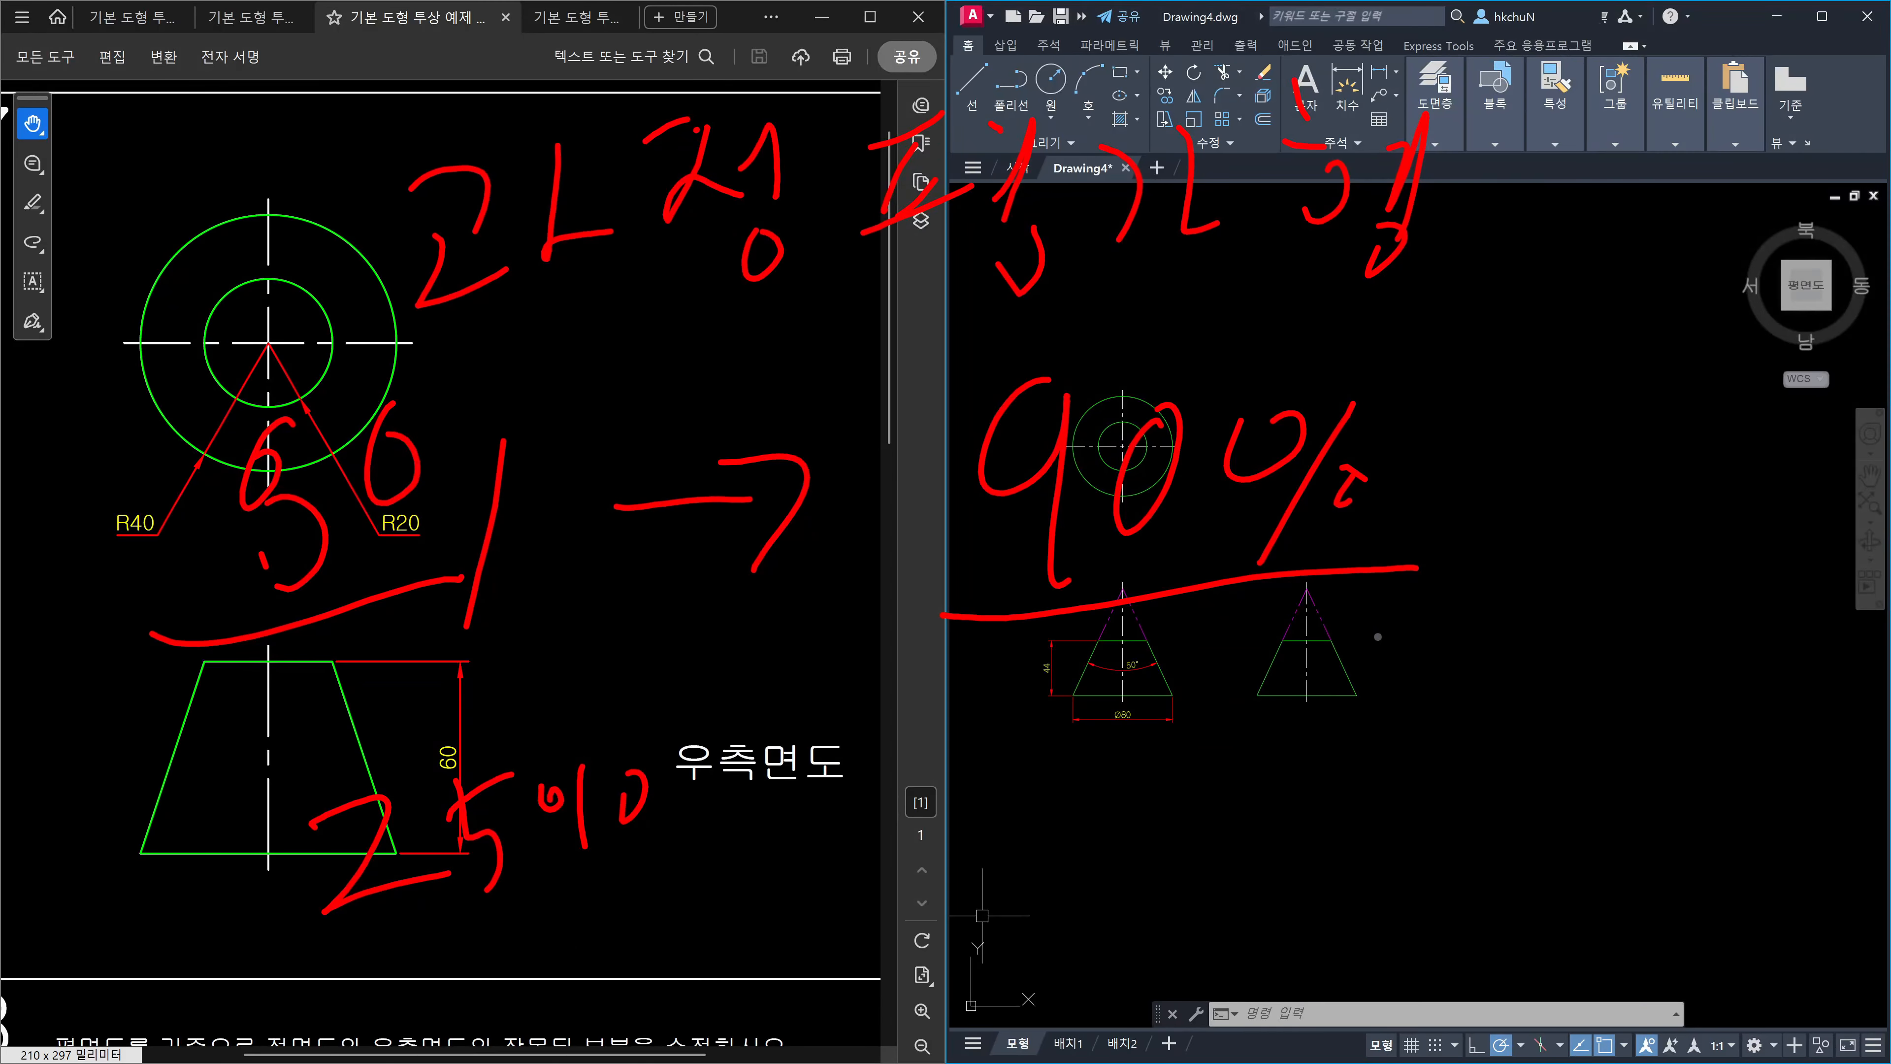
left_click_drag(944, 614, 1388, 609)
left_click_drag(1447, 473, 1399, 606)
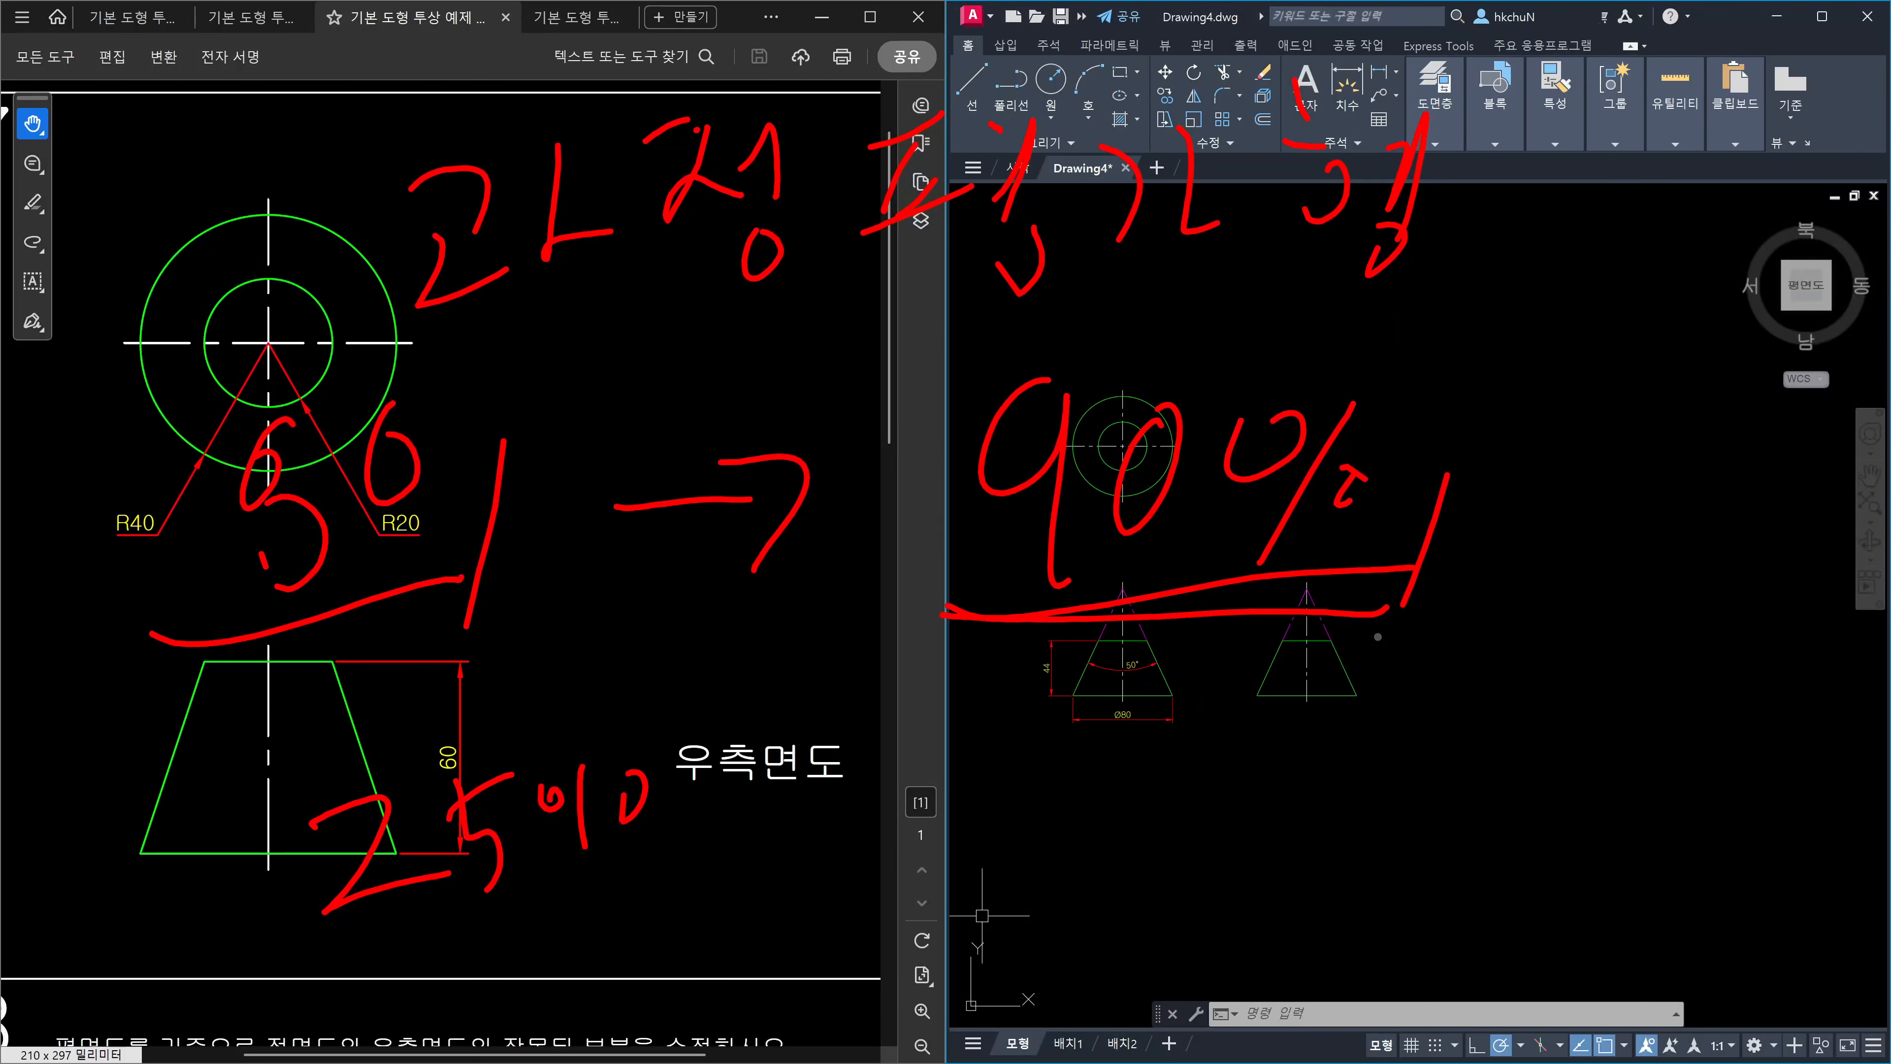
left_click_drag(417, 331, 1513, 300)
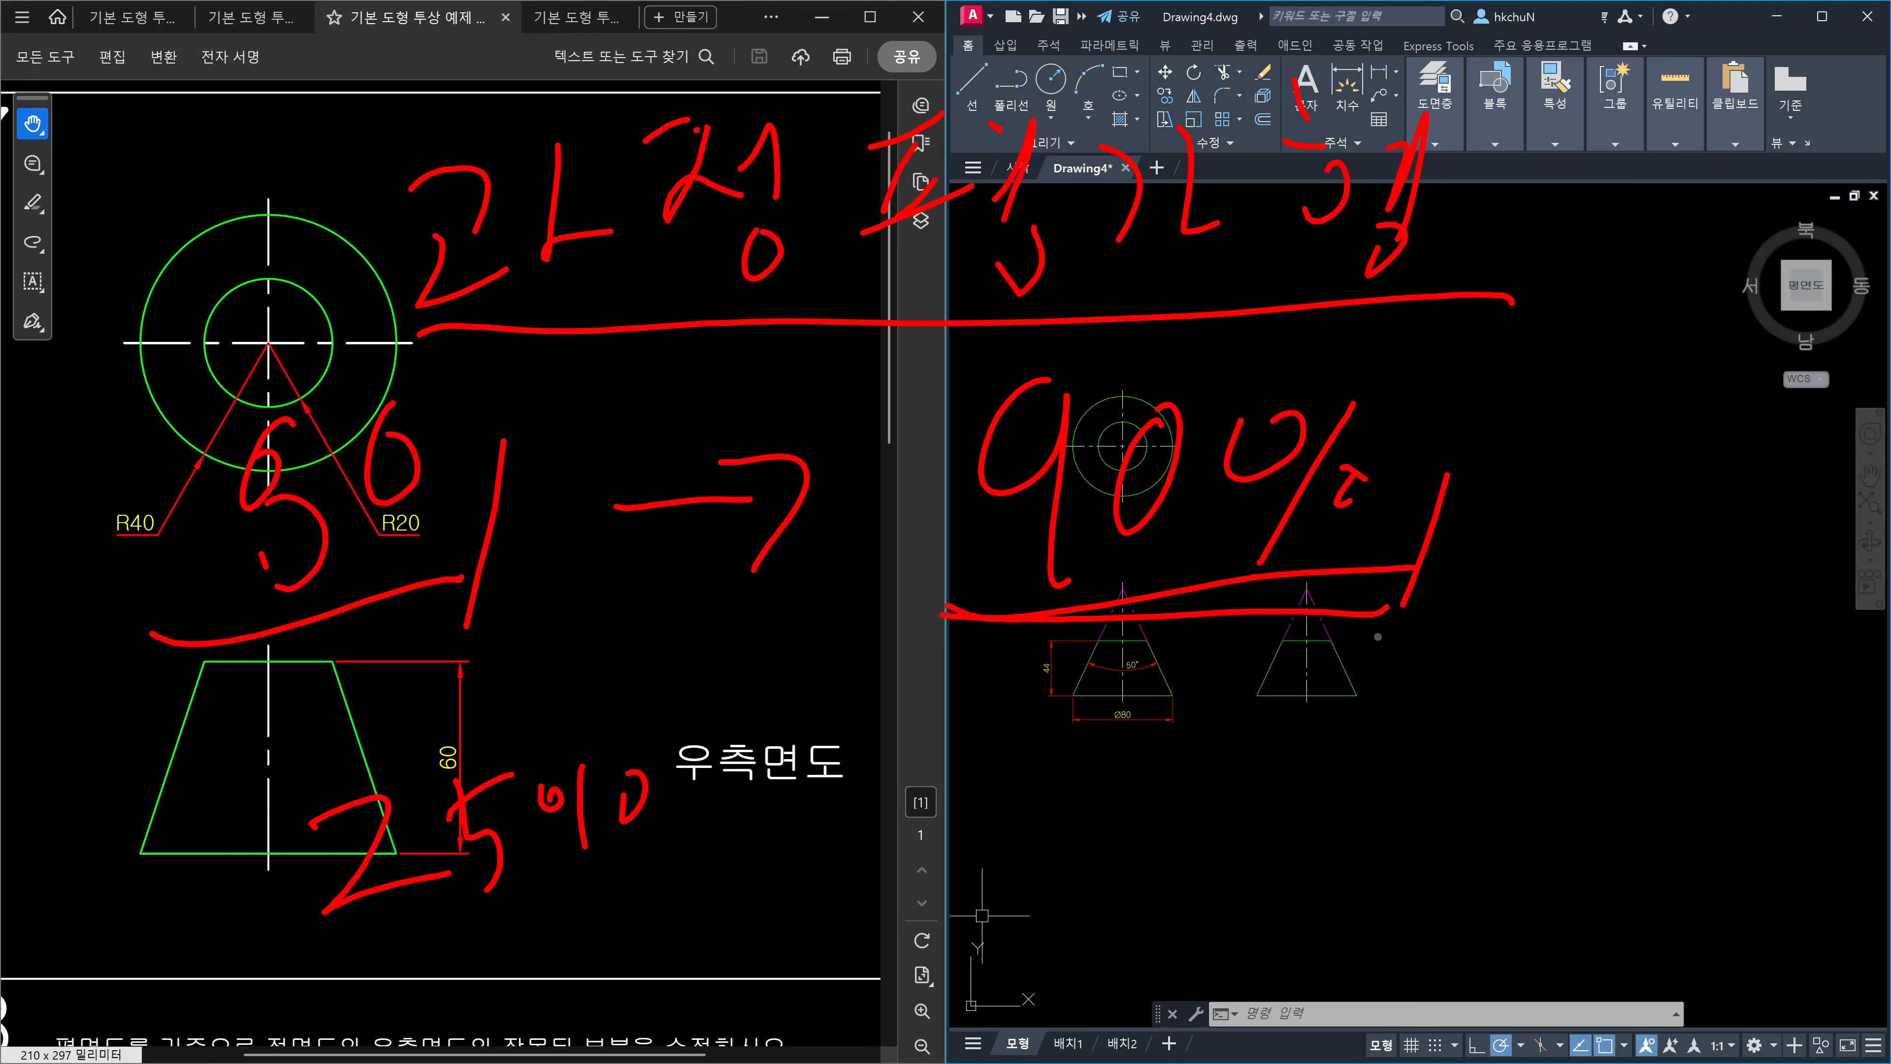
mouse_move(810, 779)
left_mouse_down()
mouse_move(810, 849)
mouse_move(913, 816)
left_mouse_up()
mouse_move(944, 736)
left_mouse_down()
mouse_move(931, 866)
mouse_move(966, 902)
left_mouse_up()
left_click_drag(863, 866, 890, 898)
left_click_drag(990, 868, 893, 924)
mouse_move(1017, 765)
left_mouse_down()
mouse_move(1031, 783)
mouse_move(1078, 766)
left_mouse_up()
mouse_move(1009, 829)
left_mouse_down()
mouse_move(1057, 886)
mouse_move(1101, 862)
left_mouse_up()
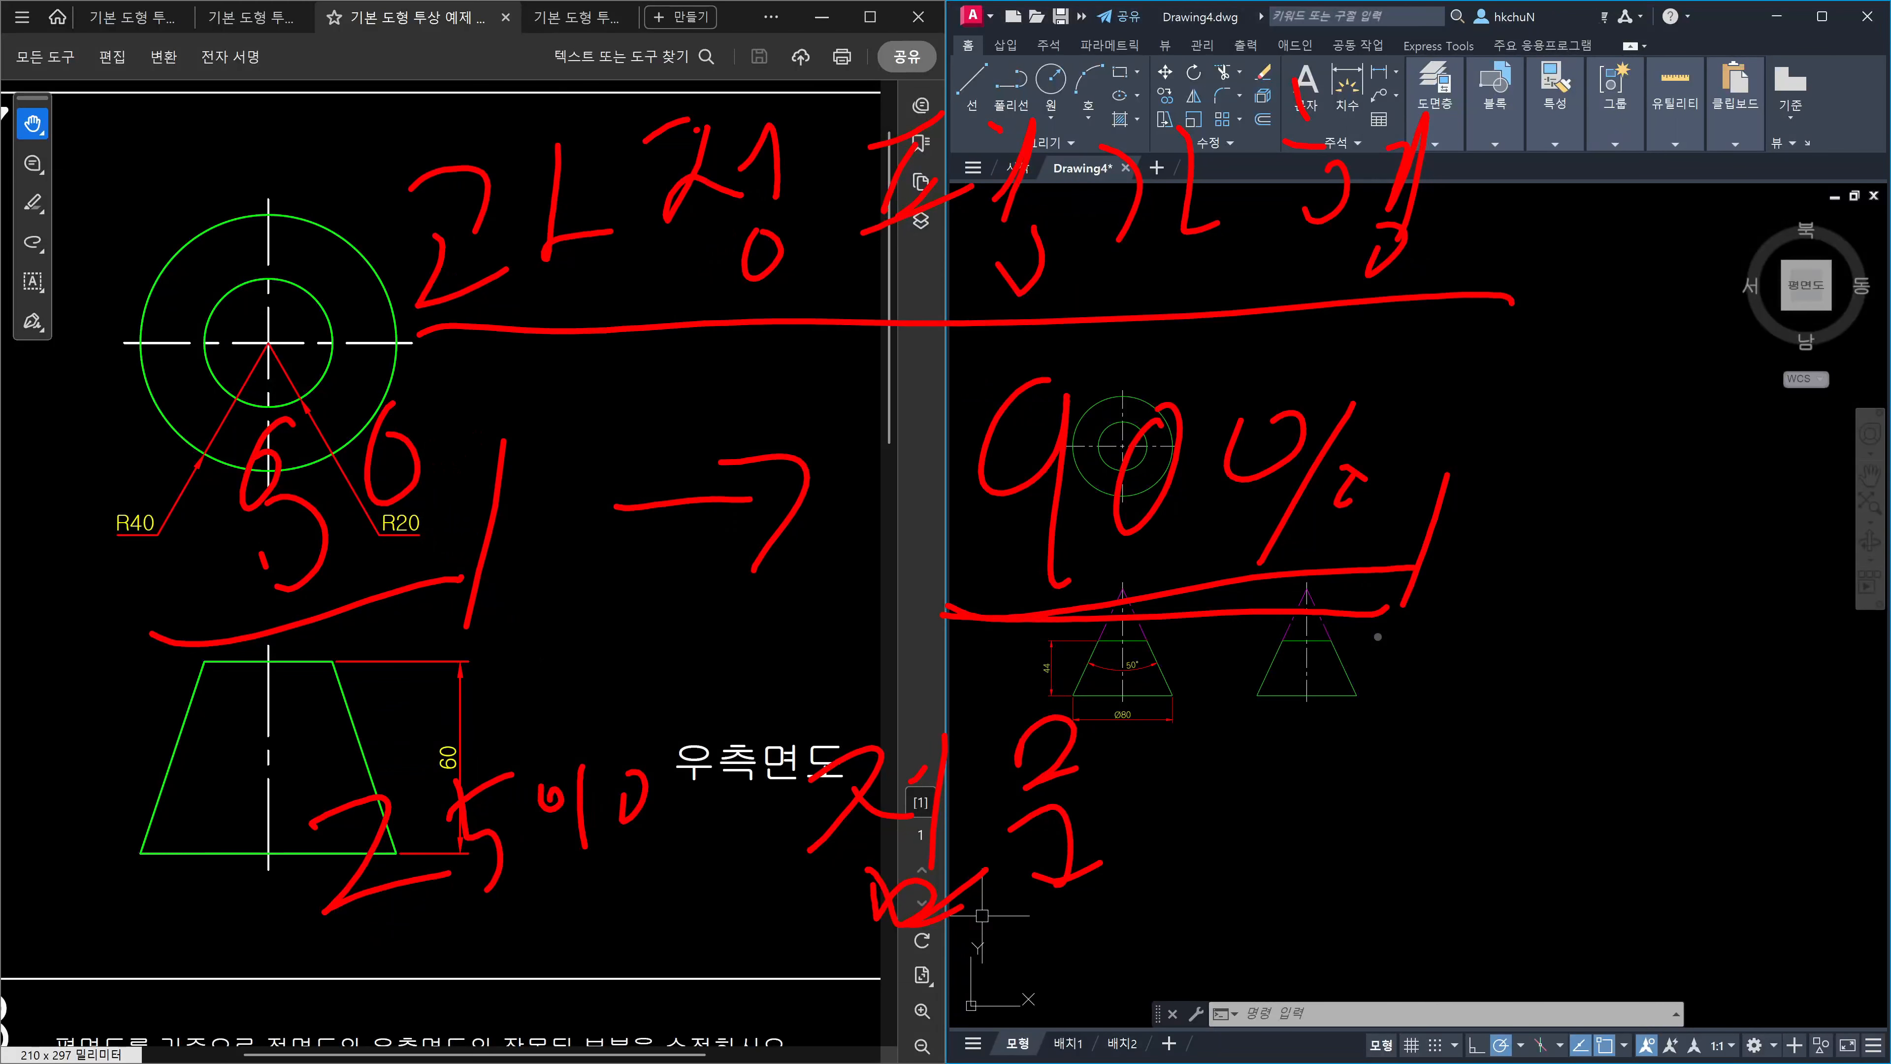
mouse_move(1154, 745)
left_mouse_down()
mouse_move(1216, 754)
mouse_move(1167, 831)
left_mouse_up()
mouse_move(1211, 811)
left_mouse_down()
mouse_move(1156, 868)
mouse_move(1268, 828)
left_mouse_up()
mouse_move(1351, 716)
left_mouse_down()
mouse_move(1366, 760)
mouse_move(1351, 717)
left_mouse_up()
mouse_move(1297, 801)
left_mouse_down()
mouse_move(1386, 767)
mouse_move(1404, 832)
left_mouse_up()
mouse_move(1324, 857)
left_mouse_down()
mouse_move(1358, 833)
mouse_move(1356, 859)
mouse_move(1410, 911)
left_mouse_up()
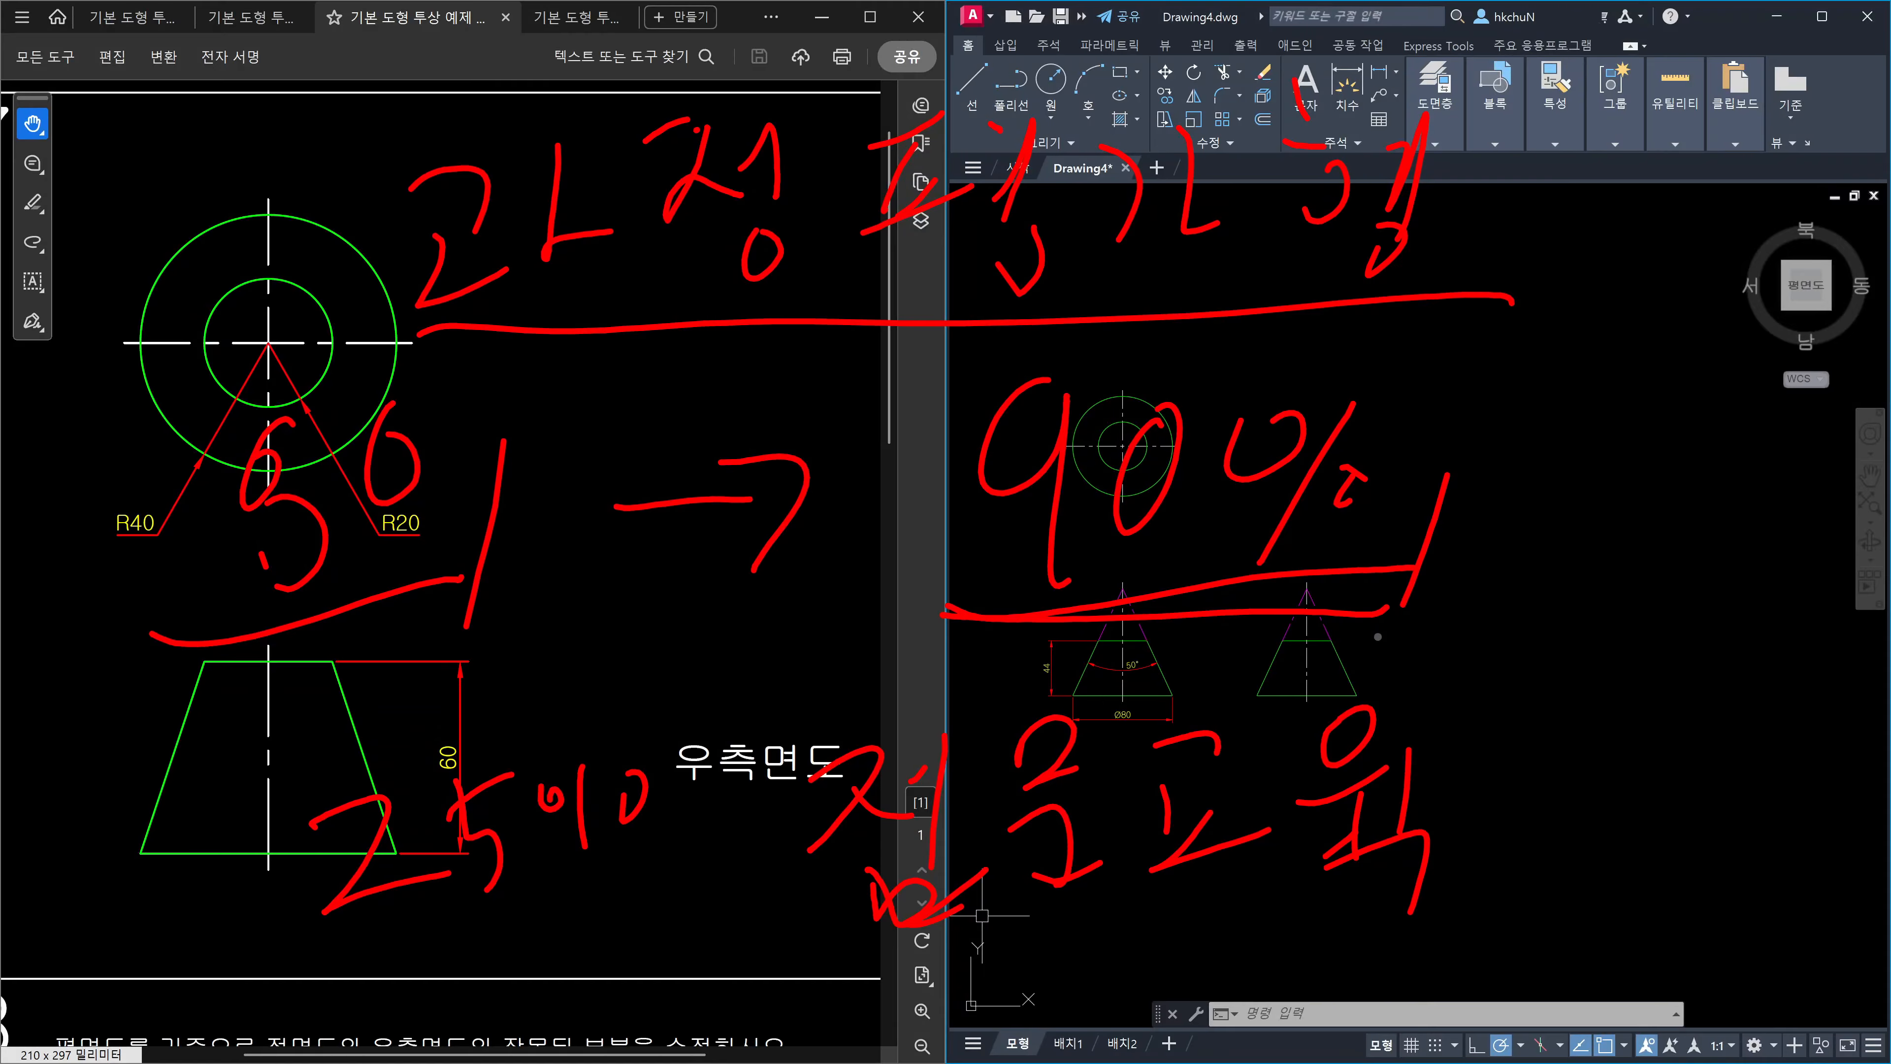
left_click_drag(1569, 148, 1466, 180)
mouse_move(1497, 126)
left_mouse_down()
mouse_move(1495, 191)
mouse_move(1521, 193)
left_mouse_up()
mouse_move(1362, 305)
left_mouse_down()
mouse_move(625, 362)
mouse_move(943, 55)
mouse_move(1065, 384)
left_mouse_up()
left_click_drag(1591, 338, 1589, 359)
mouse_move(1558, 253)
left_mouse_down()
mouse_move(1640, 477)
mouse_move(1478, 801)
left_mouse_up()
left_click_drag(1483, 721, 1642, 771)
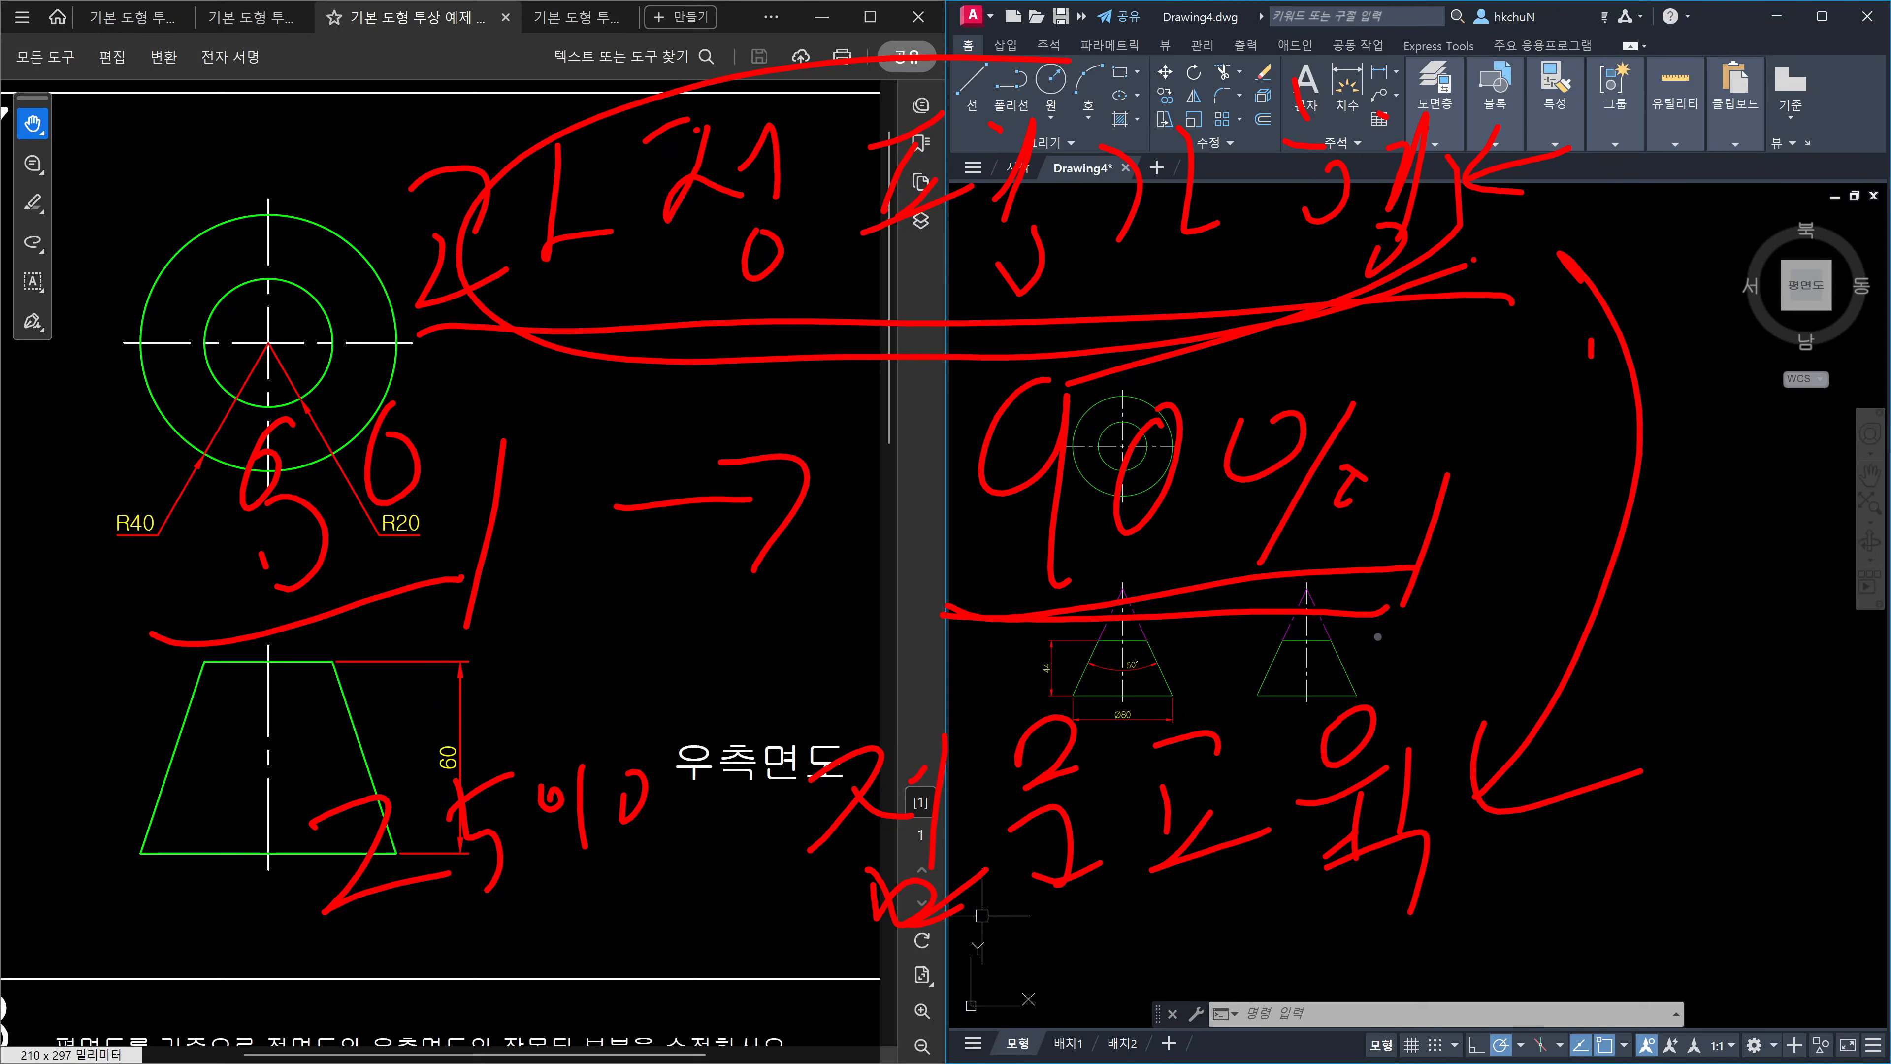
key("Escape")
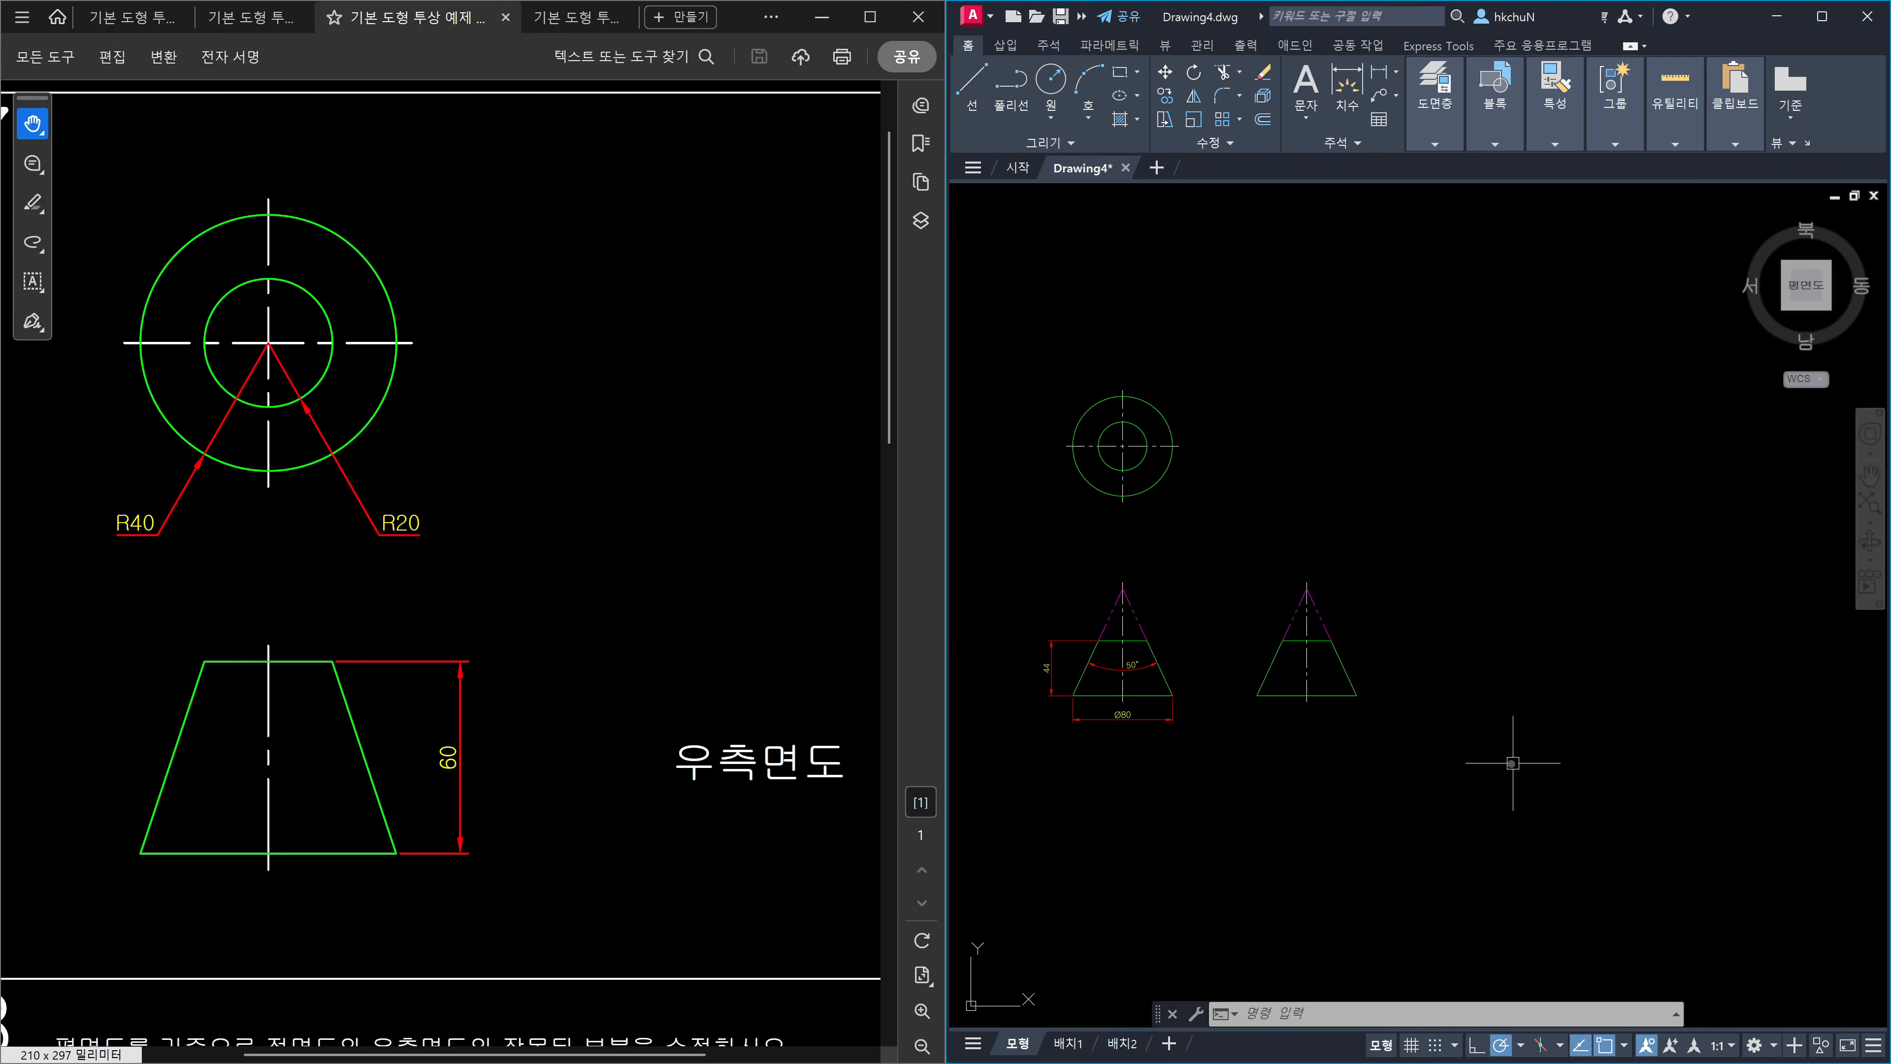
Draw crossing horizontal and vertical construction lines in the empty space beside the cone's side view, with ortho mode on for the vertical one.
key("Escape")
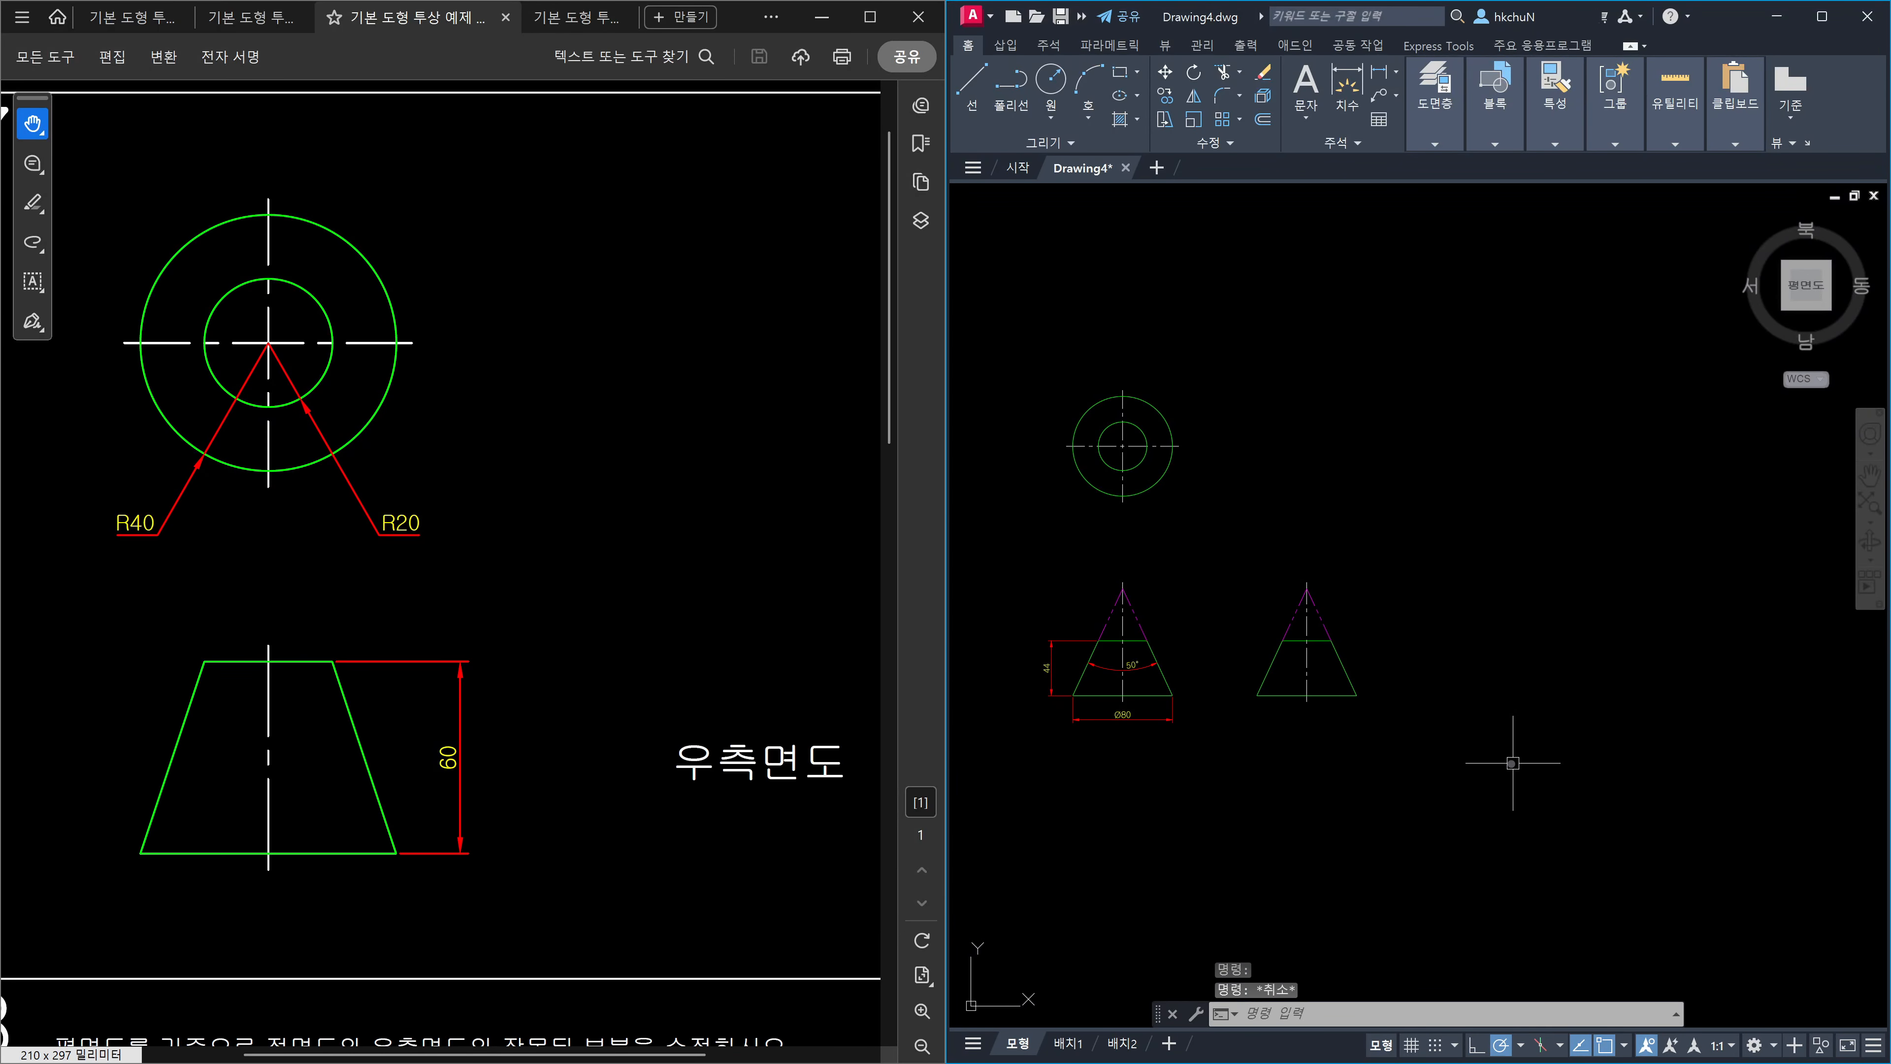
middle_click_drag(1478, 750, 1341, 742)
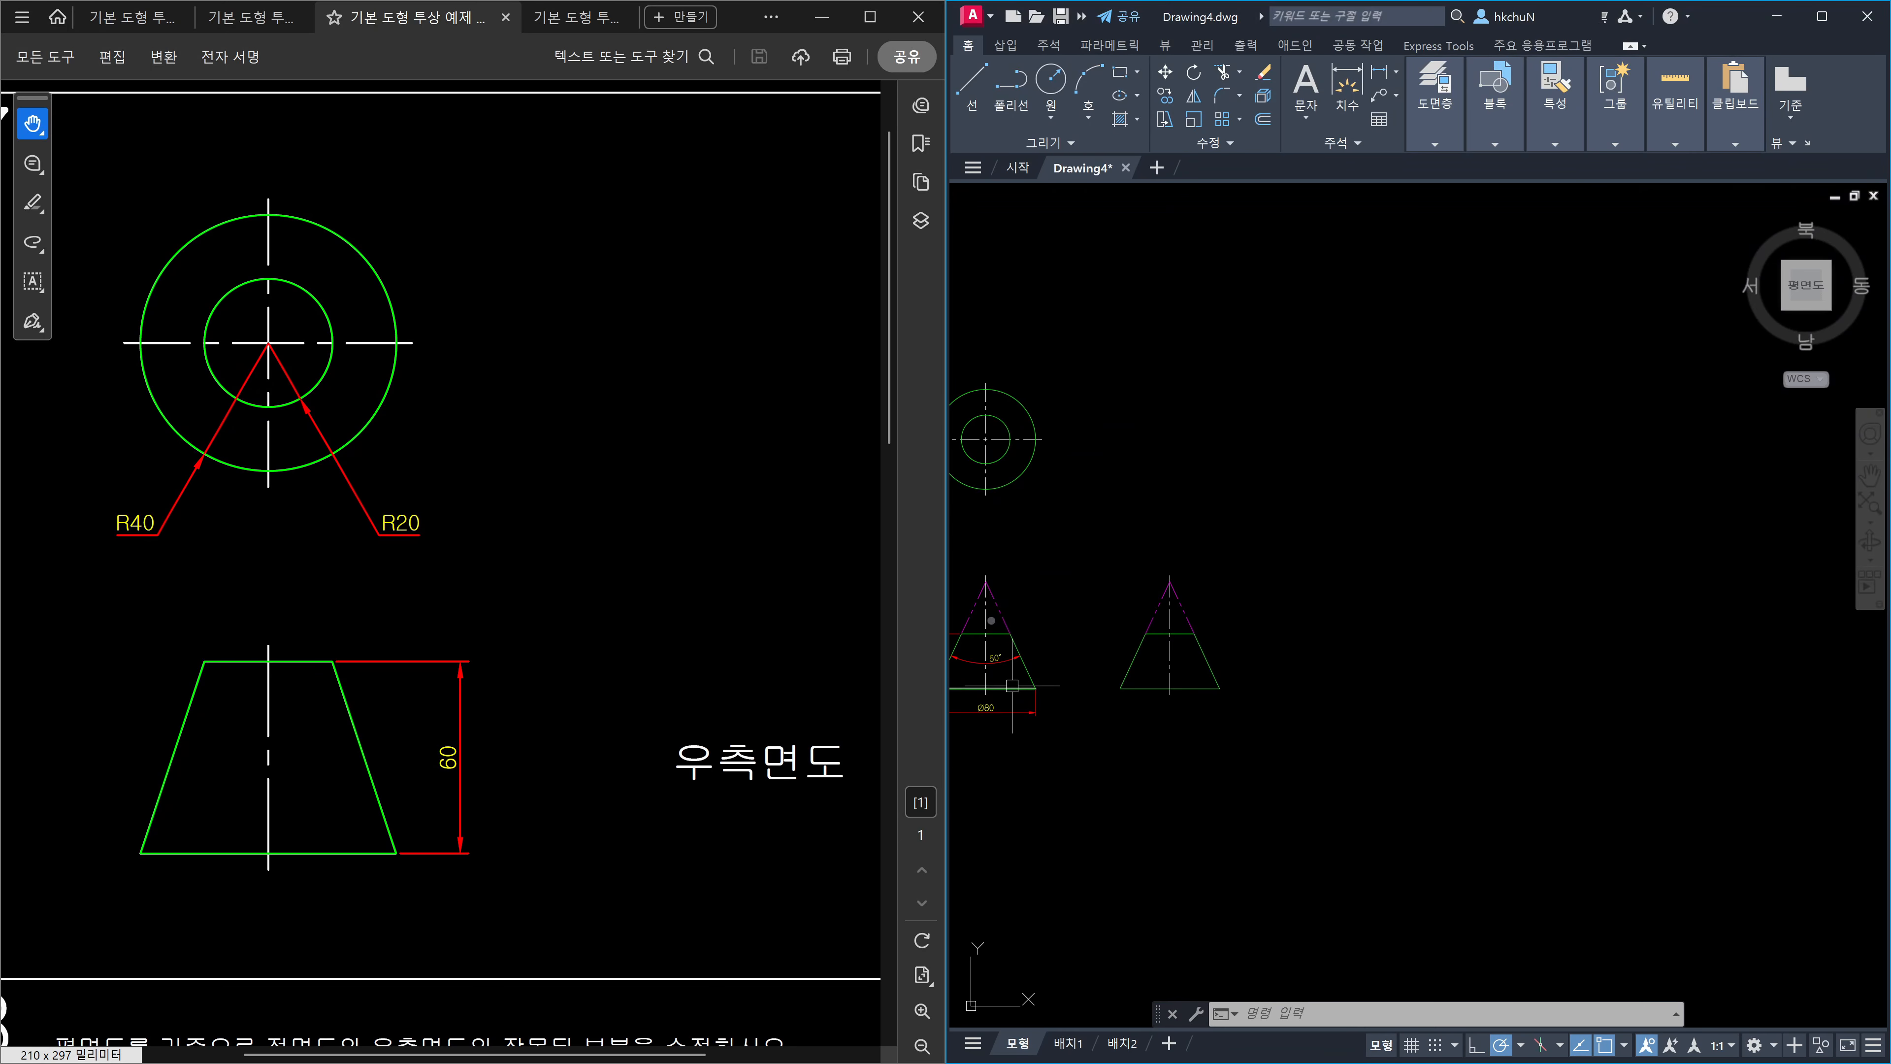
scroll(1258, 676, "up", 2)
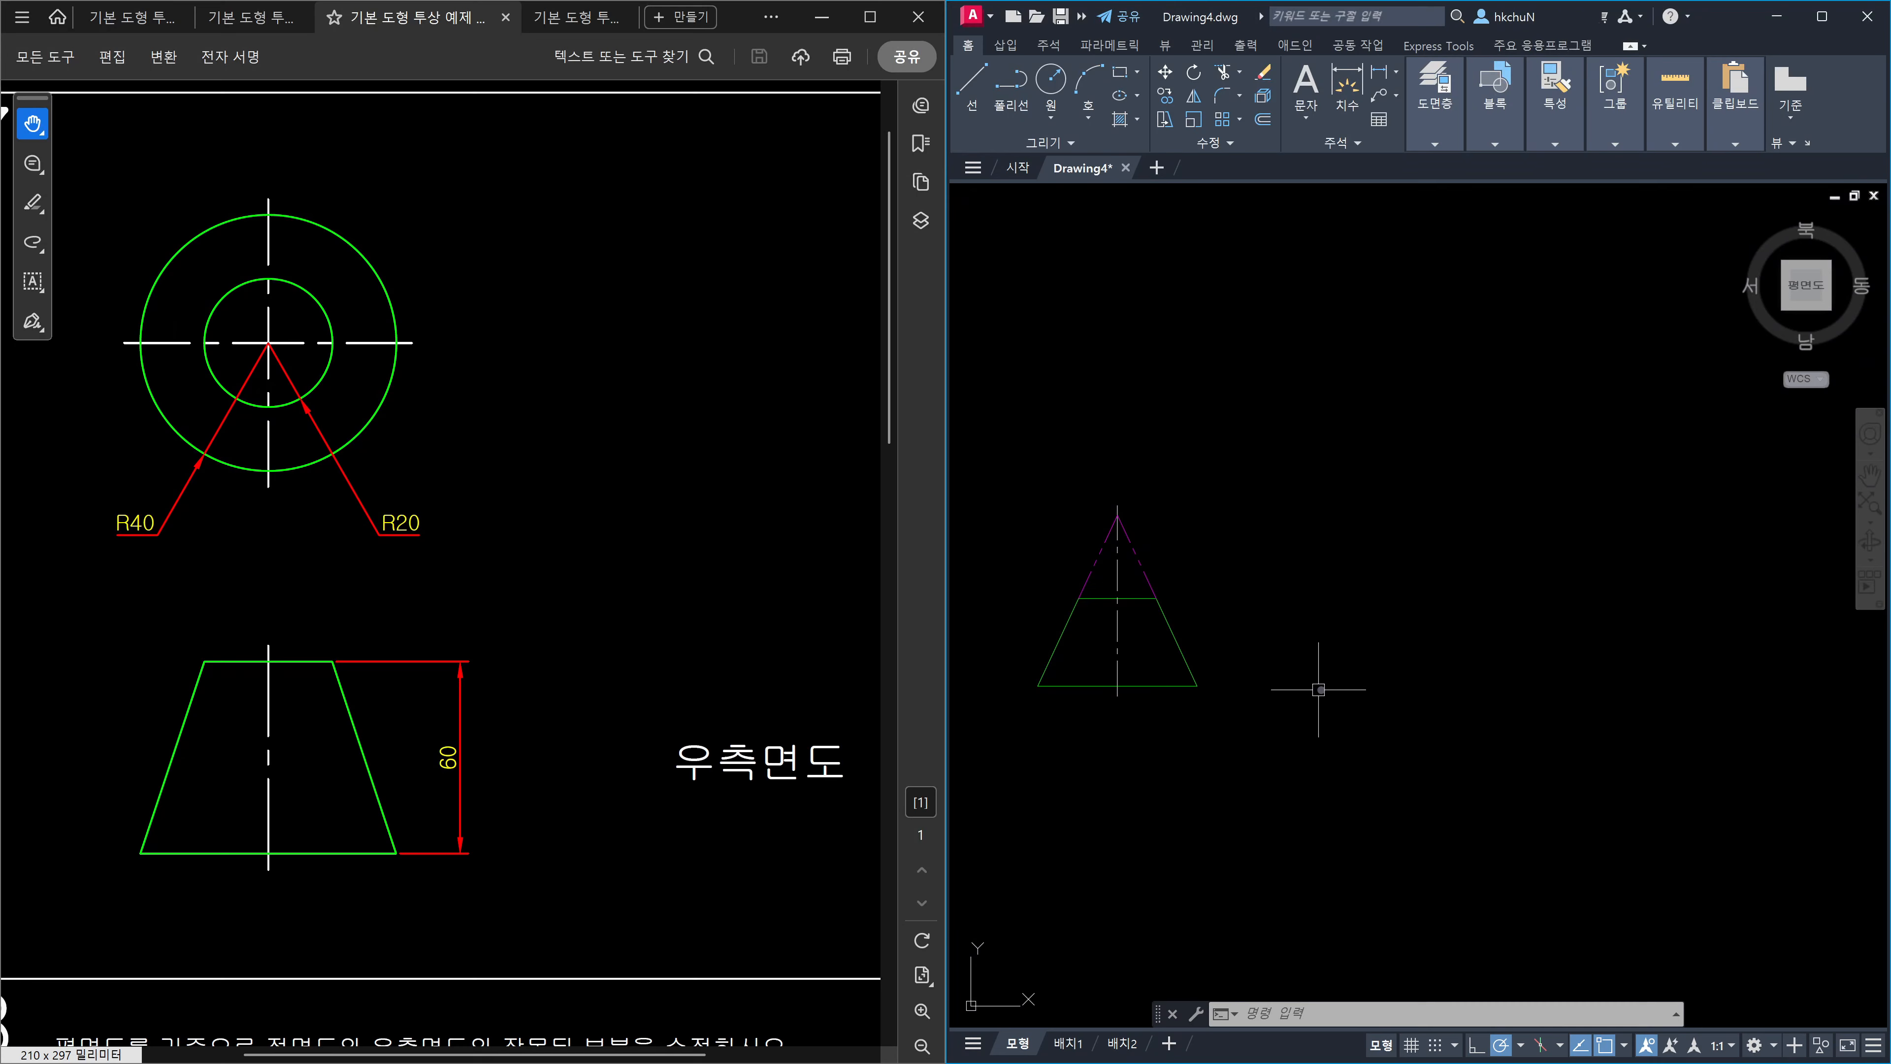
middle_click_drag(1371, 693, 1266, 717)
key("Escape")
key("Escape")
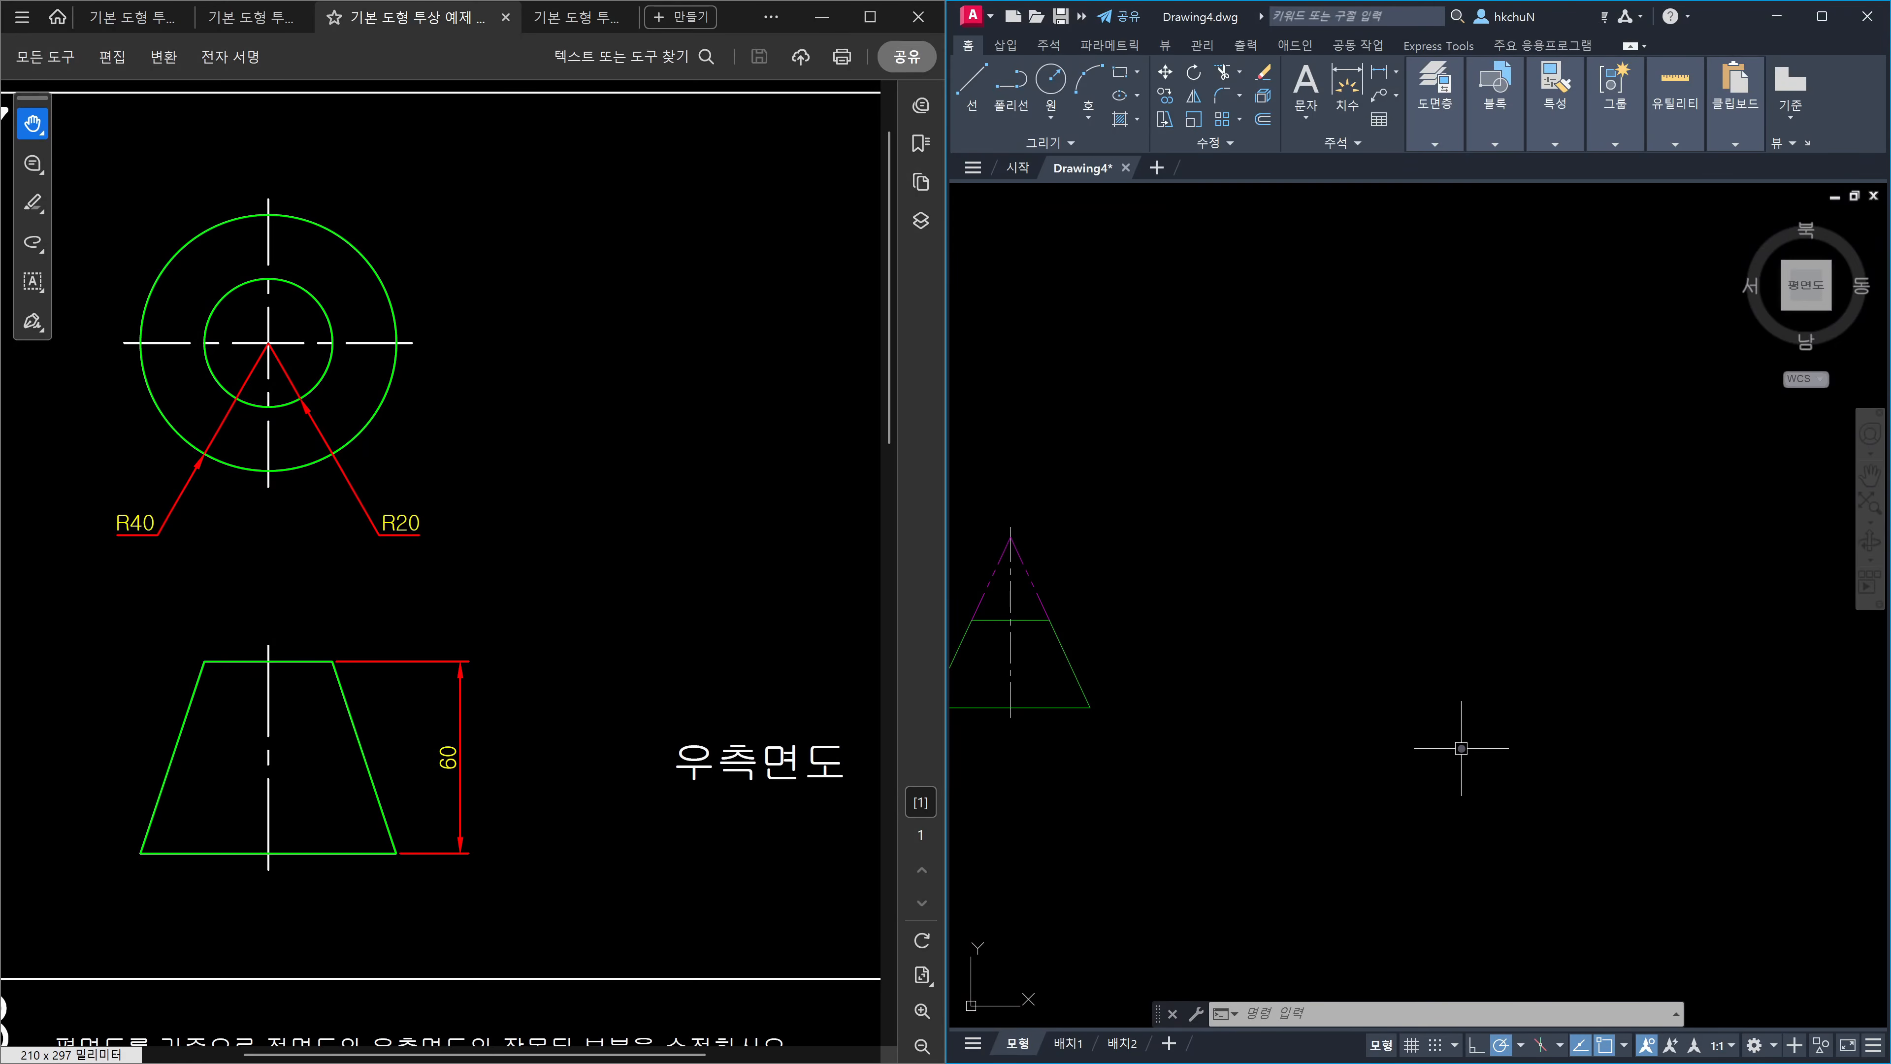
type("xl")
key("Return")
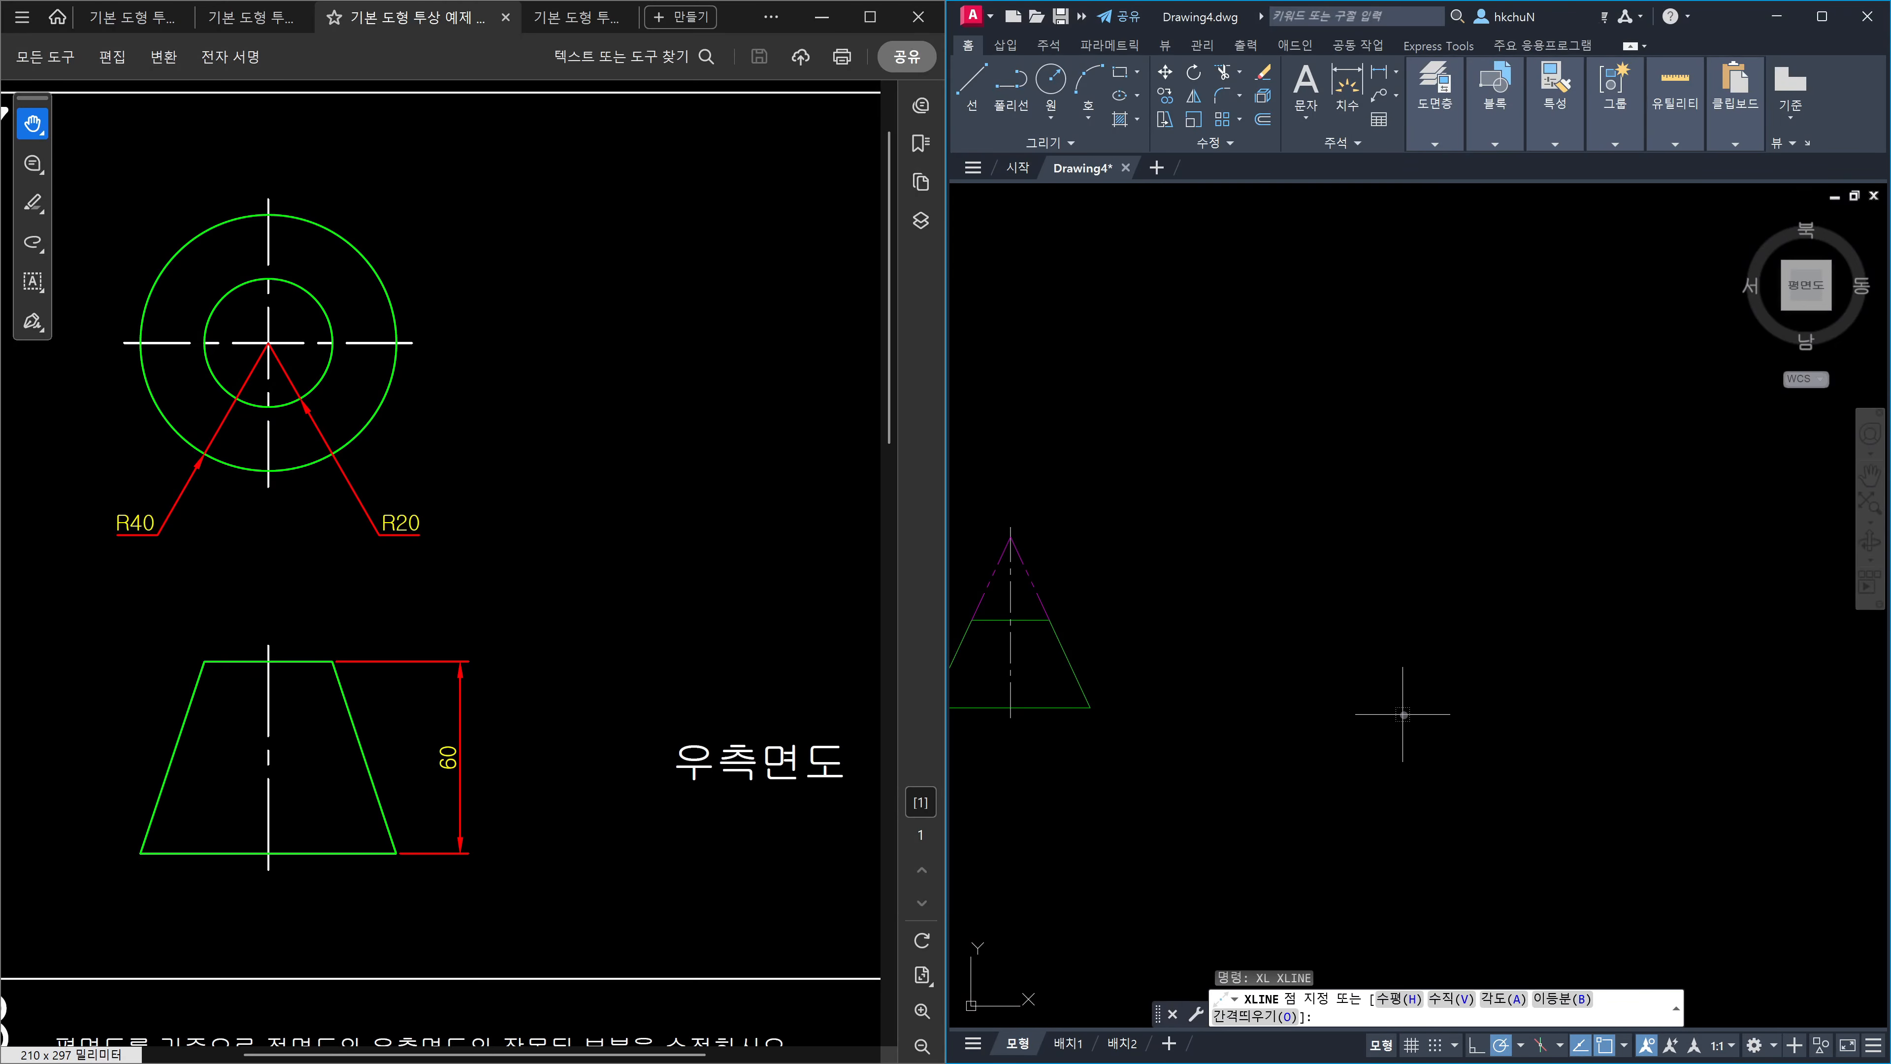
left_click(1429, 713)
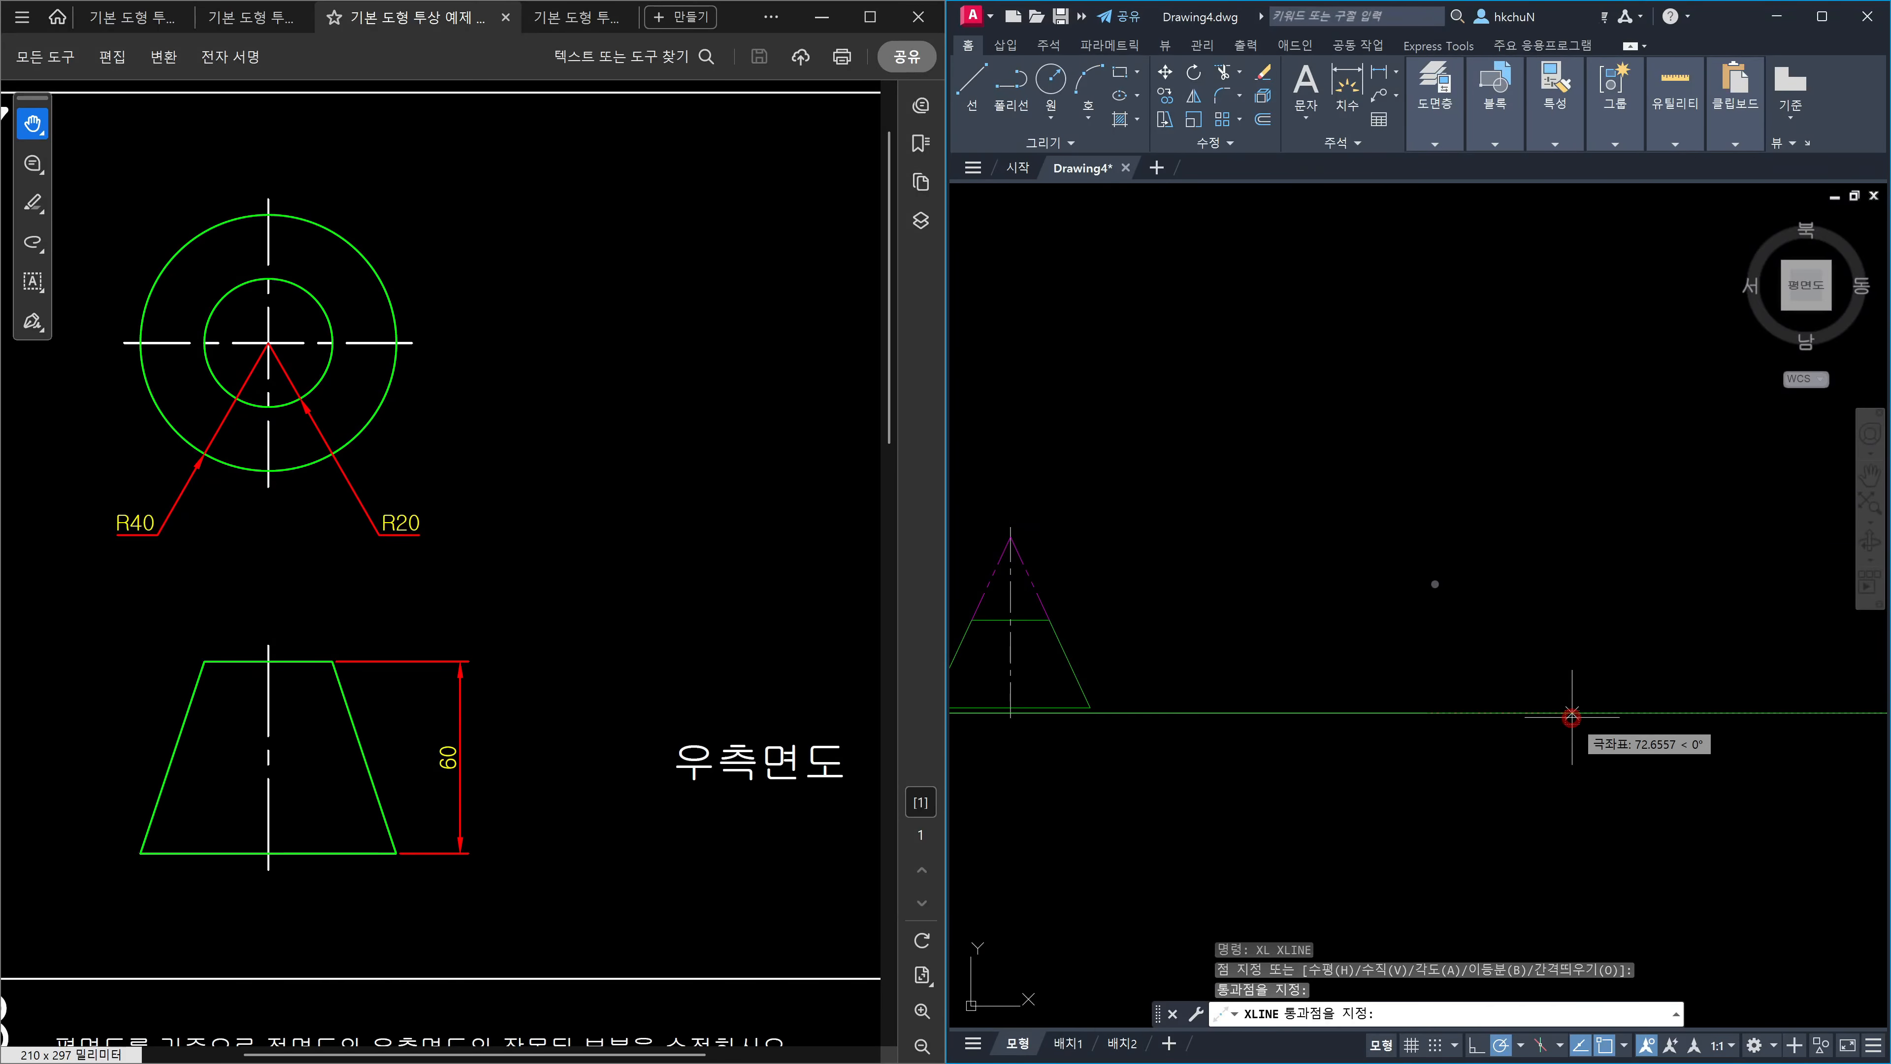
key("F8")
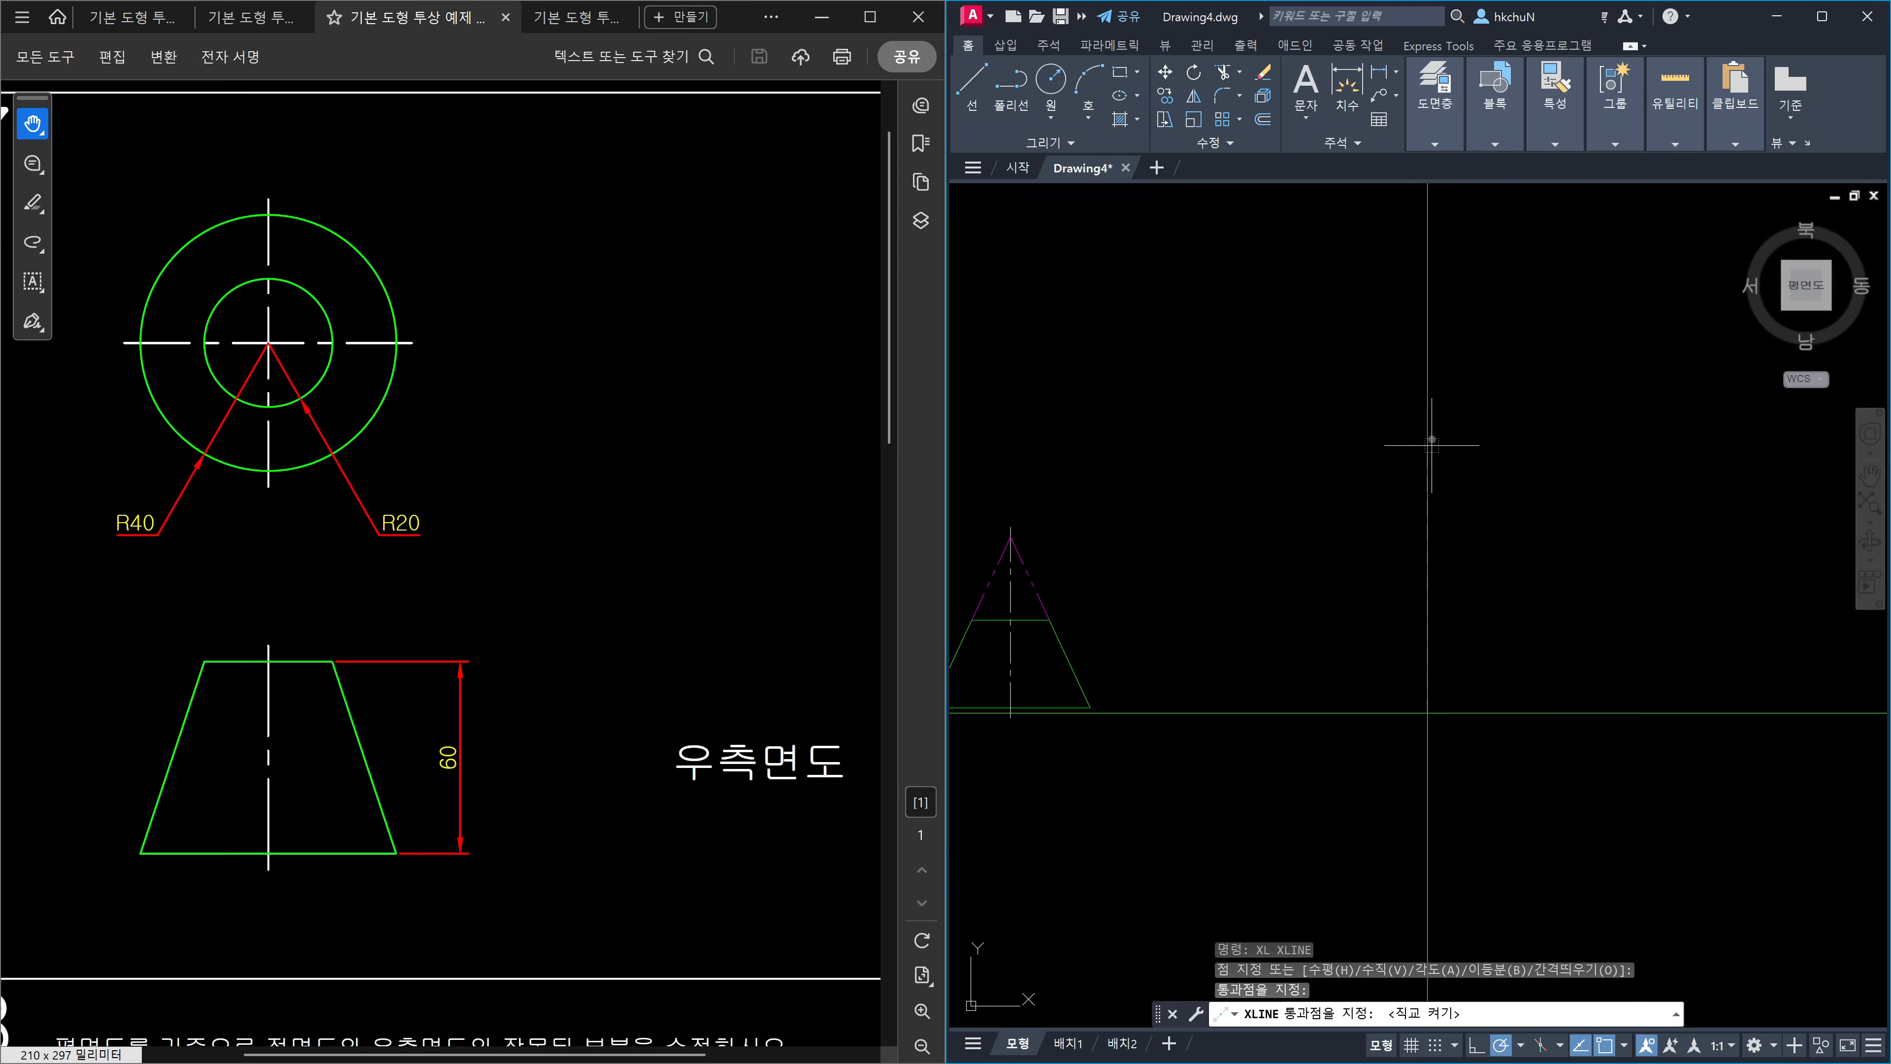
left_click(1432, 433)
key("Return")
Draw a second horizontal construction line across the vertical one, well above the base line, for the plan view.
key("Return")
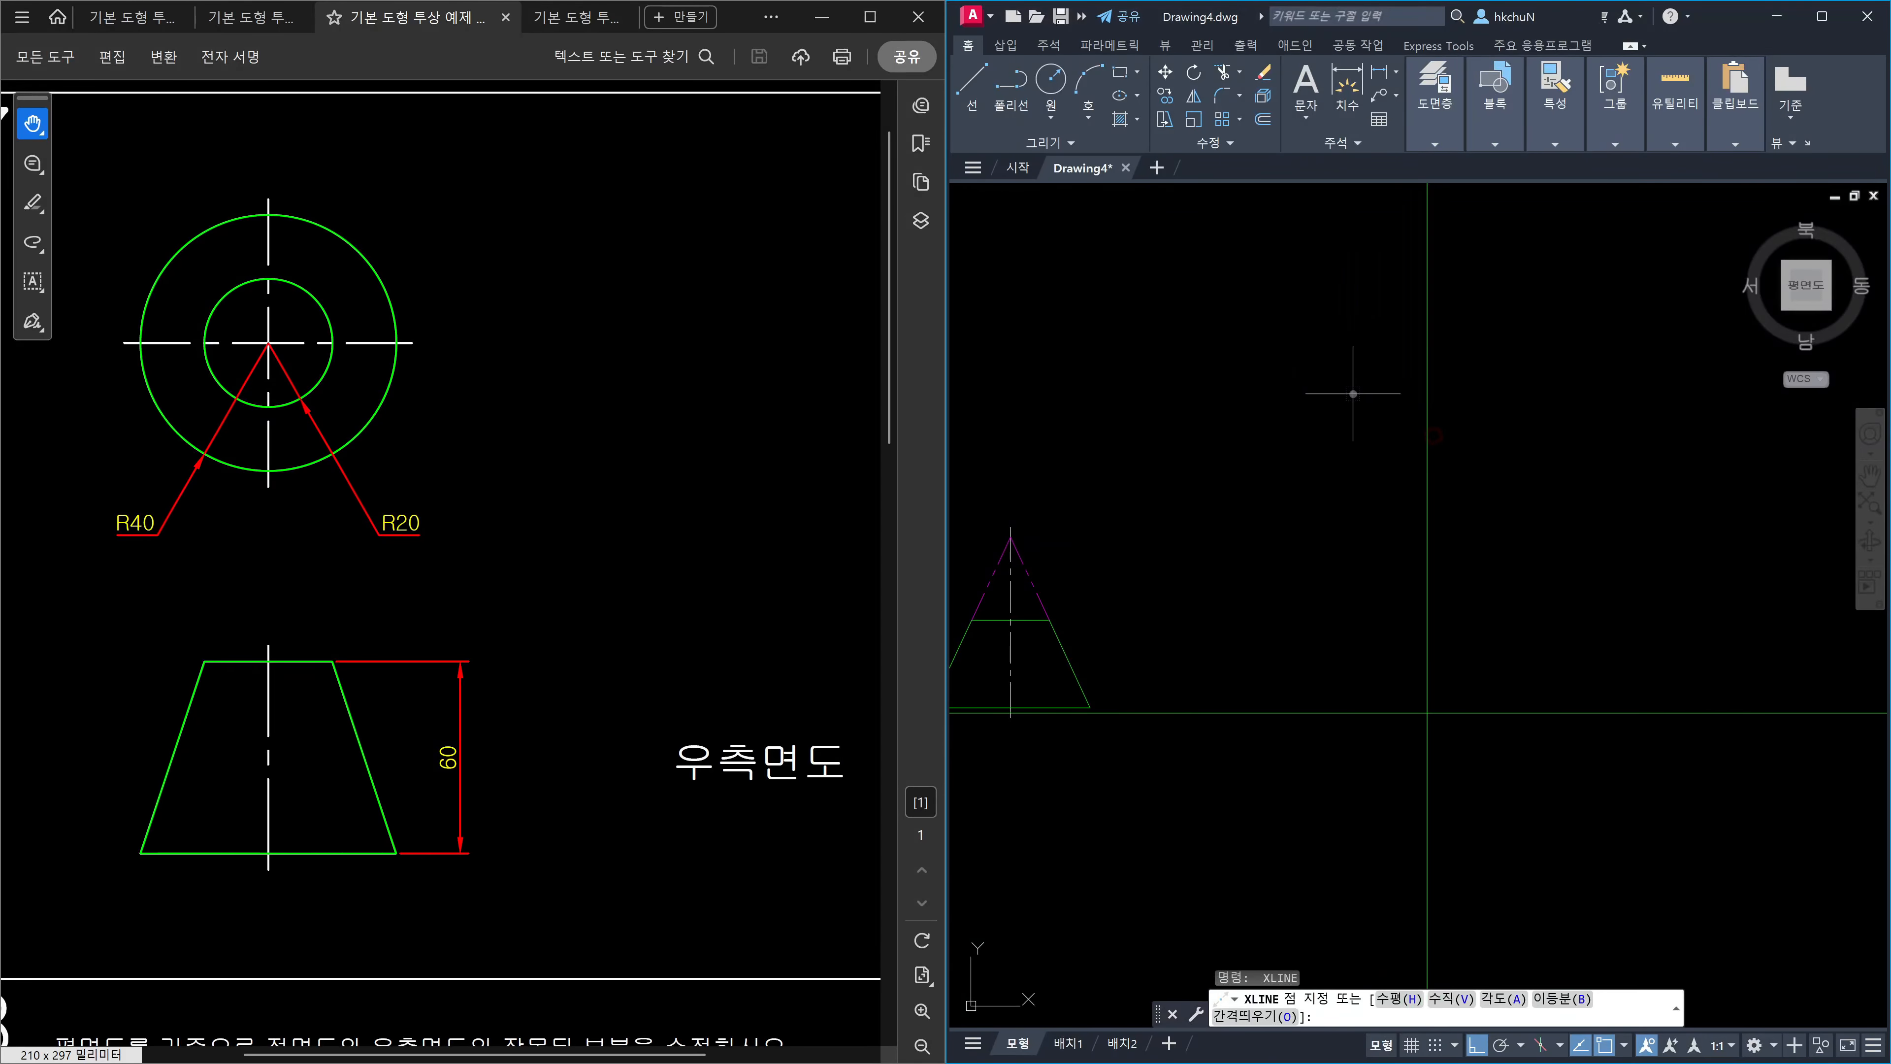
left_click(1353, 389)
left_click(1533, 387)
key("Escape")
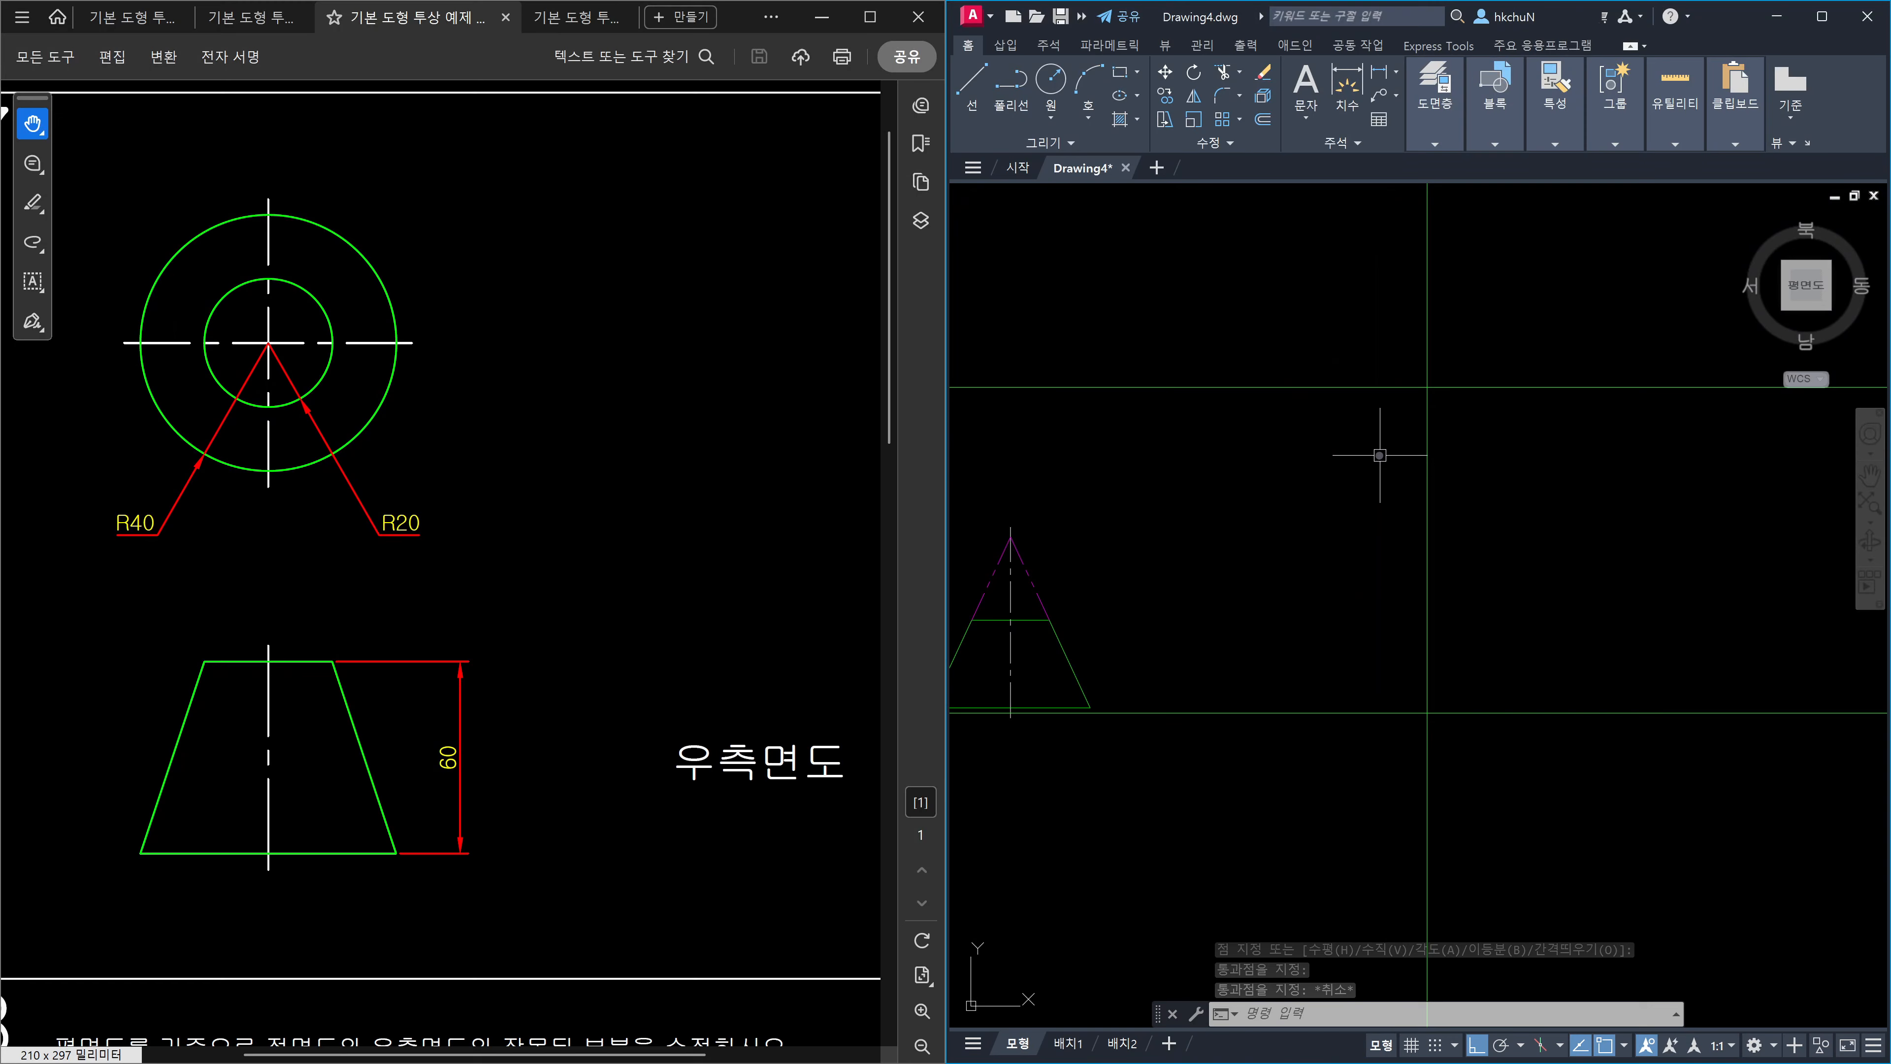
Draw a circle of radius 20 centred on the upper crossing of the construction lines.
type("c")
key("Return")
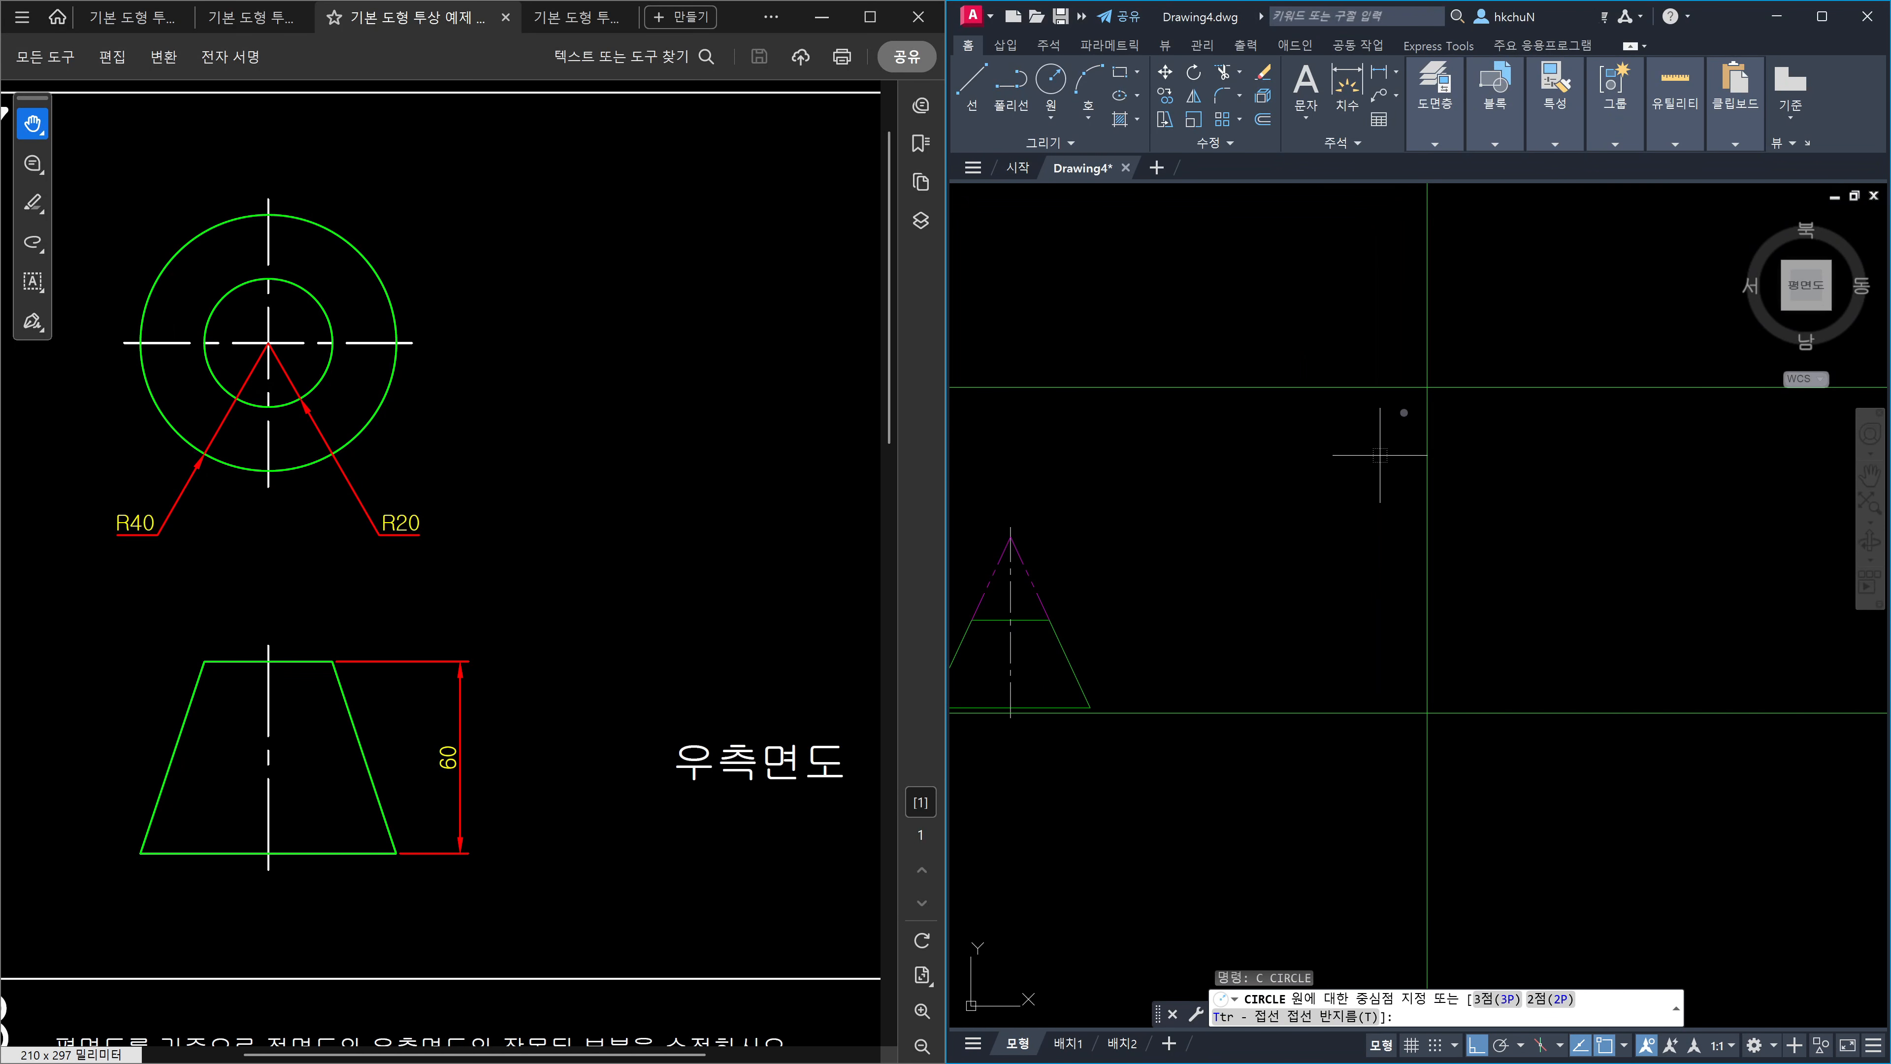
left_click(1427, 386)
type("20")
key("Return")
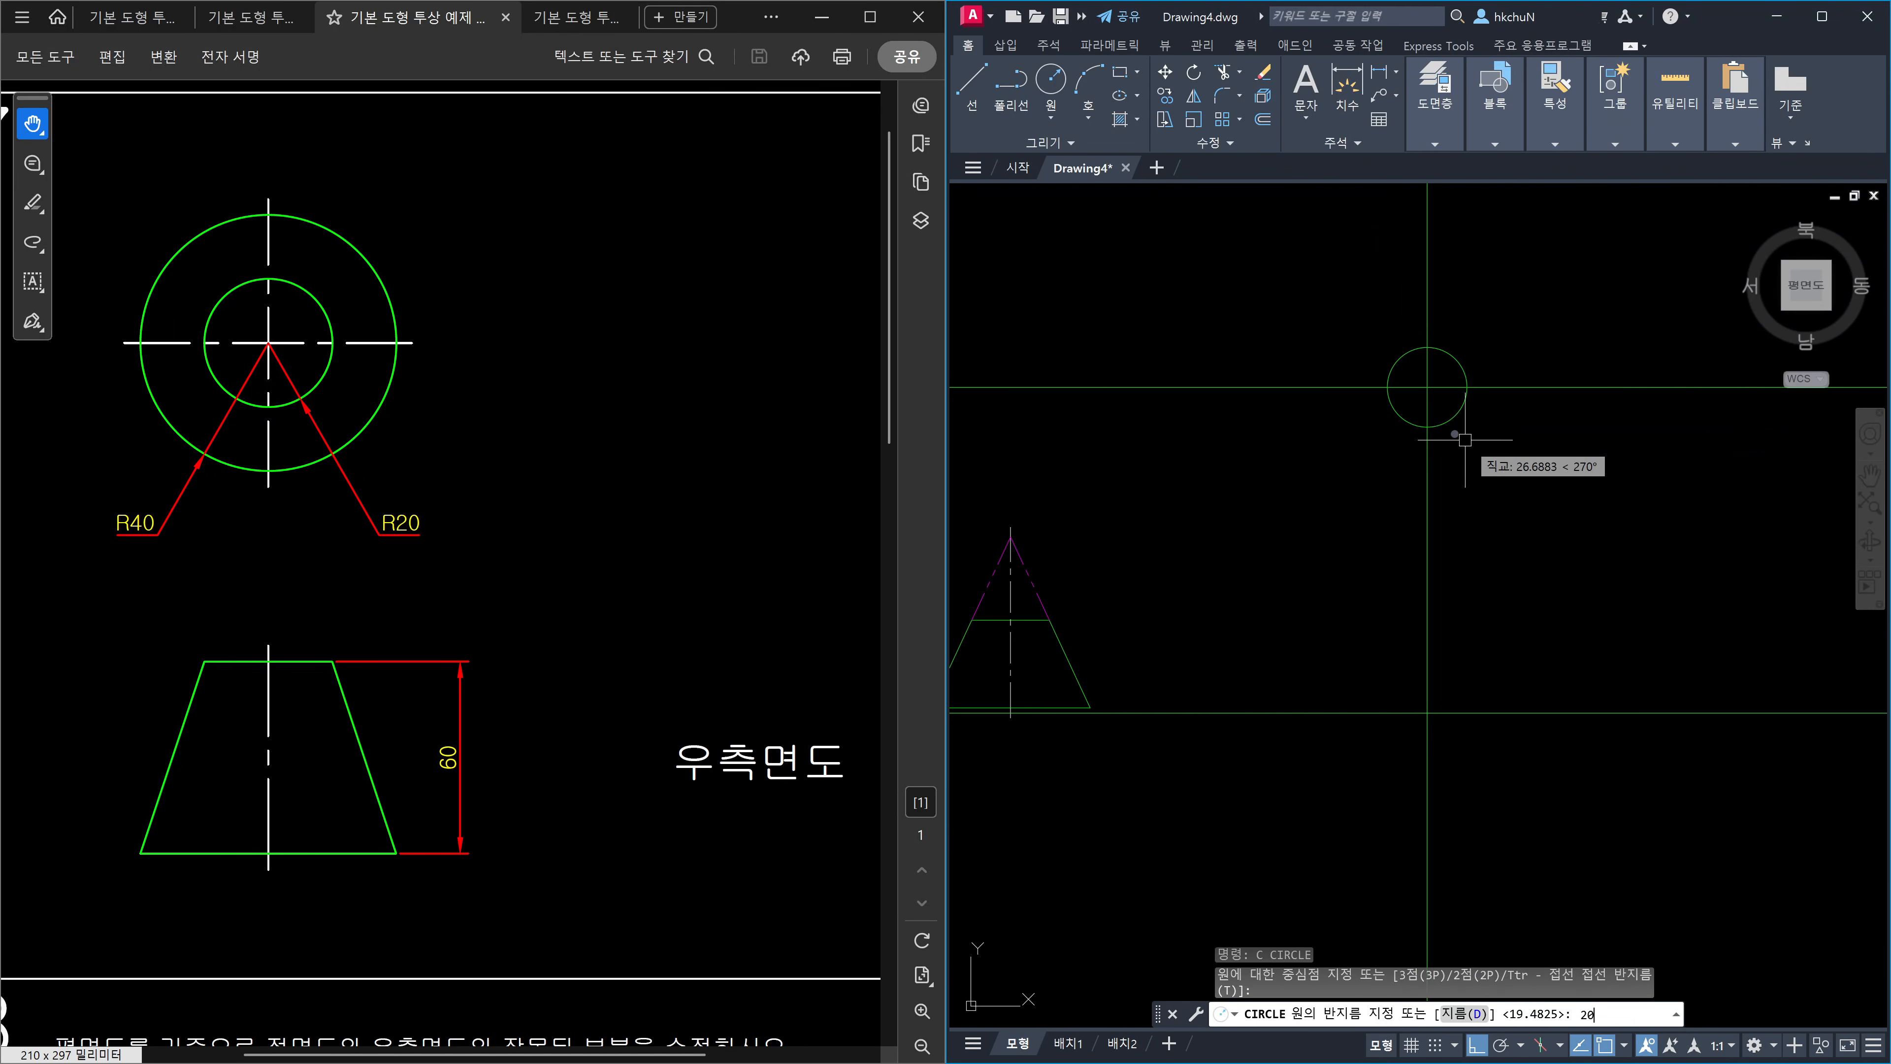
Add a concentric circle of radius 40 around the smaller circle in the plan view.
key("Return")
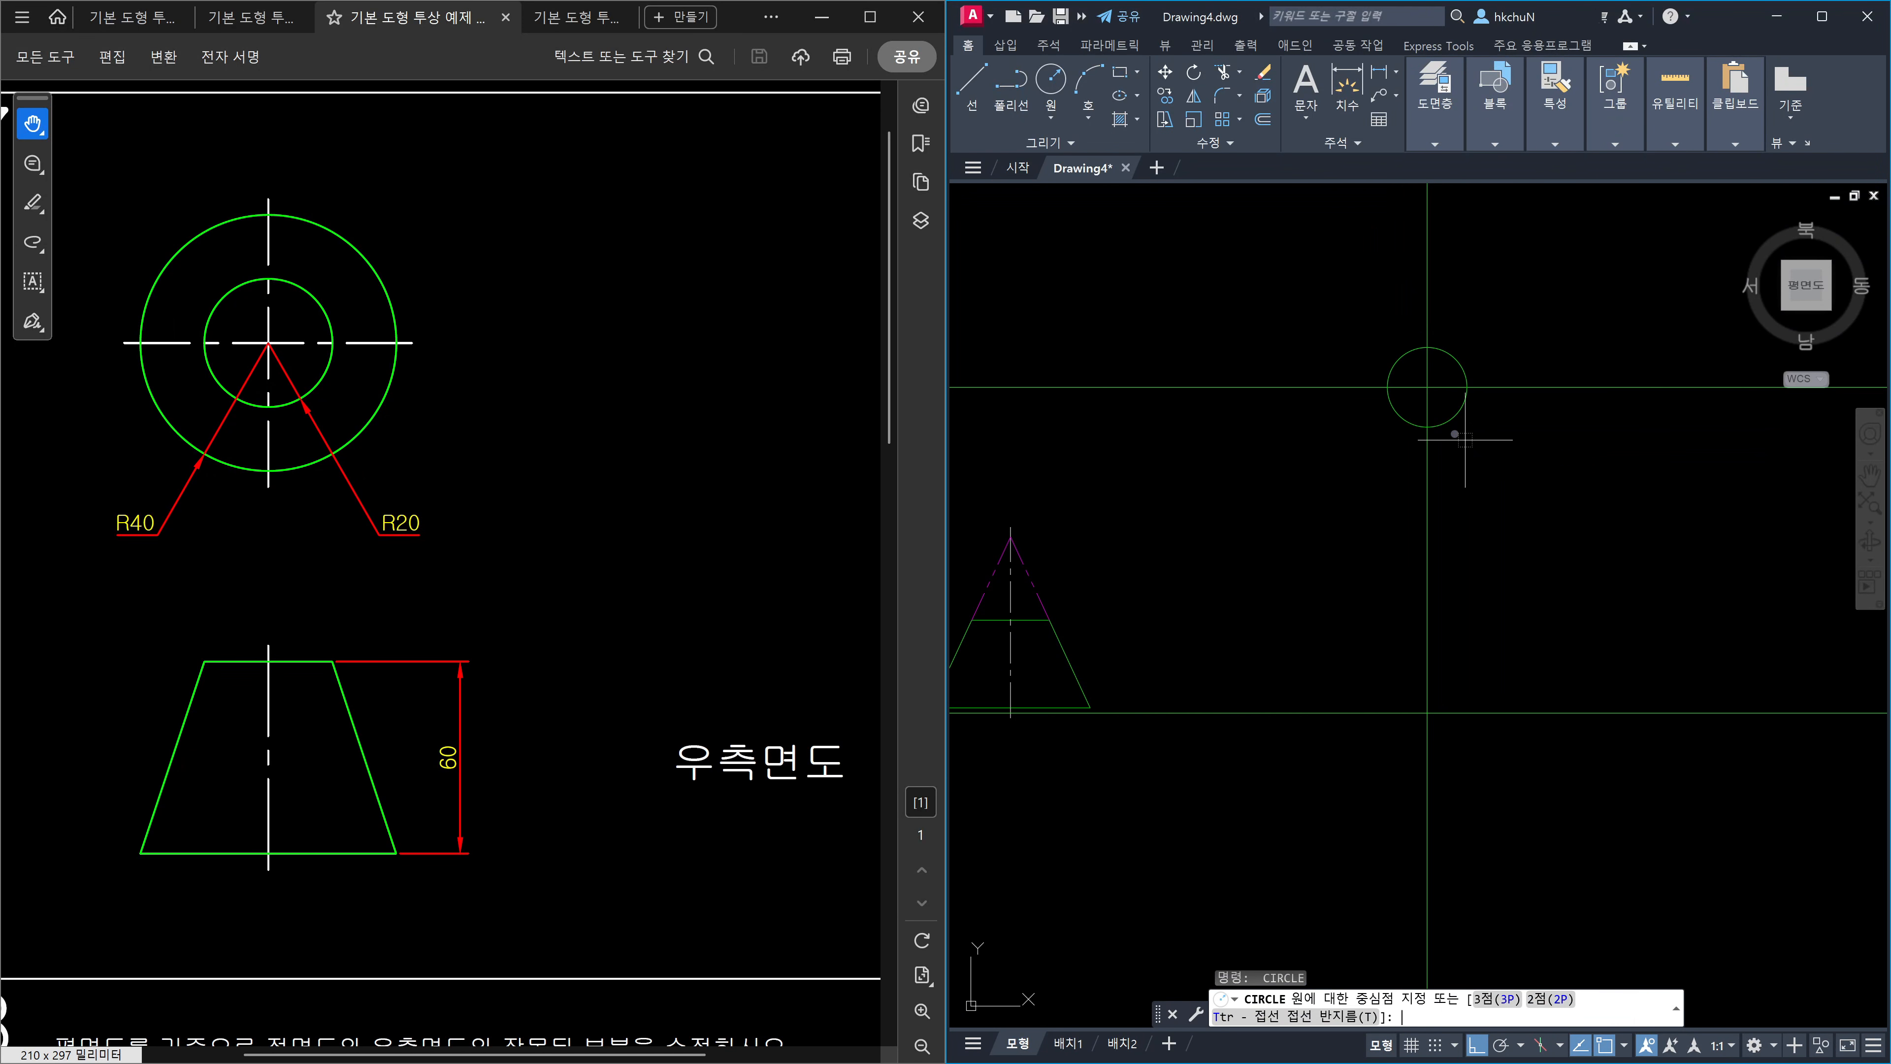
left_click(1426, 385)
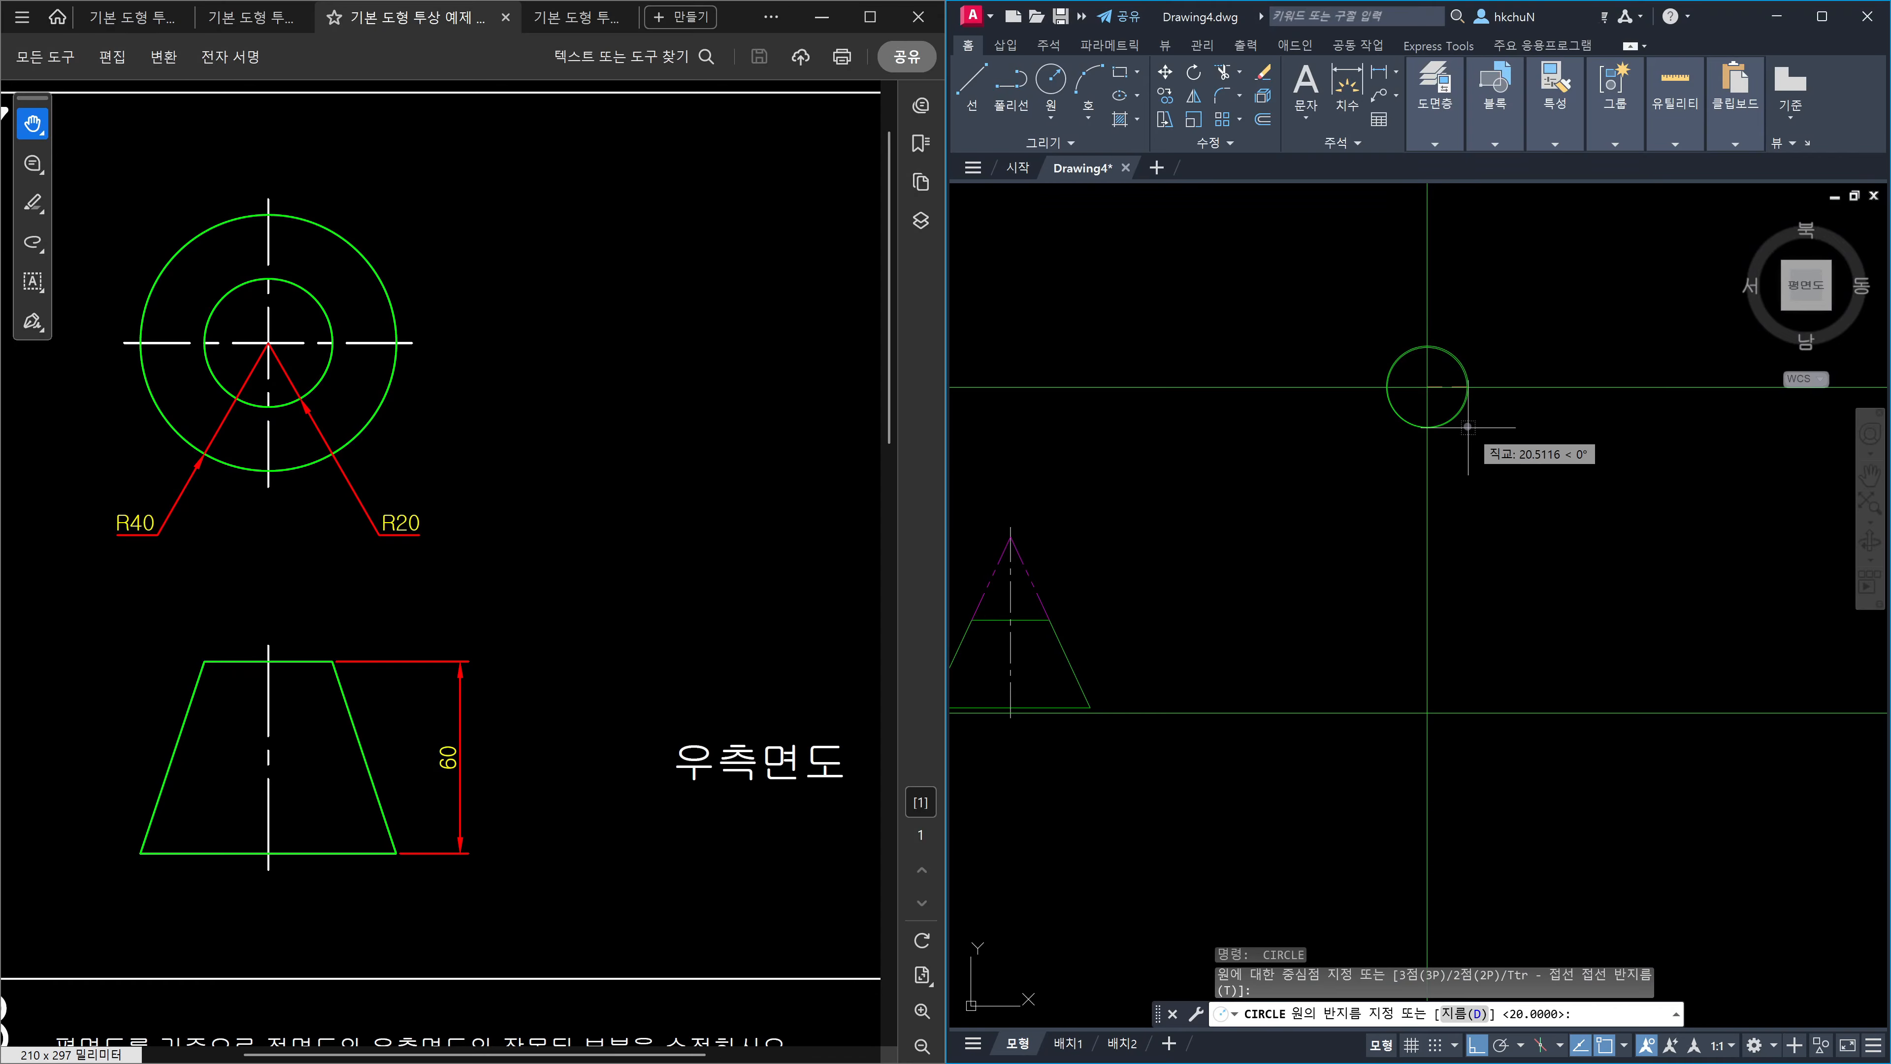
type("40")
key("Return")
key("Escape")
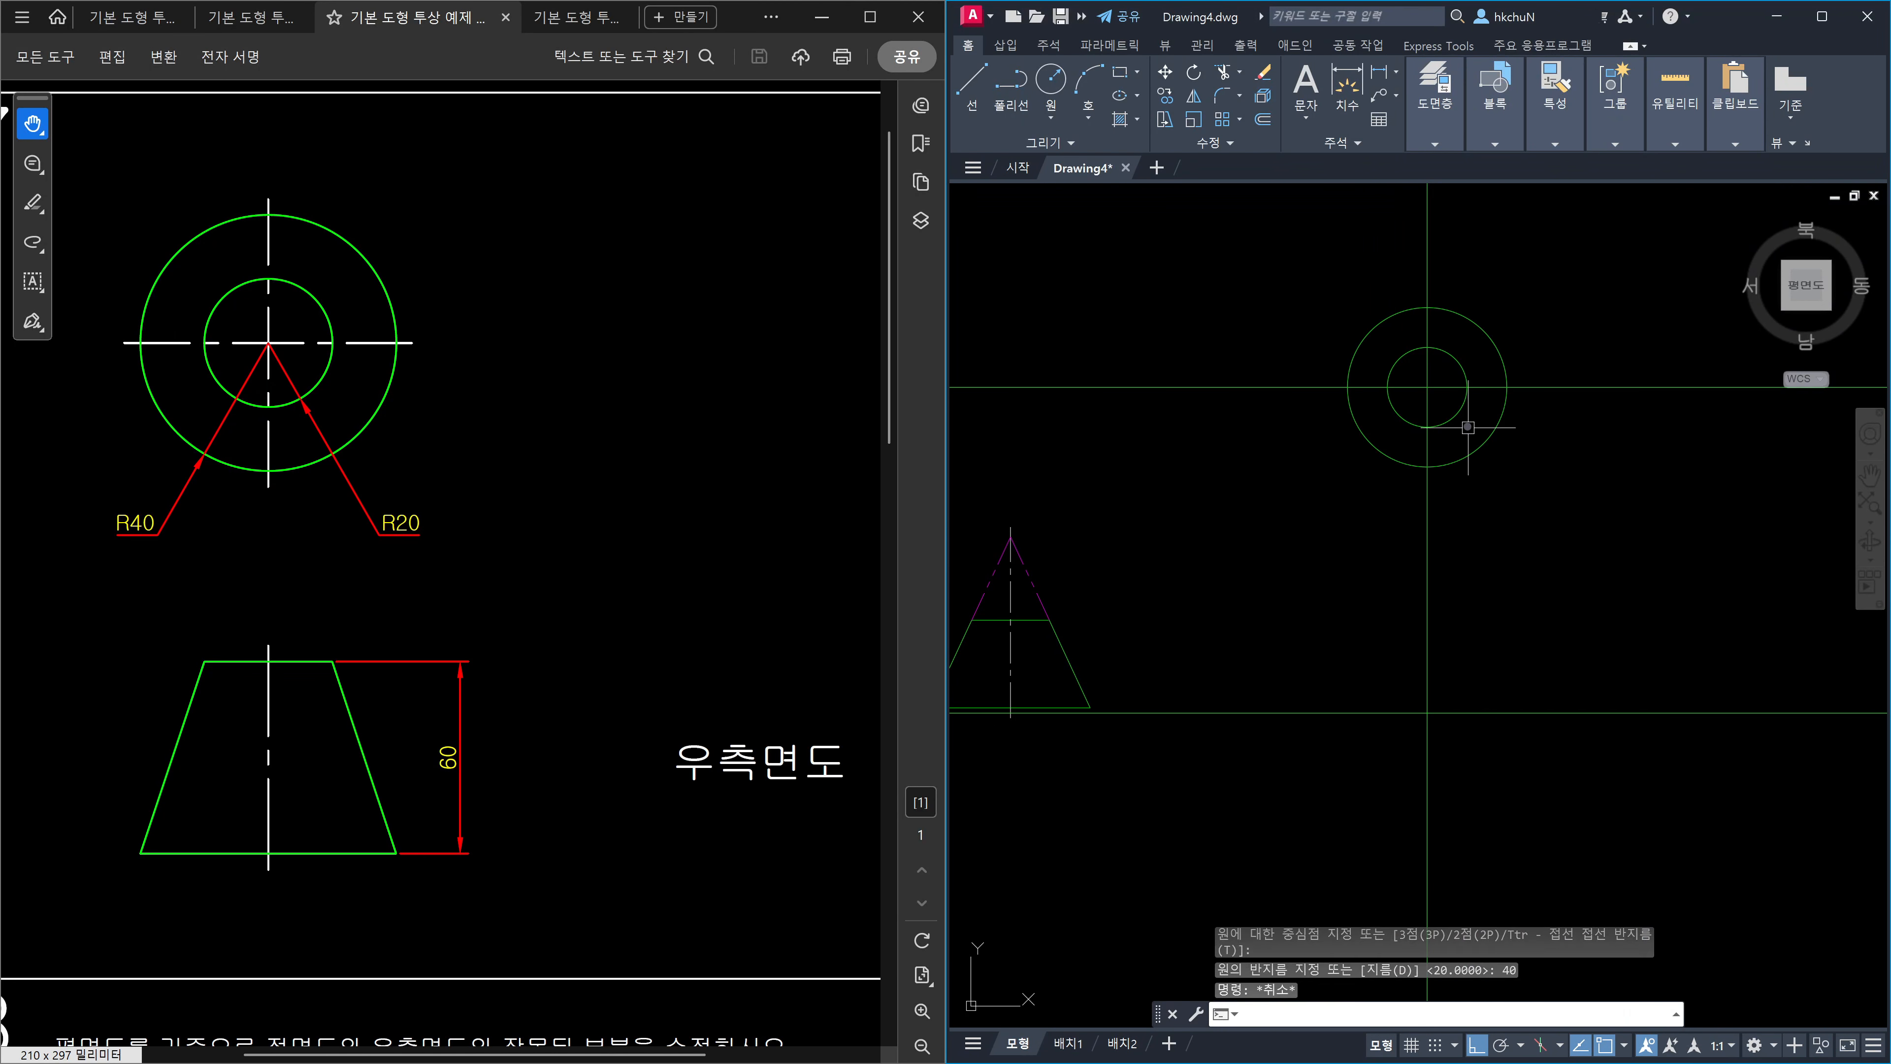
key("Escape")
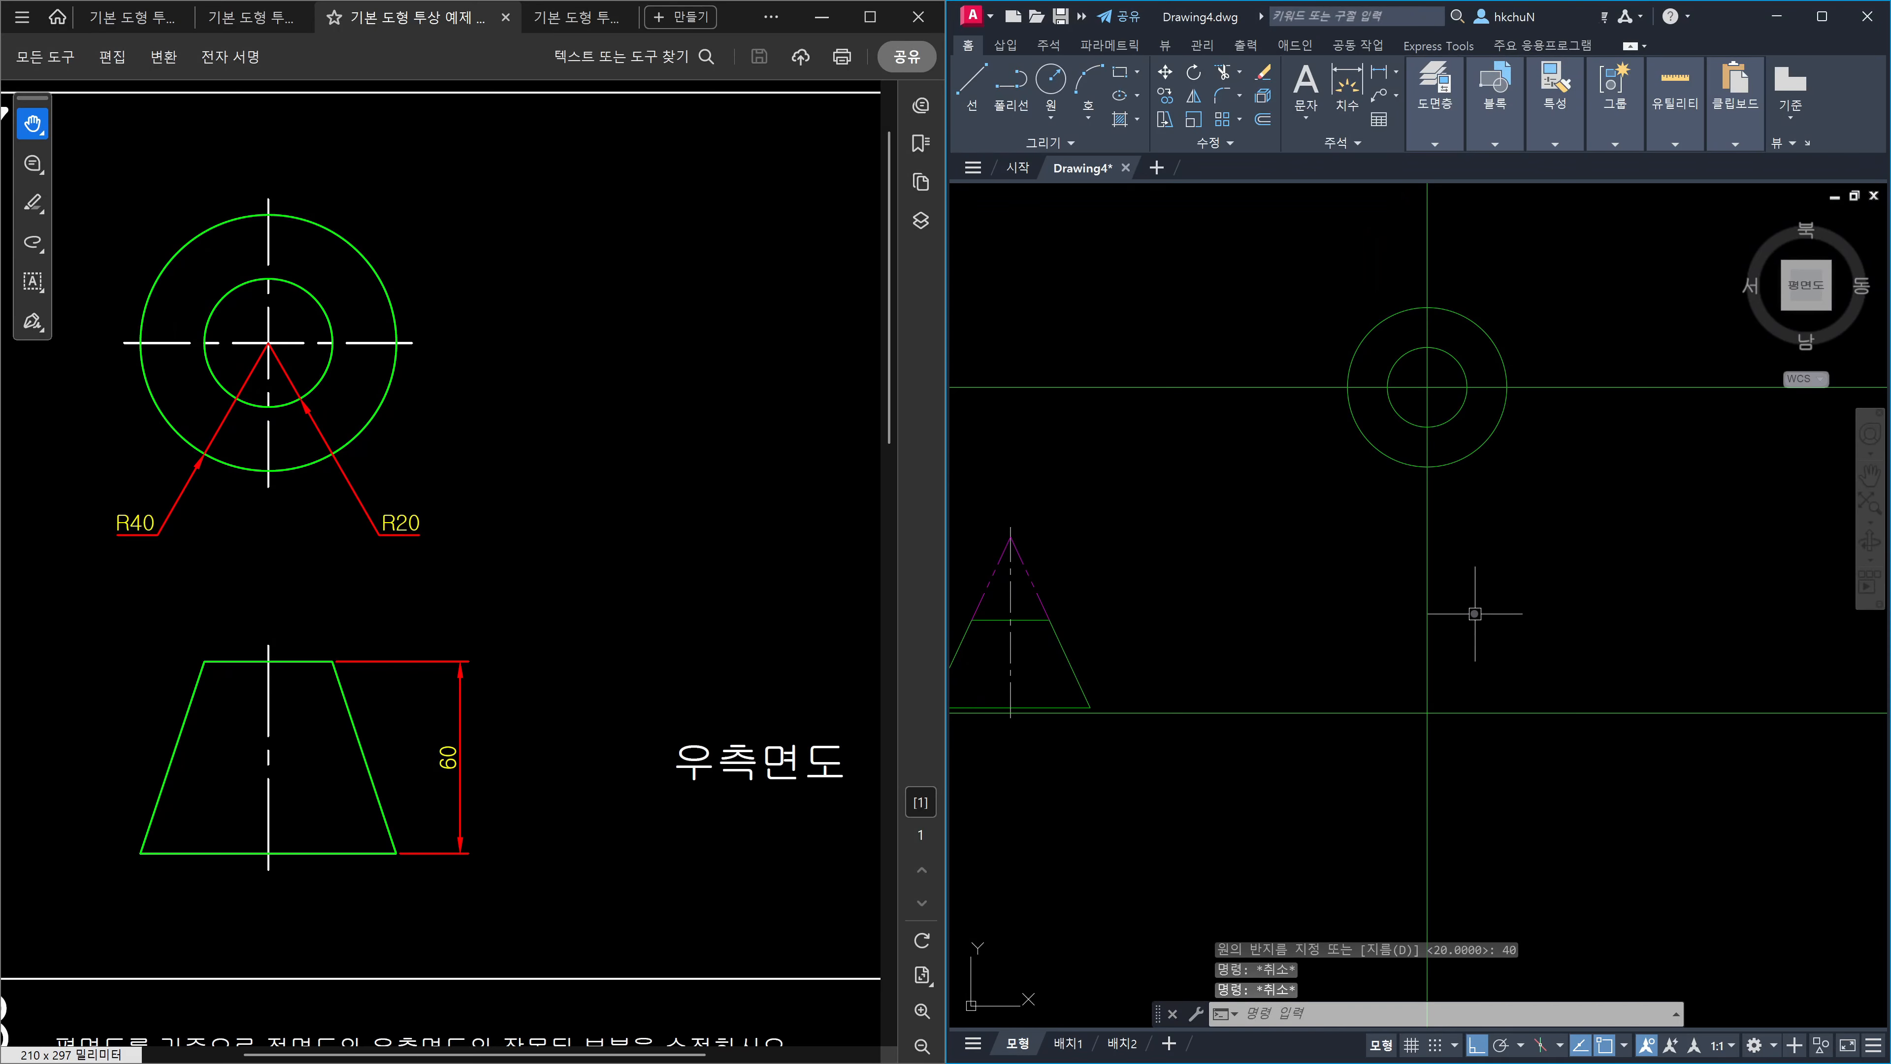
Offset the lower horizontal construction line 60 upward to mark the truncated cone's top.
type("o")
key("Return")
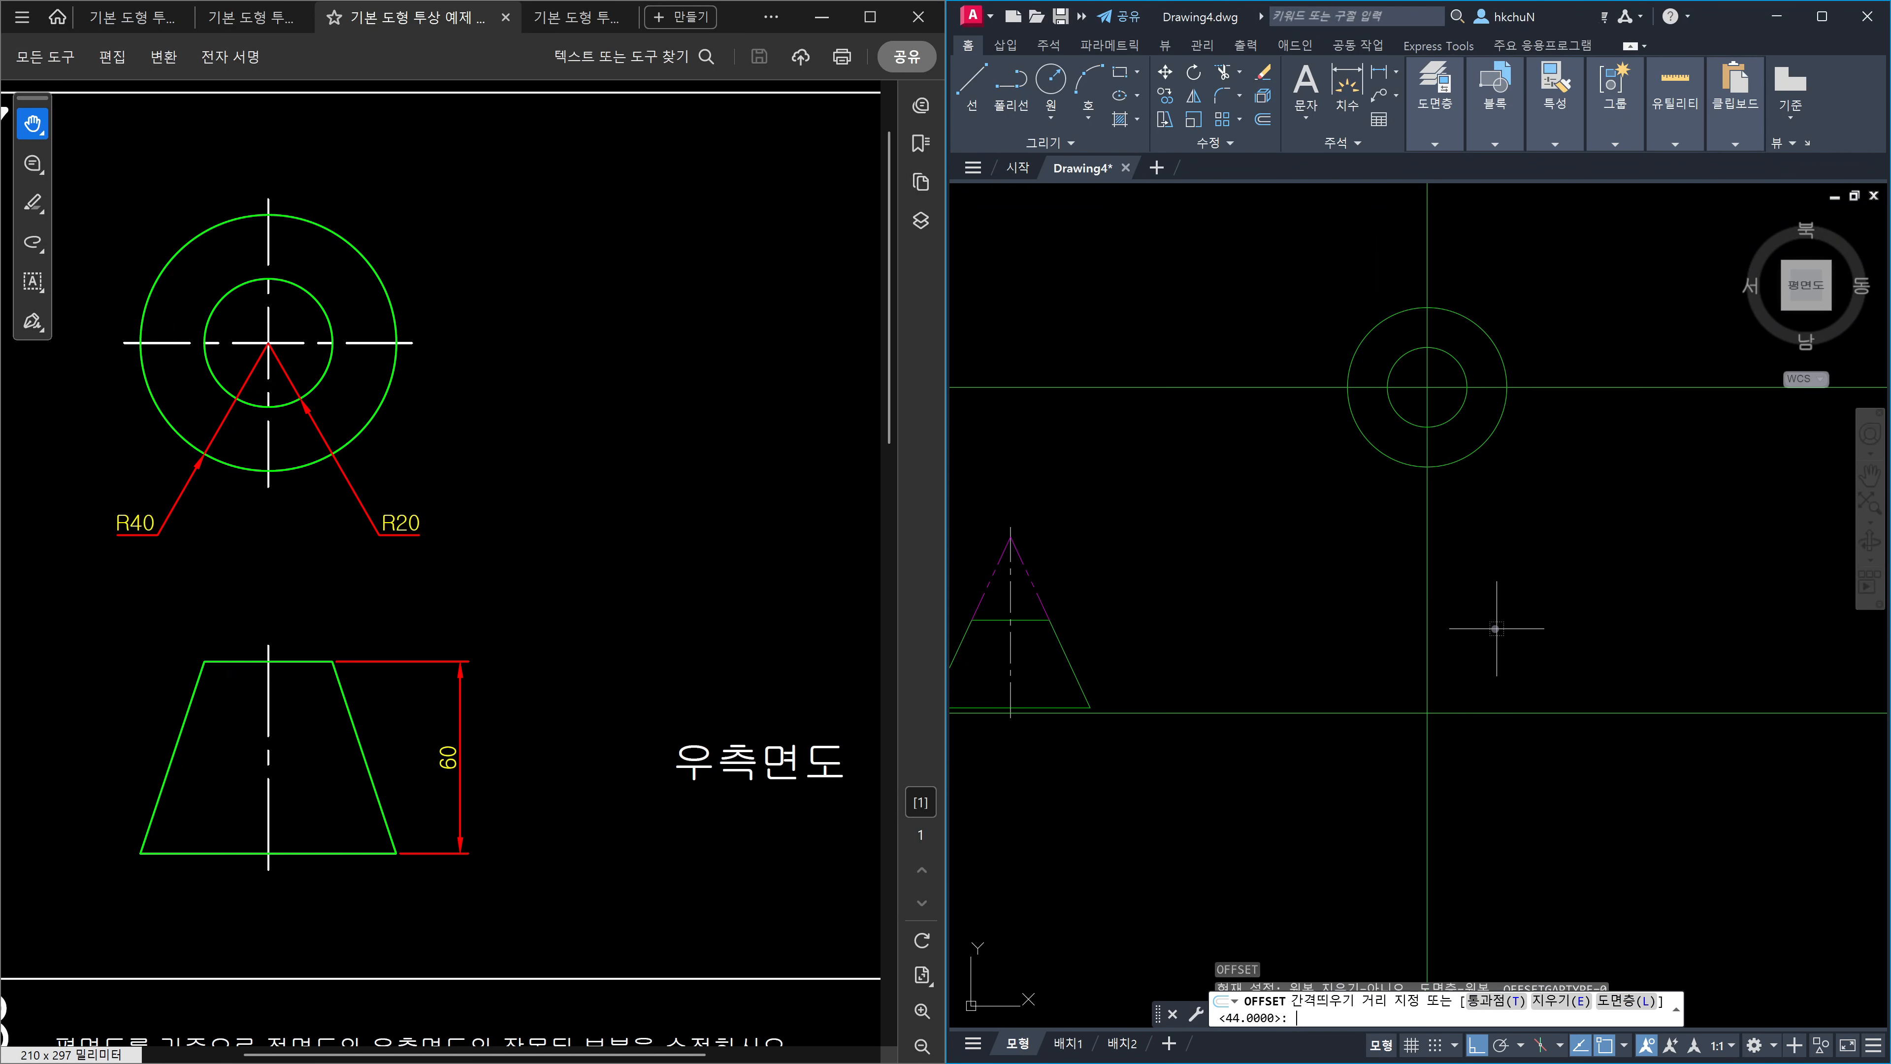
type("60")
key("Return")
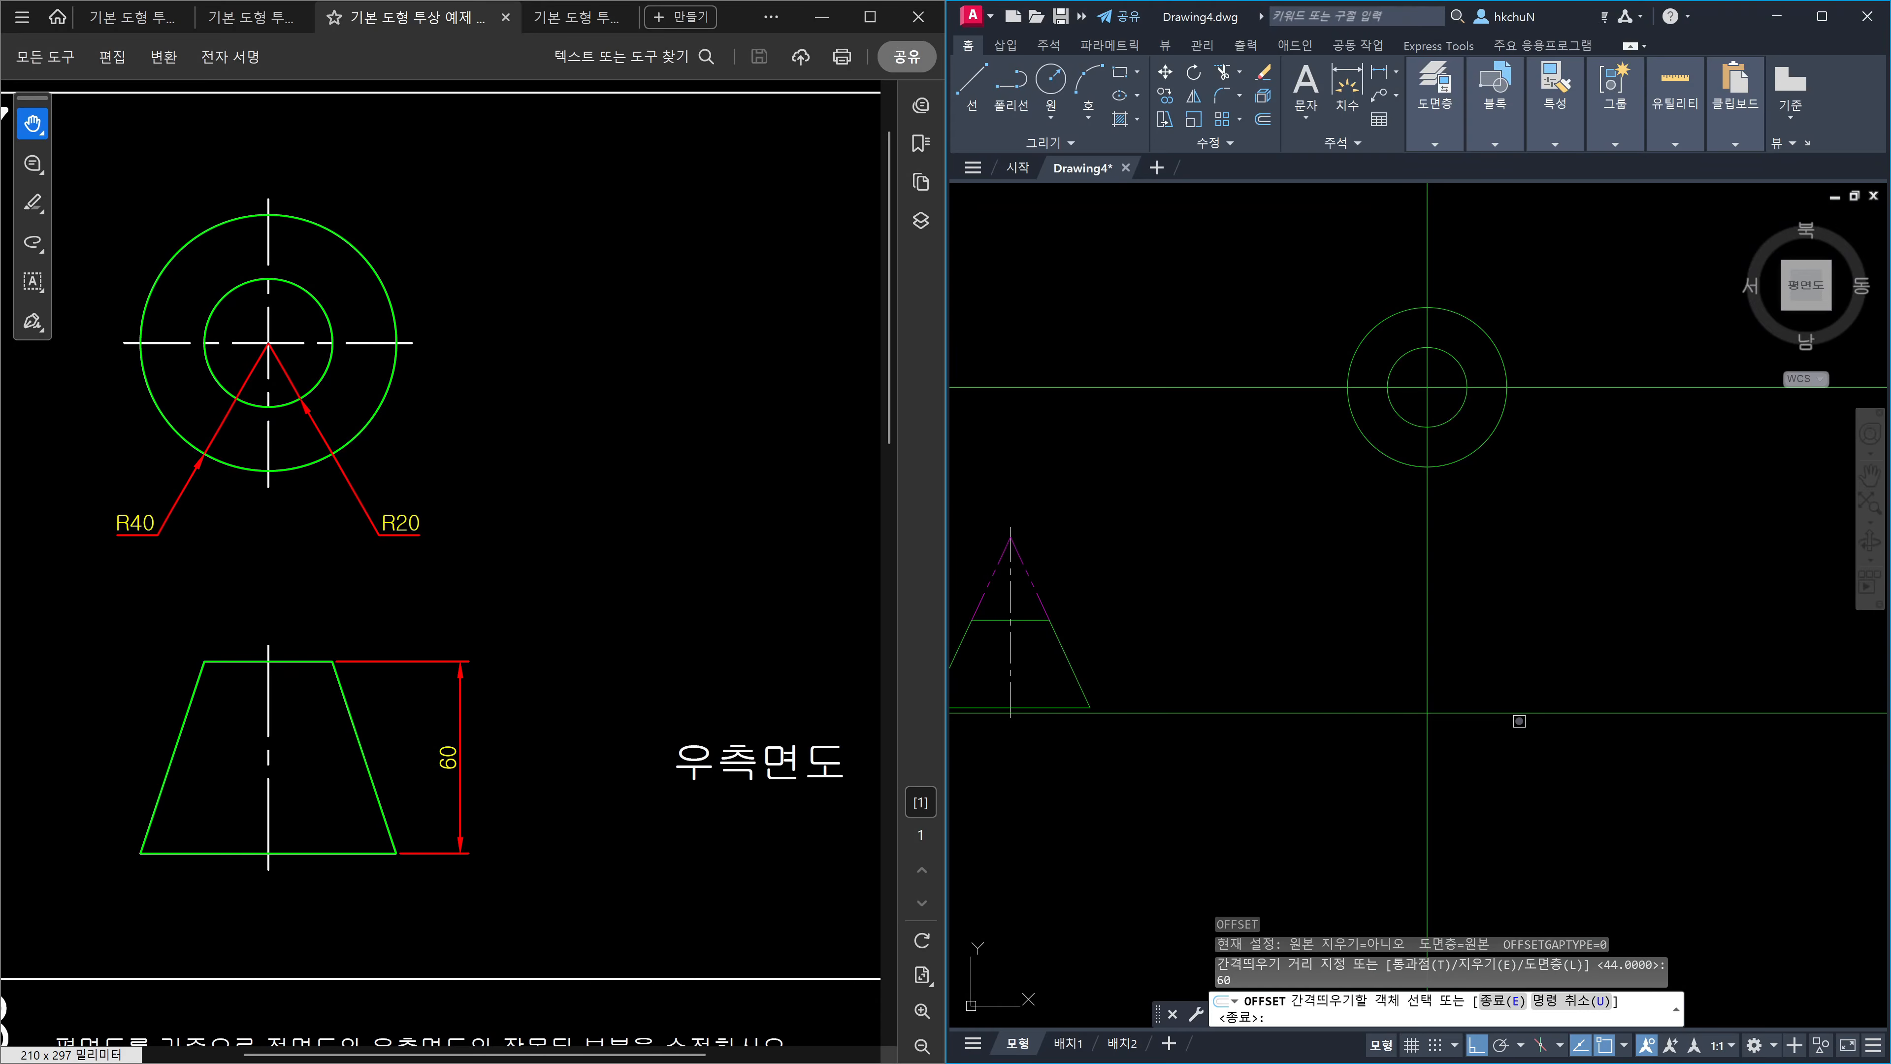
left_click(1515, 713)
left_click(1497, 589)
key("Escape")
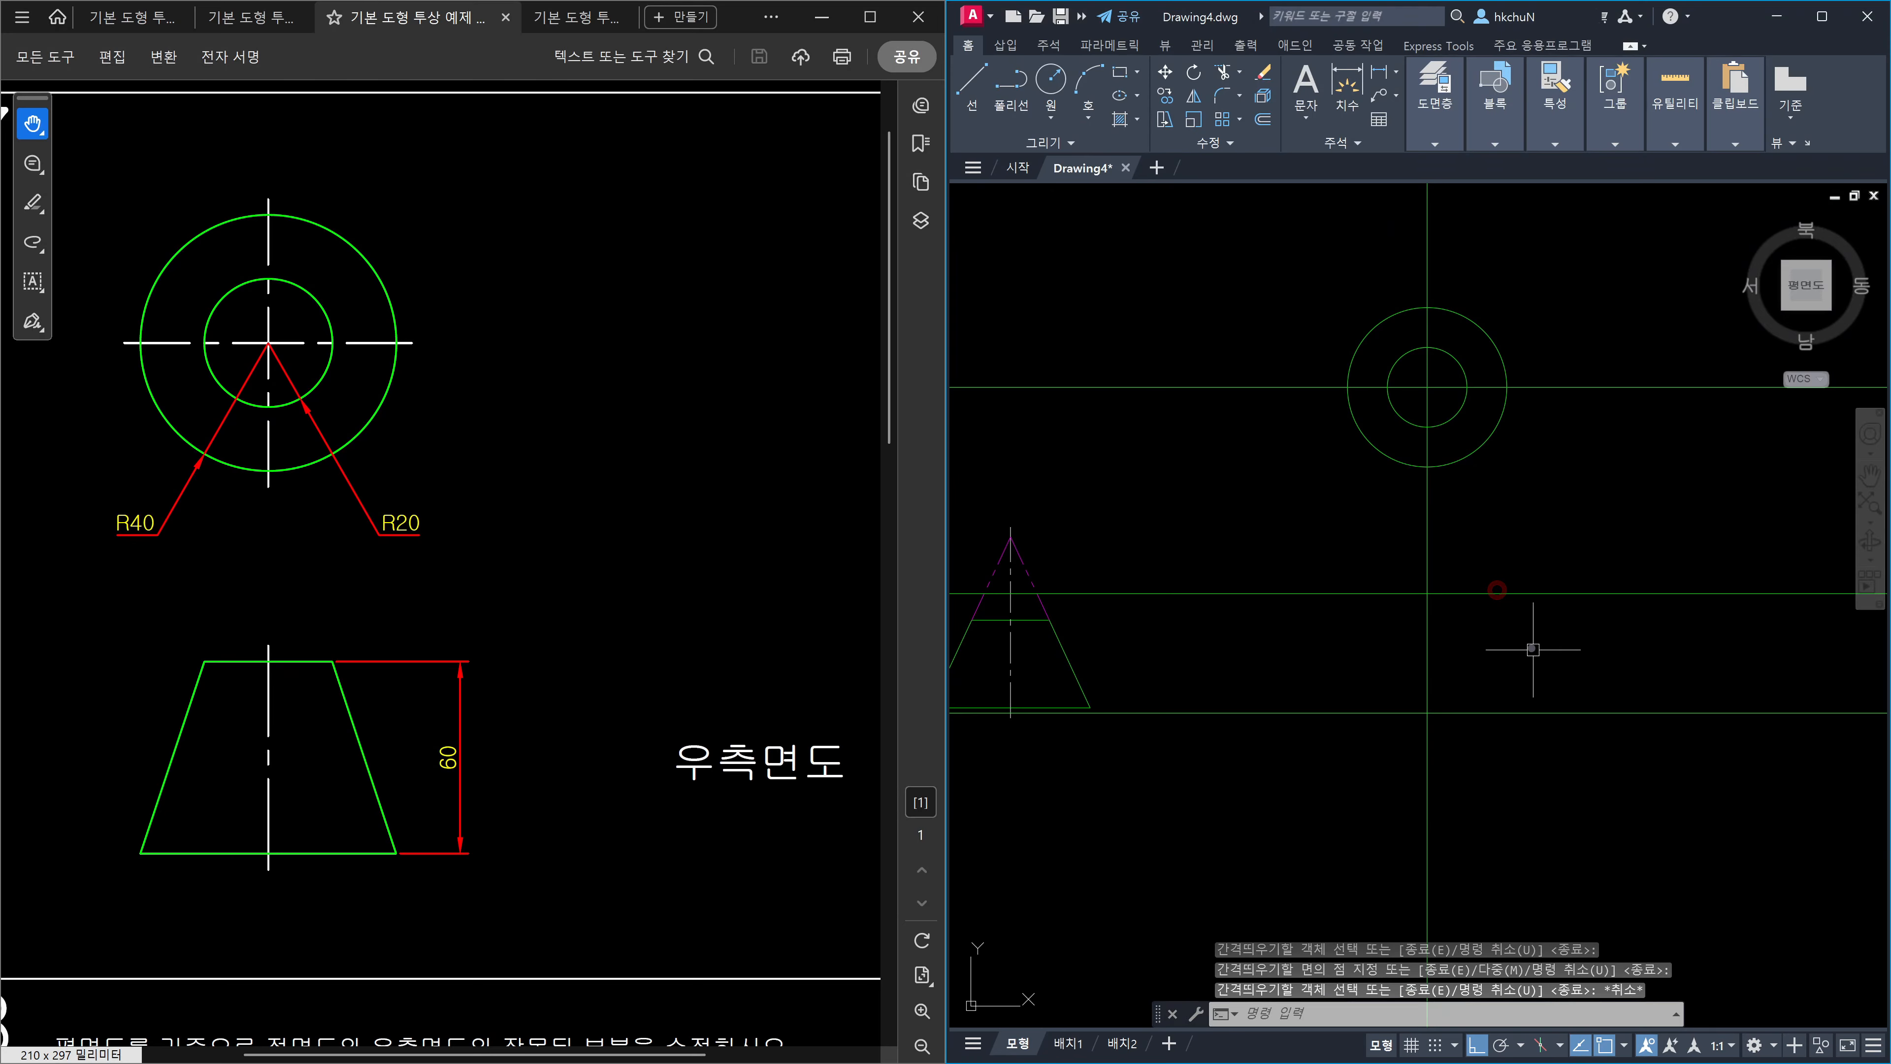
Draw a vertical projection line from the larger circle's left quadrant down to the base line, using polar tracking.
type("l")
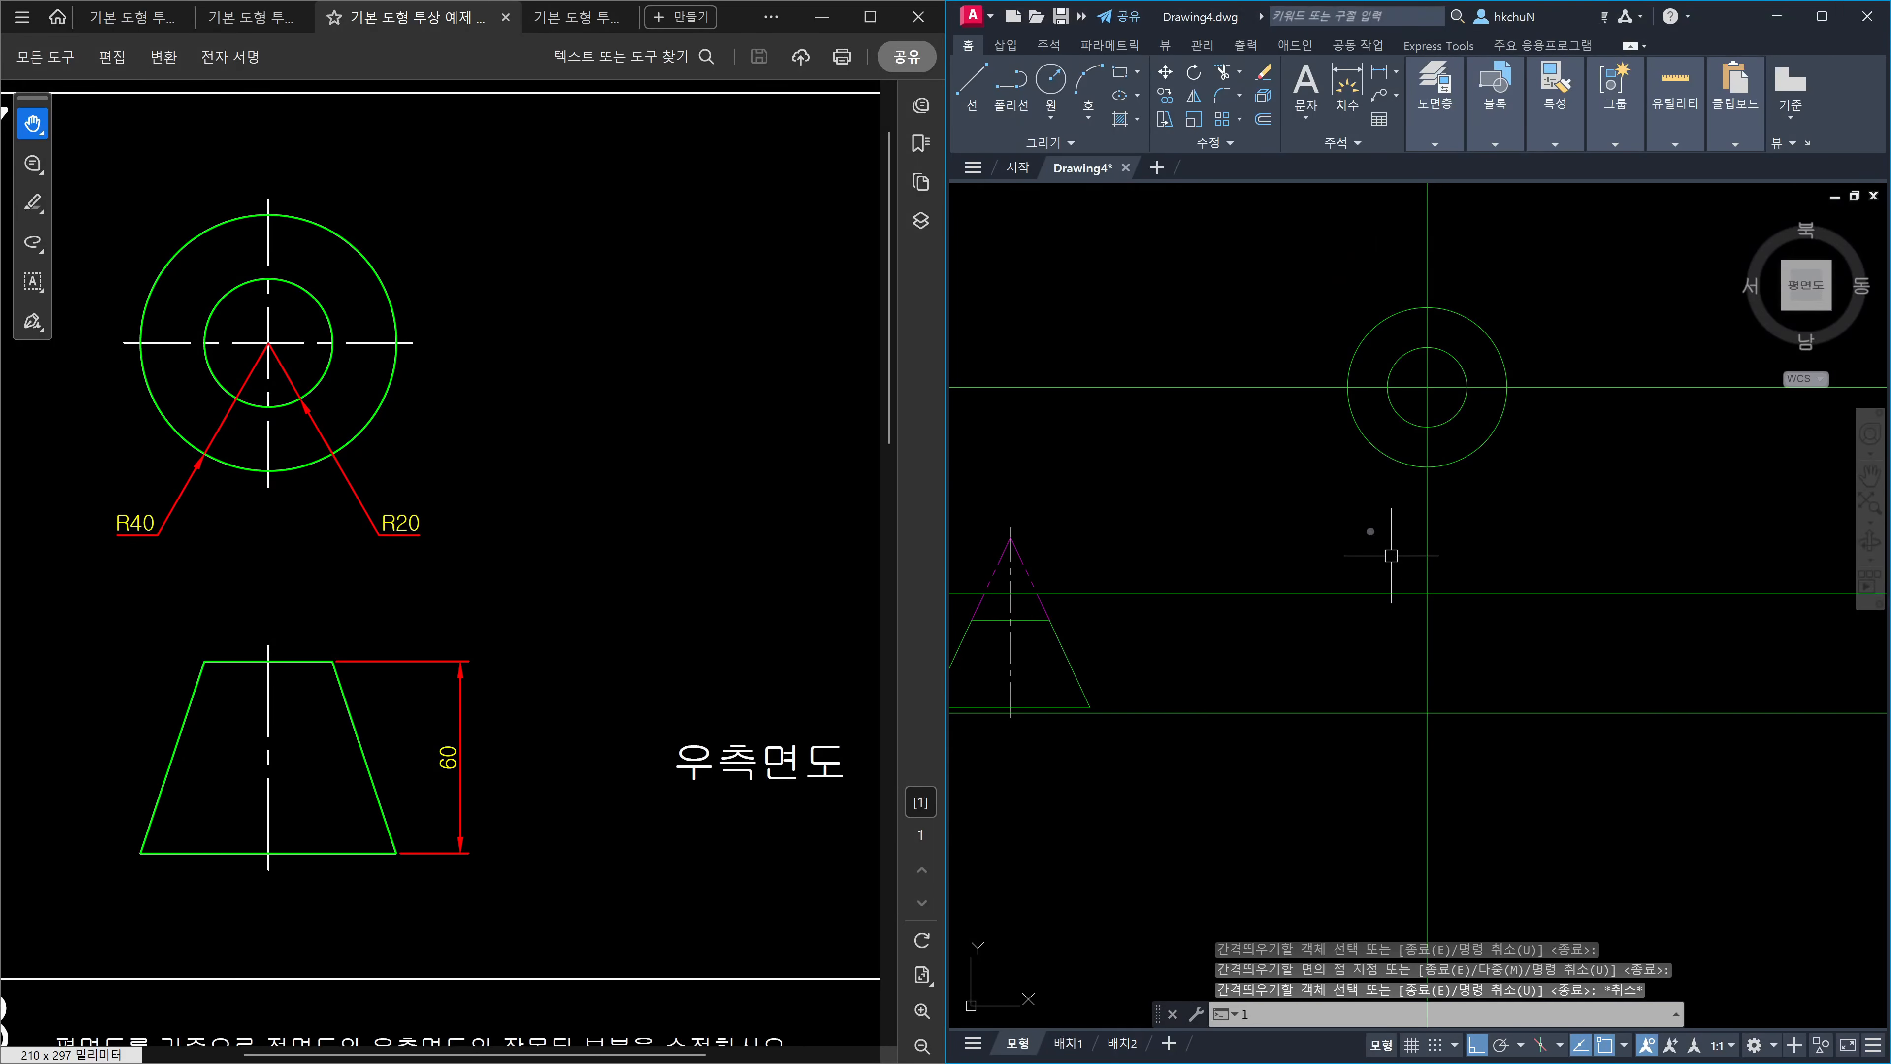
key("Return")
left_click(1345, 388)
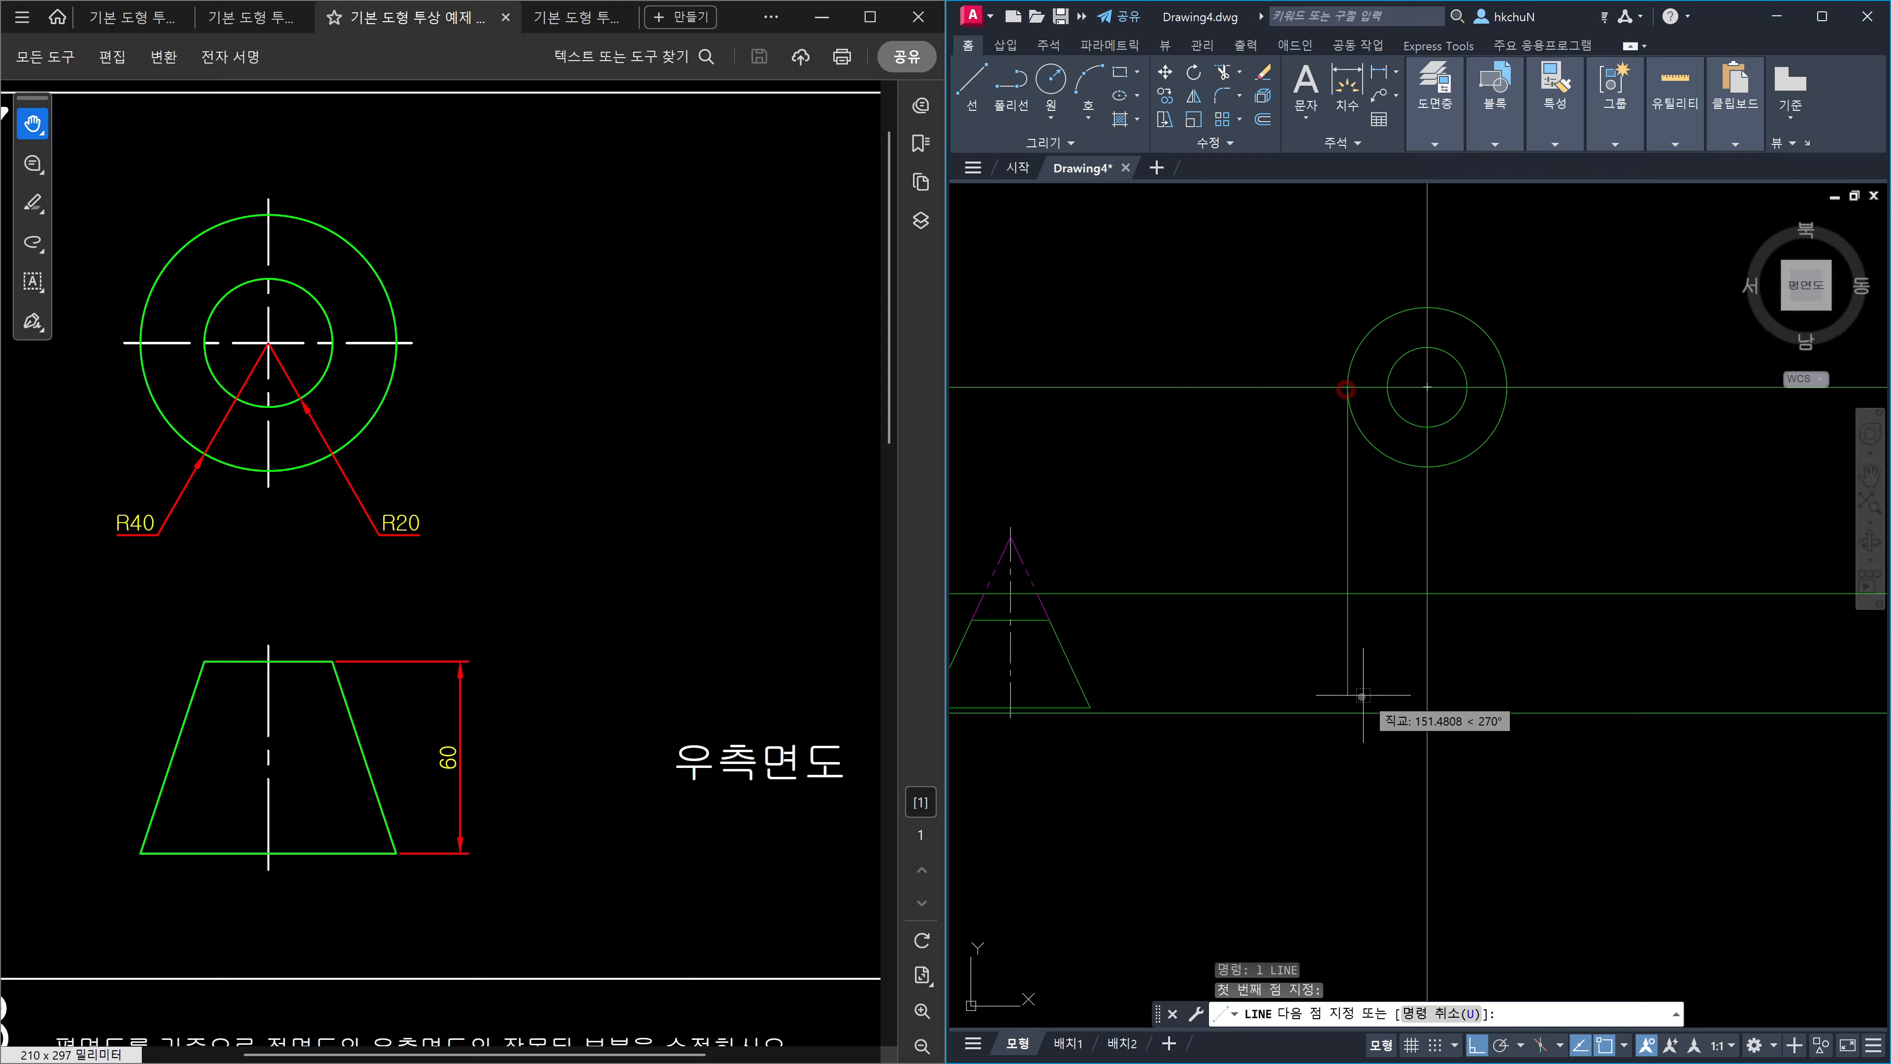
key("F10")
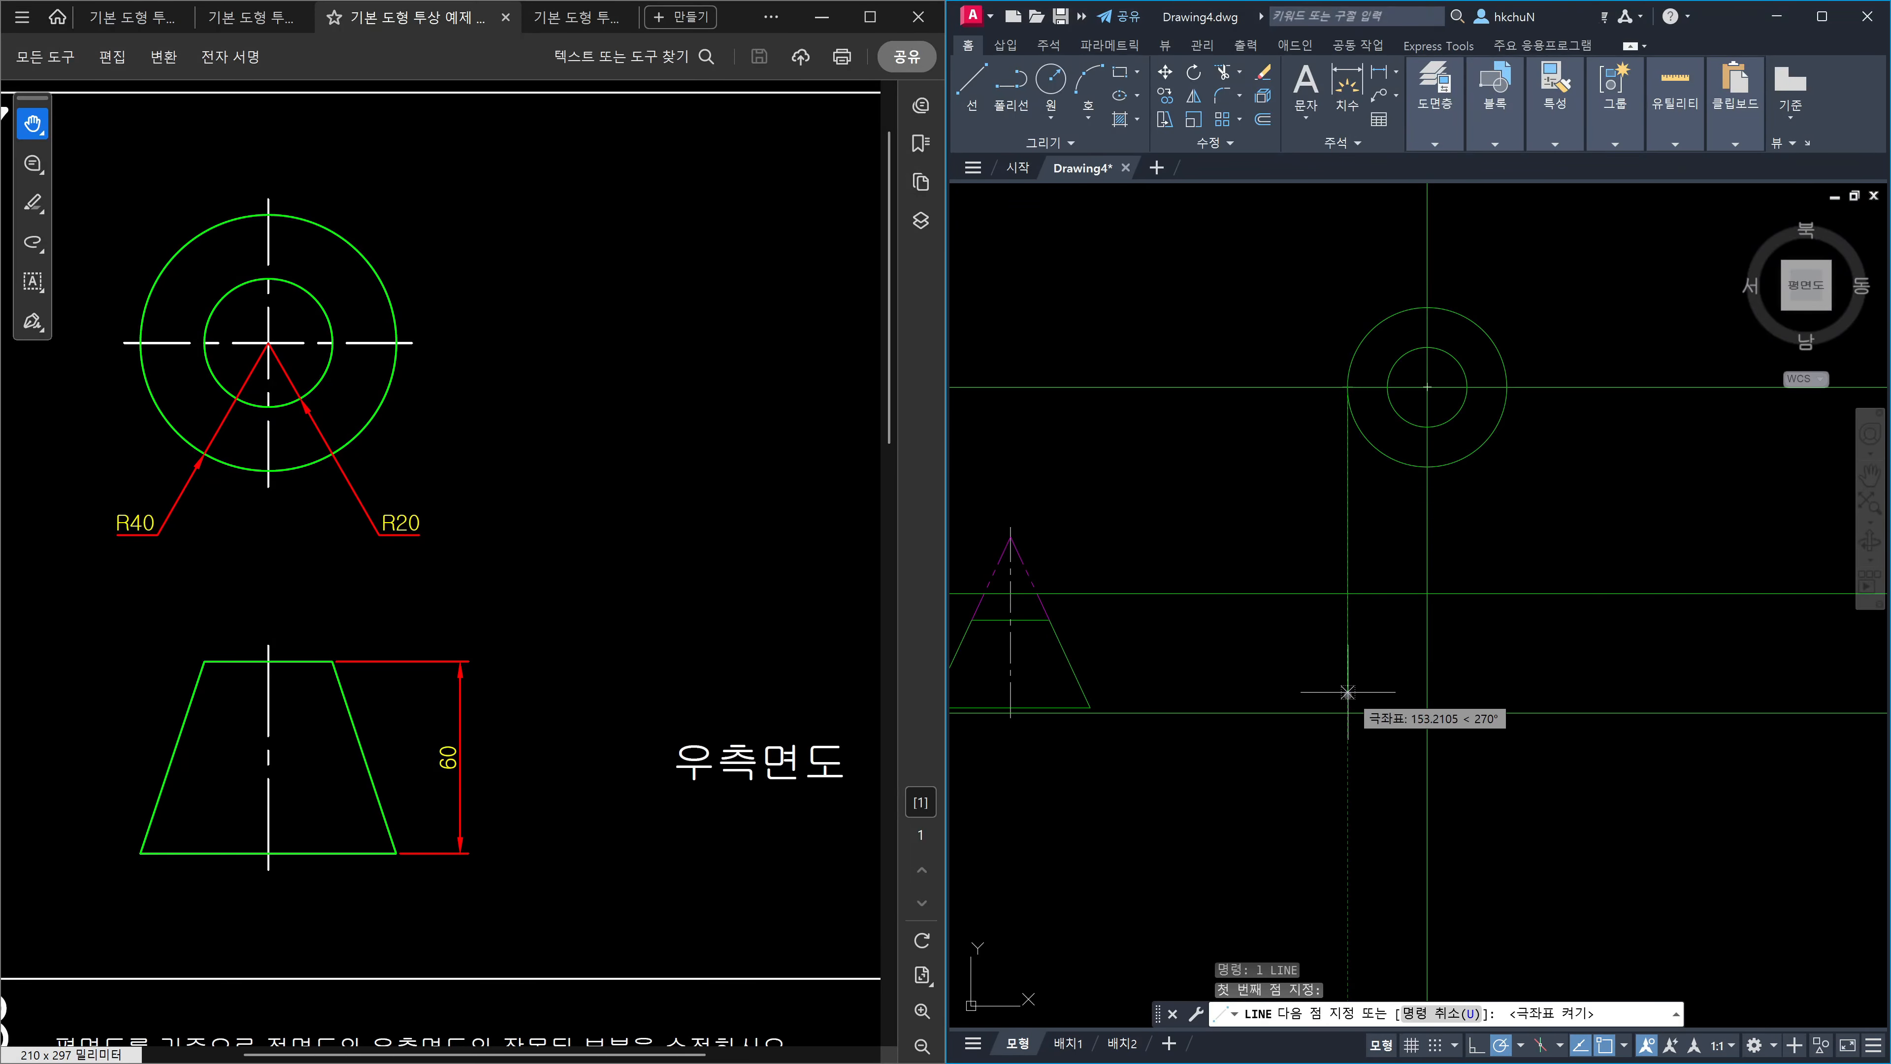
key("Escape")
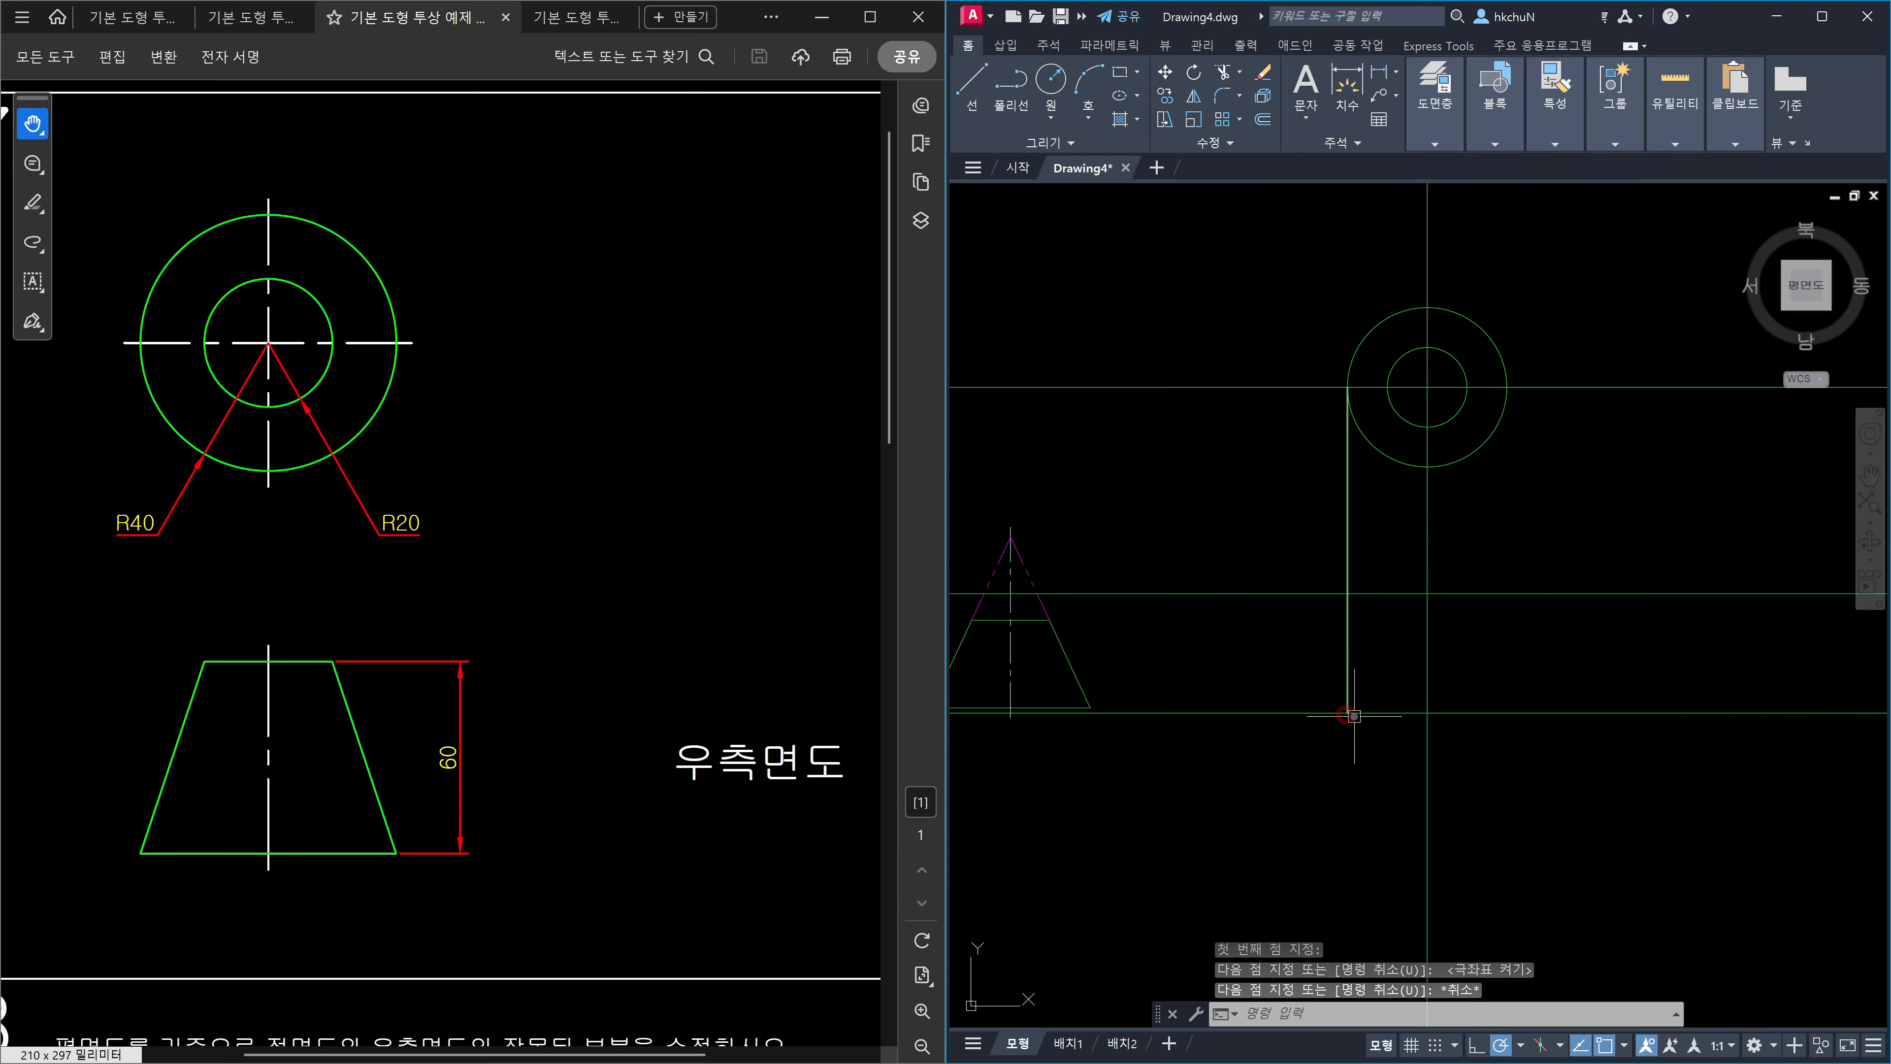
Project the smaller circle's left quadrant down to the top line and continue with a slanted edge to the base end of the first projection line.
key("space")
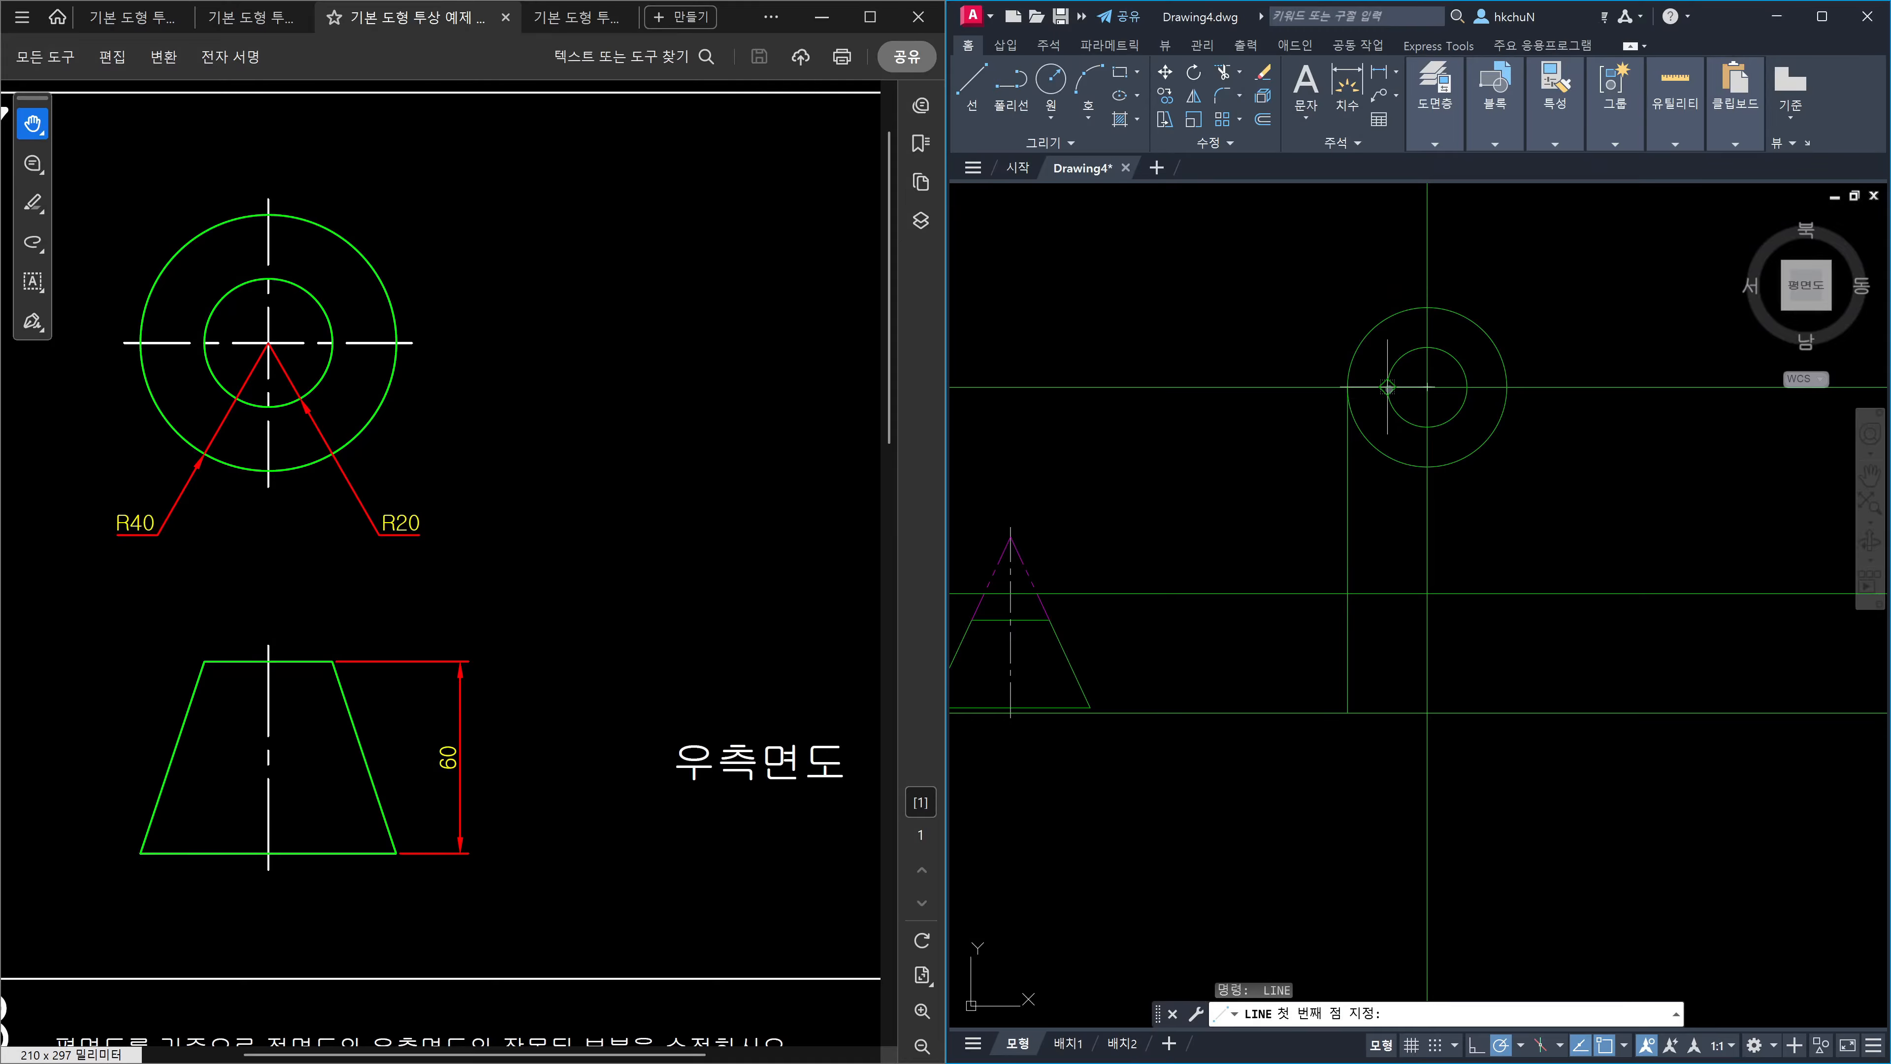
left_click(1388, 387)
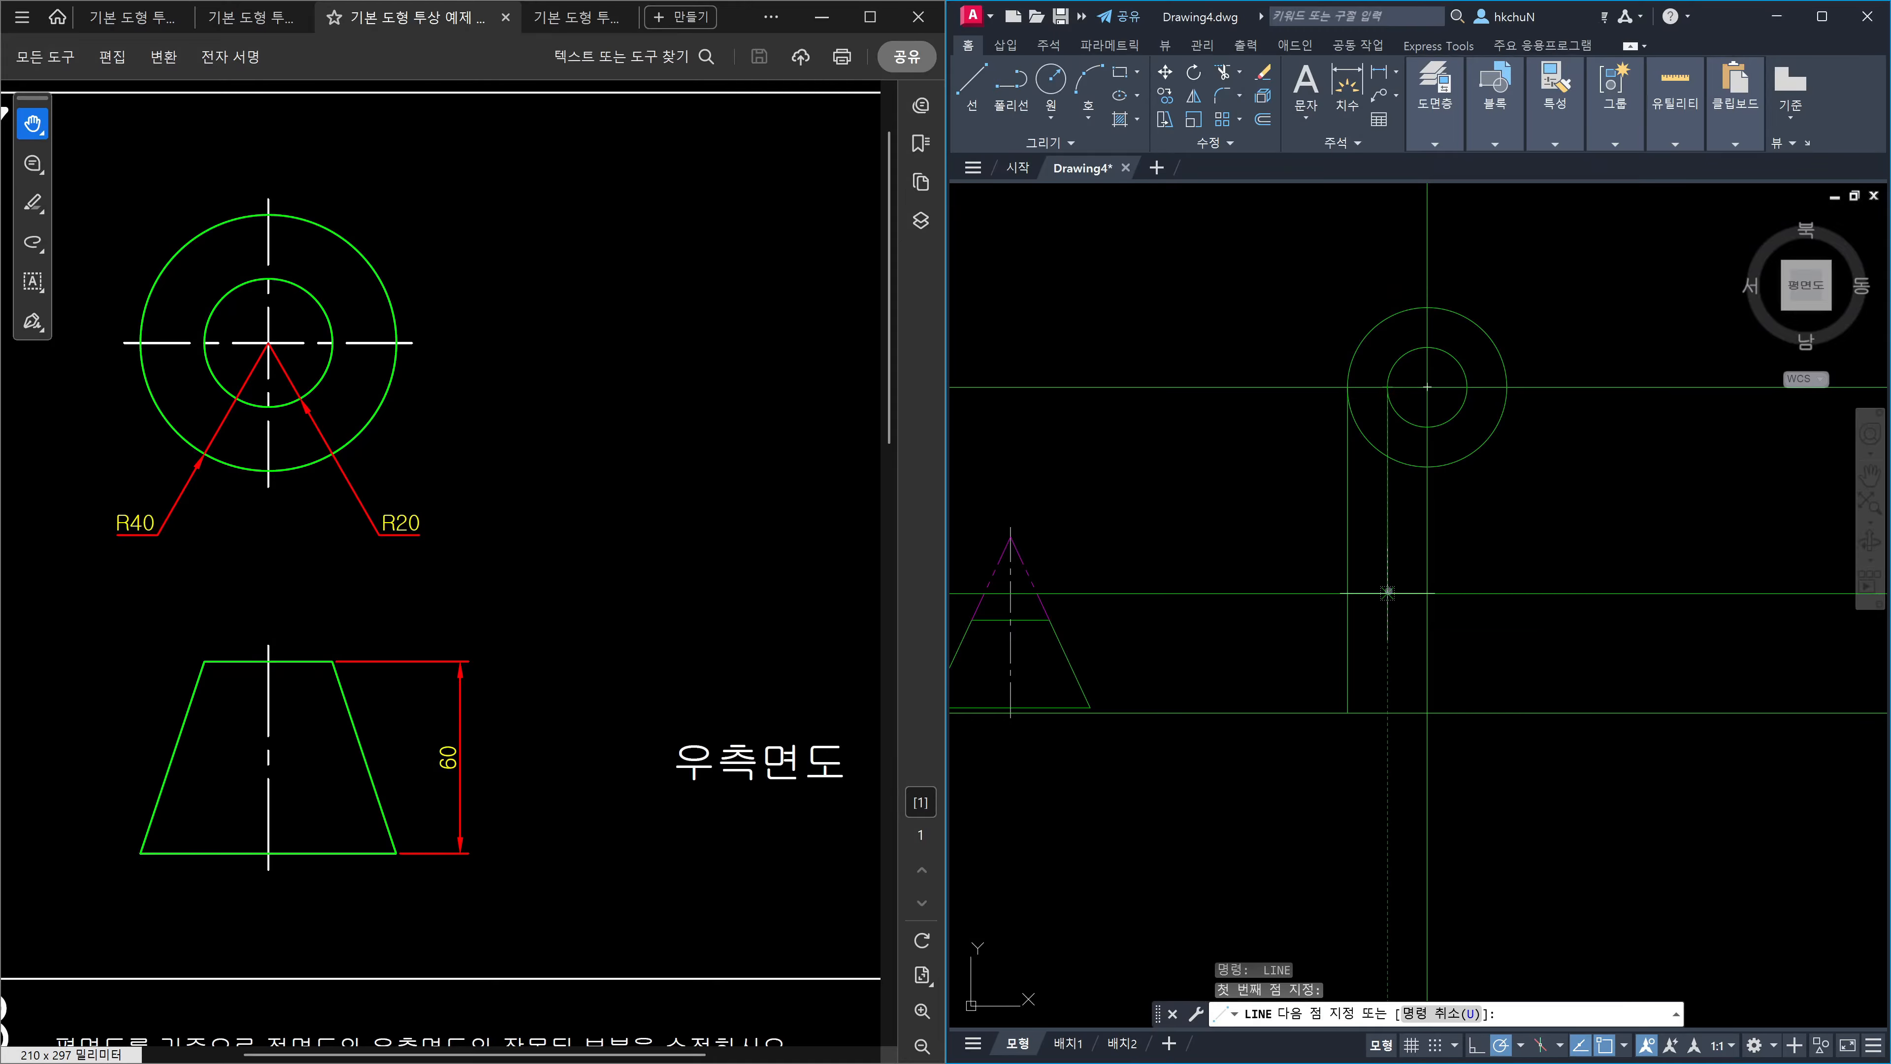
left_click(1388, 593)
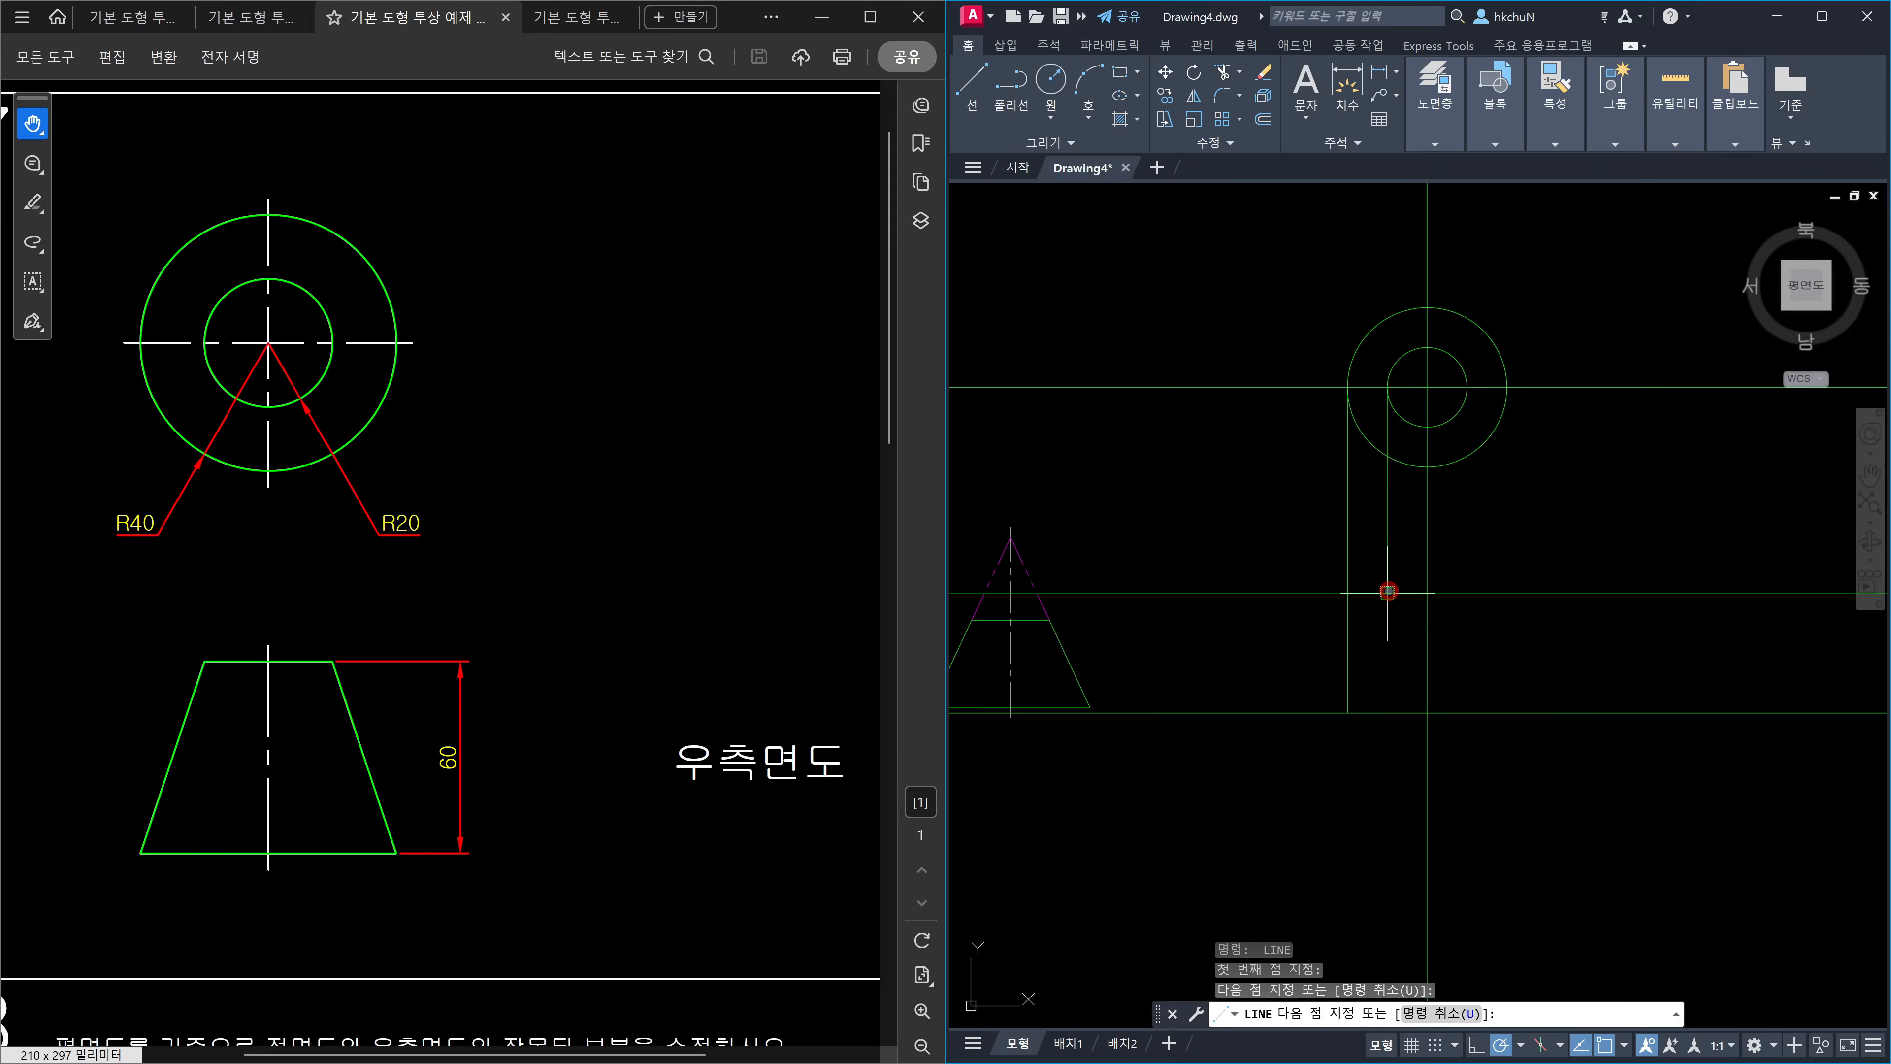
left_click(1347, 711)
key("Escape")
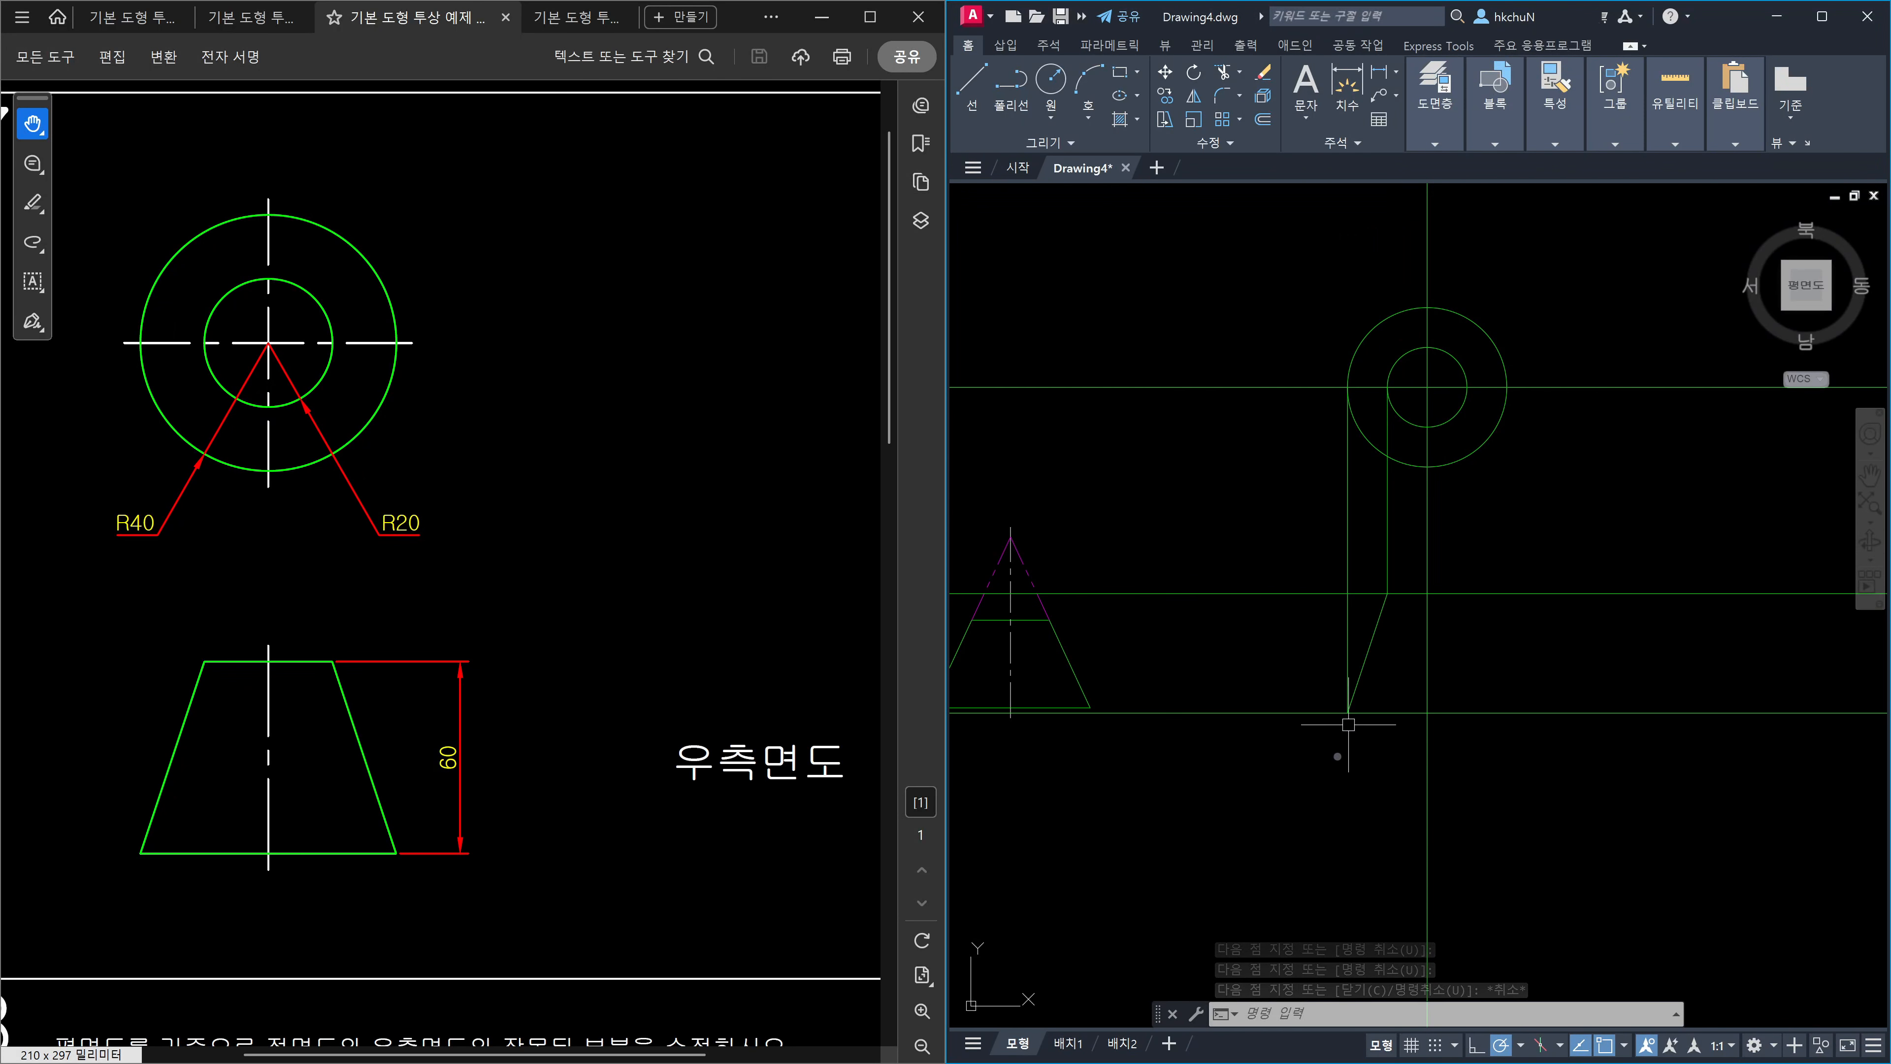
key("Escape")
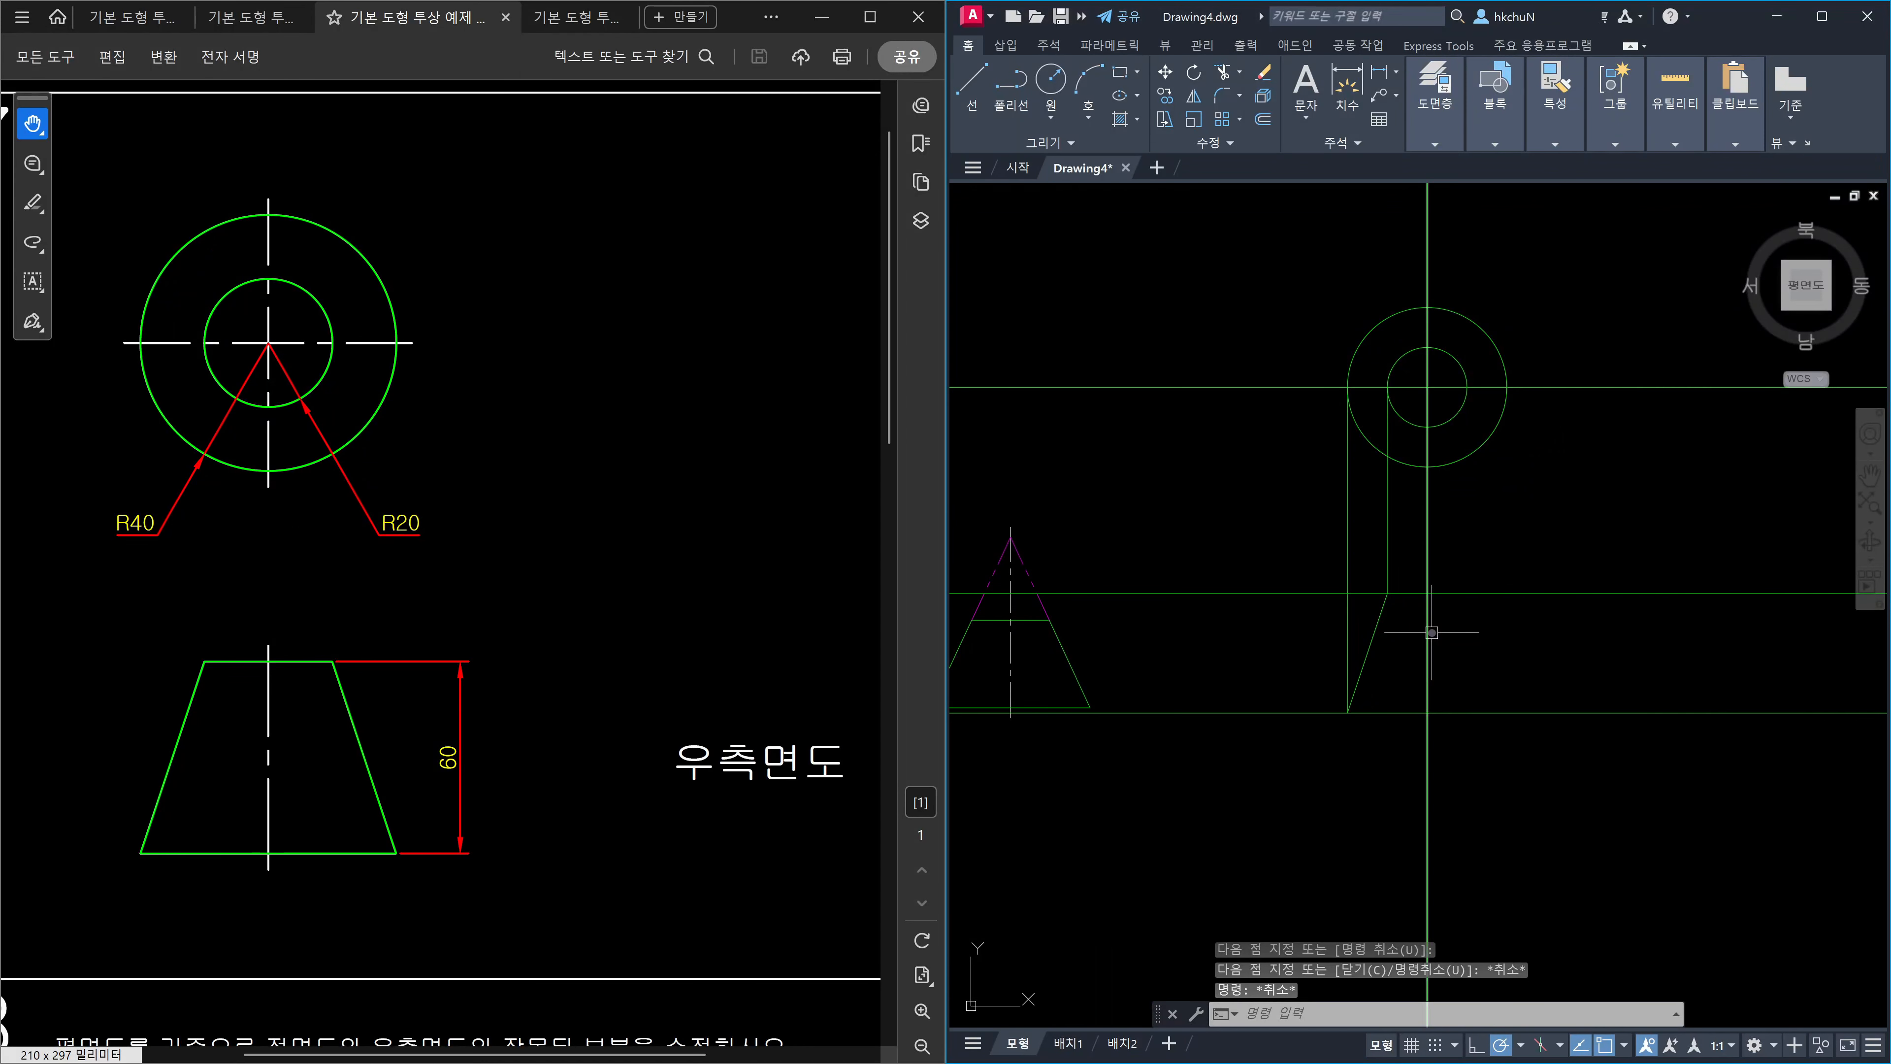
Mirror the slanted edge about the vertical centre line, keeping the original.
type("mi")
key("Return")
left_click(1373, 638)
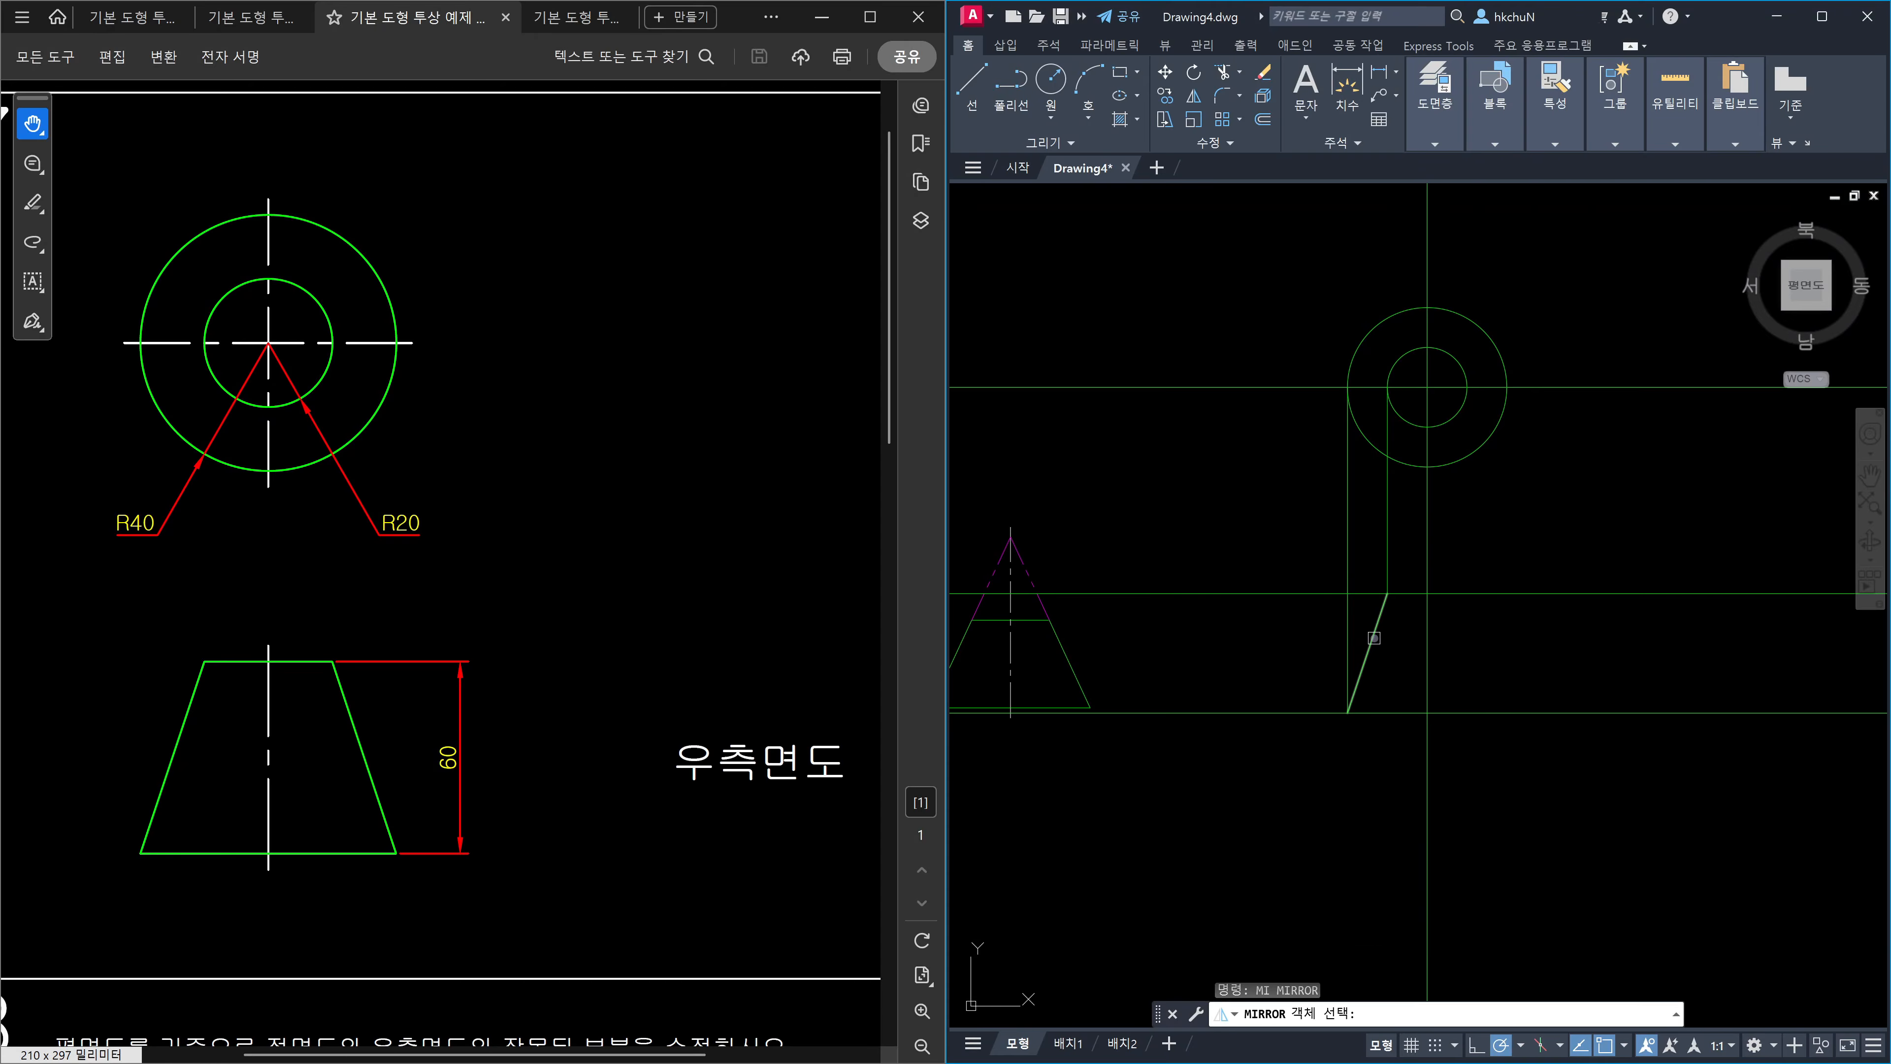
key("Return")
left_click(1427, 713)
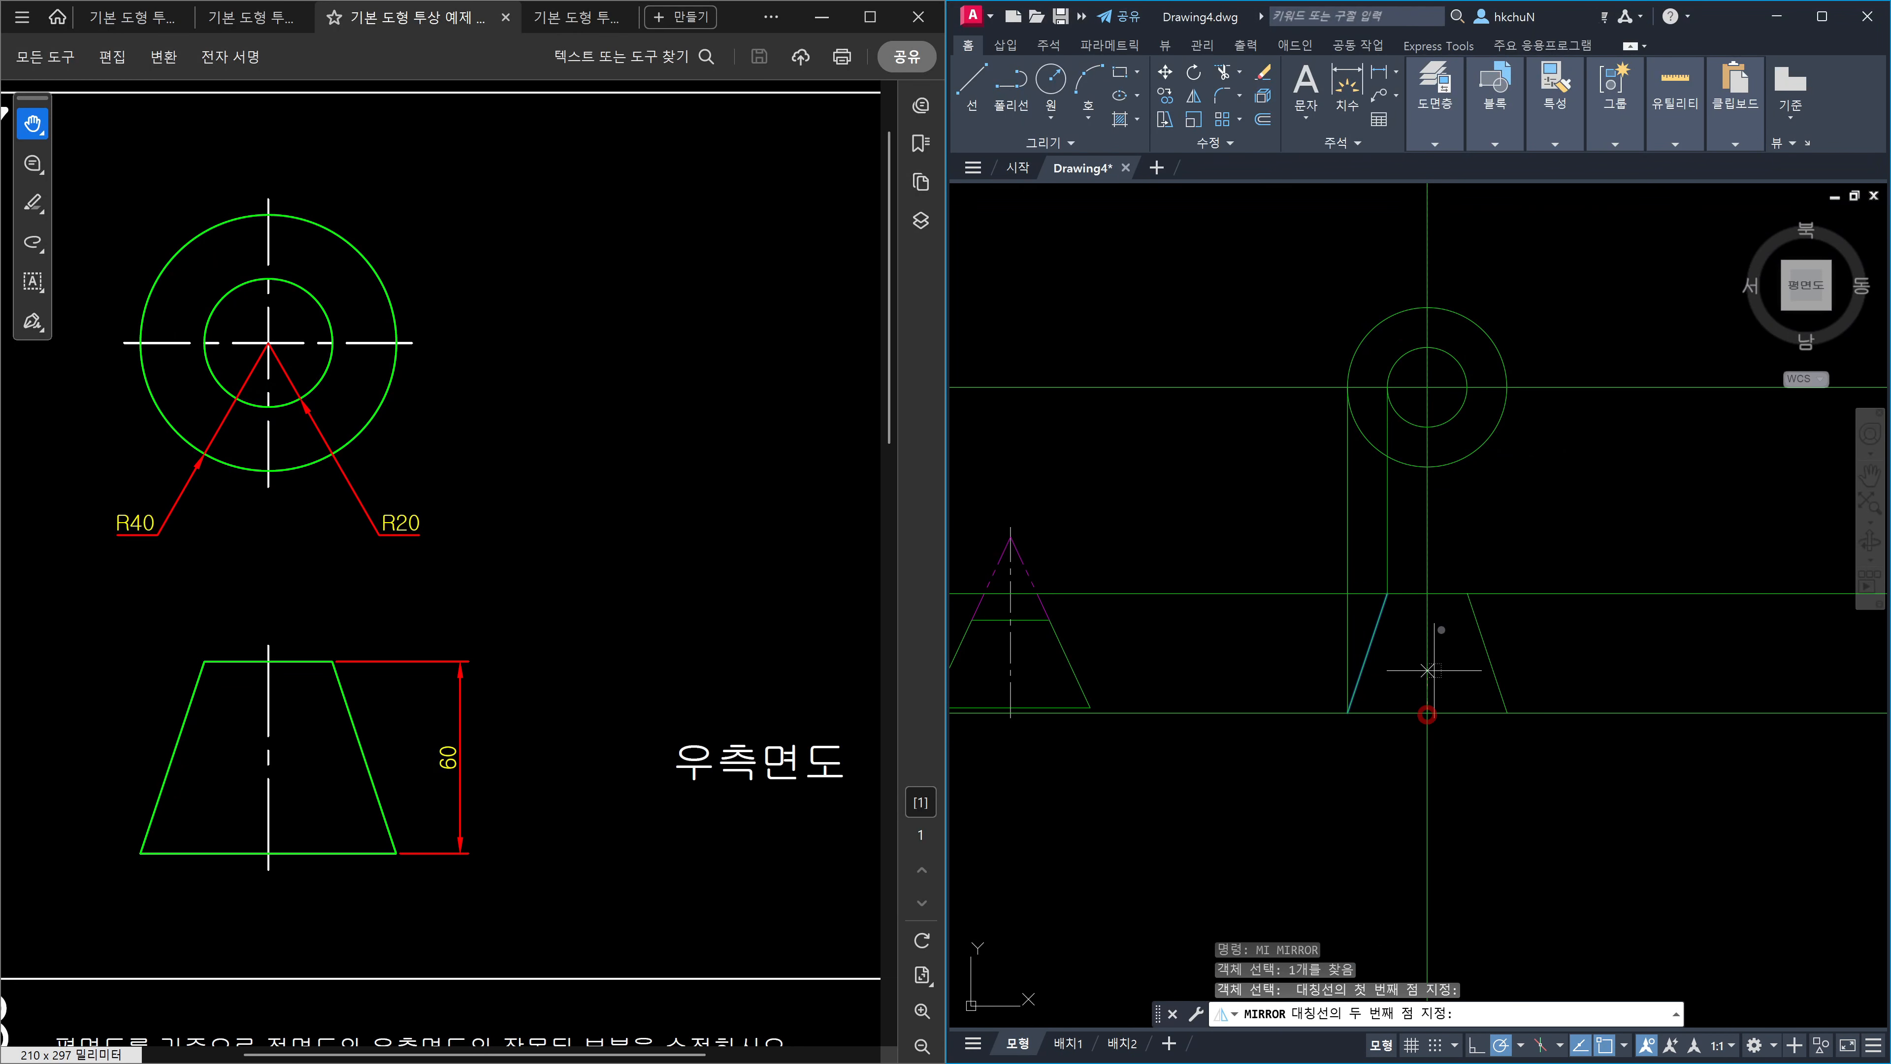
left_click(1427, 528)
key("Escape")
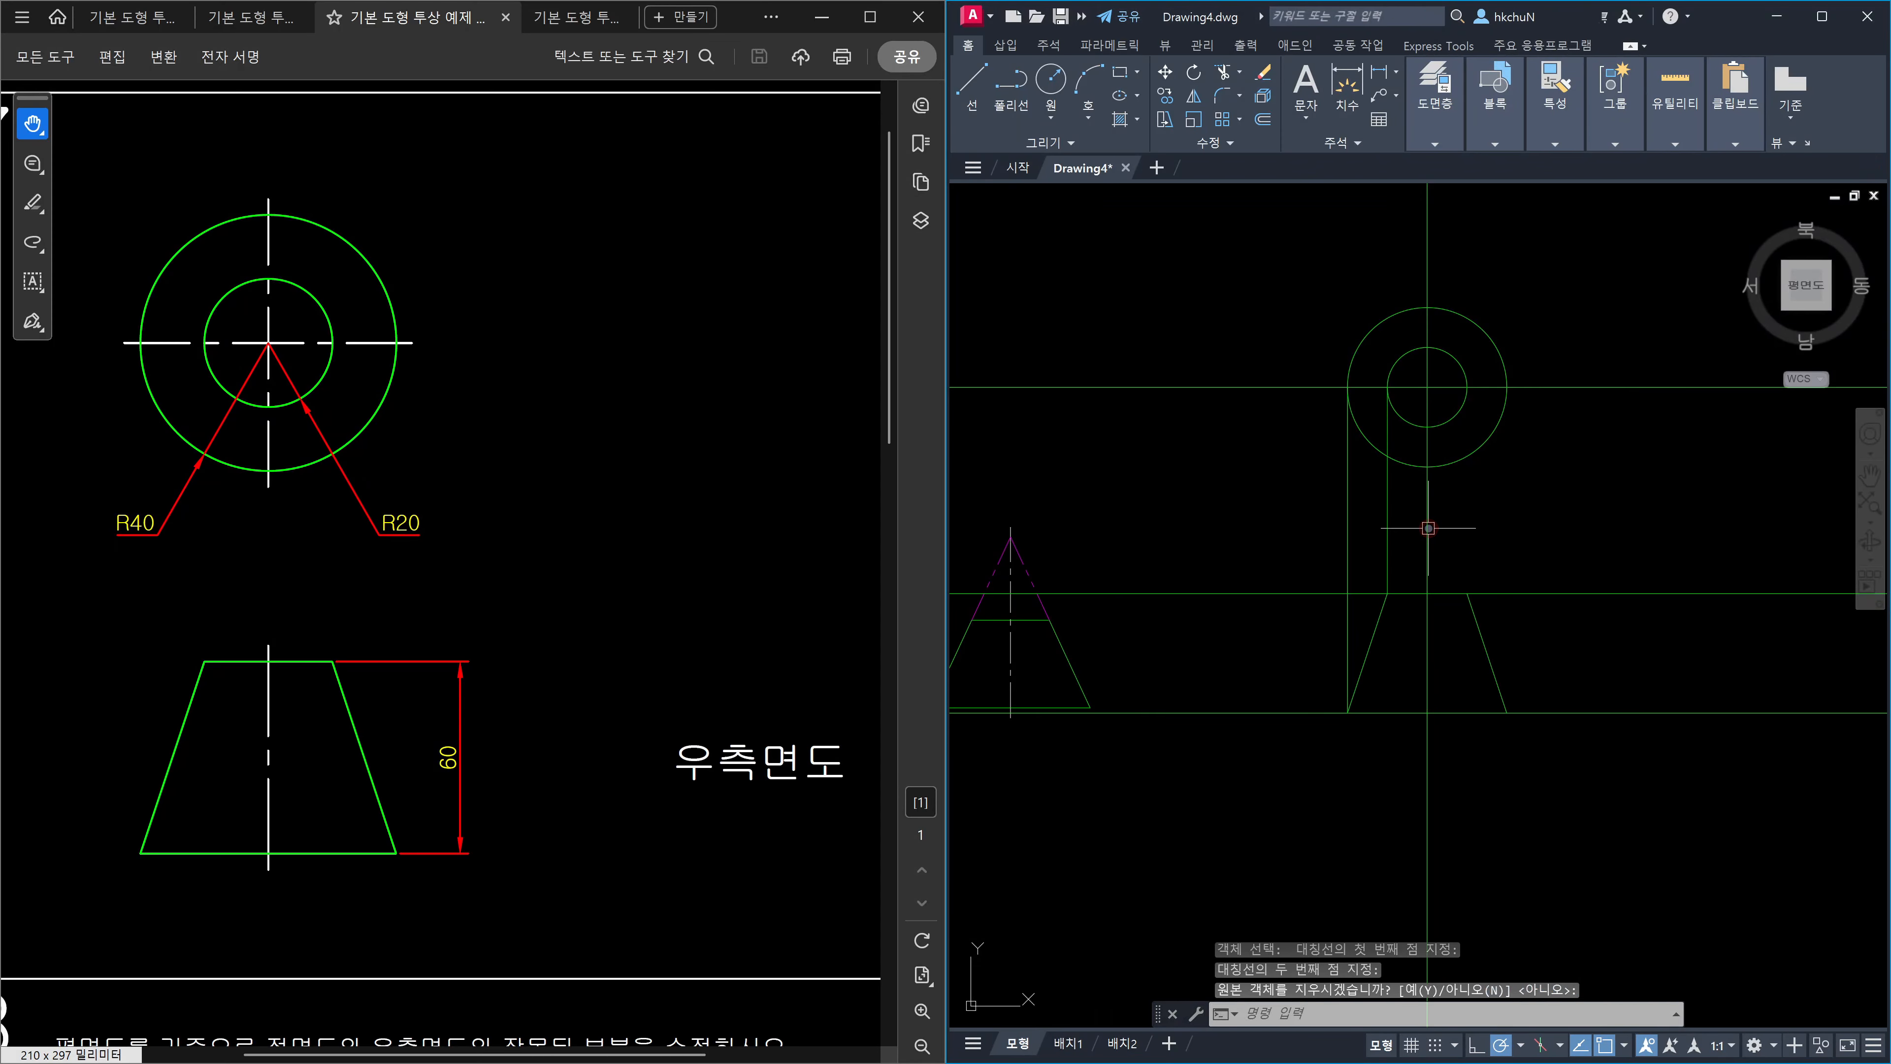
Erase the two vertical projection lines between the plan view and the front view.
left_click(1414, 542)
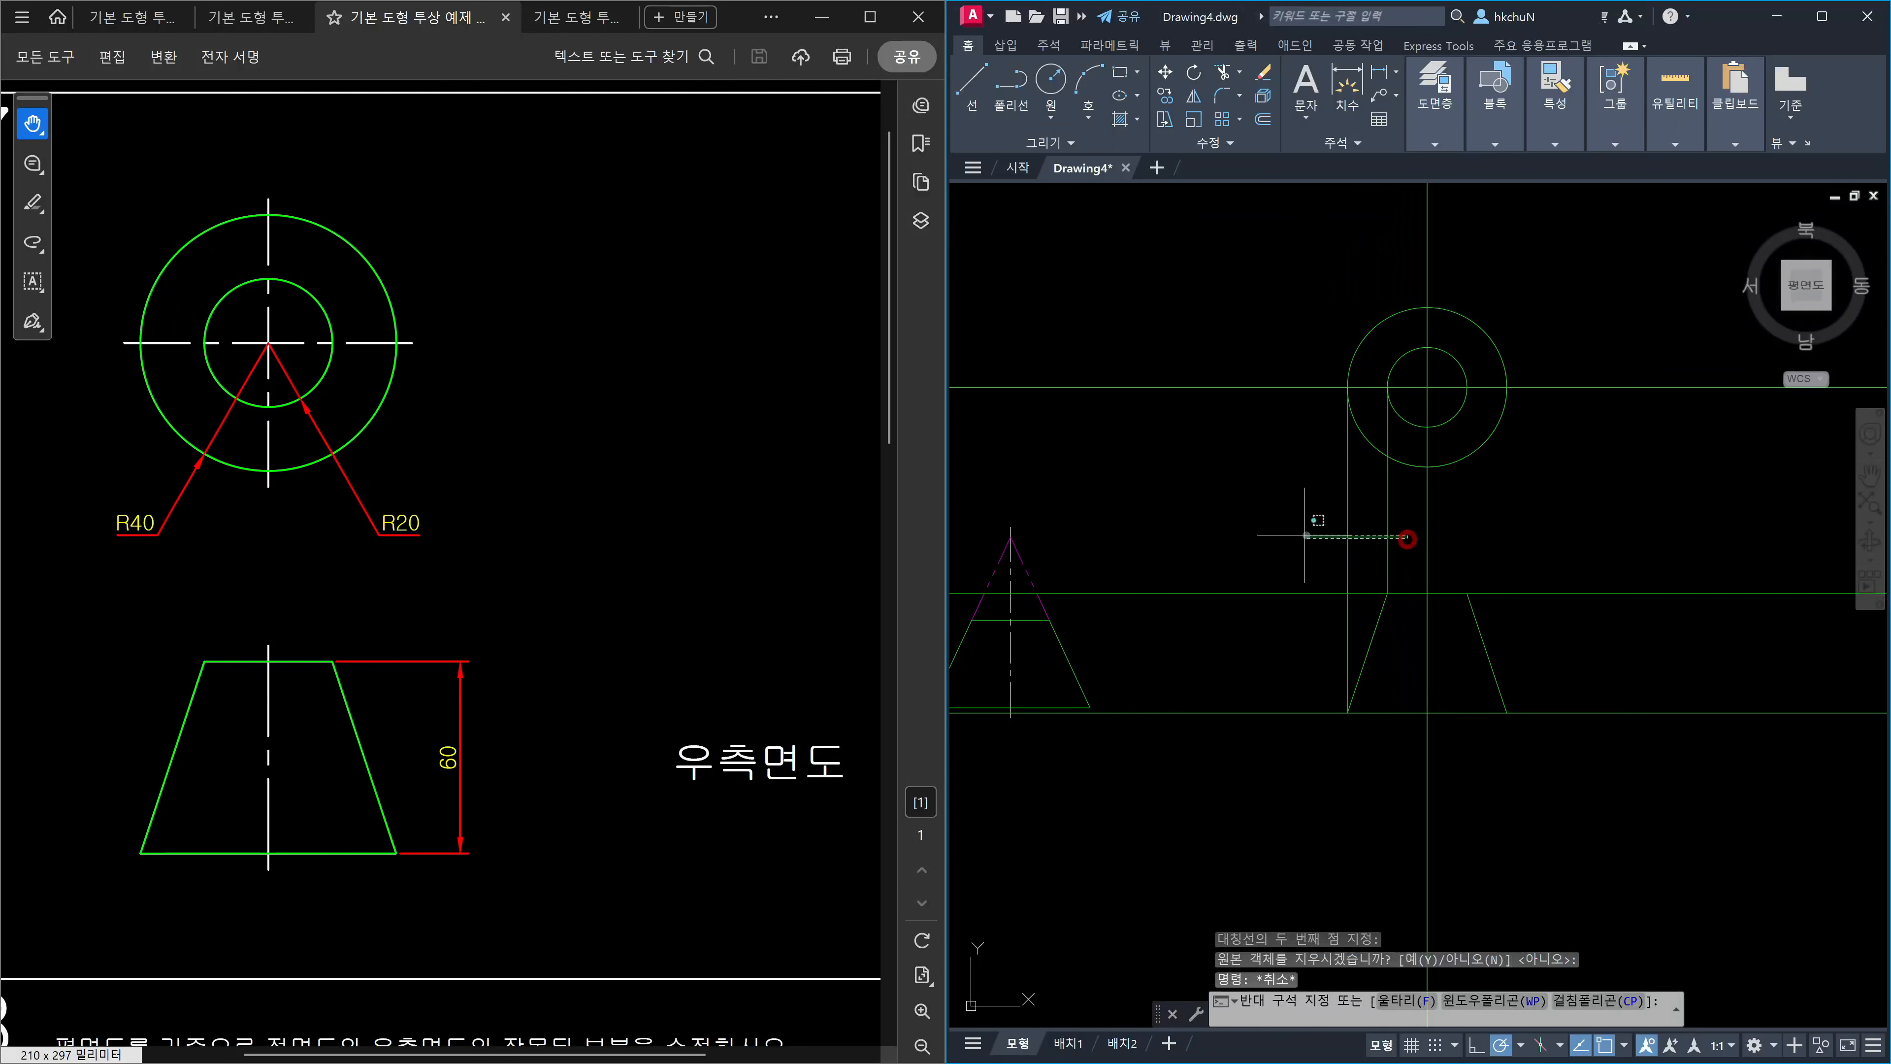
left_click(1296, 535)
key("Delete")
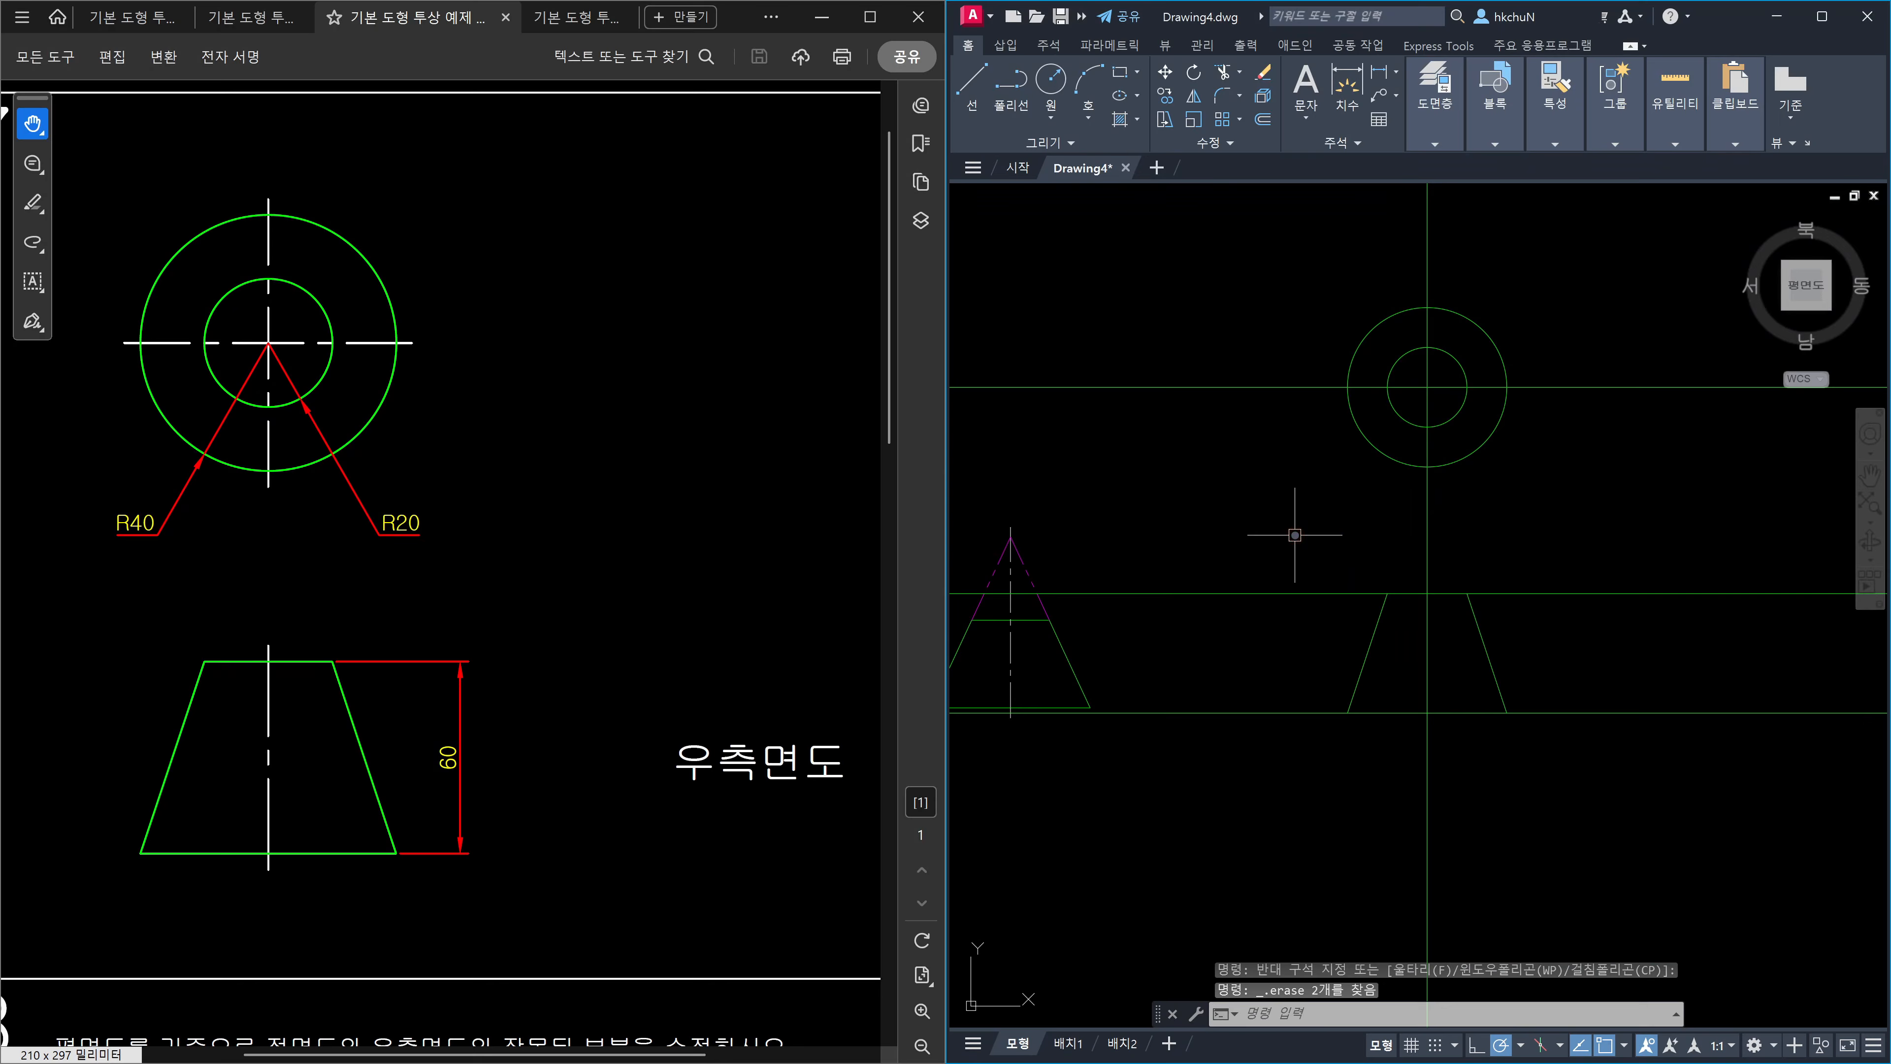
left_click(1467, 541)
left_click(1367, 545)
left_click(1546, 323)
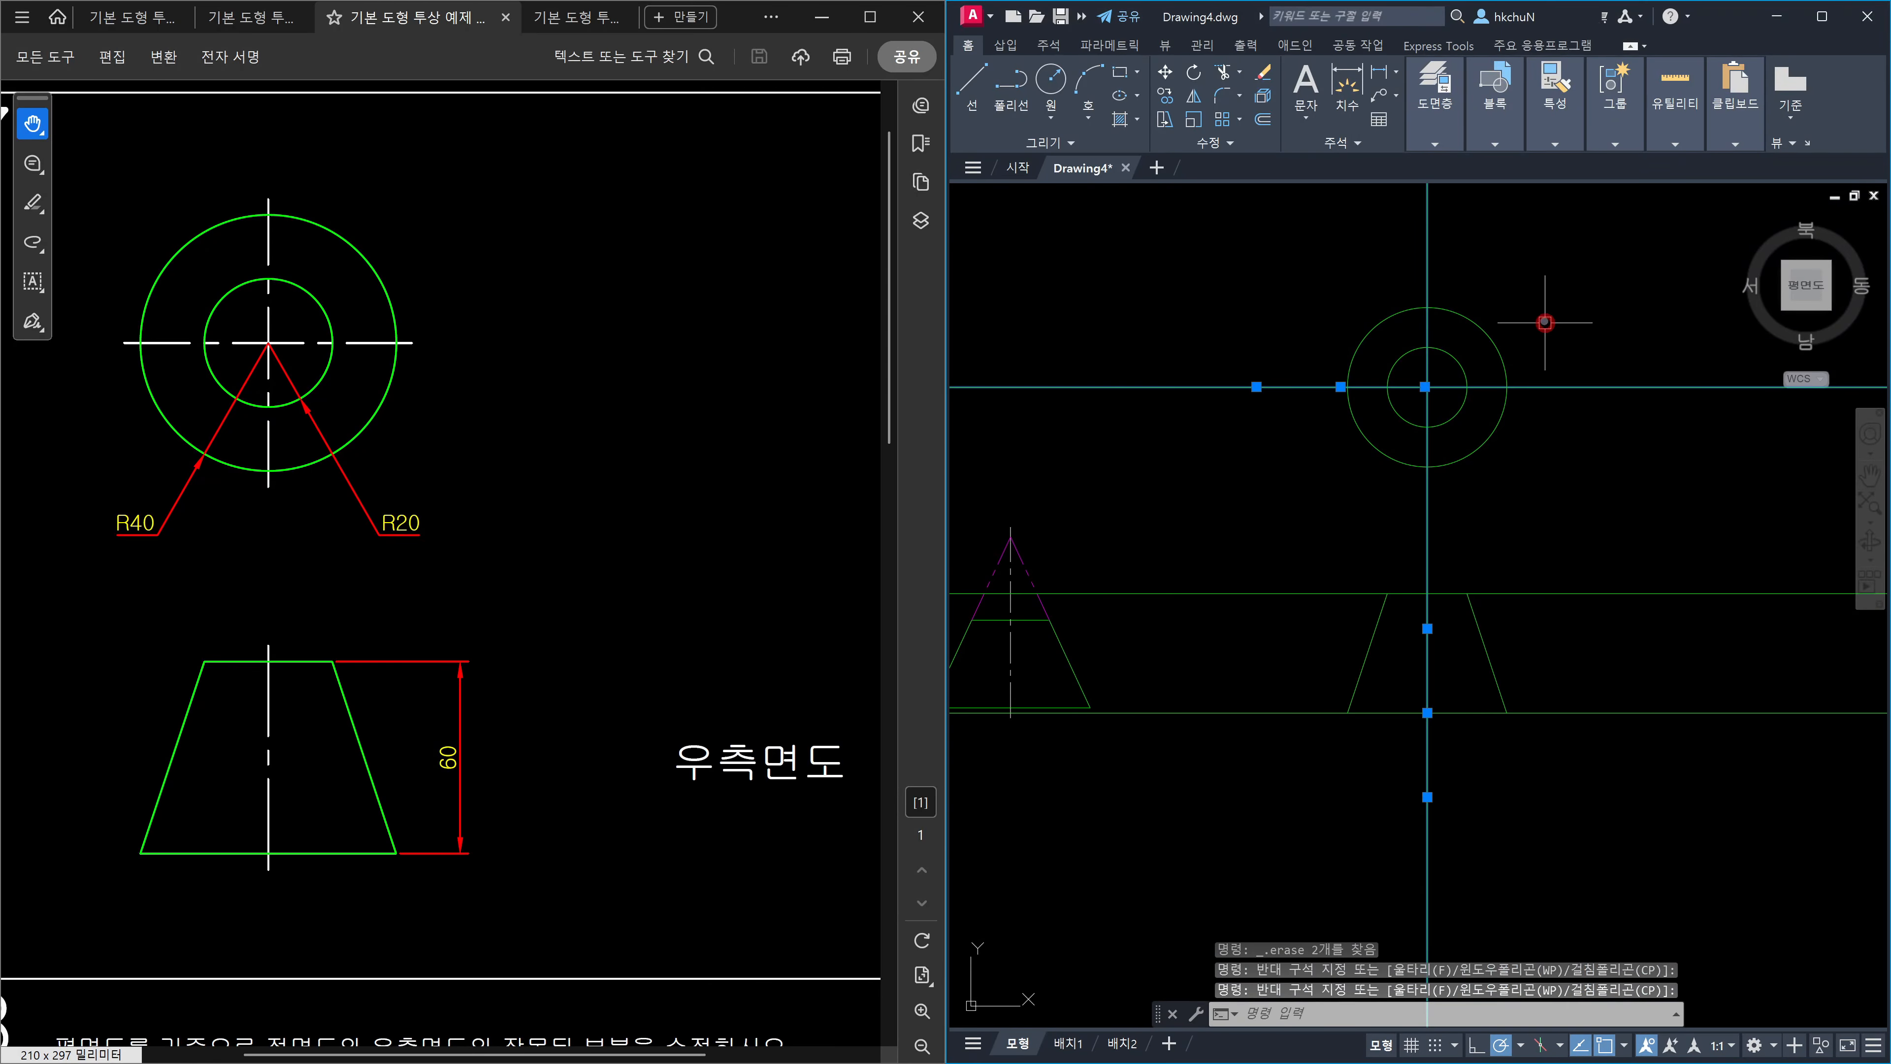
key("Escape")
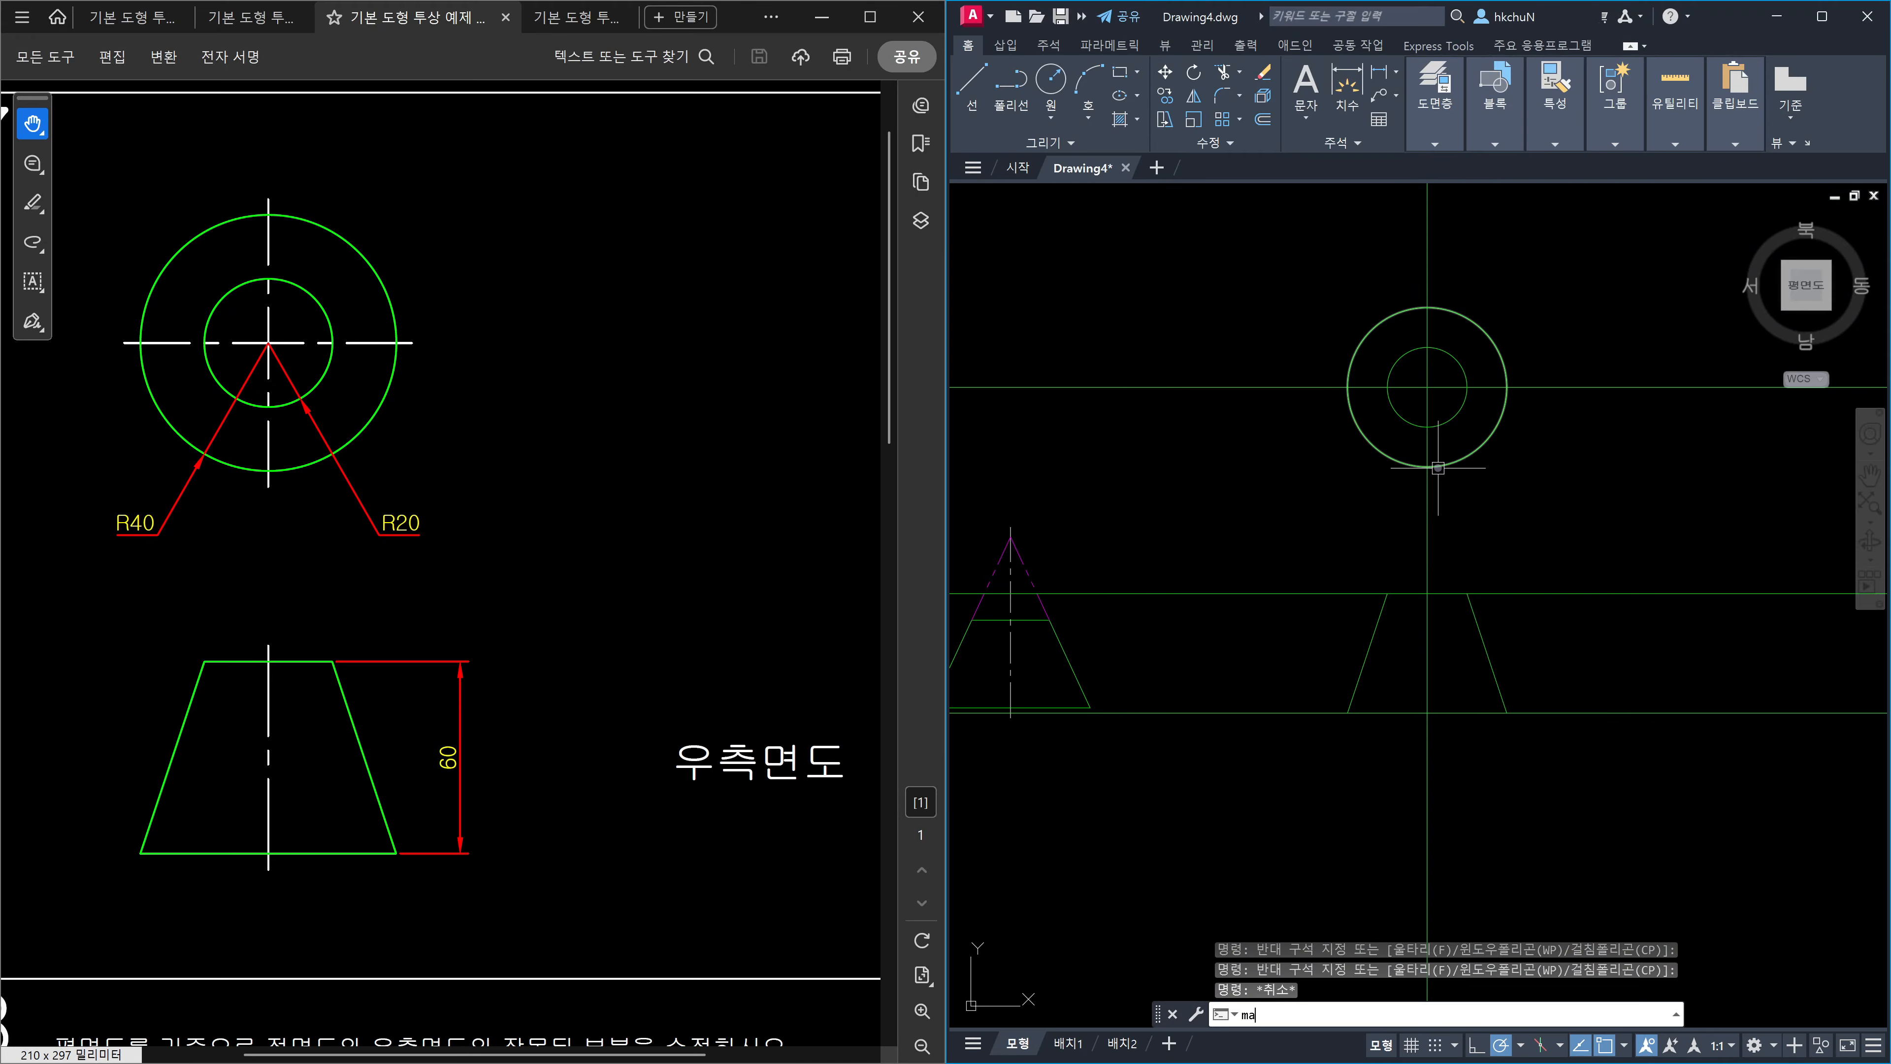
Match the plan view's horizontal and the vertical construction lines to the neighbouring cone's centre line properties.
type("ma")
key("Return")
left_click(1009, 676)
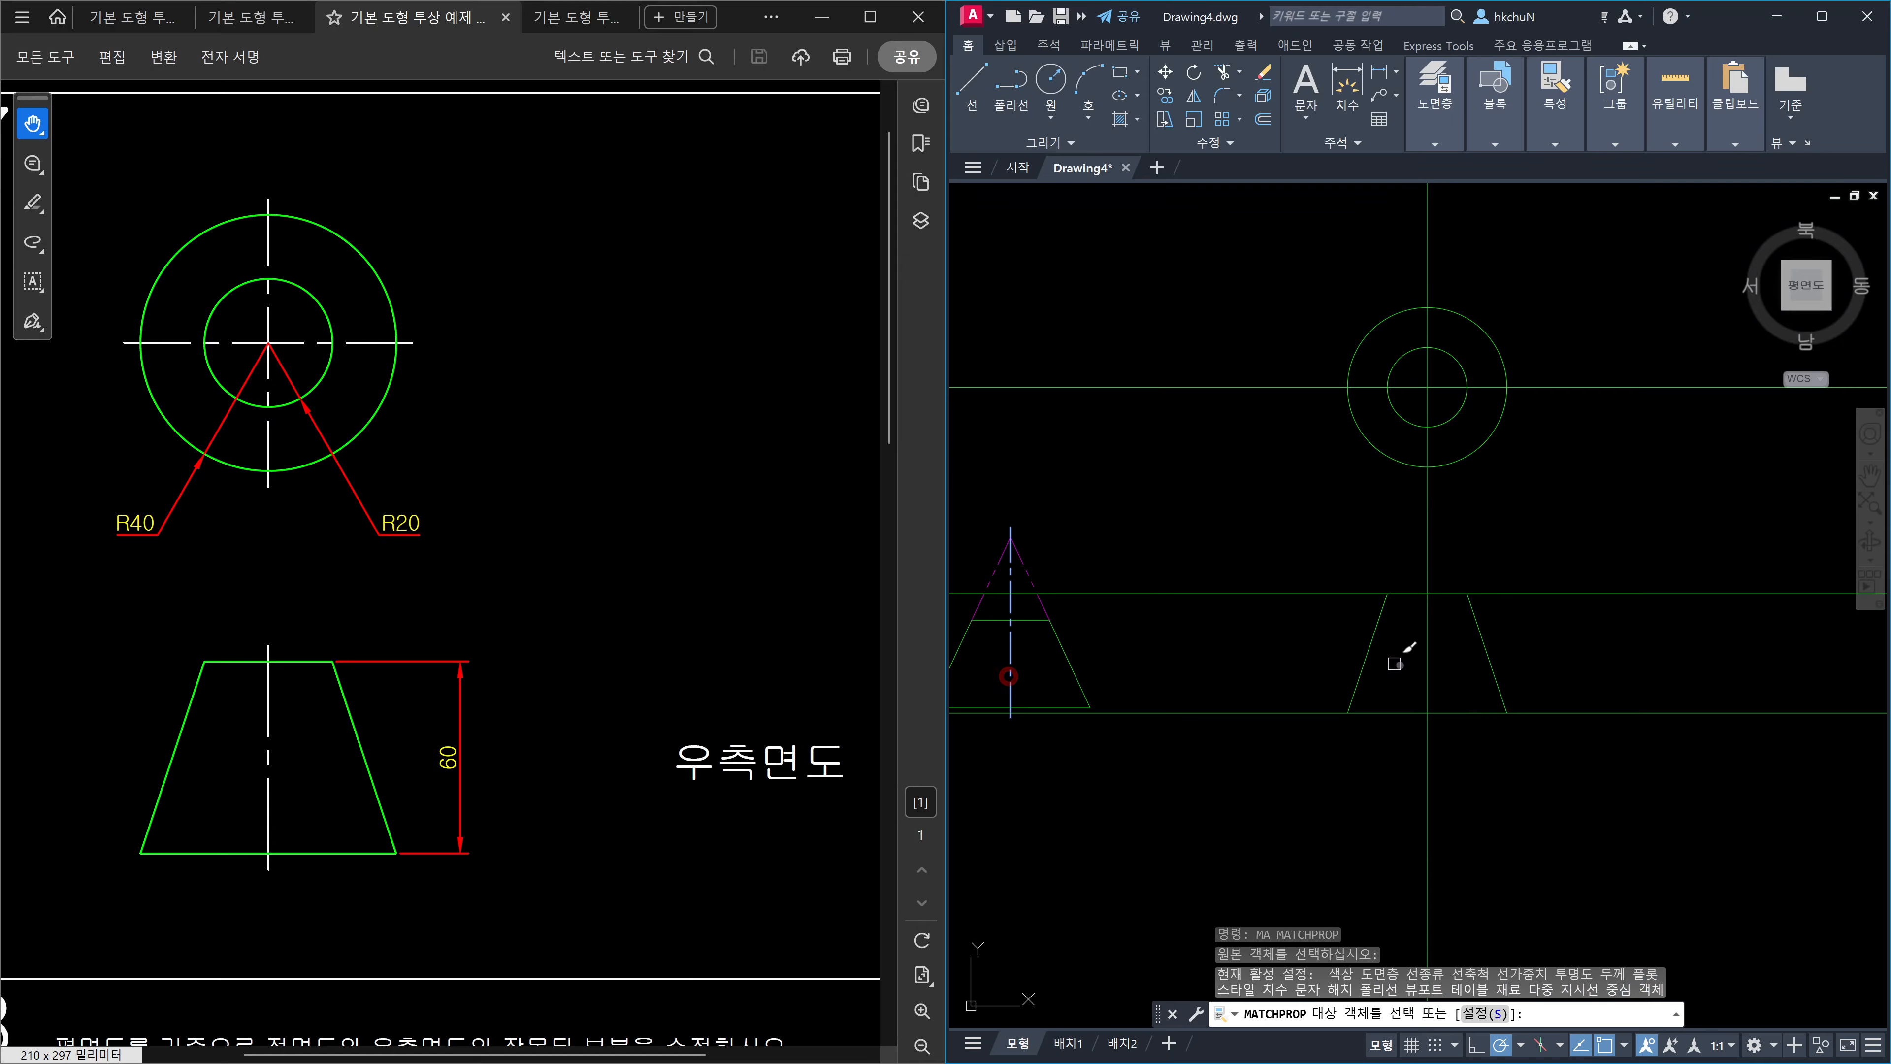
left_click(1427, 674)
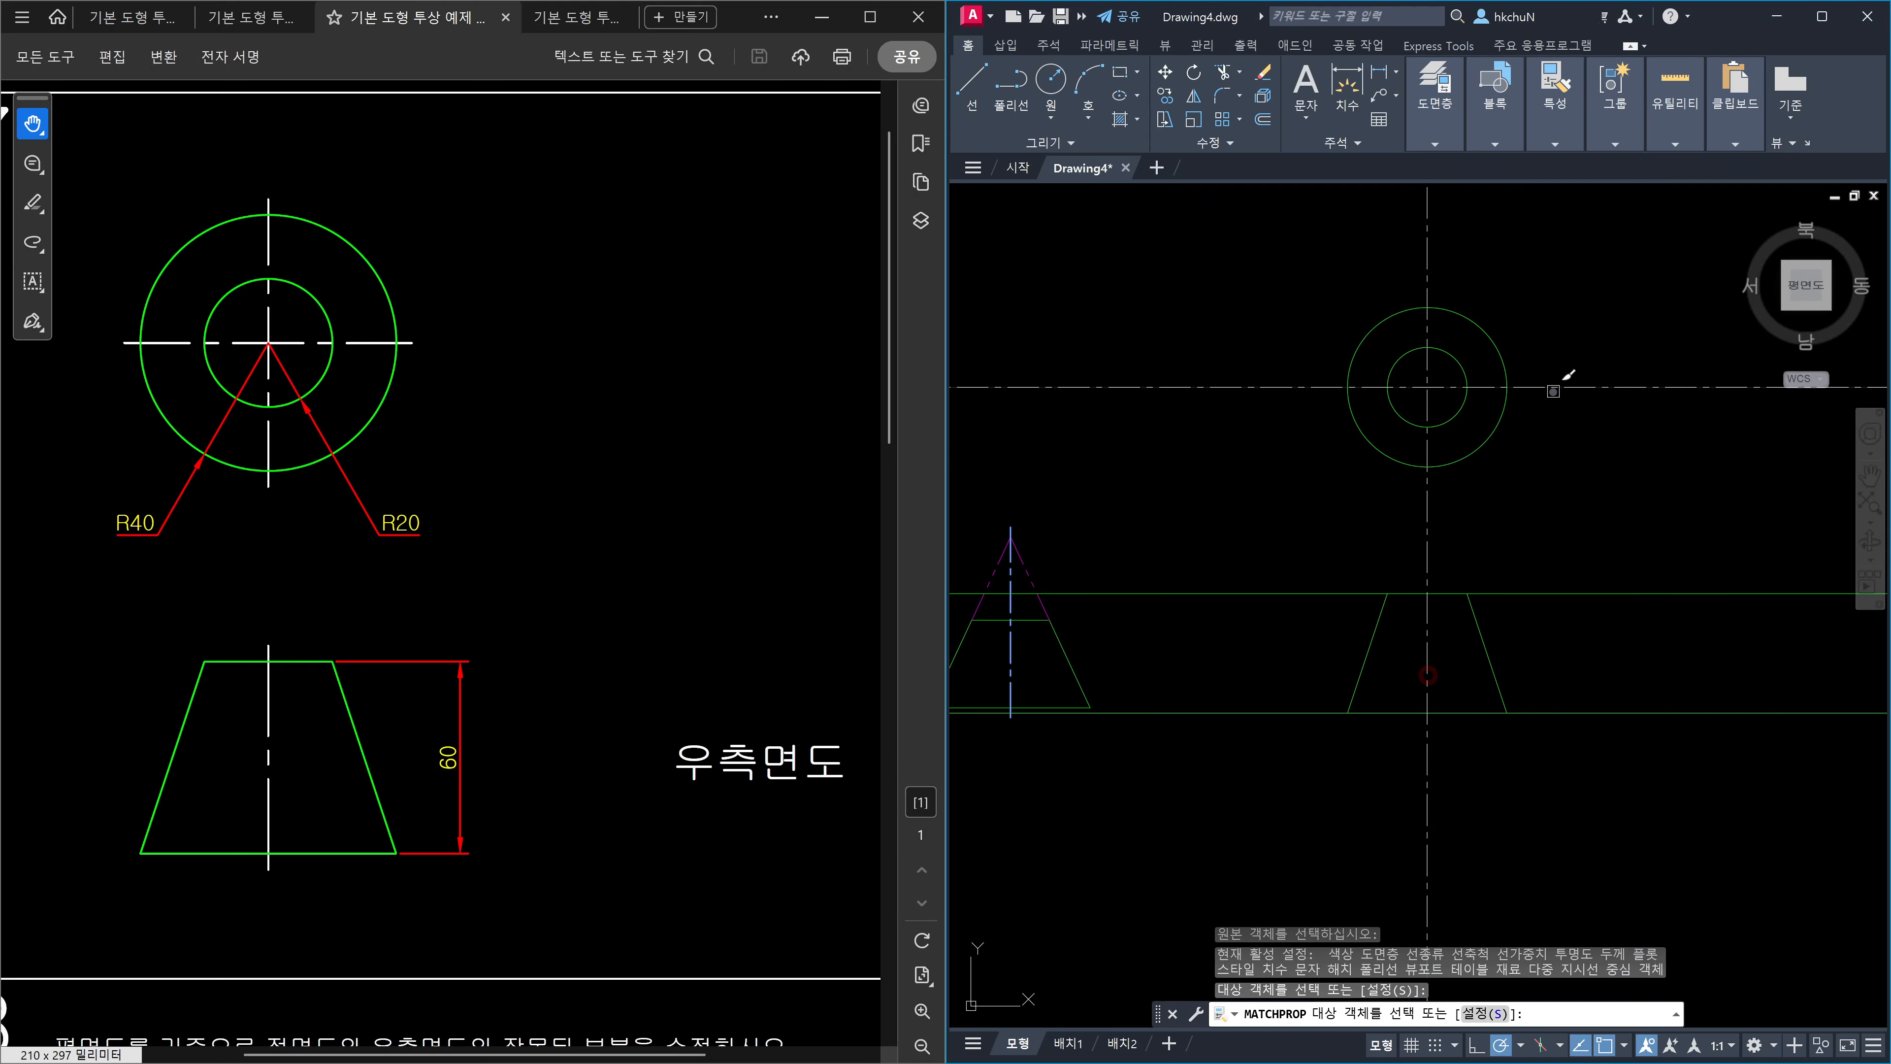
key("Escape")
Trim the centre lines to the larger circle in the plan view and to the top and base lines in the front view.
type("tr")
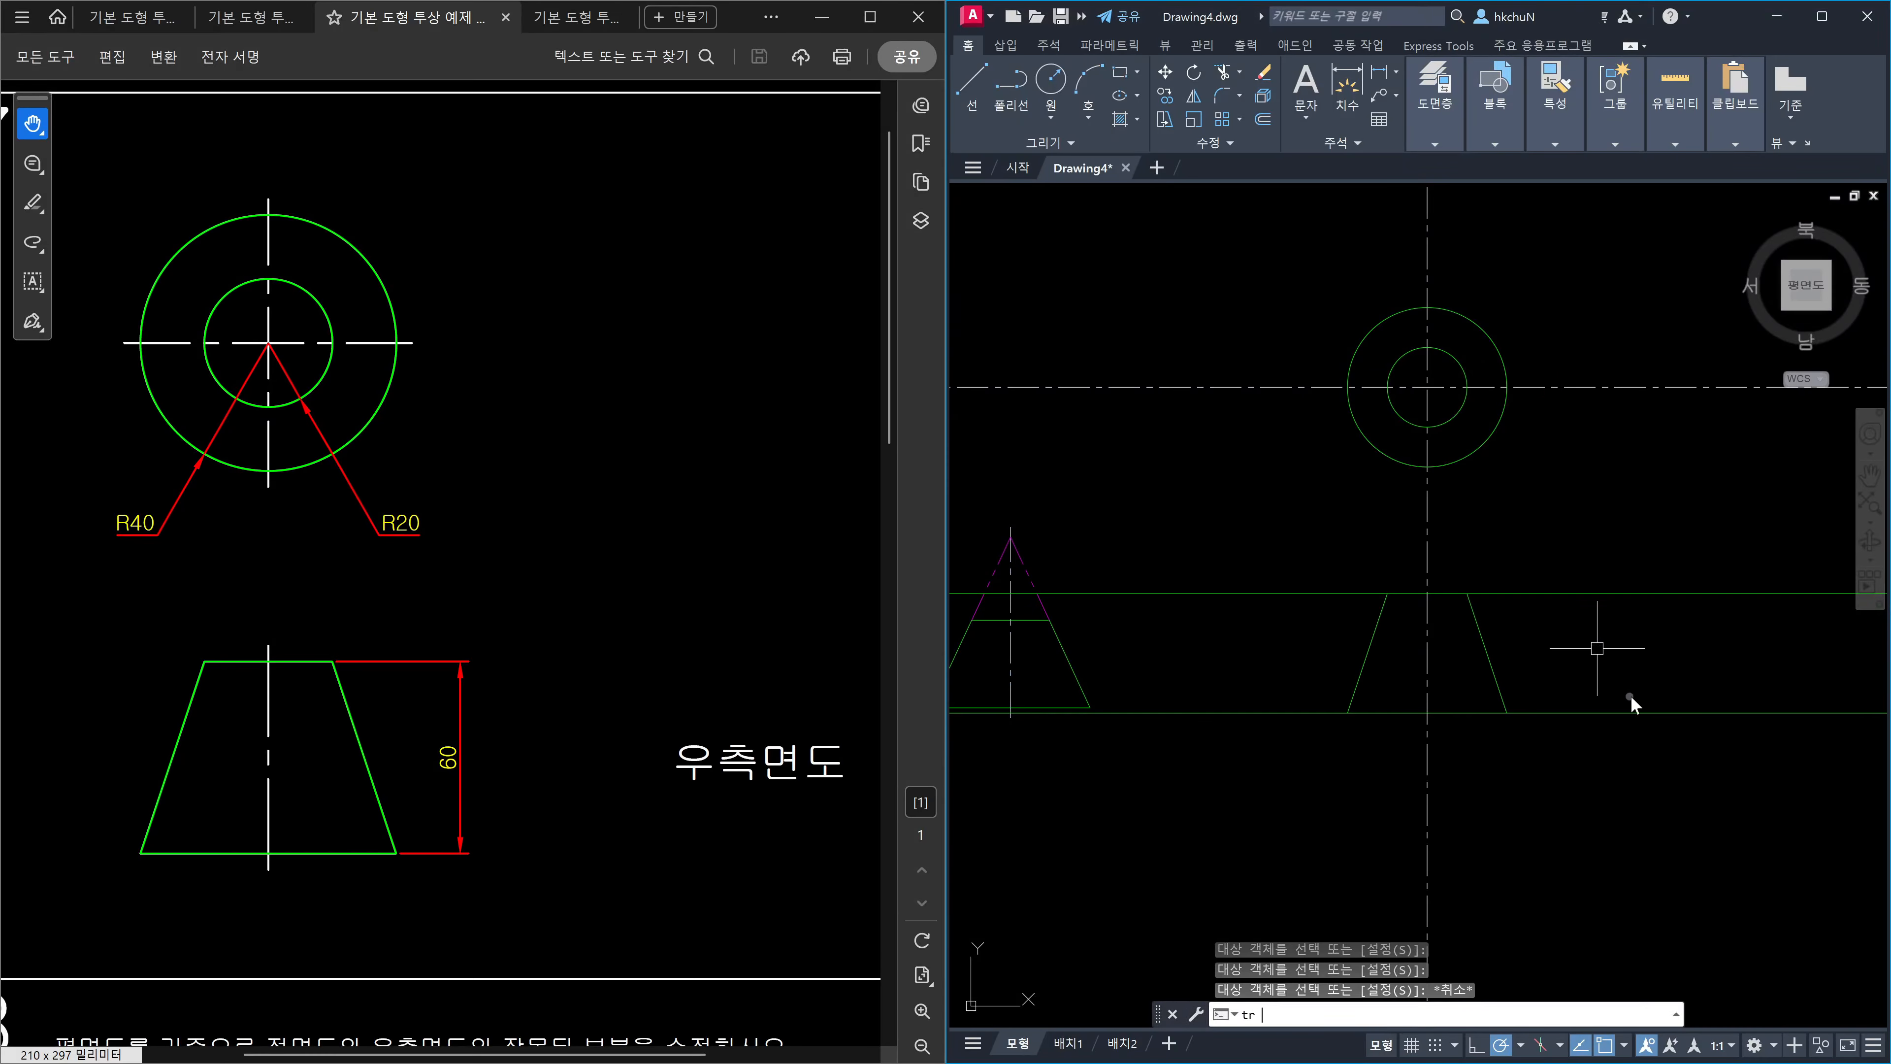
key("Return")
left_click(1658, 741)
left_click(1573, 569)
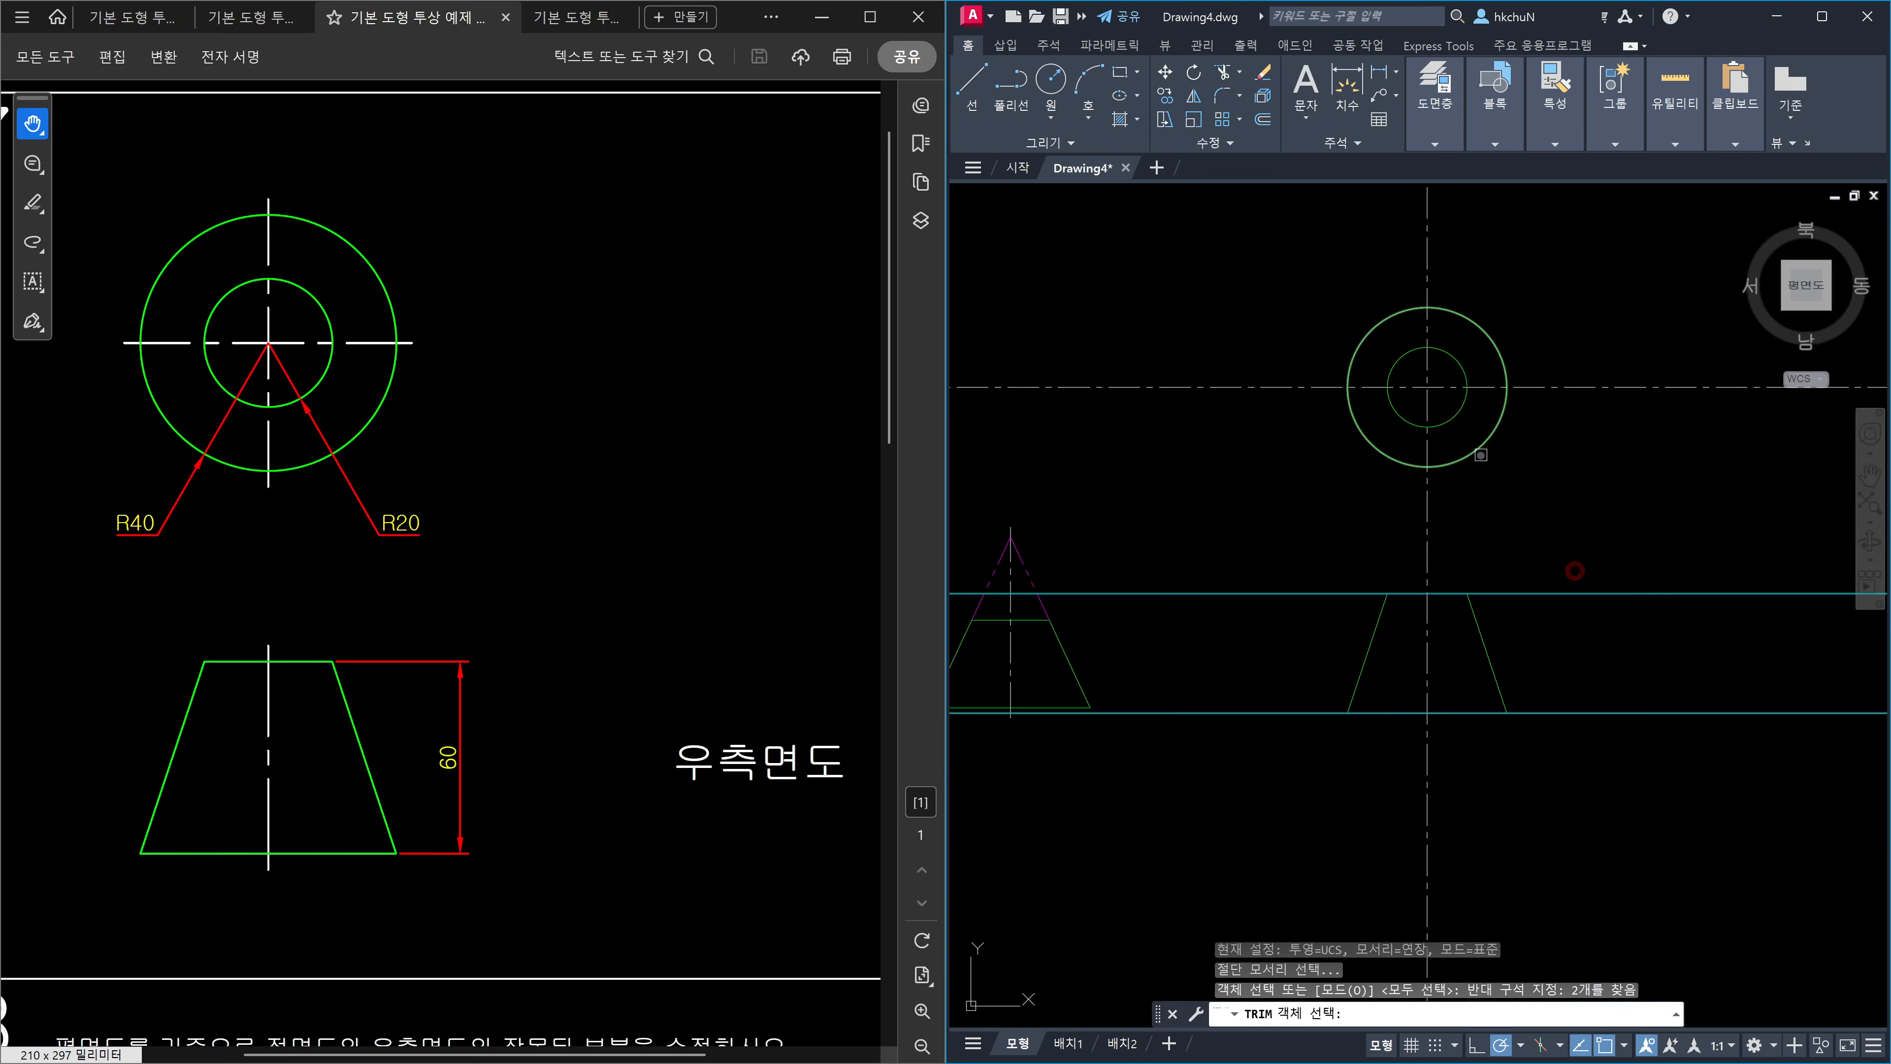
left_click(1479, 453)
key("Return")
left_click(1558, 517)
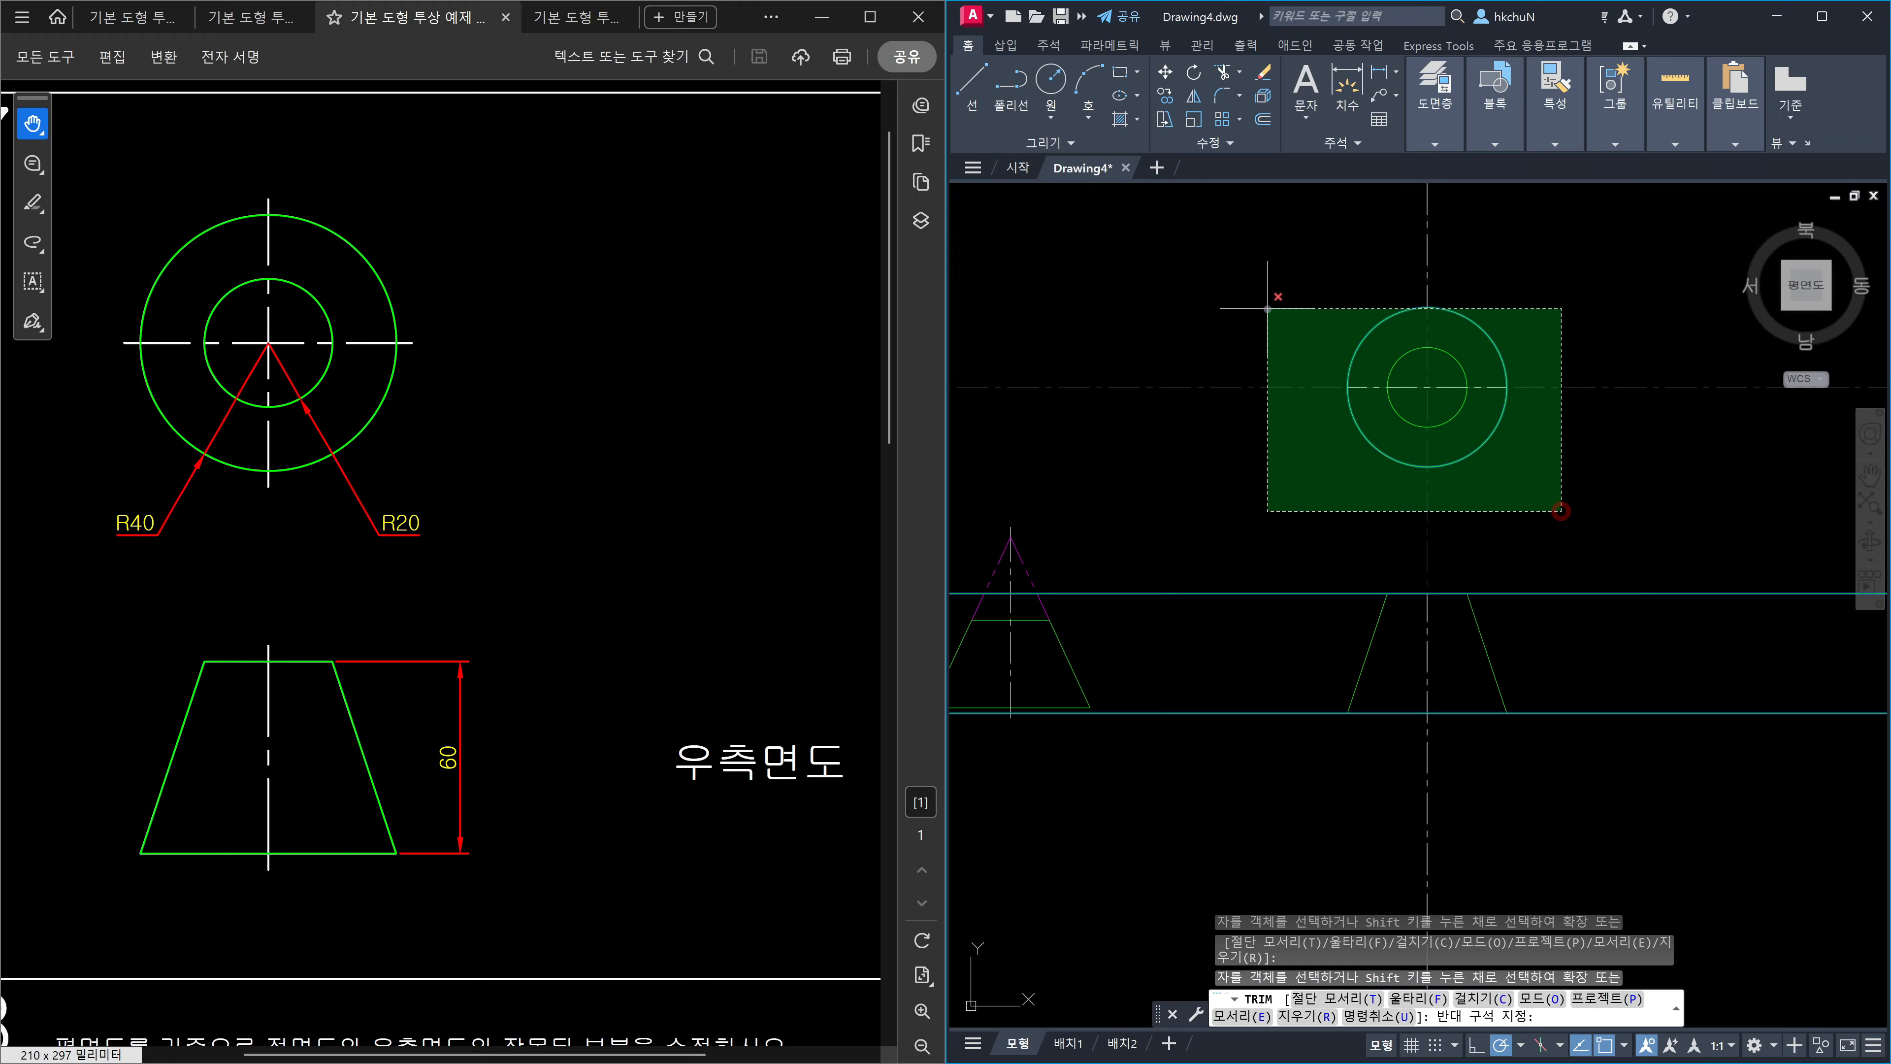
left_click(1280, 284)
left_click(1486, 789)
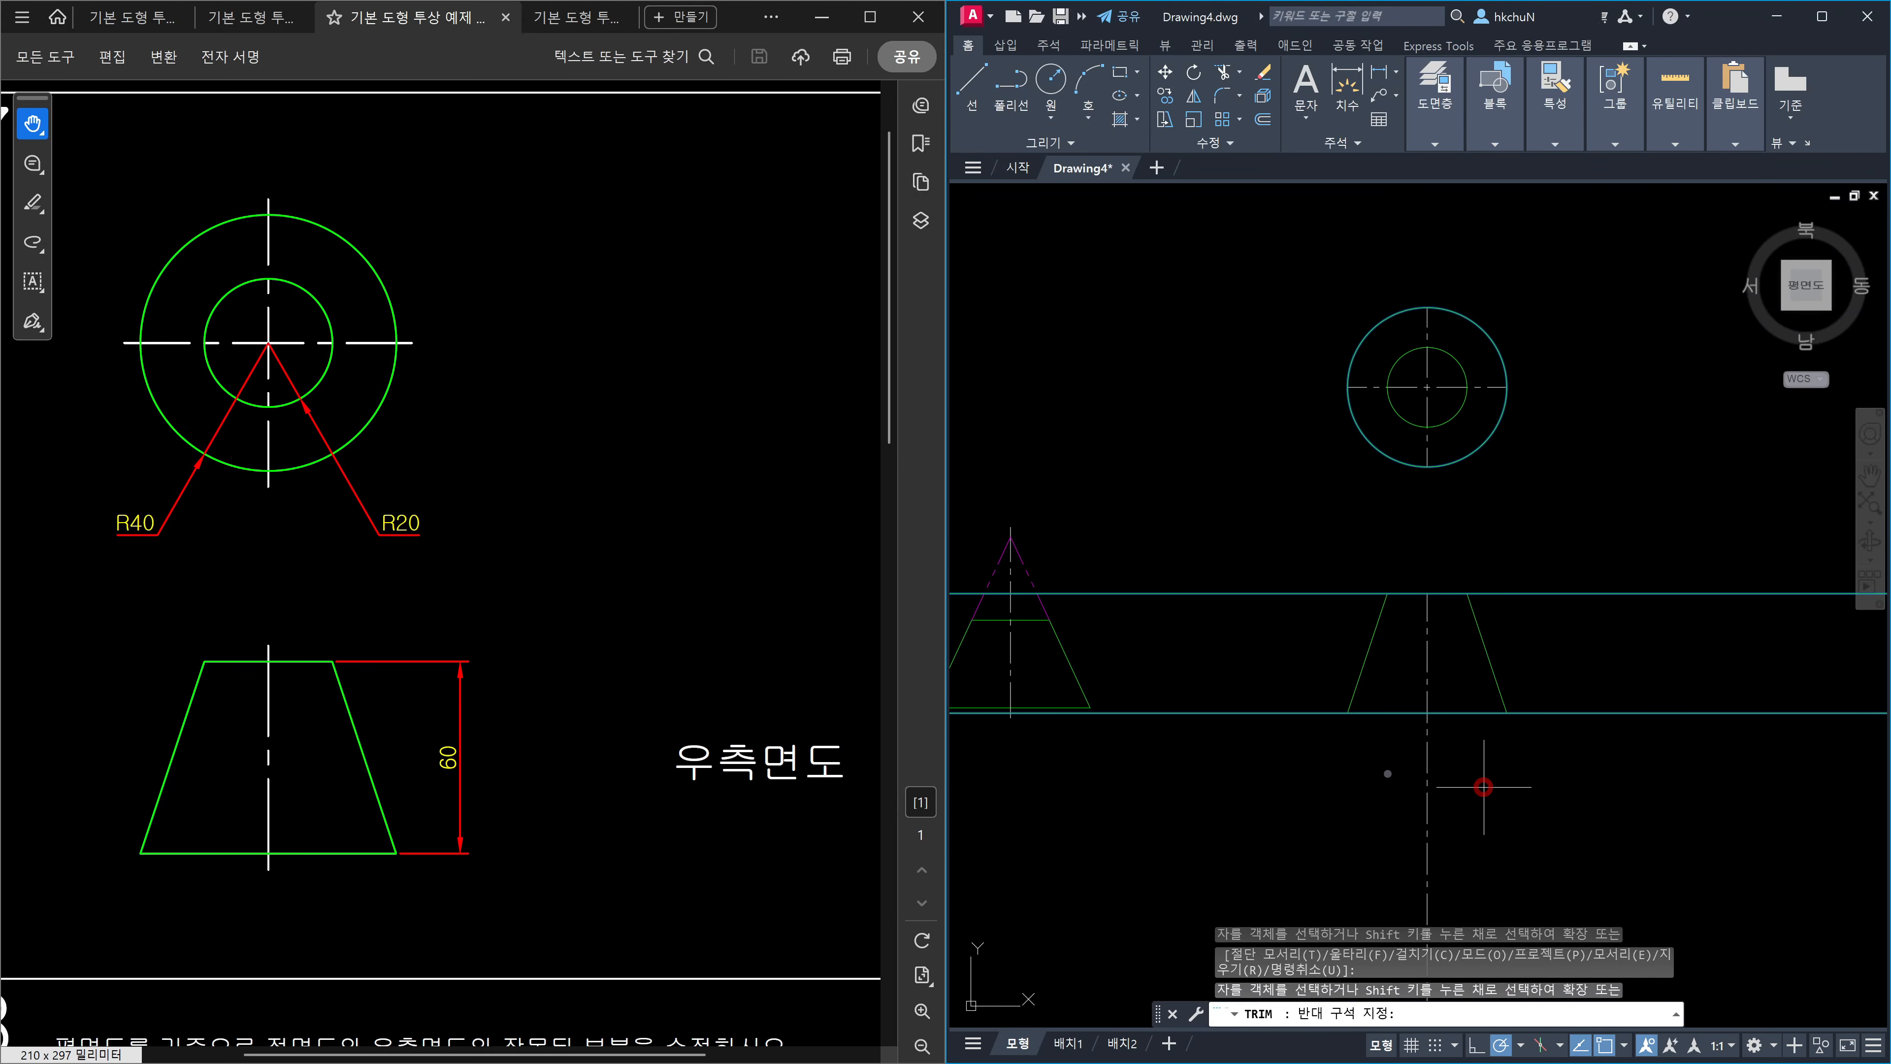
left_click(1378, 772)
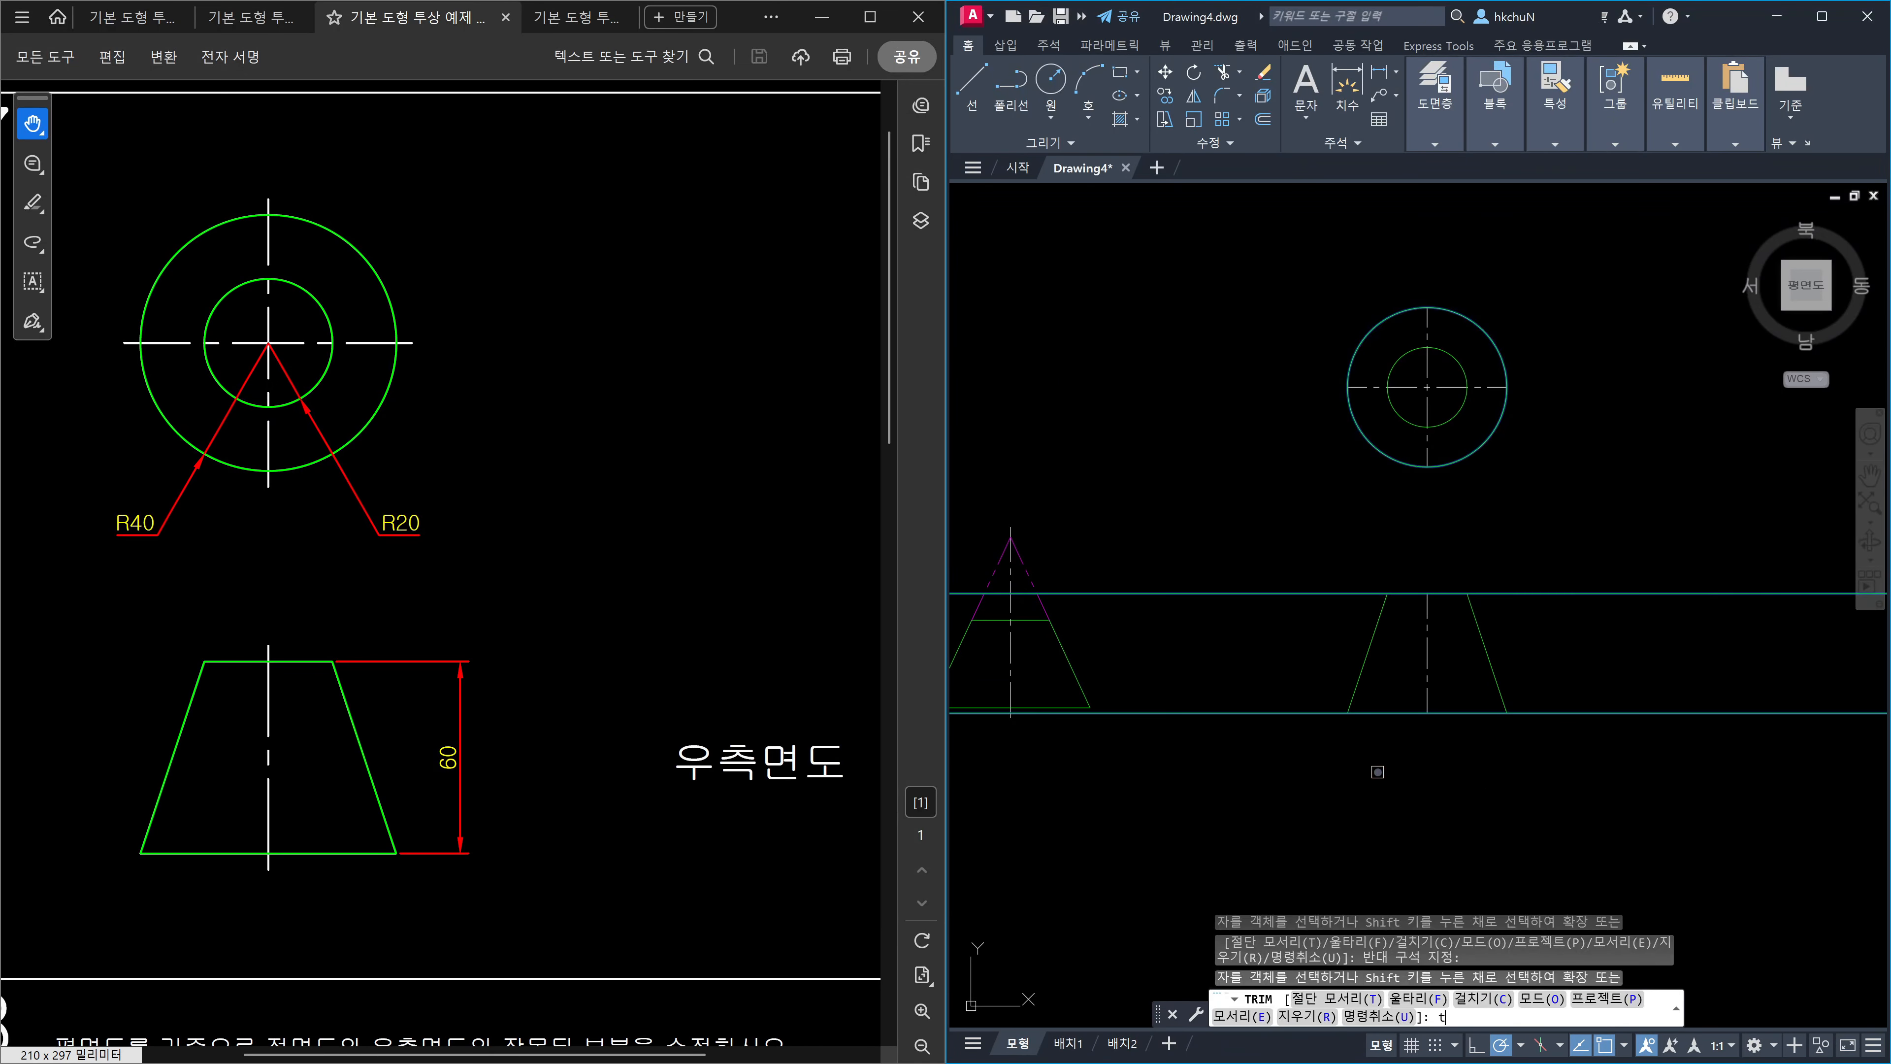
Trim the top and base construction lines outside the two slanted edges to close the front view's trapezoid.
key("Return")
left_click(1360, 676)
left_click(1494, 672)
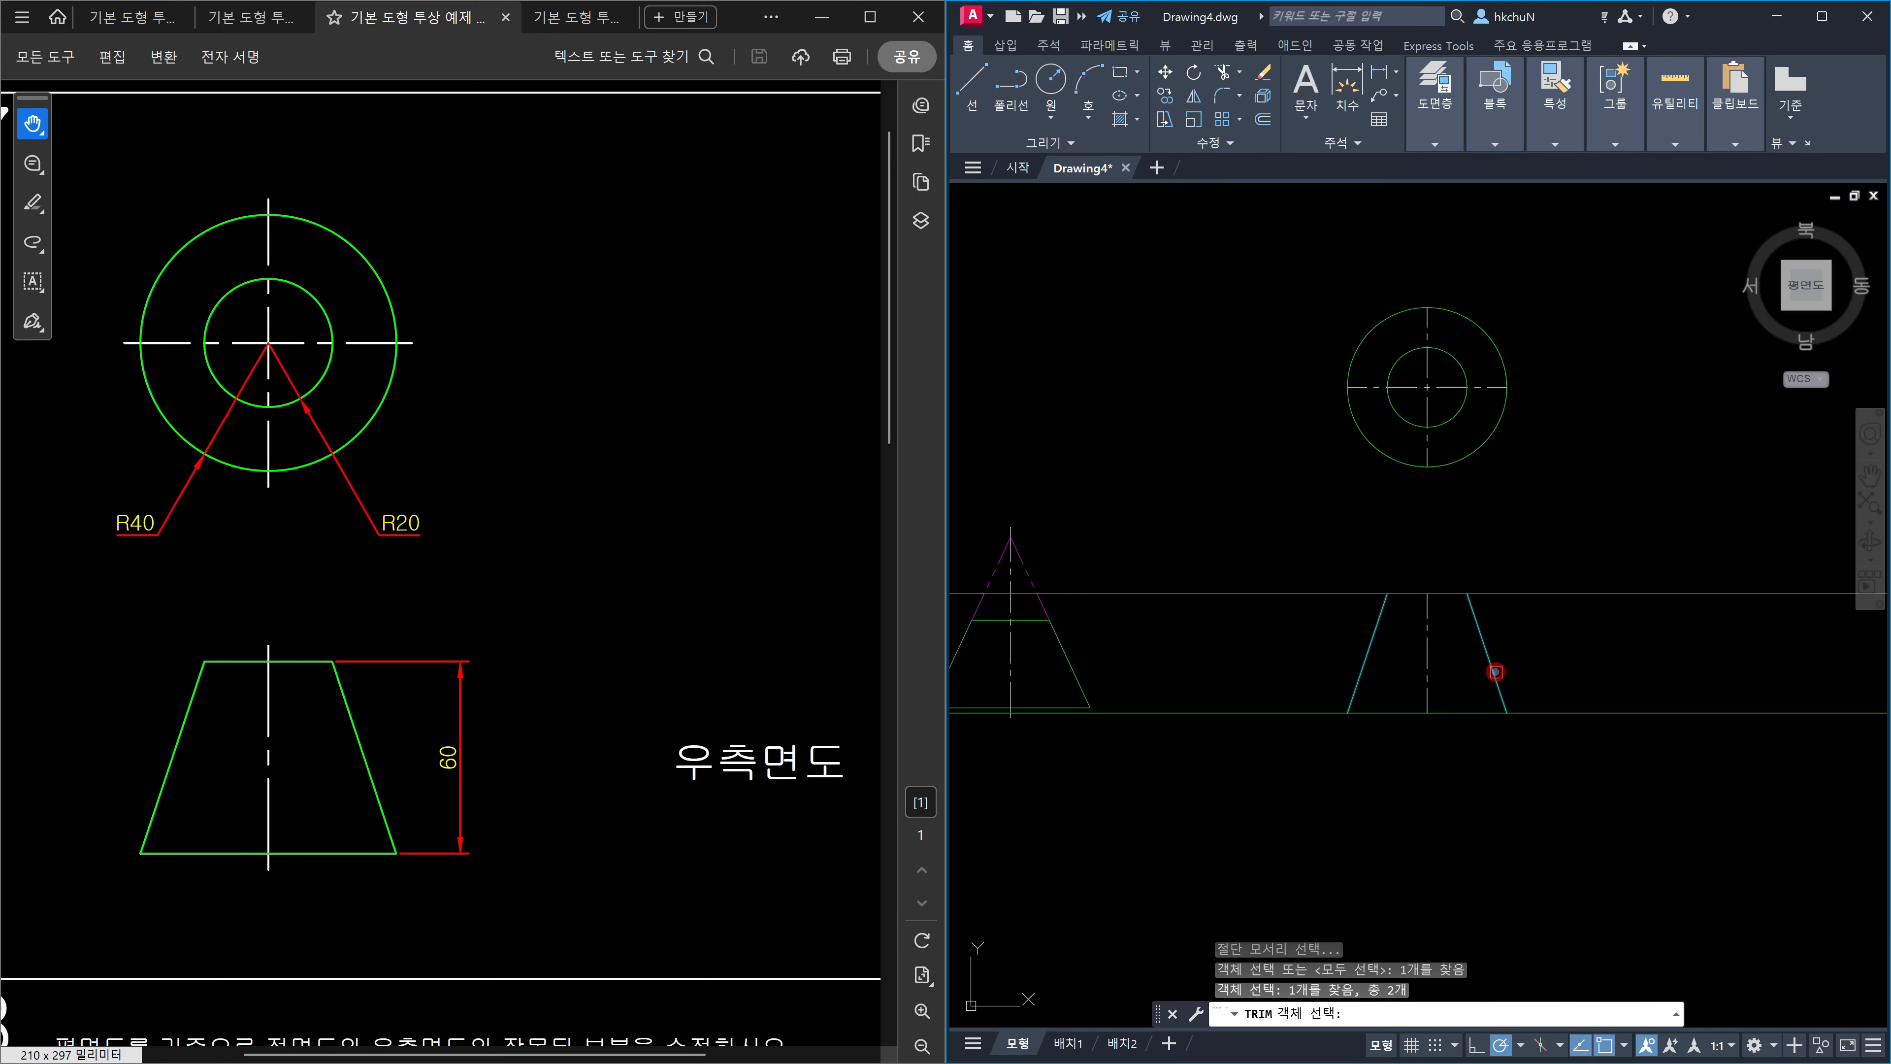
key("Return")
left_click(1583, 760)
left_click(1549, 569)
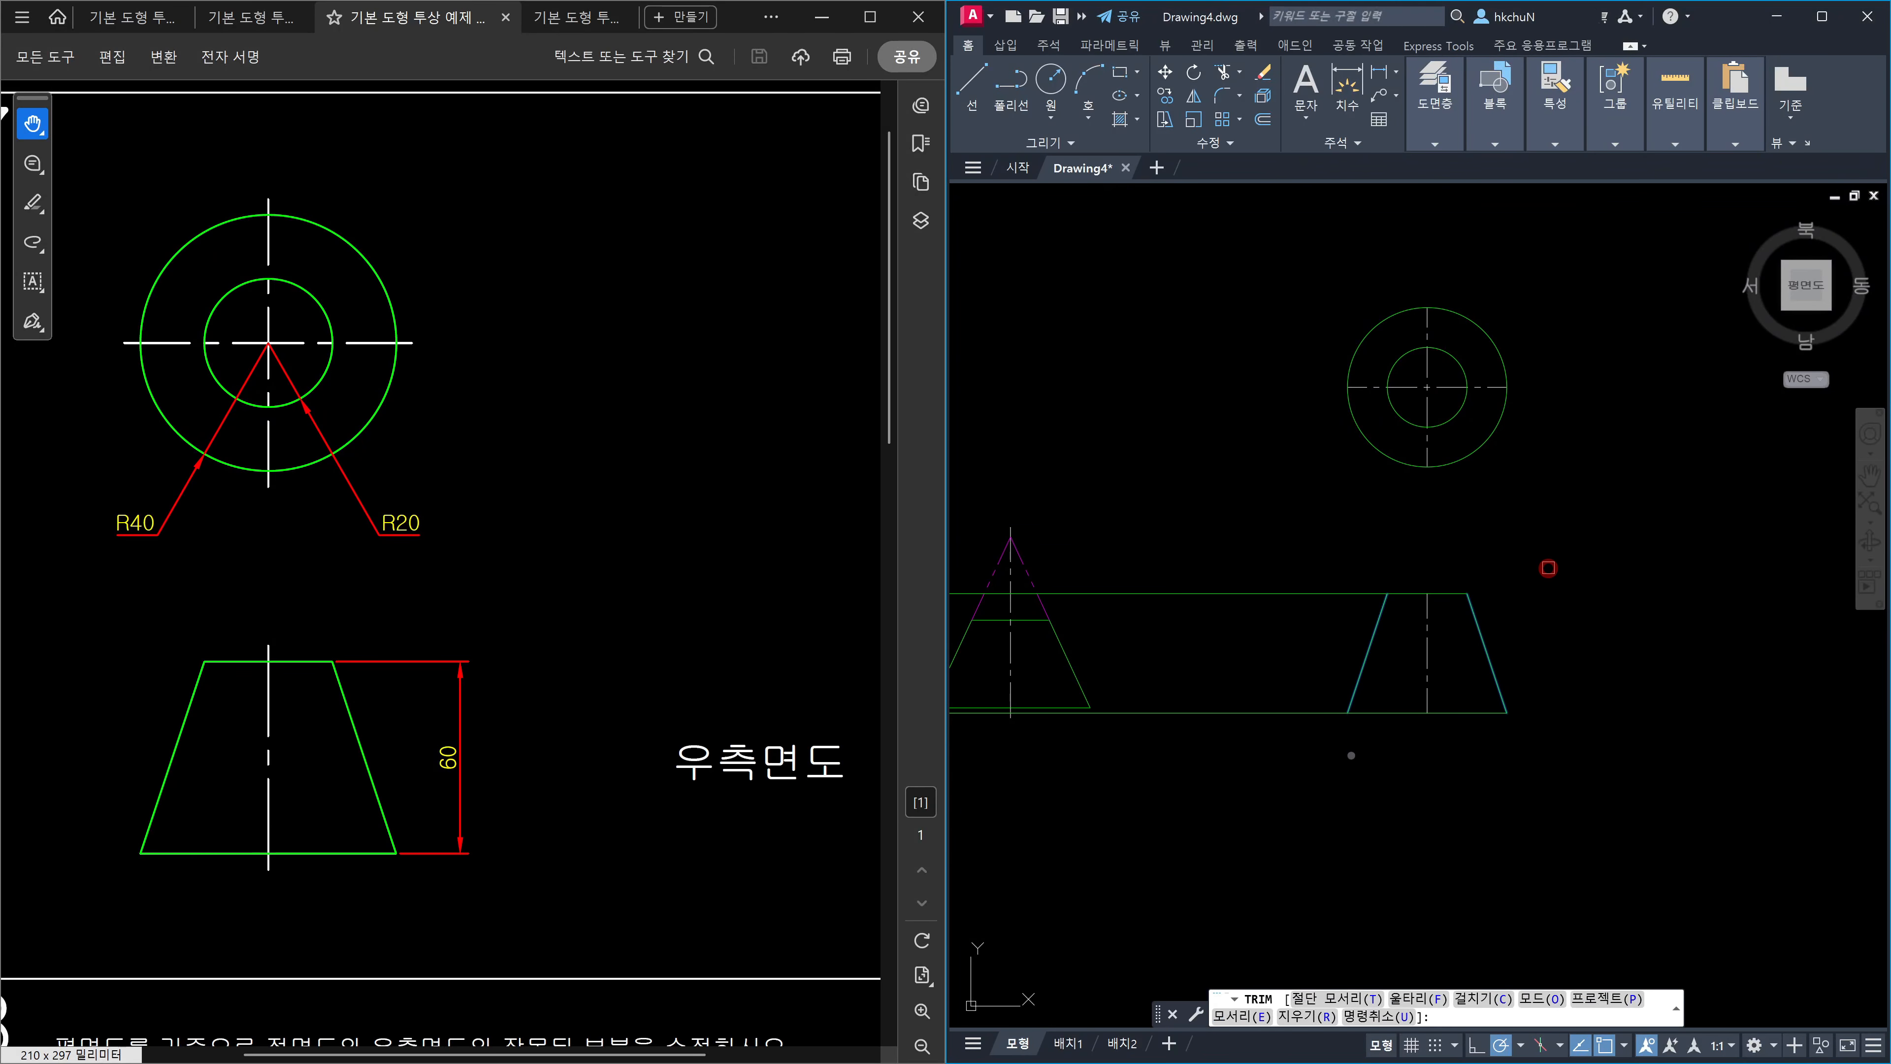
left_click(1336, 779)
left_click(1280, 521)
key("Escape")
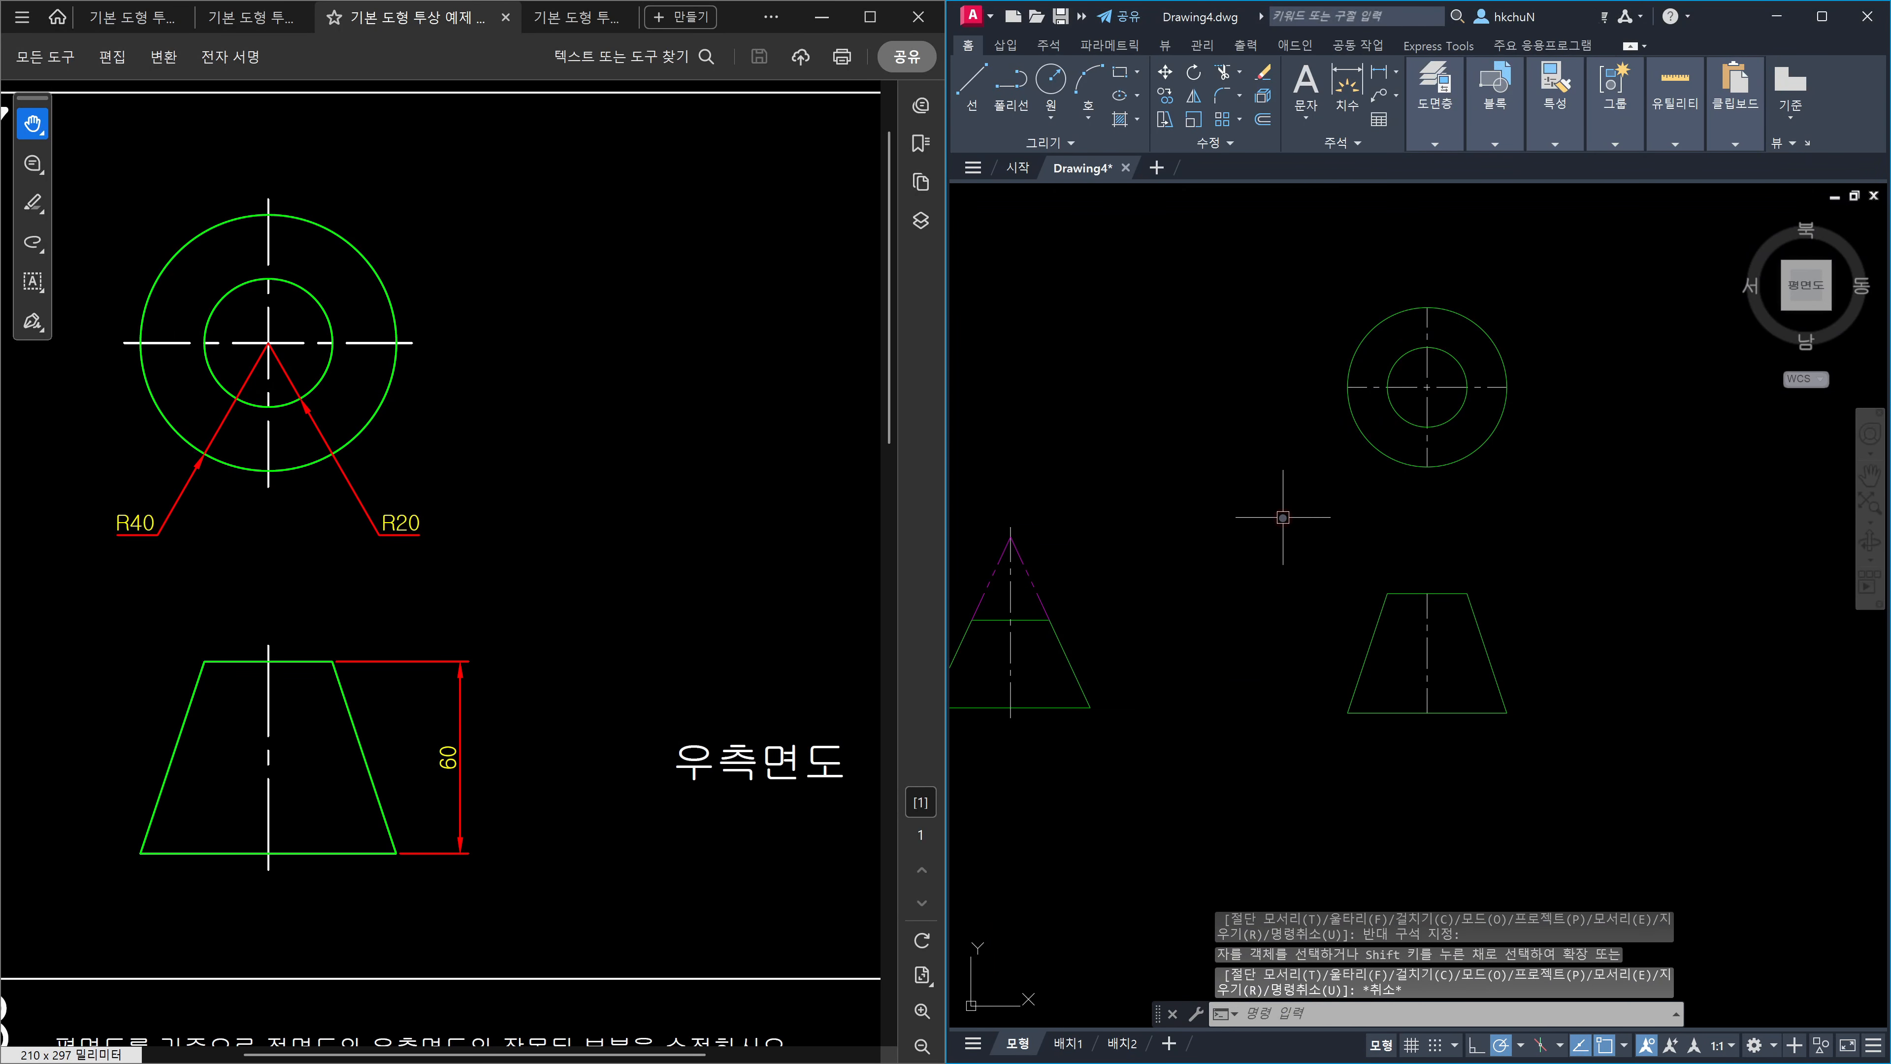
Lengthen the plan and front view centre lines by a 5 increment at each end.
type("len")
key("Return")
type("d")
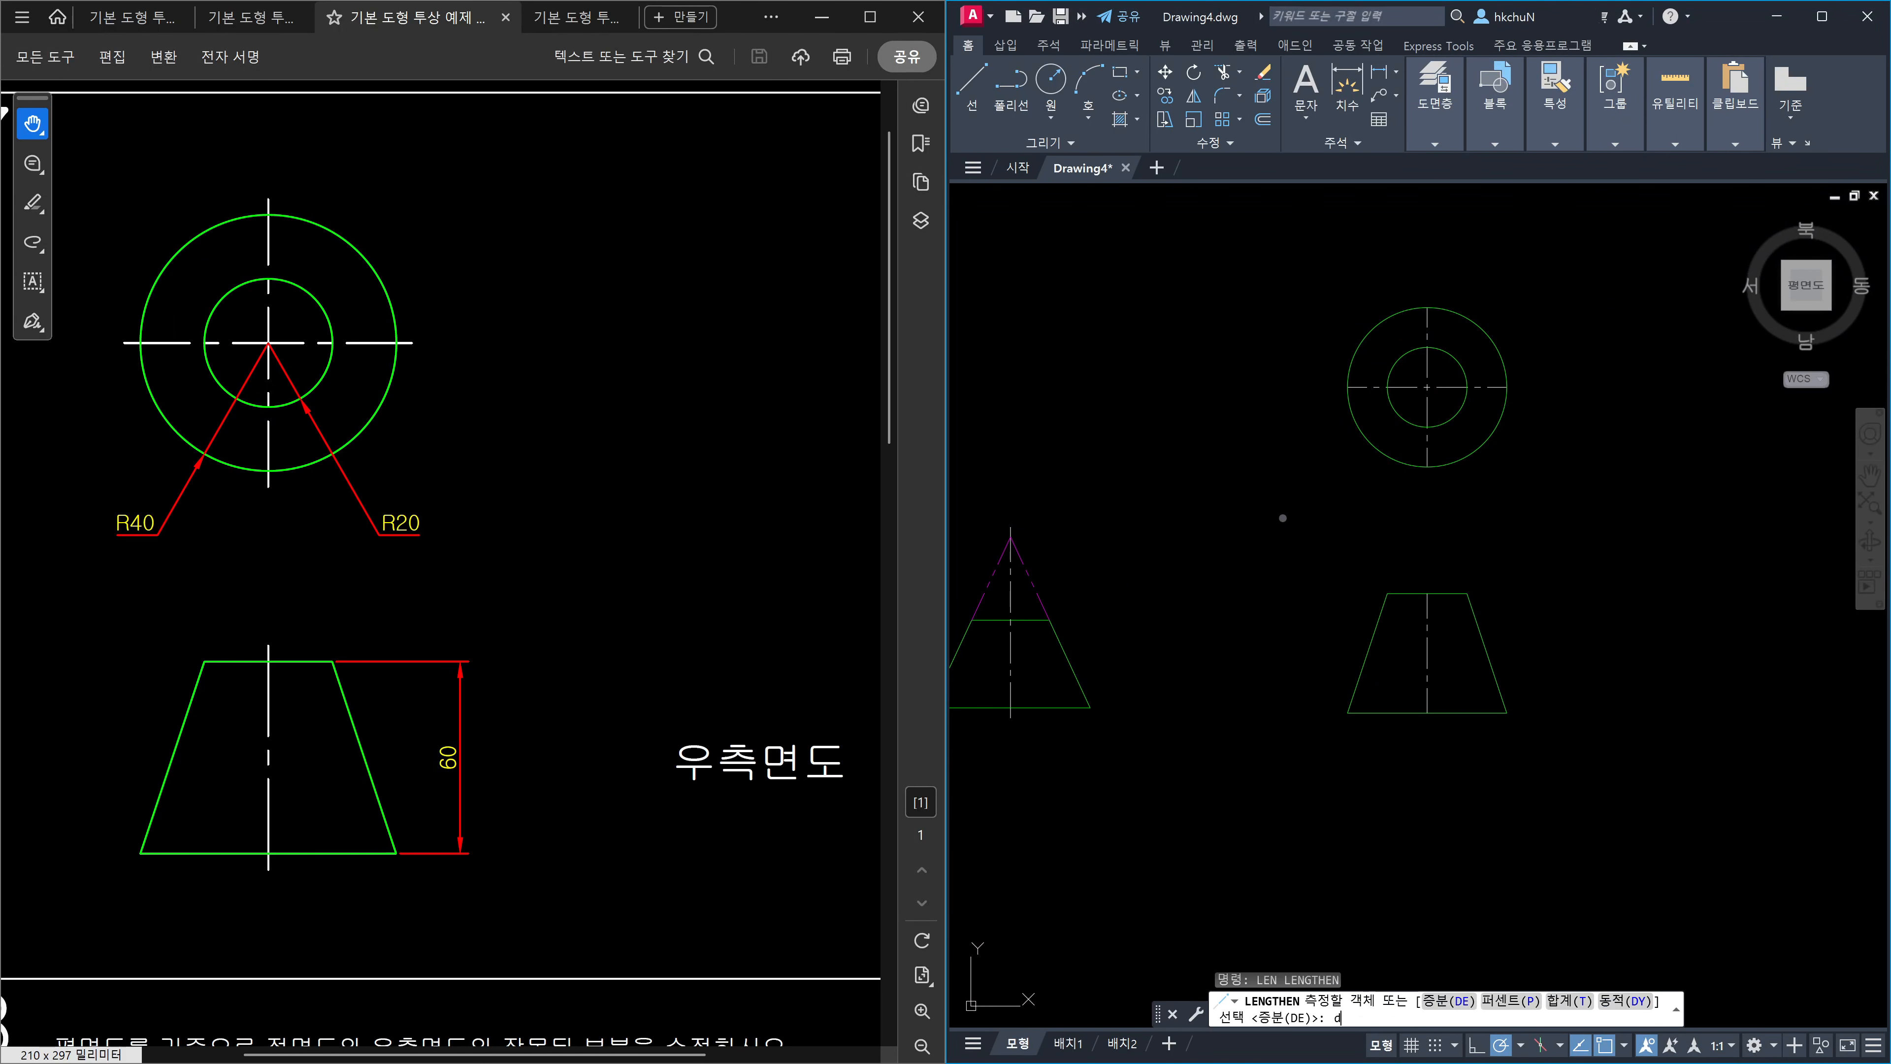
type("e")
key("Return")
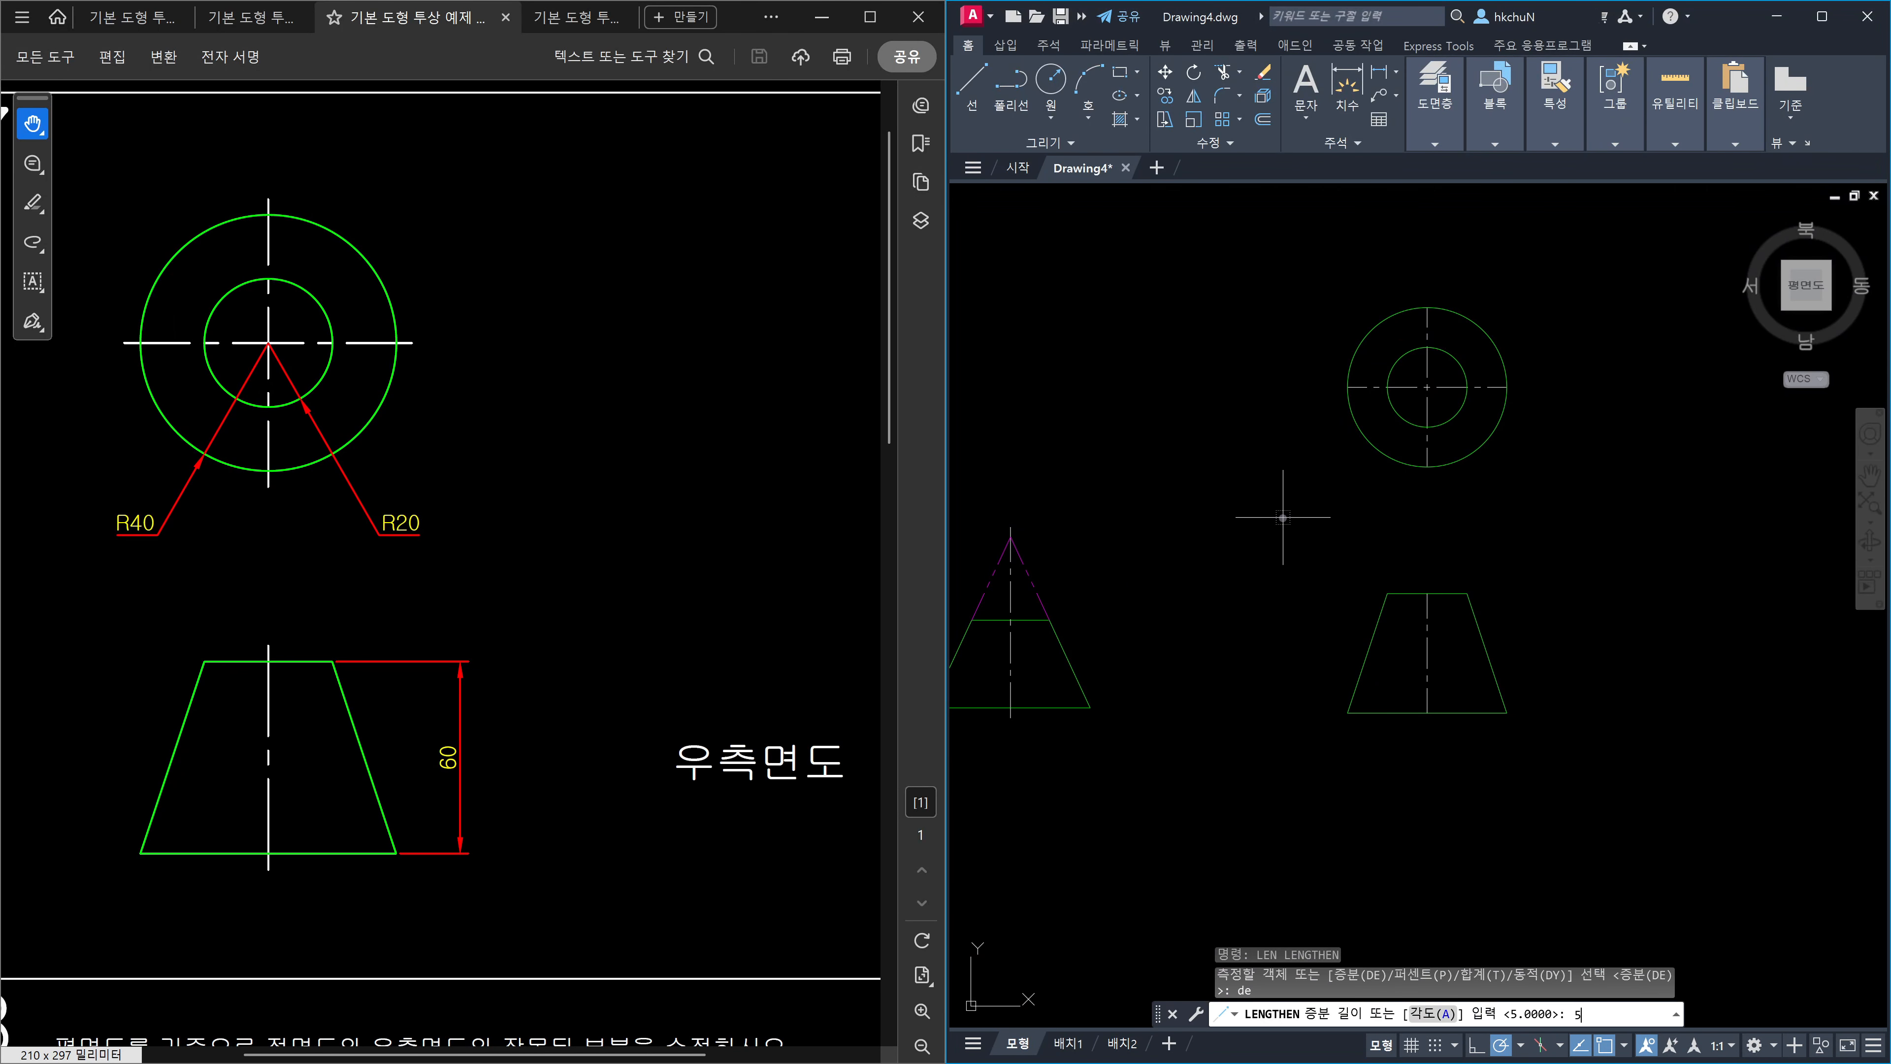
type("5")
key("Return")
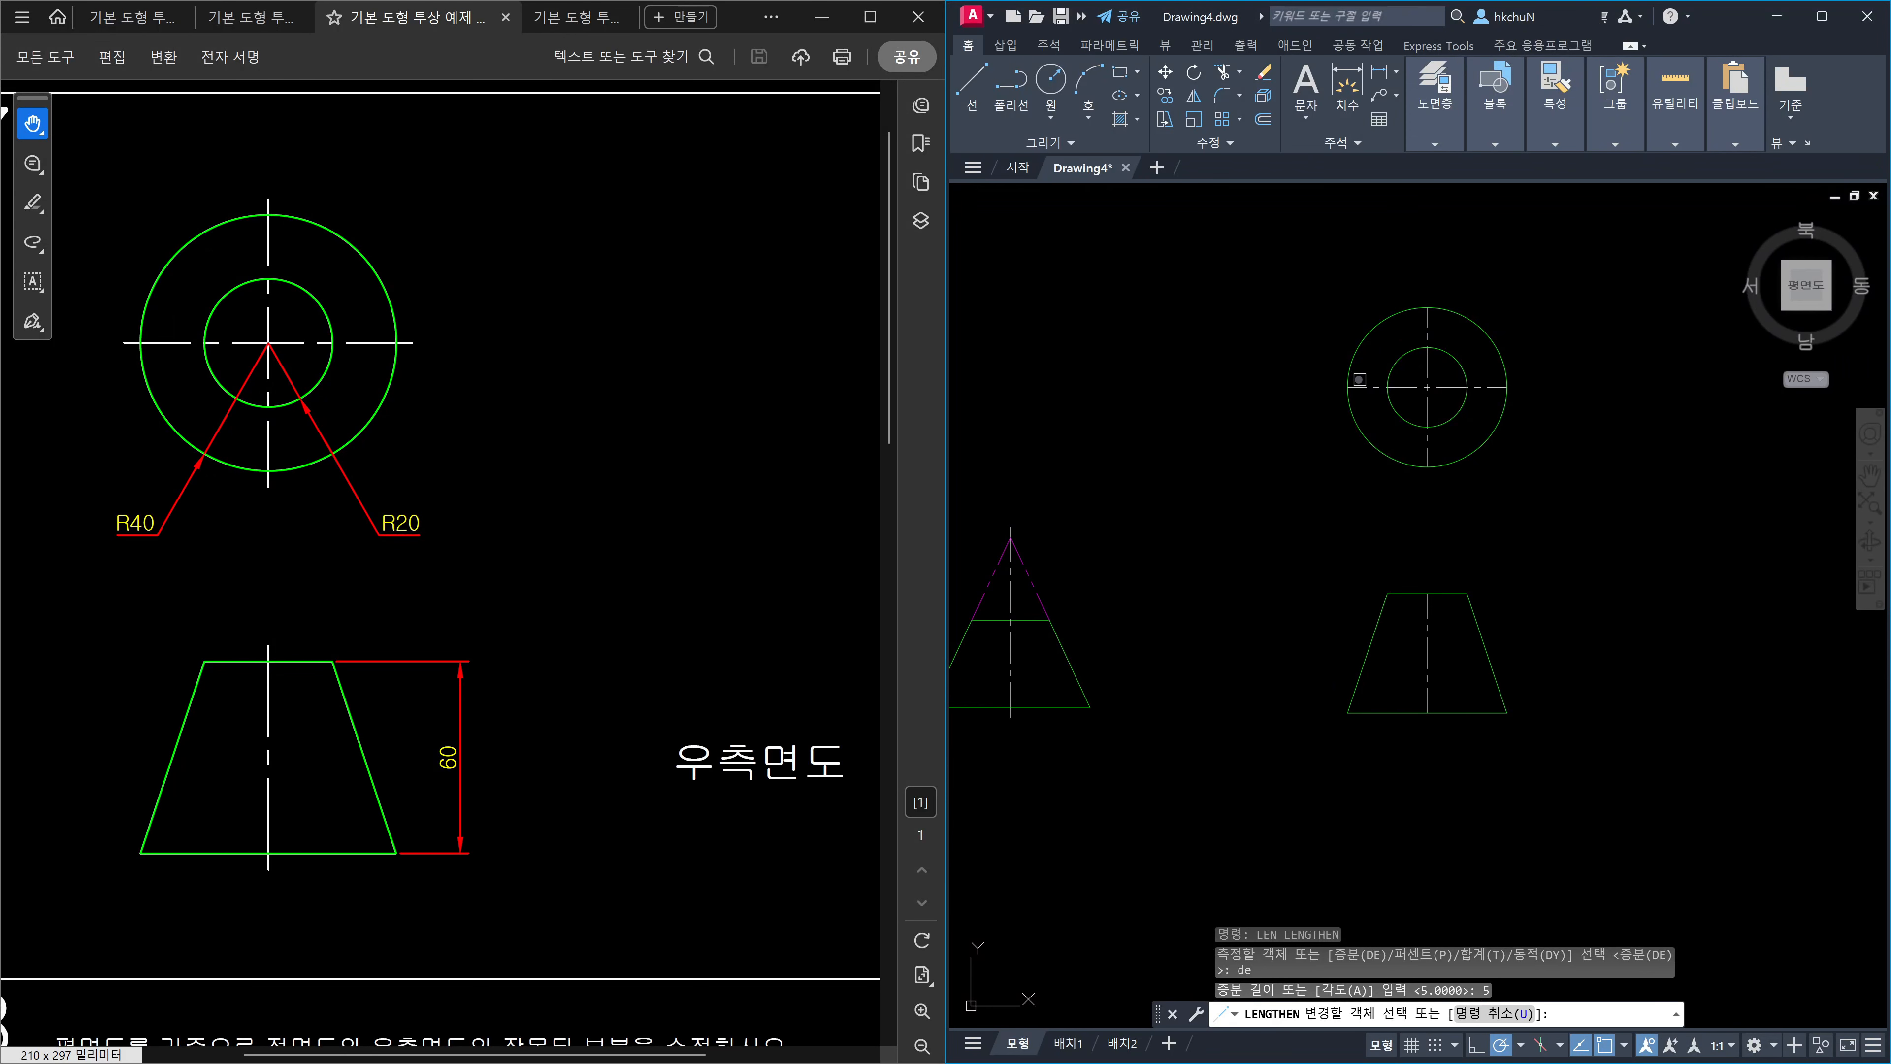
left_click(1356, 387)
left_click(1425, 336)
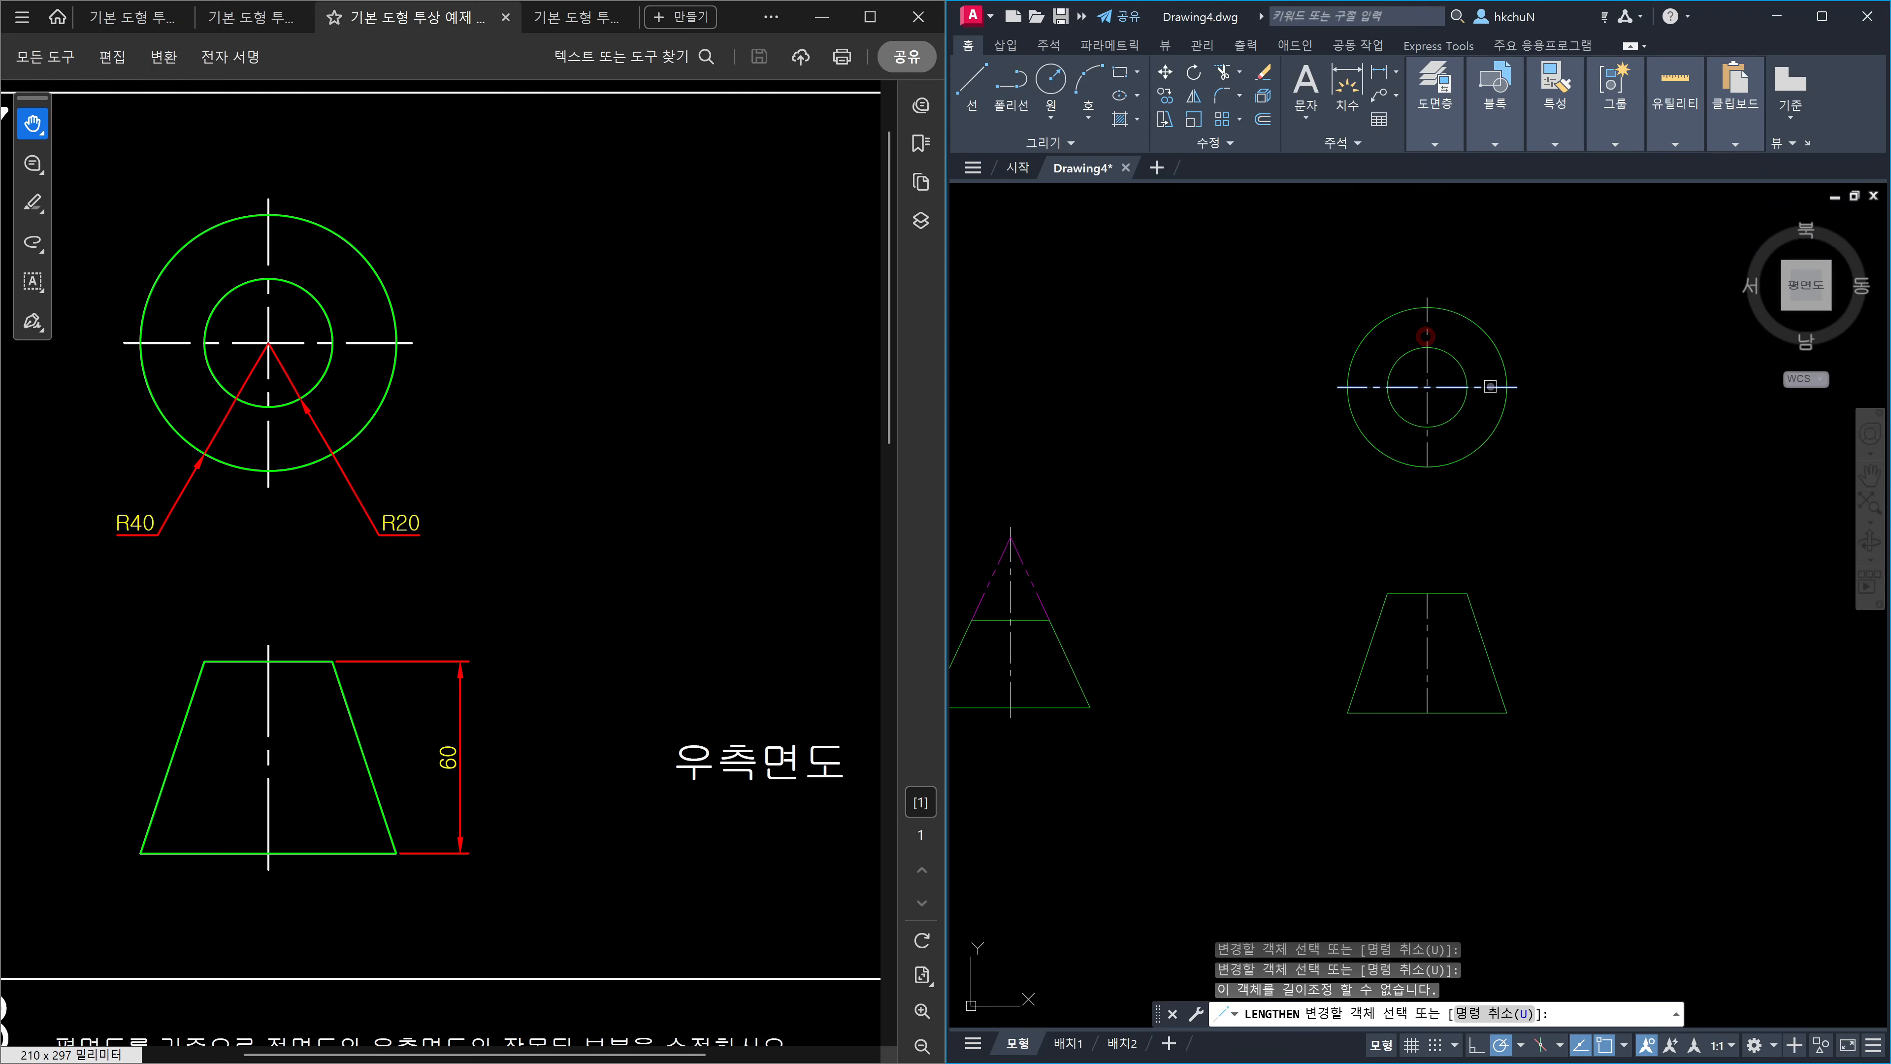
left_click(1490, 386)
left_click(1430, 451)
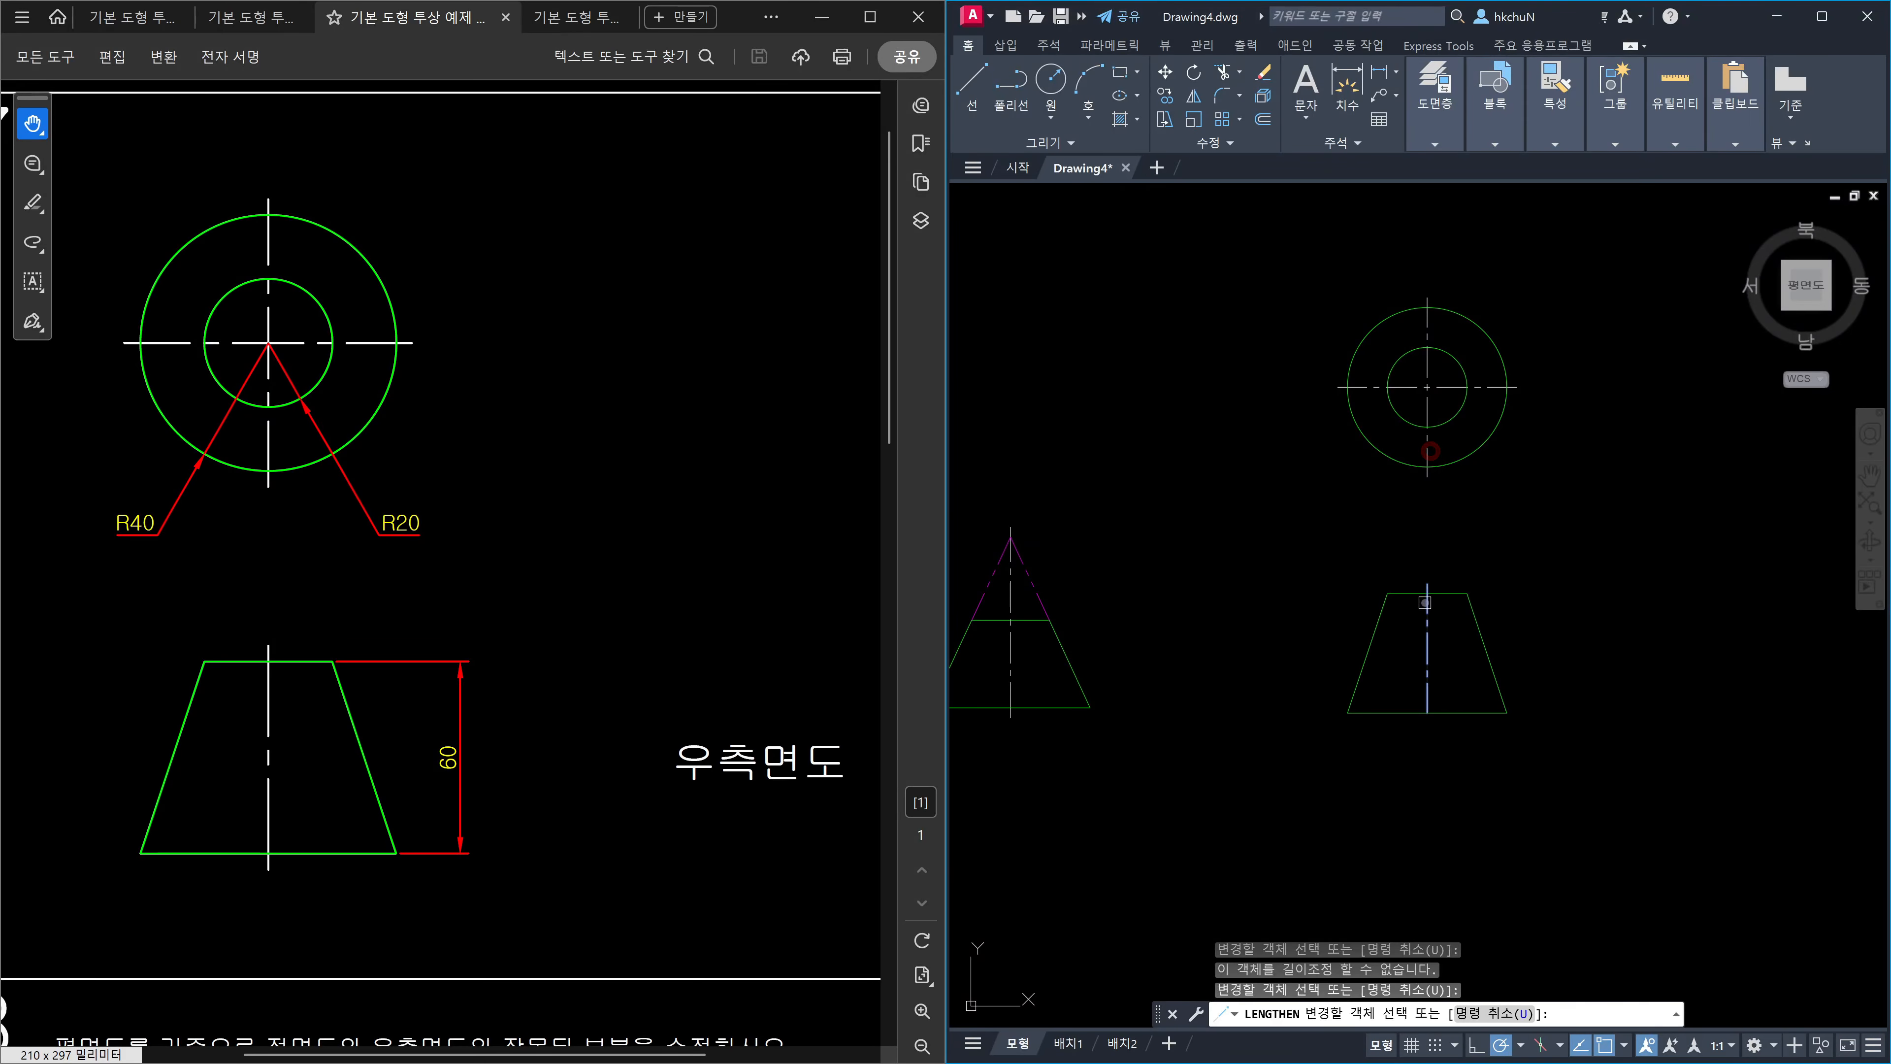
left_click(1427, 677)
key("Escape")
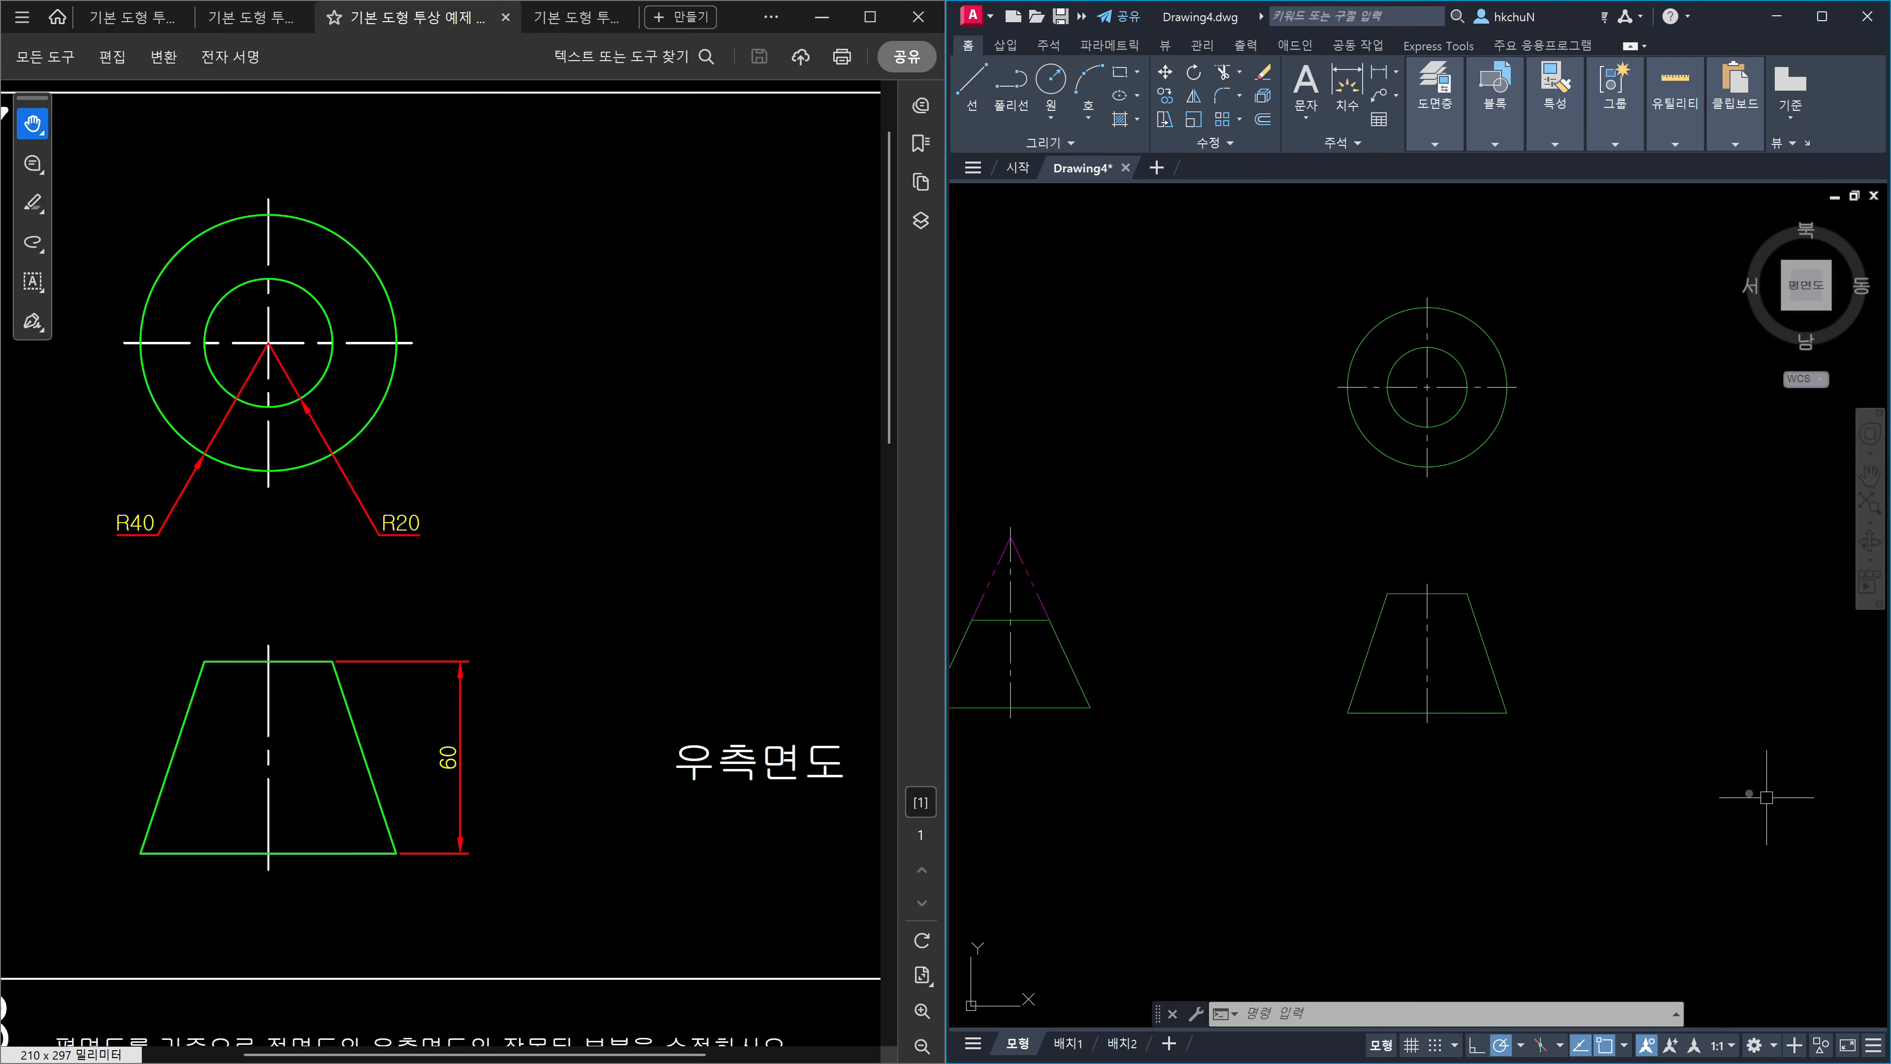
Copy the front view trapezoid with its centre line horizontally by about 142 units to make the right side view.
type("co")
key("Return")
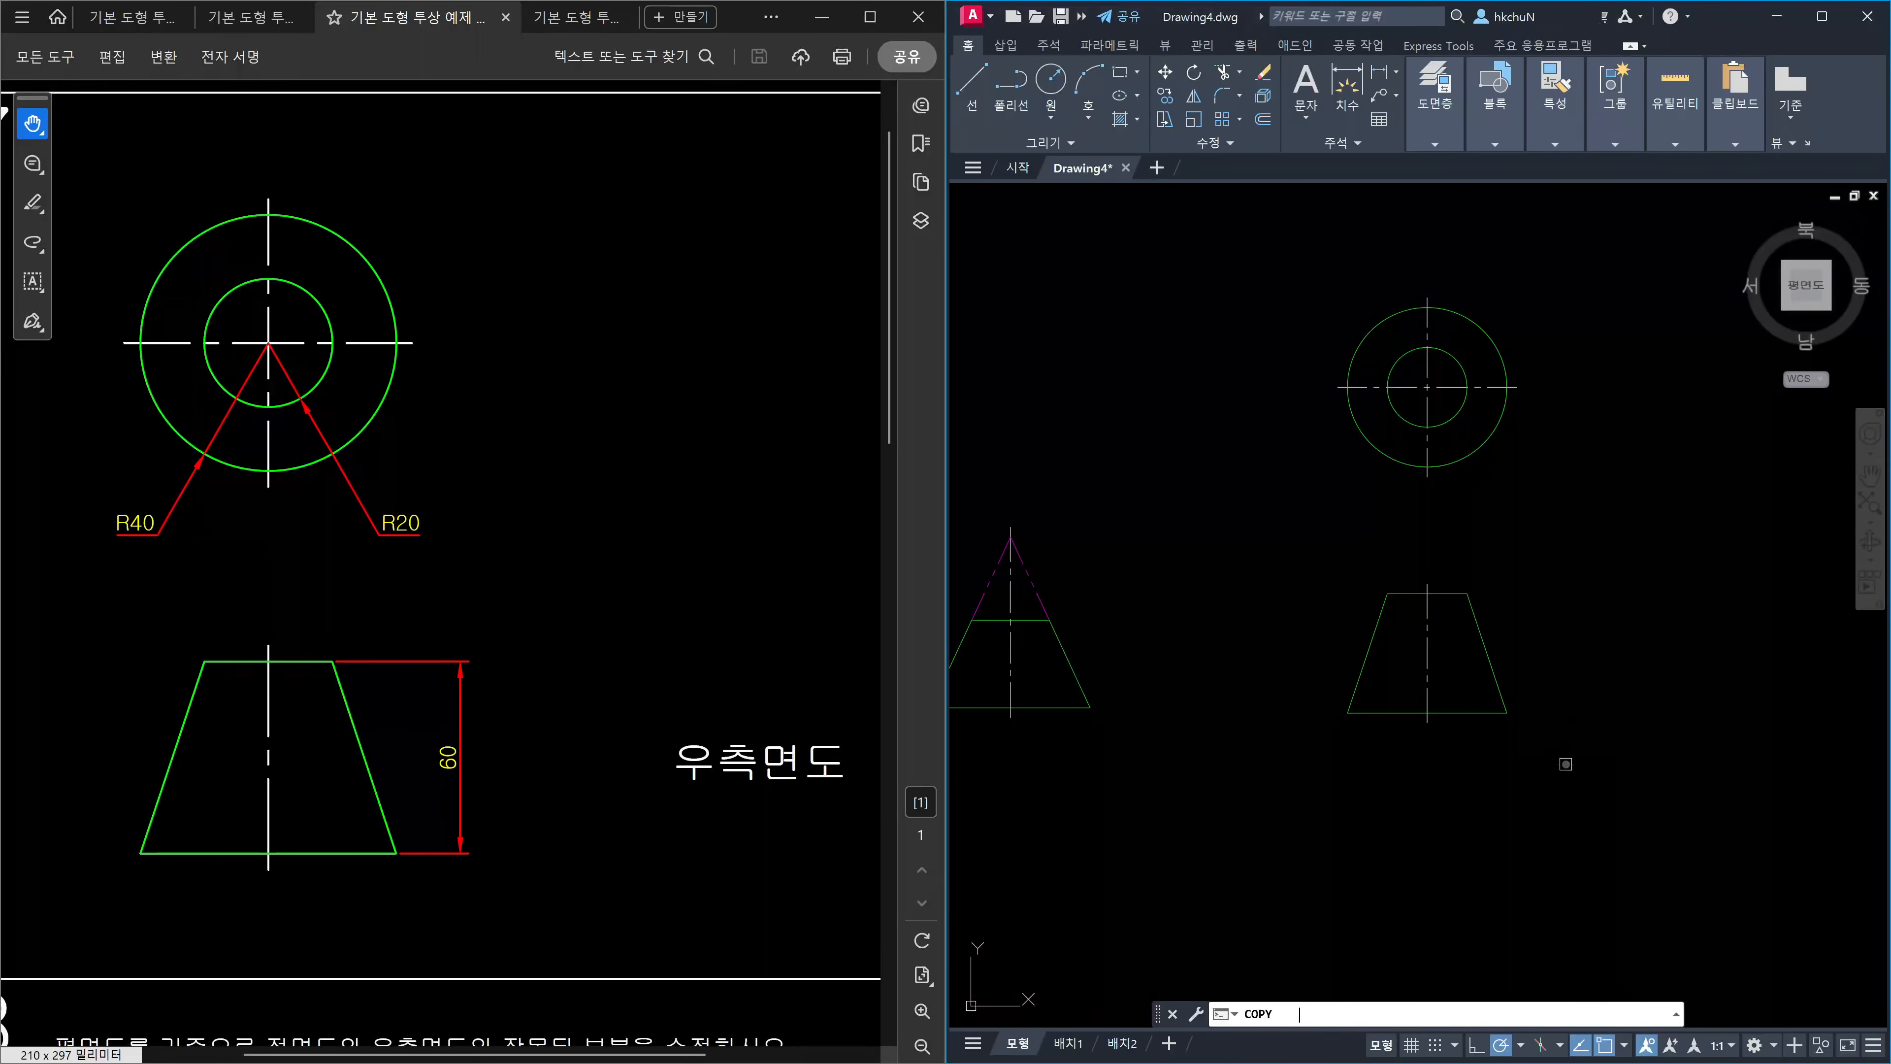
left_click(1565, 763)
left_click(1325, 546)
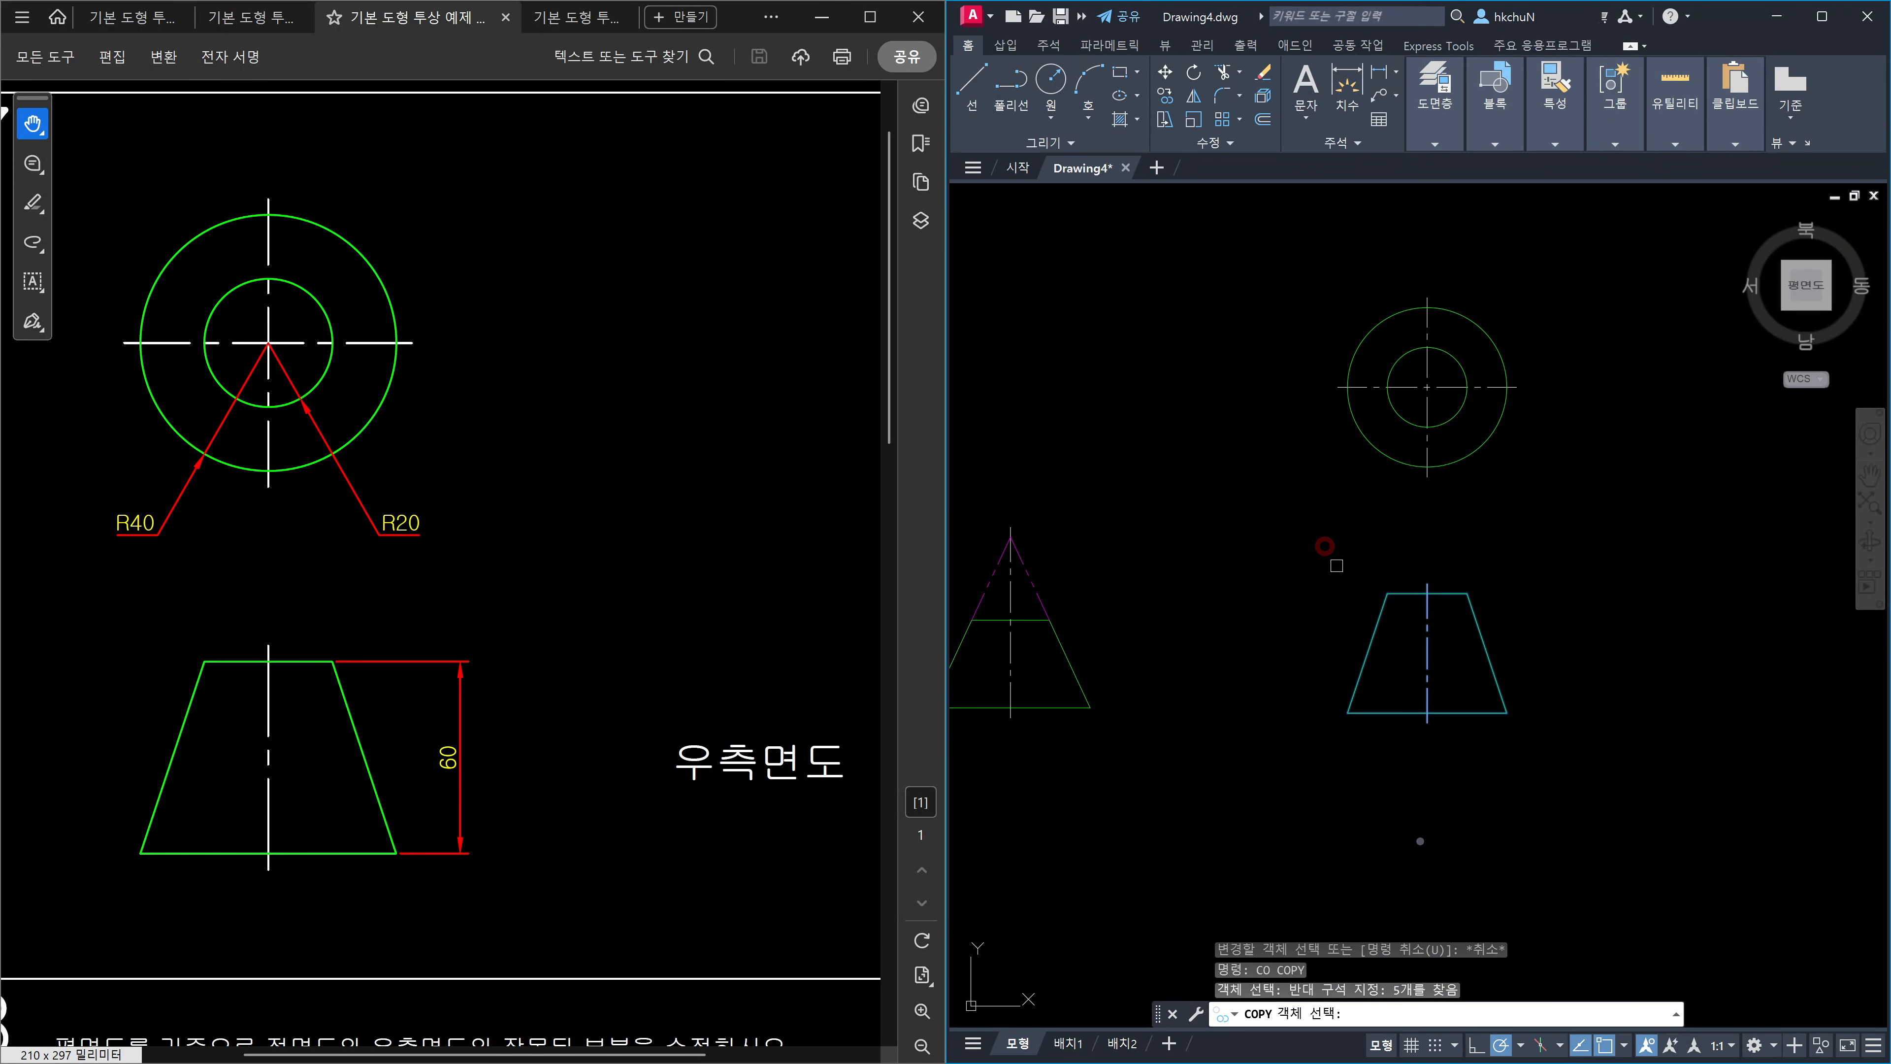
key("Return")
left_click(1424, 802)
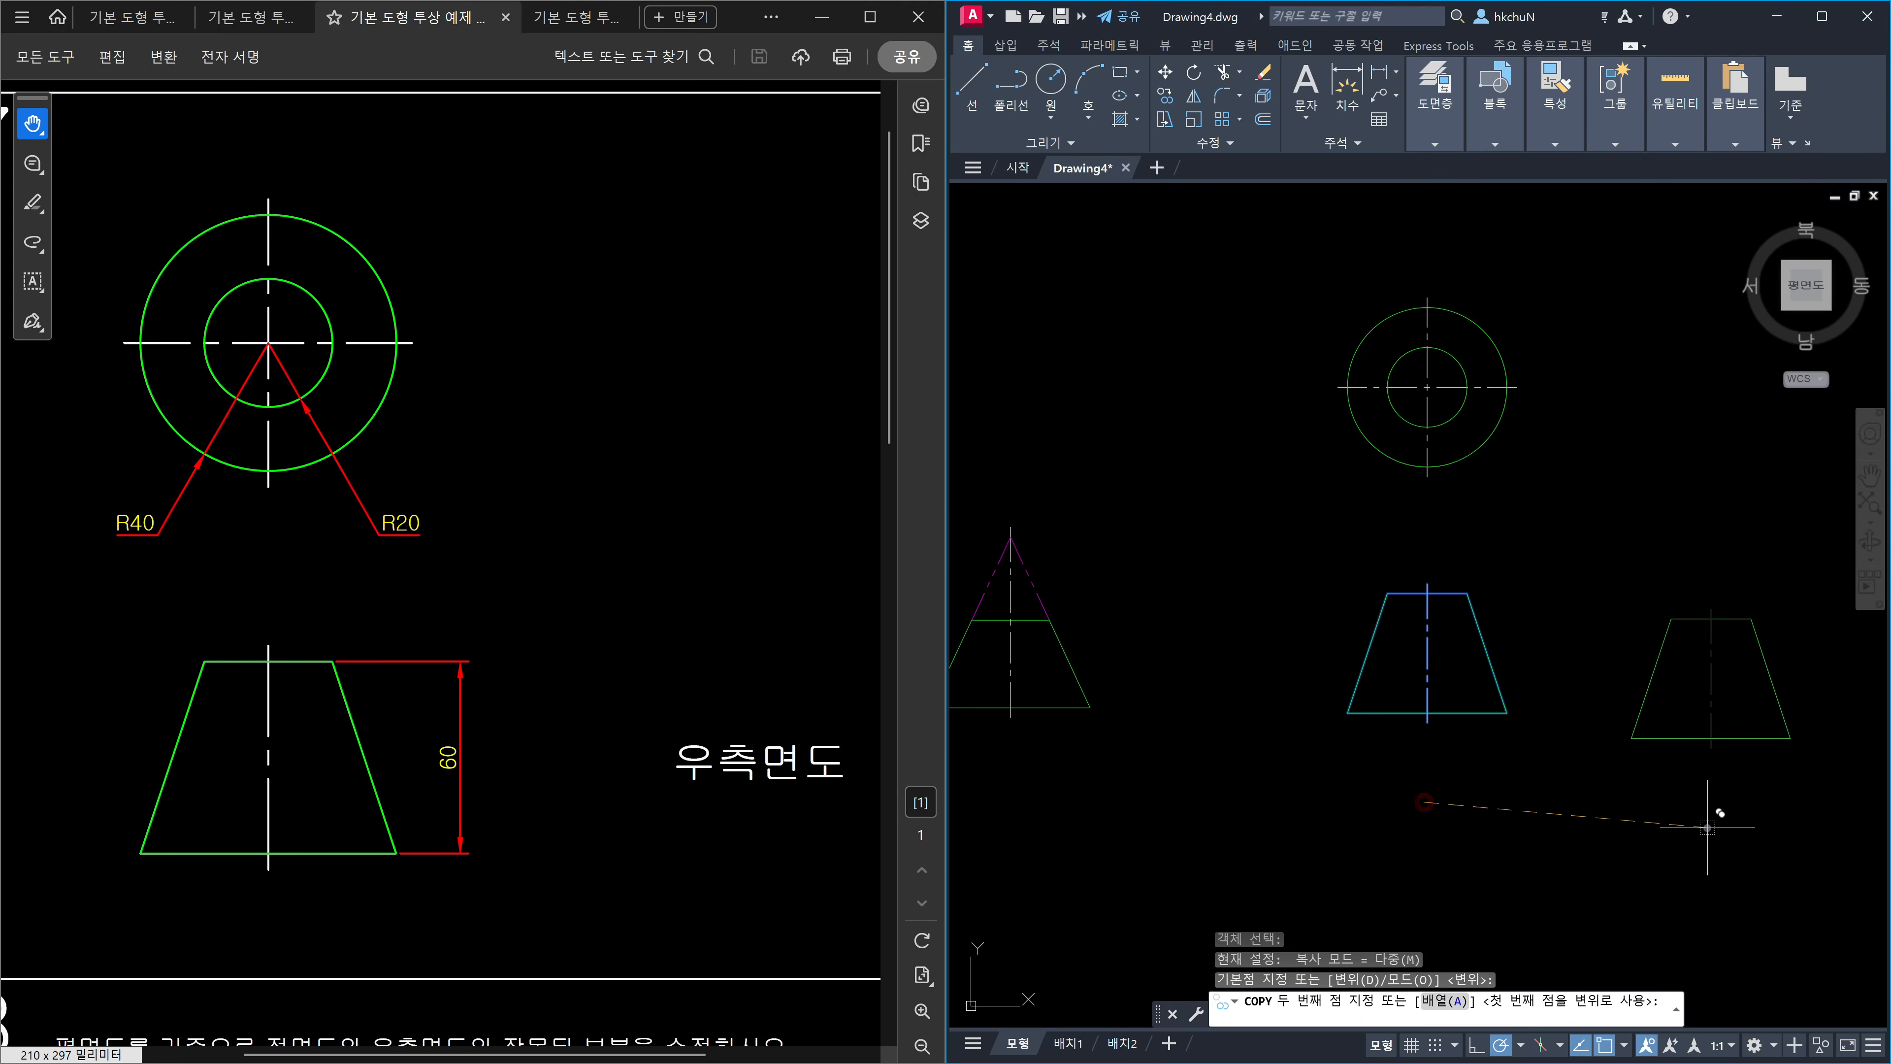
left_click(1707, 801)
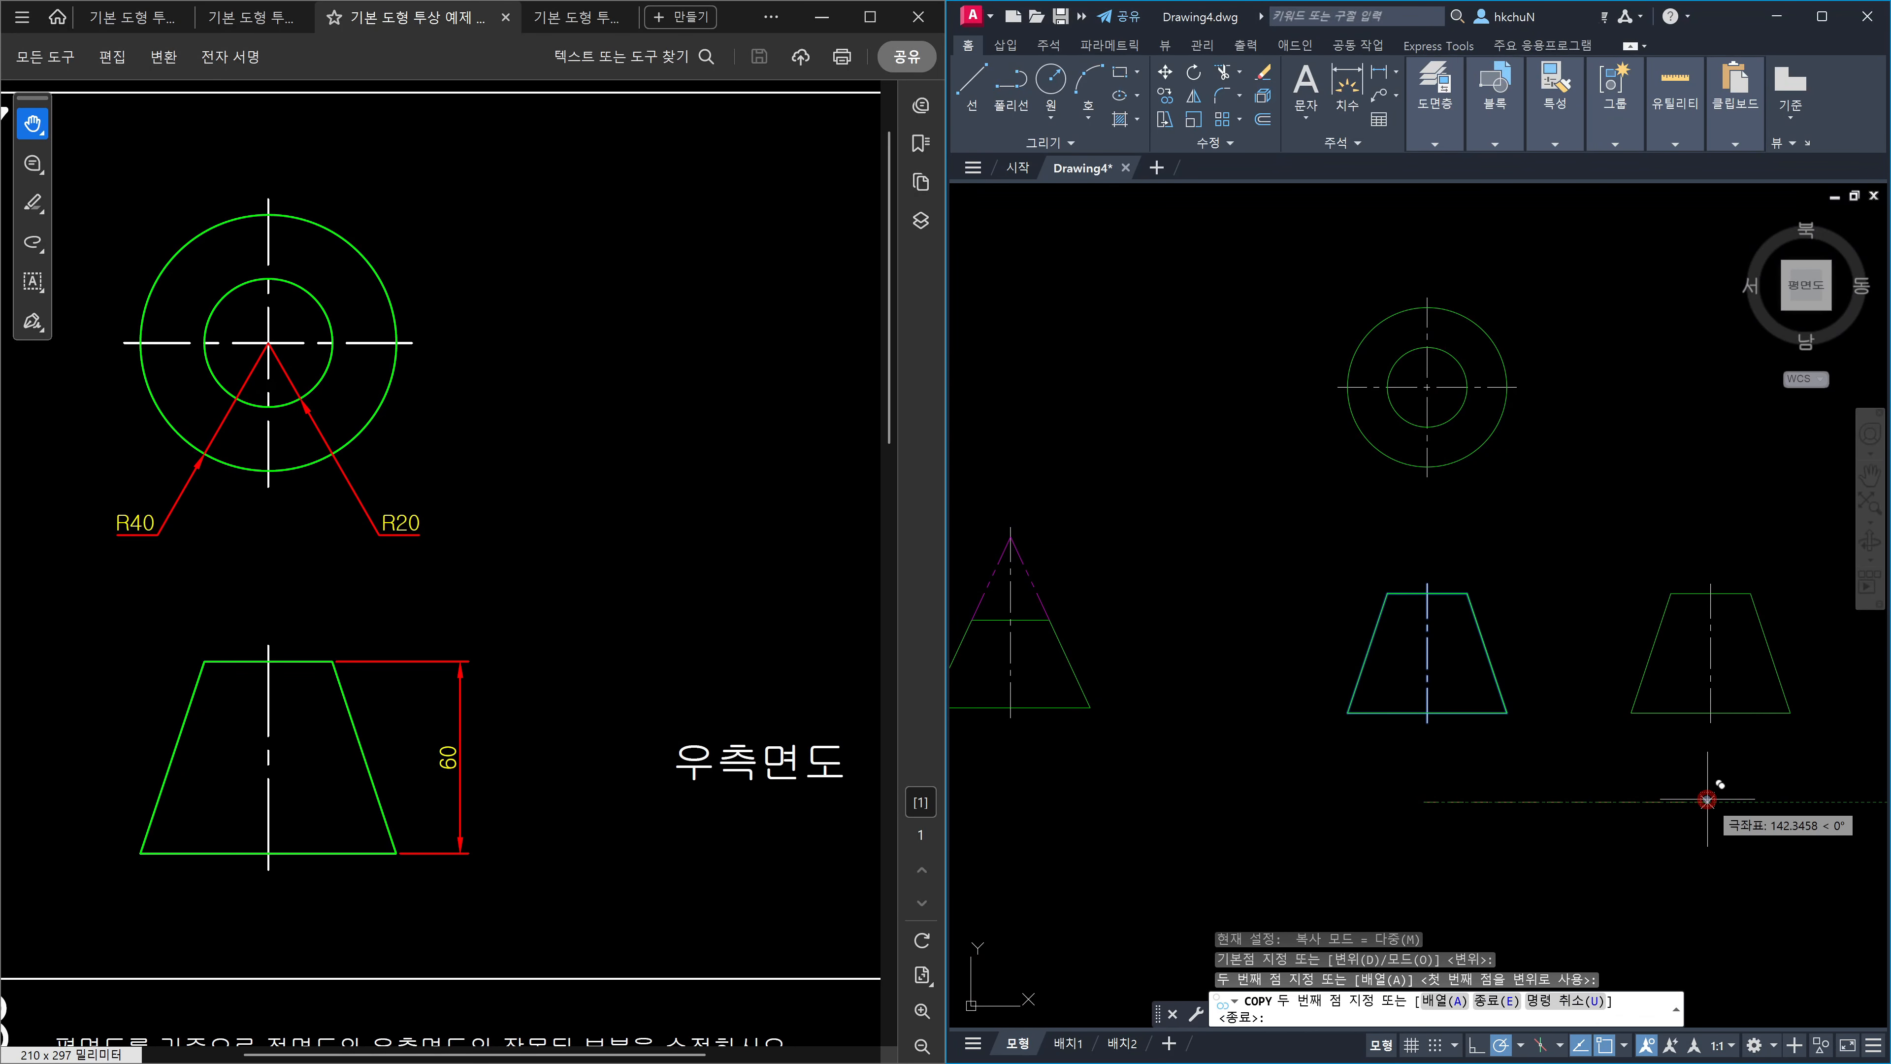
key("Escape")
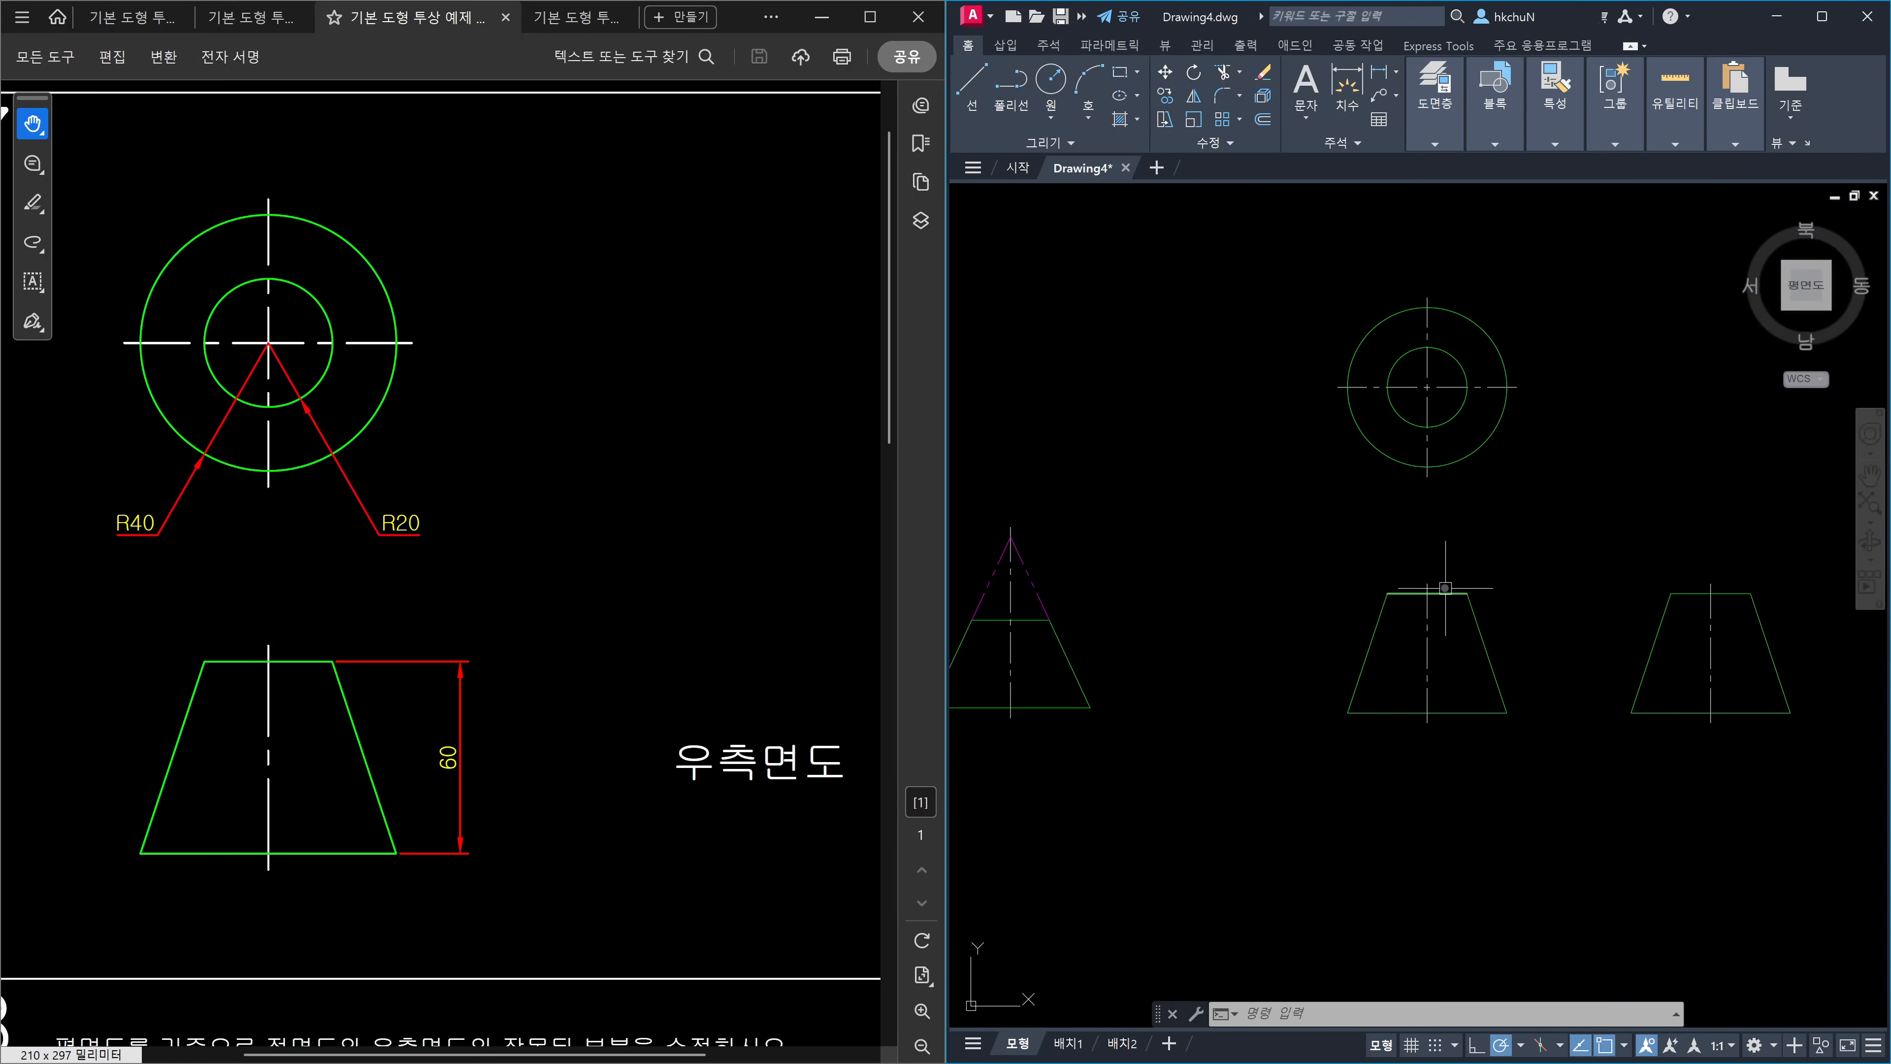
Show the next problem in the reference PDF, the truncated cone with a 45° and 30° cut-out.
left_click_drag(669, 905, 656, 230)
left_click_drag(590, 626, 551, 499)
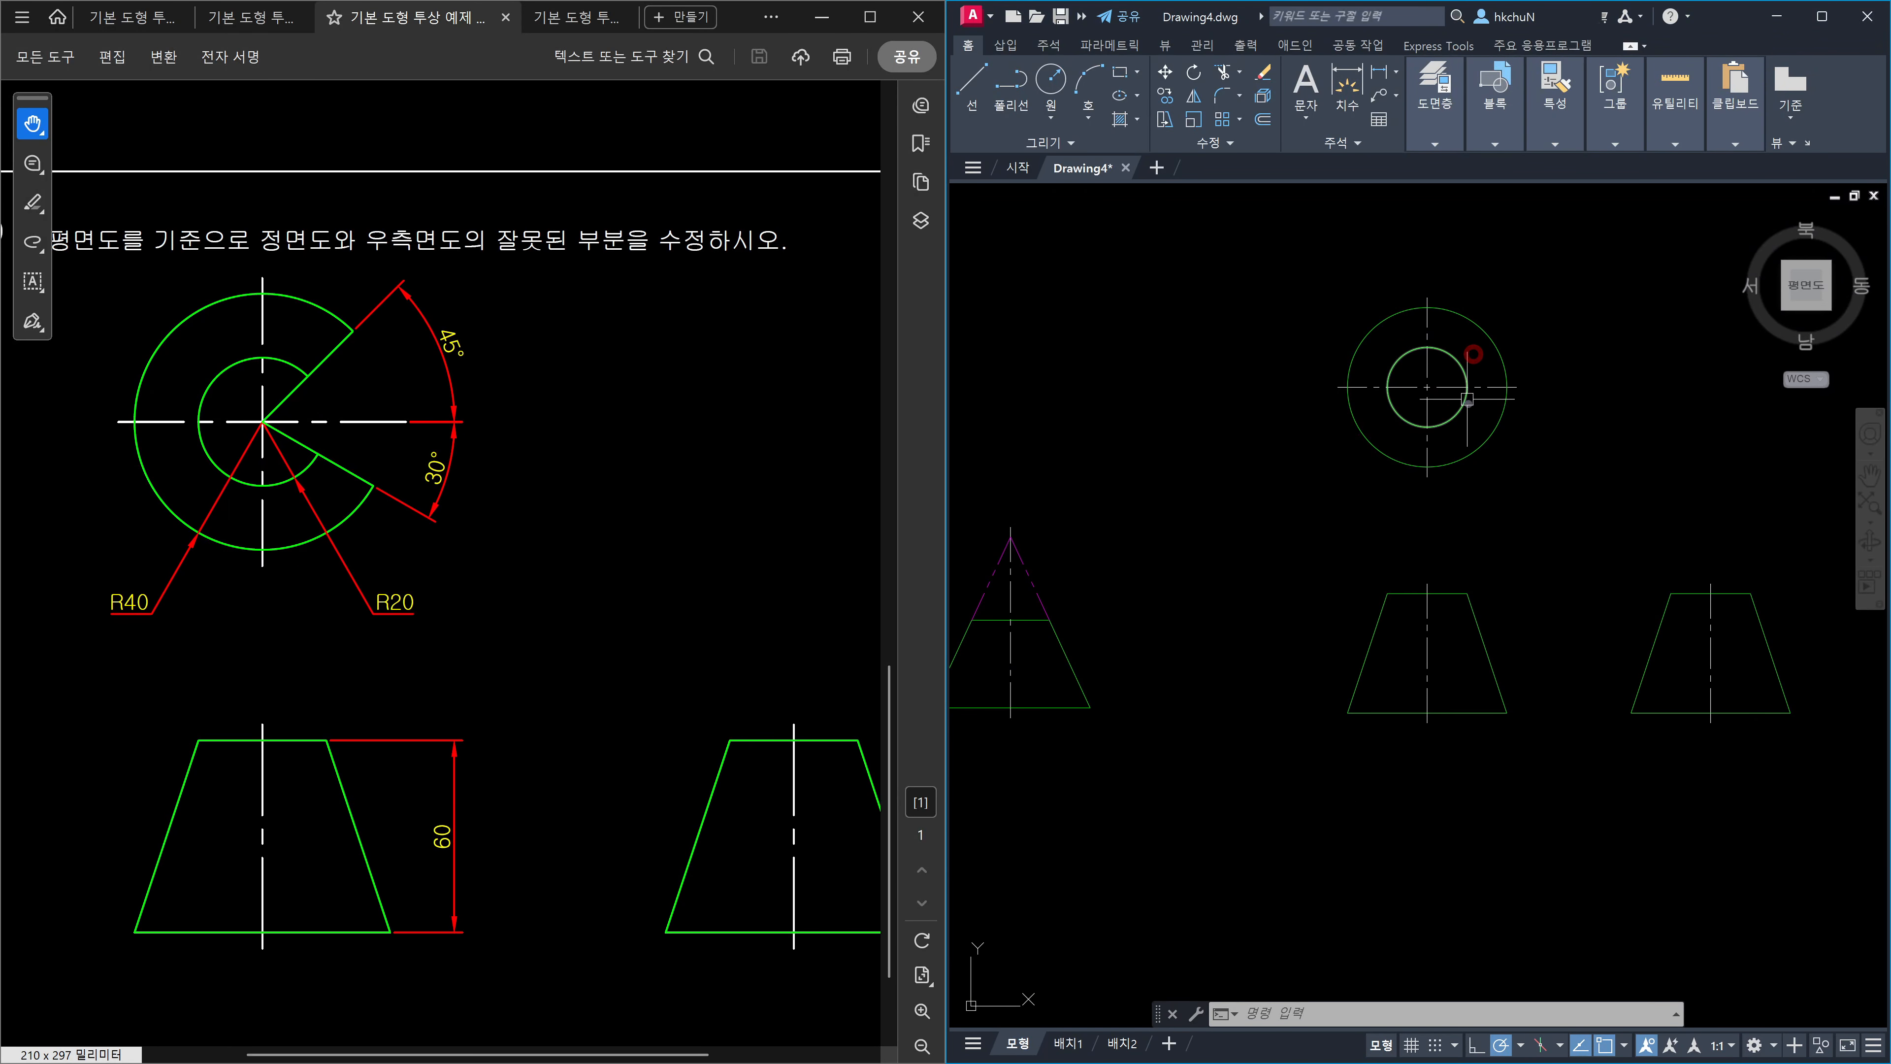
scroll(1470, 365, "up", 4)
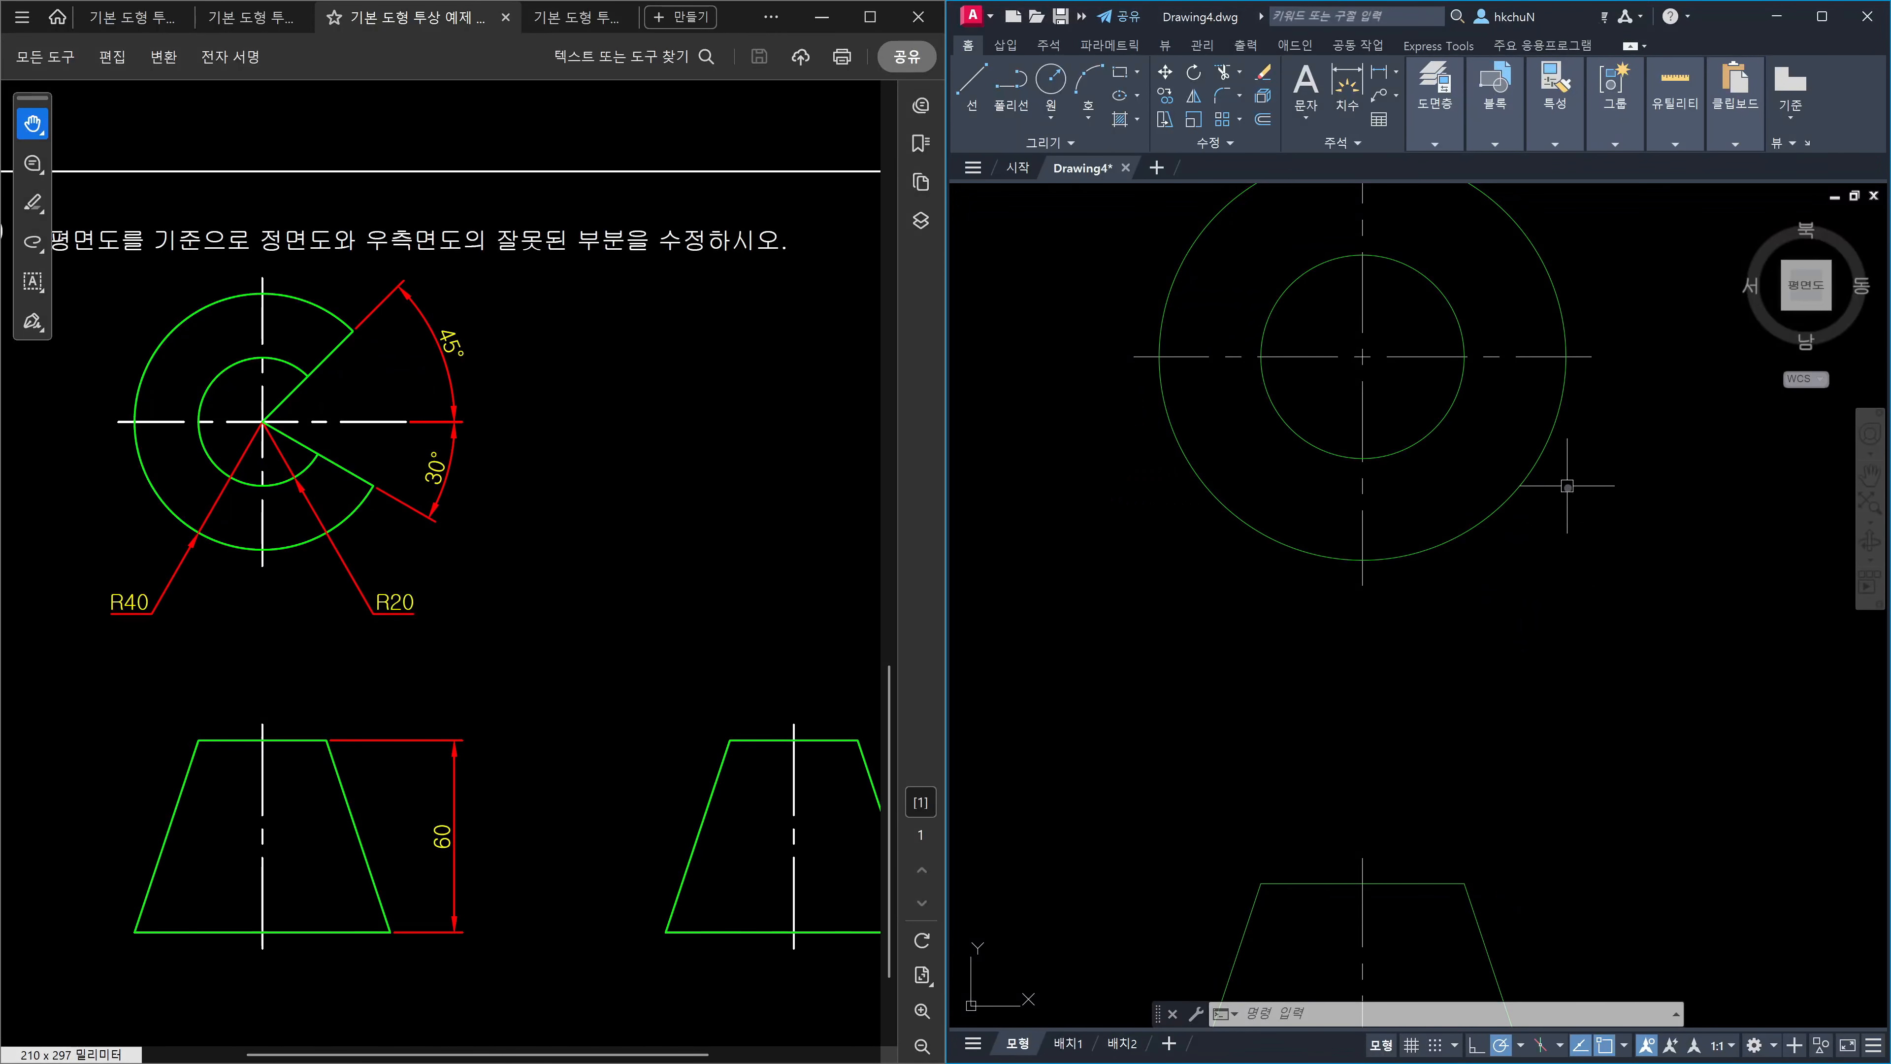
Try to rotate the plan view's horizontal centre line by -30° about the circles' centre, then undo it.
type("ro")
key("Return")
left_click(1518, 408)
left_click(1485, 322)
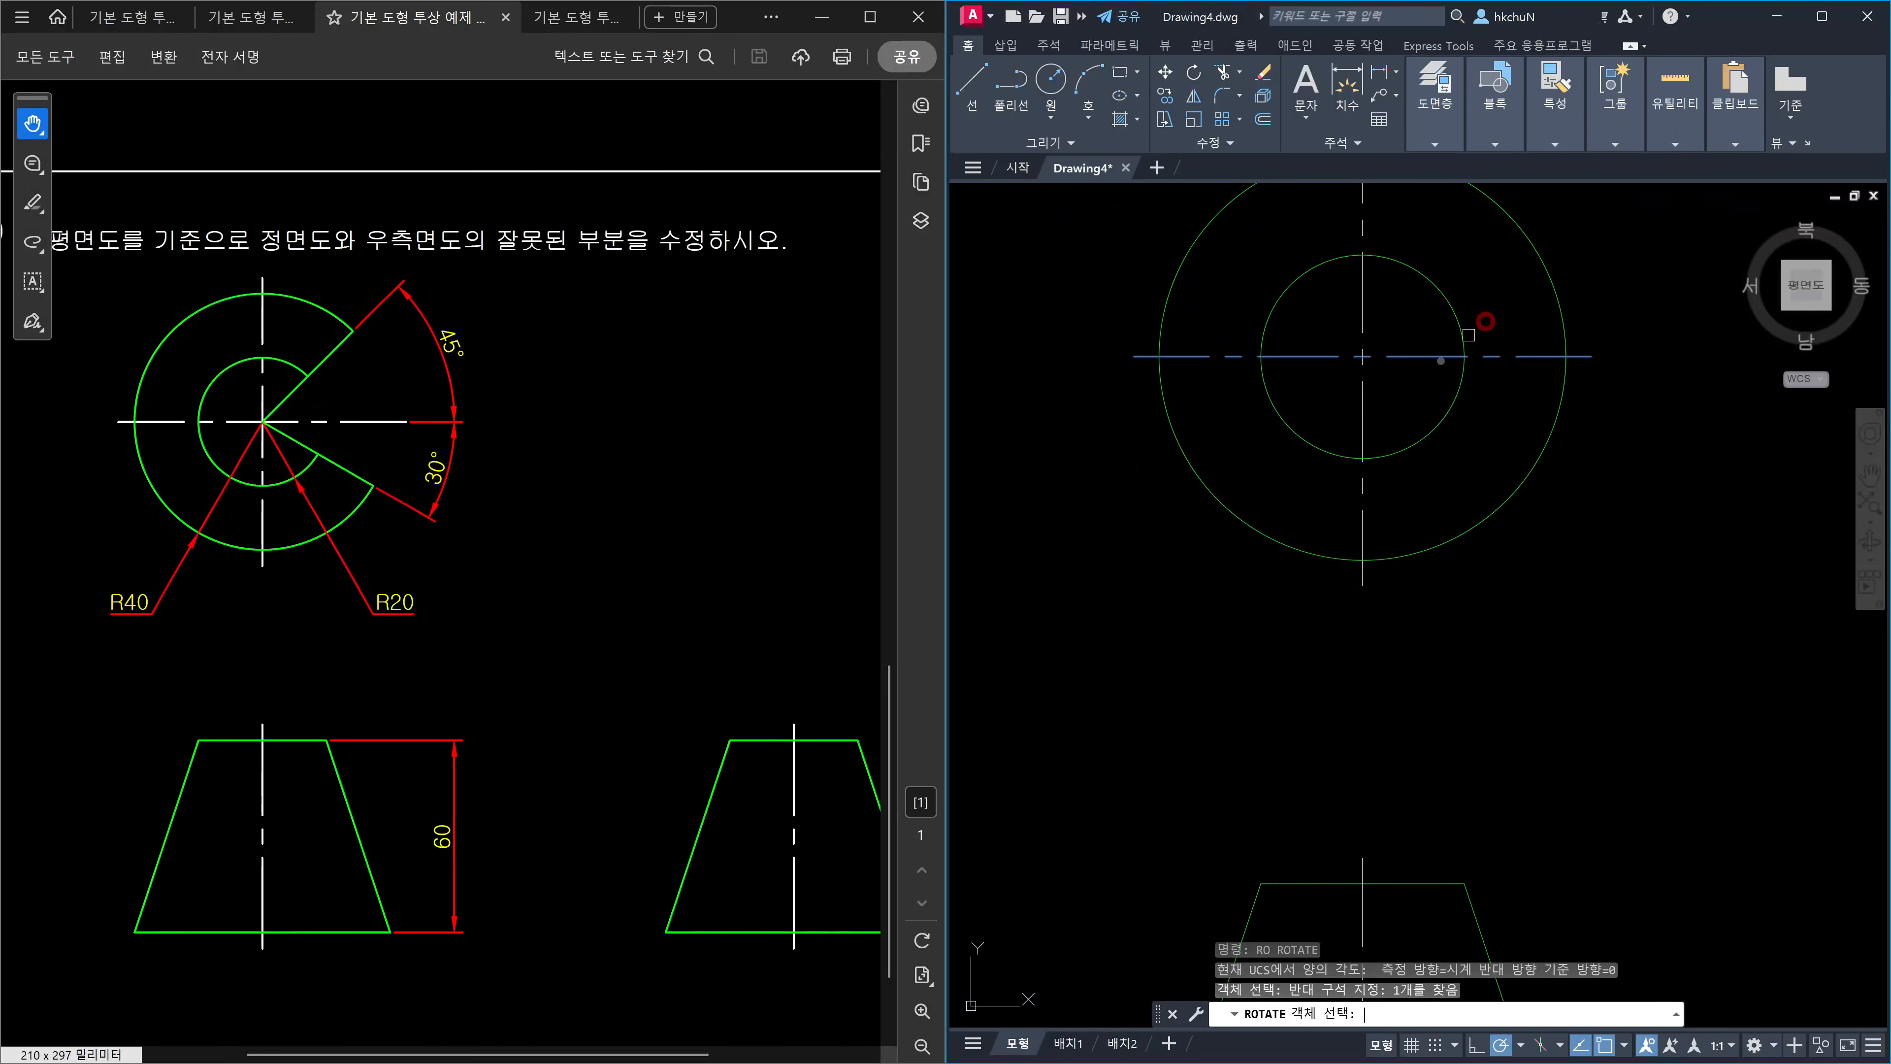
key("Return")
left_click(1362, 356)
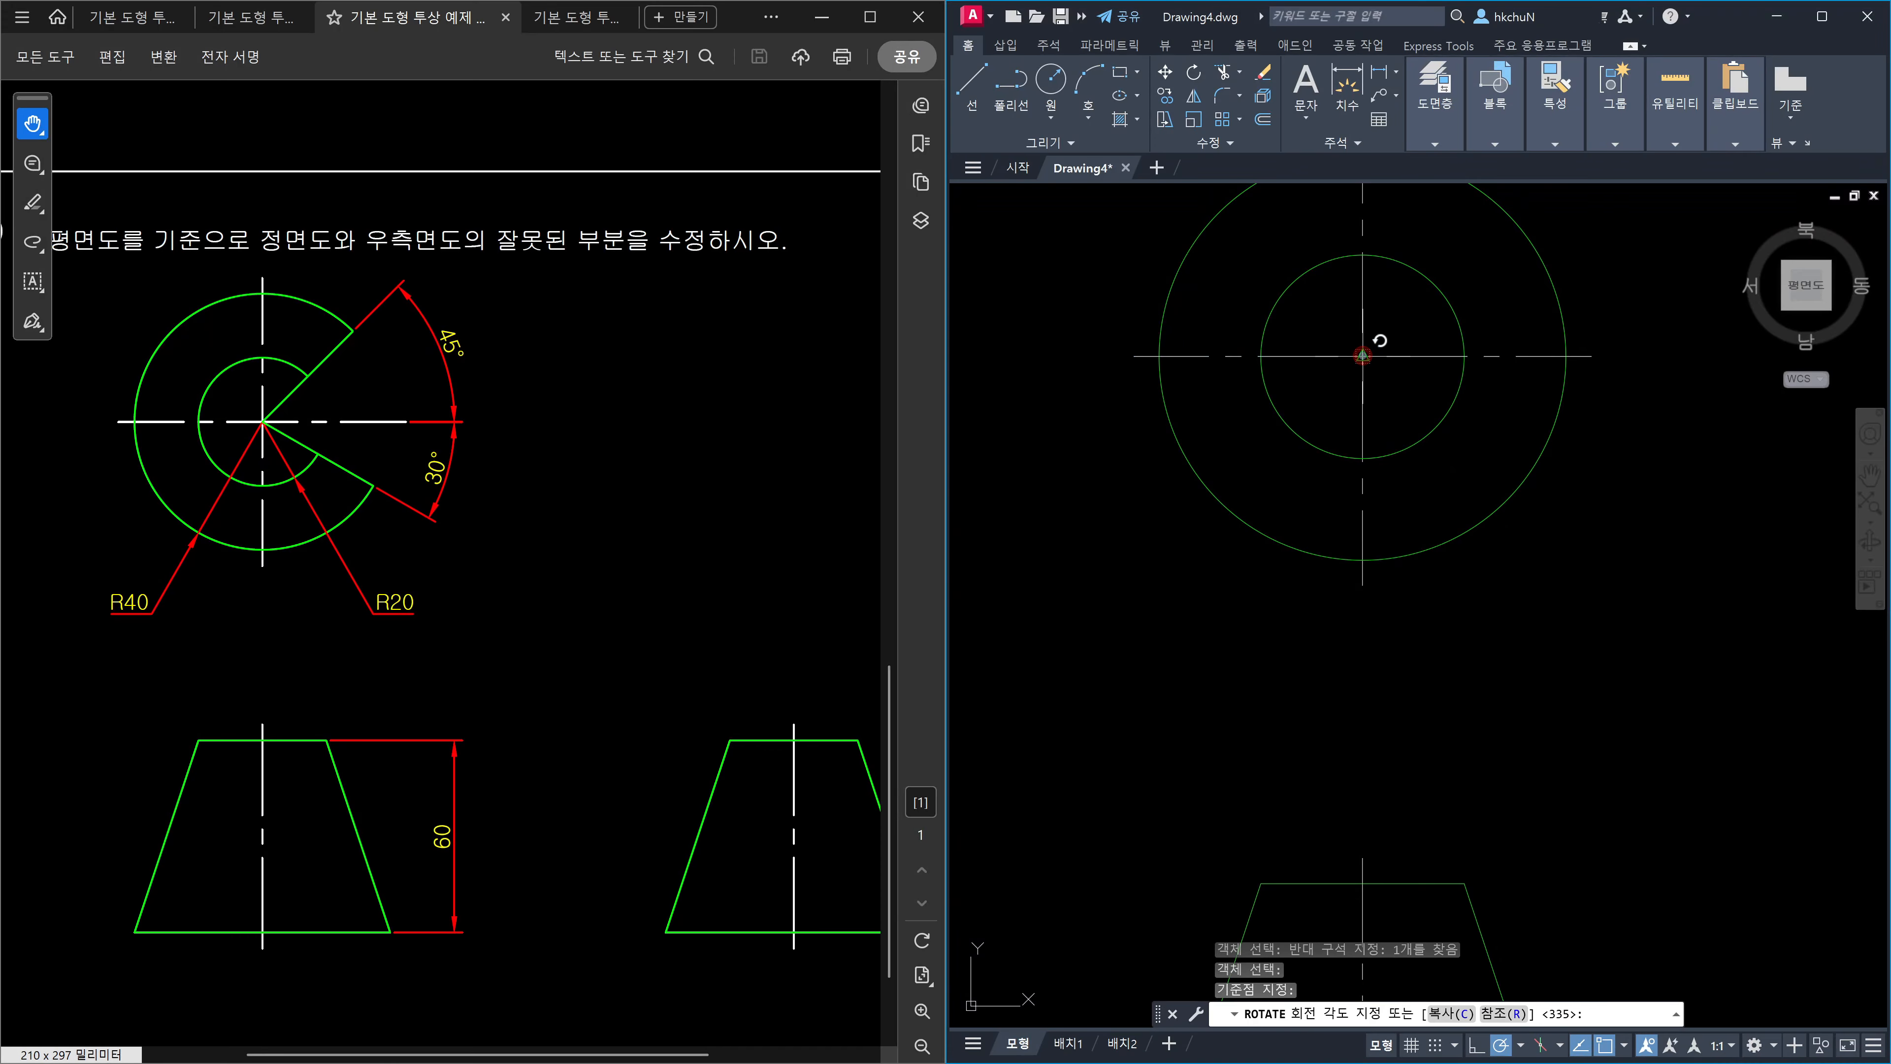
type("-30")
key("Return")
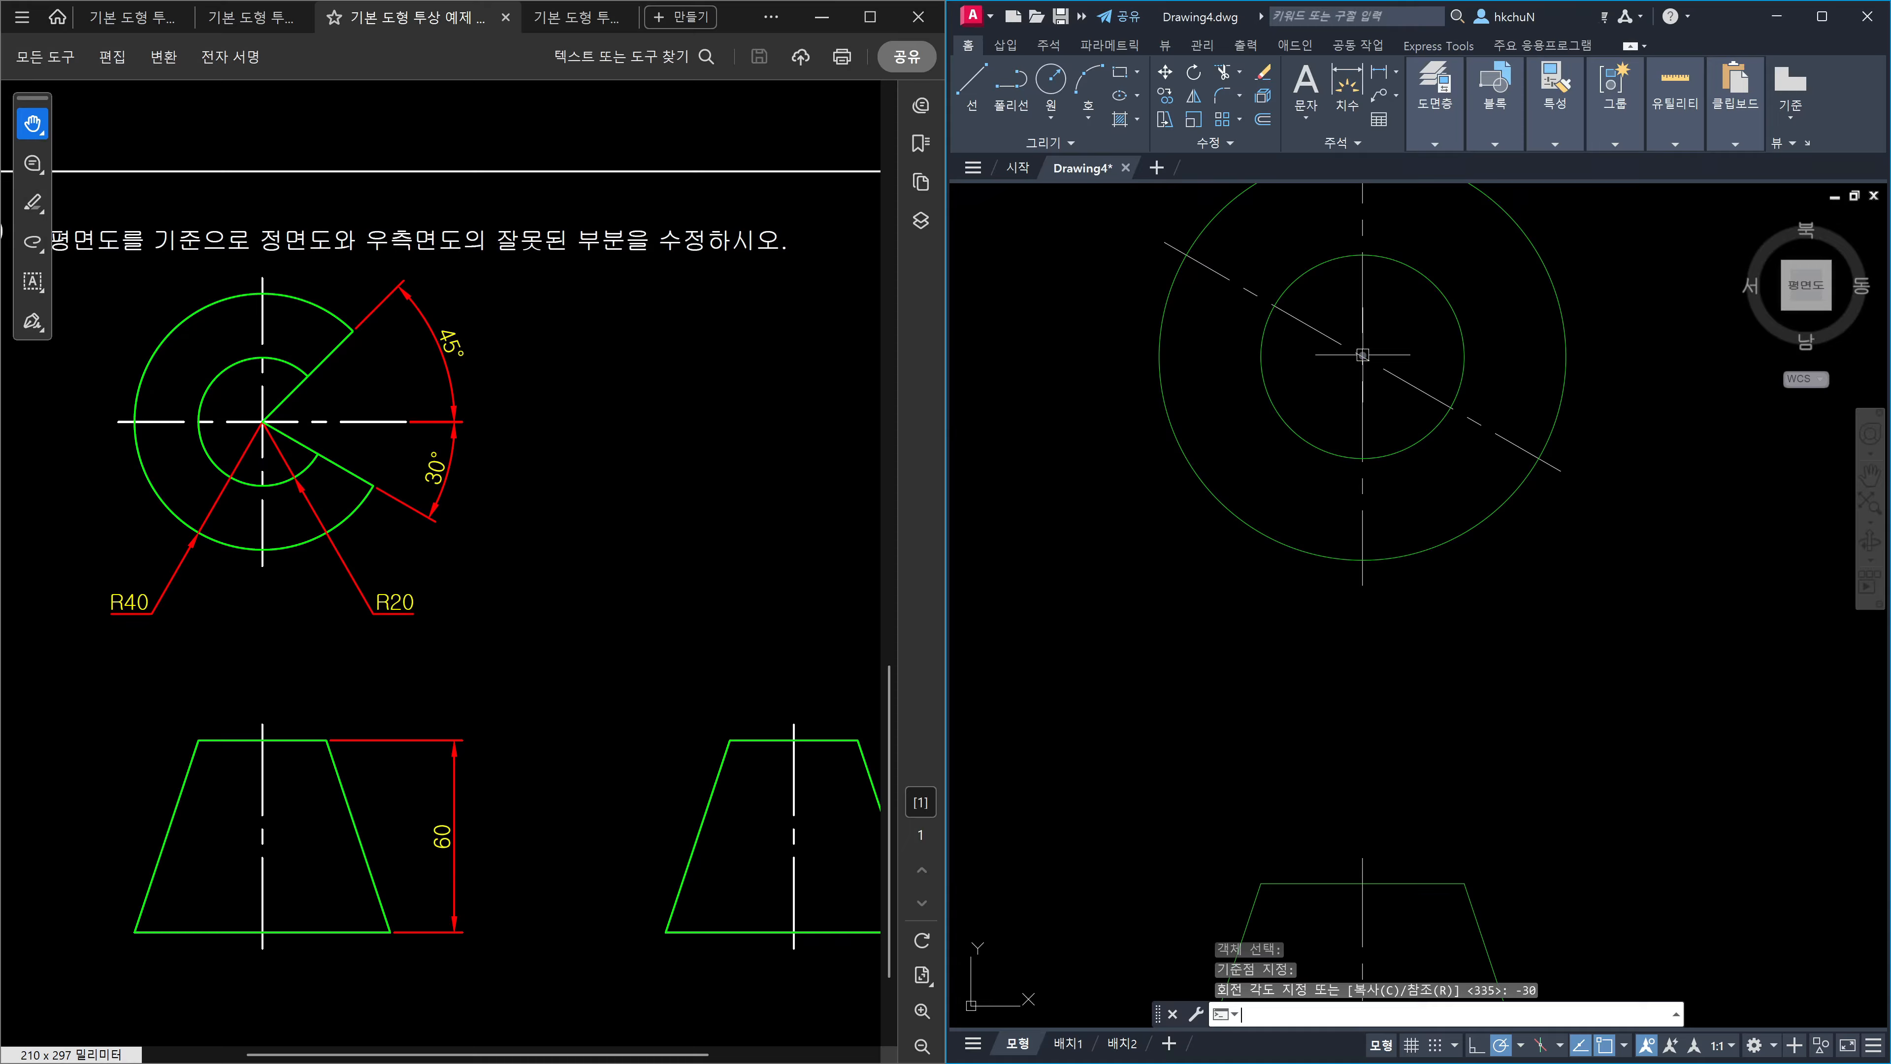
key("ctrl+z")
key("Escape")
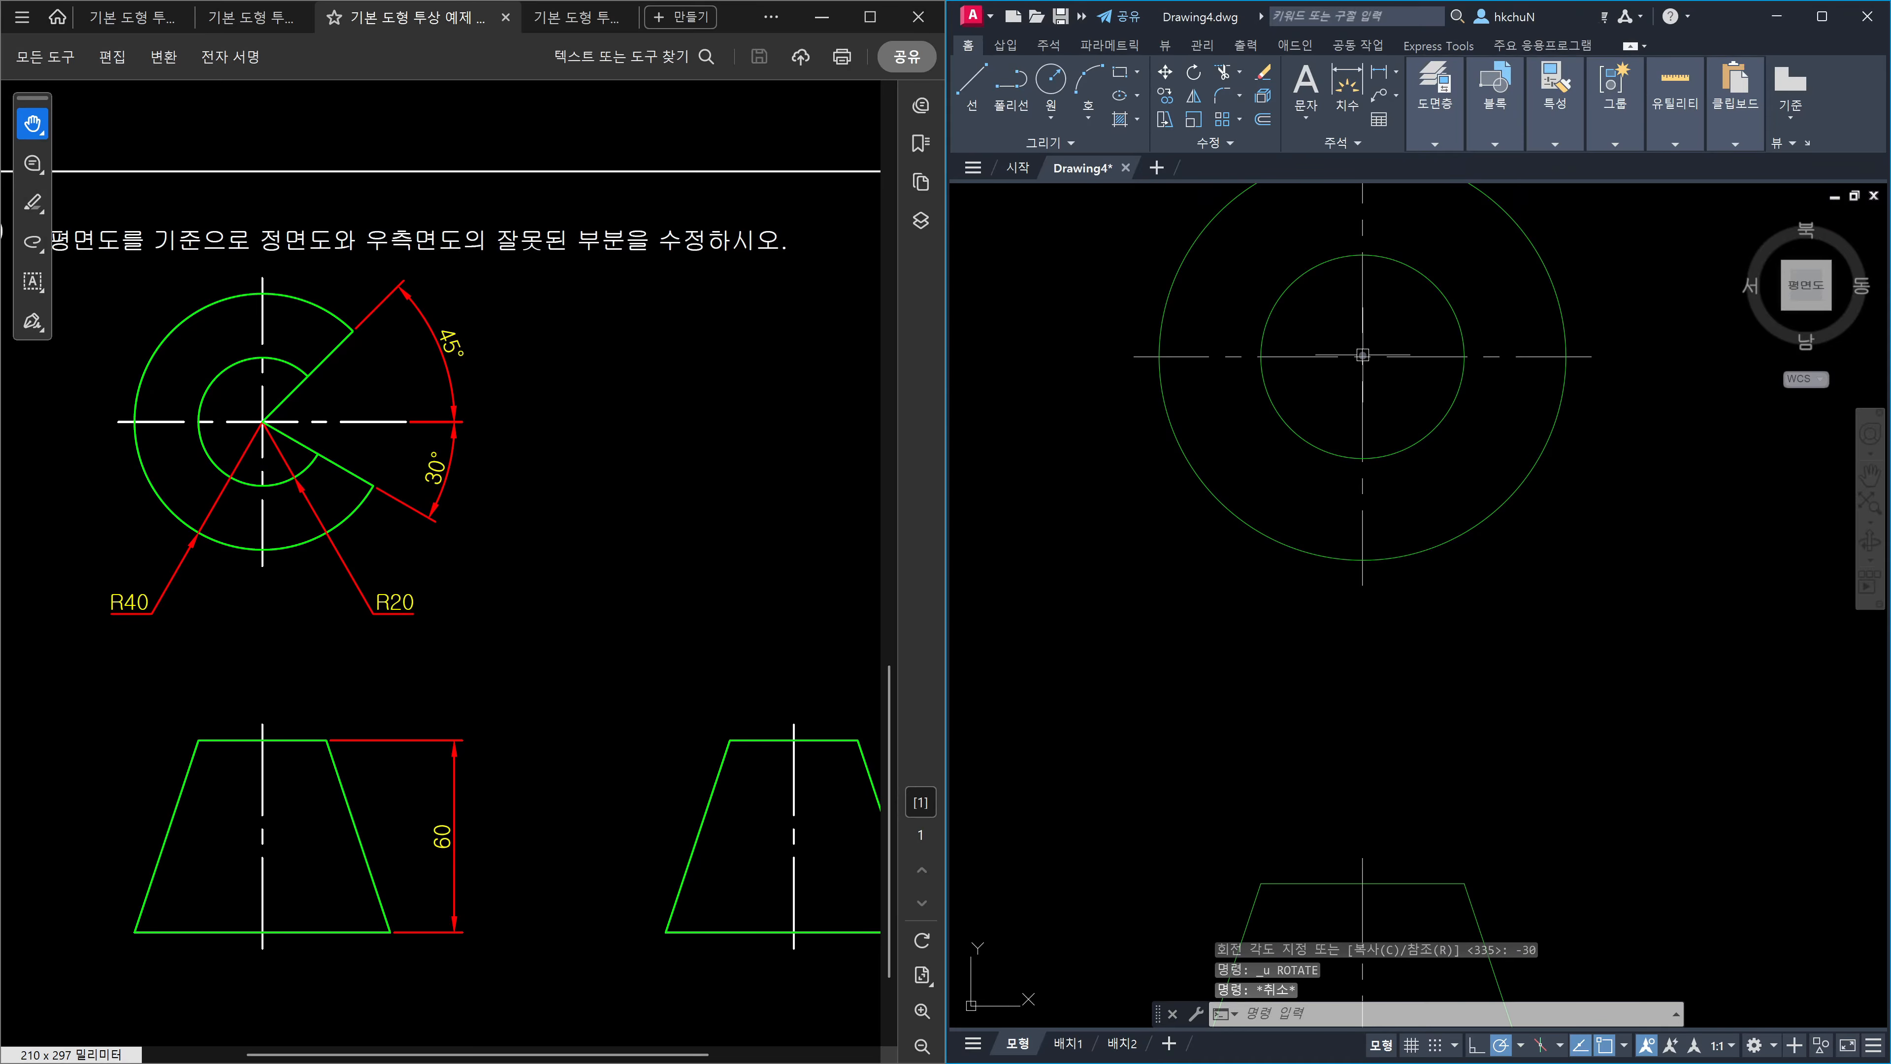
Rotate a copy of the plan view's horizontal centre line by -30° about the circles' centre, keeping the original.
type("r")
key("Return")
left_click(1400, 357)
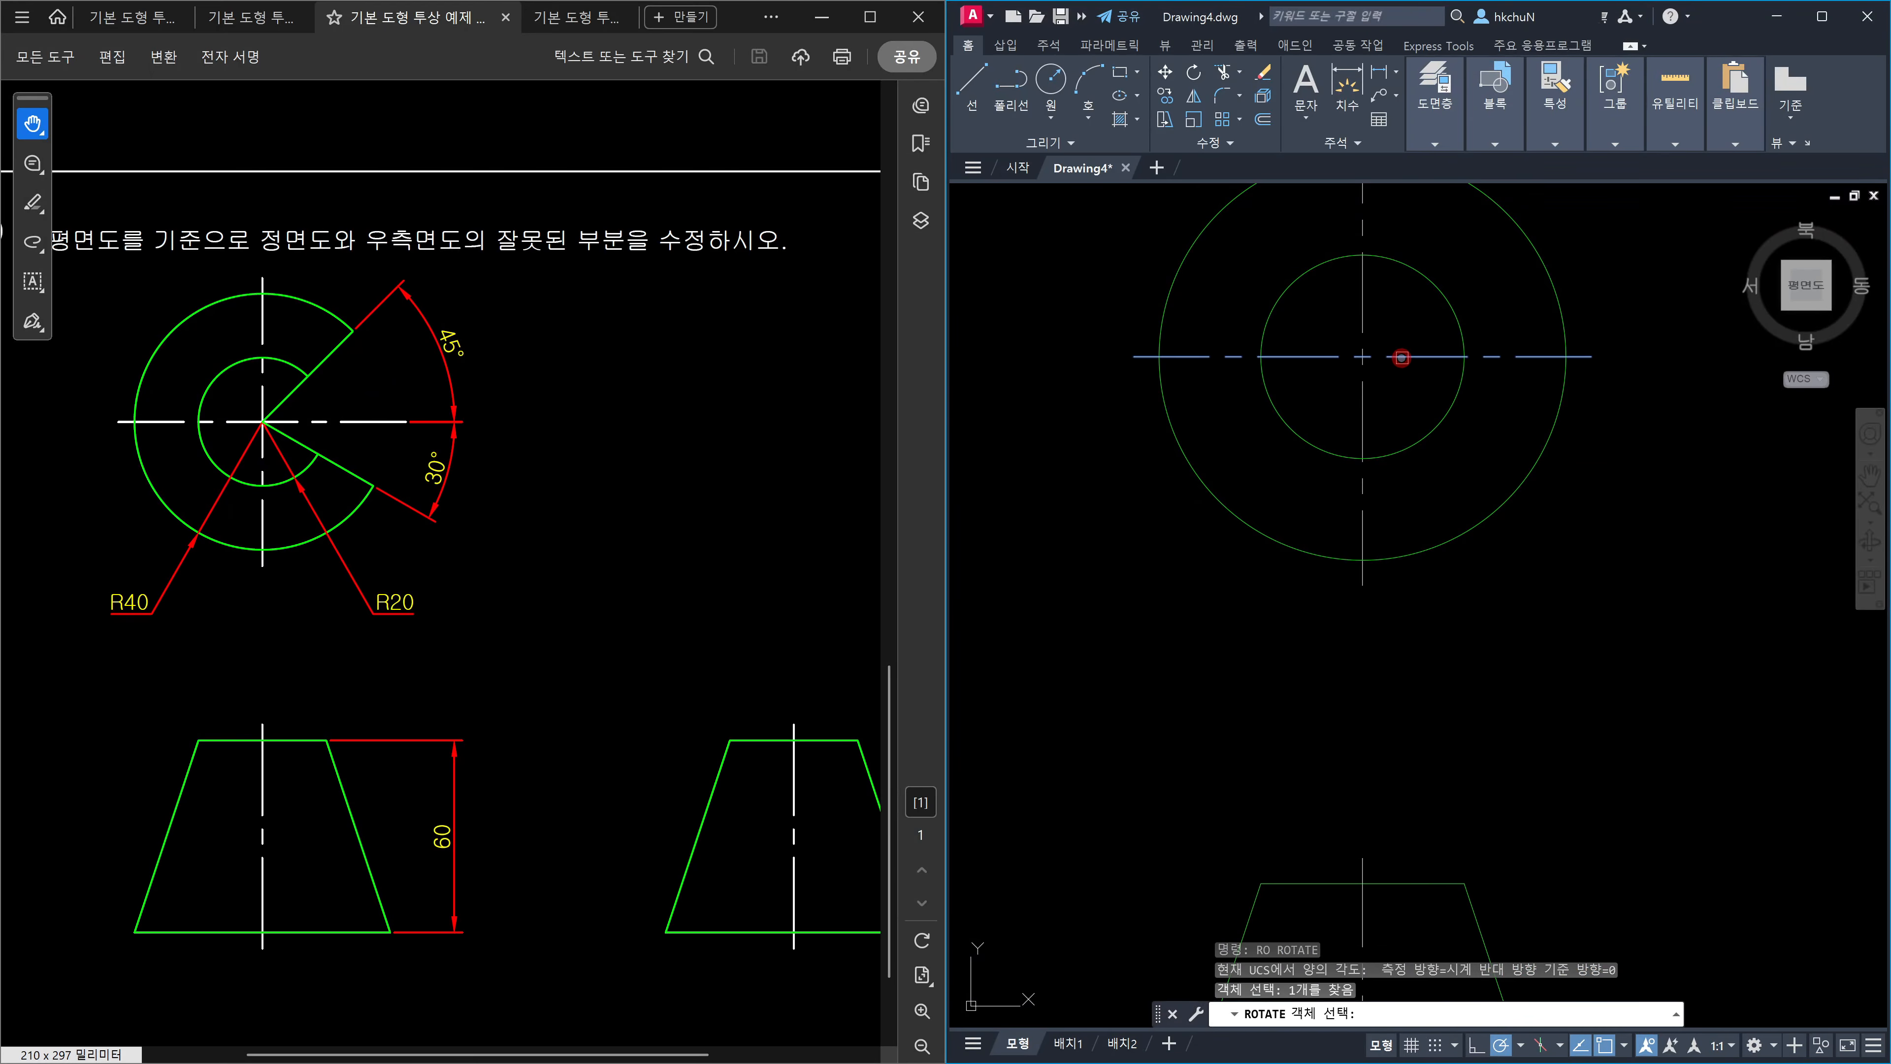
key("Return")
left_click(1360, 356)
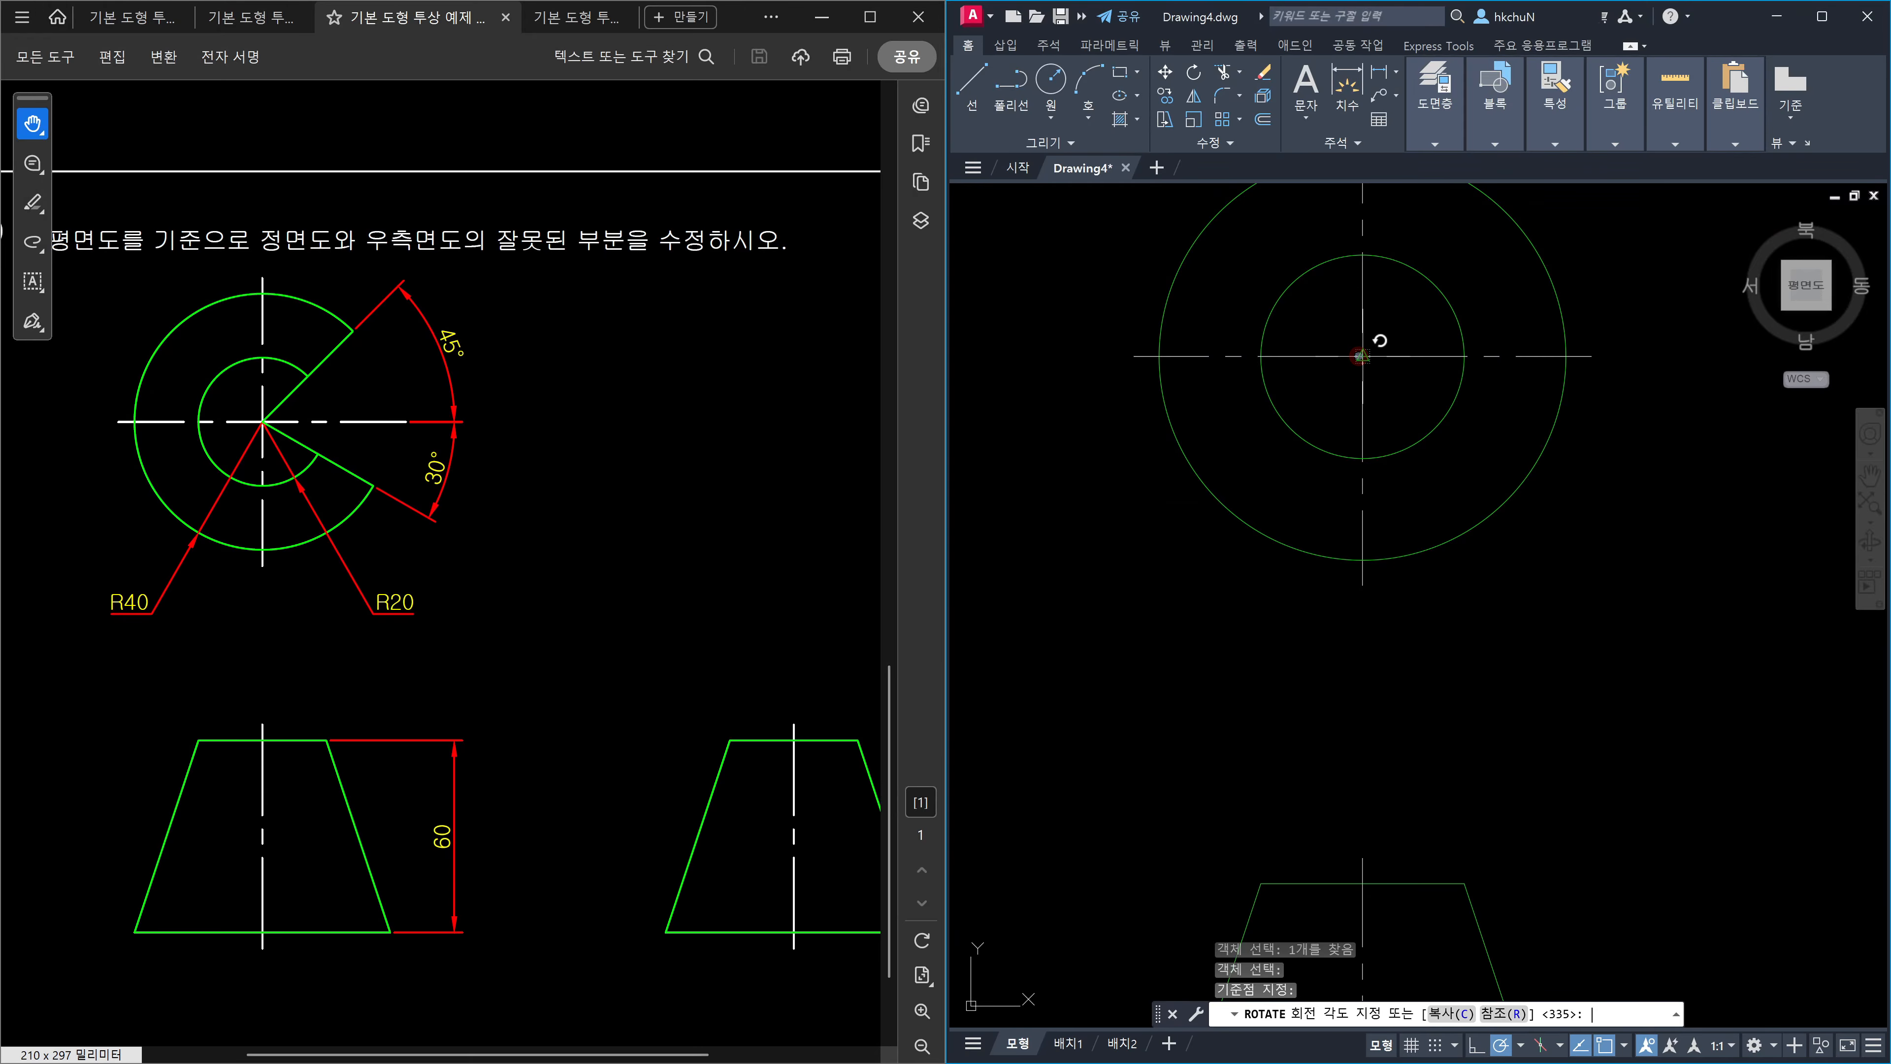
type("c")
key("Return")
key("Return")
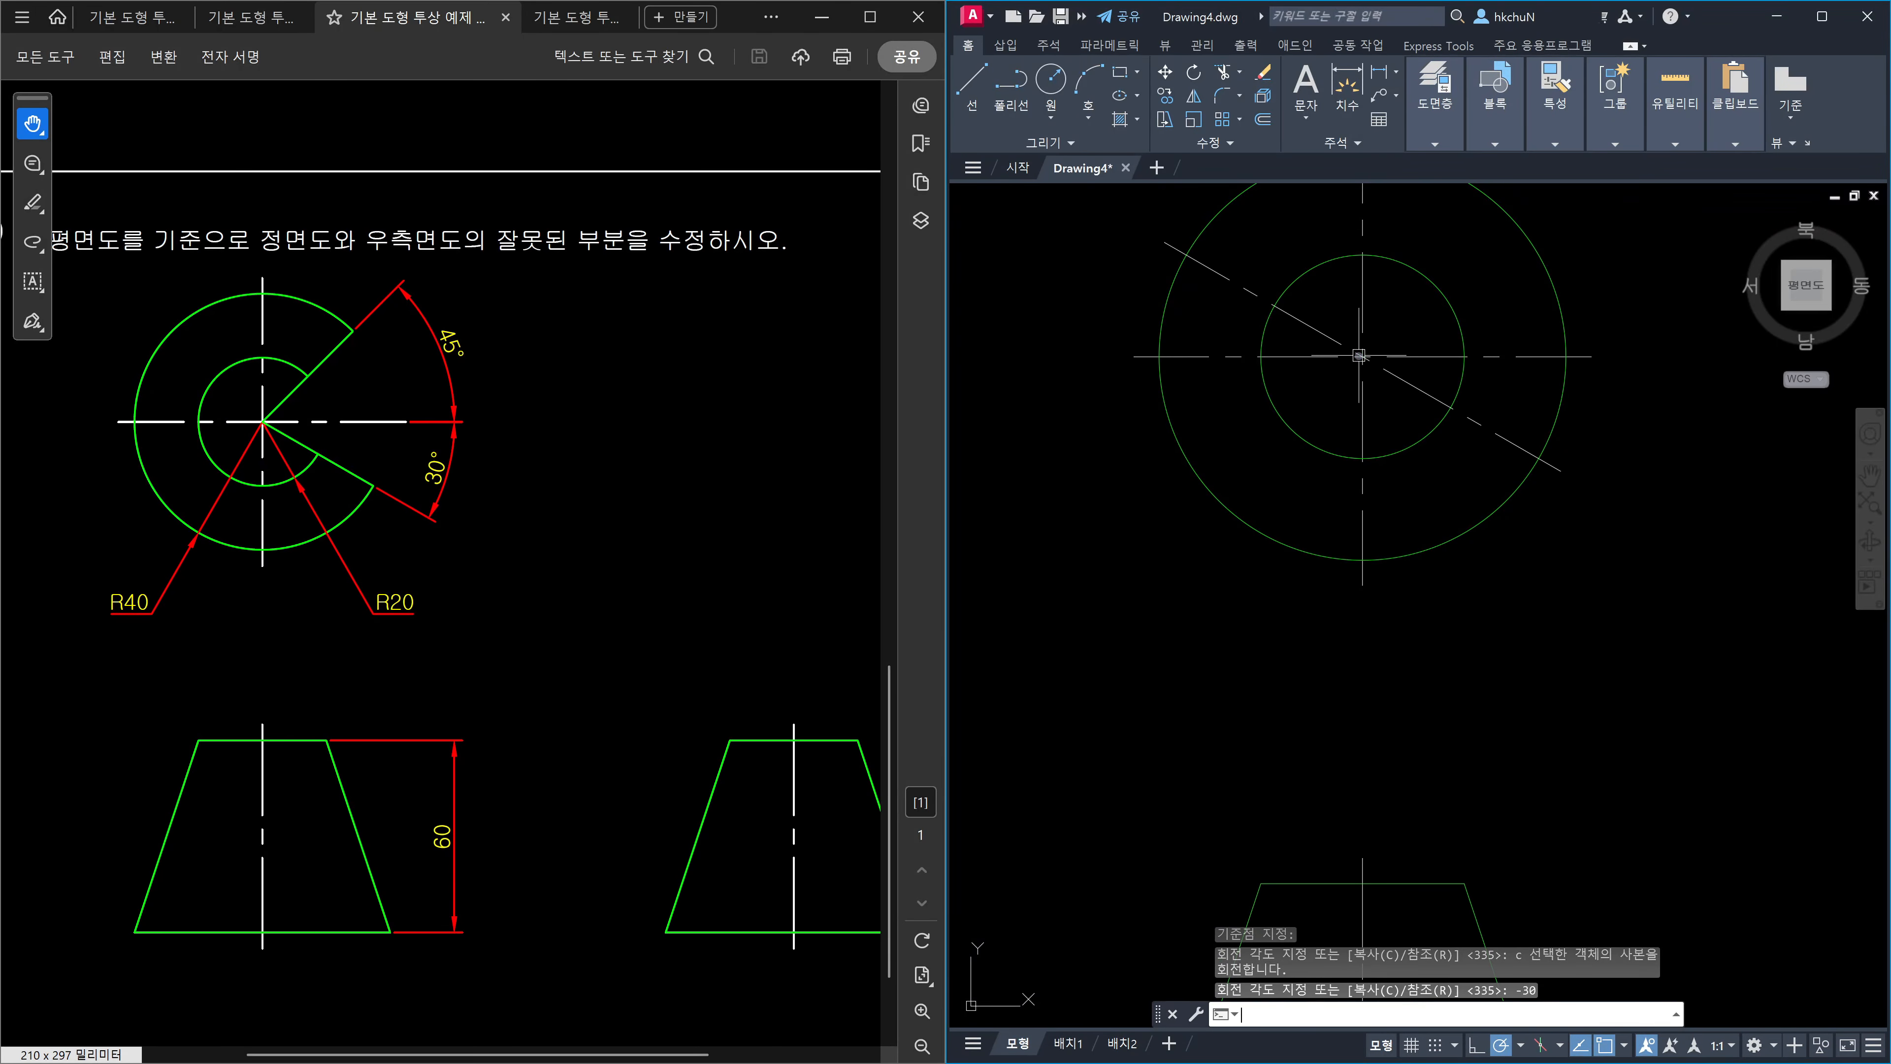
key("Escape")
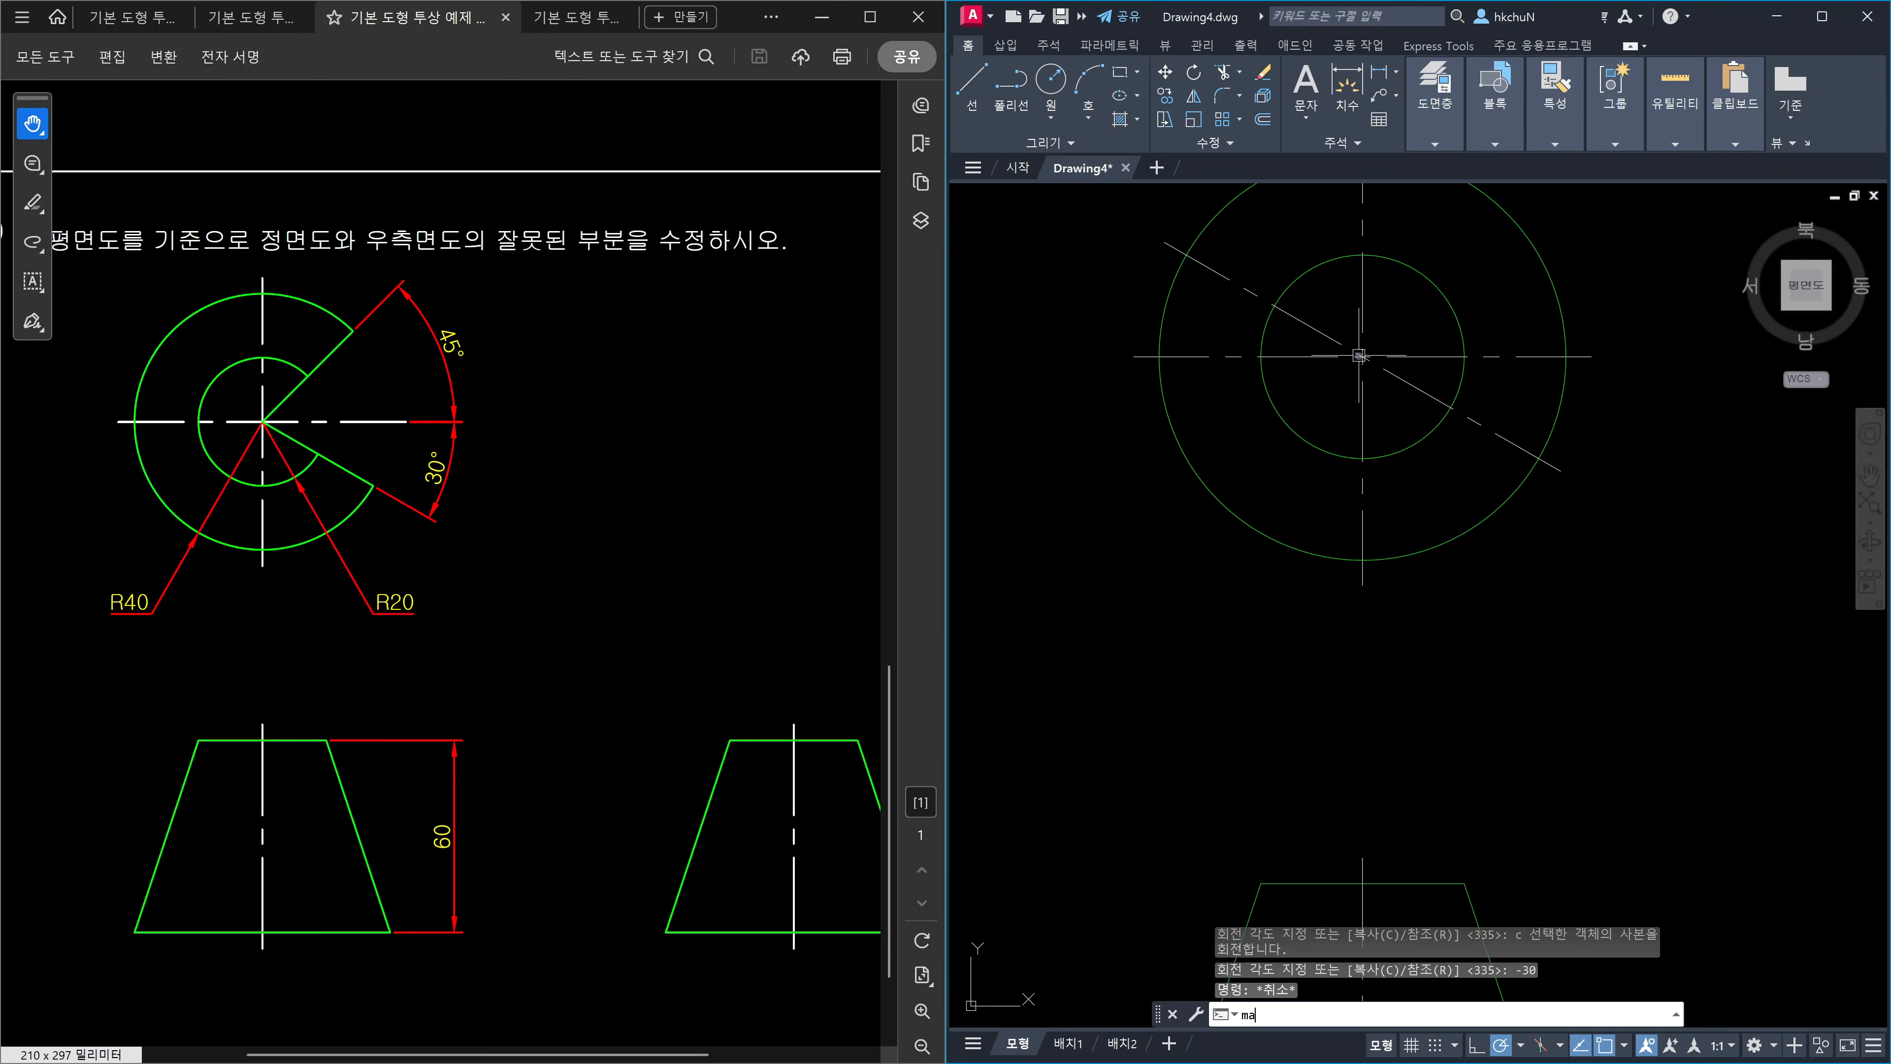
Match the -30° line's properties to the larger circle in the plan view.
type("ma")
key("Return")
left_click(1516, 488)
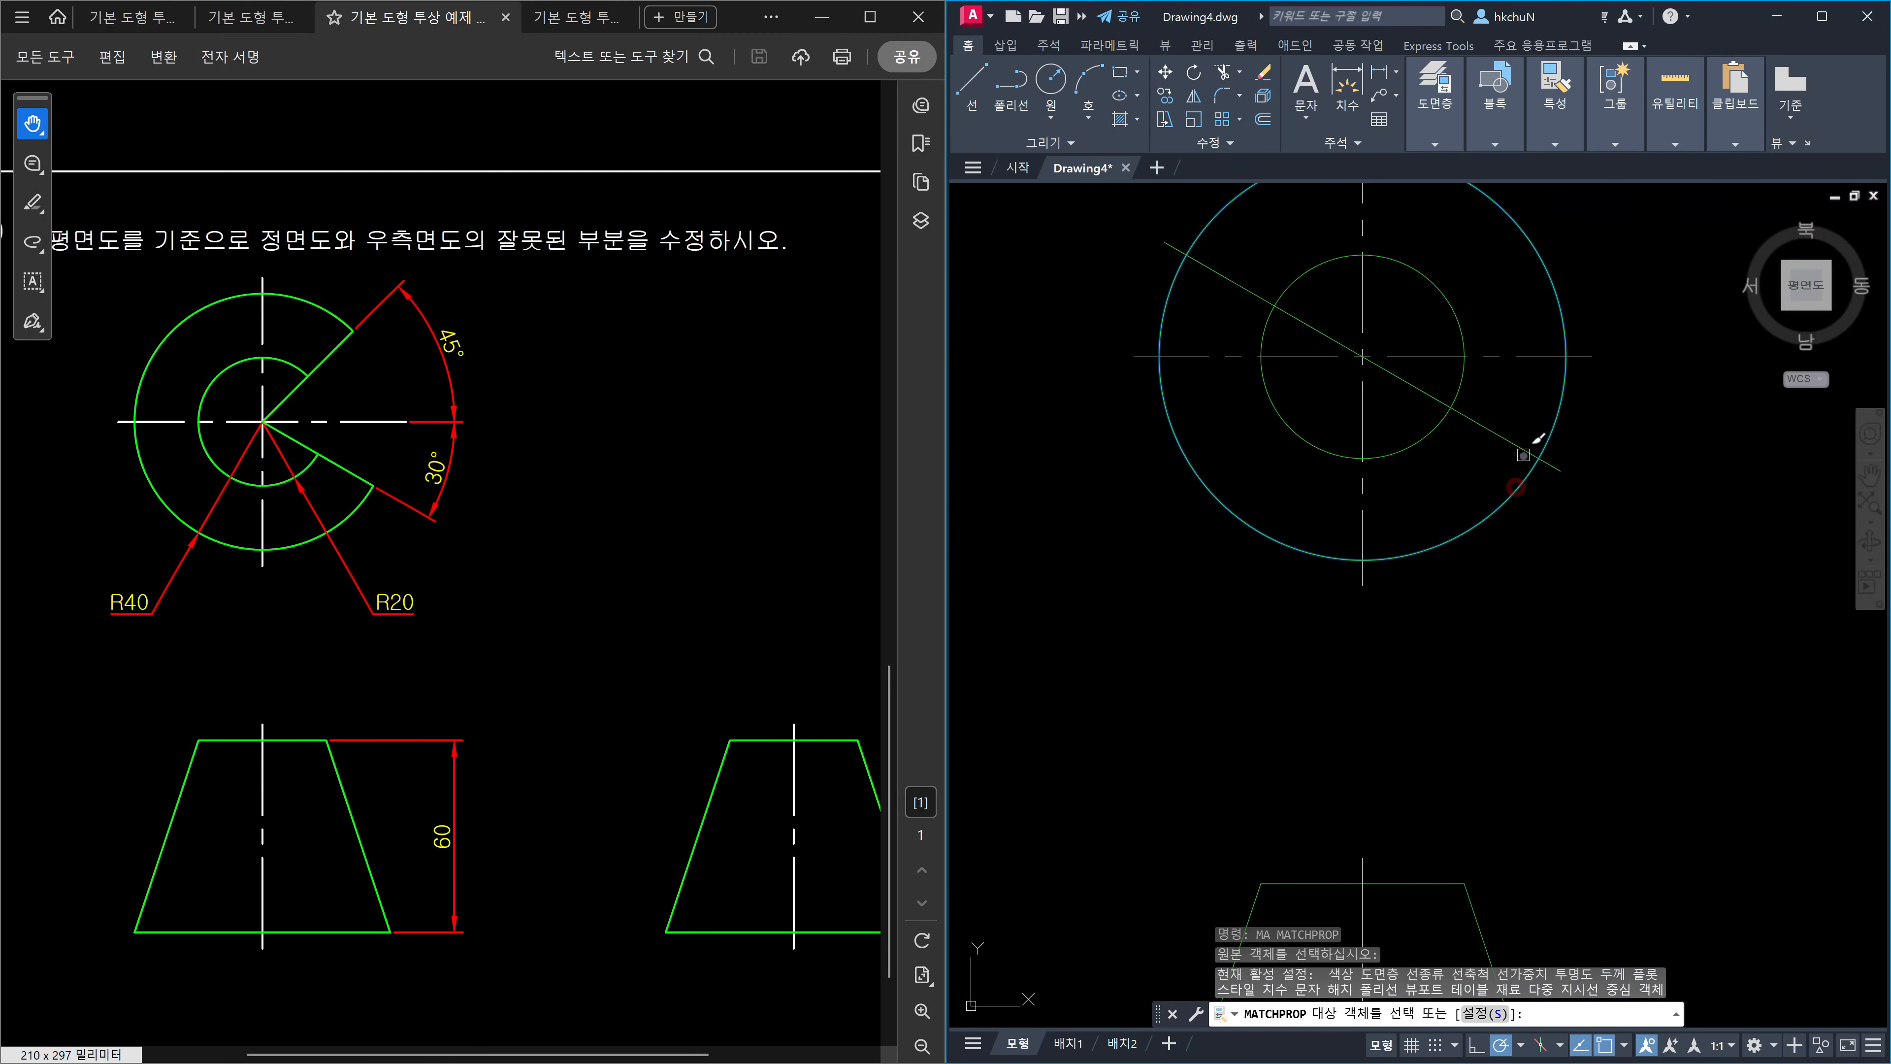
left_click(1523, 455)
key("Escape")
Trim the -30° line at the larger circle and the vertical centre line, and delete its leftover piece on the opposite side.
type("tr")
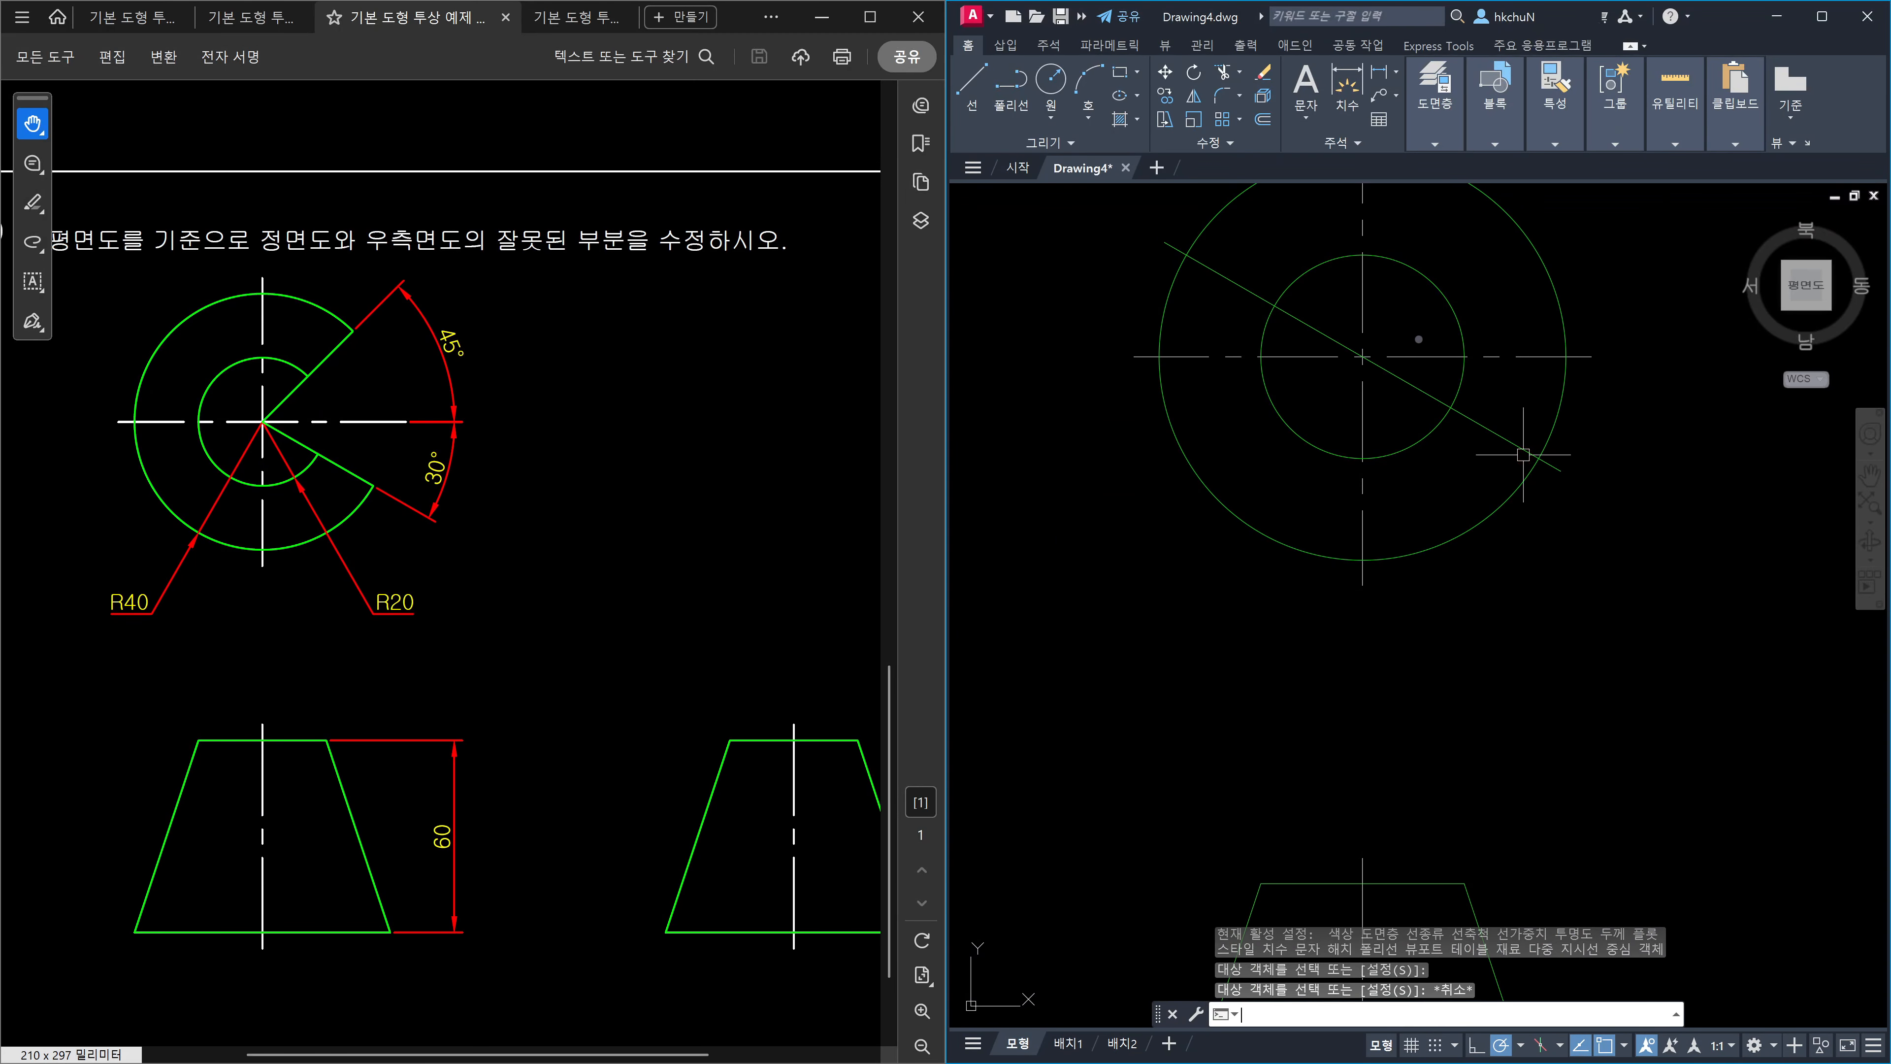
key("Return")
left_click(1363, 322)
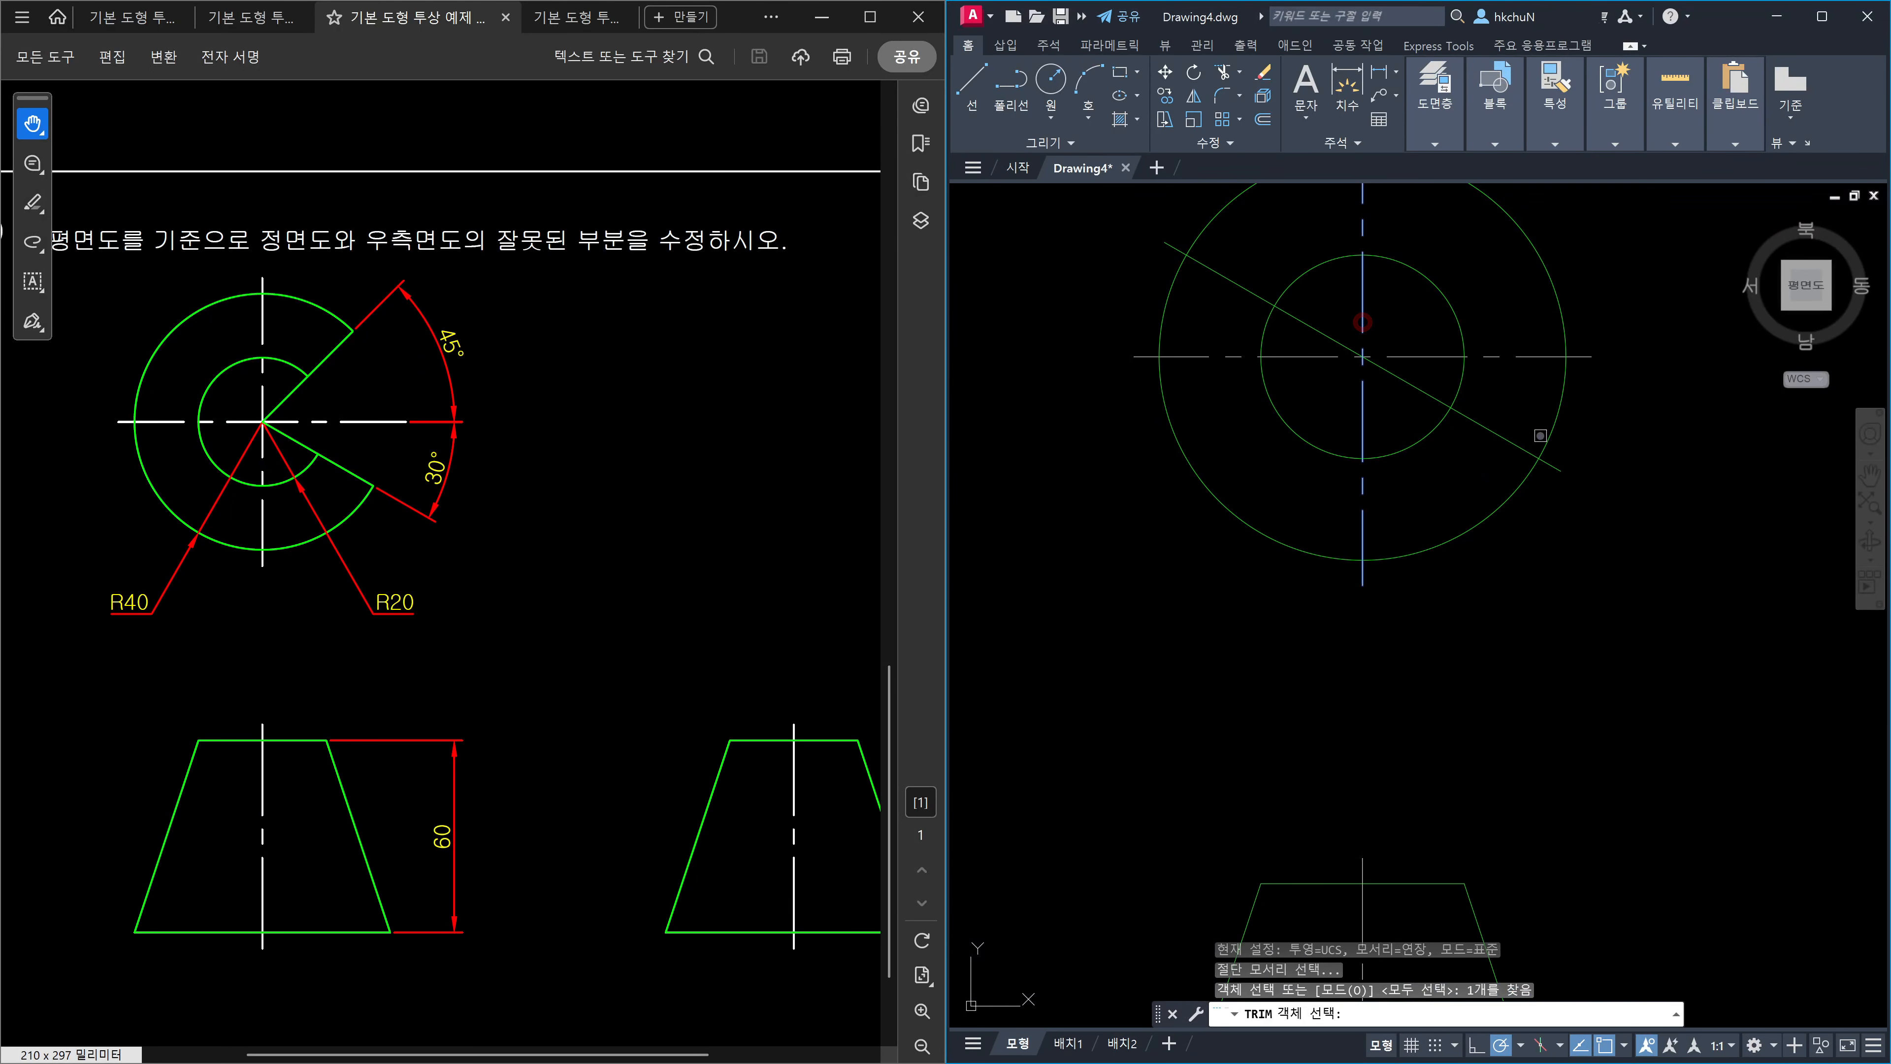
left_click(1550, 433)
key("Return")
left_click(1554, 464)
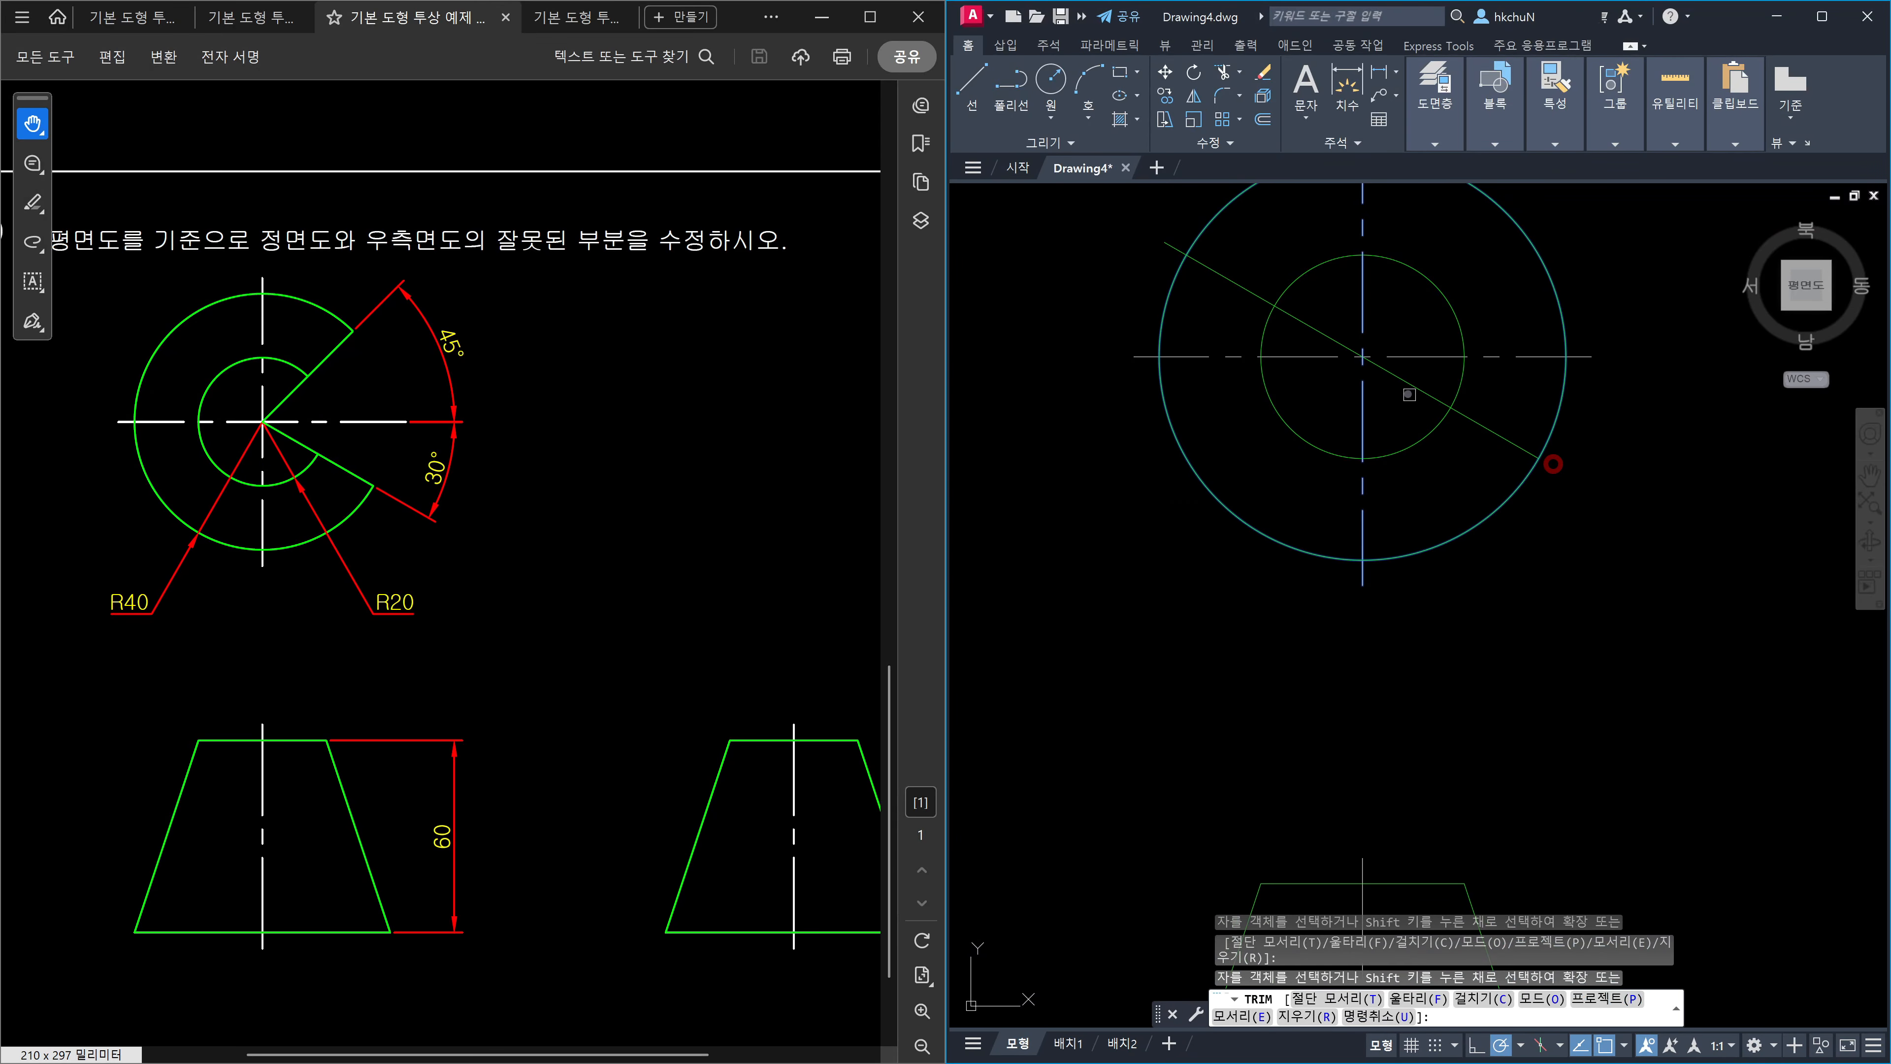
left_click(1320, 334)
key("Escape")
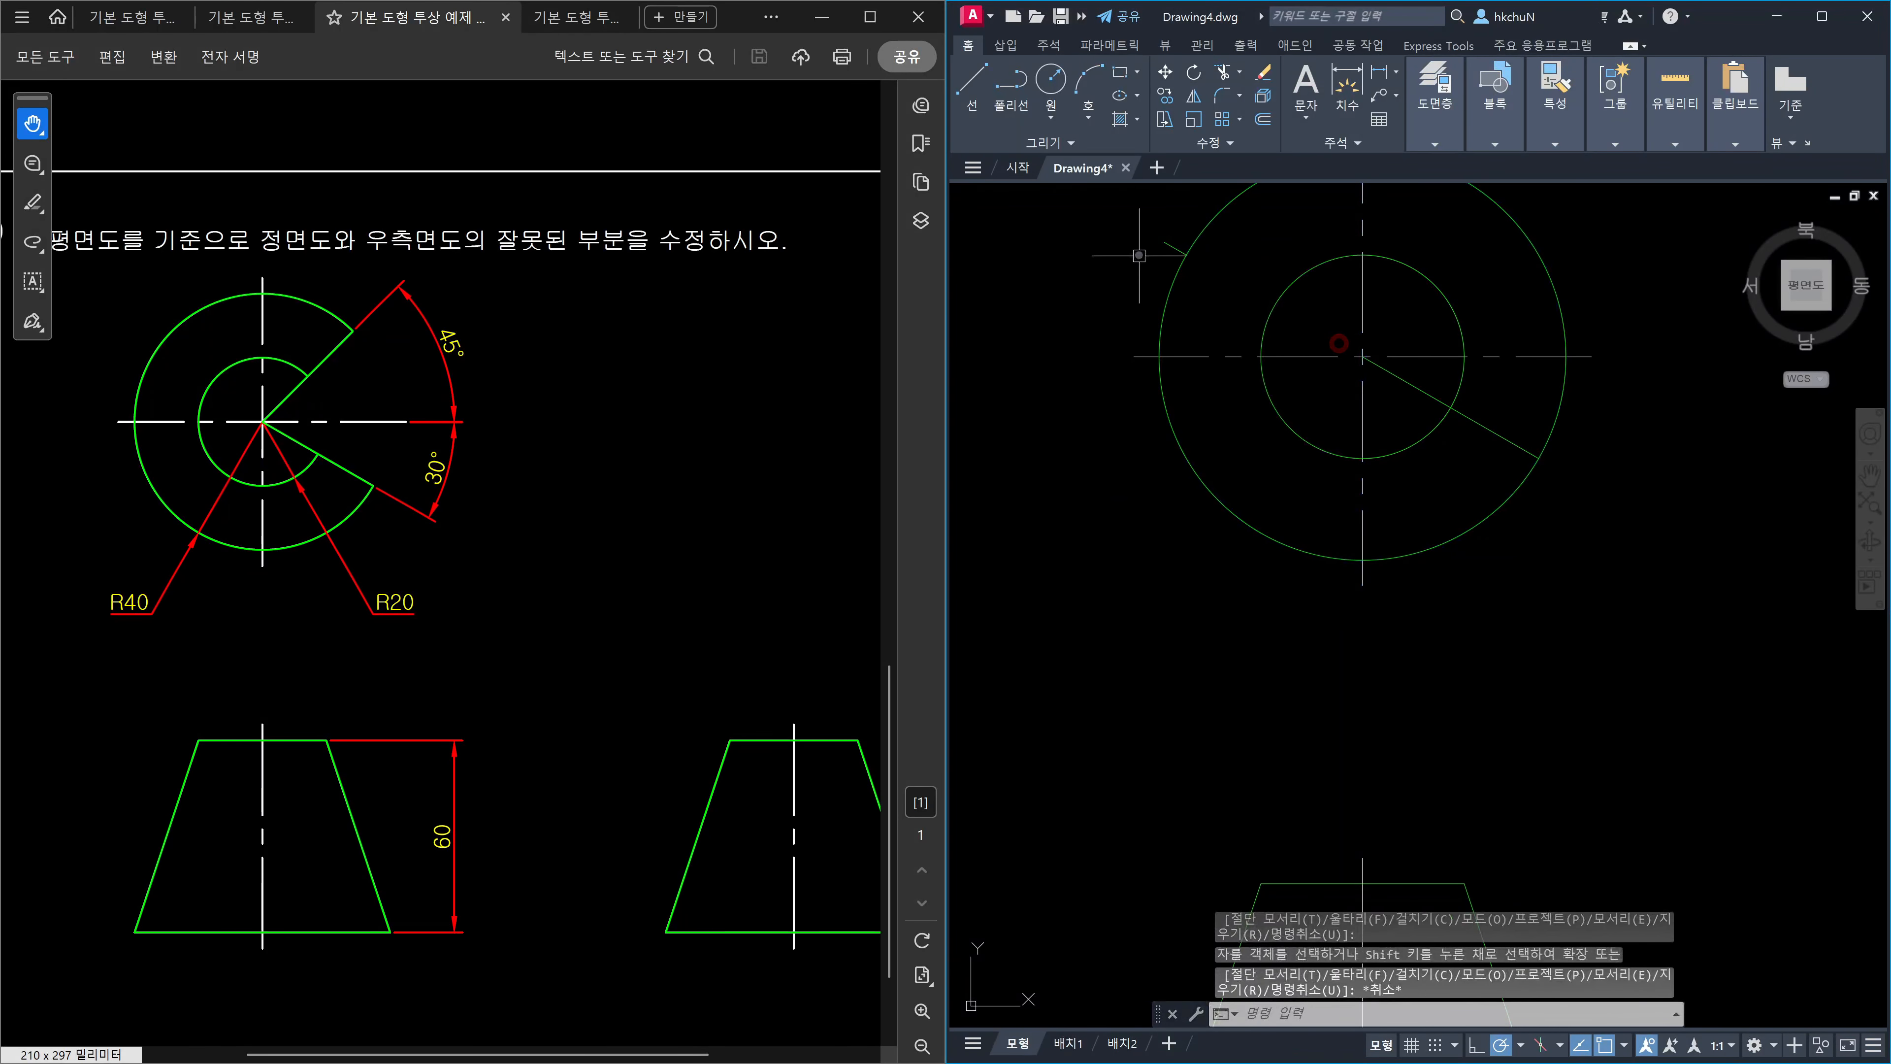
left_click(1175, 249)
key("Delete")
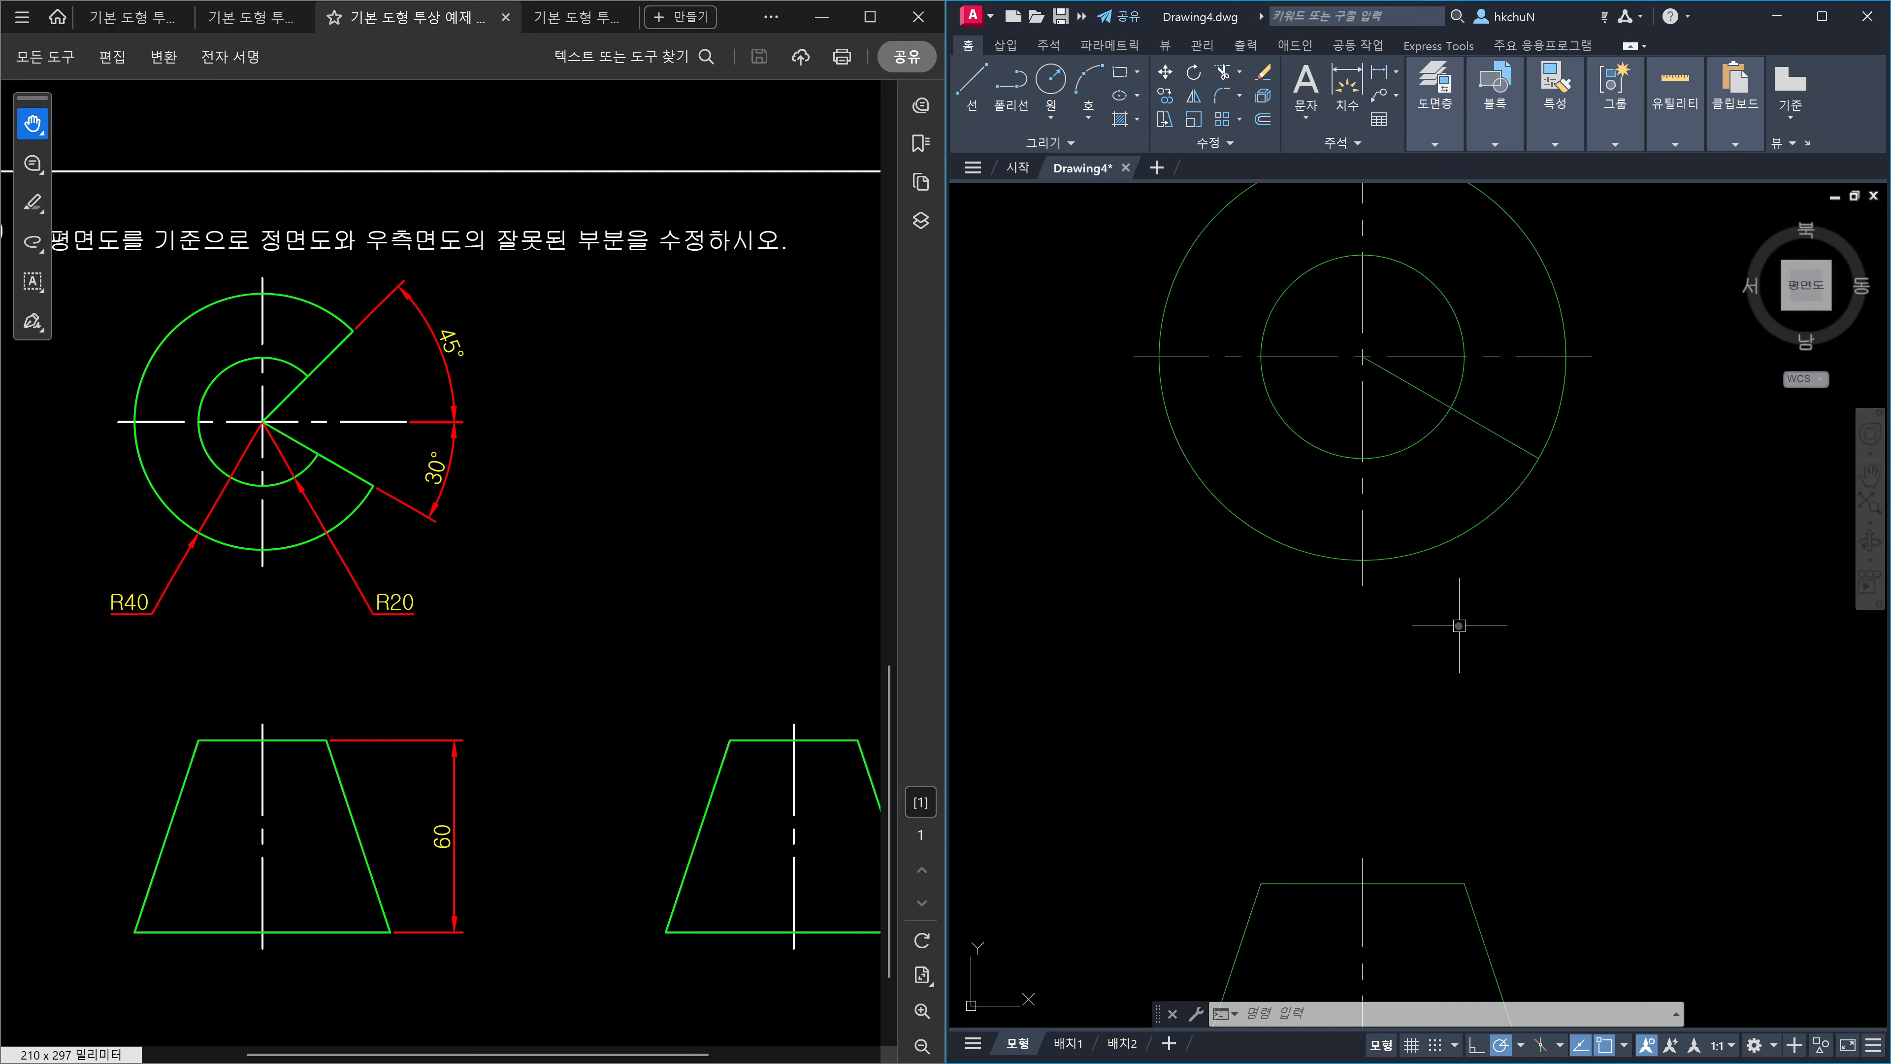
scroll(1506, 583, "down", 2)
middle_click_drag(1539, 612, 1455, 463)
key("Escape")
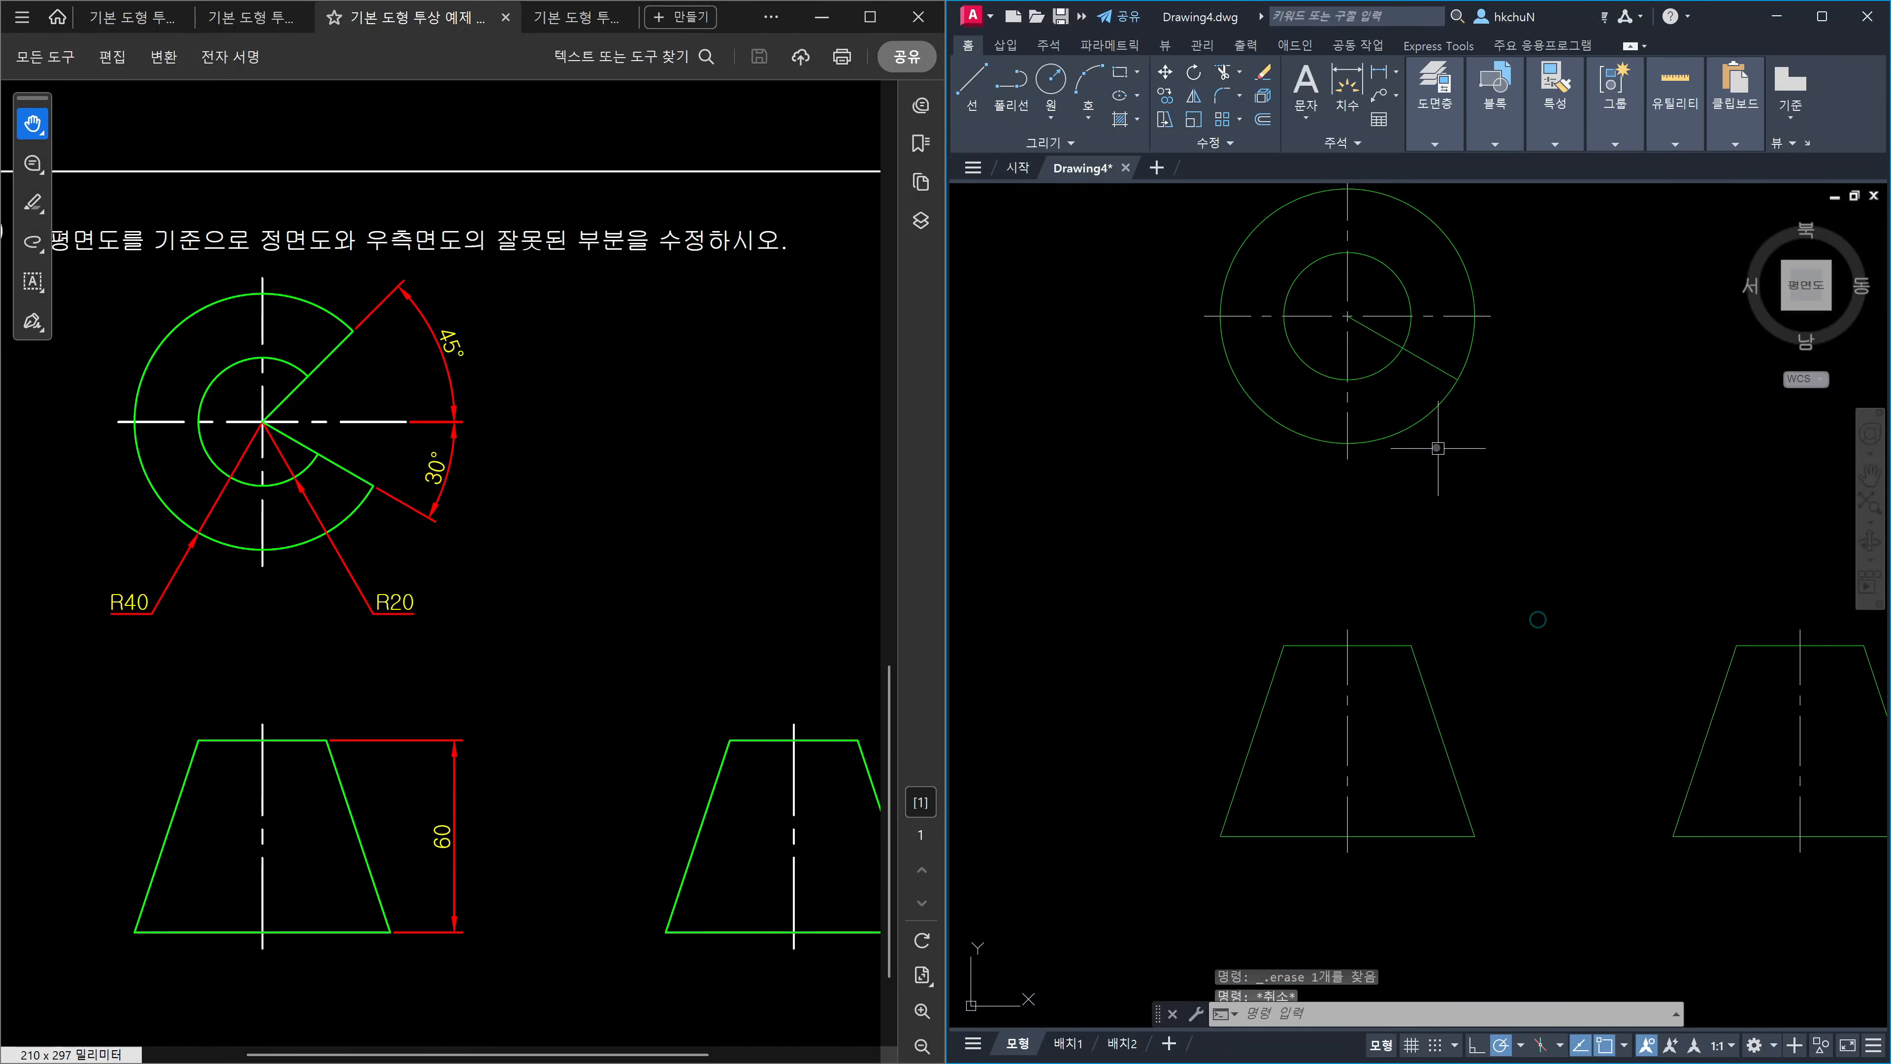
type("l")
key("Return")
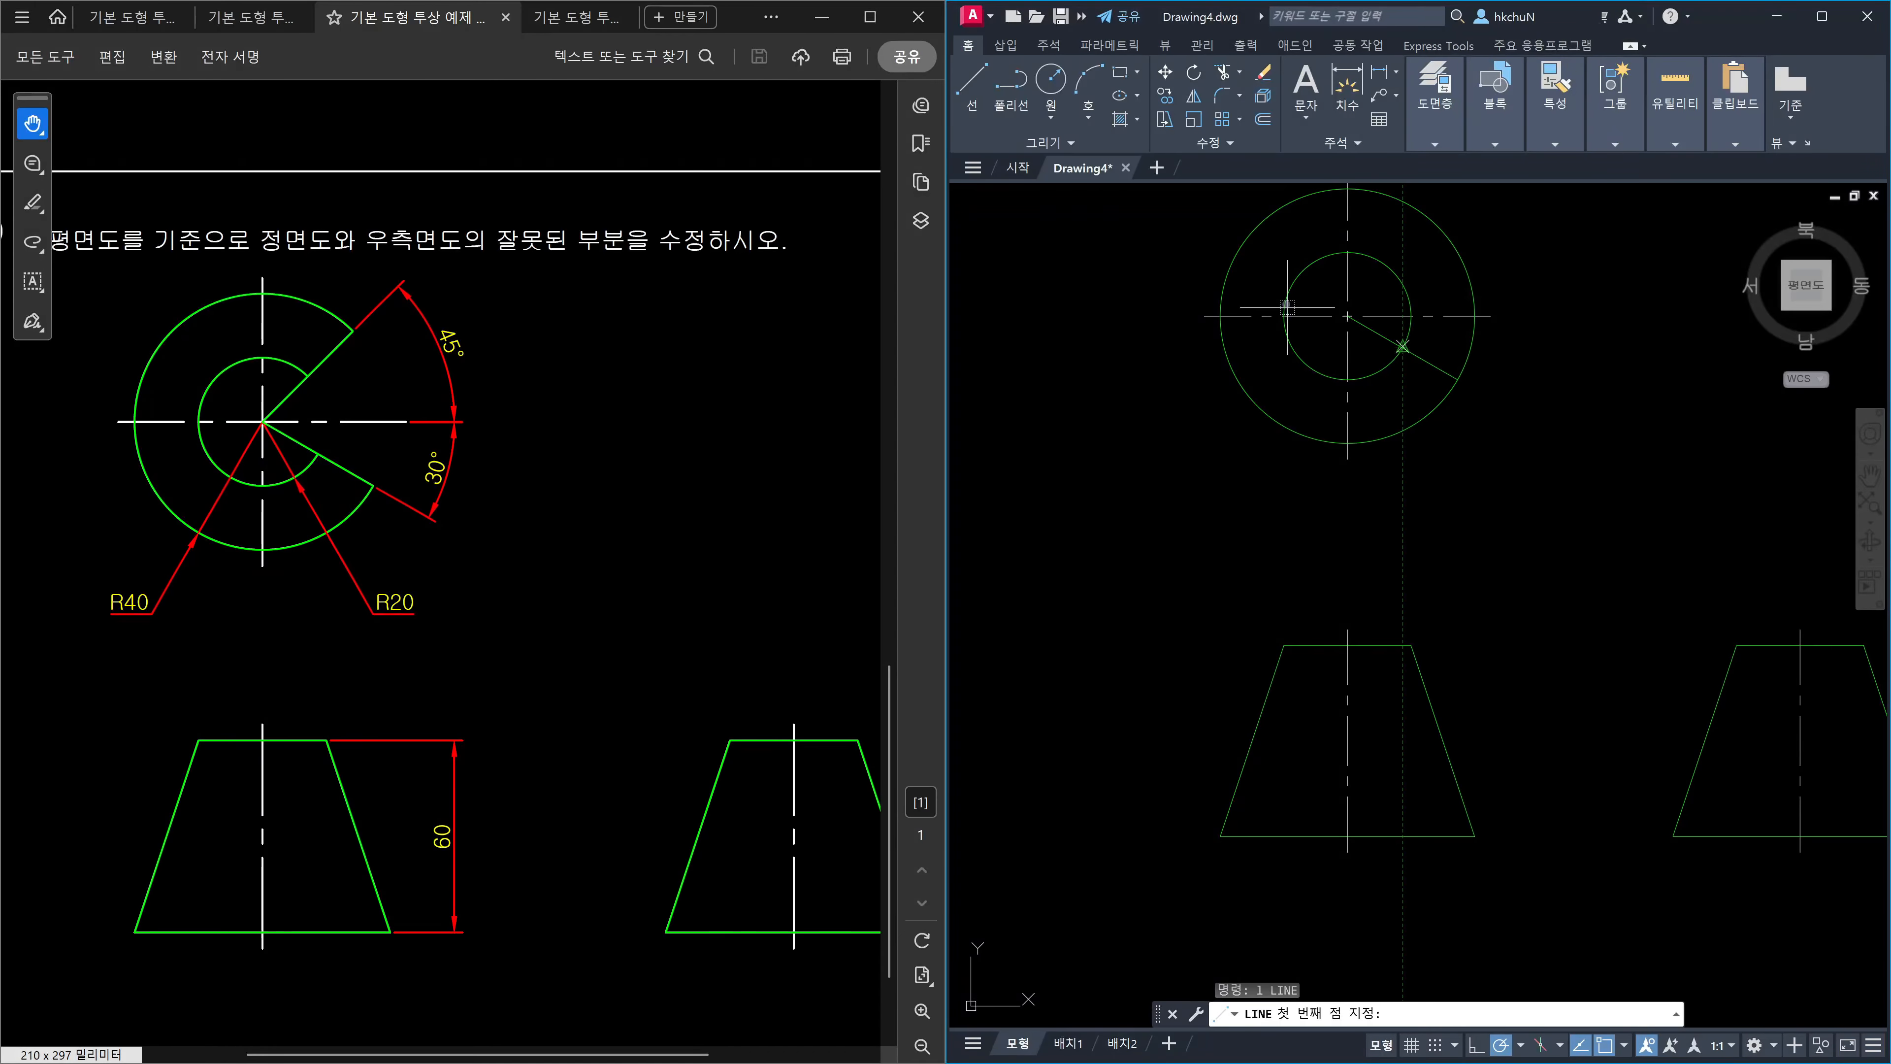
key("Escape")
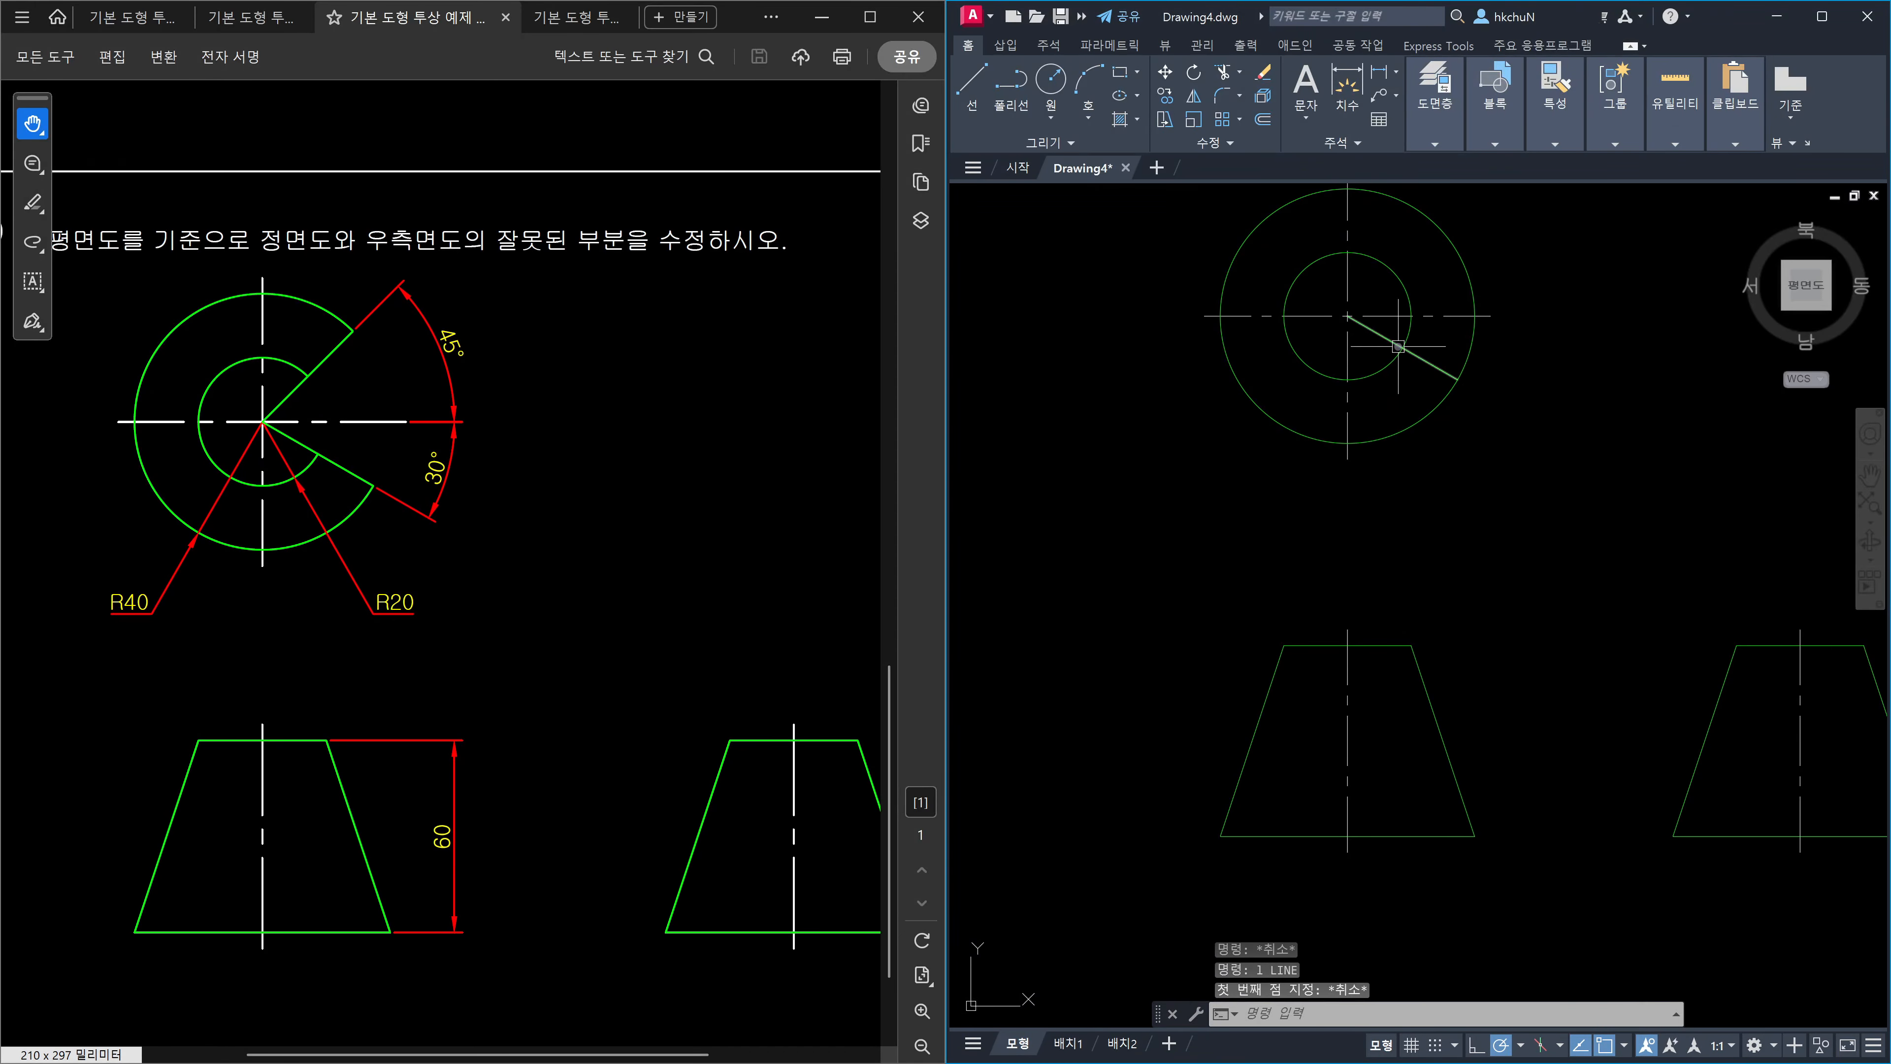
left_click(1402, 348)
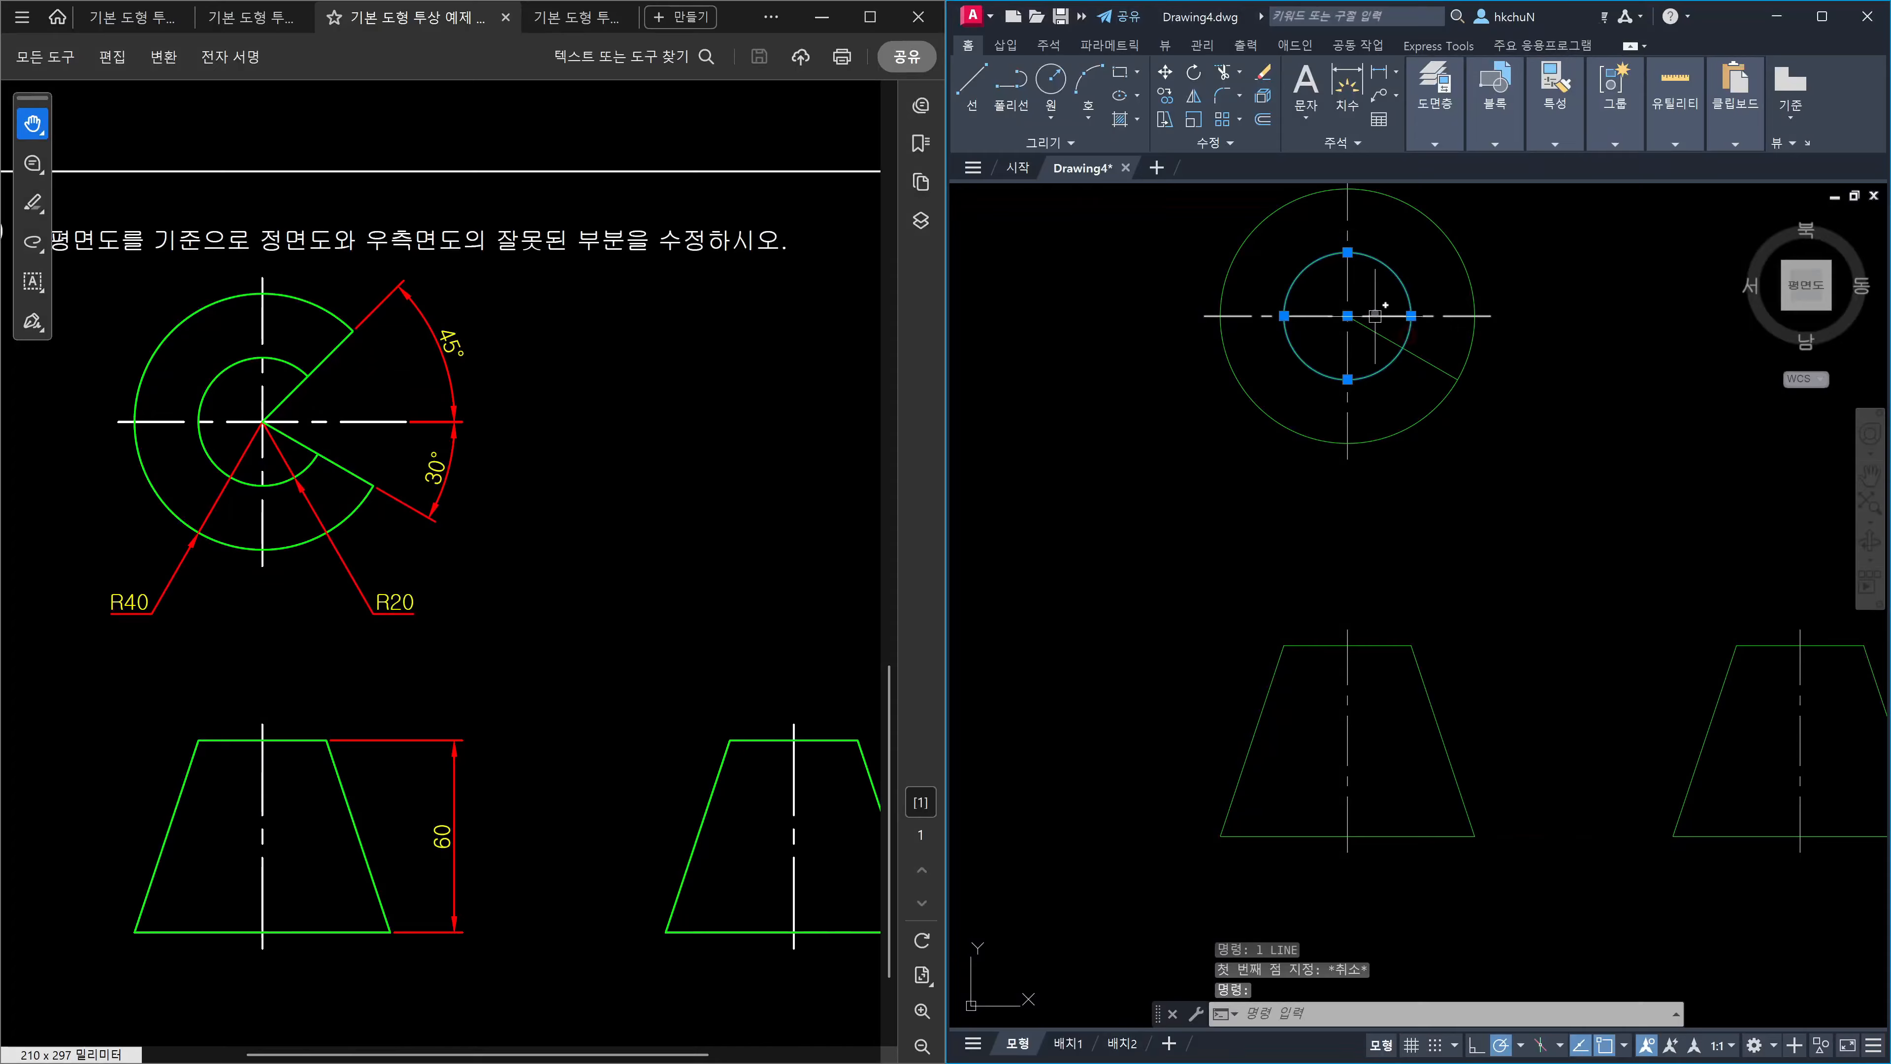
key("Escape")
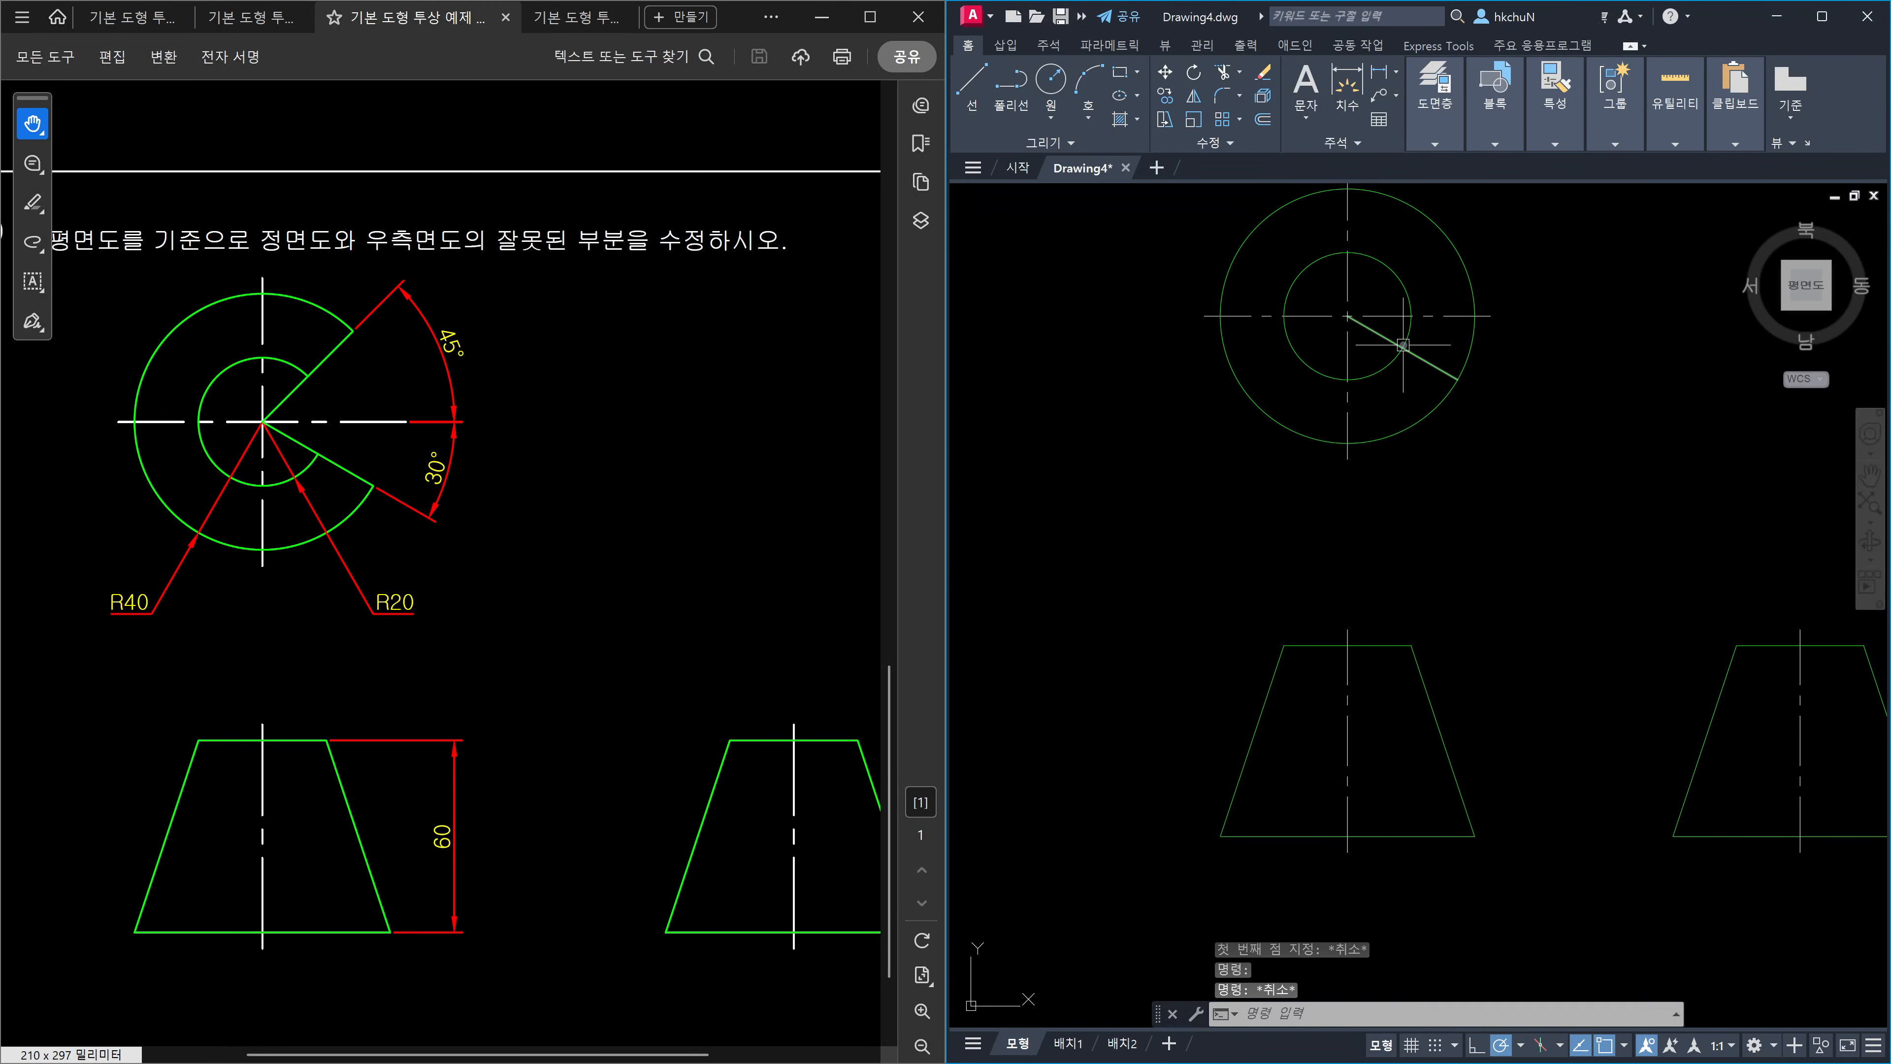
Draw a vertical projection line from the -30° line's intersection with the smaller circle down to the front view's top edge.
type("l")
key("Return")
left_click(1403, 345)
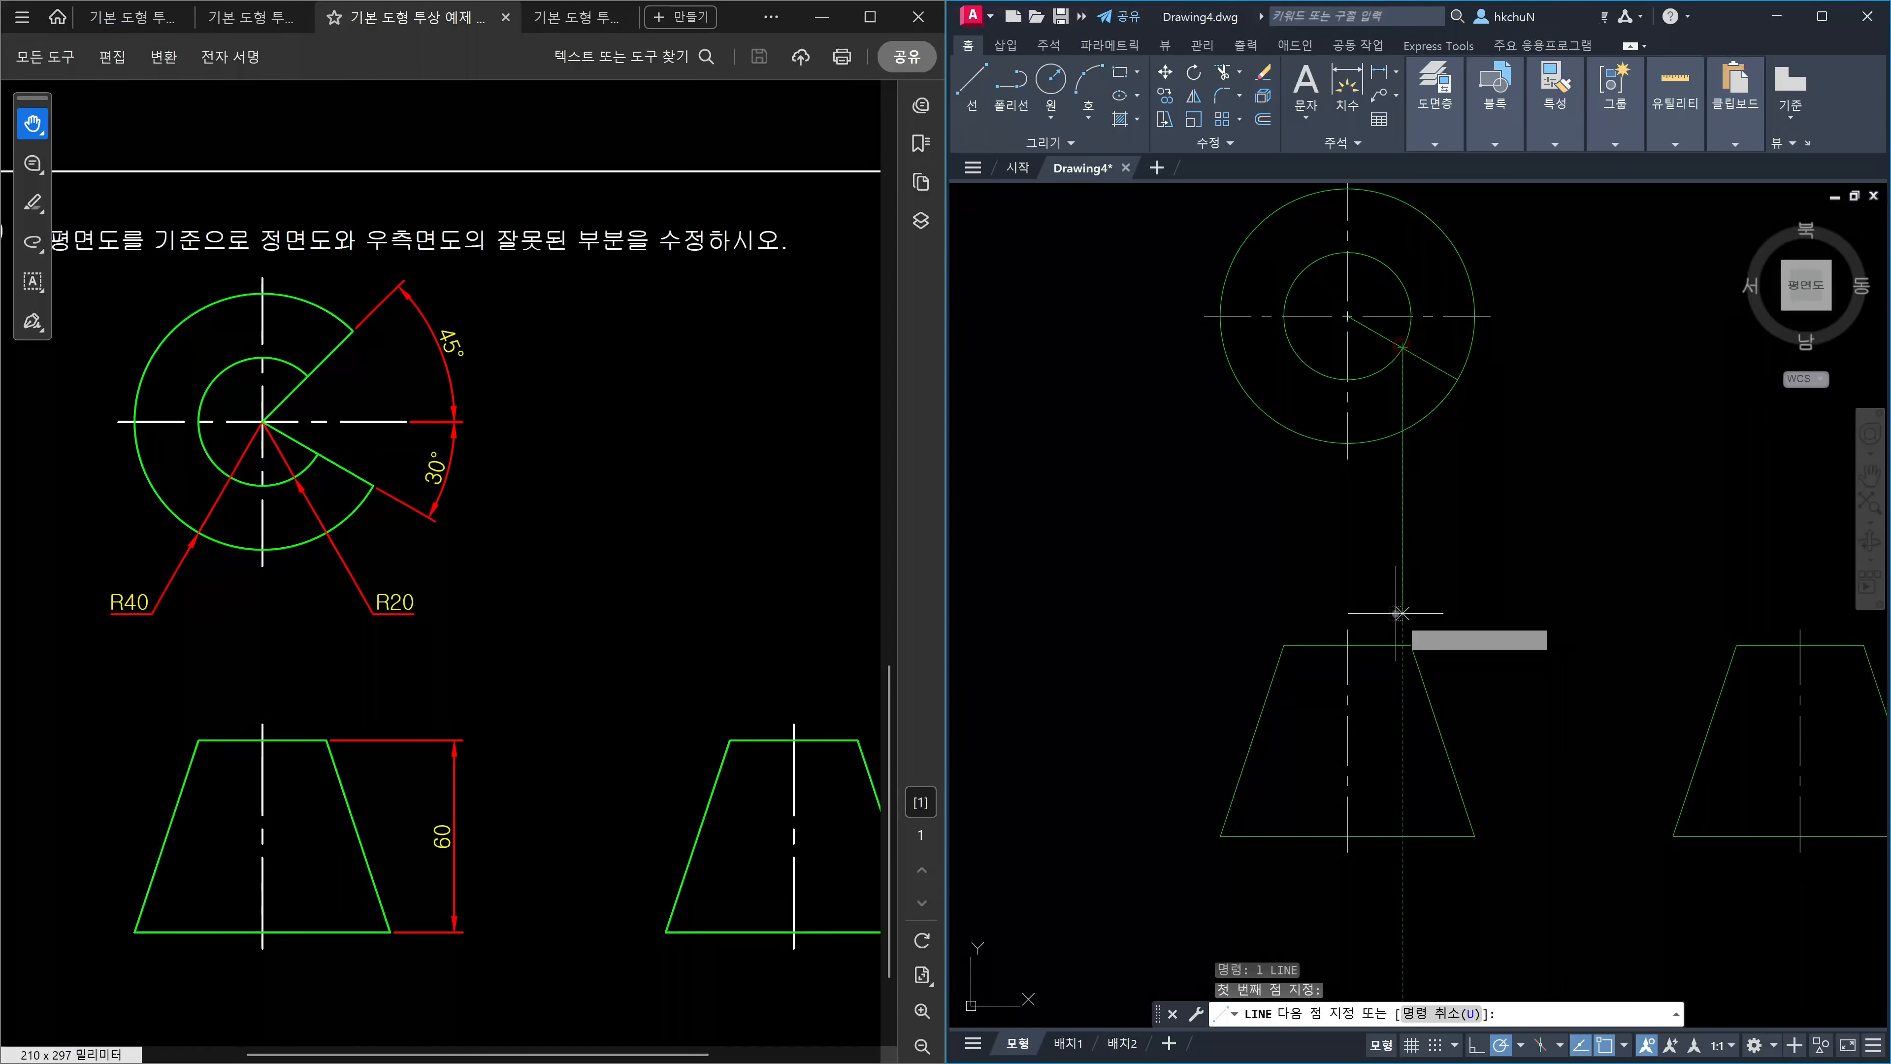
left_click(1402, 645)
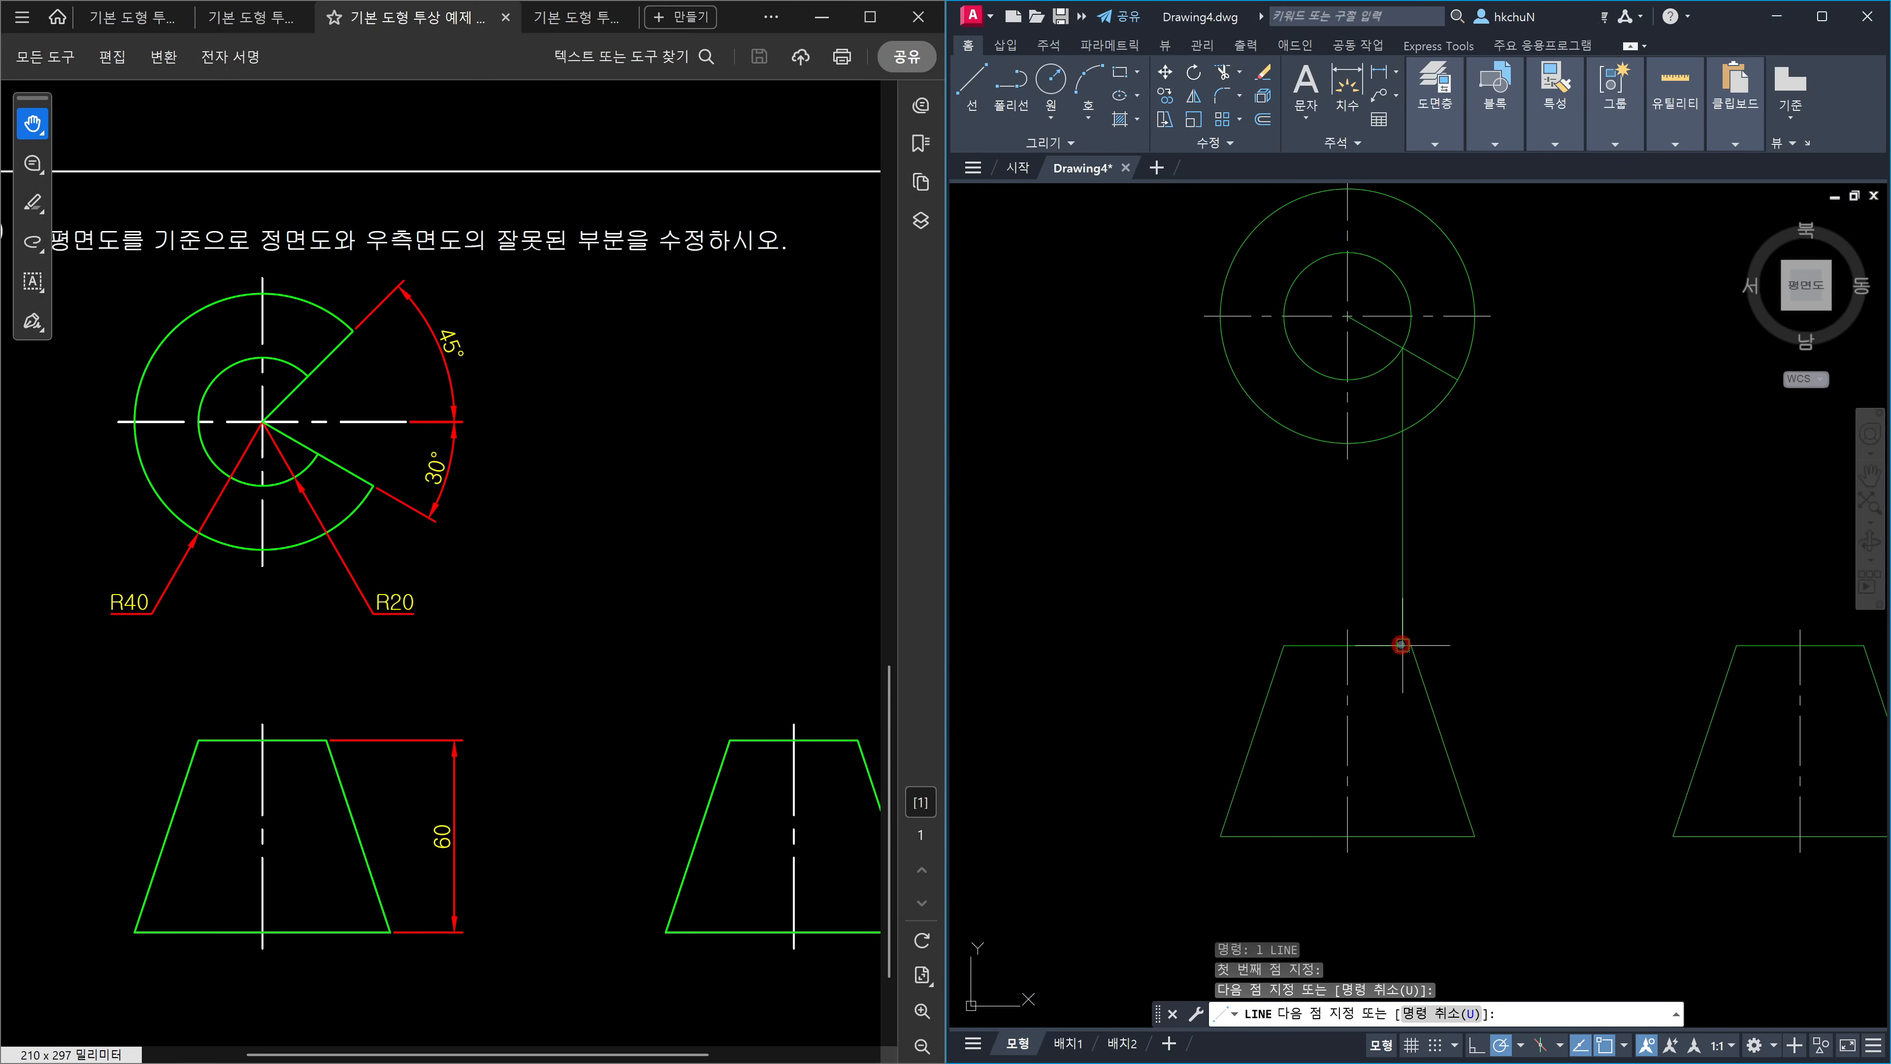
key("Escape")
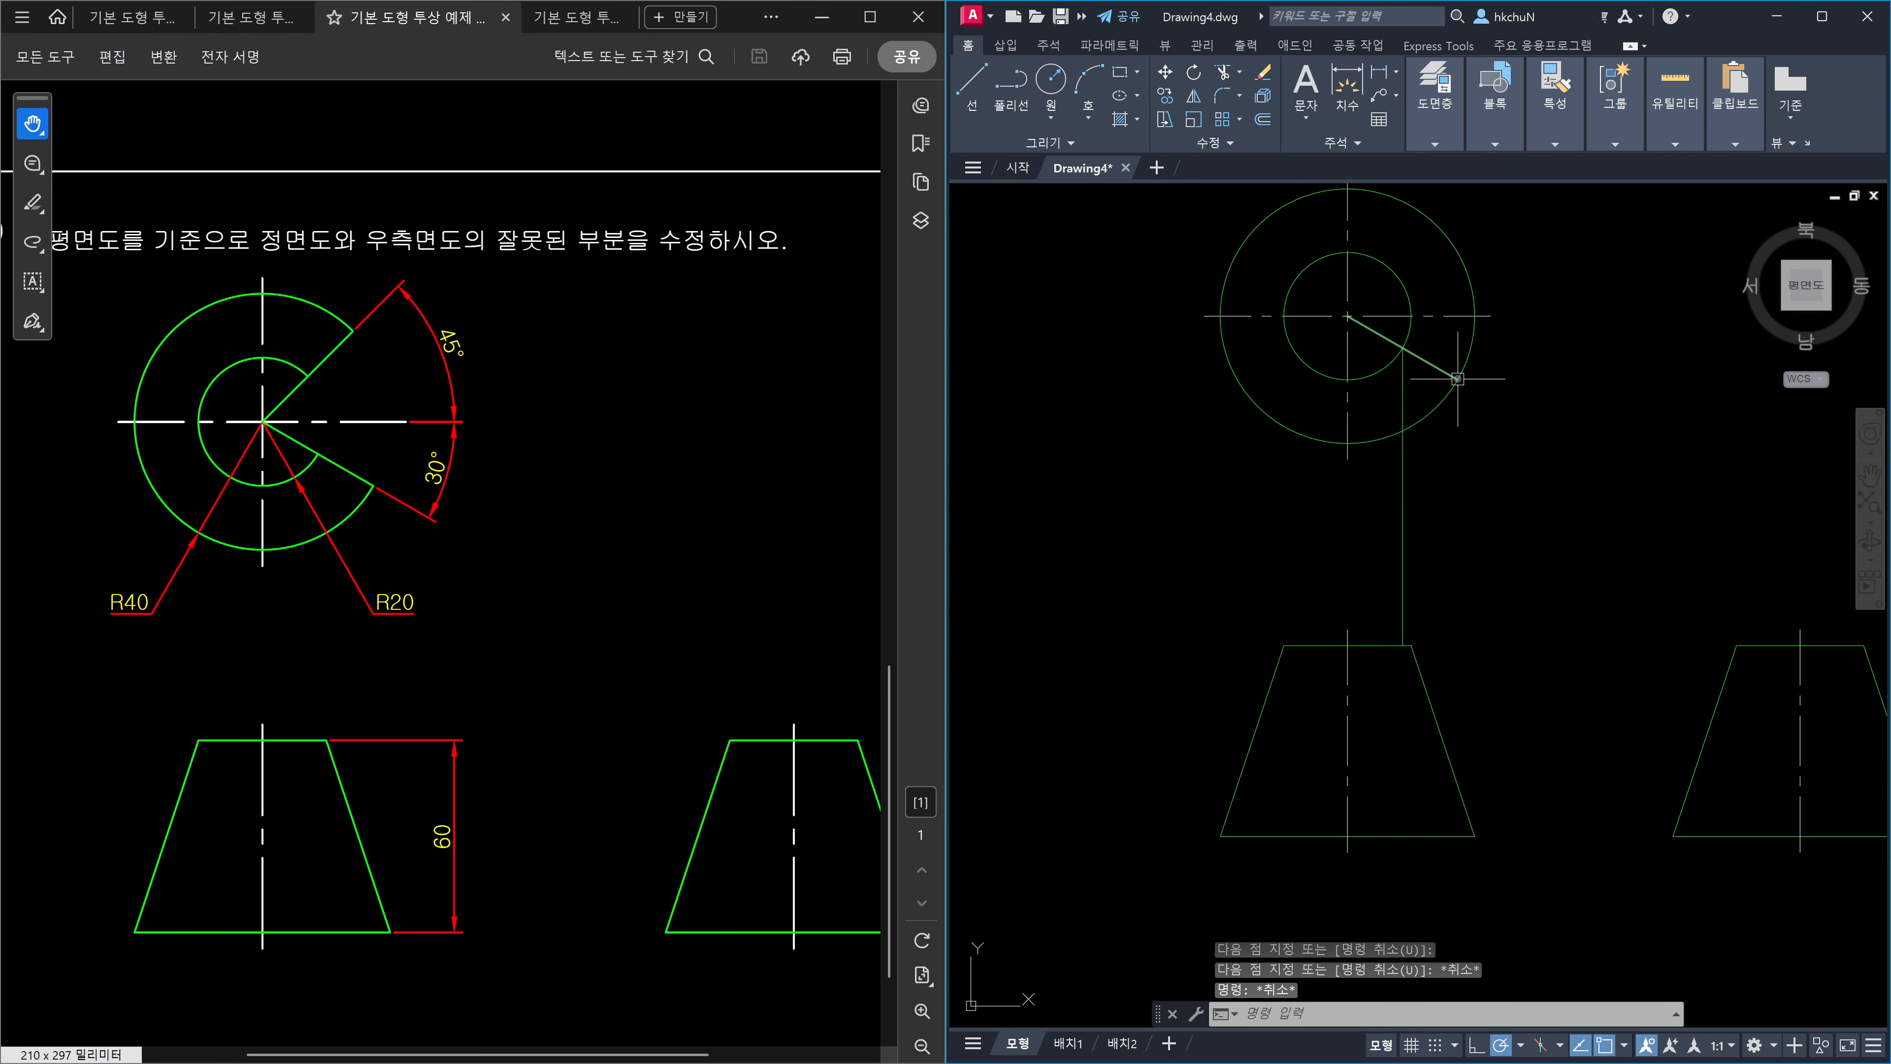
Draw a line from the -30° line's outer end down to the front view's base, continuing up to the first projection line's foot.
type("l")
key("space")
left_click(1457, 379)
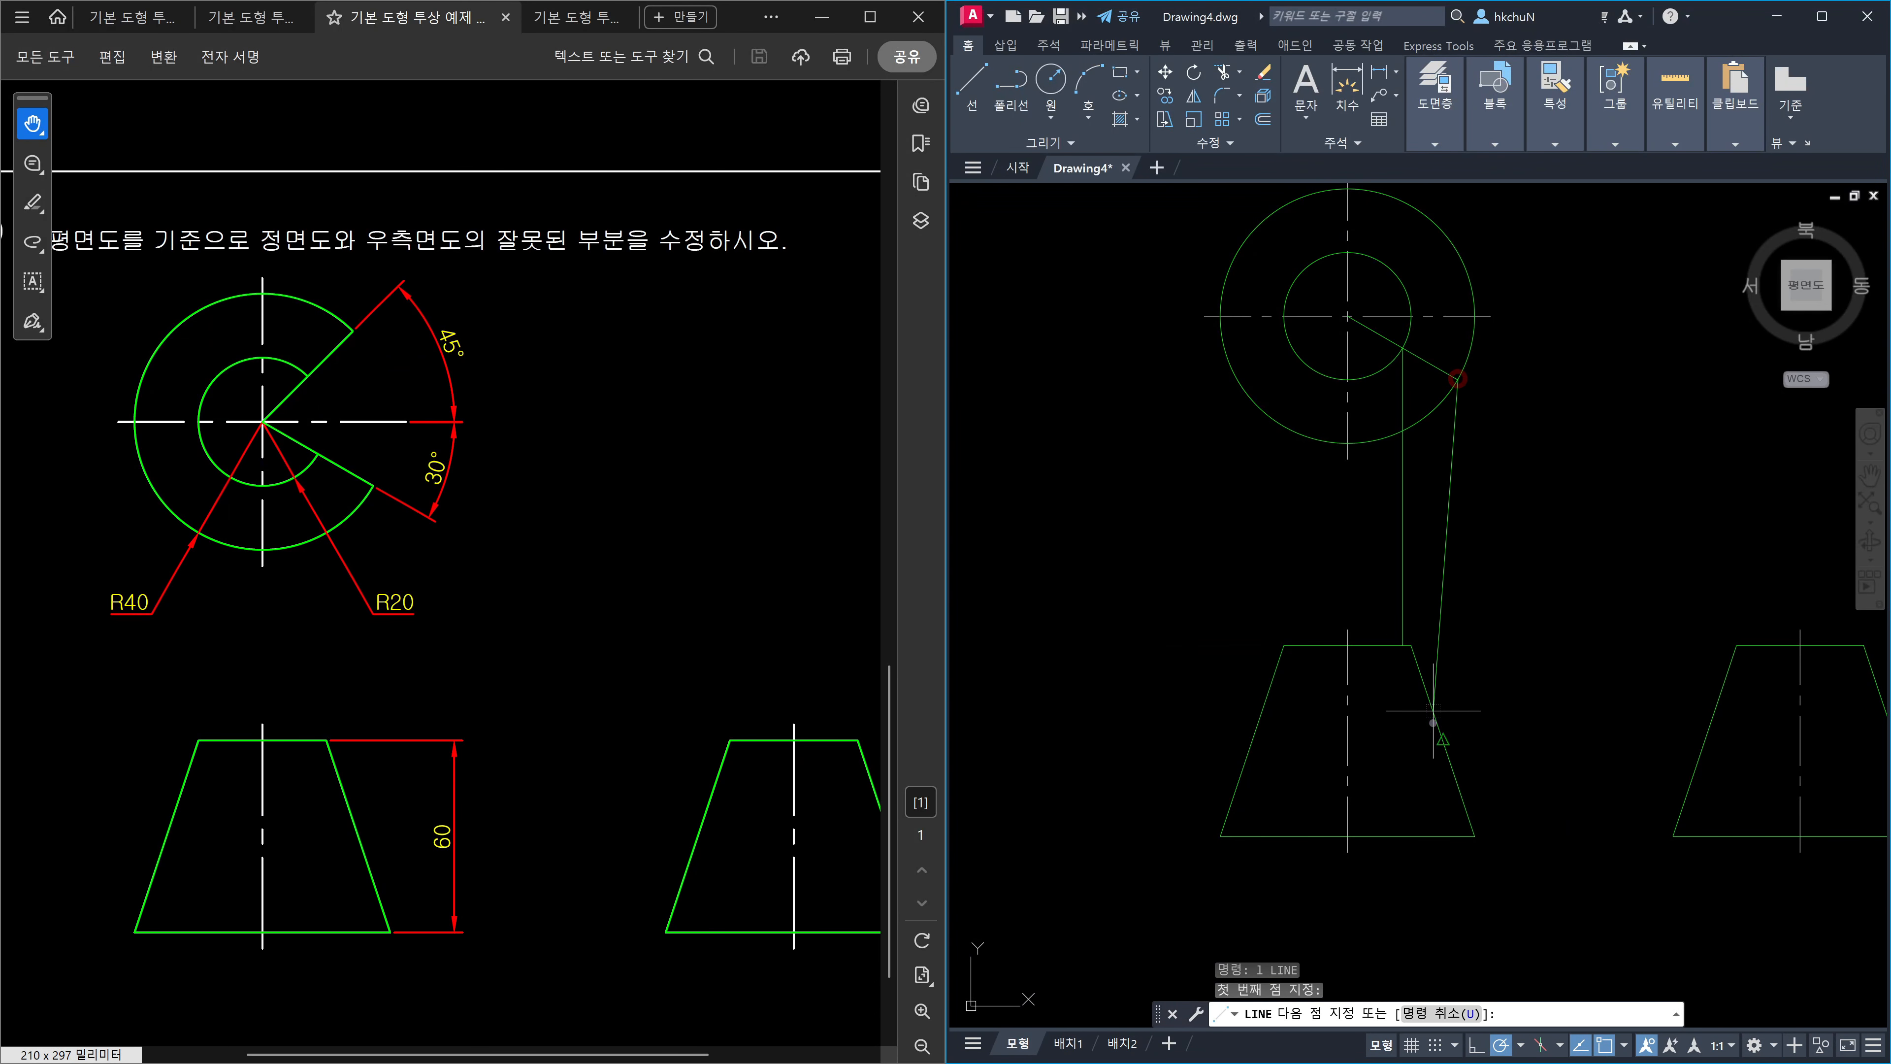
left_click(1458, 835)
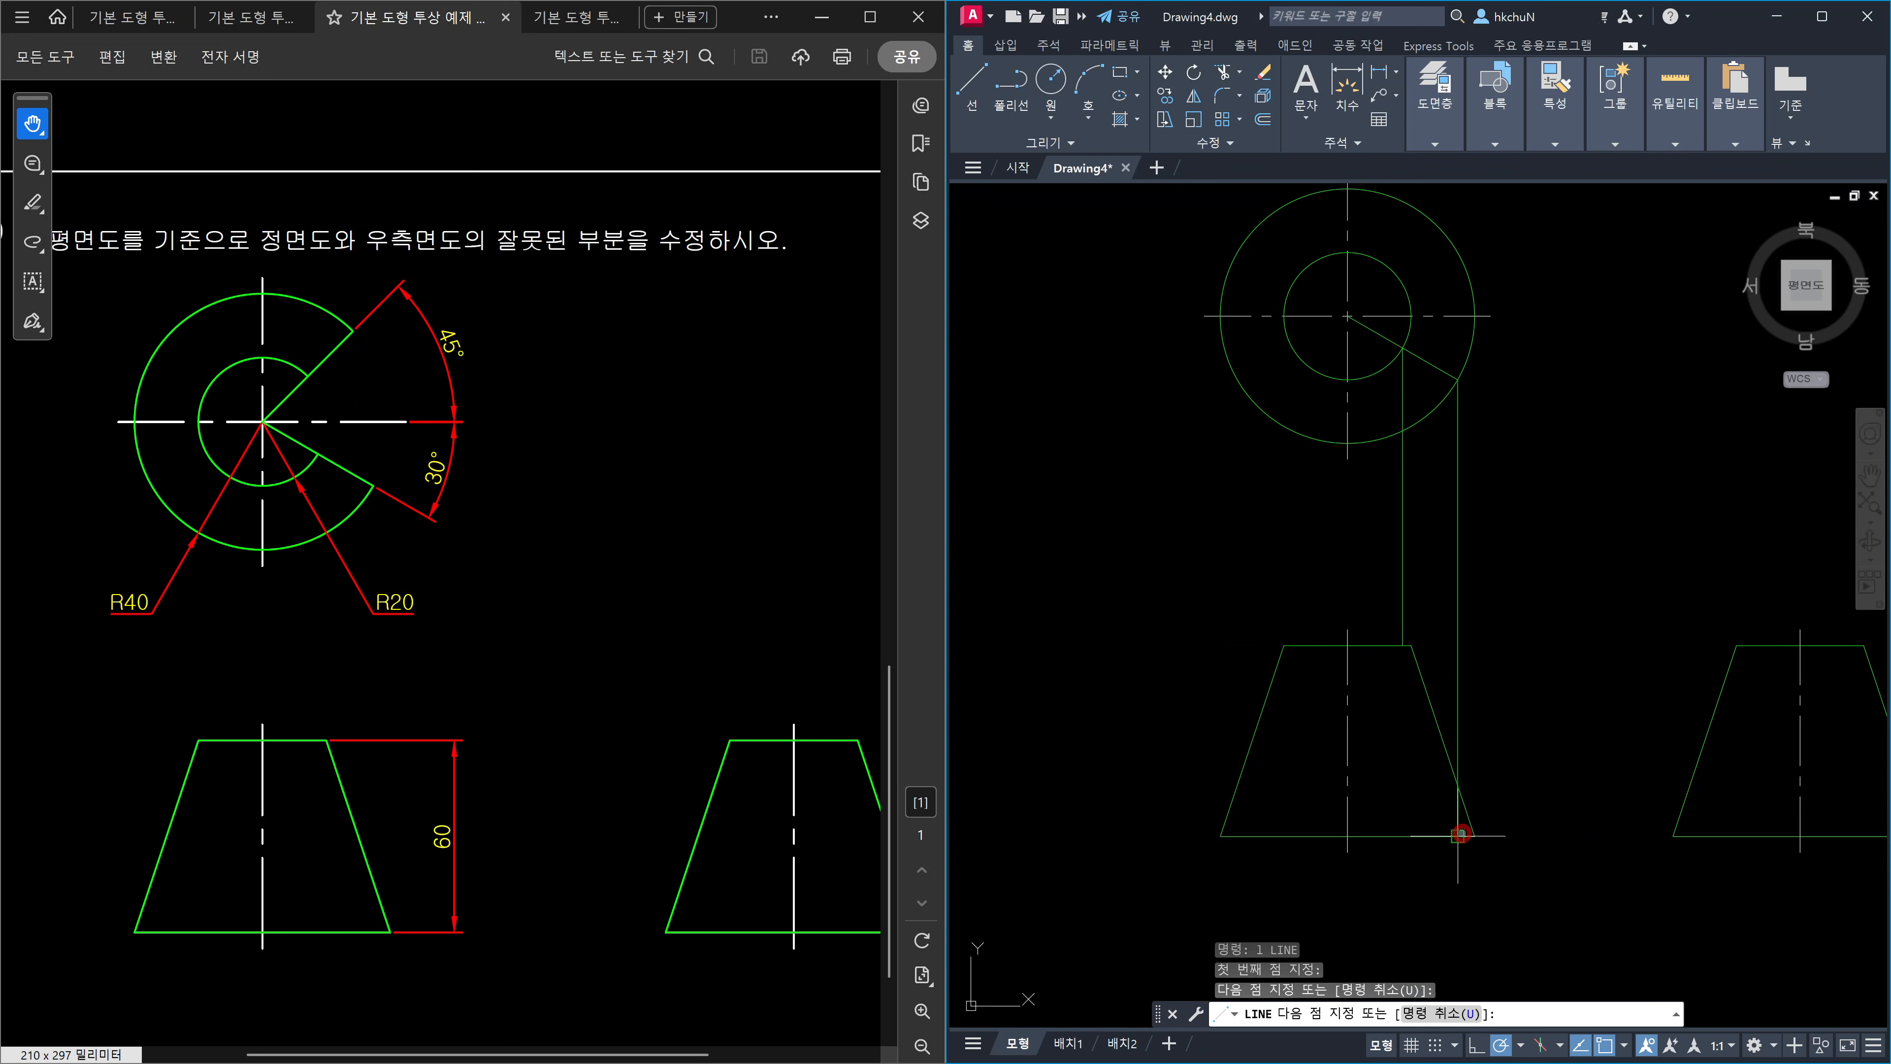
left_click(1403, 644)
key("Escape")
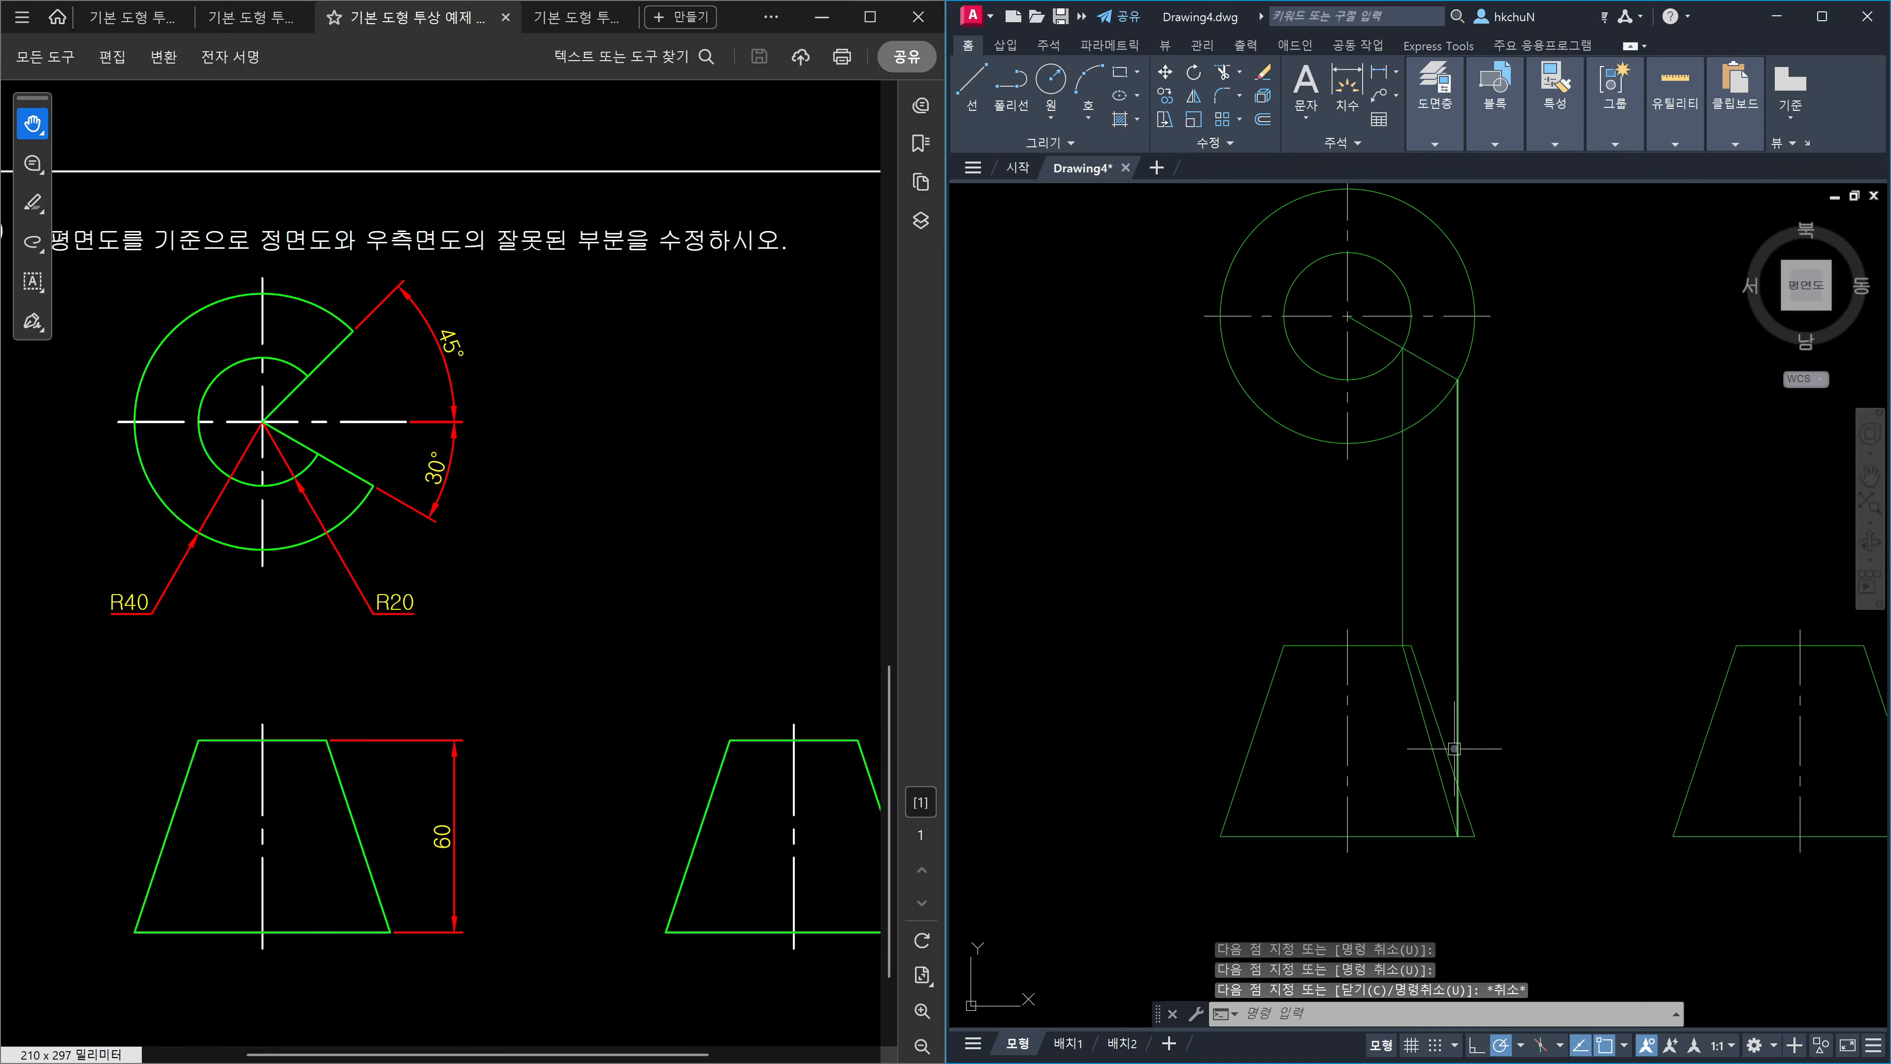
Examine how the -30° line in the plan view corresponds to its projected slanted edge in the front view.
left_click(1443, 798)
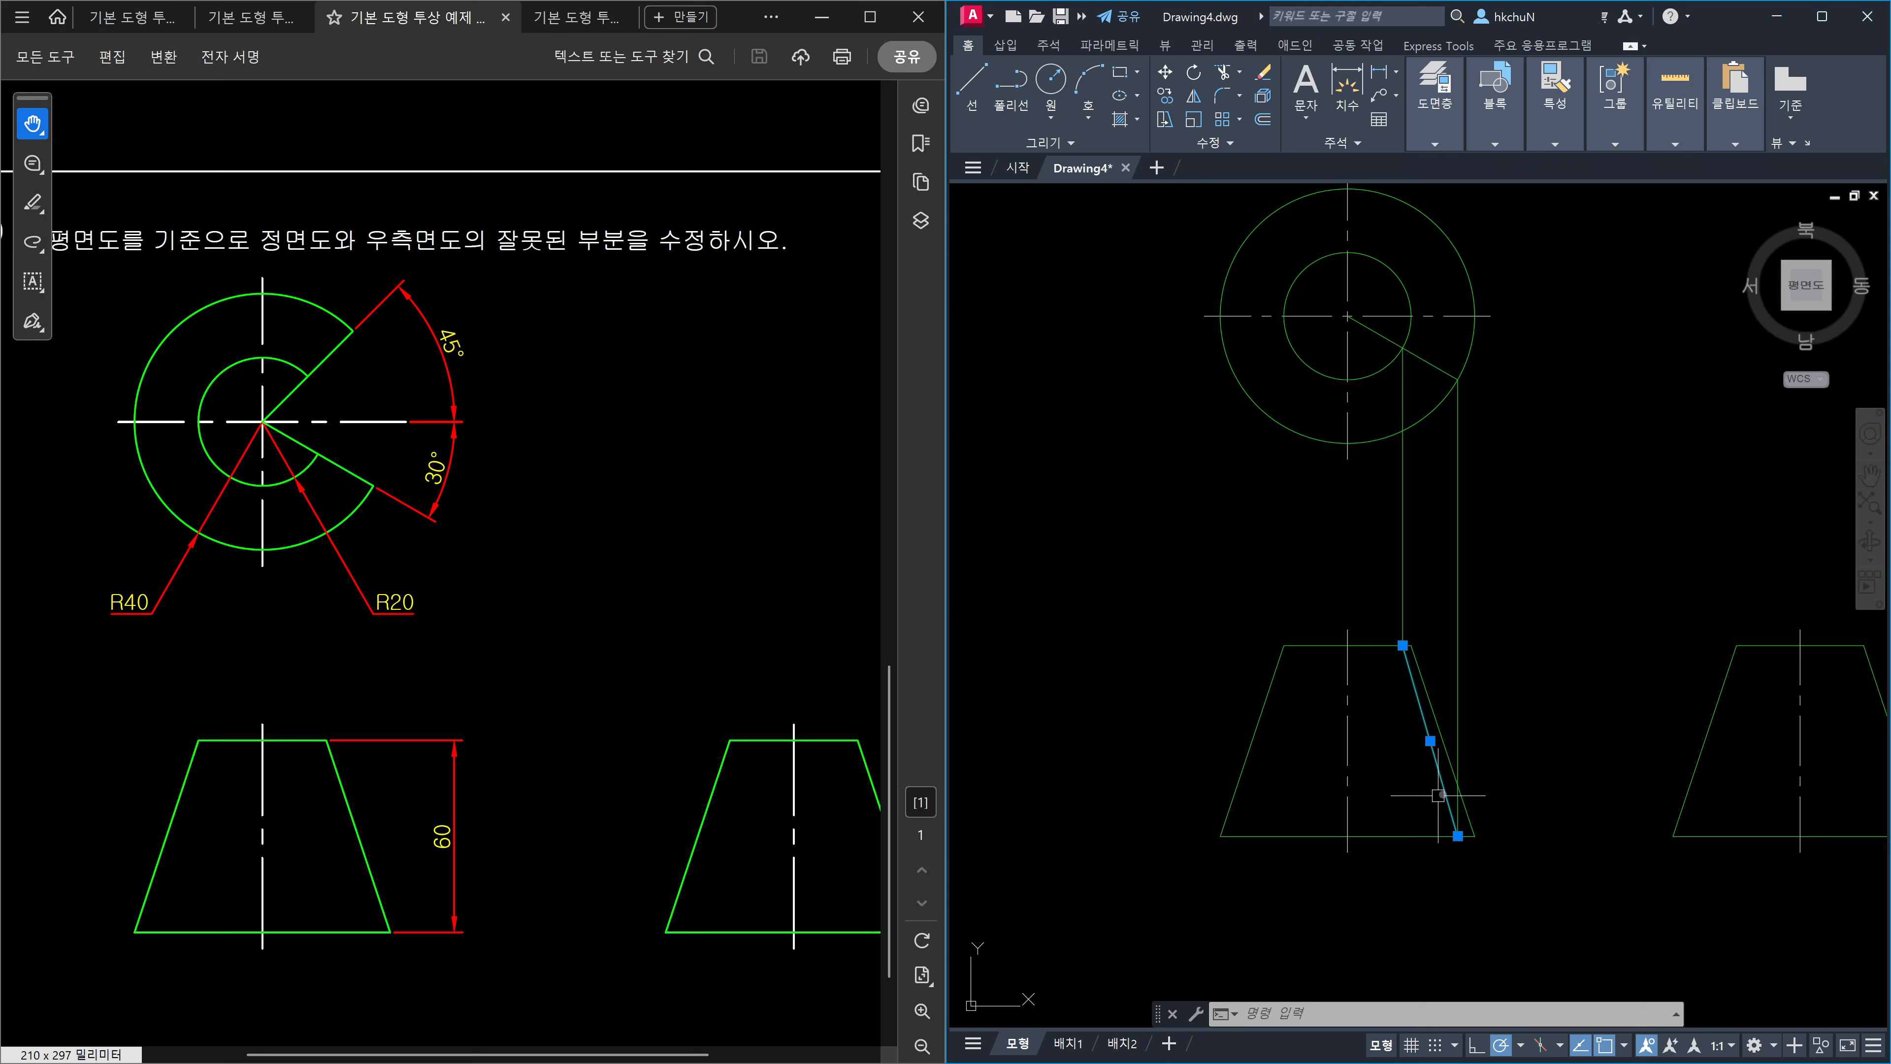
scroll(1347, 300, "up", 4)
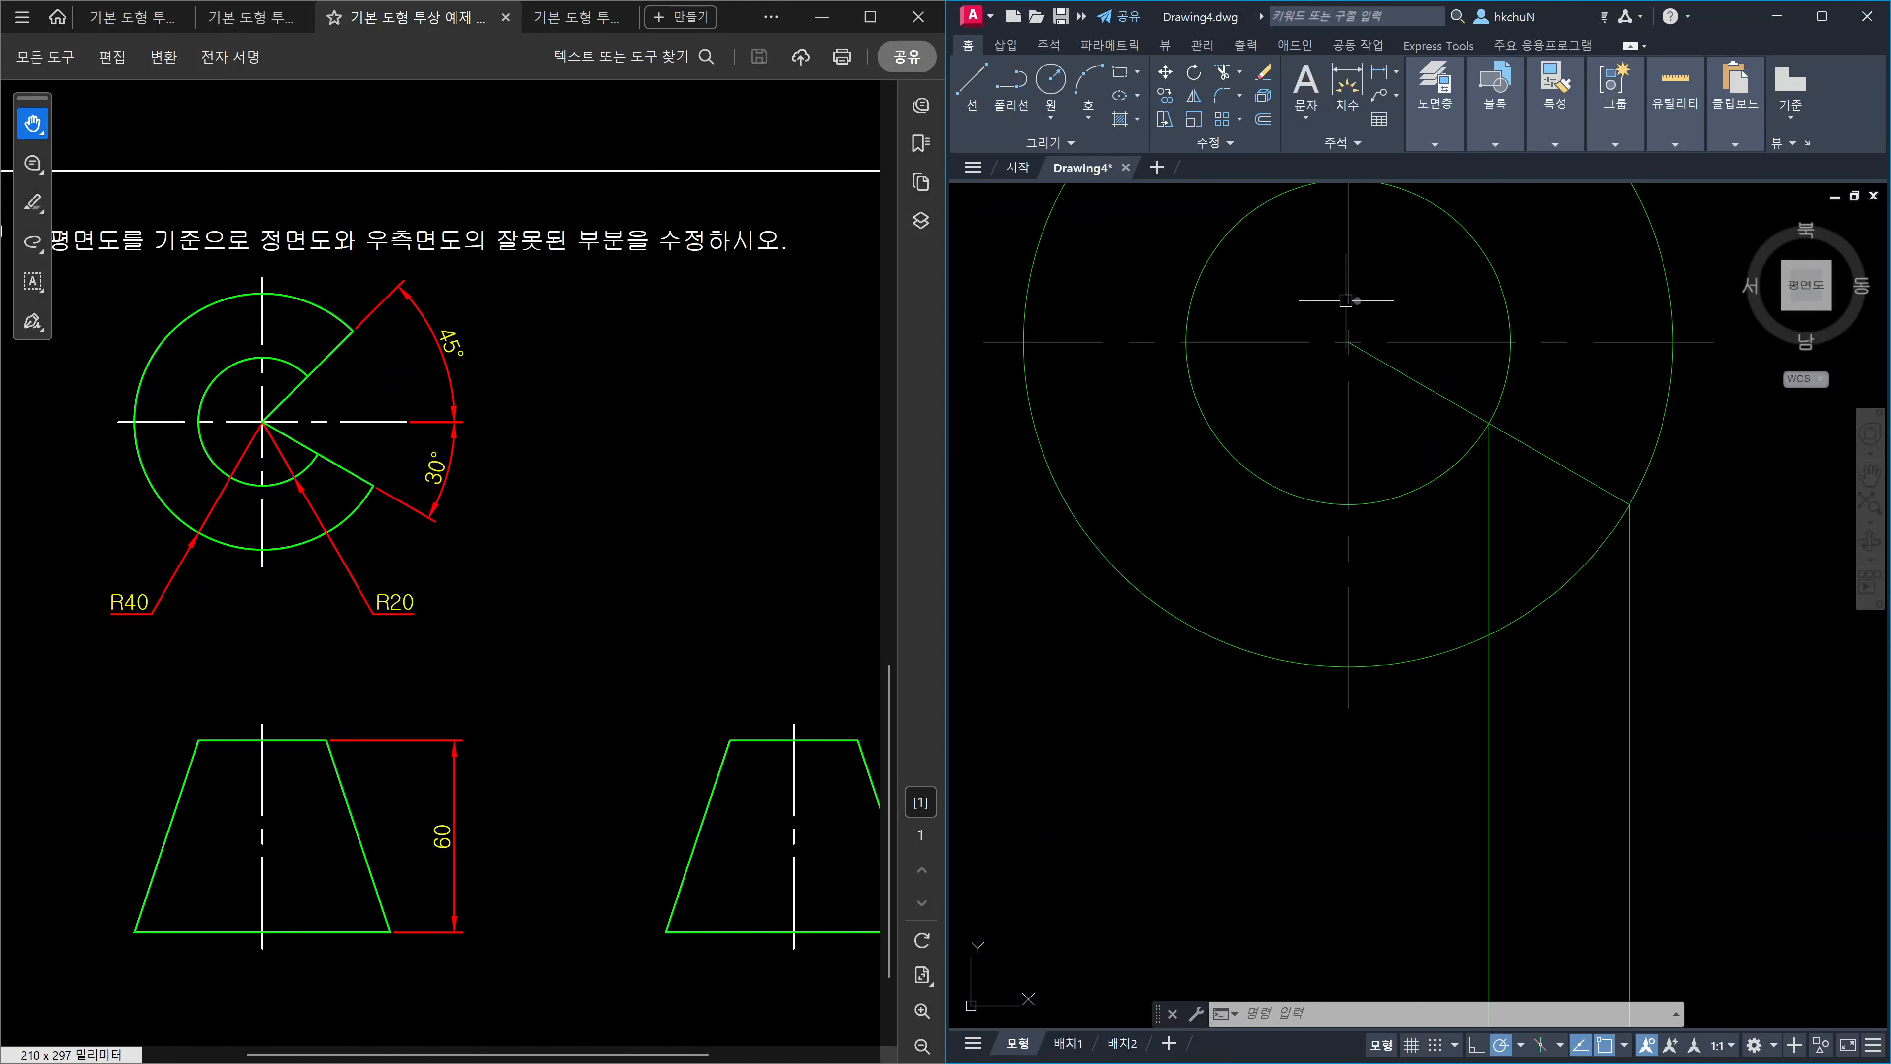
left_click(1413, 371)
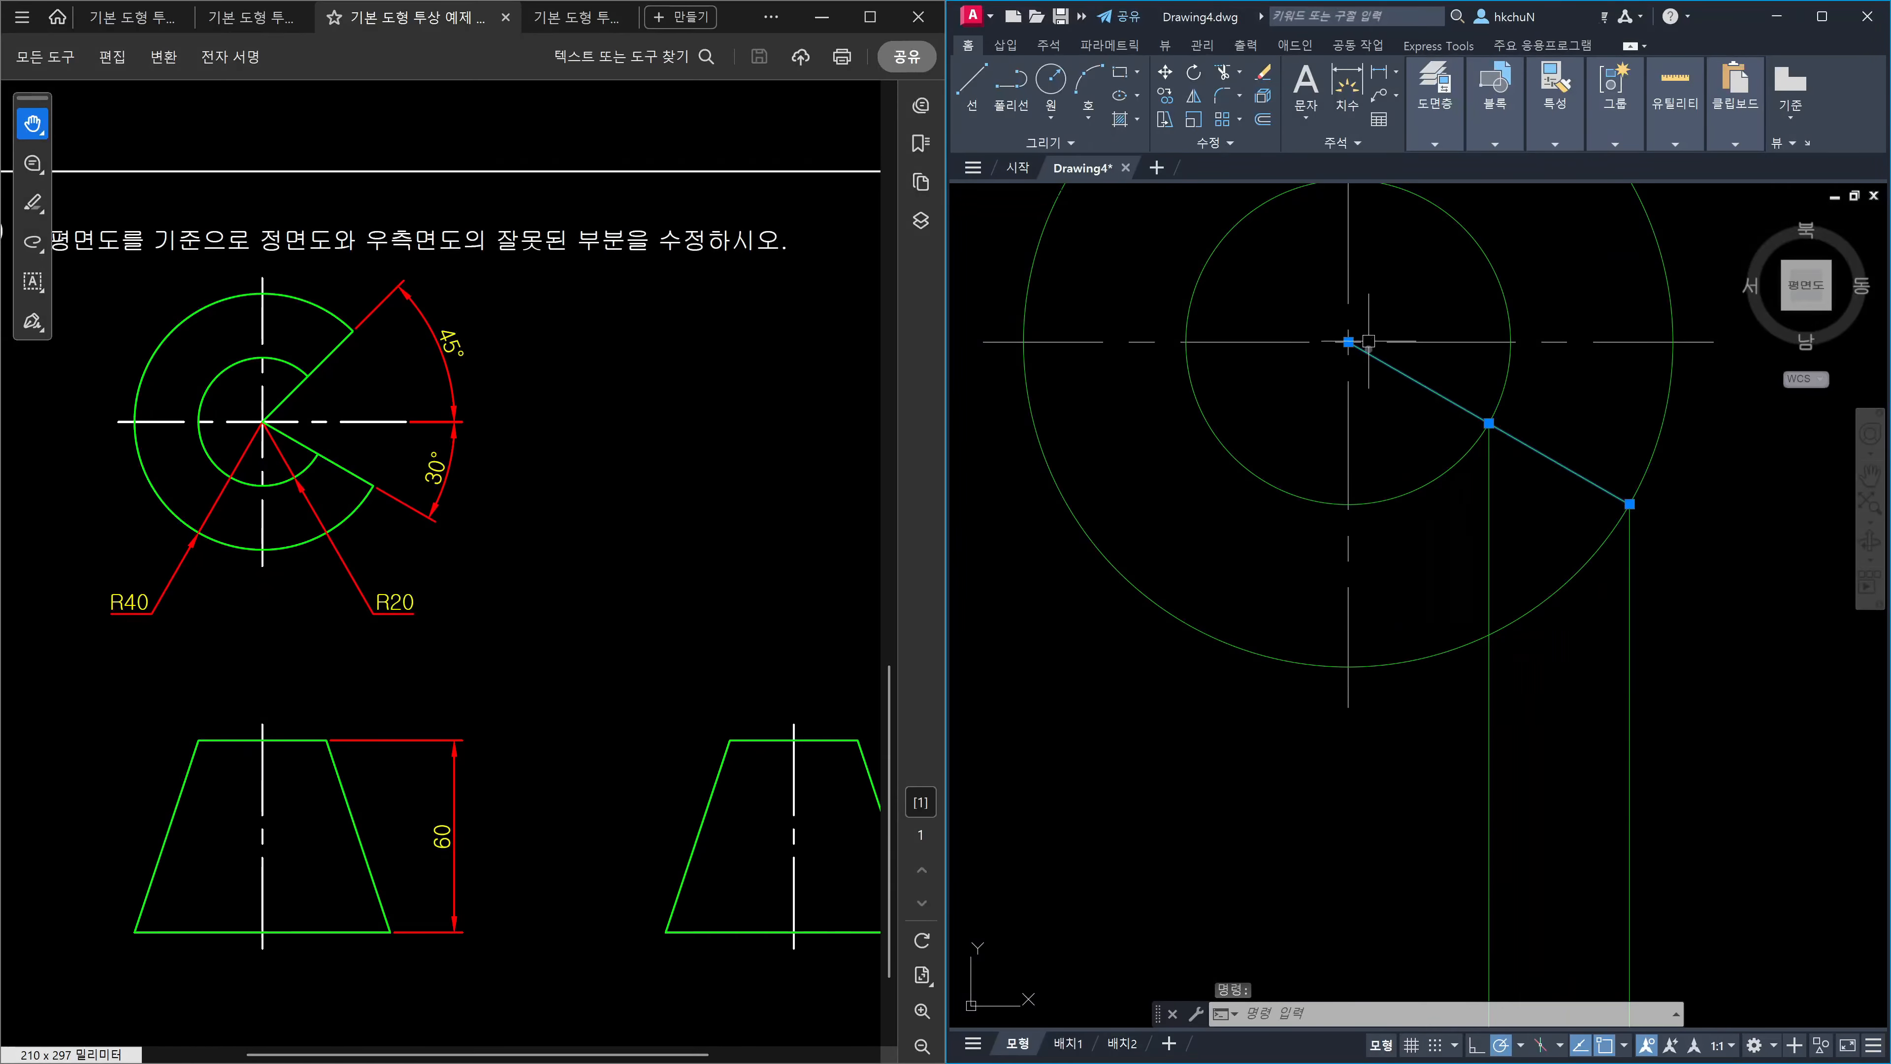
scroll(1381, 364, "down", 5)
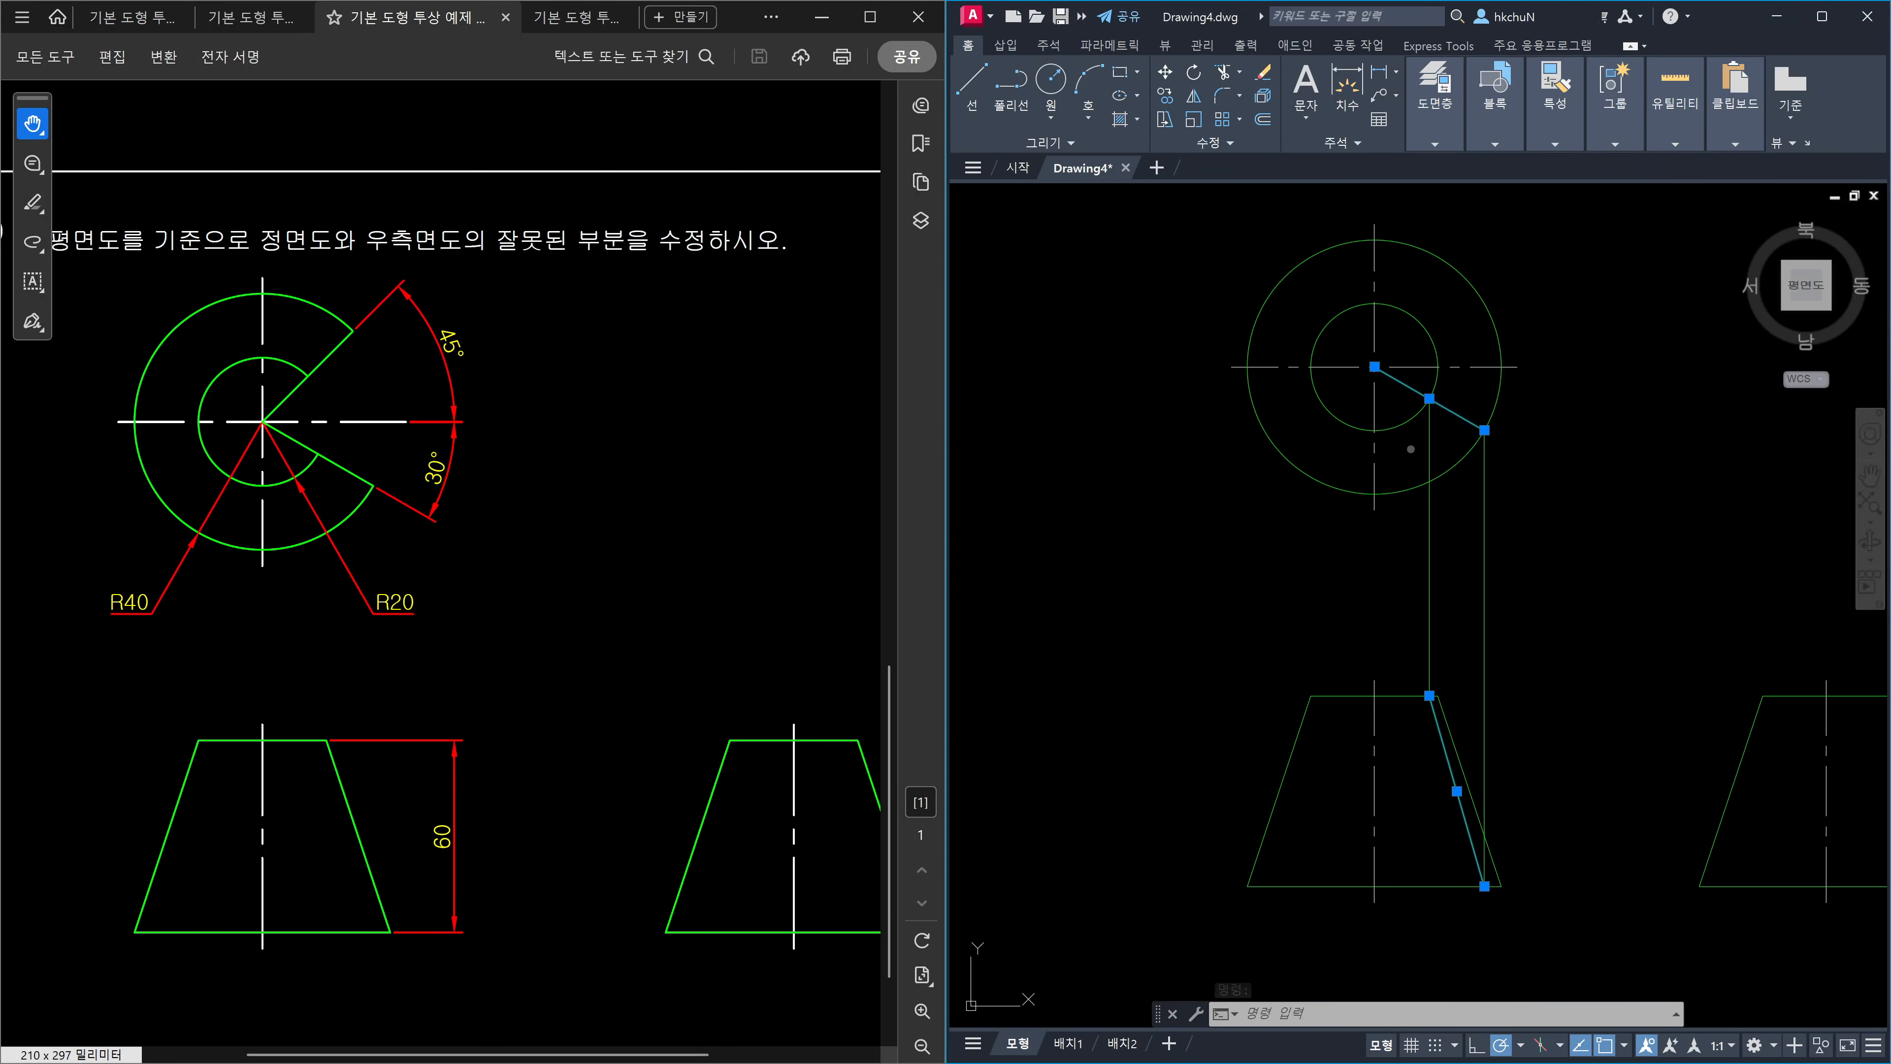
scroll(1470, 767, "up", 4)
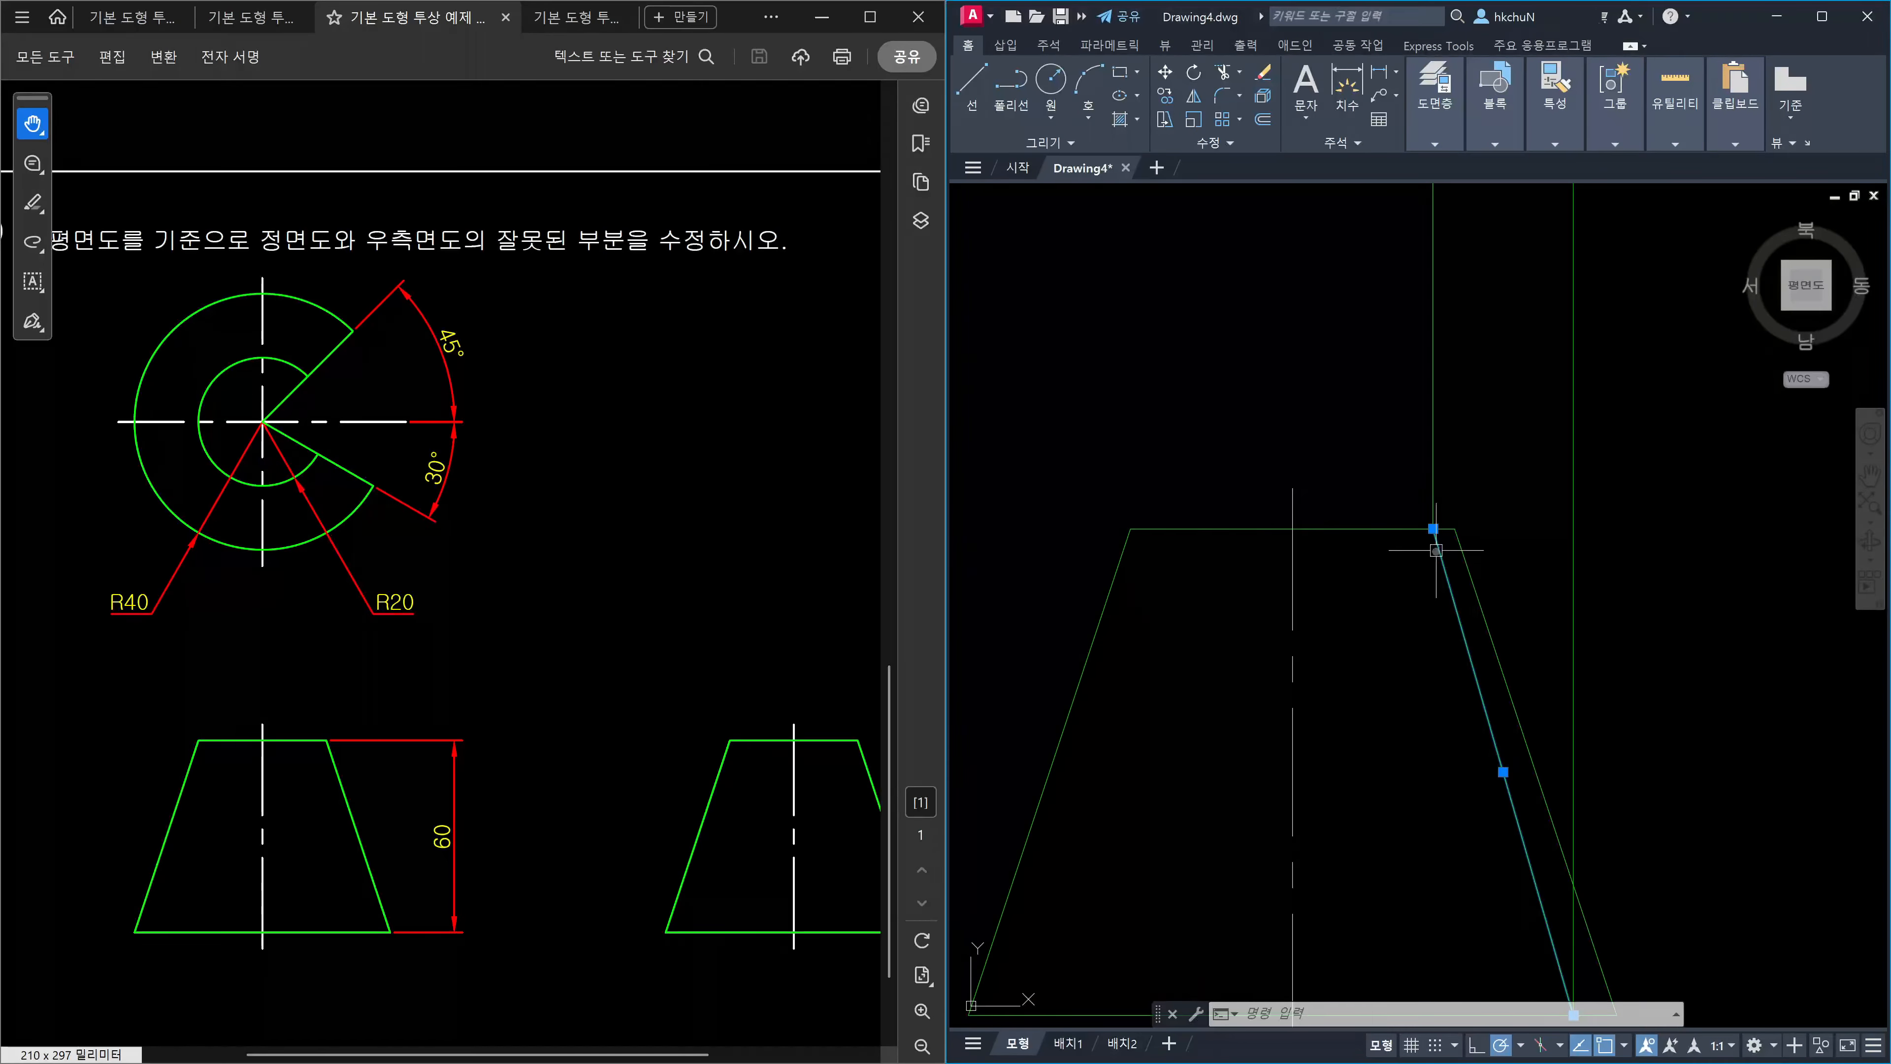
scroll(1576, 927, "down", 5)
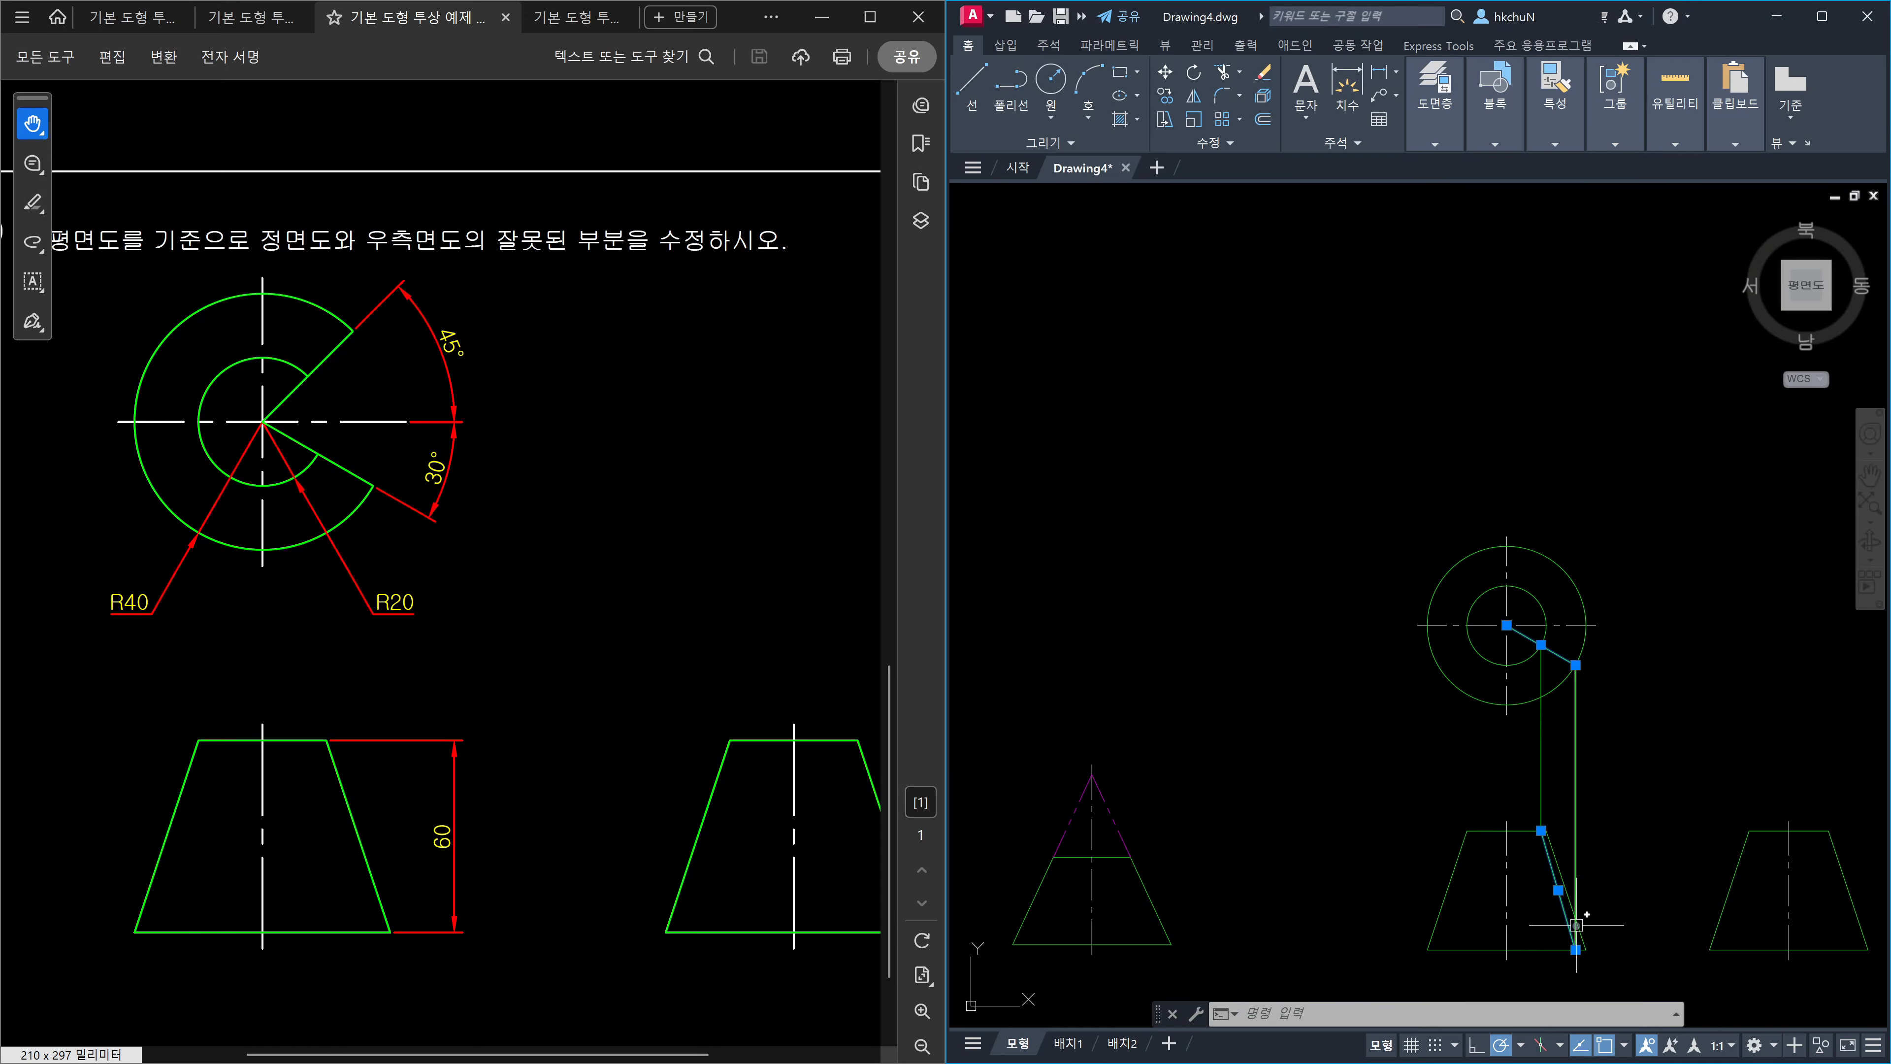
scroll(1534, 630, "up", 6)
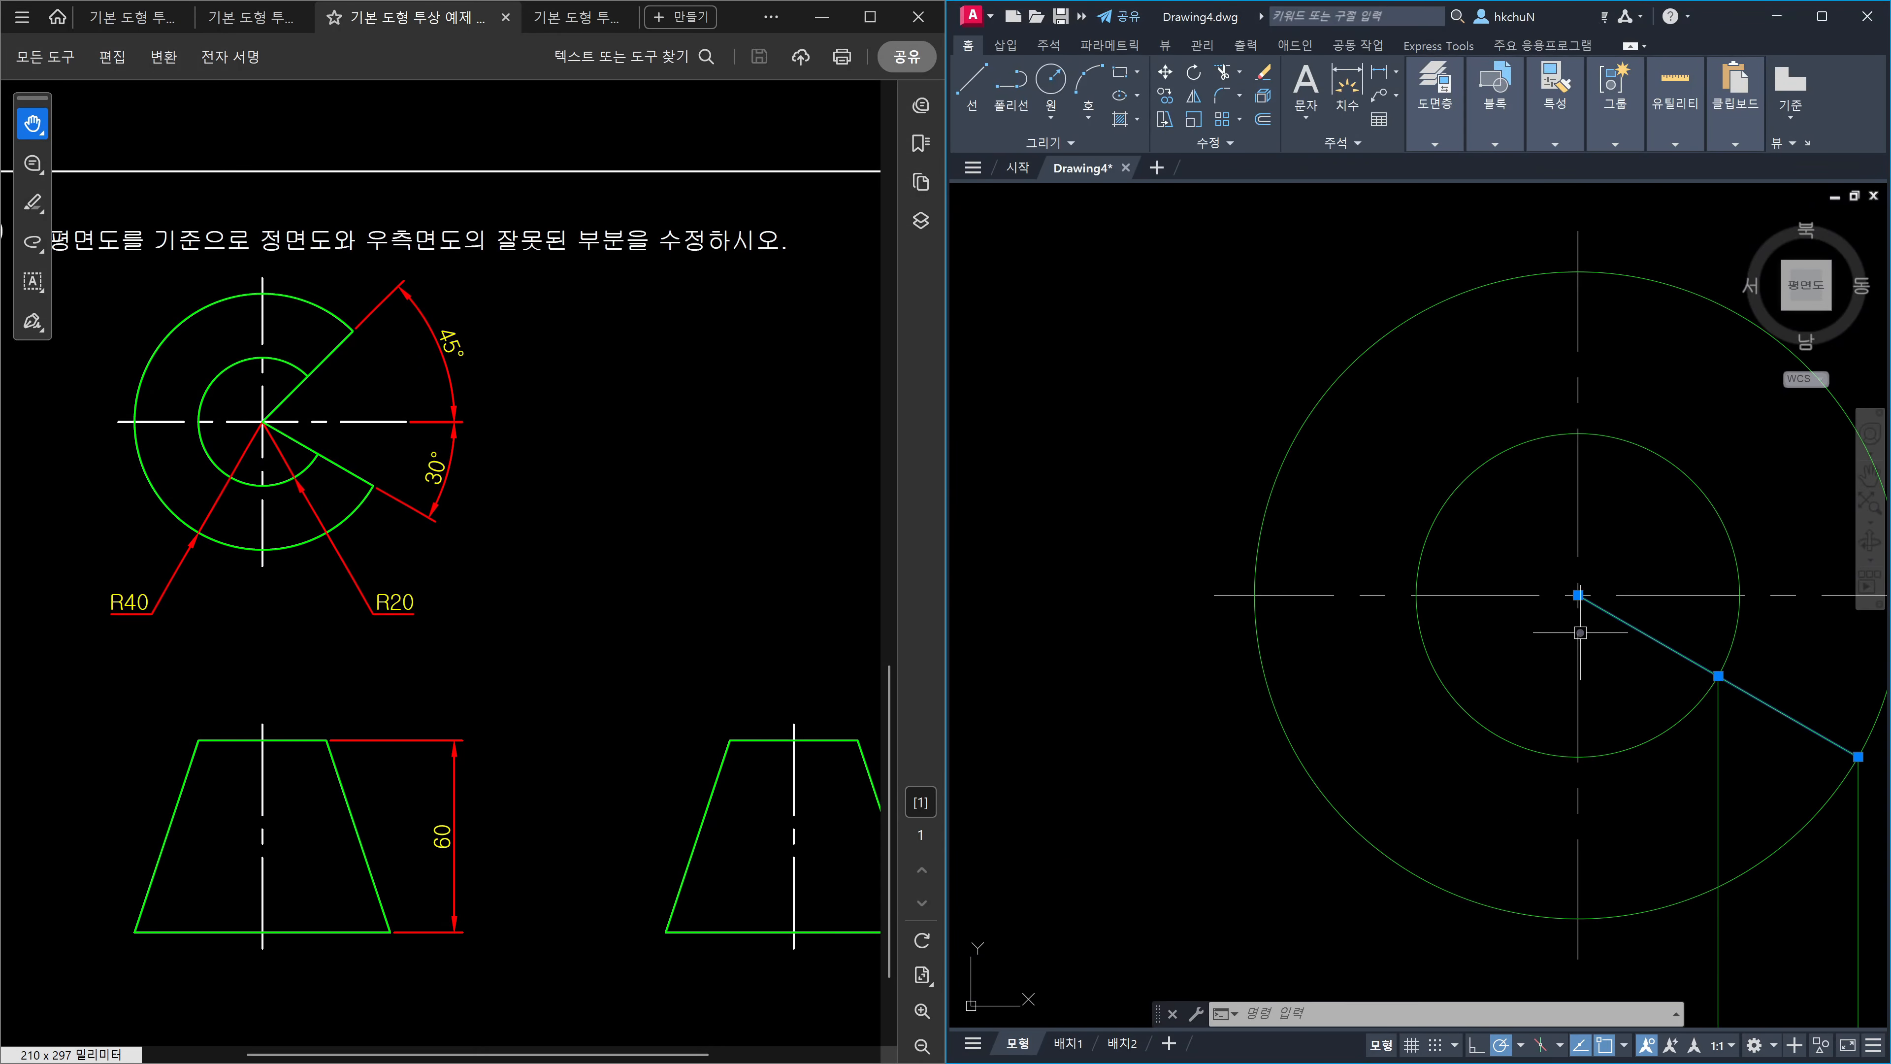
key("Escape")
type("o")
key("Return")
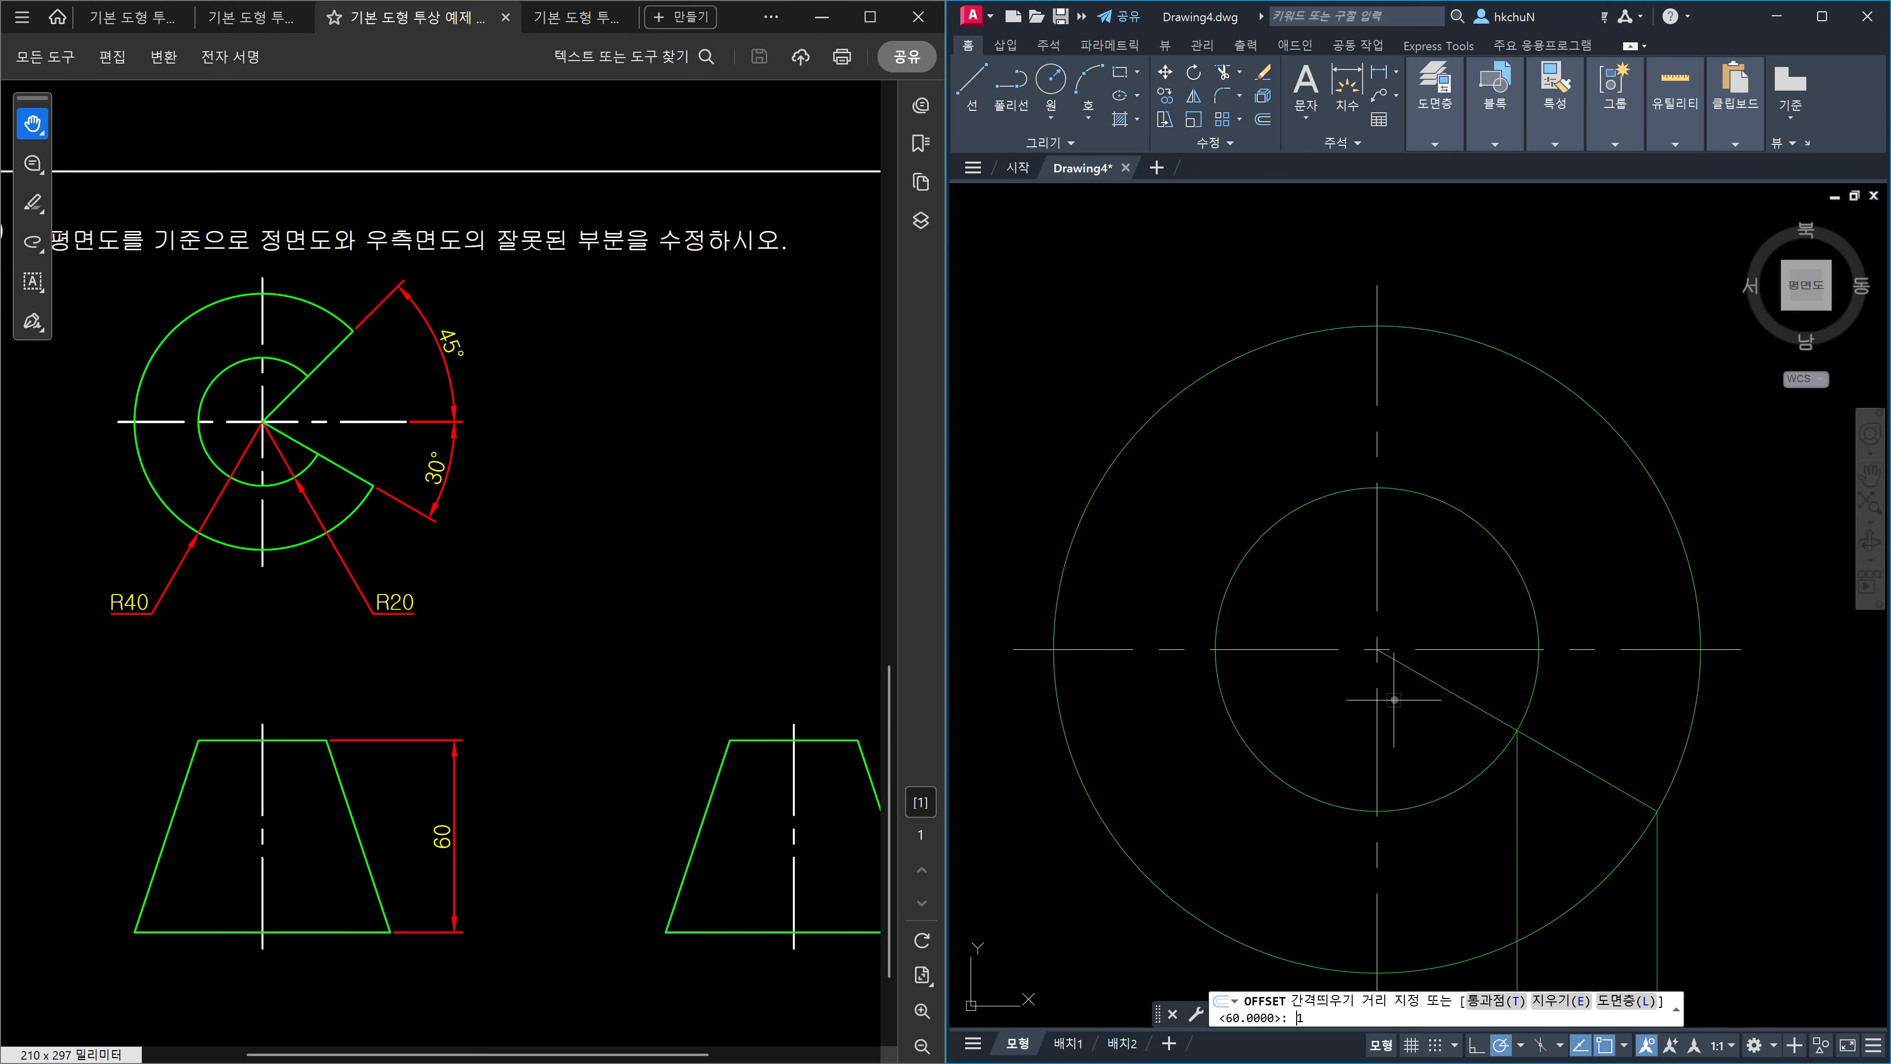
type("10")
key("Return")
key("Return")
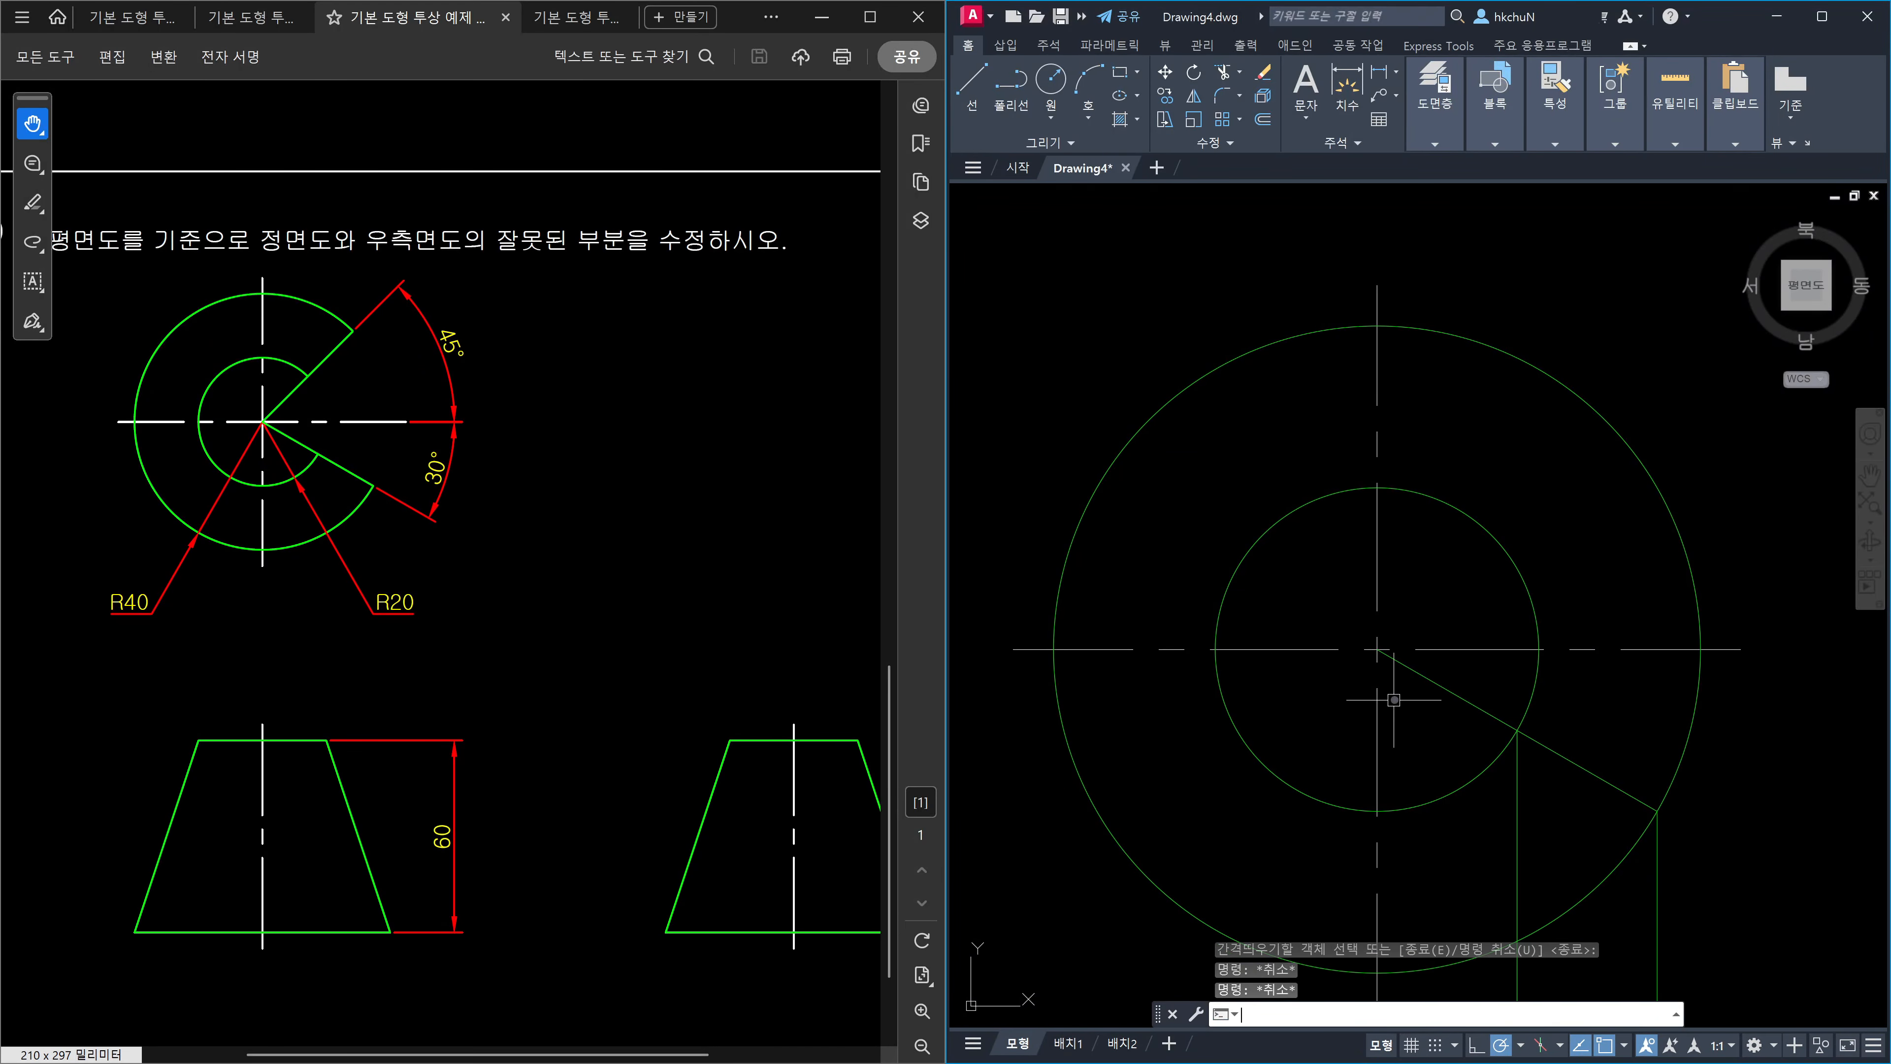
Offset the plan view's -30° line by 10 toward its upper side.
type("o")
key("Return")
type("10")
key("Return")
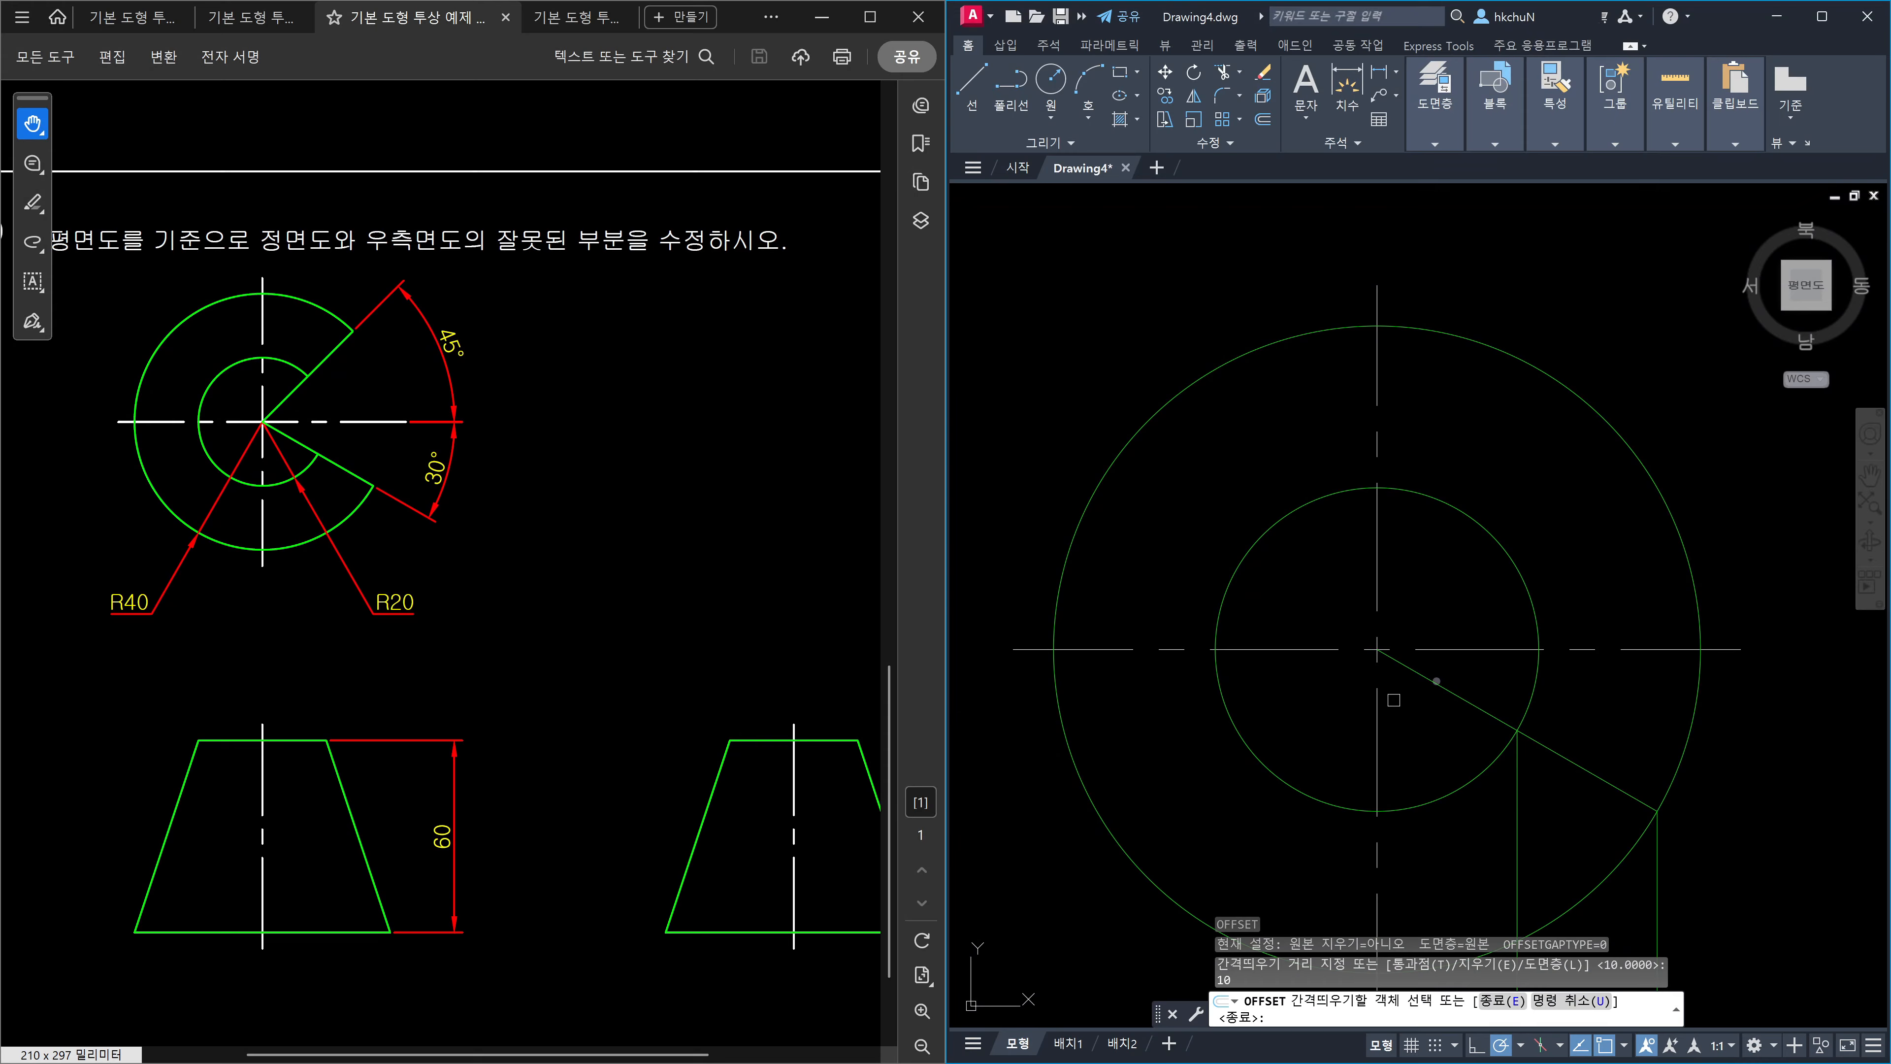
left_click(1436, 682)
left_click(1443, 604)
key("Escape")
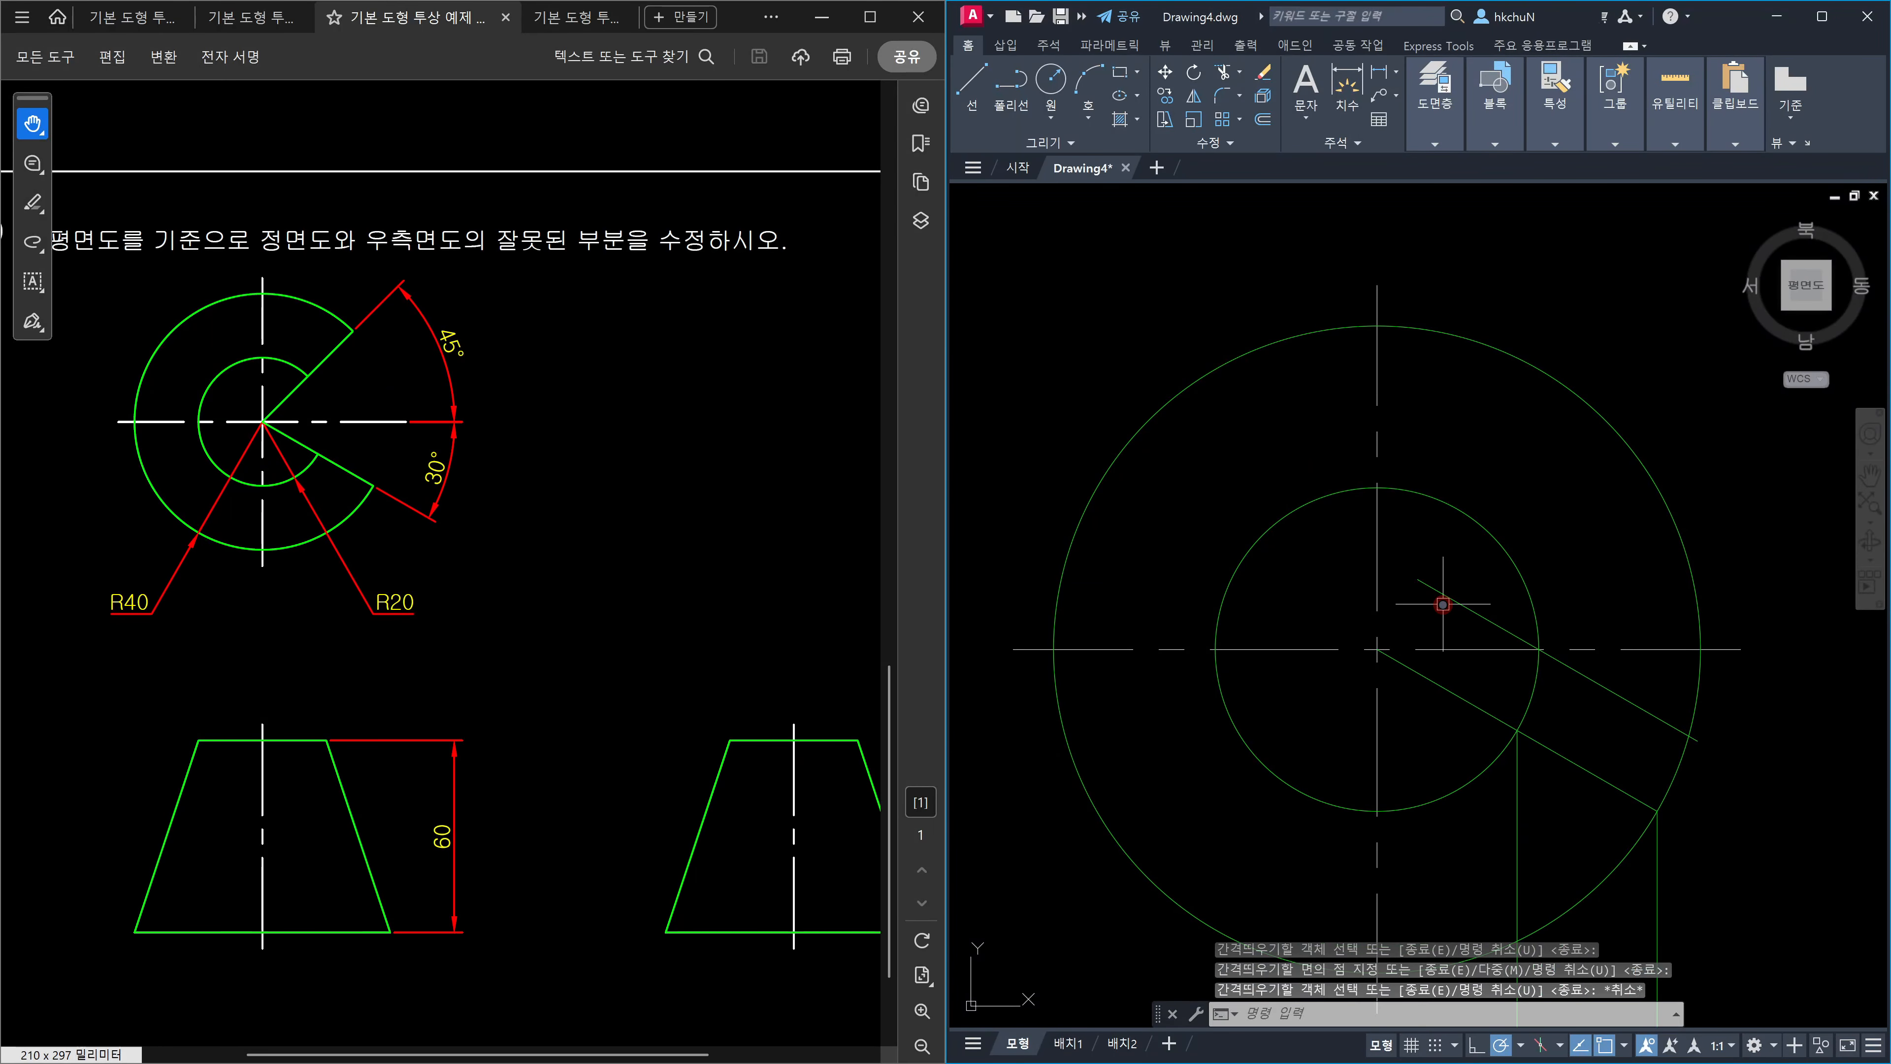
Extend the upper-left end of the offset -30° line to the larger circle.
type("ex")
key("Return")
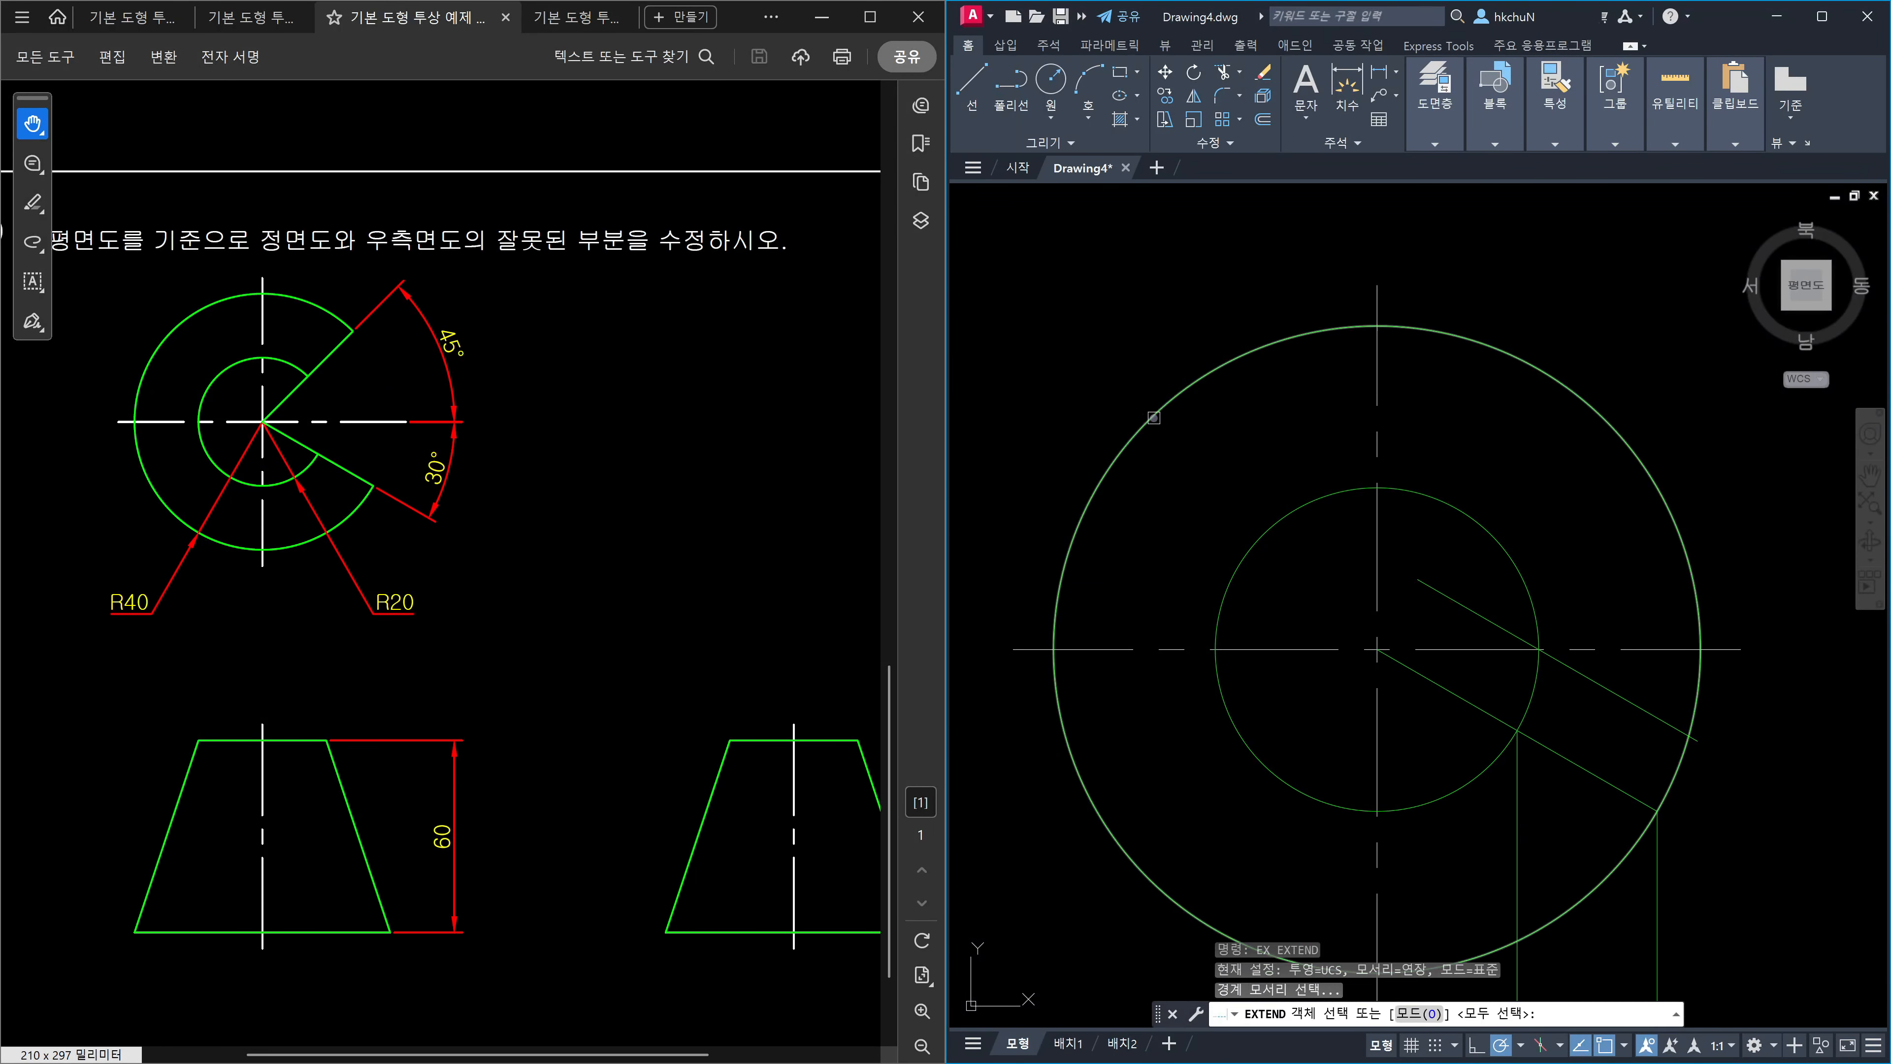
left_click(1153, 418)
key("Return")
left_click(1420, 580)
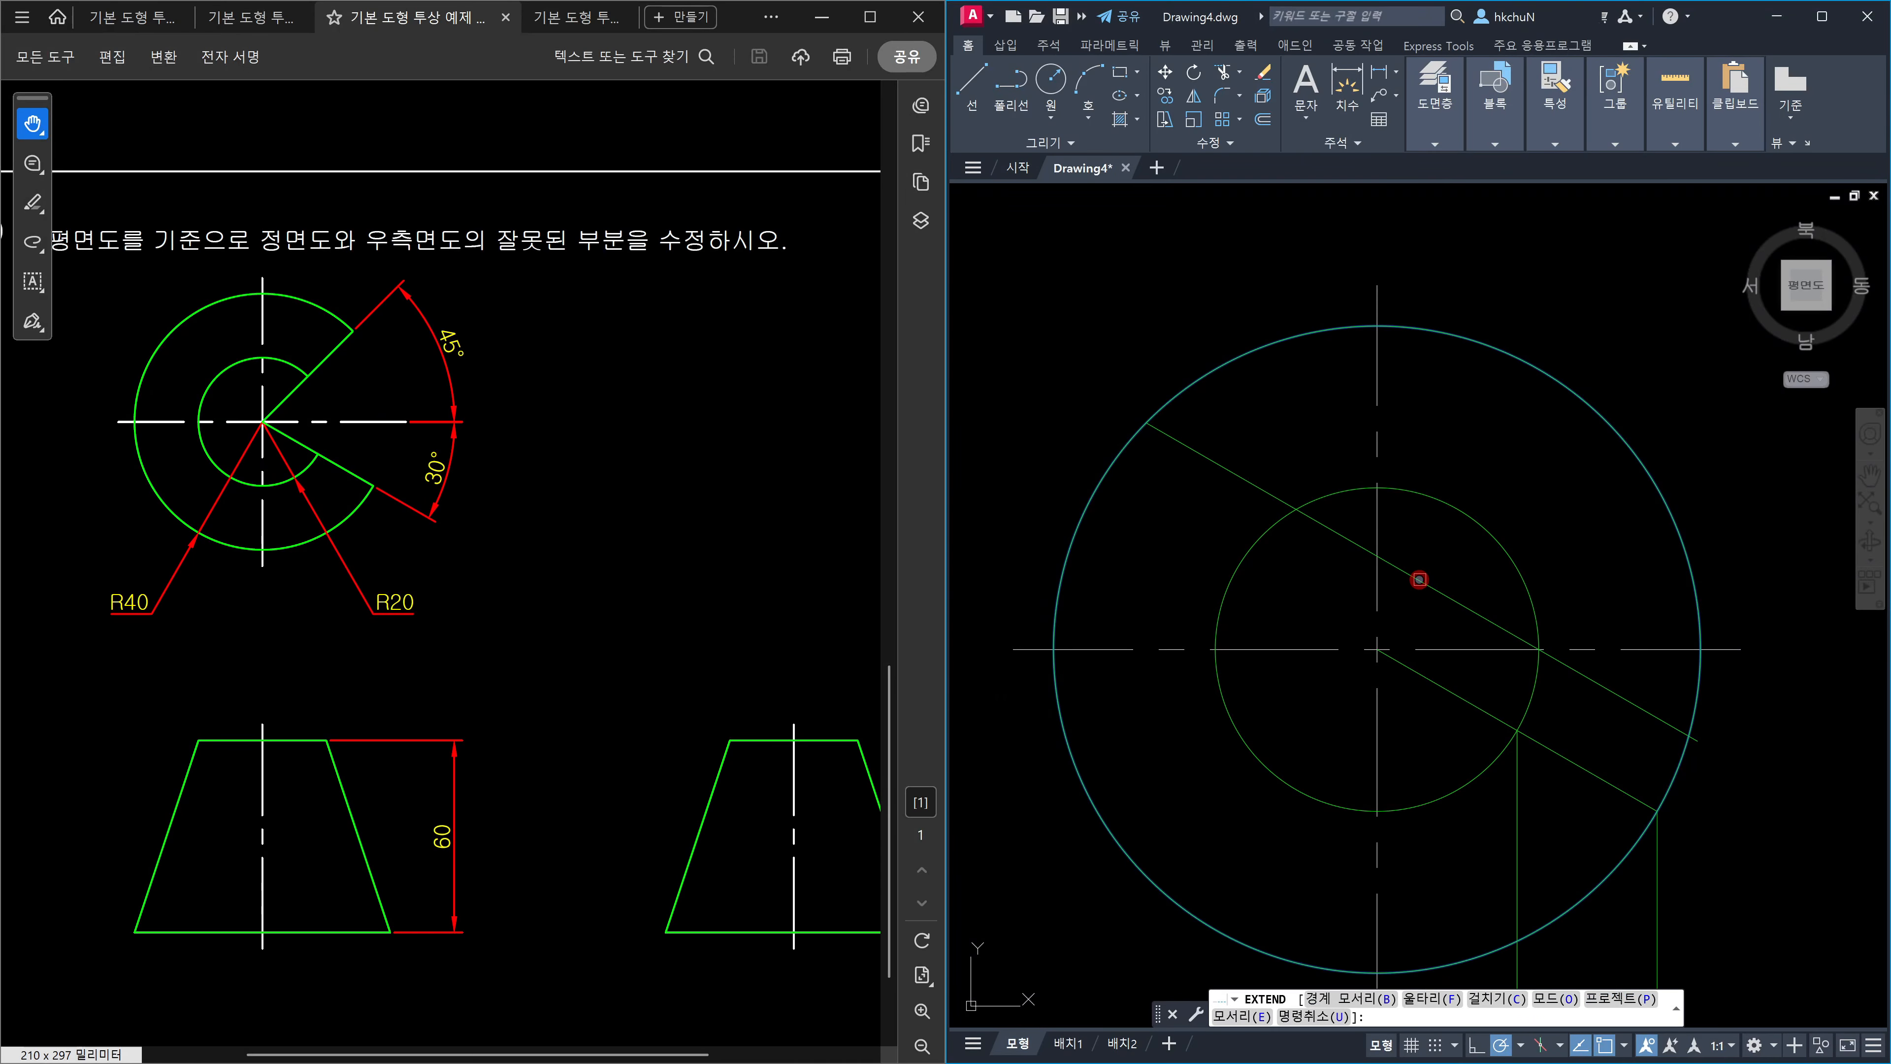
key("Escape")
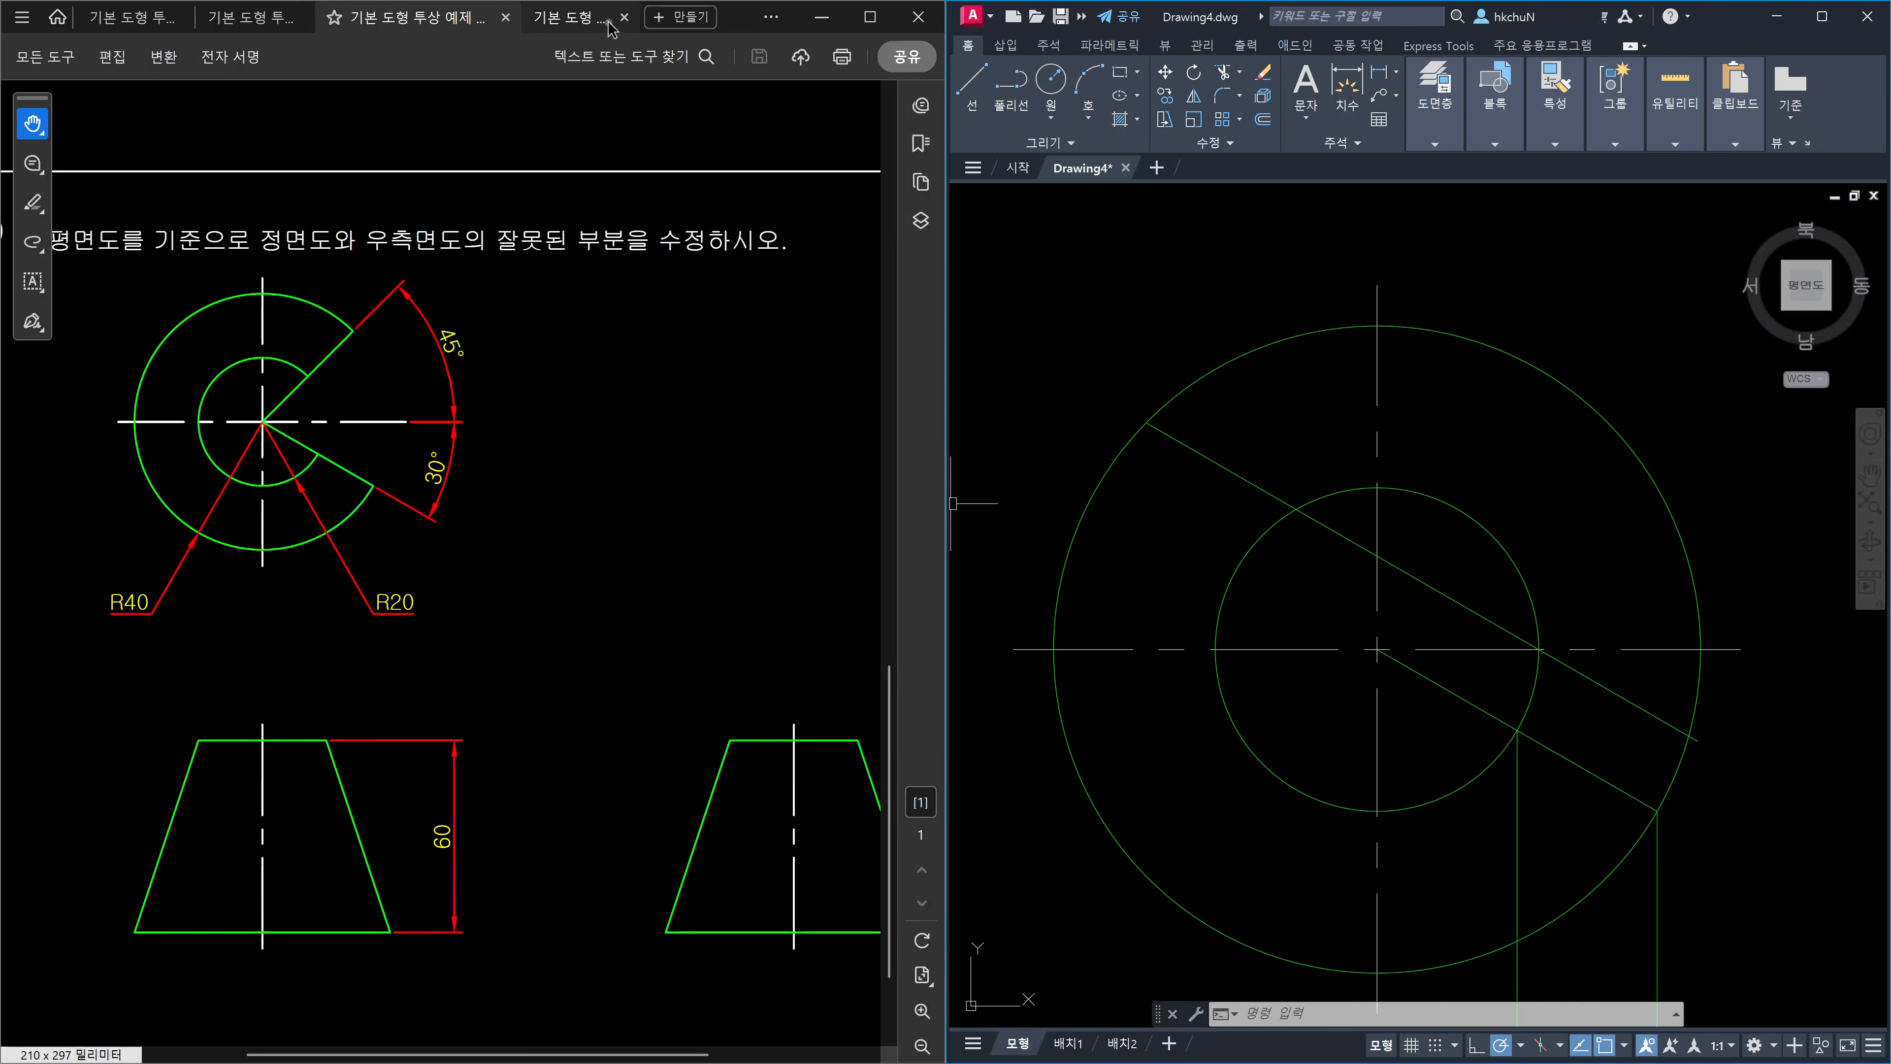
Look at problems 29 and 30 in the other PDF, return to the current problem, and select the offset line.
left_click(570, 23)
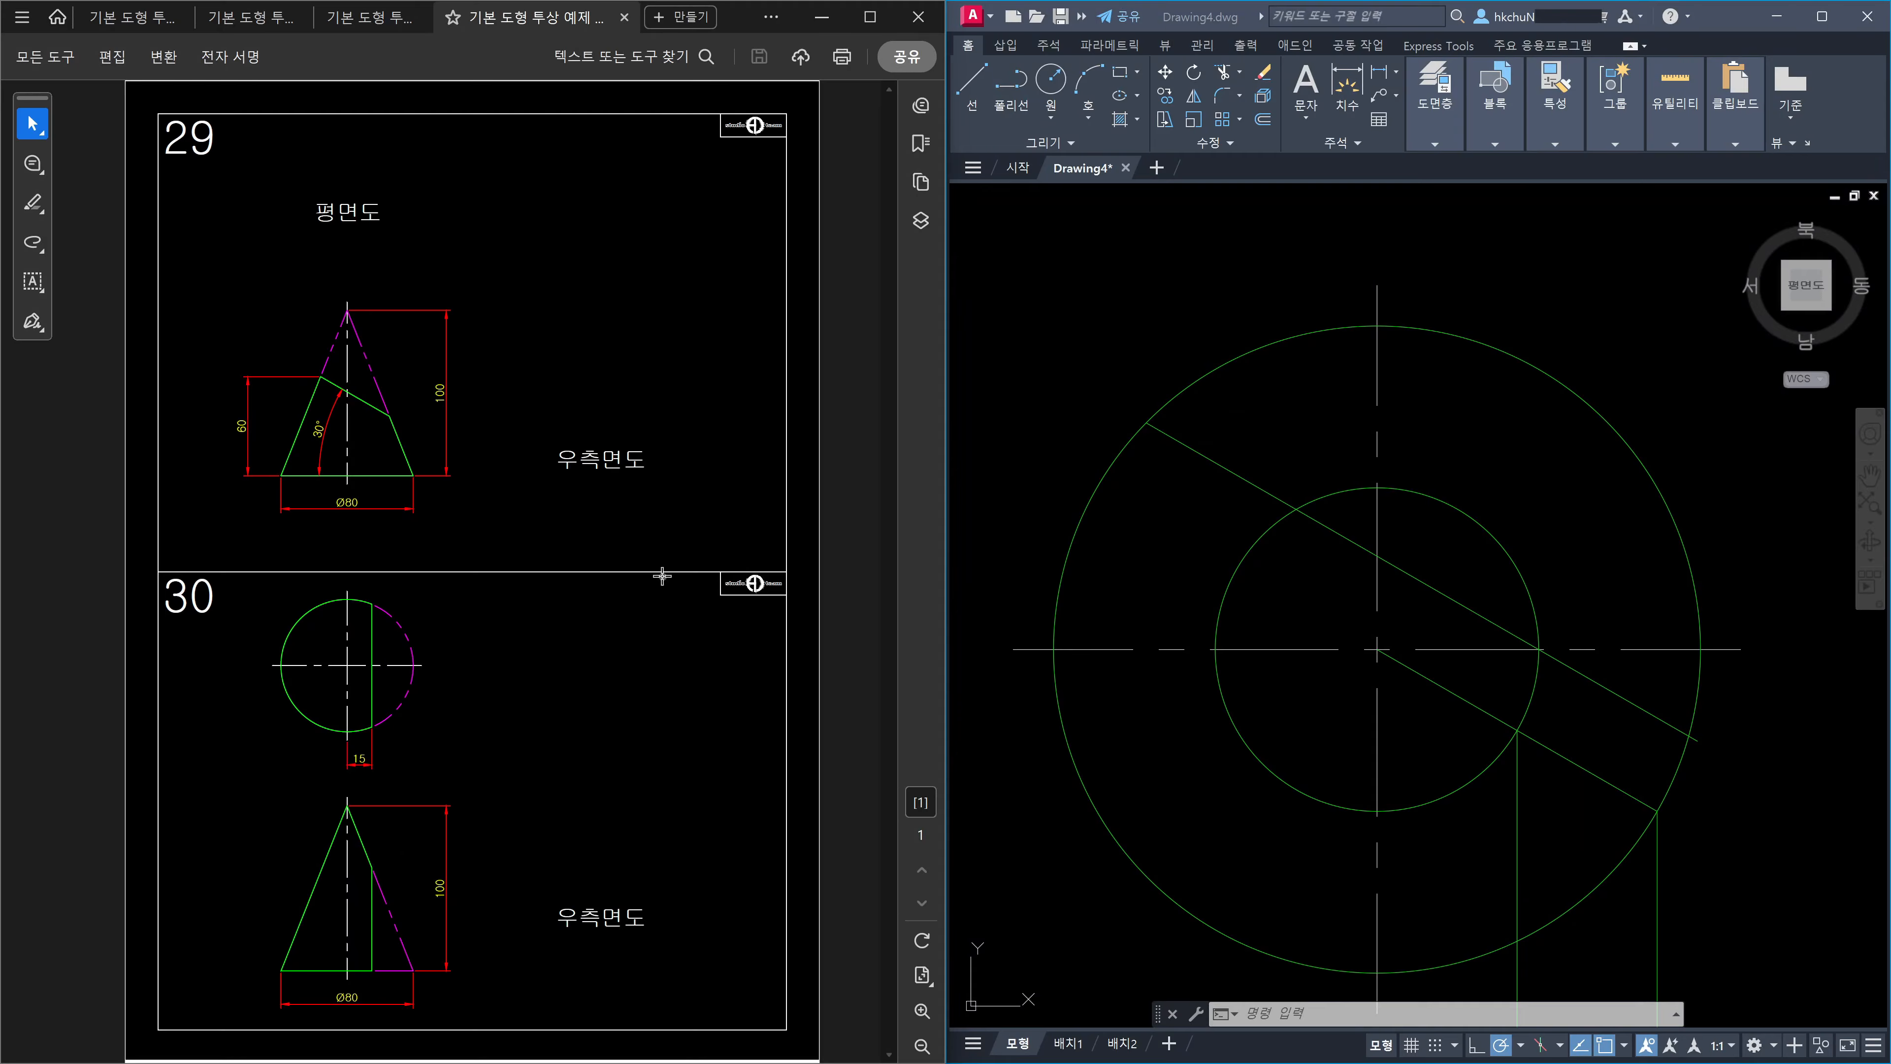
left_click(378, 30)
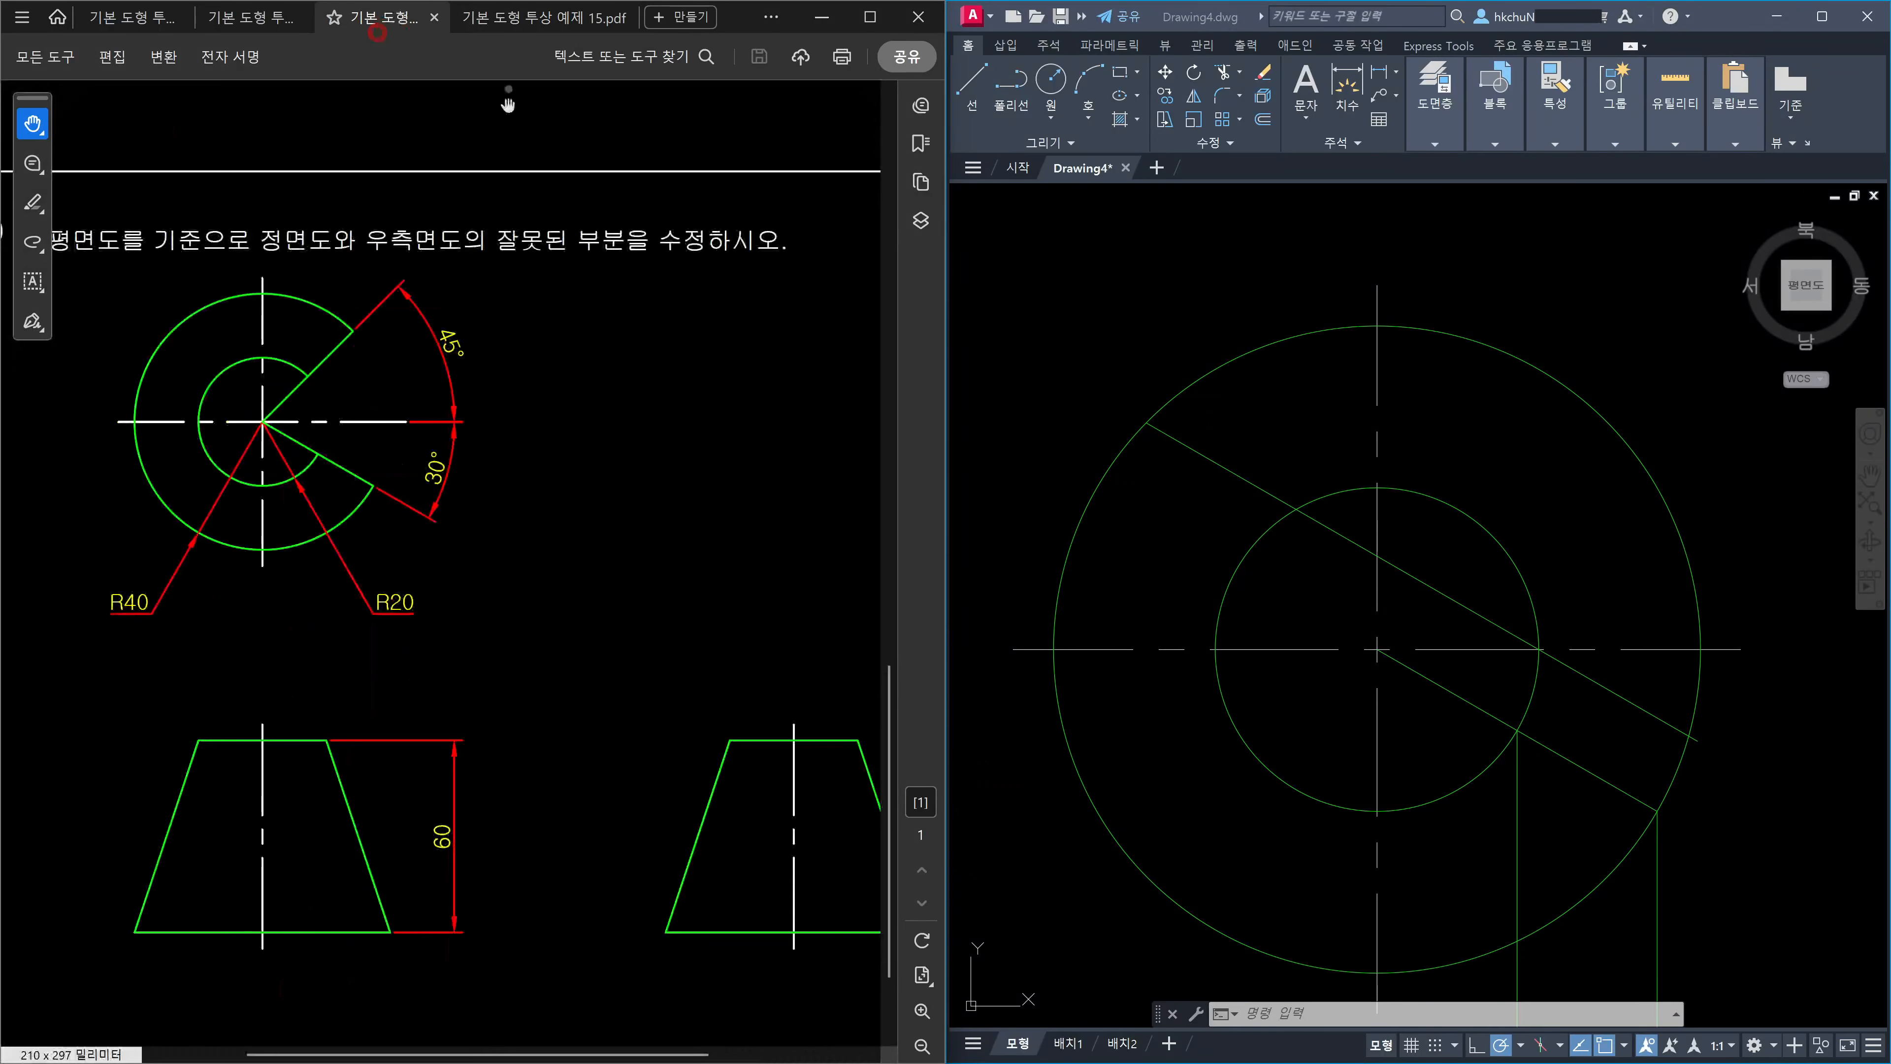
left_click(1353, 542)
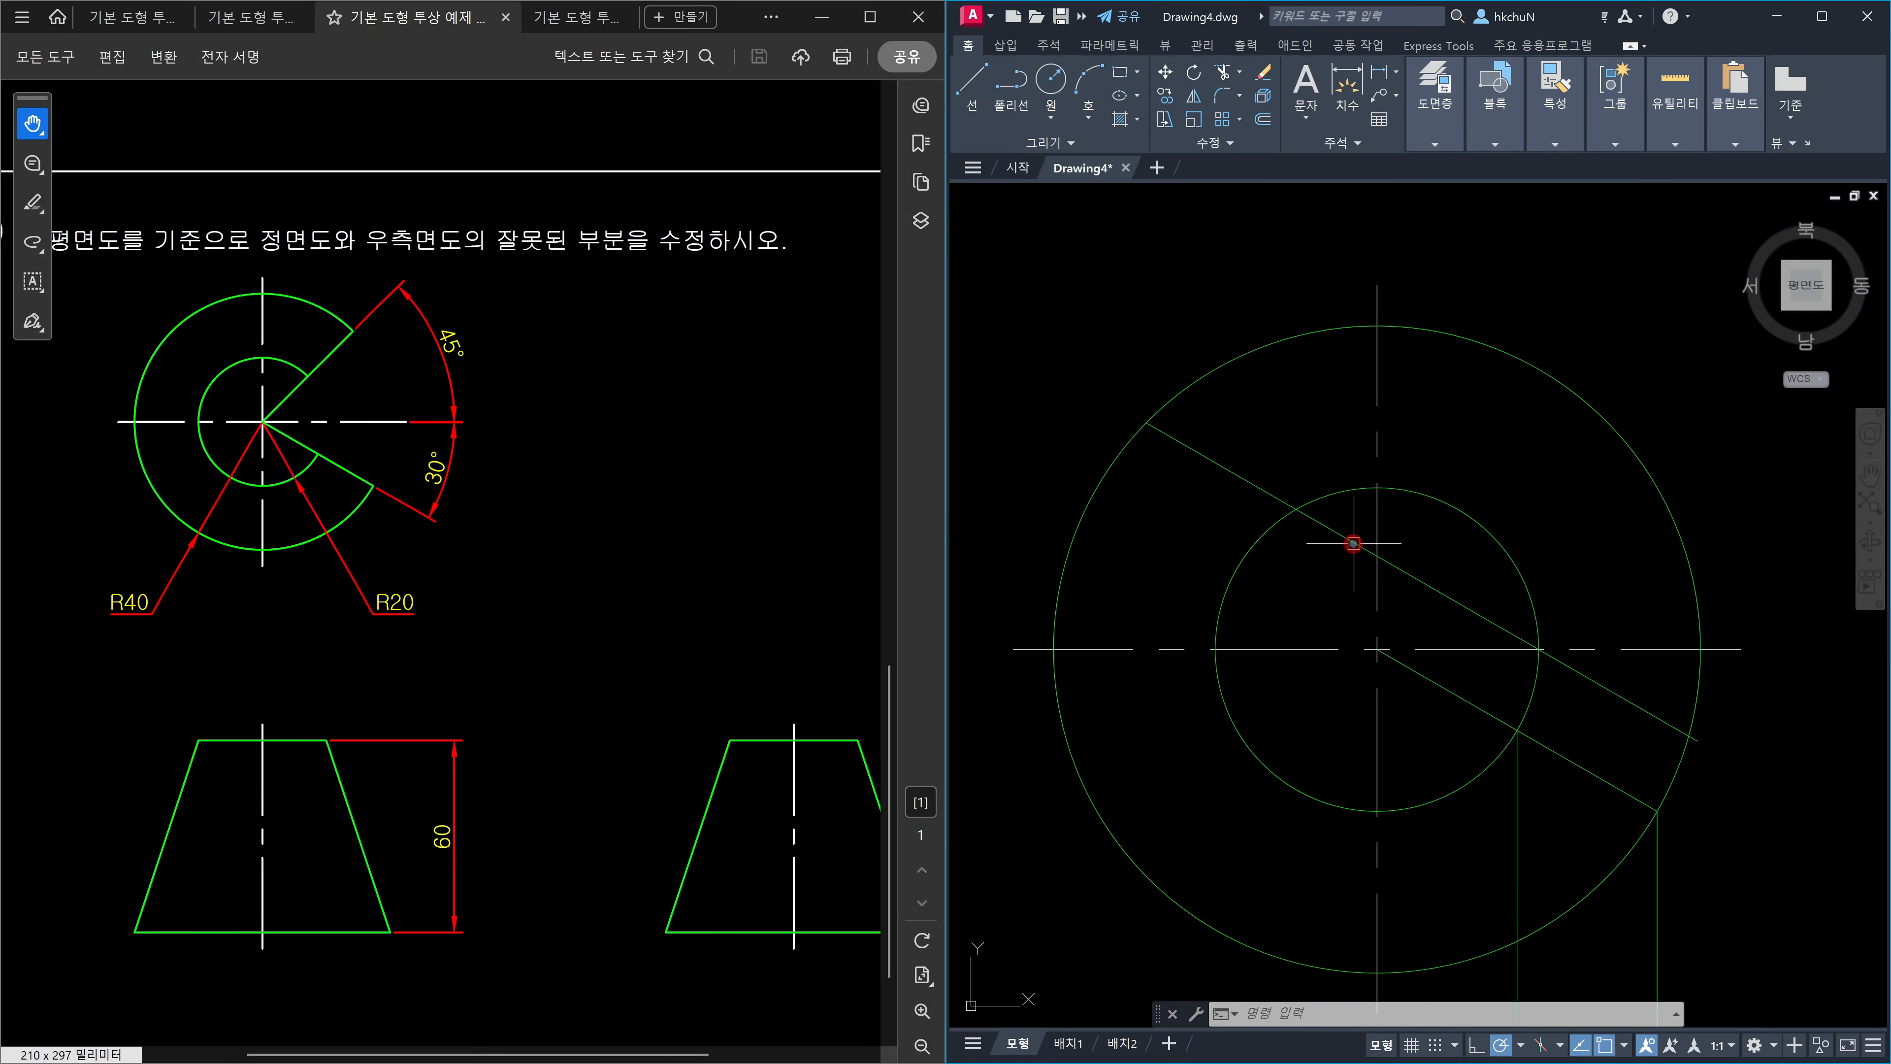
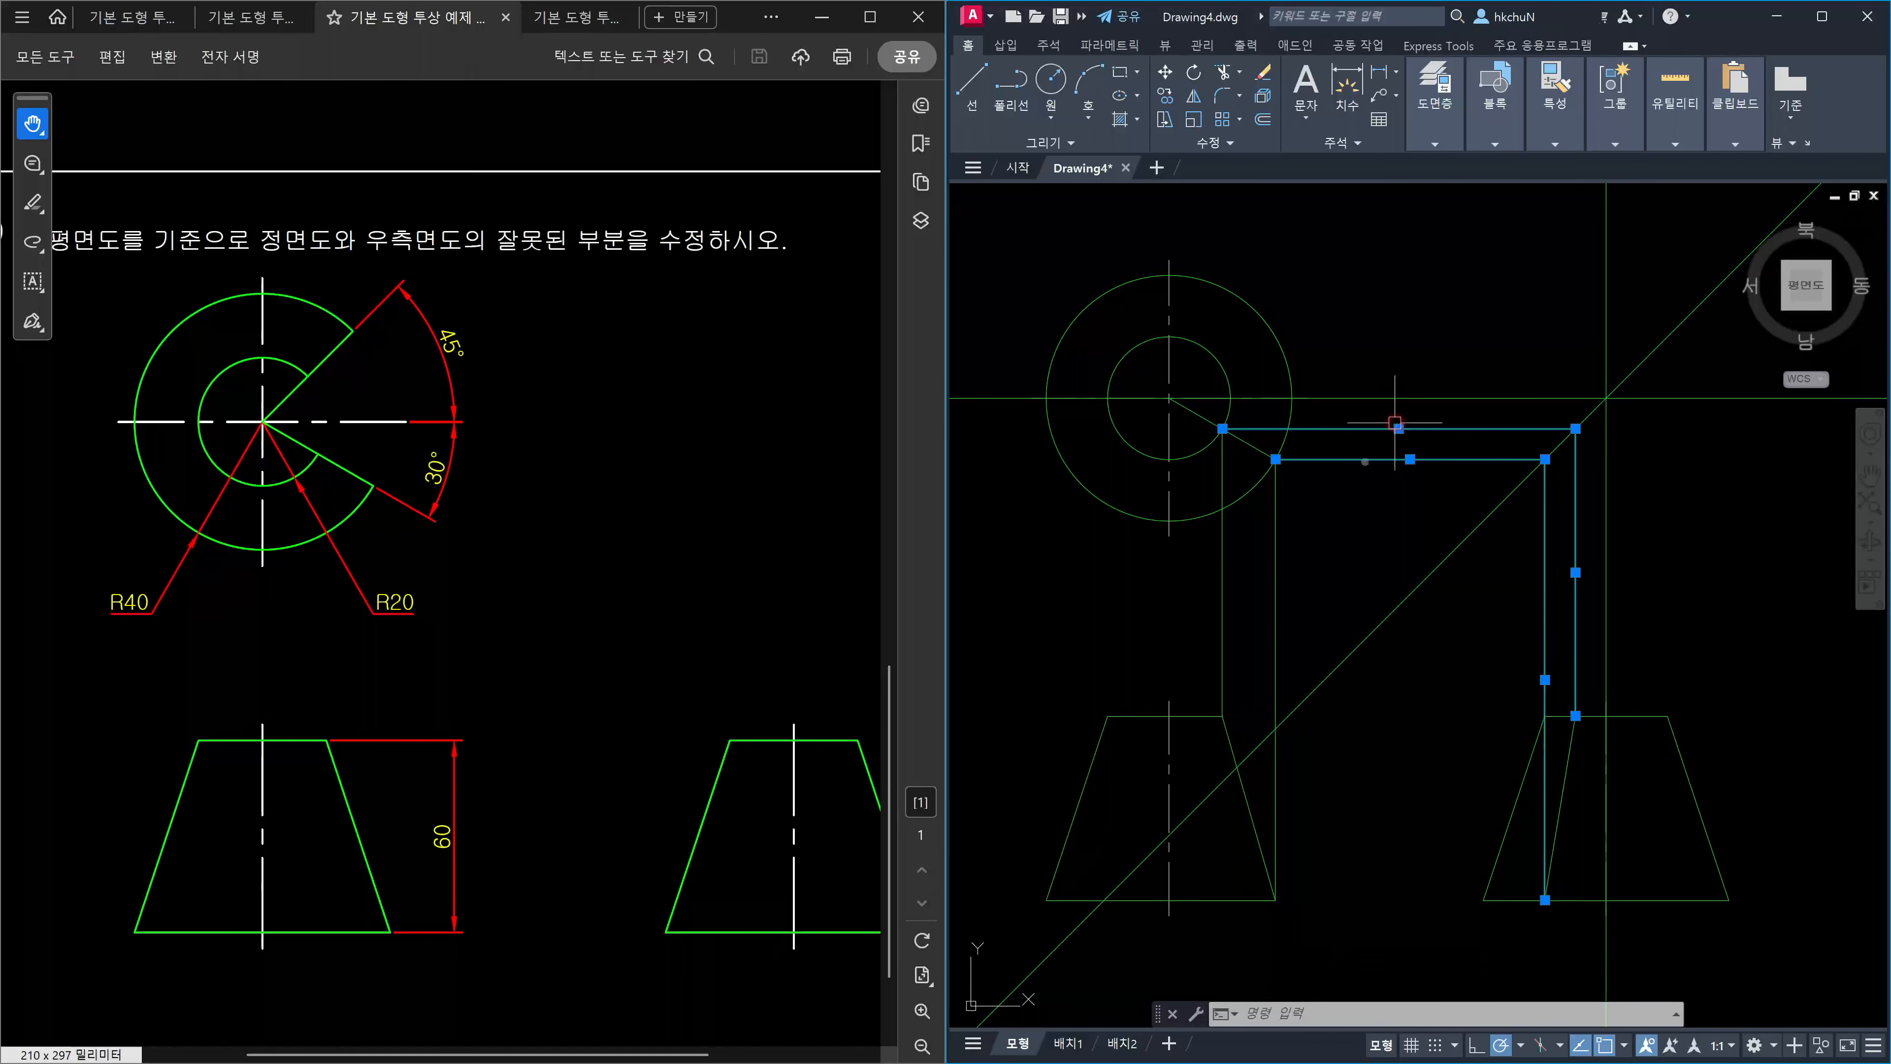
Delete the six horizontal and vertical projection lines linking the plan view to the front and side views.
left_click(1312, 568)
left_click(1208, 571)
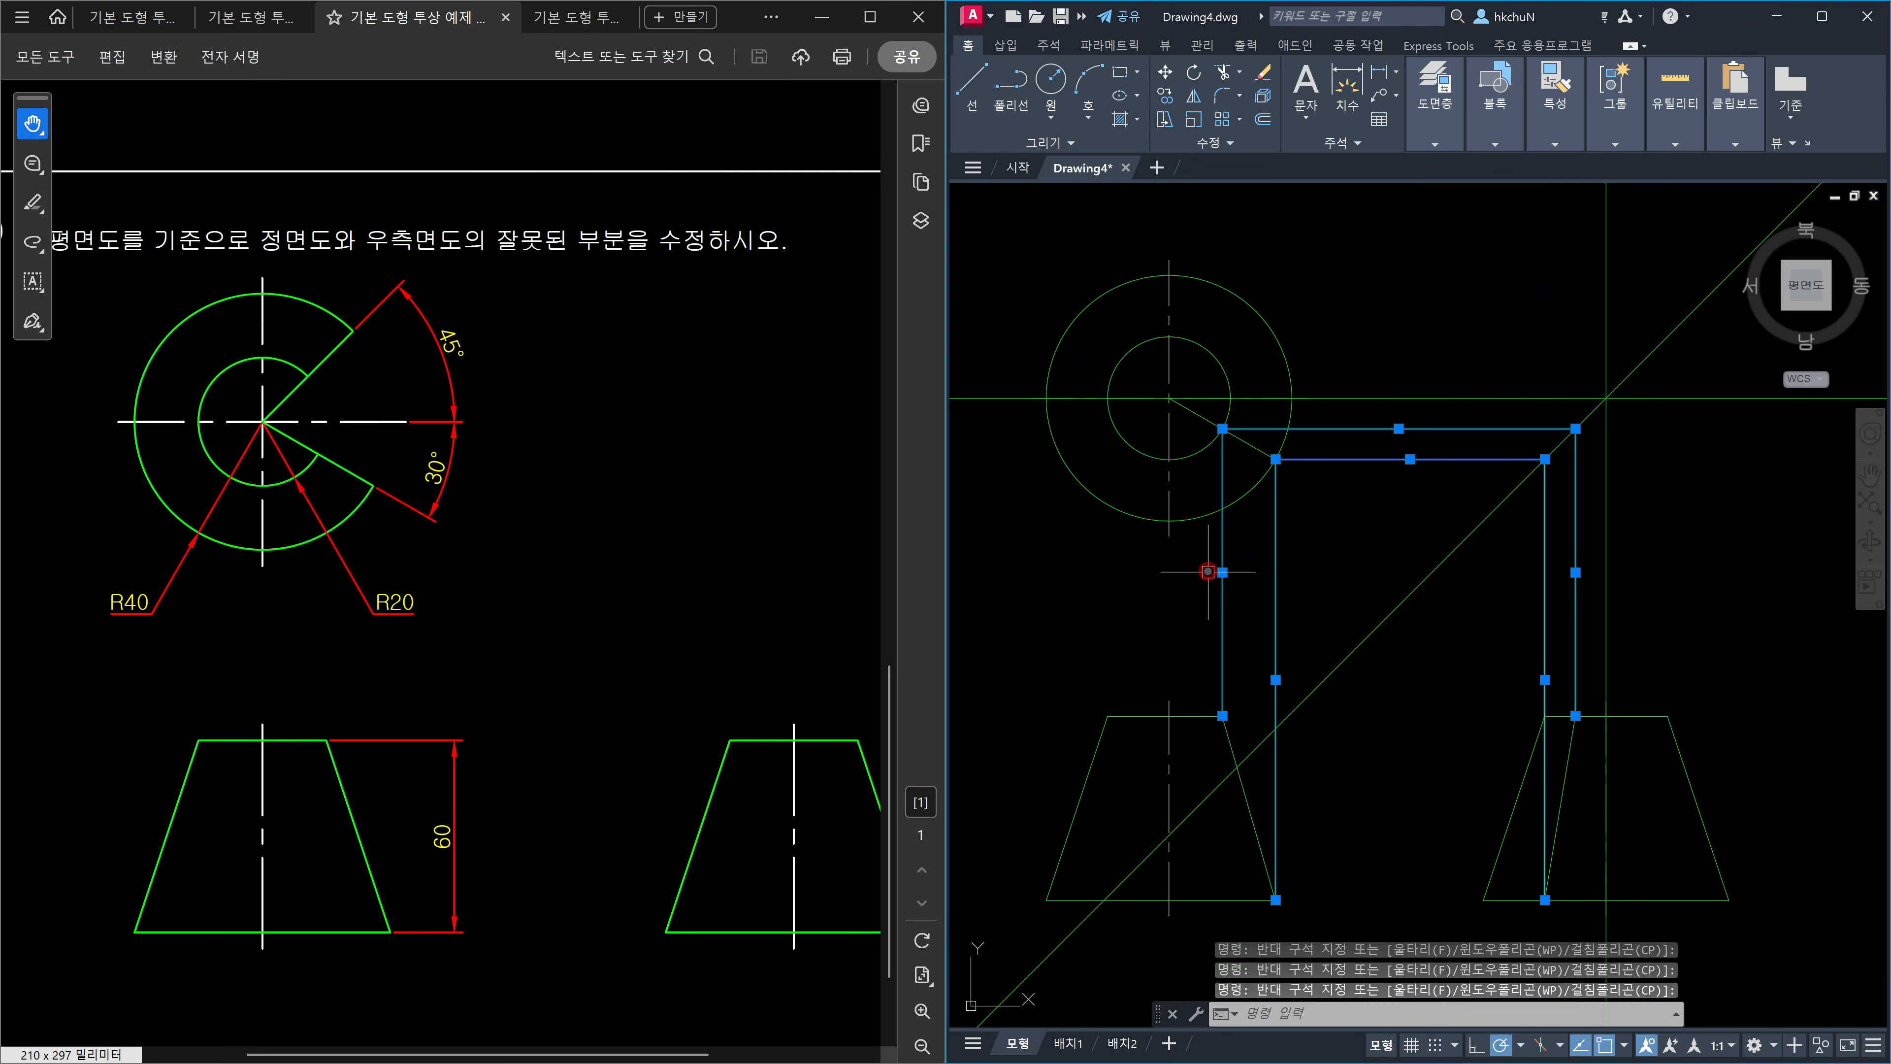
key("Delete")
key("Escape")
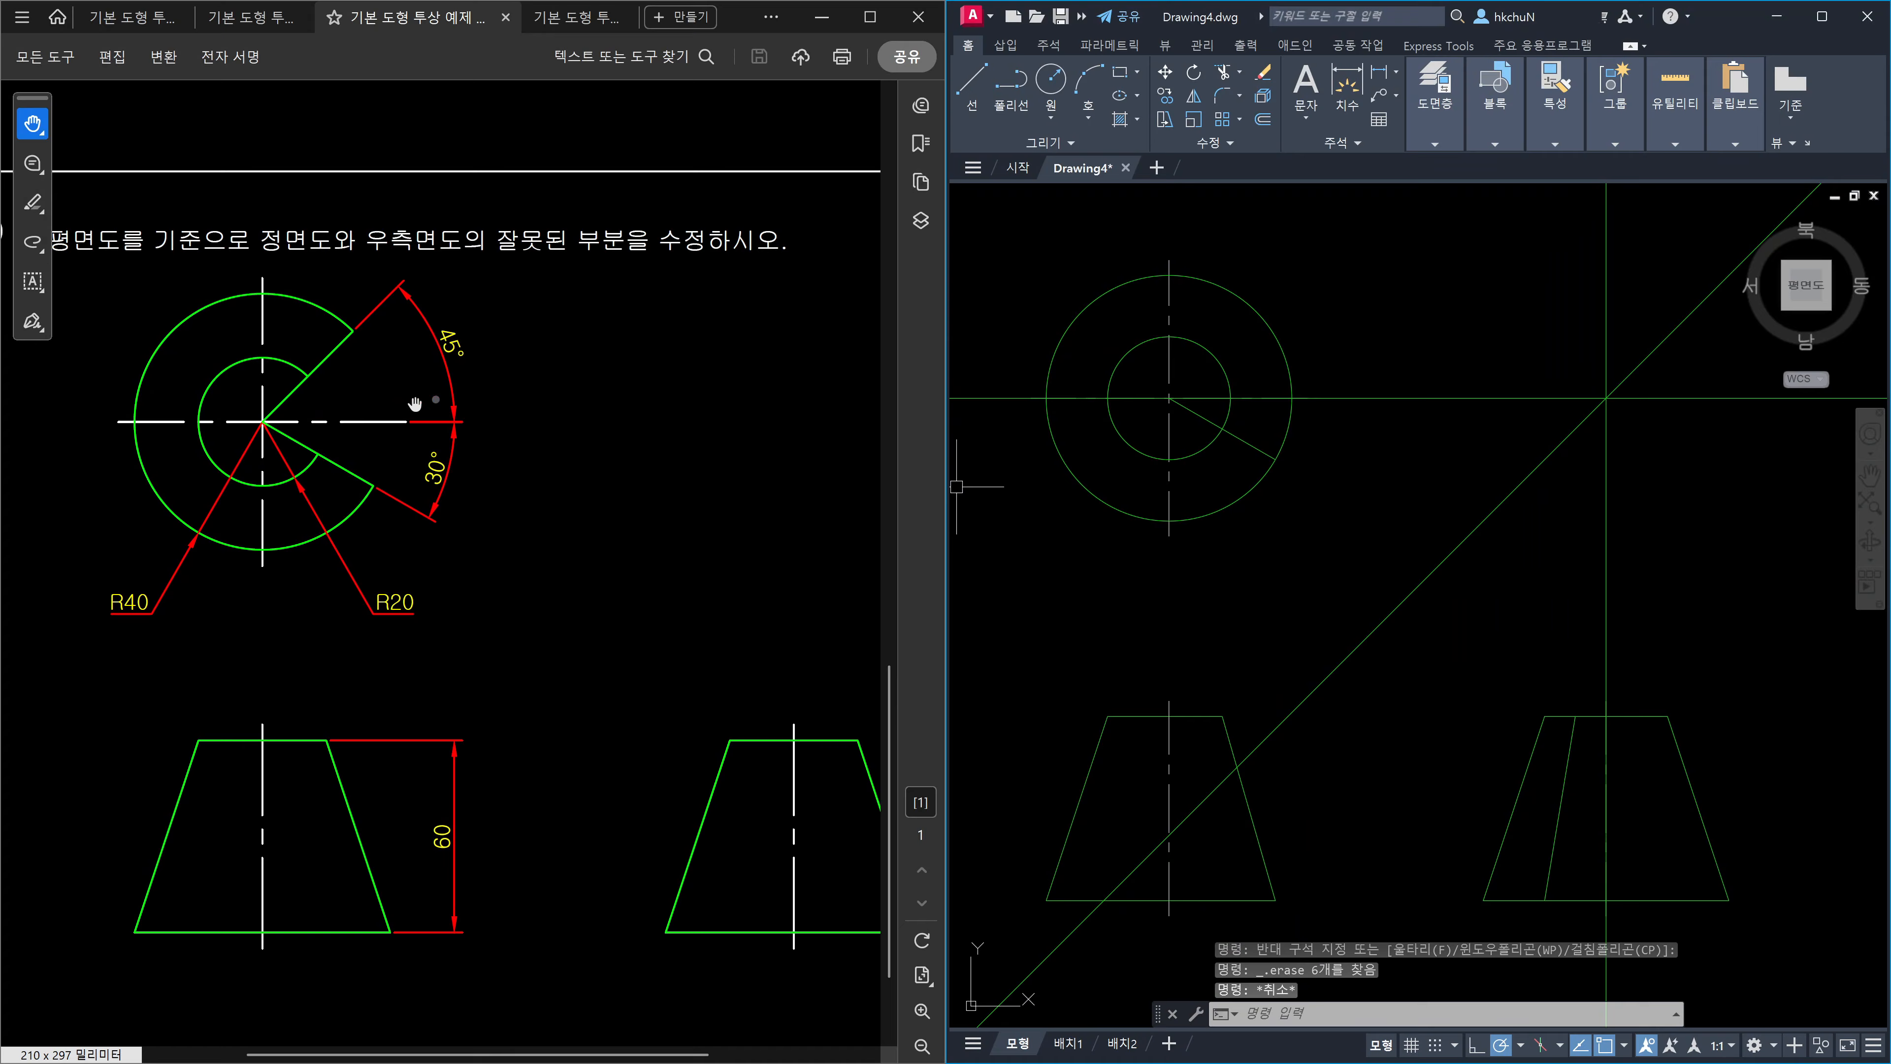
key("Escape")
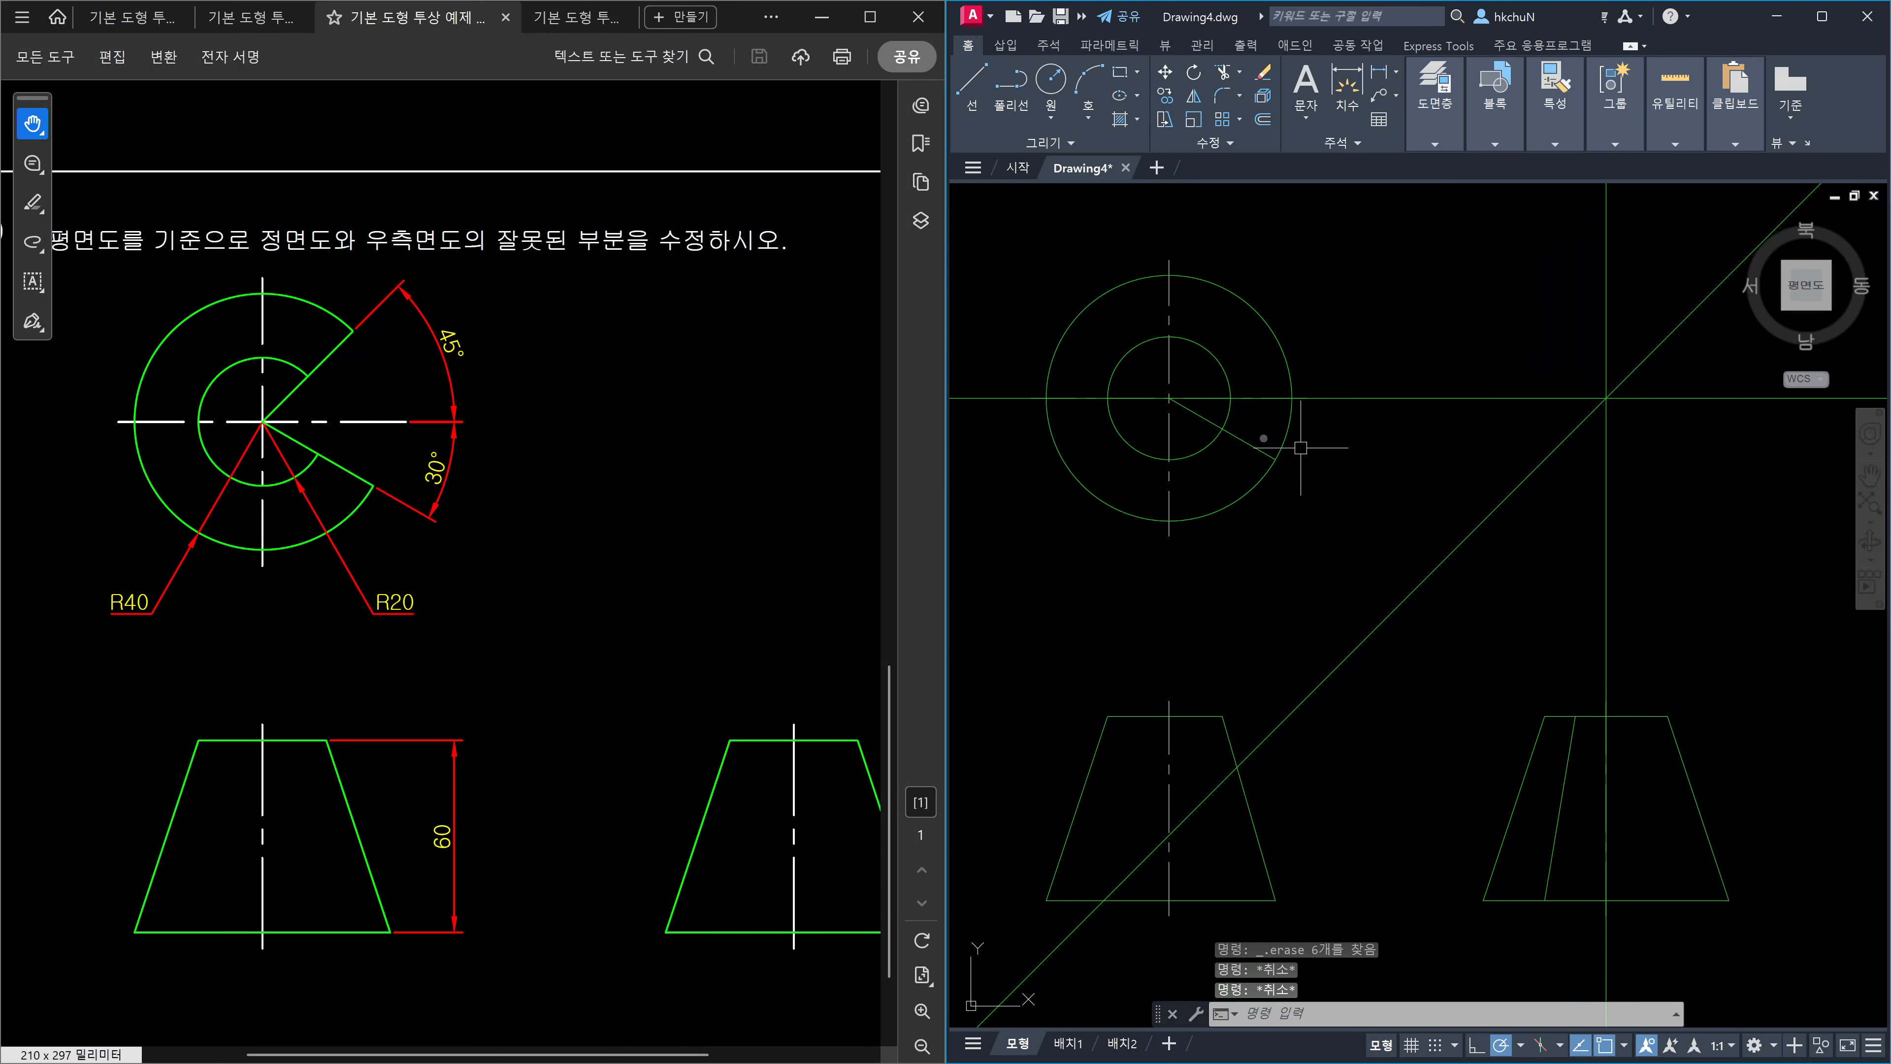
Rotate a copy of the horizontal construction line by 45° about the centre of the plan view's circles.
scroll(1199, 394, "up", 4)
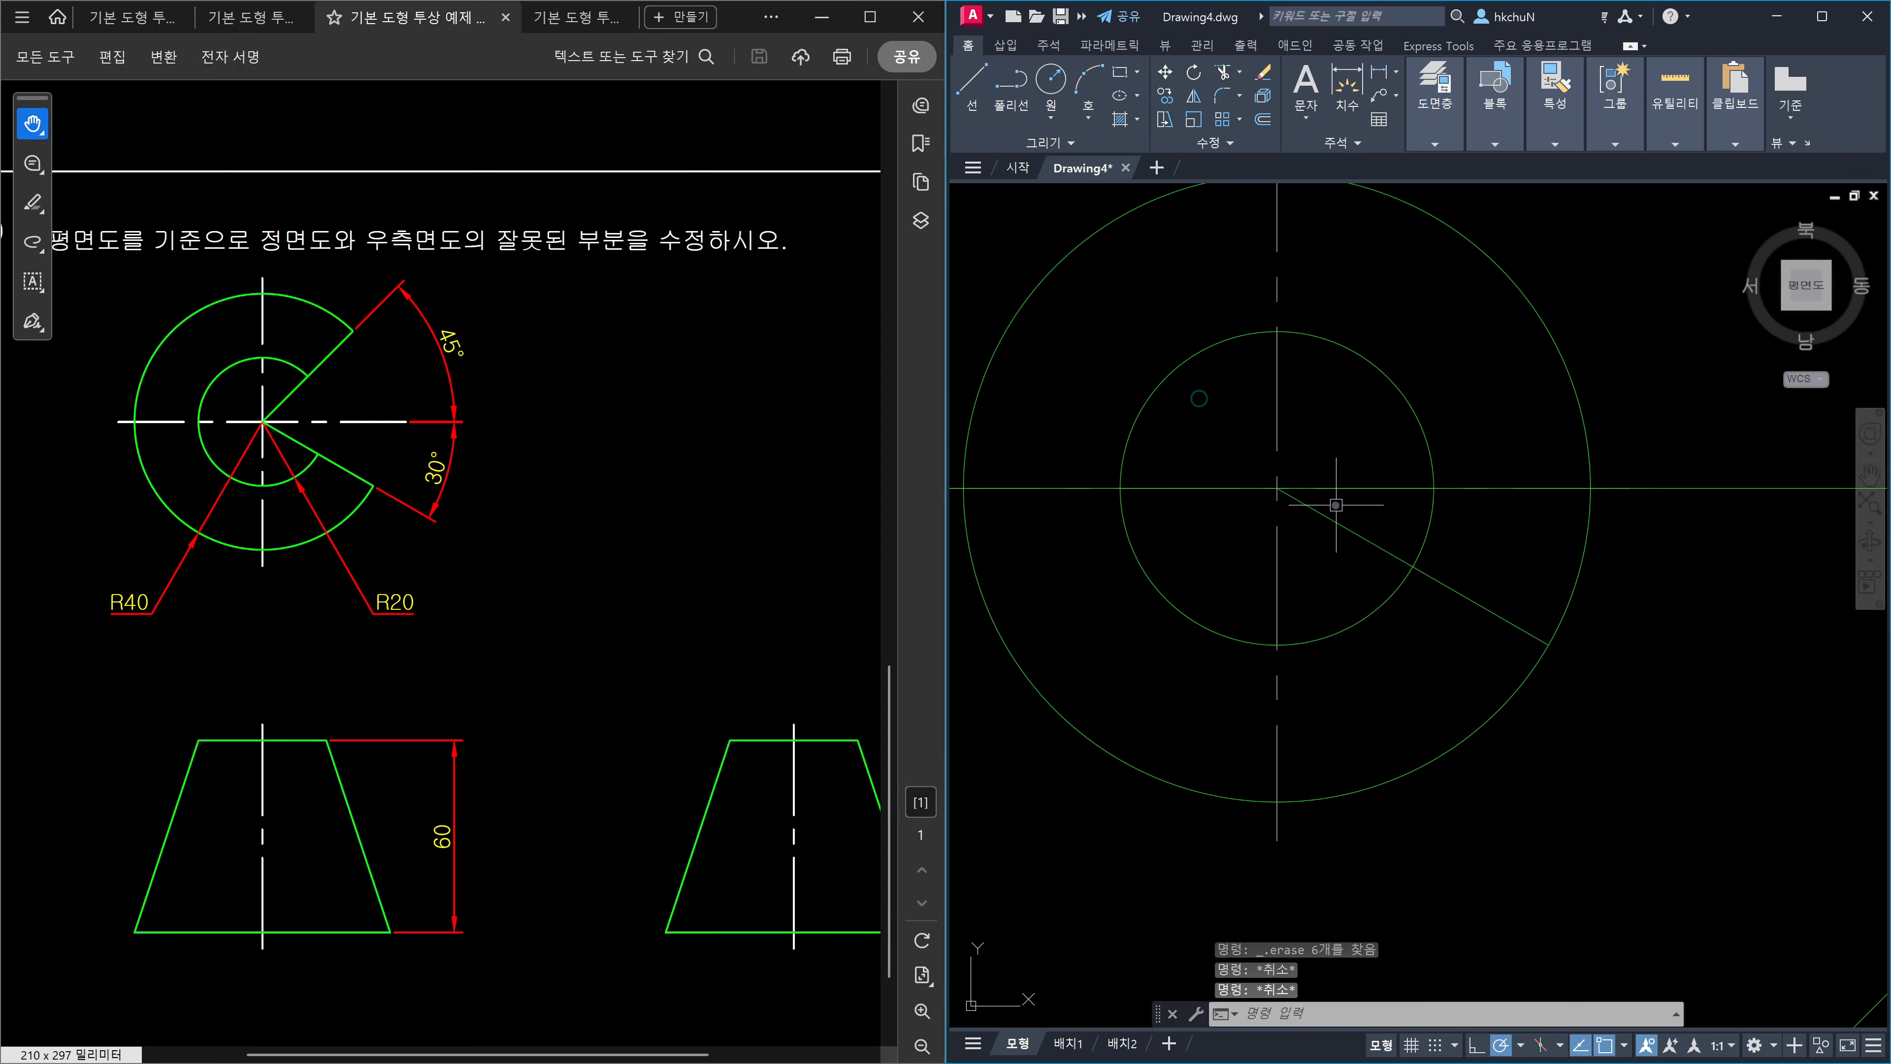
type("r")
key("Return")
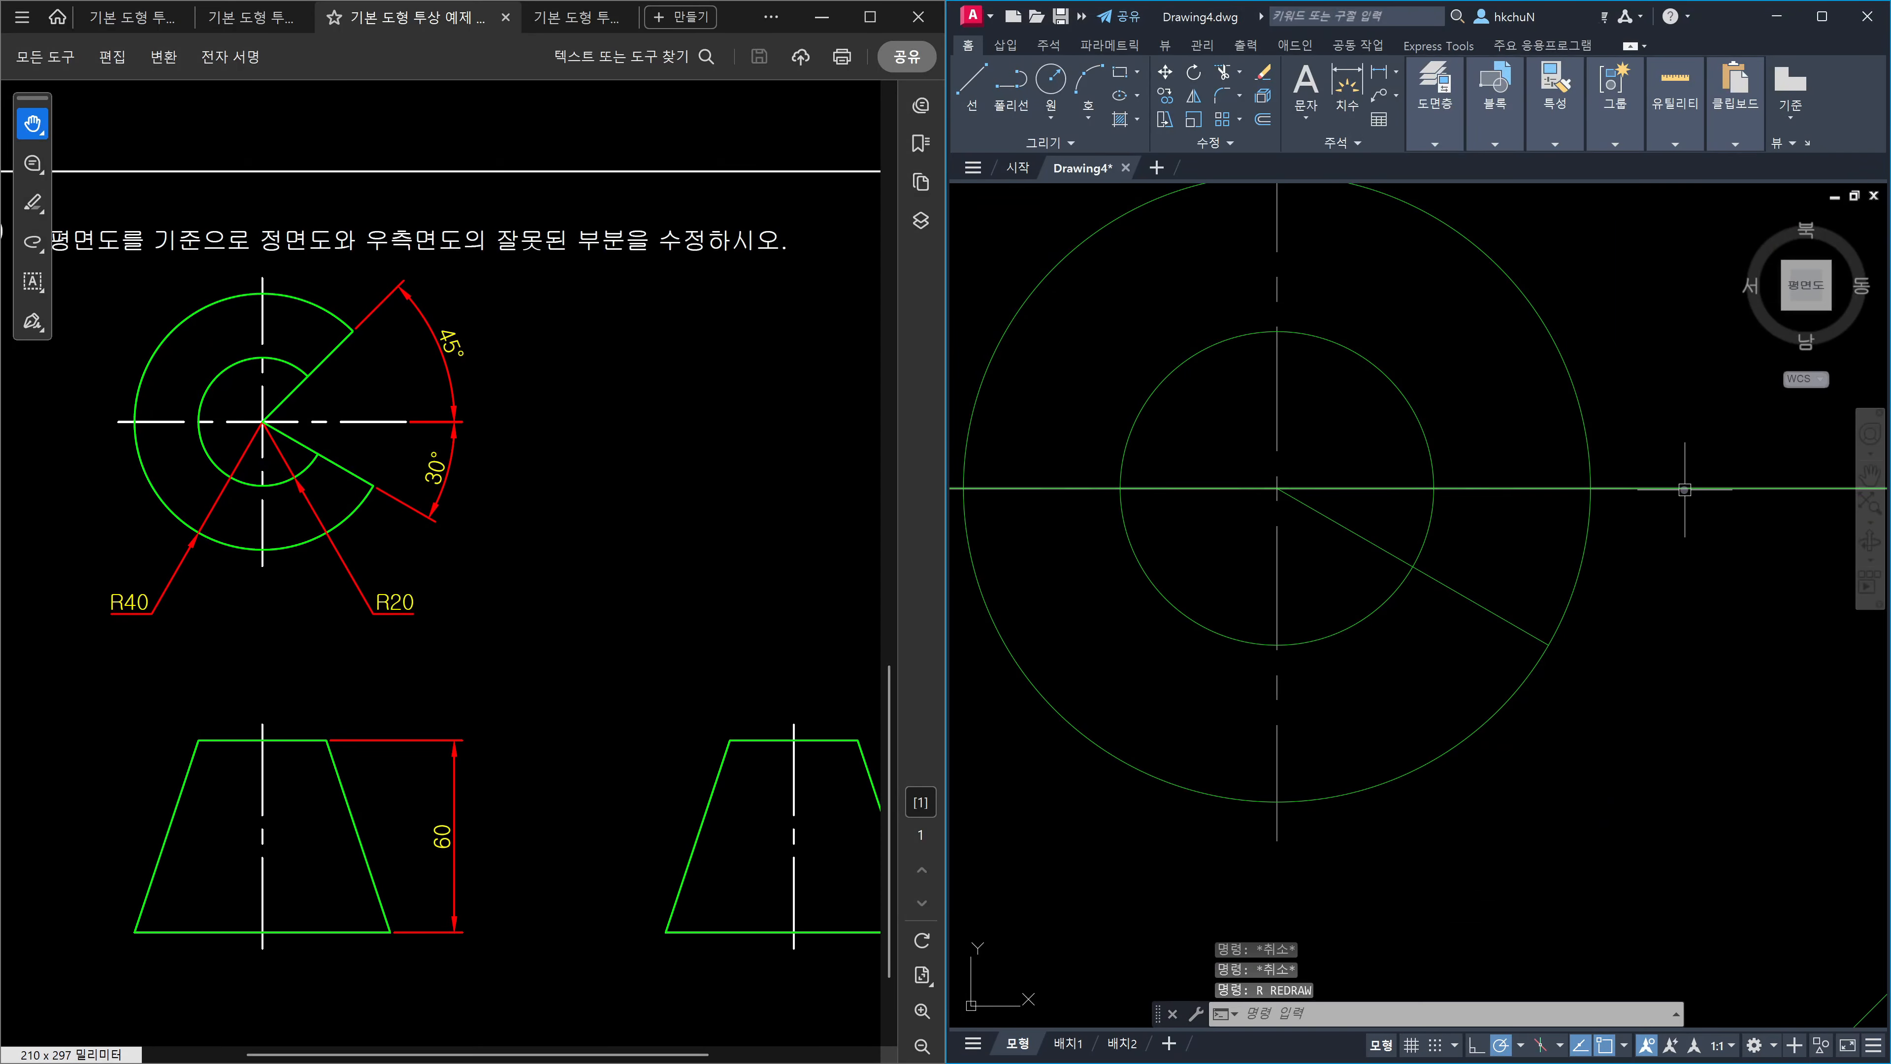
type("ro")
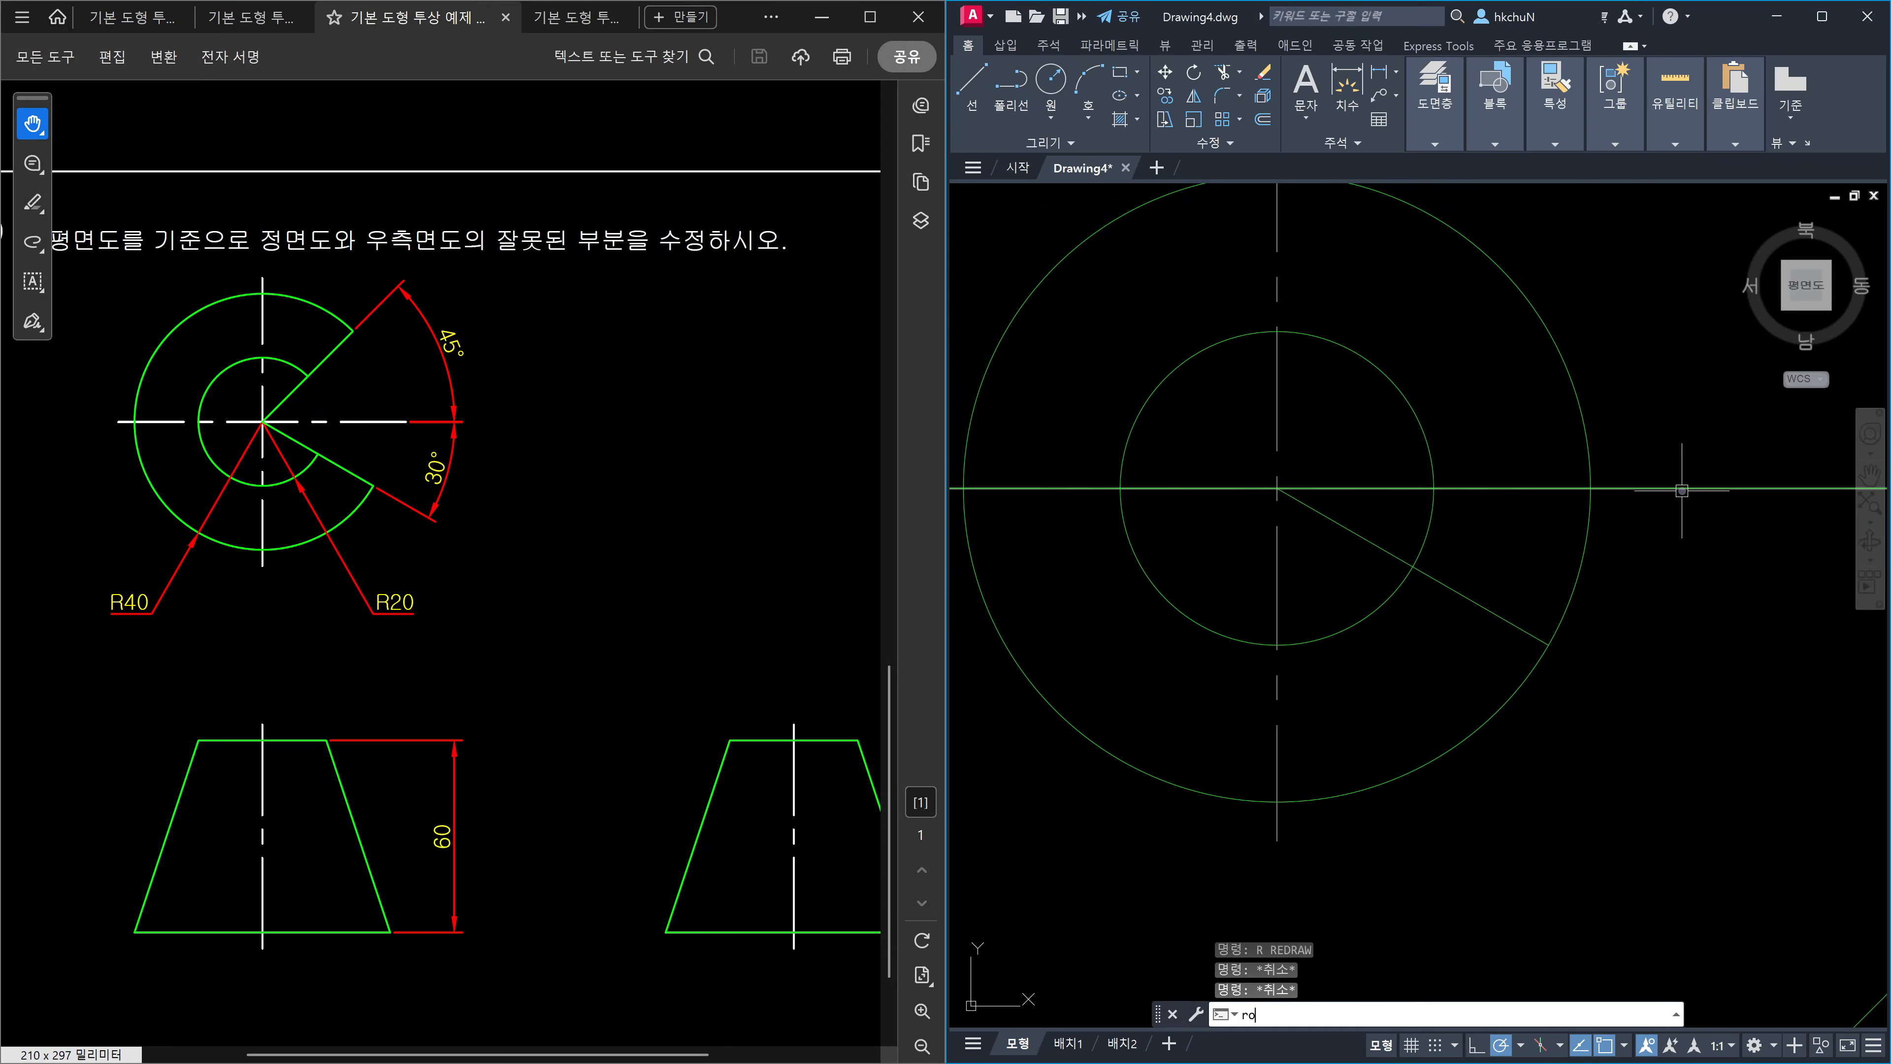
key("Return")
left_click(1681, 490)
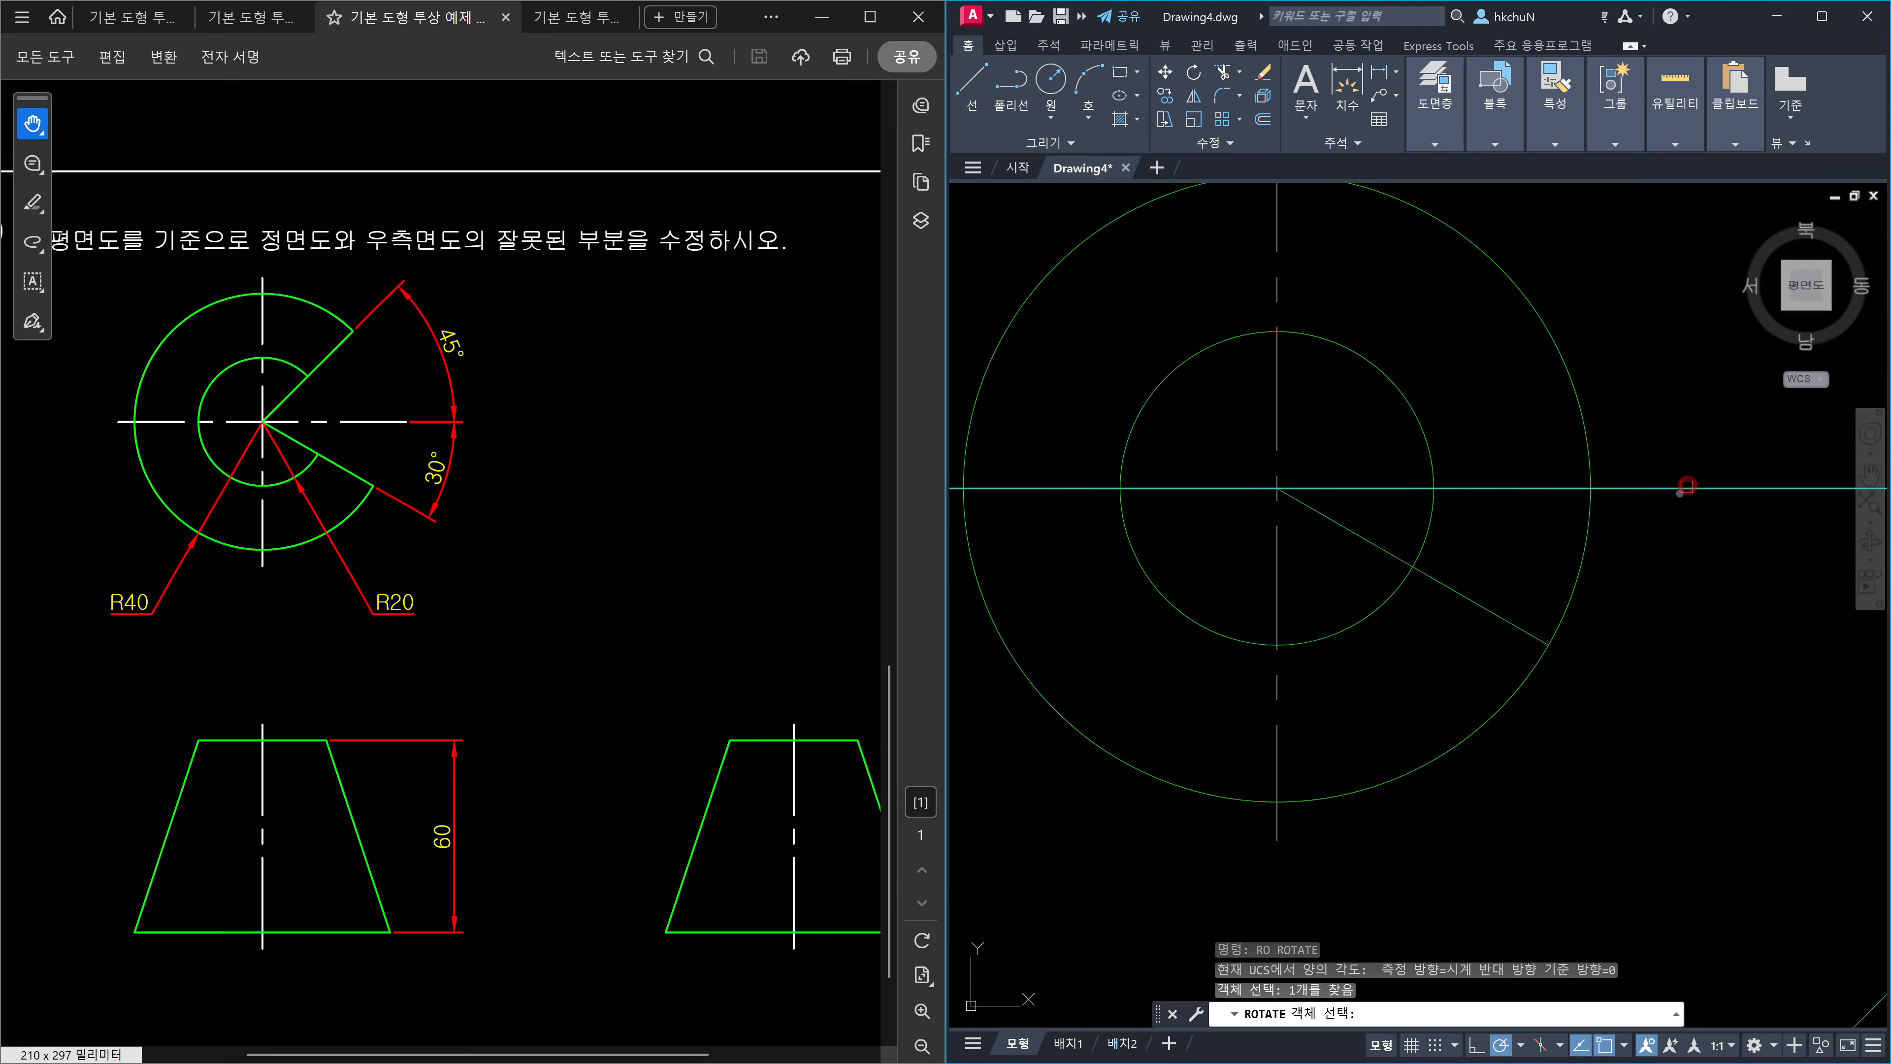
scroll(1681, 490, "down", 3)
middle_click_drag(1673, 543, 1456, 562)
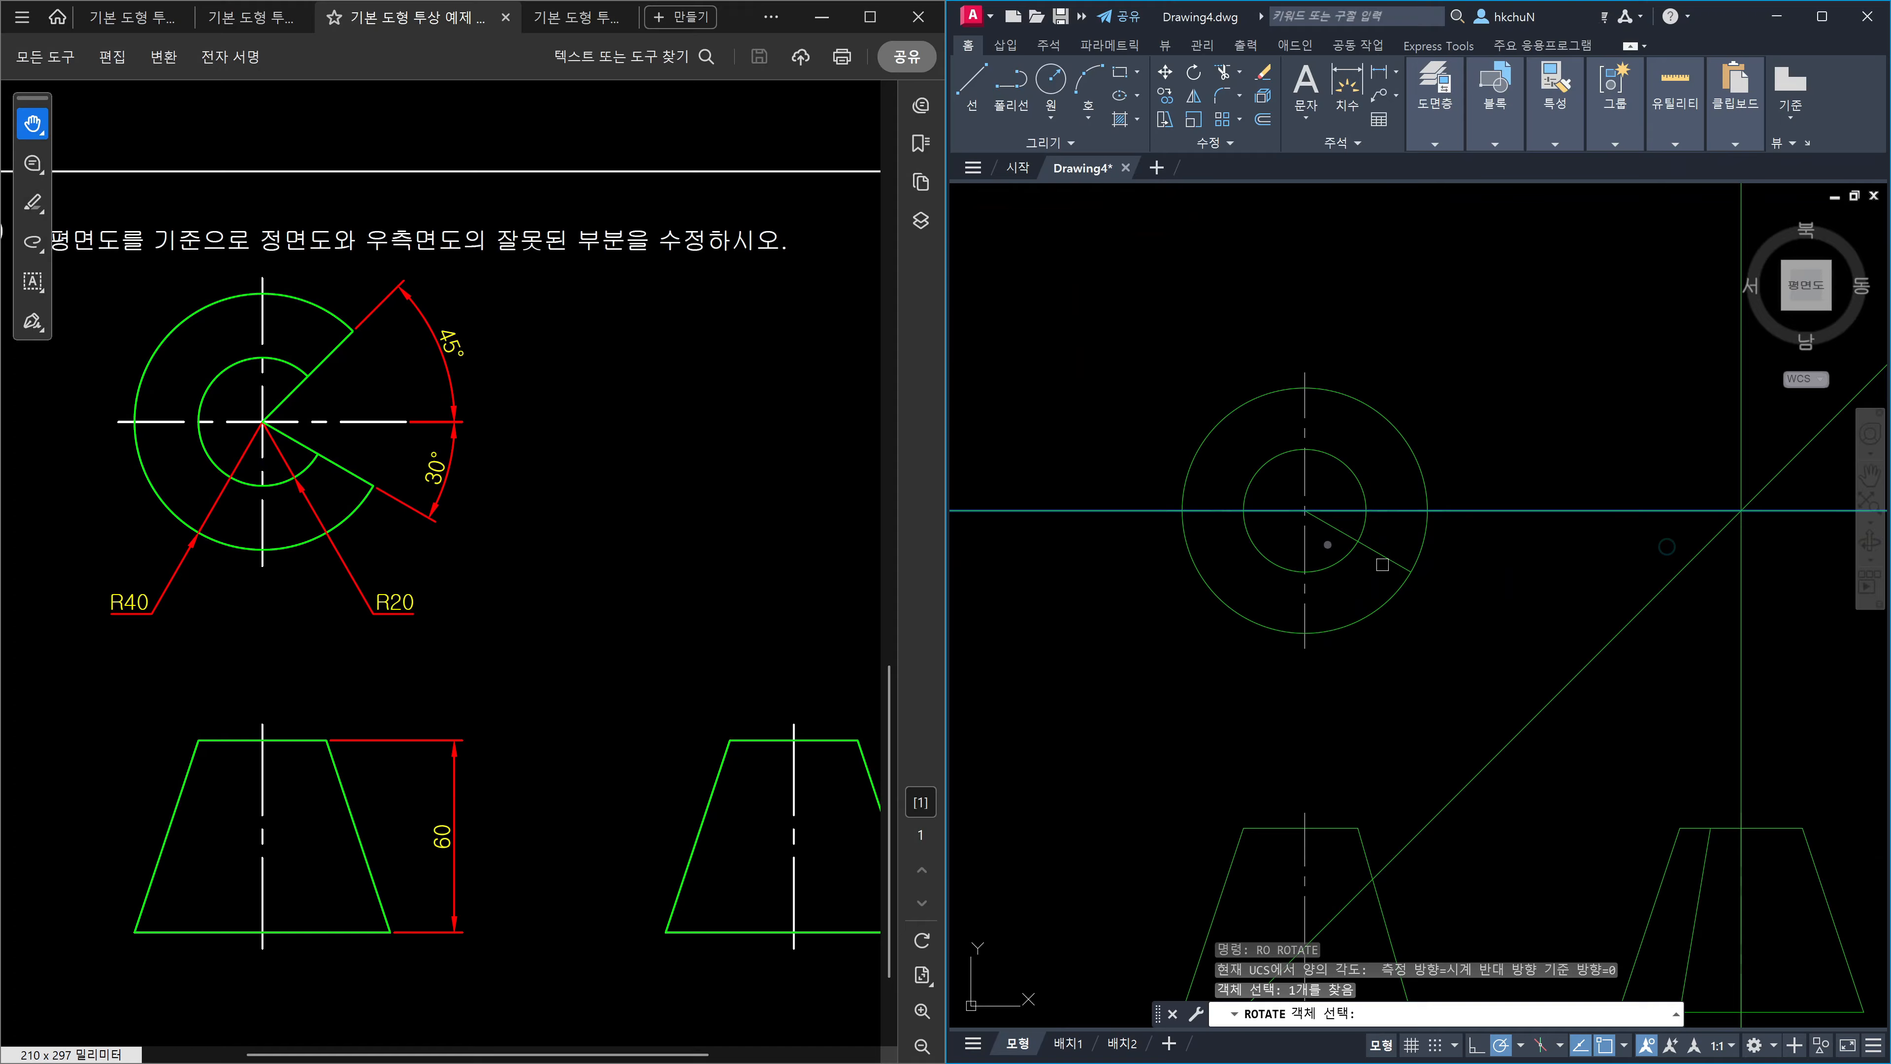
key("Return")
left_click(1305, 511)
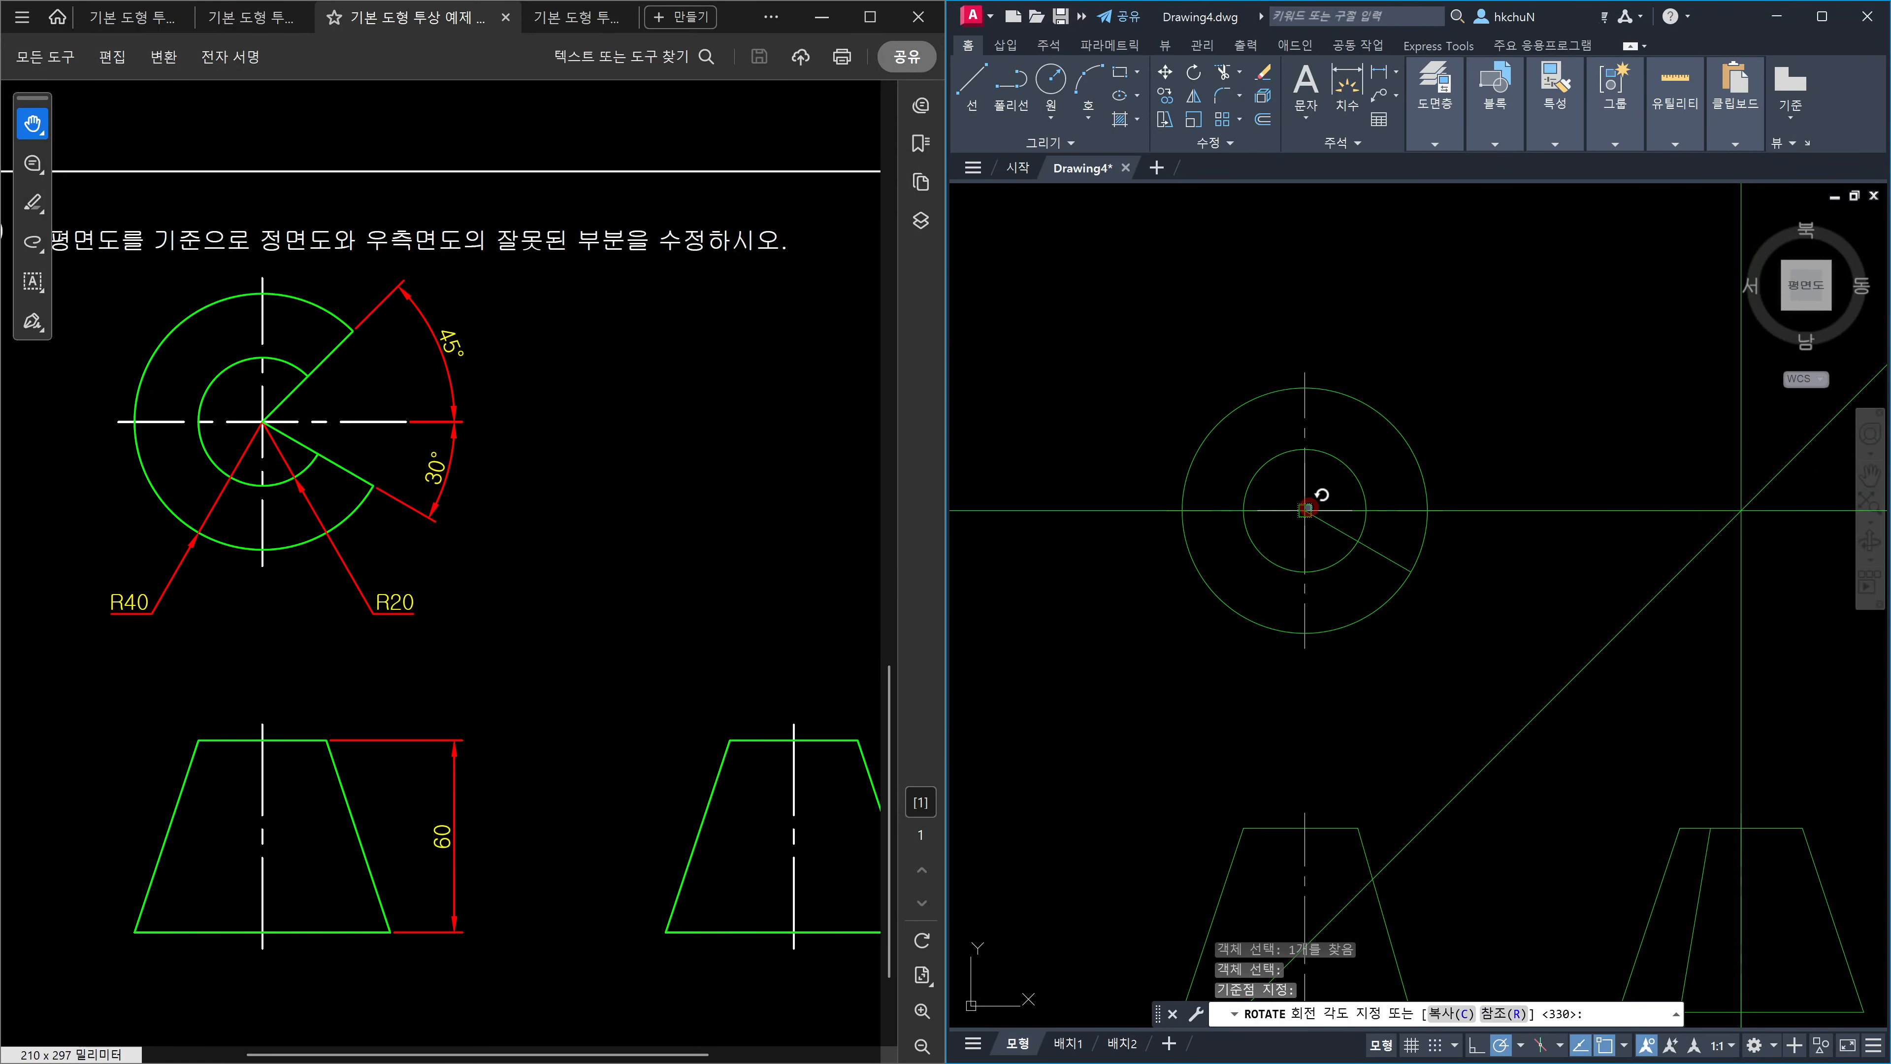
type("c")
key("Return")
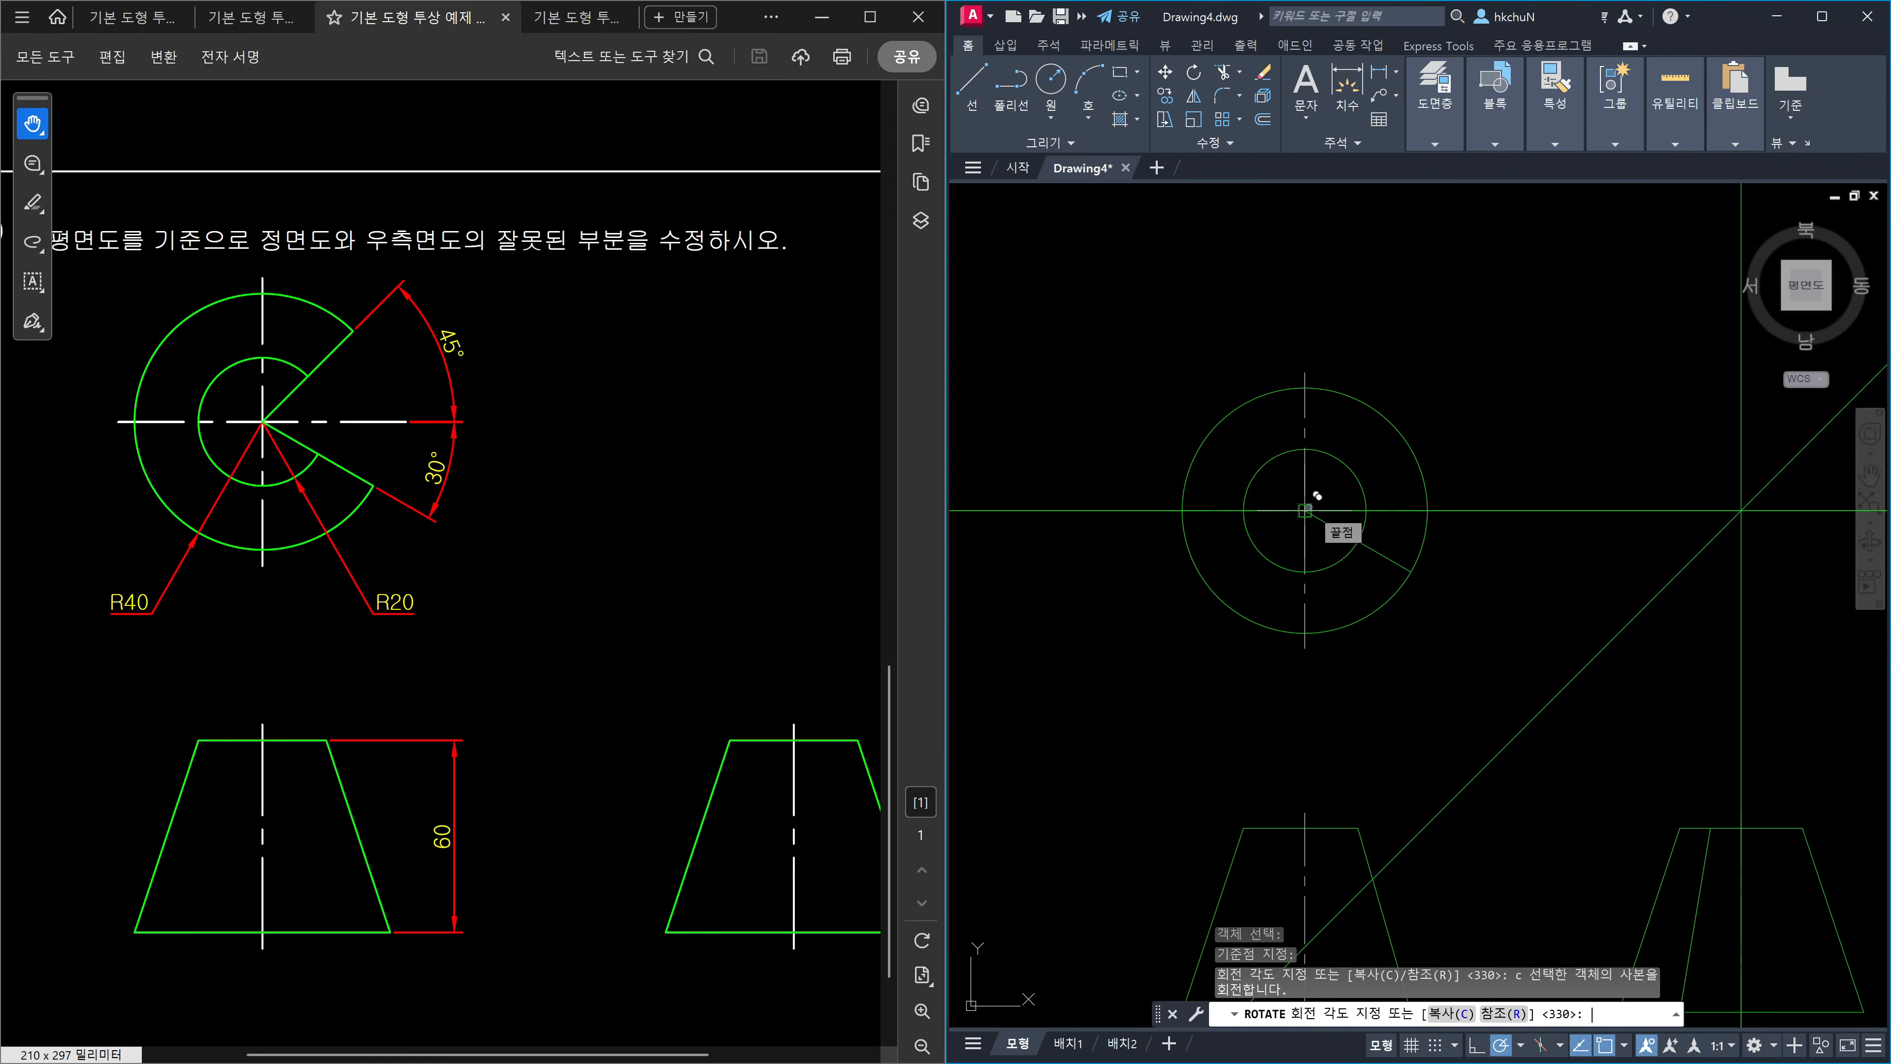
type("45")
key("Return")
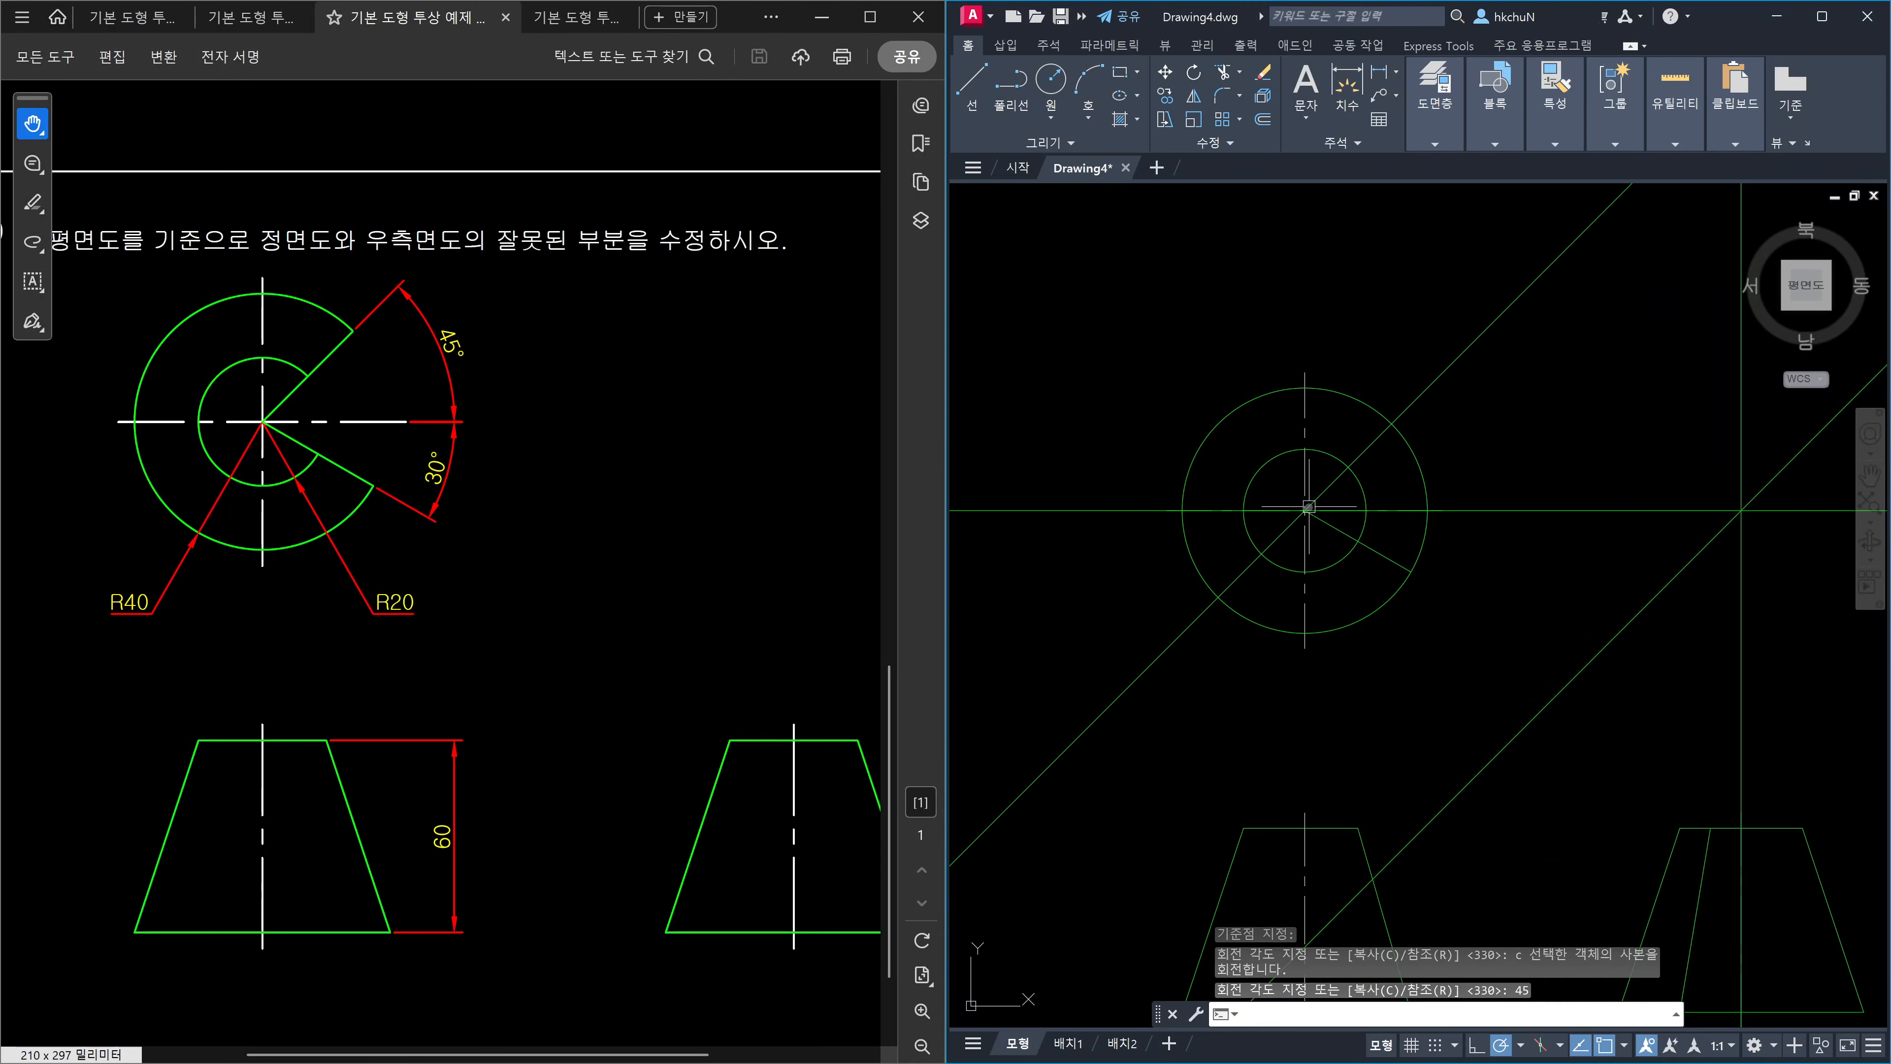
key("Escape")
Trim the 45° line at the vertical centre line, removing its part on the lower-left side.
scroll(1334, 555, "up", 2)
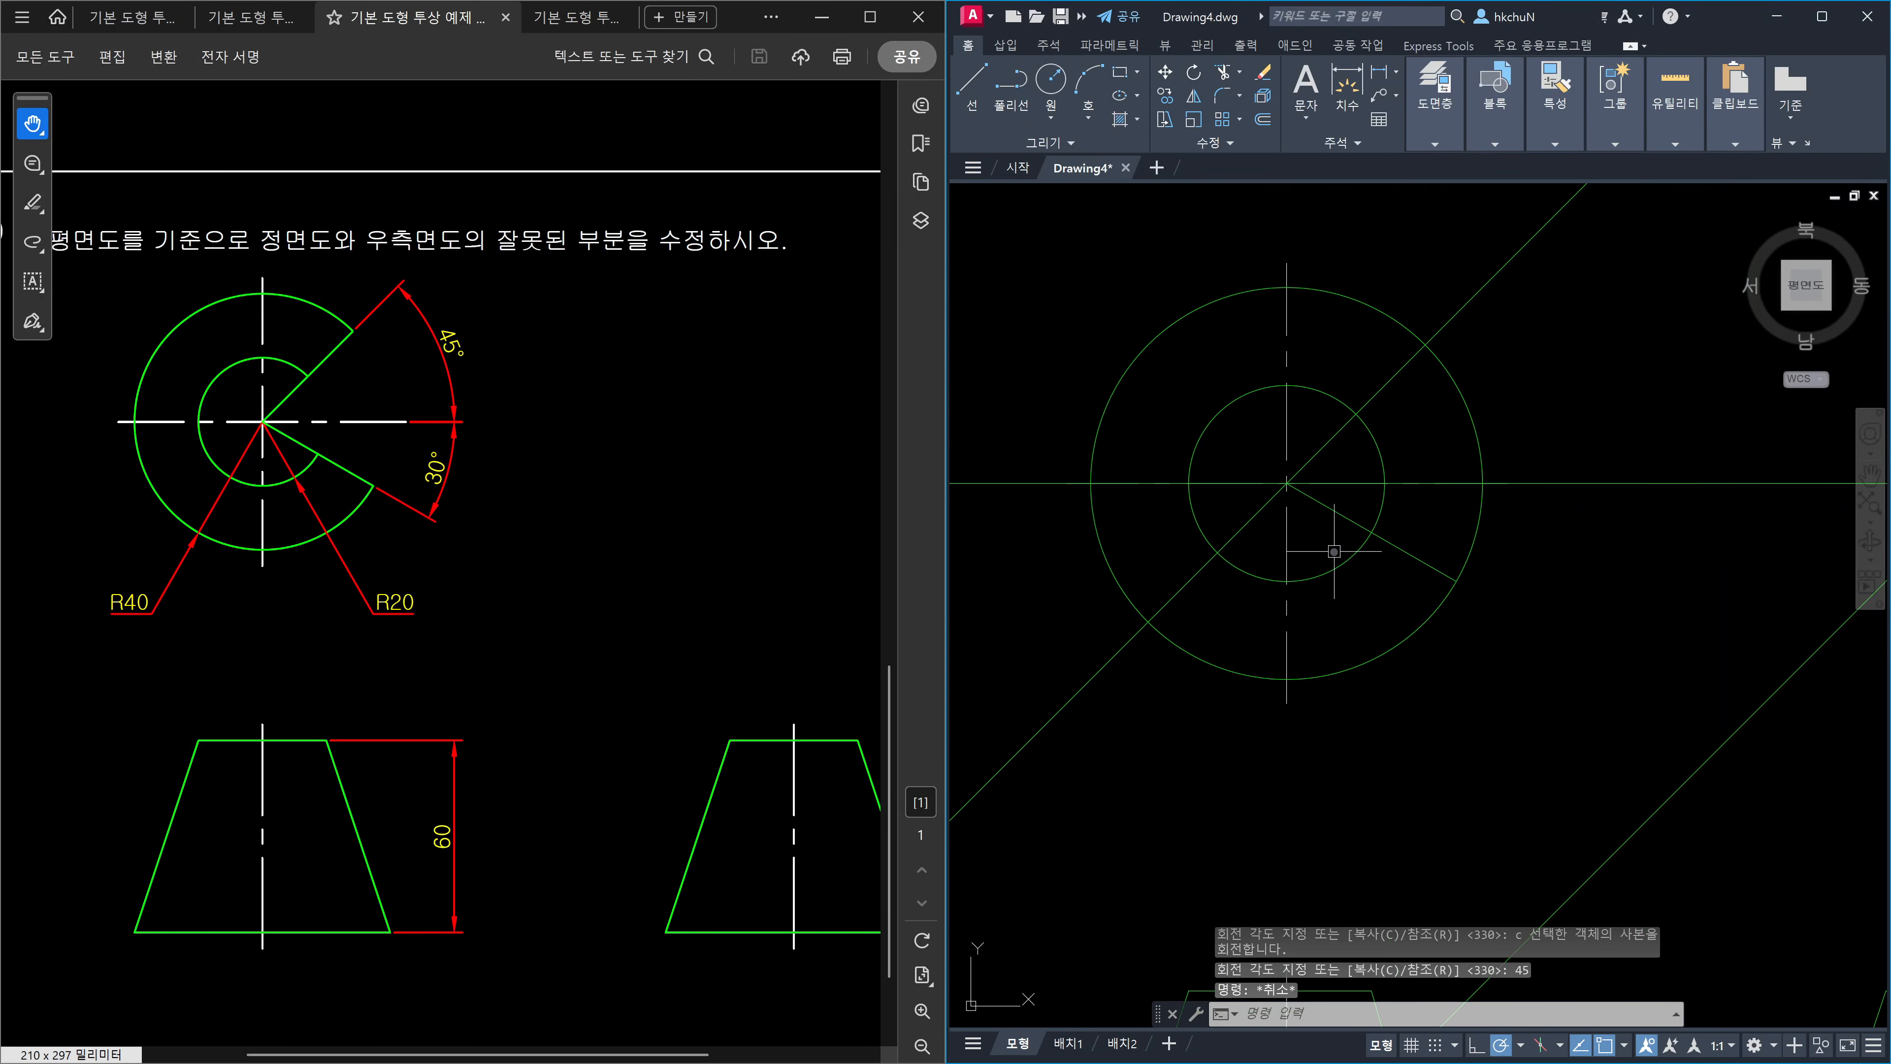
scroll(1299, 525, "up", 2)
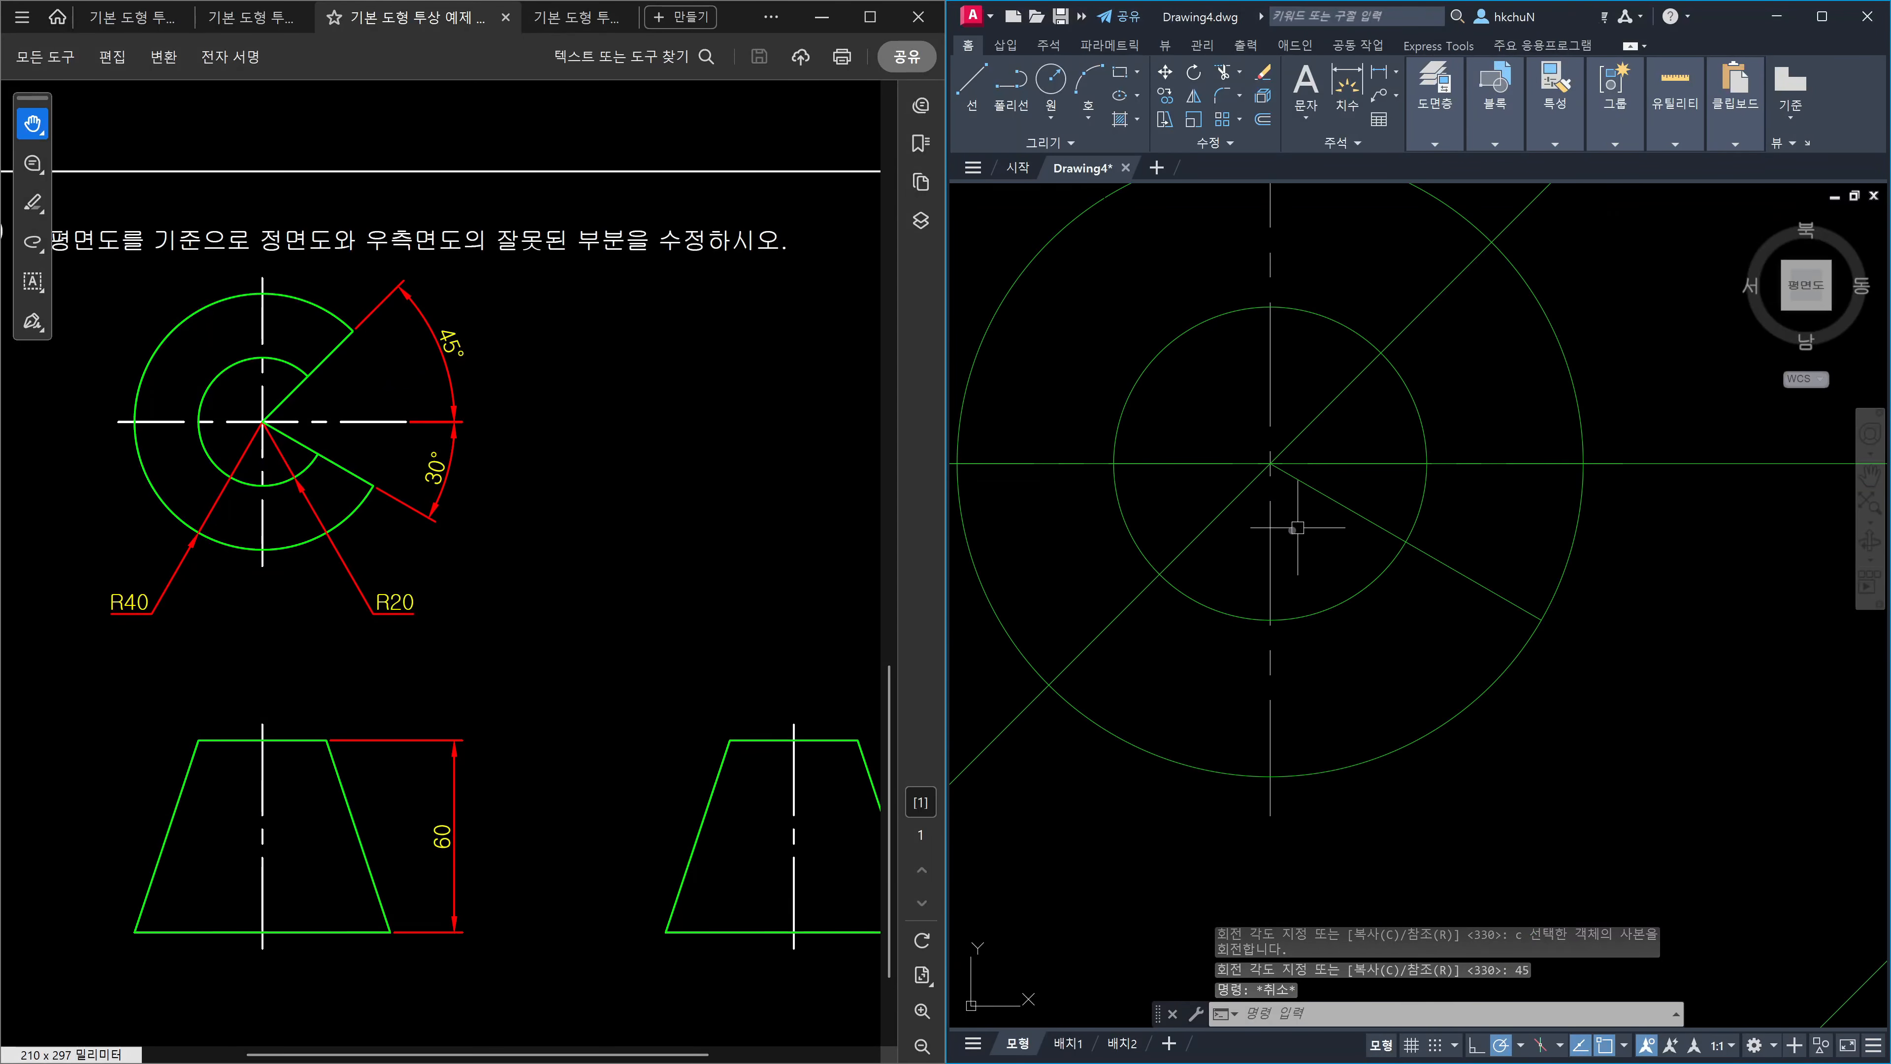
middle_click_drag(1297, 527, 1274, 549)
type("tr")
key("Return")
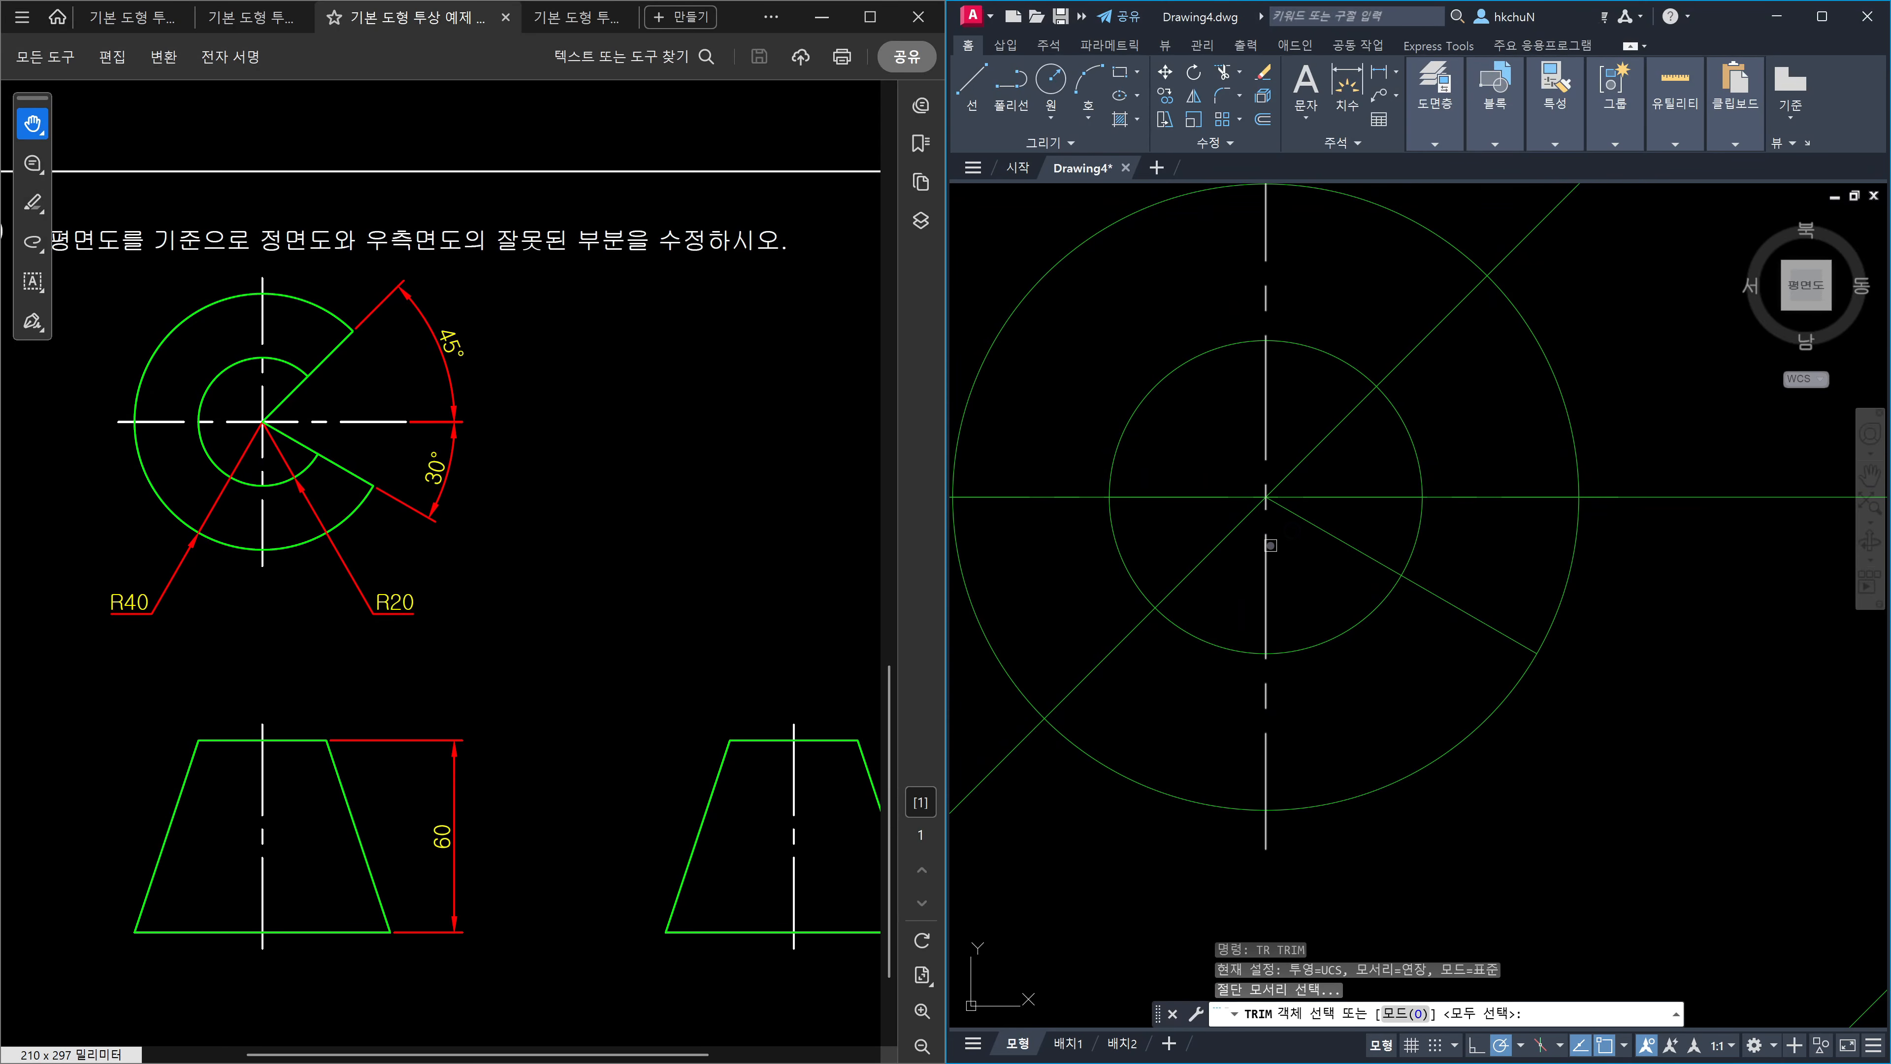
key("Return")
left_click(1238, 524)
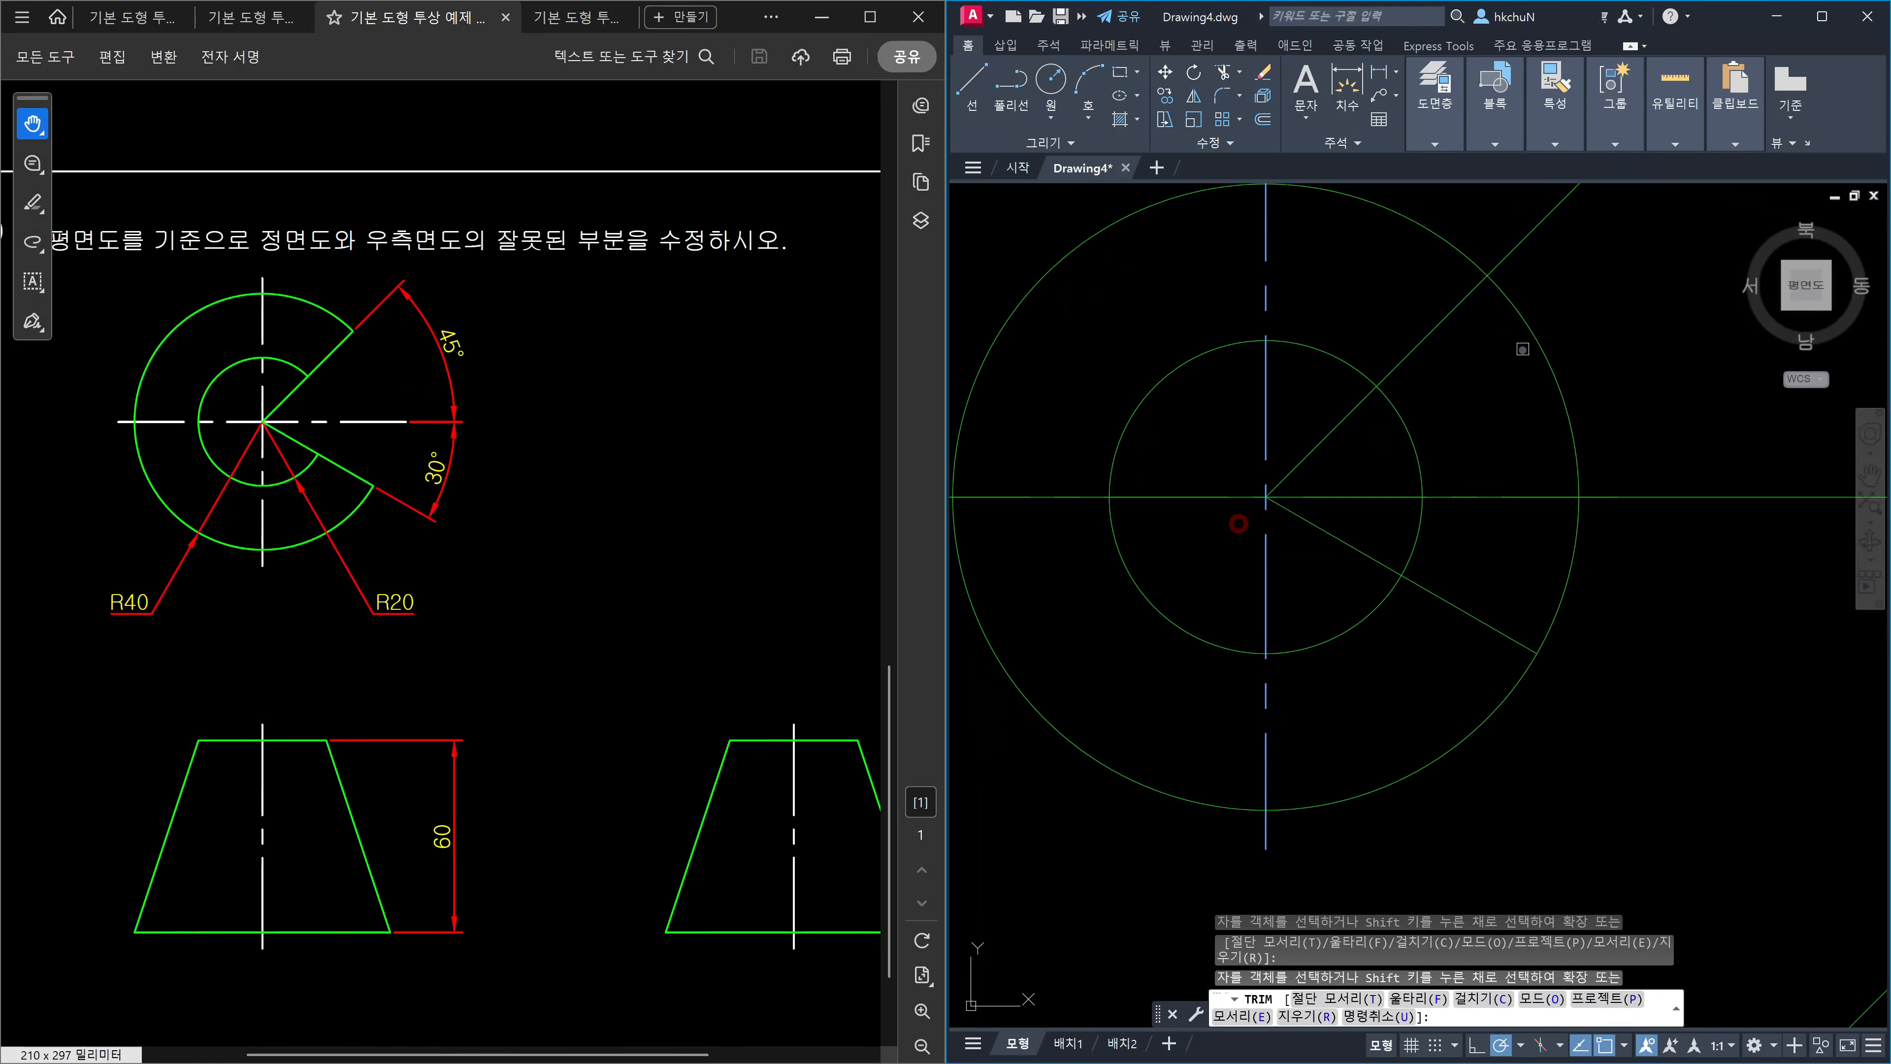
key("Escape")
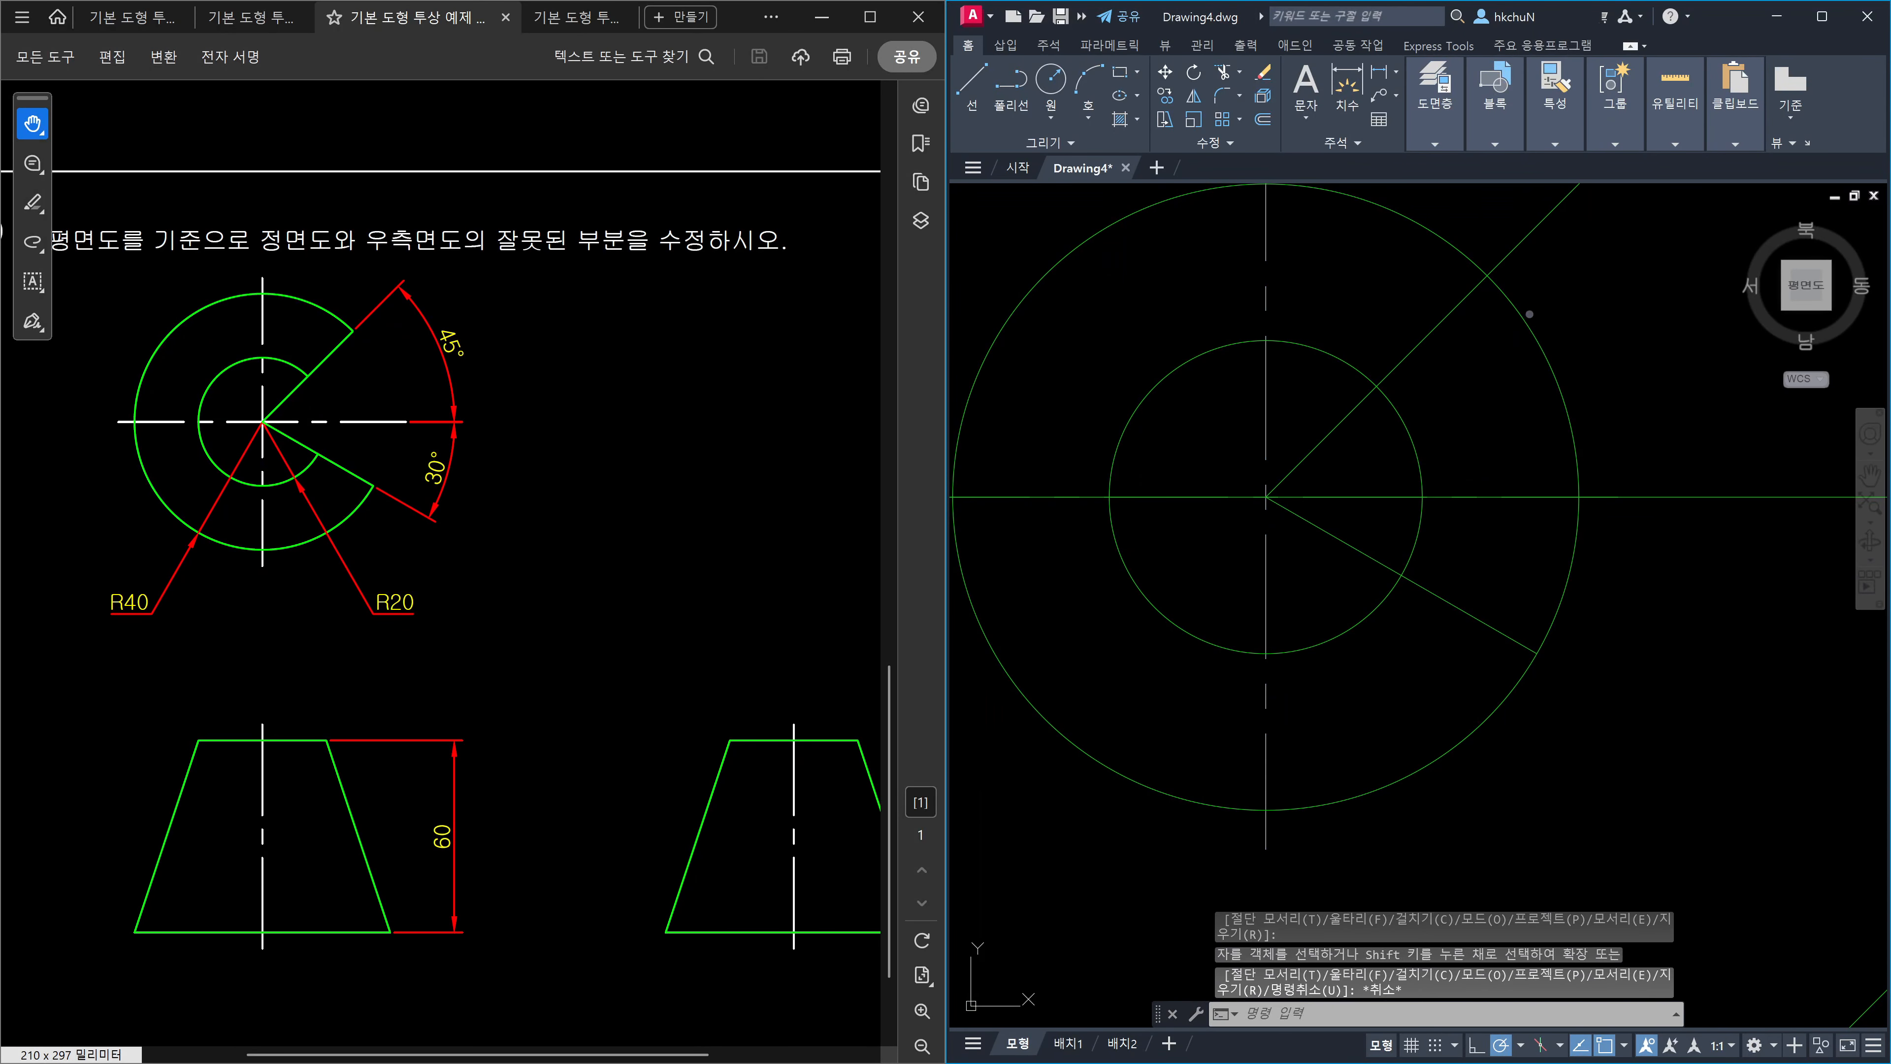
type("t")
key("Return")
key("Escape")
key("Escape")
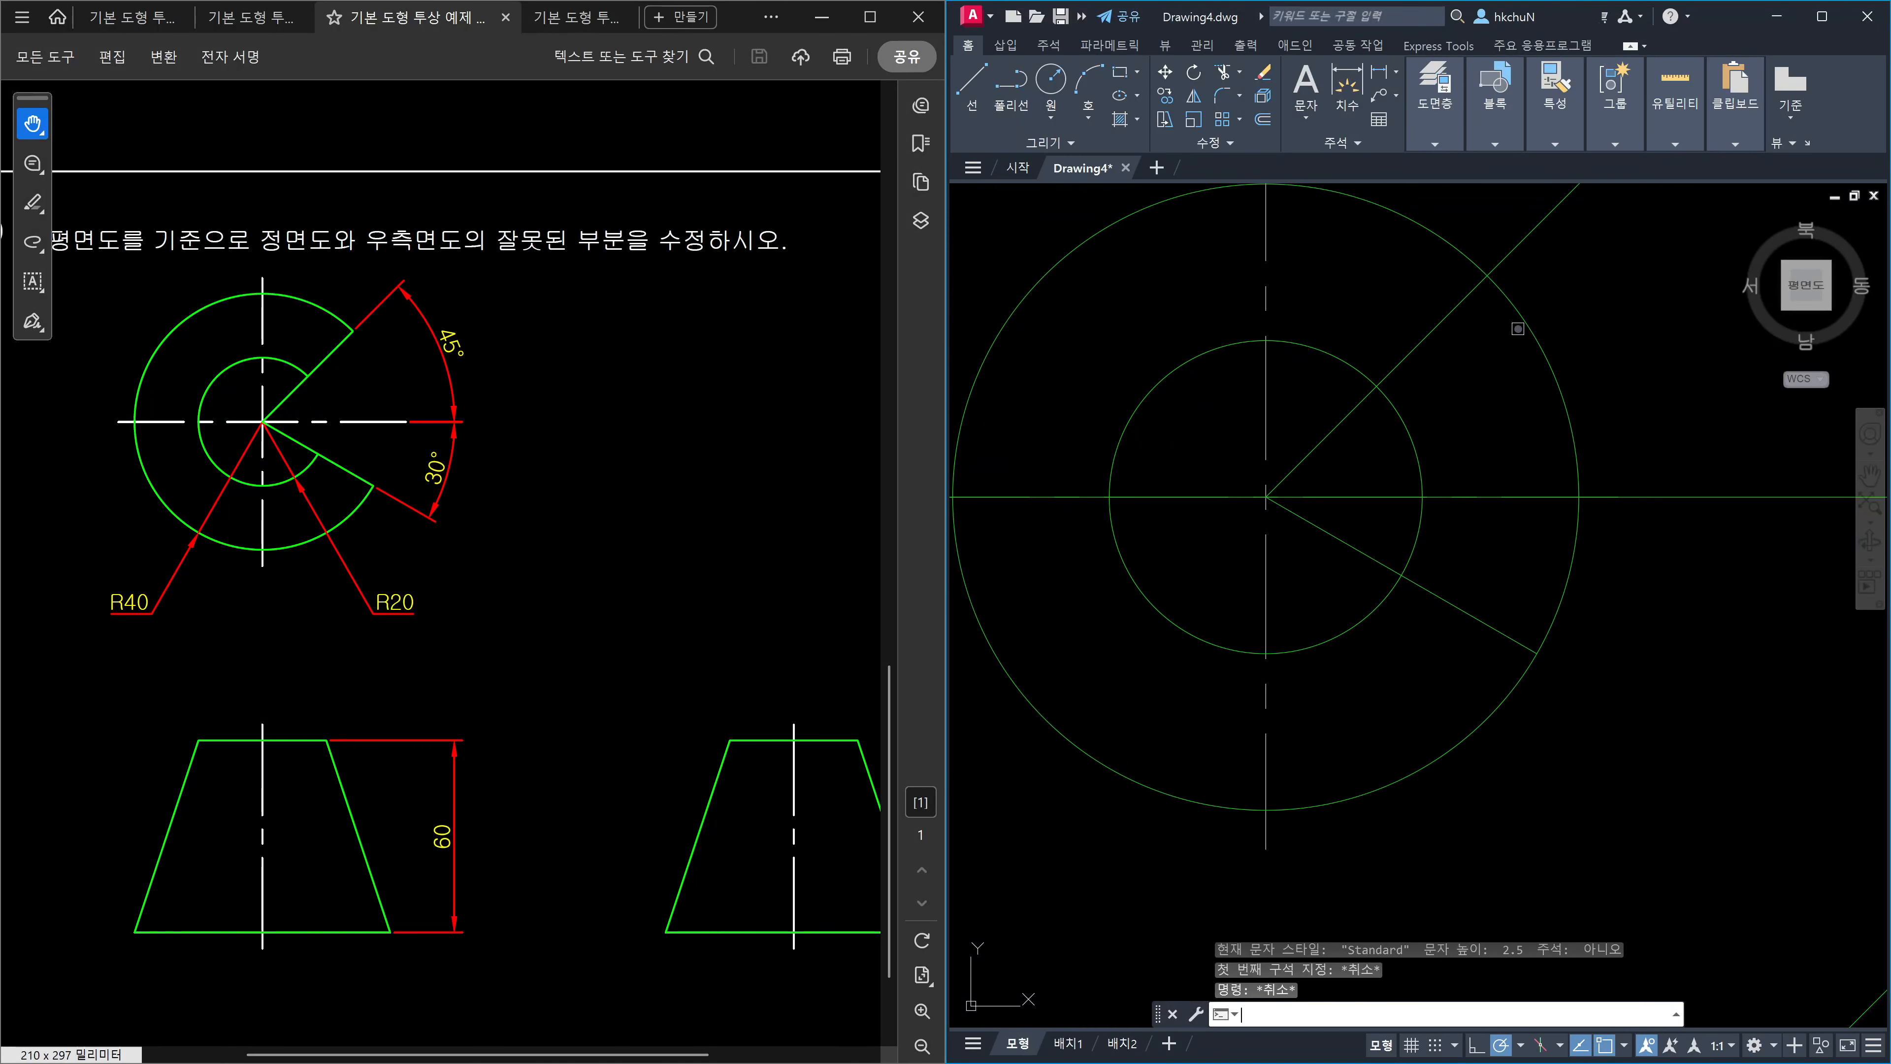
Trim the part of the 45° line that extends beyond the plan view's outer circle.
type("tr")
key("Return")
left_click(1520, 322)
key("Return")
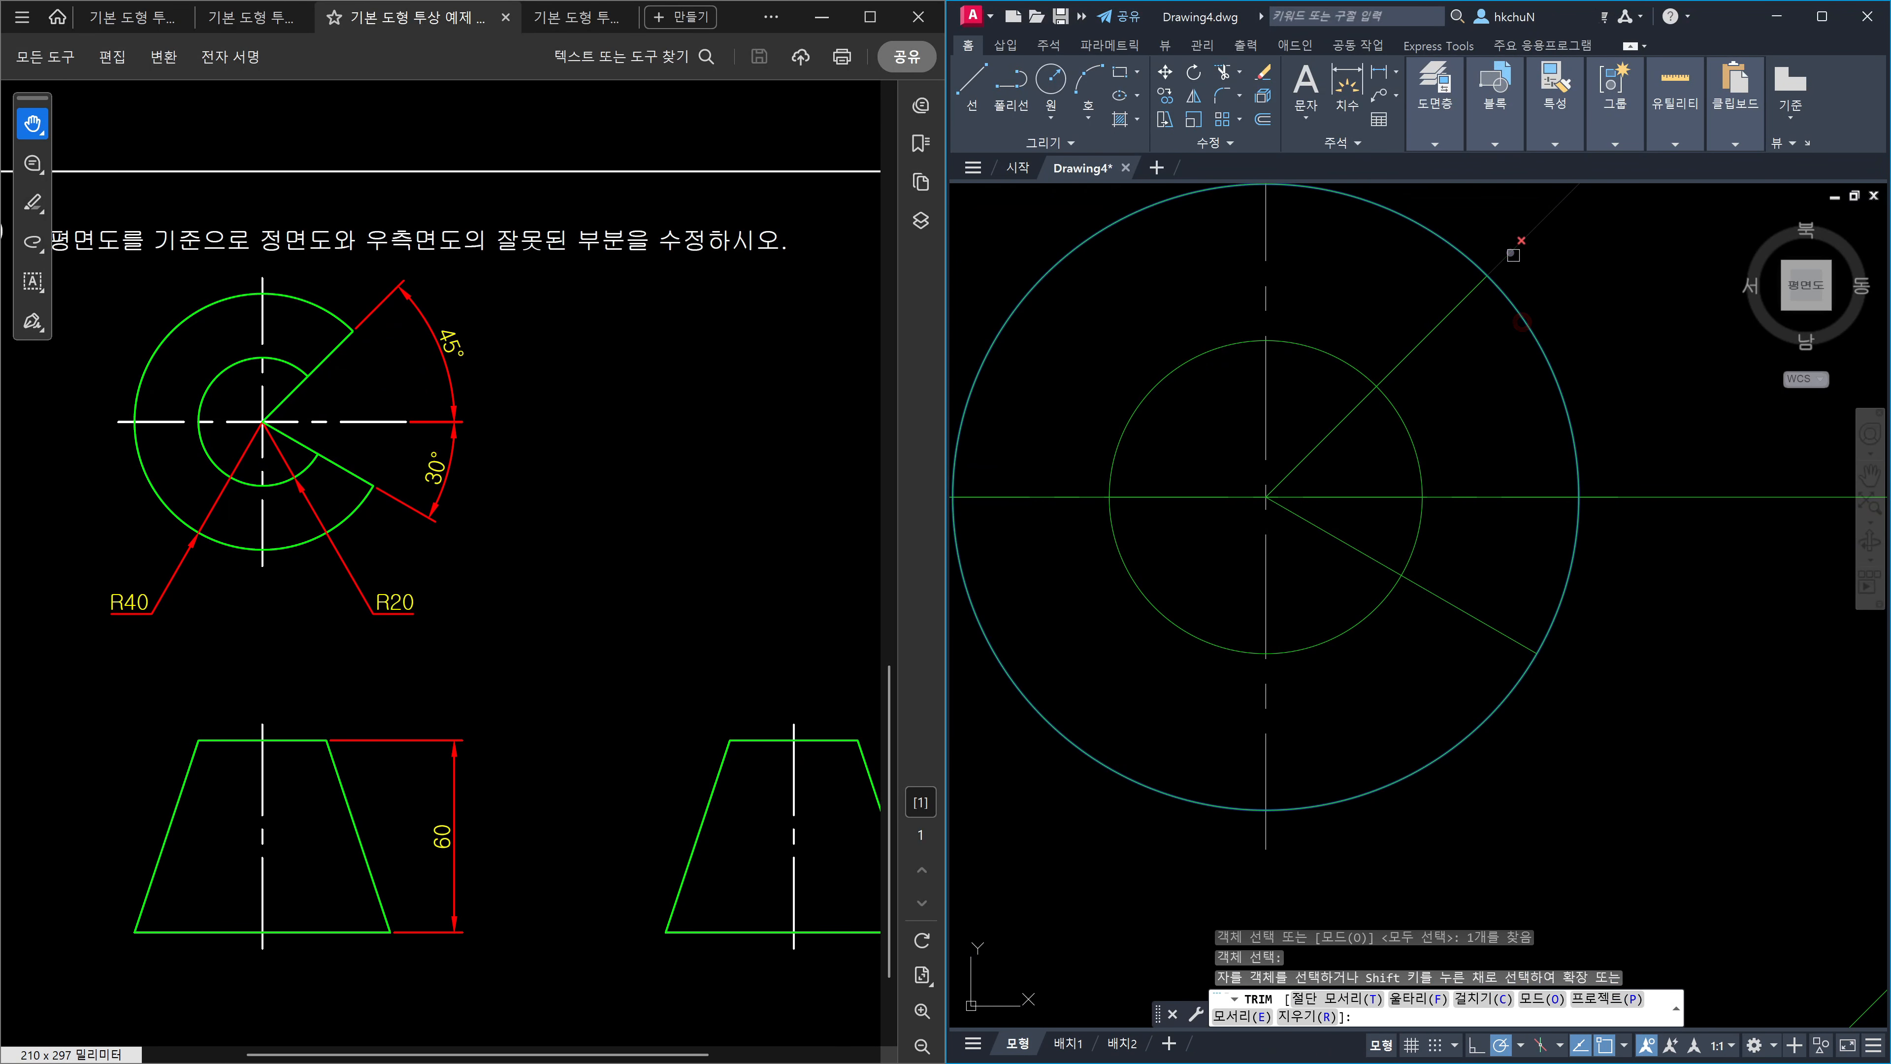
key("Escape")
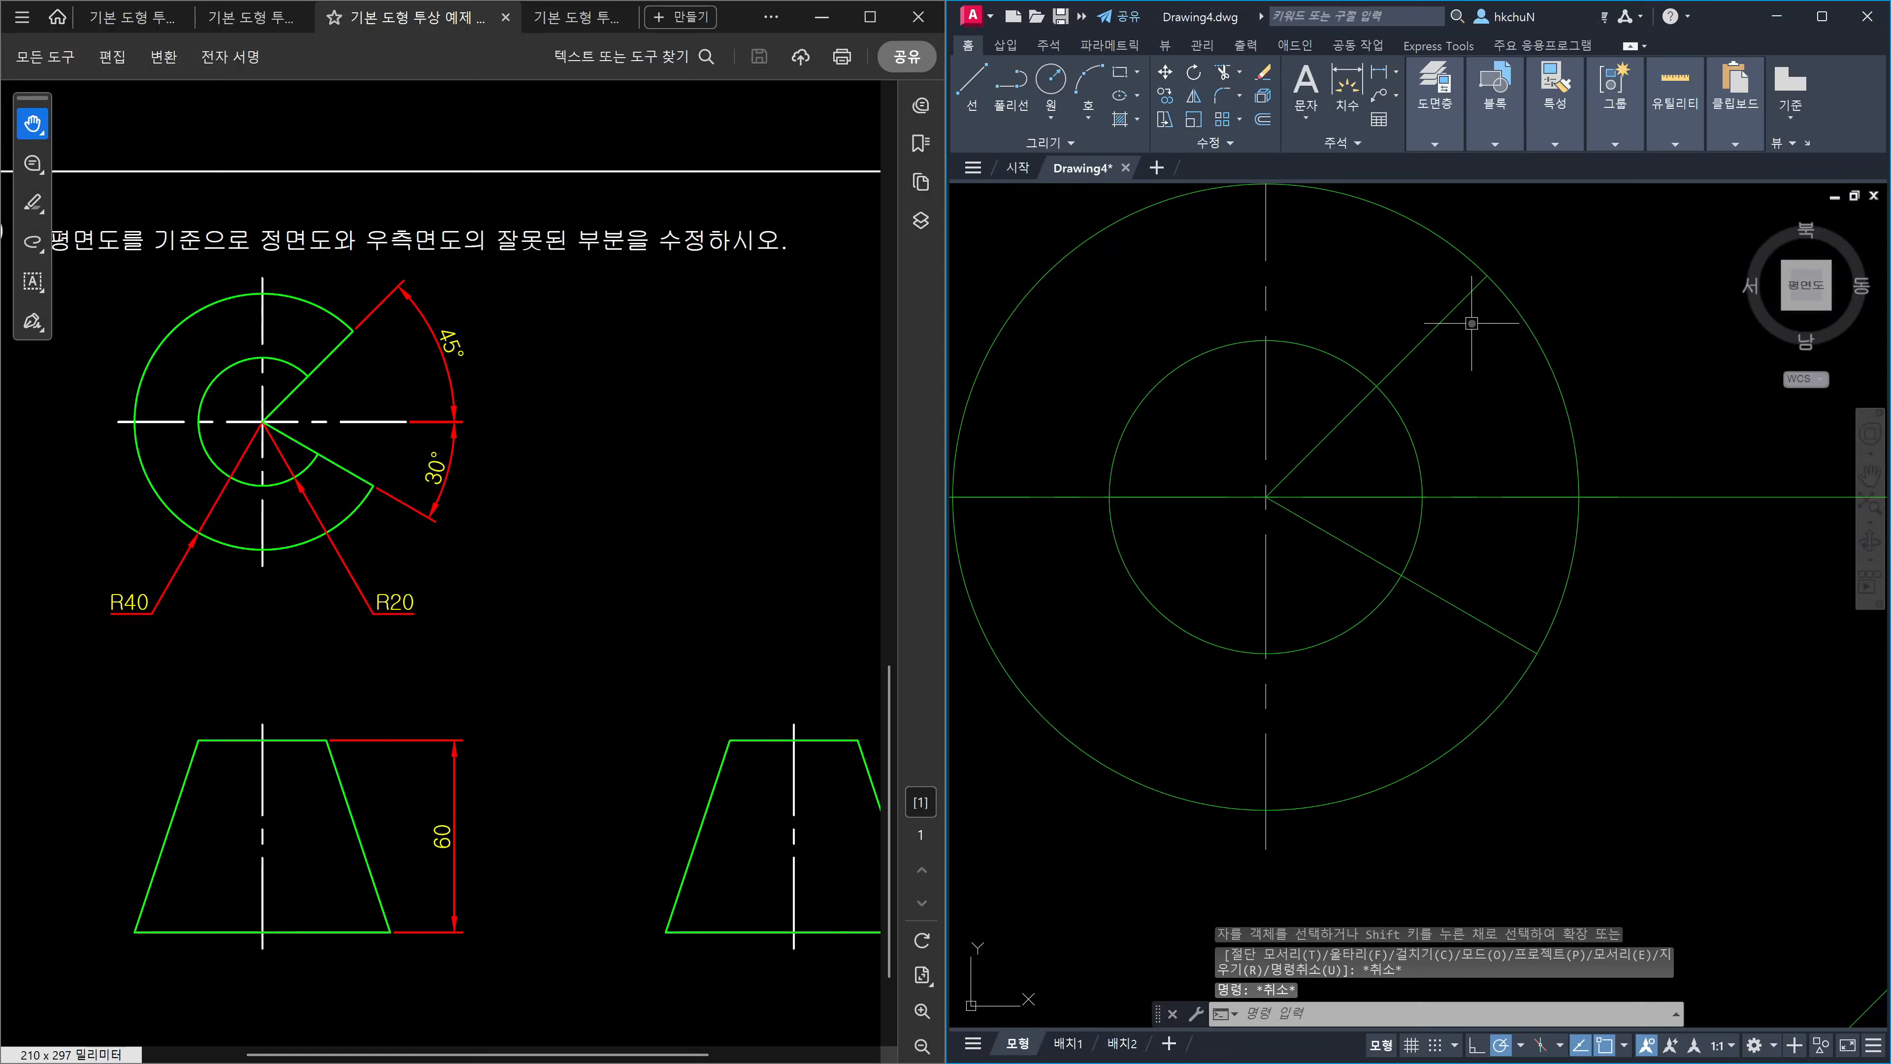
Trim the inner and outer circles of the plan view between the 45° and 30° lines to open the cut-out.
type("tr")
key("Return")
left_click(1450, 321)
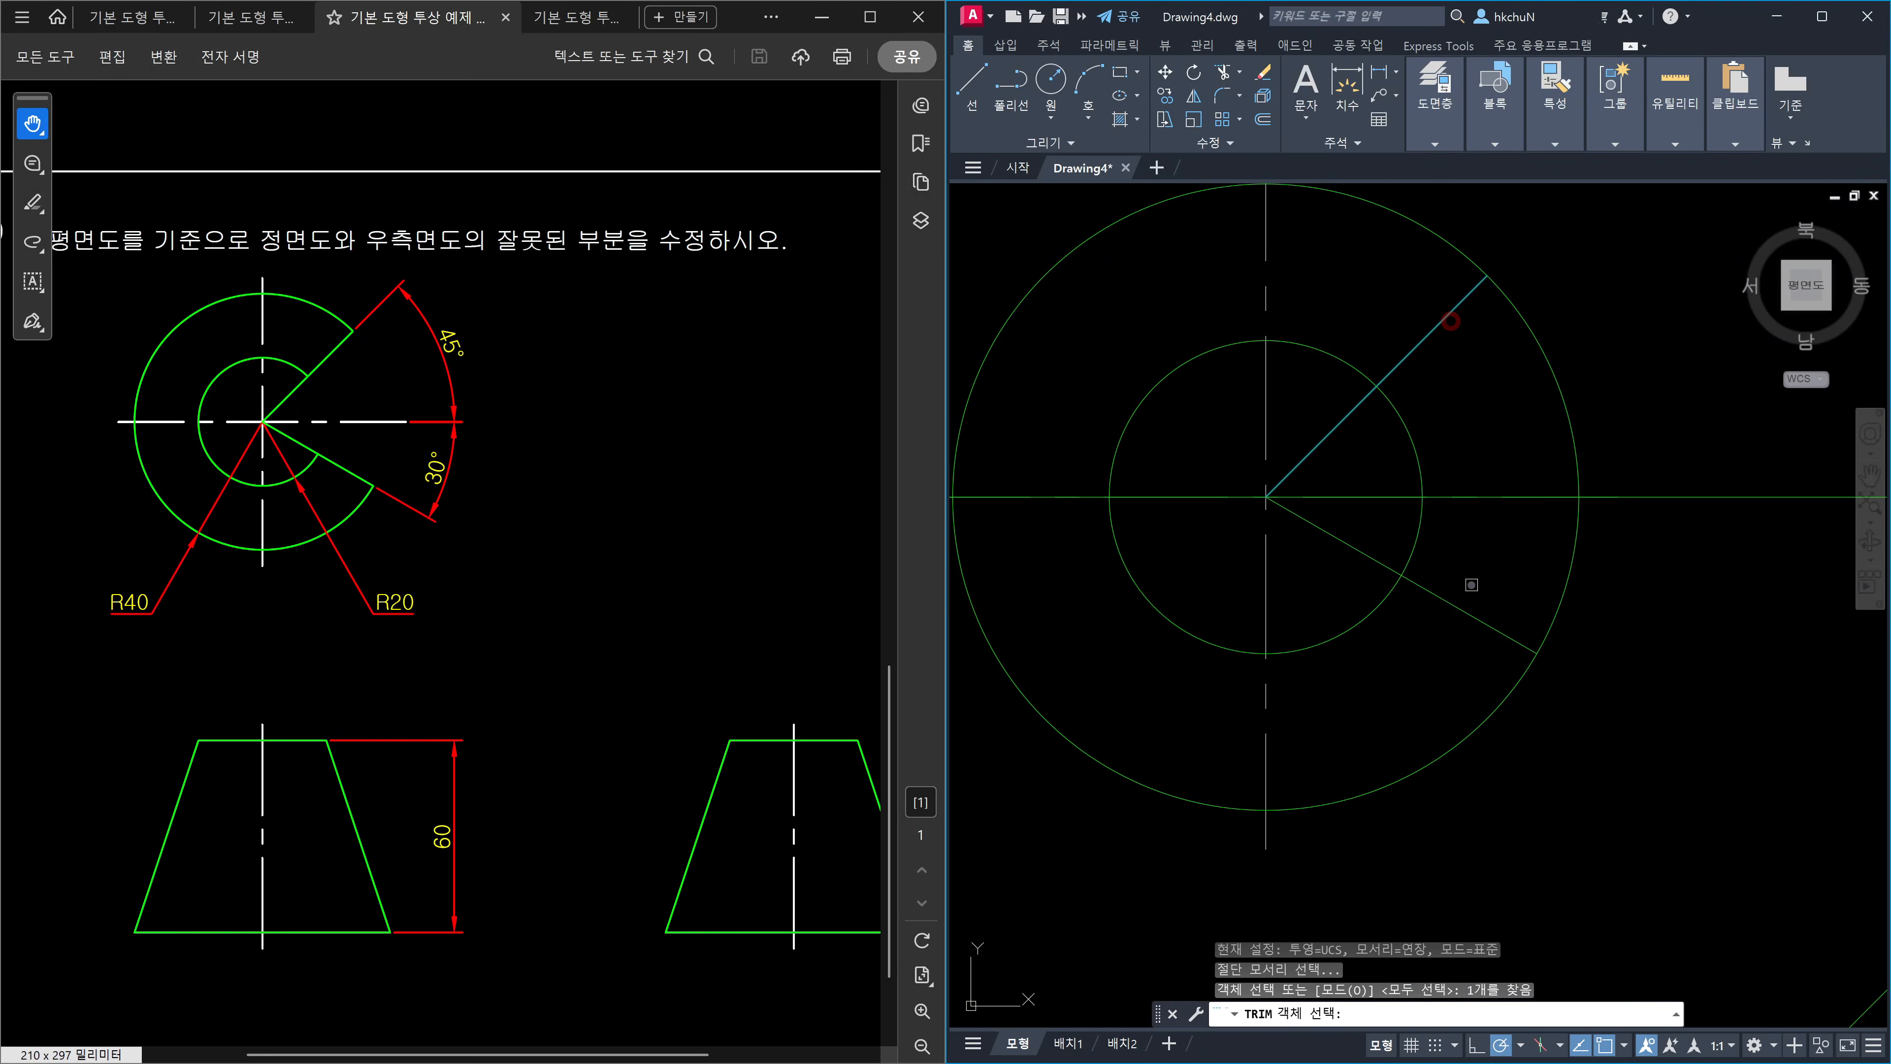
left_click(1466, 608)
key("Return")
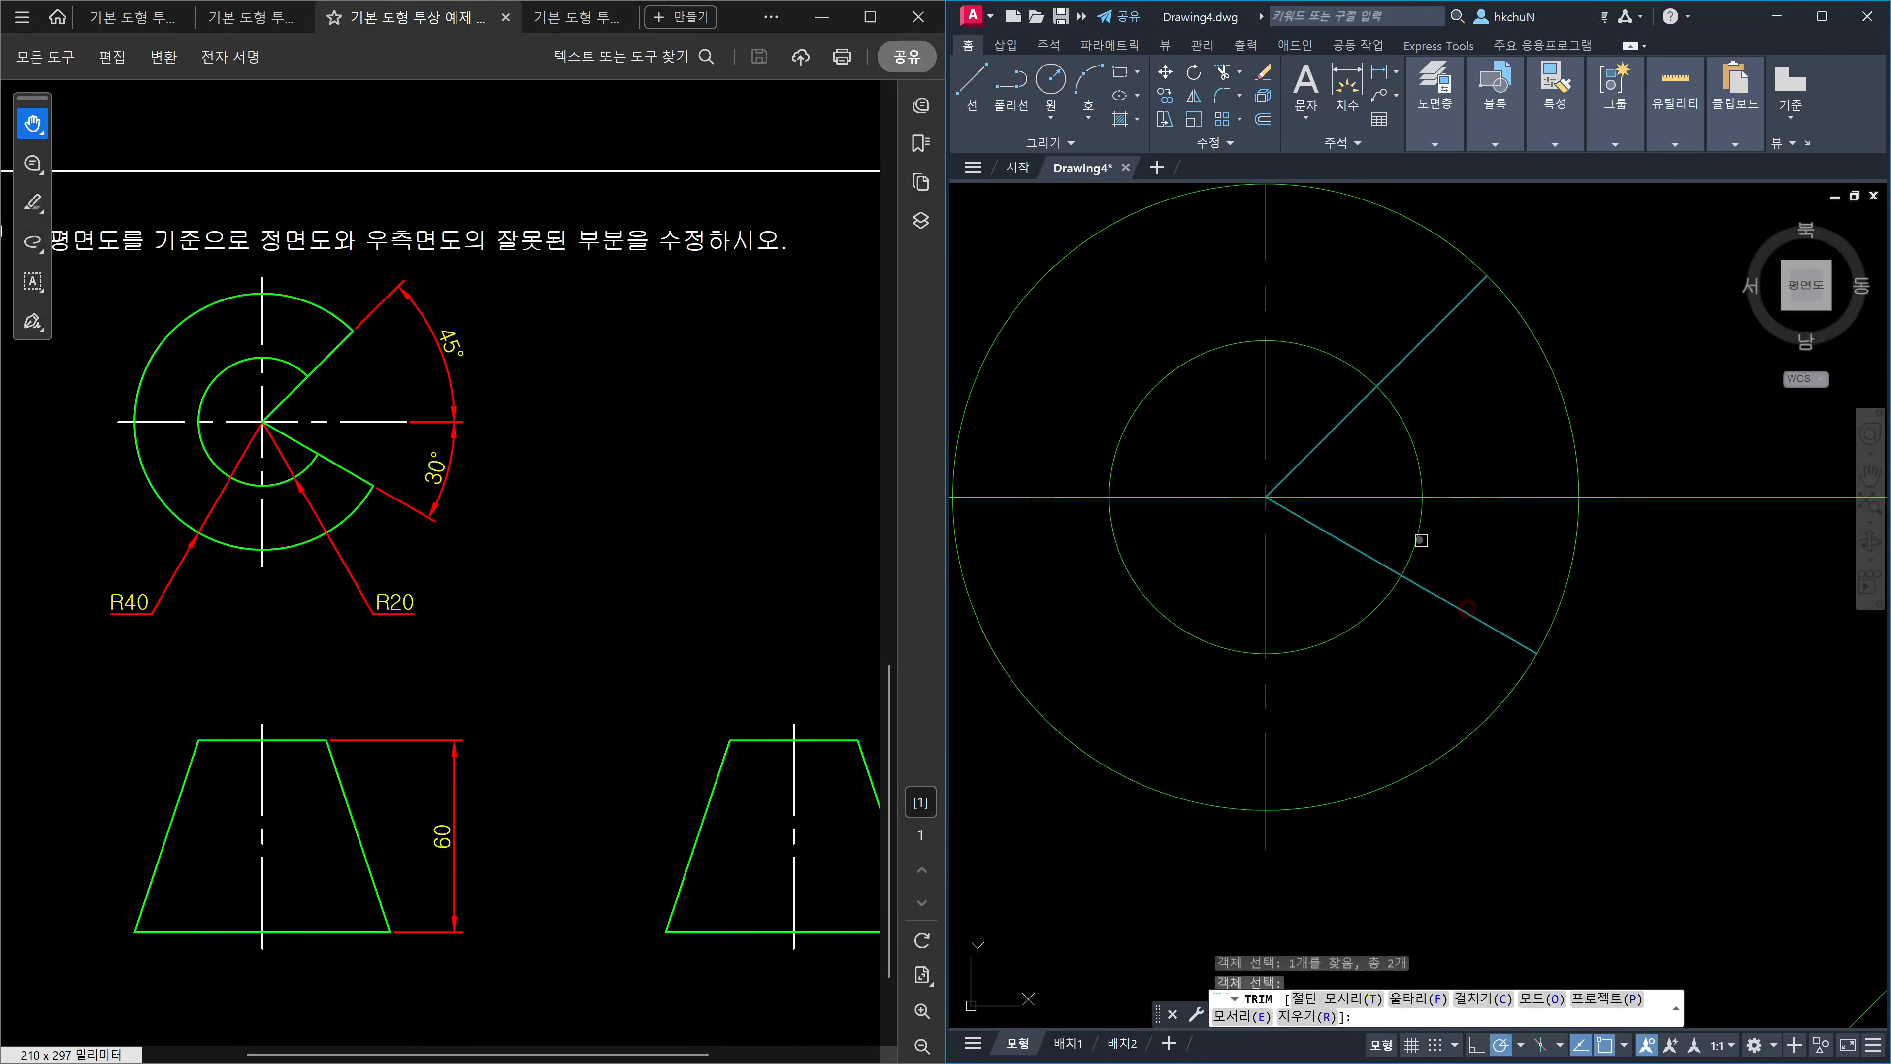
left_click(1409, 534)
left_click(1432, 536)
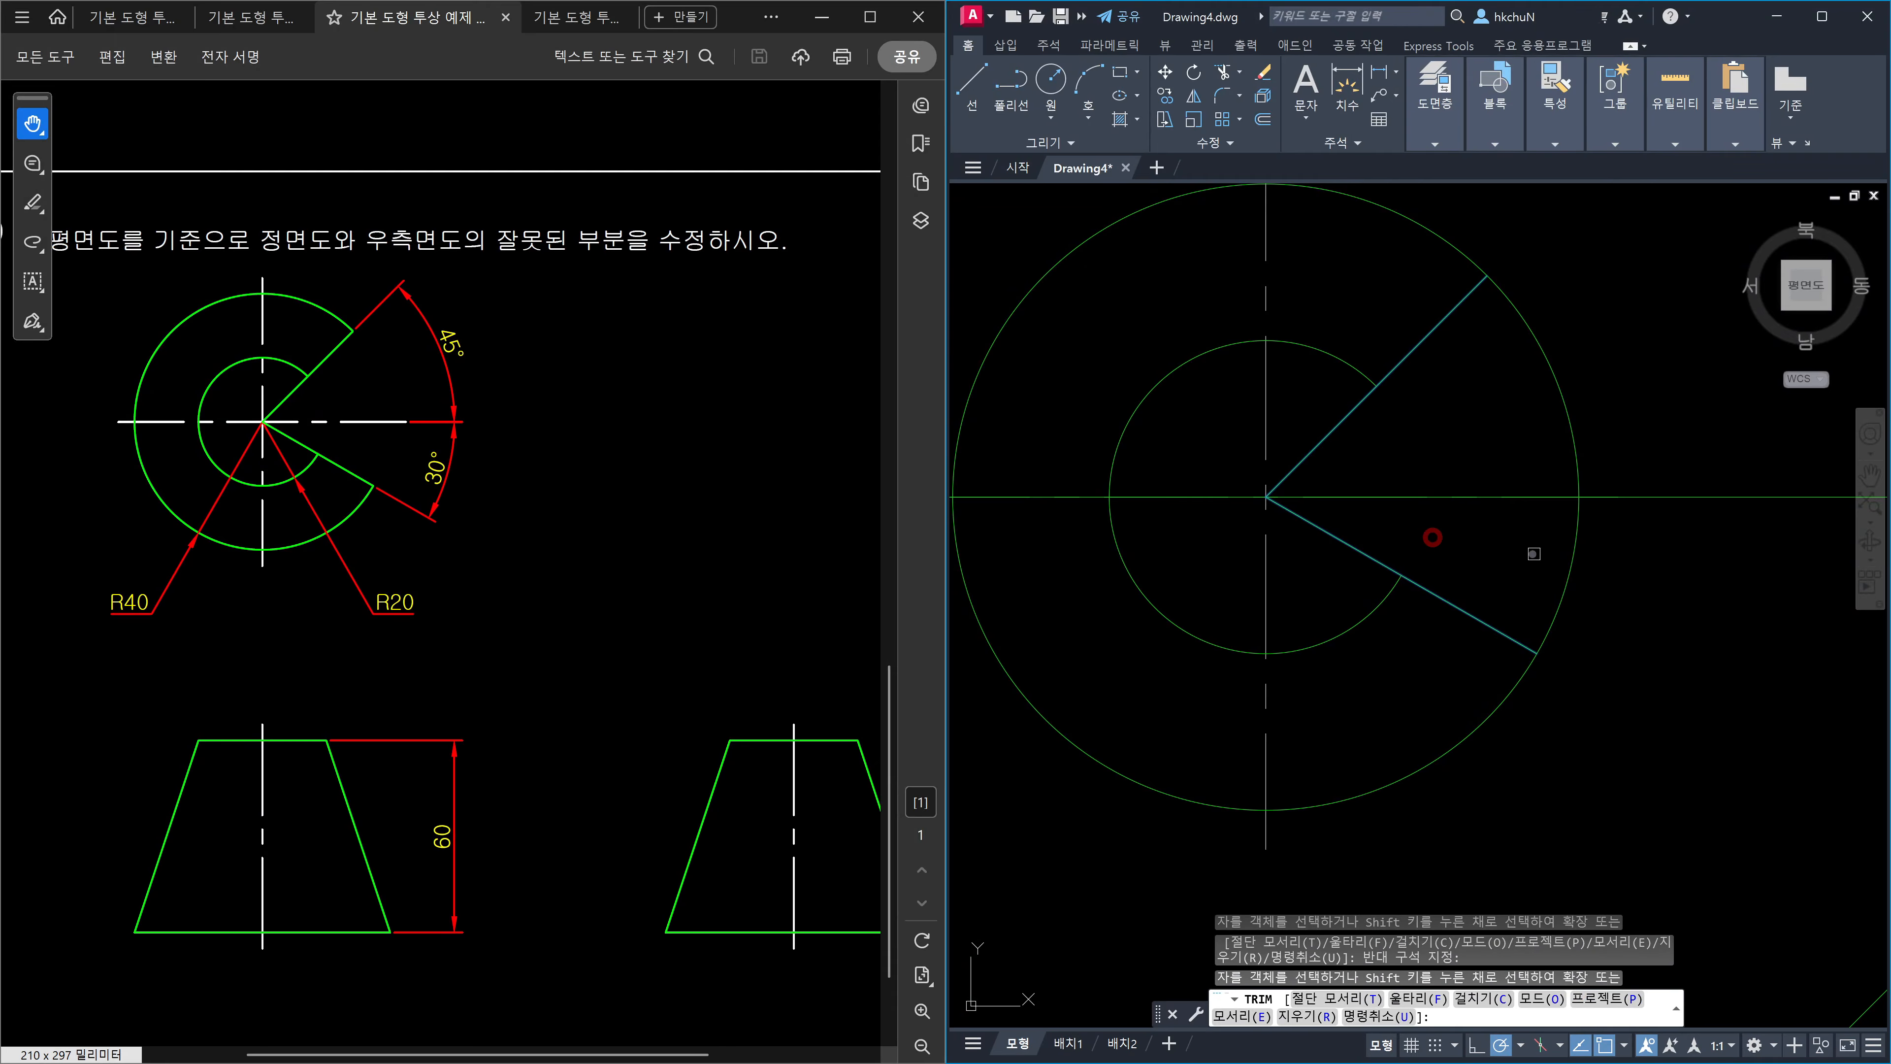
left_click(1569, 585)
key("Escape")
scroll(1463, 577, "down", 4)
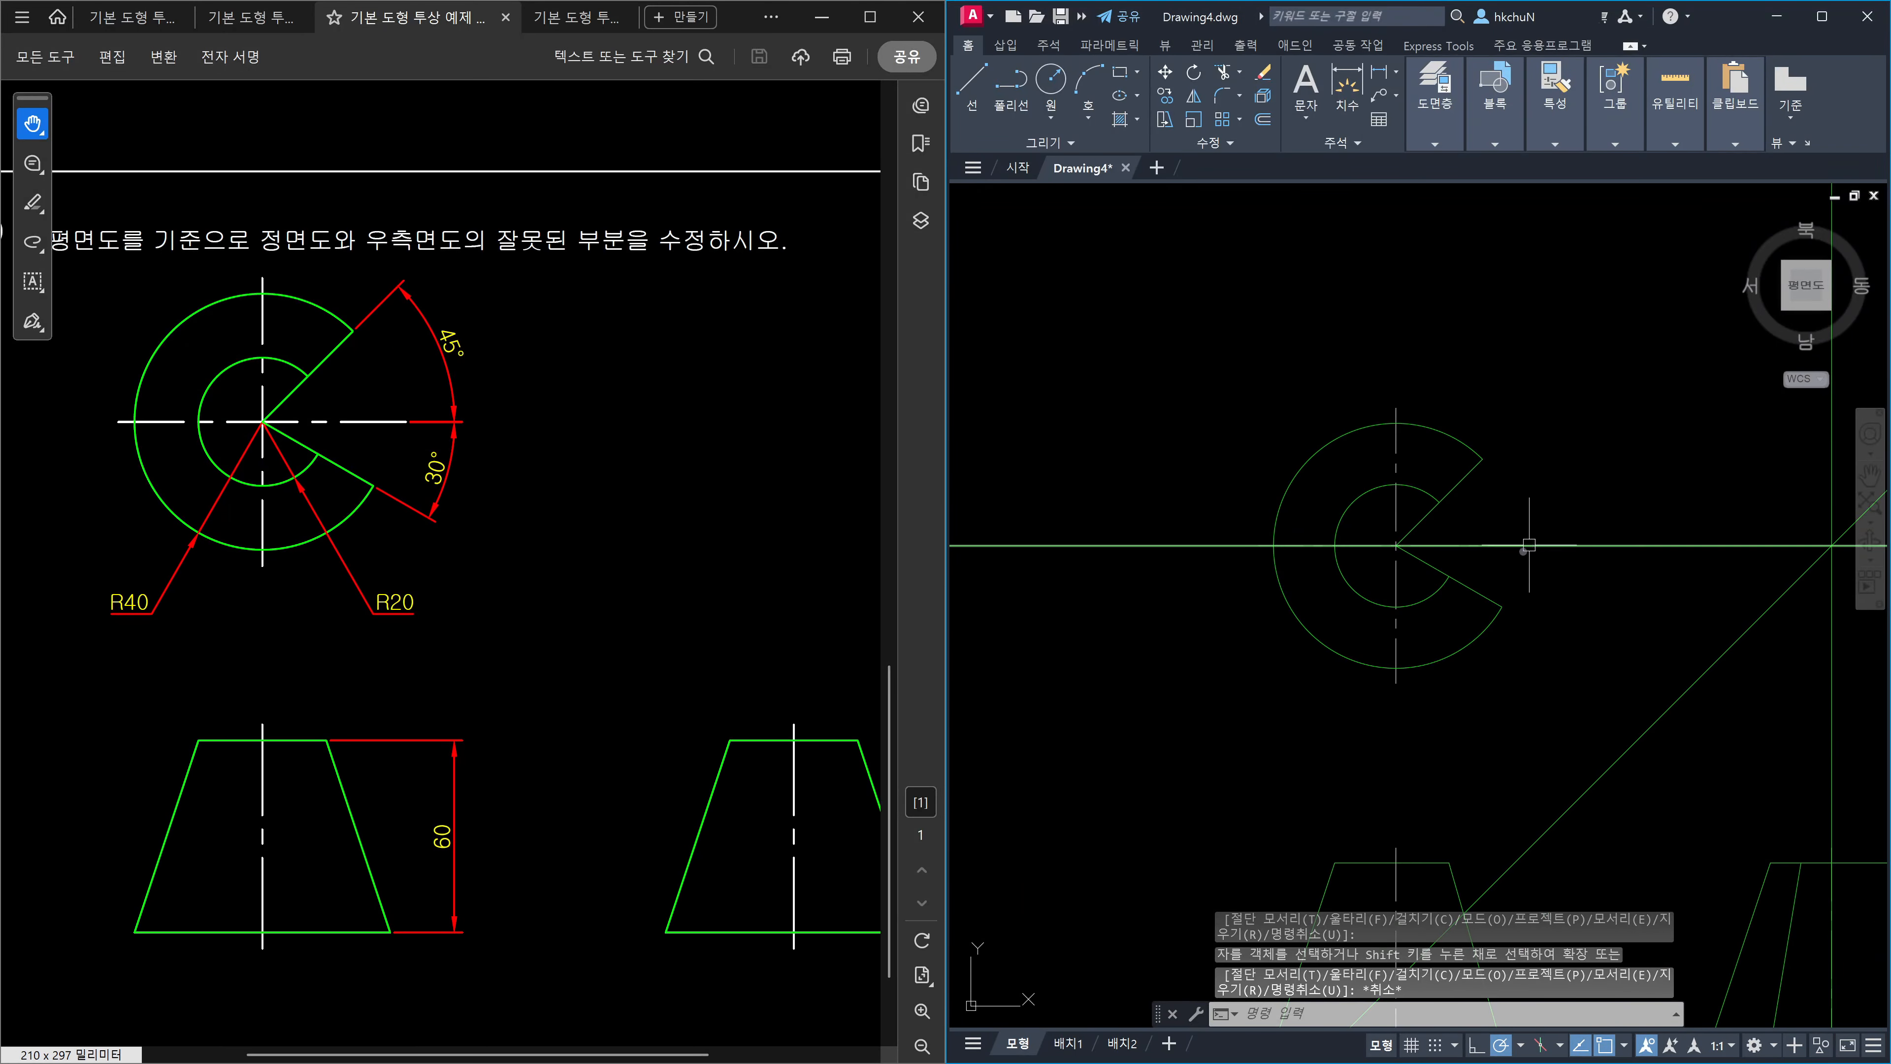
Project the 45° cut's inner and outer corners from the plan view onto the front view's top and base edges, and connect the projected points.
middle_click_drag(1514, 579, 1442, 432)
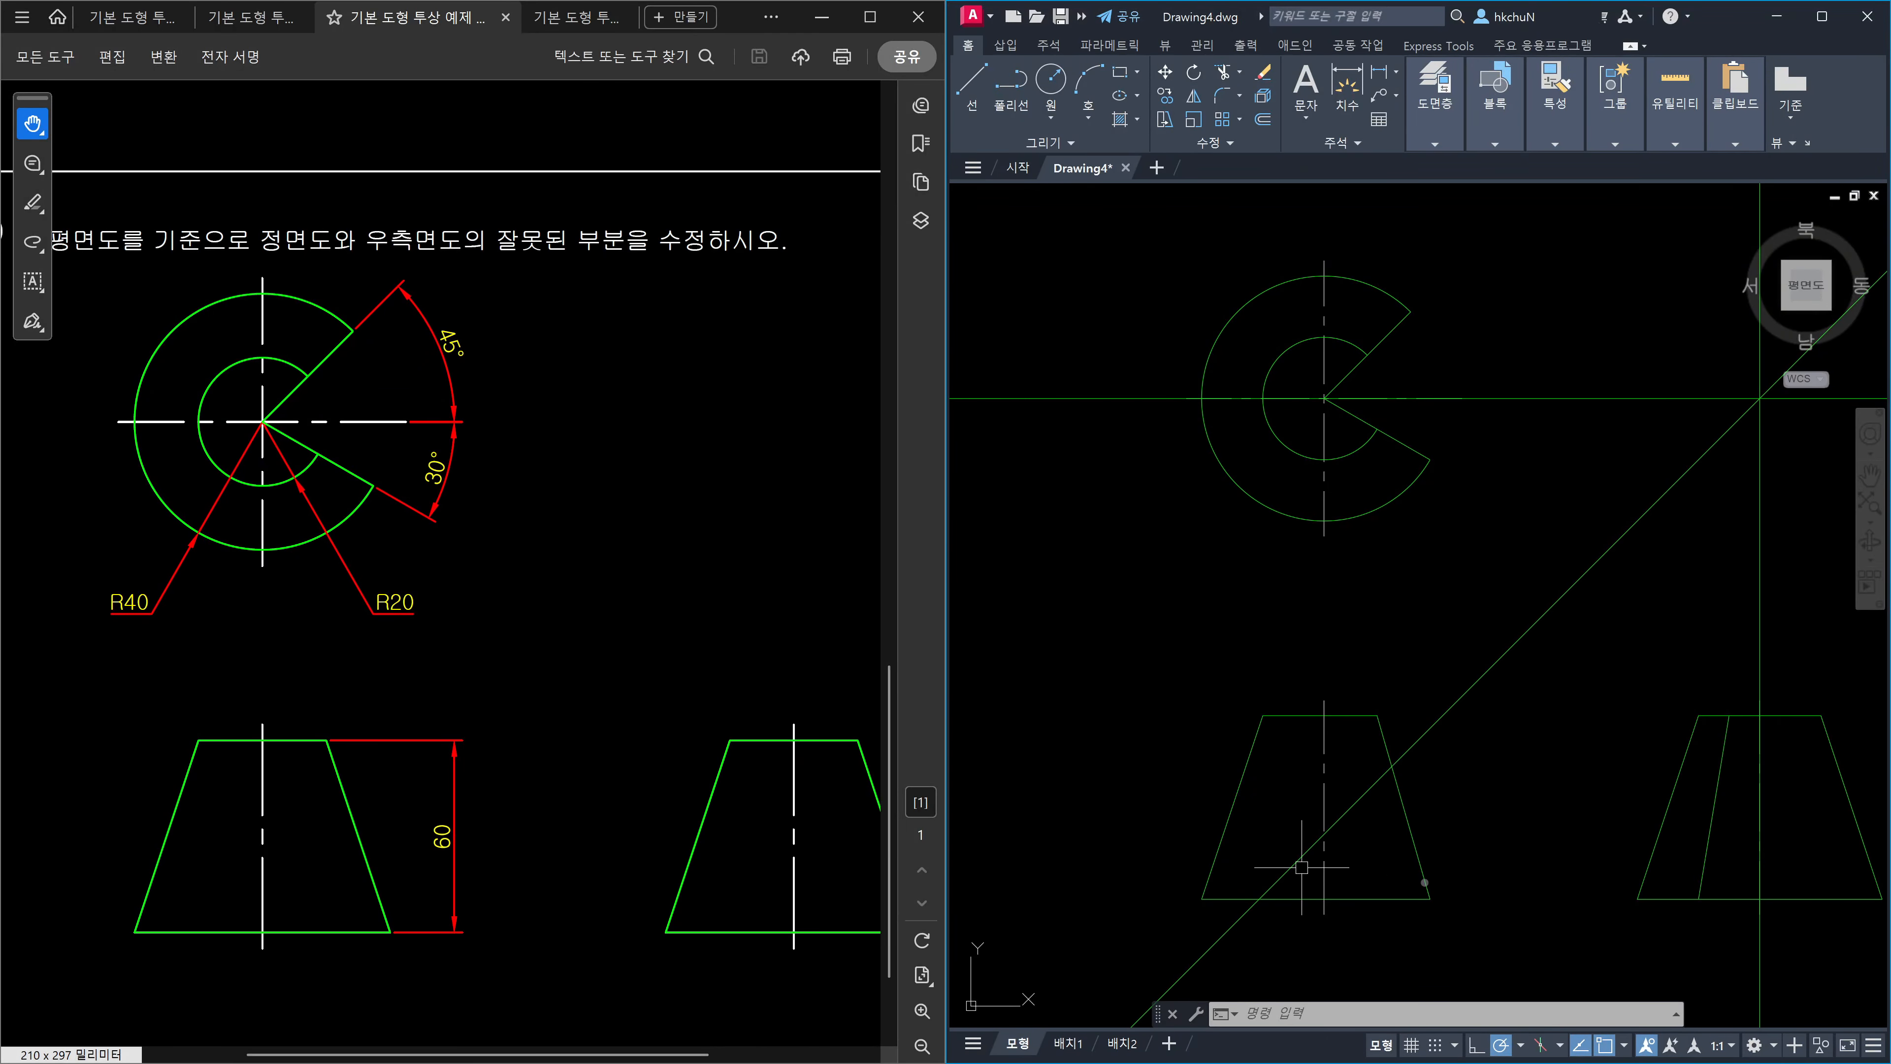
mouse_move(1687, 808)
middle_mouse_down()
mouse_move(1608, 837)
mouse_move(1498, 790)
middle_mouse_up()
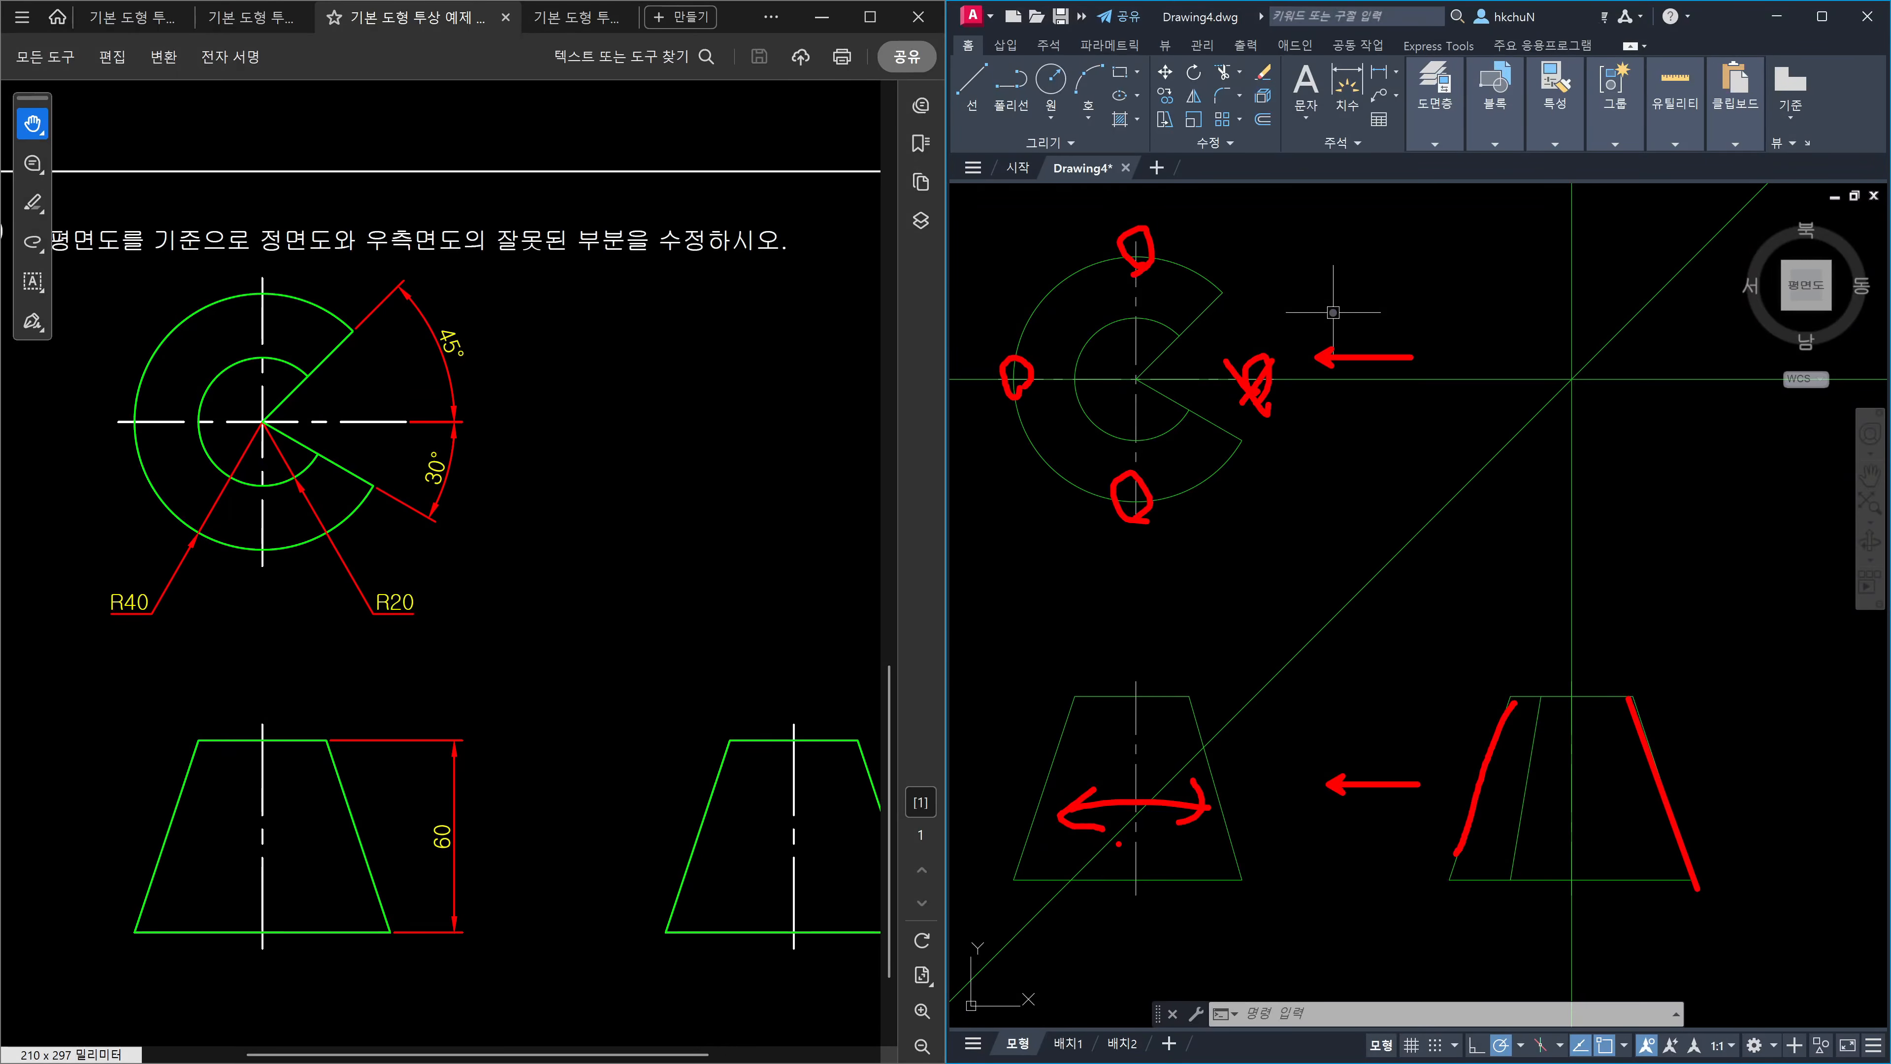
key("Escape")
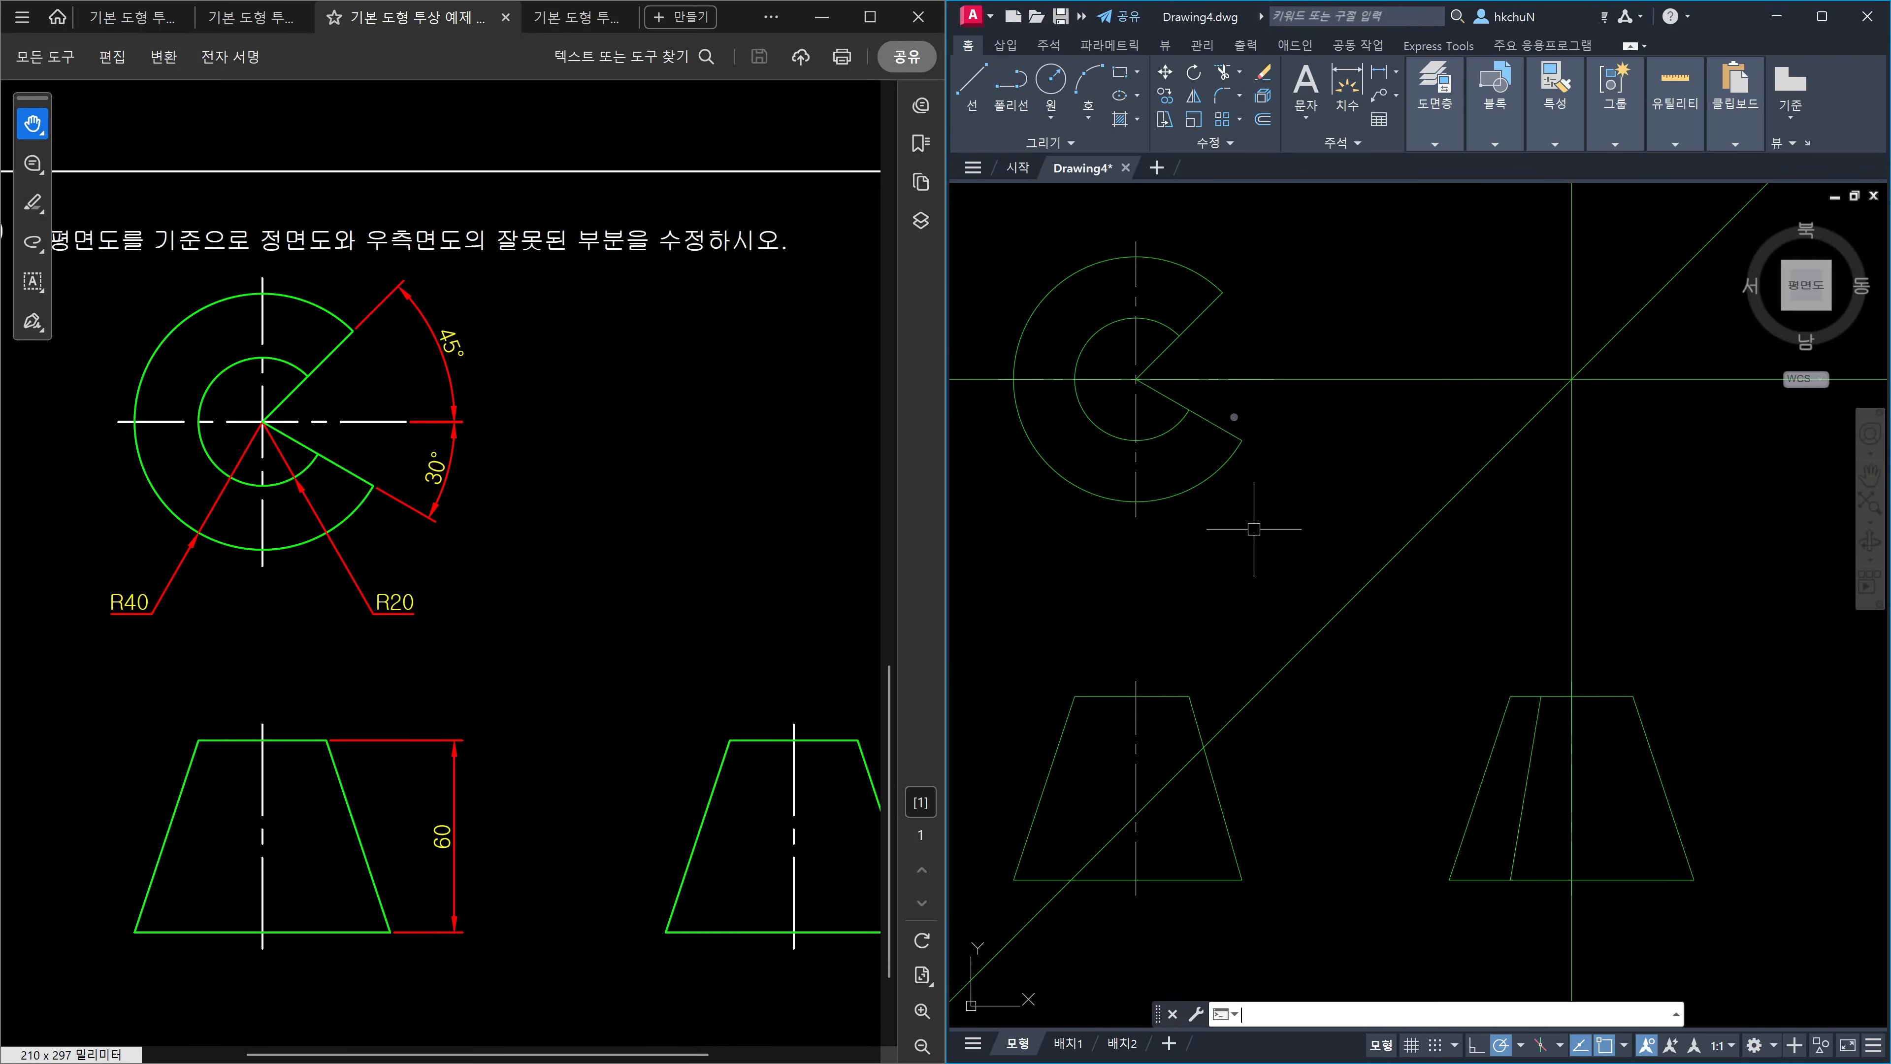
type("l")
key("Return")
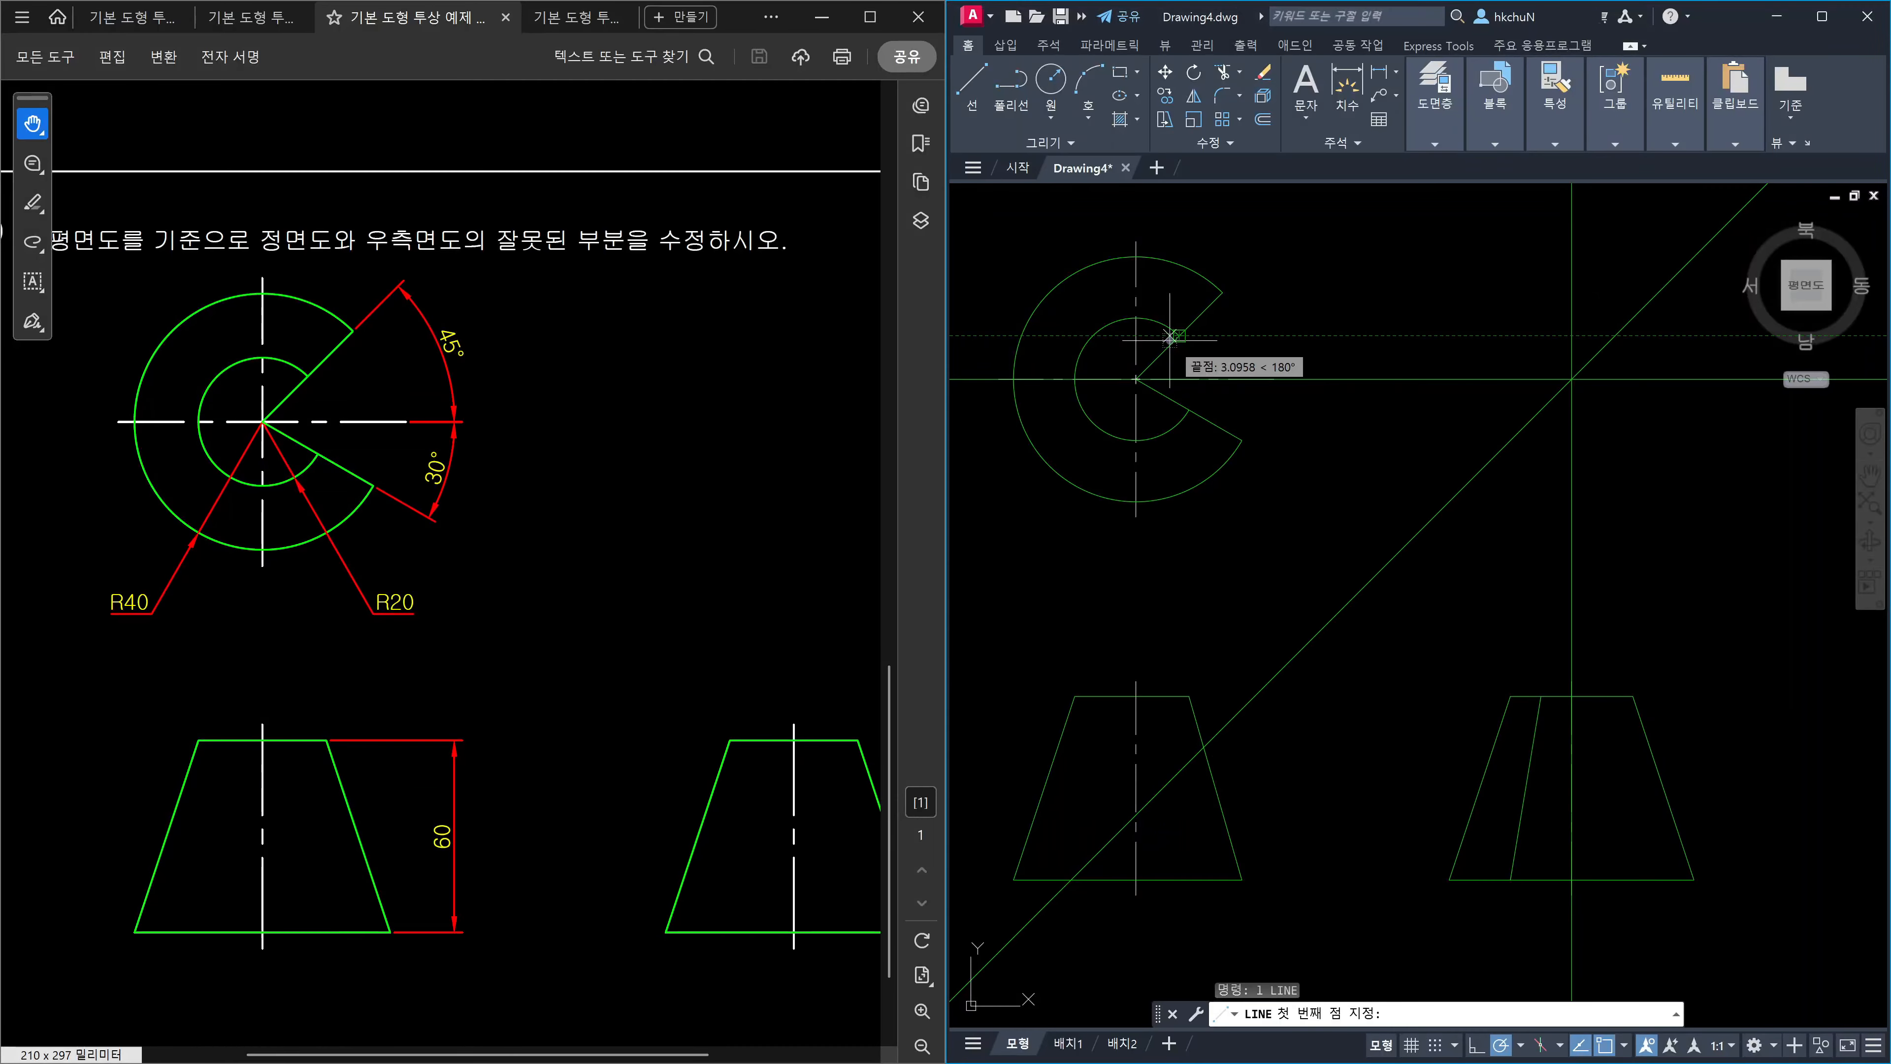
left_click(1176, 336)
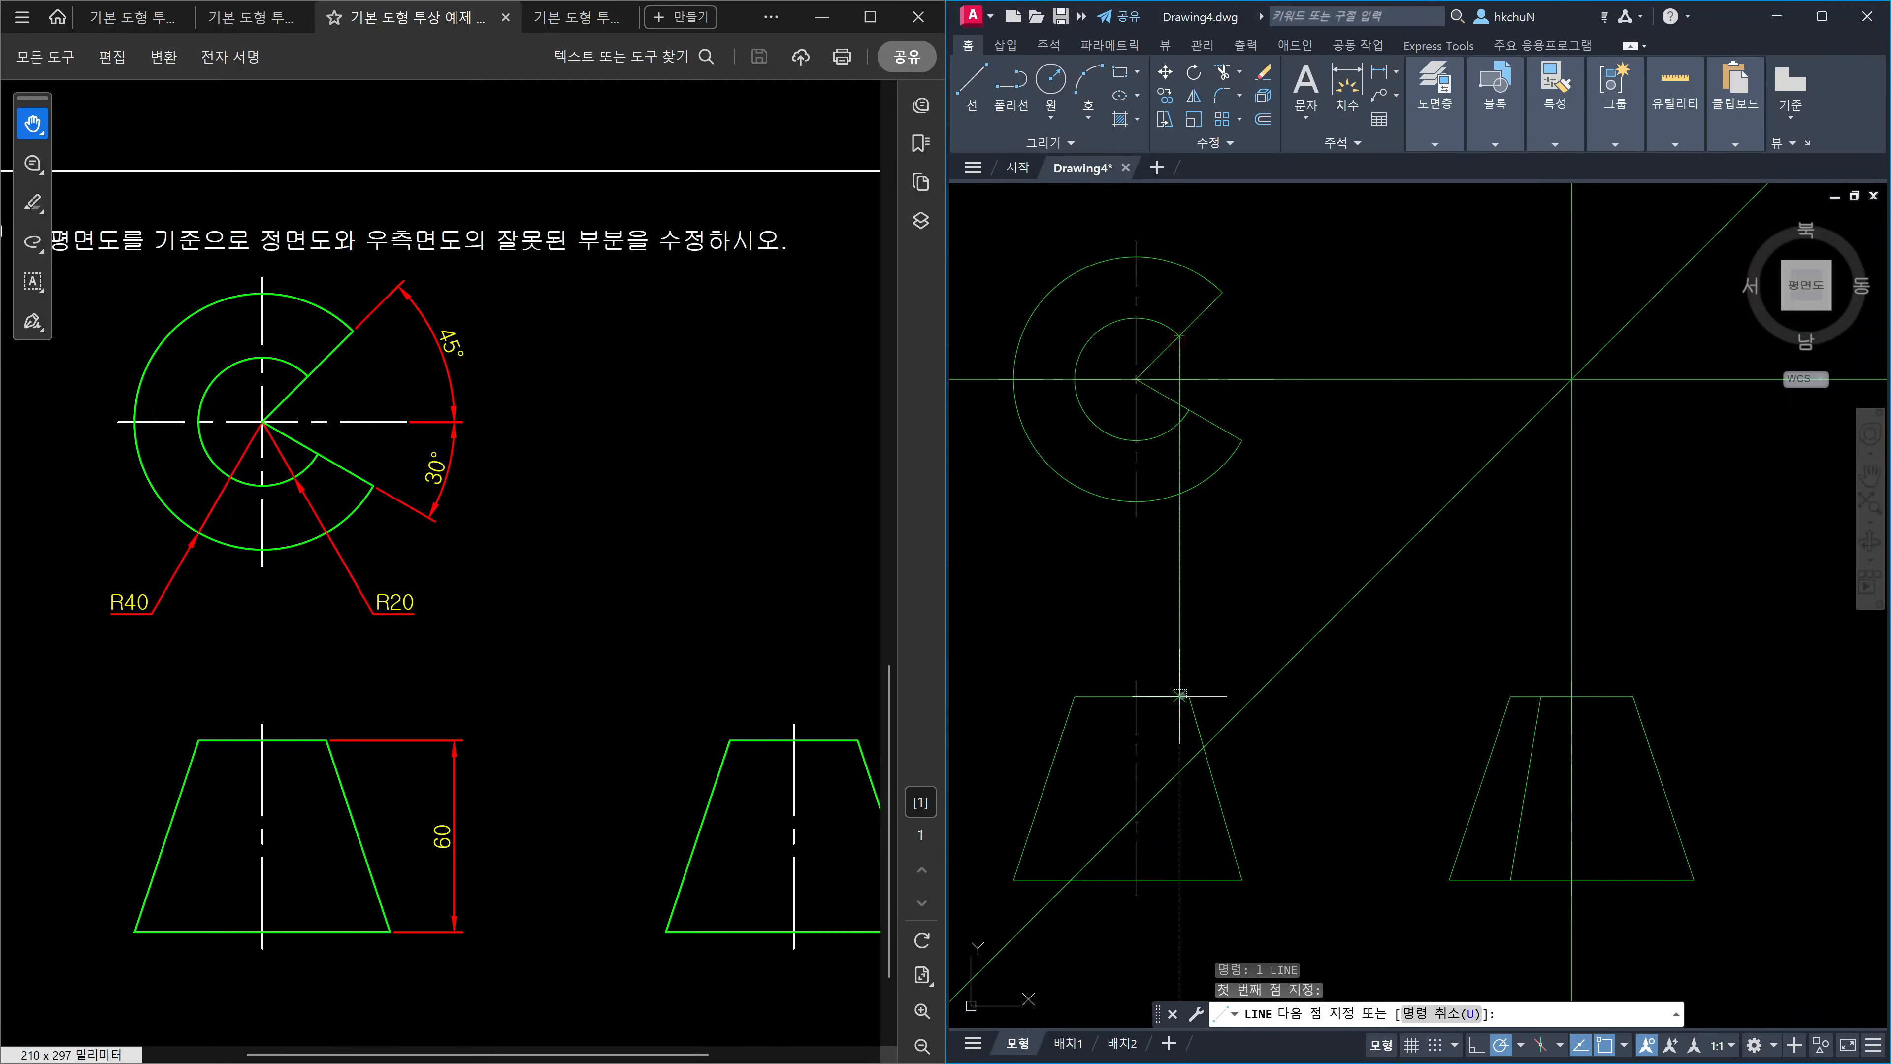
left_click(1180, 695)
key("Return")
key("Return")
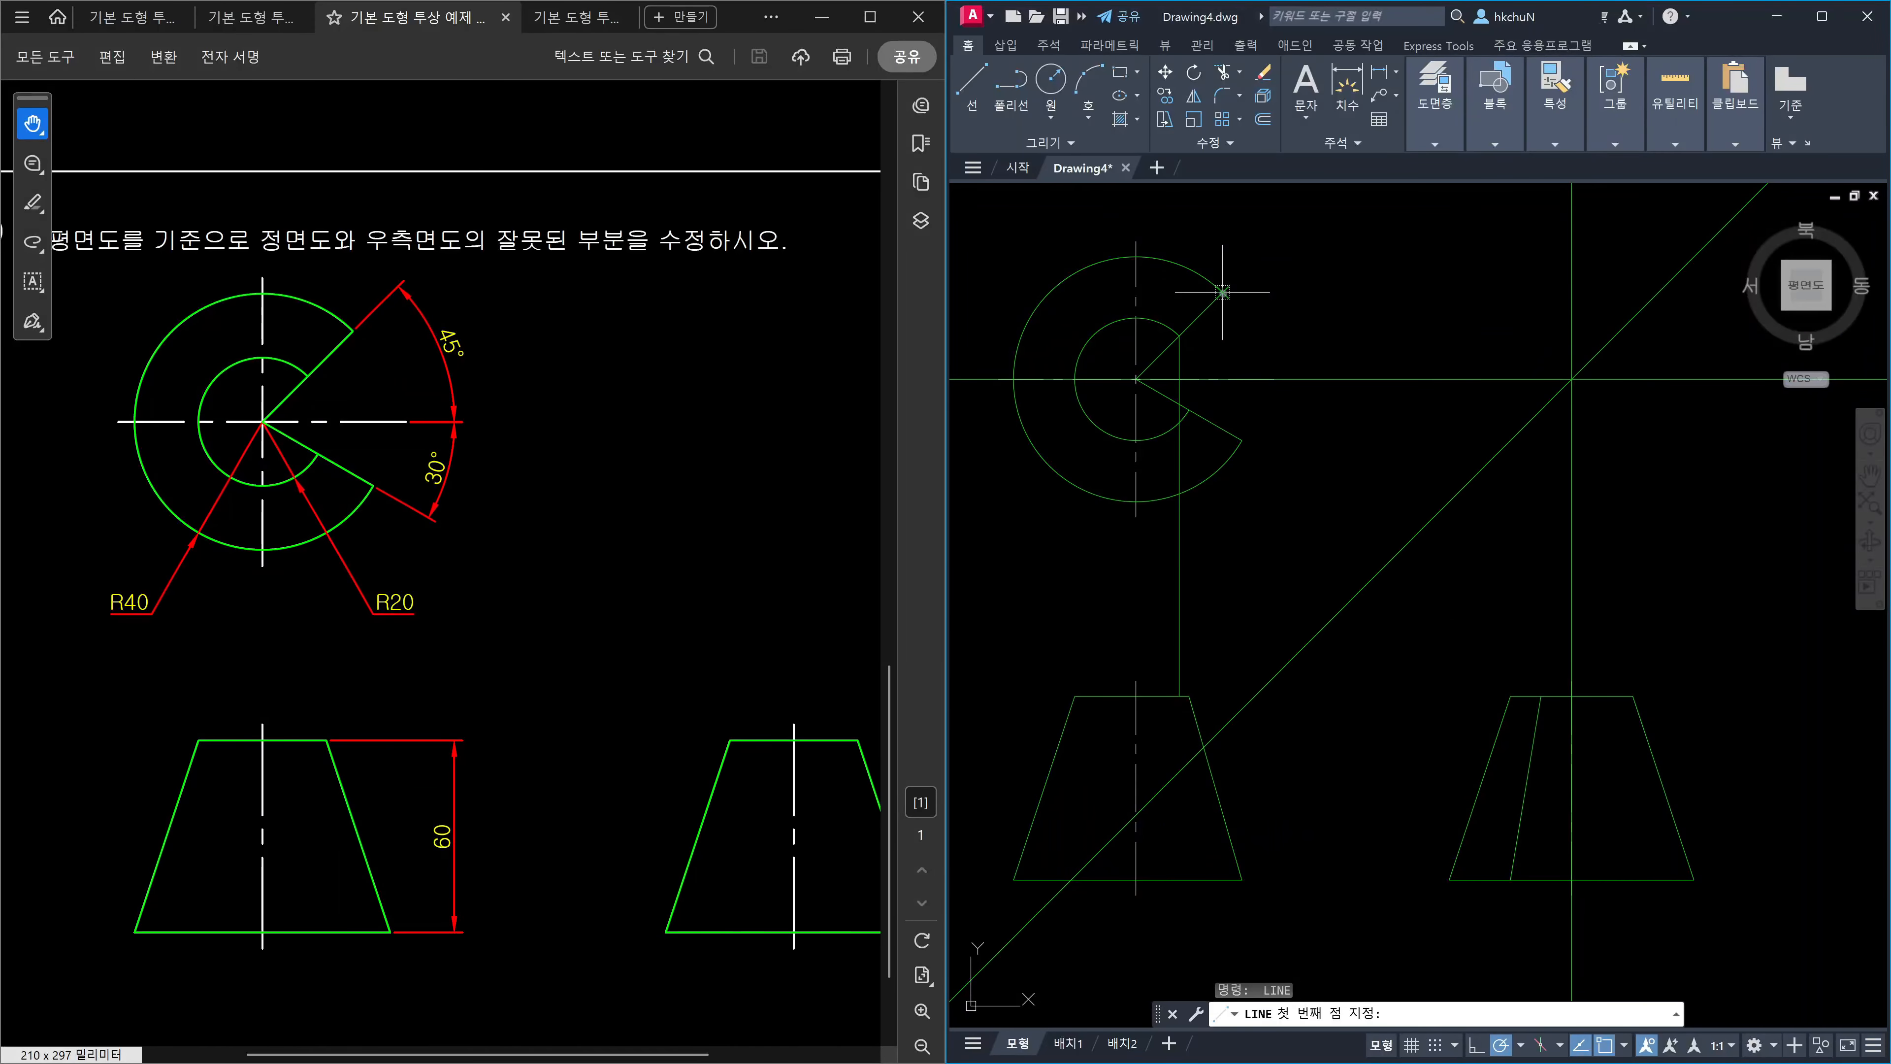
left_click(1222, 292)
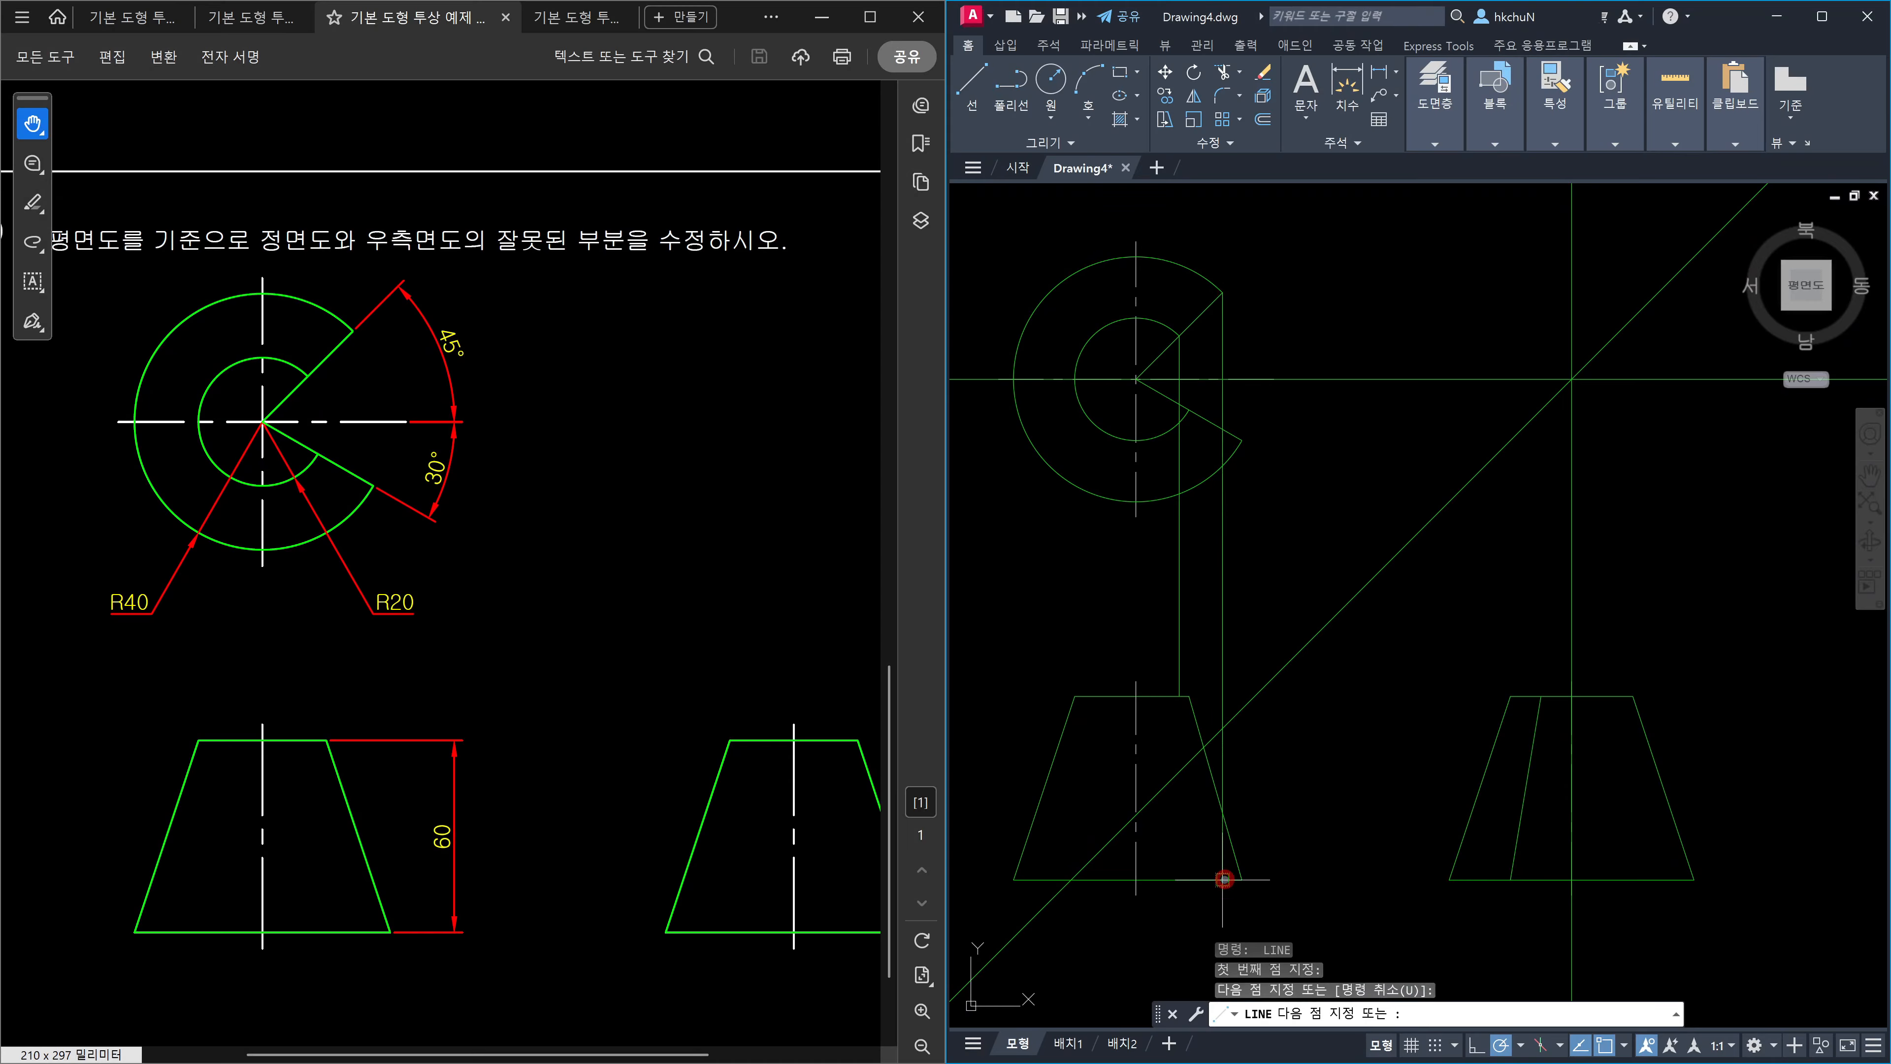
left_click(1224, 879)
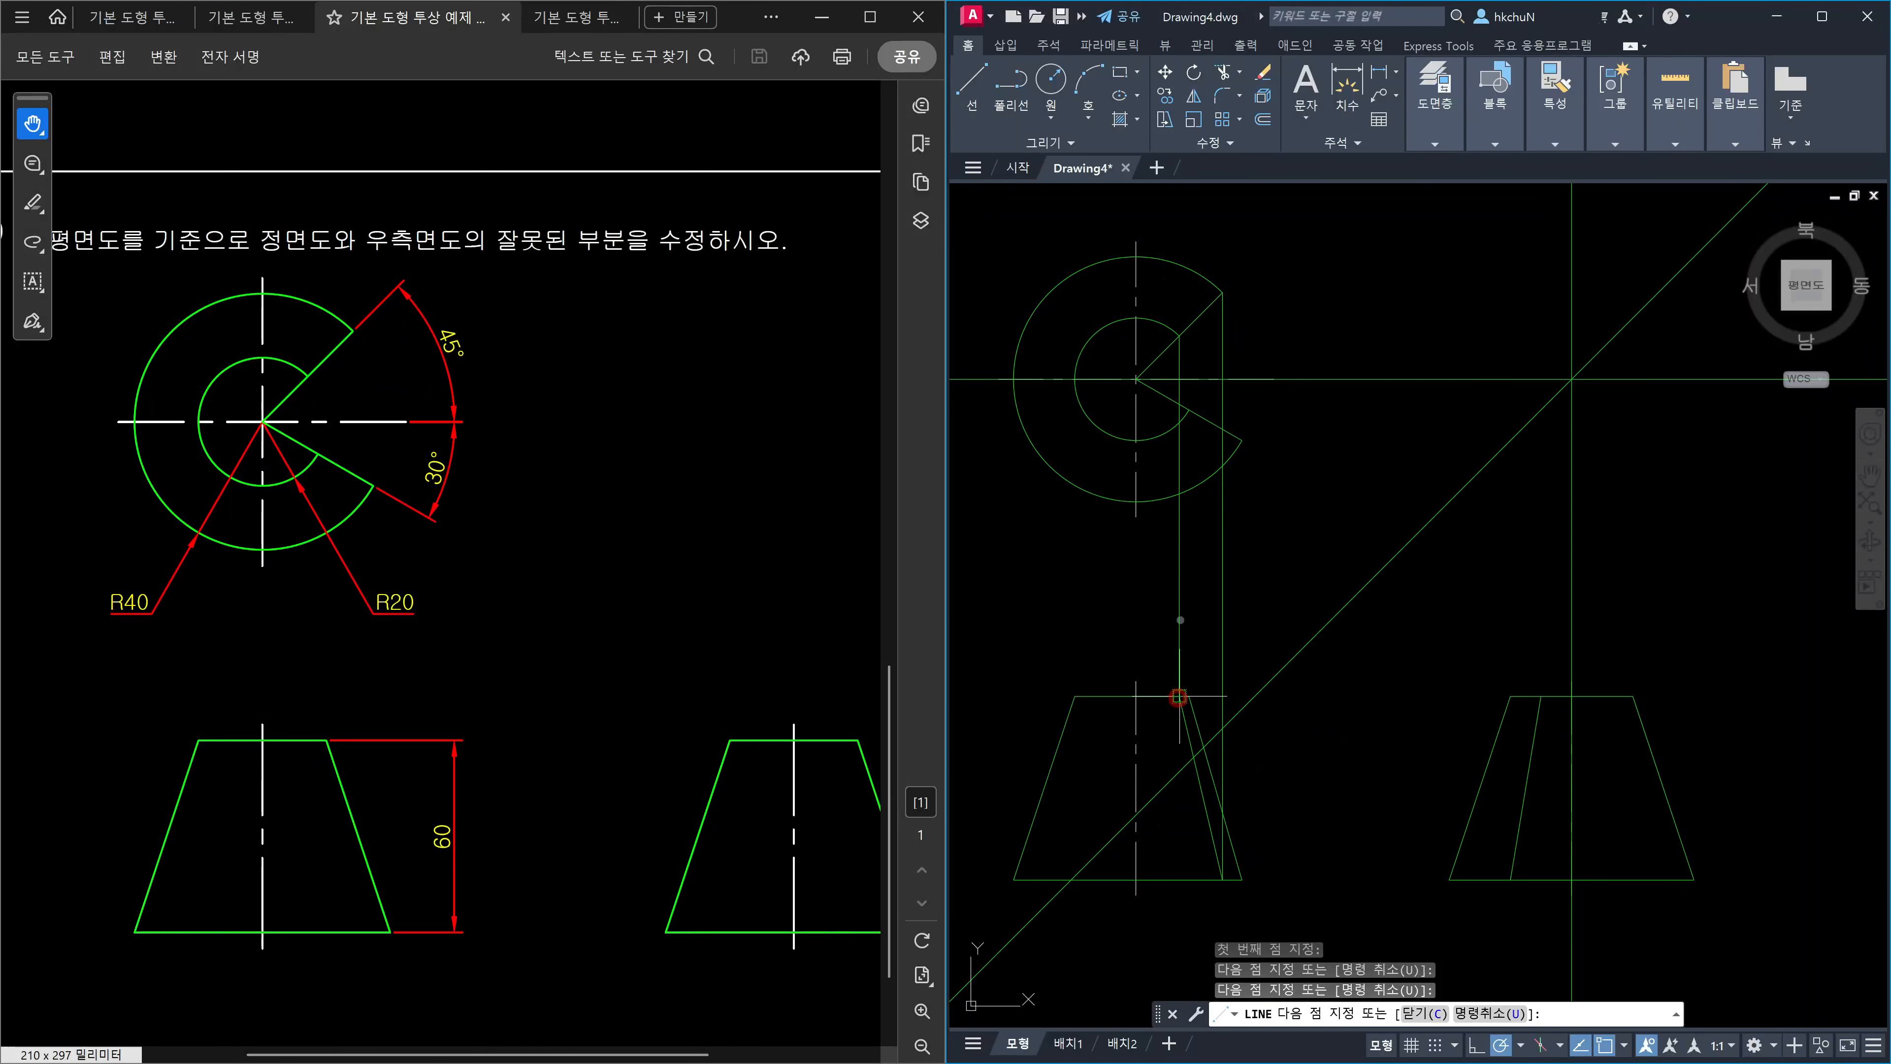
End the line command and move the inner slanted line of the front view to the 숨은선 layer.
key("Escape")
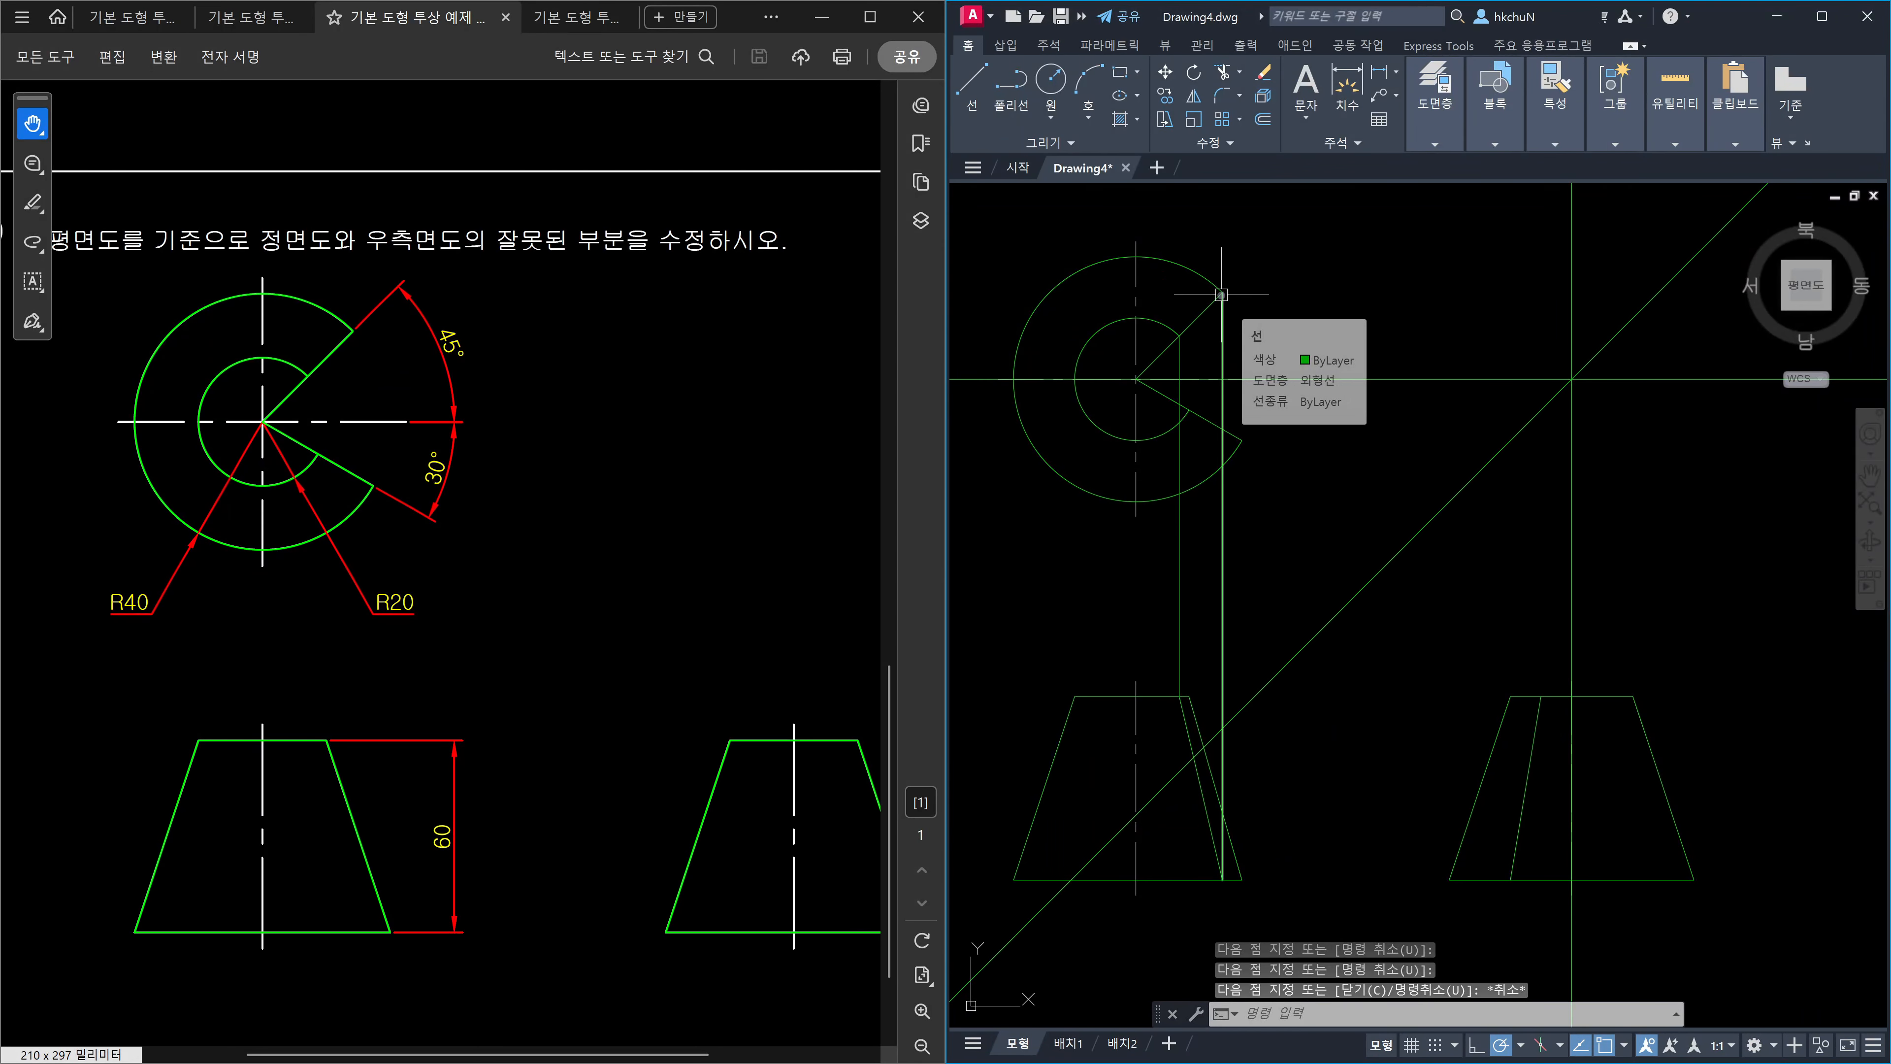
left_click(1211, 306)
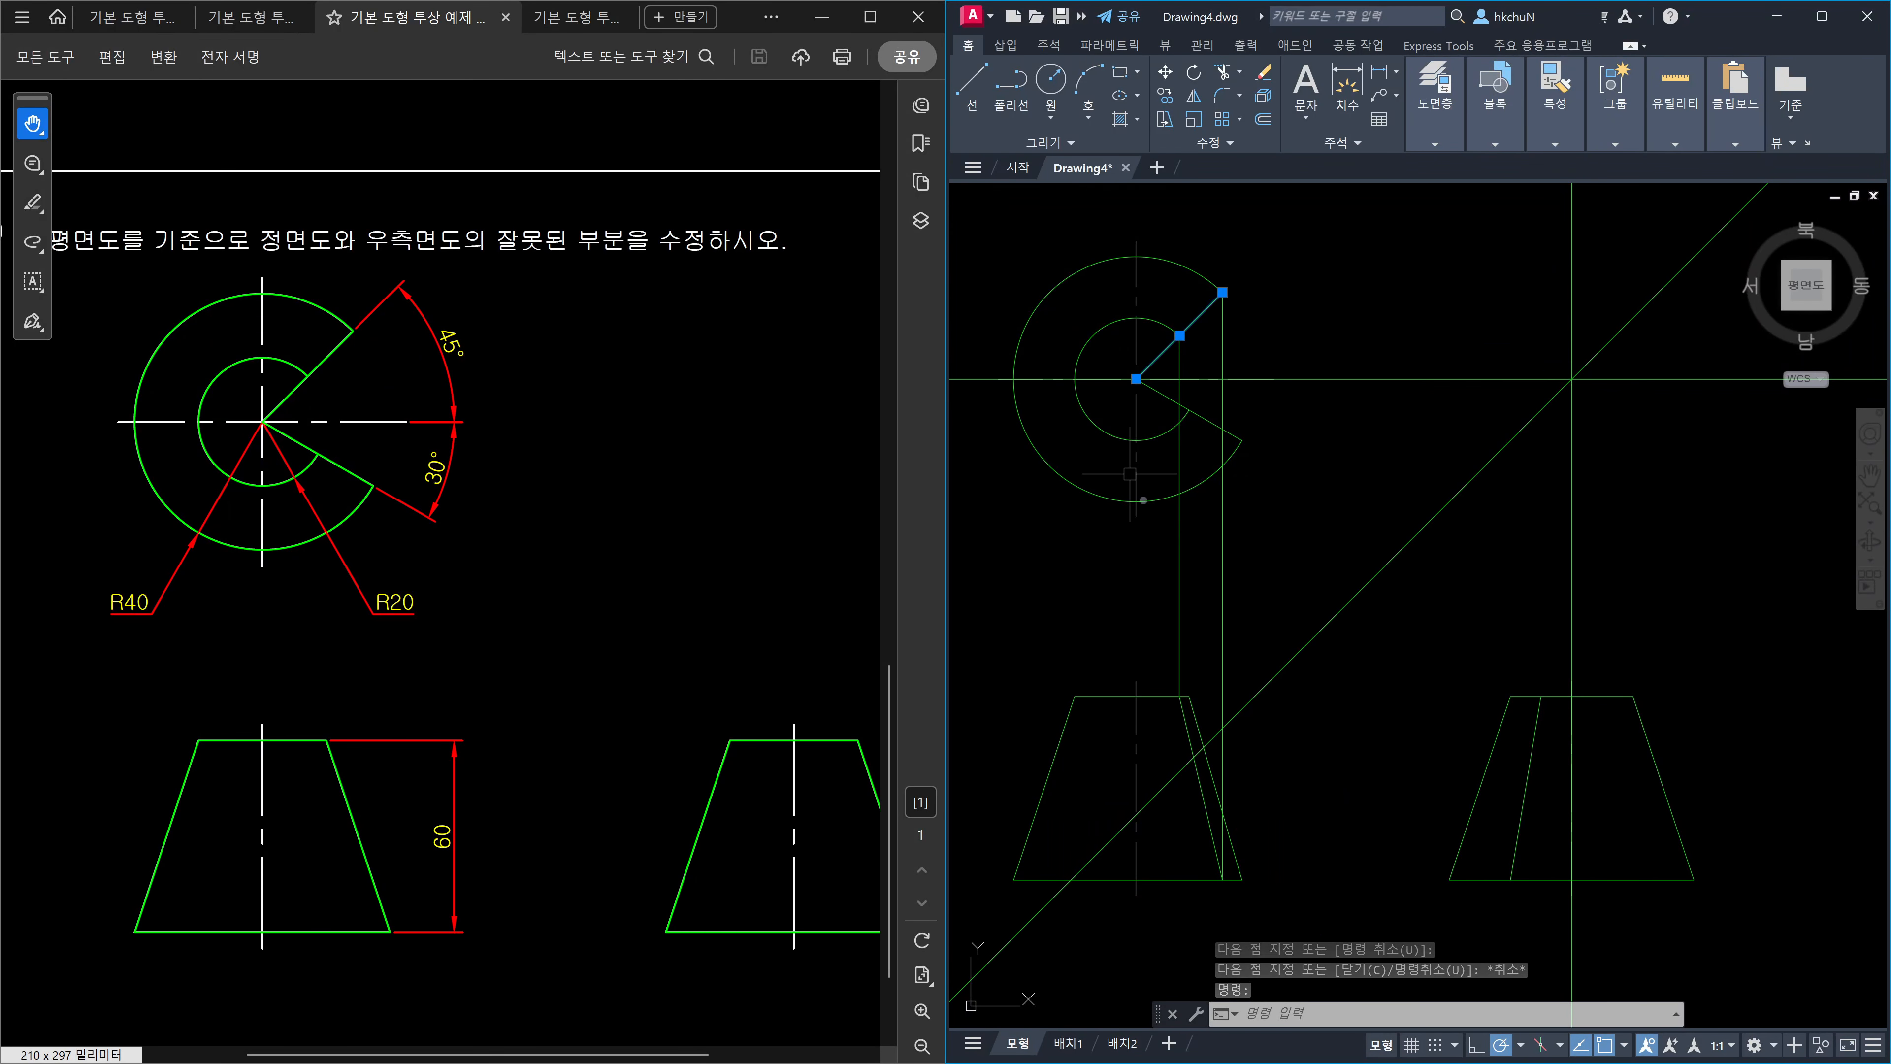
key("Escape")
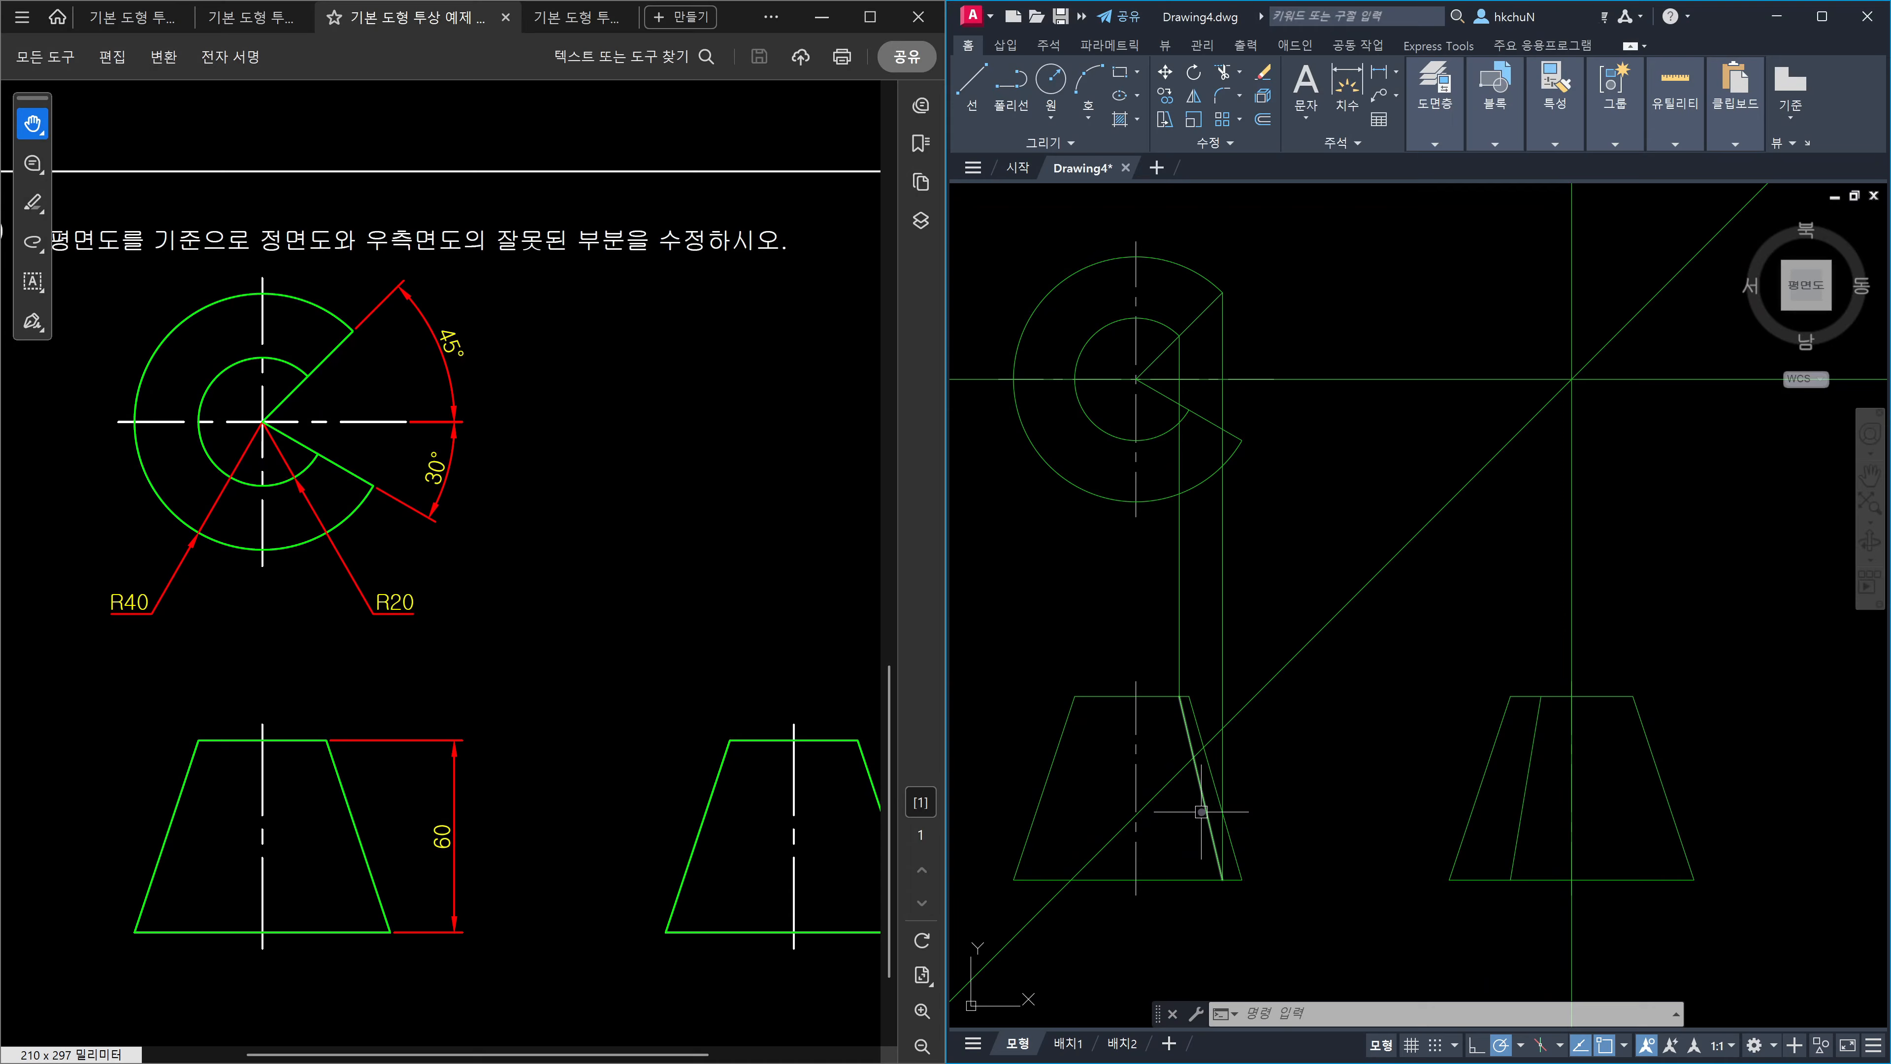
left_click(1209, 805)
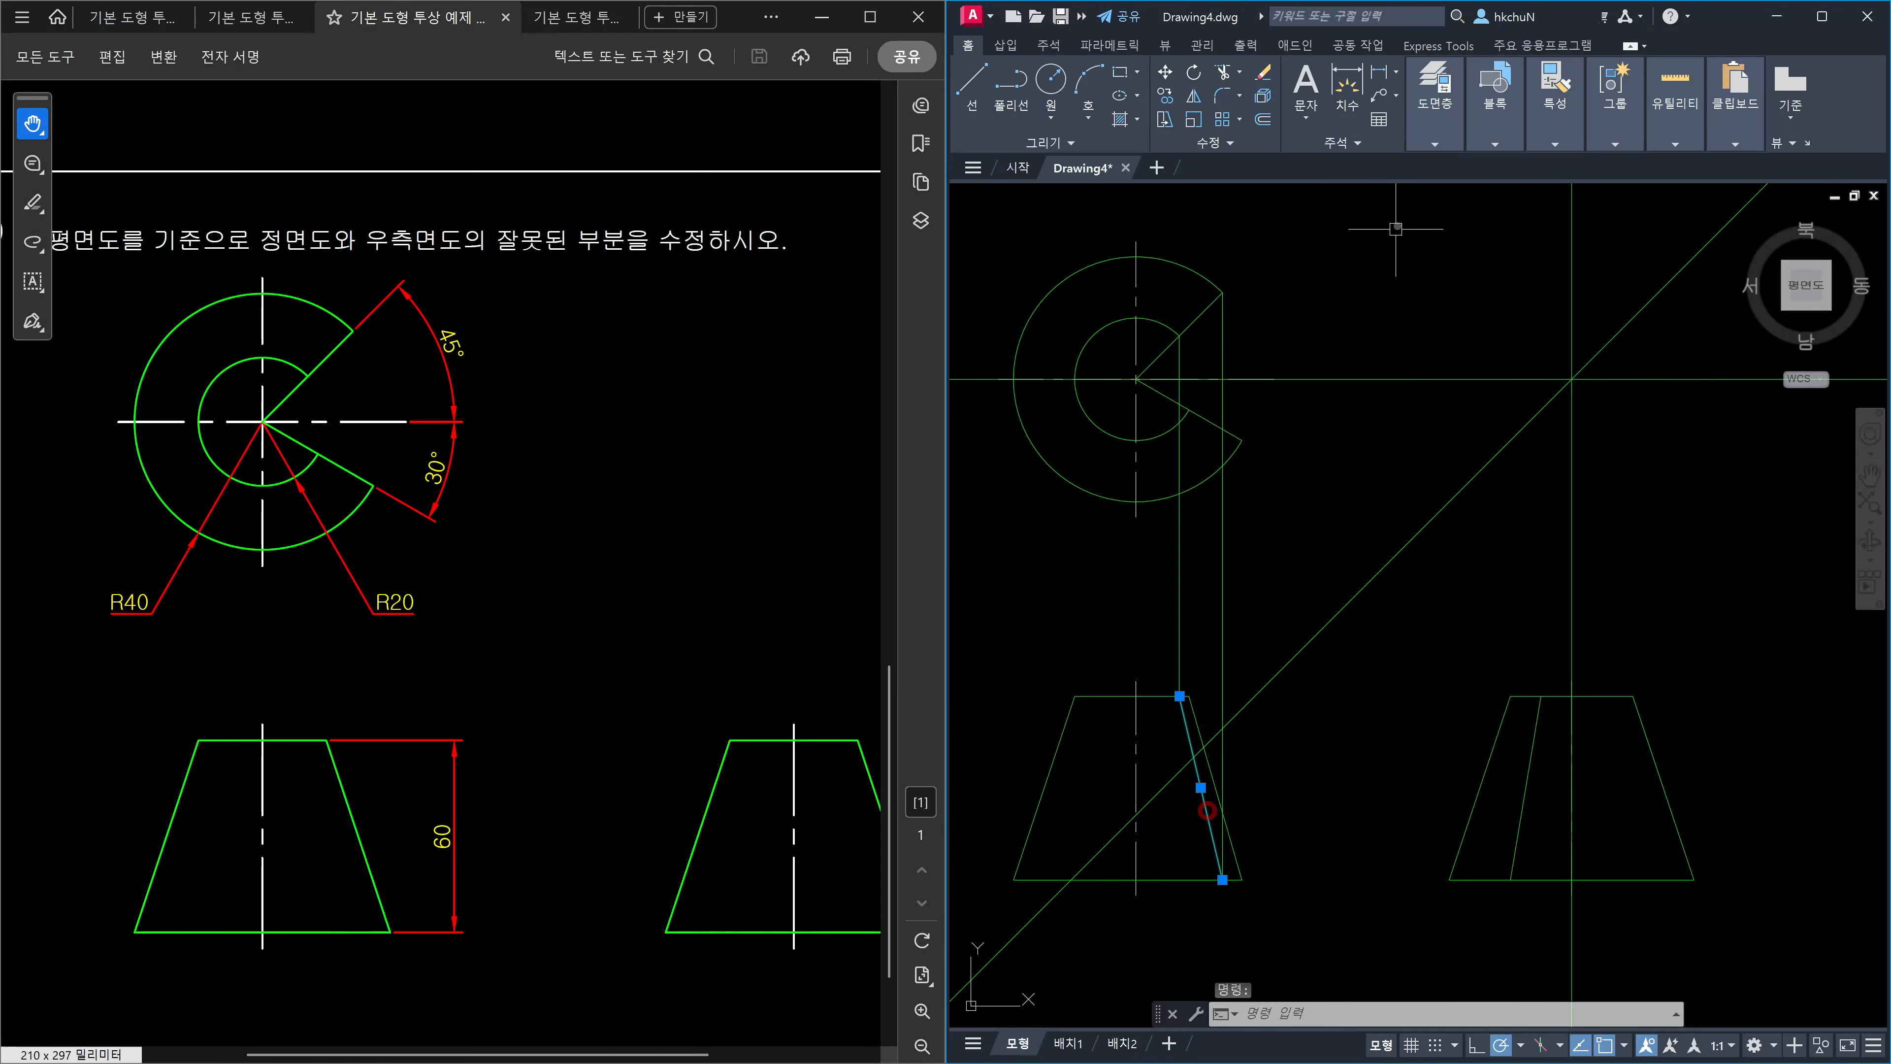
left_click(1434, 144)
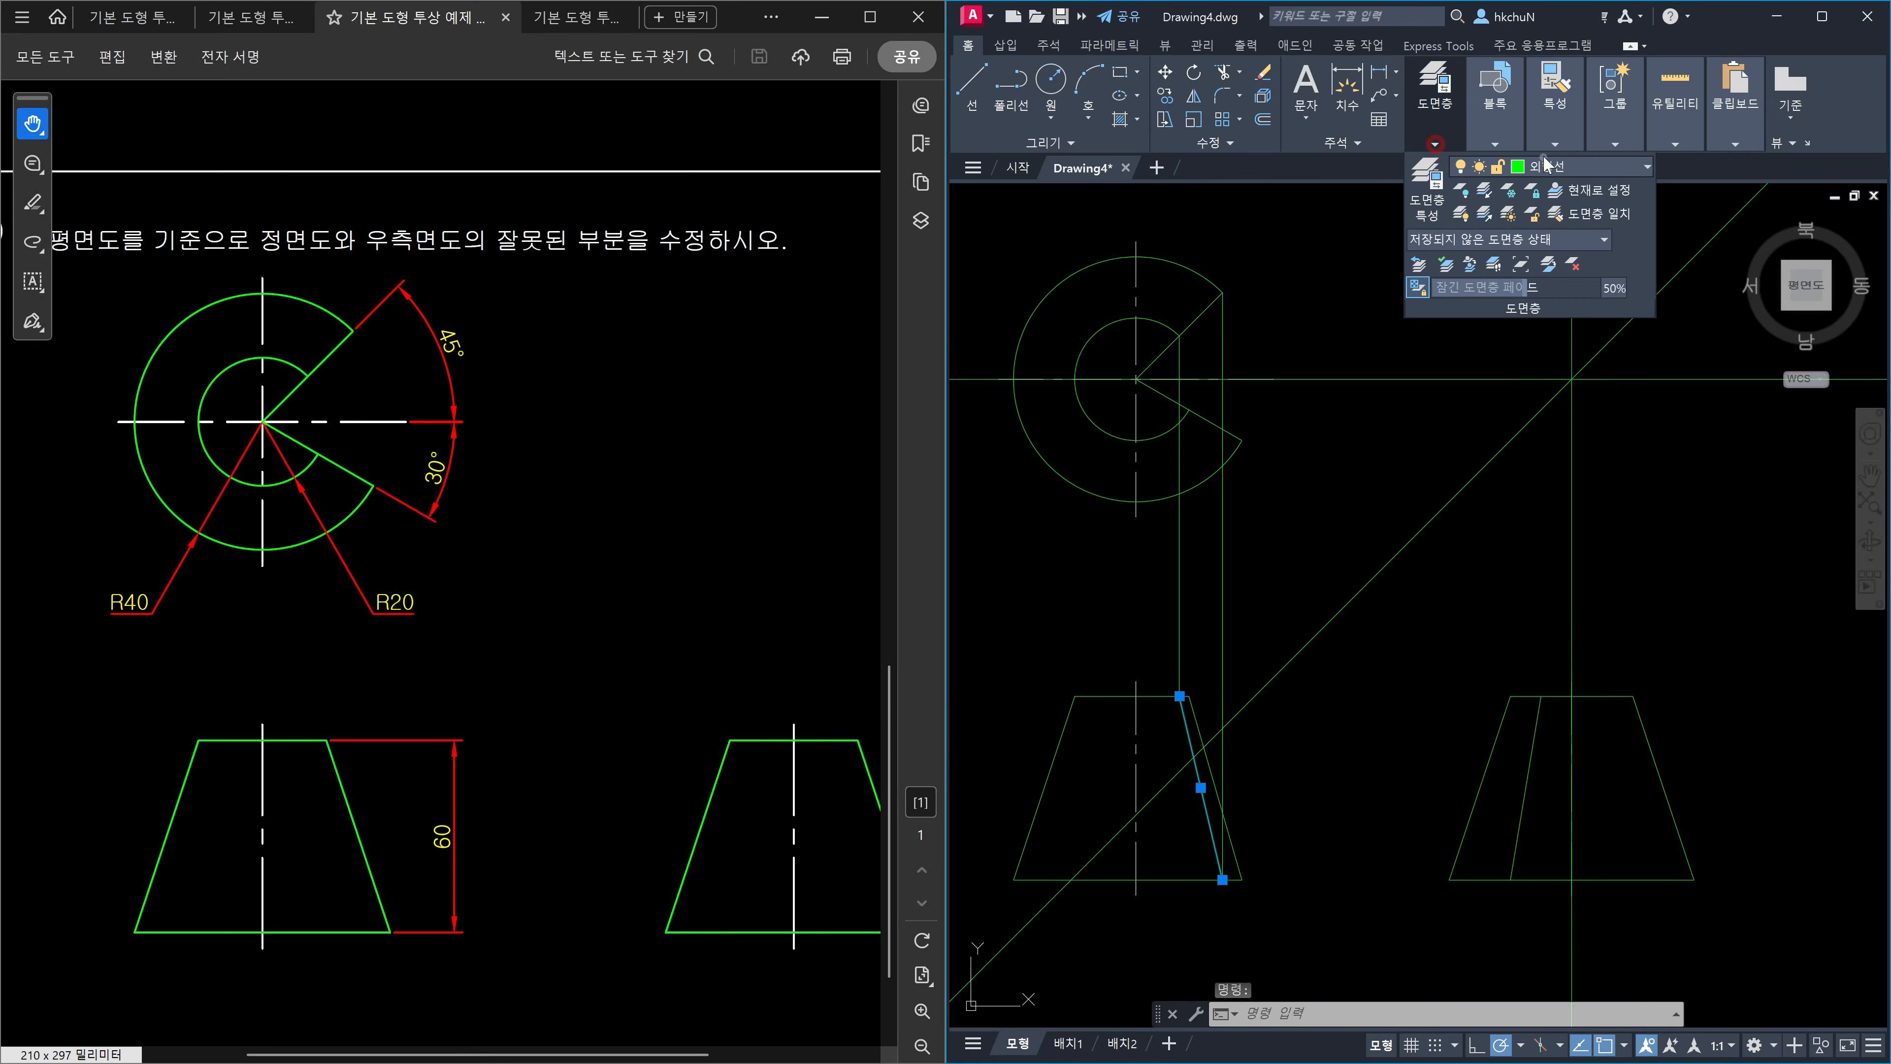
left_click(1581, 164)
left_click(1560, 260)
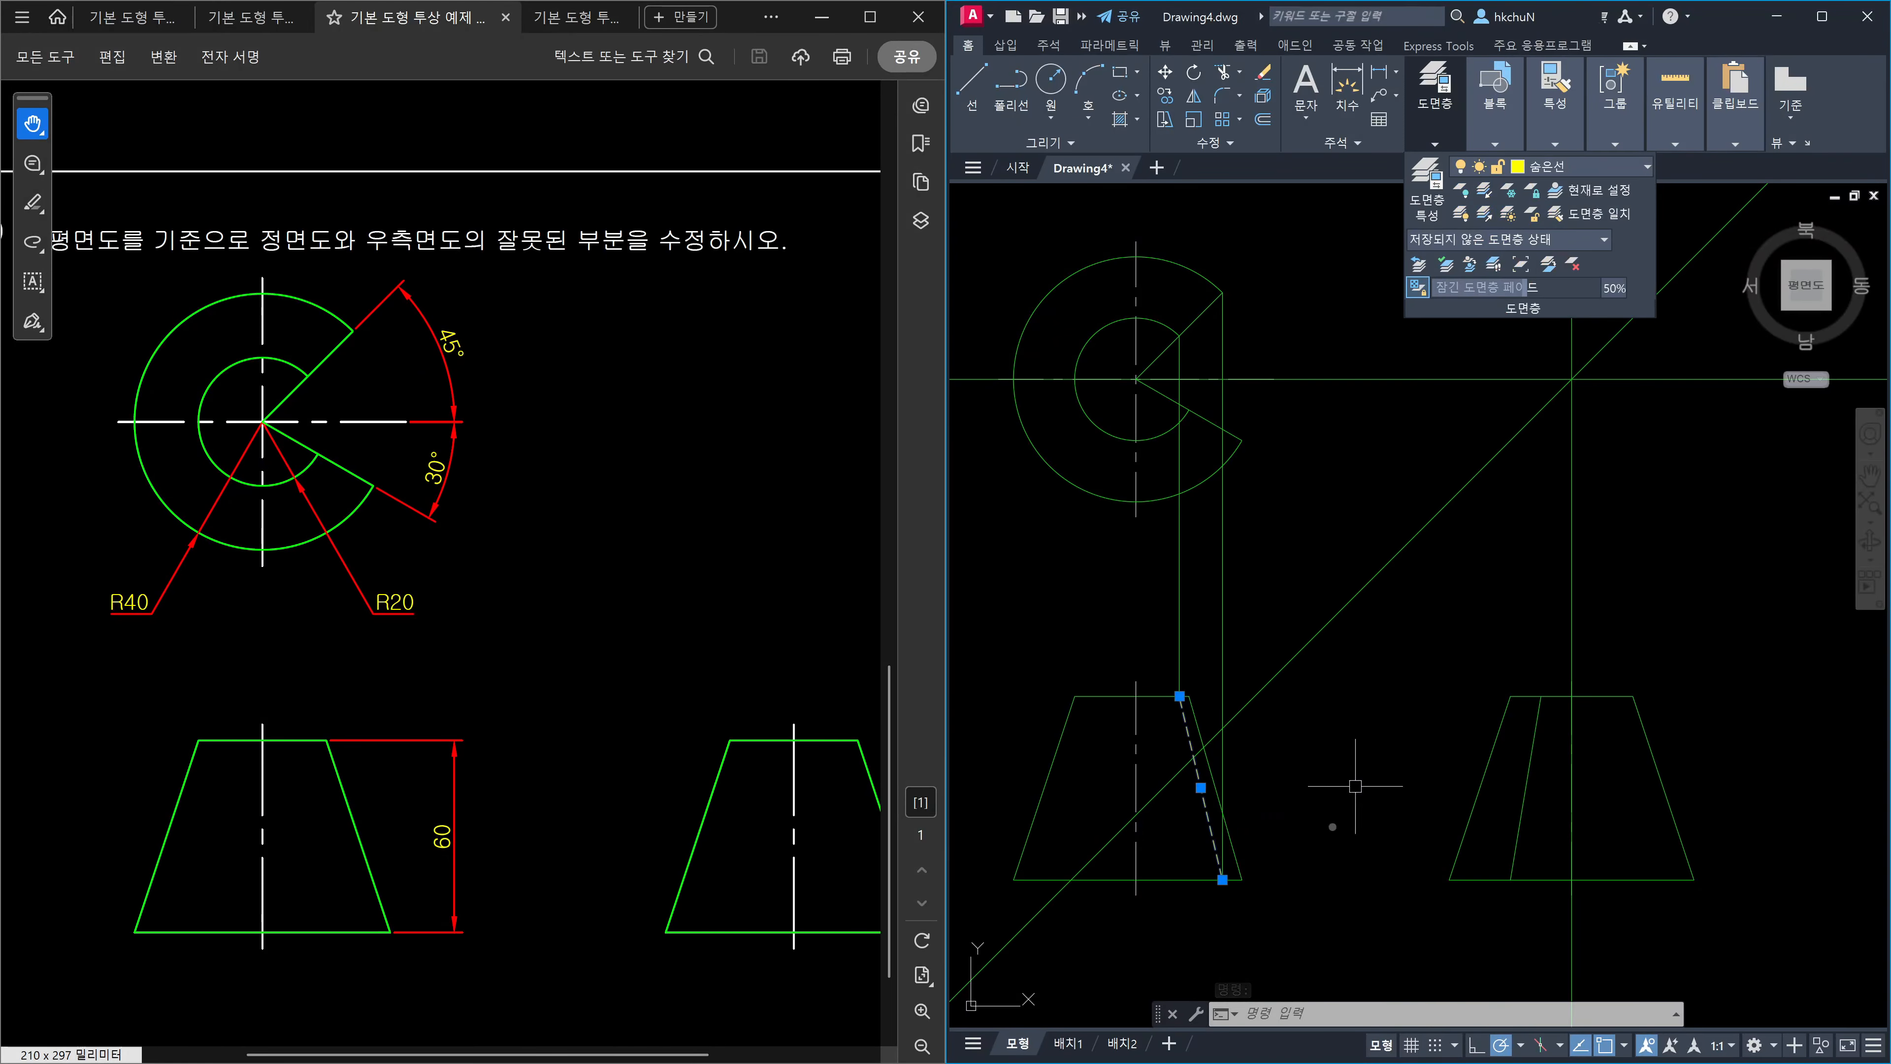
key("Escape")
key("Escape")
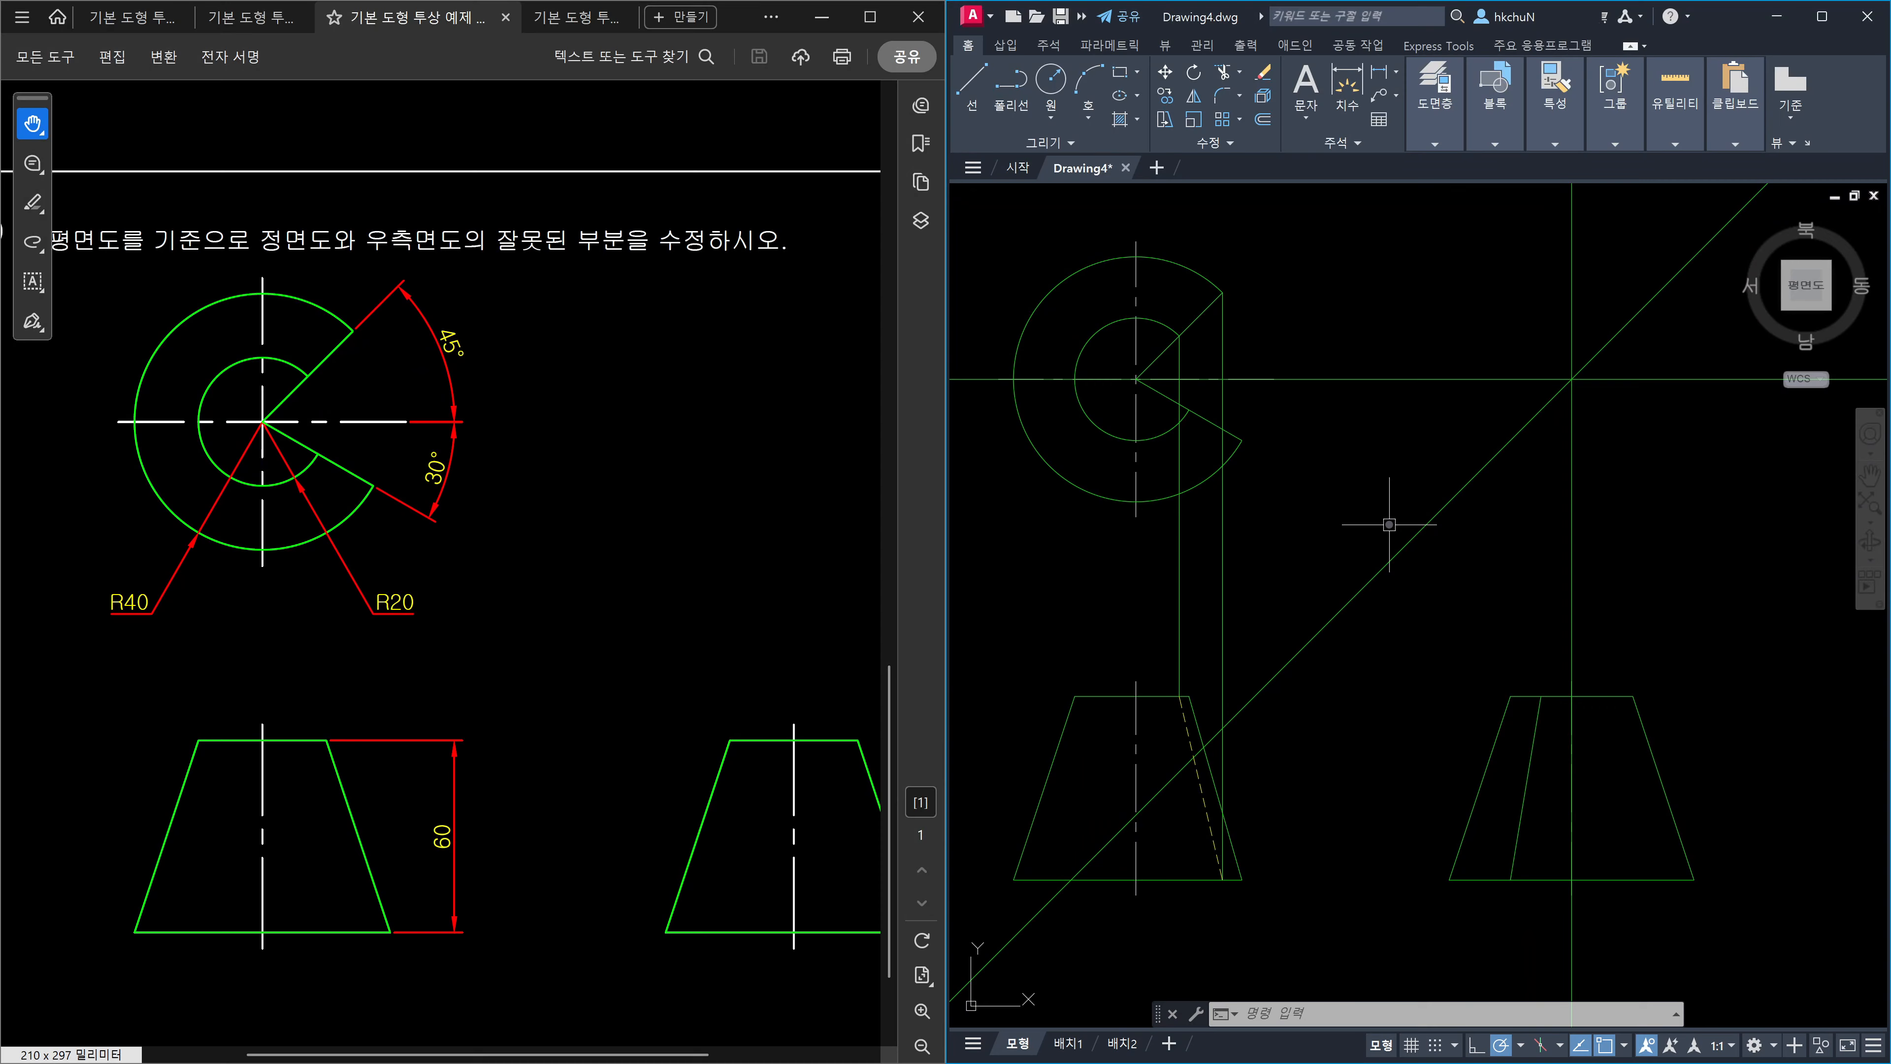
Project the inner arc's end on the 45° edge across to the diagonal projection line and down to the side view's top edge.
type("l")
key("Return")
left_click(1177, 334)
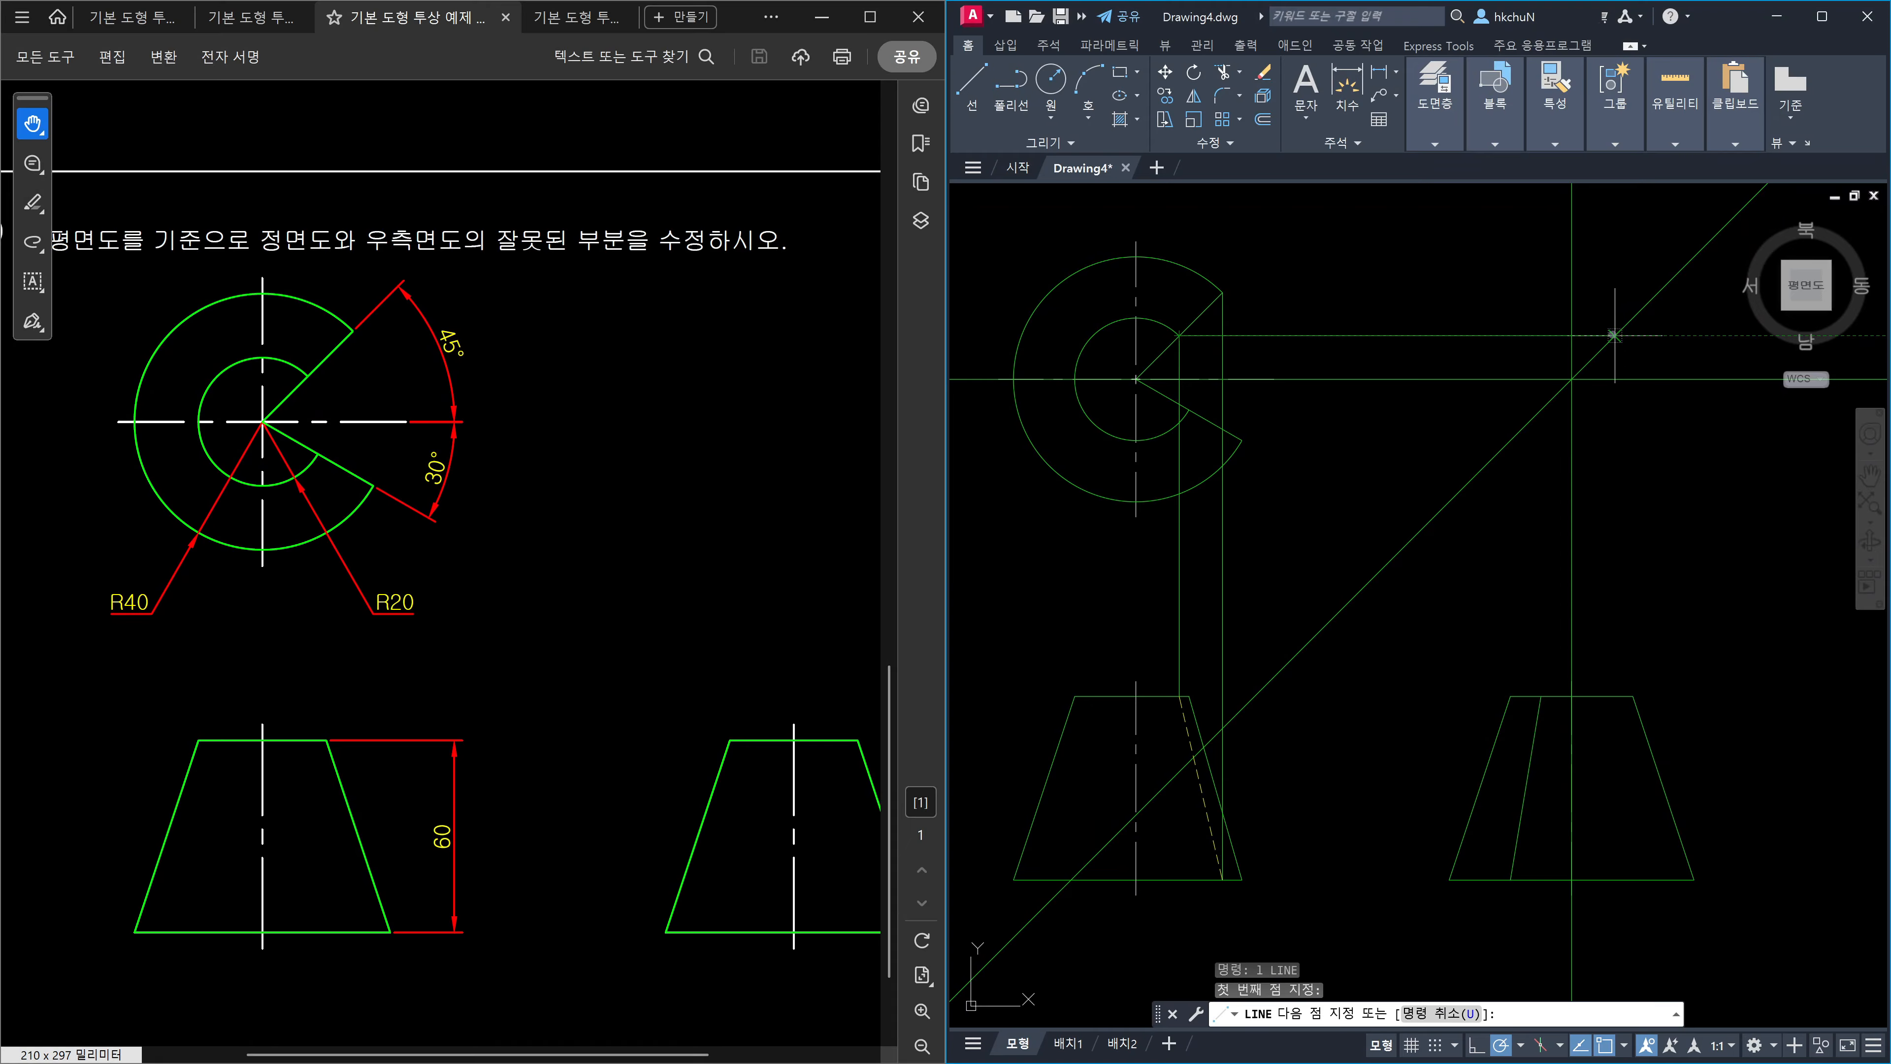
left_click(1612, 334)
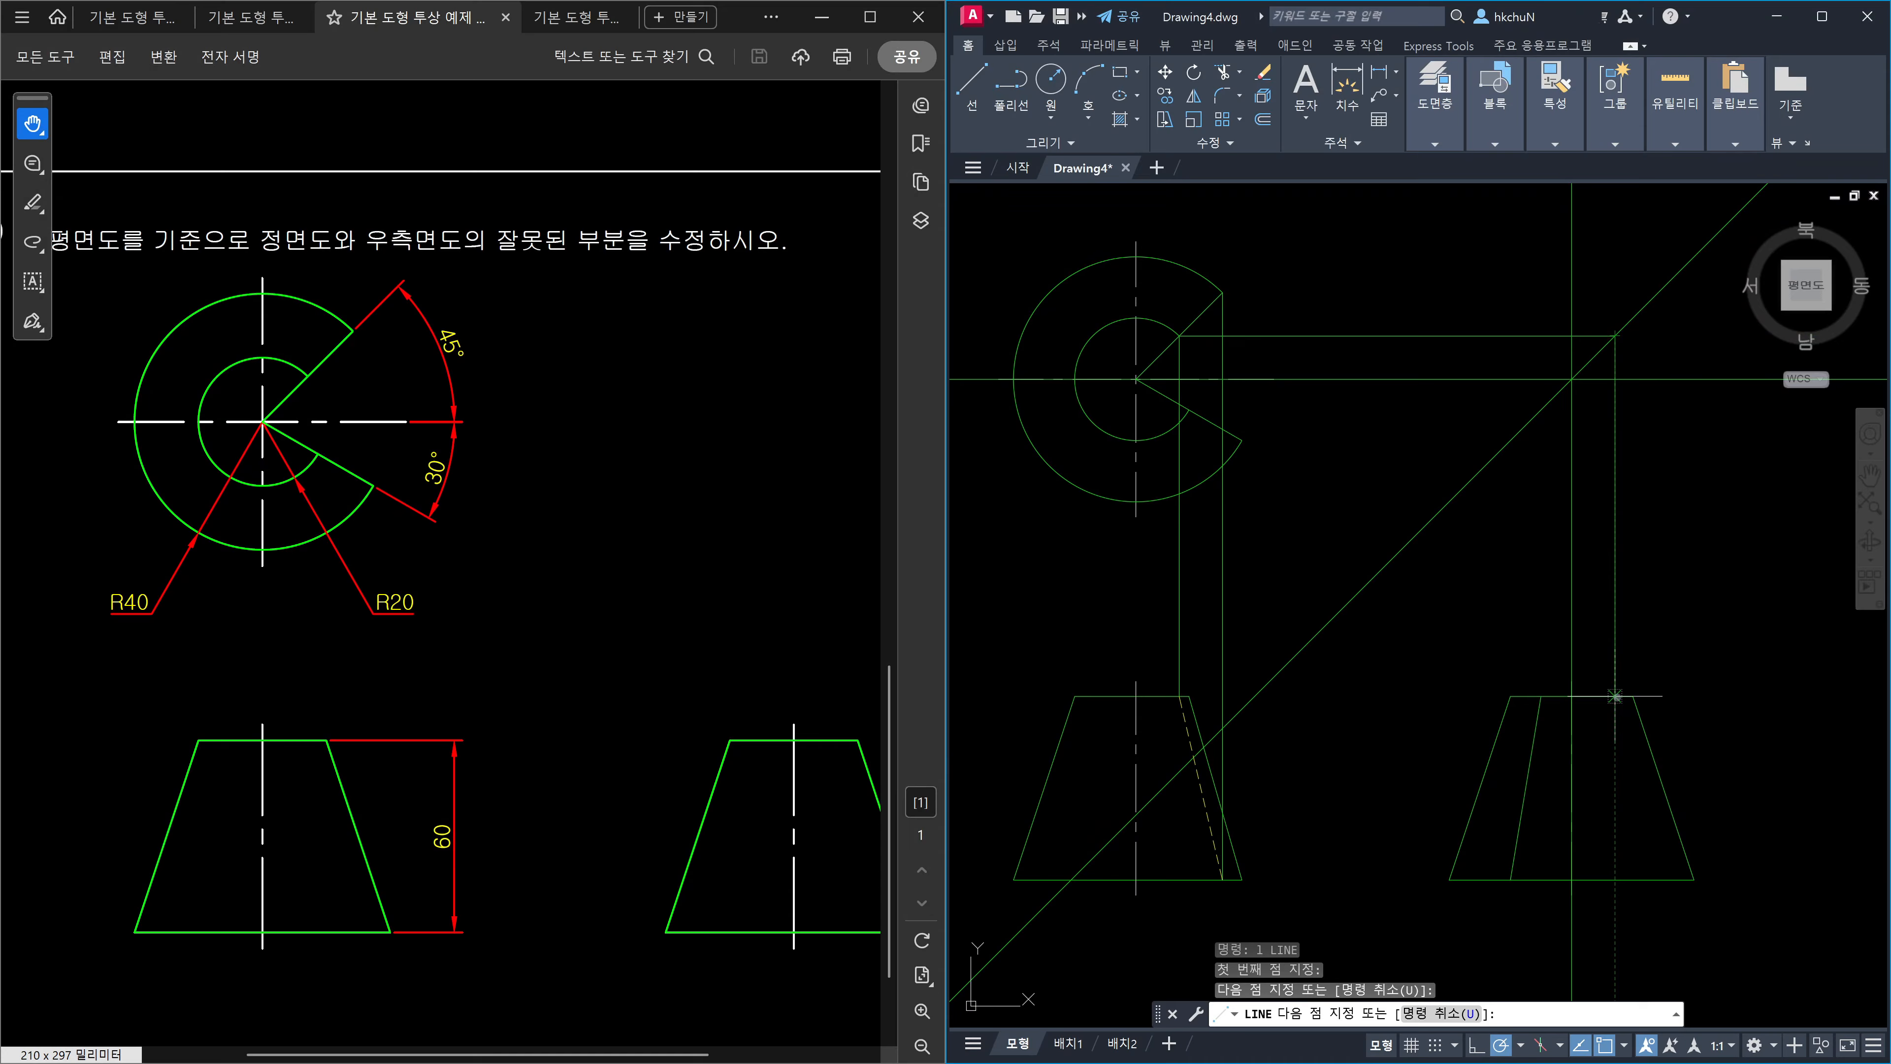
left_click(1615, 698)
key("Return")
Project the outer end of the 45° edge via the diagonal to the side view's base, then connect it to the top-edge projection point.
key("Return")
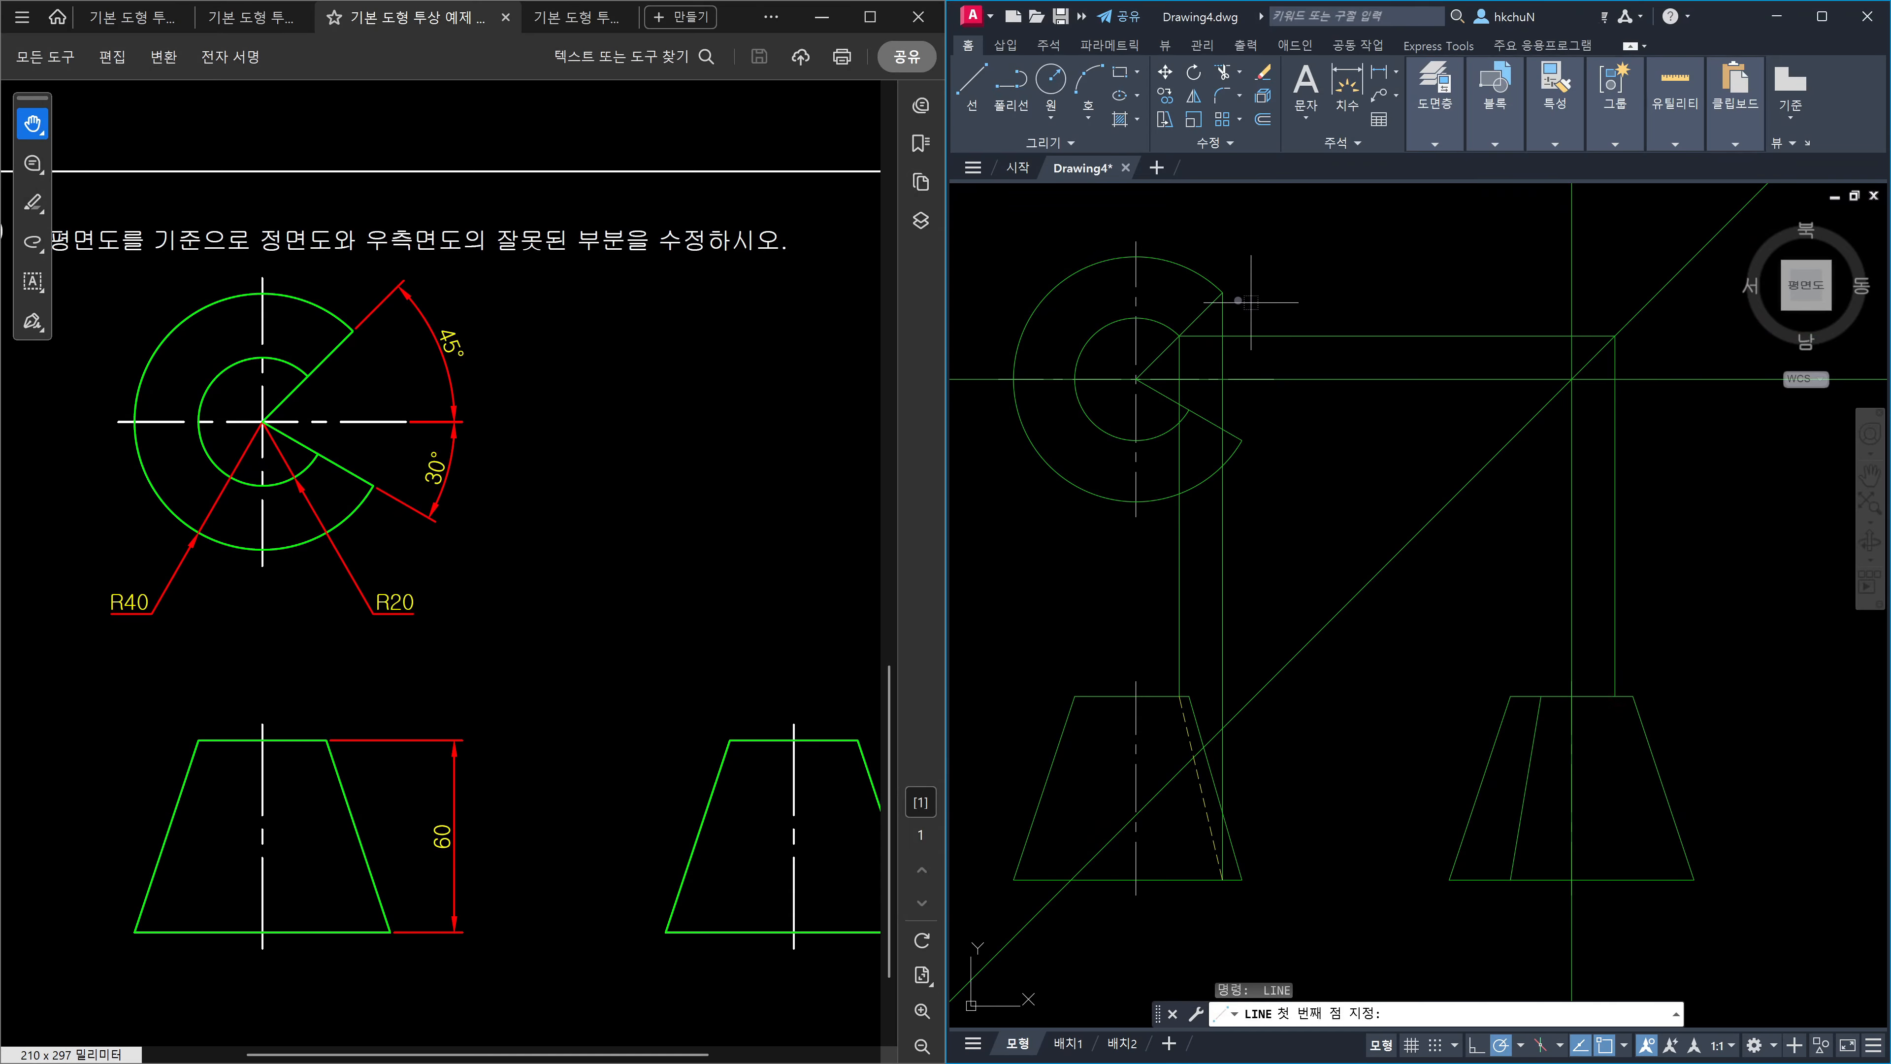
left_click(1225, 293)
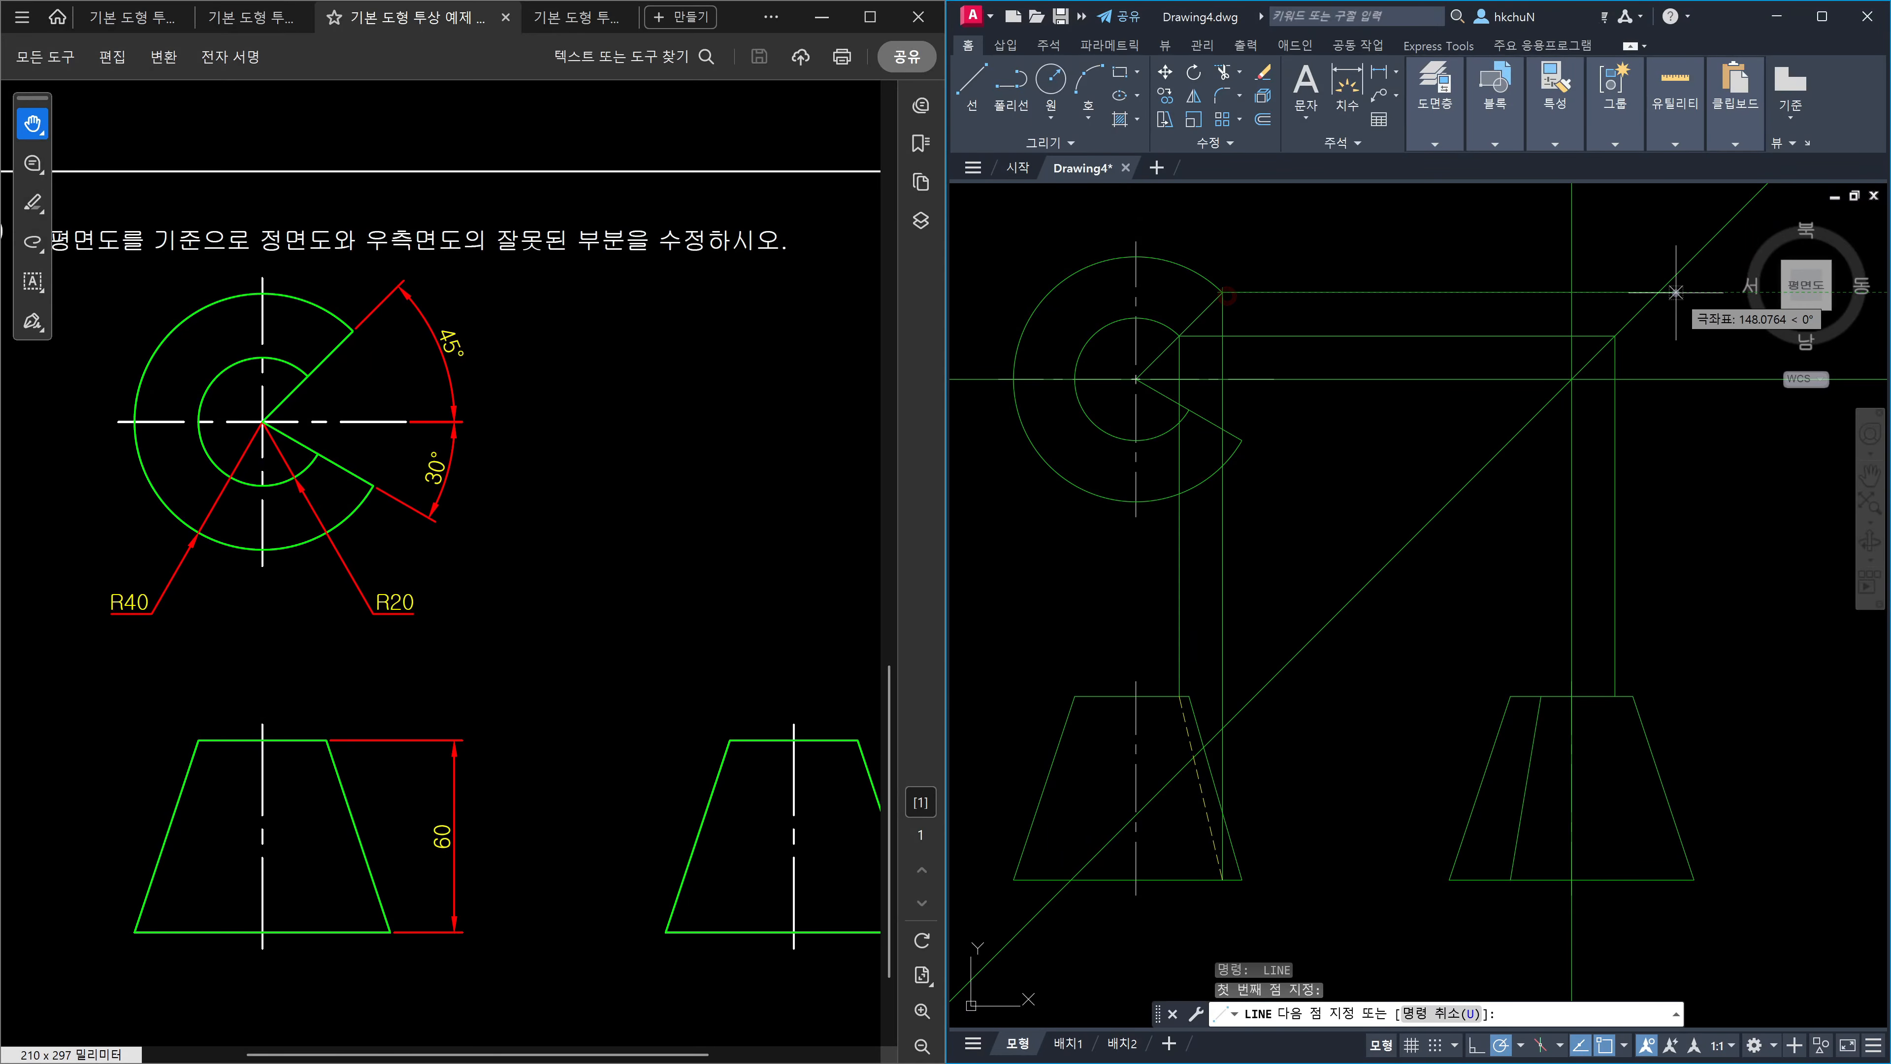
left_click(1660, 292)
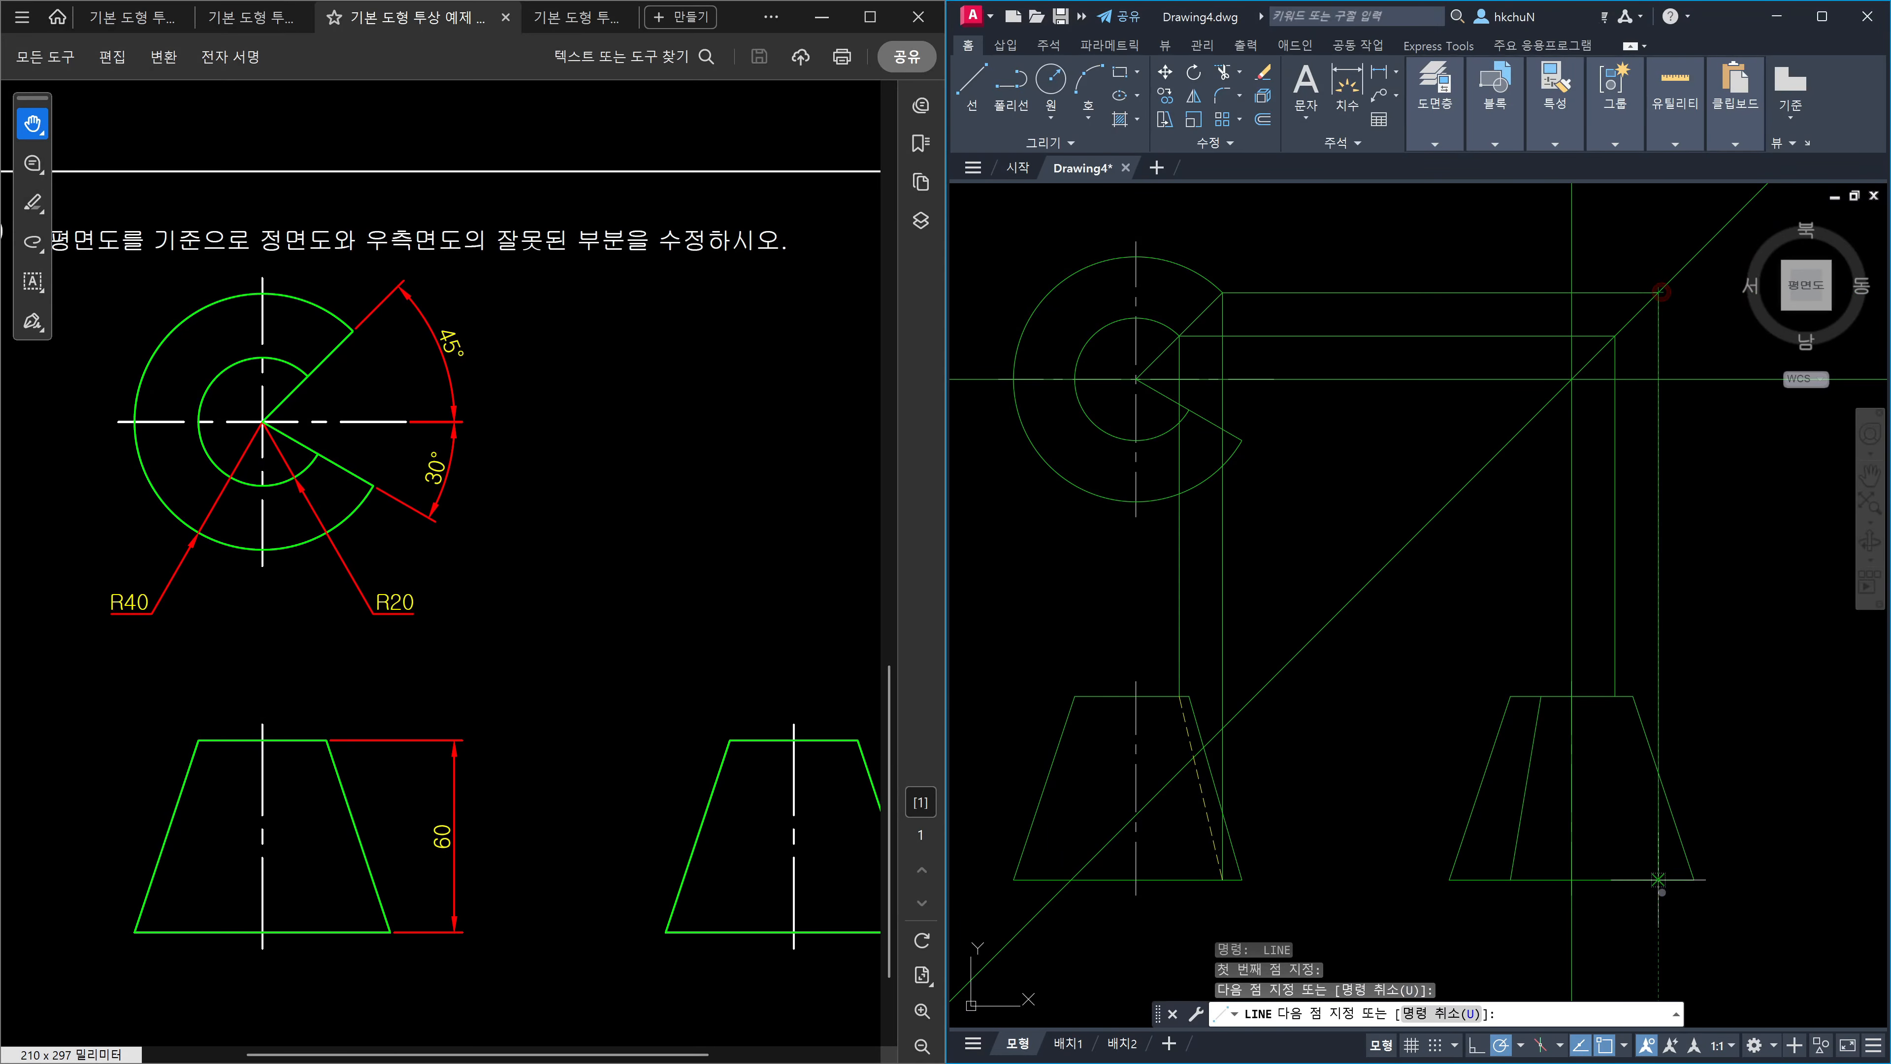
left_click(1658, 886)
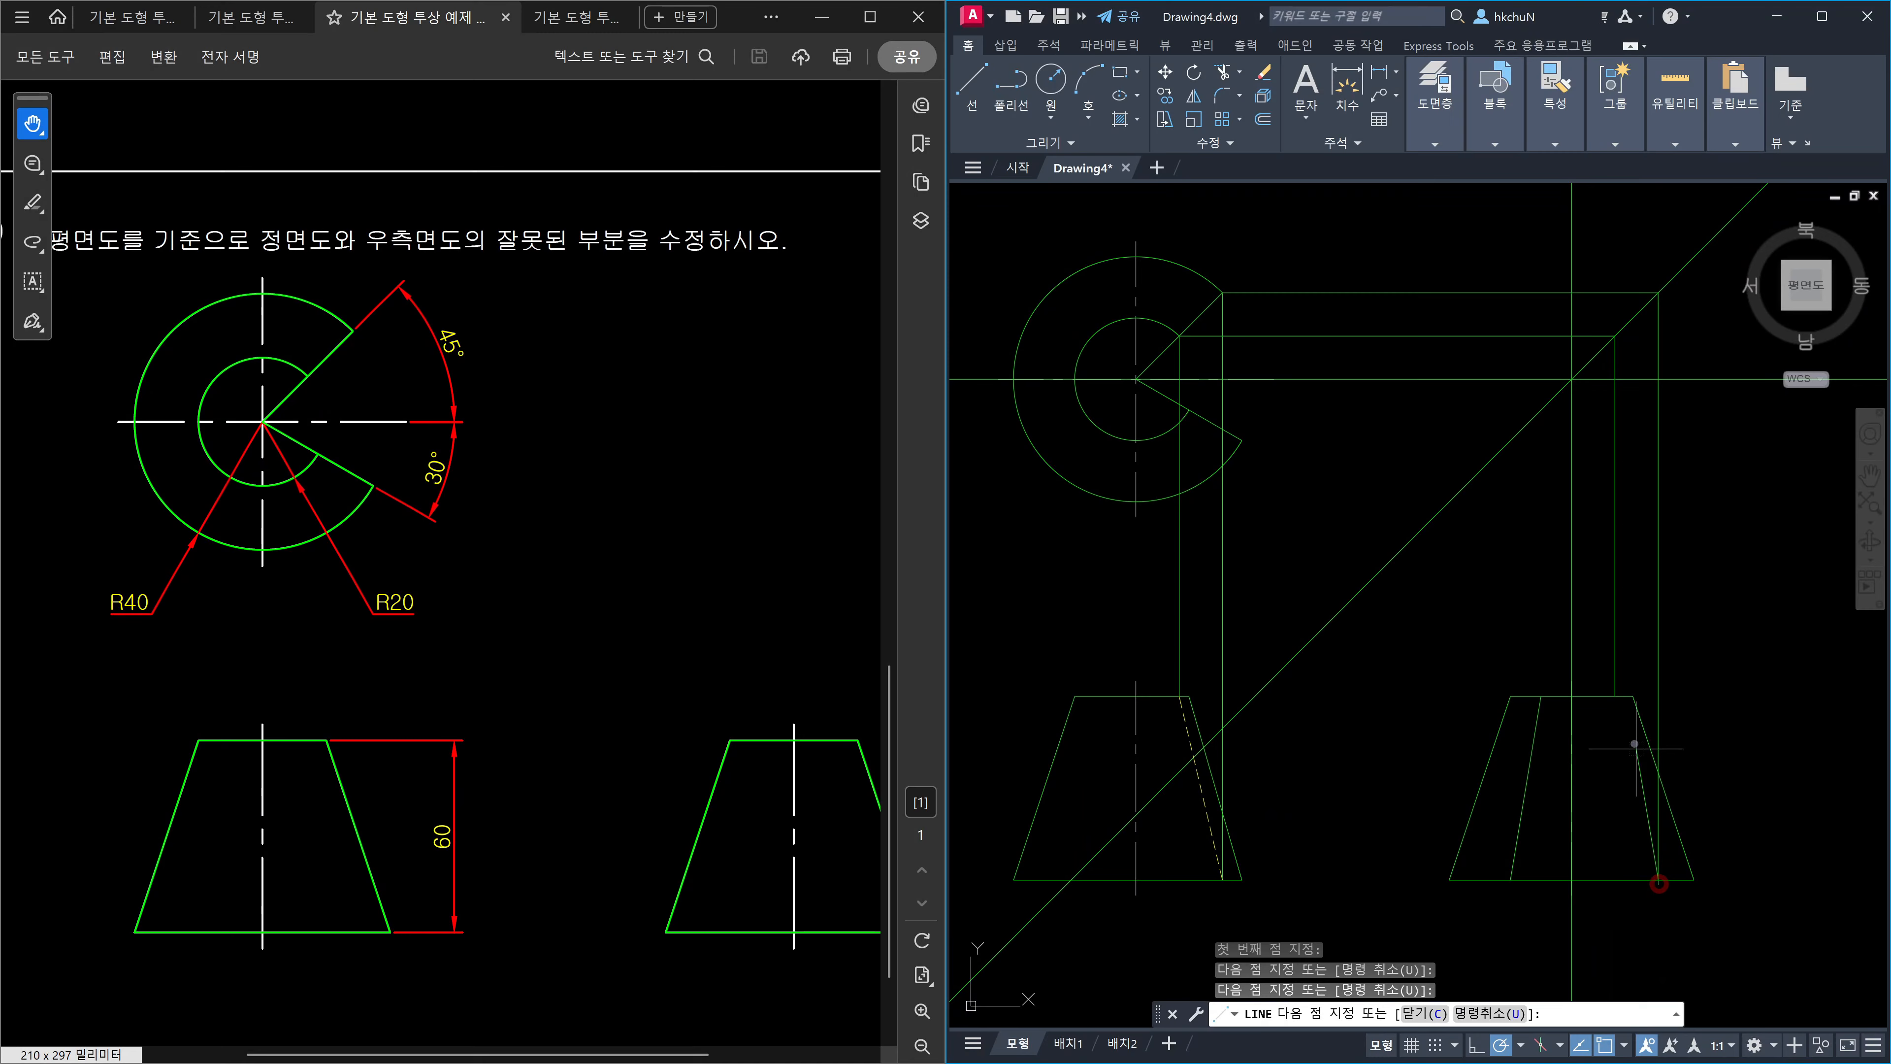
key("Escape")
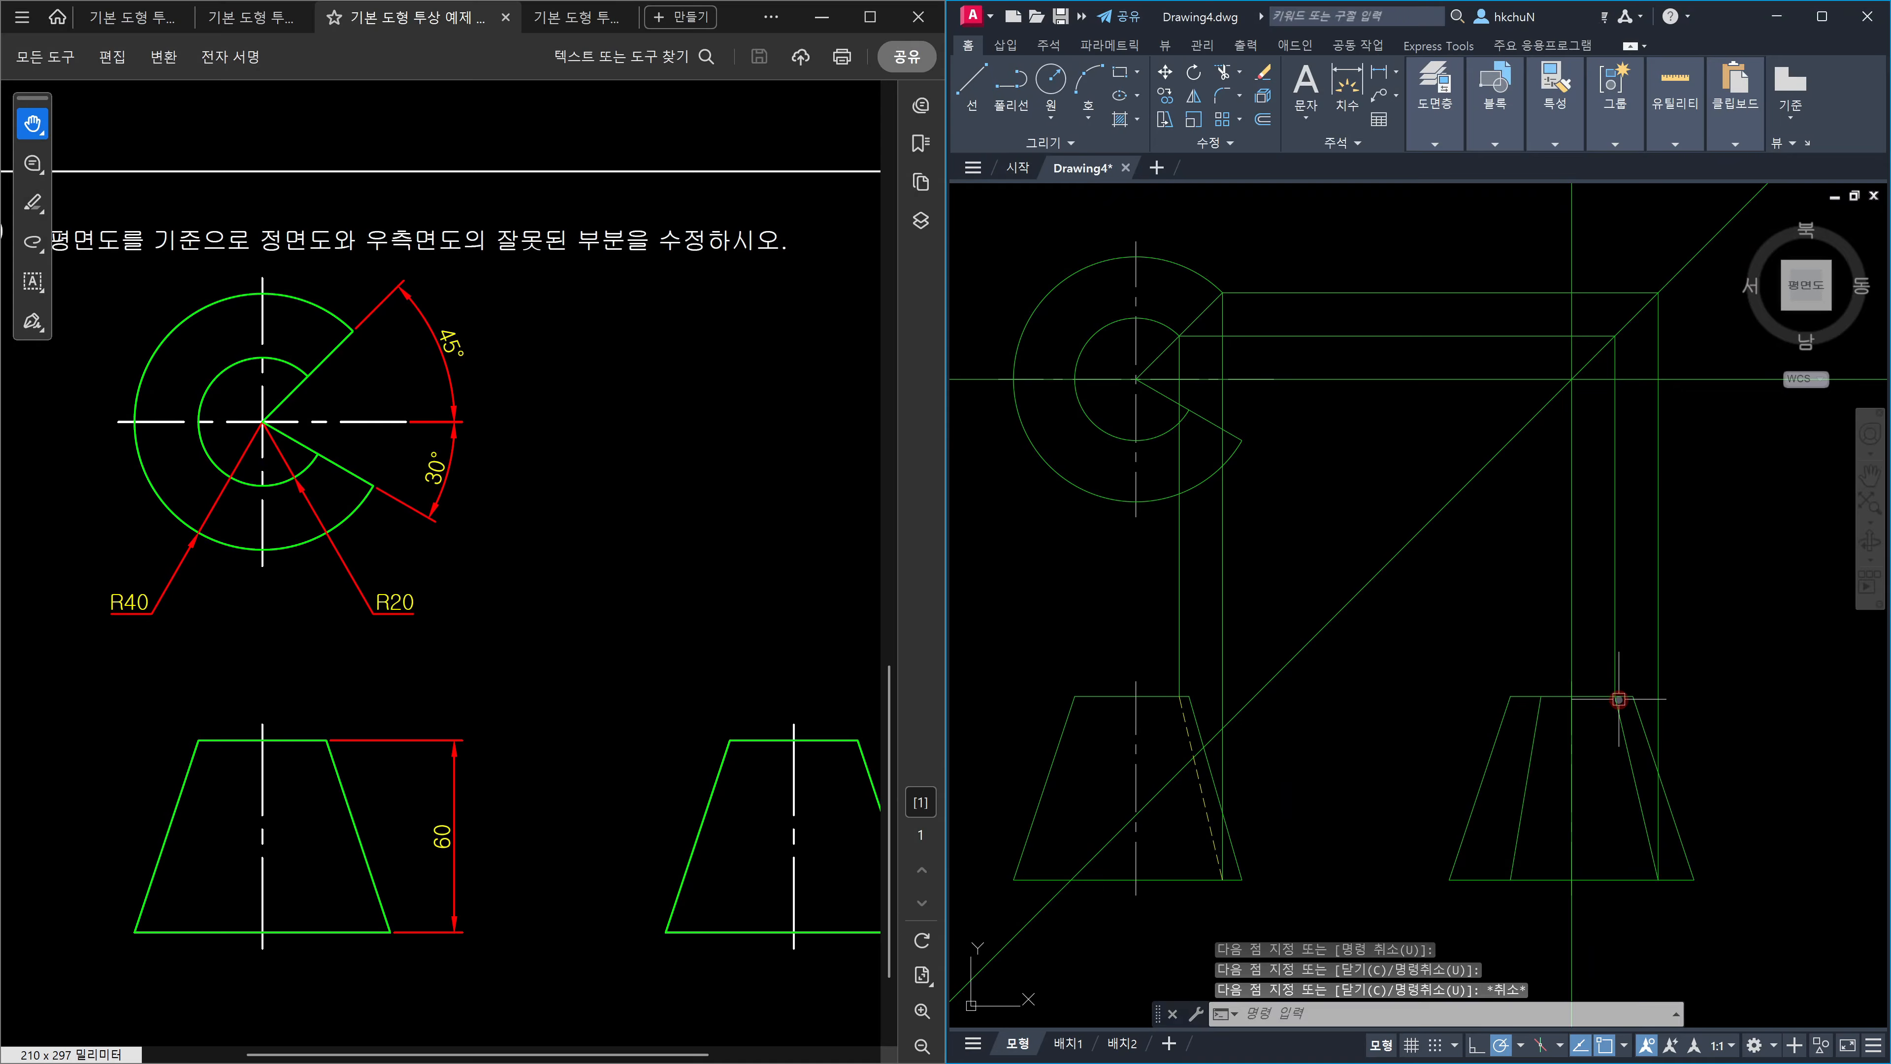
Delete all projection and construction lines between the three views, including the diagonal.
left_click(1681, 657)
left_click(1583, 598)
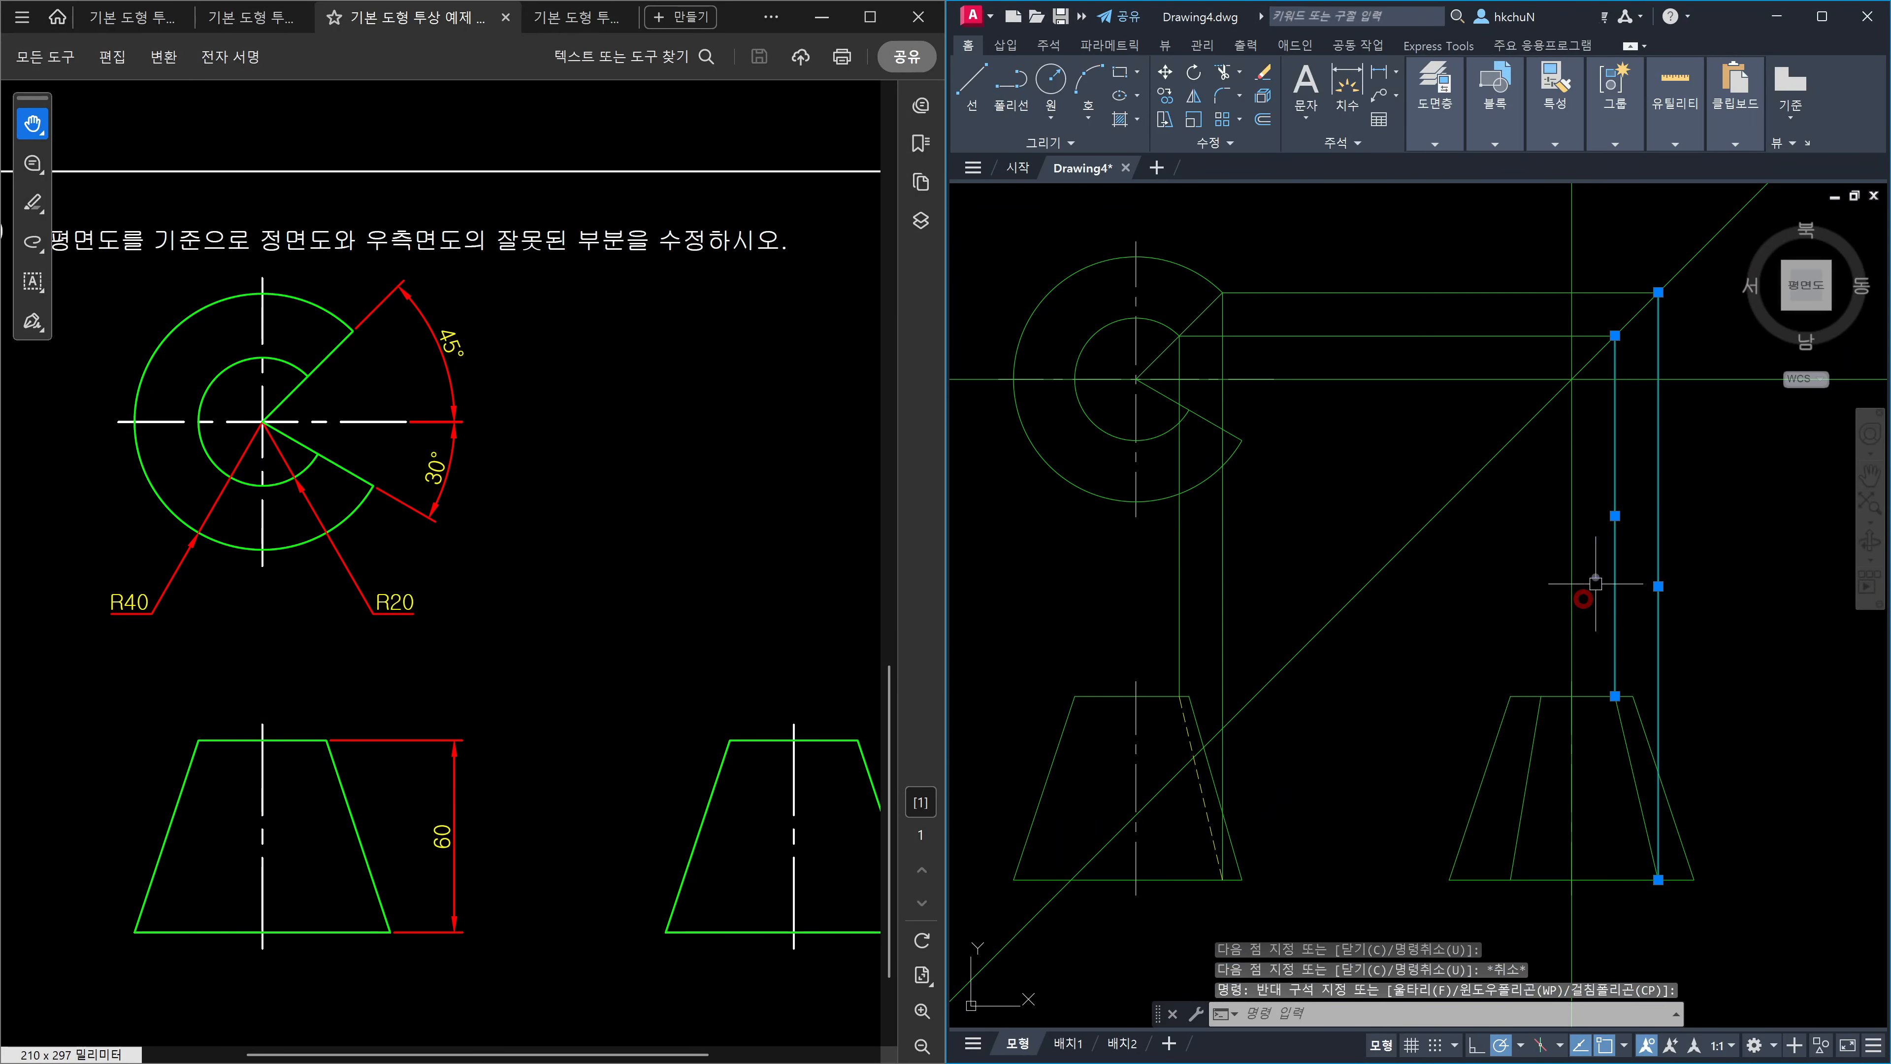
left_click(1655, 450)
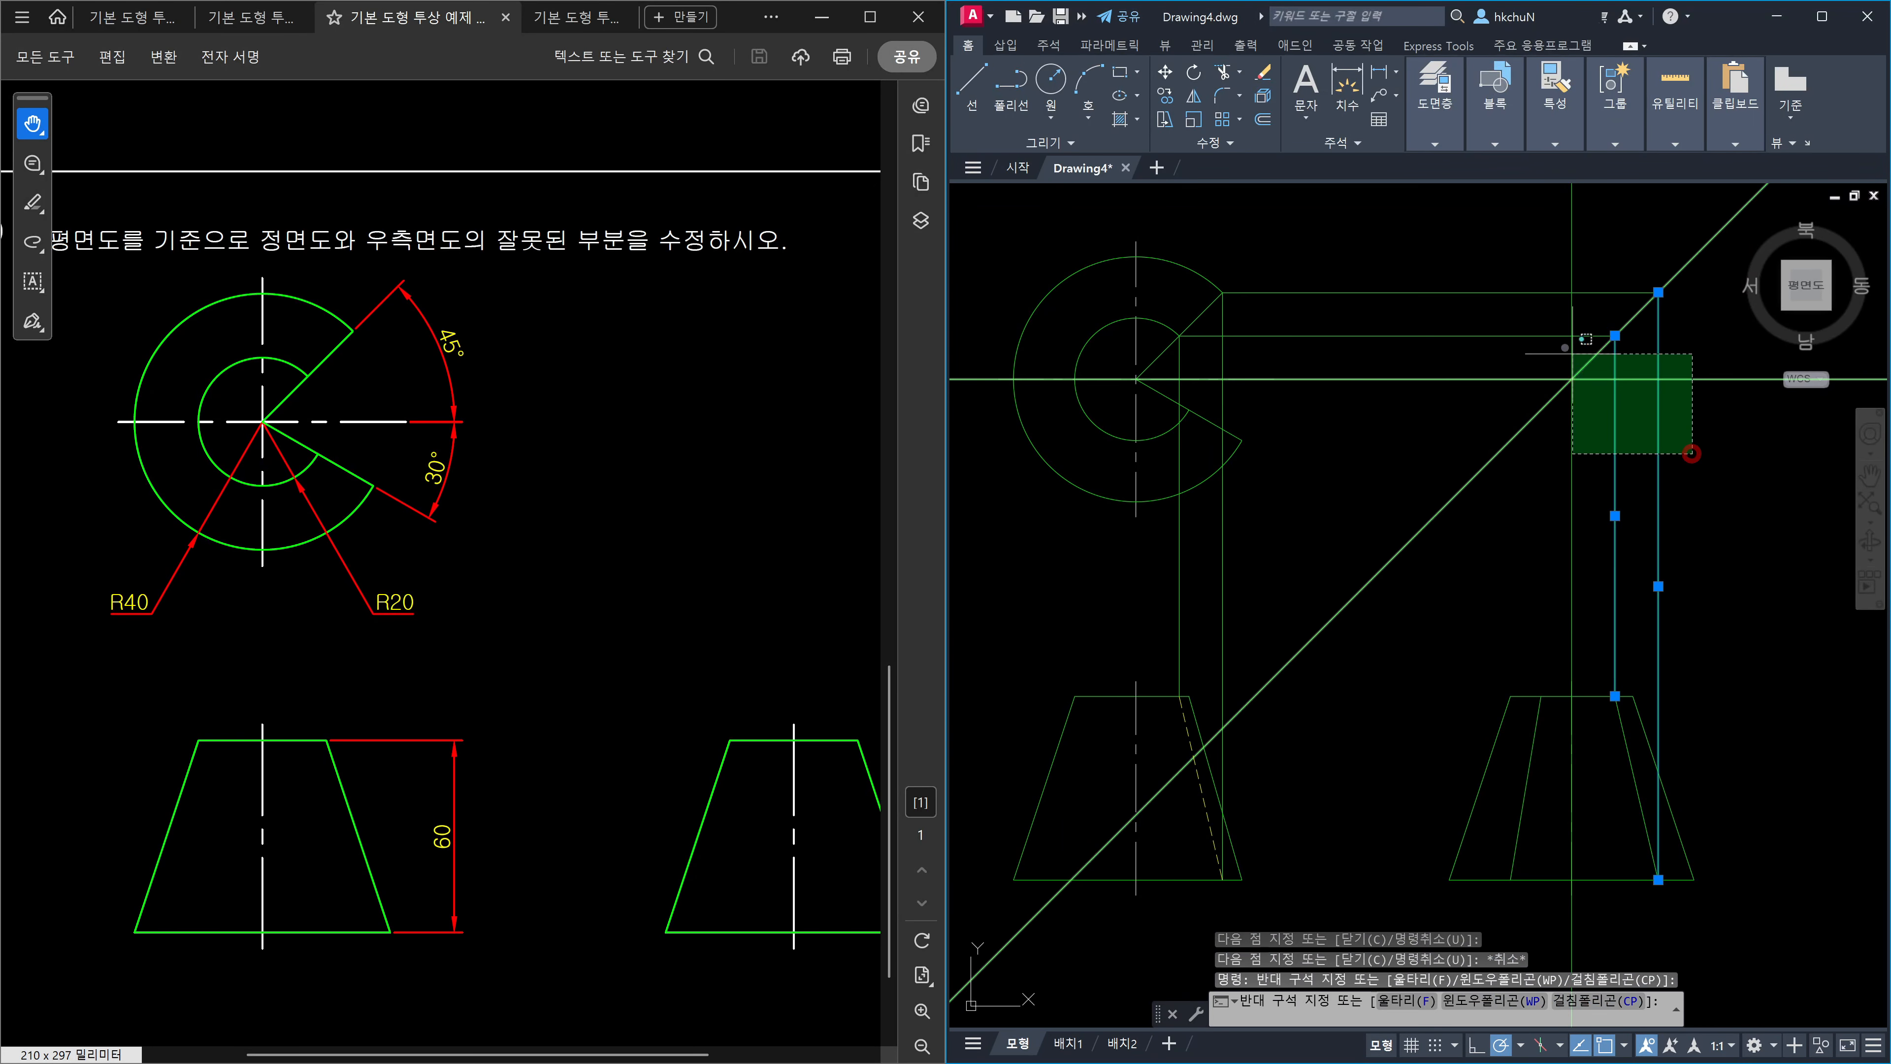
left_click(1507, 260)
left_click(1311, 591)
left_click(1154, 567)
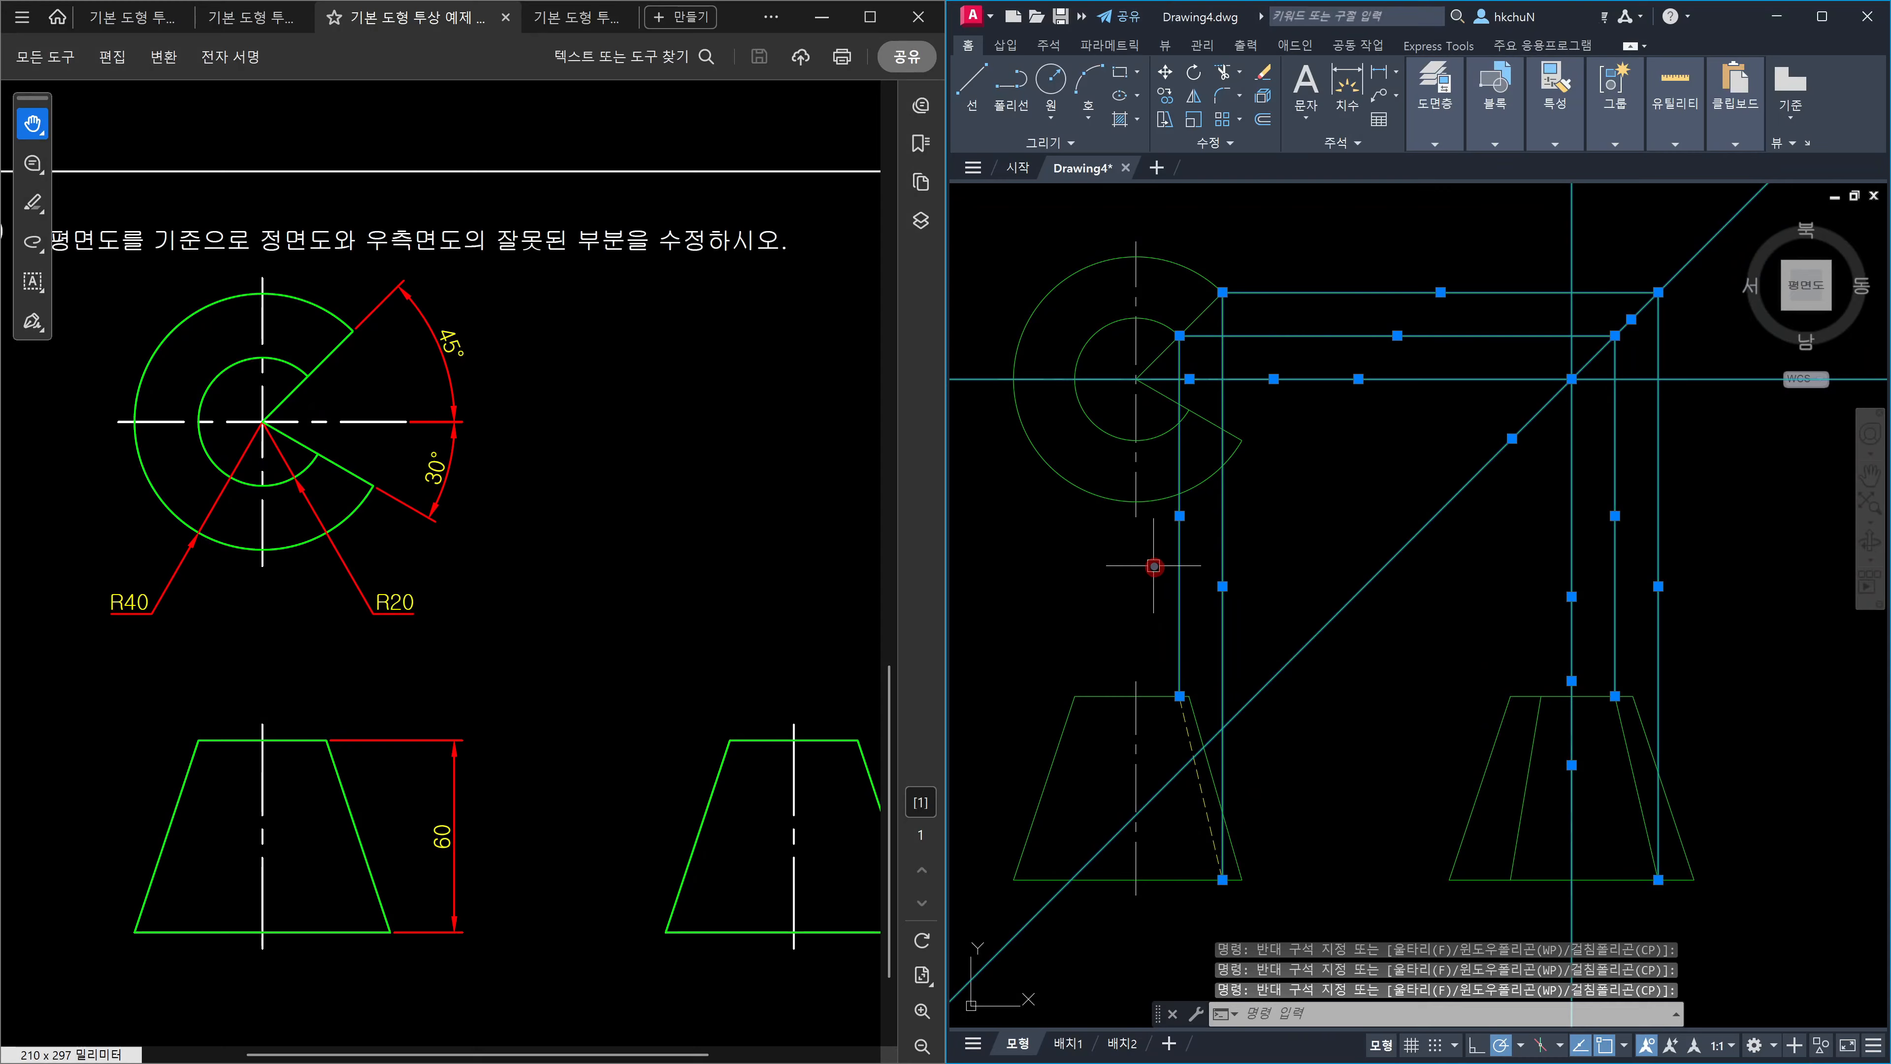
key("Delete")
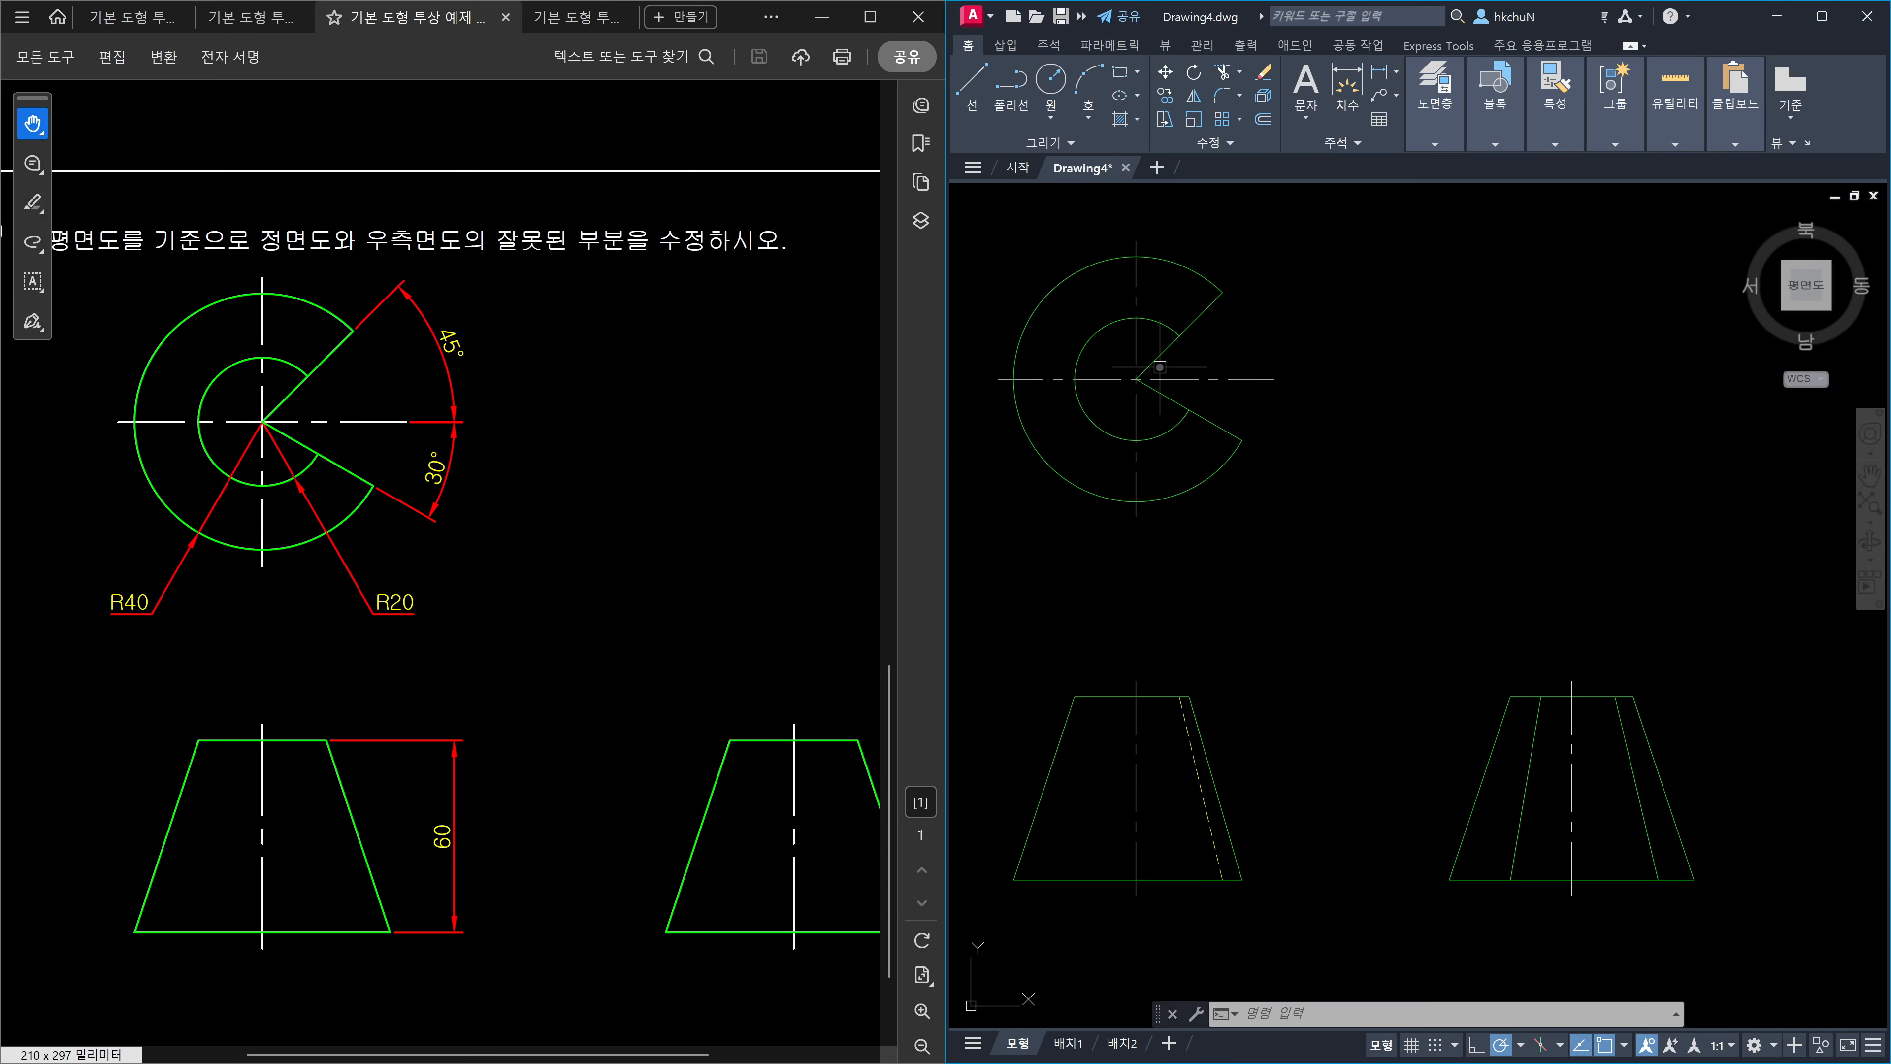
left_click(1145, 369)
left_click(1158, 393)
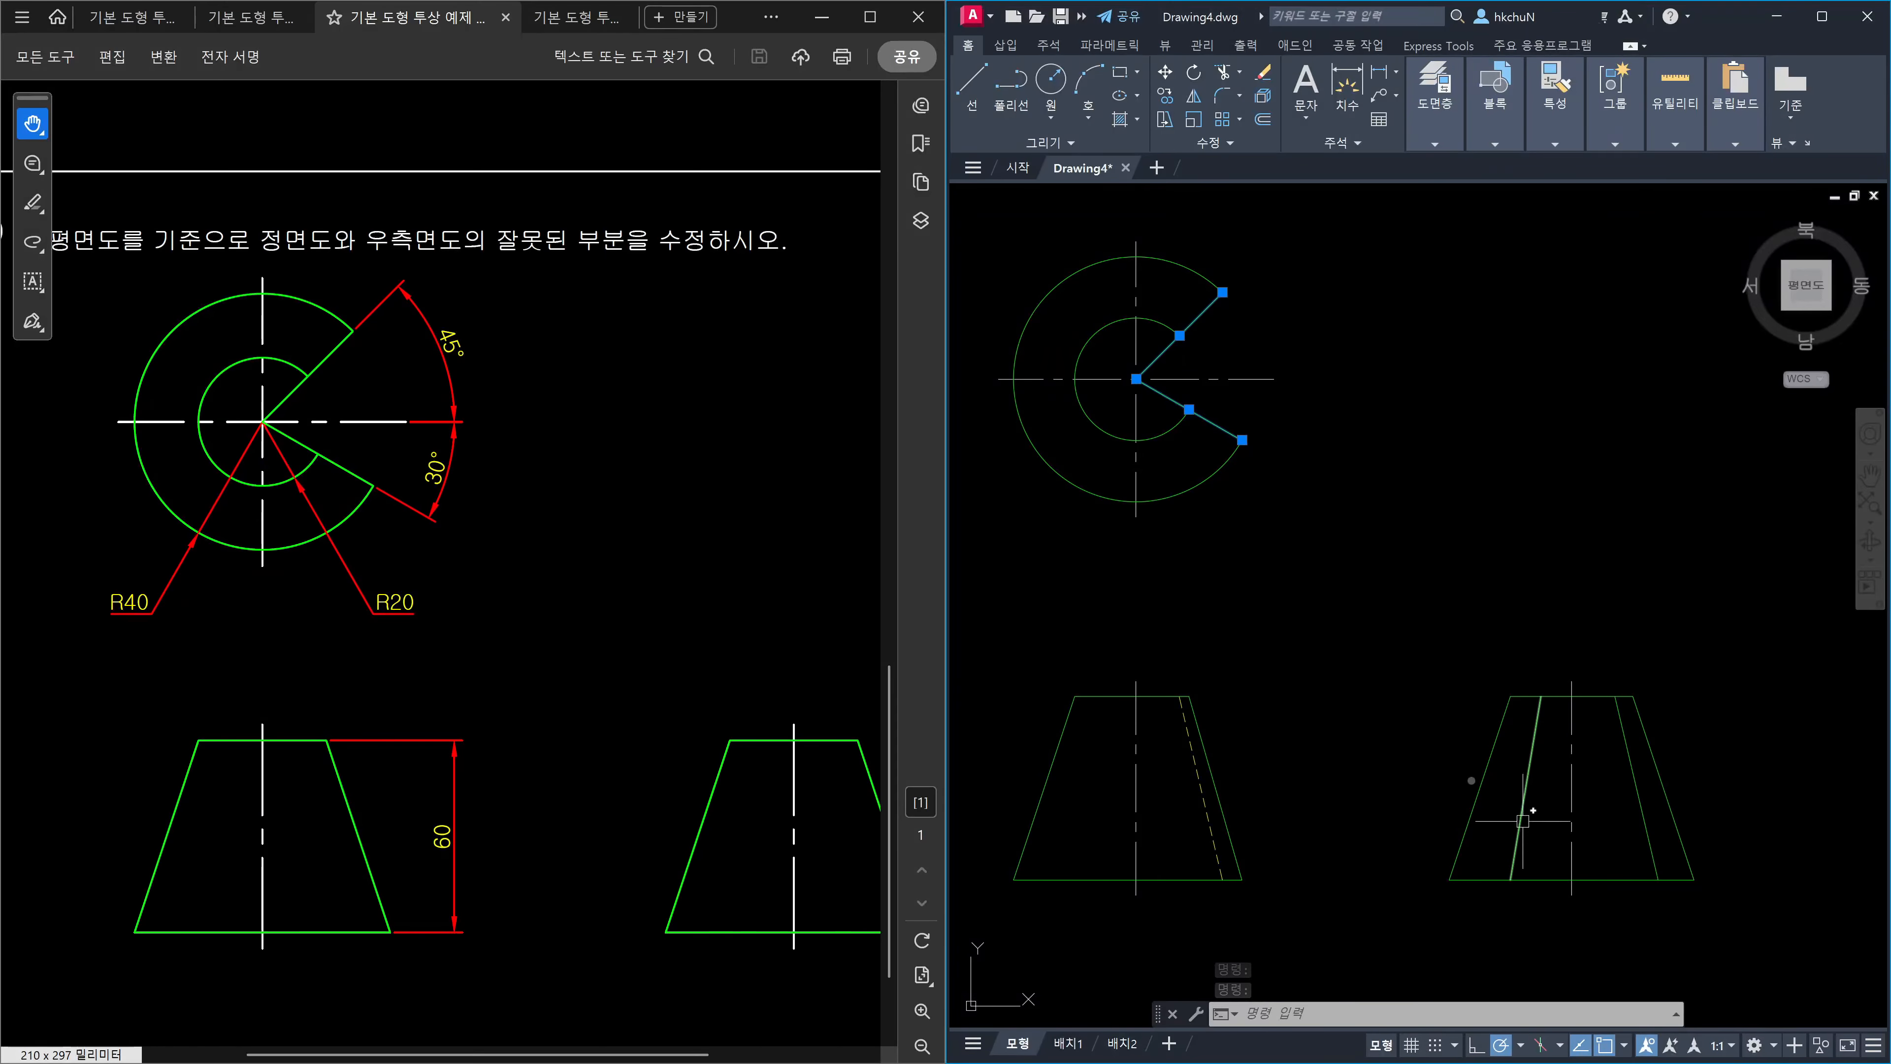
key("Escape")
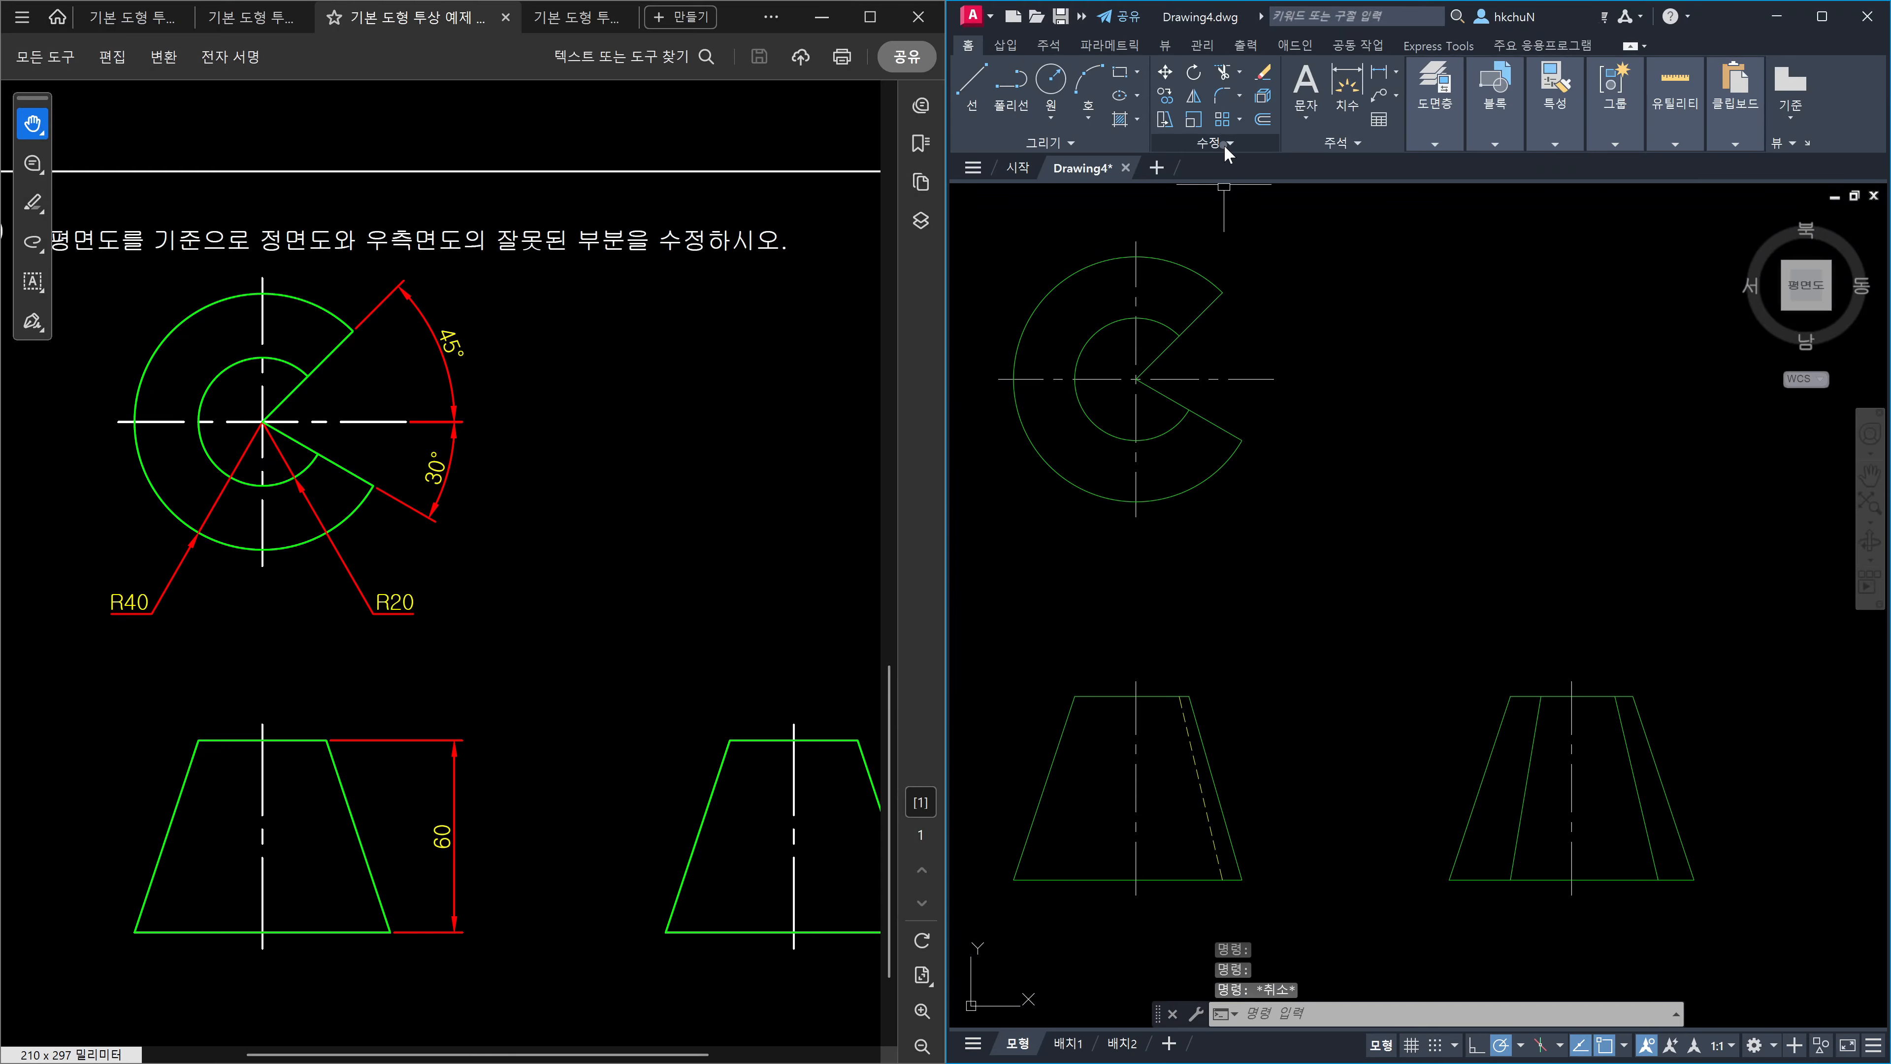
Trim away the side view's centre line between the top and base edges of the trapezoid.
type("tr")
key("Return")
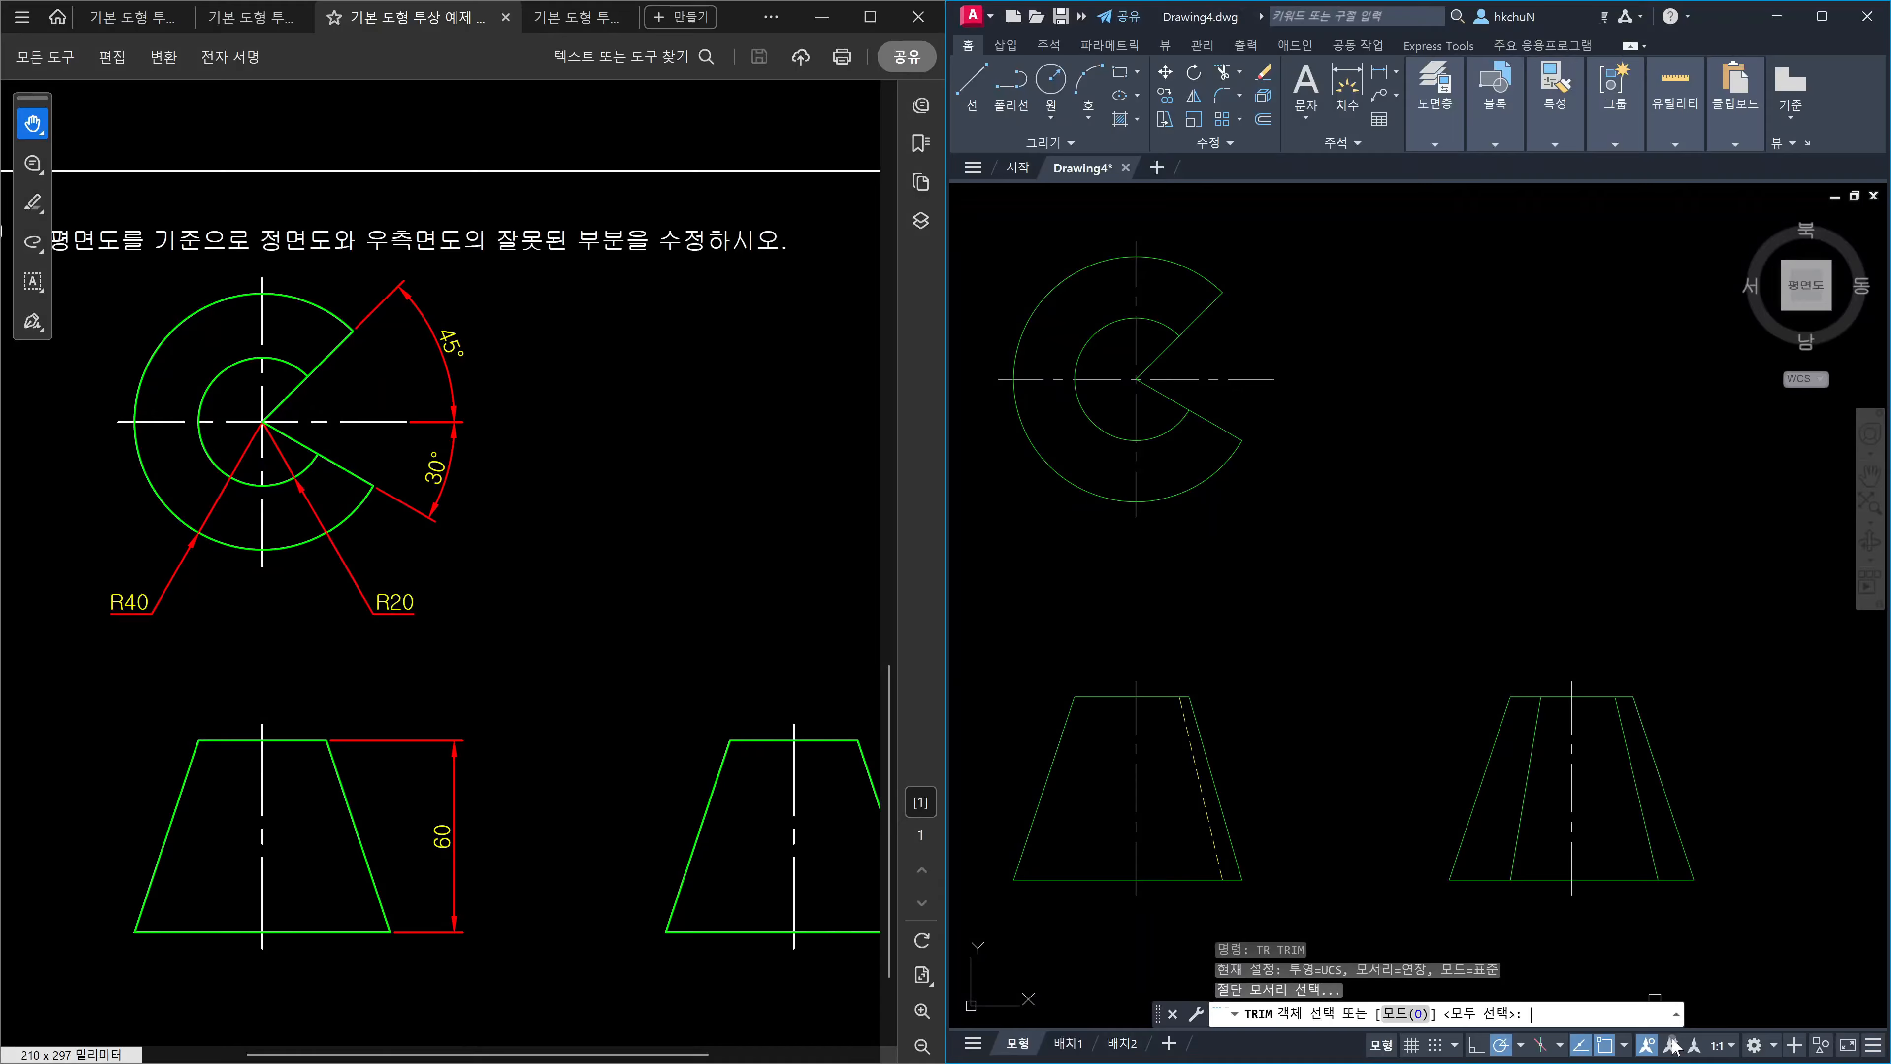
left_click(1614, 897)
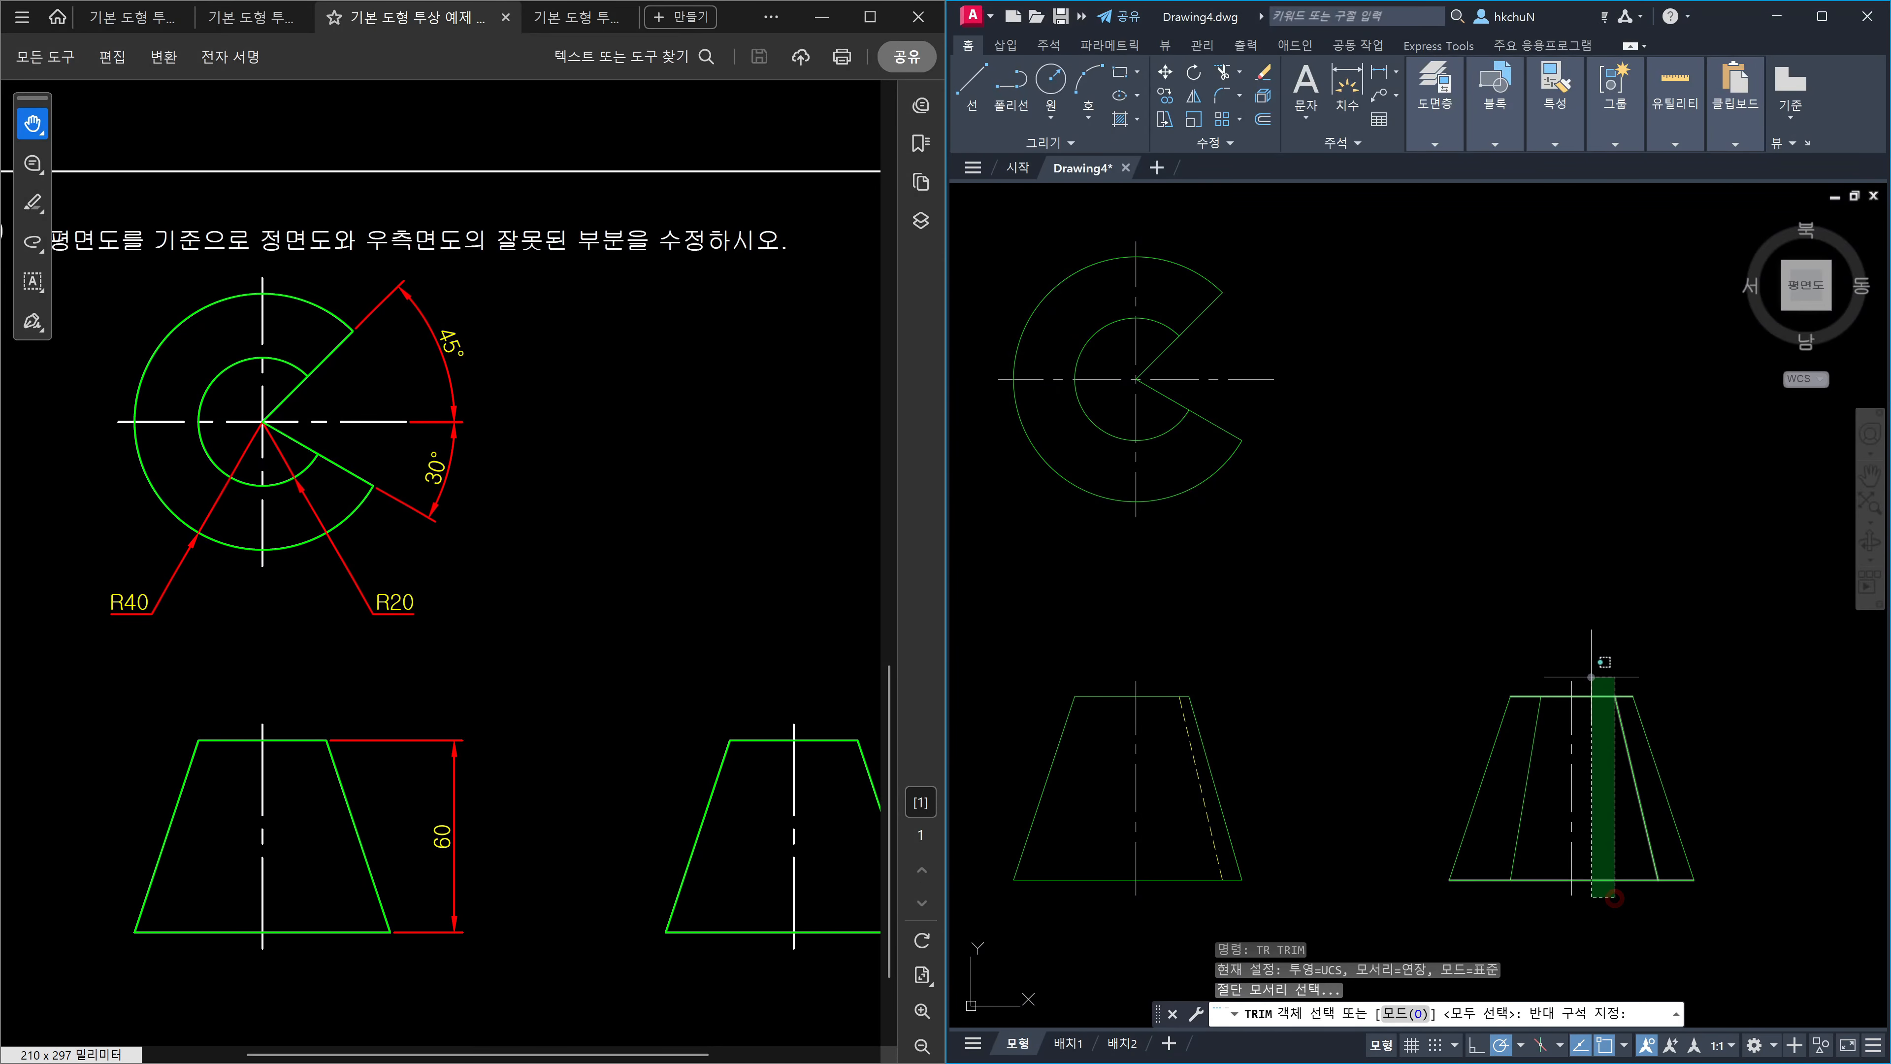
left_click(1594, 728)
left_click(1591, 698)
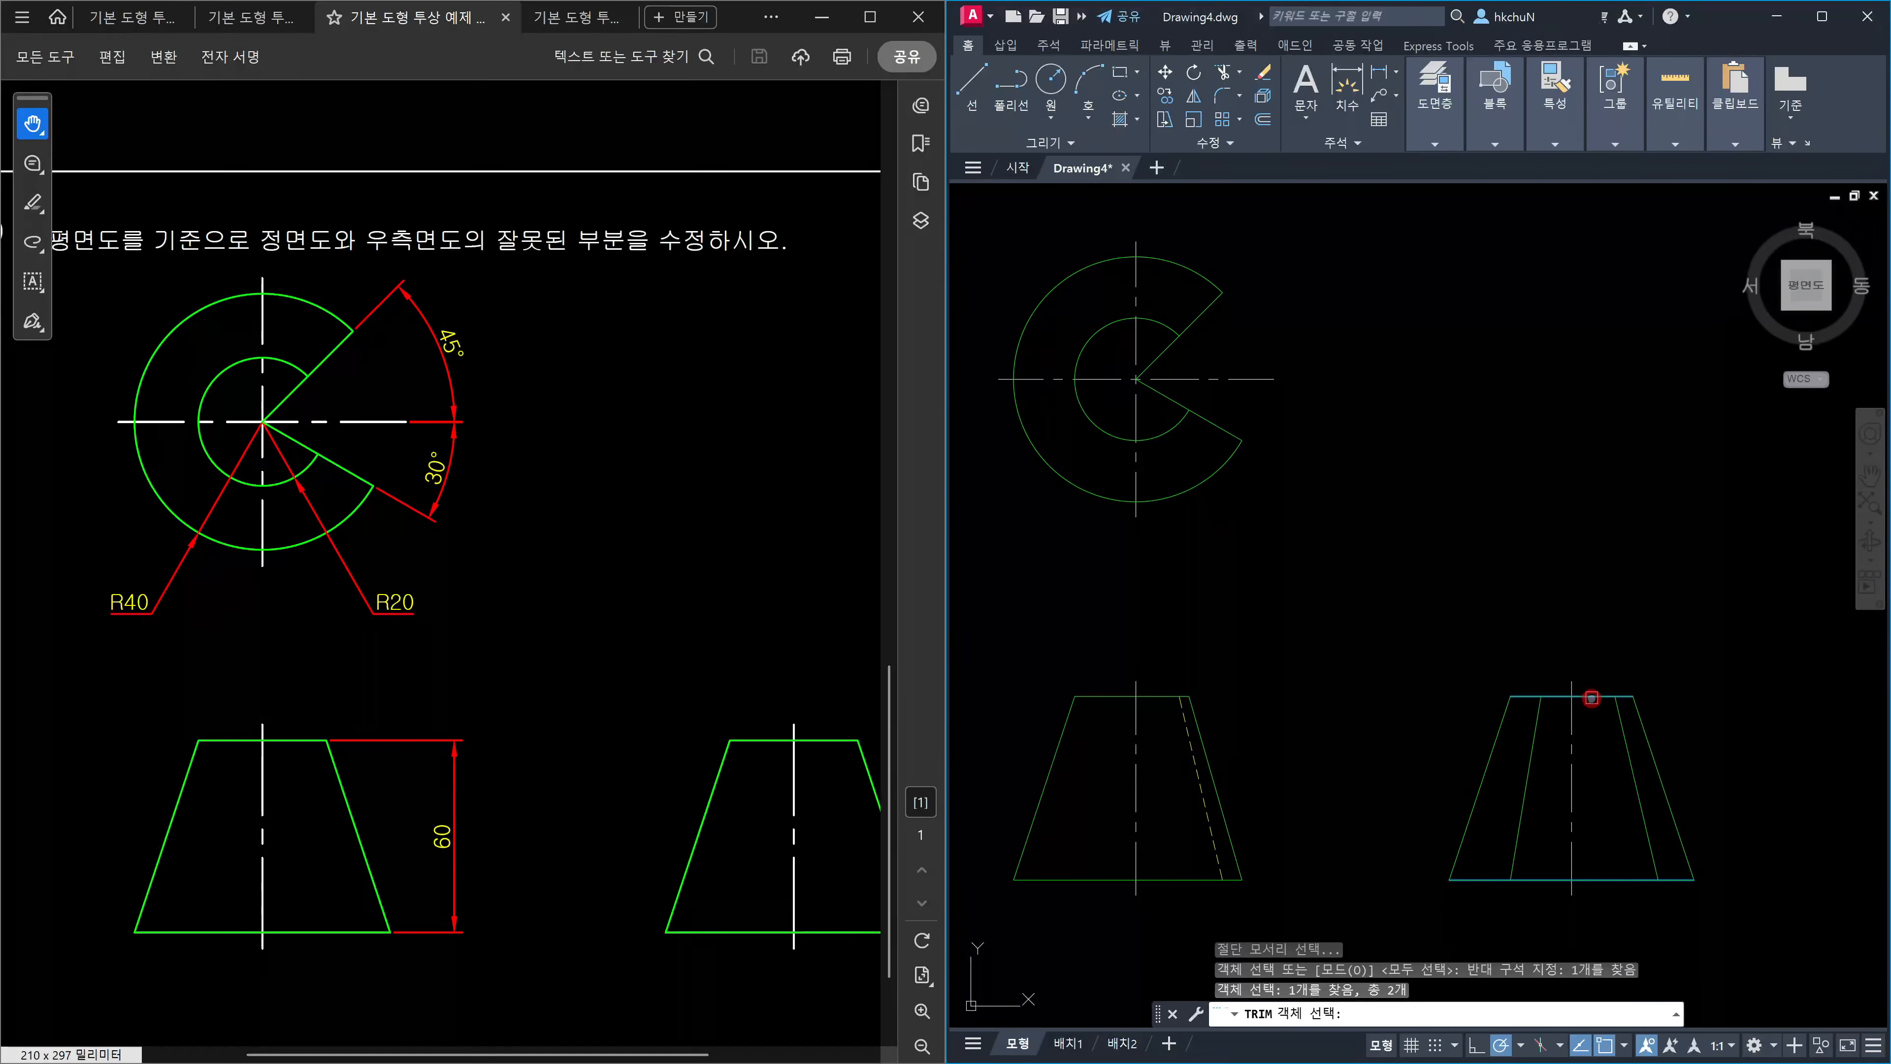
key("Return")
key("Escape")
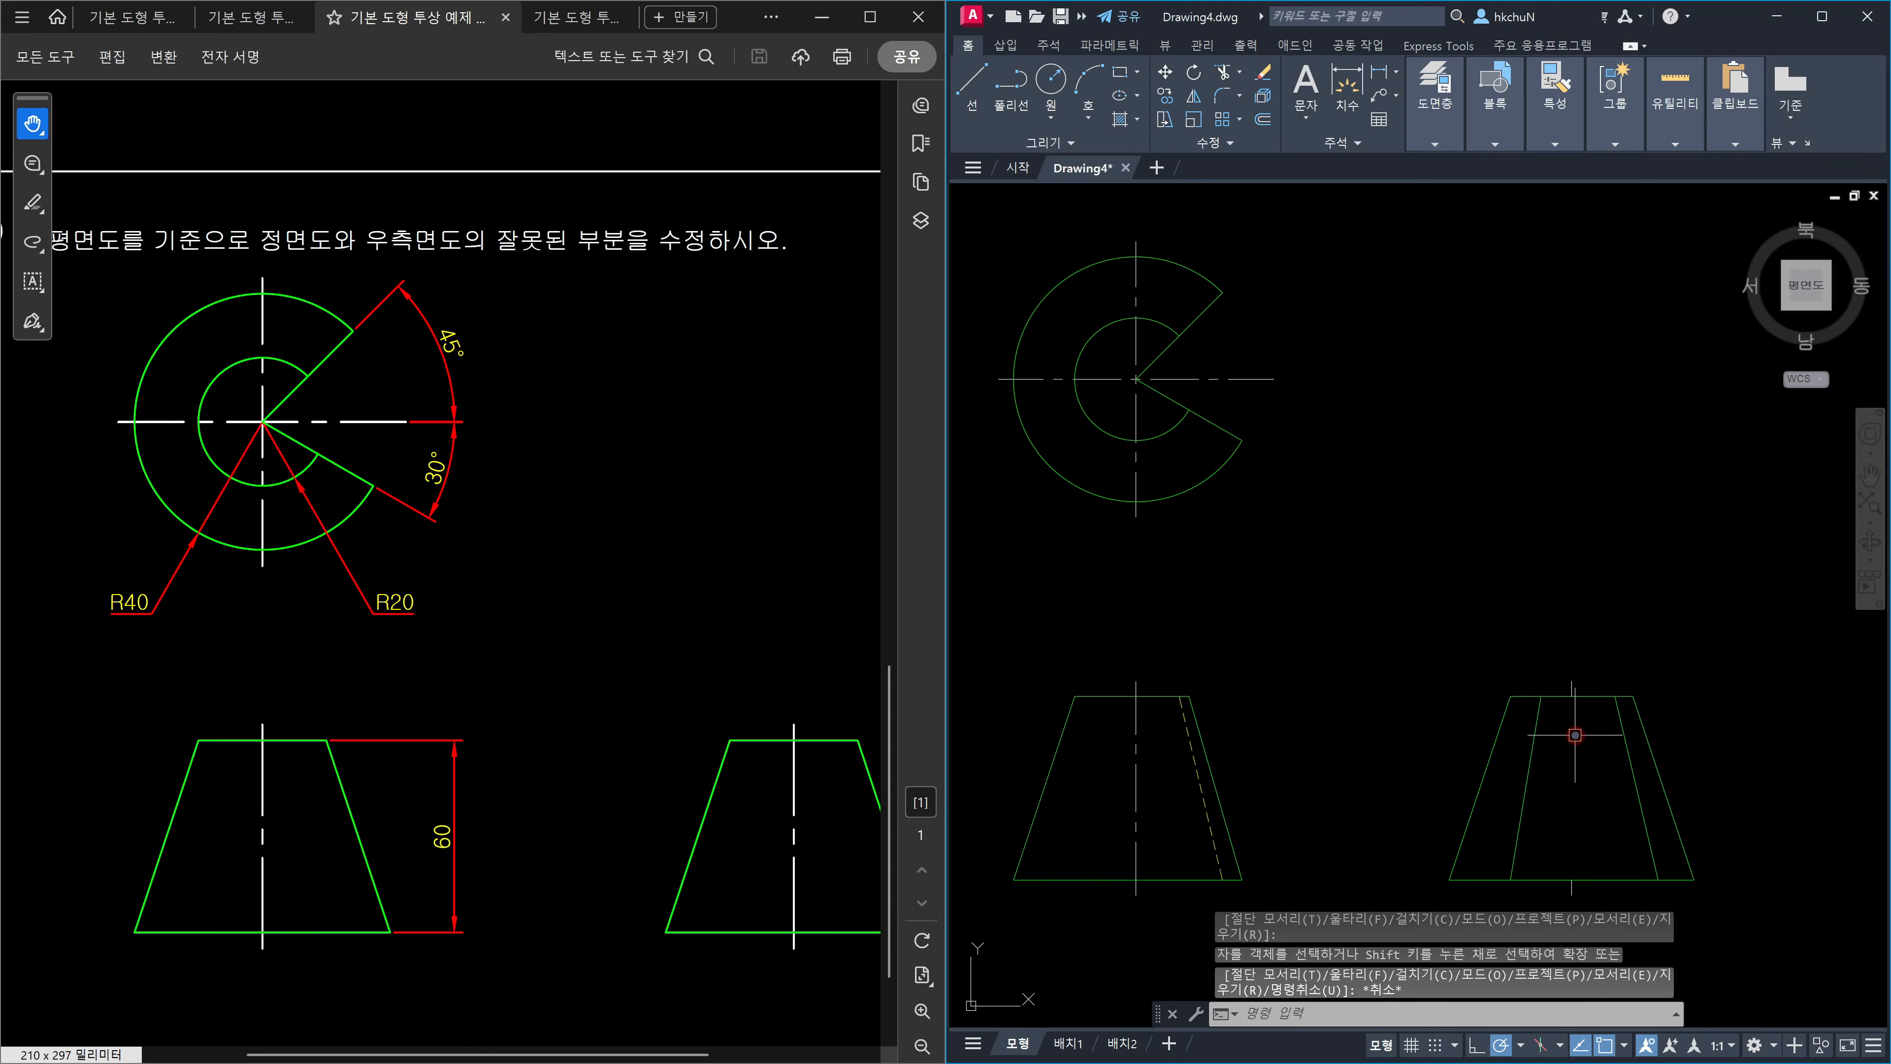
Draw a vertical solid line through the middle of the side view, from its top edge to its base.
type("l")
key("Return")
left_click(1571, 701)
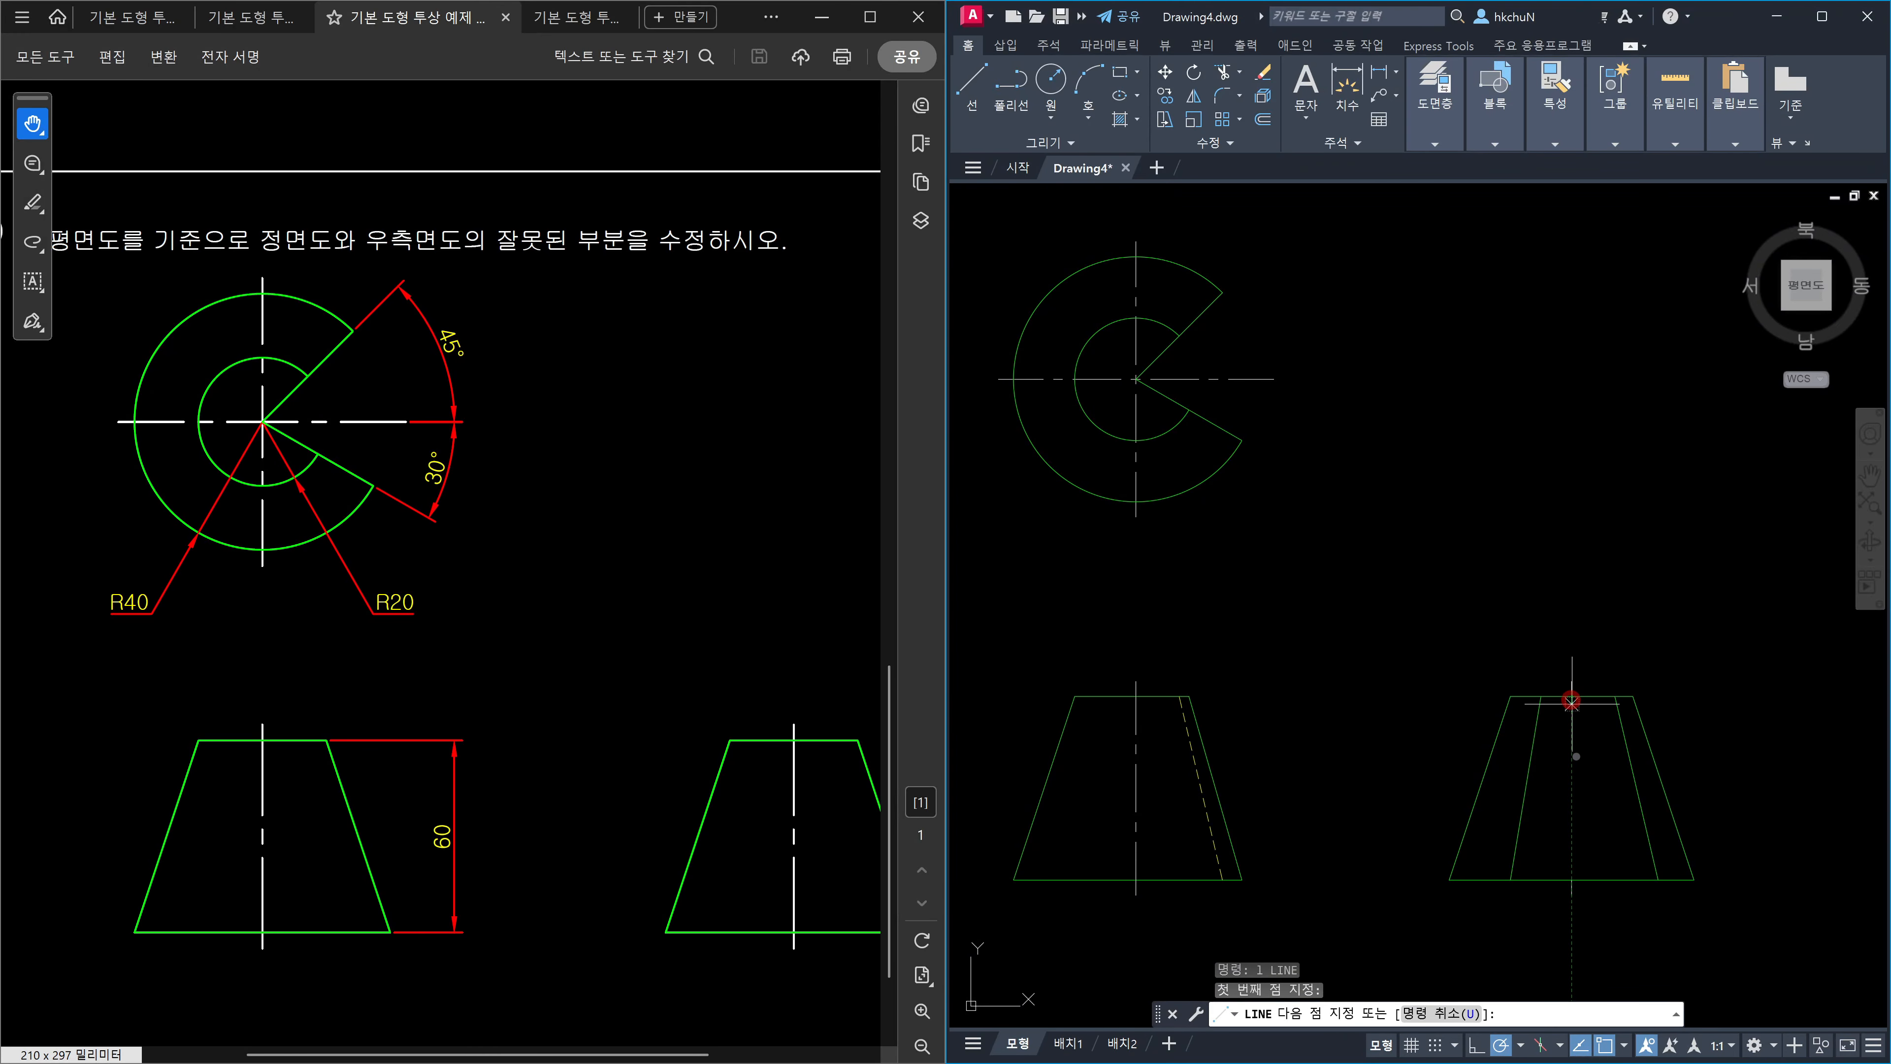
left_click(1570, 880)
key("Escape")
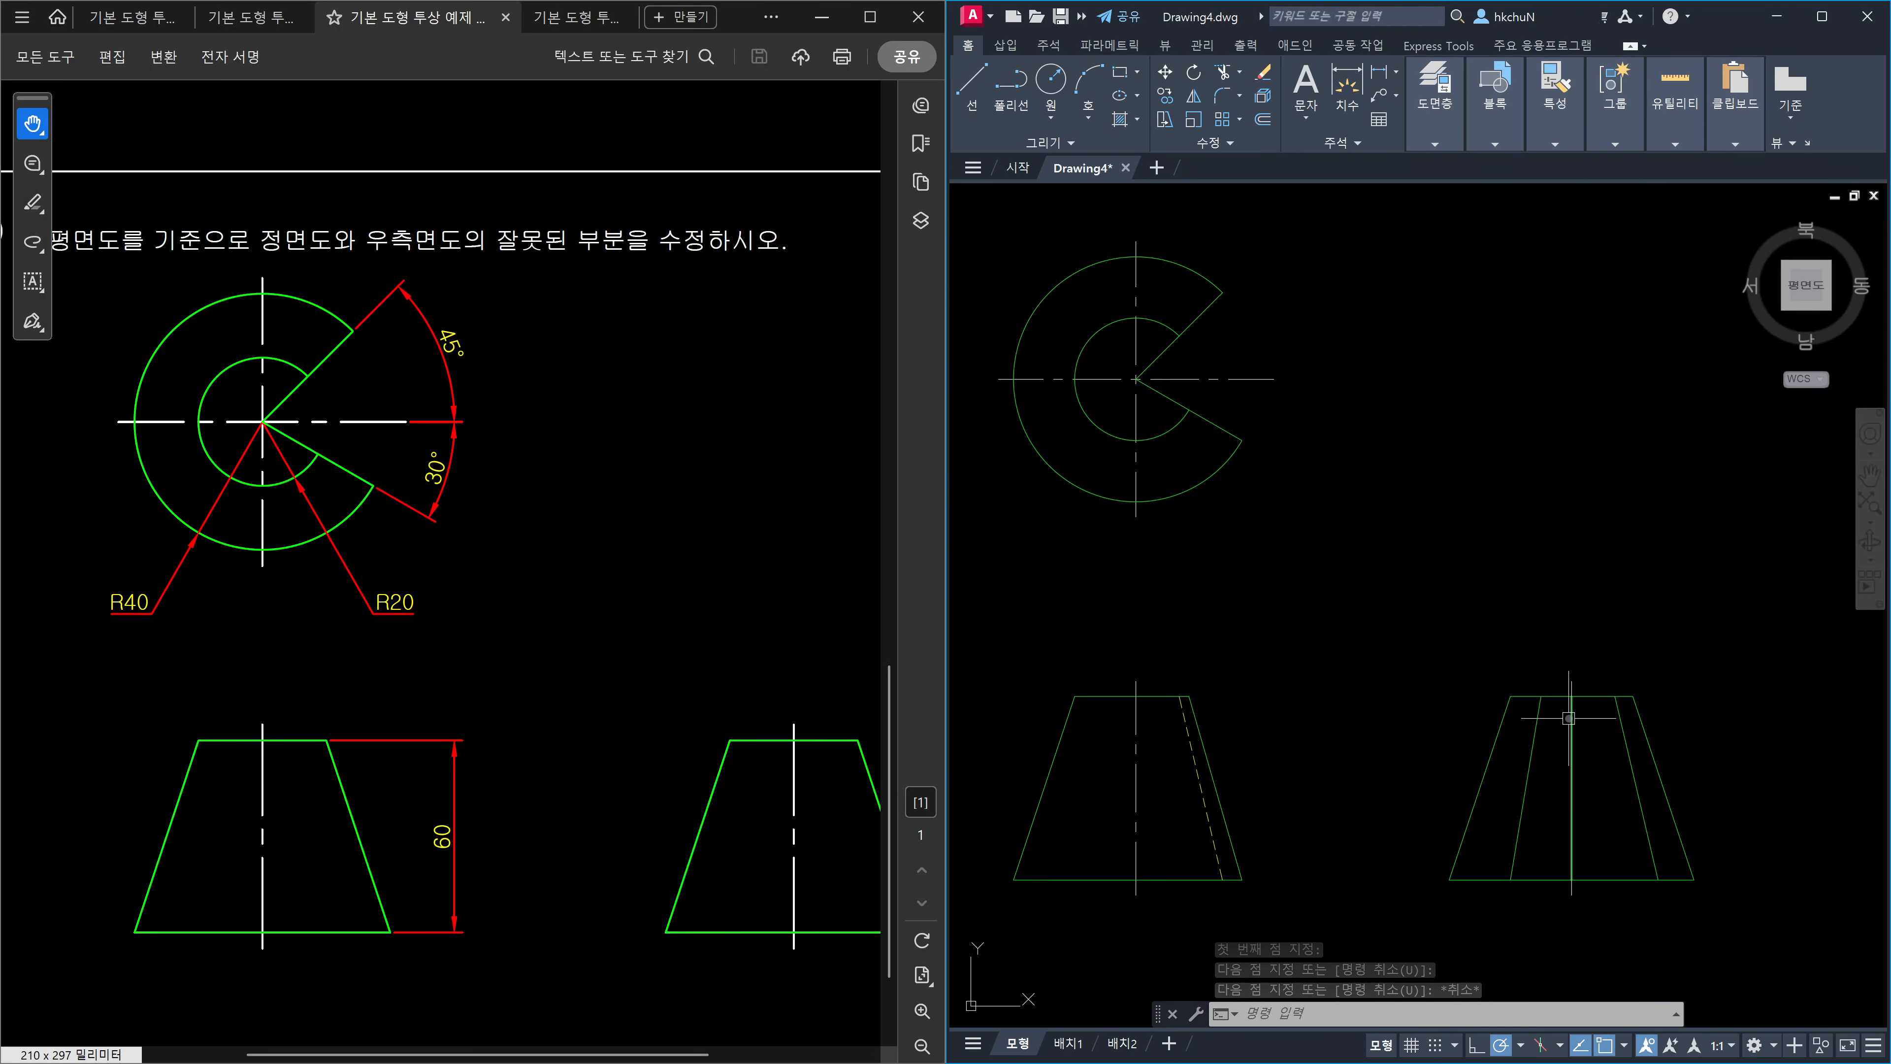
Shorten the centre-line stub above the side view with Lengthen, using a delta of -2.
type("len")
key("Return")
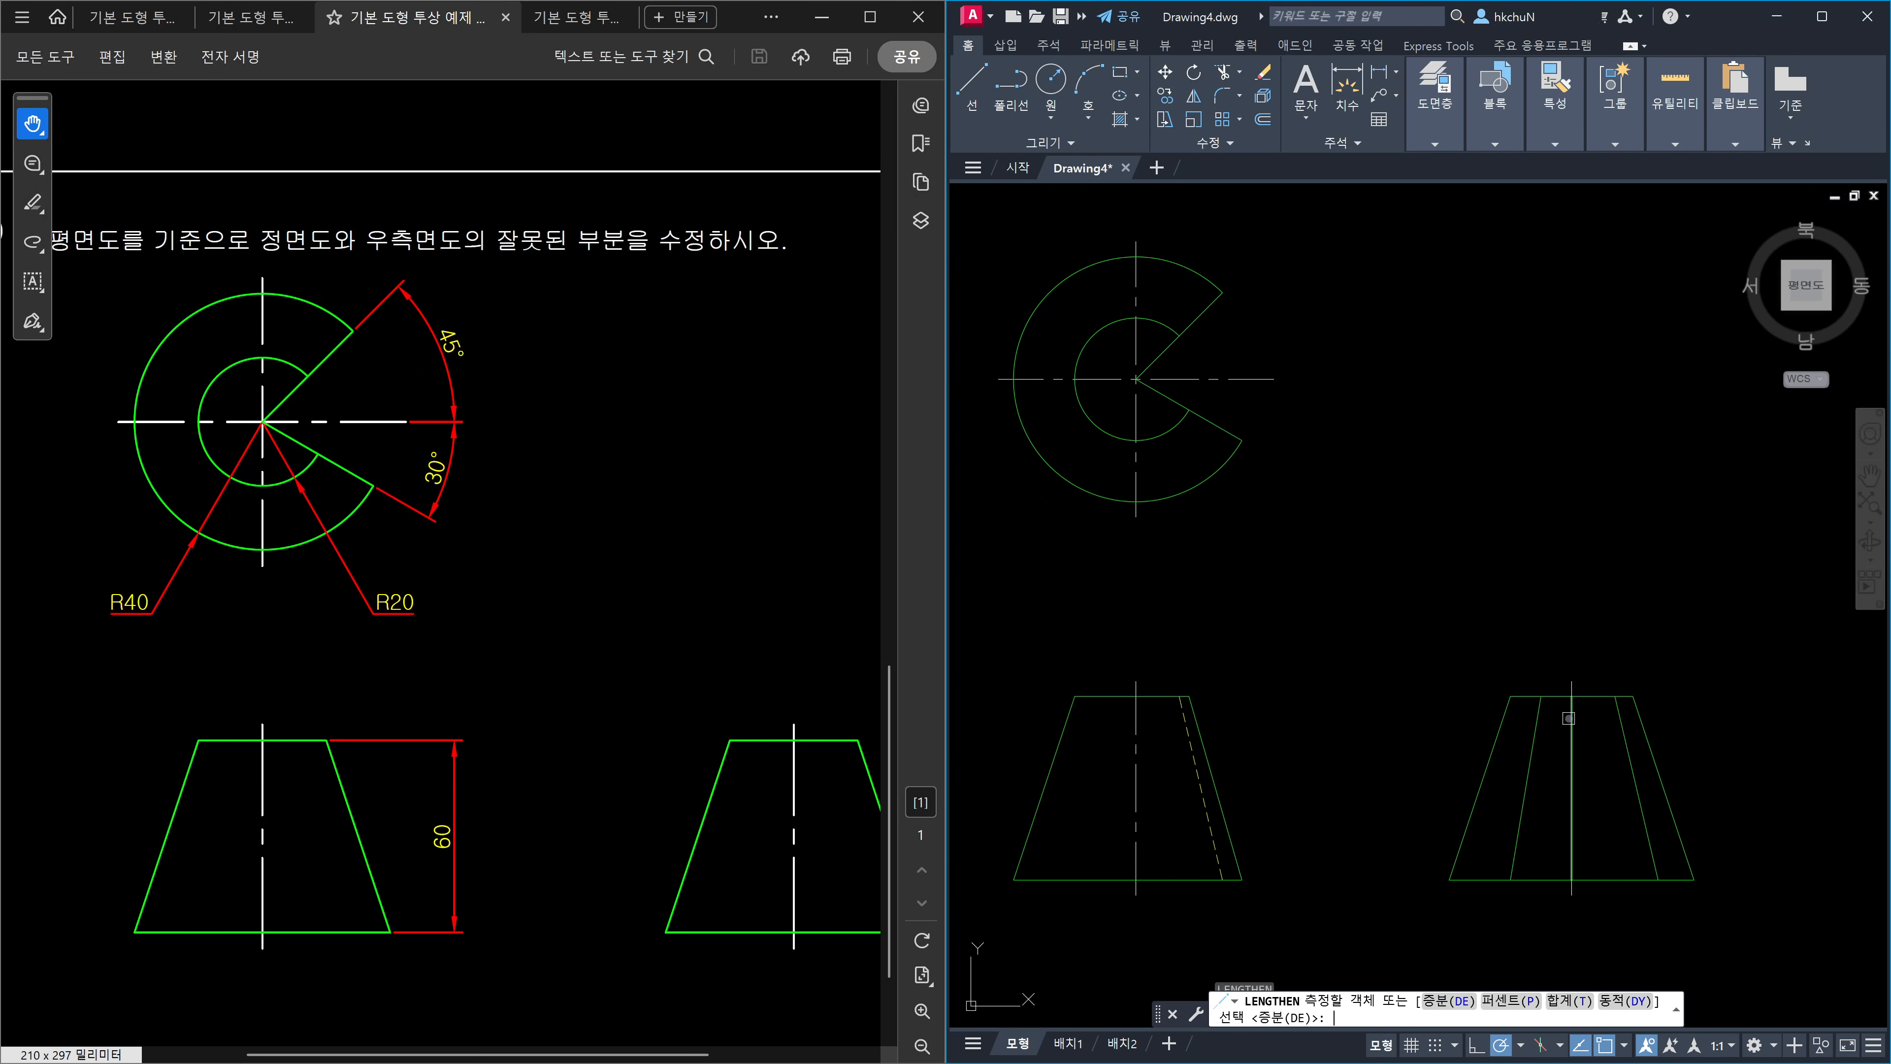
type("de")
key("Return")
type("-")
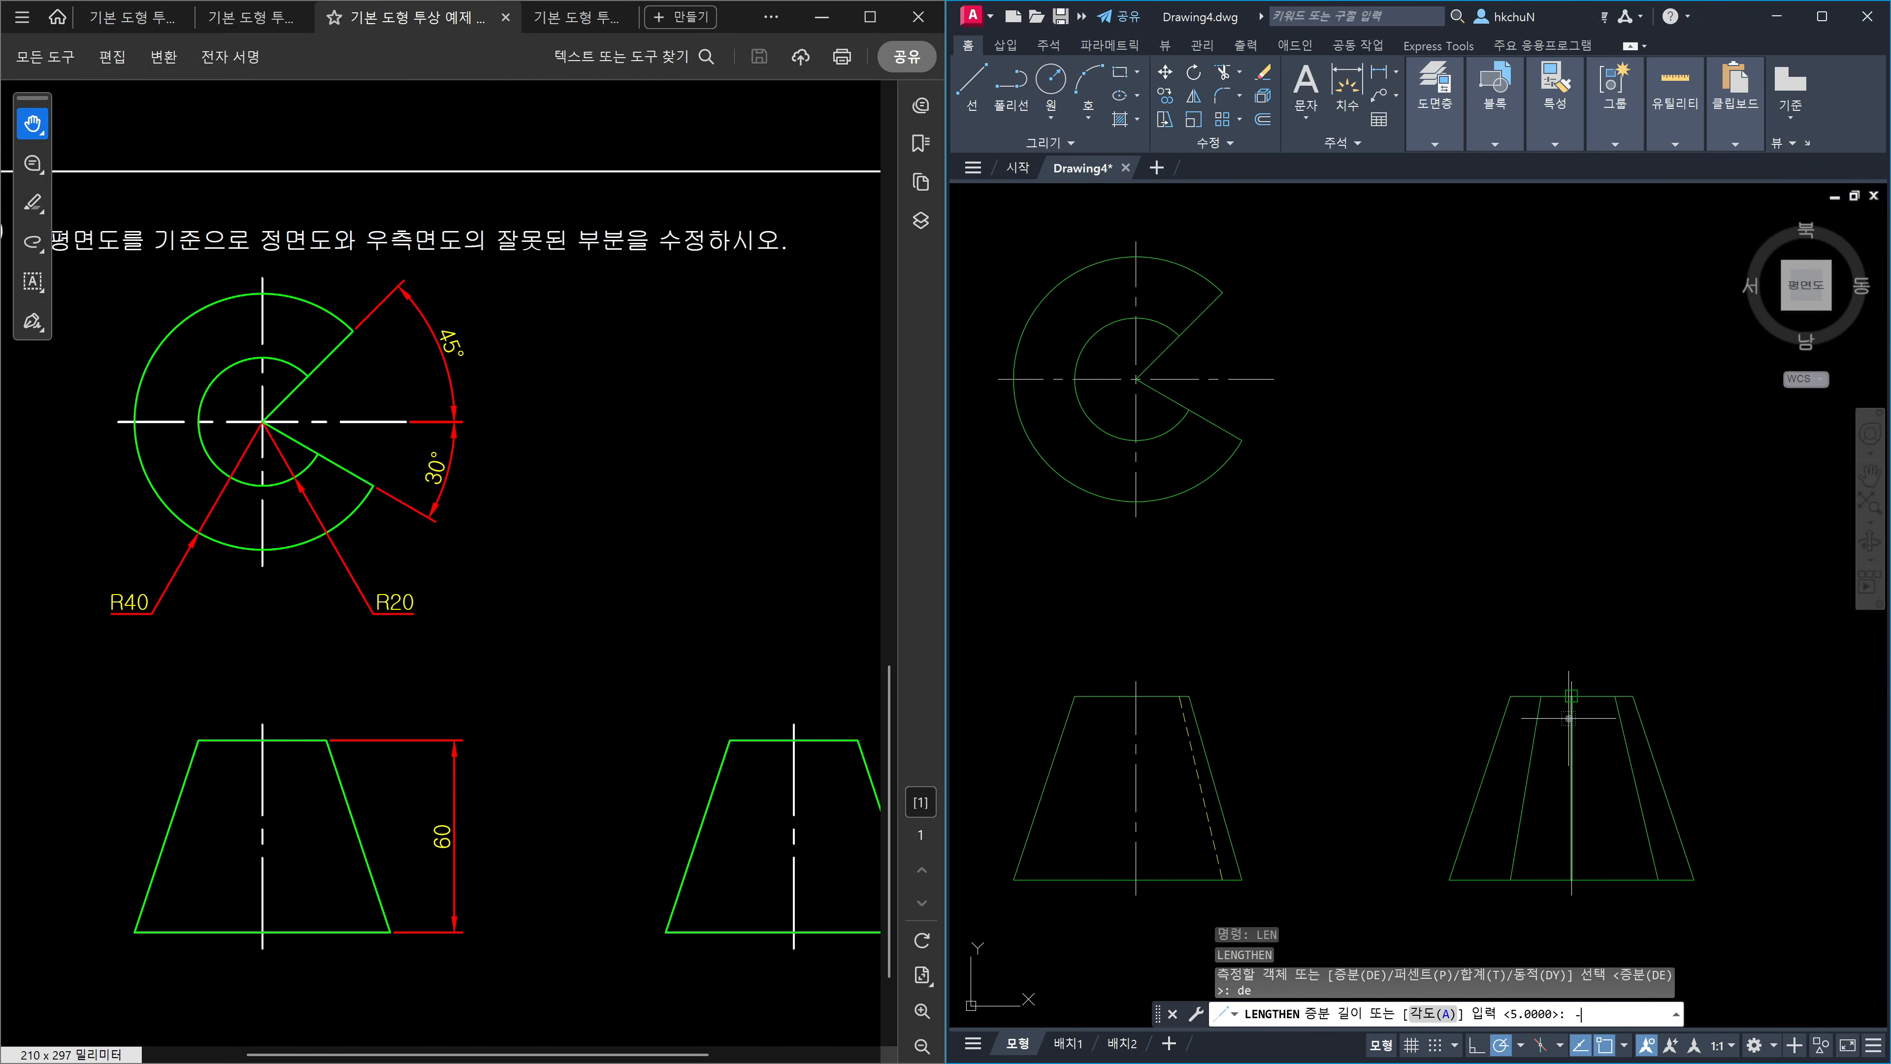
type("2")
key("Return")
scroll(1568, 718, "up", 4)
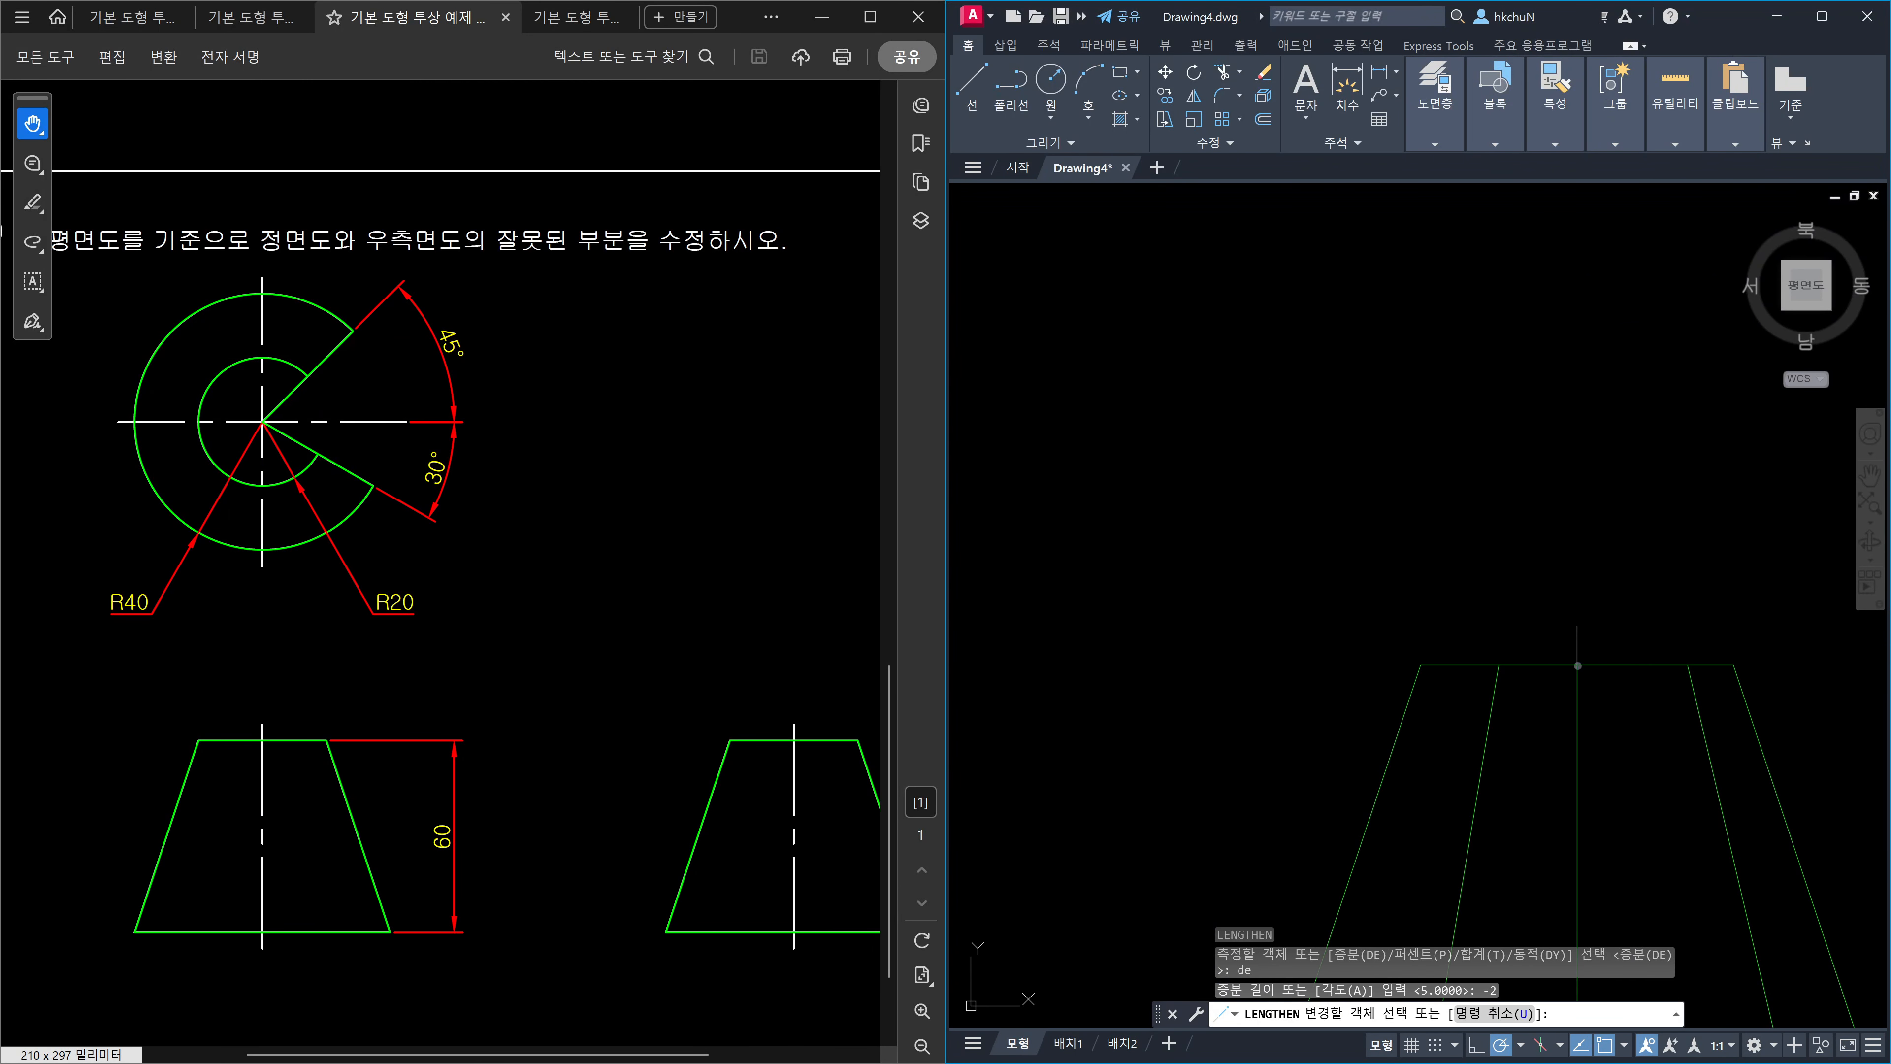
left_click(1578, 655)
Shorten the centre-line stub below the side view by the same delta.
scroll(1659, 696, "down", 2)
middle_click_drag(1638, 817, 1529, 502)
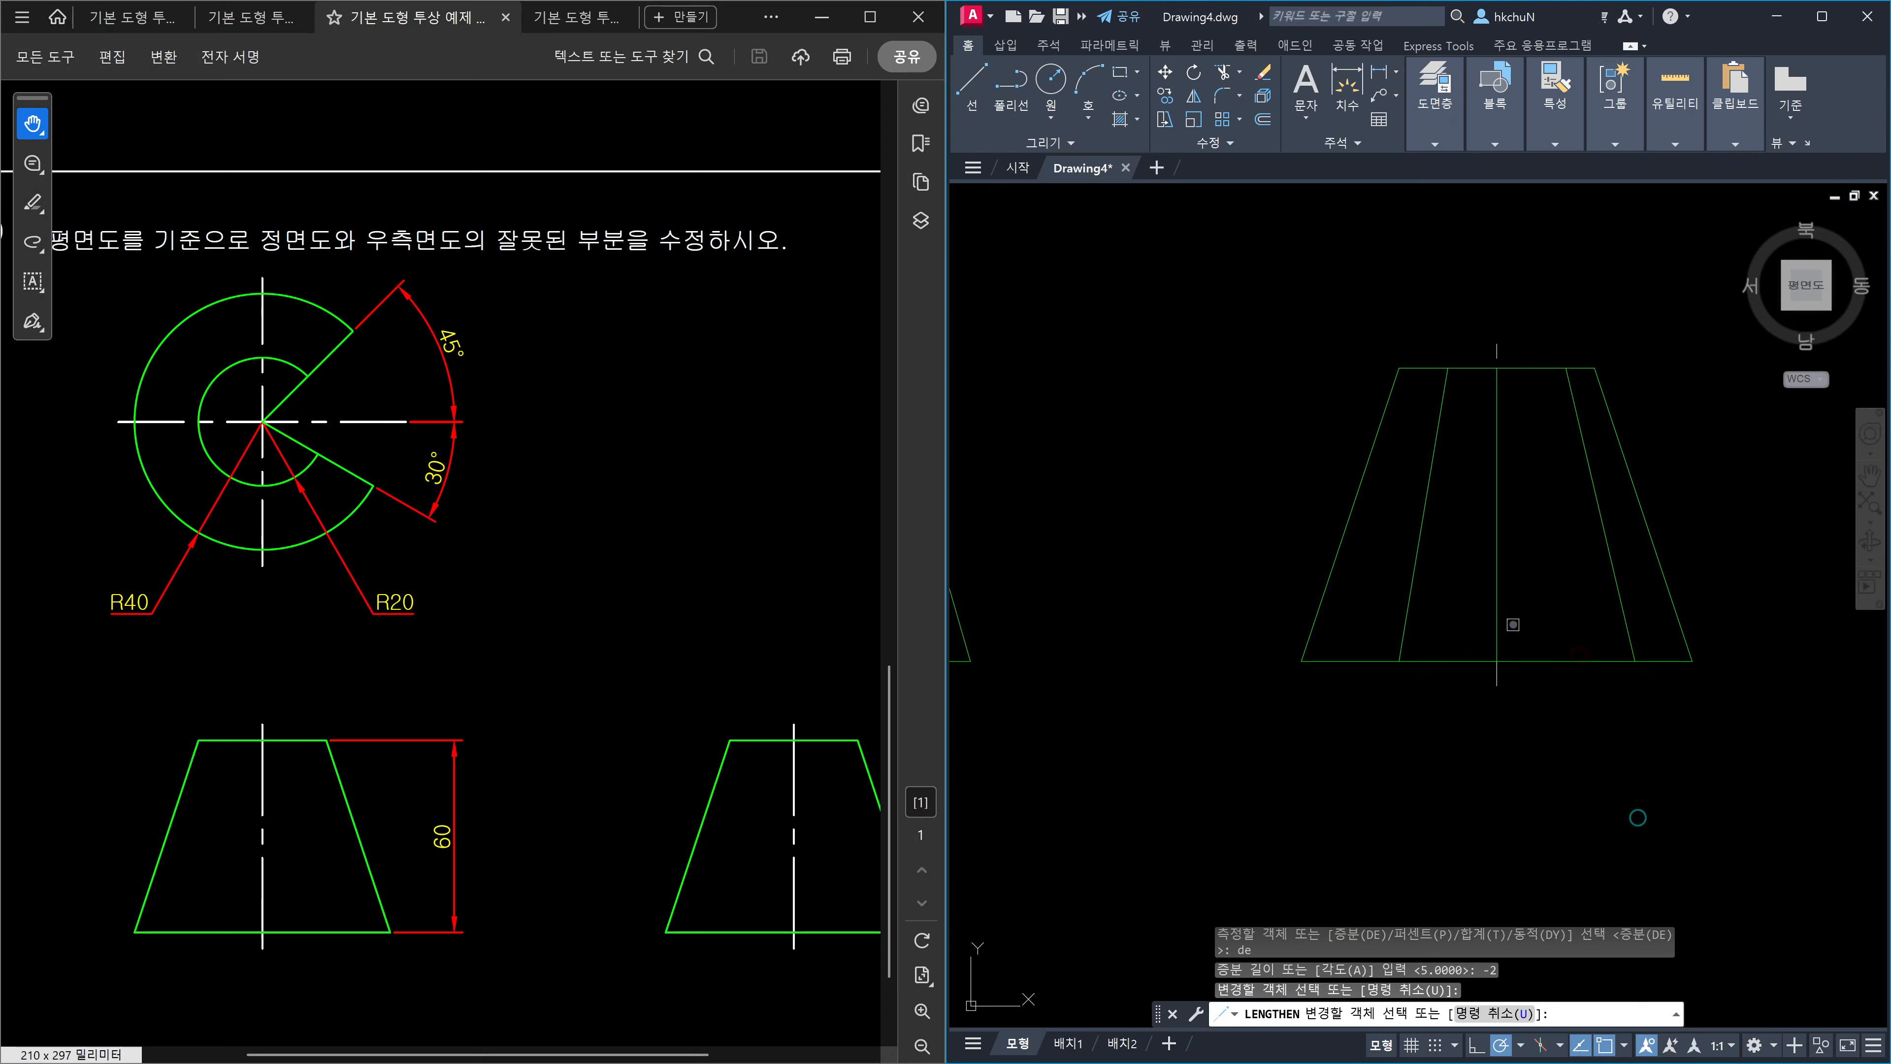
scroll(1514, 625, "up", 2)
scroll(1491, 677, "up", 1)
left_click(1490, 696)
scroll(1607, 702, "down", 2)
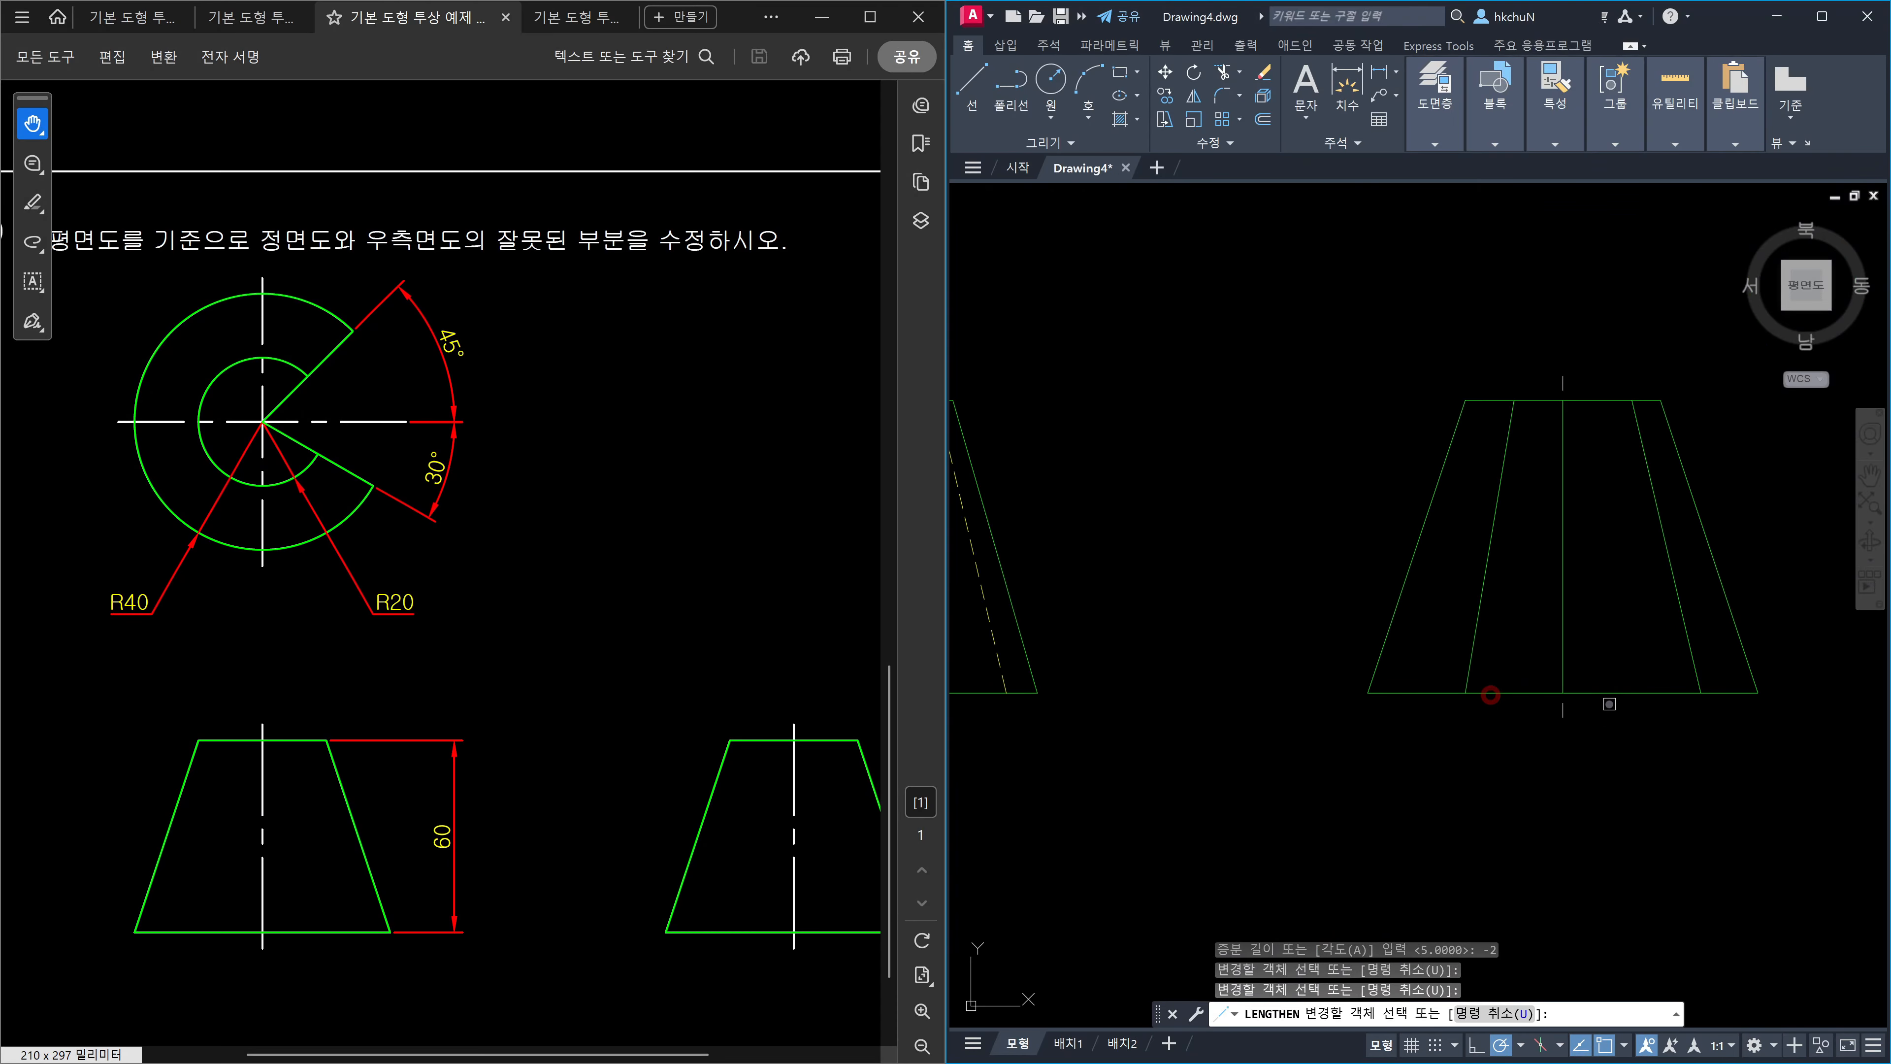
key("Escape")
Trim away the front view's centre line between the top and base edges of the trapezoid.
scroll(1604, 728, "down", 1)
middle_click_drag(1603, 728, 1540, 835)
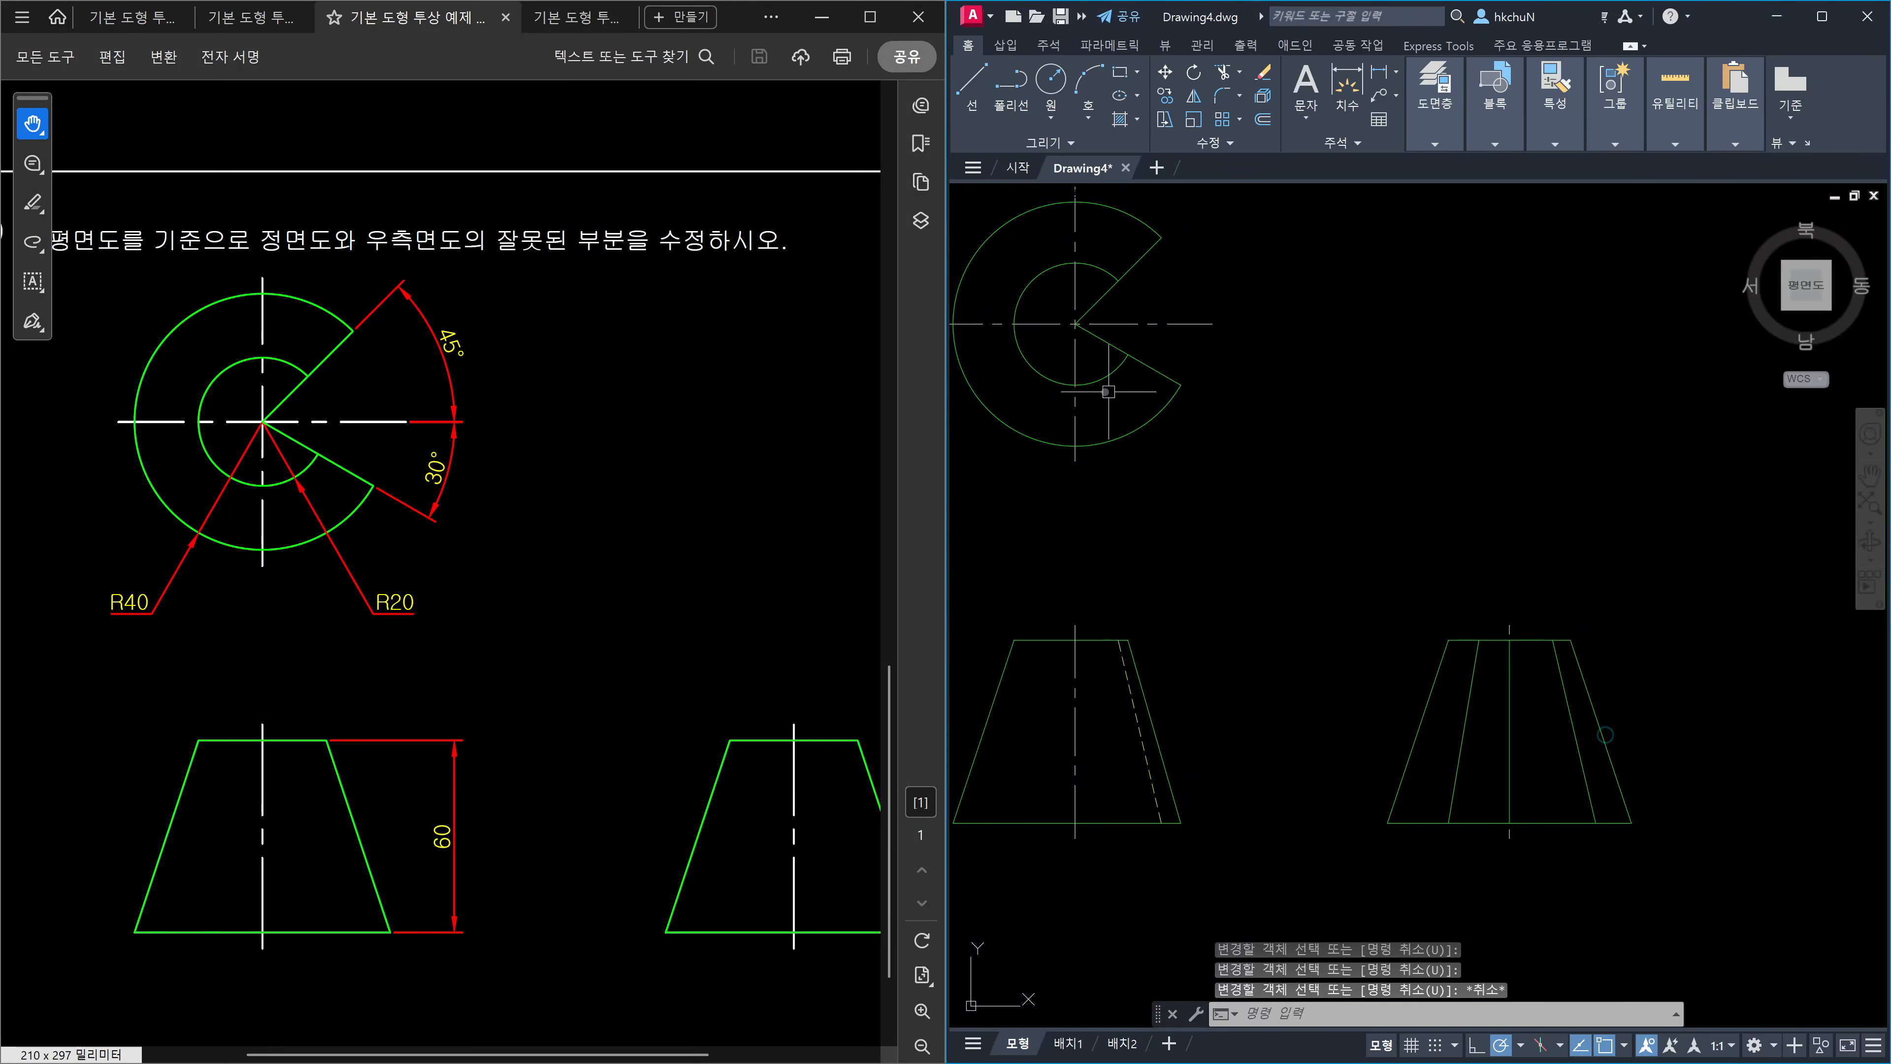
middle_click_drag(1215, 443, 1280, 475)
scroll(1146, 745, "up", 4)
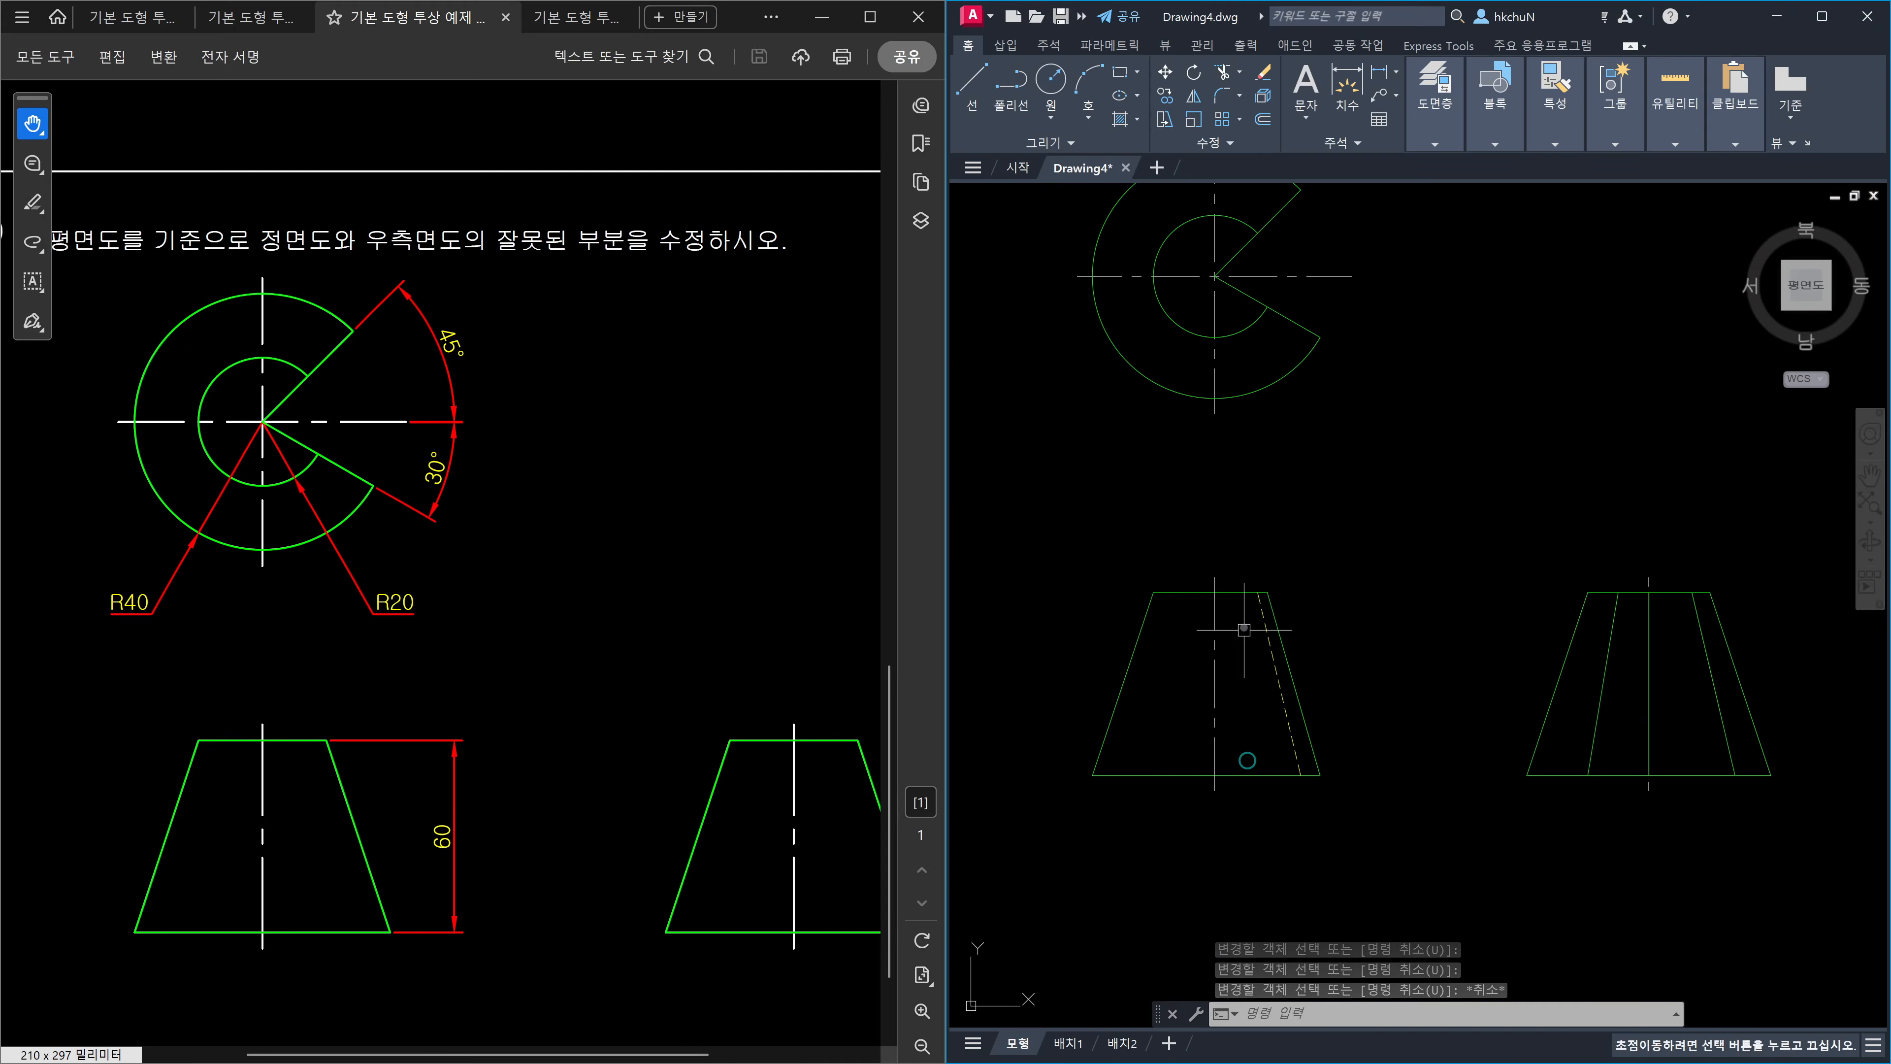
scroll(1223, 616, "down", 4)
middle_click_drag(1251, 789, 1254, 555)
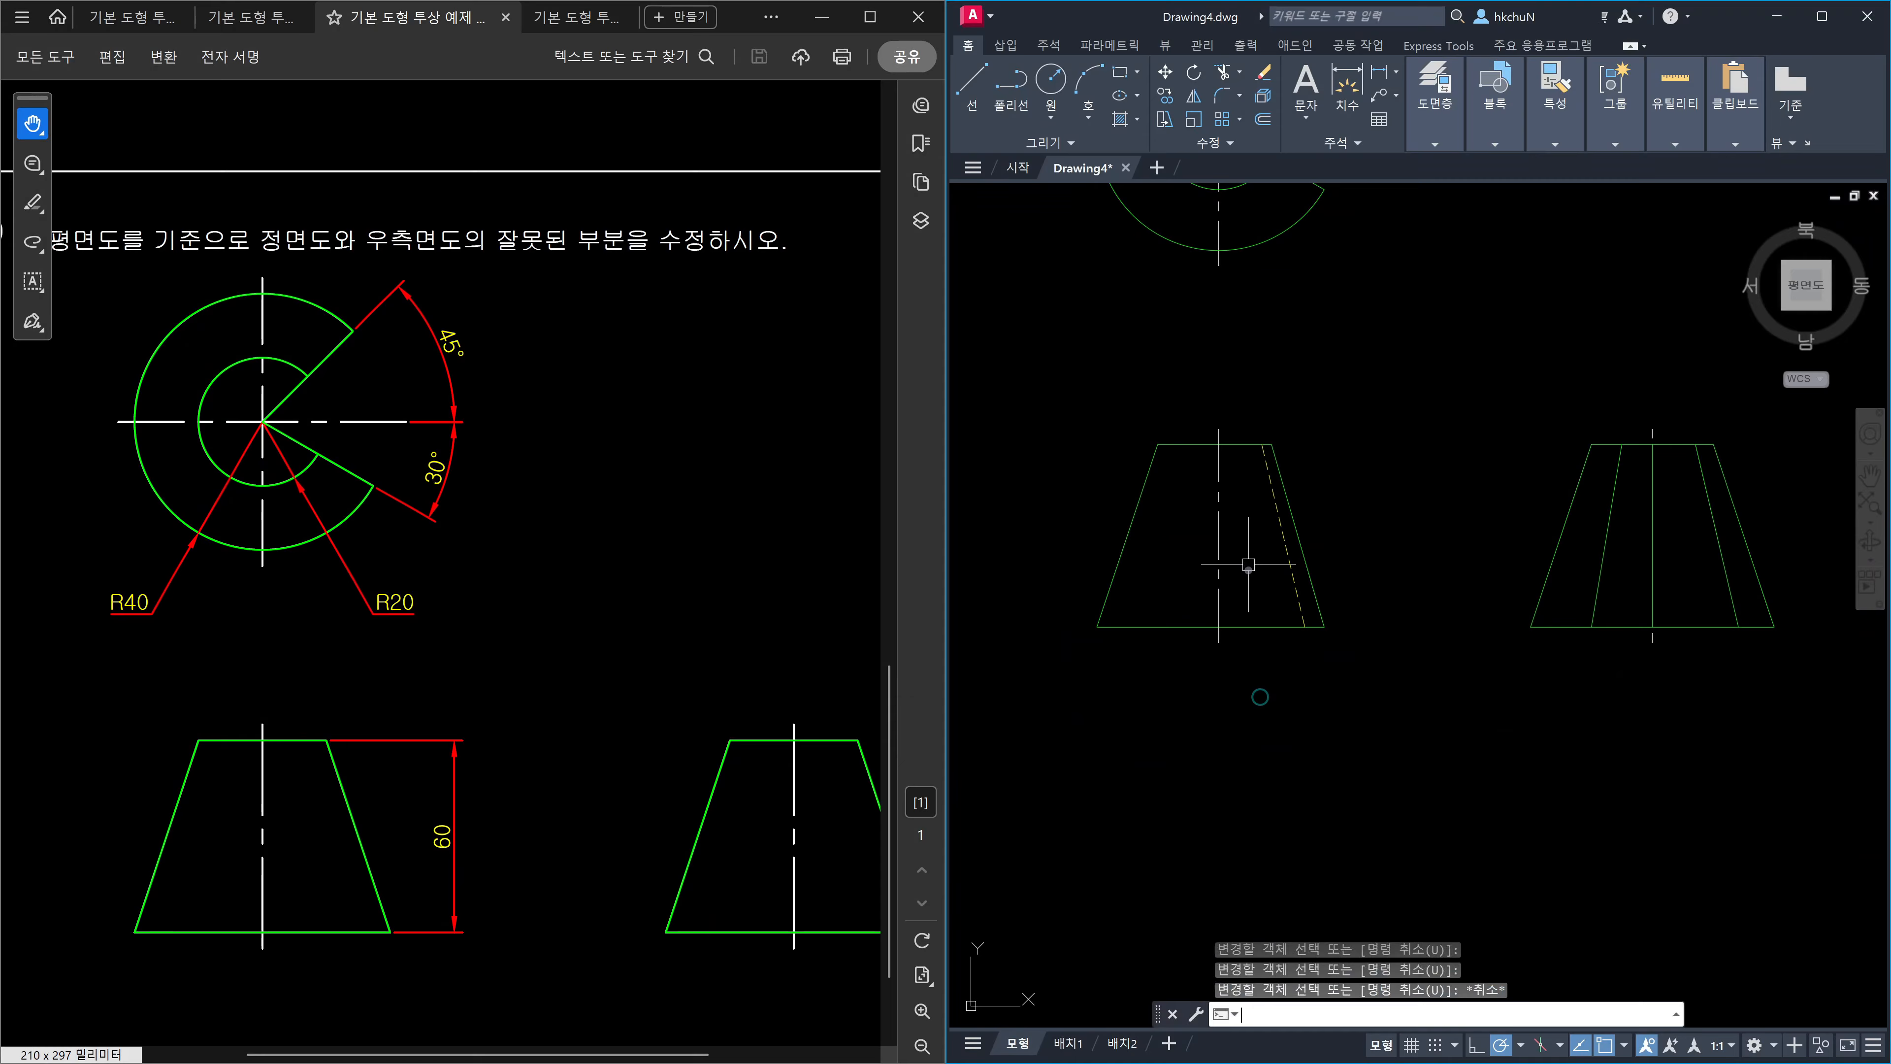
scroll(1236, 589, "up", 4)
type("tr TRIM")
key("Return")
left_click(1245, 689)
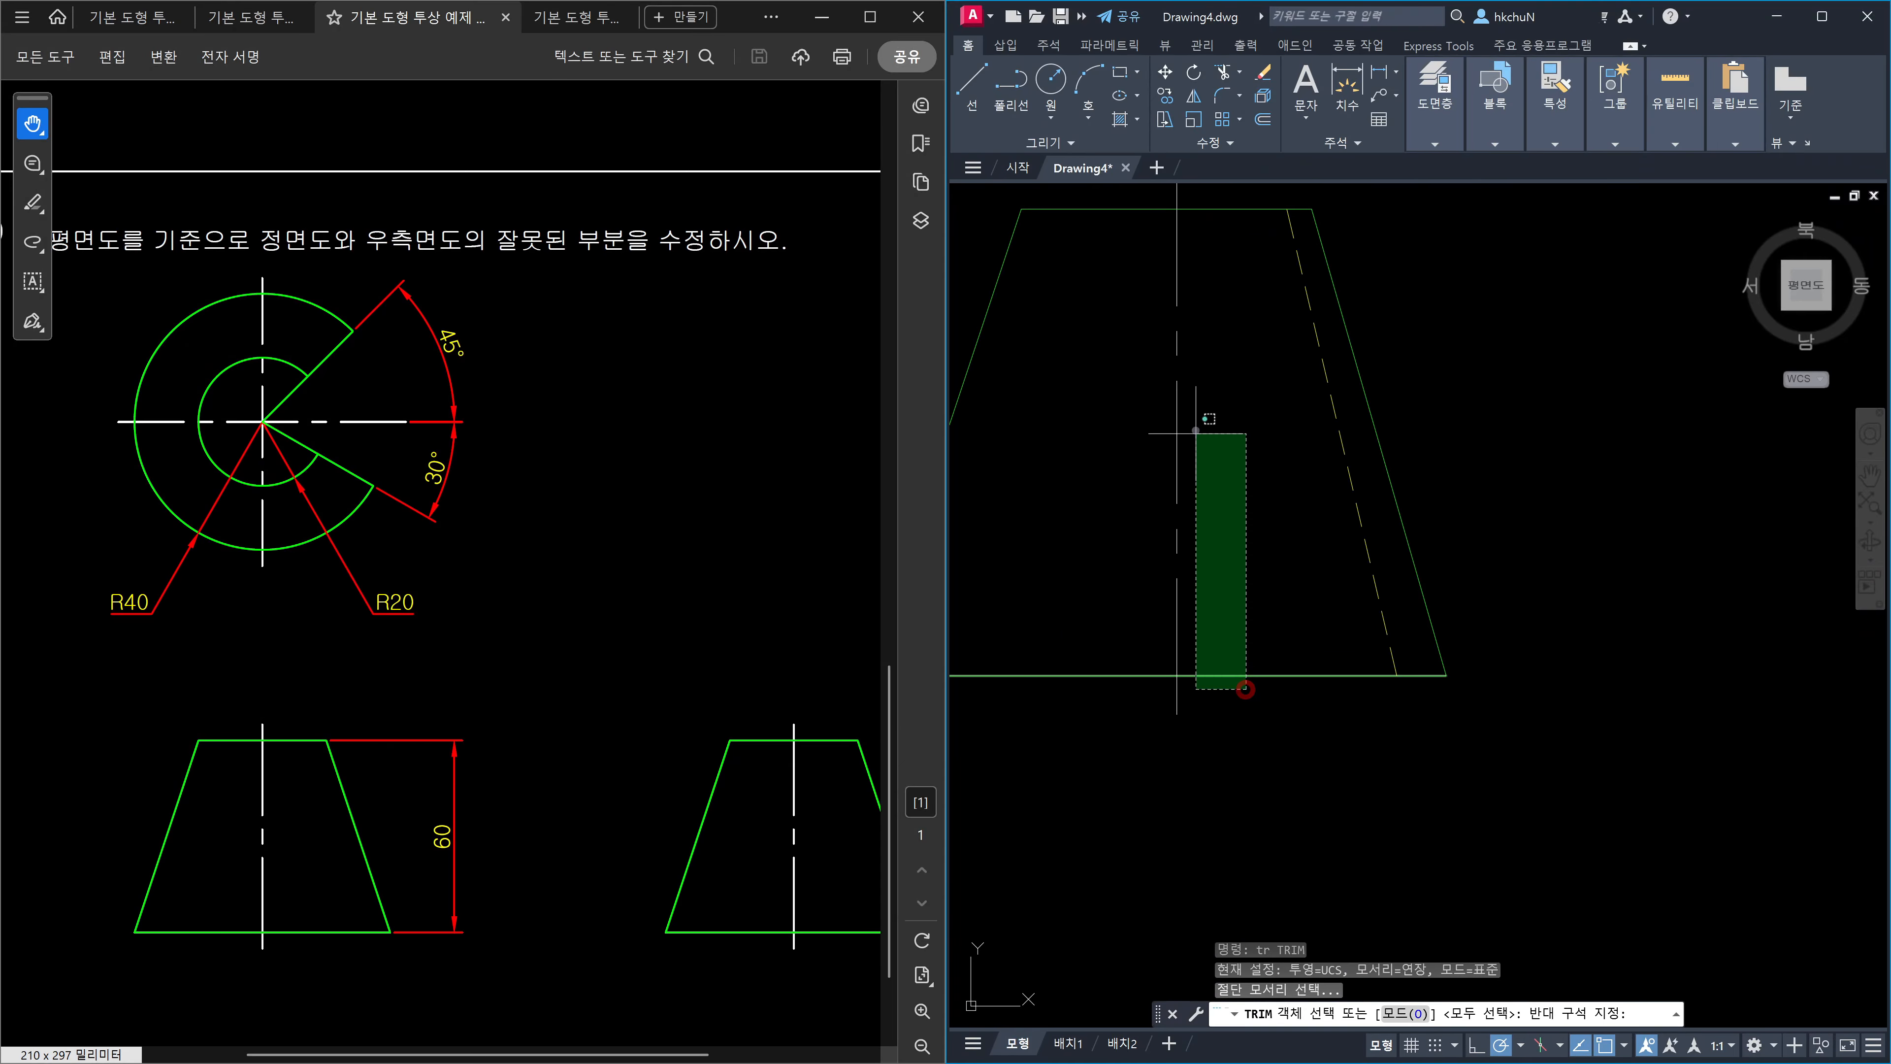
scroll(1214, 417, "up", 1)
left_click(1216, 277)
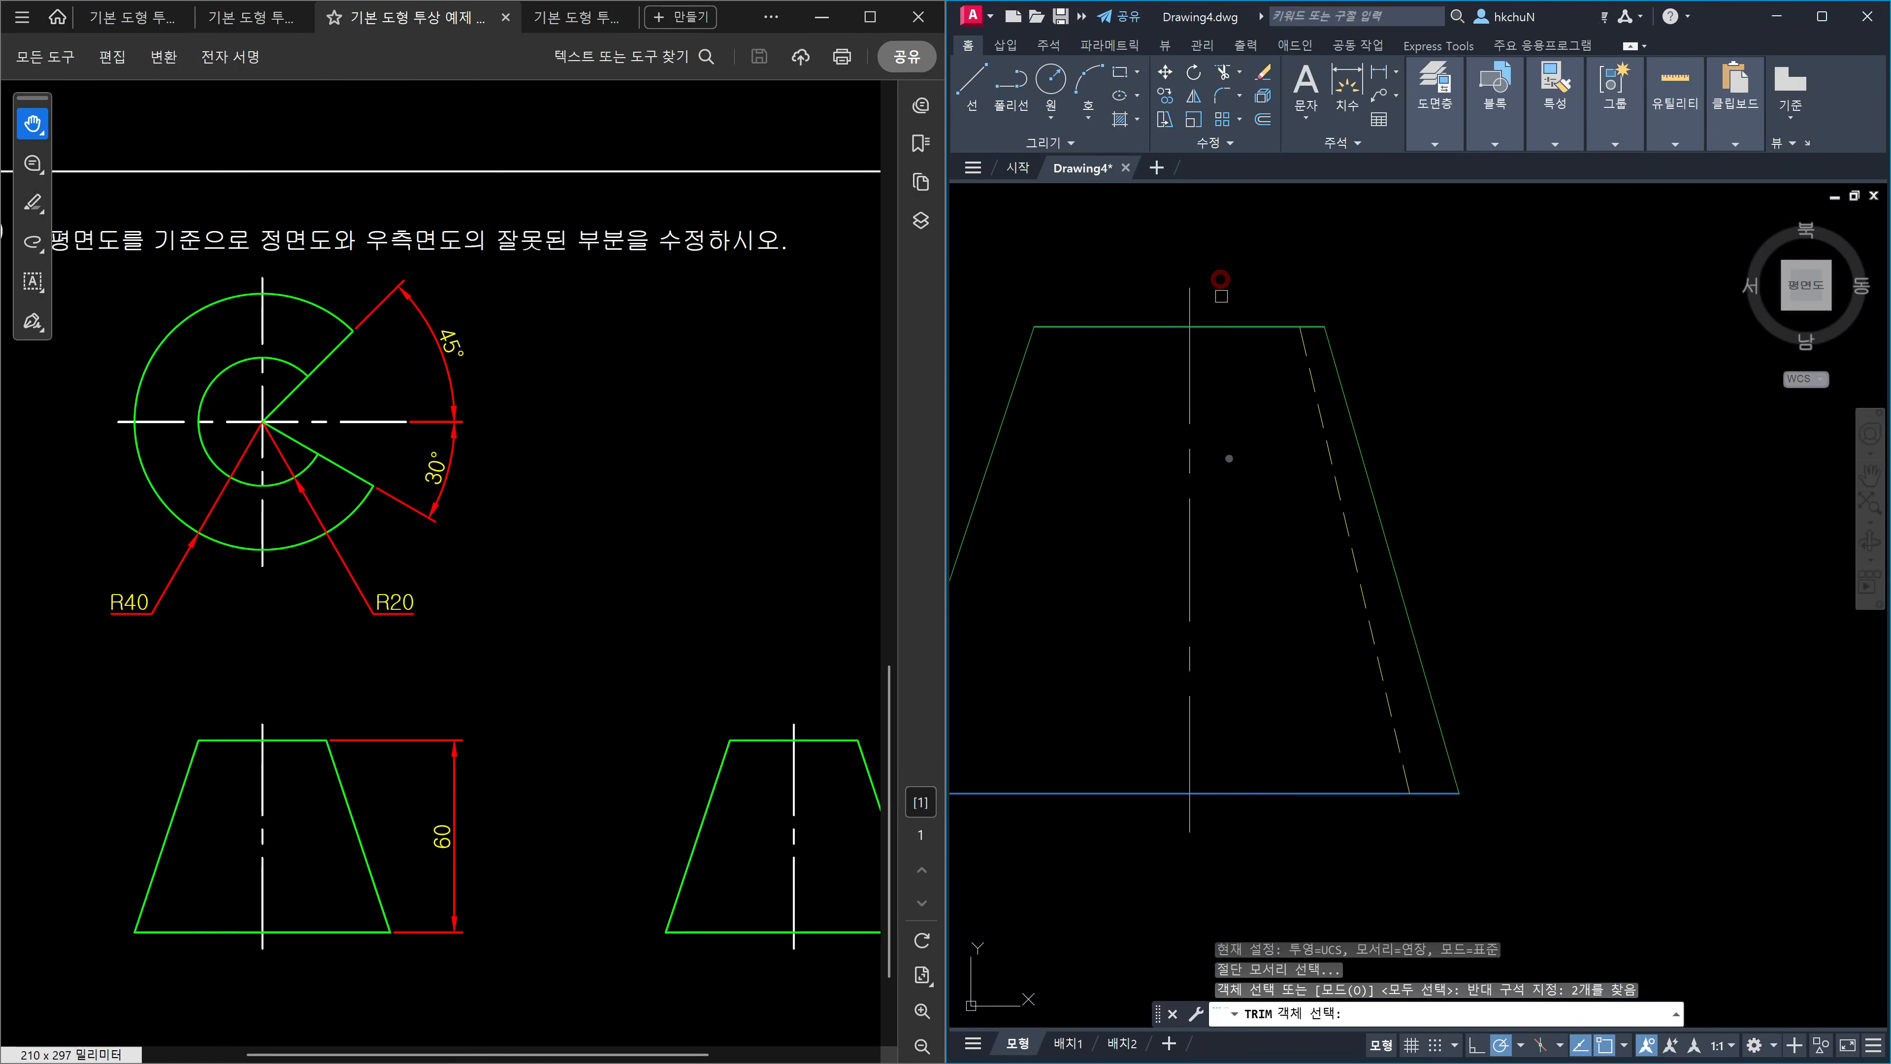
key("Return")
left_click(1229, 457)
key("Escape")
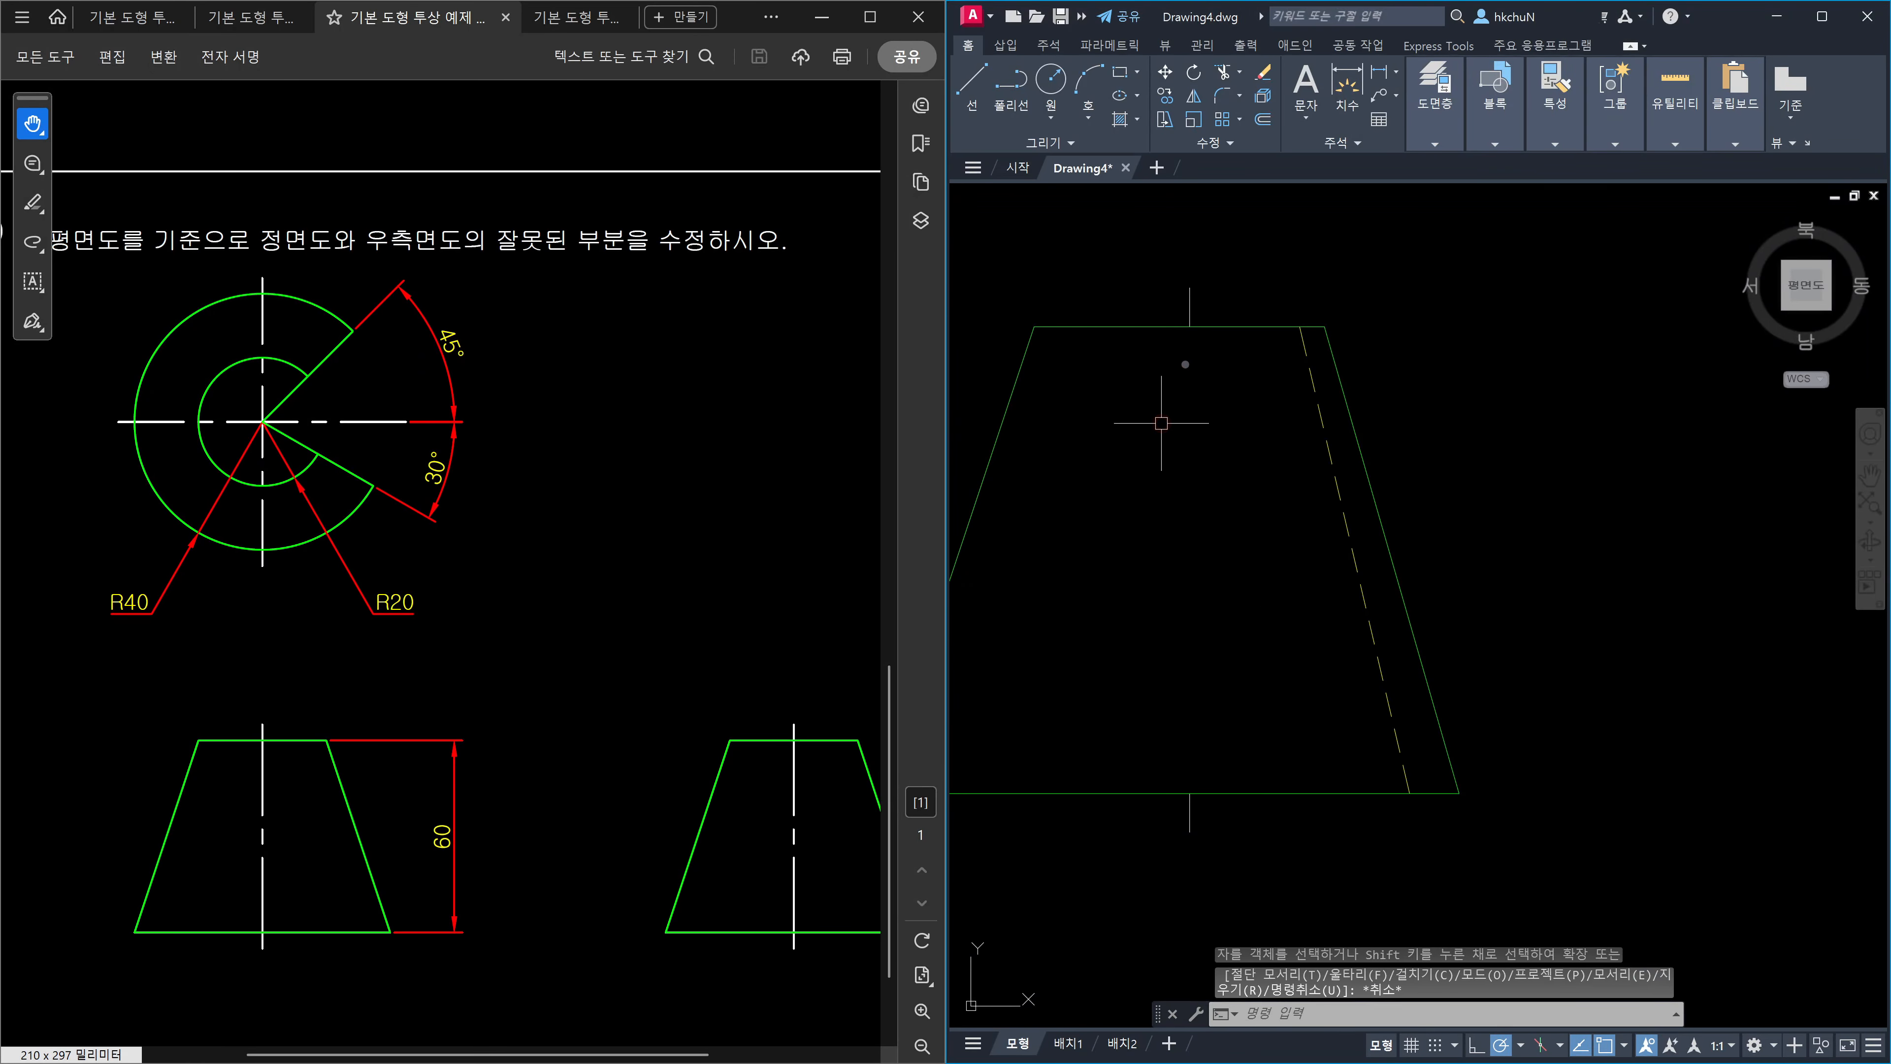
Draw a vertical solid line through the middle of the front view, from its top edge to its base.
type("l")
key("Return")
left_click(1189, 325)
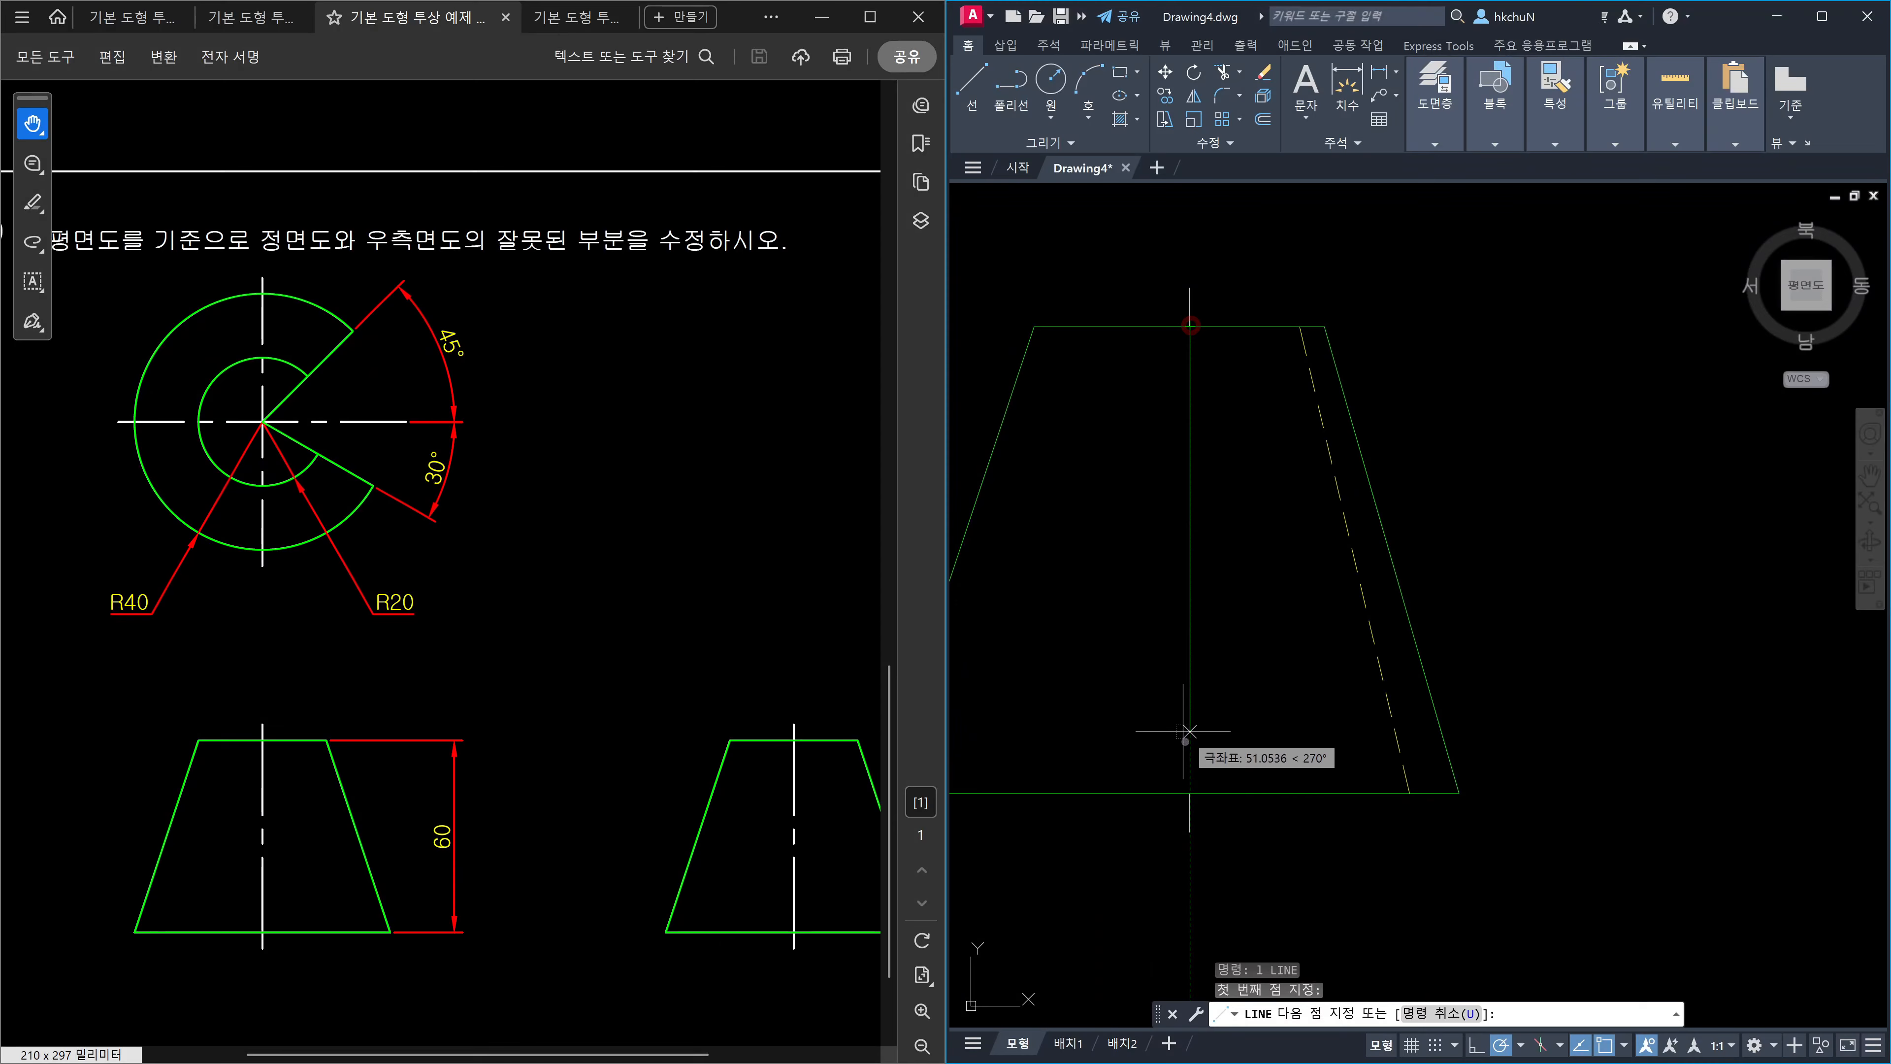
left_click(1189, 792)
key("Escape")
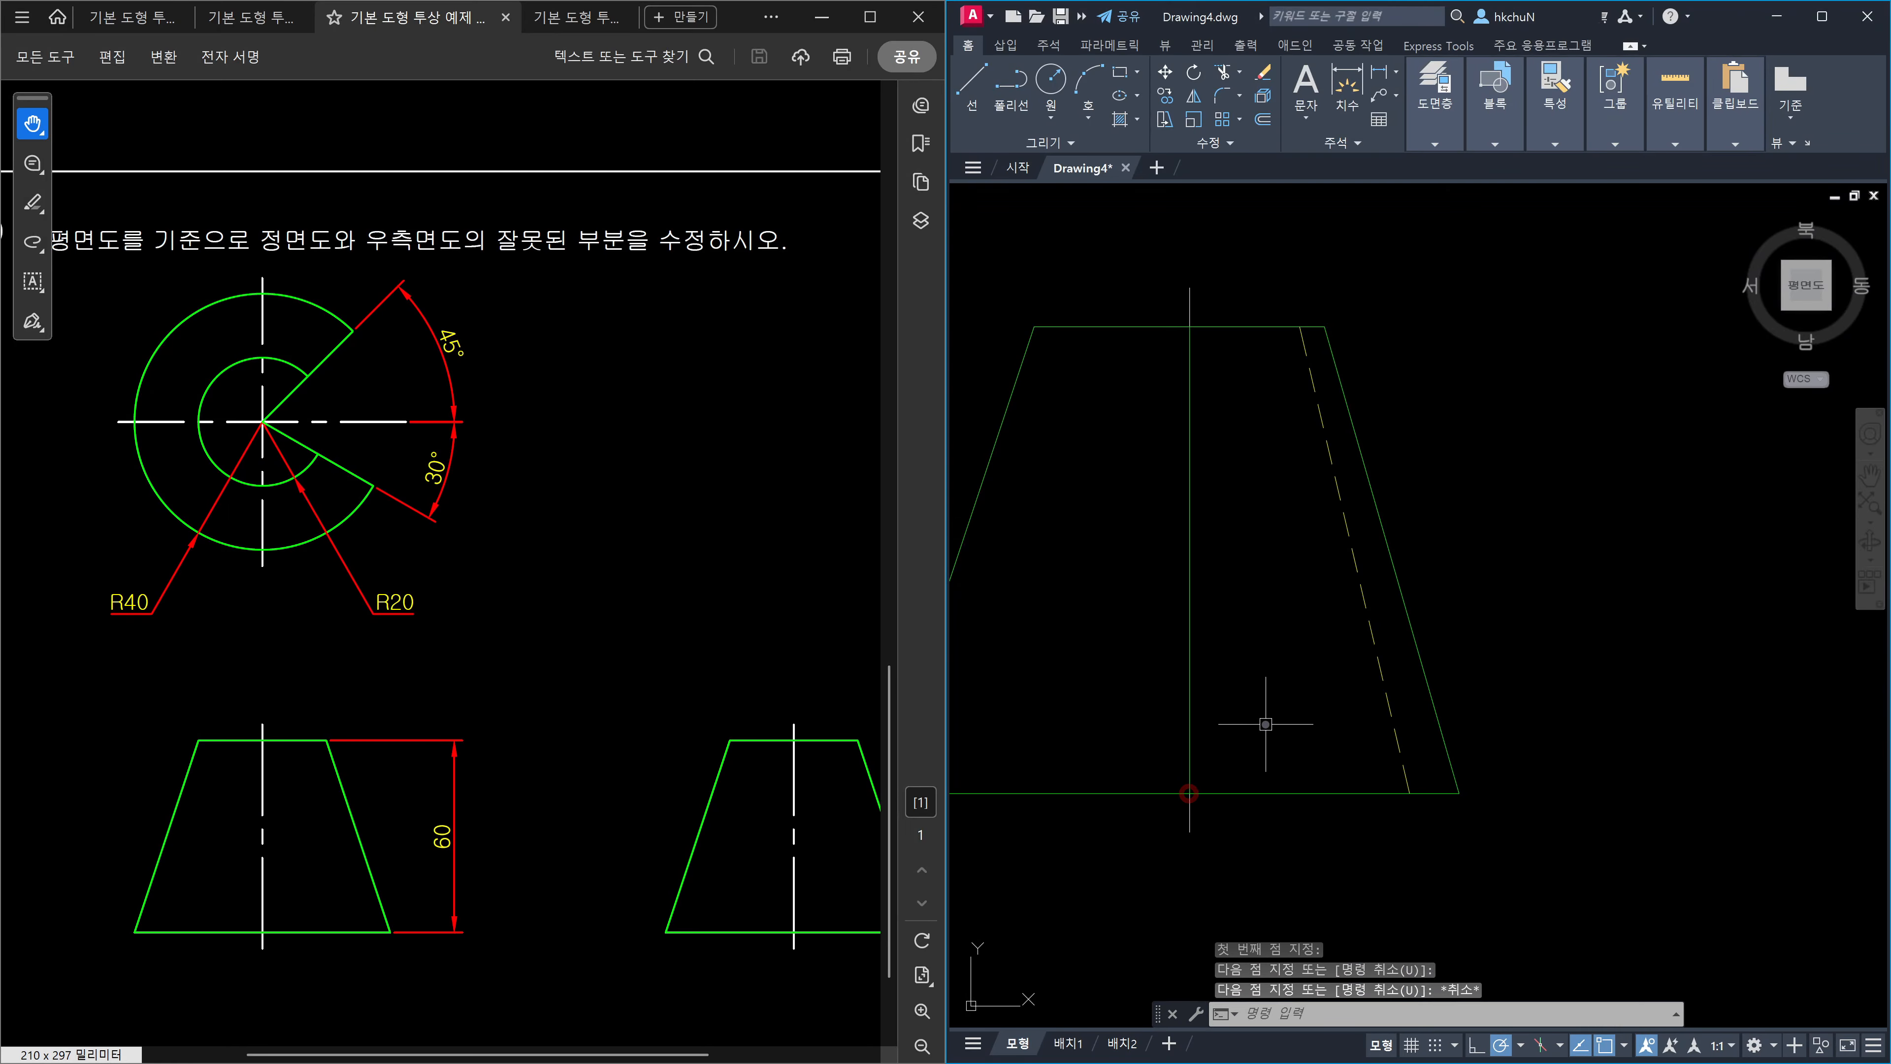
Match the front view's new vertical line to the properties of the slanted dashed hidden line.
type("ma")
key("Return")
left_click(1386, 676)
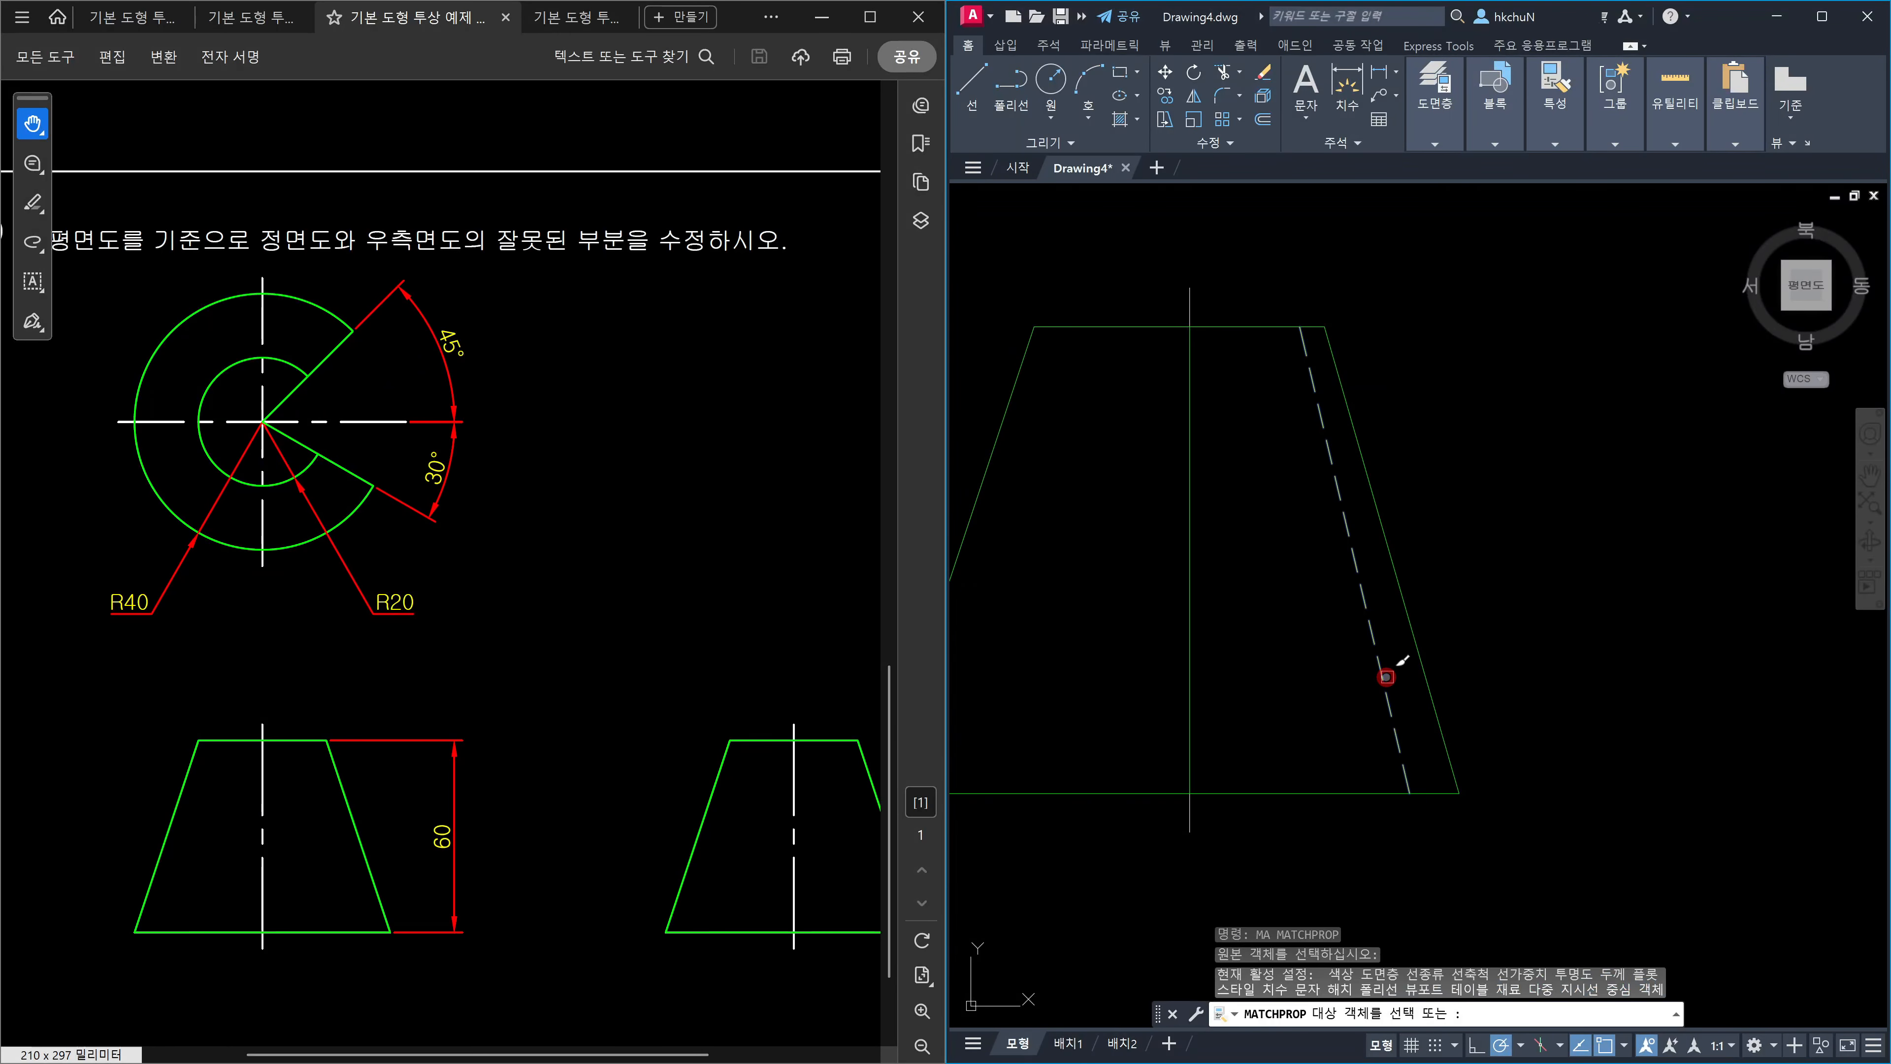
scroll(1194, 635, "down", 3)
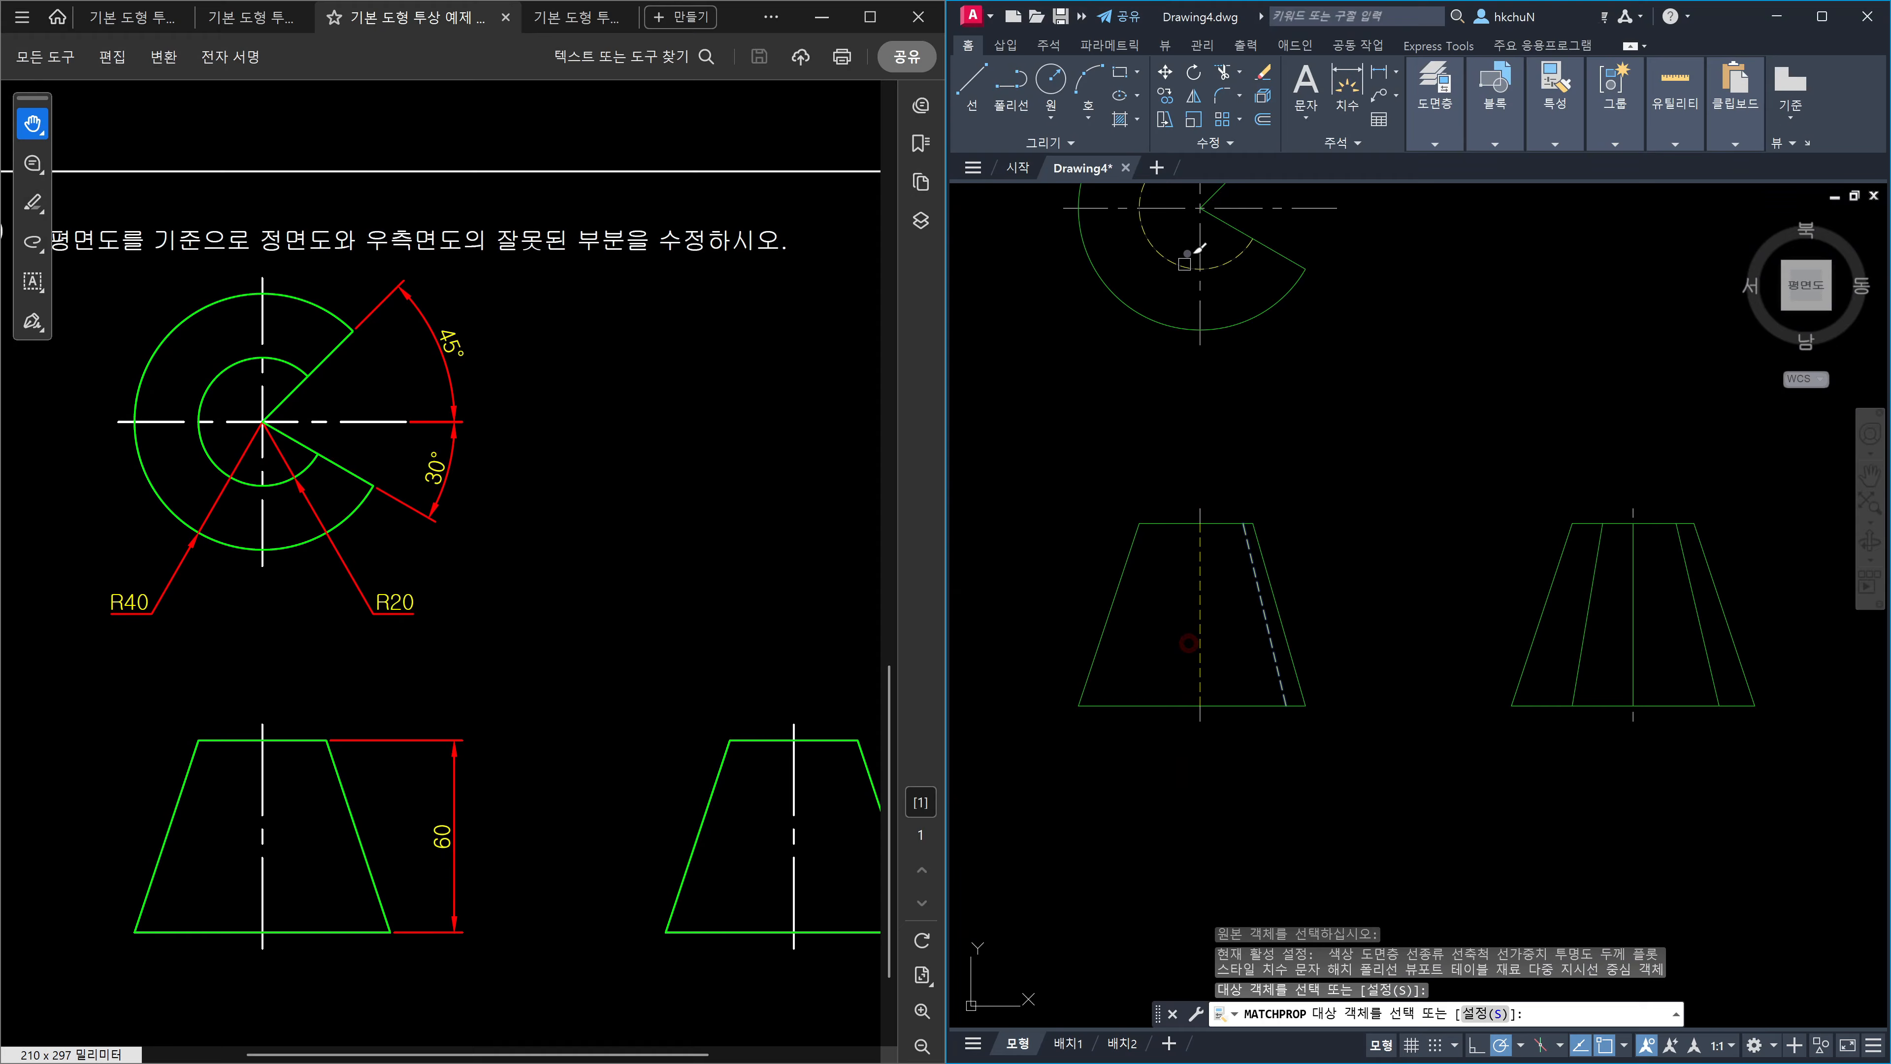
scroll(1197, 786, "up", 2)
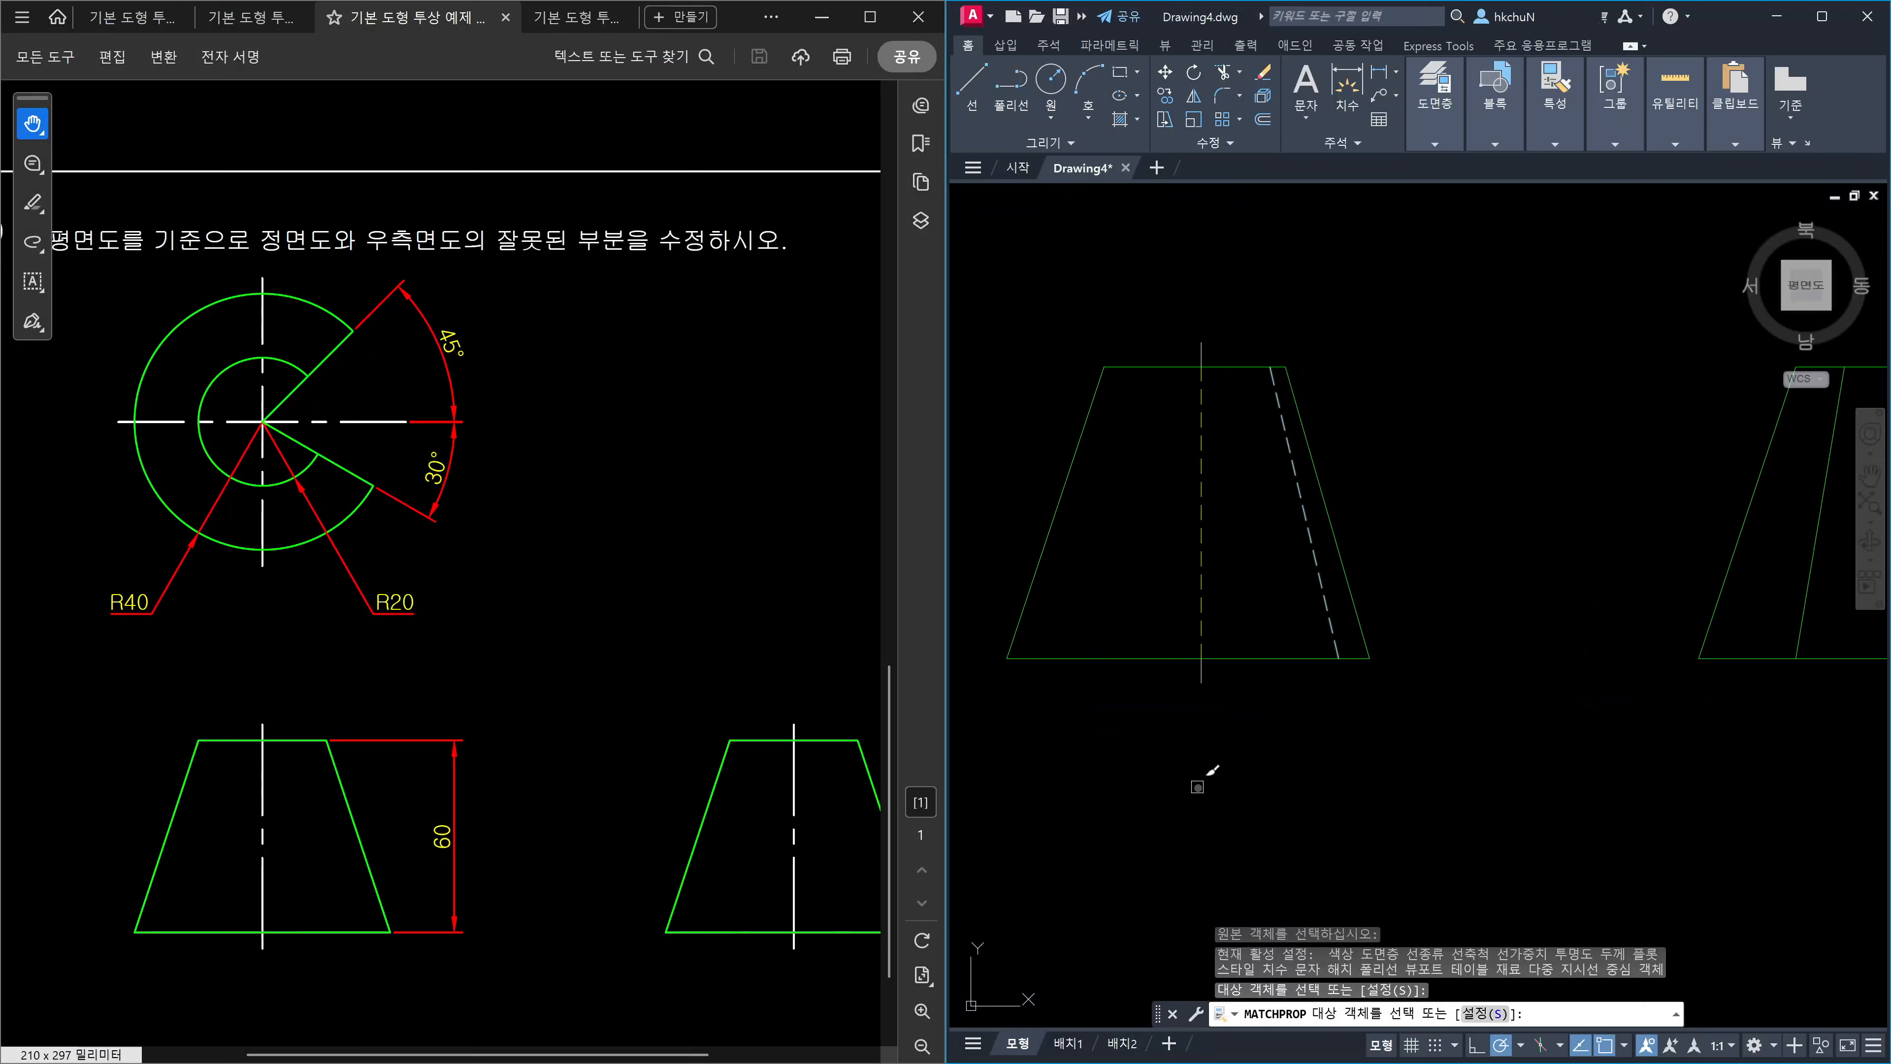
key("Escape")
Shorten the centre-line stub above the front view with Lengthen, using a delta of -2.
middle_click_drag(1362, 699, 1074, 799)
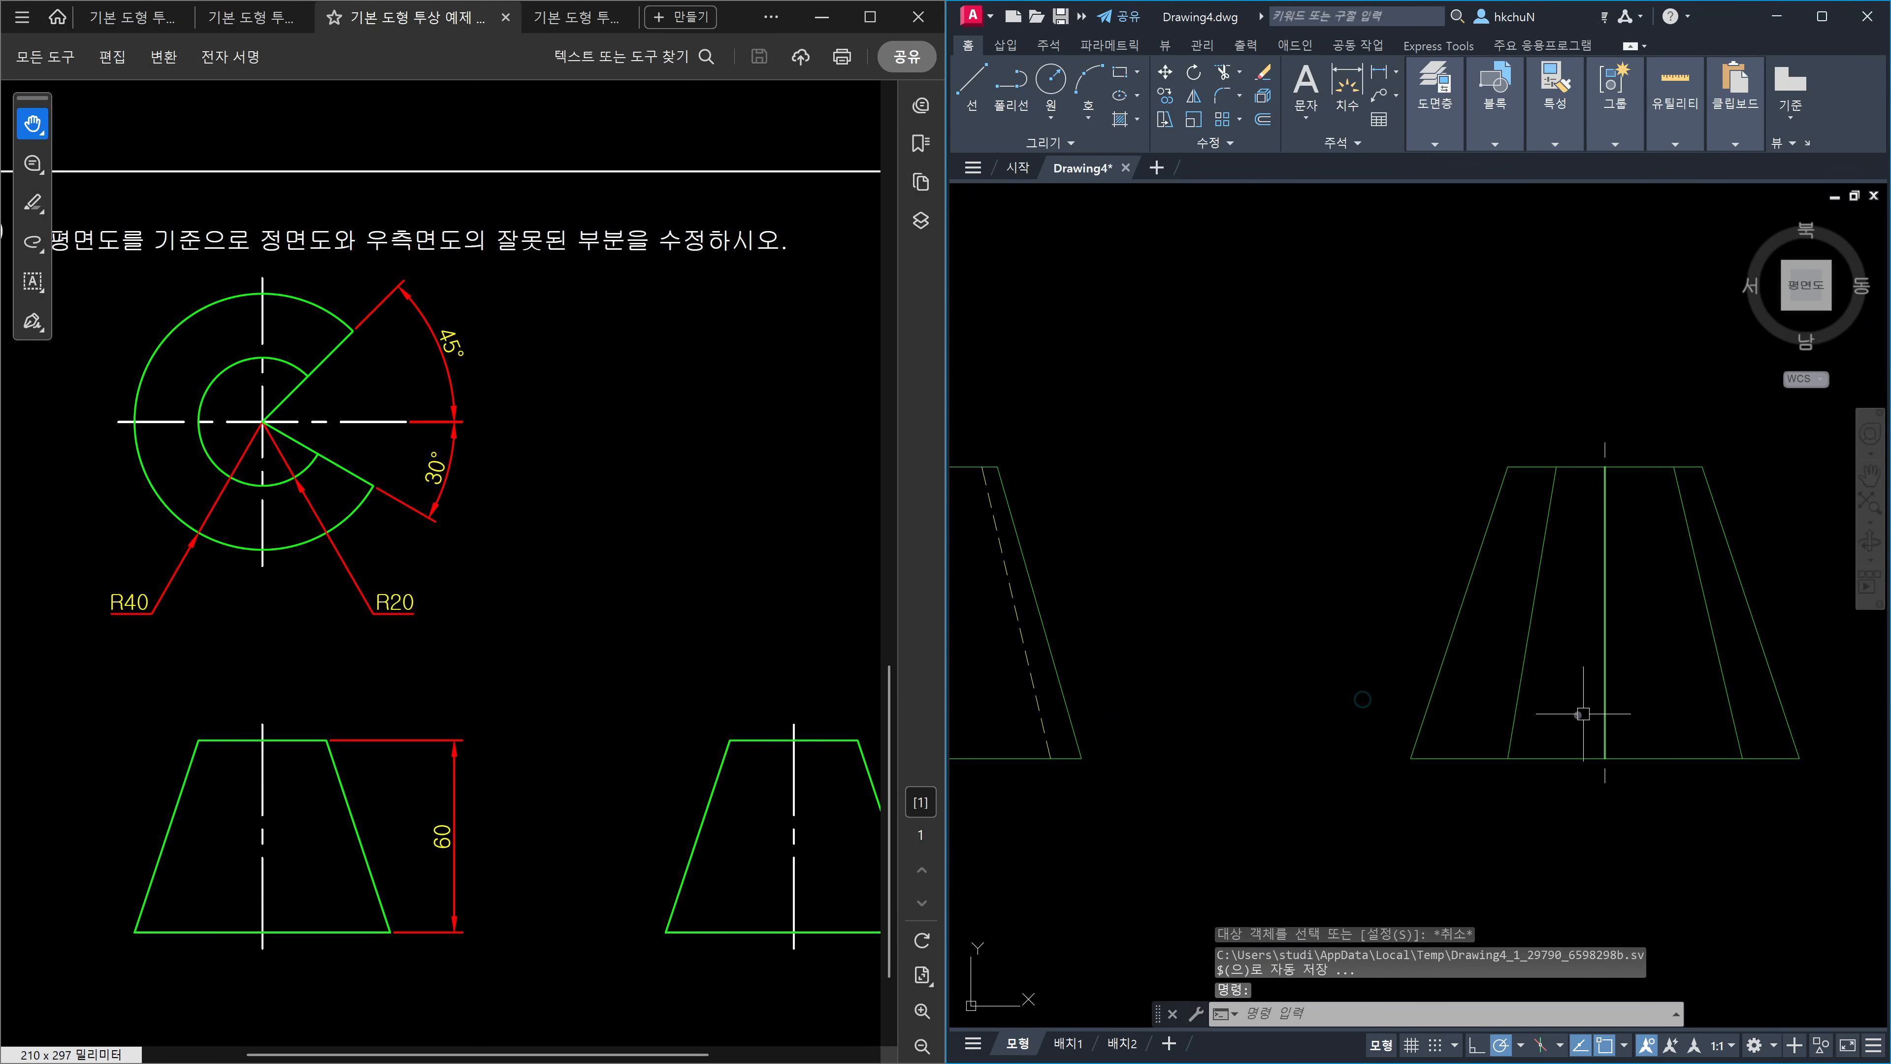
middle_click_drag(1582, 713, 1795, 742)
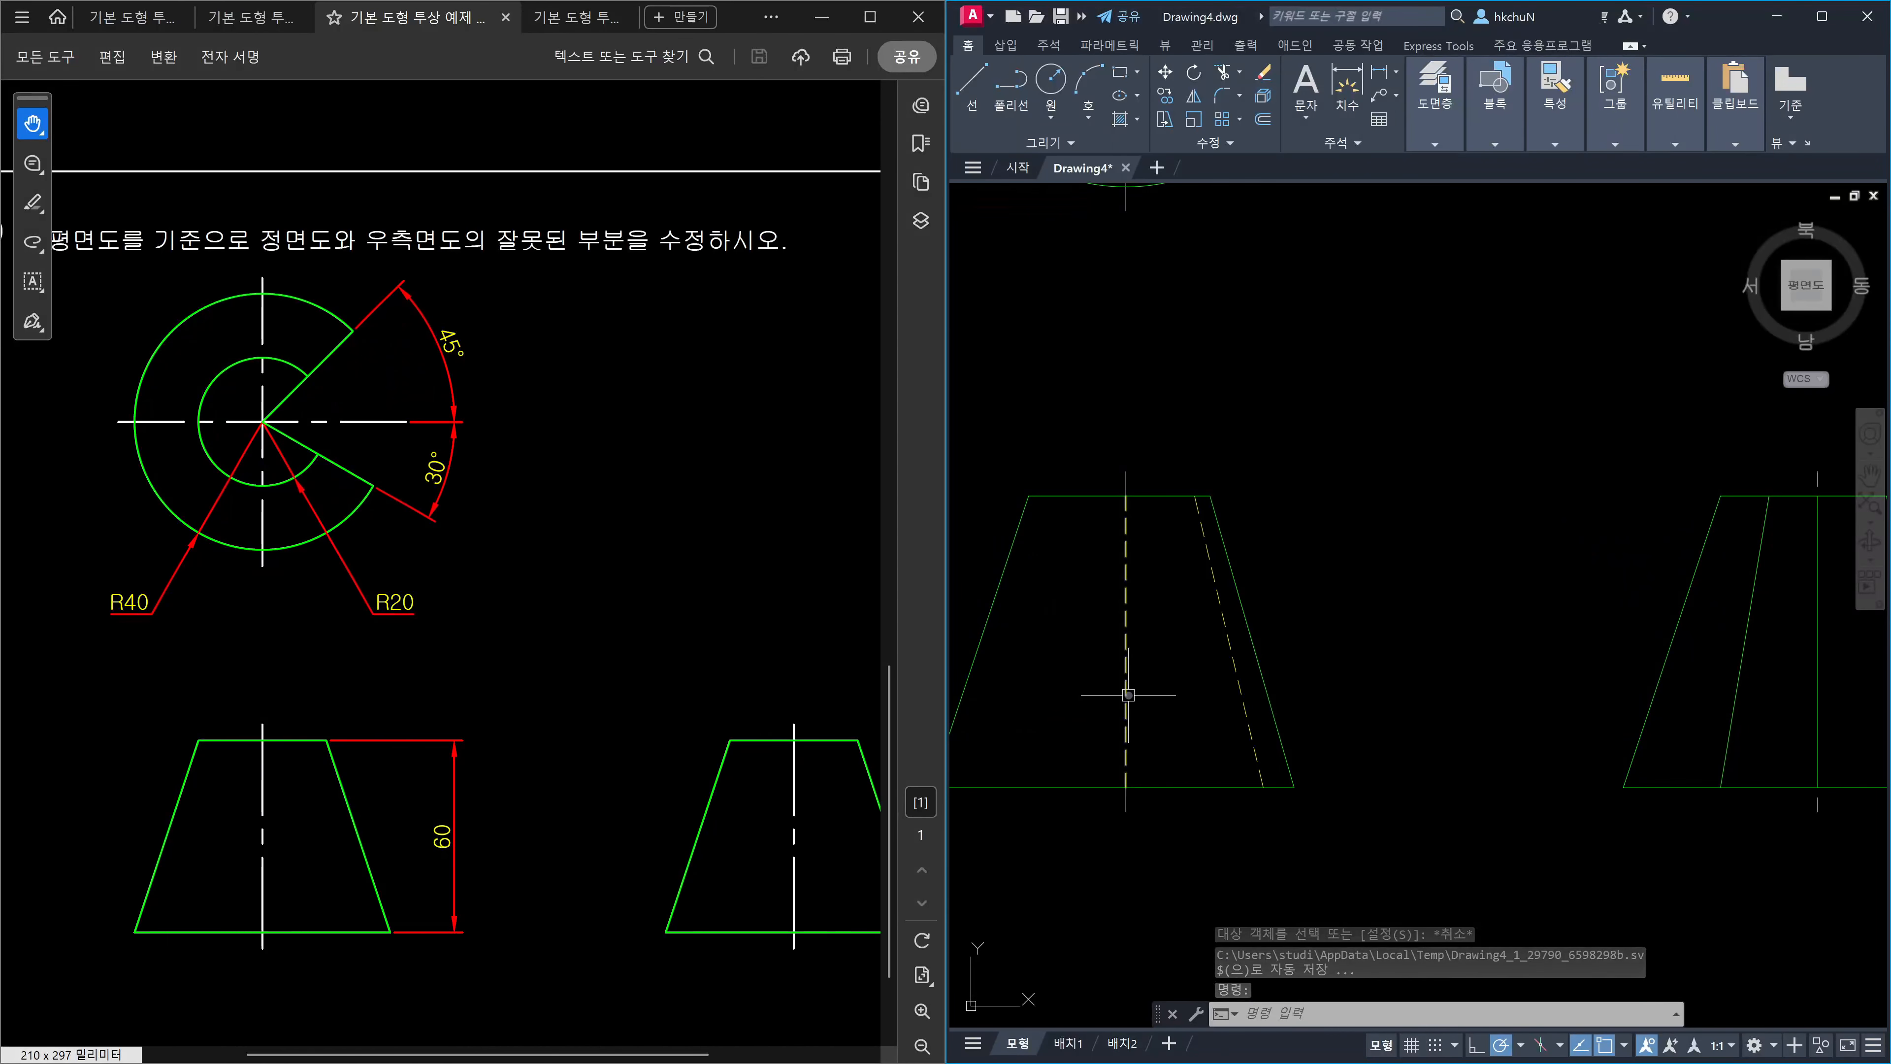
key("Escape")
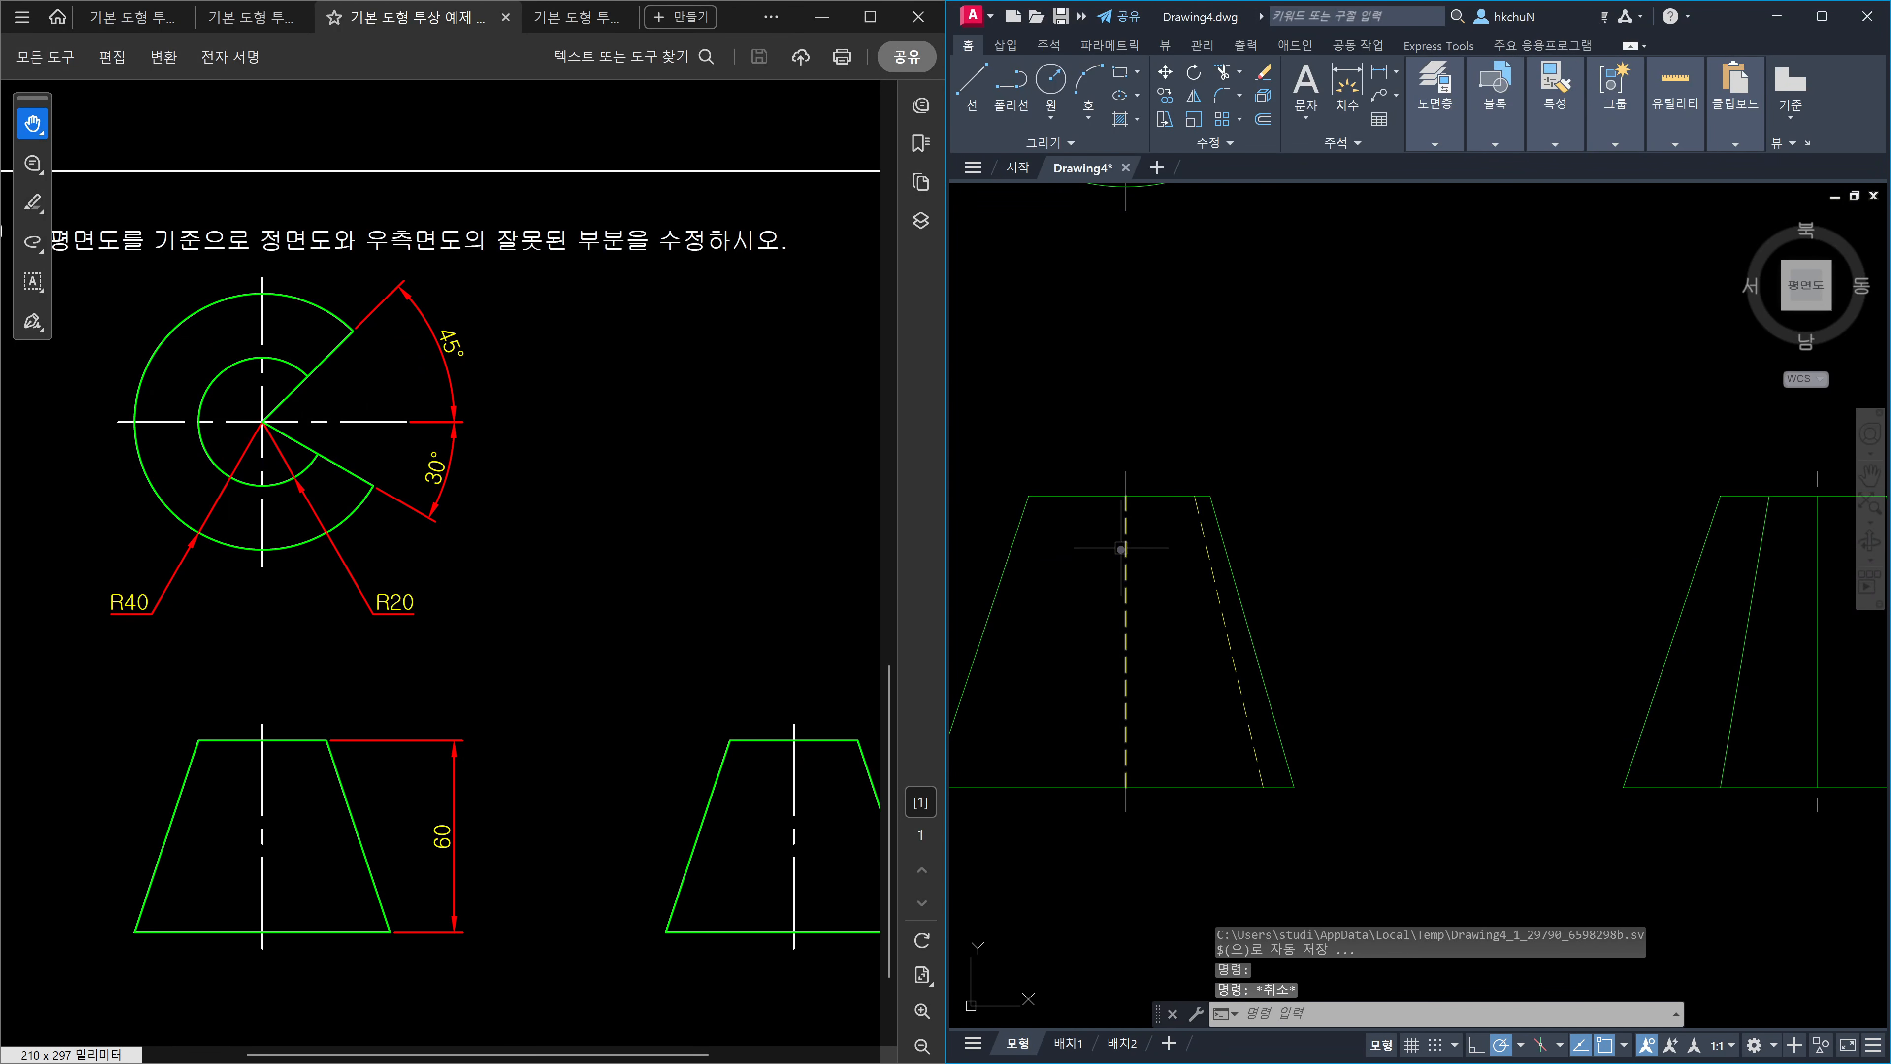
key("Return")
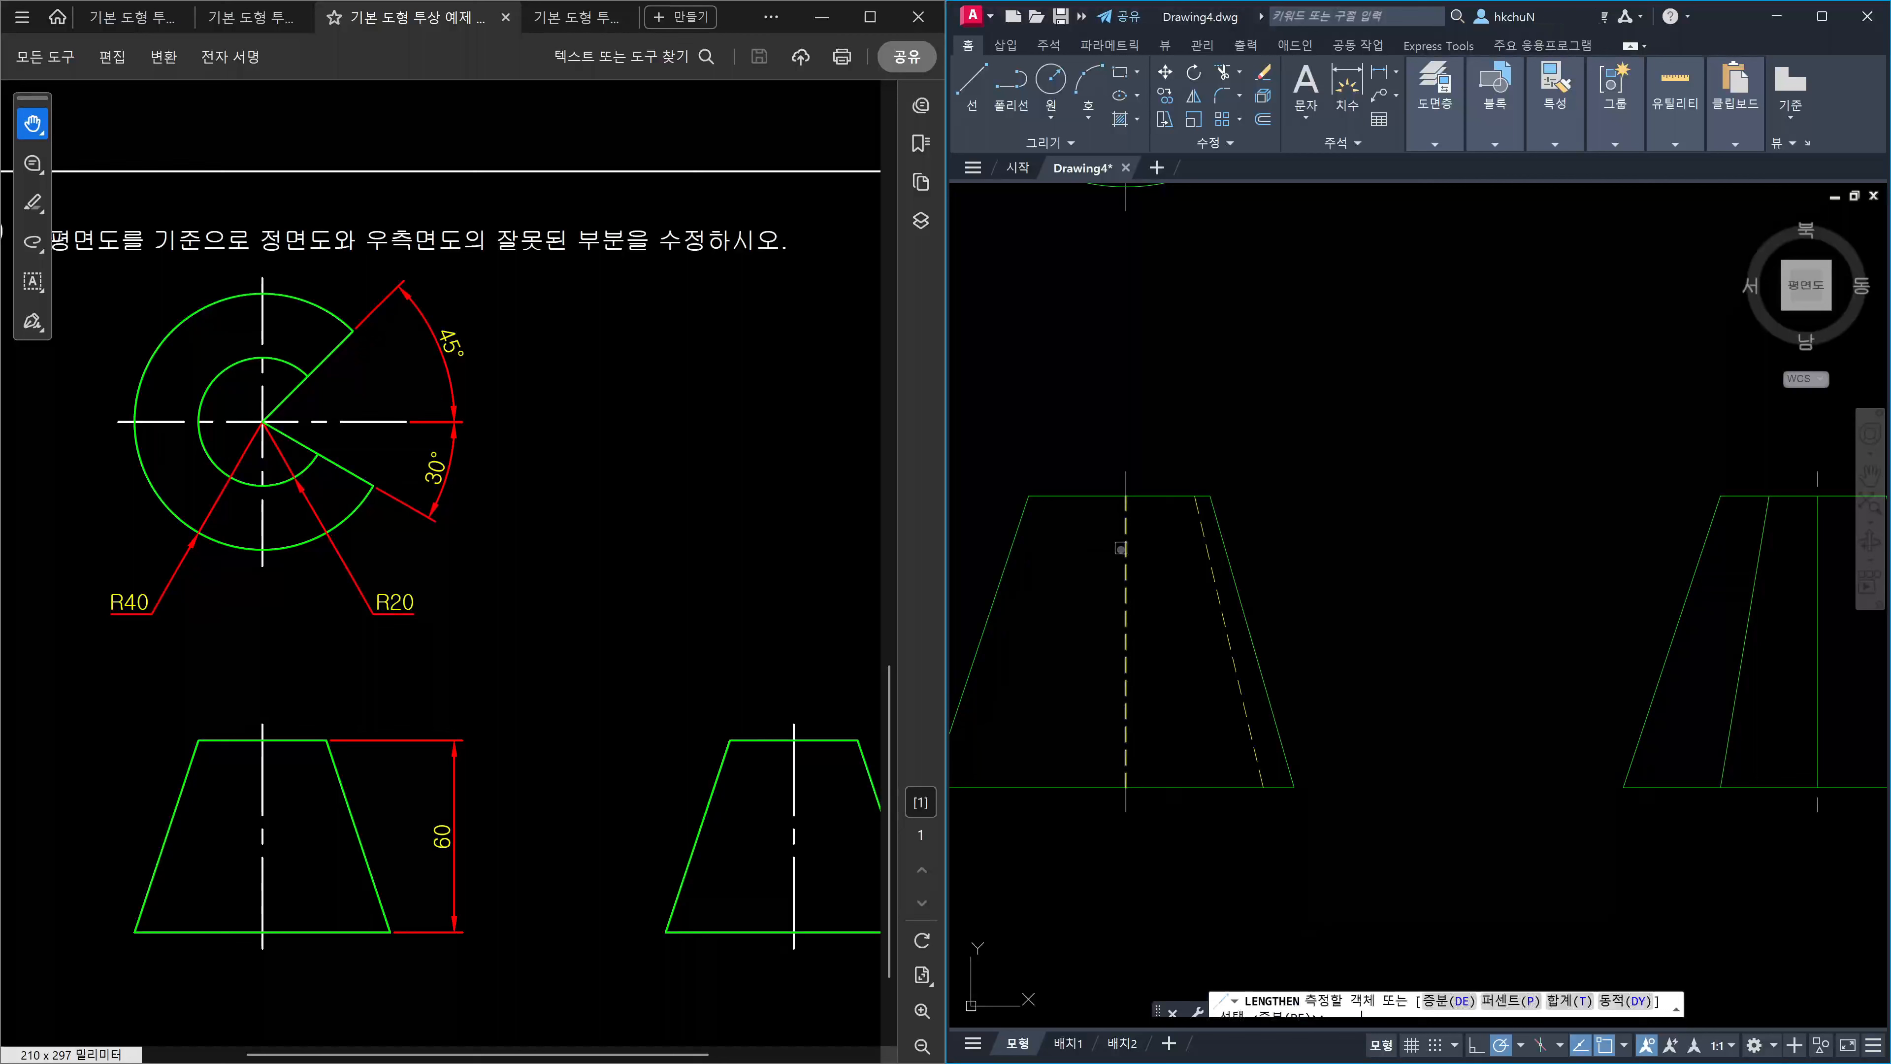
type("de")
key("Return")
type("-")
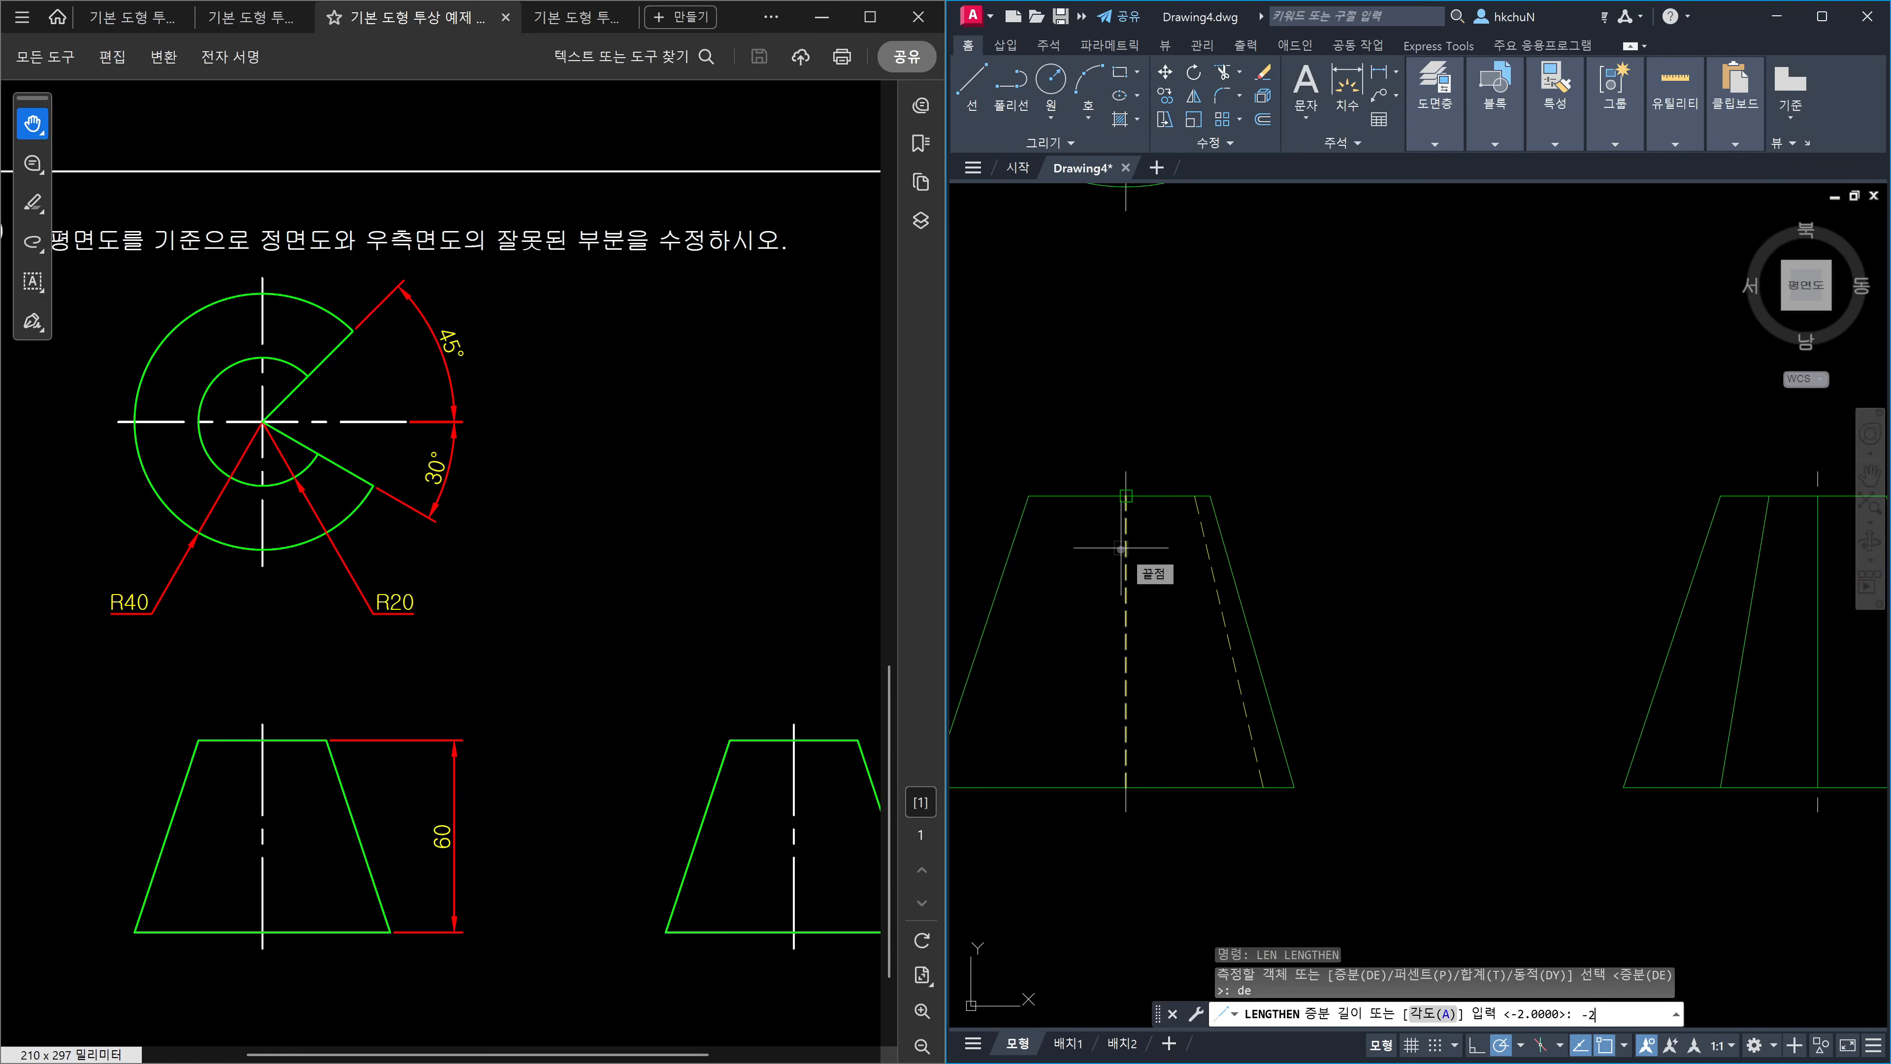
type("2")
key("Return")
scroll(1121, 548, "up", 4)
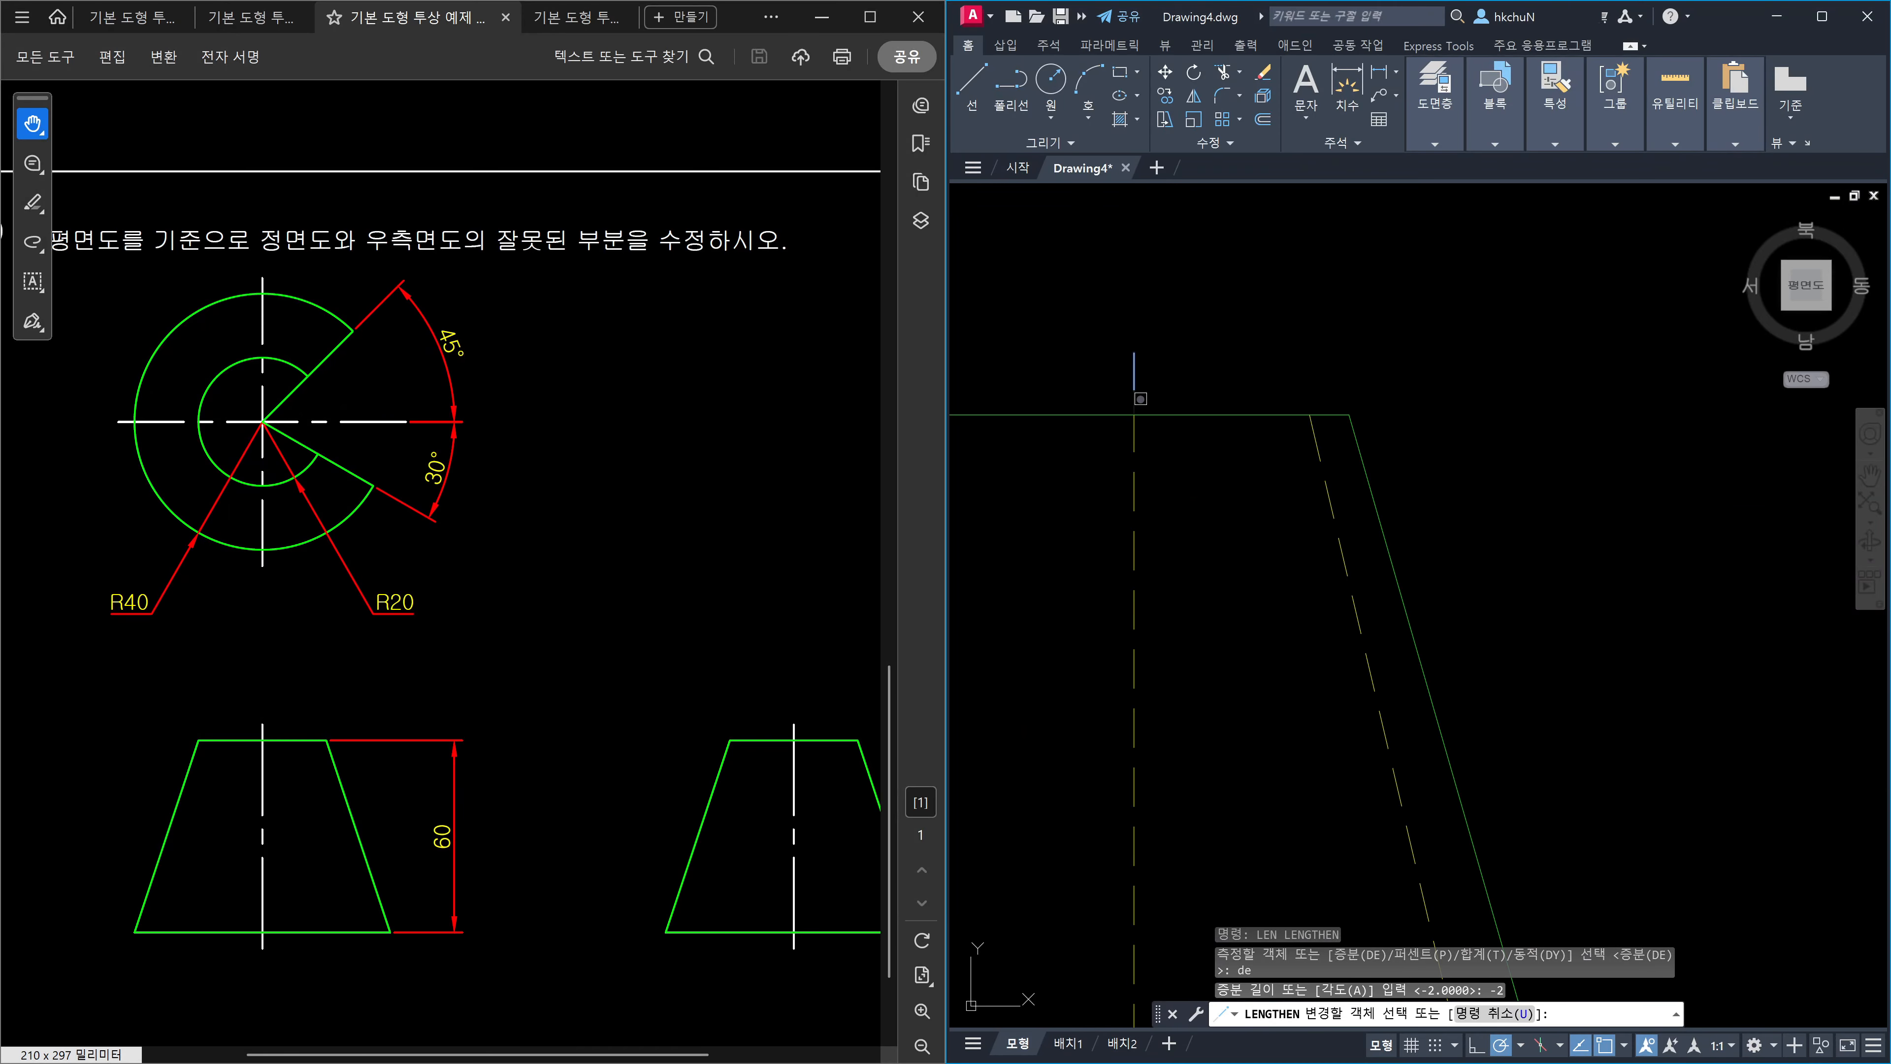
left_click(1135, 400)
Shorten the centre-line stub below the front view by the same -2 delta.
scroll(1184, 439, "down", 4)
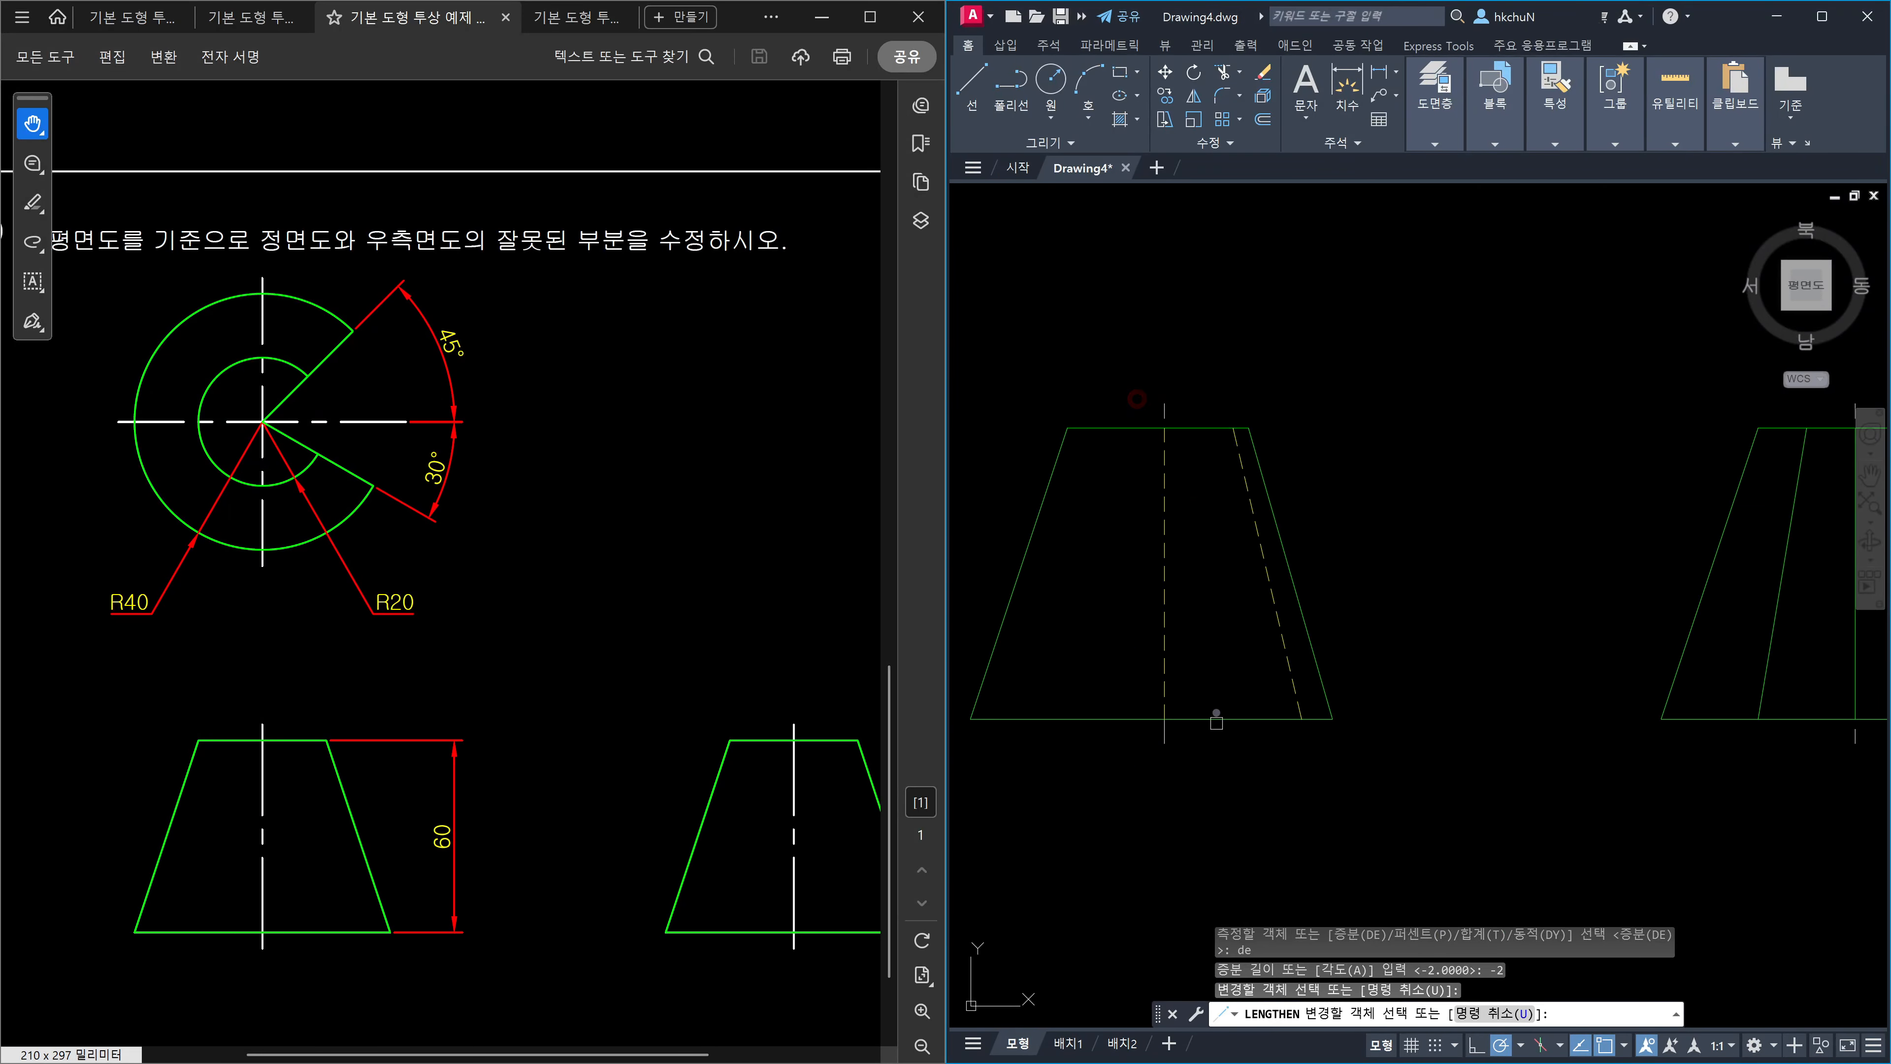
scroll(1210, 739, "up", 4)
left_click(1095, 713)
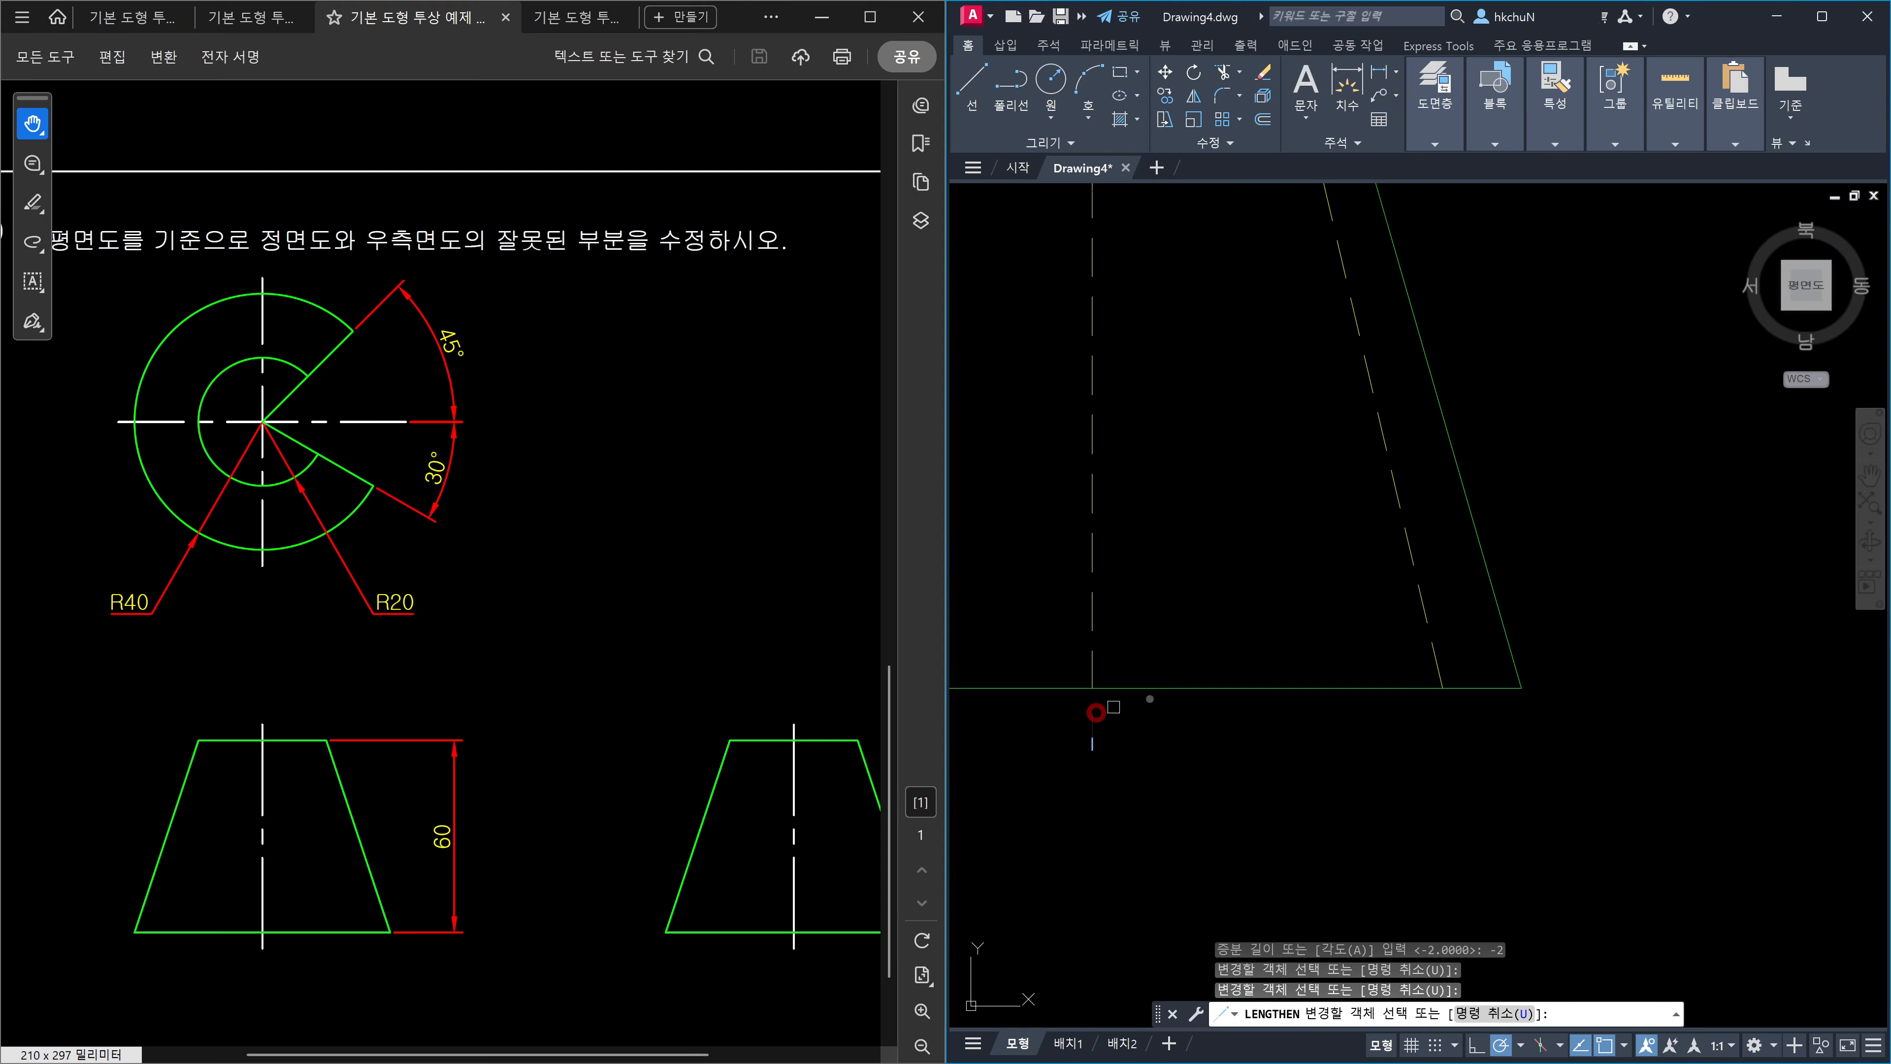
key("Escape")
Review the cut-out cone's top, front and right side views together with the earlier cone drawings.
scroll(1433, 700, "down", 5)
scroll(1481, 790, "down", 3)
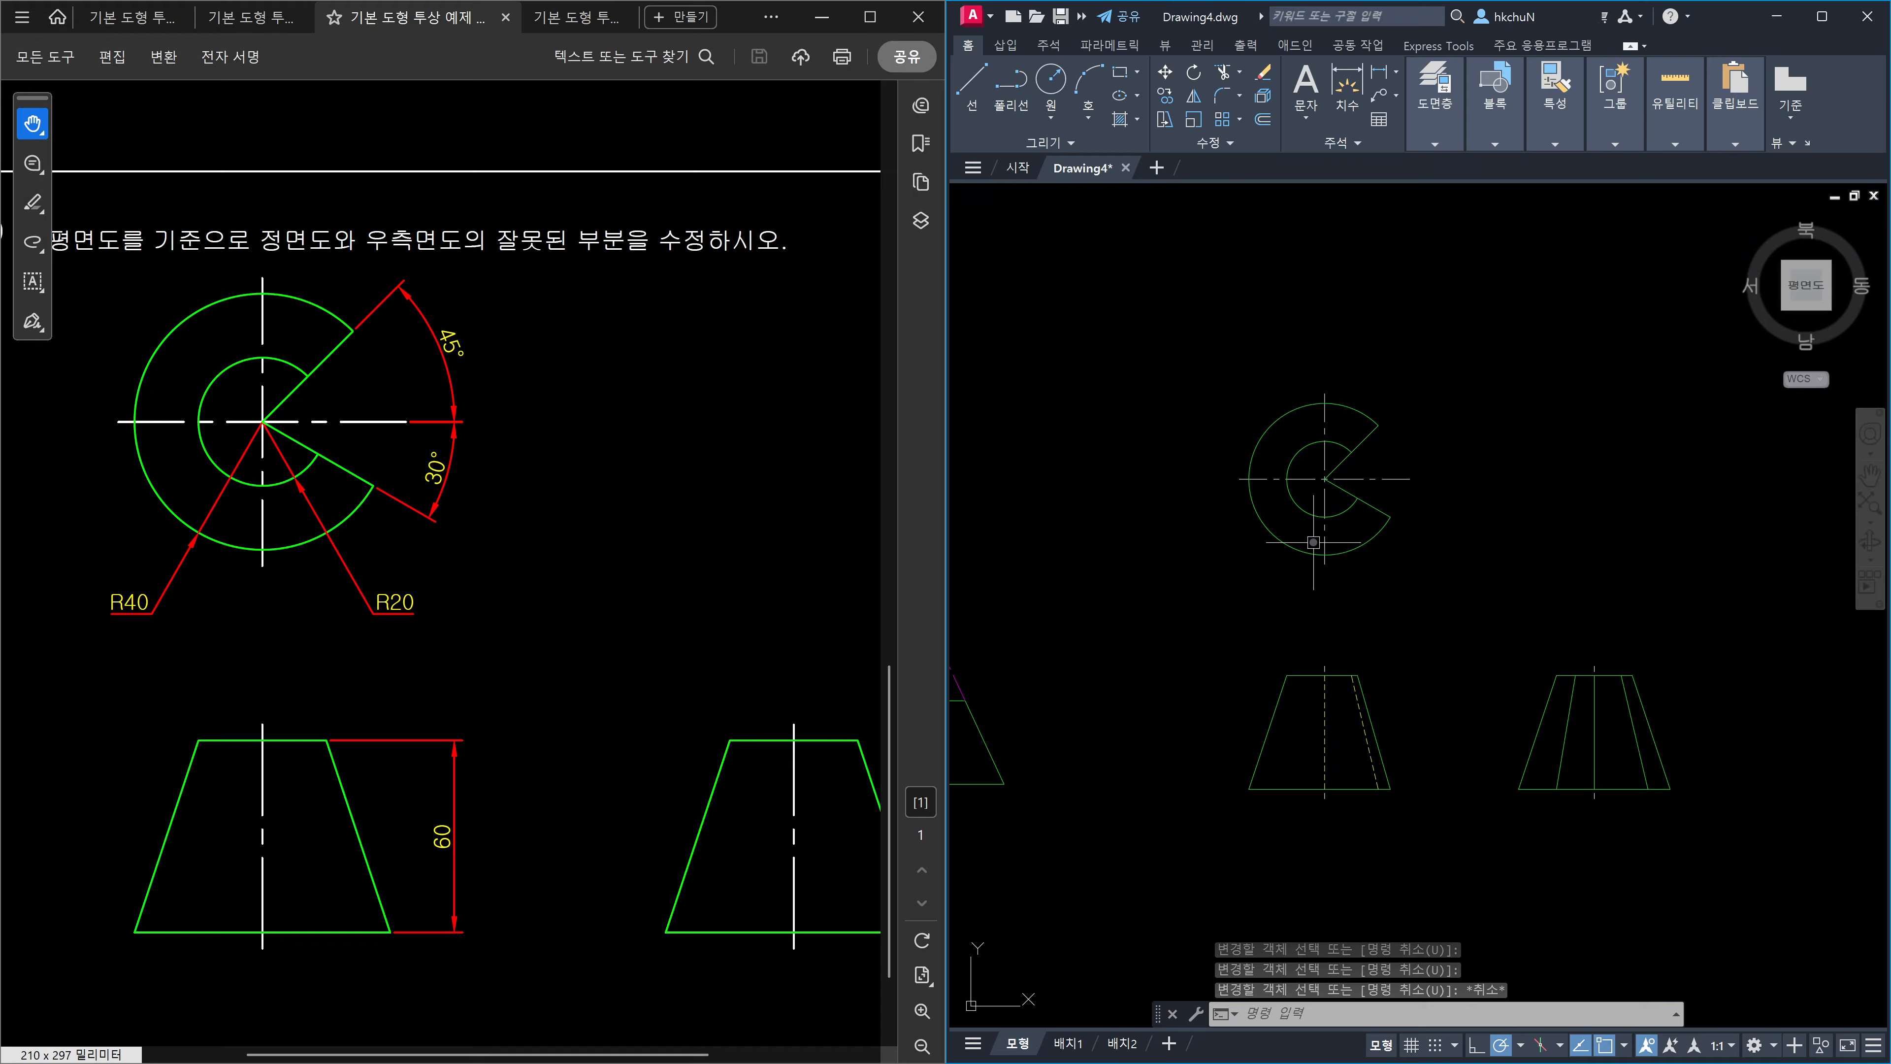
scroll(1340, 484, "up", 3)
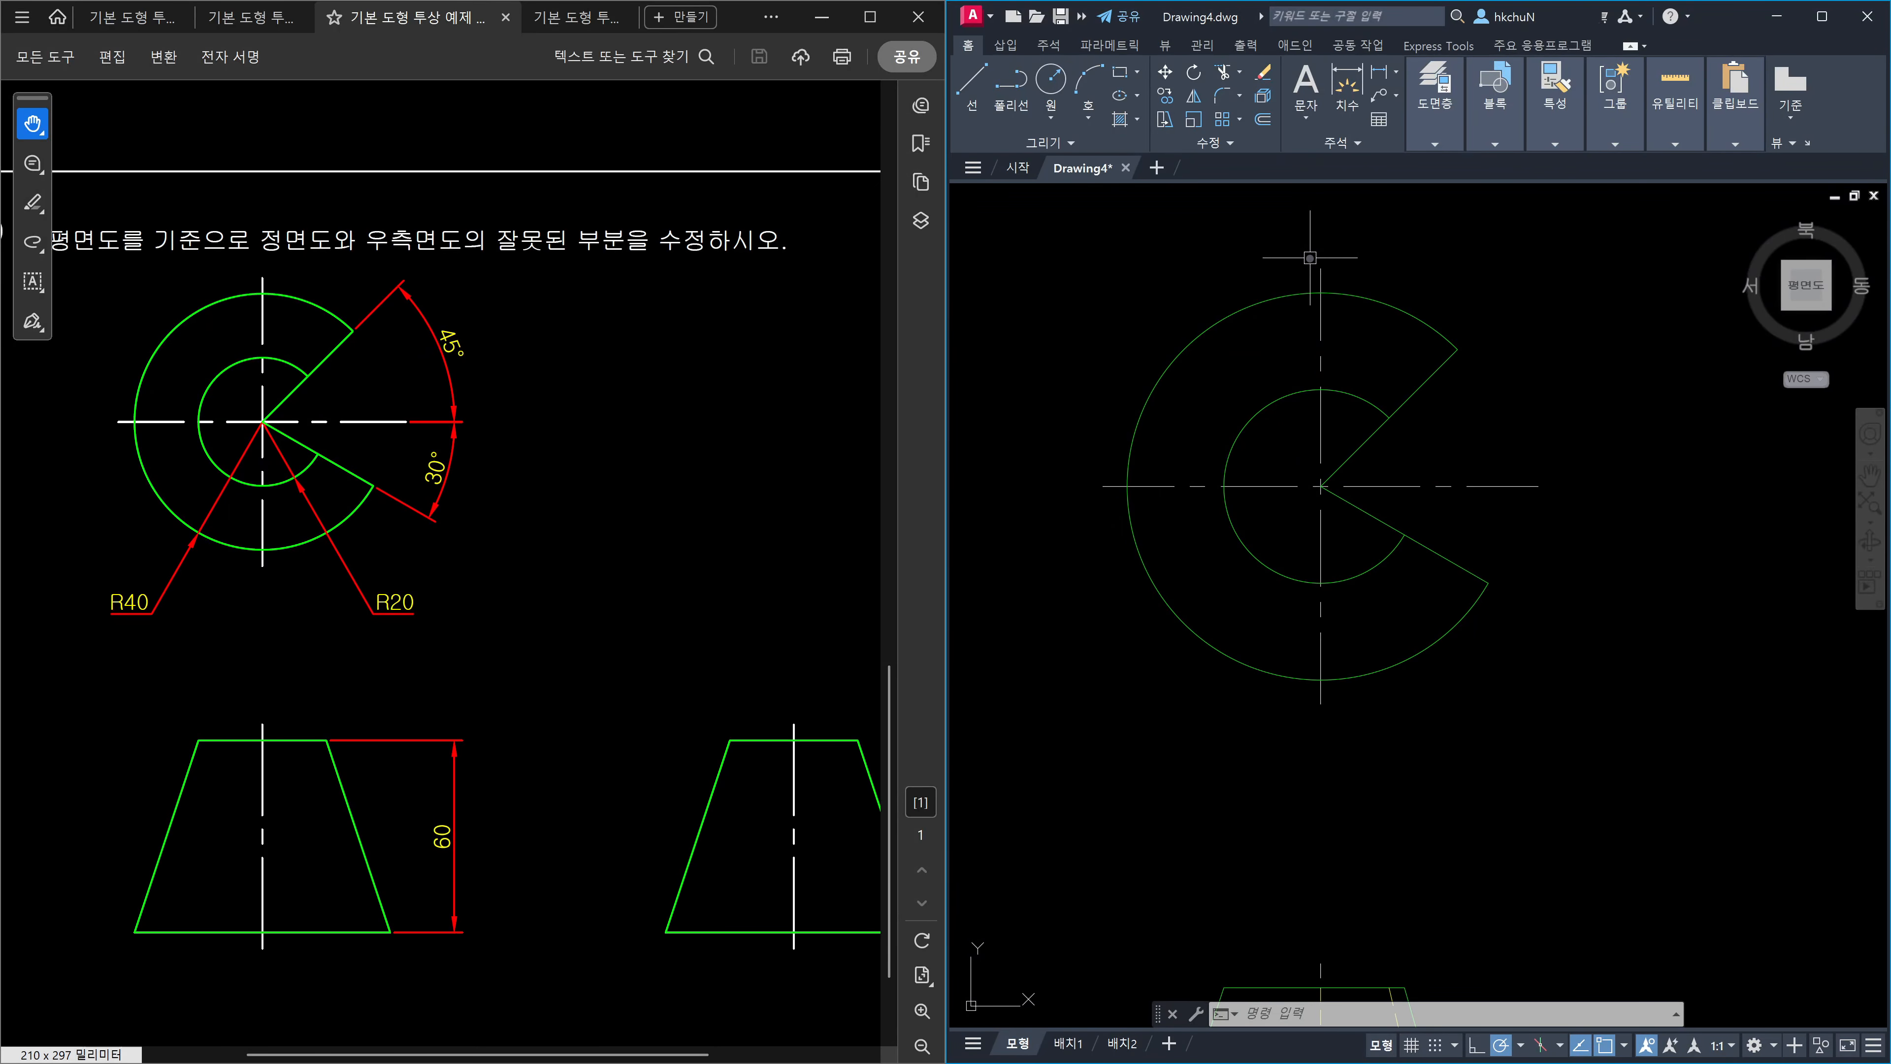
scroll(1374, 345, "down", 4)
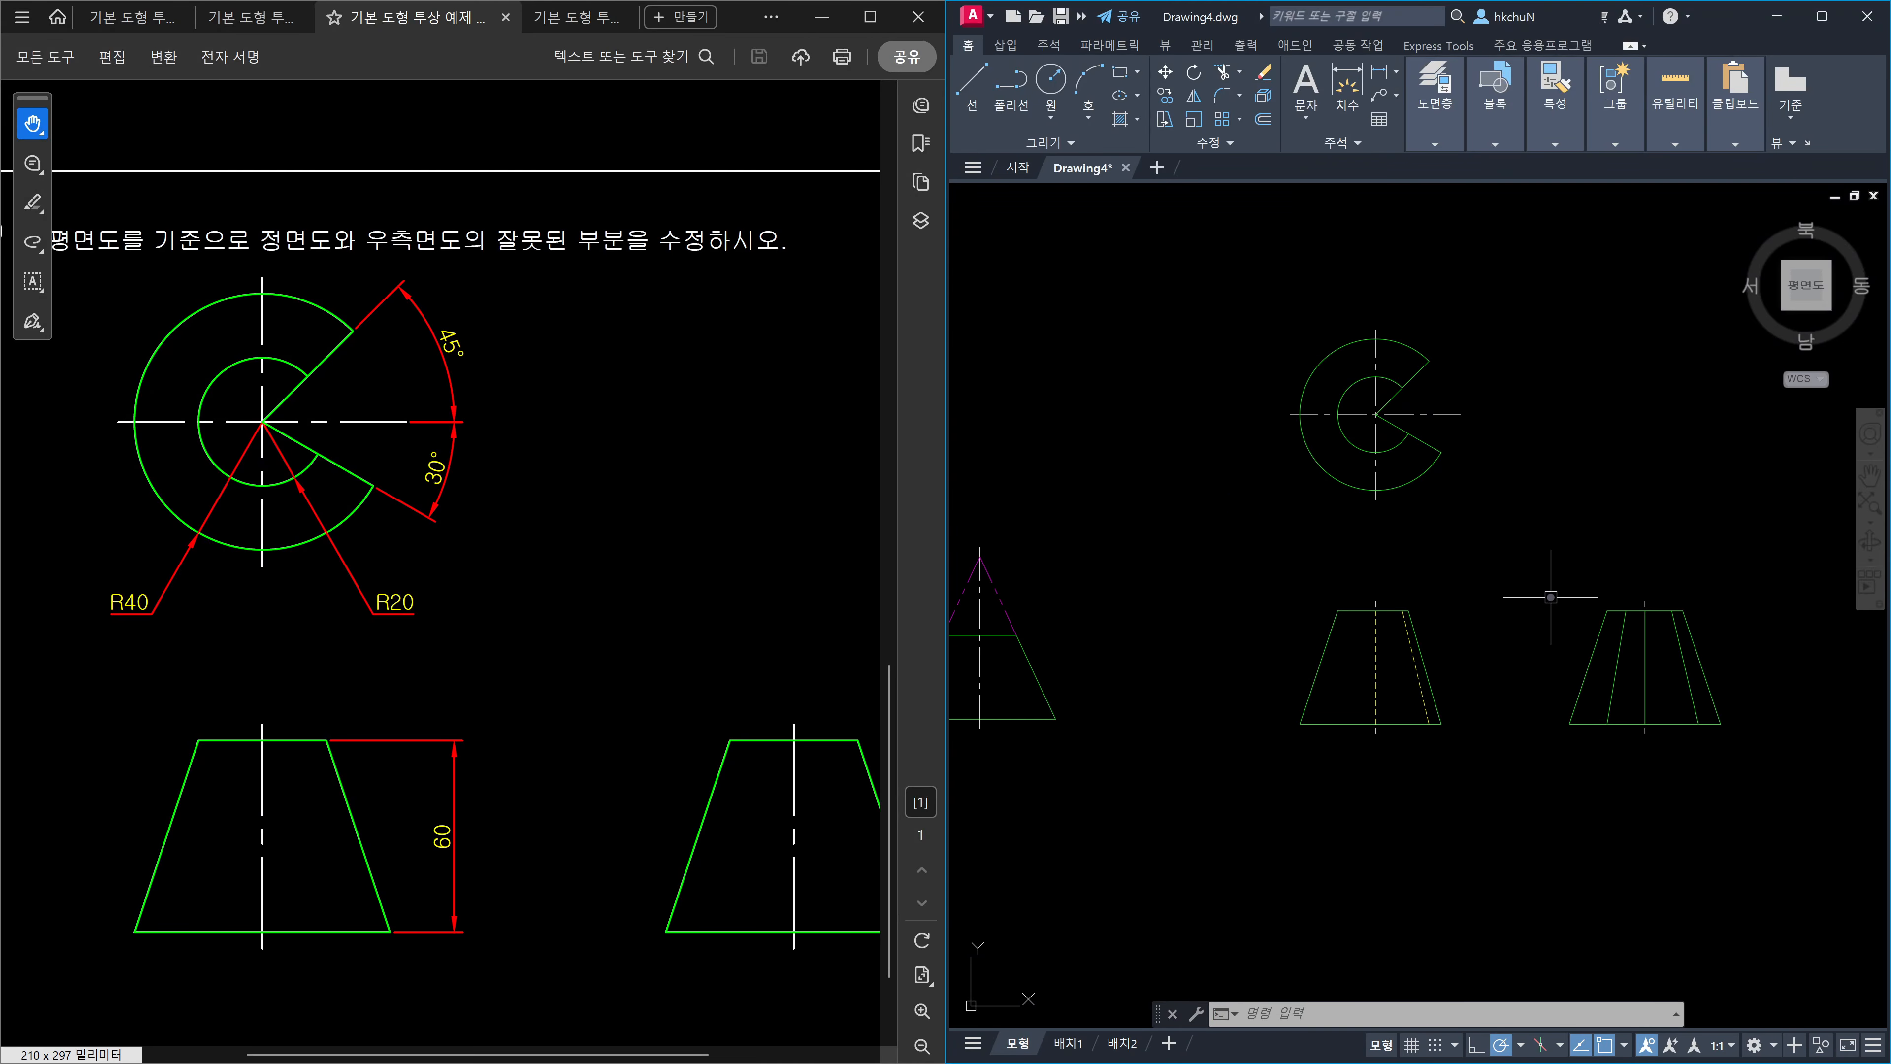
scroll(1569, 589, "down", 3)
scroll(1551, 600, "down", 5)
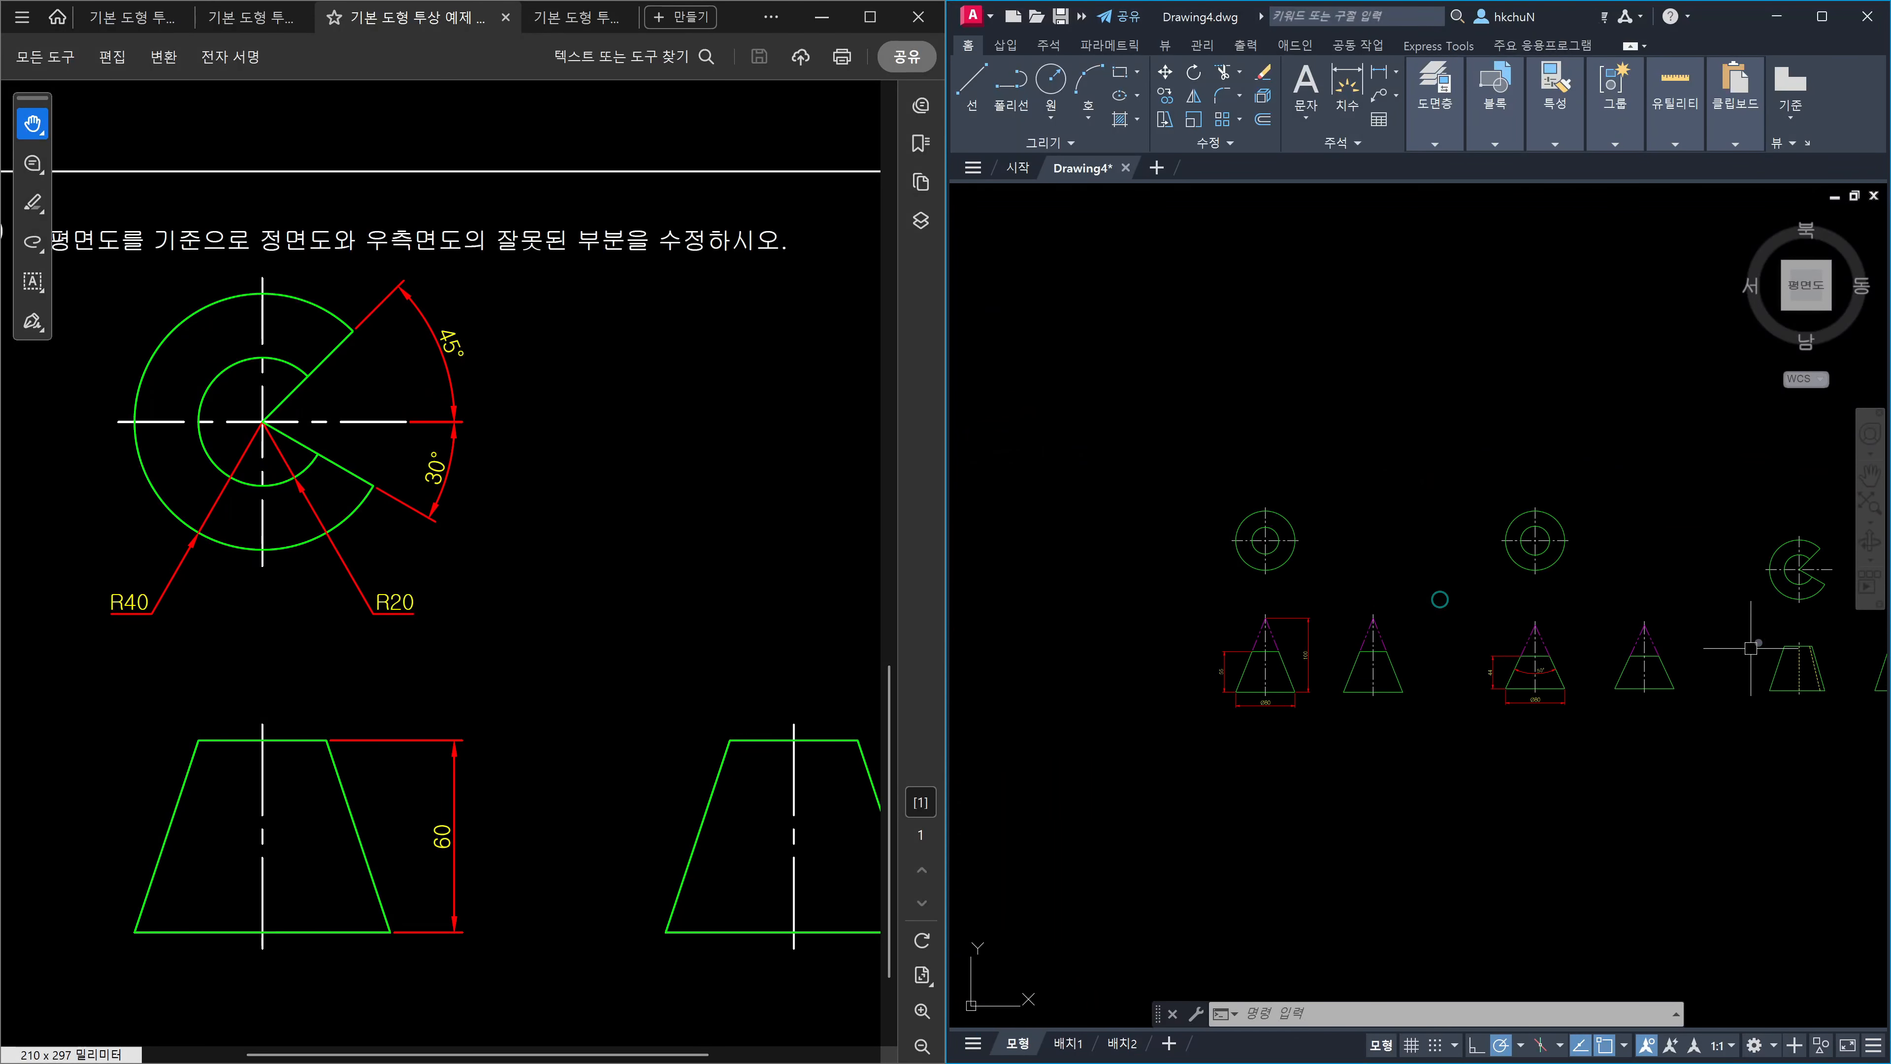
scroll(1228, 565, "up", 2)
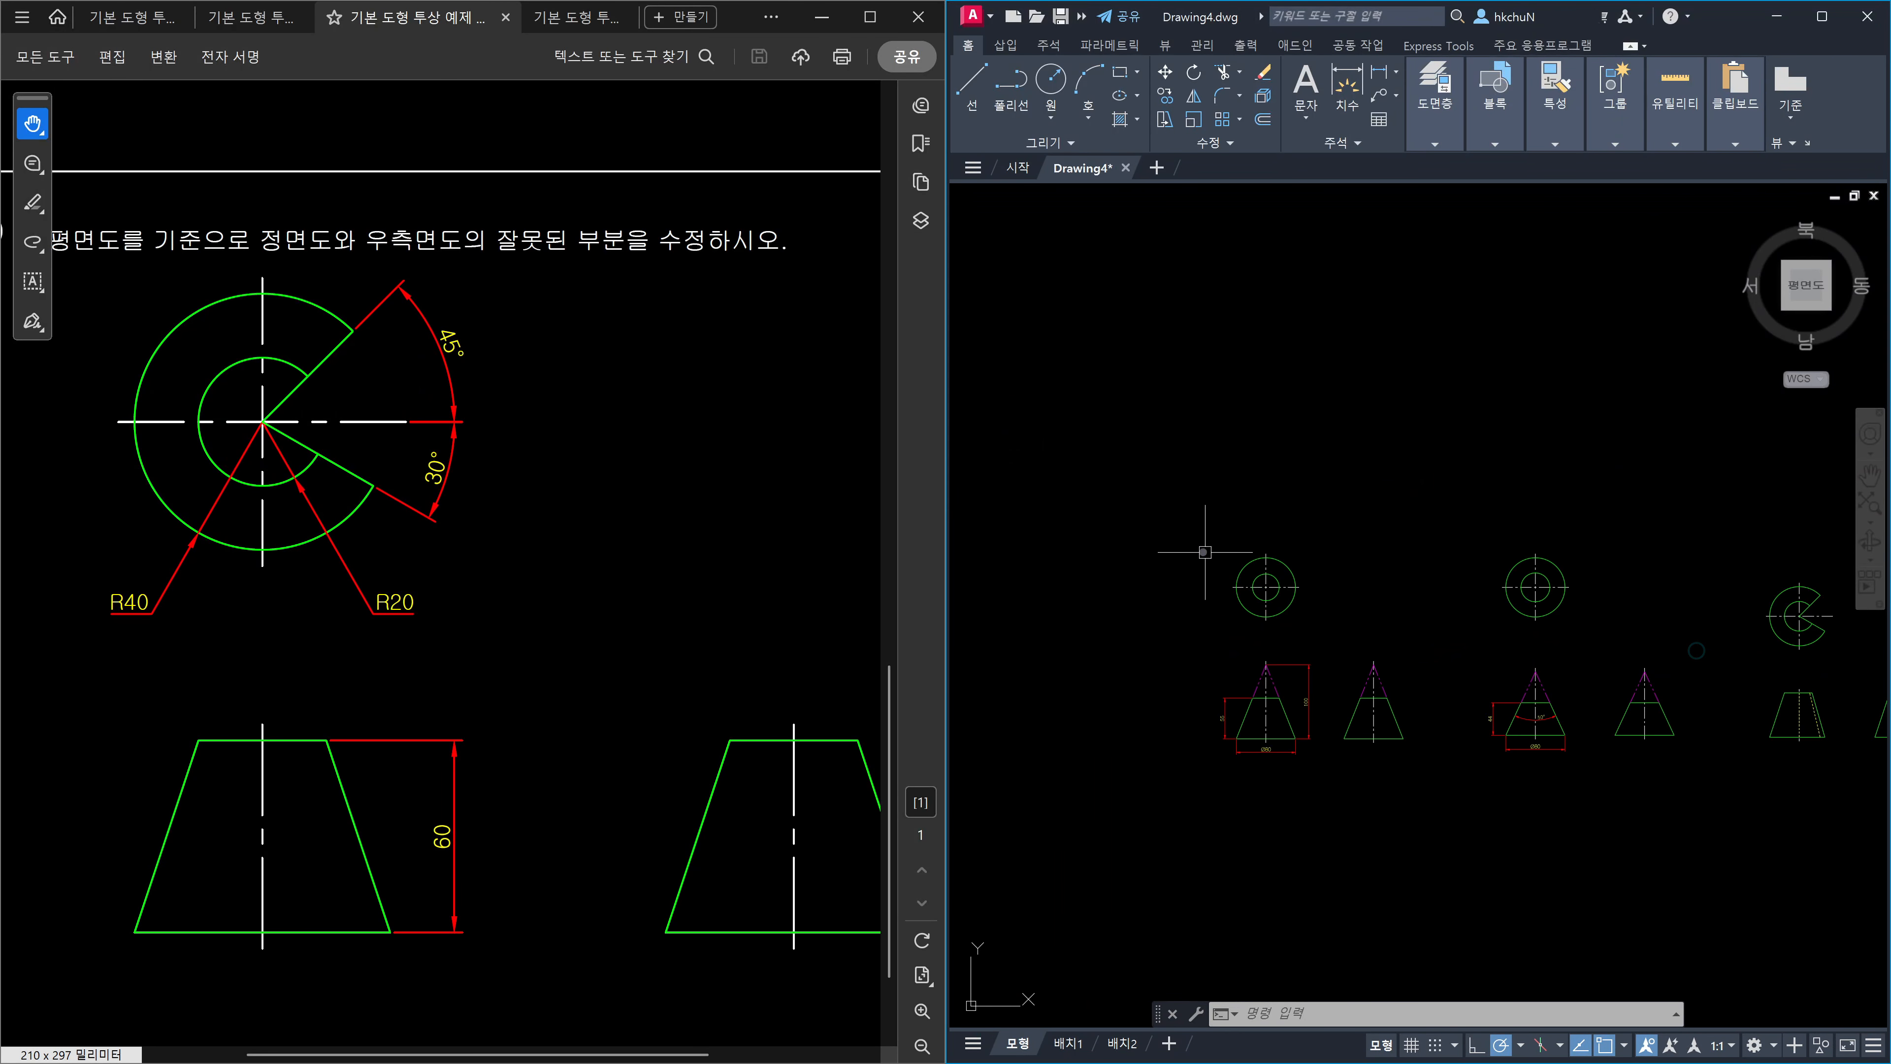
left_click(1188, 515)
scroll(1534, 708, "down", 2)
middle_click_drag(1535, 708, 1436, 691)
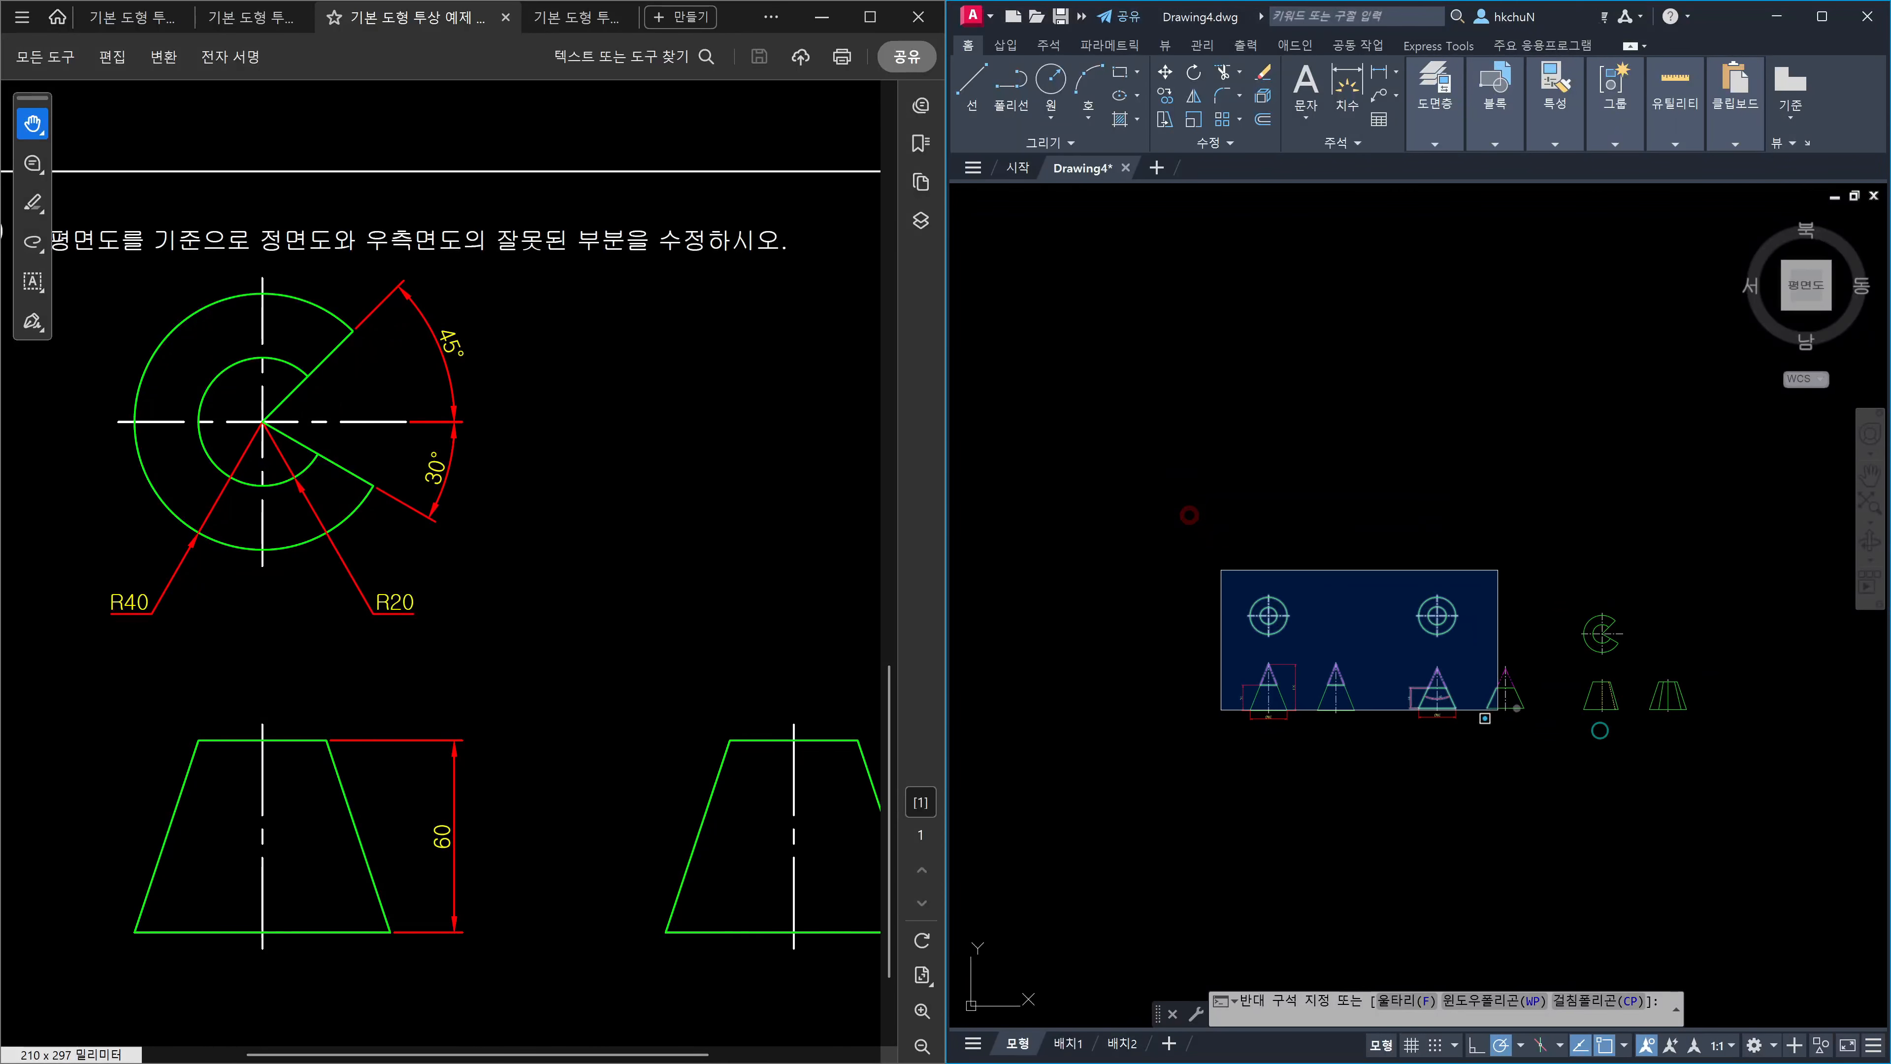
left_click(1730, 767)
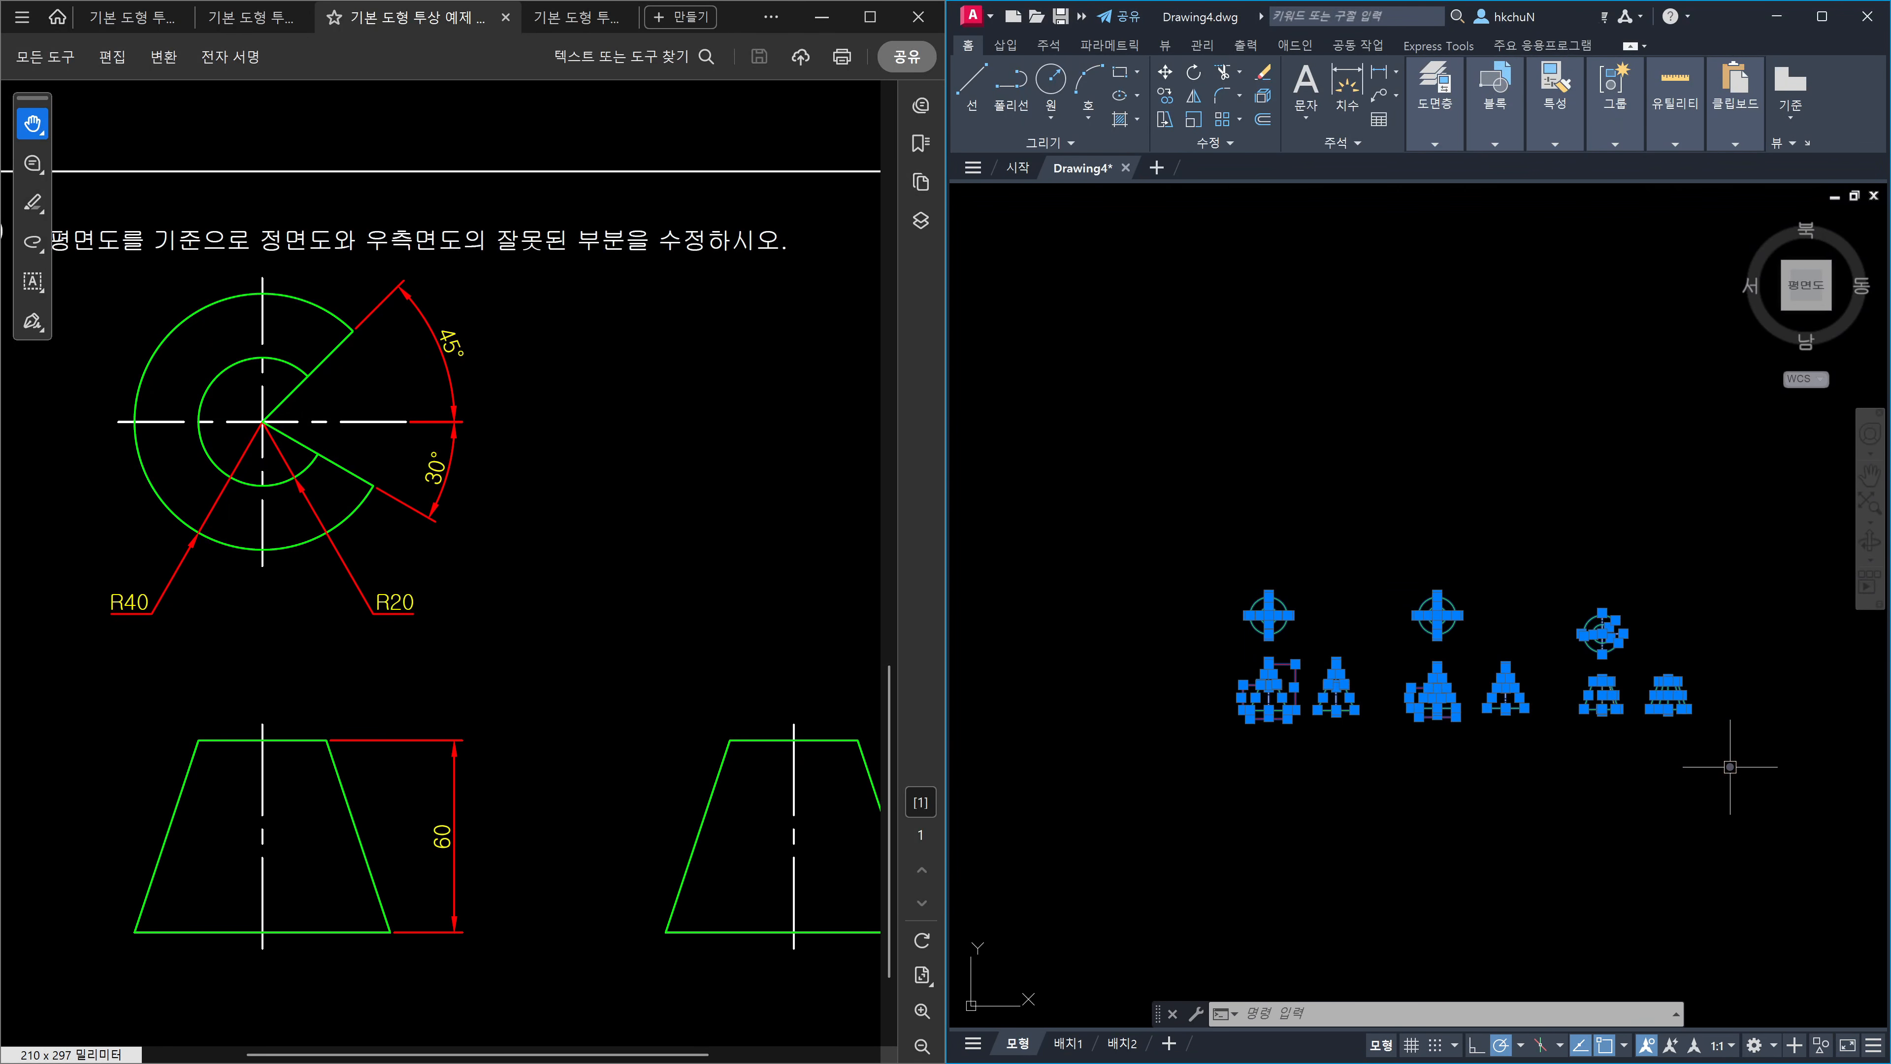
key("Escape")
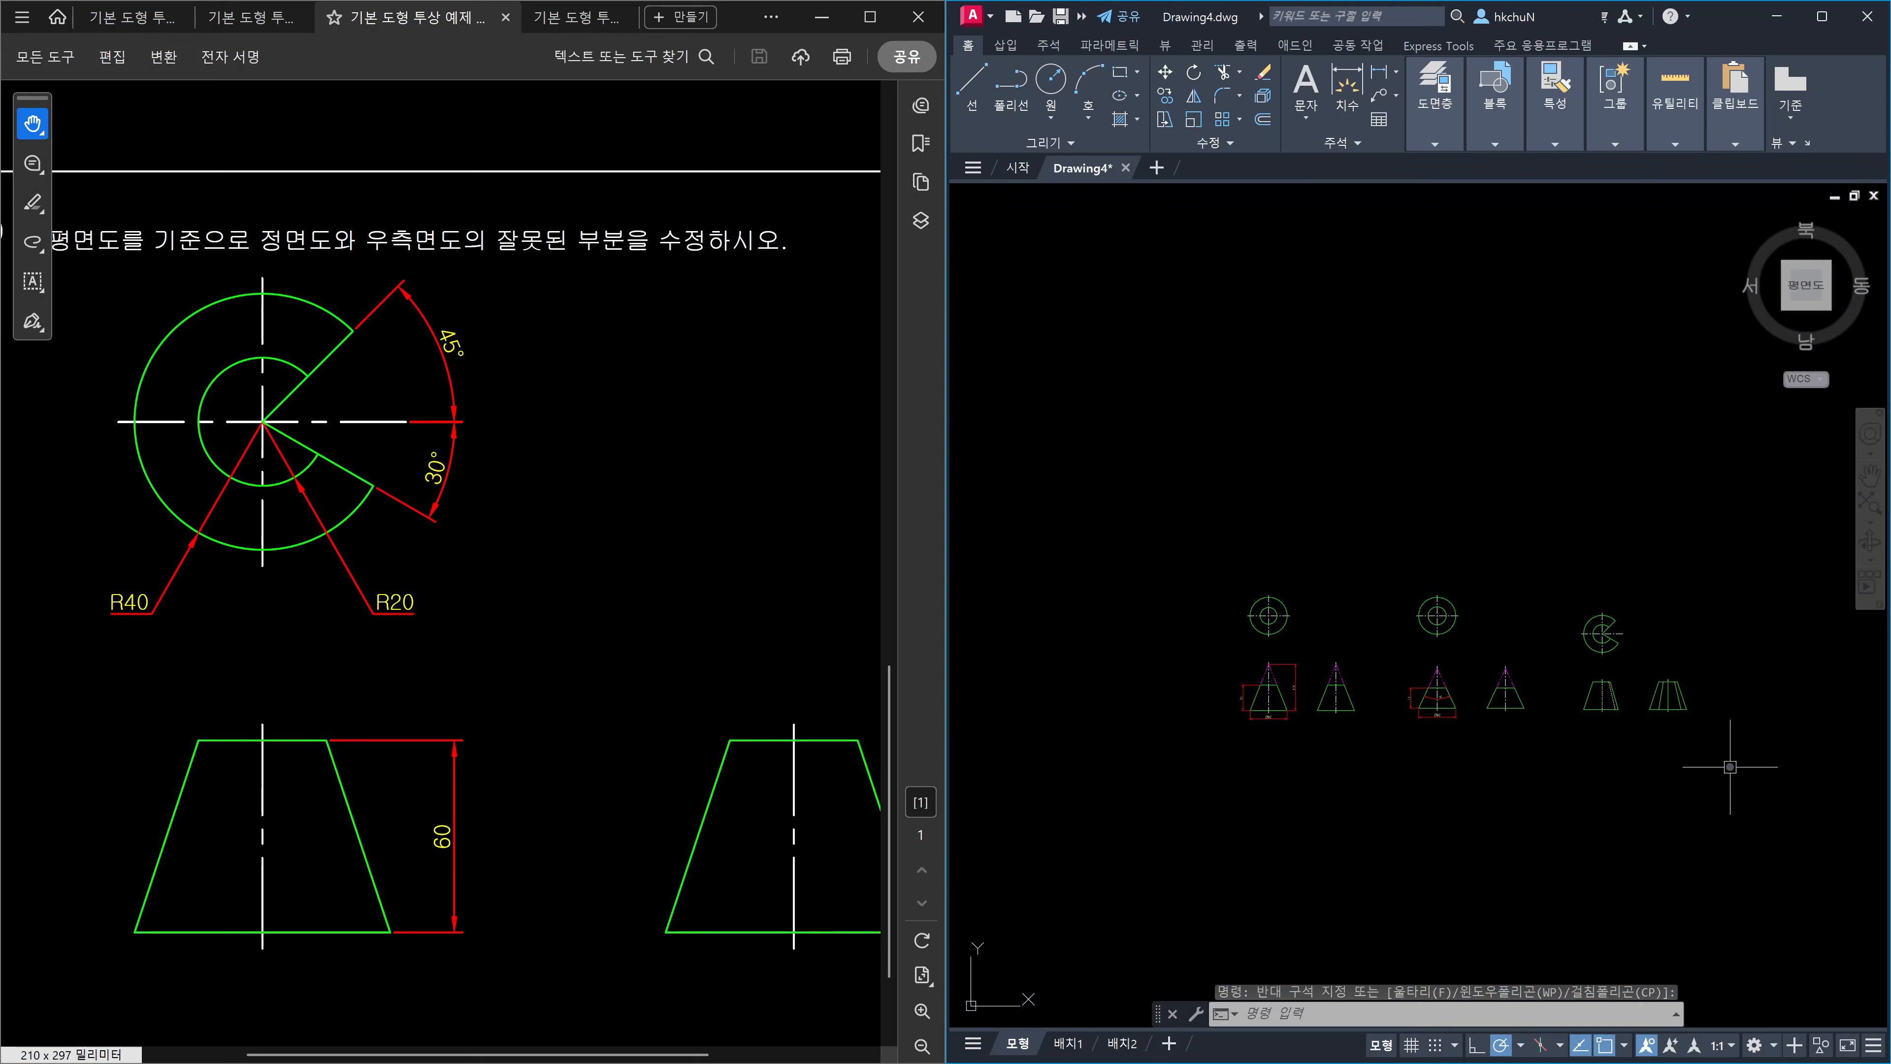
scroll(1316, 694, "up", 4)
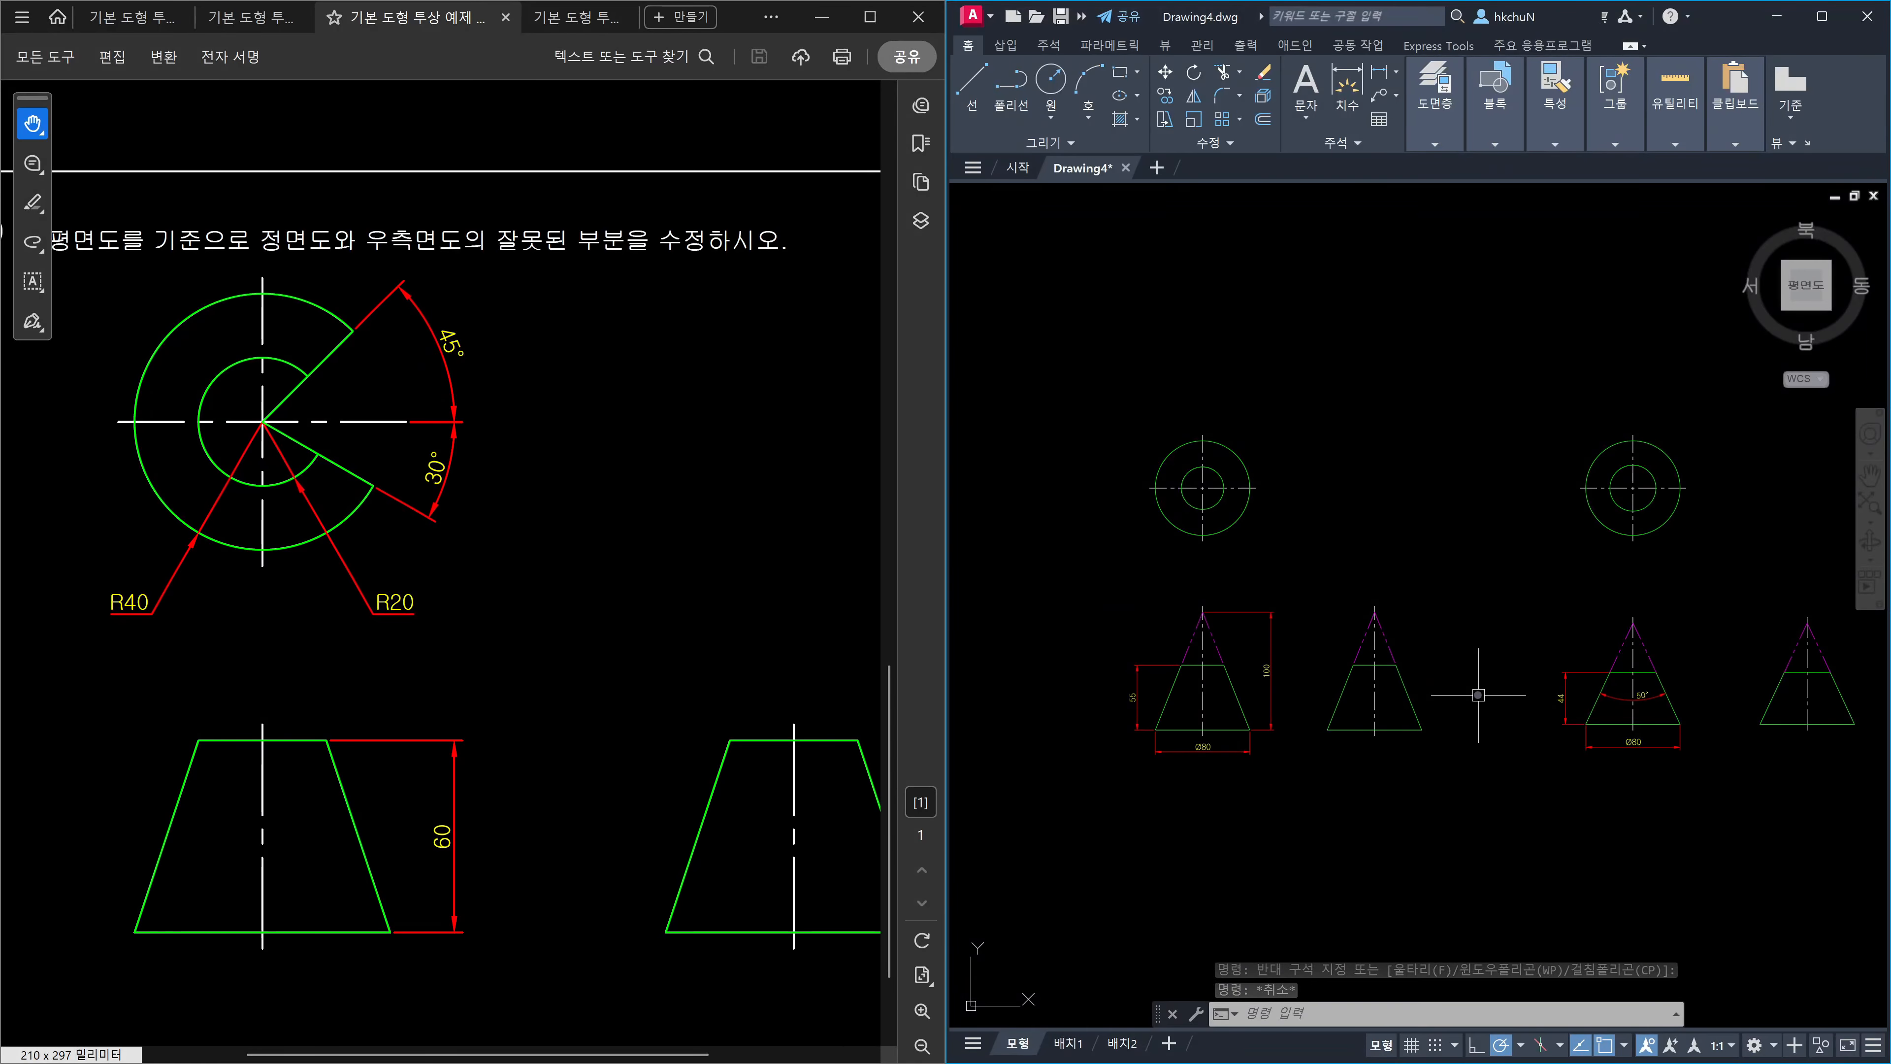
scroll(1508, 703, "down", 2)
middle_click_drag(1629, 702, 1287, 654)
scroll(1434, 654, "up", 6)
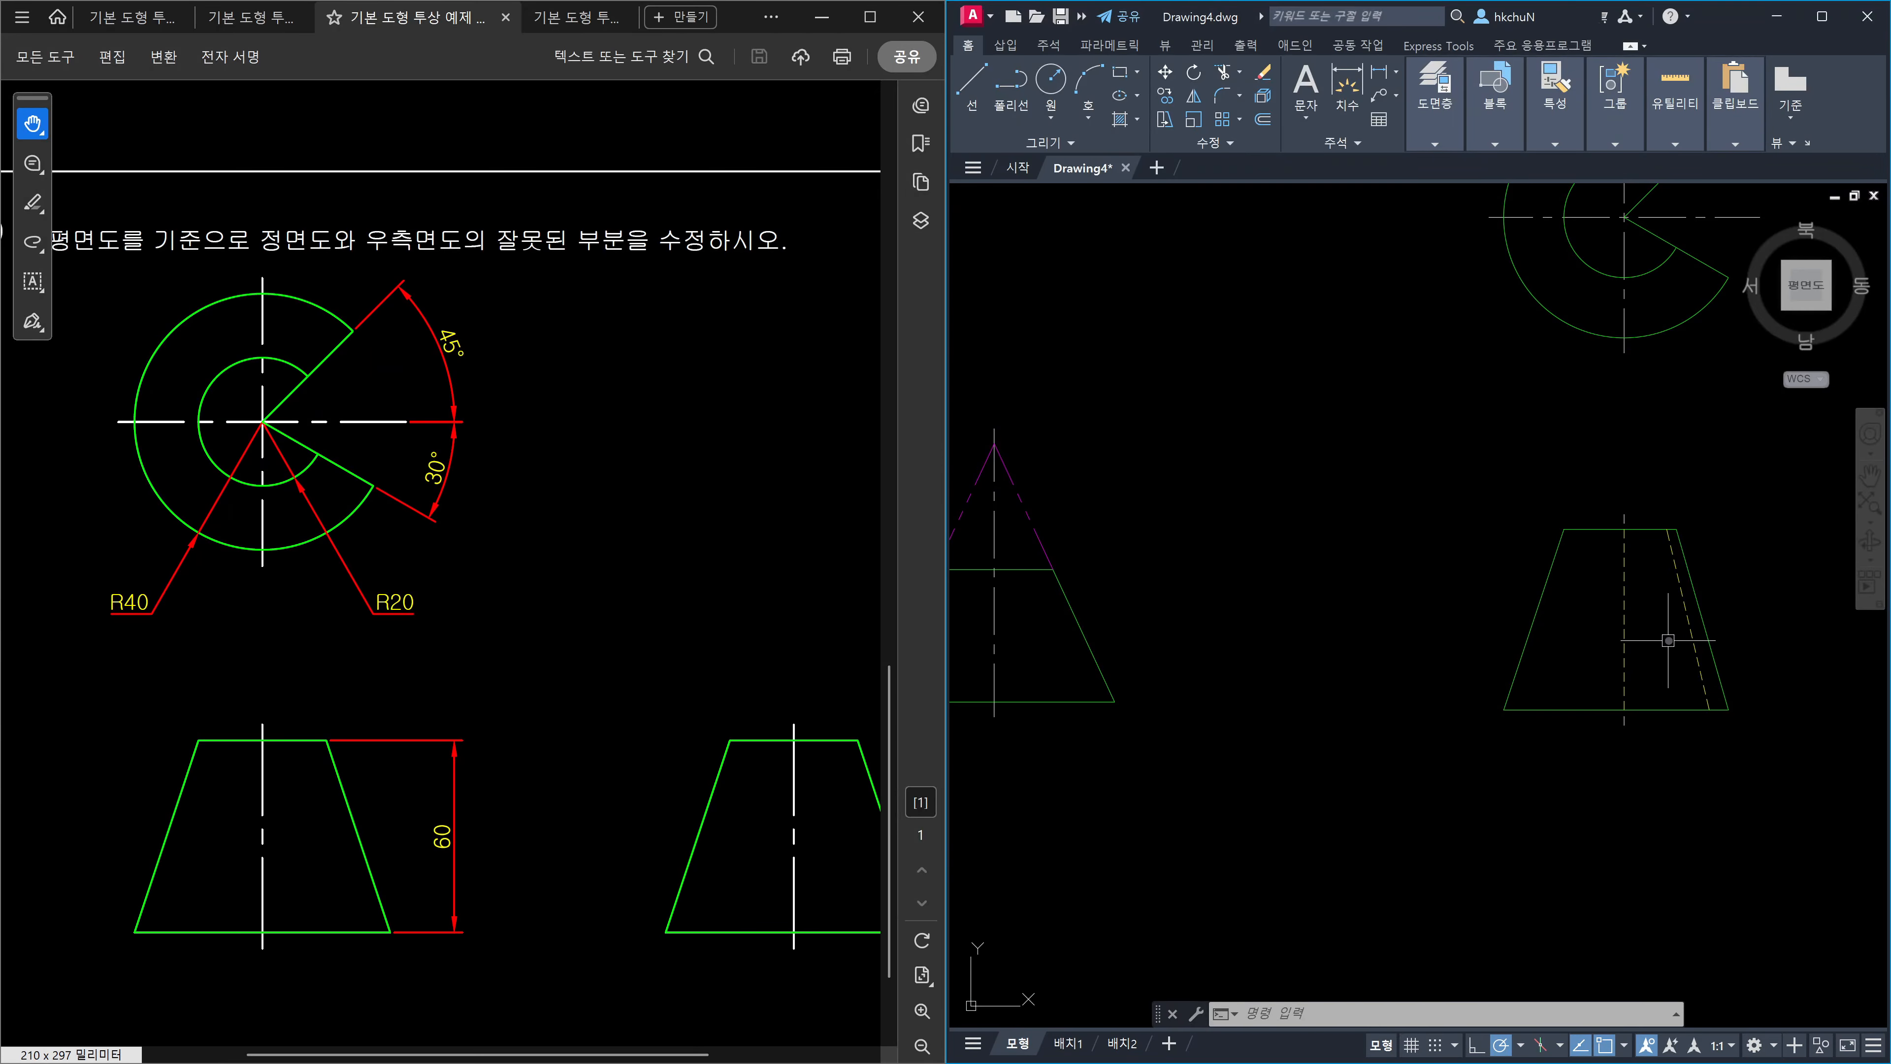
middle_click_drag(1667, 636, 1668, 818)
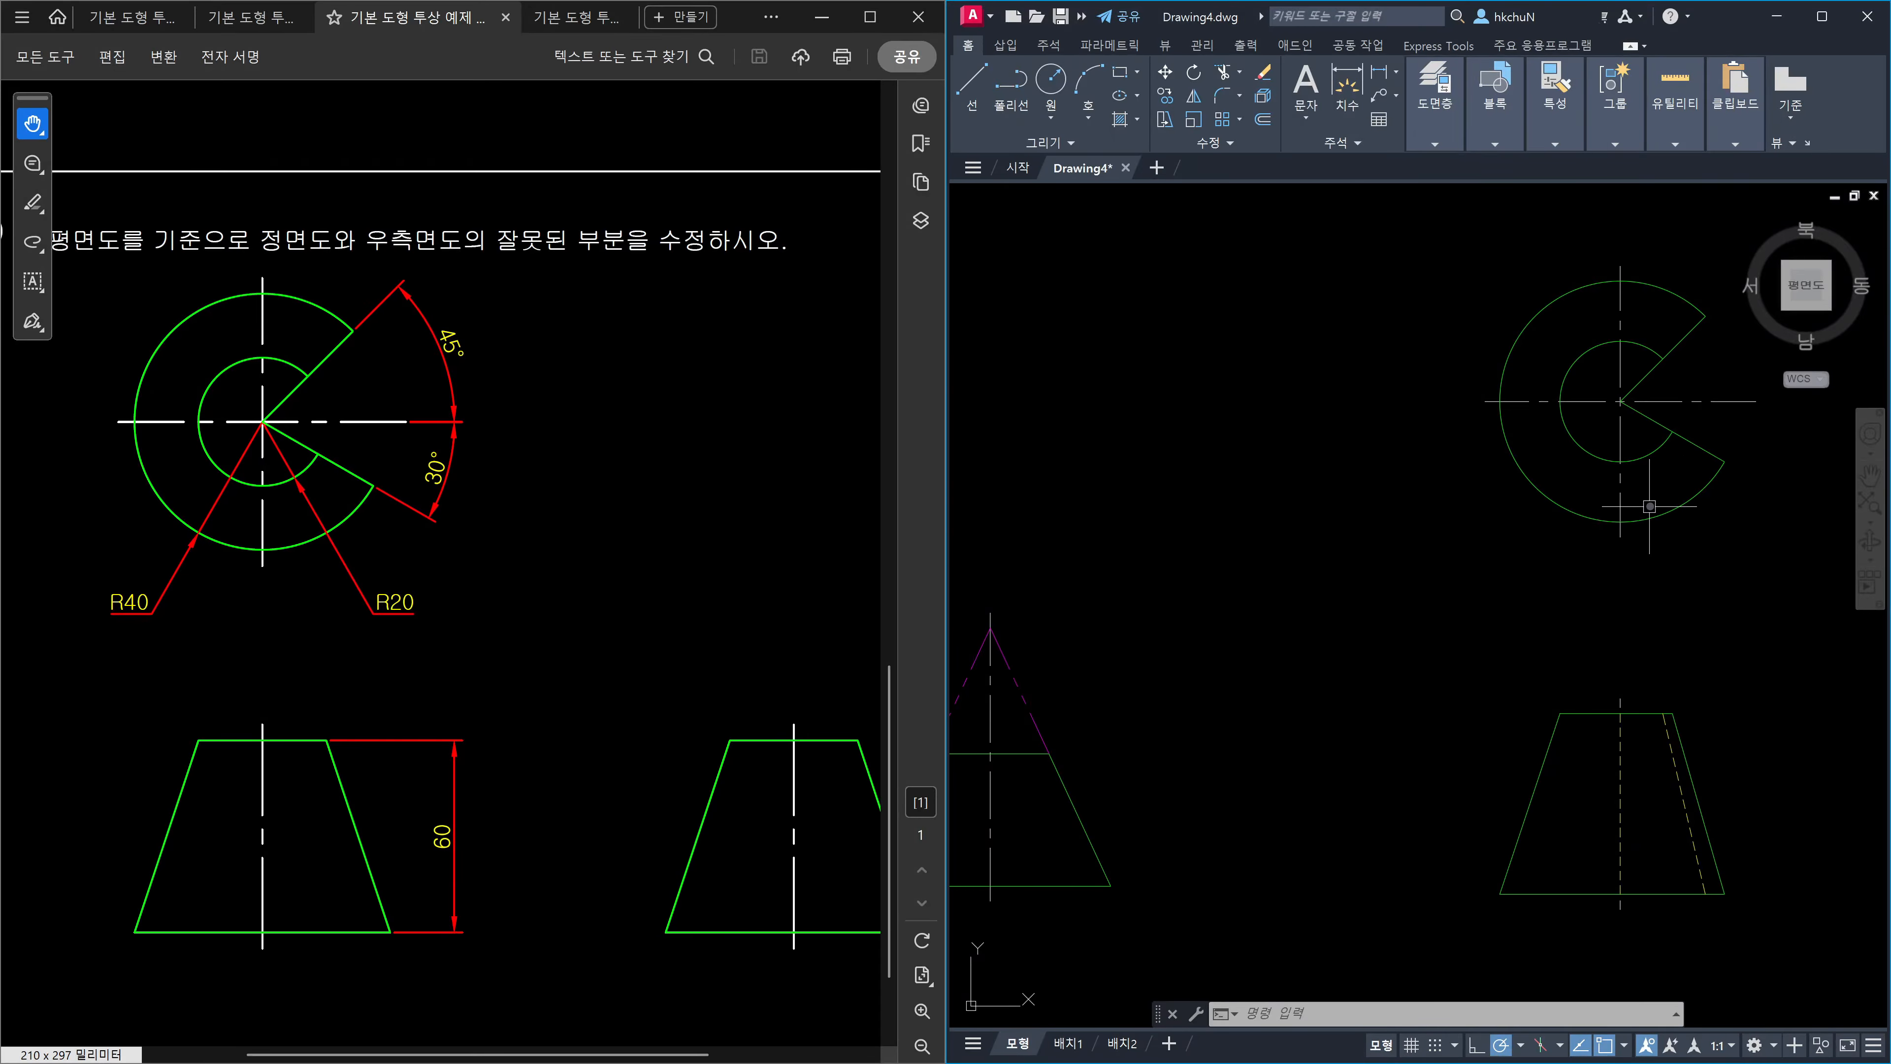
middle_click_drag(1754, 507, 1681, 534)
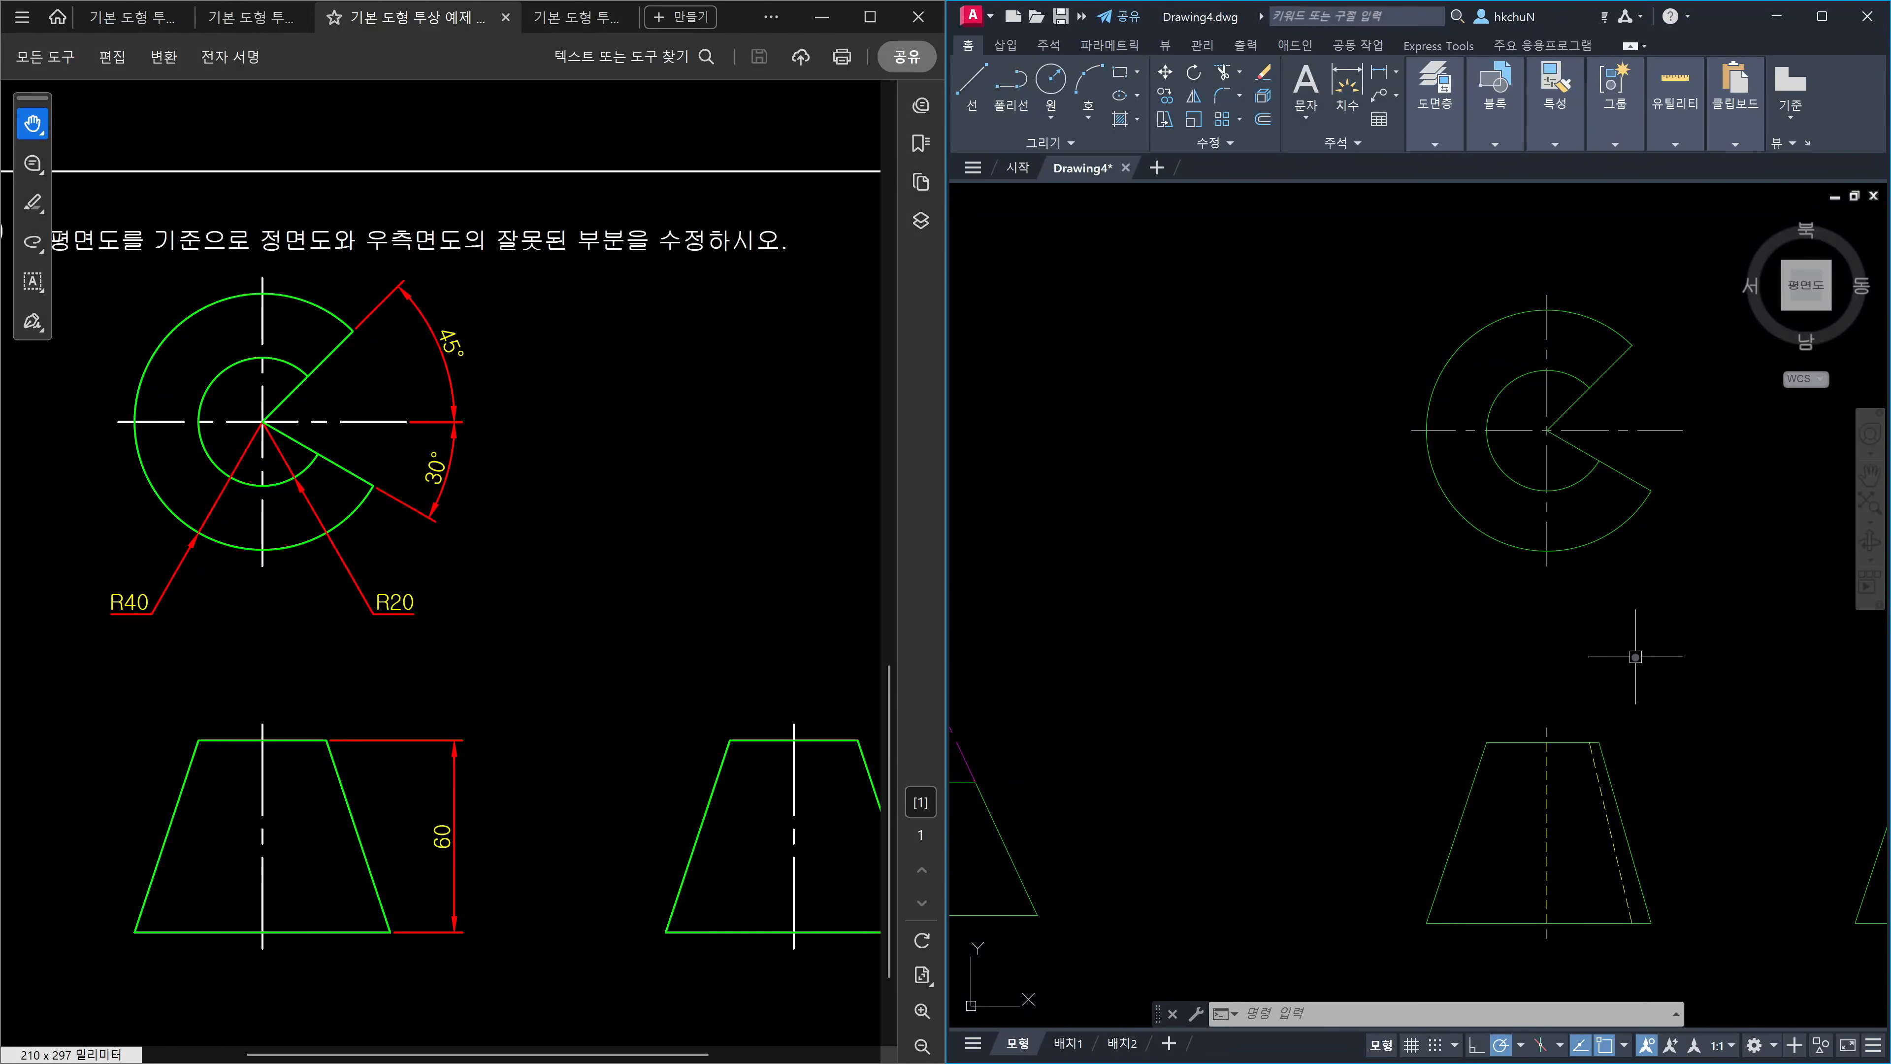
scroll(1637, 648, "down", 4)
scroll(1655, 648, "up", 3)
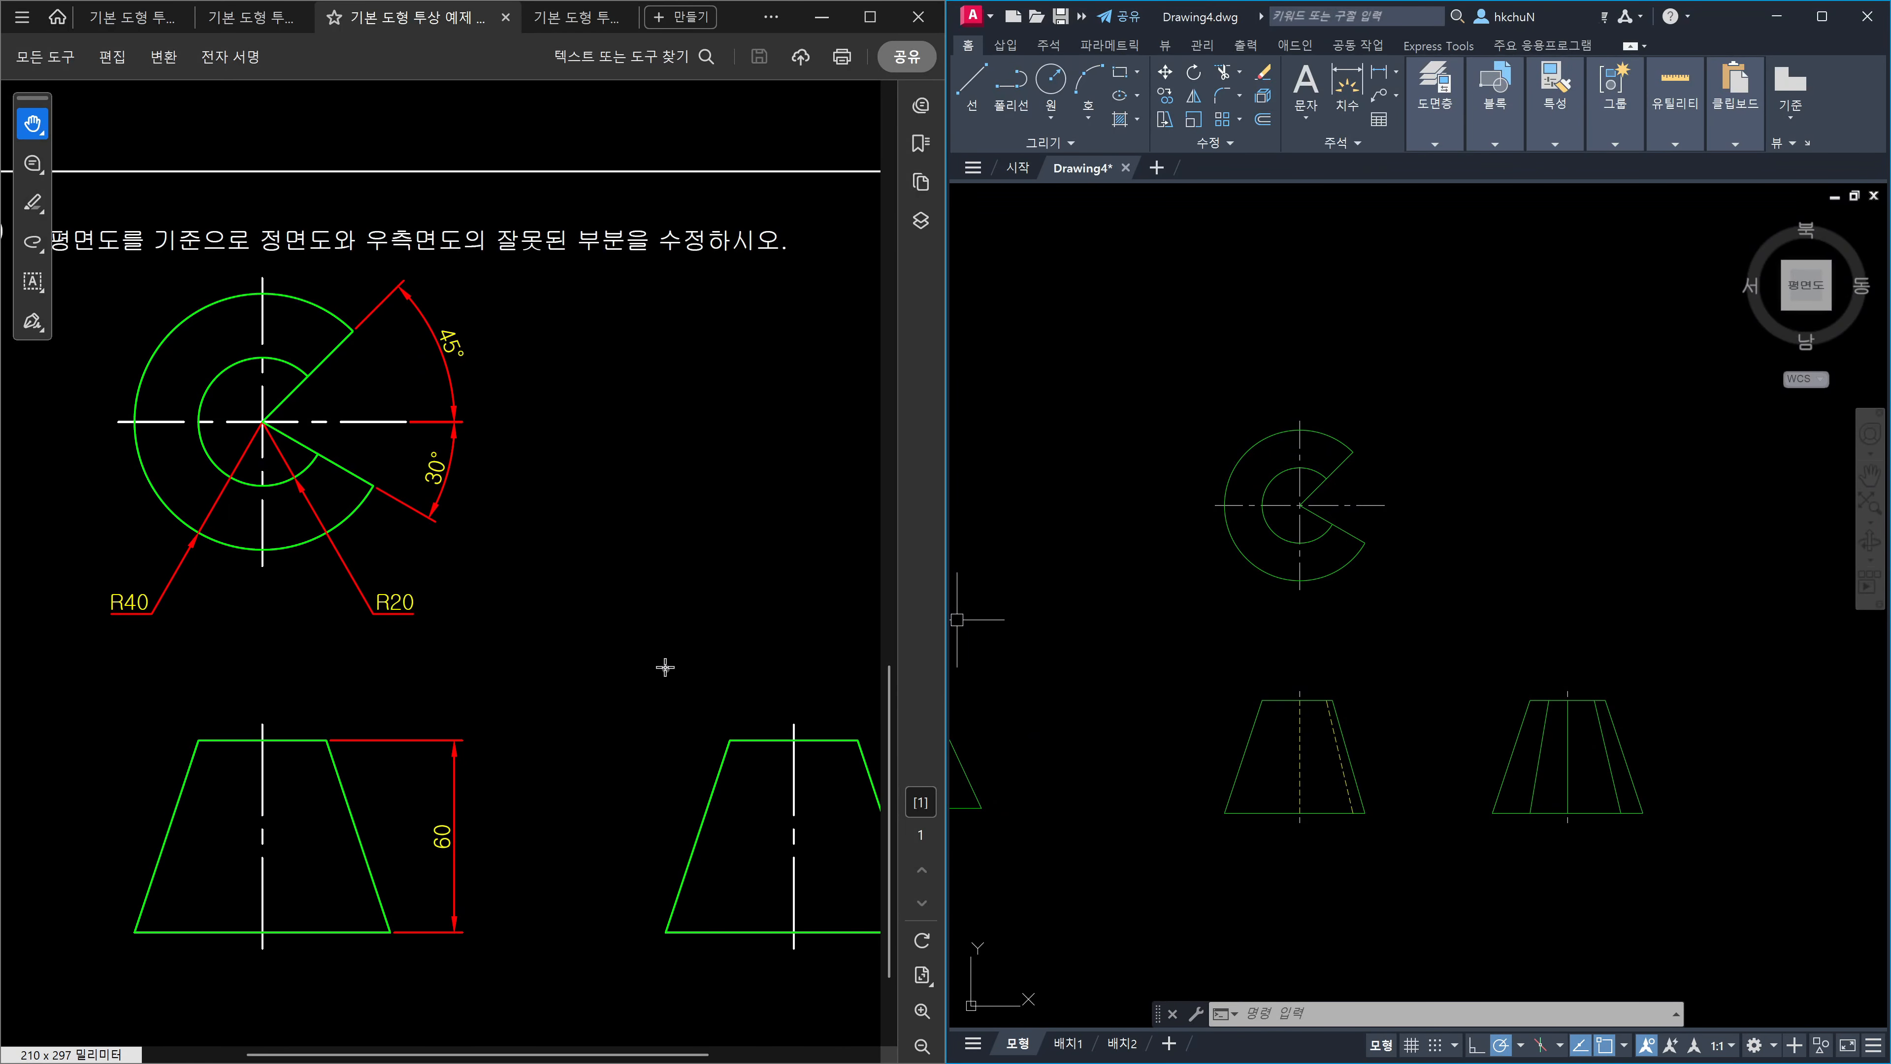
Switch to Acrobat and bring up the projection example document containing exercises 29 and 30.
scroll(660, 640, "up", 1)
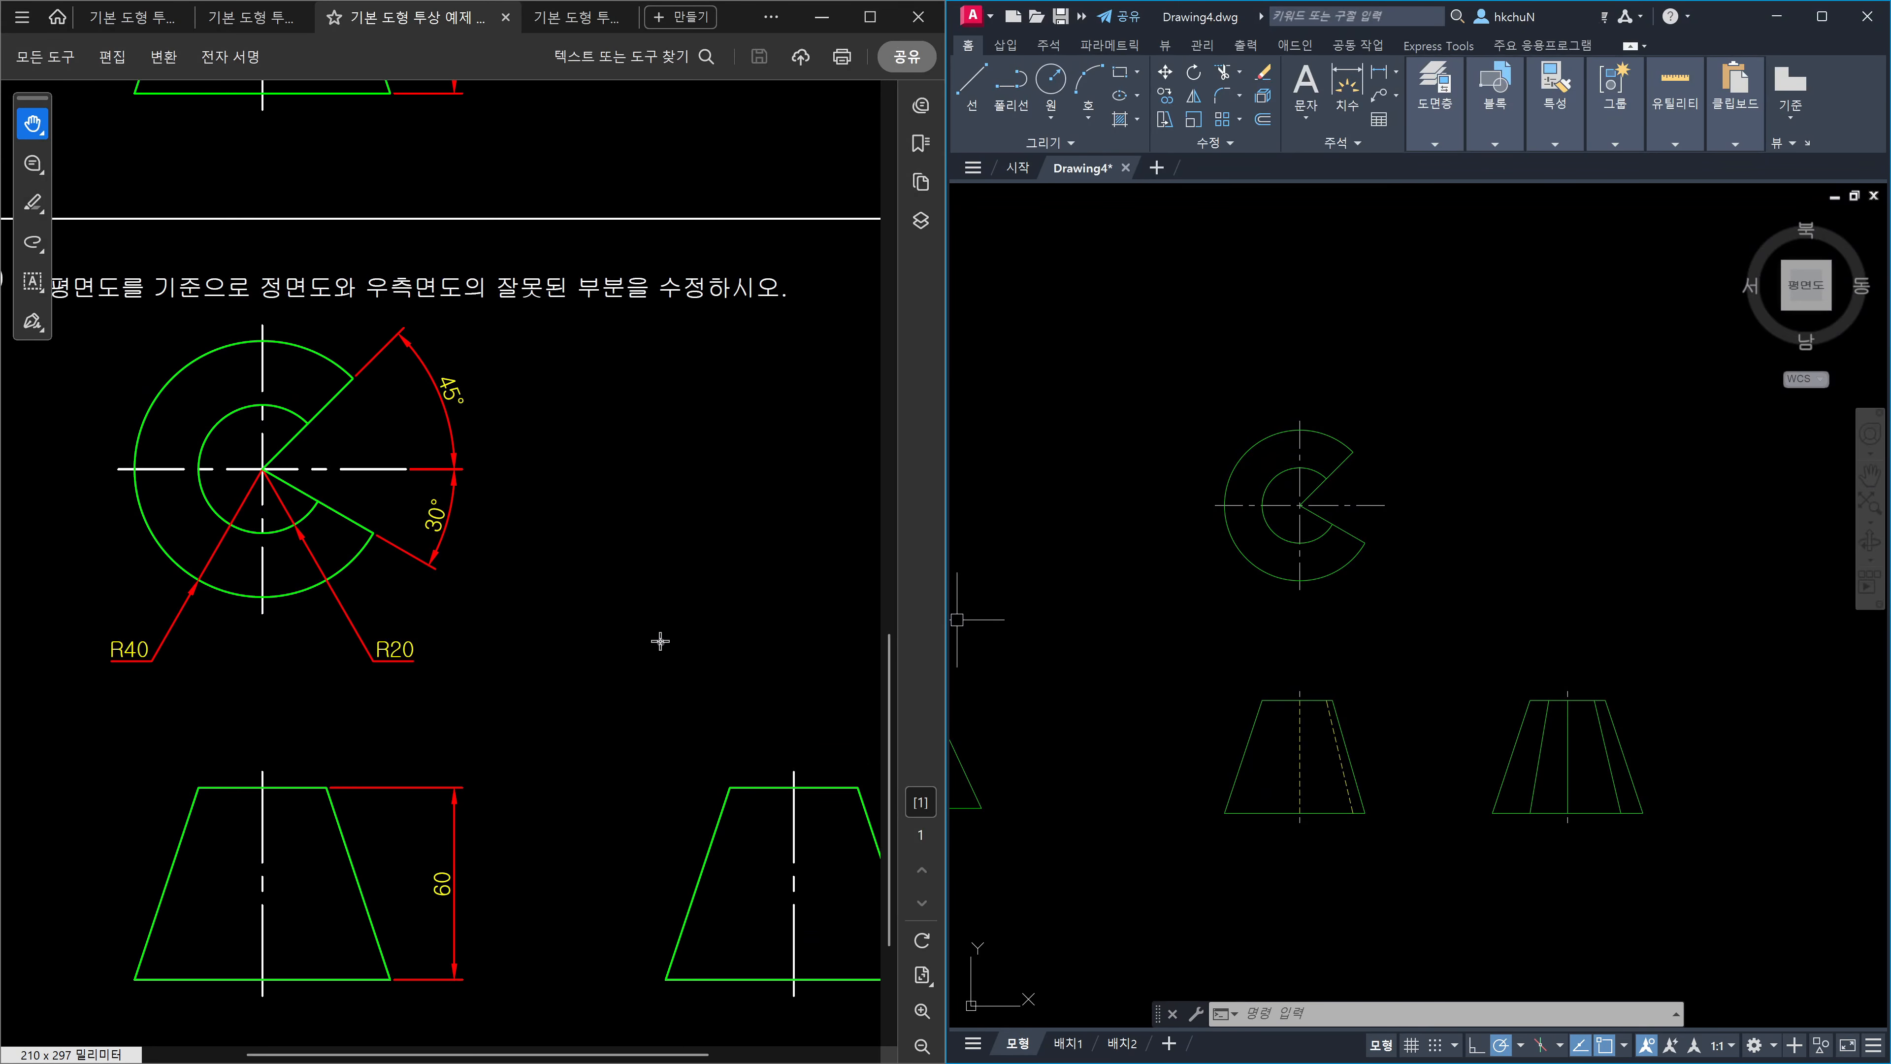
scroll(659, 641, "down", 2)
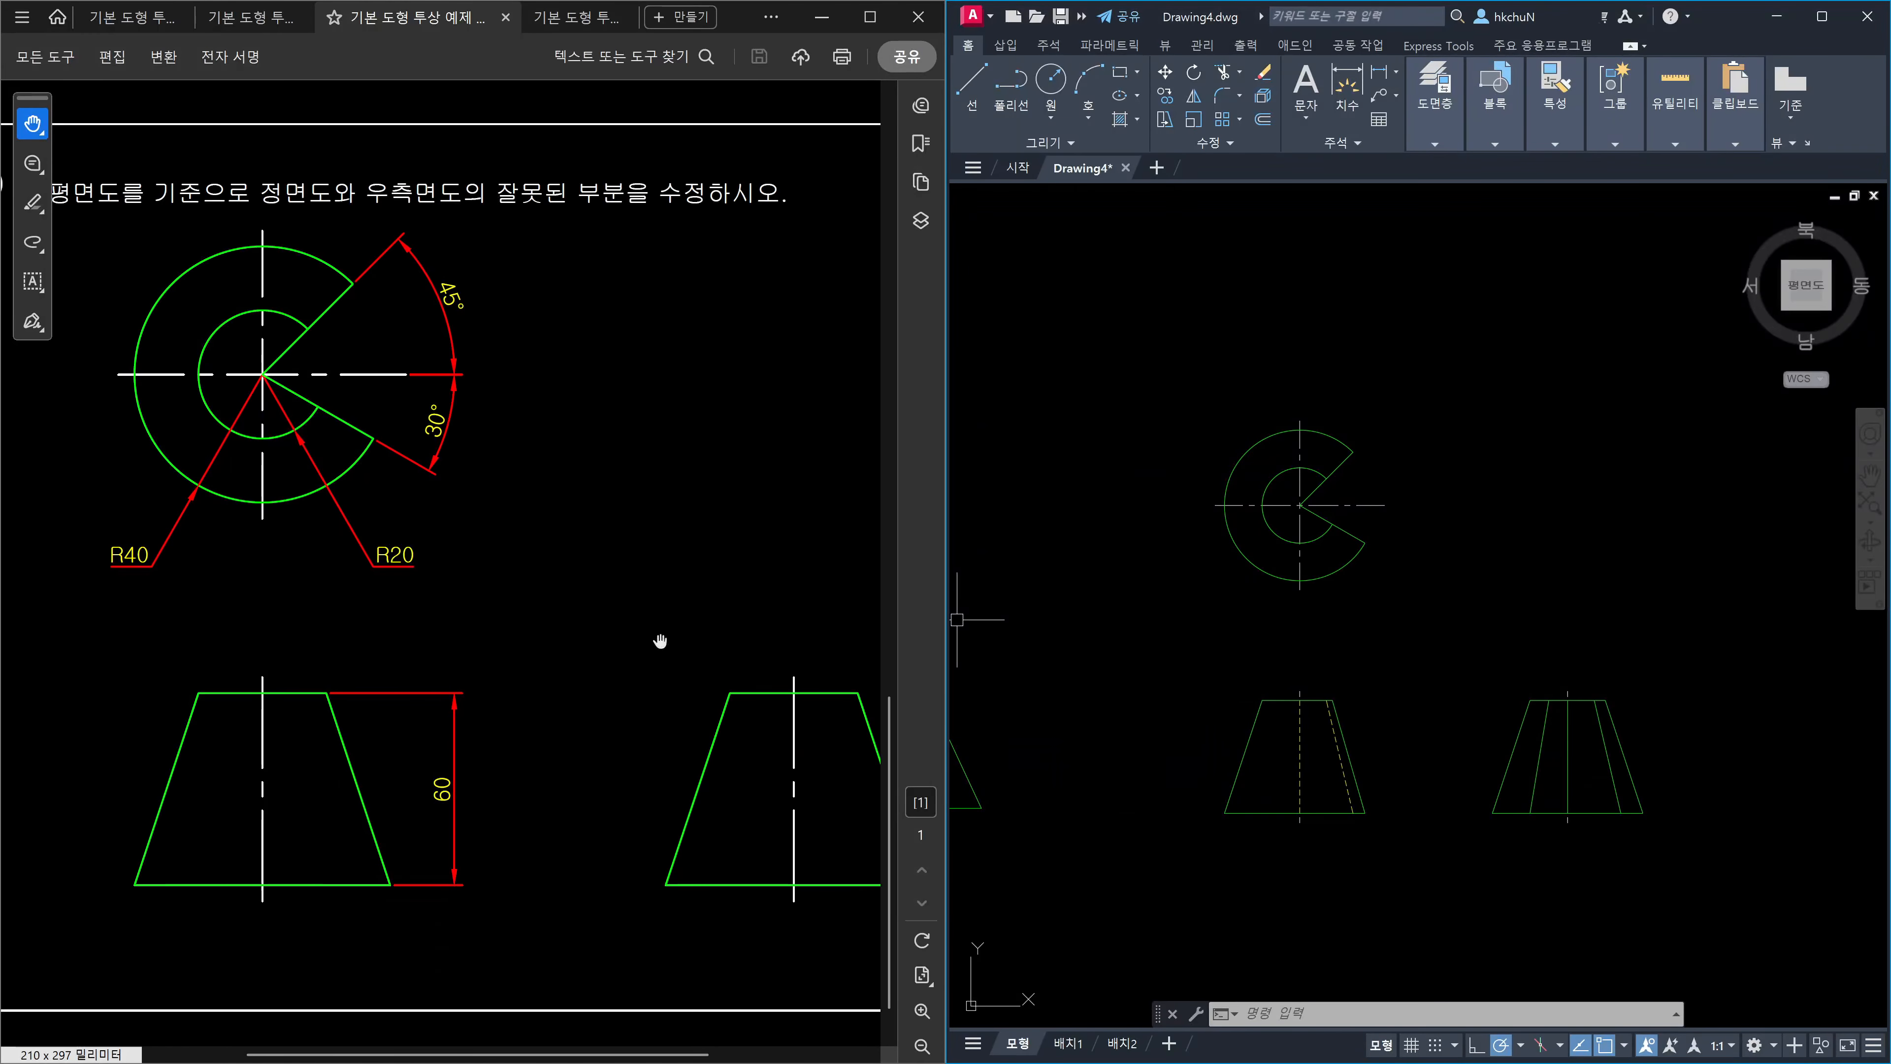
left_click(573, 18)
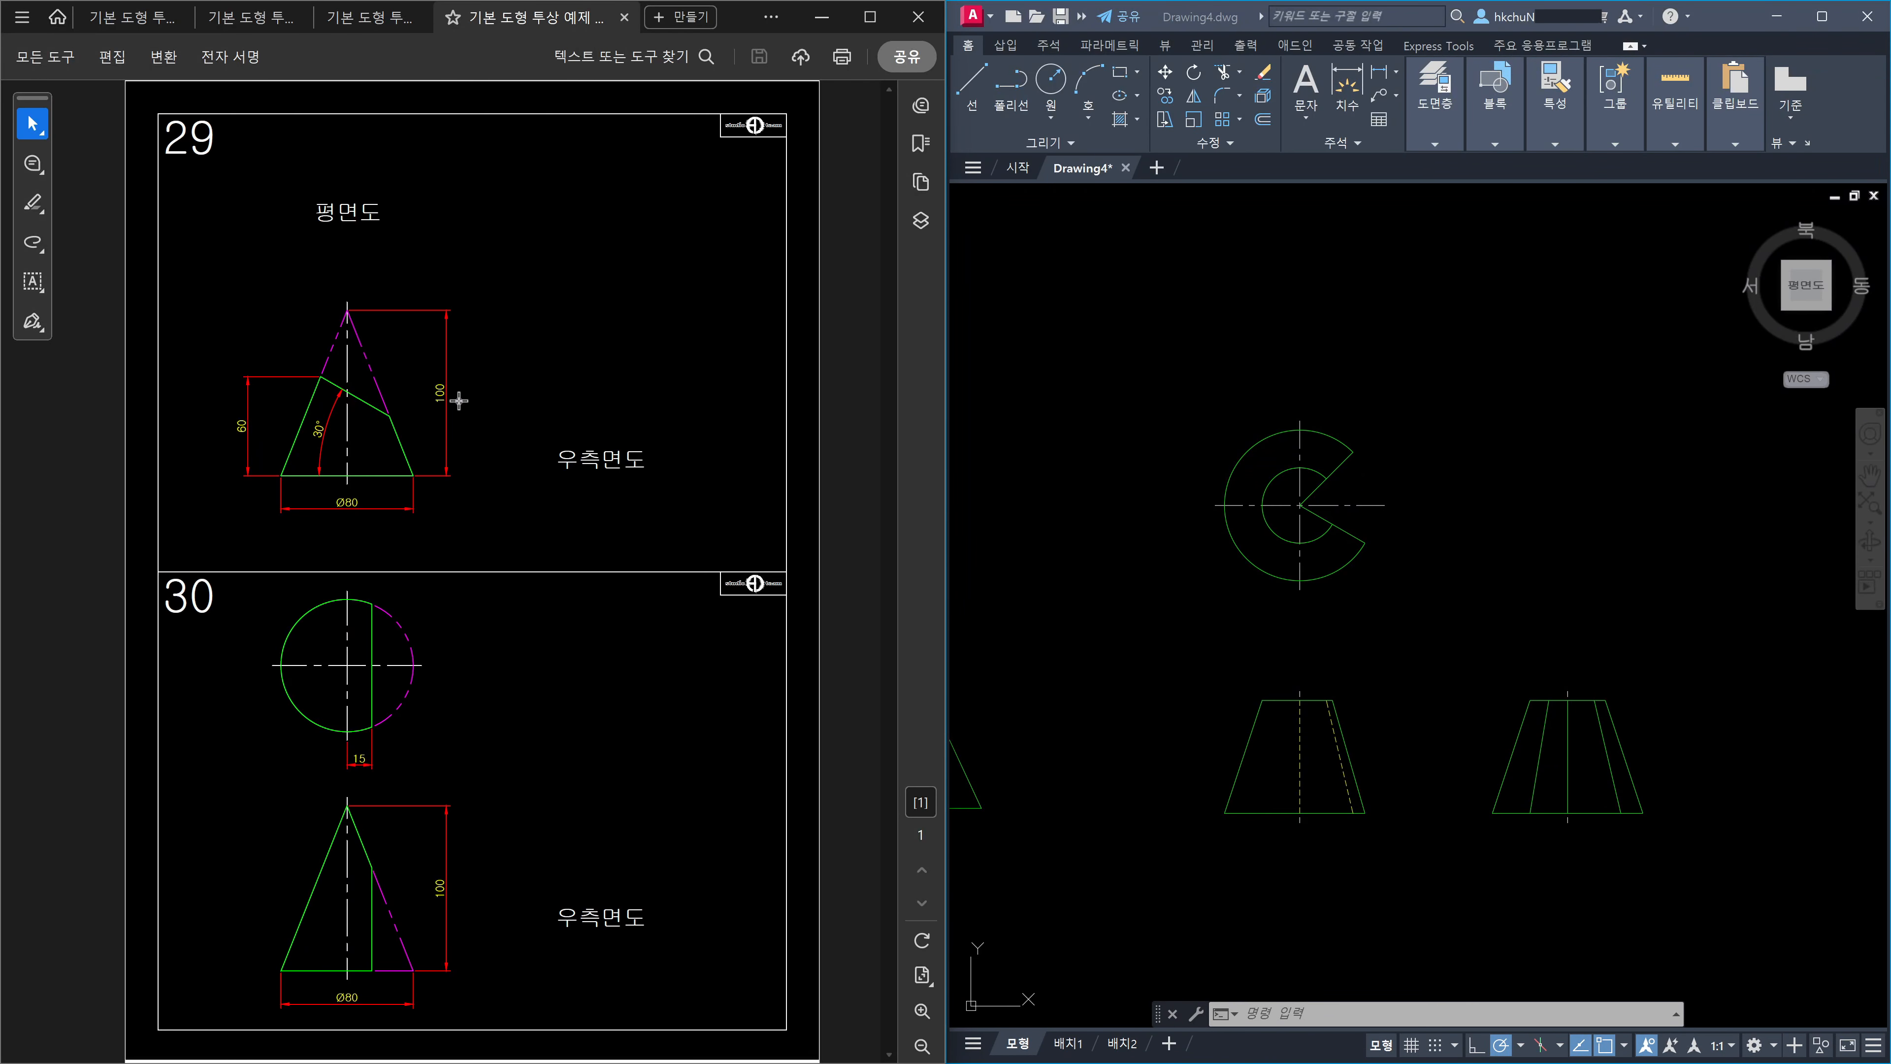
Enlarge exercise 29 in the PDF to 150% using the hand tool and reposition its dimensioned front view.
left_click(34, 122)
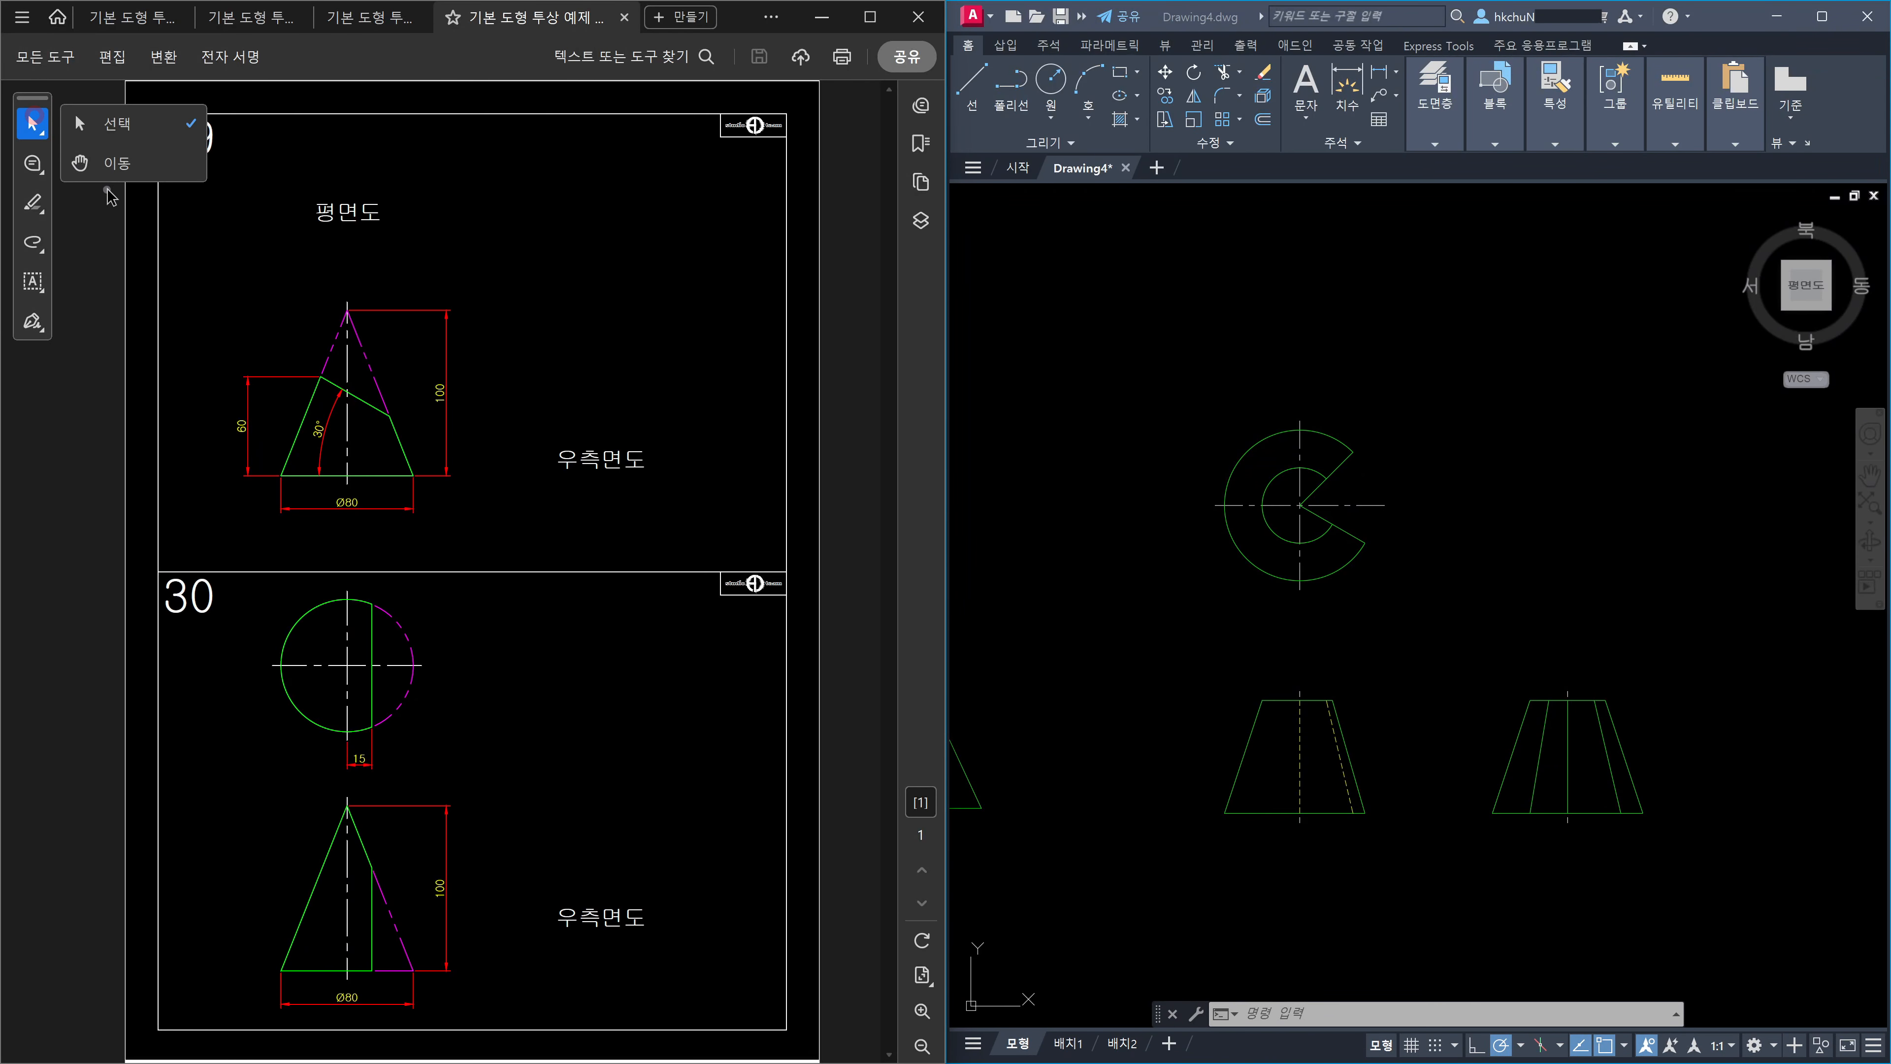
left_click(117, 172)
left_click(530, 307)
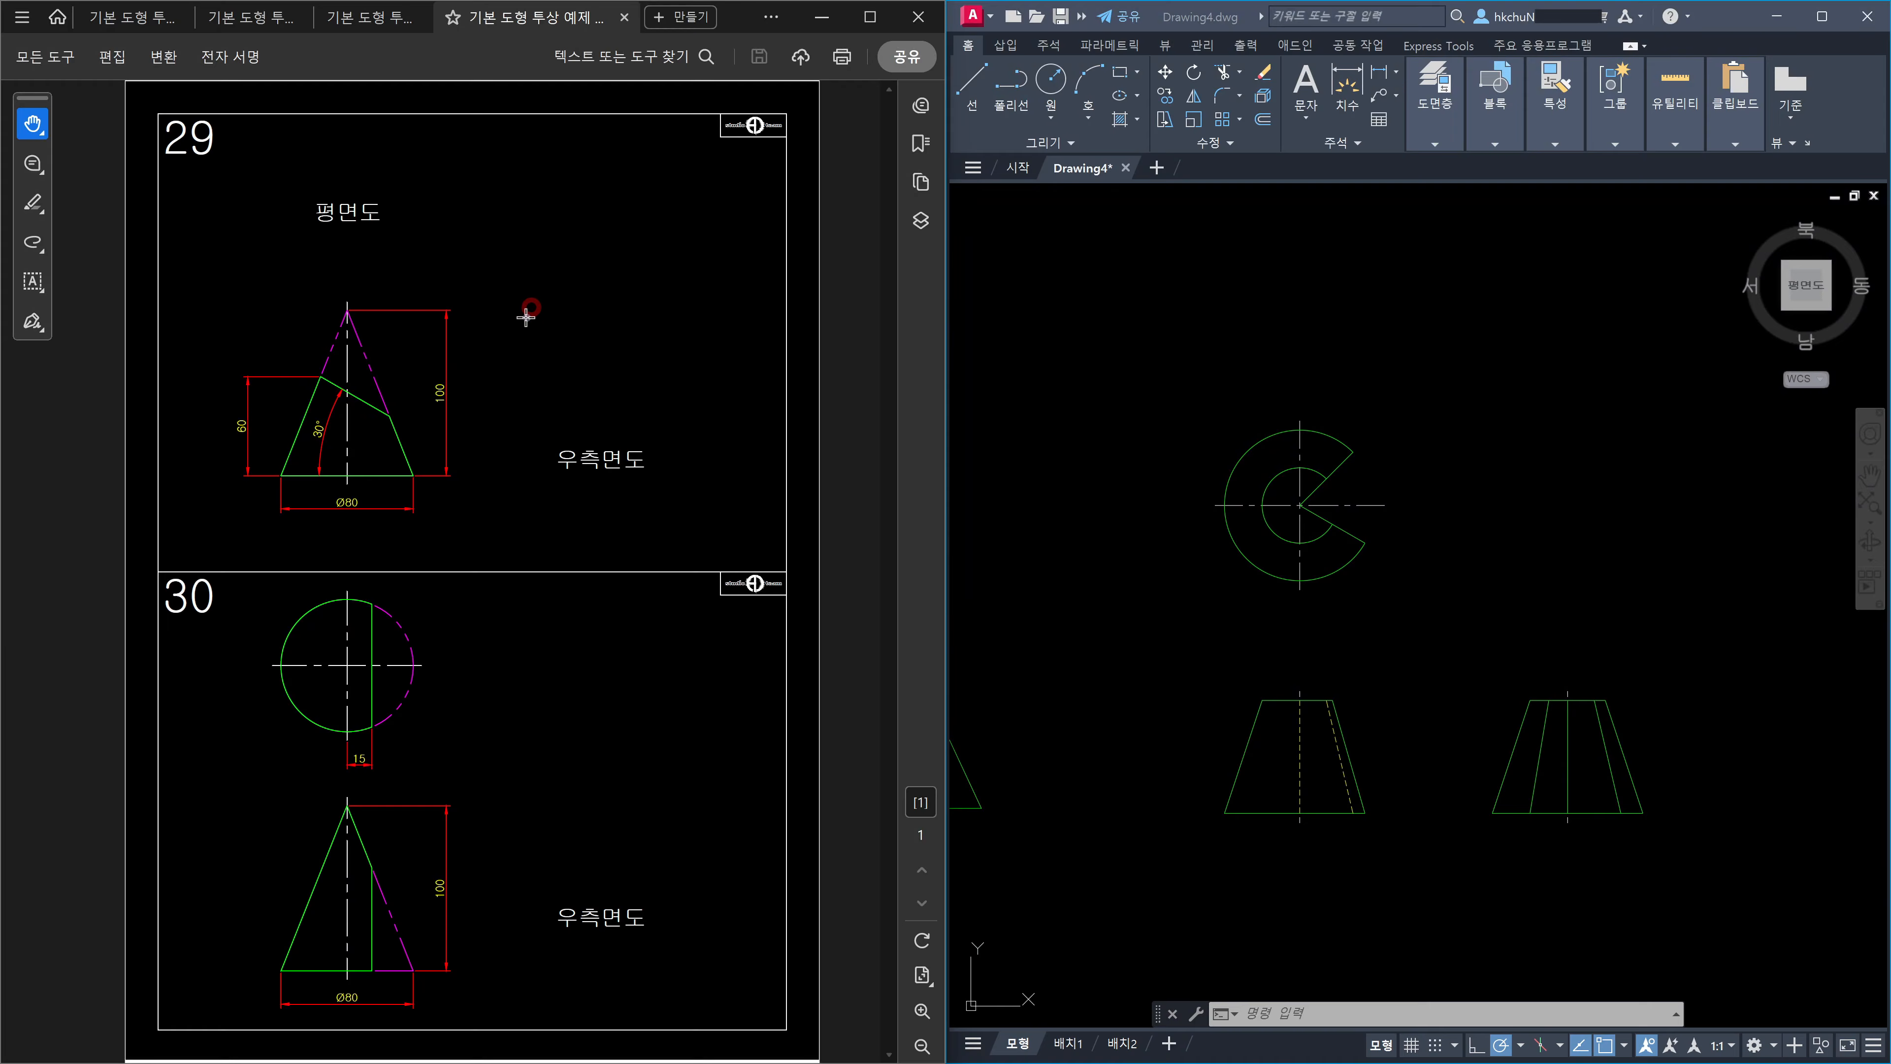
scroll(540, 300, "up", 3, "ctrl")
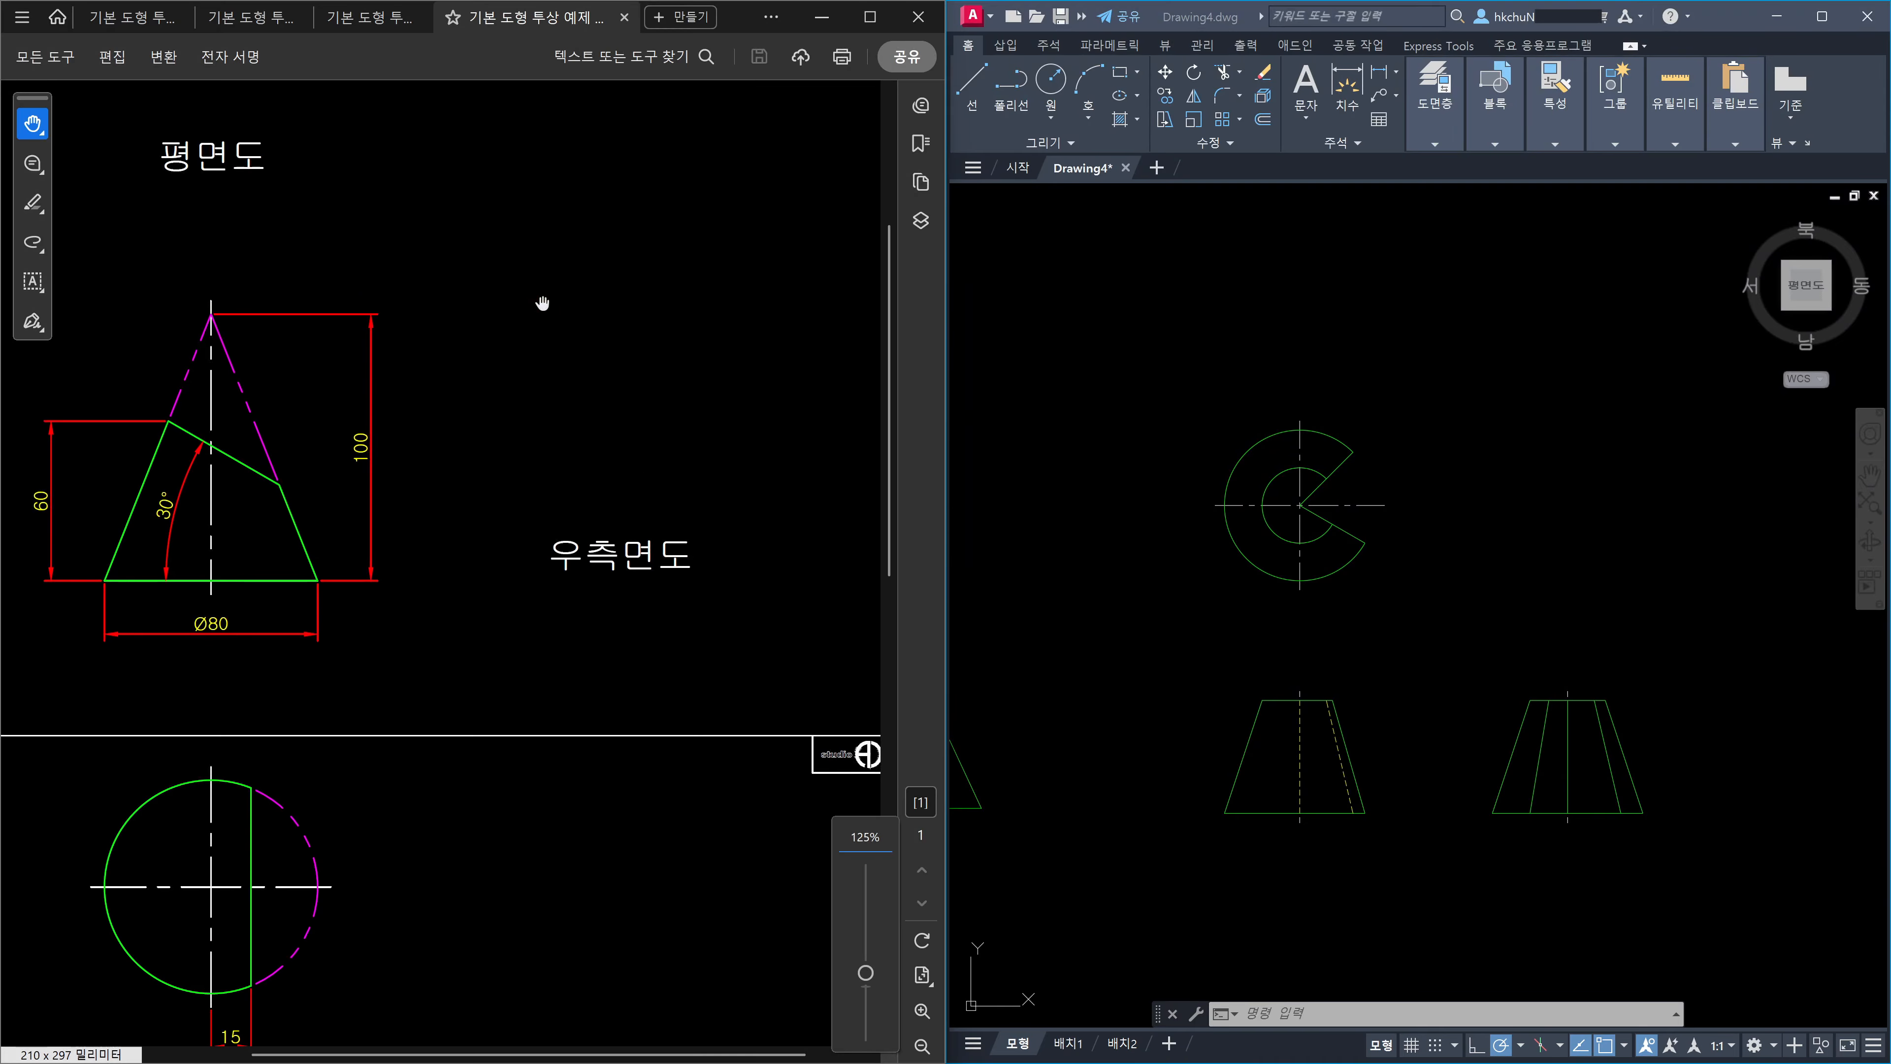
left_click_drag(494, 332, 570, 519)
scroll(570, 519, "up", 1, "ctrl")
left_click(571, 514)
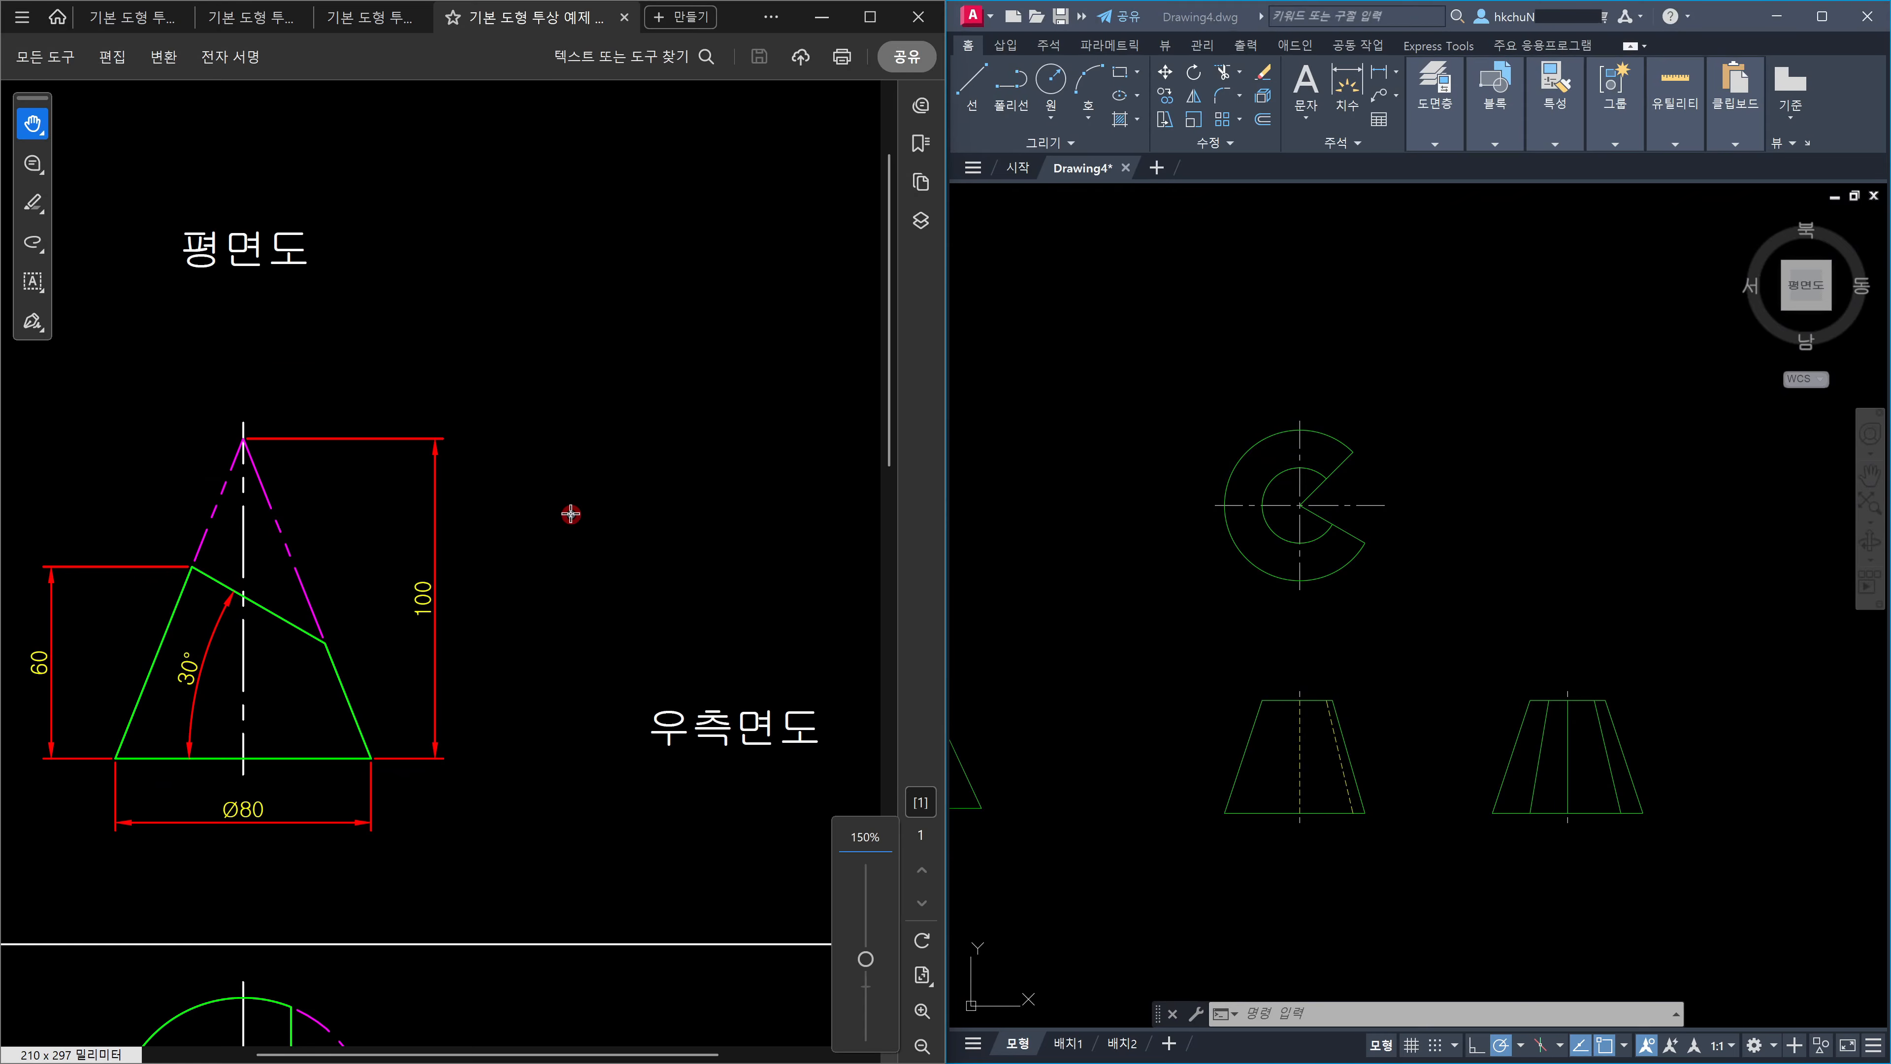
Reactivate the hand tool and shift the PDF page so exercise 29 is fully framed with its dimensions readable.
left_click(33, 125)
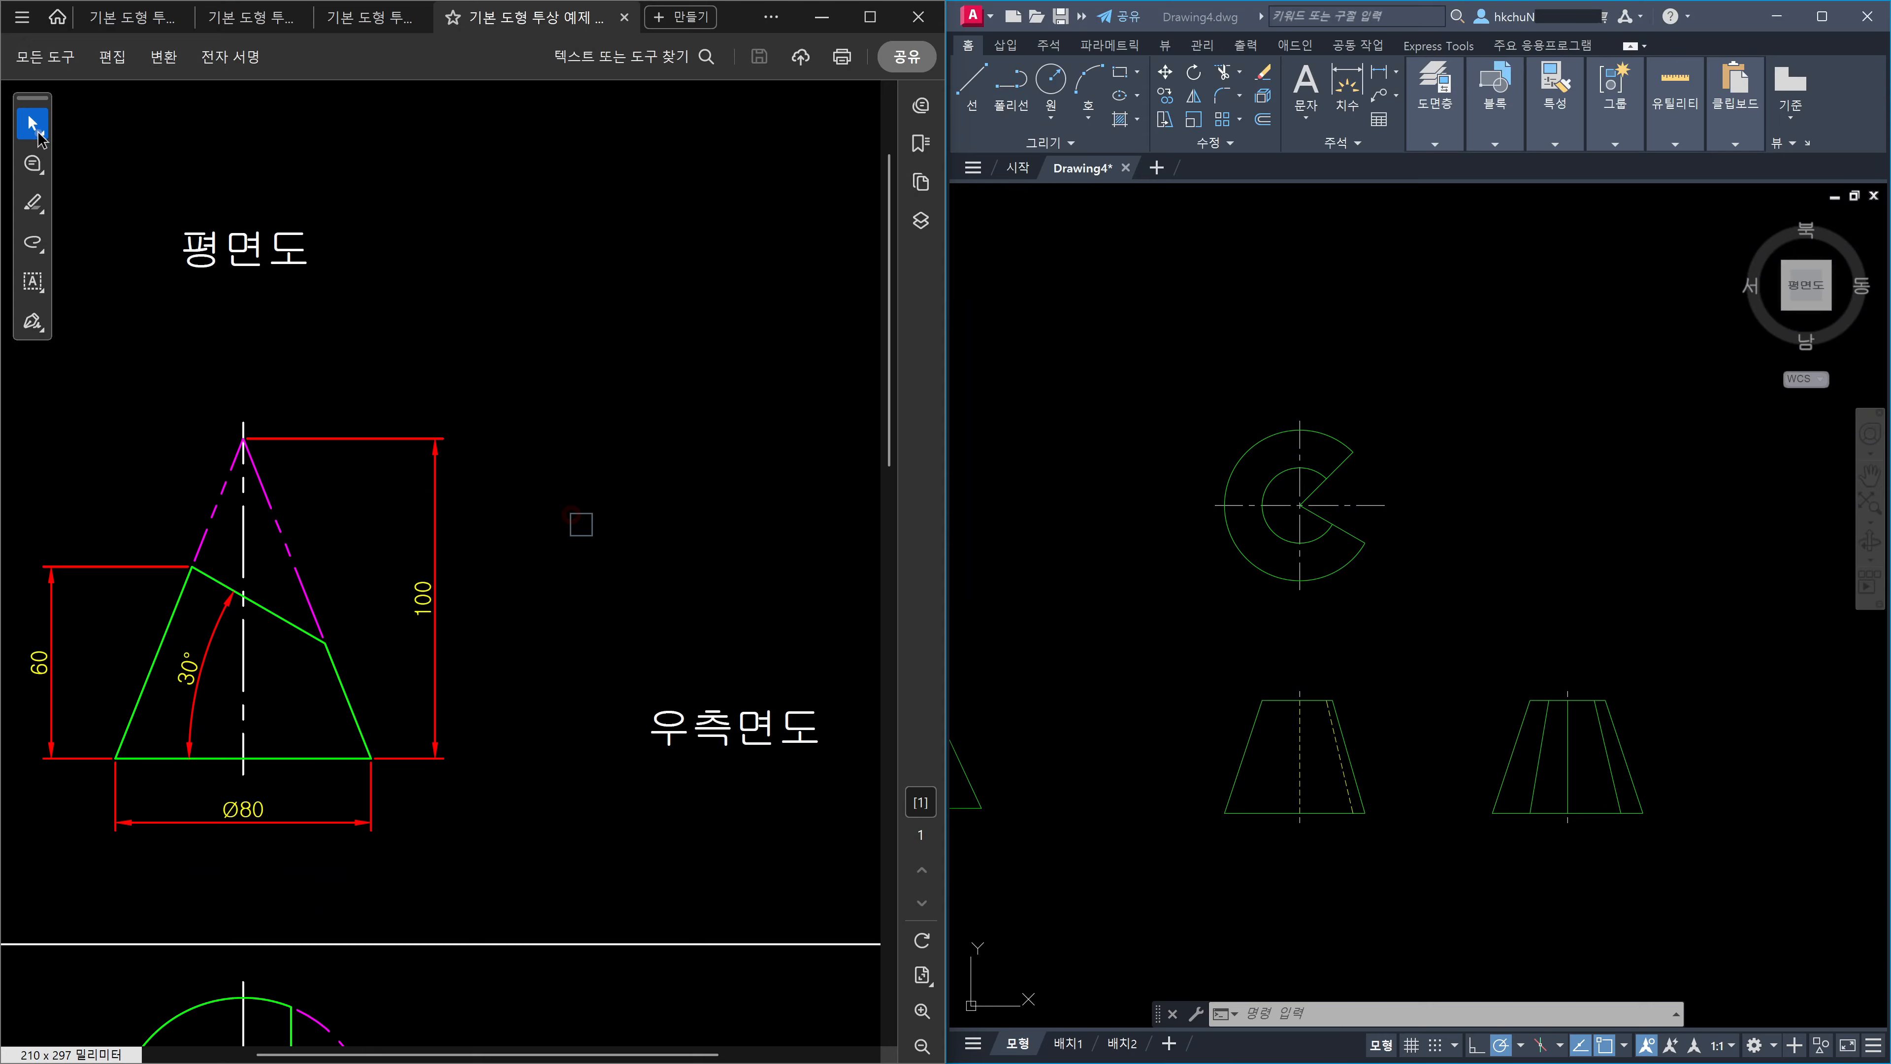
left_click(33, 125)
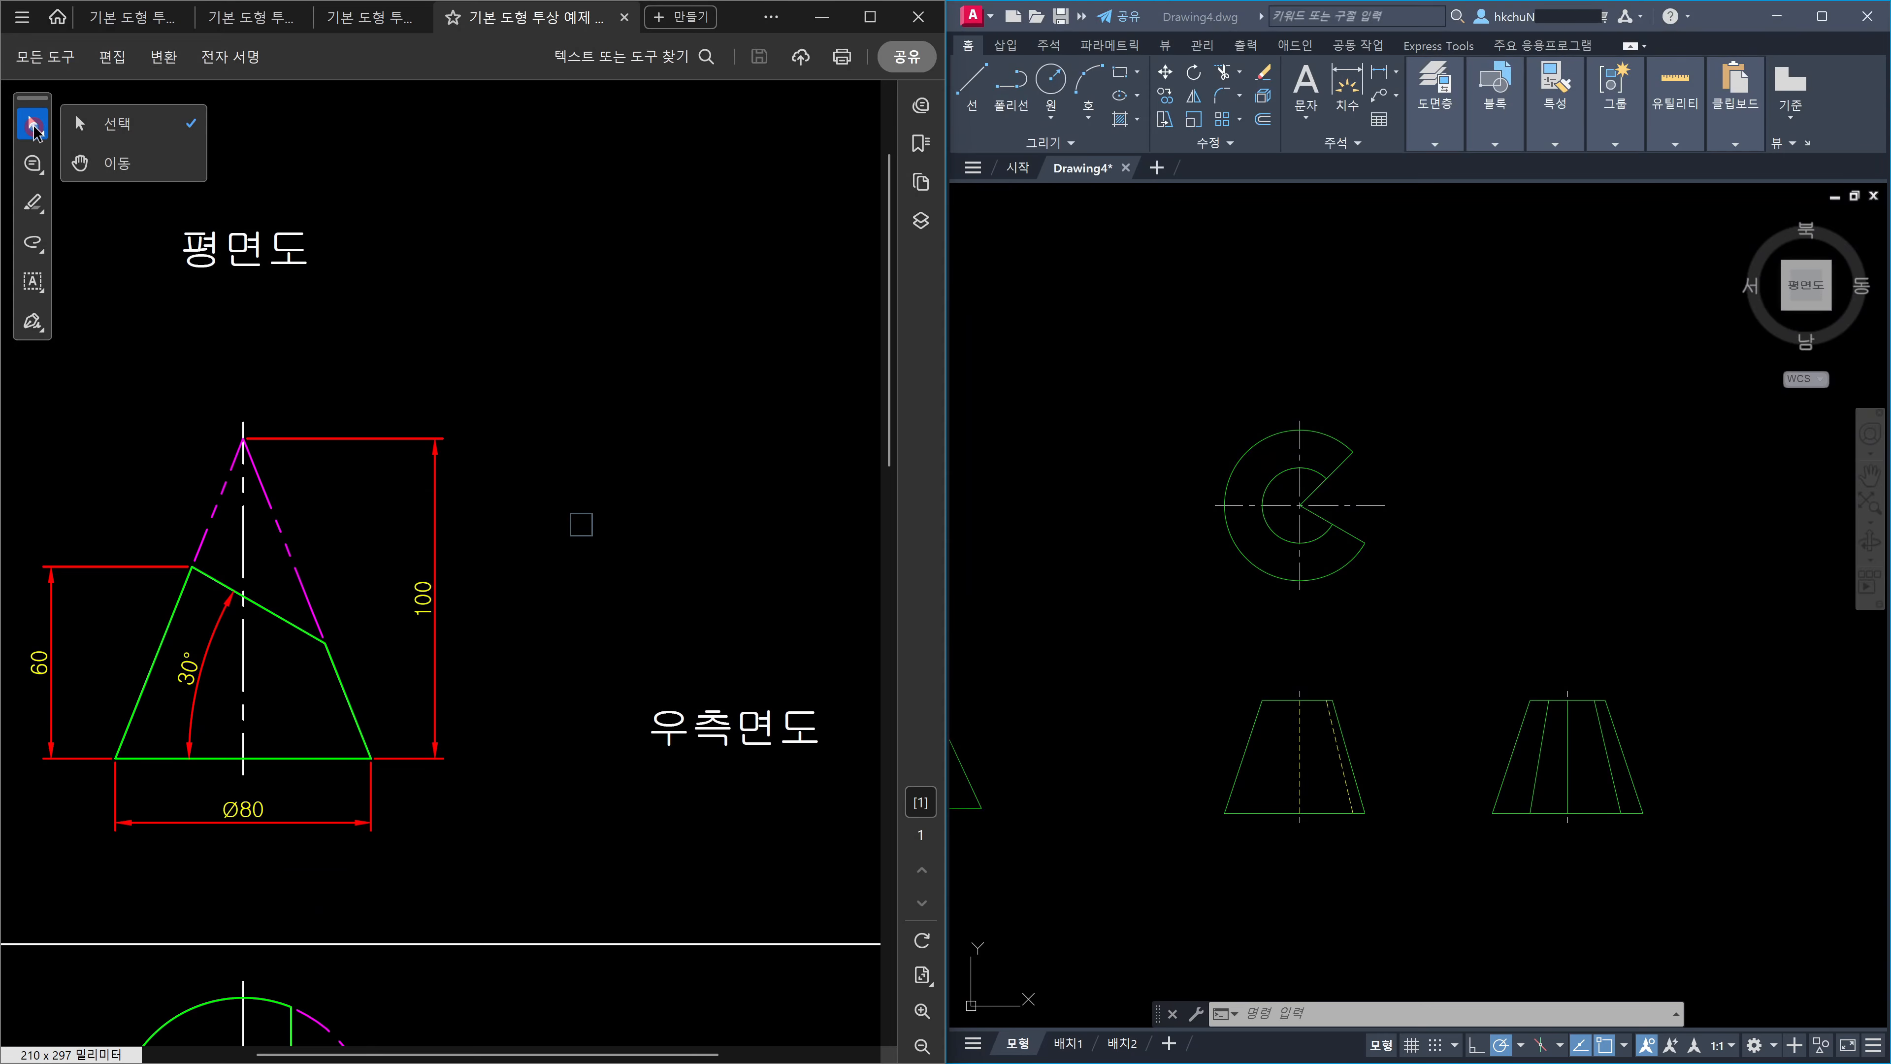
left_click(141, 166)
left_click(543, 361)
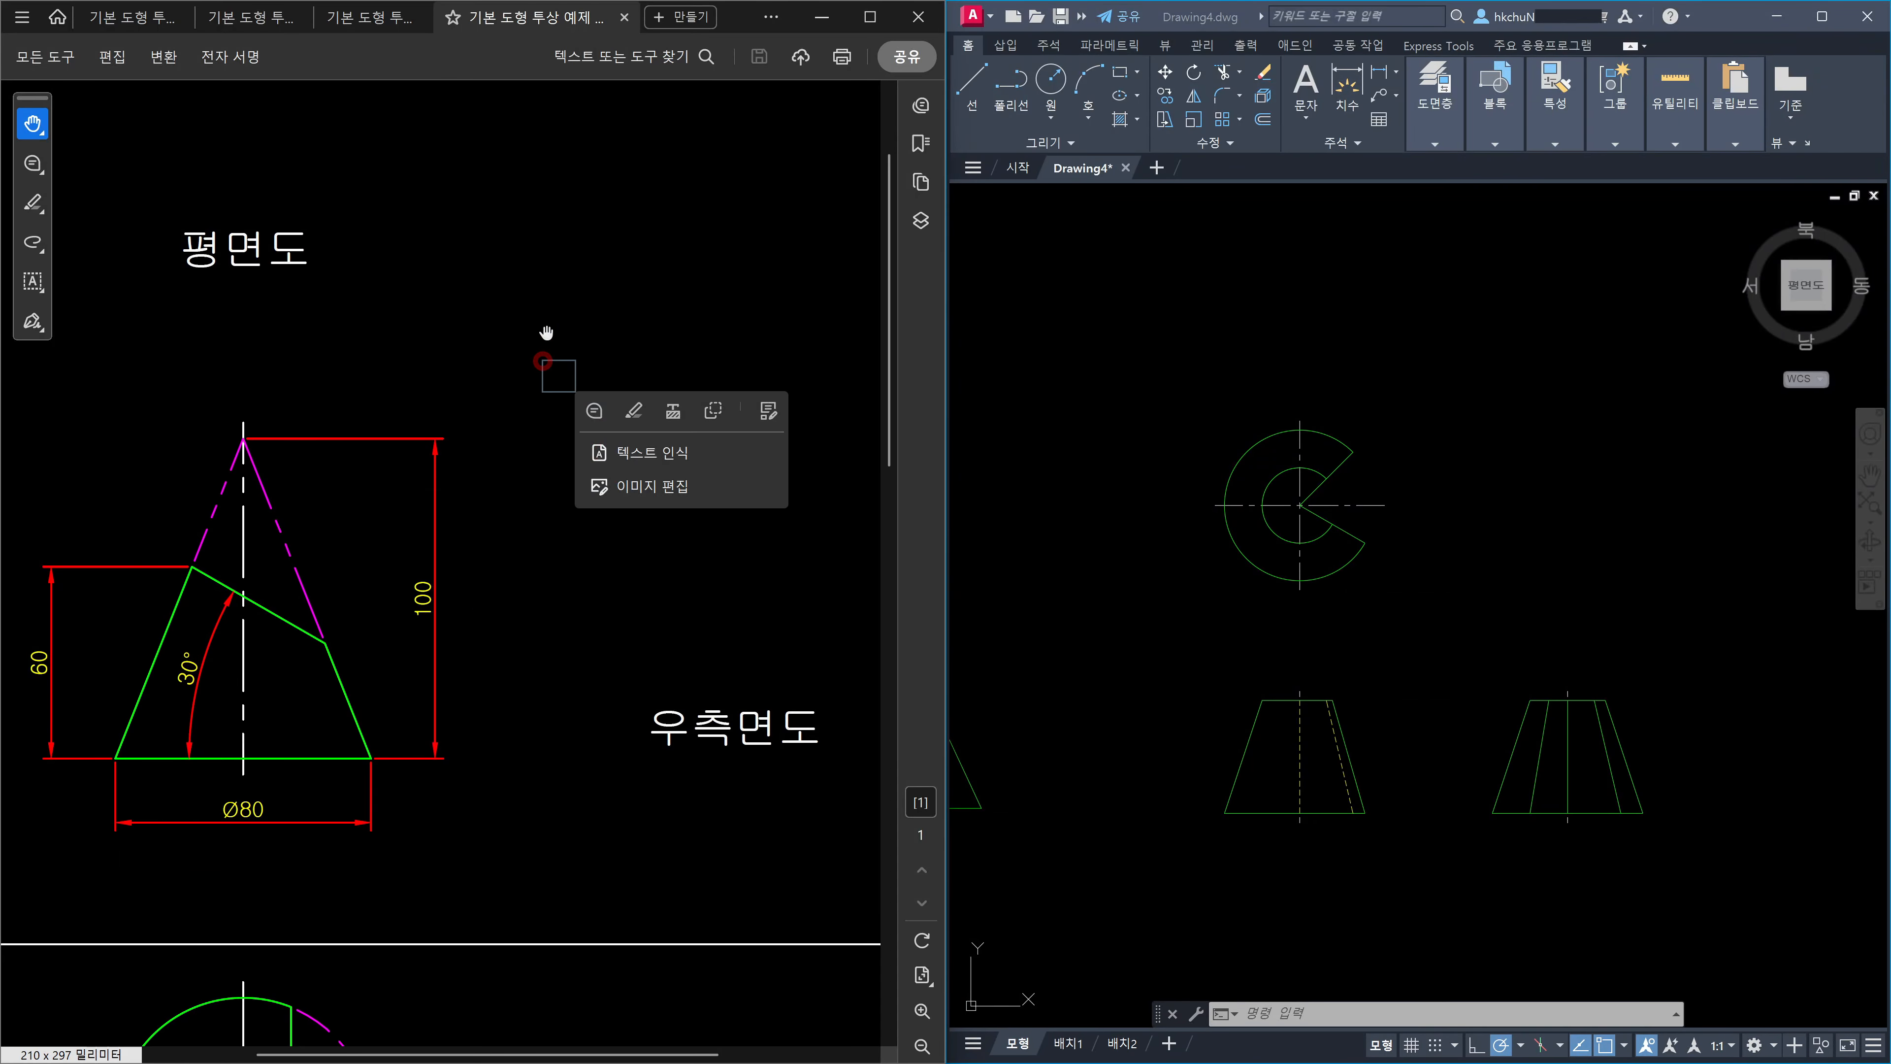
left_click(578, 160)
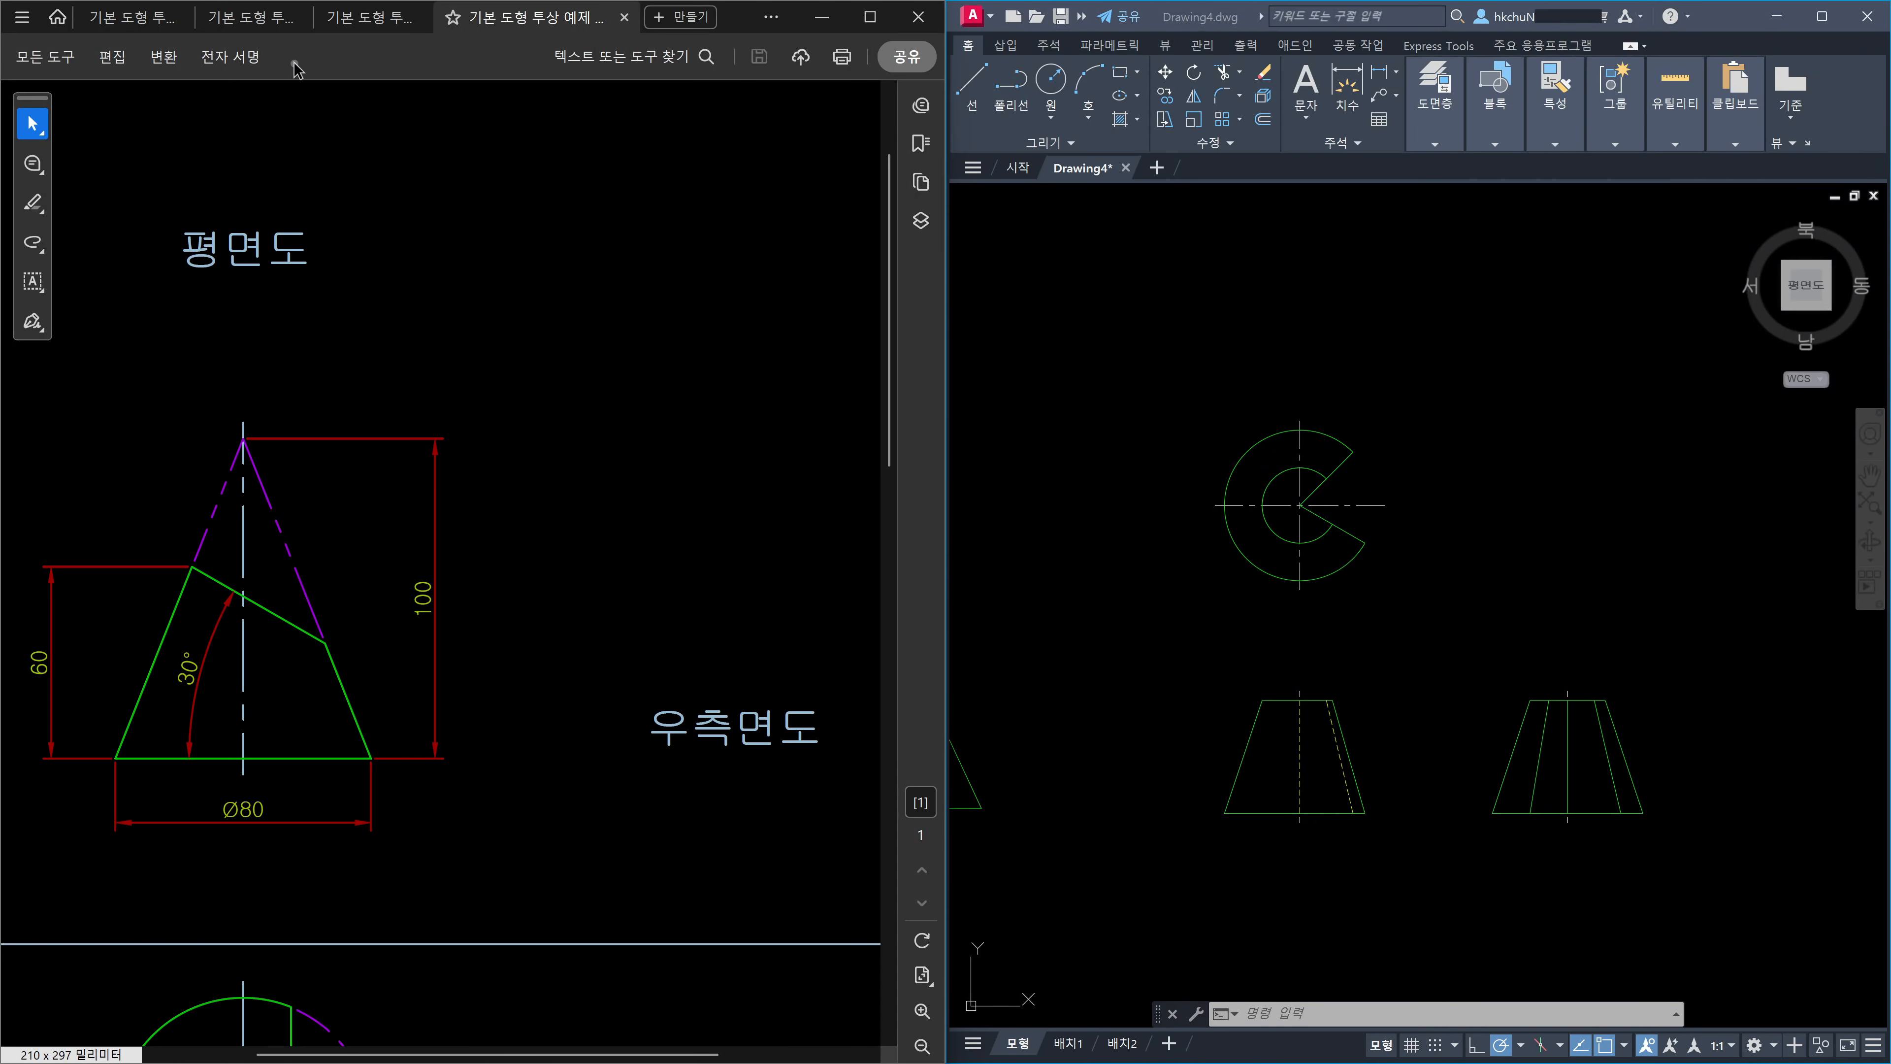
left_click(41, 125)
left_click(89, 166)
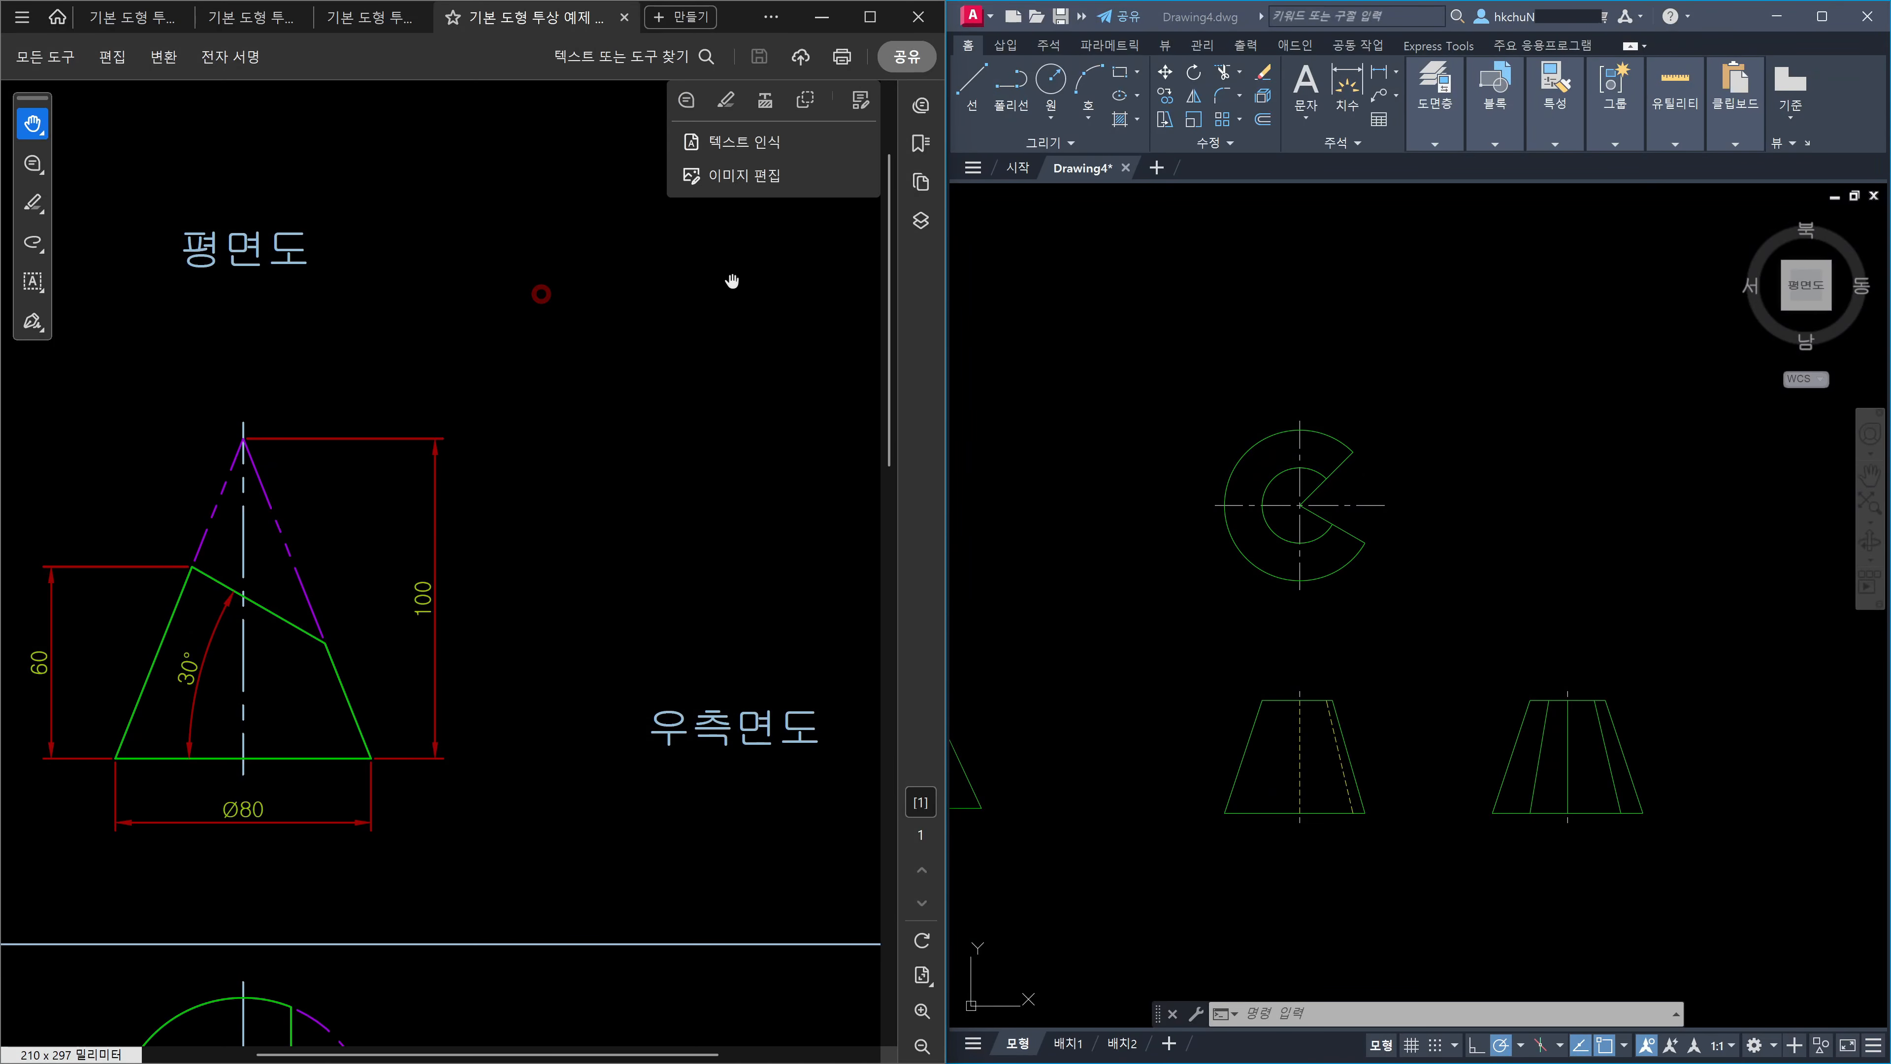
left_click(700, 292)
left_click(506, 162)
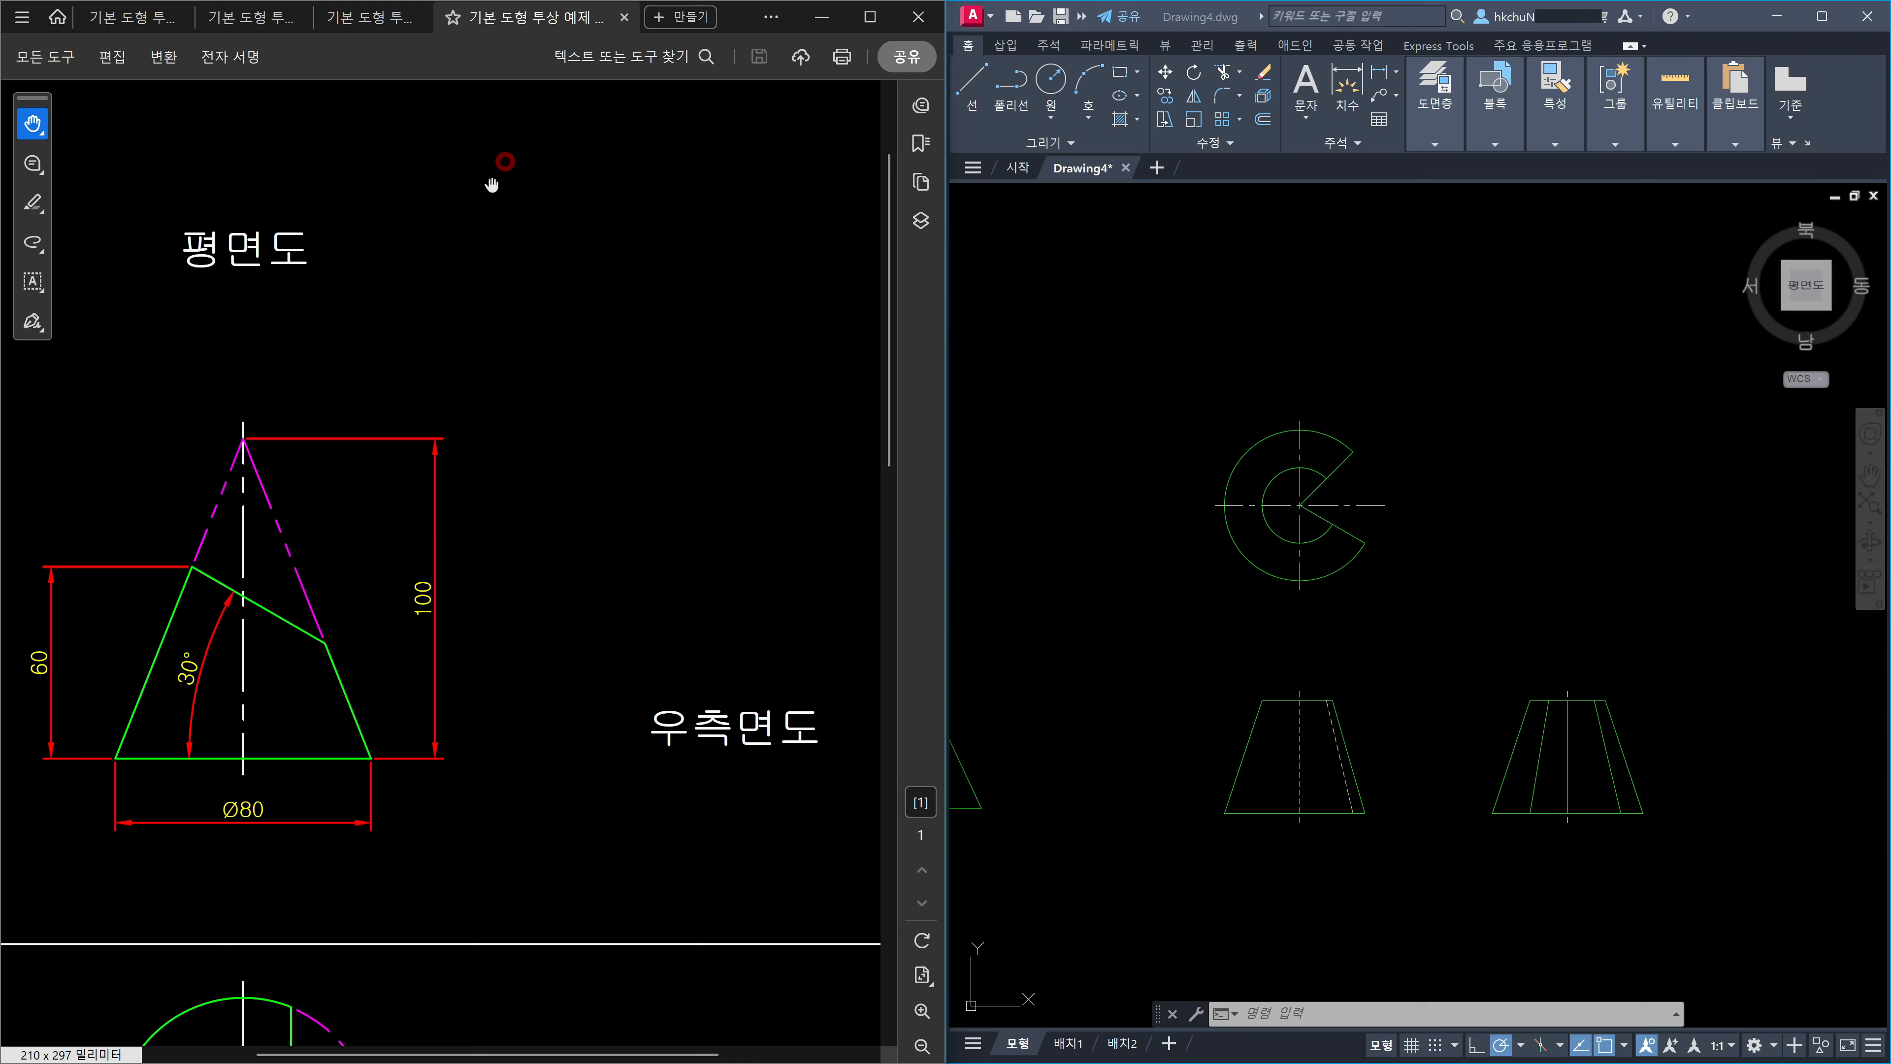
left_click_drag(525, 183, 531, 255)
left_click(1498, 562)
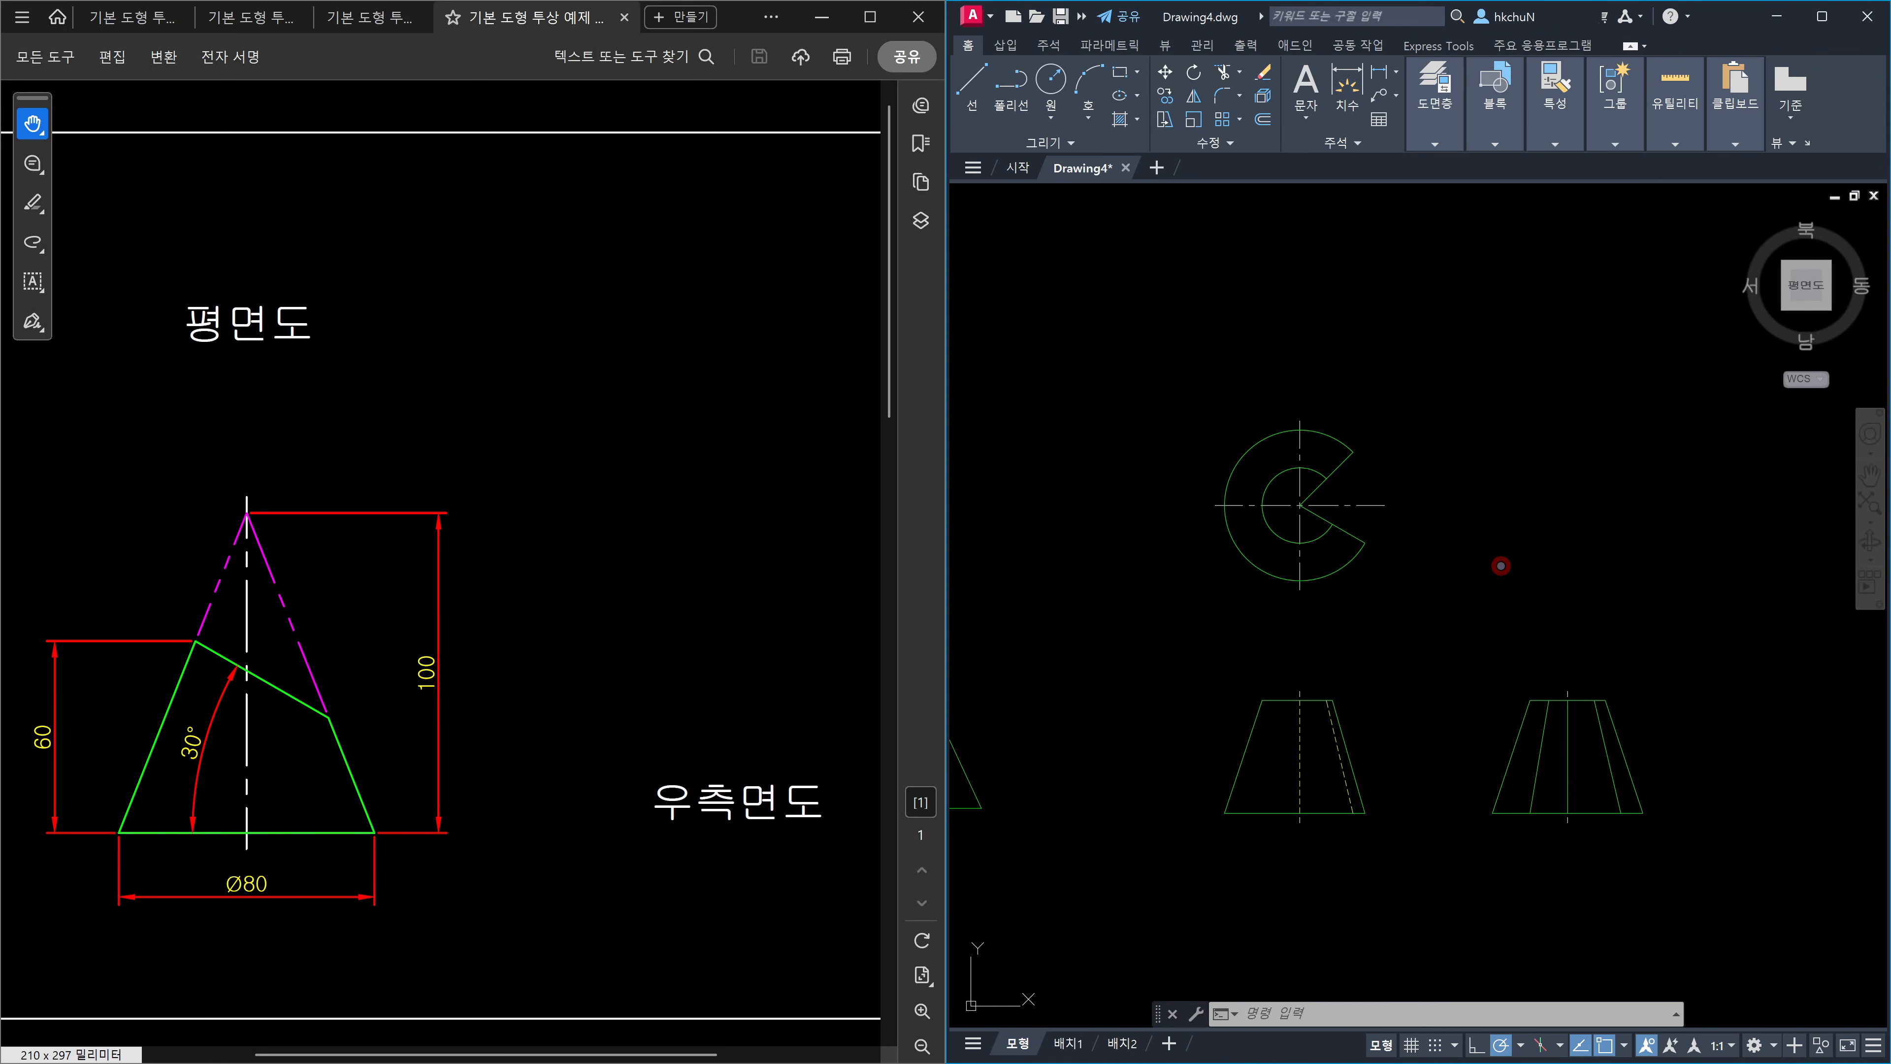
key("Escape")
middle_click_drag(1754, 664, 1274, 684)
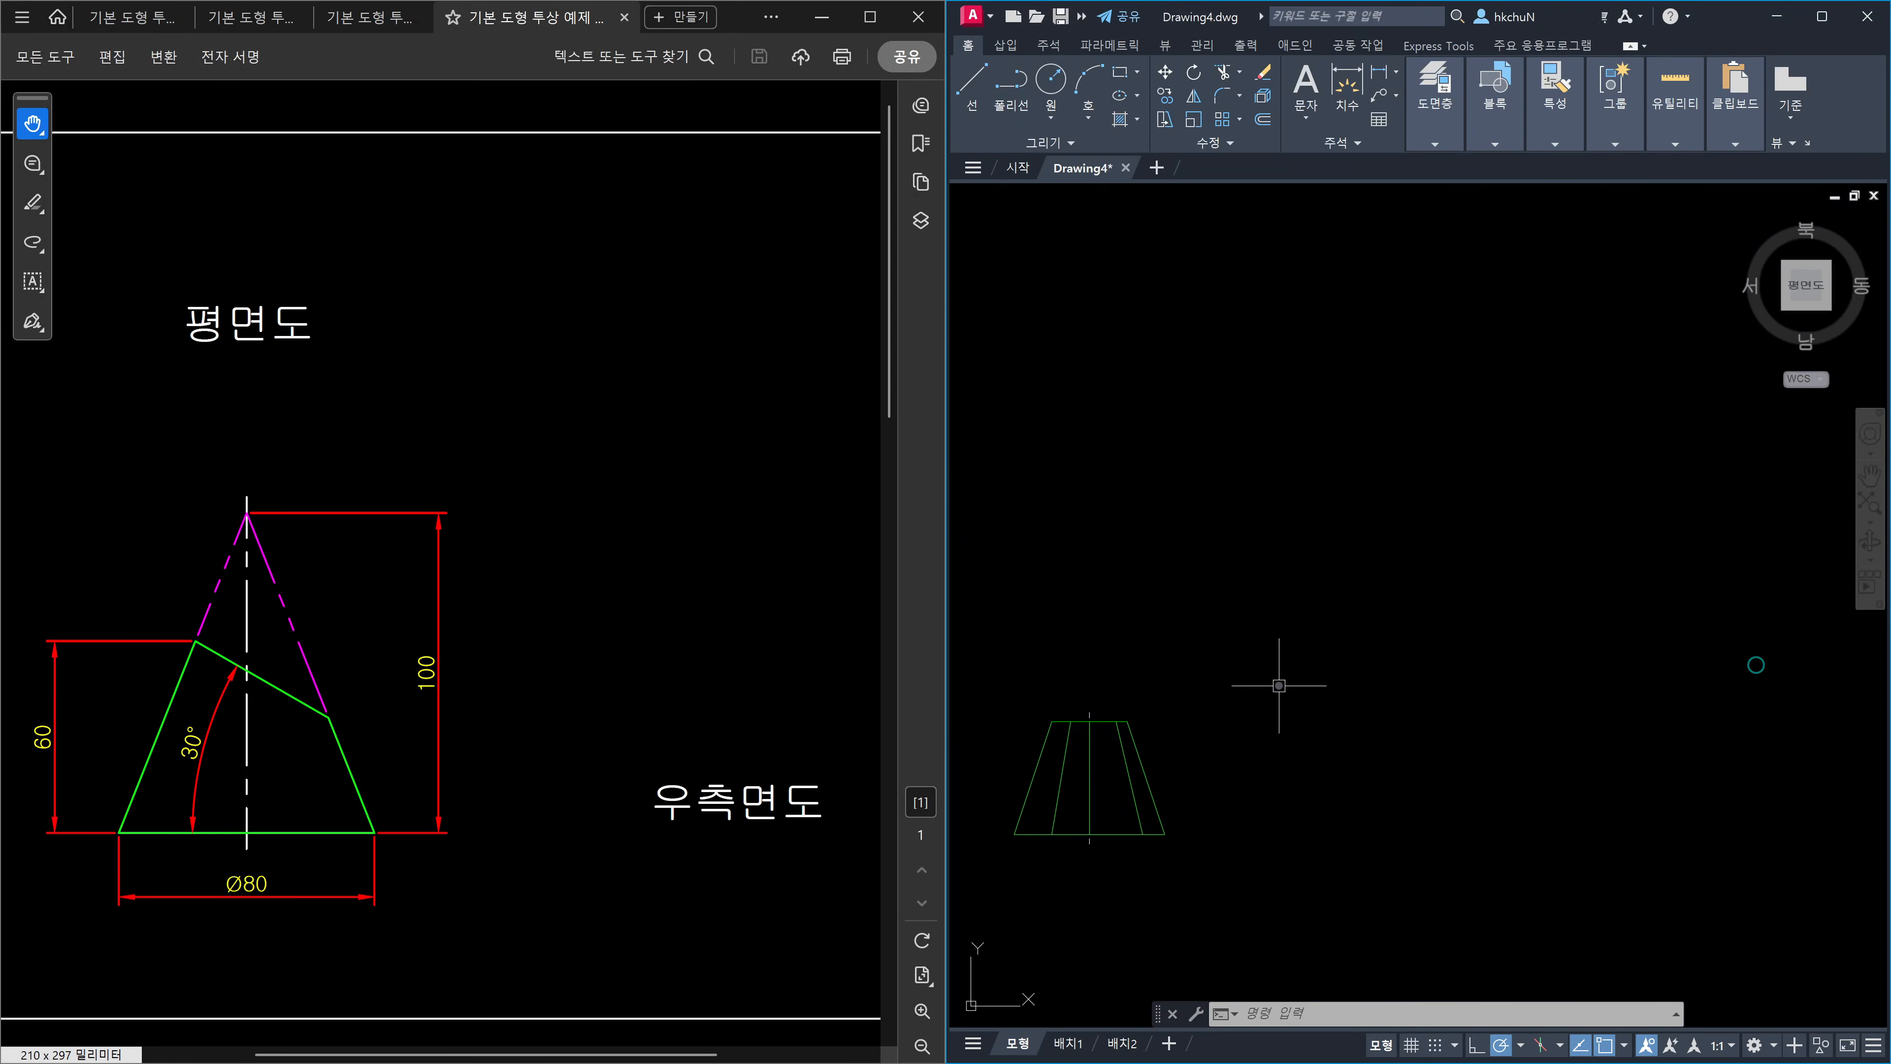
left_click(1469, 690)
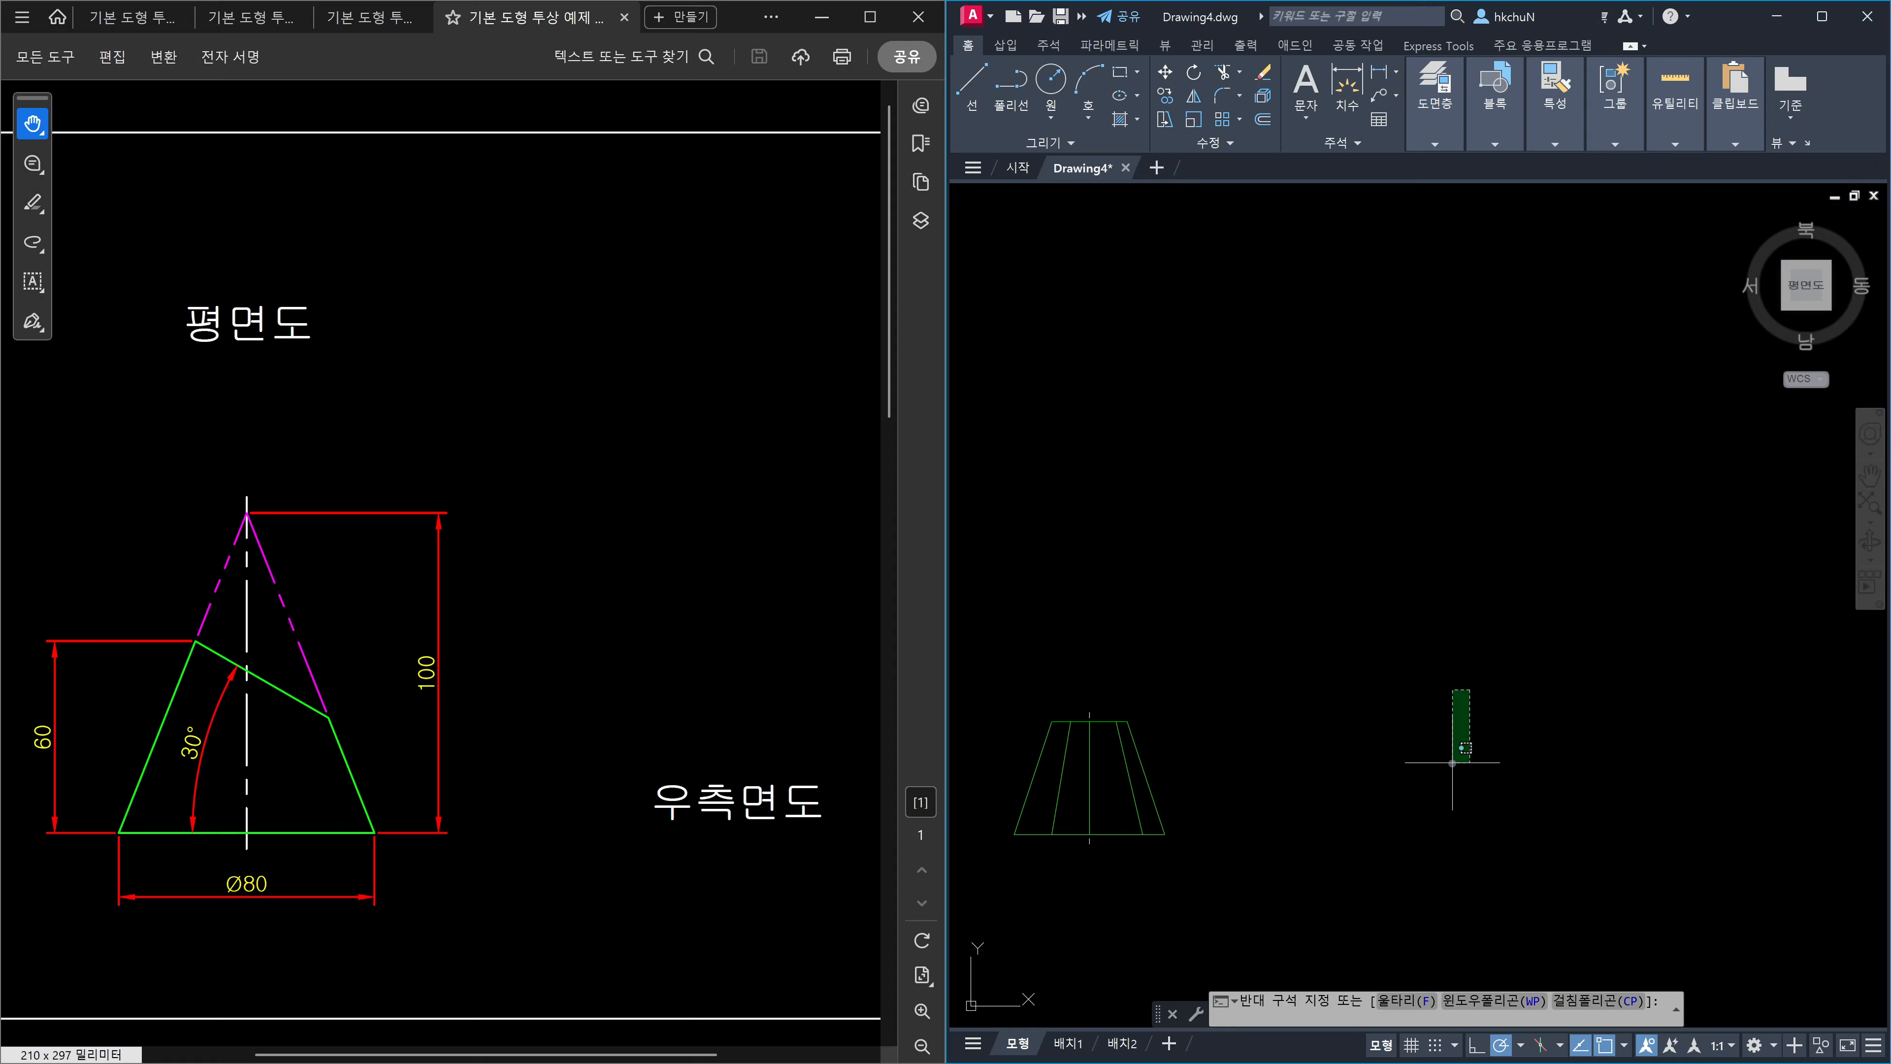
key("Escape")
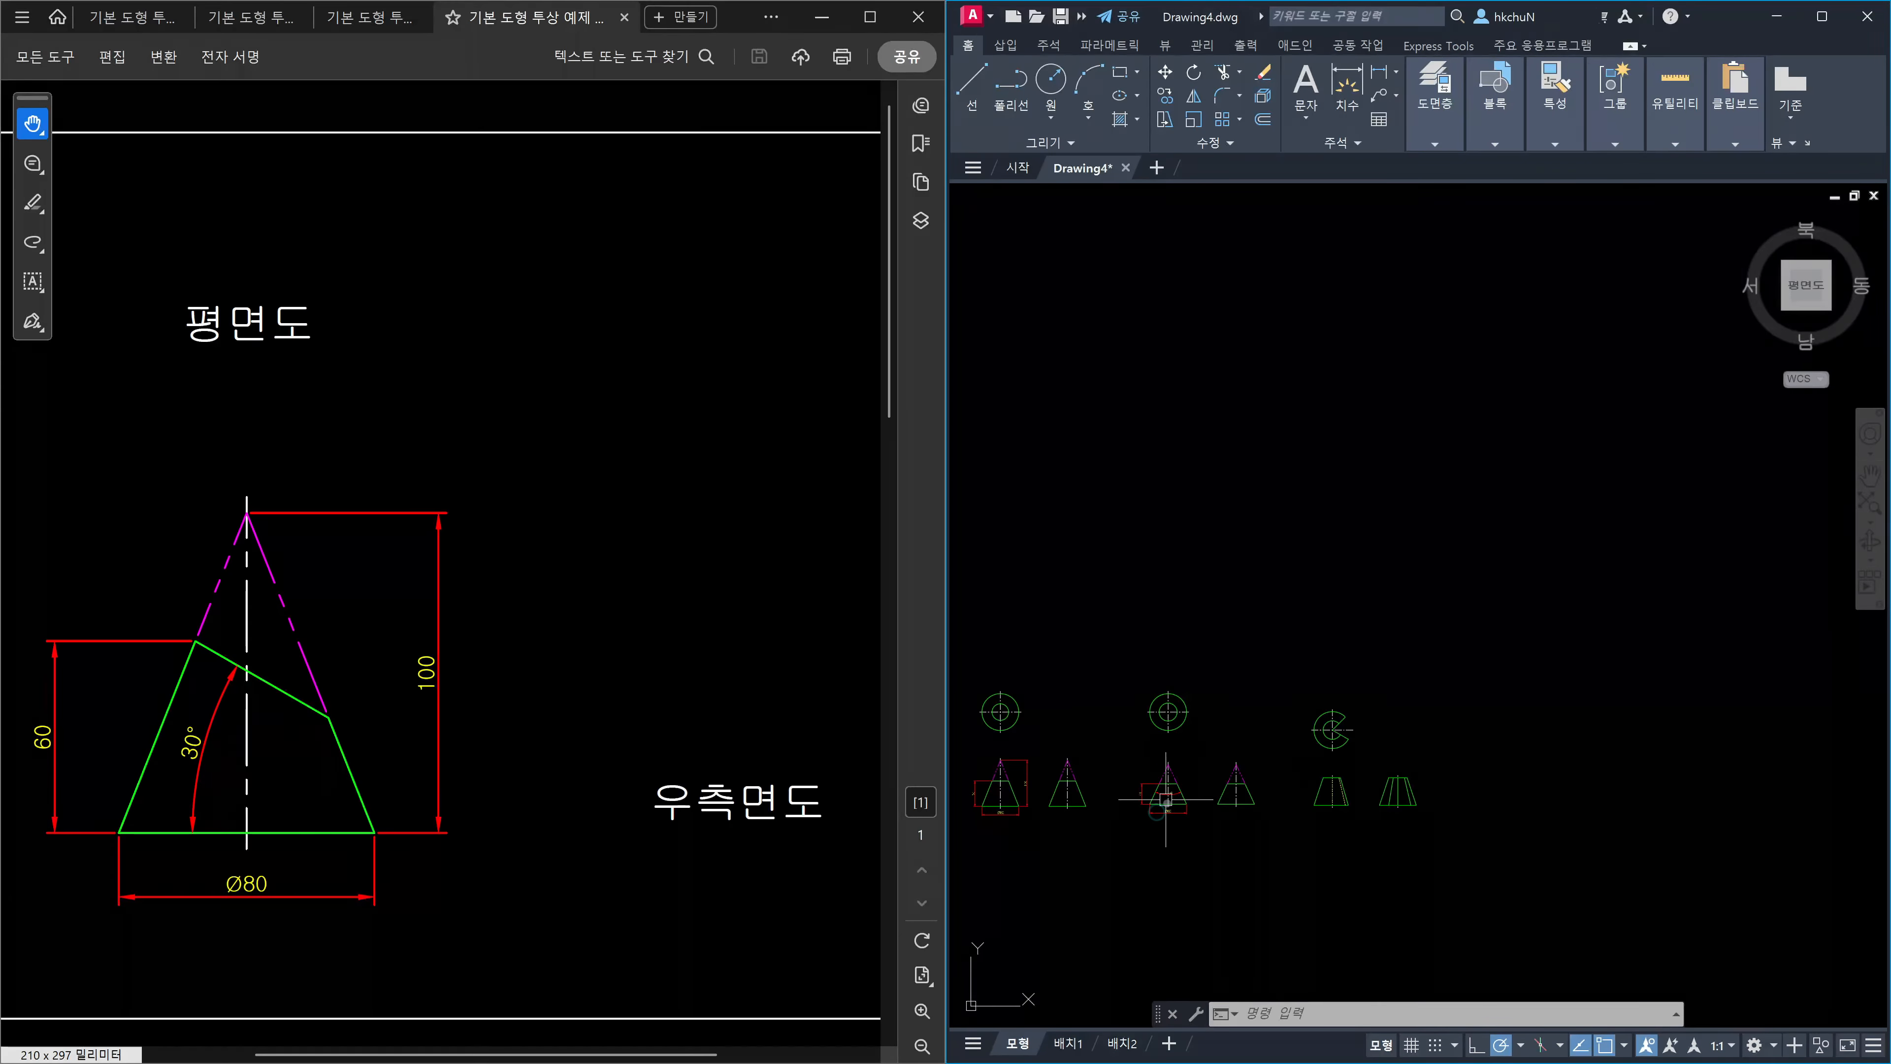
Switch to AutoCAD and copy the first cone's top, front and side views with dimensions to the empty area beyond the cut-out cone.
scroll(1254, 820, "up", 7)
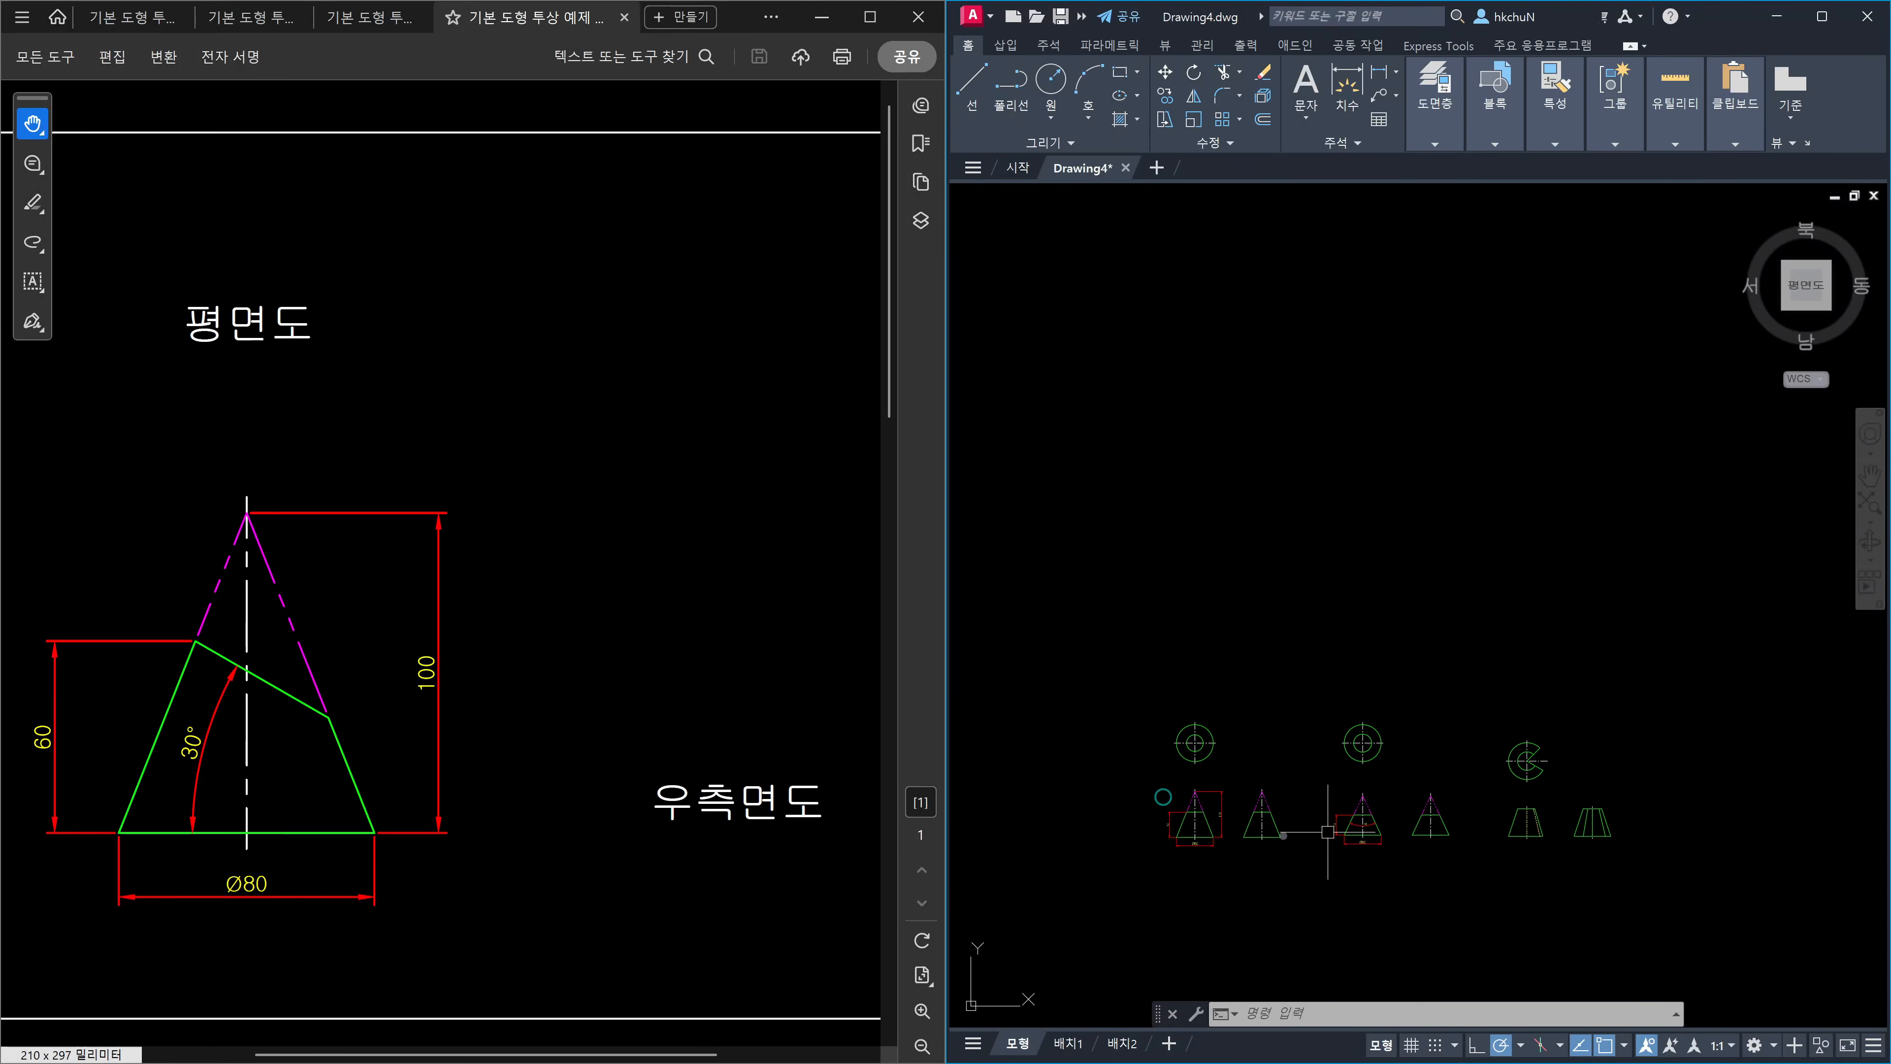
scroll(1254, 820, "down", 4)
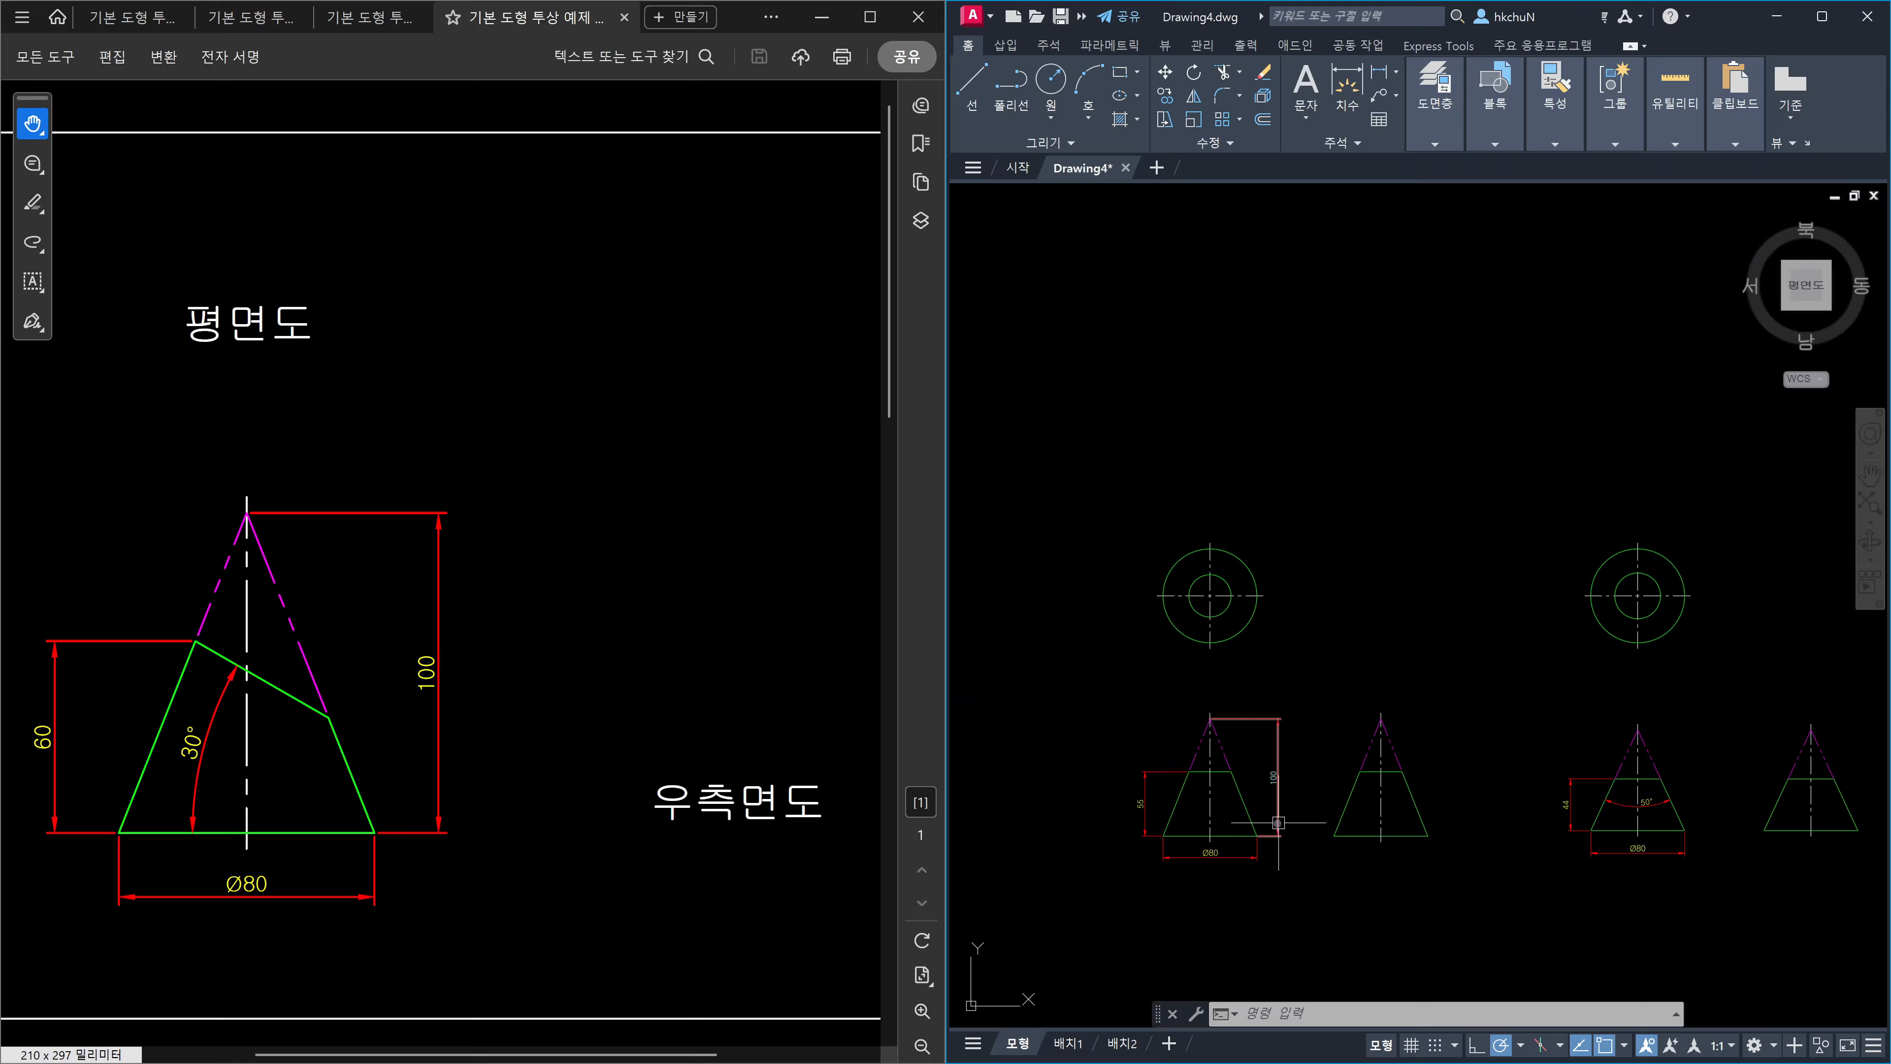
key("Escape")
key("Escape")
type("co")
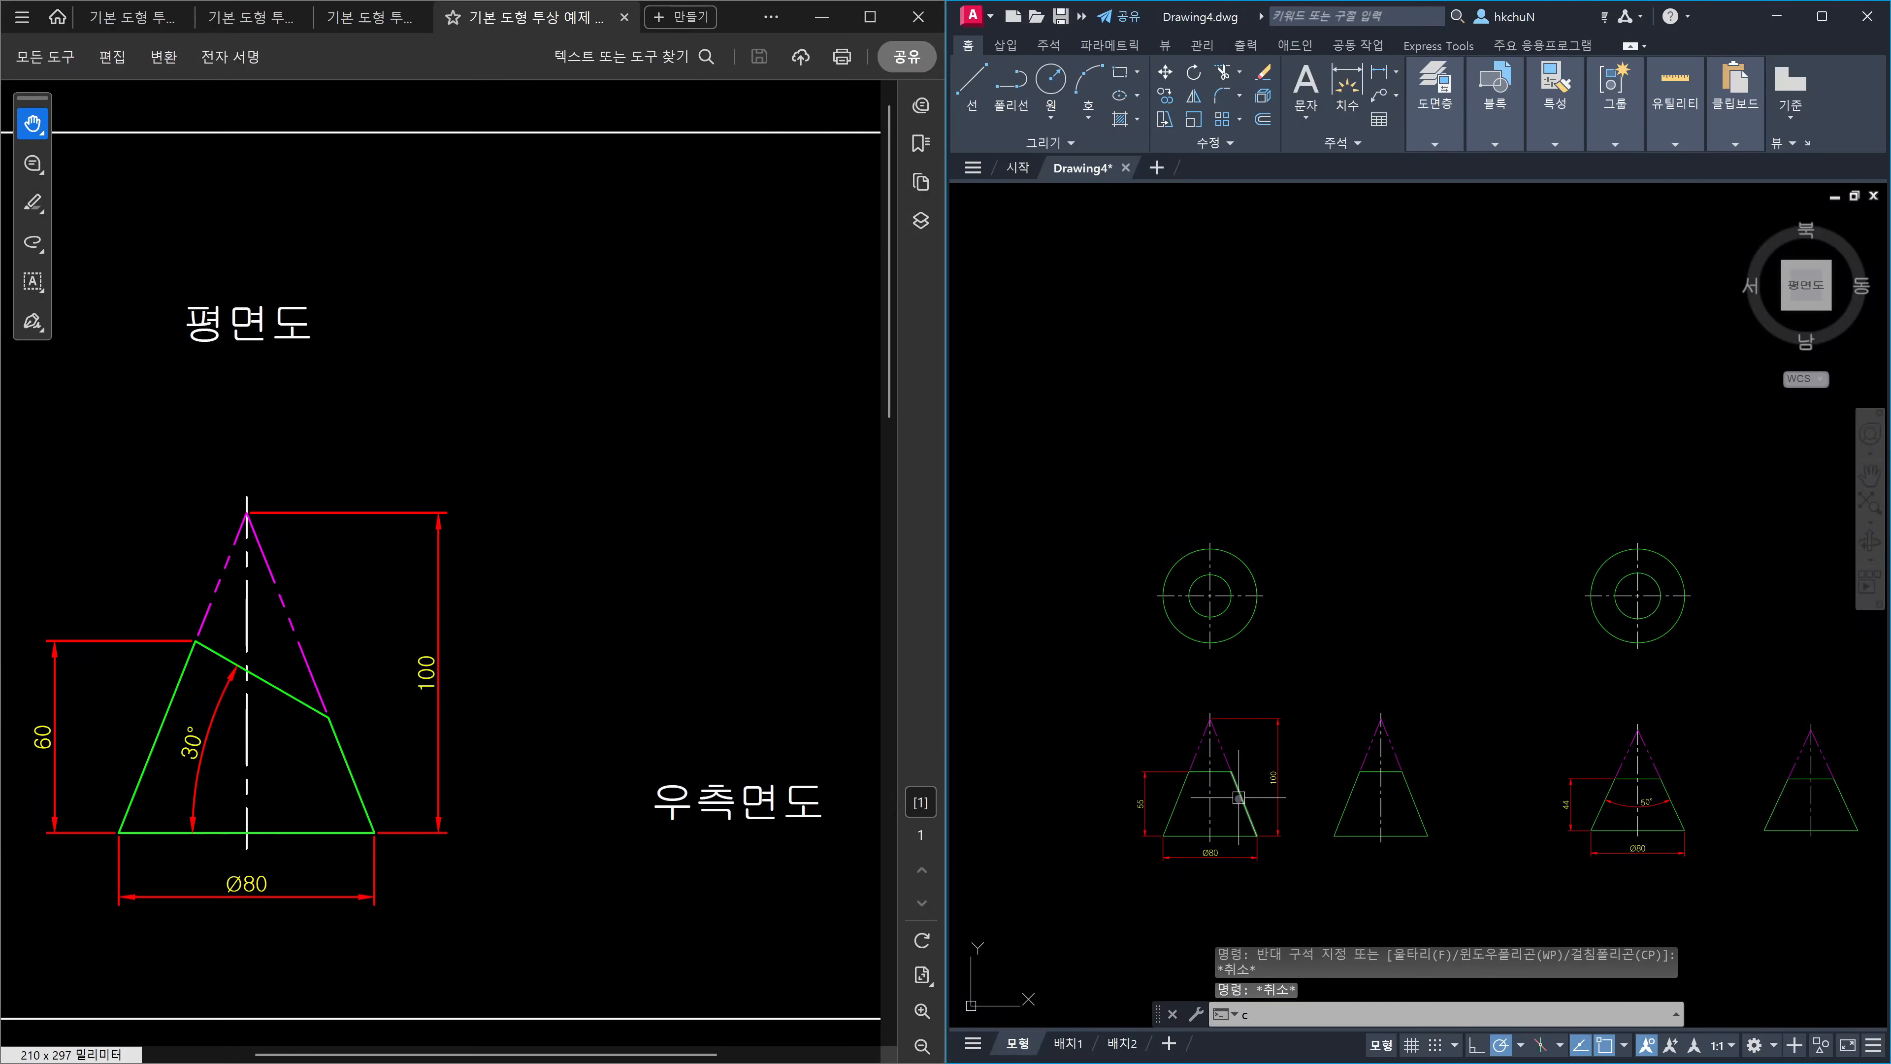
key("Return")
left_click(1105, 499)
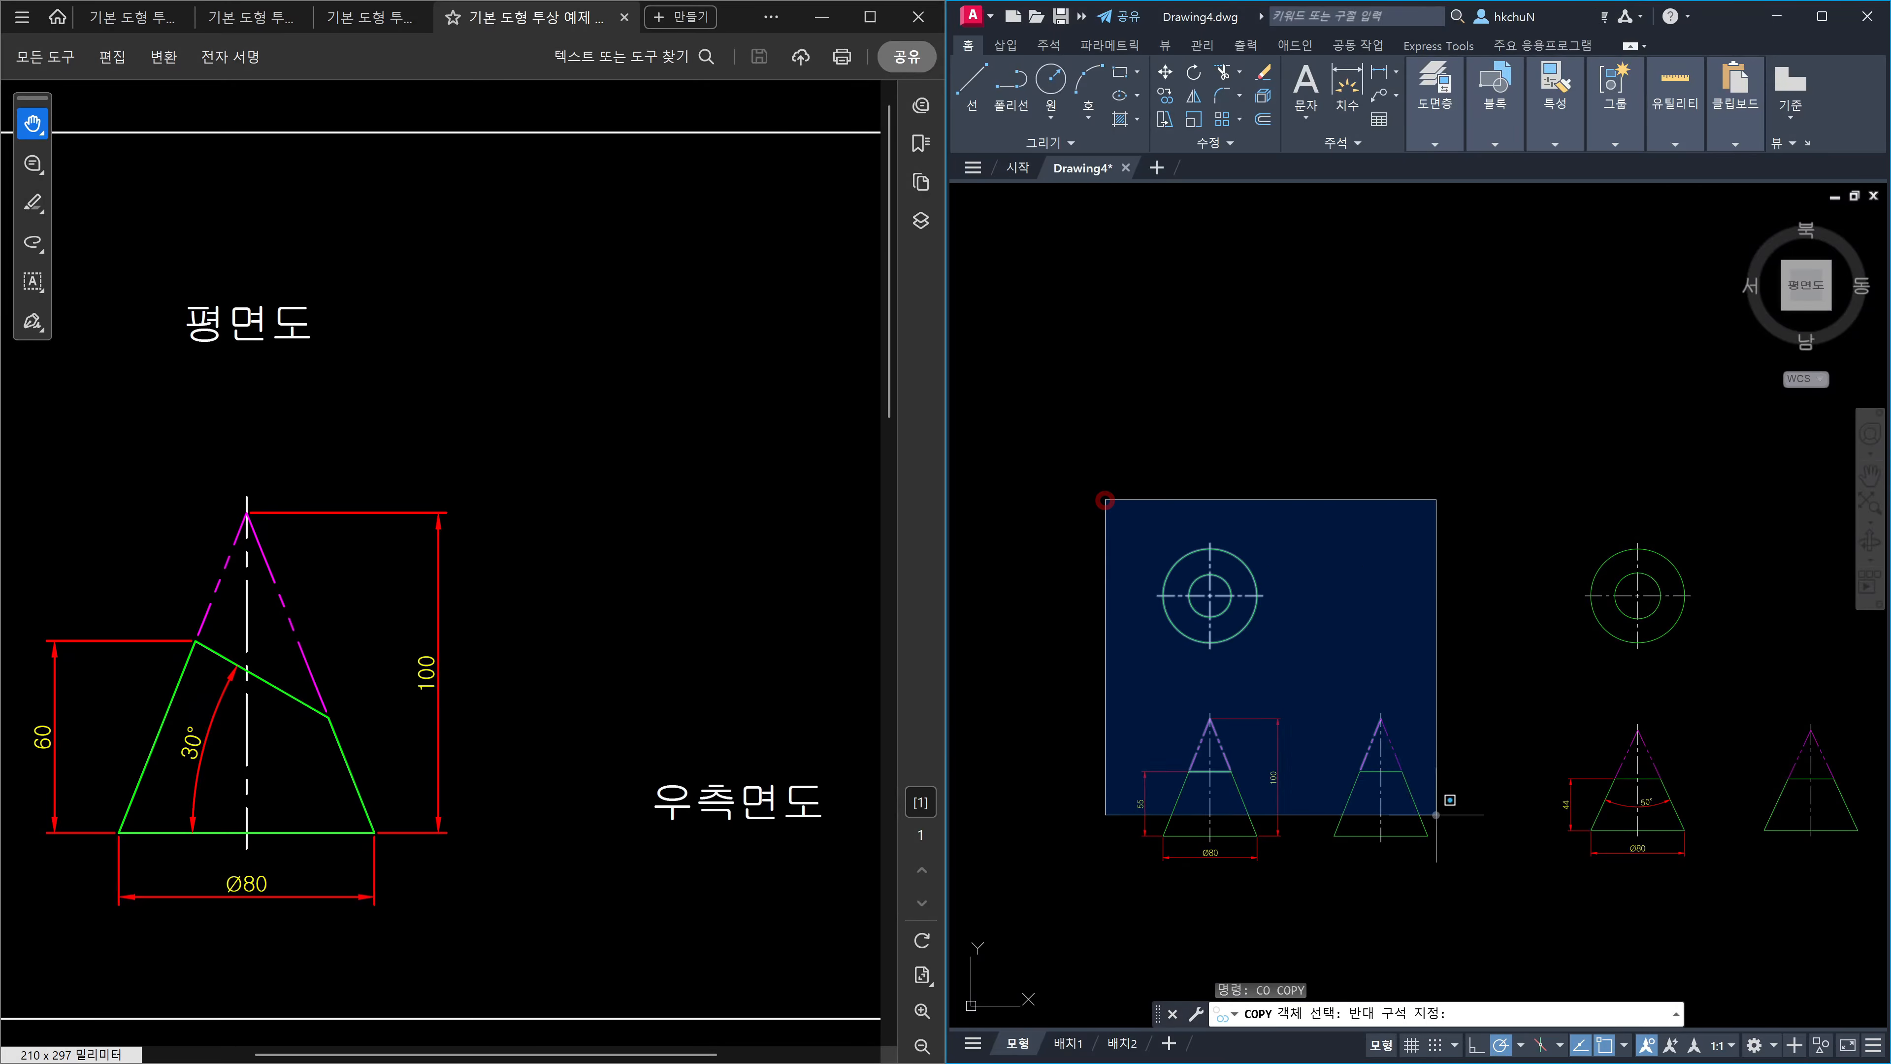
left_click(1452, 884)
key("Return")
left_click(1343, 884)
scroll(1497, 872, "down", 2)
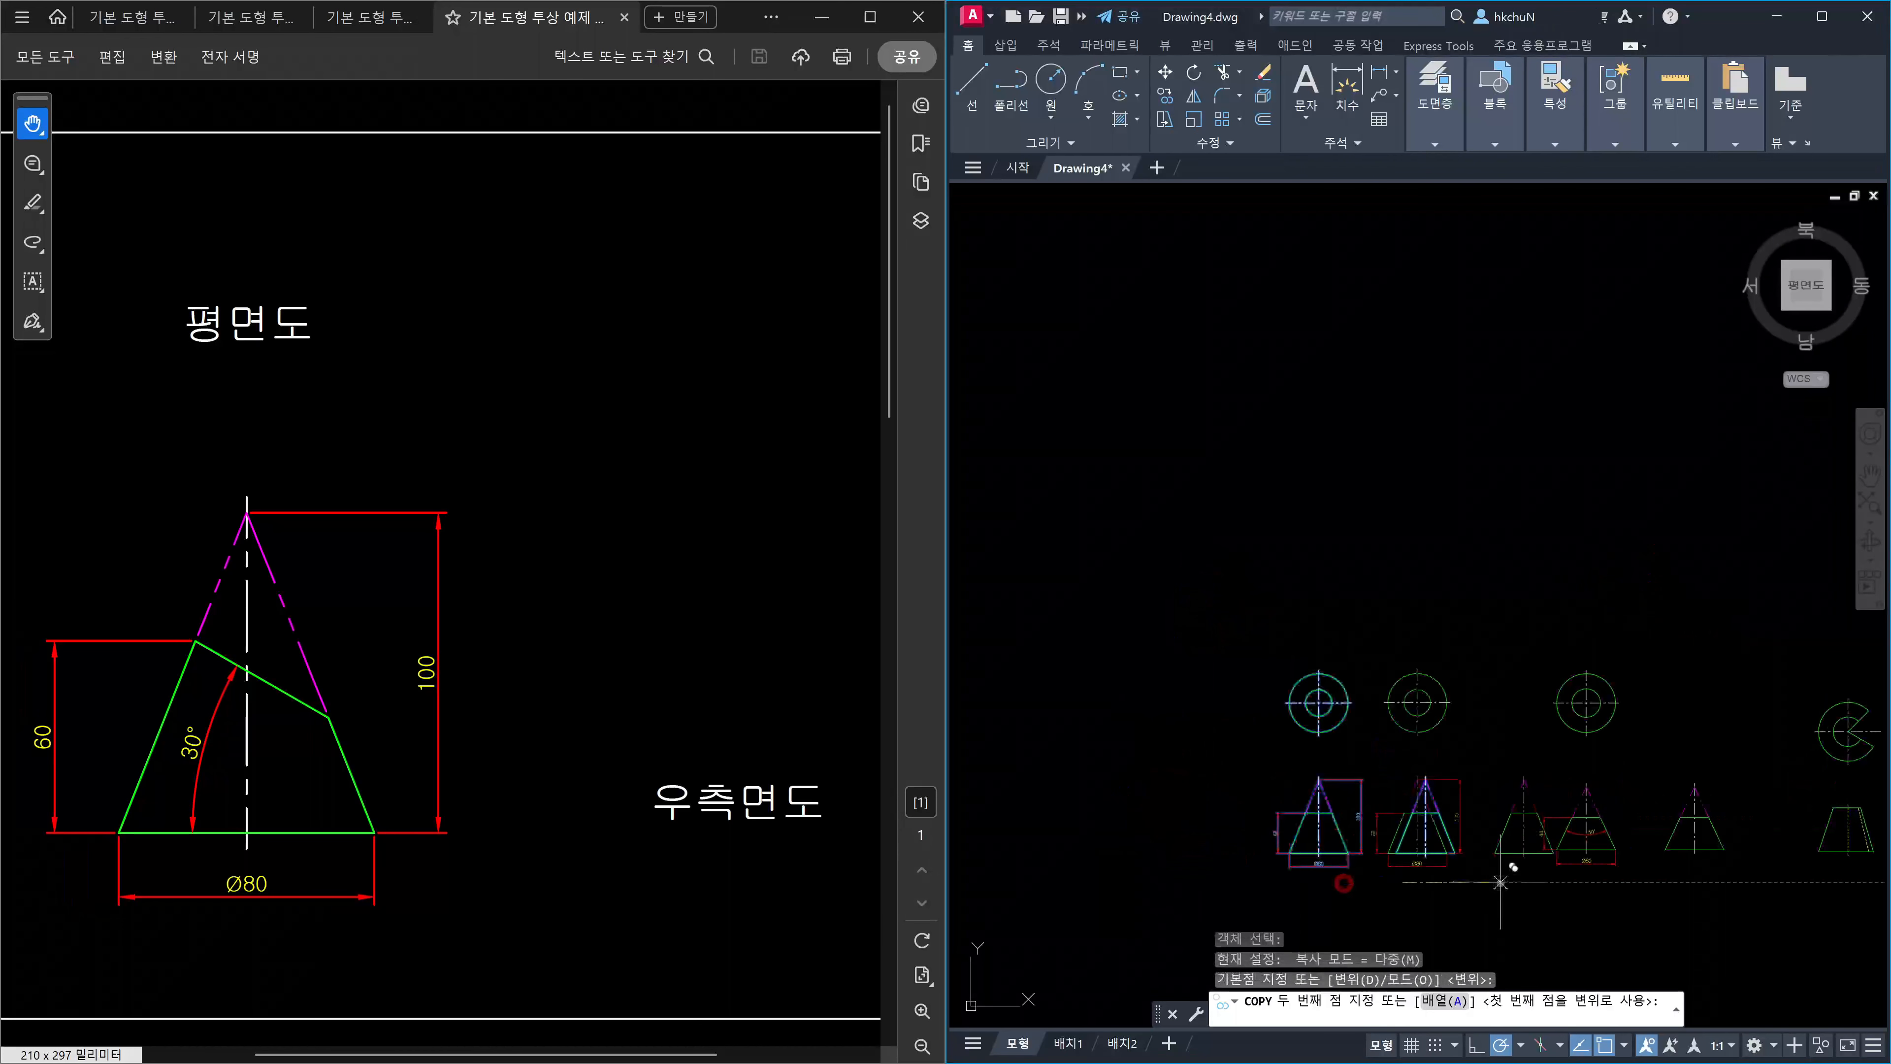
middle_click_drag(1561, 894, 1000, 840)
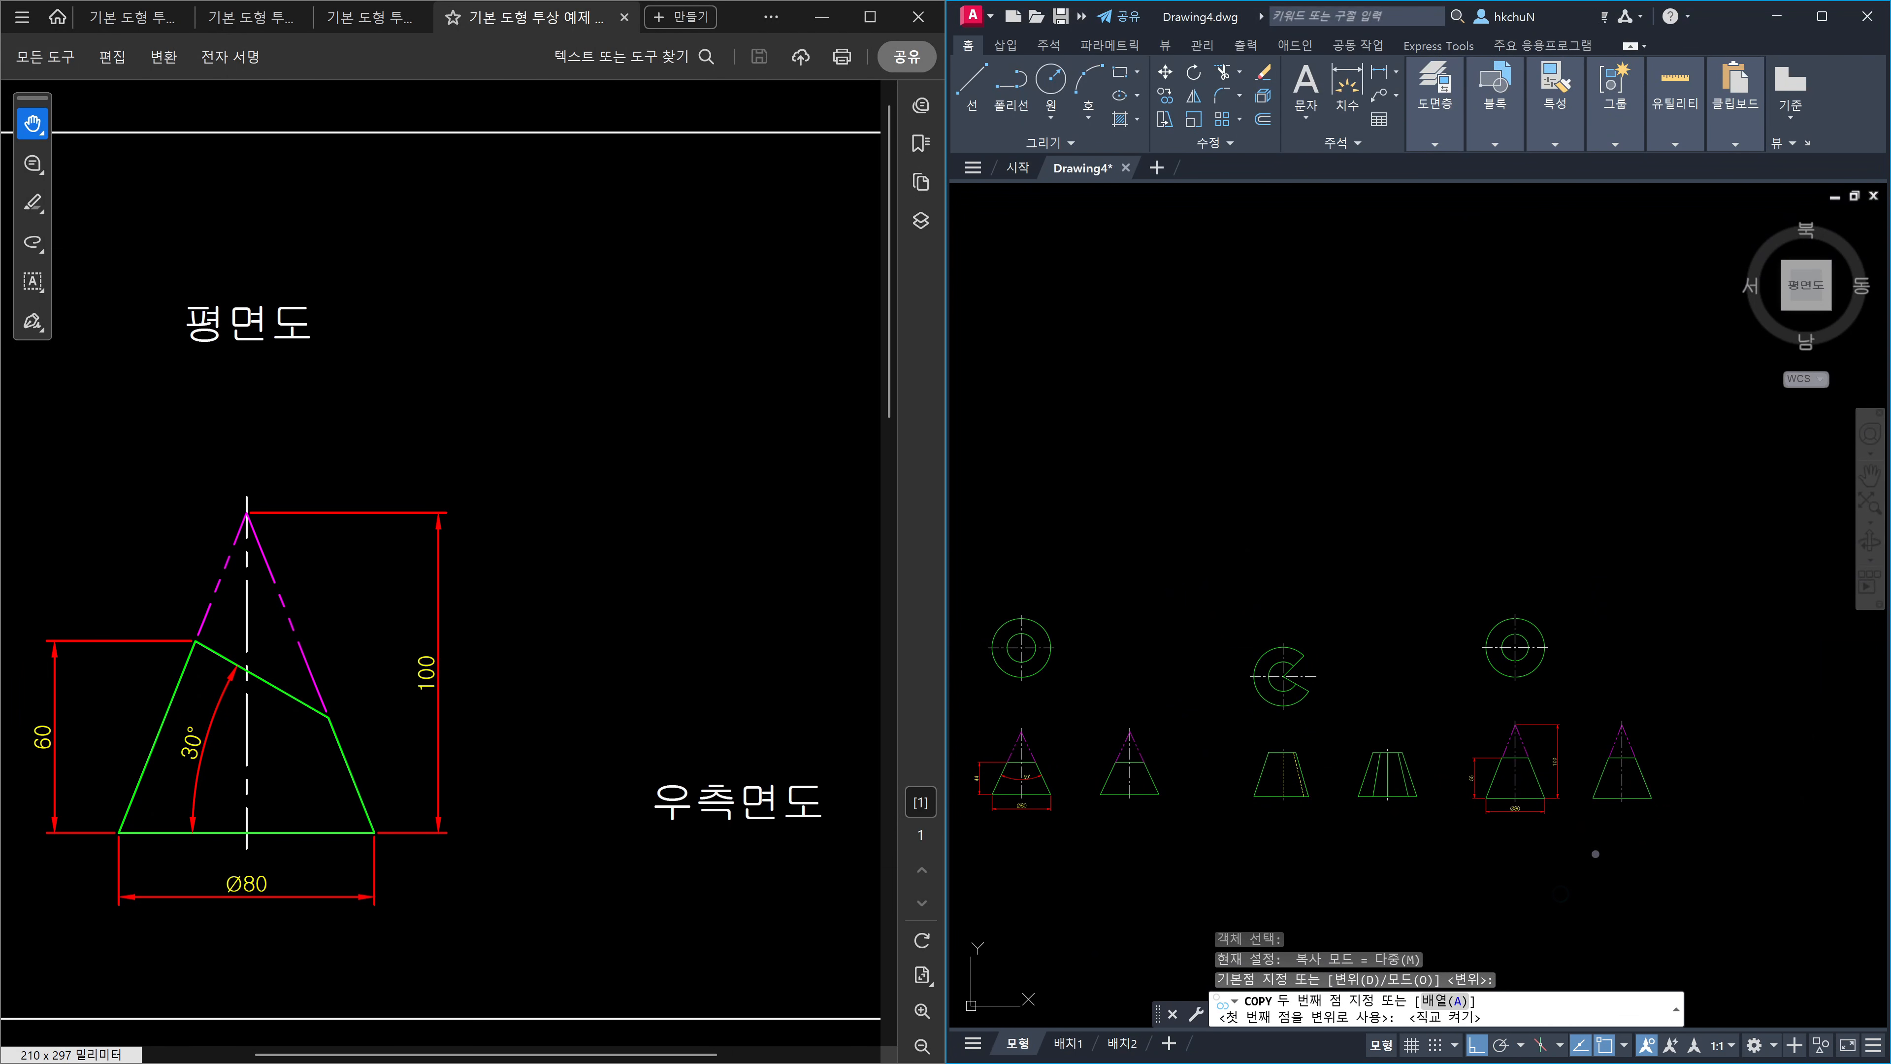
left_click(1599, 849)
key("Return")
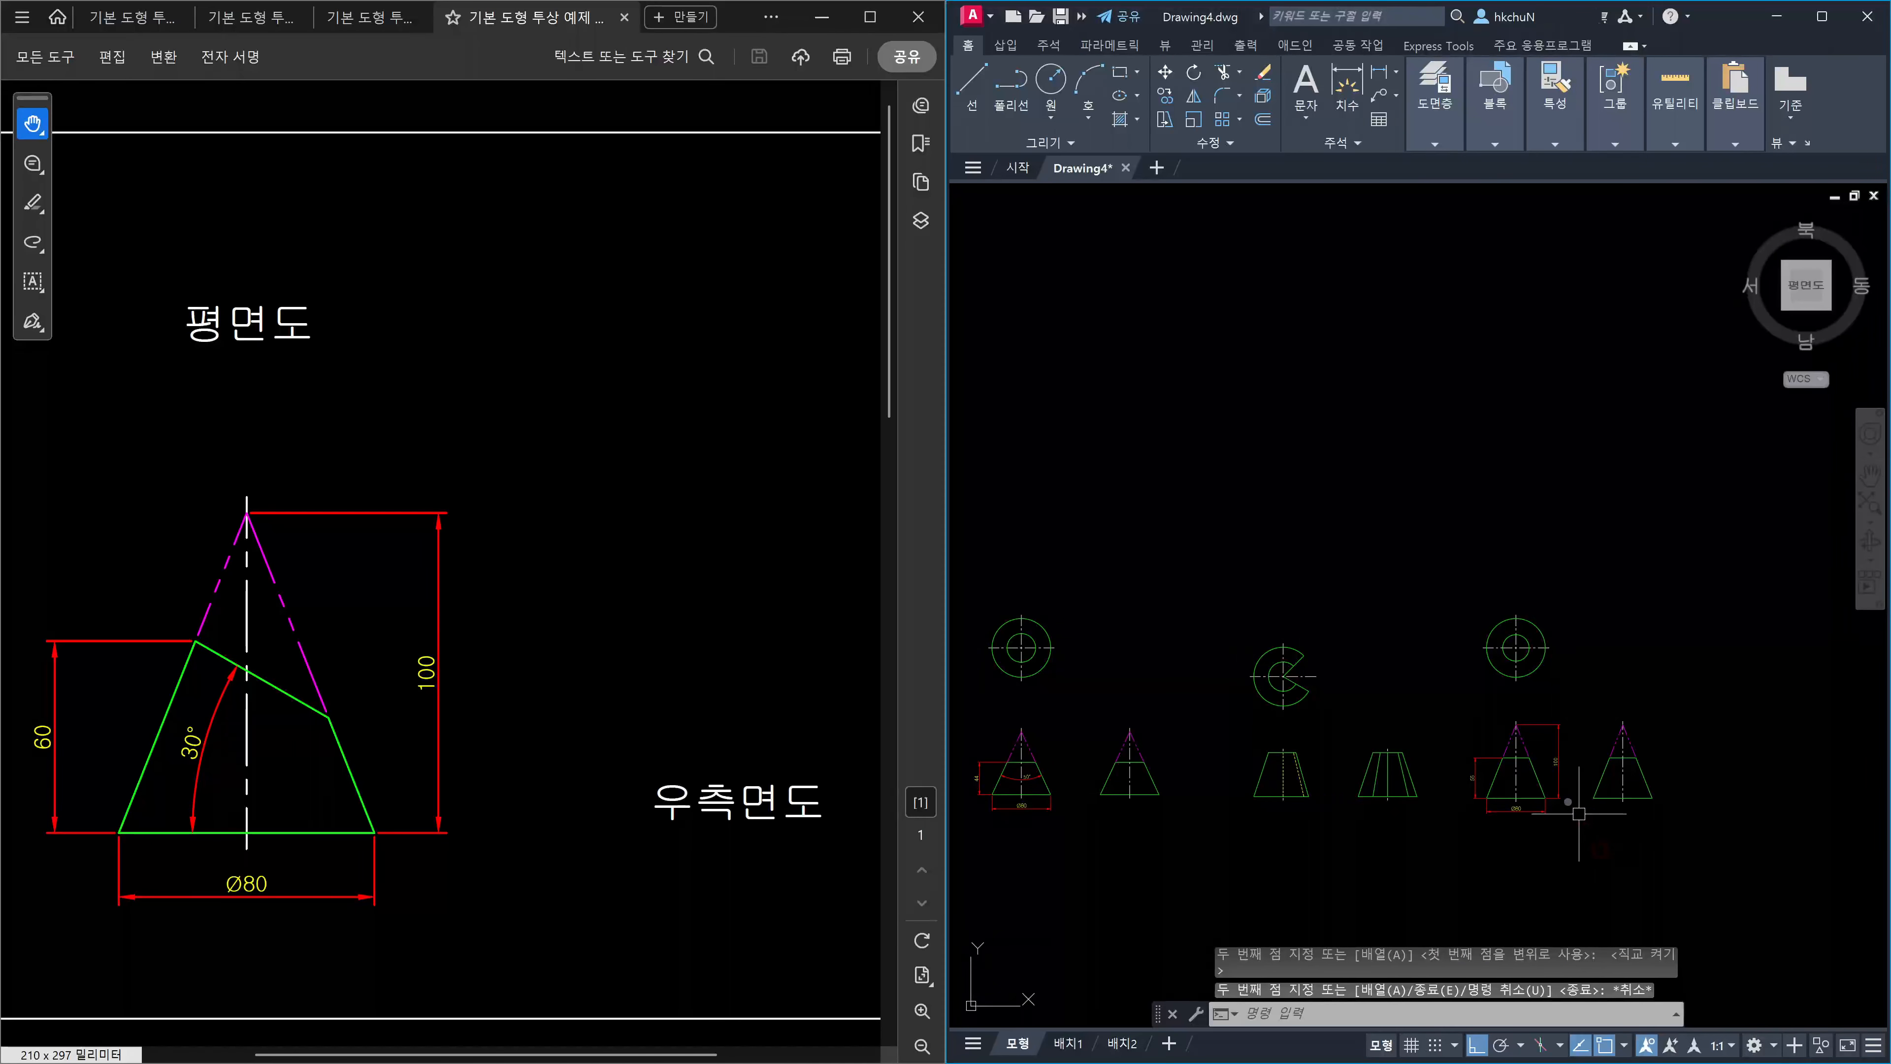
Delete the truncated-height dimension beside the copied front view.
scroll(1531, 782, "up", 5)
left_click(1360, 727)
left_click(1285, 645)
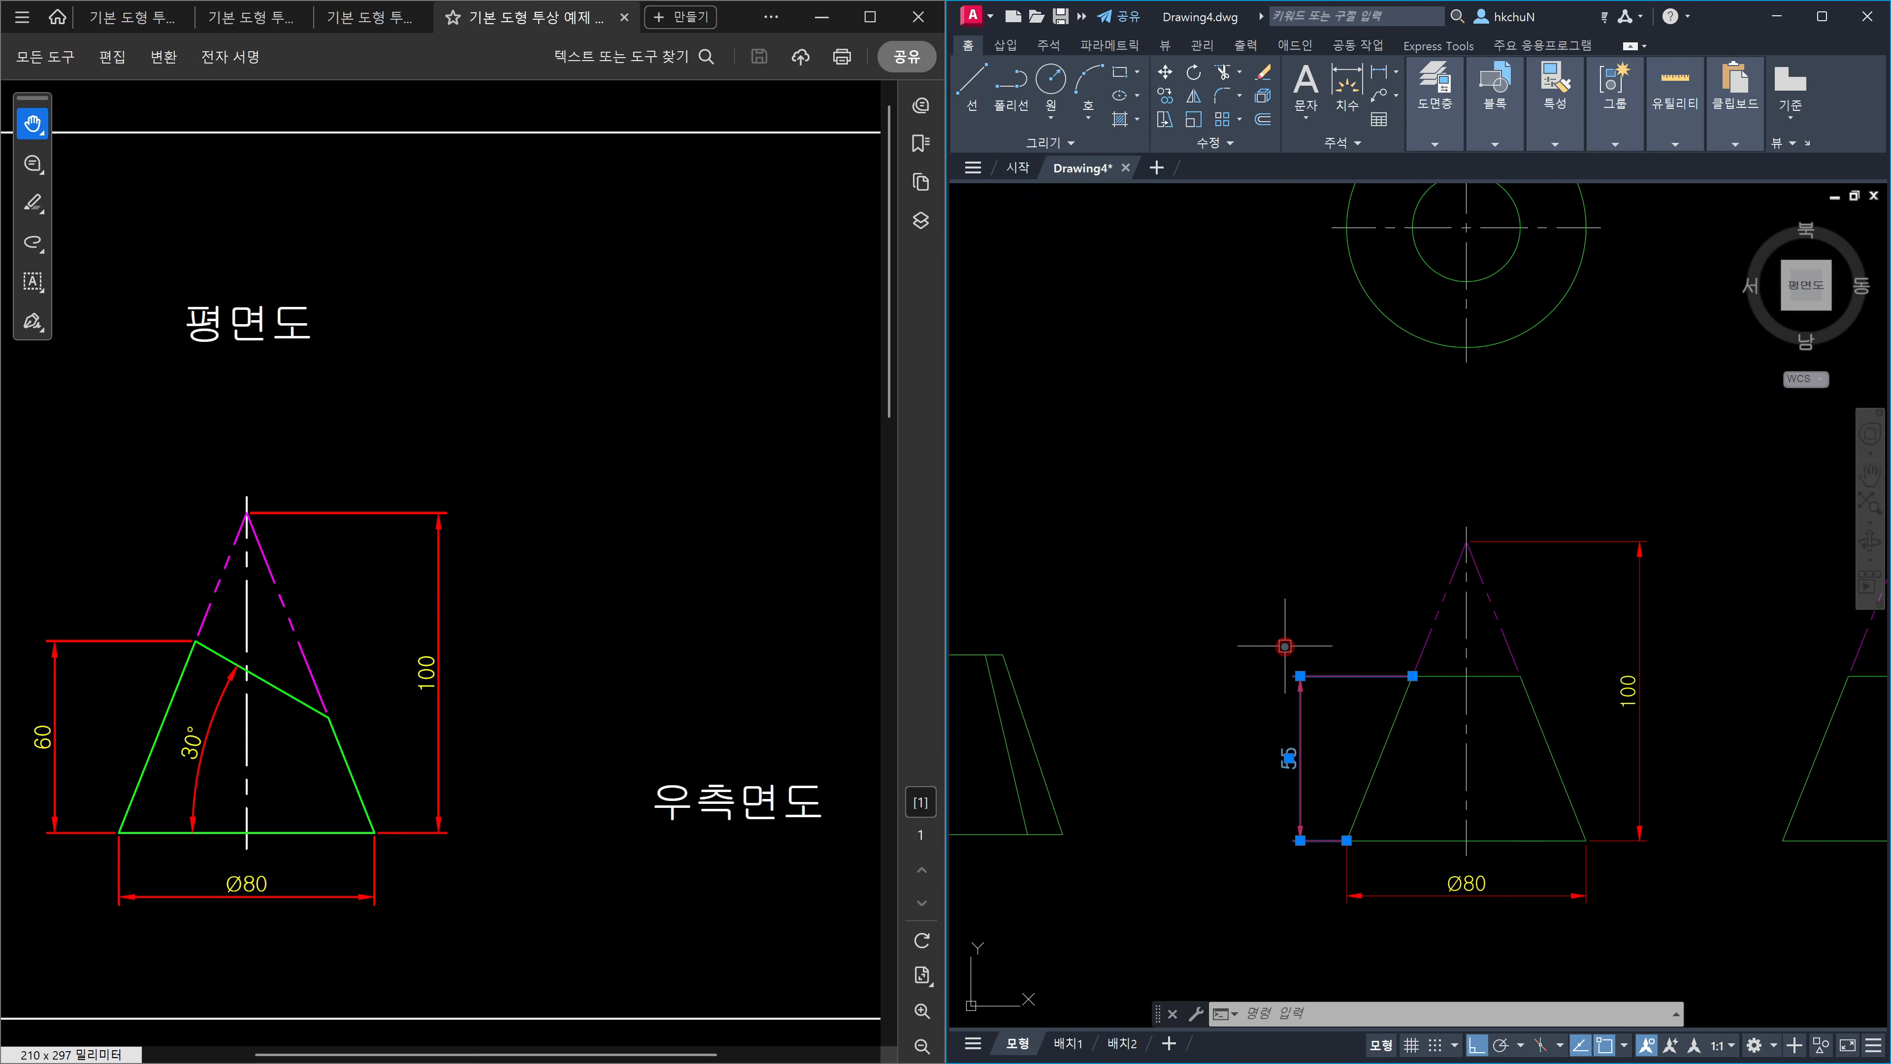
key("Delete")
Delete the horizontal cut lines from the copied front and side views and the inner circle from the top view.
left_click(1445, 678)
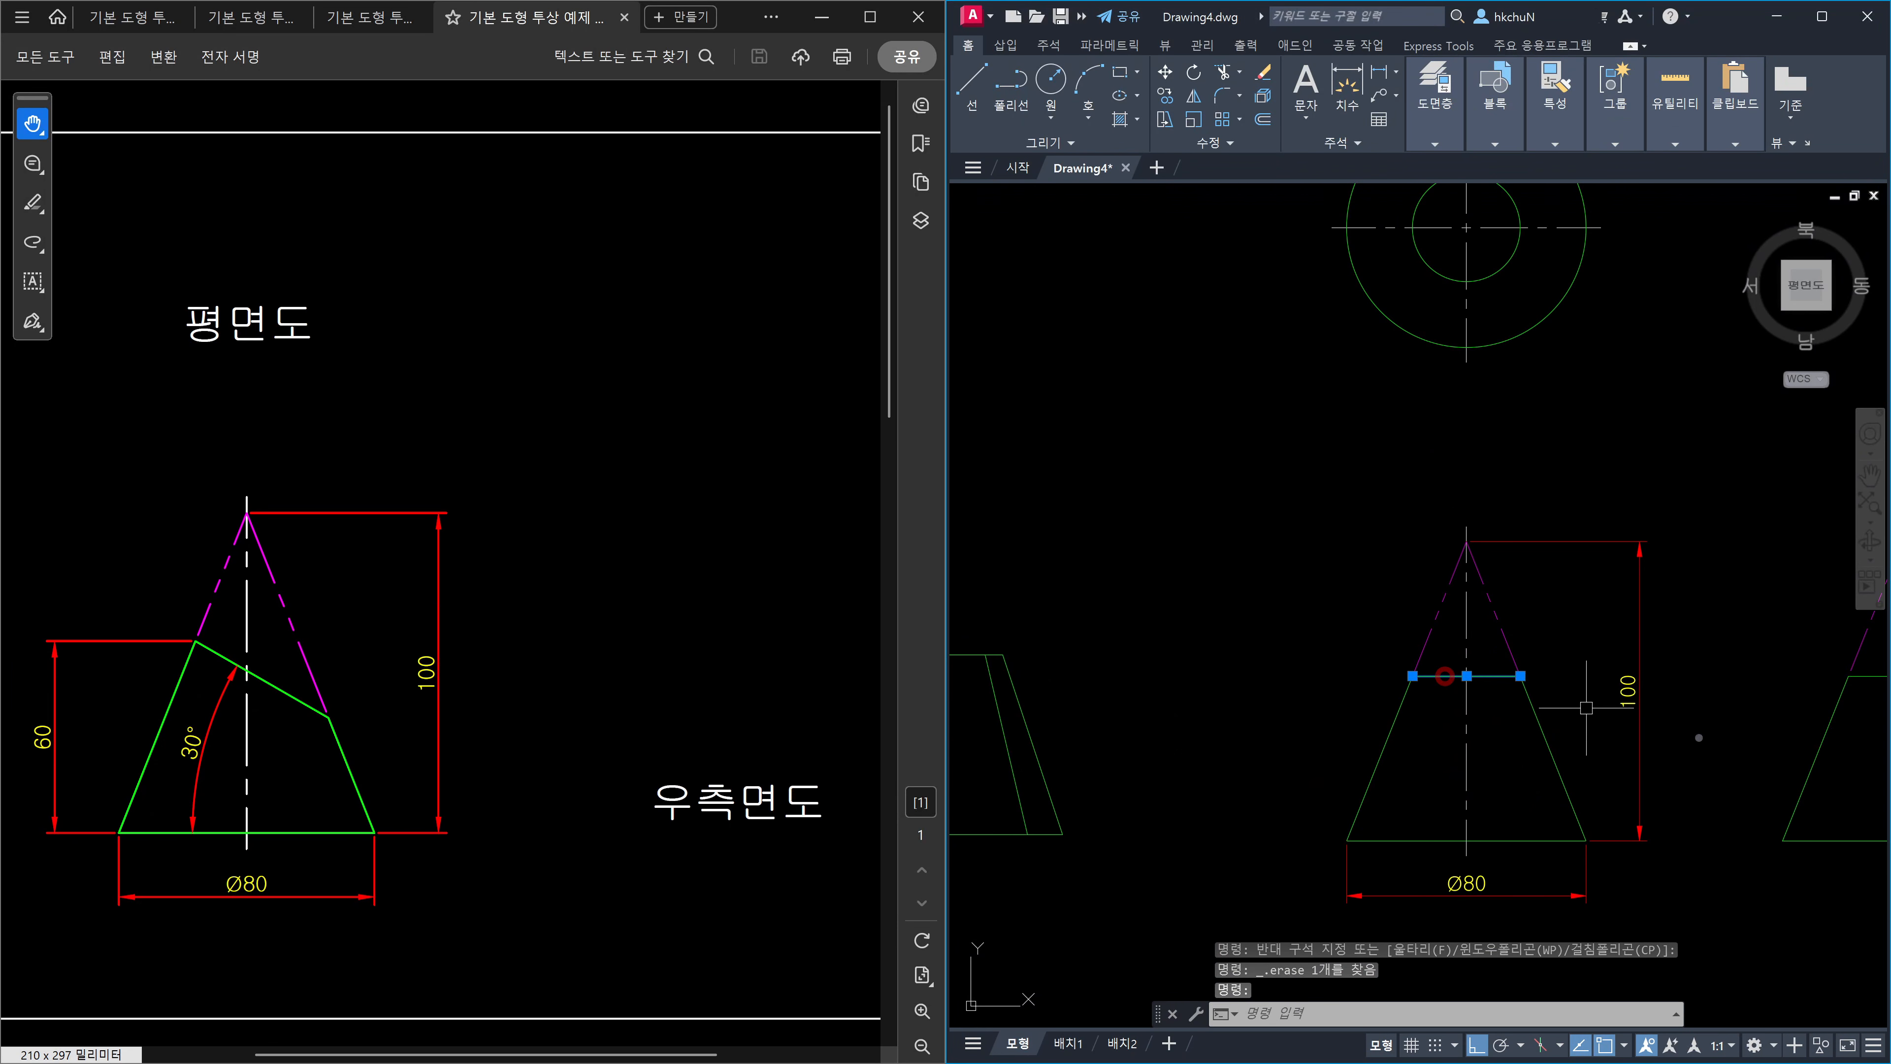
middle_click_drag(1766, 645, 1448, 664)
left_click(1564, 694)
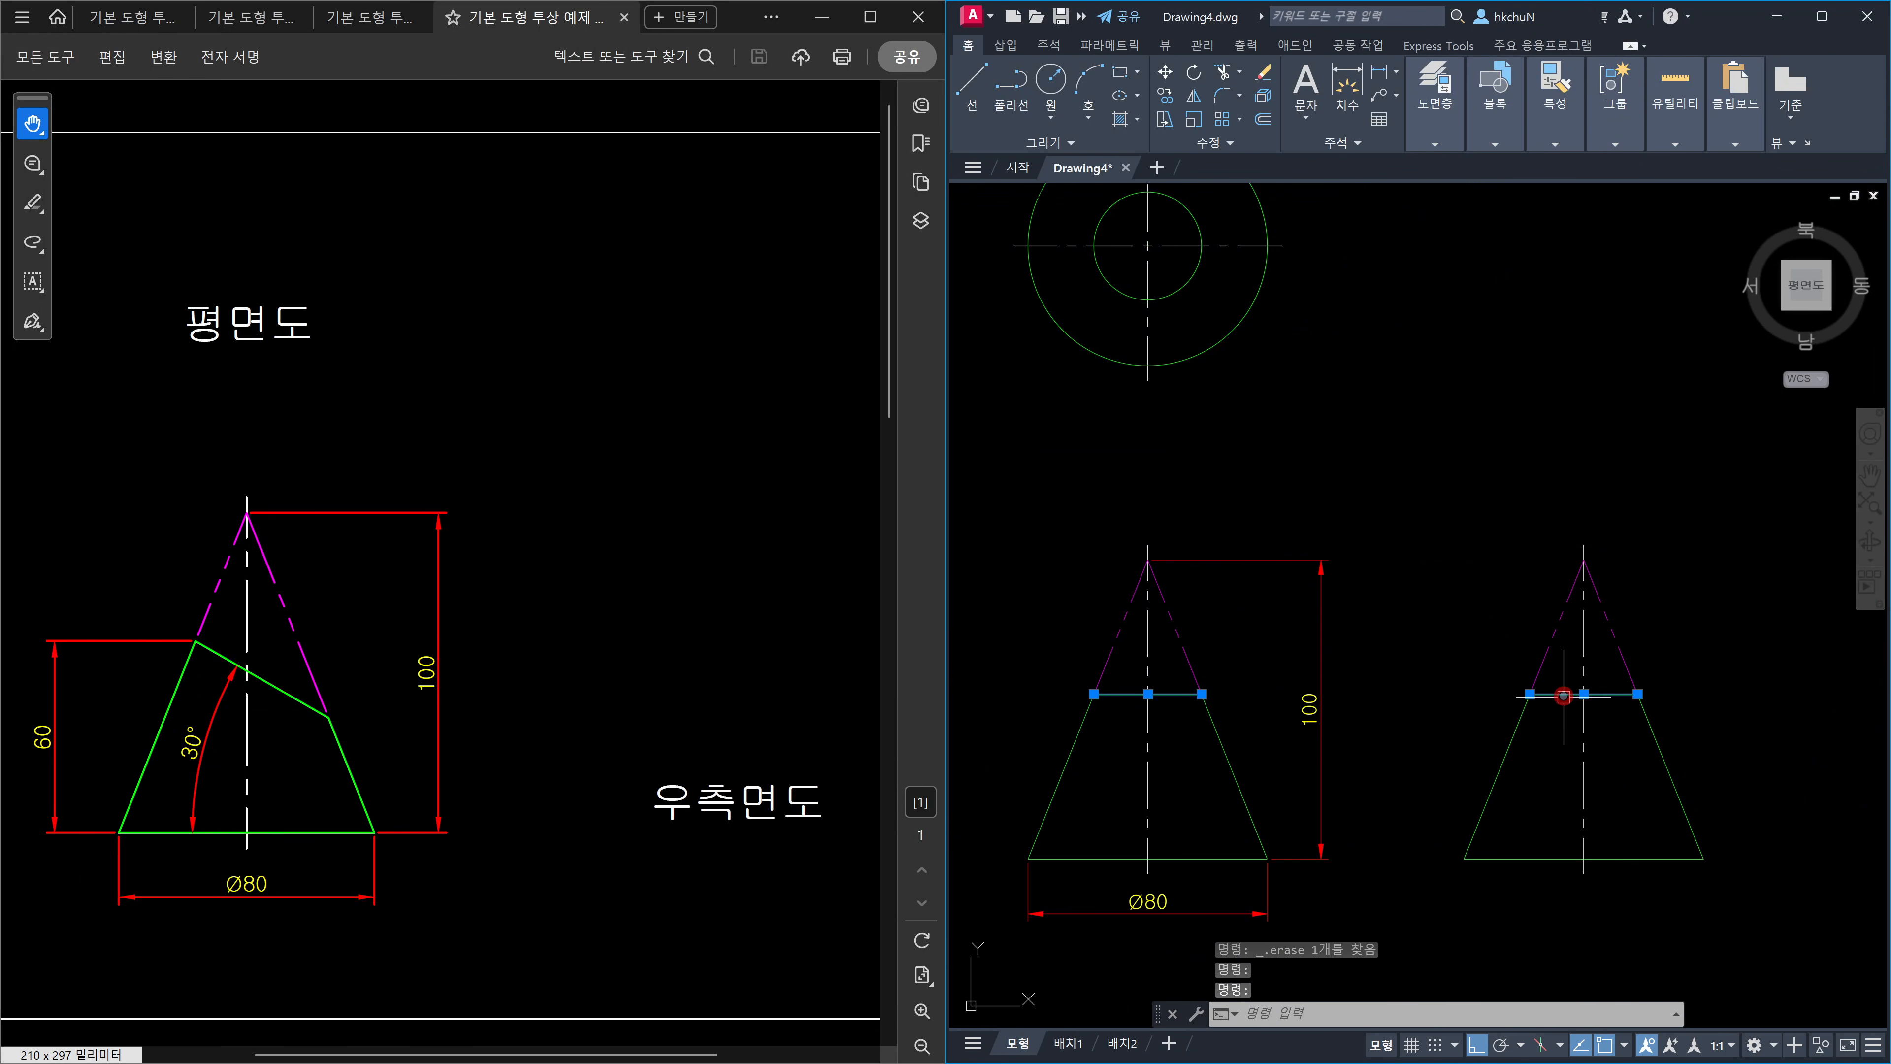
key("Delete")
middle_click_drag(1348, 434, 1442, 564)
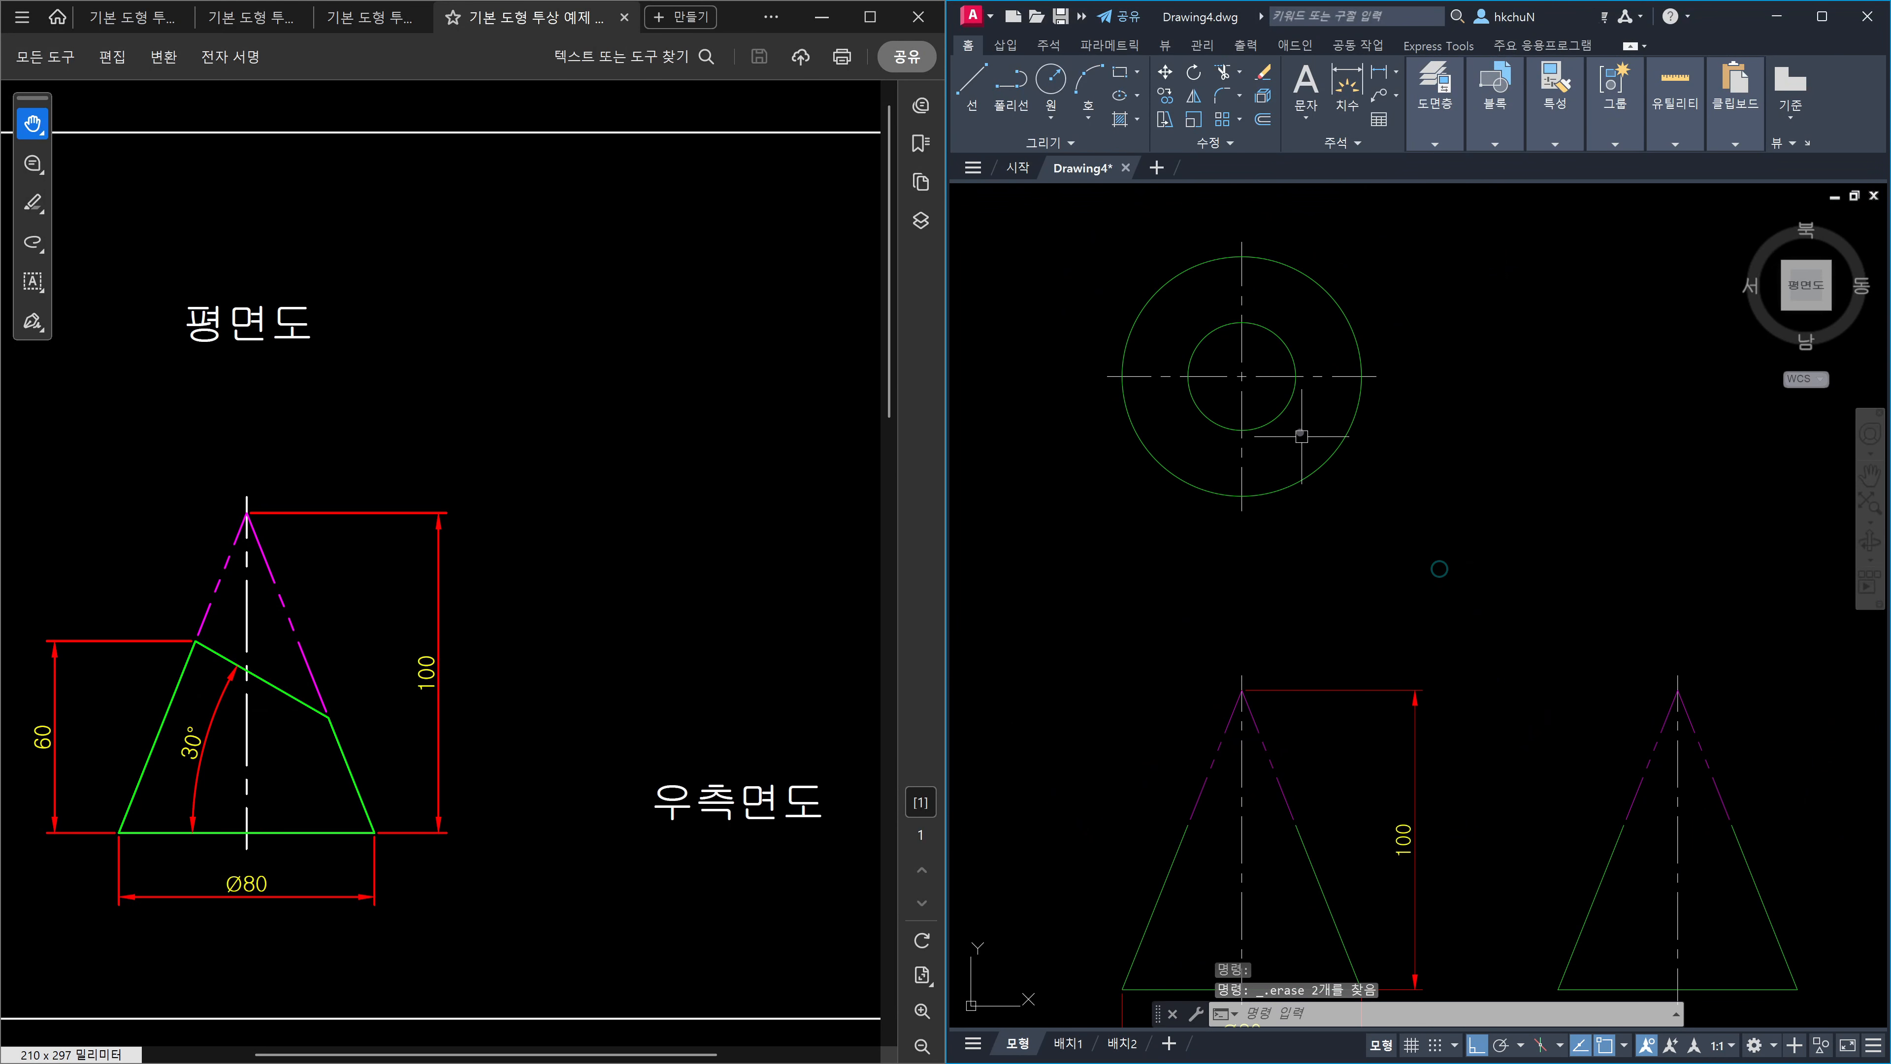
left_click(1287, 407)
key("Delete")
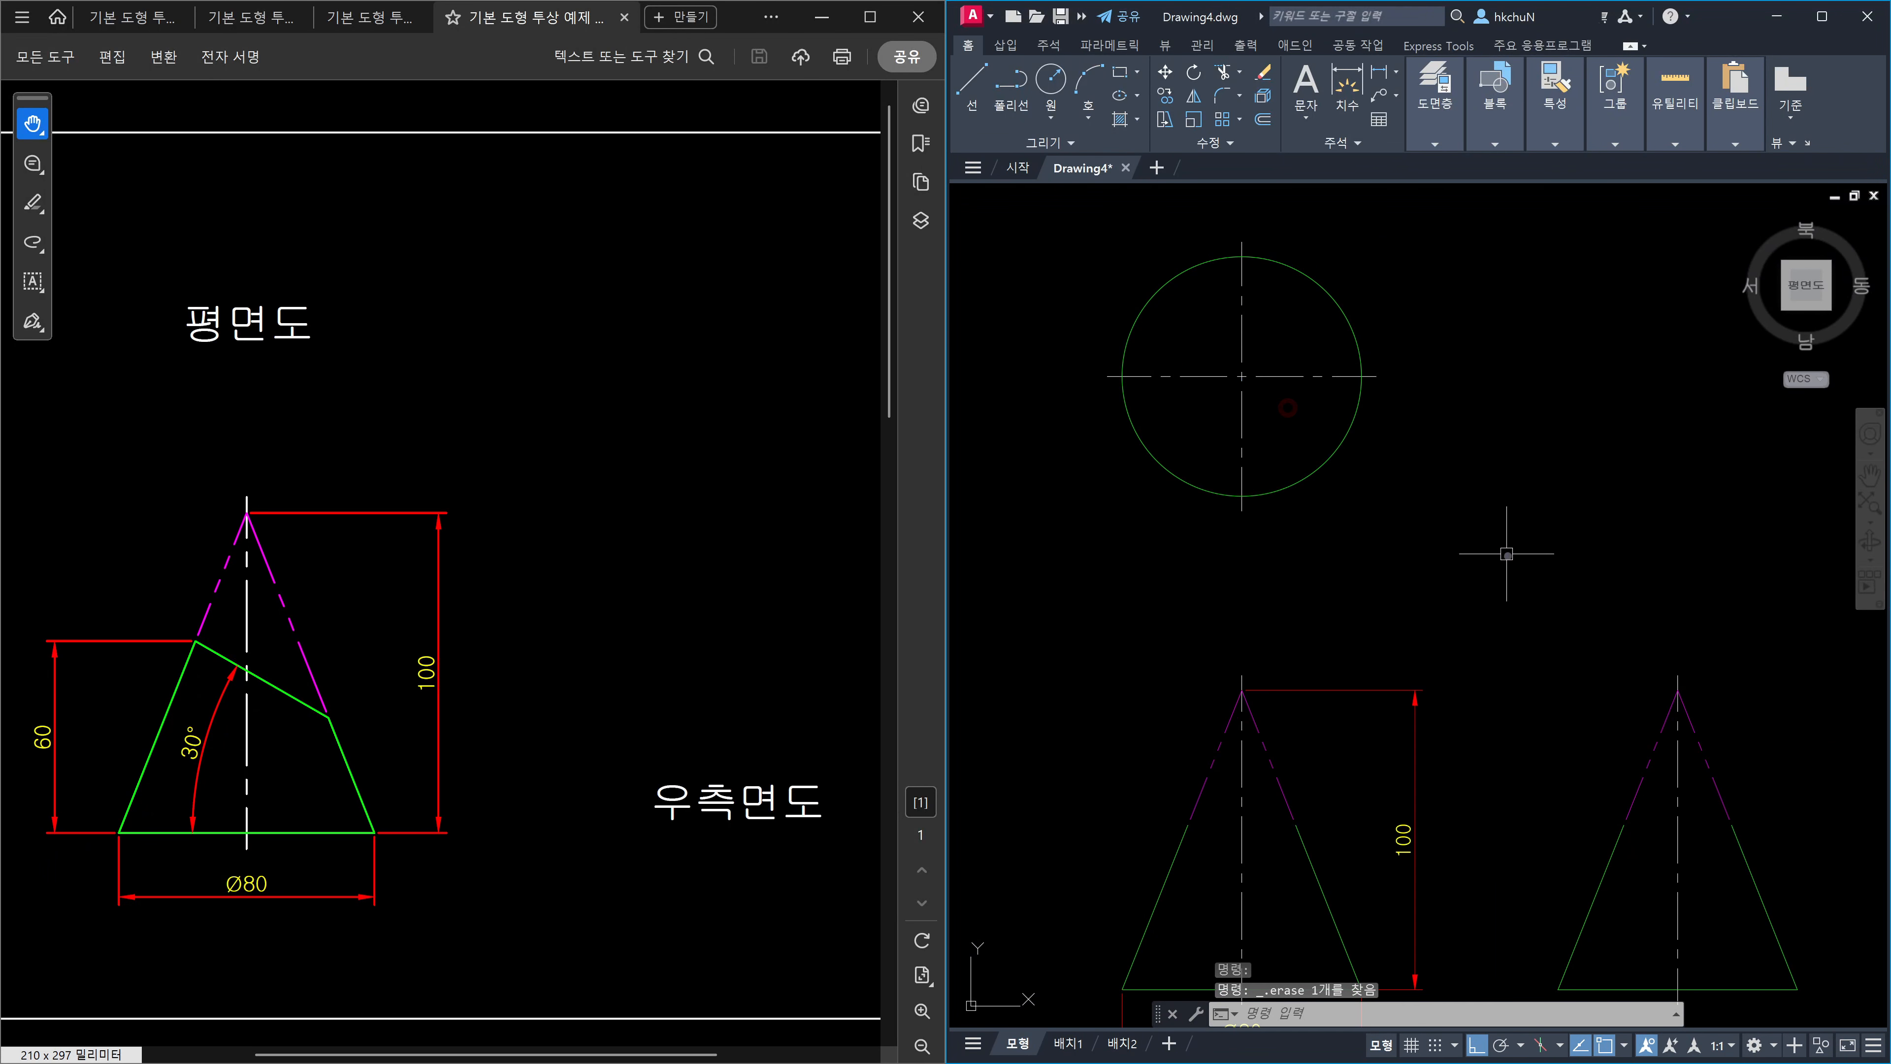
Join the front view's solid left edge with its dashed upper segment, using the solid line as the source.
type("j")
key("Return")
left_click(1168, 868)
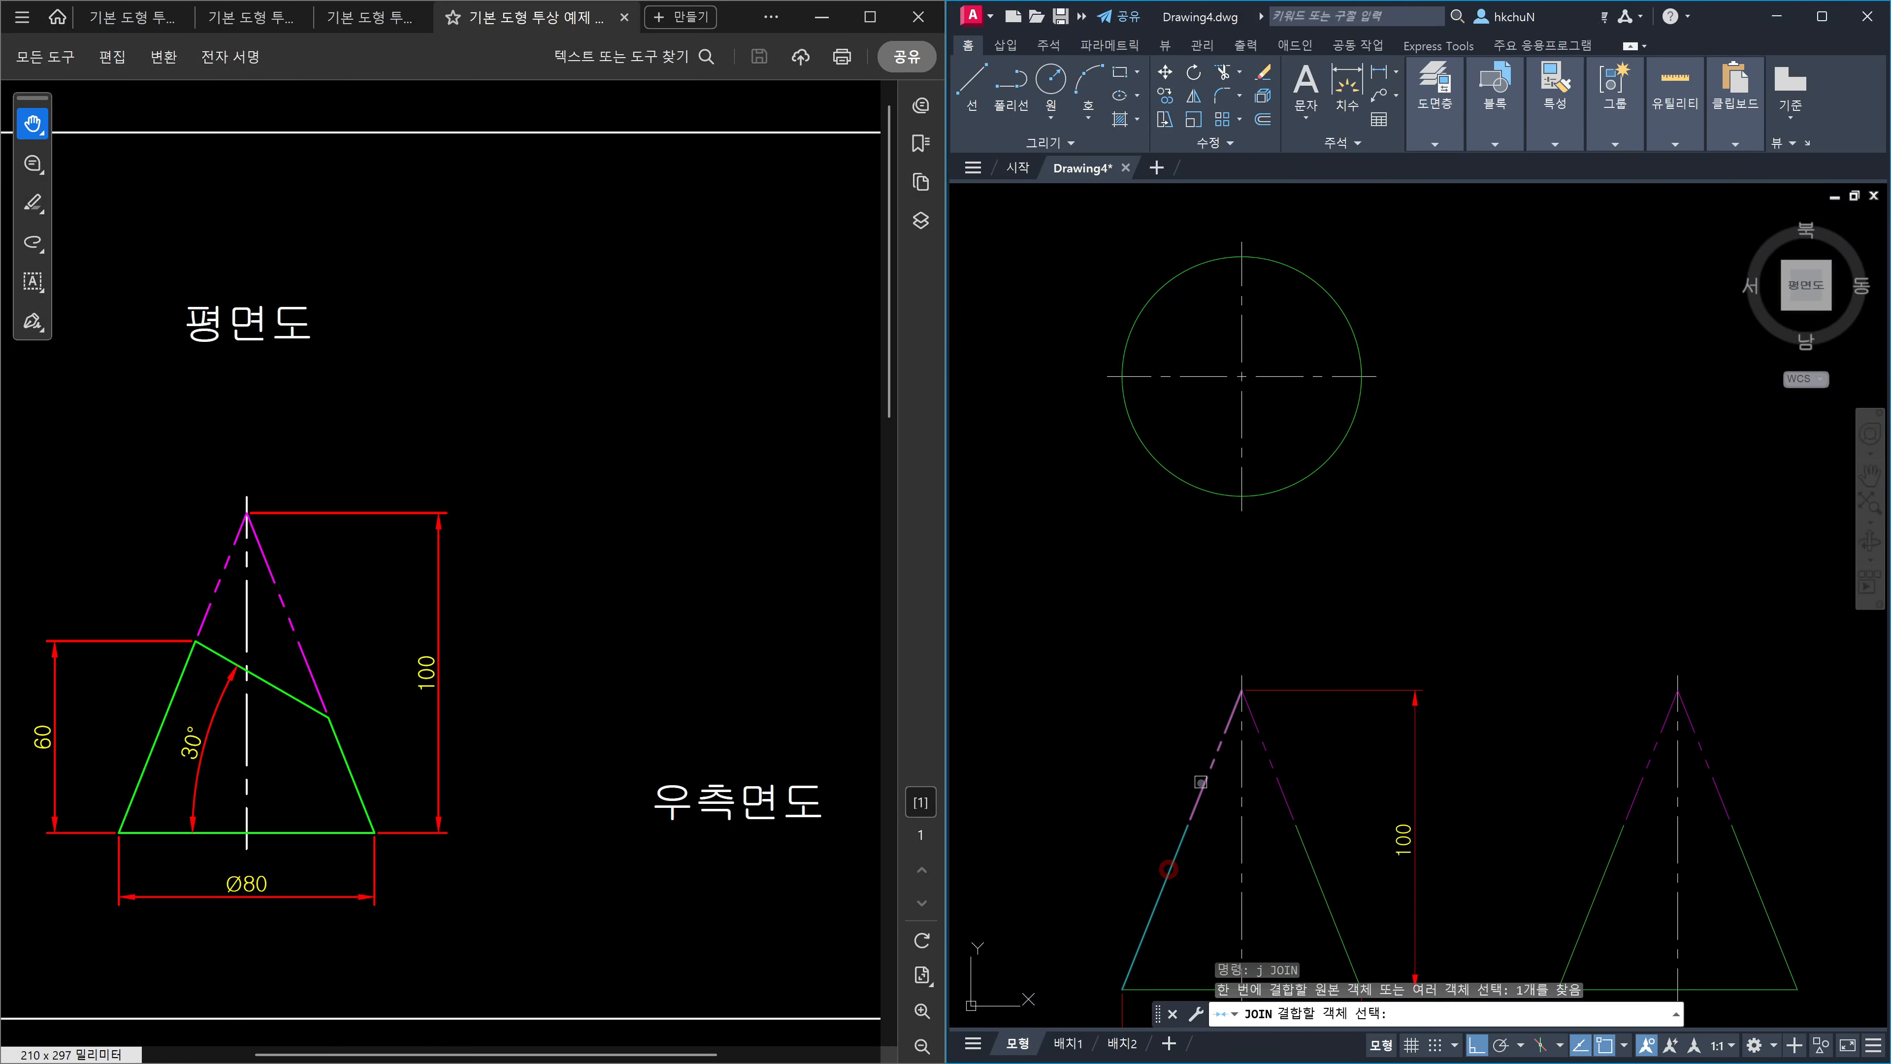
left_click(1201, 786)
key("Return")
Try to join the front view's right edge with the dashed upper segment as the source, and undo the join.
middle_click_drag(1356, 819, 1254, 633)
key("Return")
left_click(1178, 600)
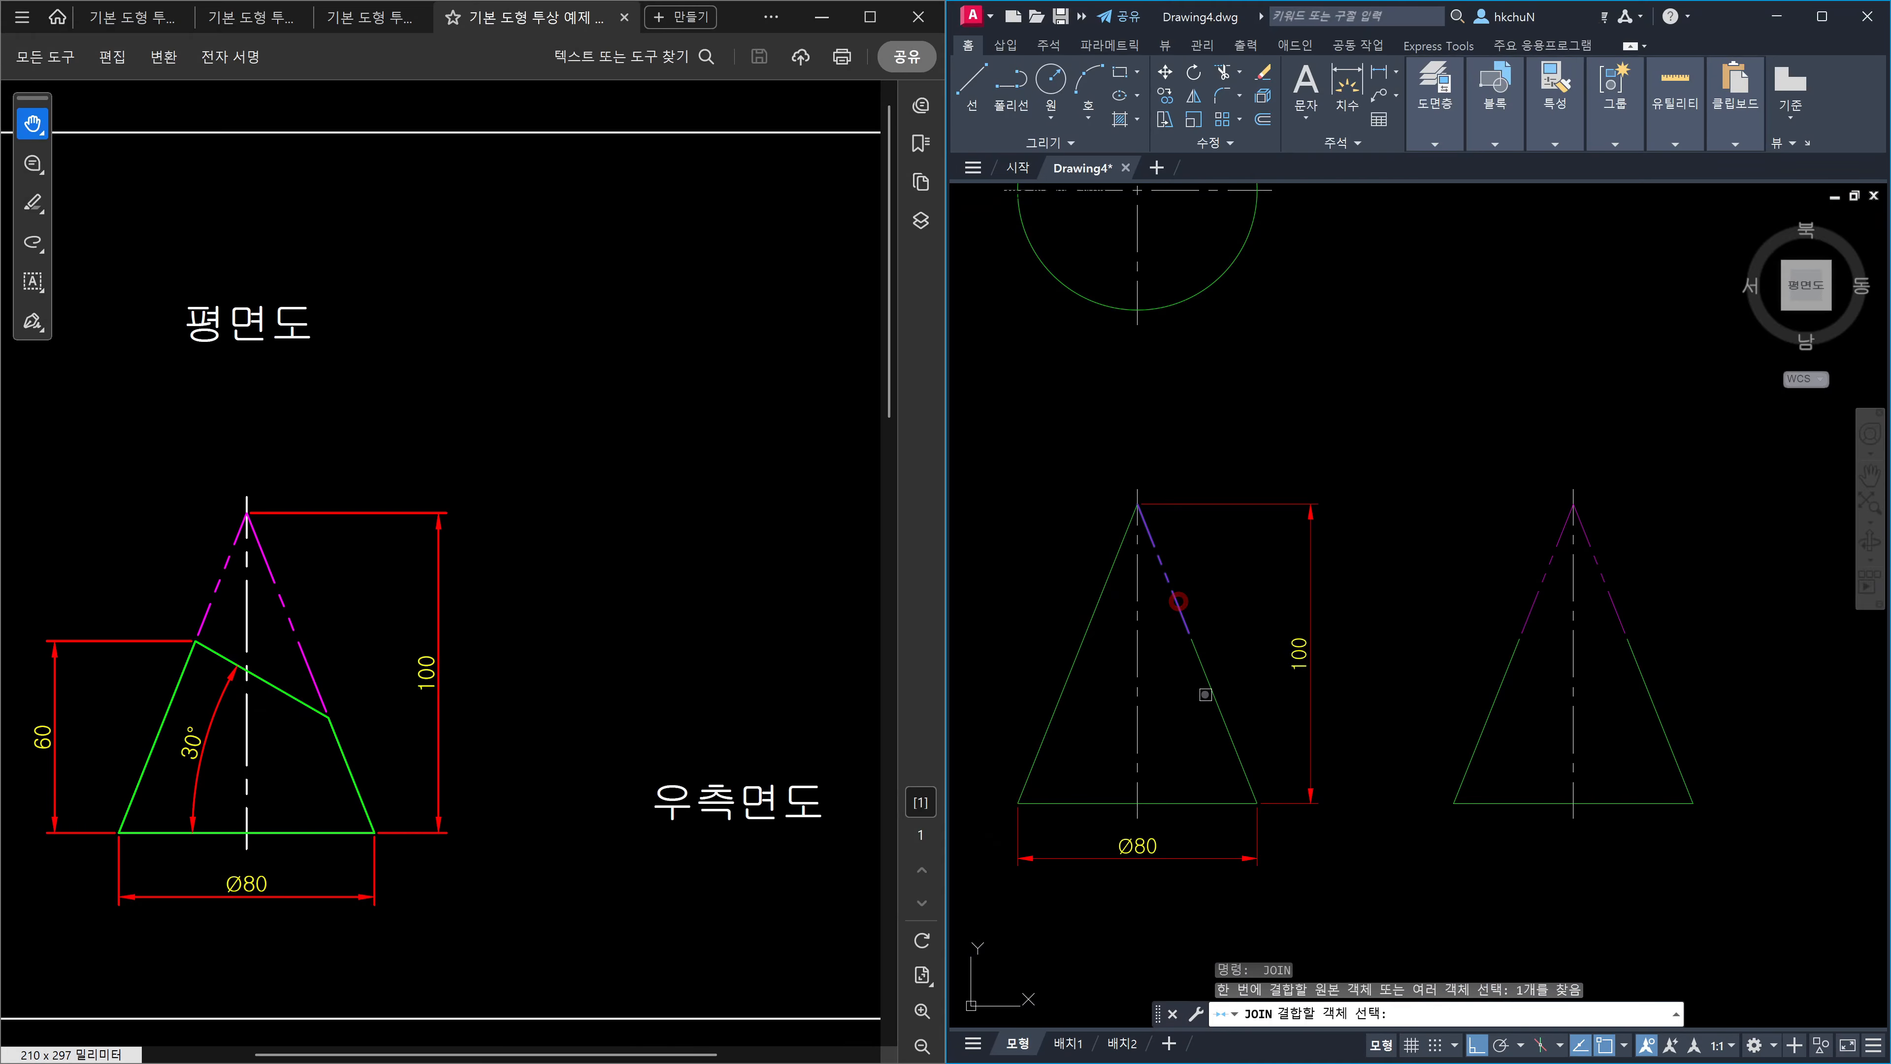
left_click(1211, 692)
key("Return")
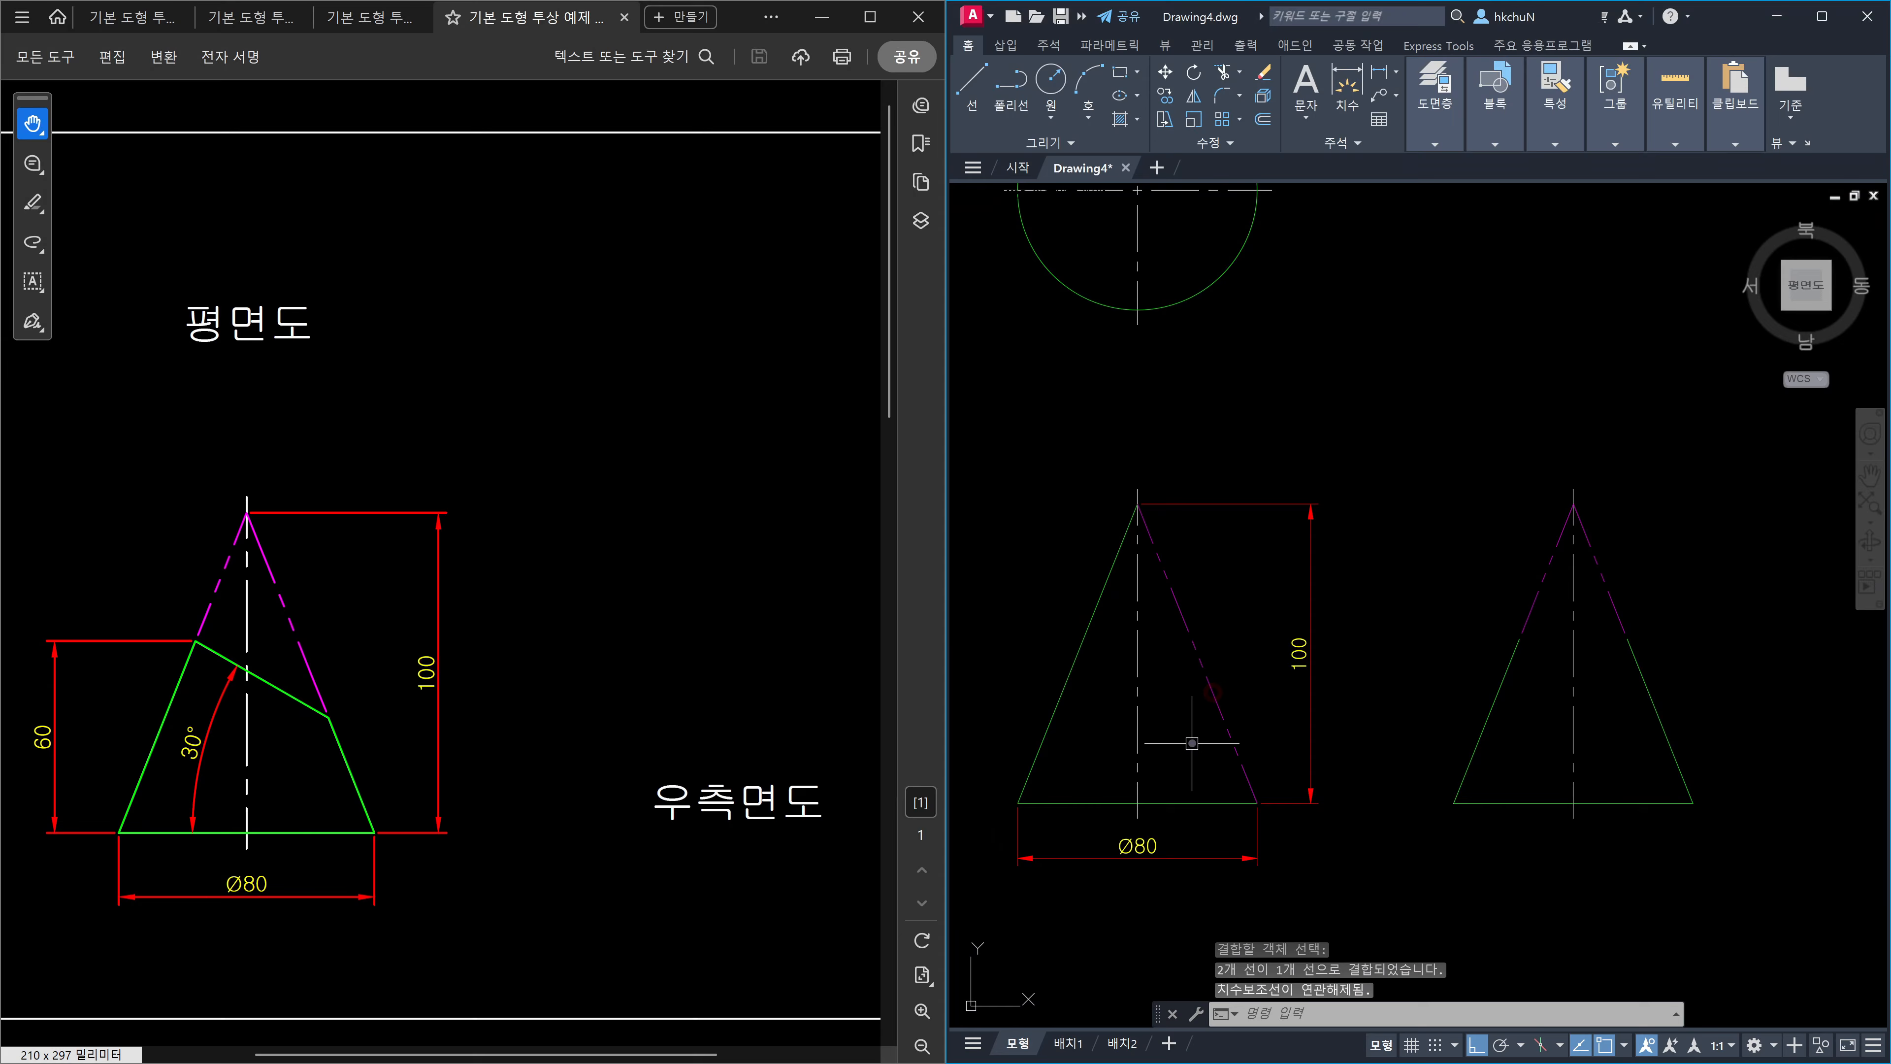
key("ctrl+z")
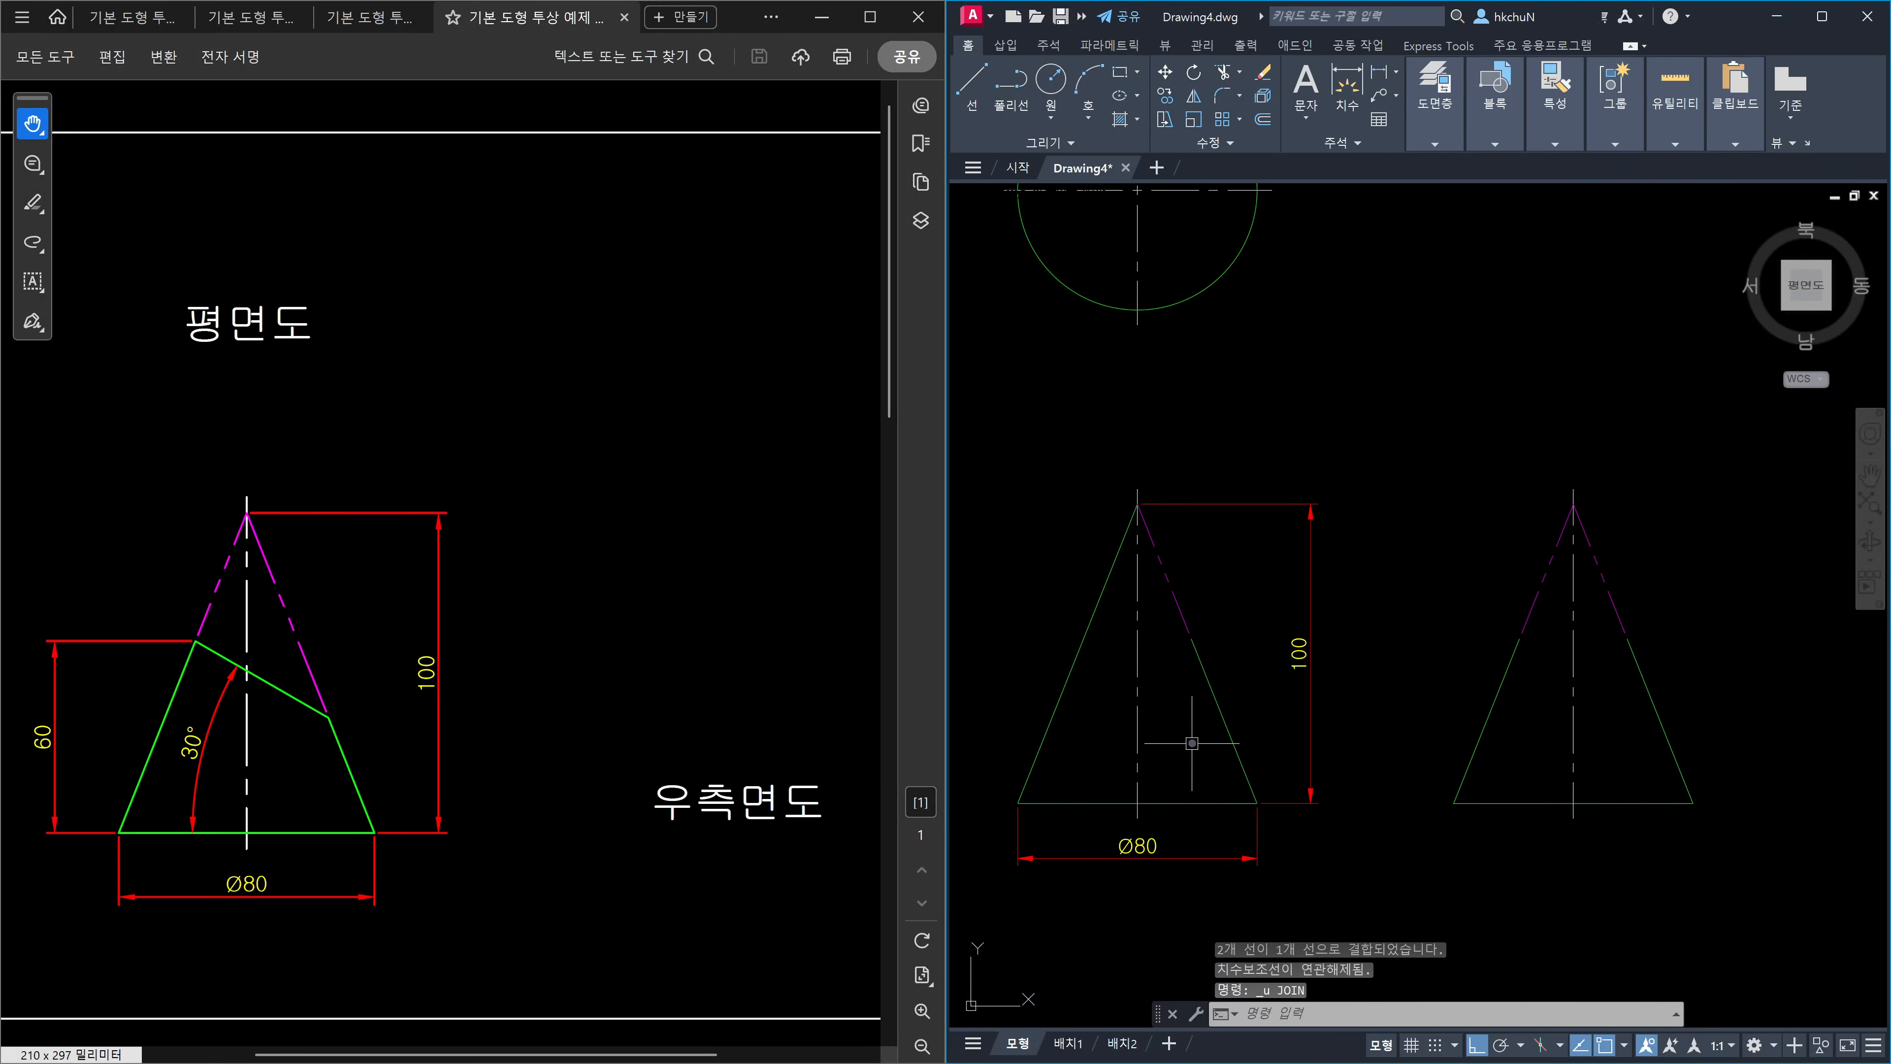
Try to match the dashed upper segment of the front view's right edge to the solid lower segment's properties.
type("MA")
key("Return")
left_click(1218, 690)
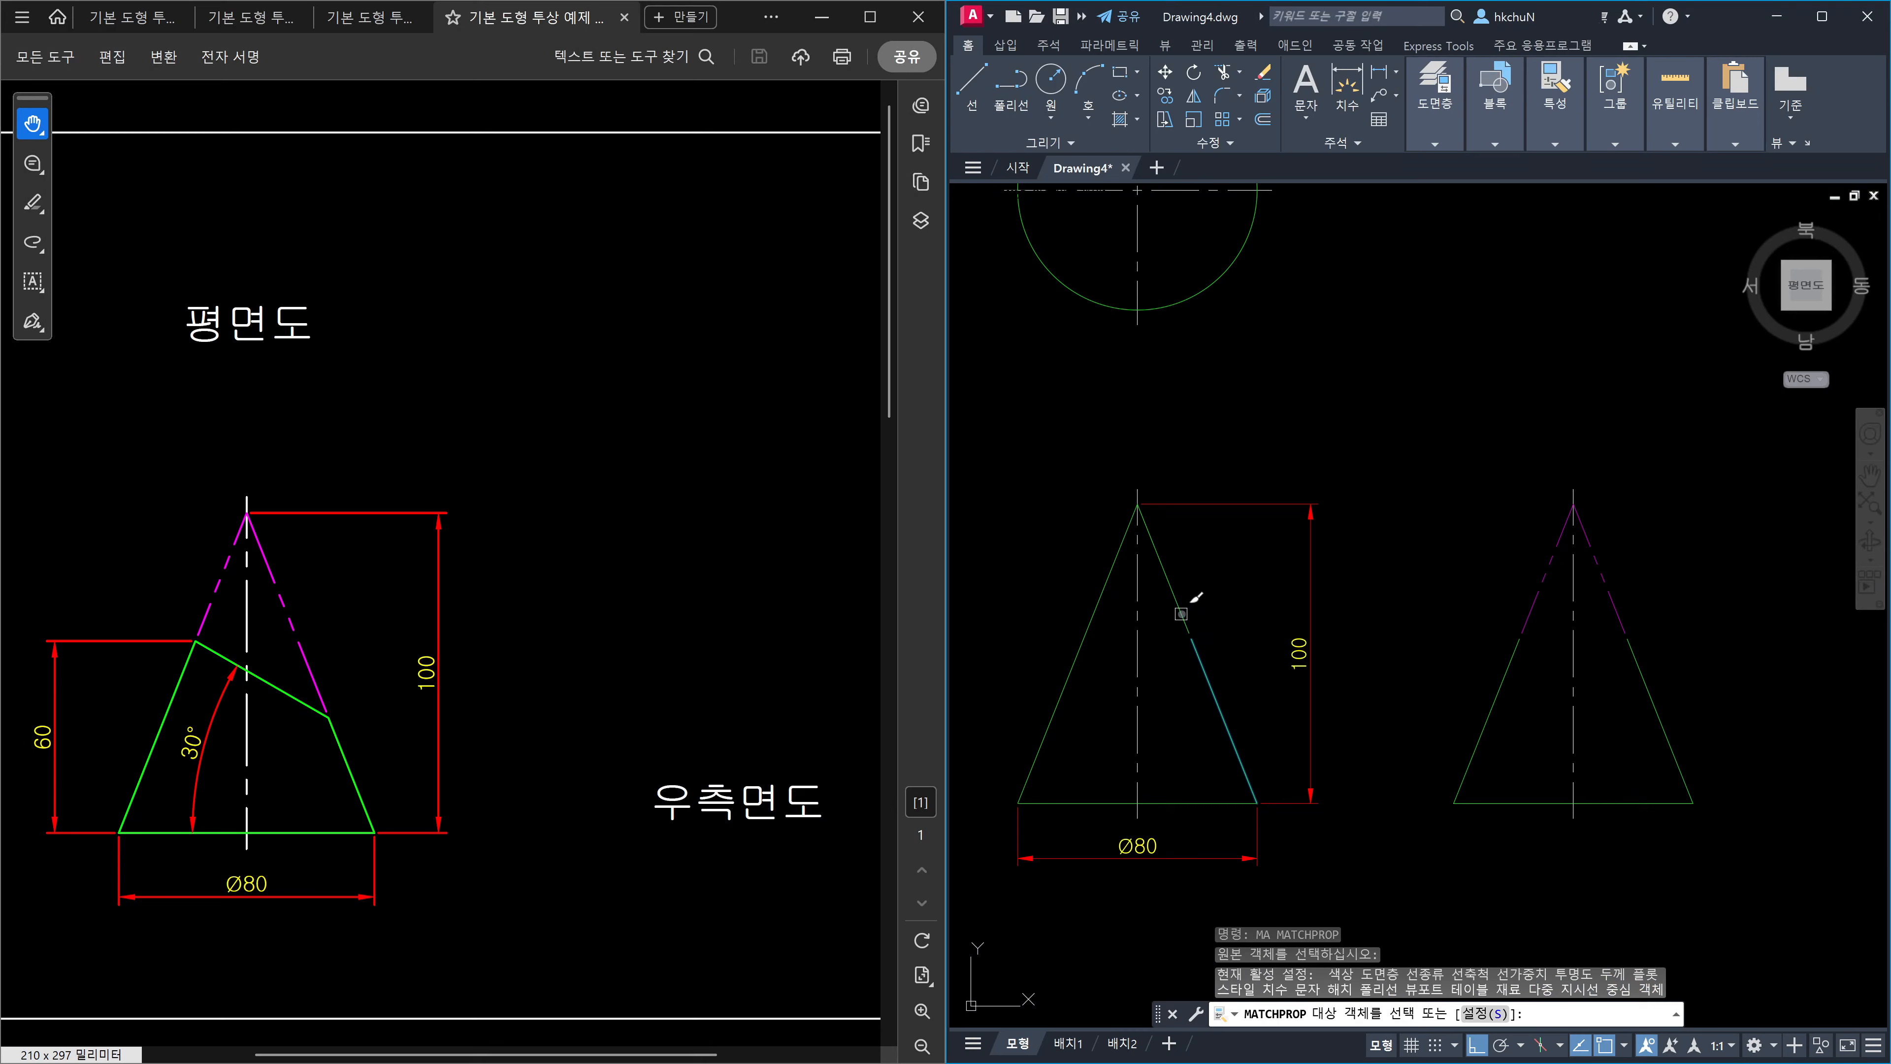
left_click(1180, 613)
key("Escape")
key("Escape")
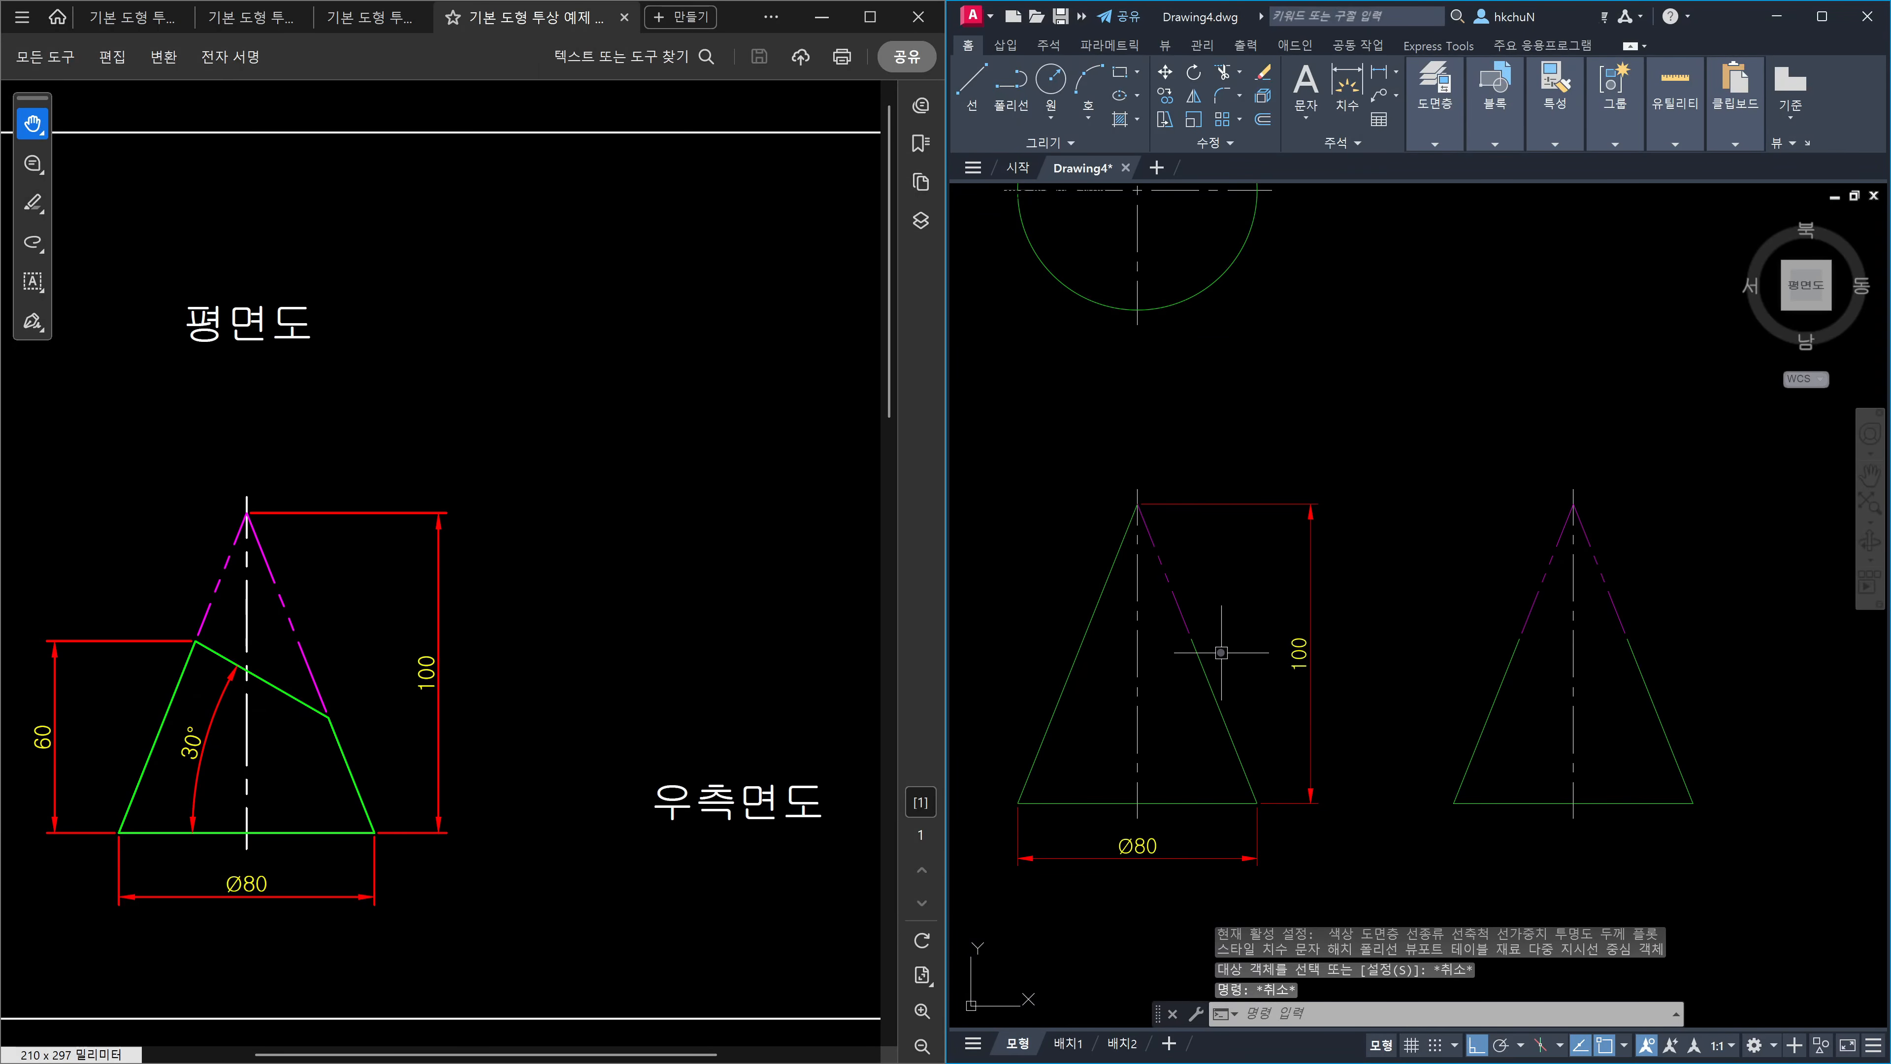
Join the front view's solid right edge with its dashed upper segment, using the solid line as the source.
type("j")
key("Return")
left_click(1202, 669)
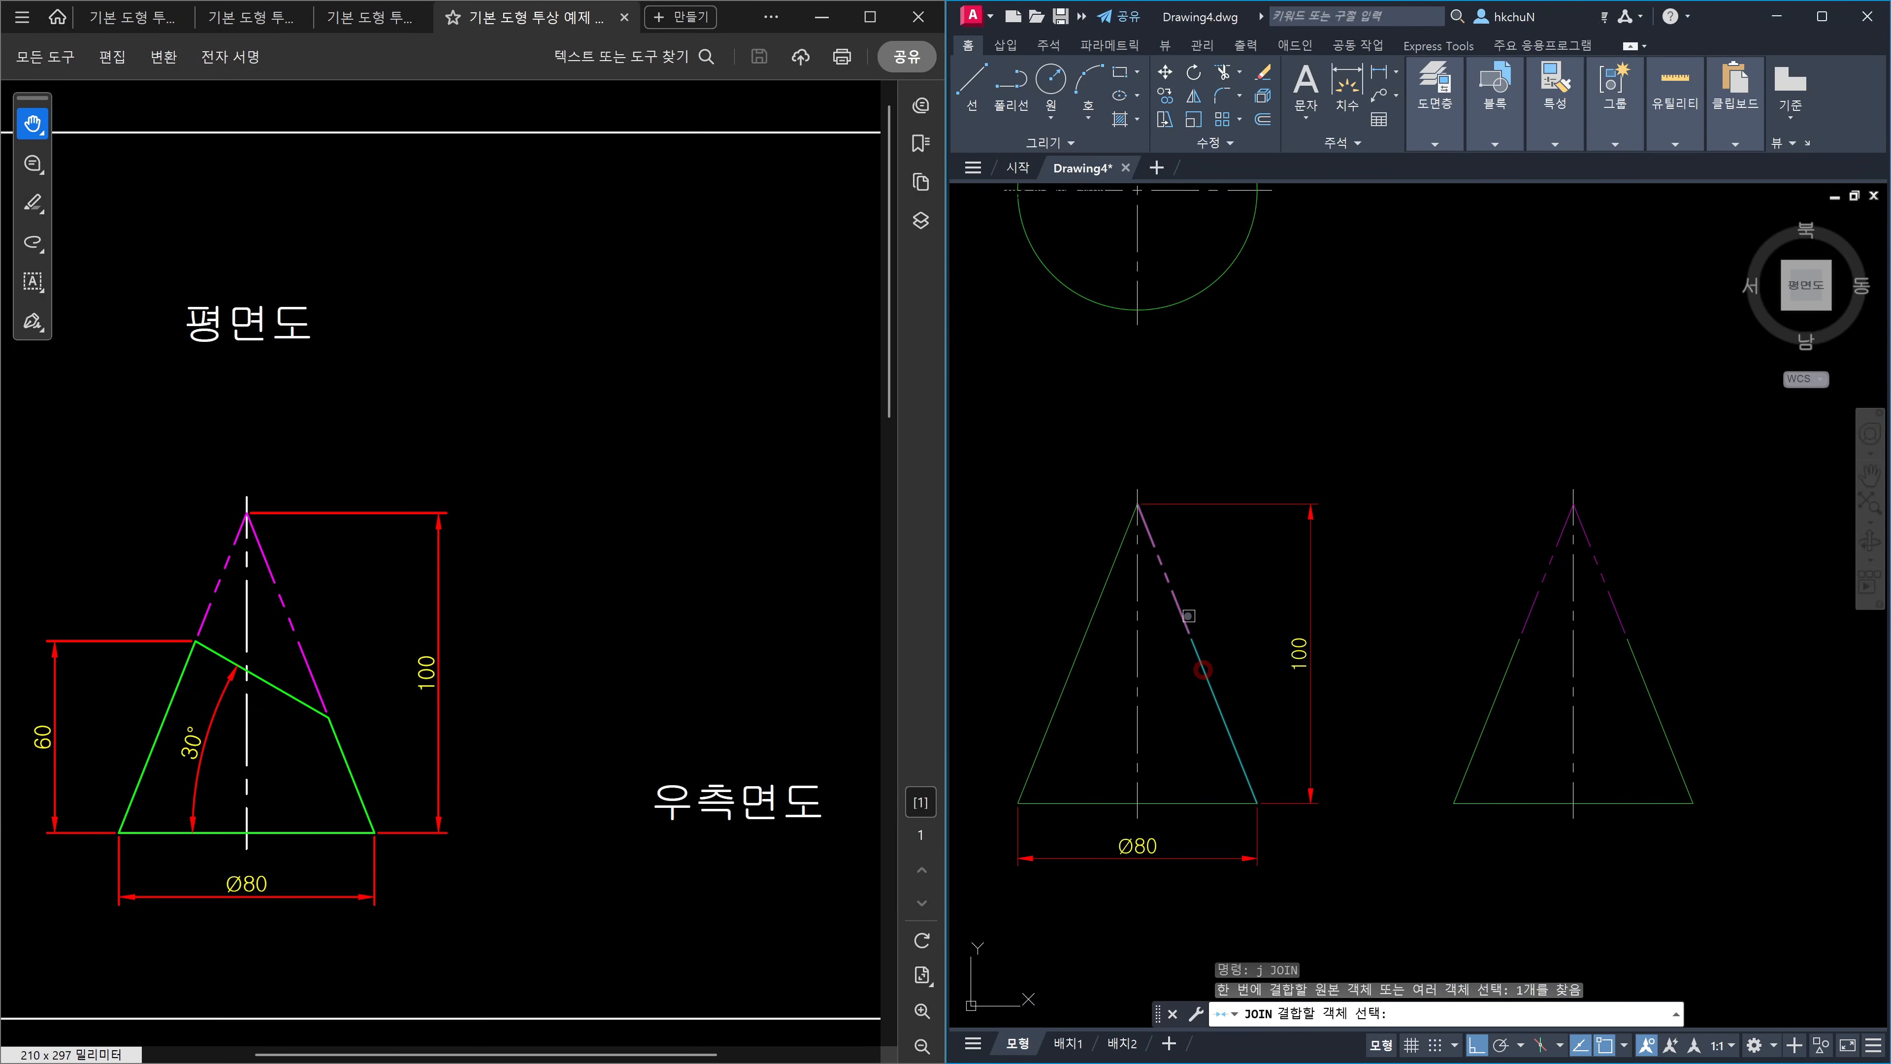
left_click(1189, 615)
key("Return")
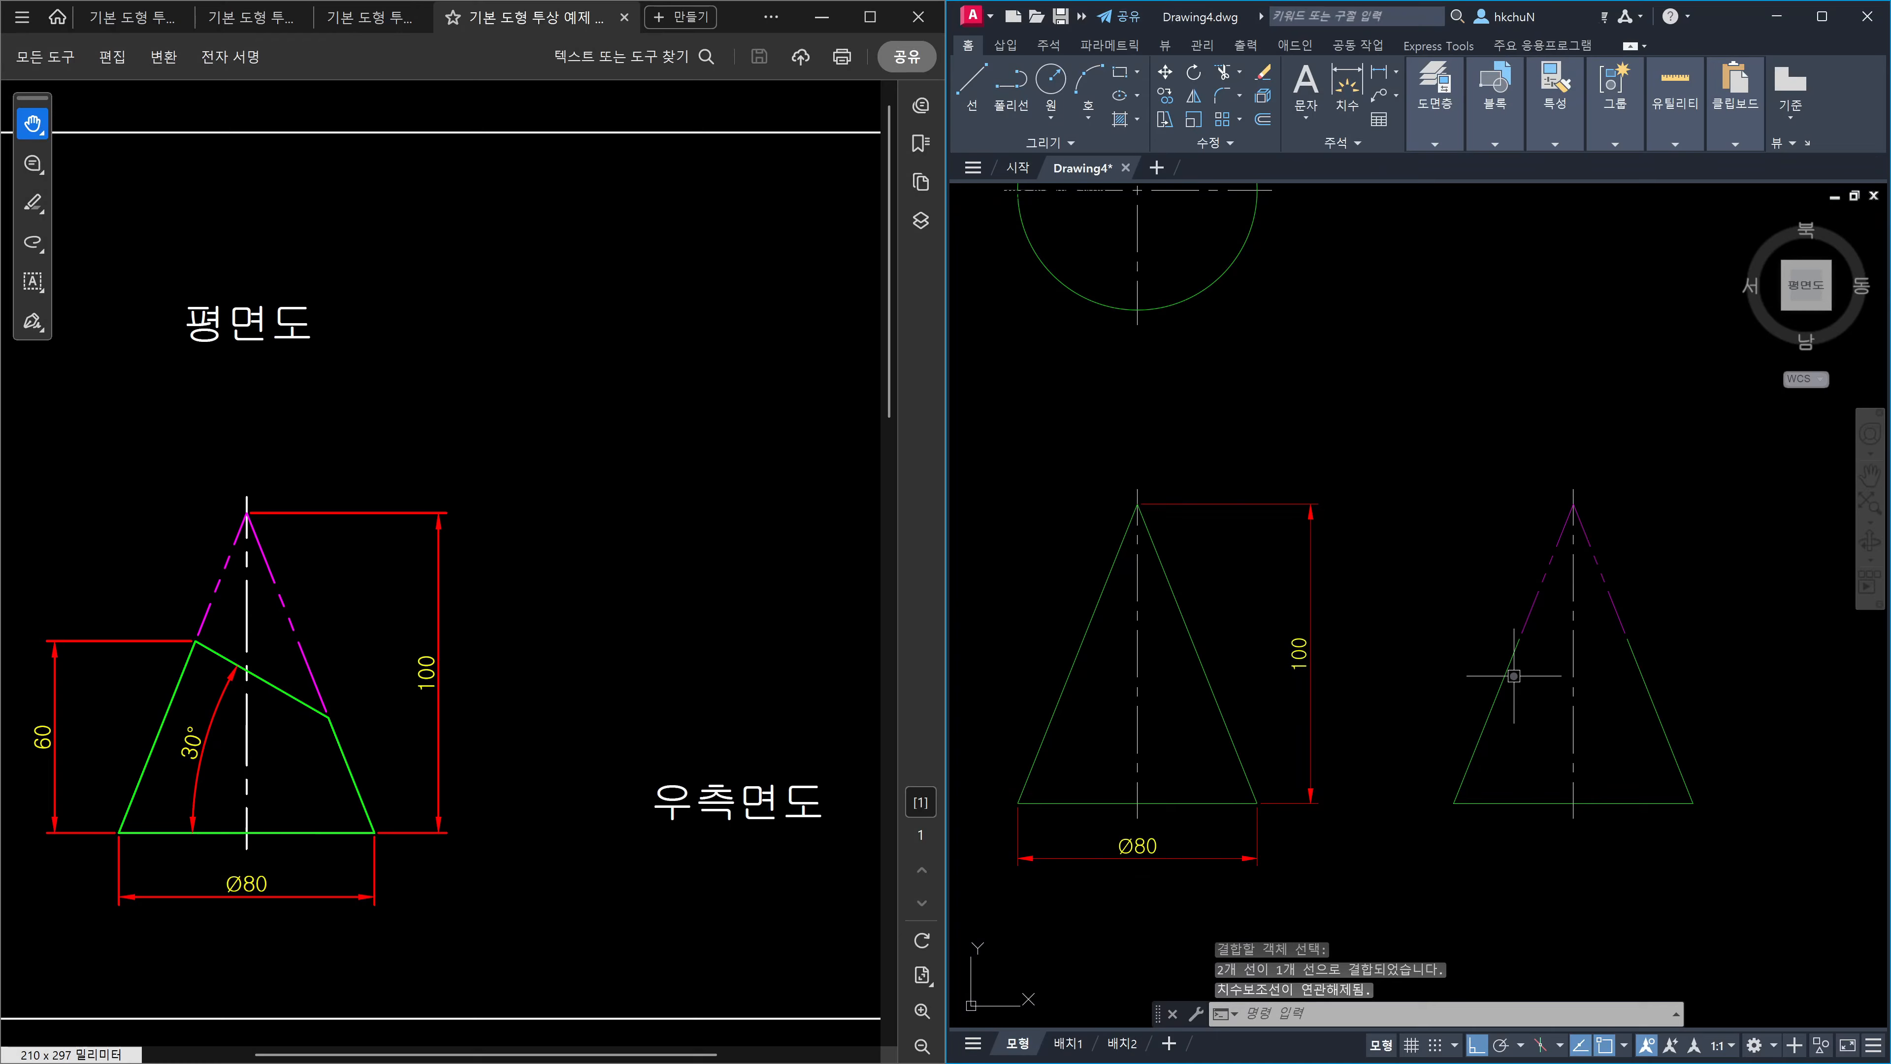
Try to join all lines of the right side view in one selection, and undo the join.
type("j")
key("Return")
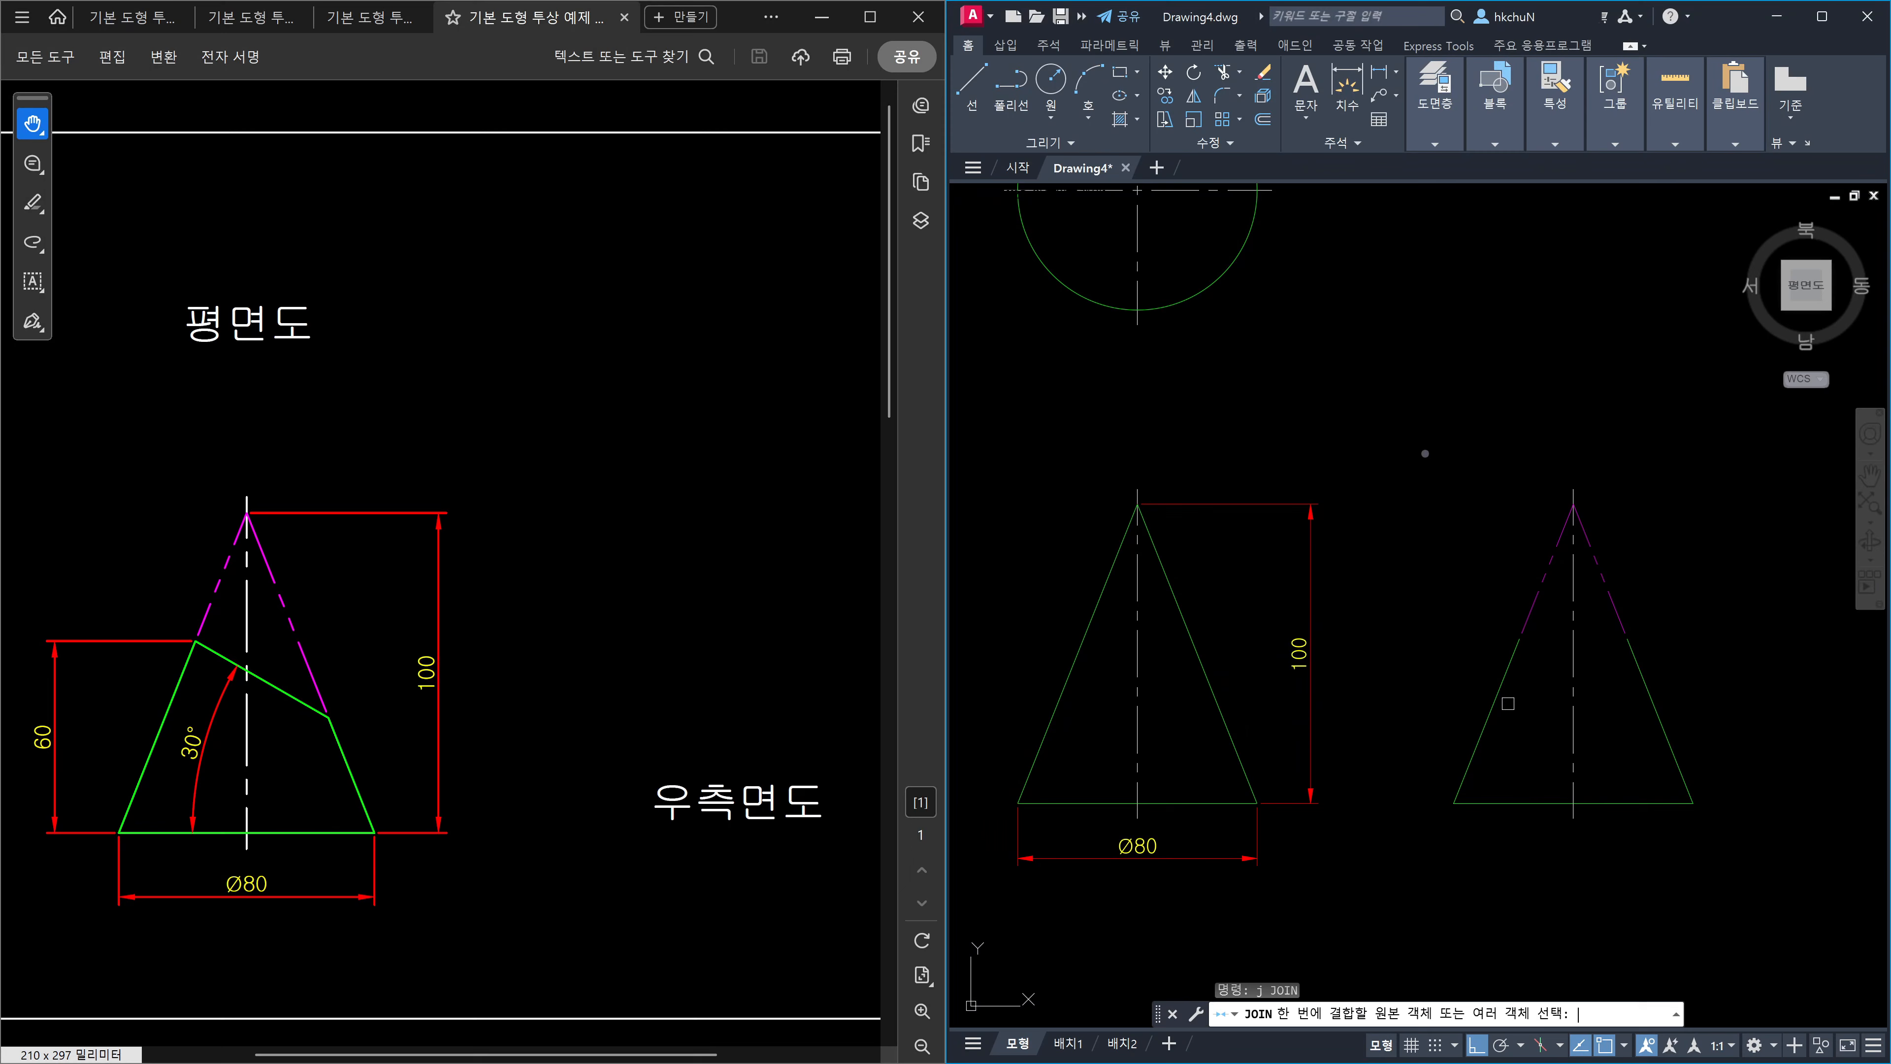
left_click(1426, 444)
left_click(1794, 896)
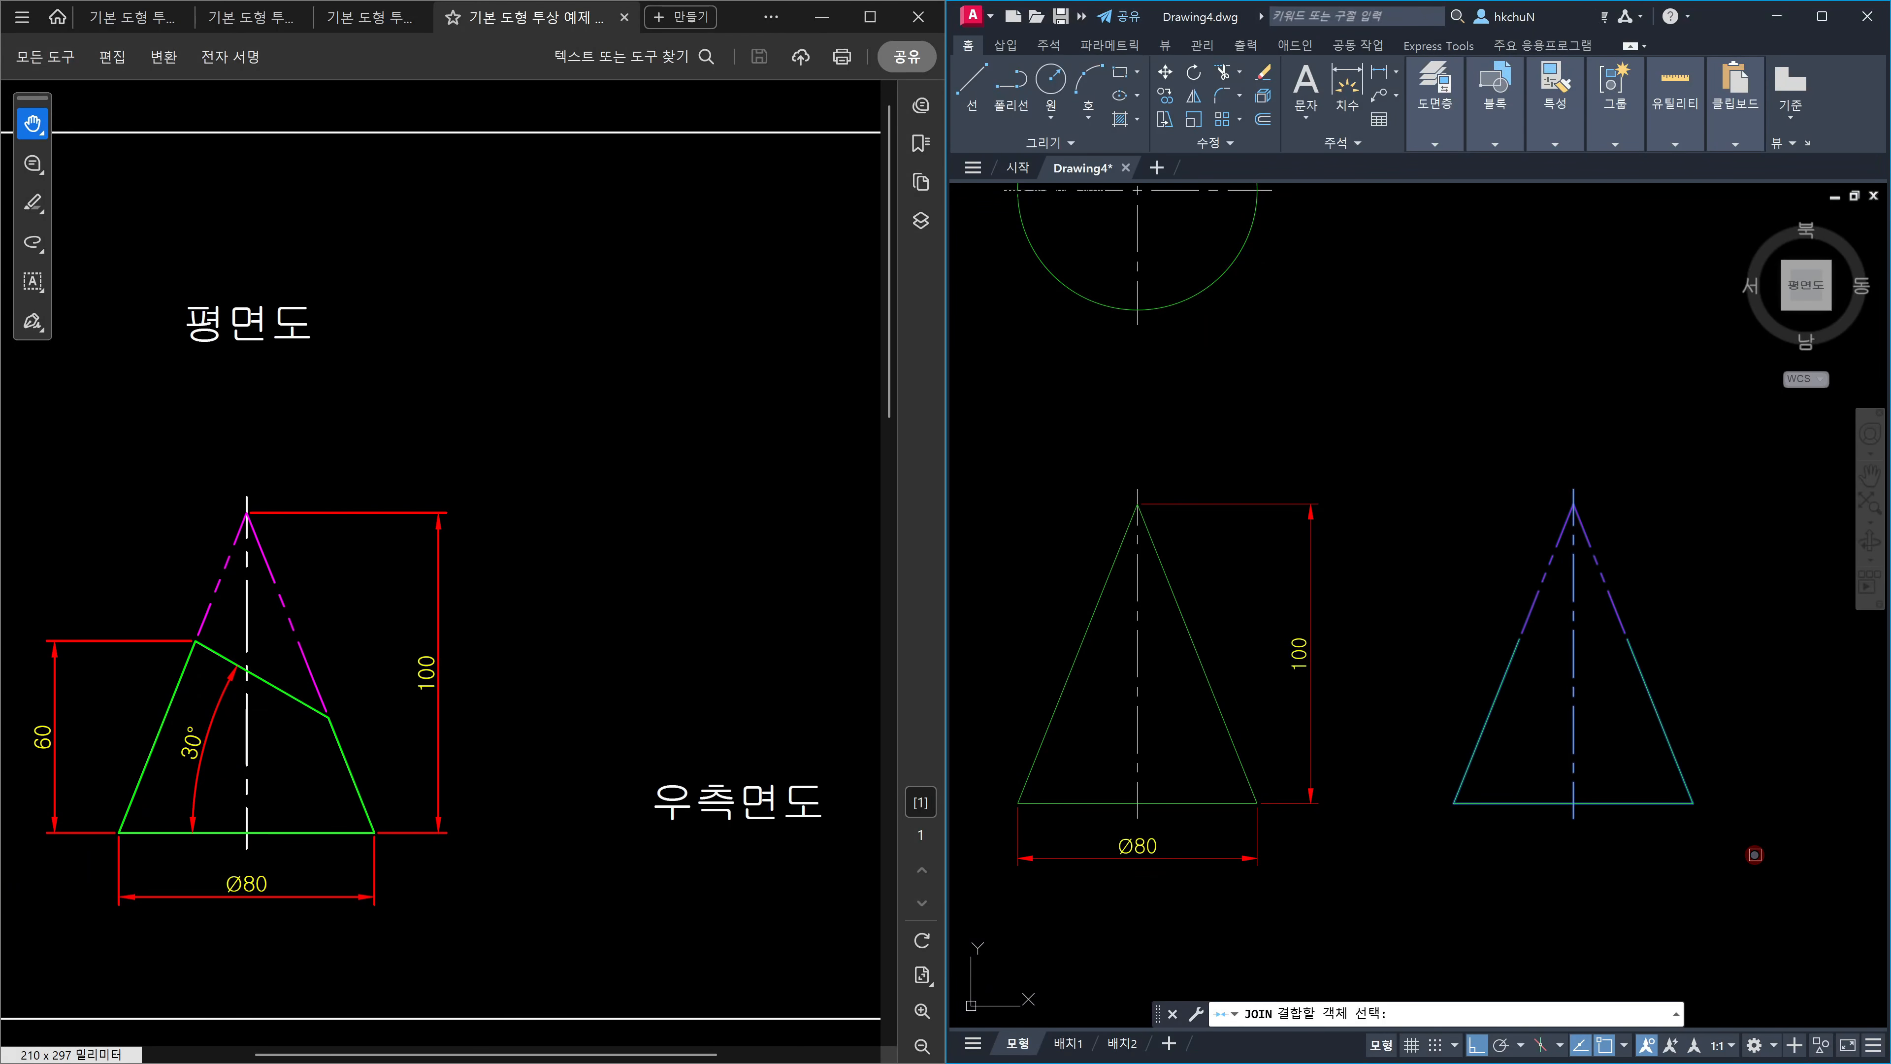
key("Return")
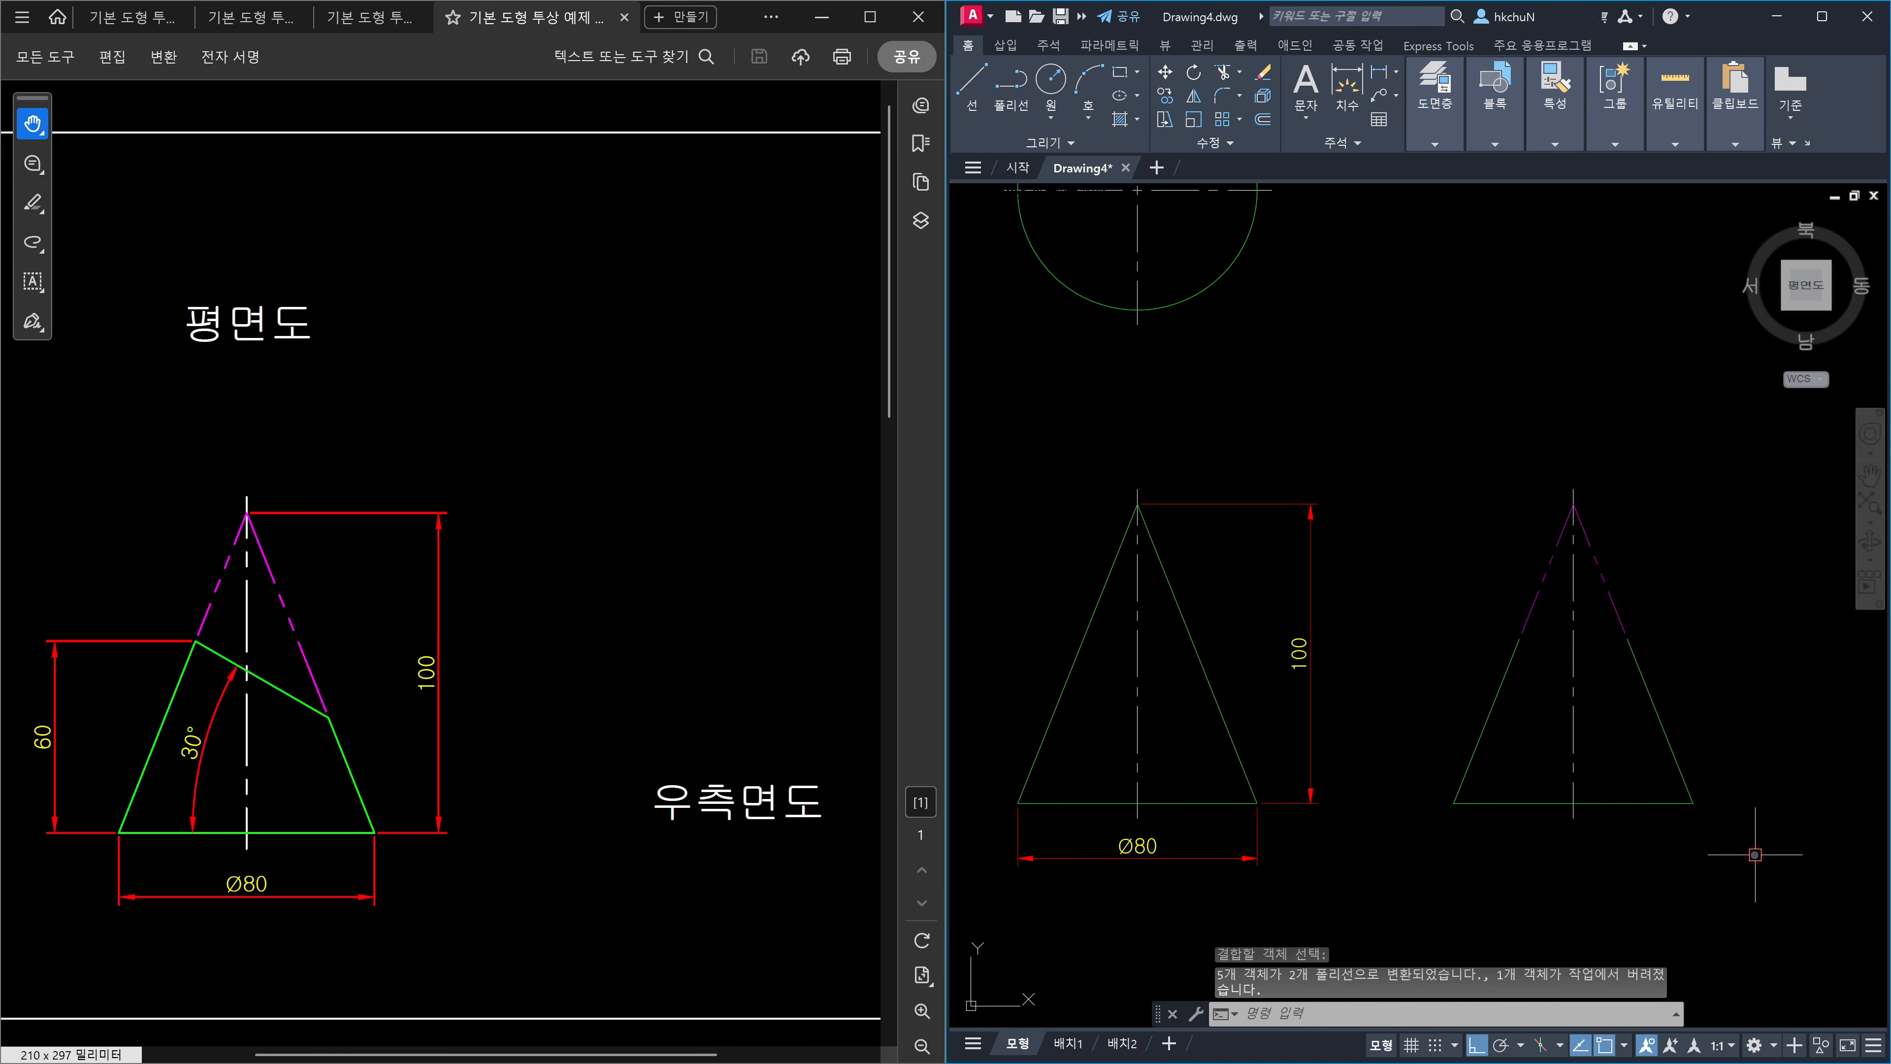
left_click(1667, 737)
key("Escape")
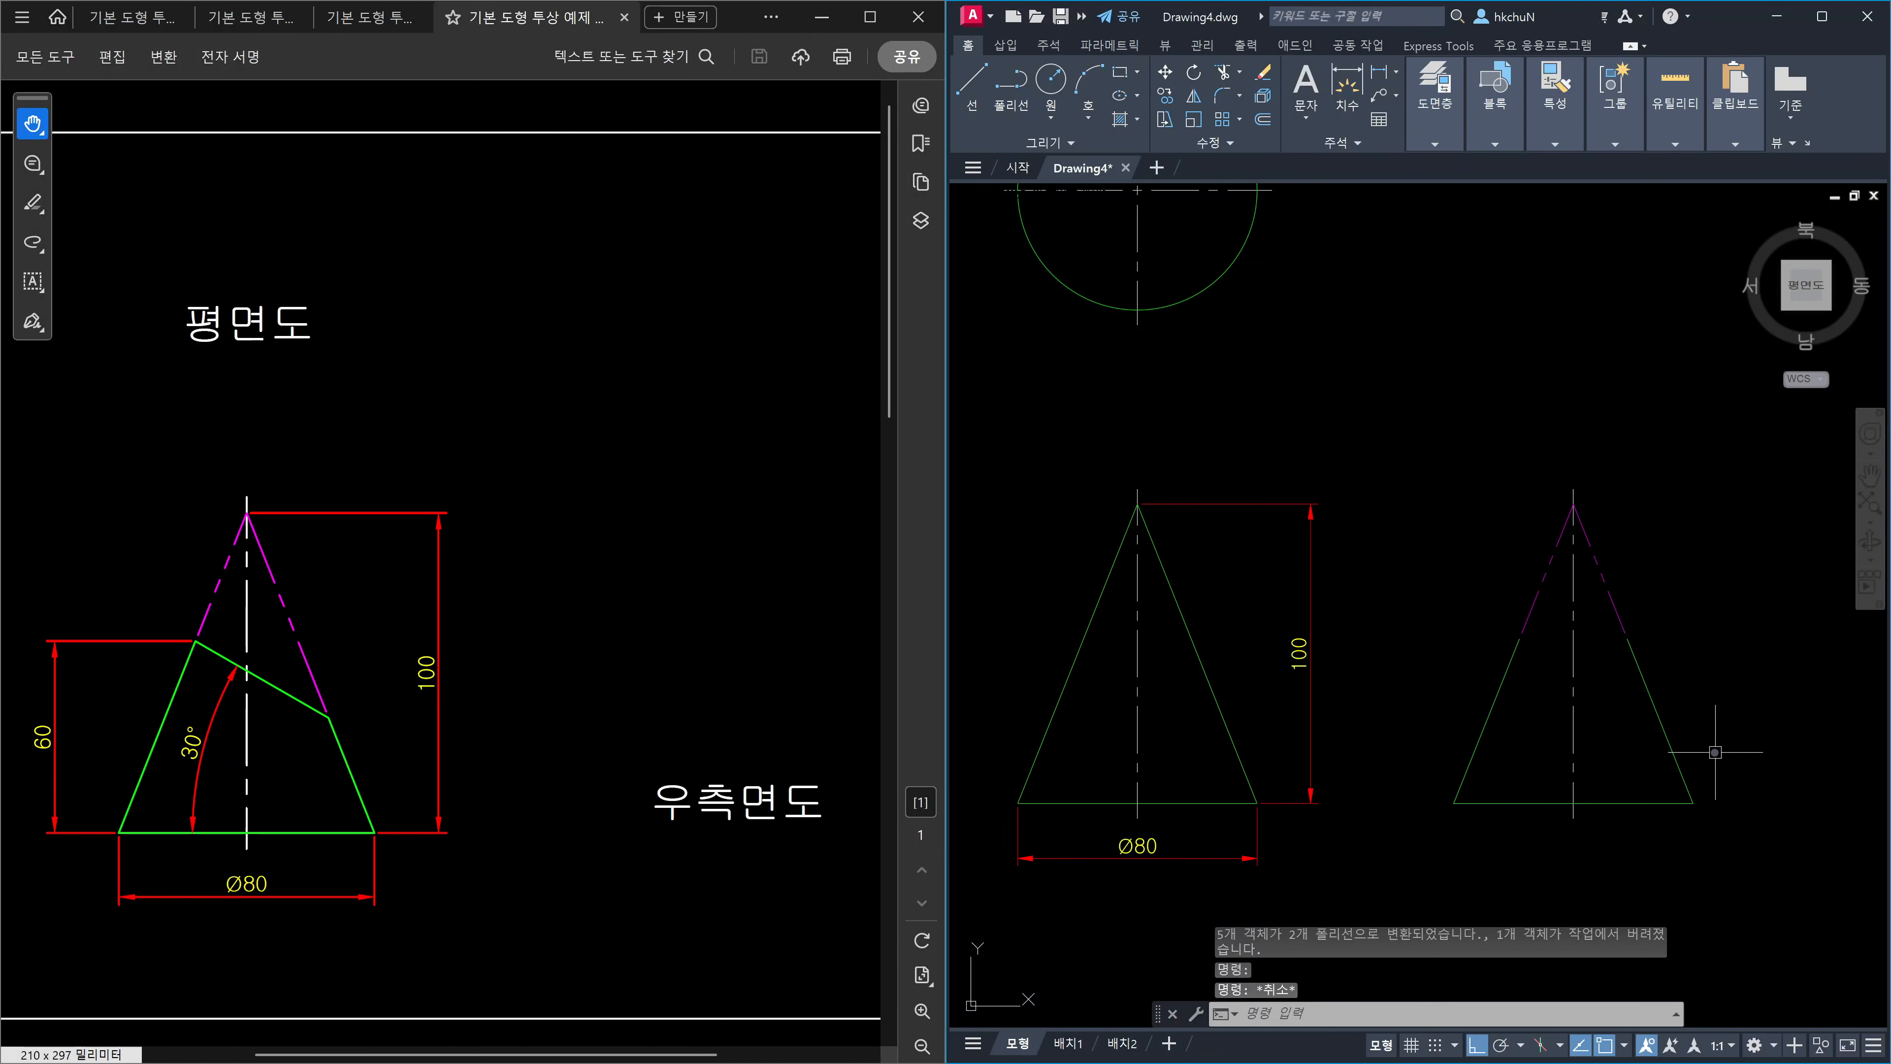
key("ctrl+z")
key("ctrl+z")
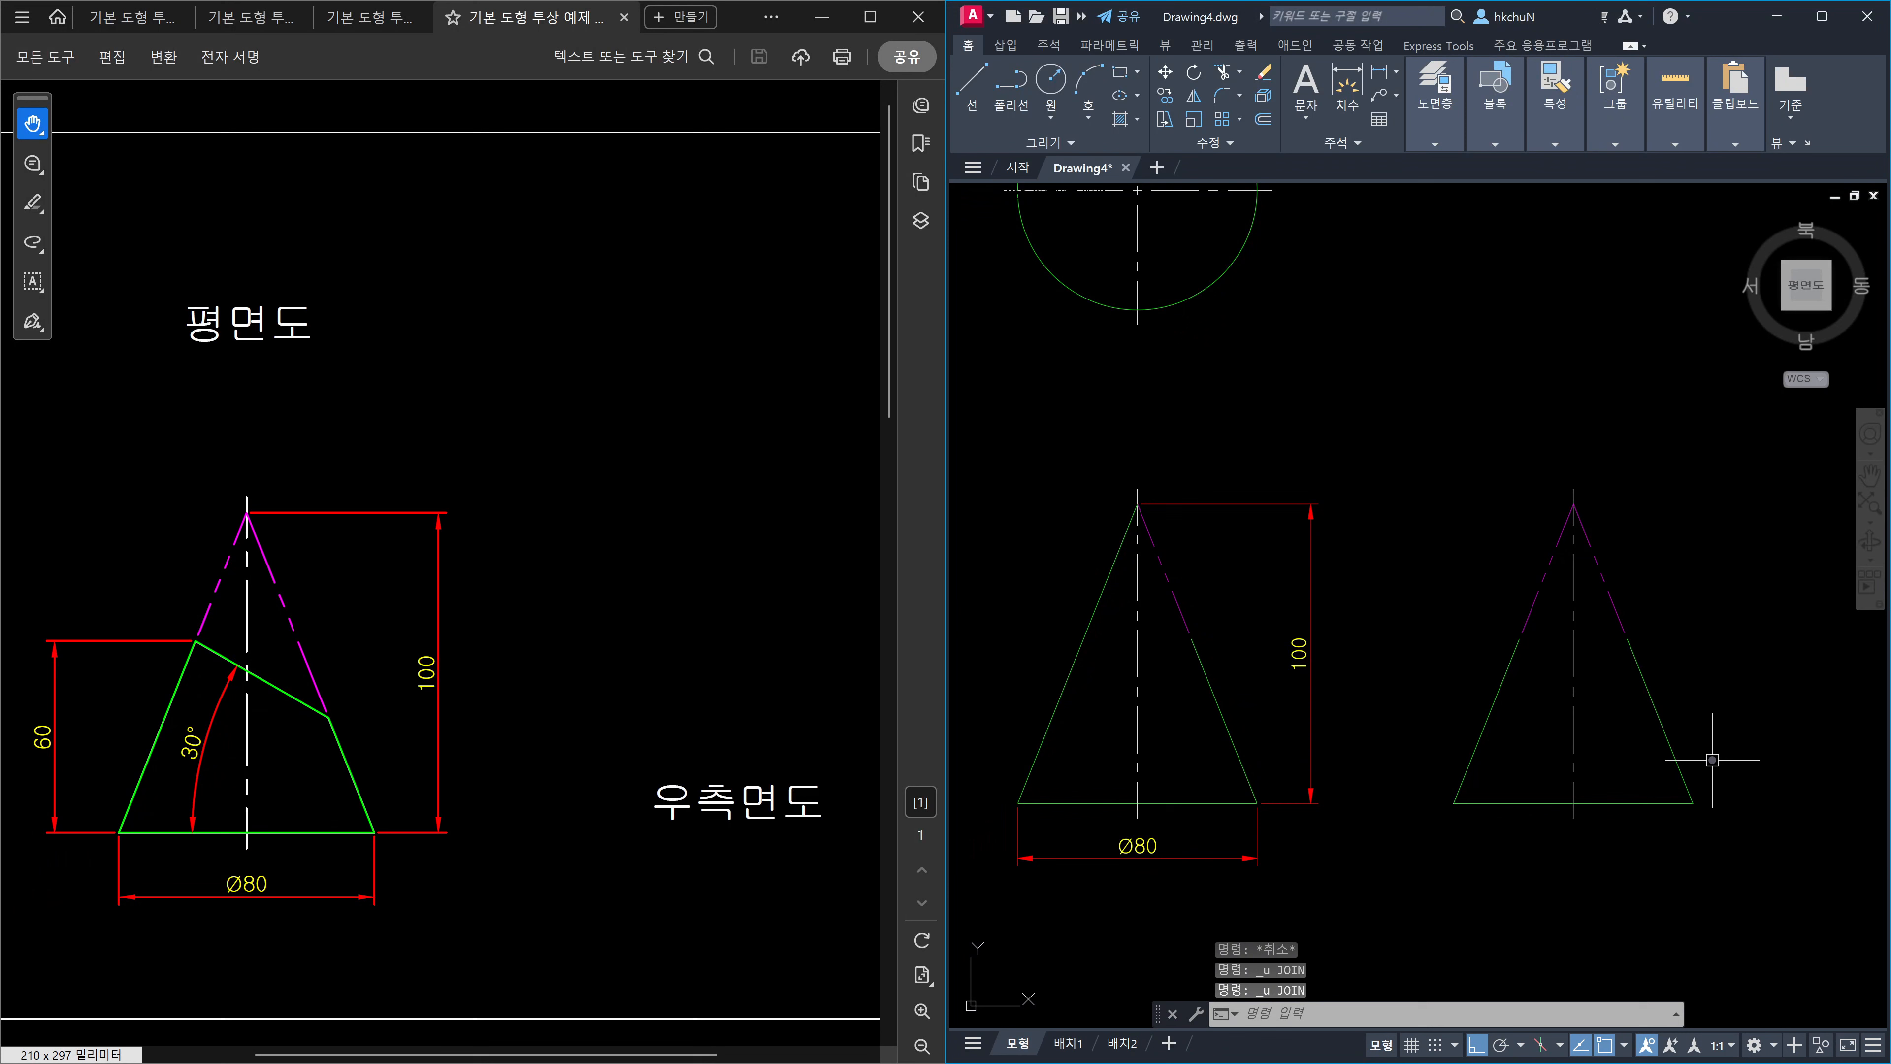
key("ctrl+y")
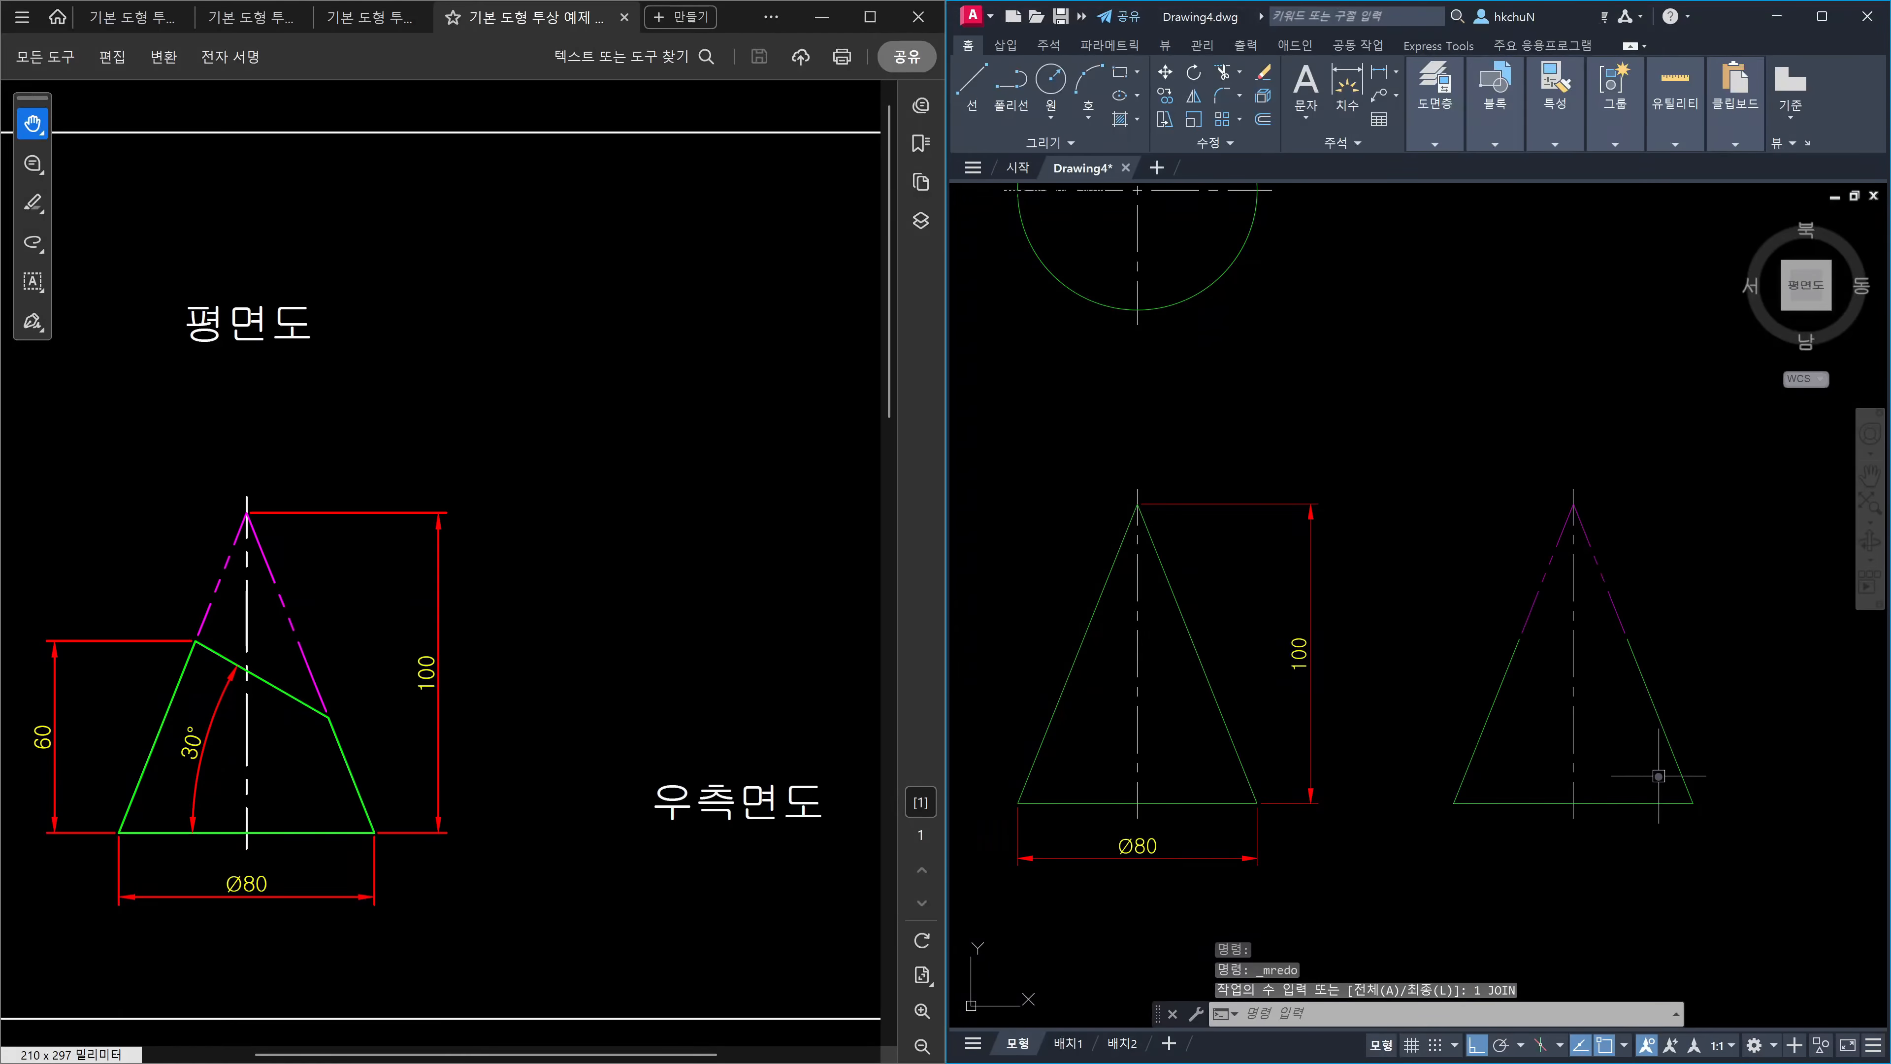
Join the right side view's solid left edge with its dashed upper segment, using the solid line as the source.
type("j")
key("Return")
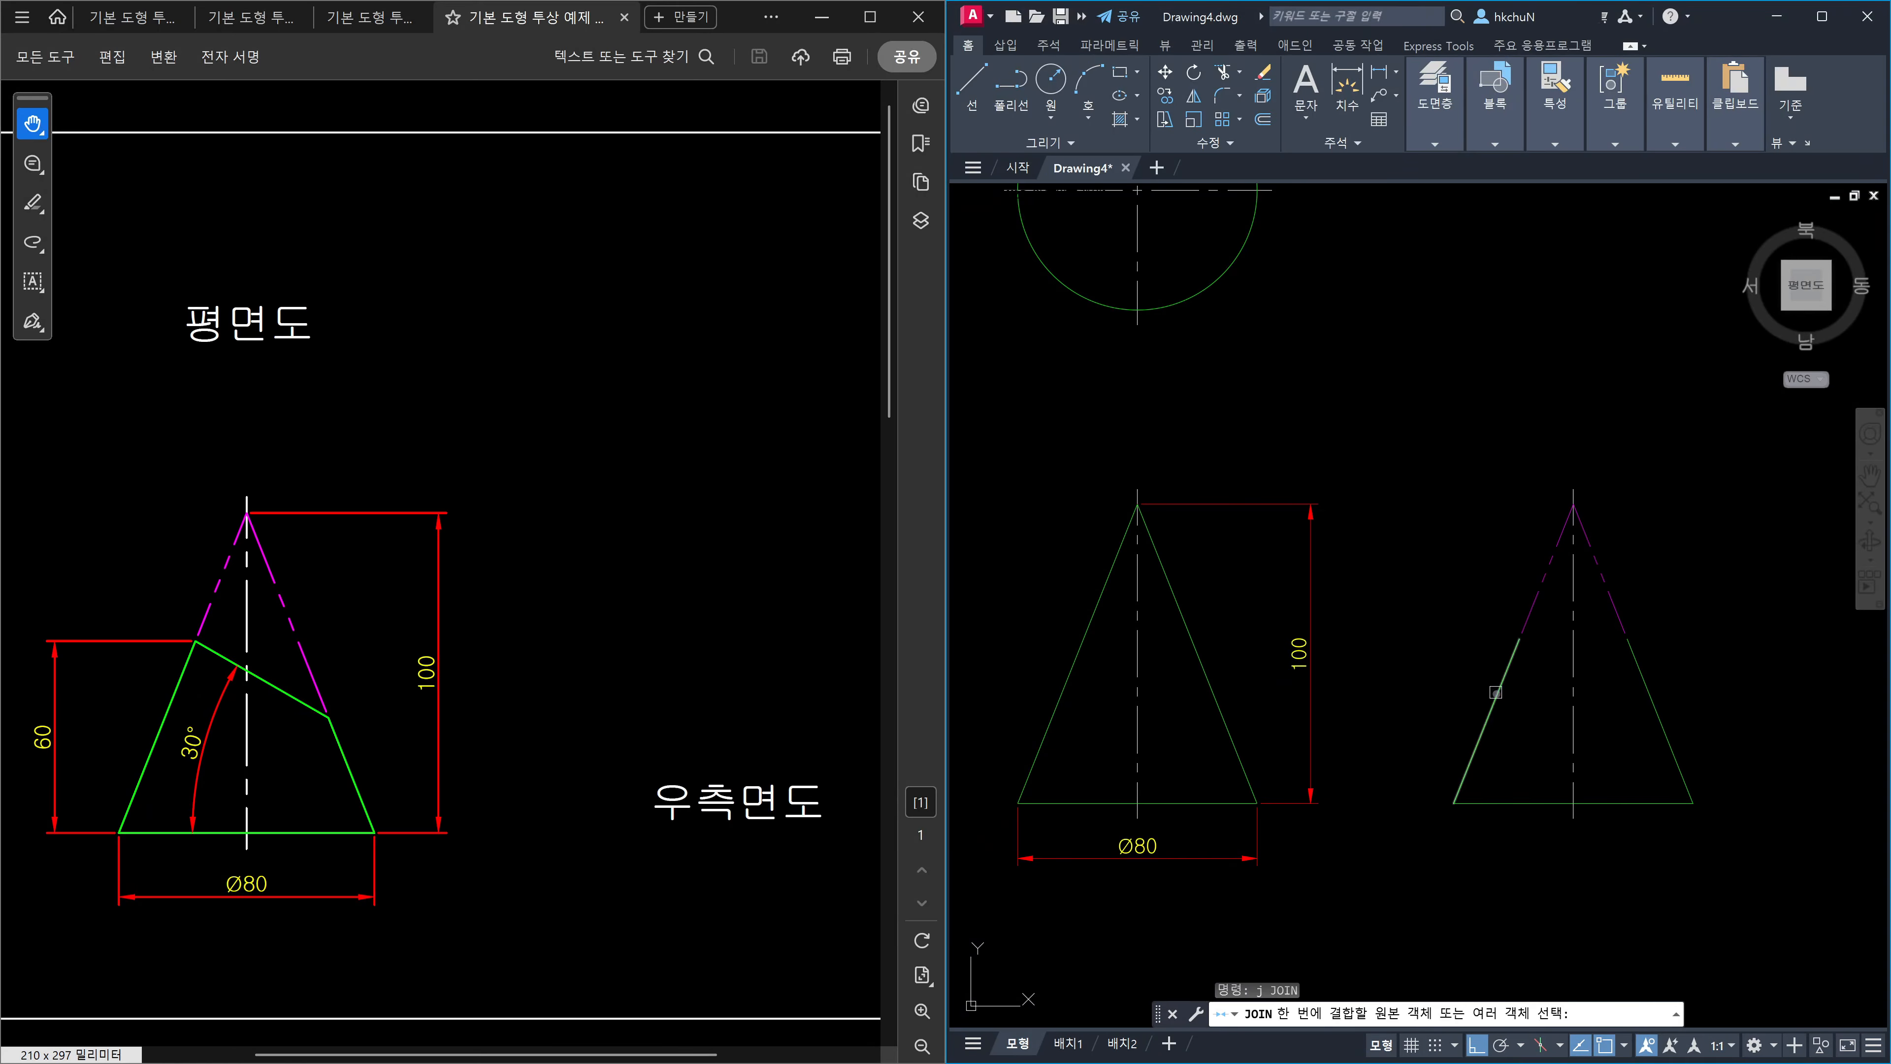
left_click(1496, 695)
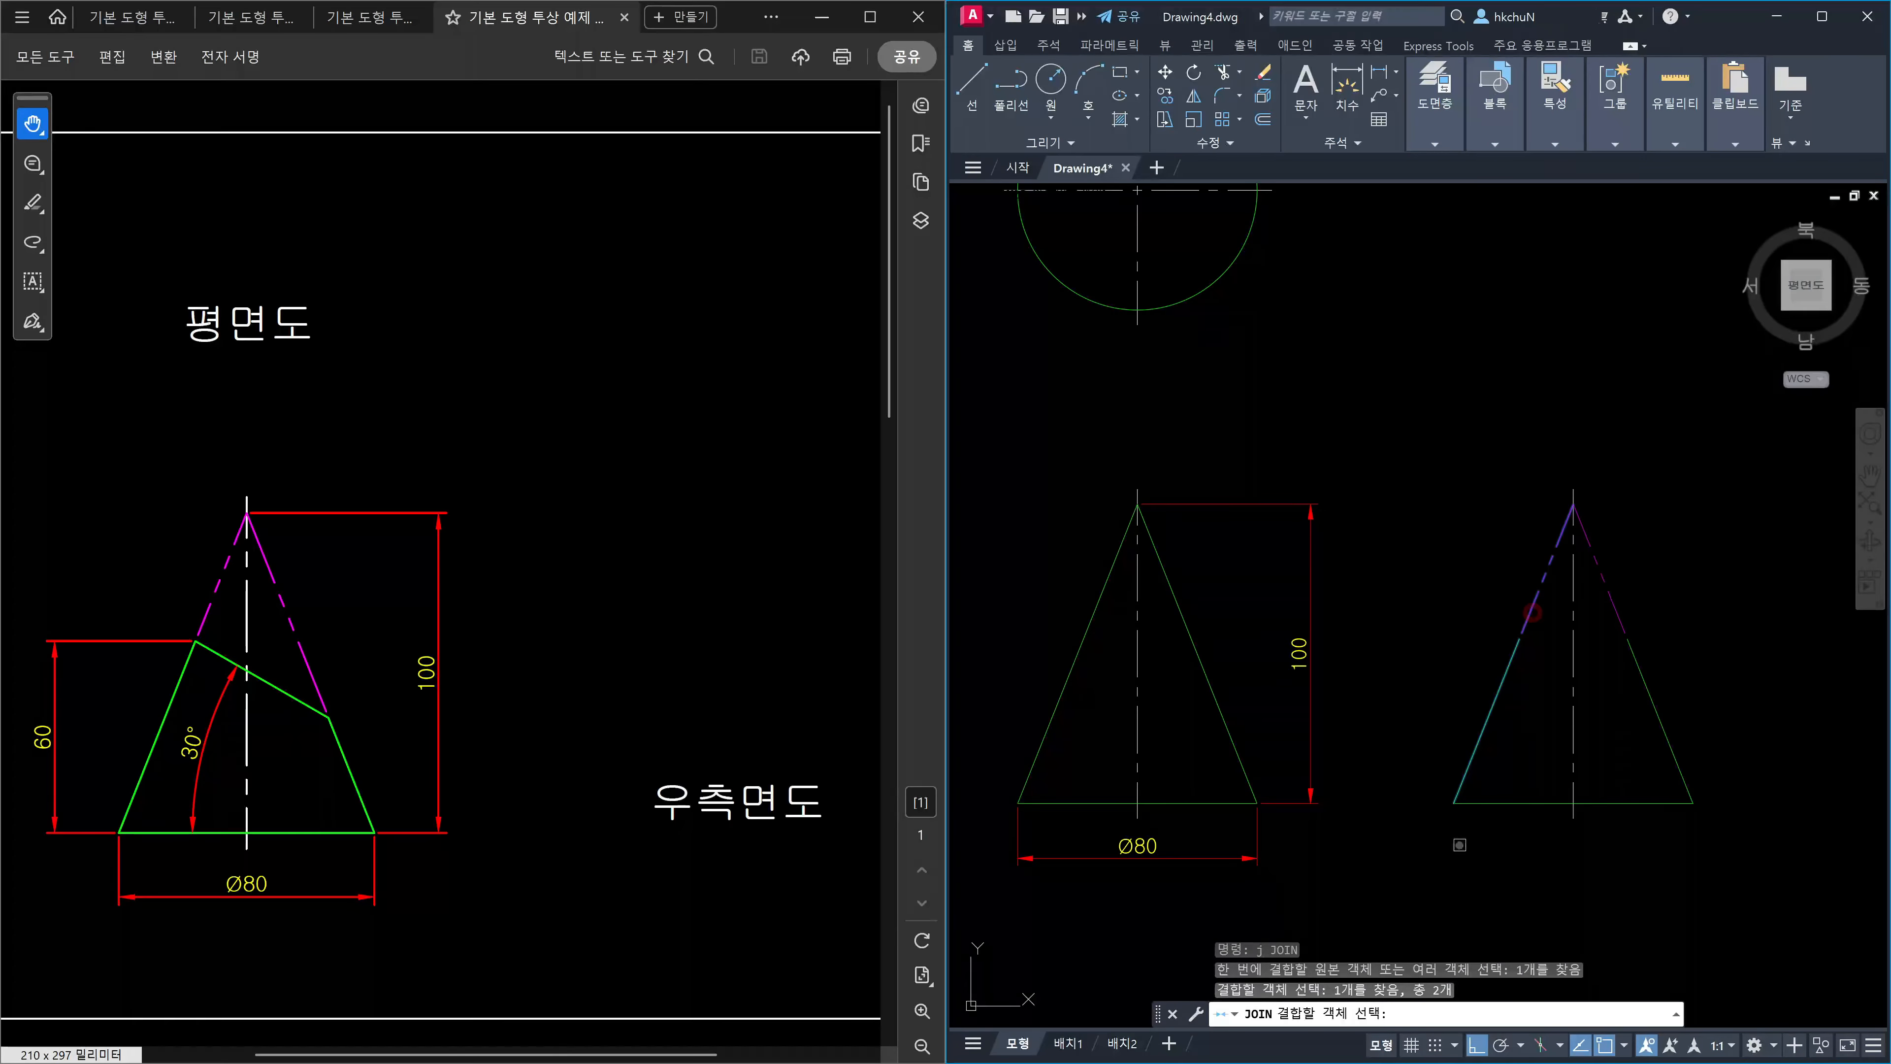
key("Return")
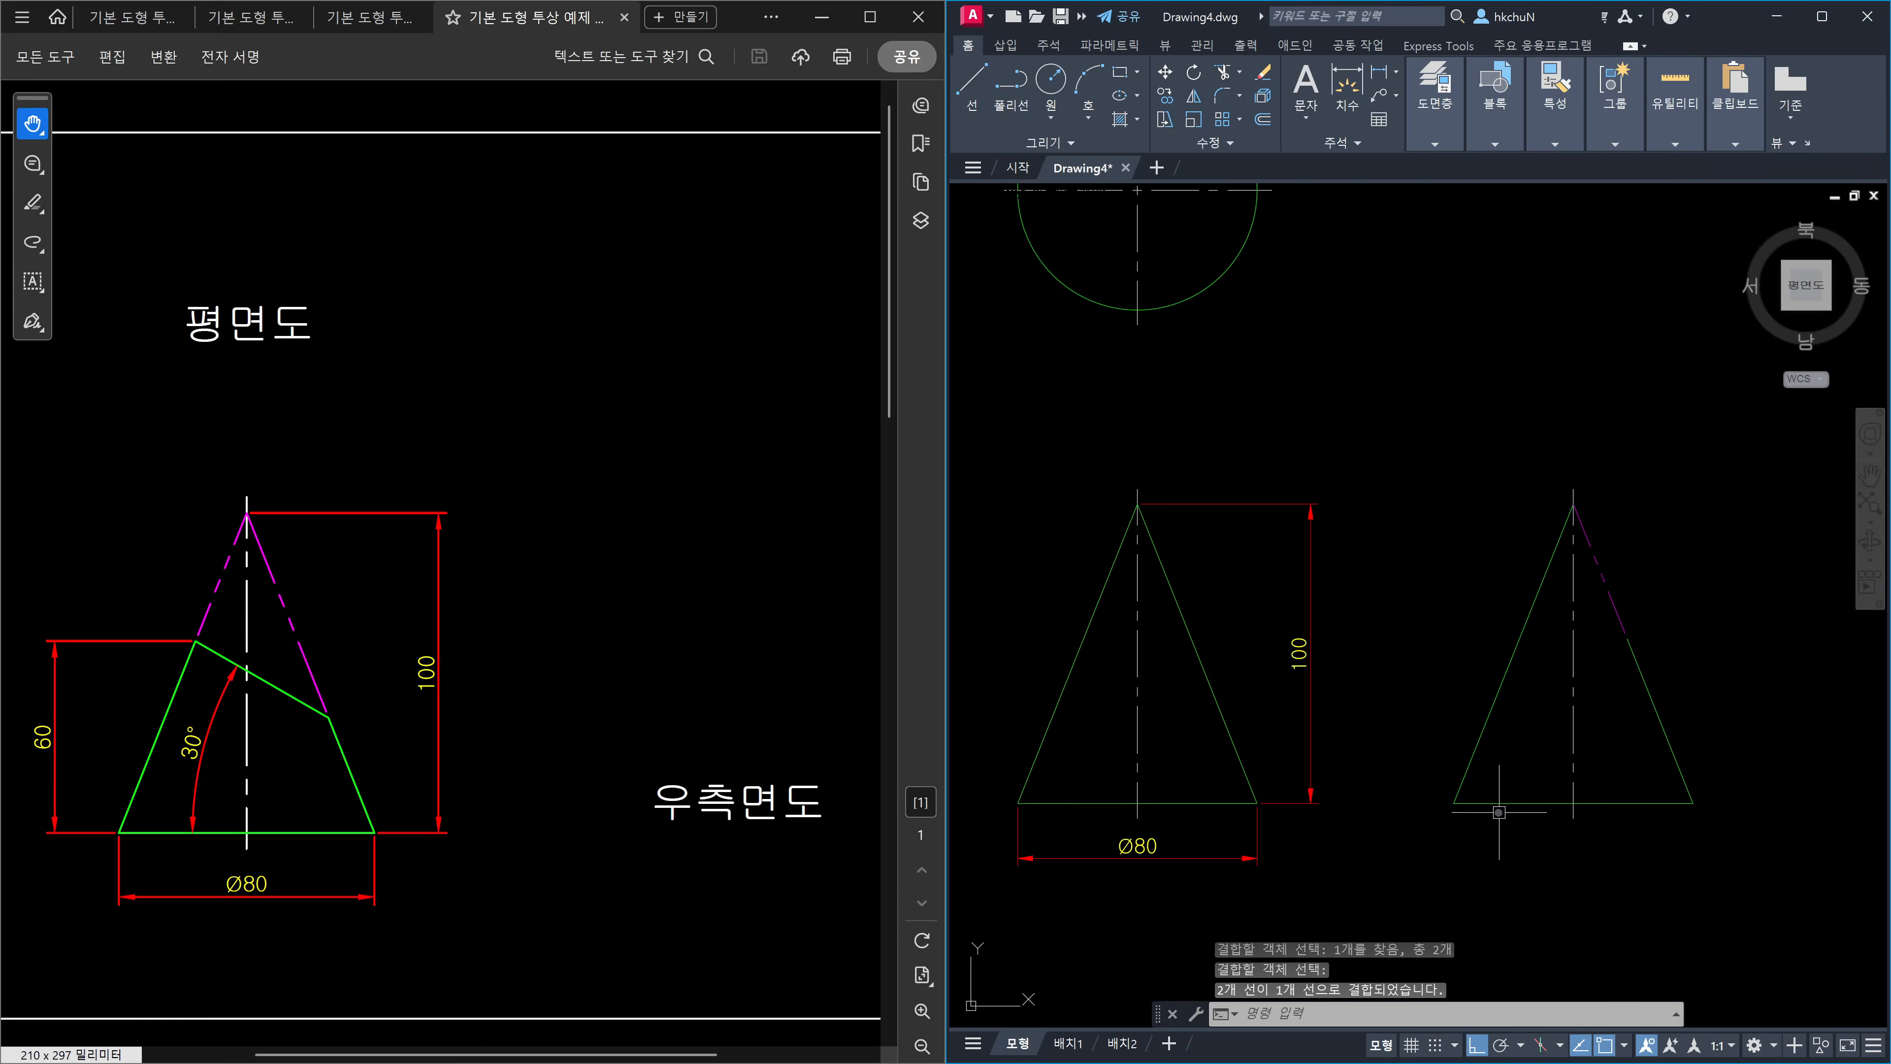
Join the right side view's solid right edge with its dashed upper segment, using the solid line as the source.
key("Return")
left_click(1636, 678)
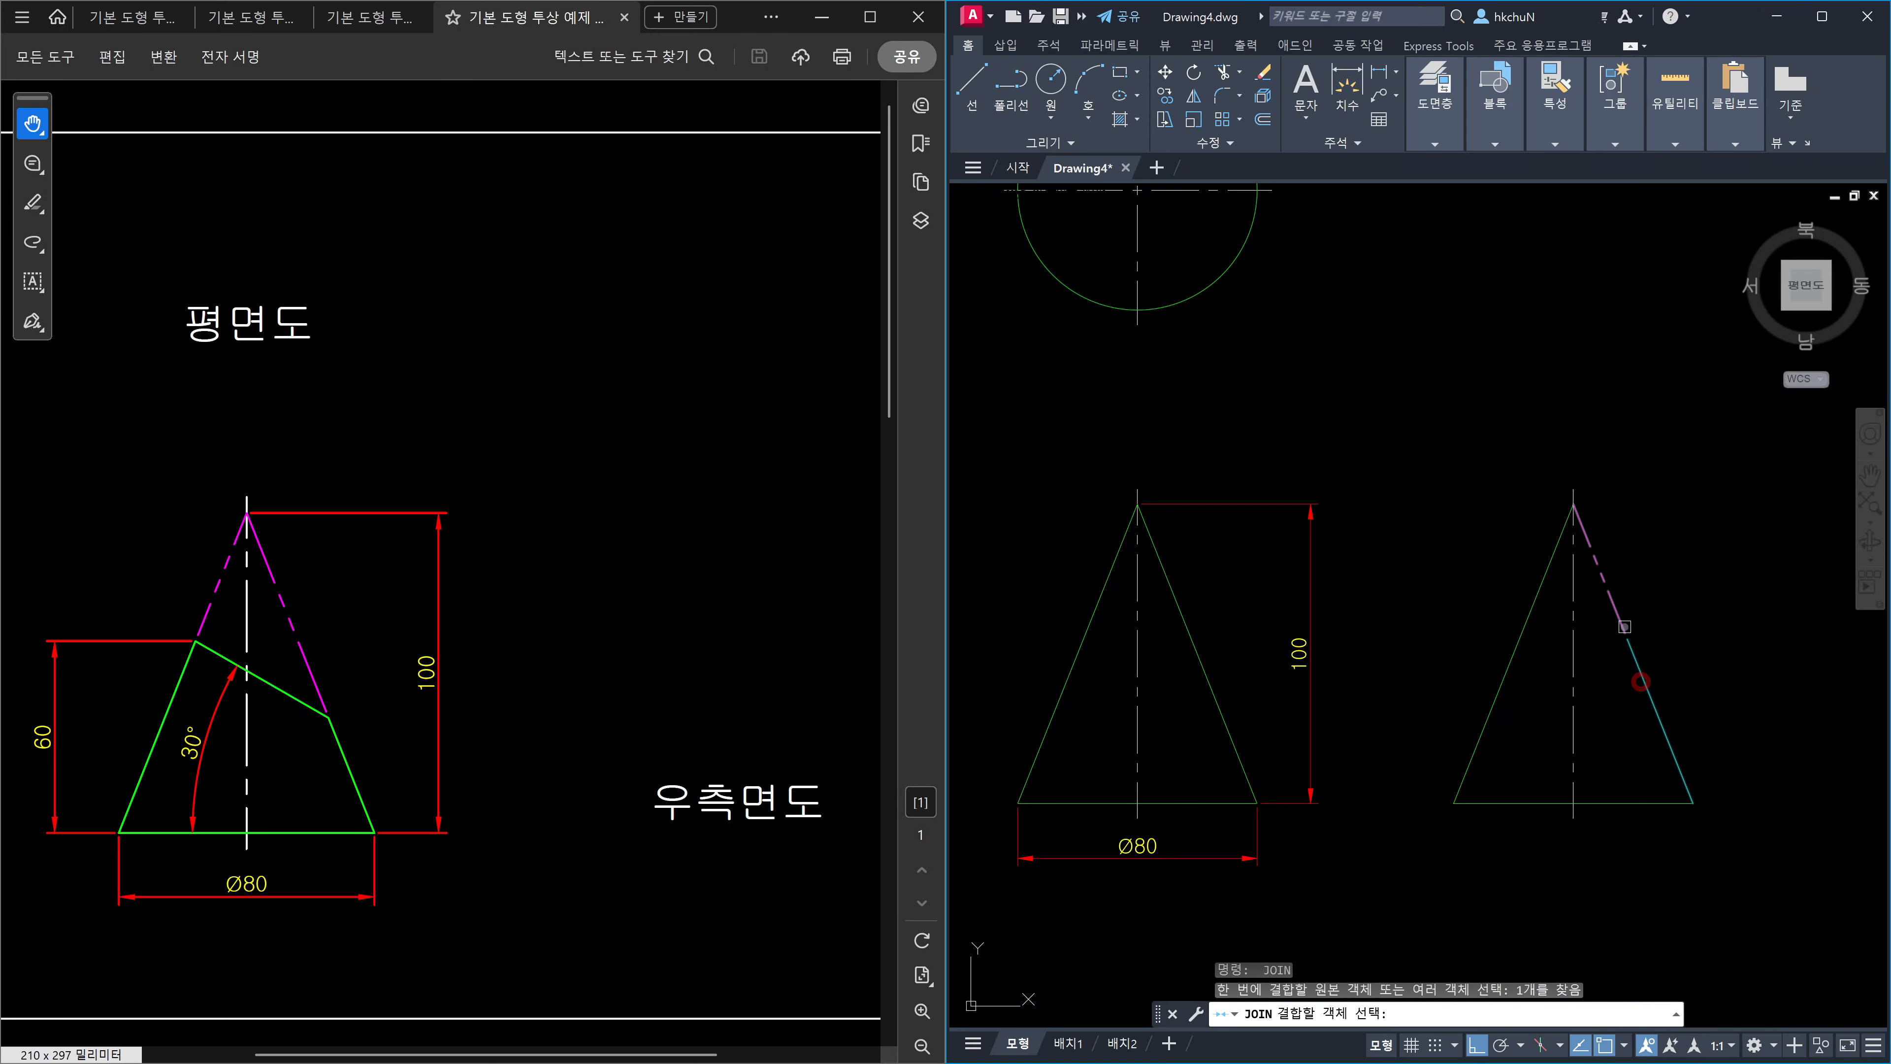
left_click(1623, 618)
key("Return")
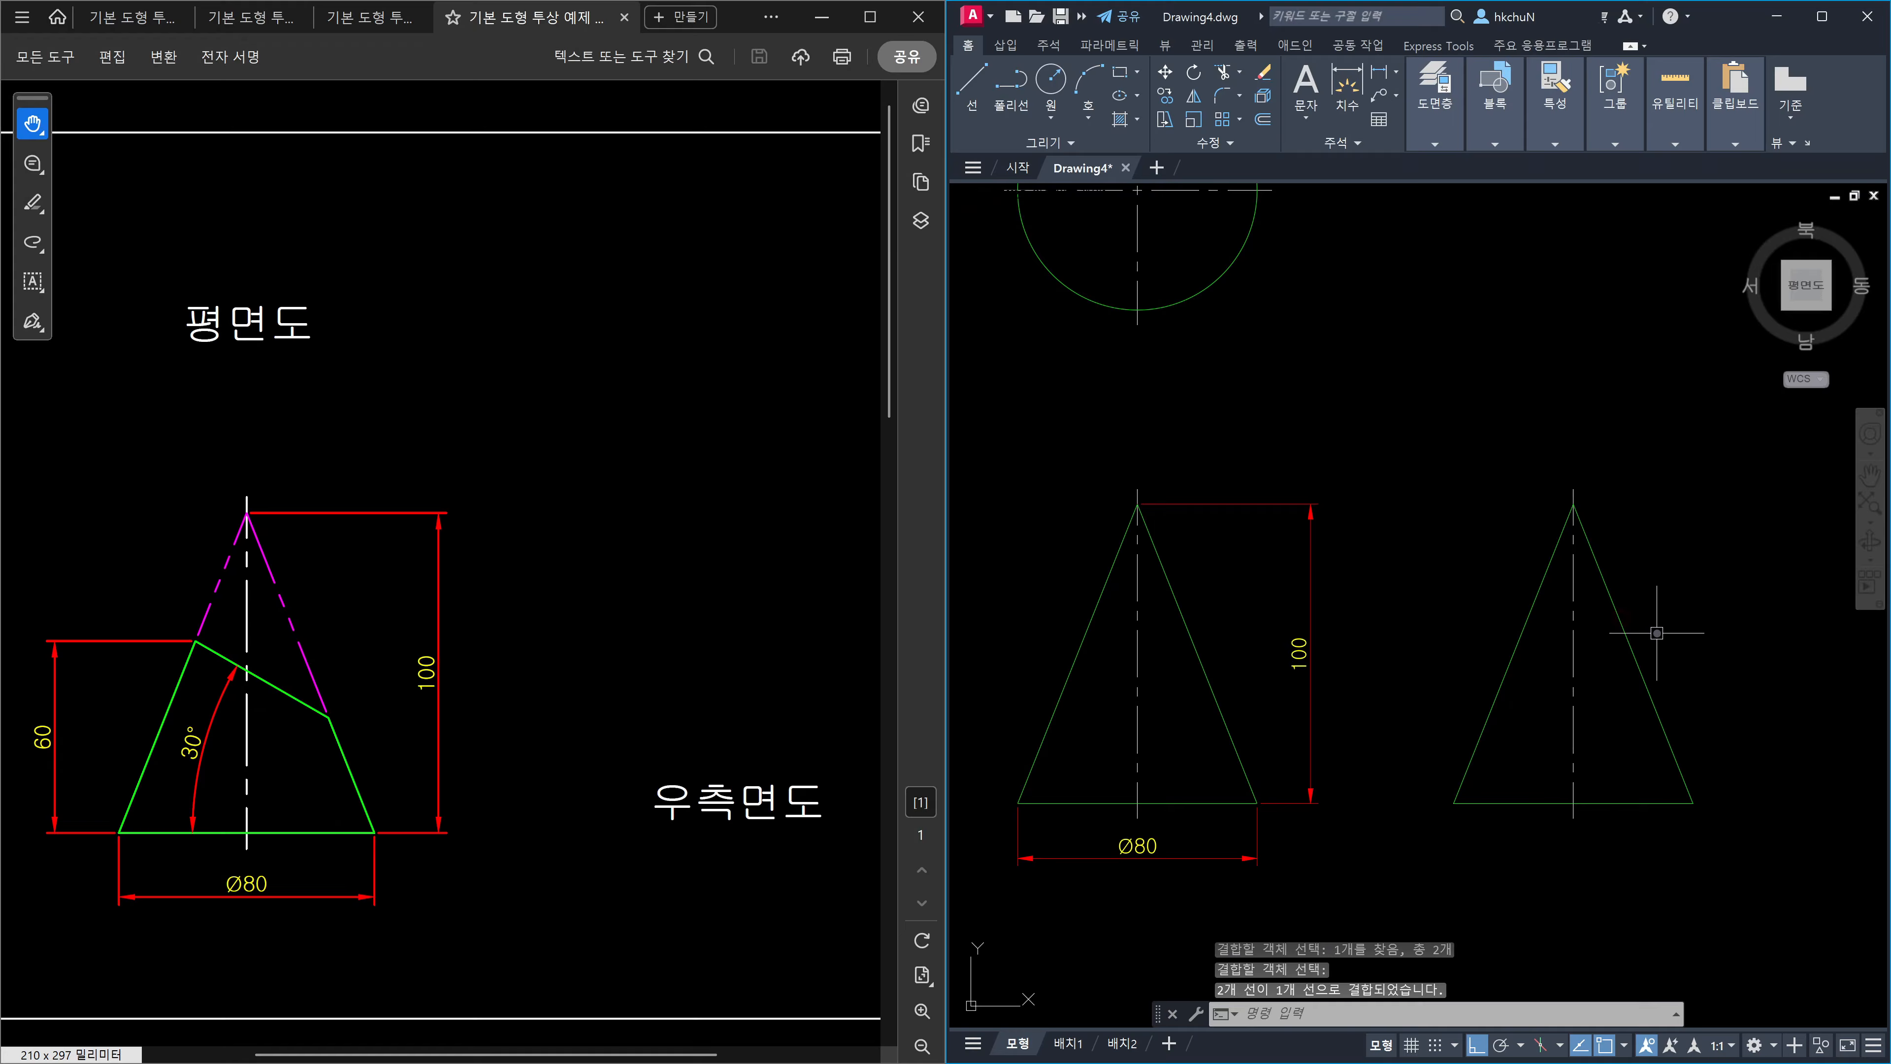
Offset the front view's base line 60 upward to mark the height where the cut starts.
scroll(1399, 551, "down", 3)
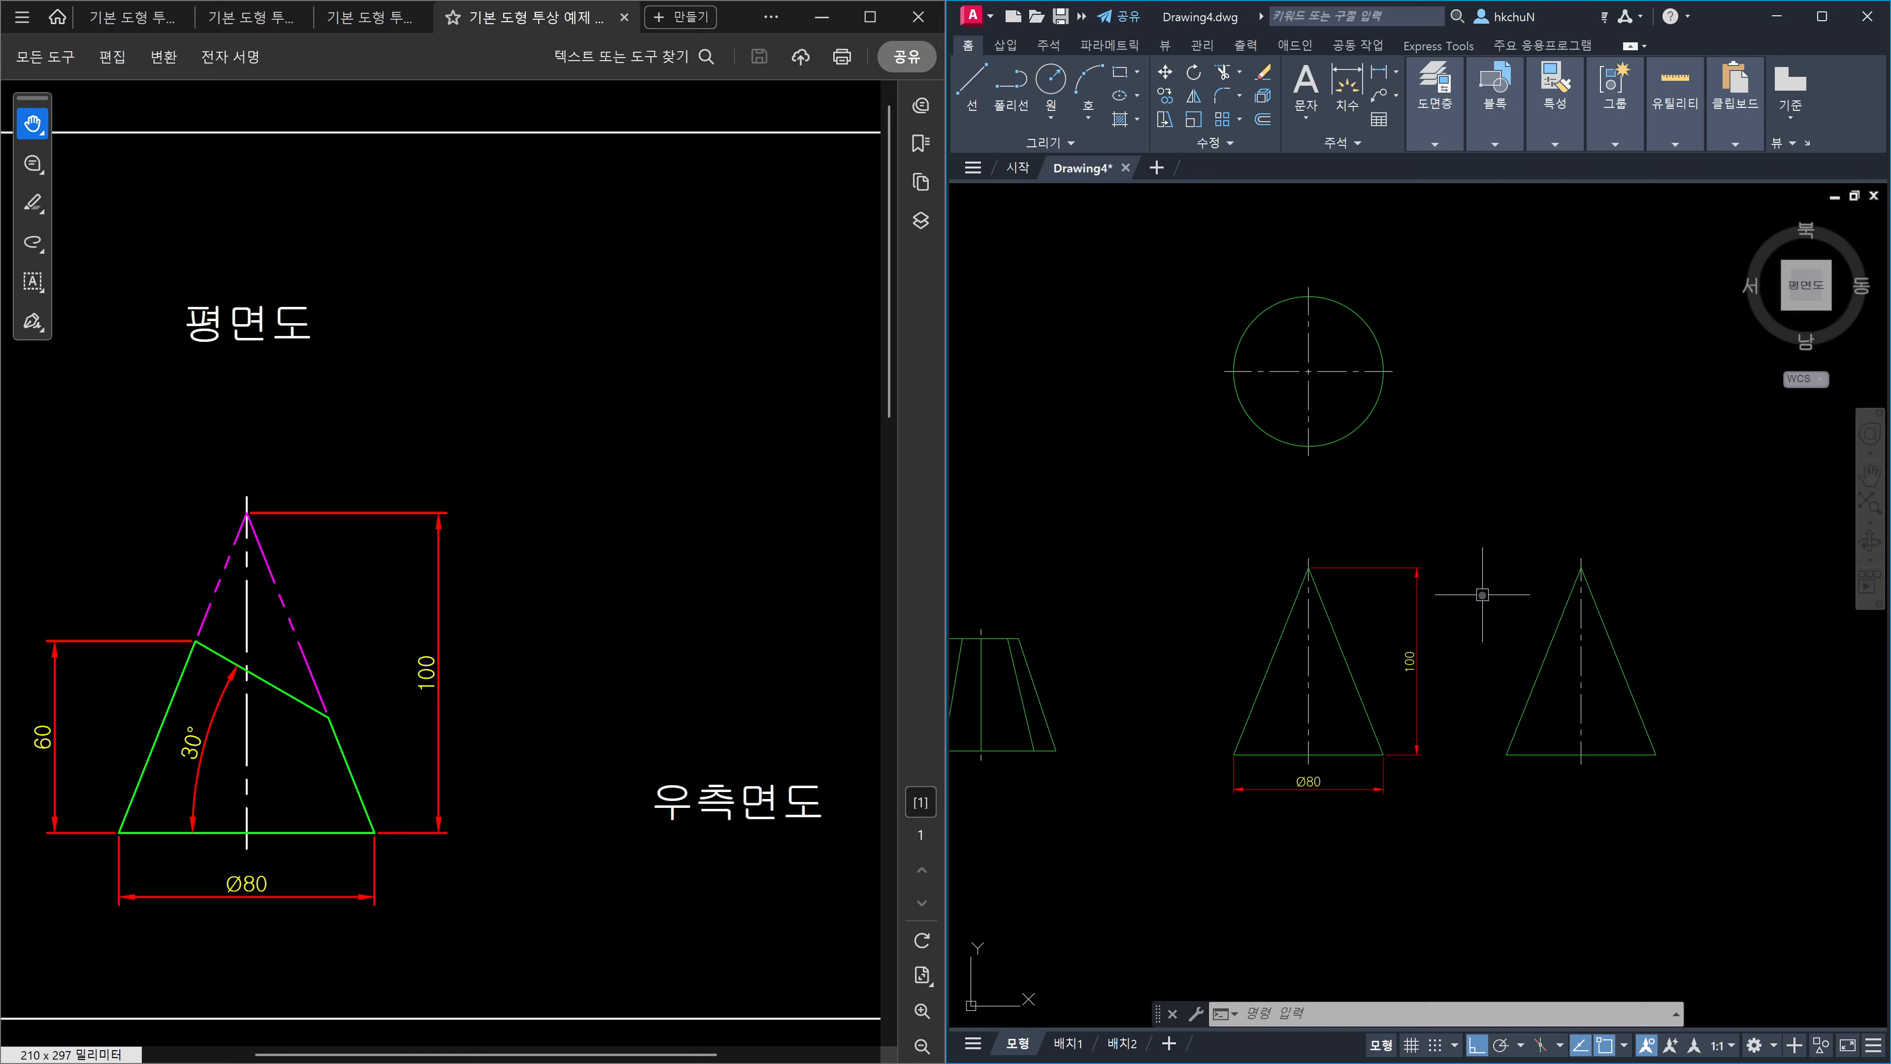
scroll(1266, 715, "up", 4)
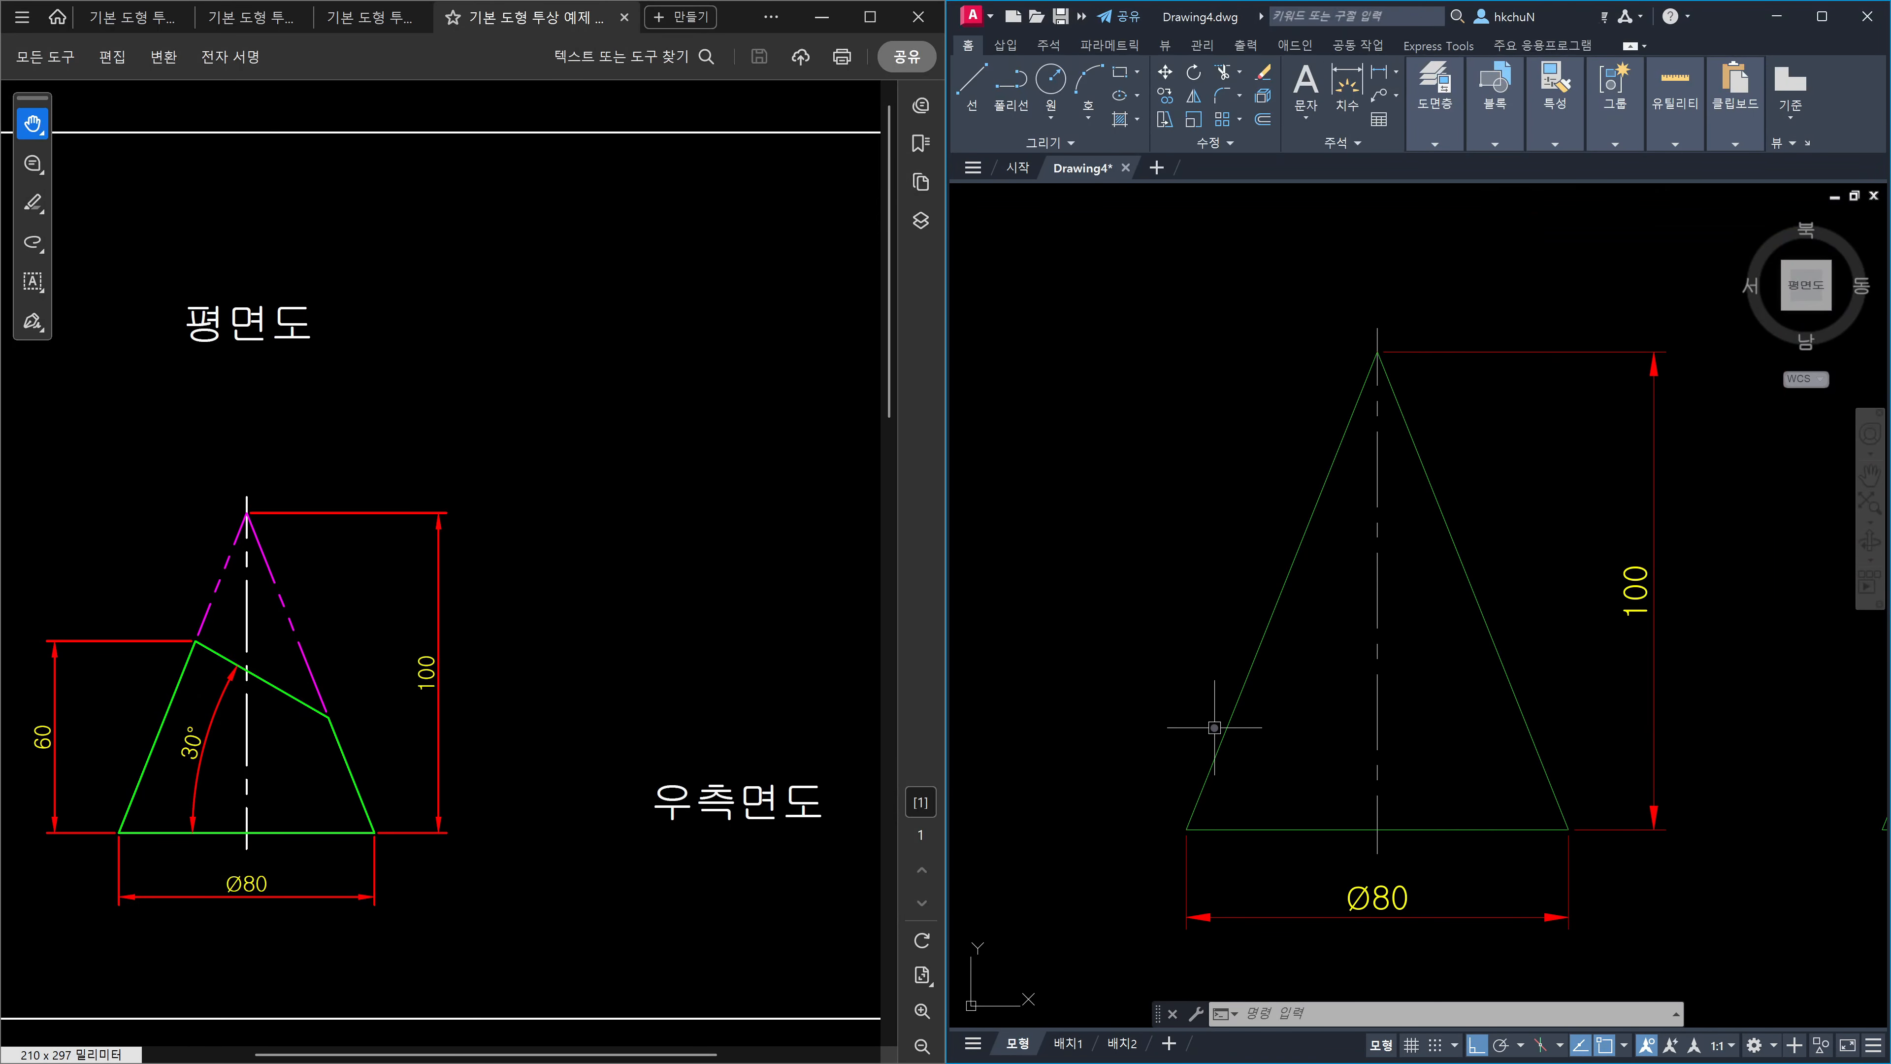
key("Escape")
type("o")
key("Return")
type("60")
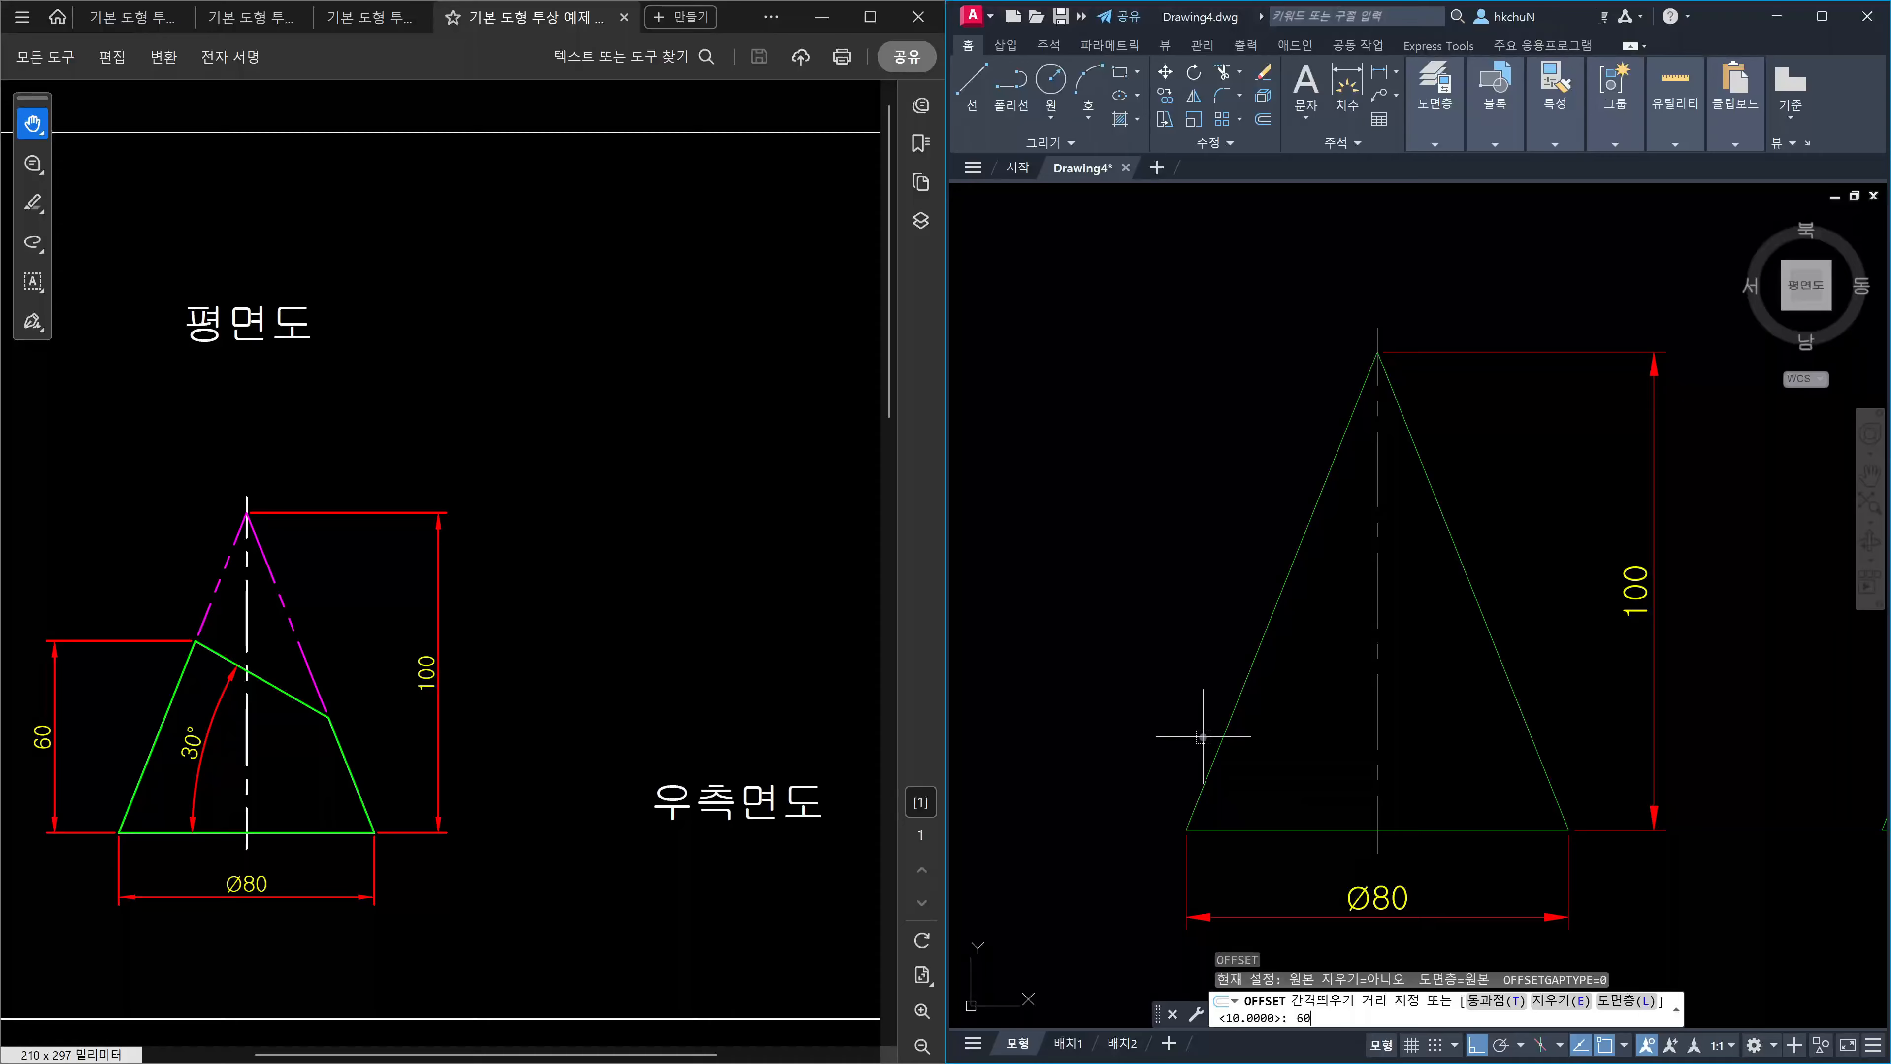
key("Return")
left_click(1323, 829)
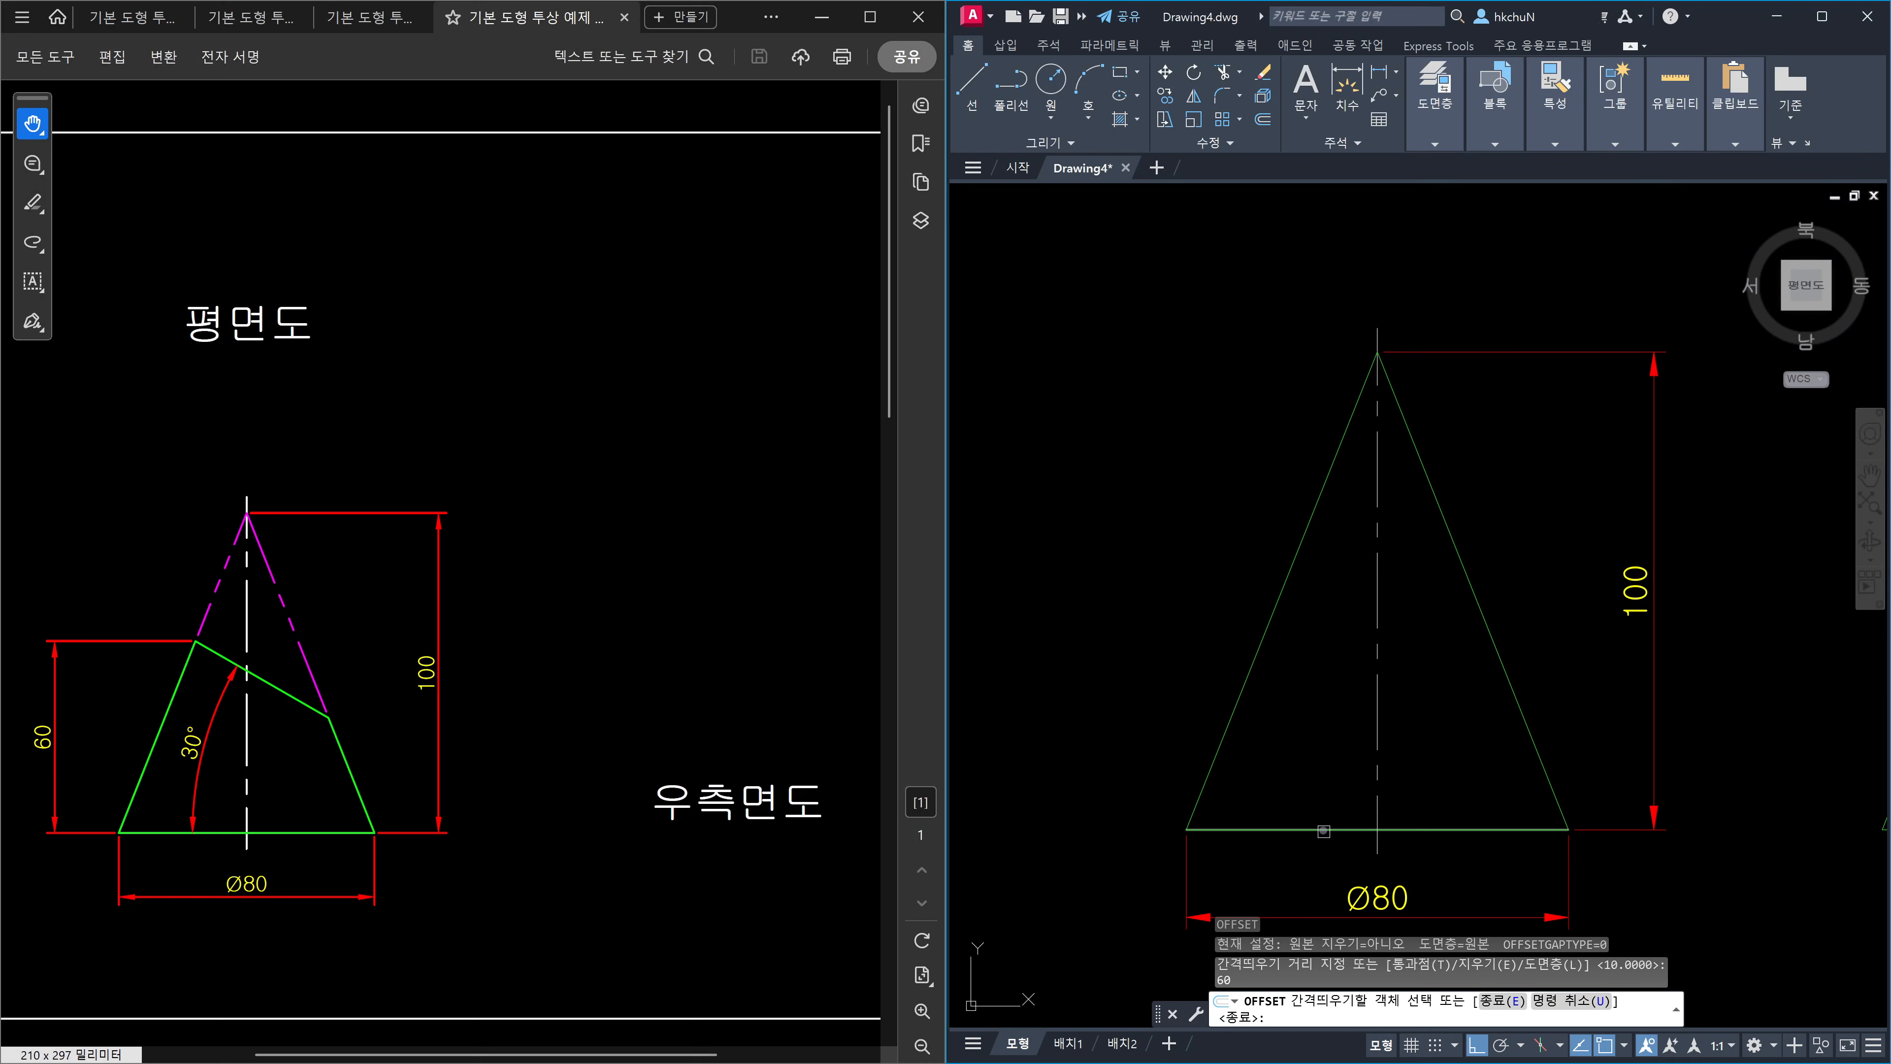
left_click(1322, 752)
key("Return")
Rotate the offset line by -30° about its intersection with the cone's left edge.
type("ro")
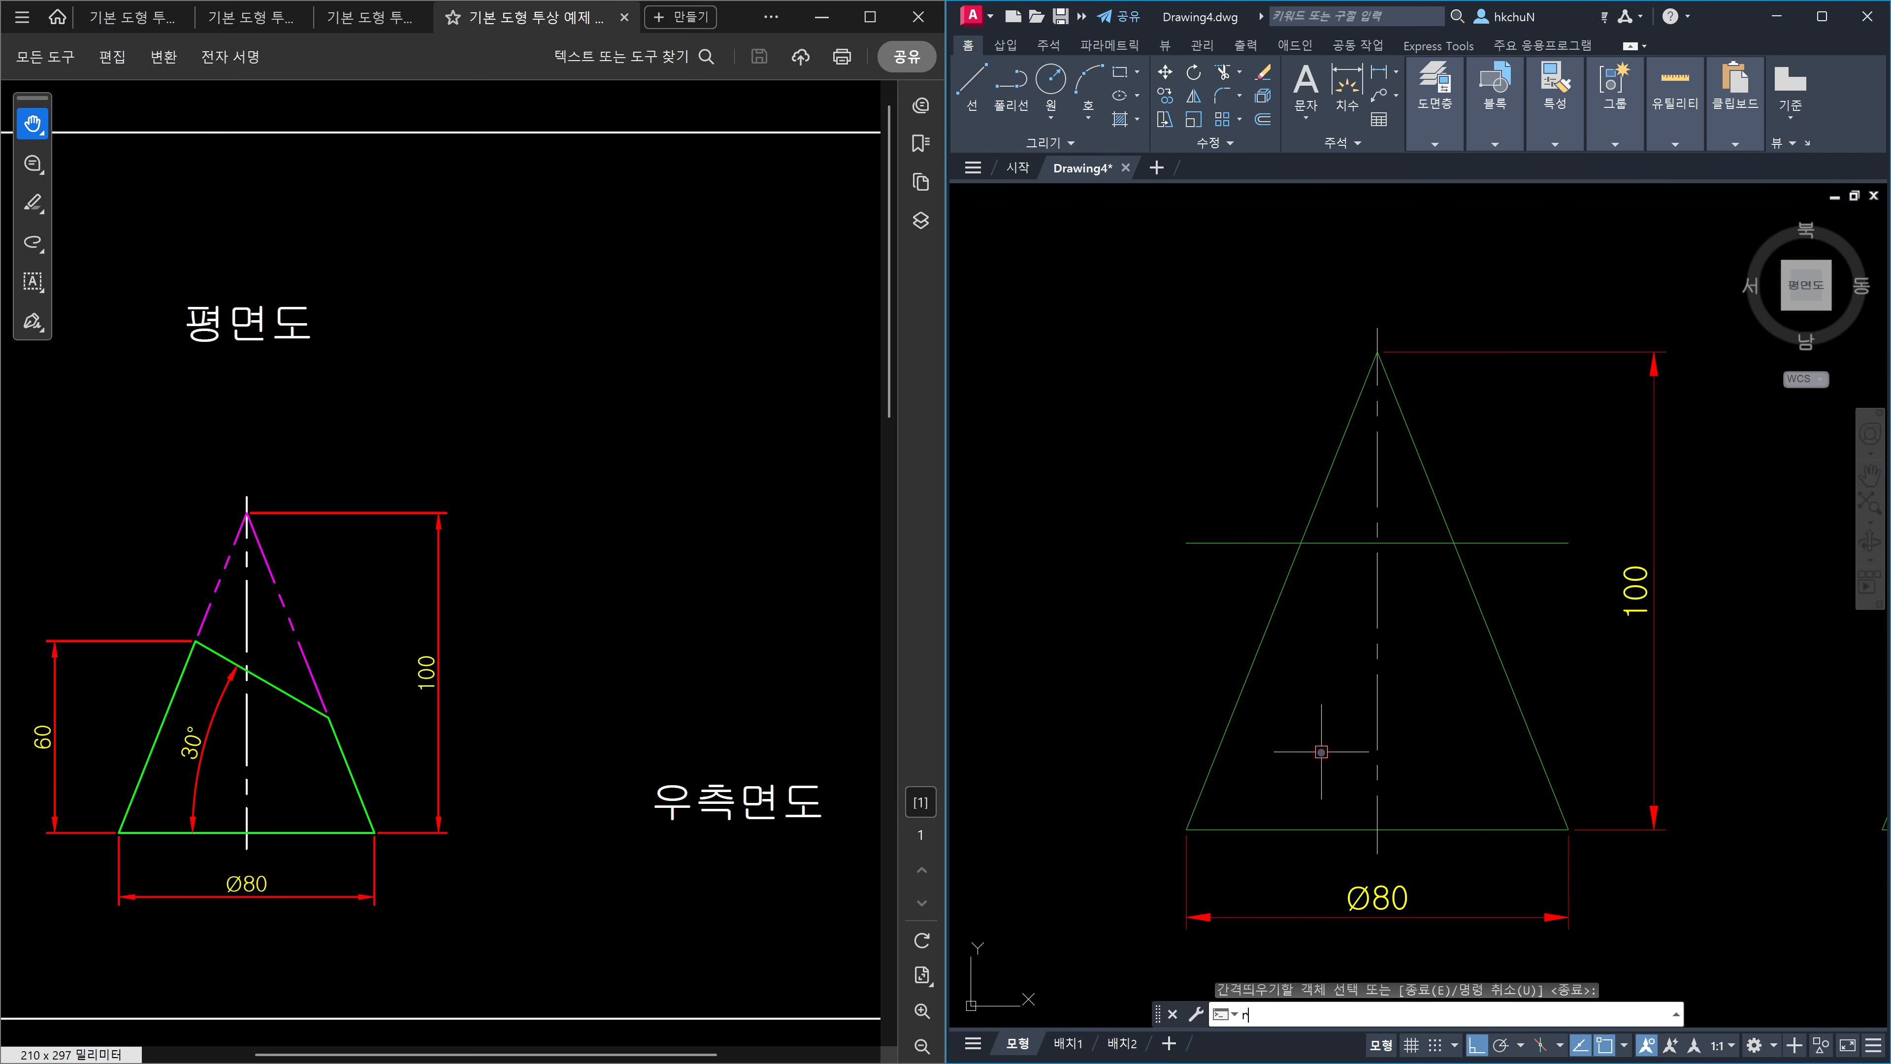
key("Return")
left_click(1334, 542)
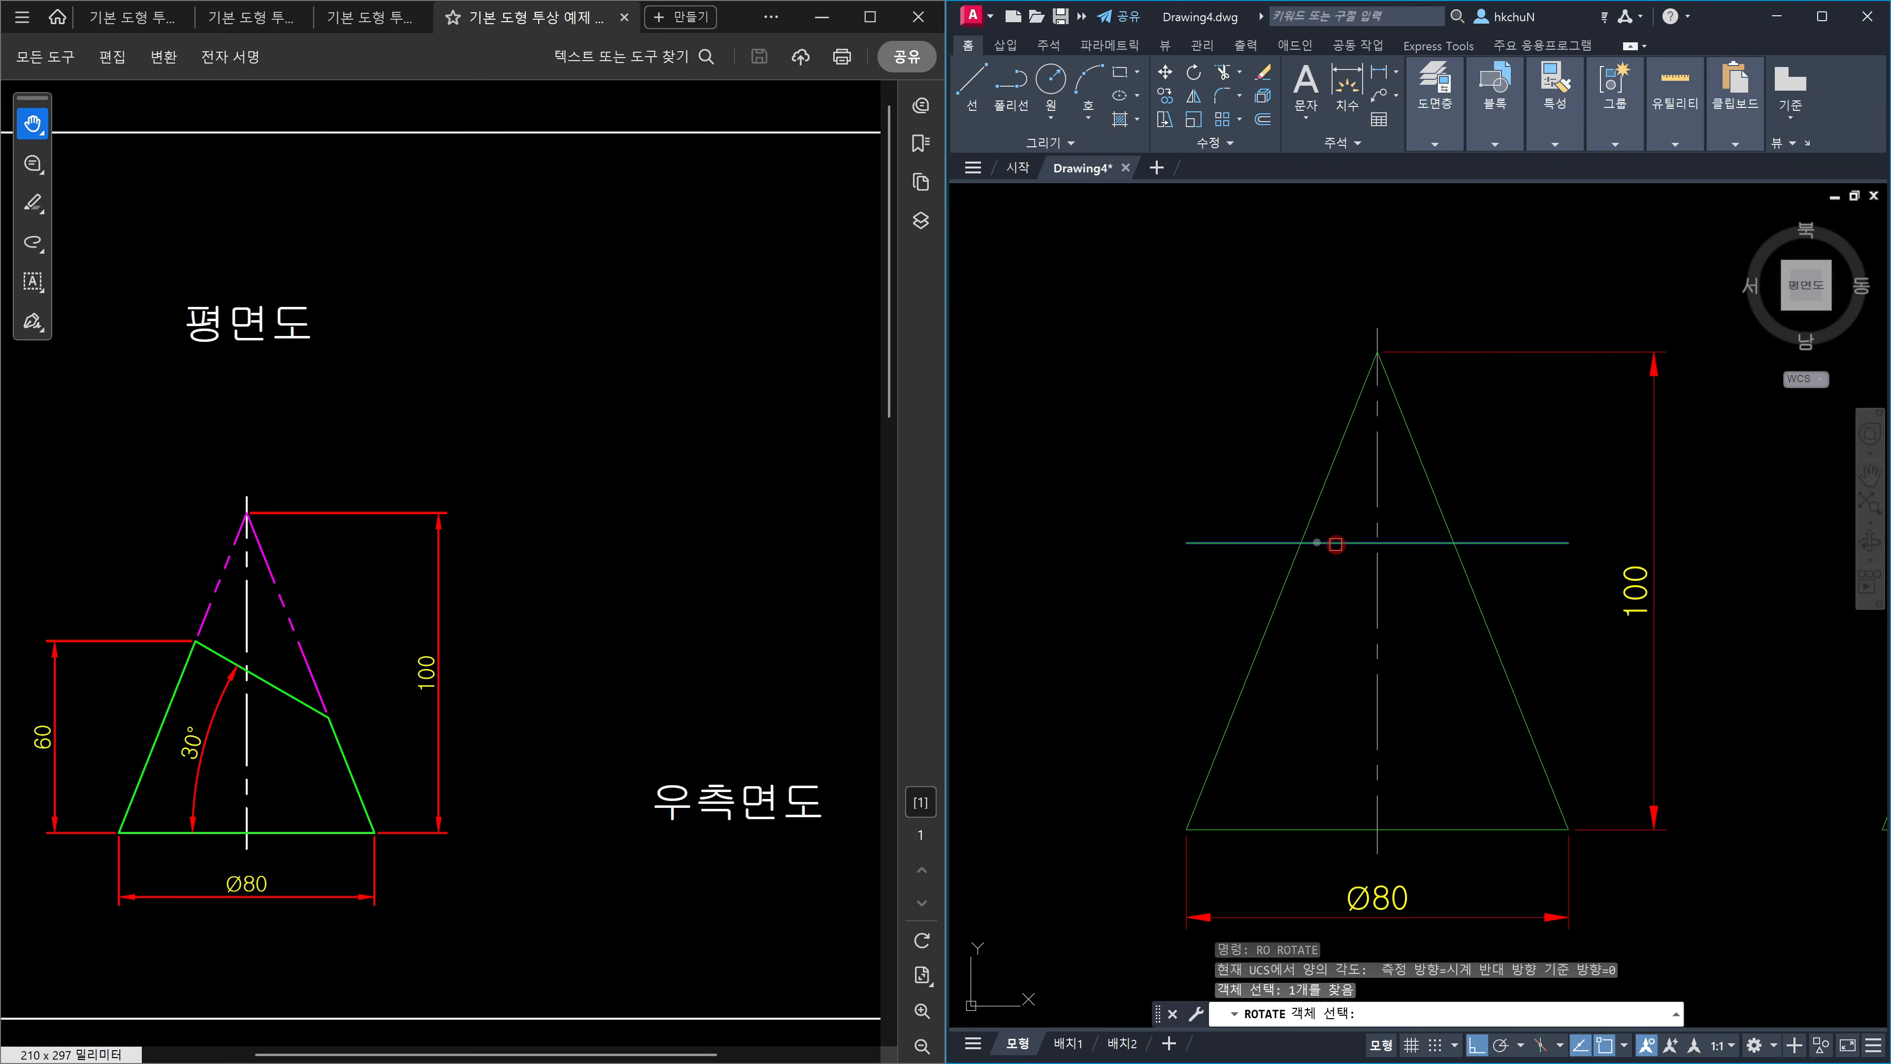
key("Return")
left_click(1302, 541)
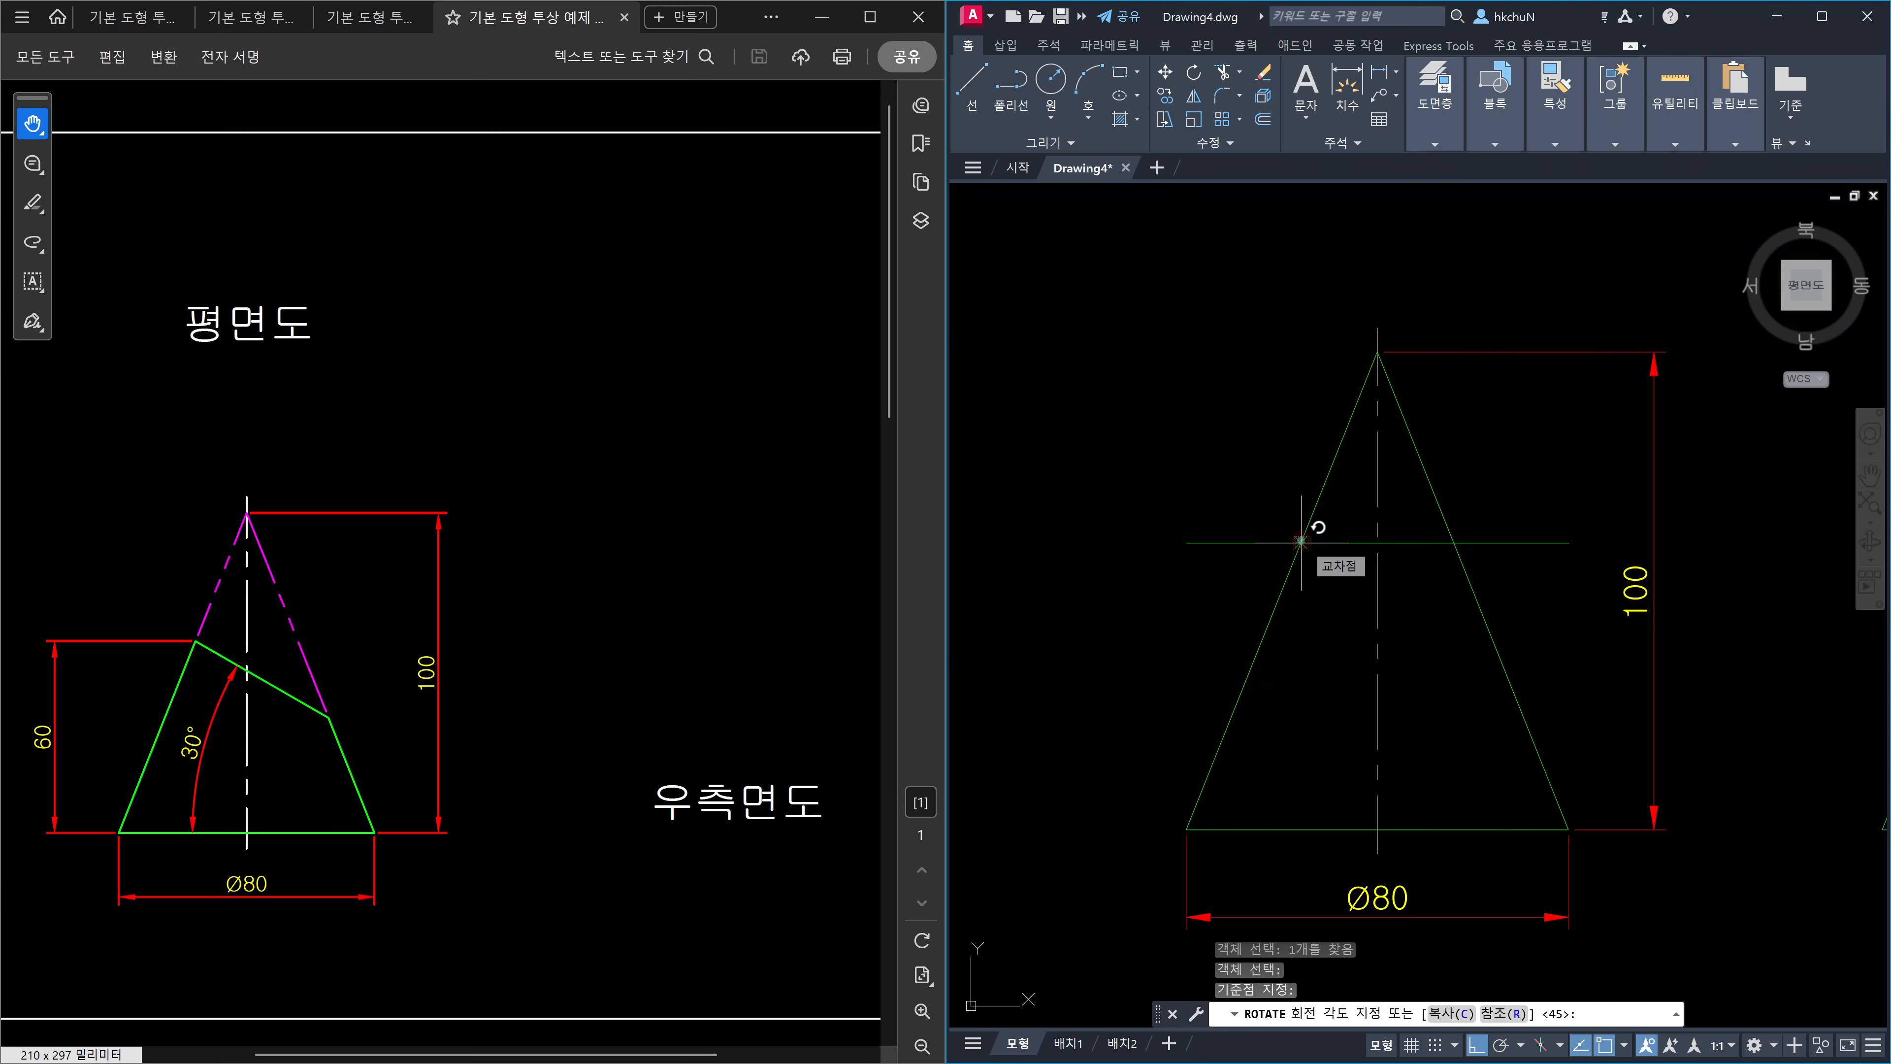
type("-30")
key("Return")
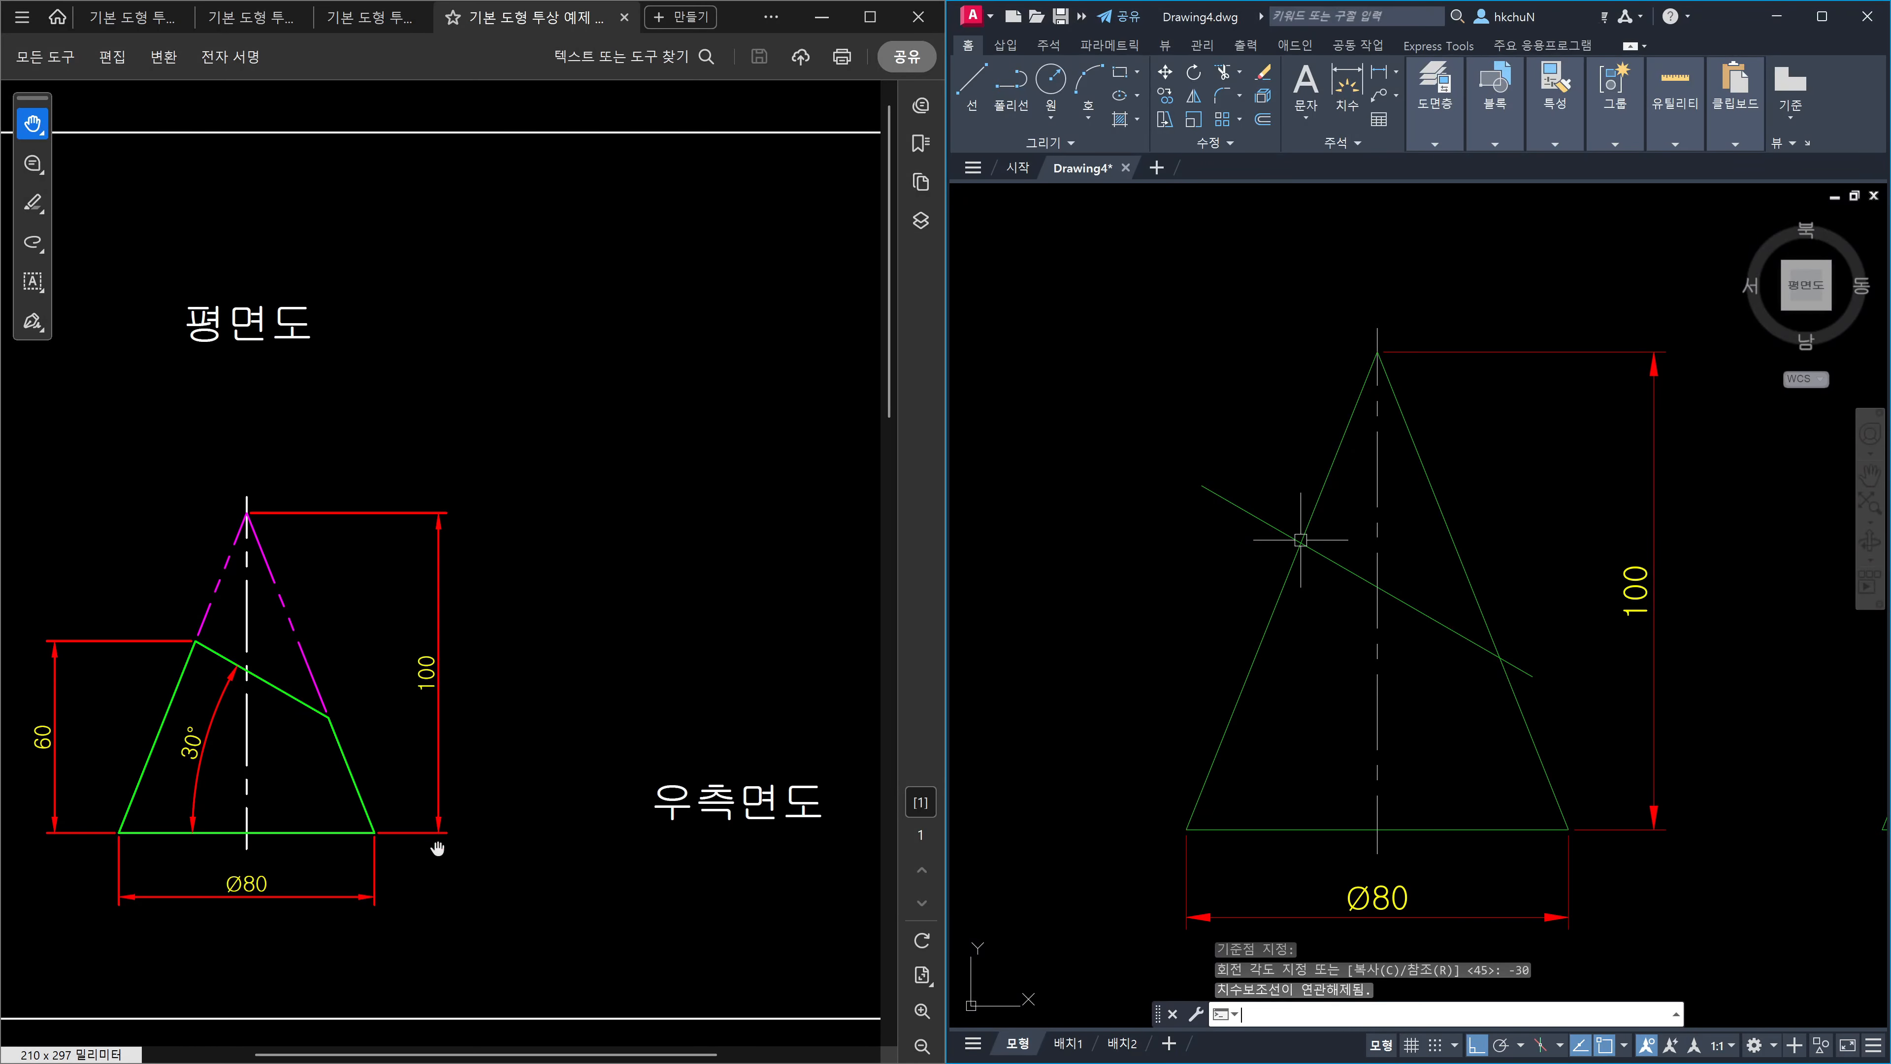
key("ctrl+2")
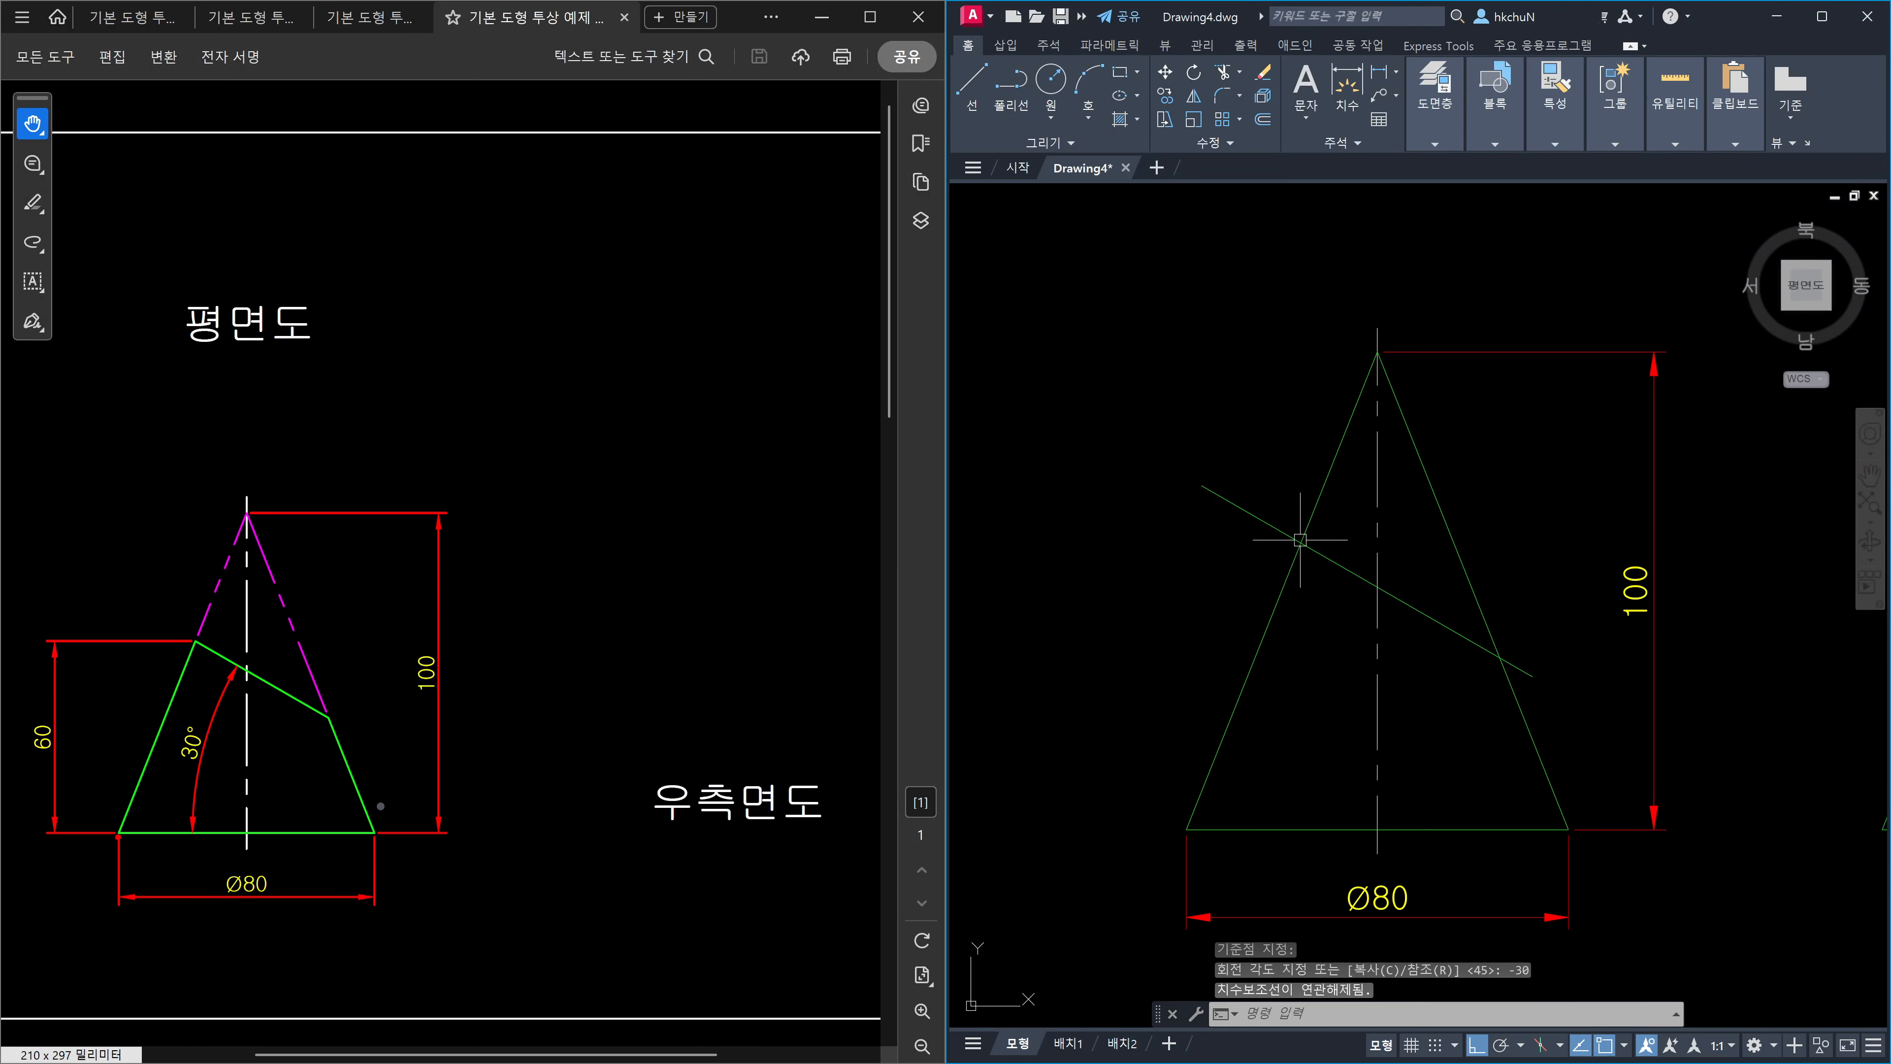
left_click_drag(119, 837, 644, 837)
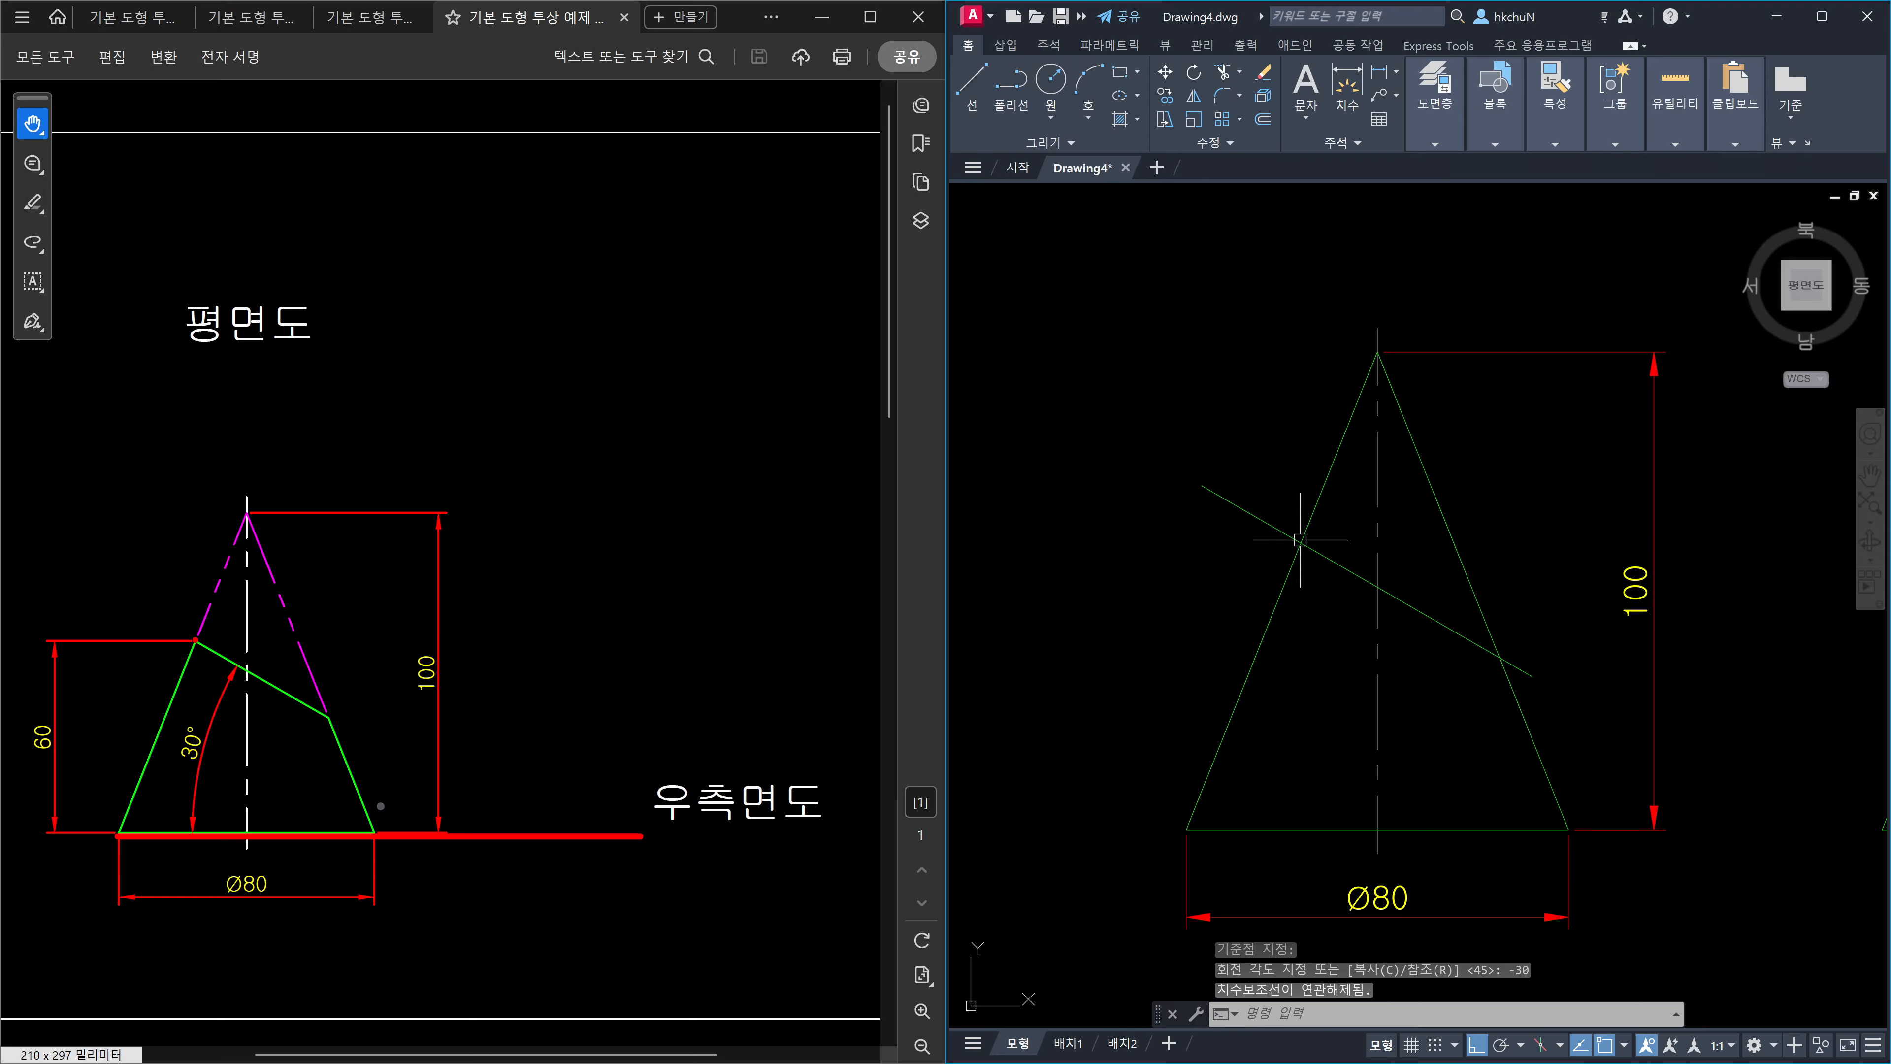
mouse_move(196, 639)
left_mouse_down()
mouse_move(405, 781)
mouse_move(631, 885)
left_mouse_up()
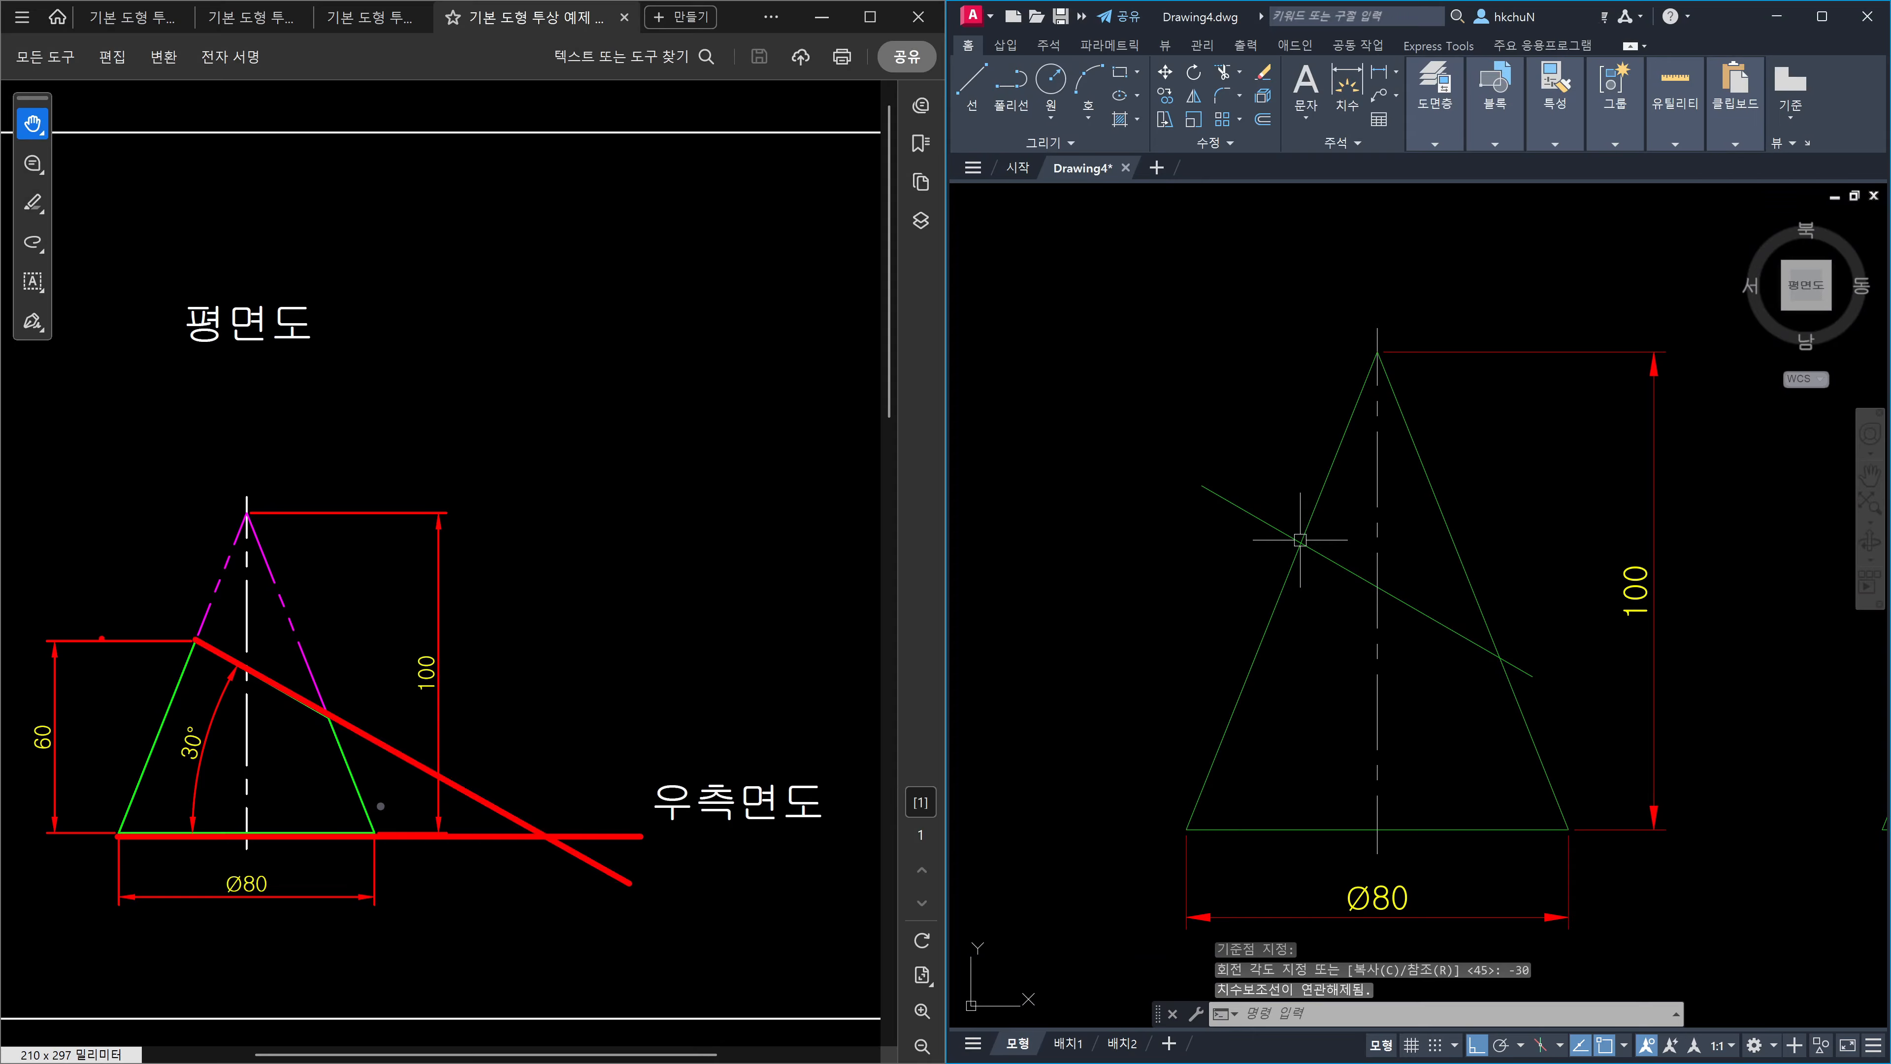
left_click_drag(43, 641, 706, 641)
mouse_move(541, 648)
left_mouse_down()
mouse_move(529, 767)
mouse_move(506, 778)
mouse_move(528, 773)
left_mouse_up()
mouse_move(570, 709)
left_mouse_down()
mouse_move(598, 715)
mouse_move(585, 757)
mouse_move(677, 704)
left_mouse_up()
mouse_move(708, 602)
left_mouse_down()
mouse_move(737, 633)
mouse_move(691, 635)
left_mouse_up()
mouse_move(547, 653)
left_mouse_down()
mouse_move(497, 795)
mouse_move(545, 788)
left_mouse_up()
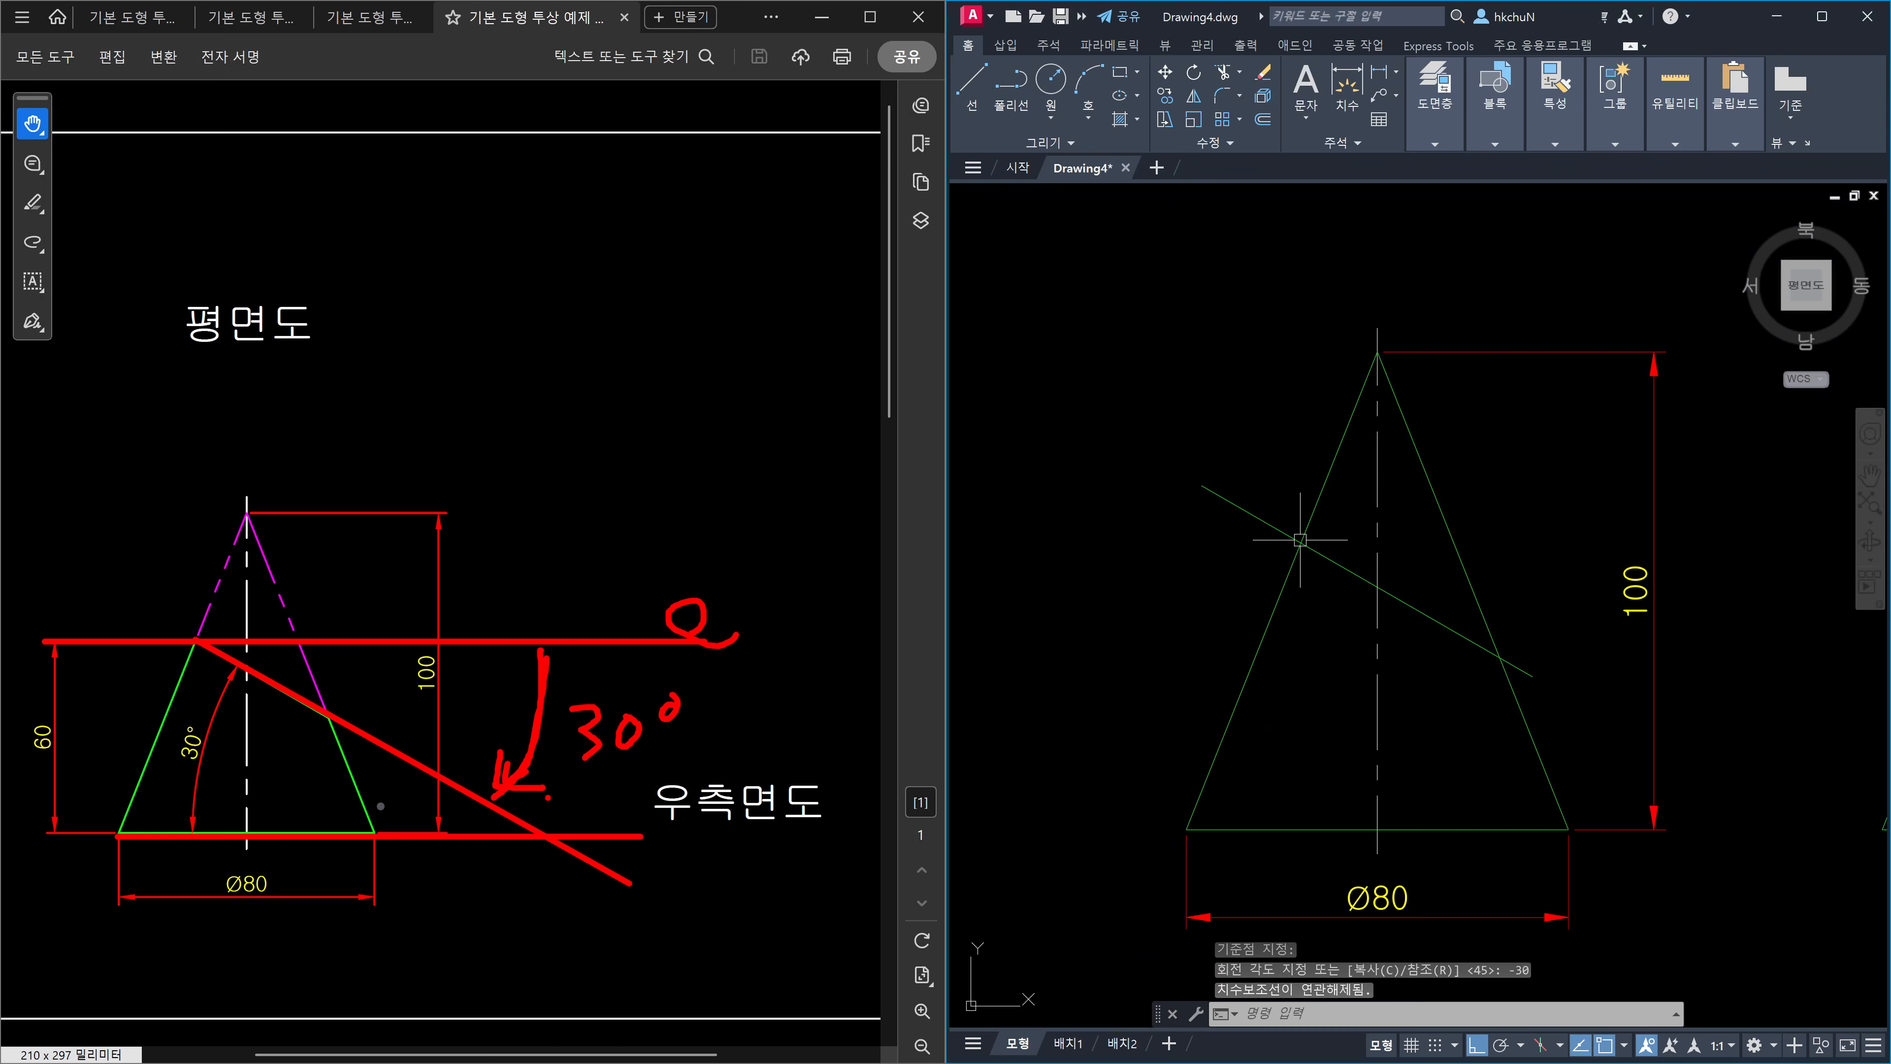
key("Escape")
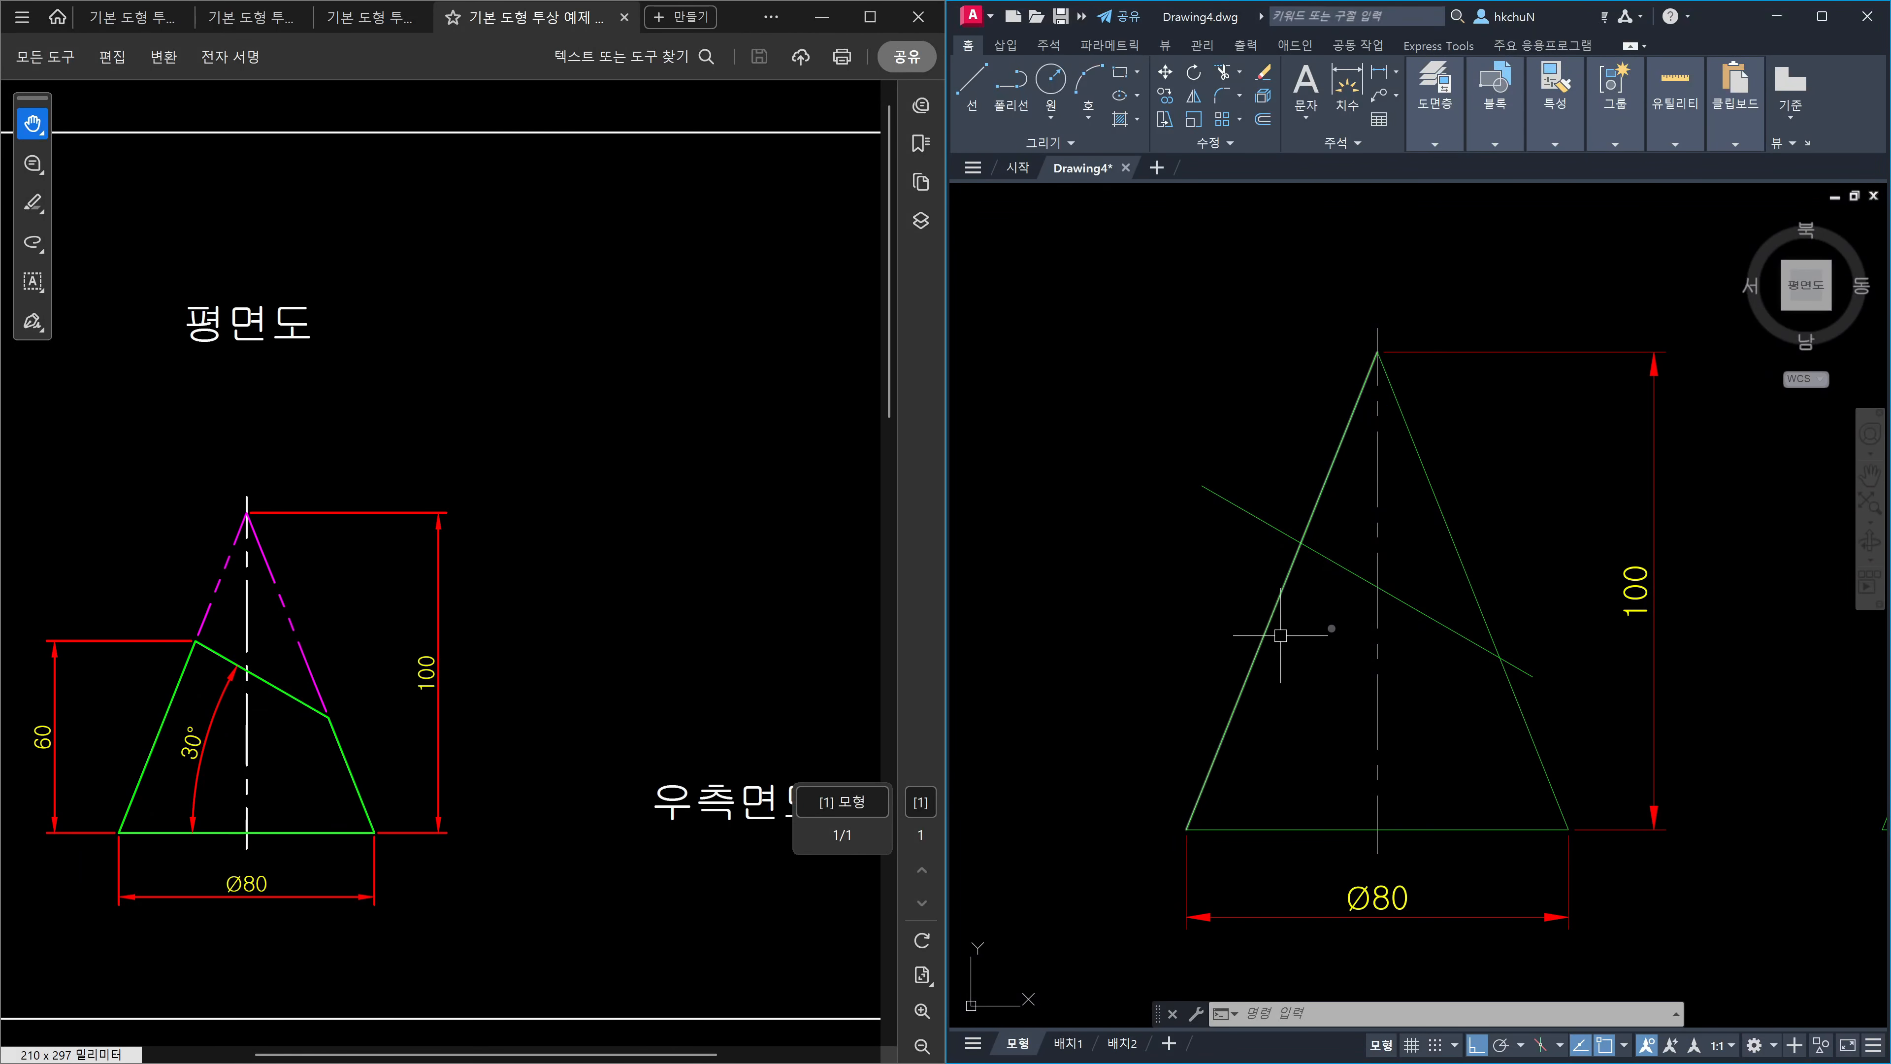
Trim both overhanging ends of the inclined cut line, using the cone's left and right edges as cutting edges.
key("Escape")
type("tr")
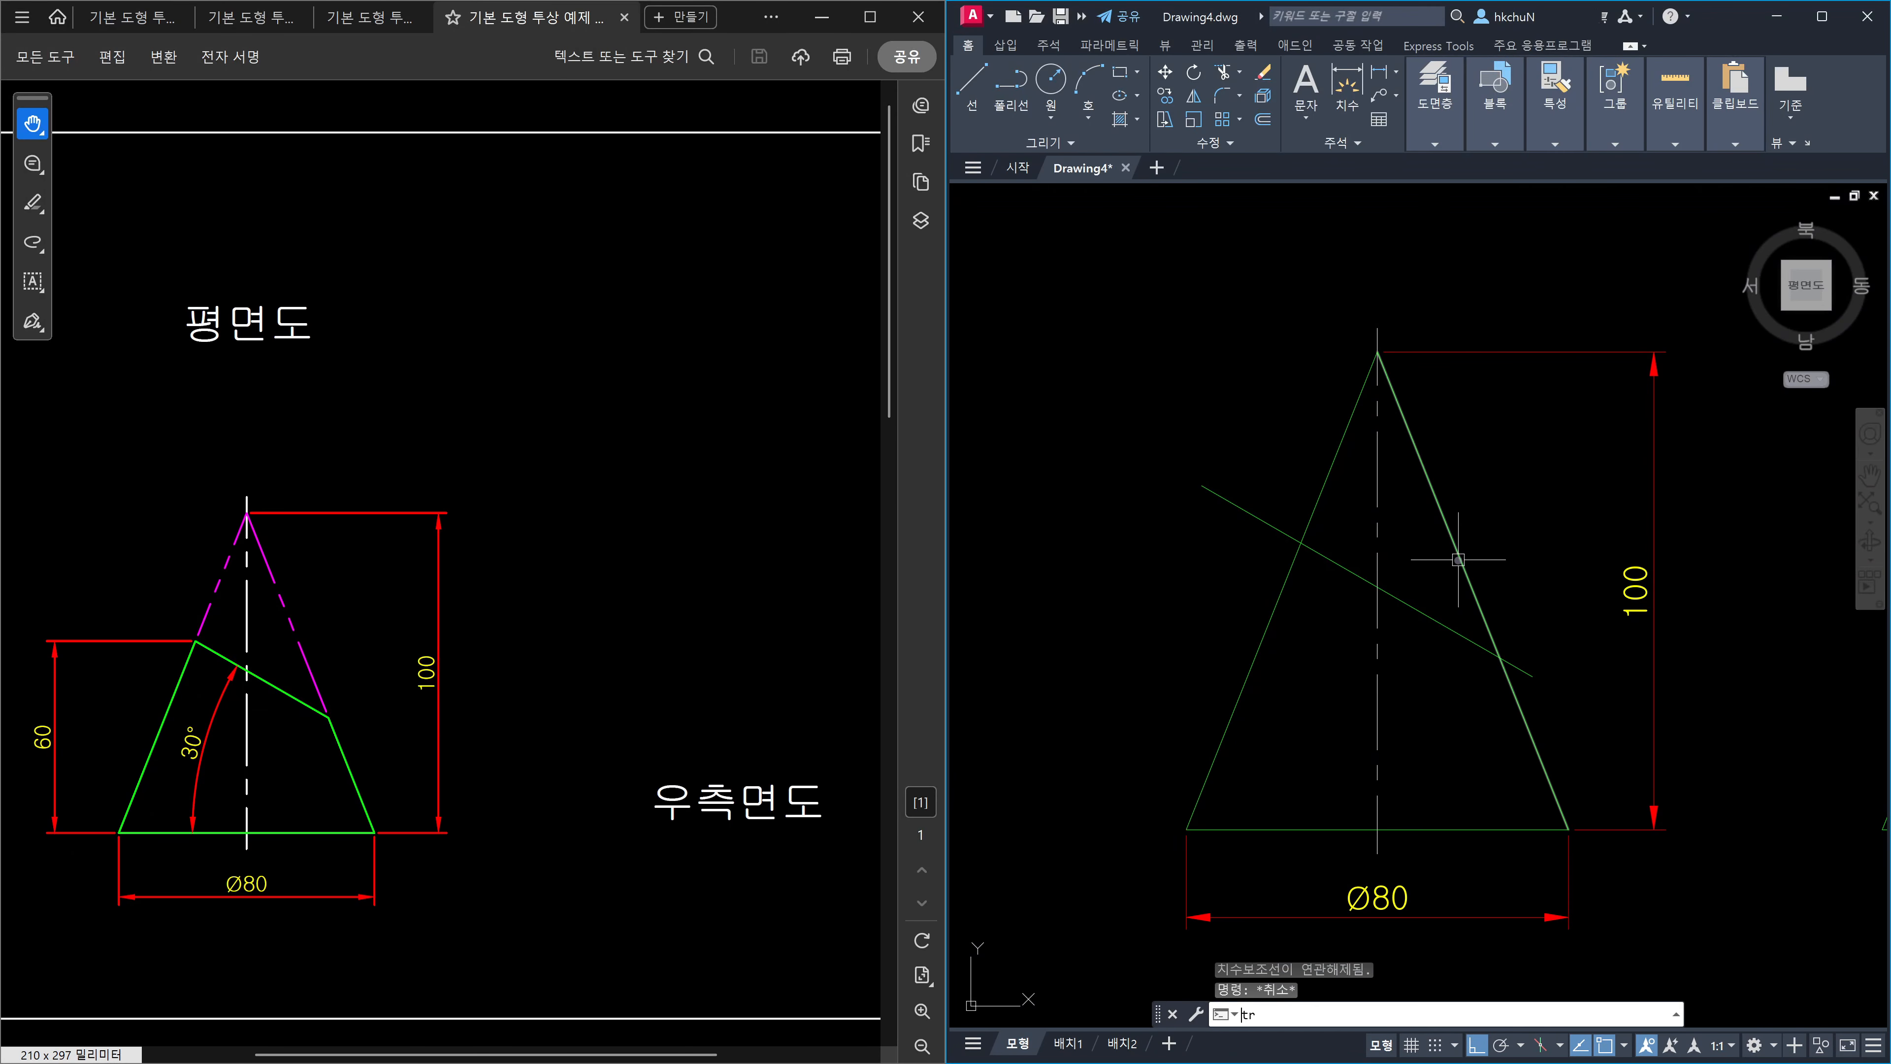
key("Return")
left_click(1474, 589)
left_click(1319, 496)
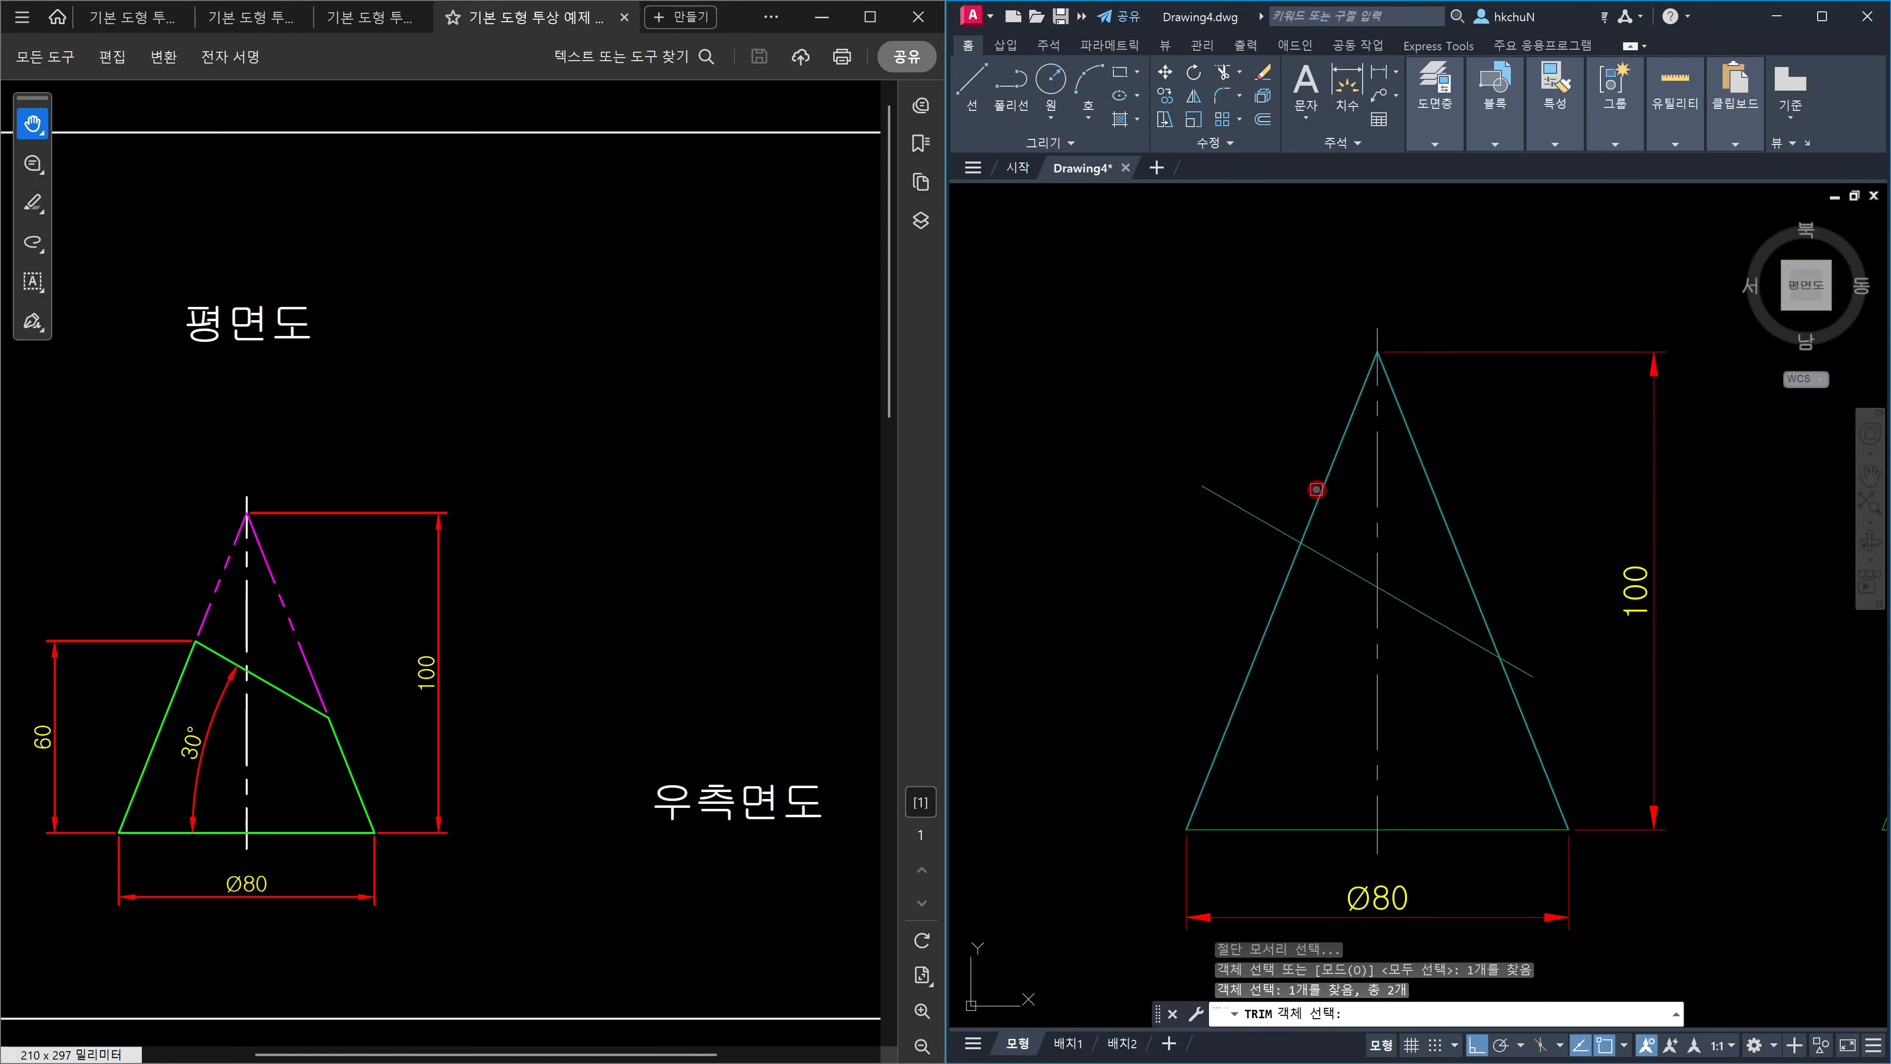
key("Return")
left_click(1523, 668)
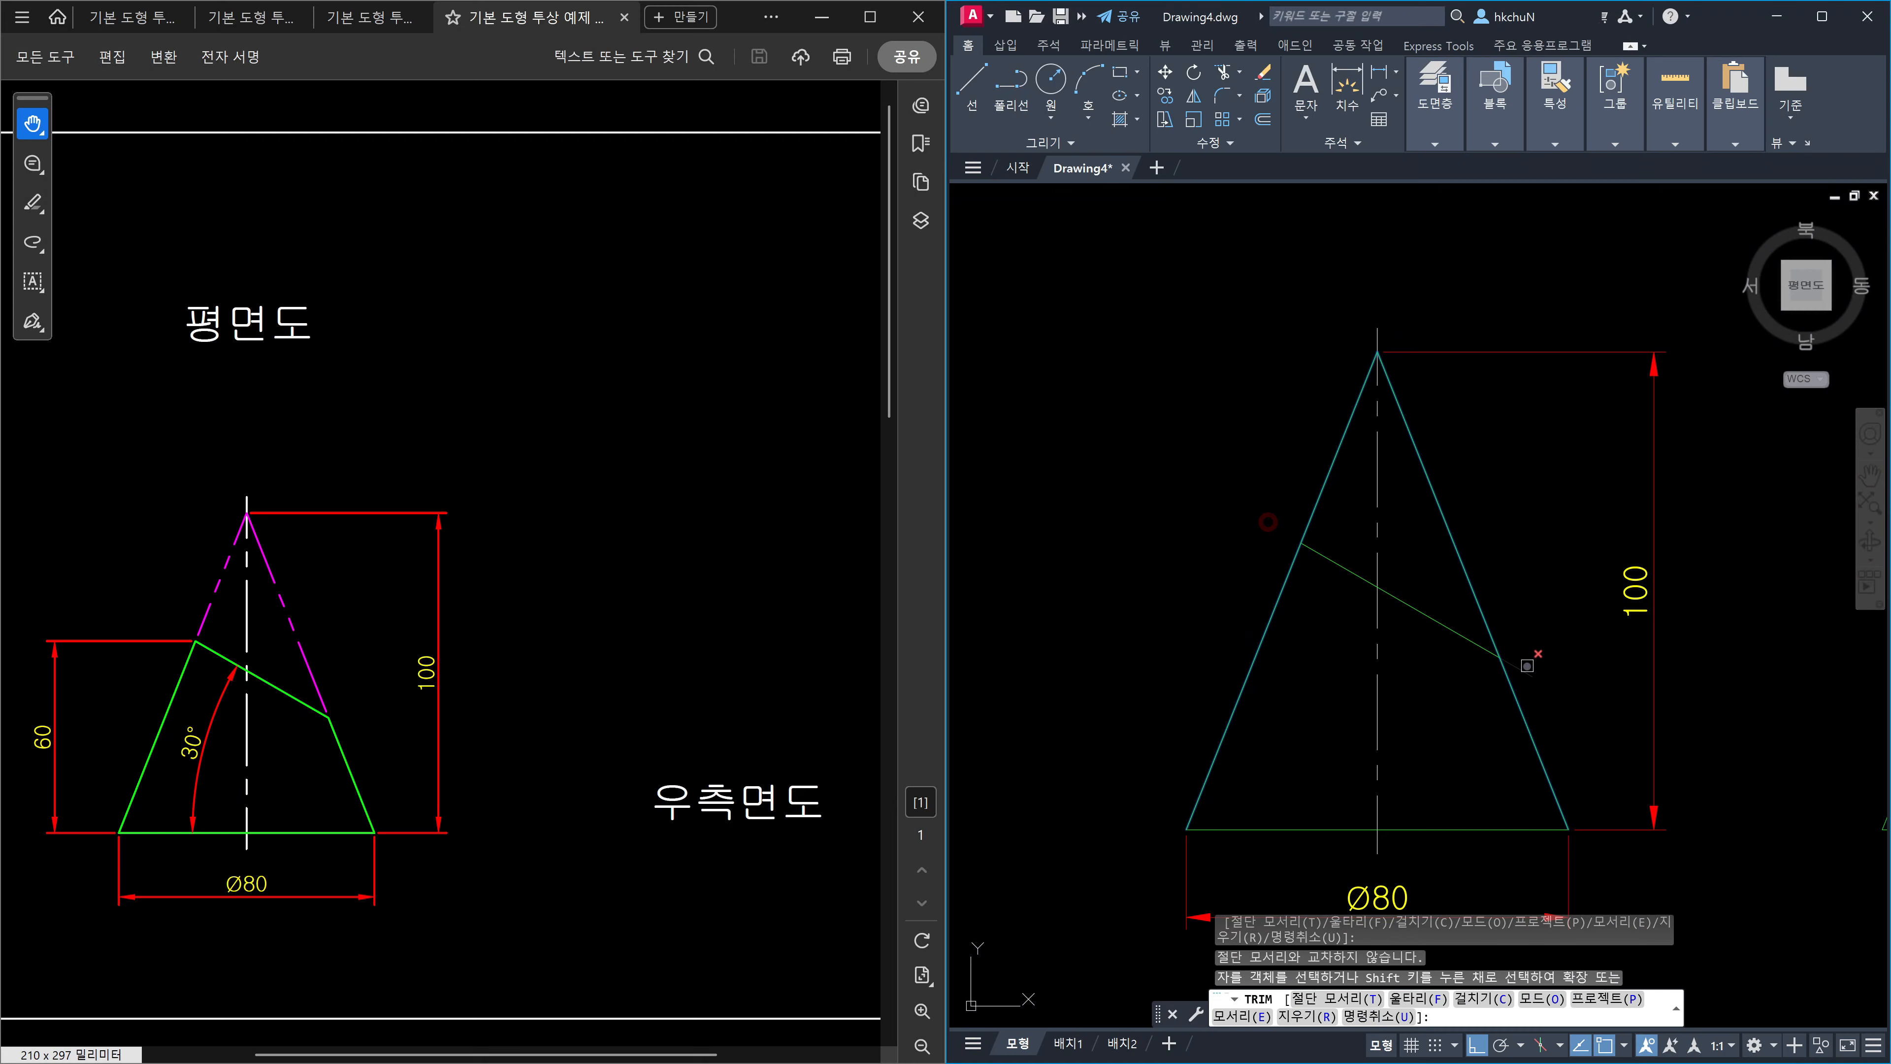
key("Escape")
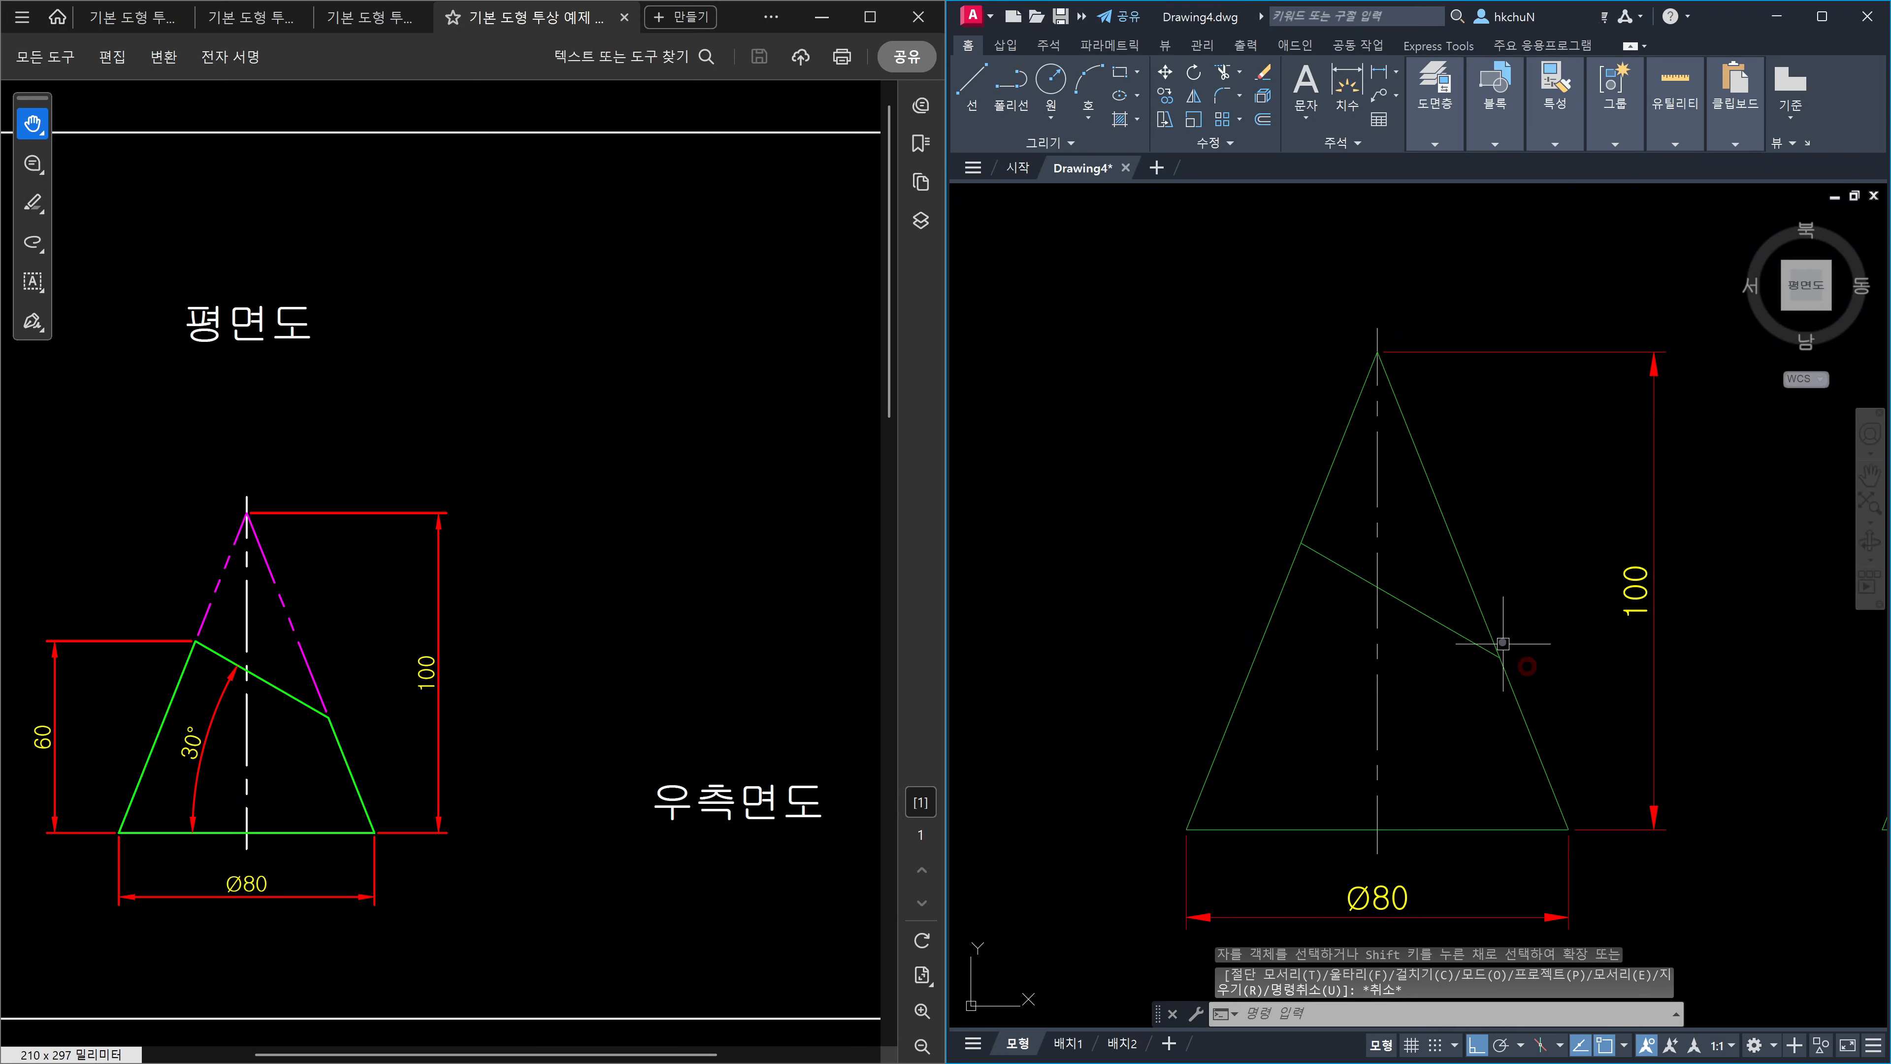
Break the front view's right edge at the point where the inclined cut line ends.
left_click(1226, 143)
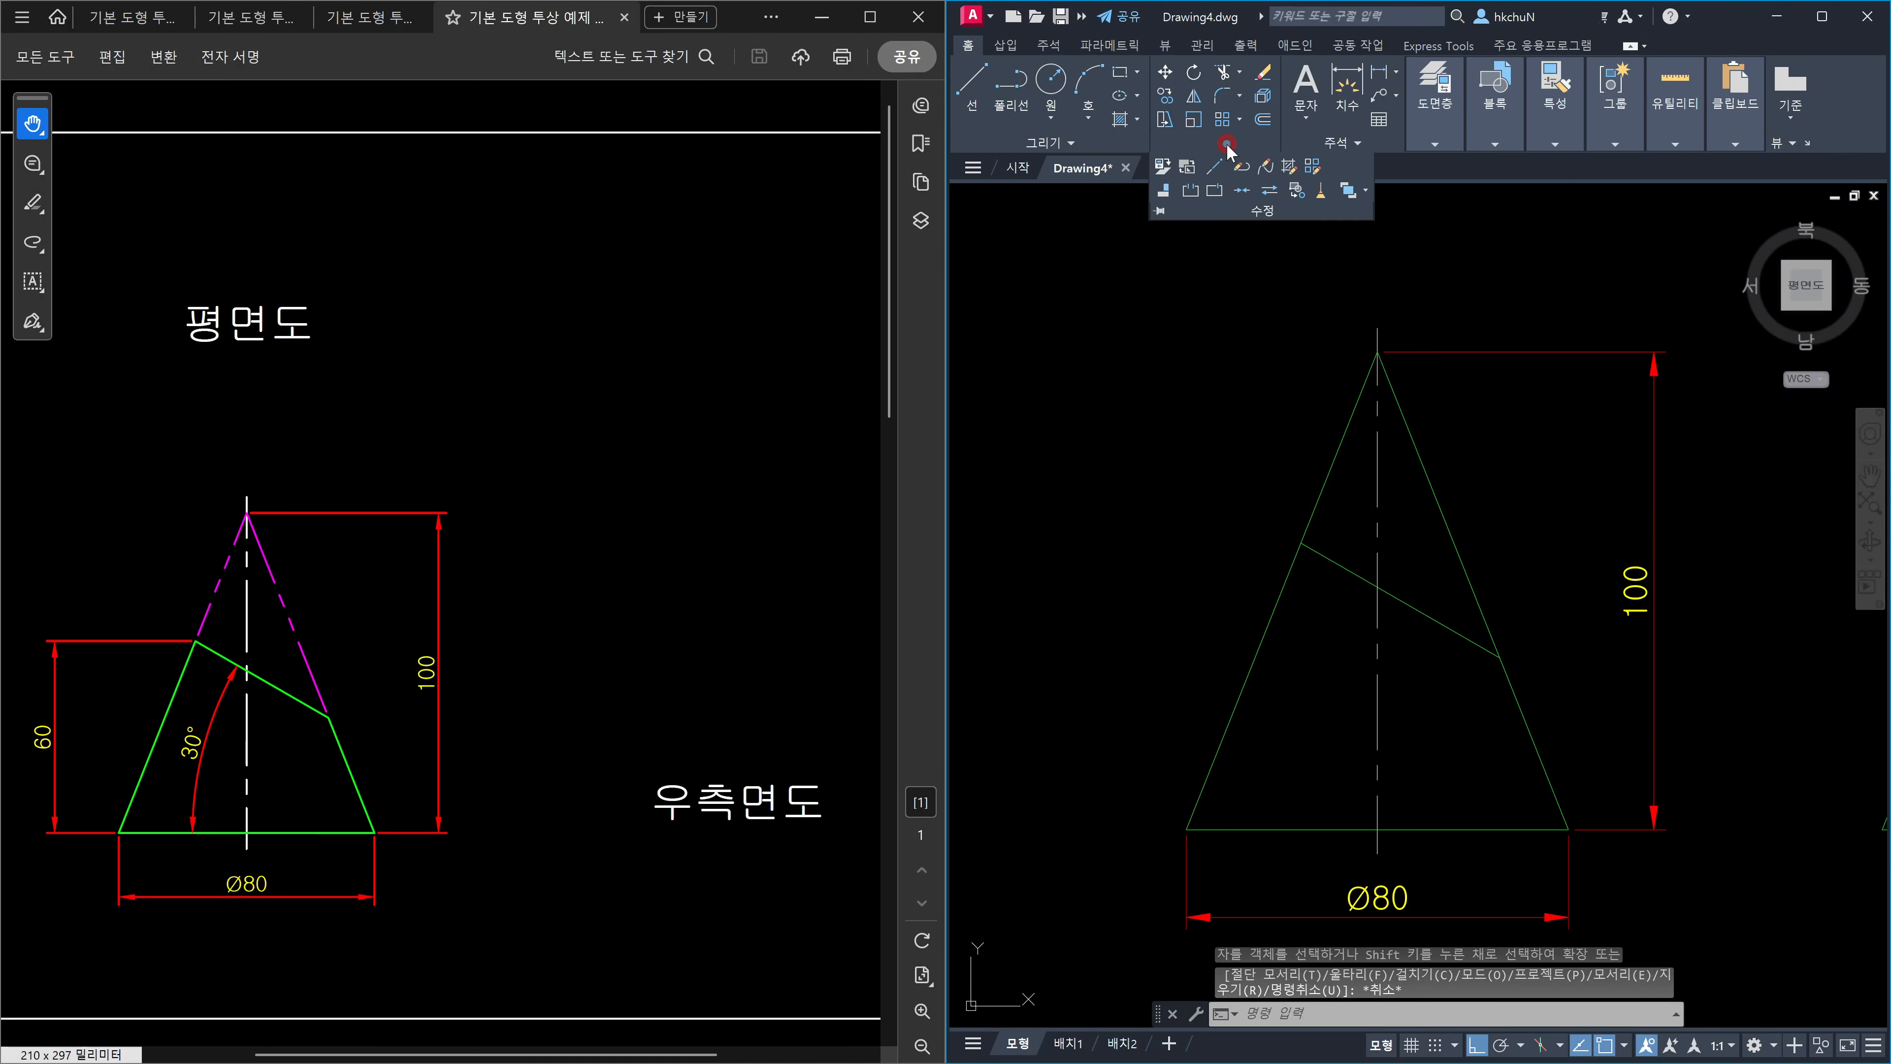
left_click(1215, 190)
left_click(1466, 580)
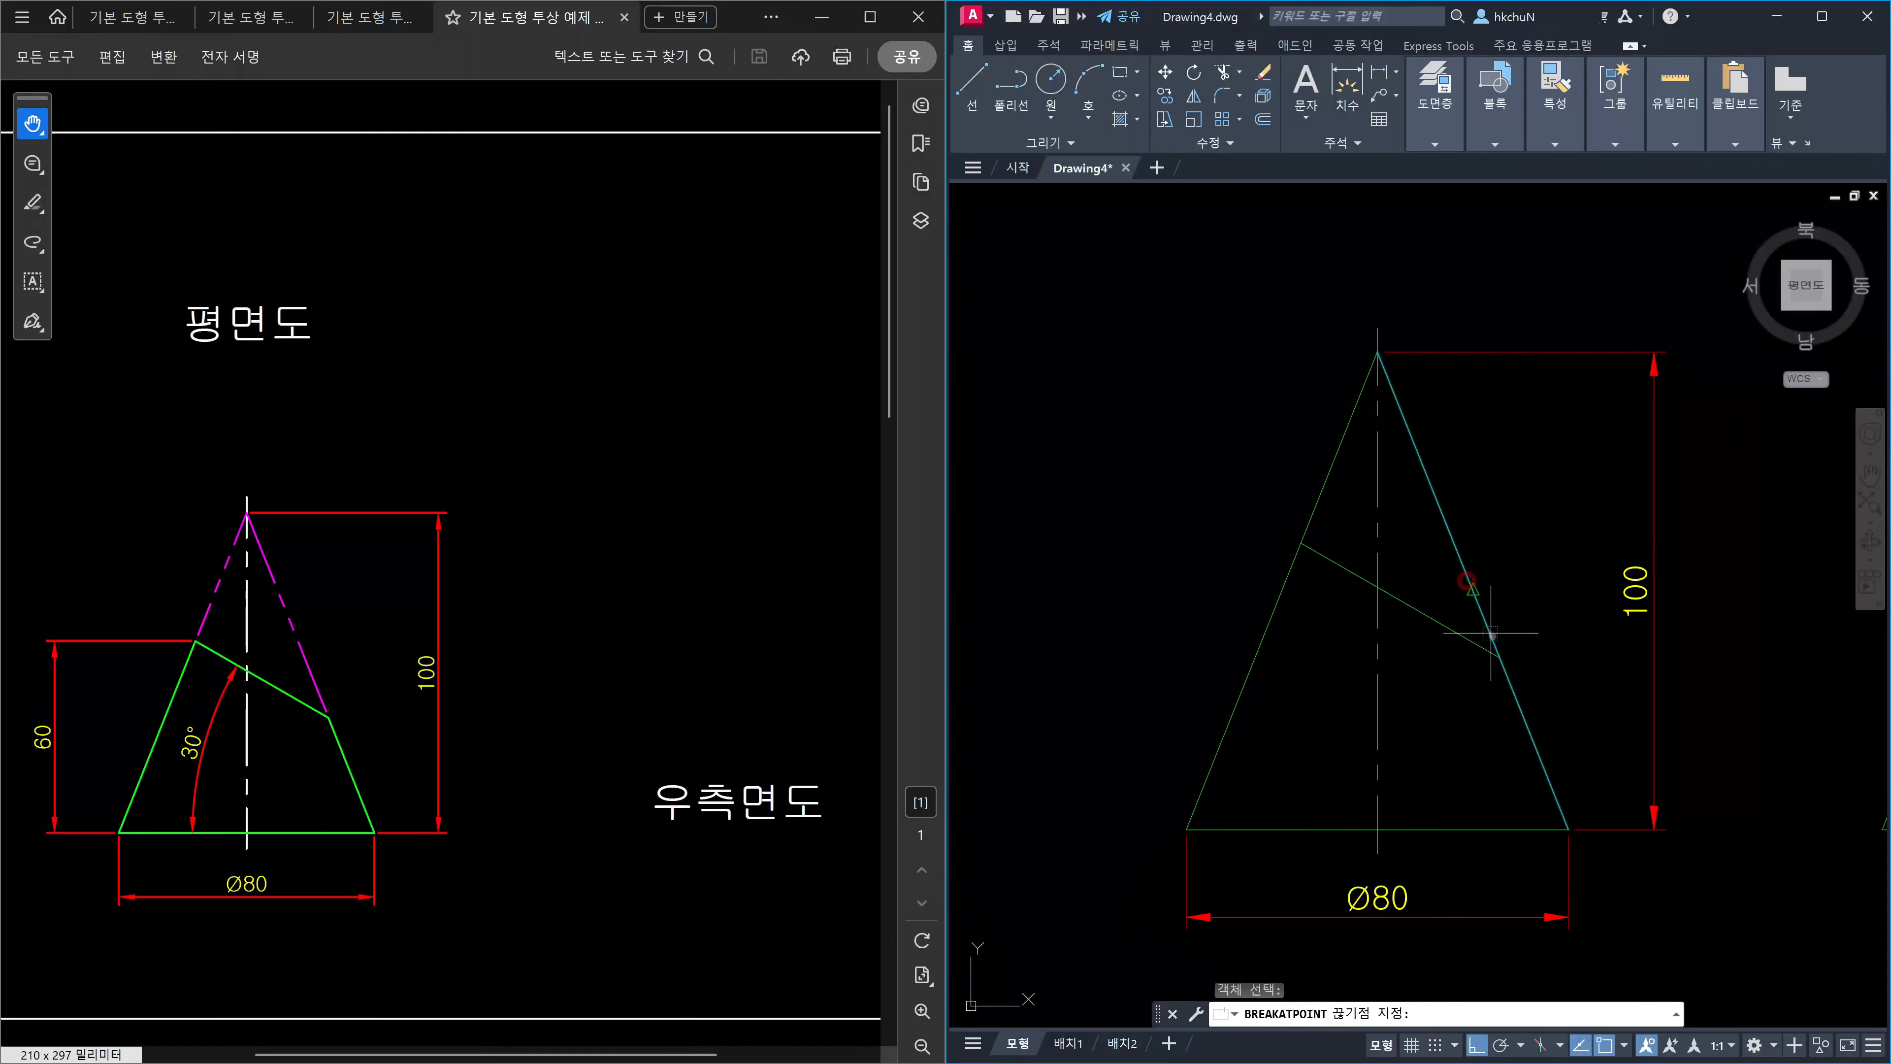
left_click(1497, 653)
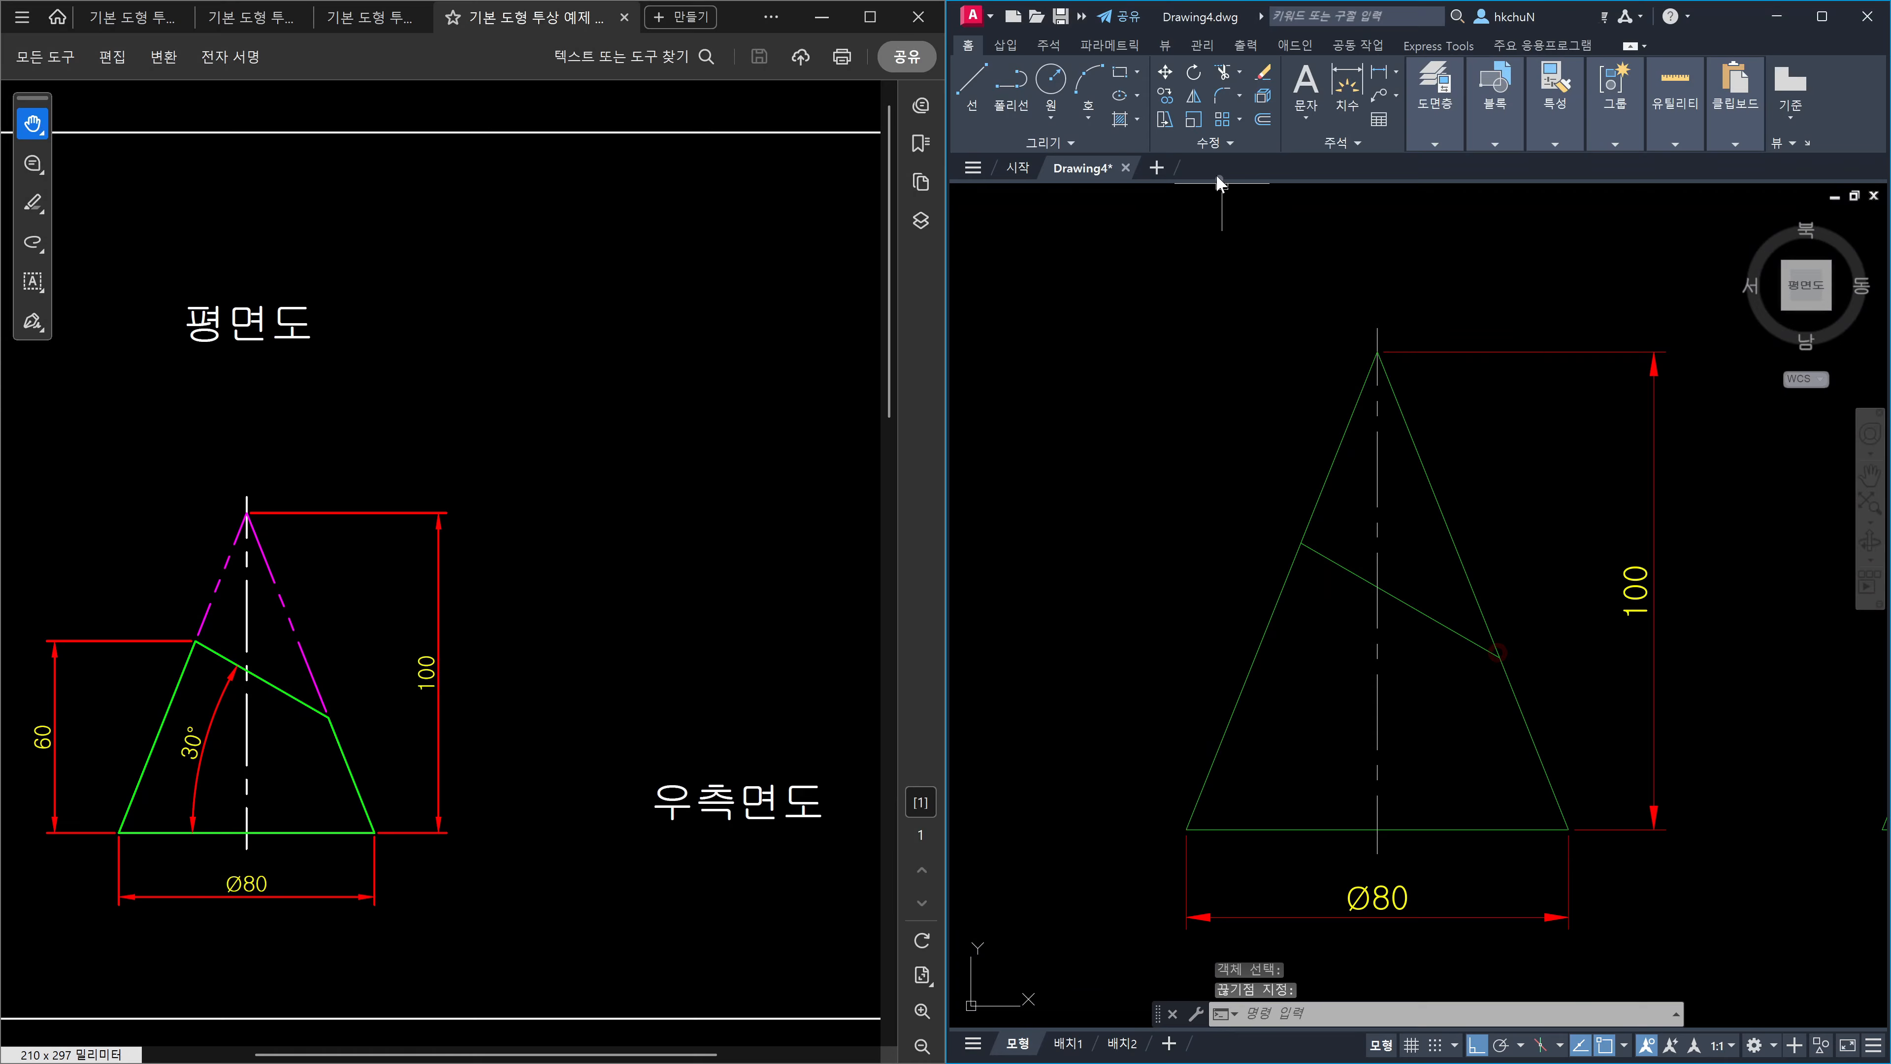
Break the front view's left edge at the point where the inclined cut line starts.
left_click(1204, 149)
left_click(1214, 192)
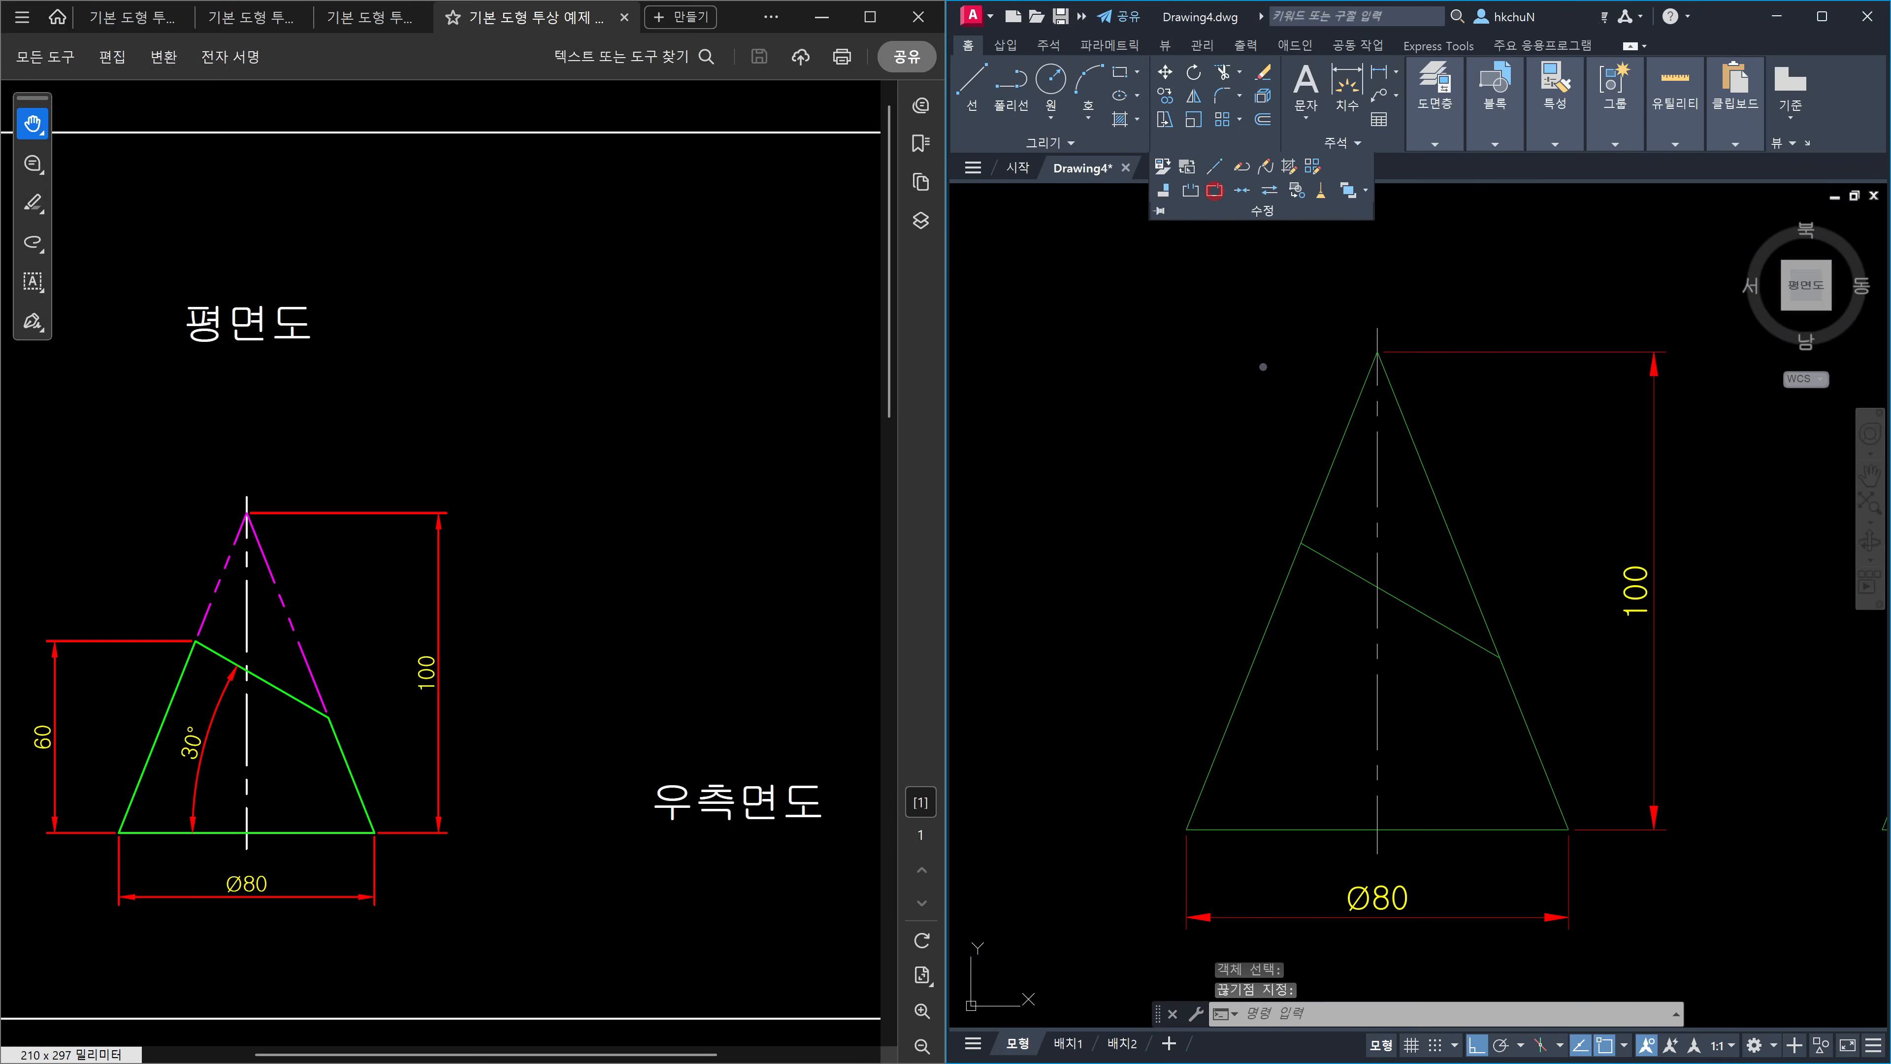
left_click(1306, 534)
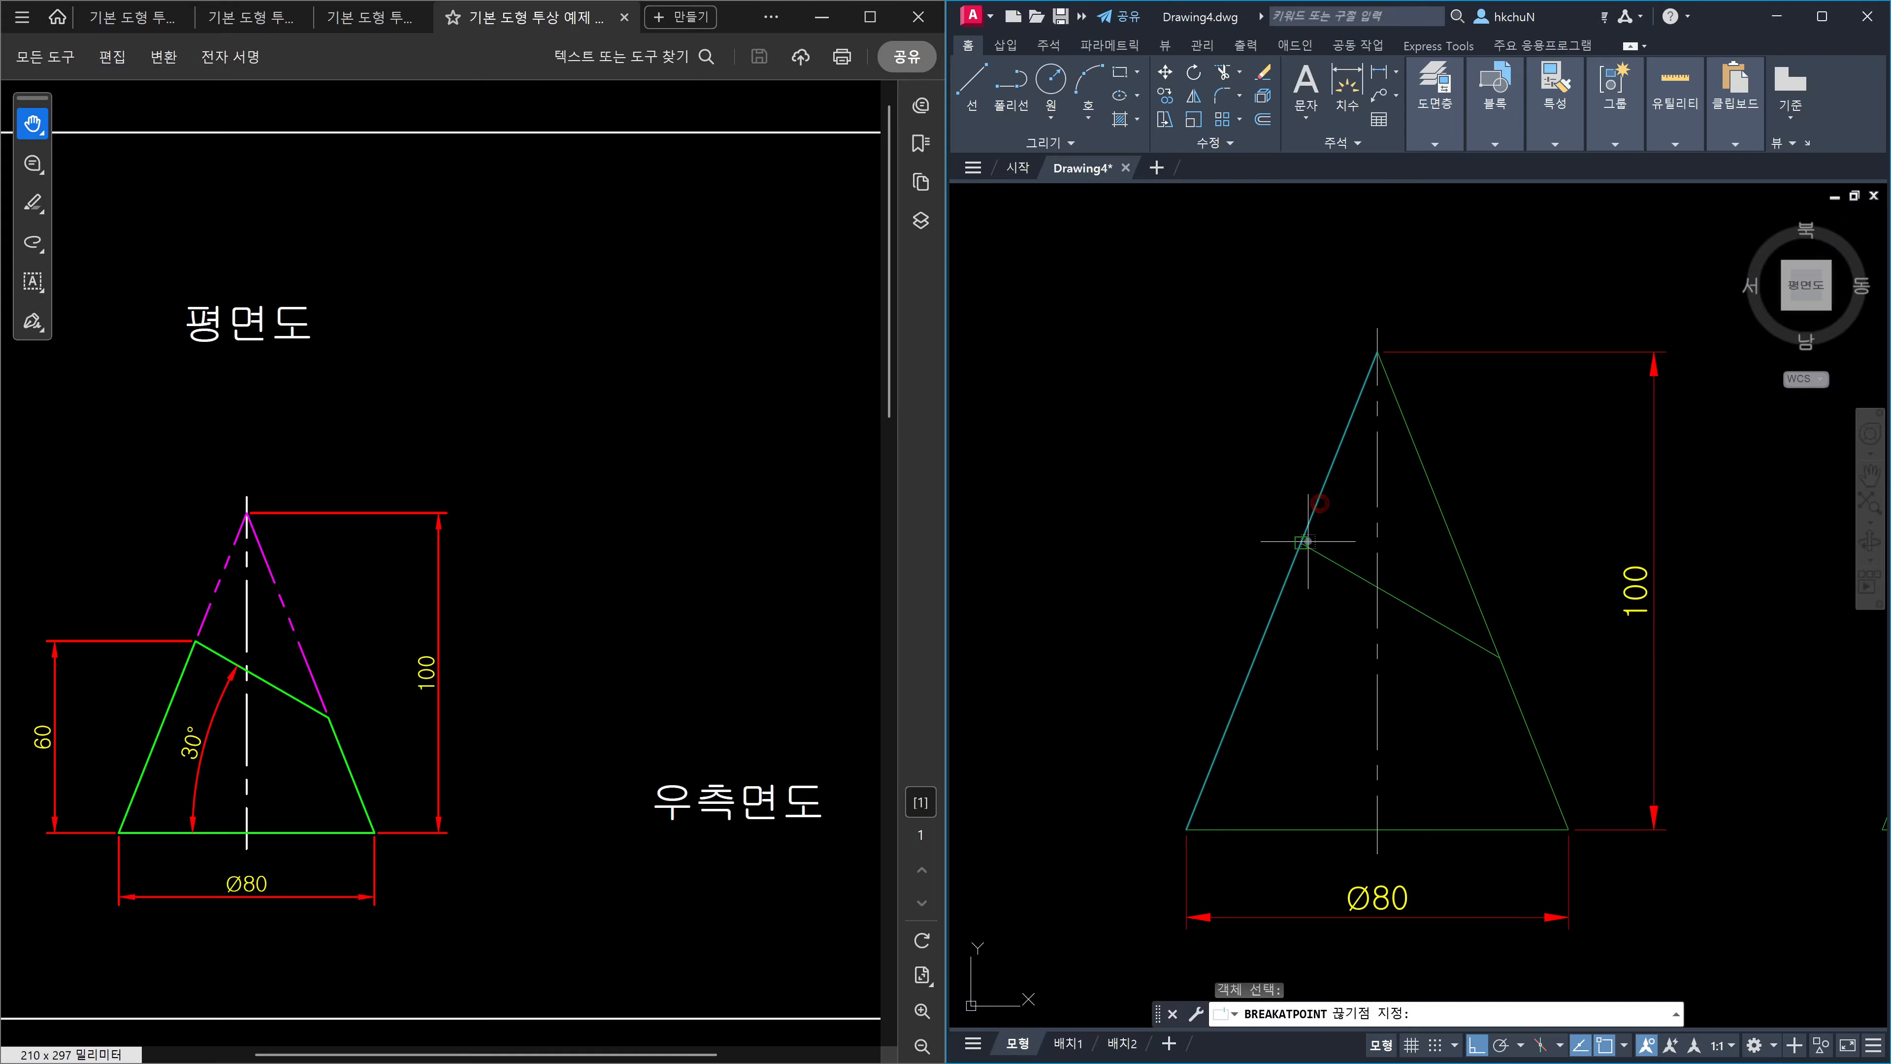
key("Escape")
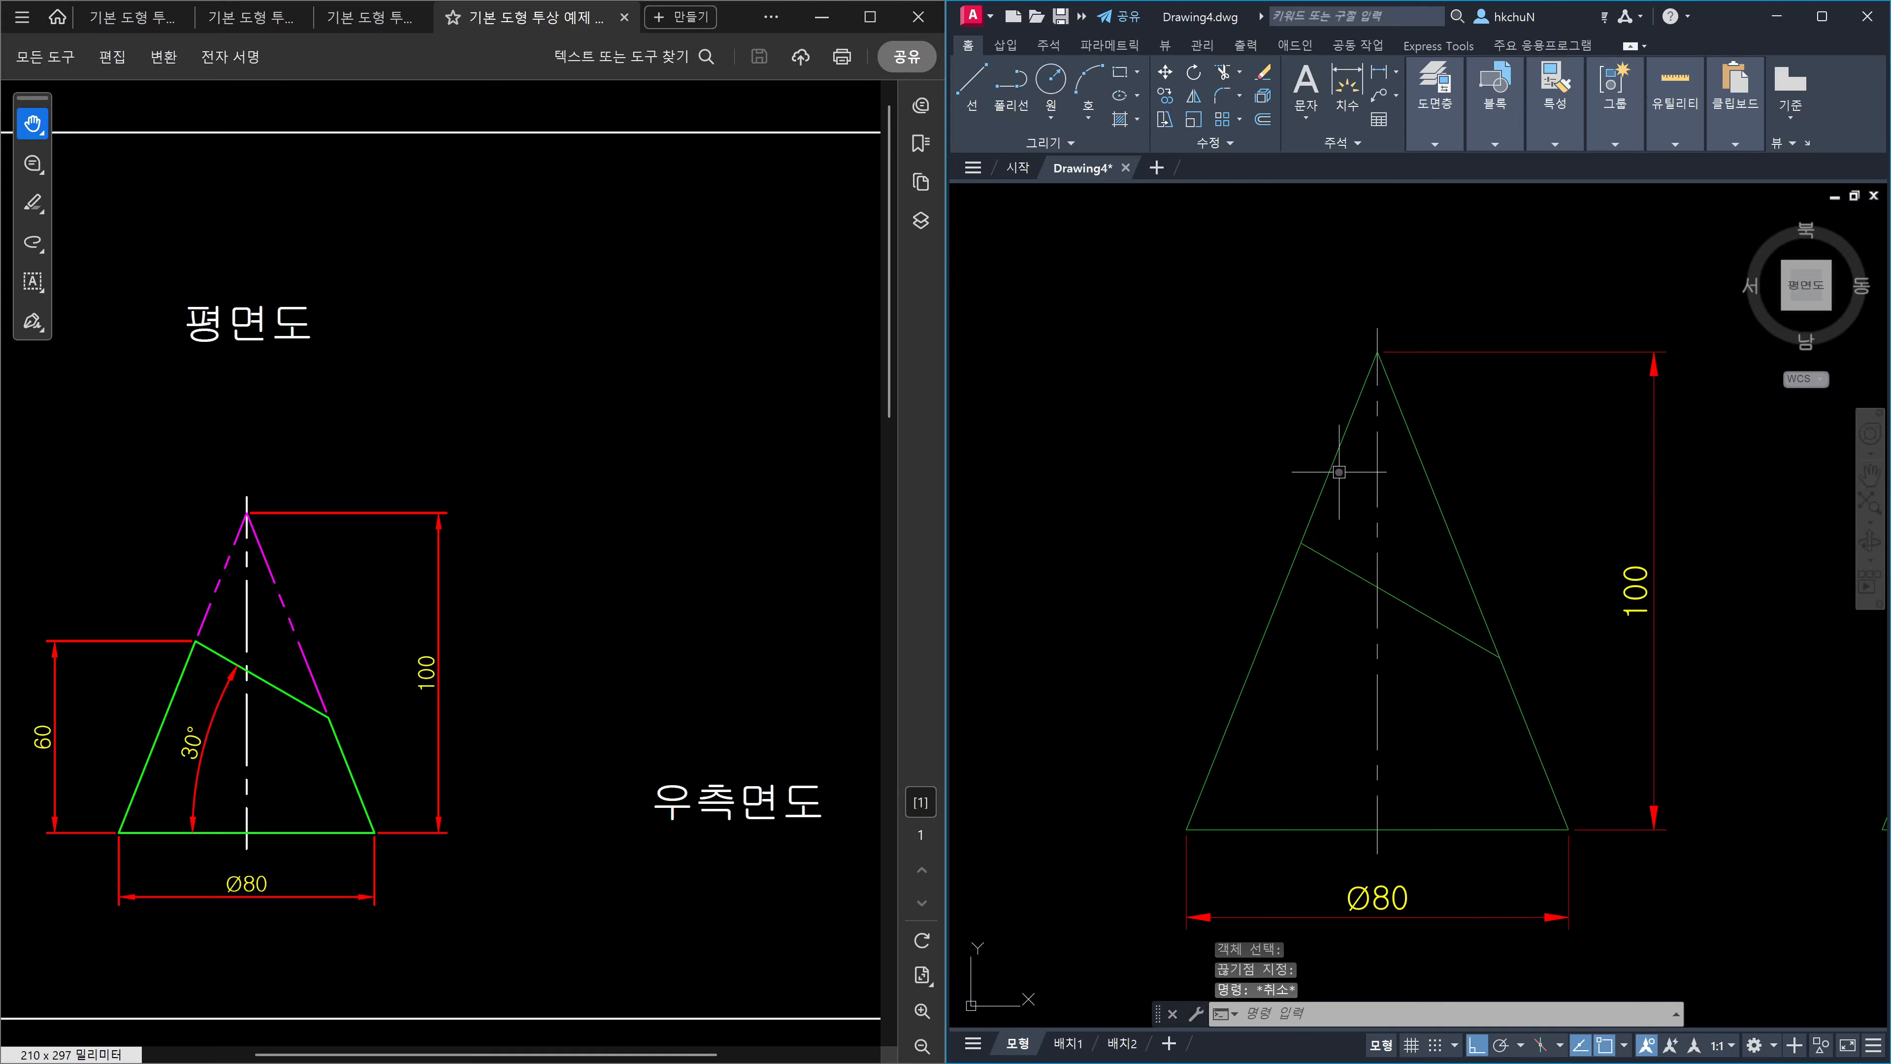
Move the two edge segments above the cut, up to the front view's apex, to the 가상선 layer.
left_click(1331, 465)
left_click(1436, 501)
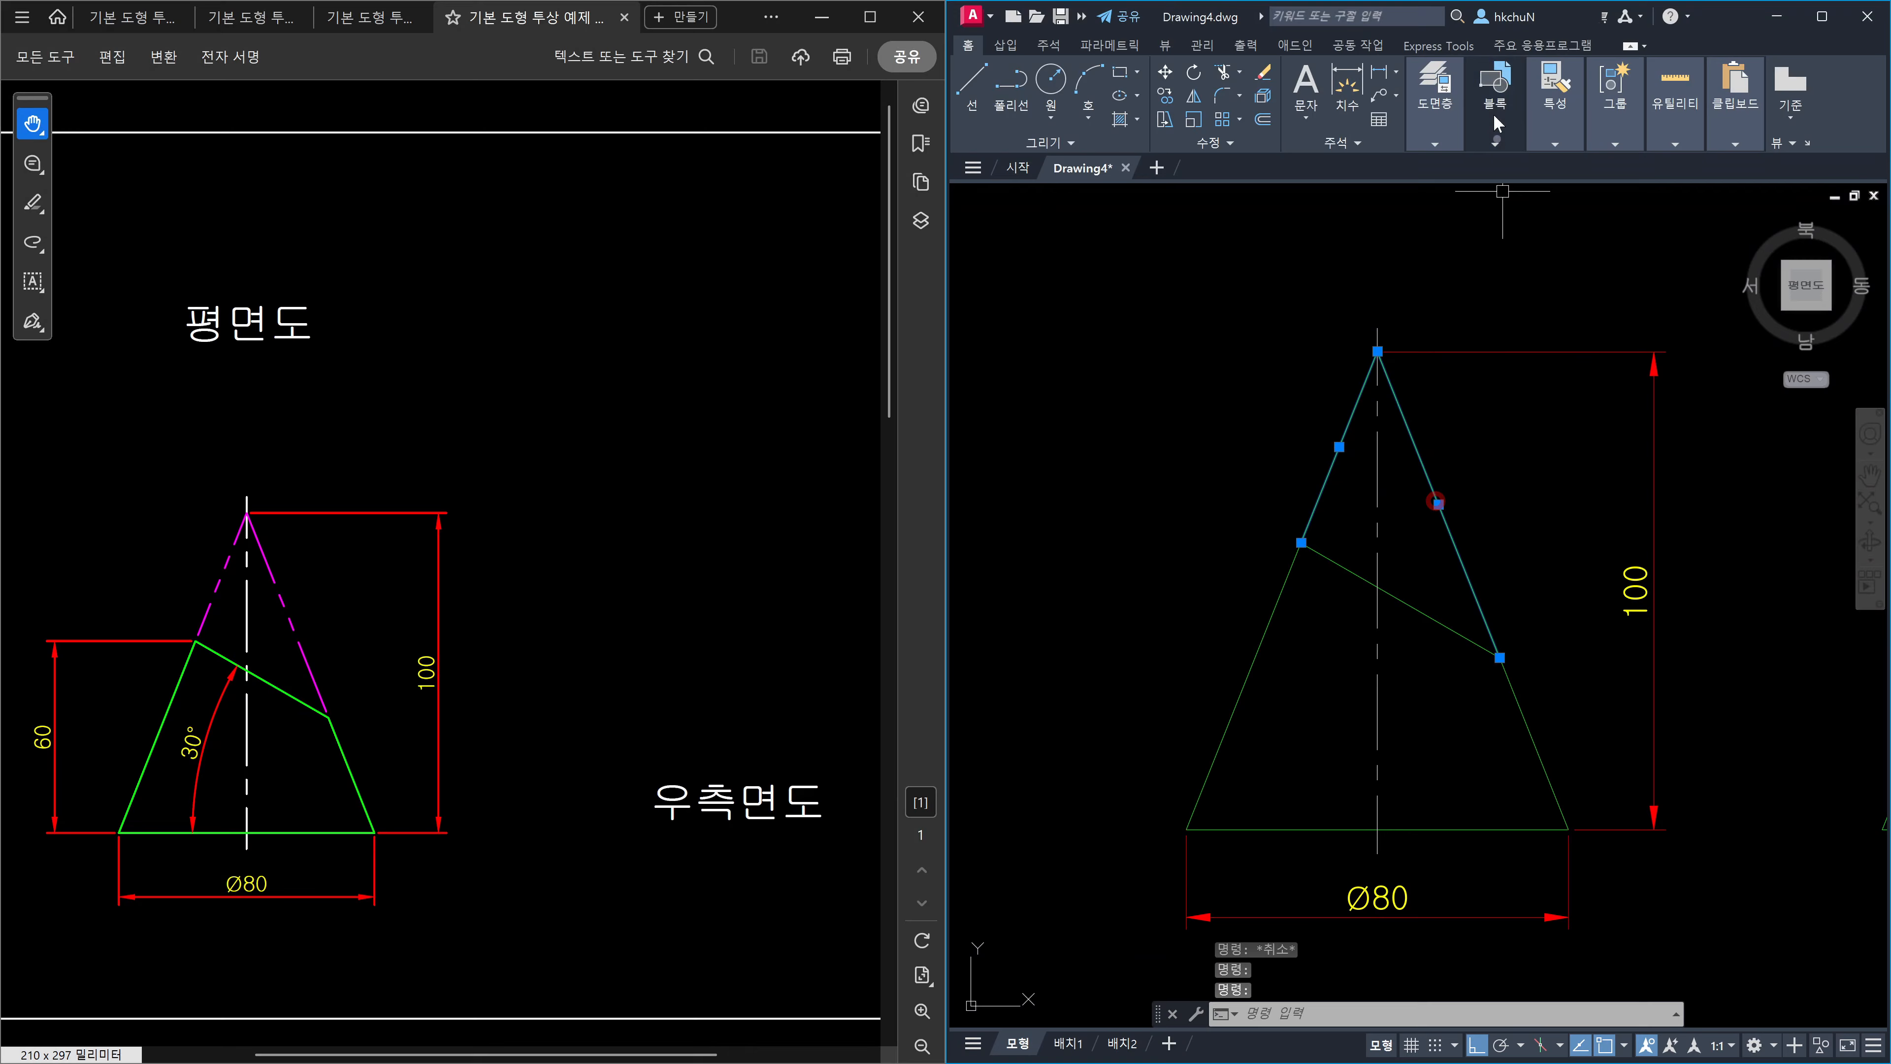
left_click(1436, 144)
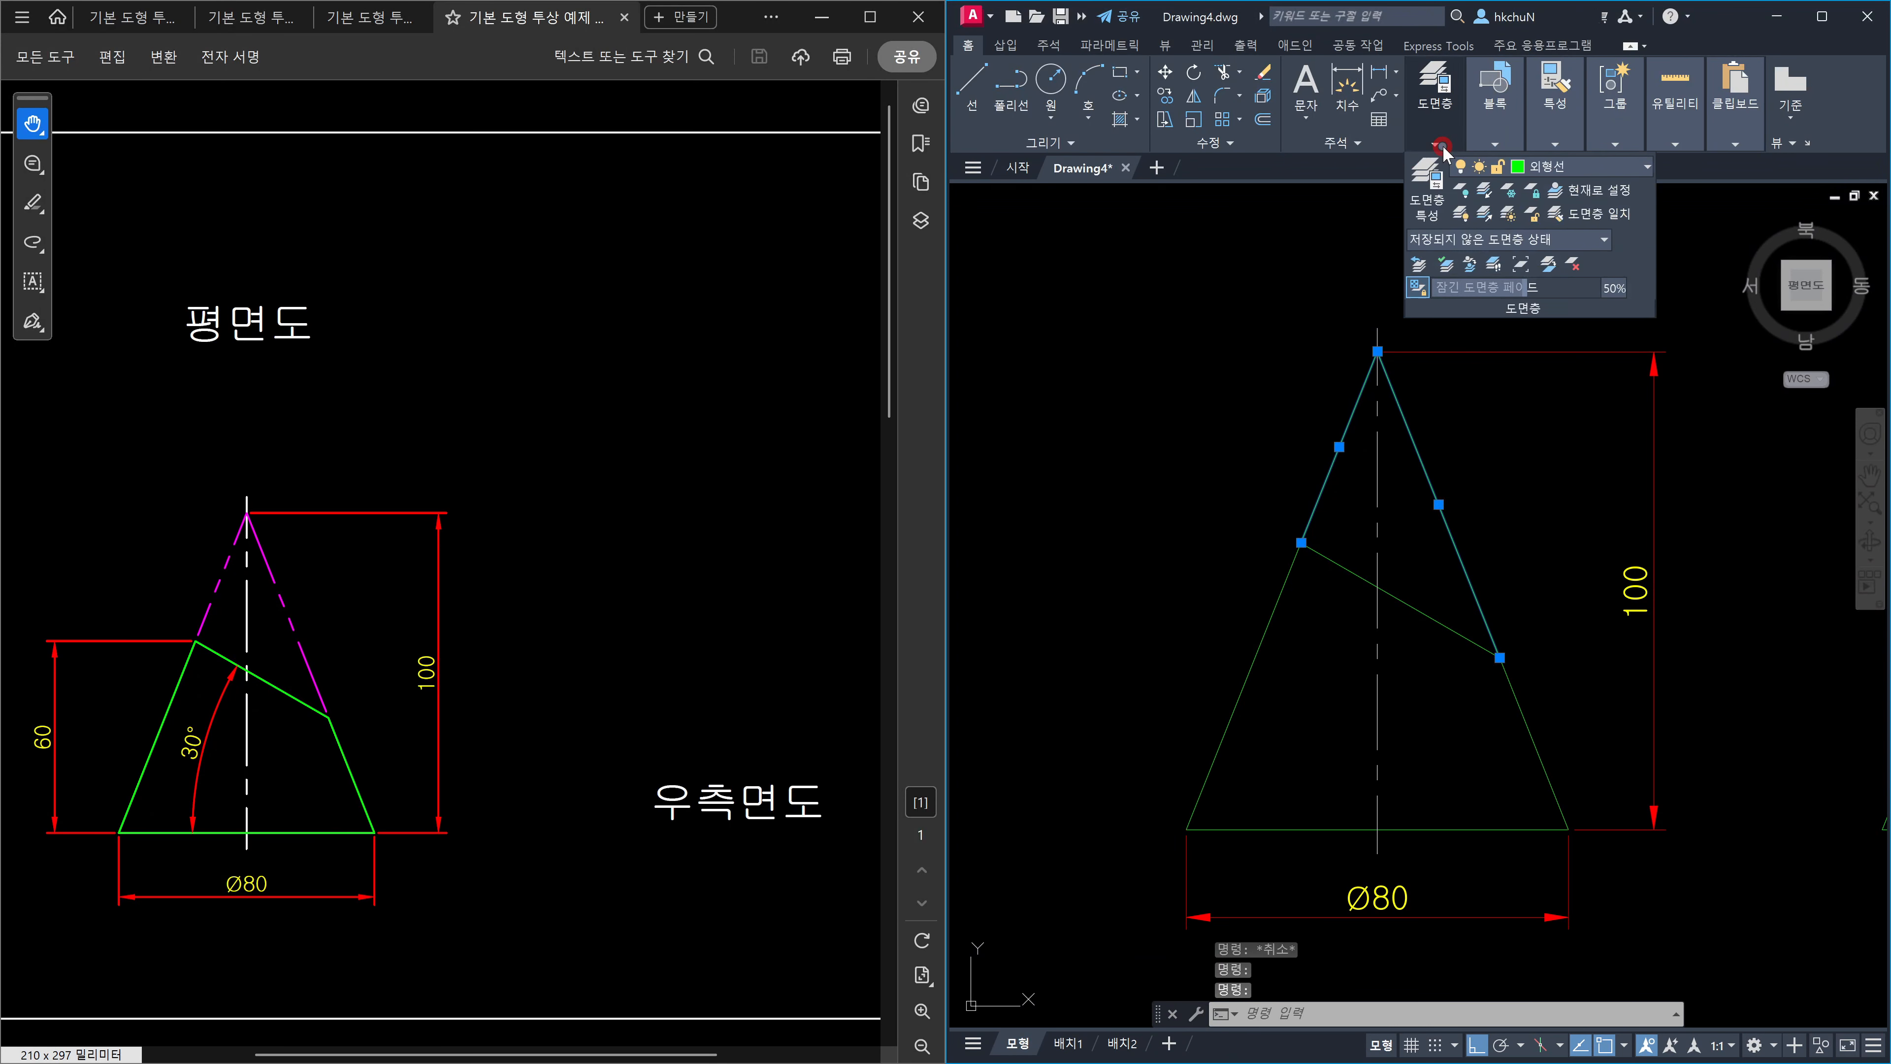
left_click(1556, 179)
left_click(1556, 235)
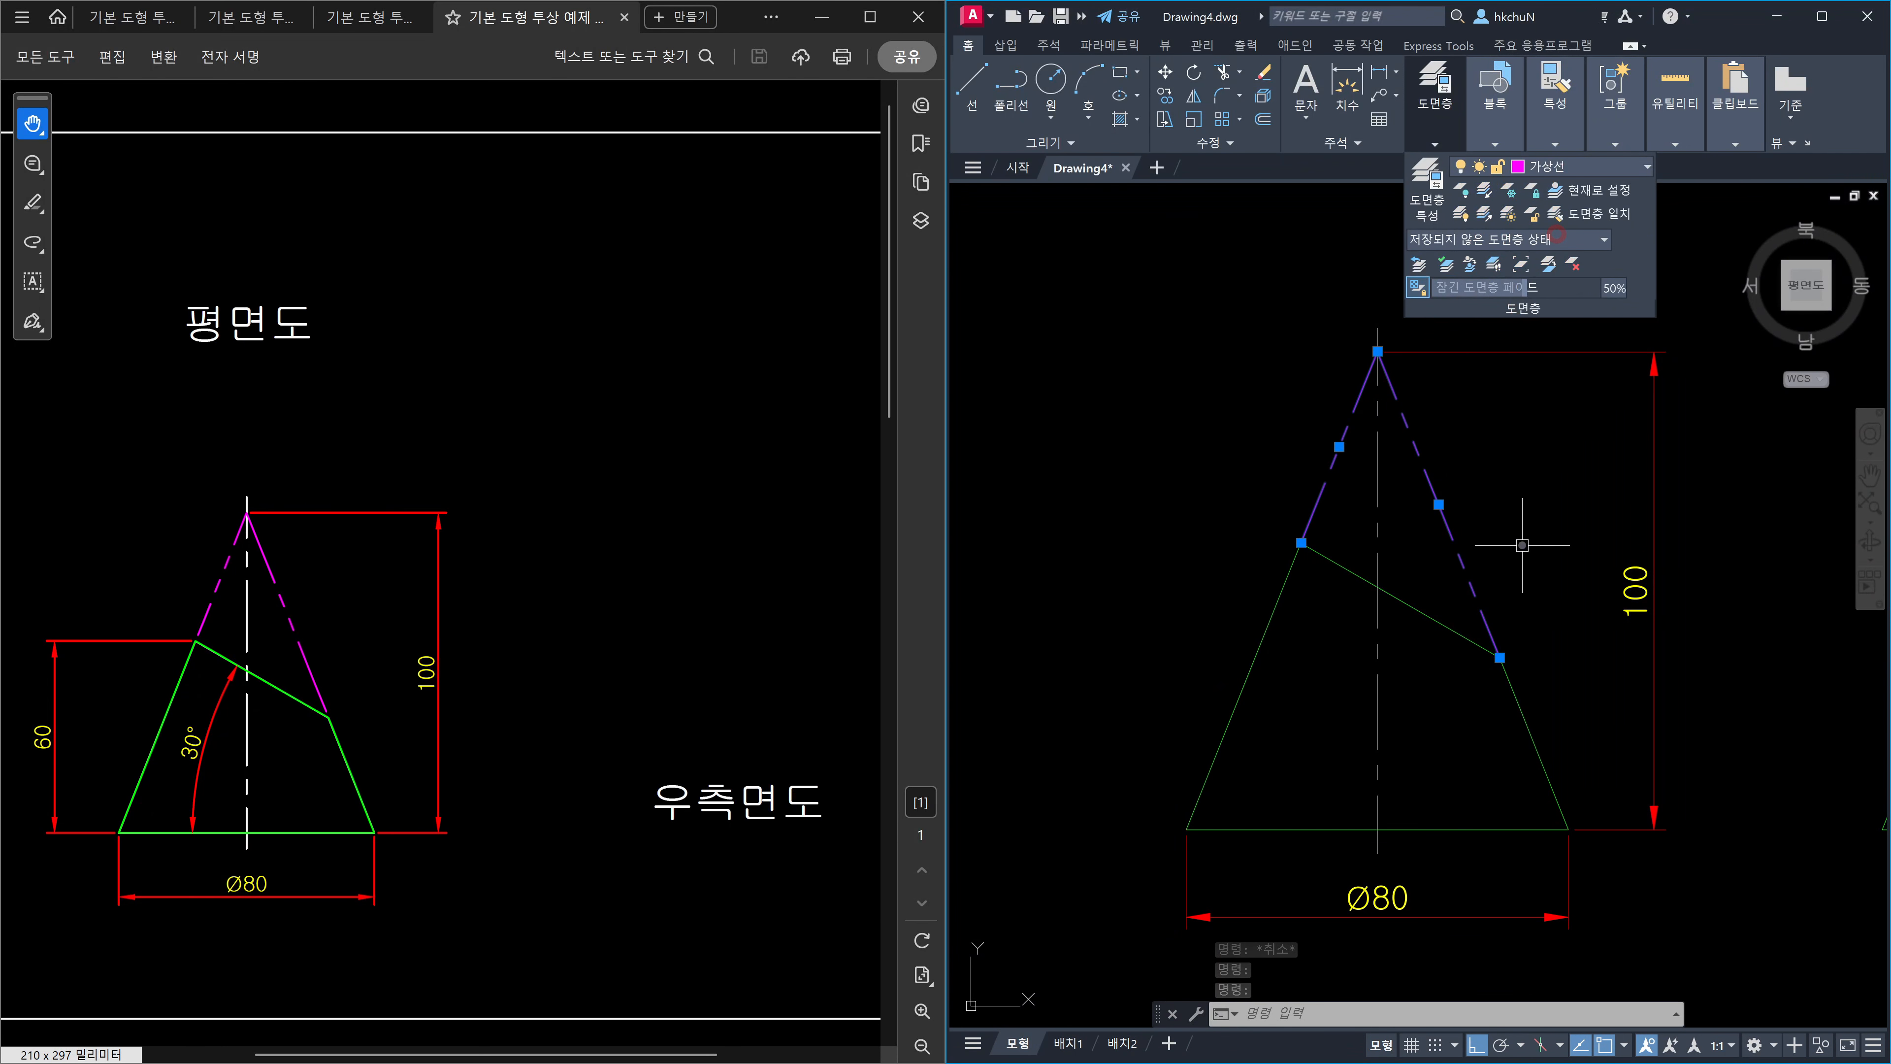
key("Escape")
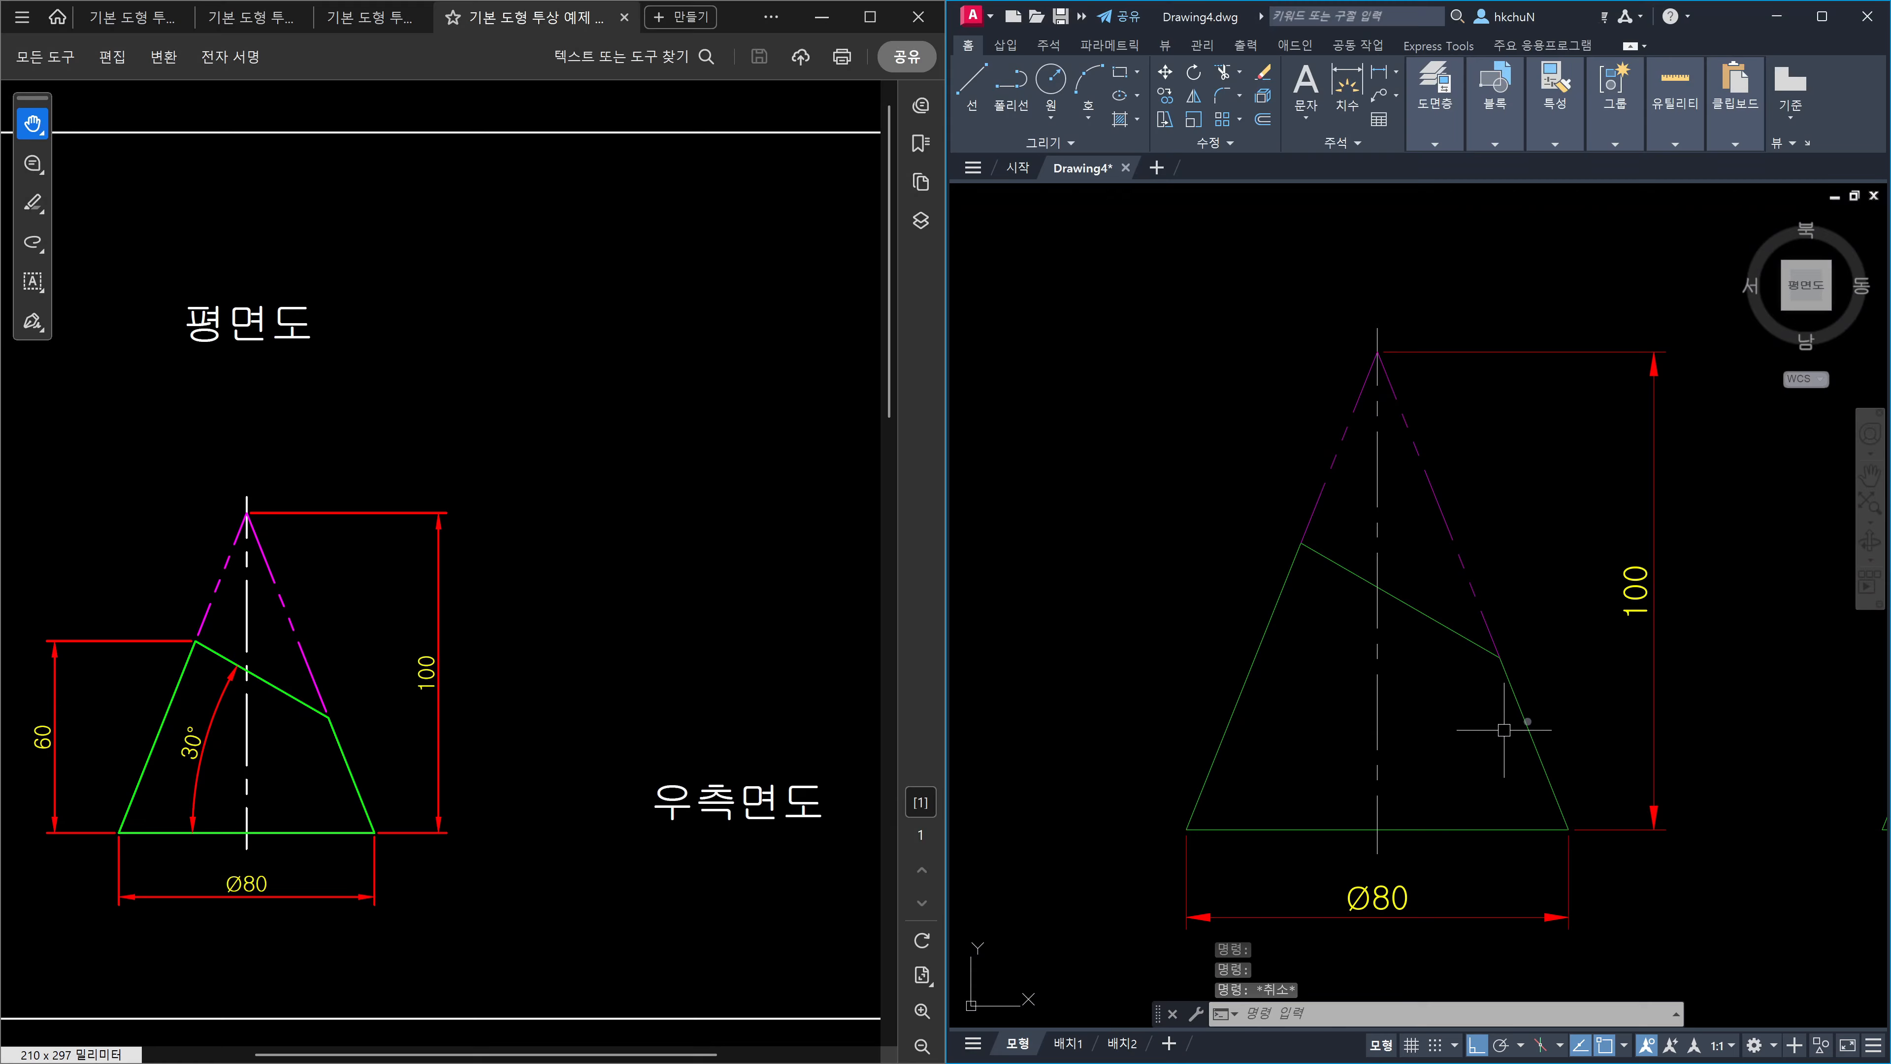
middle_click_drag(1628, 696, 1469, 726)
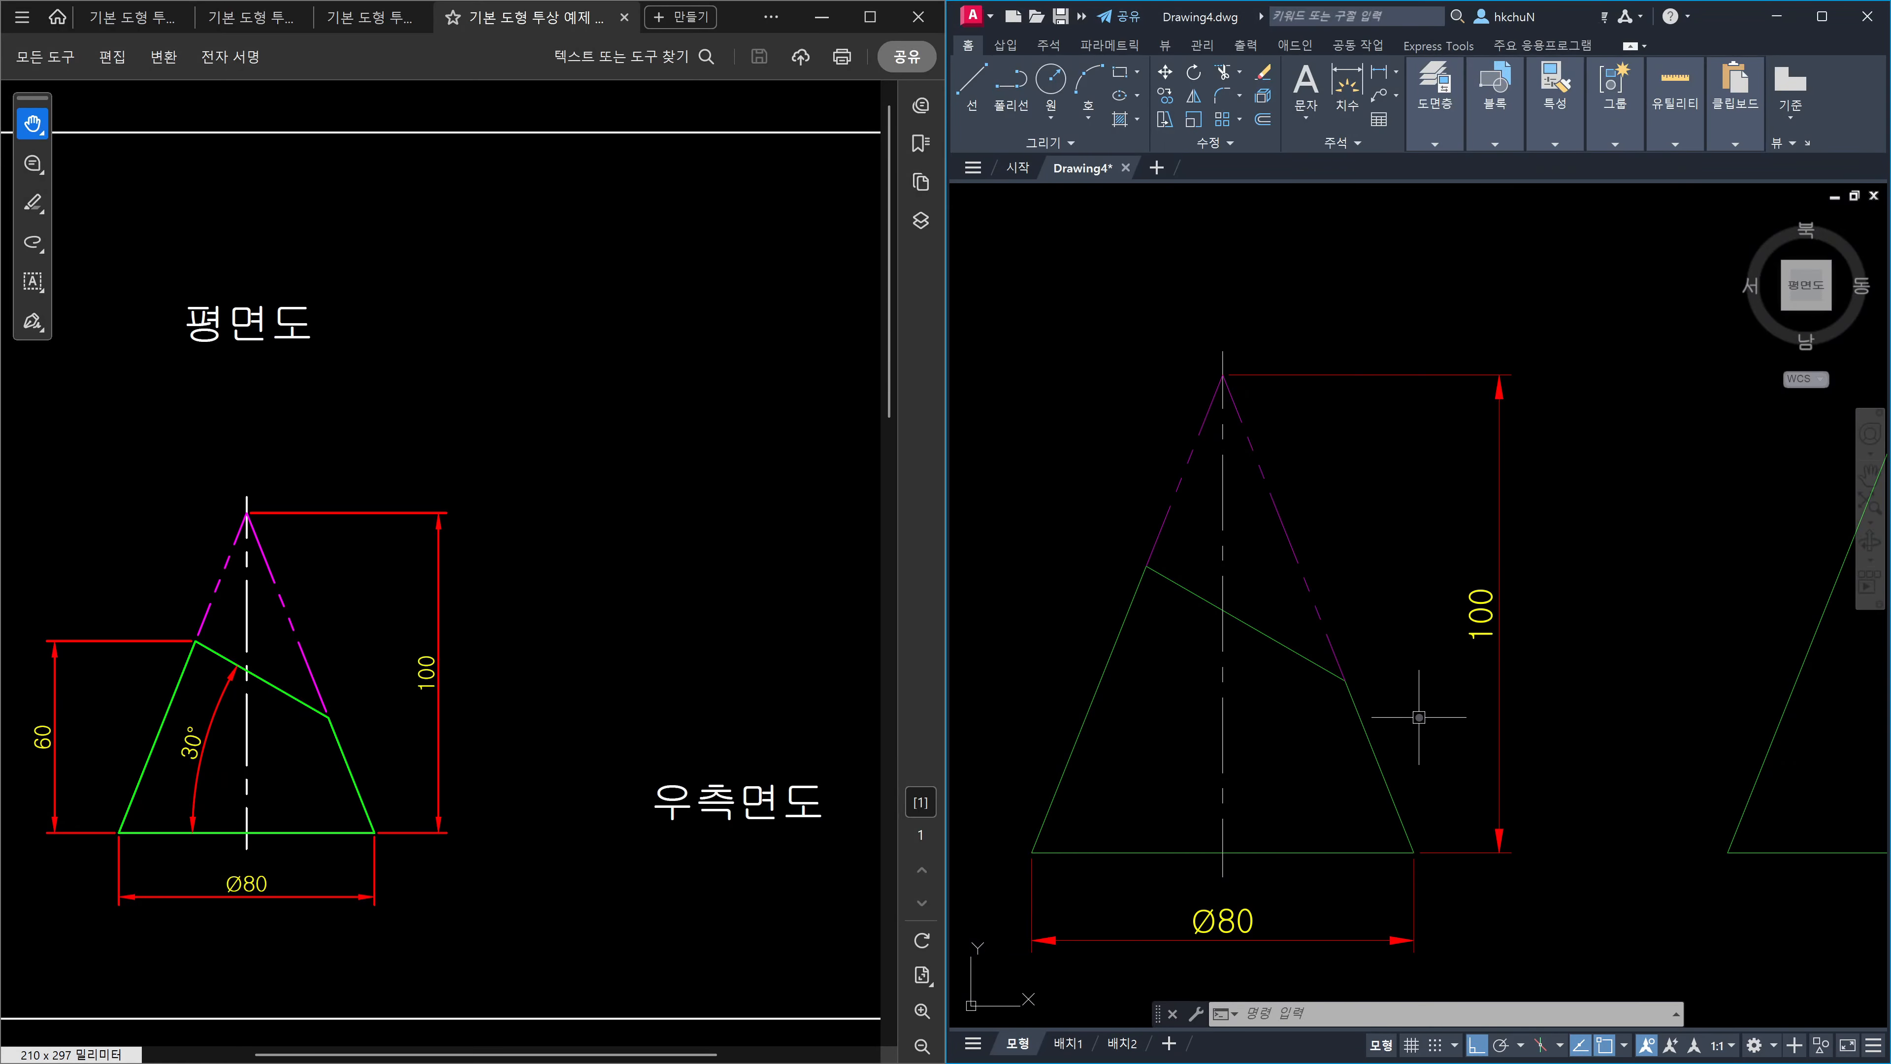
scroll(1419, 717, "down", 3)
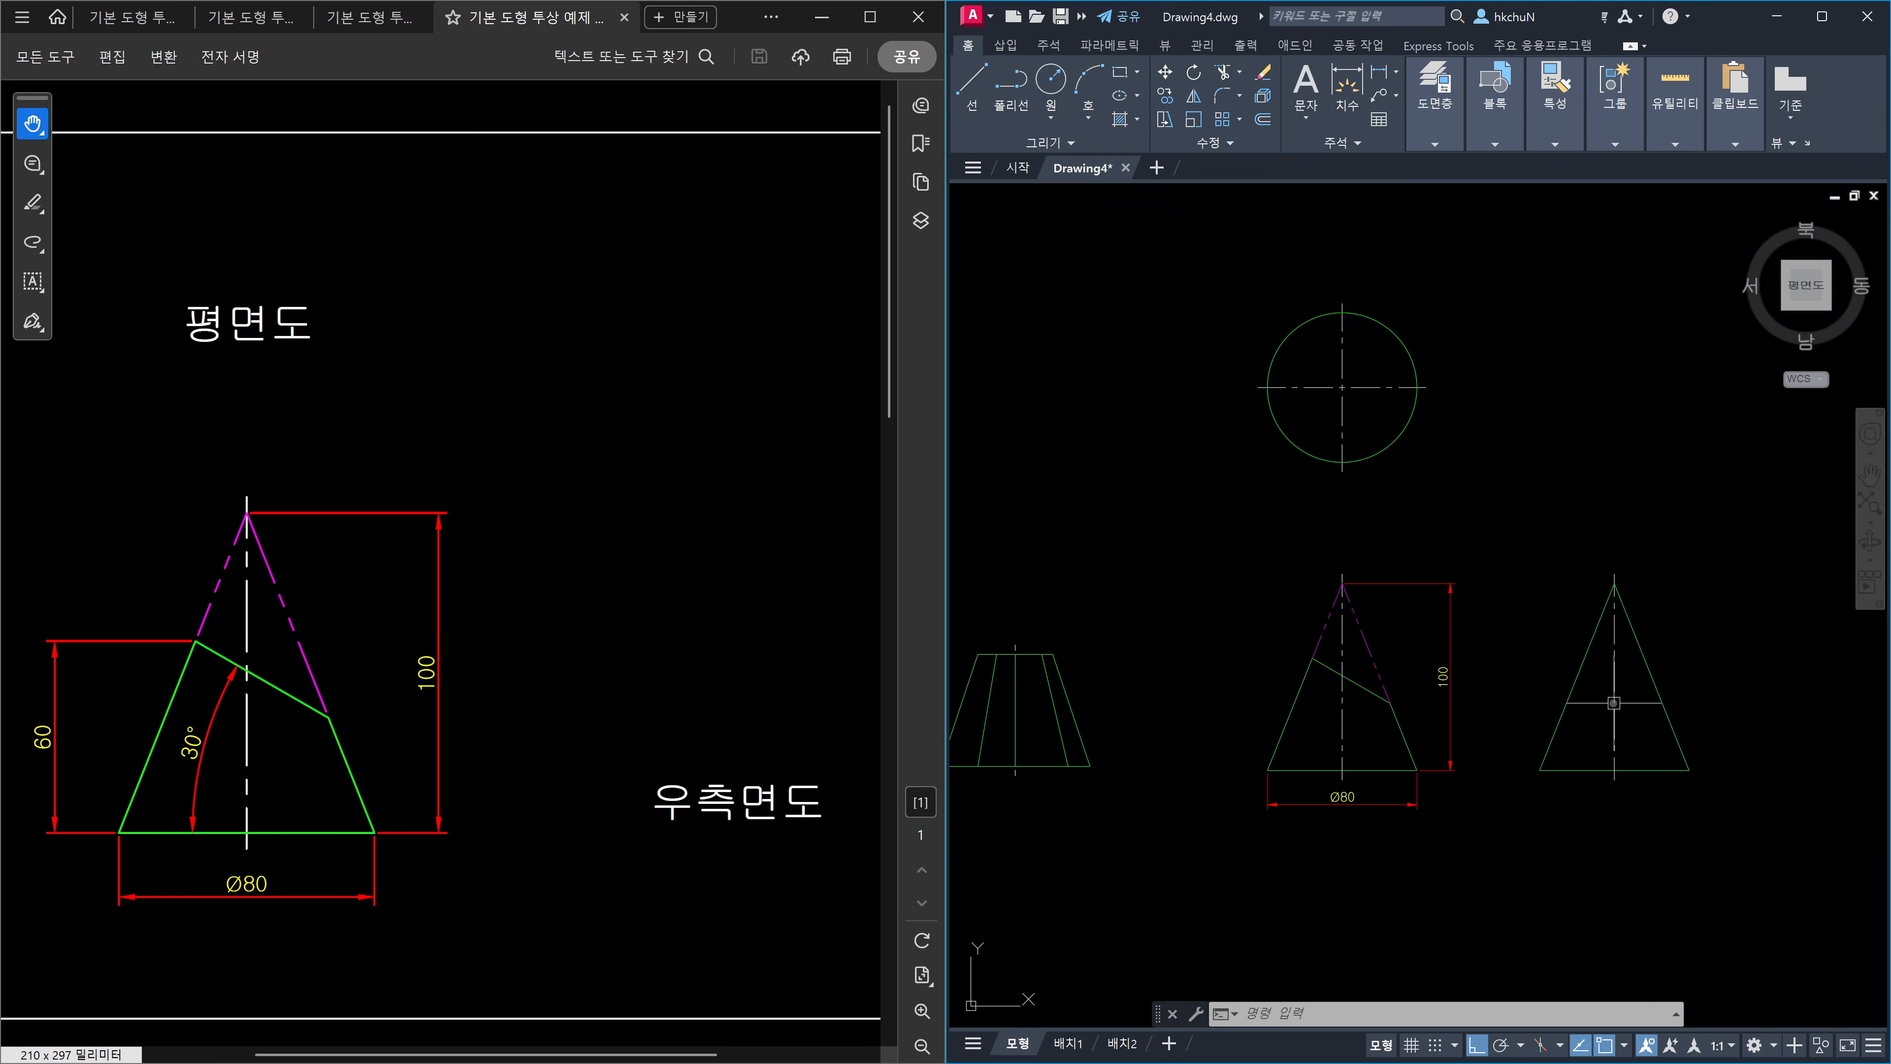
mouse_move(1614, 702)
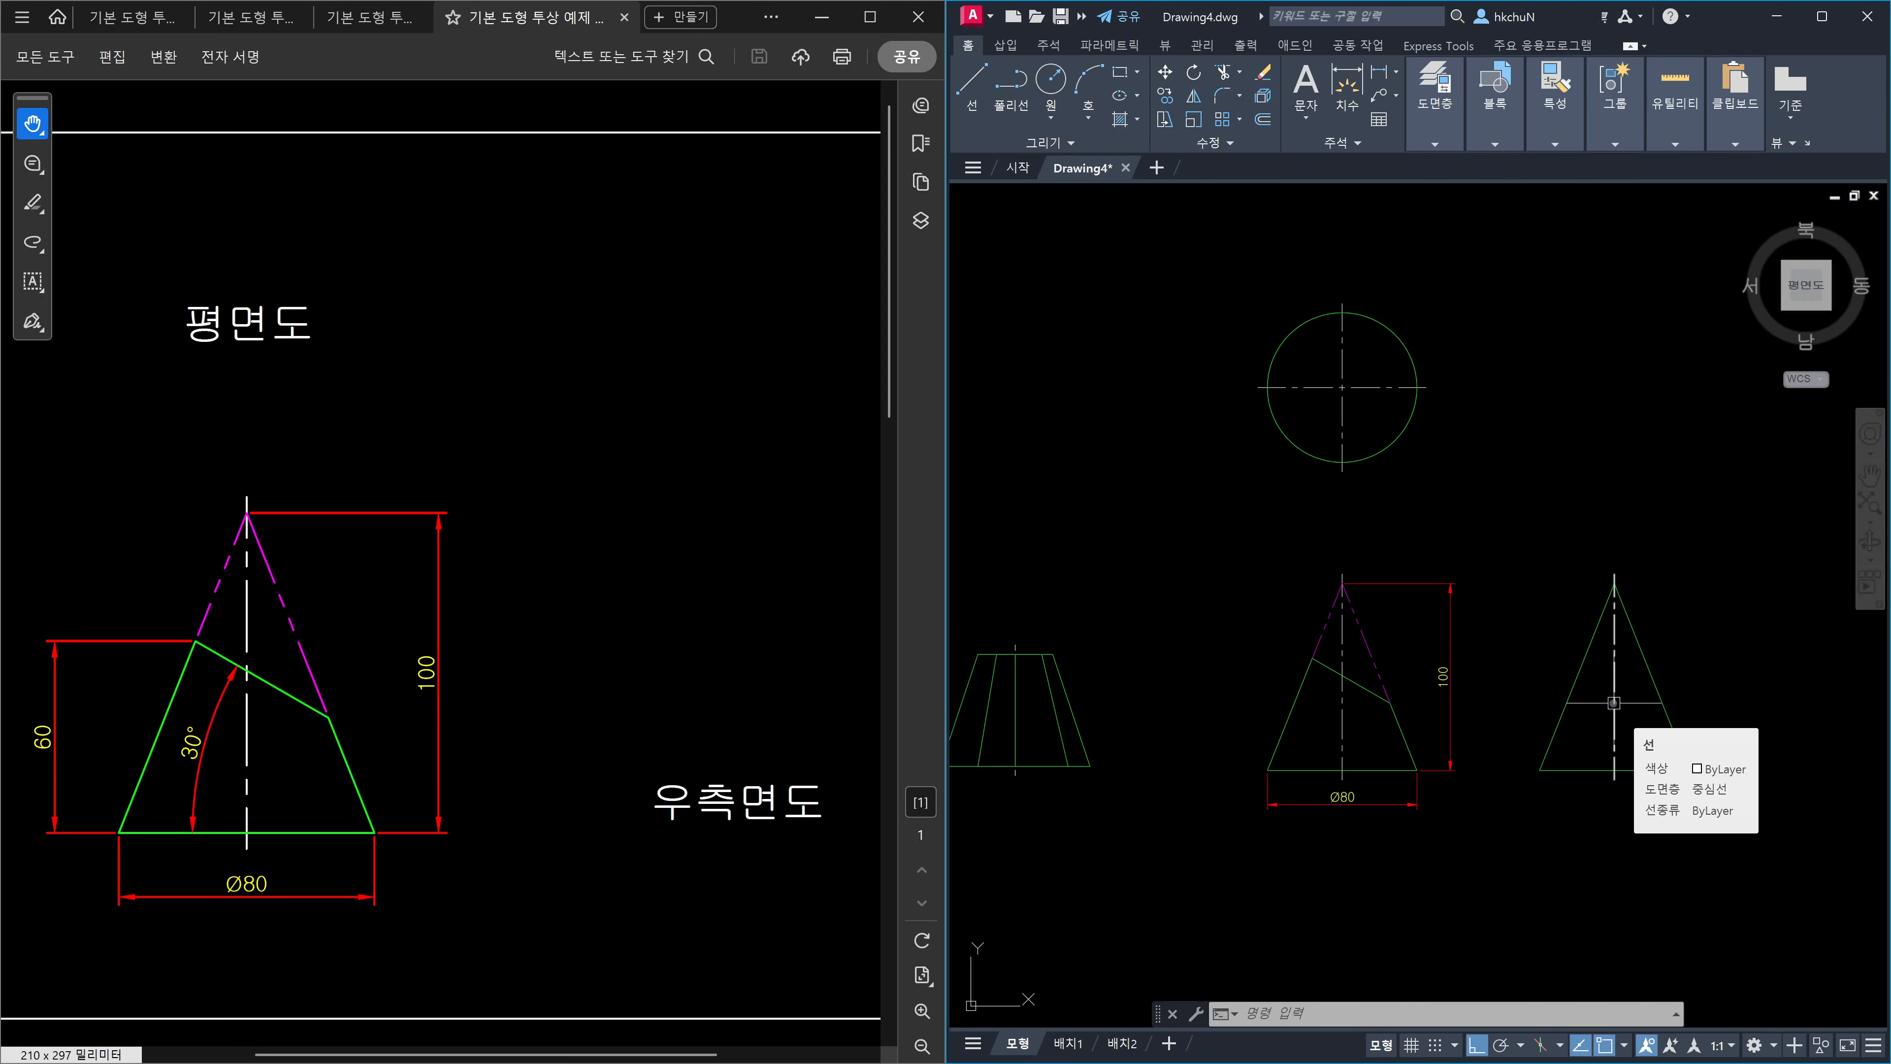
scroll(1526, 602, "up", 2)
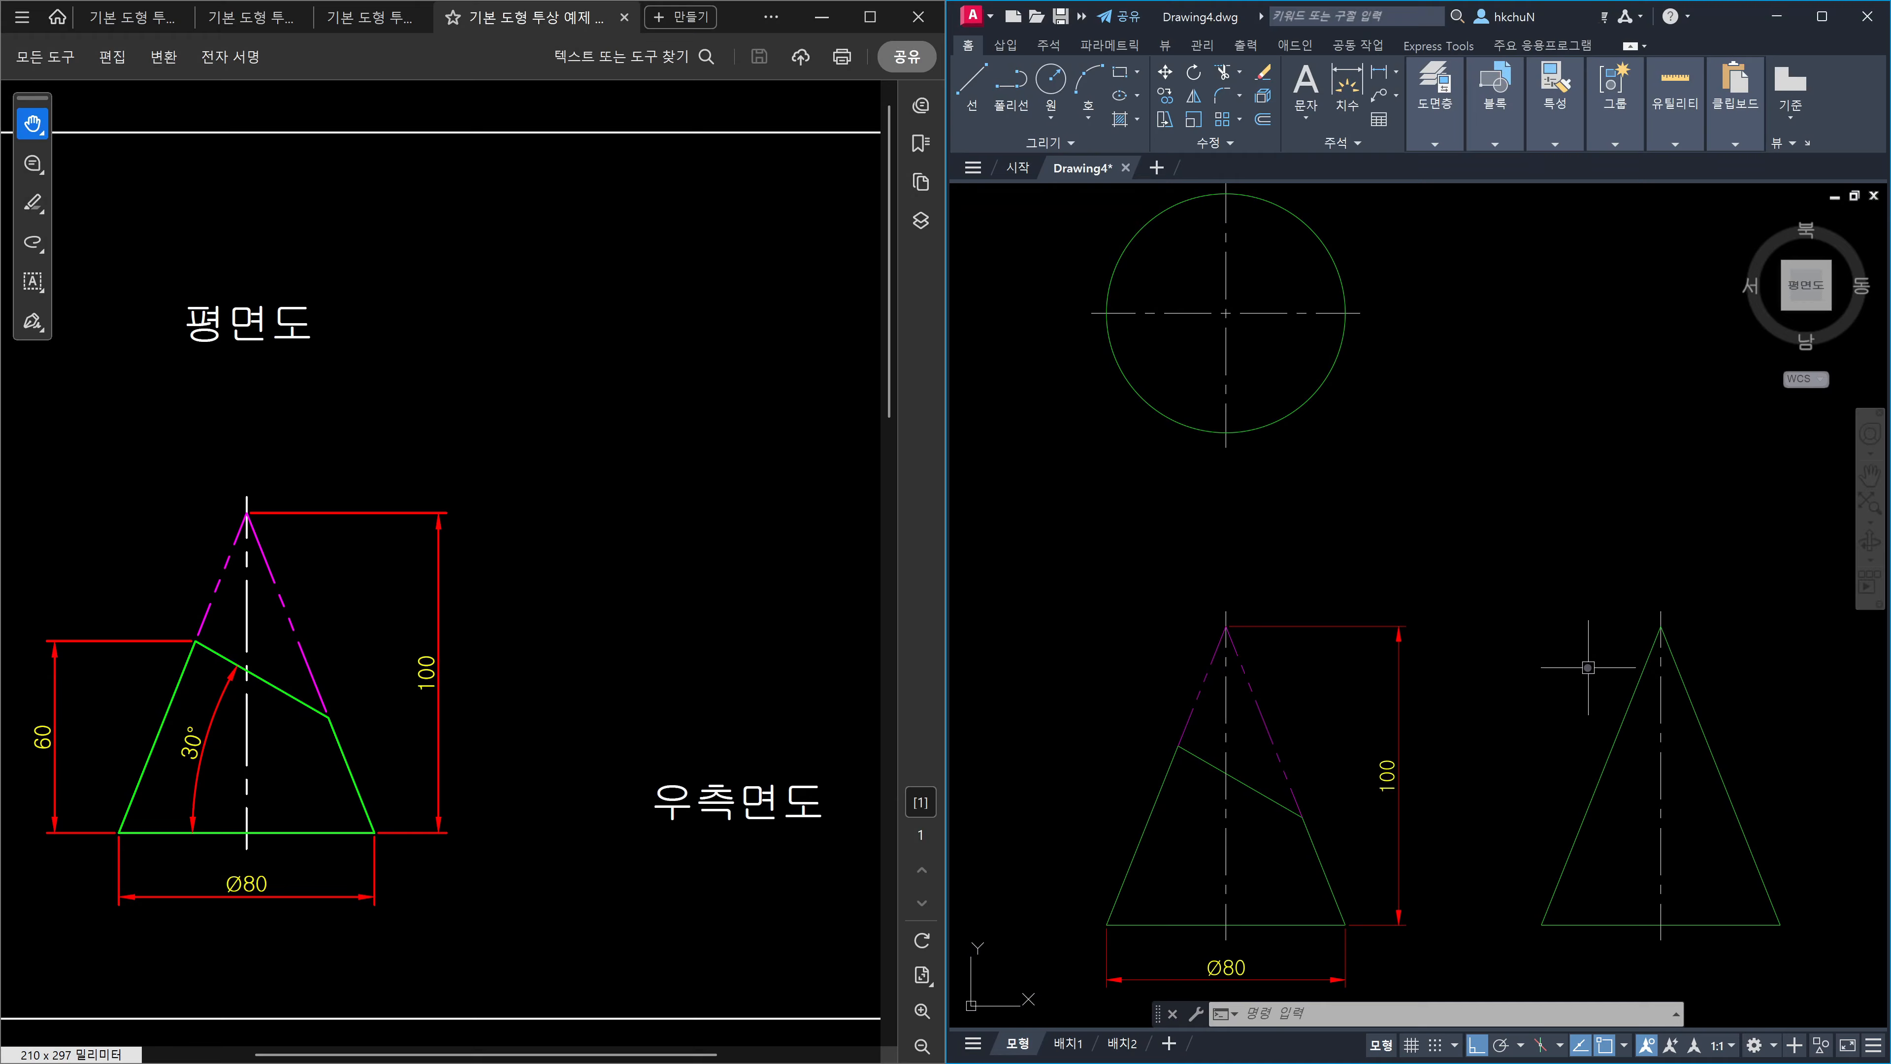
Draw horizontal construction lines through both ends of the inclined cut line, extending across to the side view.
scroll(1188, 748, "up", 4)
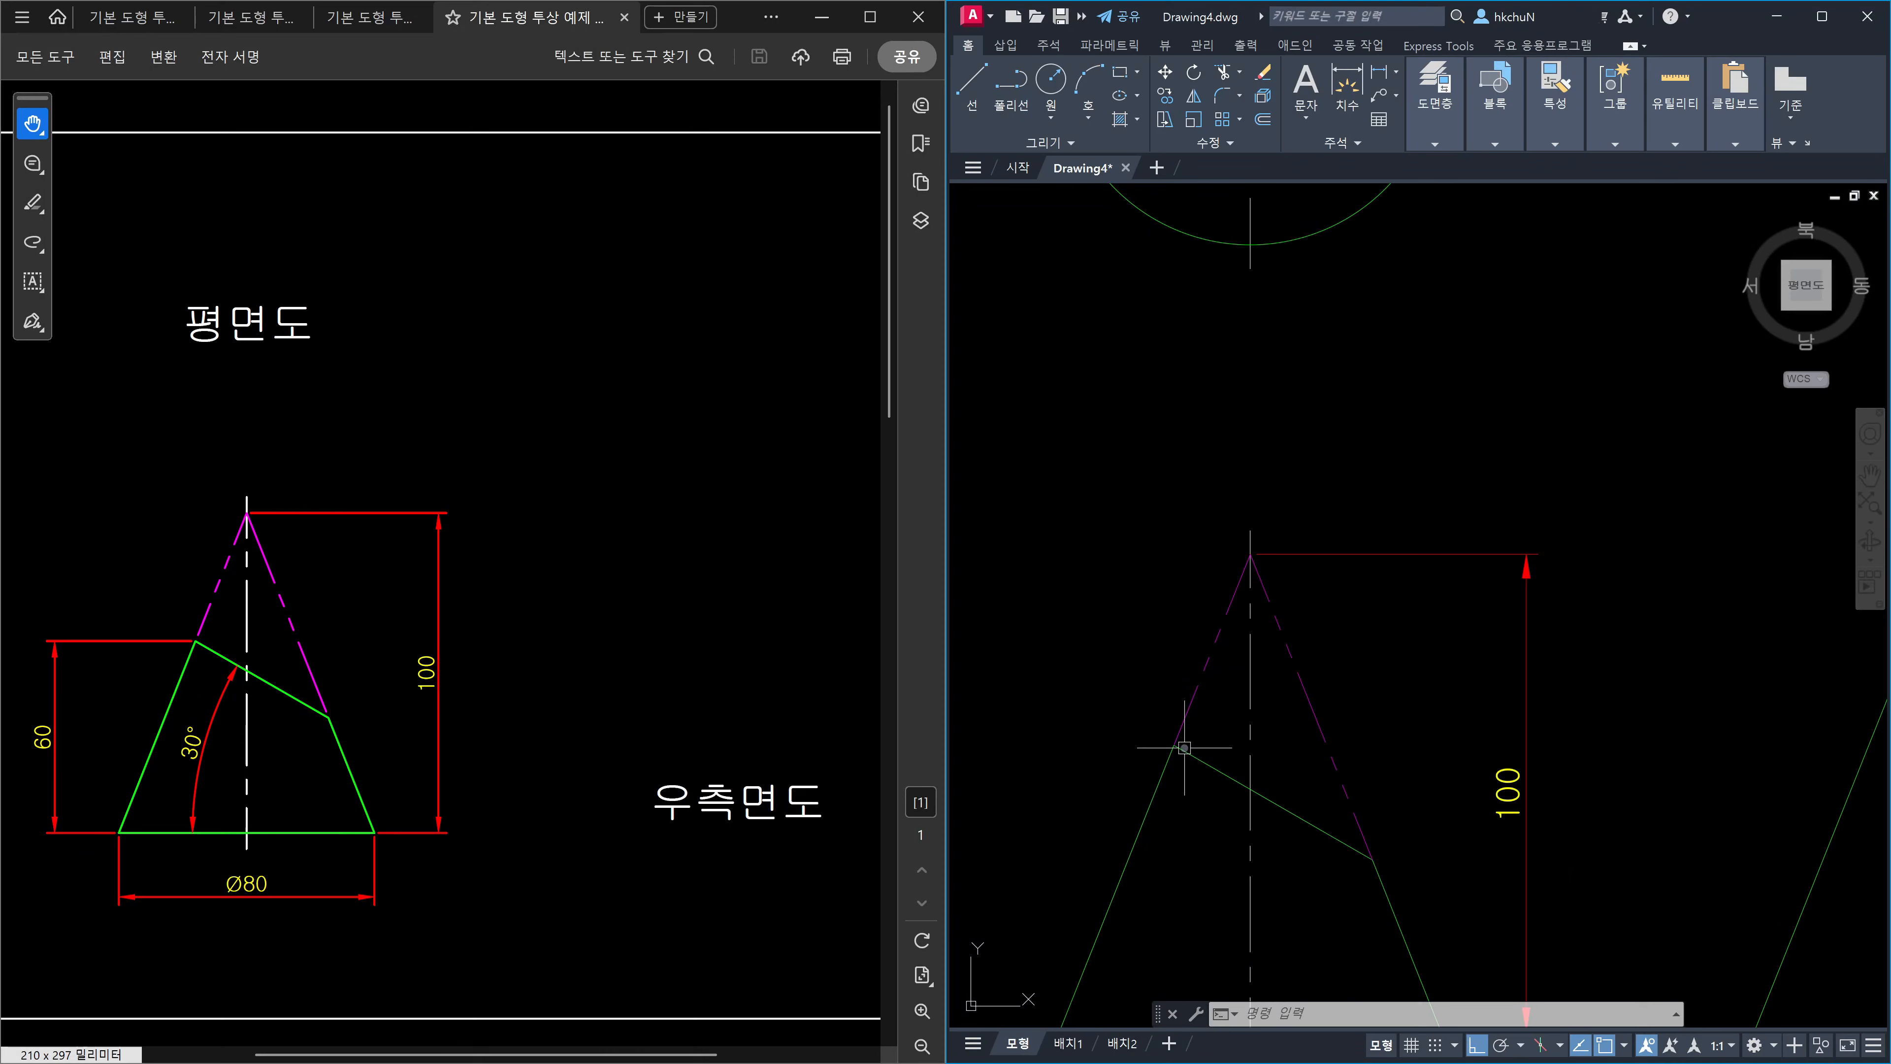
type("xl")
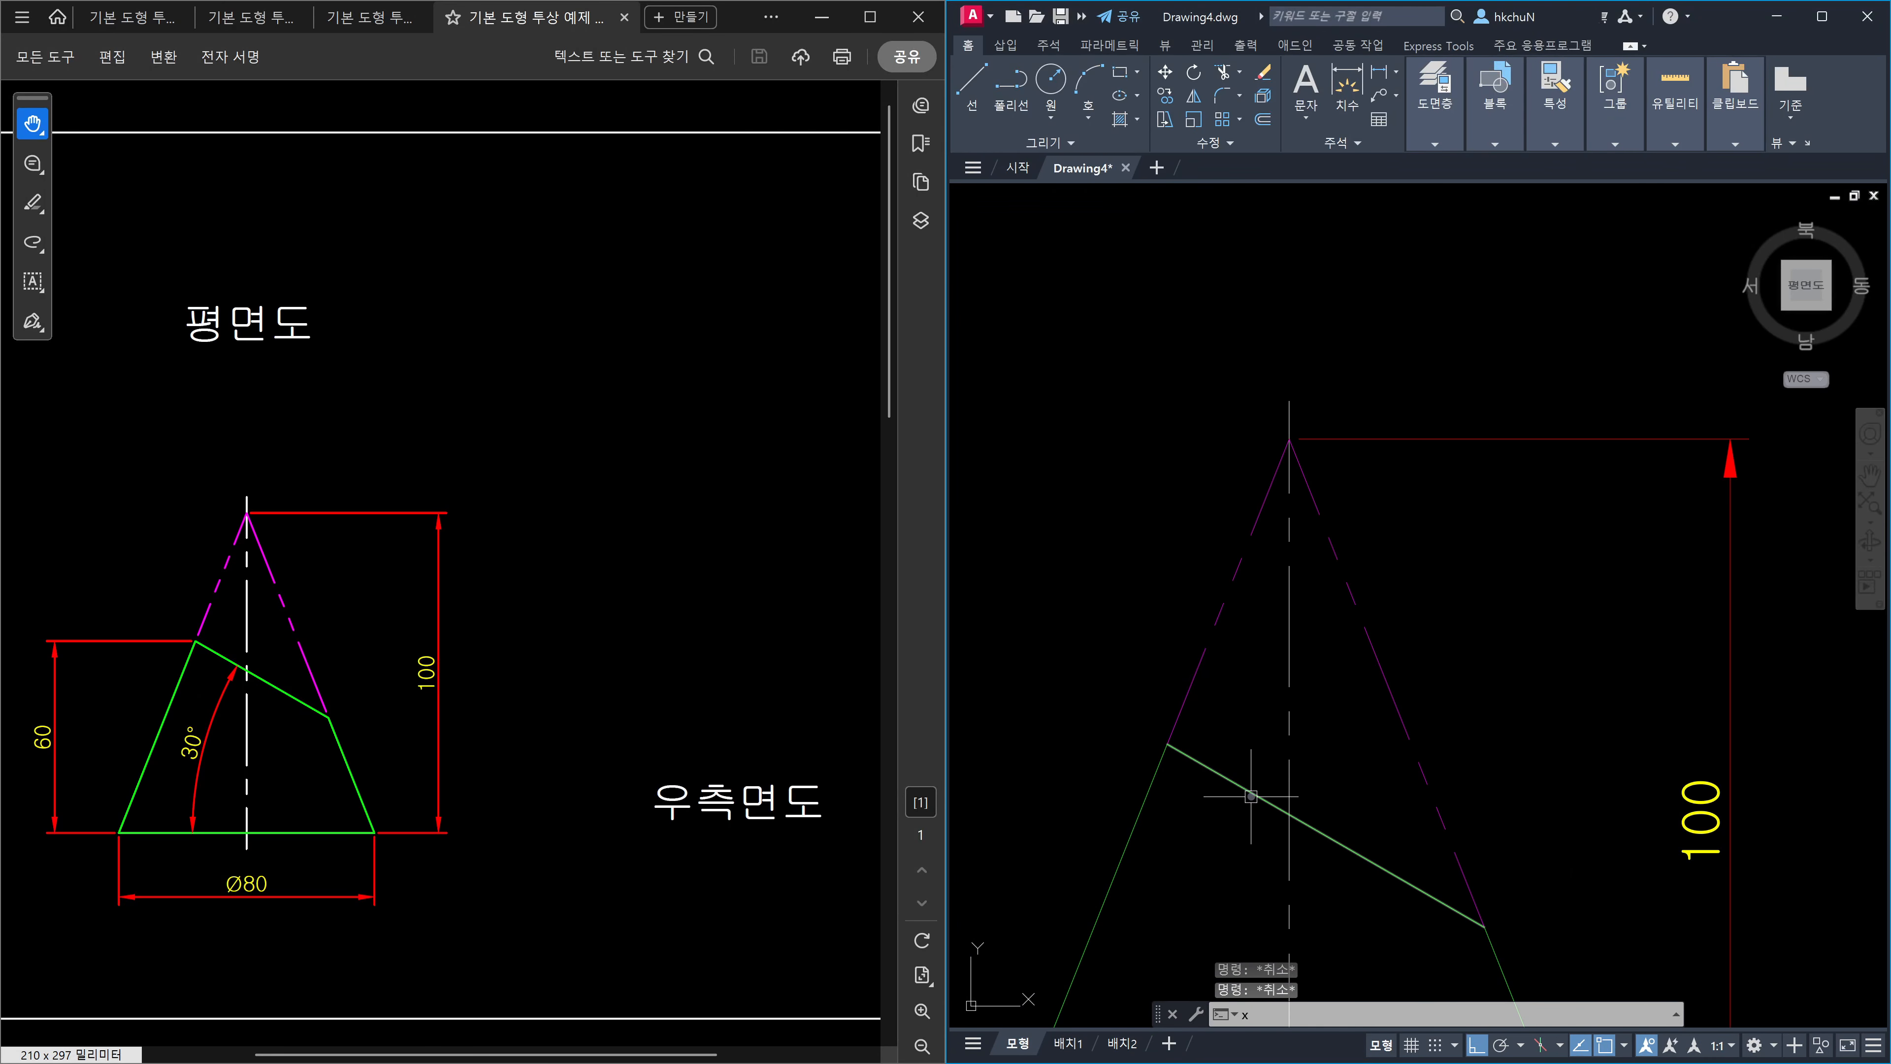
key("Return")
left_click(1195, 760)
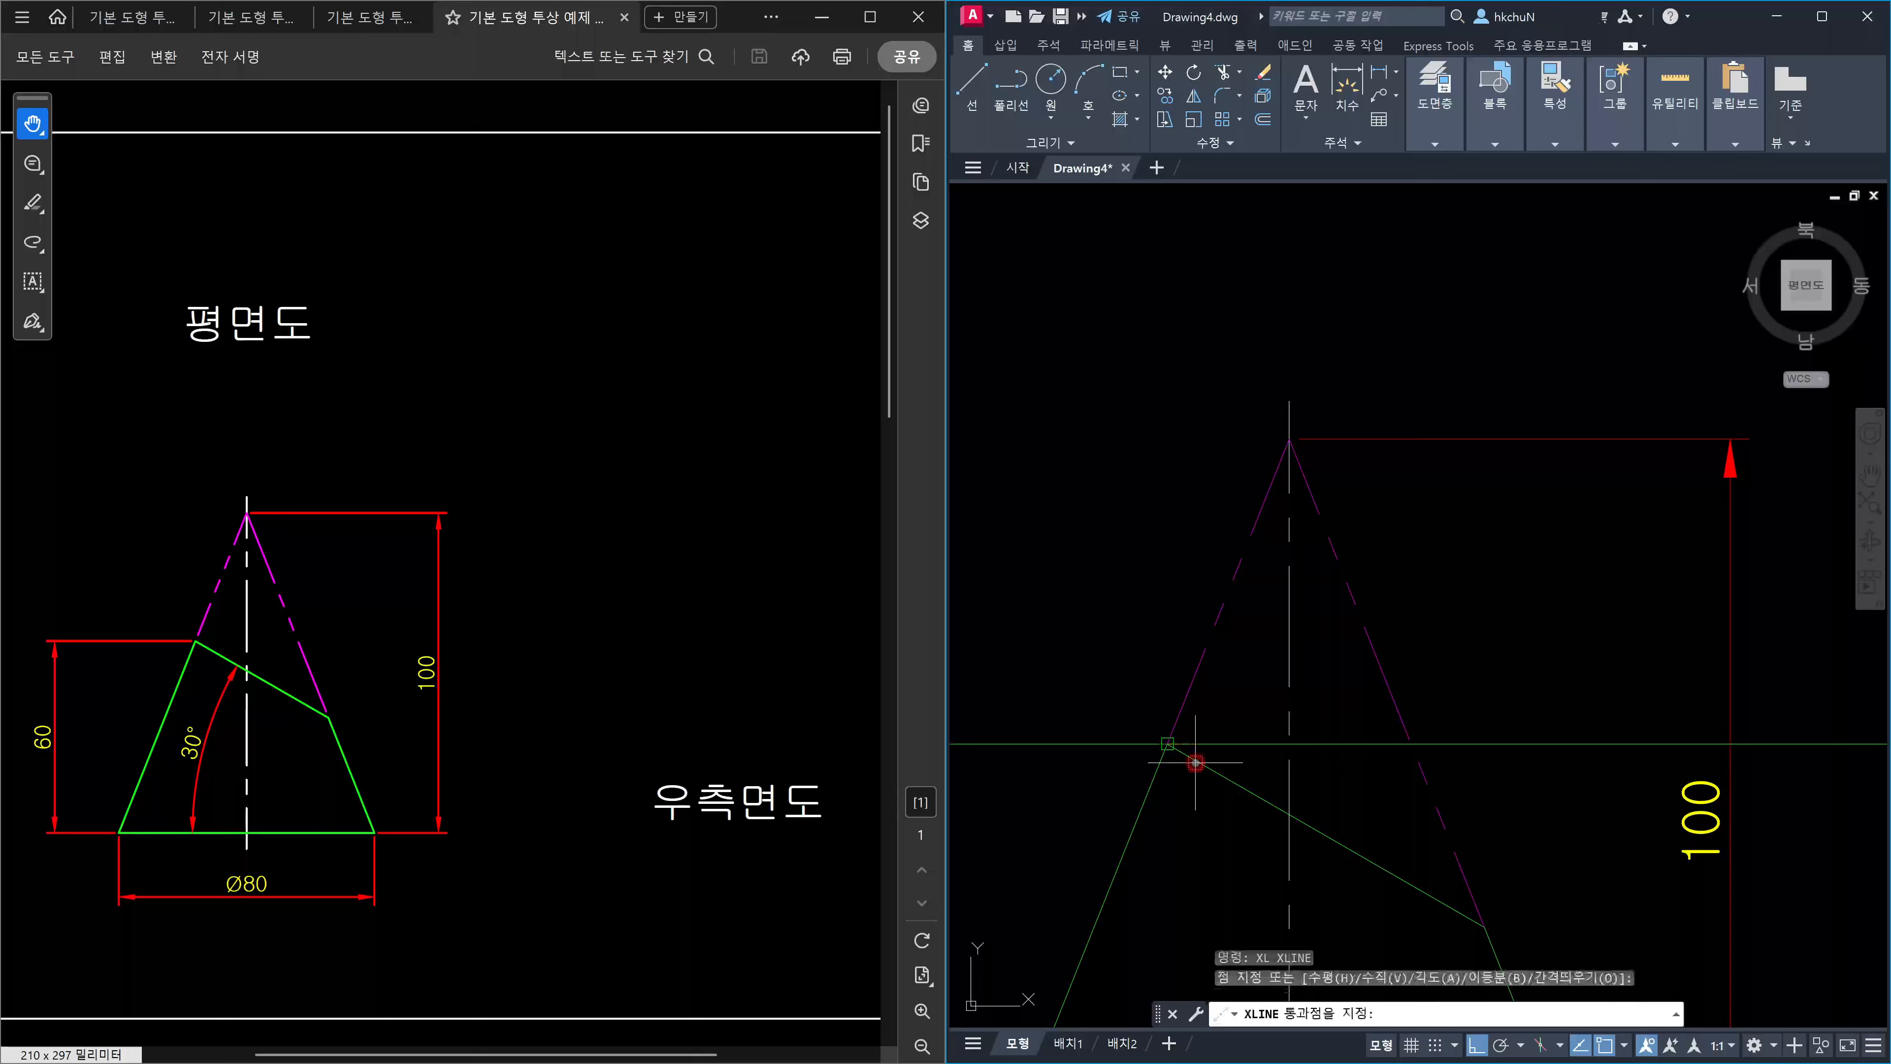
left_click(1546, 754)
key("Escape")
key("Return")
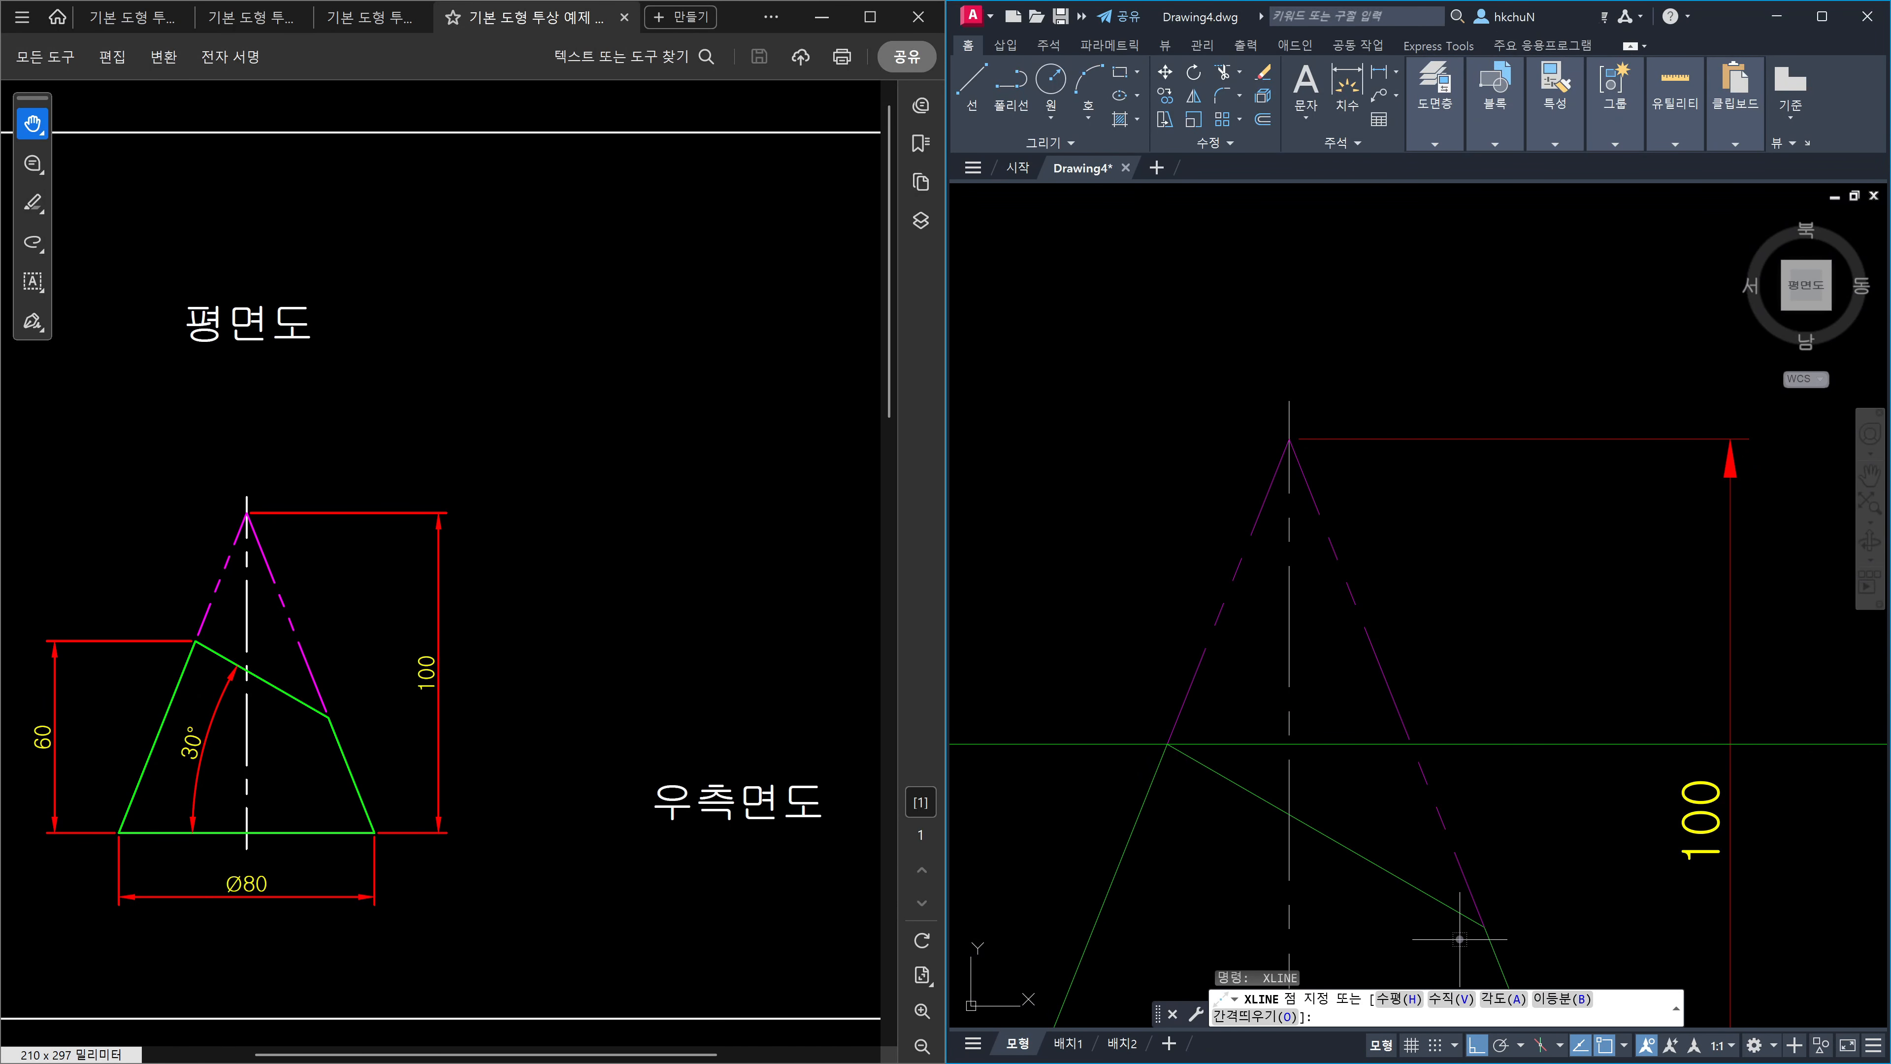
left_click(1470, 923)
scroll(1525, 924, "down", 2)
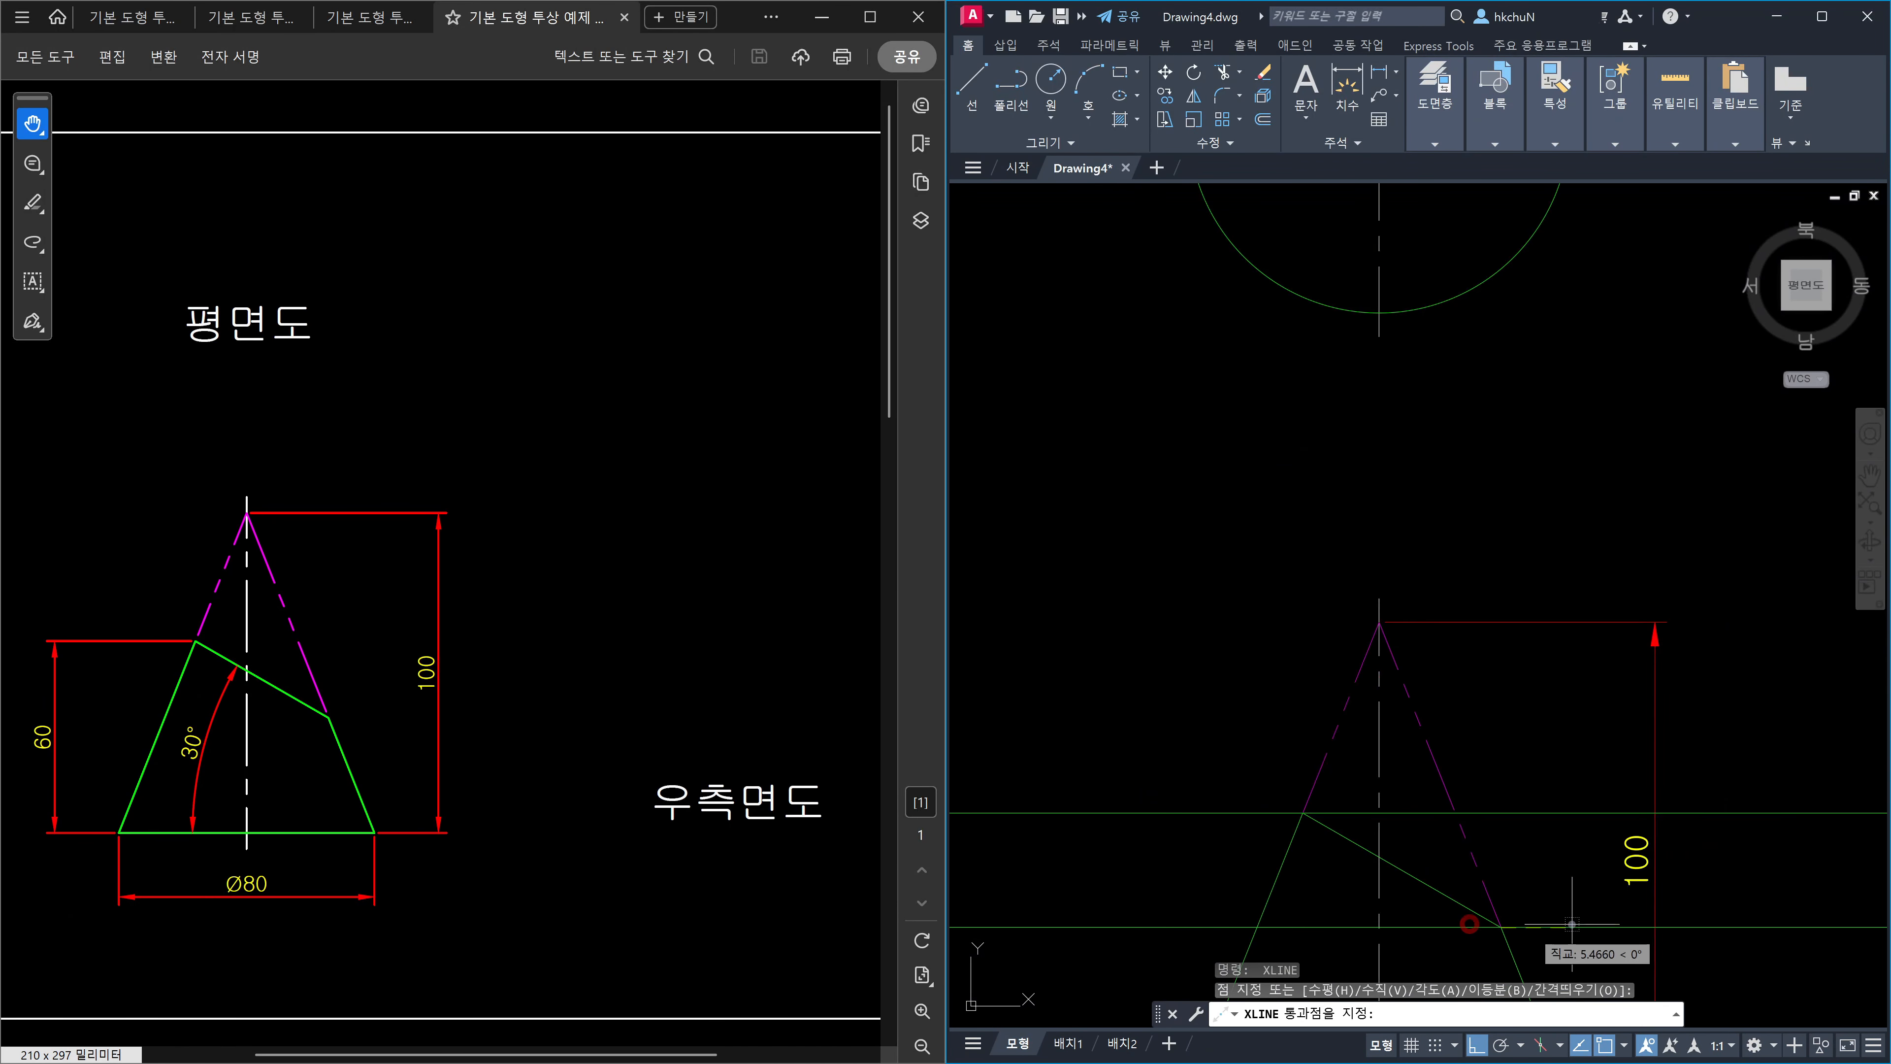
left_click(1759, 933)
key("Escape")
Draw vertical construction lines through both ends of the inclined cut line, extending up through the plan view.
scroll(1760, 932, "down", 4)
middle_click_drag(1778, 889, 1491, 841)
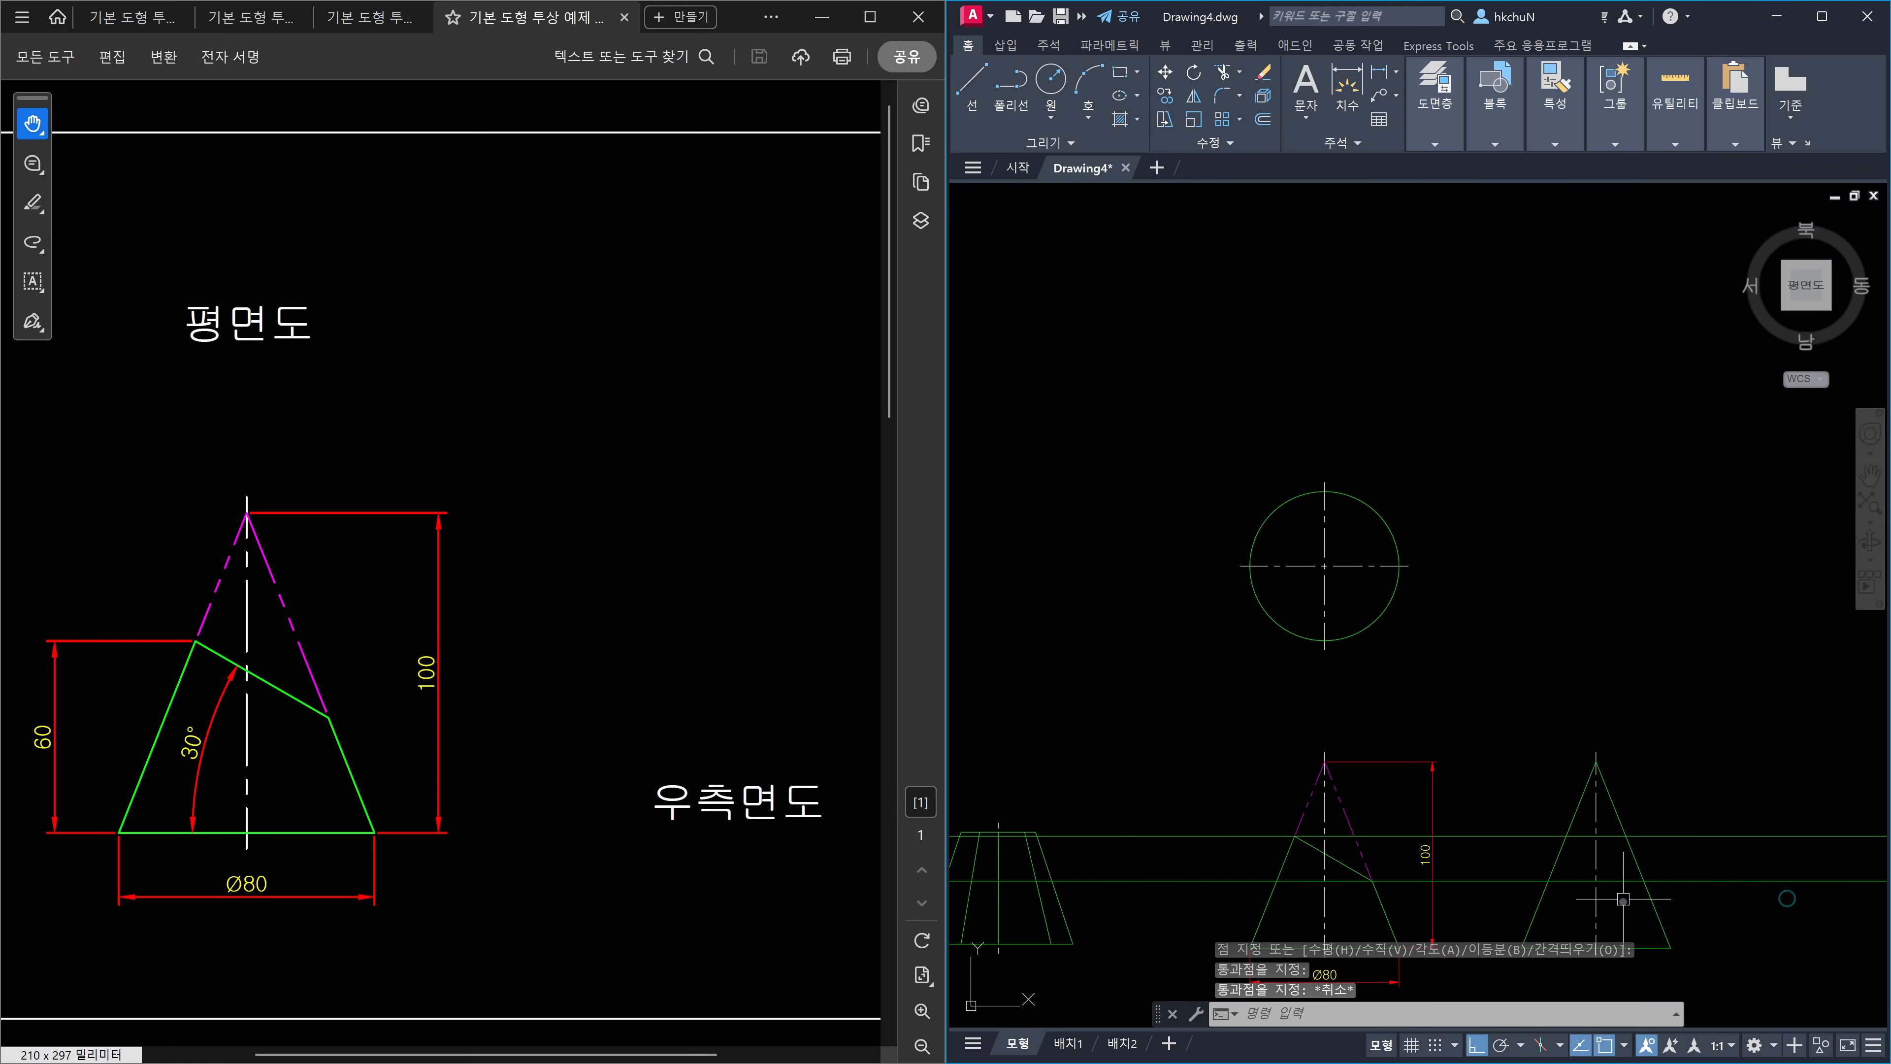
scroll(1381, 889, "up", 2)
scroll(1372, 885, "up", 1)
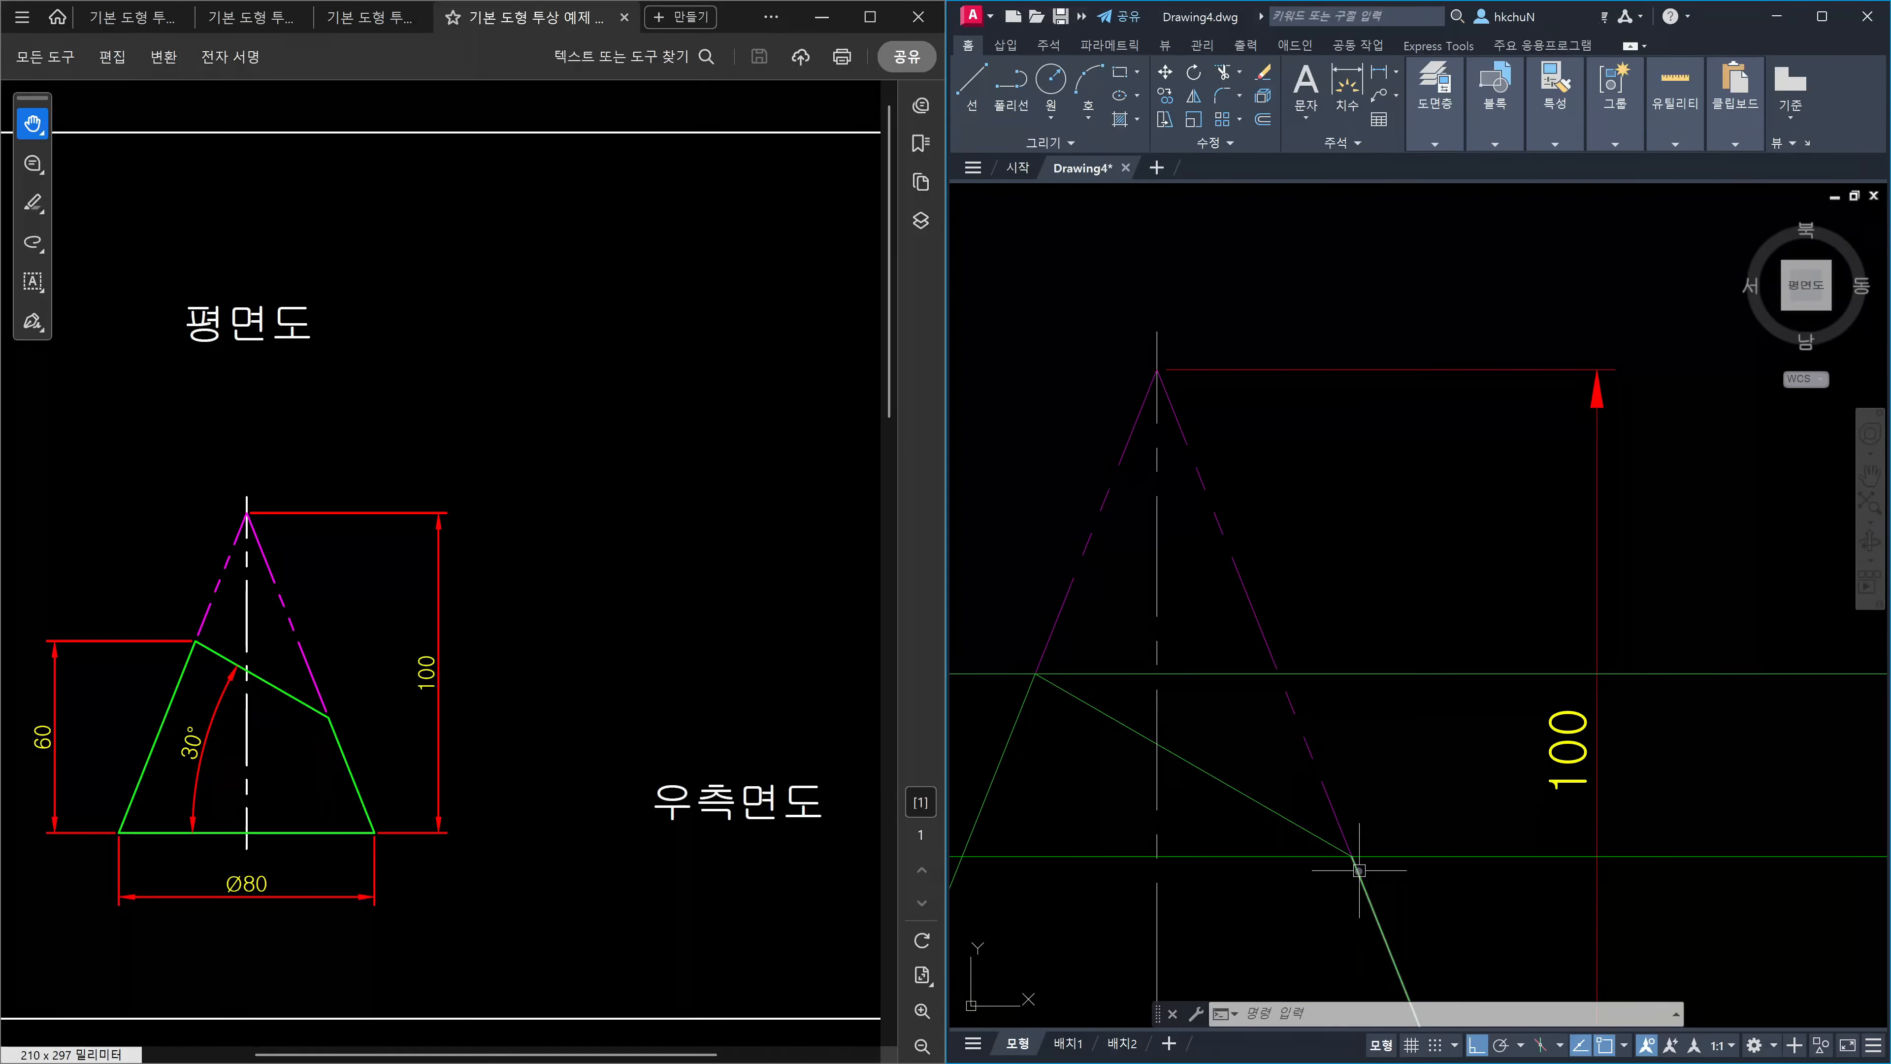
type("xl")
key("Return")
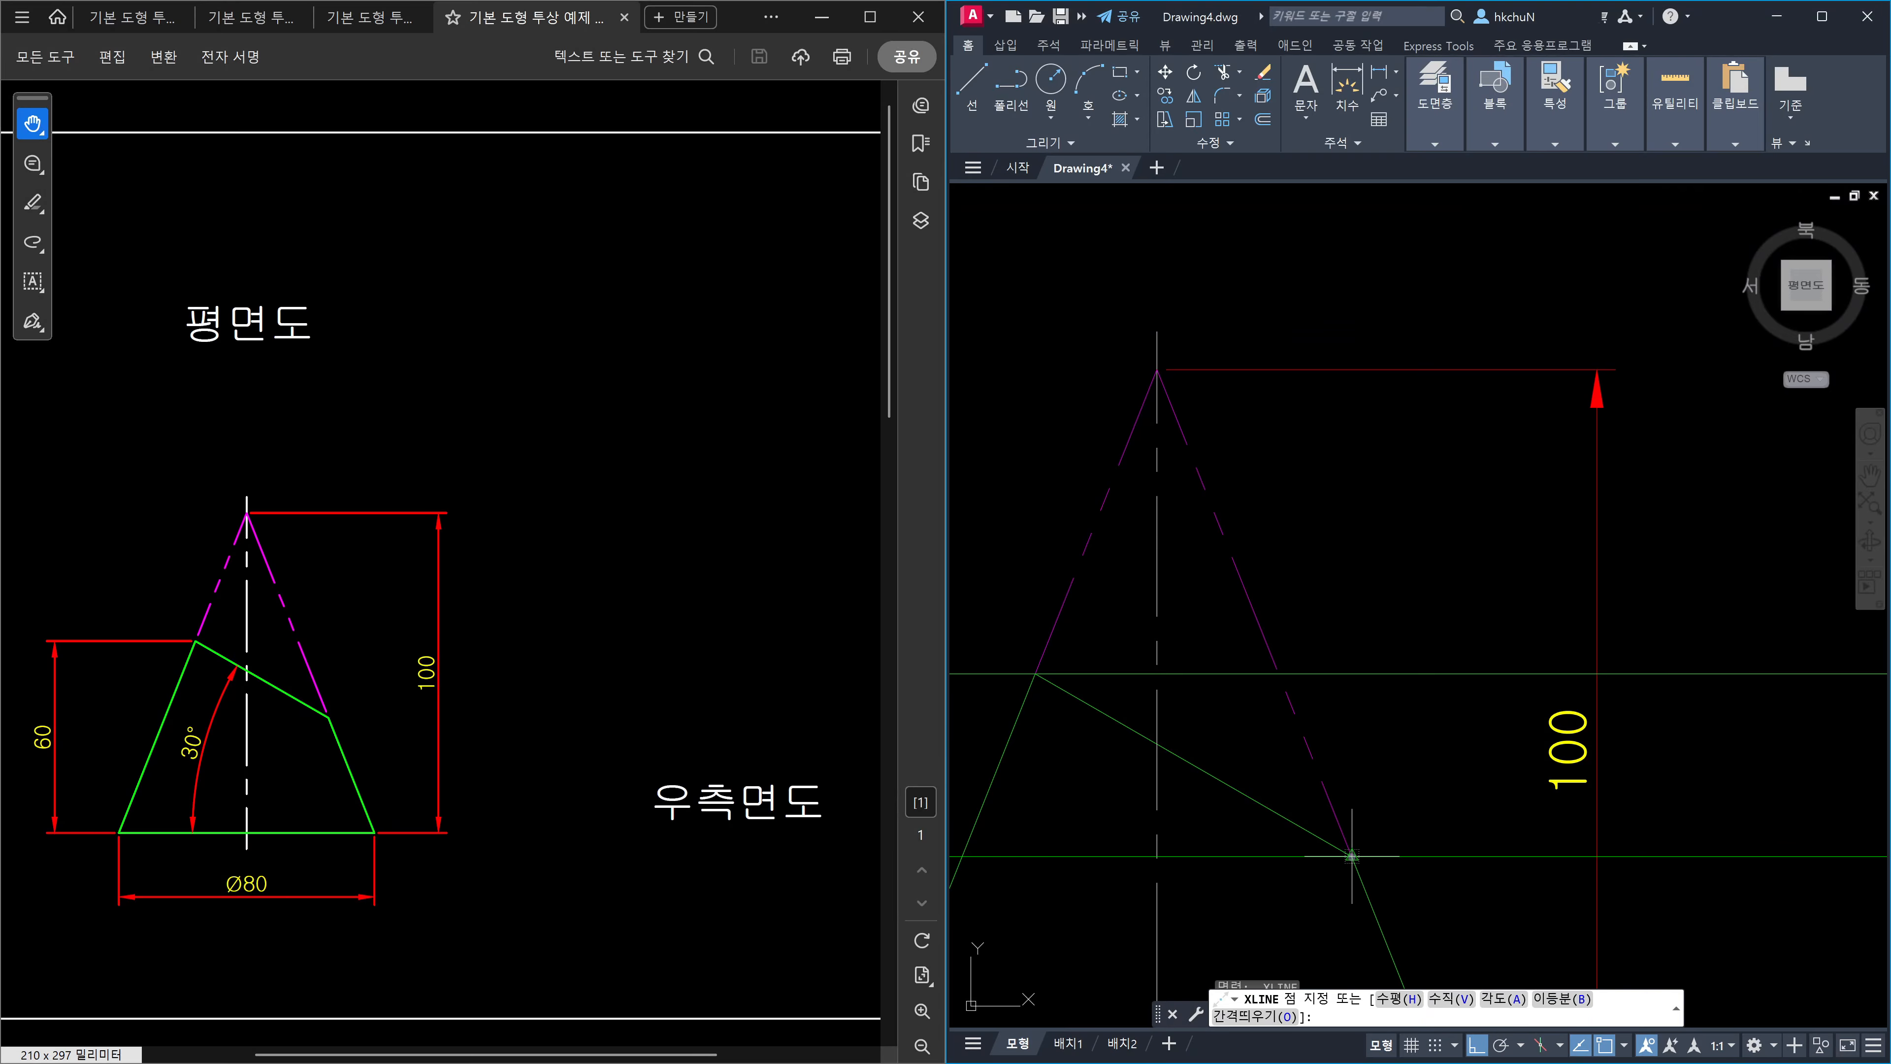
left_click(1352, 856)
key("Return")
key("Return")
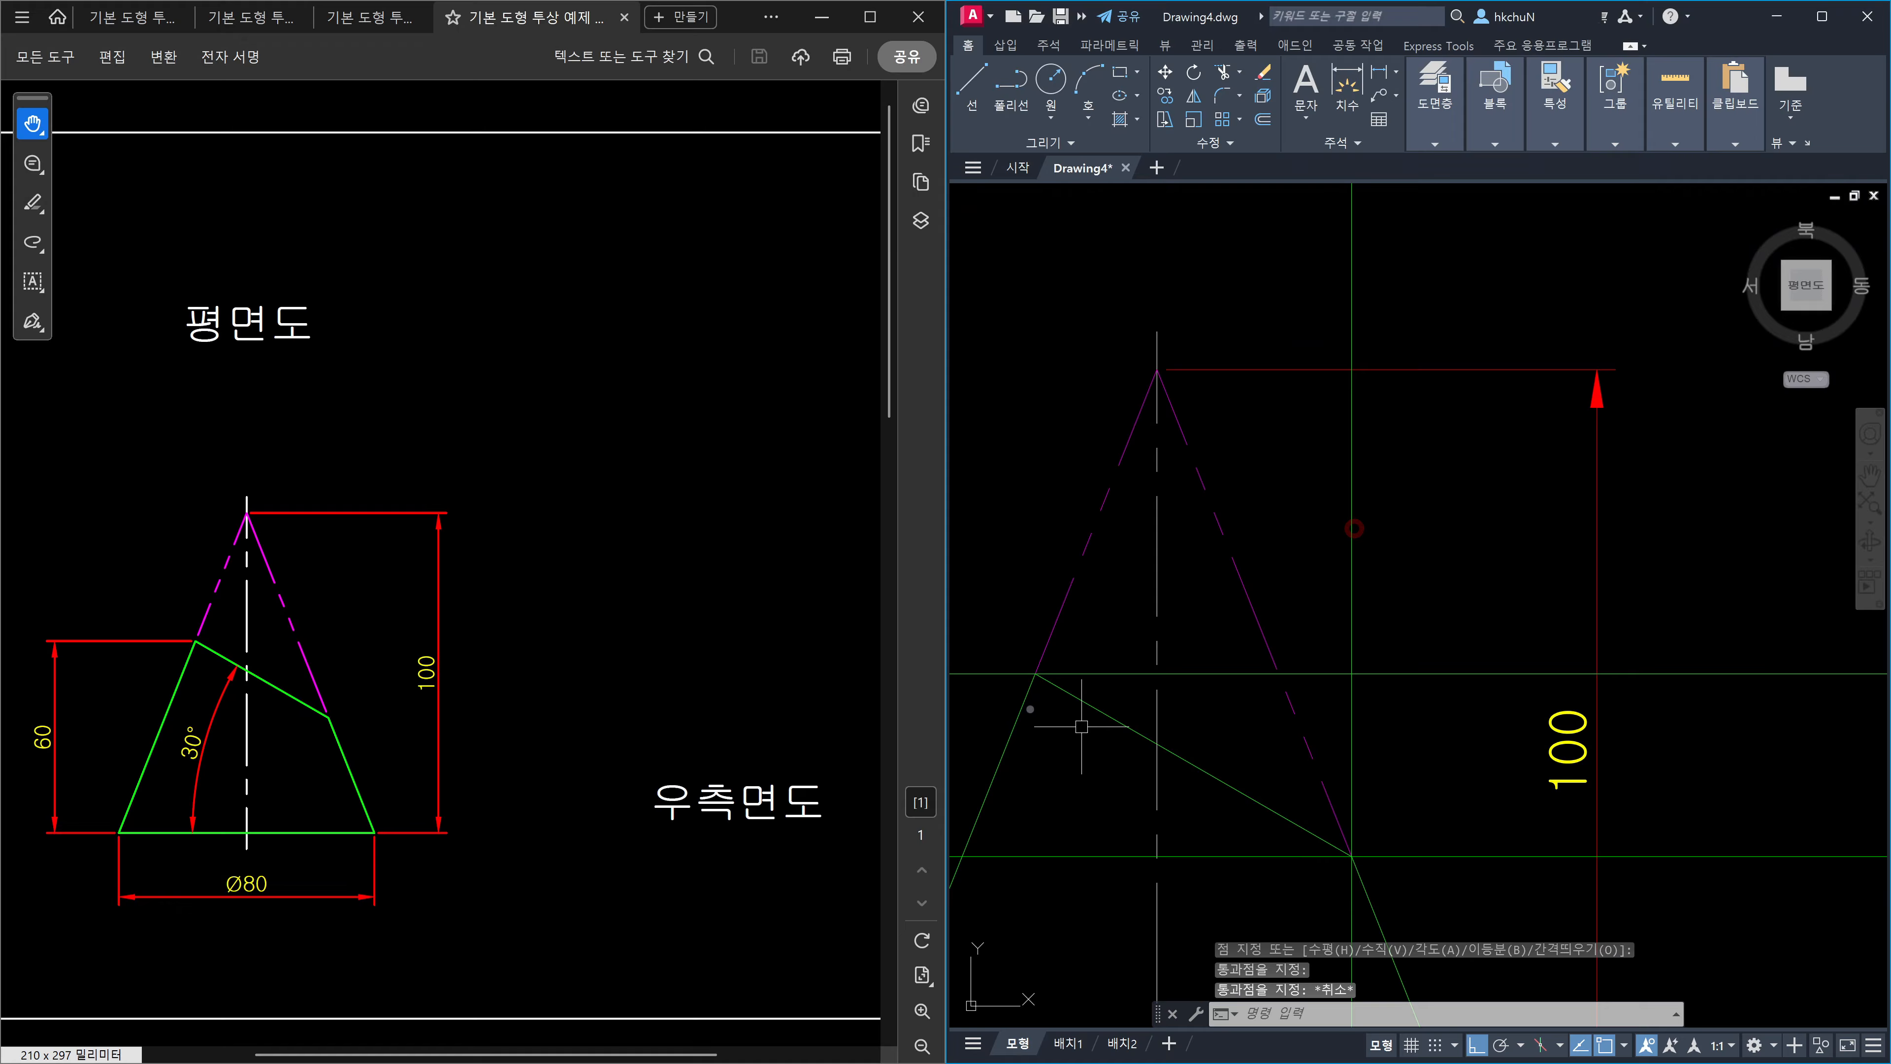
left_click(1035, 674)
key("Escape")
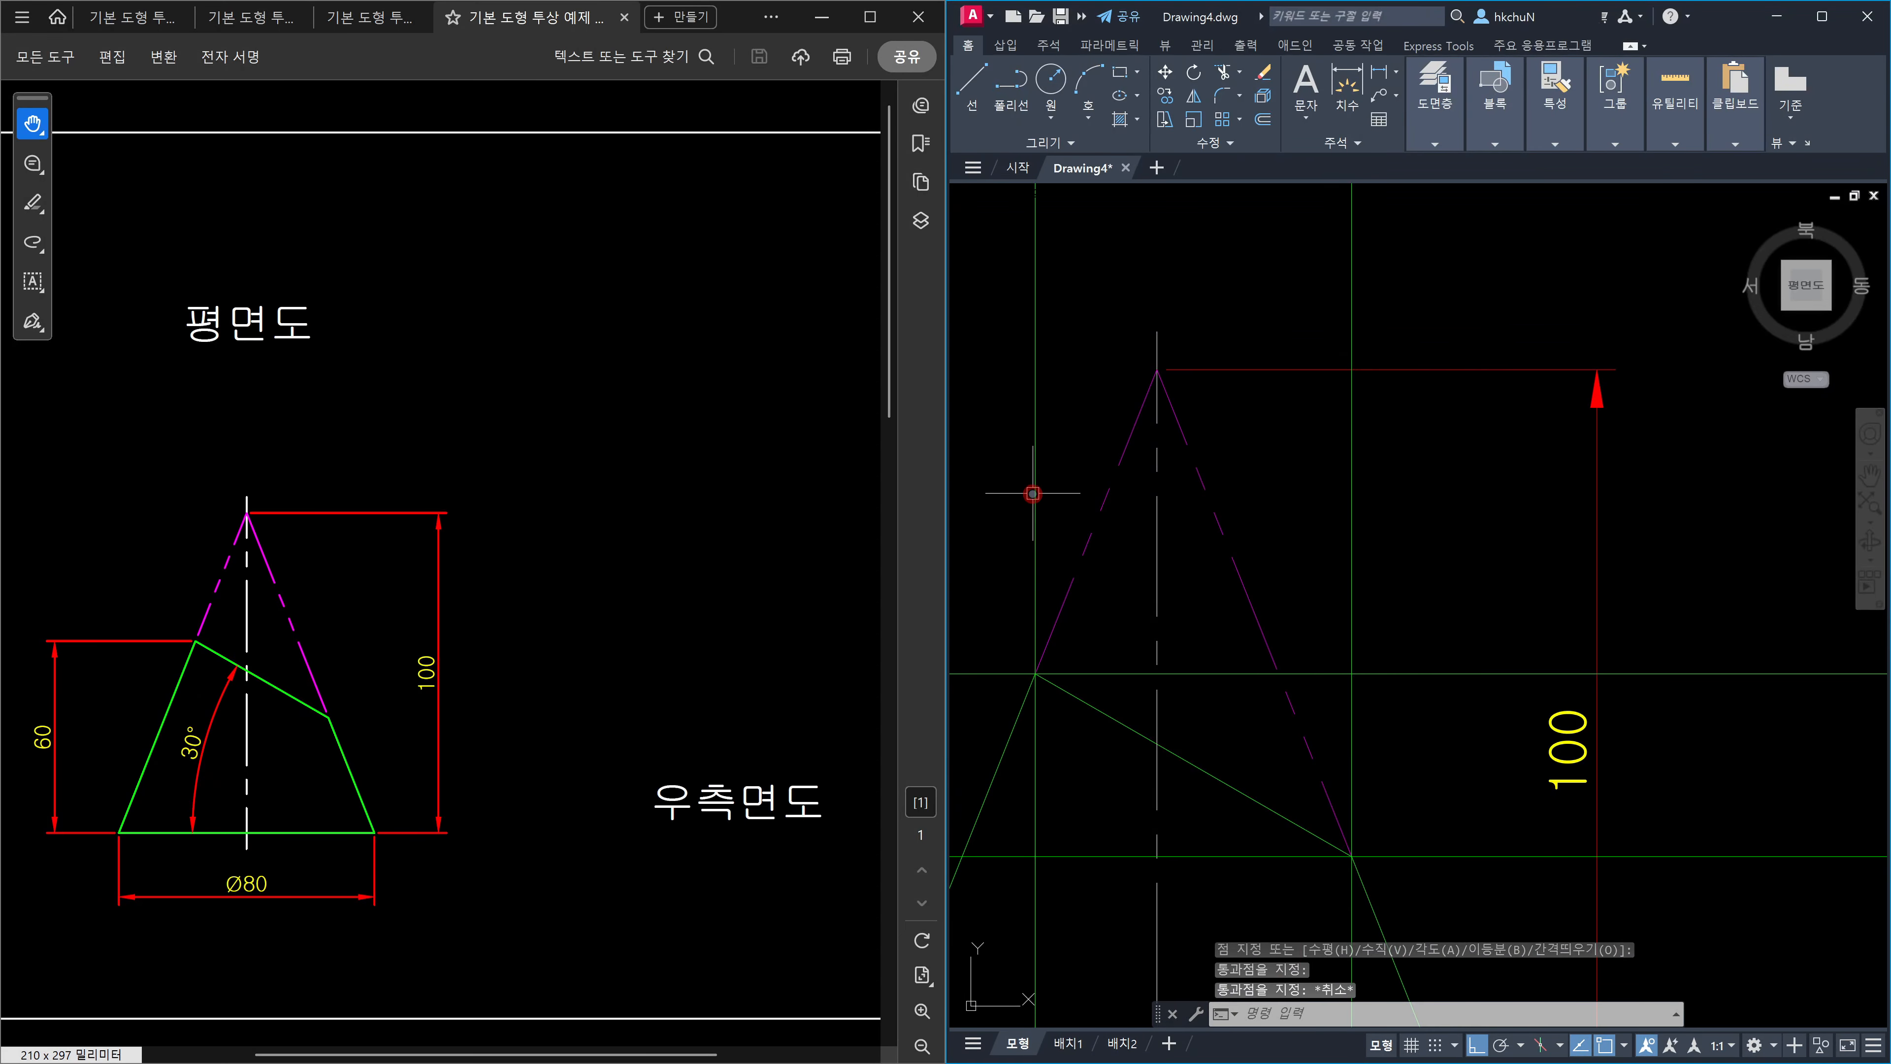
Examine the vertical projection lines crossing the plan view, along with the plan's horizontal center line and the side view's center line.
scroll(1105, 403, "down", 5)
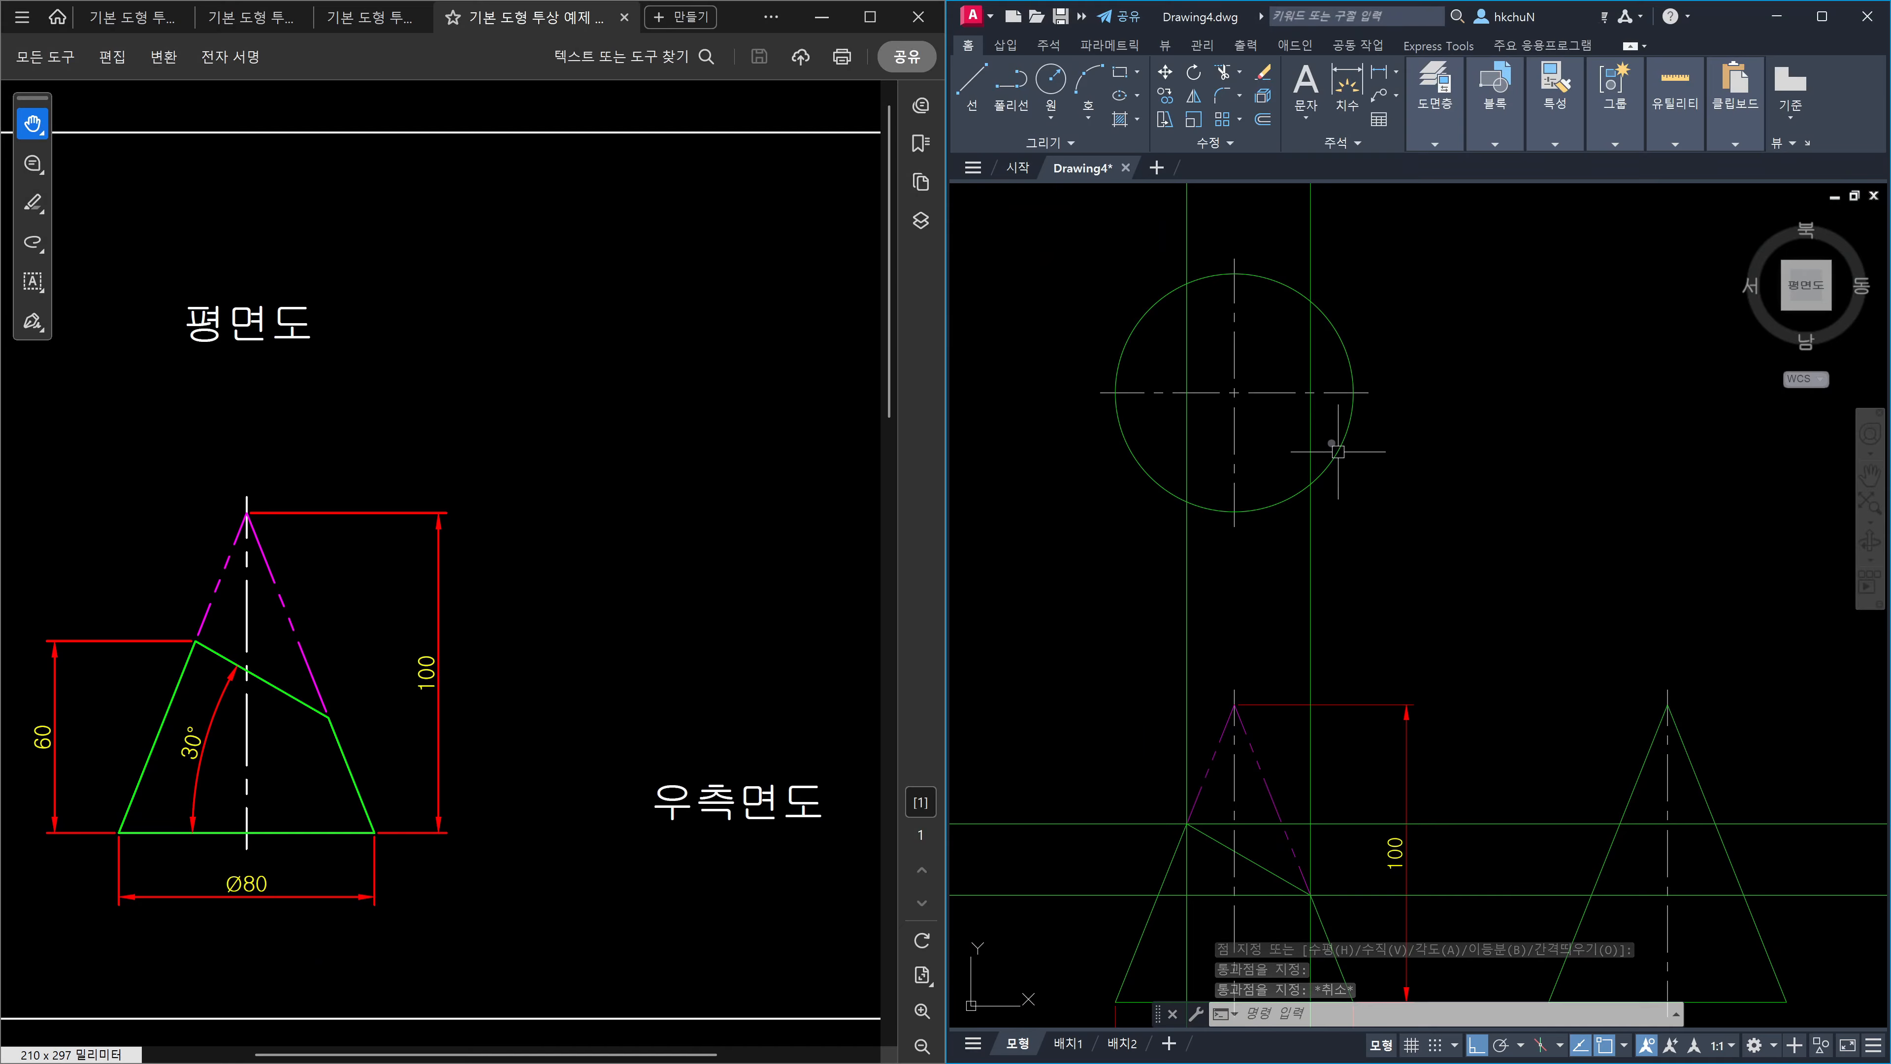
left_click(1296, 429)
left_click(1267, 356)
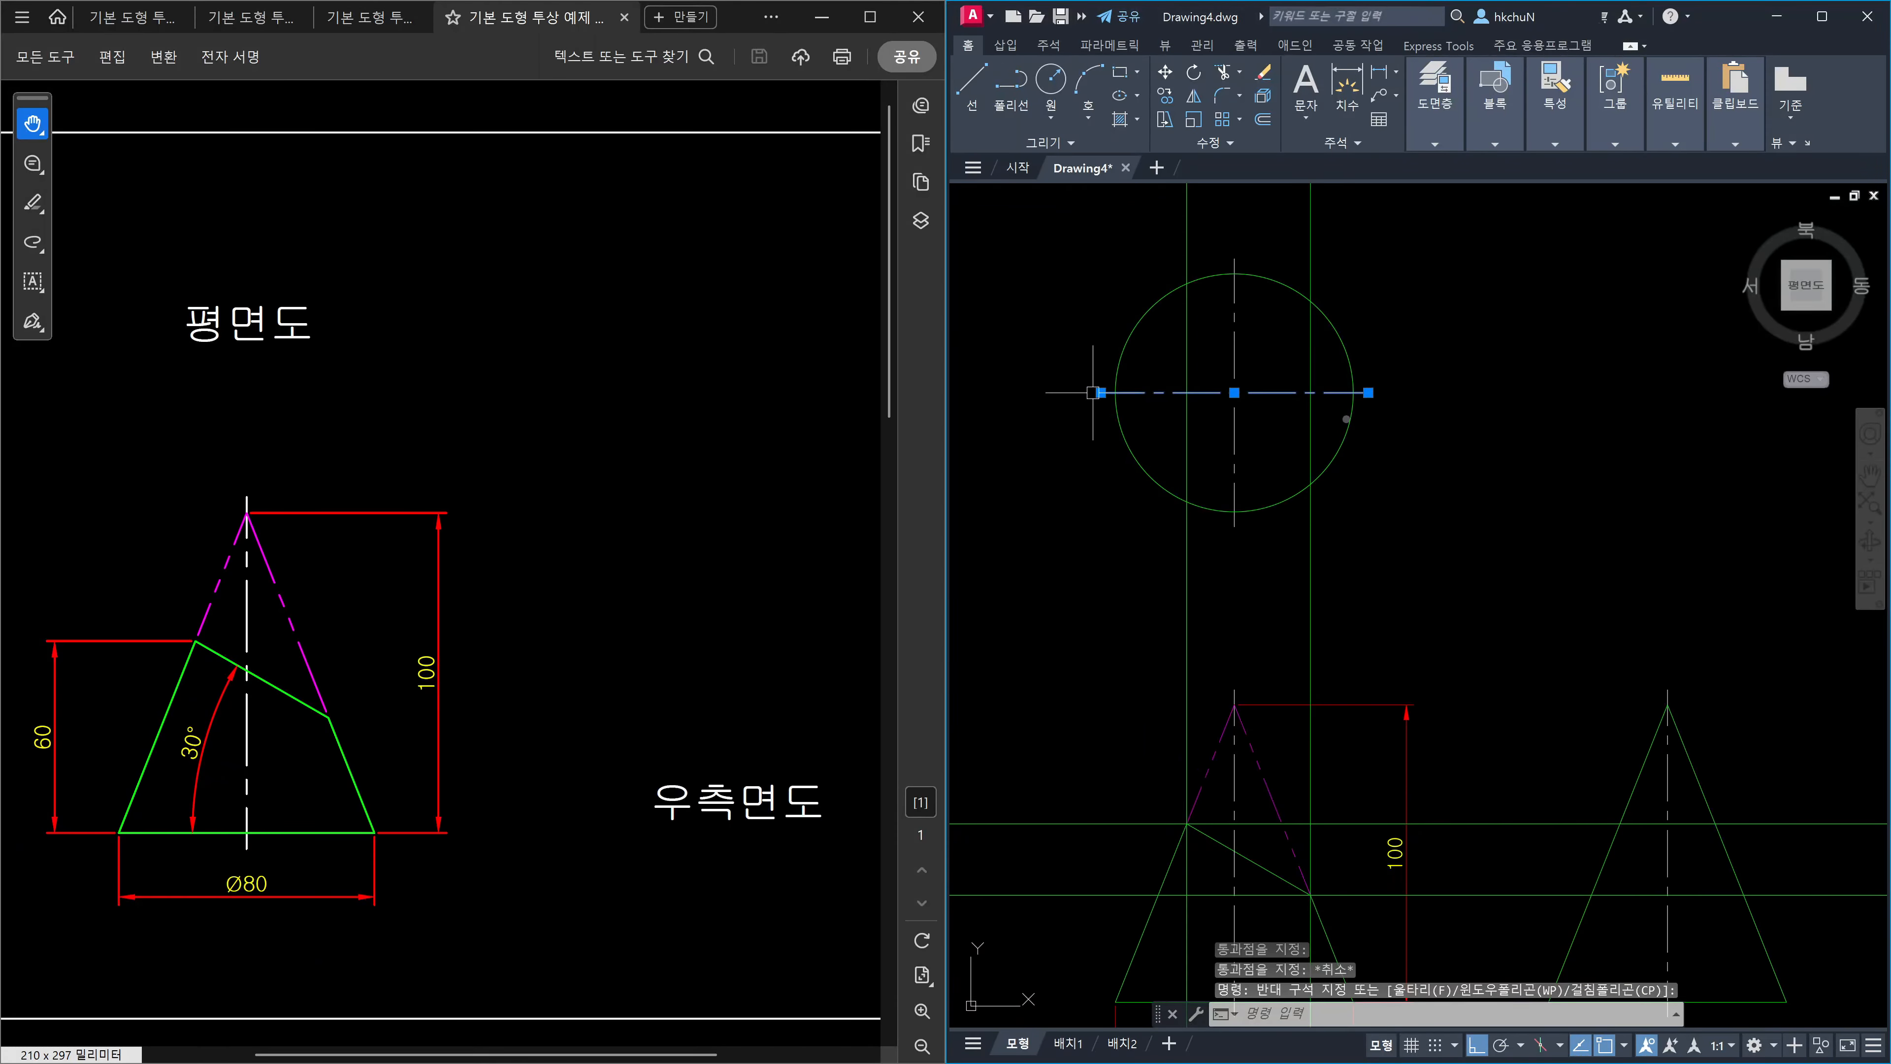
key("Escape")
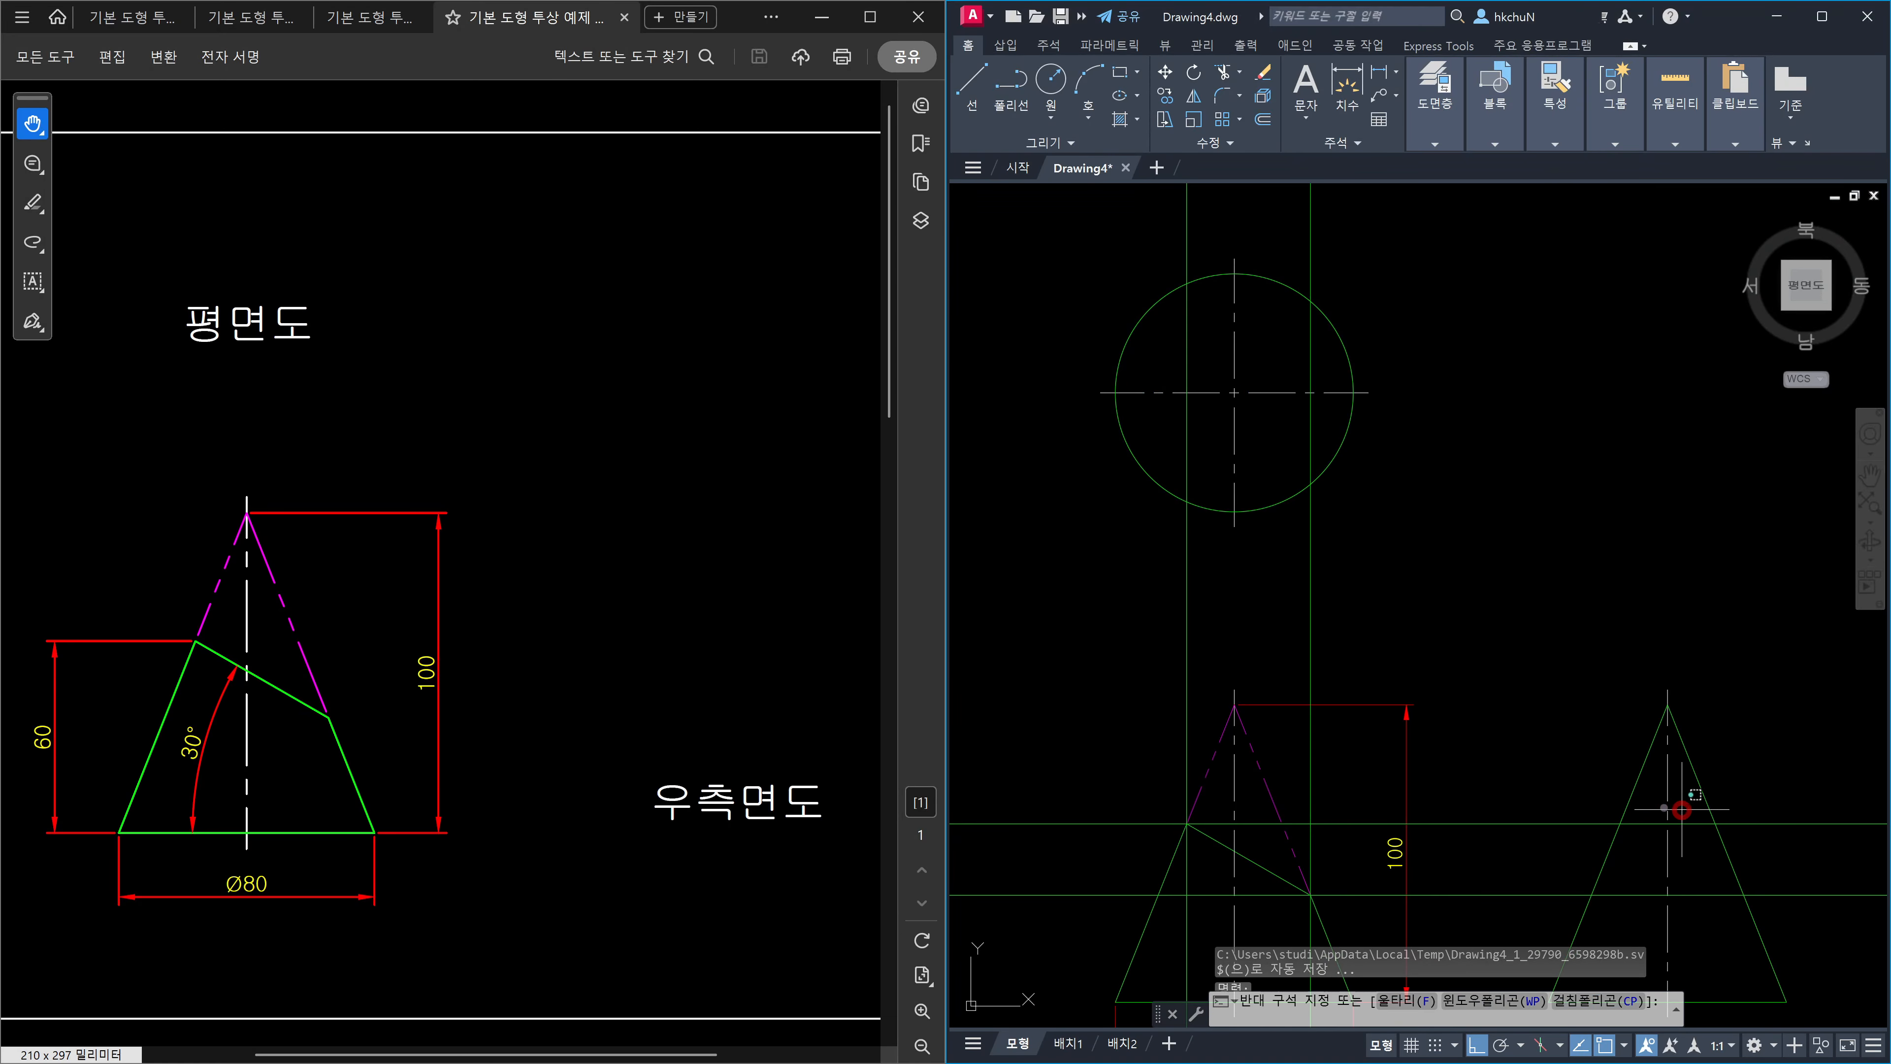
left_click(1658, 805)
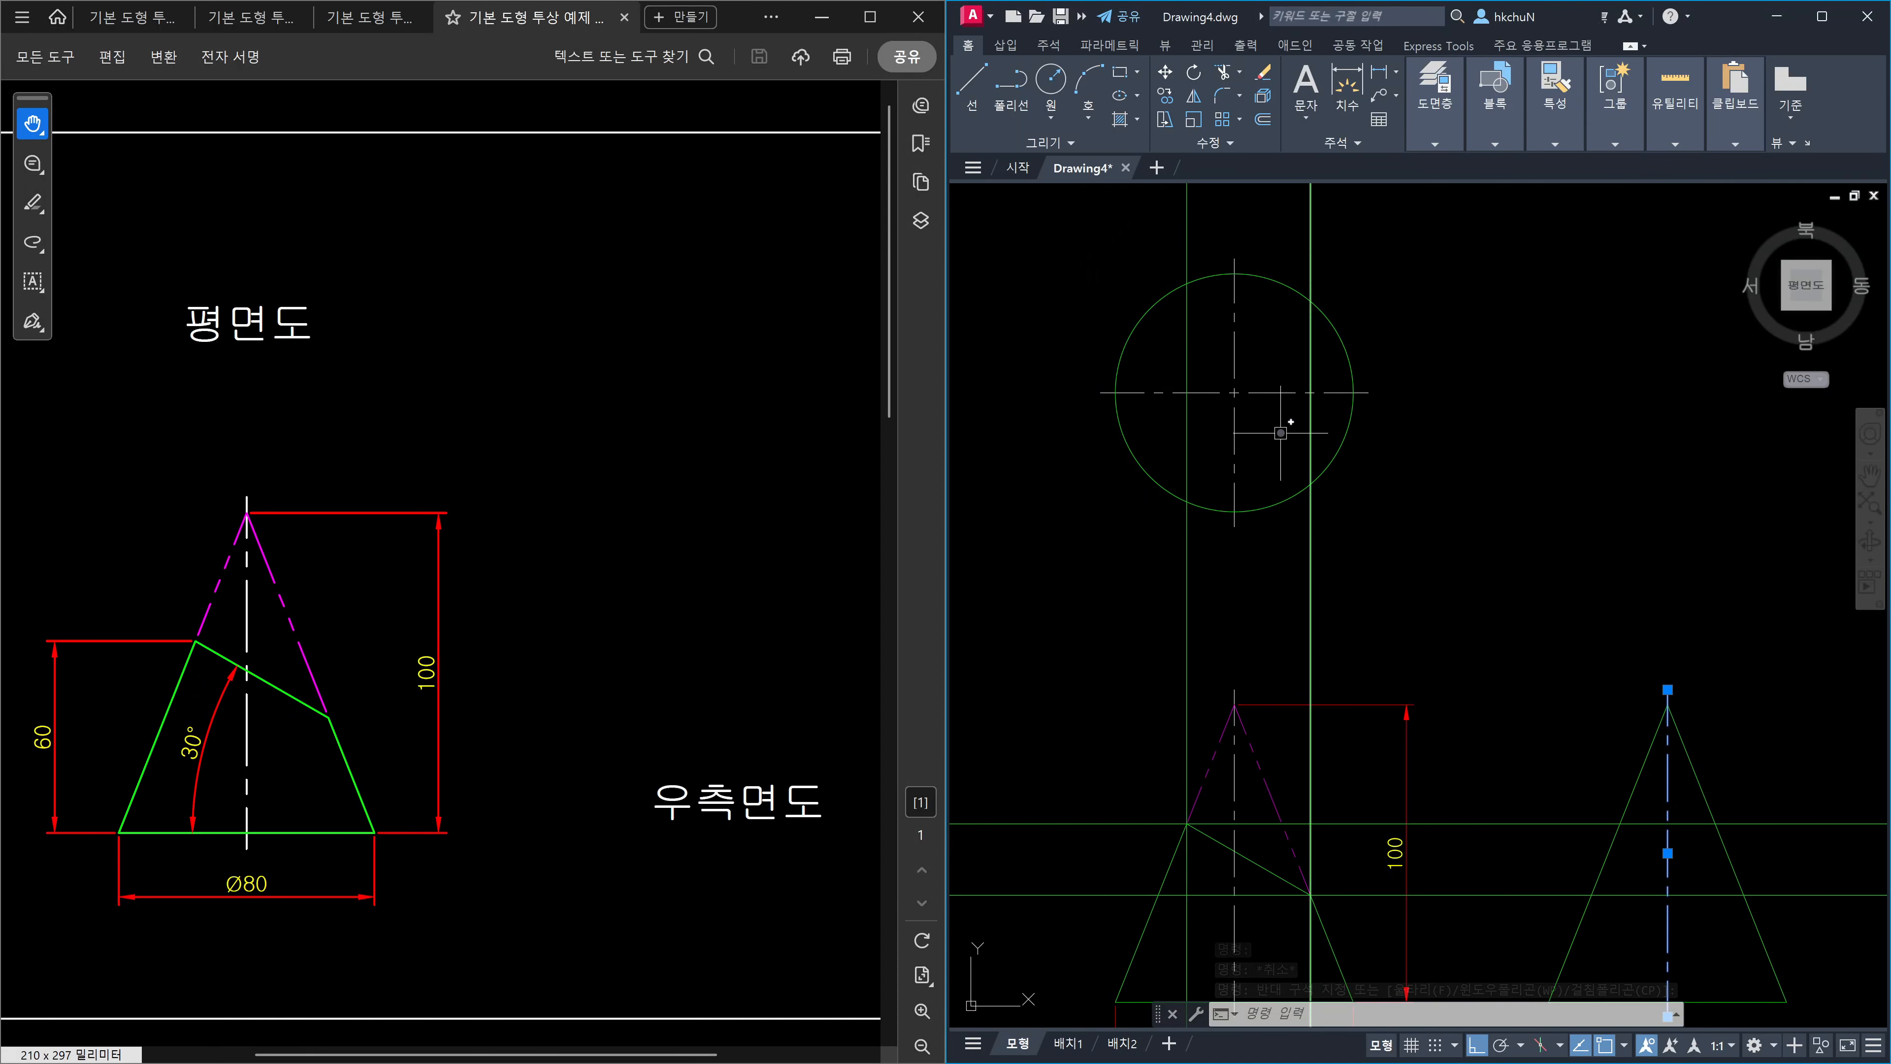
key("Escape")
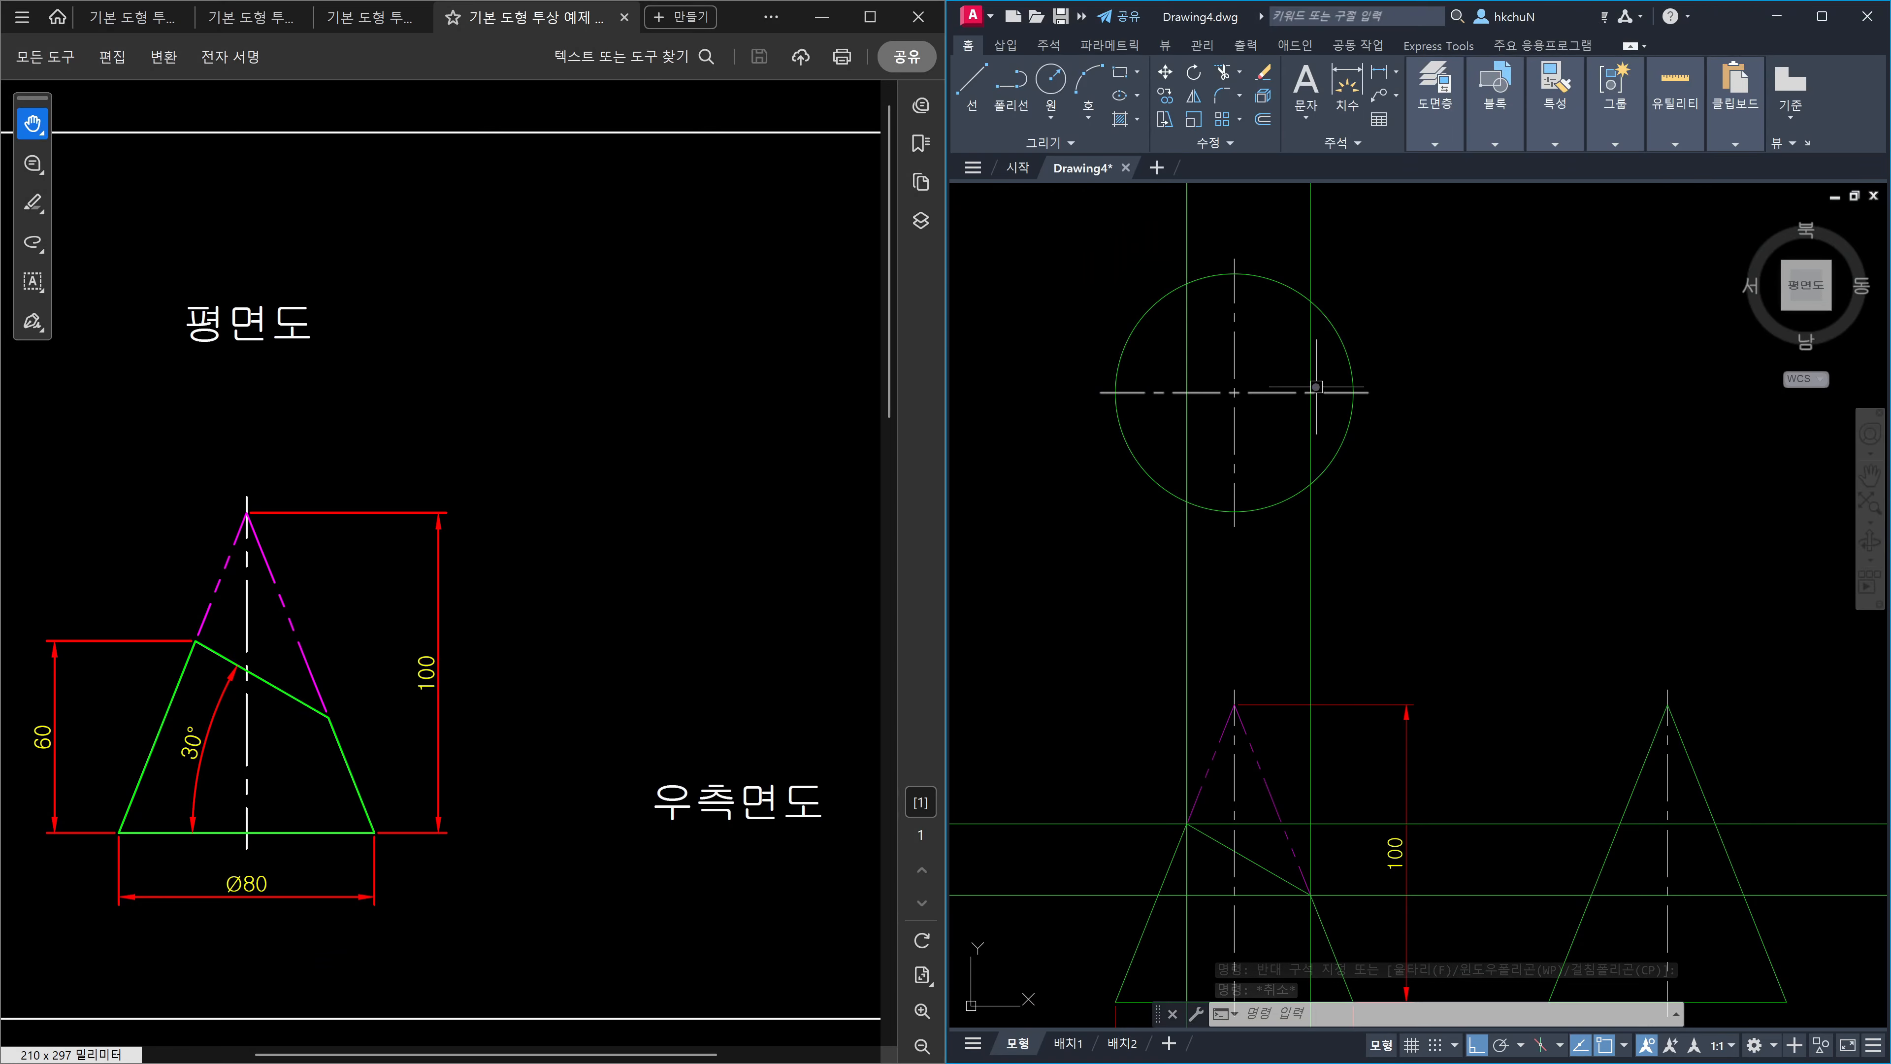
mouse_move(1317, 389)
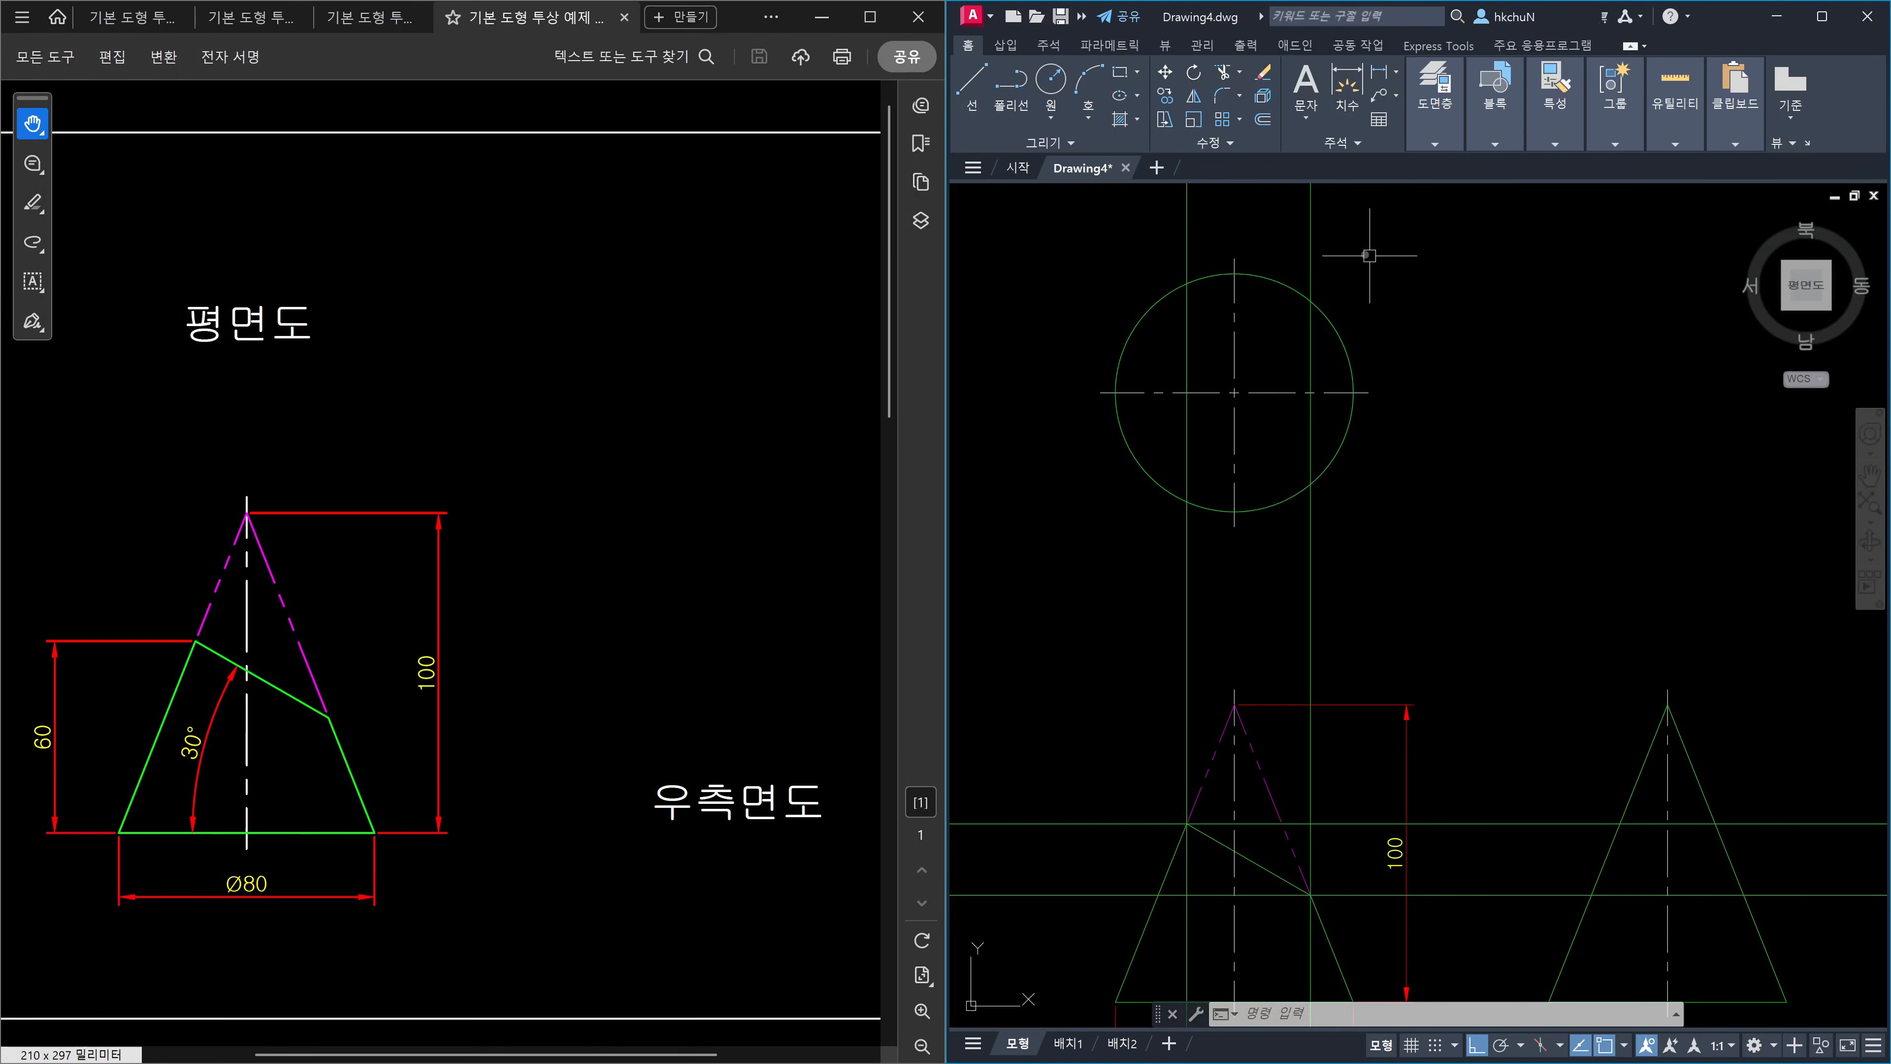
left_click(1340, 233)
left_click(1304, 228)
left_click(1204, 238)
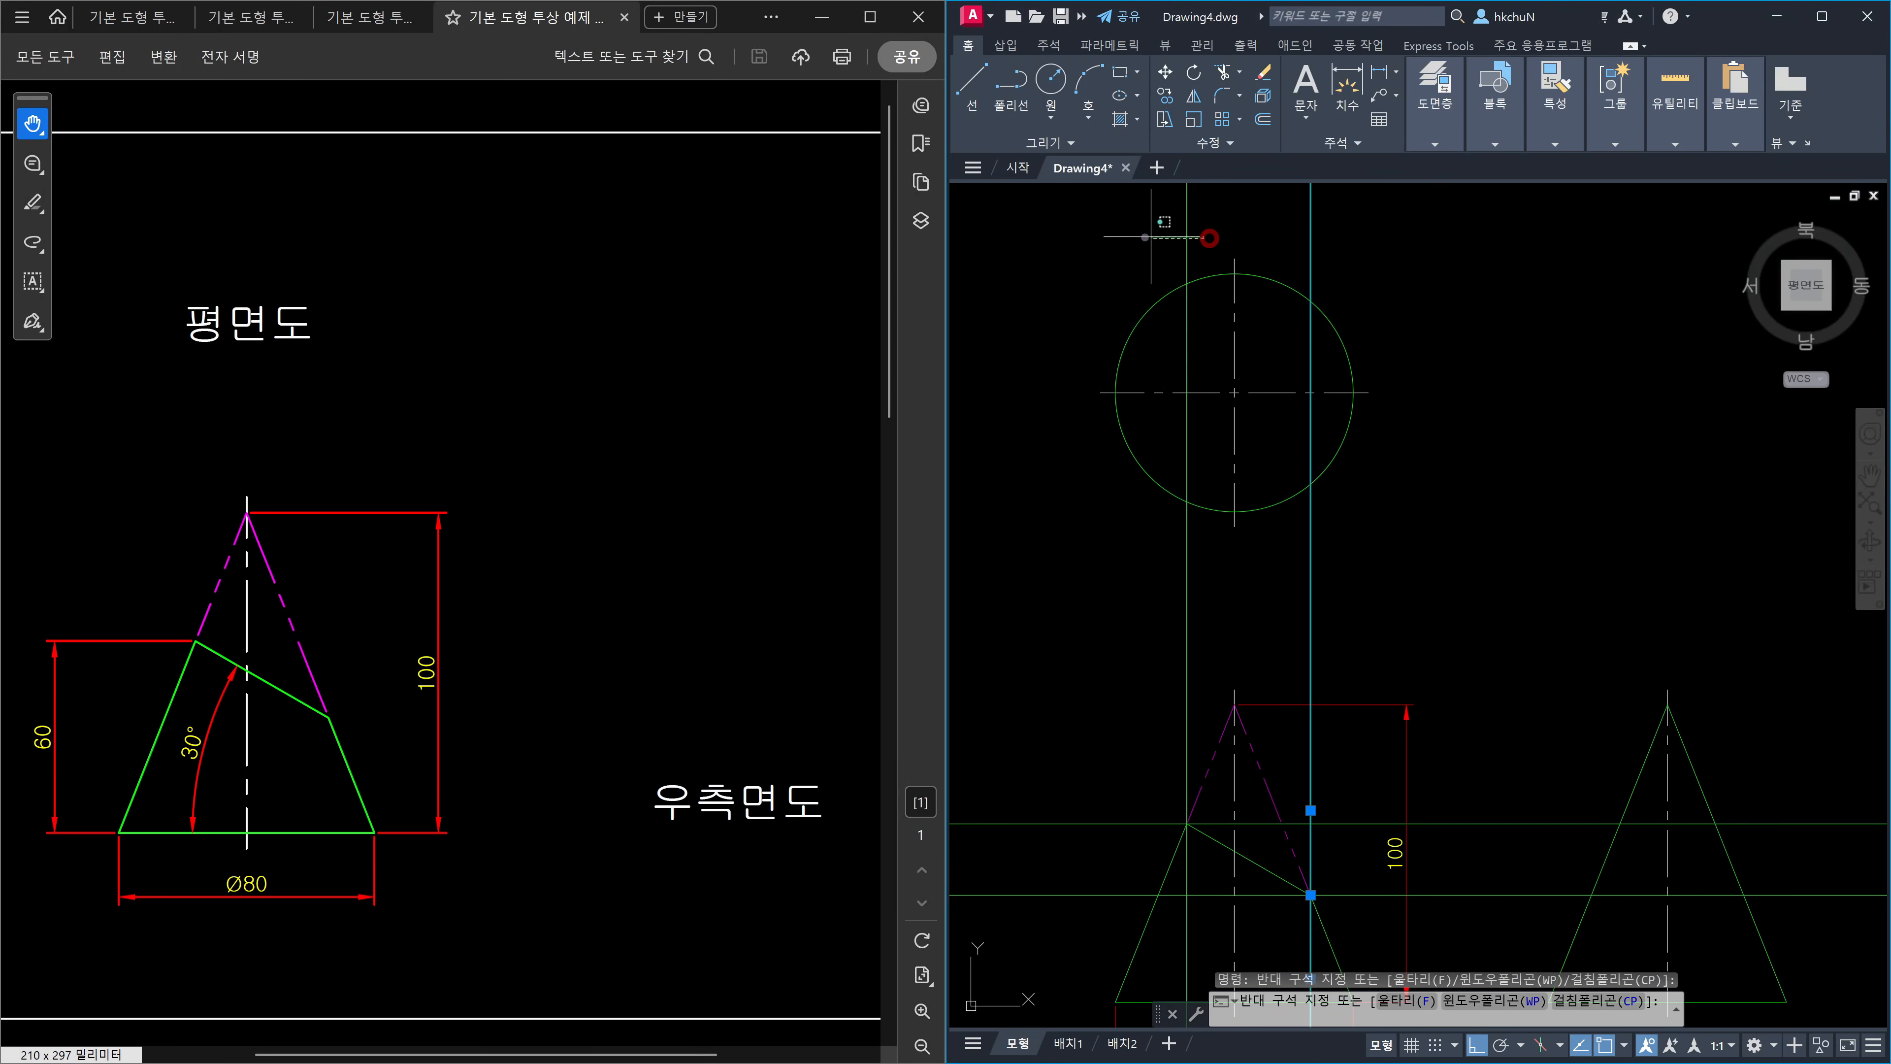
left_click(1142, 238)
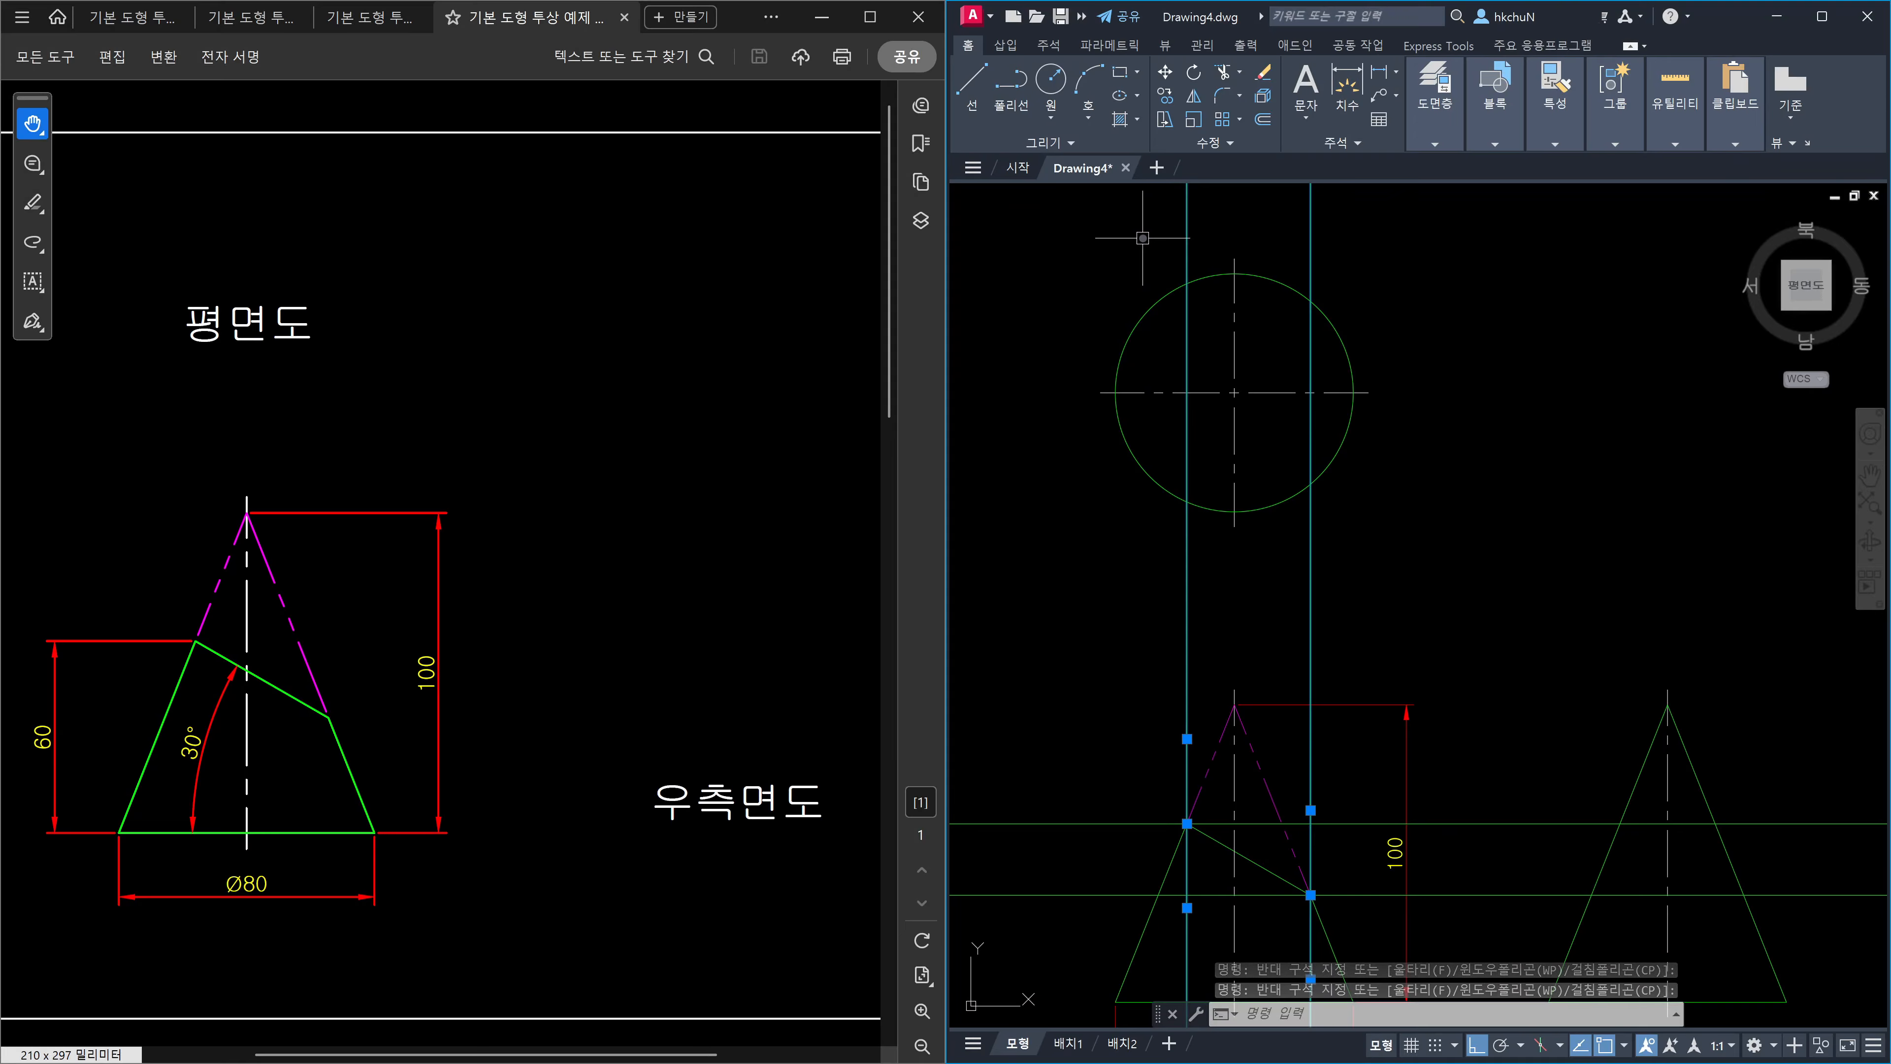
left_click(1329, 222)
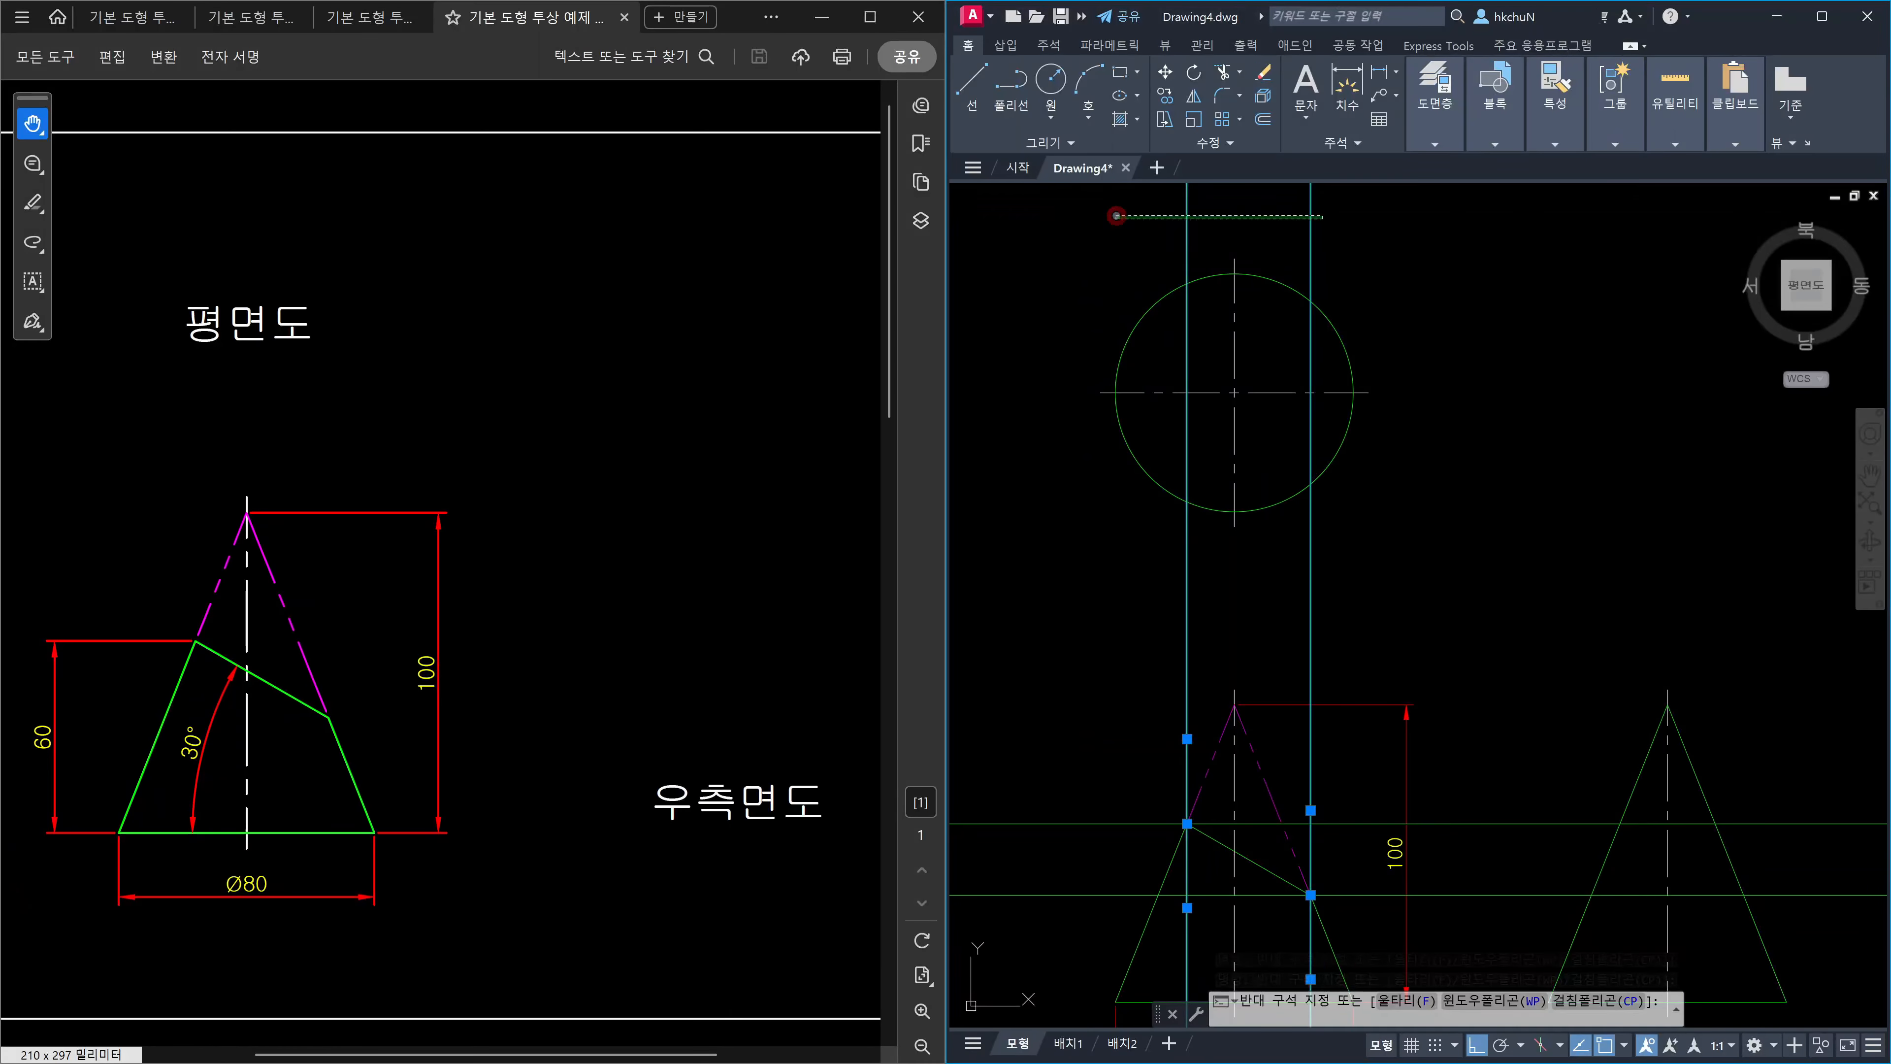
left_click(1115, 215)
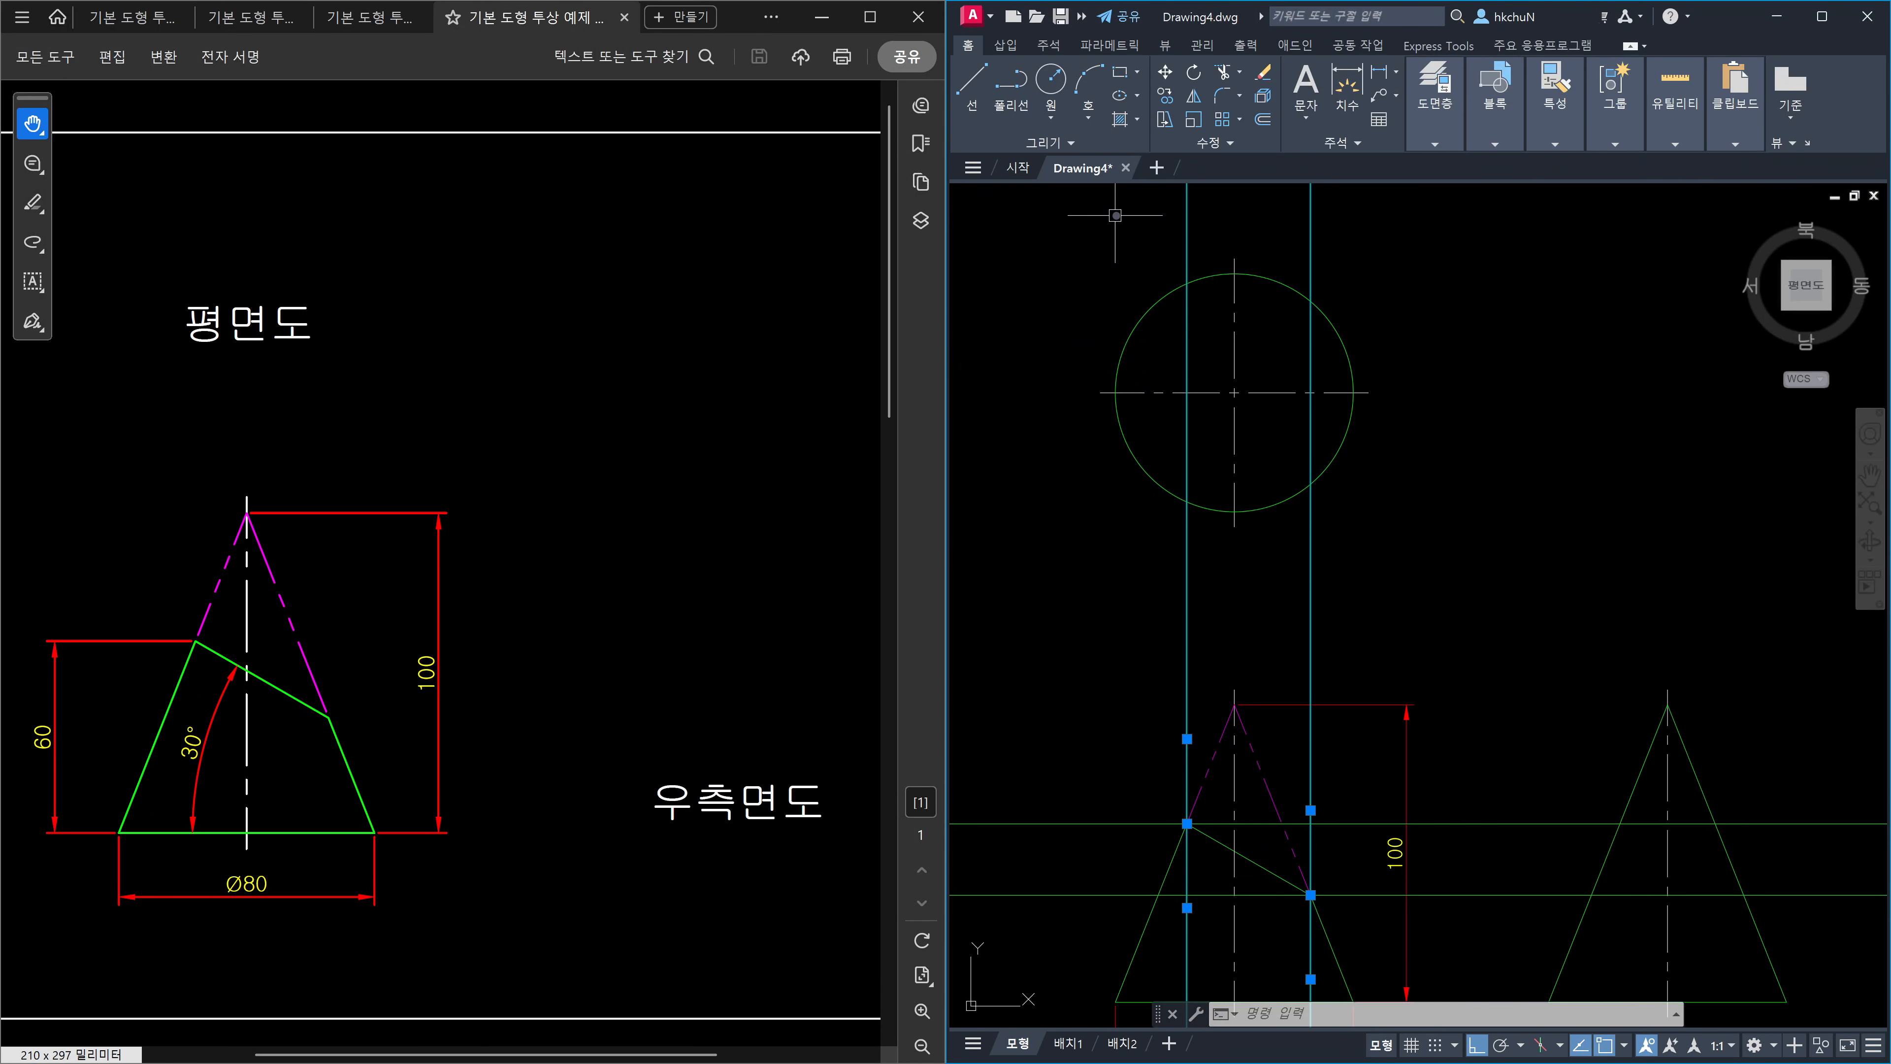
key("Escape")
Draw a vertical and a horizontal construction line through the midpoint of the inclined cut line.
scroll(1221, 767, "up", 2)
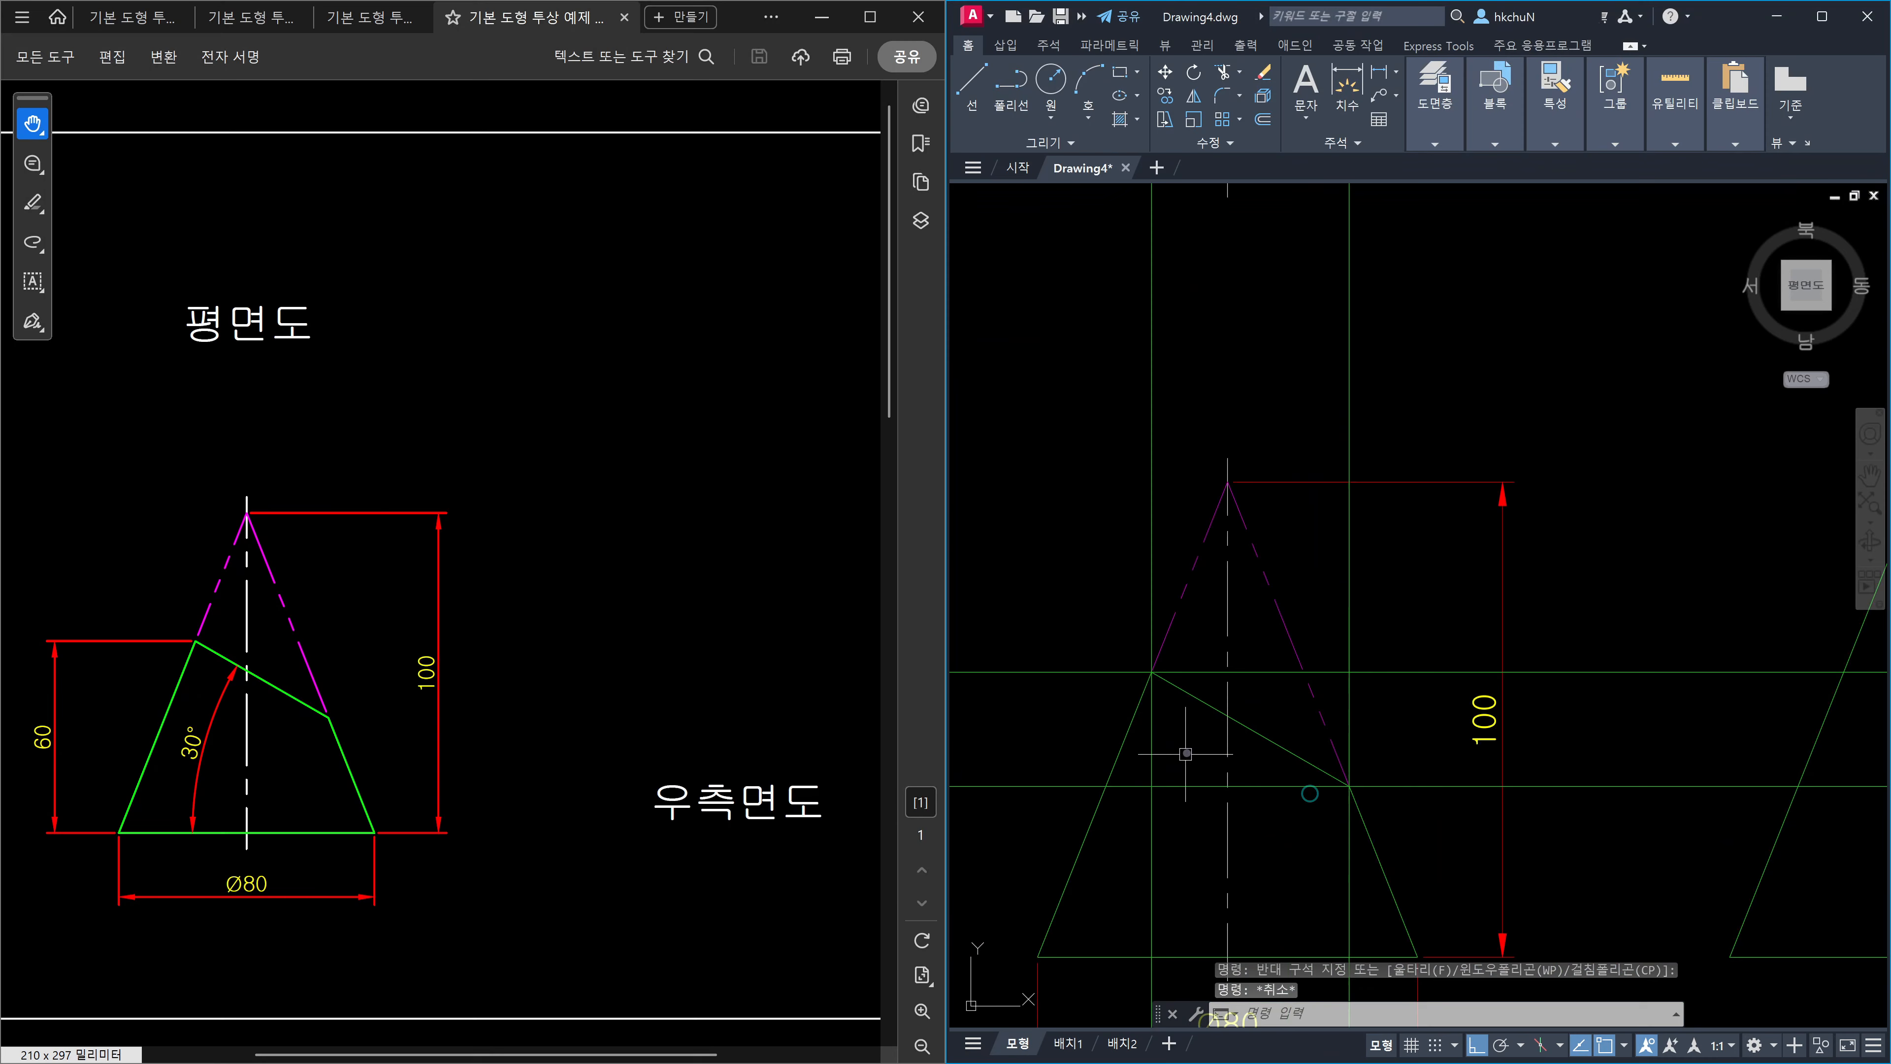
left_click(1249, 729)
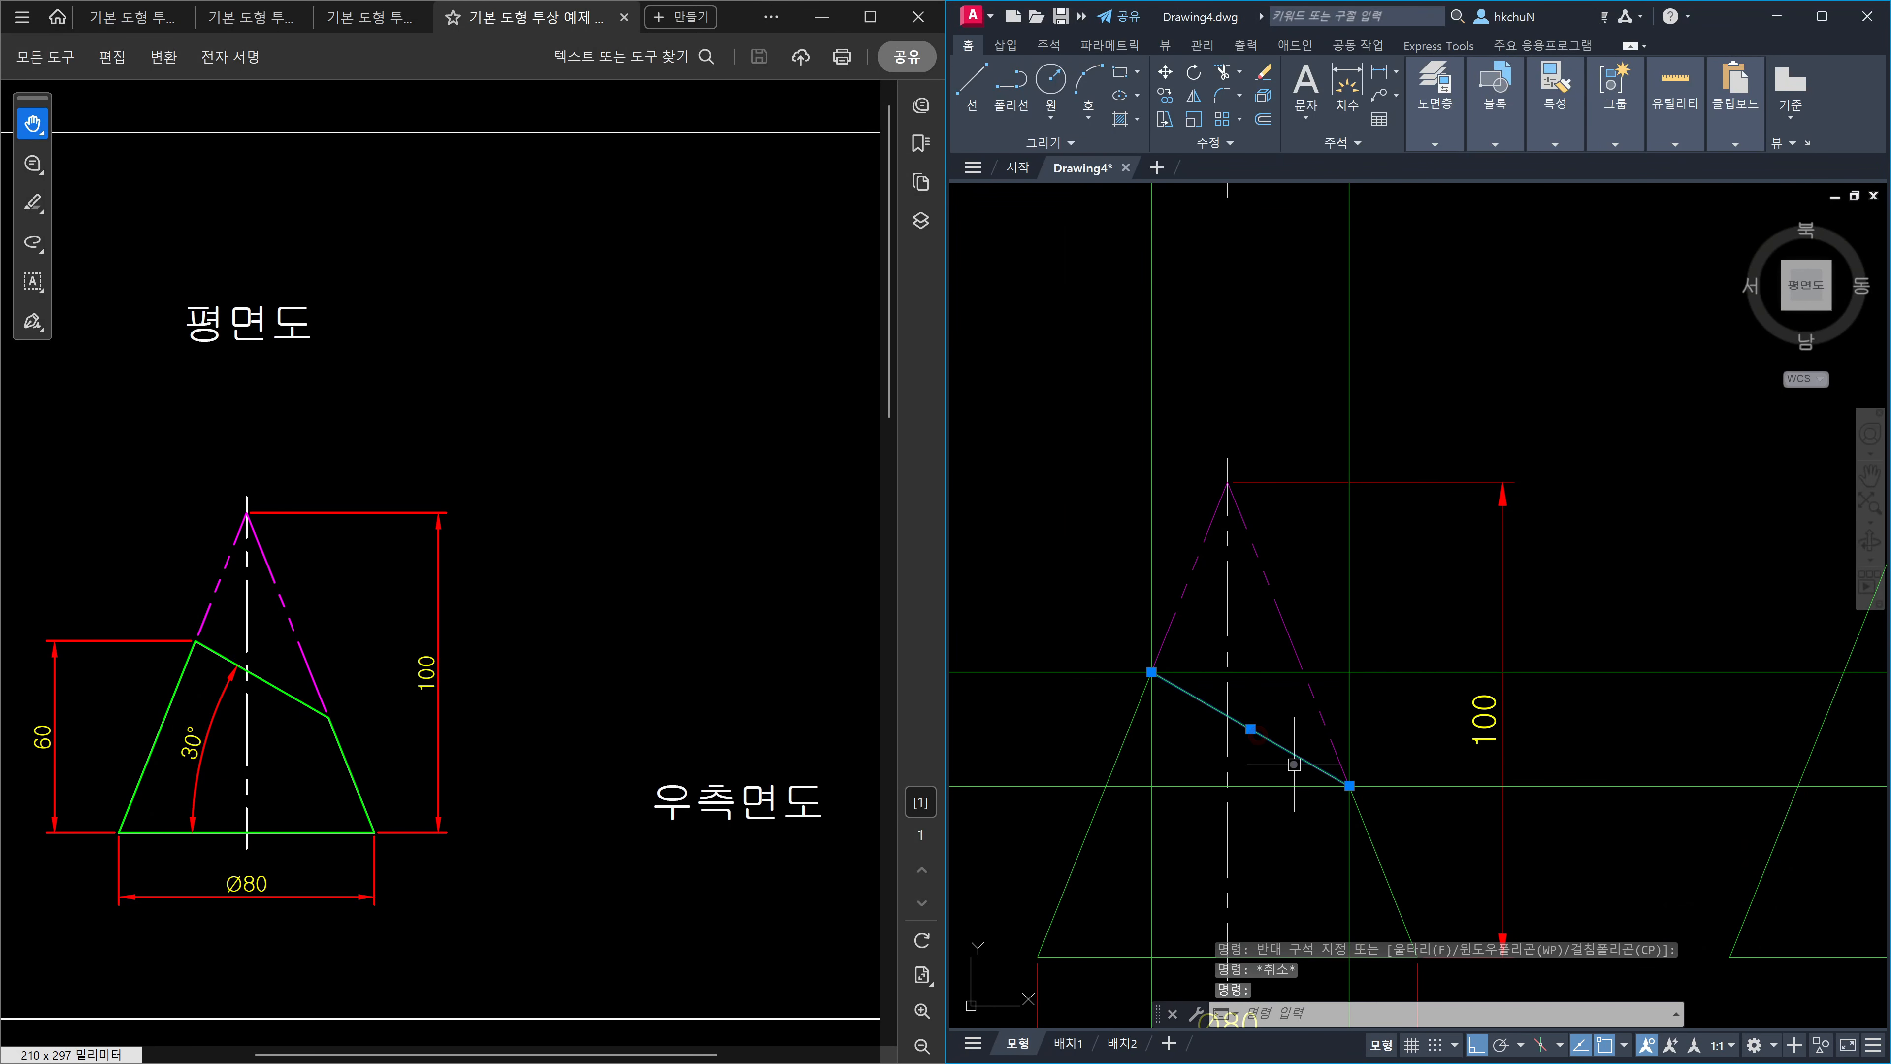
key("Escape")
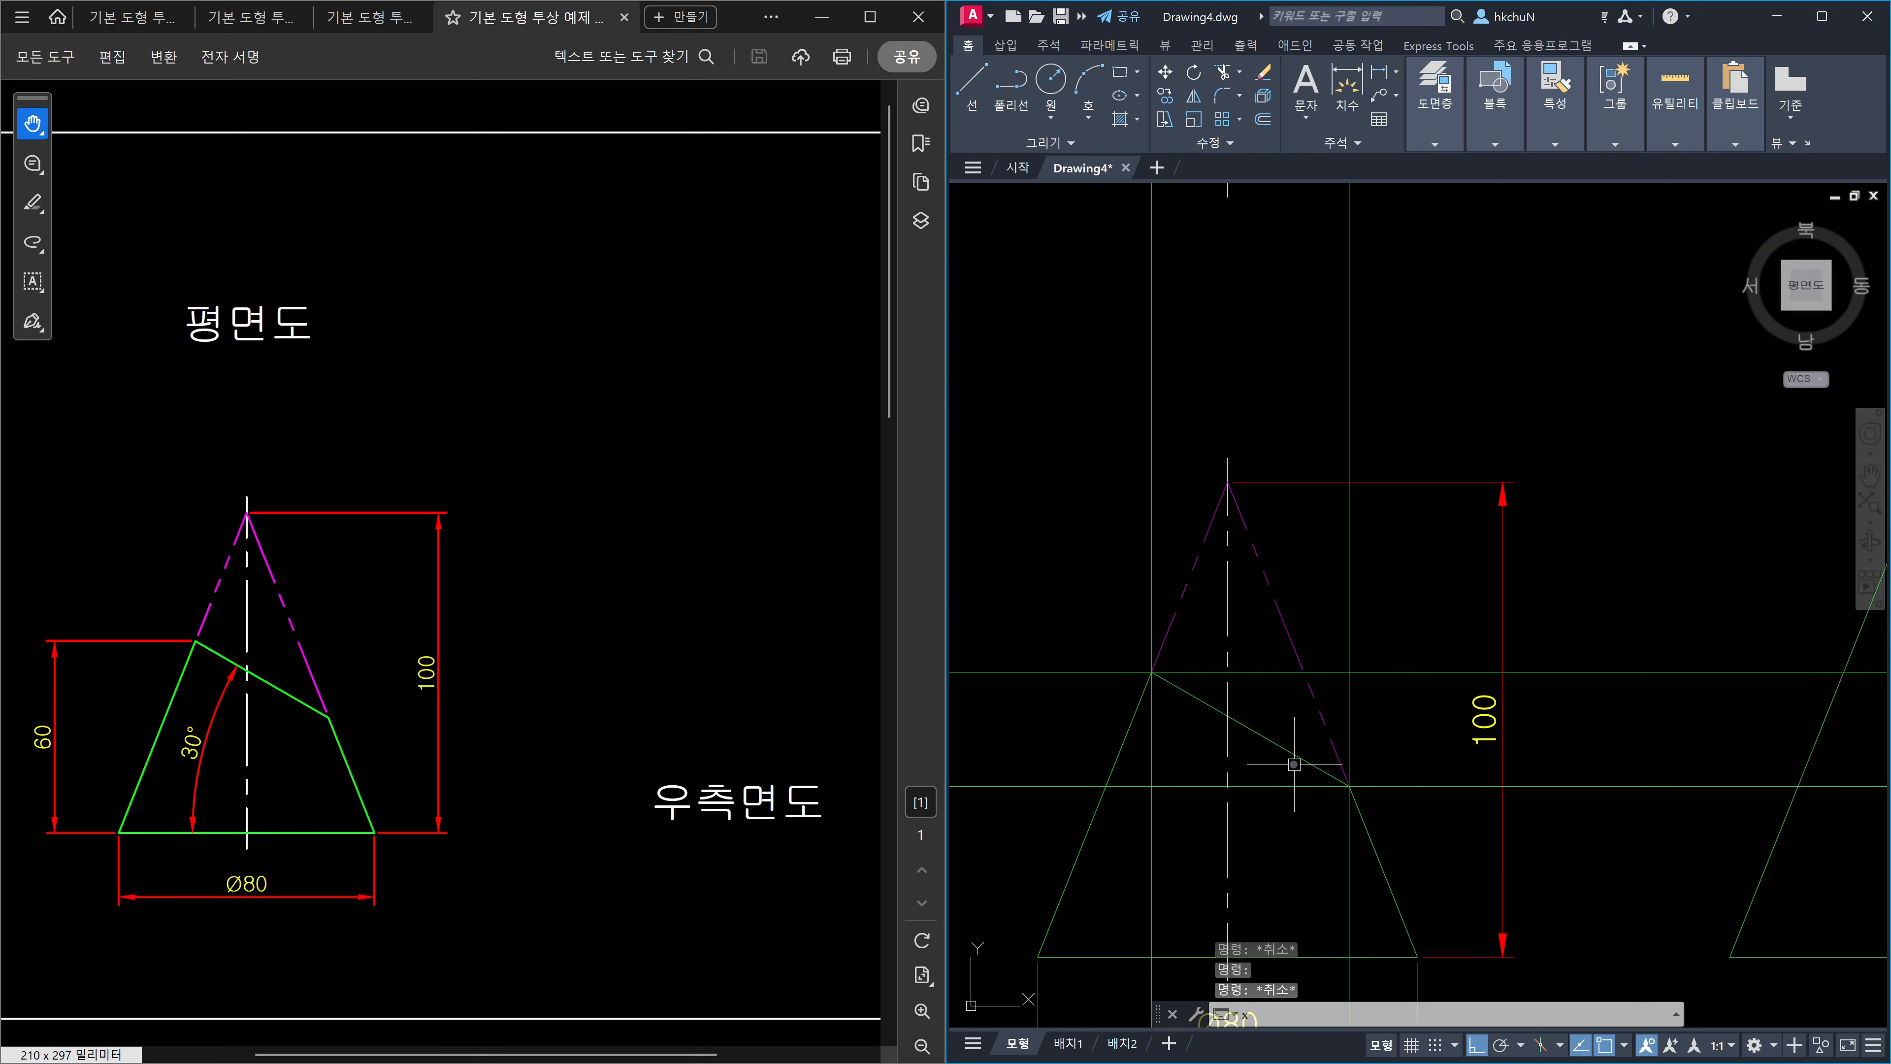
type("xl")
key("Return")
left_click(1251, 730)
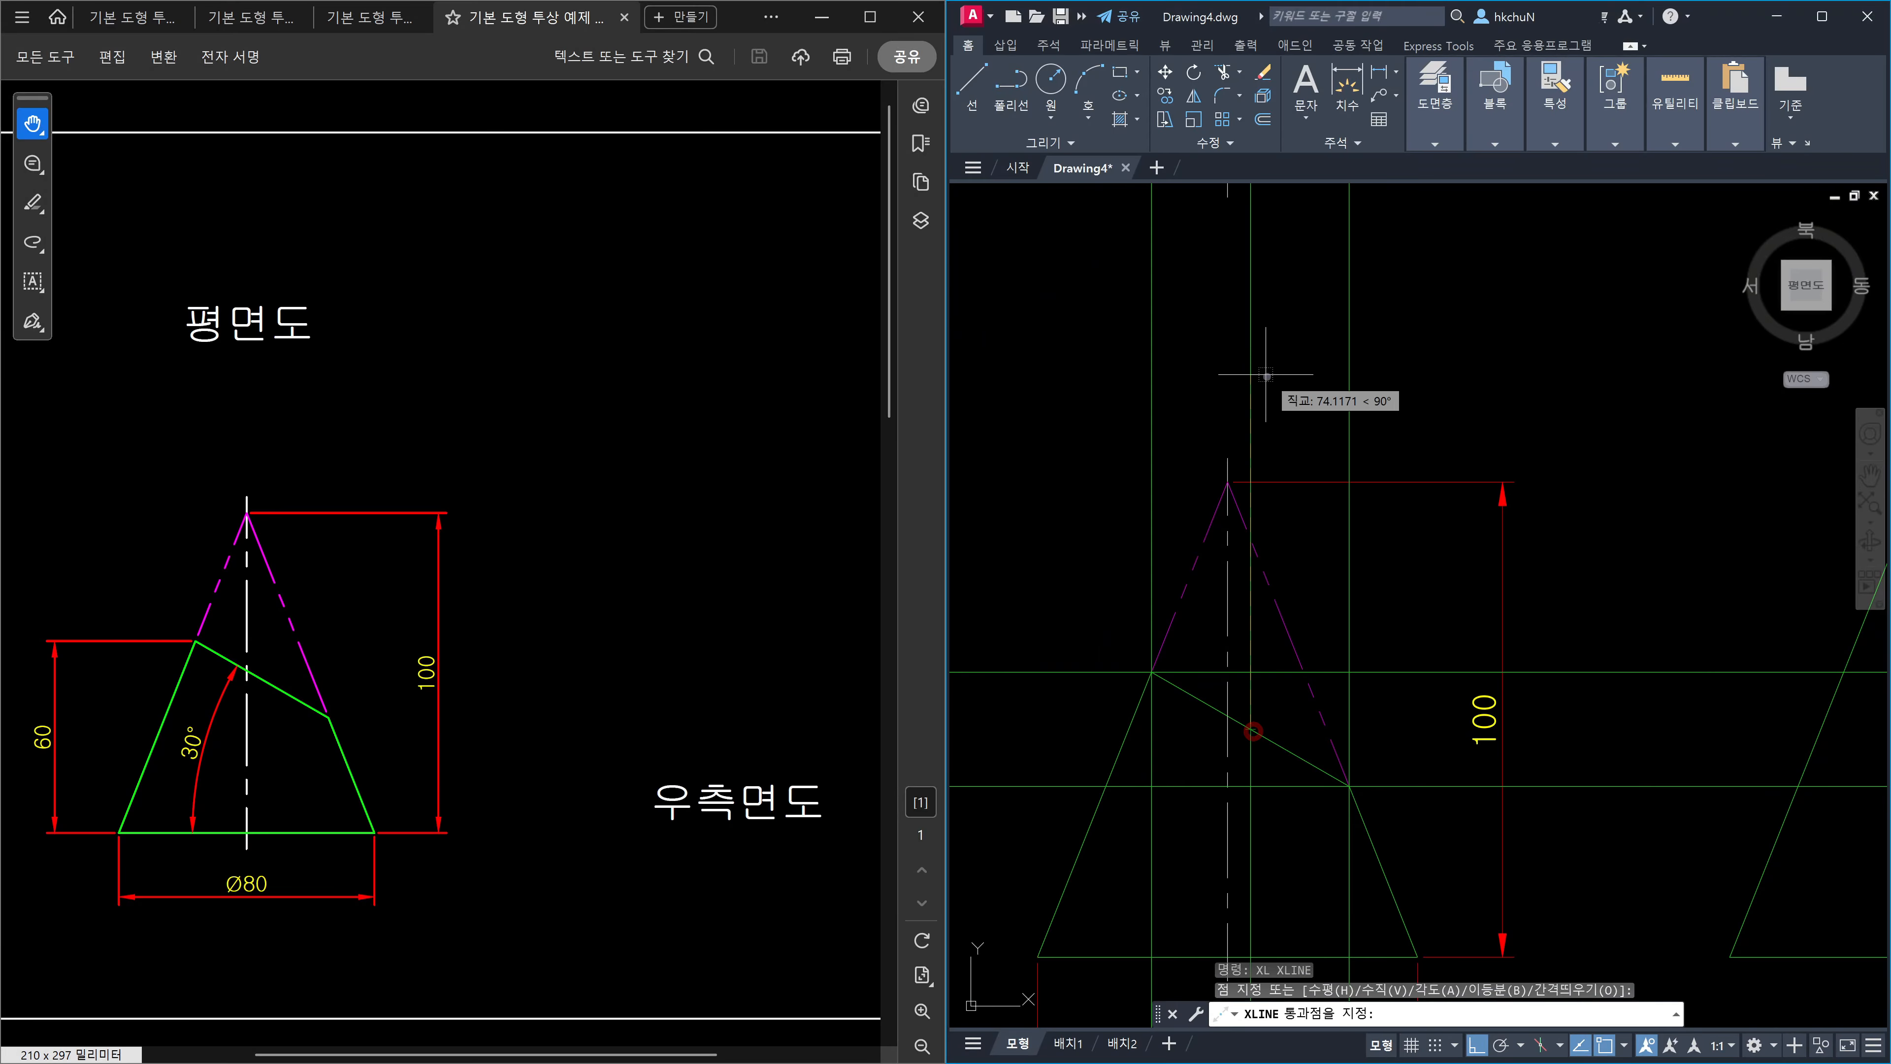
left_click(1265, 374)
left_click(1370, 744)
key("Escape")
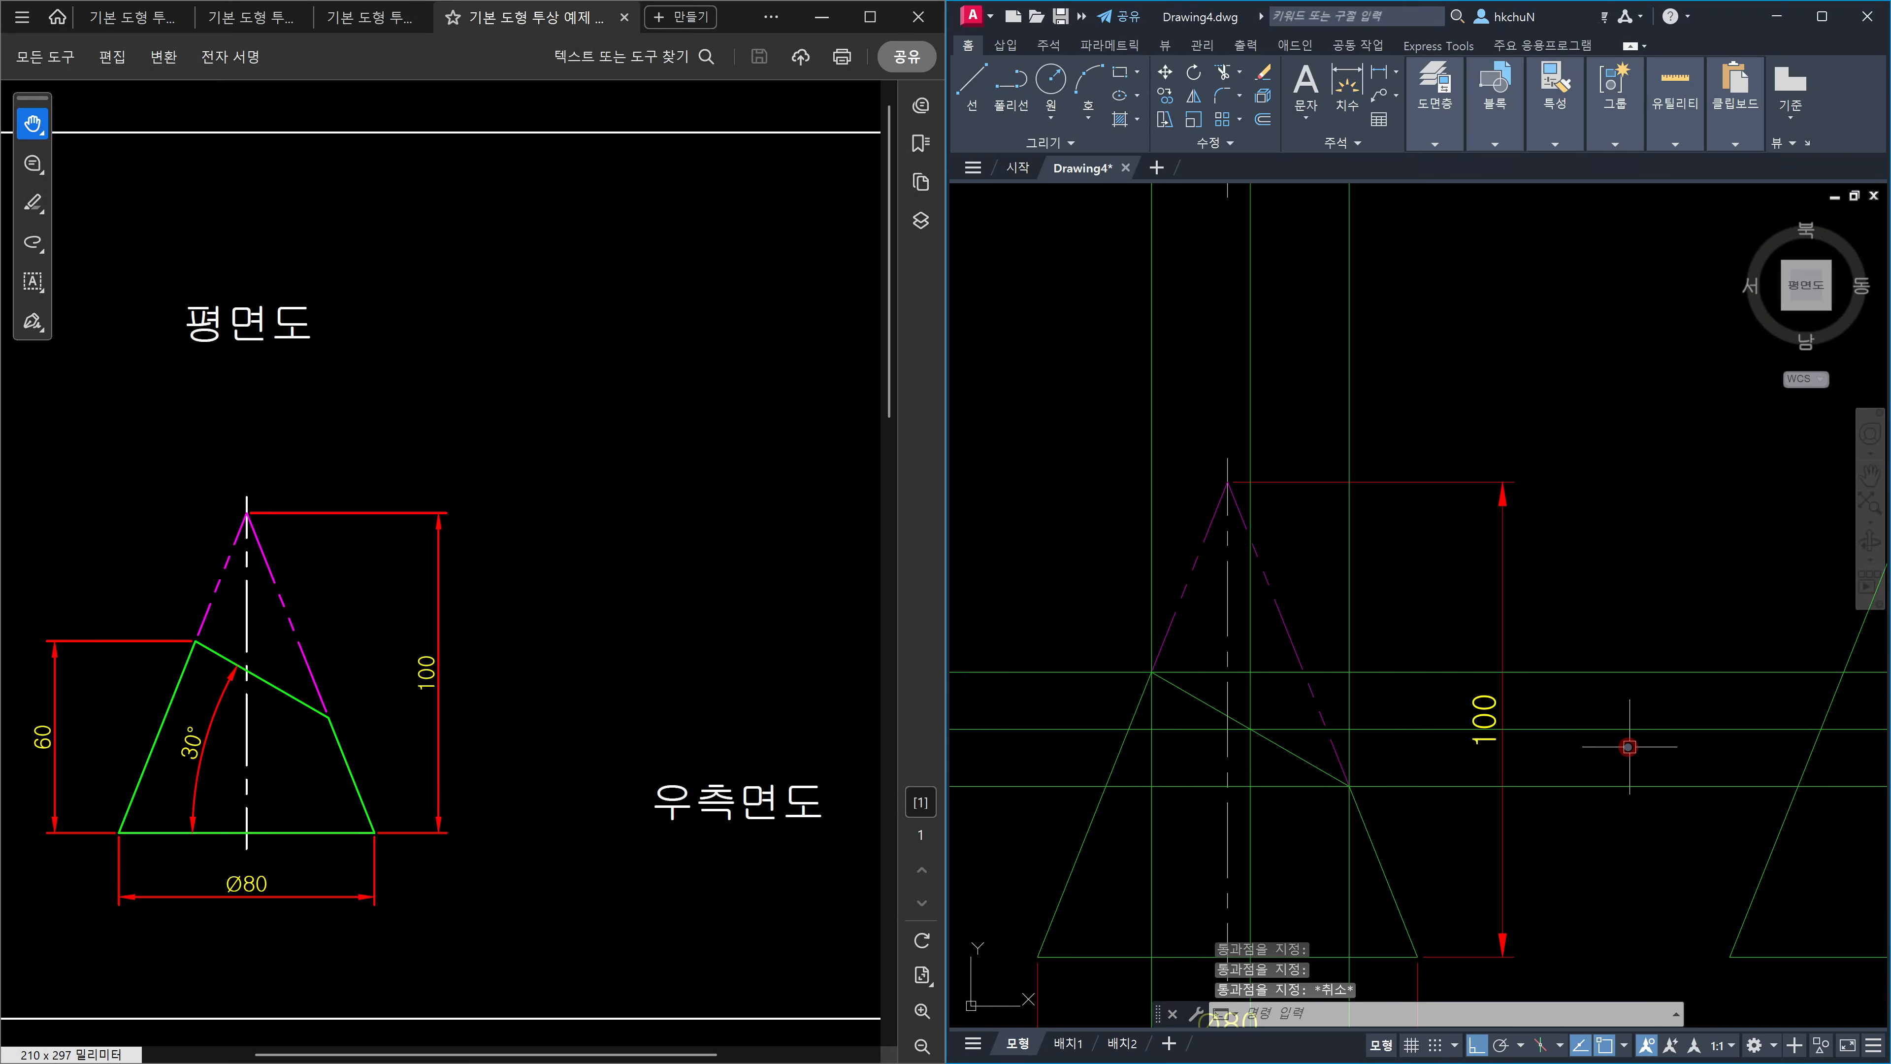
scroll(1629, 746, "down", 4)
scroll(1435, 590, "up", 4)
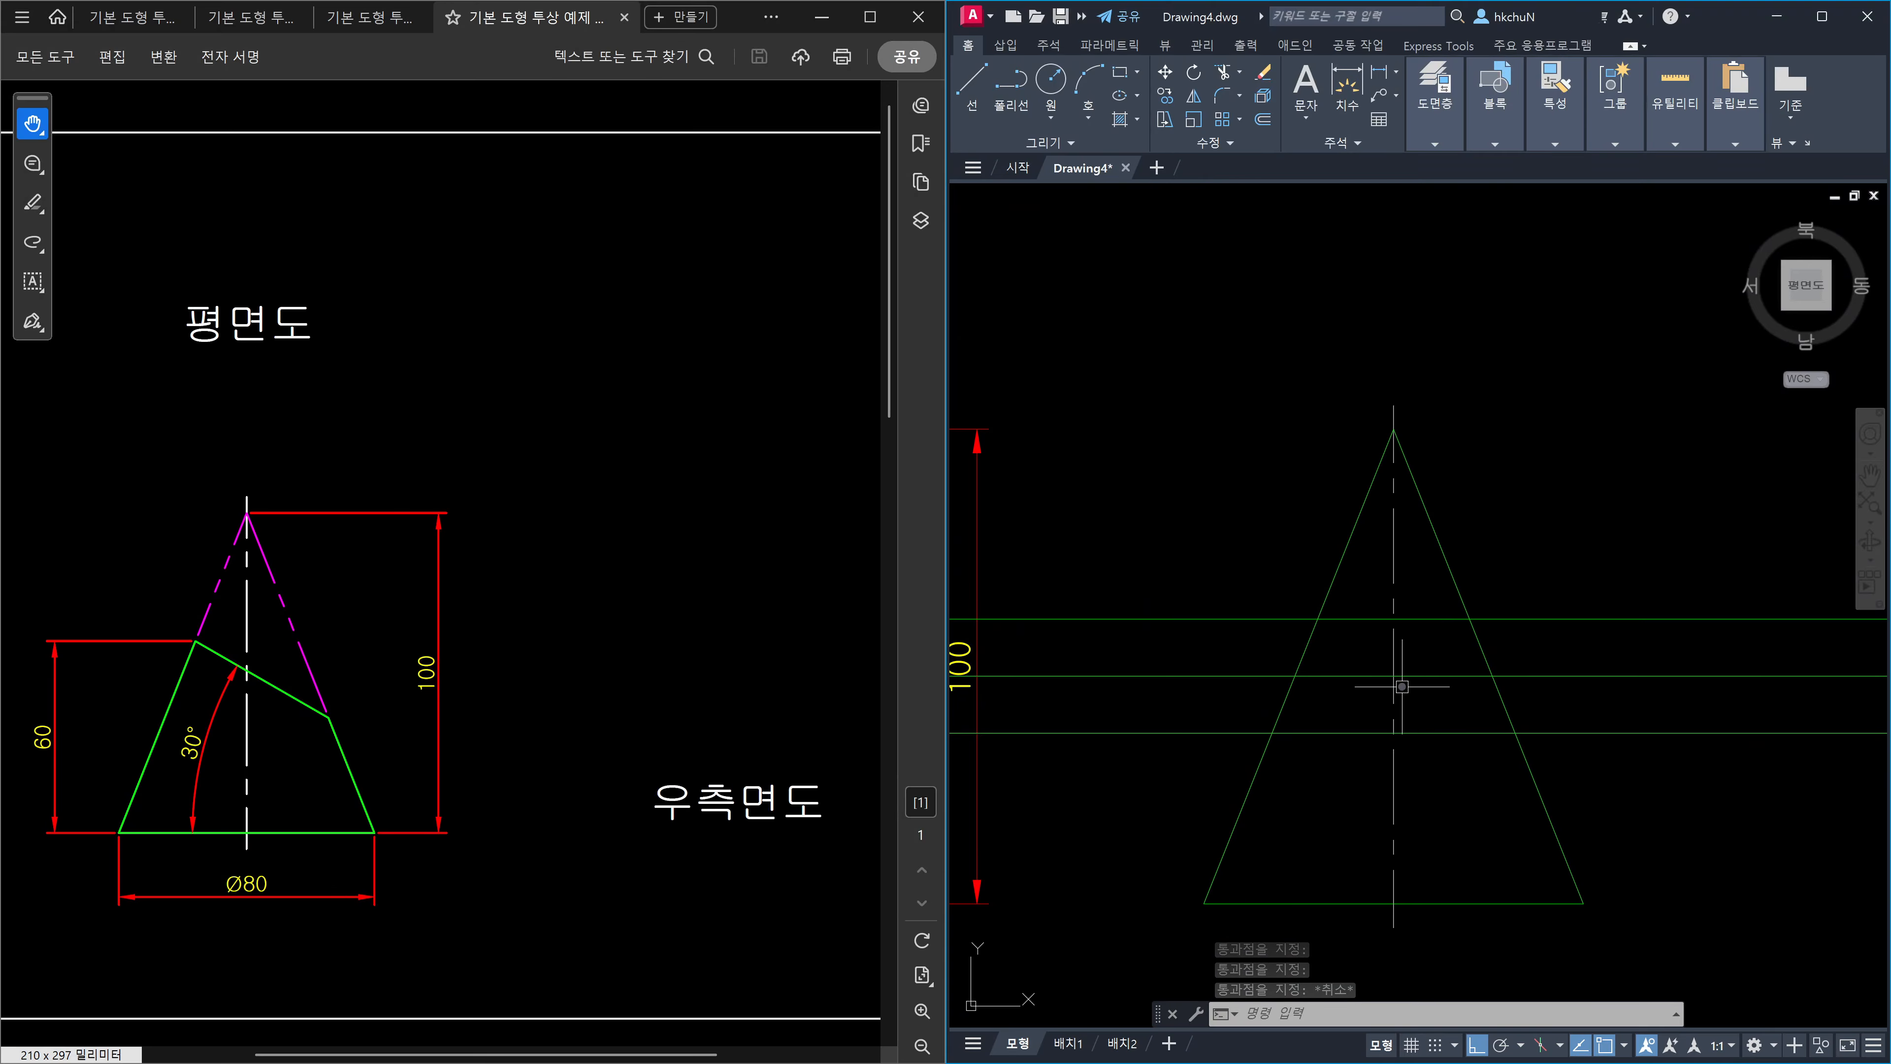
scroll(1396, 796, "down", 4)
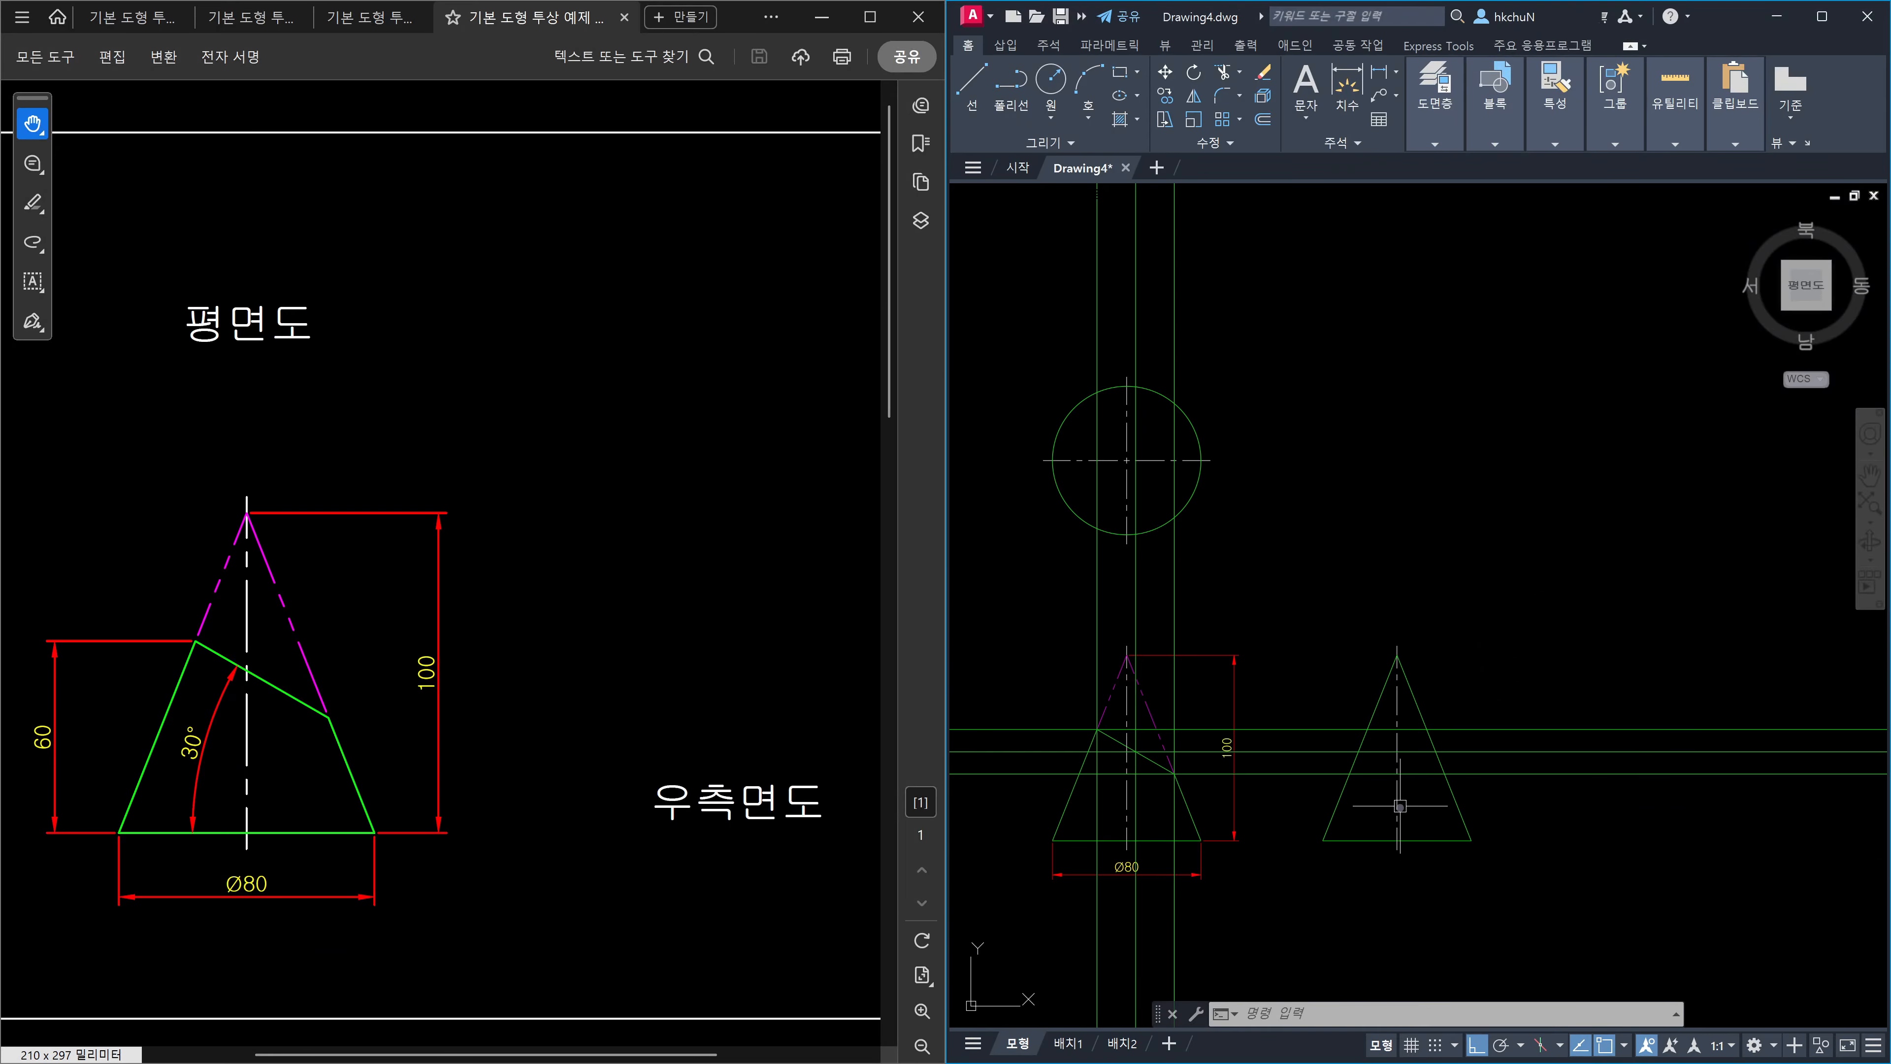
Examine the horizontal and vertical construction lines crossing at the midpoint of the inclined cut line in the front view.
mouse_move(1397, 818)
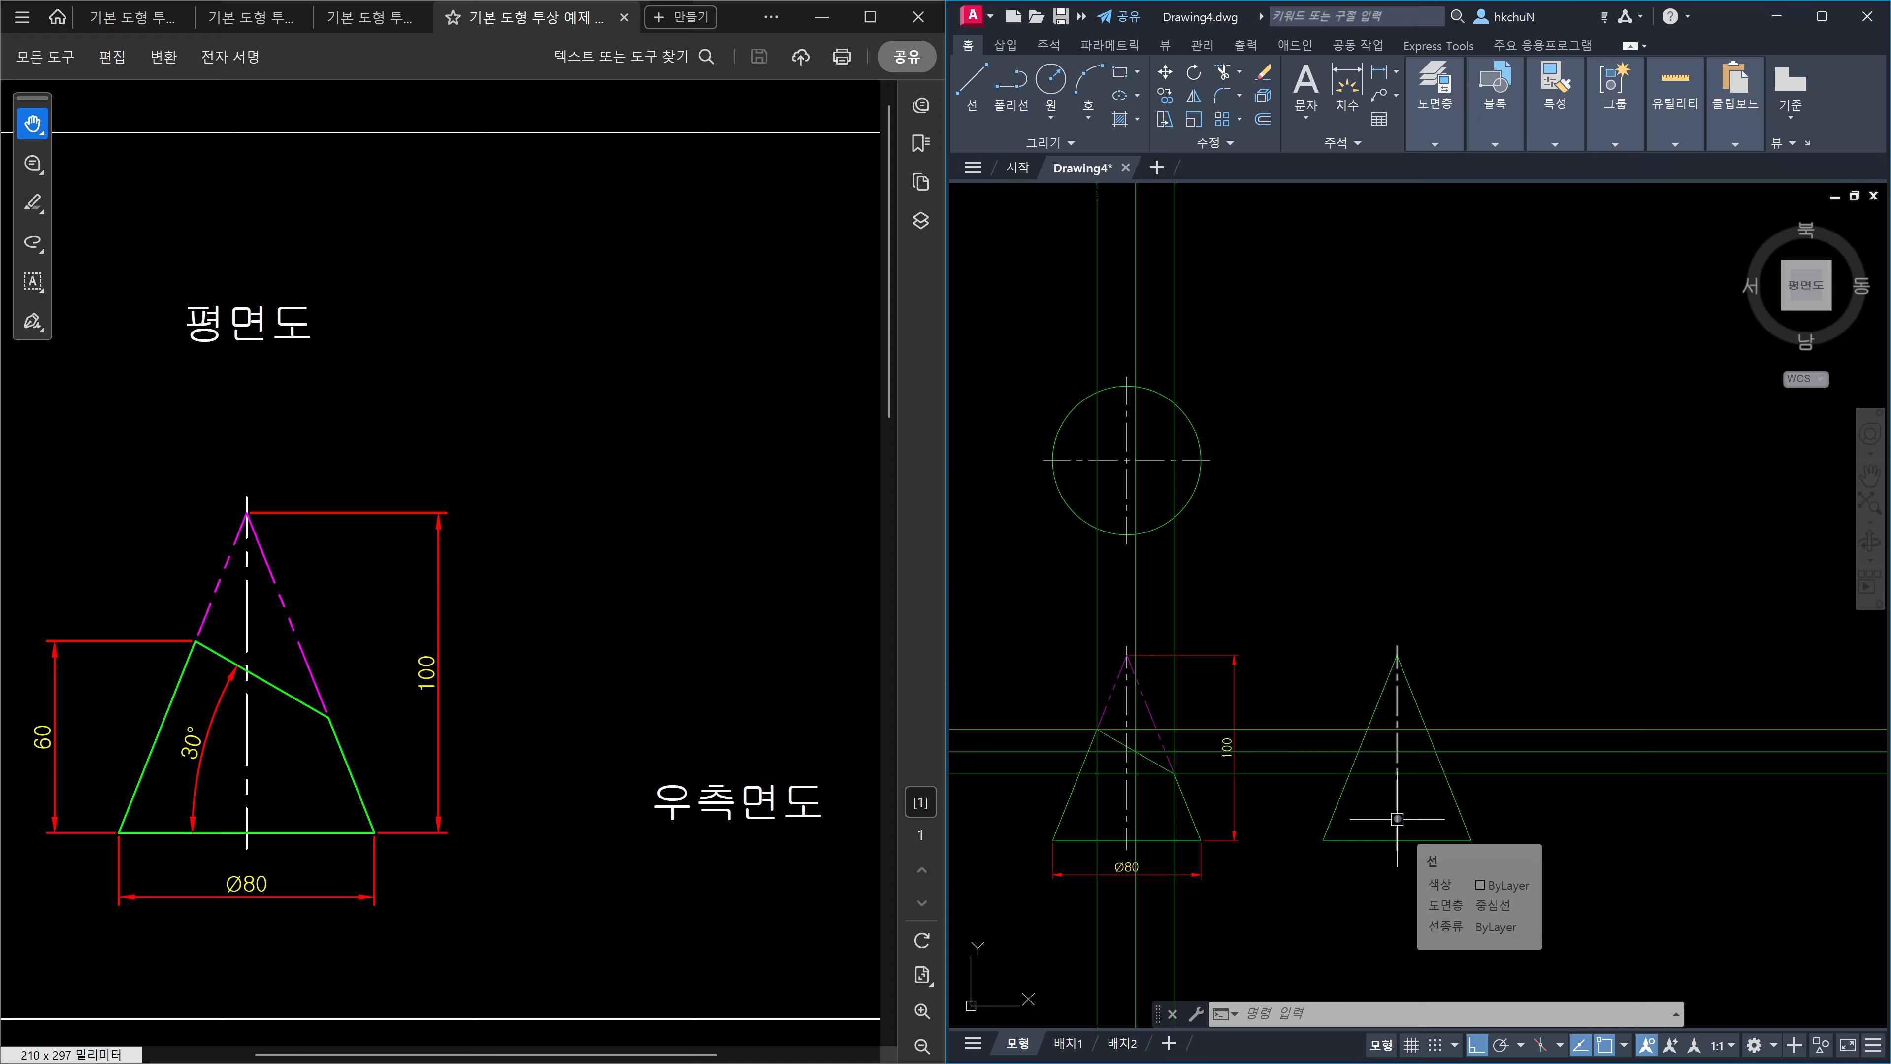
scroll(1307, 794, "up", 2)
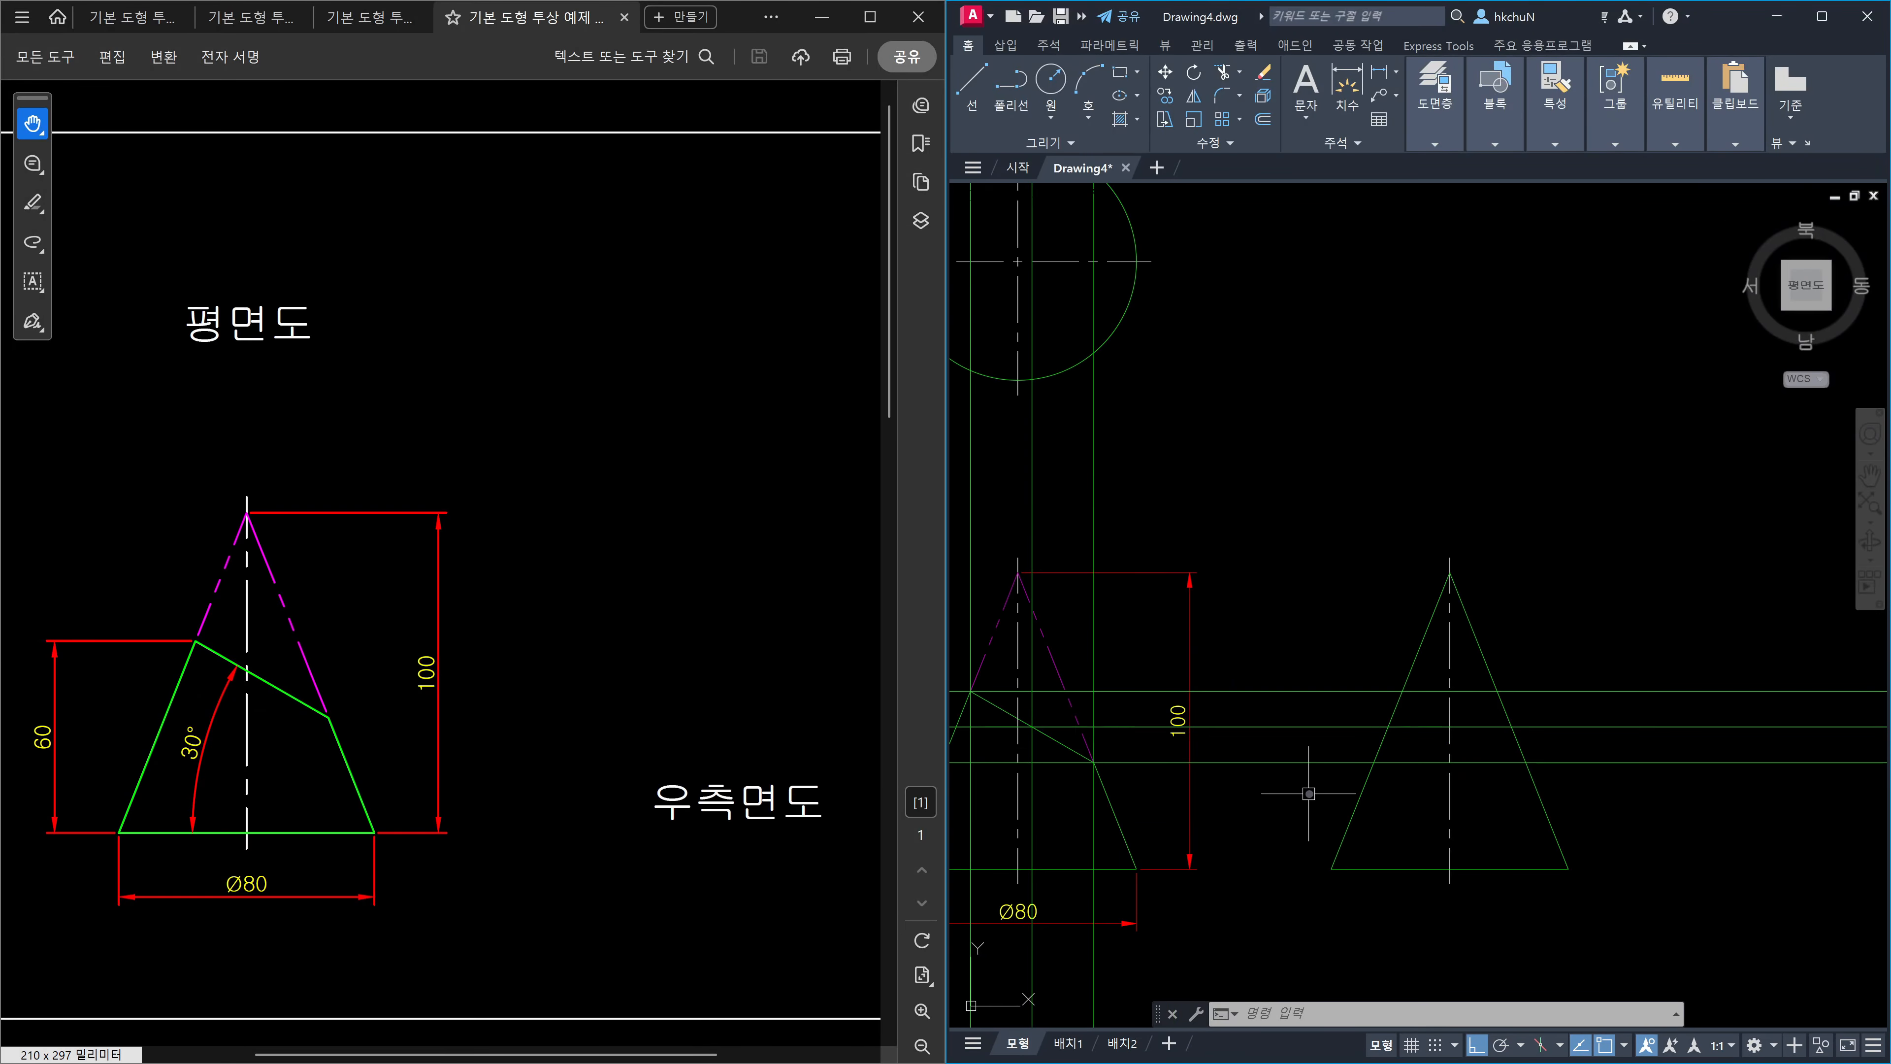
middle_click_drag(1308, 794, 1493, 803)
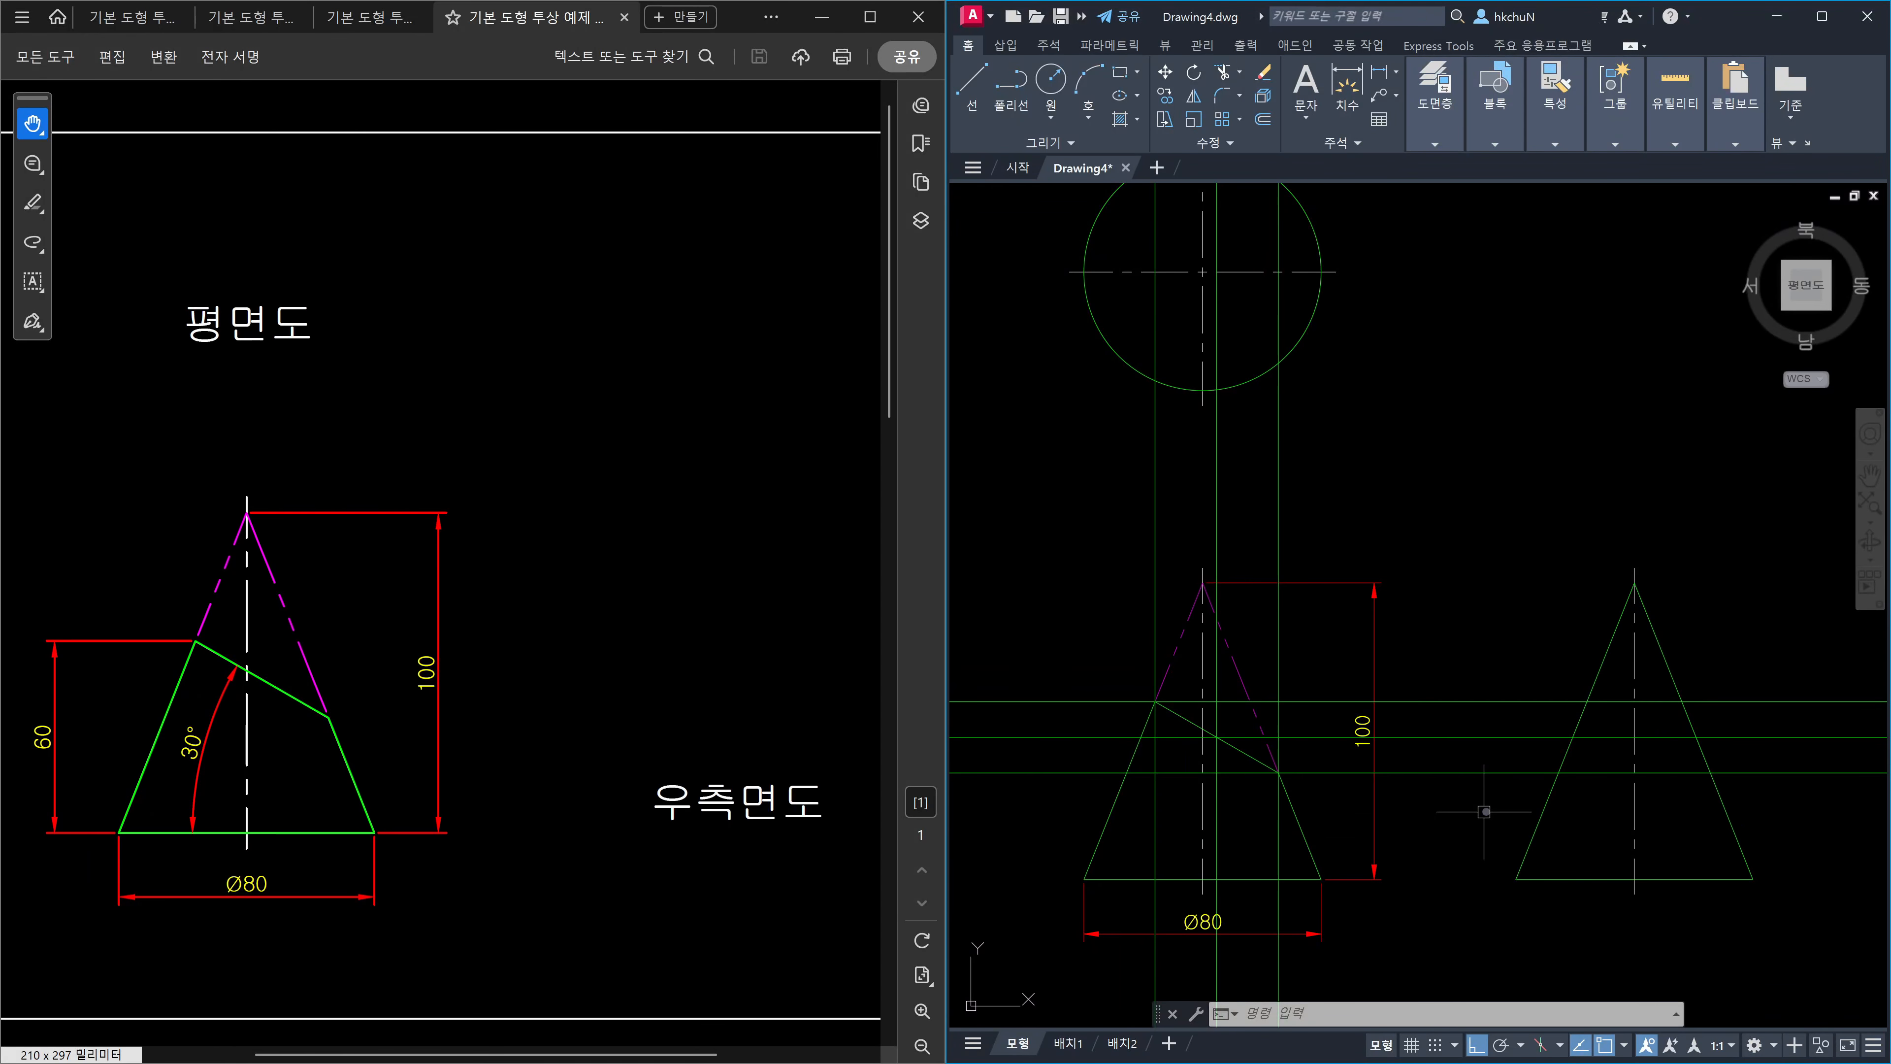
scroll(1216, 765, "up", 4)
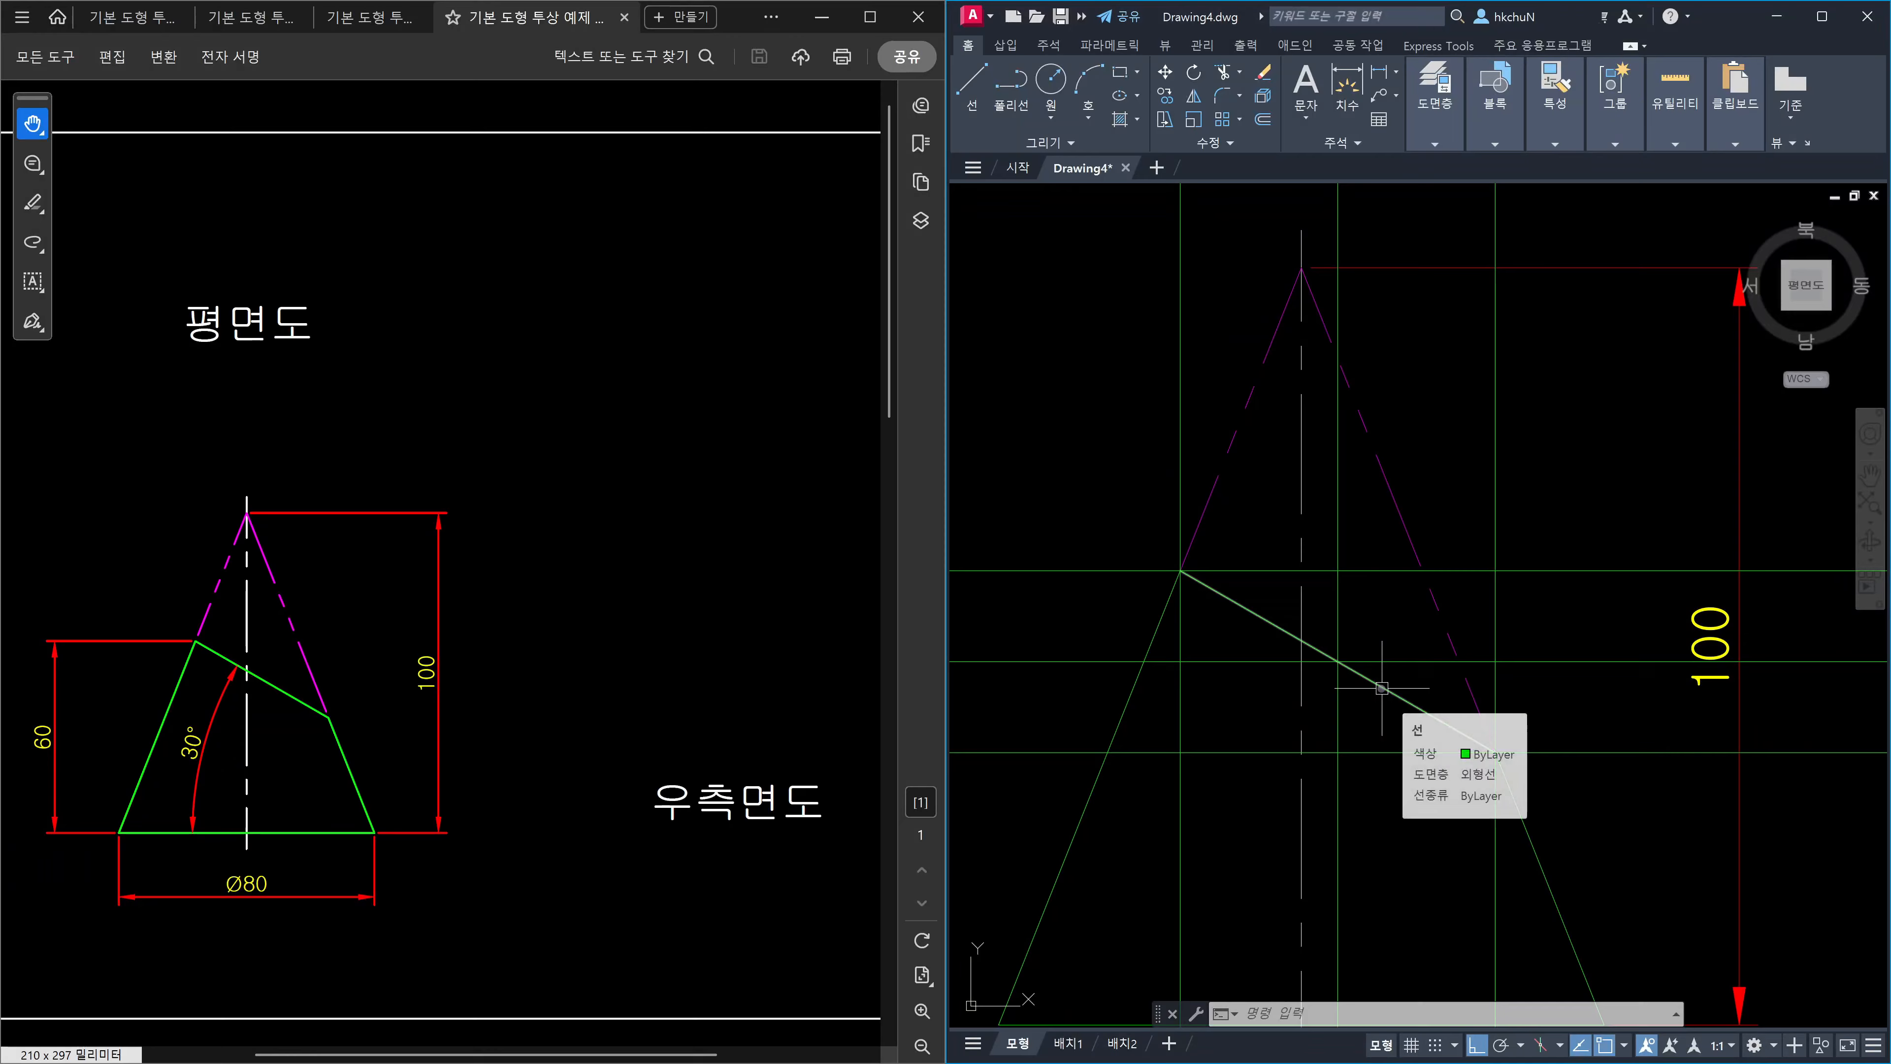
left_click(1424, 661)
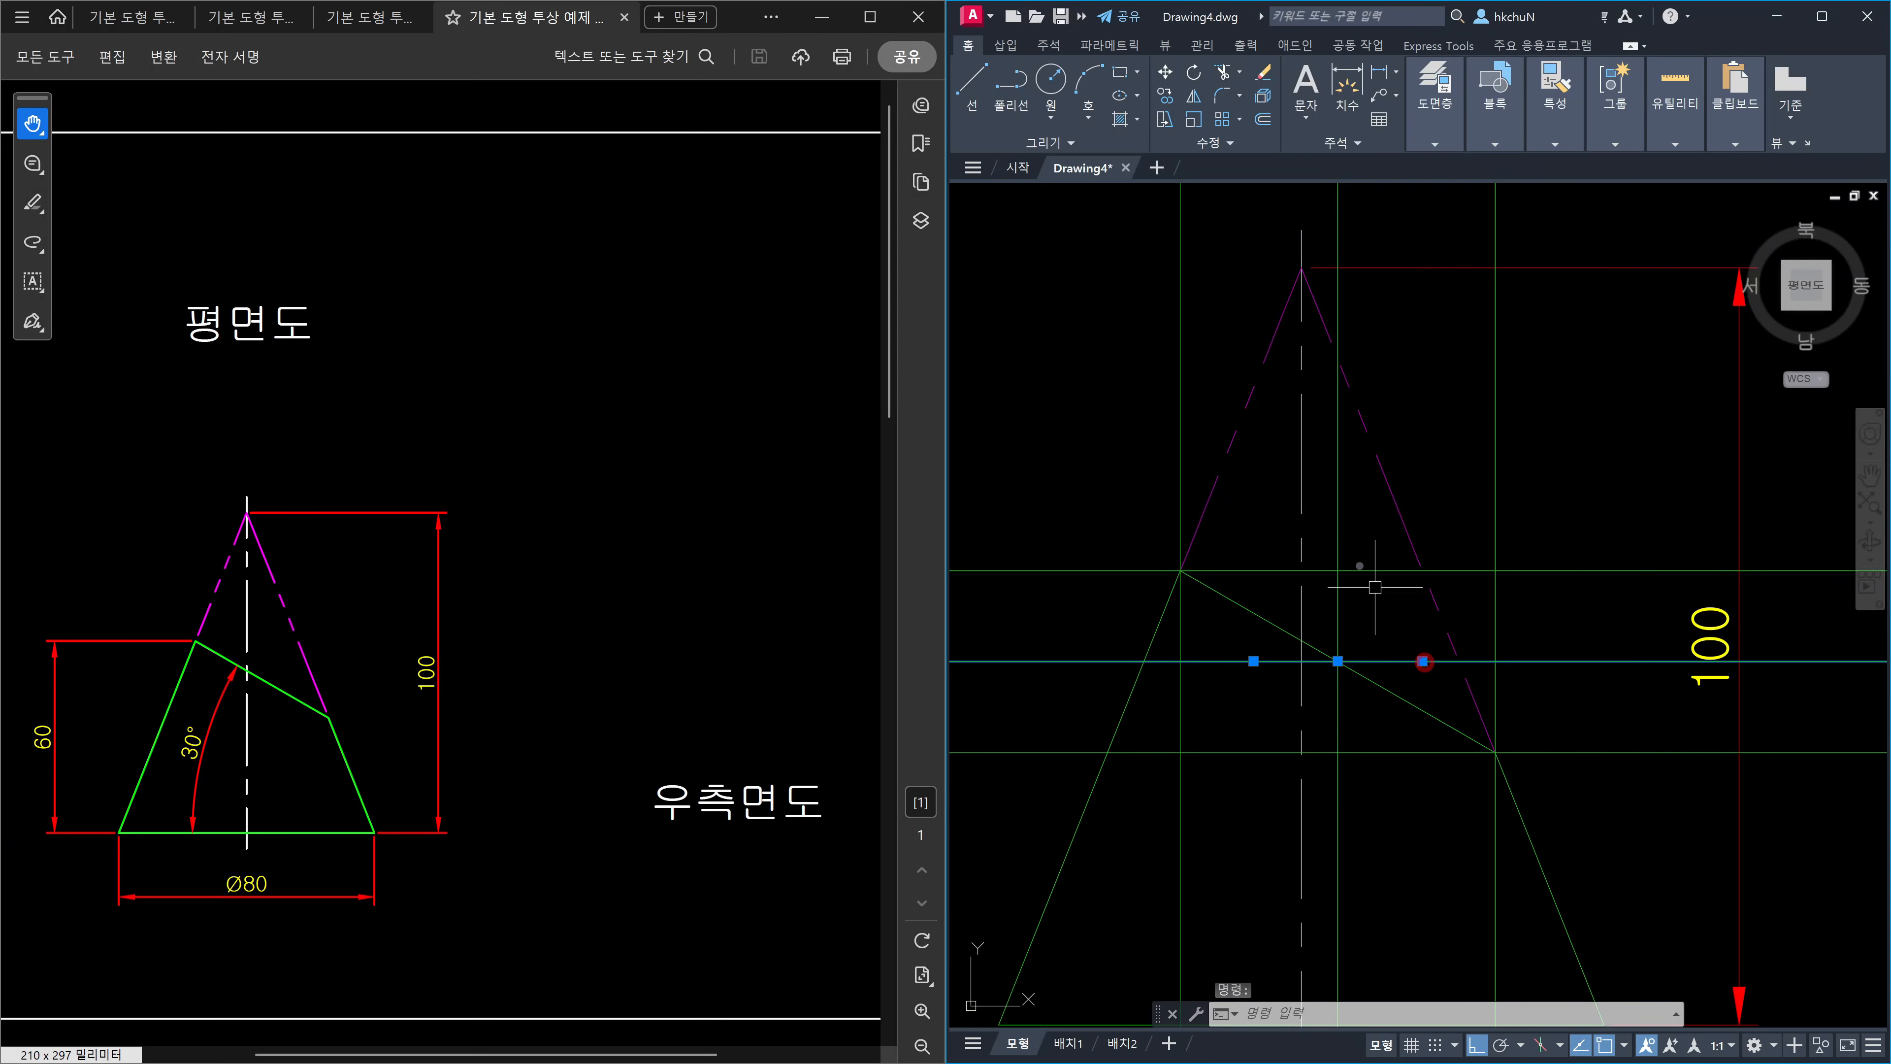
left_click(1341, 520)
scroll(1411, 603, "down", 2)
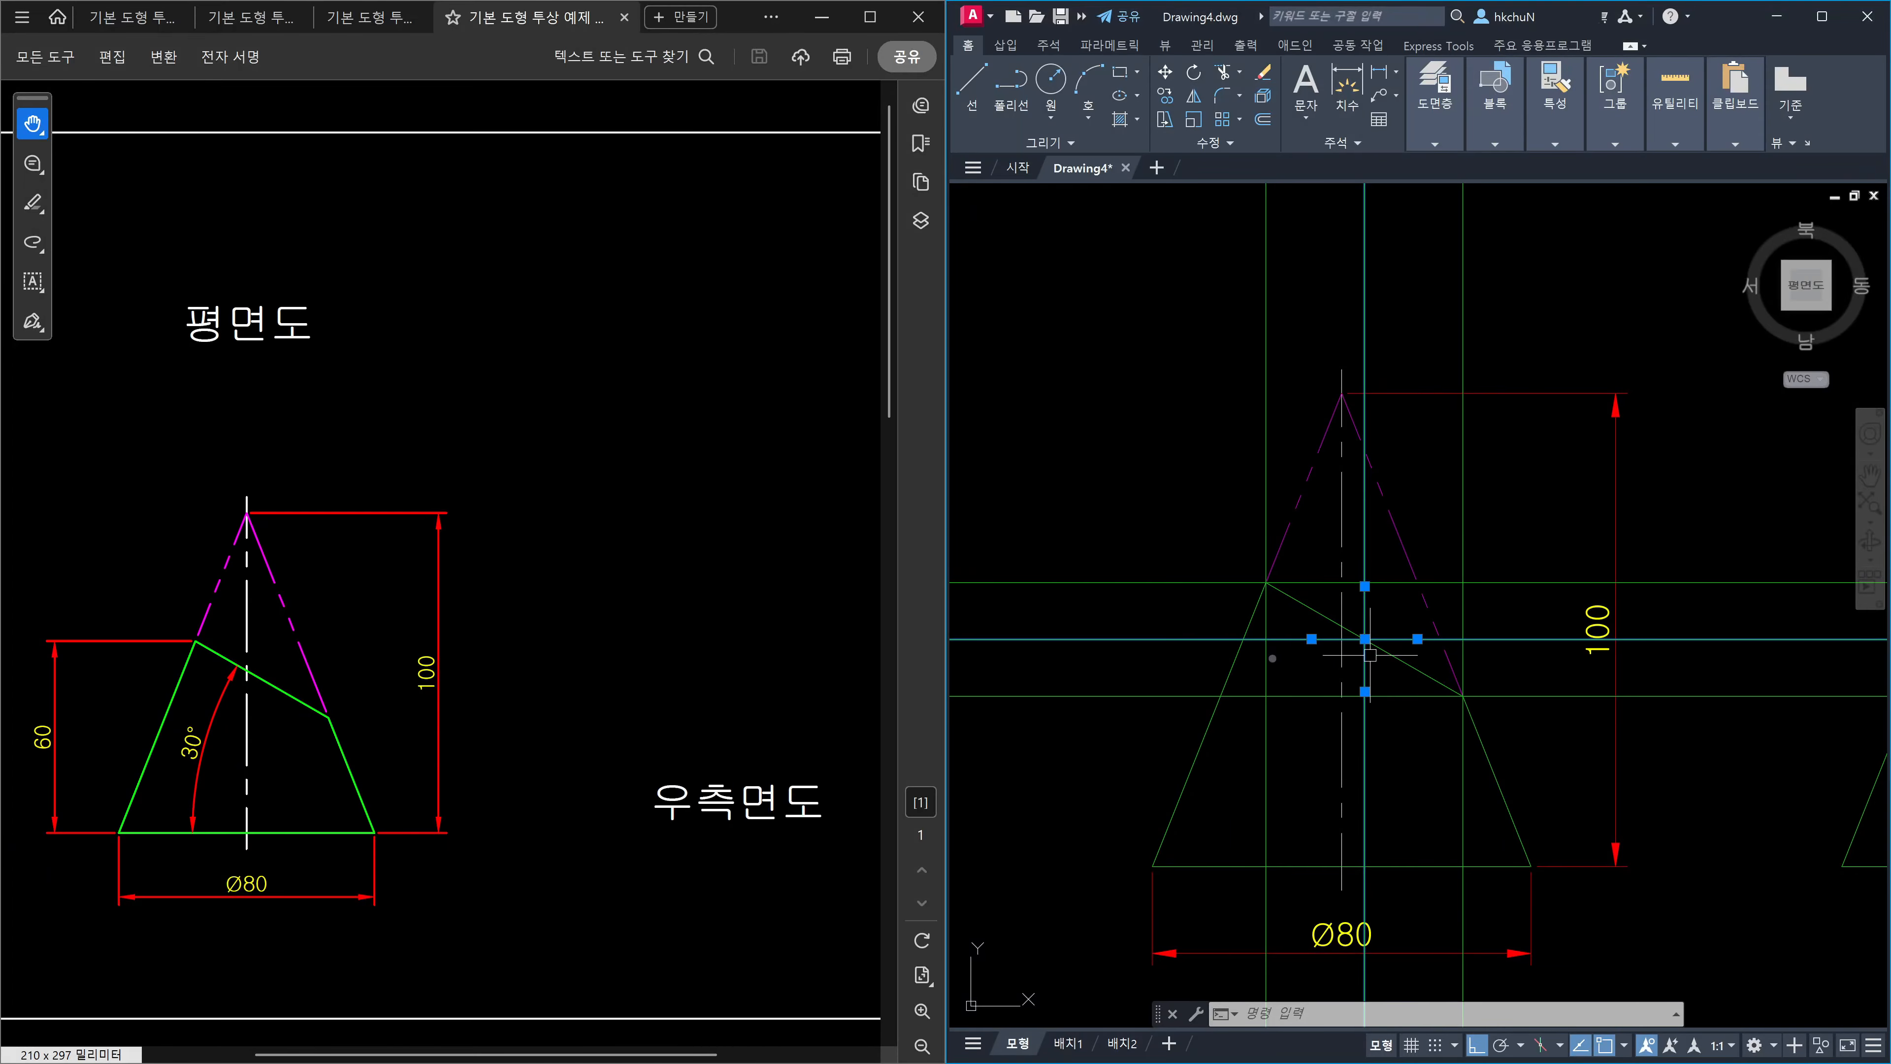
key("Escape")
left_click(1523, 658)
left_click(1506, 636)
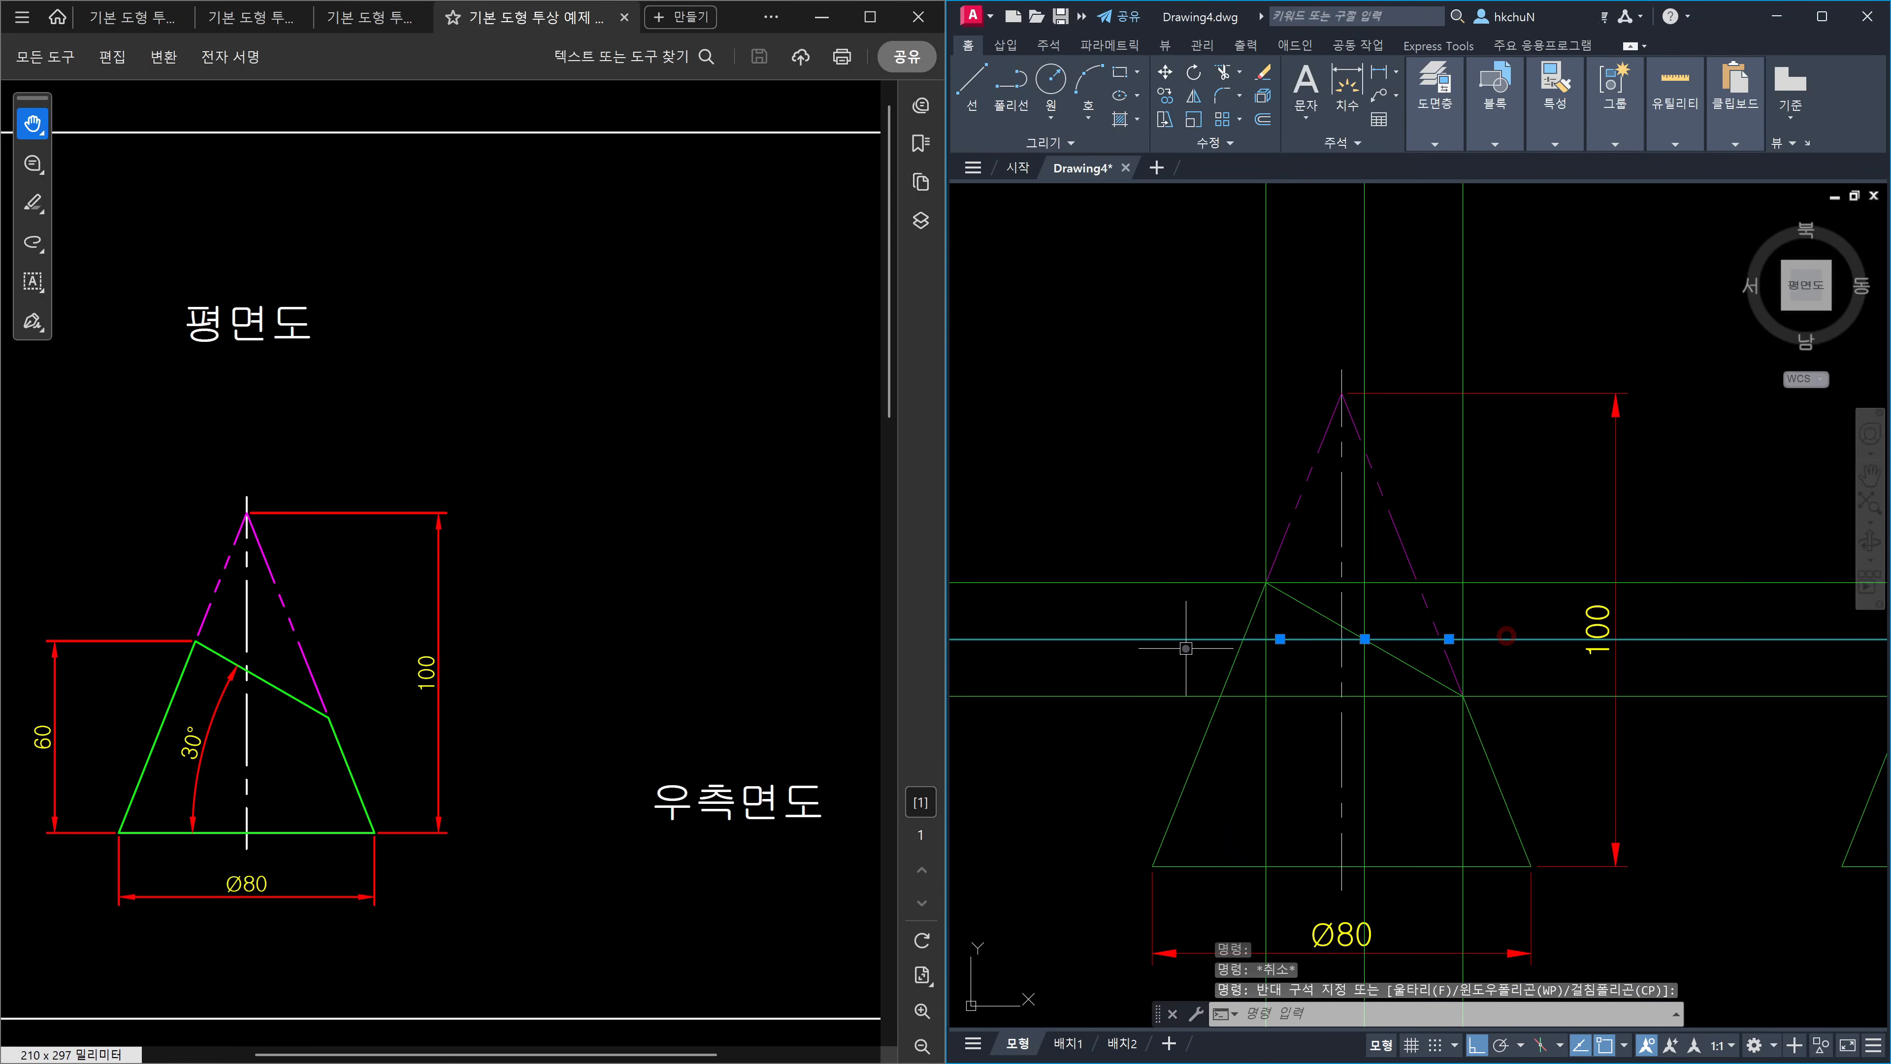
Review the earlier cone exercise with the horizontal cut at height 44, comparing its front view with the concentric circles in plan.
scroll(1215, 625, "down", 4)
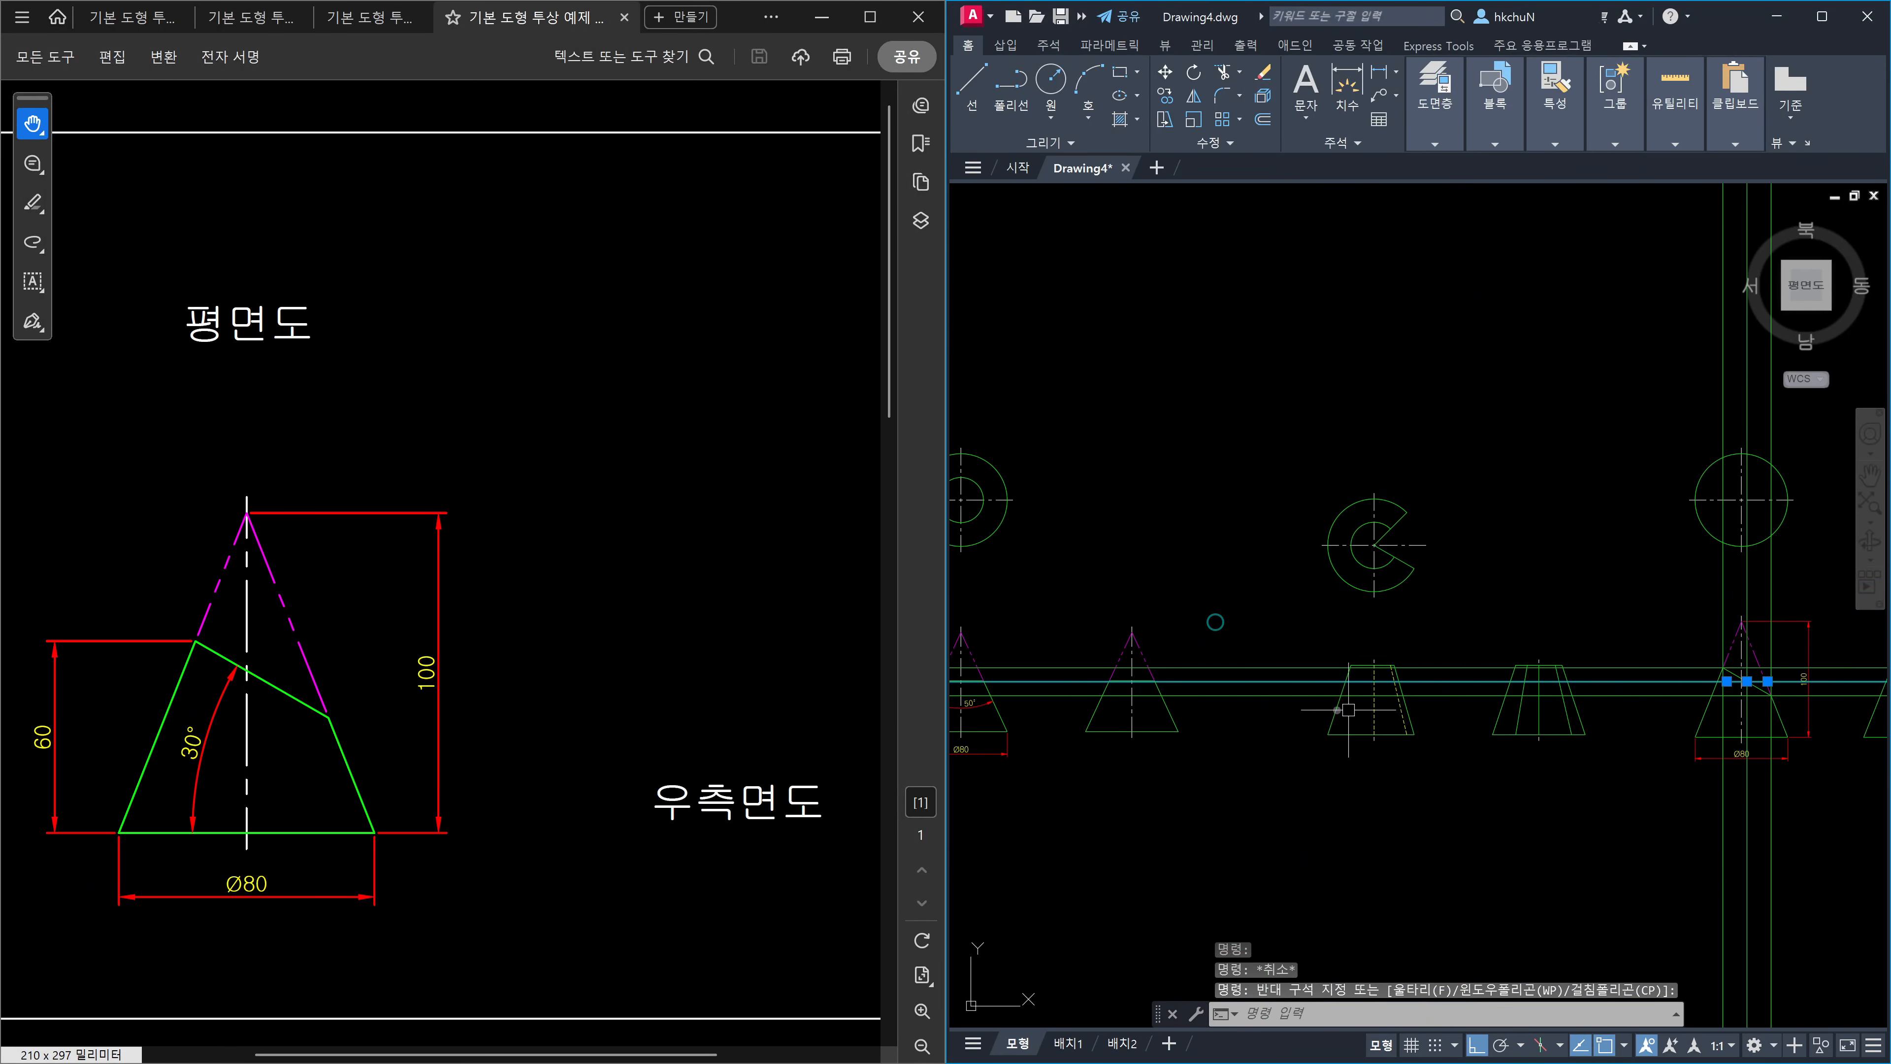
middle_click_drag(1216, 662, 1578, 690)
scroll(1282, 693, "up", 2)
scroll(1310, 679, "down", 1)
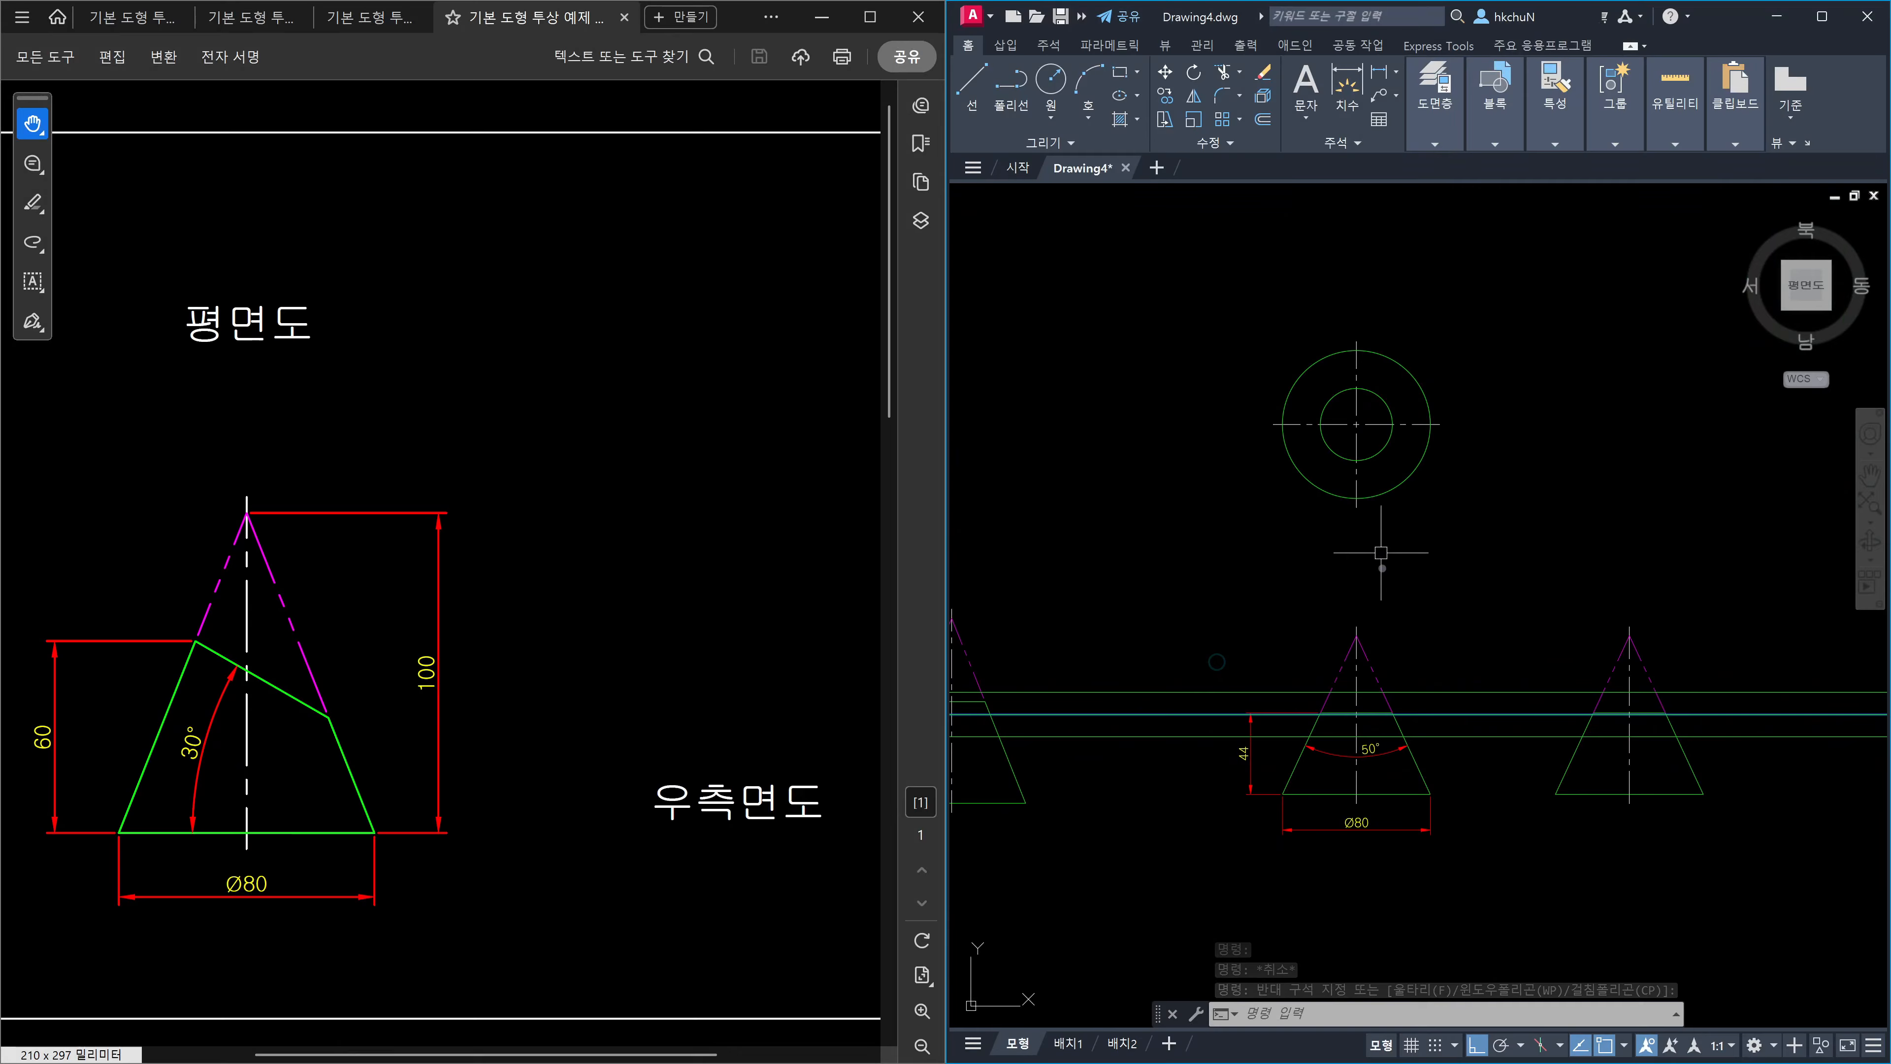
scroll(1335, 674, "up", 4)
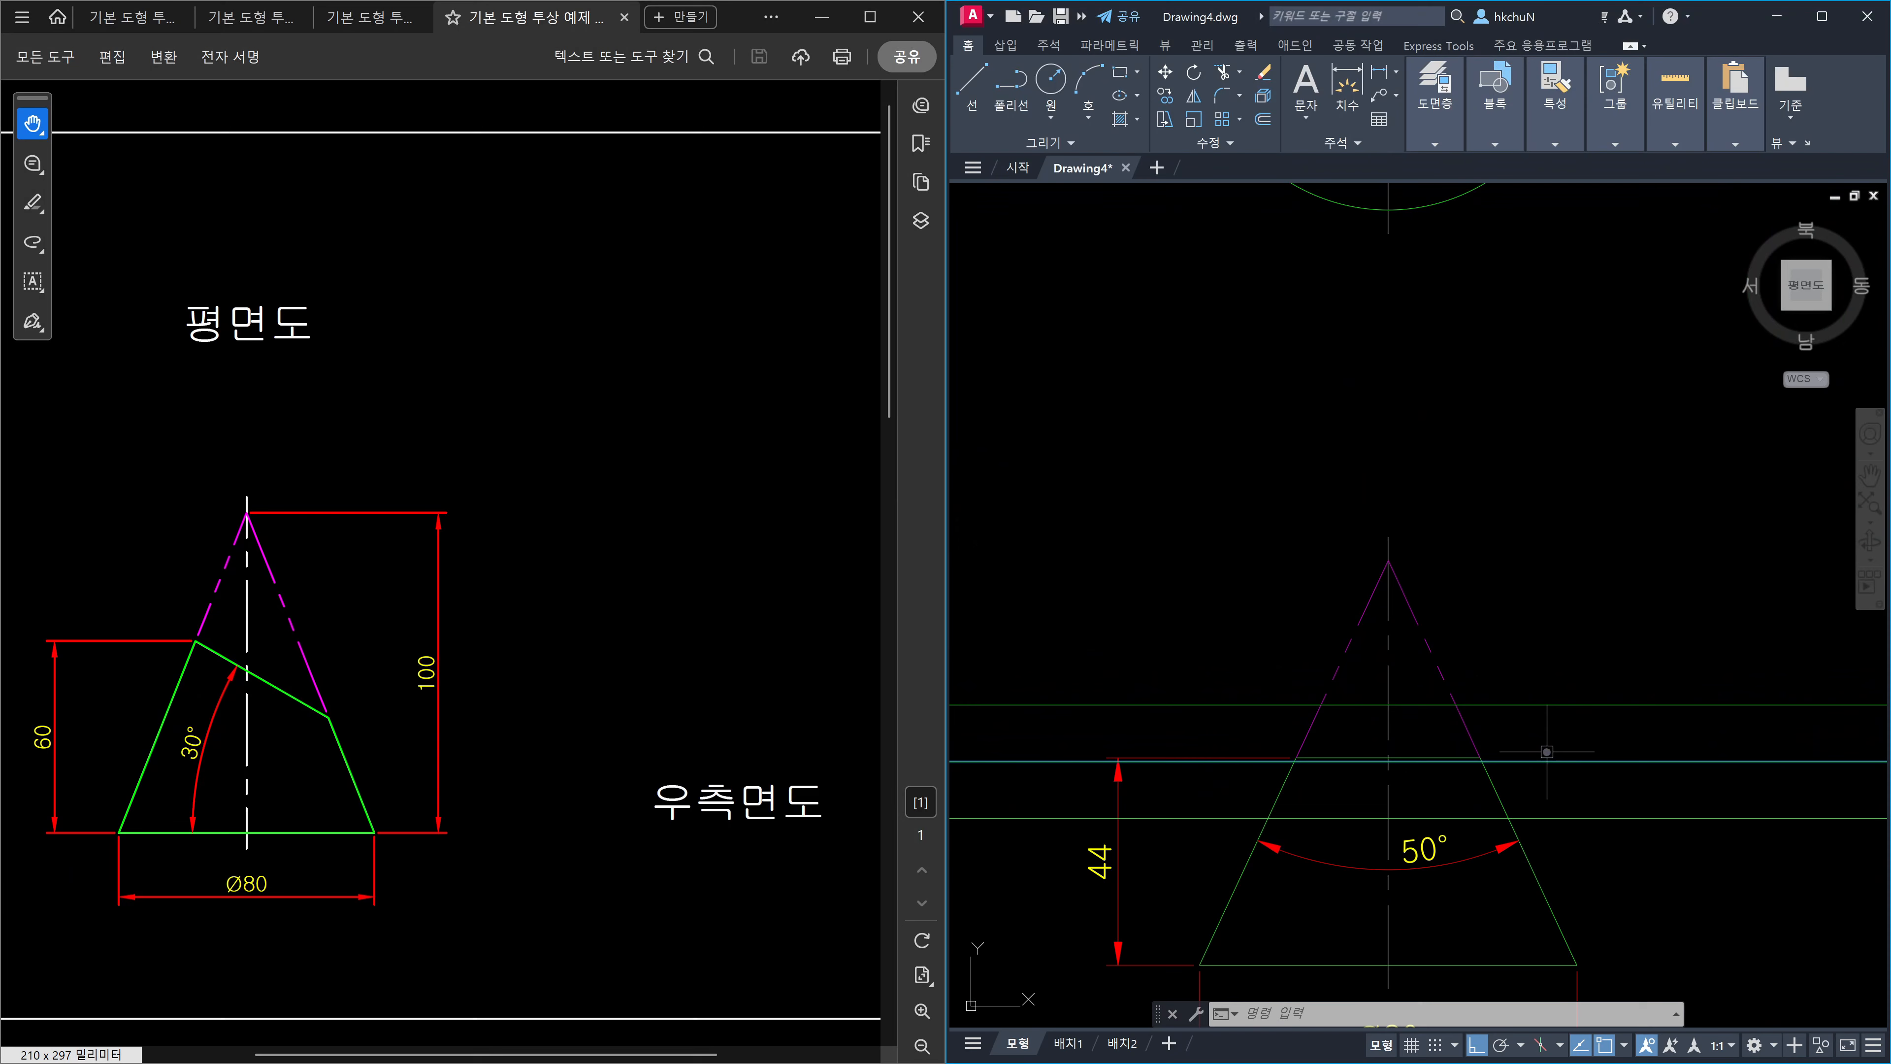
middle_click_drag(1494, 463, 1435, 768)
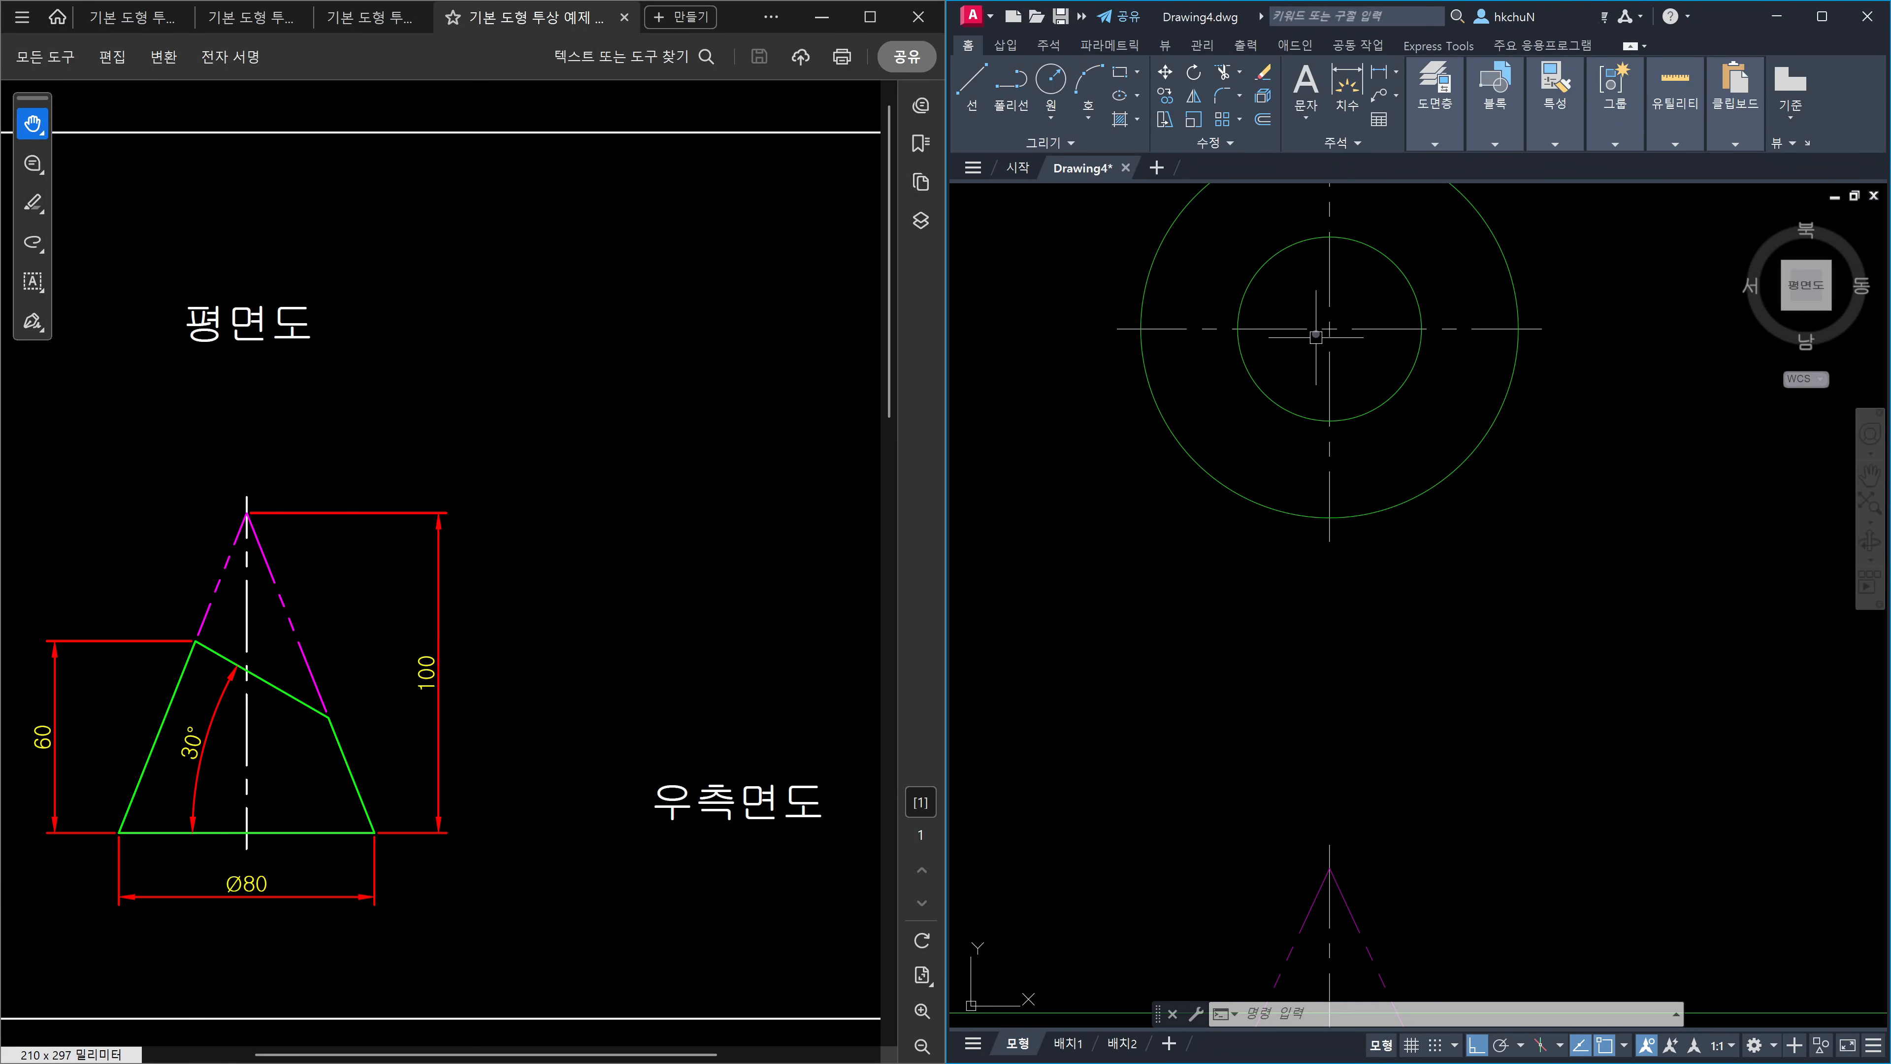
scroll(1501, 391, "down", 4)
scroll(1587, 439, "down", 2)
middle_click_drag(1869, 583, 1357, 633)
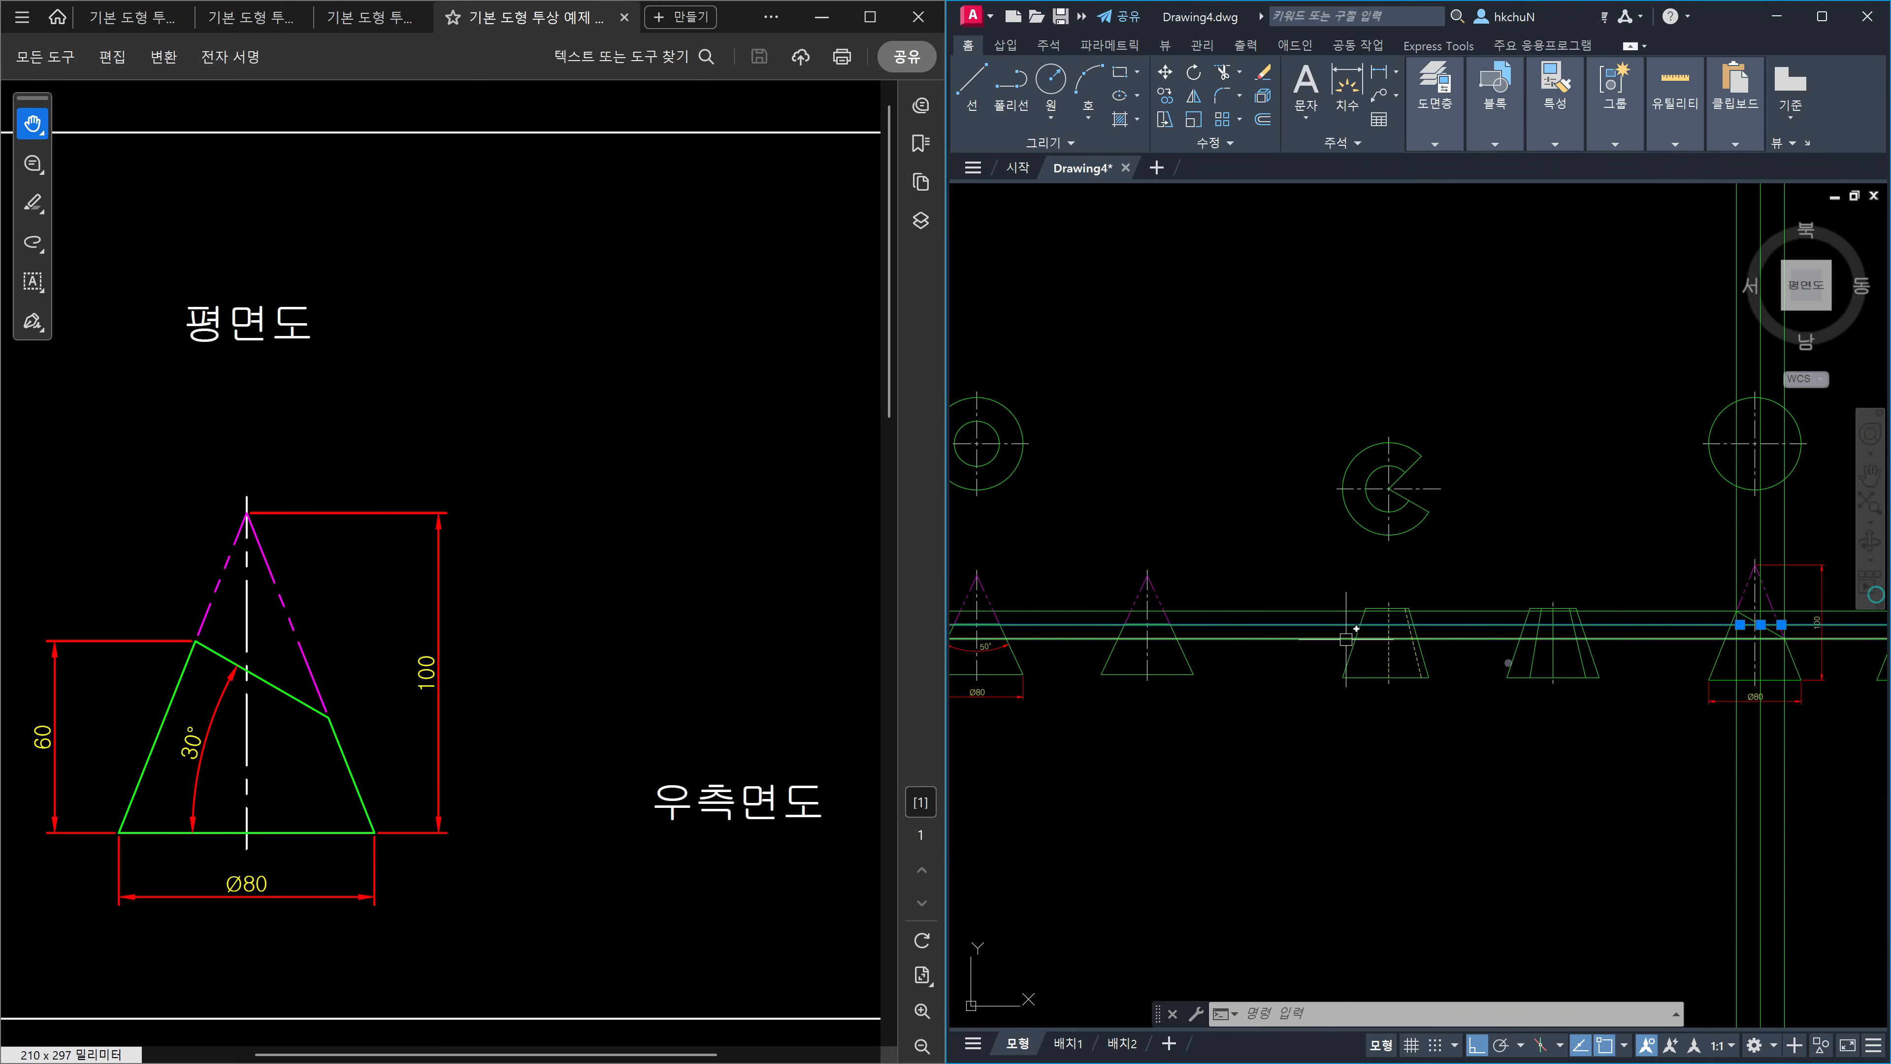
scroll(1625, 655, "up", 4)
middle_click_drag(1690, 653, 1002, 732)
key("Escape")
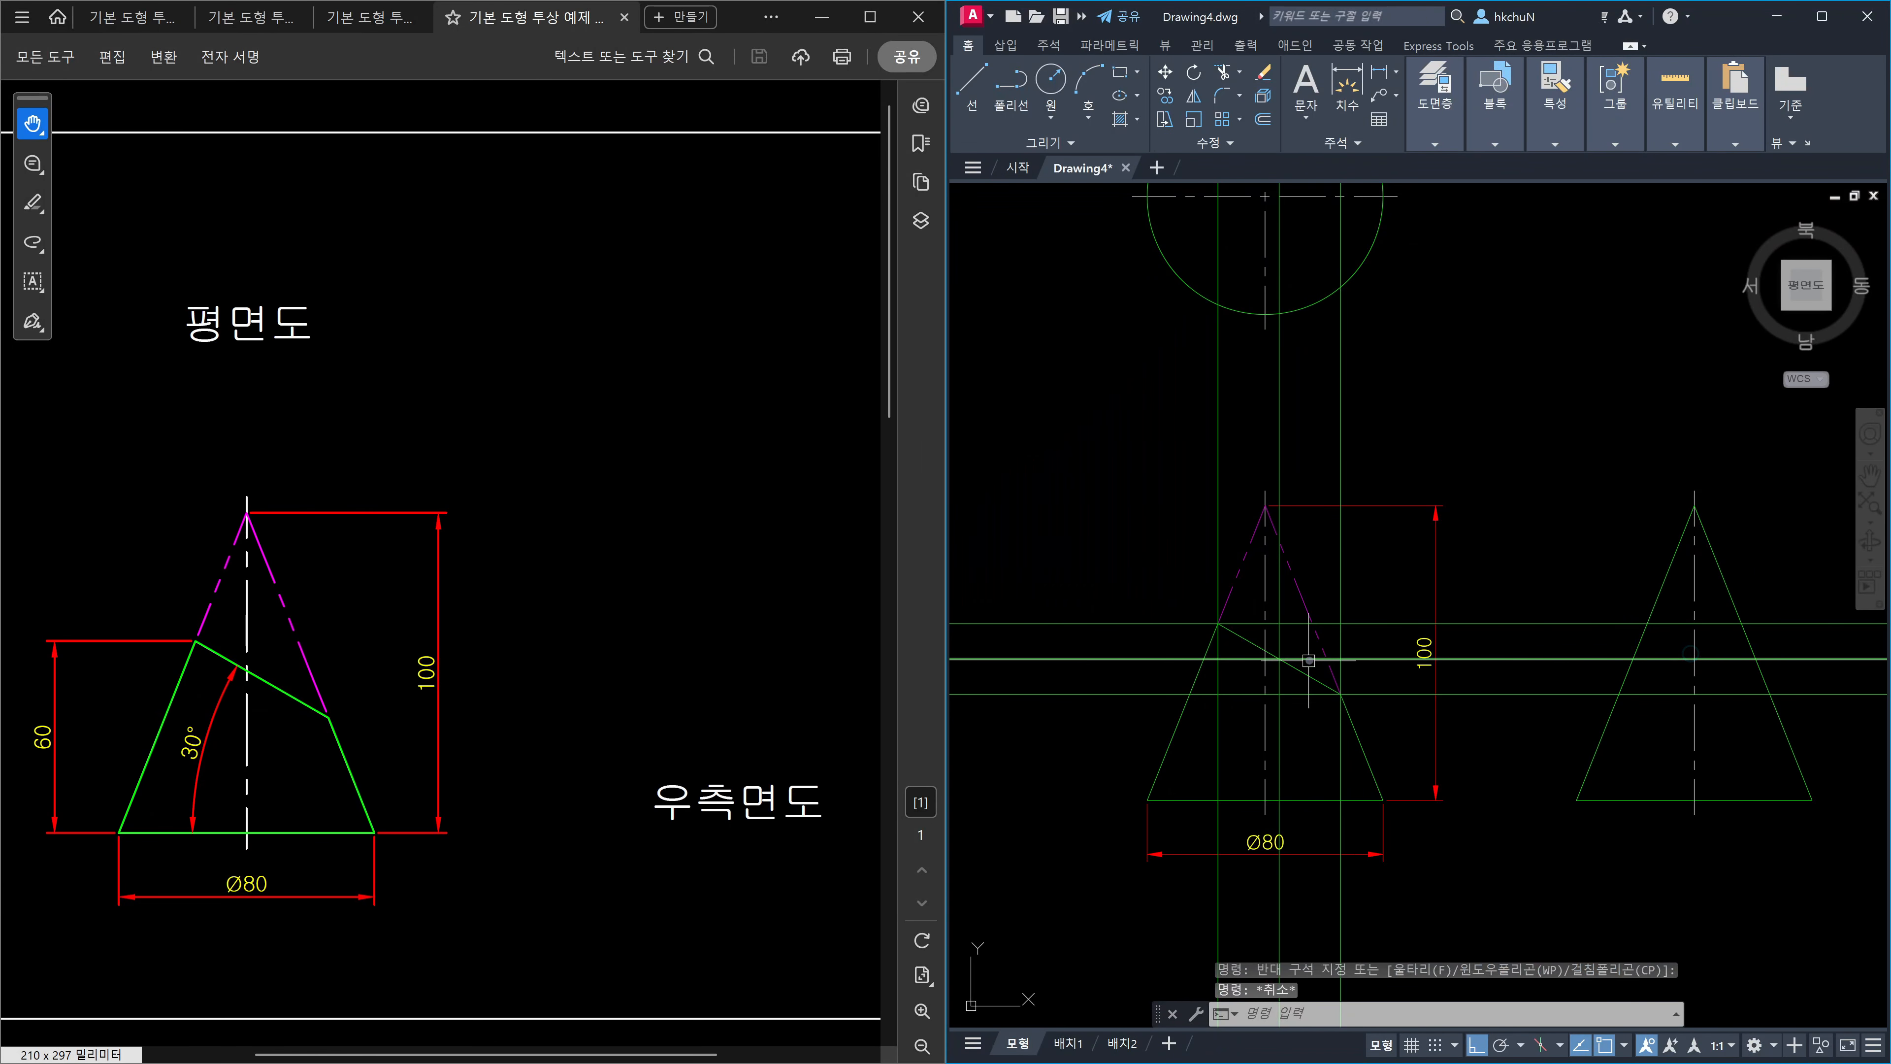
Draw a vertical construction line where the horizontal line through the cut's midpoint meets the cone's left slanted edge.
left_click(1308, 659)
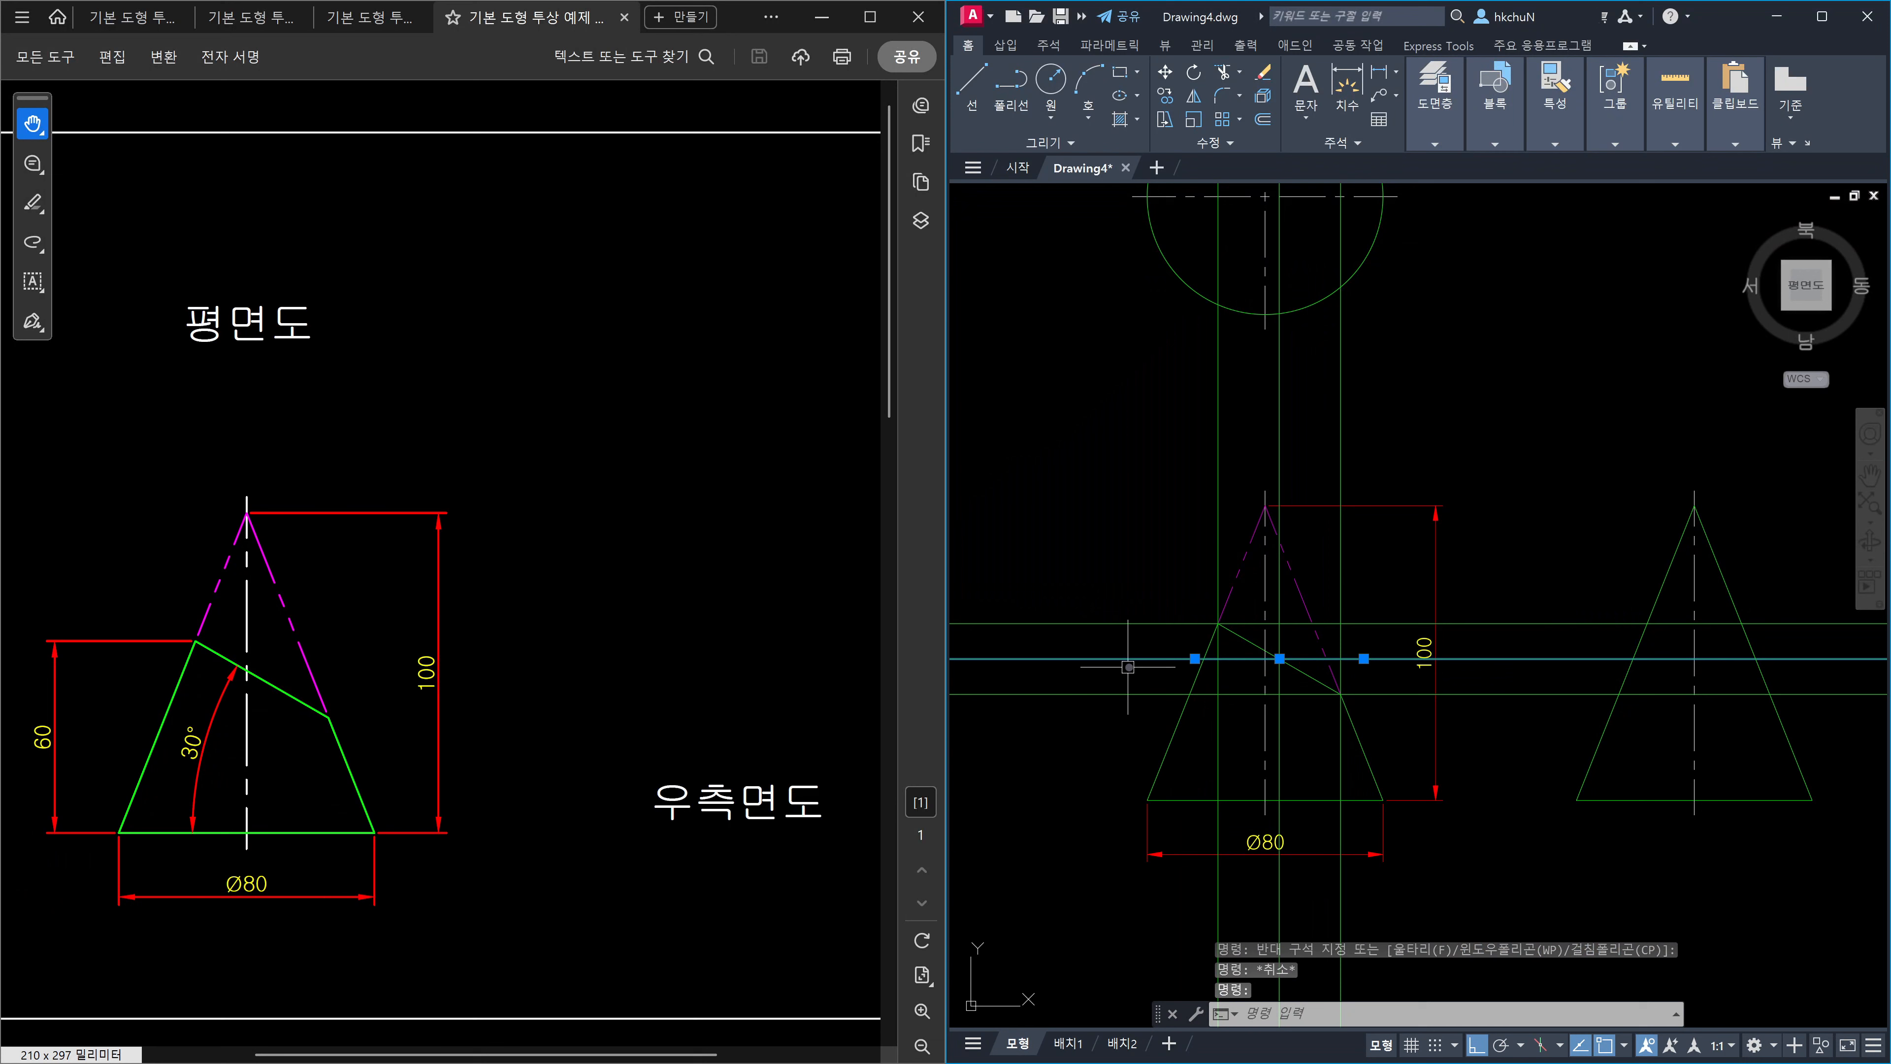
scroll(1201, 664, "up", 3)
key("Escape")
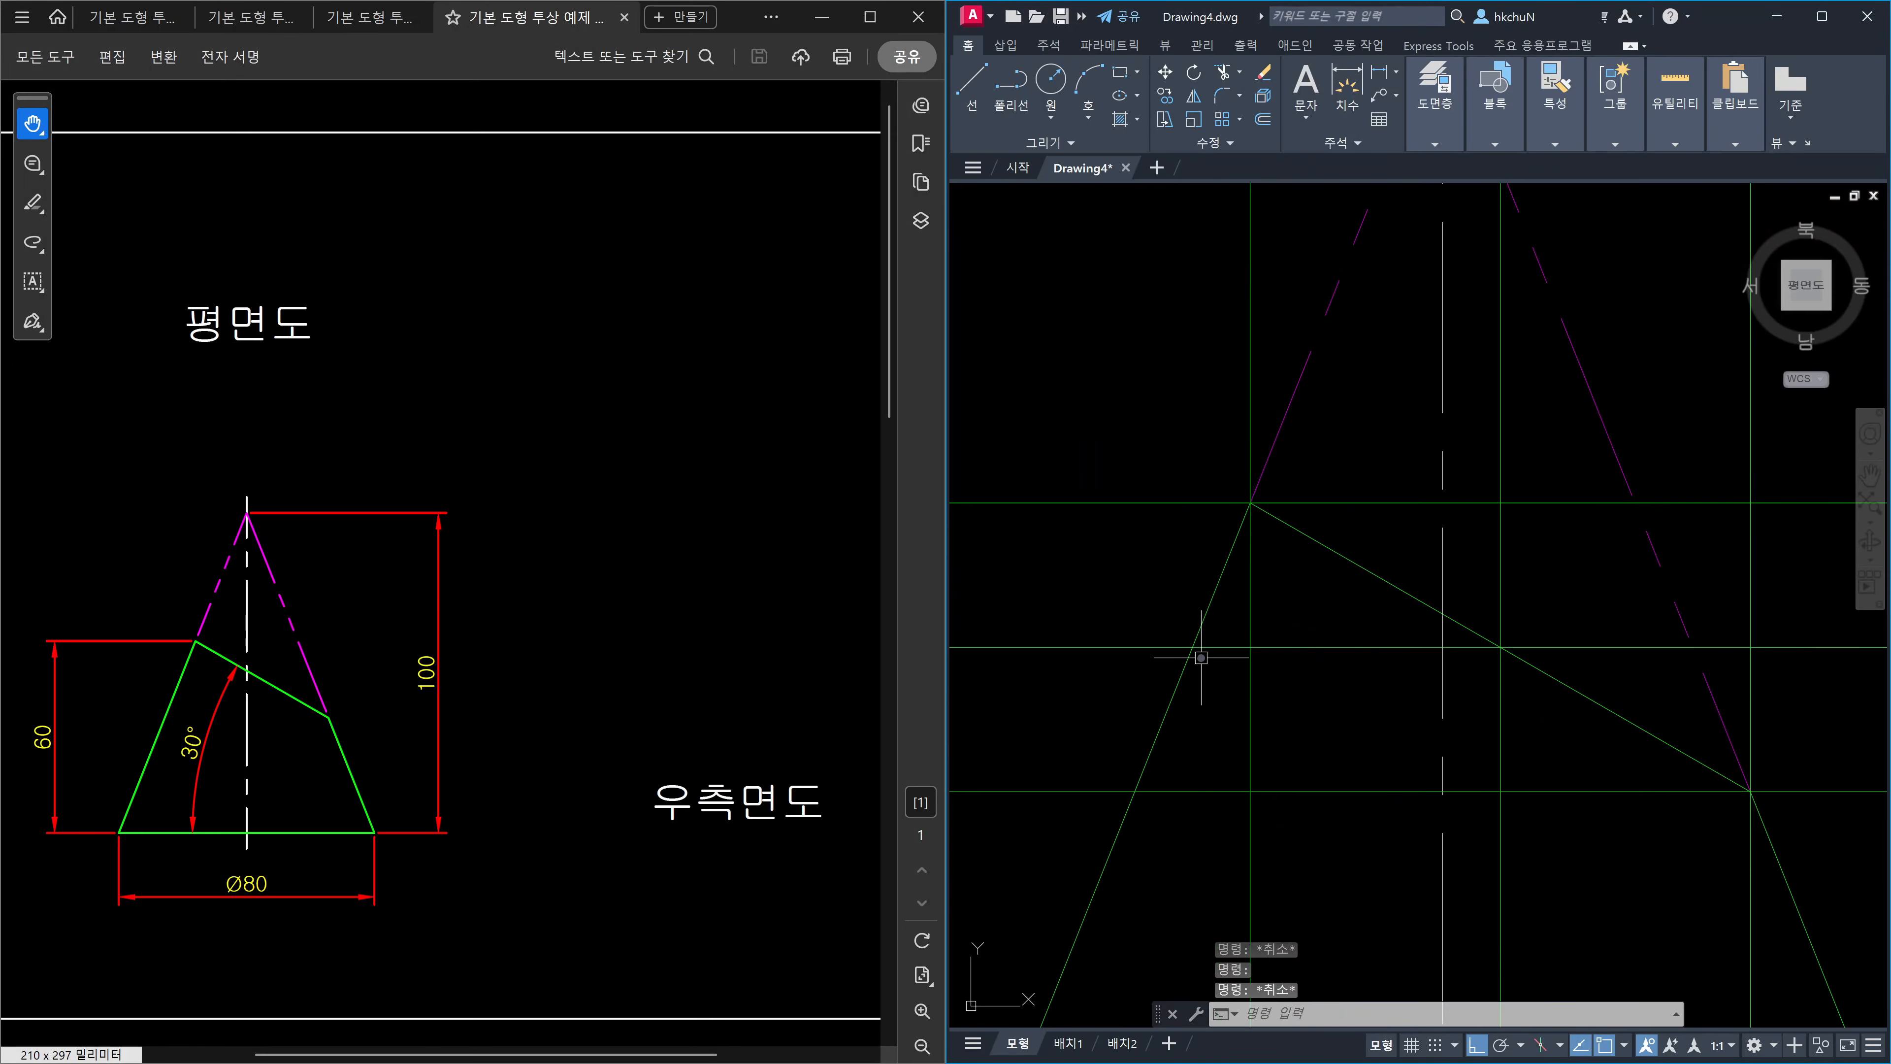
type("xl")
key("Return")
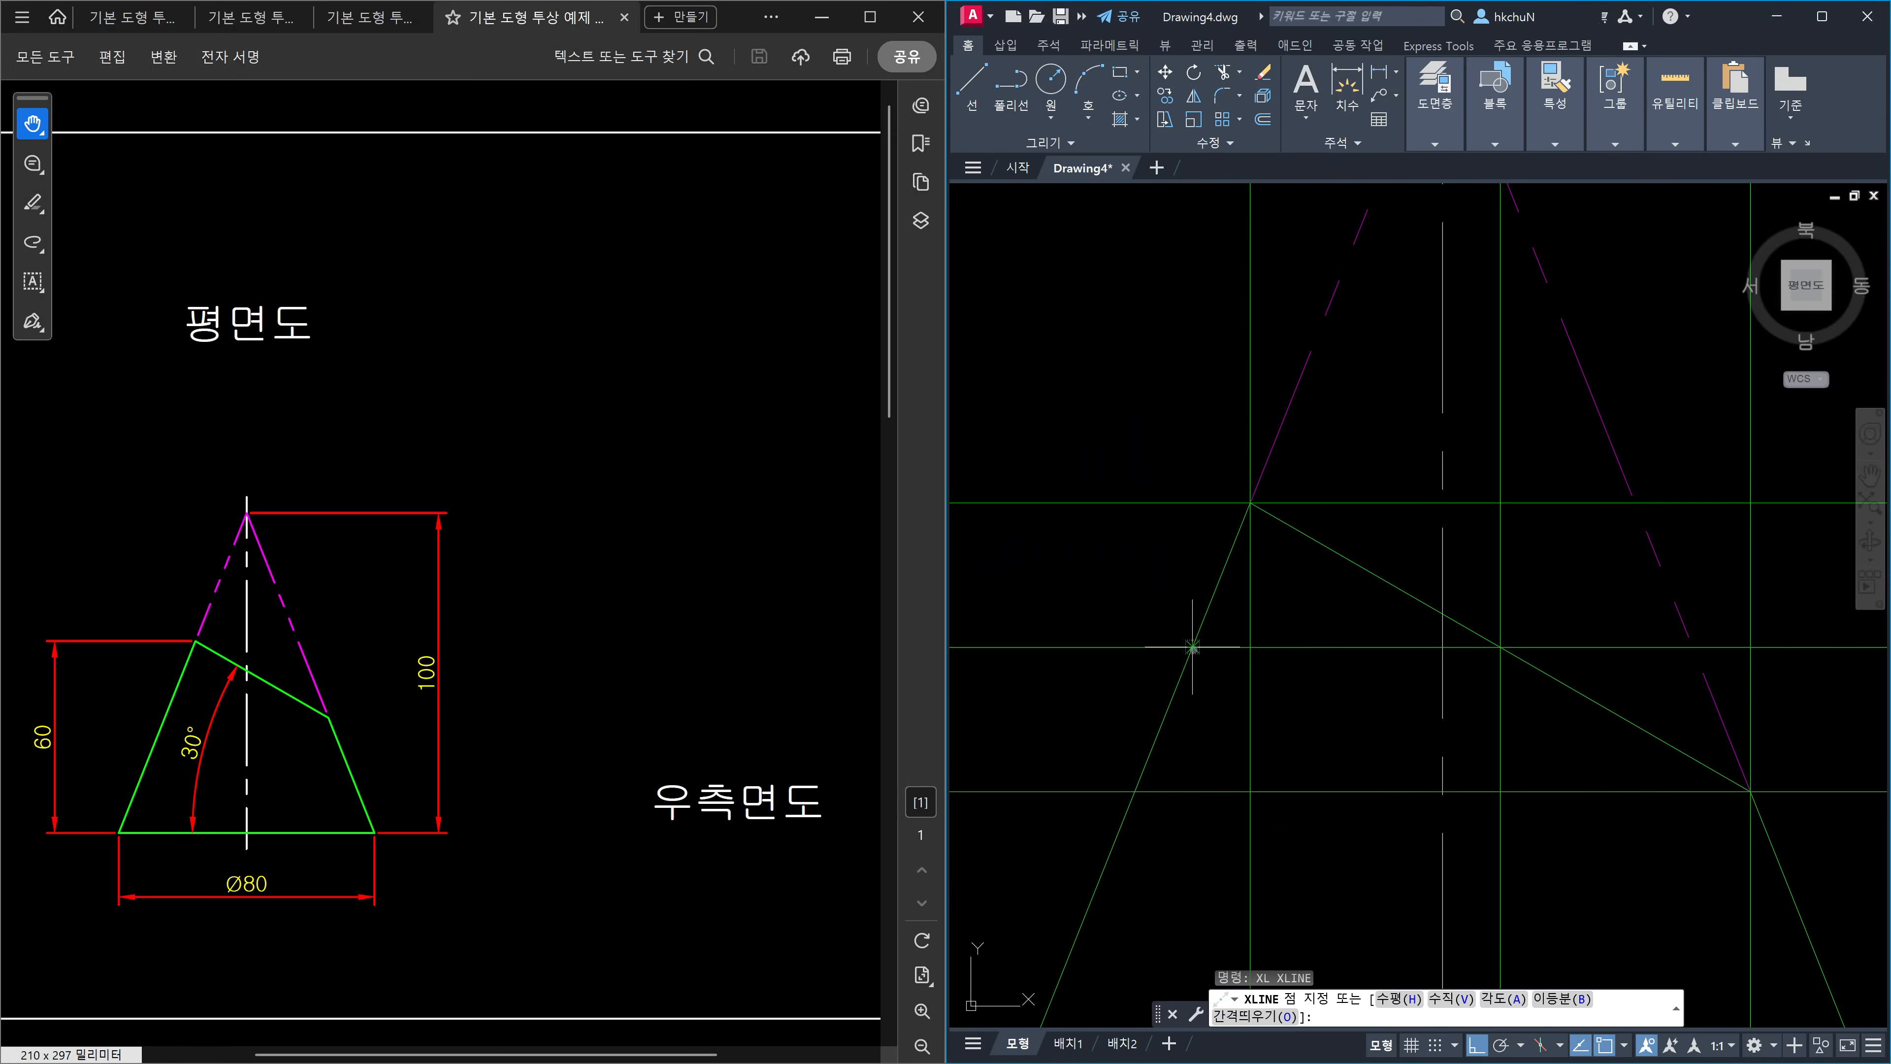
left_click(1192, 647)
left_click(1199, 383)
scroll(1199, 380, "down", 6)
key("Escape")
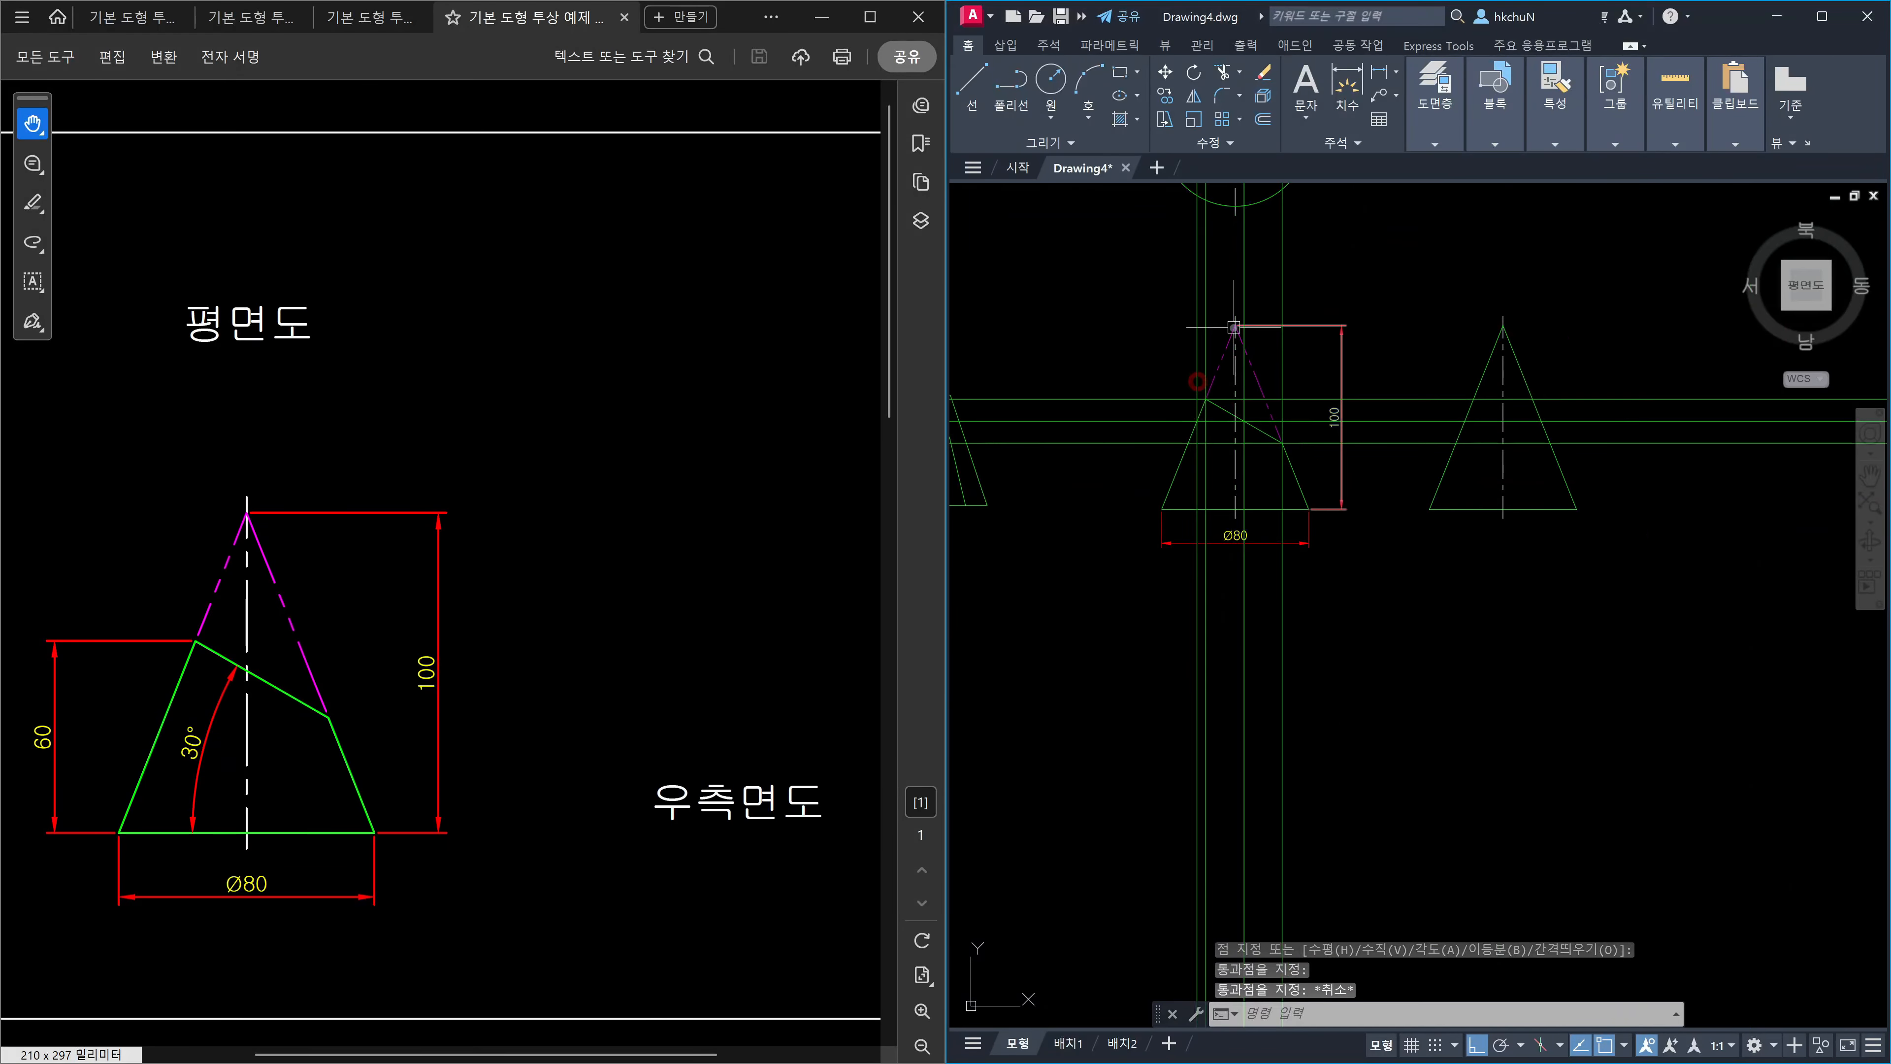
Draw a circle centred on the plan view, with its radius reaching the new vertical construction line on the horizontal center line.
middle_click_drag(1234, 328, 1238, 698)
scroll(1242, 525, "up", 6)
middle_click_drag(1241, 525, 1372, 604)
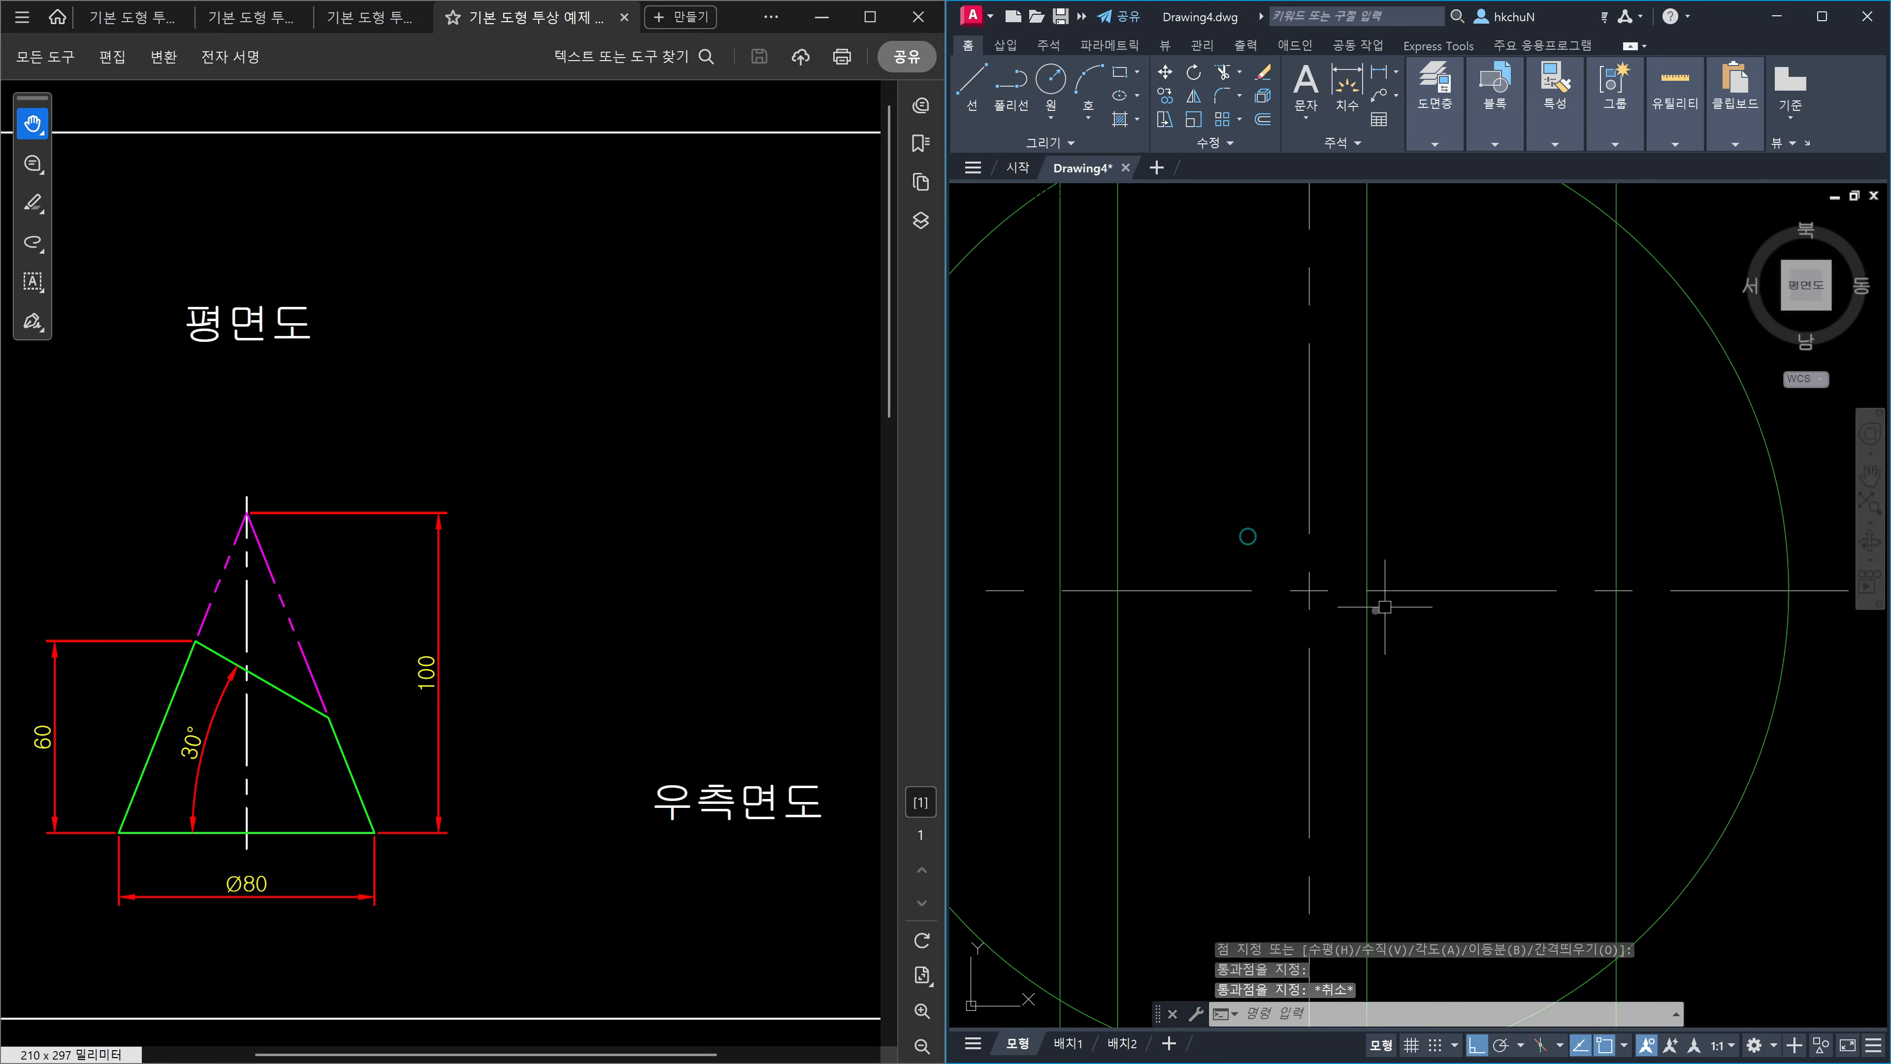
type("c")
key("Return")
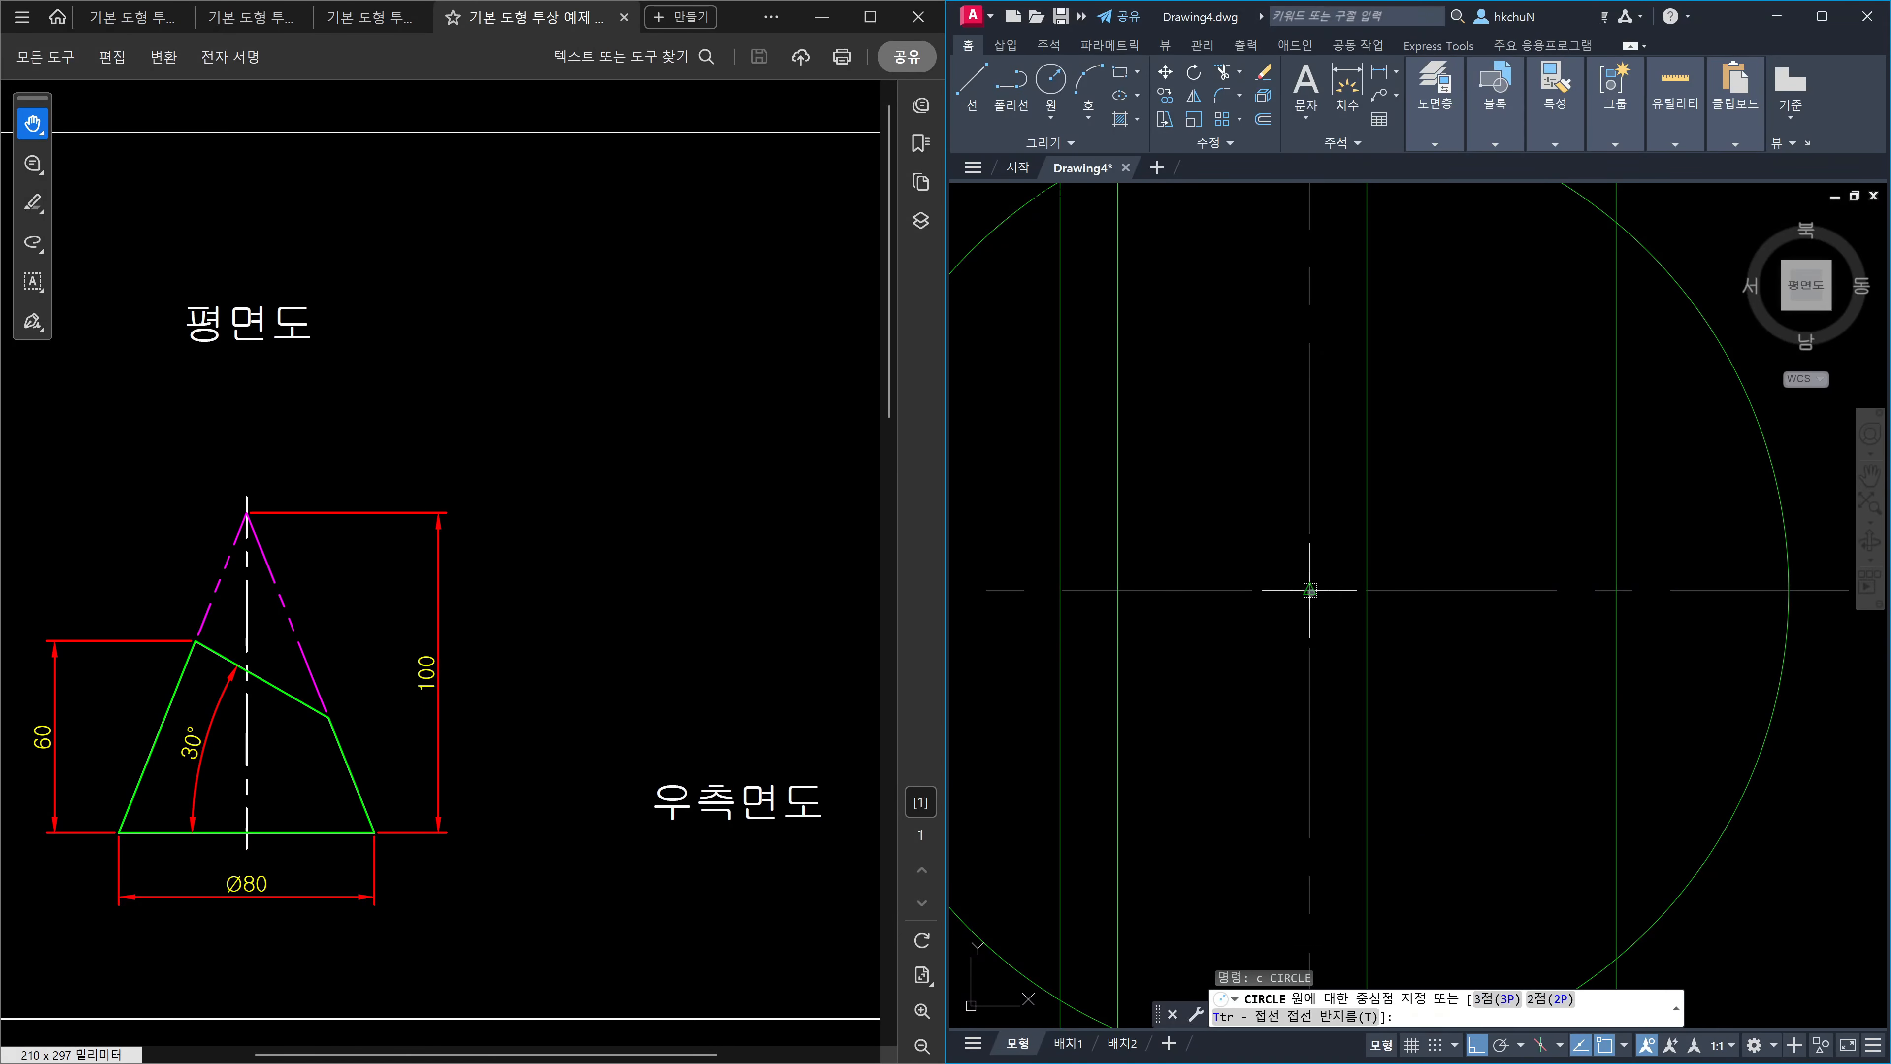
left_click(1310, 590)
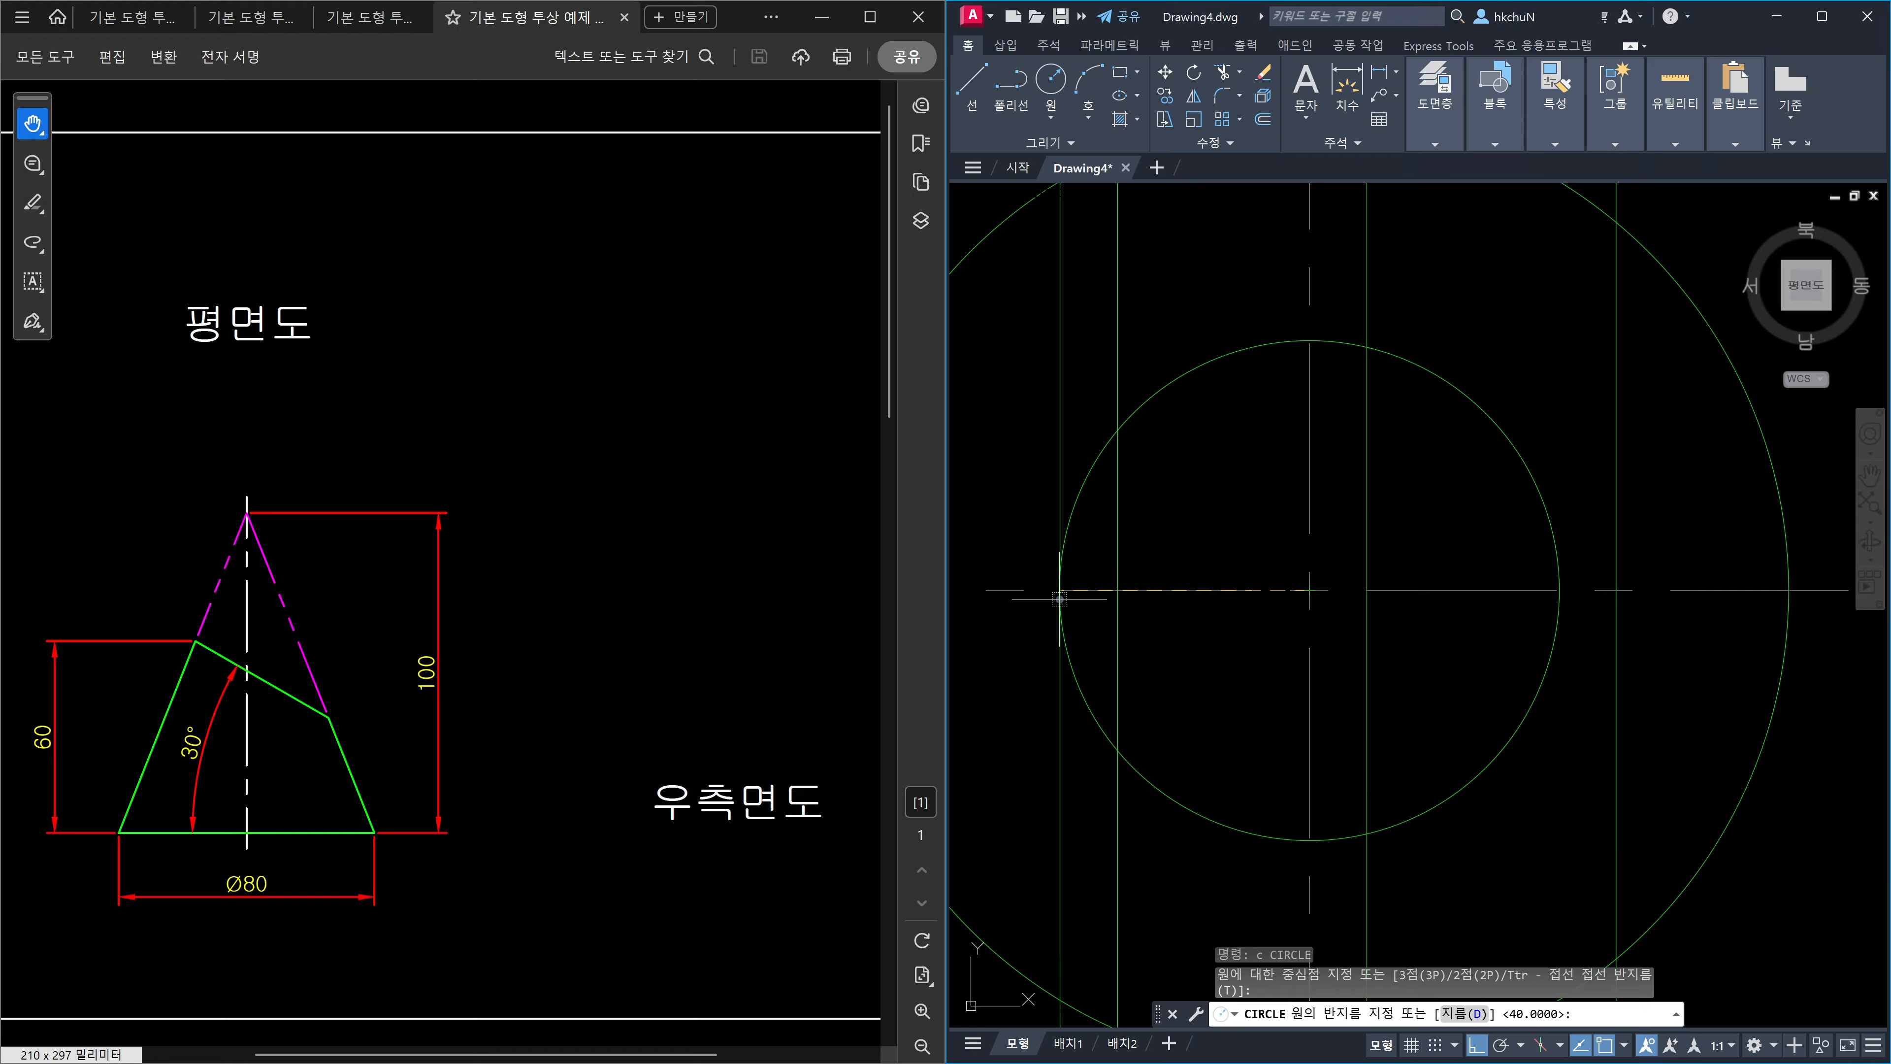
left_click(1063, 580)
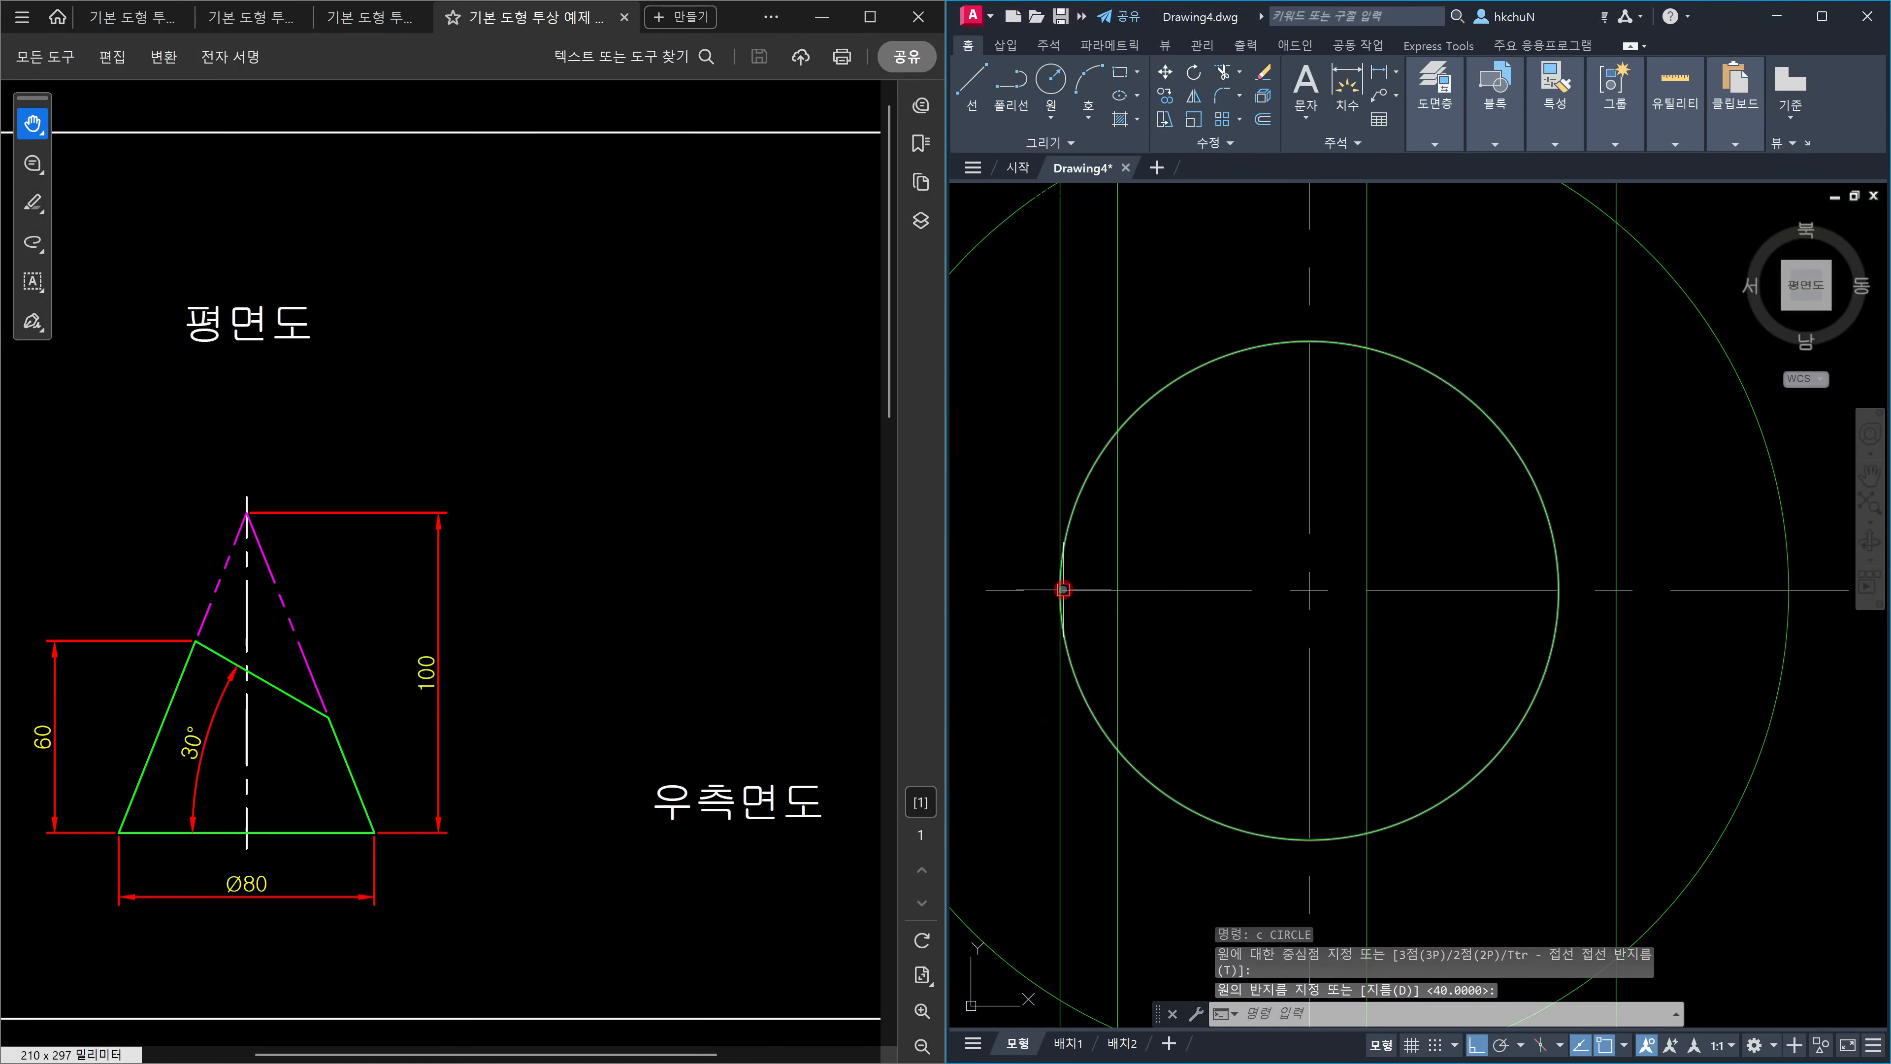
key("Escape")
Change the plan's inner circle and the horizontal construction line through the cut's midpoint to cyan.
scroll(1378, 667, "down", 4)
scroll(1424, 681, "down", 2)
middle_click_drag(1422, 680, 1444, 475)
middle_click_drag(1469, 604, 1440, 479)
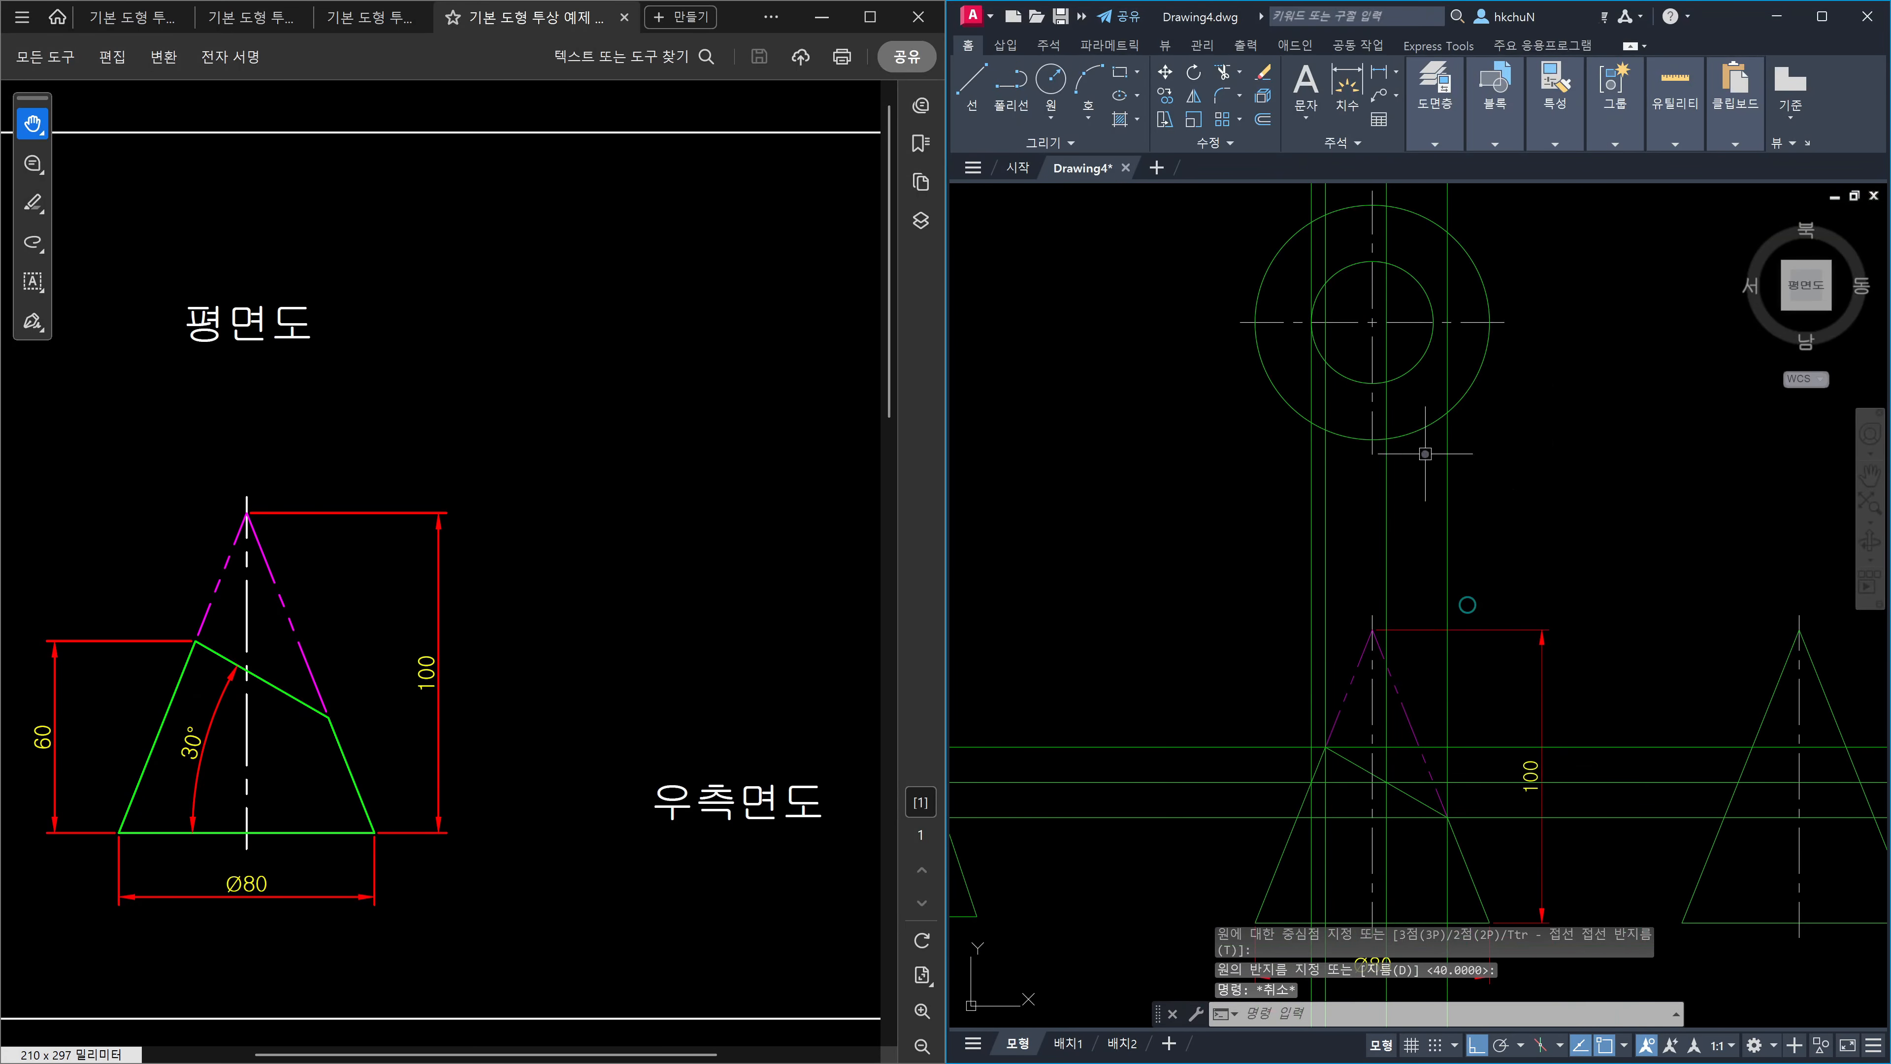
left_click(1414, 376)
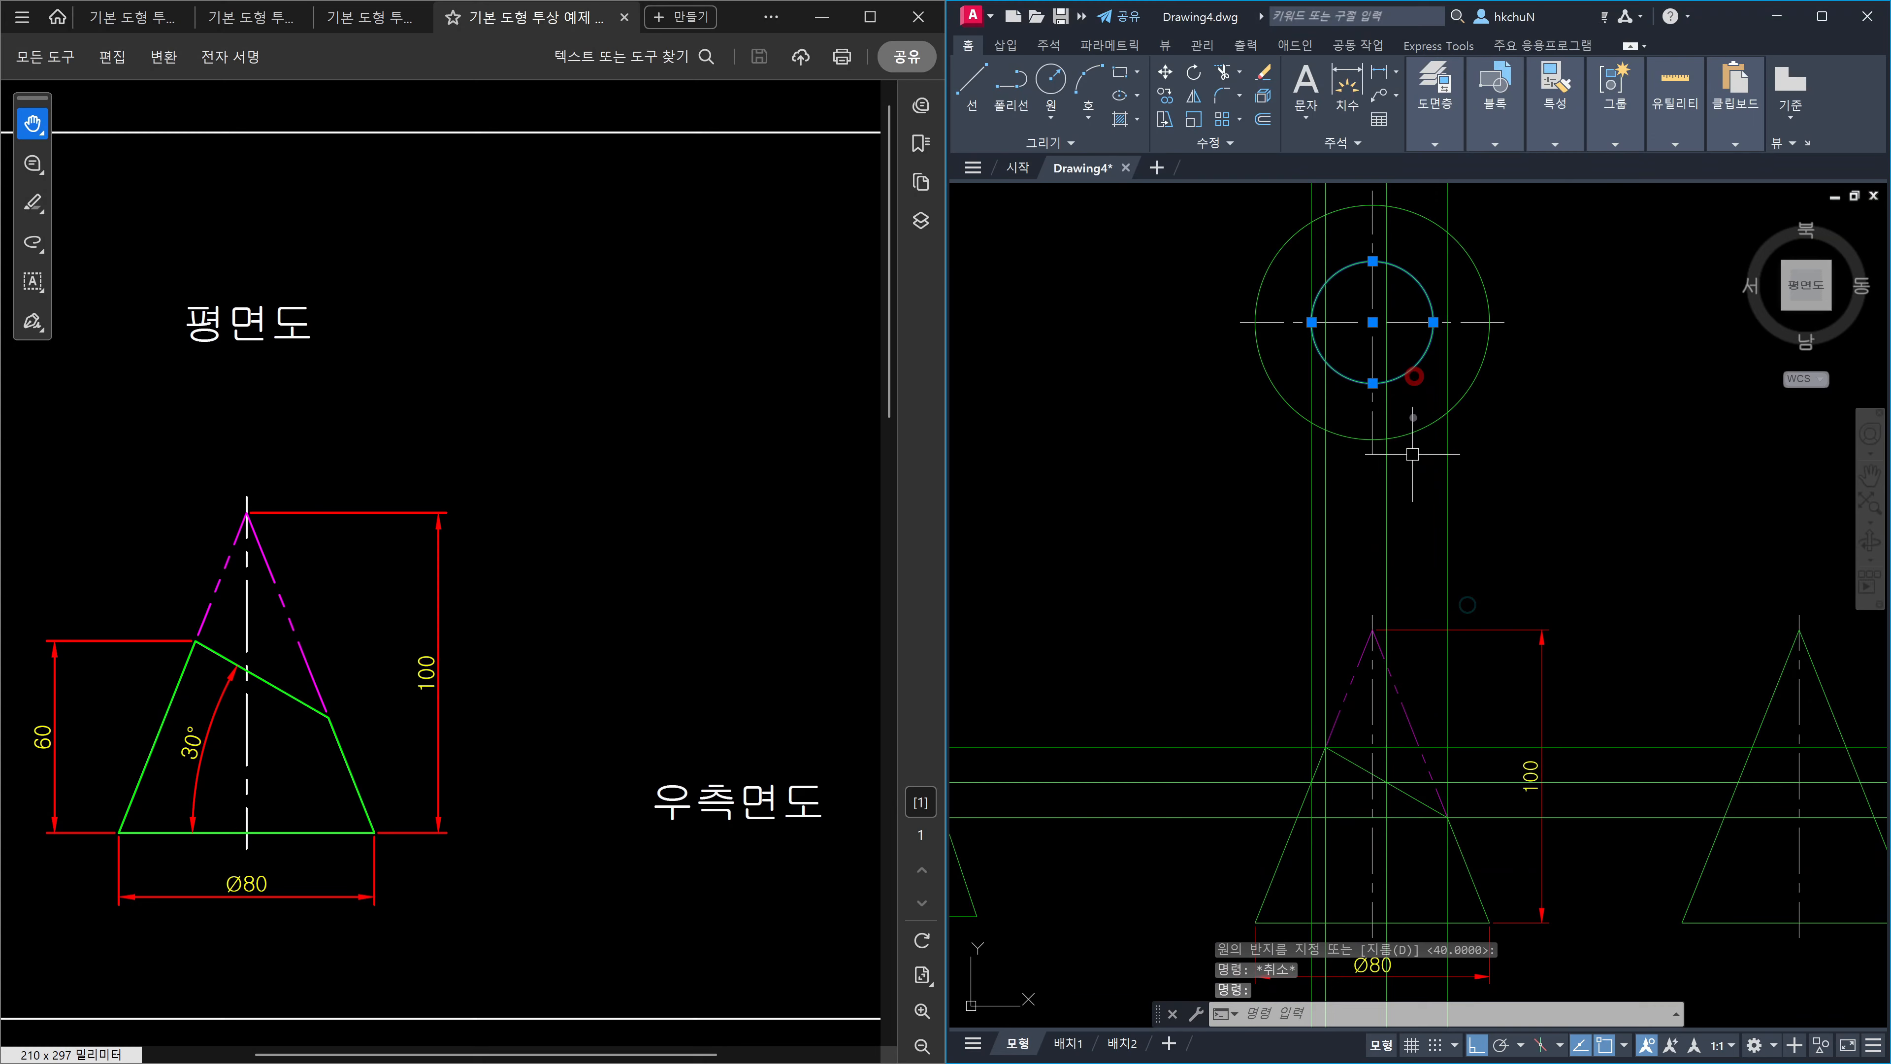
left_click(1482, 782)
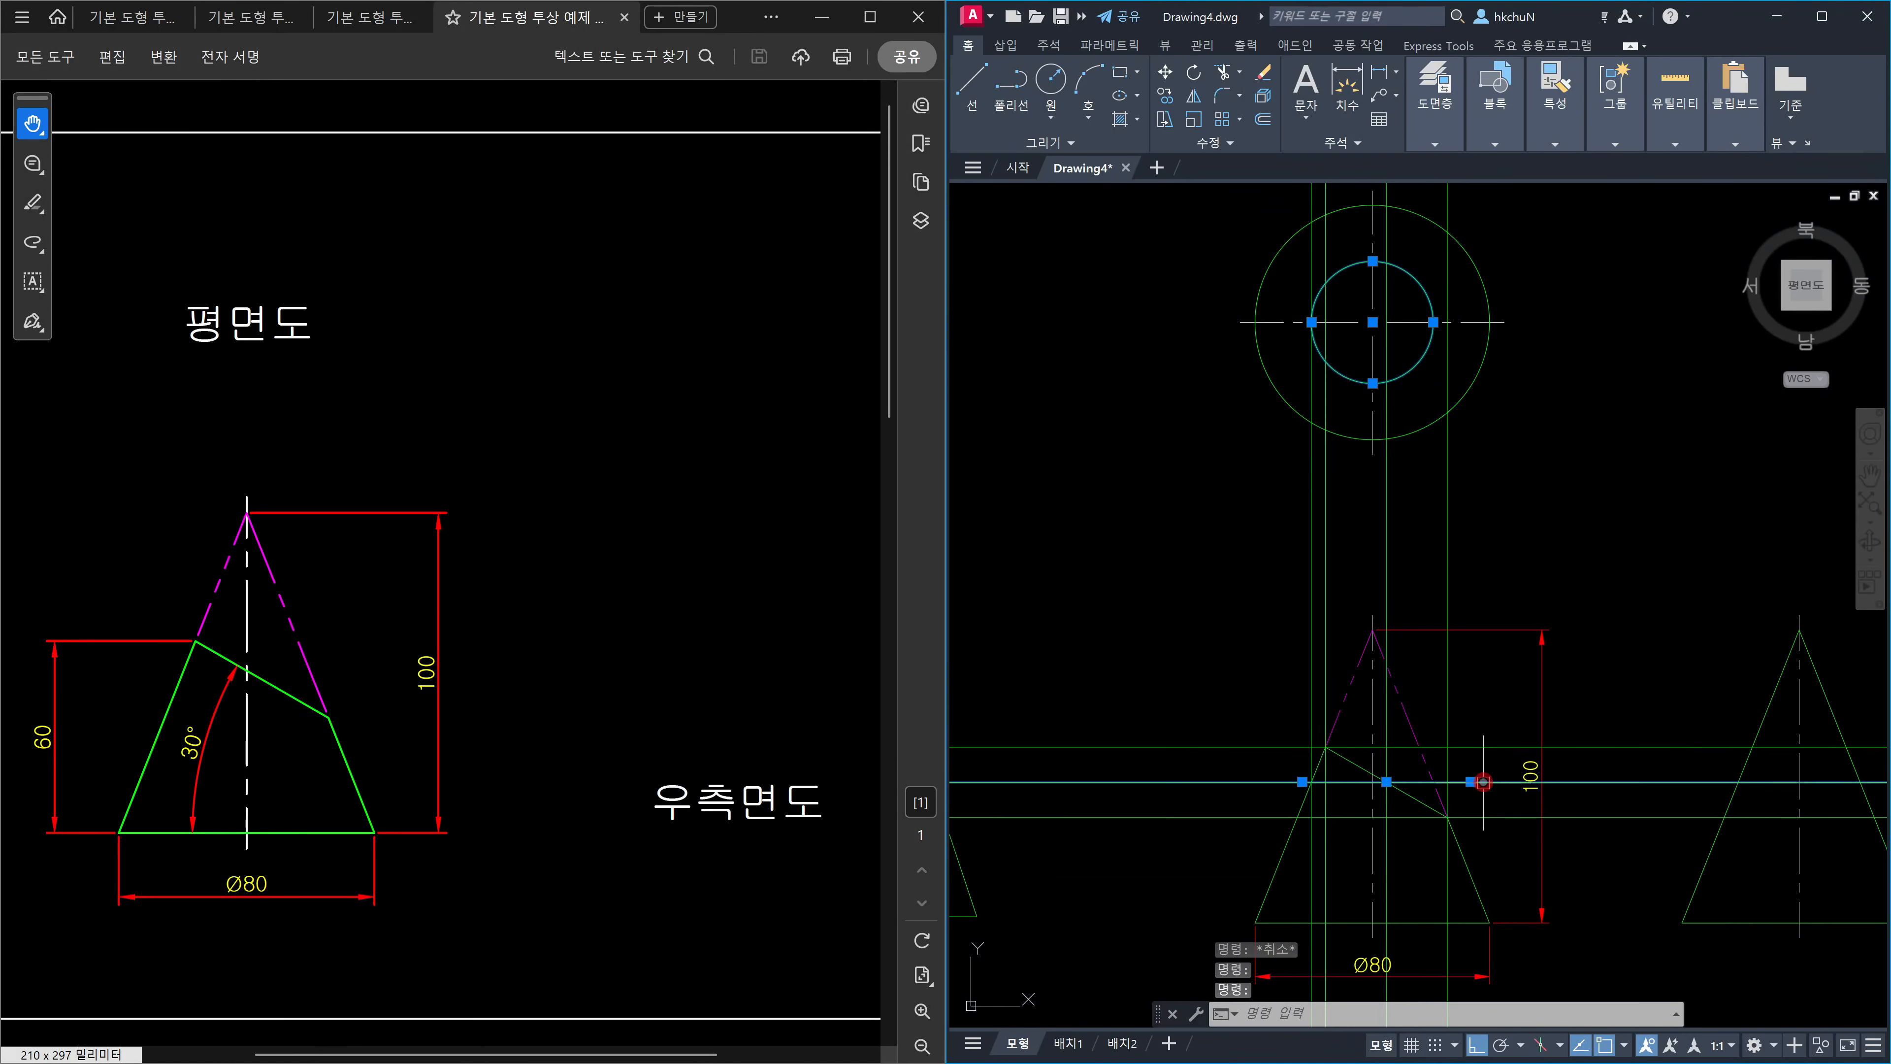
left_click(1556, 143)
left_click(1642, 169)
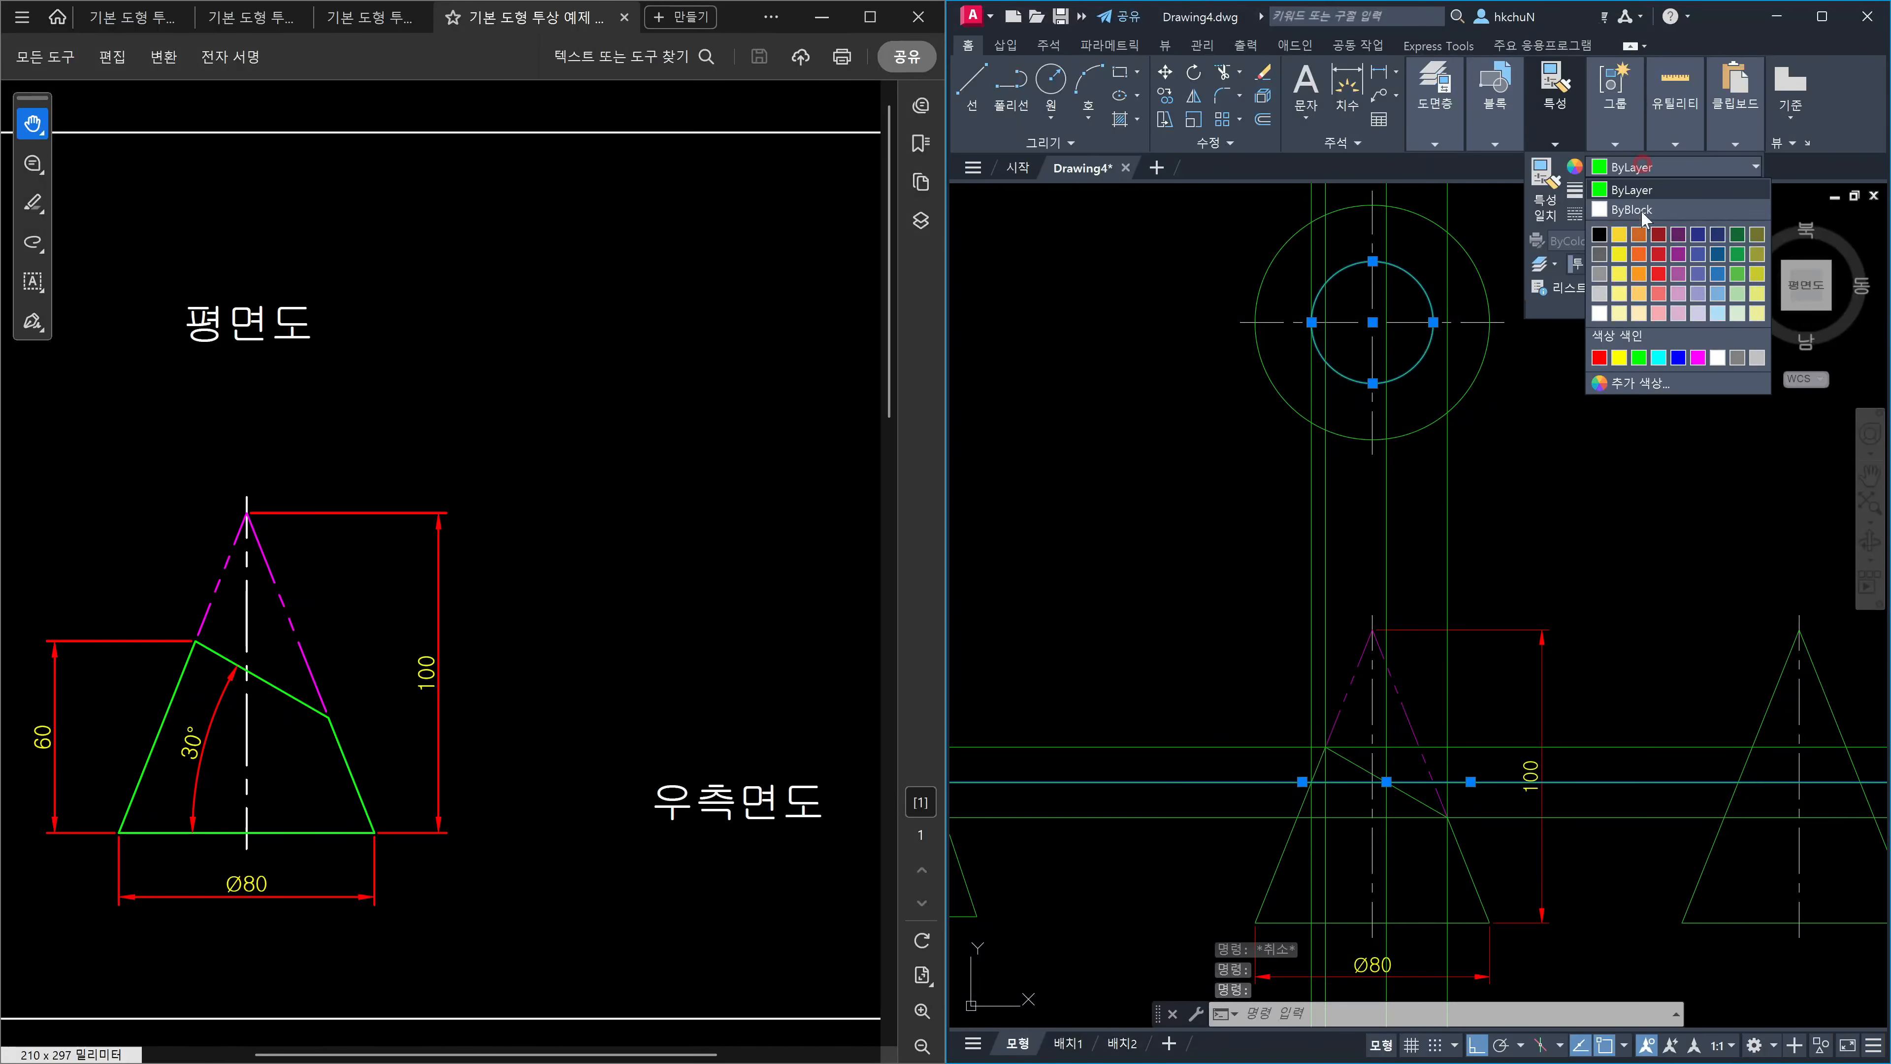
left_click(1659, 358)
key("Escape")
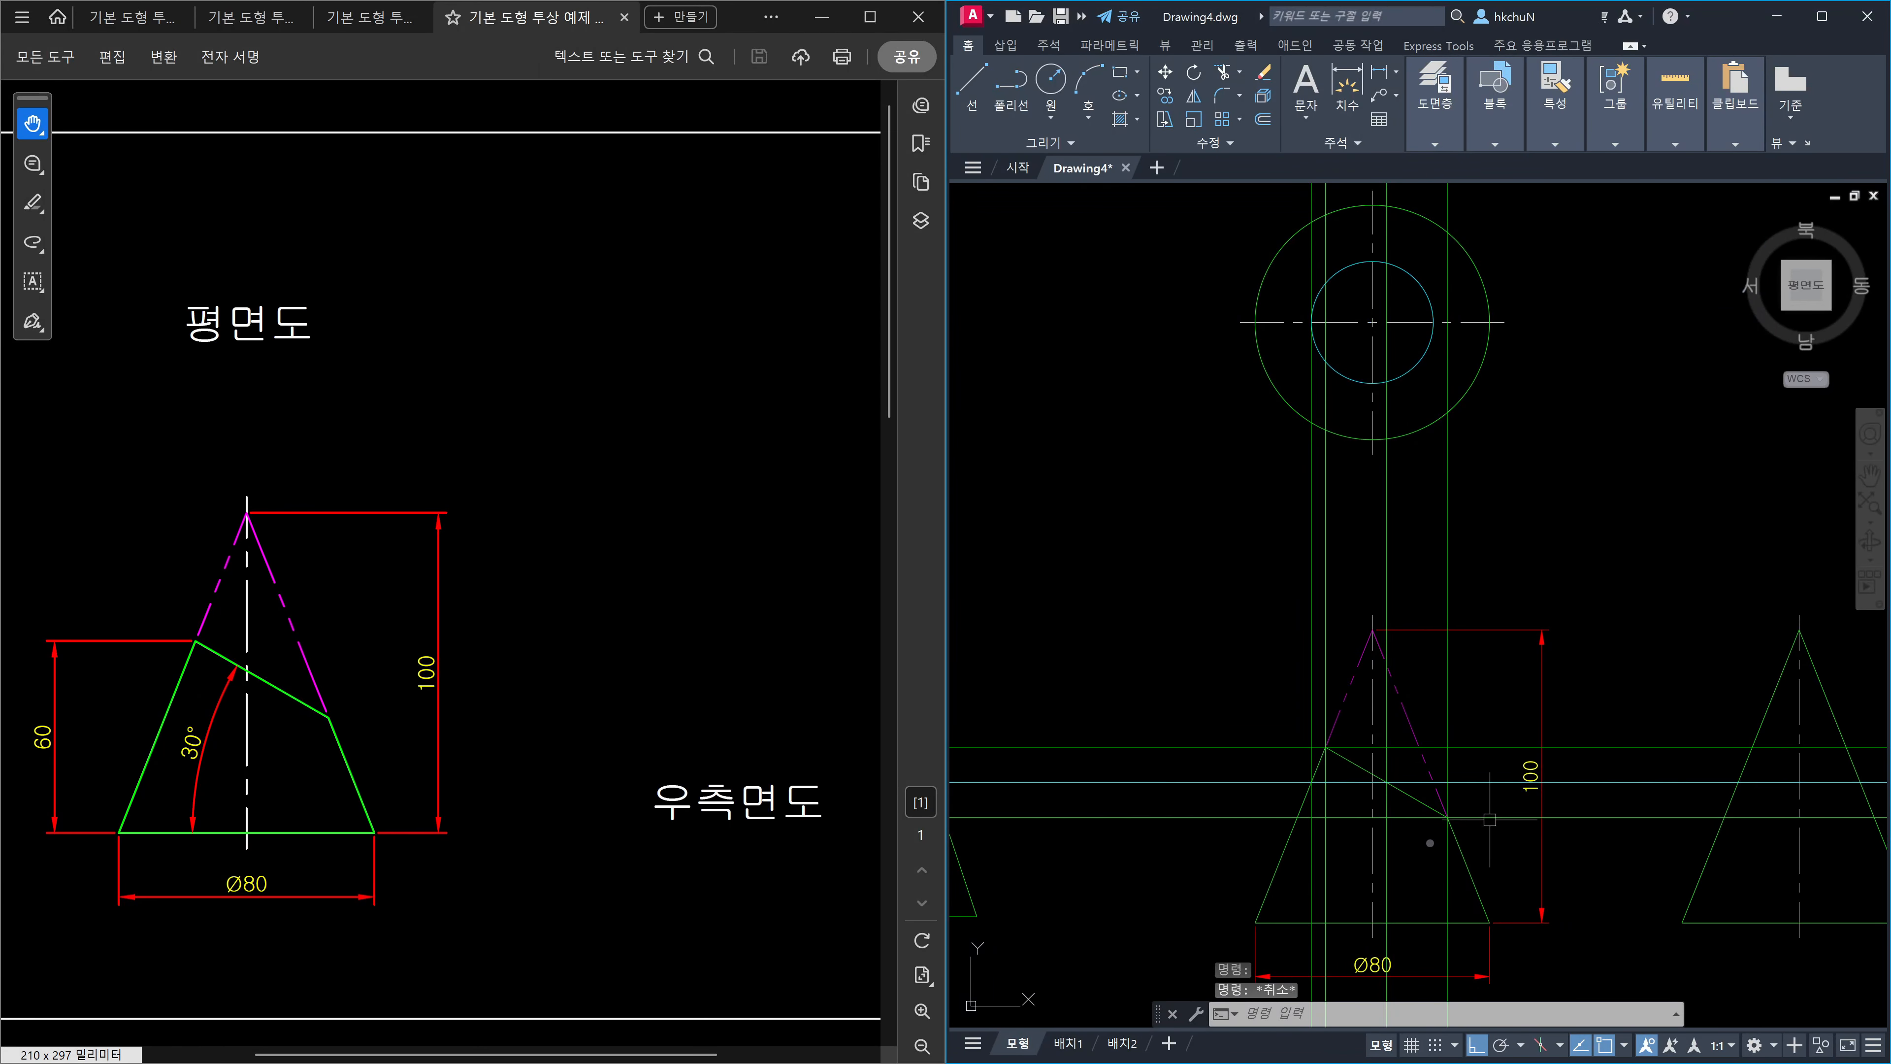
Examine where the vertical construction line through the cut's midpoint crosses the cyan circle in the plan view.
middle_click_drag(1340, 833, 1351, 799)
left_click(1422, 333)
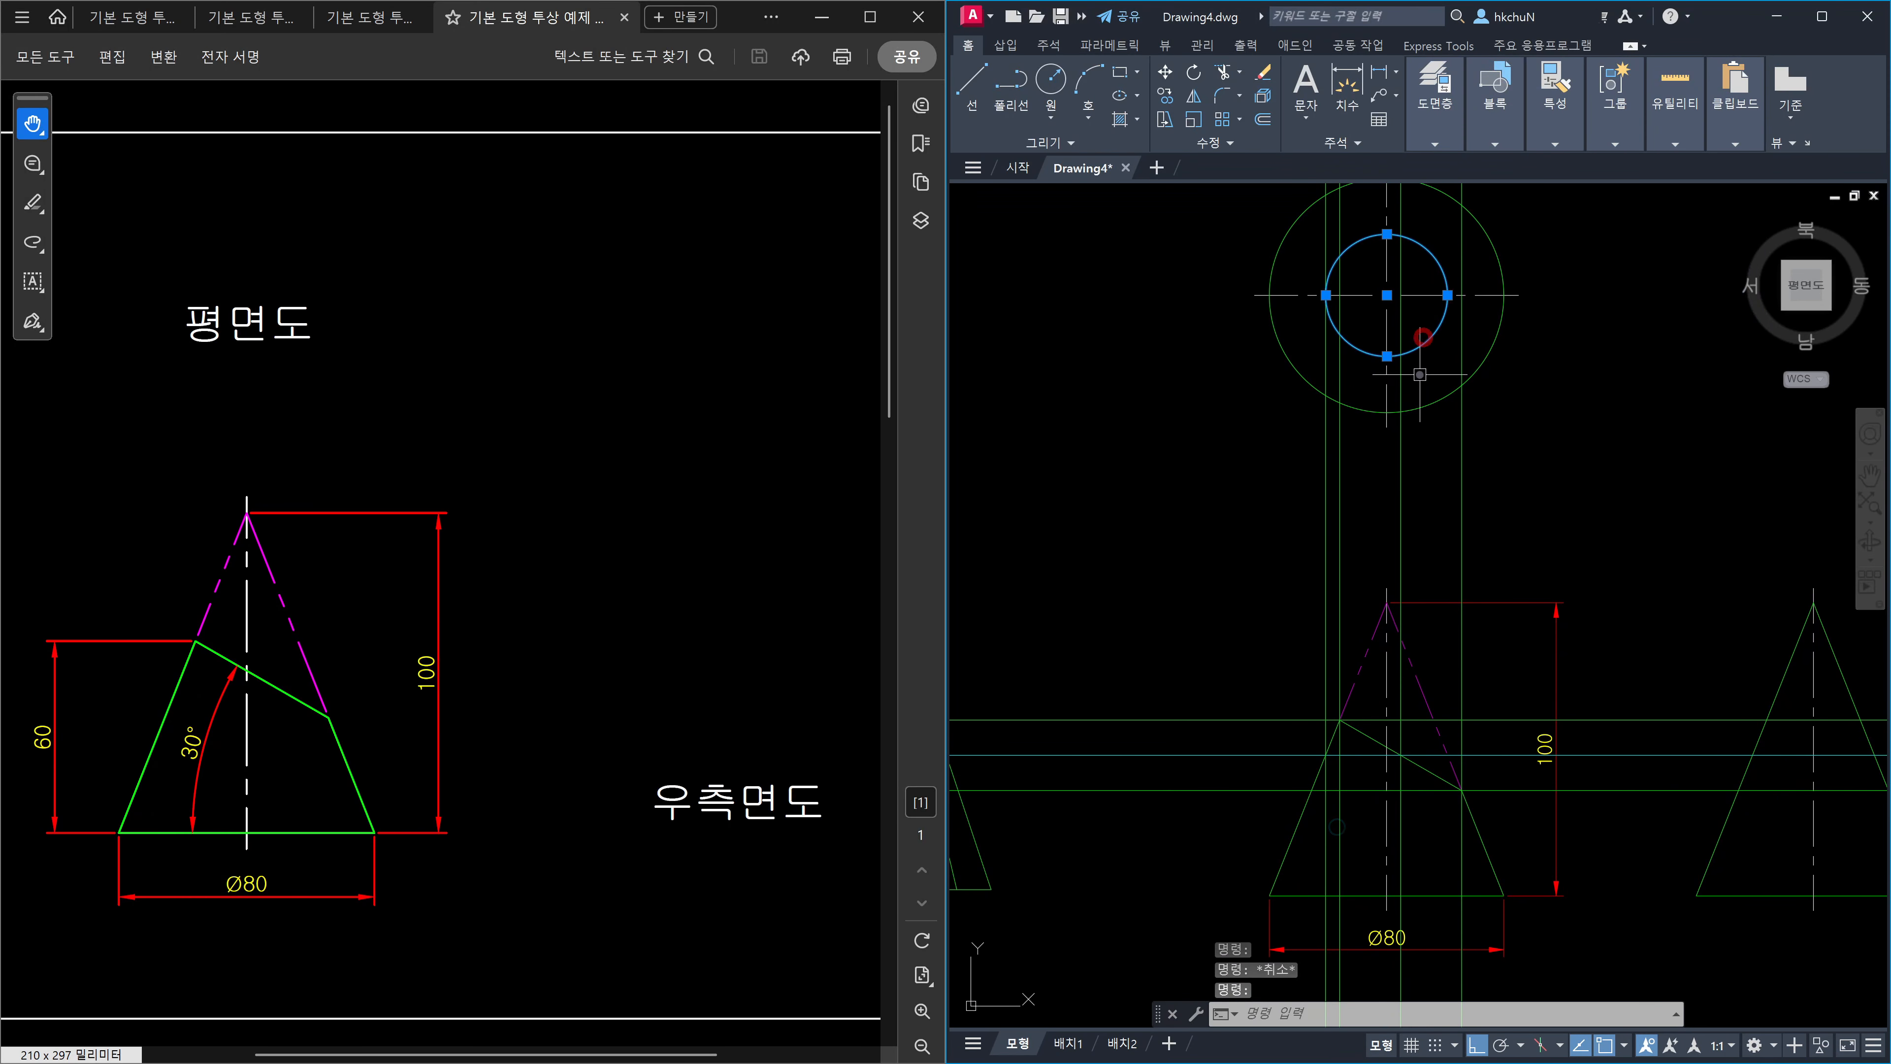
scroll(1436, 774, "up", 2)
left_click(1384, 703)
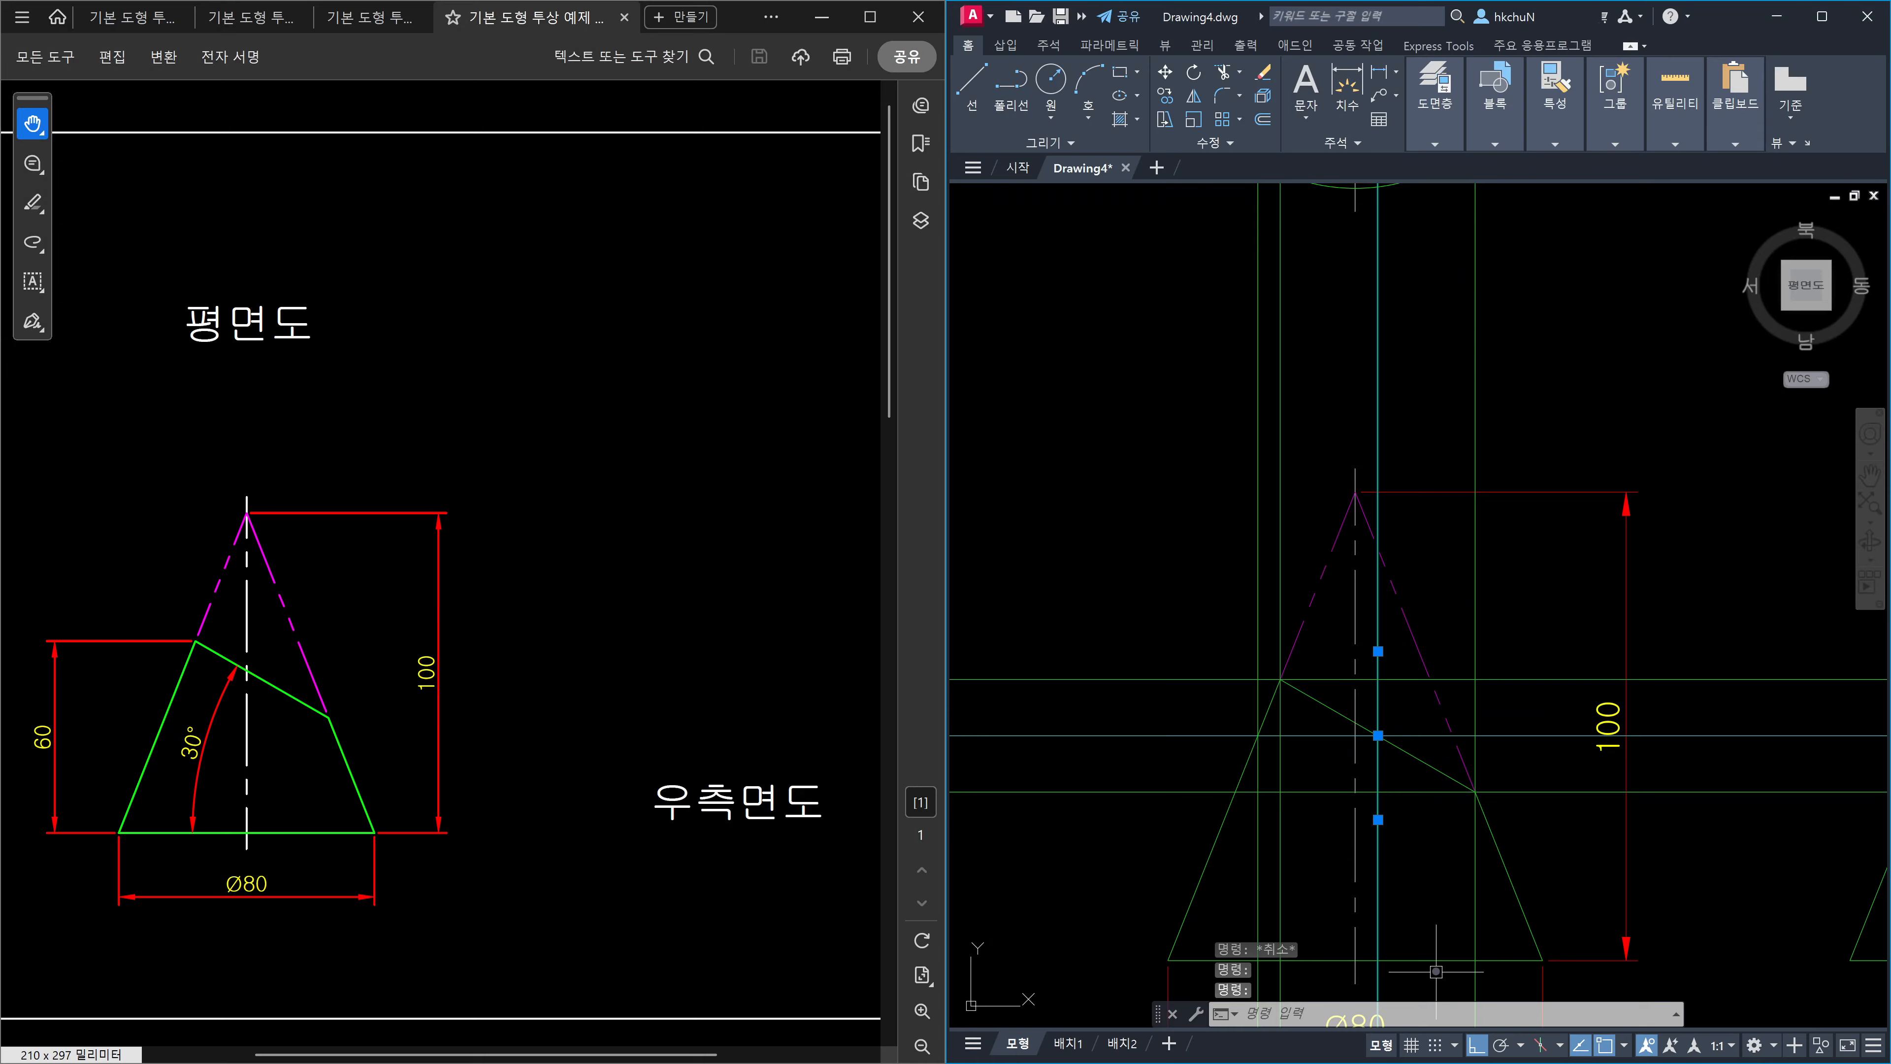
scroll(1370, 737, "down", 3)
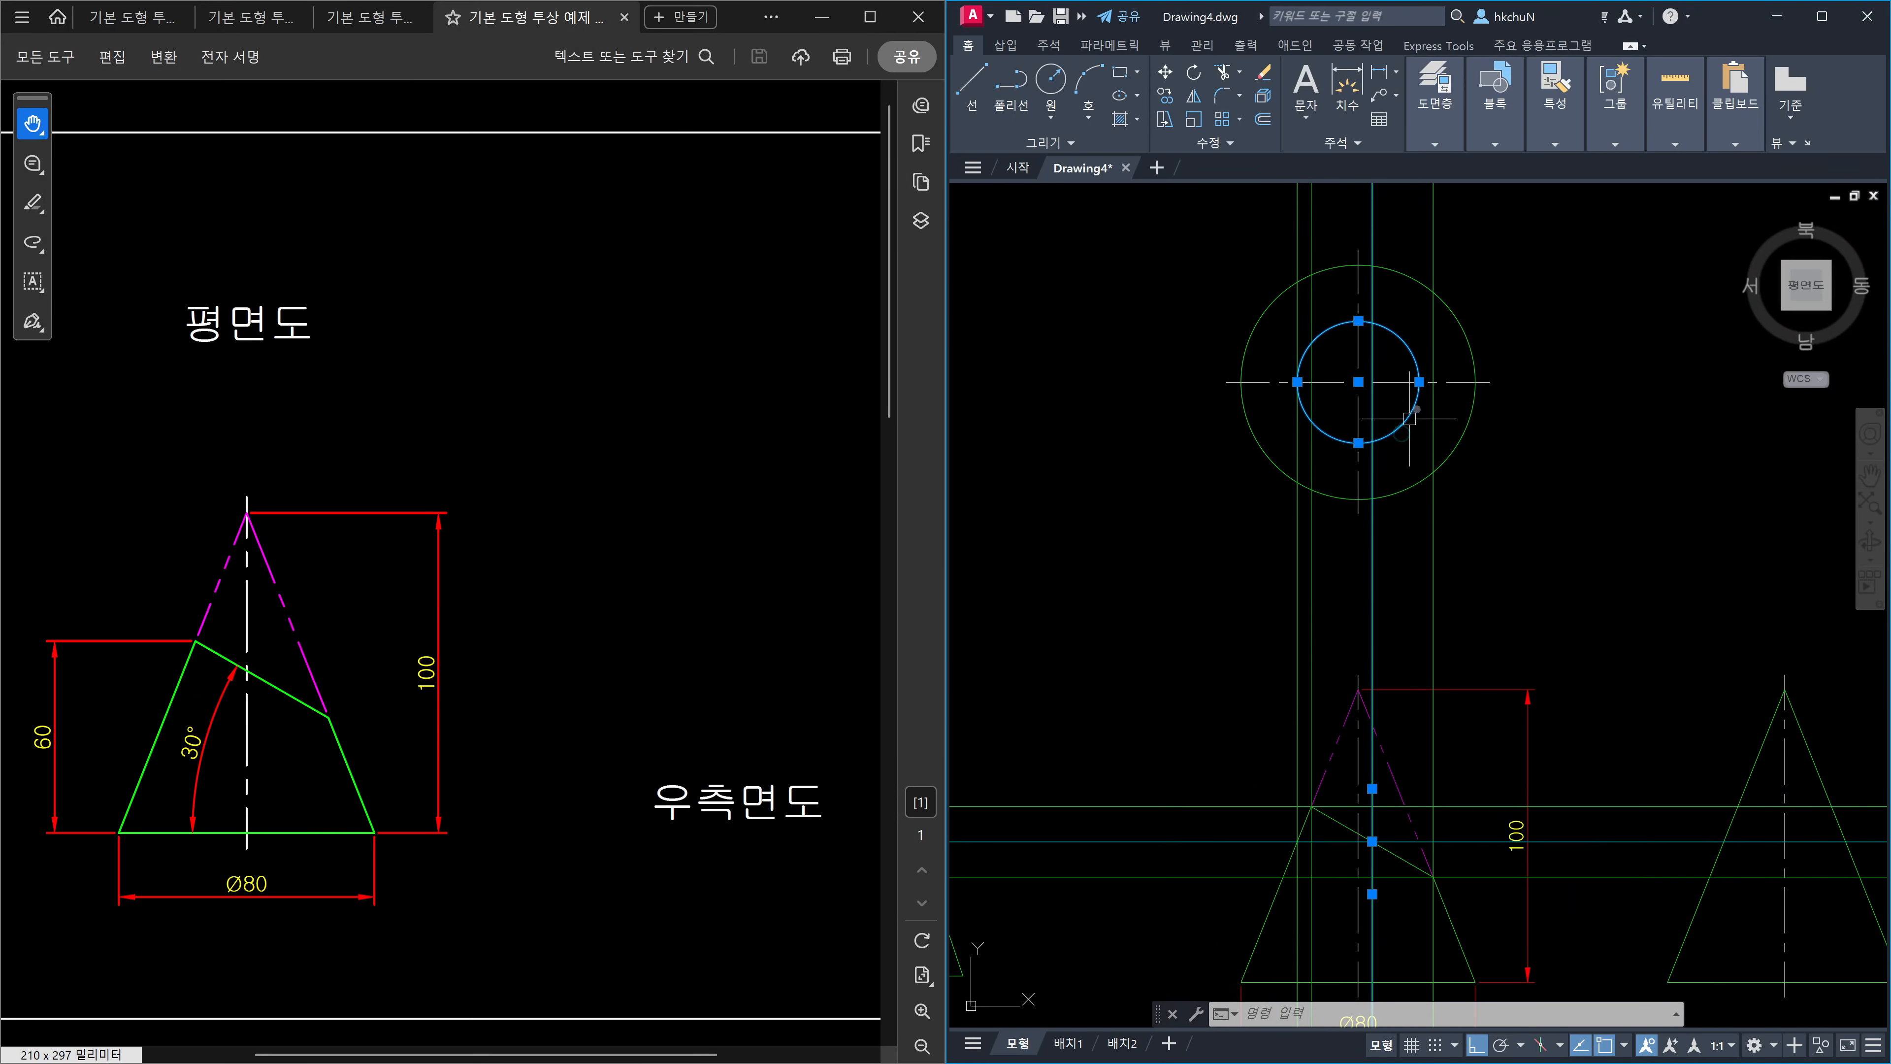
key("Escape")
key("Escape")
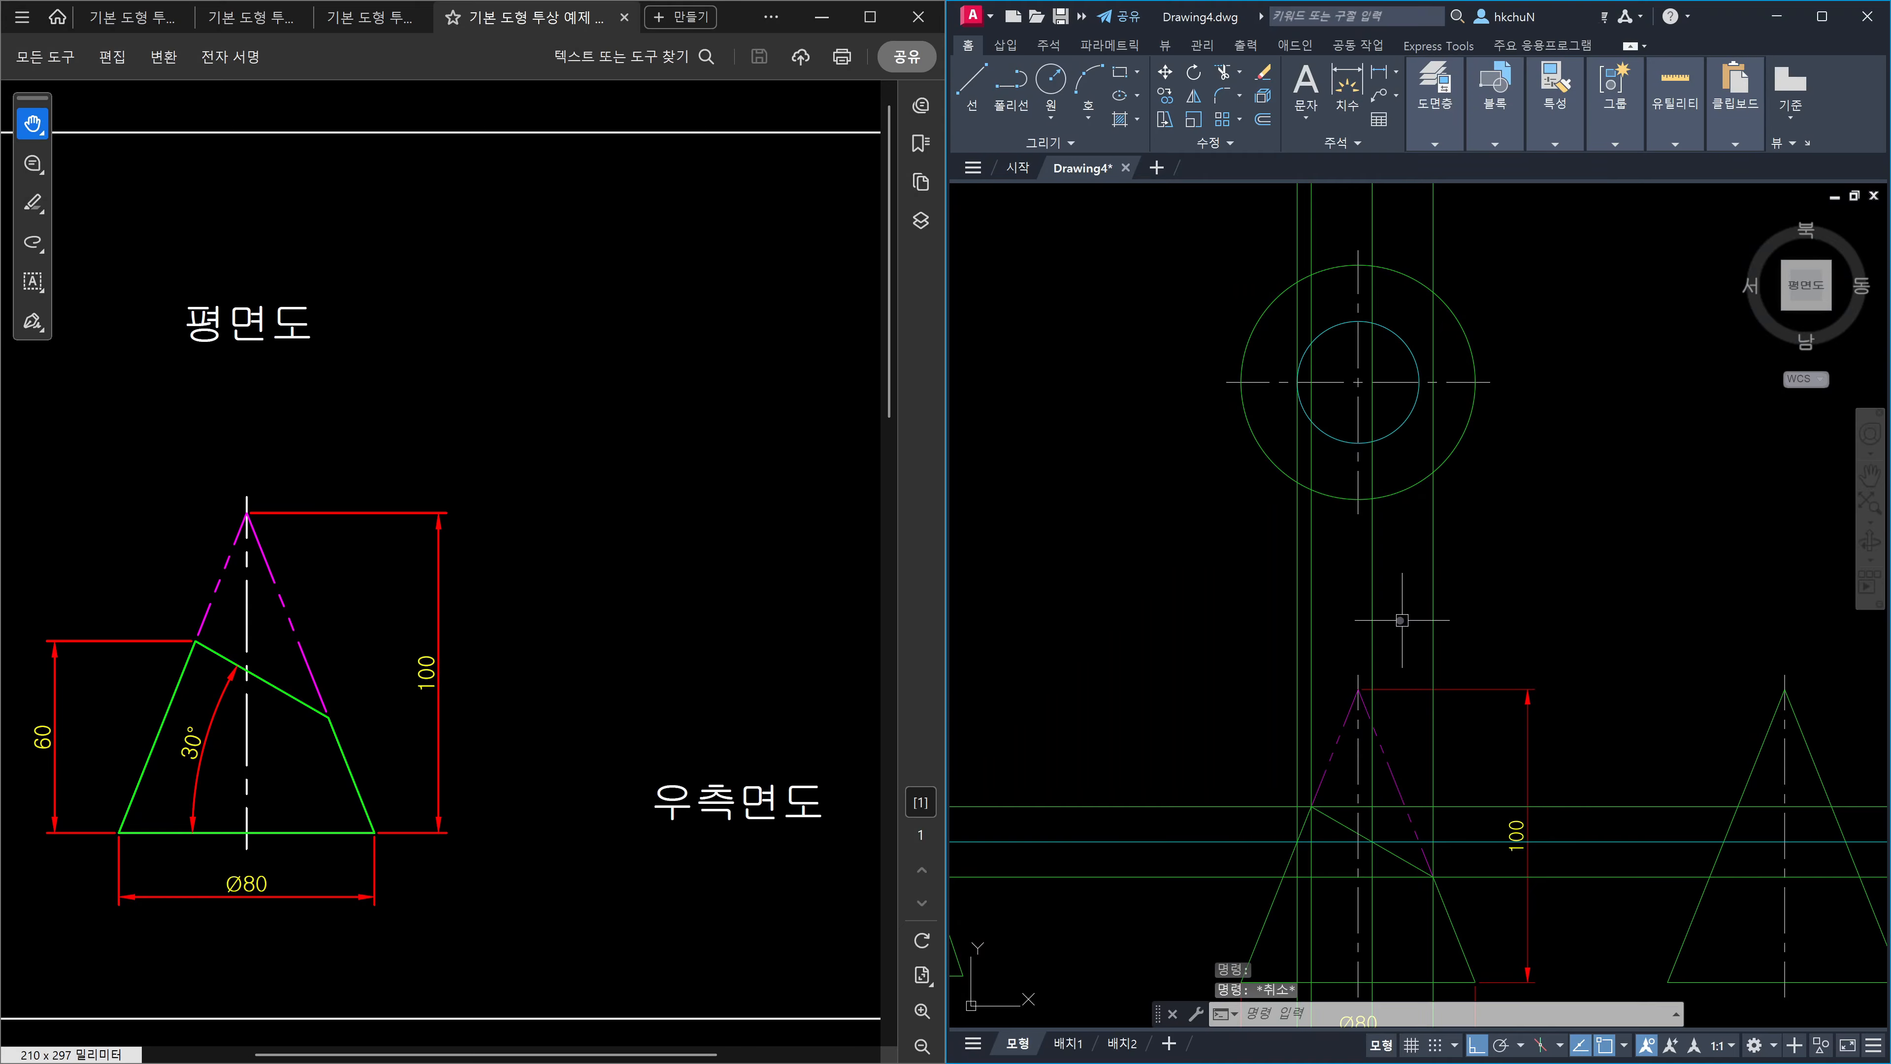
left_click(1373, 615)
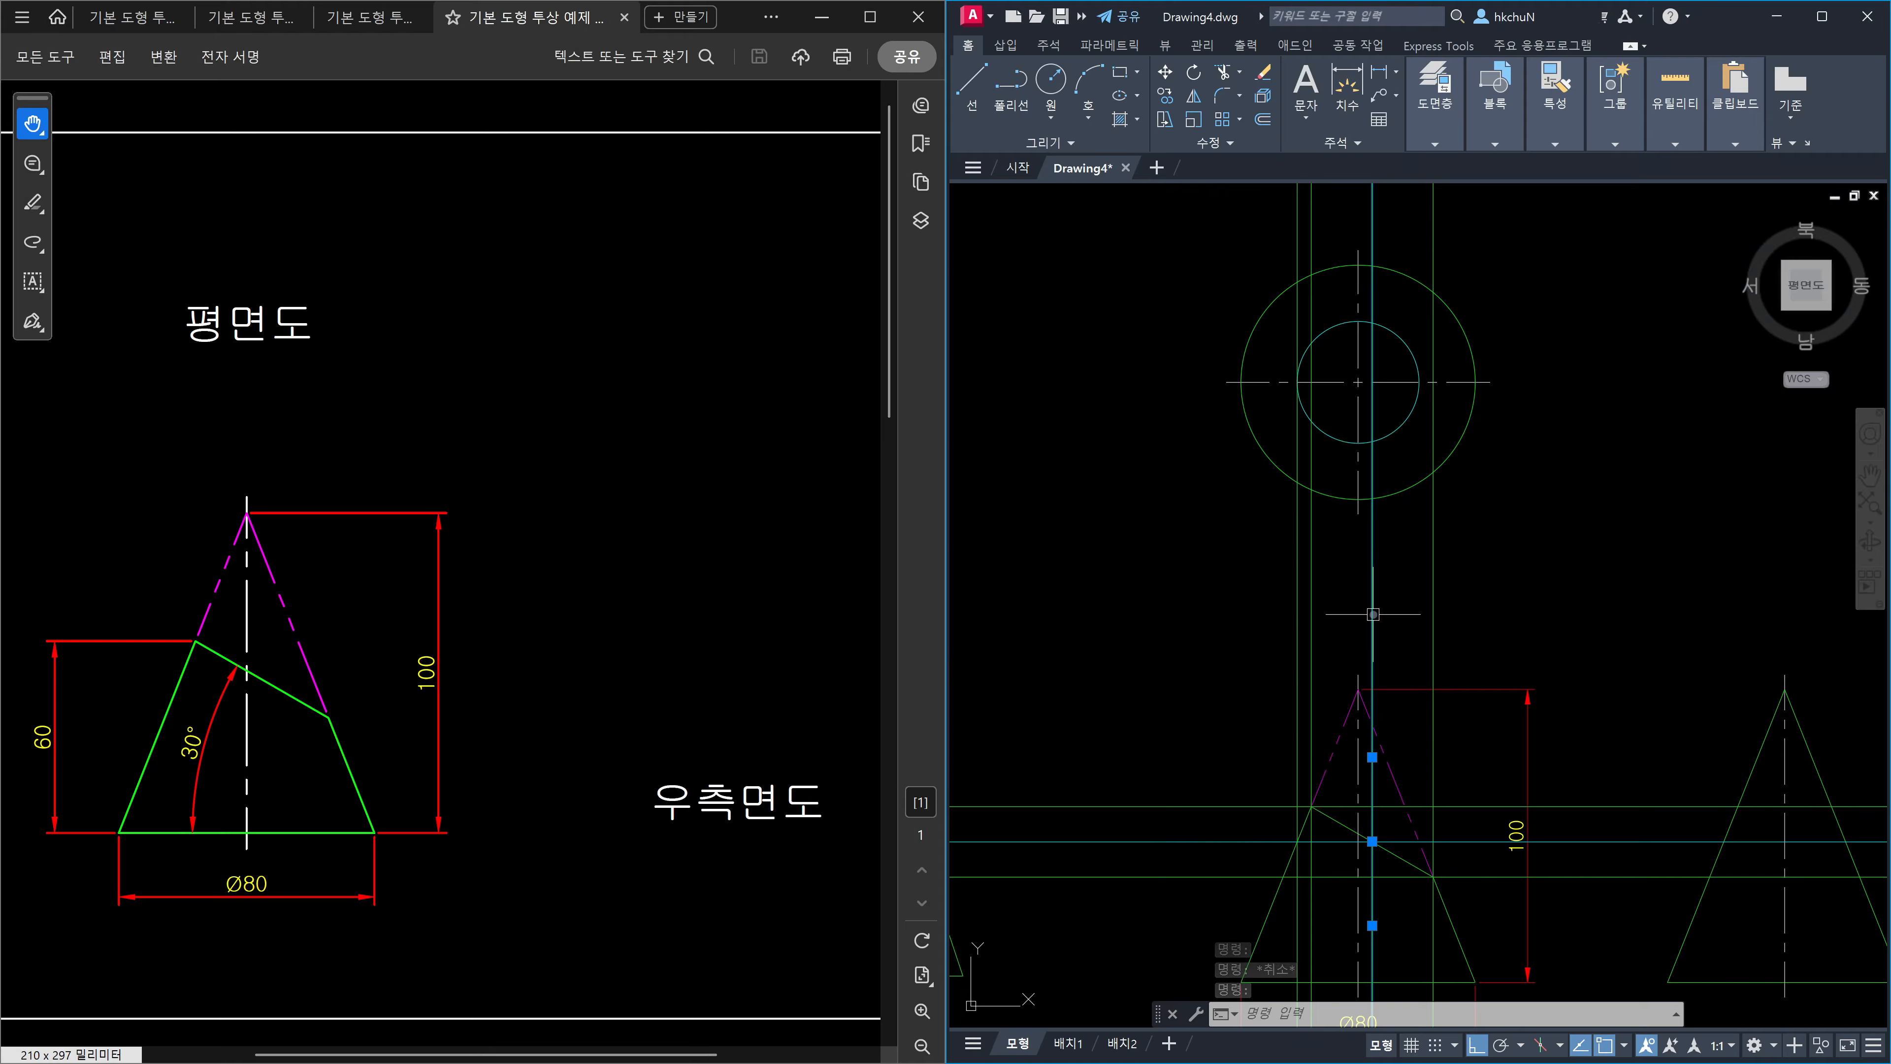
scroll(1376, 325, "up", 3)
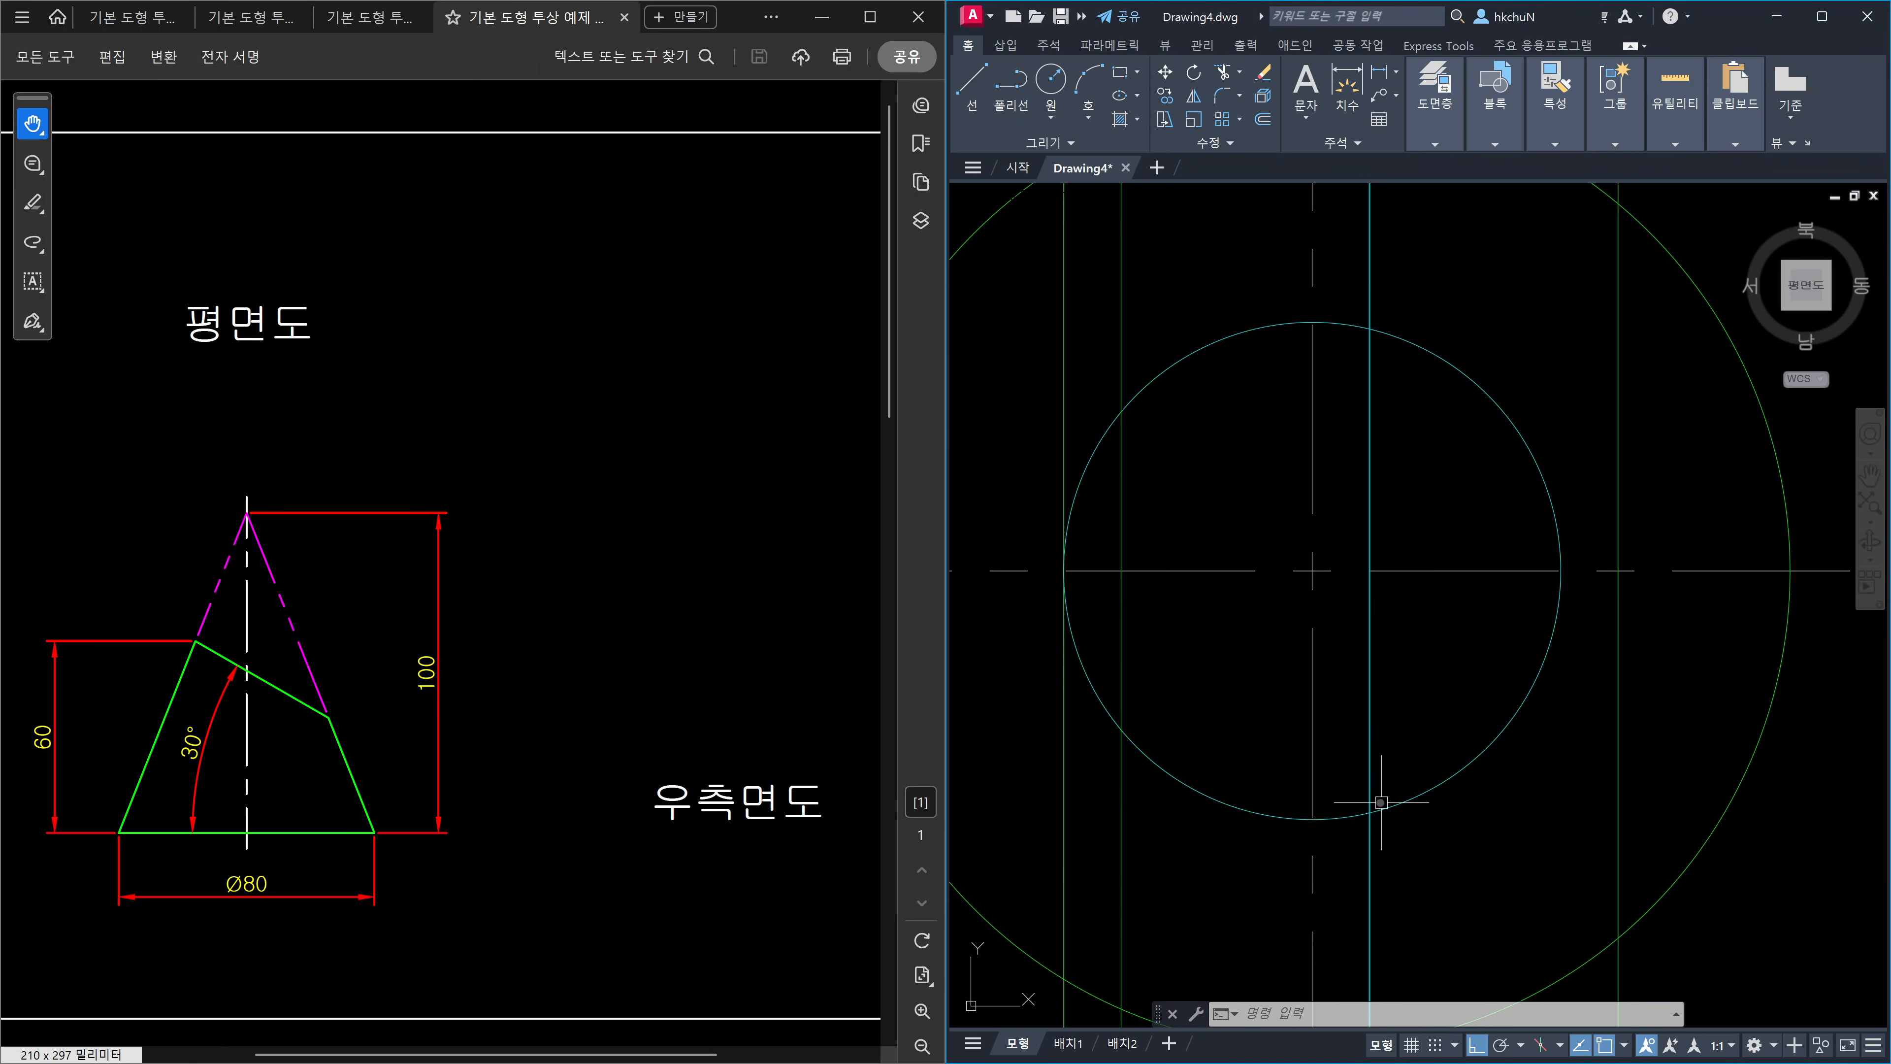
key("Escape")
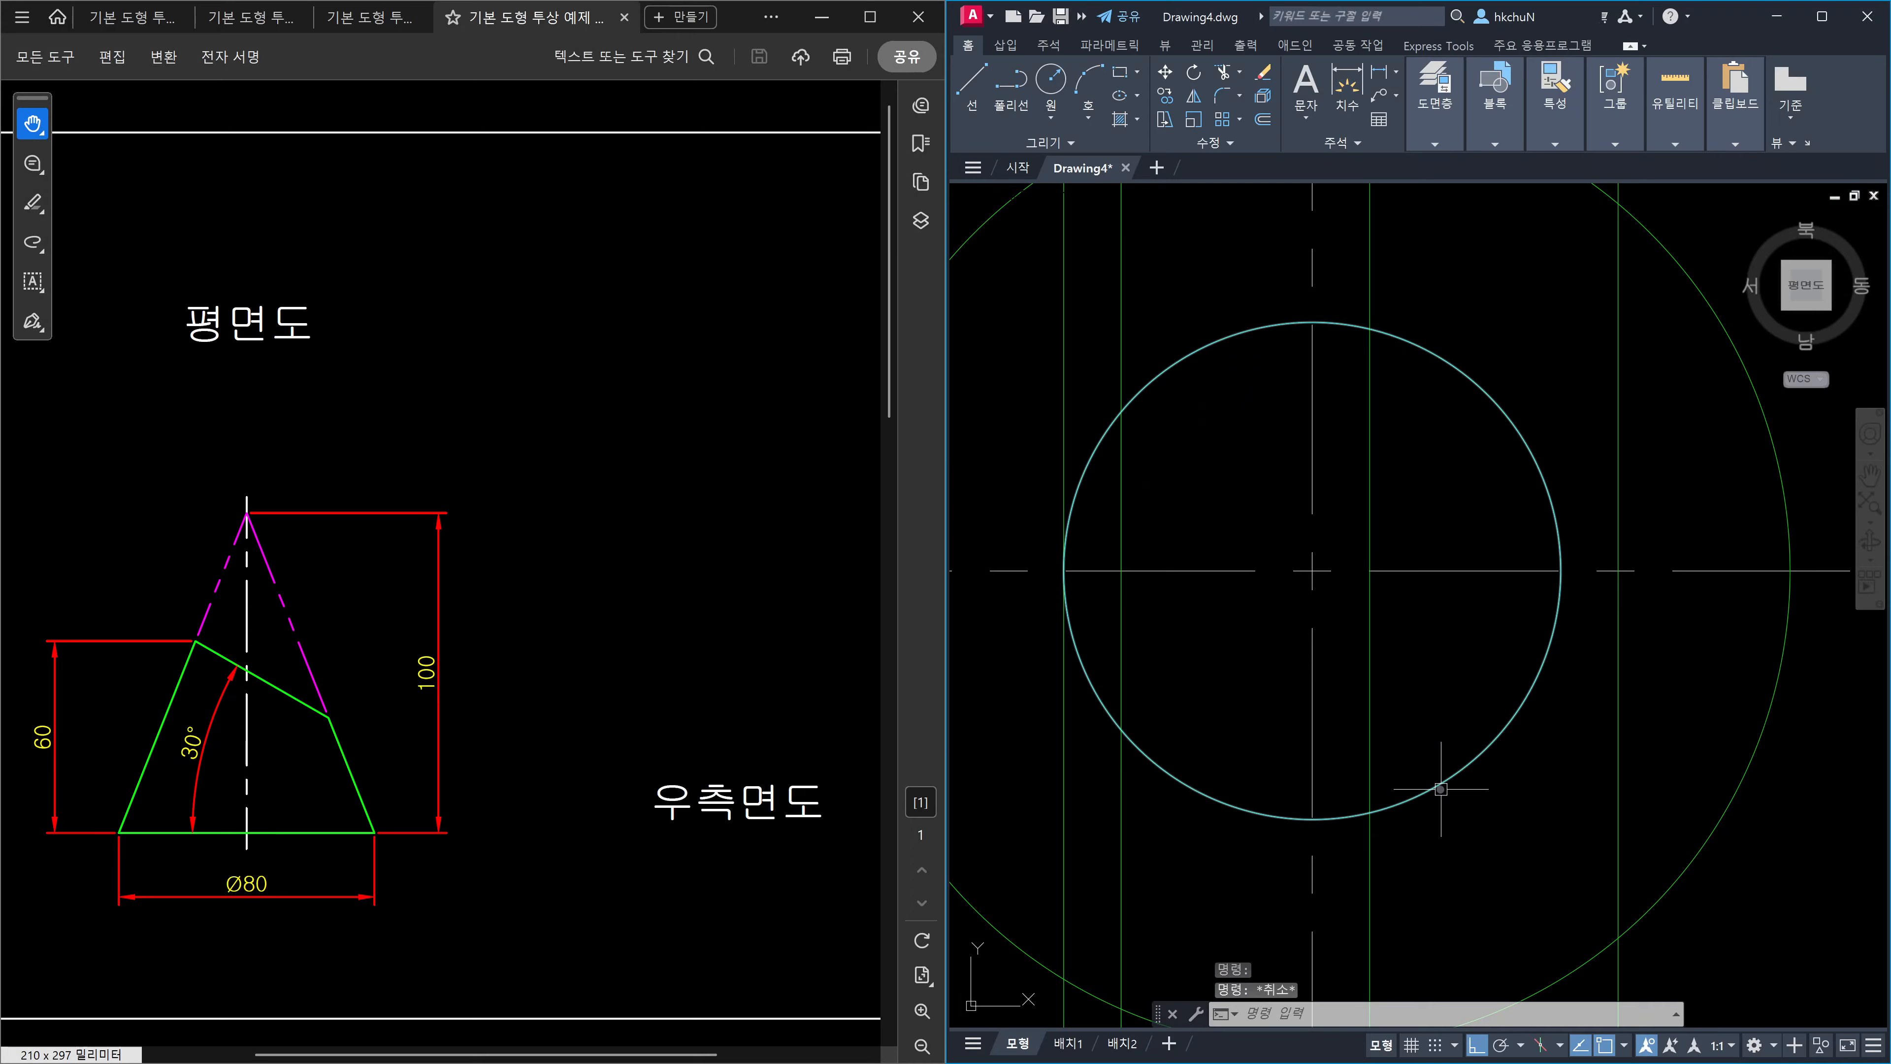
left_click(1443, 782)
left_click(1374, 866)
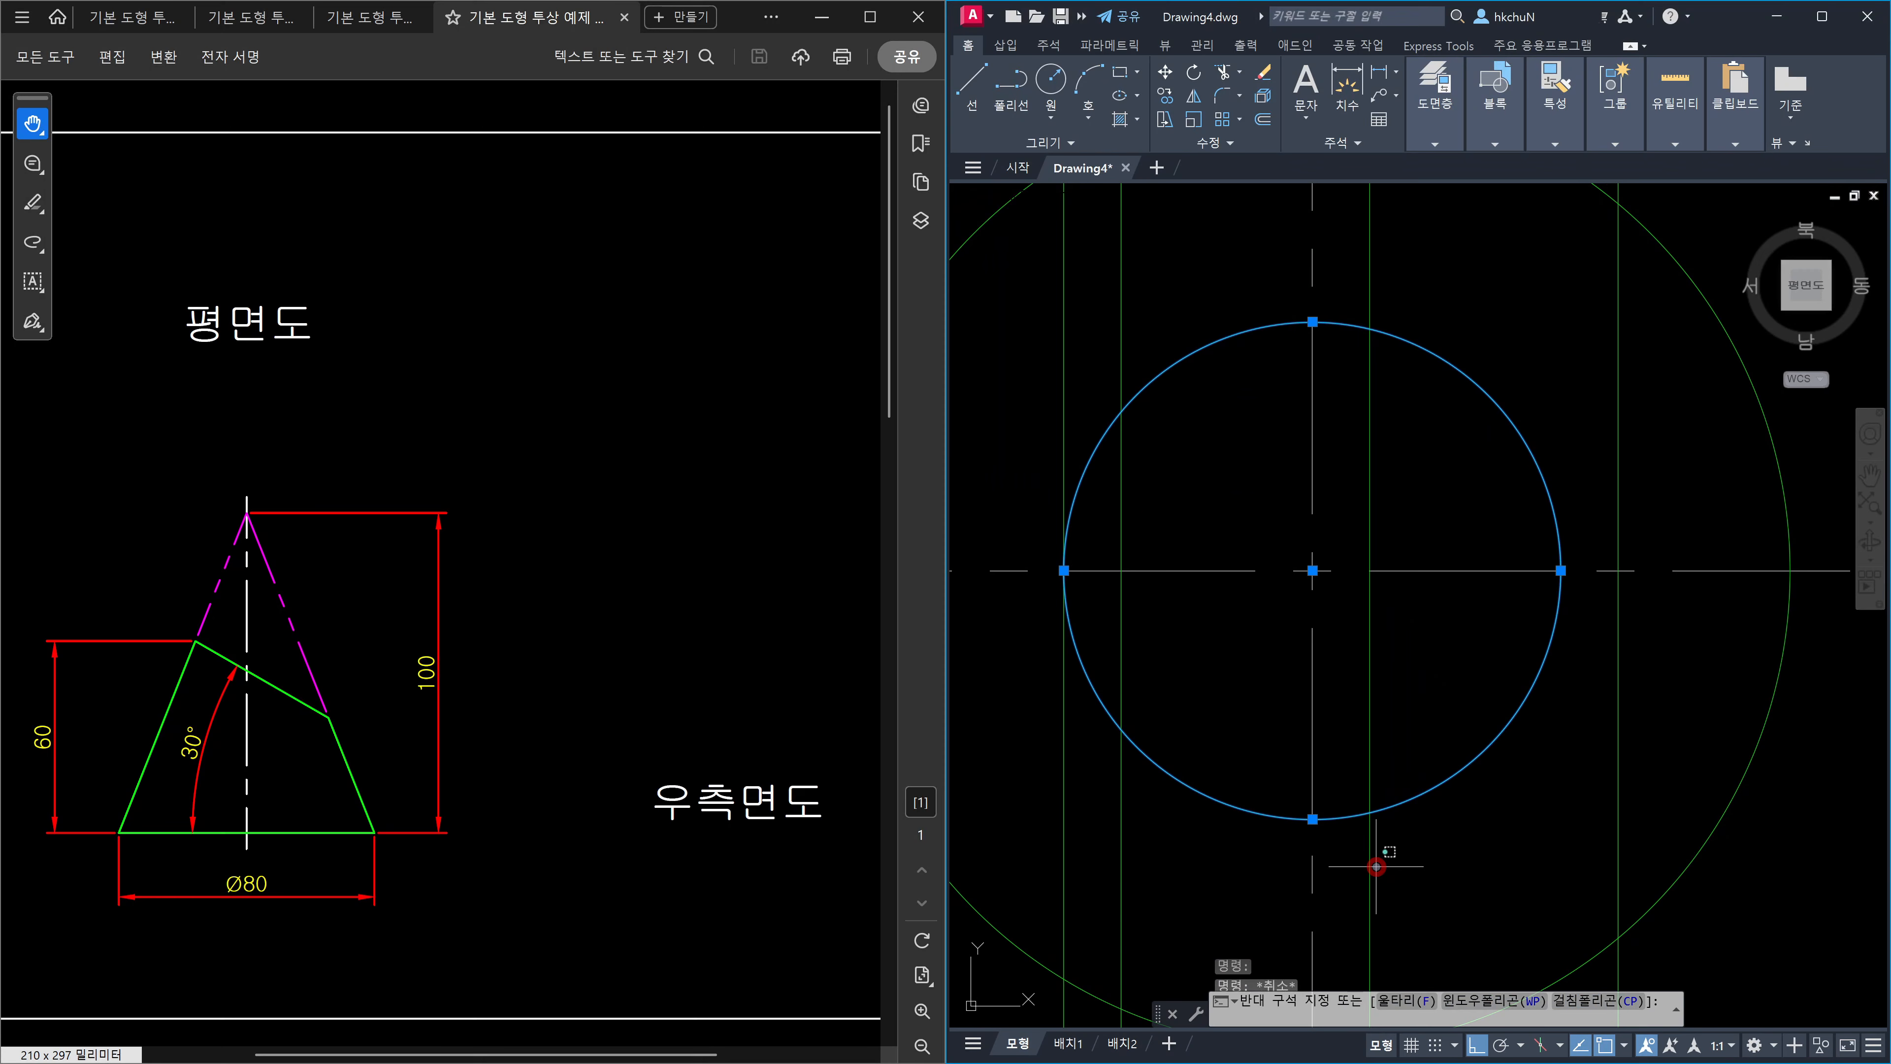
left_click(1364, 861)
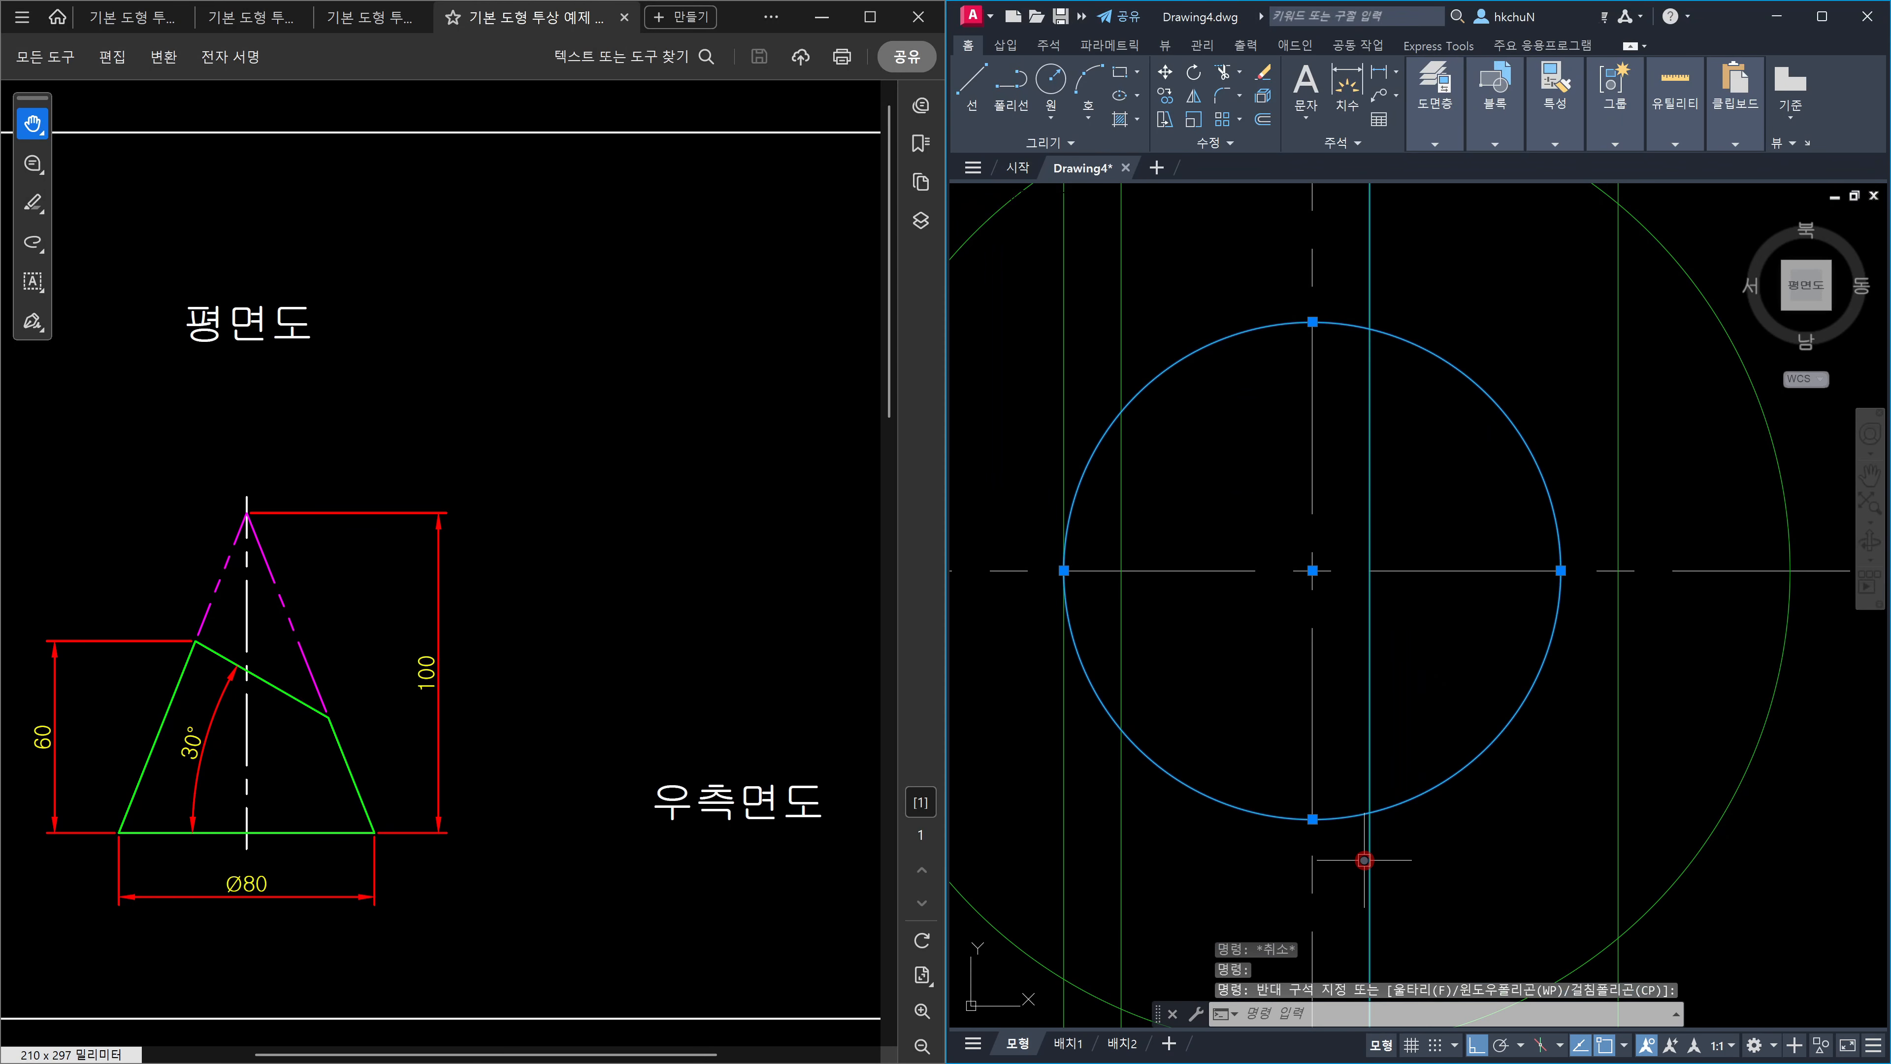
Draw an ellipse in the plan view spanning the cut's end projection lines and reaching the cyan circle's crossing with the midpoint line.
left_click(1371, 810)
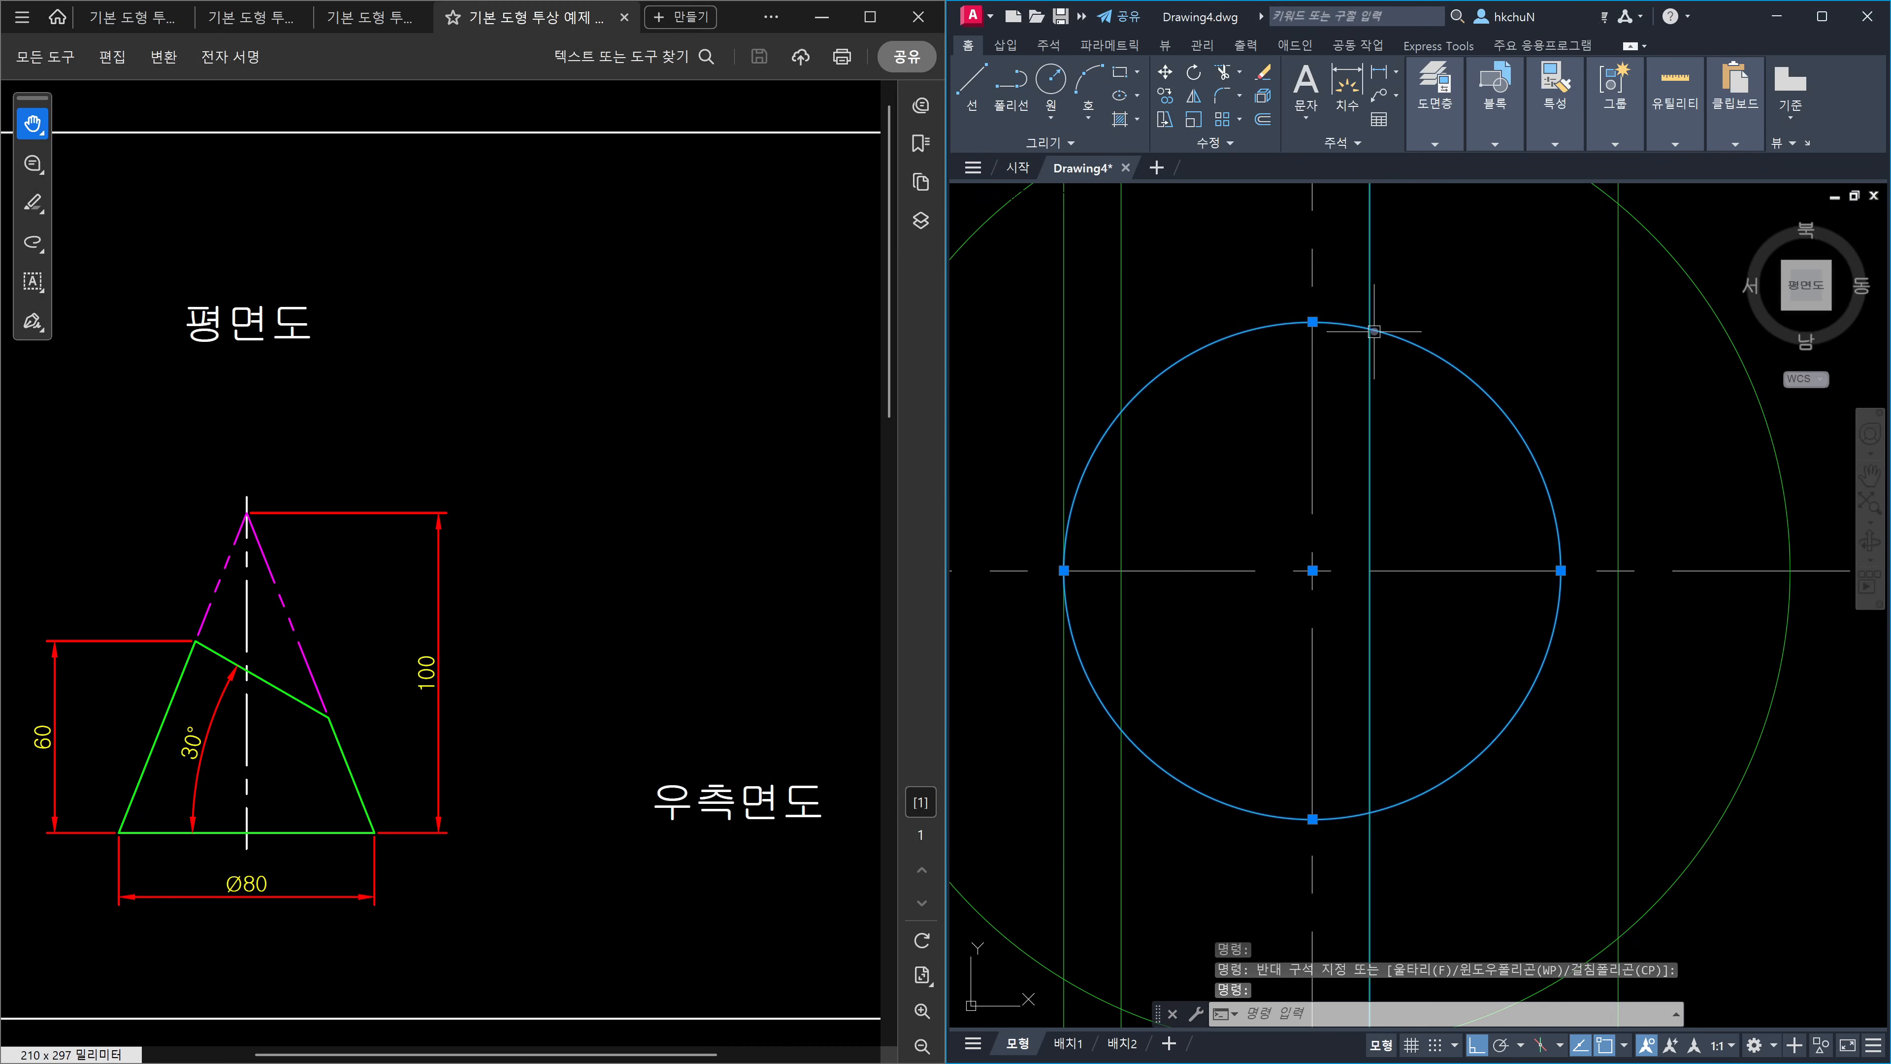
mouse_move(1374, 332)
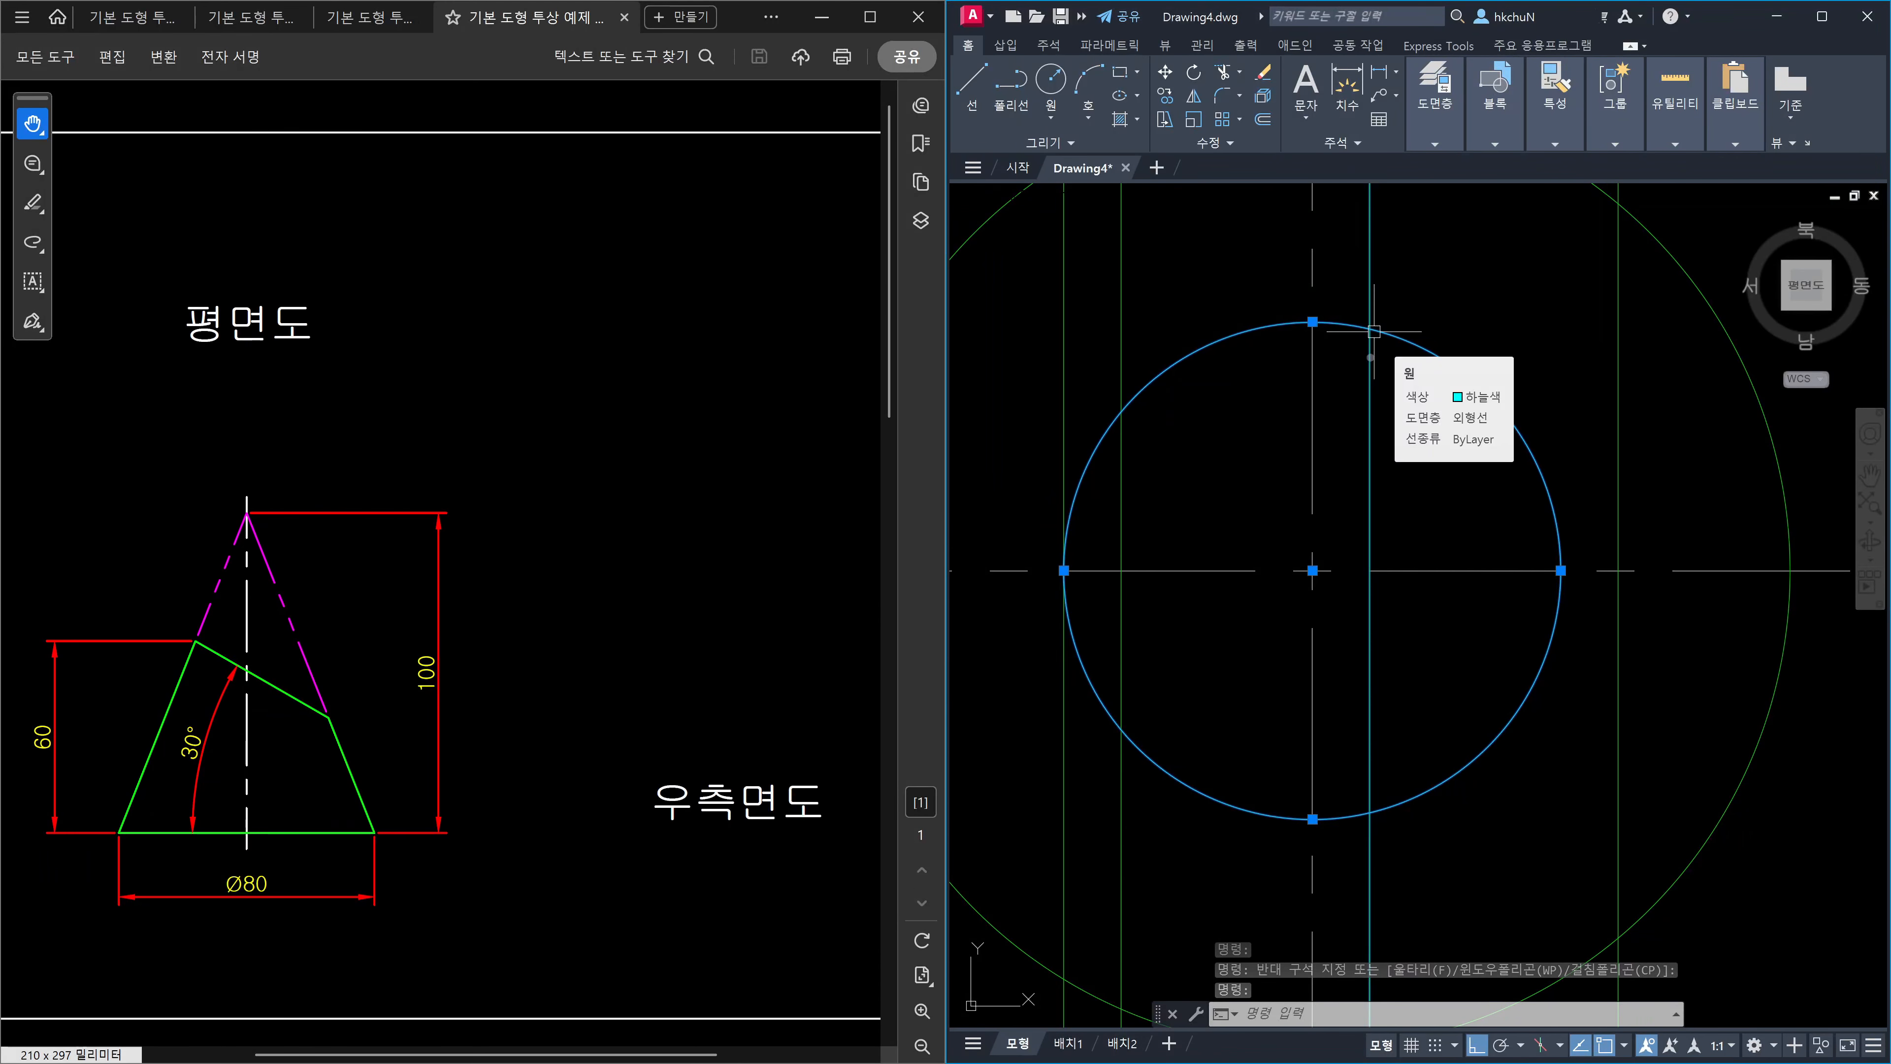
key("Escape")
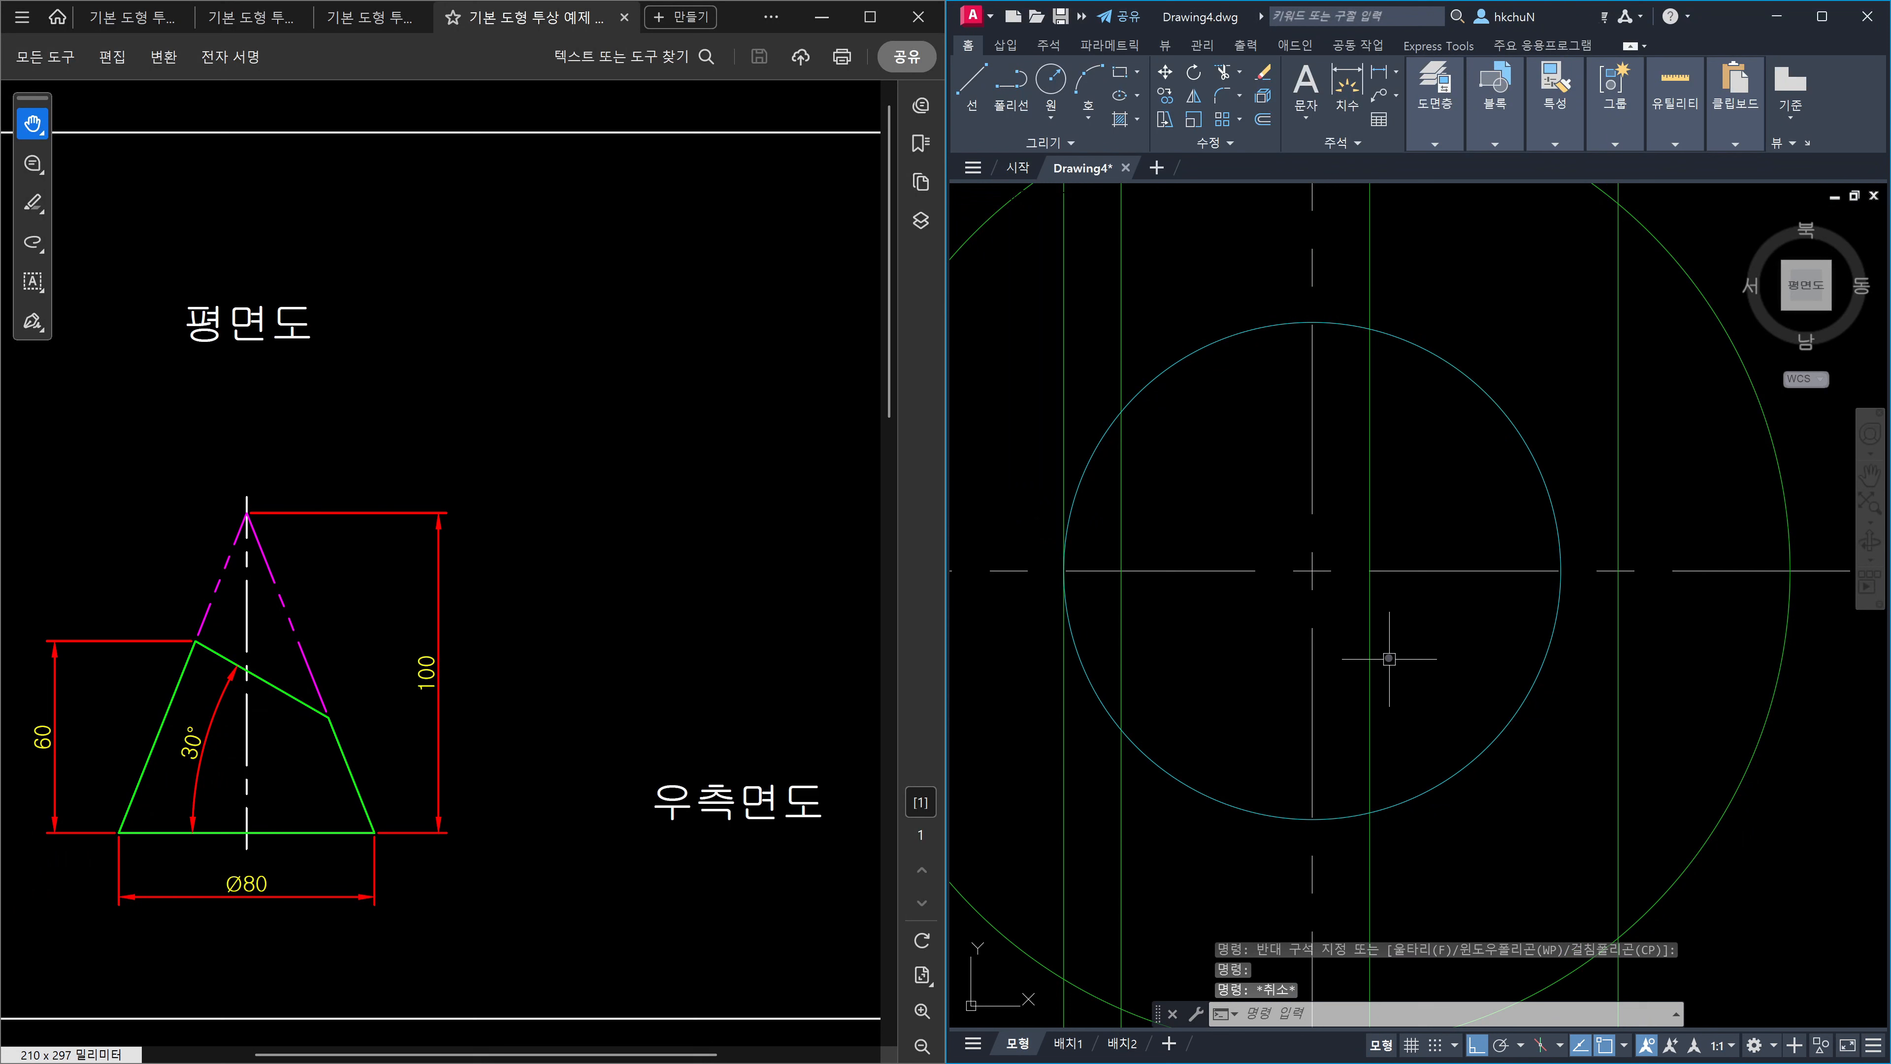
type("el")
key("Return")
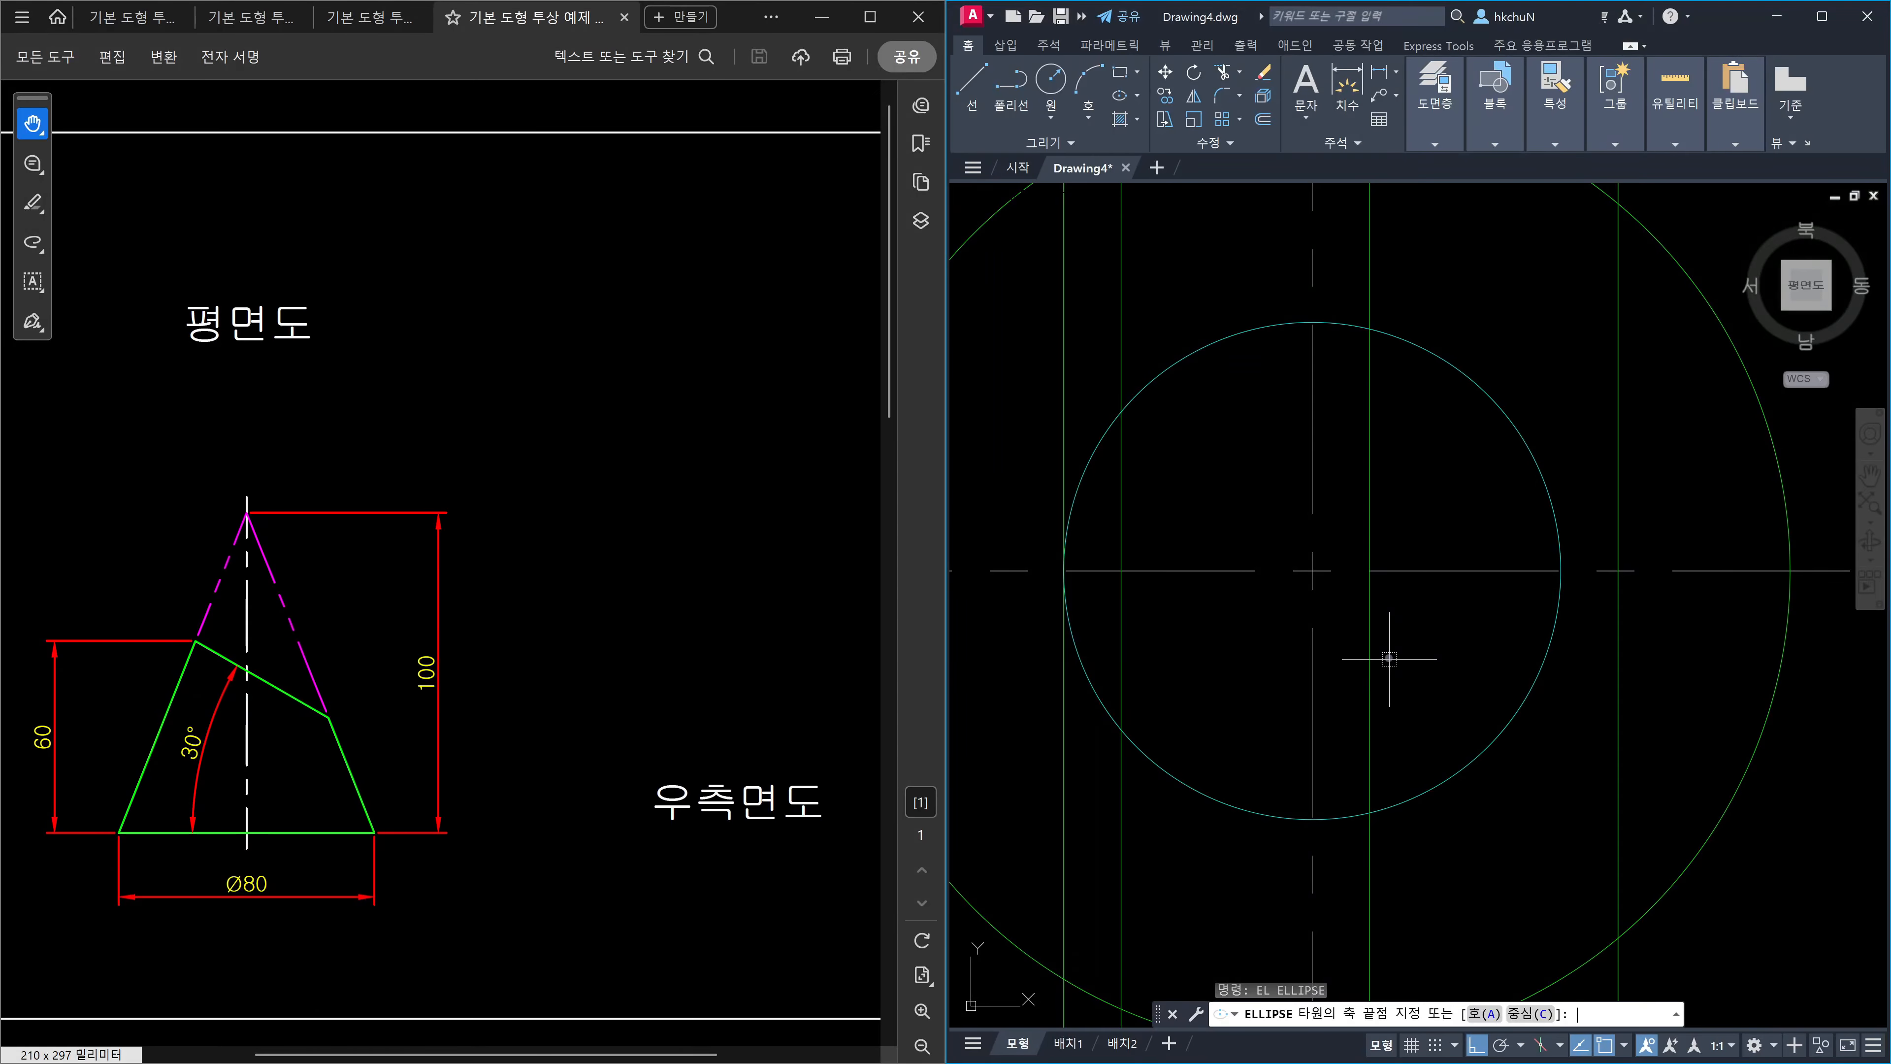
scroll(1389, 659, "down", 1)
left_click(1223, 604)
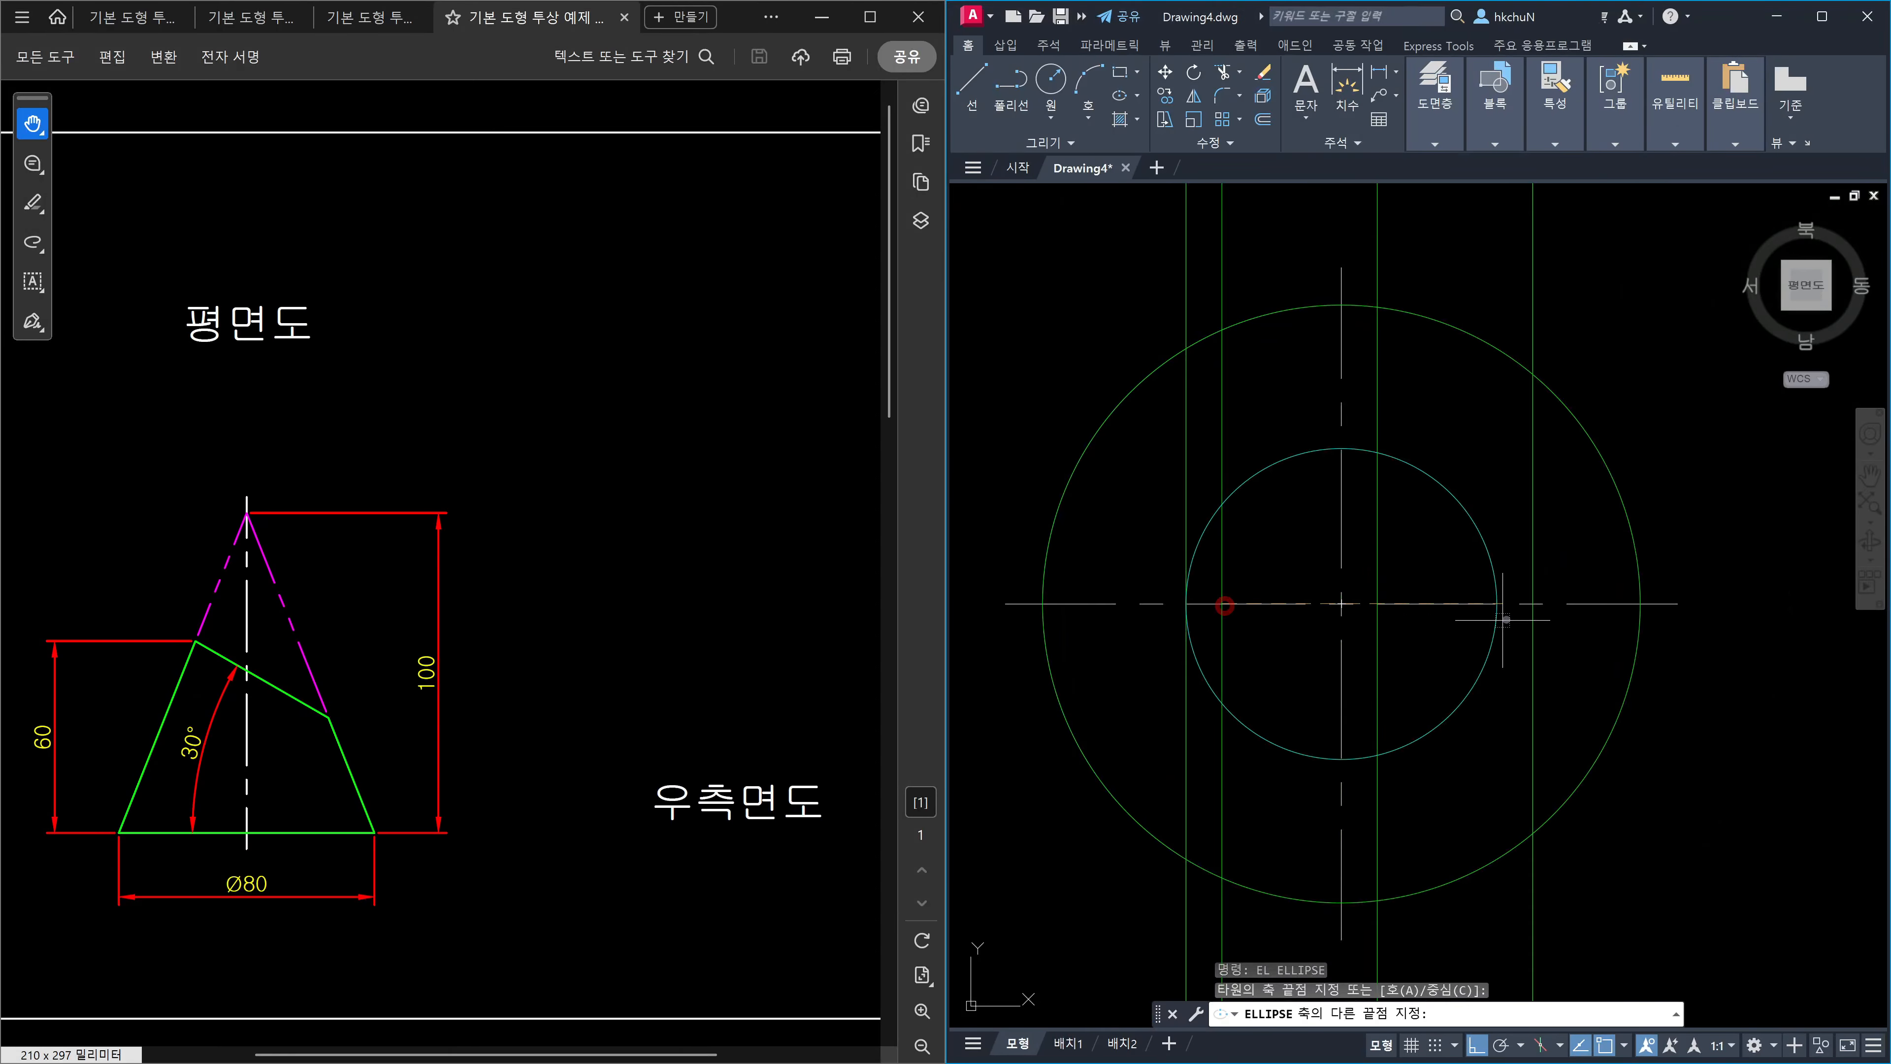
left_click(1532, 604)
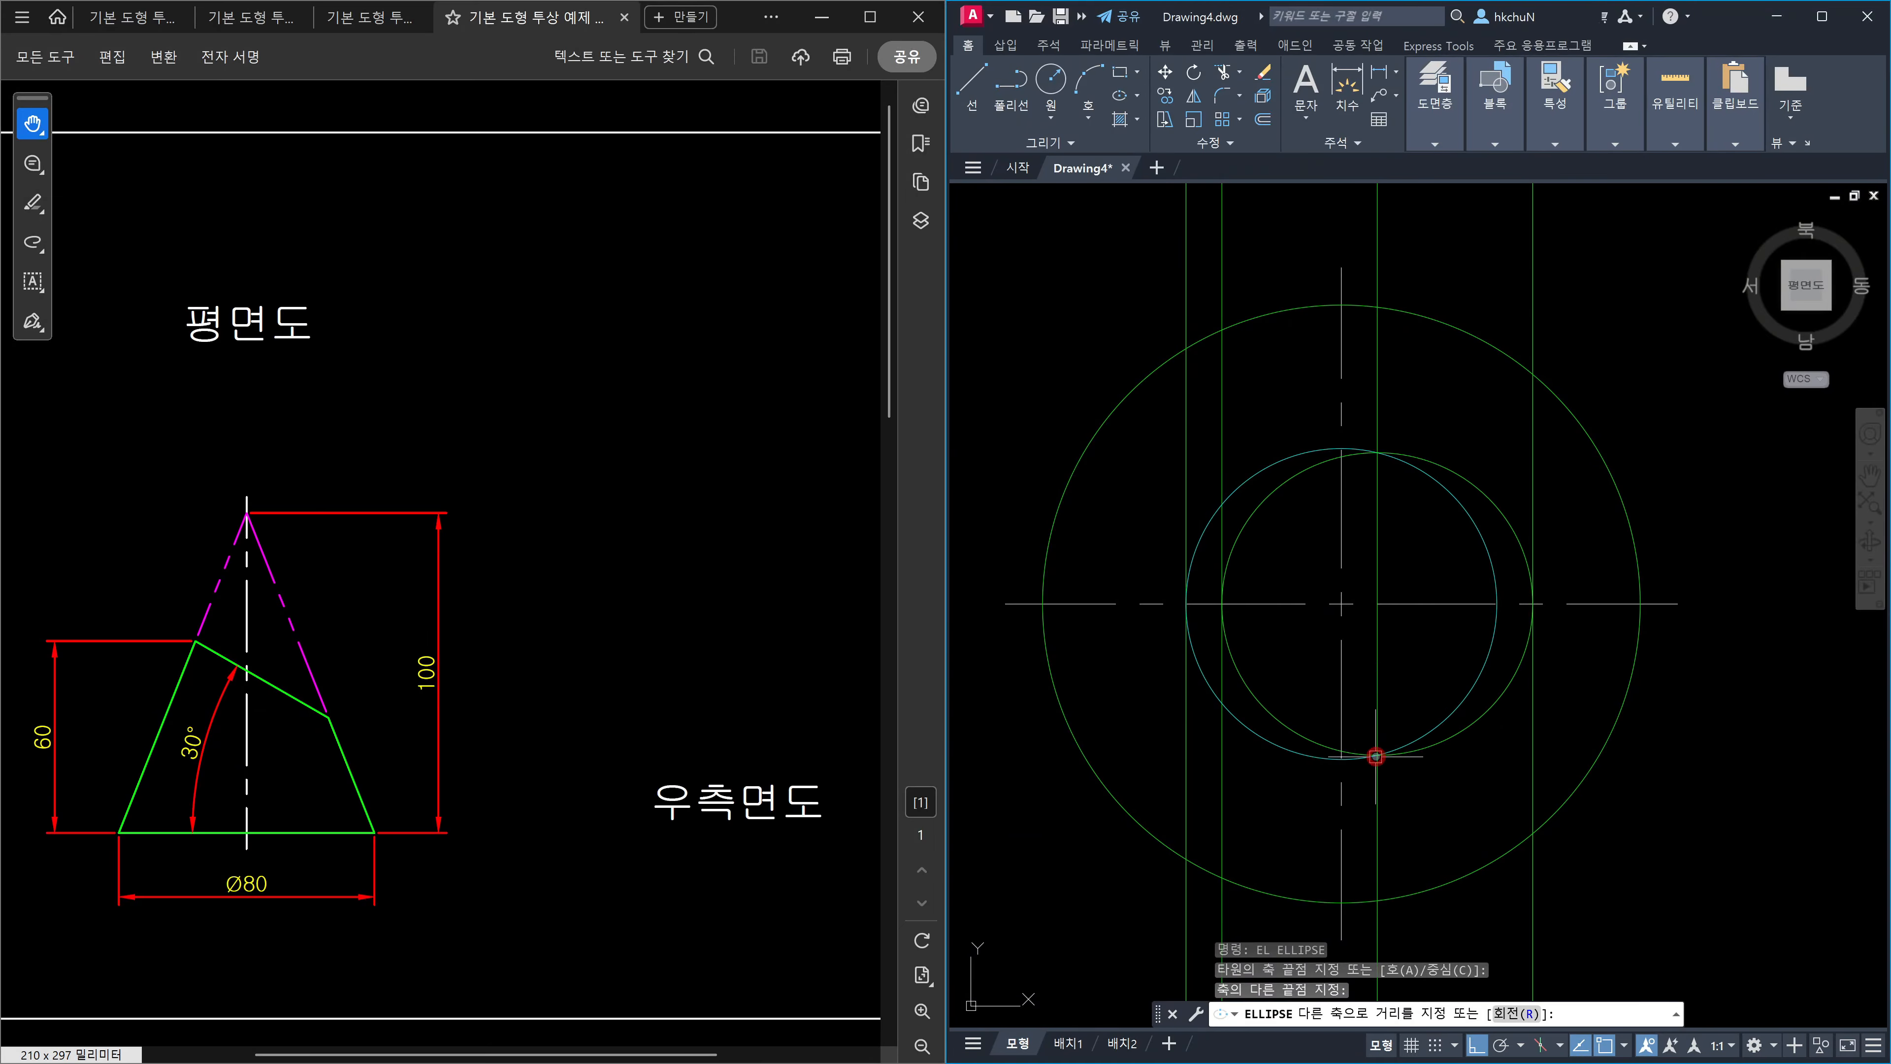
key("Escape")
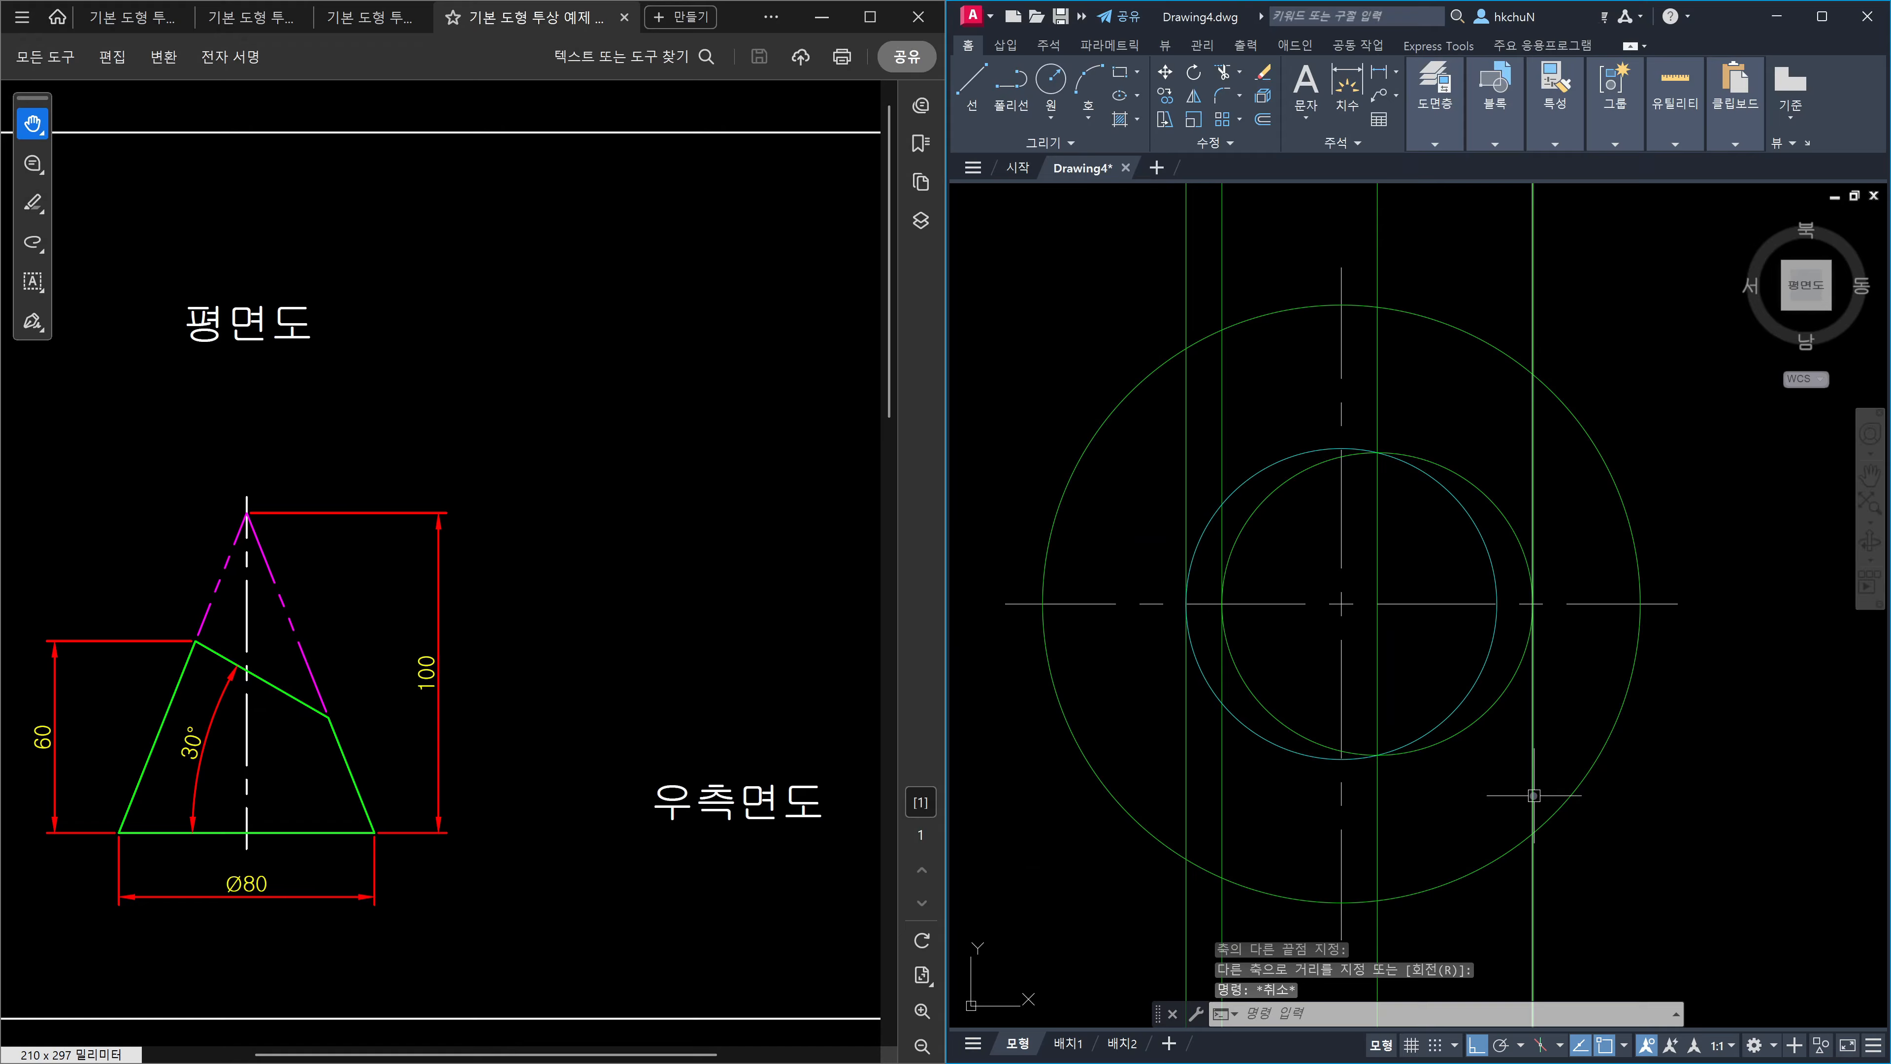
Draw a vertical construction line through the apex of the cone in the side view.
scroll(1362, 450, "up", 4)
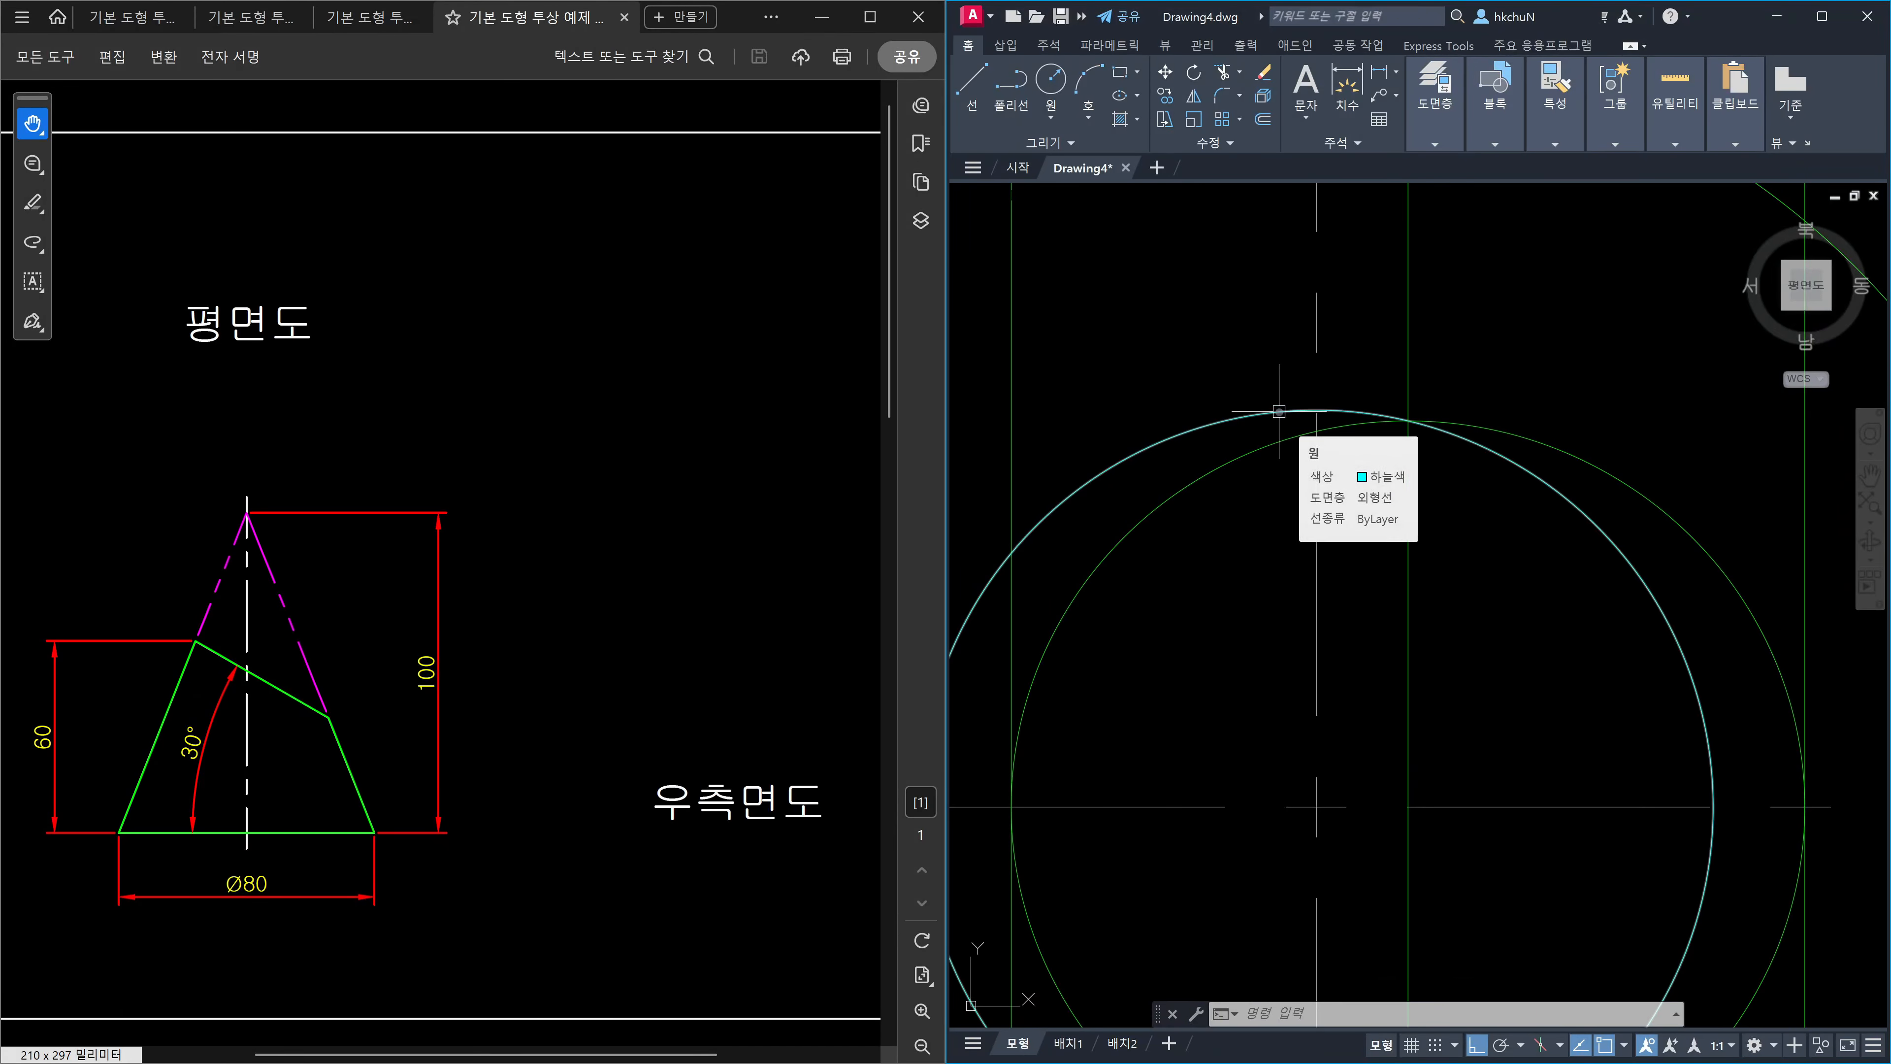
scroll(1278, 411, "down", 8)
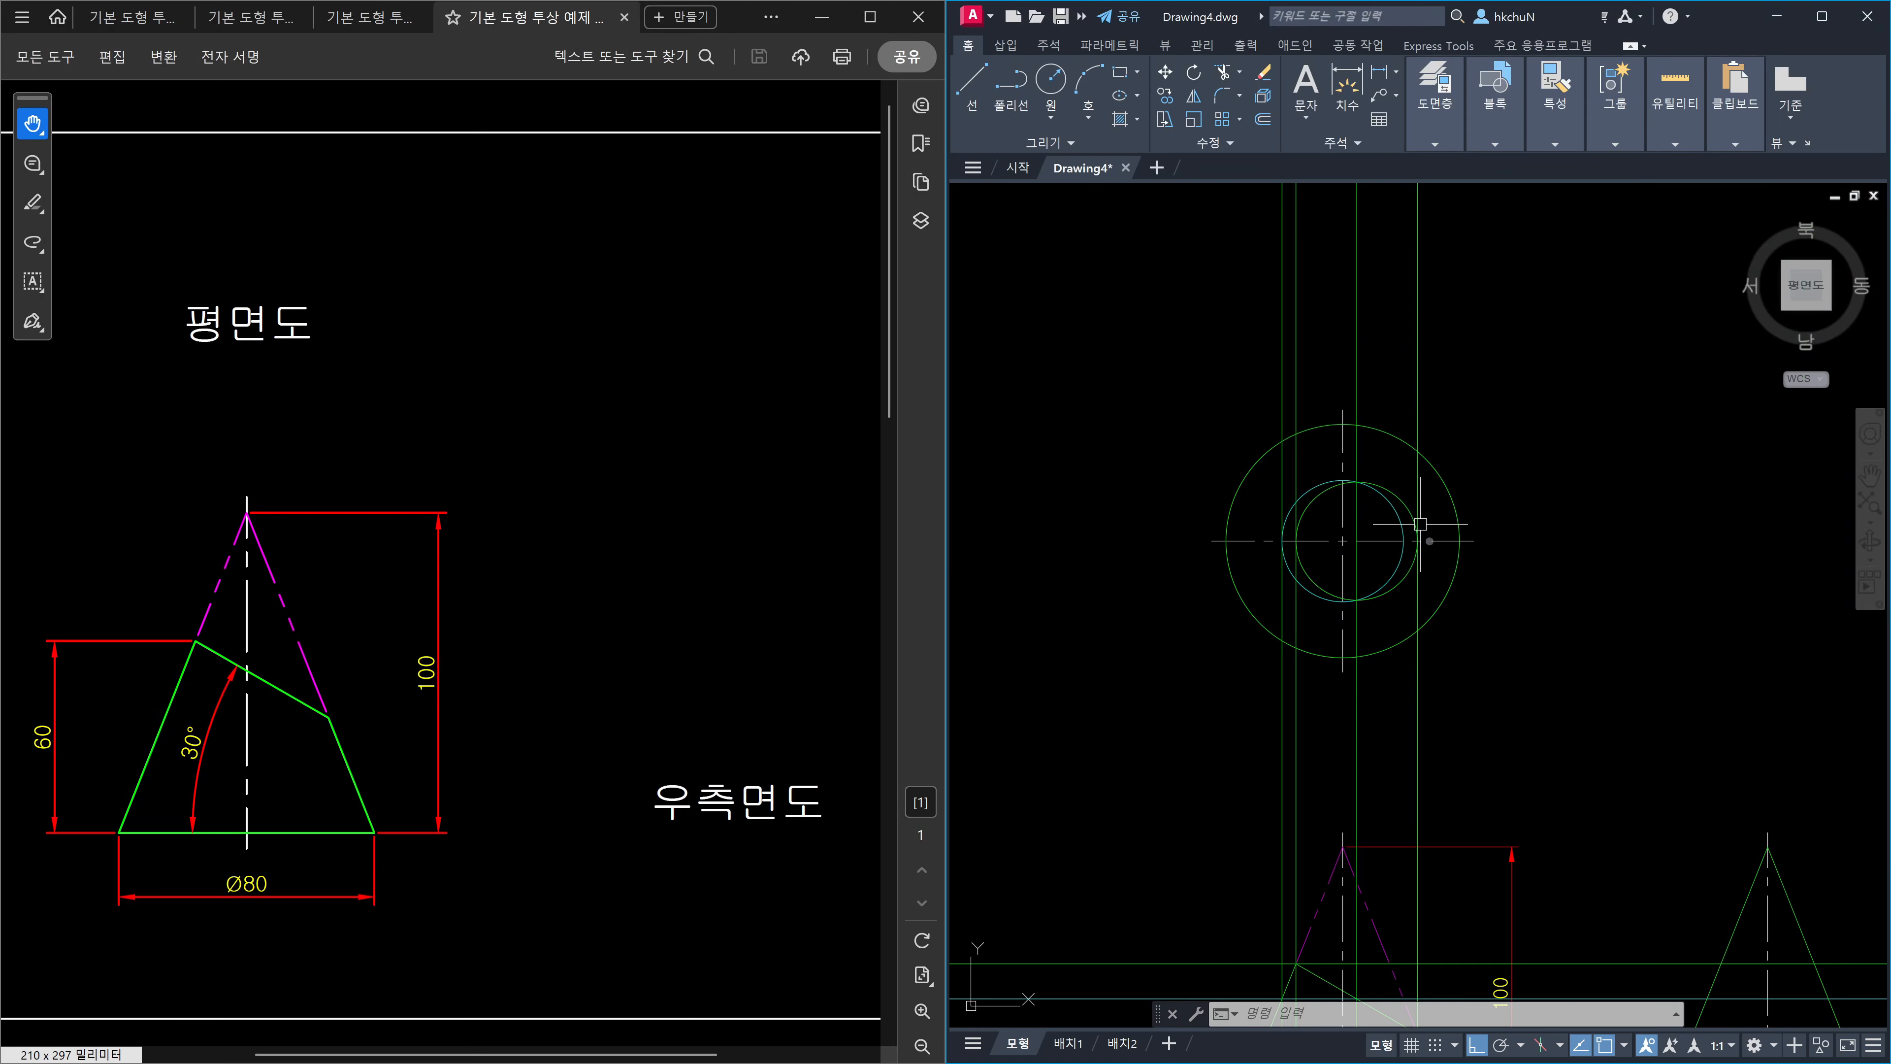
middle_click_drag(1597, 718, 1550, 477)
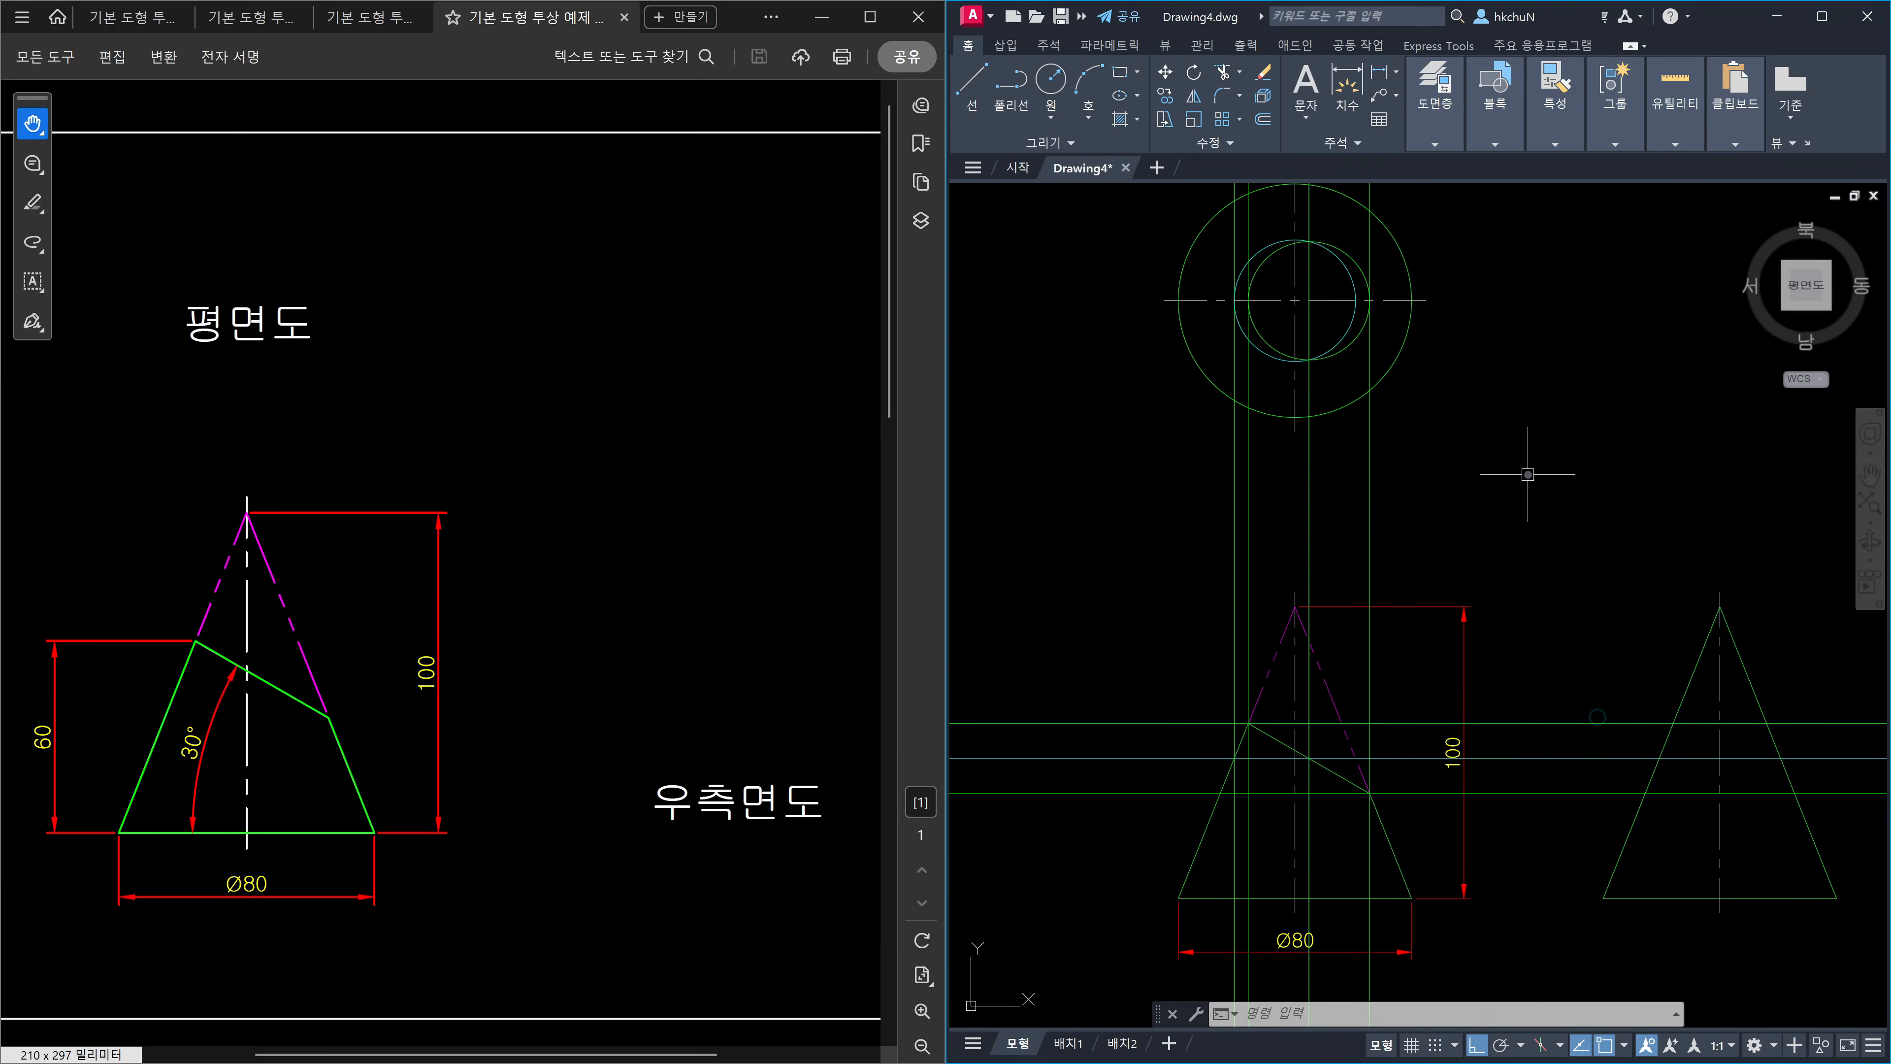
scroll(1340, 395, "up", 6)
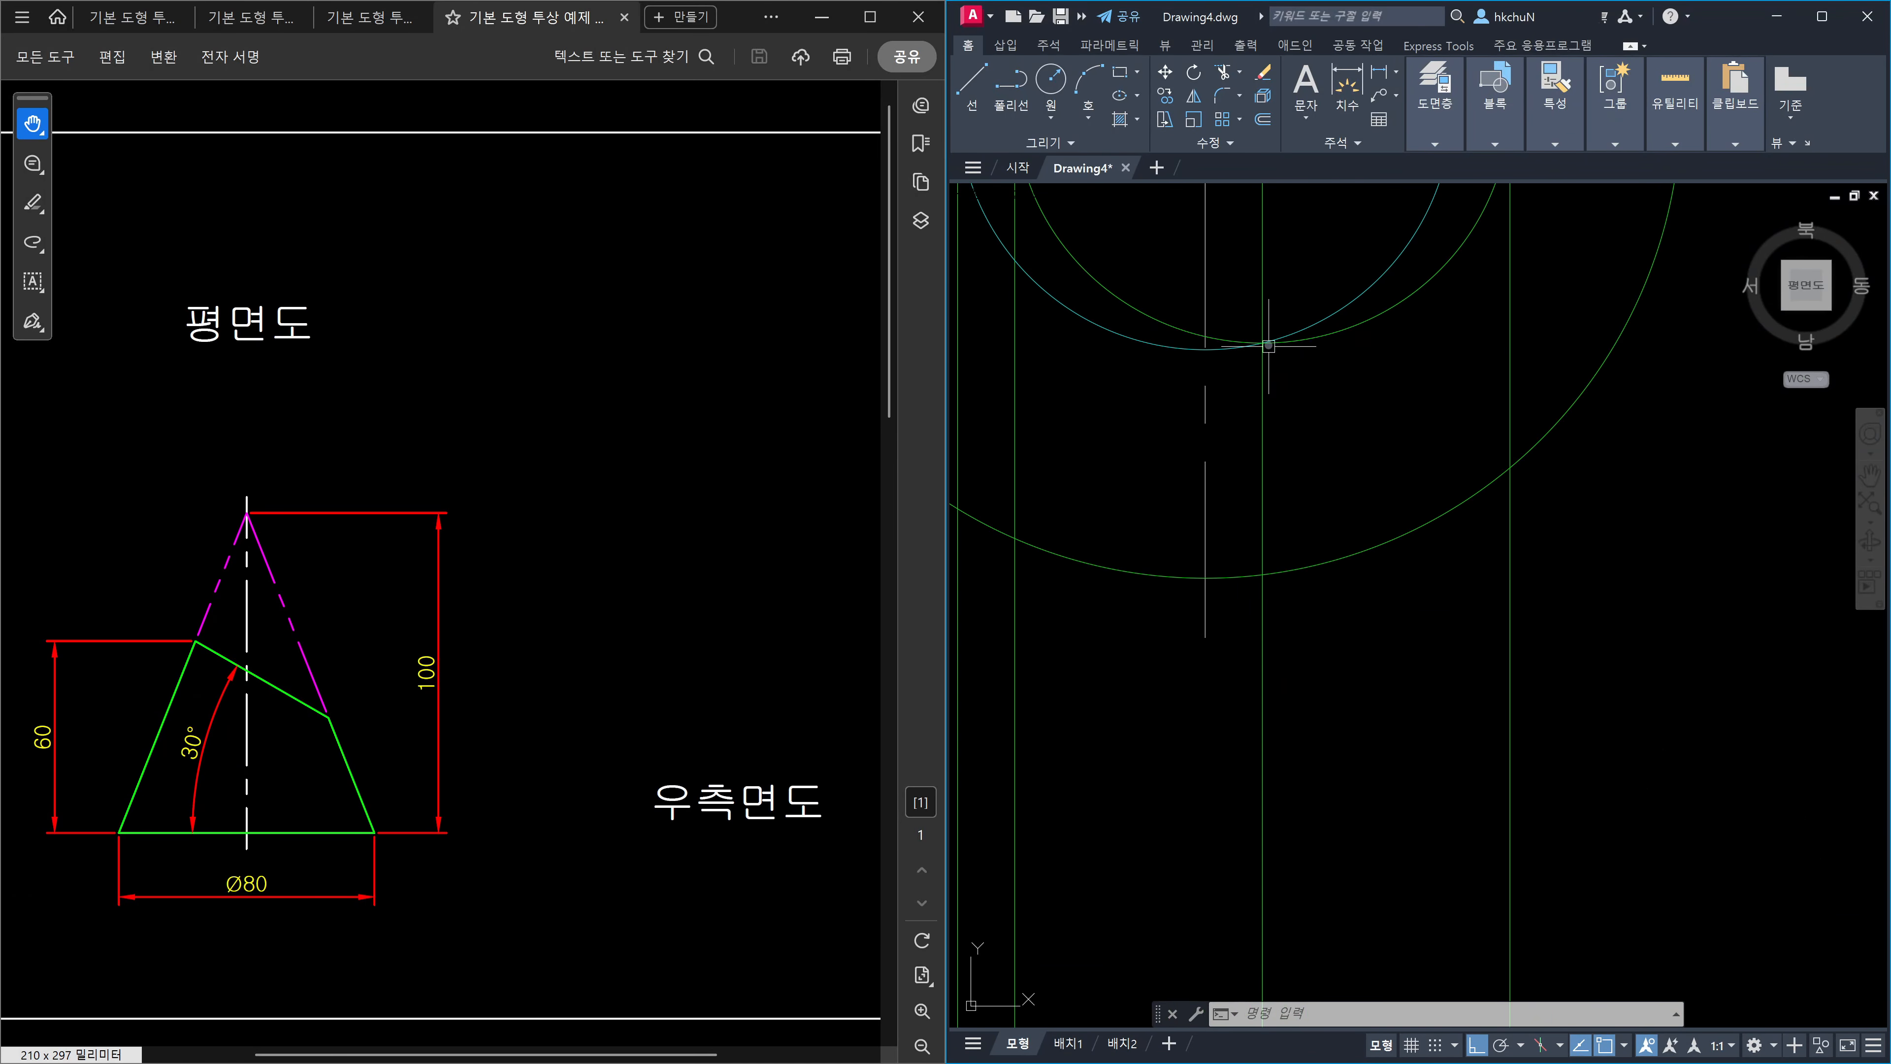
scroll(1265, 338, "down", 8)
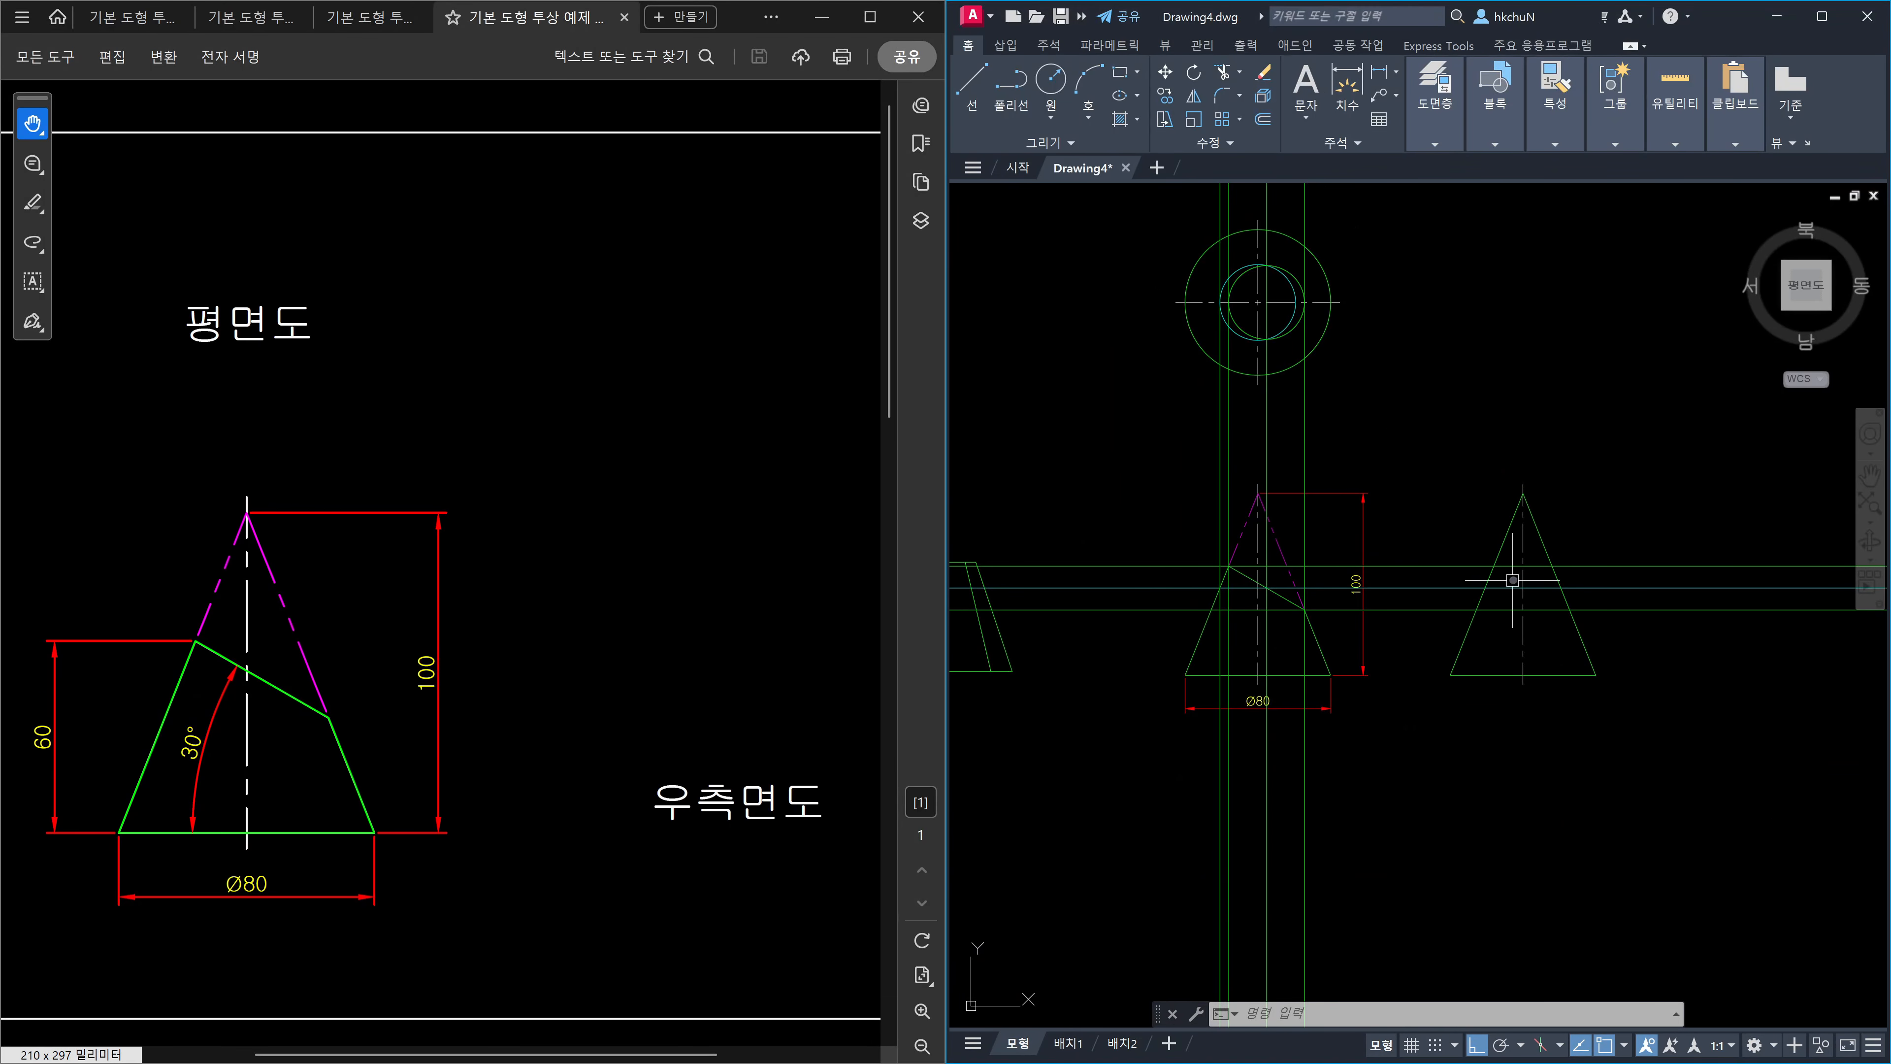
middle_click_drag(1548, 548, 1518, 657)
key("Escape")
key("Escape")
key("Escape")
type("x")
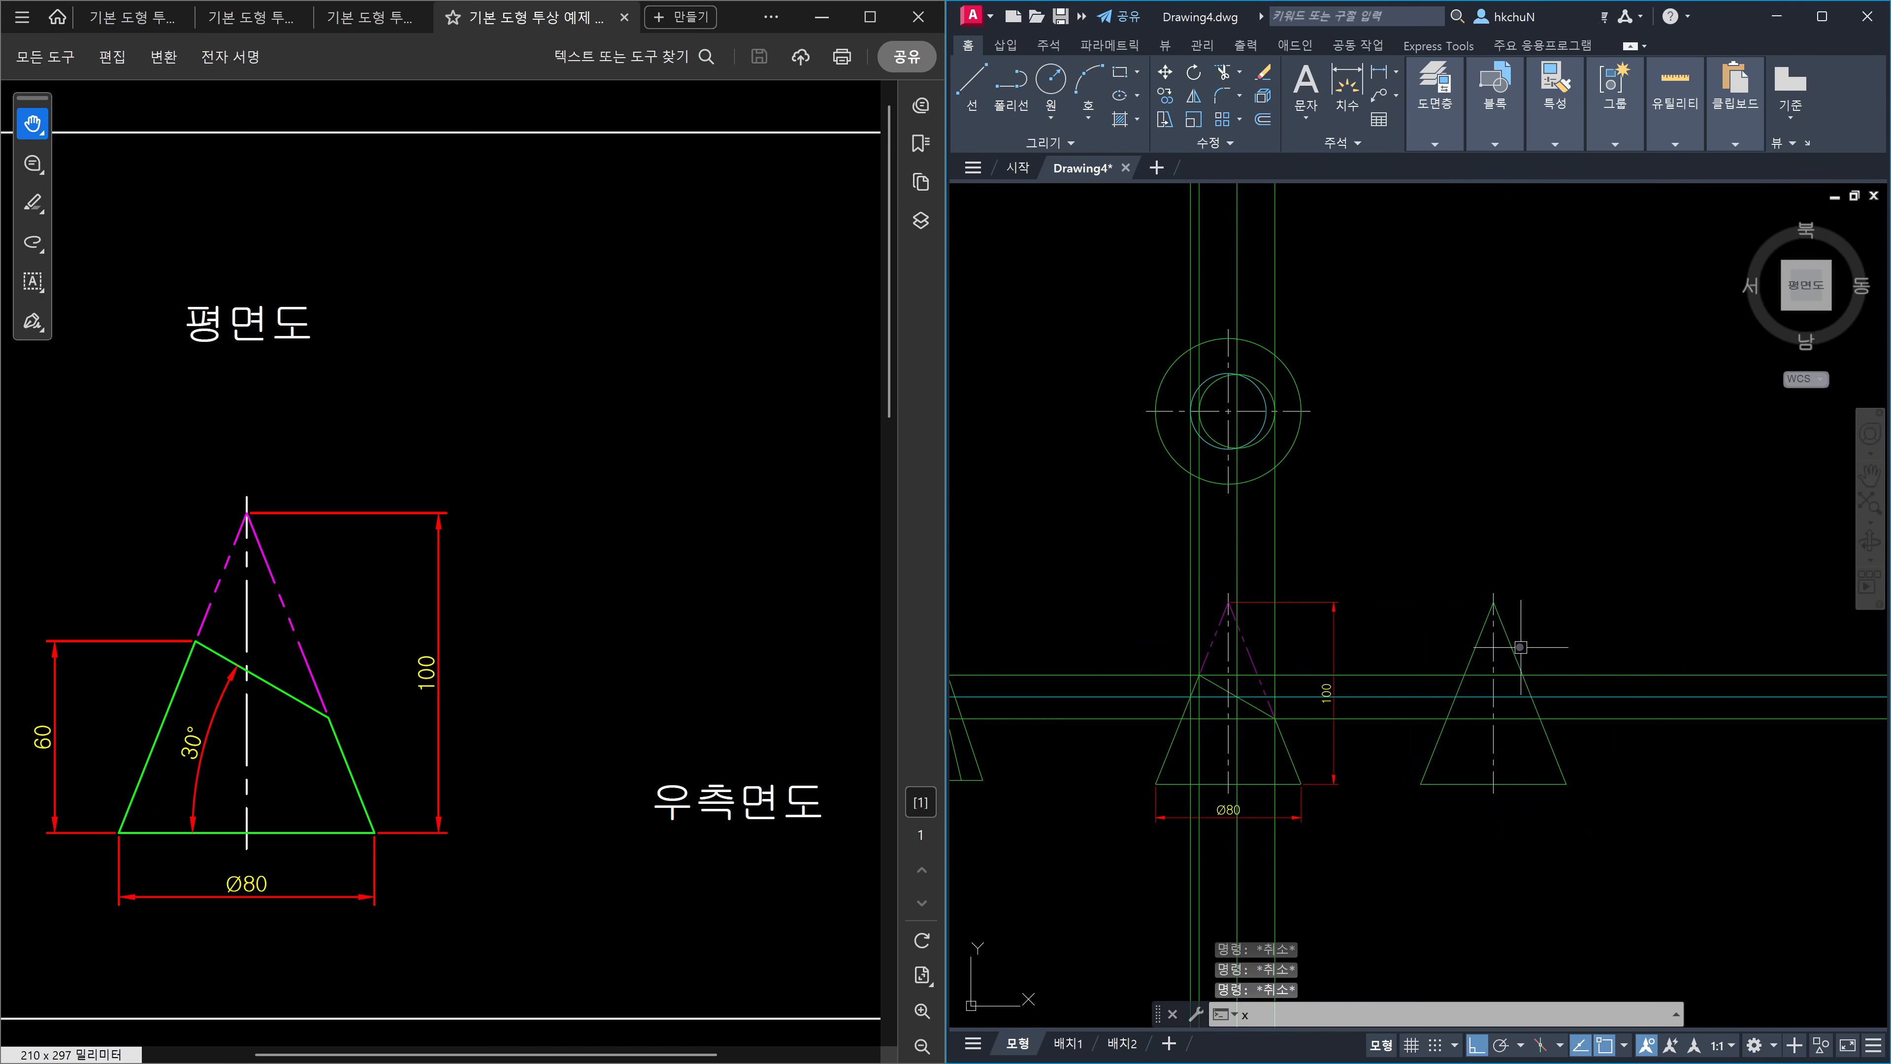
type("l")
key("Return")
left_click(1494, 596)
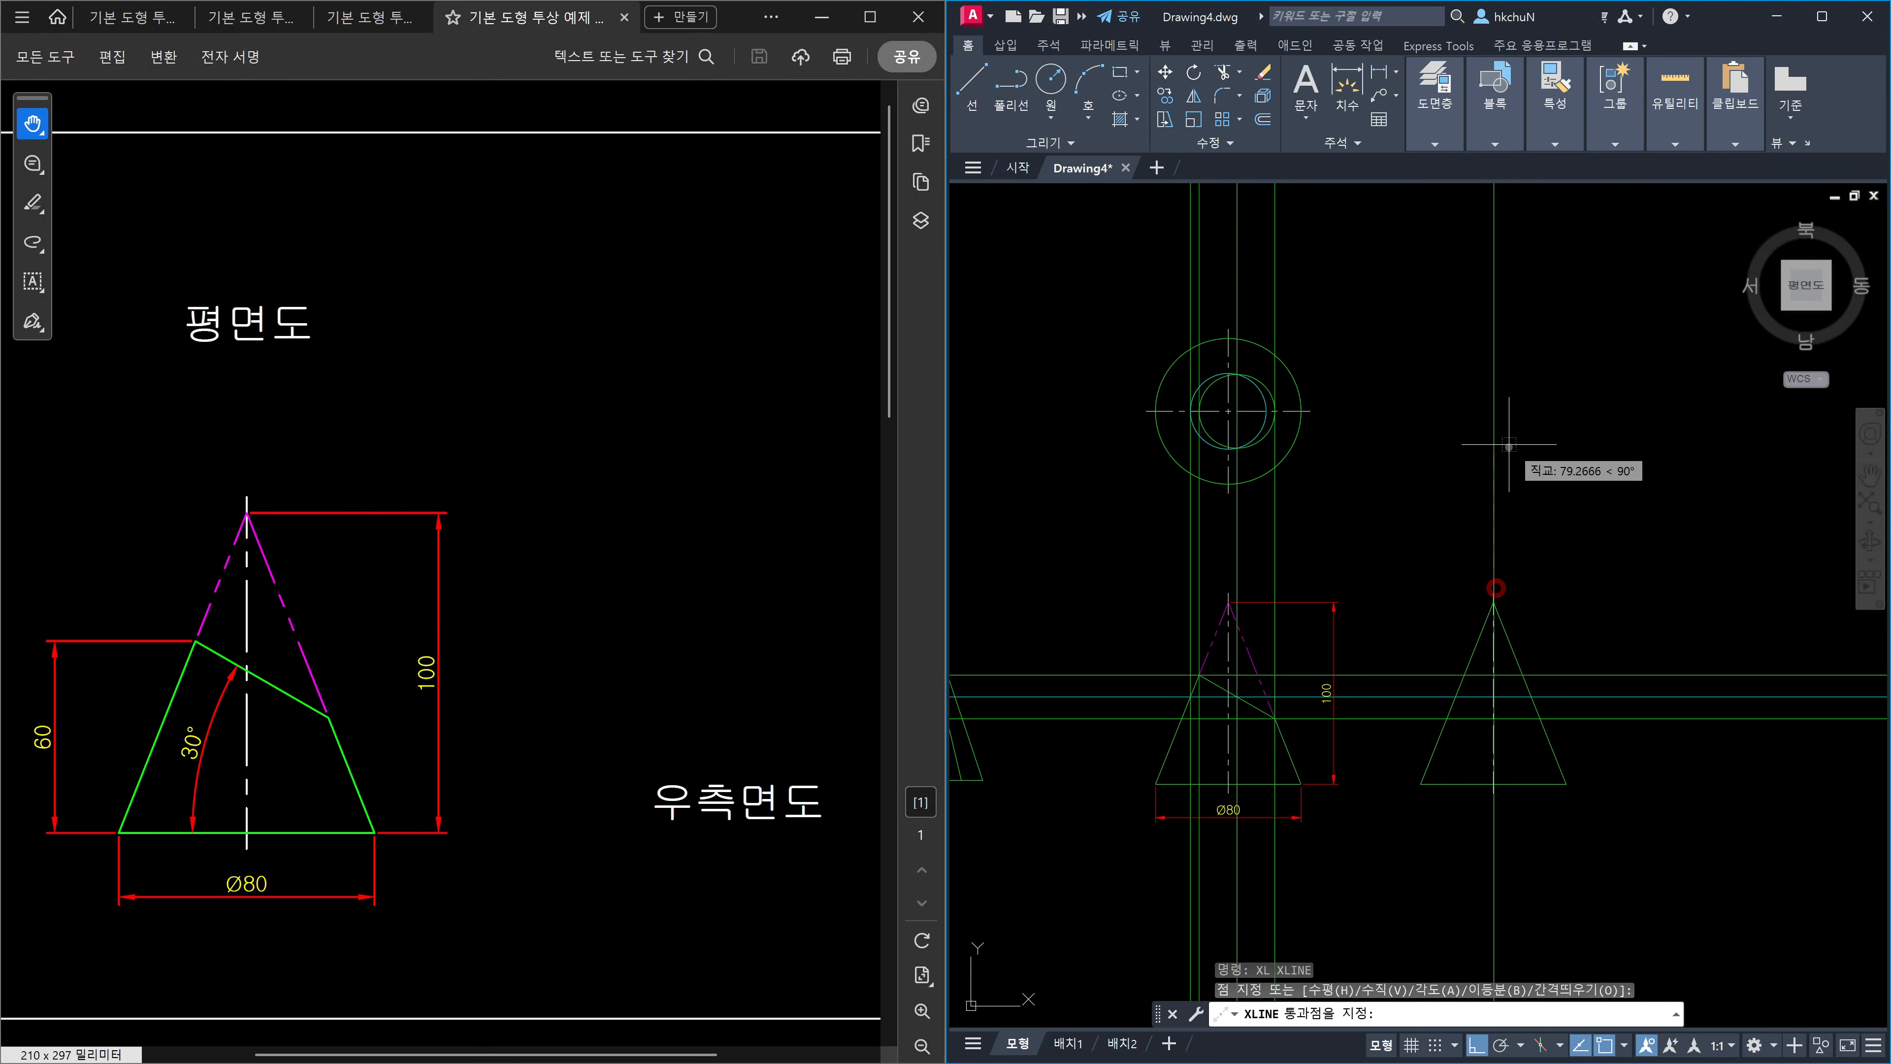
left_click(1508, 446)
key("Return")
Draw a horizontal construction line along the plan view's horizontal center line.
key("Return")
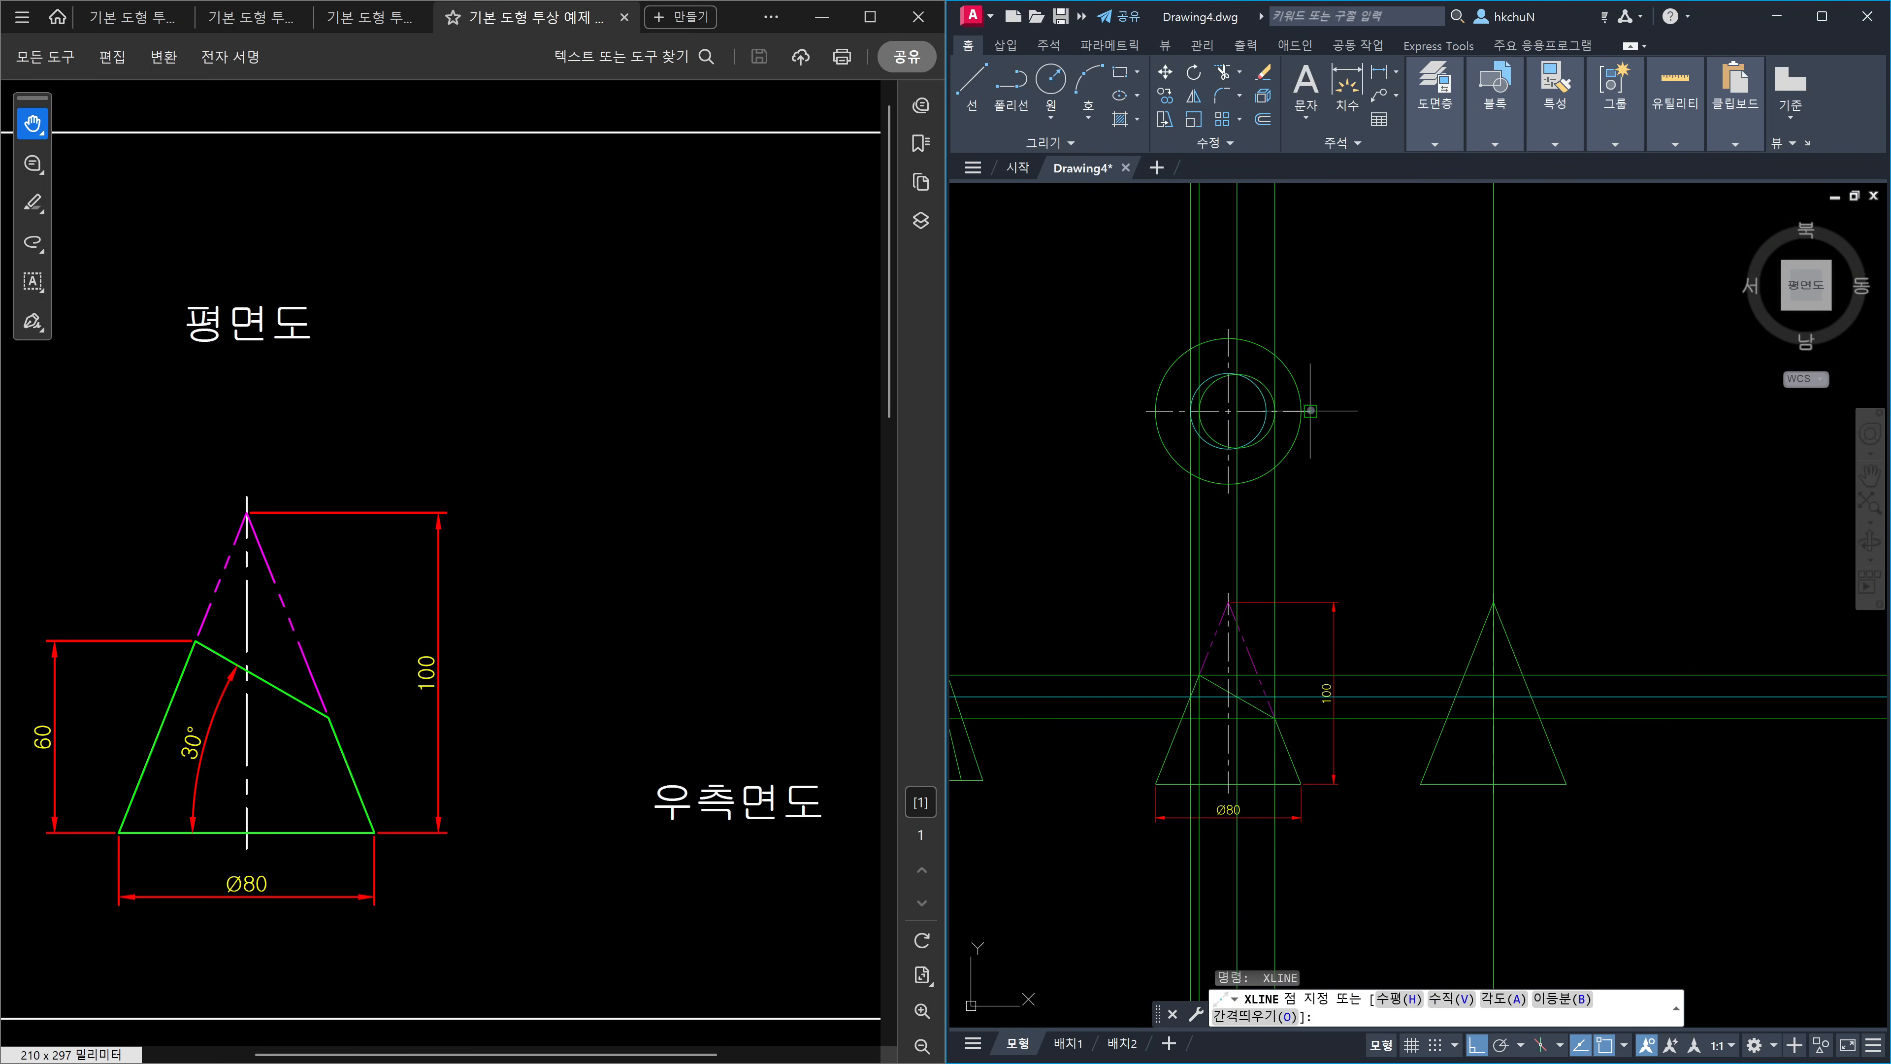
left_click(1310, 411)
left_click(1414, 422)
key("Escape")
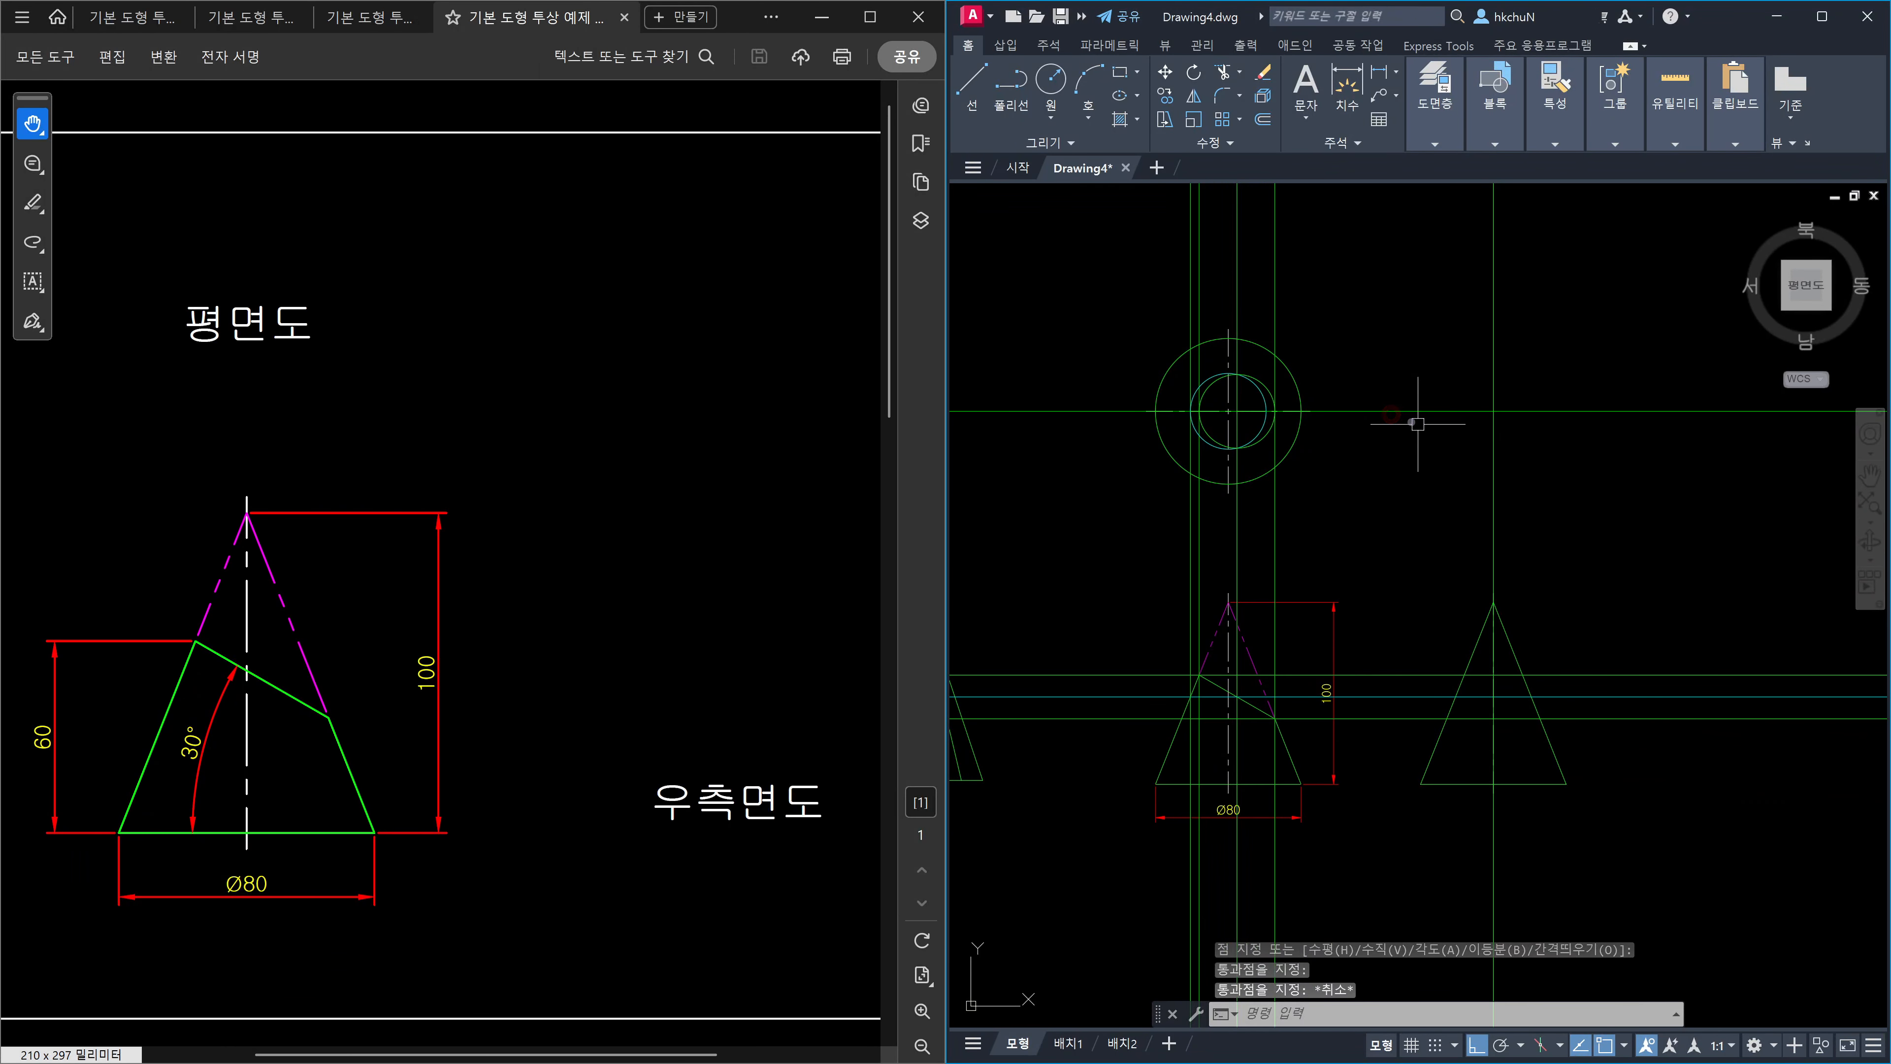
type("a")
key("Return")
type("45")
key("Return")
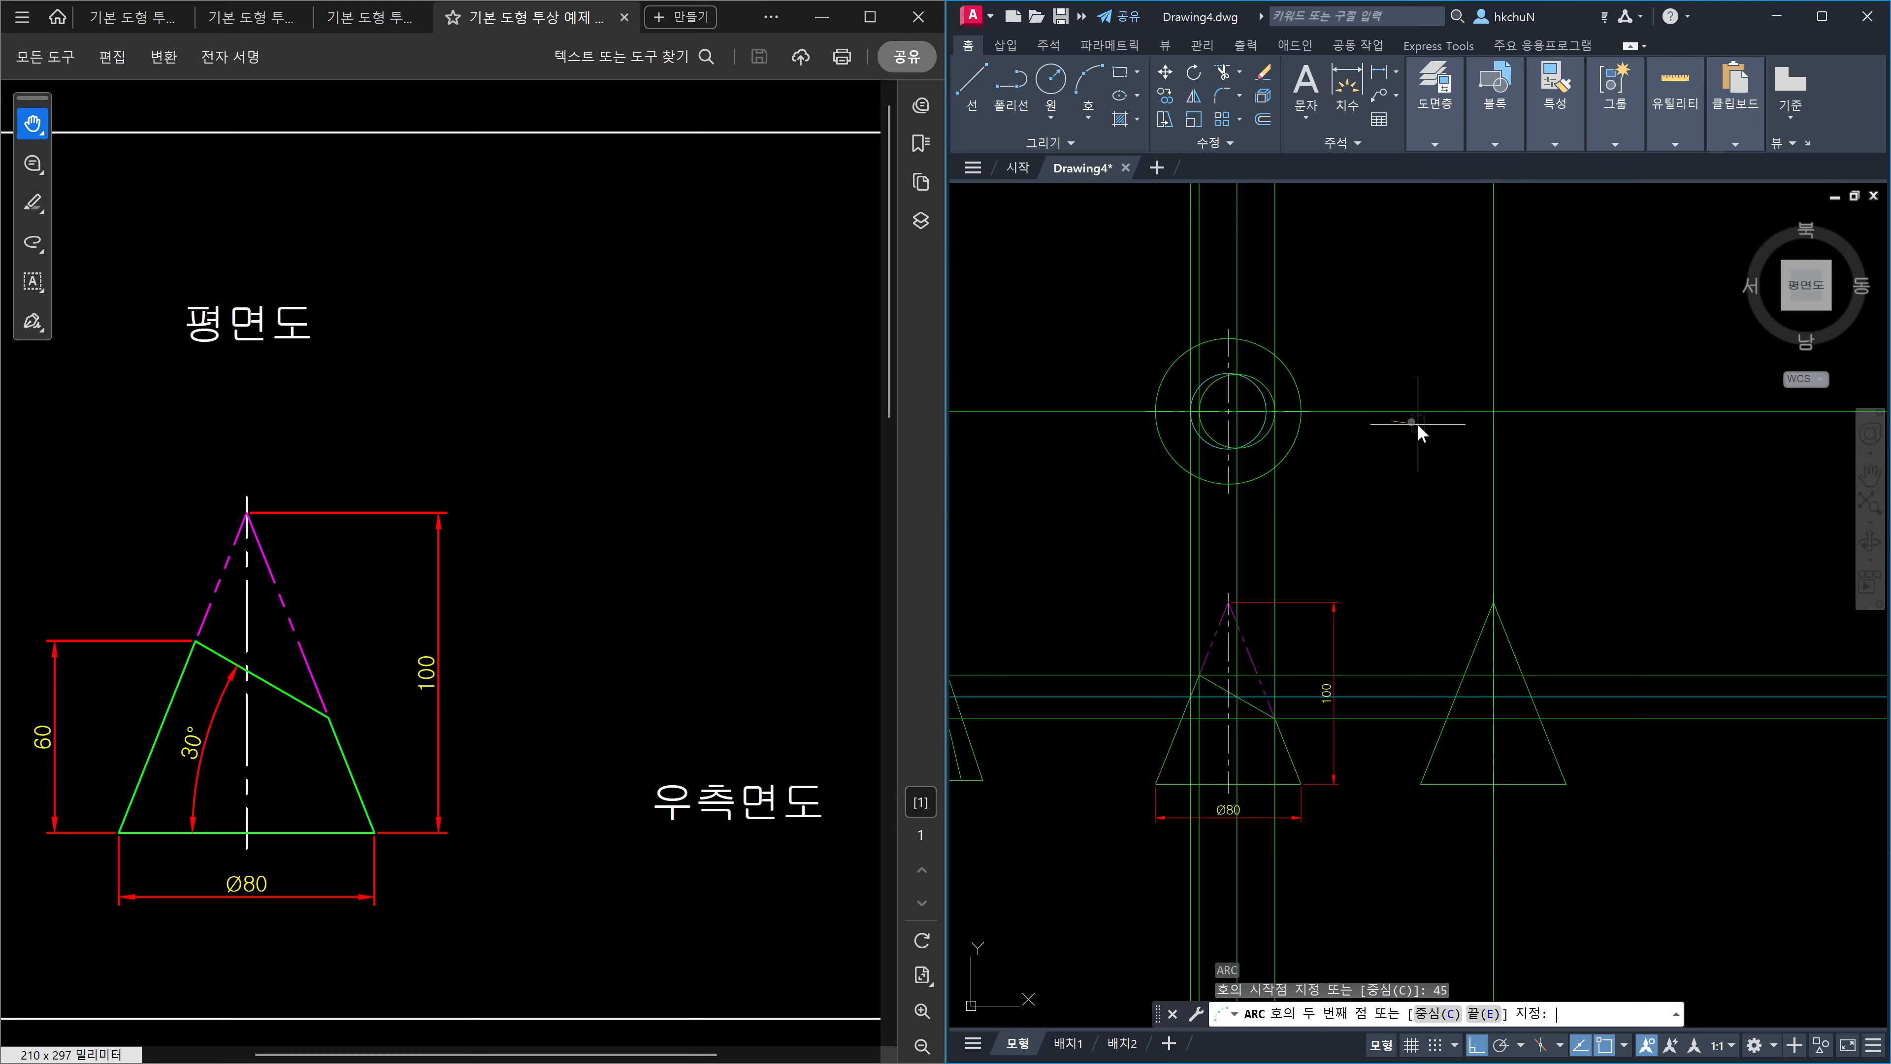
key("Escape")
Draw a 45° construction line through the intersection of the plan's horizontal construction line and the side view's vertical construction line.
type("xl")
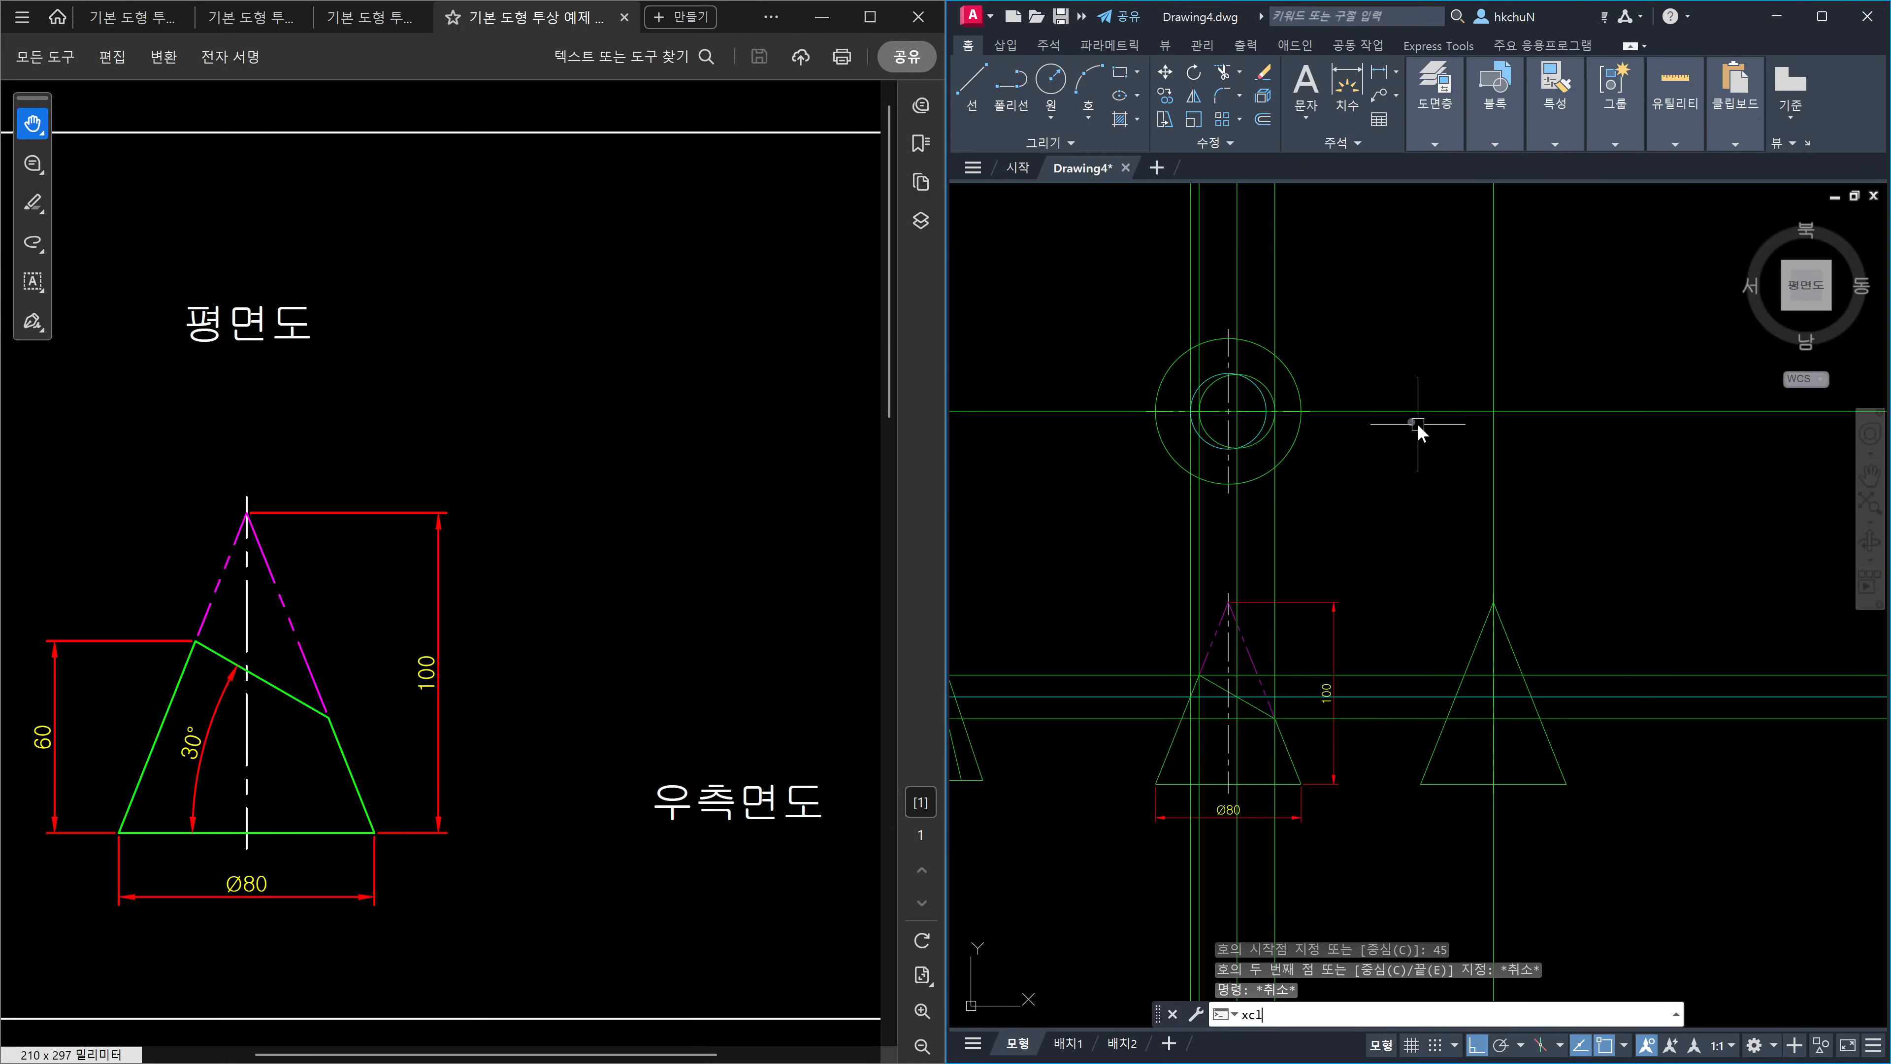
key("Return")
type("a")
key("Return")
type("45")
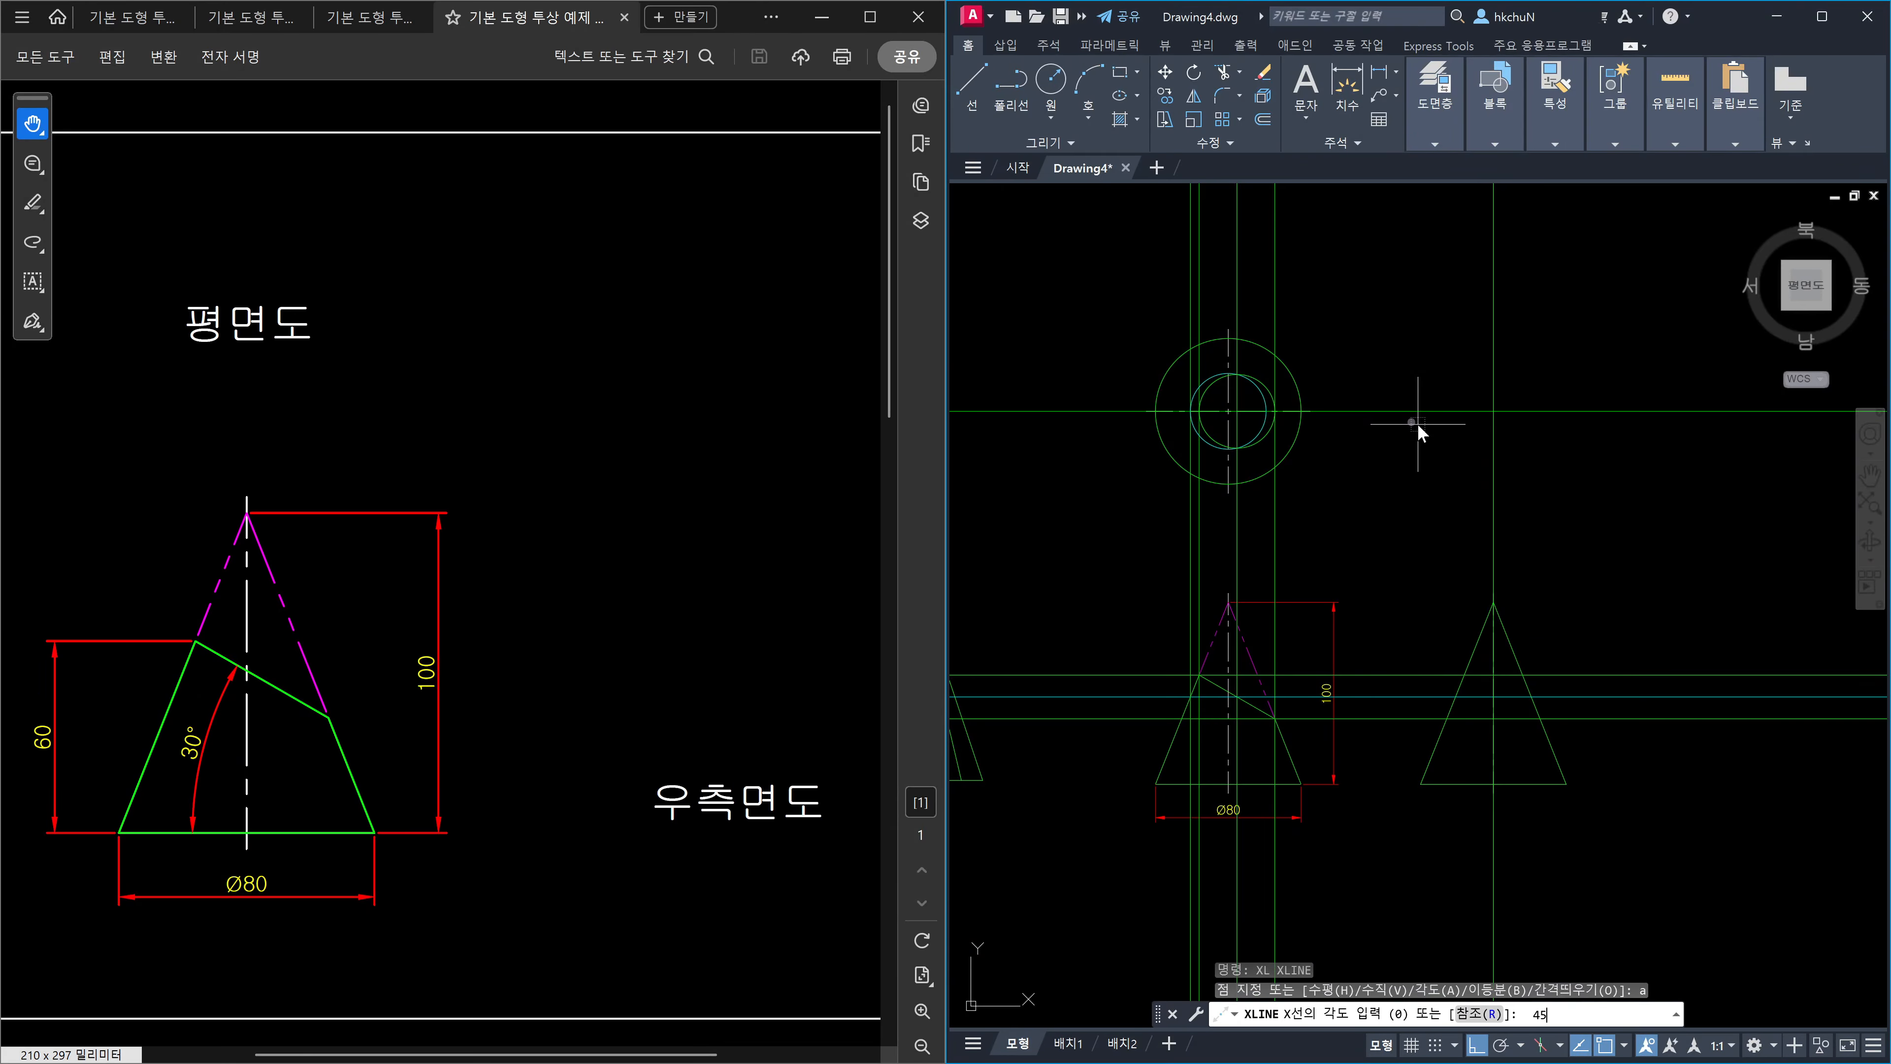
key("Return")
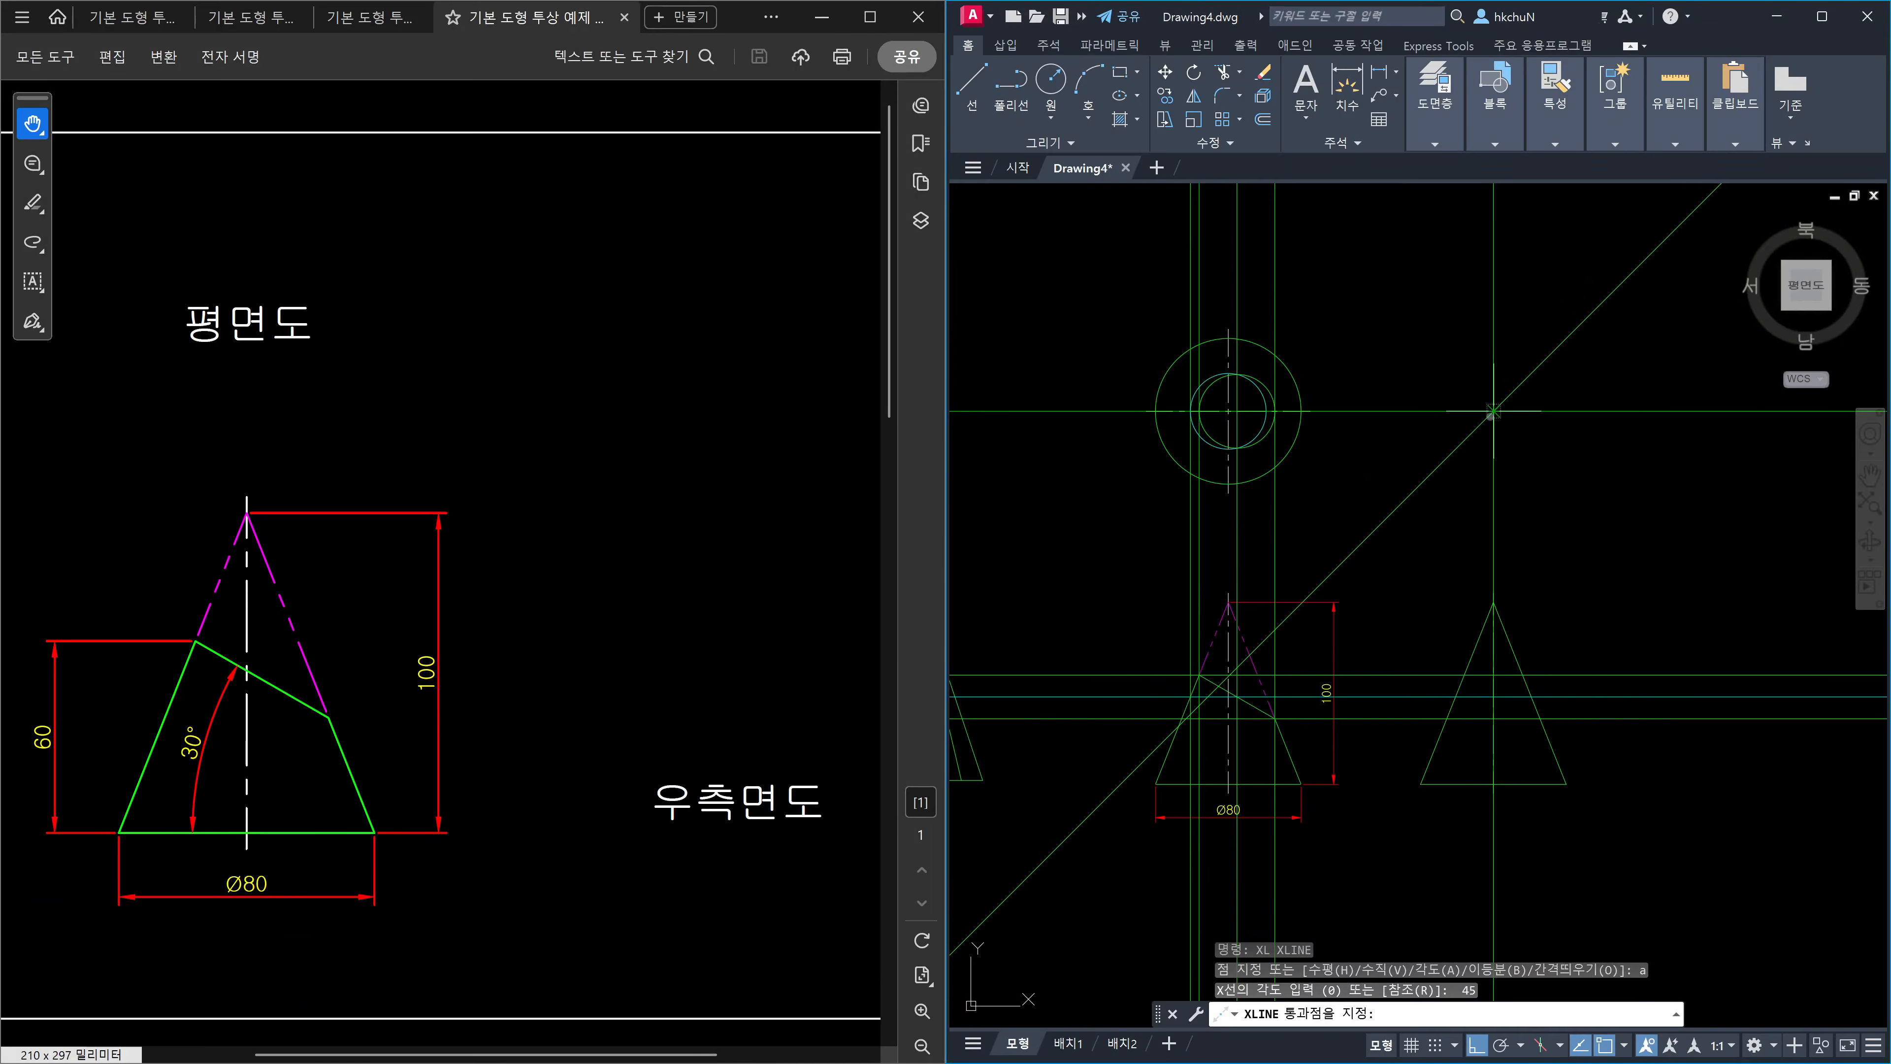
left_click(1491, 412)
key("Escape")
Examine the lower crossing of ellipse and cyan circle in the plan and the cyan height line in the side view.
scroll(1210, 459, "up", 8)
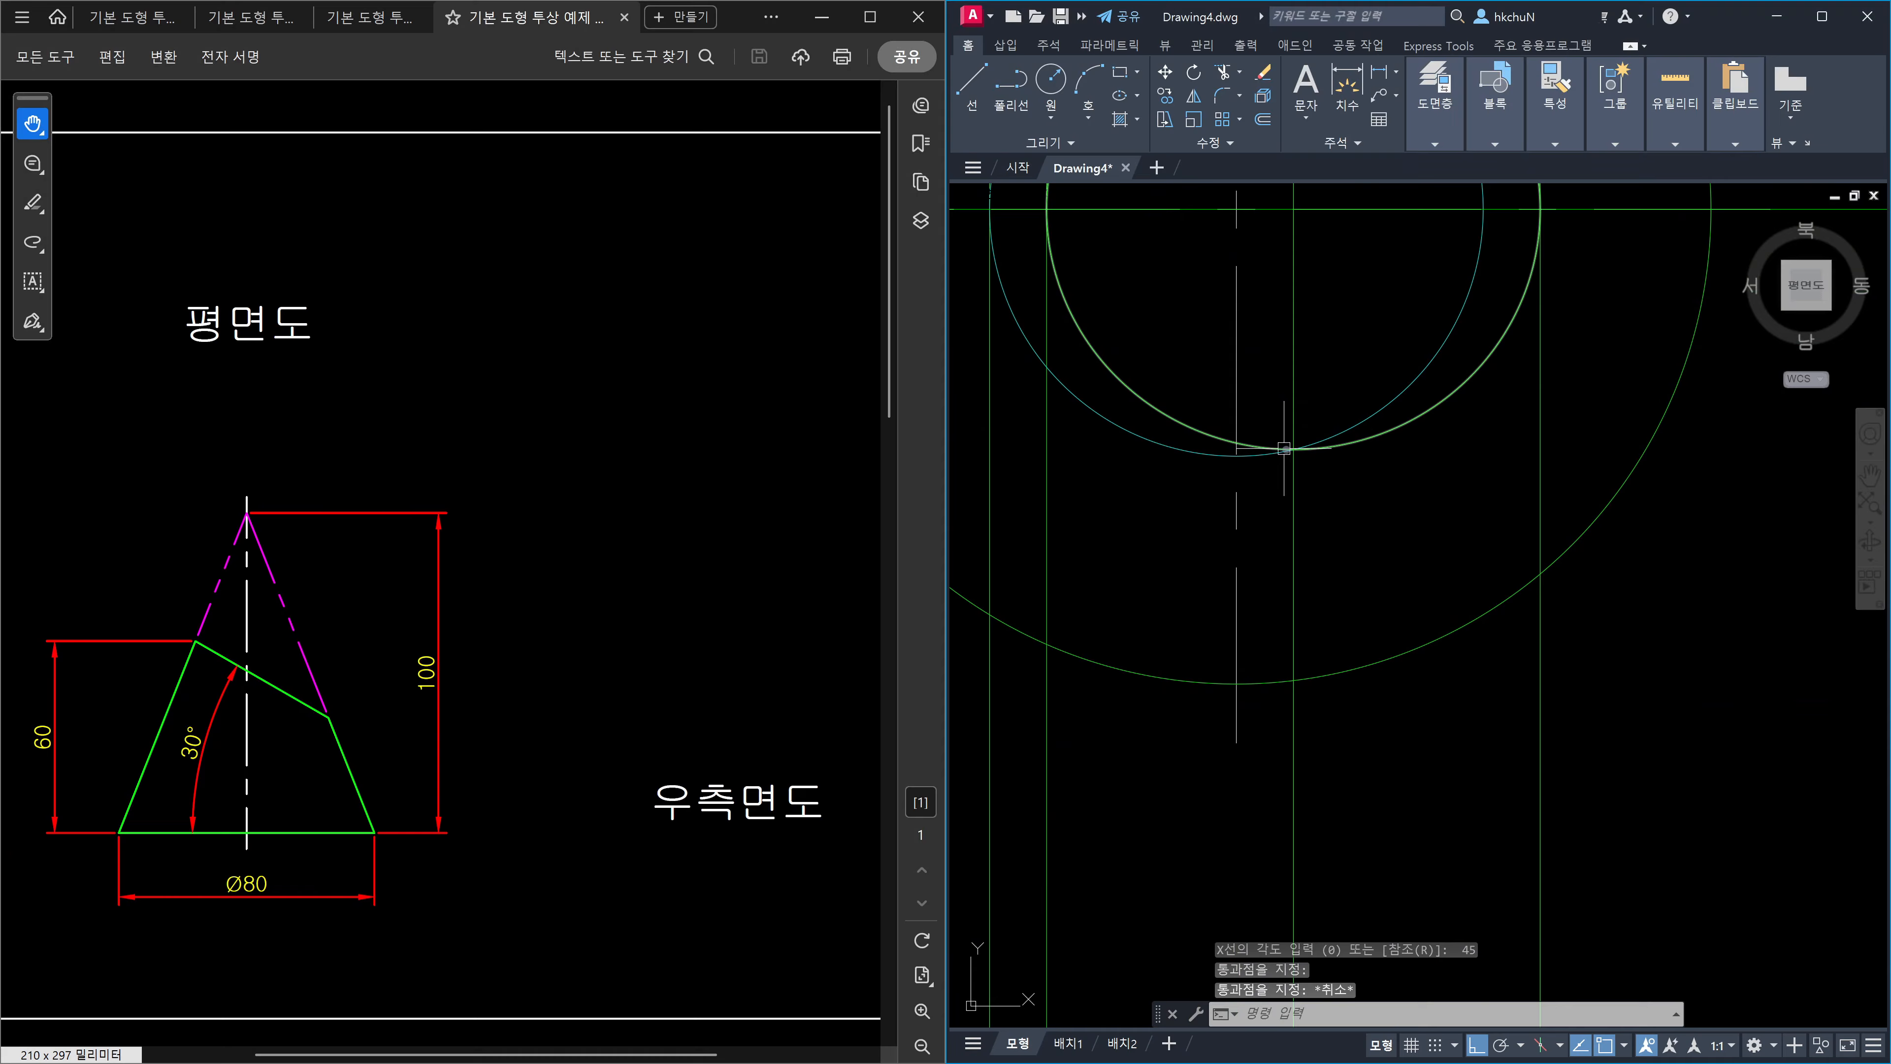
scroll(1290, 448, "down", 5)
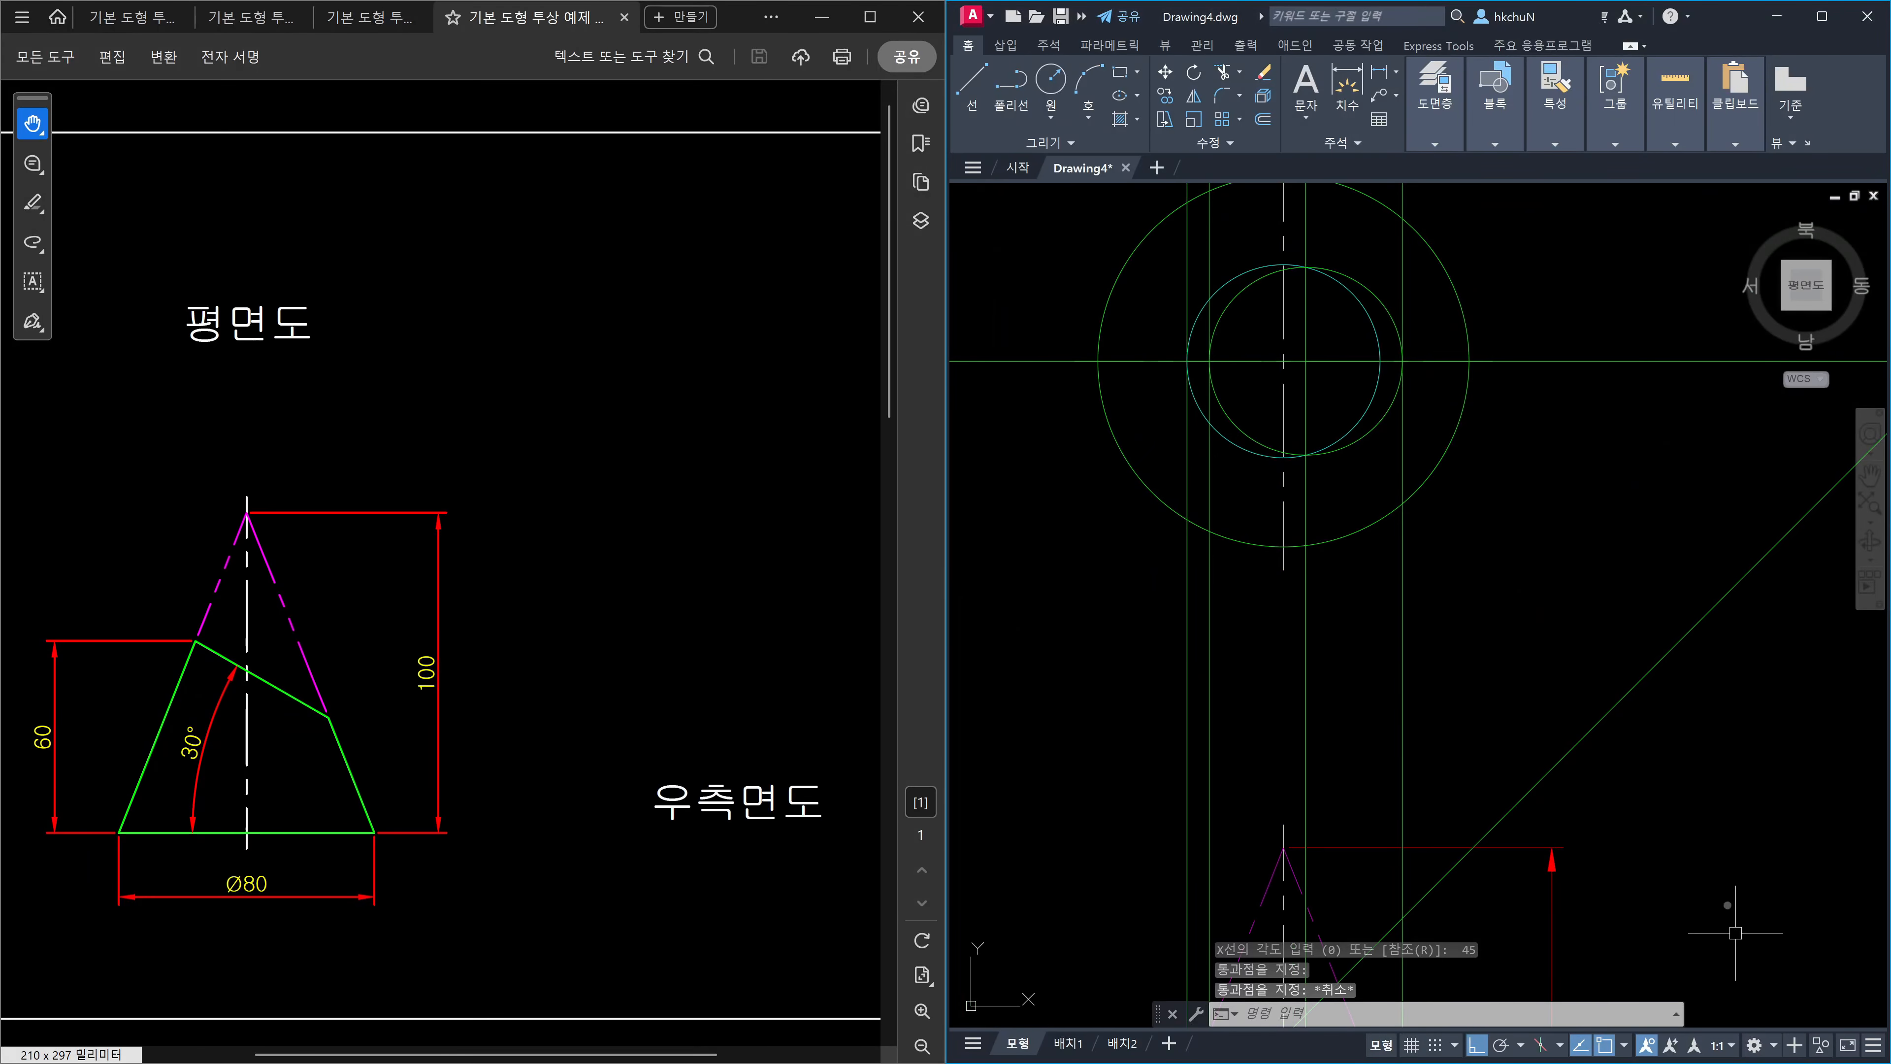
scroll(1478, 809, "up", 4)
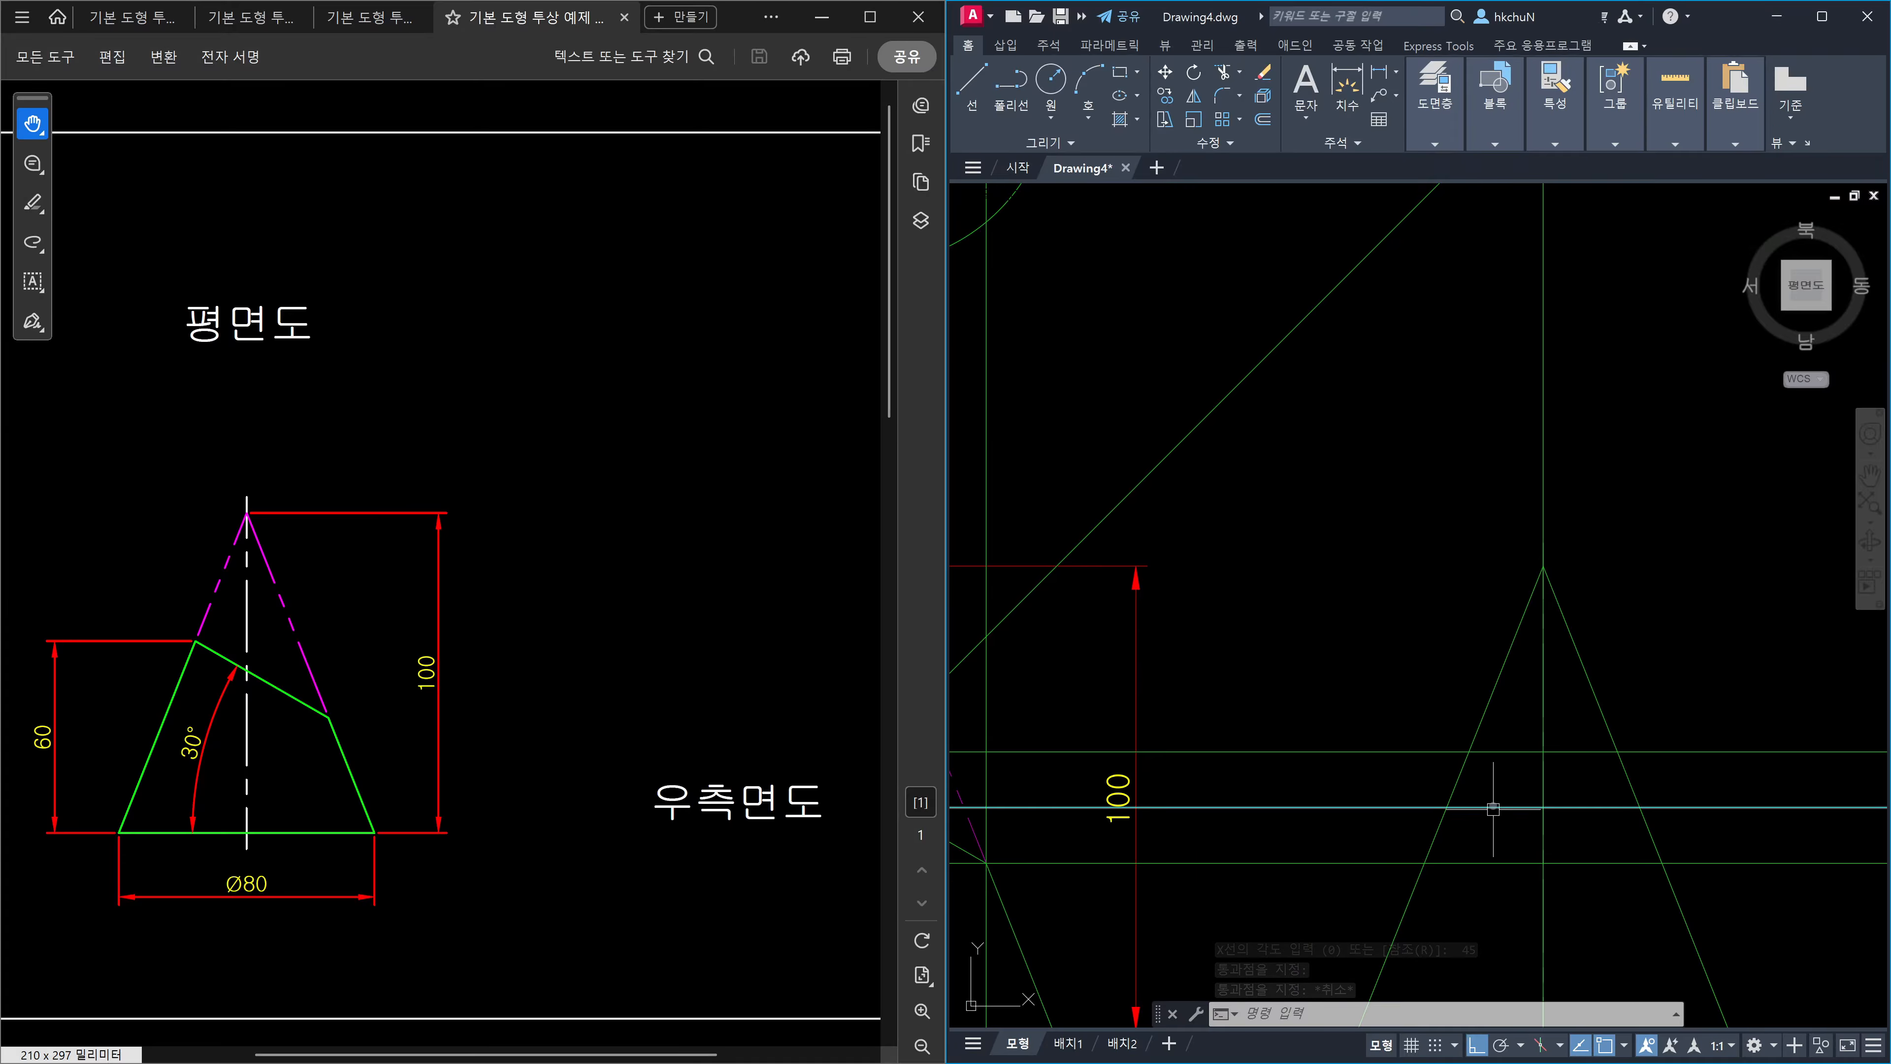
scroll(1496, 803, "down", 3)
scroll(1342, 625, "up", 3)
middle_click_drag(1196, 487, 1284, 649)
key("Escape")
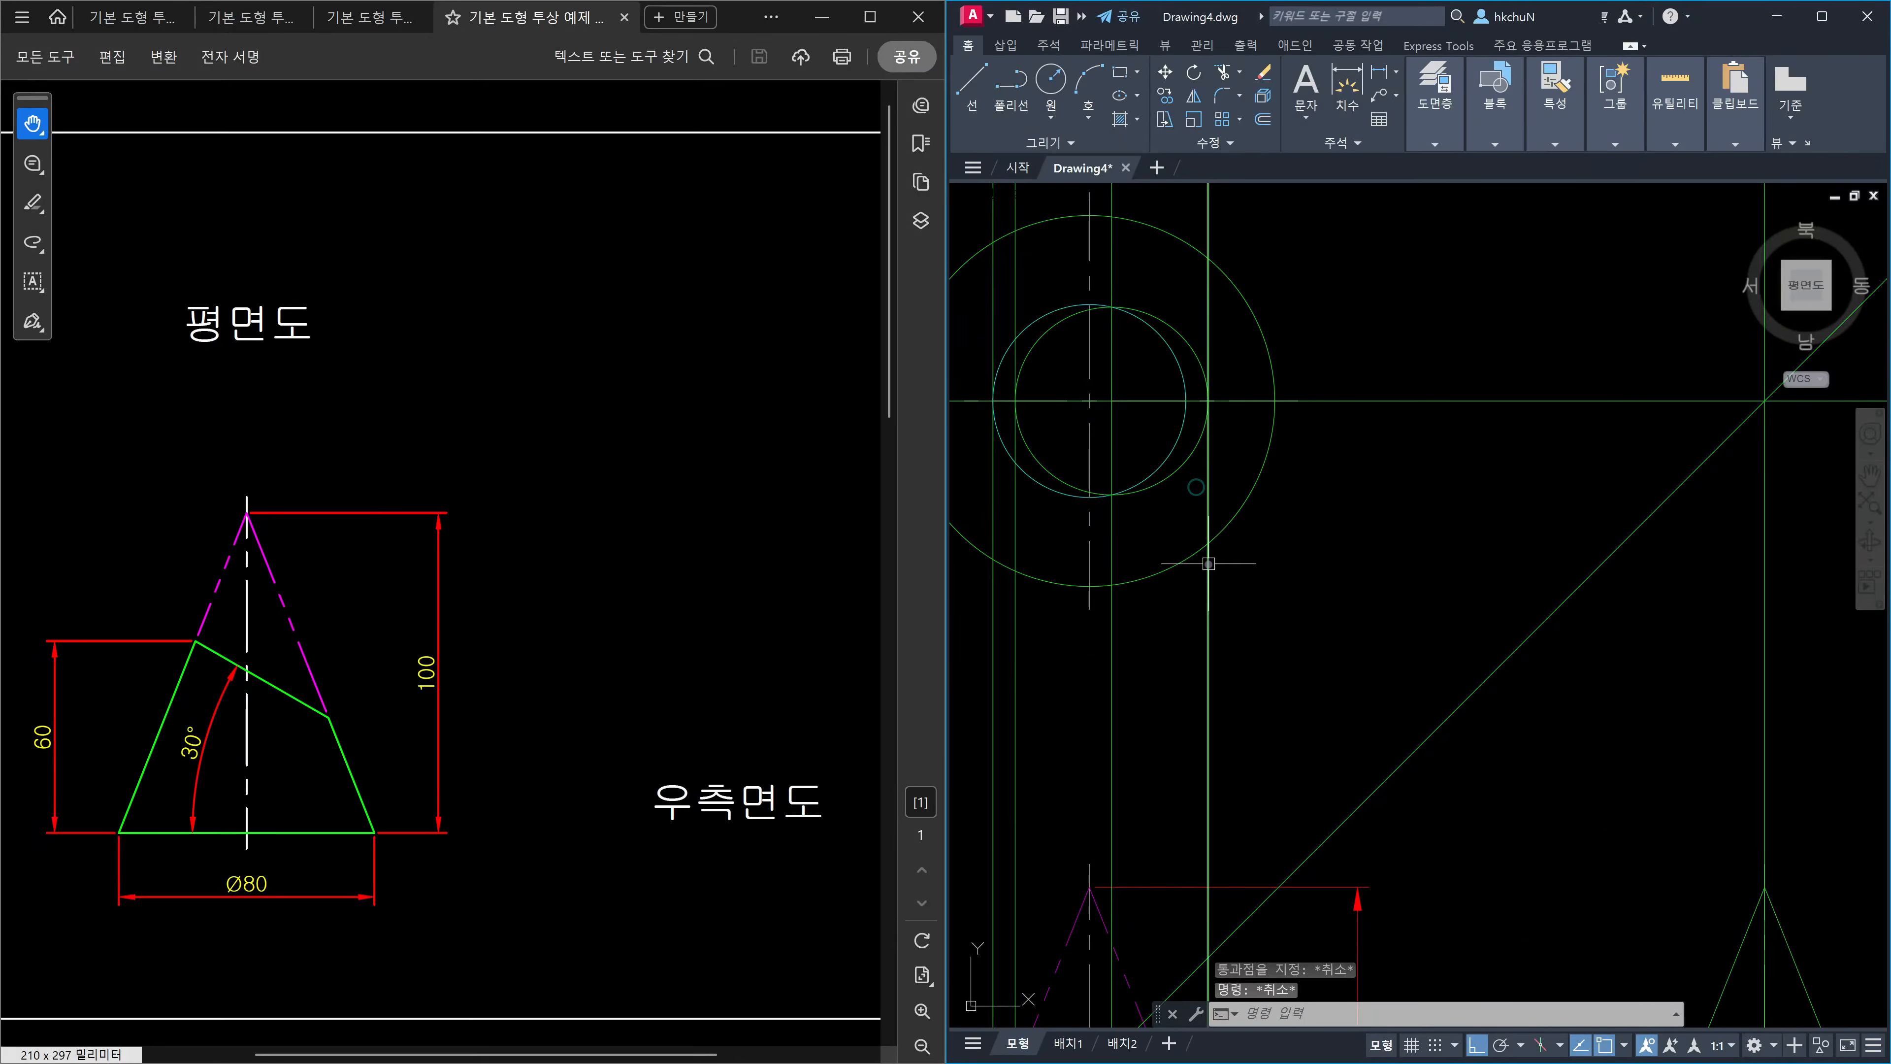
Draw a line from the plan's lower ellipse and cyan circle crossing to the 45° line, then down perpendicular to the cyan horizontal line.
type("l")
key("Return")
scroll(1110, 493, "up", 4)
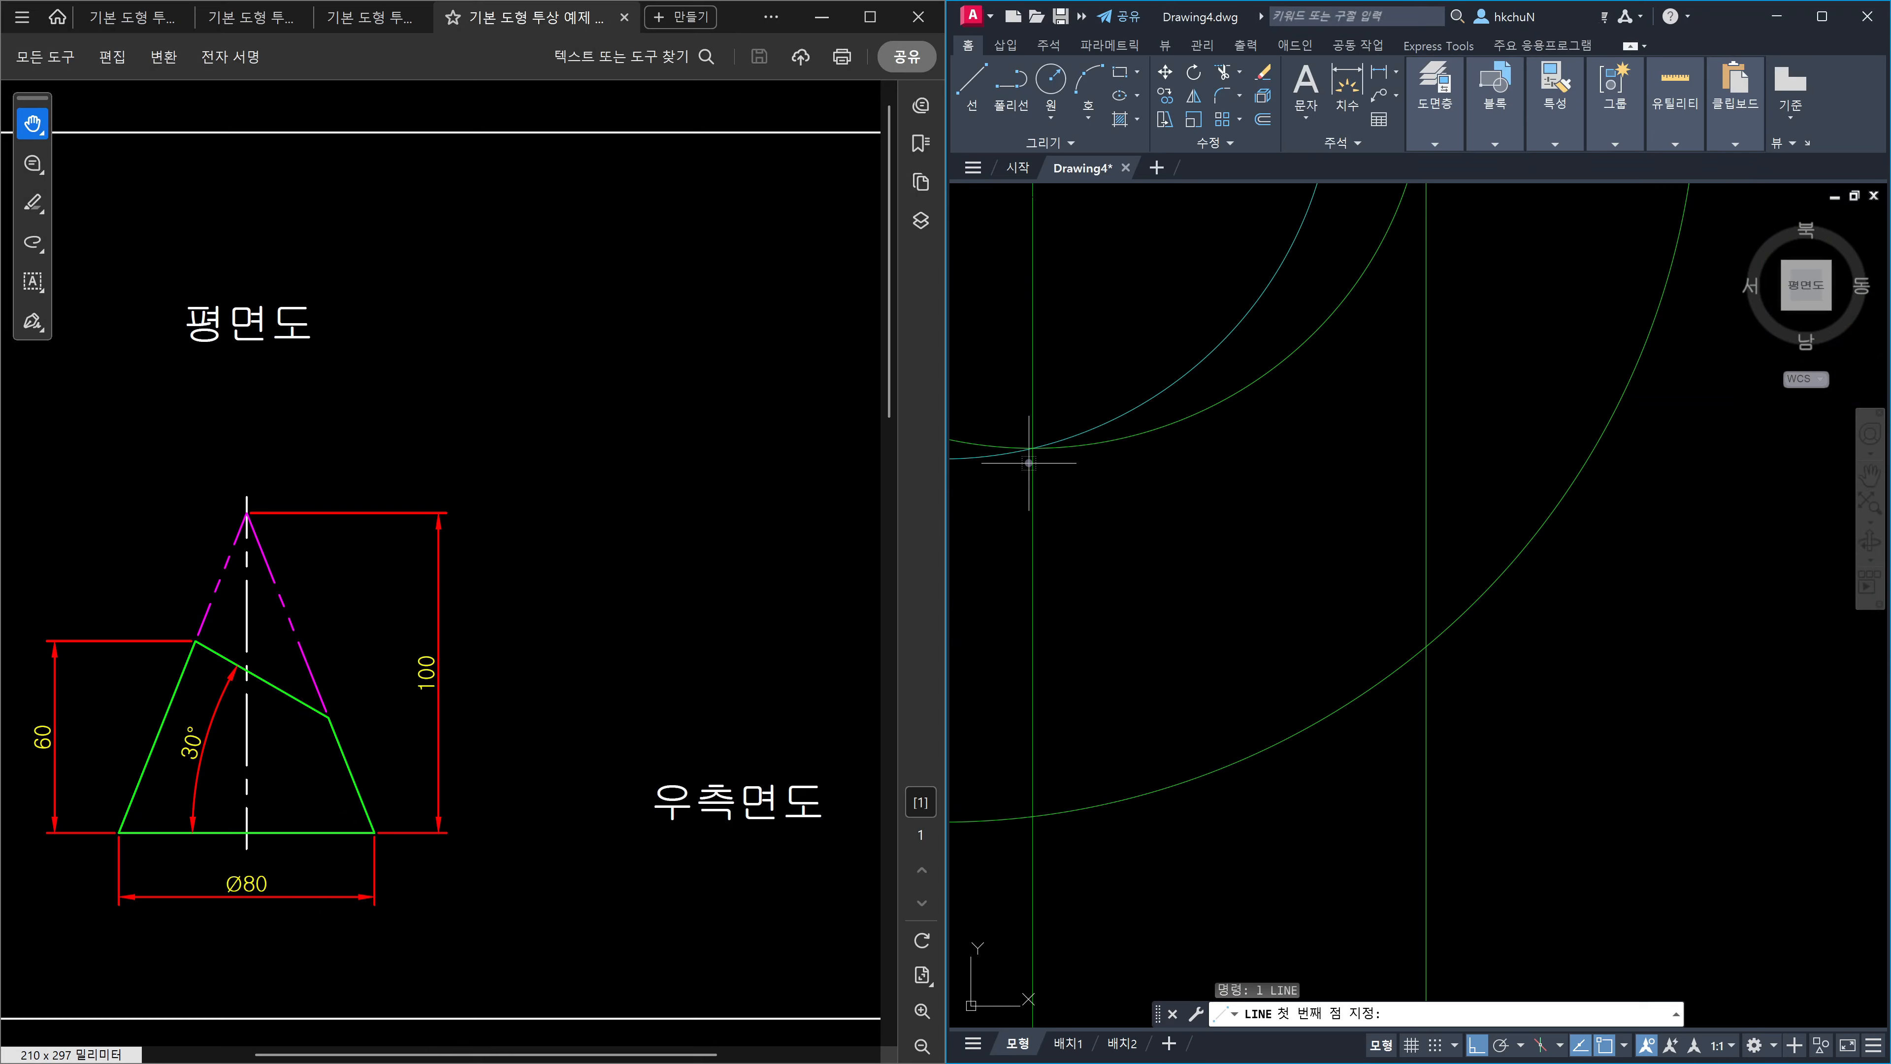
left_click(1032, 448)
scroll(1393, 465, "down", 4)
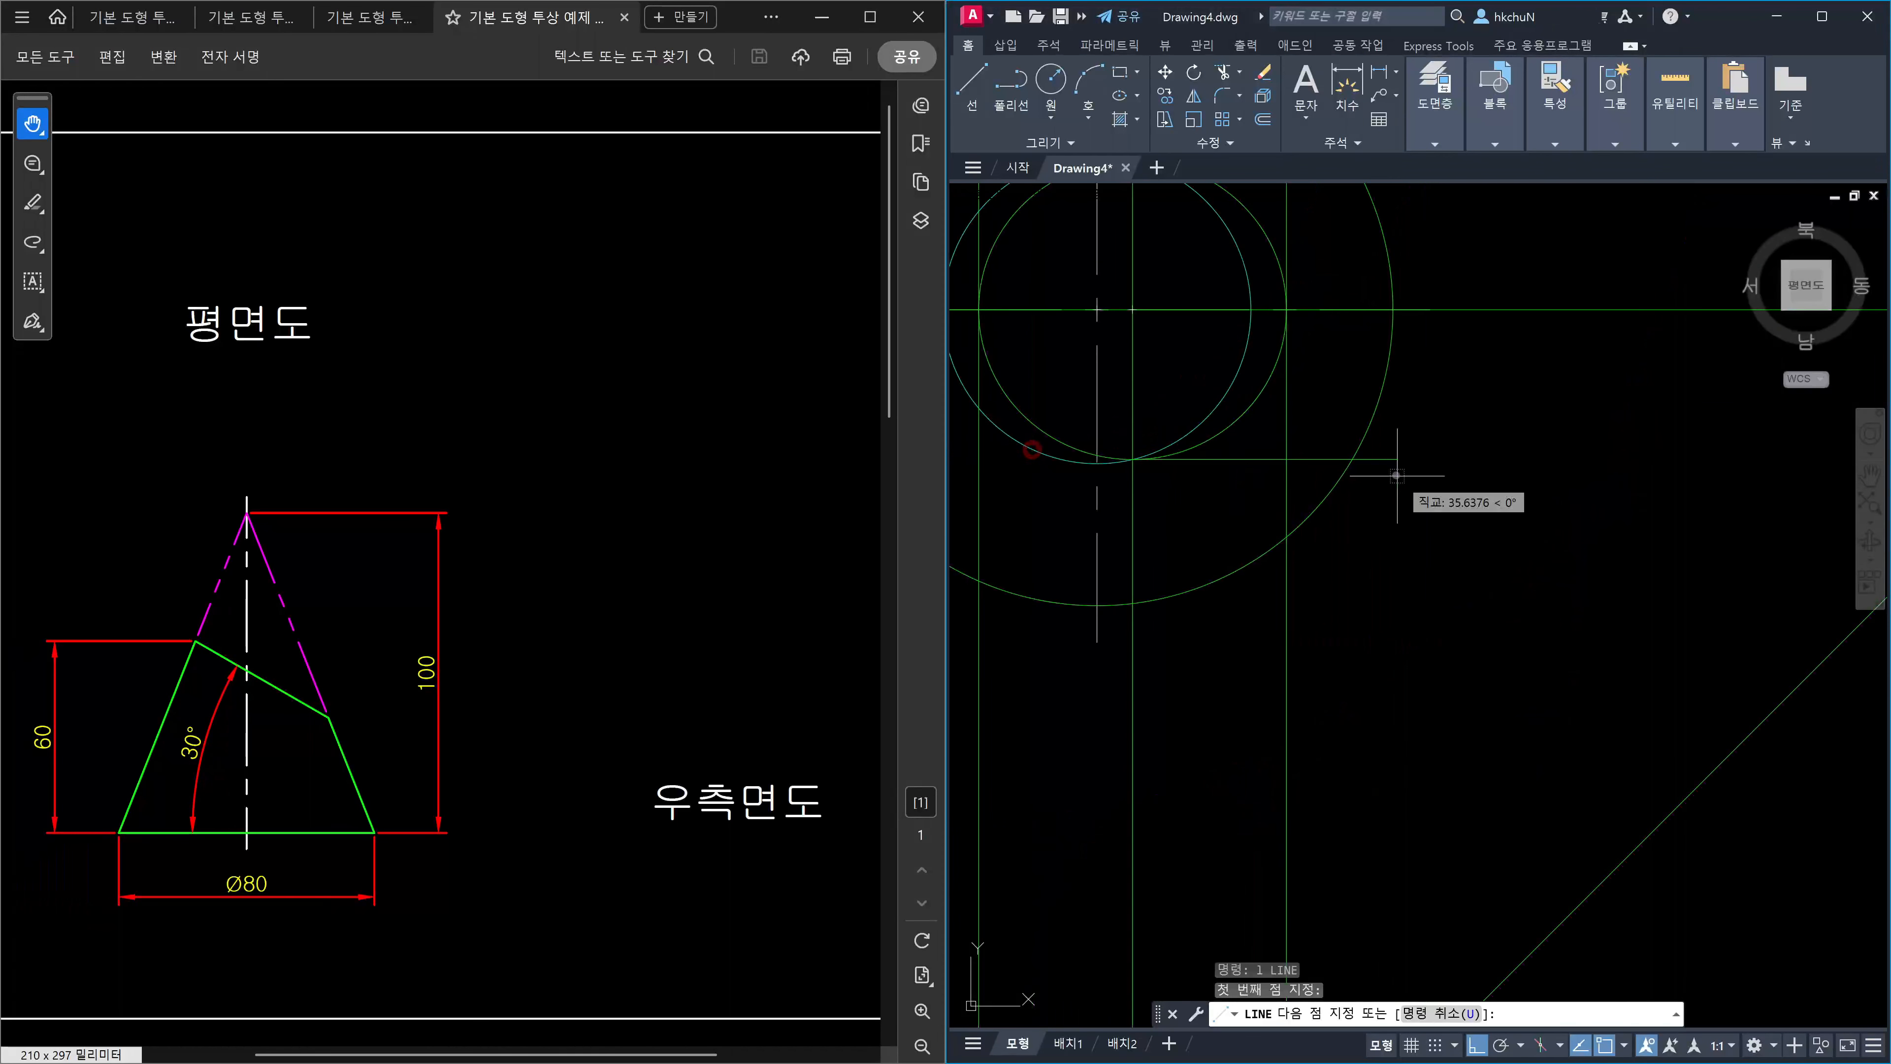
scroll(1330, 478, "up", 2)
middle_click_drag(1510, 483, 1411, 487)
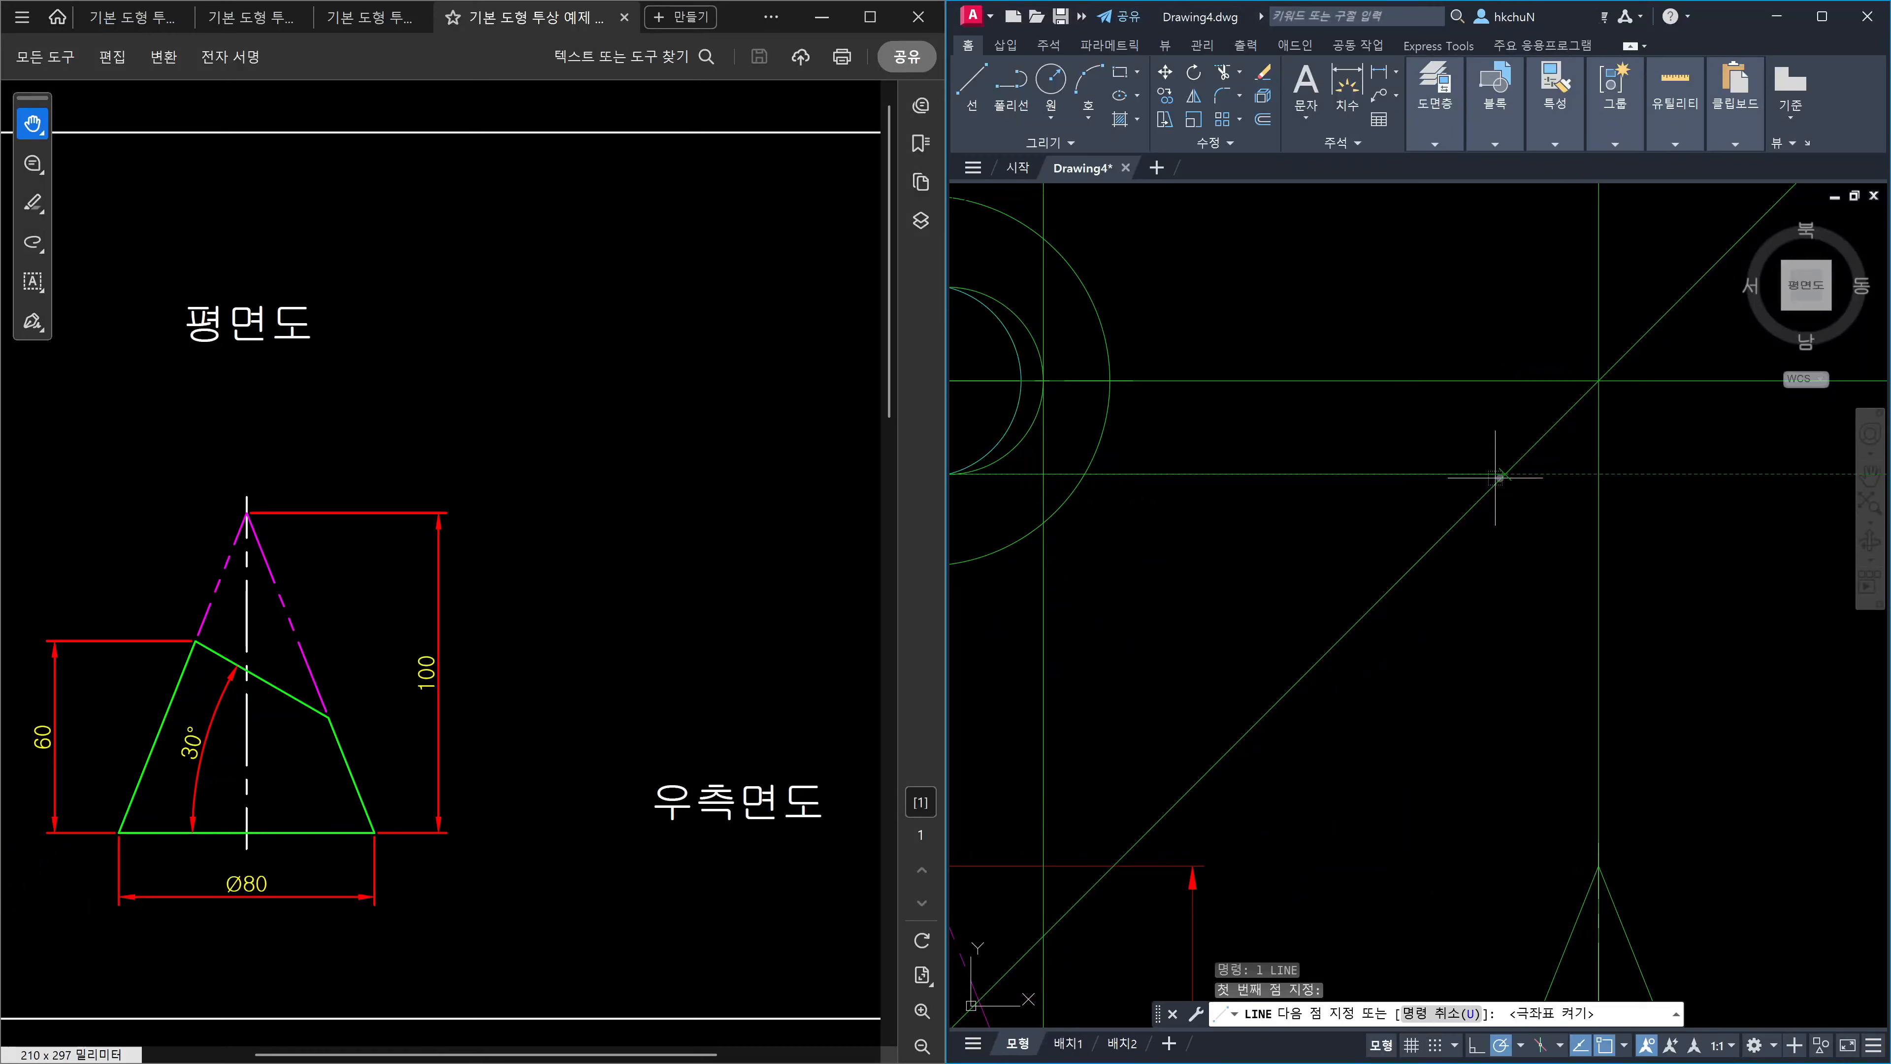
key("F10")
scroll(1503, 498, "down", 2)
scroll(1501, 602, "up", 6)
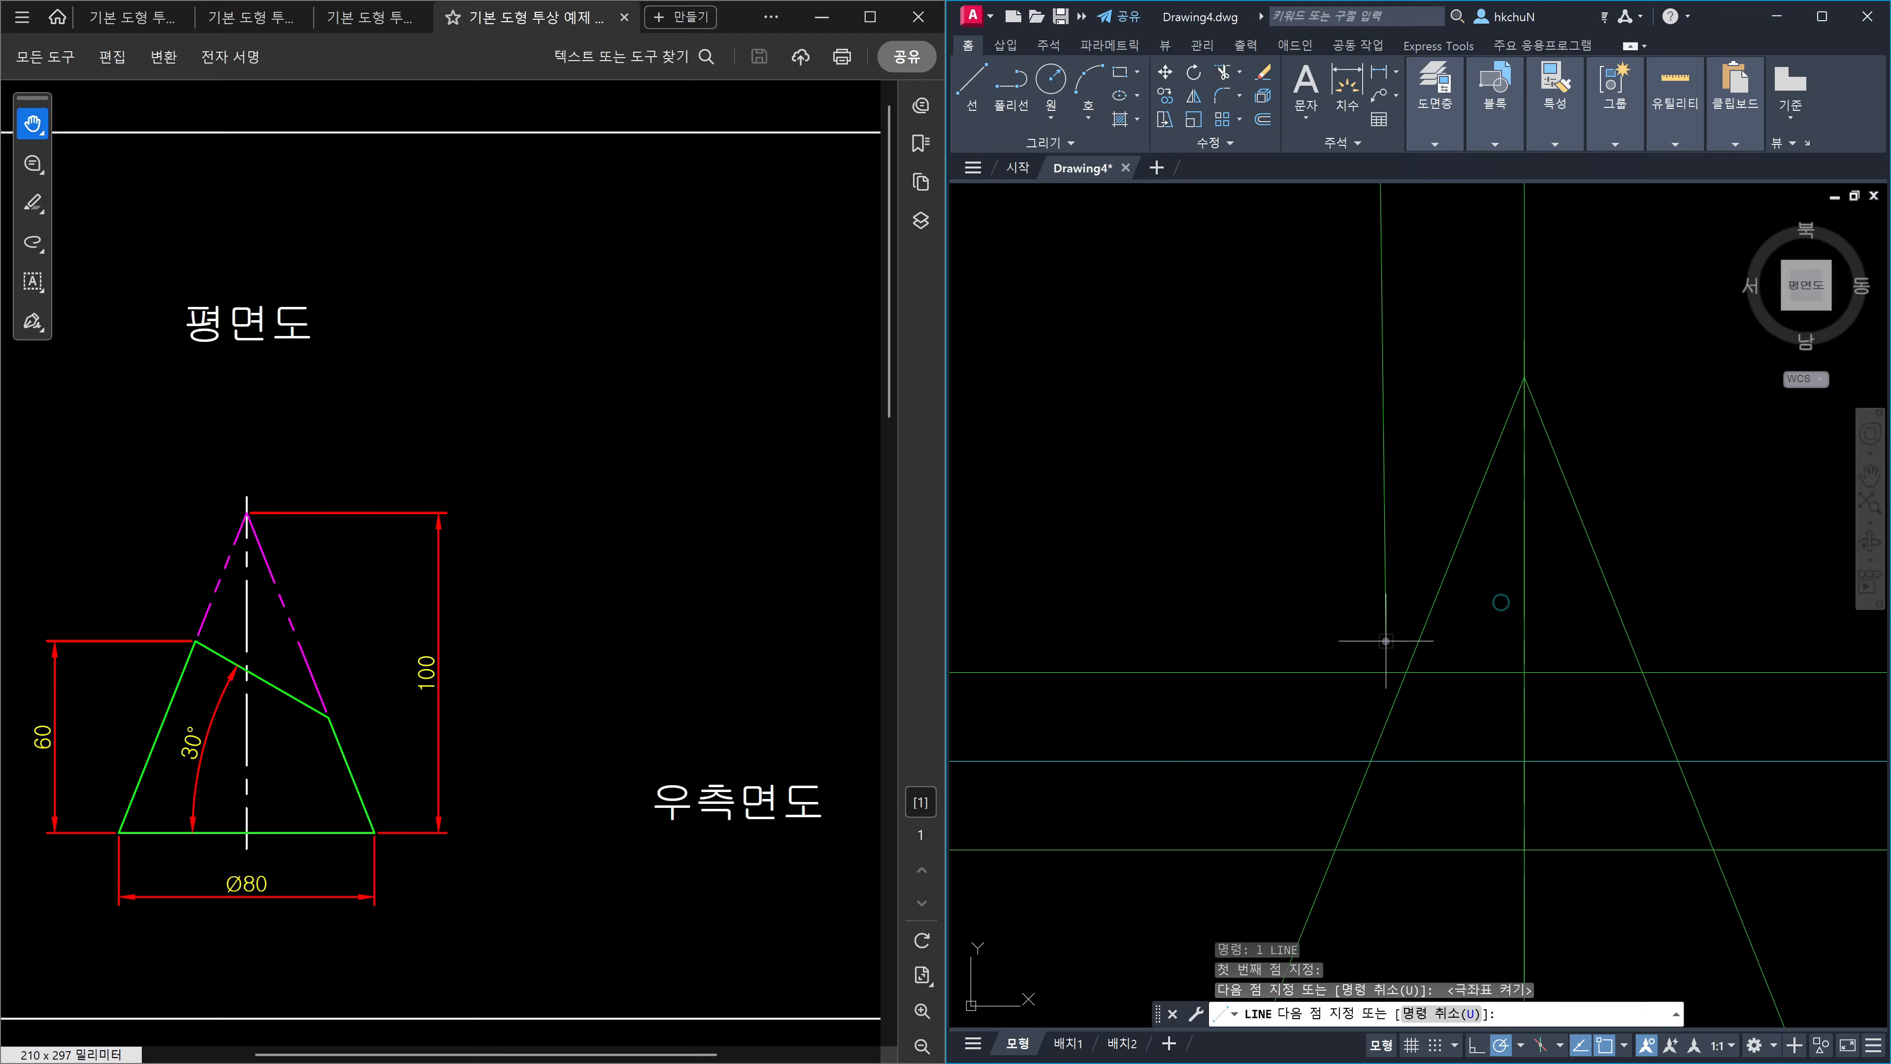
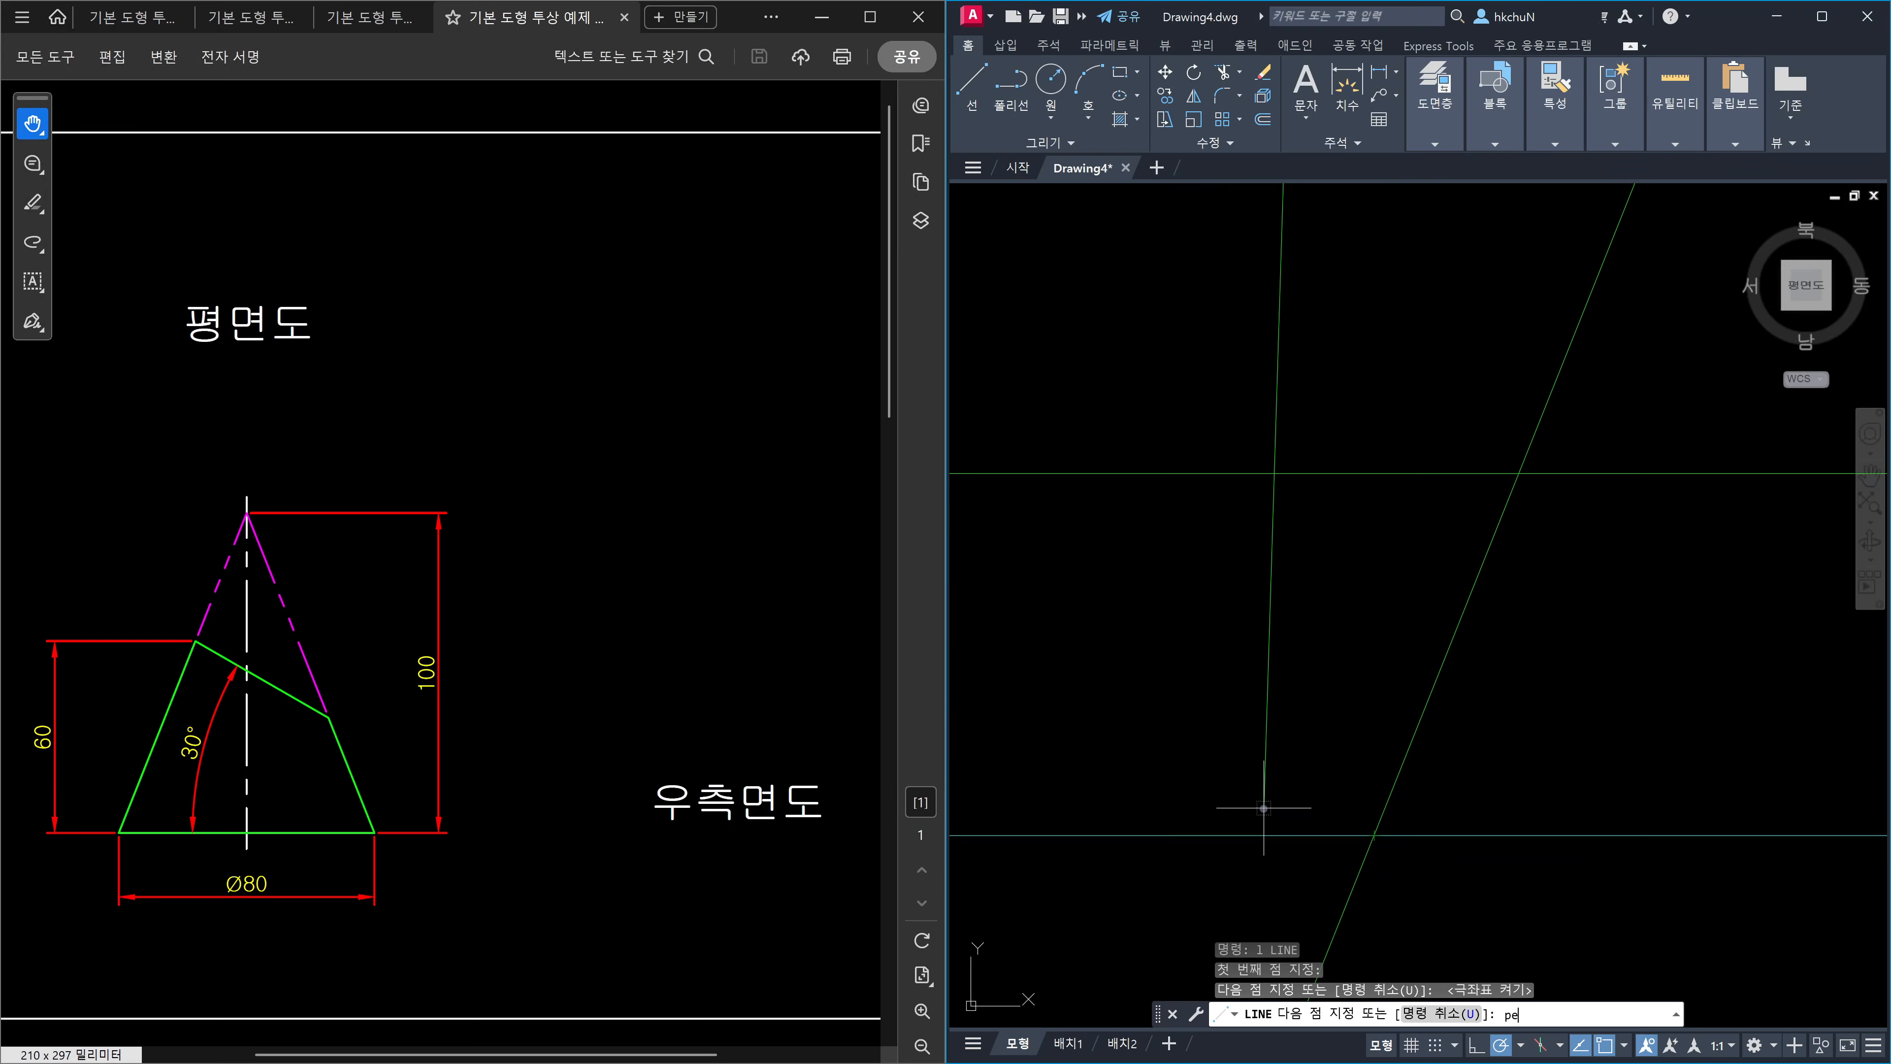
left_click(1403, 831)
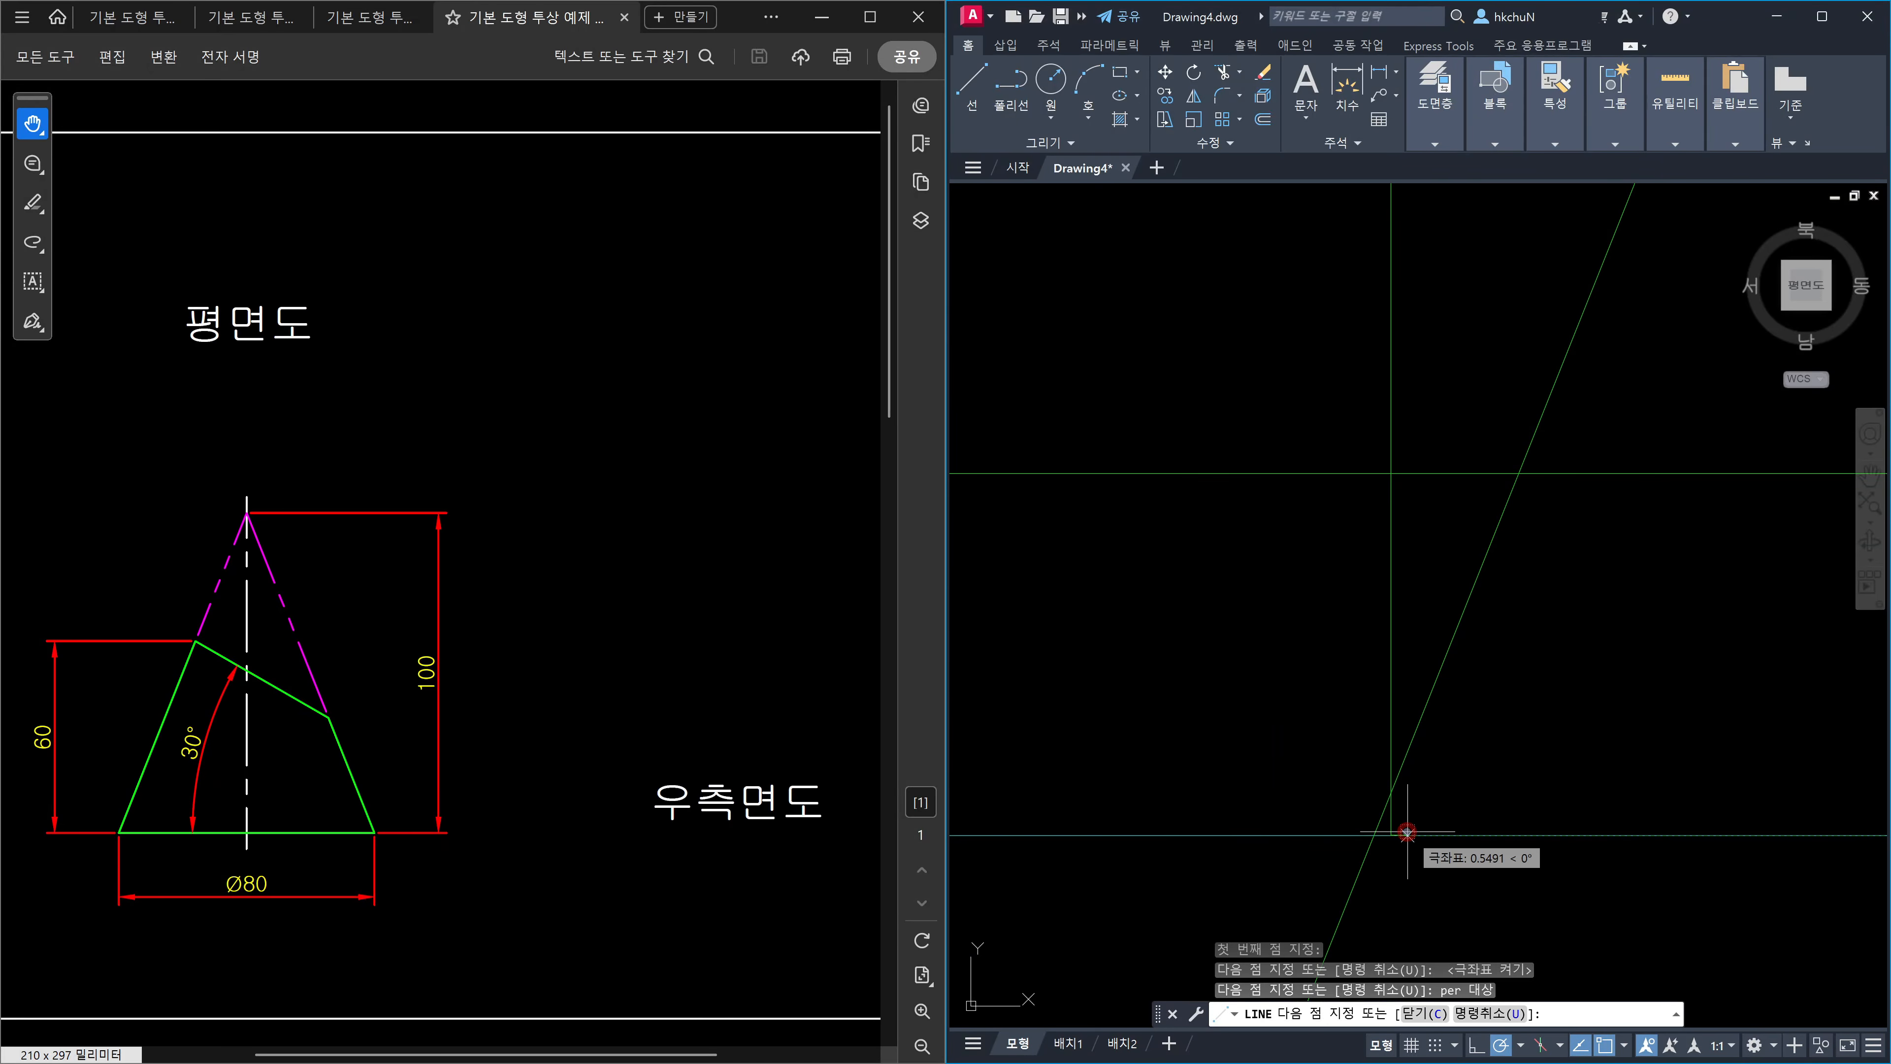
key("Escape")
Draw an ellipse in the side view between the cut's upper and lower height lines, its width reaching the projected line's lower end.
scroll(1630, 729, "down", 2)
middle_click_drag(1628, 739, 1360, 621)
key("Escape")
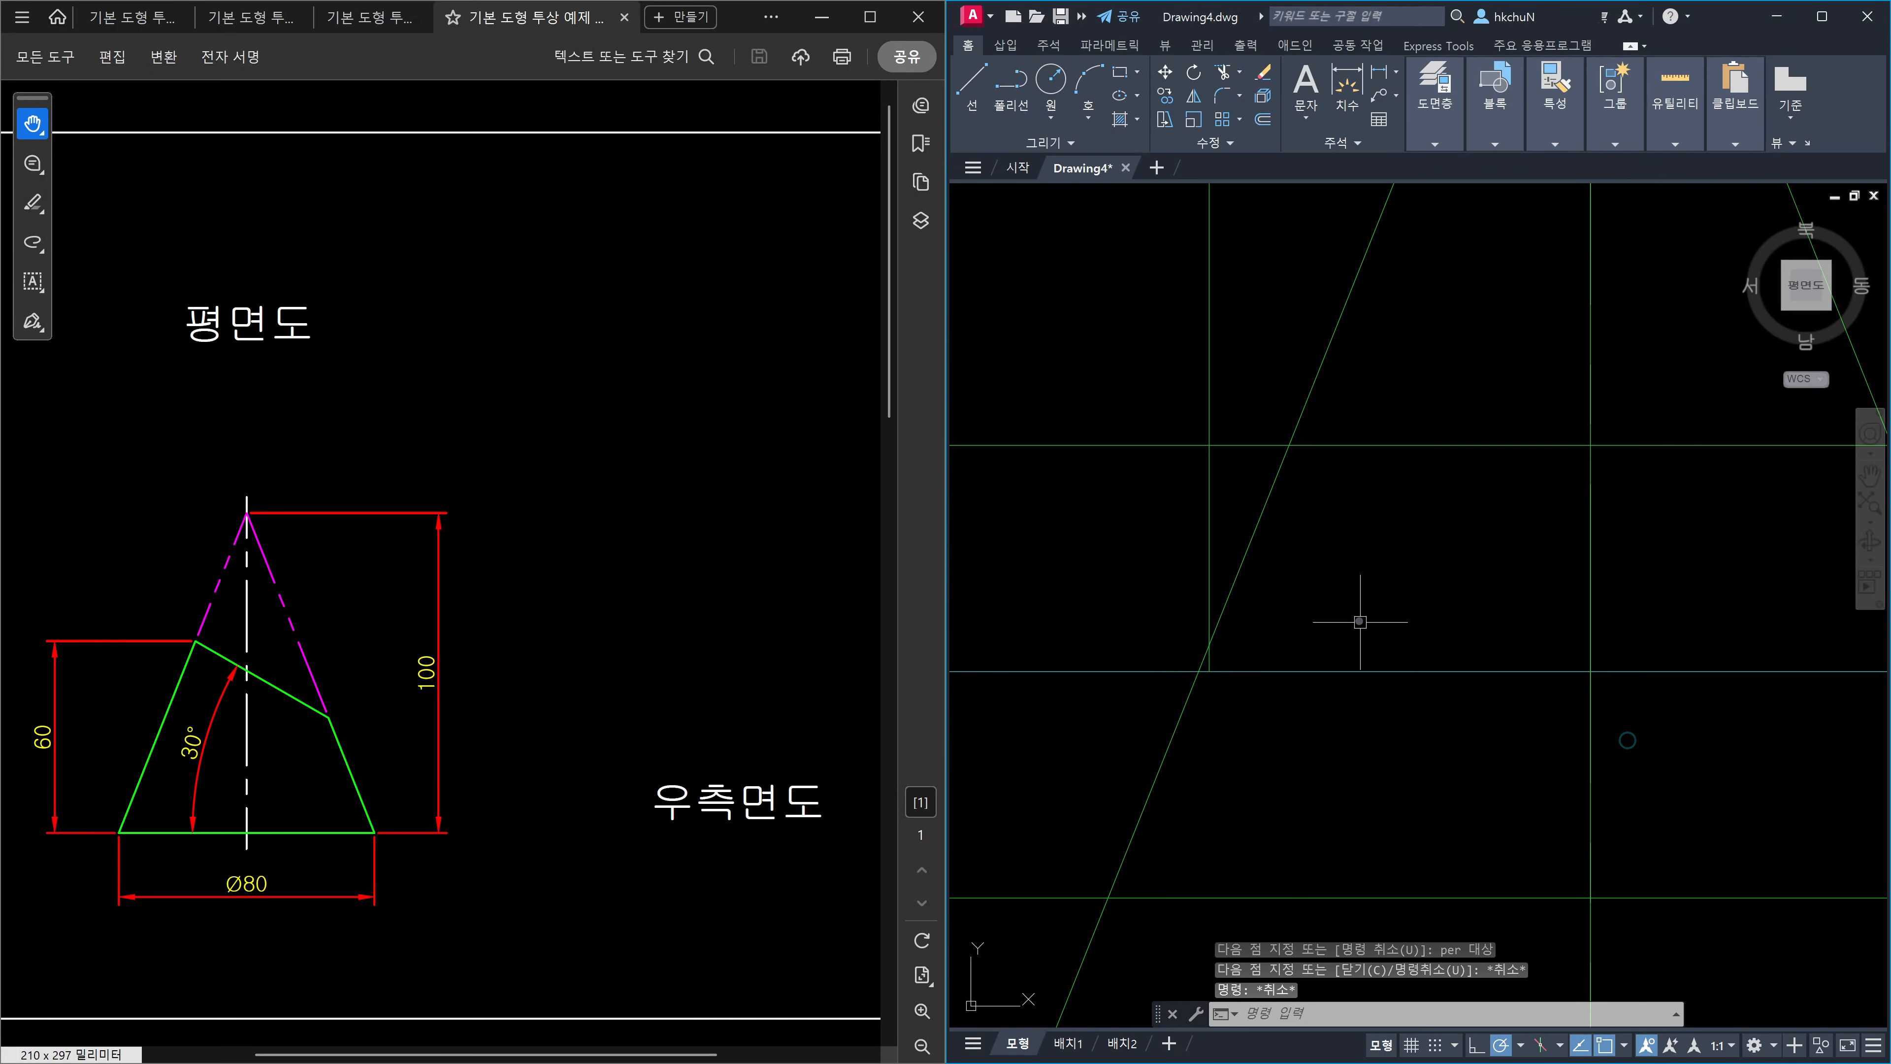
type("el")
key("Return")
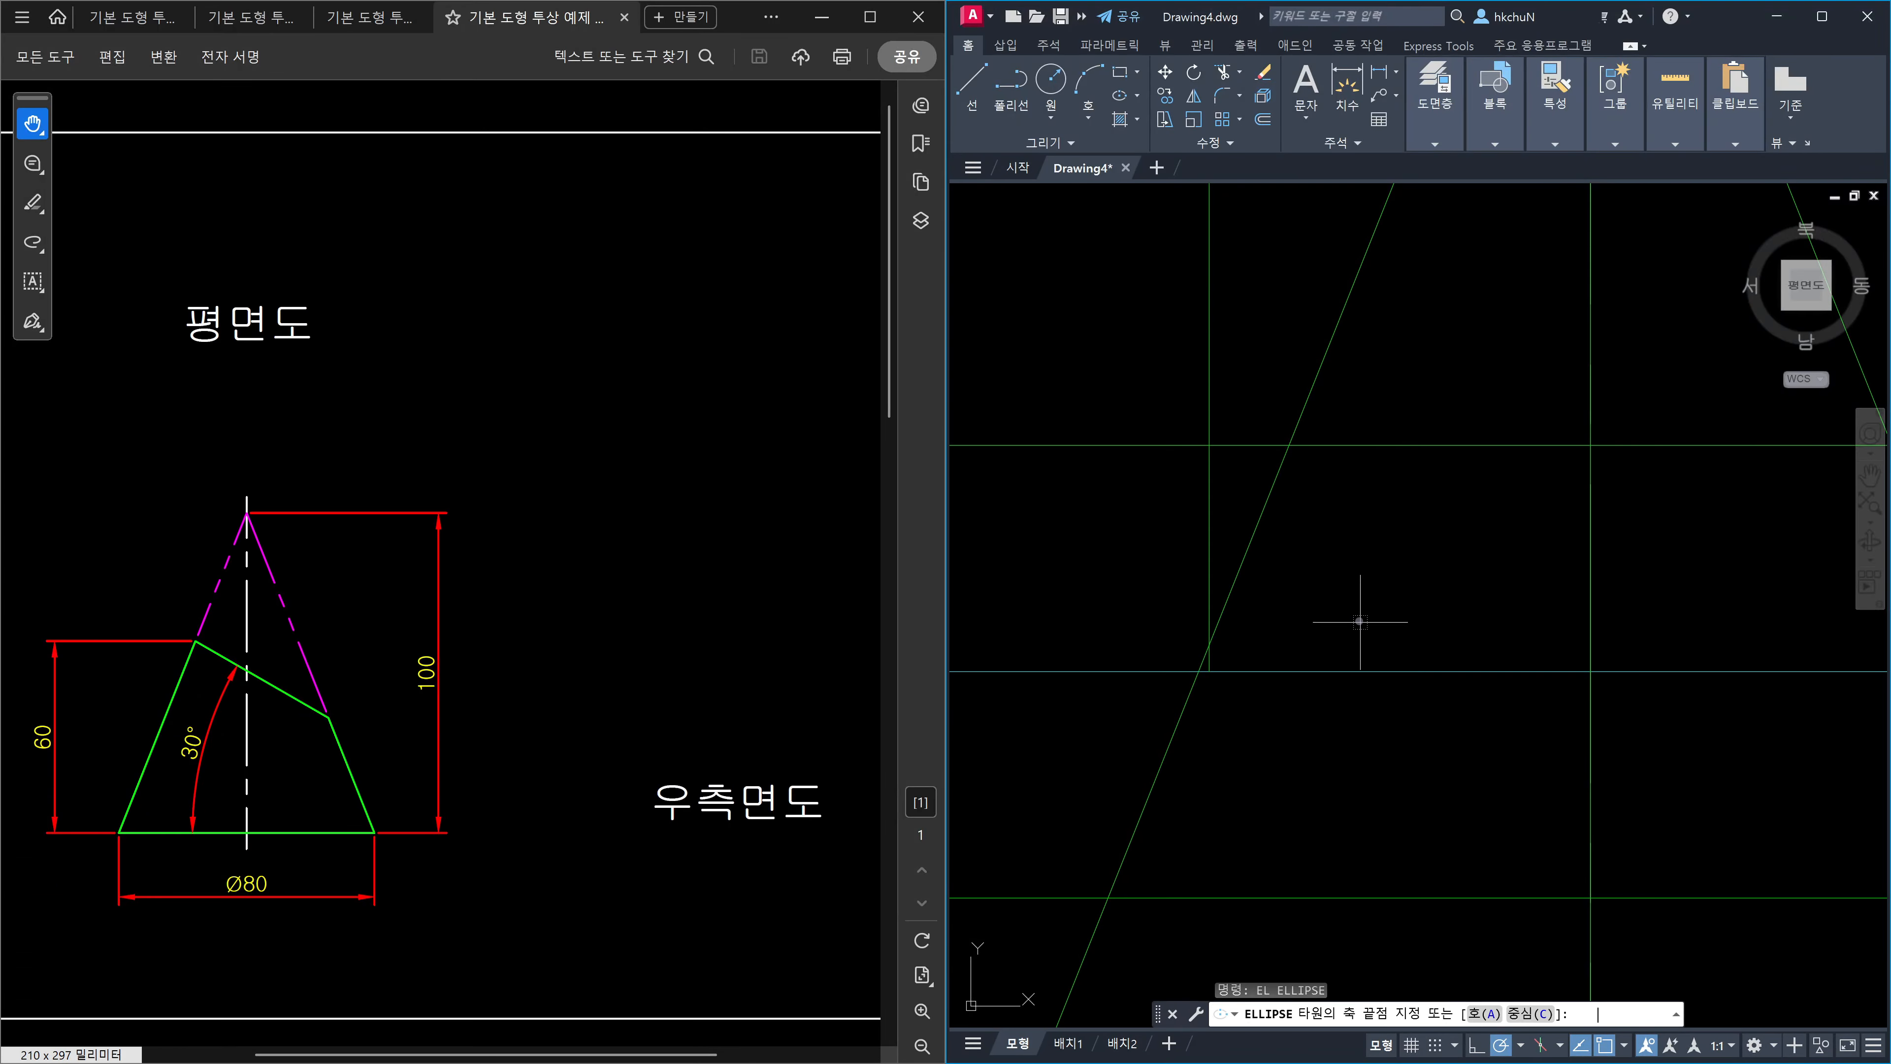
left_click(1590, 445)
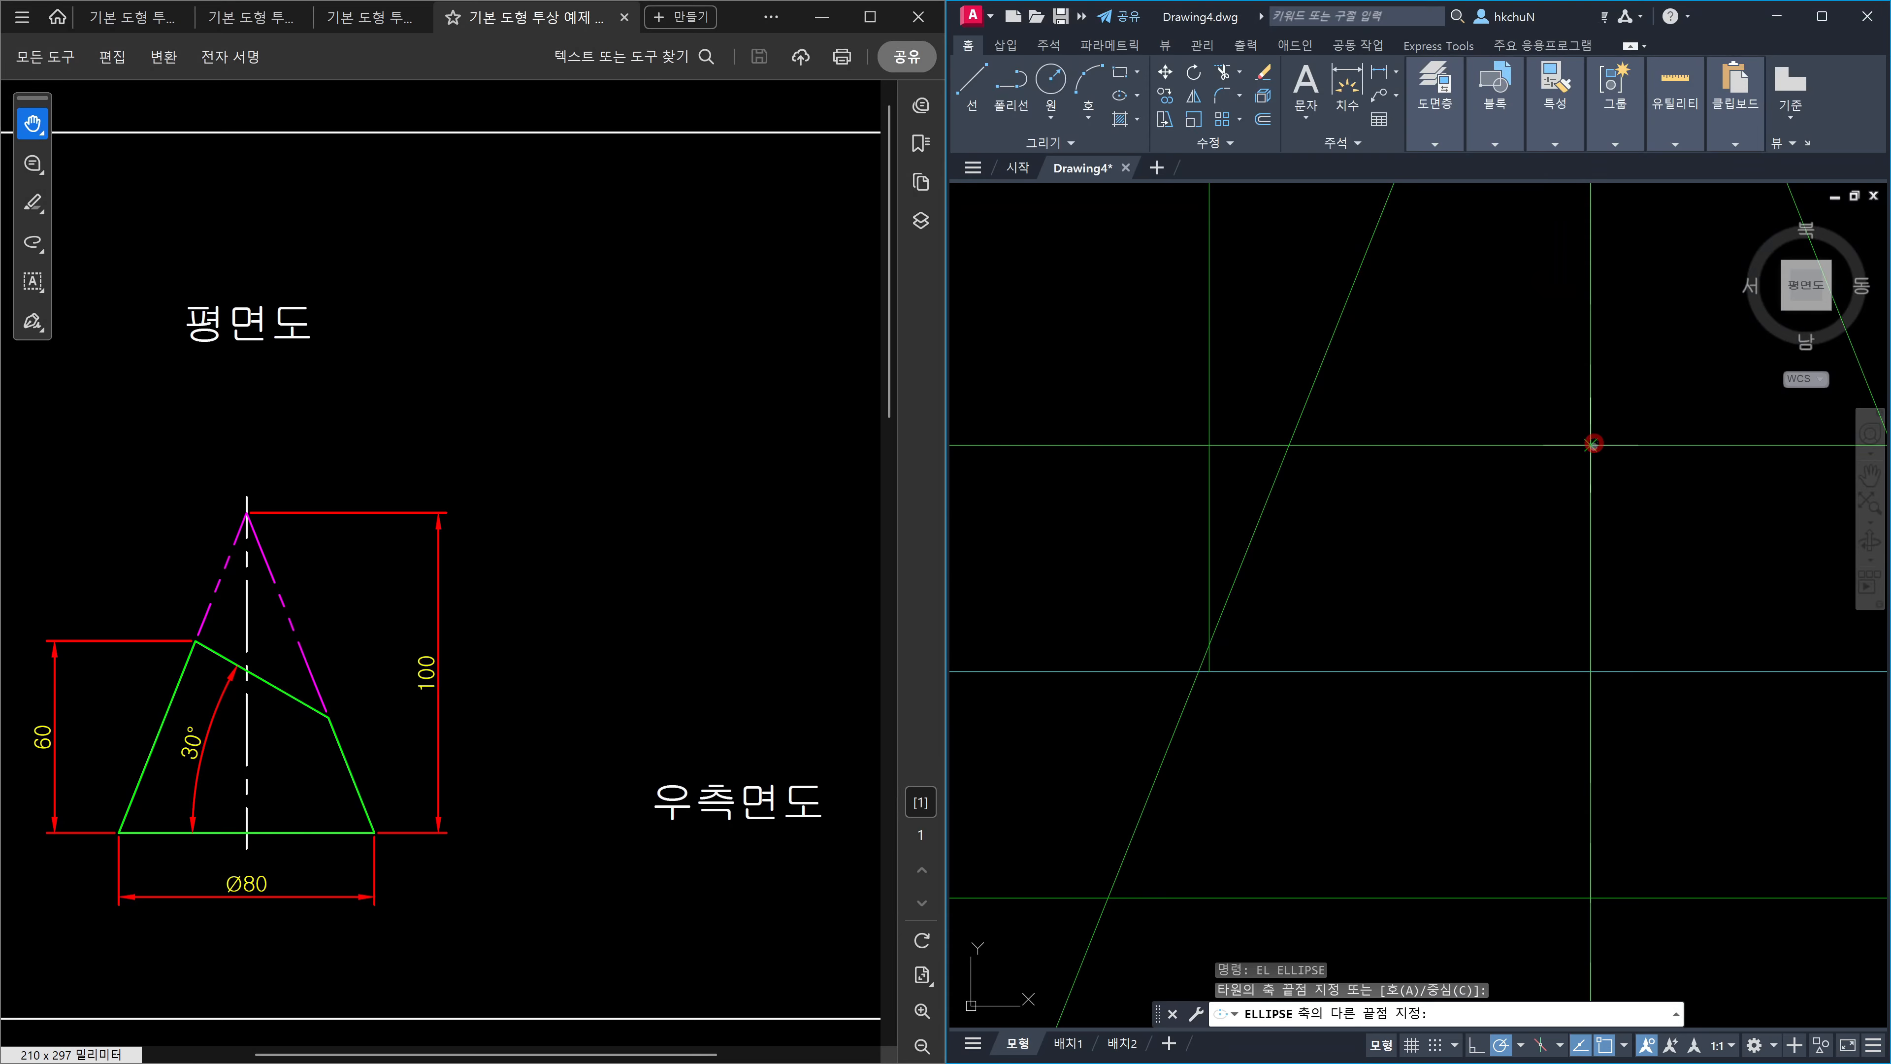
left_click(1590, 898)
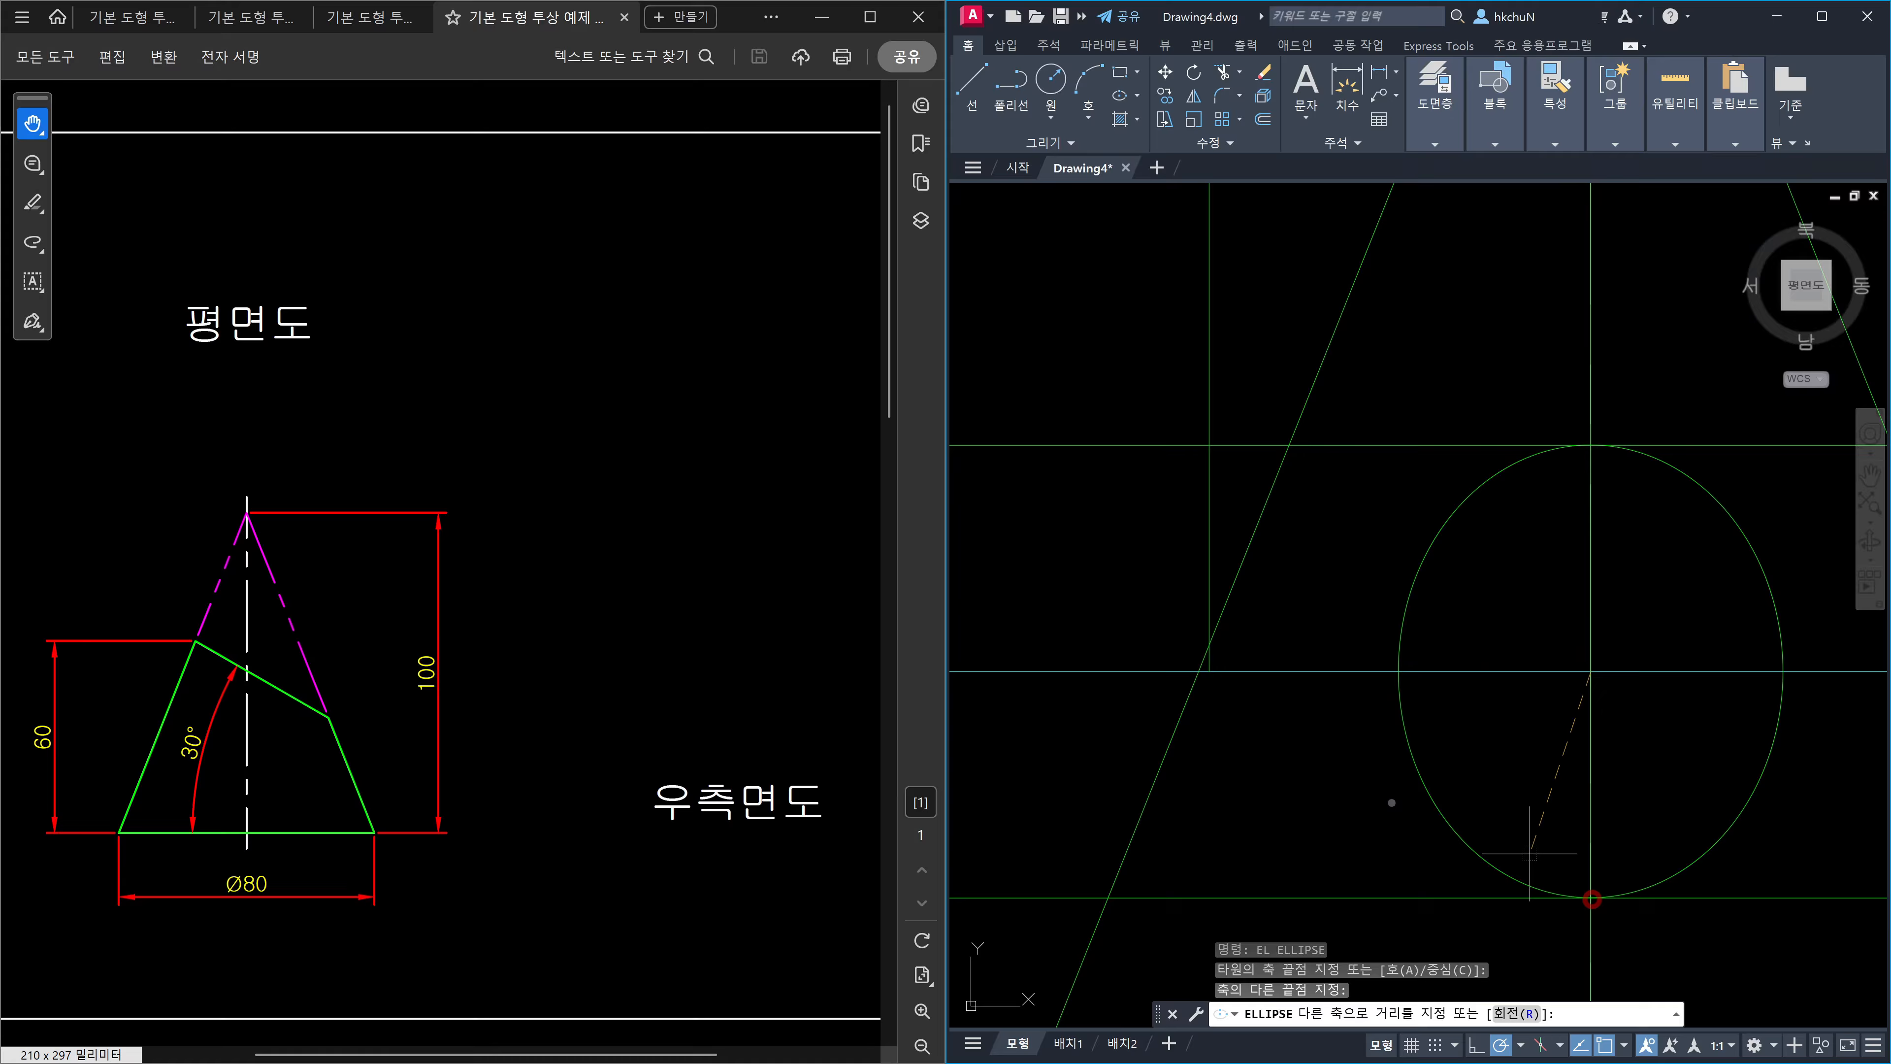
key("Escape")
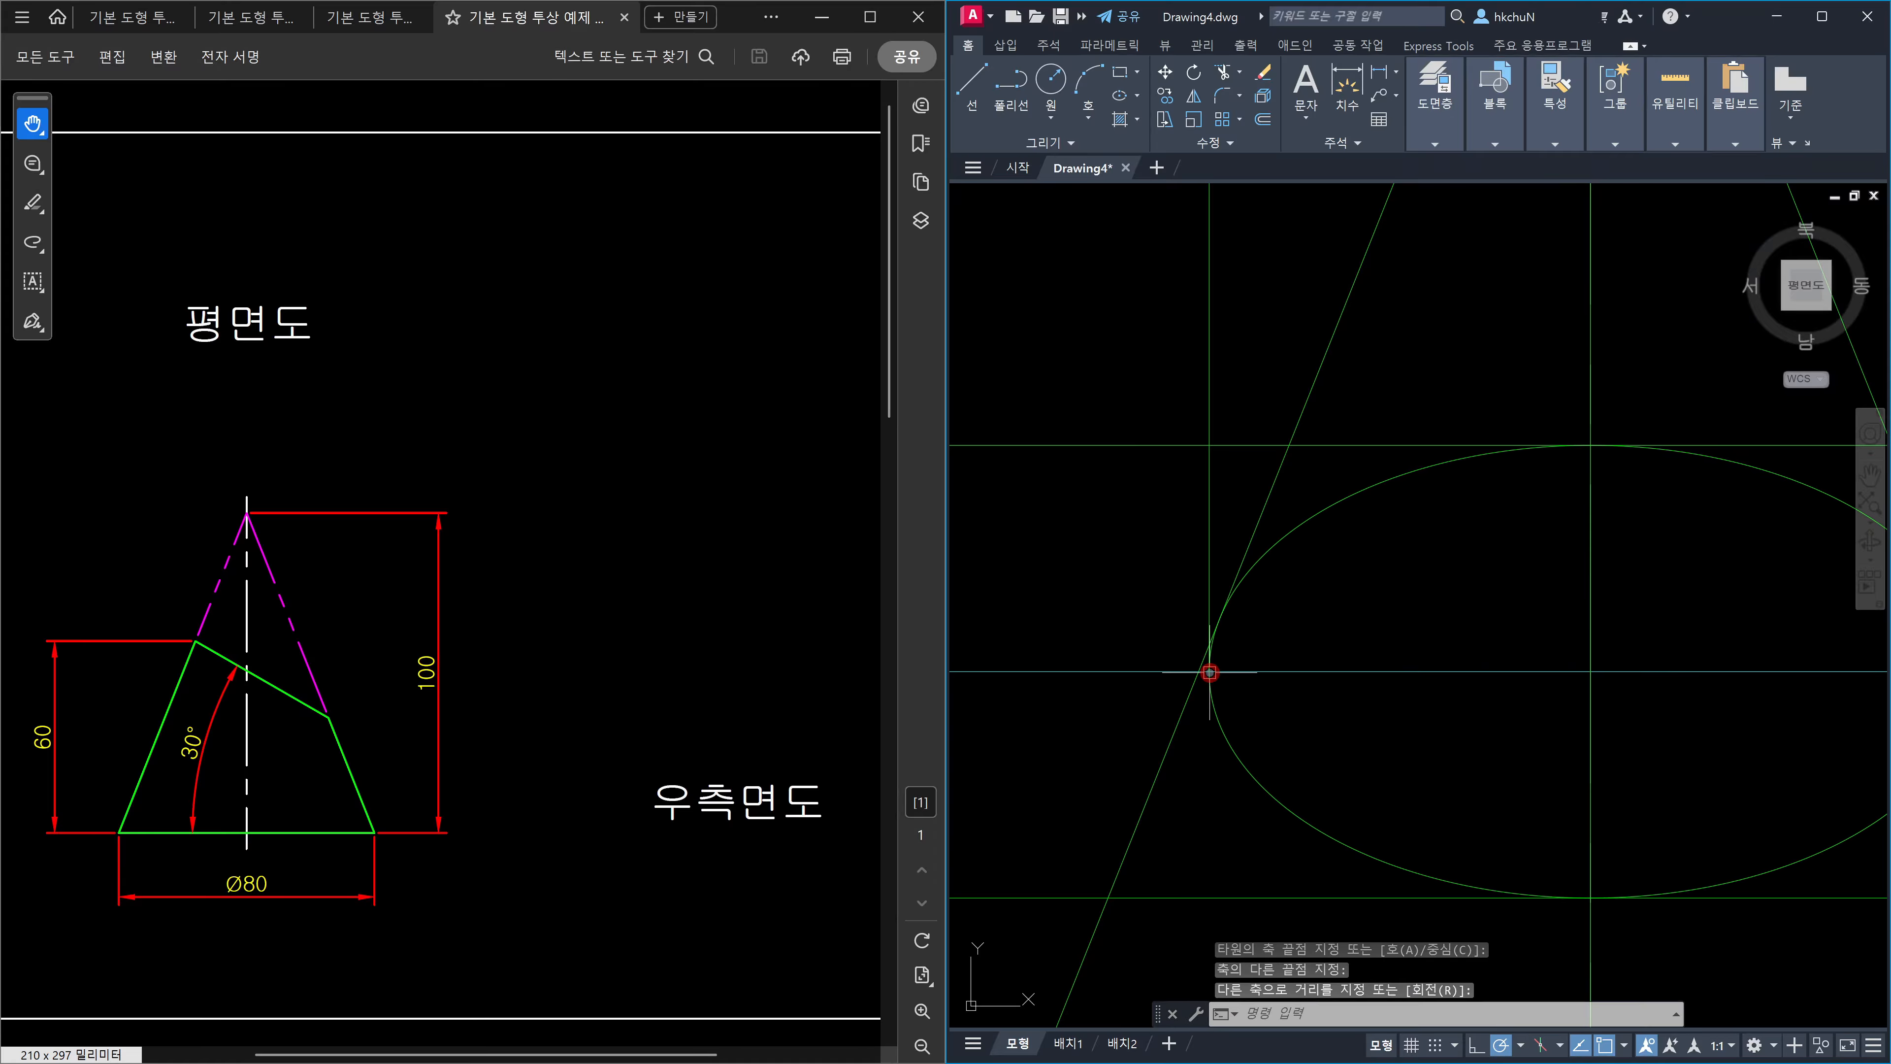
Examine where the projected vertical line, the ellipse and the cone's left slanted edge meet in the side view.
scroll(1332, 723, "down", 4)
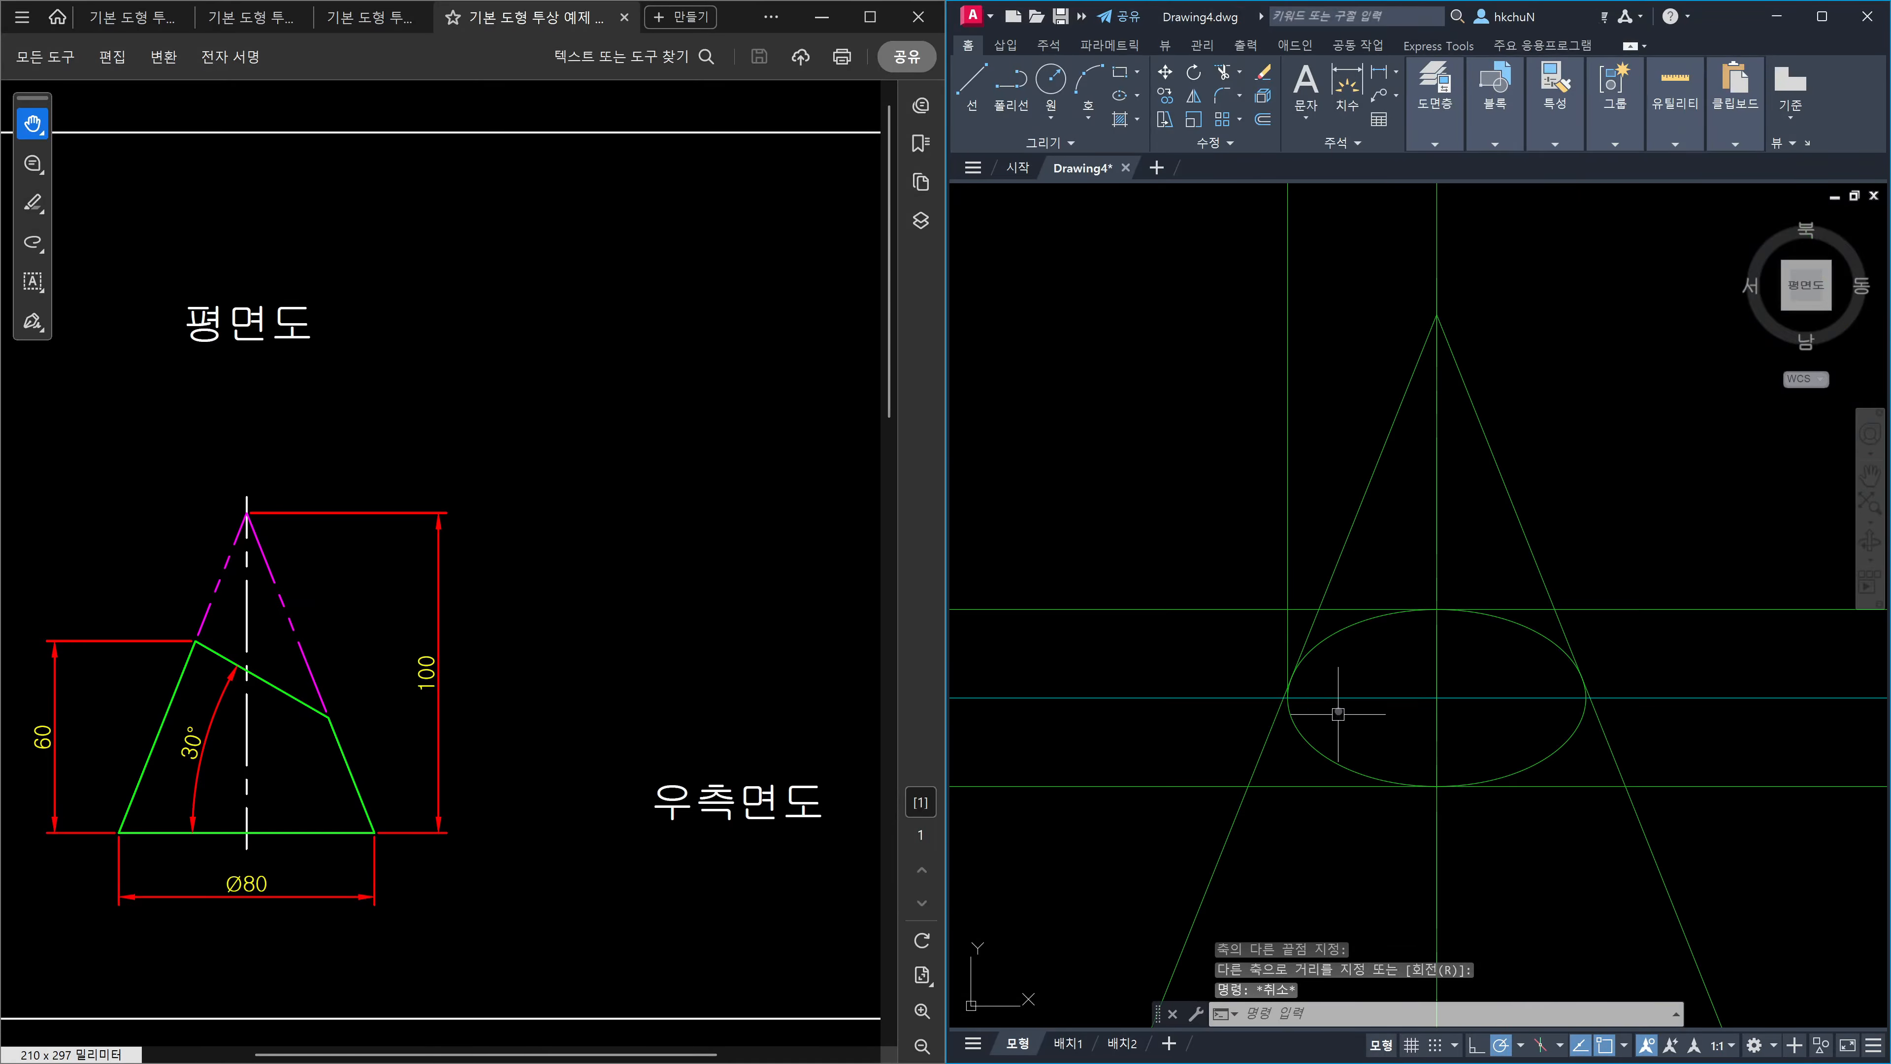
left_click(1287, 422)
left_click(1235, 433)
middle_click_drag(1373, 343, 1383, 408)
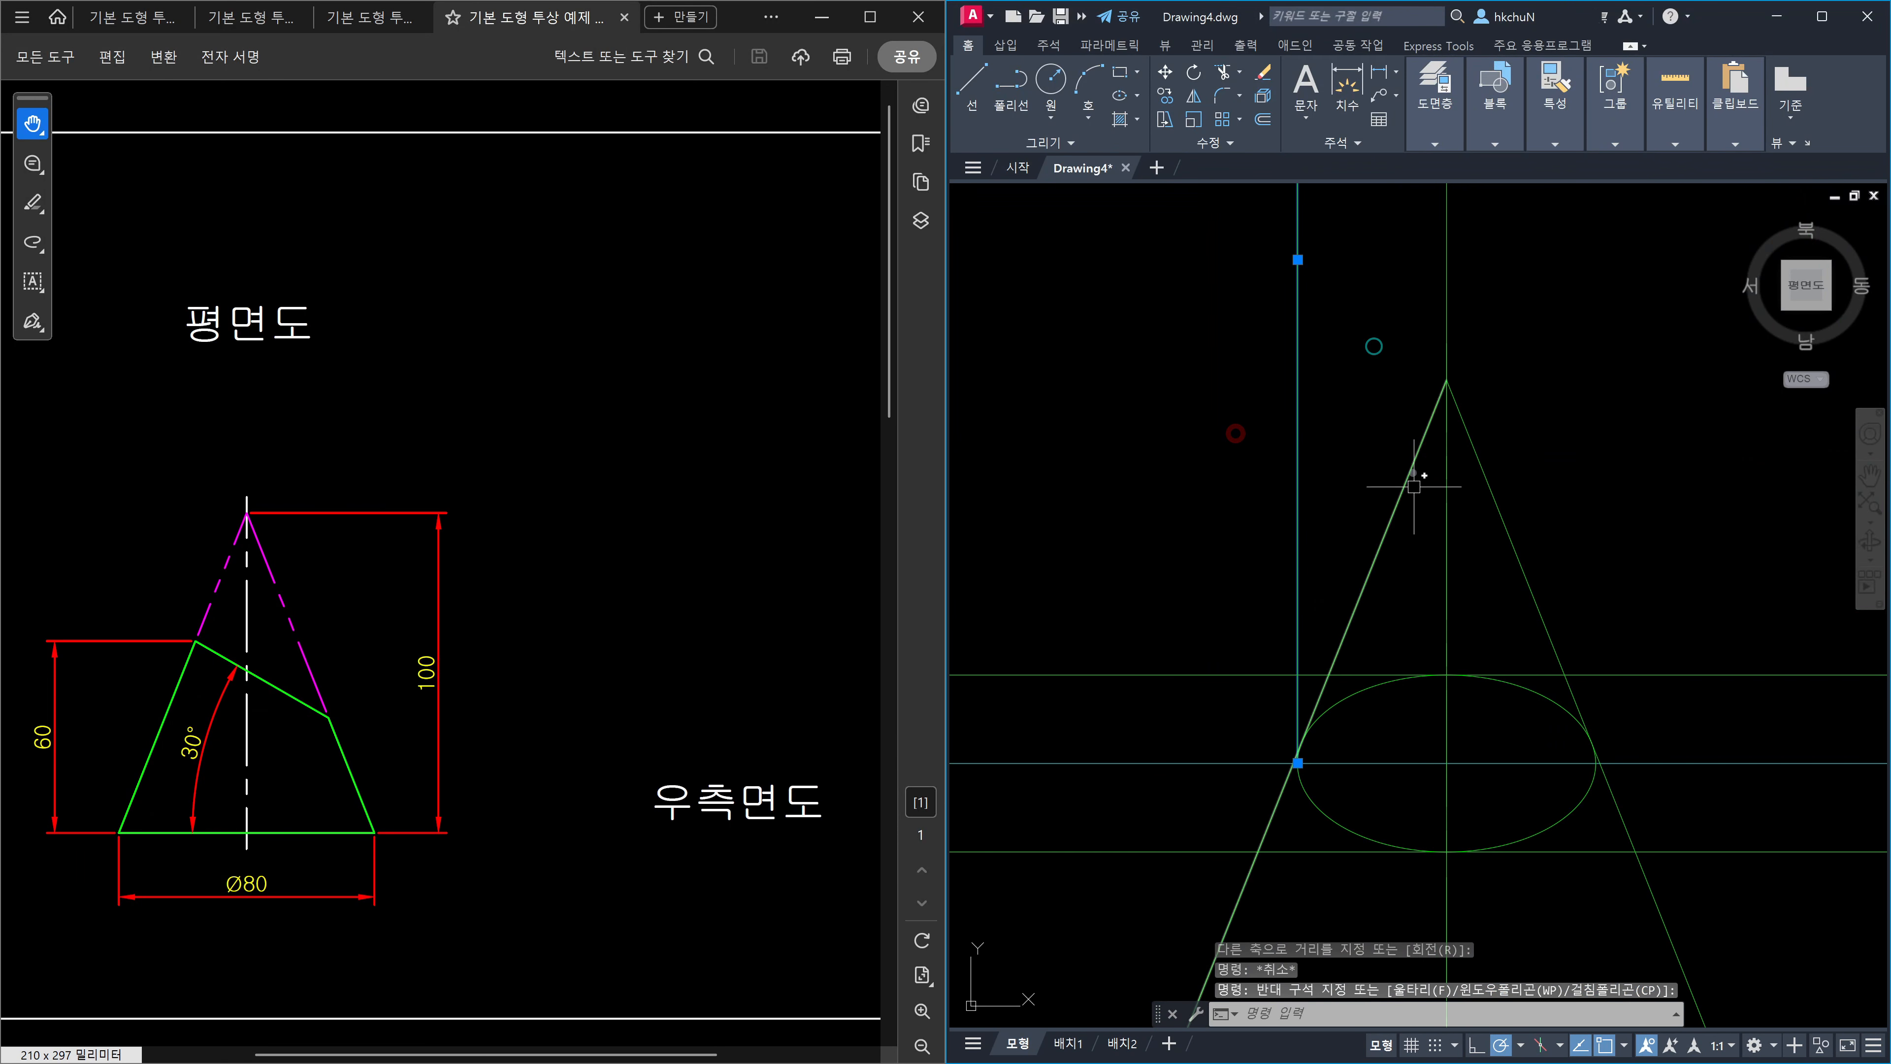
key("Escape")
left_click(1347, 704)
left_click(1338, 641)
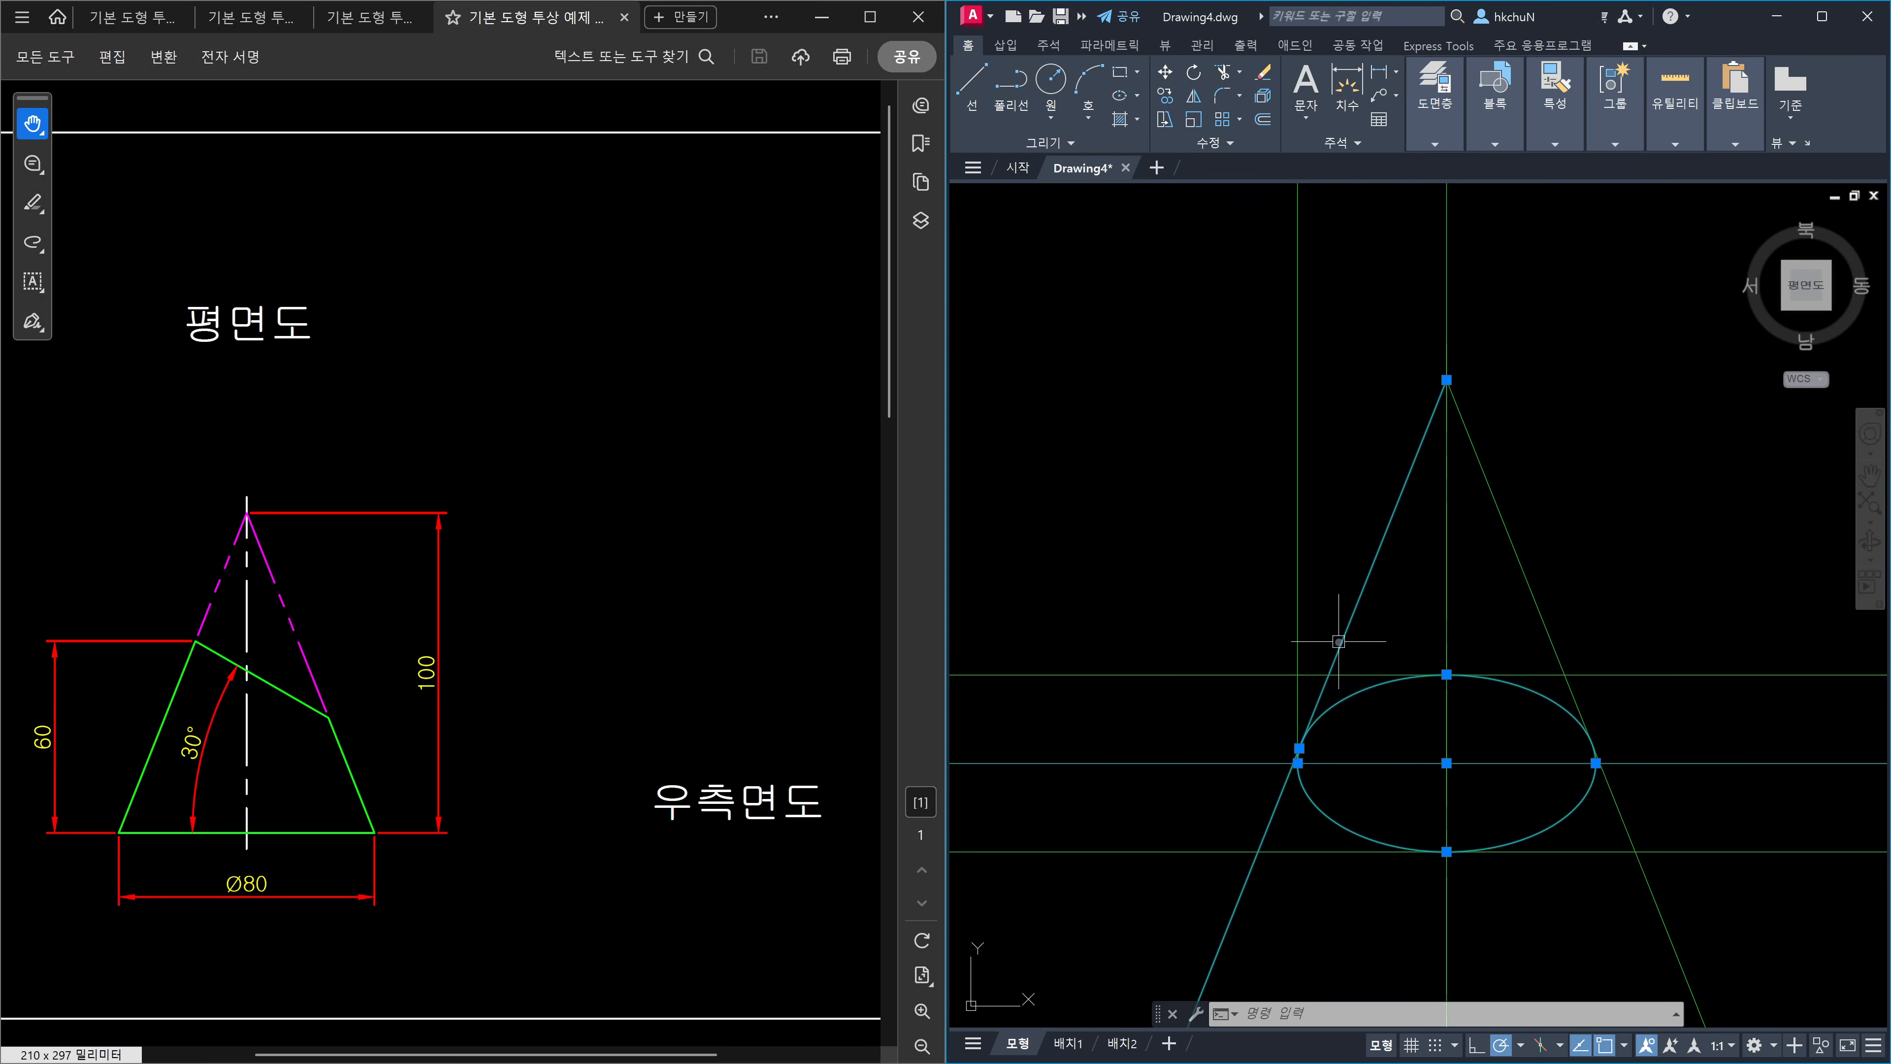
key("Escape")
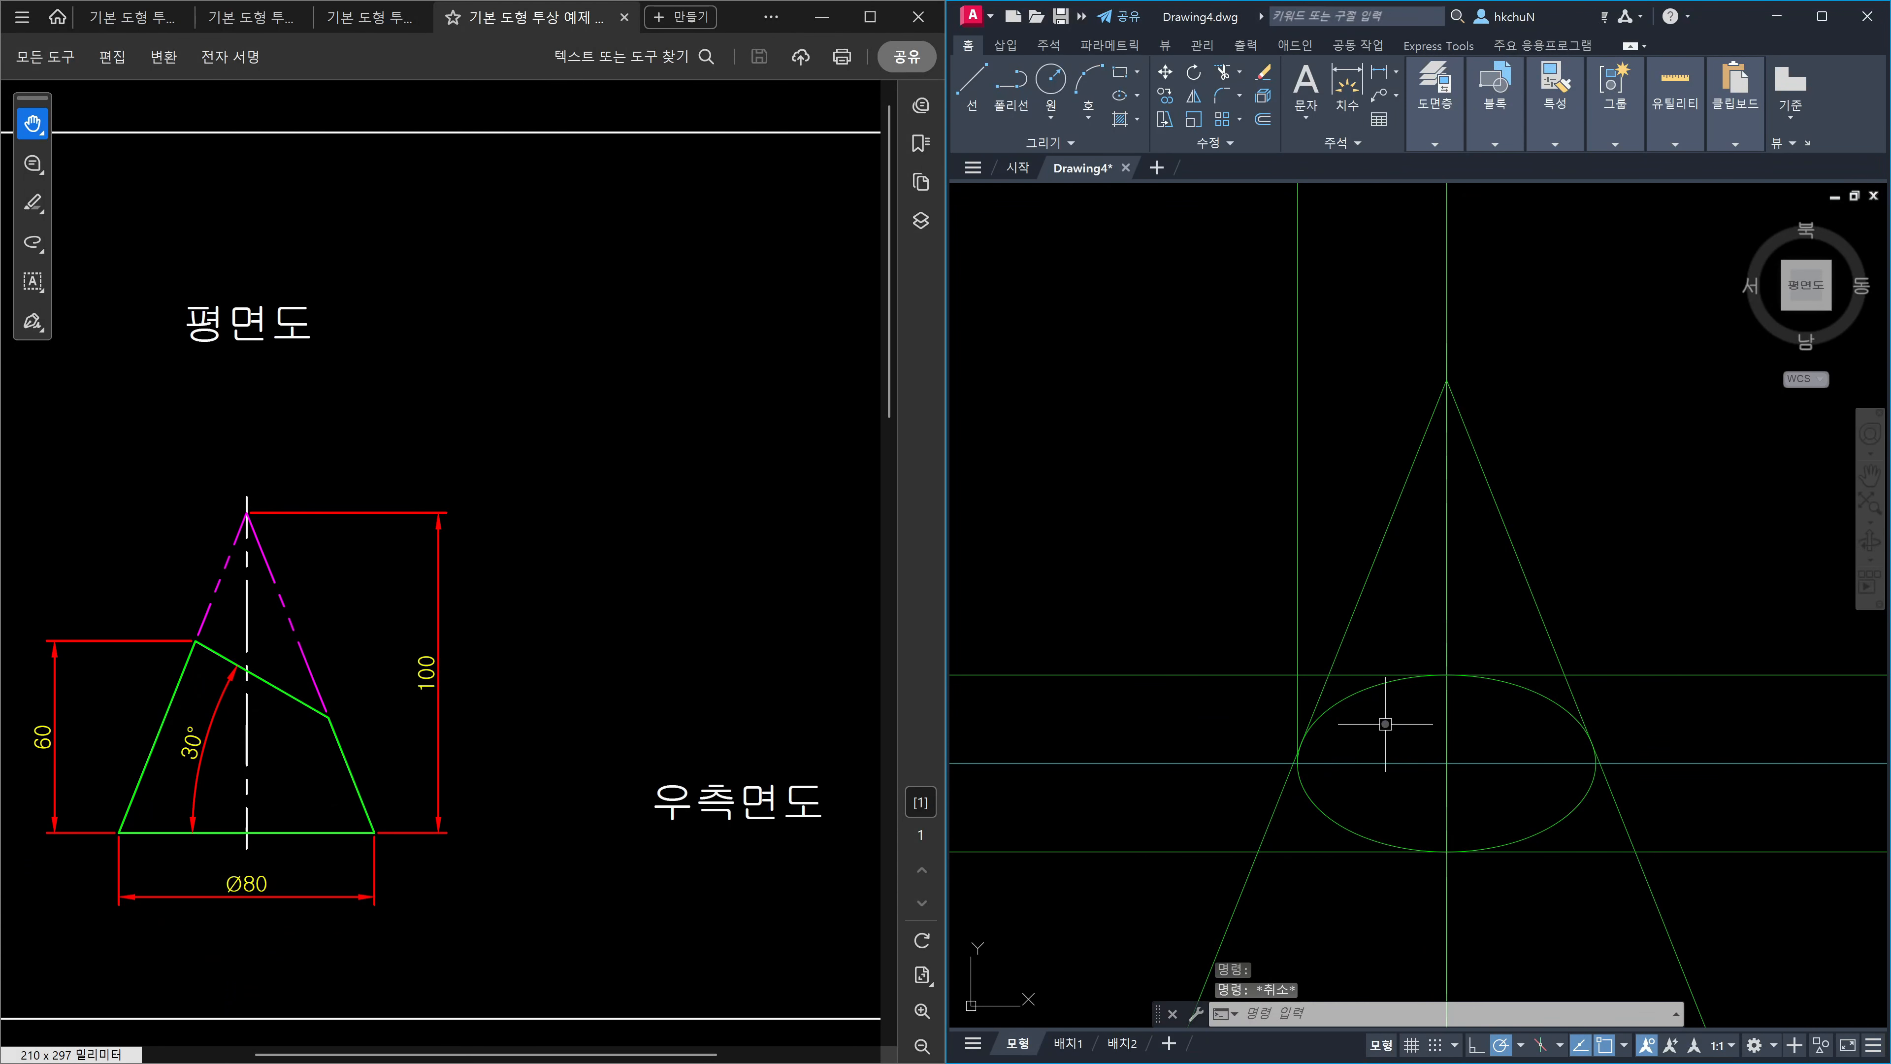
Trim both slanted edges of the side view's cone above the ellipse, using the ellipse as the cutting edge.
type("tr")
key("Return")
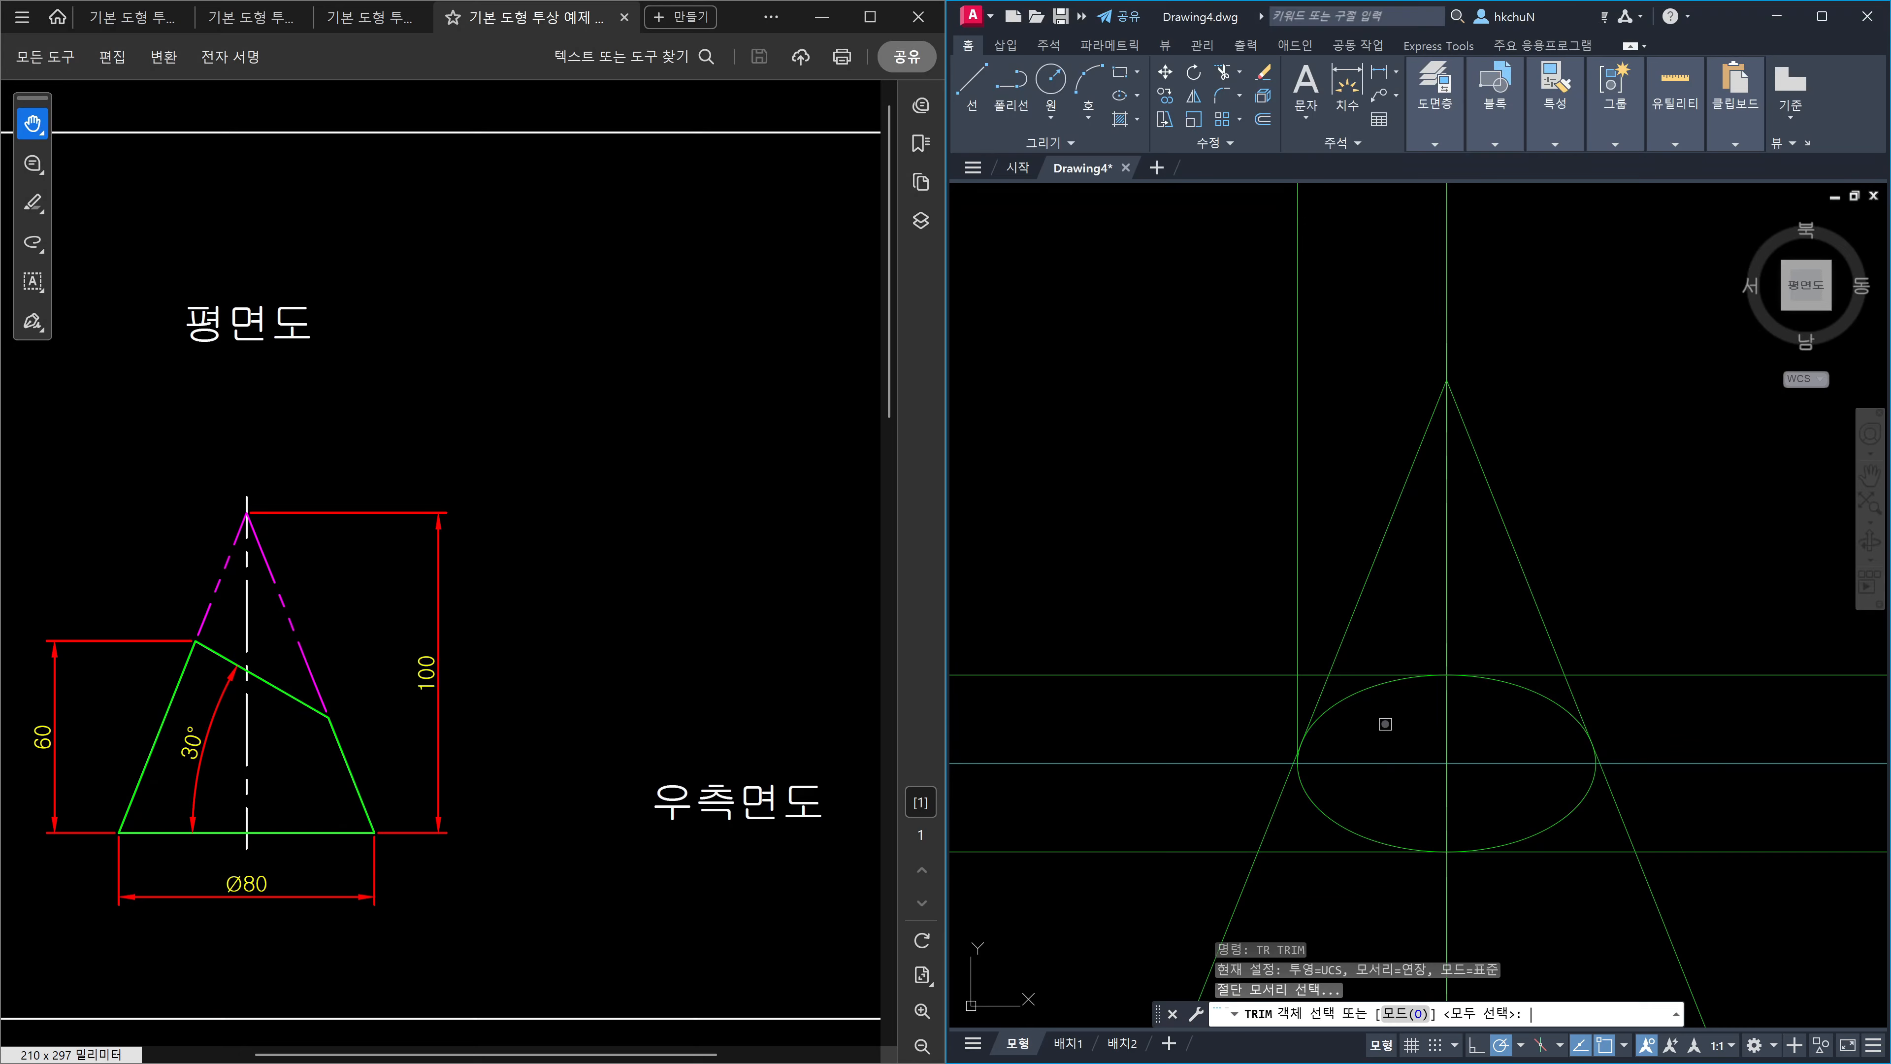
left_click(1348, 699)
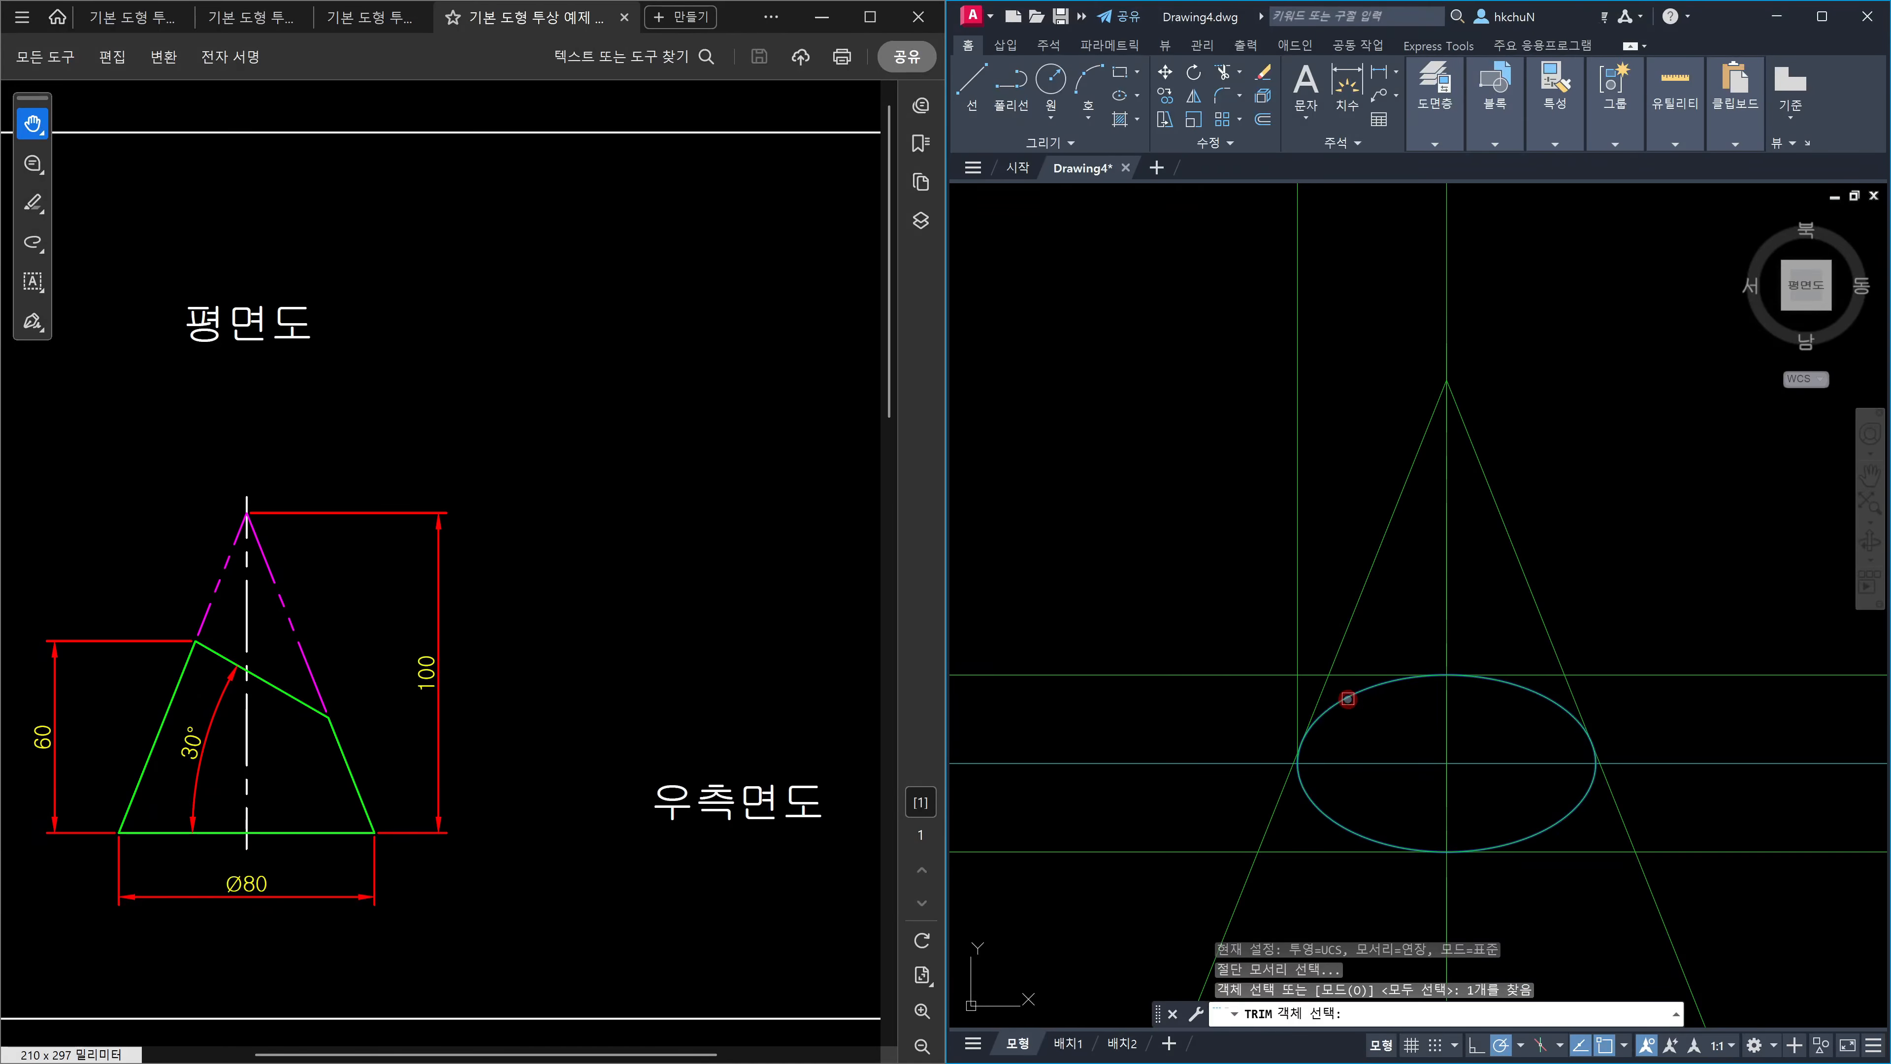
key("Return")
left_click(1349, 629)
left_click(1544, 625)
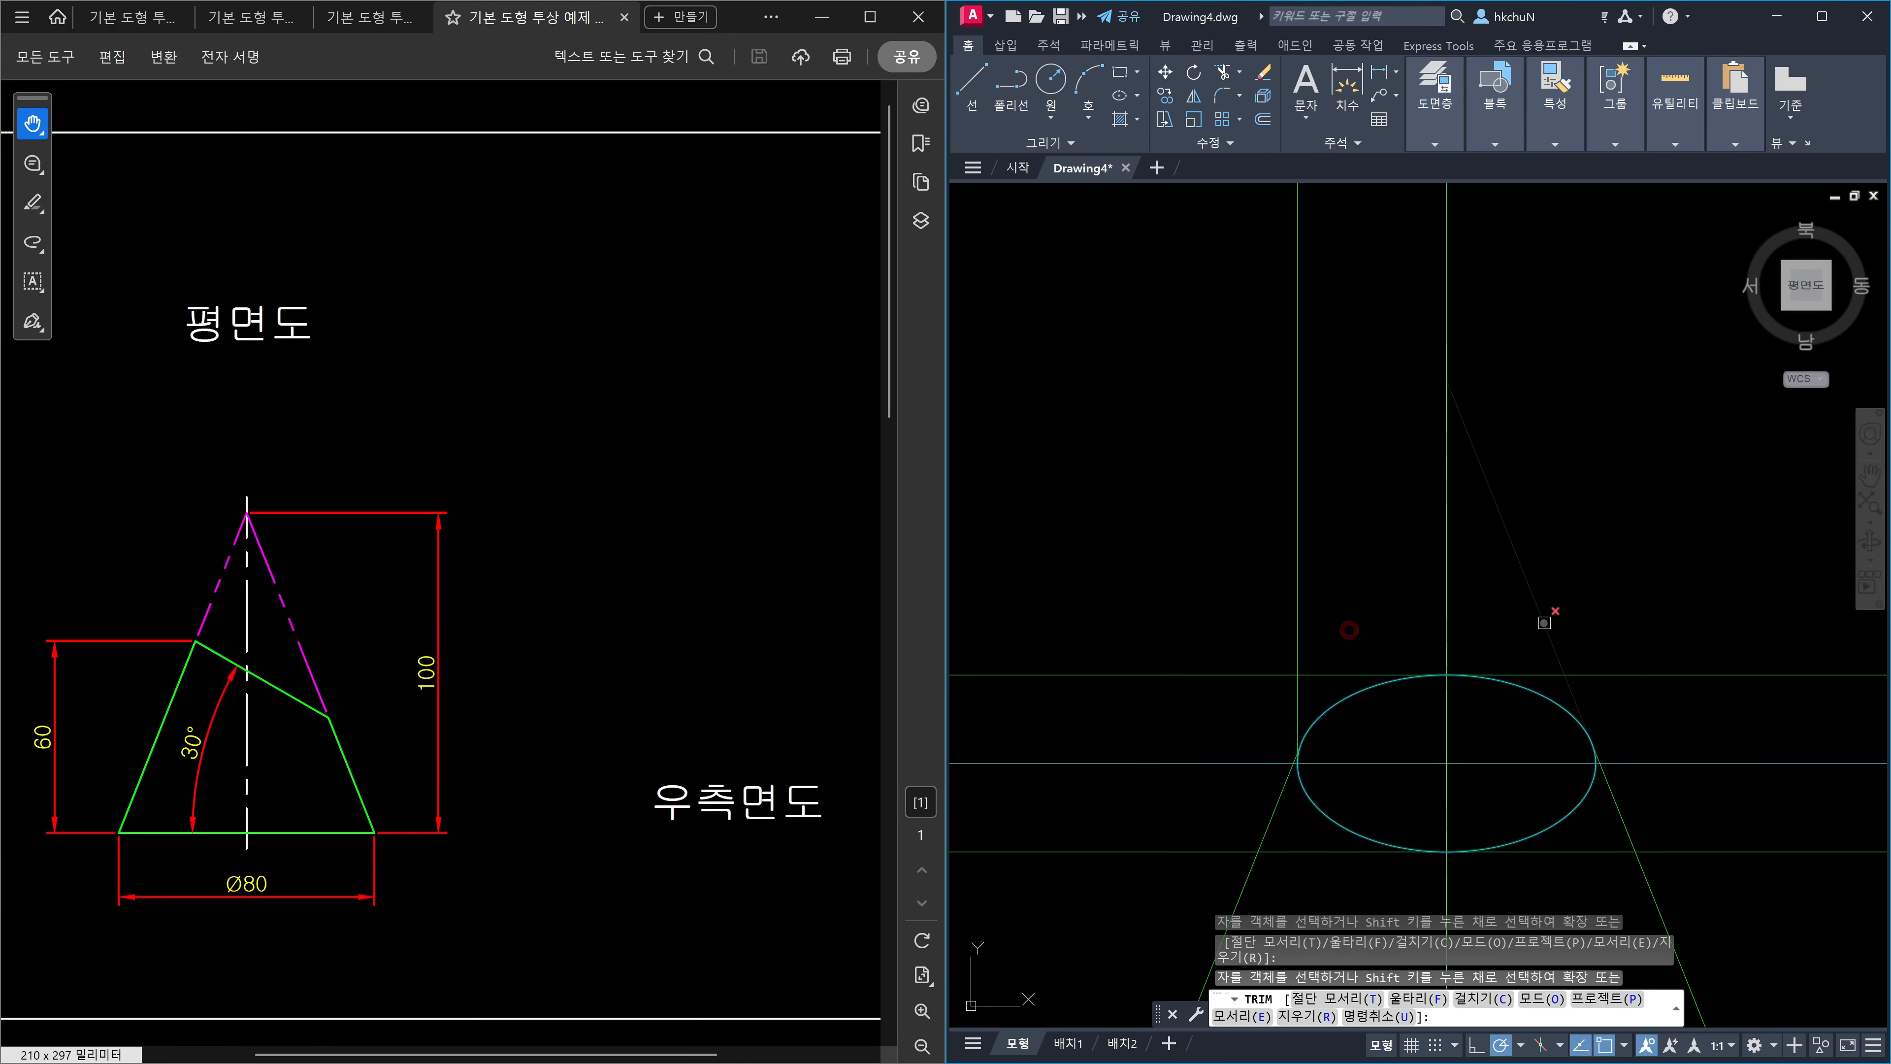
key("Escape")
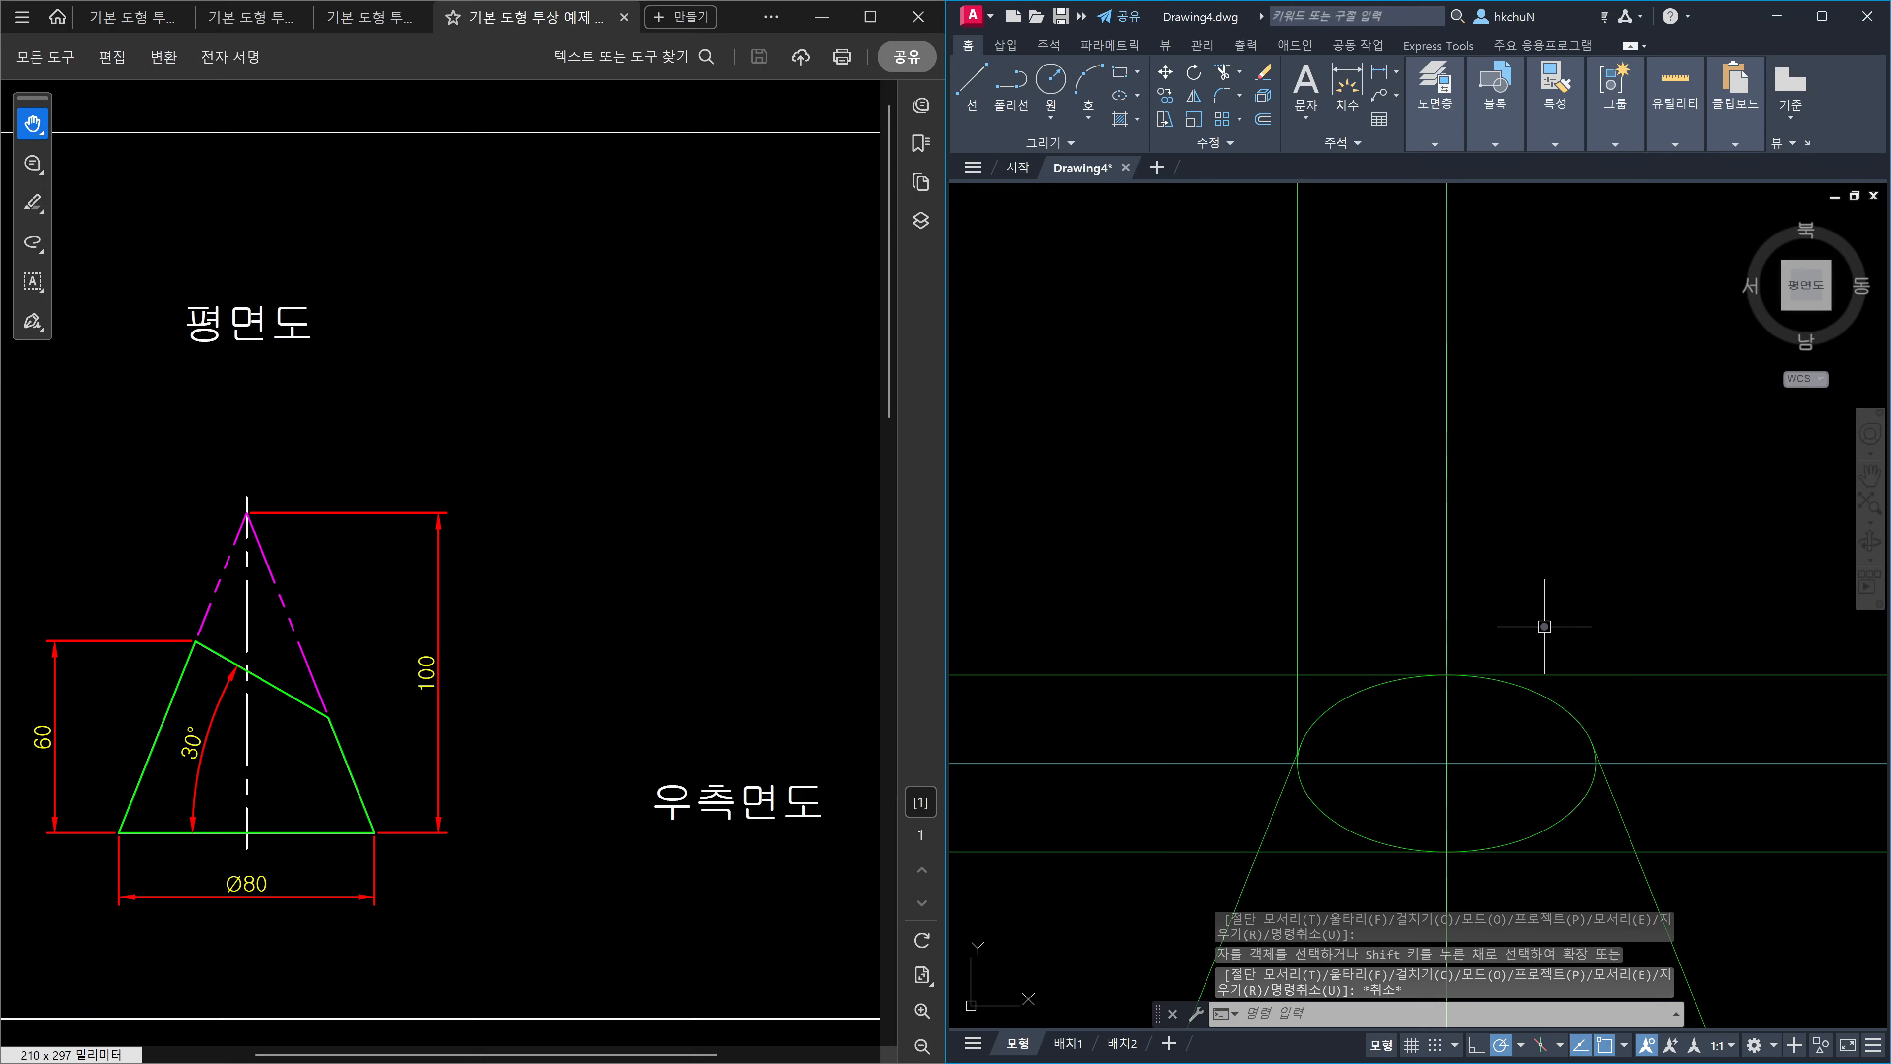
Inspect closely how the trimmed right slanted edge meets the ellipse in the side view.
scroll(1599, 757, "up", 10)
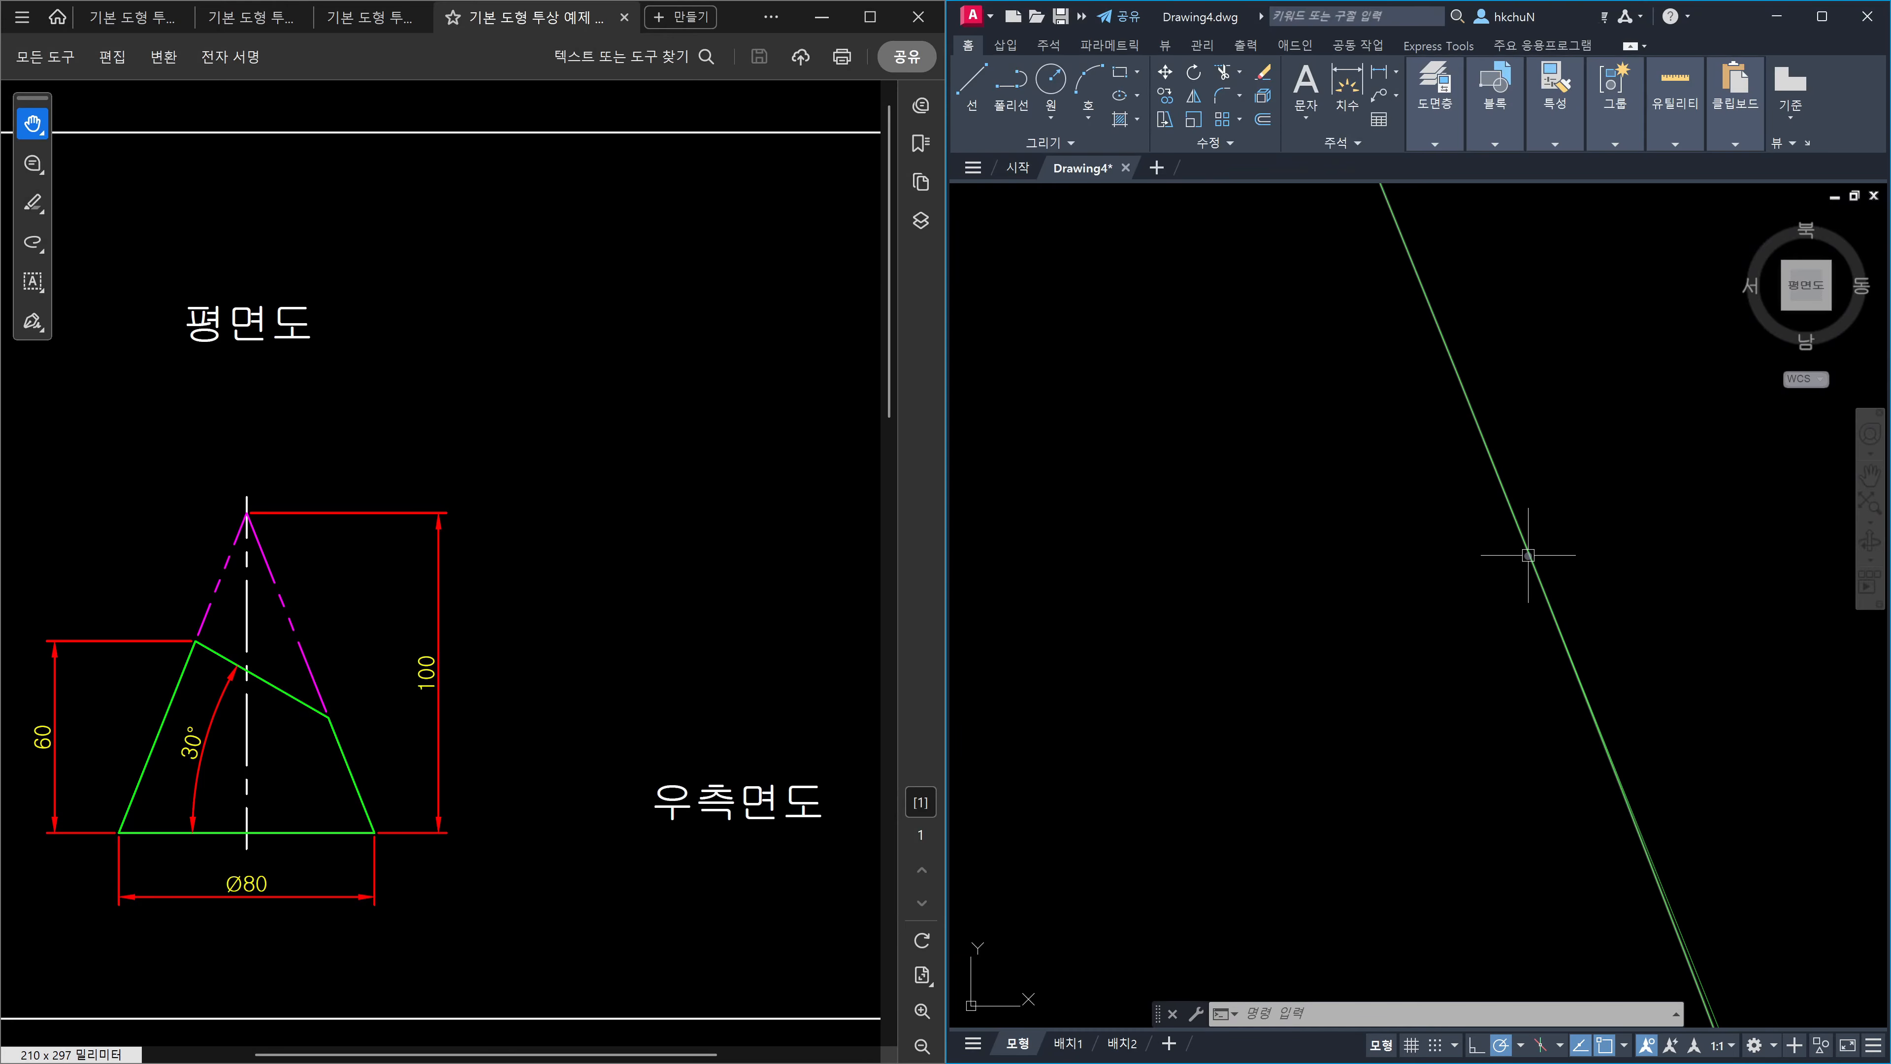
scroll(1528, 551, "down", 4)
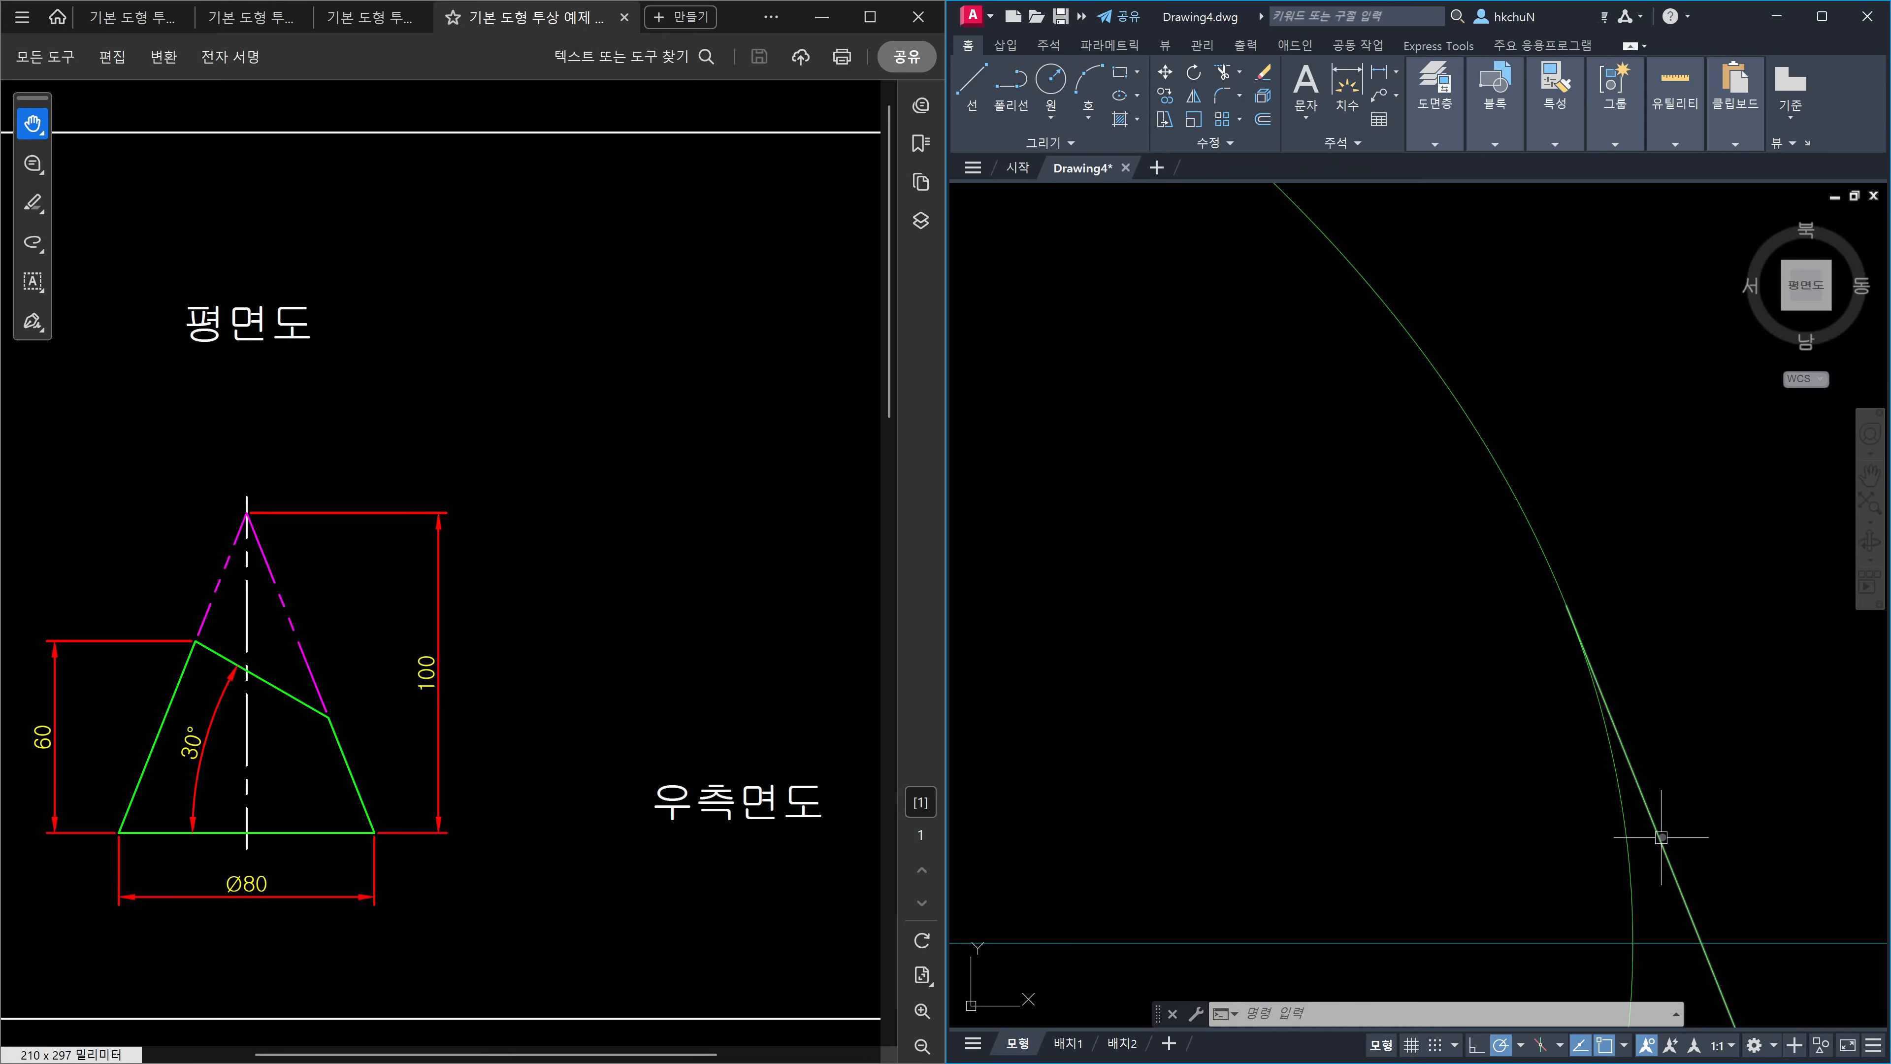
left_click(1647, 816)
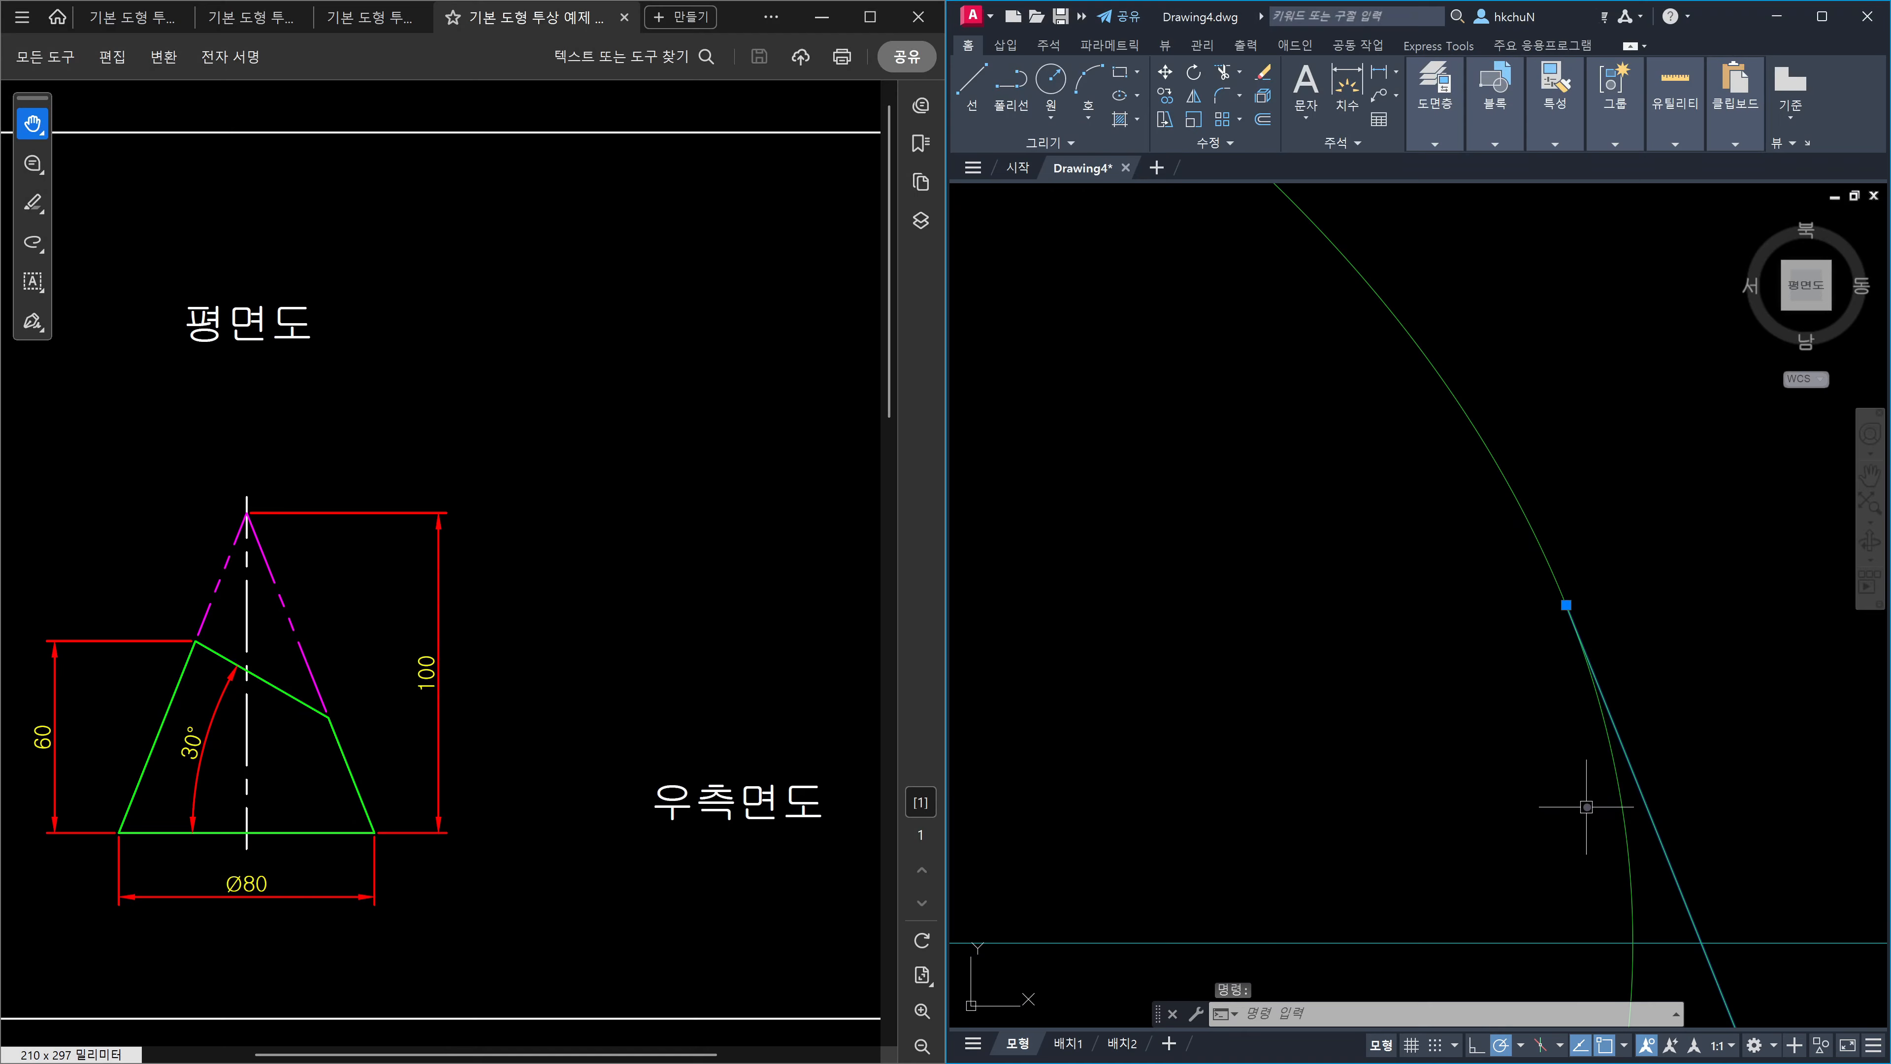
scroll(1518, 618, "up", 5)
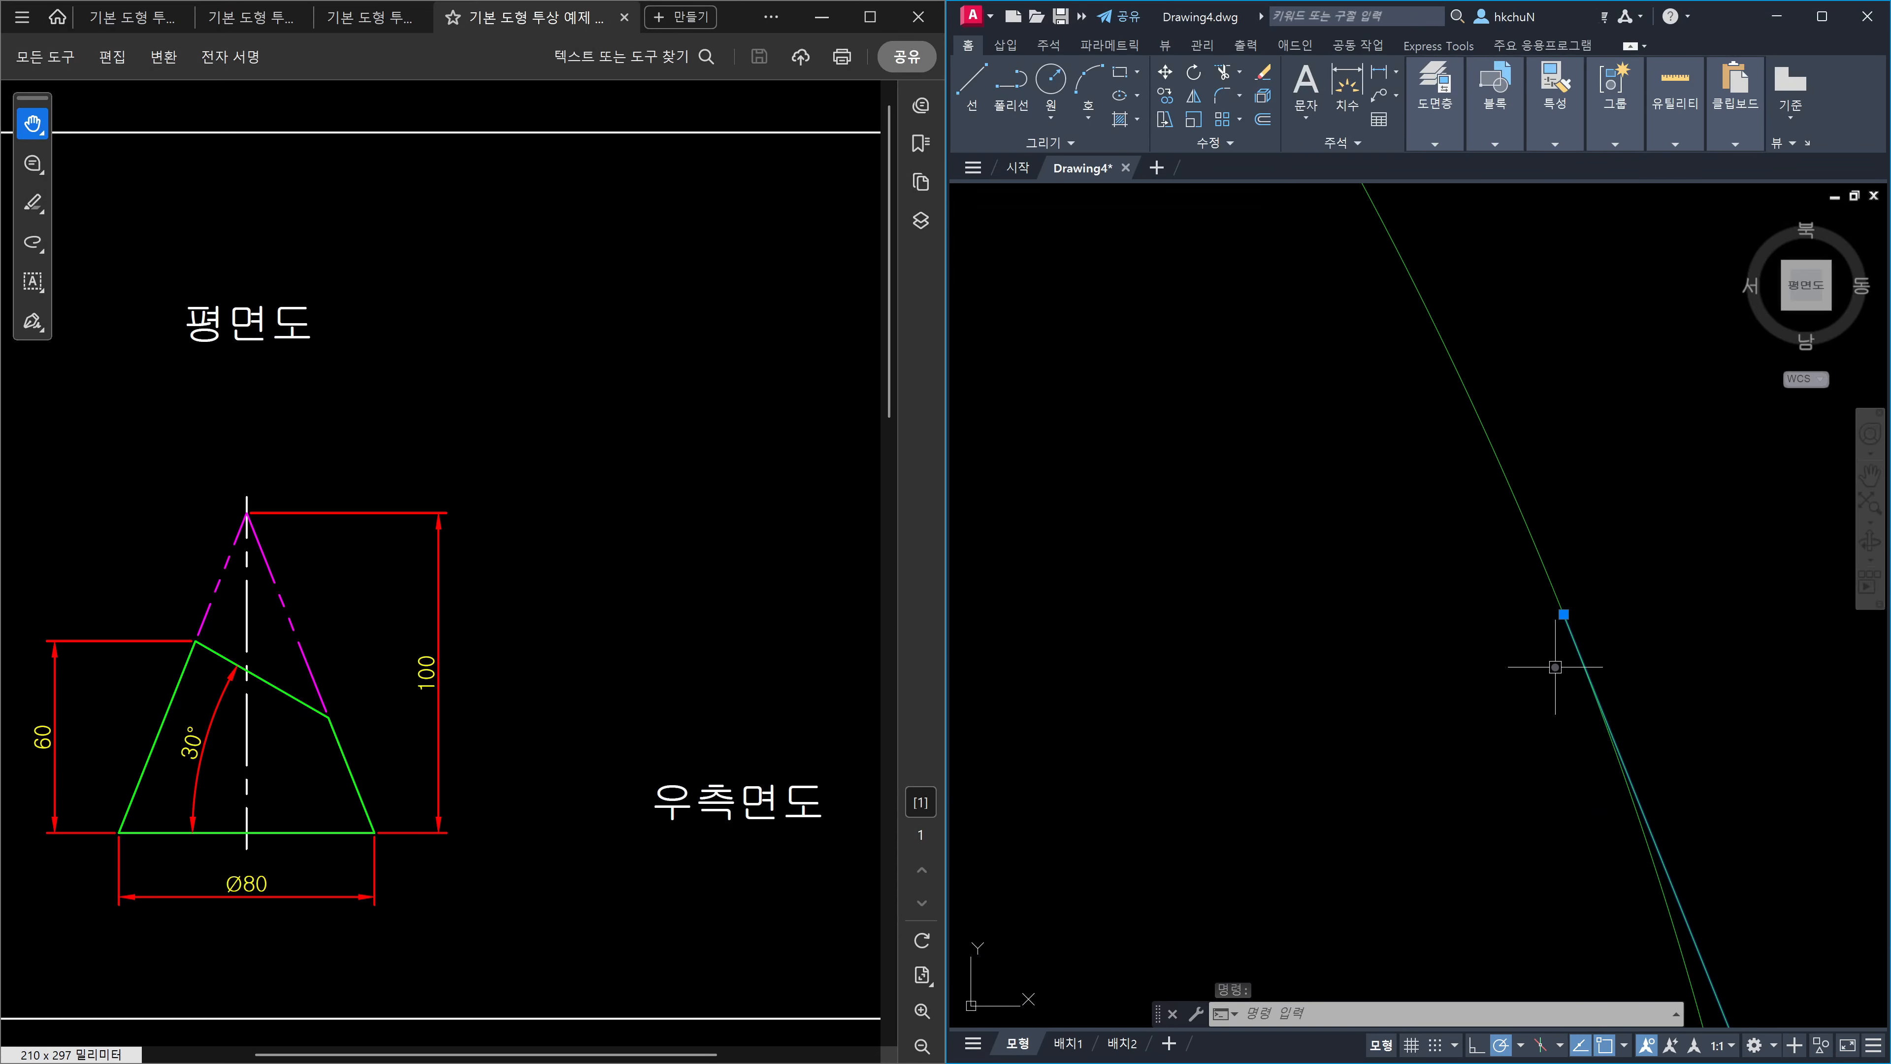
scroll(1548, 626, "down", 5)
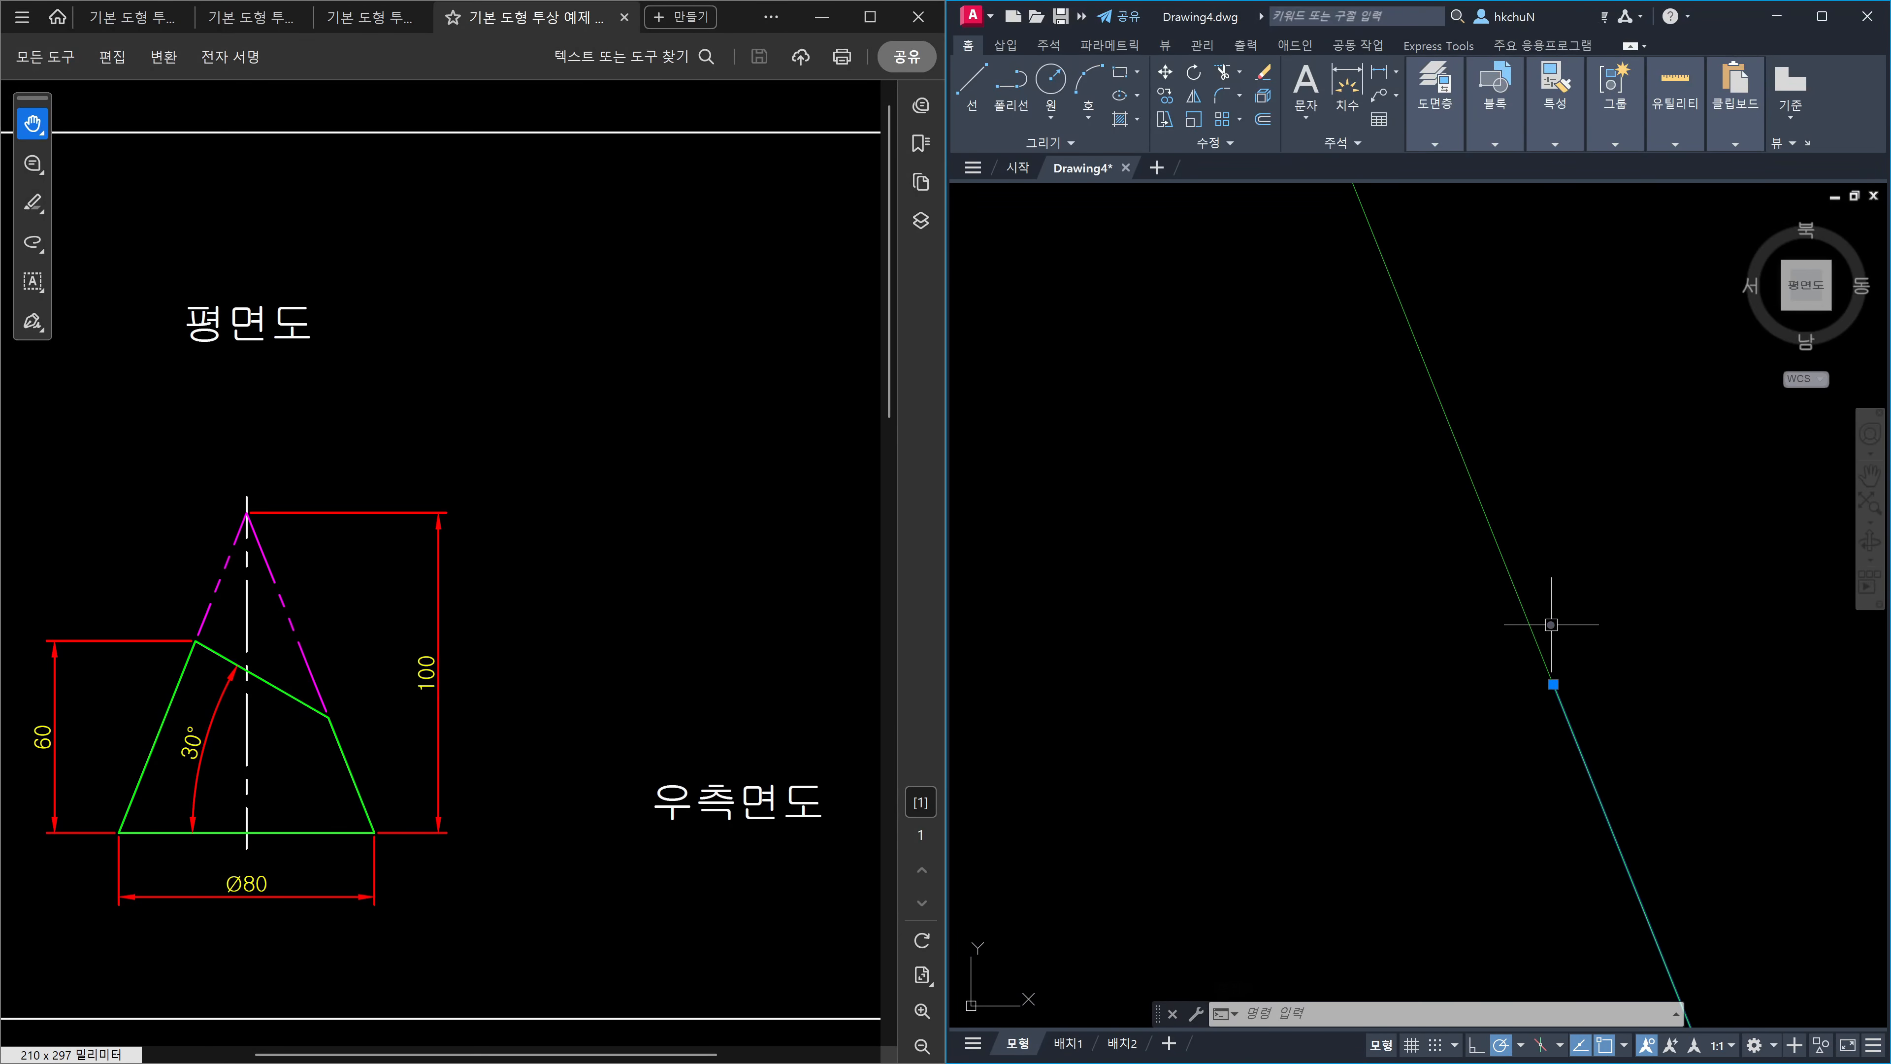
scroll(1551, 625, "down", 10)
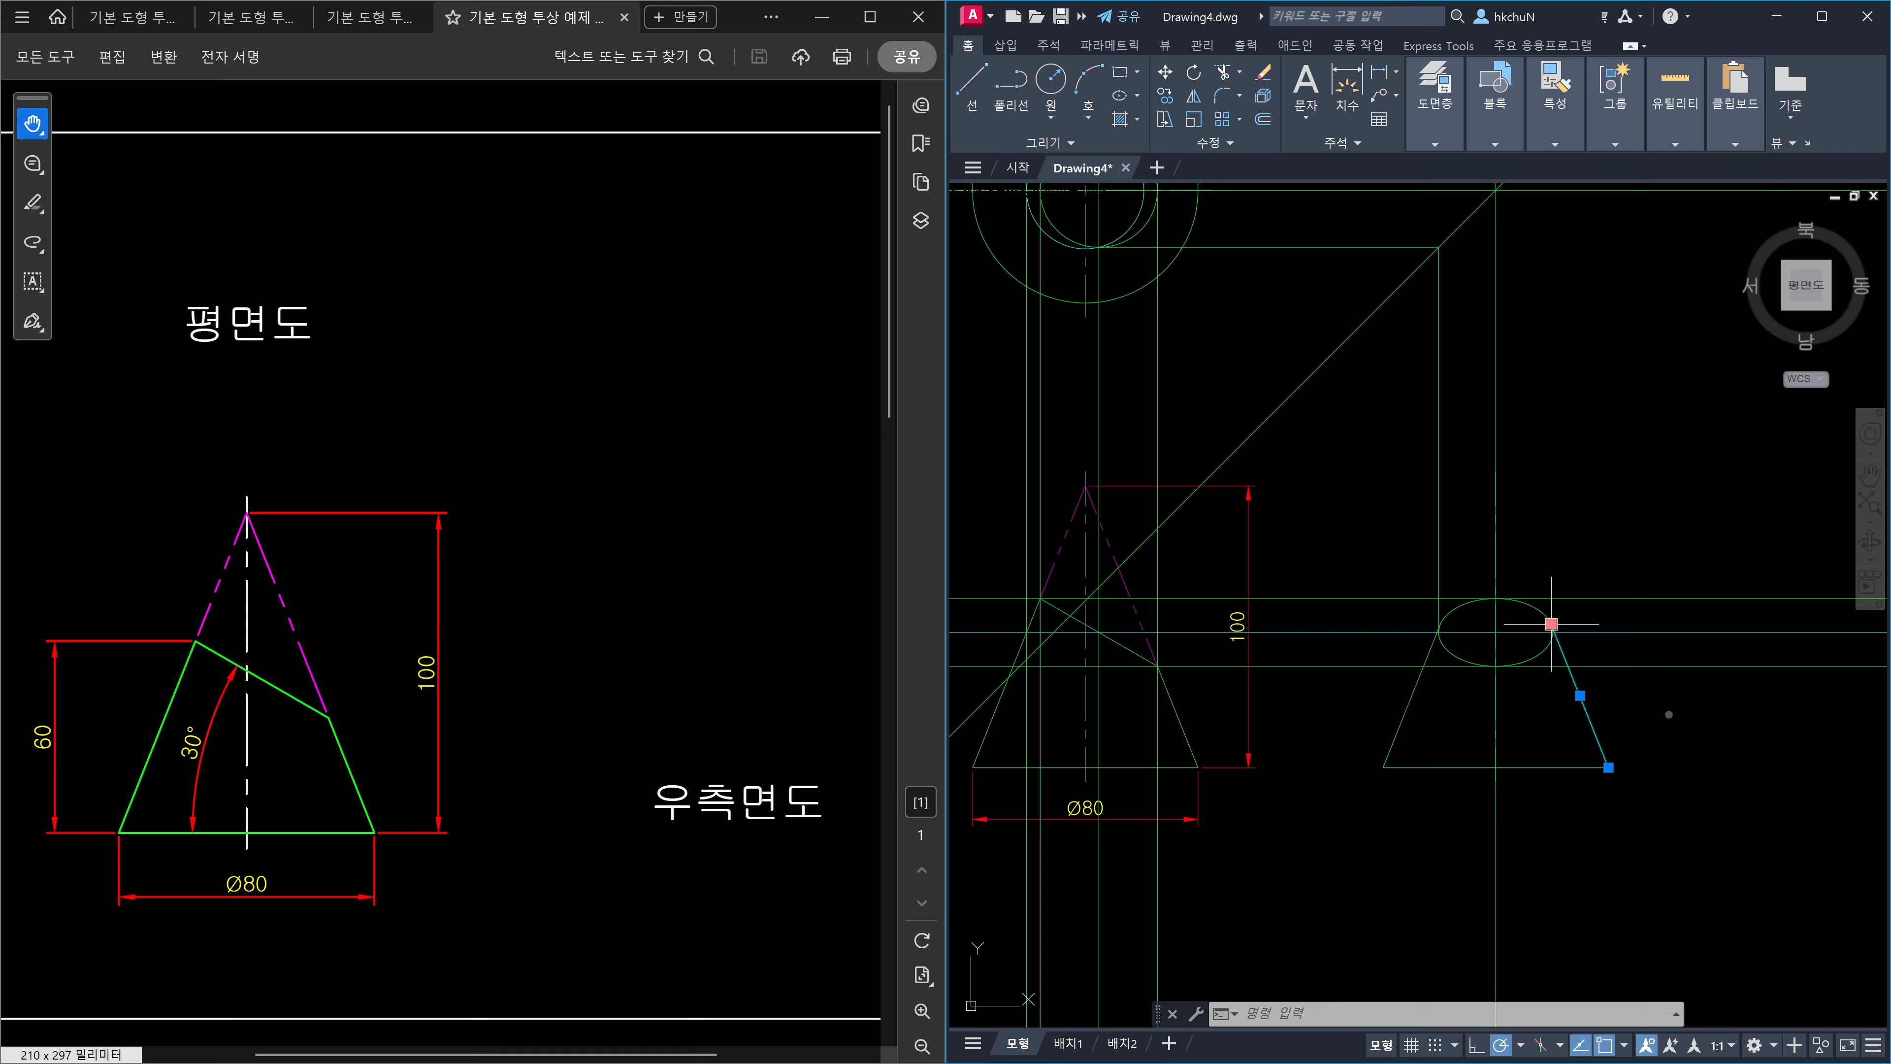
key("Escape")
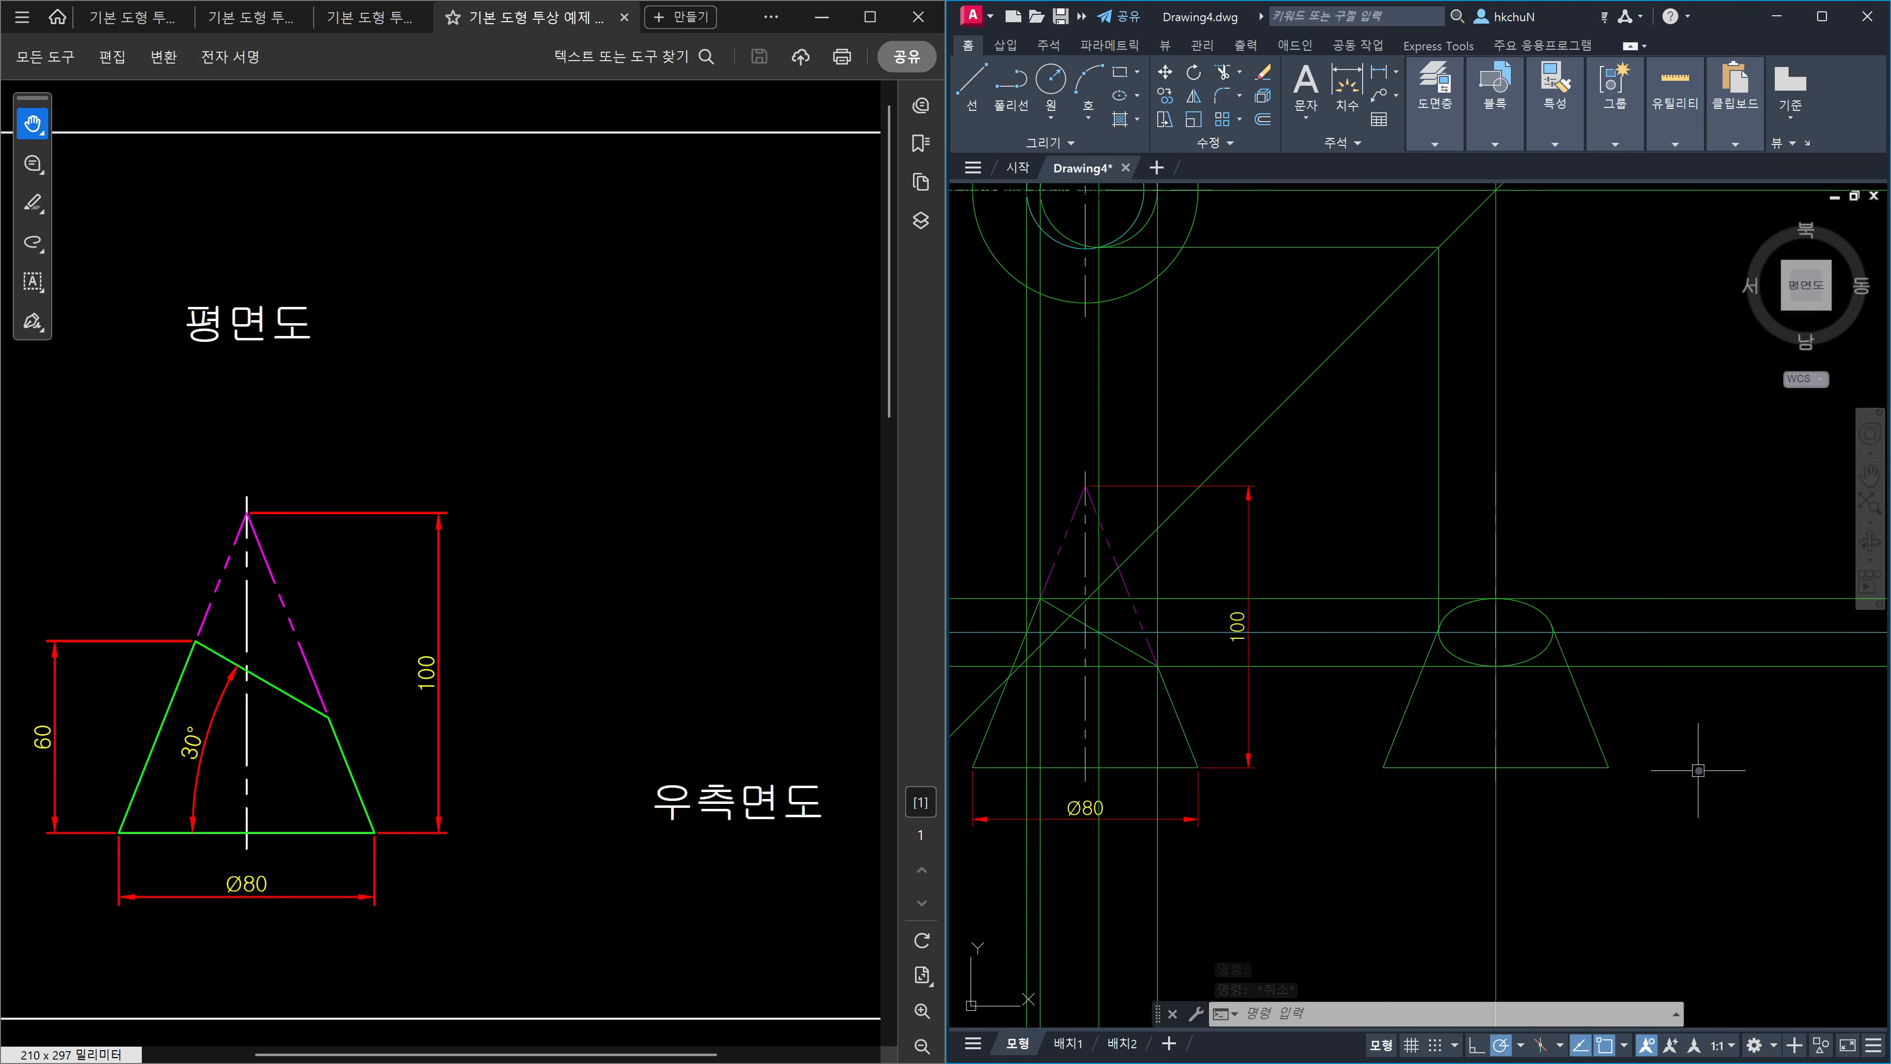
Review the projection from the plan's lower crossing to the side view and the mid-height point on the front view's cut line.
middle_click_drag(1466, 574, 1568, 858)
scroll(1242, 623, "up", 5)
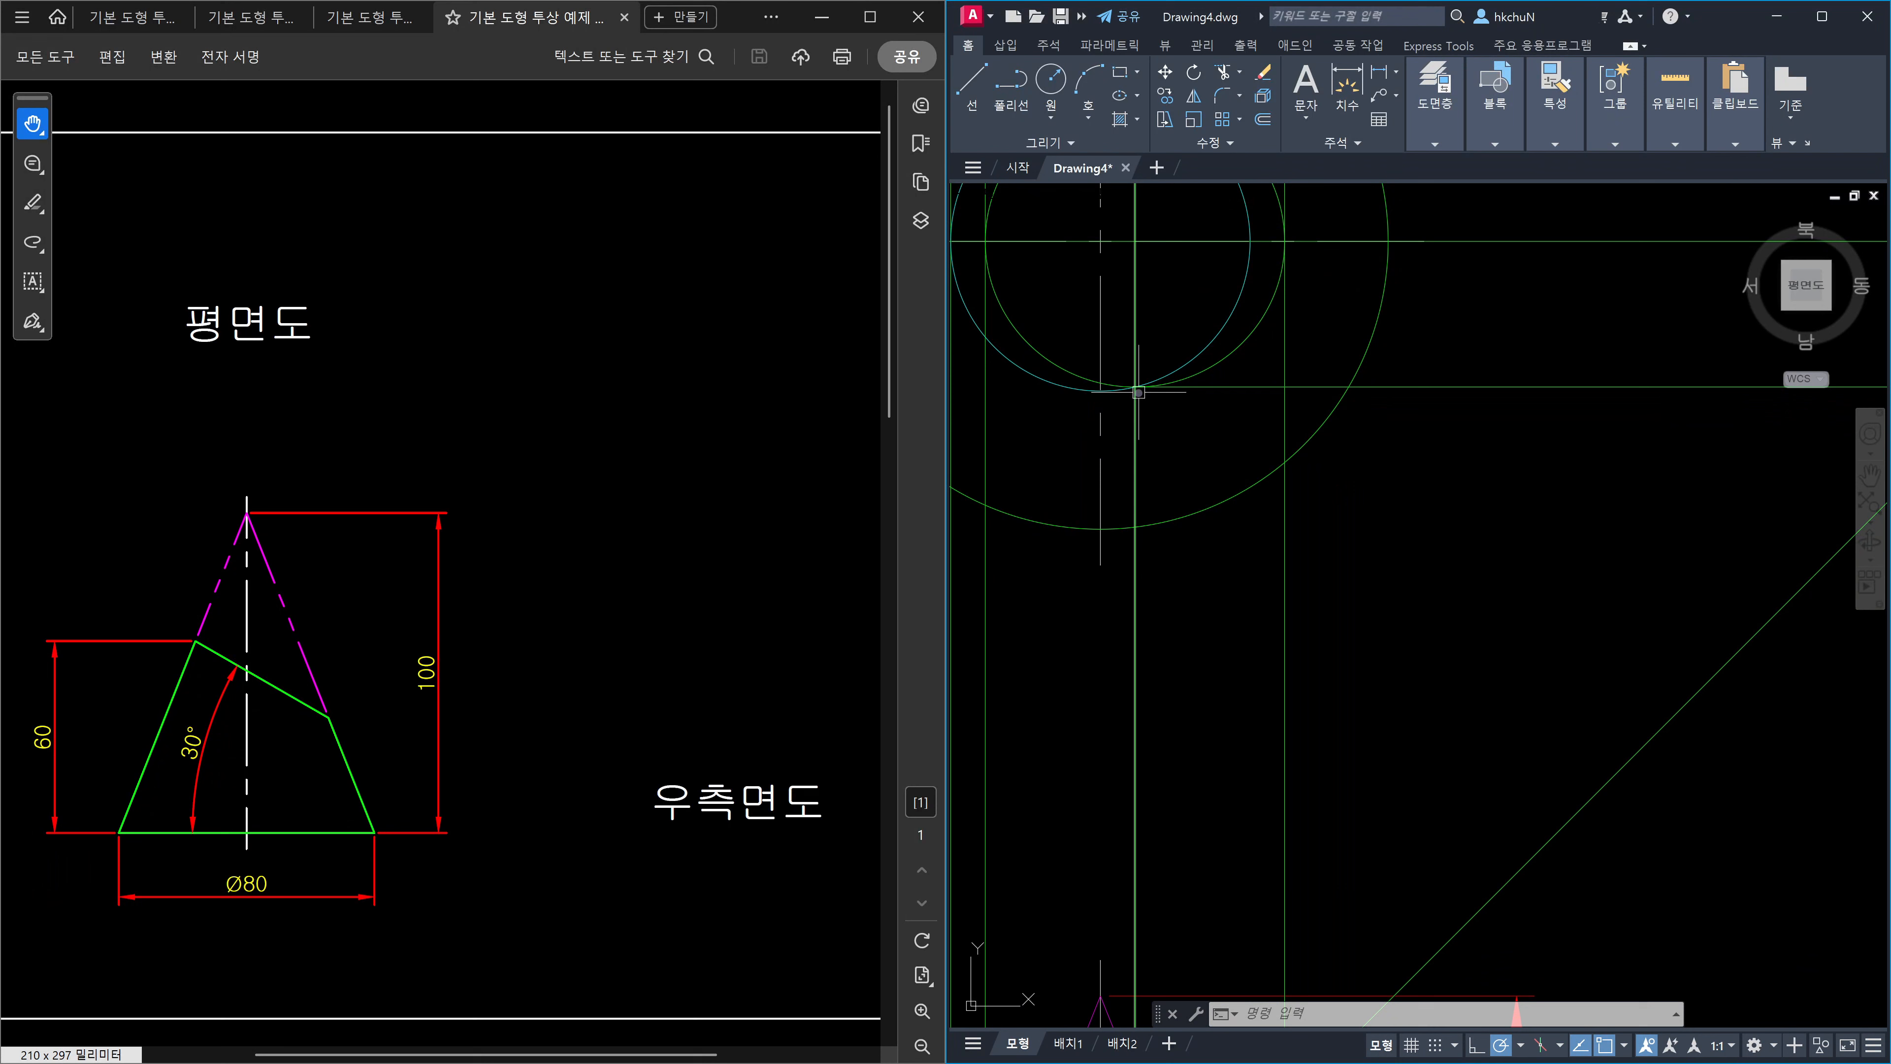
scroll(1141, 392, "down", 4)
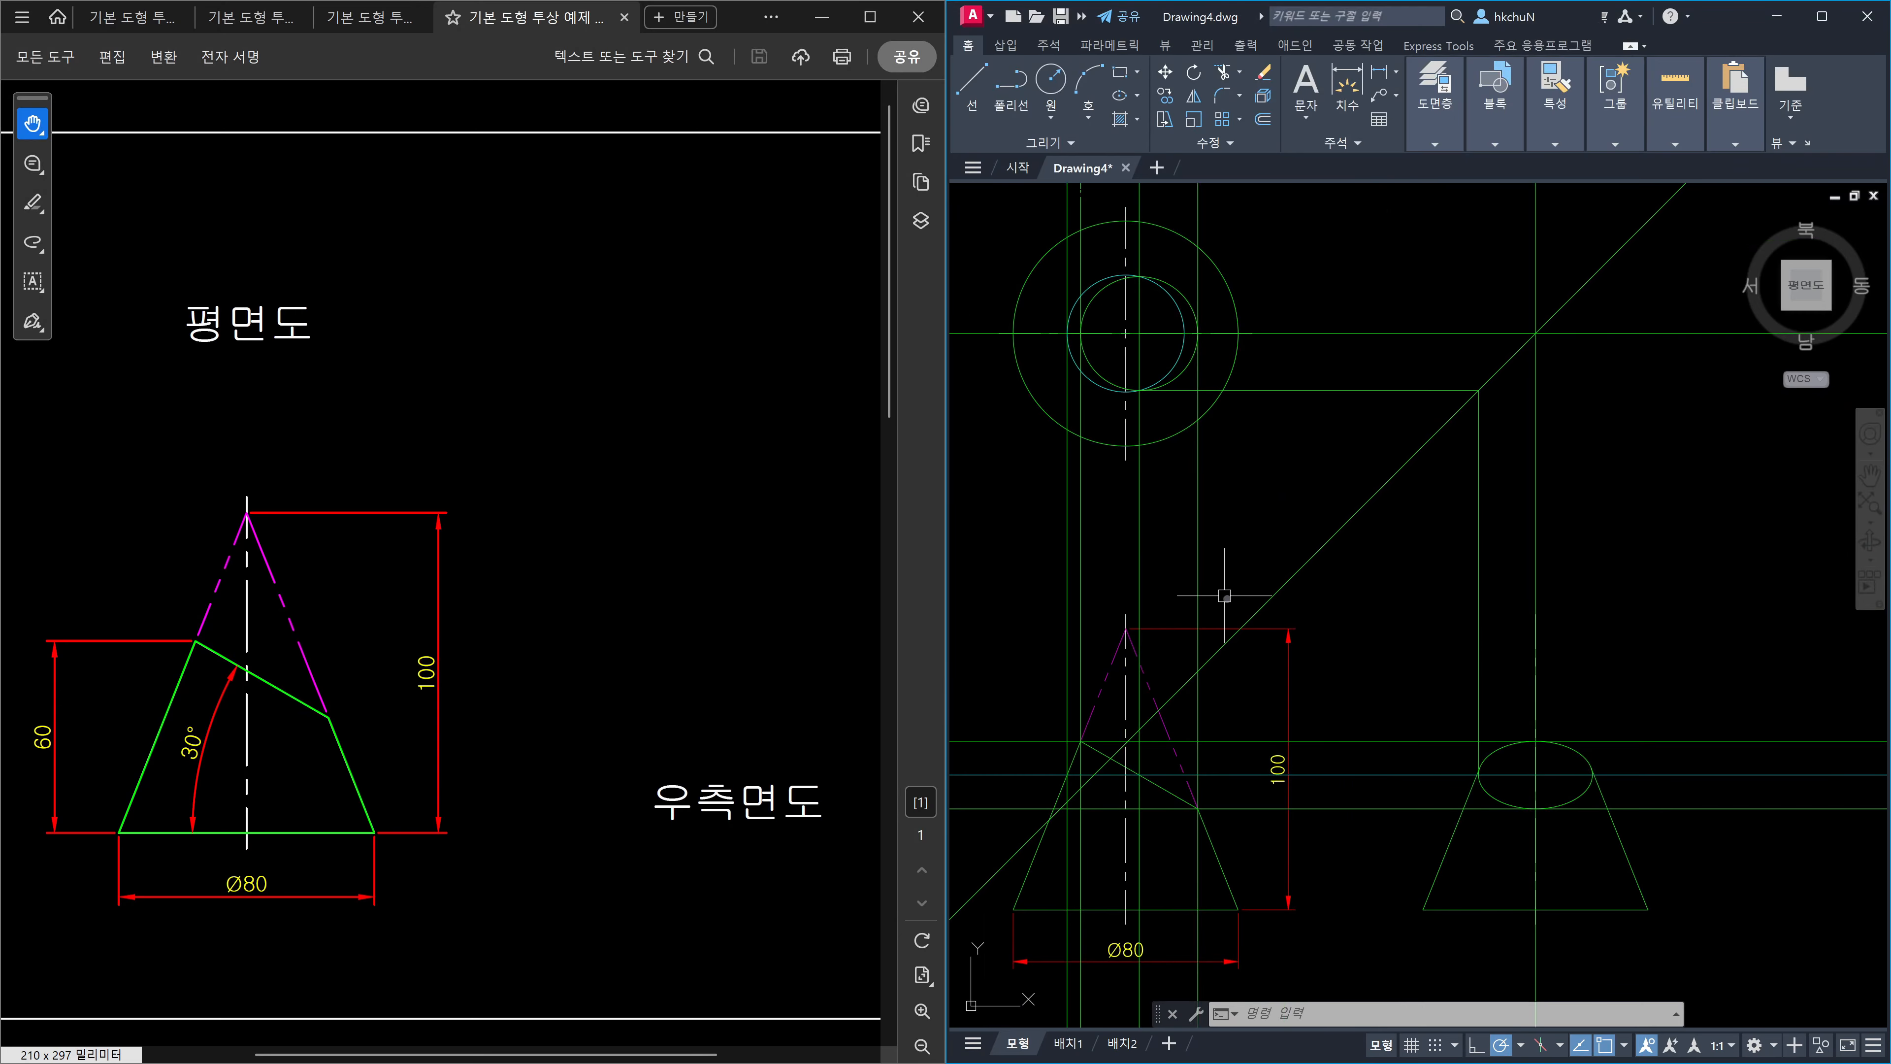
middle_click_drag(1211, 596, 1235, 598)
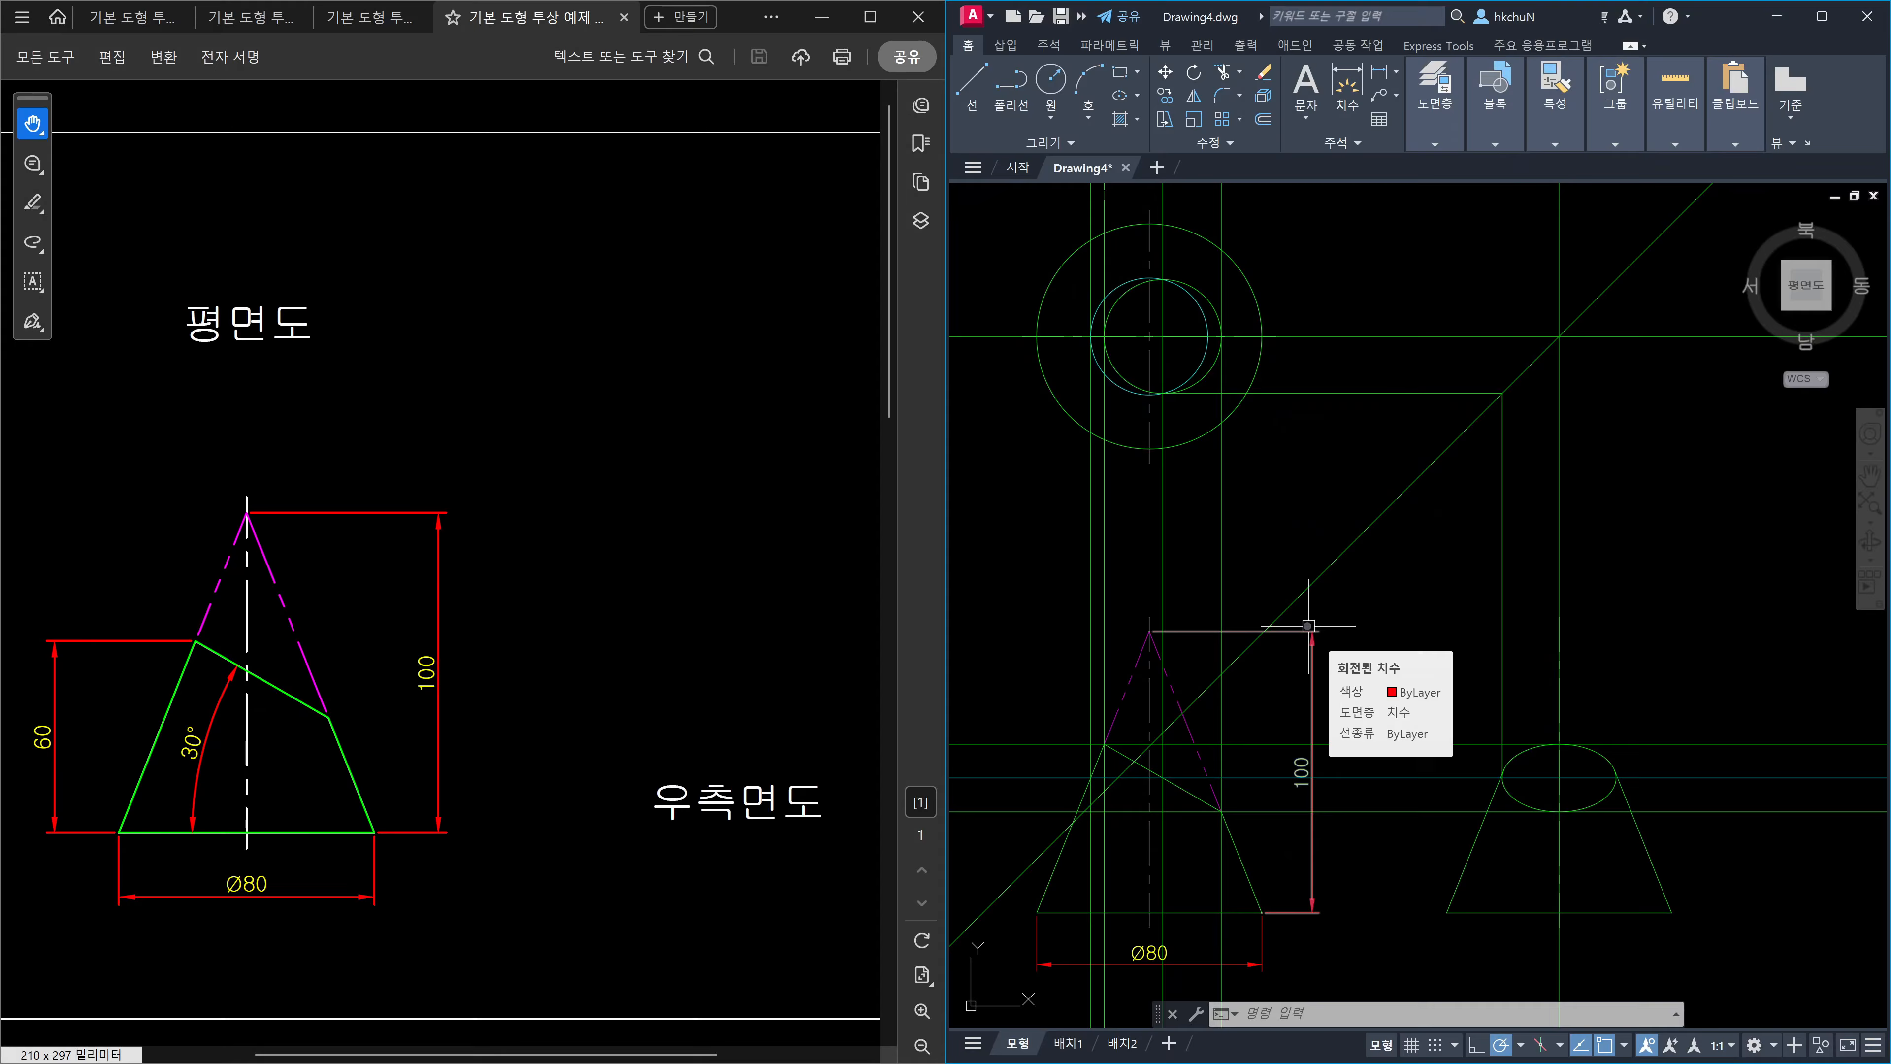
middle_click_drag(1248, 772, 1328, 712)
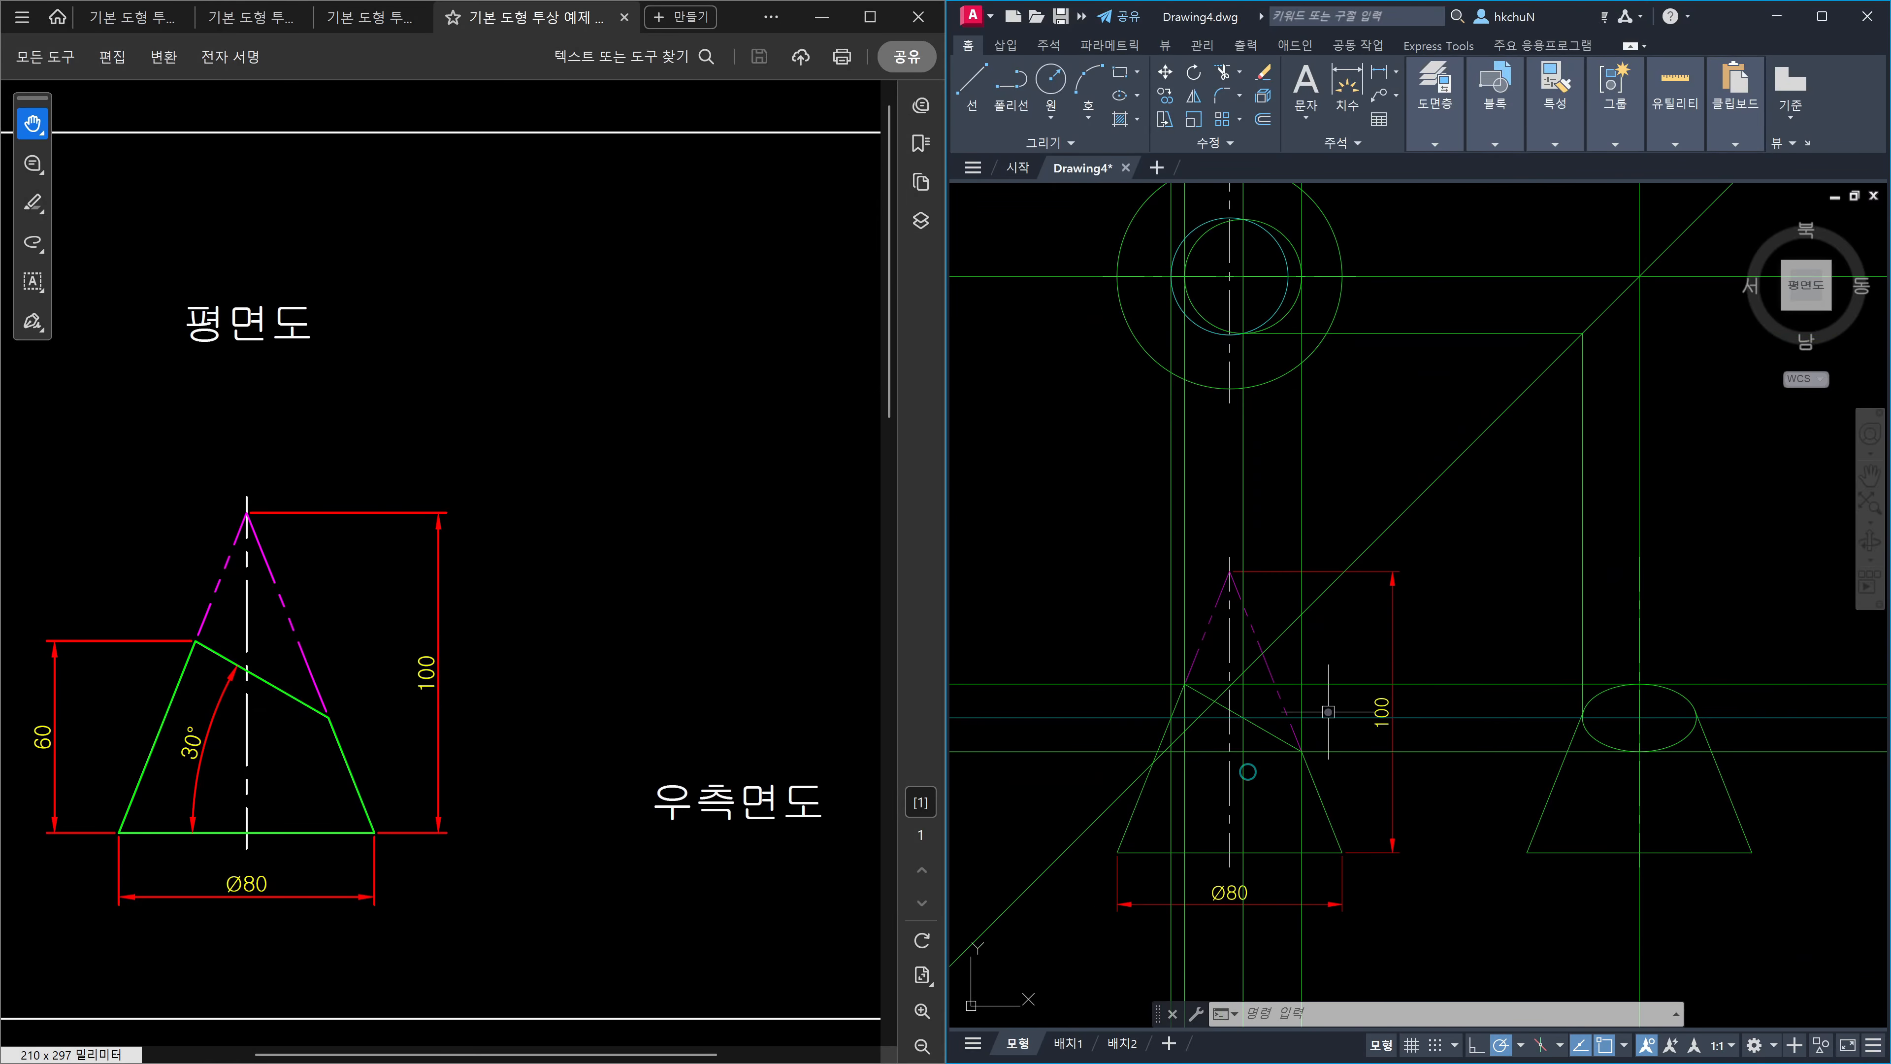
scroll(1239, 752, "up", 4)
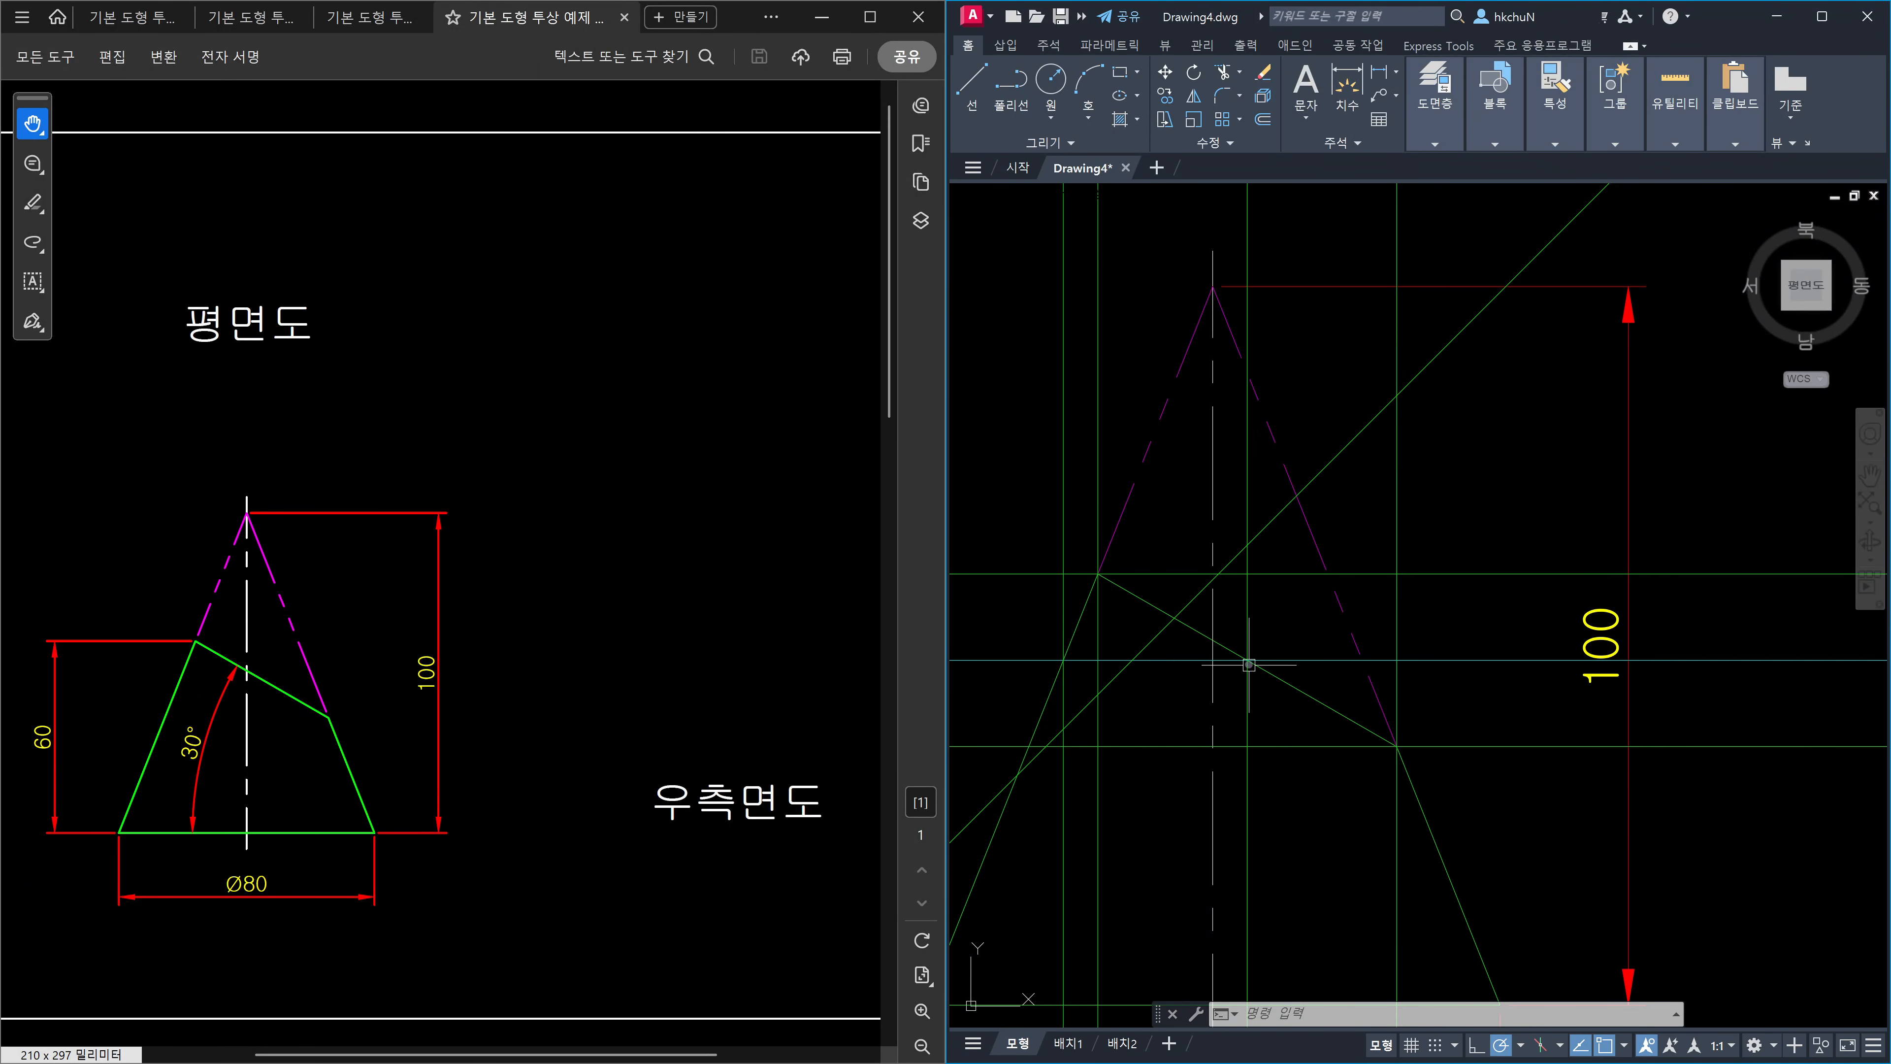
scroll(1265, 654, "down", 2)
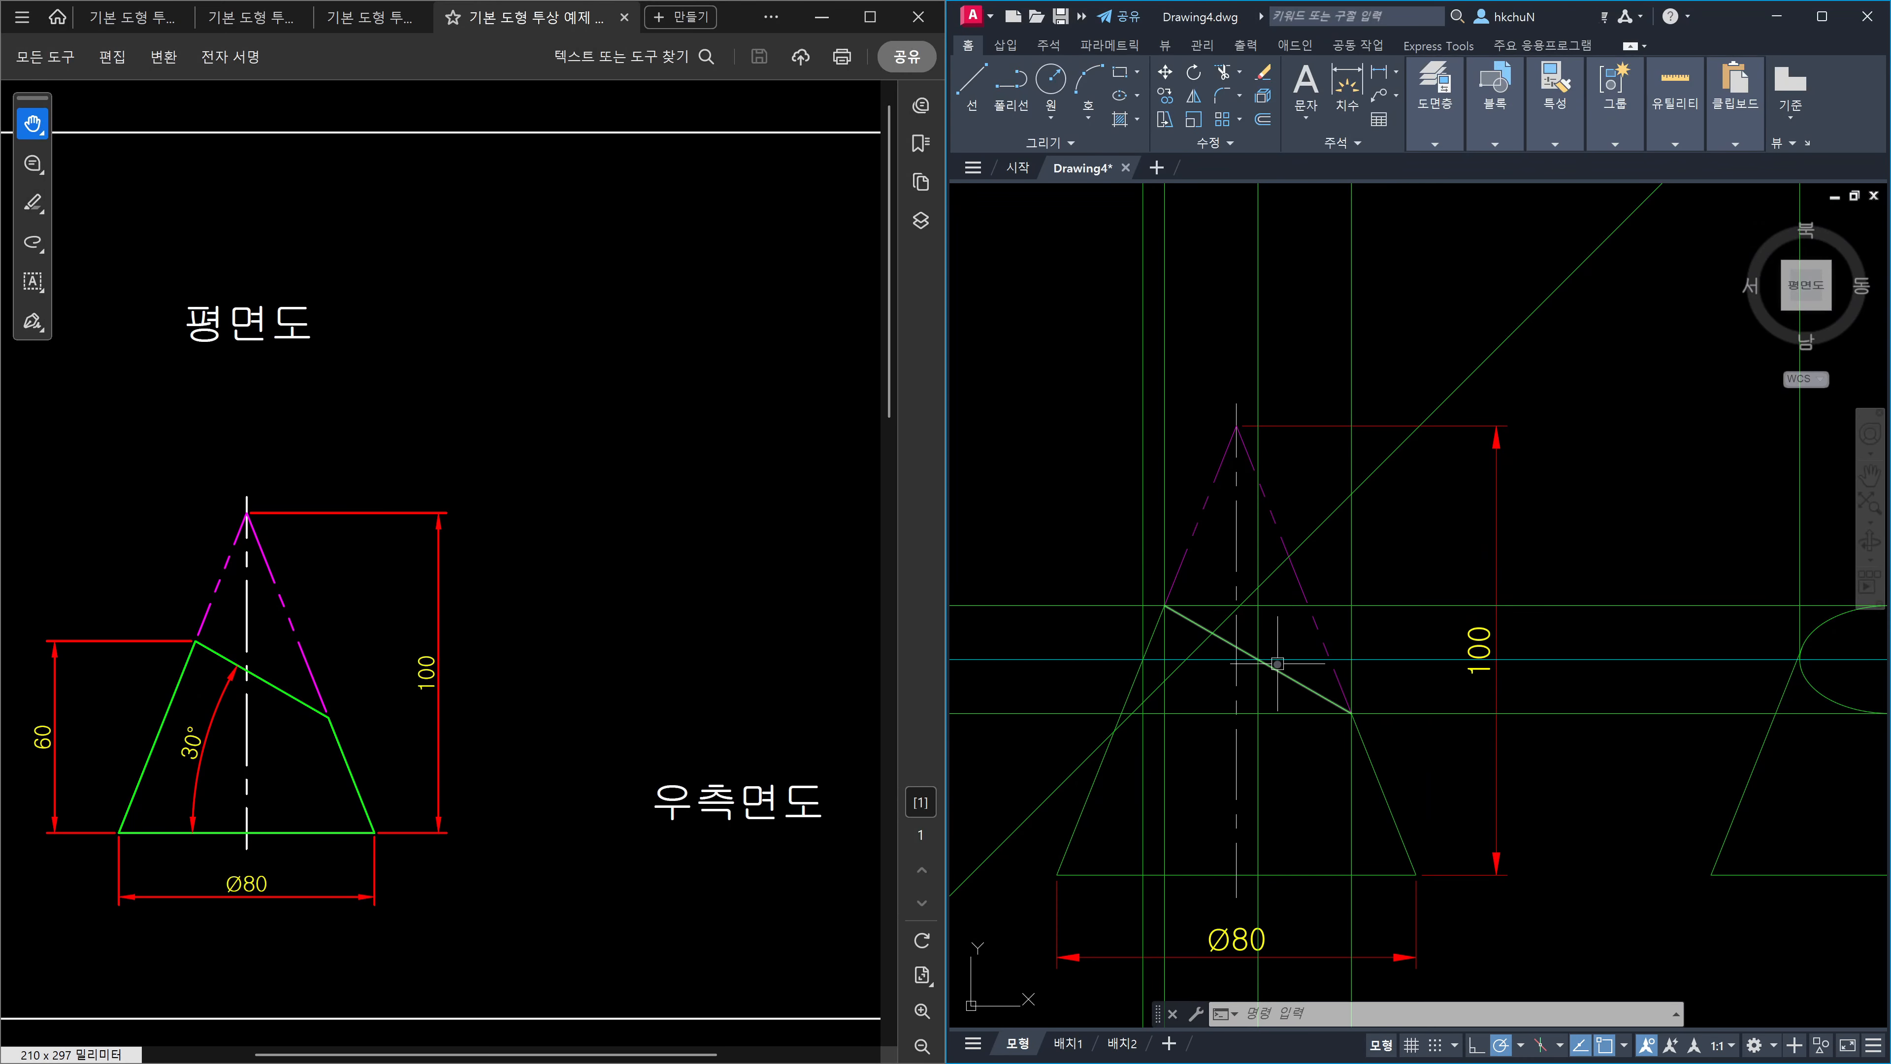
mouse_move(1256, 659)
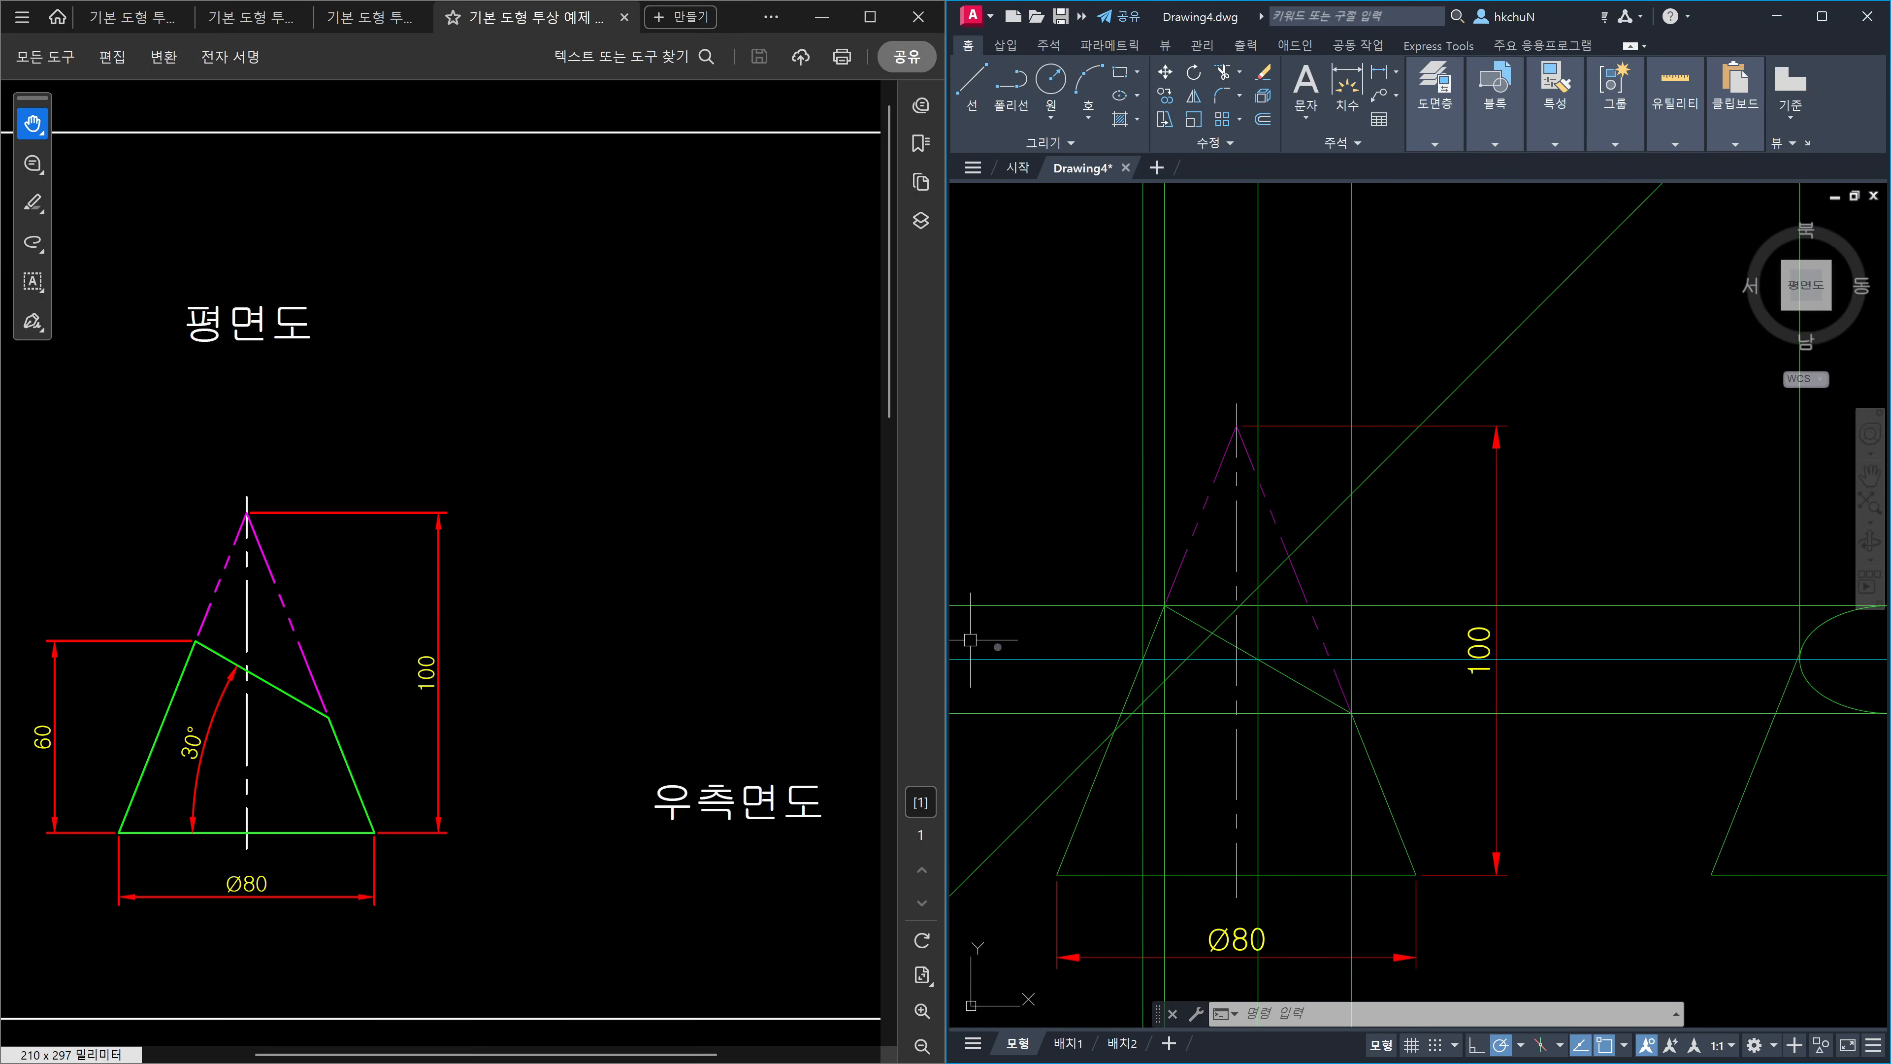
Examine the plan's cyan section circle and its crossings with the vertical construction line through the ellipse's centre.
middle_click_drag(1369, 373, 1284, 1014)
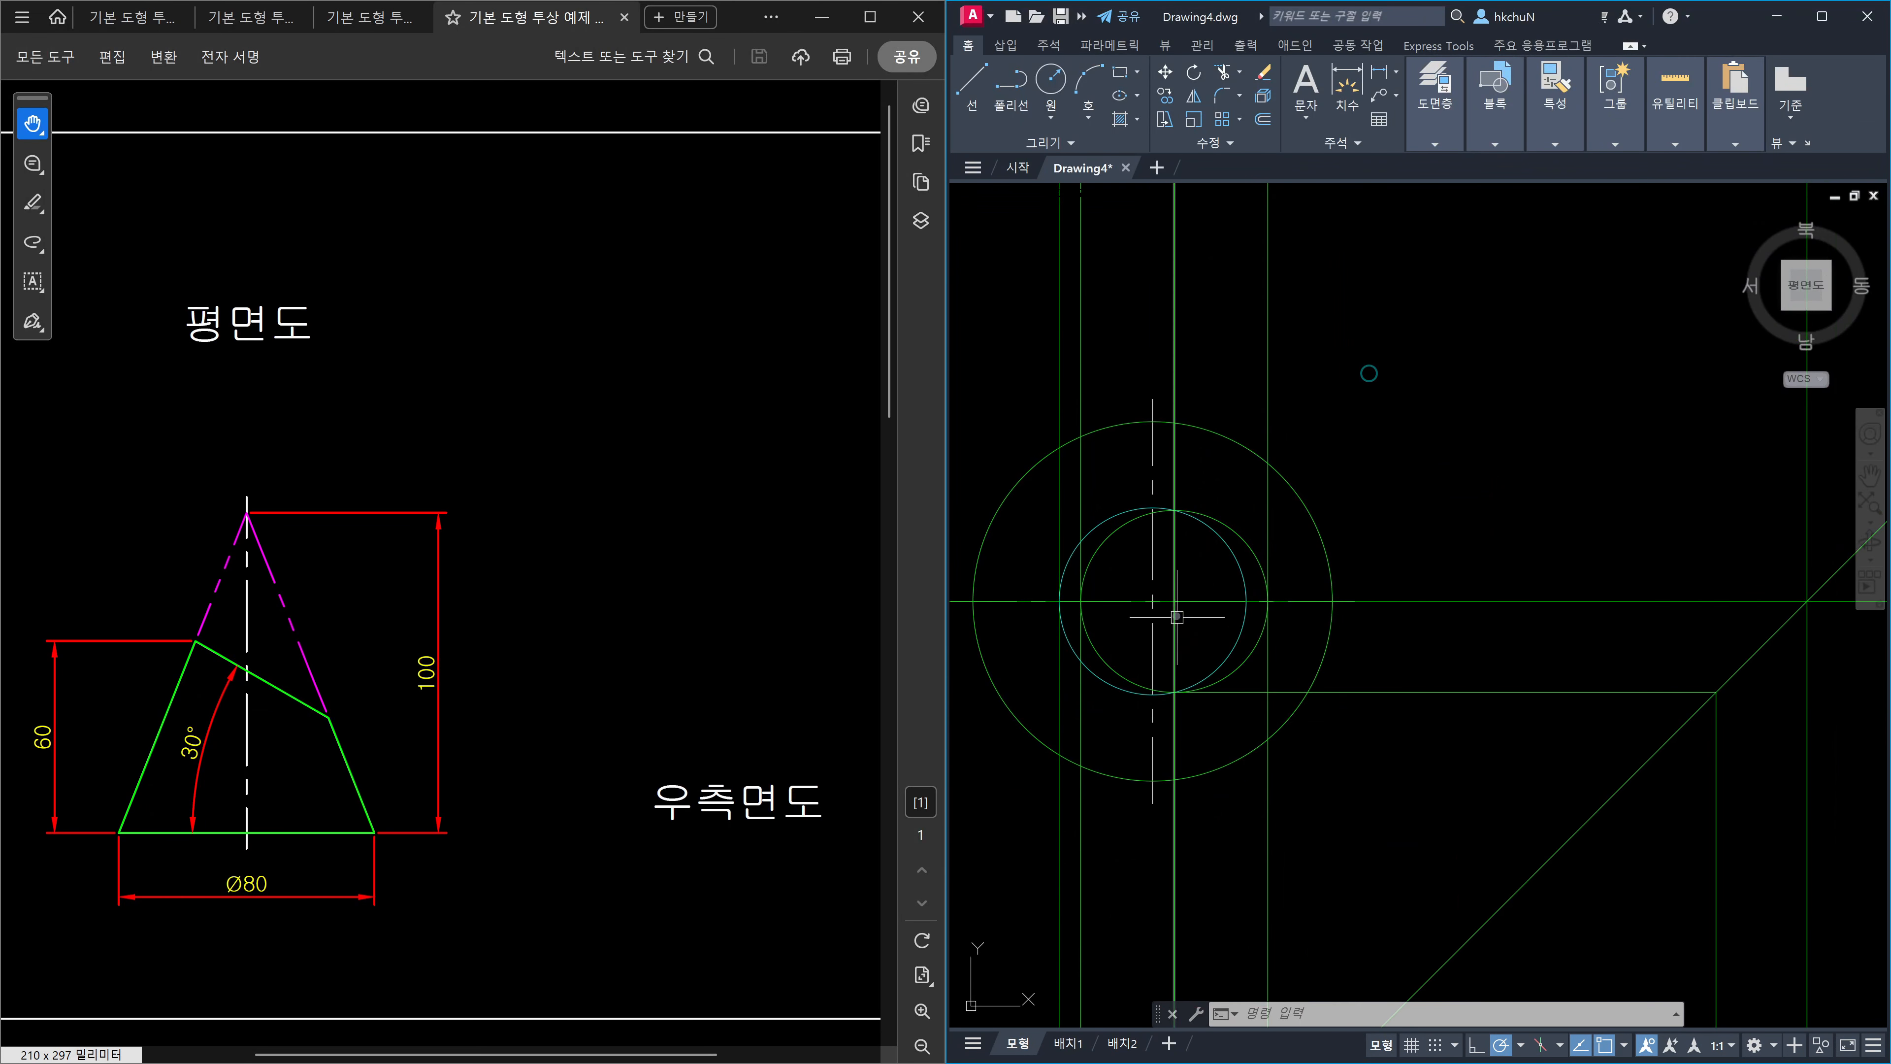
scroll(1188, 570, "up", 2)
left_click(1259, 542)
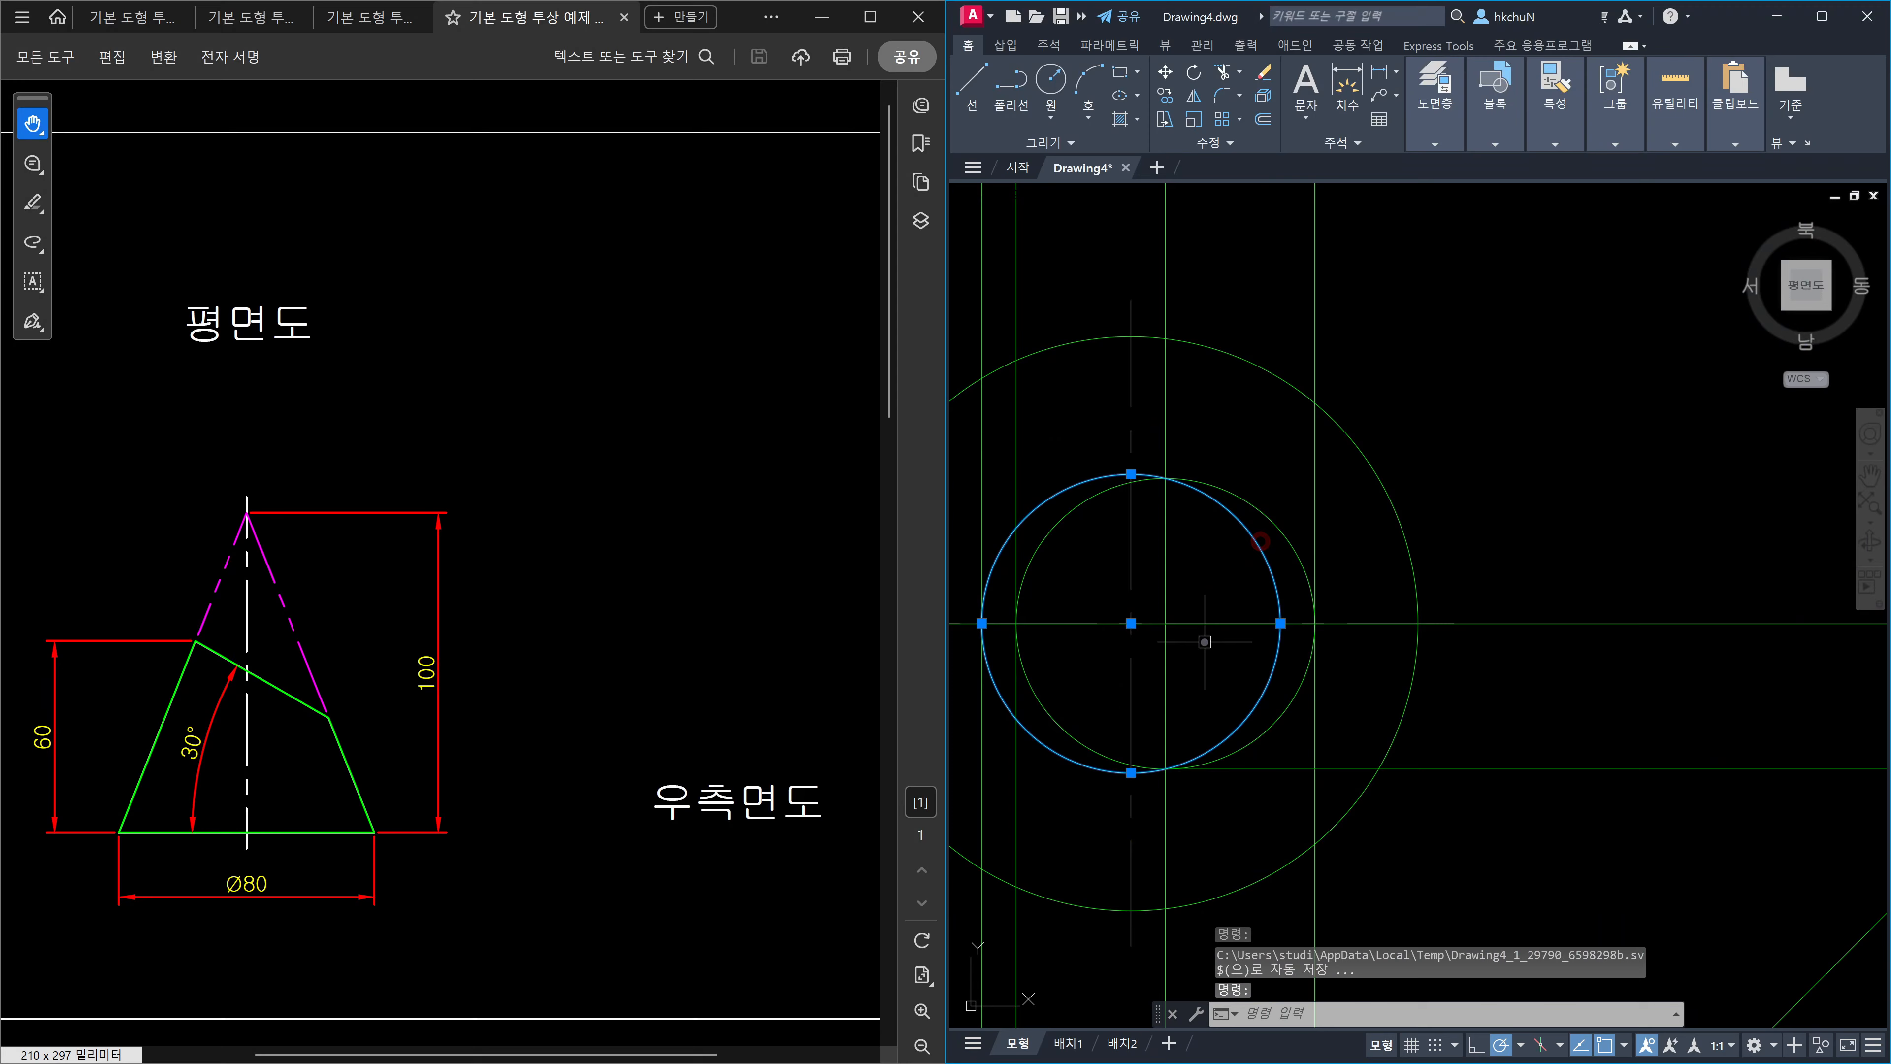
left_click(1166, 420)
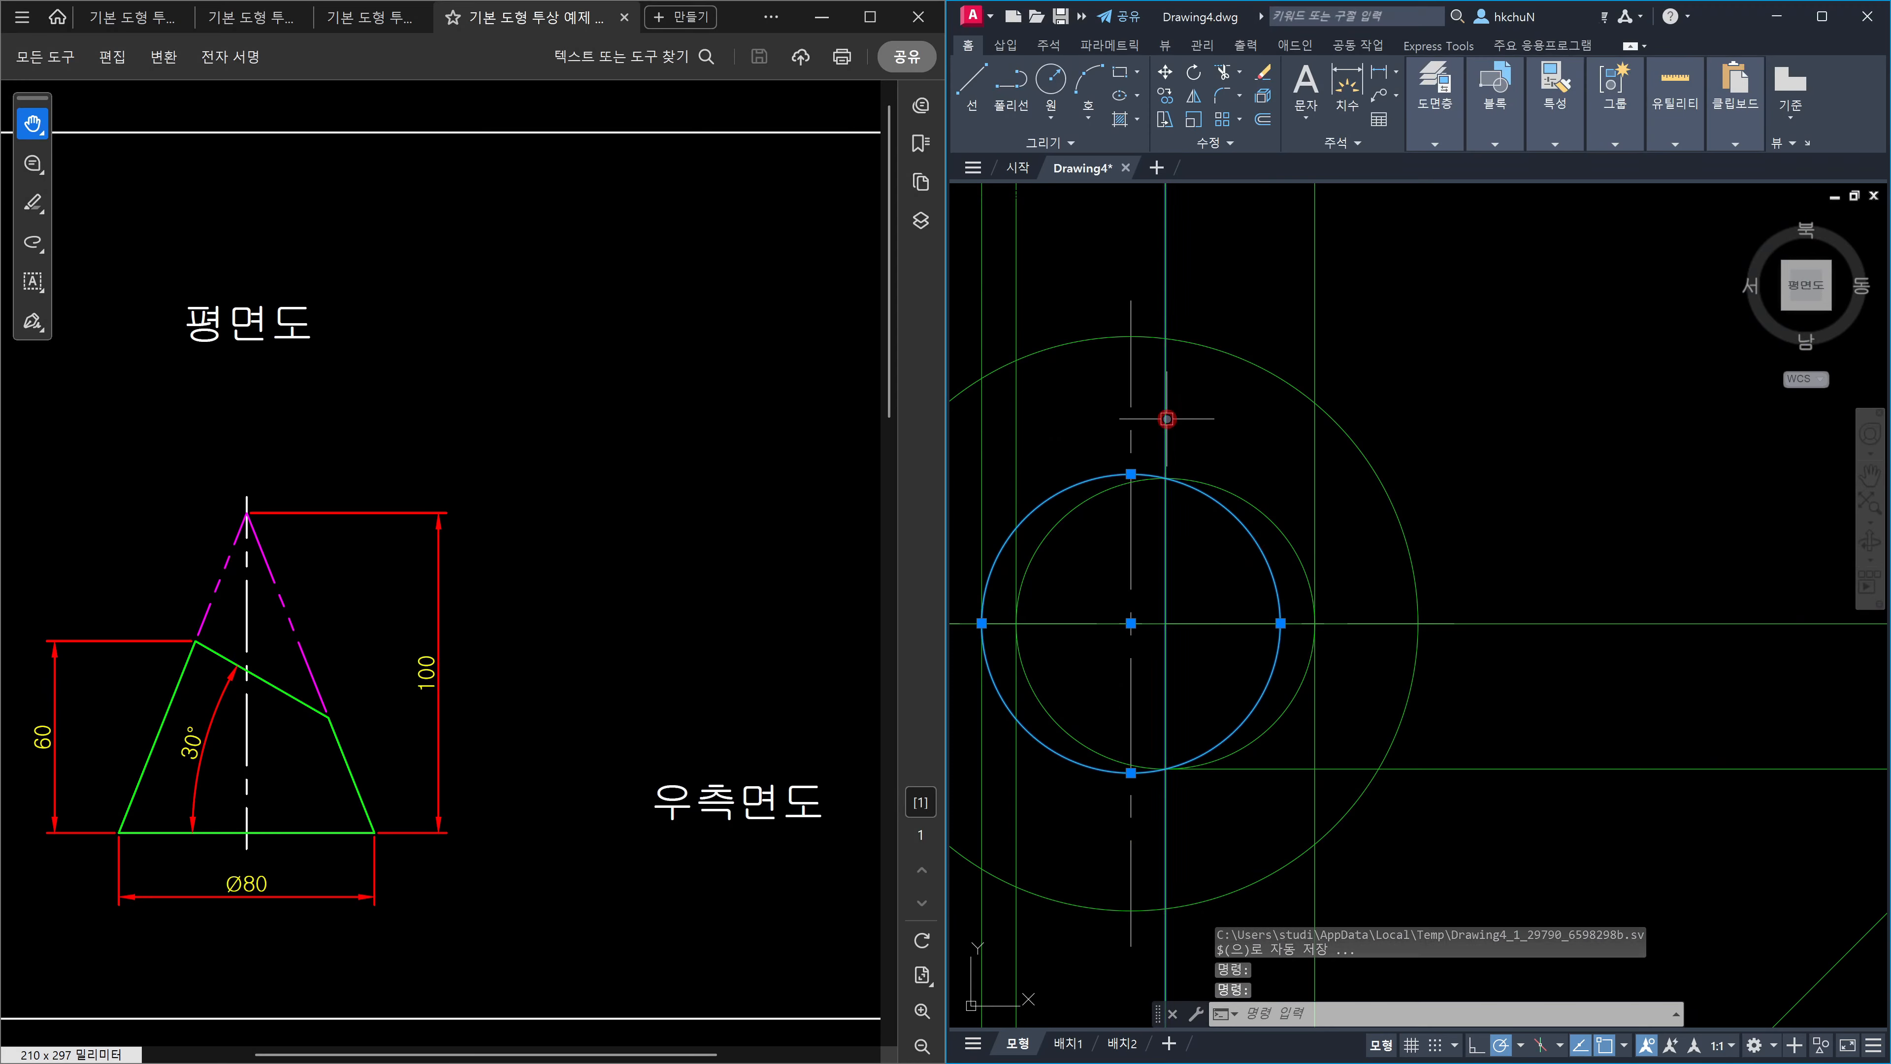
left_click(1247, 536)
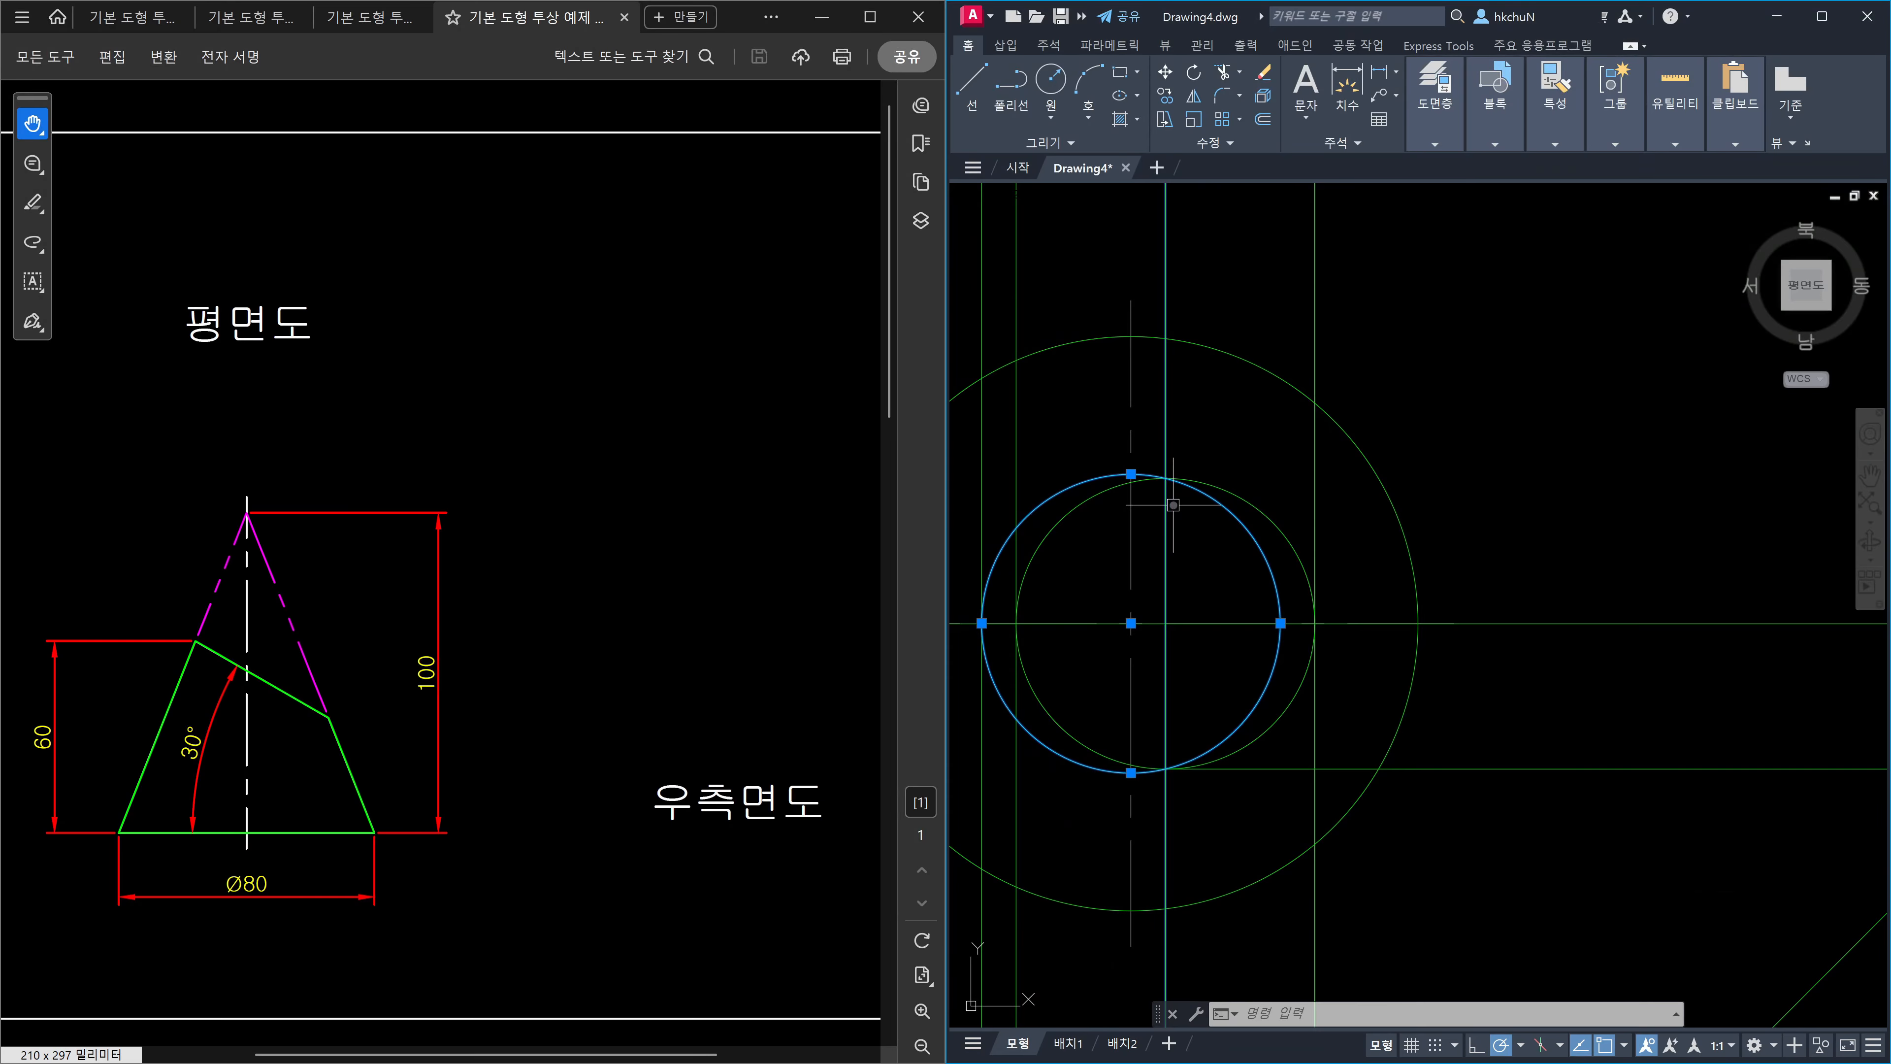
scroll(1174, 505, "down", 4)
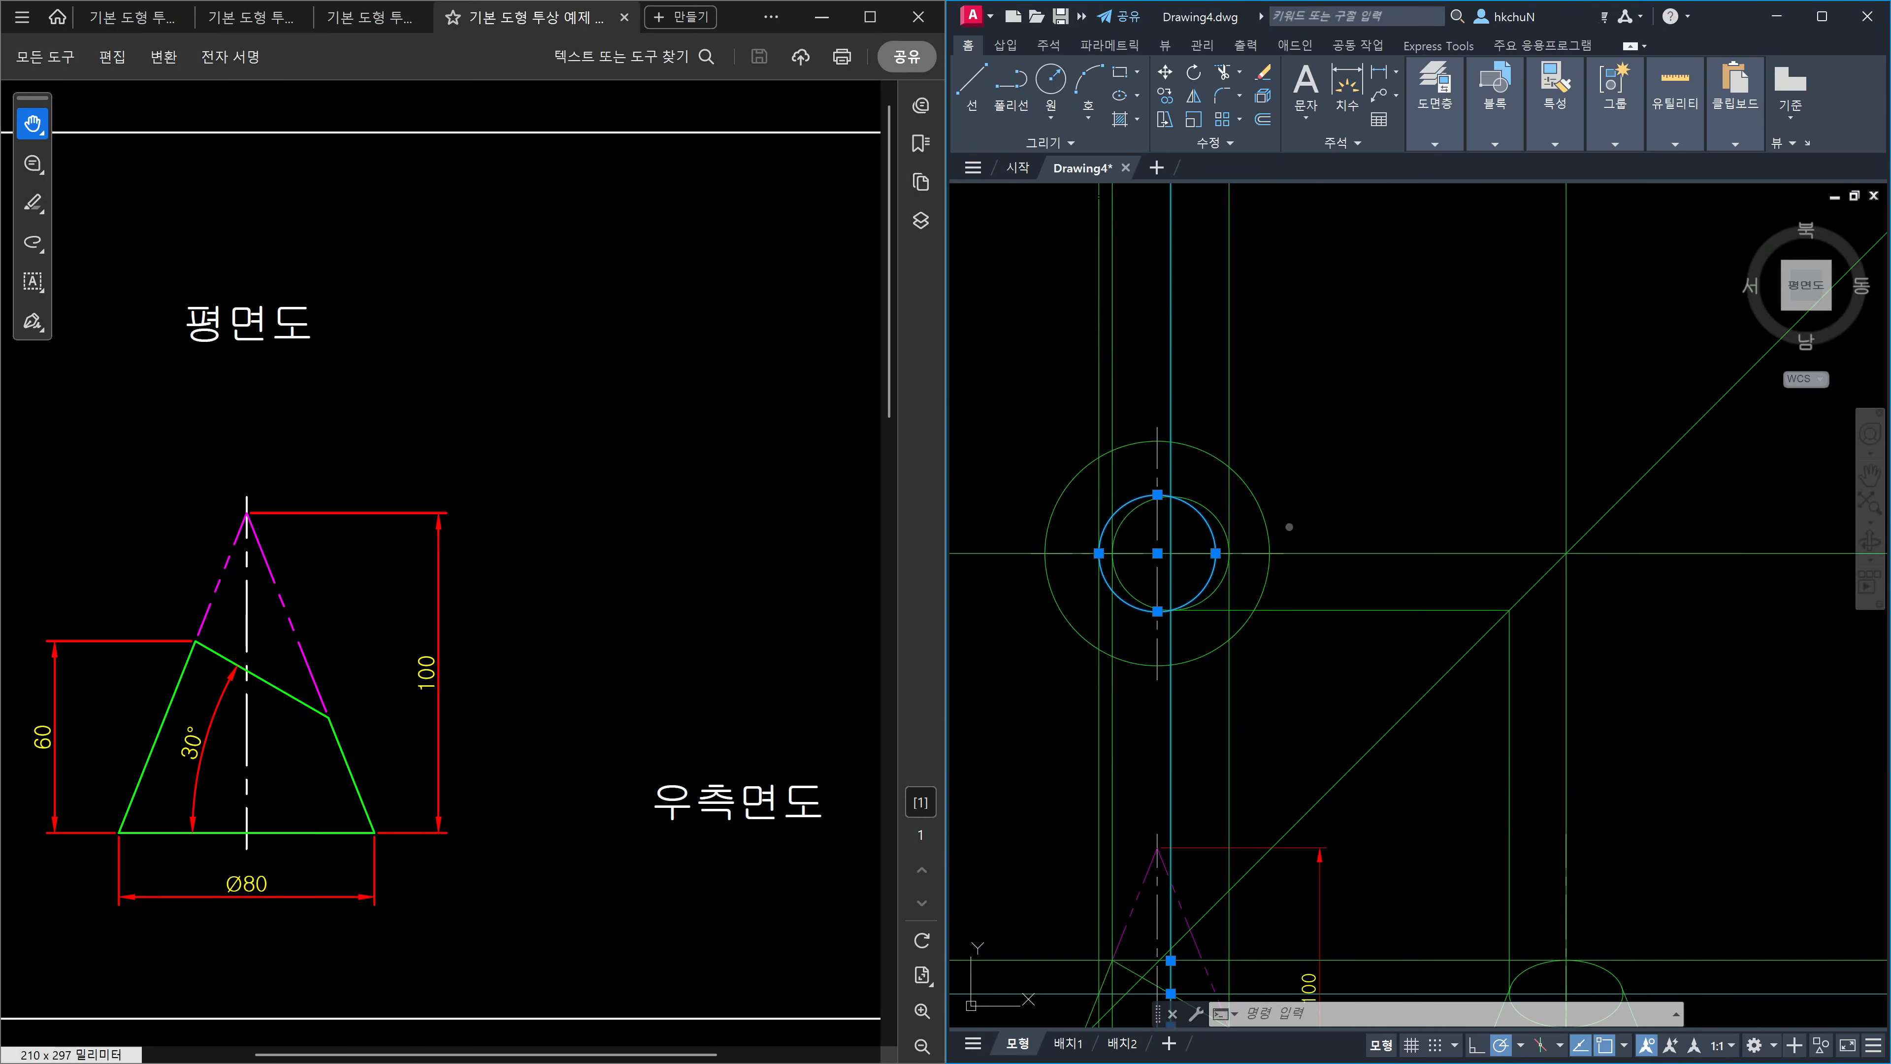
key("Escape")
Delete the four vertical construction lines through the front and plan views together with the plan's cyan section circle.
scroll(1308, 376, "up", 1)
left_click(1302, 332)
left_click(1068, 304)
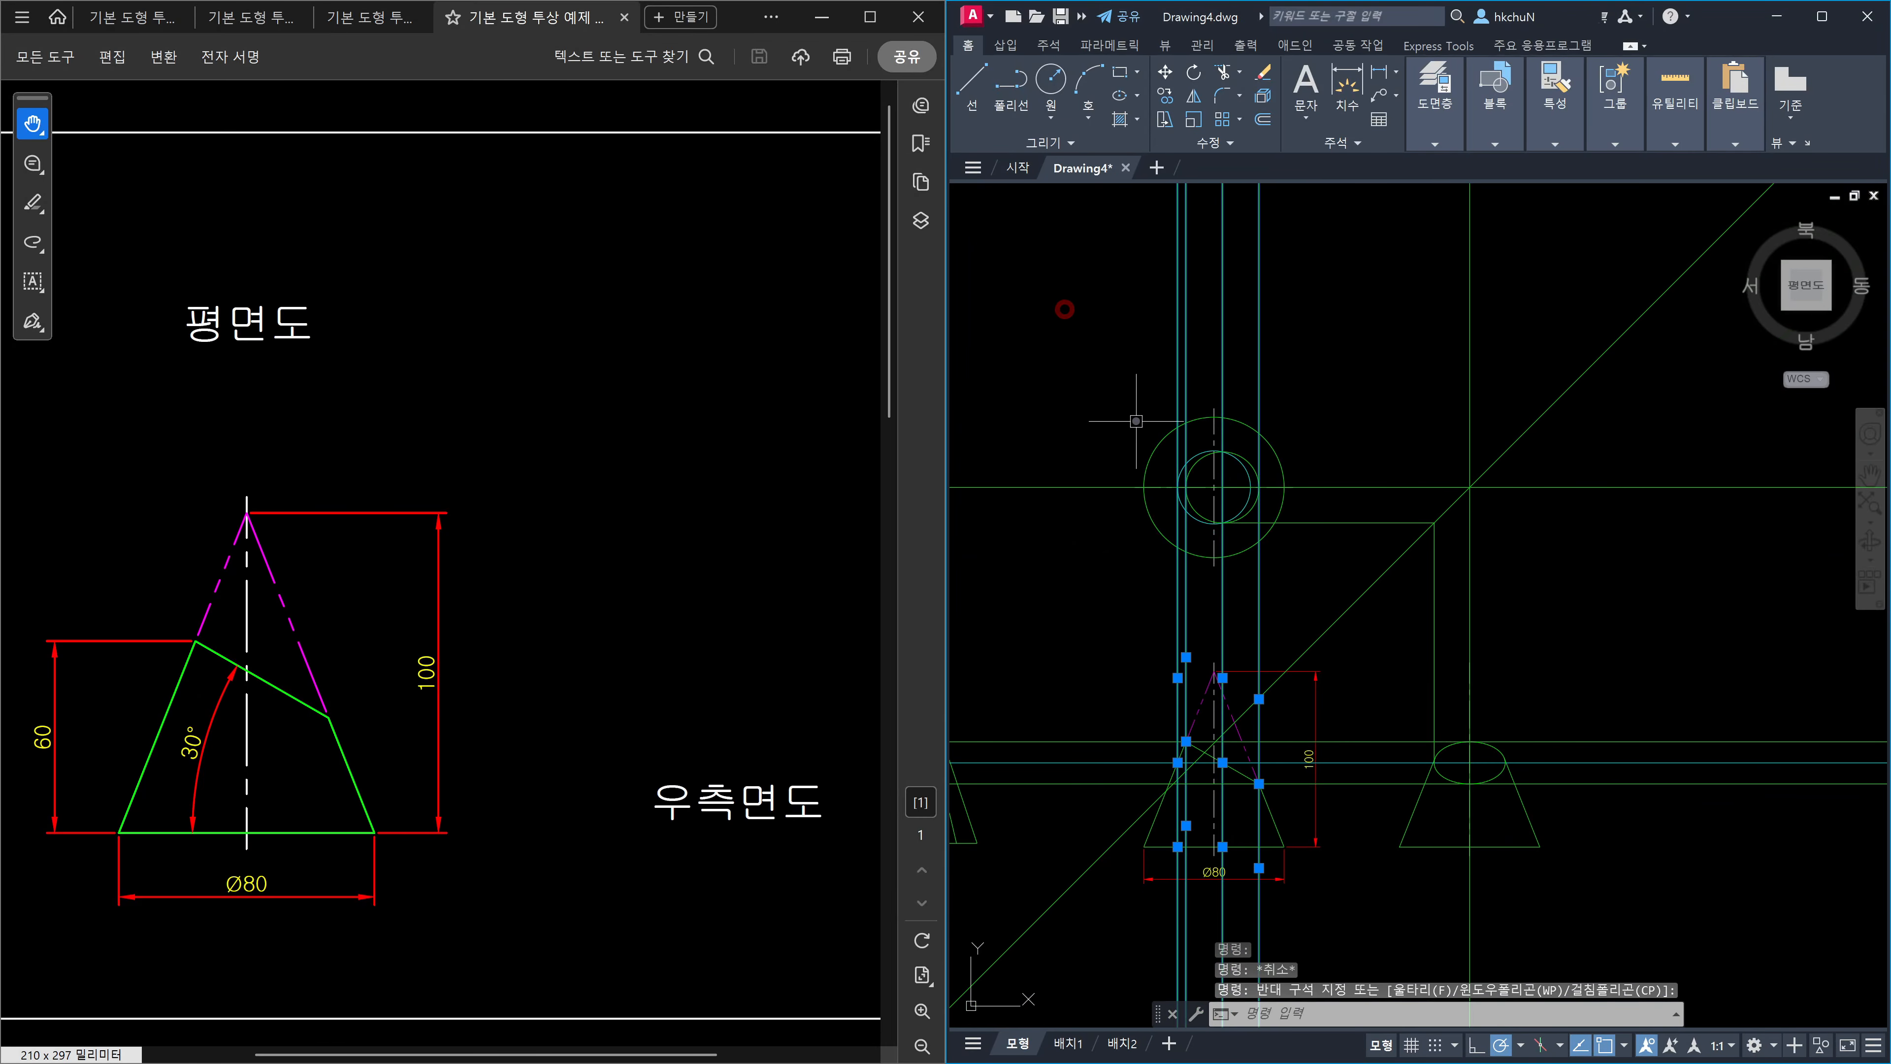
scroll(1258, 484, "up", 3)
left_click(1271, 497)
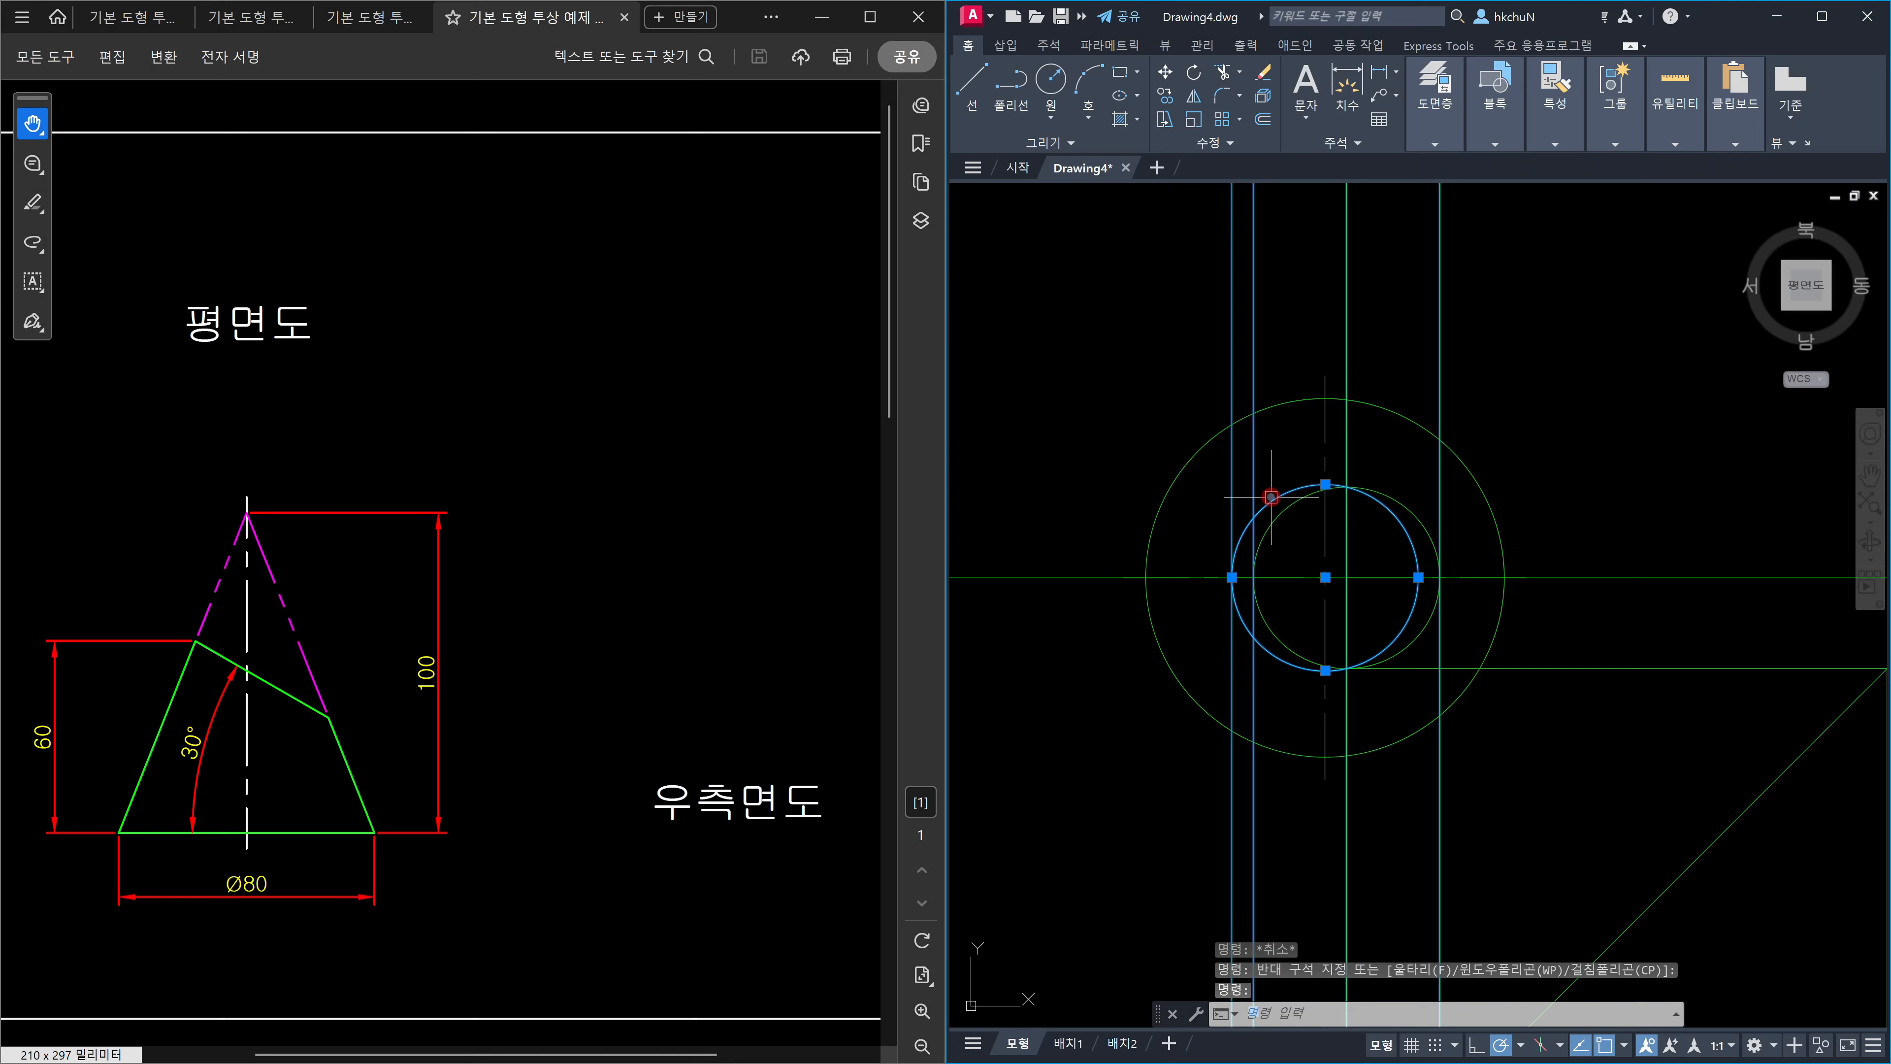
key("Delete")
Delete the remaining horizontal, vertical and 45° construction lines and the two projected lines linking the plan to the side view.
scroll(1271, 497, "down", 4)
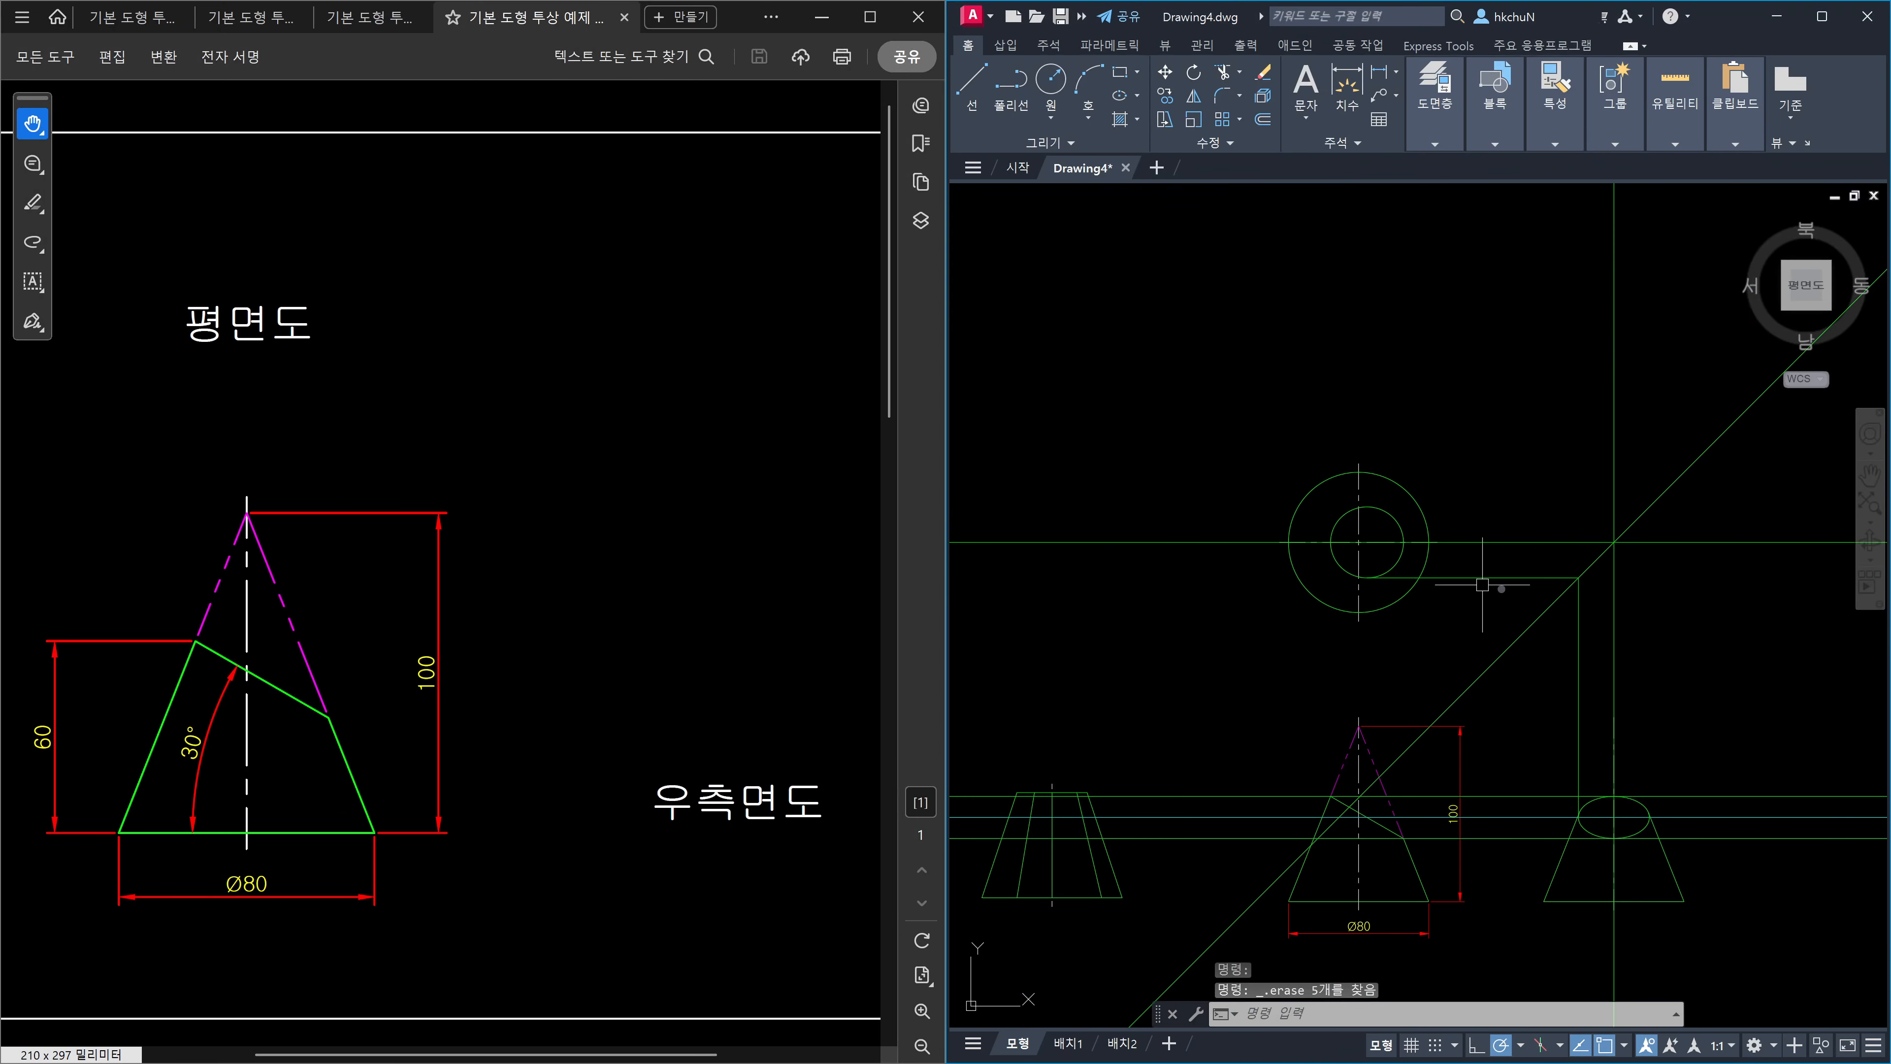
scroll(1429, 463, "up", 2)
left_click(1571, 520)
left_click(1447, 393)
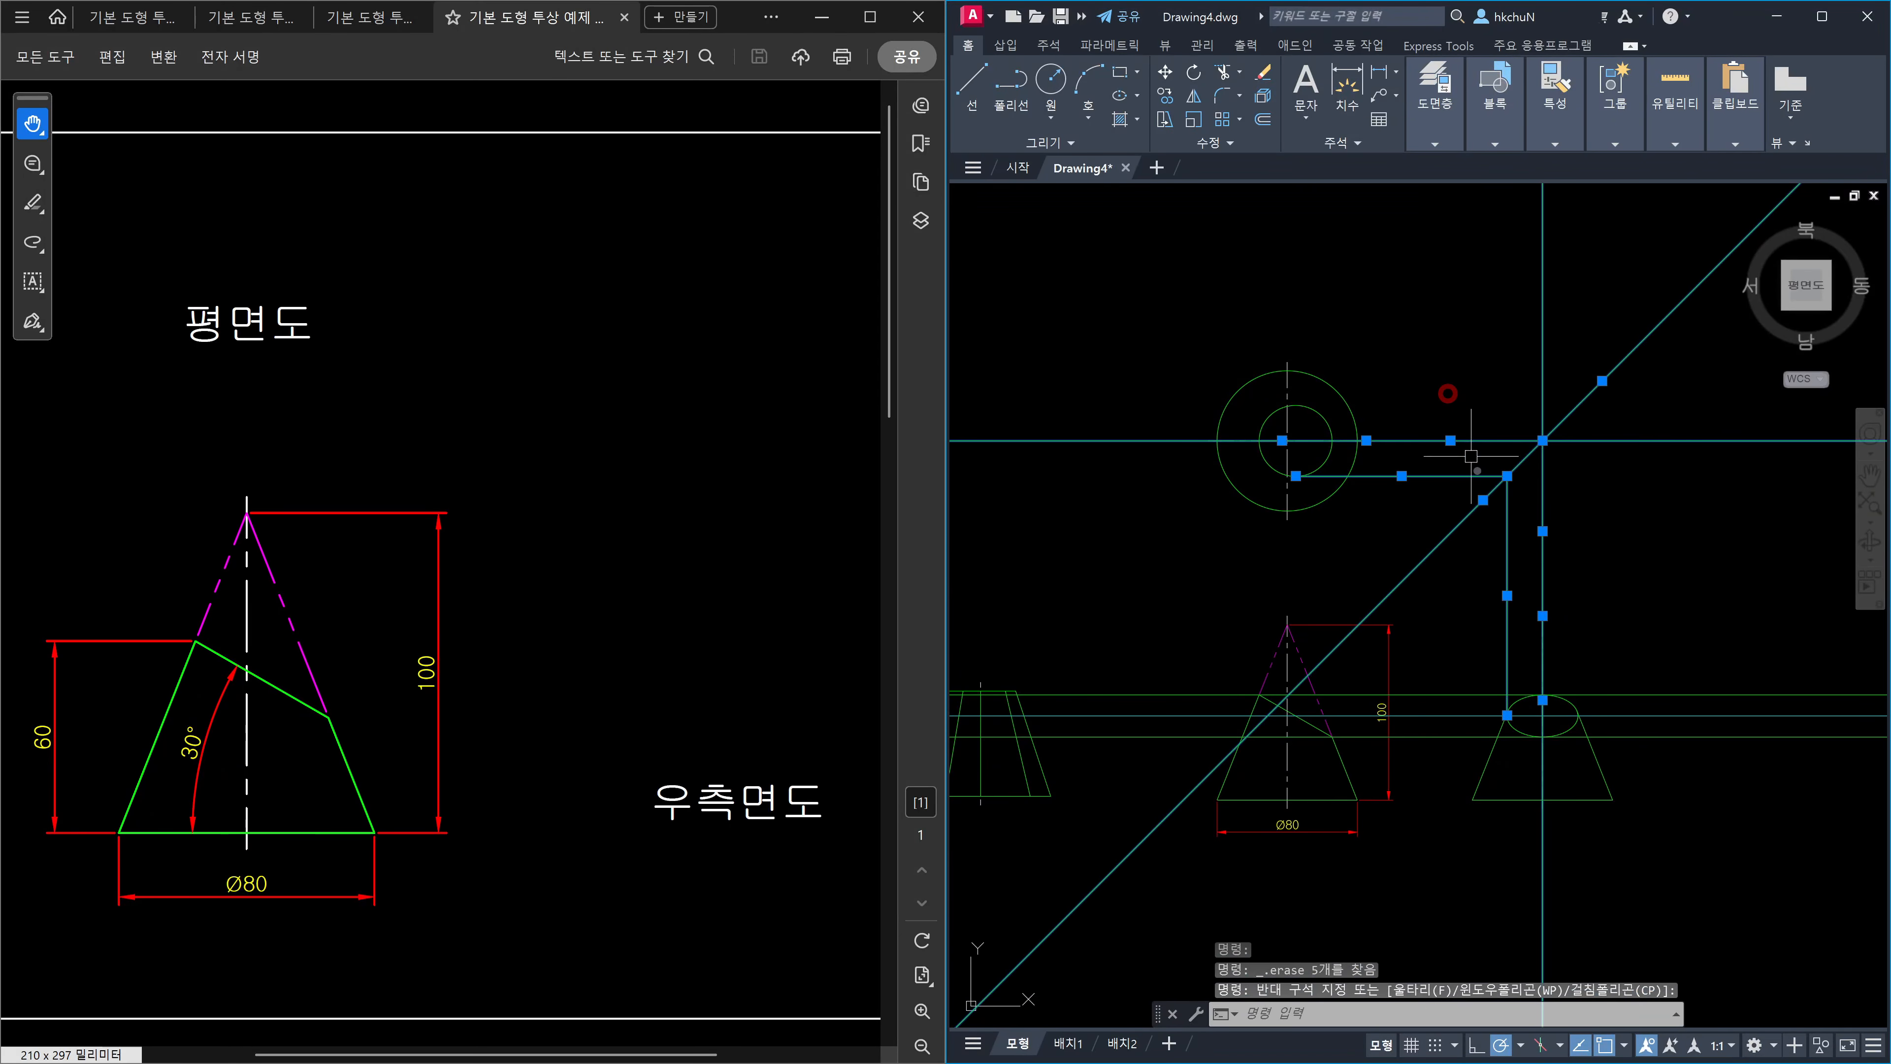
left_click(1700, 755)
left_click(1673, 660)
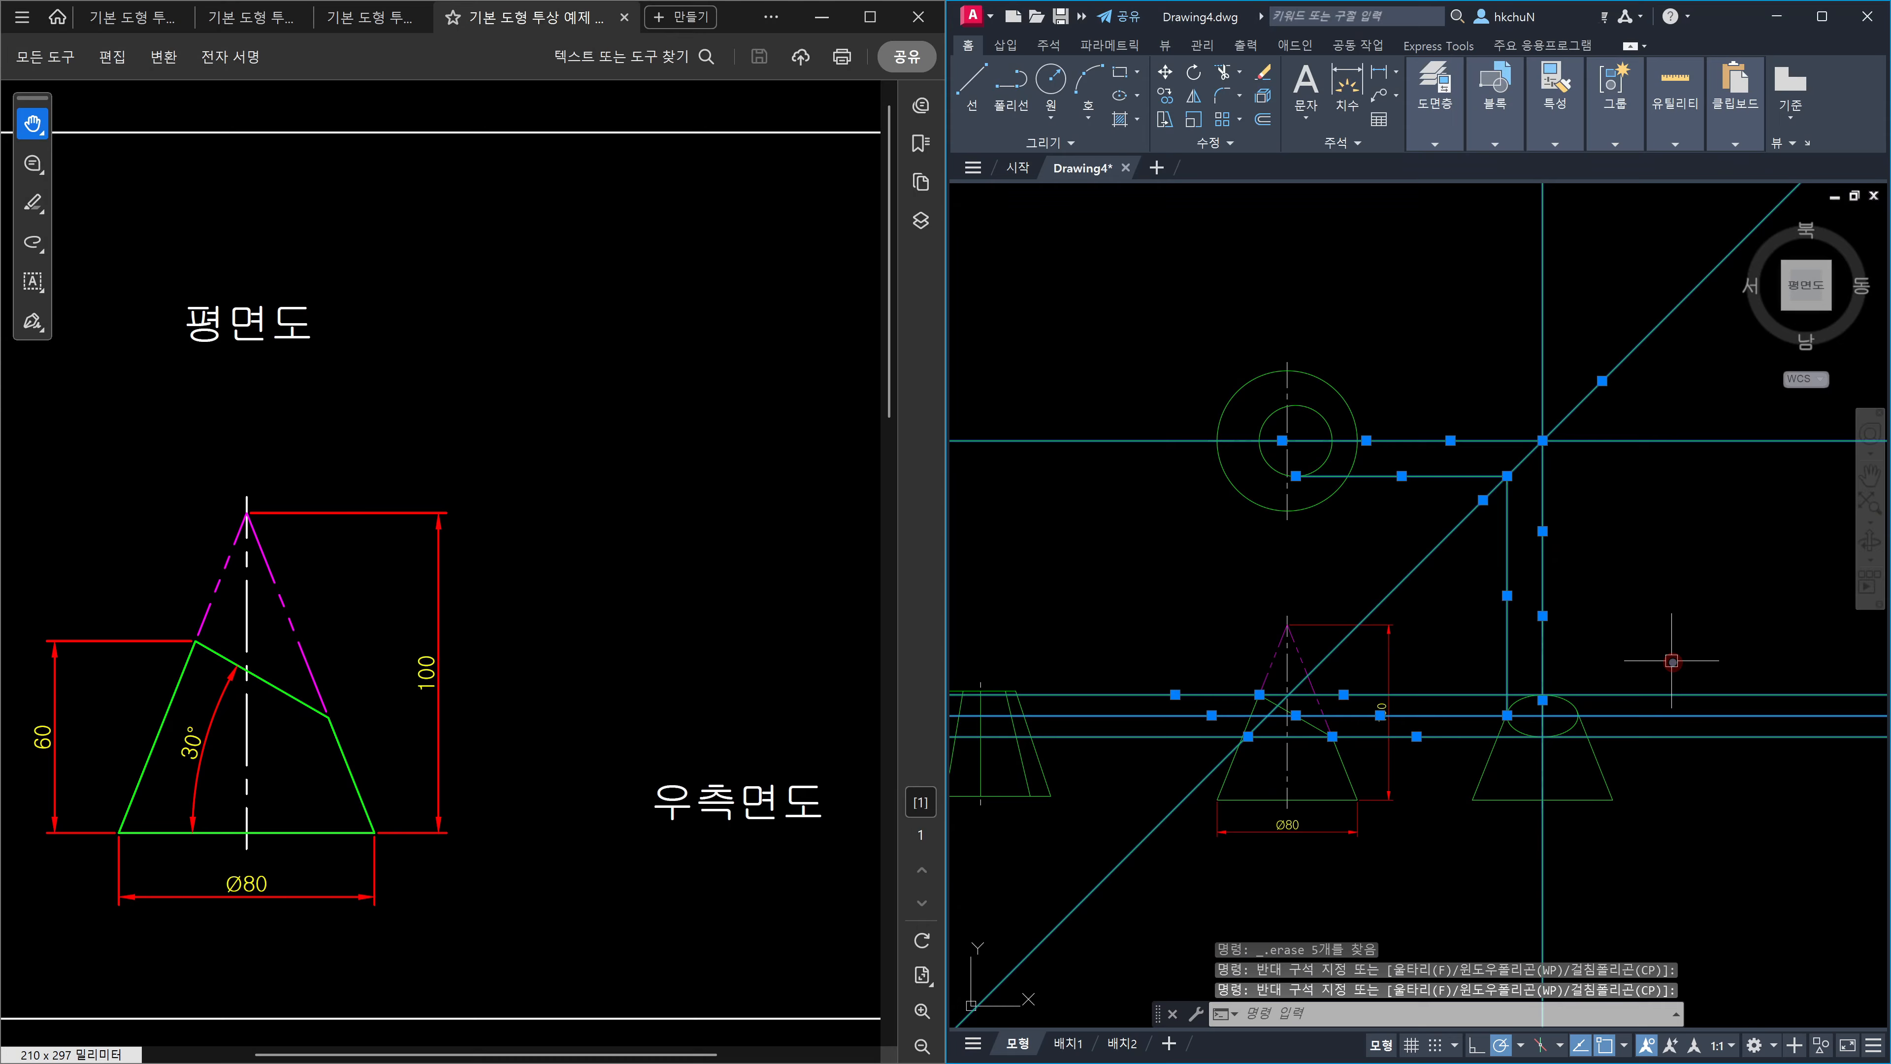
key("Delete")
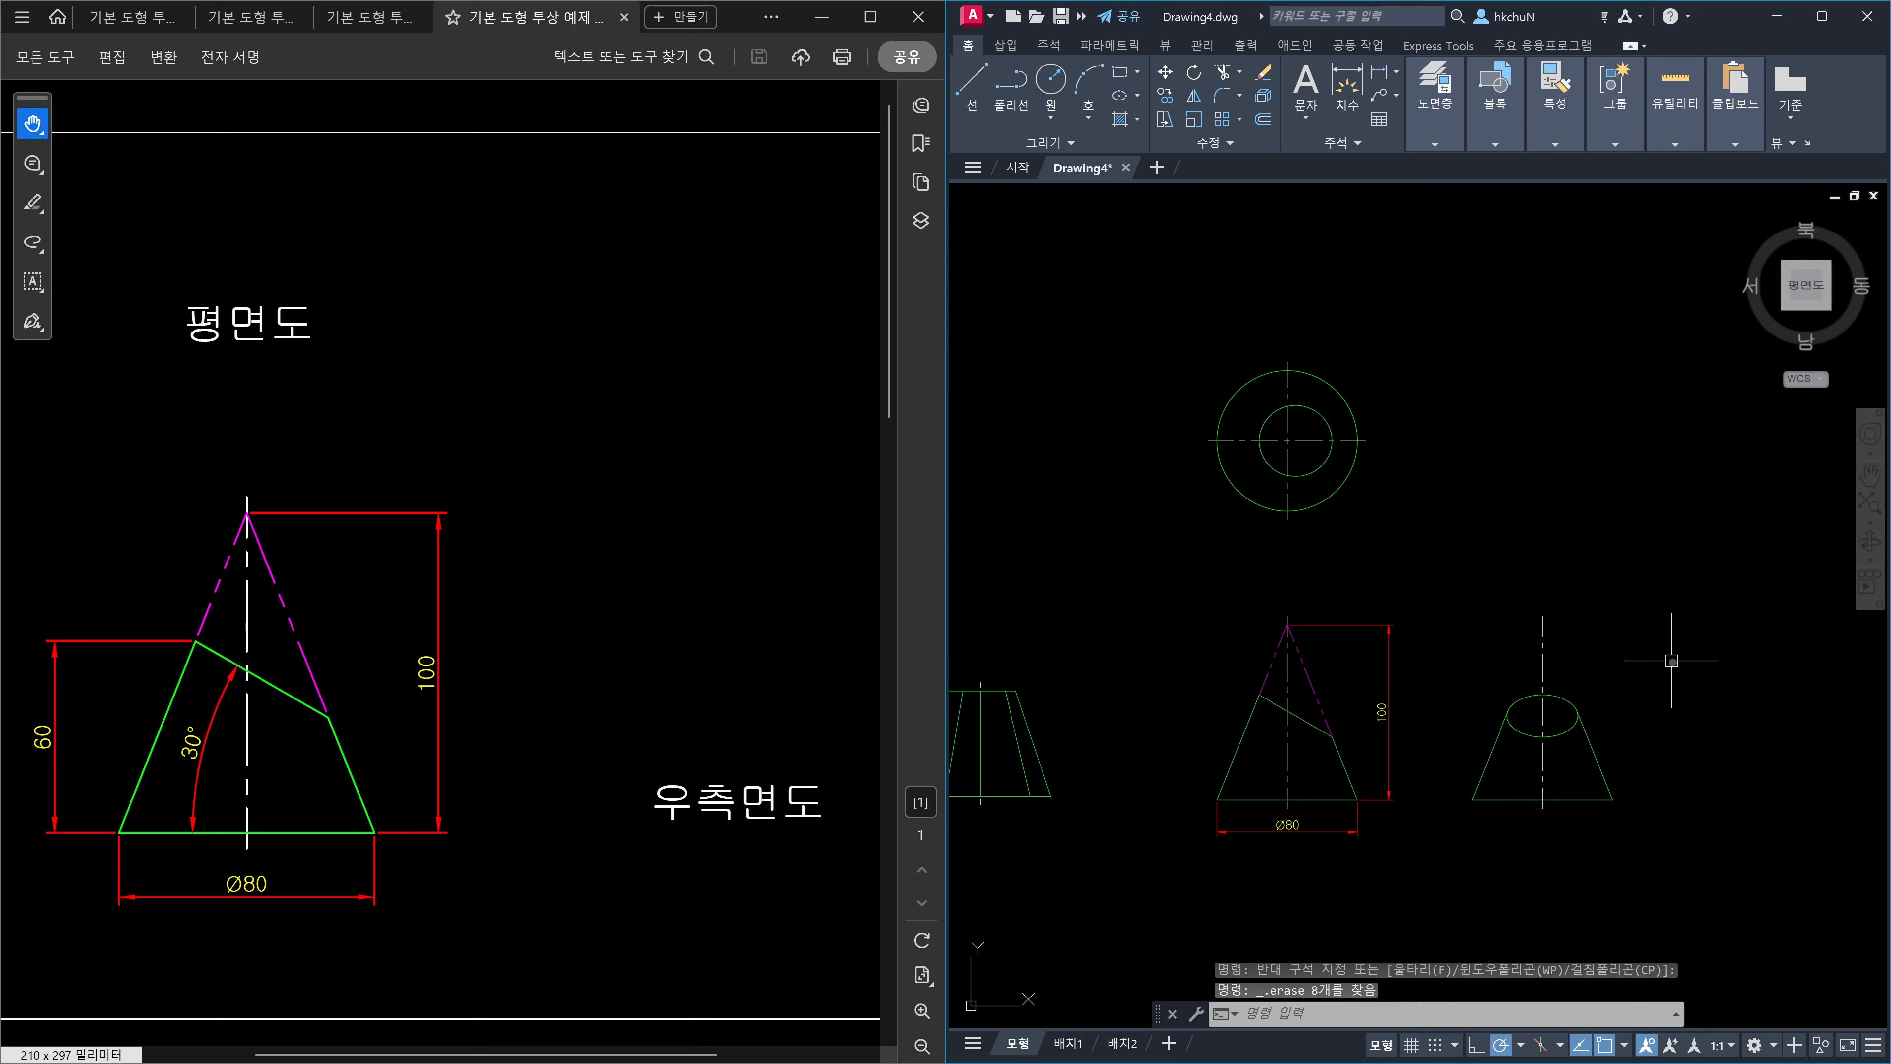
Trim the side view's vertical centre line above the cut ellipse, using the ellipse as the cutting edge.
scroll(1547, 712, "up", 4)
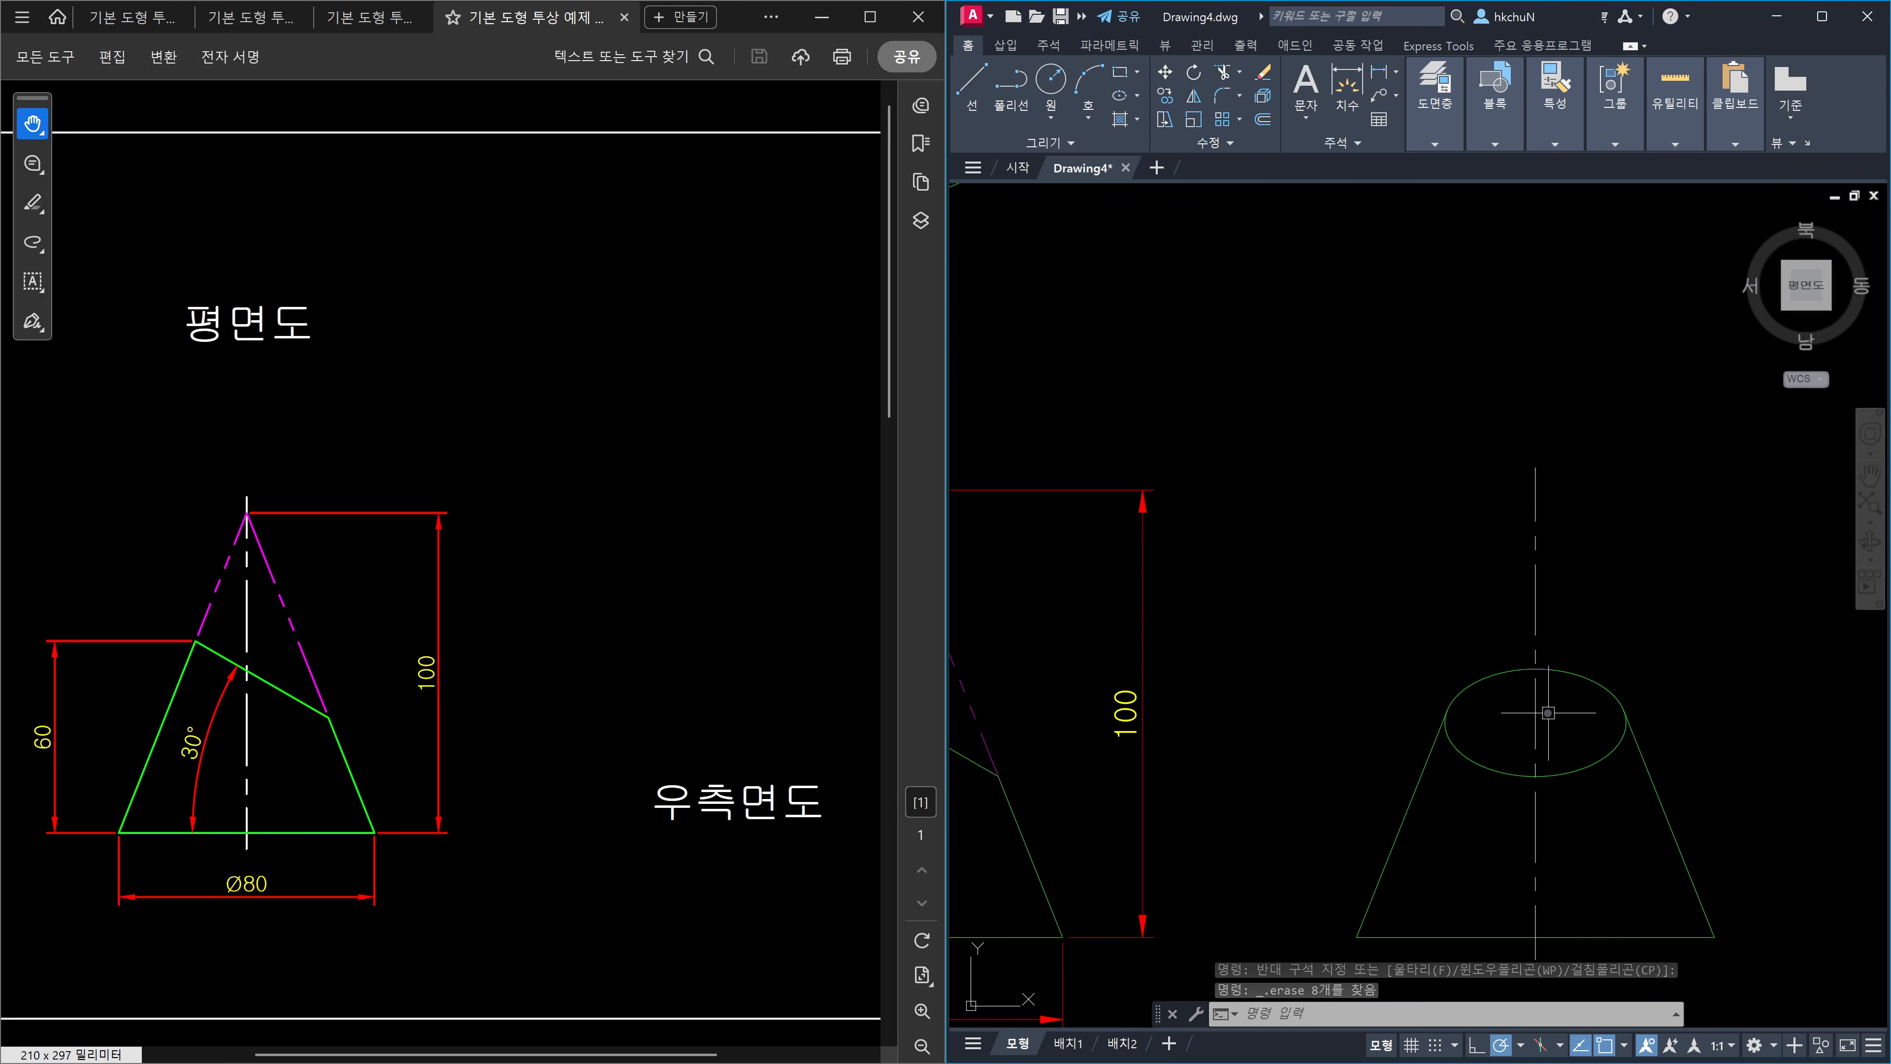
type("tr")
key("Return")
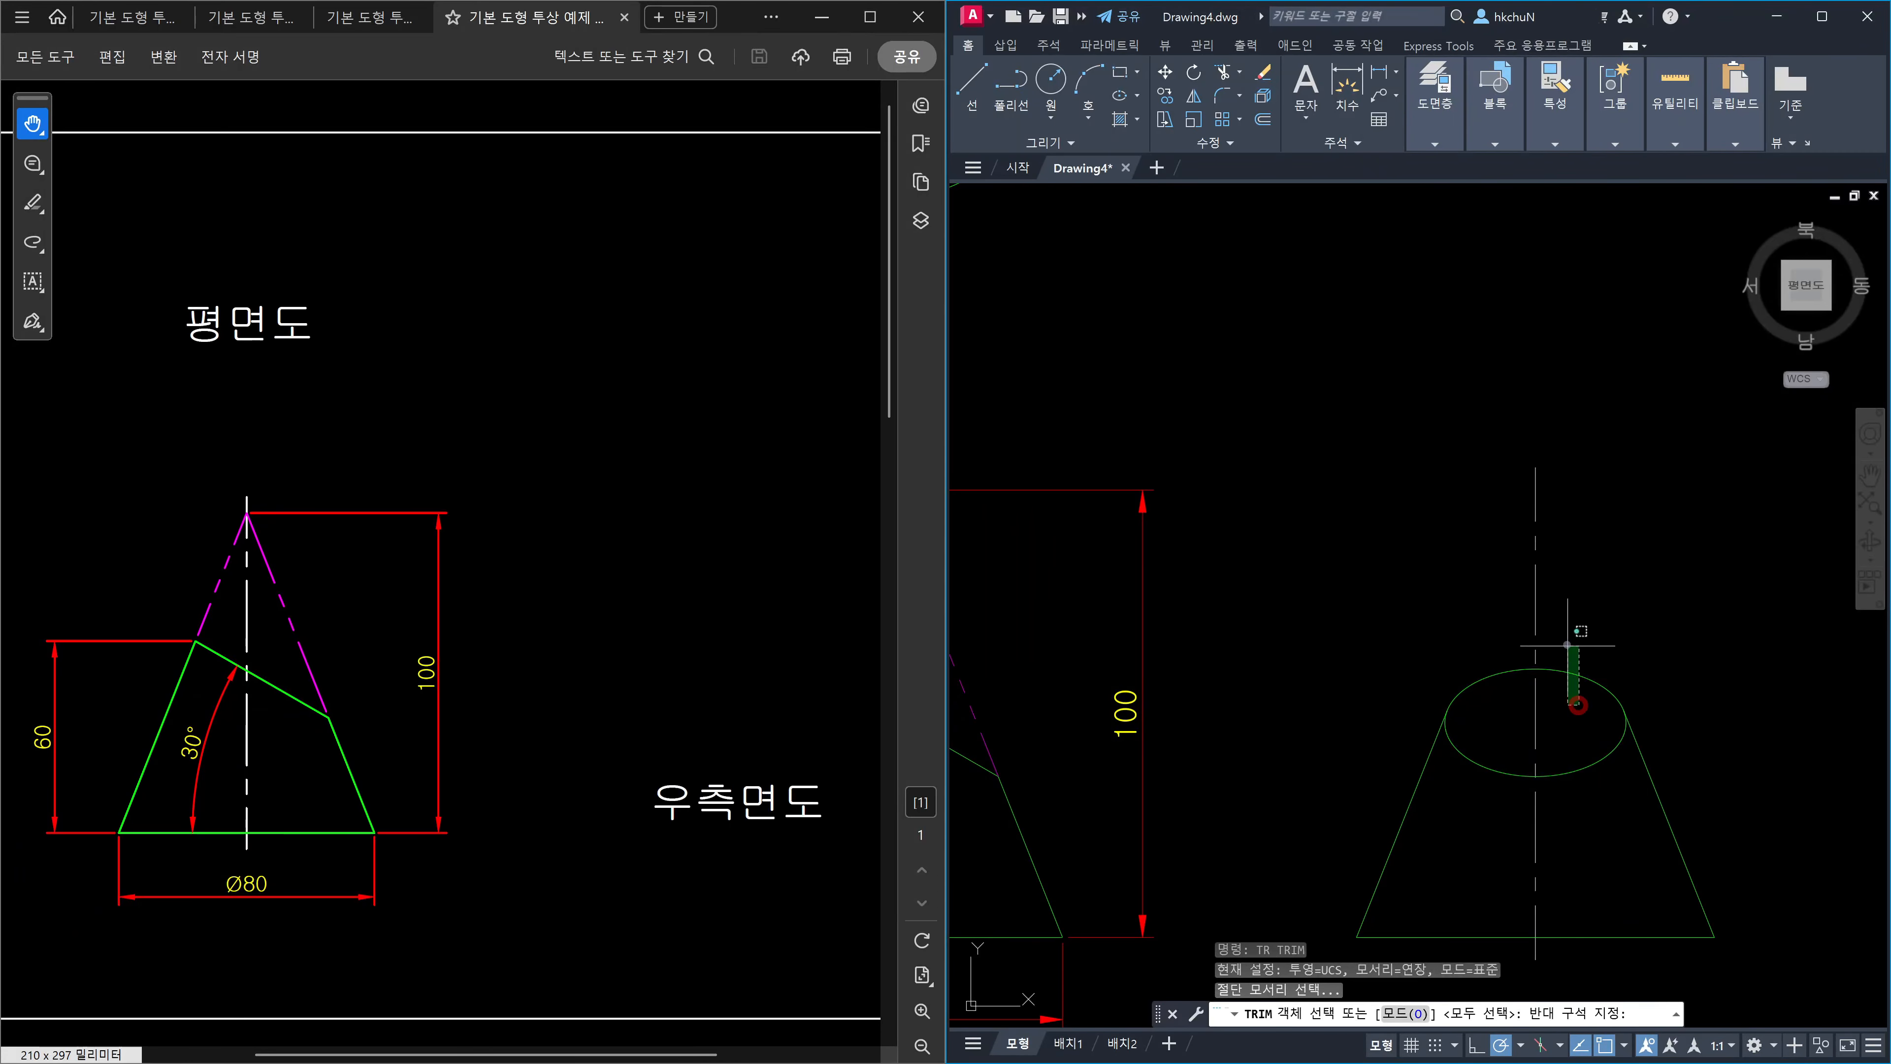
left_click(1562, 642)
key("Return")
left_click(1539, 621)
key("Escape")
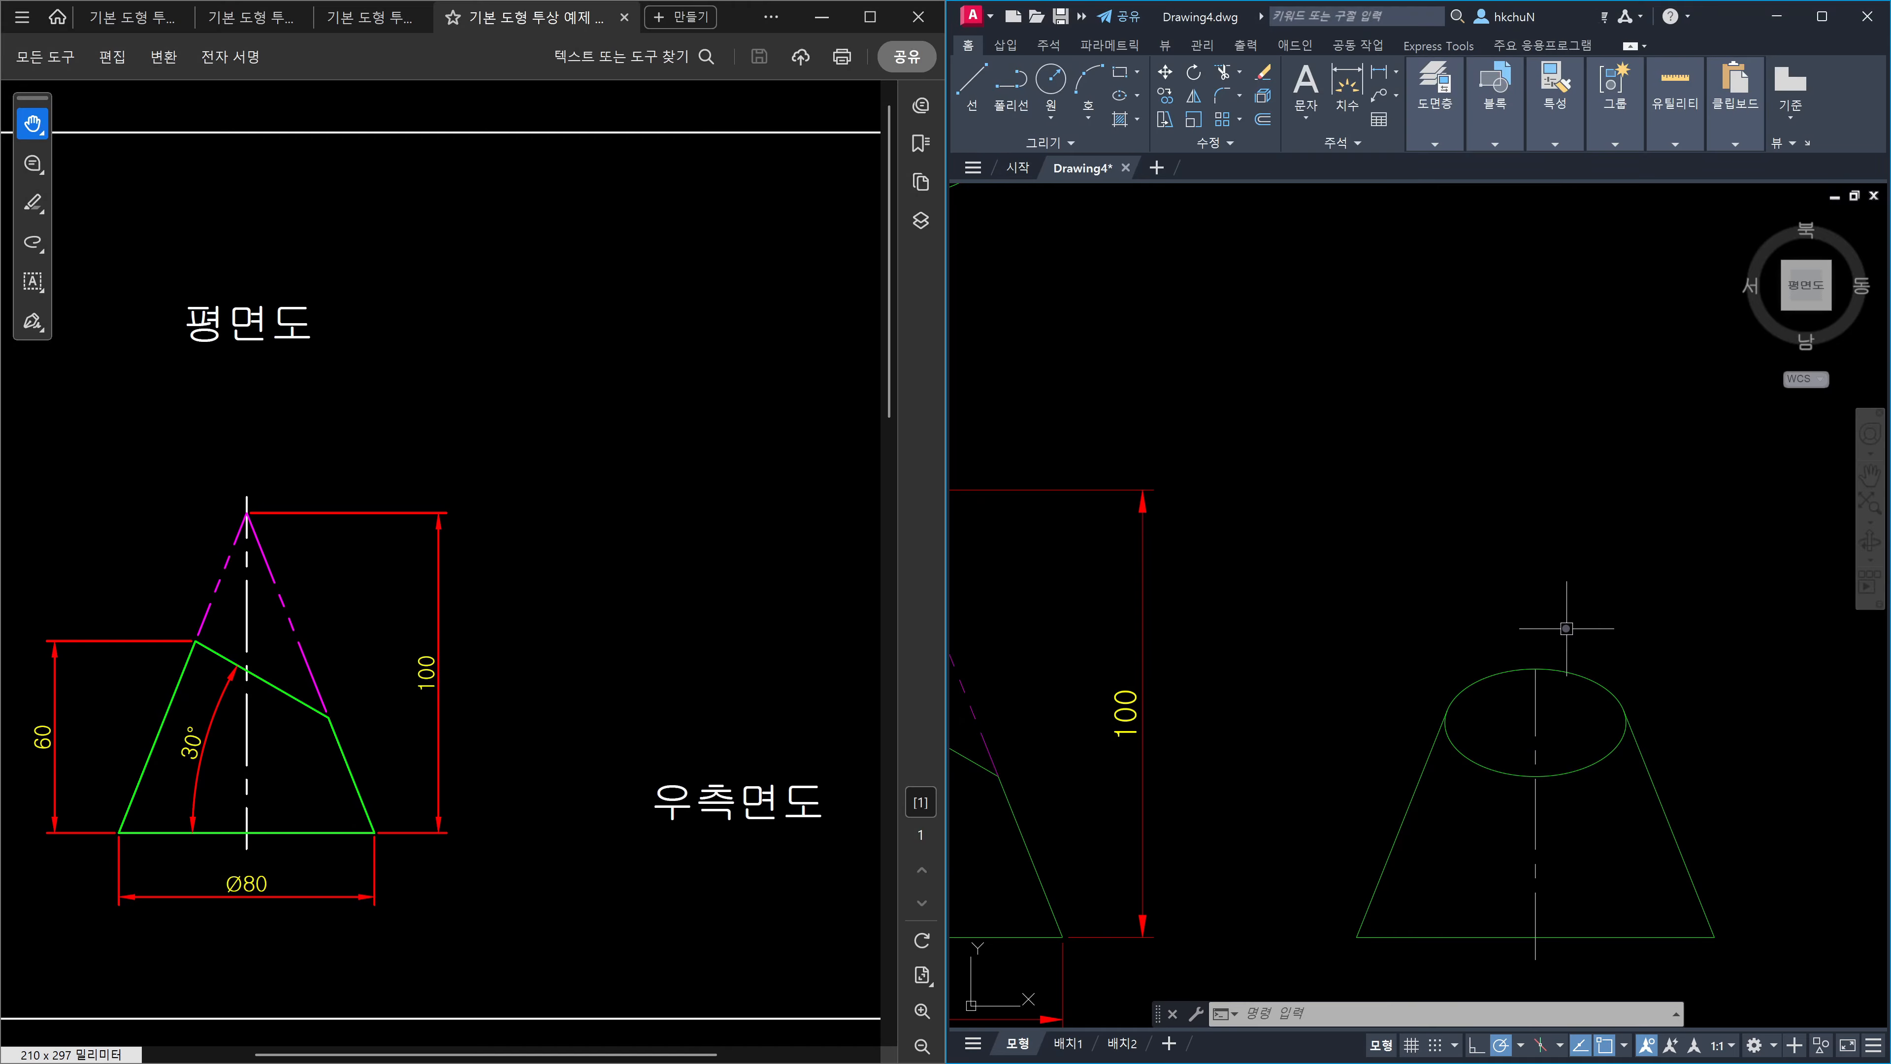
Lengthen the upper end of the side view's centre line by a delta of 5.
type("len")
key("Return")
type("de")
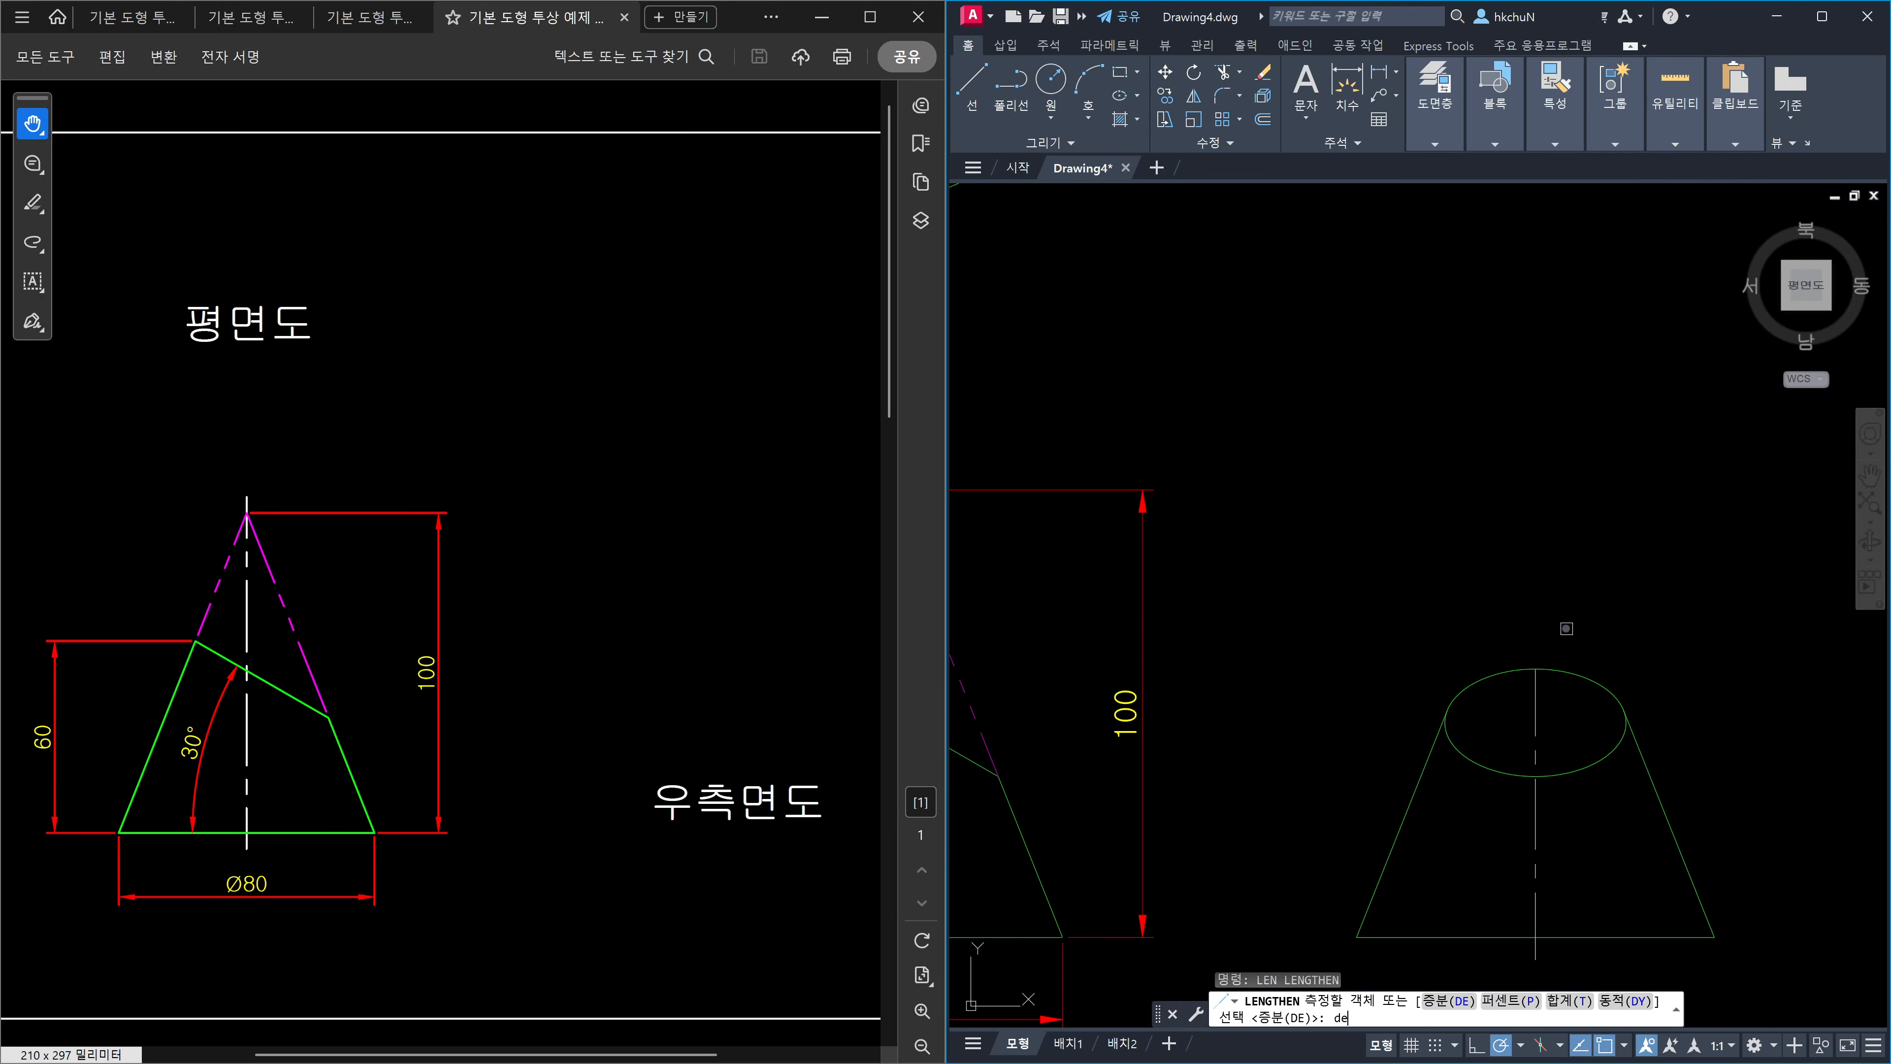
key("Return")
type("5")
key("Return")
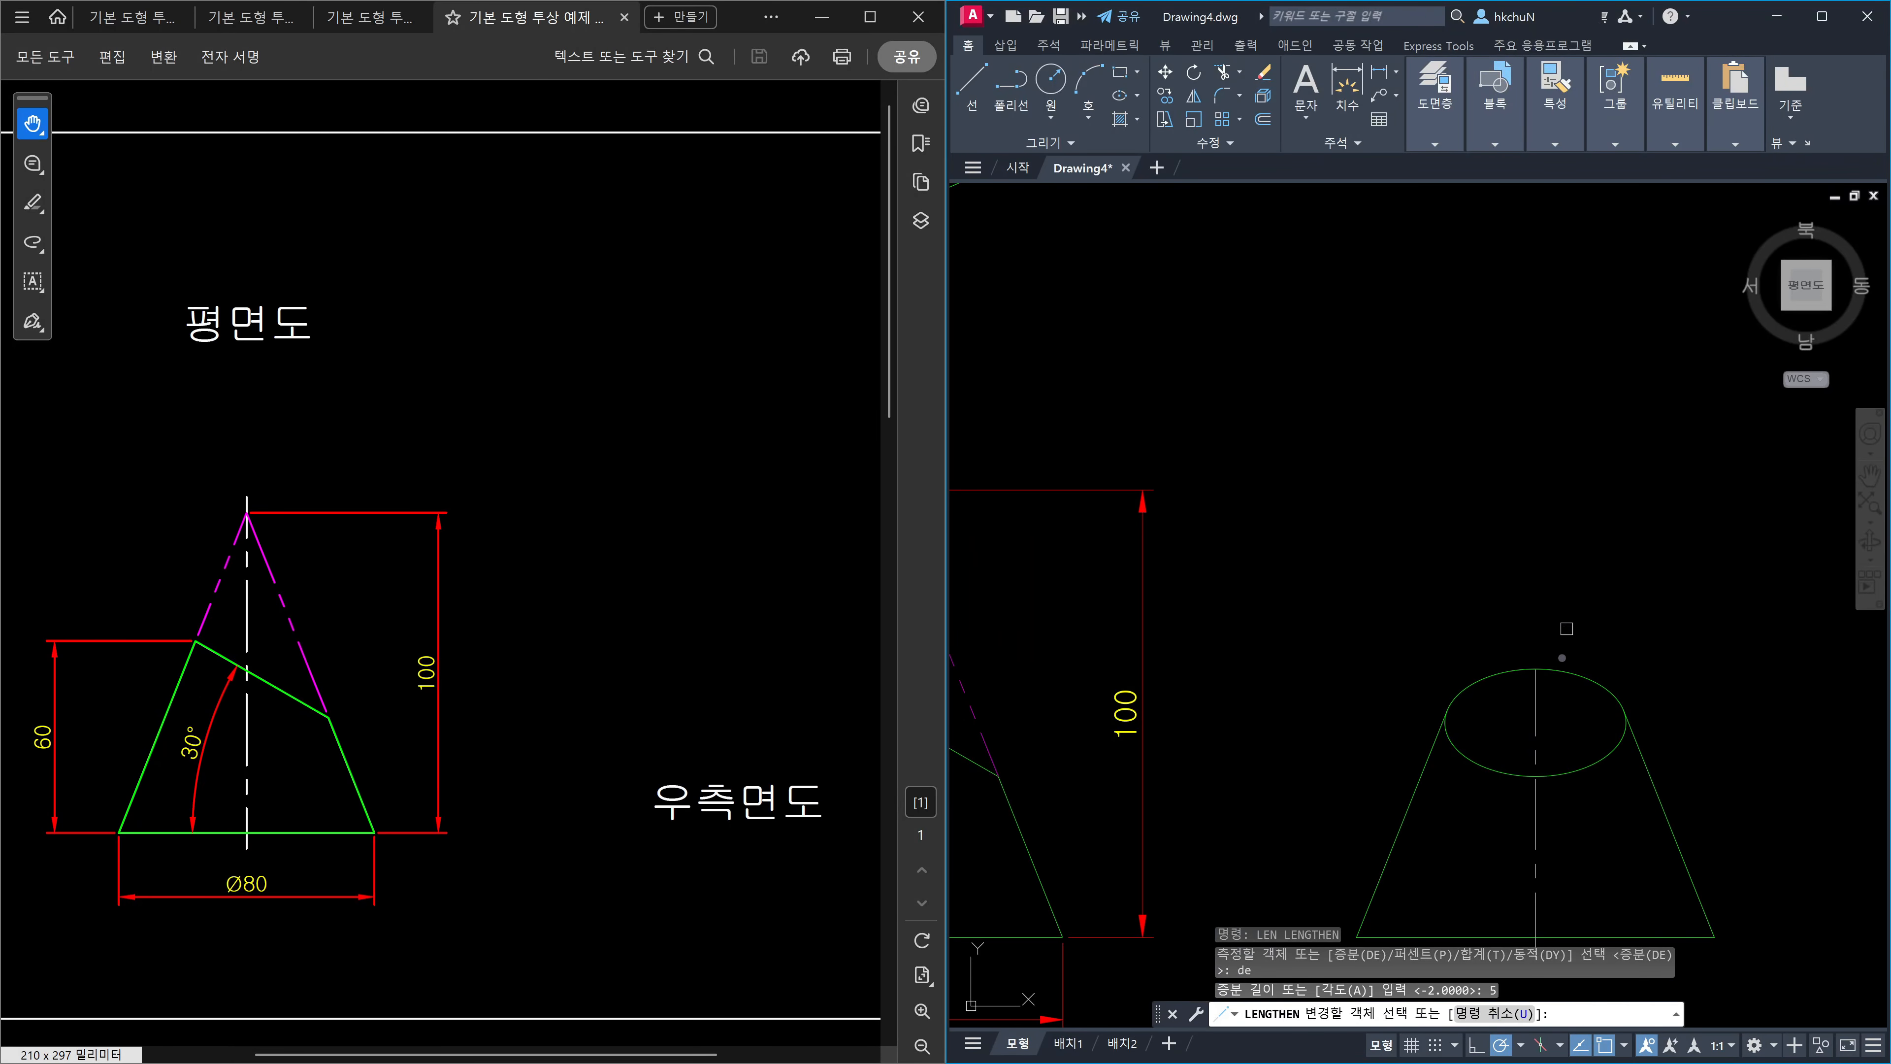
left_click(1537, 687)
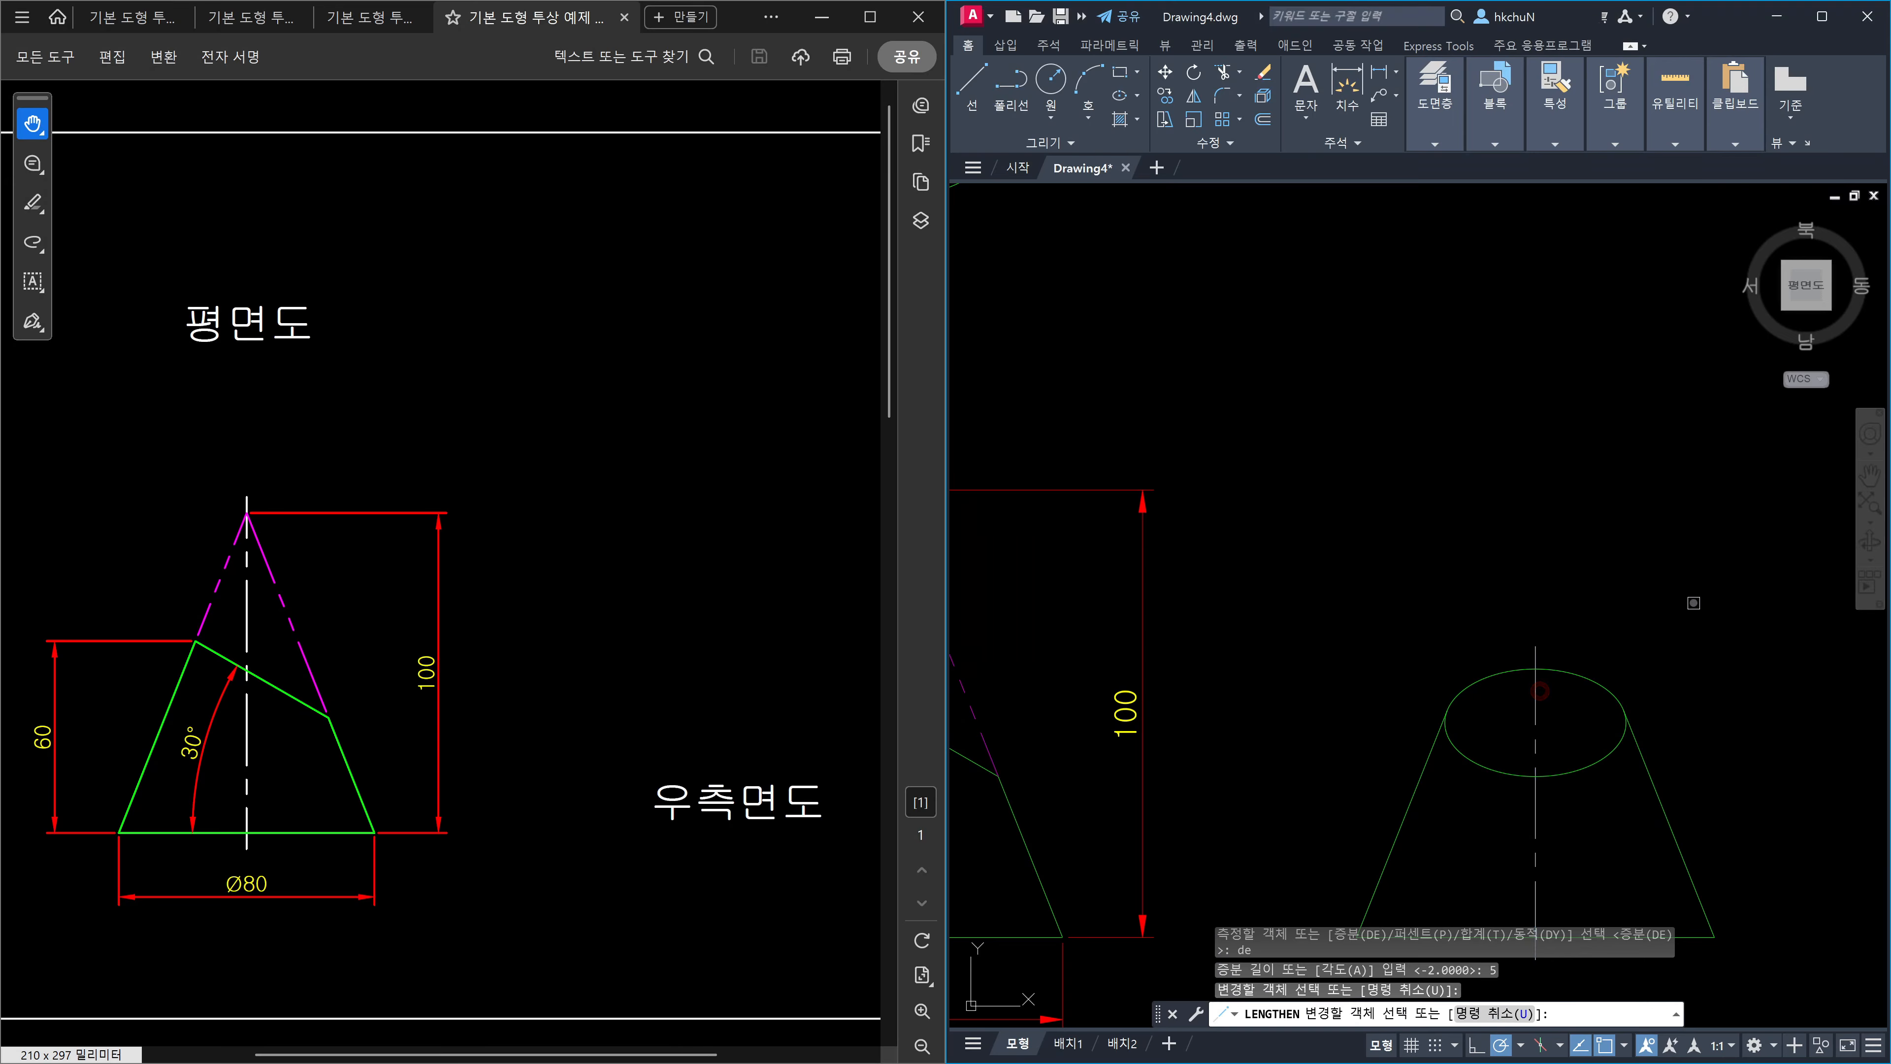
key("Escape")
scroll(1533, 610, "down", 6)
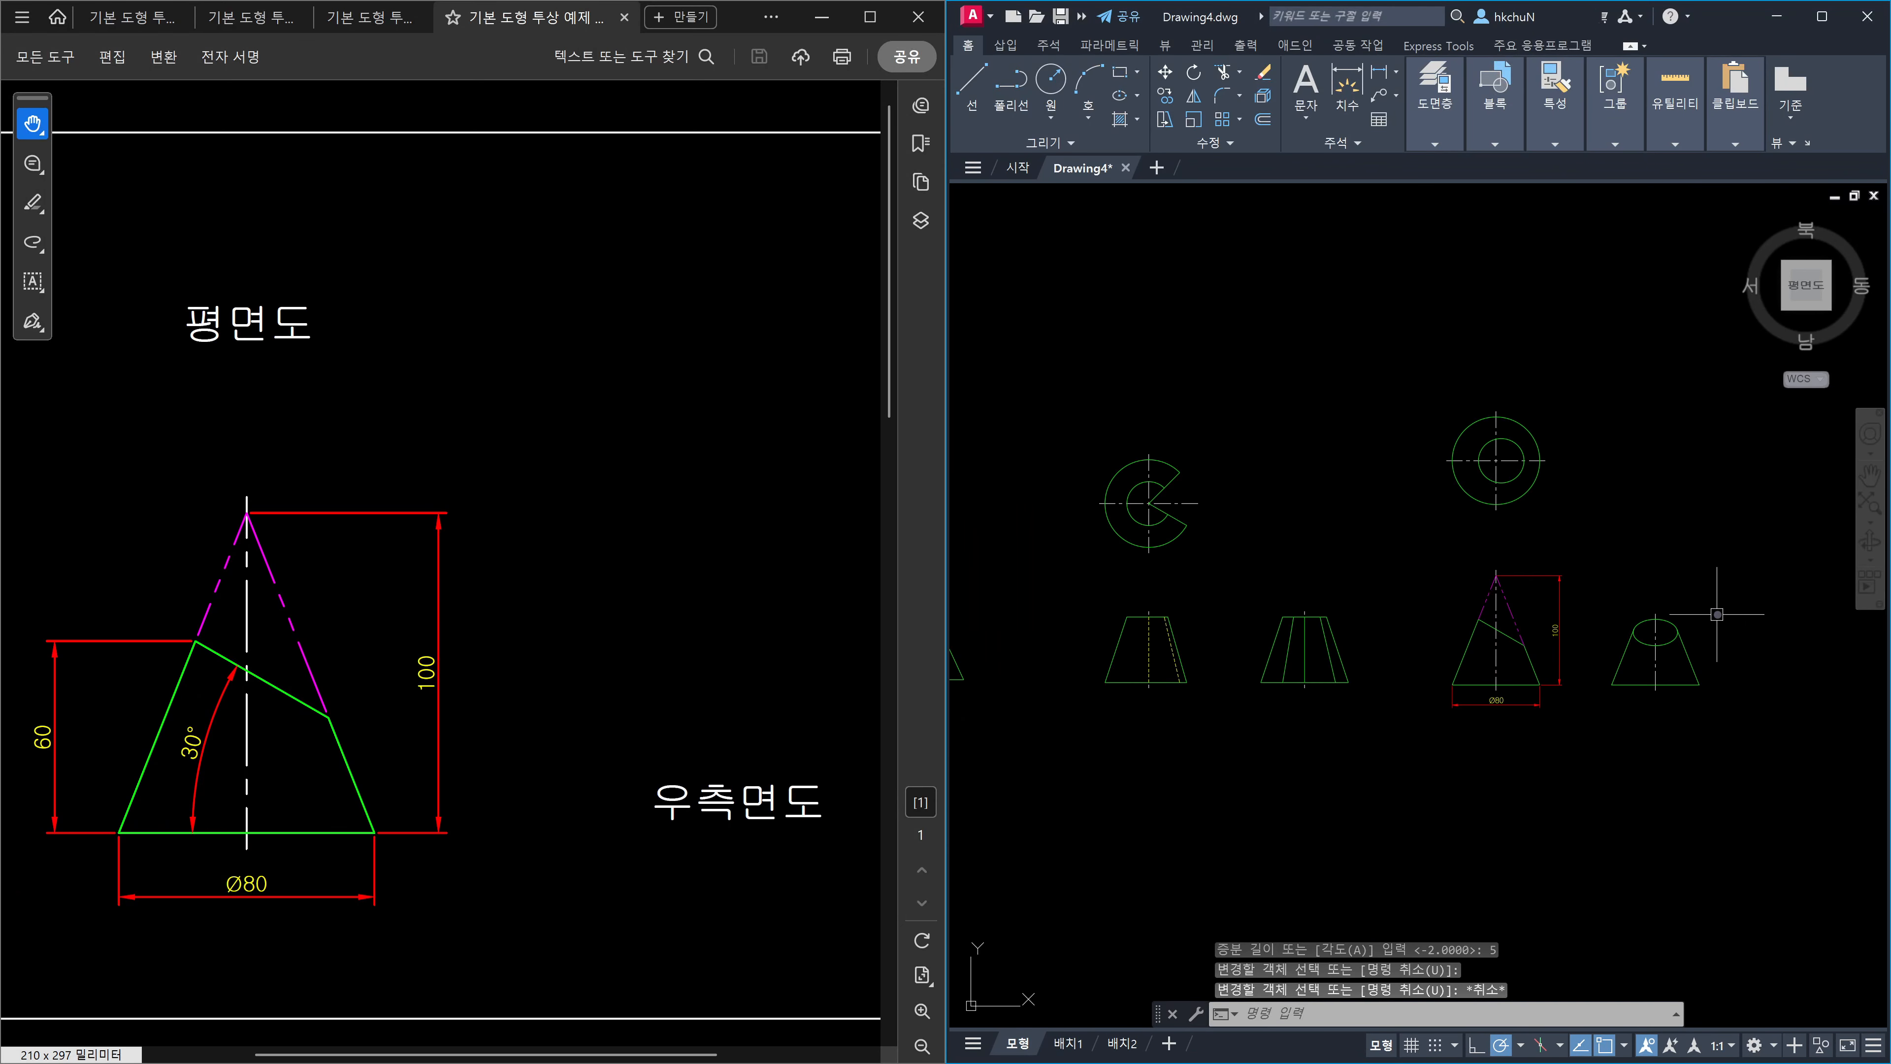
scroll(1470, 521, "up", 3)
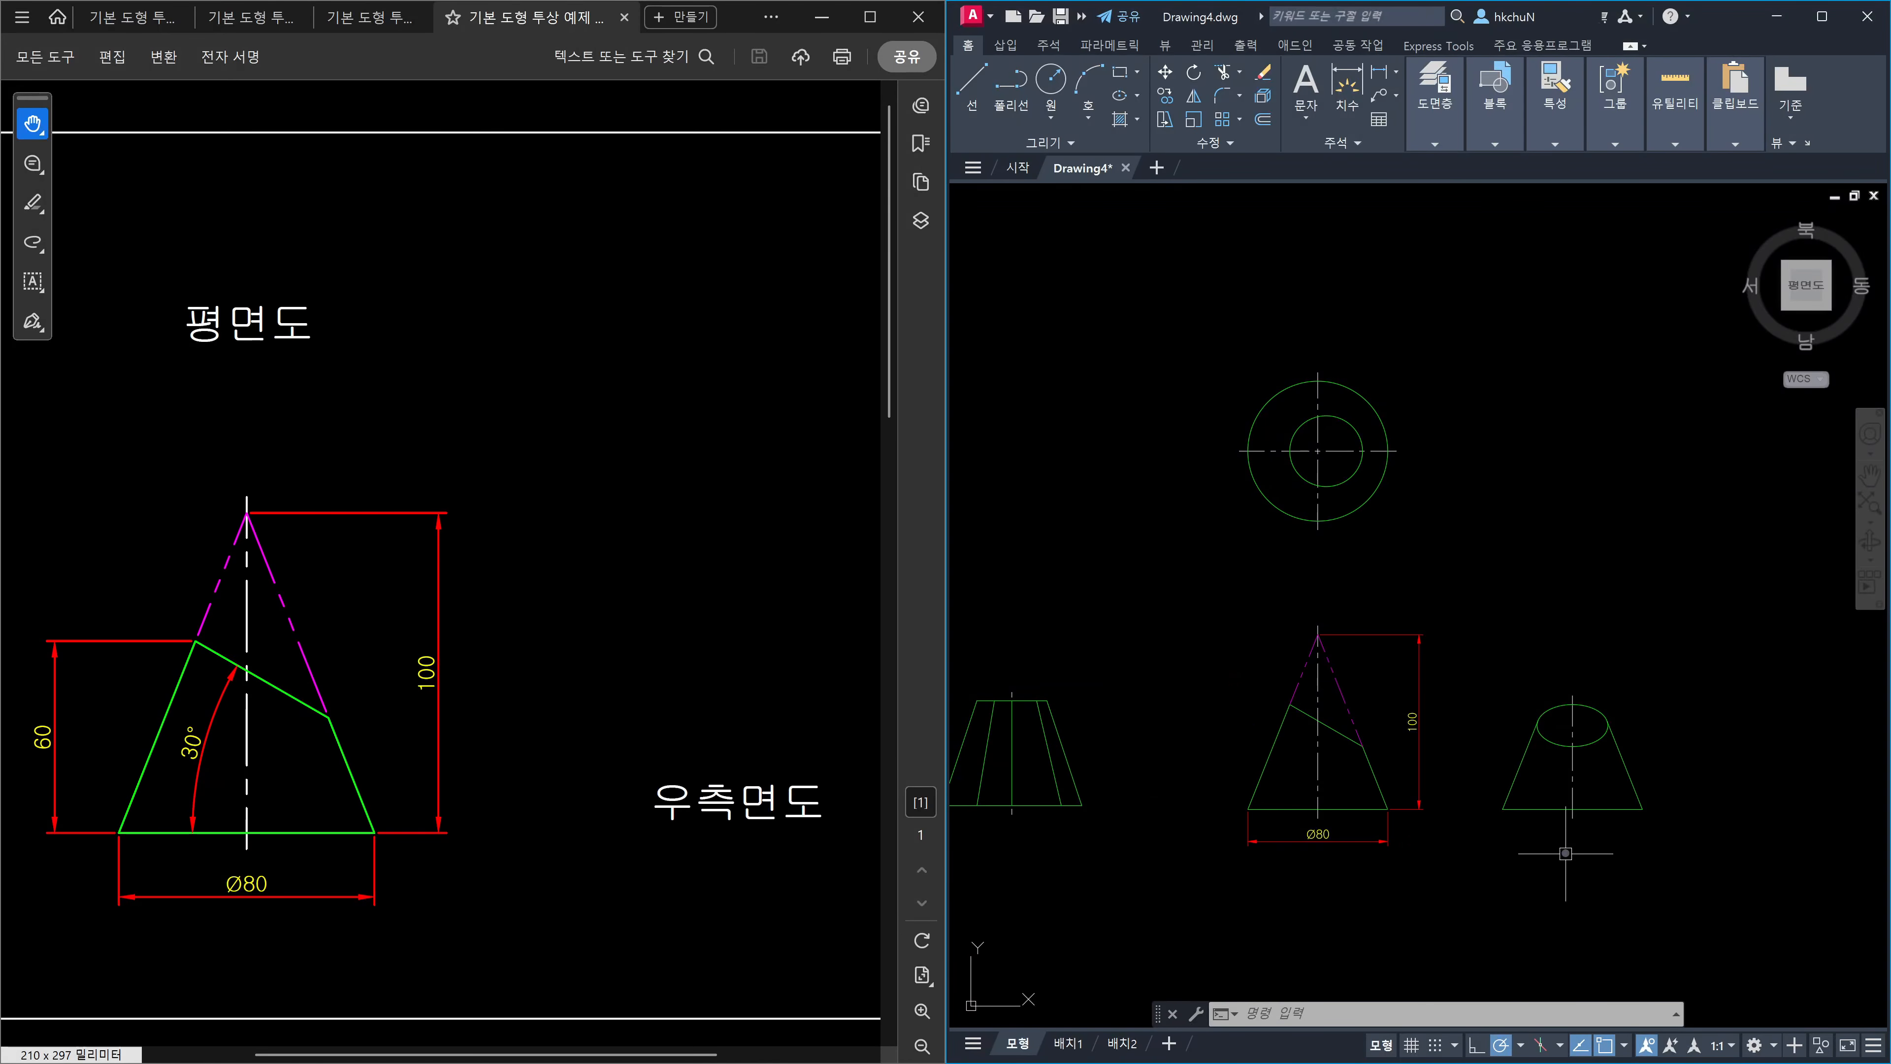
middle_click_drag(1262, 741, 1576, 795)
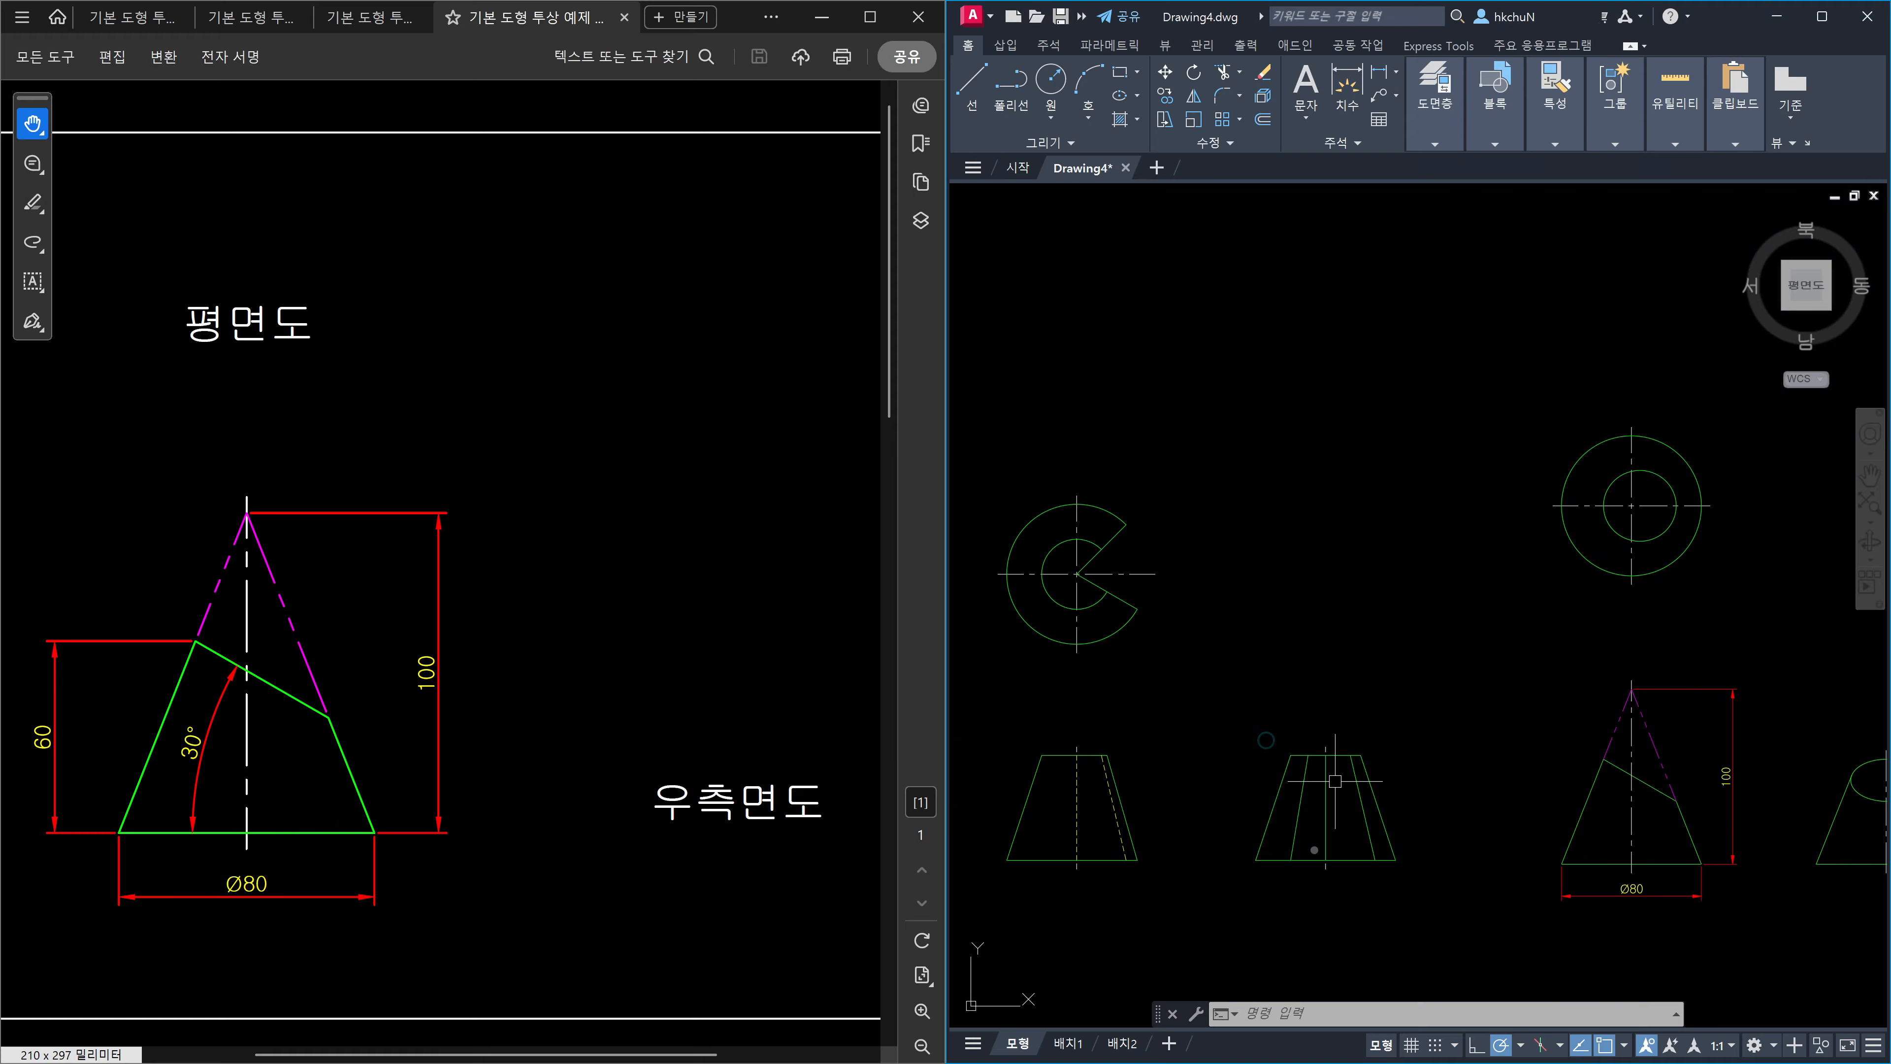
middle_click_drag(1498, 887, 1255, 784)
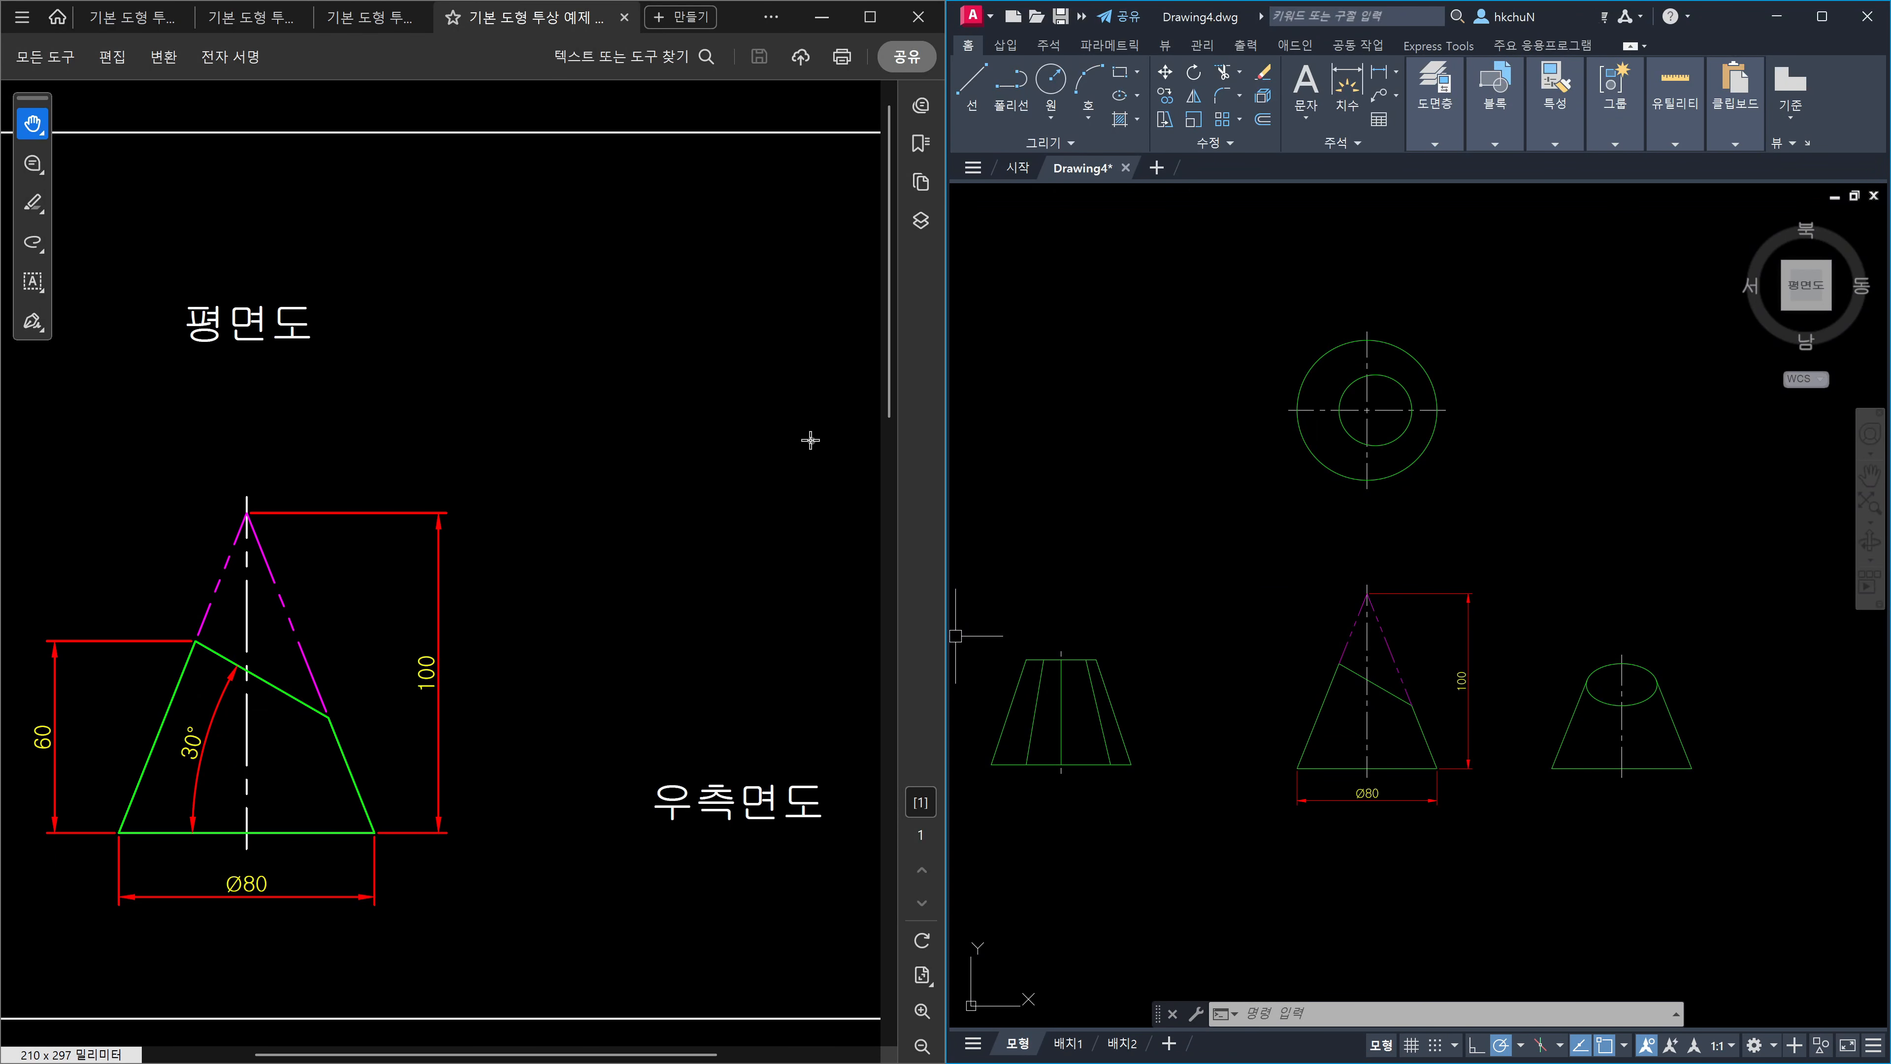
Switch to the PDF worksheet and bring up exercise 30, the Ø80 cone cut vertically 15 mm off its axis.
scroll(810, 440, "down", 3)
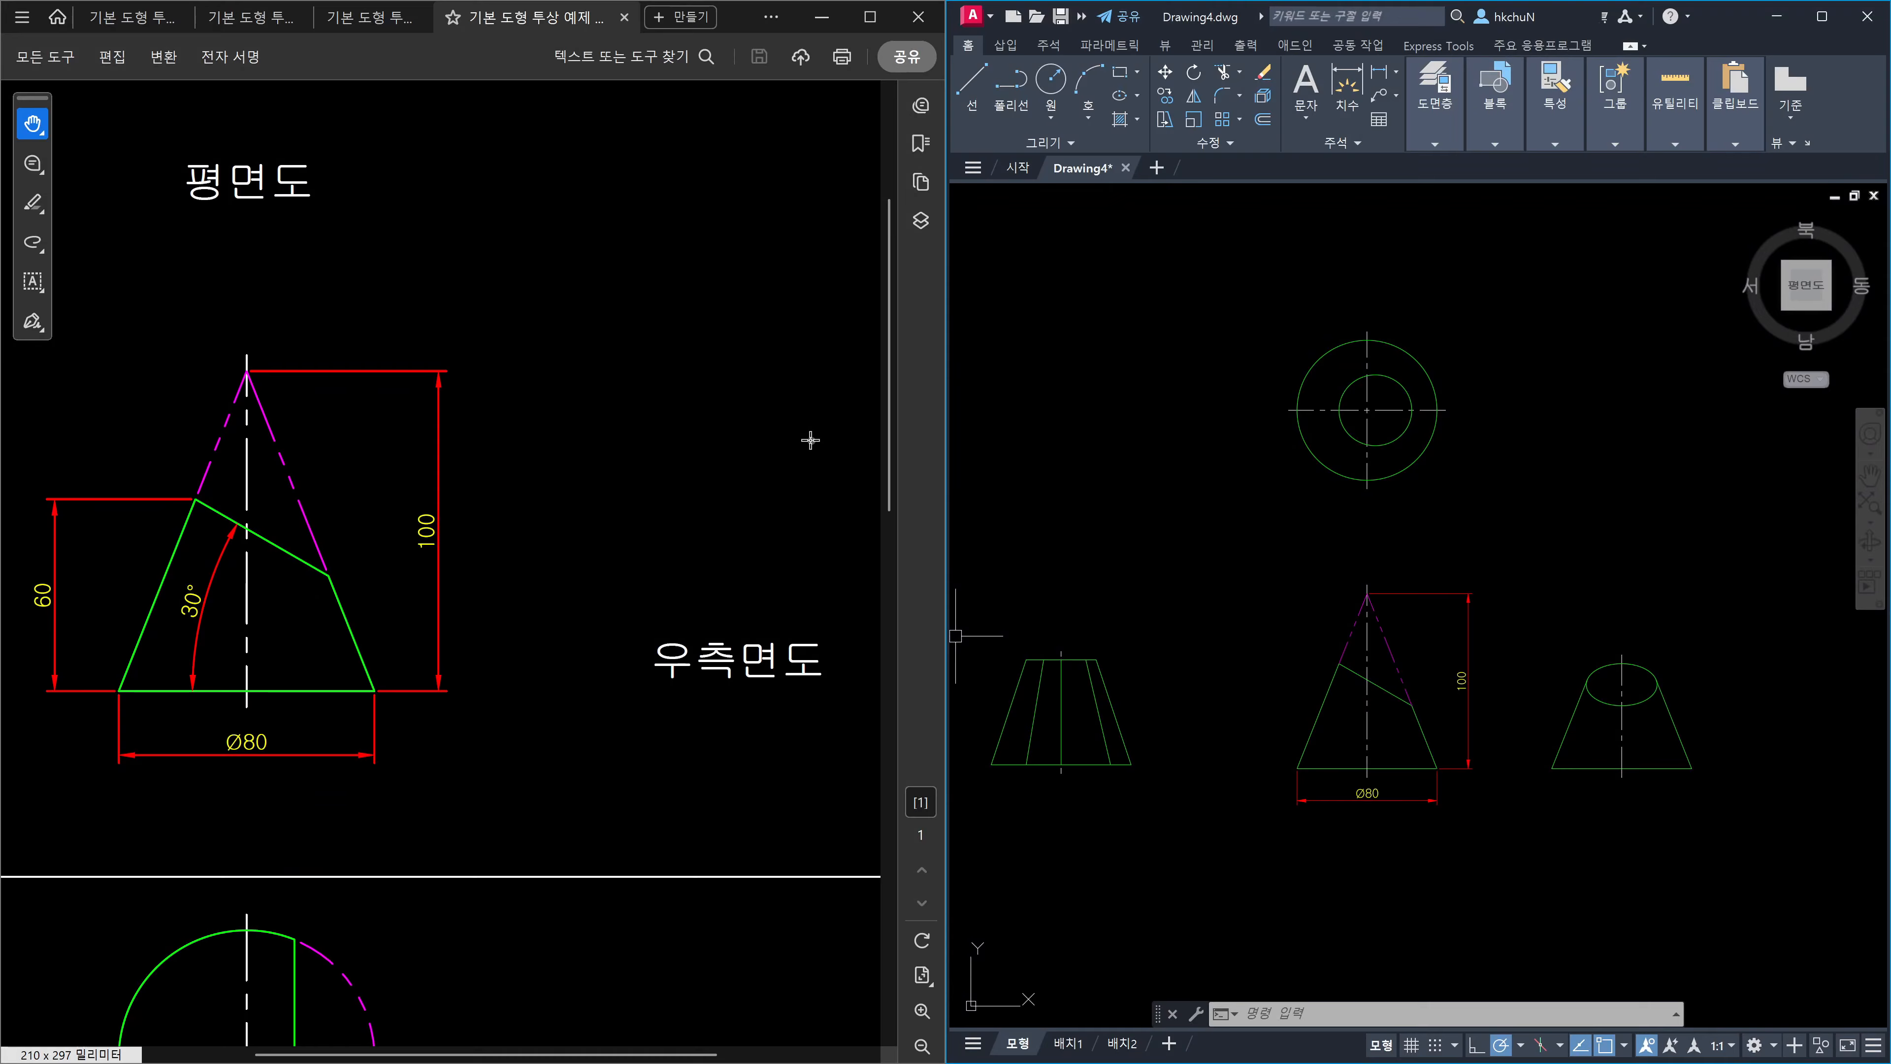
scroll(811, 441, "down", 15)
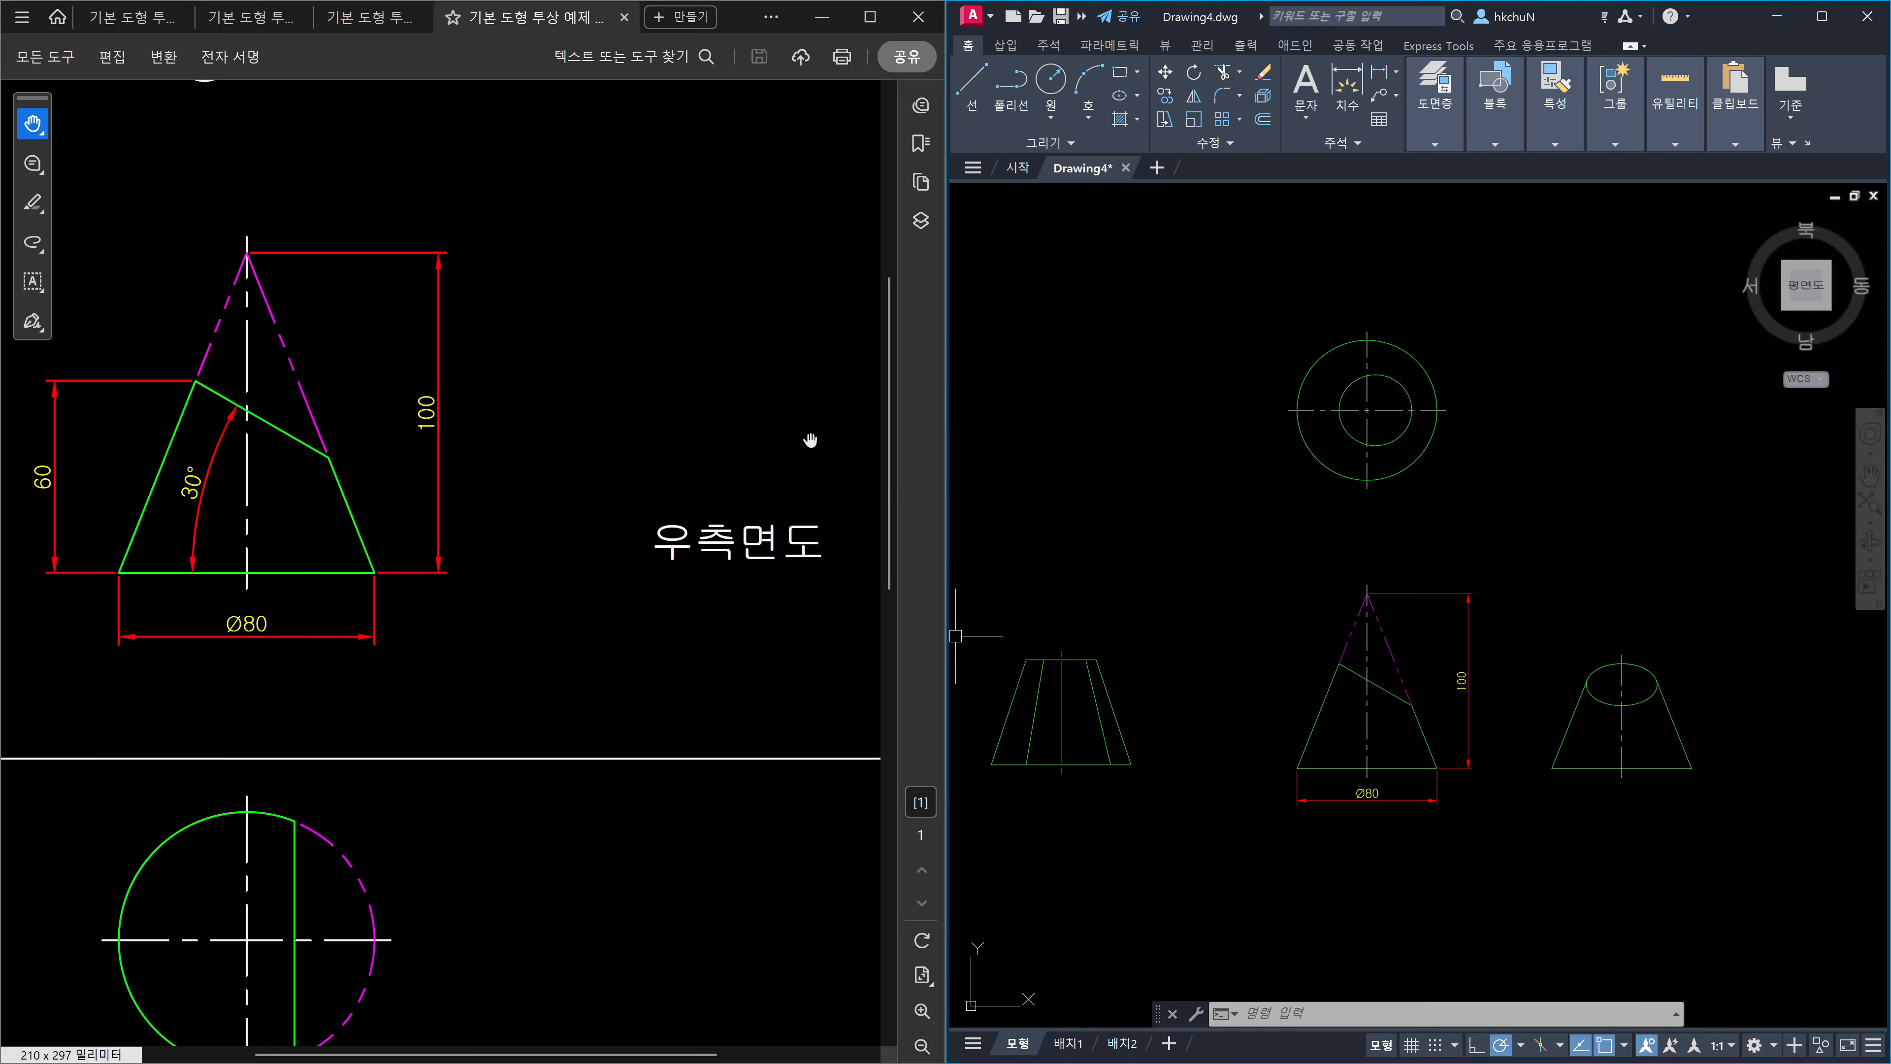
scroll(810, 440, "down", 1)
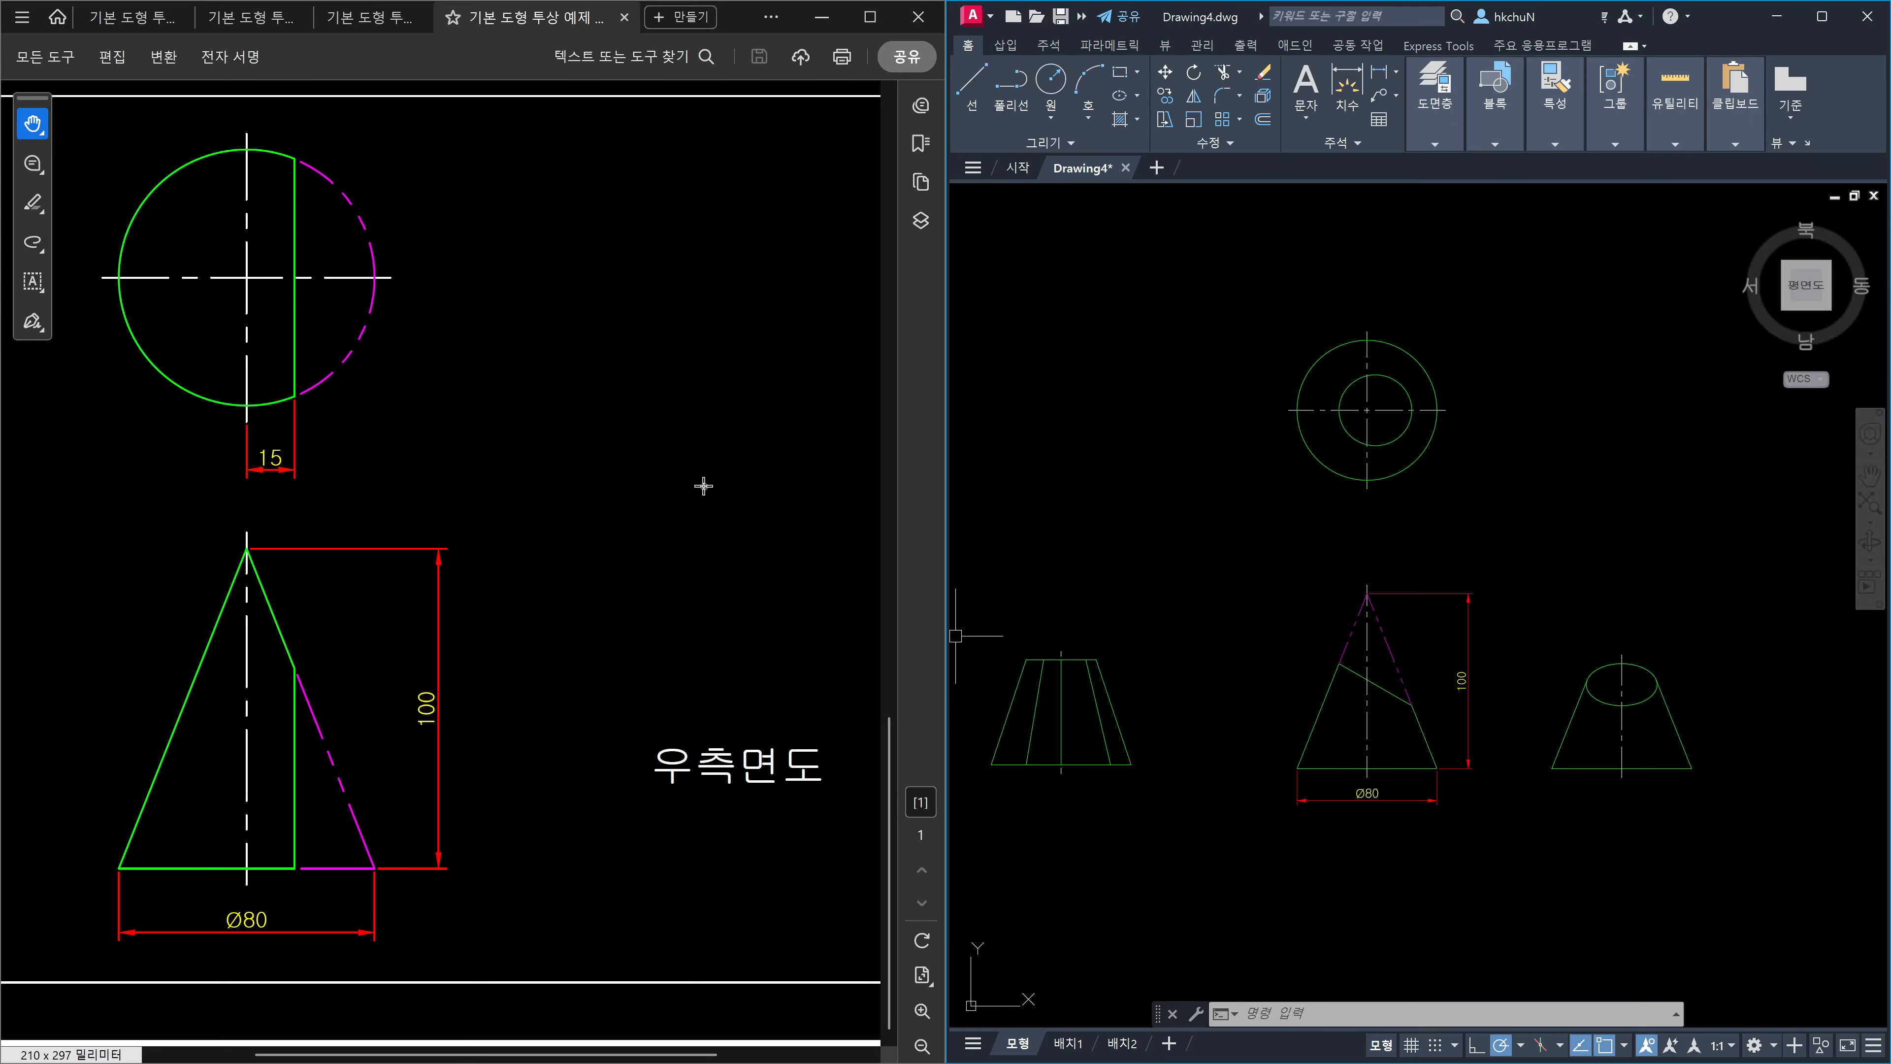
scroll(663, 497, "down", 1, "ctrl")
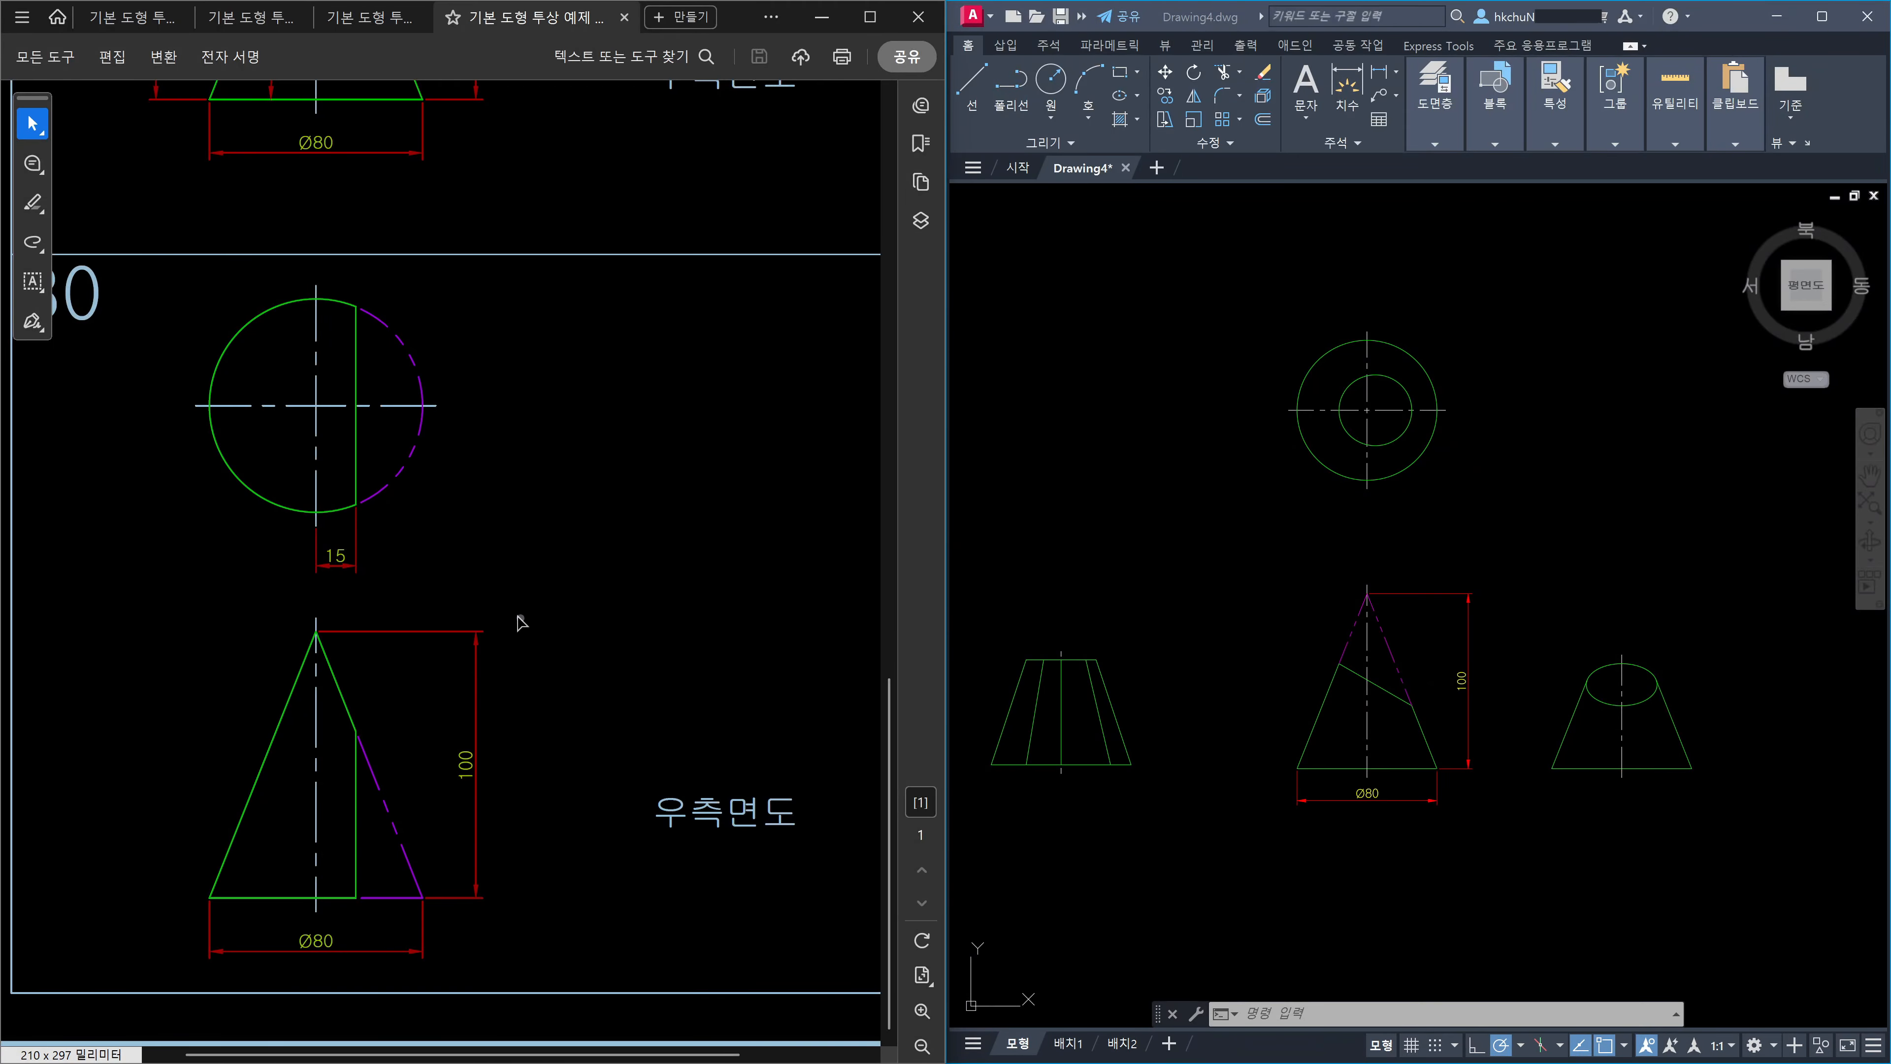
left_click(528, 180)
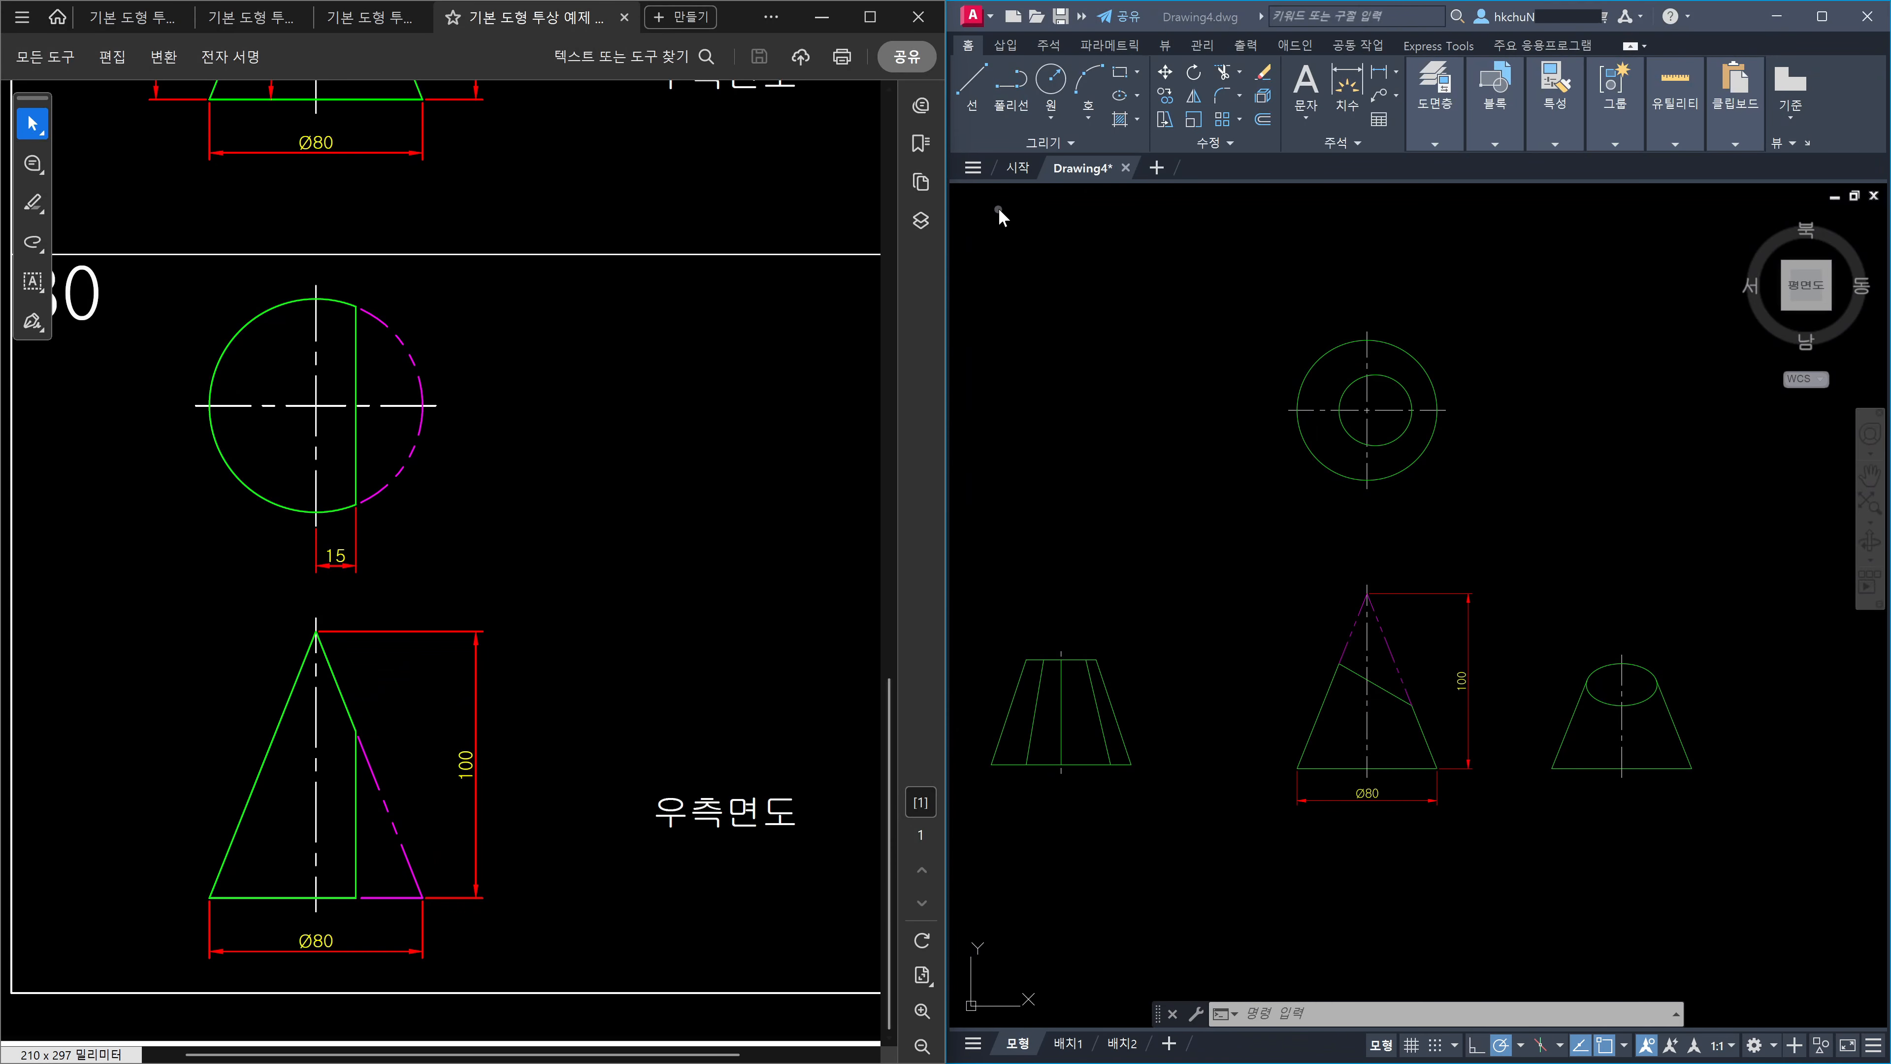
Switch back to AutoCAD and open the recent drawing CAT2급 기본도형.
left_click(1014, 165)
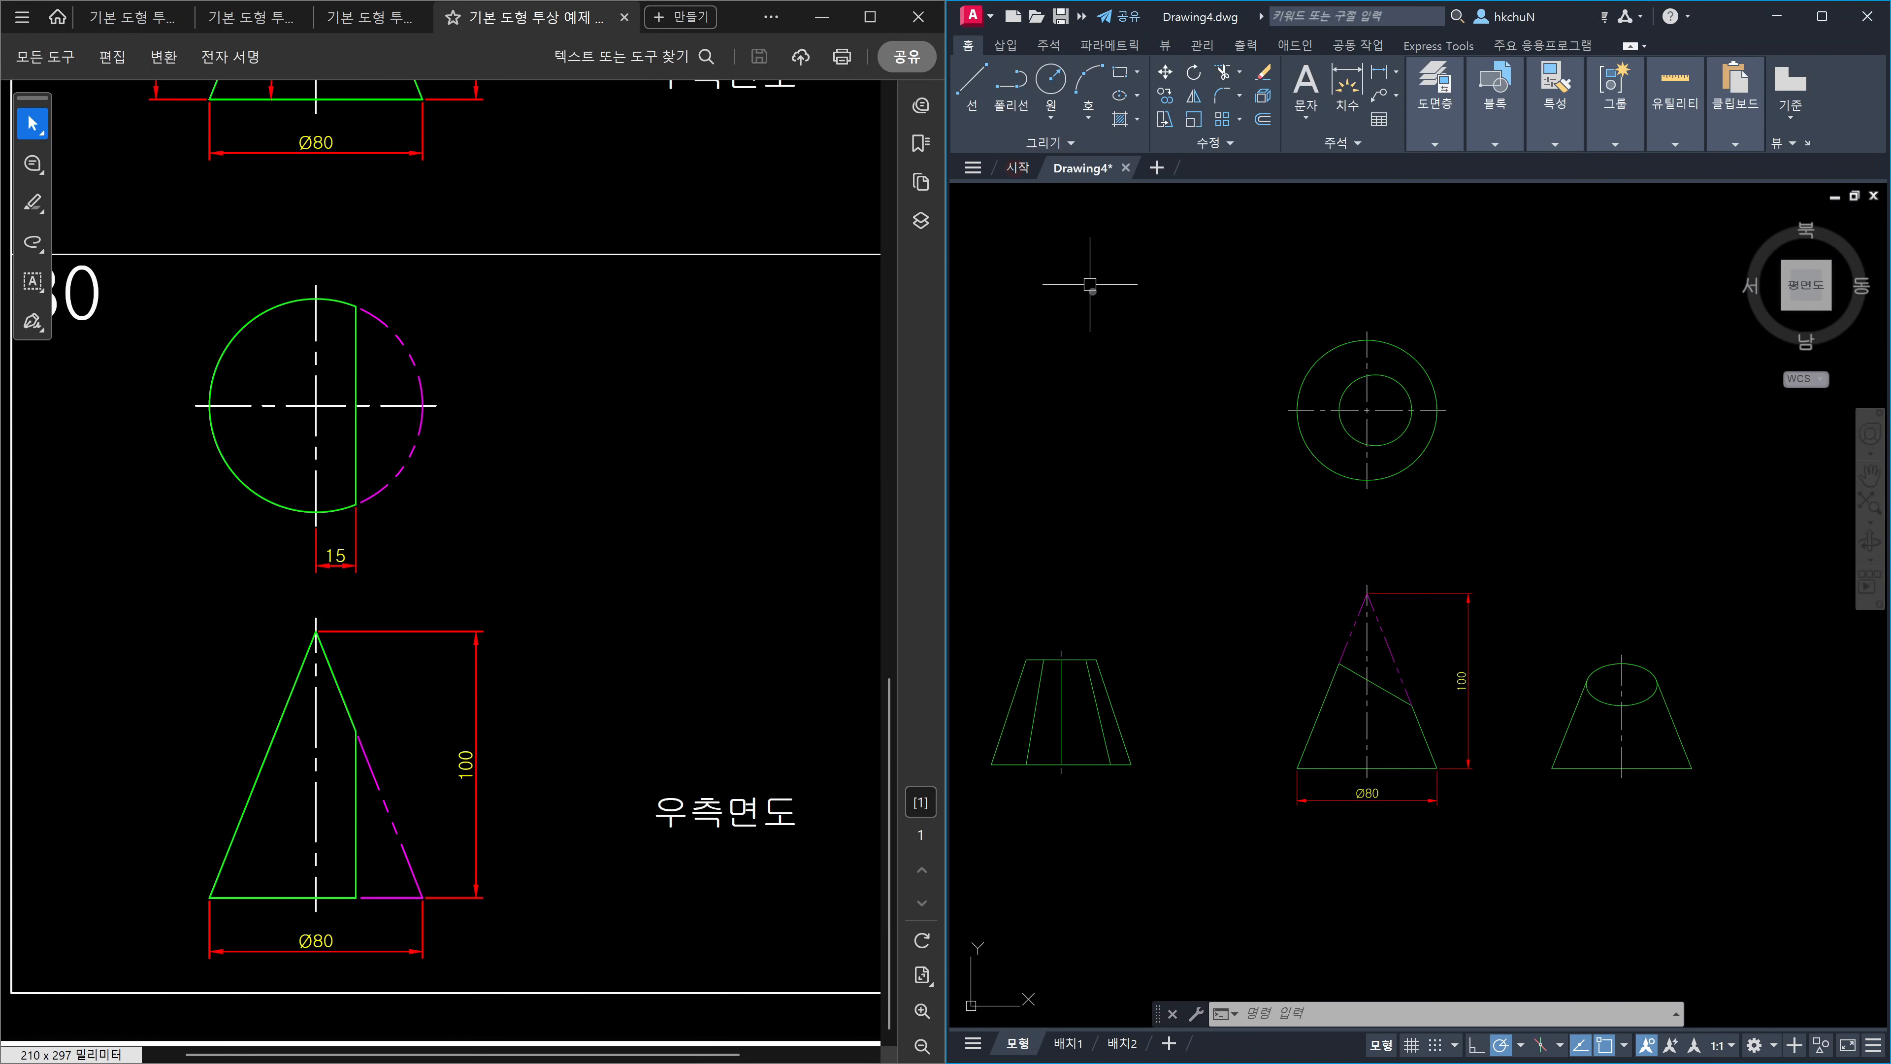
left_click(1025, 179)
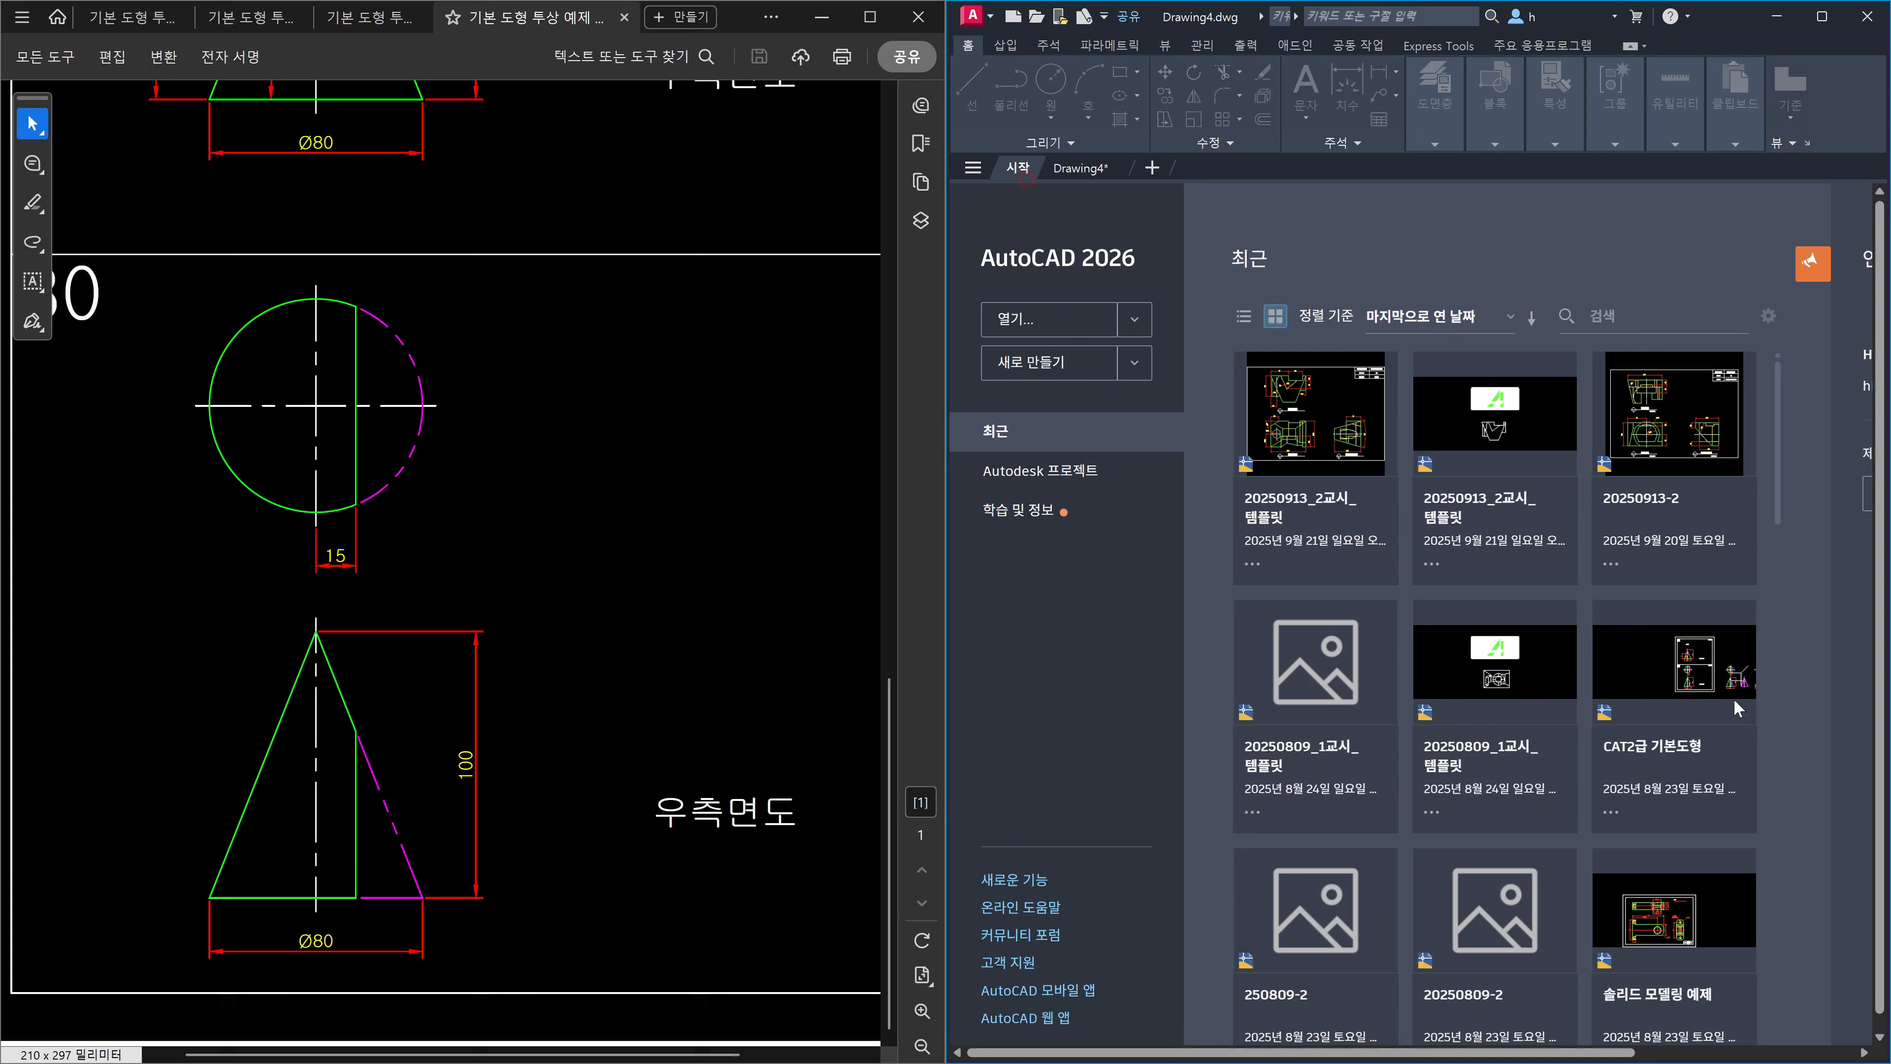
left_click(1695, 679)
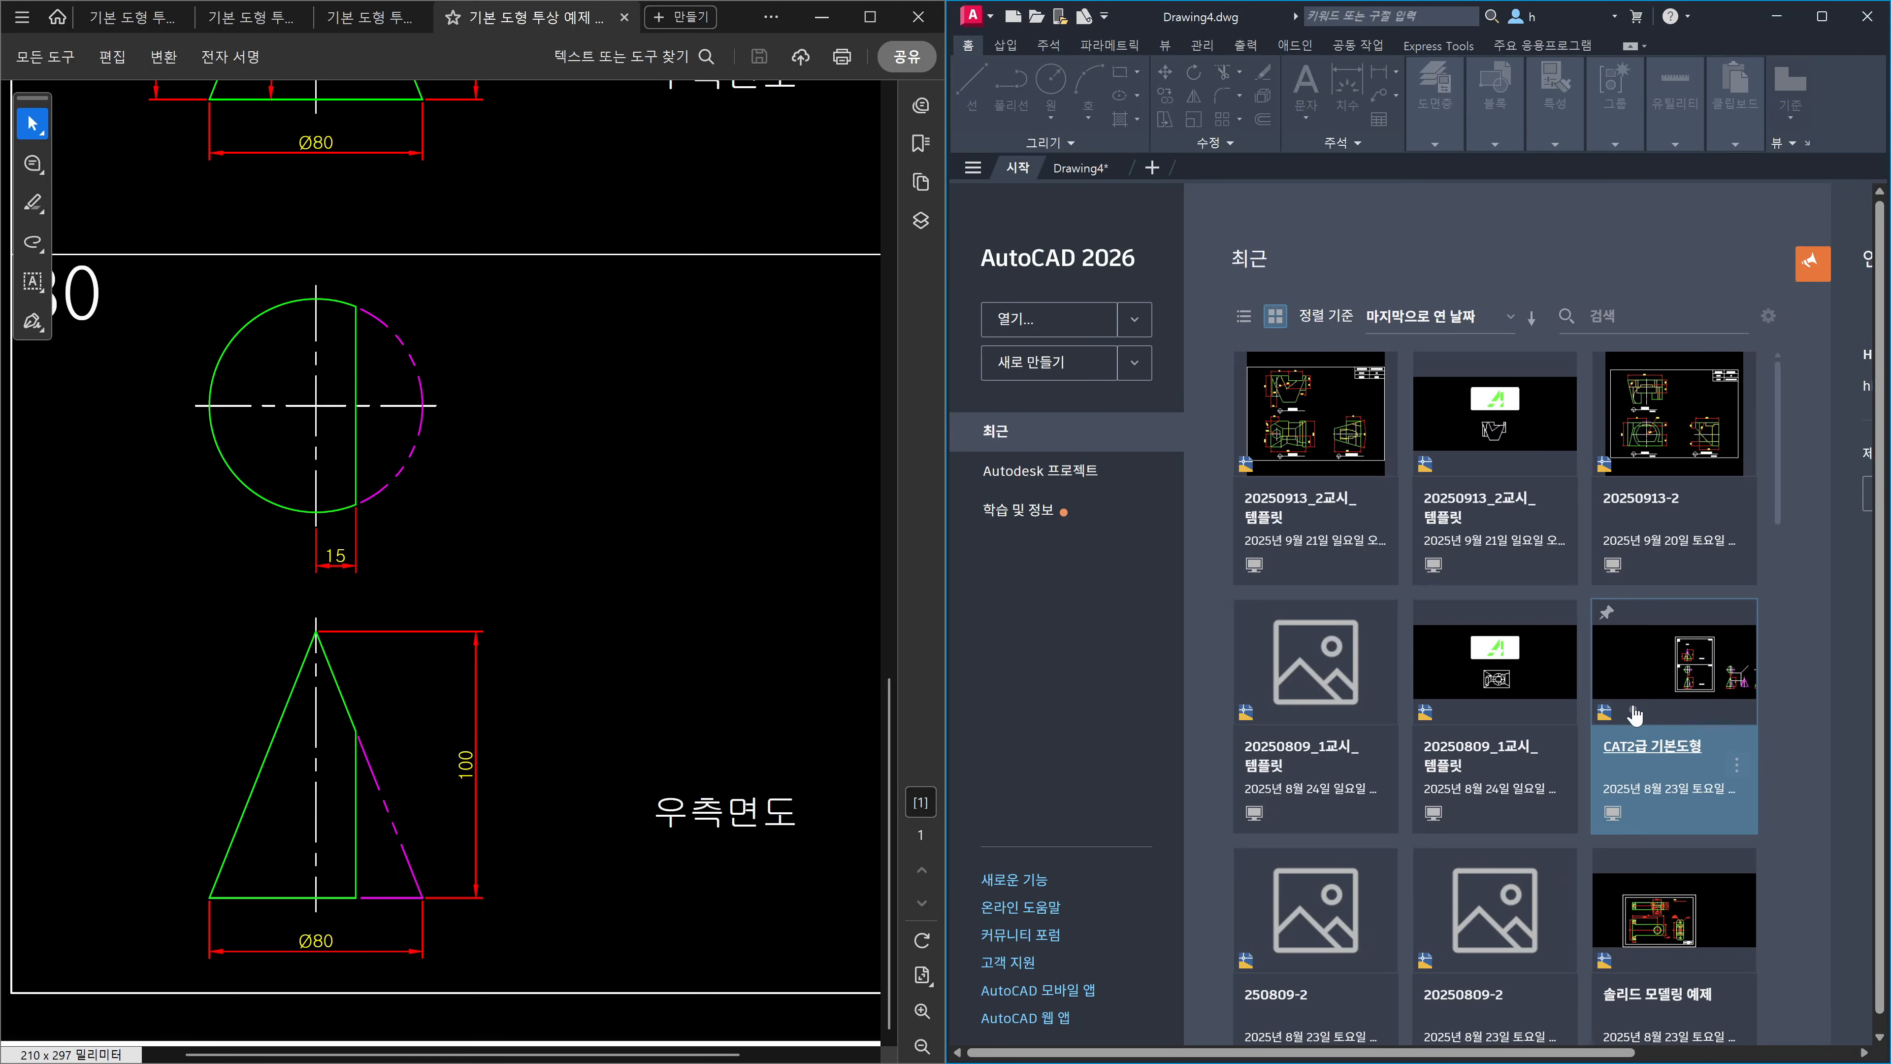
left_click(1664, 678)
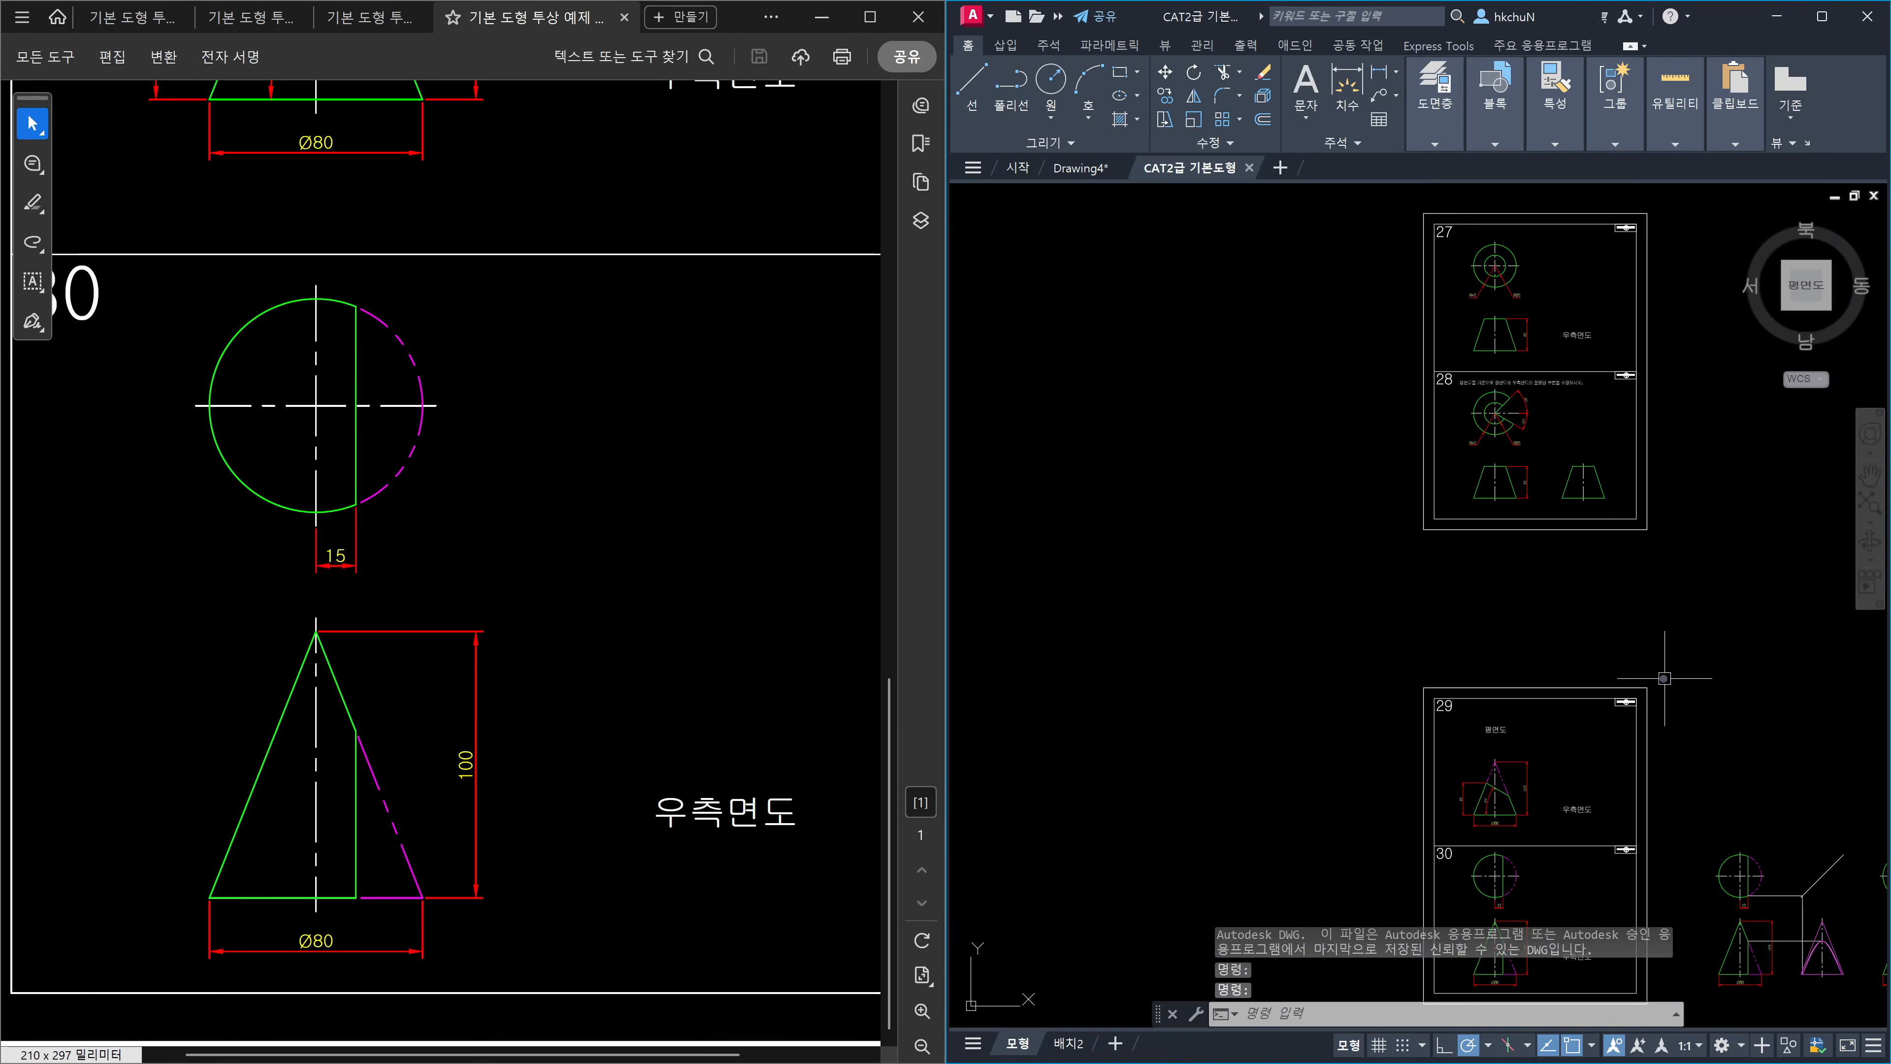
Examine the worked solutions beside exercise 30, following the projection lines from the plan and front views to the side view's curve.
middle_click_drag(1776, 790, 1428, 601)
scroll(1470, 775, "up", 8)
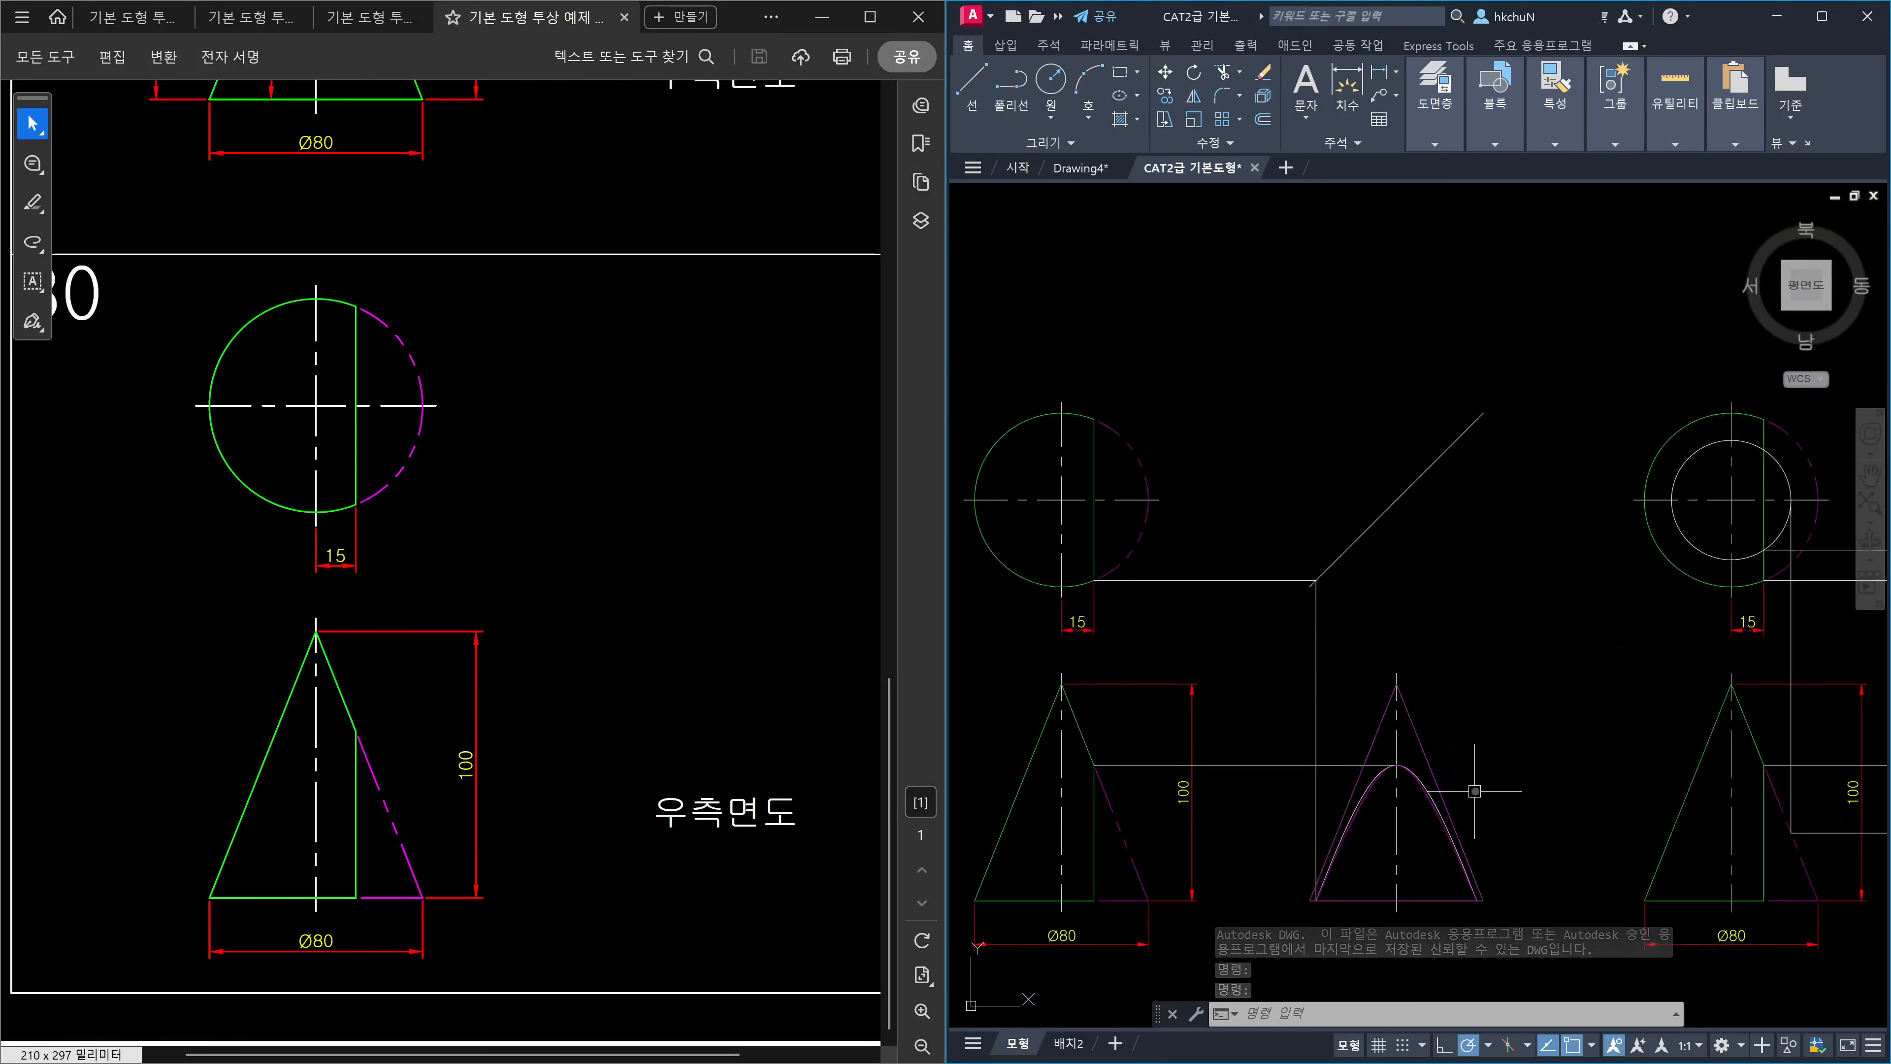
scroll(1526, 530, "up", 2)
scroll(1526, 530, "down", 7)
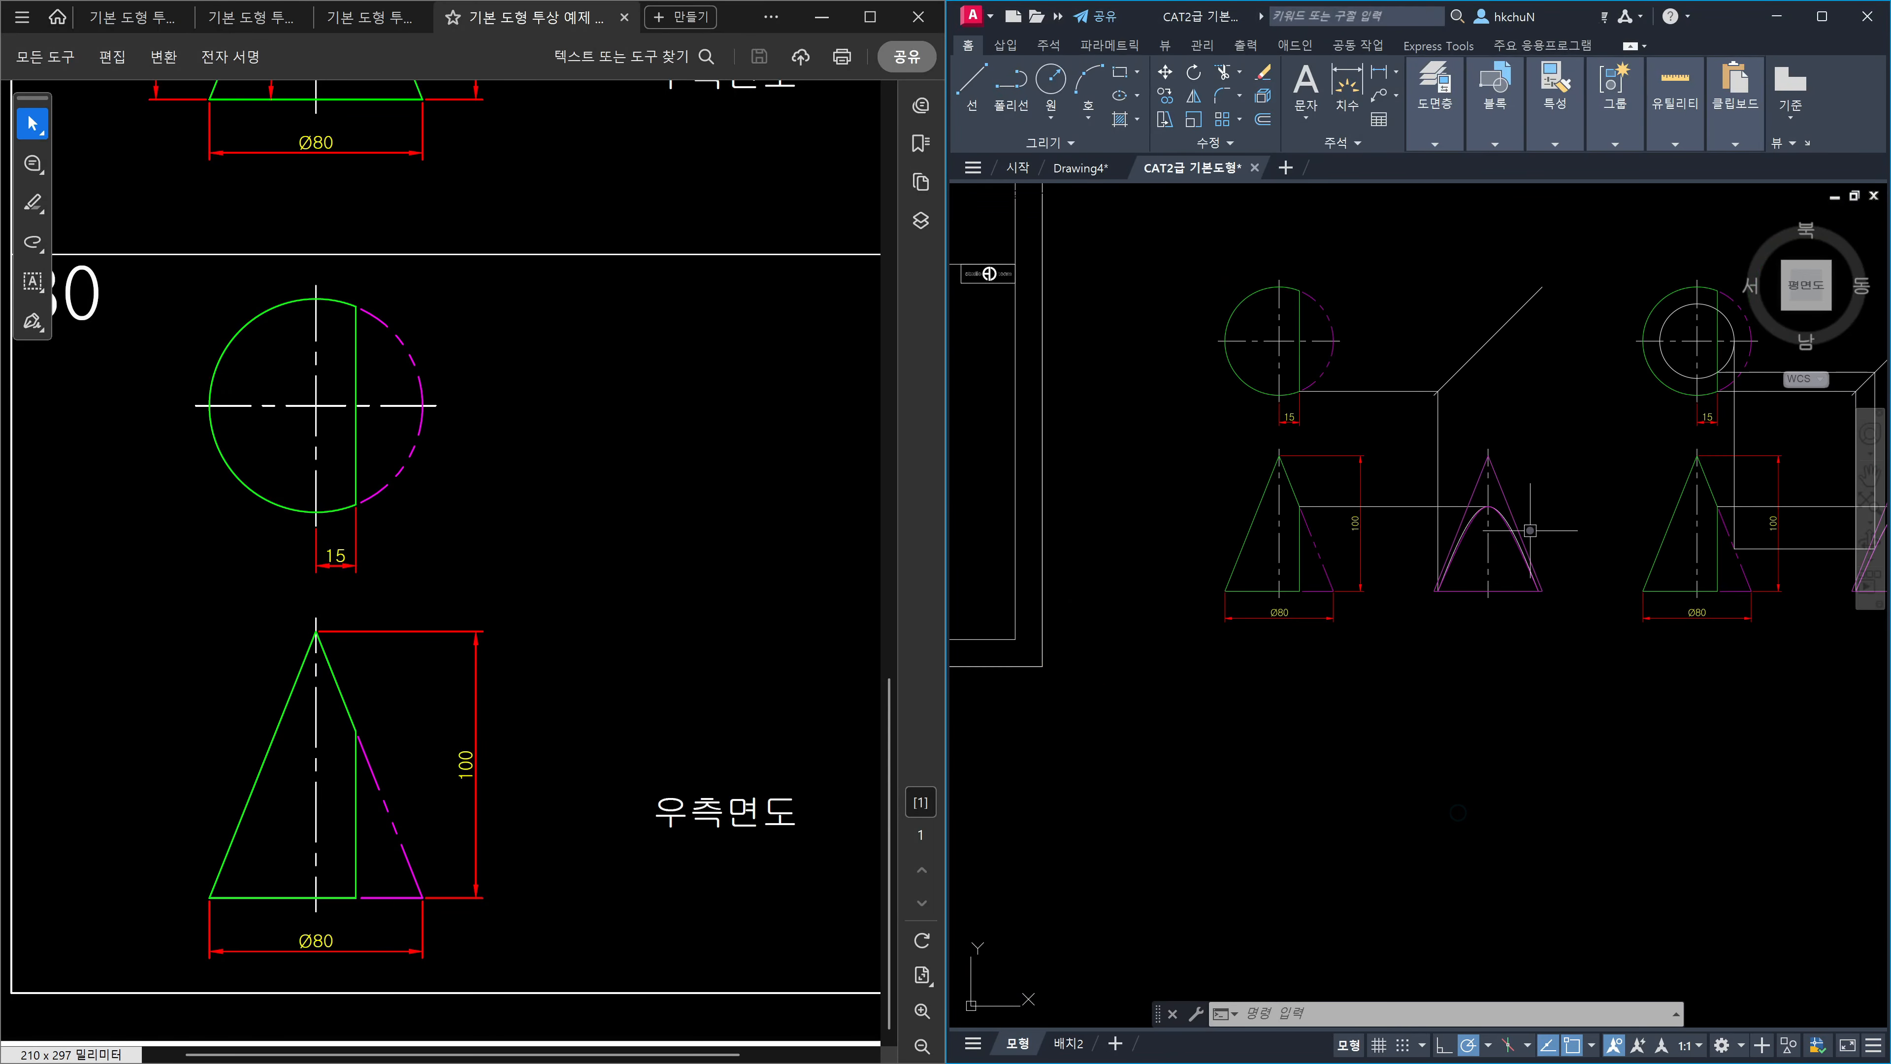
middle_click_drag(1570, 555, 1376, 567)
scroll(1399, 562, "down", 2)
scroll(1659, 533, "up", 6)
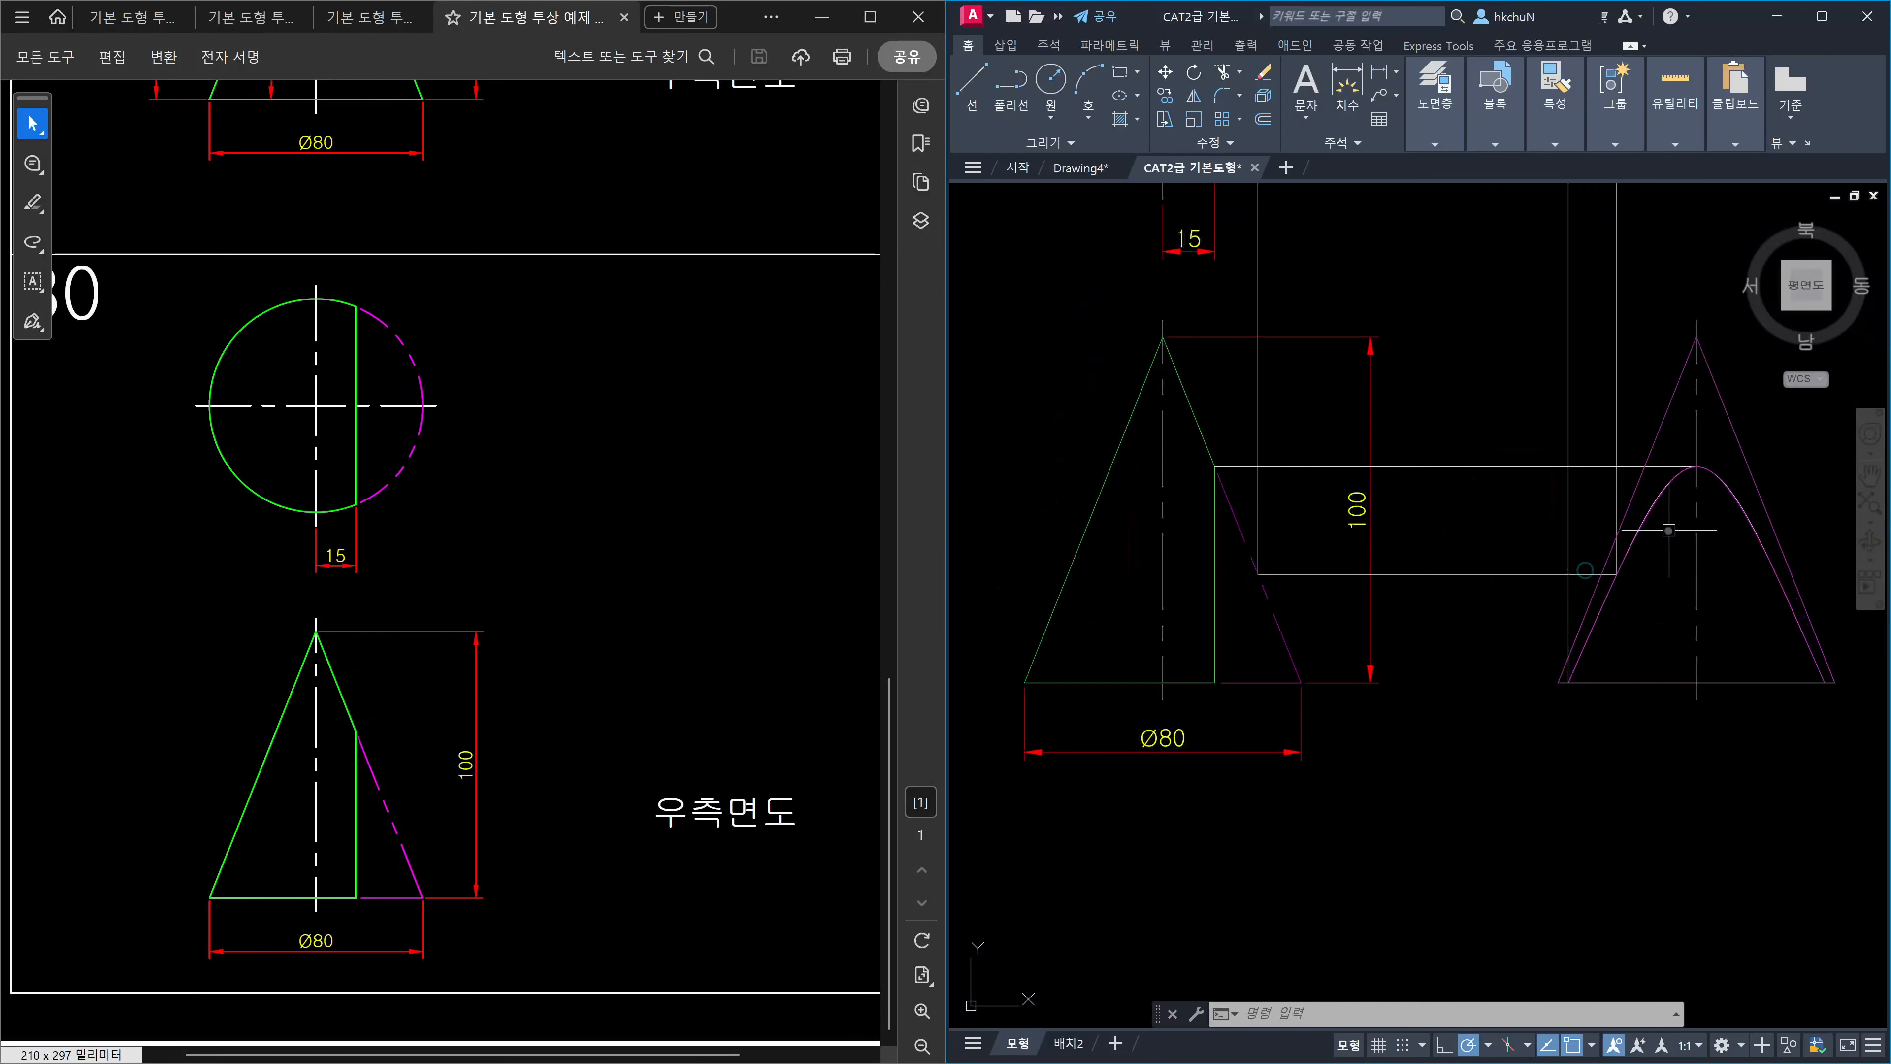
scroll(1669, 530, "up", 2)
scroll(1653, 525, "down", 7)
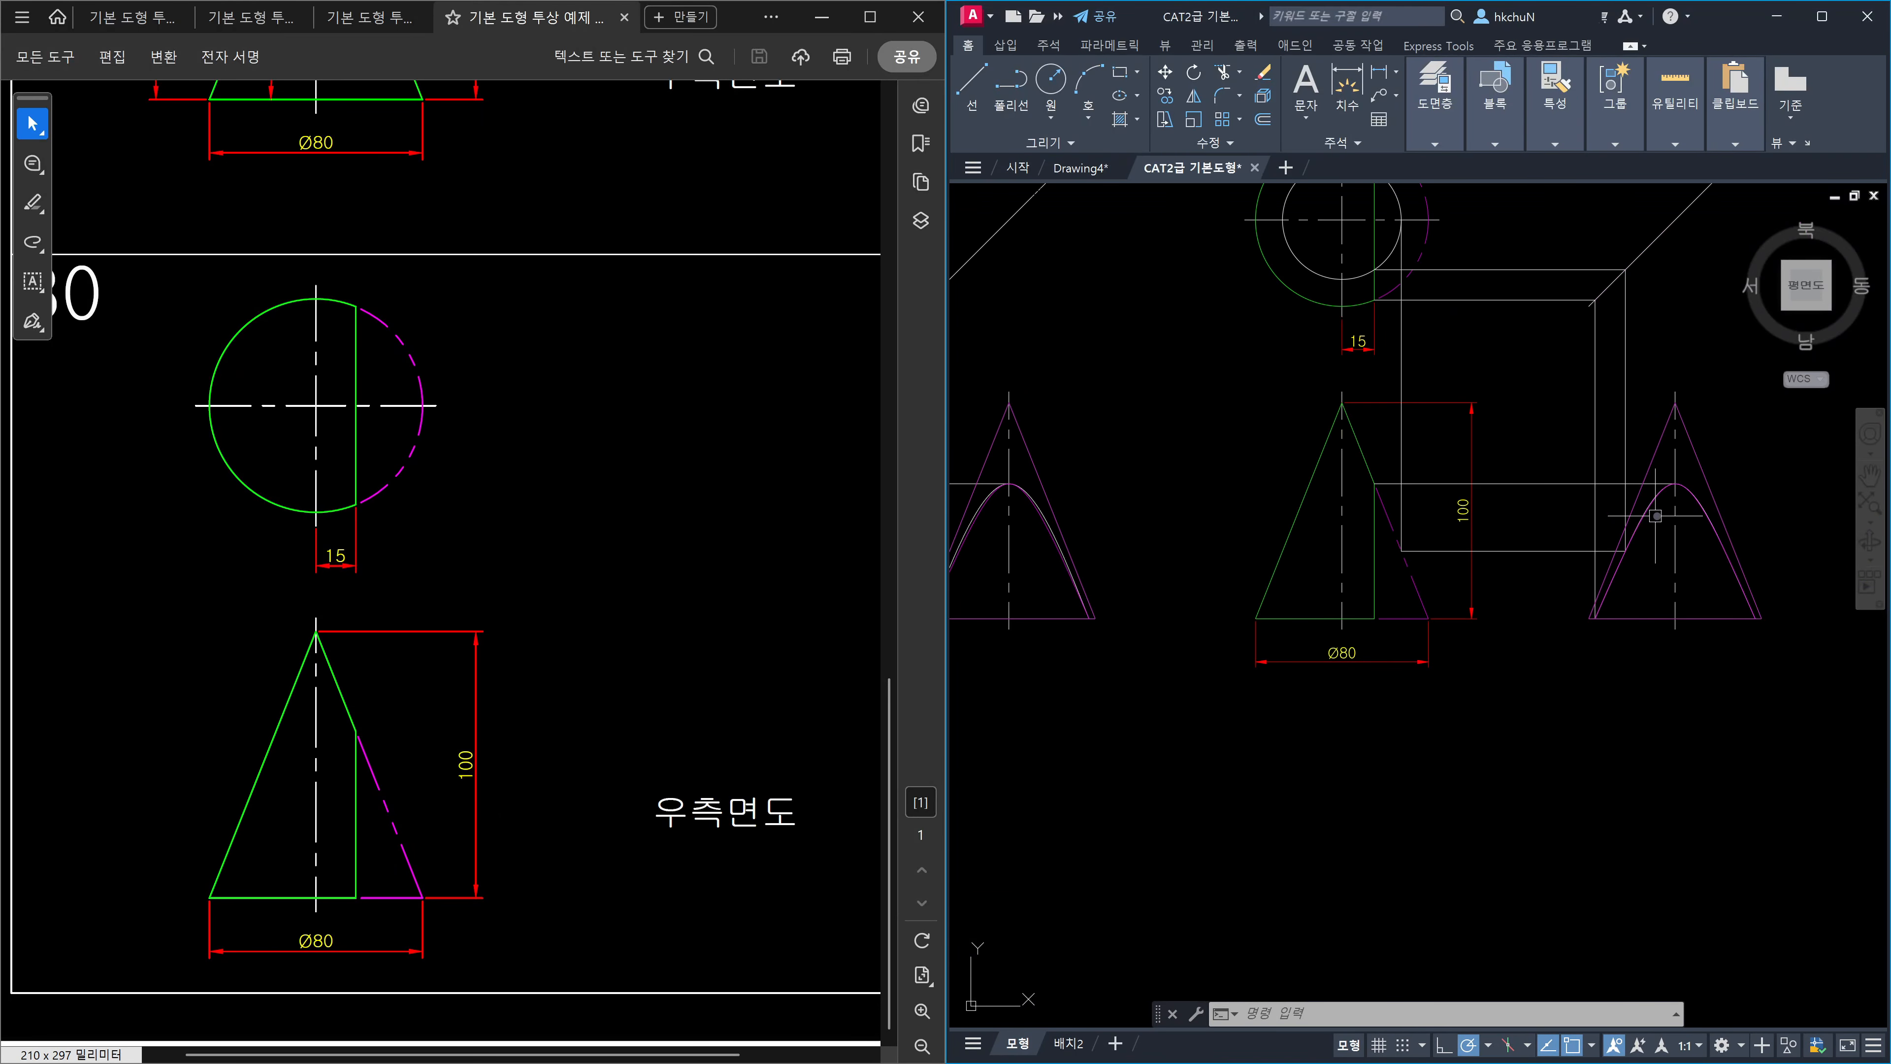
Compare the white approximate curve with the magenta cut curve in the first solution's side view, from the apex to the base endpoints.
scroll(1334, 516, "up", 6)
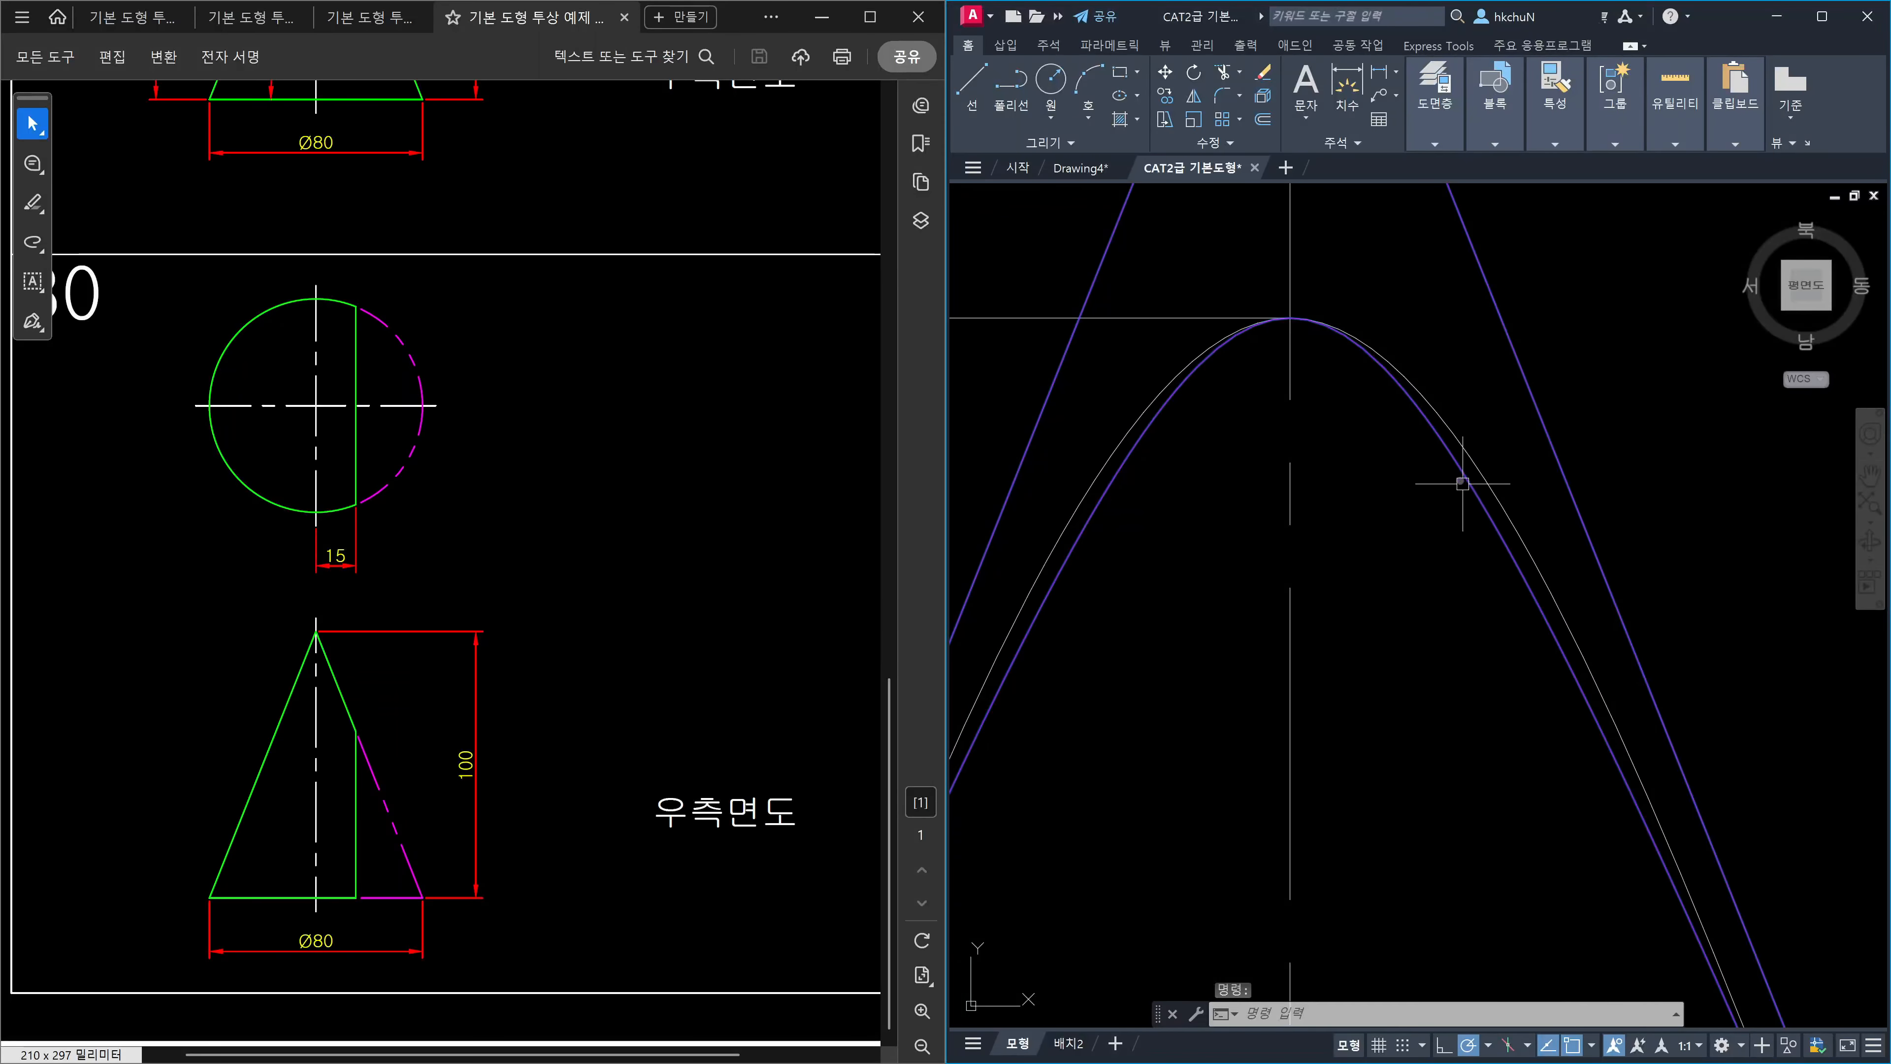
scroll(1464, 476, "down", 2)
scroll(1414, 388, "down", 3)
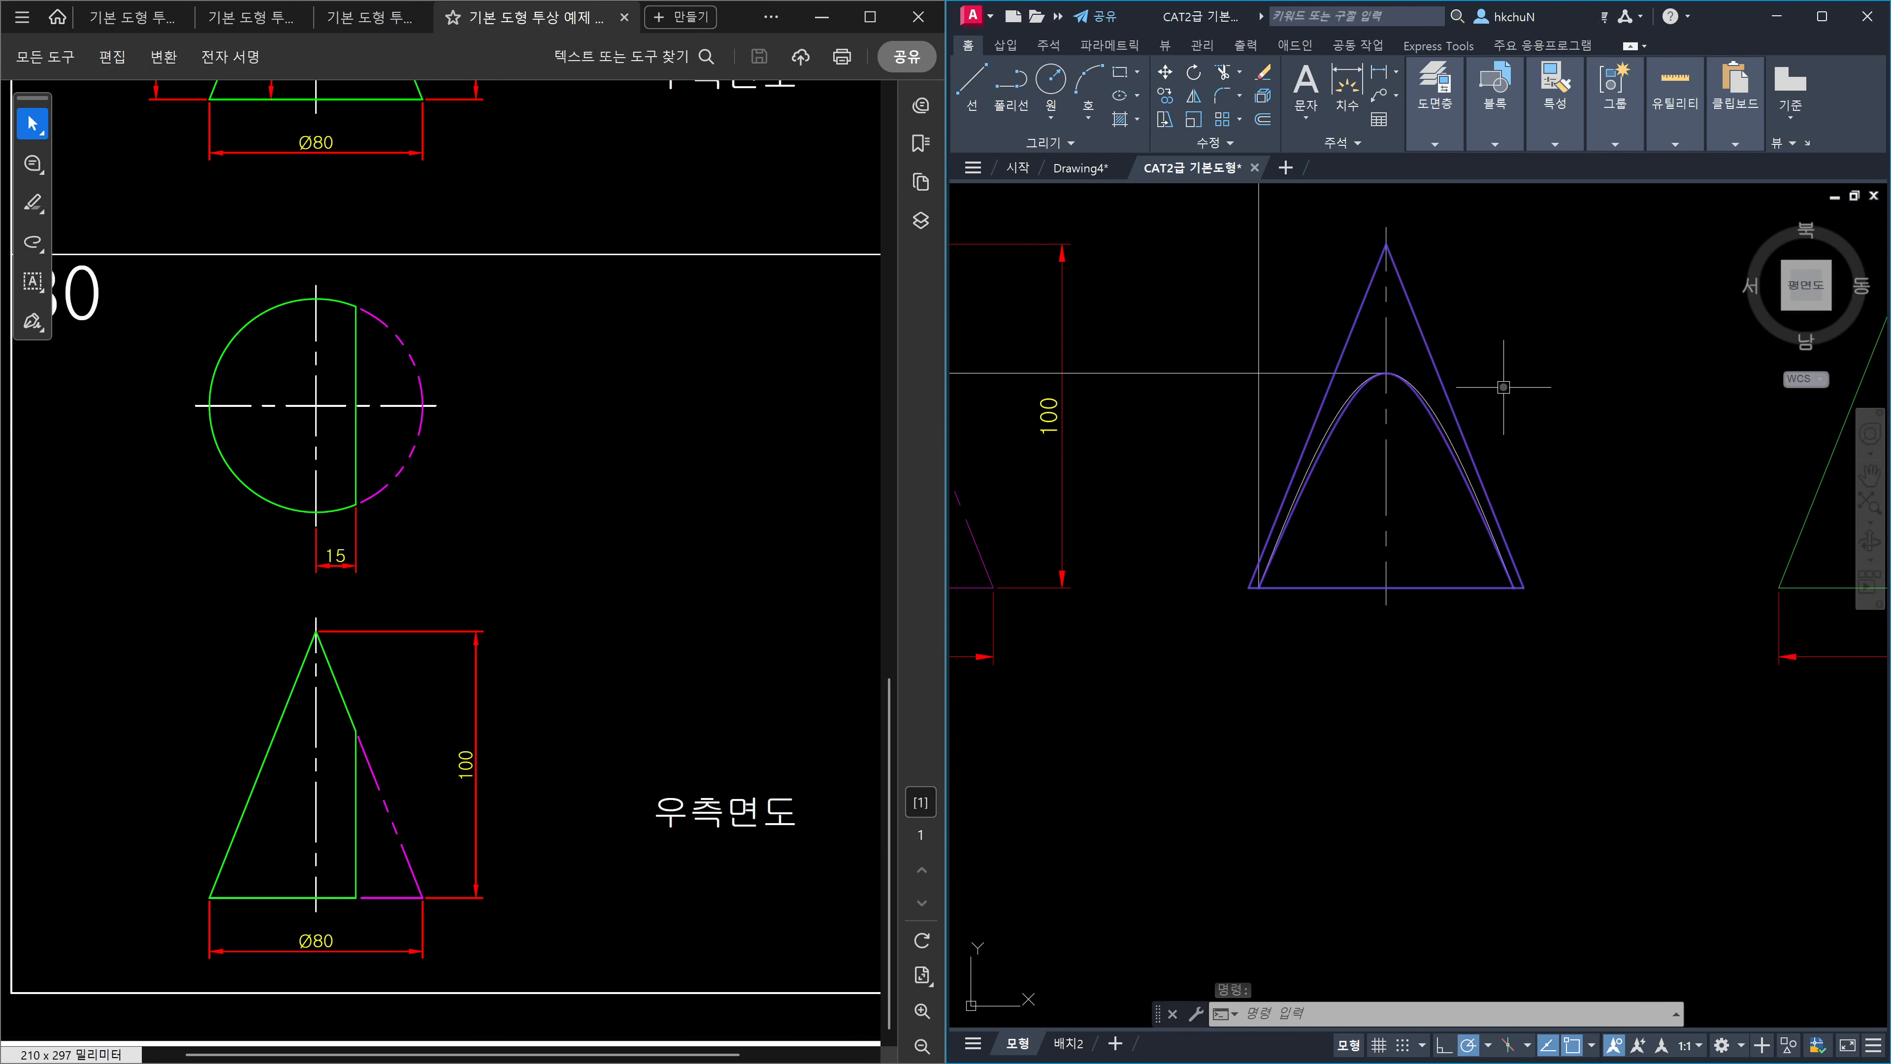
scroll(1511, 388, "up", 3)
left_click(1344, 481)
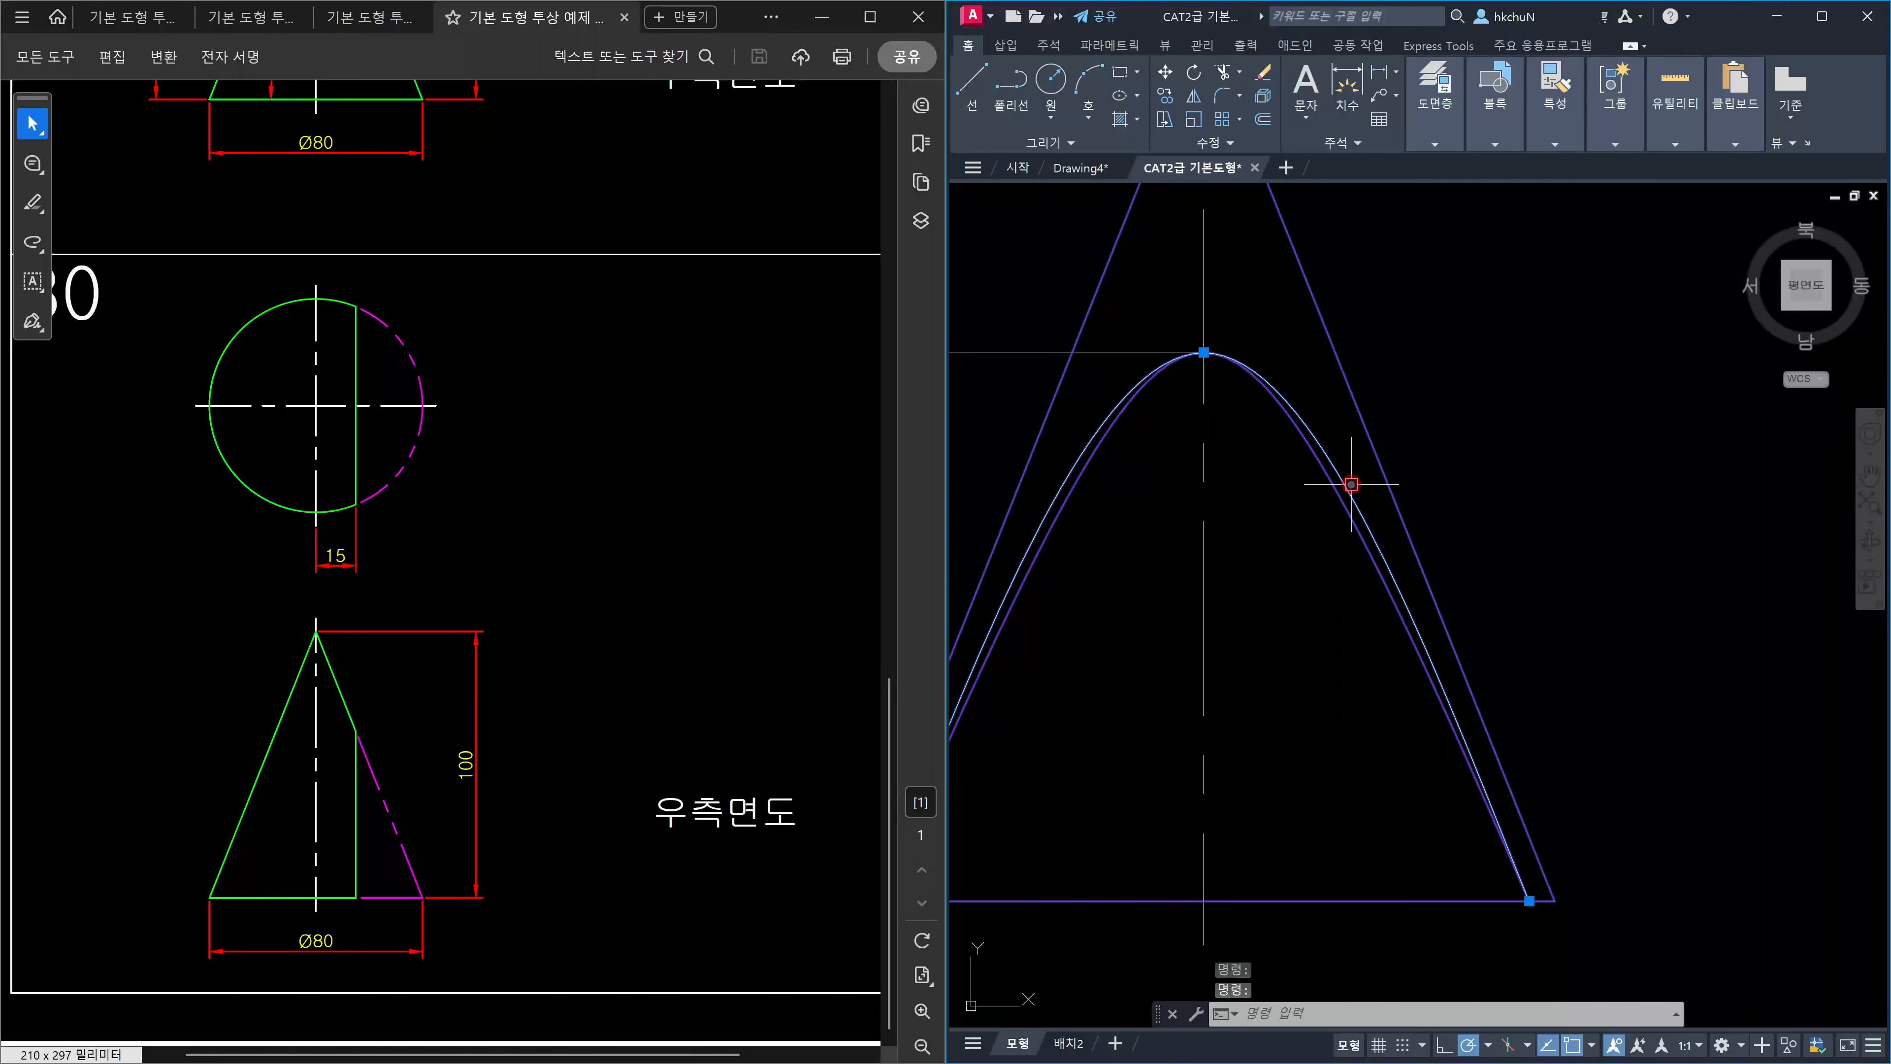
scroll(1355, 498, "down", 6)
scroll(1426, 622, "up", 4)
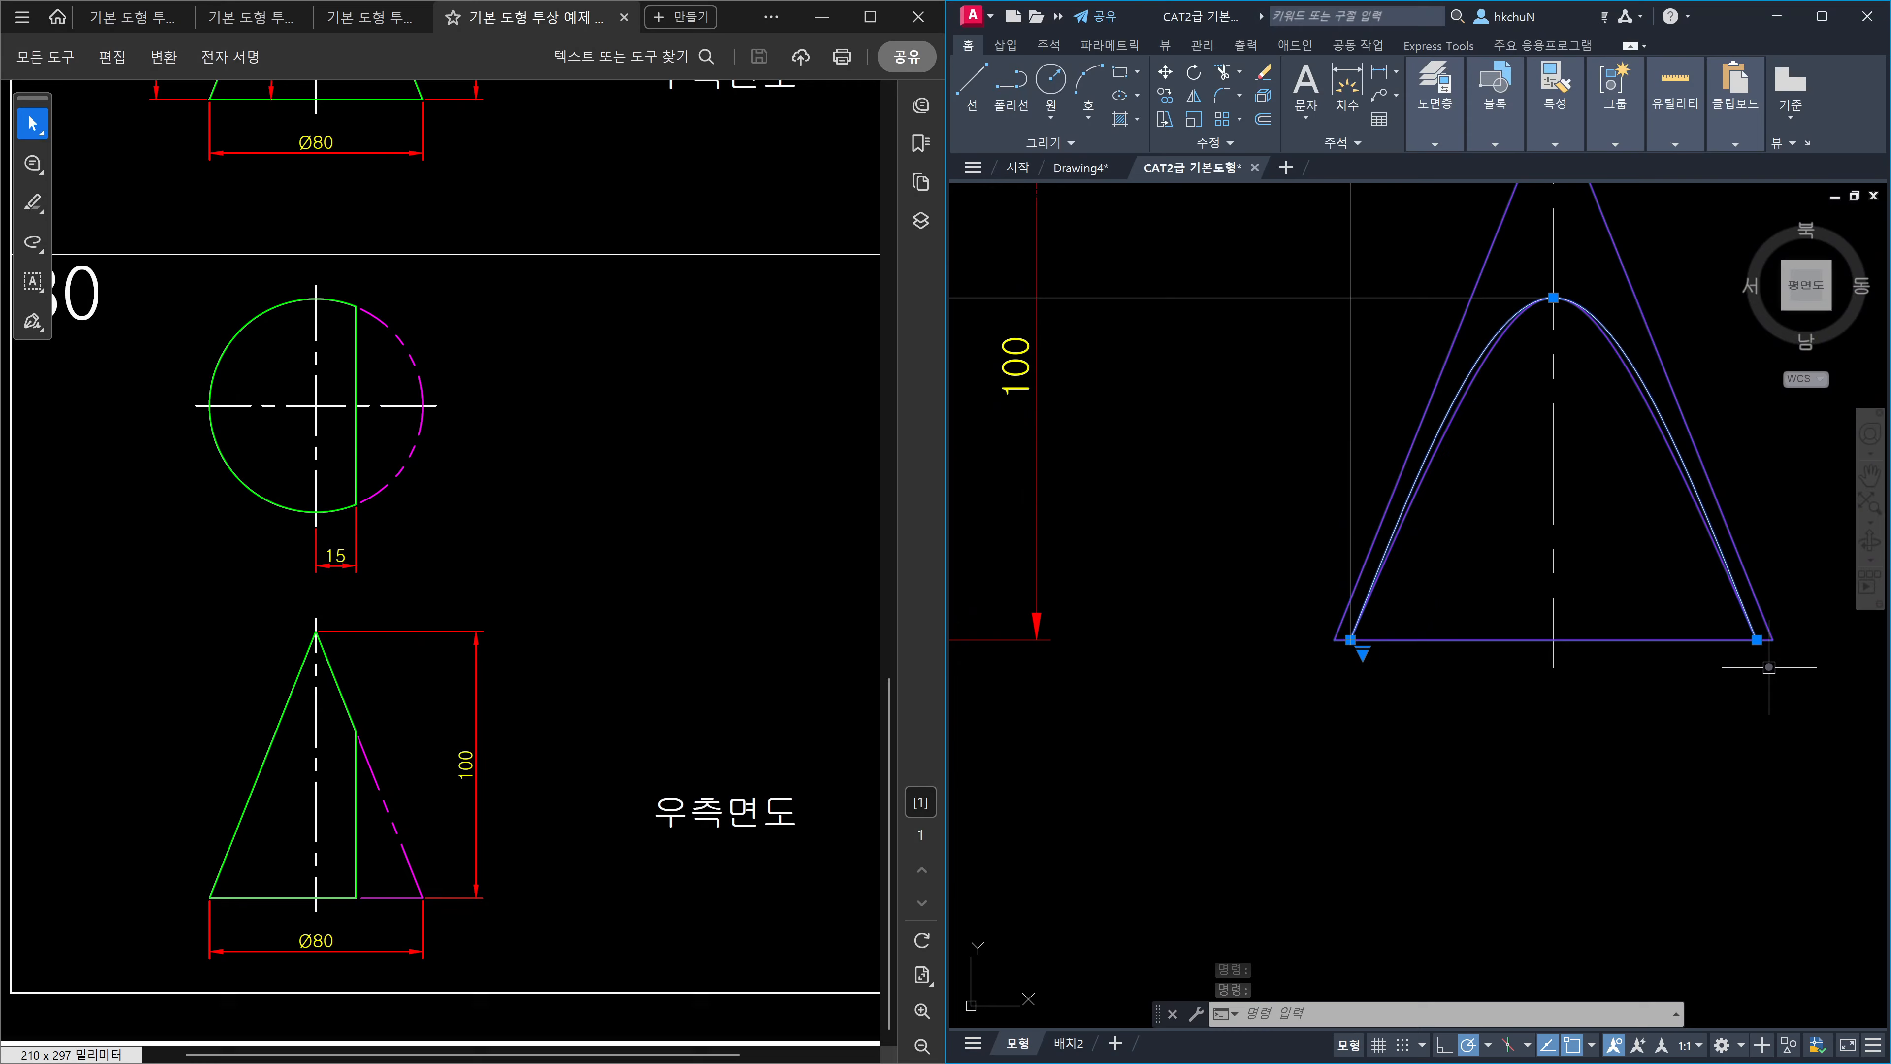
scroll(1564, 648, "down", 7)
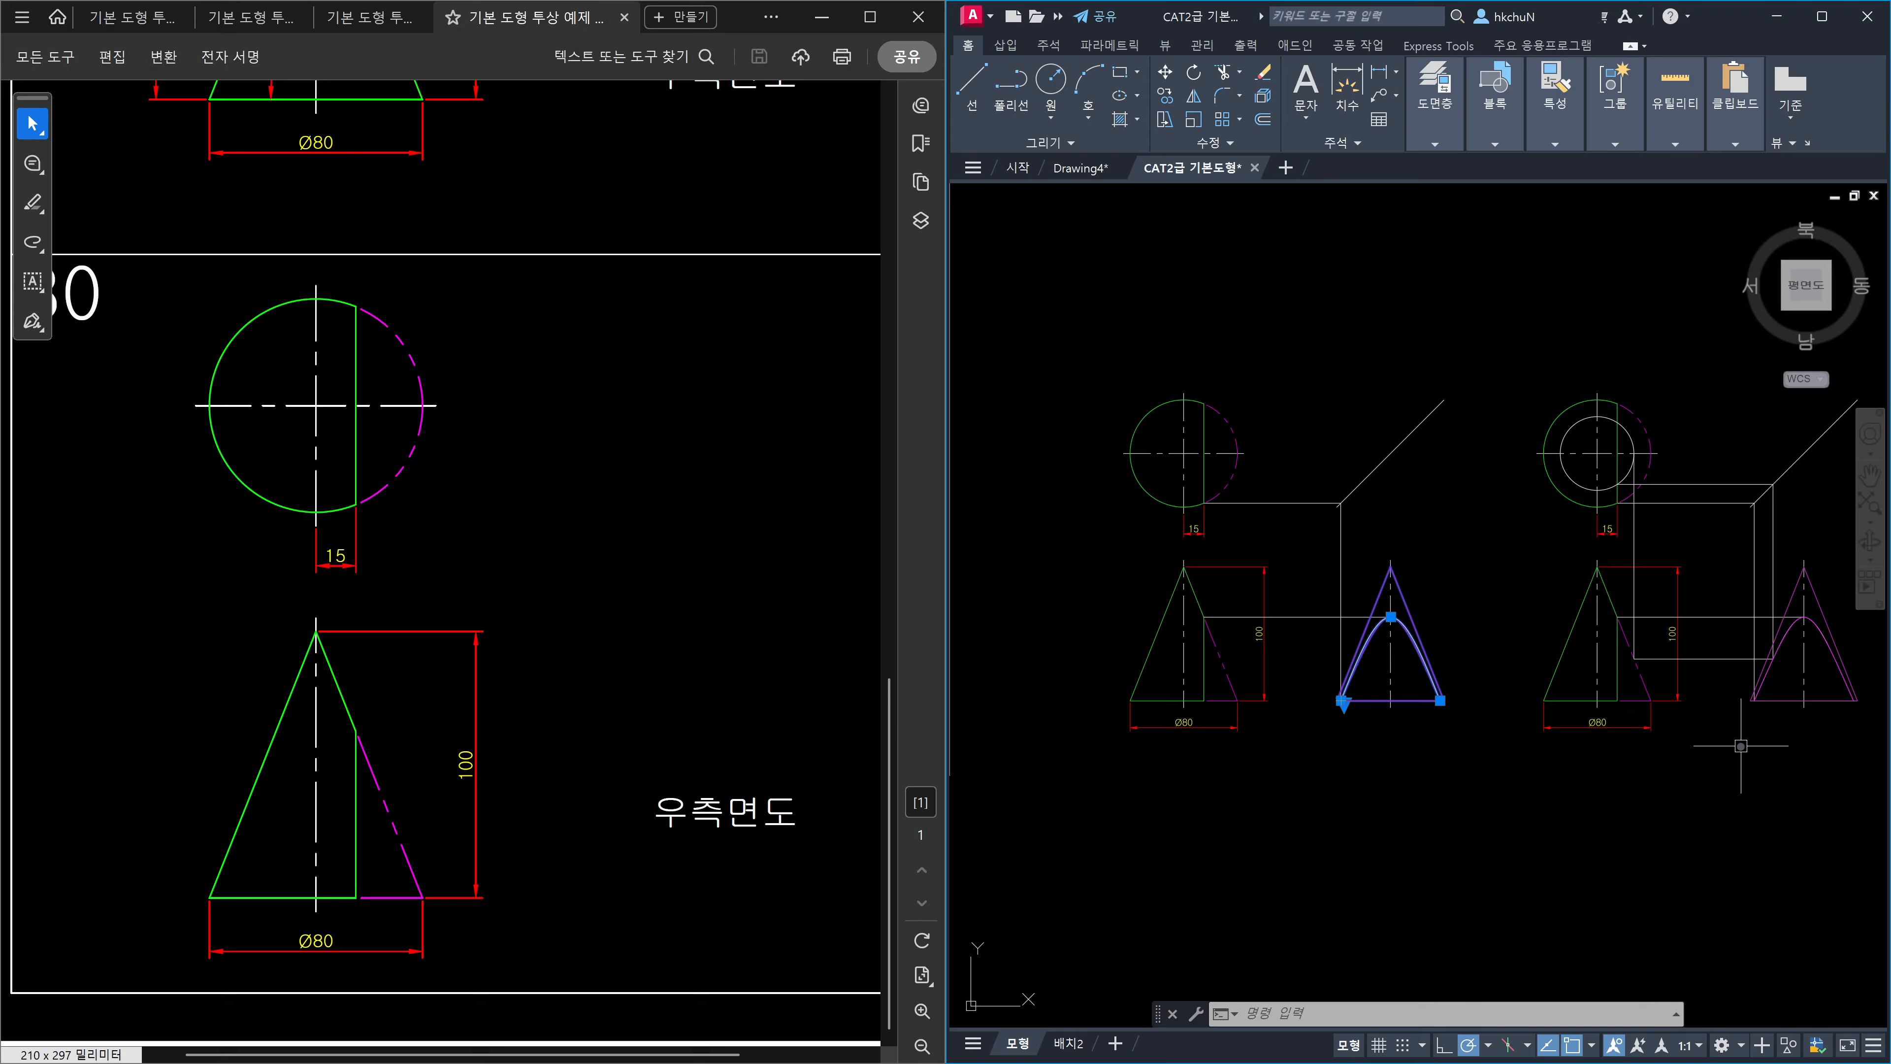
key("Escape")
Examine the solution with many section levels, highlighting its horizontal projection lines and tracing them to the concentric circles in the plan.
mouse_move(1741, 745)
middle_mouse_down()
mouse_move(1491, 675)
mouse_move(1216, 693)
middle_mouse_up()
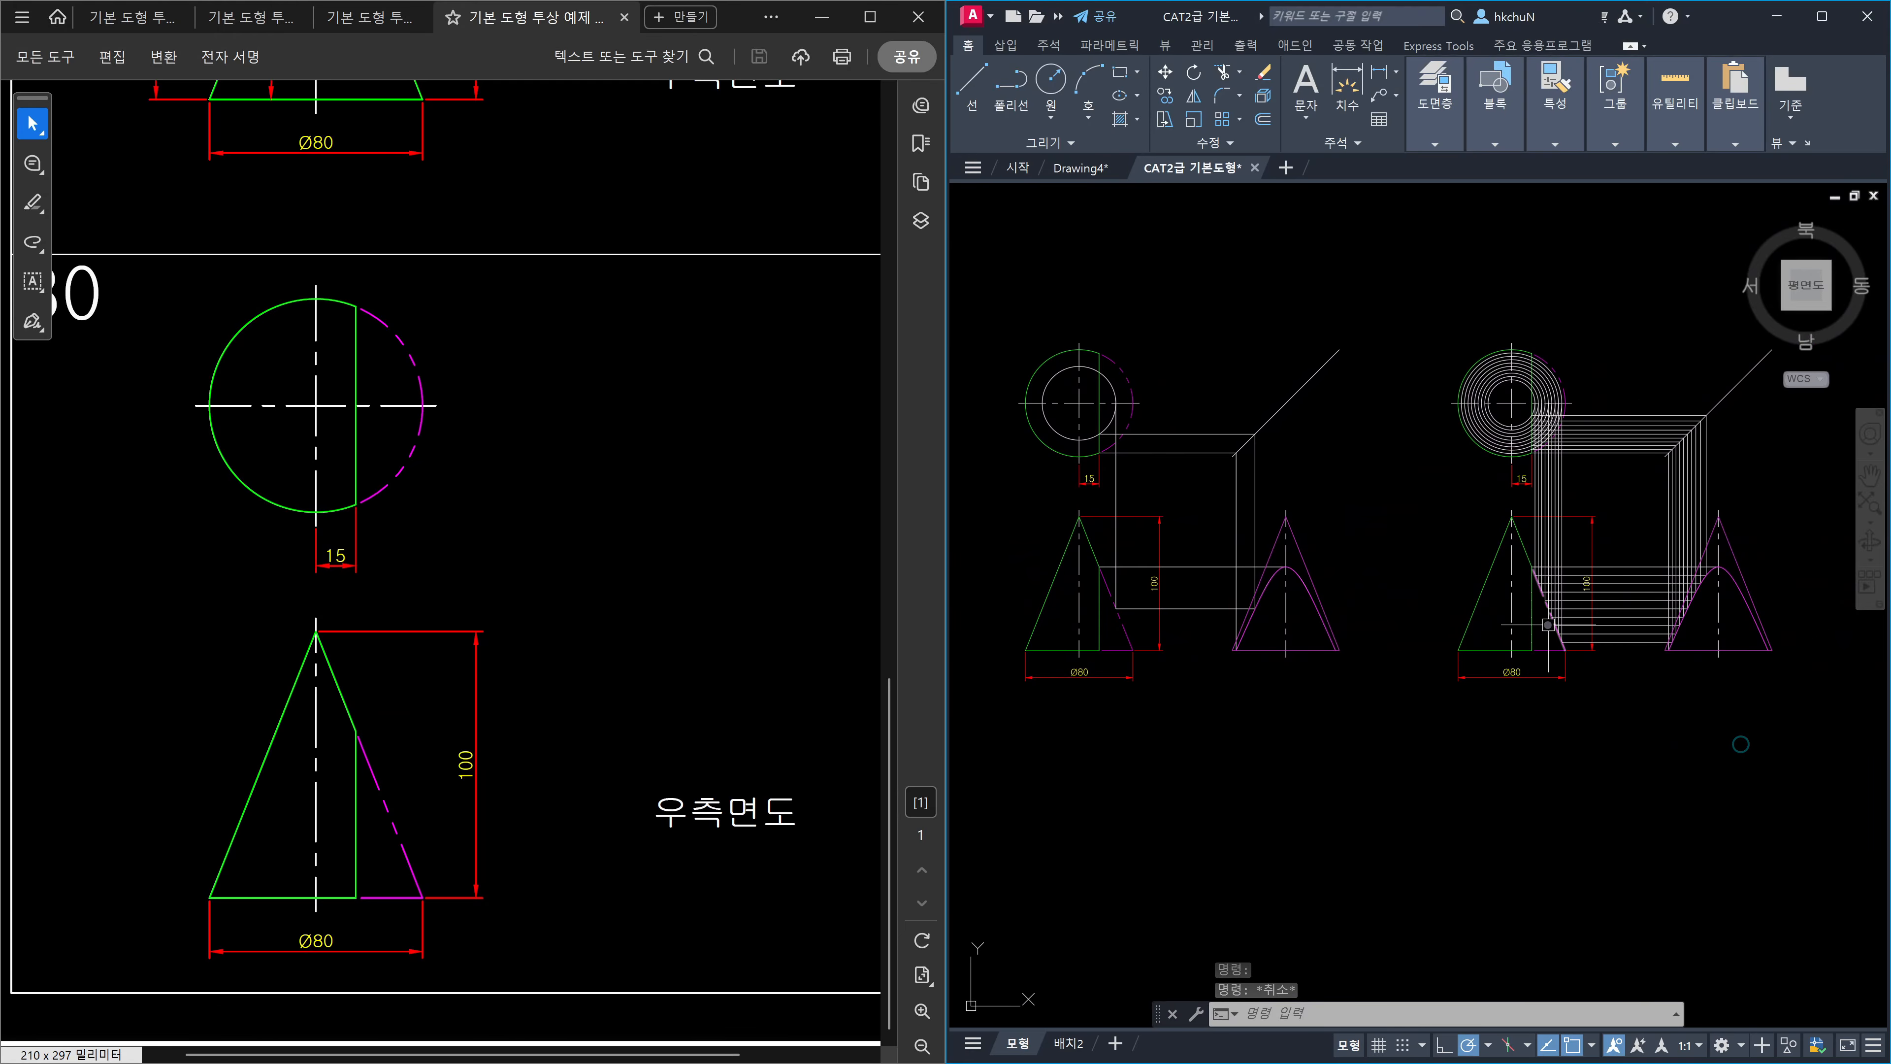
scroll(1548, 624, "up", 6)
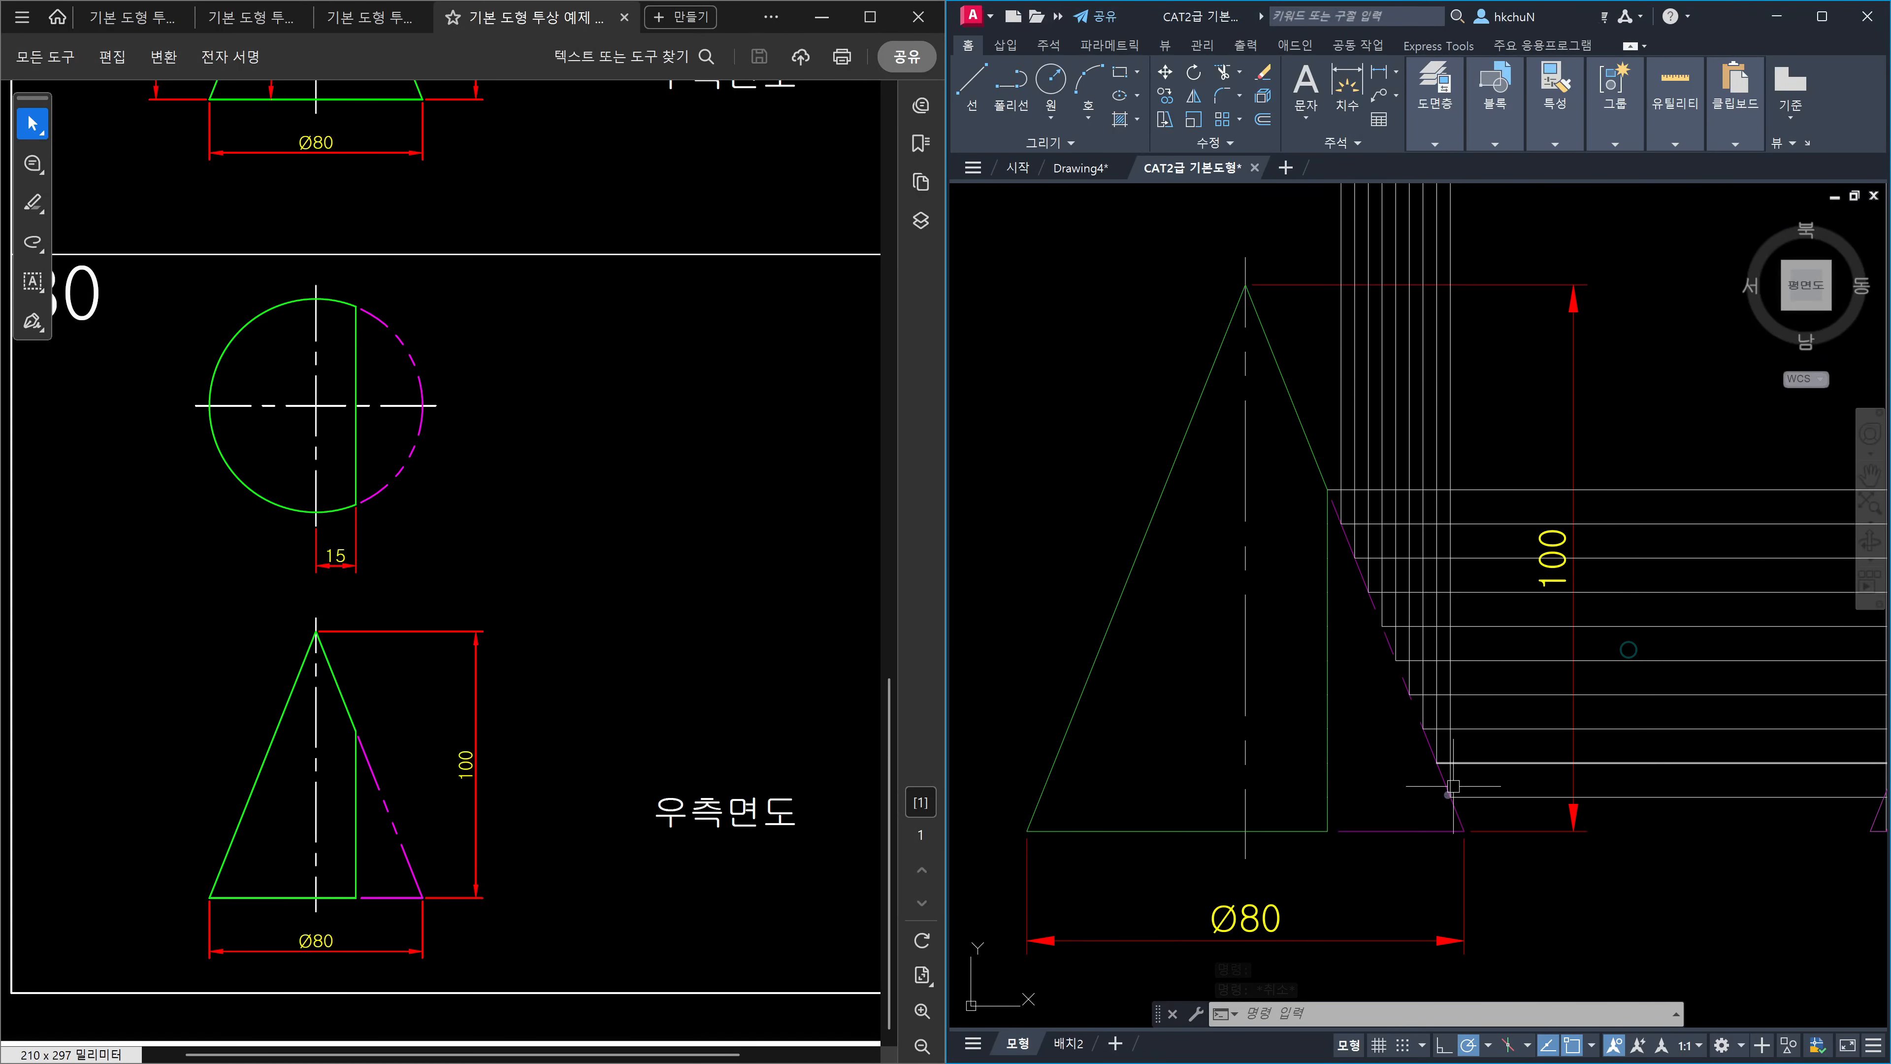
scroll(1453, 786, "down", 3)
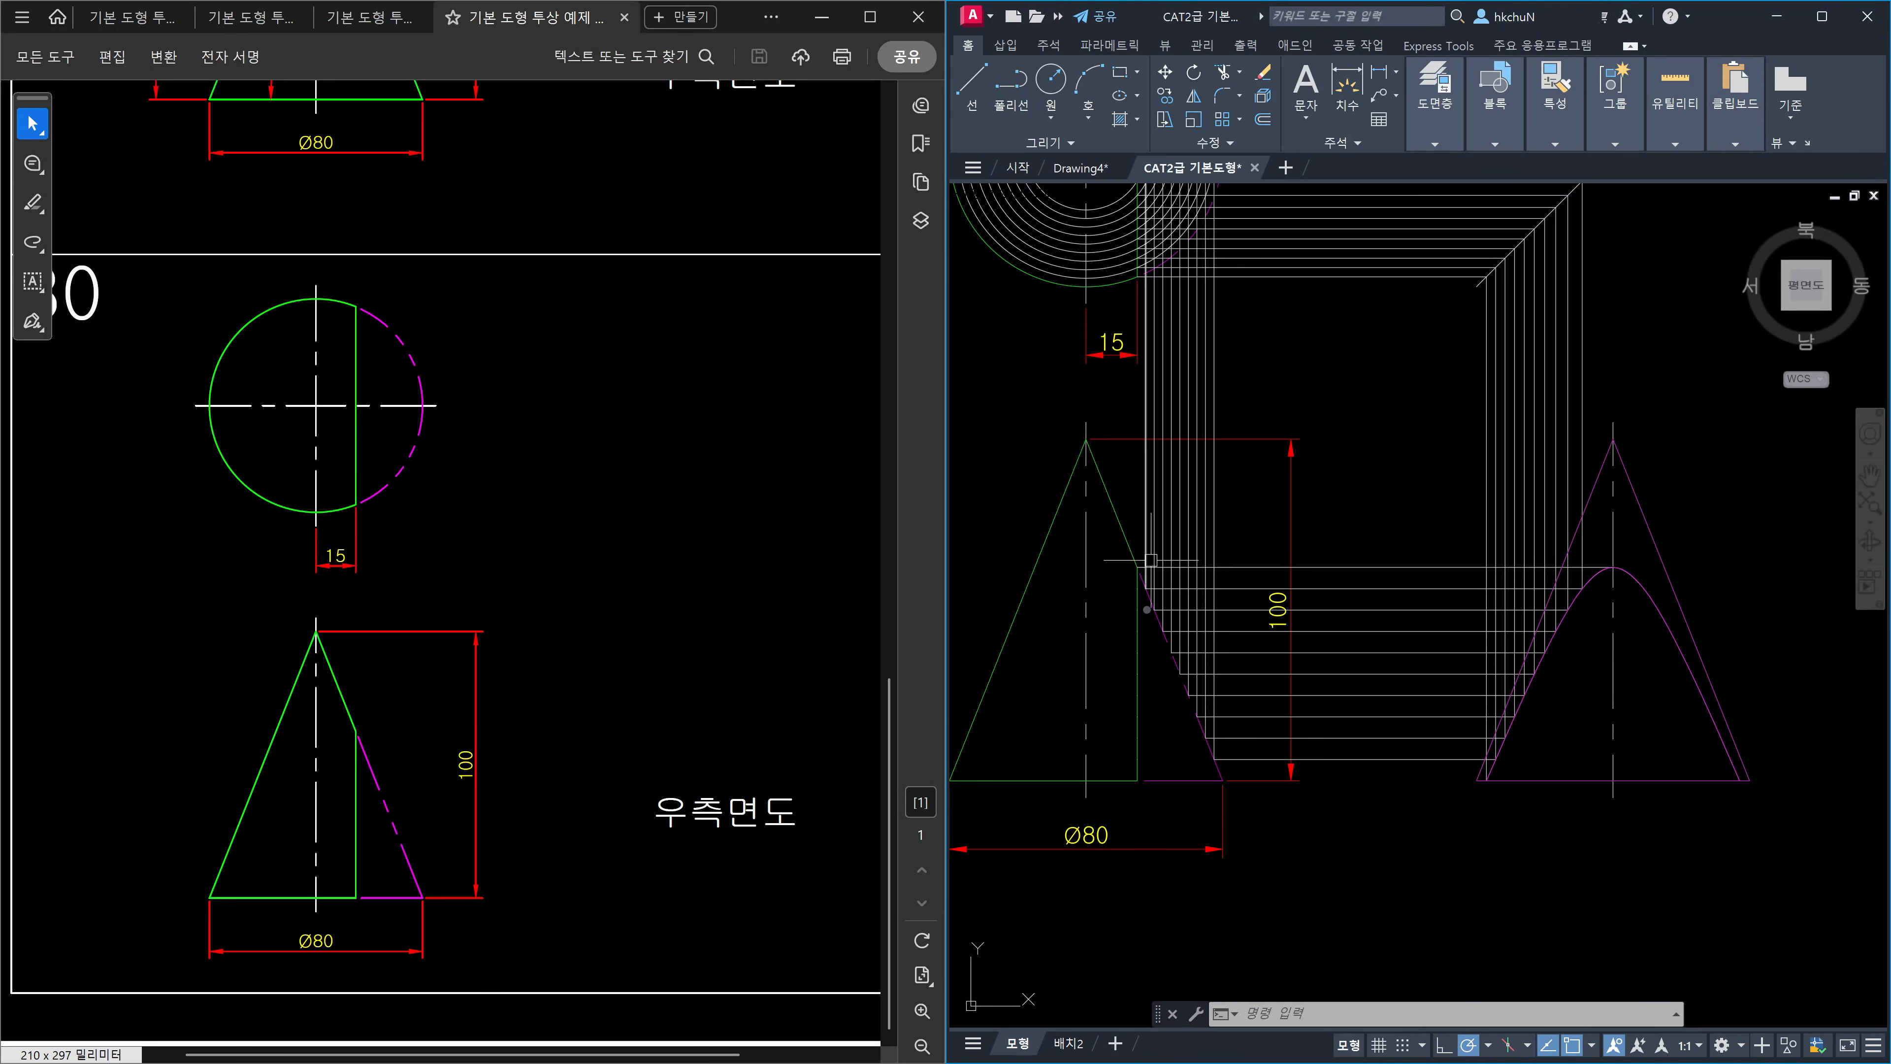
scroll(1170, 690, "up", 2)
scroll(1393, 789, "down", 1)
left_click(1588, 856)
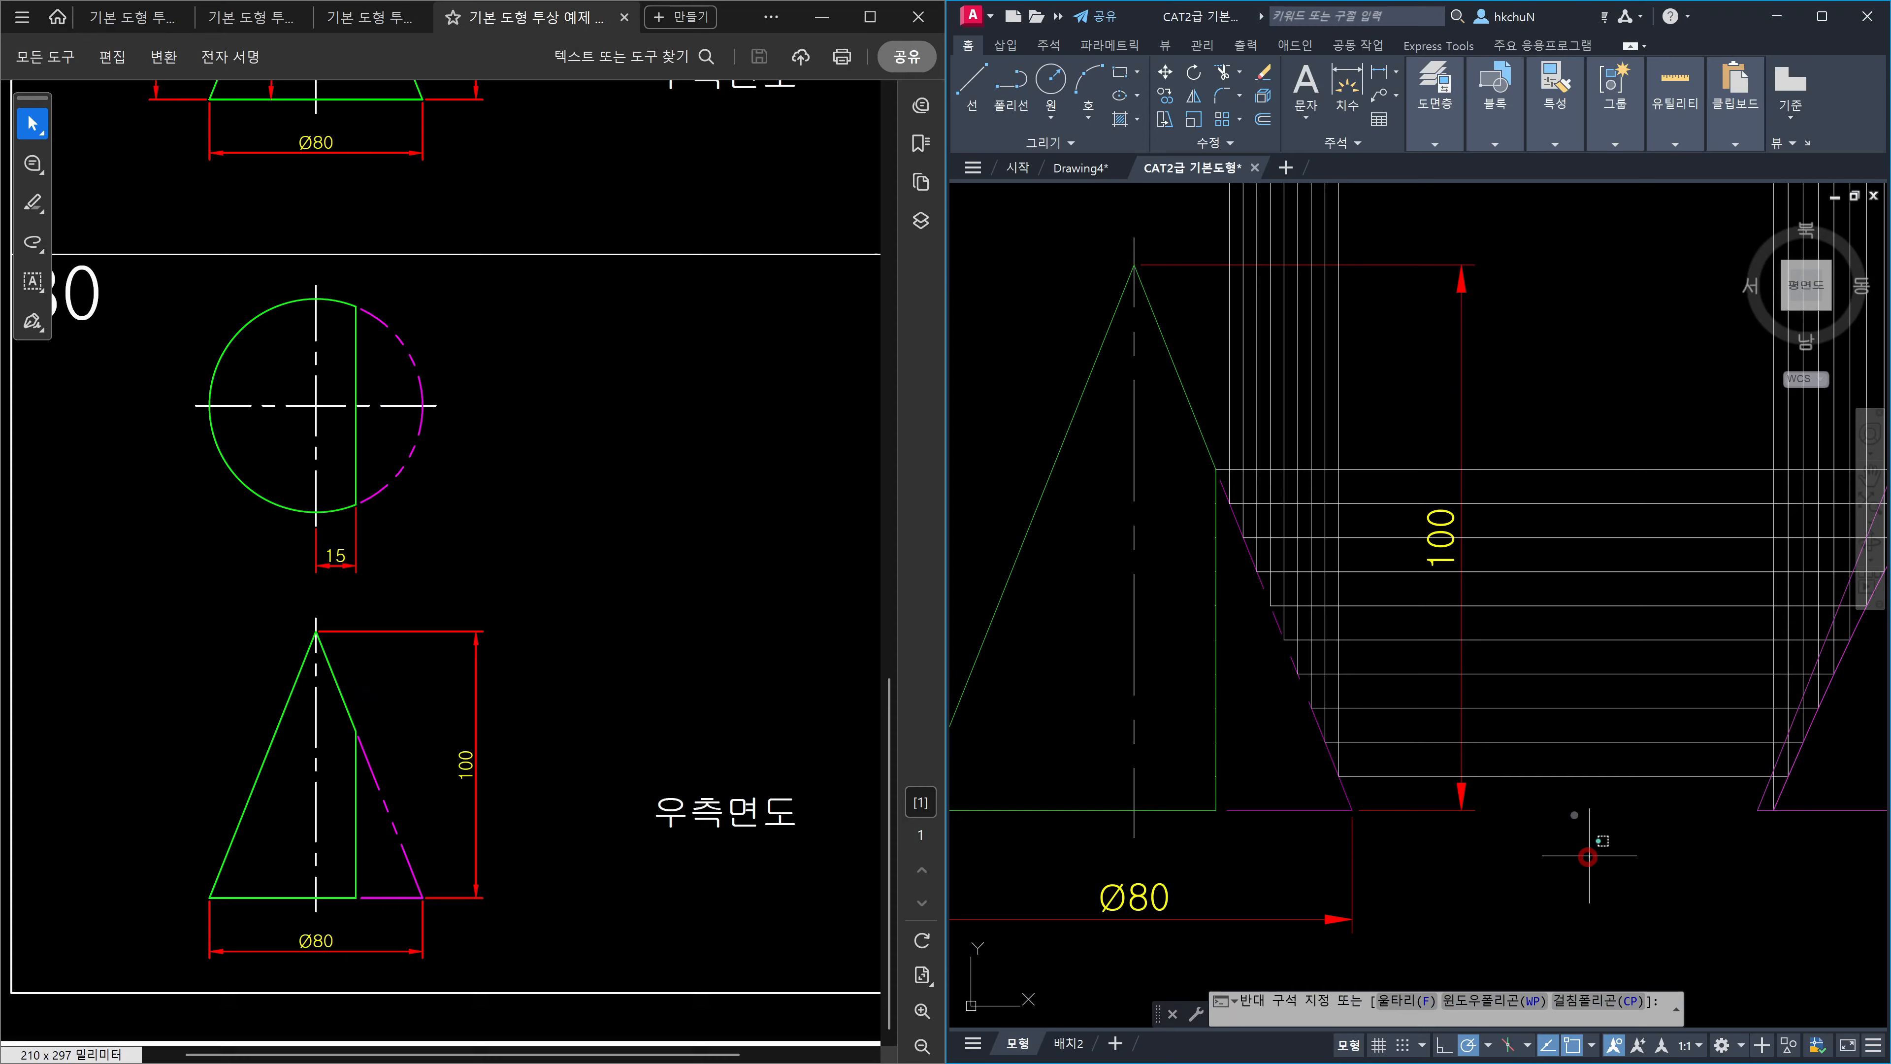
left_click(1511, 456)
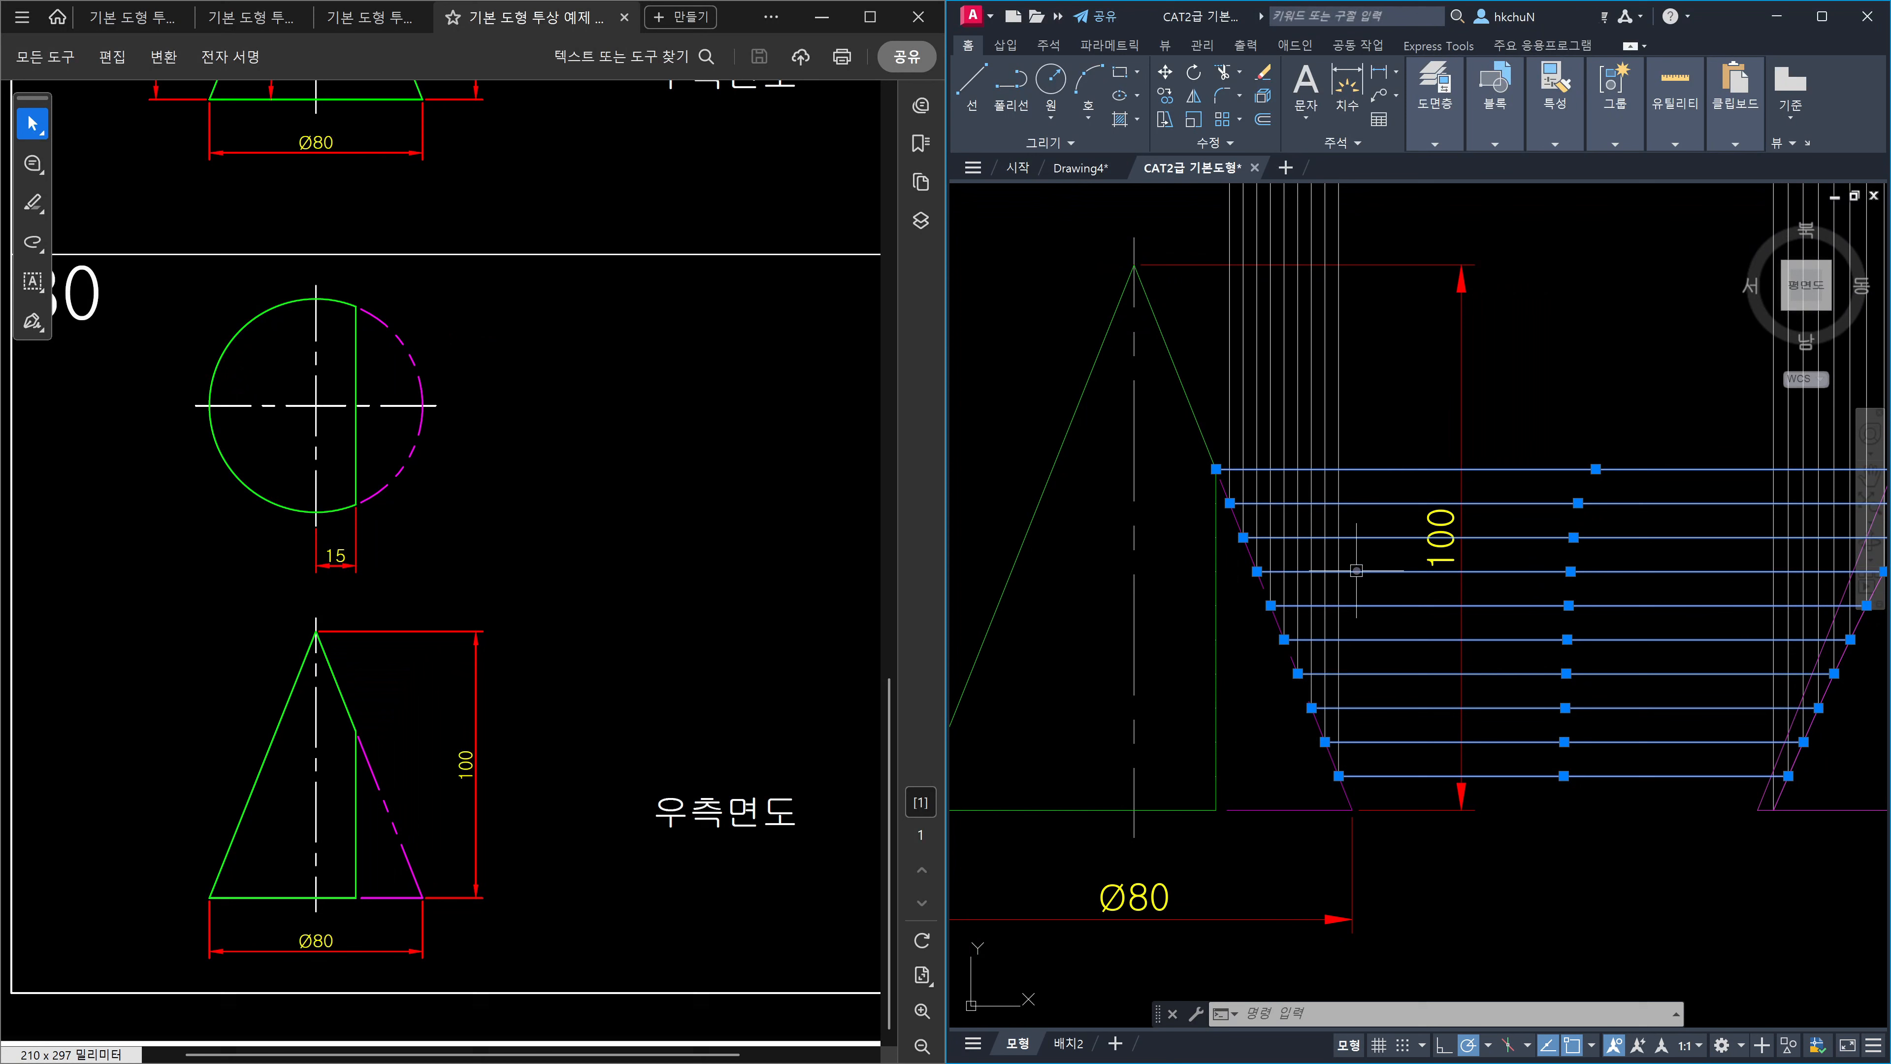
scroll(1044, 516, "down", 5)
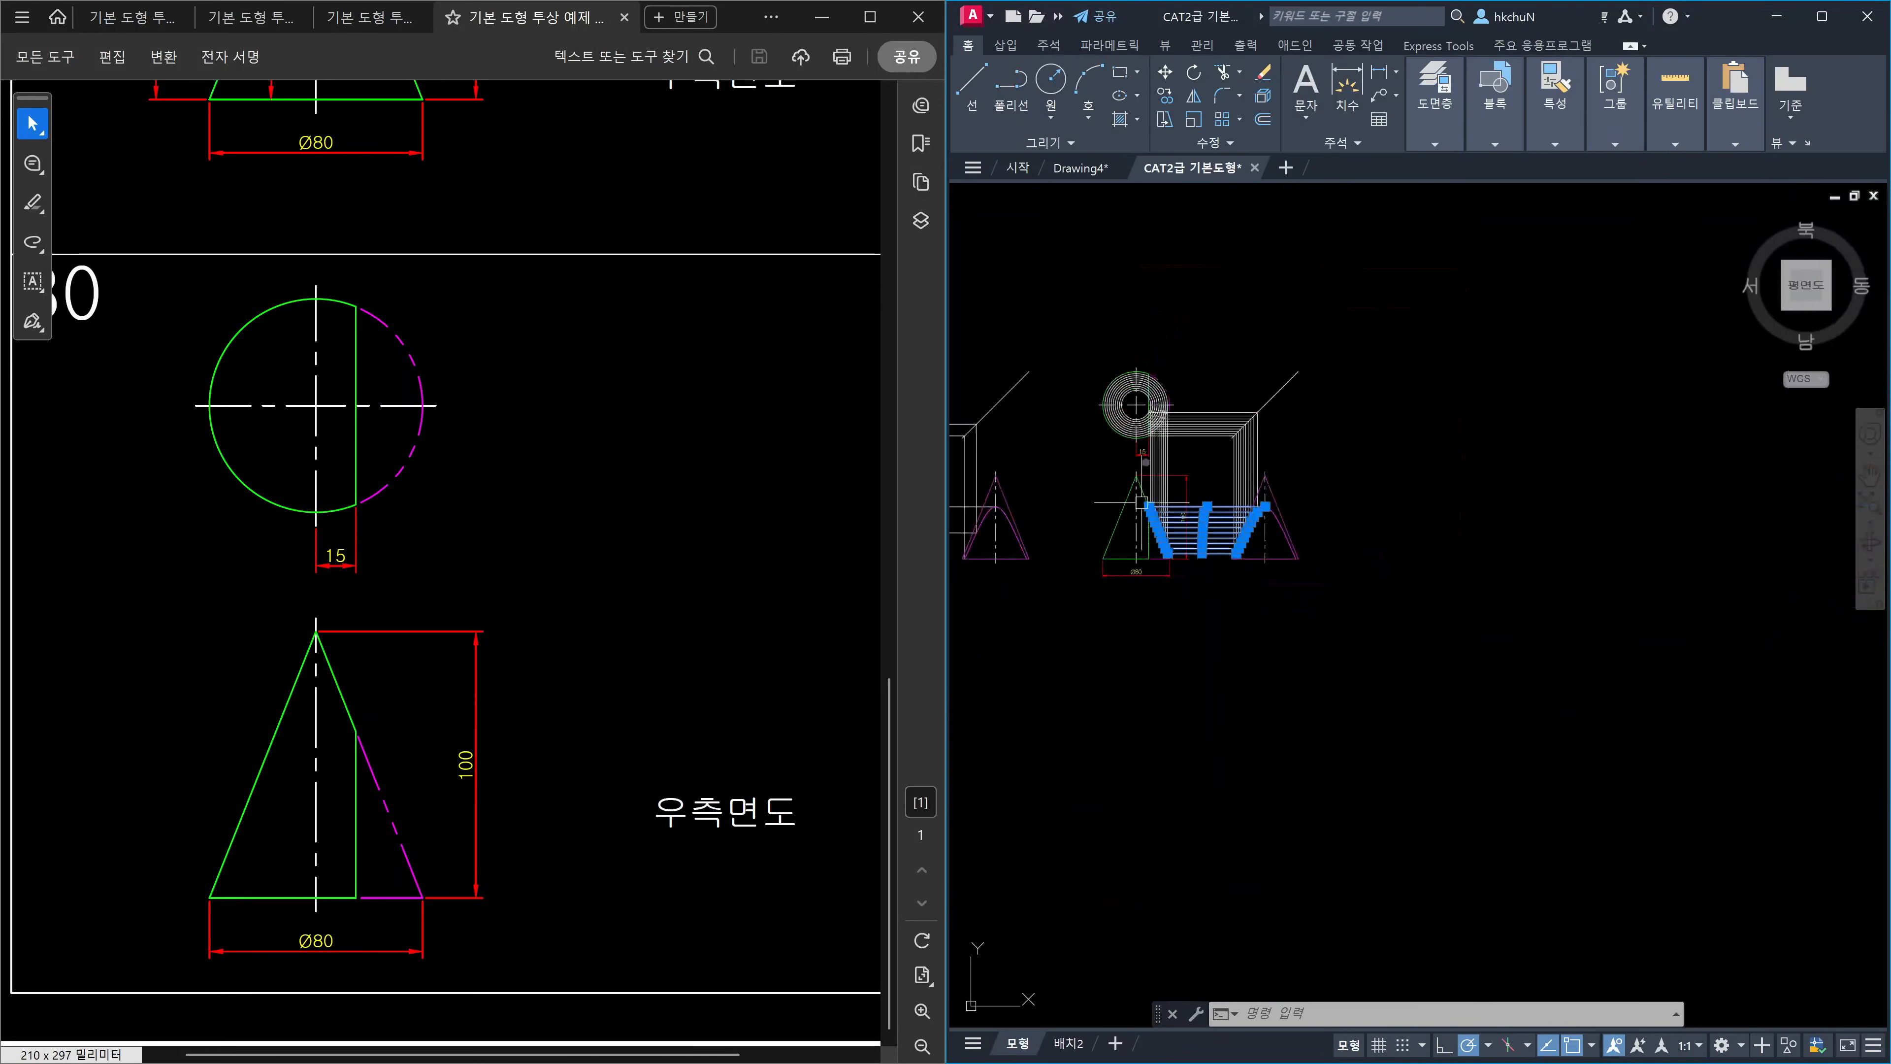
scroll(1161, 456, "up", 8)
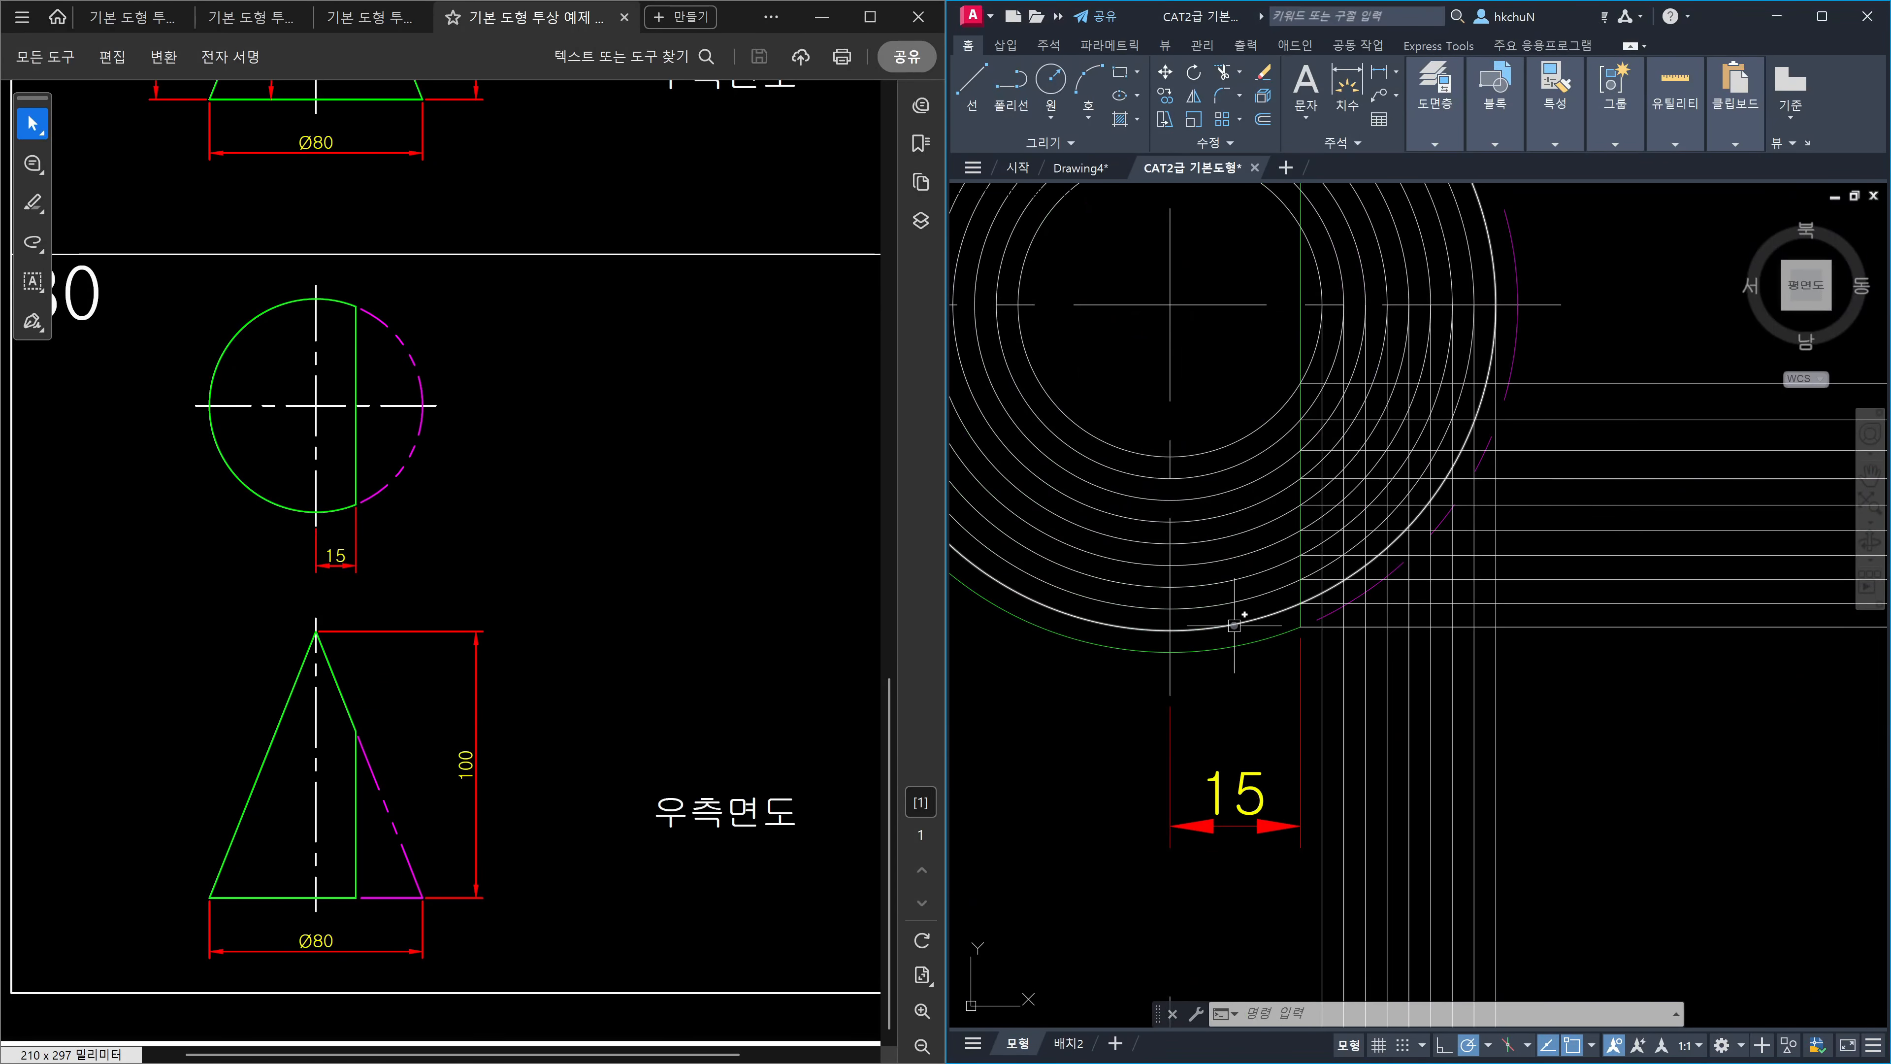
Highlight the nine concentric section circles in the plan view of the solution with many section levels.
left_click(1228, 625)
left_click(1230, 602)
left_click(1233, 584)
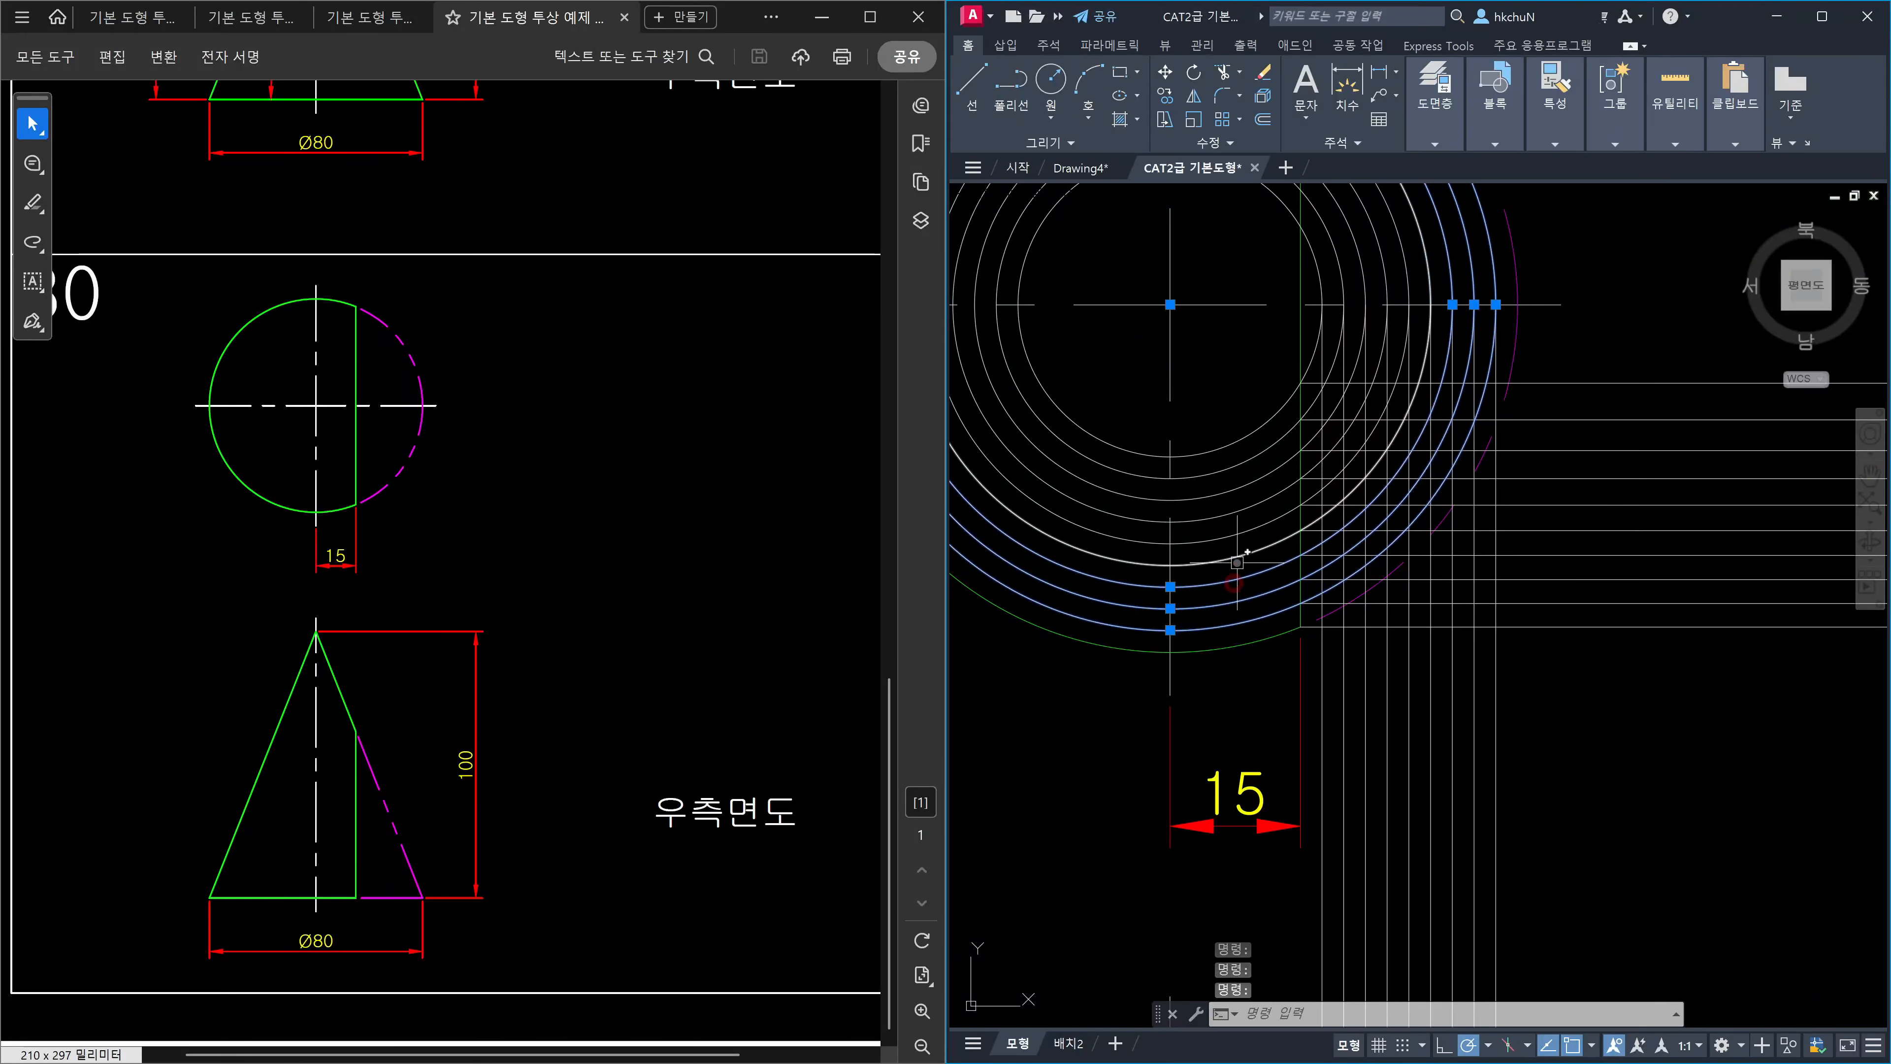
left_click(1233, 560)
left_click(1233, 538)
left_click(1234, 522)
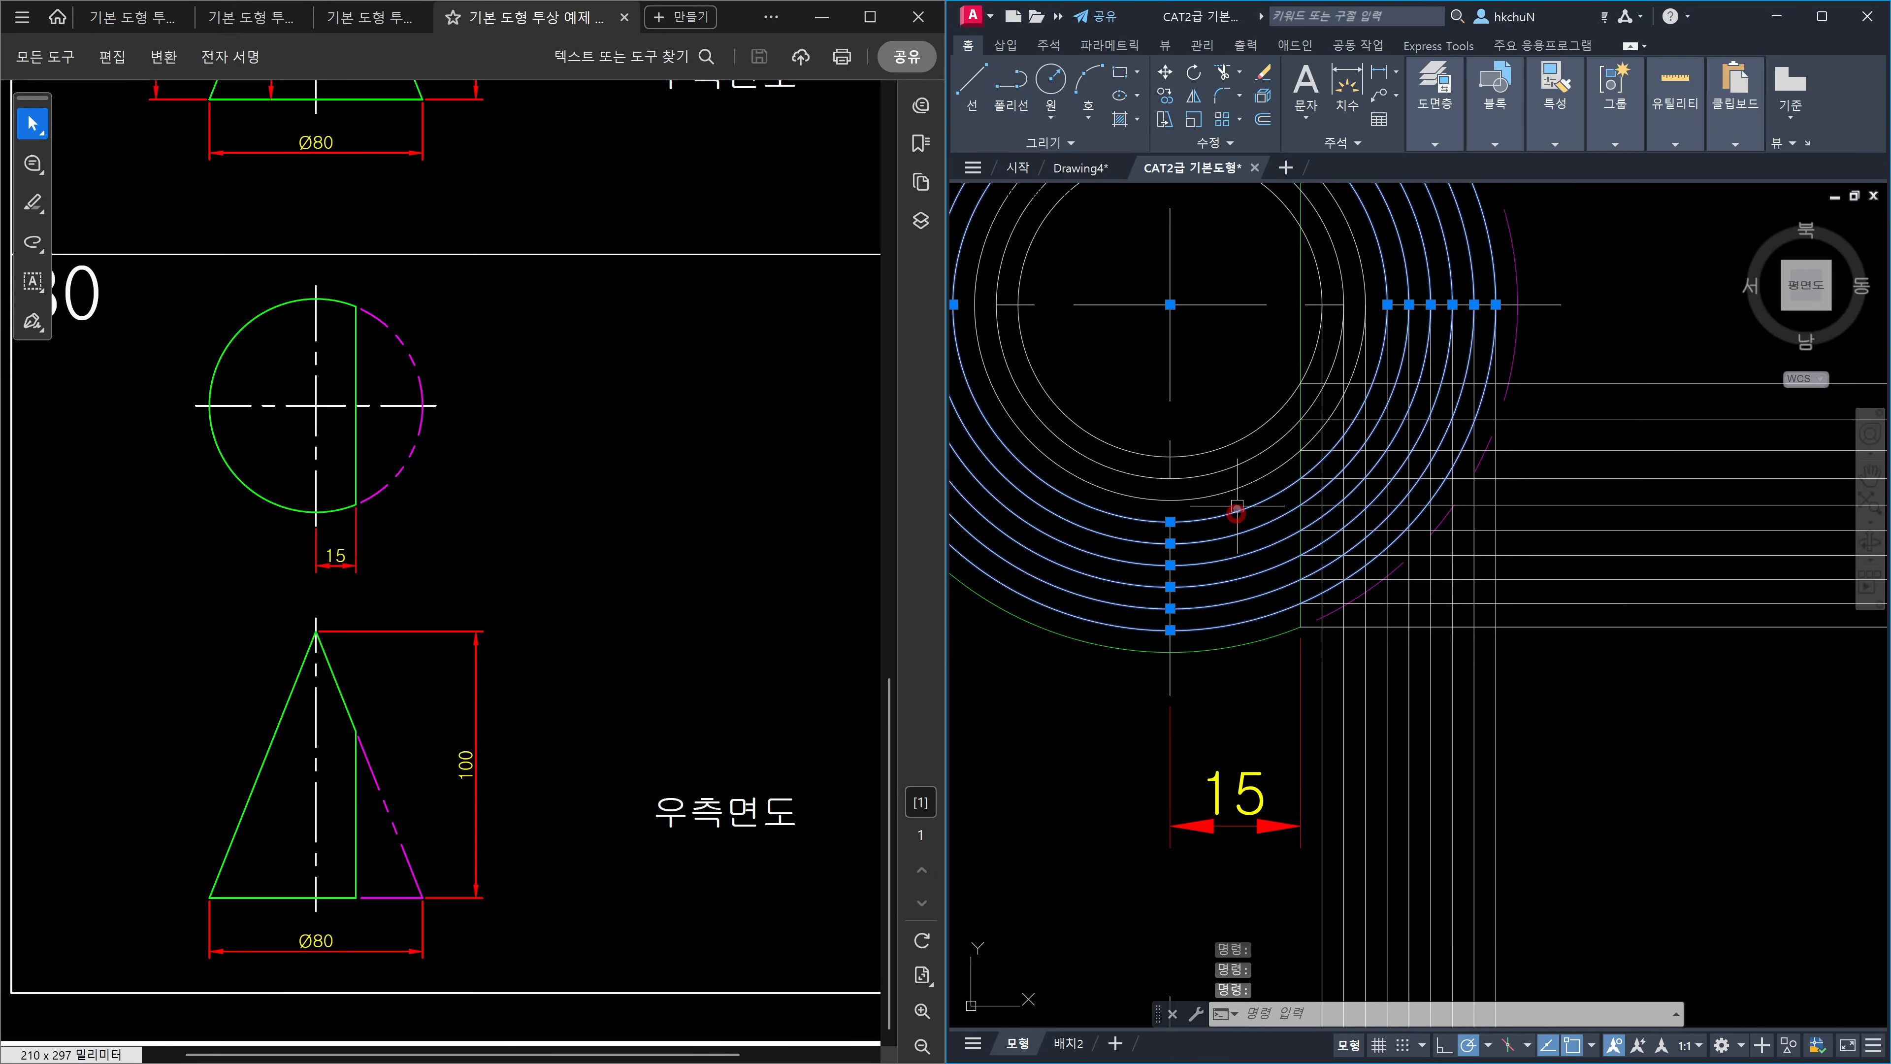
left_click(1235, 500)
left_click(1233, 478)
left_click(1237, 440)
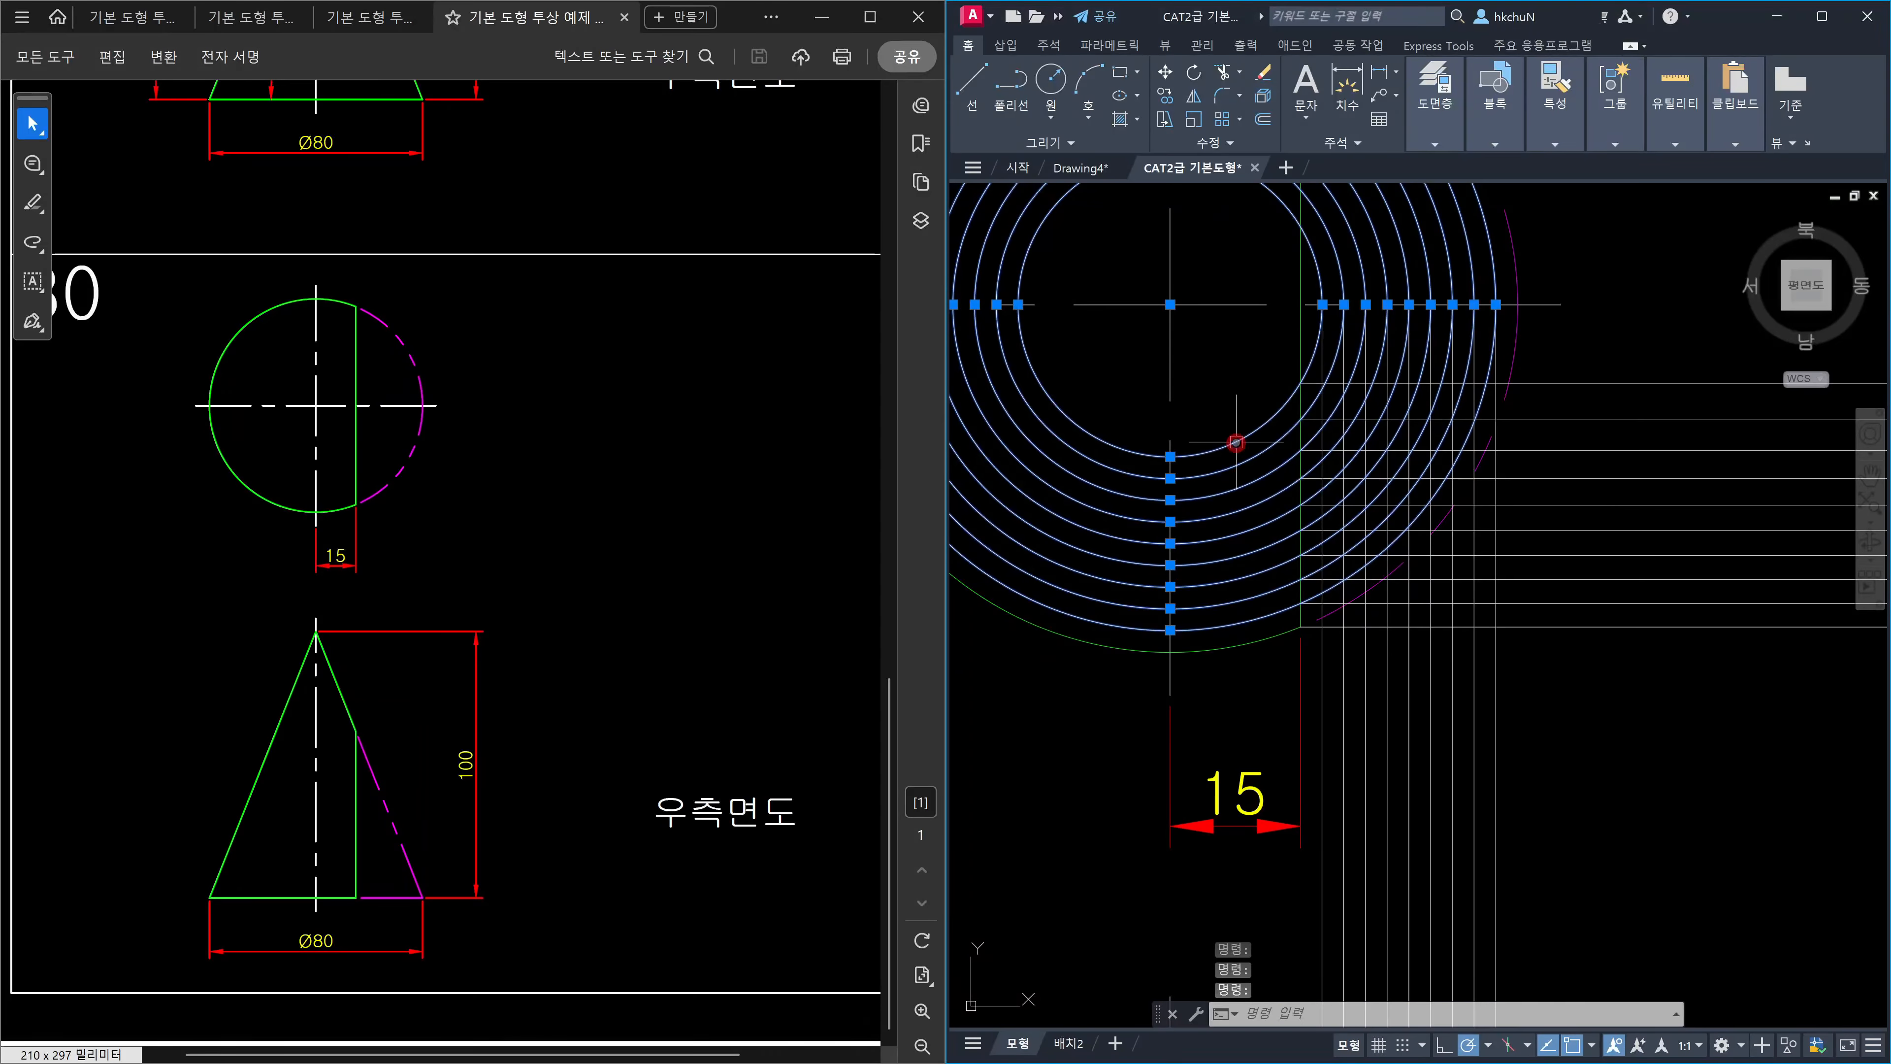
Trace the highlighted section levels from the front view and the plan's cut line to the matching points on the side view's curve.
scroll(1250, 463, "down", 4)
middle_click_drag(1329, 706, 1351, 466)
scroll(1322, 709, "up", 2)
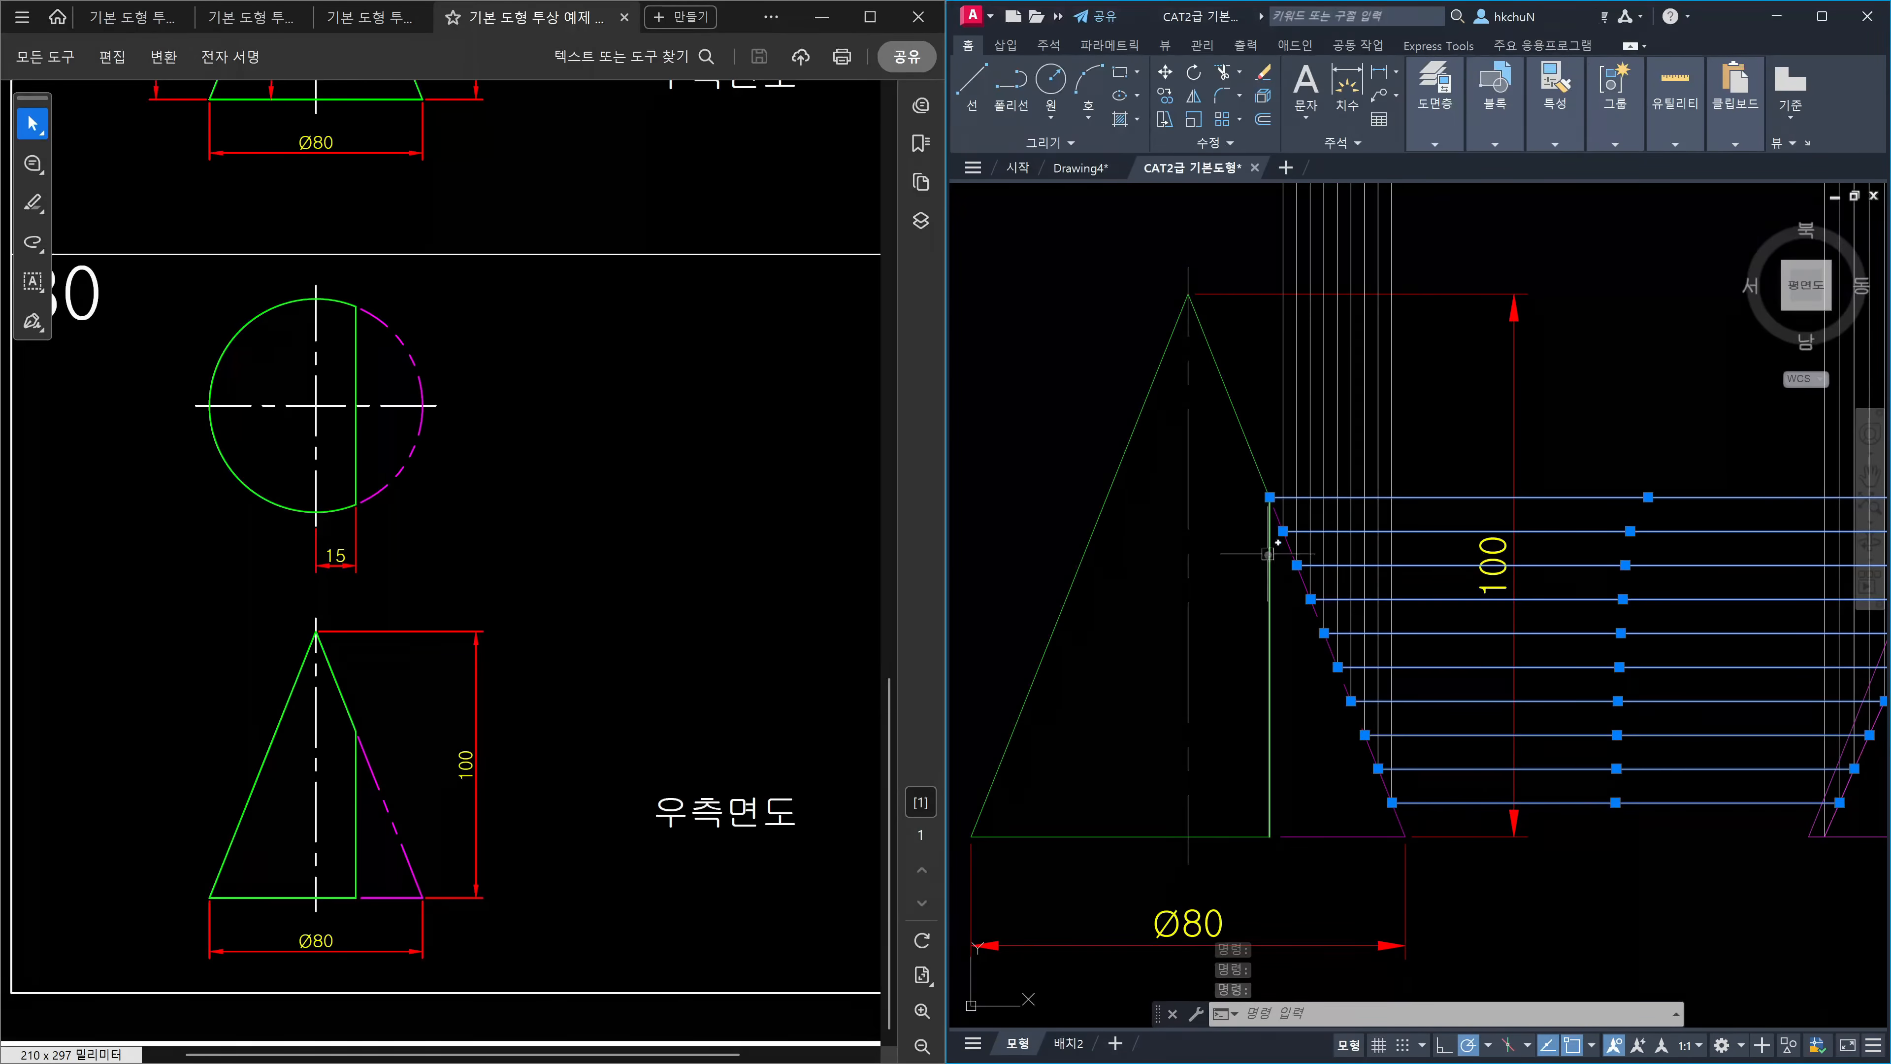
scroll(1270, 549, "down", 4)
scroll(1297, 557, "up", 6)
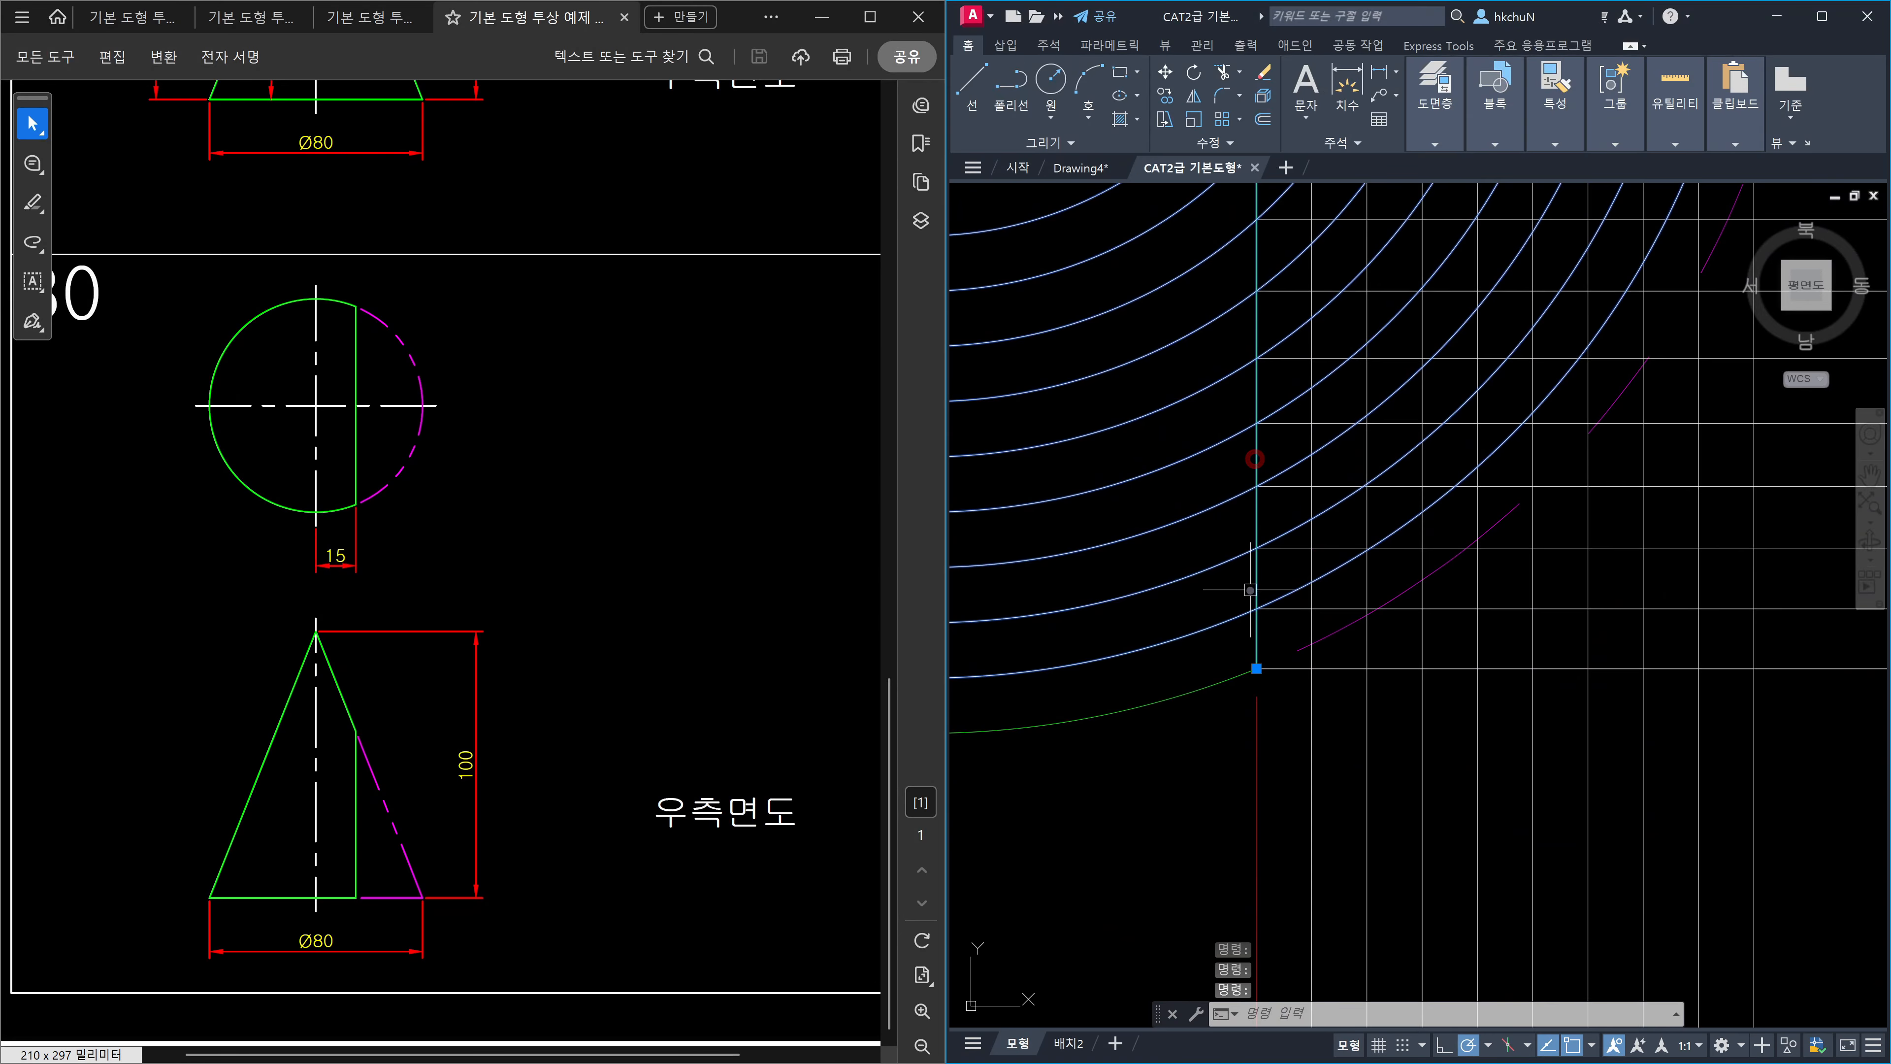
scroll(1308, 616, "down", 6)
middle_click_drag(1617, 794, 1059, 505)
scroll(1166, 552, "down", 2)
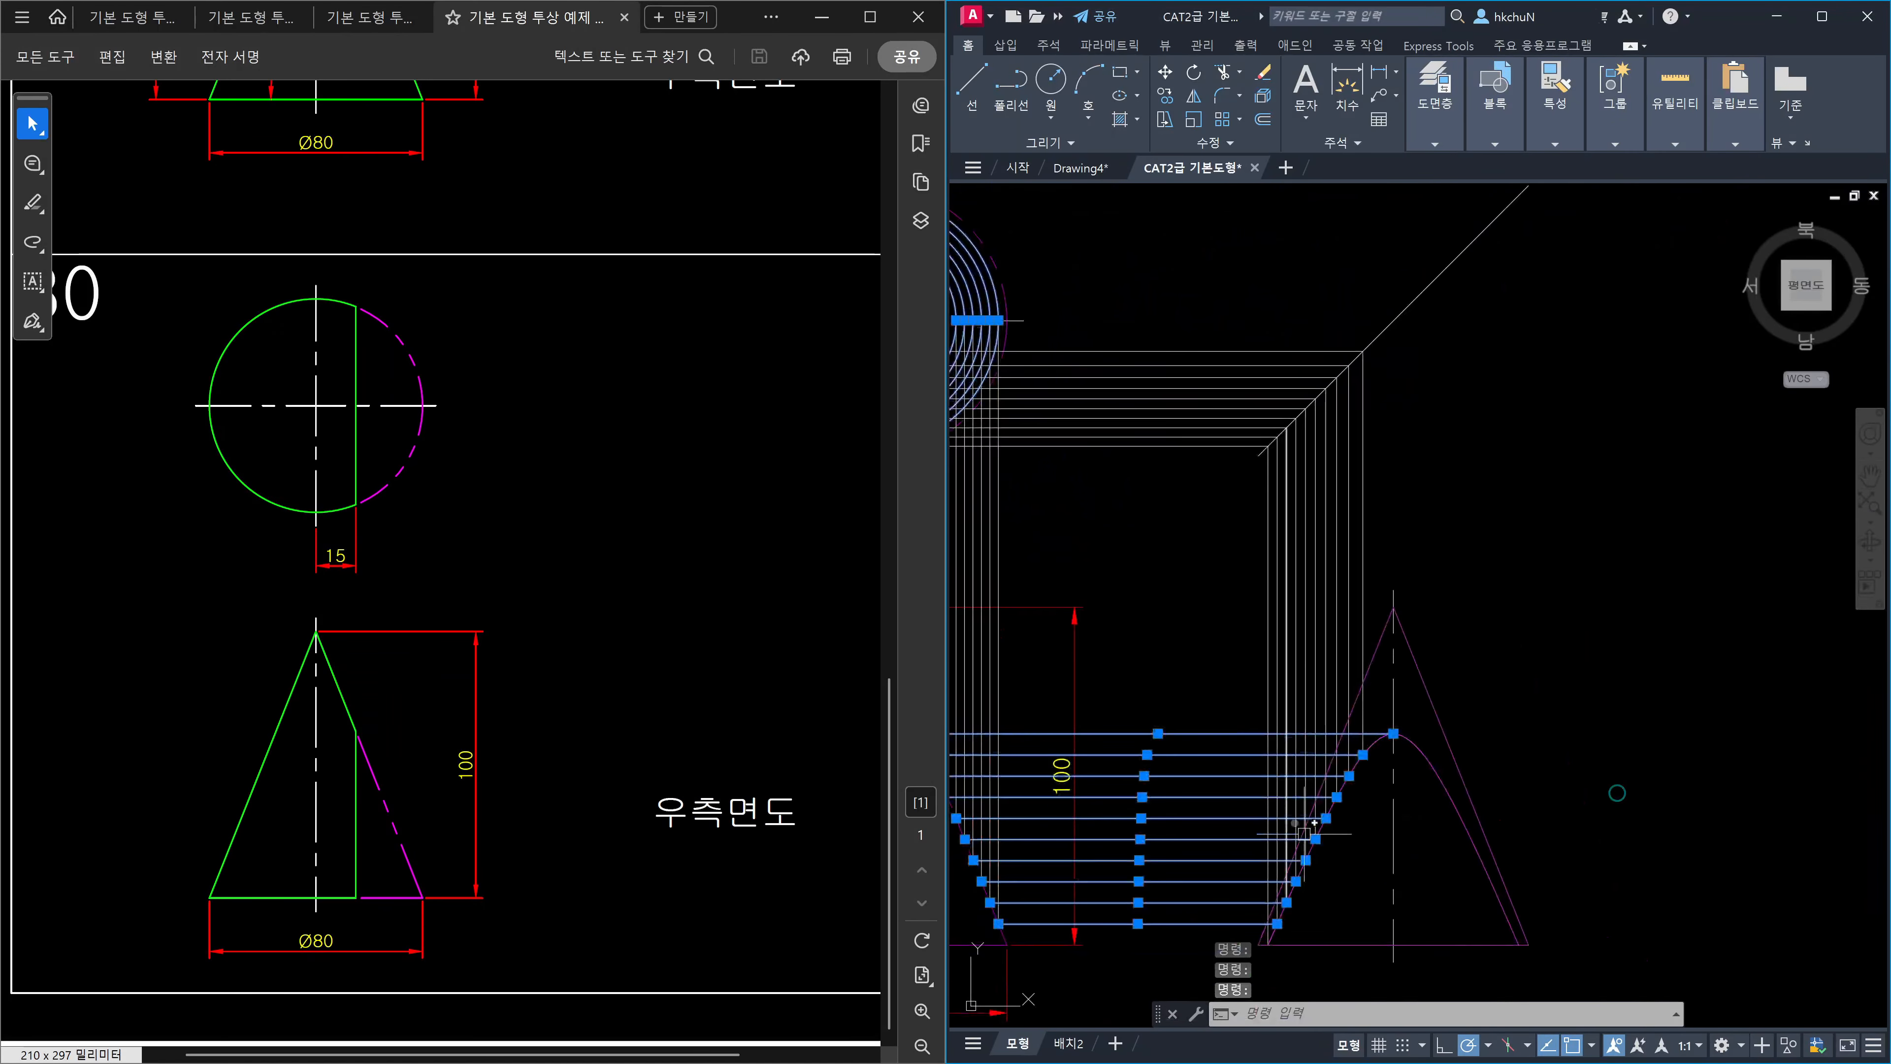
middle_click_drag(1306, 844, 1307, 607)
scroll(1278, 686, "up", 4)
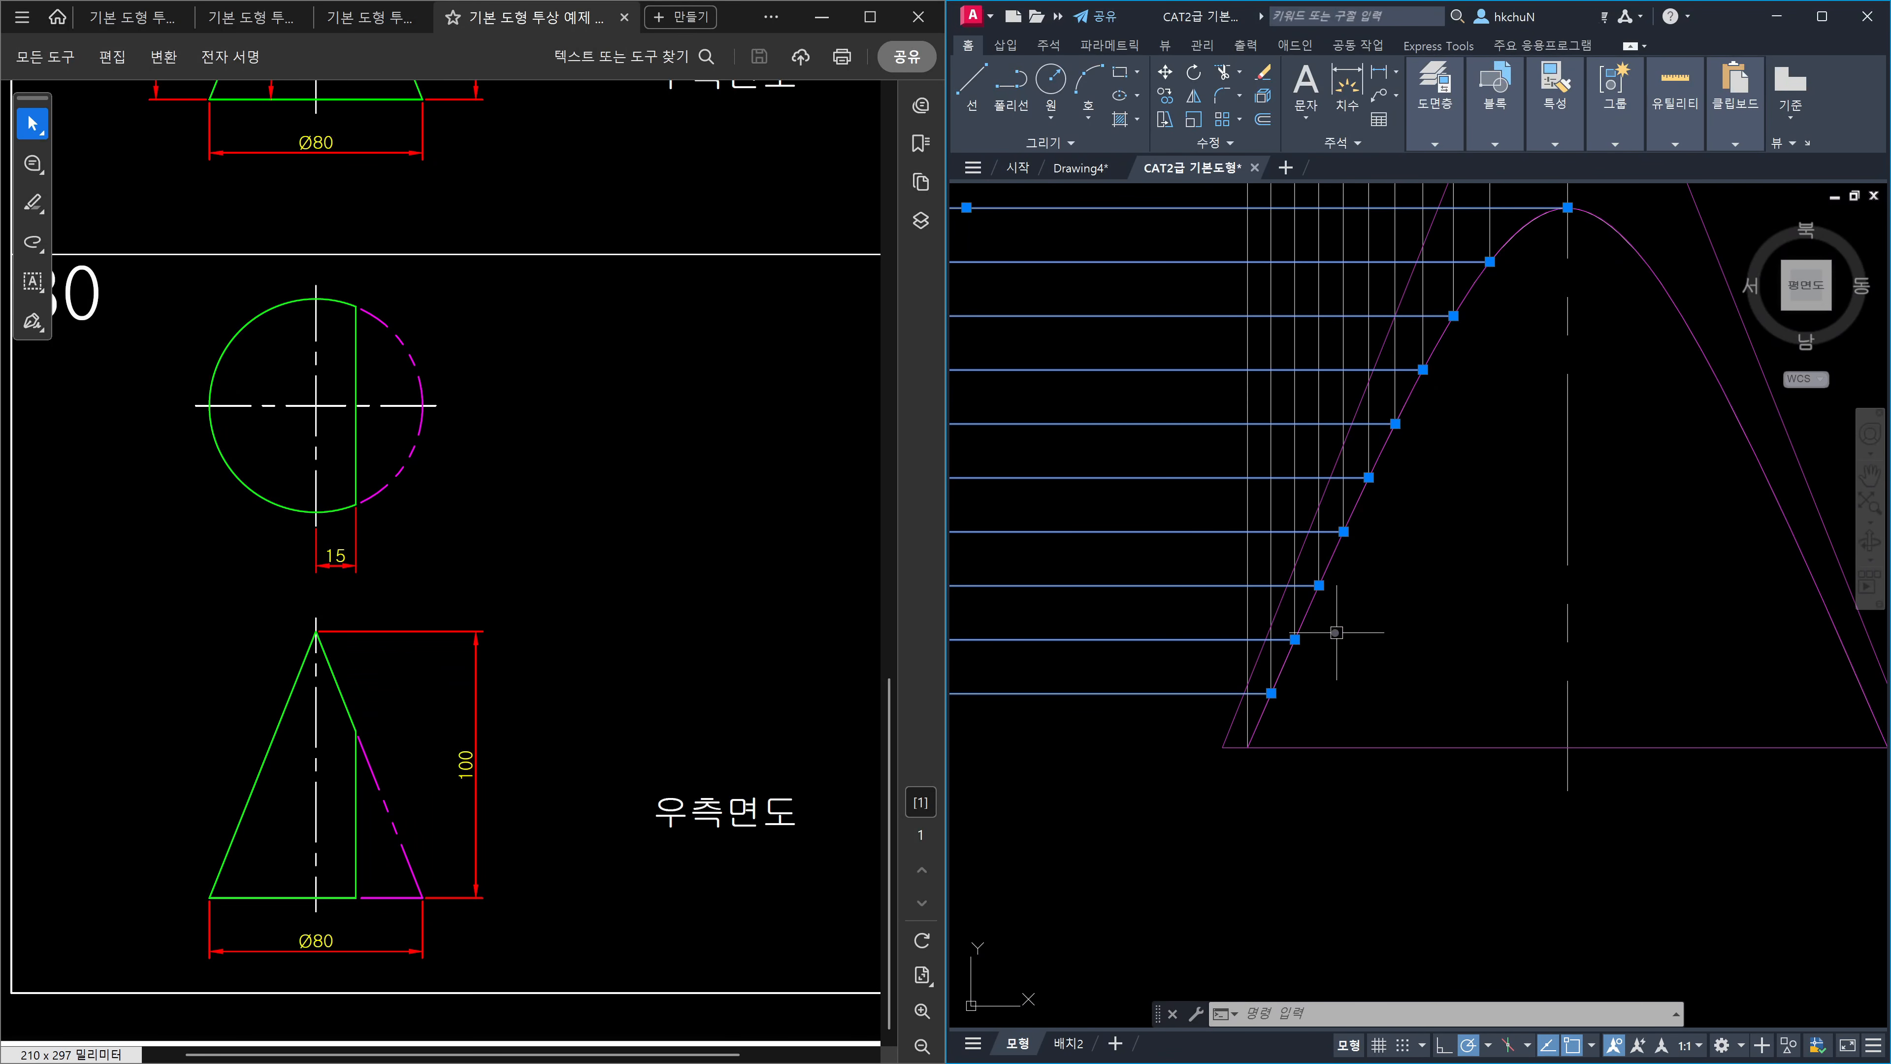
key("Escape")
scroll(1388, 661, "down", 1)
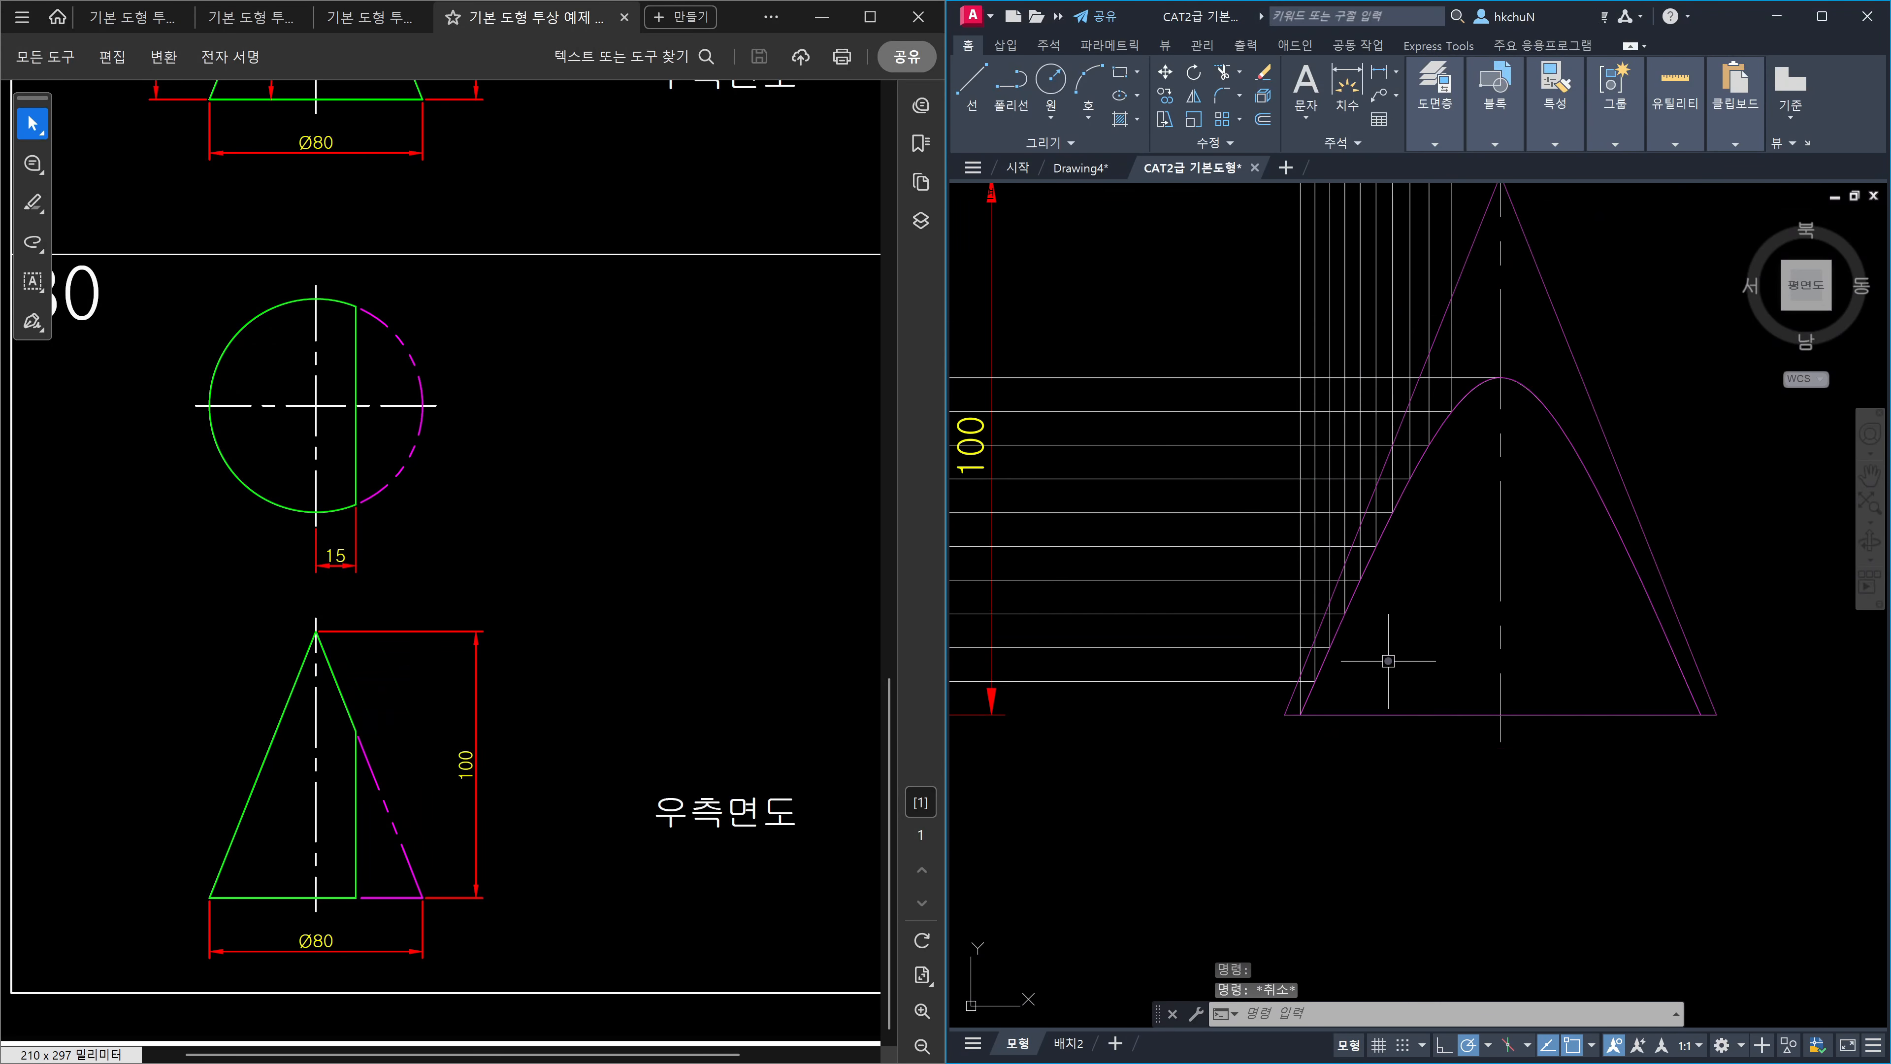
middle_click_drag(1612, 670, 1391, 700)
type("m")
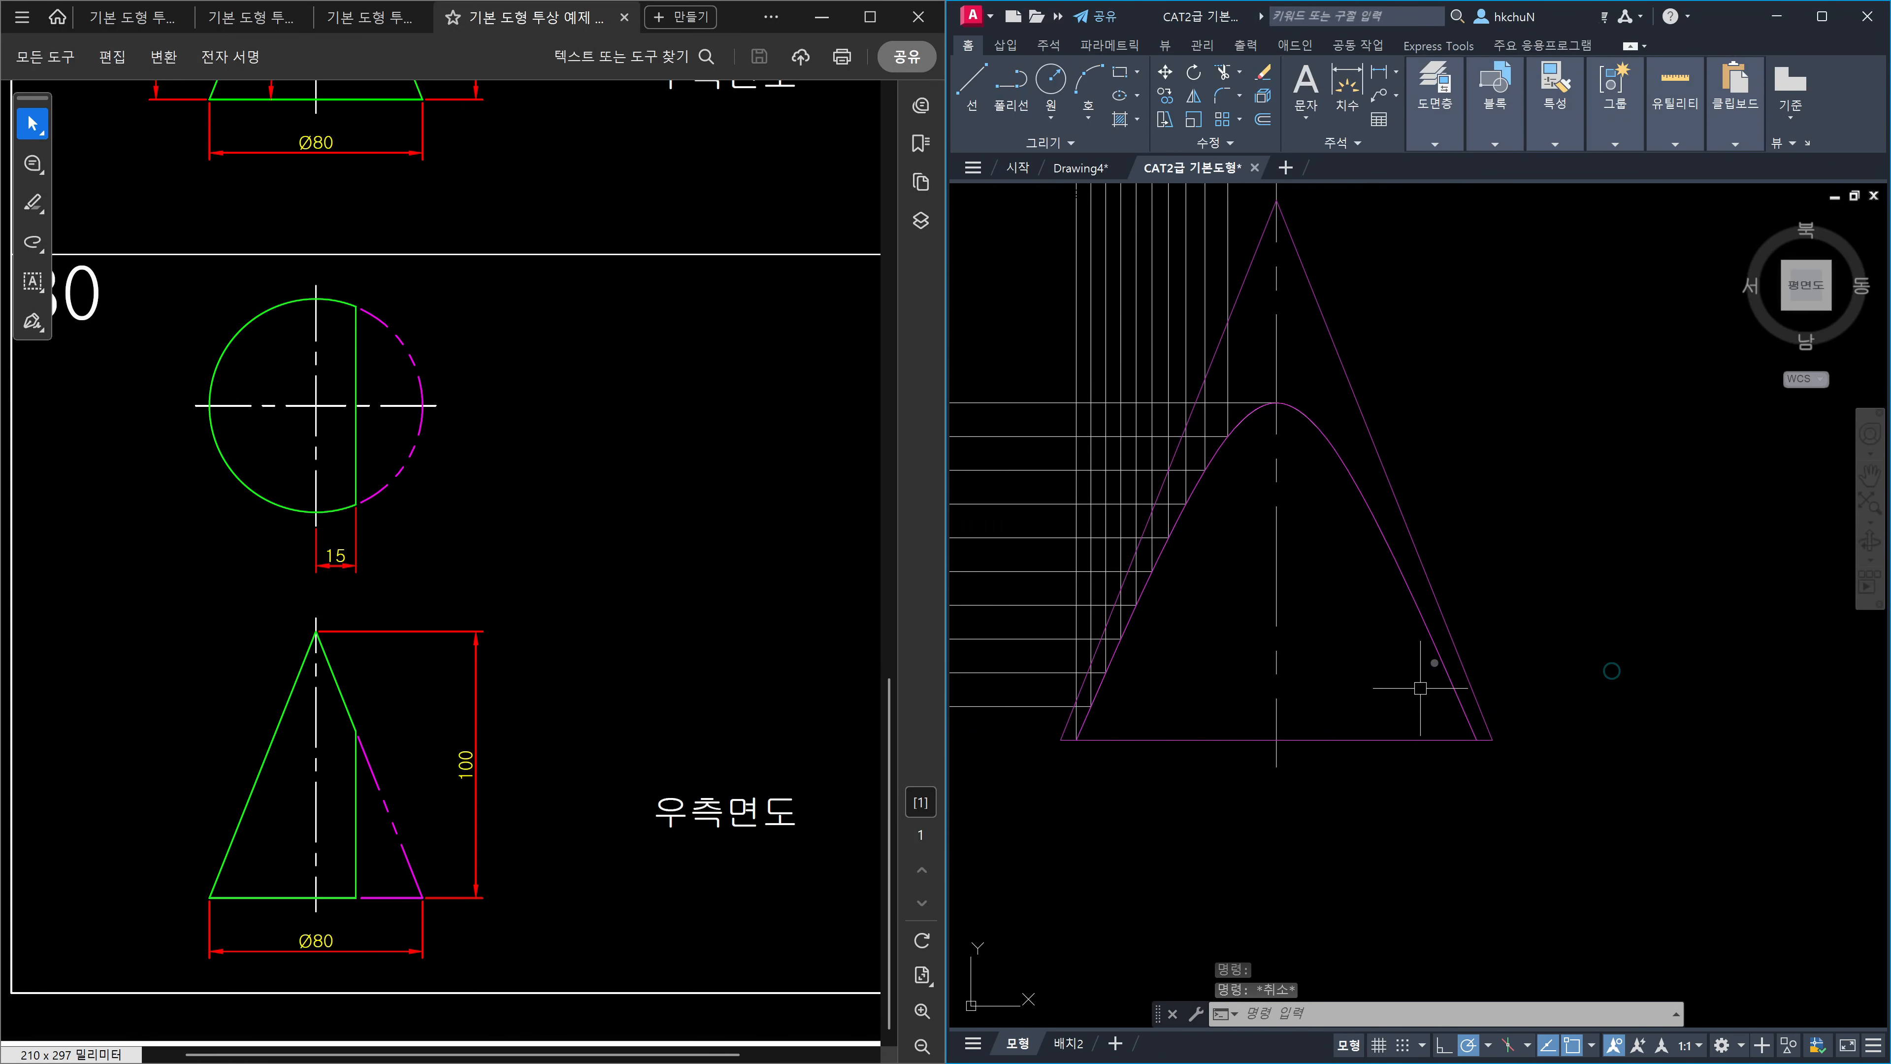
key("Return")
left_click(1448, 627)
key("Return")
left_click(1454, 841)
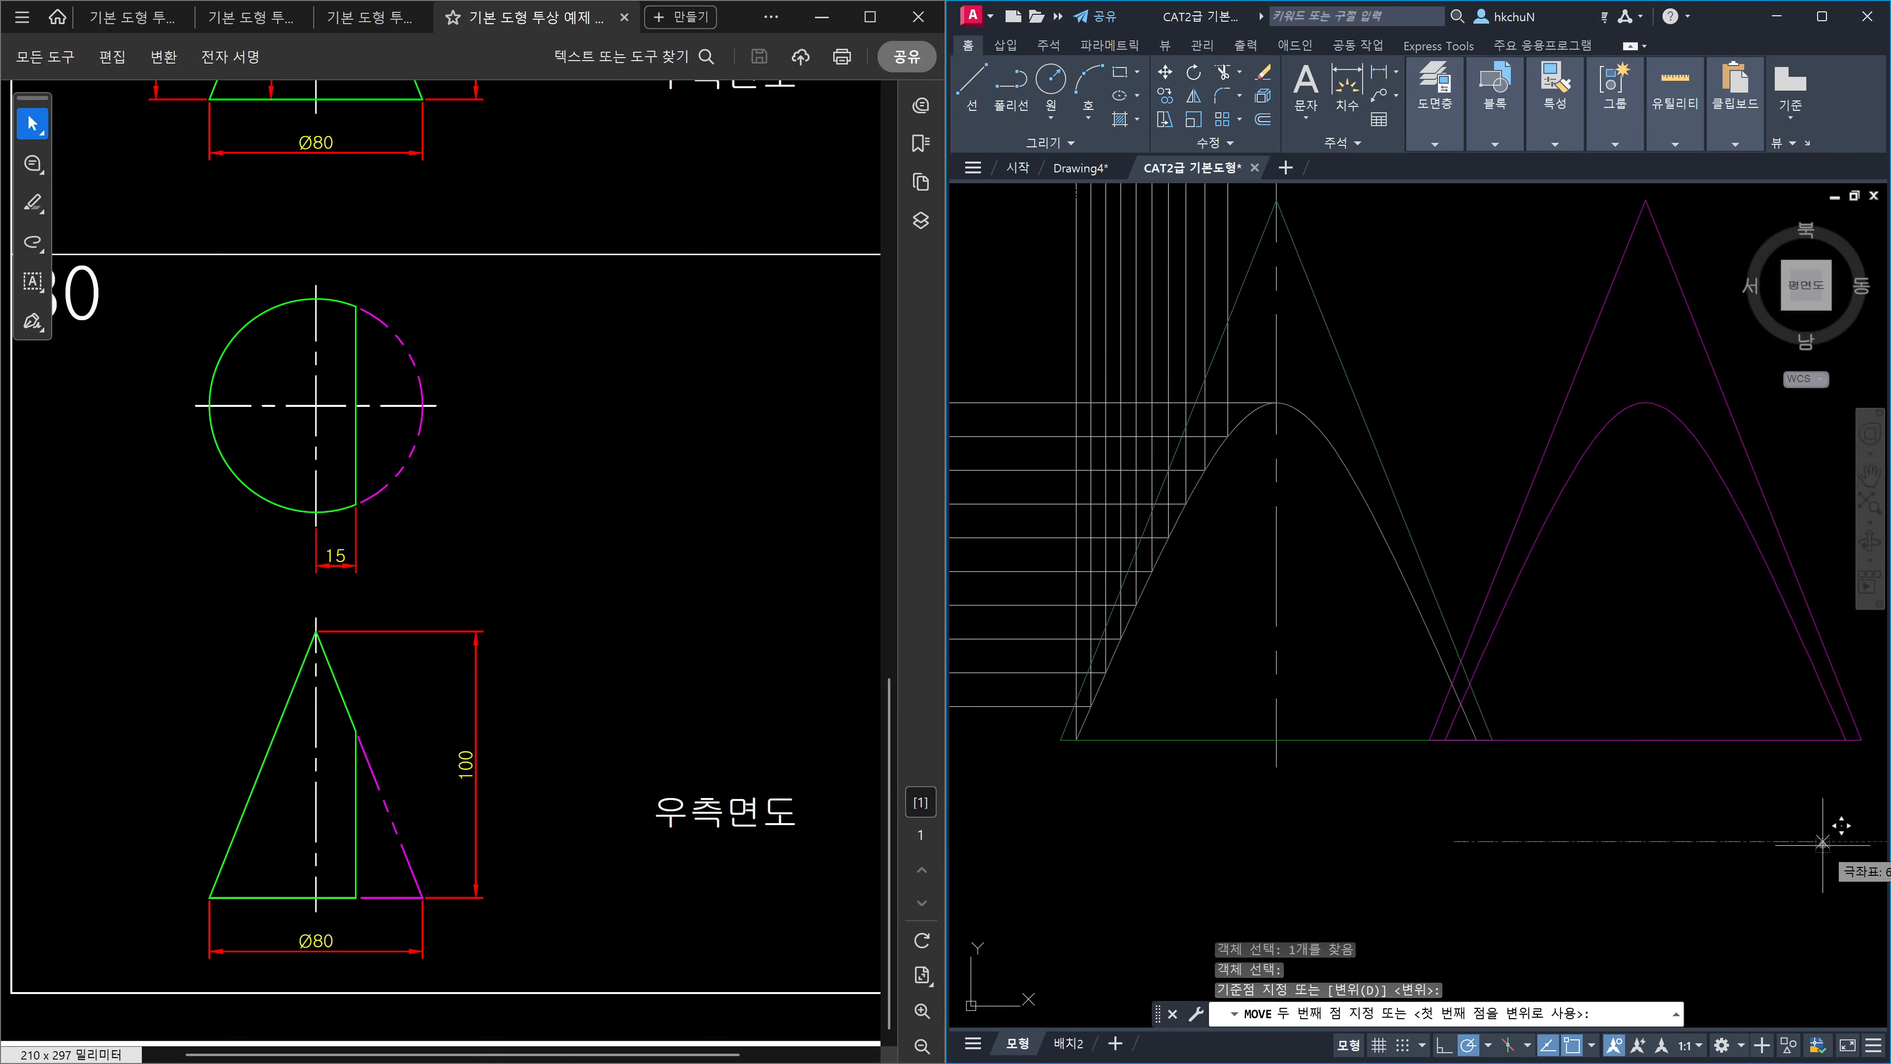
key("Escape")
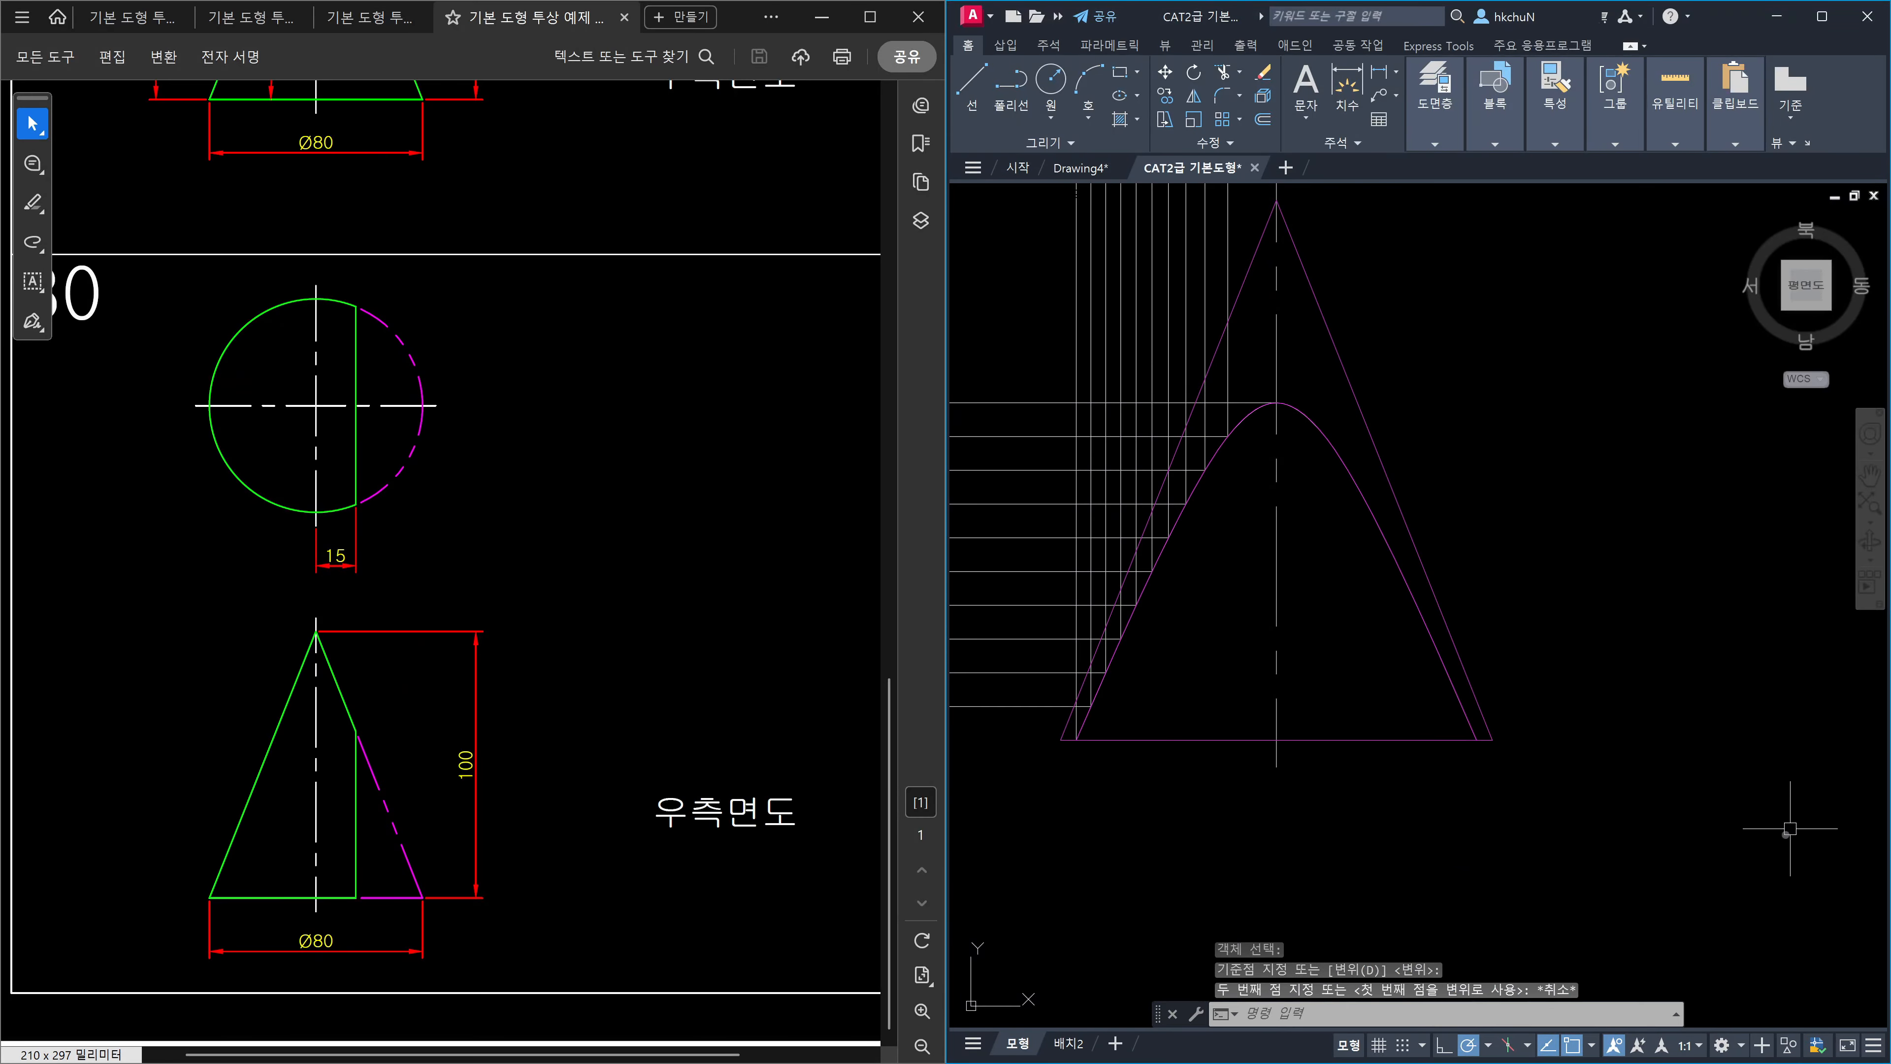
left_click(1393, 478)
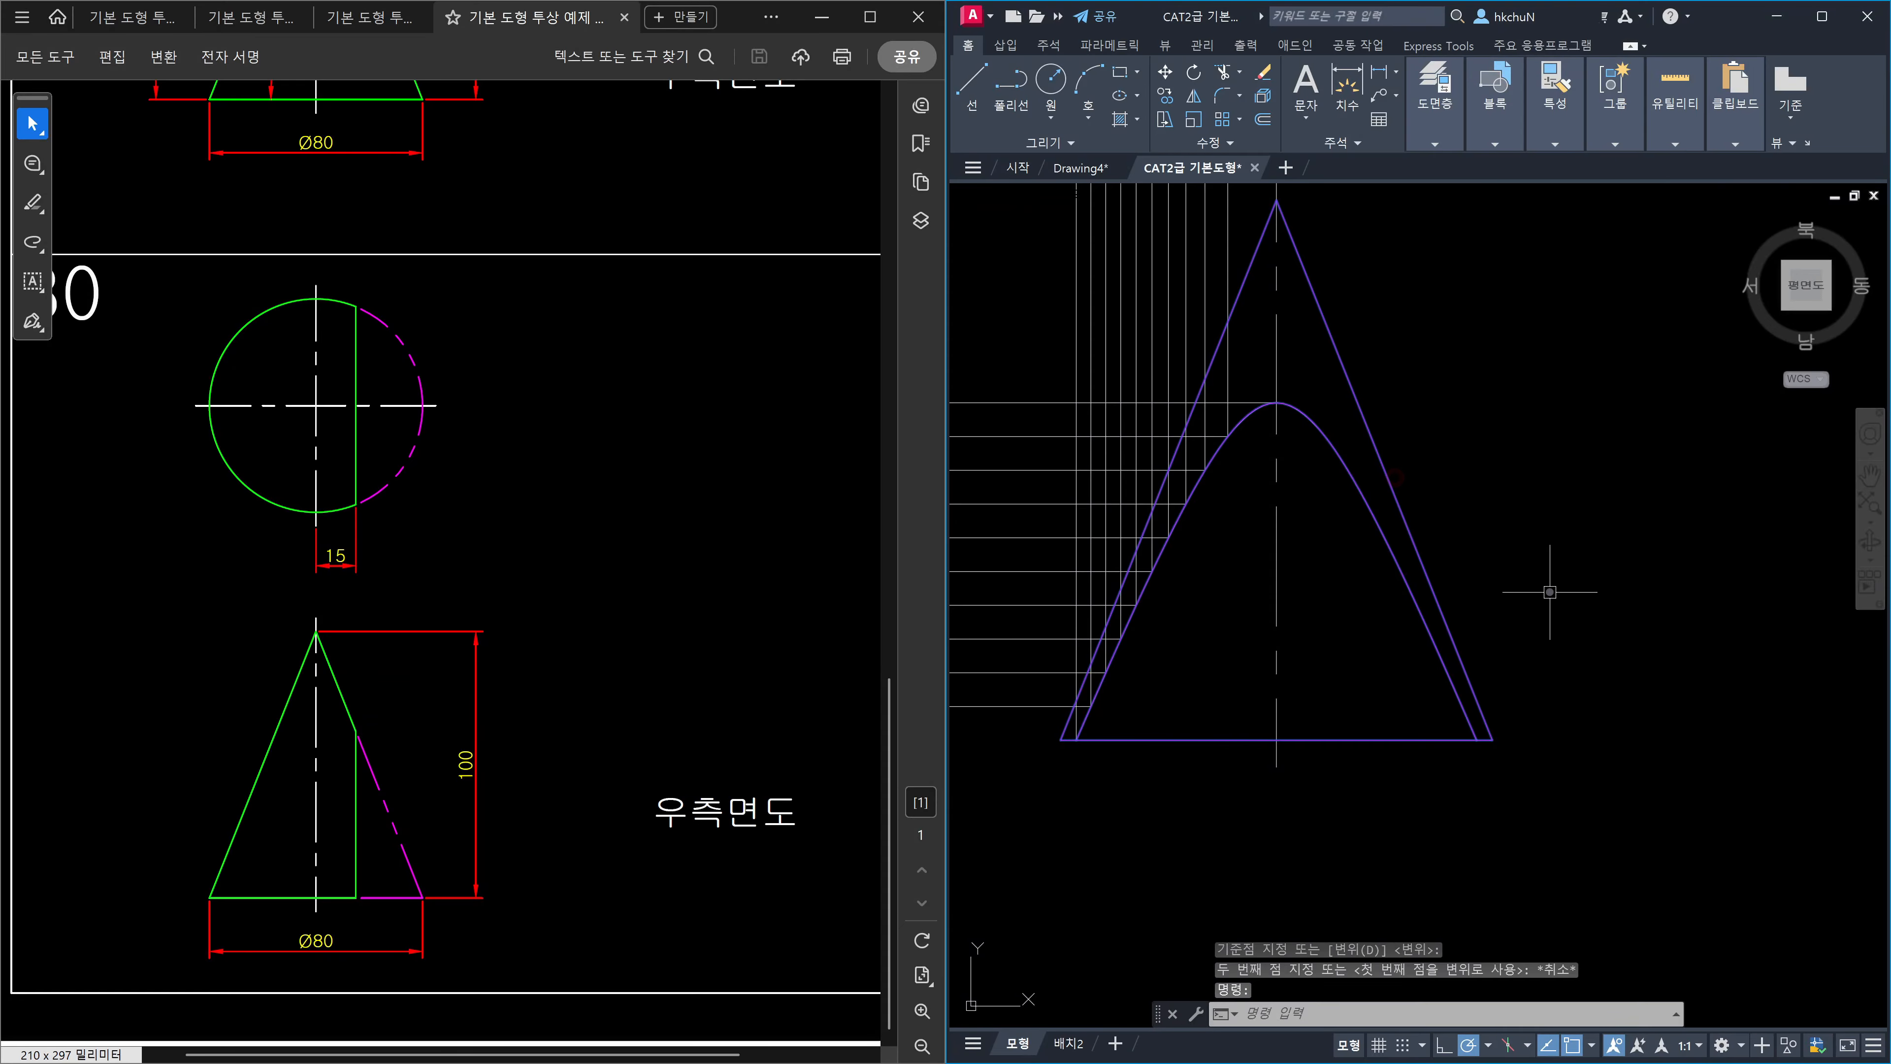
key("Escape")
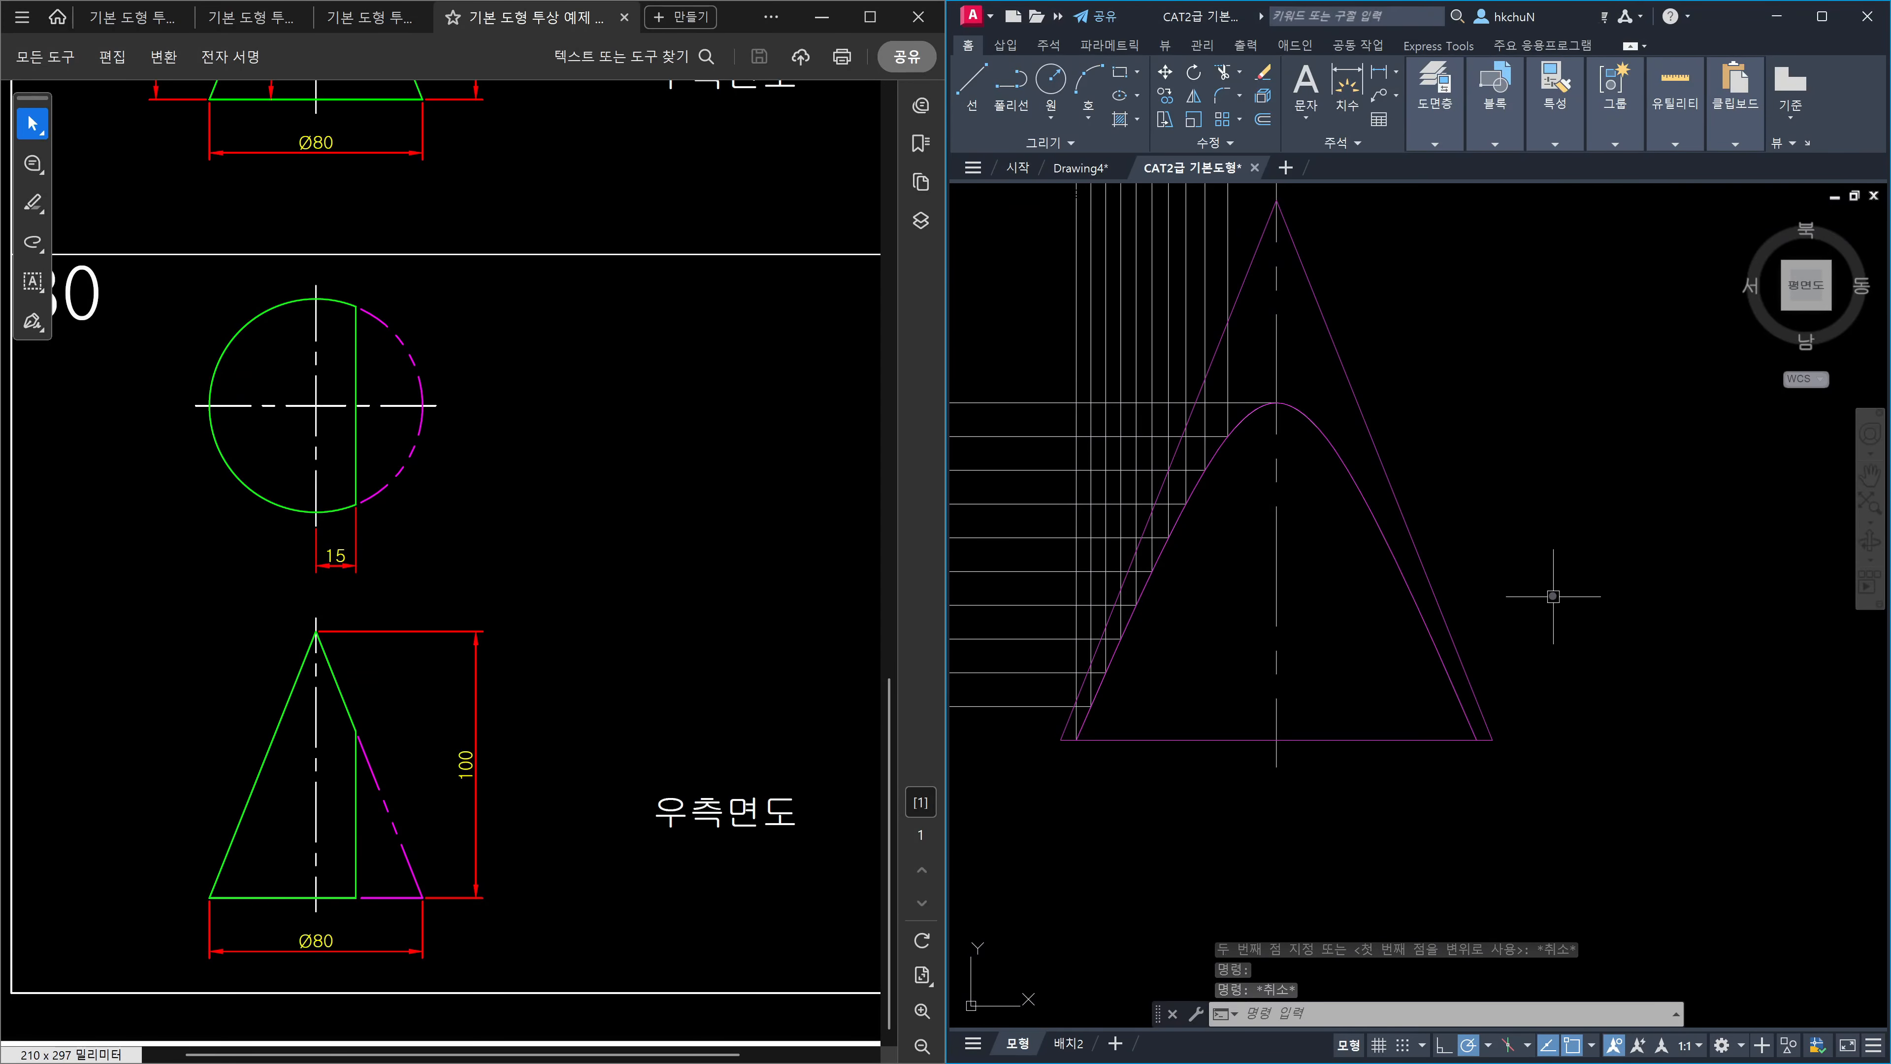
key("Escape")
Compare the white approximate curve with the magenta cut curve in the many-level solution, from the upper section points to the curve's peak.
scroll(1207, 469, "up", 7)
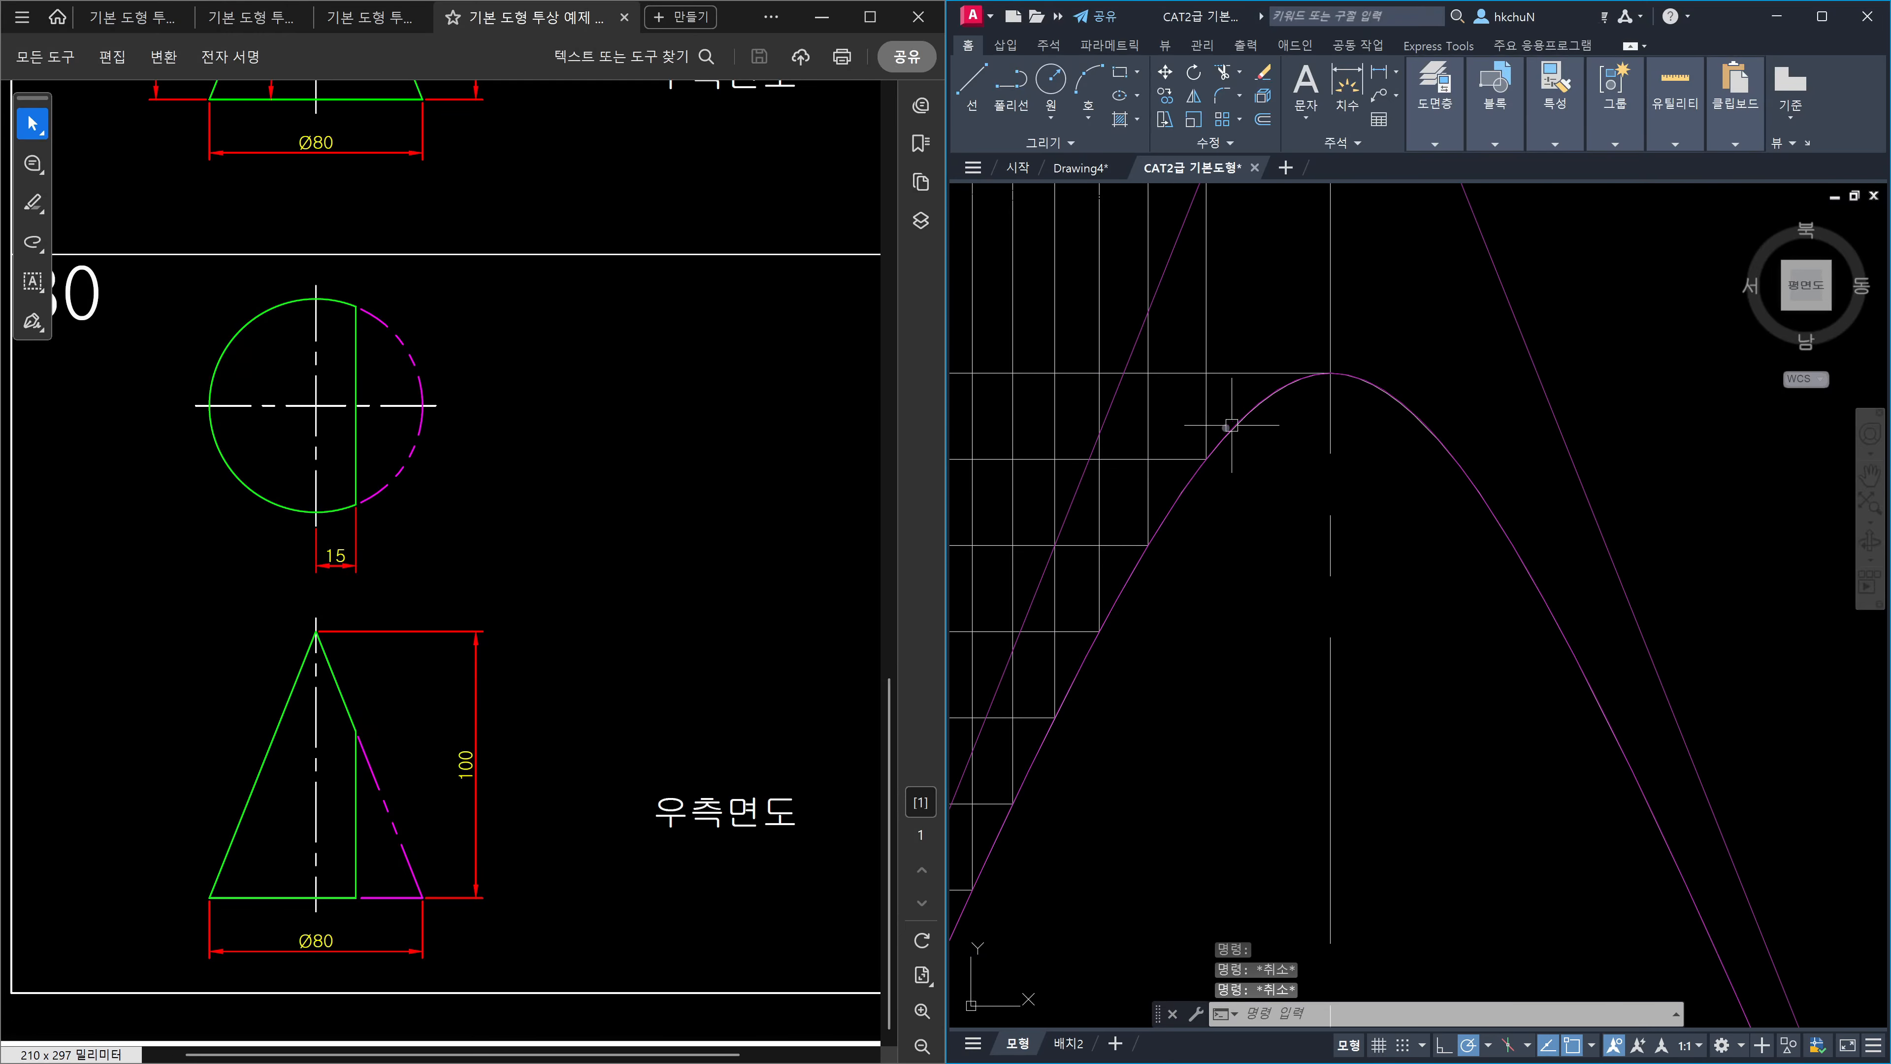
scroll(1201, 495, "up", 5)
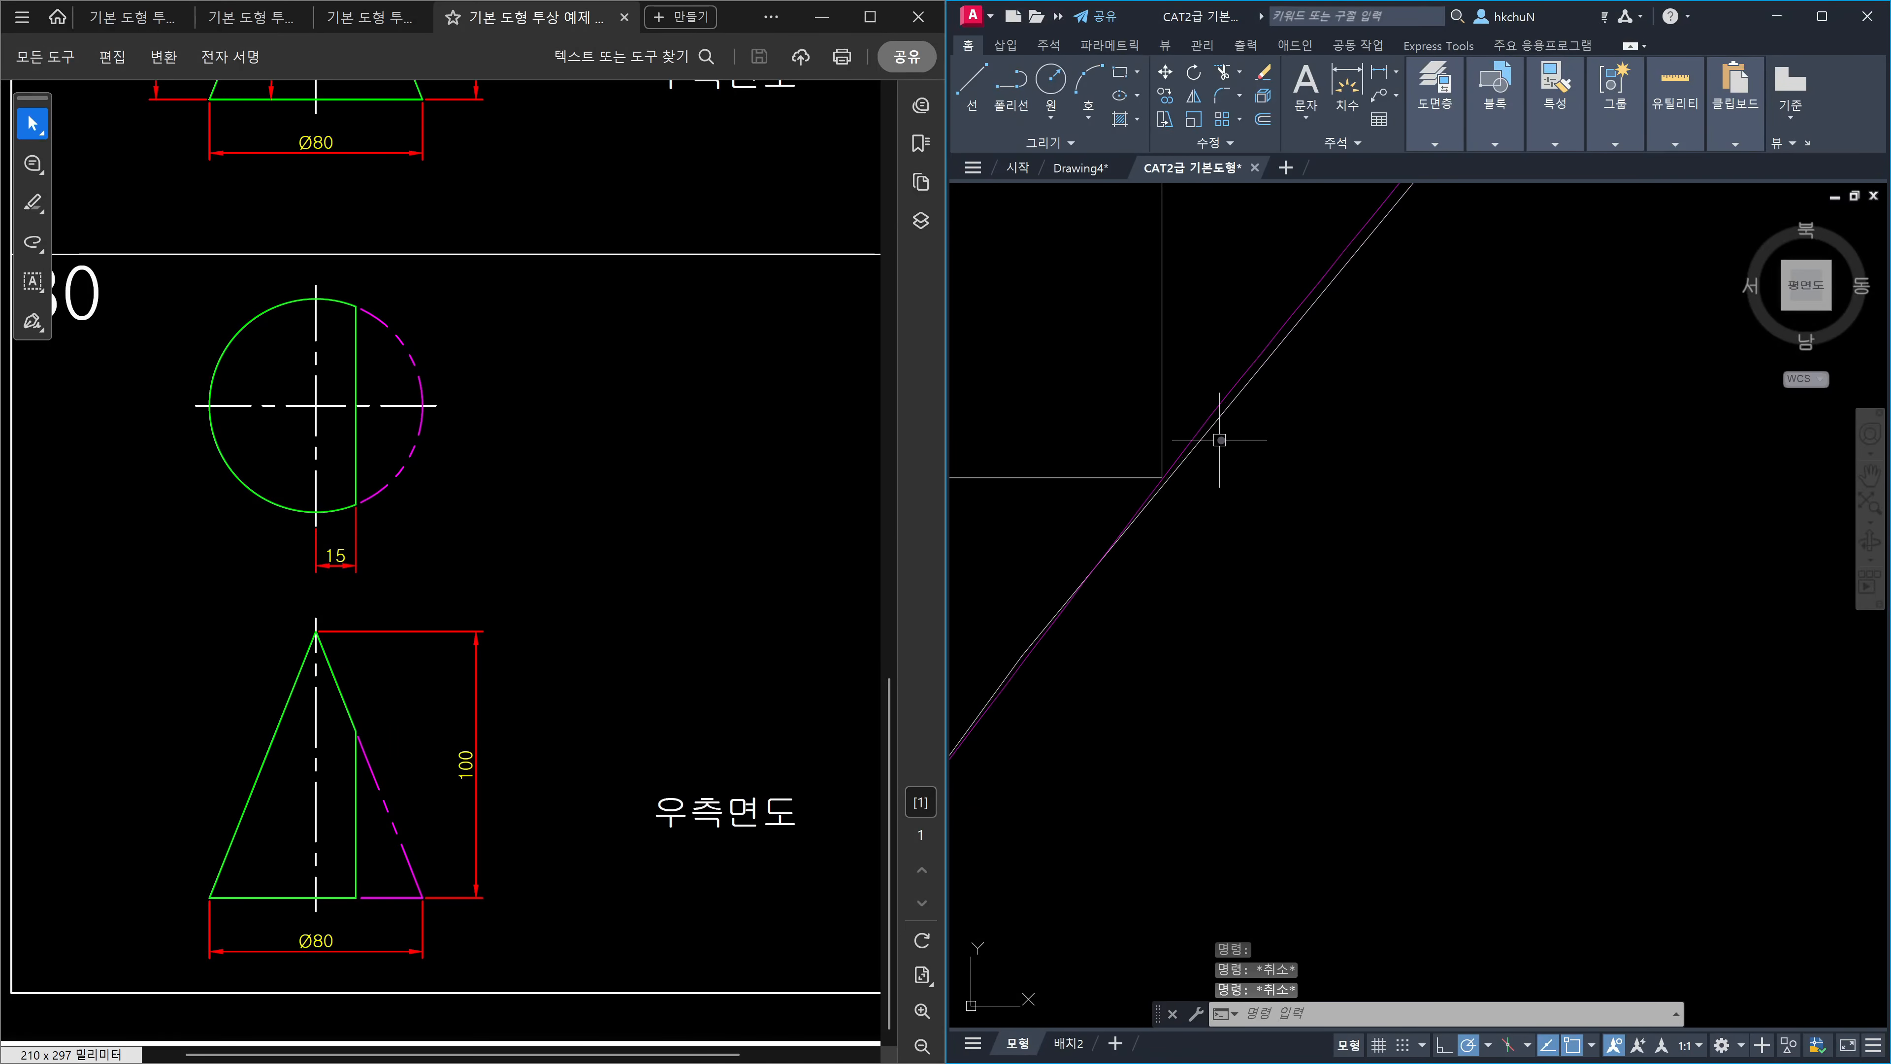
middle_click_drag(1460, 336, 1369, 606)
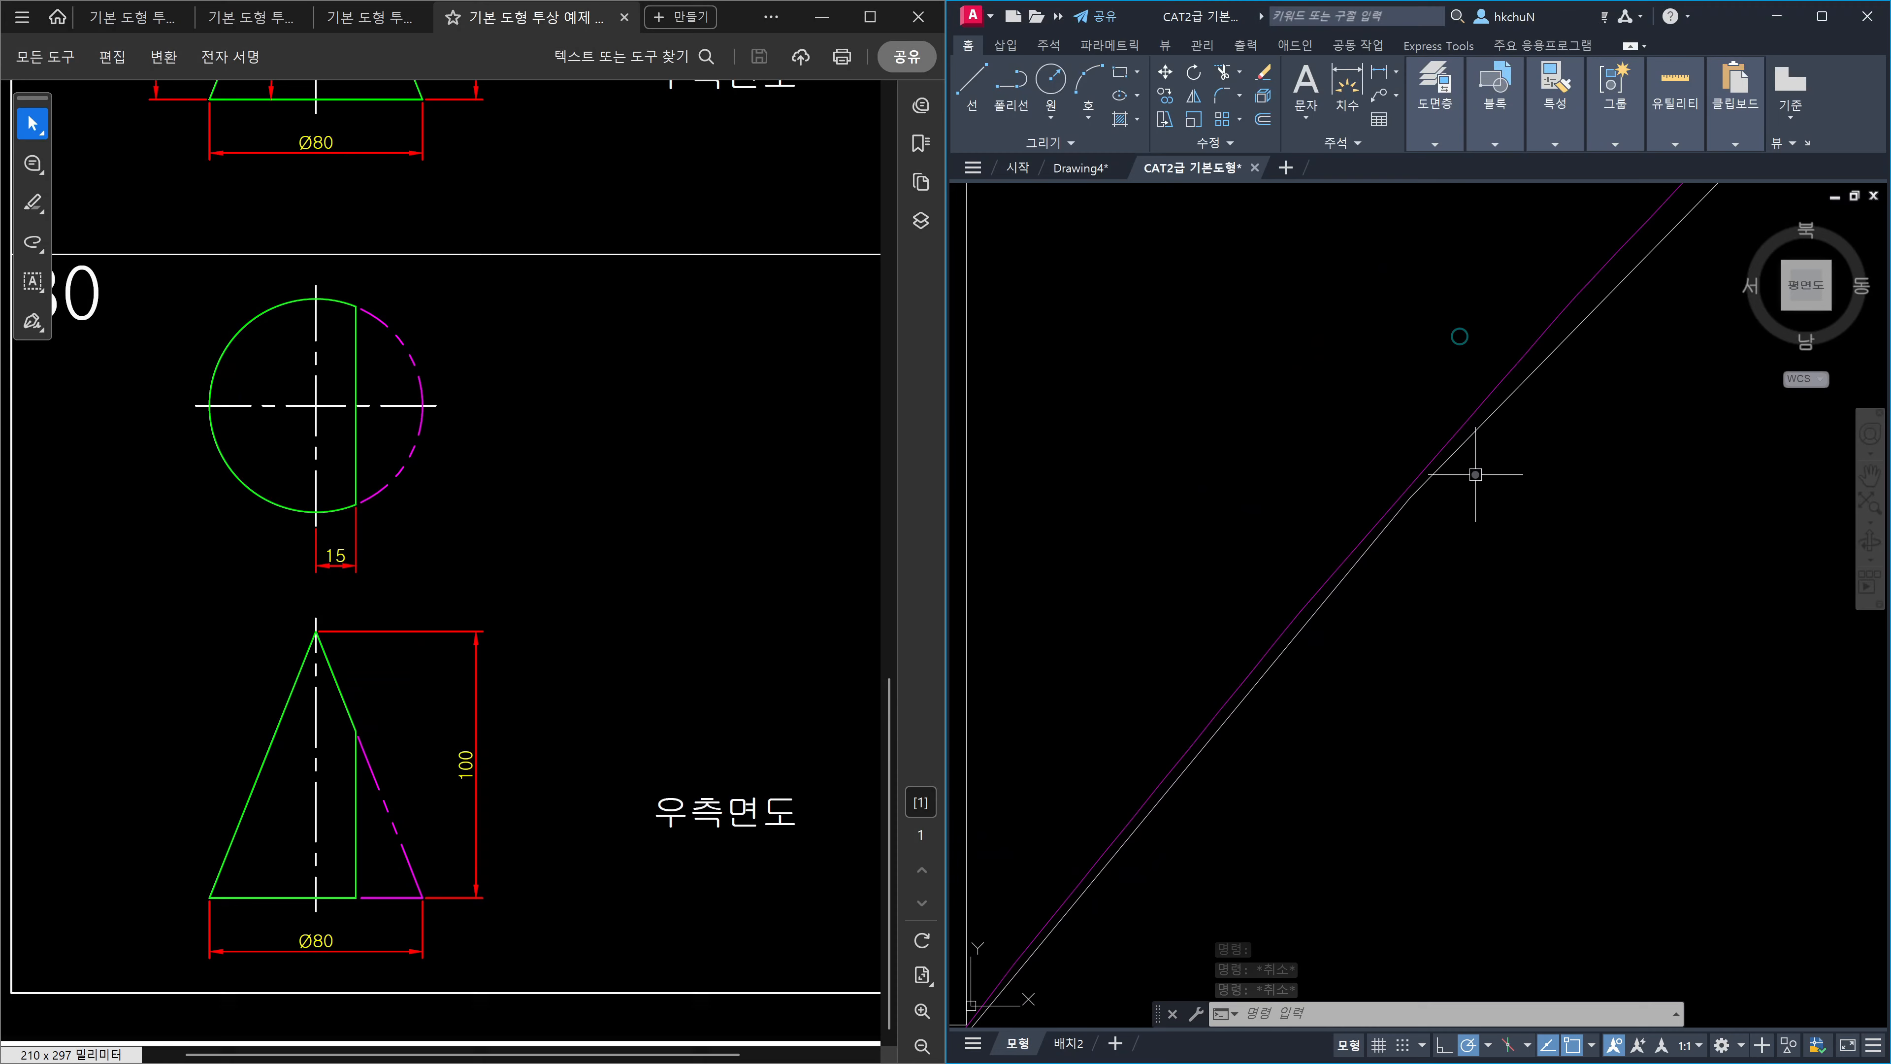
scroll(1475, 475, "down", 4)
middle_click_drag(1569, 407, 1456, 561)
scroll(1611, 426, "down", 2)
middle_click_drag(1661, 387, 1459, 547)
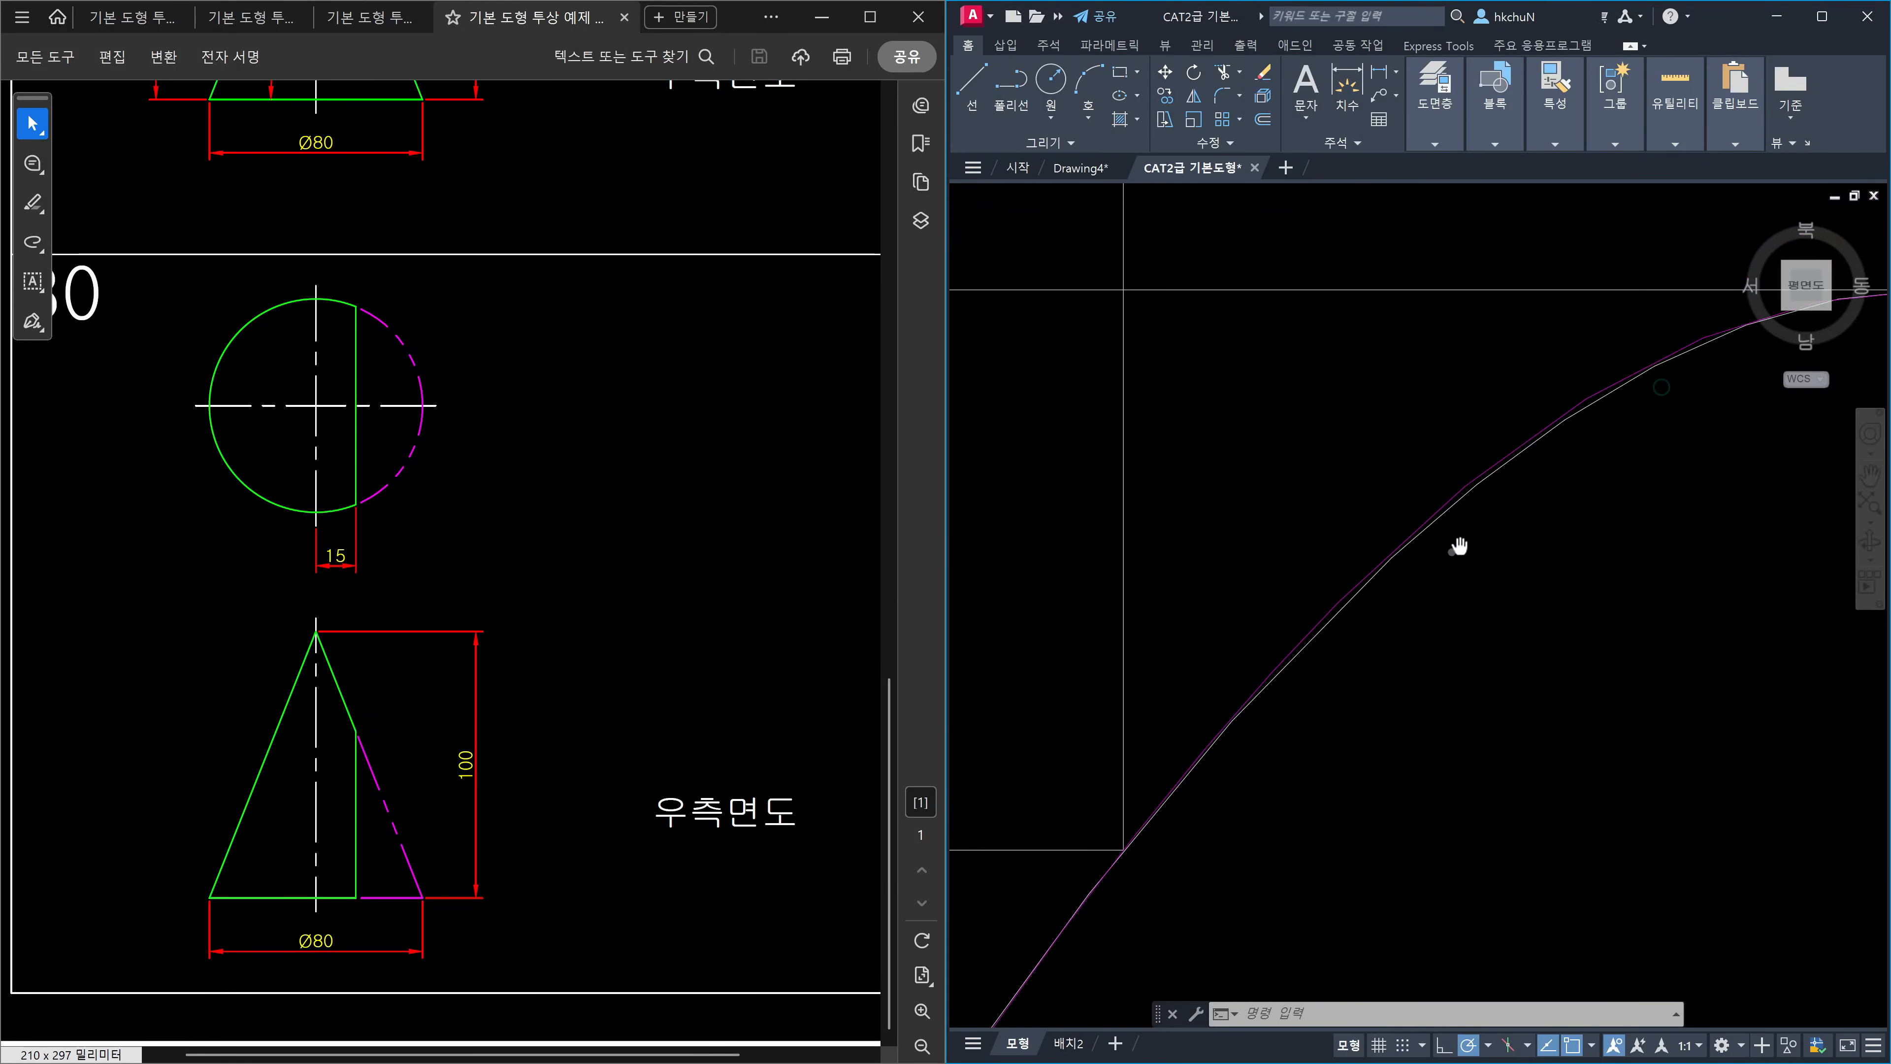
scroll(1540, 488, "down", 4)
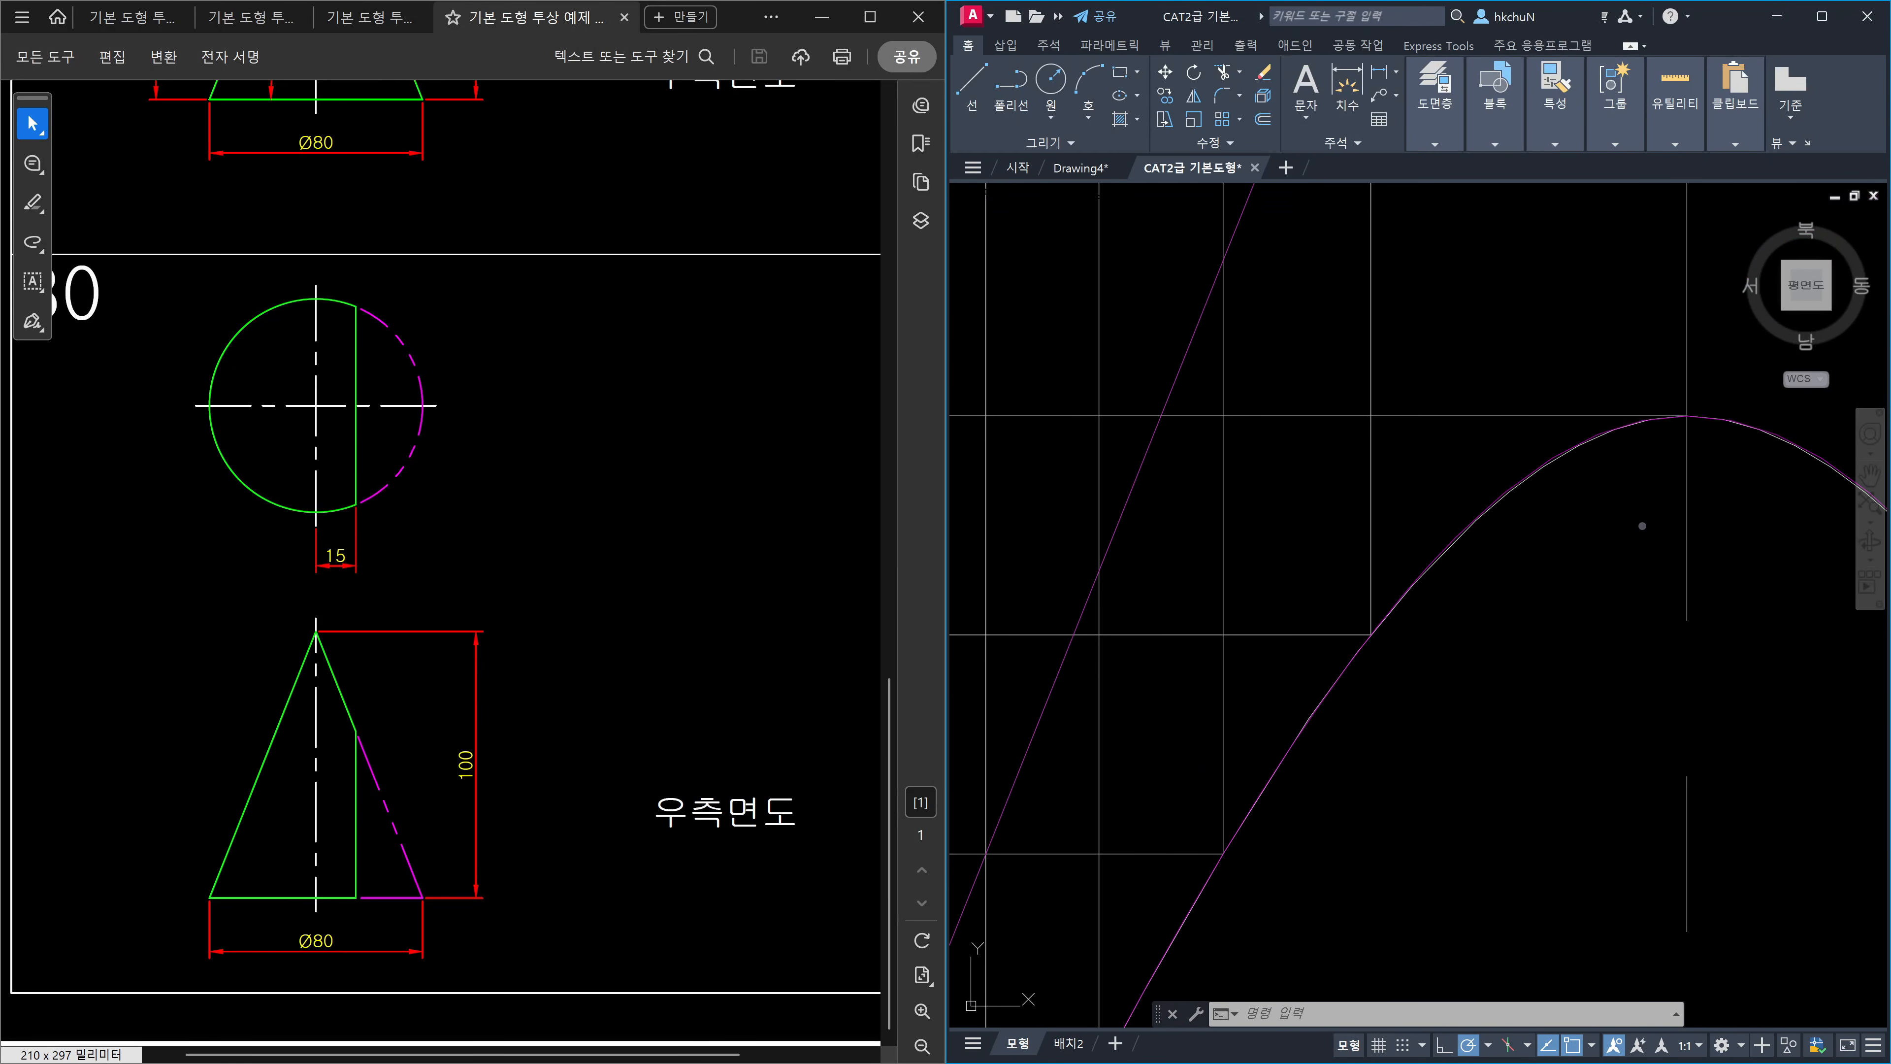
key("Escape")
key("Escape")
Examine the projection lines linking the plan, front and side views in the solution with many section levels.
scroll(1617, 586, "down", 3)
scroll(1426, 760, "down", 3)
scroll(1426, 760, "down", 1)
scroll(1334, 789, "up", 3)
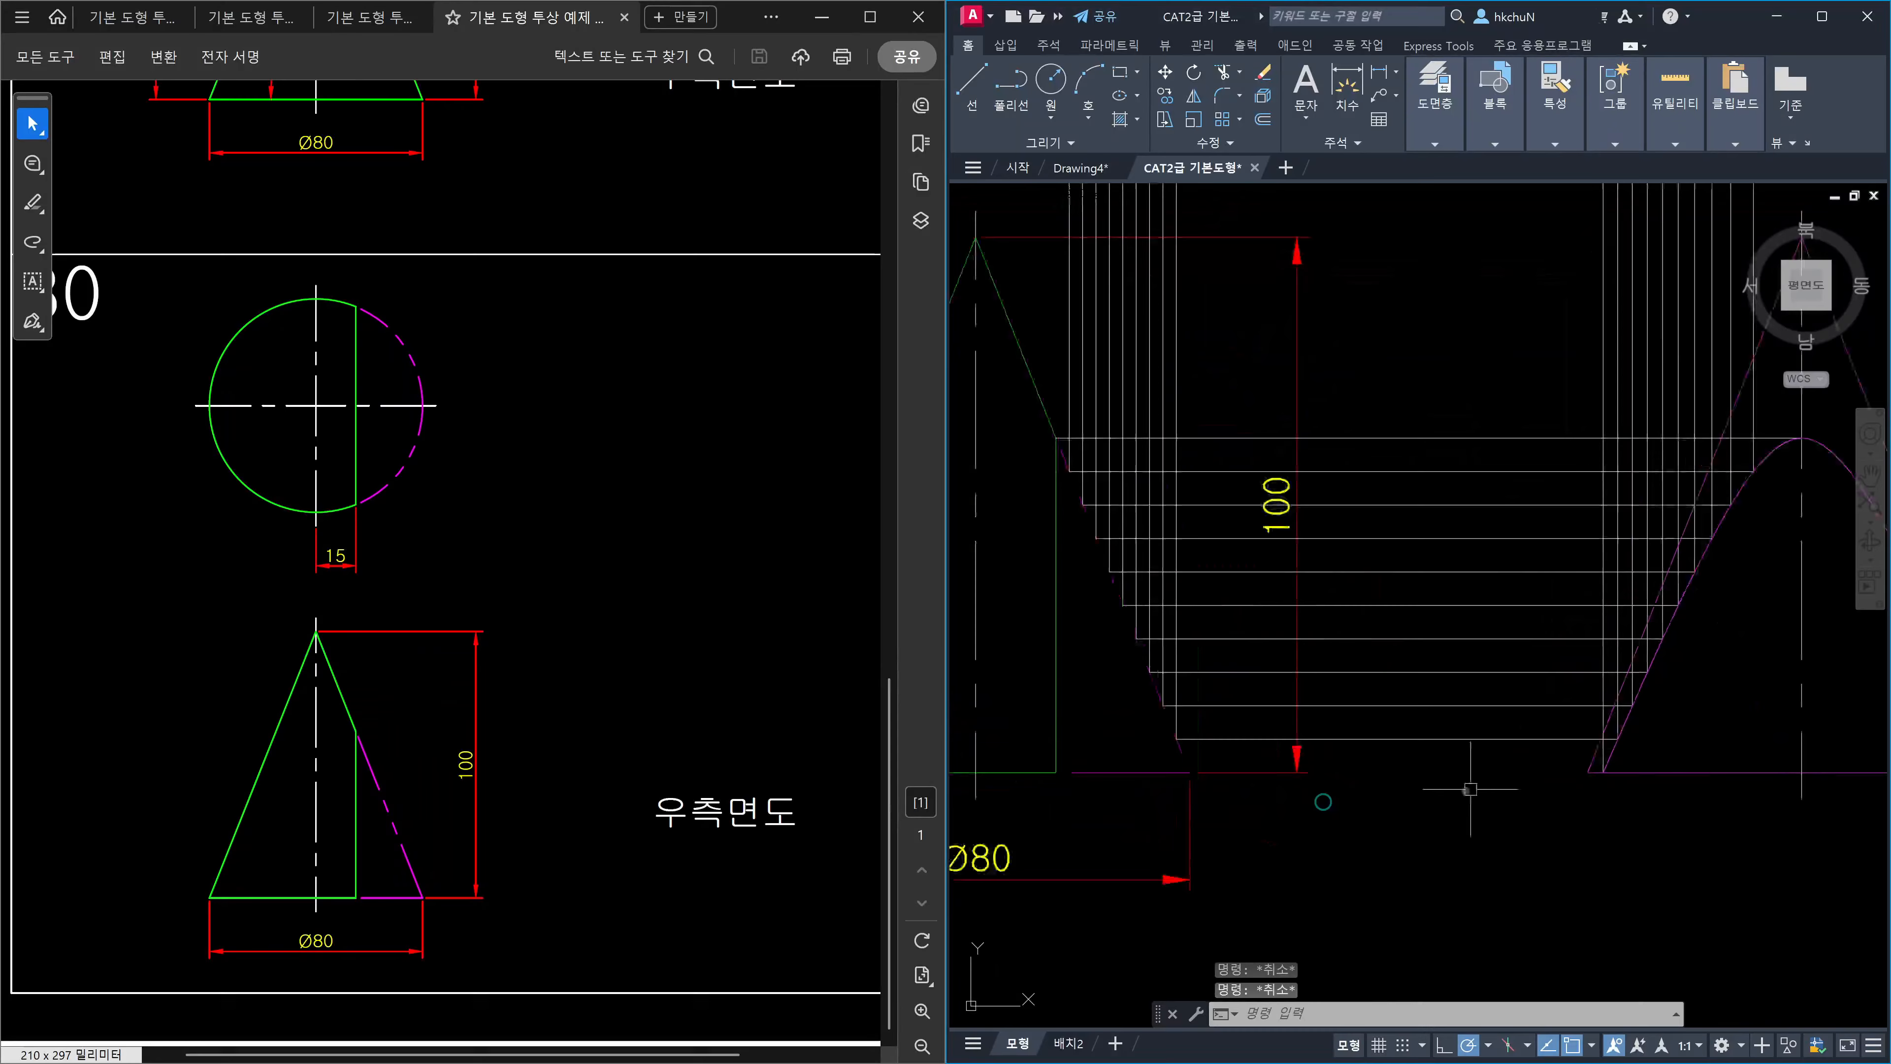
left_click(1474, 796)
left_click(1390, 389)
key("Escape")
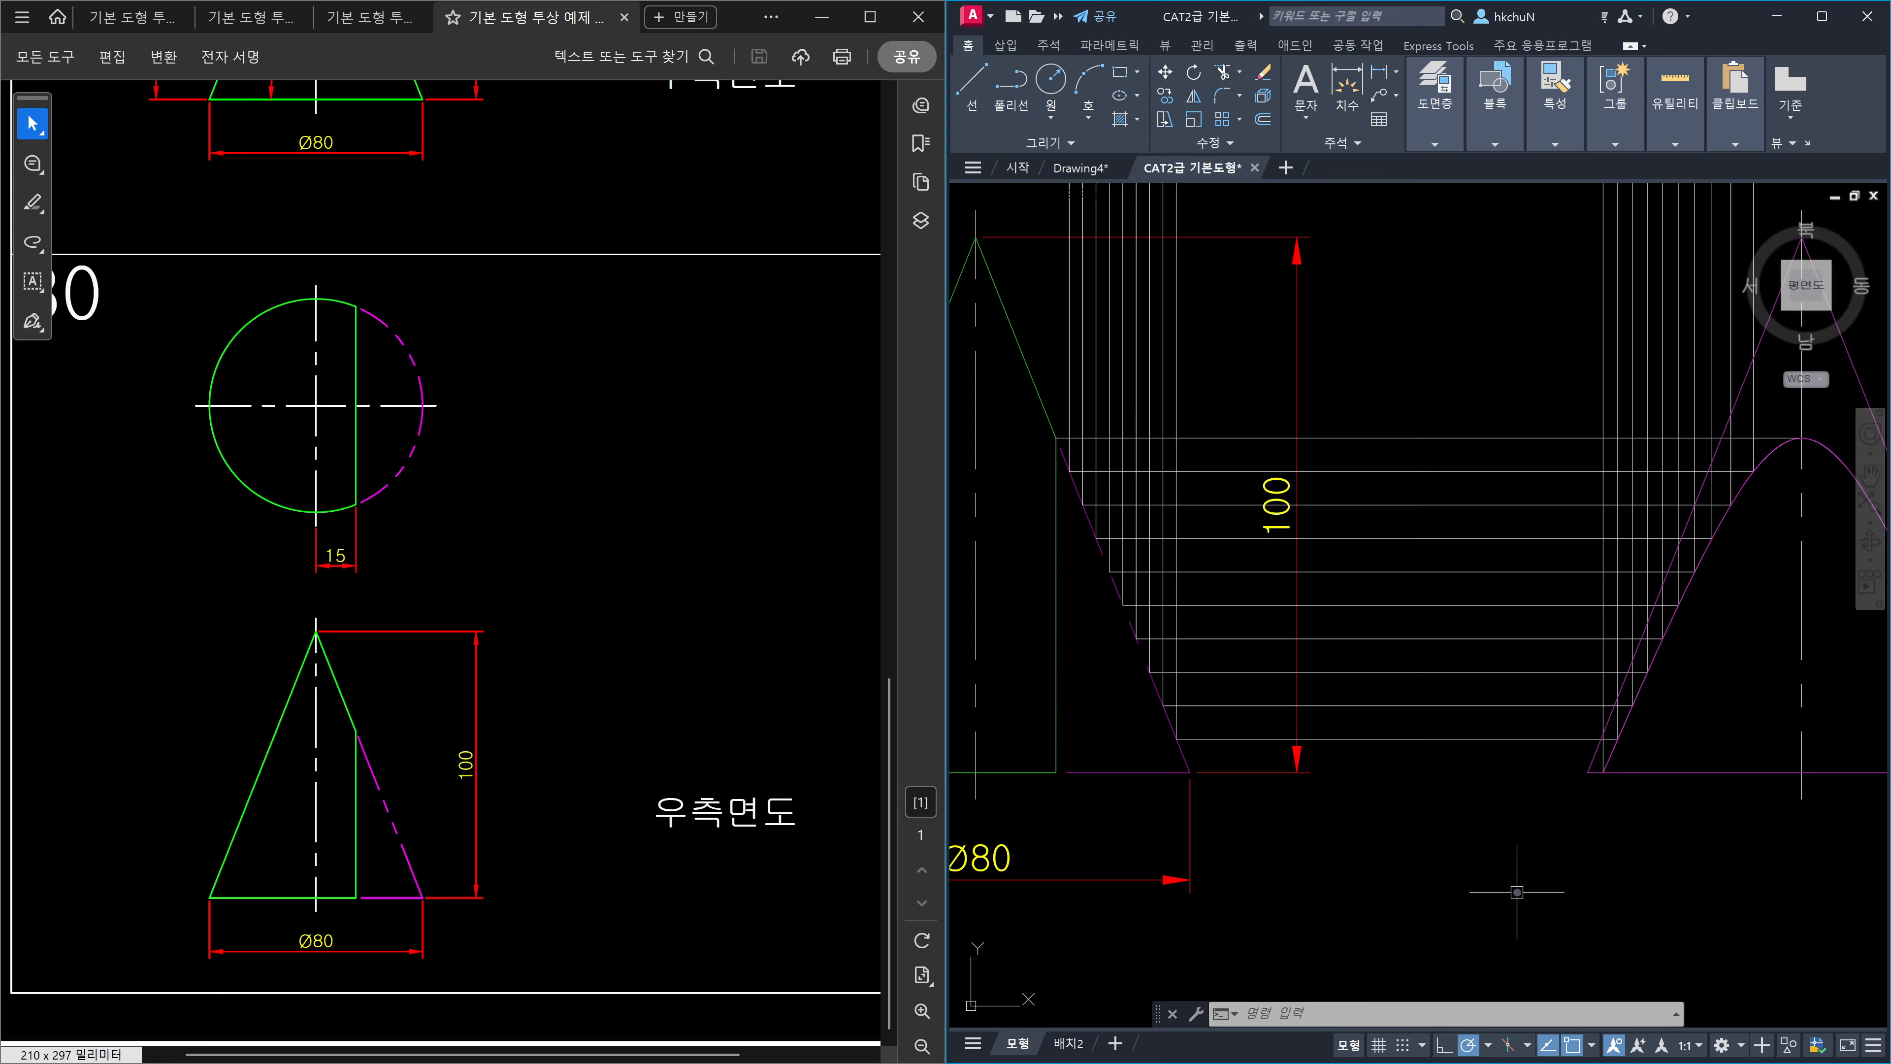
scroll(1593, 808, "down", 2)
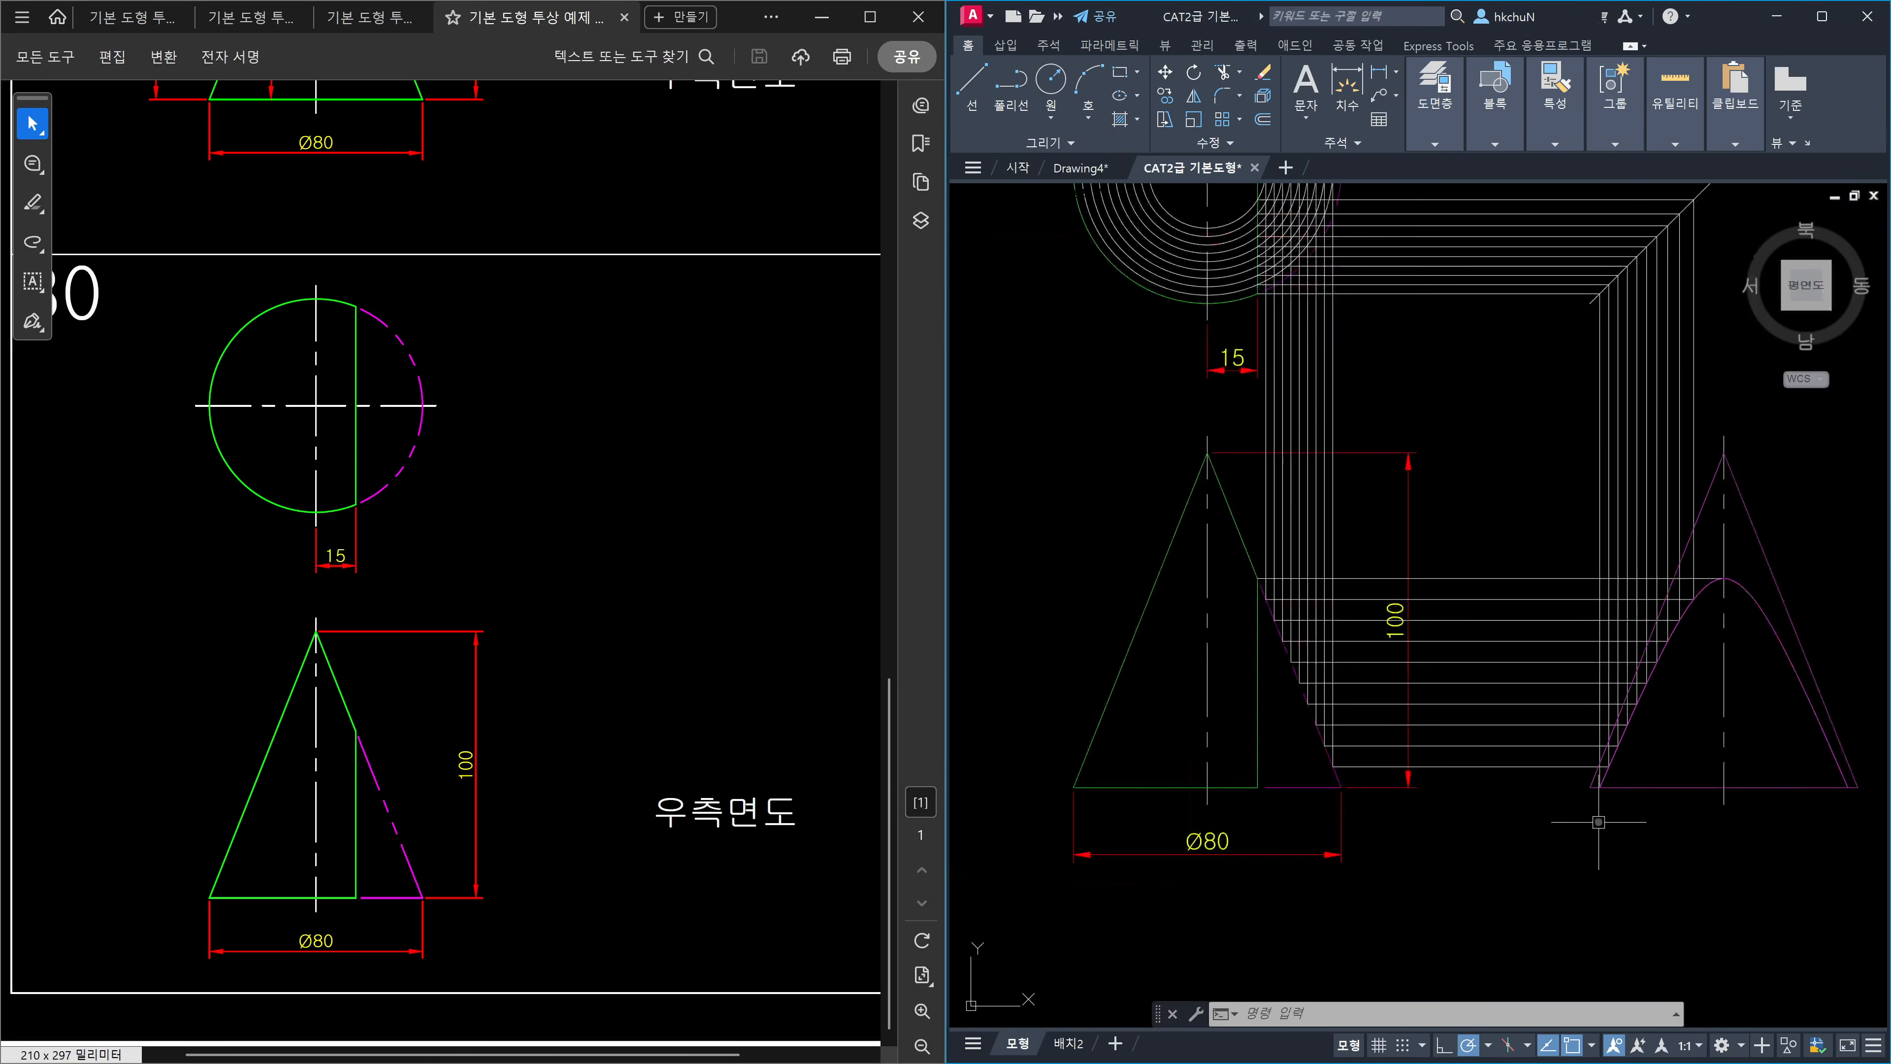
scroll(1598, 821, "down", 2)
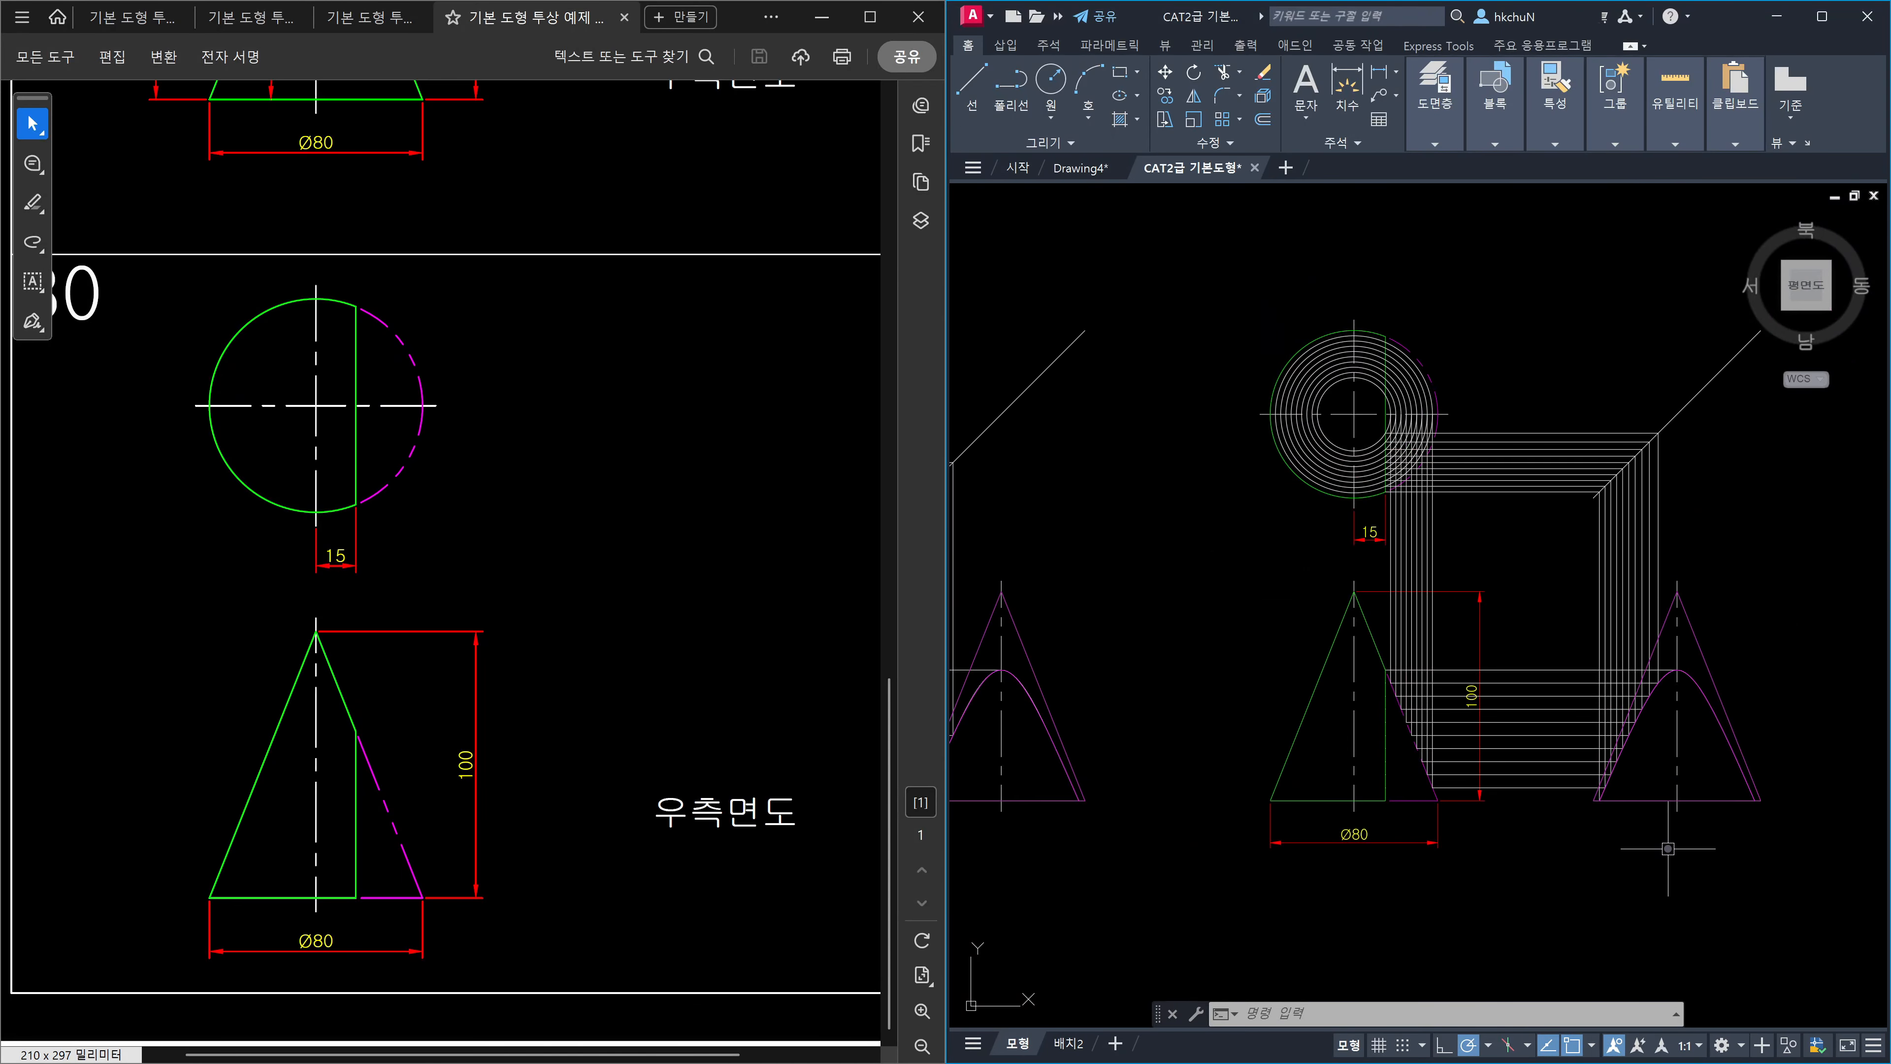
Inspect the deviation between the white and magenta curves near the side view's peak, relating it to the neighbouring solution with one section circle.
scroll(1684, 706, "up", 5)
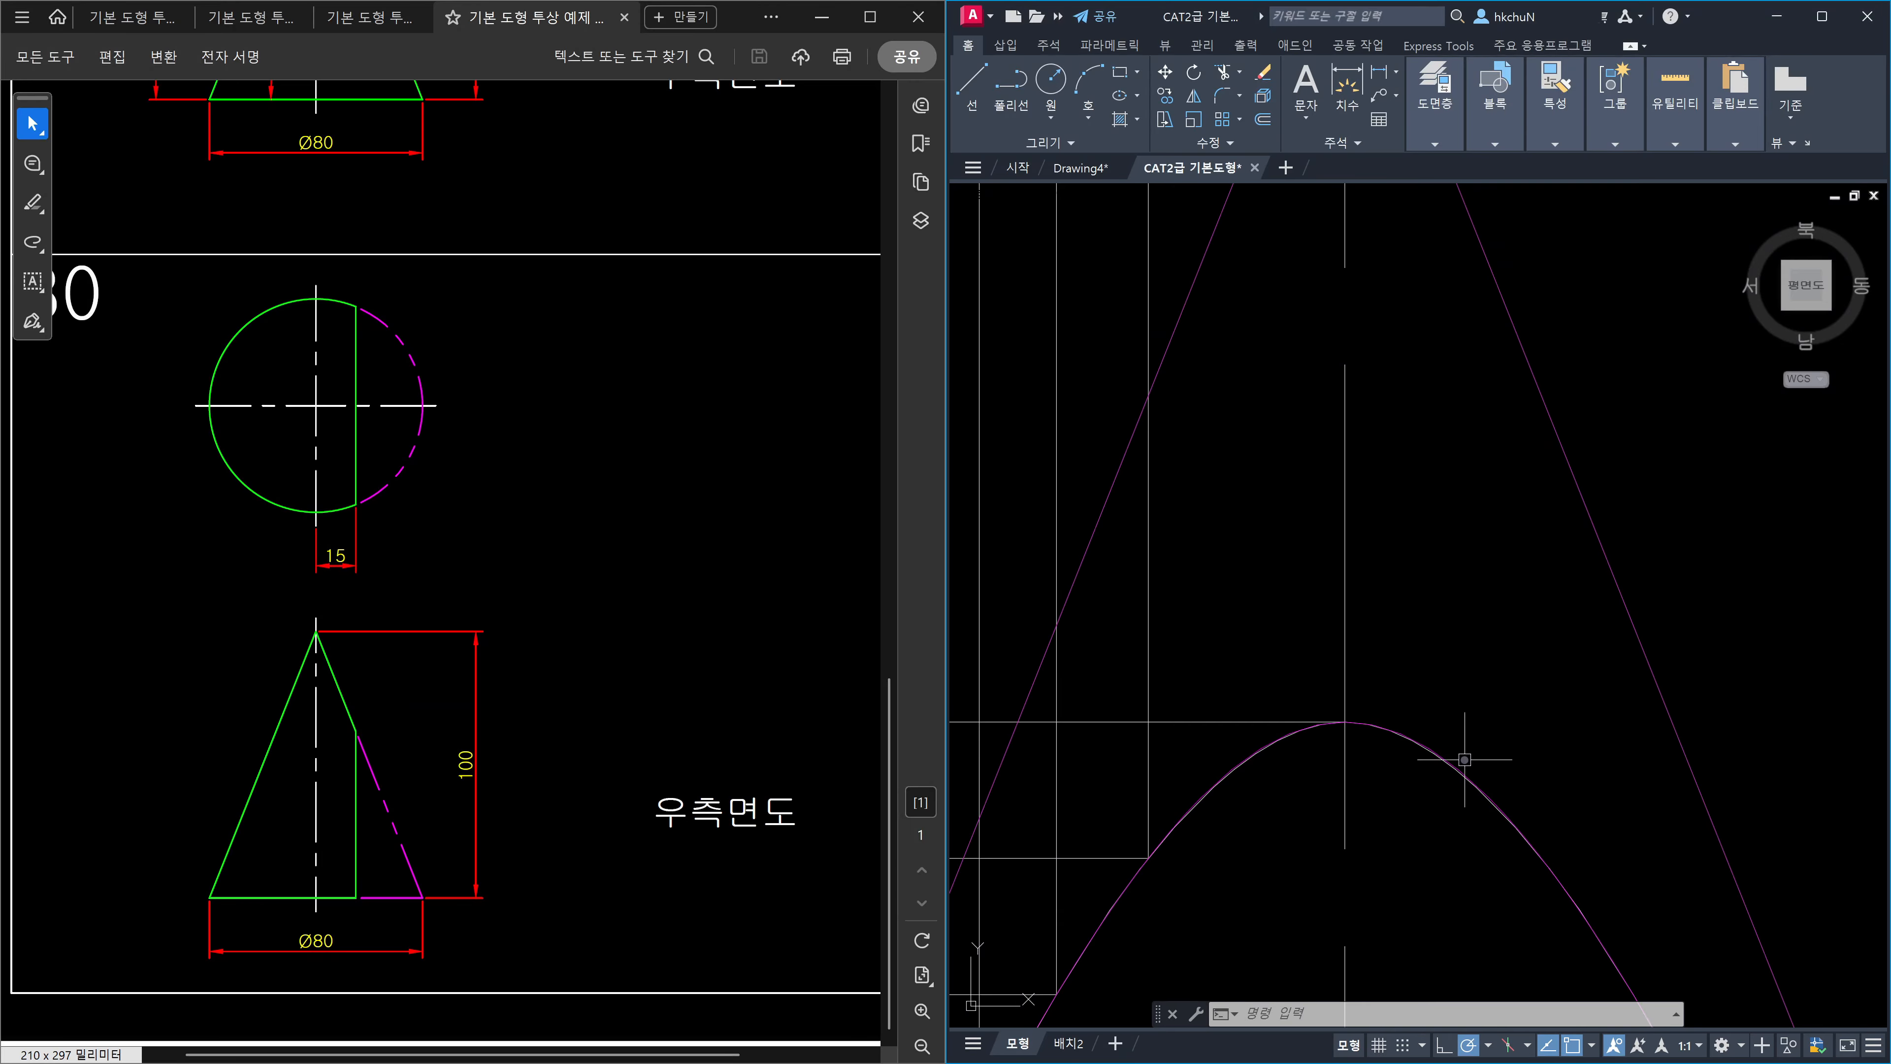
scroll(1464, 759, "down", 3)
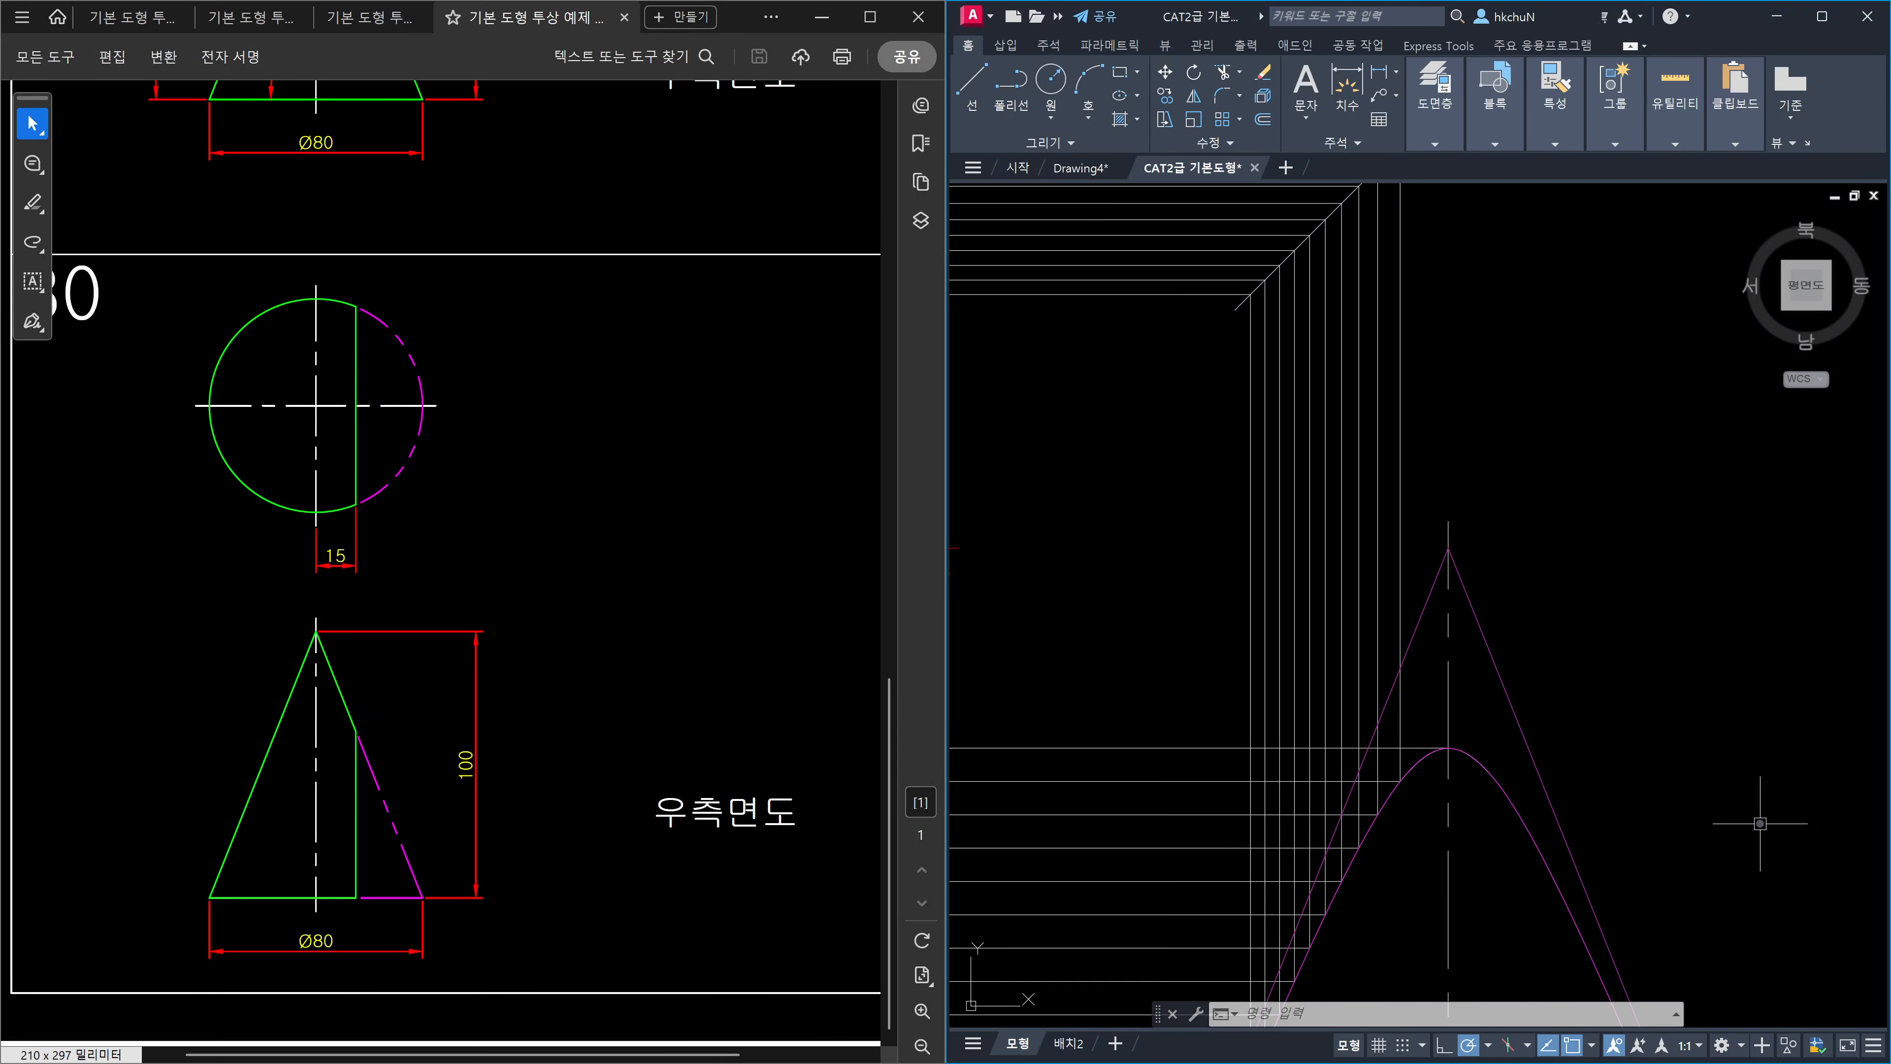
scroll(1760, 823, "down", 5)
middle_click_drag(1675, 822, 1620, 757)
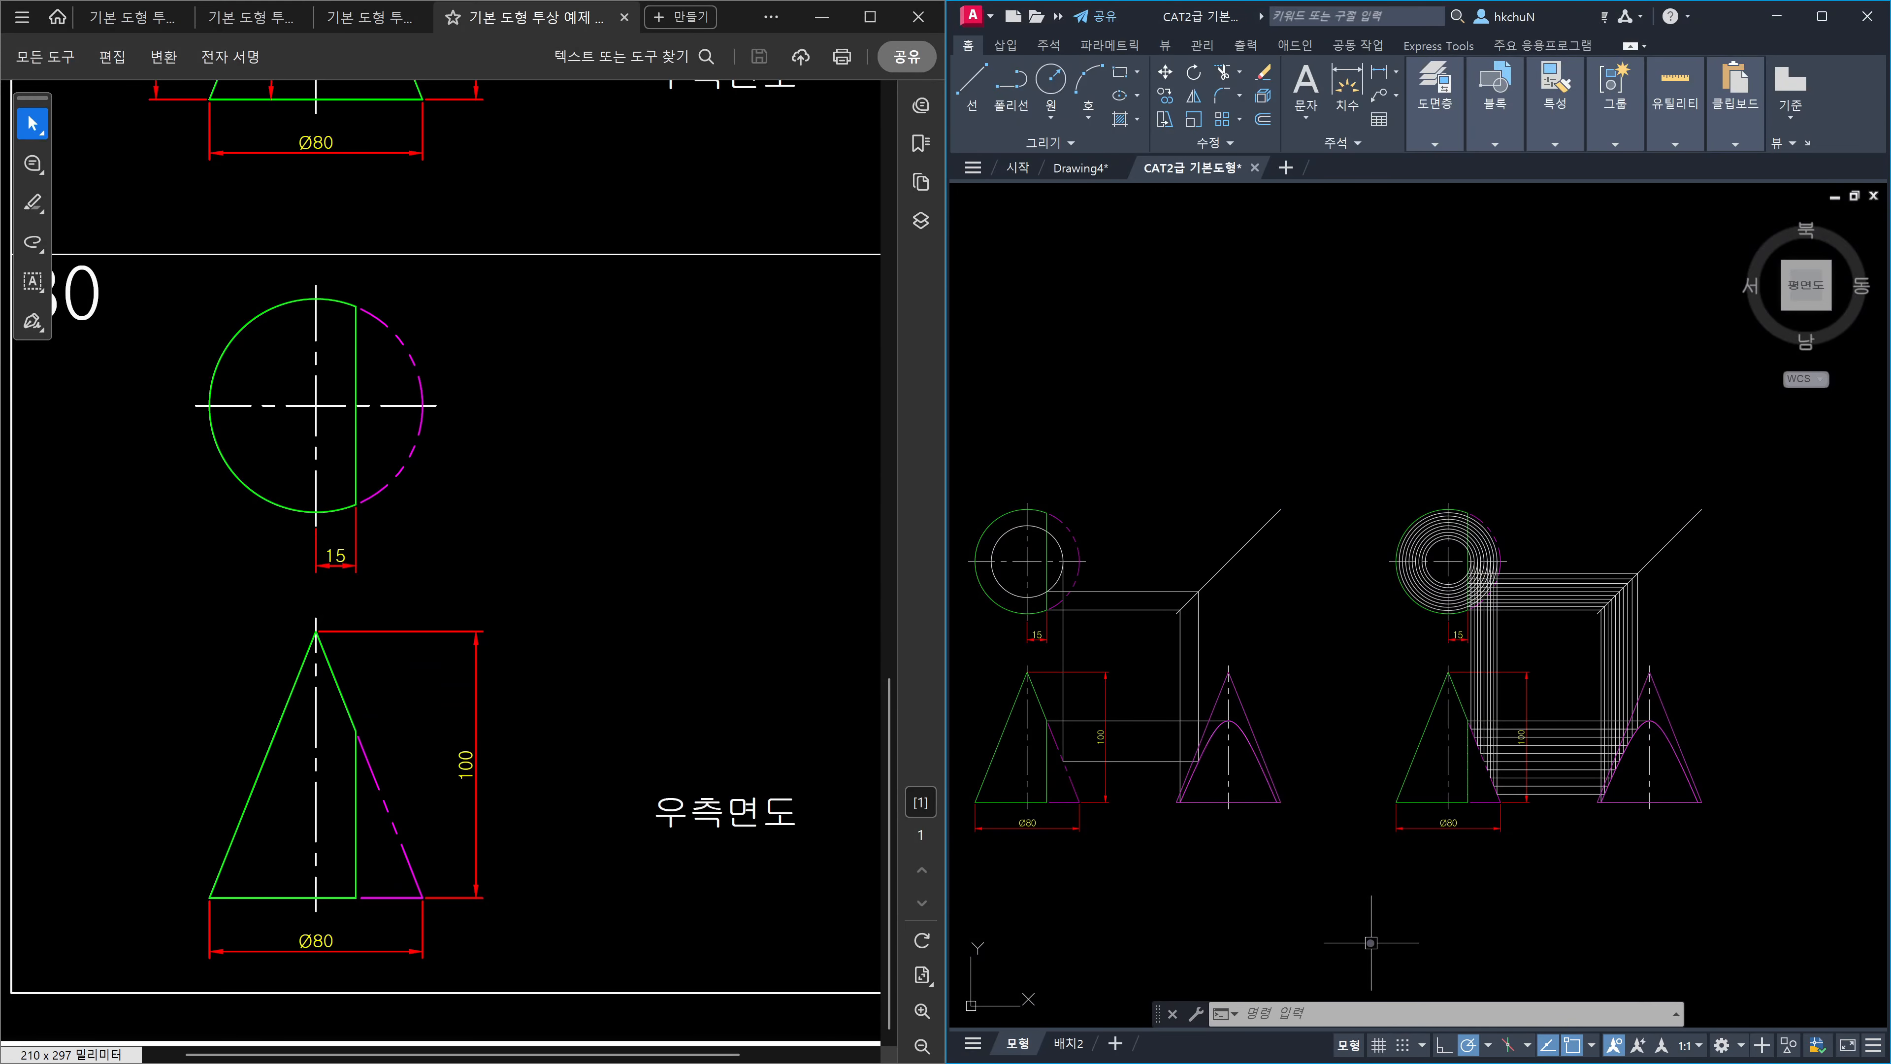
scroll(1502, 752, "up", 5)
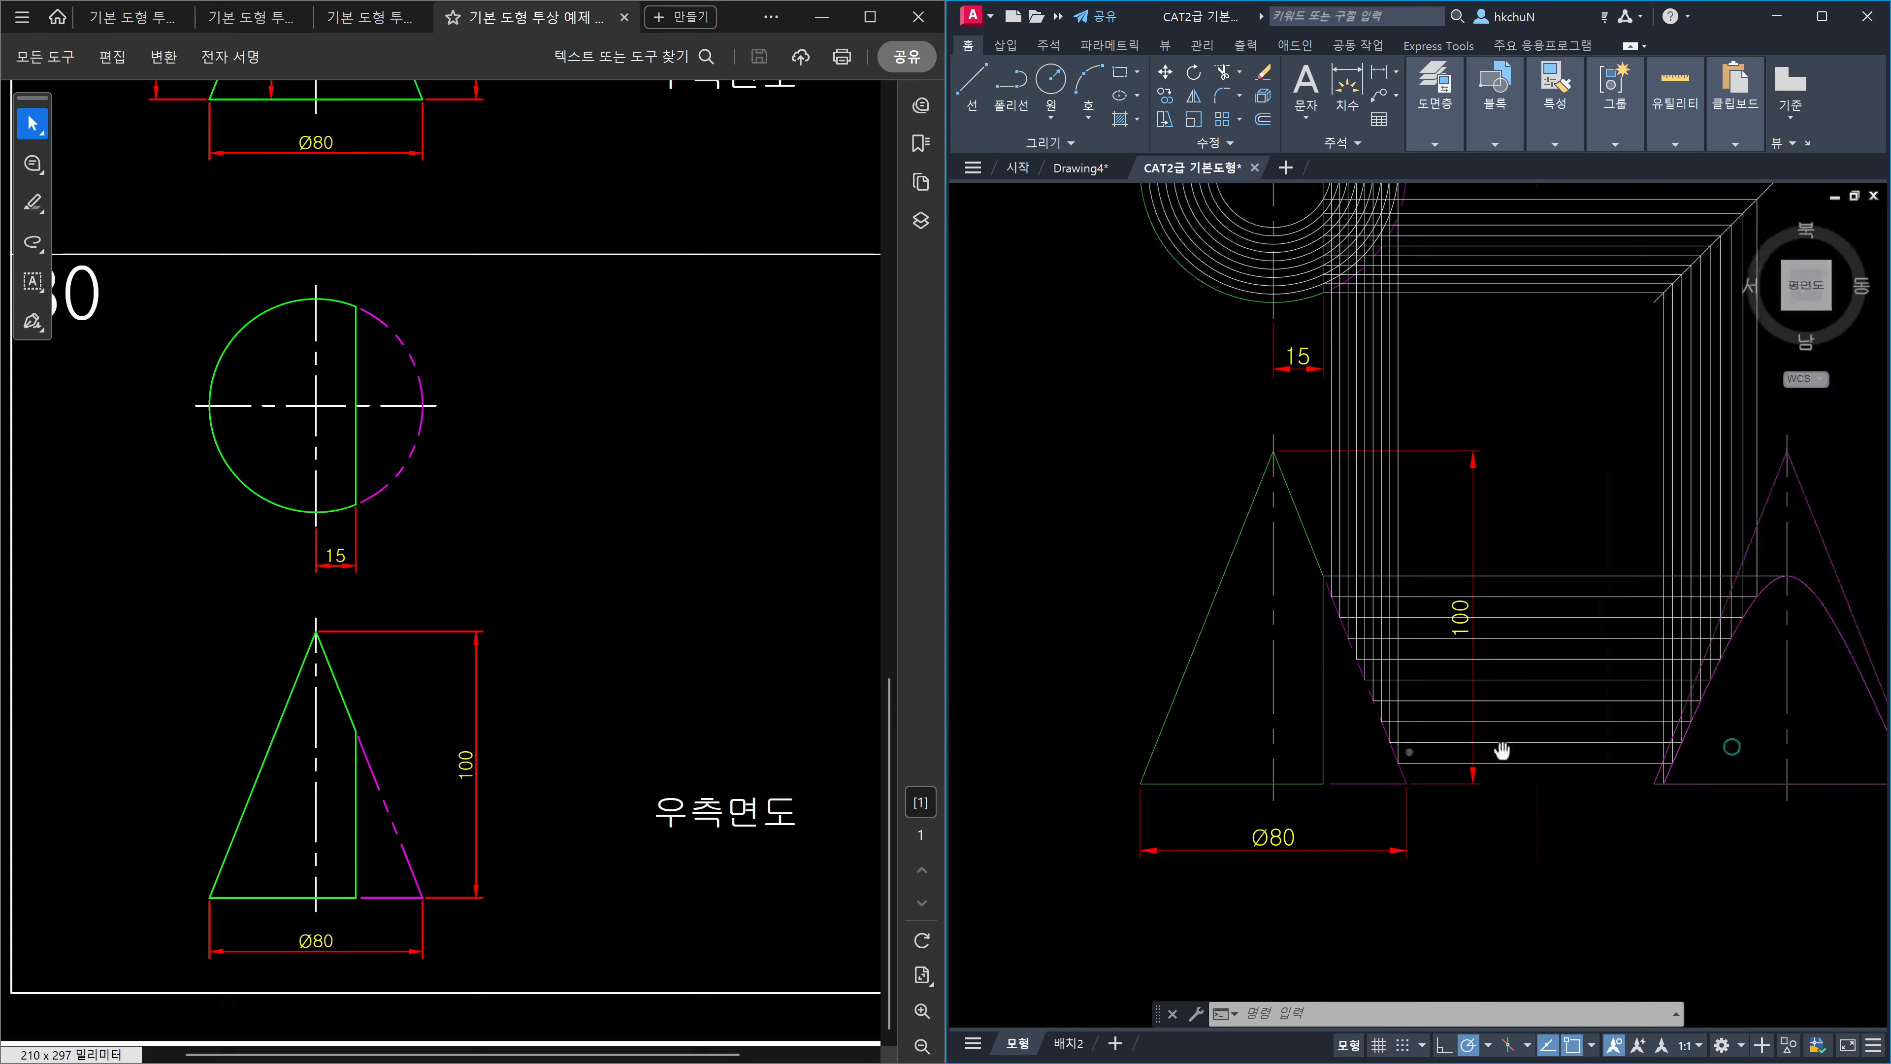
scroll(1541, 435, "up", 5)
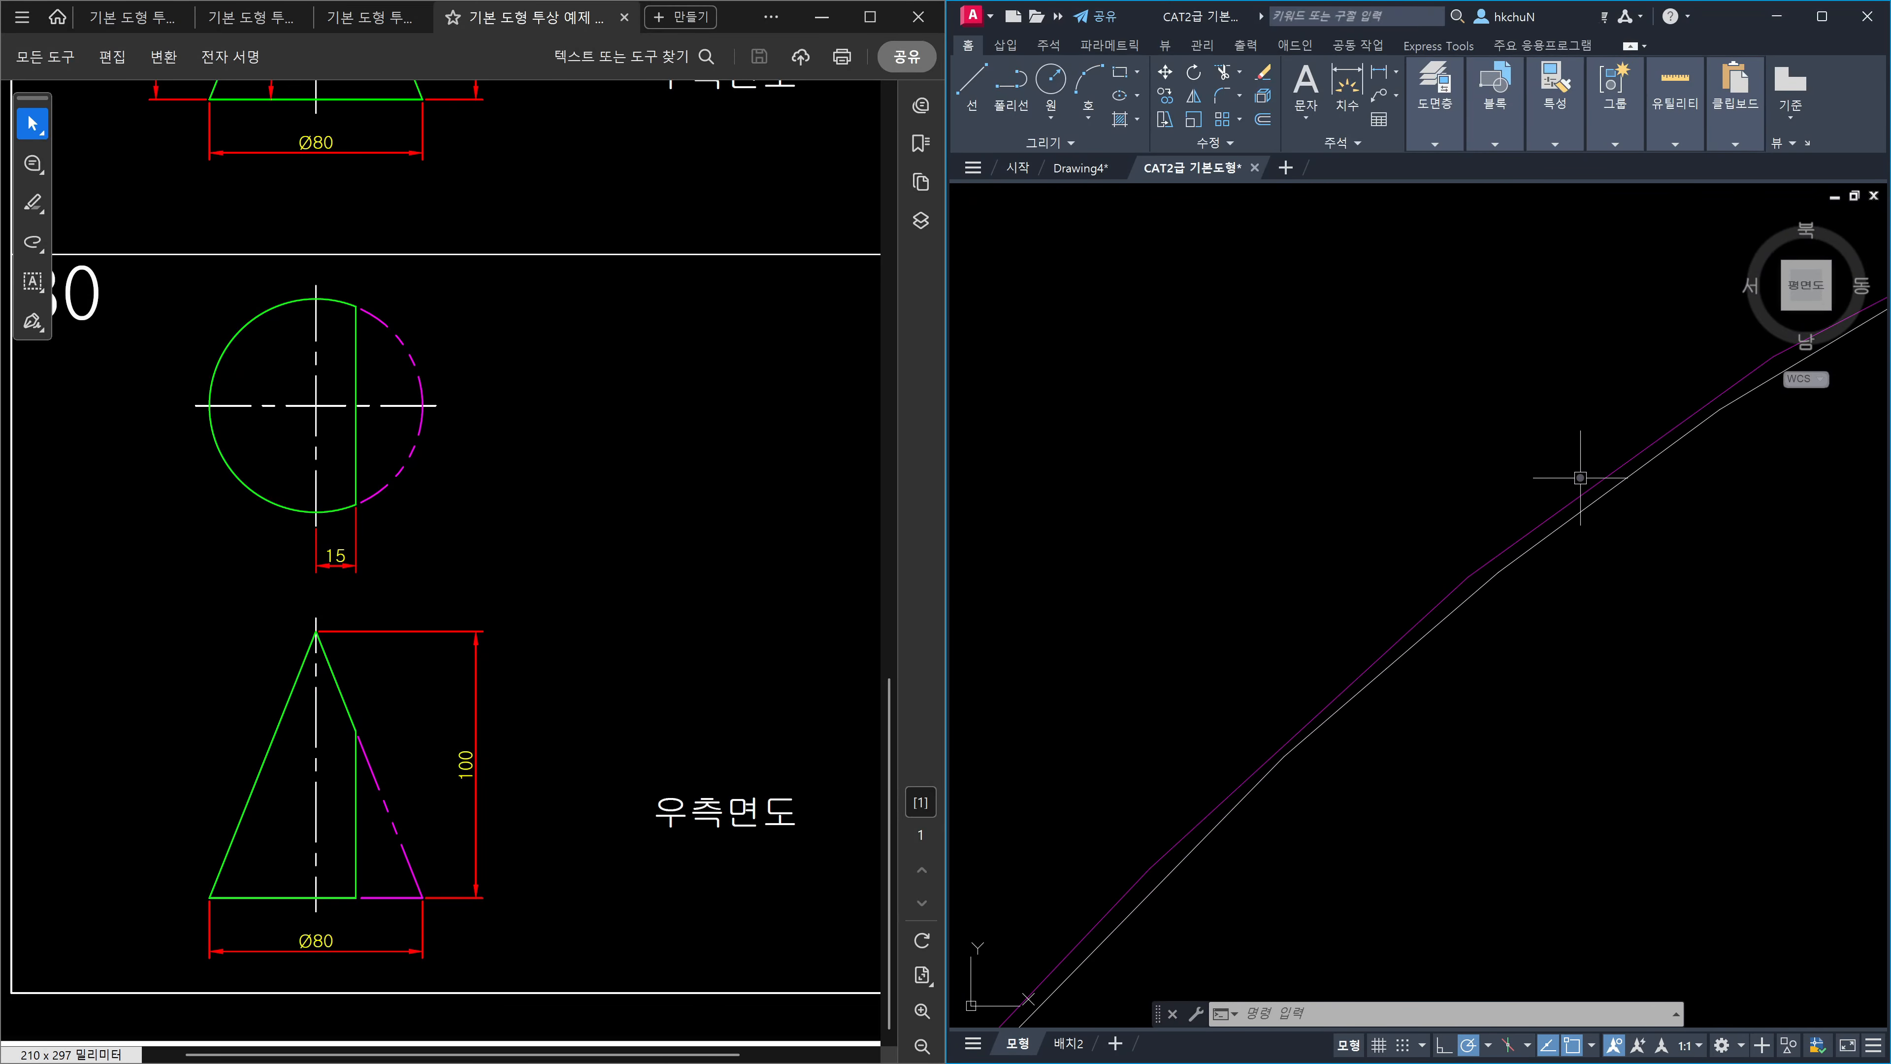
scroll(1578, 581, "down", 10)
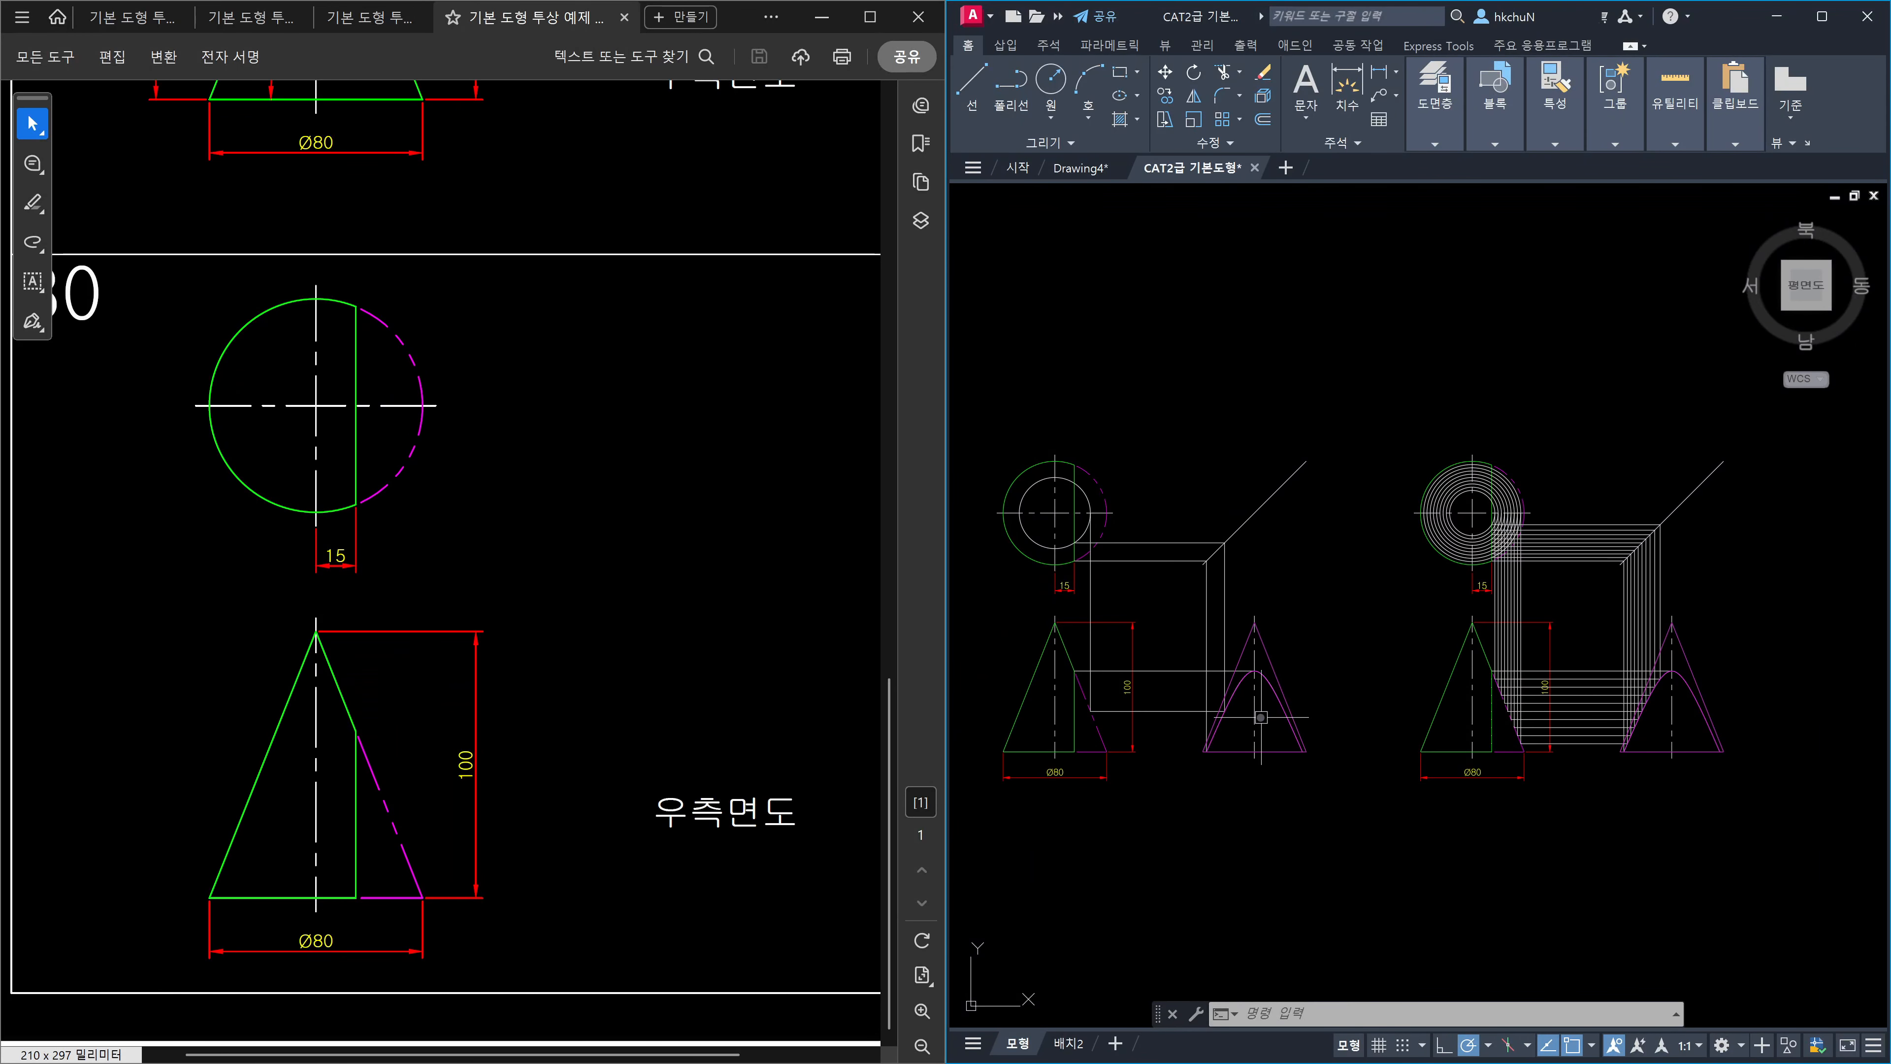
Compare the three exercise 30 solutions side by side, checking how the number of section levels shapes each side view's curve.
scroll(1660, 682, "up", 8)
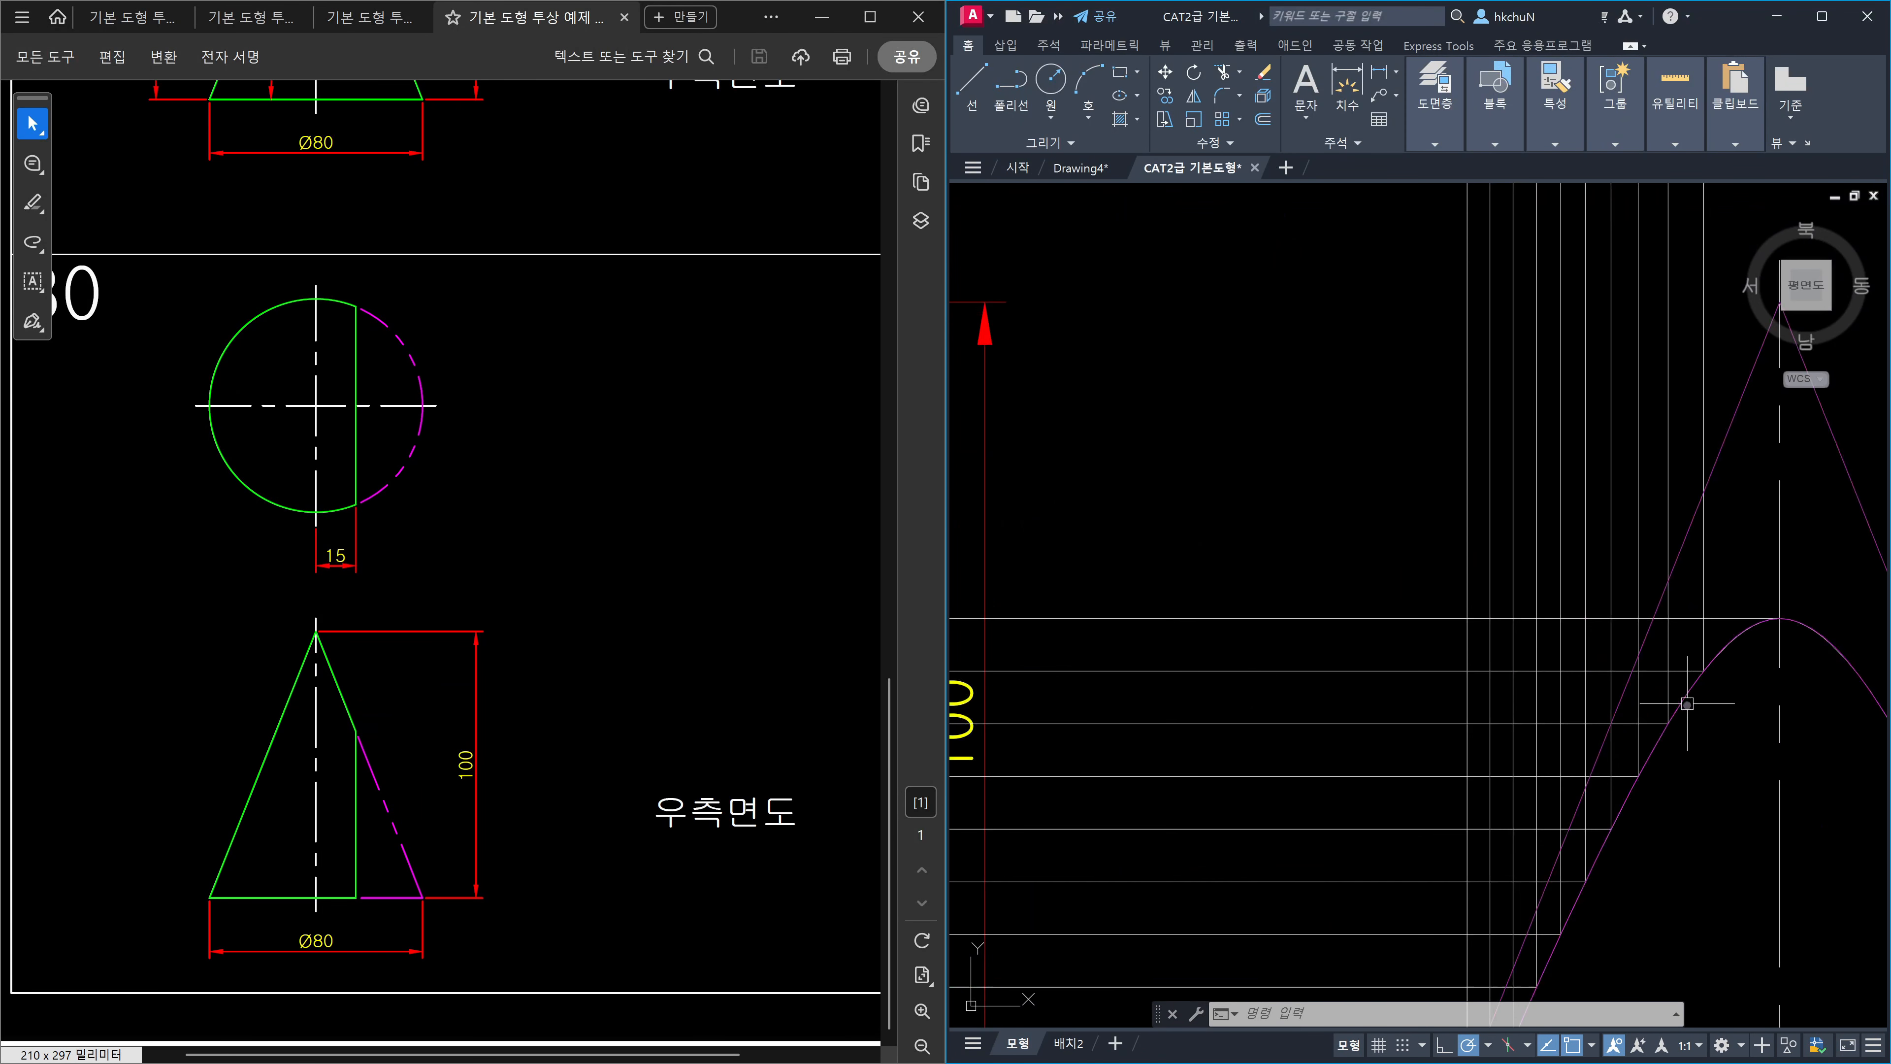
middle_click_drag(1687, 704, 1502, 540)
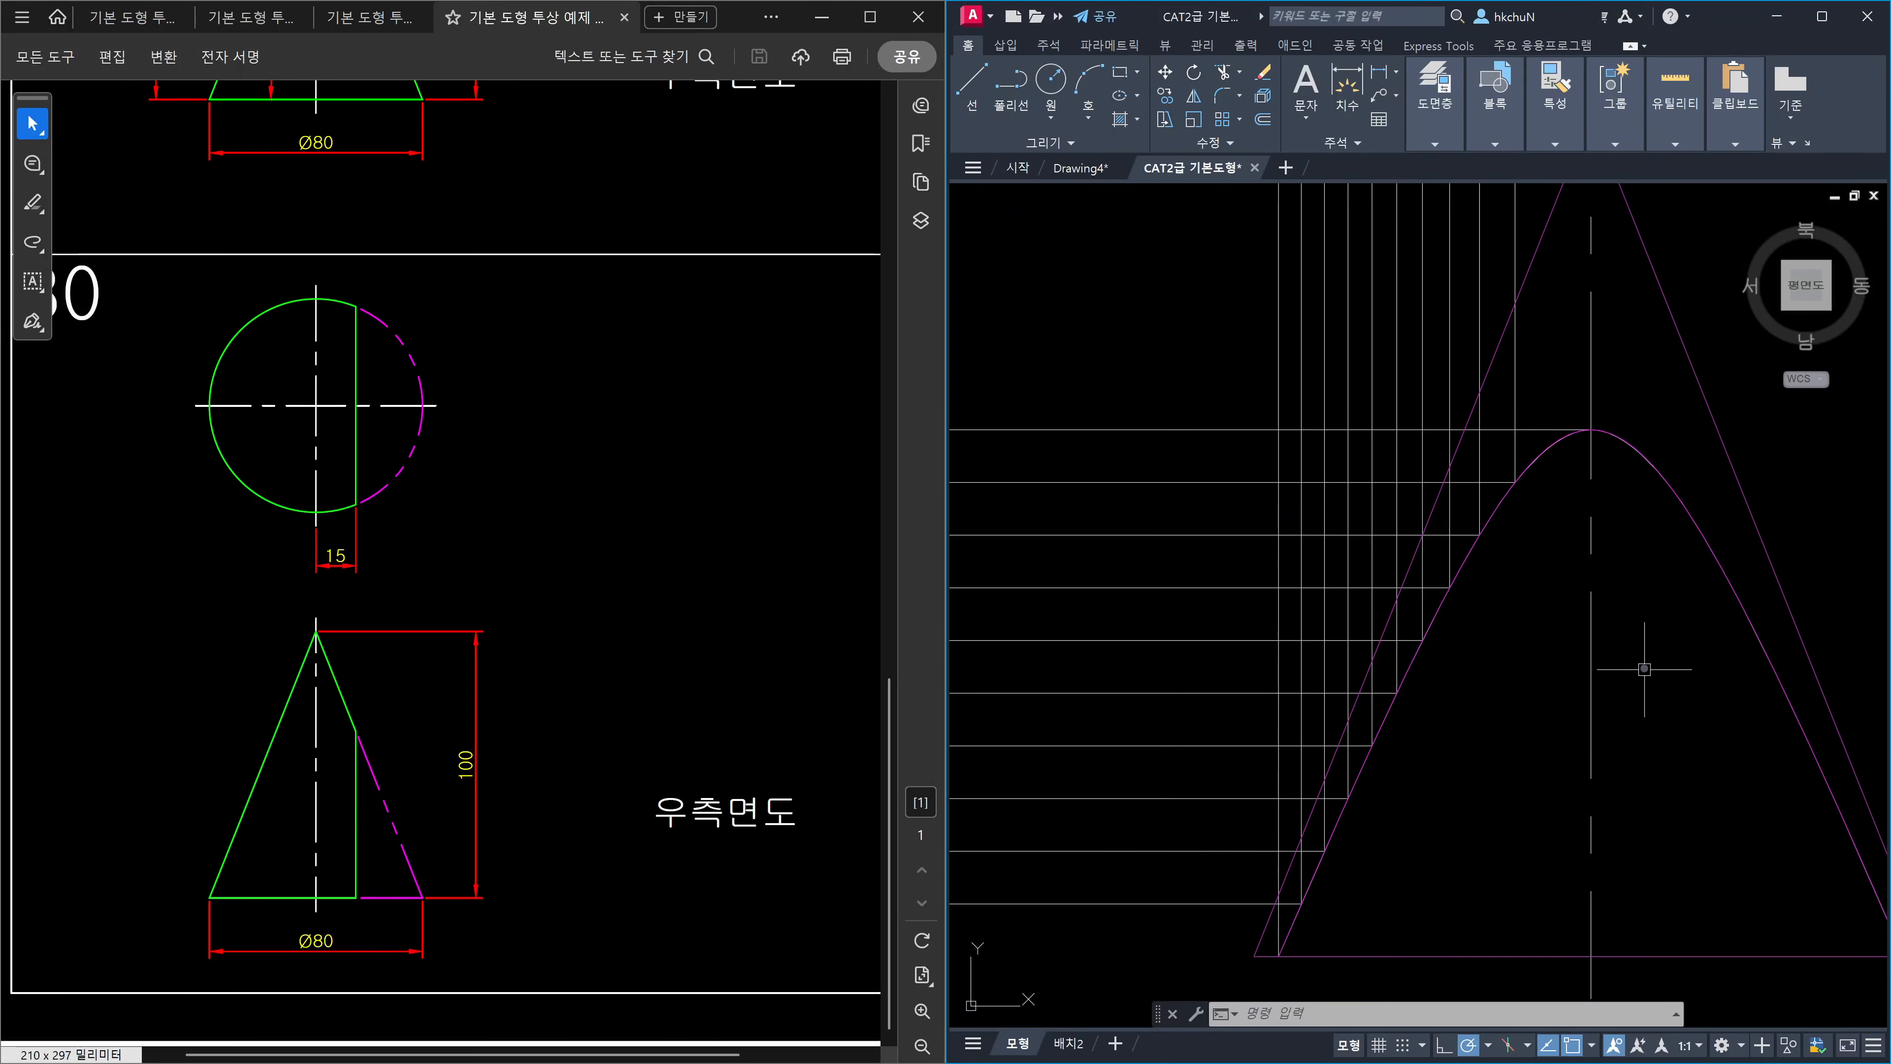
scroll(1645, 668, "down", 6)
middle_click_drag(1301, 615, 1768, 674)
scroll(1589, 678, "down", 2)
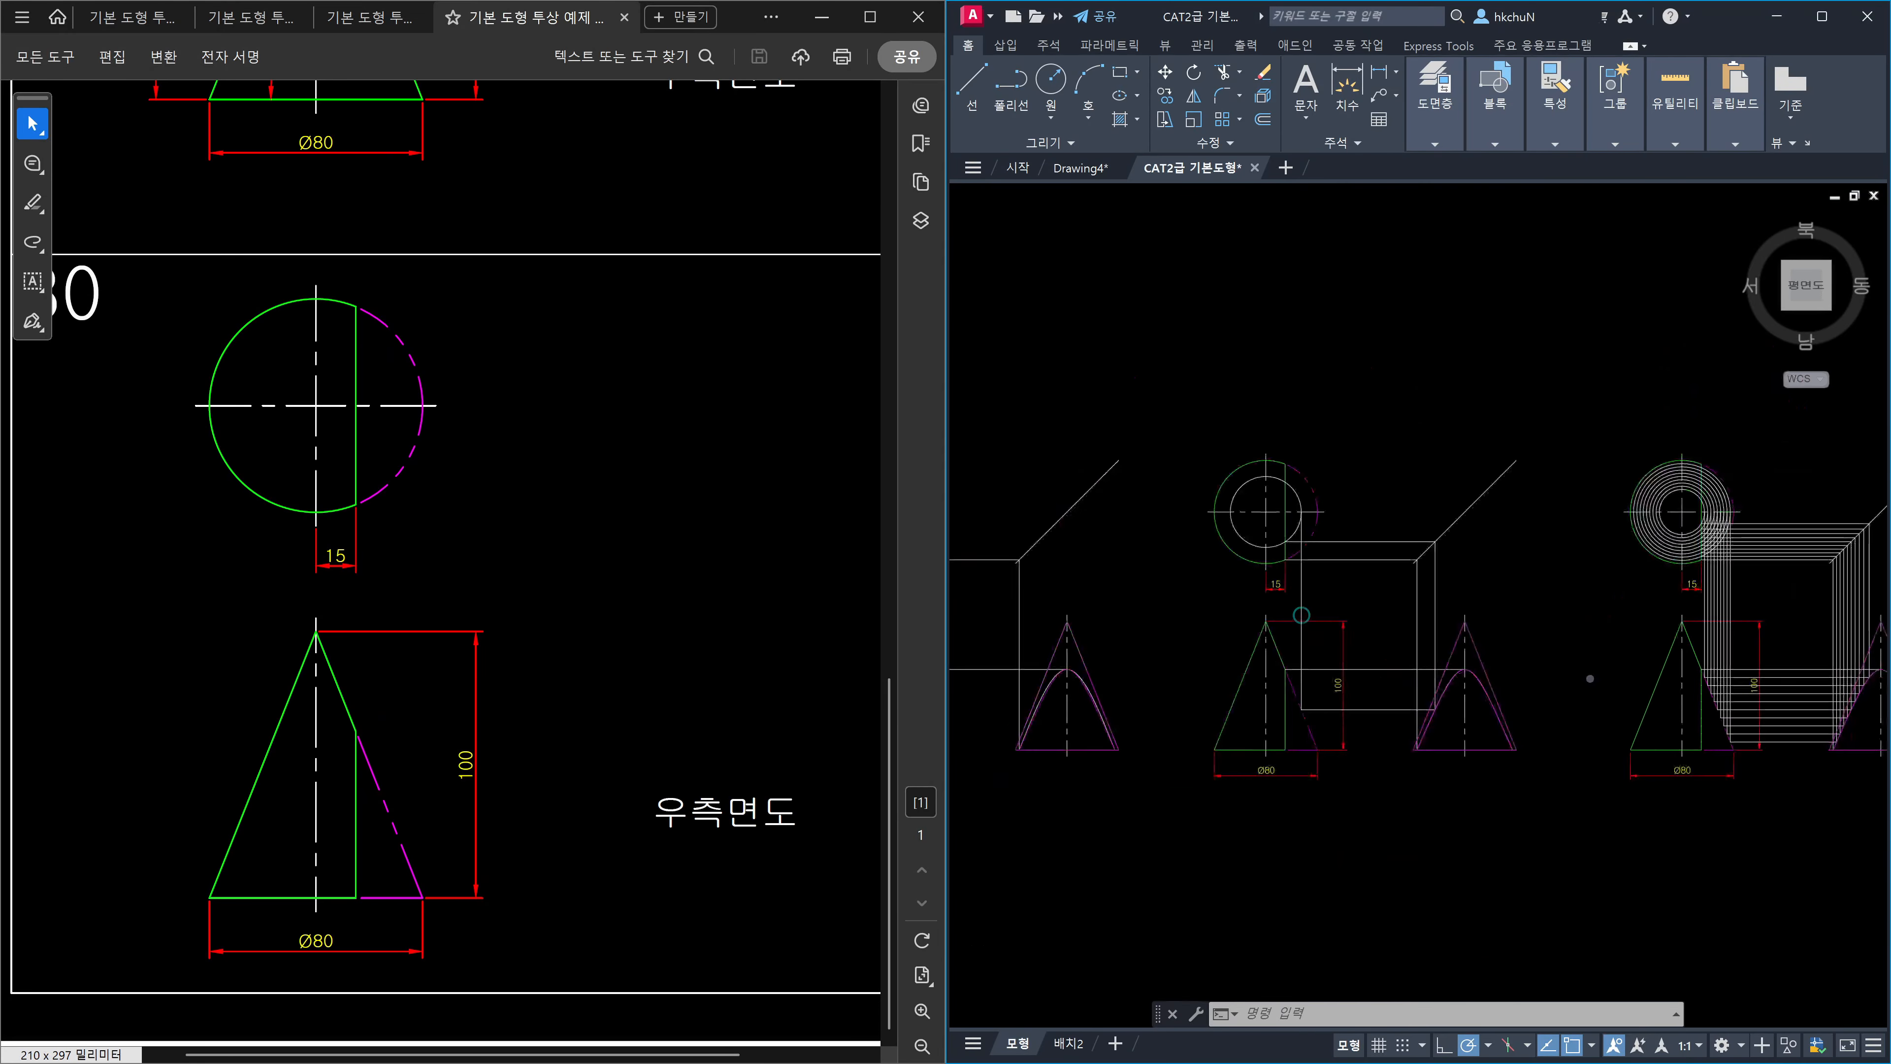
scroll(1589, 679, "up", 1)
scroll(1590, 678, "down", 1)
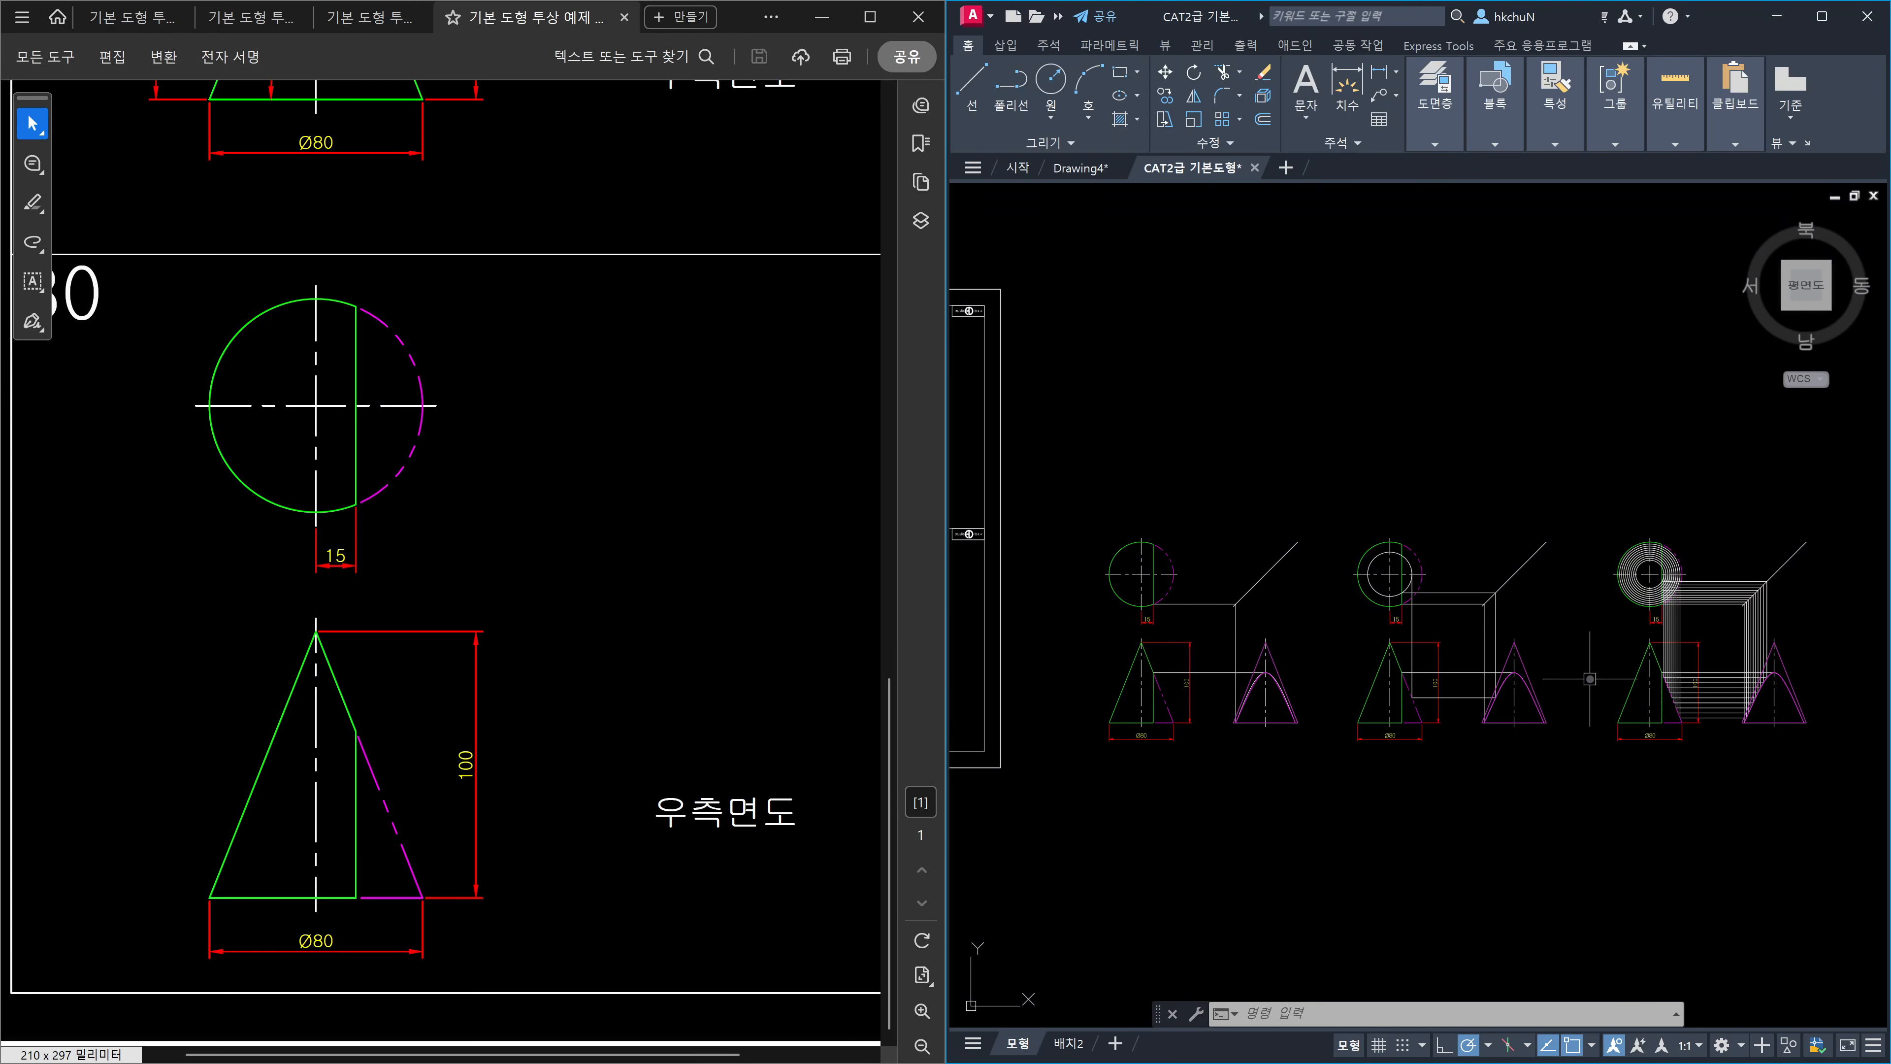
scroll(1794, 677, "up", 6)
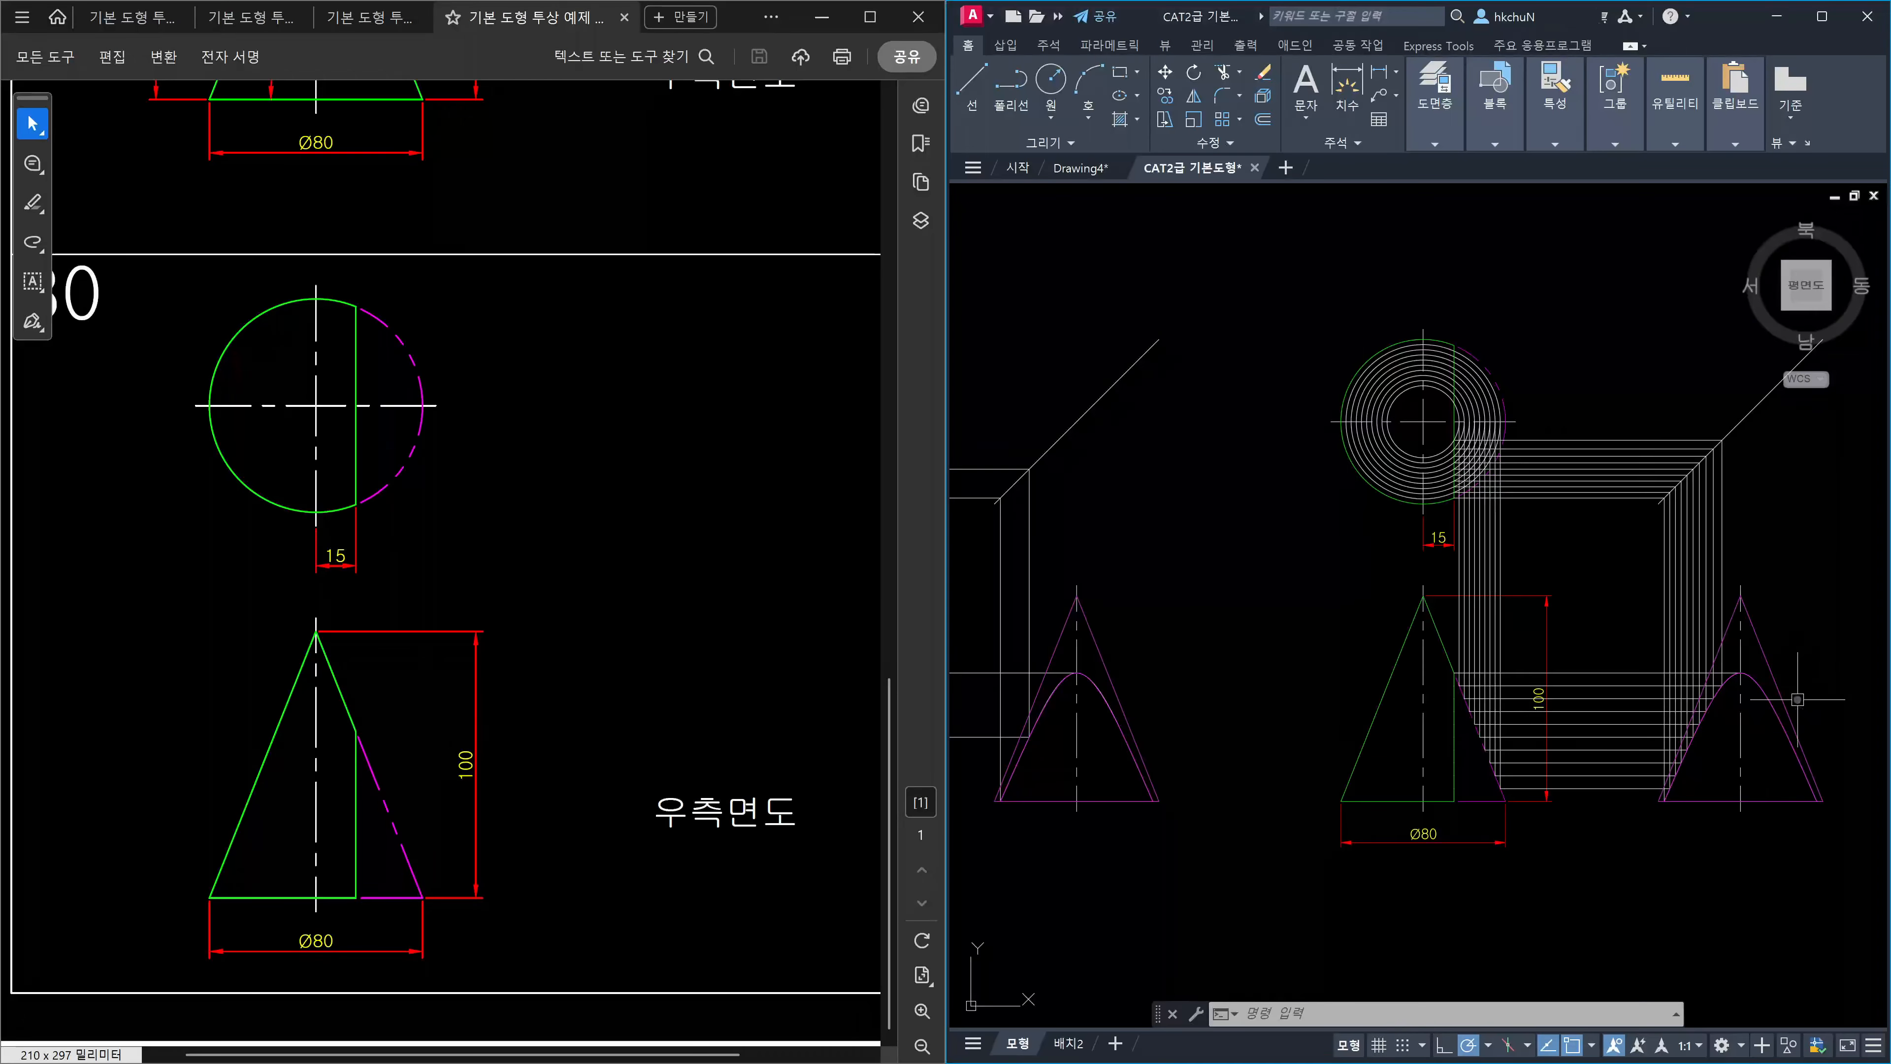
scroll(1715, 715, "down", 3)
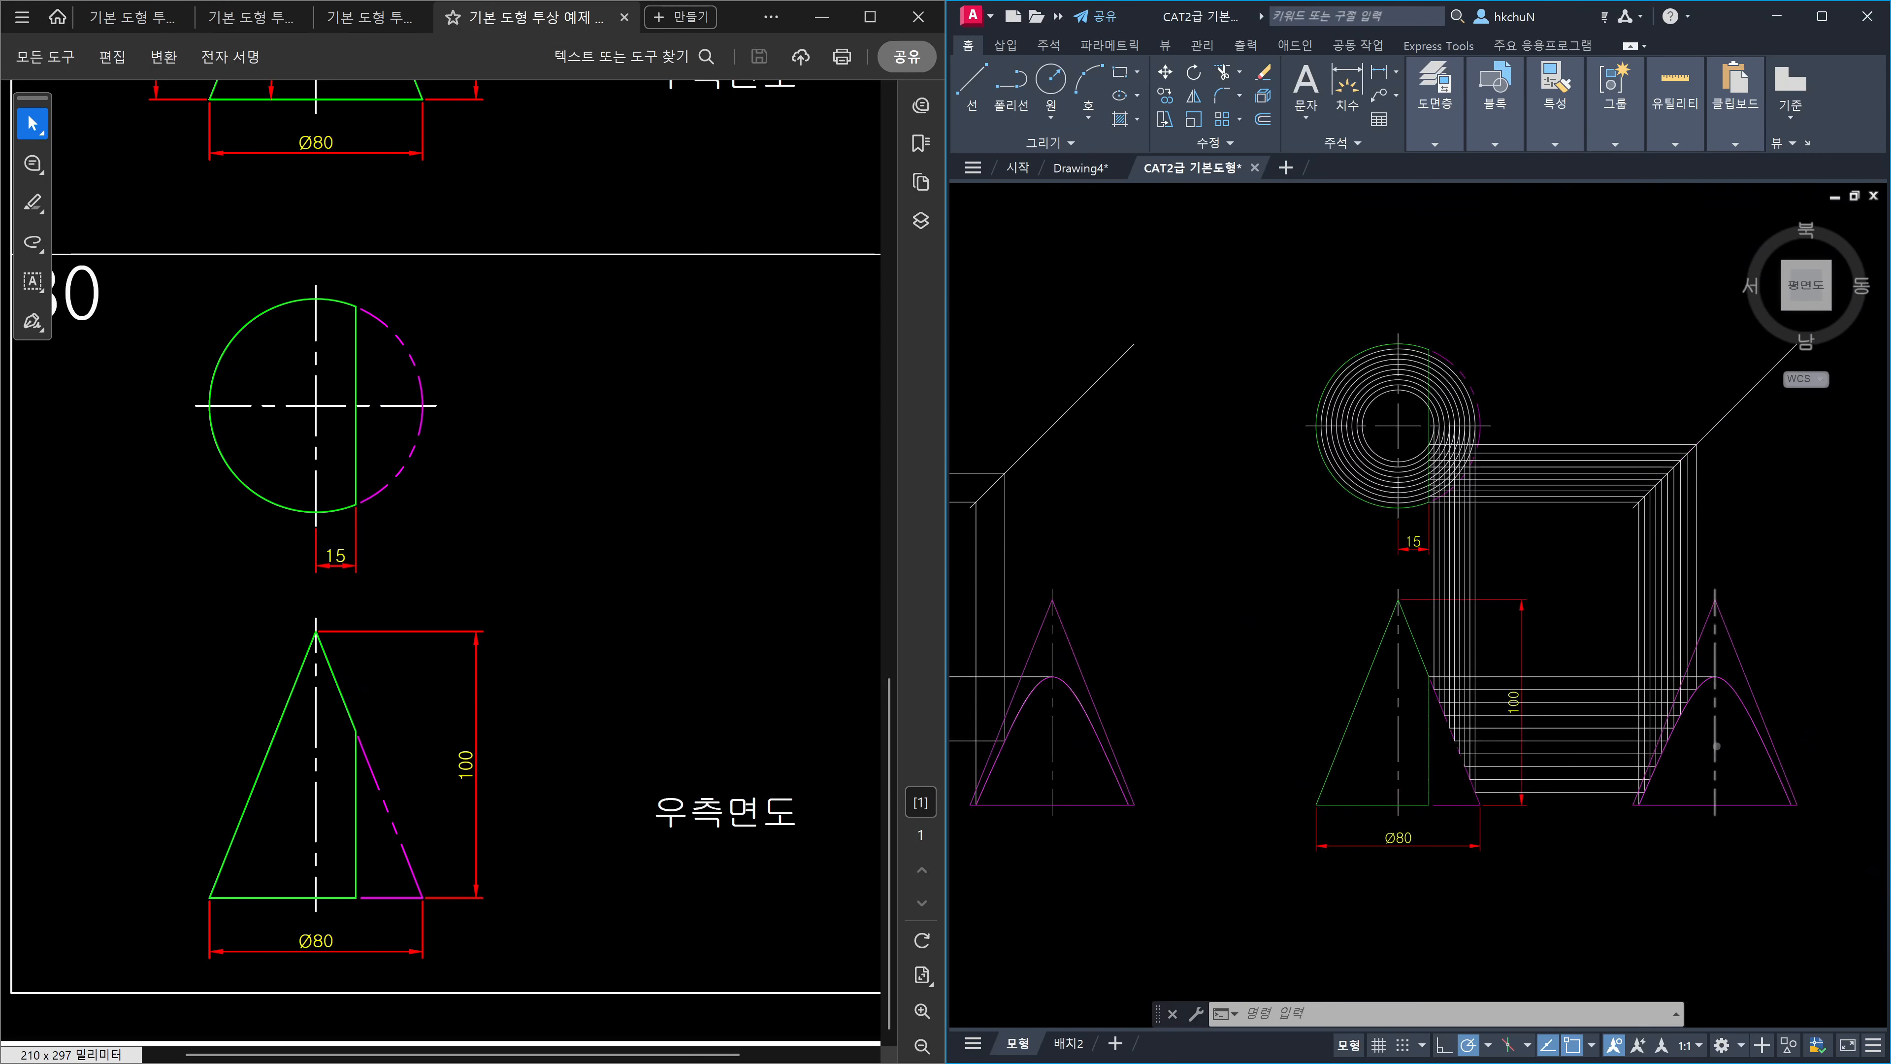
scroll(1715, 740, "down", 3)
scroll(1437, 702, "up", 1)
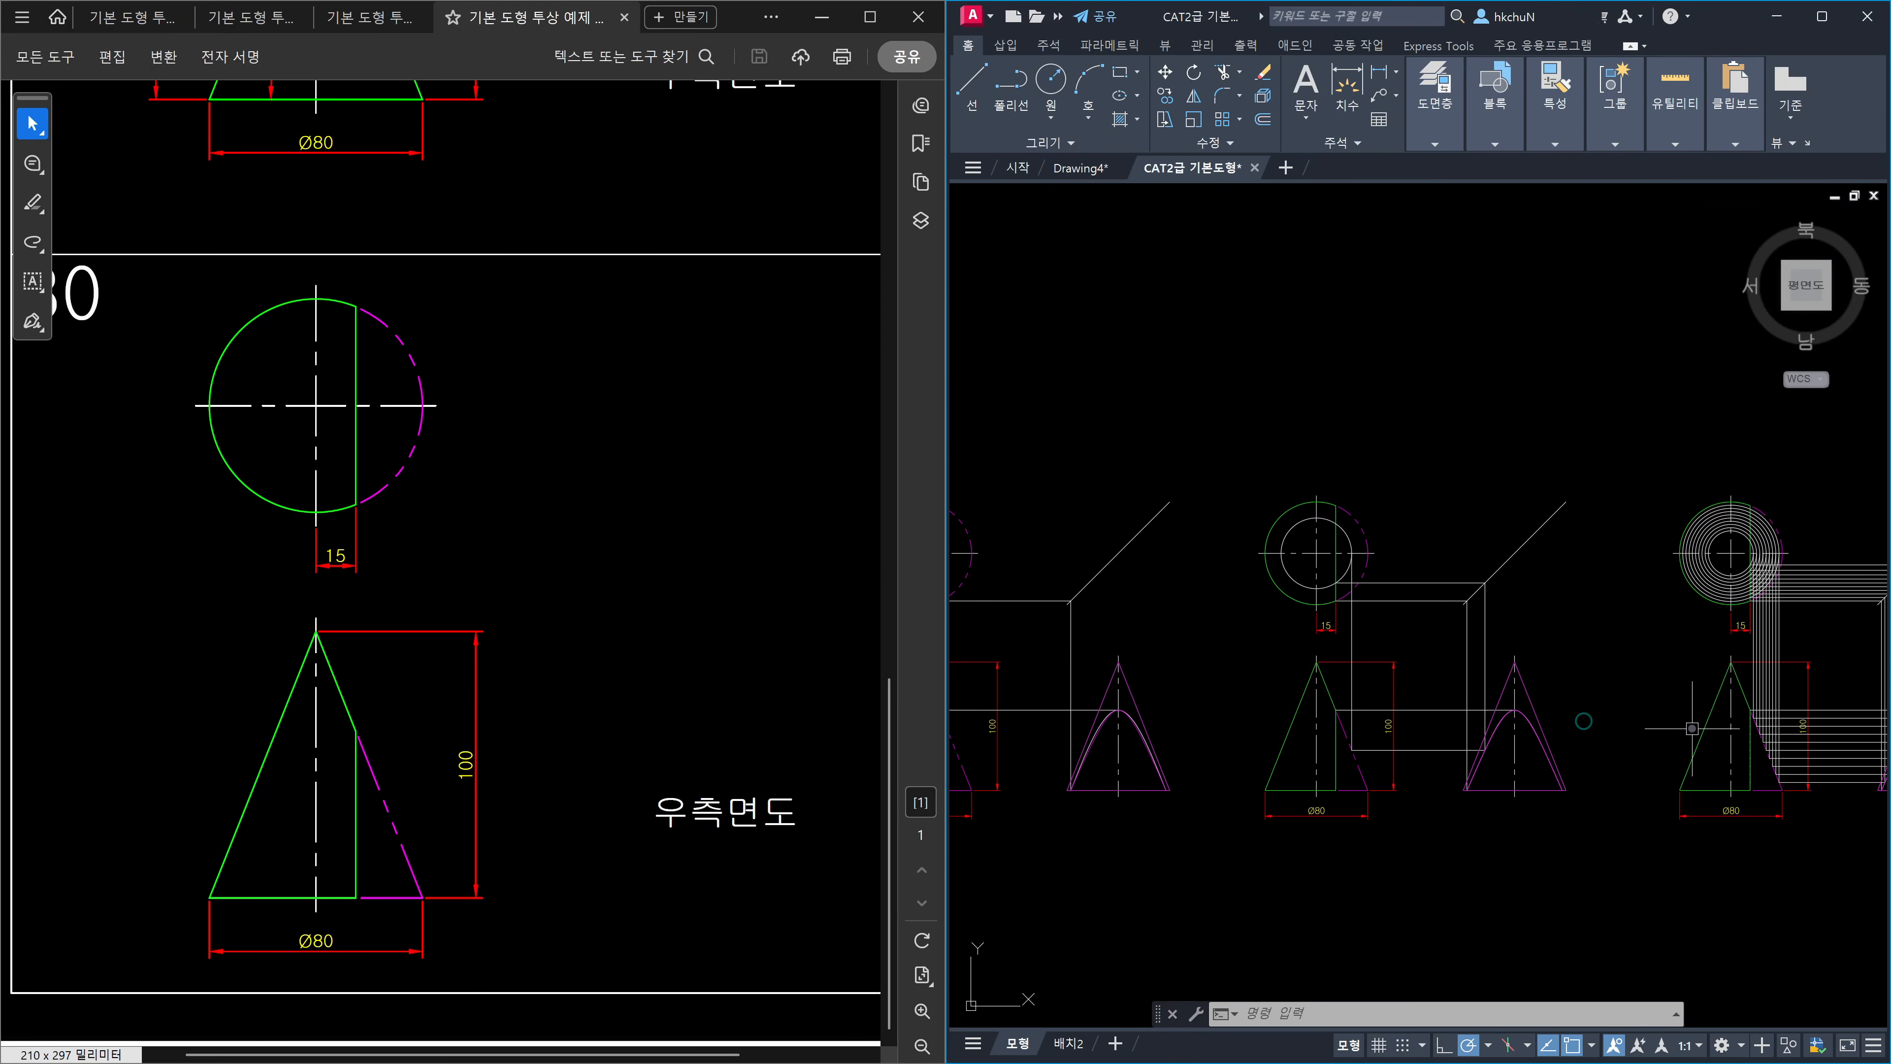
Review the projection layouts of all three exercise 30 solutions, from the one without section circles to the many-level one.
middle_click_drag(1630, 717, 1315, 701)
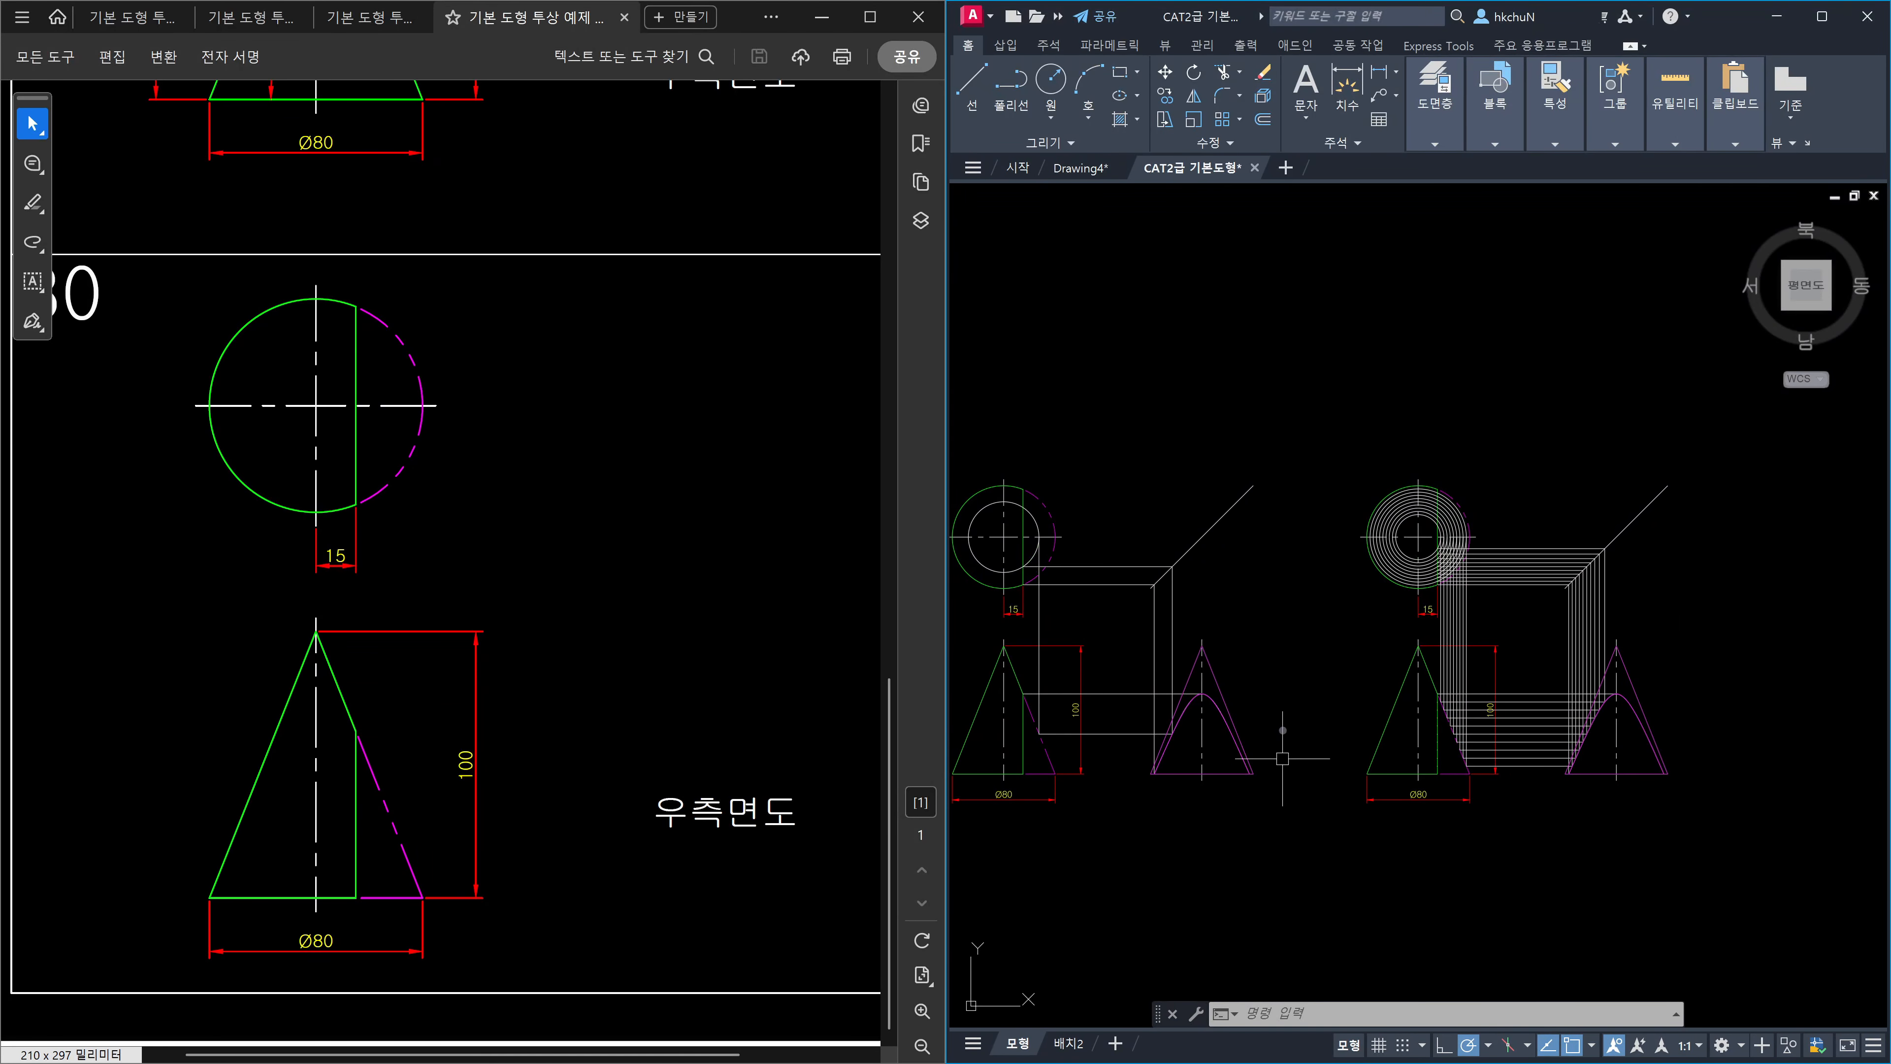
middle_click_drag(1299, 707, 1629, 727)
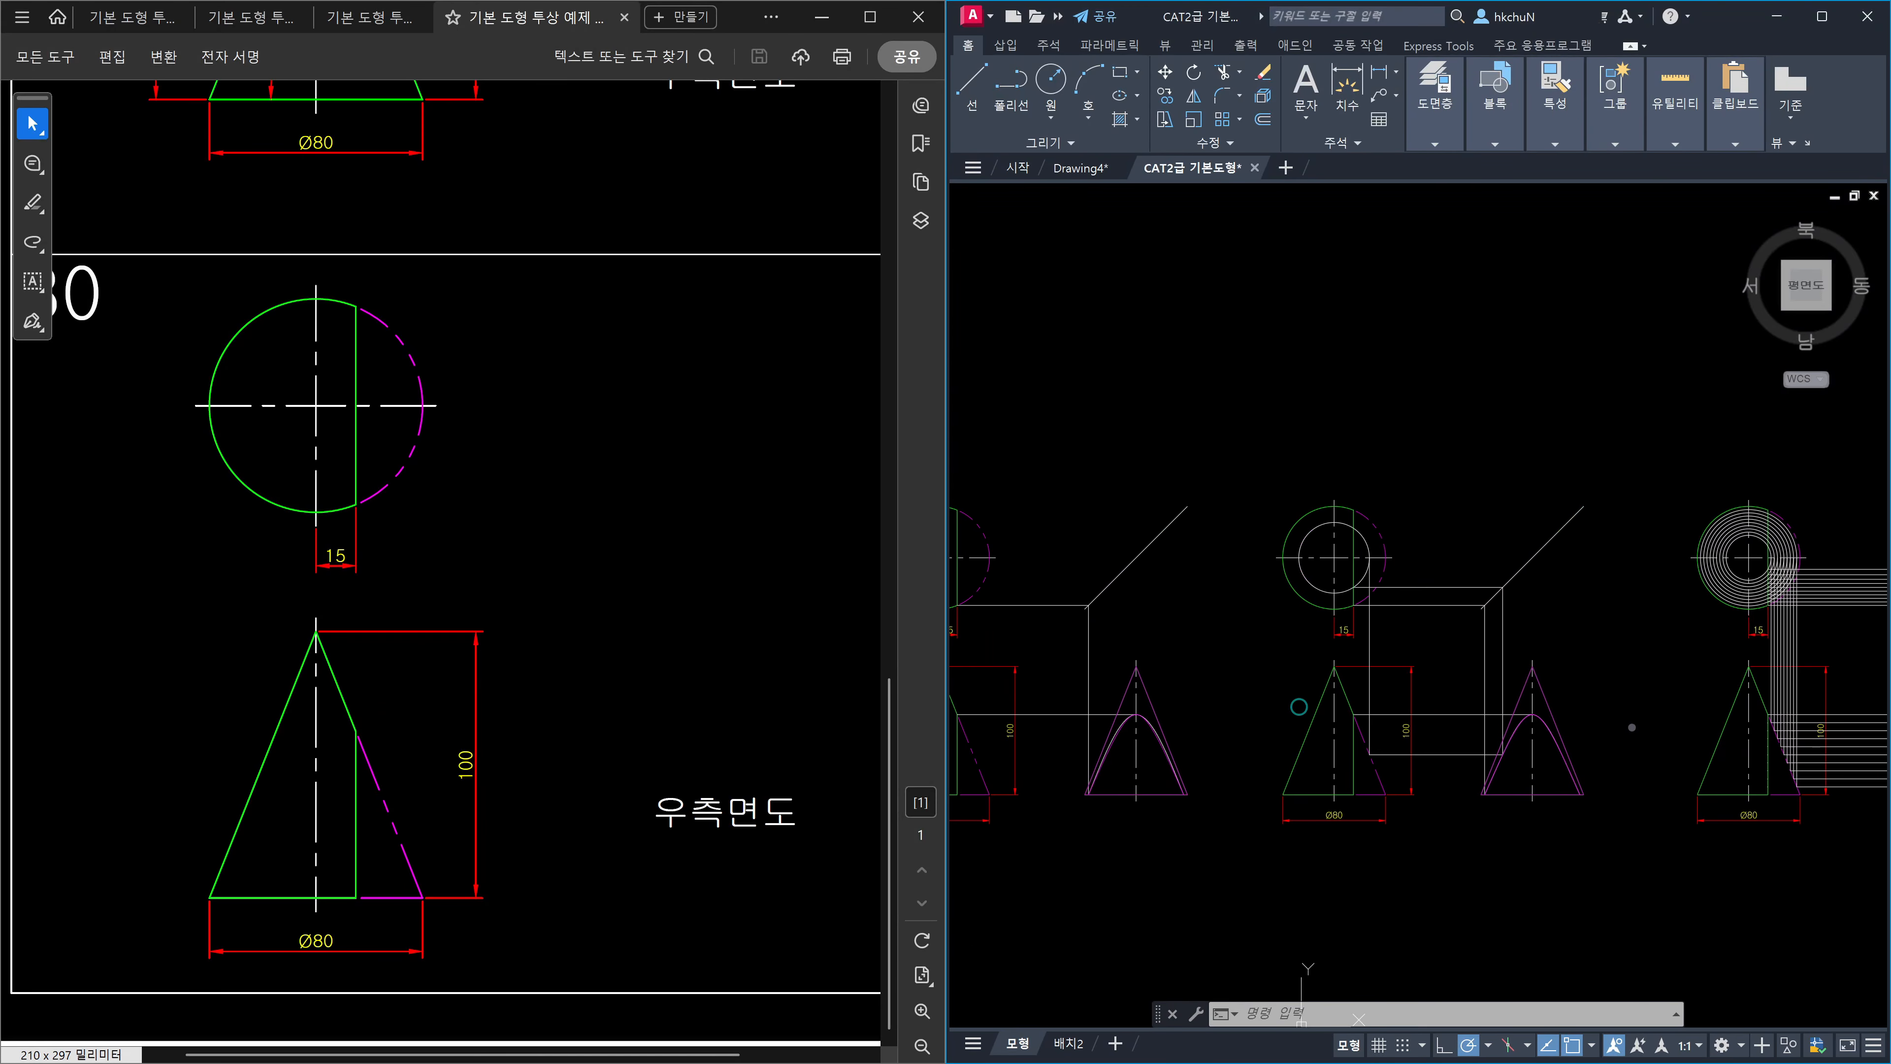
mouse_move(1236, 674)
middle_mouse_down()
mouse_move(1414, 684)
mouse_move(1309, 698)
middle_mouse_up()
scroll(1329, 701, "down", 2)
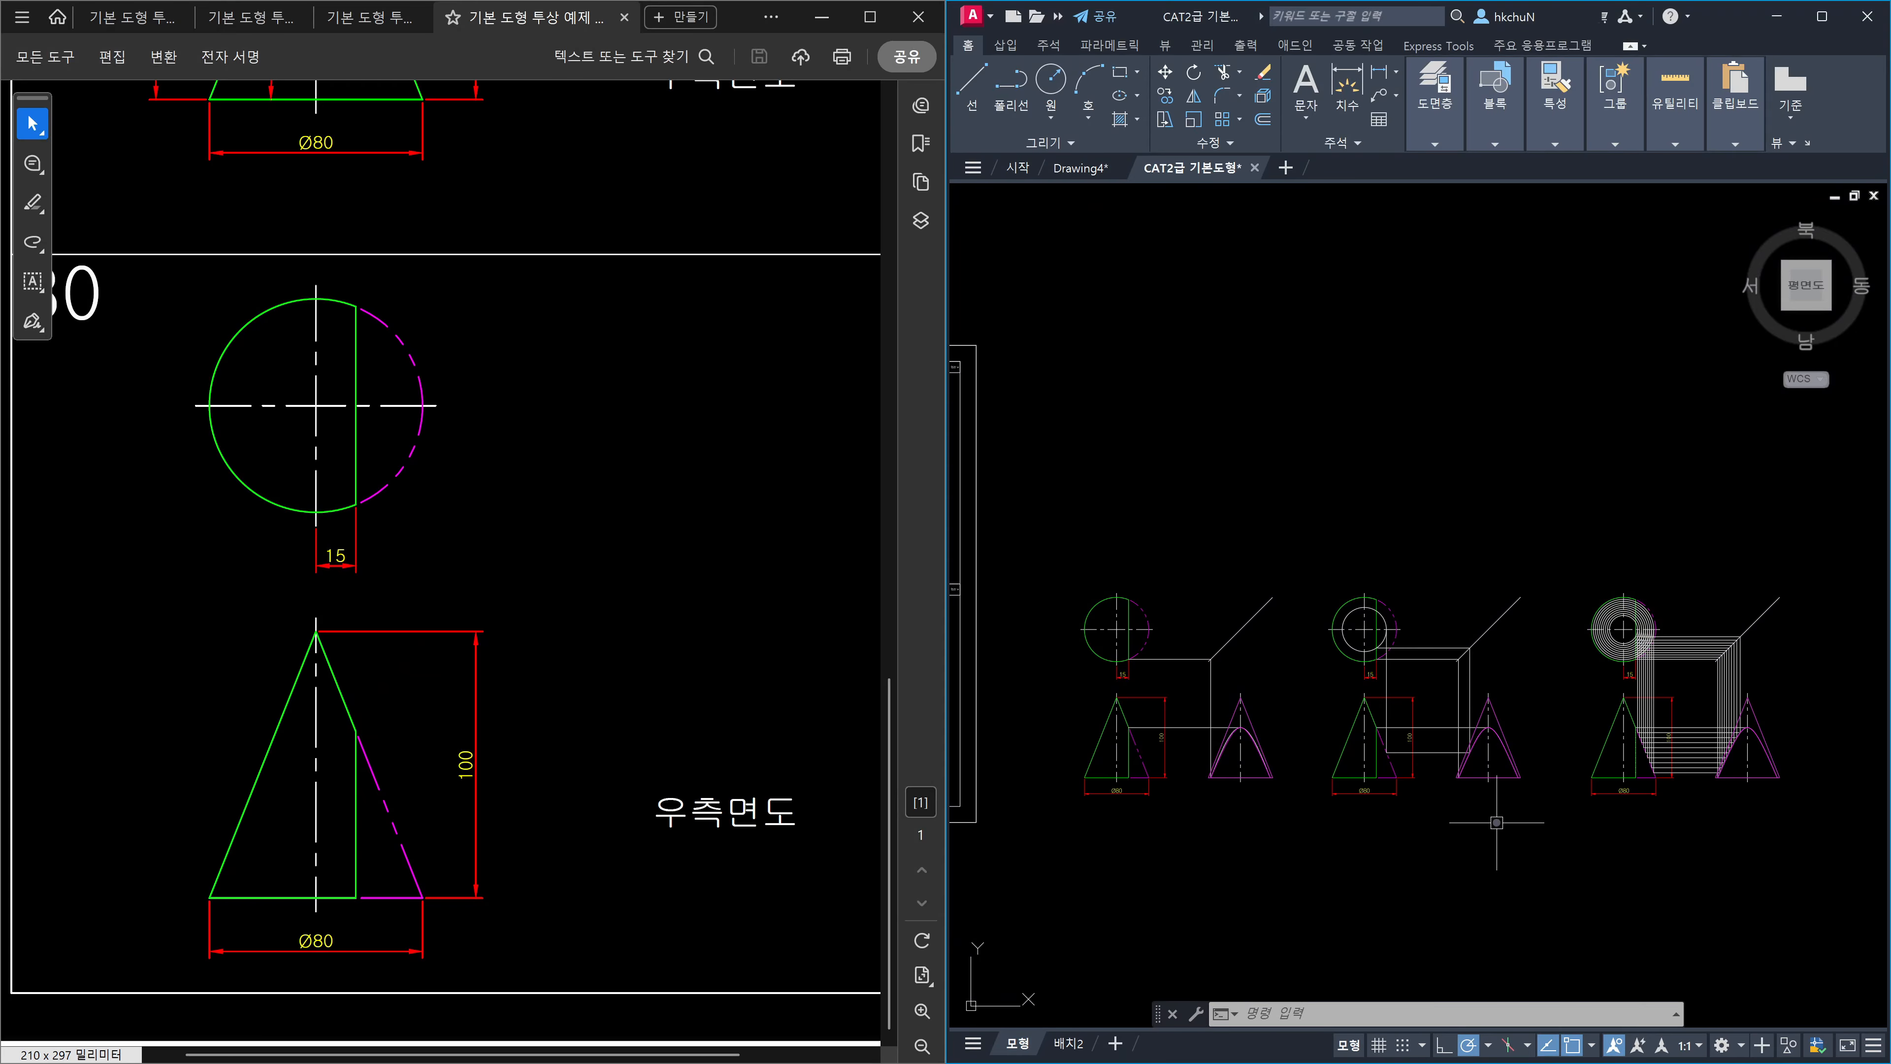
middle_click_drag(1539, 832, 1486, 814)
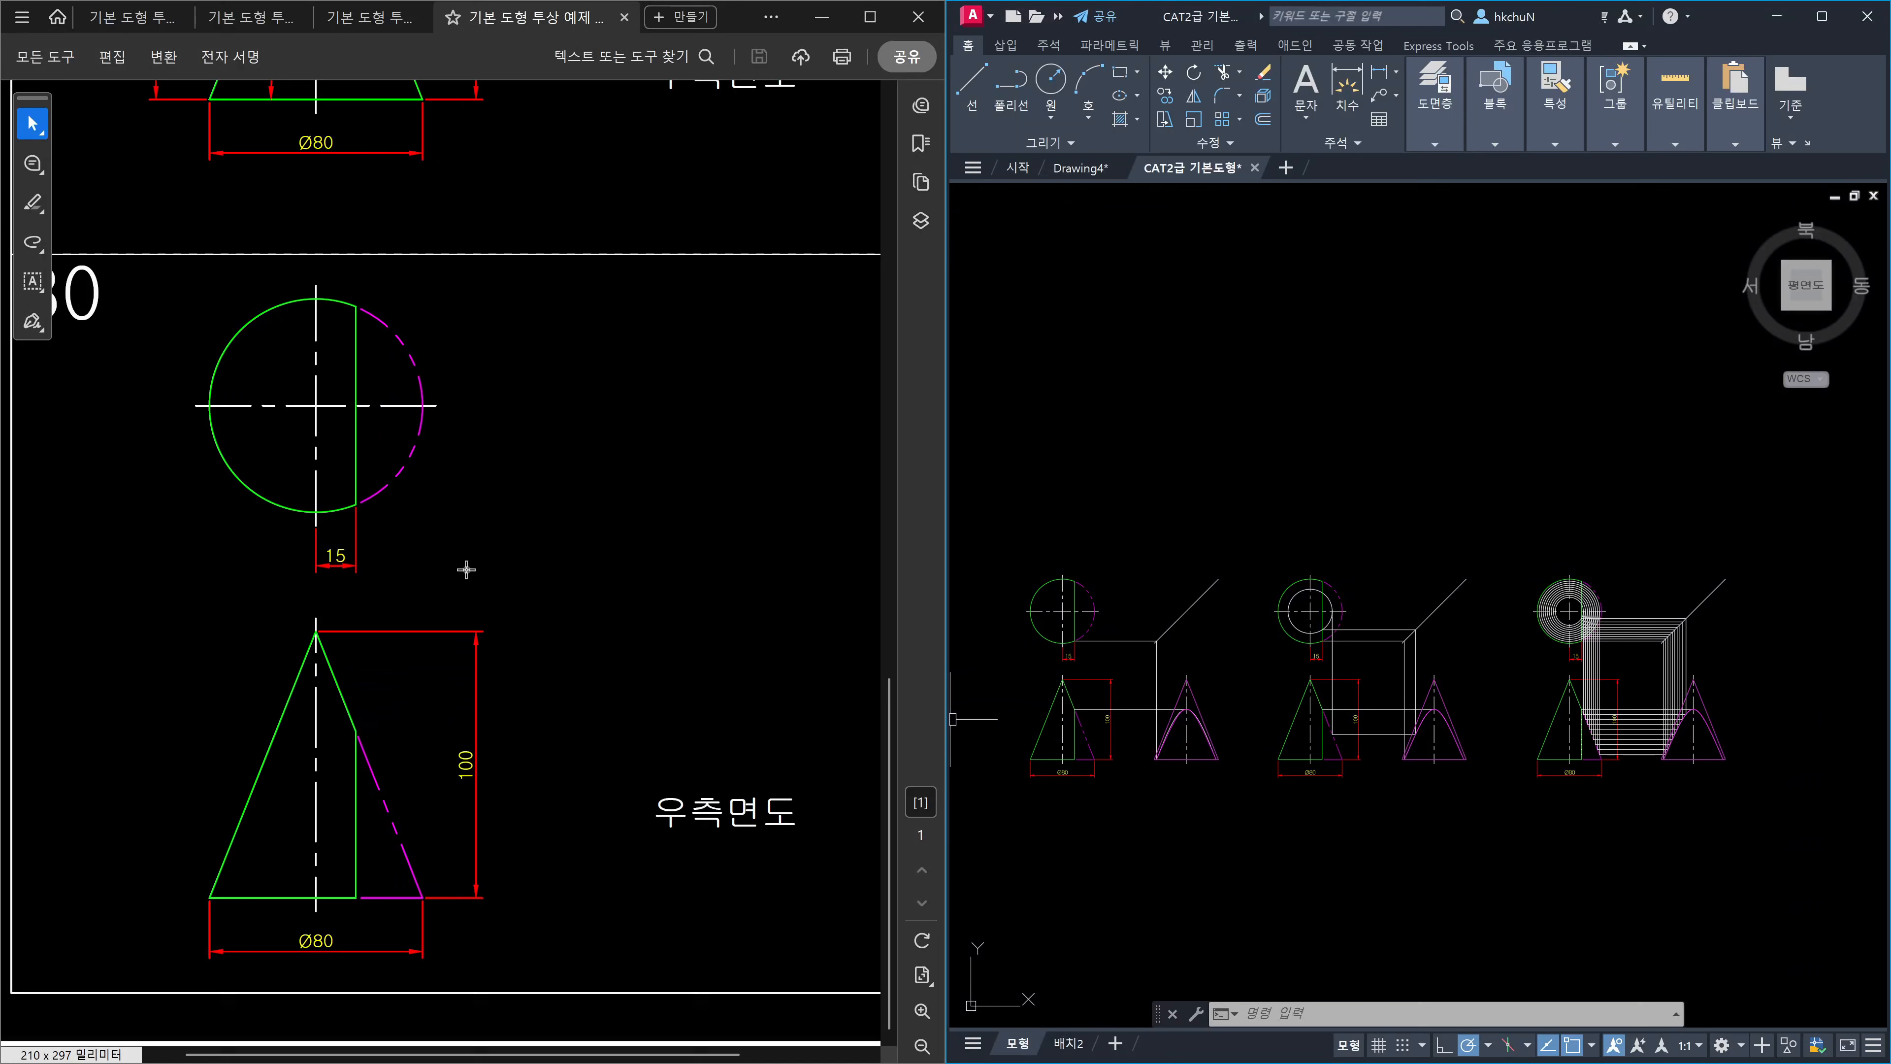
Show exercise 29, the cone cut at 30°, on the PDF problem sheet with the hand tool, and return to the AutoCAD drawing.
left_click(38, 132)
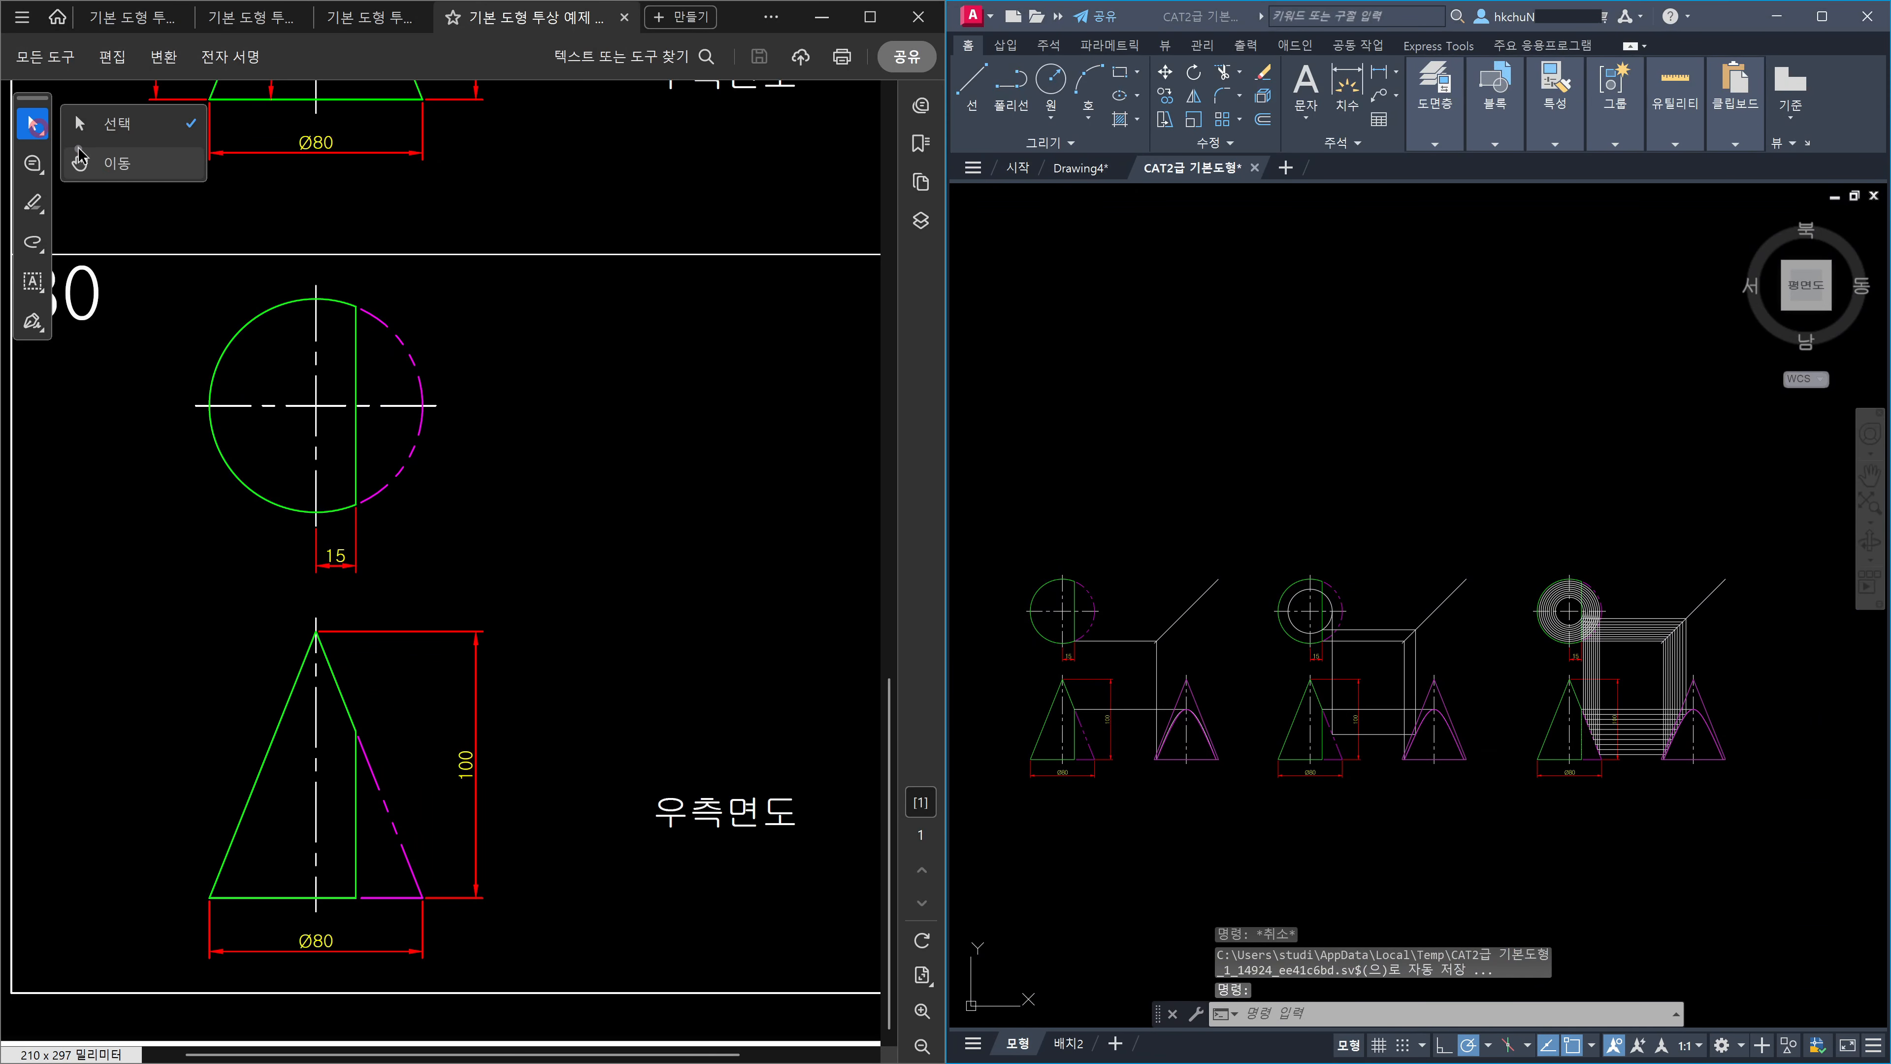
left_click(99, 163)
left_click_drag(524, 434, 688, 486)
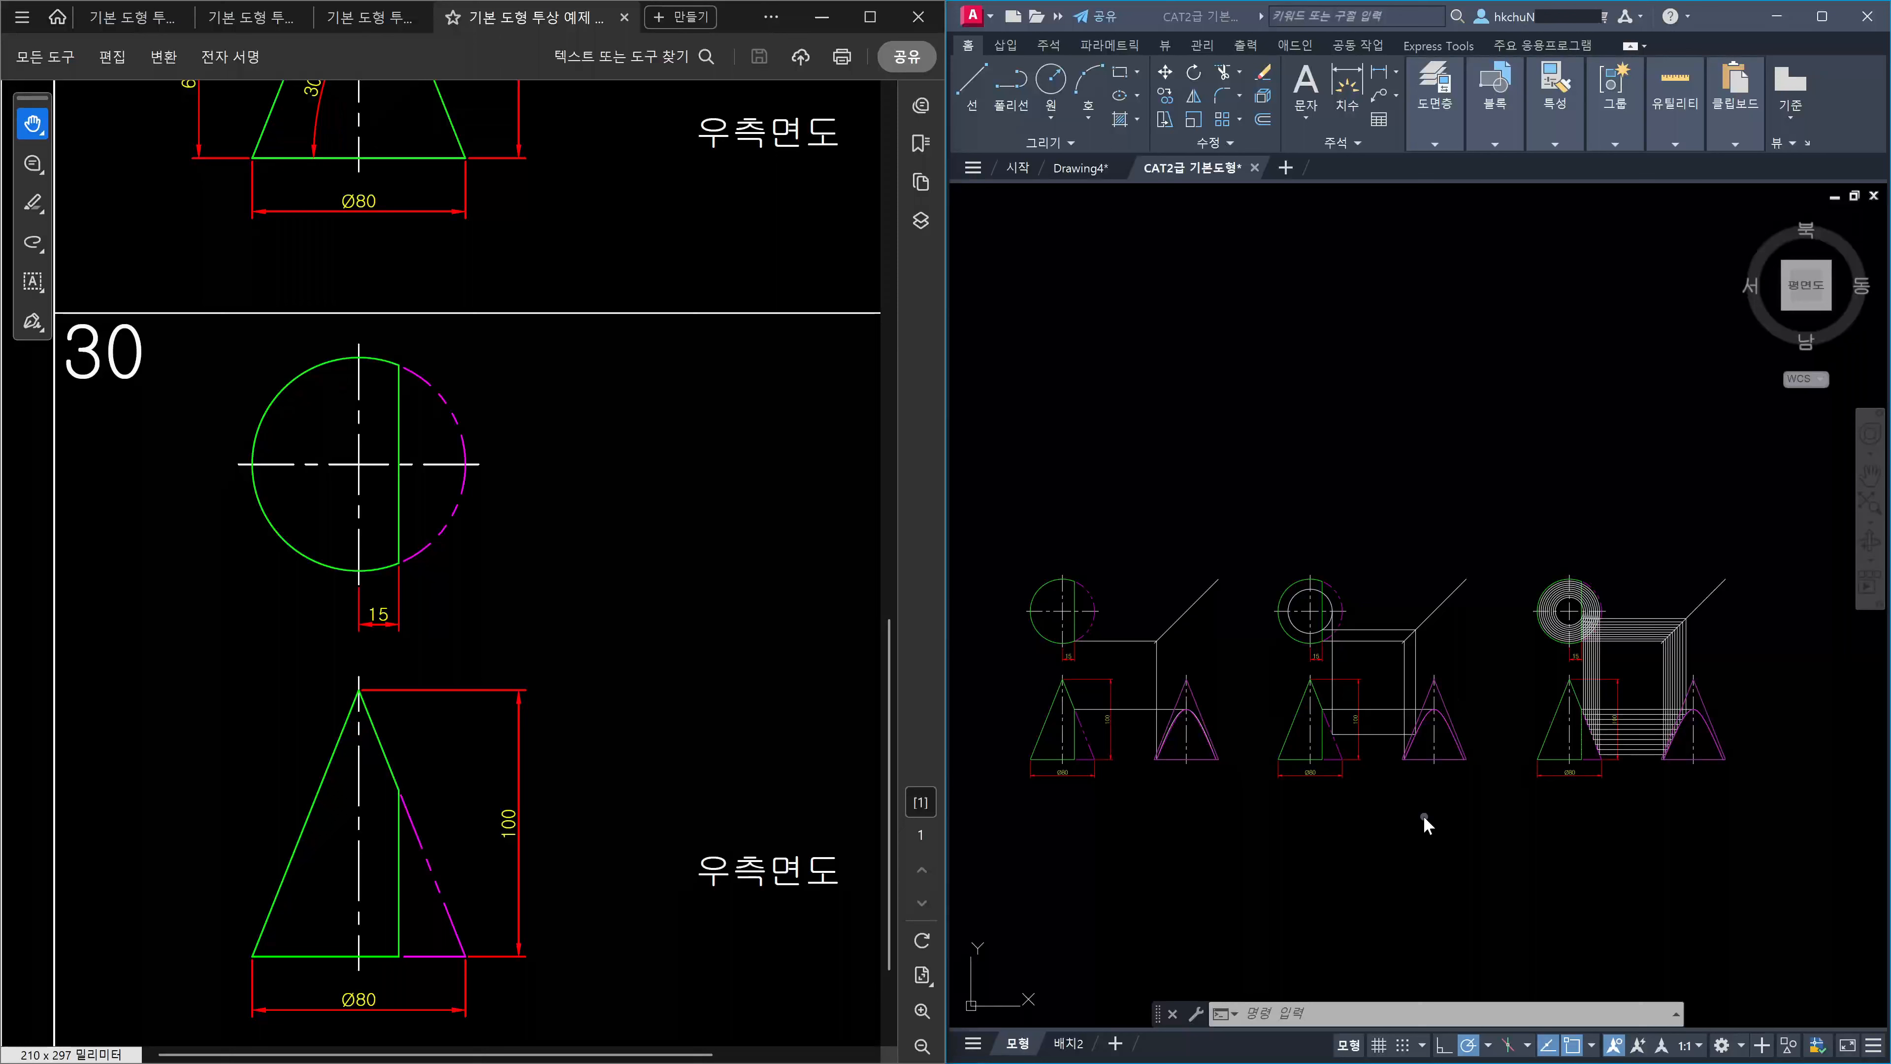
left_click_drag(579, 217, 570, 780)
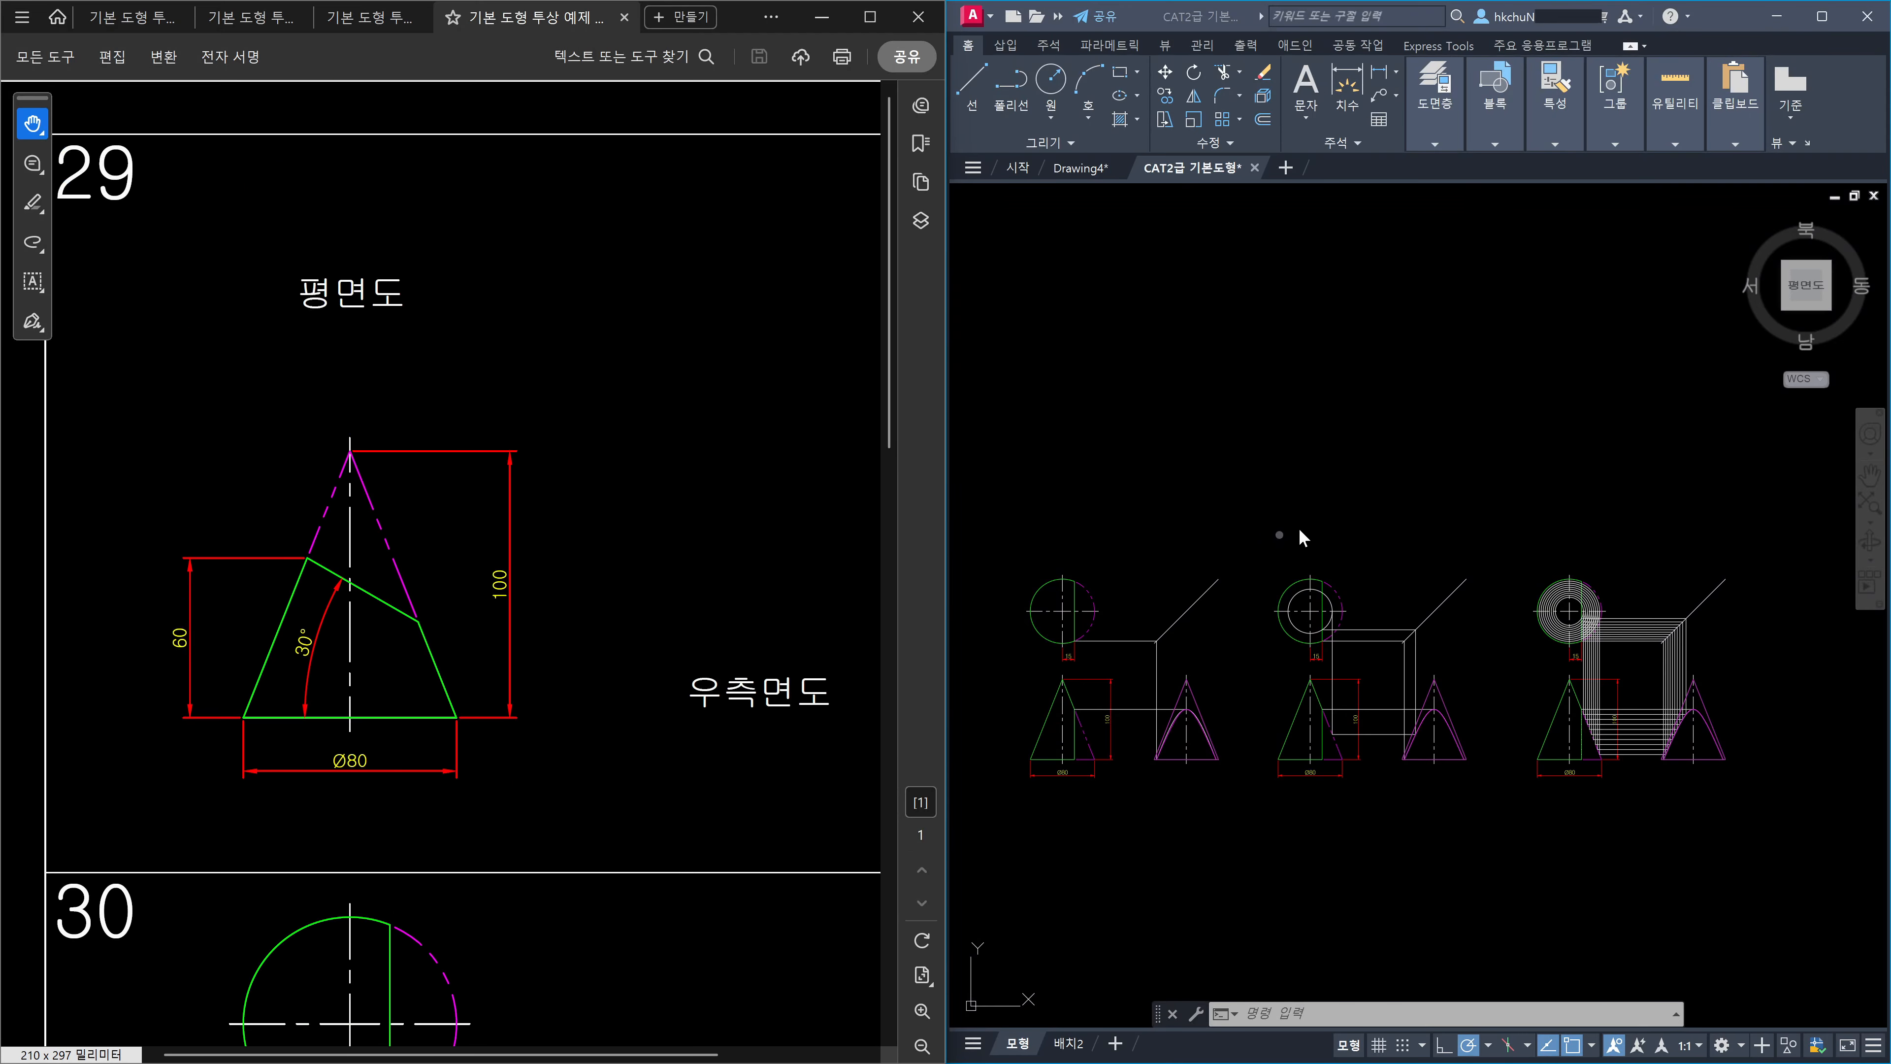
left_click(1520, 479)
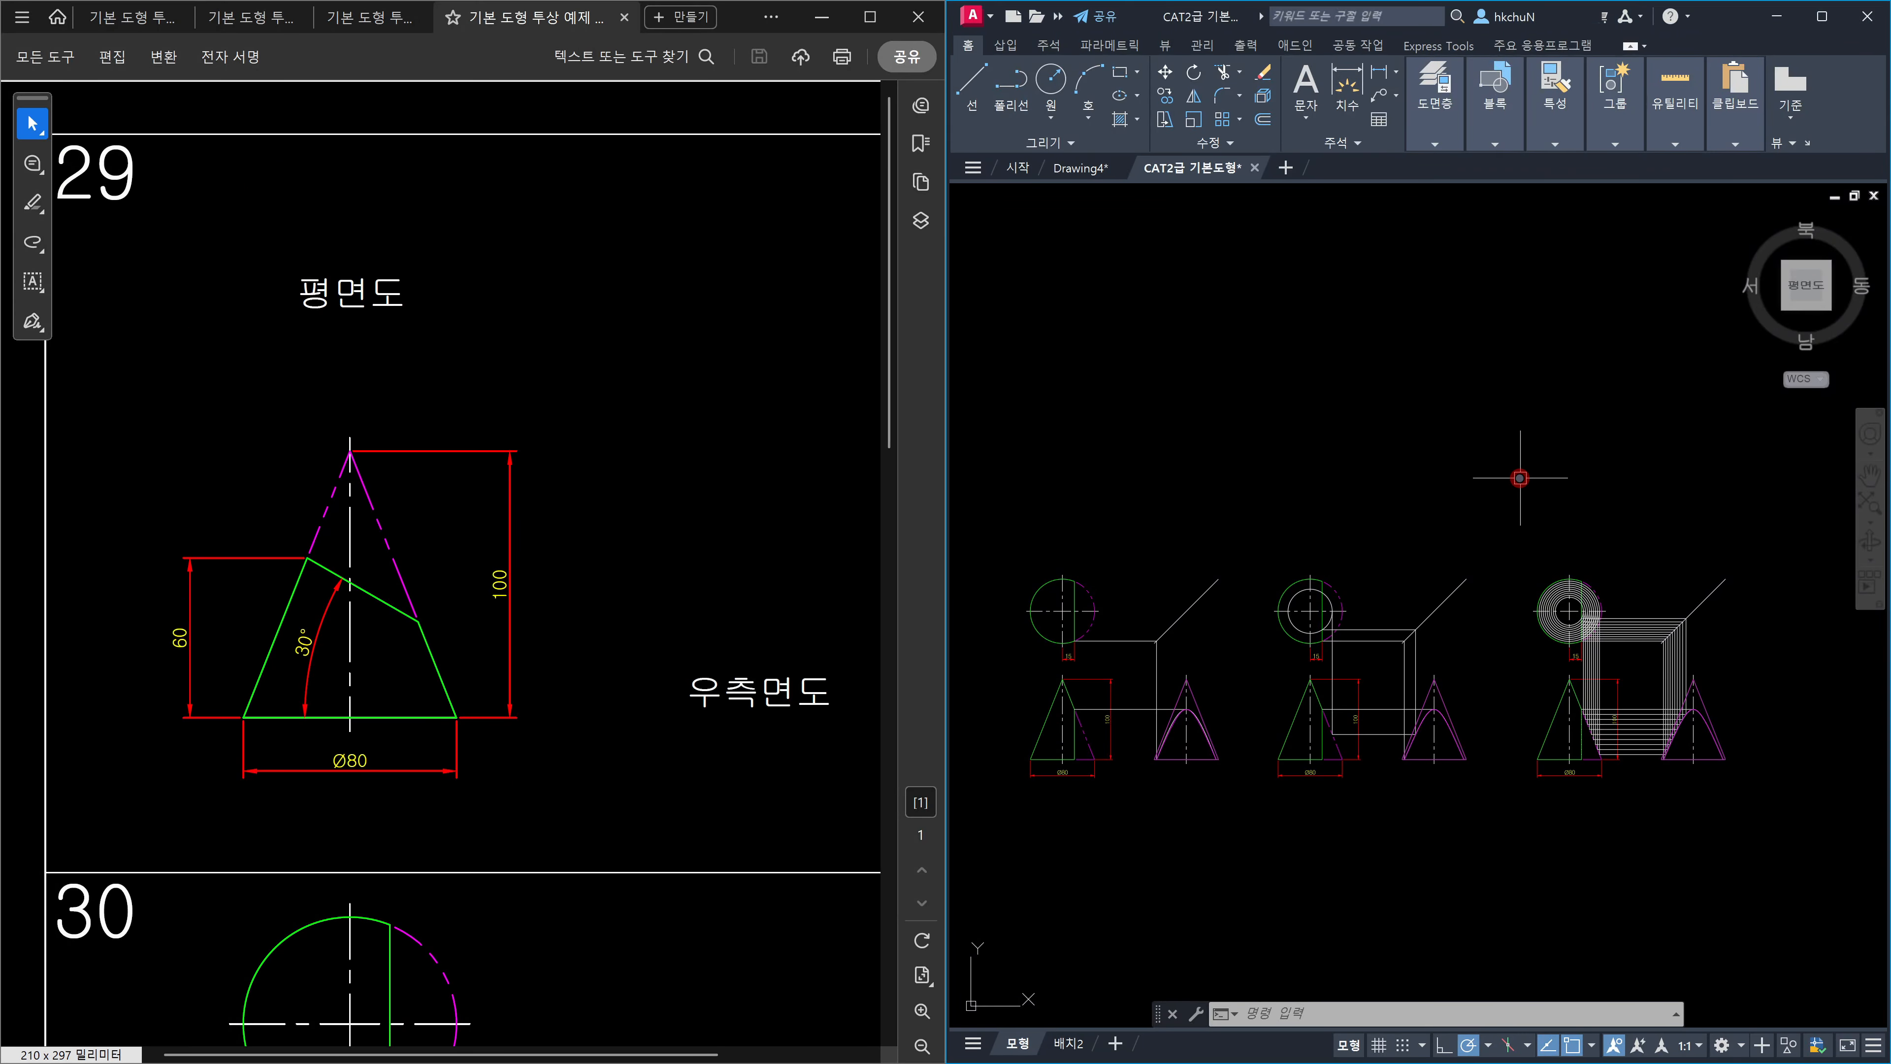